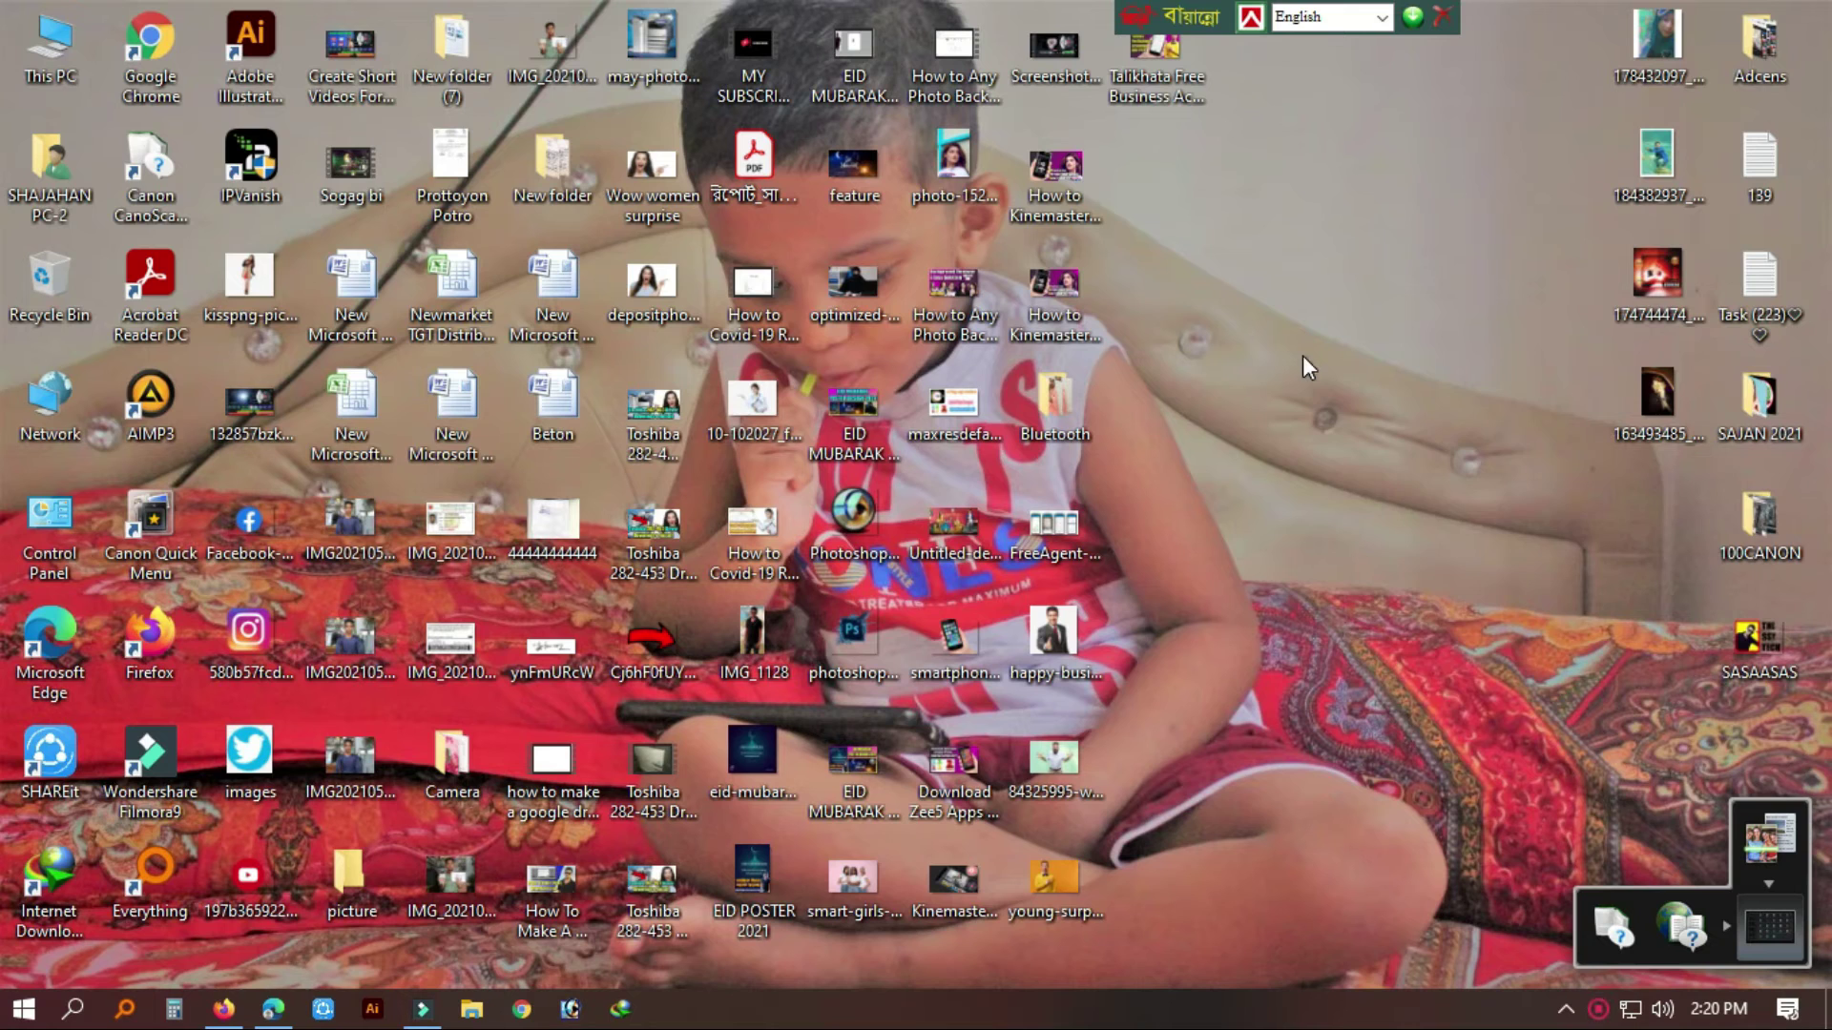
Create a new Microsoft Office Excel Worksheet on the desktop with its default name and open it.
left_click(1418, 578)
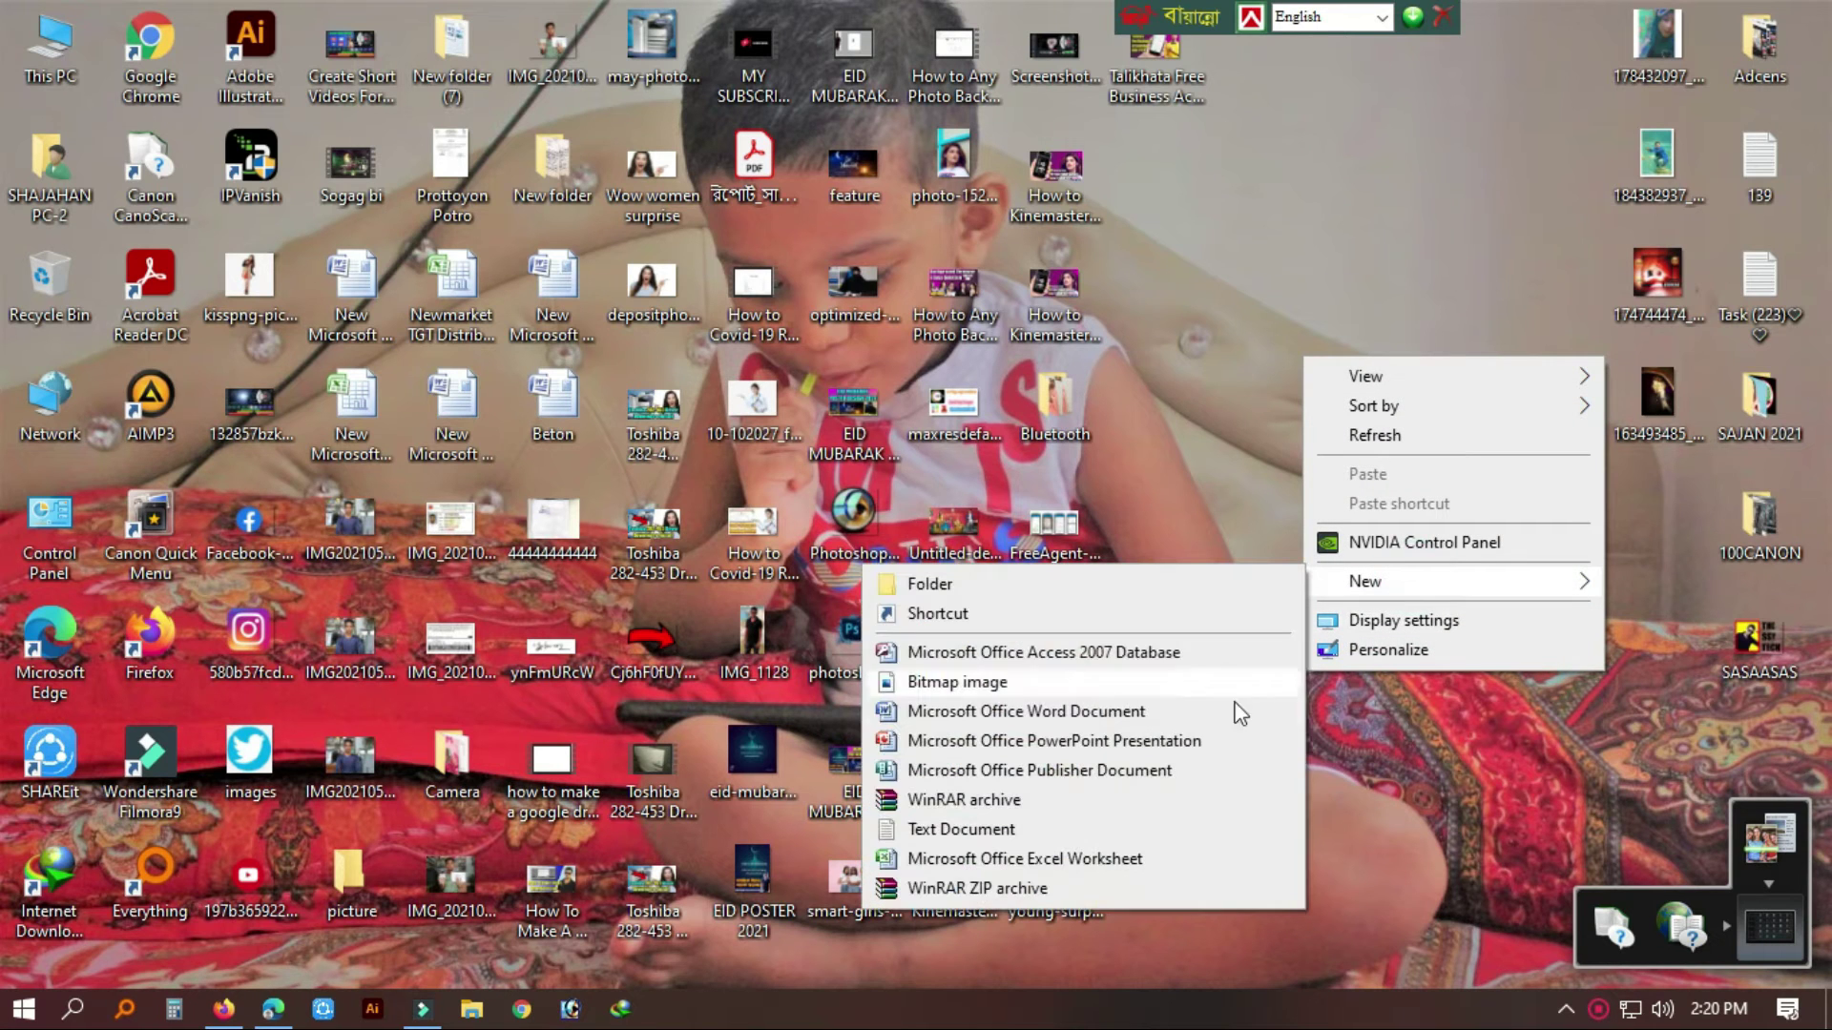
left_click(952, 862)
left_click(1386, 399)
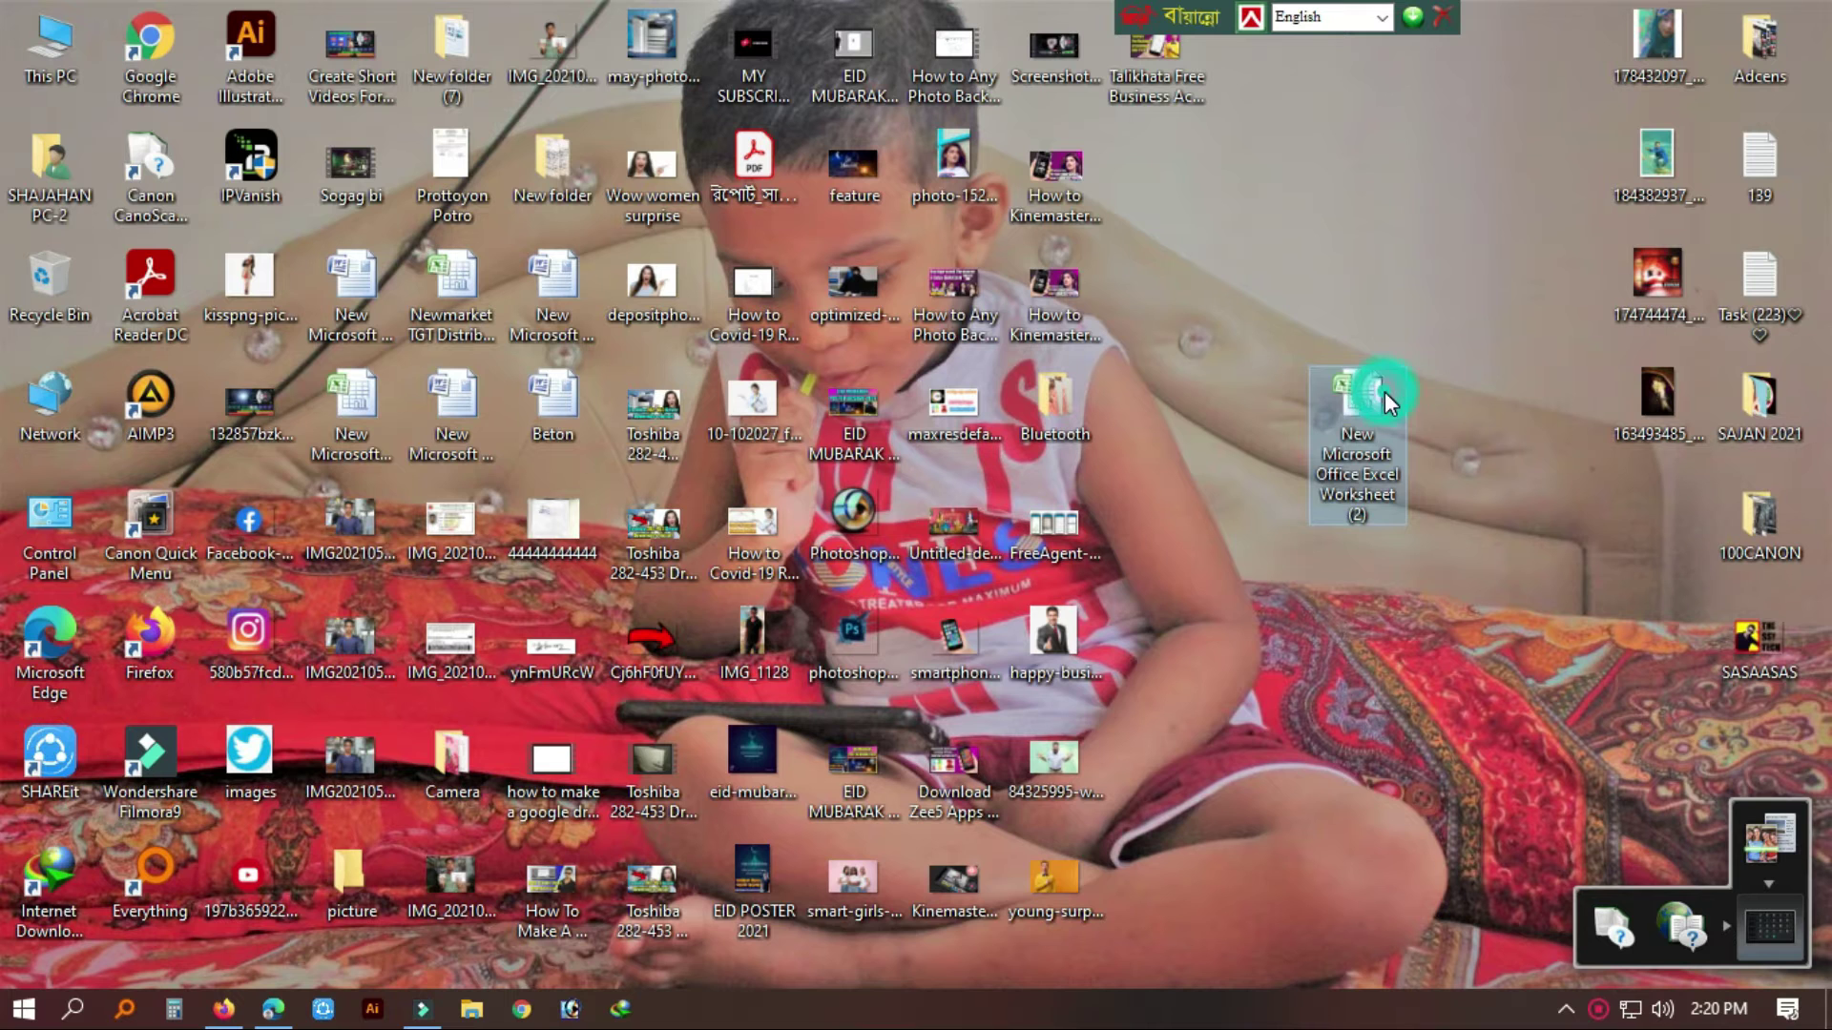
double_click(1384, 391)
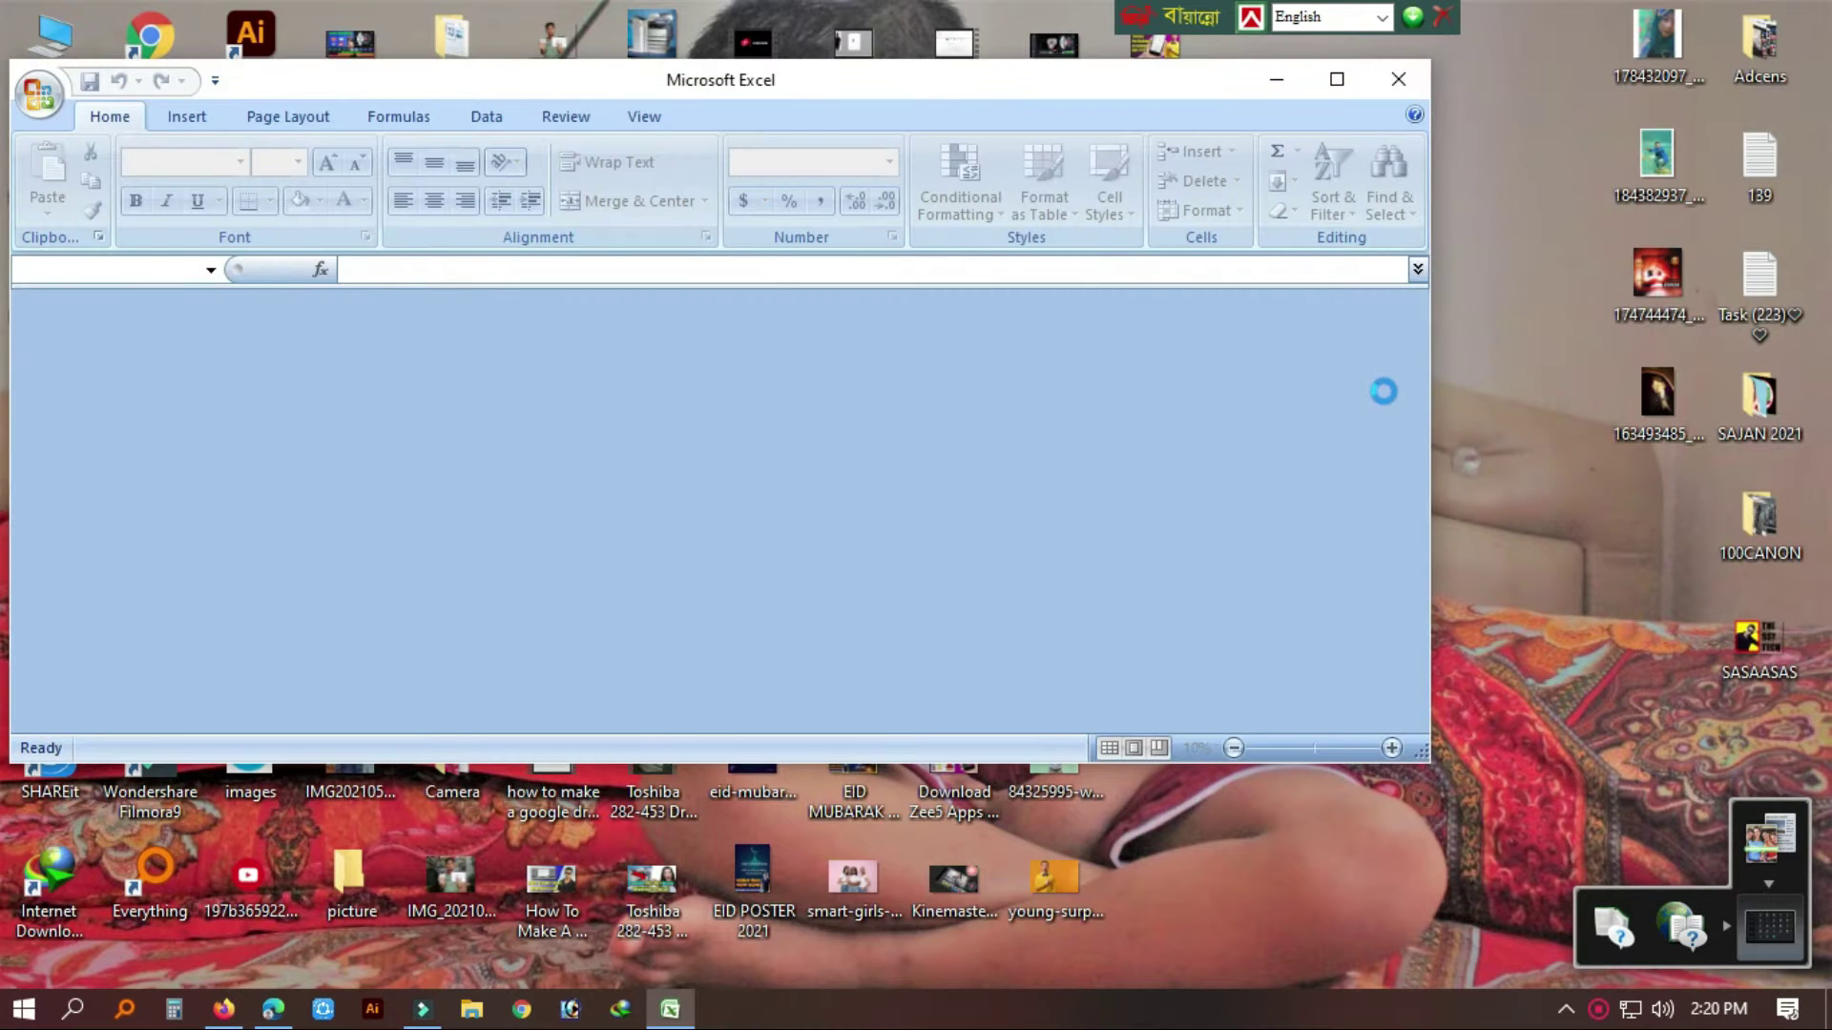
Maximize the Excel window and put the value 1080 in cells A1 and B1.
left_click(1336, 80)
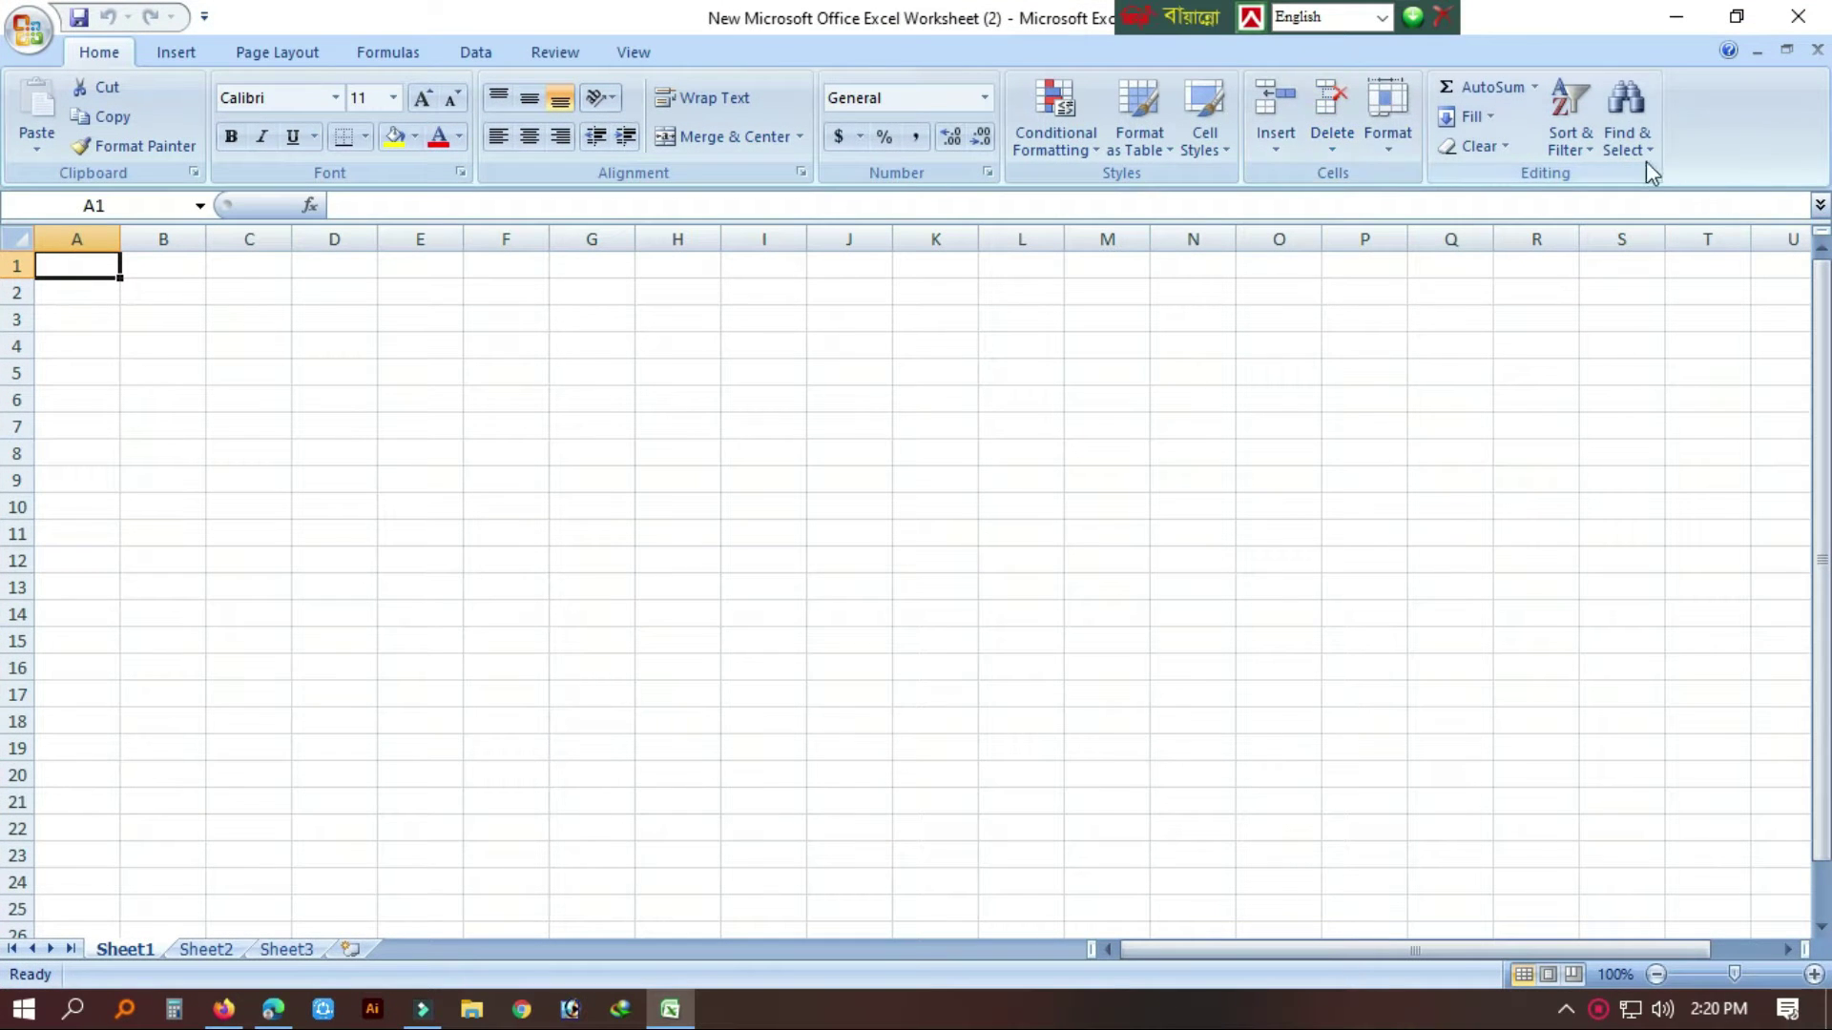
left_click(86, 273)
double_click(92, 270)
type("1080")
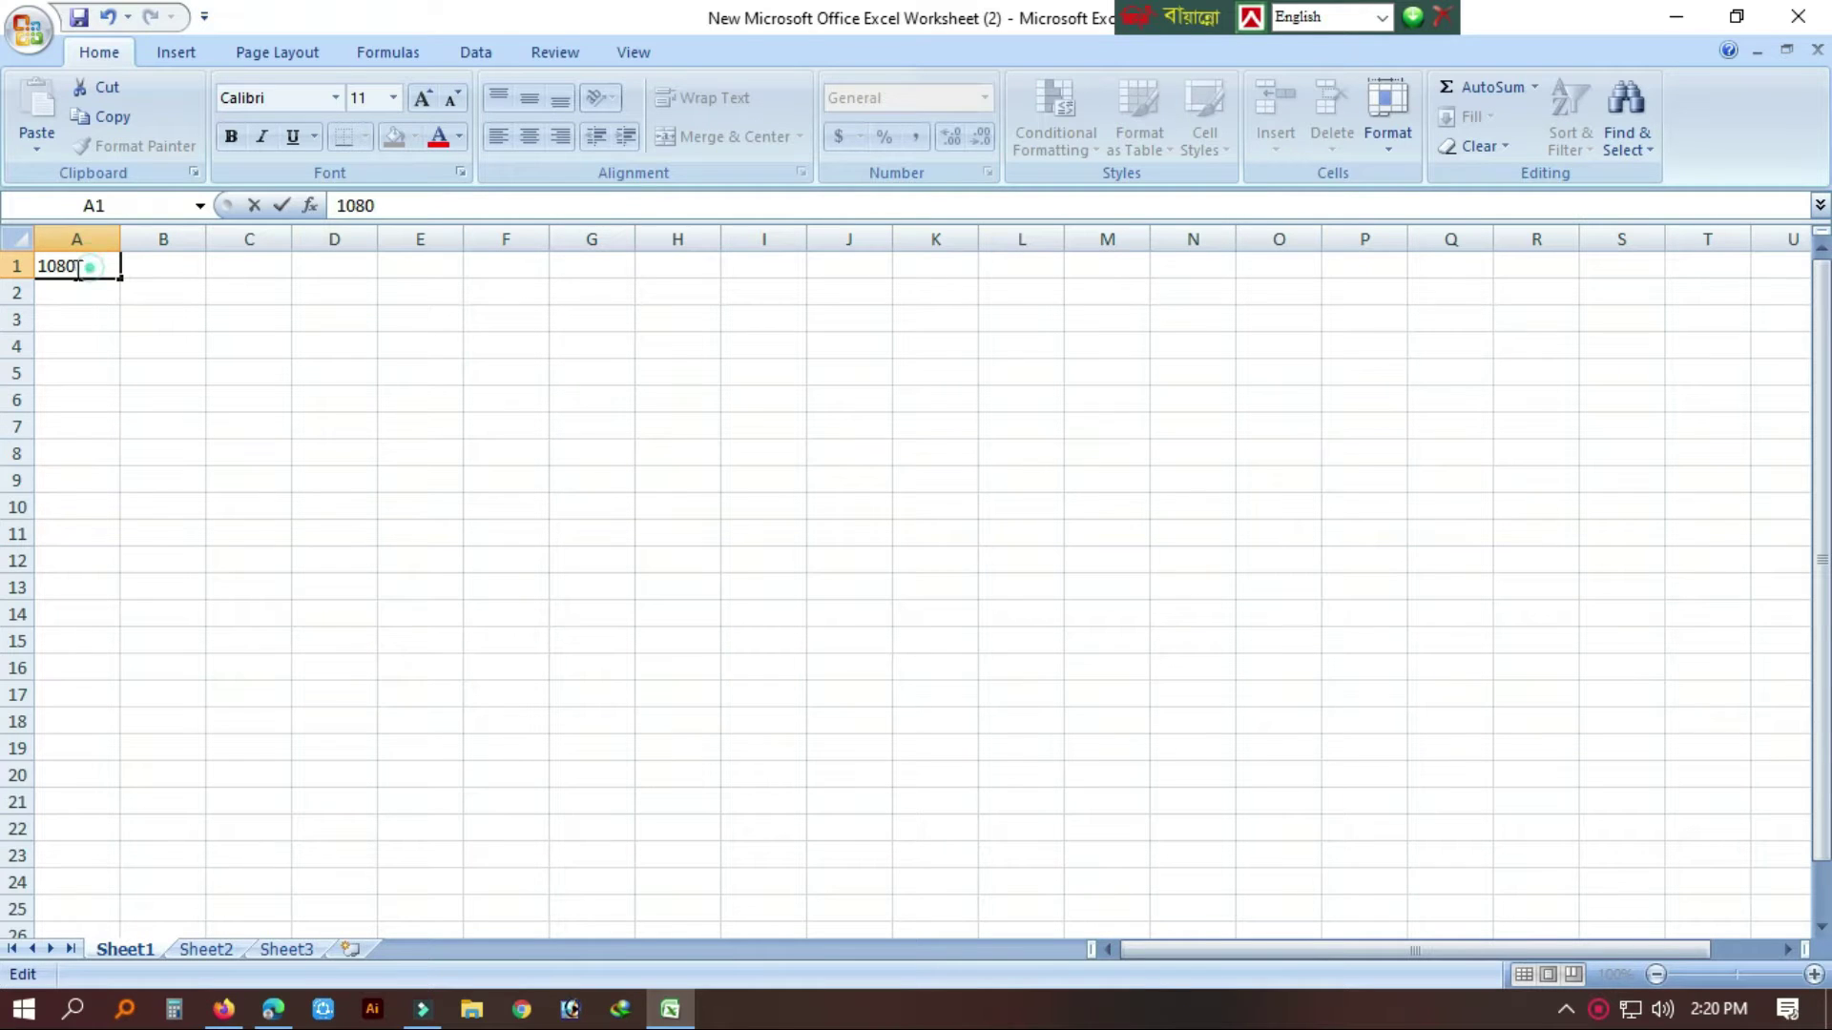
left_click_drag(92, 270, 19, 268)
key("ctrl+c")
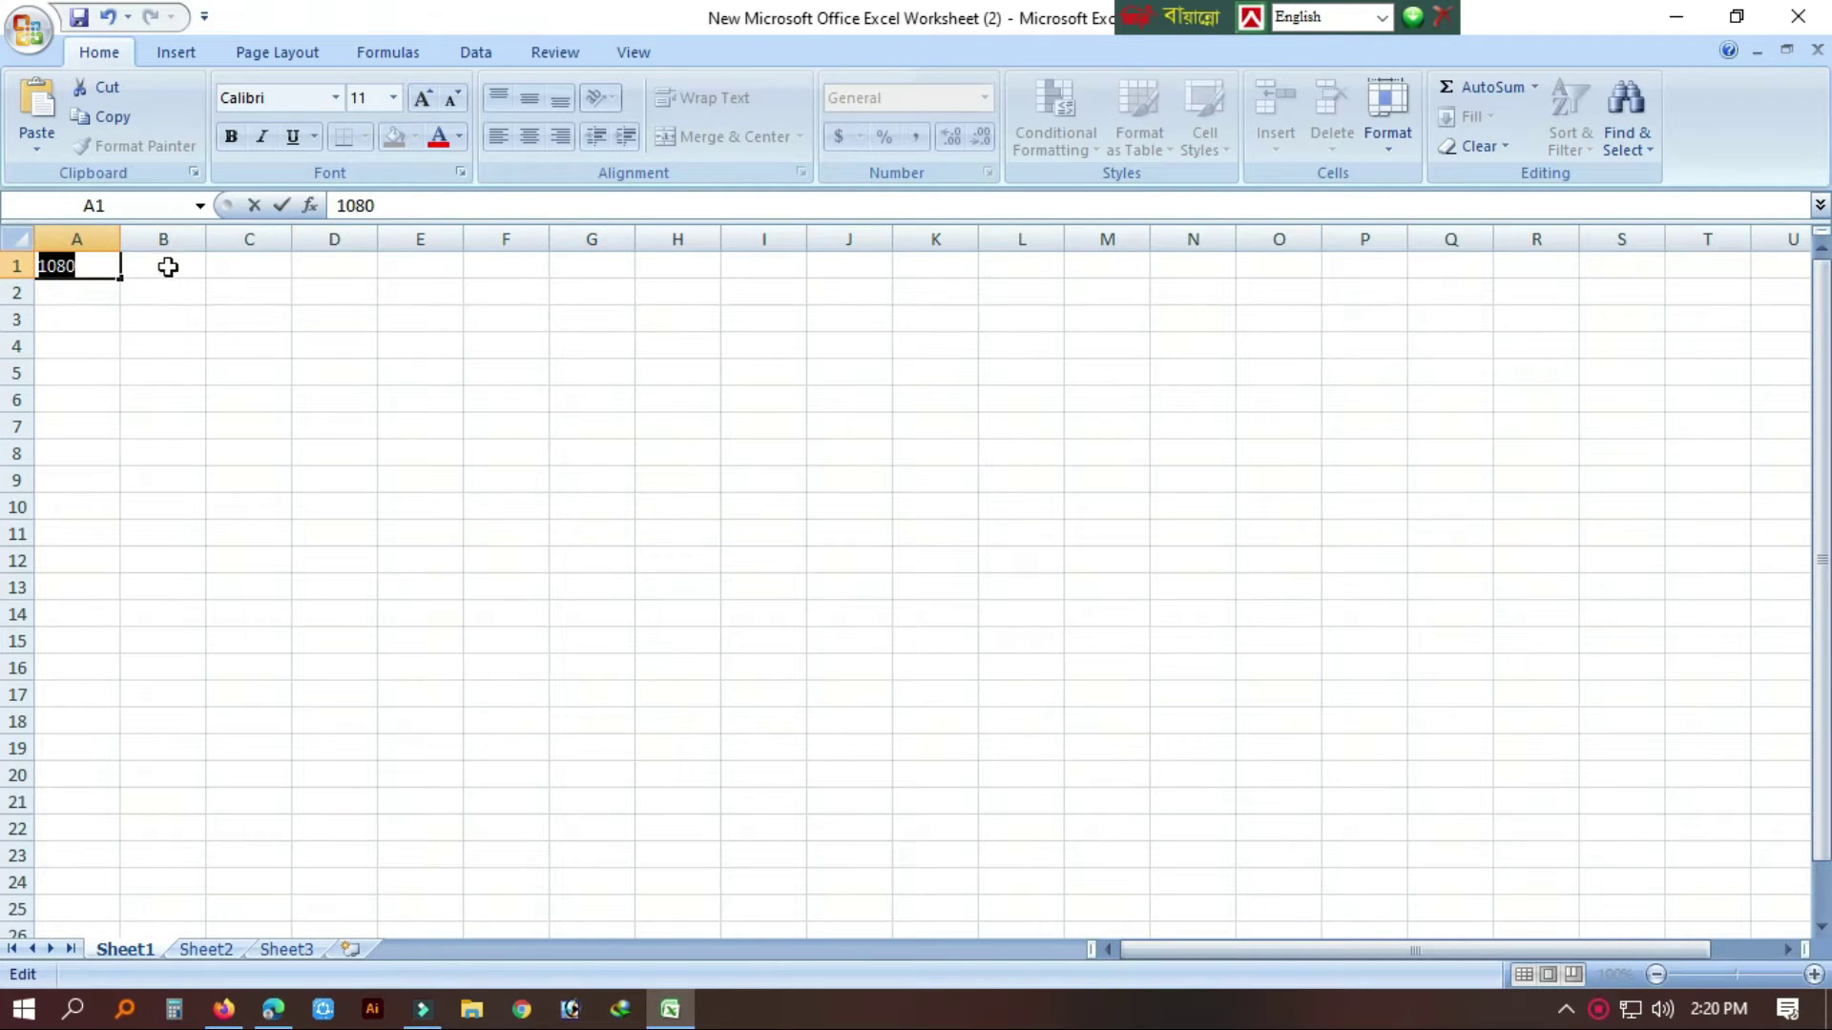
left_click(163, 264)
type("1080")
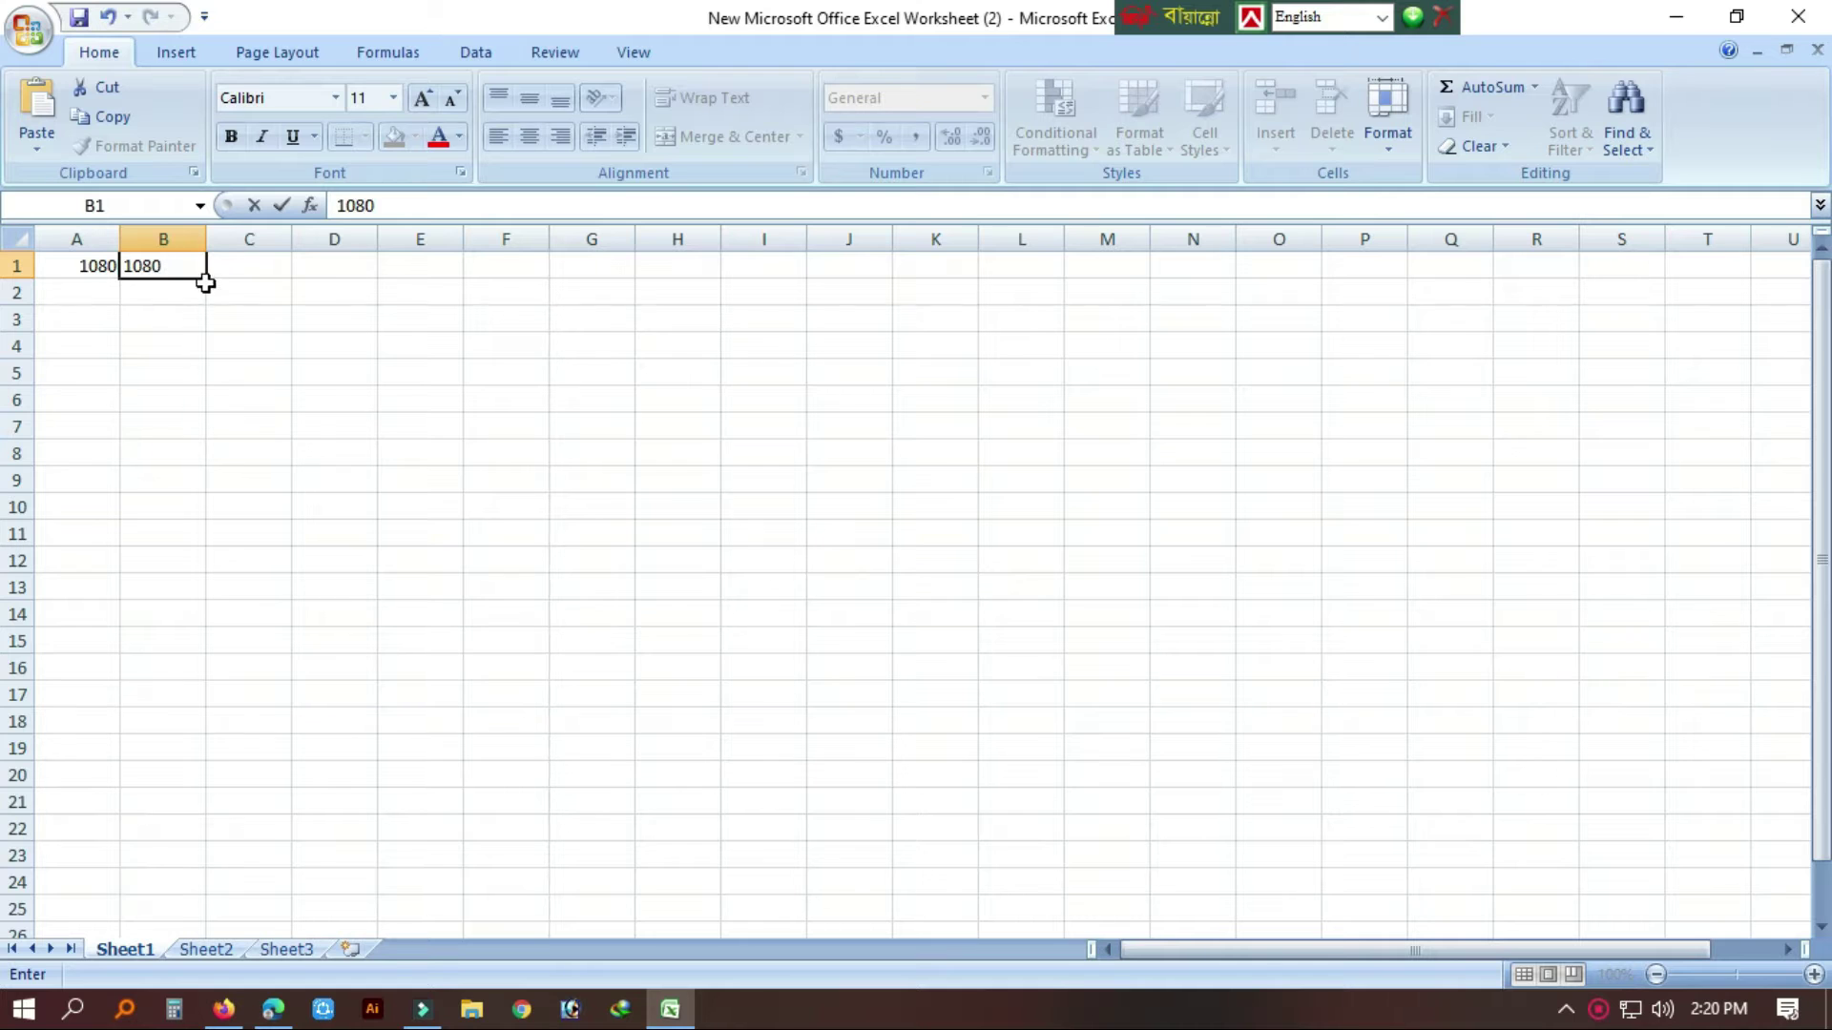
left_click(220, 312)
Widen column A beside the 1080 entries.
left_click(139, 267)
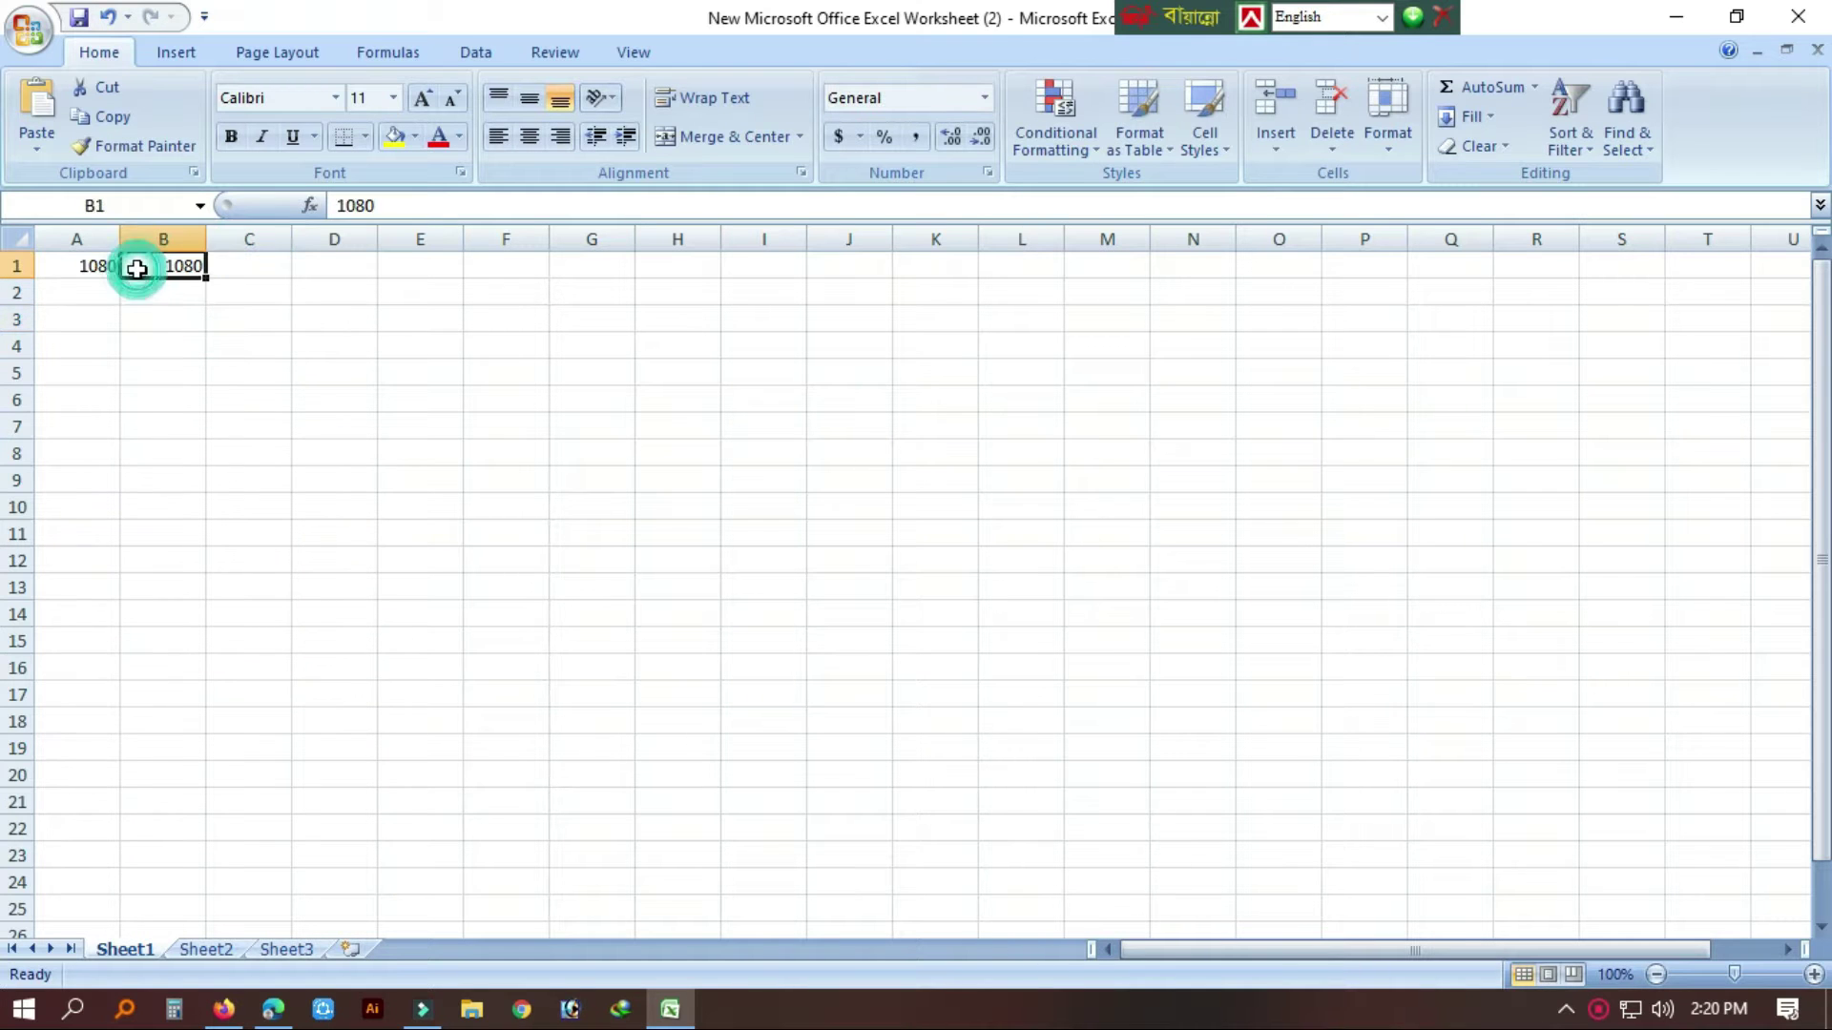
double_click(74, 267)
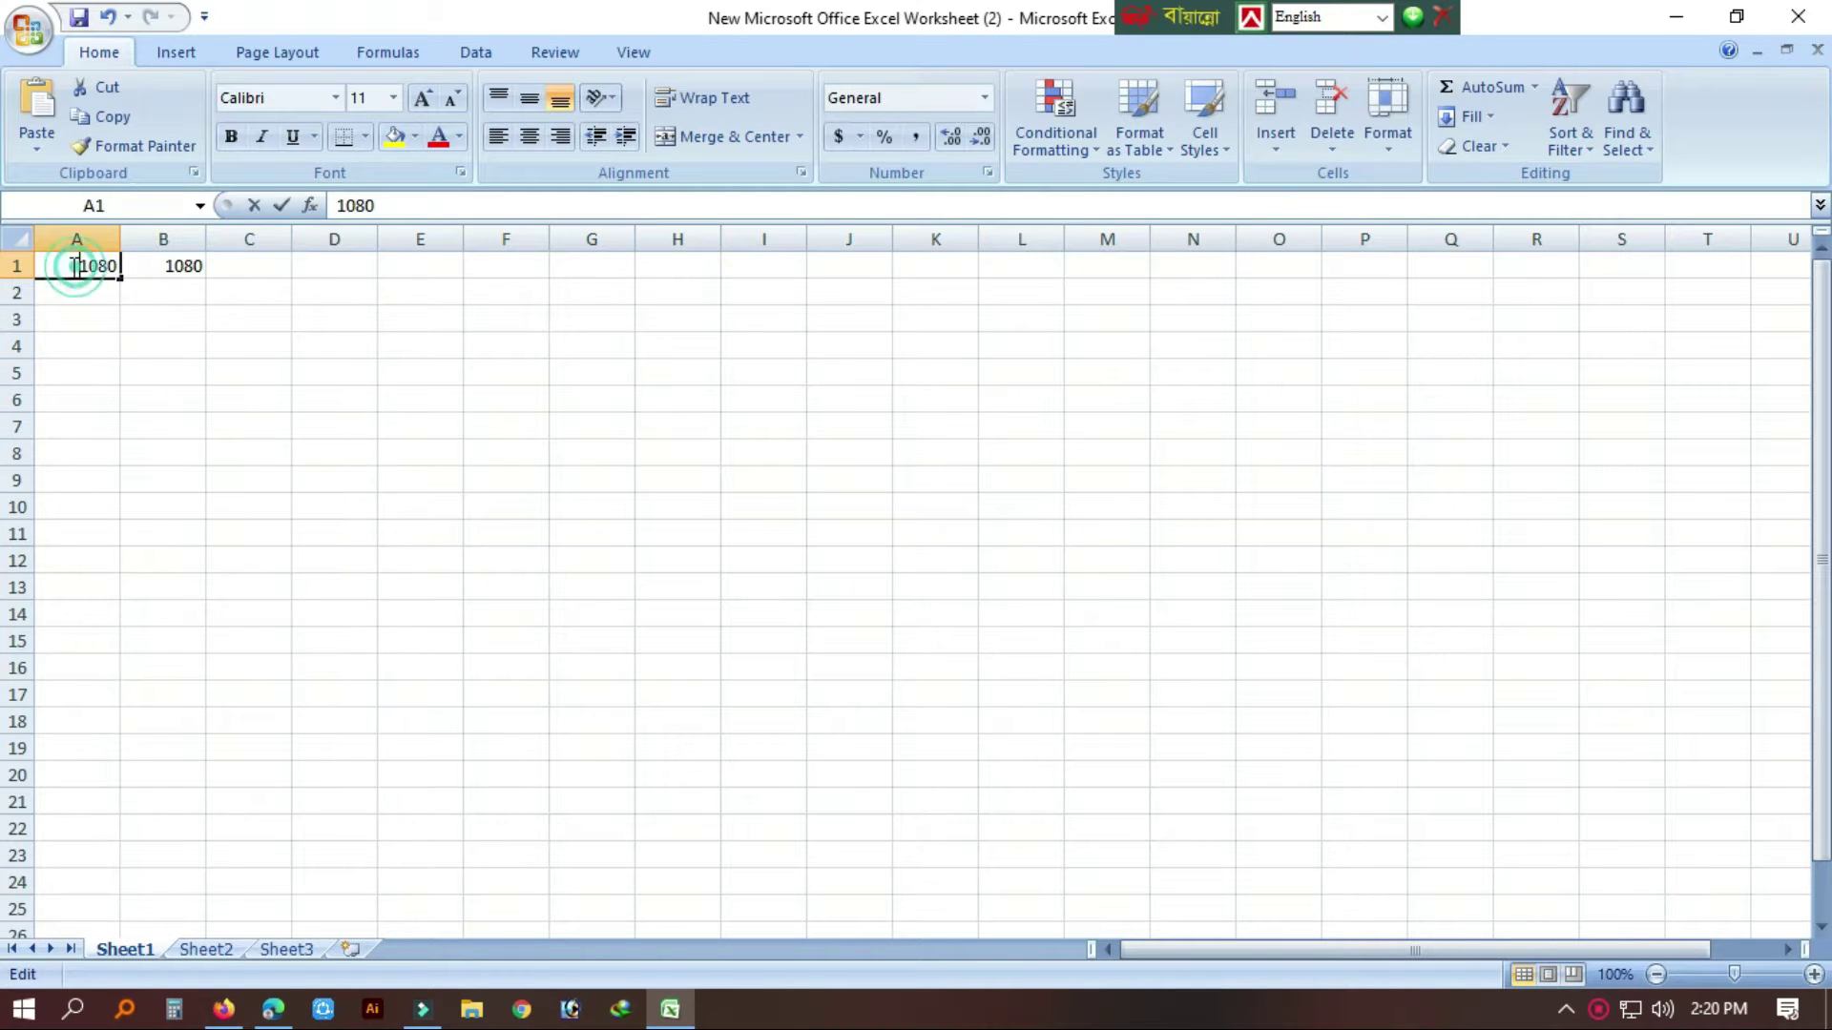
left_click(184, 266)
mouse_move(265, 268)
left_mouse_down()
mouse_move(160, 266)
mouse_move(291, 239)
left_mouse_up()
left_click(165, 317)
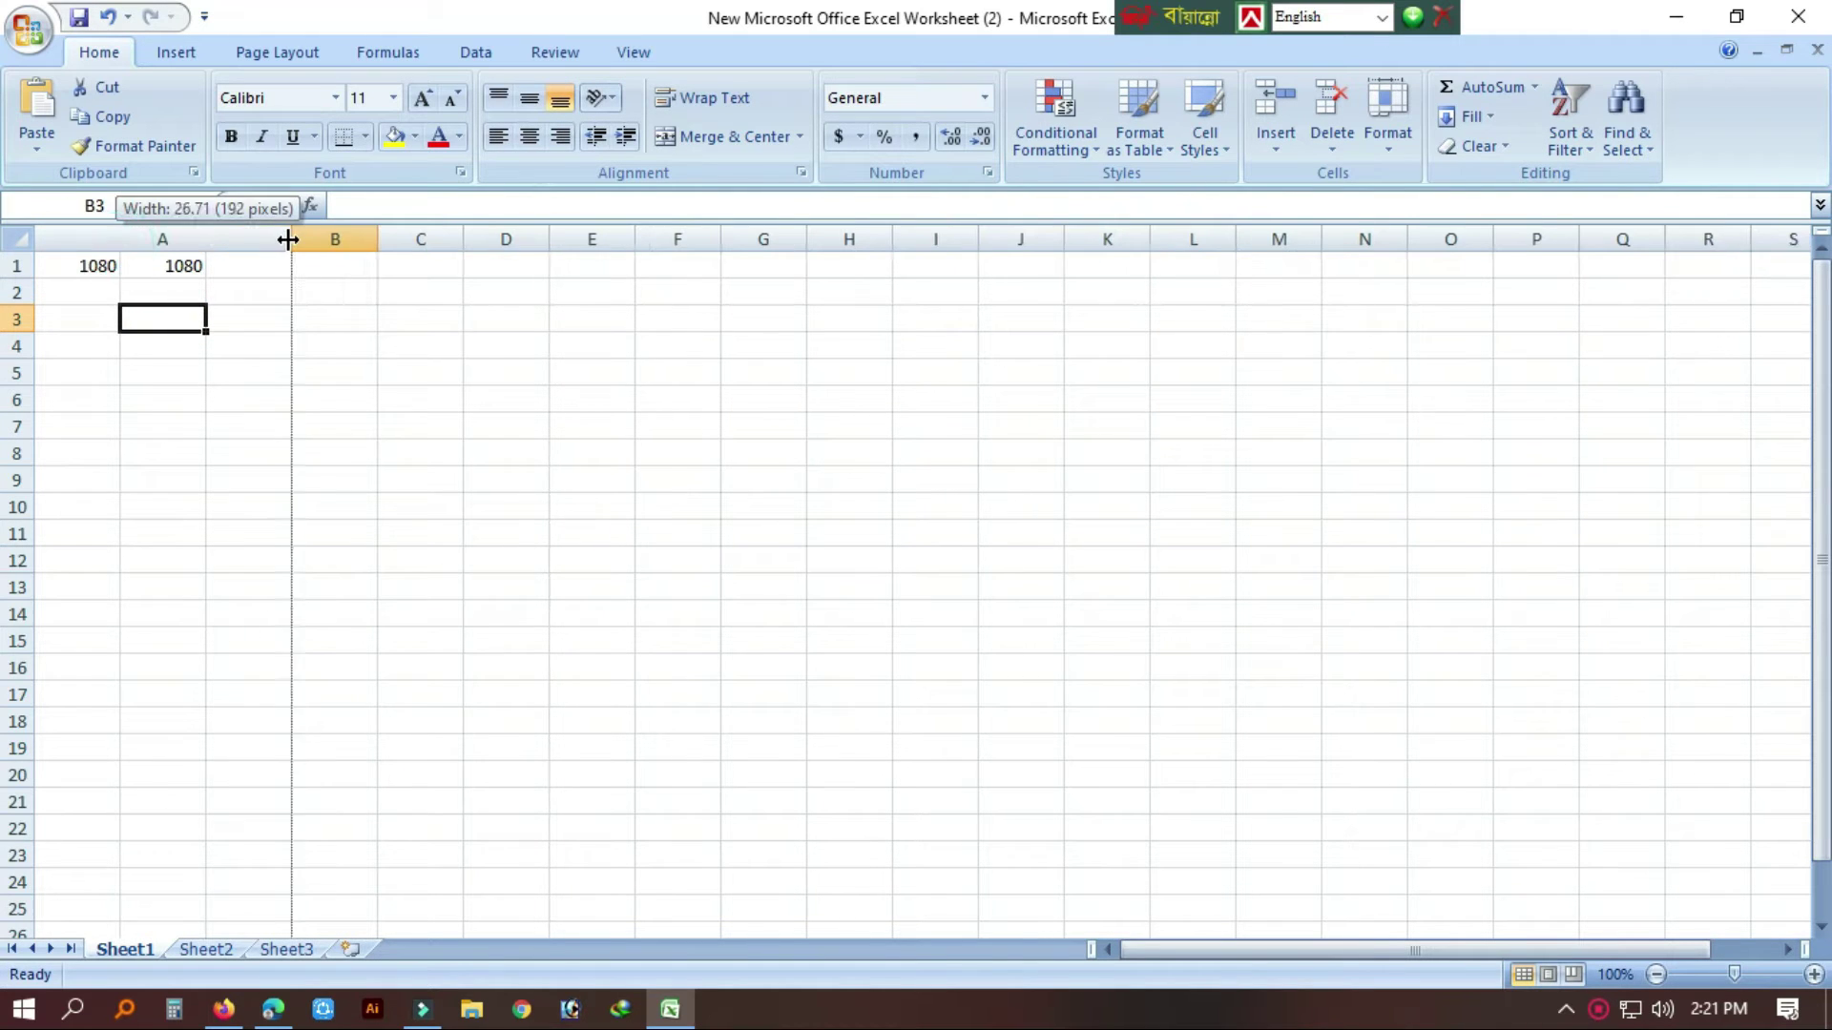
Move both 1080 values down from A1 and B1 into A2 and B2.
double_click(221, 266)
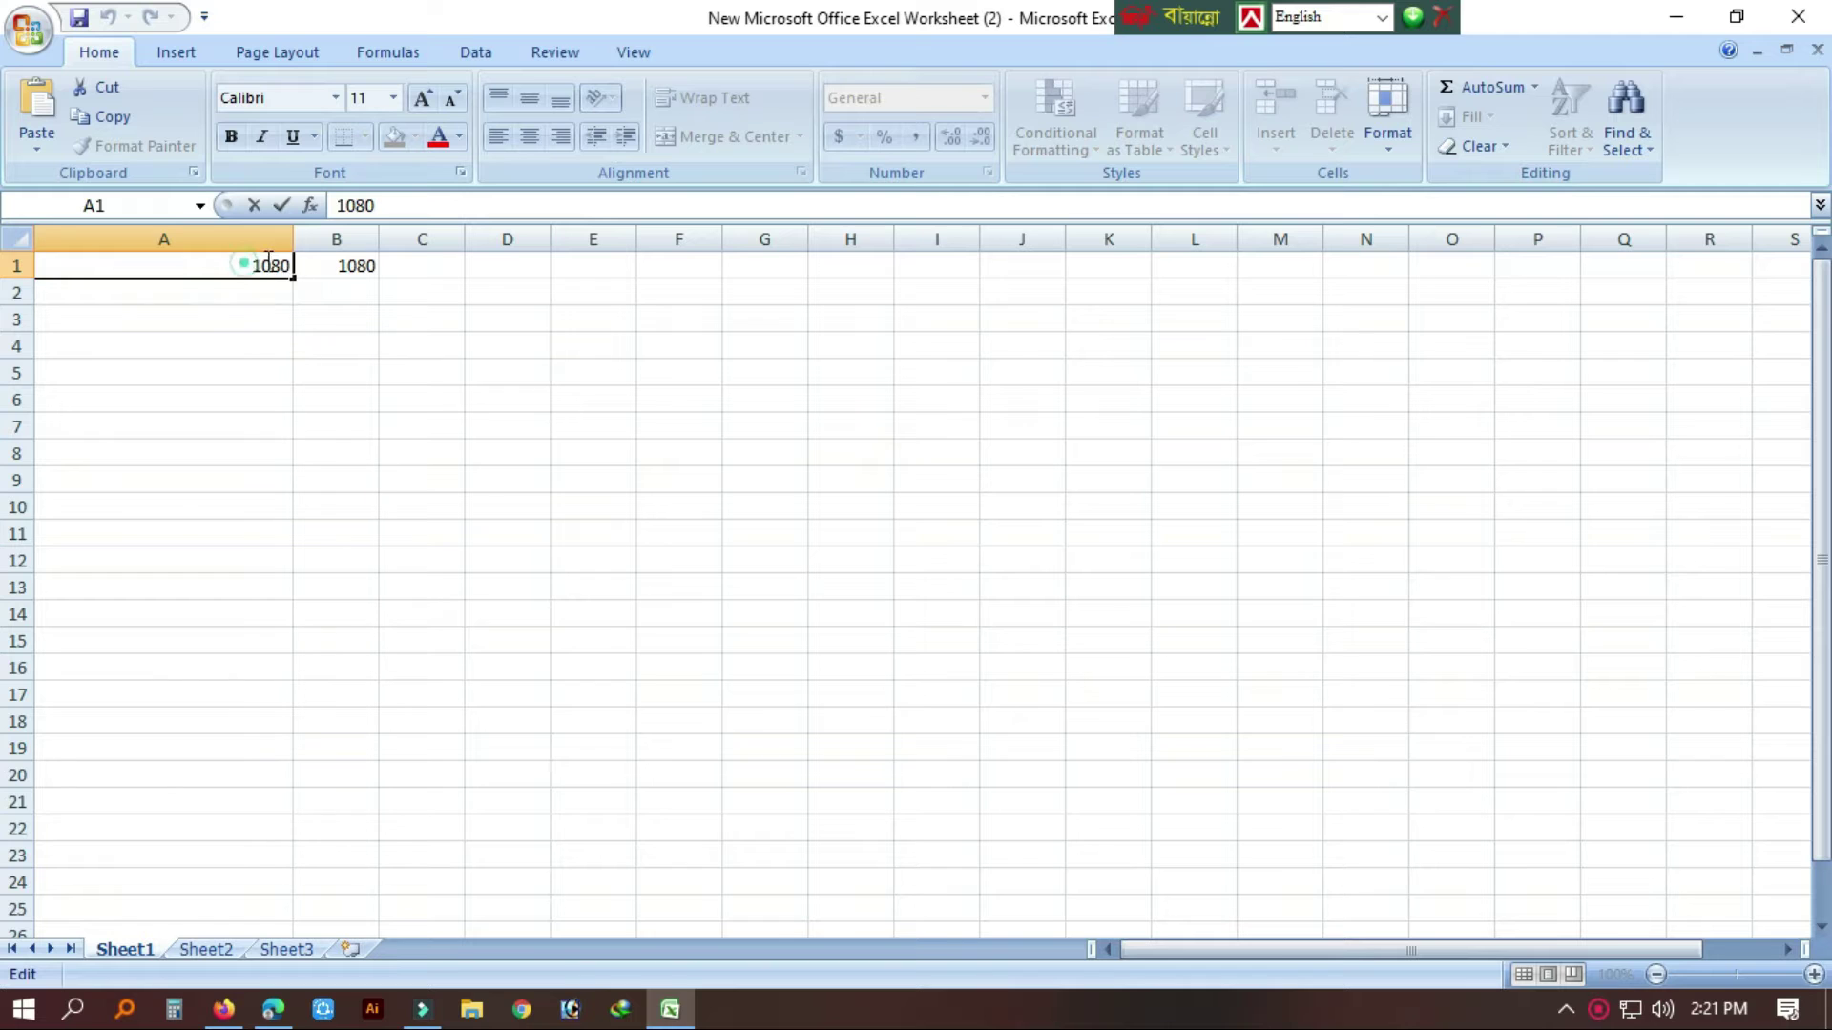
left_click_drag(244, 266, 294, 266)
key("ctrl+x")
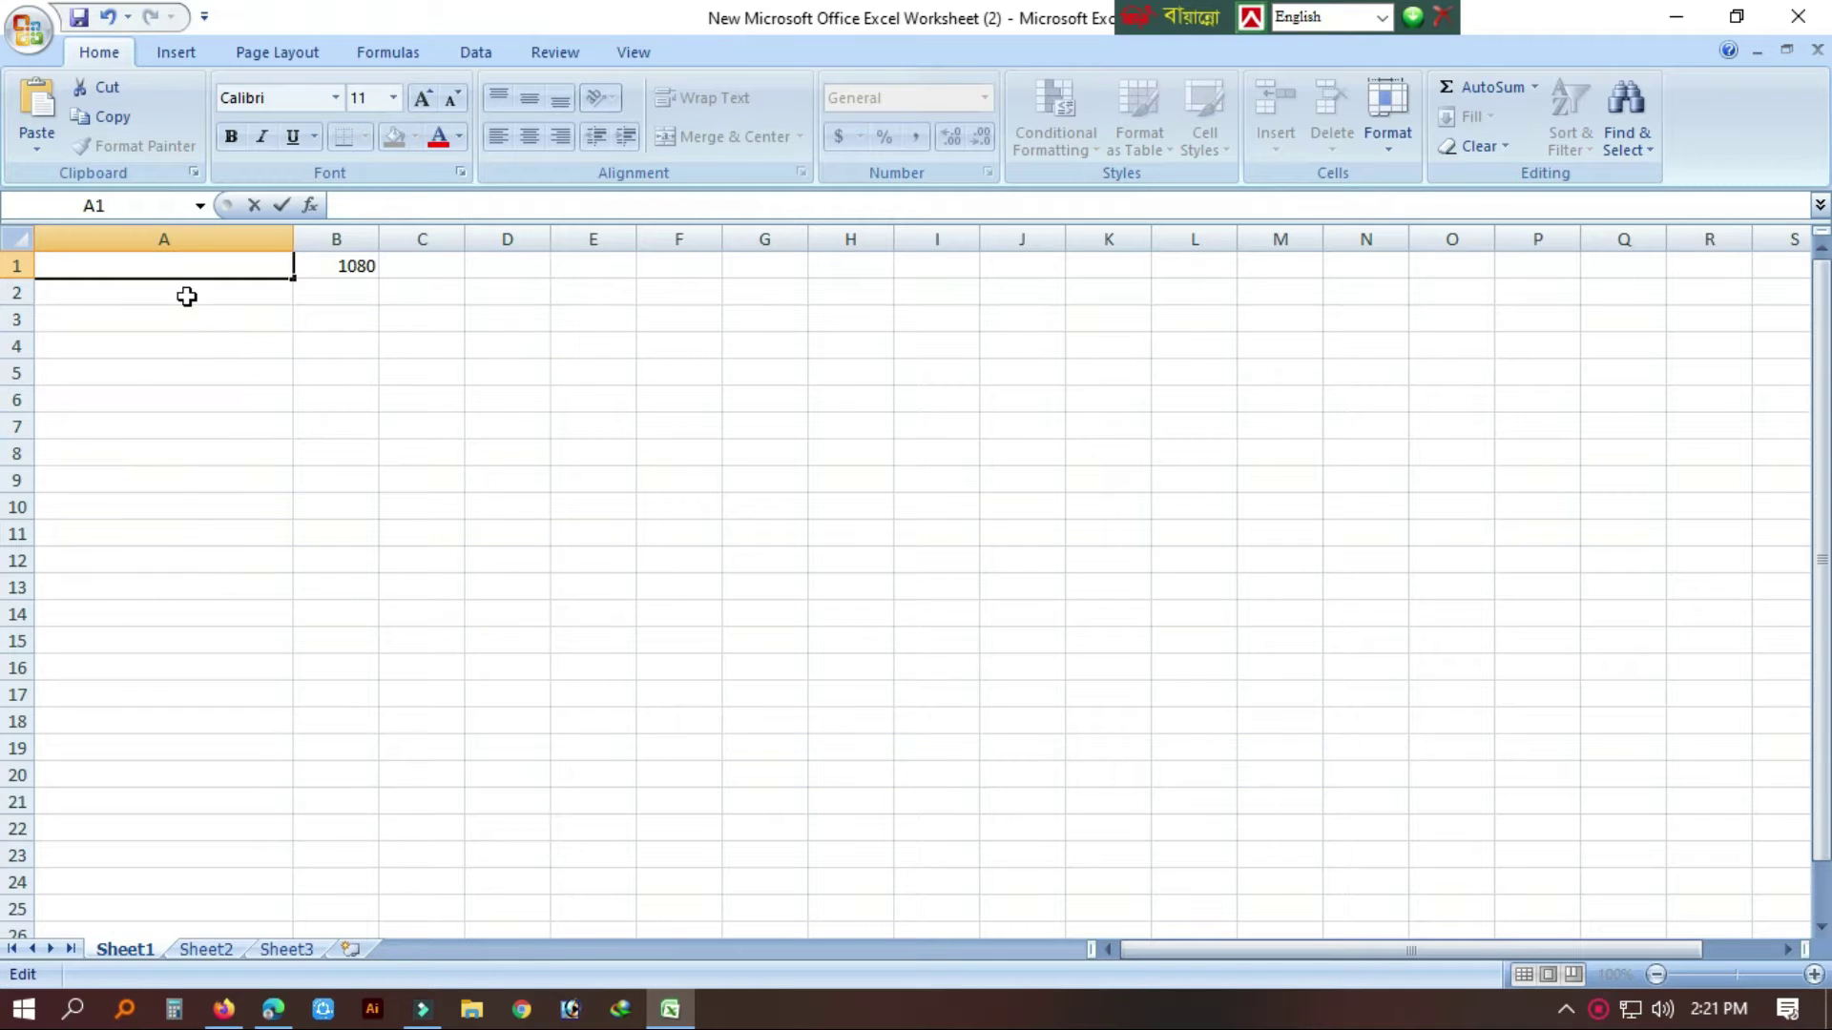
left_click(186, 295)
key("ctrl+v")
left_click(351, 268)
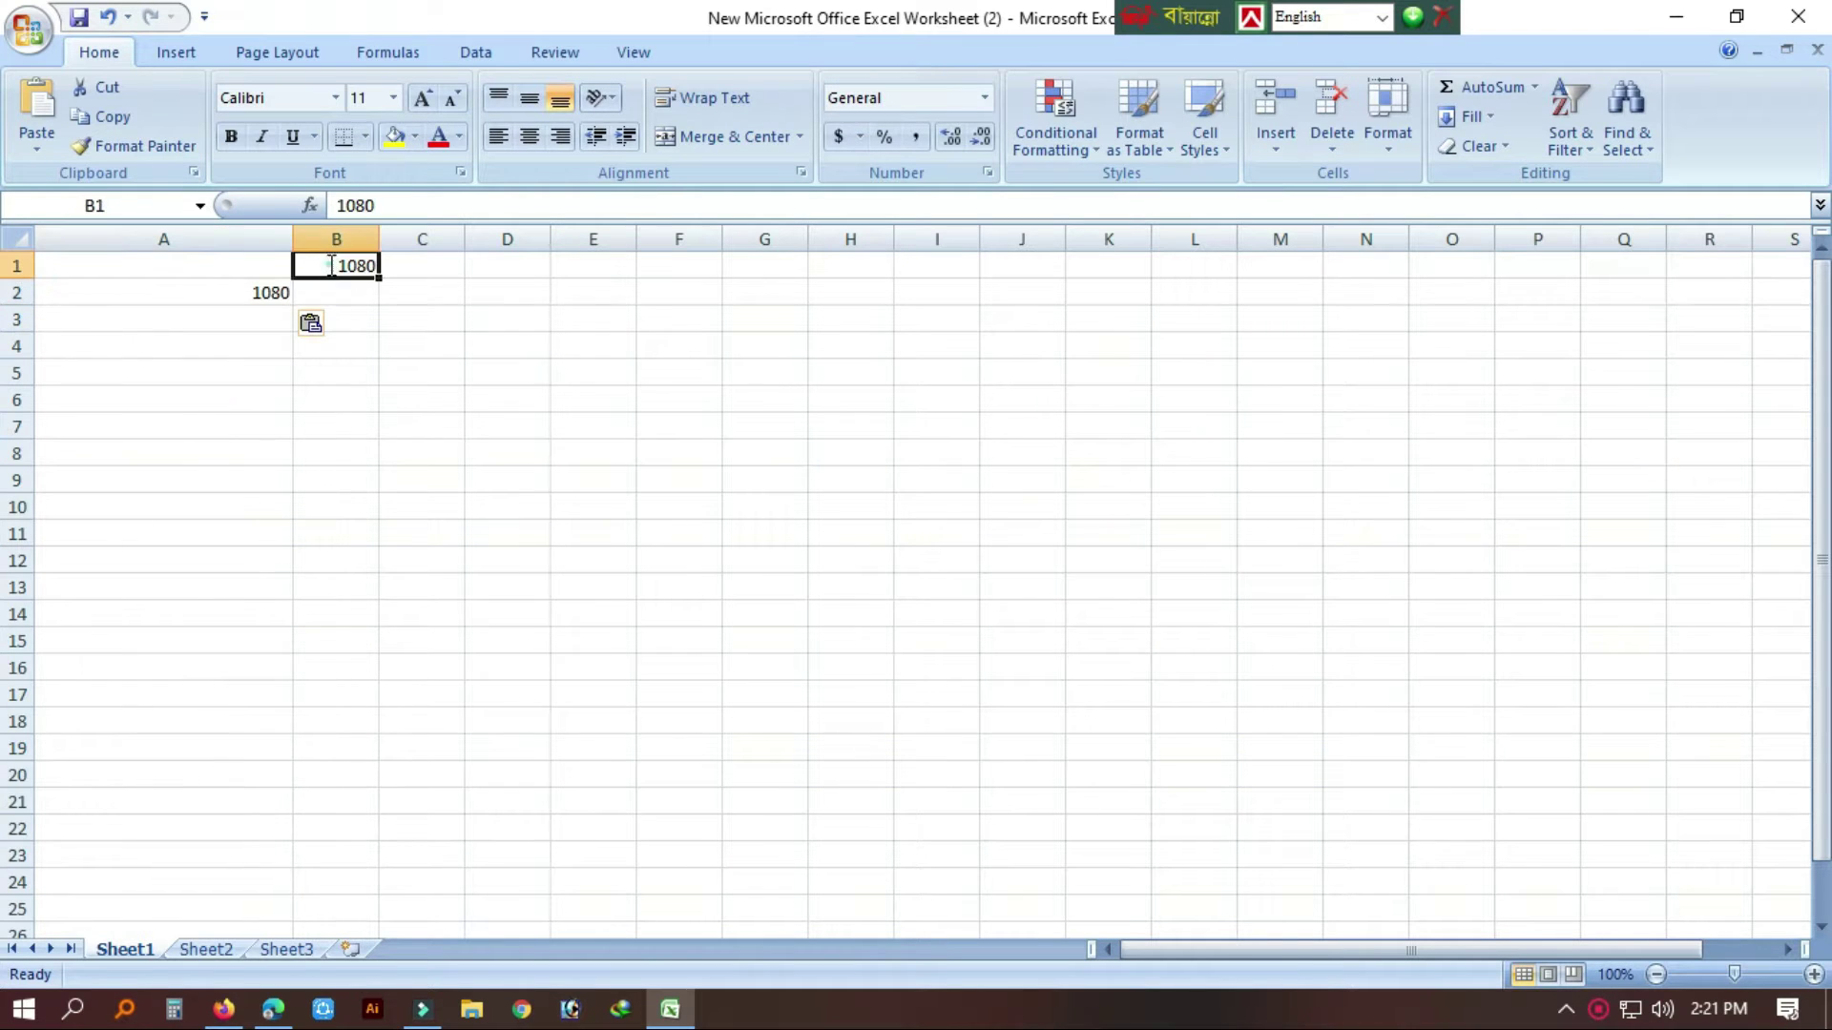
double_click(324, 266)
left_click_drag(324, 266, 383, 268)
key("ctrl+x")
left_click(358, 292)
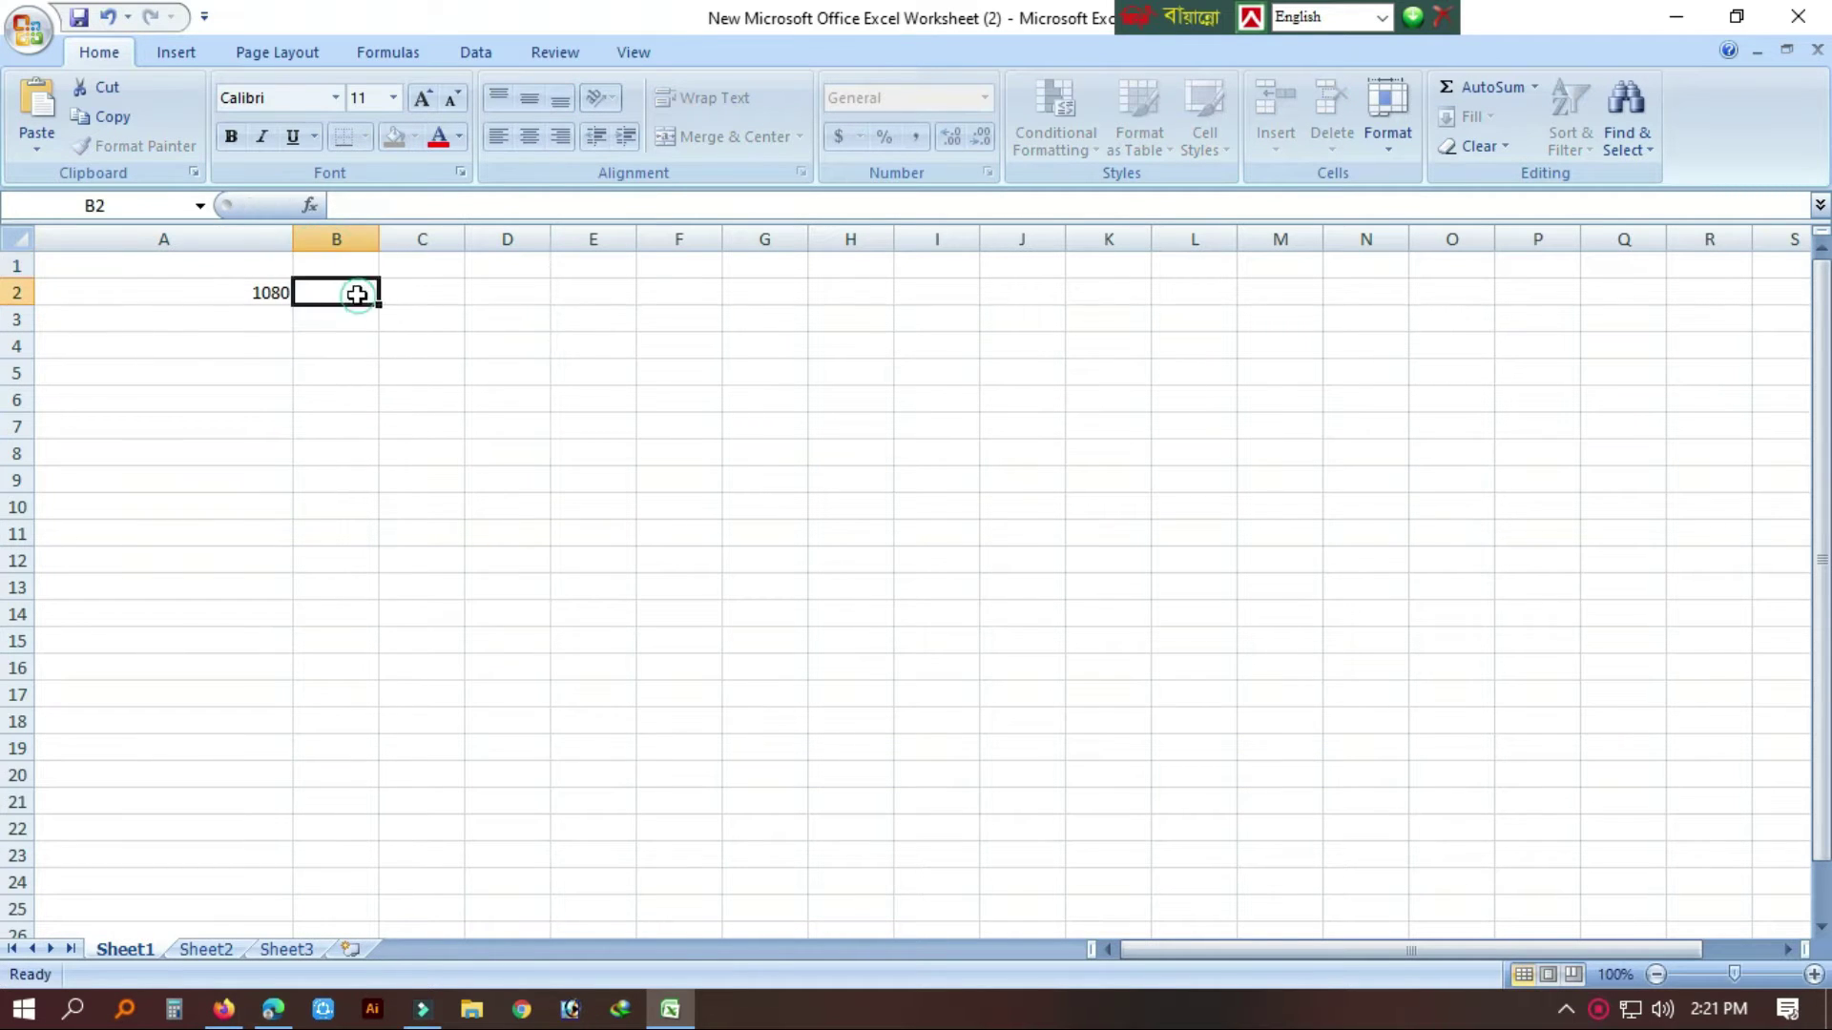
key("ctrl+v")
Drag row 1 much taller, briefly edit A1, then drag row 1 back shorter.
left_click(558, 363)
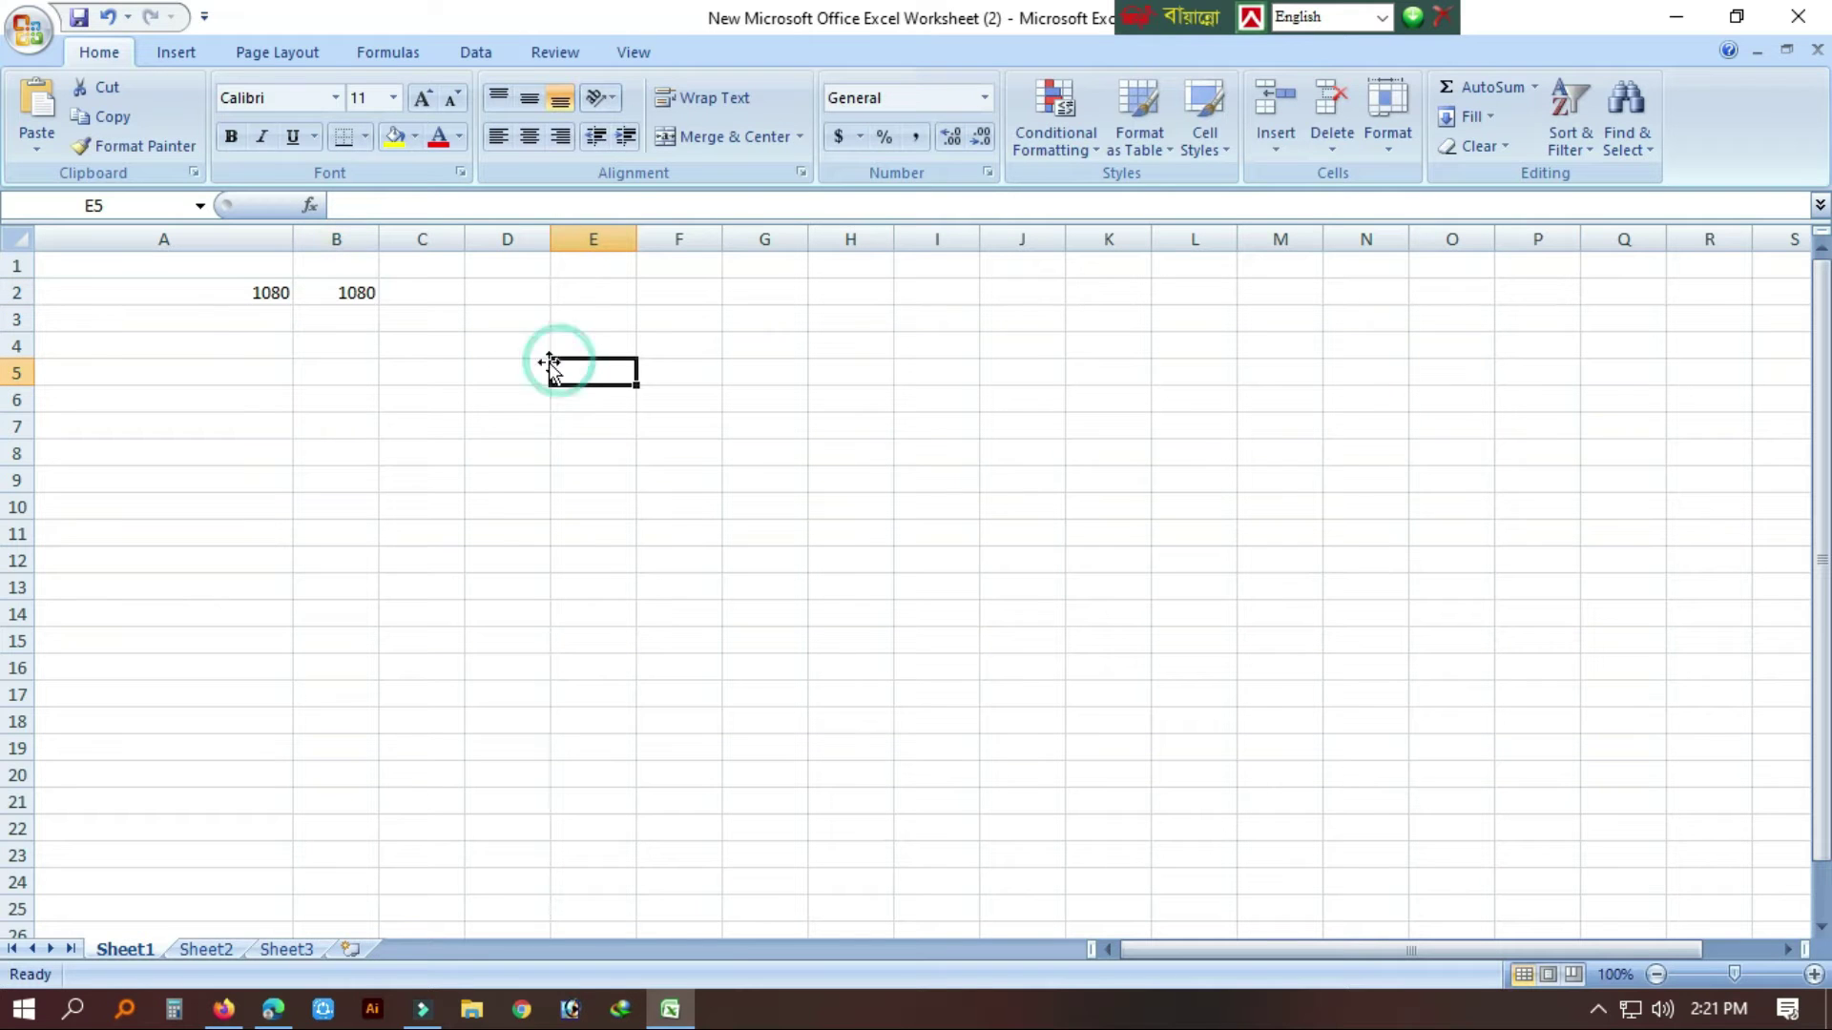
left_click_drag(21, 277, 21, 444)
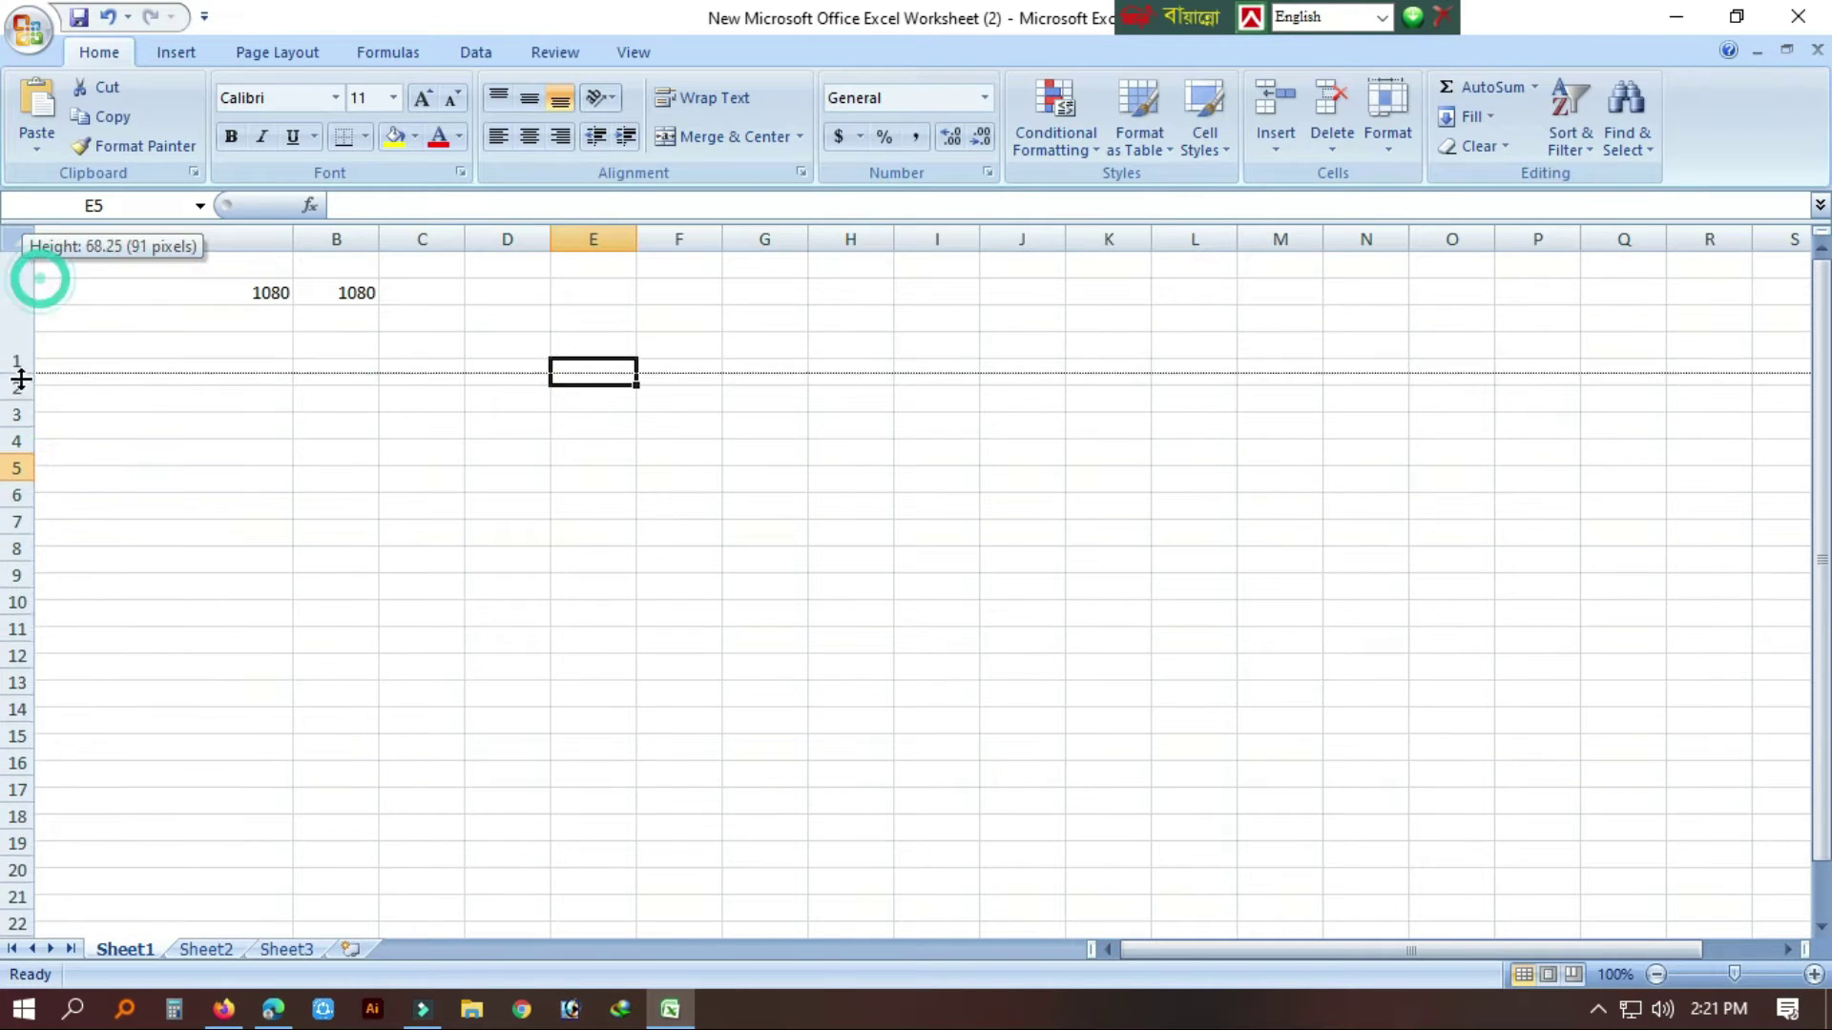
left_click(219, 317)
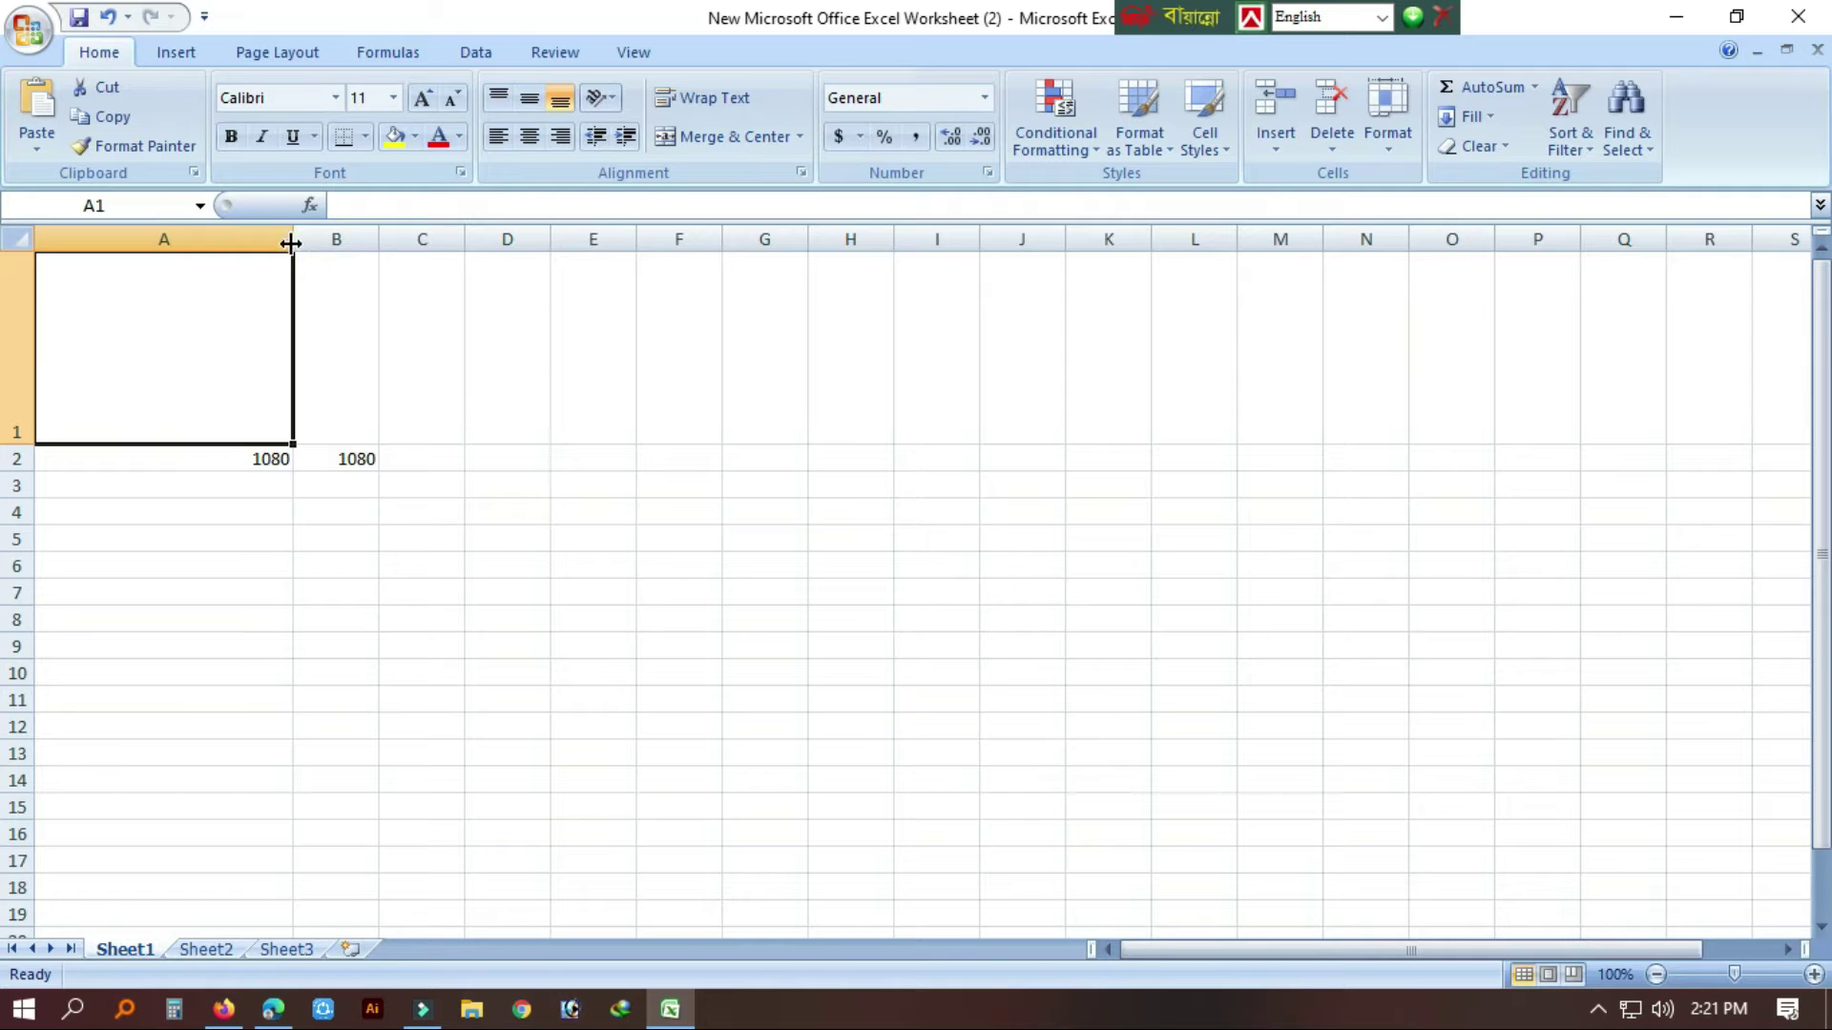
double_click(235, 333)
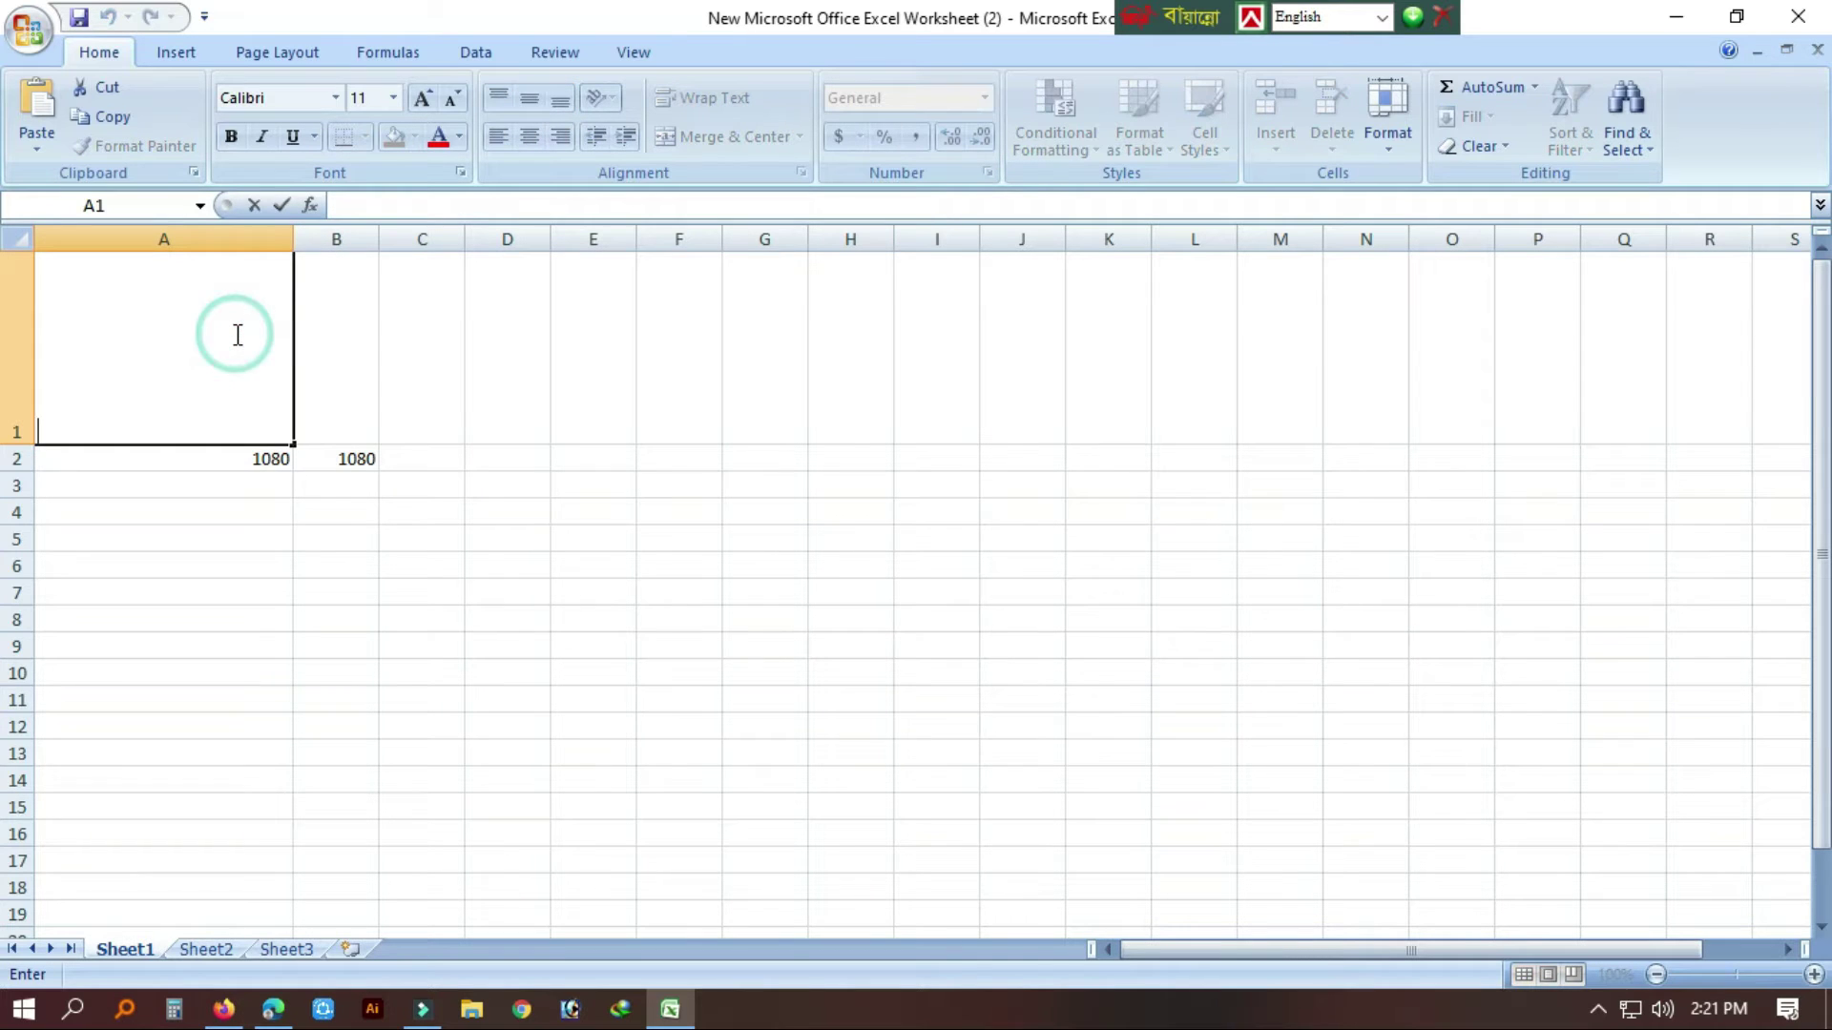
left_click(48, 422)
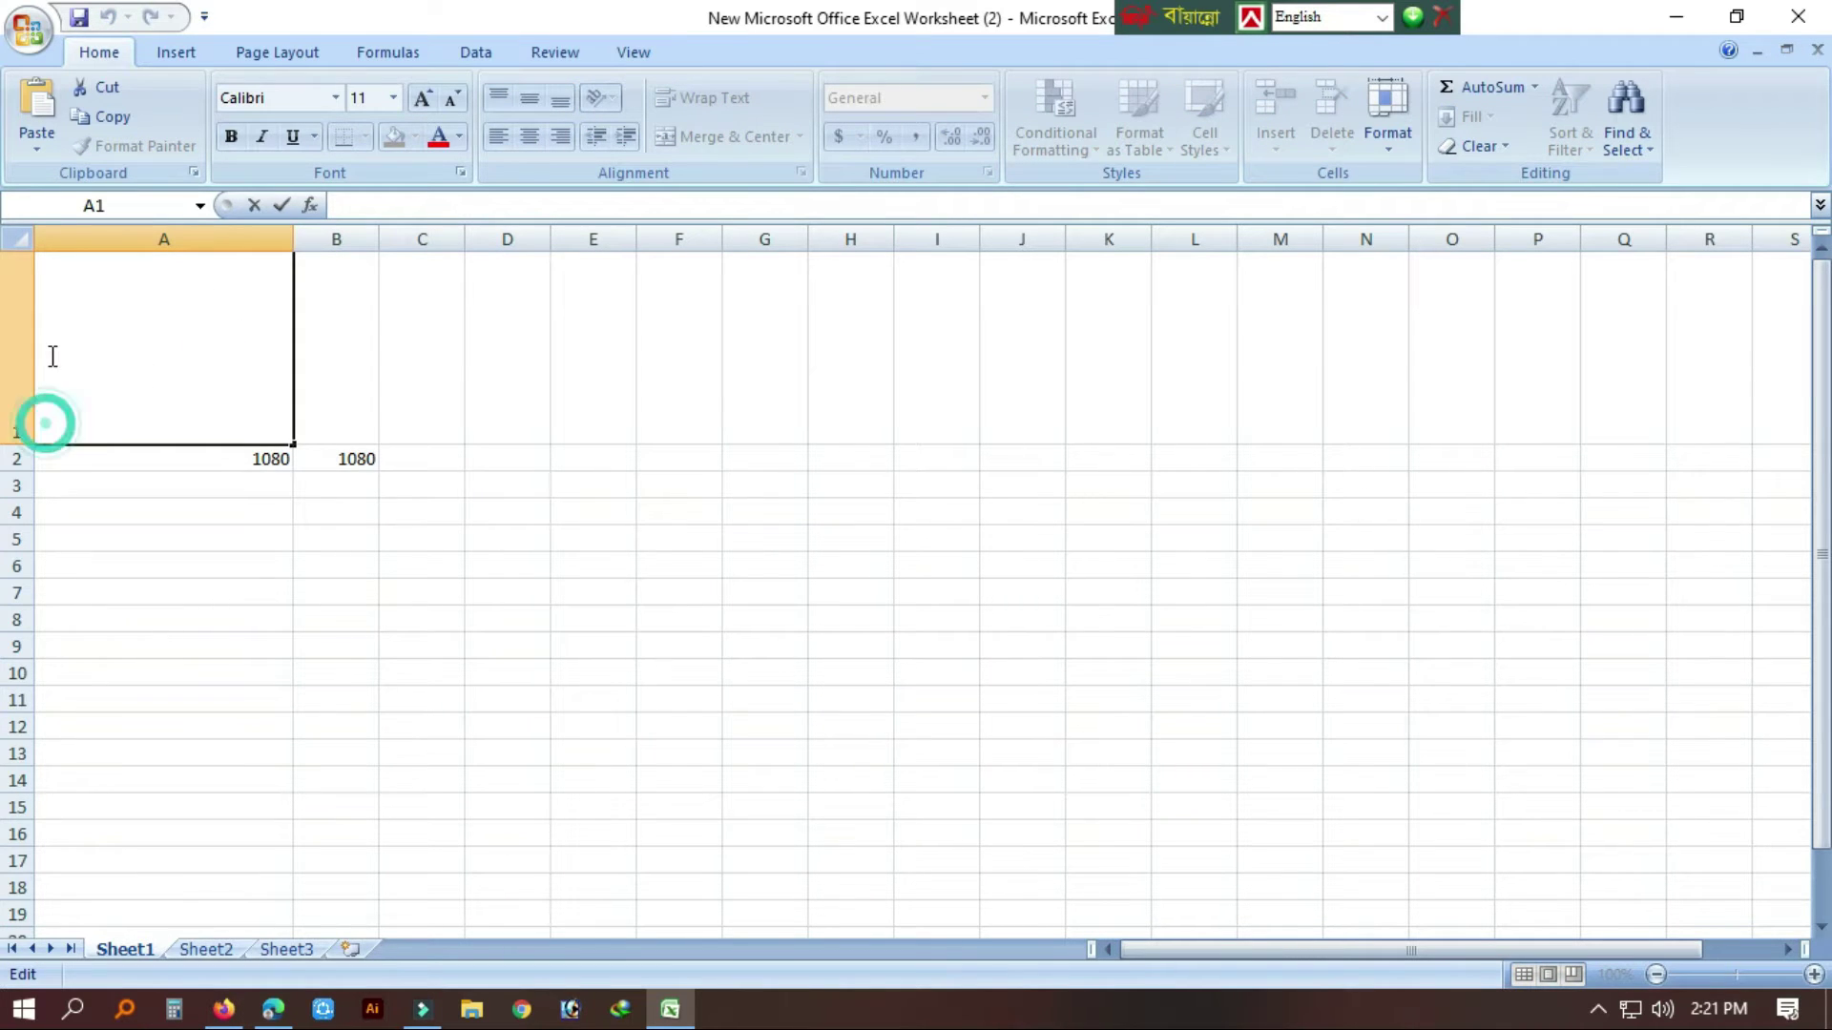
key("Escape")
left_click_drag(17, 444, 17, 316)
Give cell A1 a Bangla font and try typing in it with Bijoy Bangla input.
double_click(163, 271)
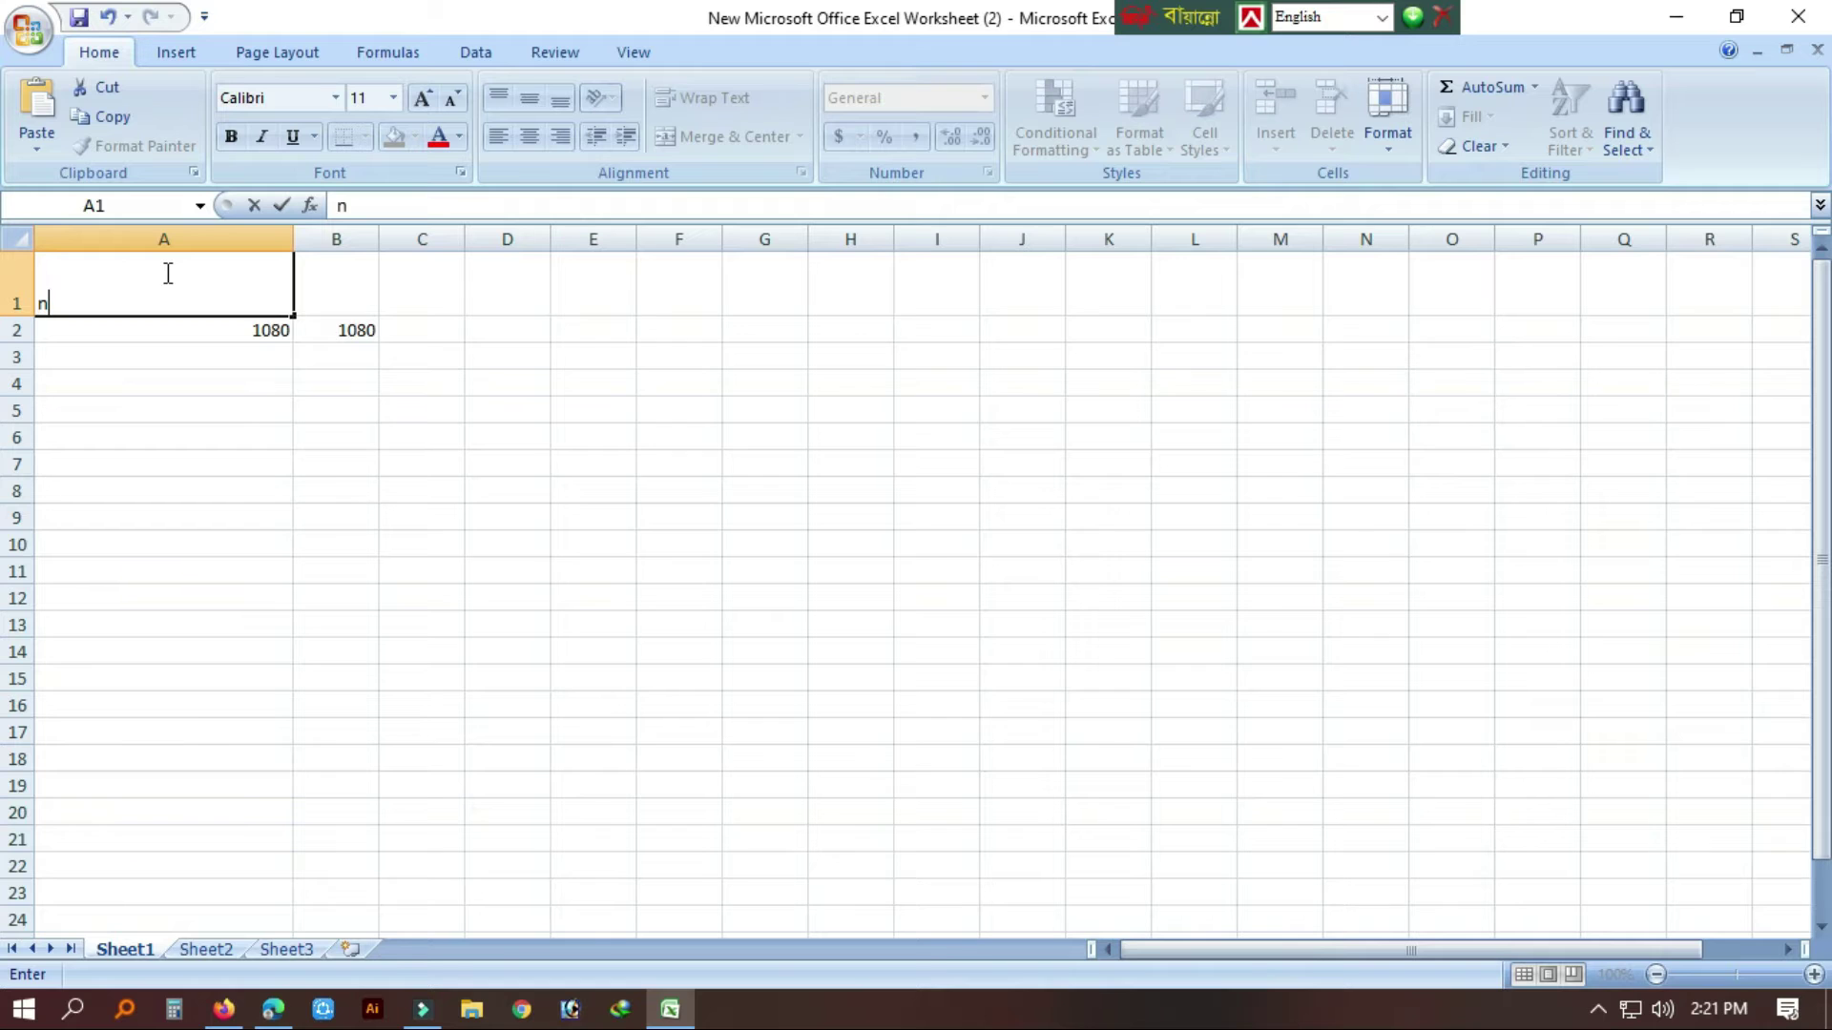
type("J")
left_click(287, 96)
type("Li Kh")
key("Return")
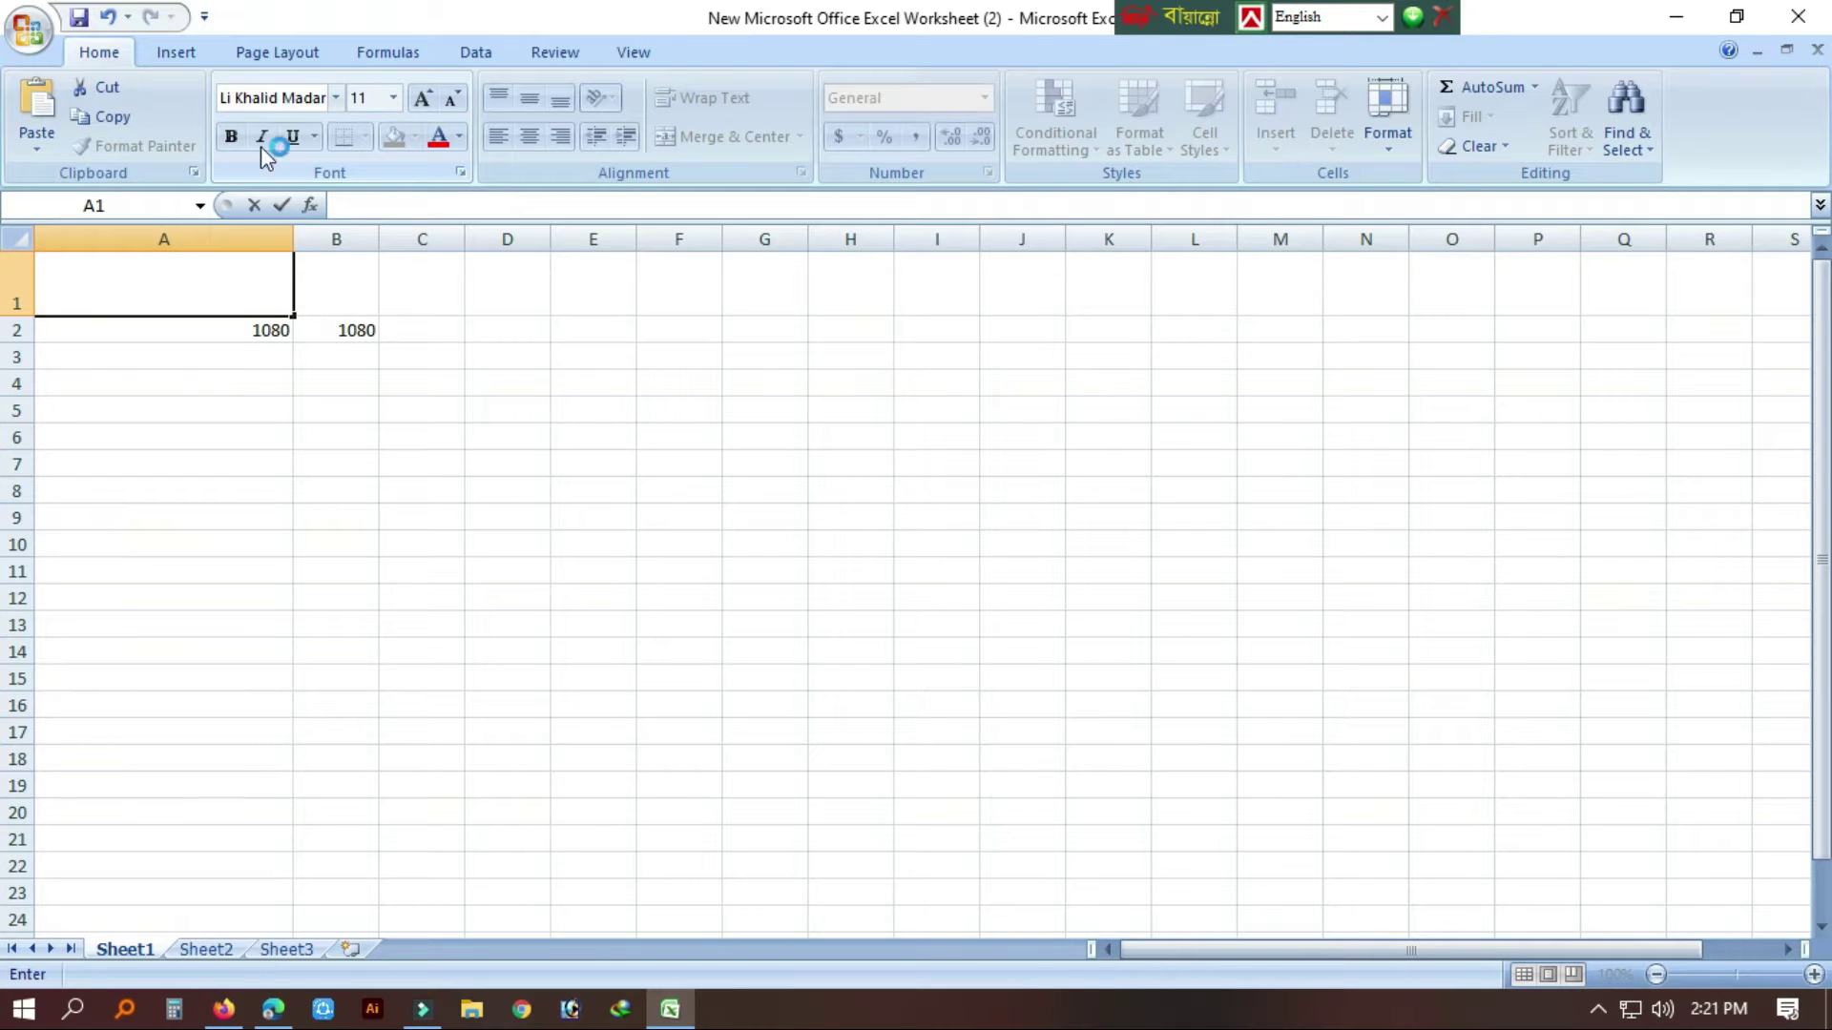
key("ctrl+alt+b")
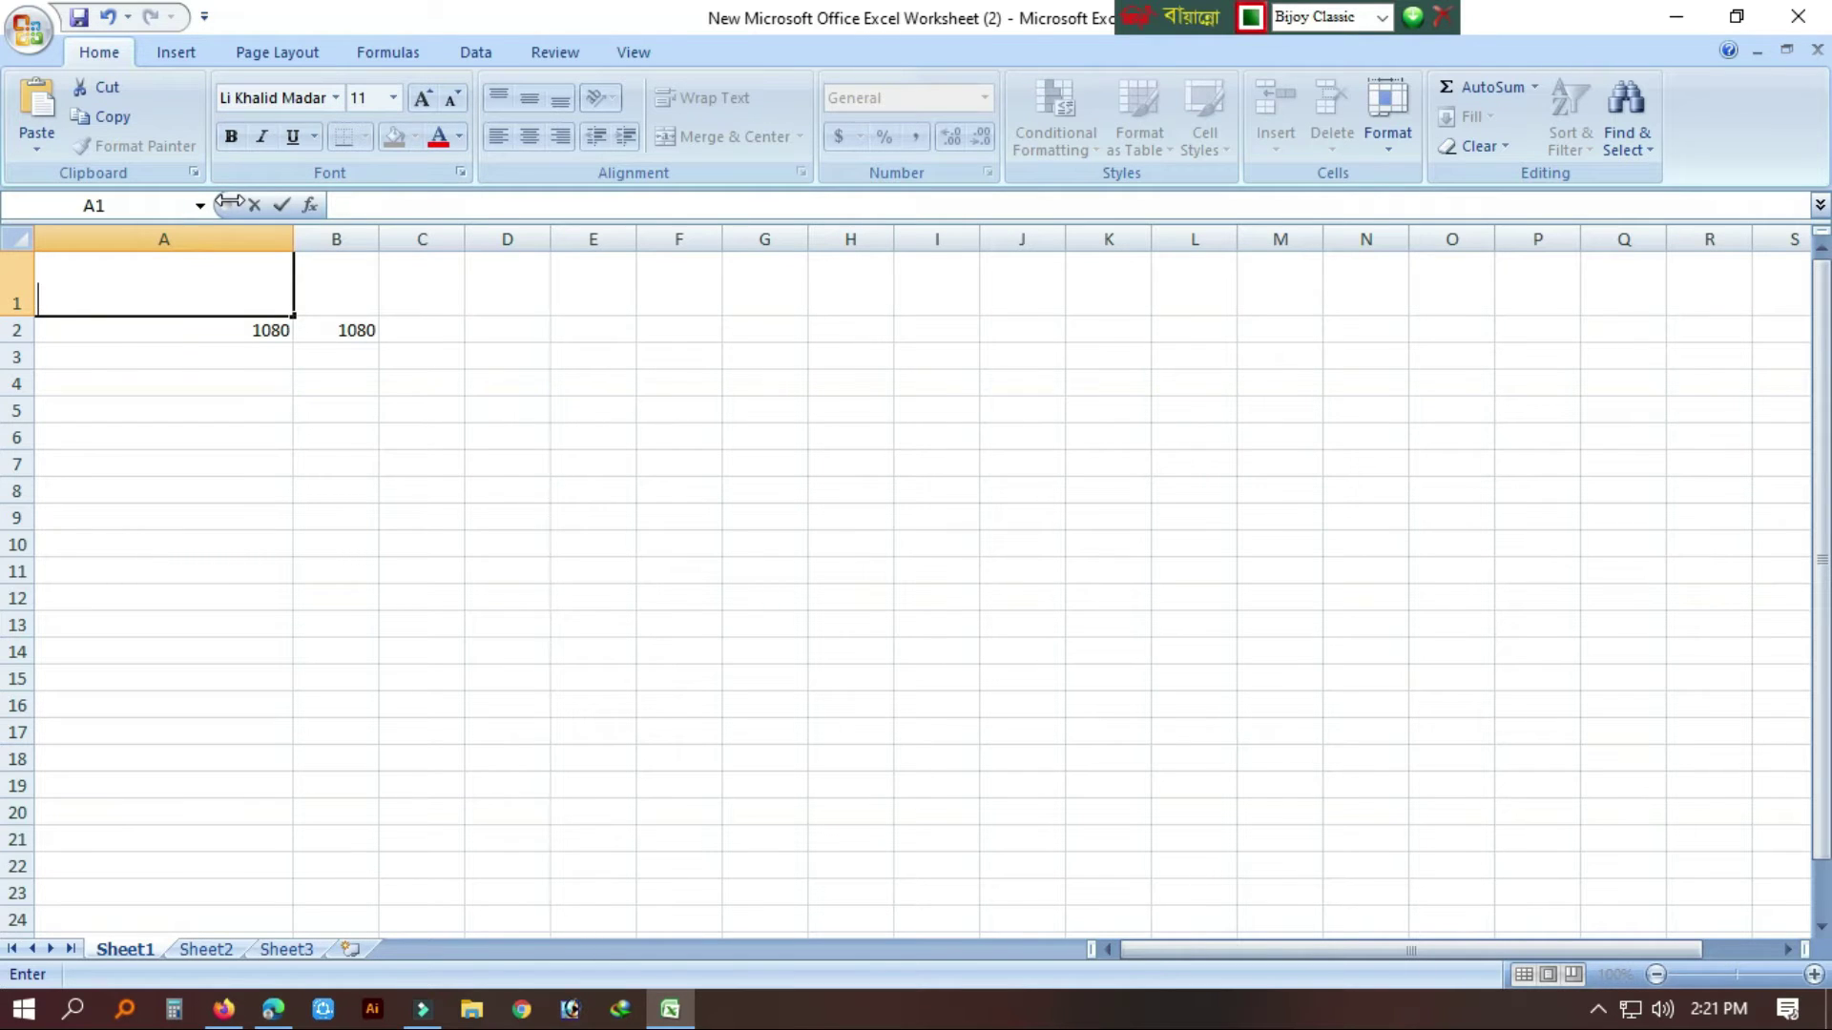
type("ev")
key("BackSpace")
key("BackSpace")
Apply the Impact font to A1 and delete the Bangla text.
left_click(302, 95)
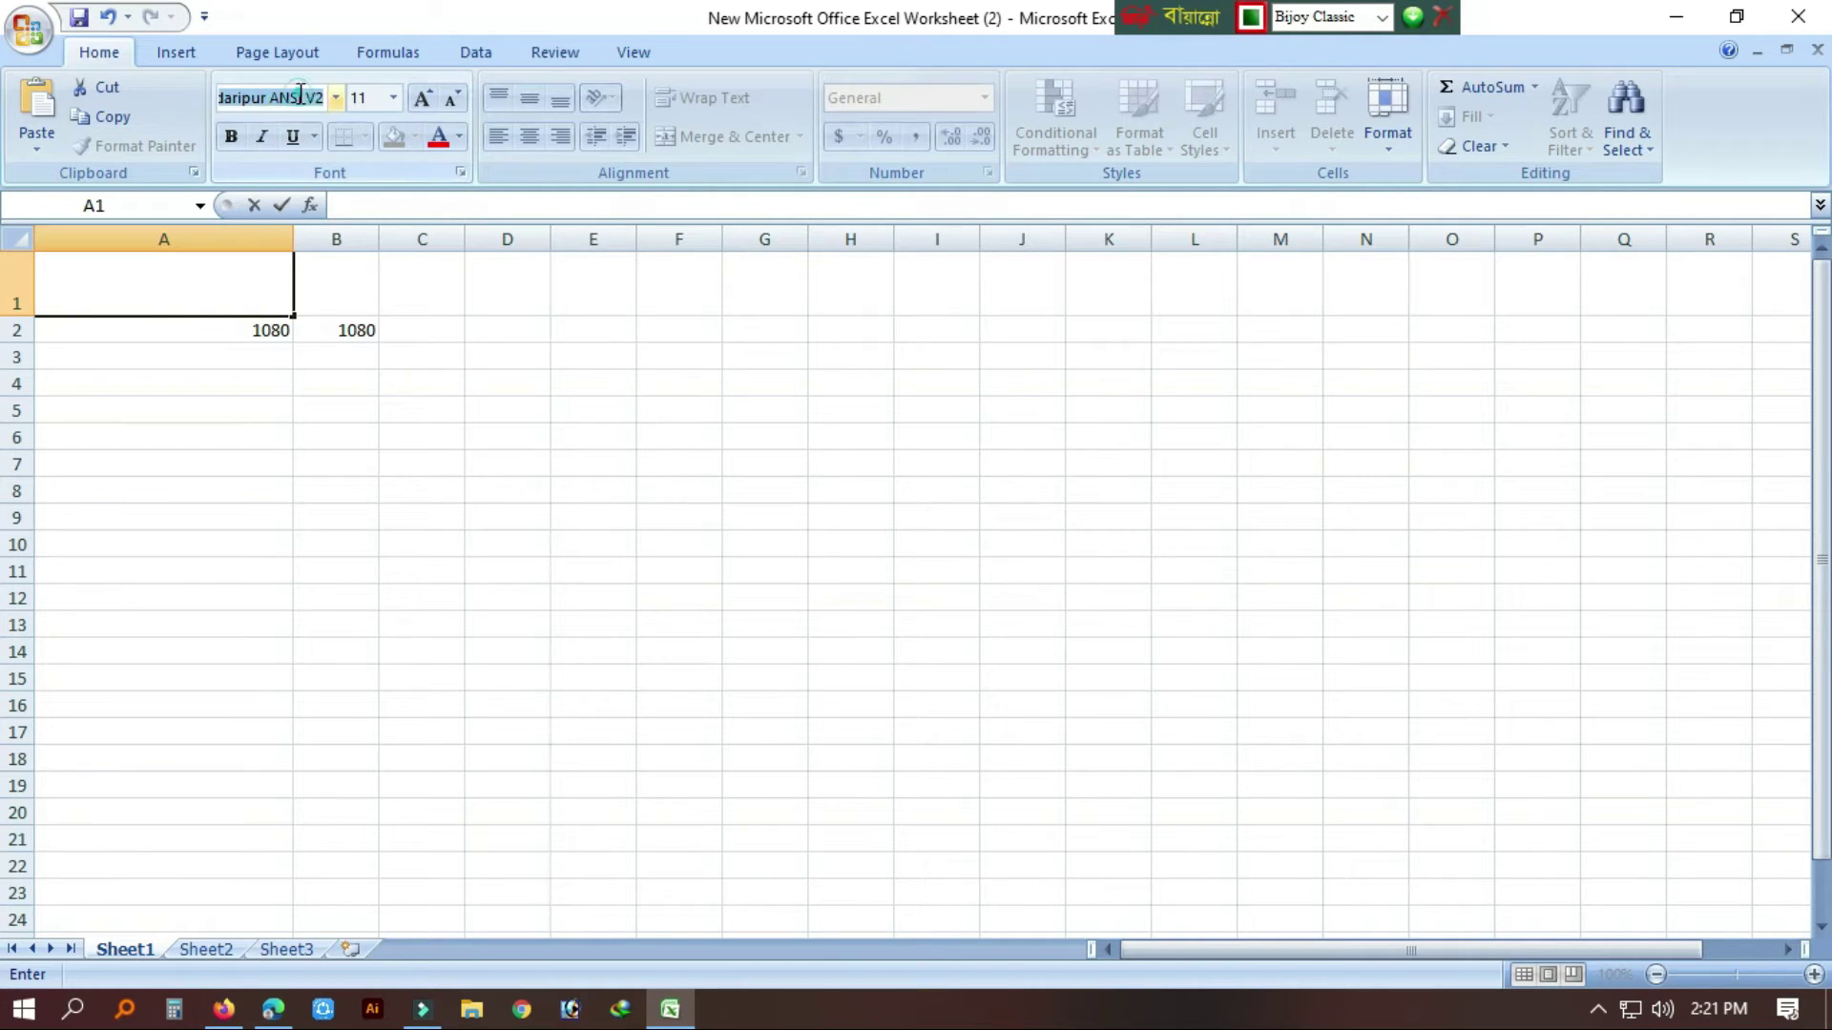
key("ctrl+alt+b")
type("Impact")
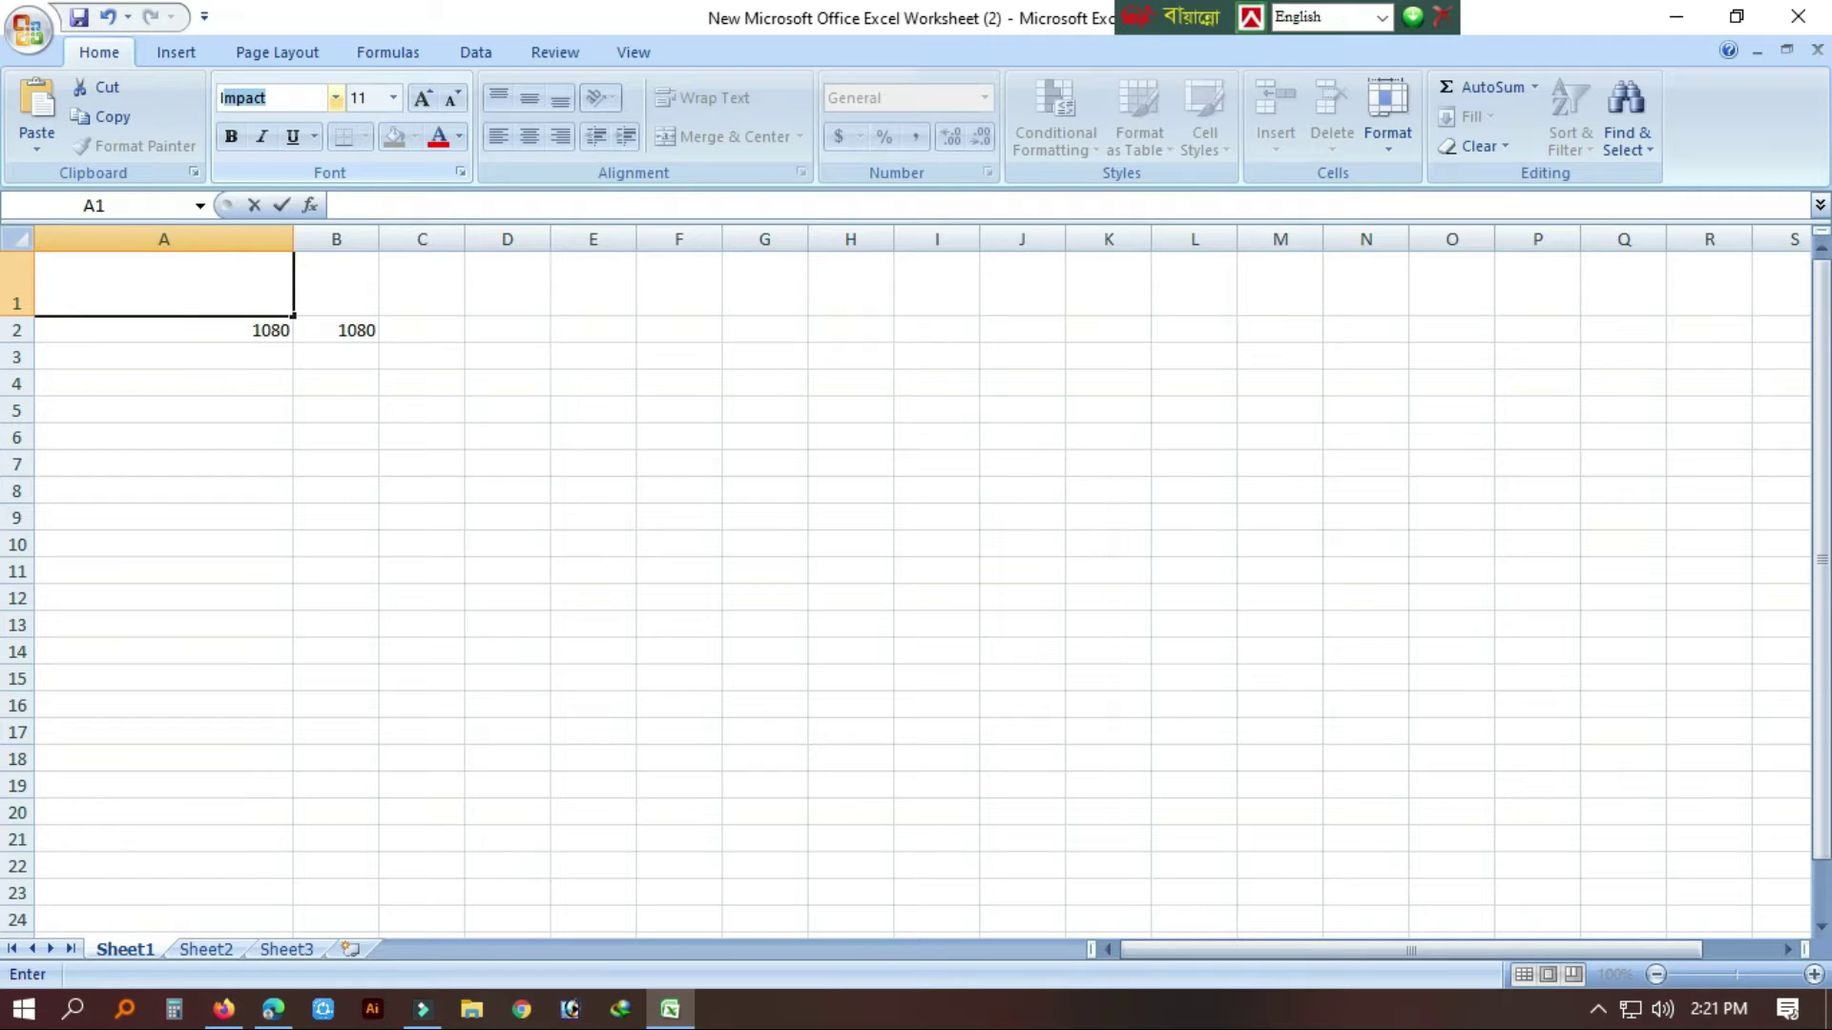
key("Return")
left_click(144, 288)
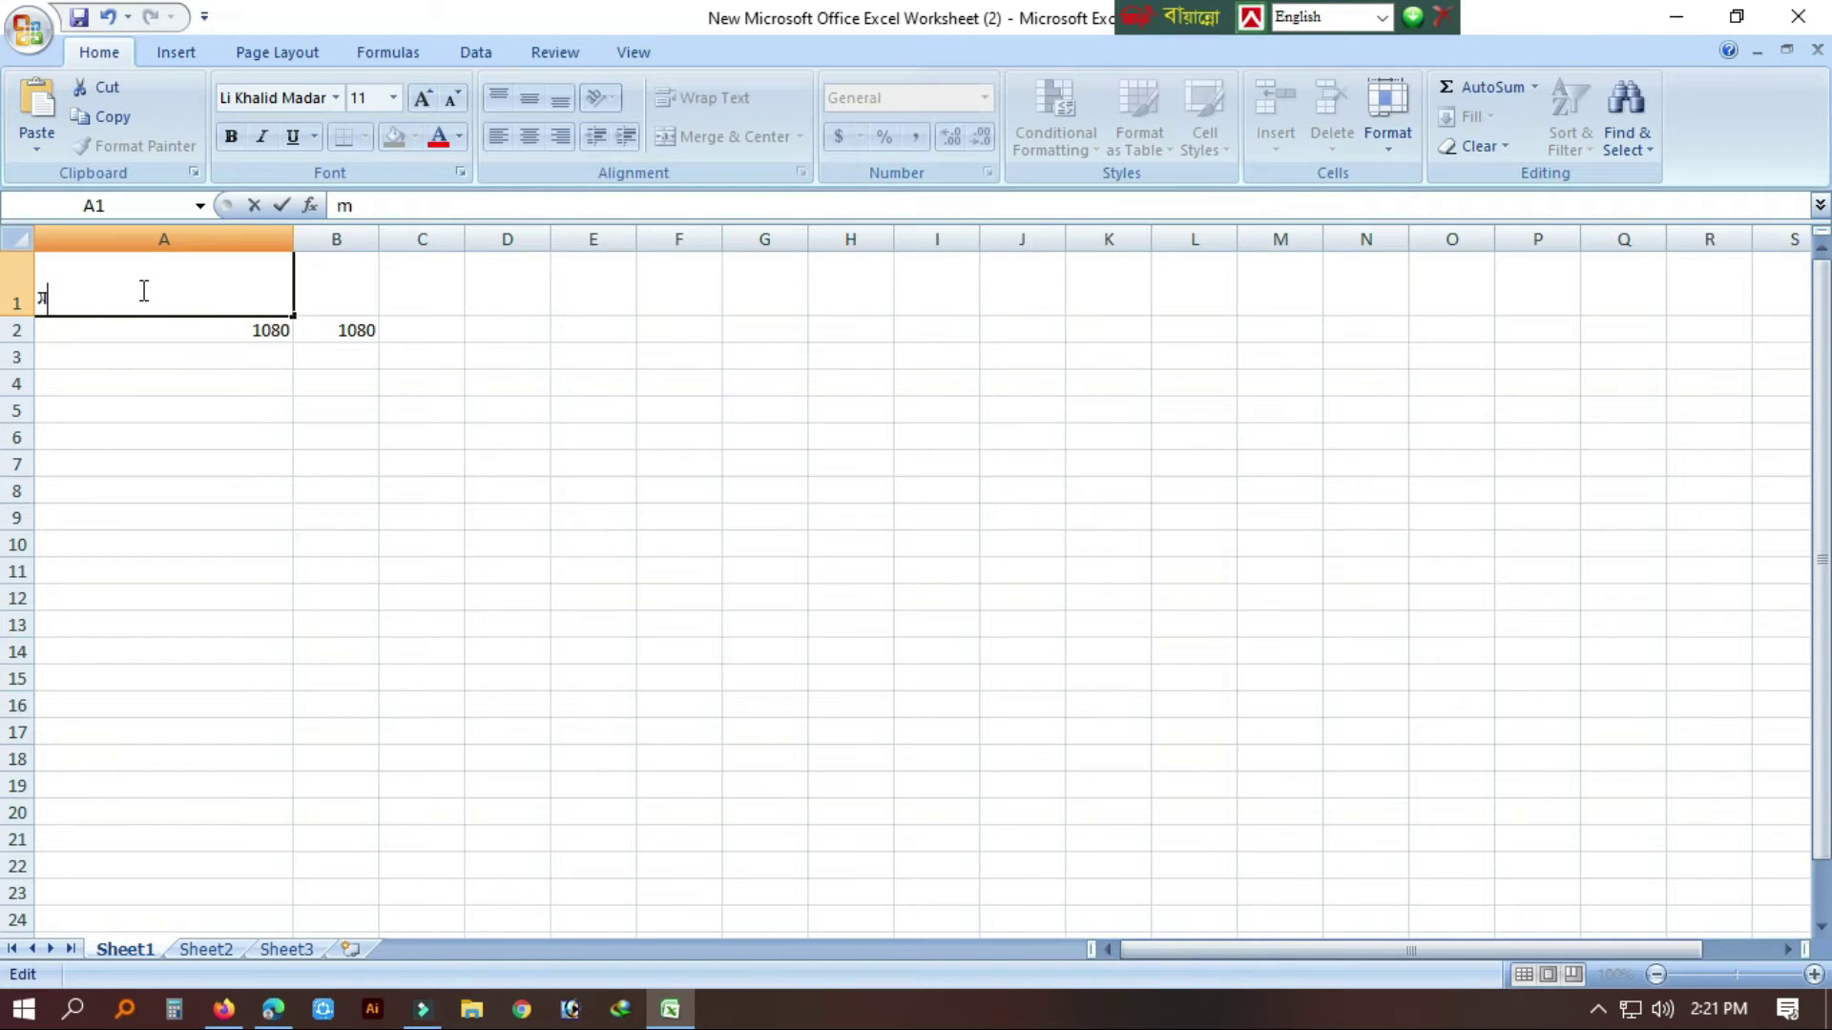
key("ctrl+alt+b")
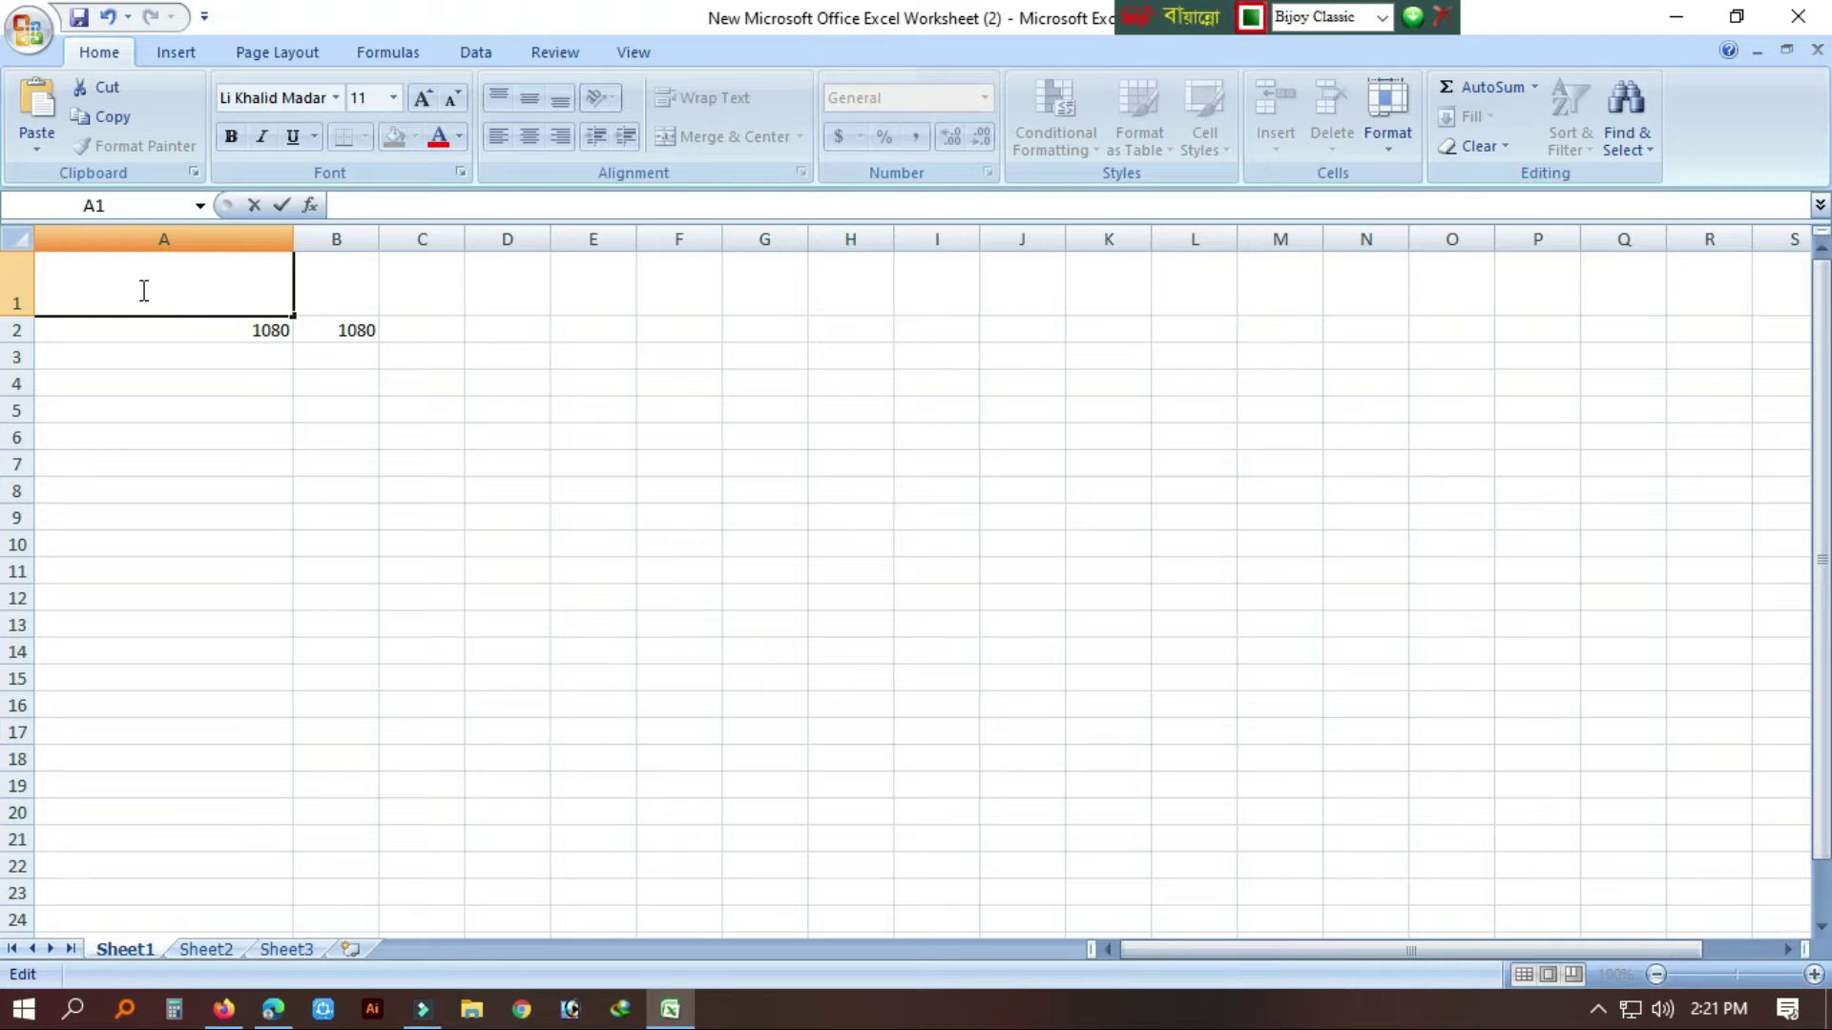
type("kP")
key("BackSpace")
key("BackSpace")
key("ctrl+alt+b")
type("mY")
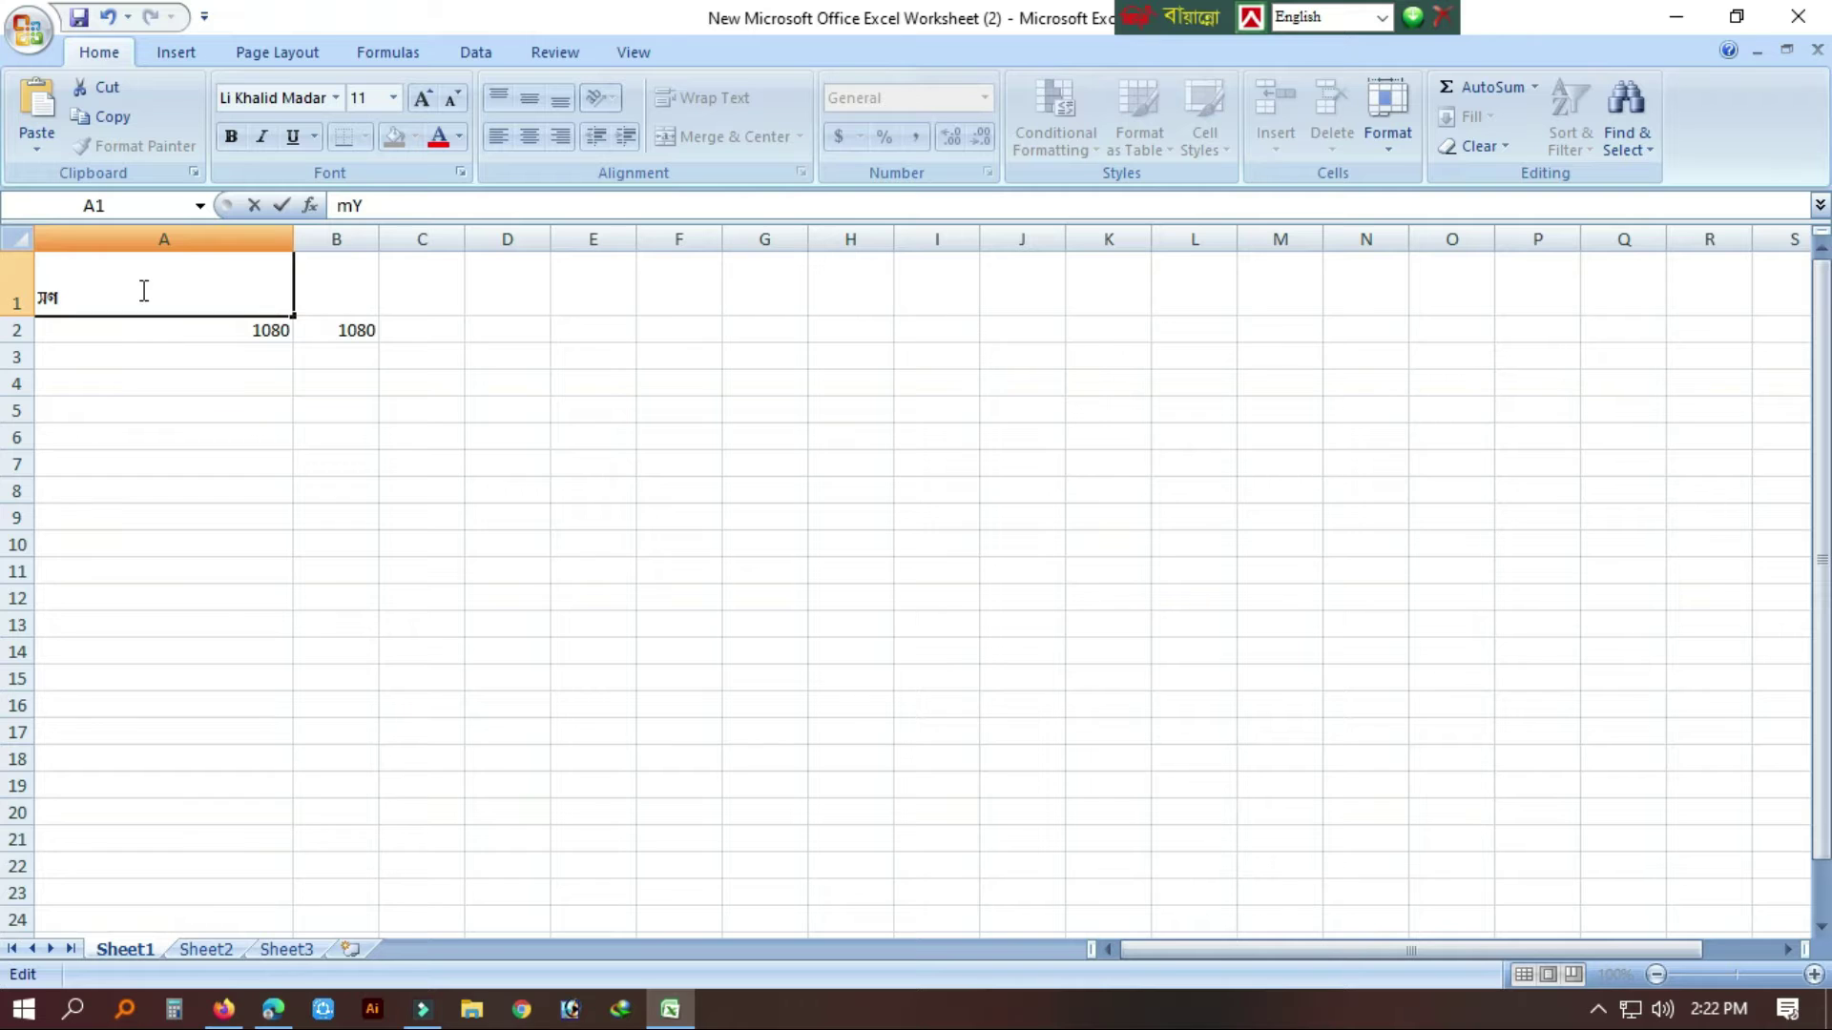
Type 'My' in A1, start choosing Impact again, cancel, and resume editing A1.
key("BackSpace")
key("BackSpace")
type("My")
left_click(303, 97)
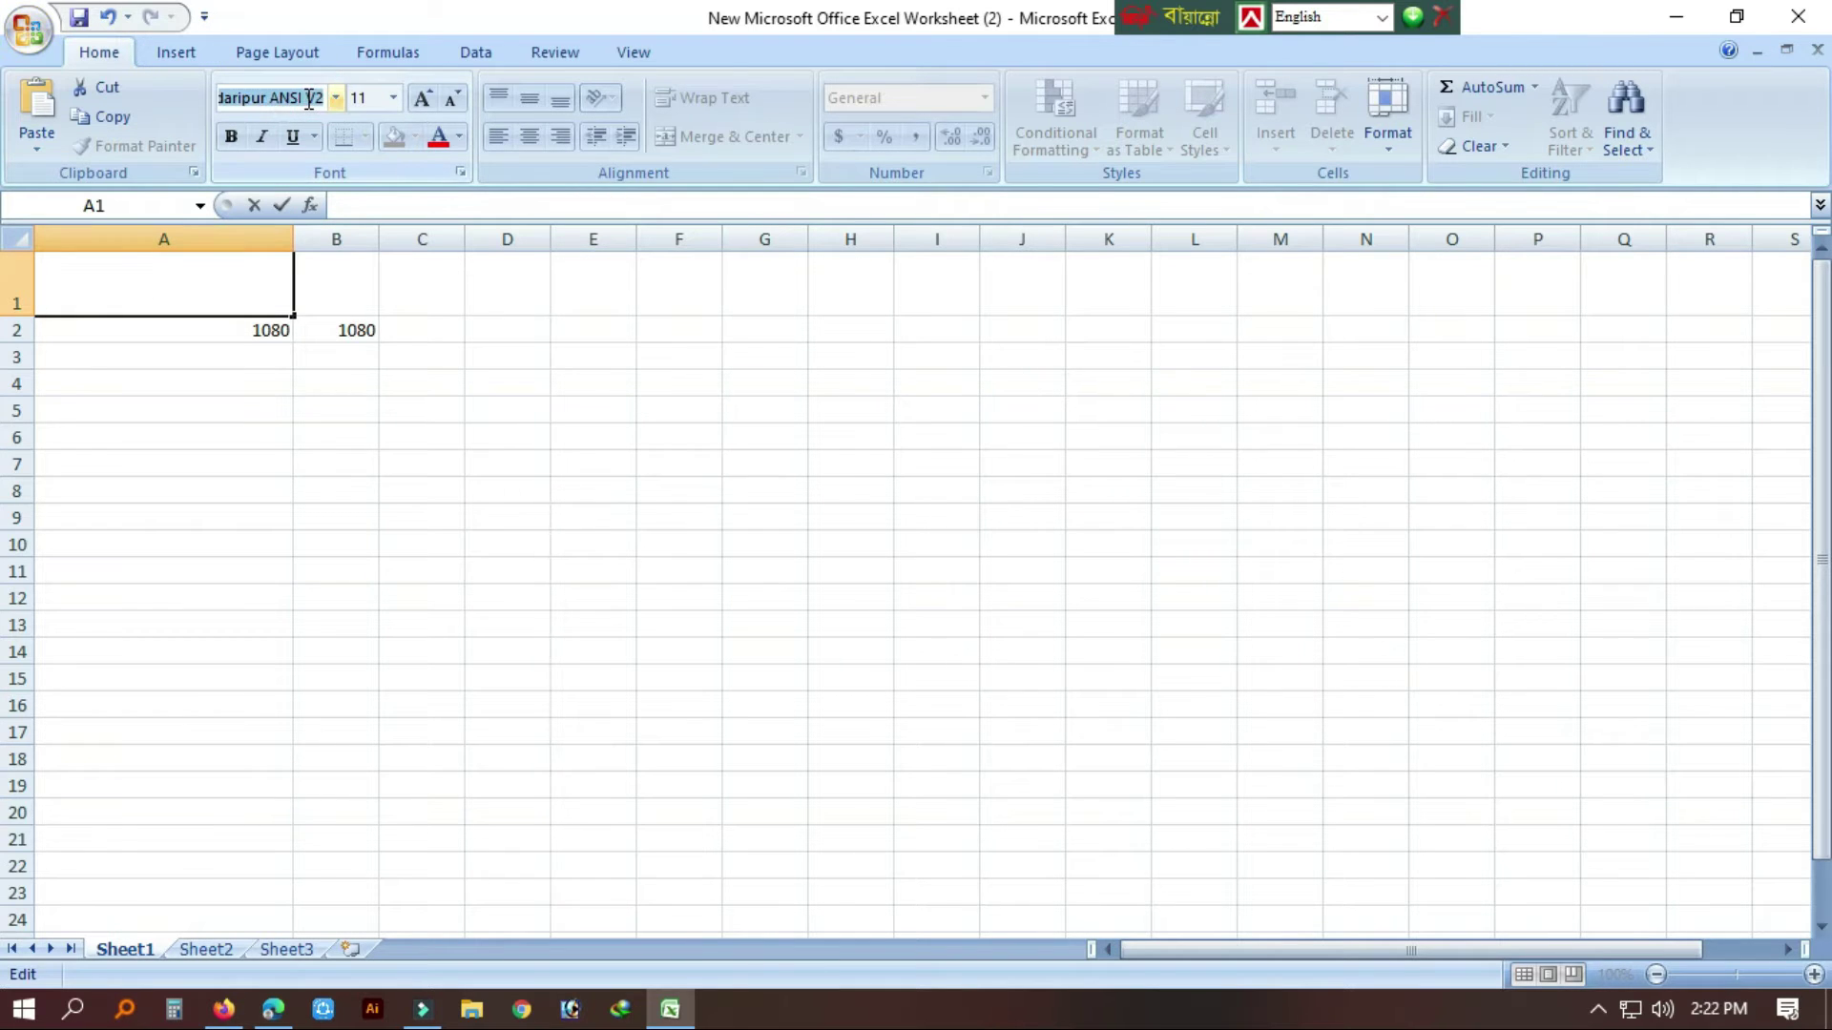
type("Im")
key("Escape")
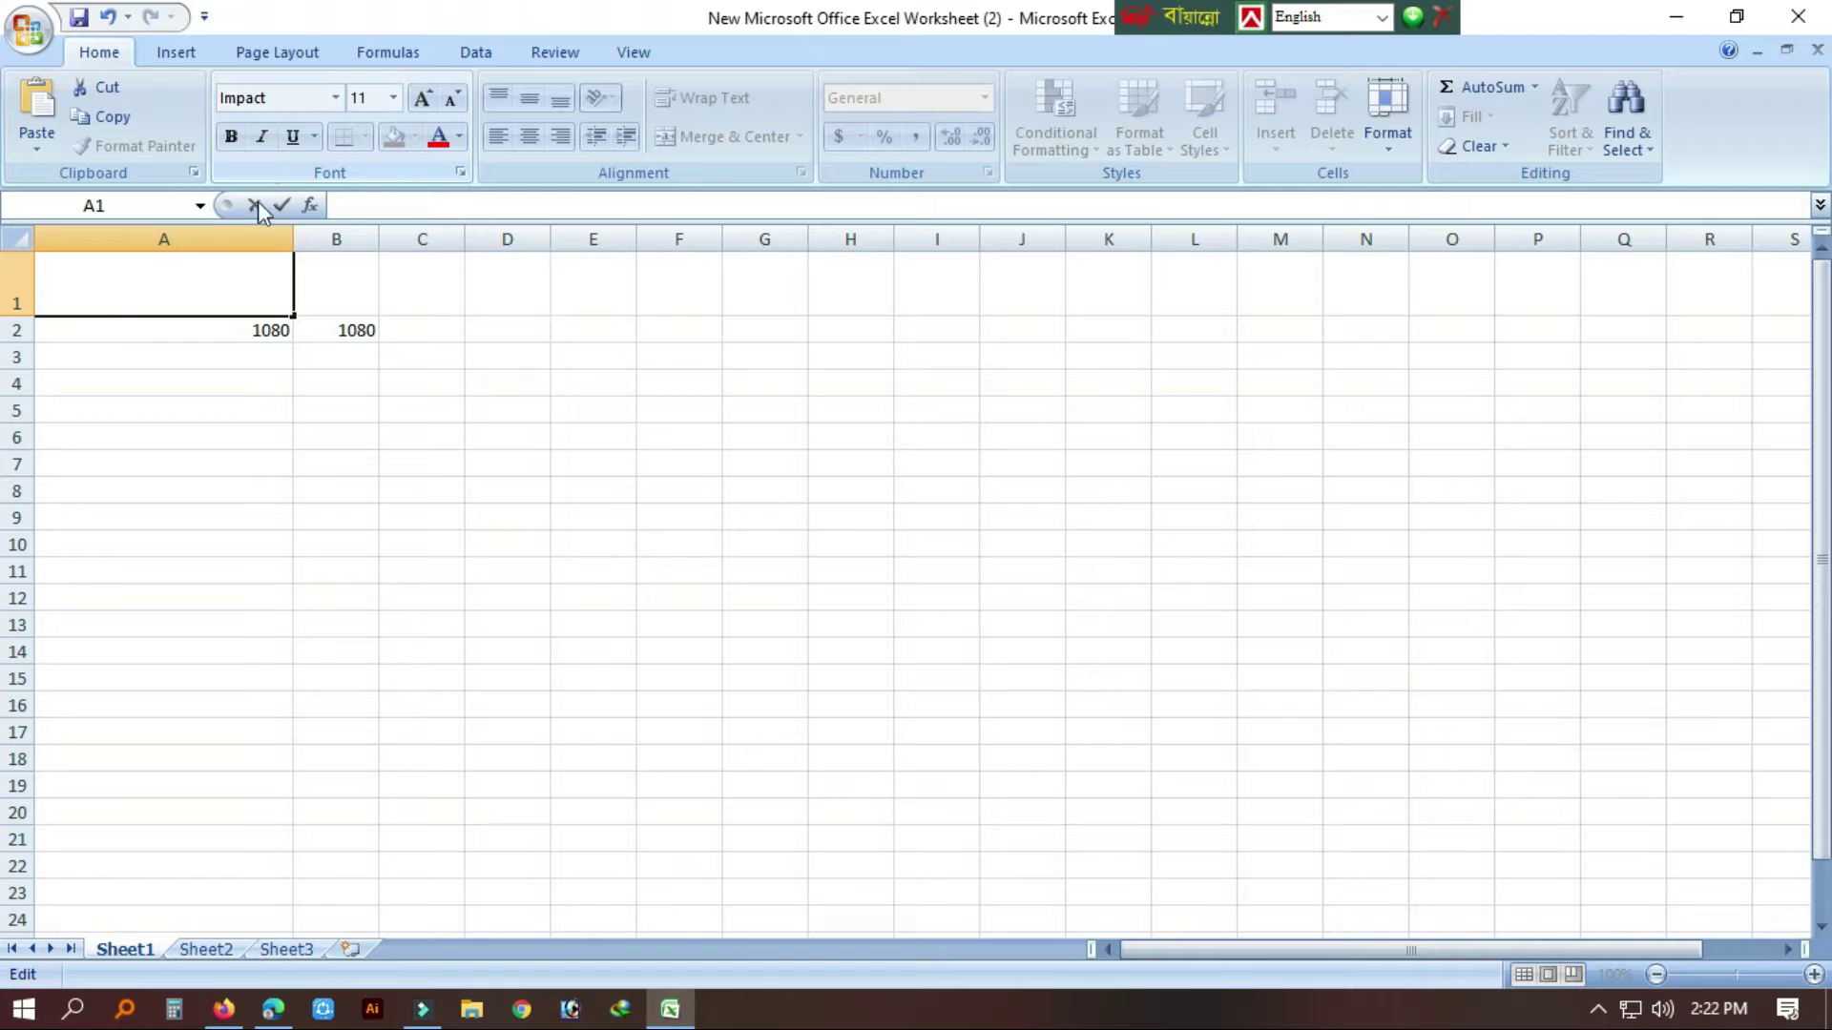
left_click(111, 301)
left_click(112, 301)
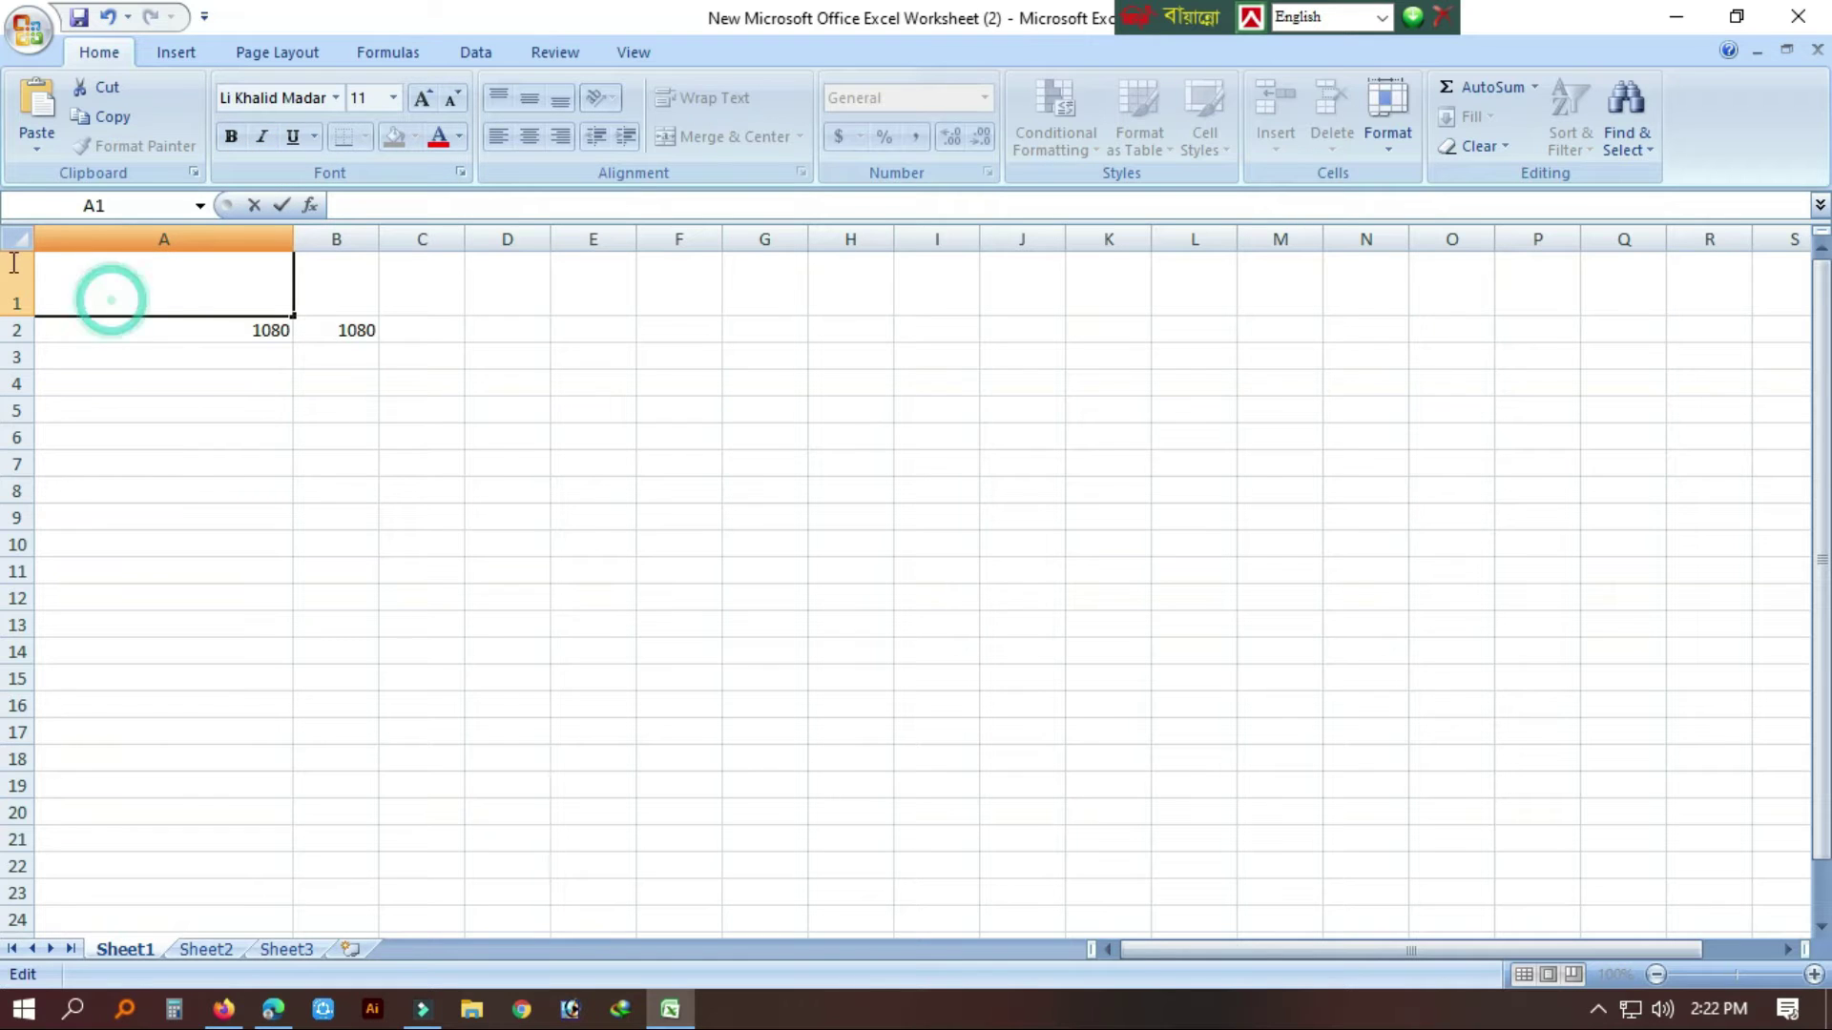
Try entries in A1, typing '=' and 'fgfg' with an undo and redo.
type("=")
left_click(301, 98)
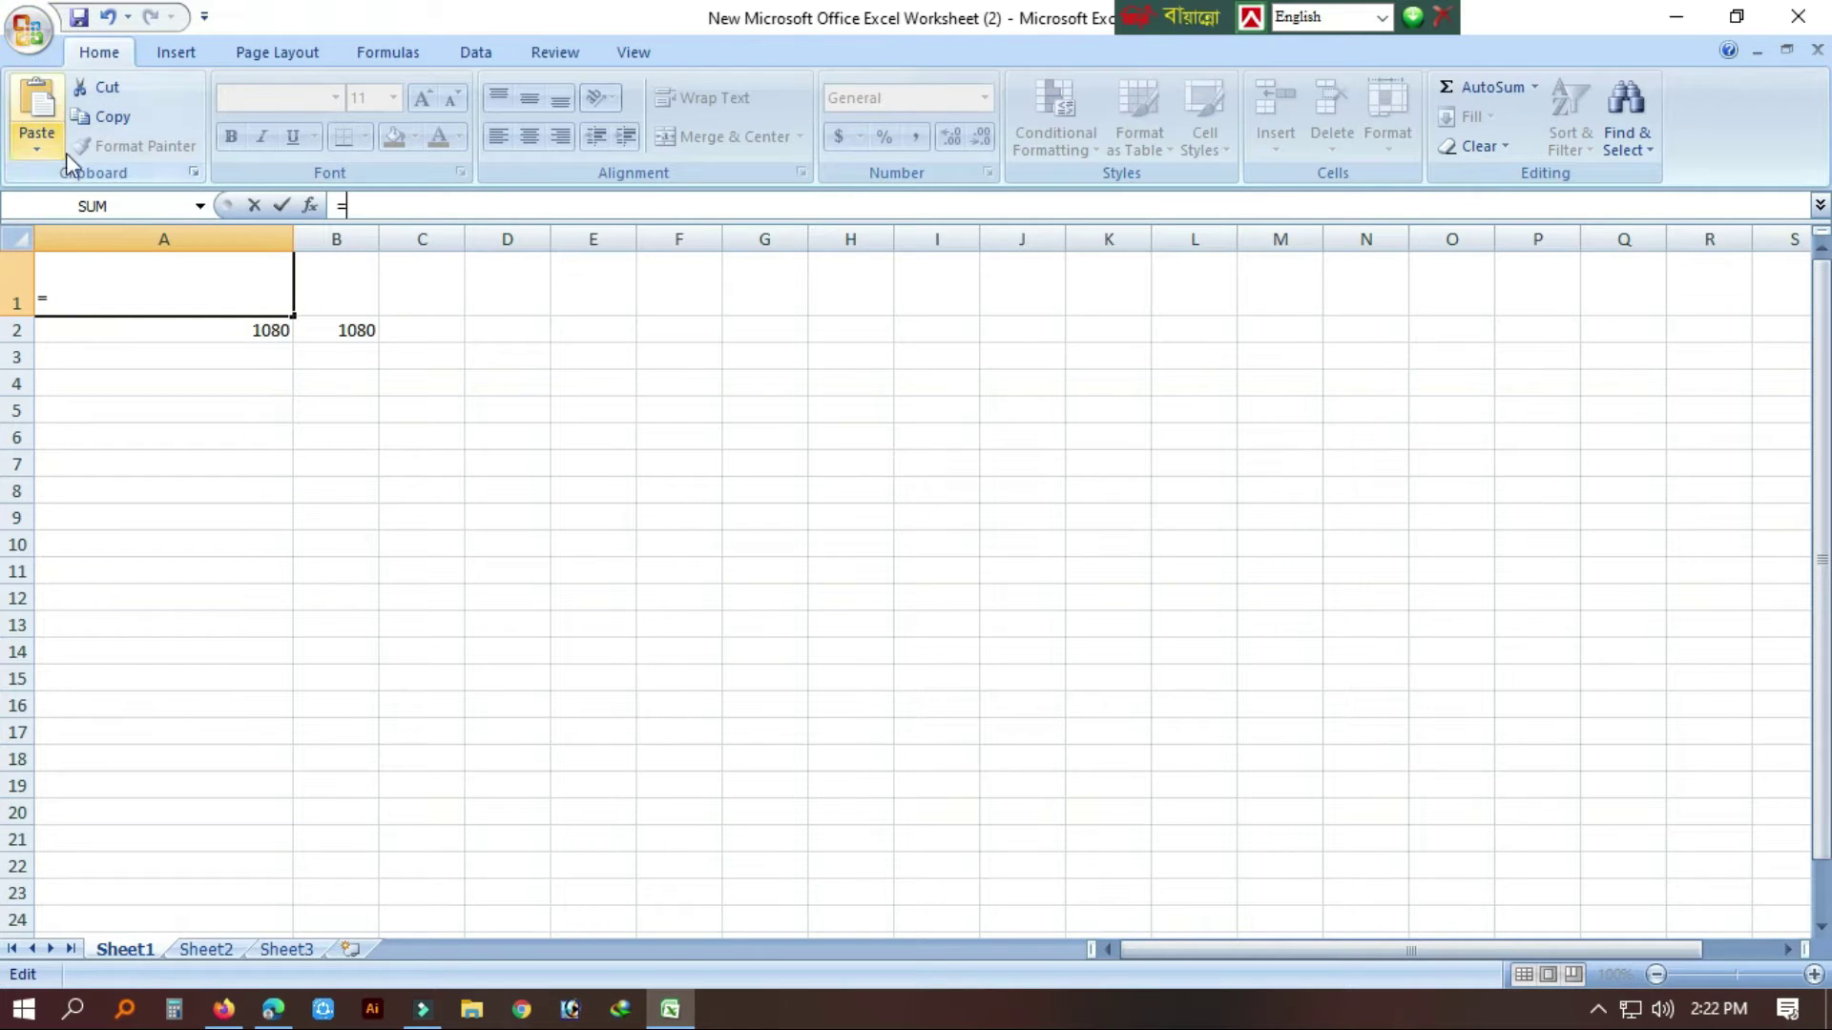
left_click(111, 21)
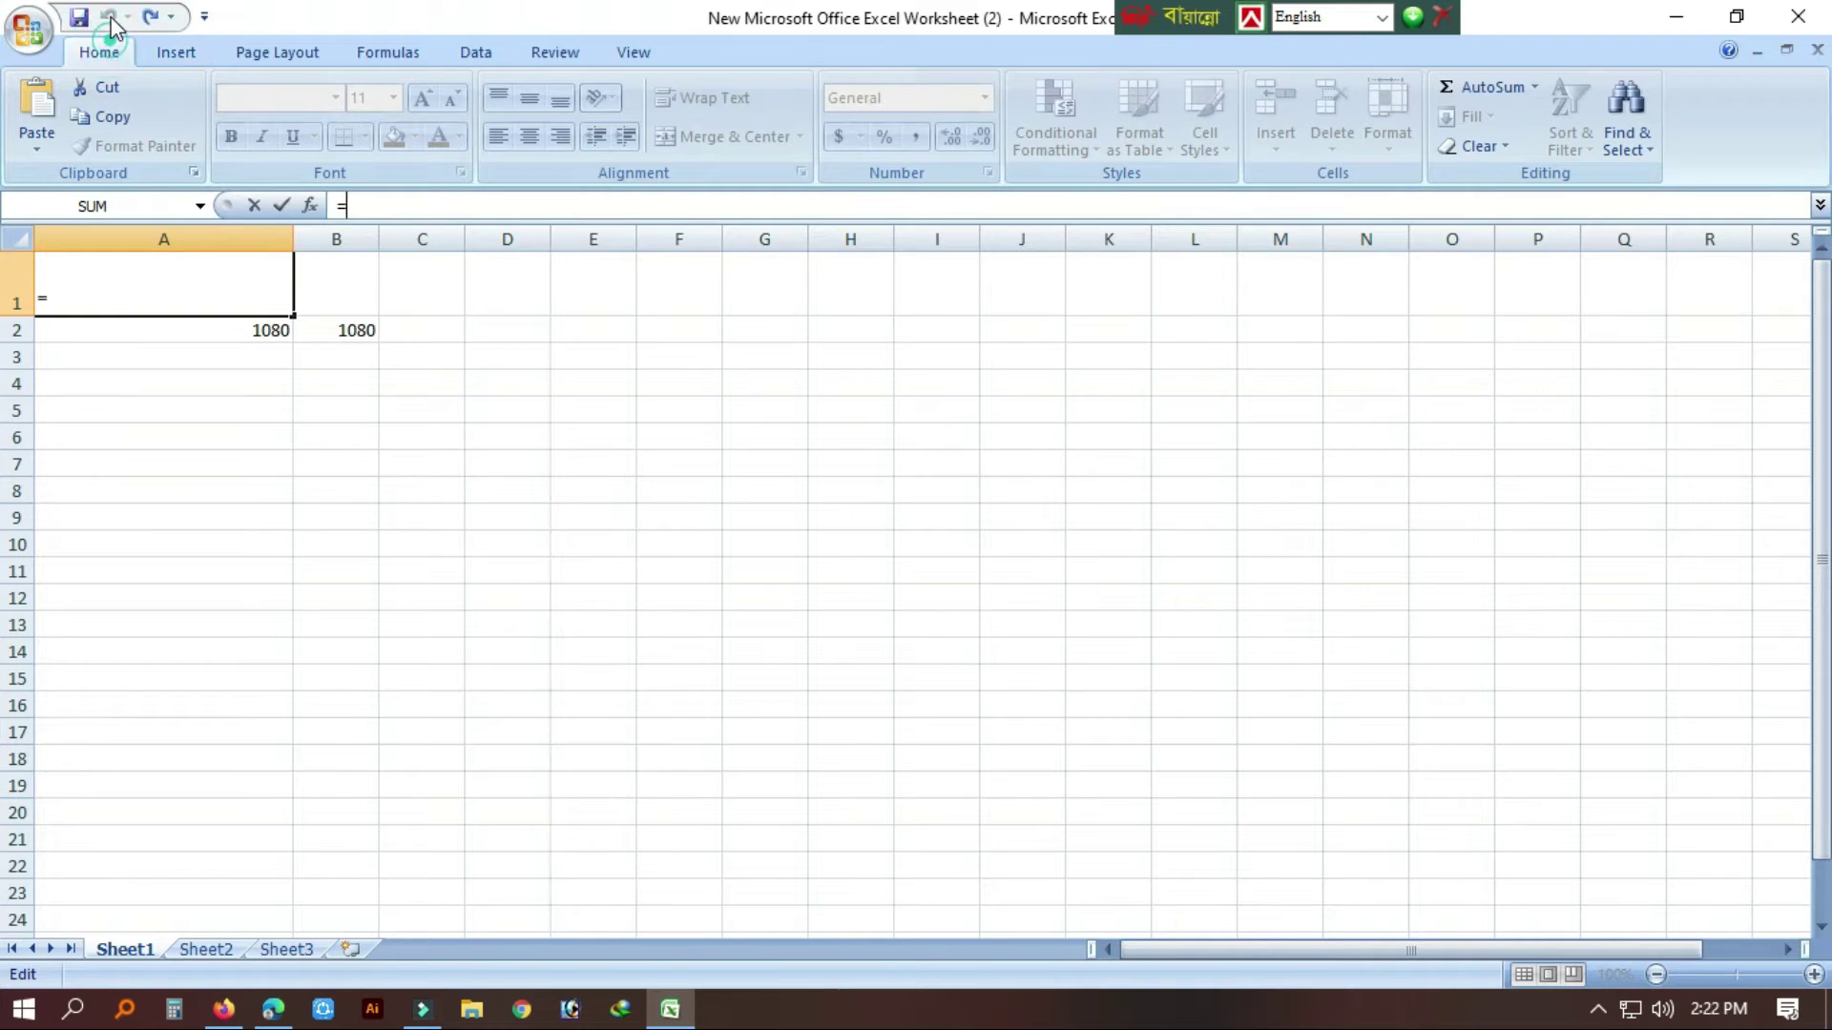
left_click(149, 17)
double_click(164, 289)
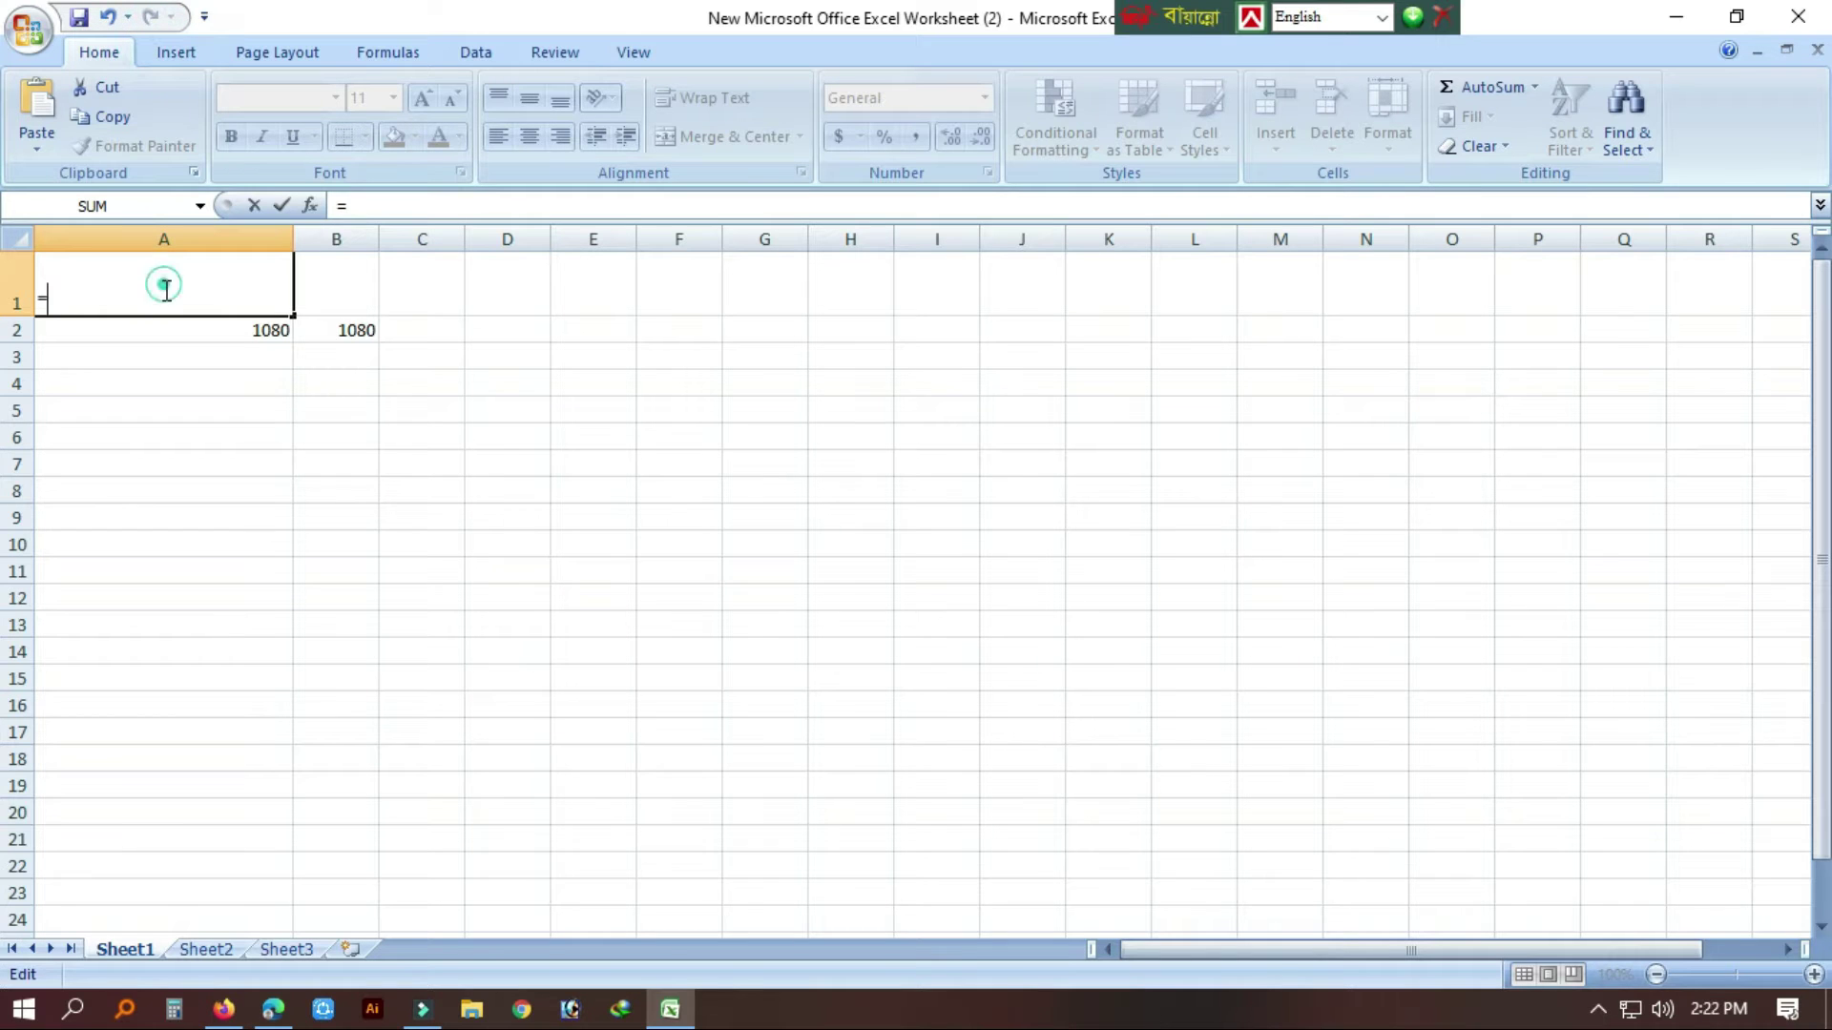
type("fgfg")
Set A1's text to the Impact font and delete the garbled characters.
double_click(115, 289)
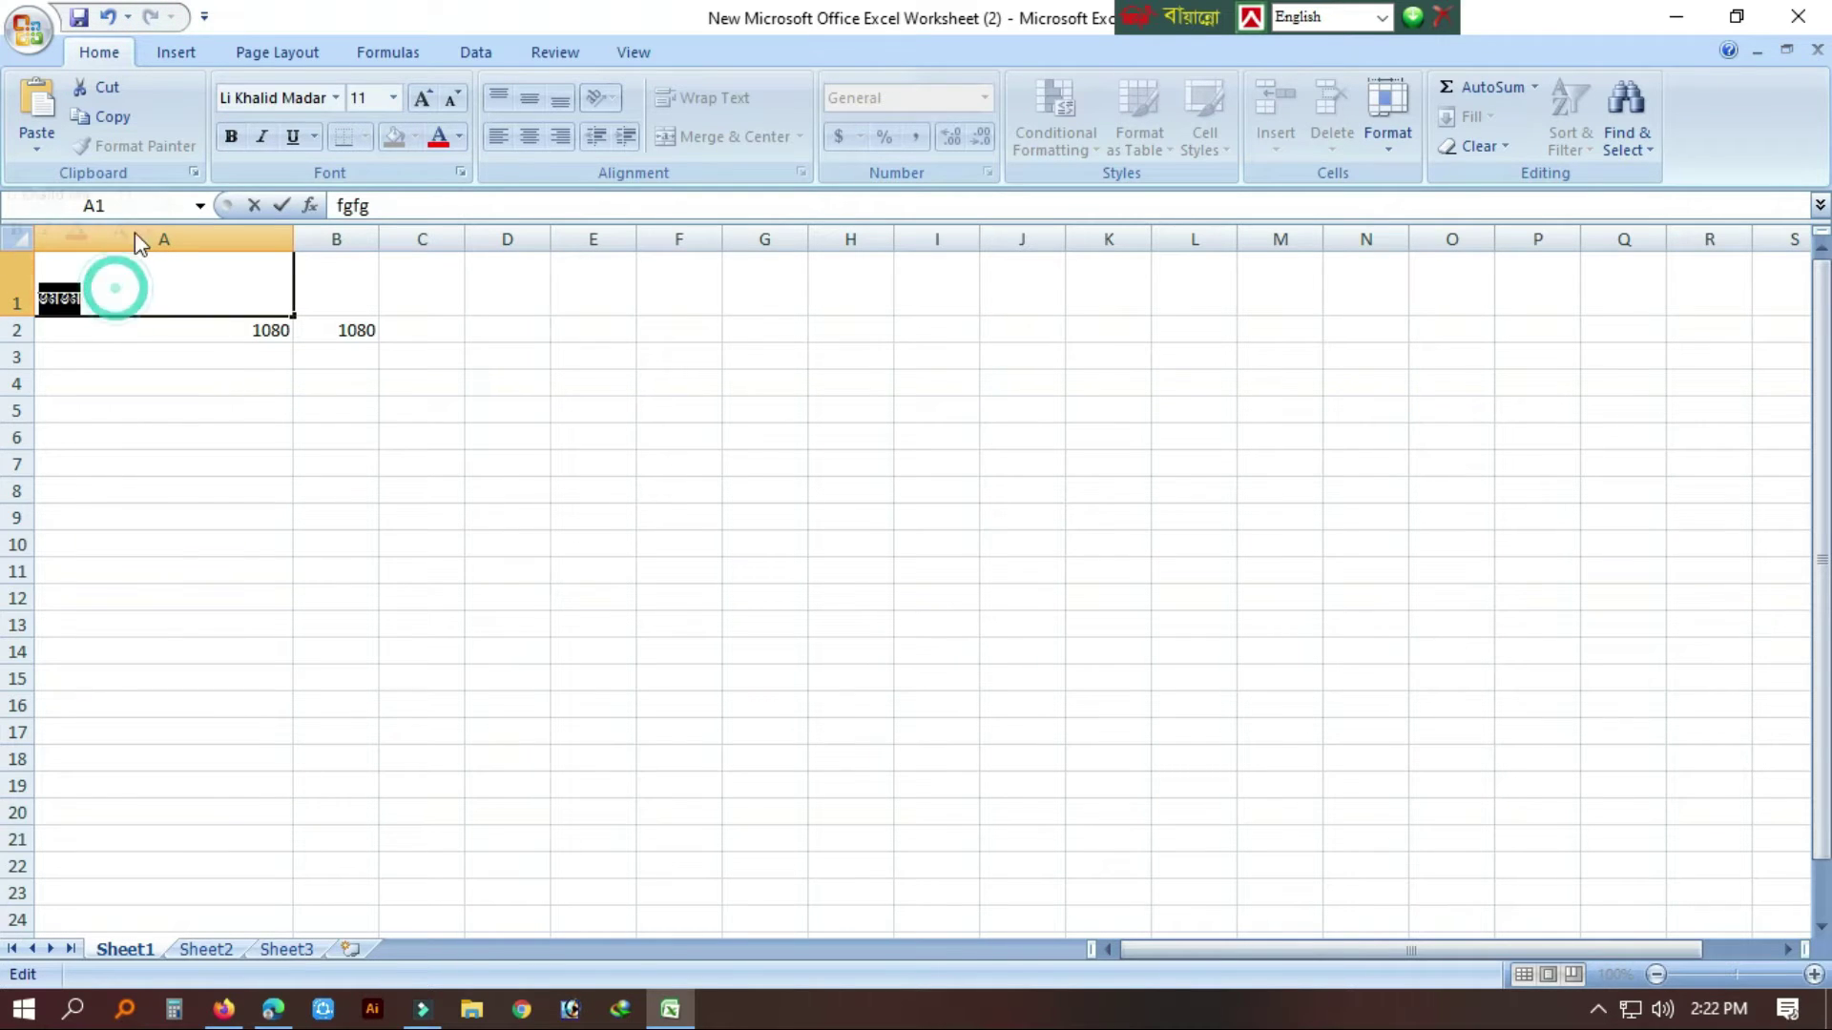
left_click(306, 97)
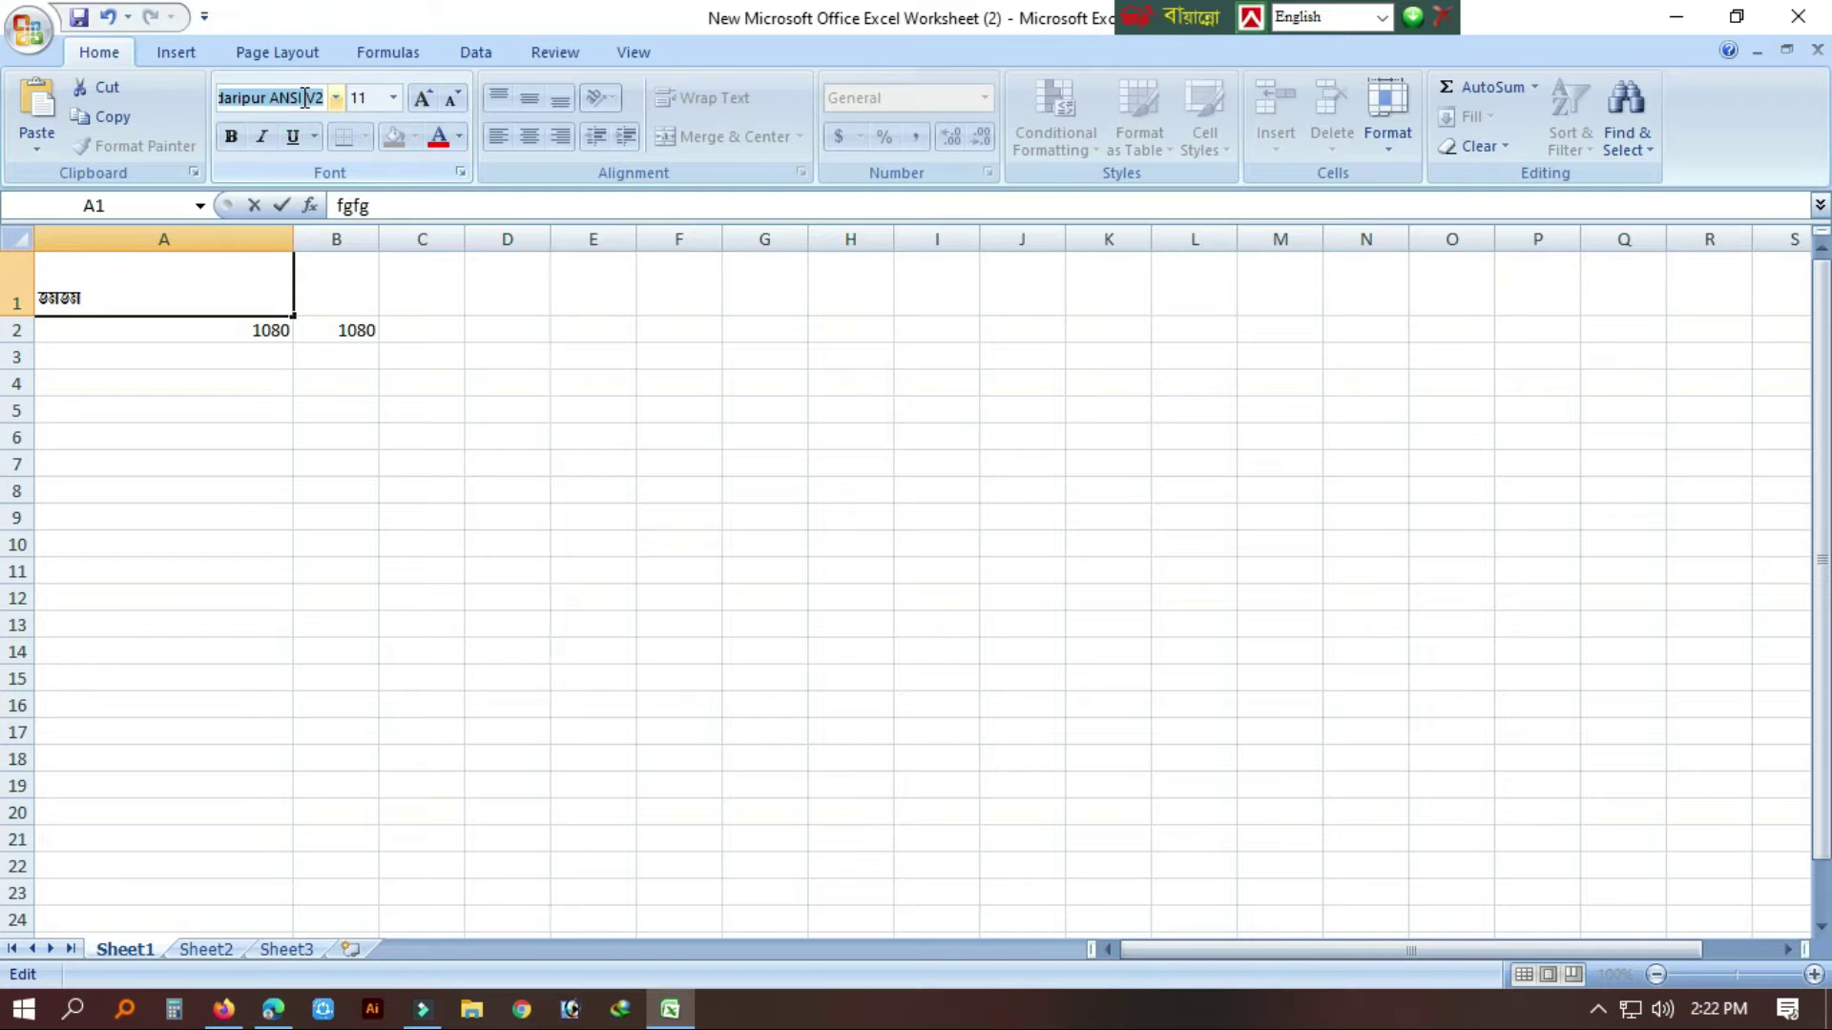
type("Impact")
left_click(125, 296)
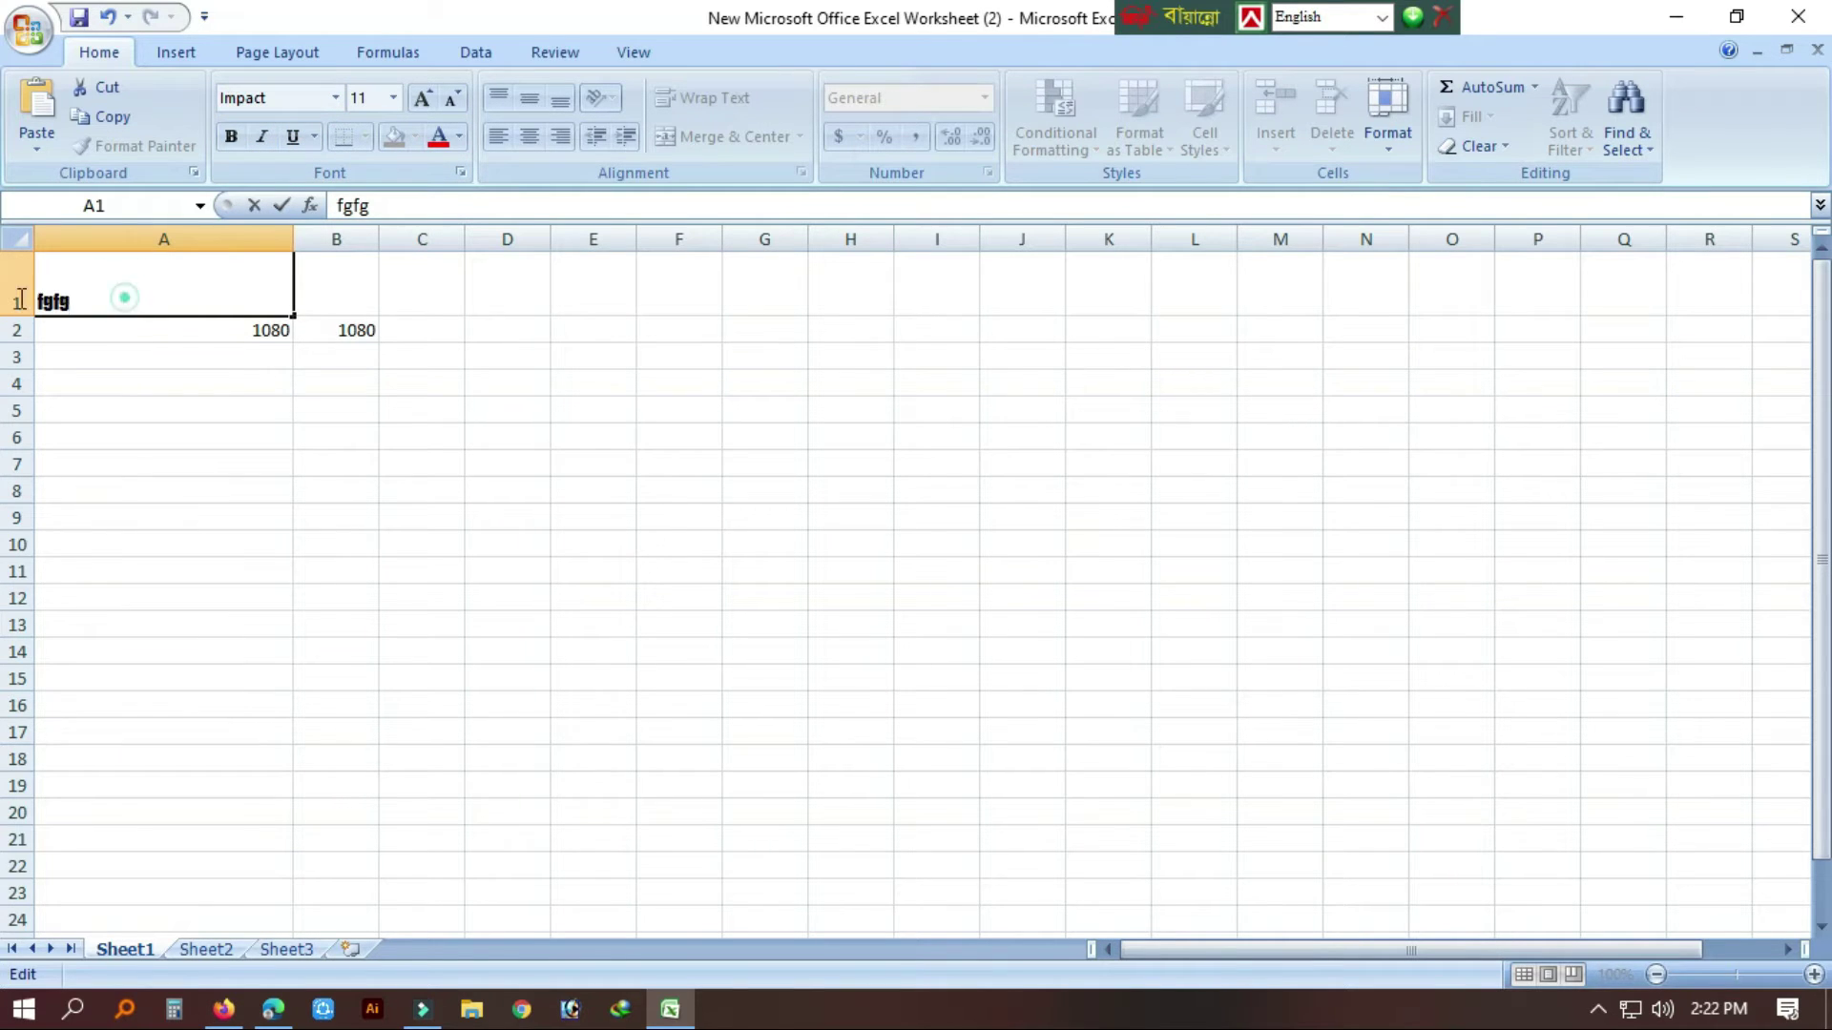
left_click_drag(128, 299, 19, 301)
type("sd")
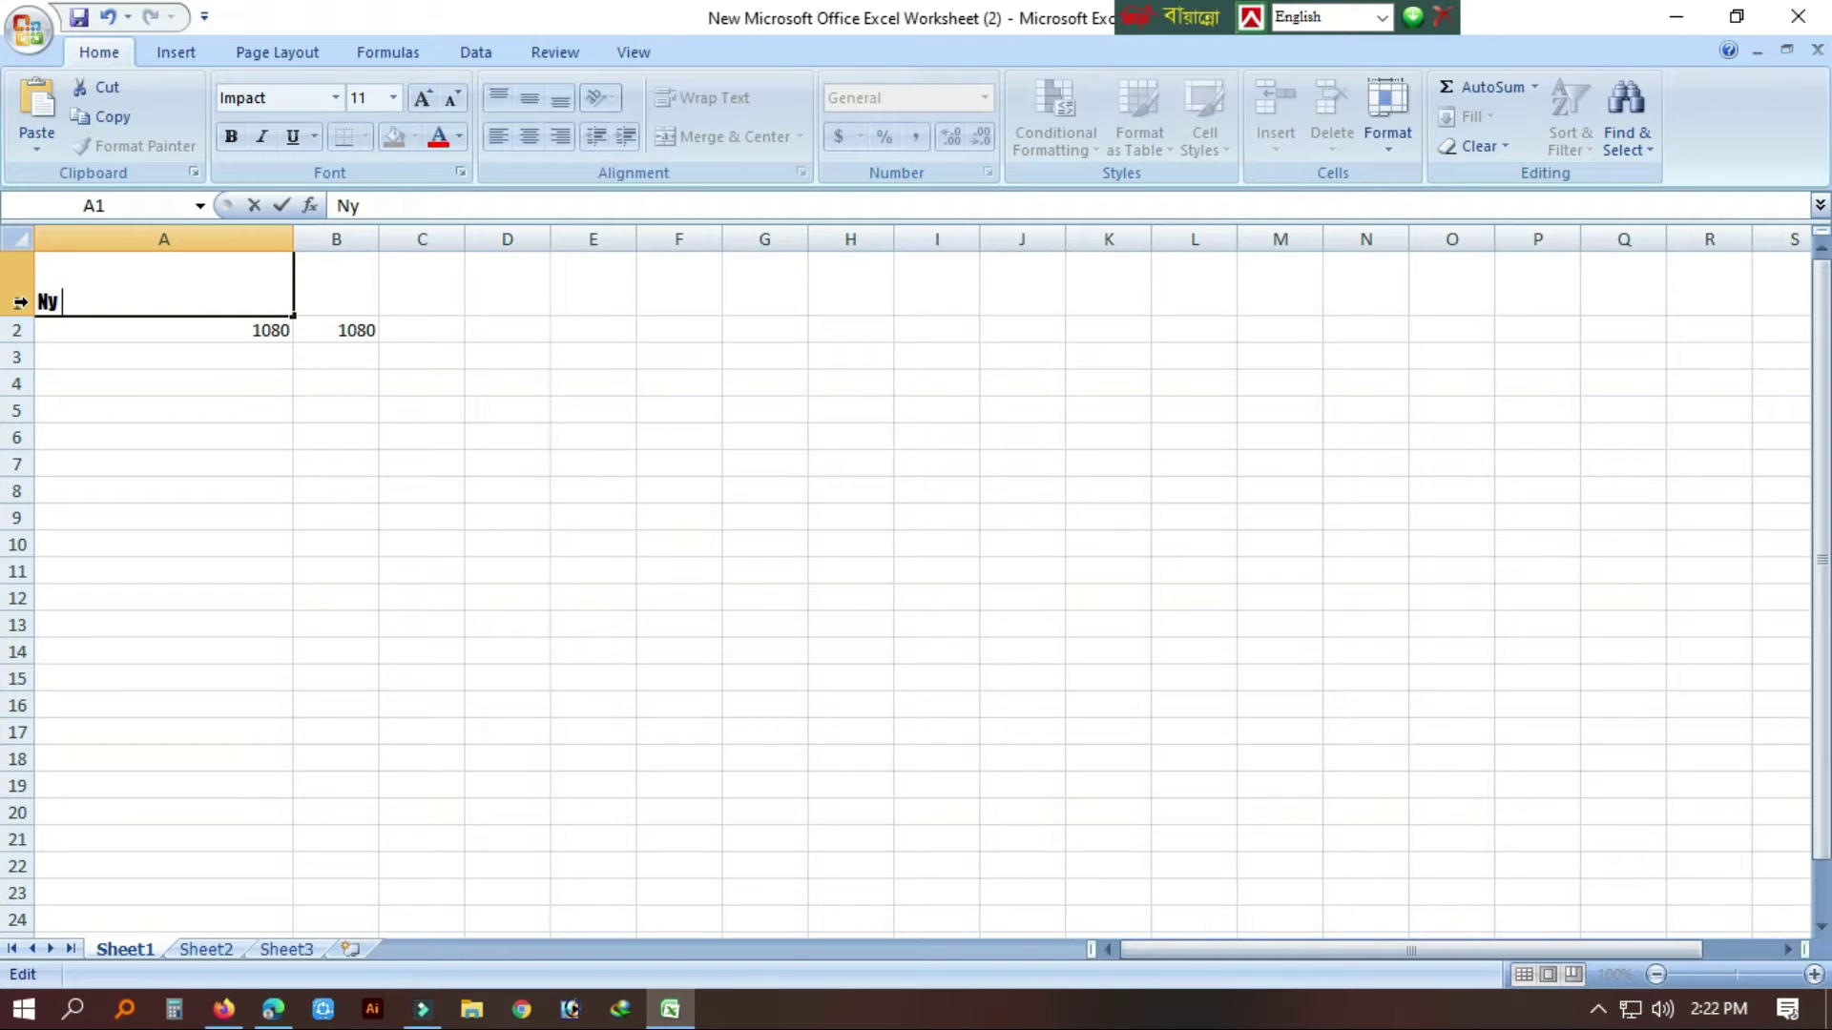
key("BackSpace")
key("BackSpace")
Enter 'My Task' in A1, undoing an accidental move of it to C1.
key("ctrl+alt+b")
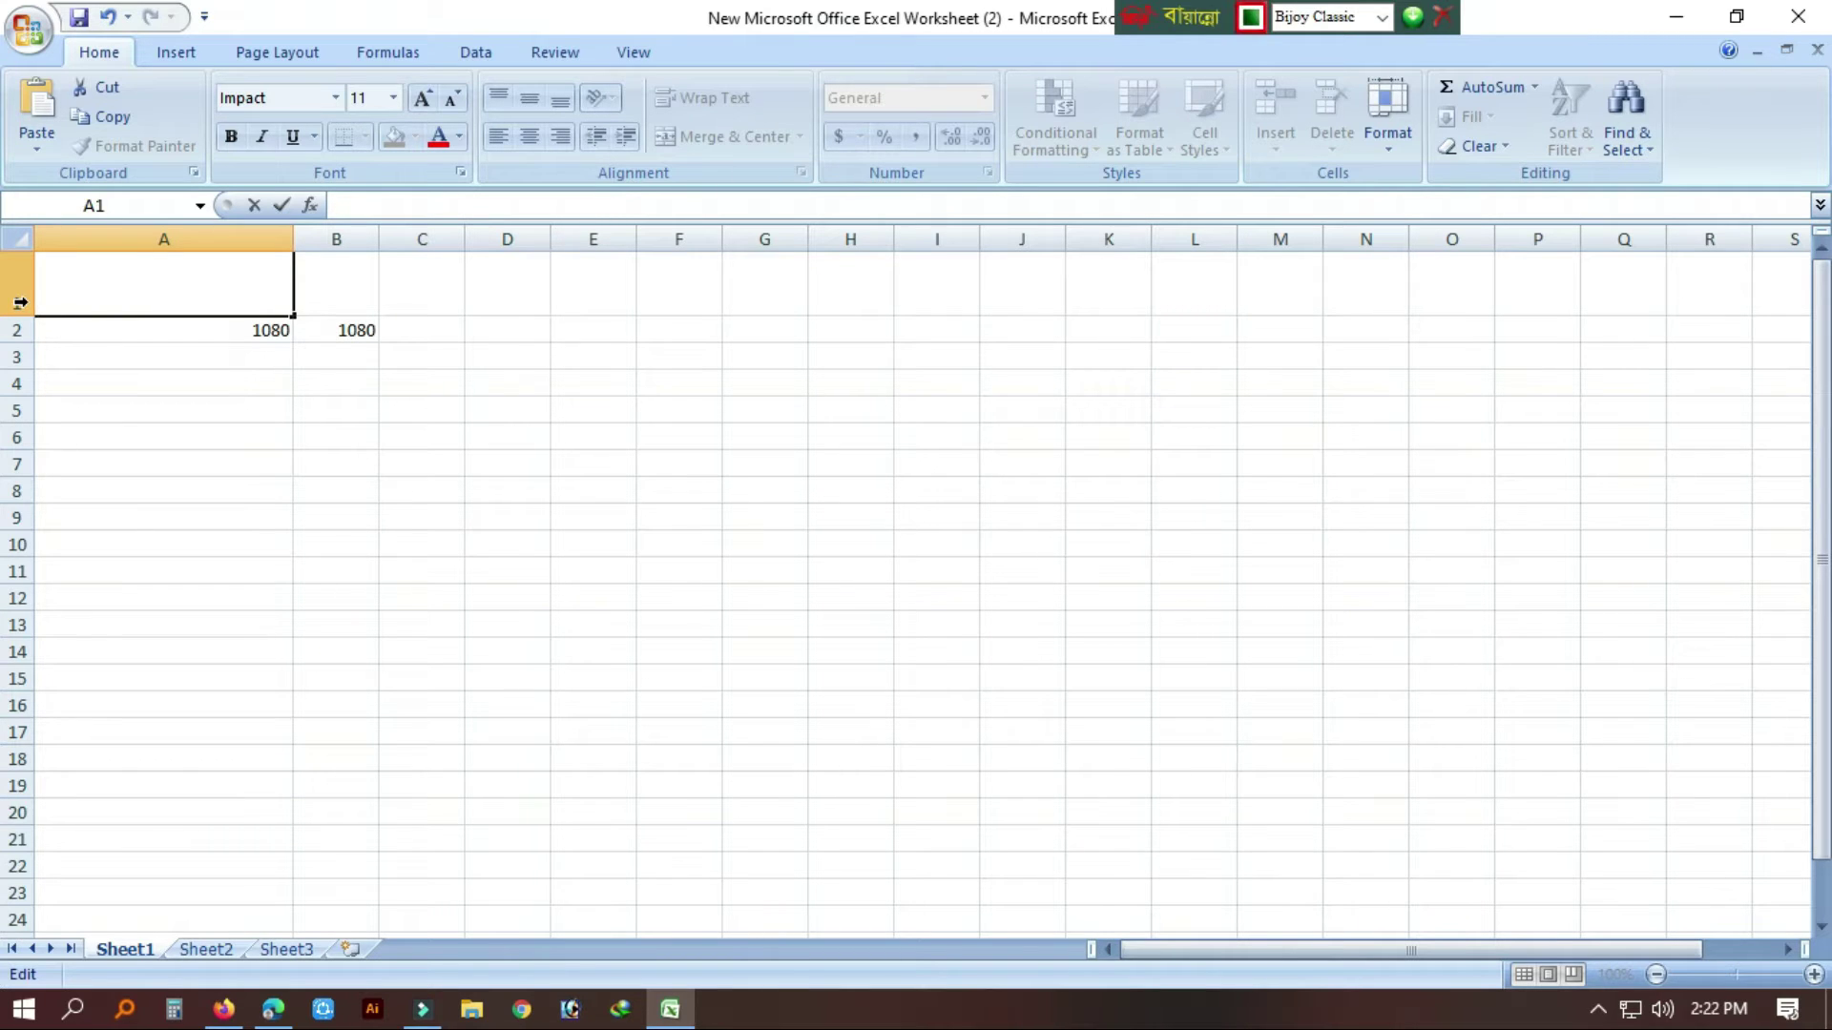
key("ctrl+alt+b")
type("N")
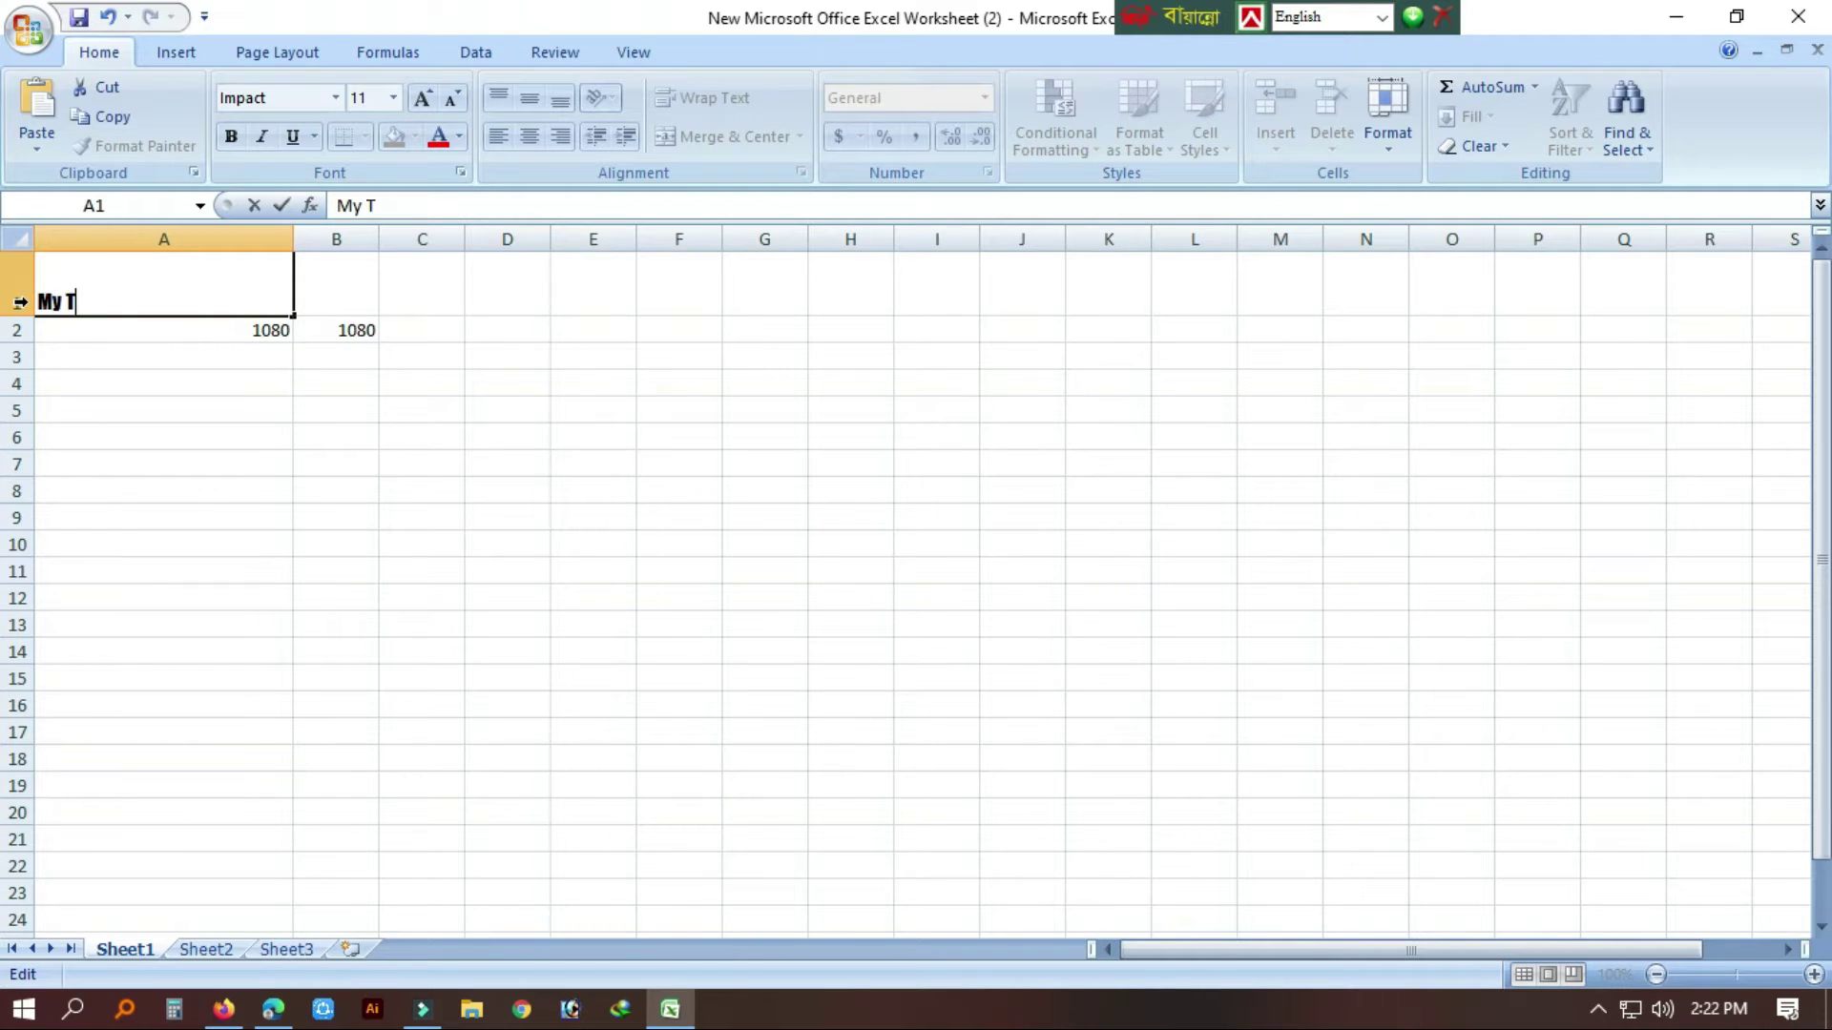
type("k")
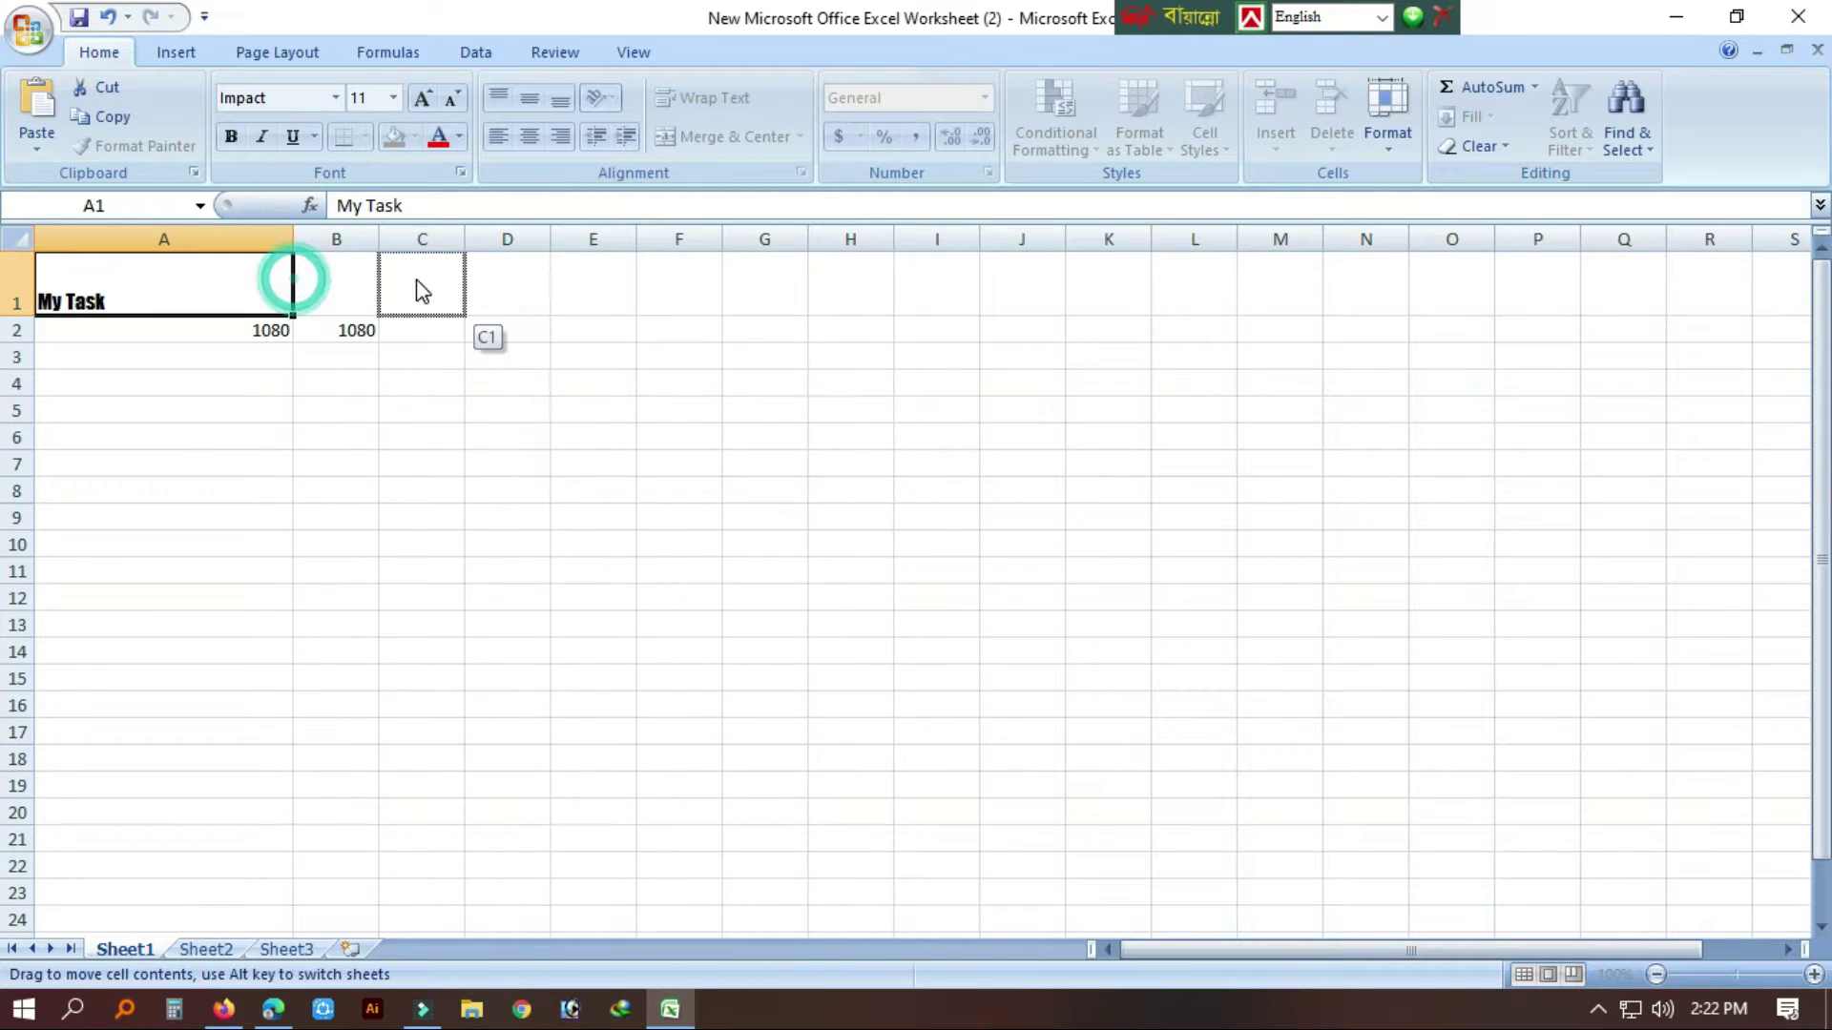
left_click_drag(294, 278, 413, 290)
left_click(267, 275)
key("ctrl+z")
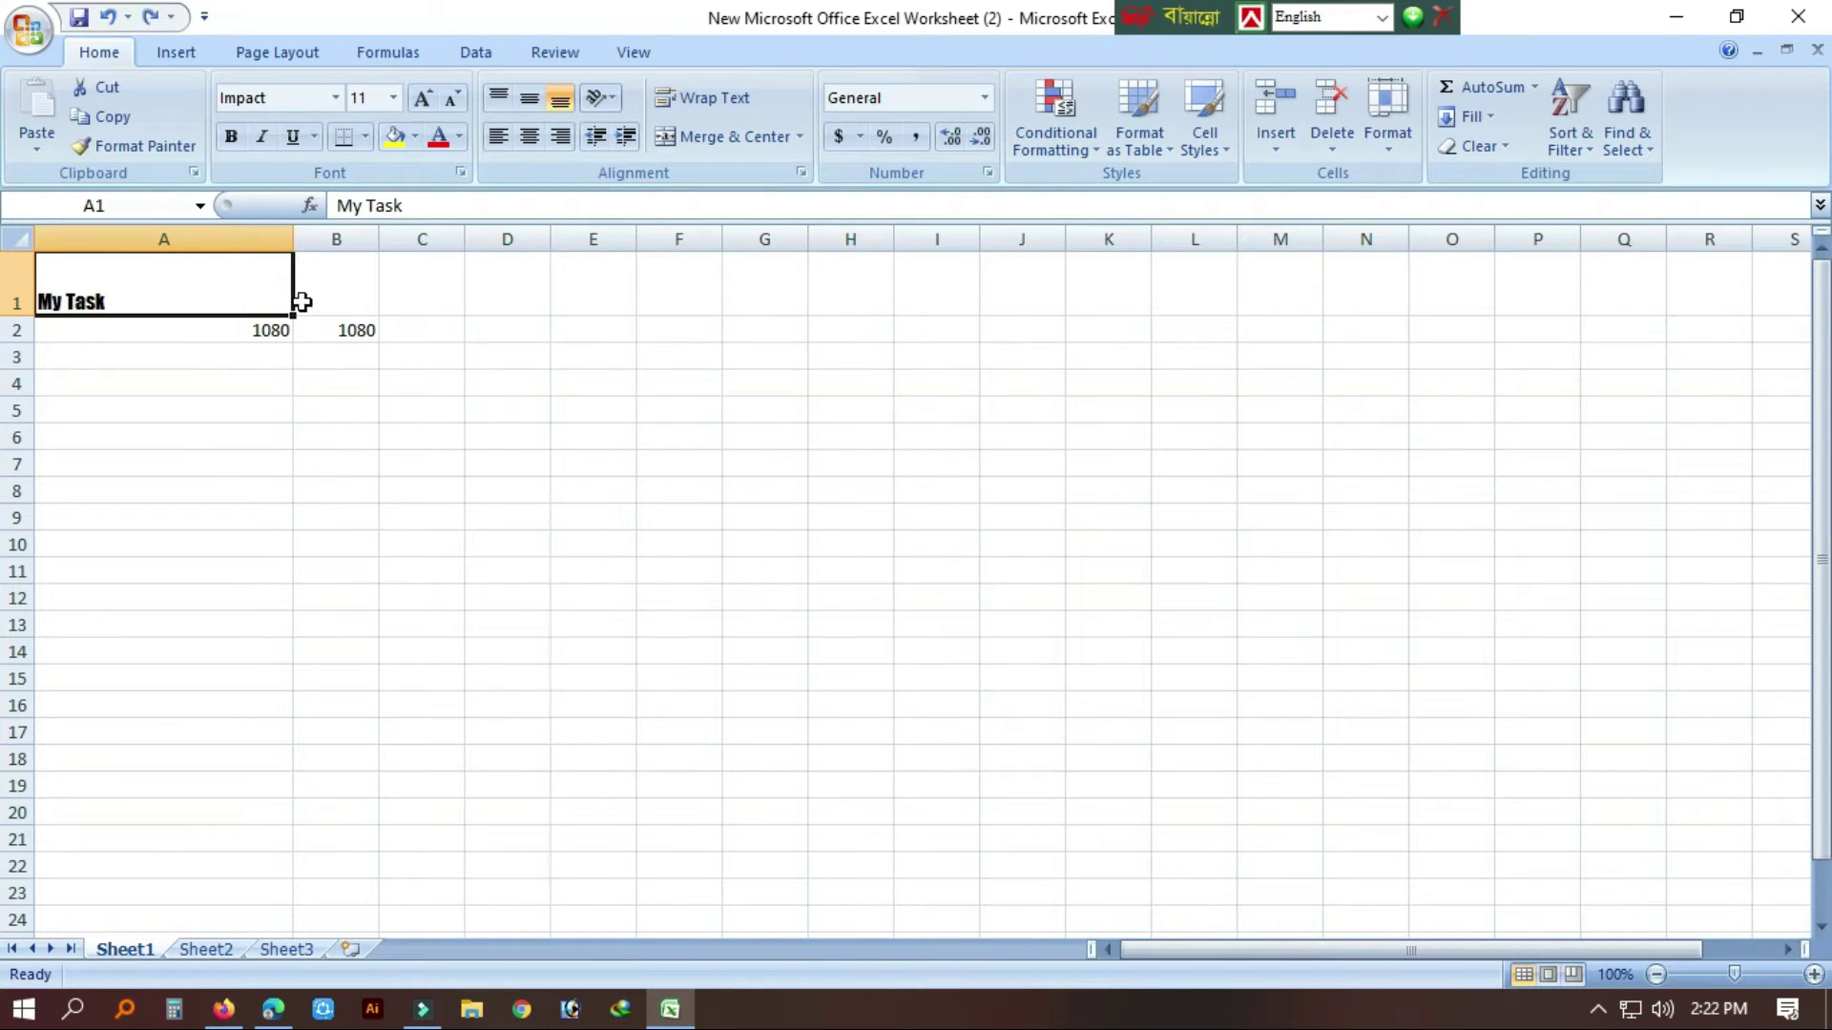
Widen column A to about 595 pixels and try centring the My Task text.
left_click_drag(294, 238, 832, 239)
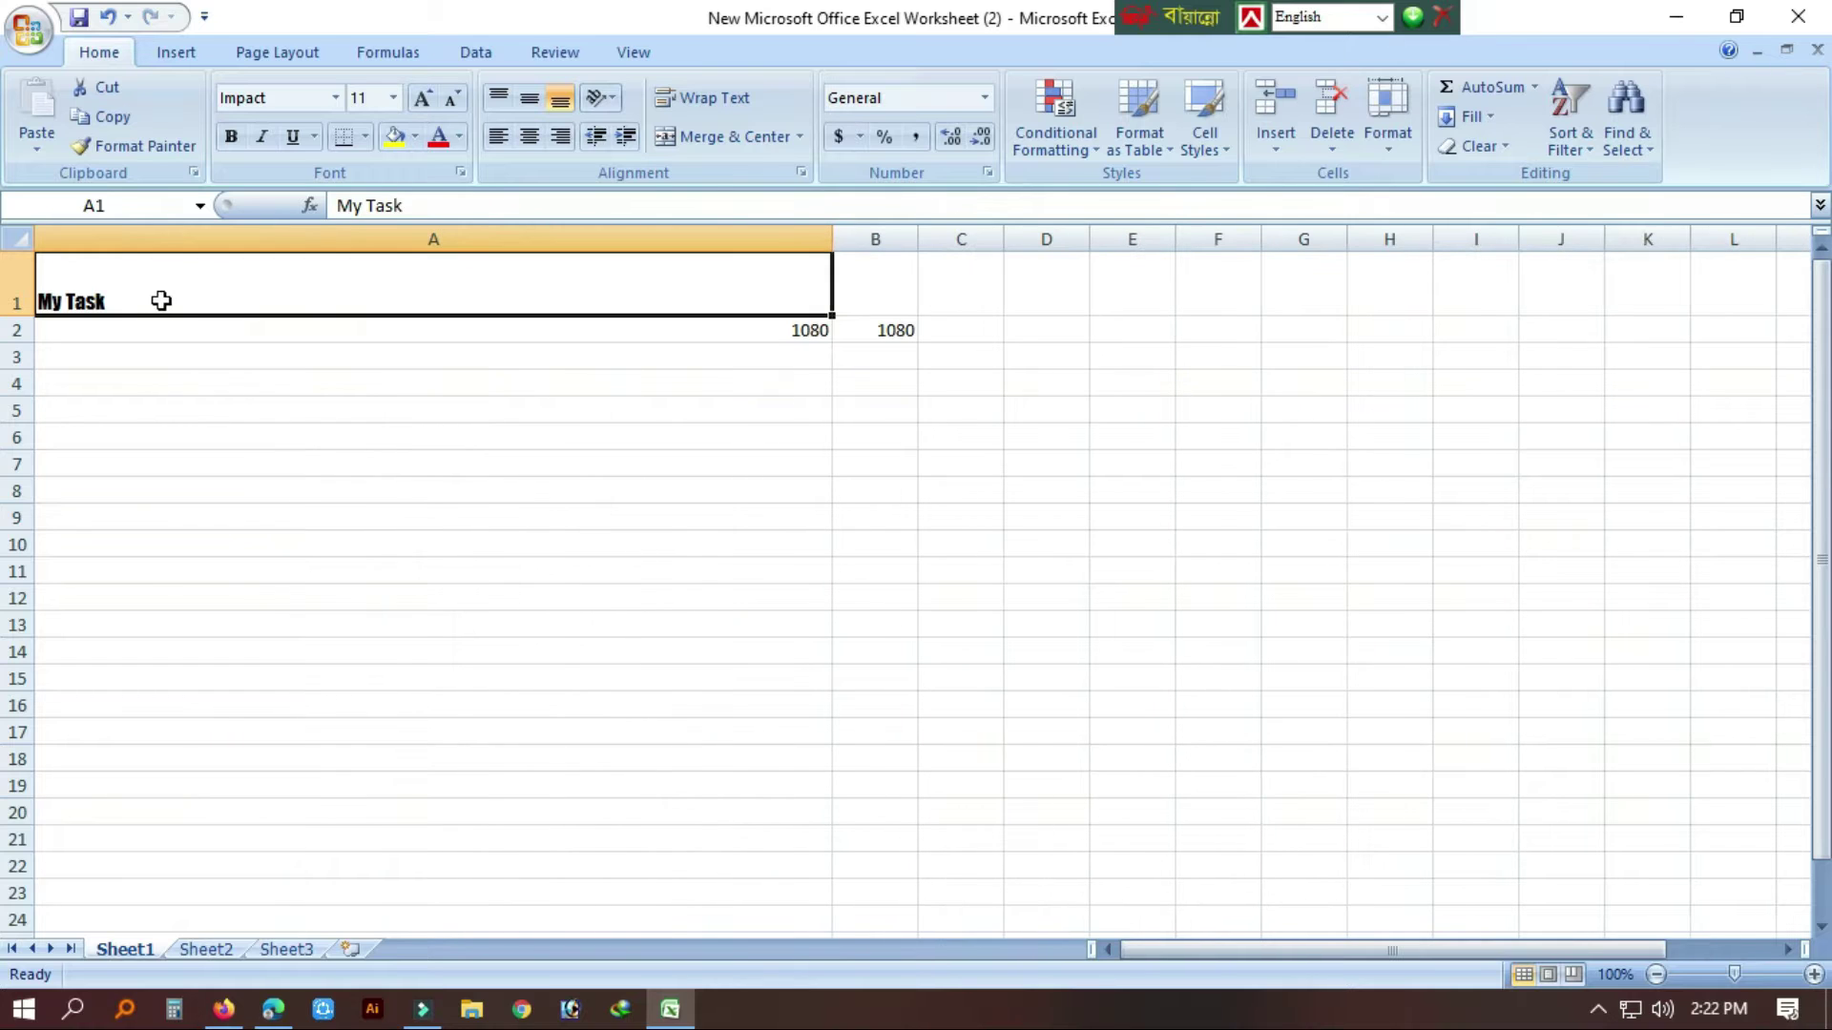
double_click(157, 301)
left_click_drag(158, 300, 19, 301)
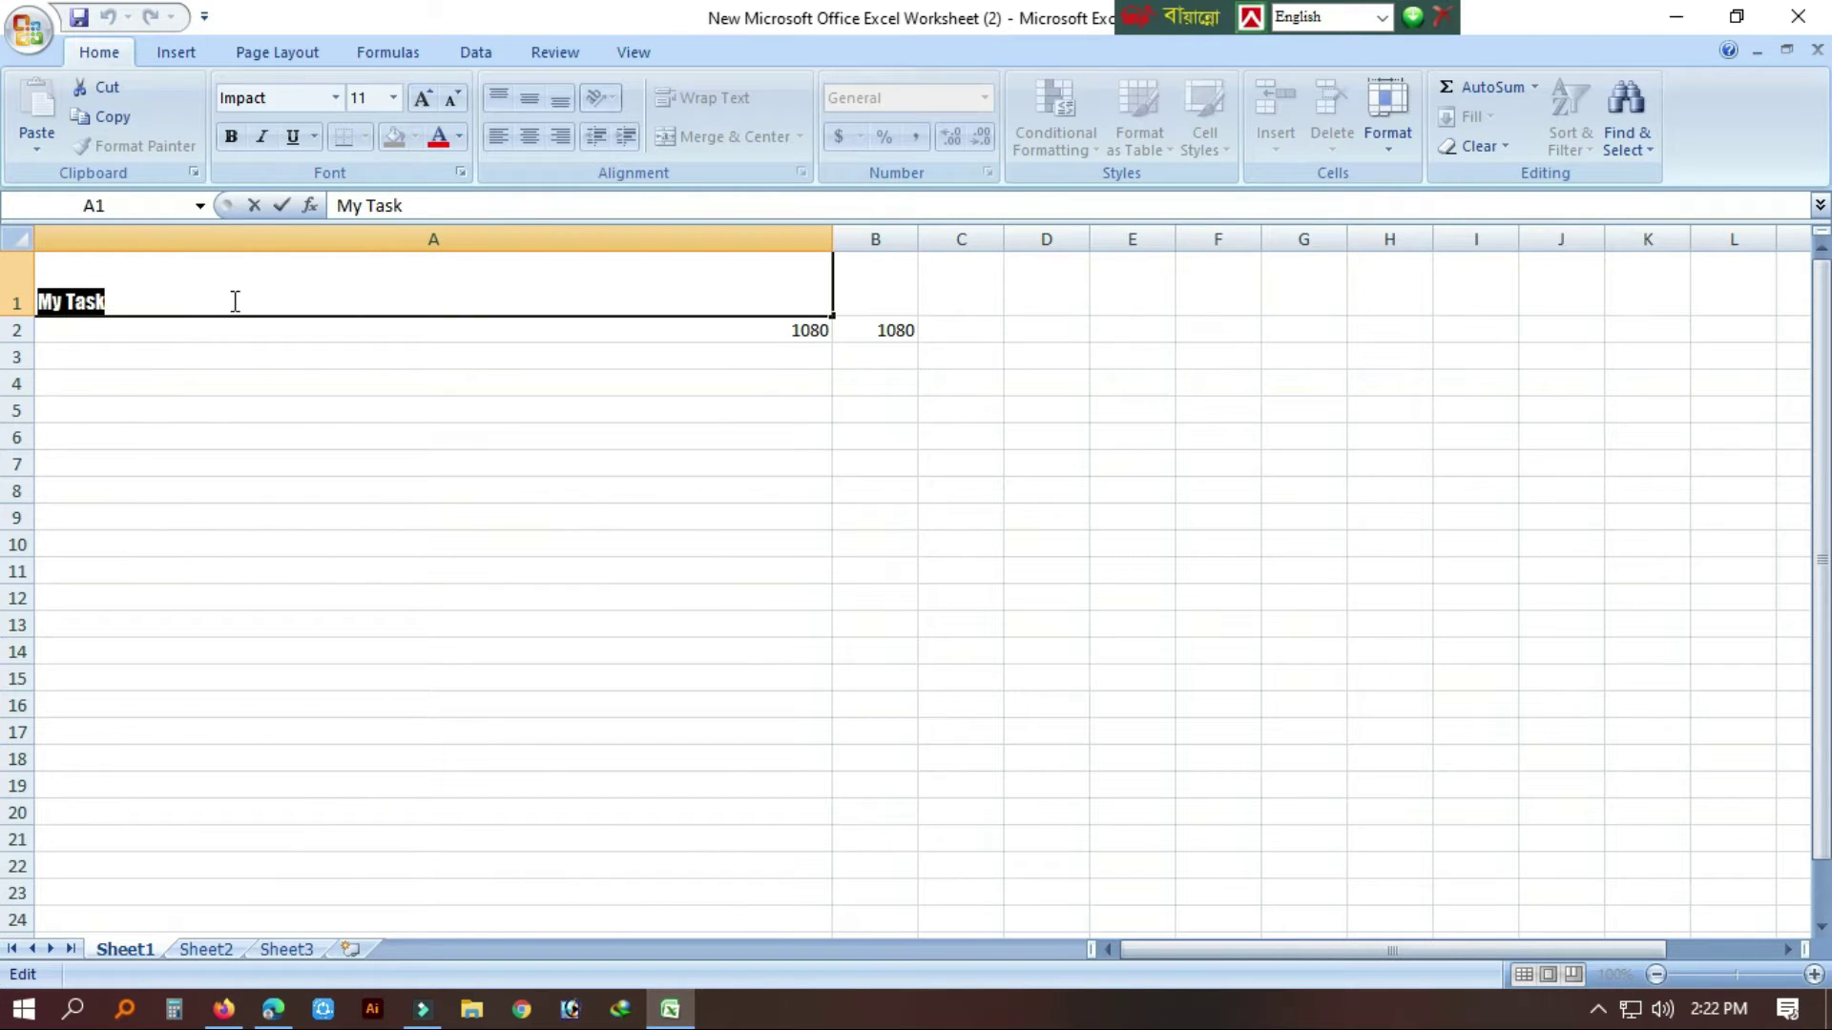
left_click(528, 144)
left_click(225, 306)
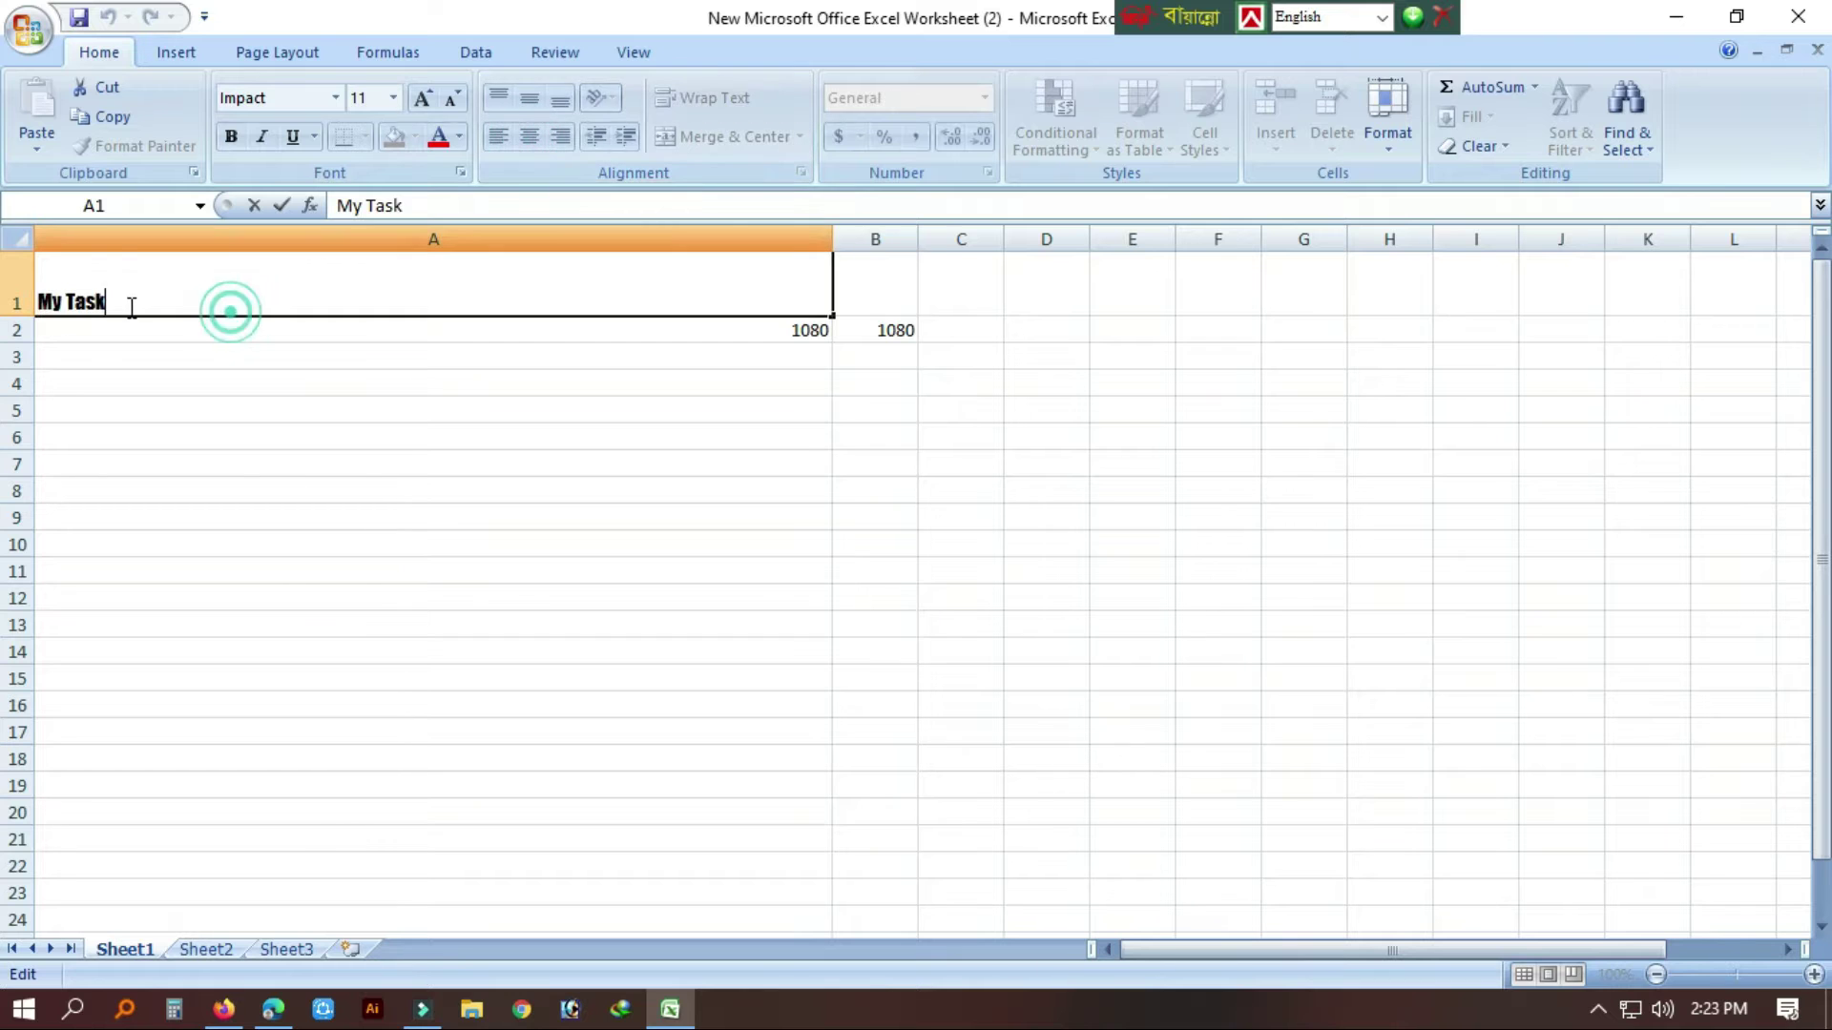
left_click_drag(124, 302, 38, 302)
Grow the My Task heading to size 26 and trim extra leading spaces.
left_click(174, 298)
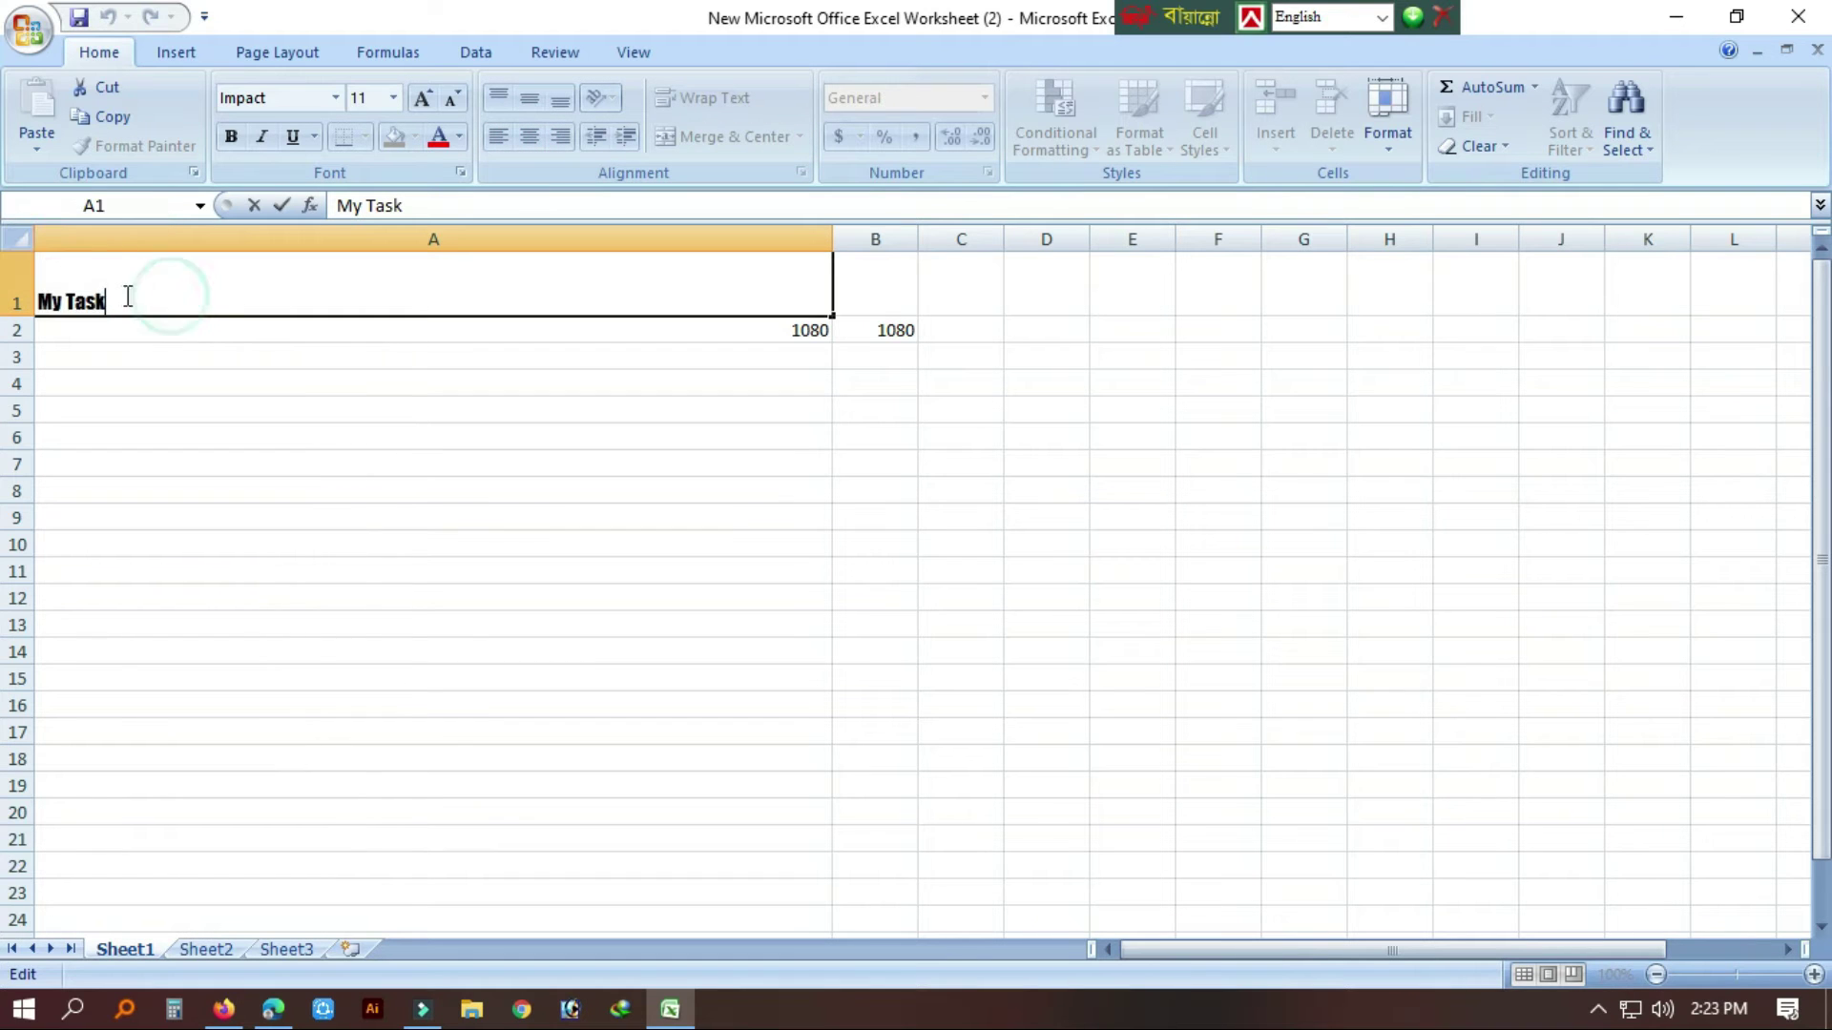
left_click(40, 302)
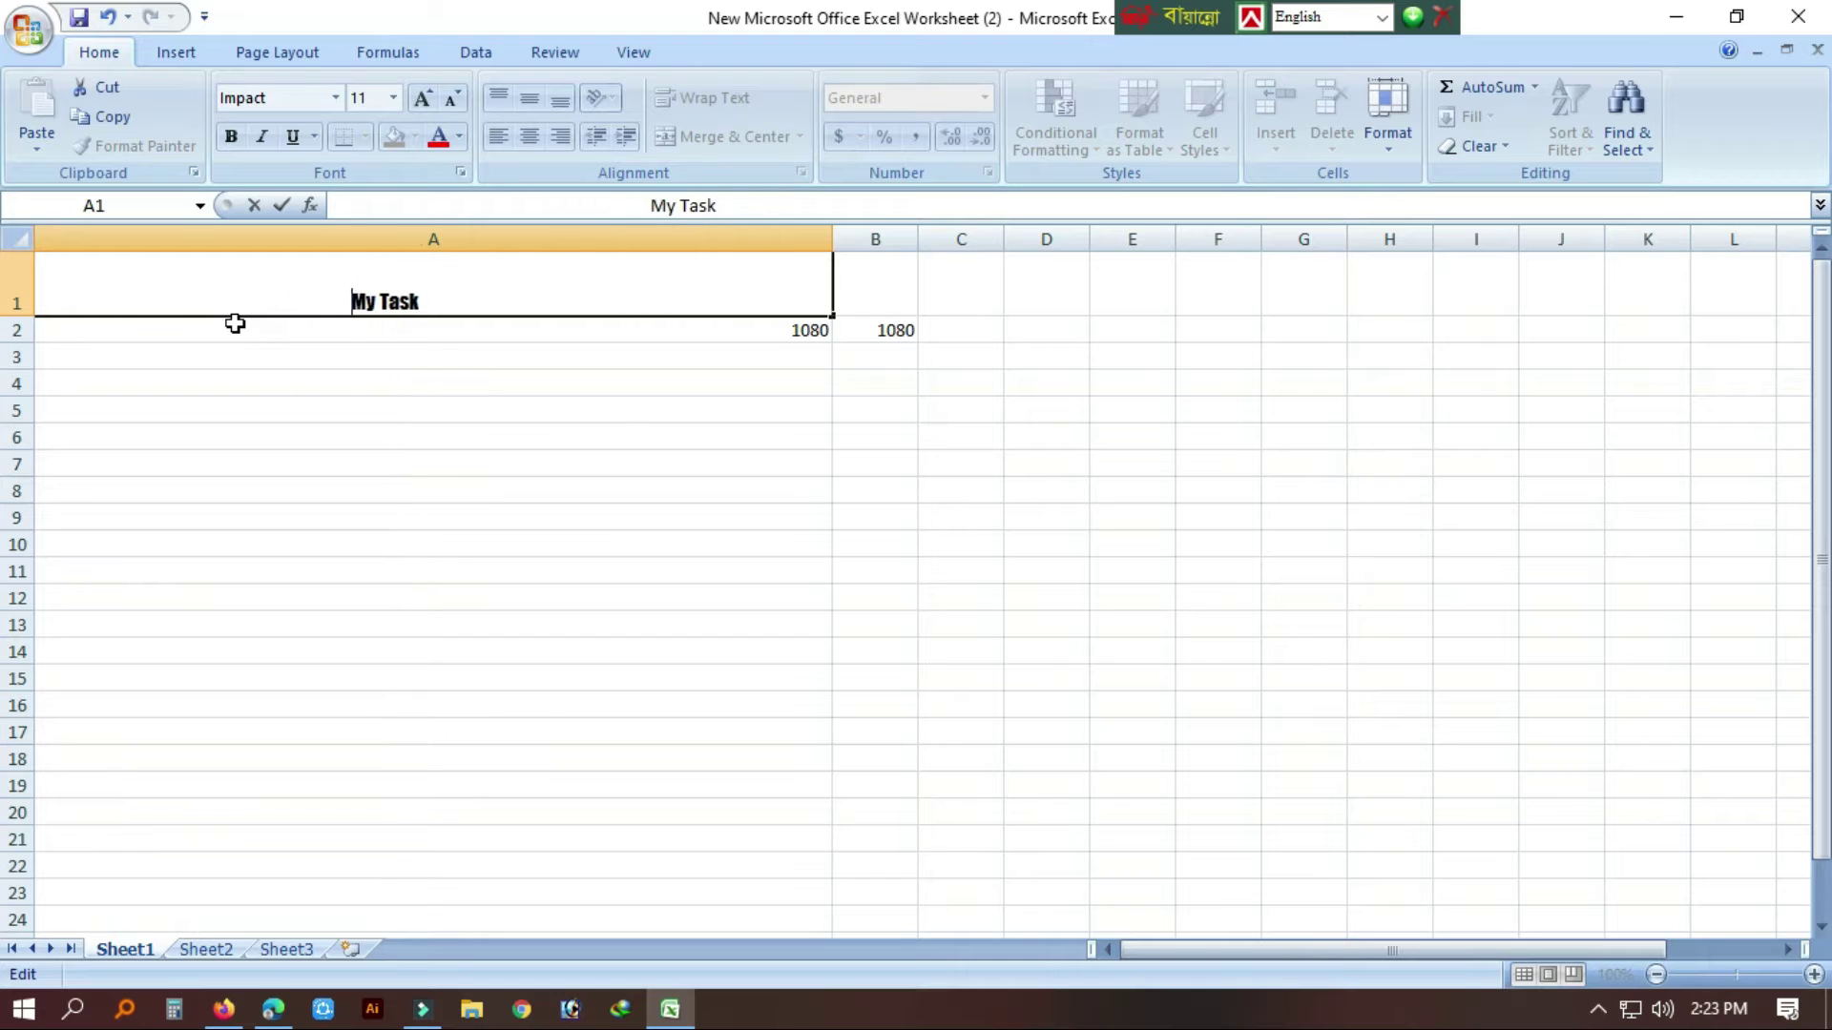
left_click_drag(458, 300, 317, 301)
left_click(424, 98)
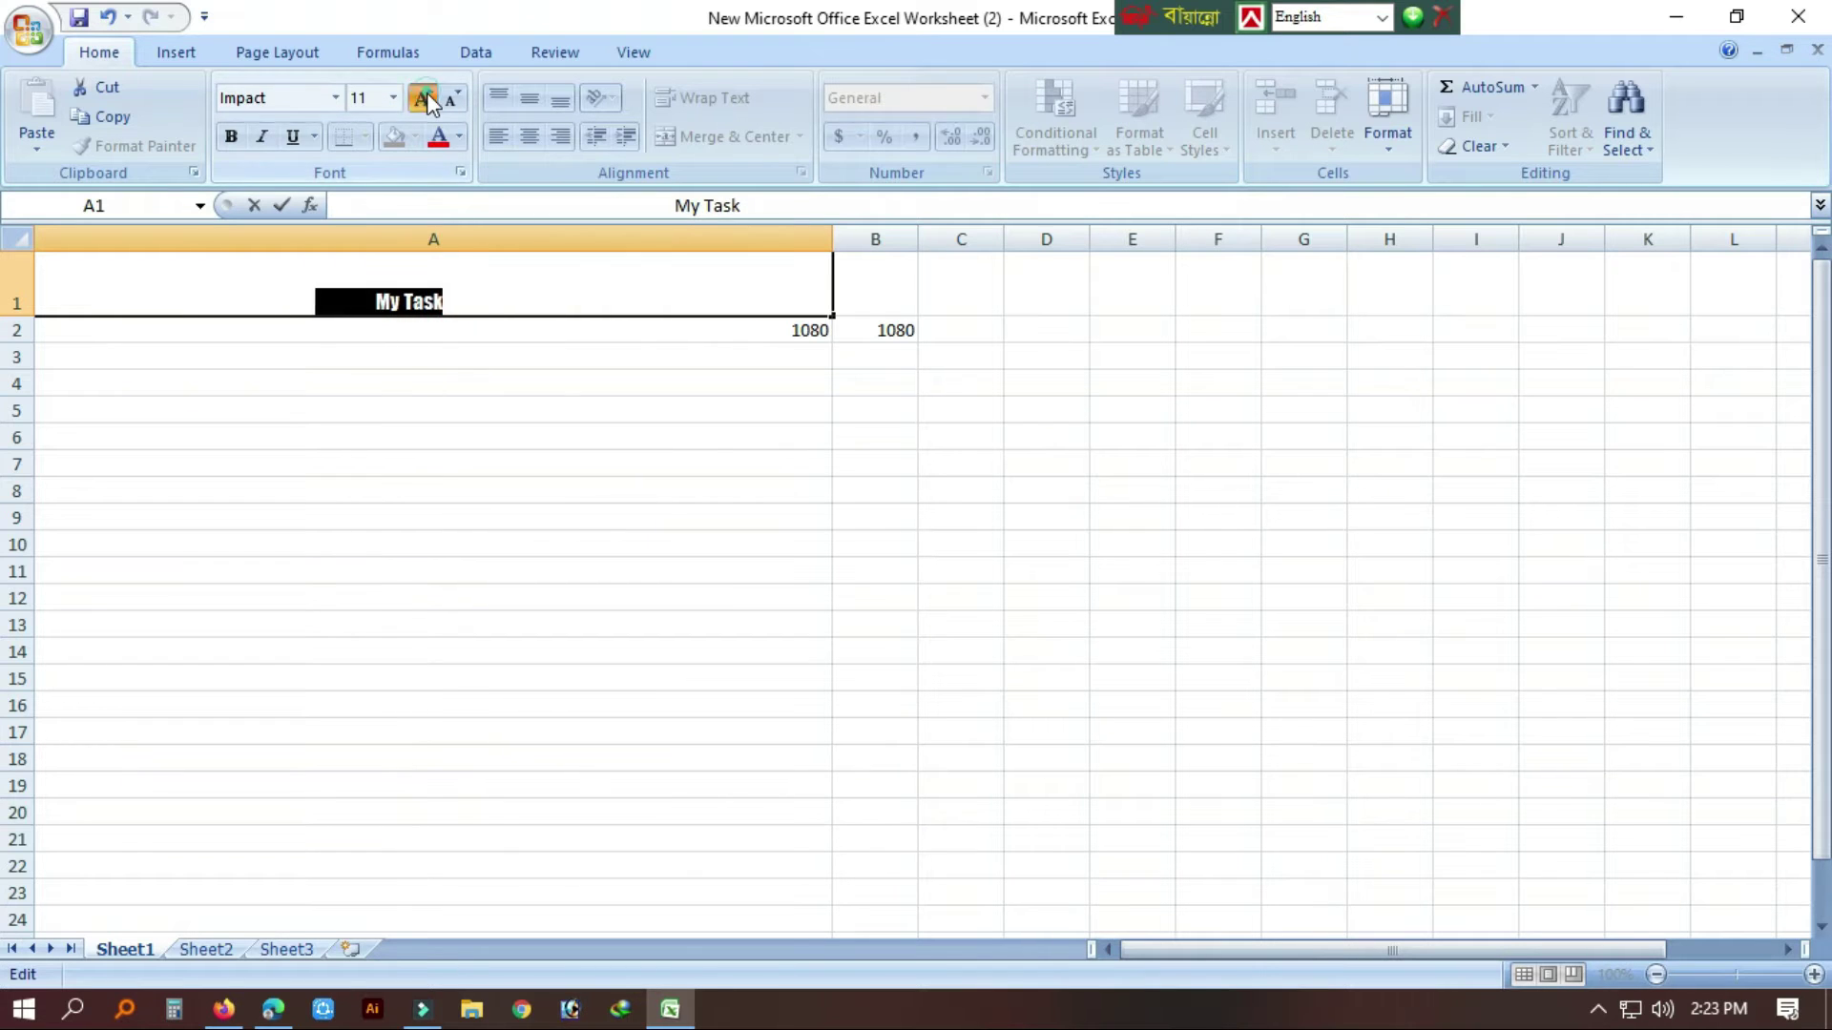
left_click(424, 99)
left_click(424, 98)
left_click(424, 98)
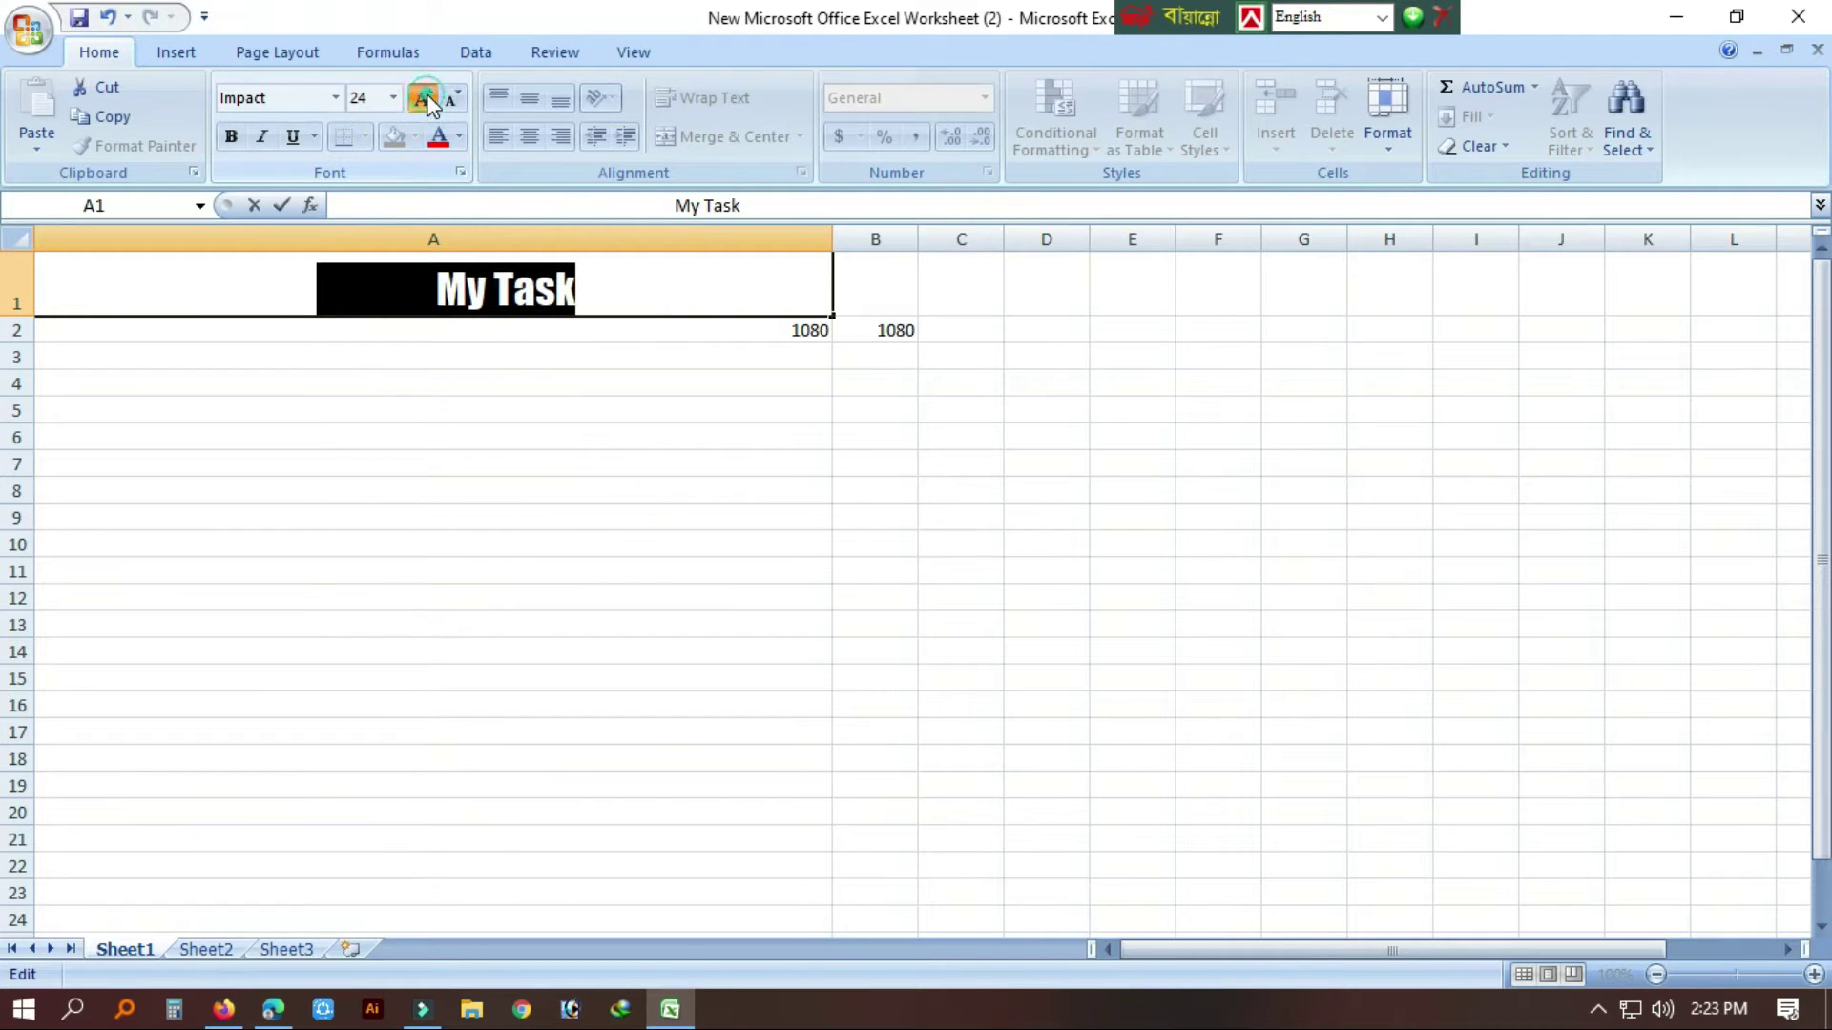
left_click(435, 286)
key("BackSpace")
key("BackSpace")
key("BackSpace")
key("BackSpace")
key("BackSpace")
key("BackSpace")
key("BackSpace")
key("BackSpace")
key("BackSpace")
key("BackSpace")
key("BackSpace")
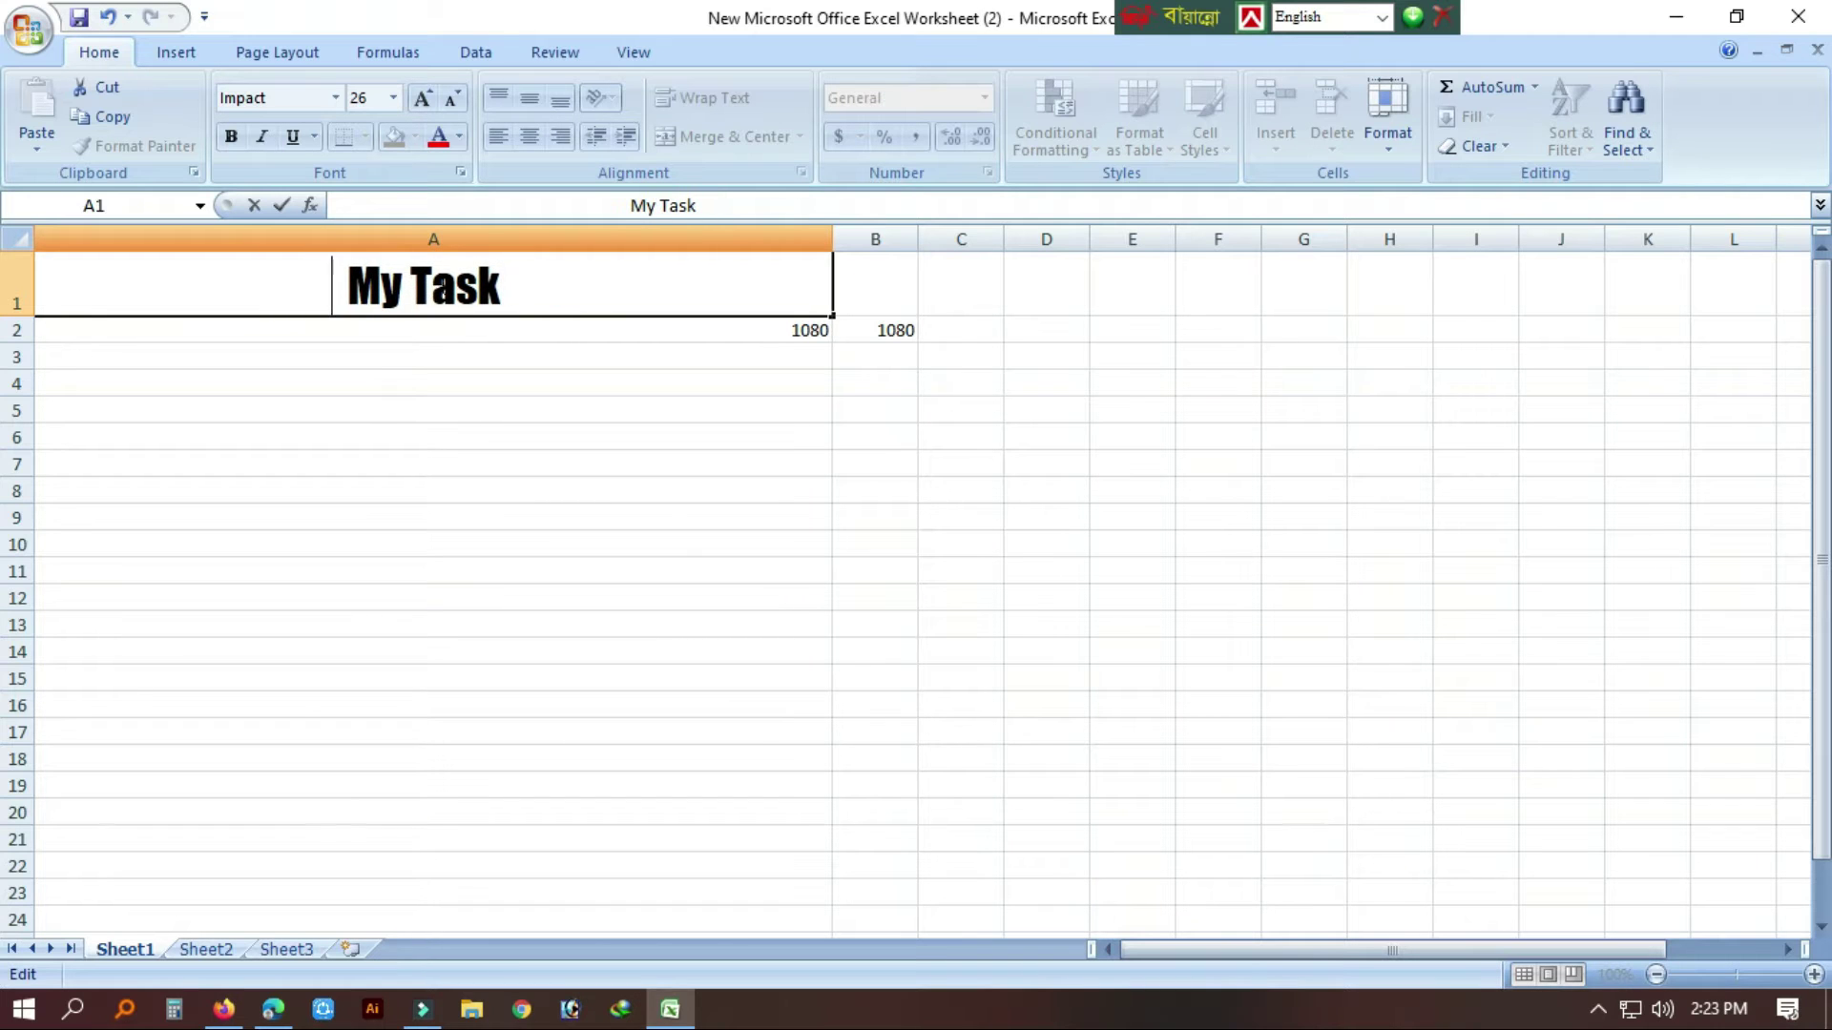
Colour the My Task heading red.
triple_click(503, 289)
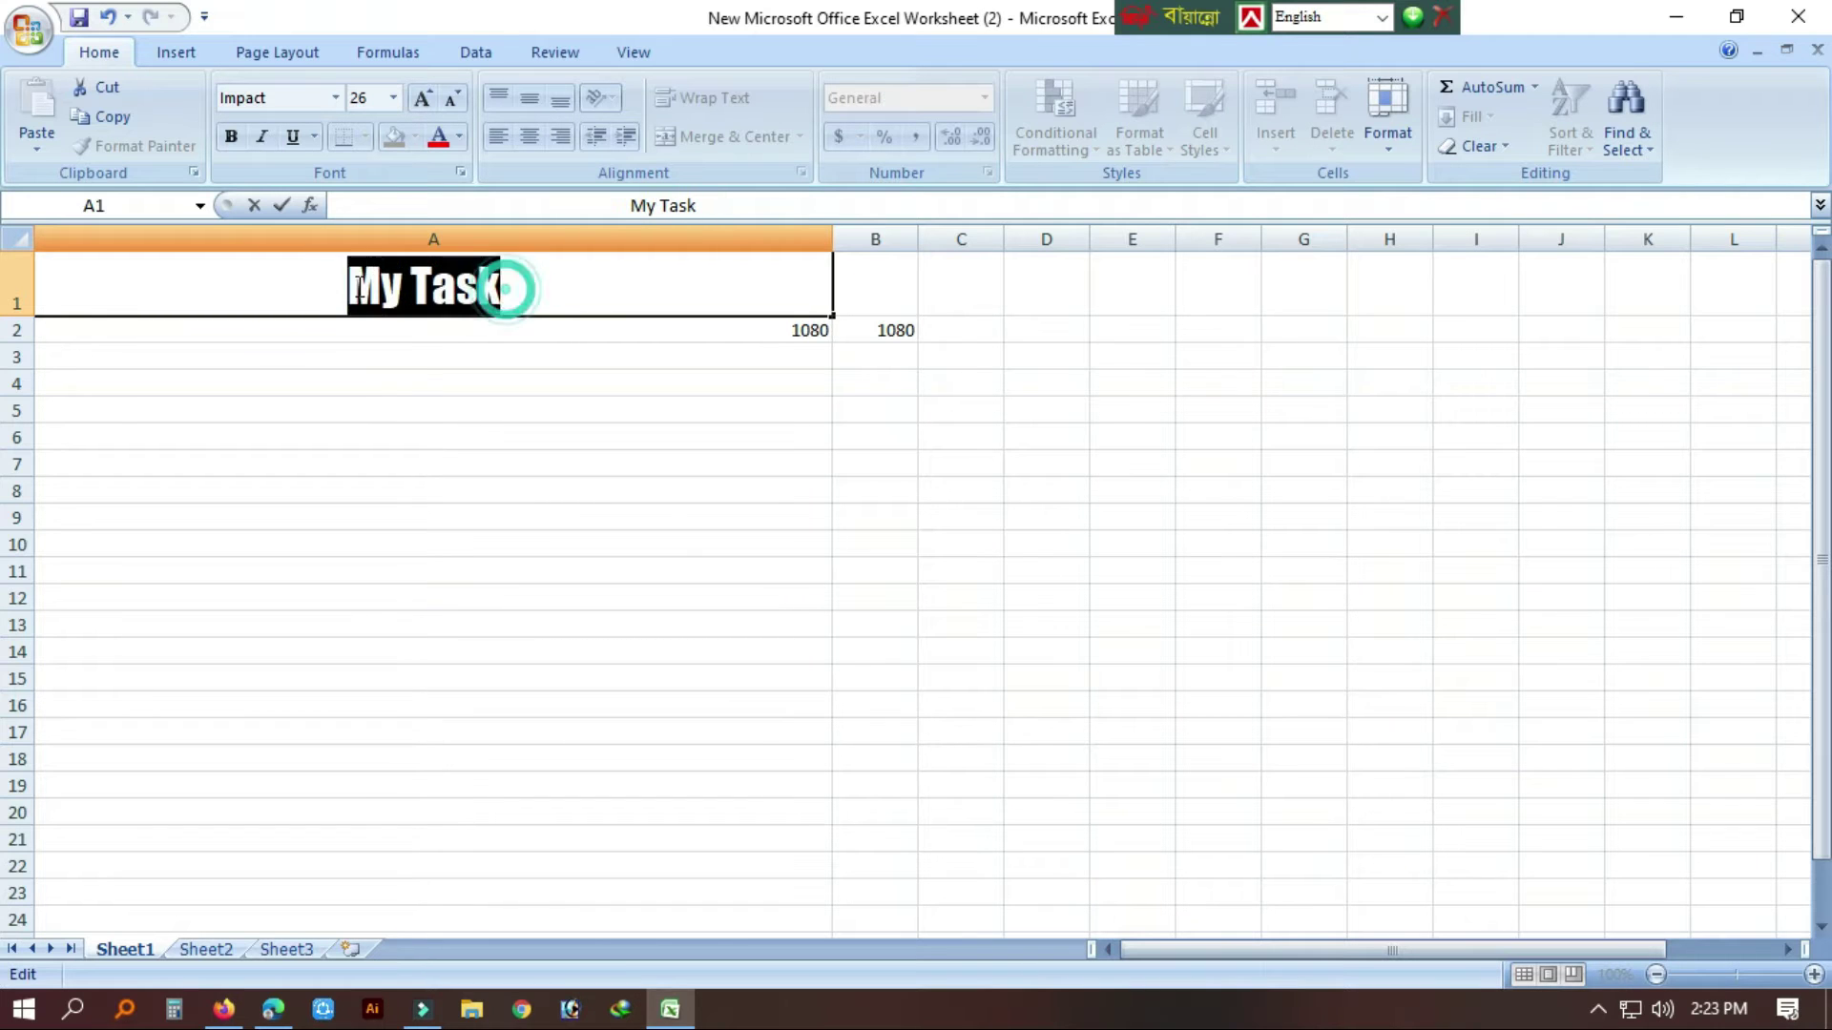
left_click(461, 138)
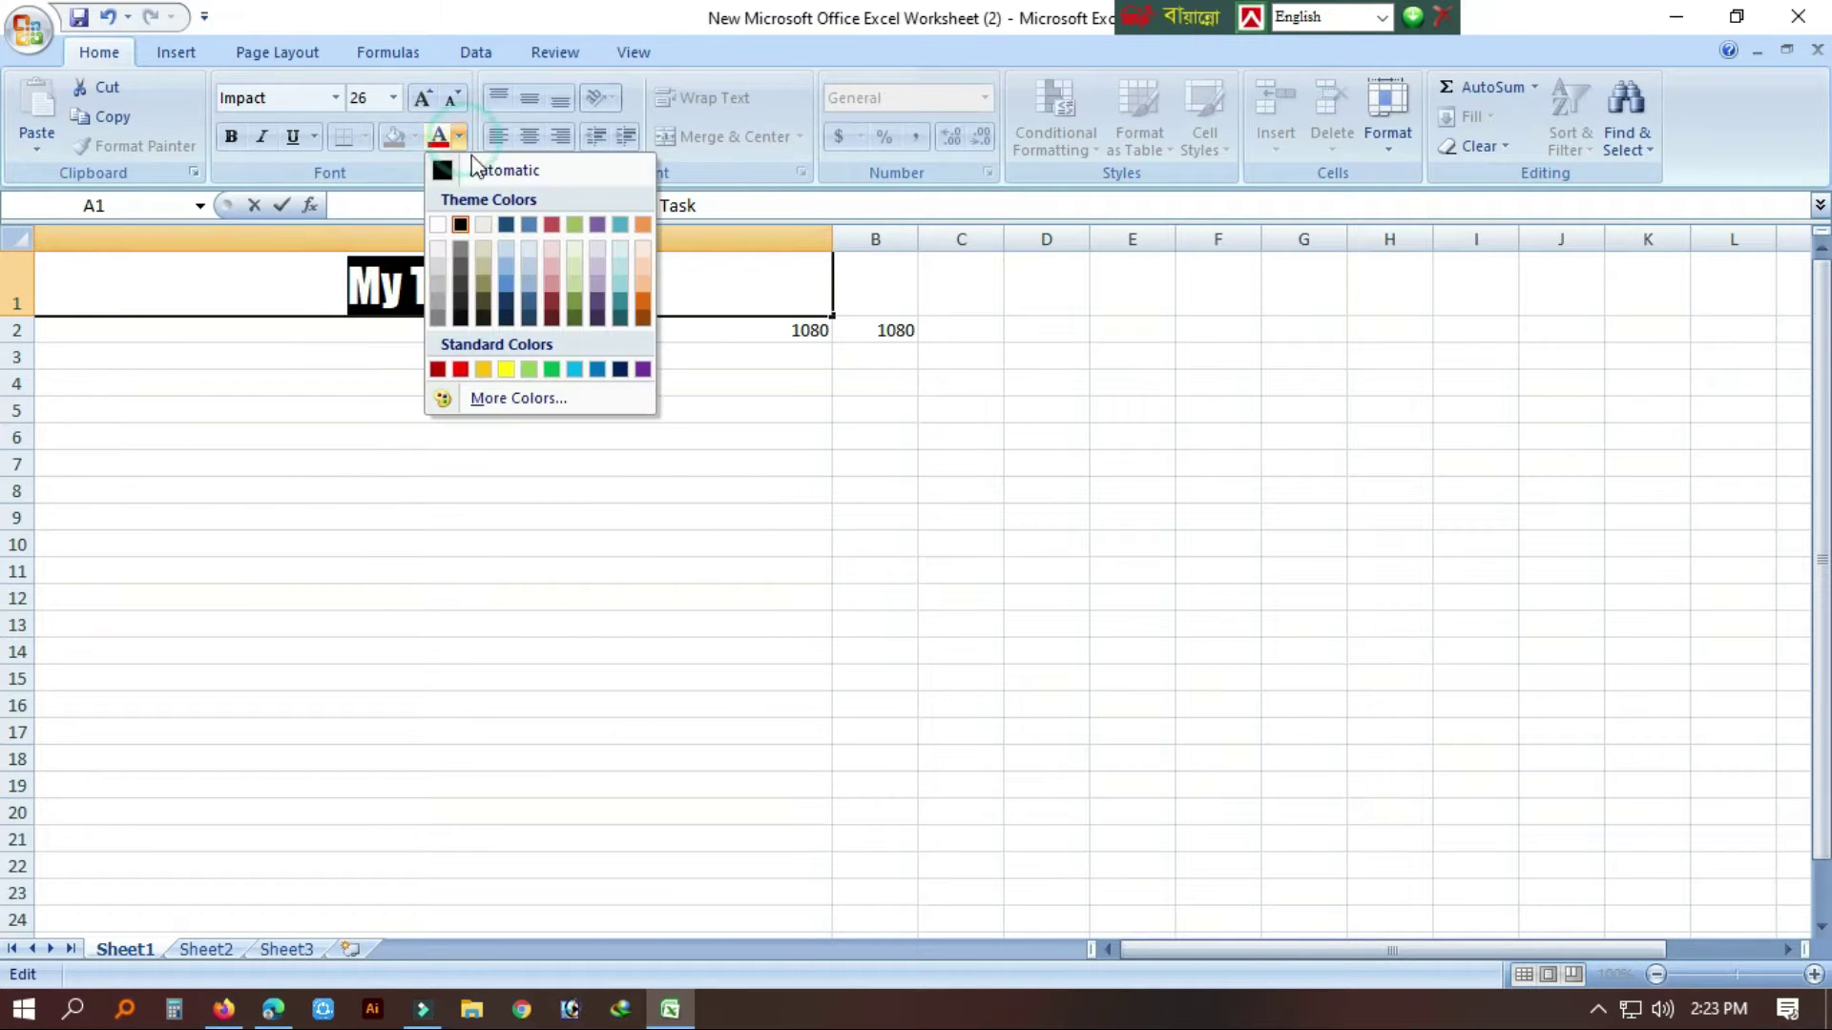
left_click(460, 370)
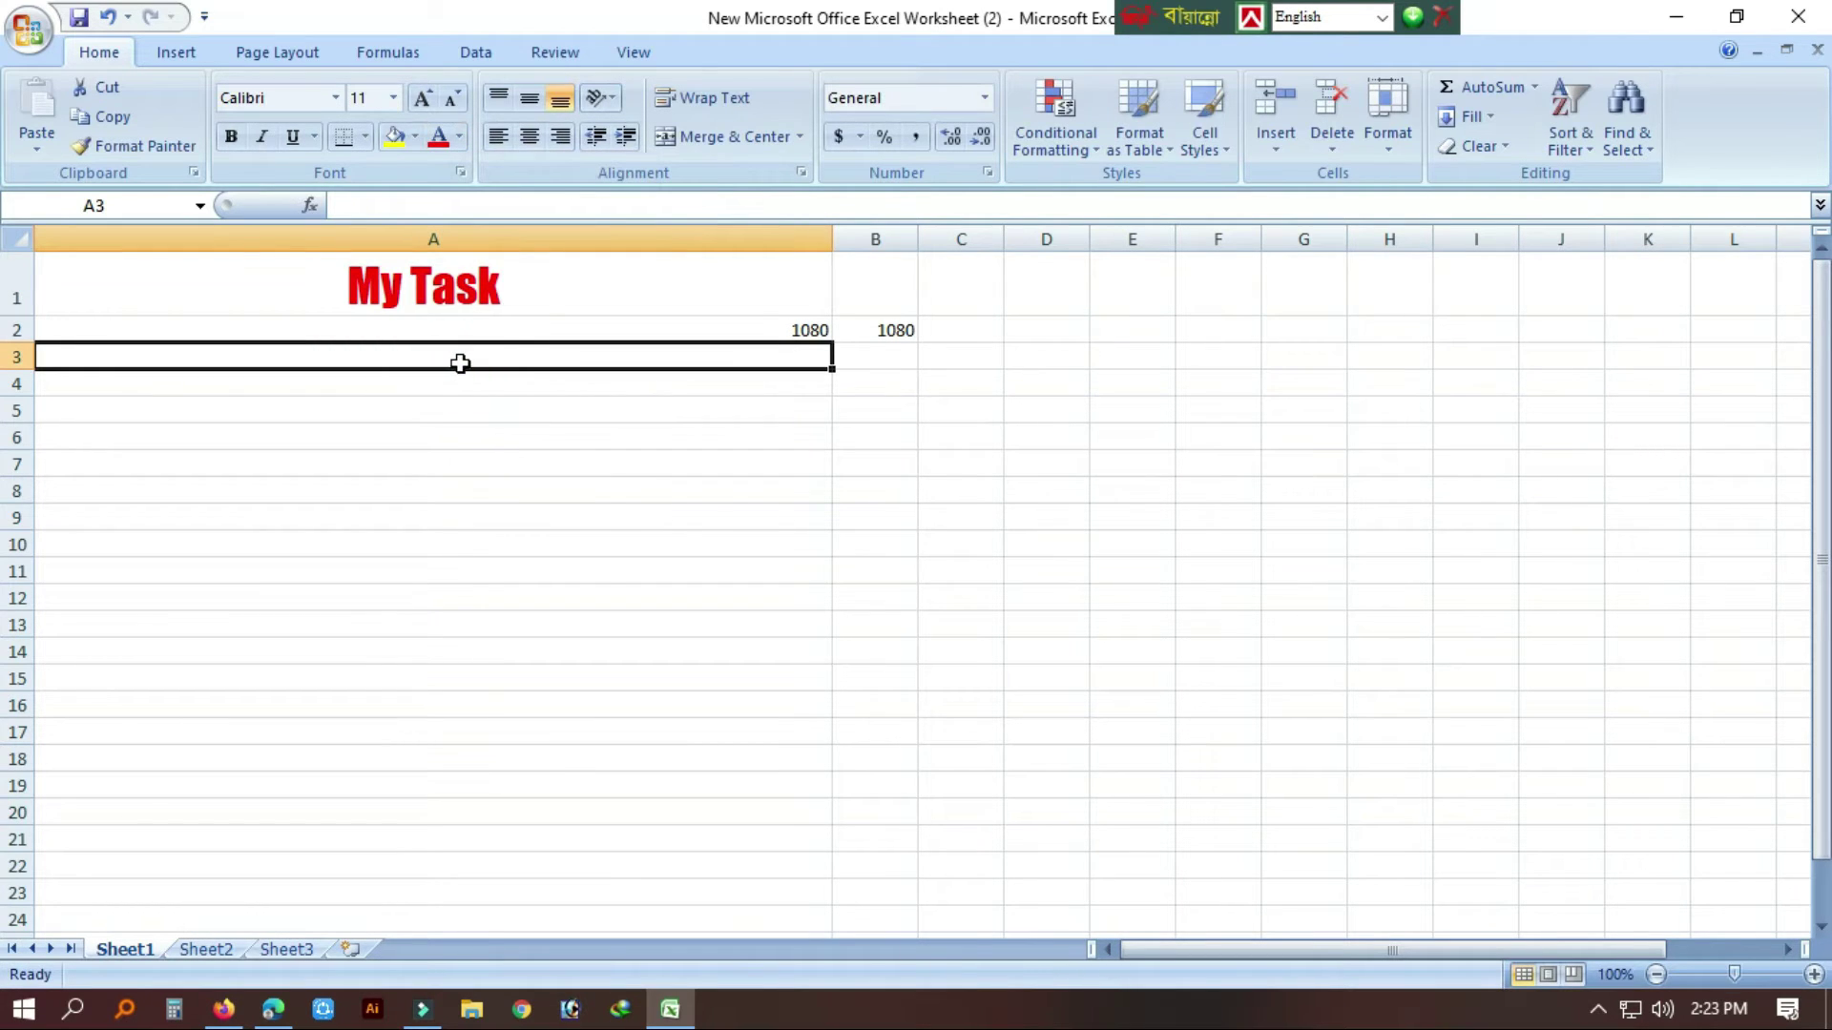
left_click(460, 361)
double_click(460, 361)
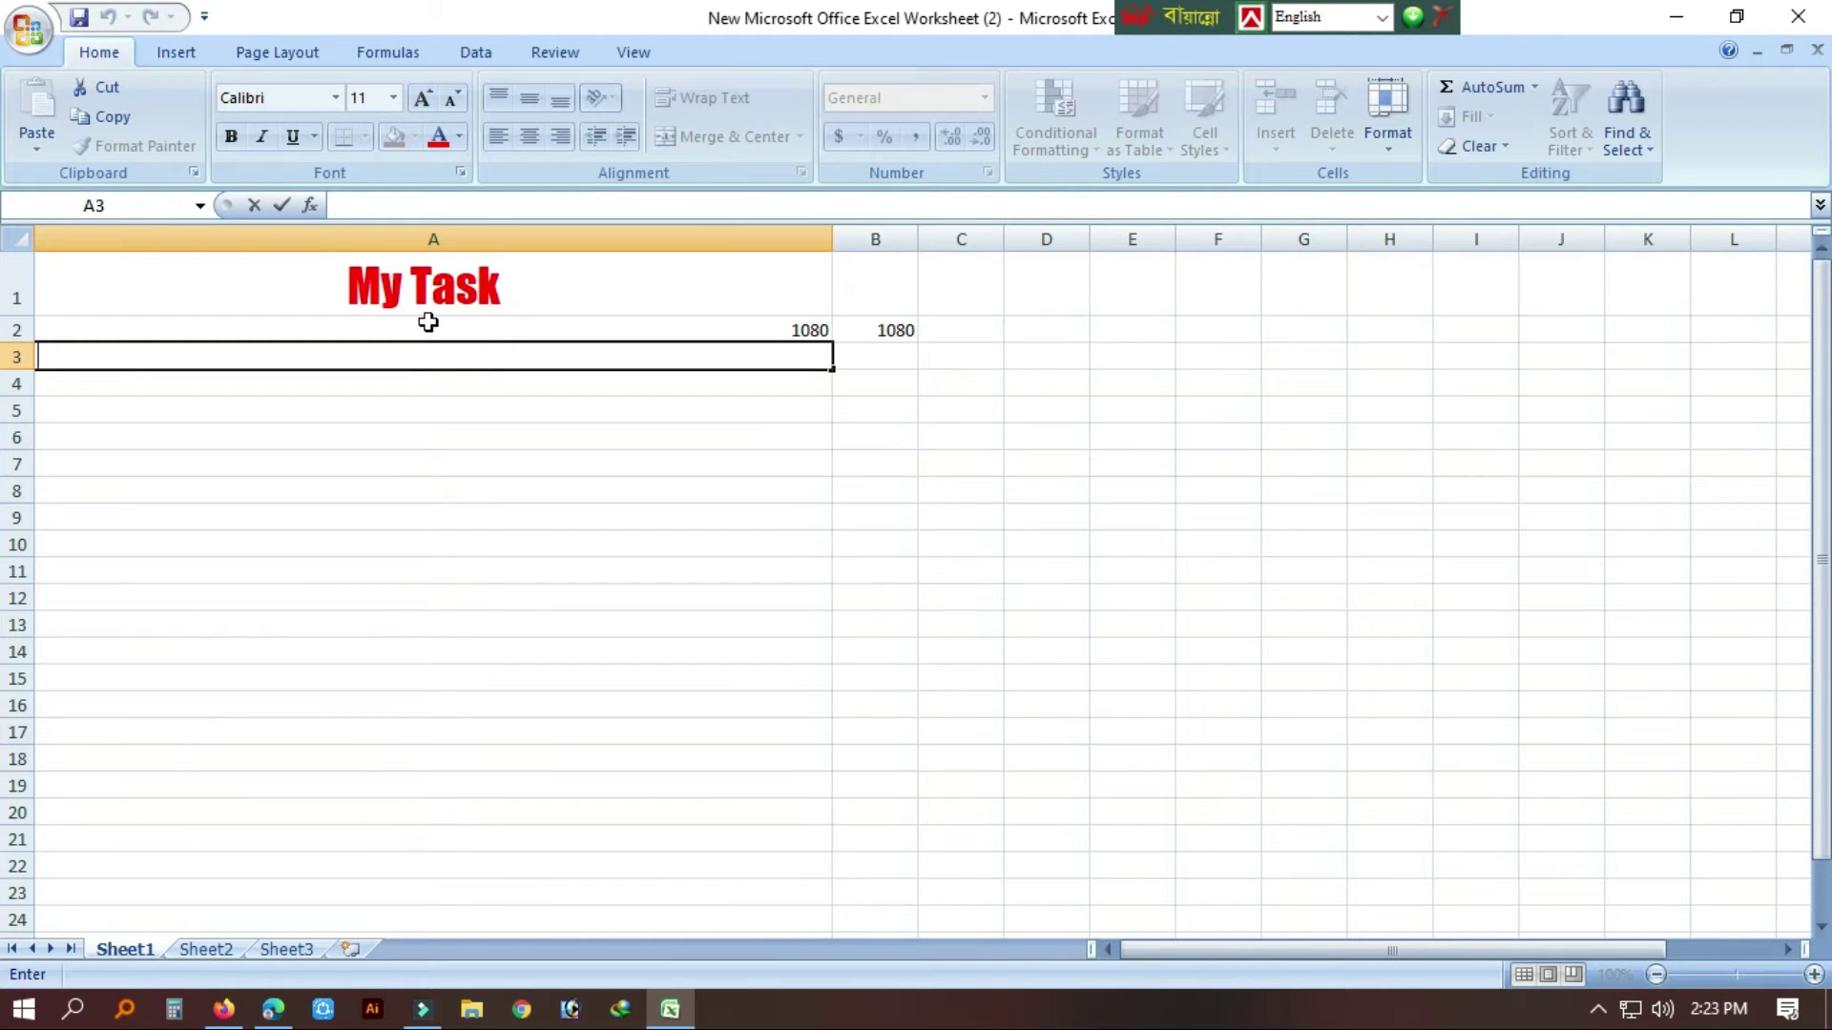
left_click(103, 331)
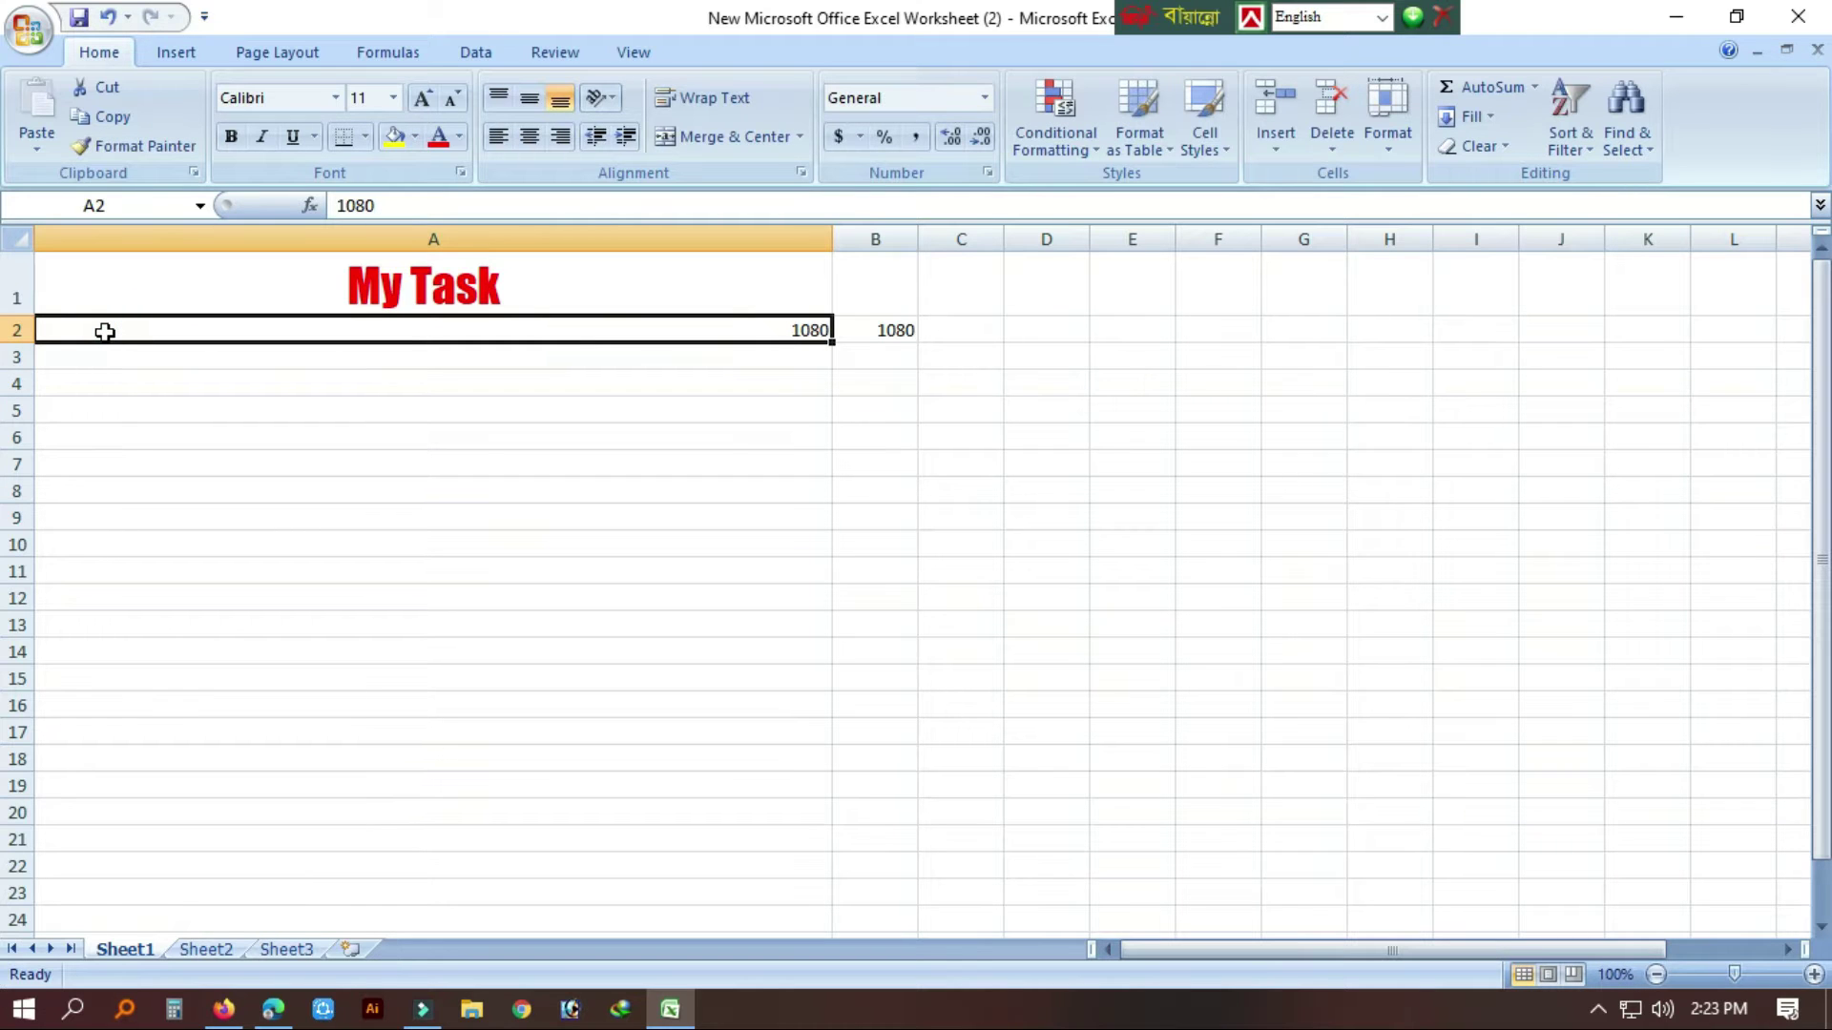
double_click(106, 332)
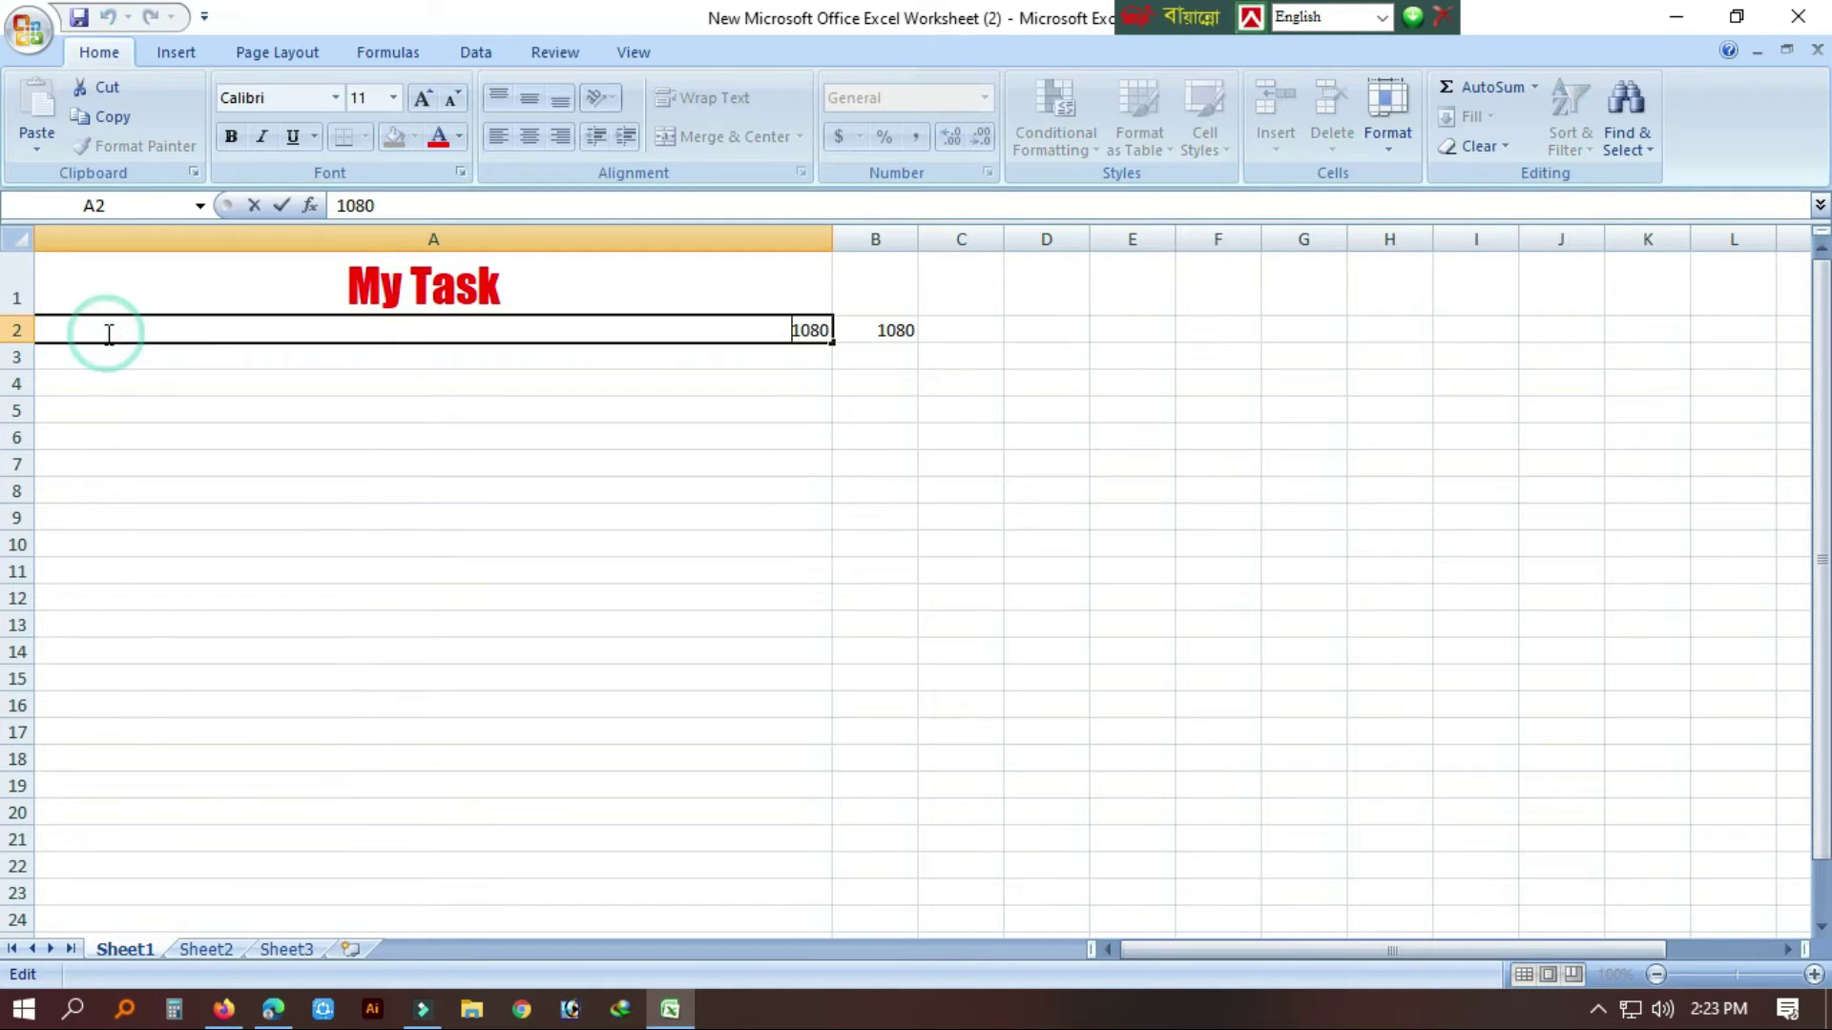
type("m")
key("ctrl+z")
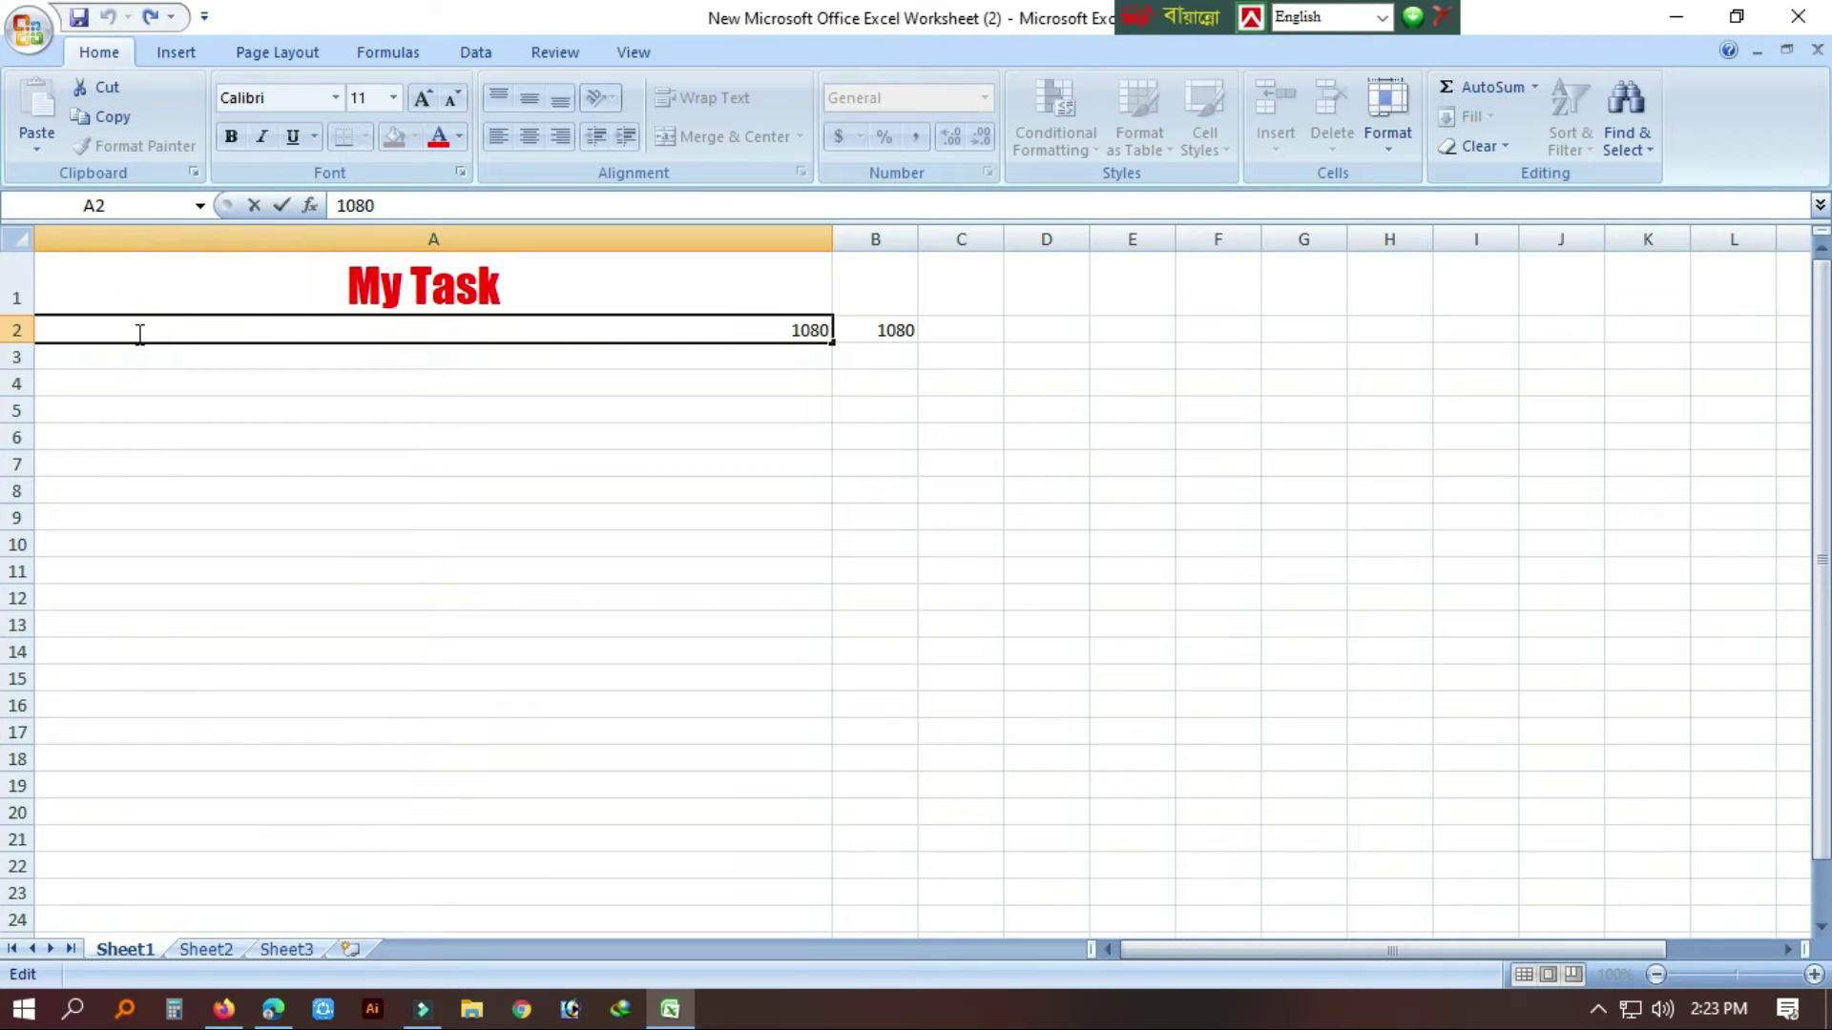
type("M")
key("BackSpace")
type("mkadaddipj")
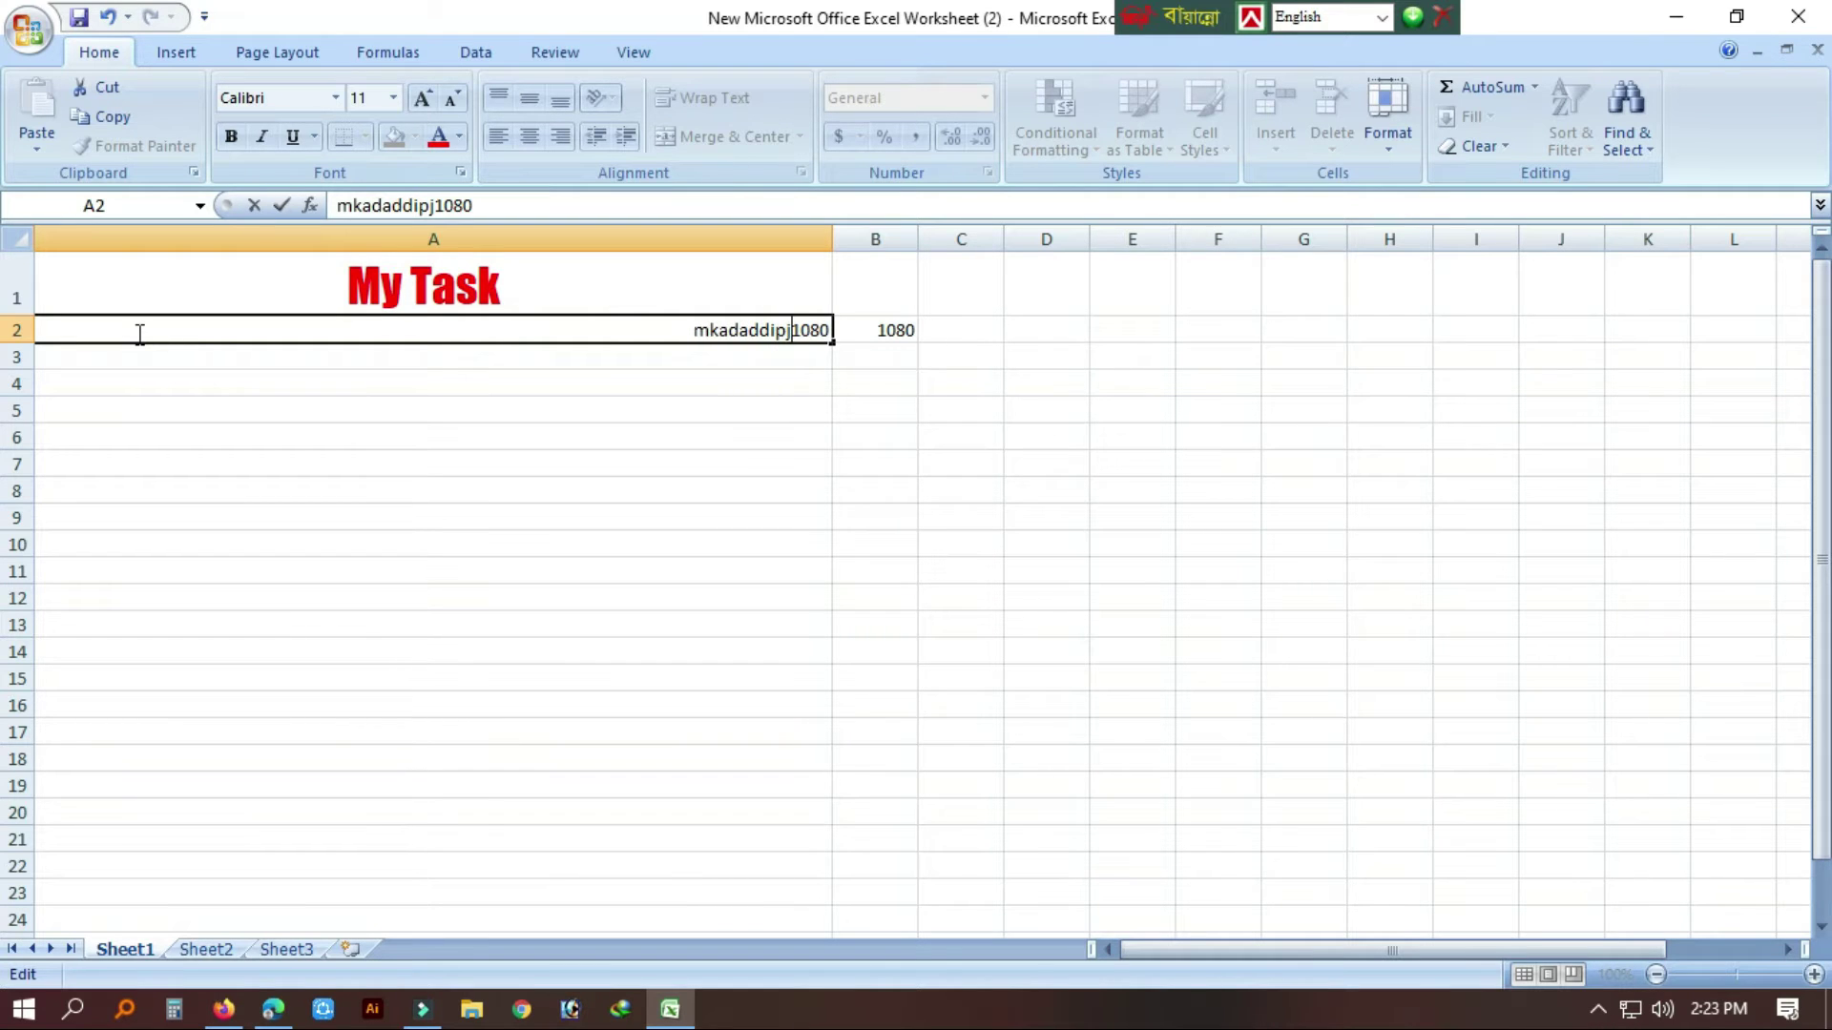
key("BackSpace")
key("BackSpace")
key("BackSpace")
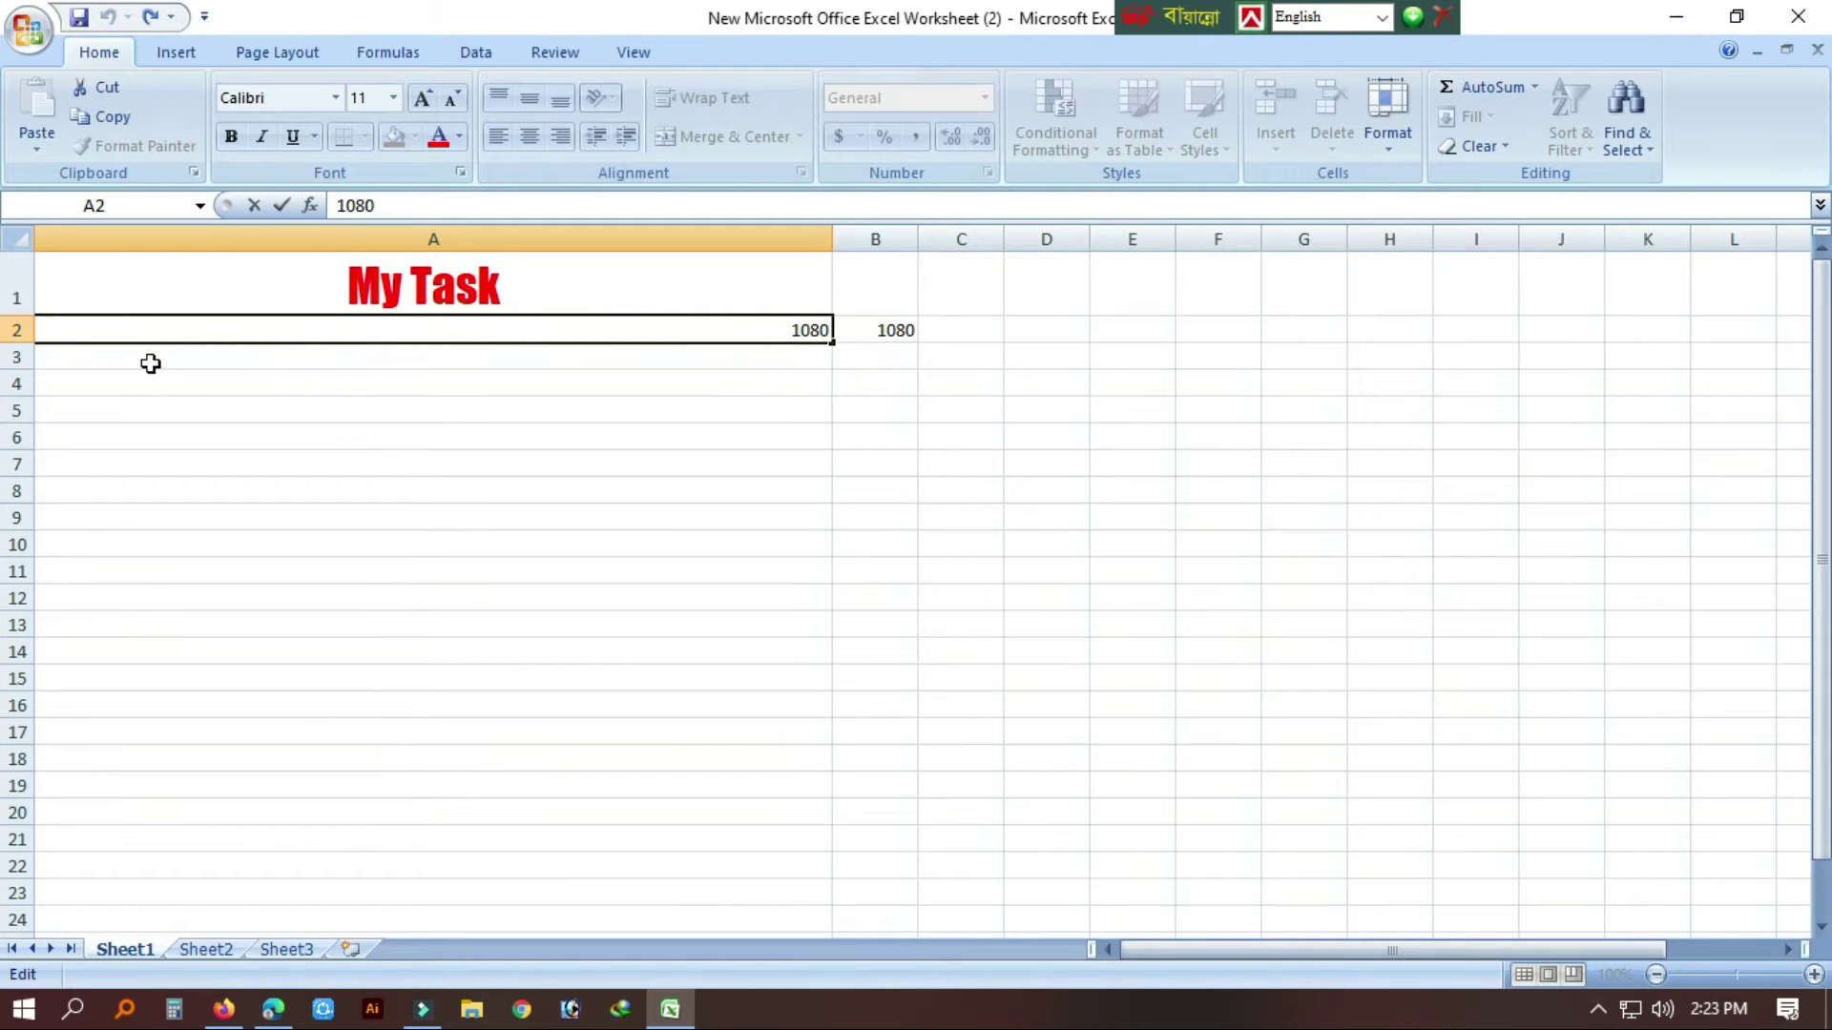
left_click(148, 361)
left_click(153, 363)
Enter the person's full name in A3 and paste it into A4.
type("Md.")
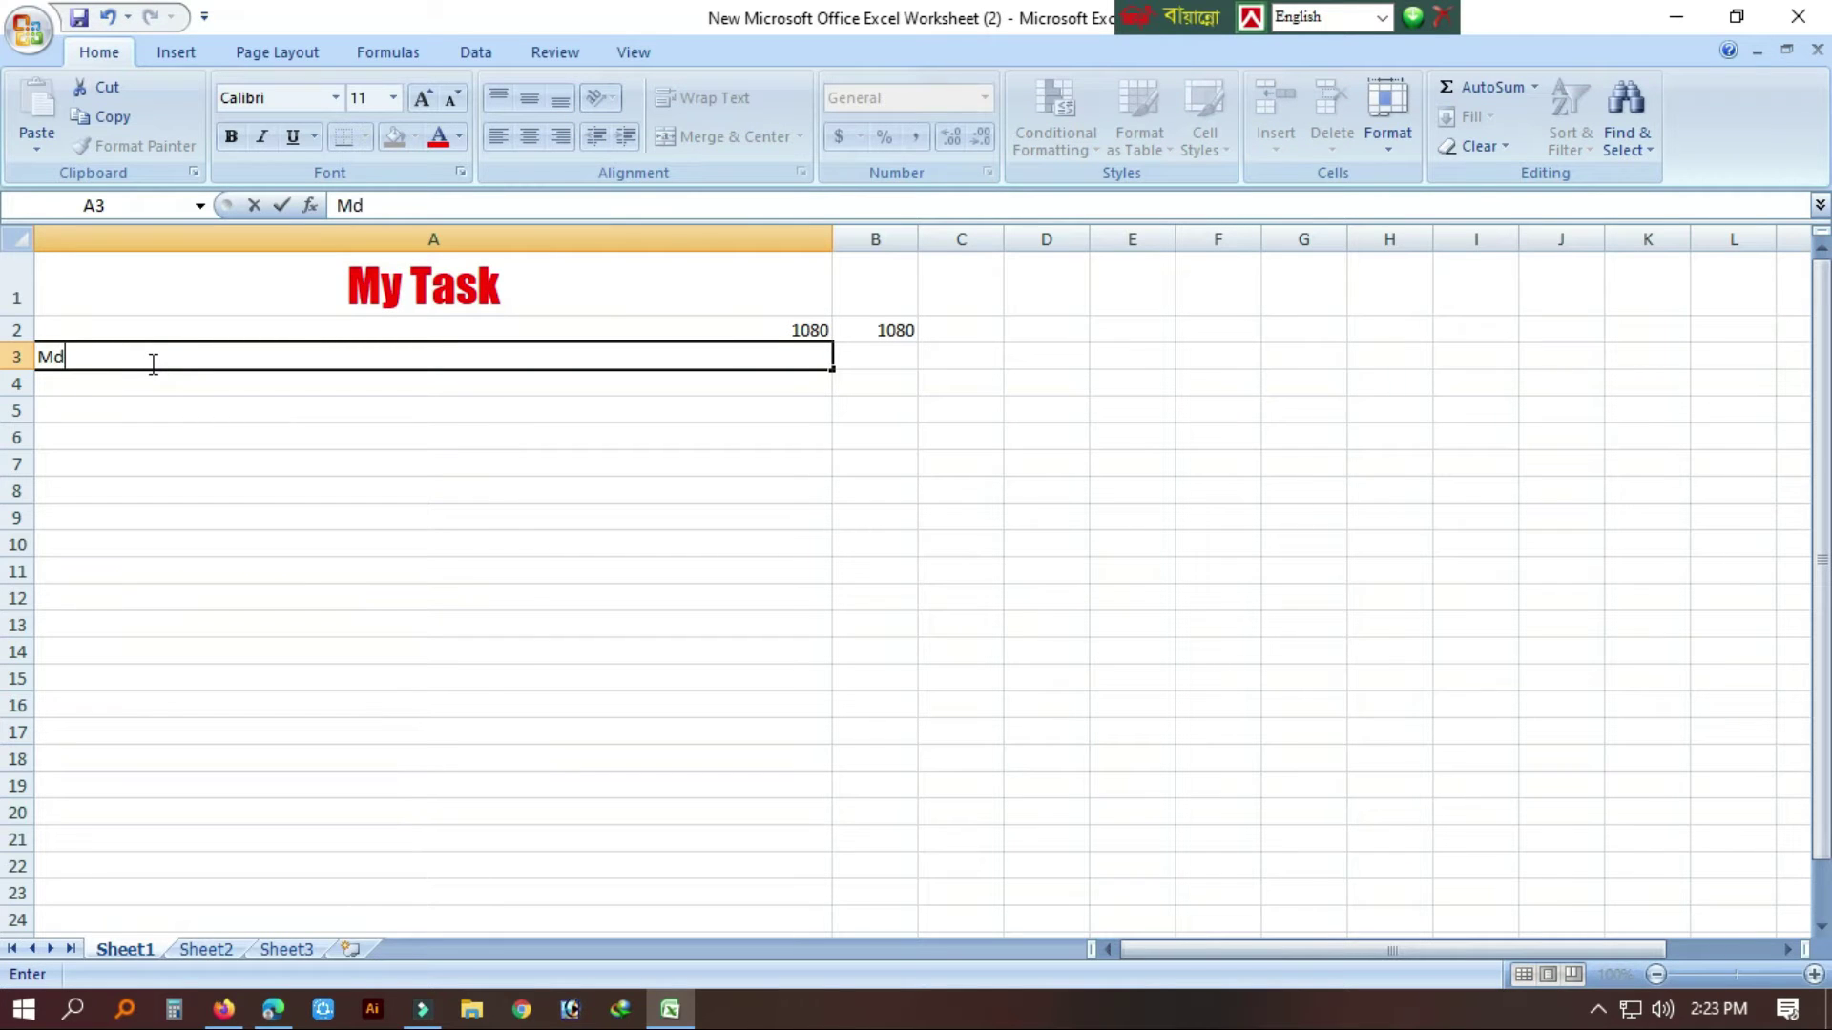
type(" Shajahan Siraj")
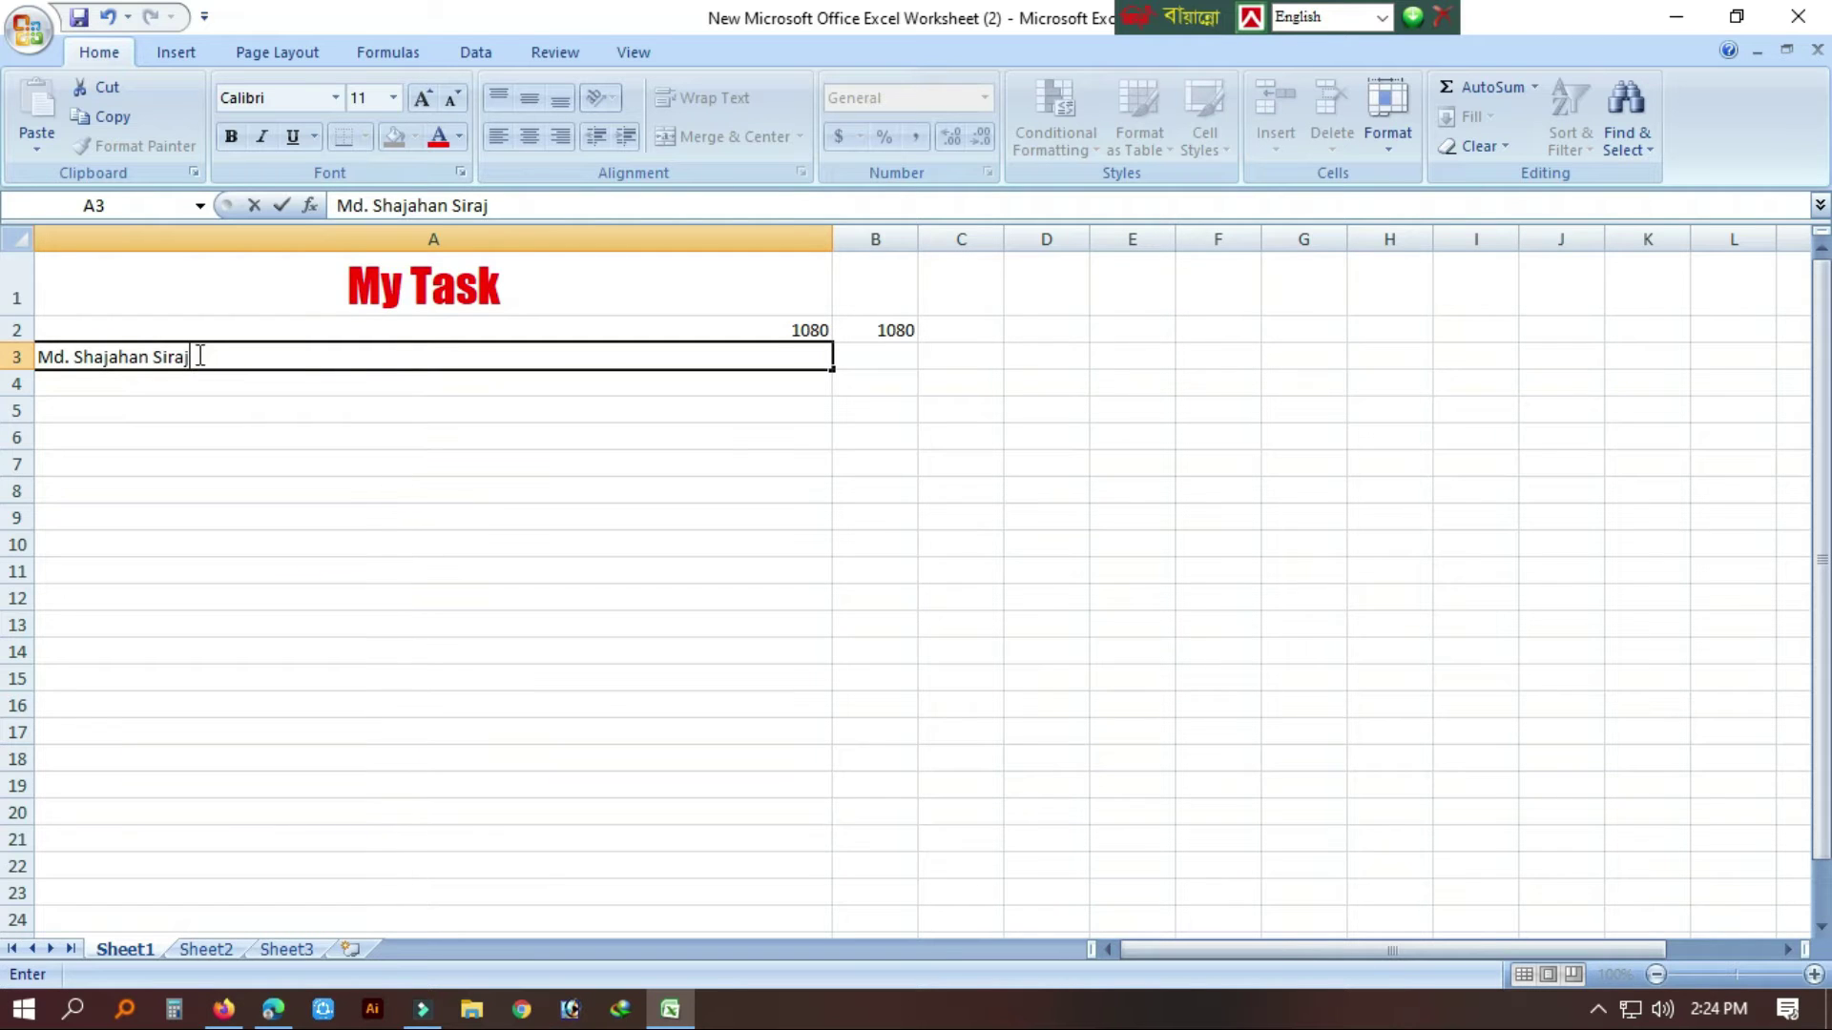
left_click_drag(204, 356, 38, 357)
key("ctrl+c")
left_click(149, 386)
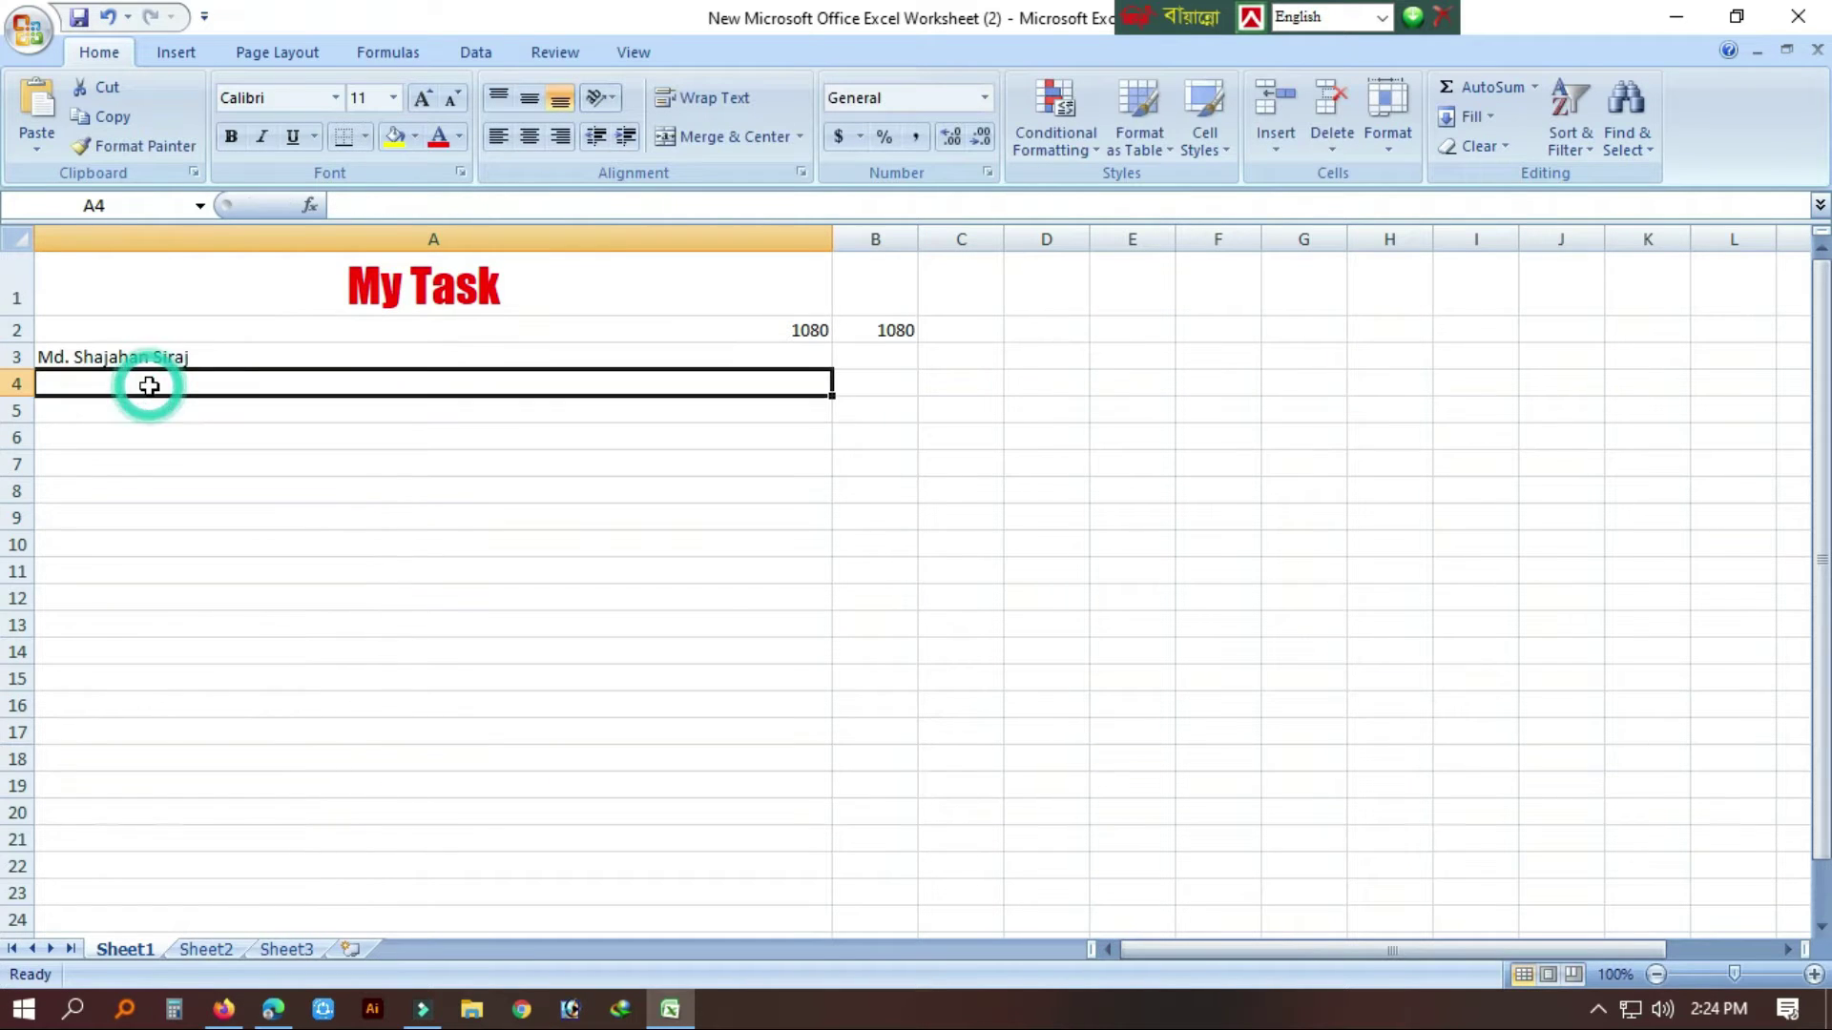
left_click_drag(44, 384, 593, 948)
scroll(360, 625, "up", 6)
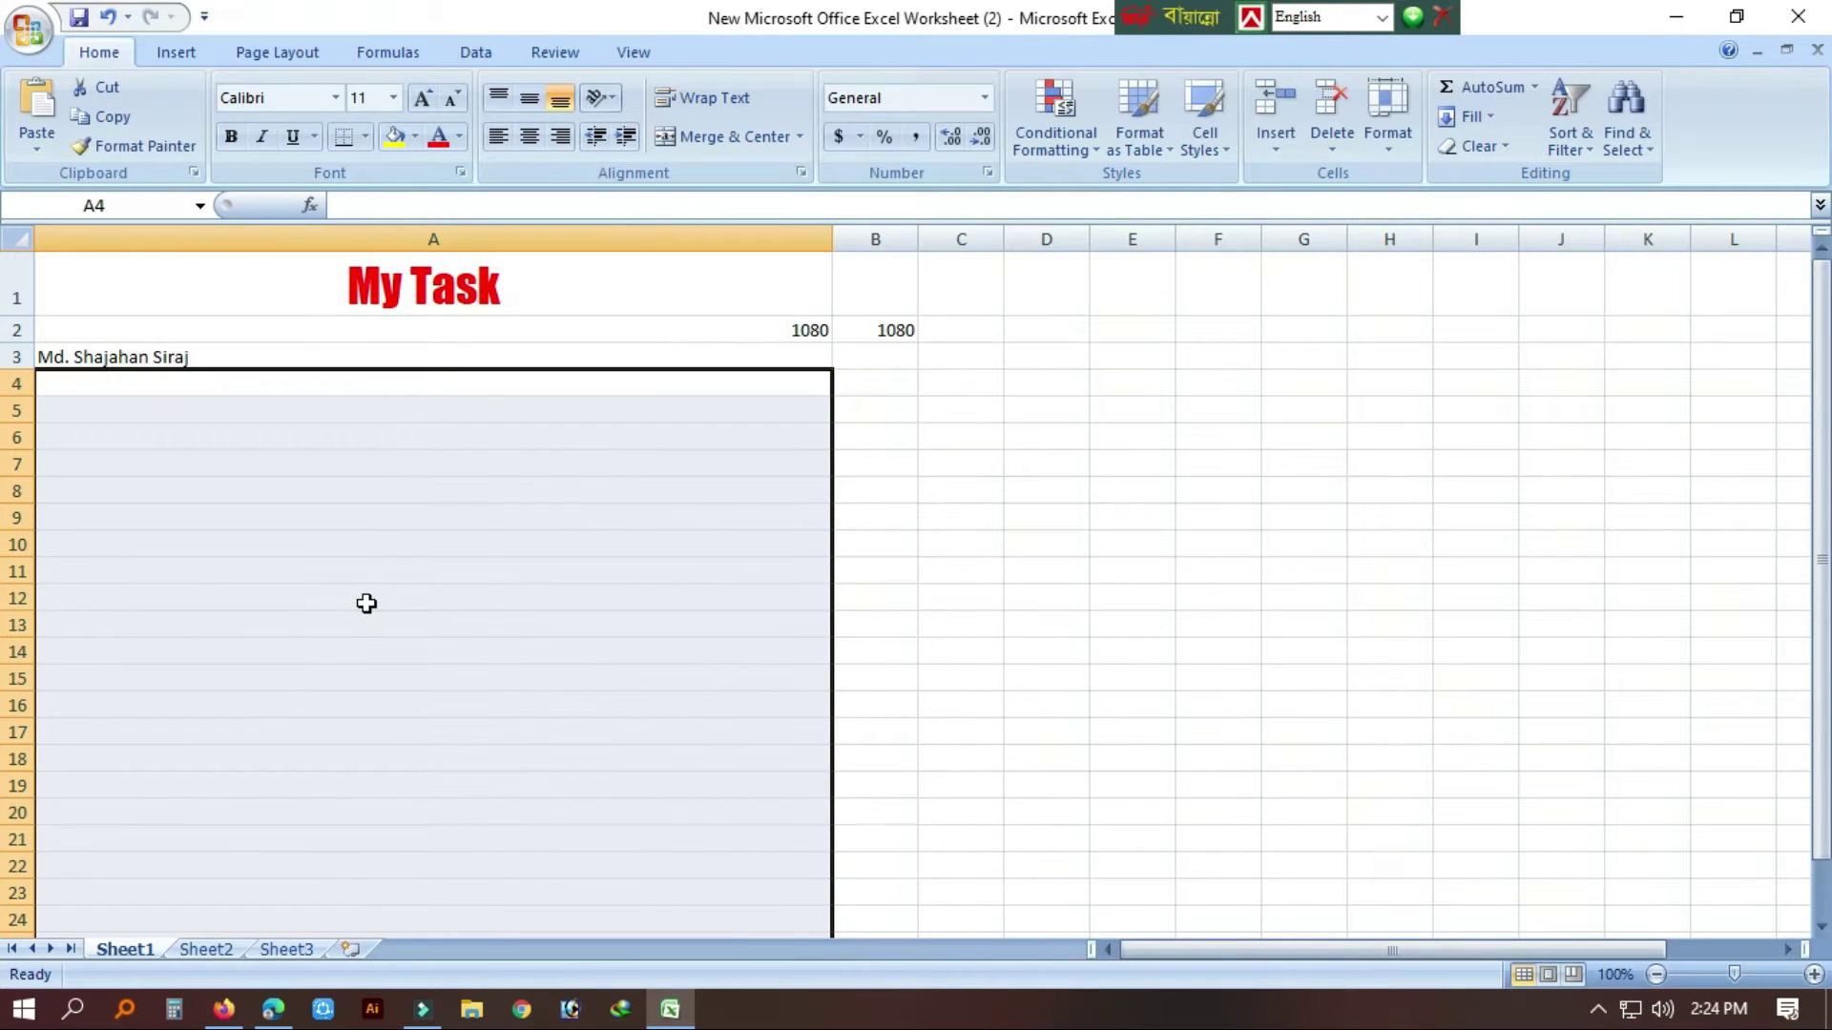
key("ctrl+v")
left_click(894, 586)
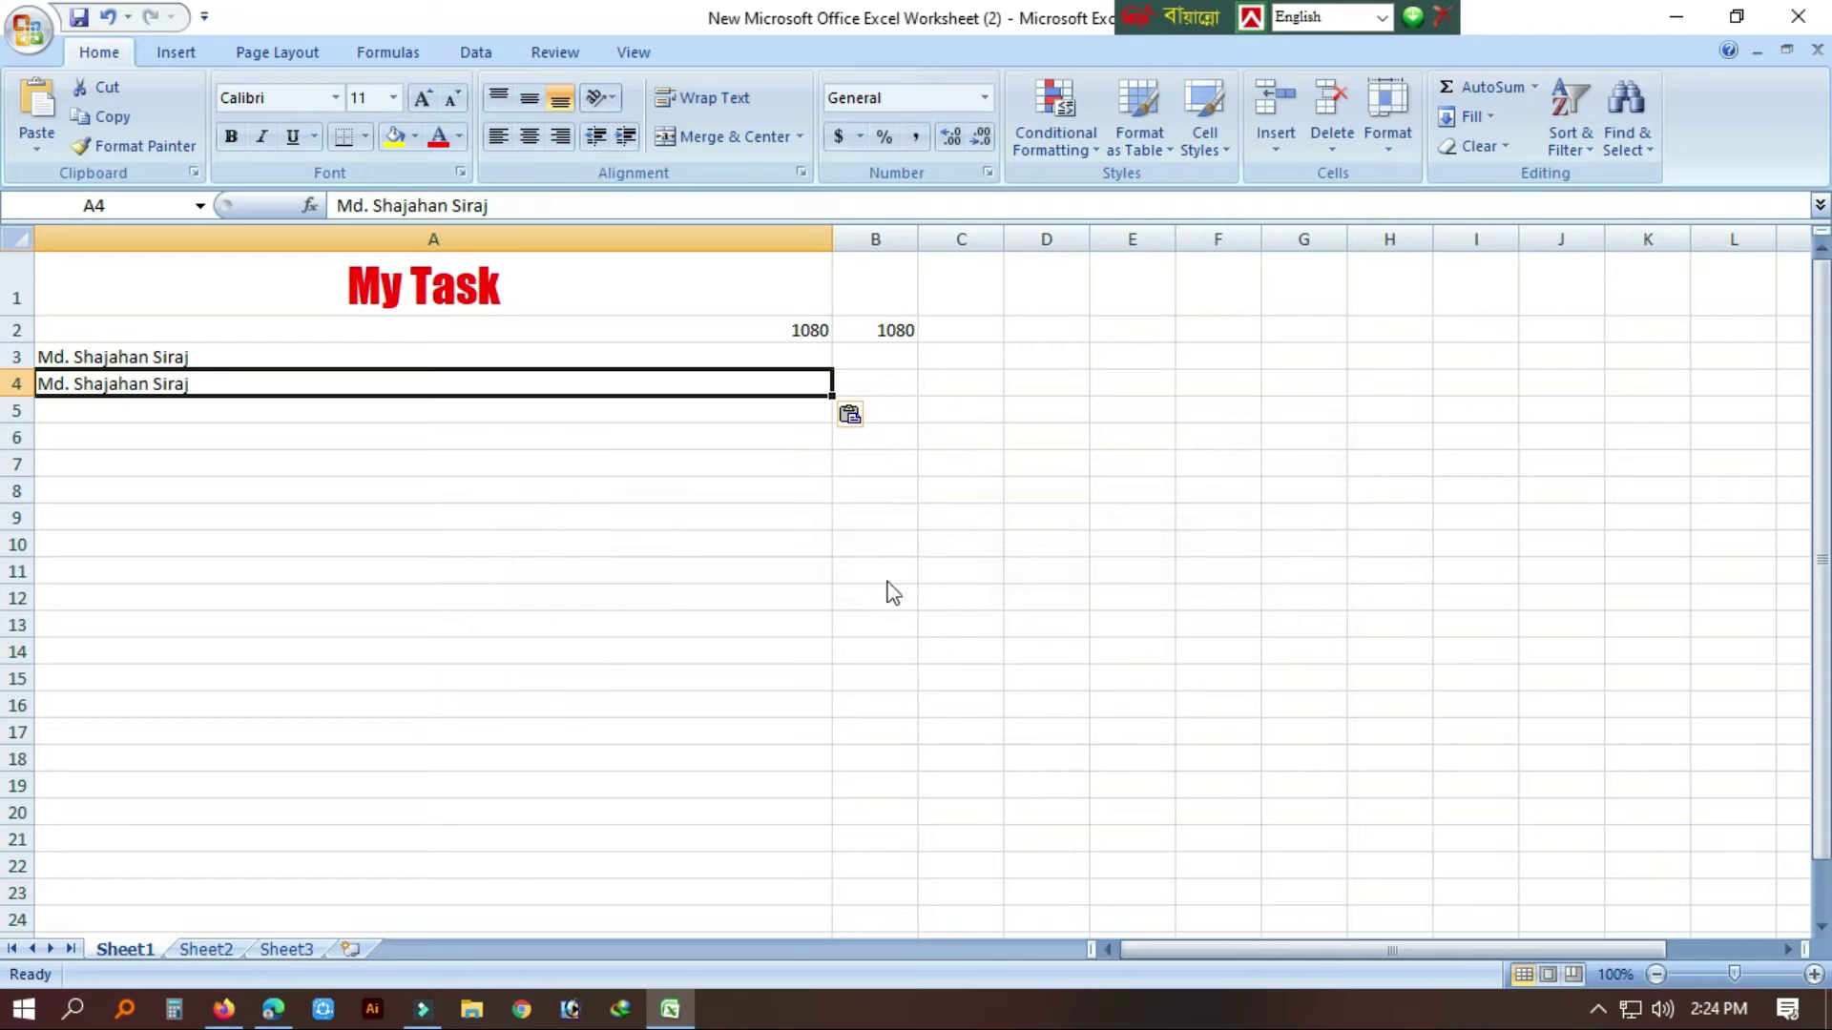
Bulk-paste the name into A5:A16, accepting the paste size warning.
left_click(474, 434)
left_click_drag(59, 408, 401, 717)
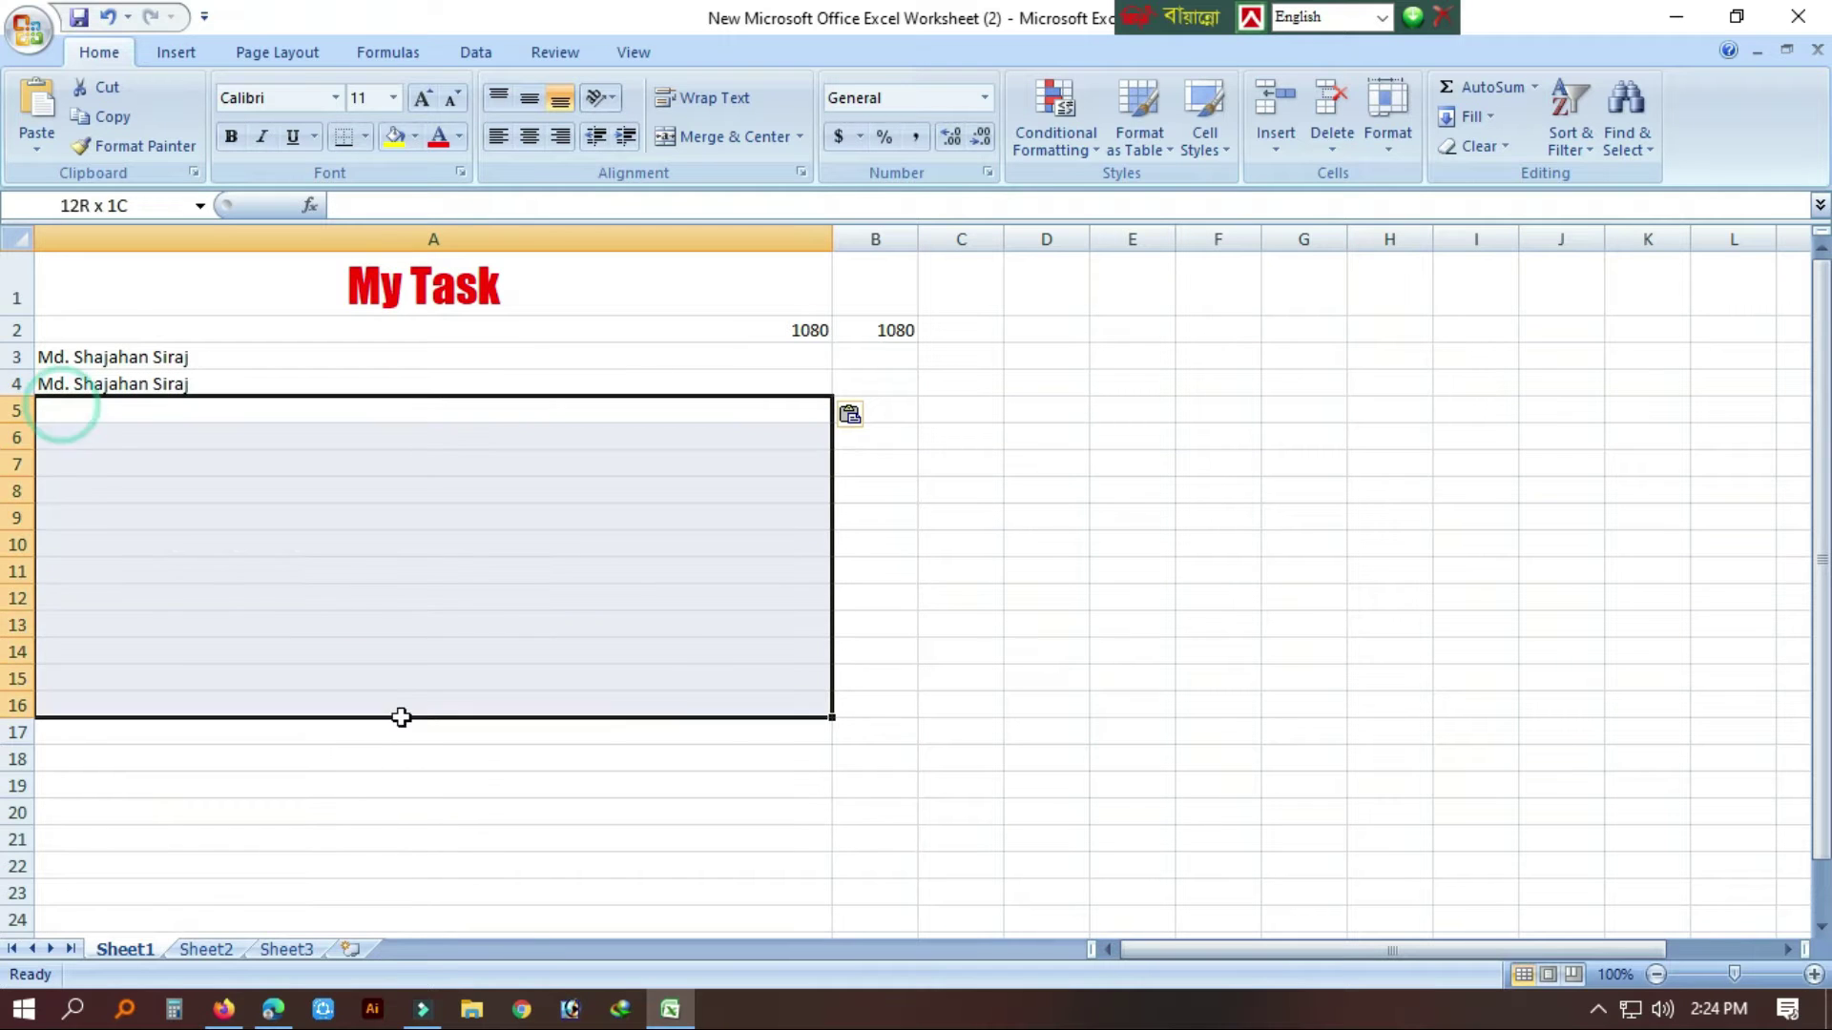
key("ctrl+v")
left_click(866, 572)
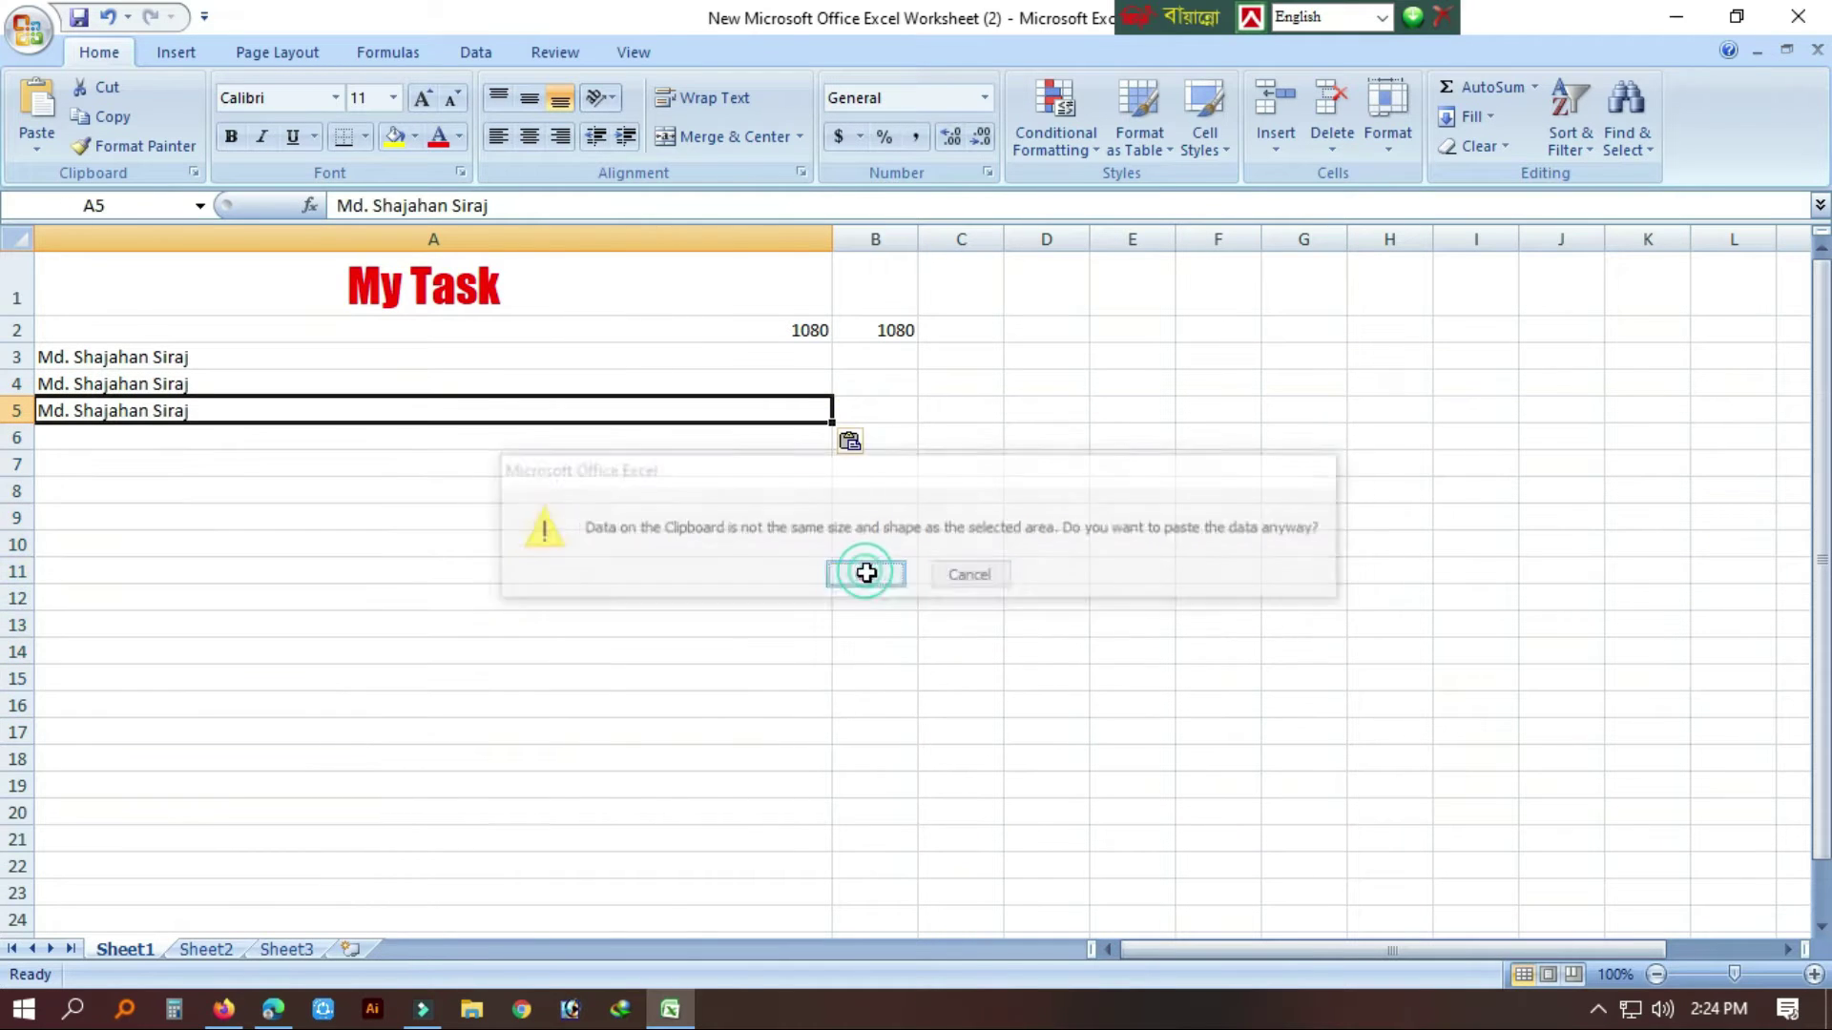
Paste the name into each cell from A6 through A11.
left_click(524, 524)
double_click(256, 443)
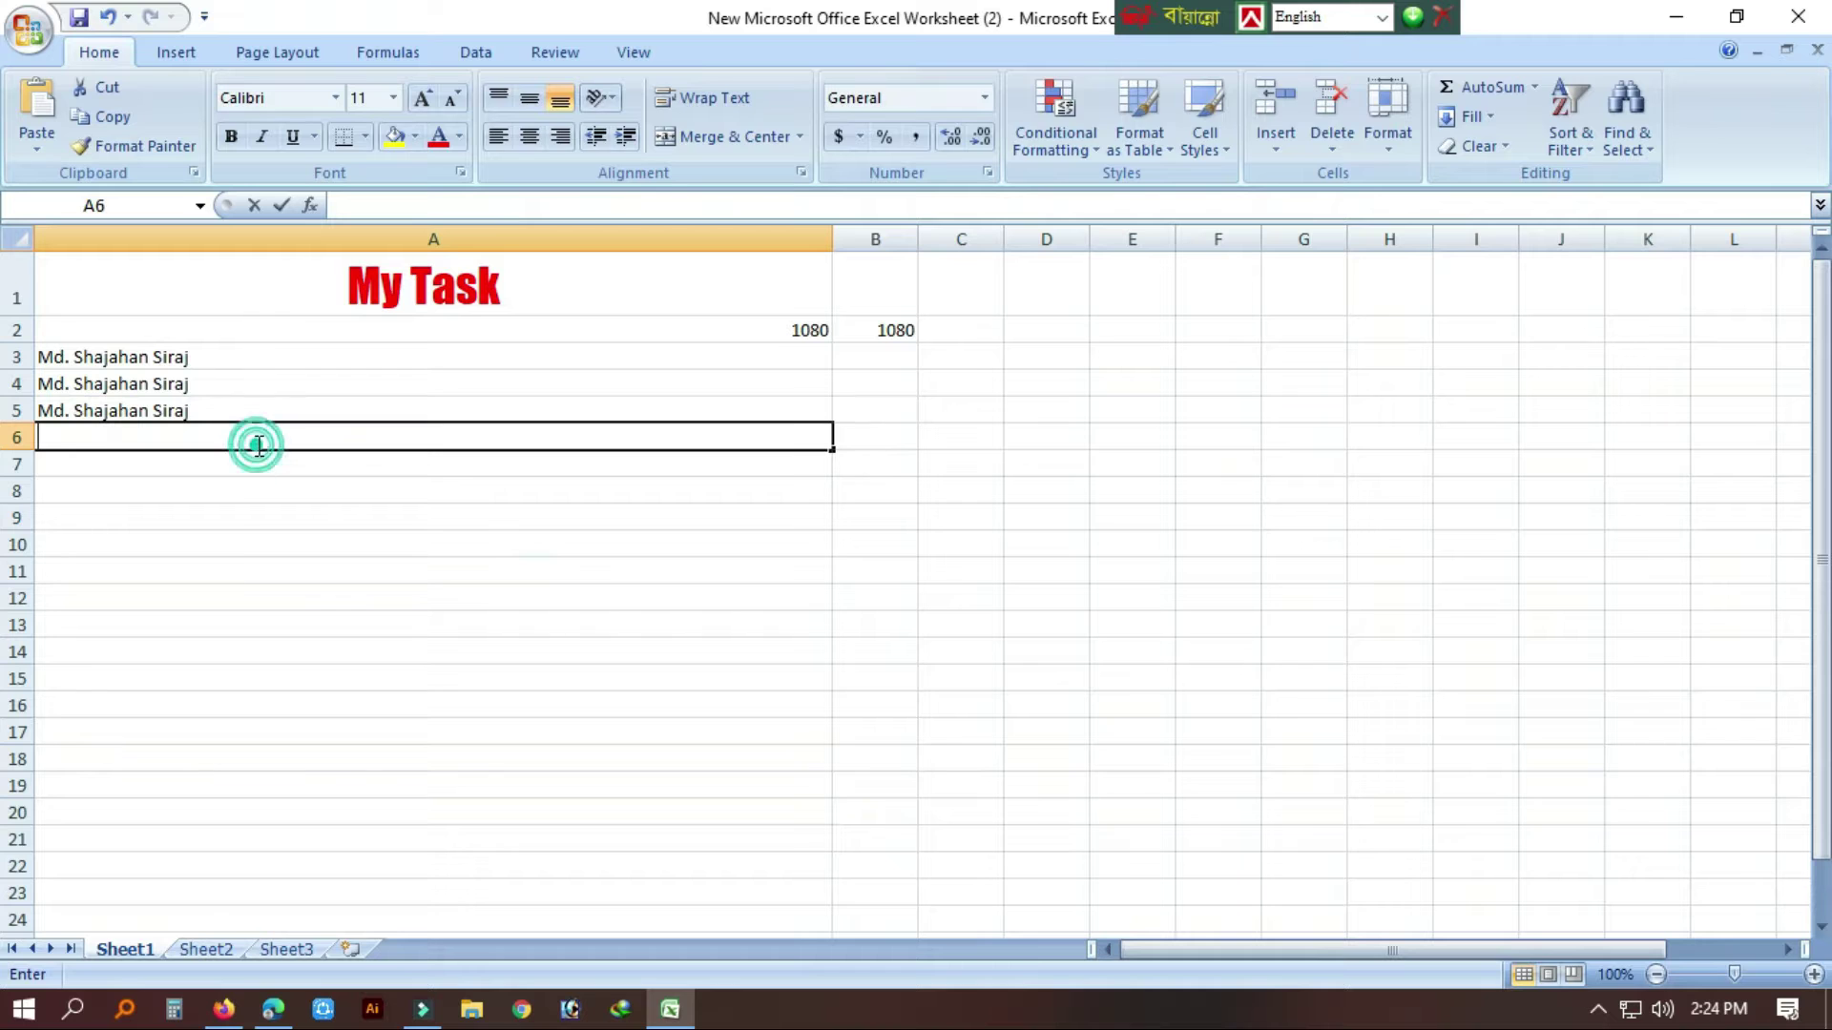
key("ctrl+v")
key("Return")
double_click(250, 477)
key("ctrl+v")
left_click(250, 493)
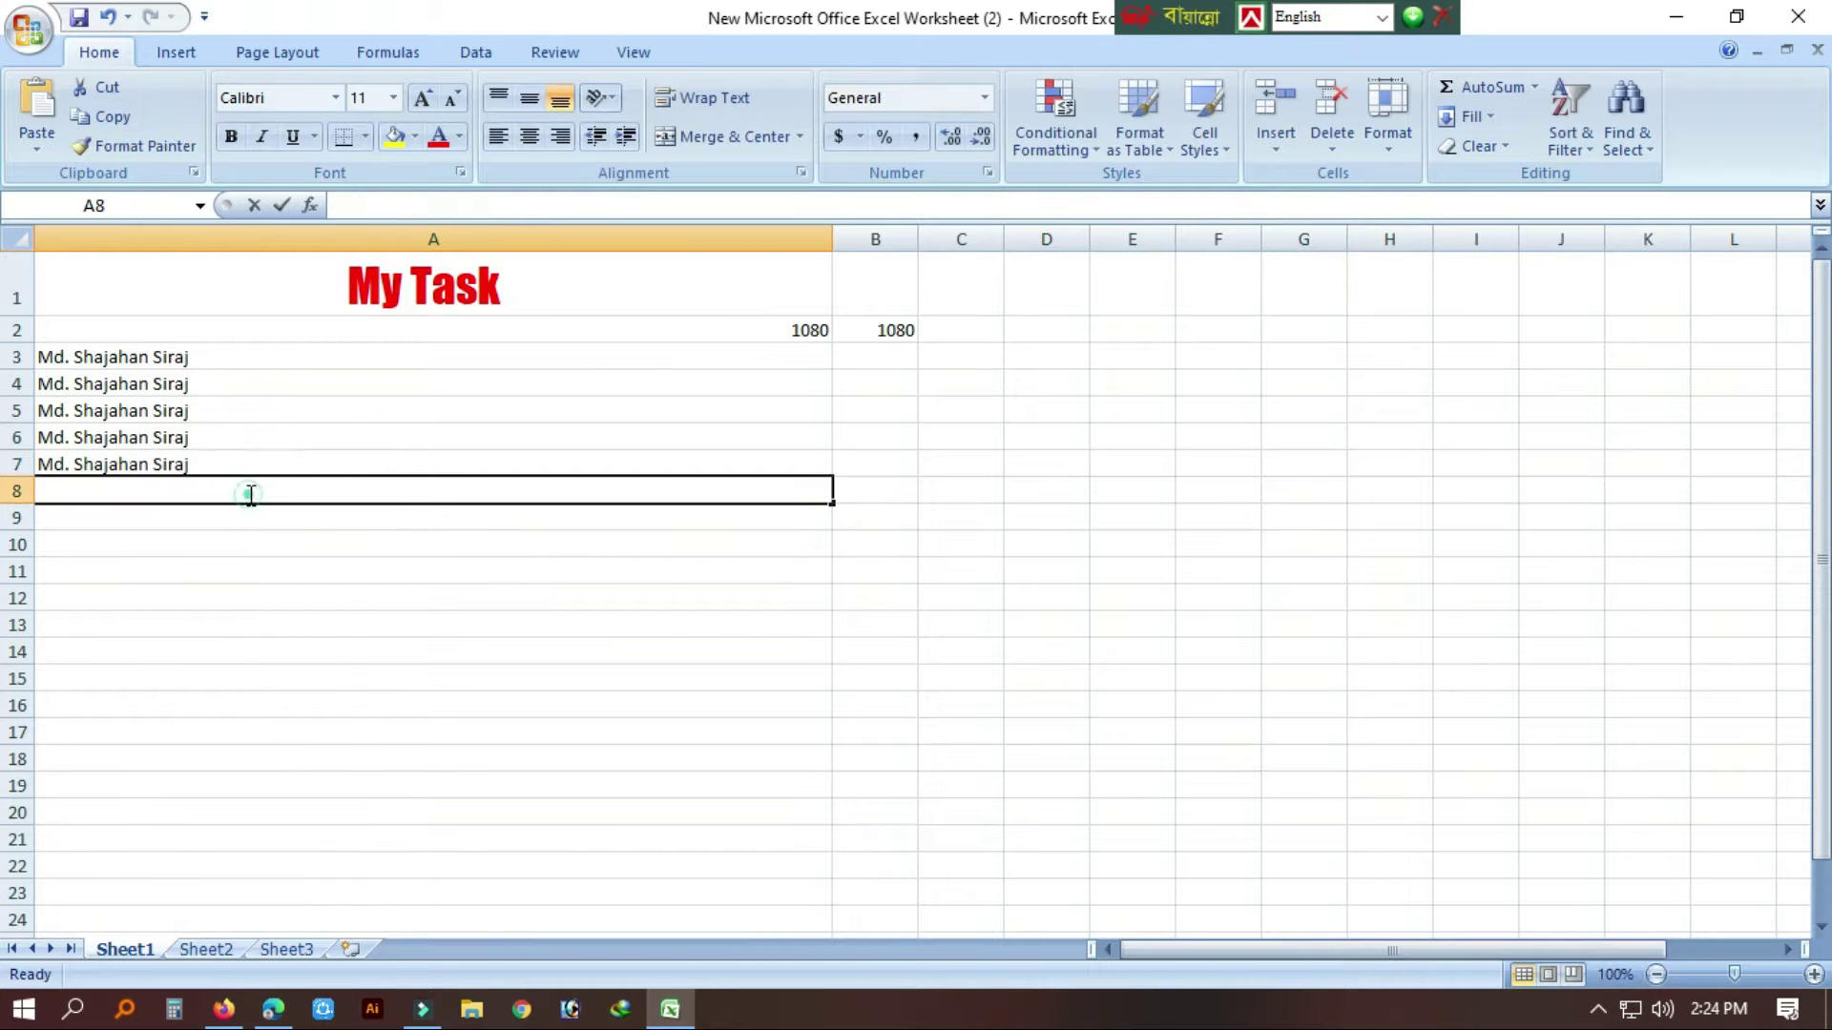
key("ctrl+v")
key("Return")
double_click(237, 523)
key("ctrl+v")
left_click(236, 564)
key("ctrl+v")
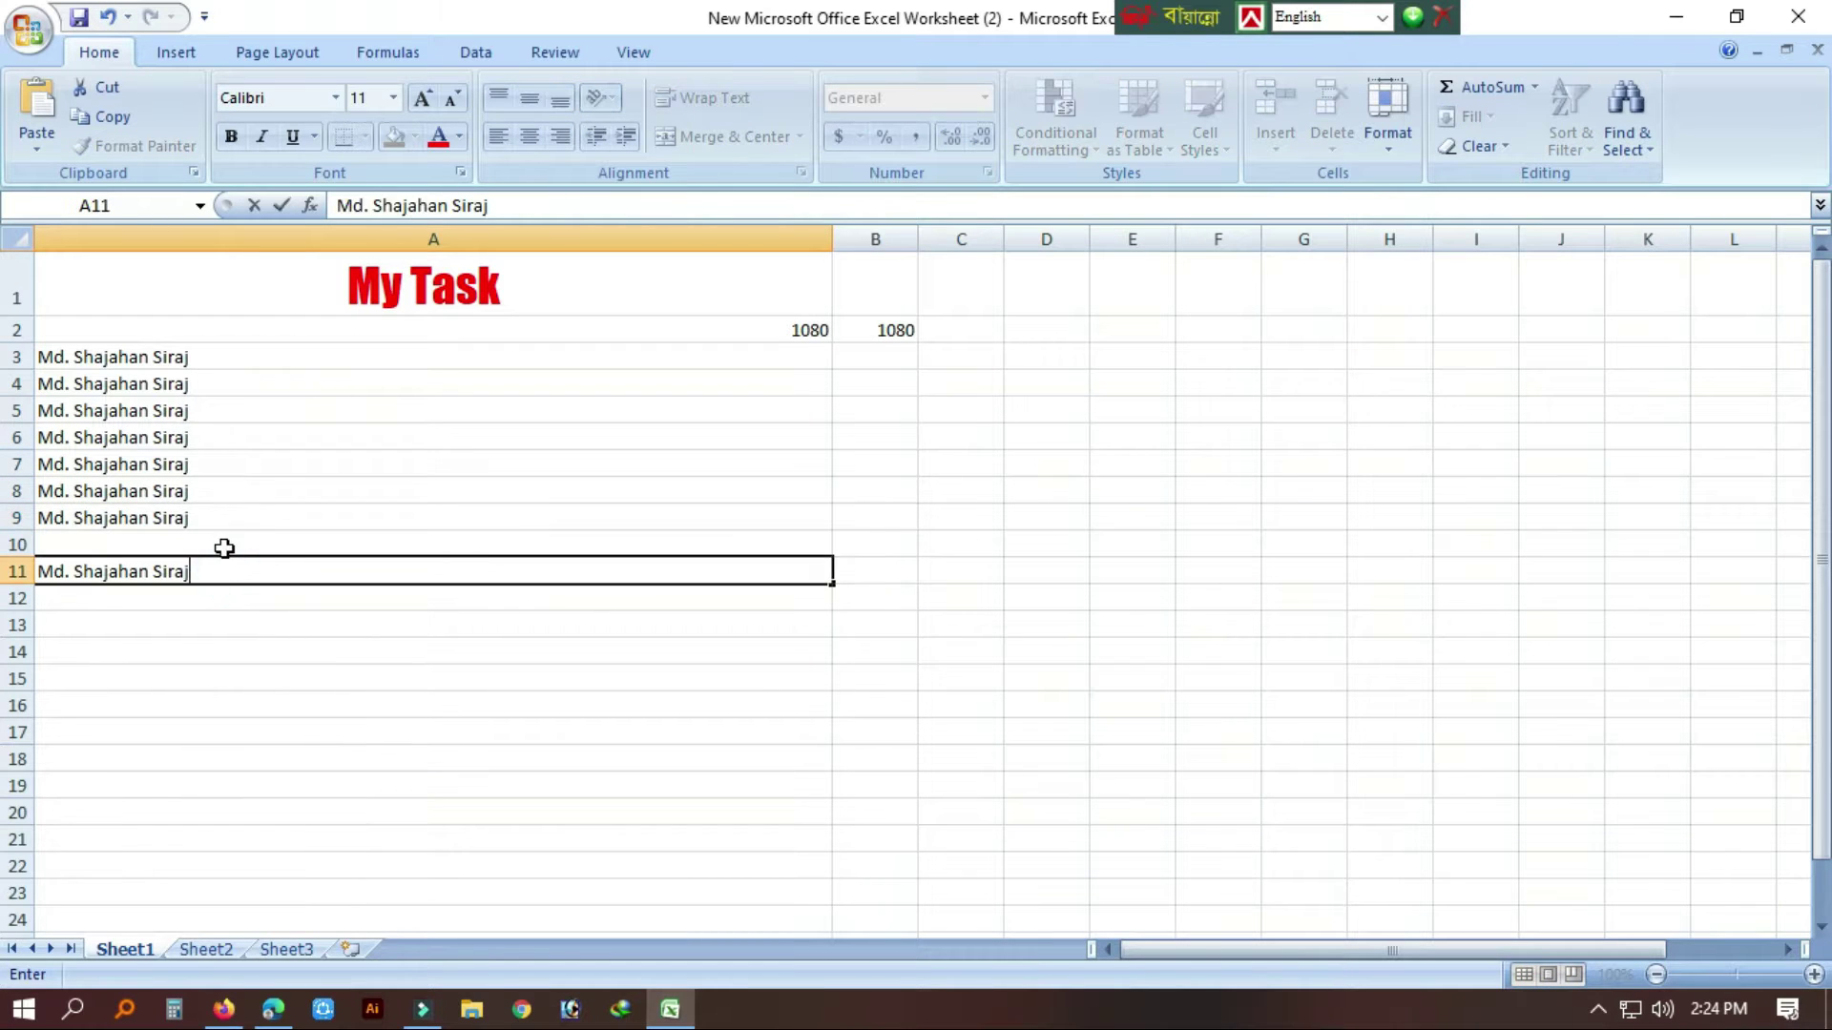
left_click(225, 549)
key("ctrl+v")
key("Return")
Paste the name into A10 and A12 through A17.
double_click(301, 551)
key("ctrl+v")
left_click(251, 594)
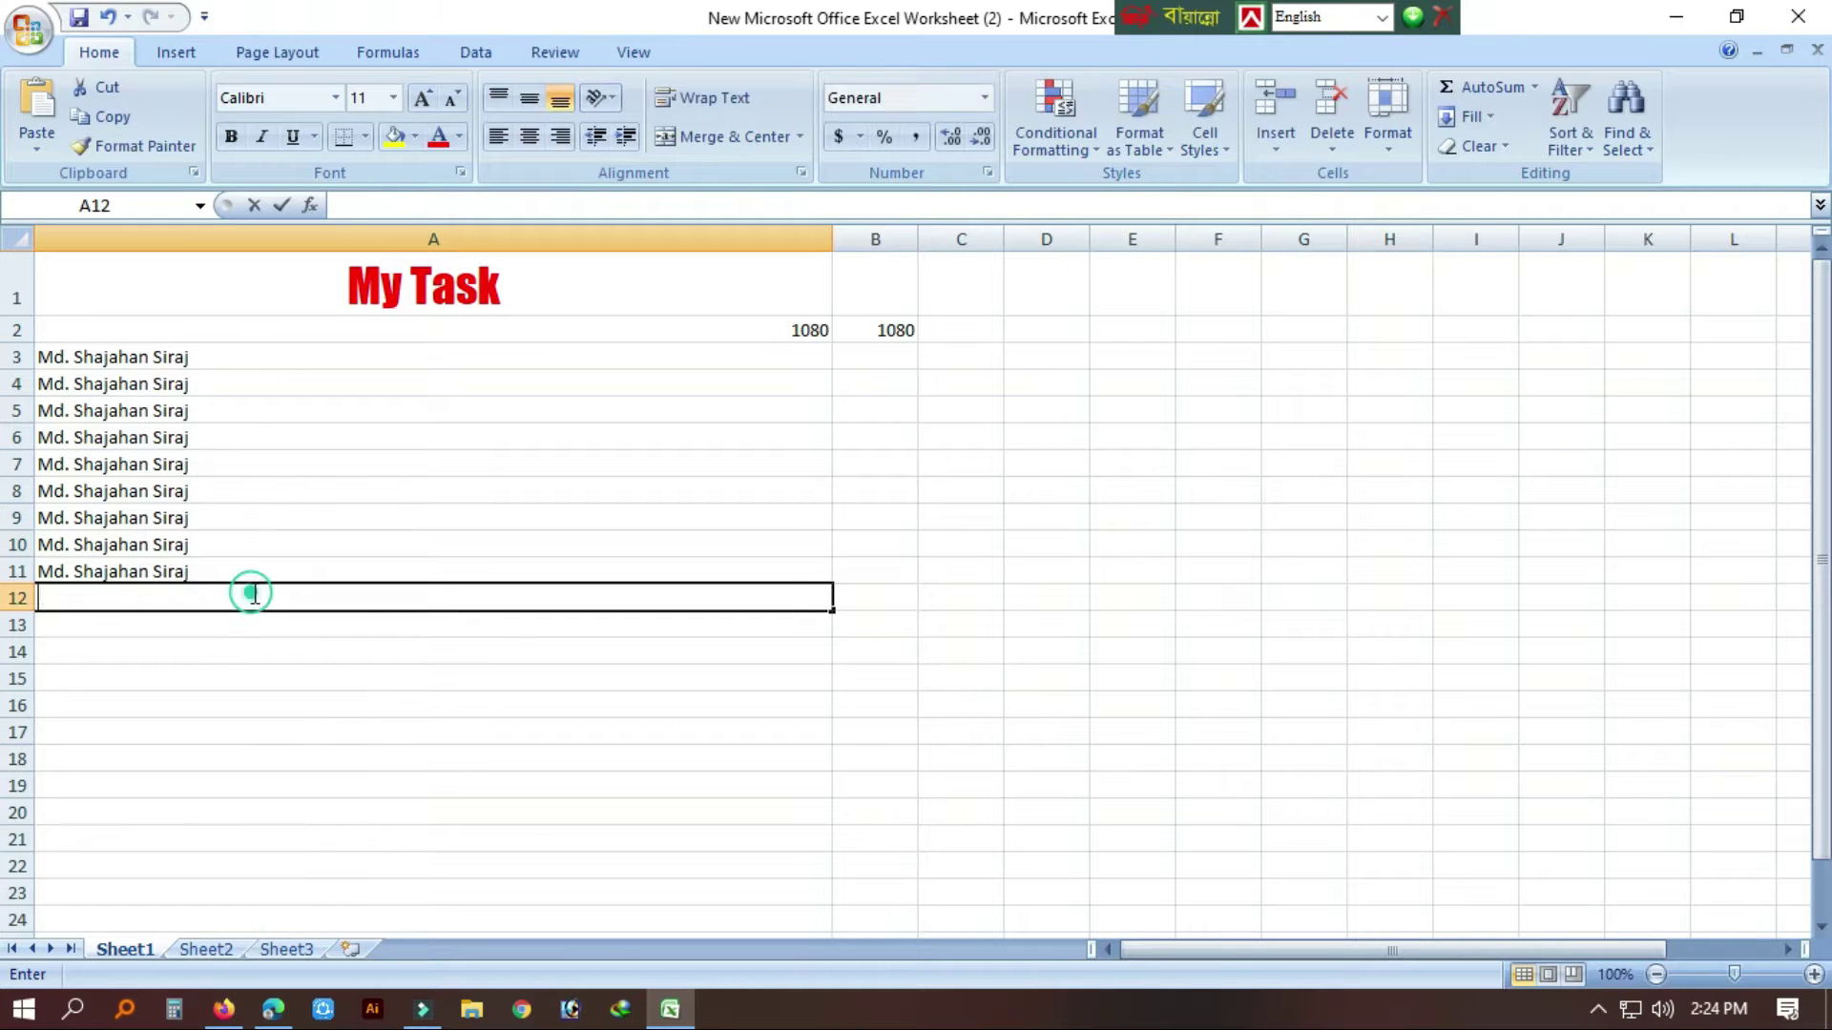
key("ctrl+v")
left_click(238, 629)
key("ctrl+v")
left_click(242, 659)
key("ctrl+v")
left_click(254, 683)
key("ctrl+v")
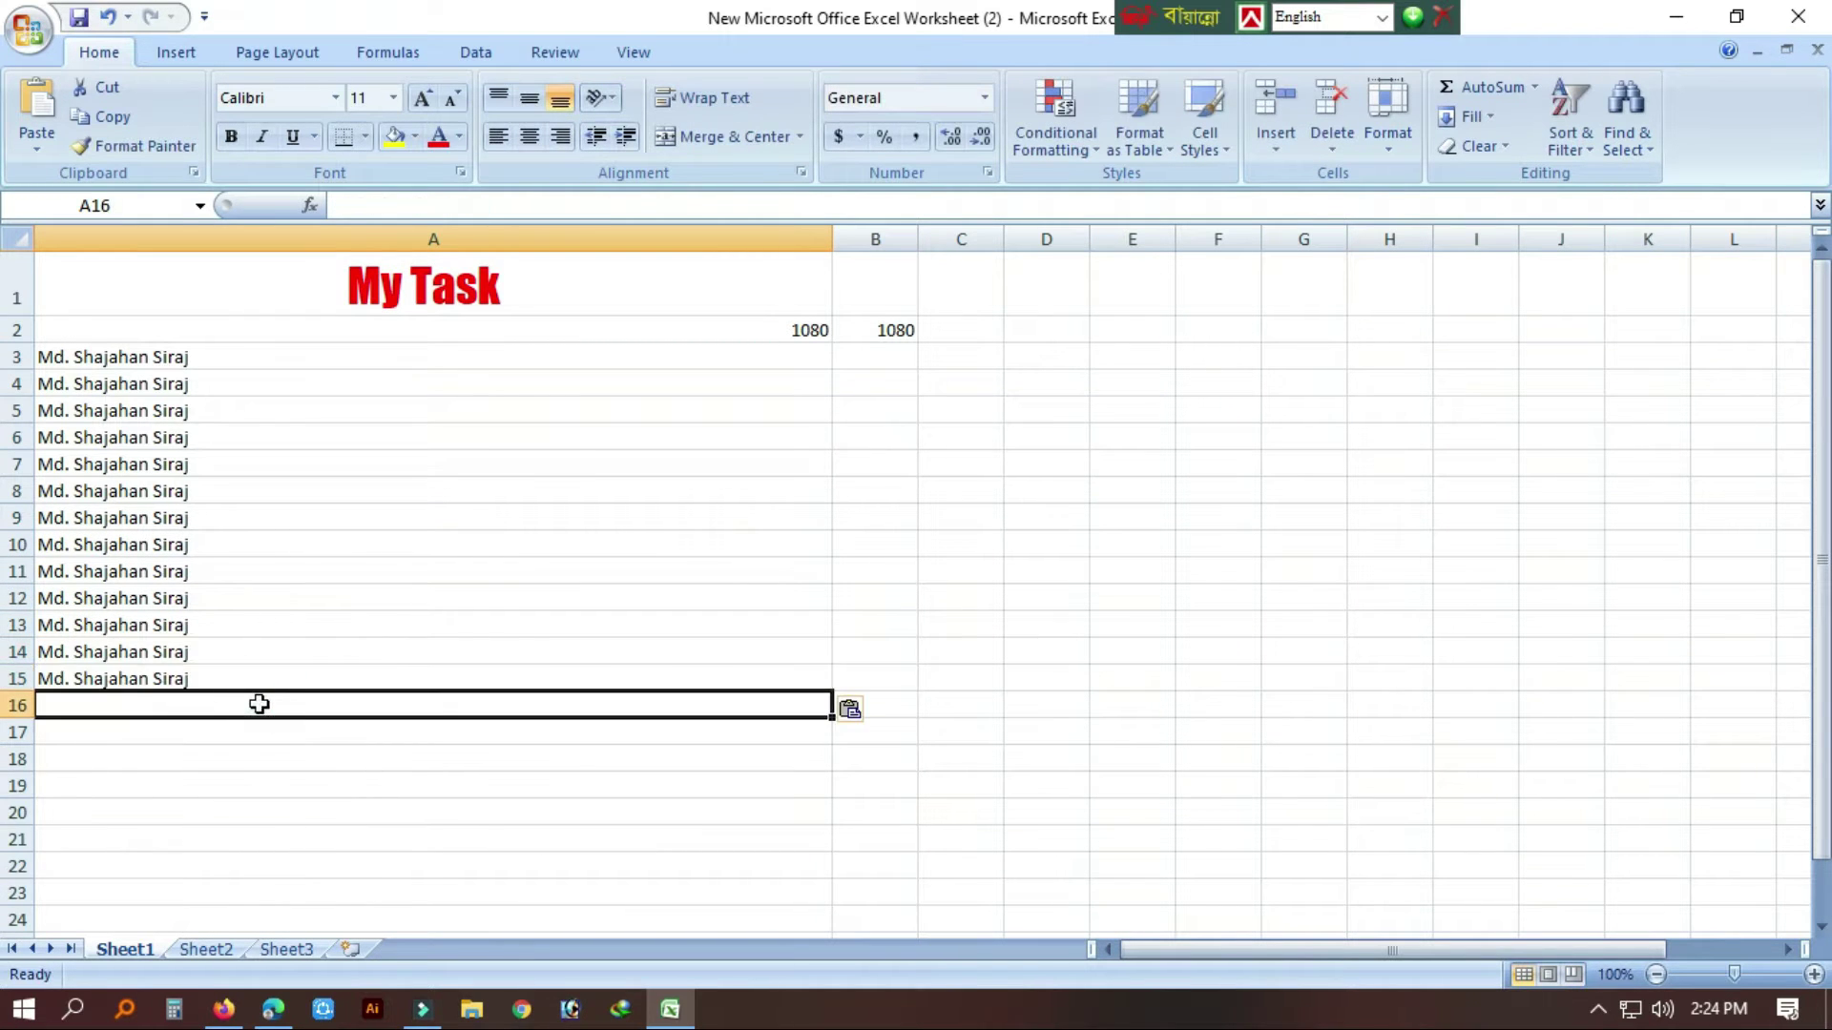
double_click(259, 704)
key("ctrl+v")
double_click(274, 736)
key("ctrl+v")
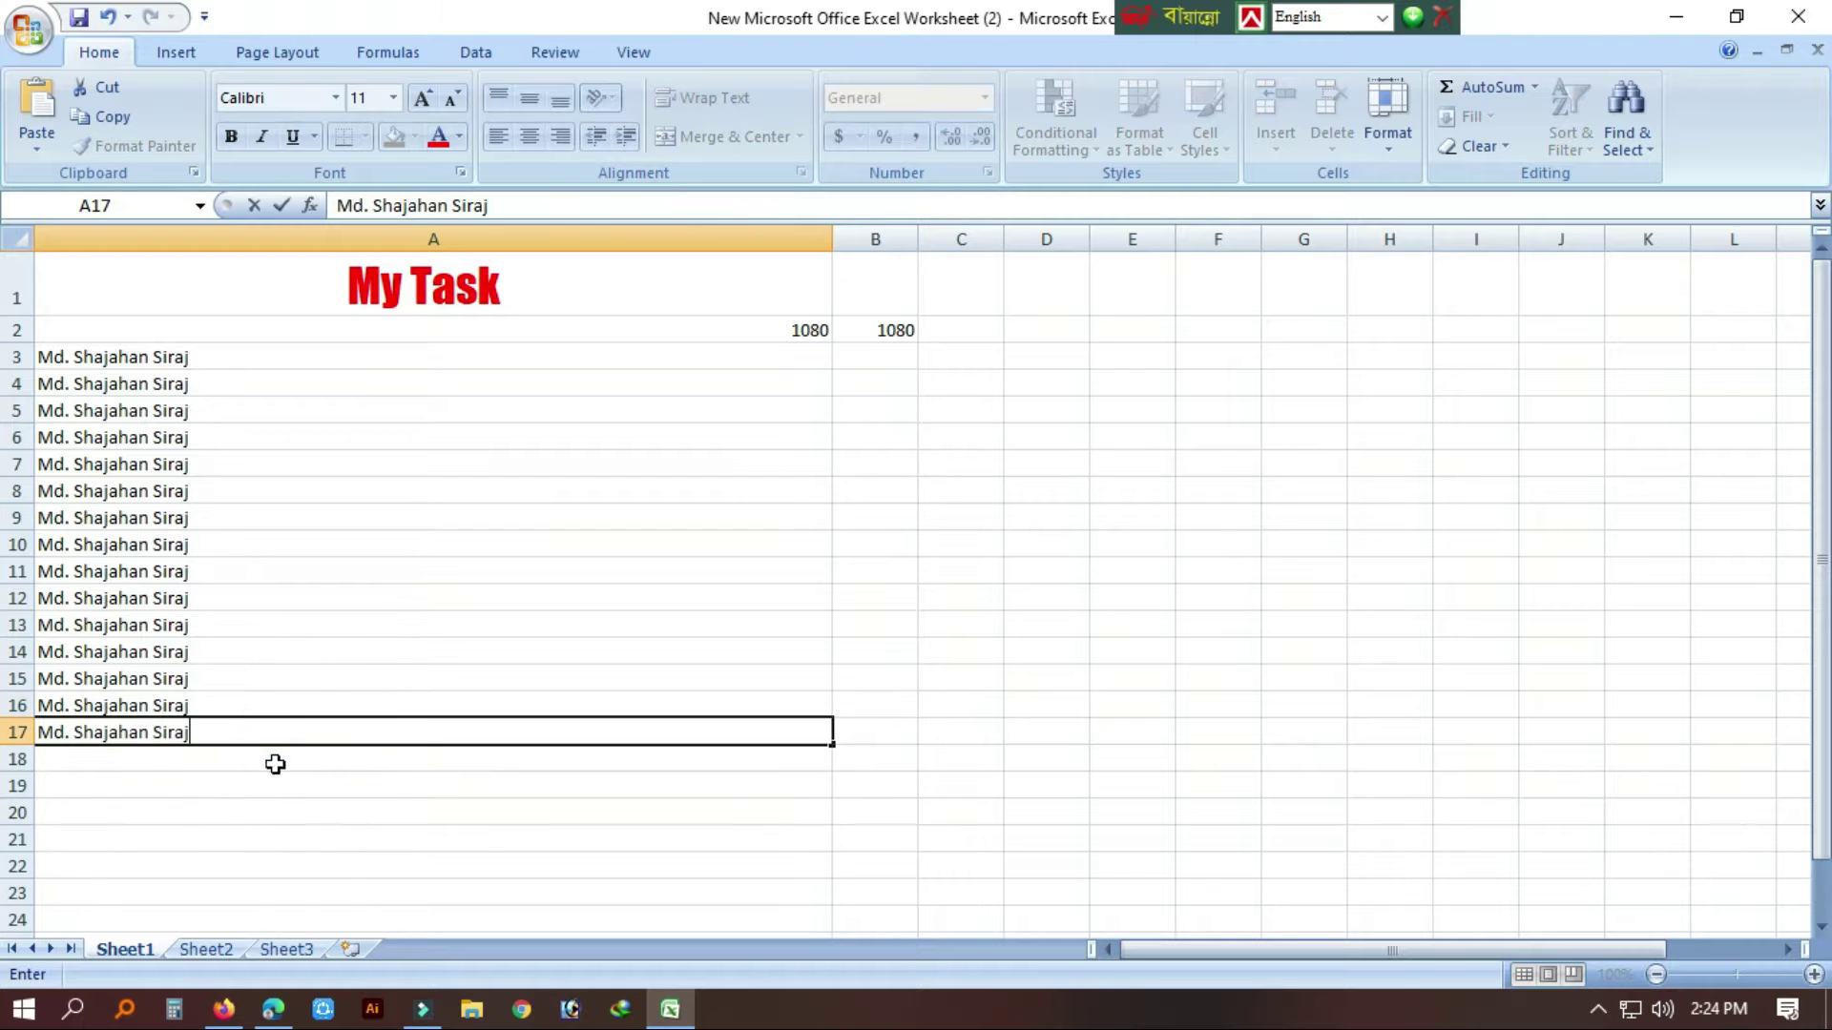
Paste the name into A18 through A24.
double_click(272, 760)
key("ctrl+v")
left_click(282, 787)
key("ctrl+v")
left_click(285, 813)
double_click(284, 813)
key("ctrl+v")
left_click(274, 839)
key("ctrl+v")
double_click(274, 870)
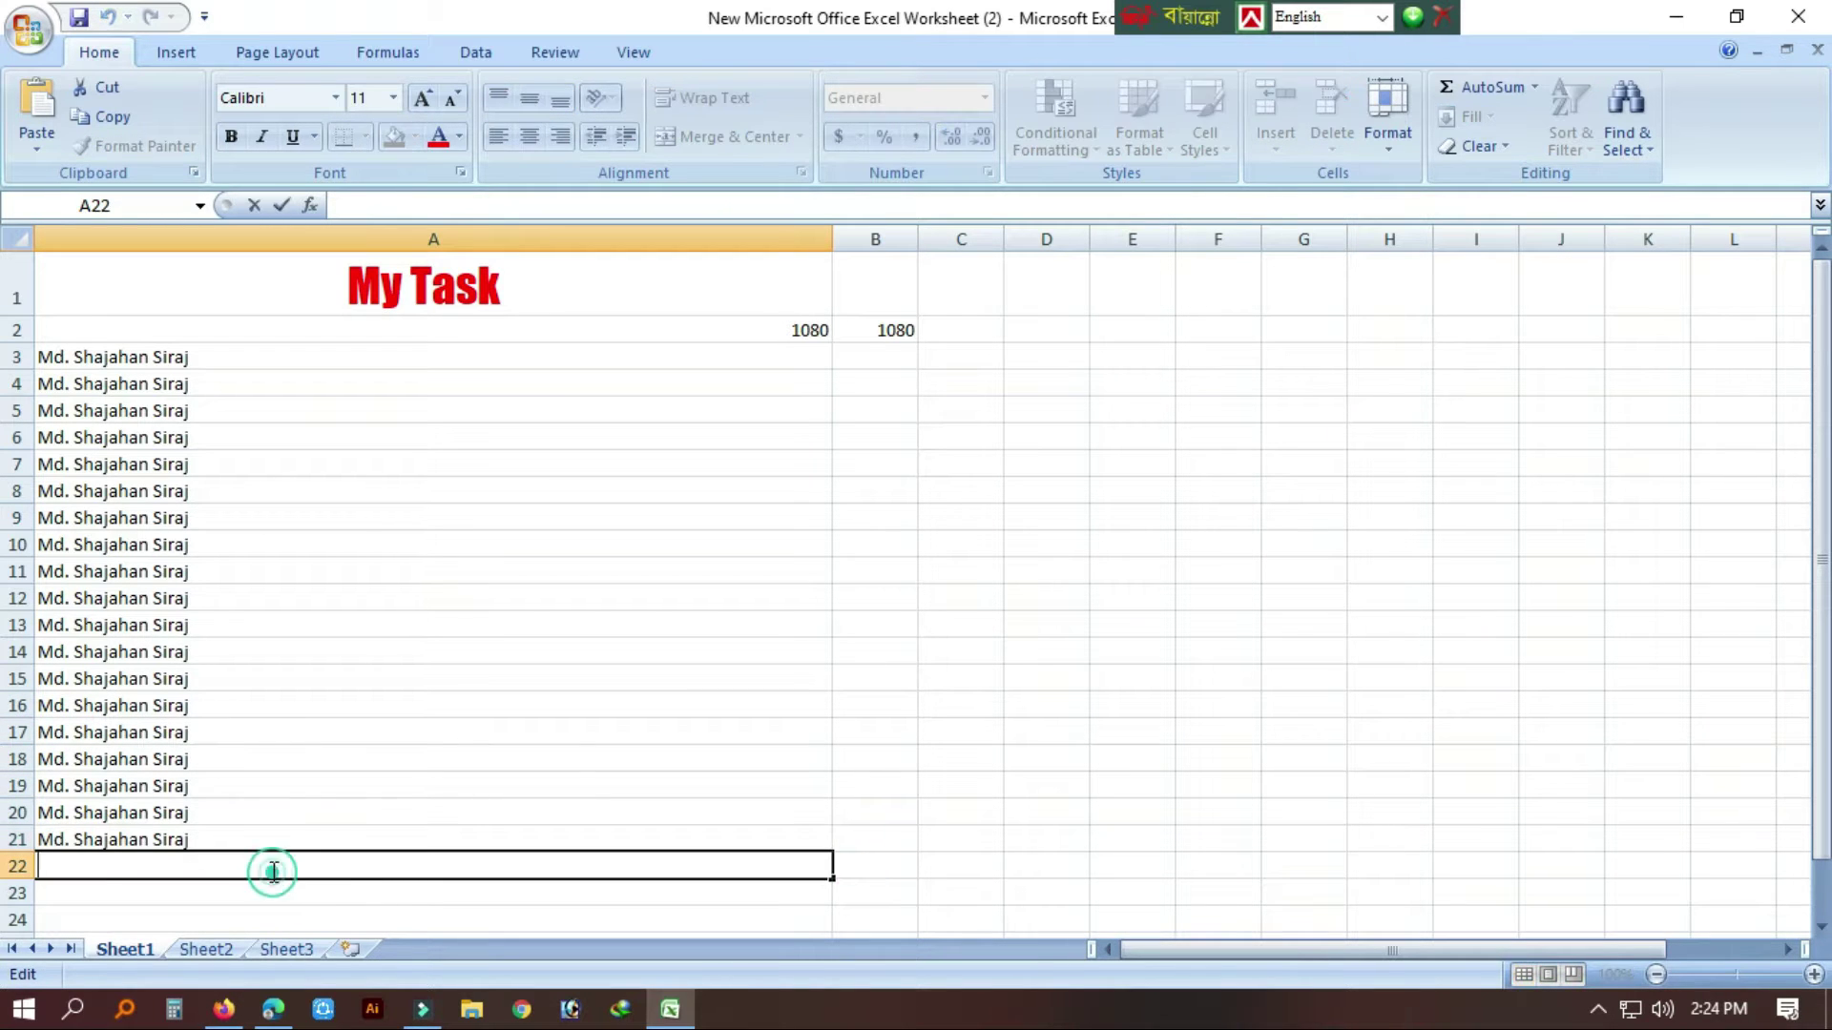
key("ctrl+v")
left_click(277, 894)
key("ctrl+v")
key("ctrl+v")
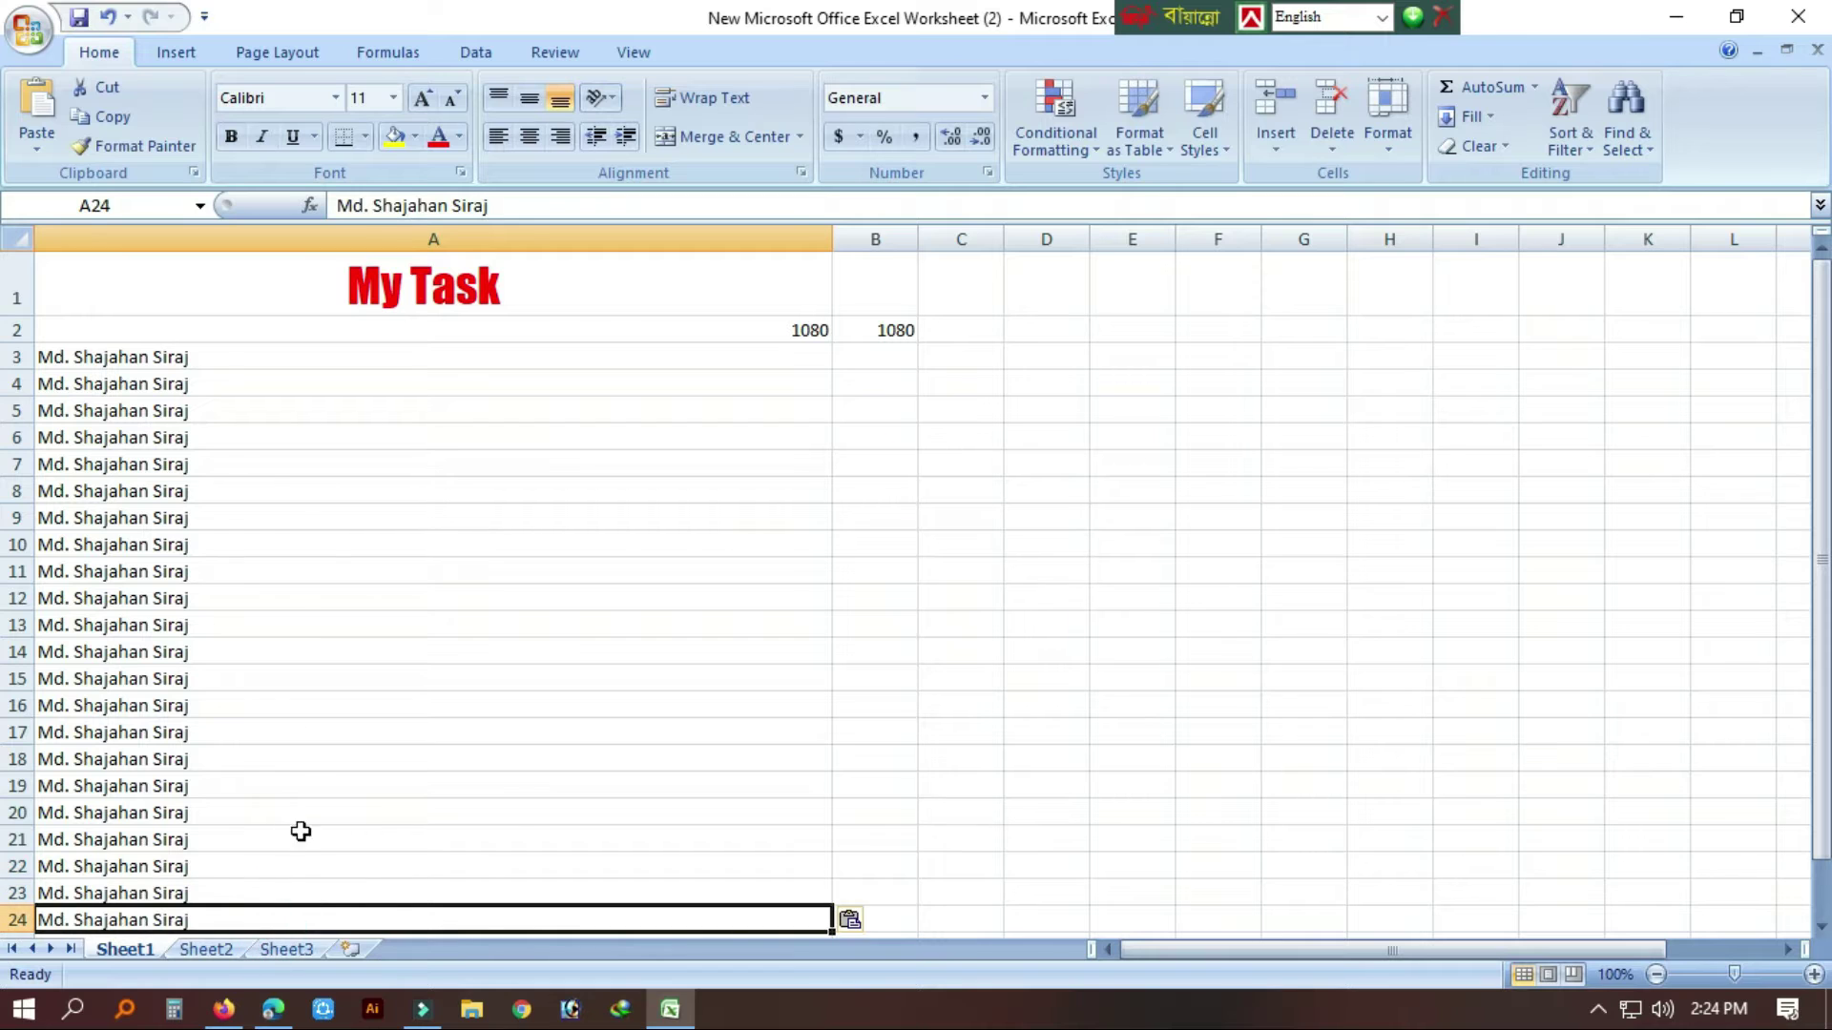
Narrow column A to about width 52.
scroll(516, 814, "down", 3)
scroll(516, 813, "up", 3)
left_click_drag(832, 239, 527, 265)
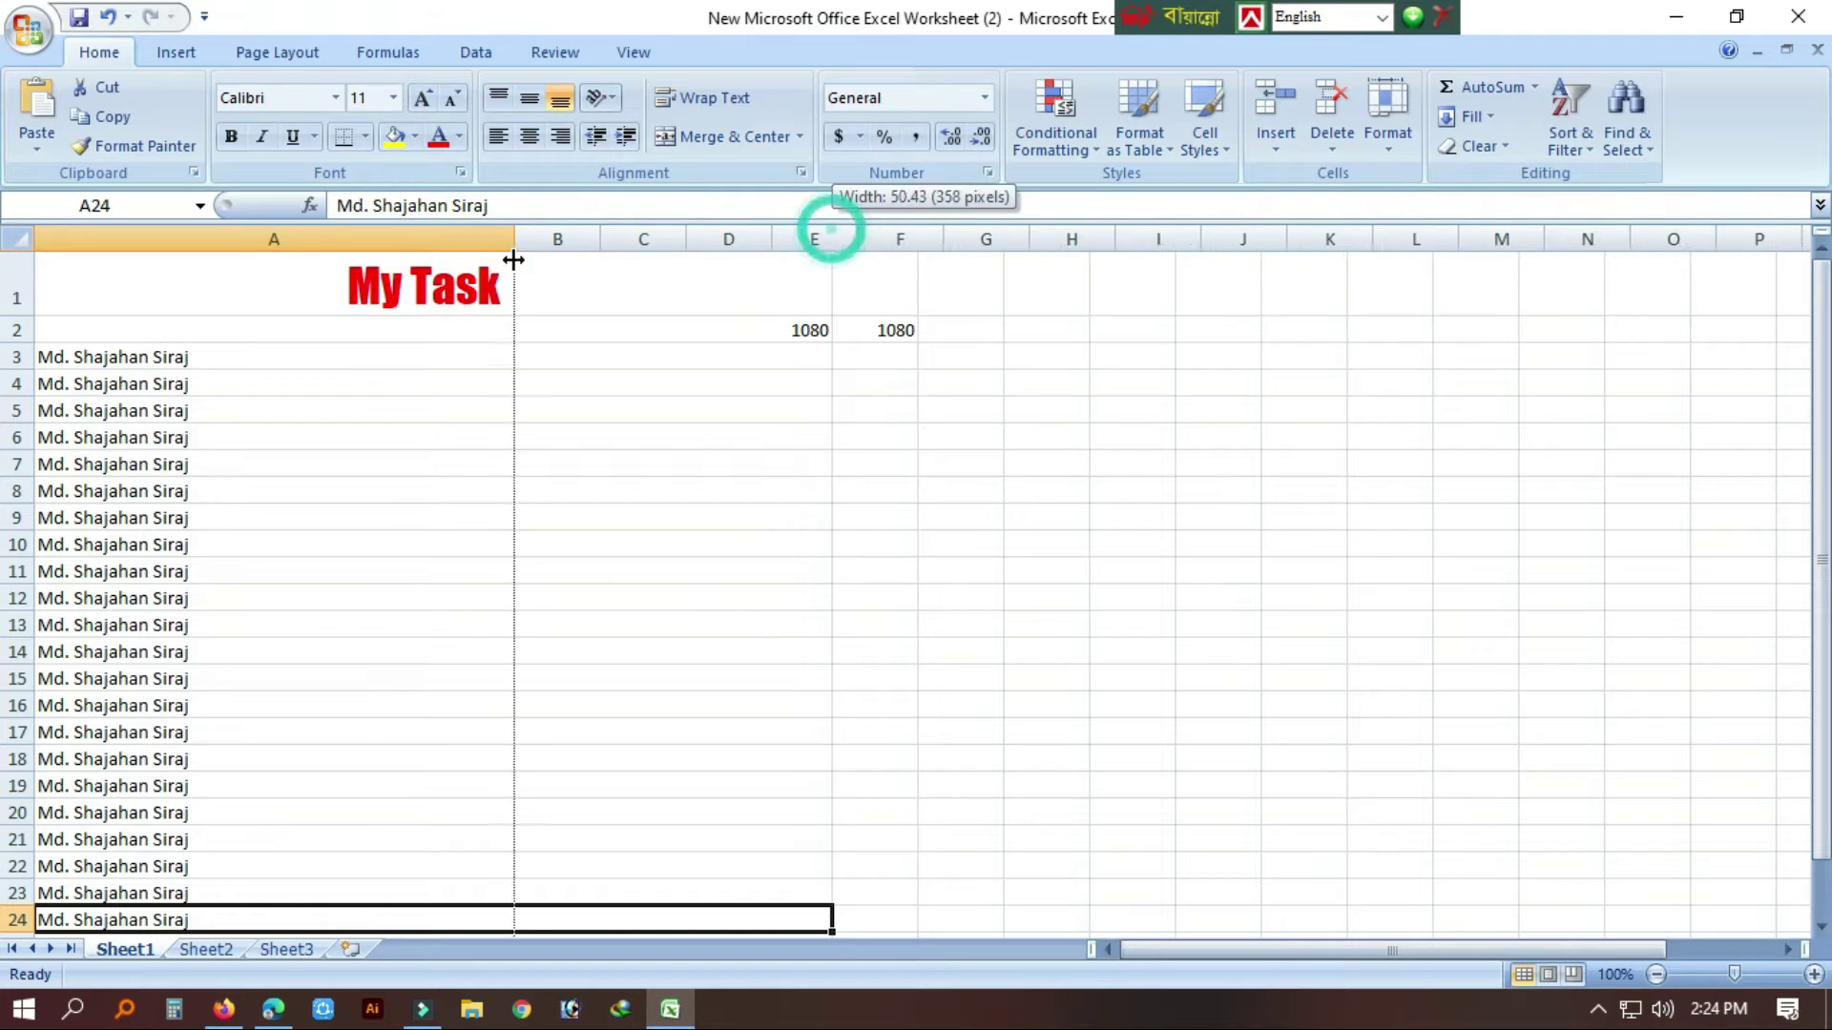
Remove the leading spaces before the My Task title in A1.
left_click(375, 290)
double_click(344, 296)
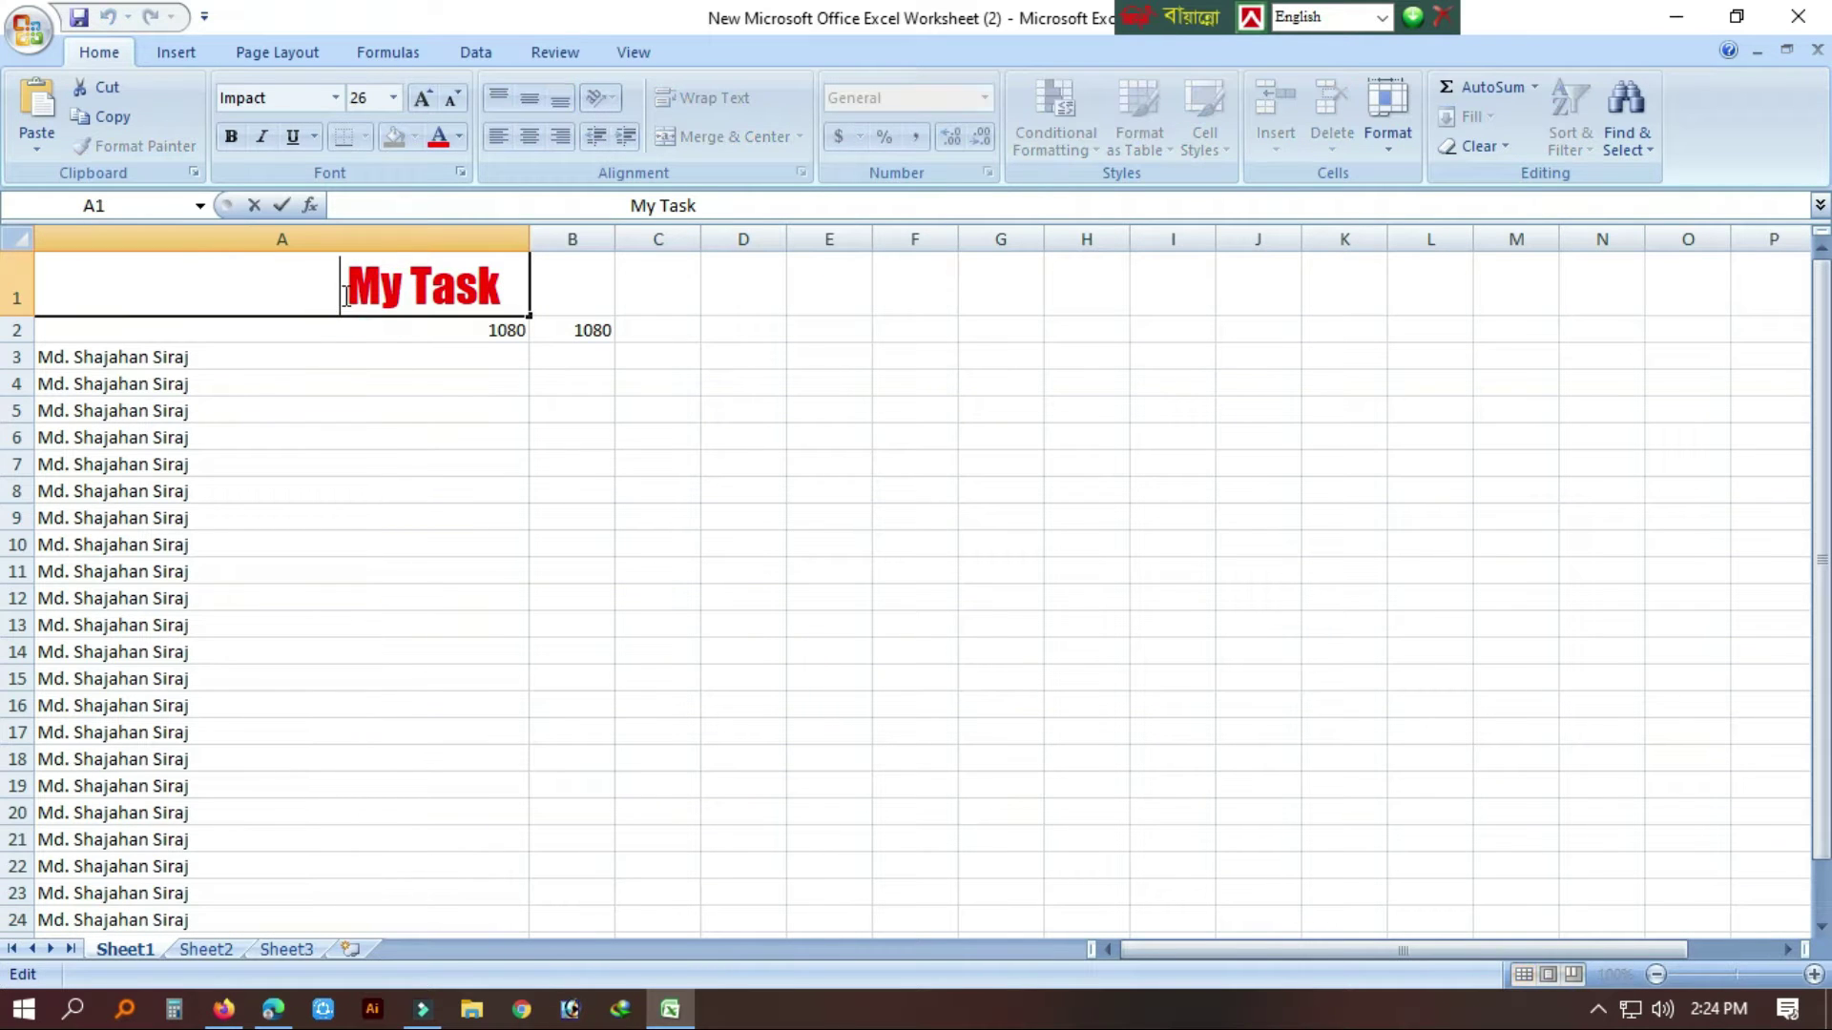
key("BackSpace")
key("BackSpace")
key("BackSpace")
key("BackSpace")
key("BackSpace")
key("BackSpace")
key("BackSpace")
key("BackSpace")
key("BackSpace")
key("BackSpace")
key("BackSpace")
key("BackSpace")
key("BackSpace")
key("BackSpace")
key("BackSpace")
key("BackSpace")
key("BackSpace")
key("BackSpace")
key("BackSpace")
key("BackSpace")
key("BackSpace")
key("BackSpace")
key("BackSpace")
key("BackSpace")
left_click(349, 464)
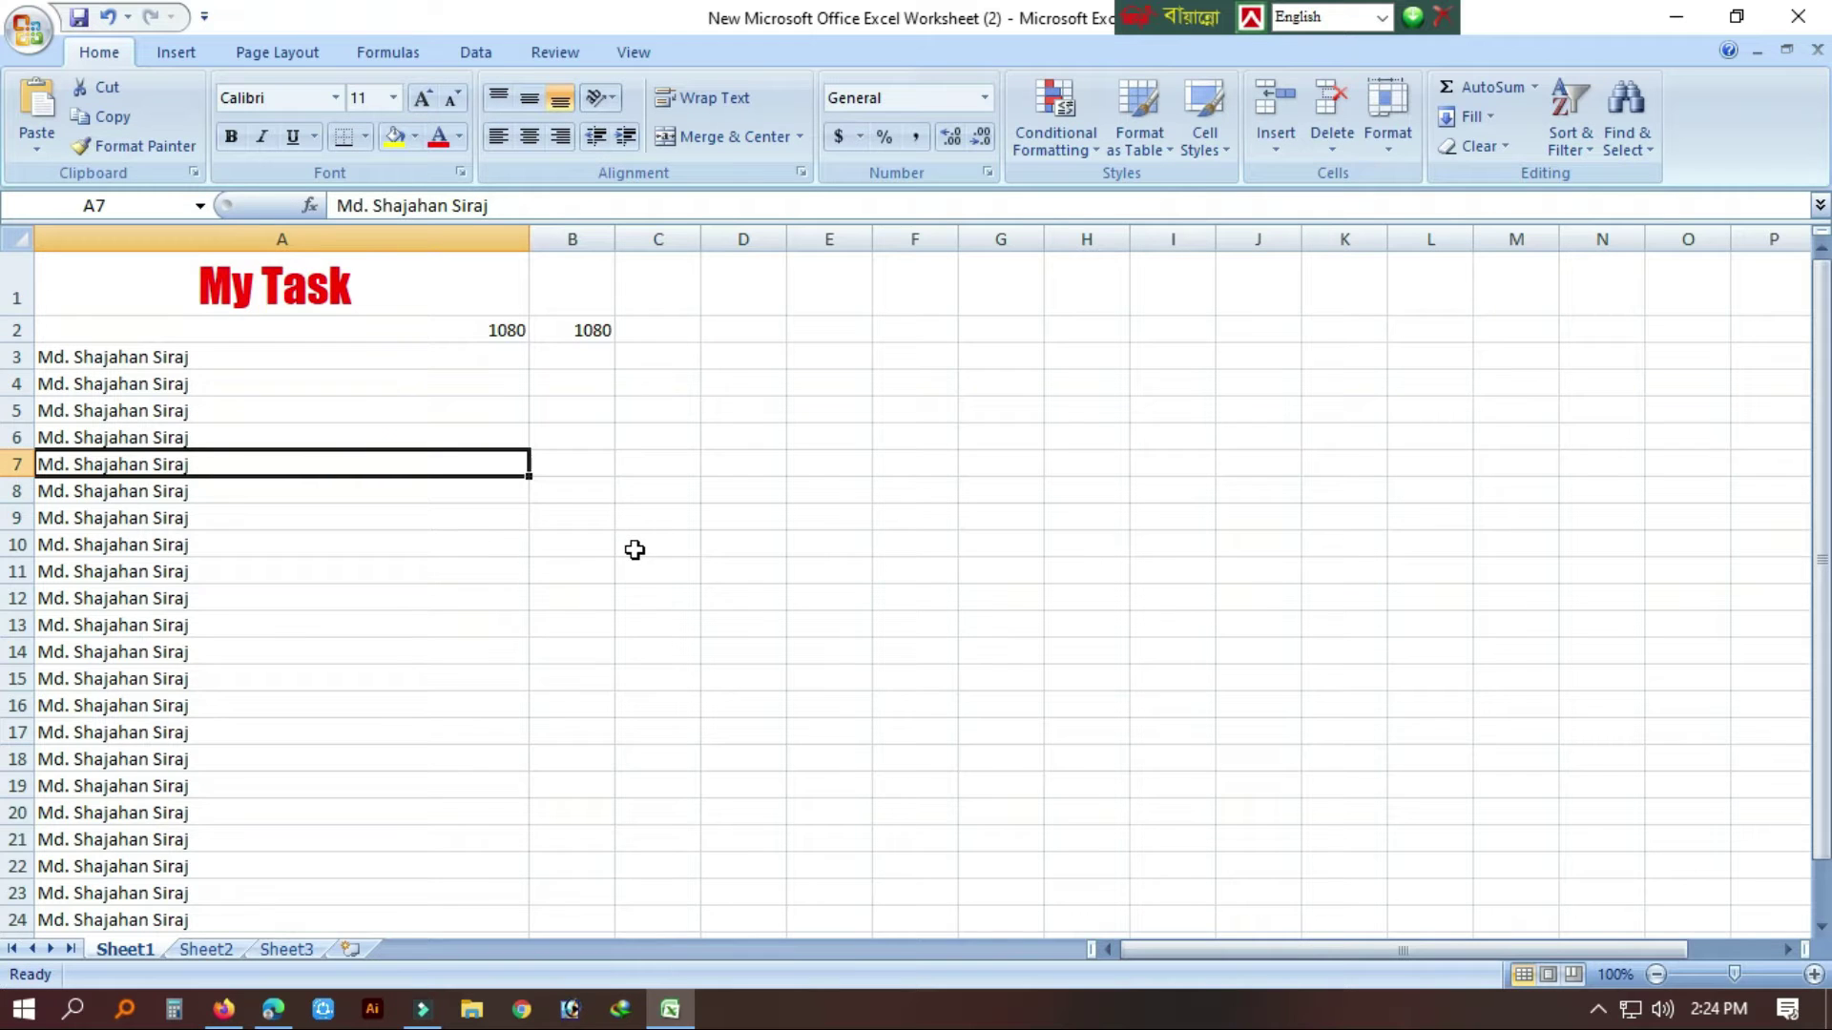
scroll(634, 551, "down", 4)
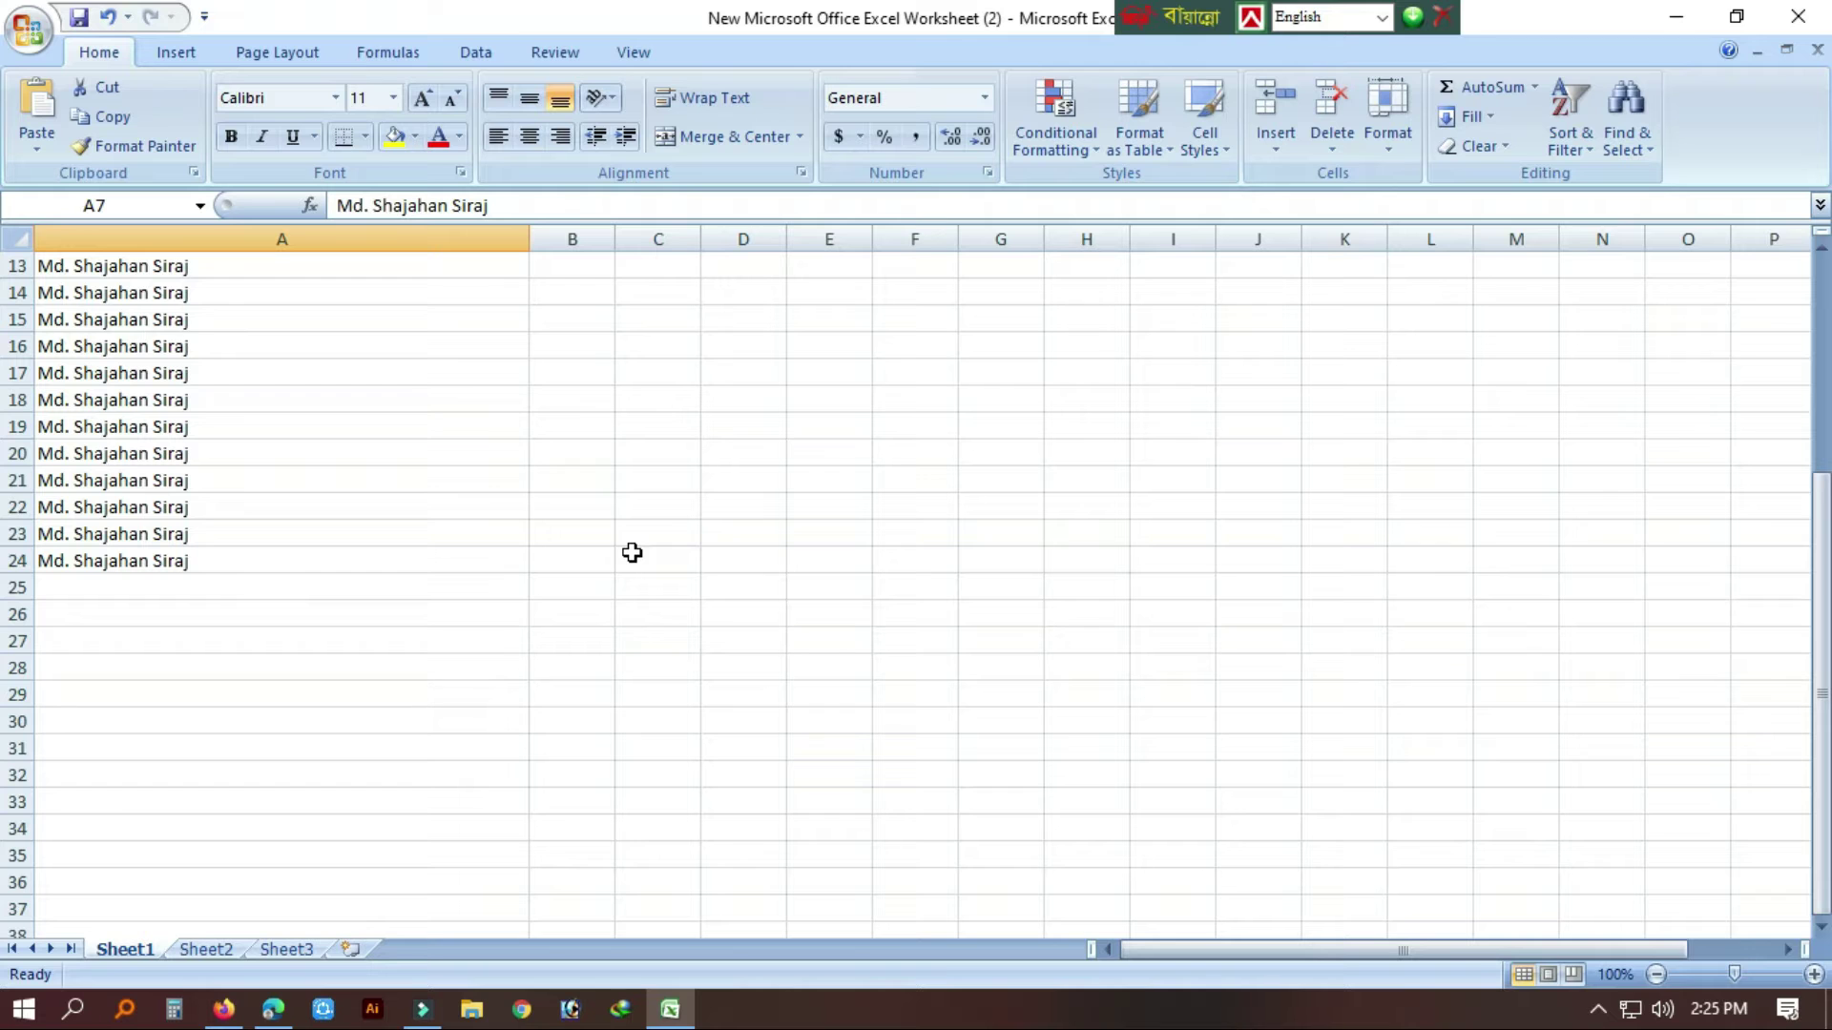
scroll(591, 529, "down", 4)
scroll(581, 534, "up", 1)
scroll(582, 536, "up", 7)
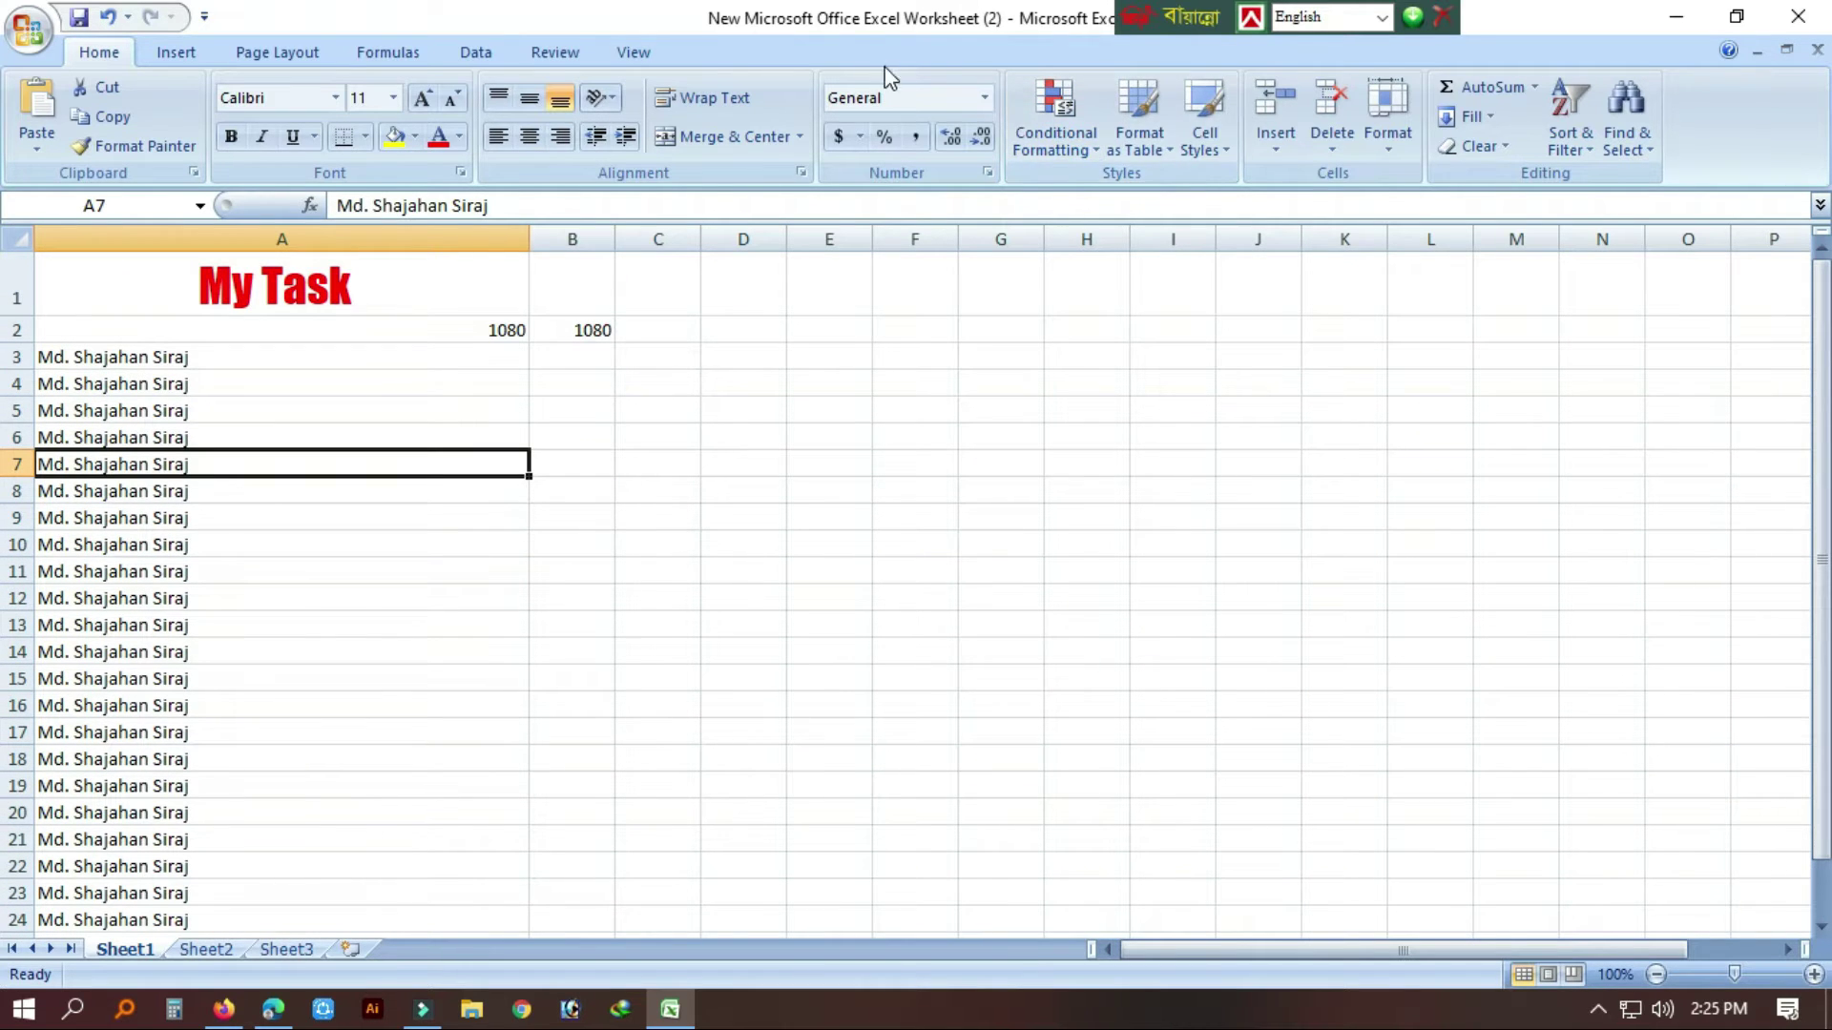
Quit Excel without saving, then create and open a new desktop Word document.
left_click(1798, 16)
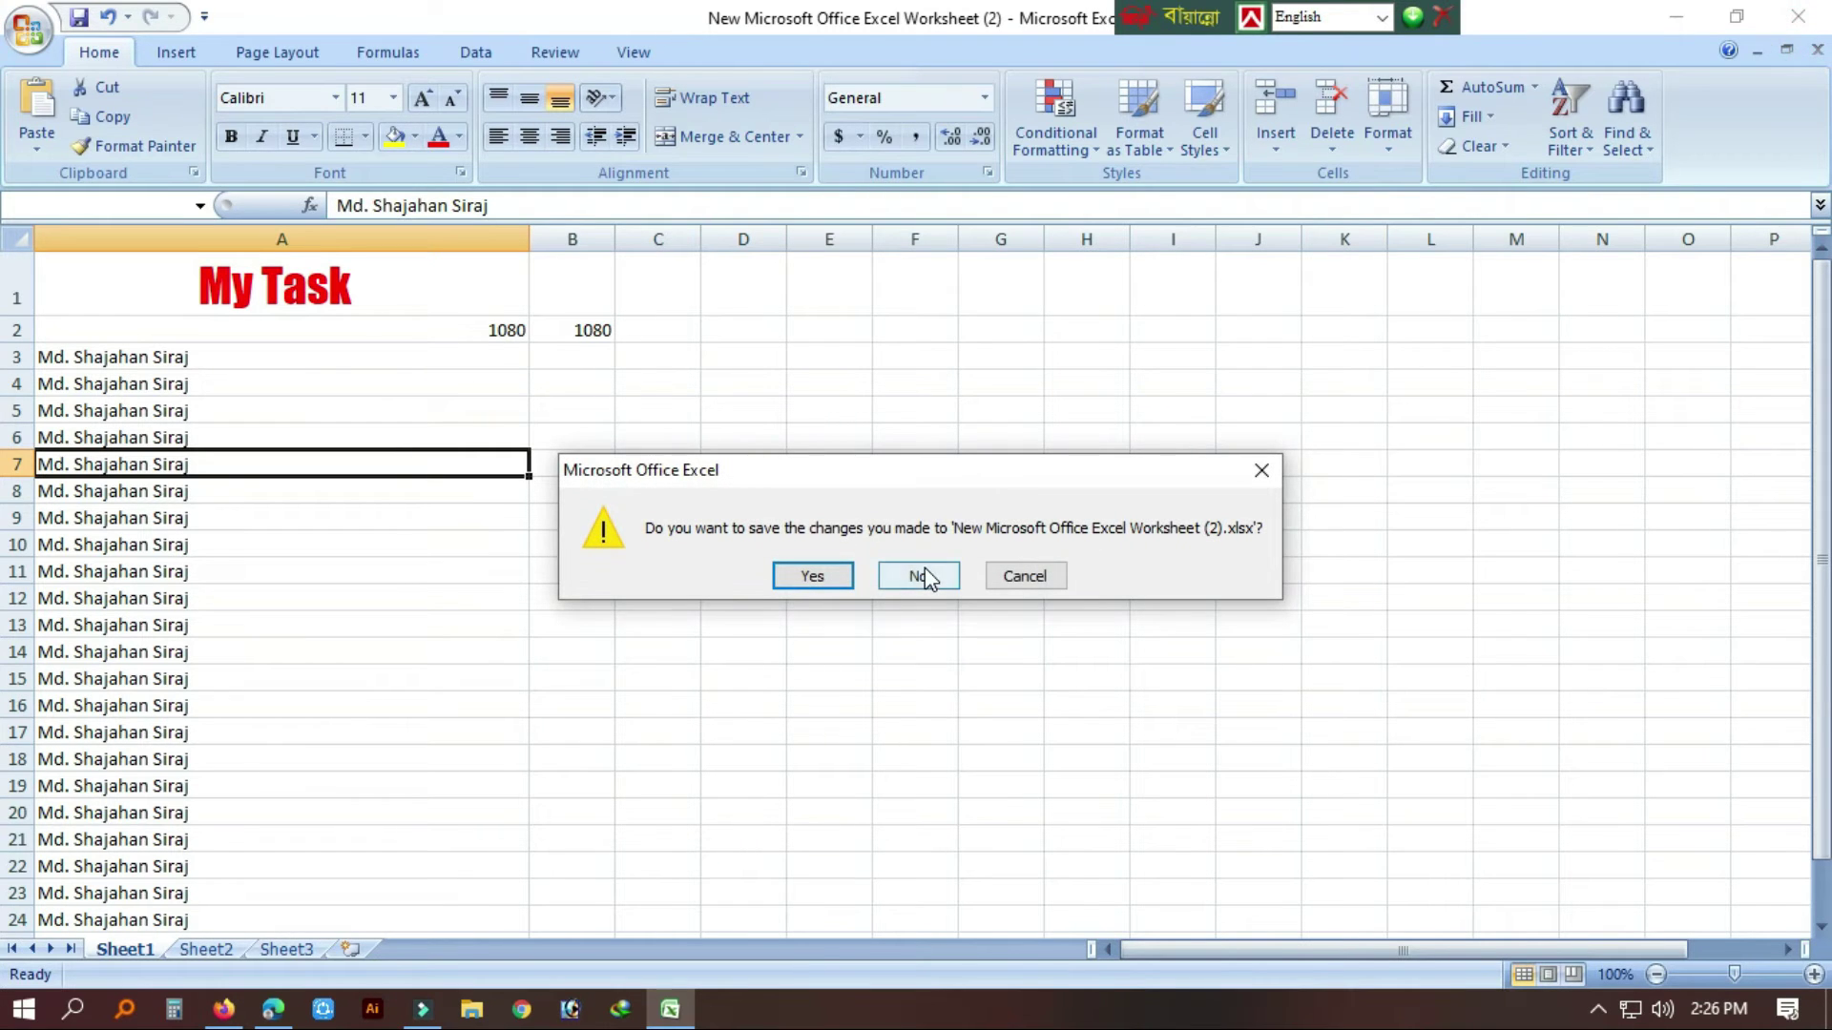
left_click(918, 577)
right_click(1192, 203)
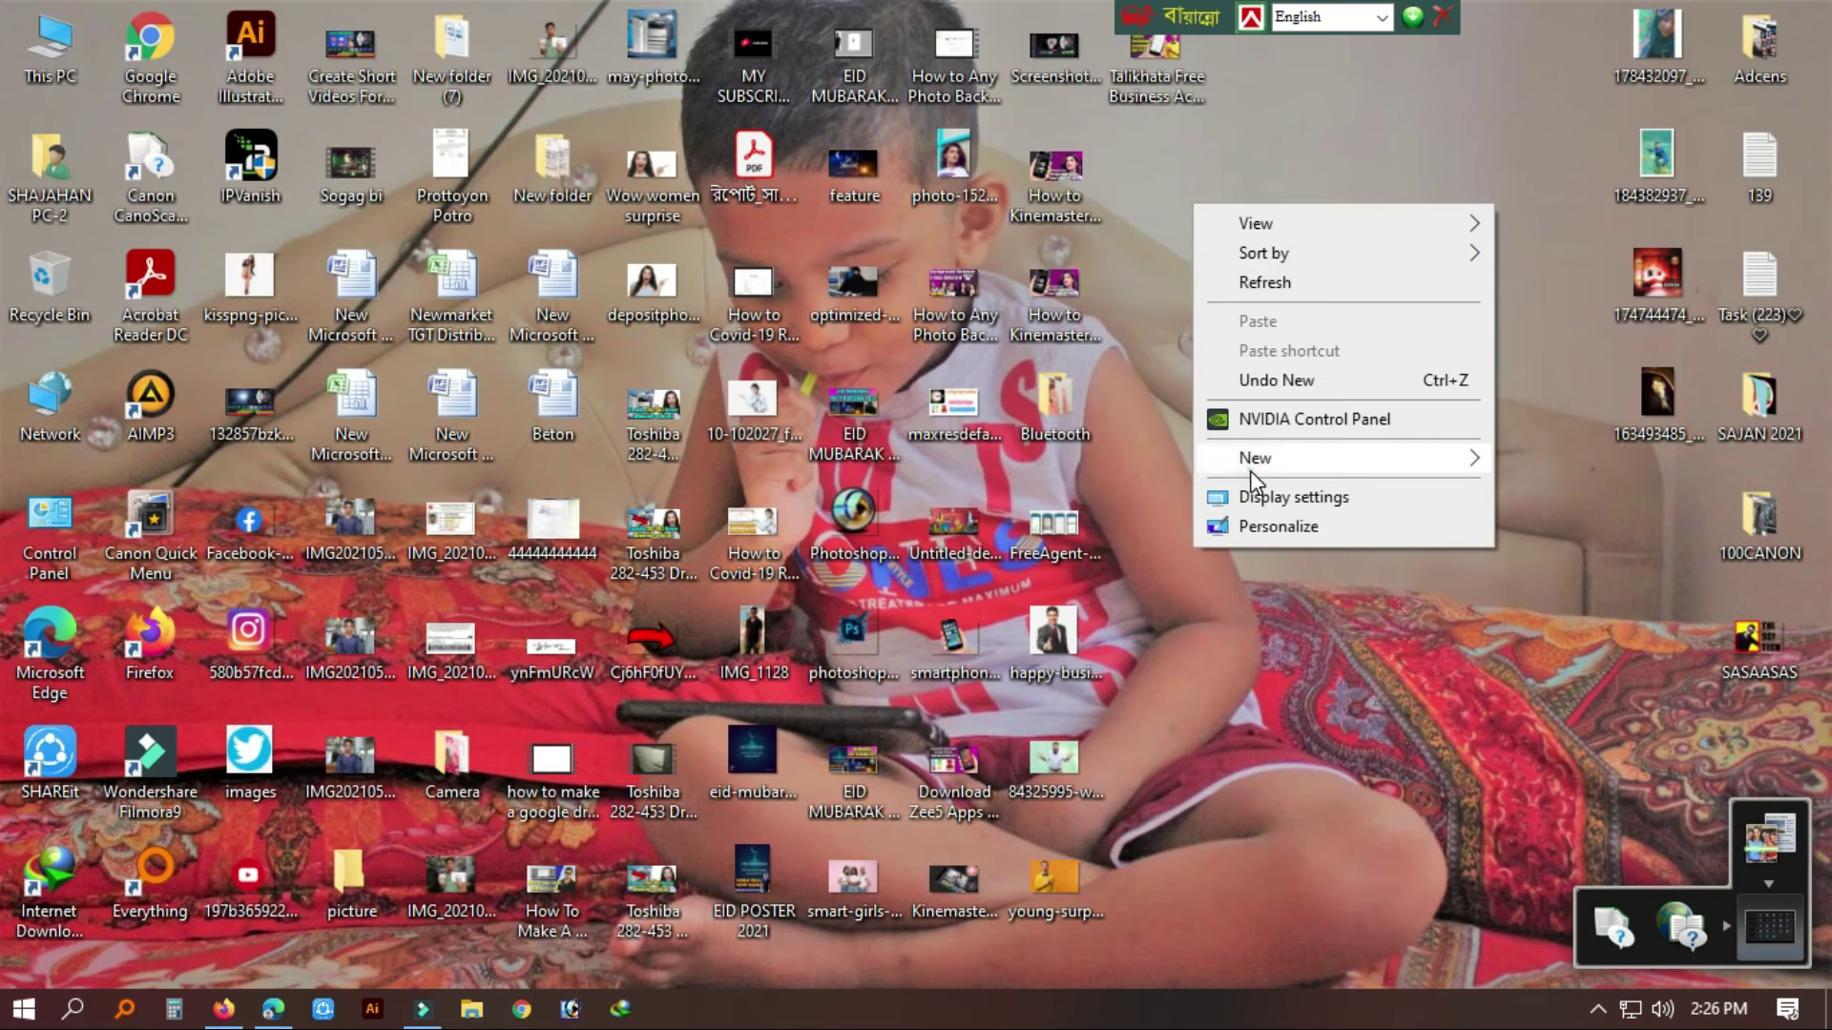
mouse_move(1346, 458)
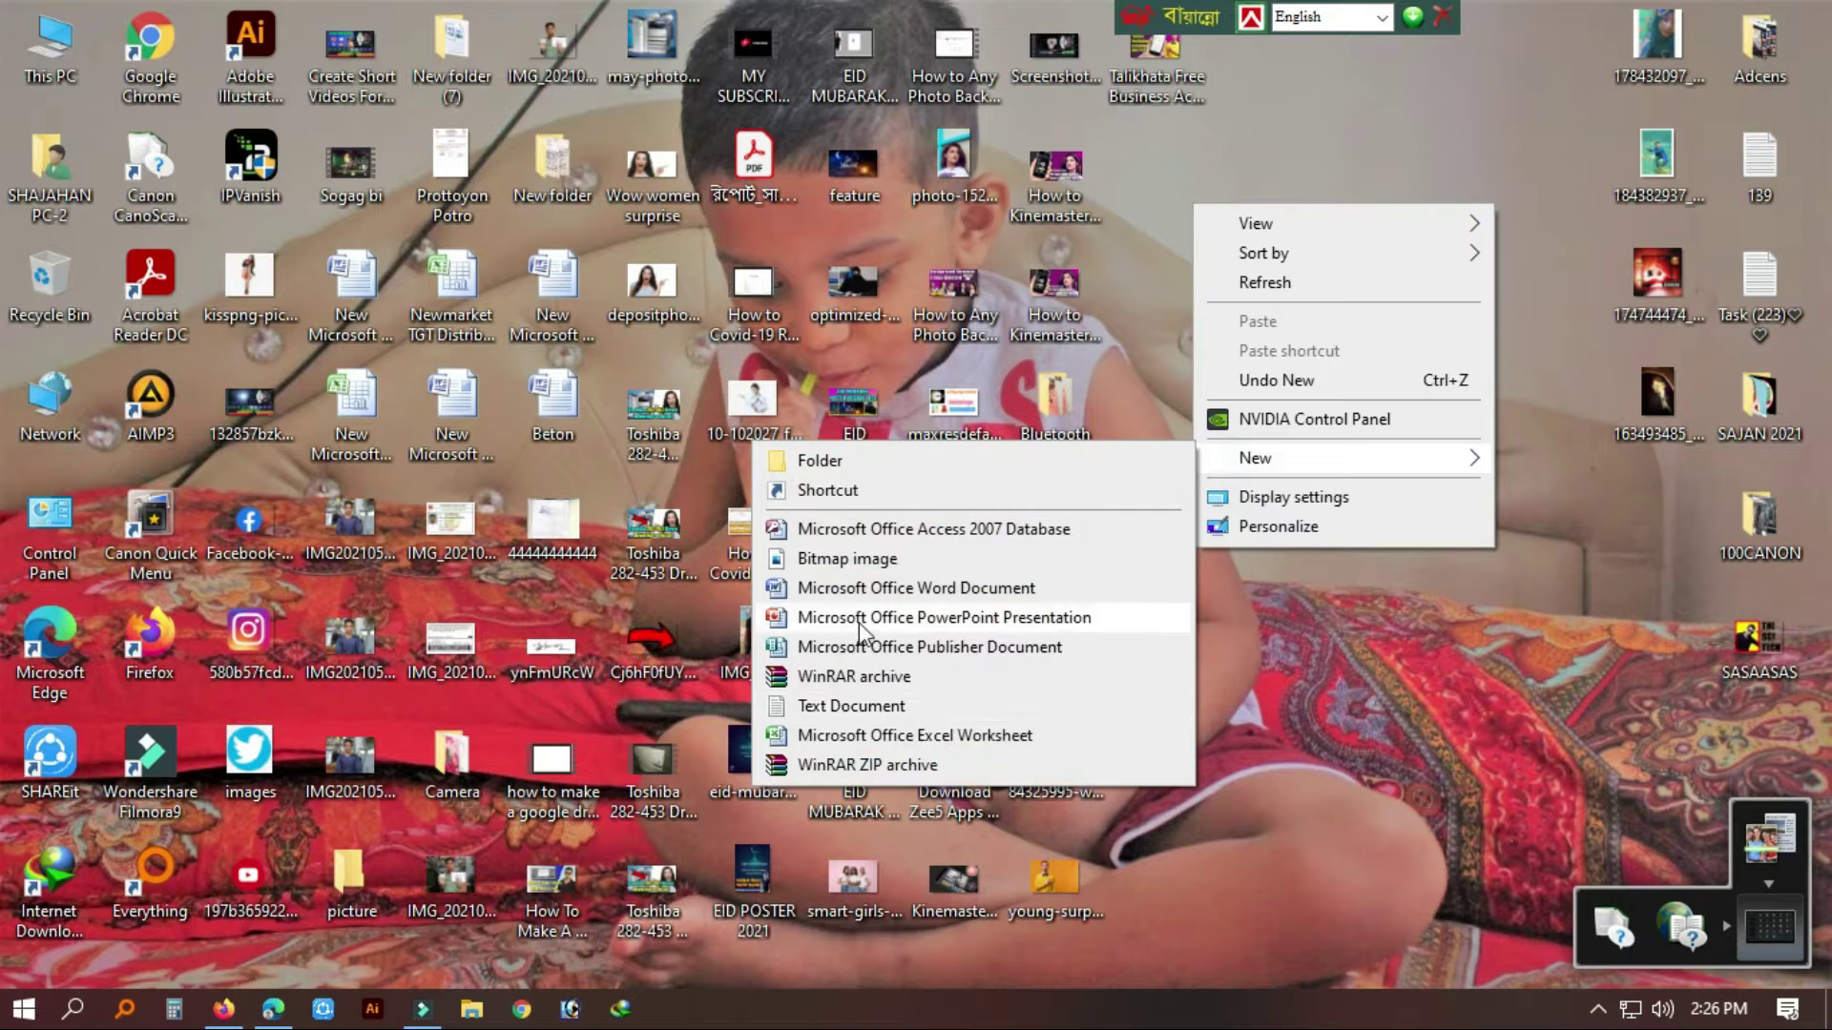
left_click(868, 592)
left_click(1326, 480)
double_click(1281, 348)
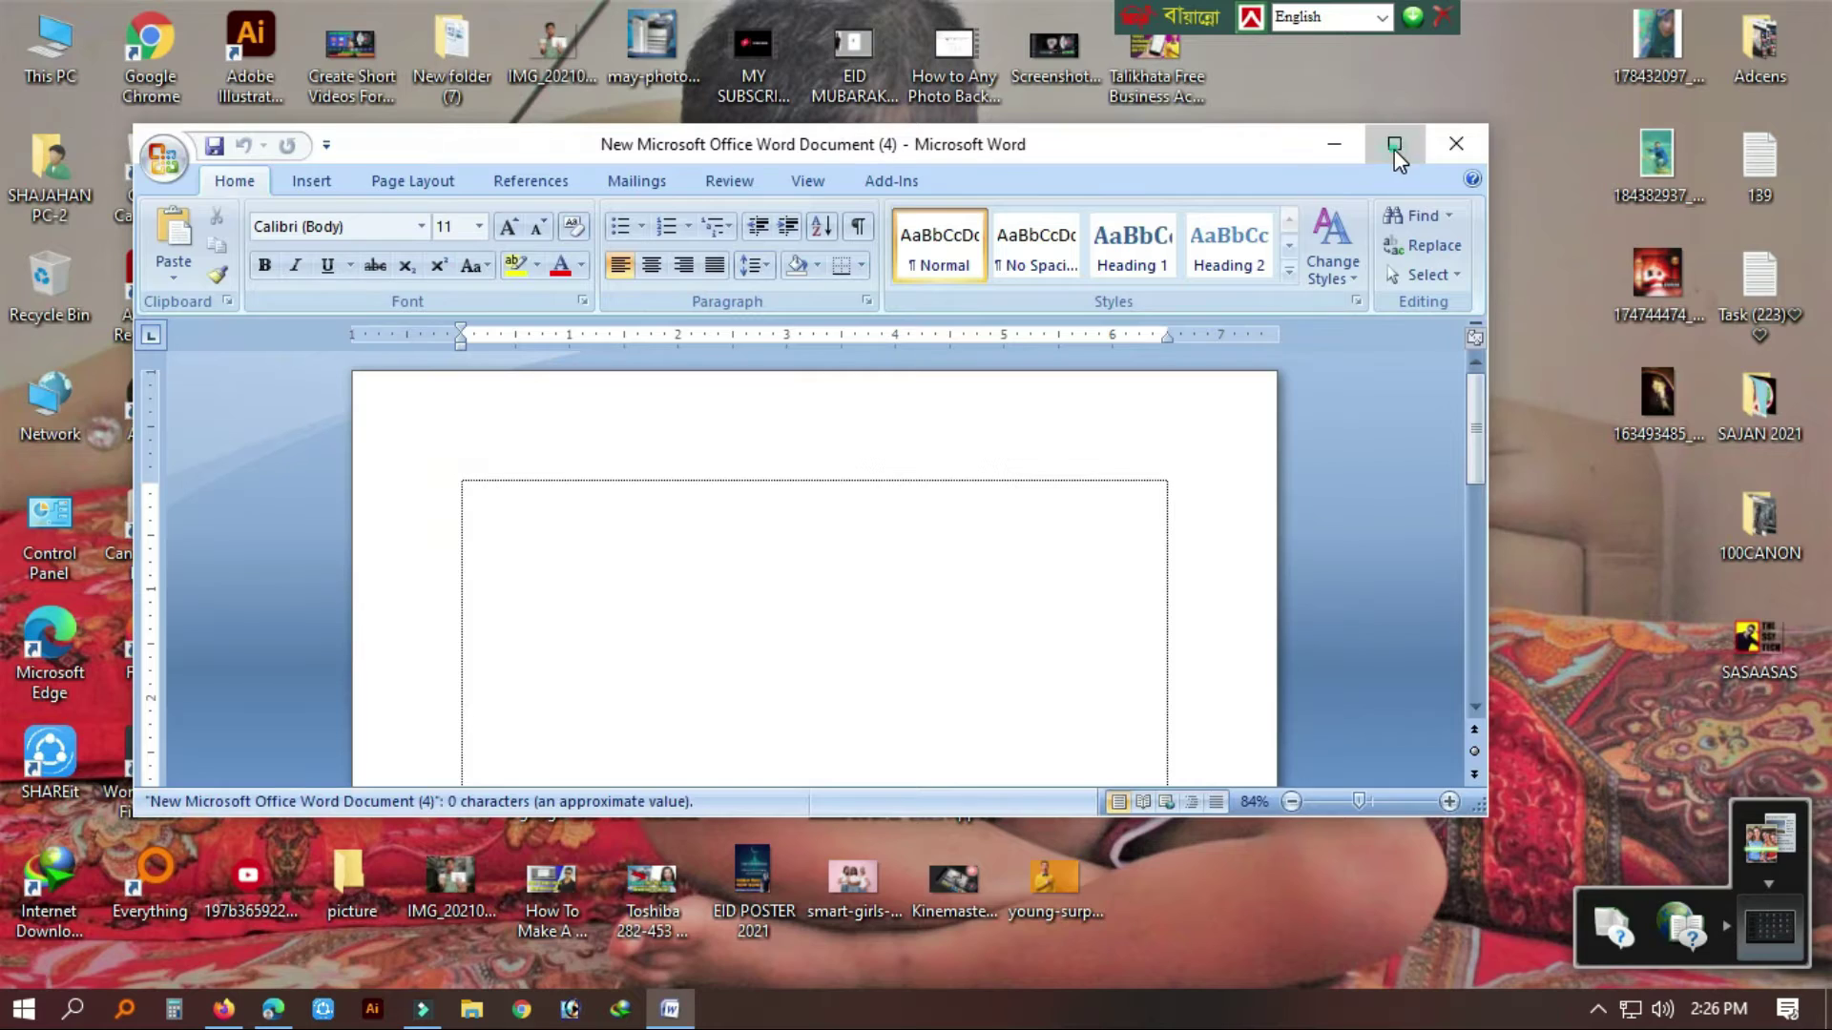
Maximize Word and try the SutonnyMJ font before settling on Times New Roman.
left_click(1392, 145)
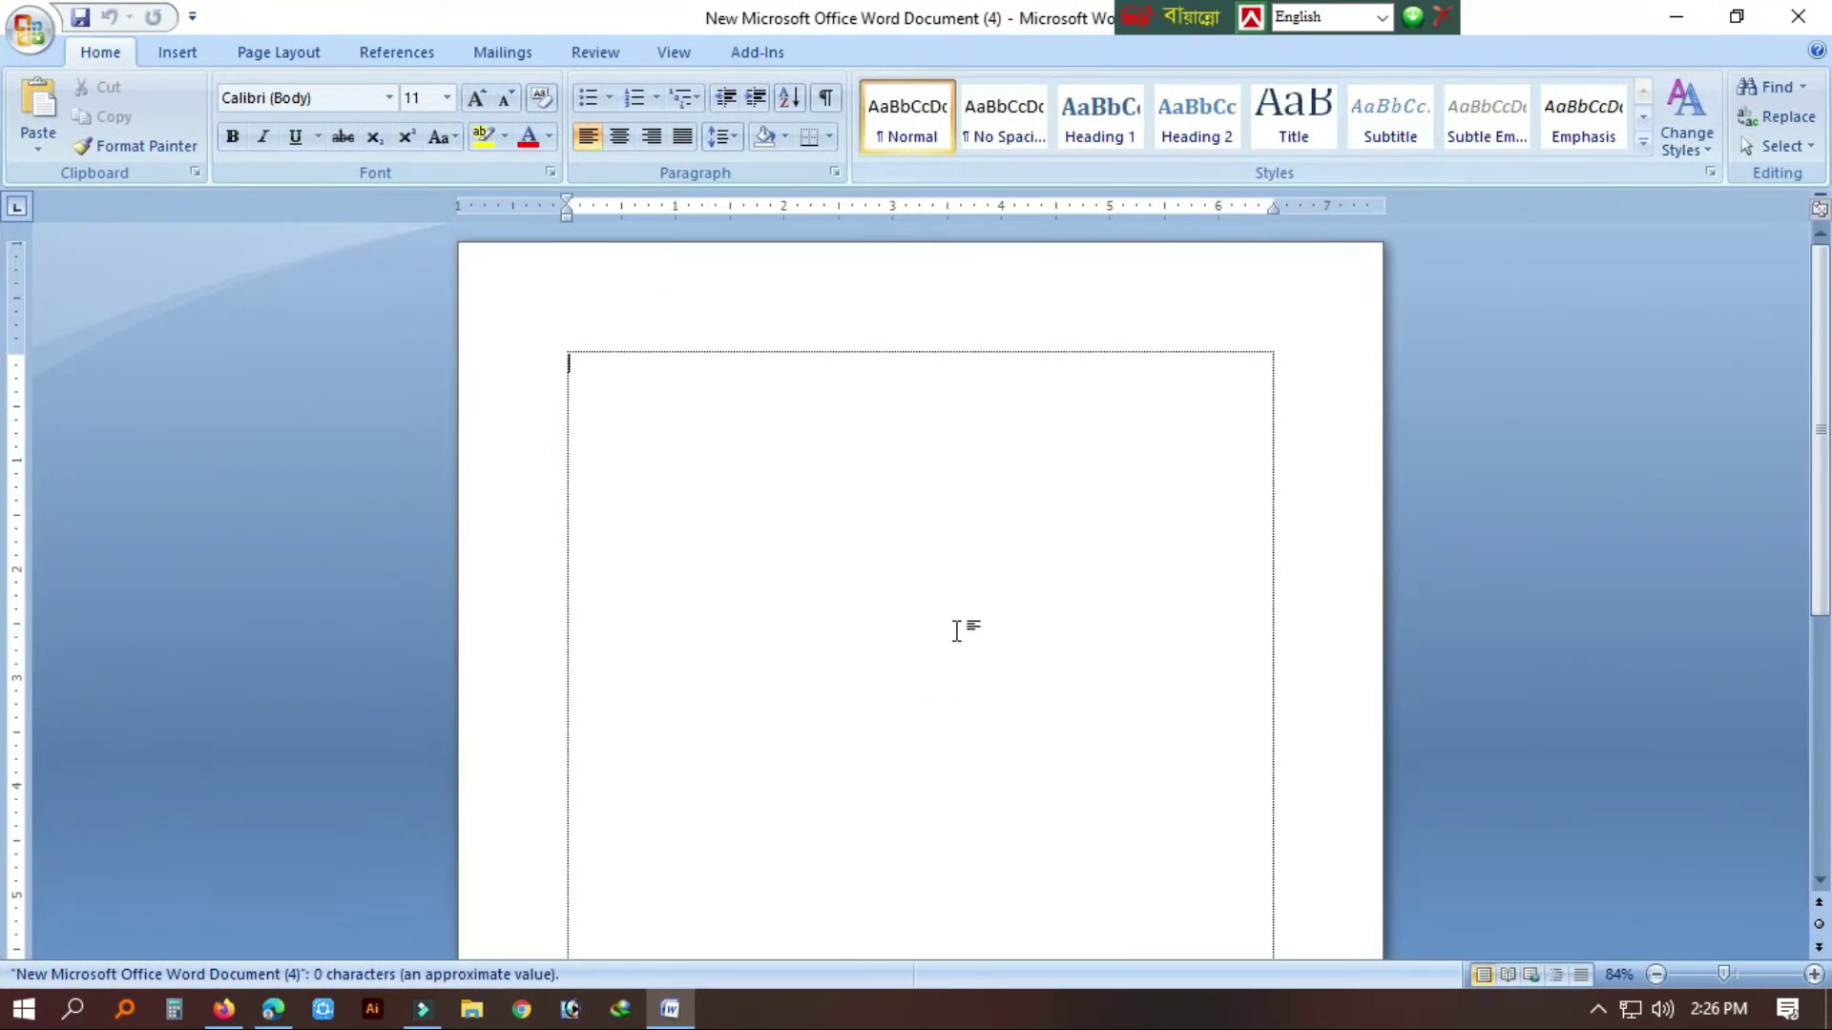
left_click(389, 98)
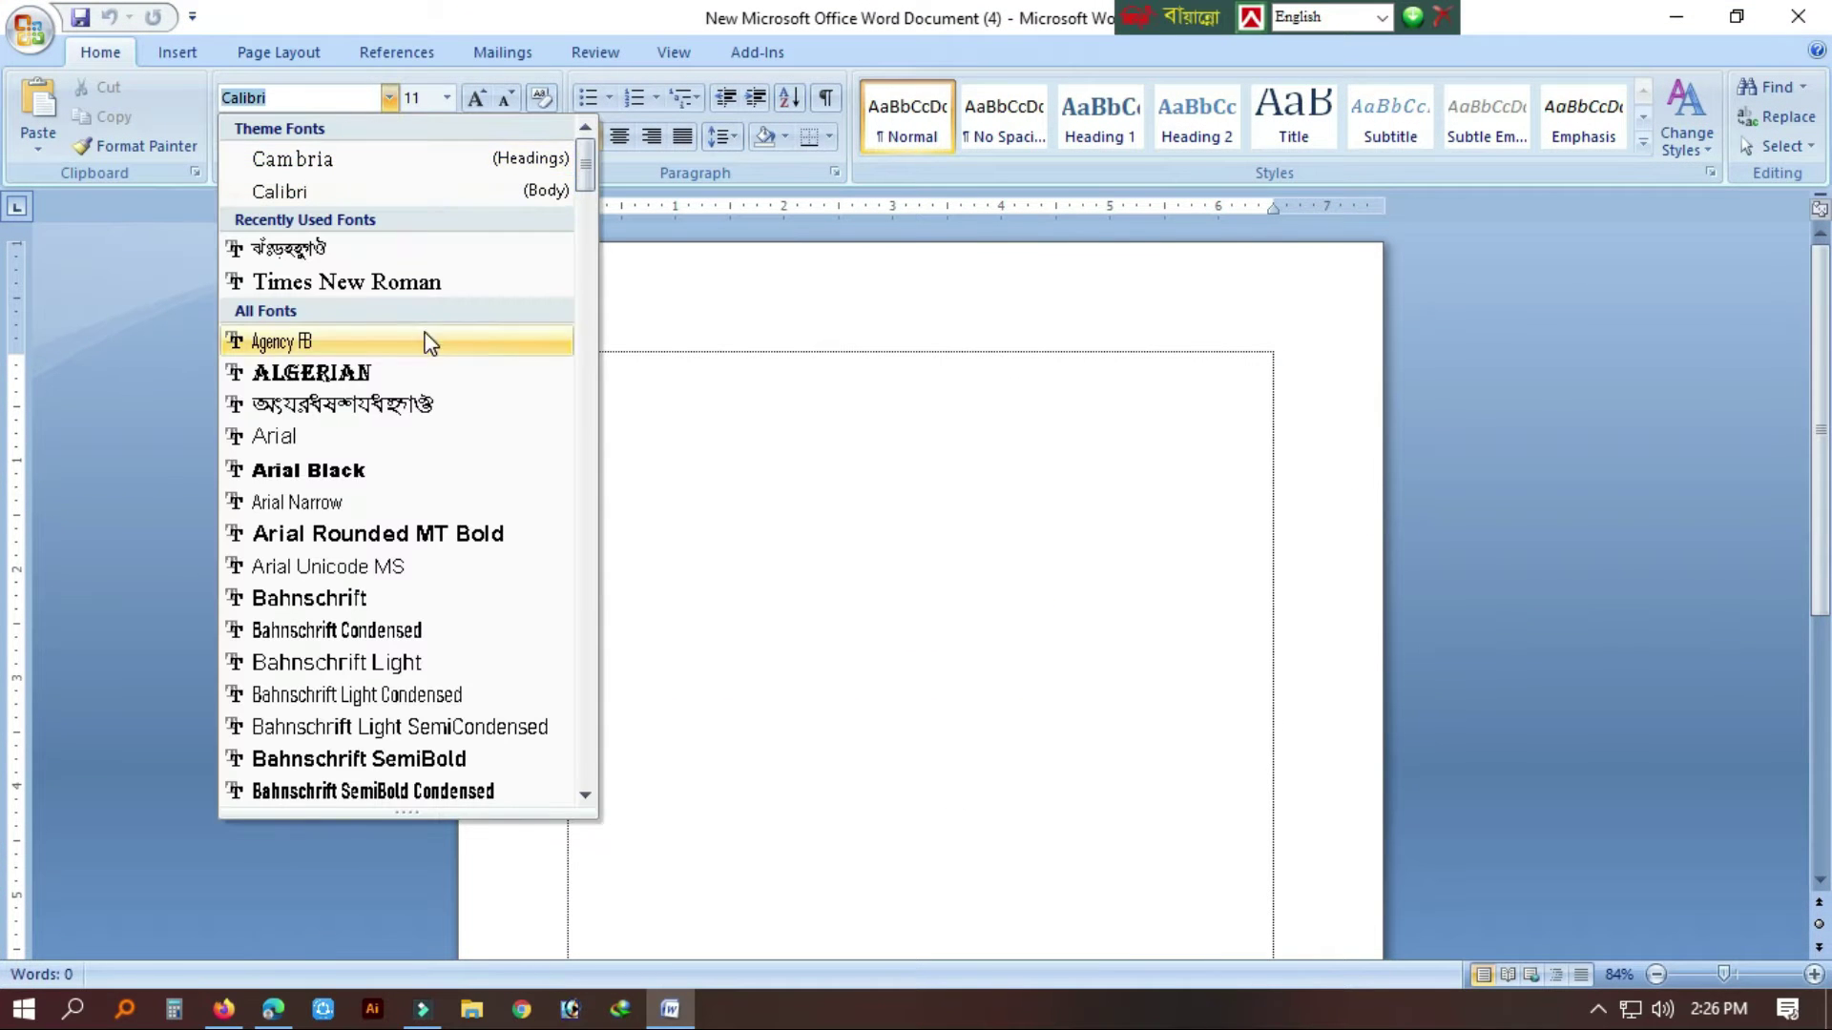
left_click(344, 250)
left_click(366, 99)
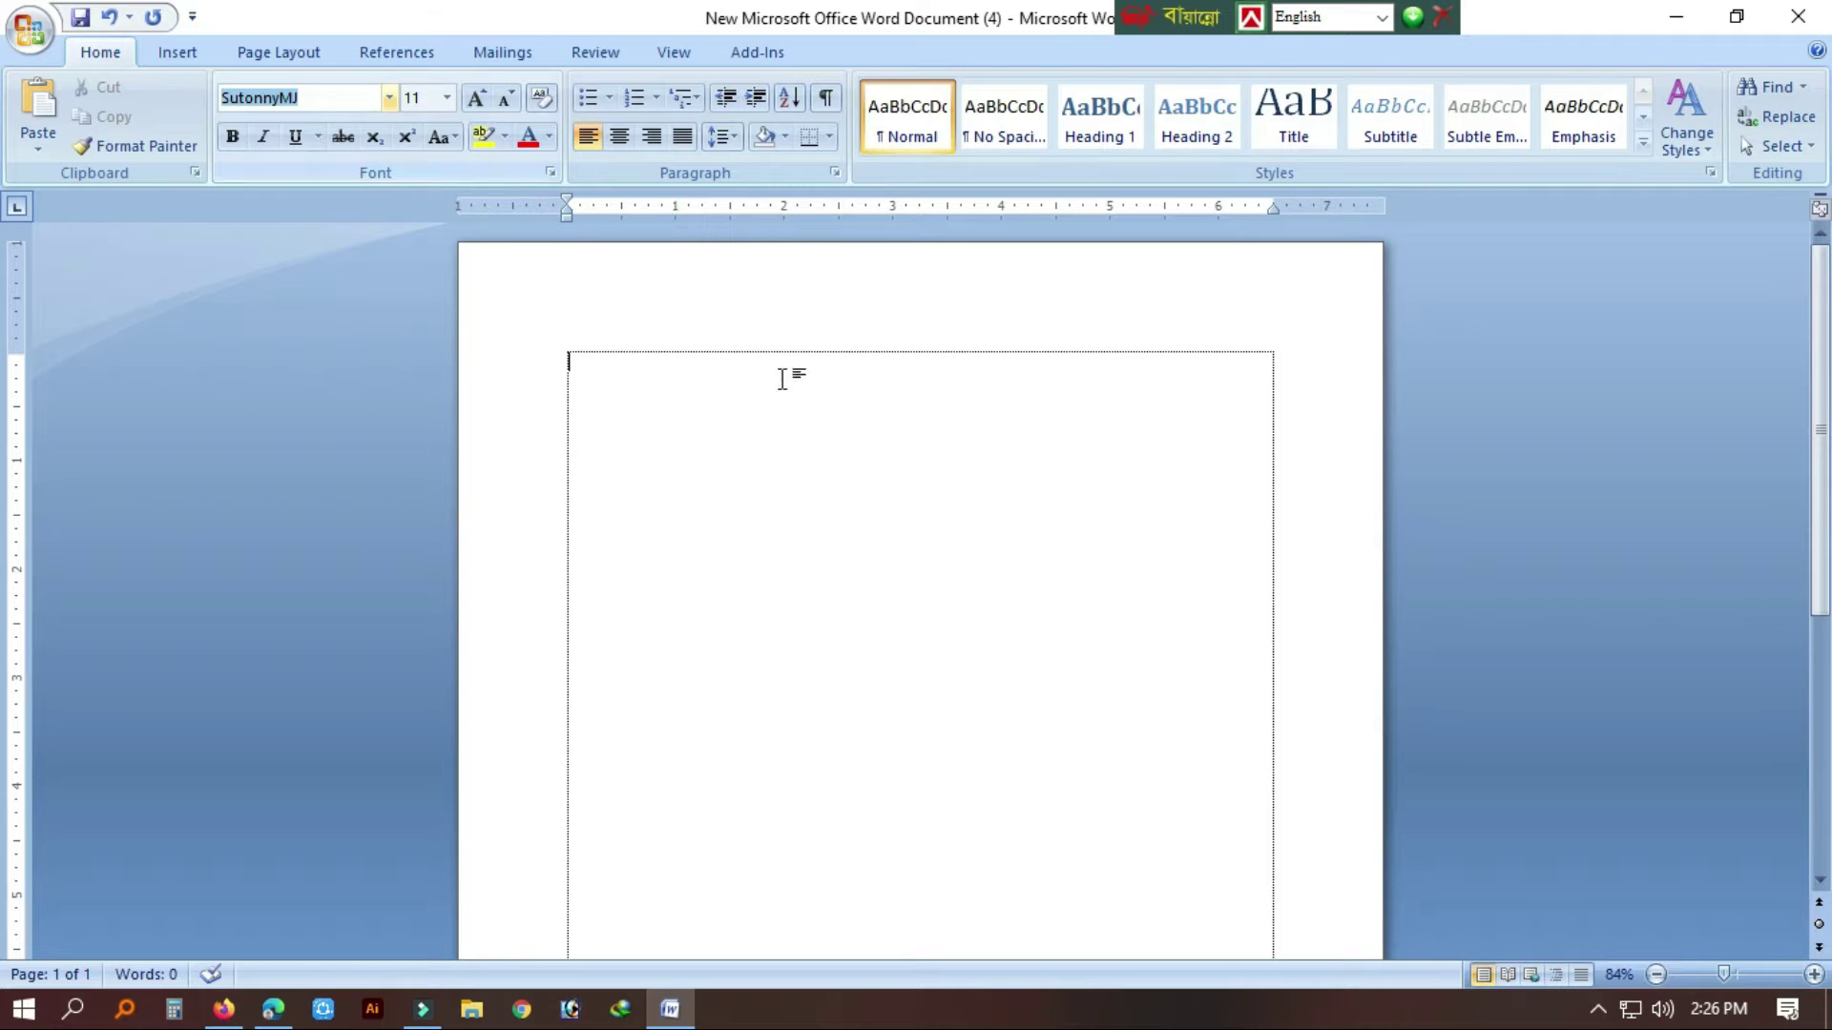
left_click(760, 384)
left_click(389, 97)
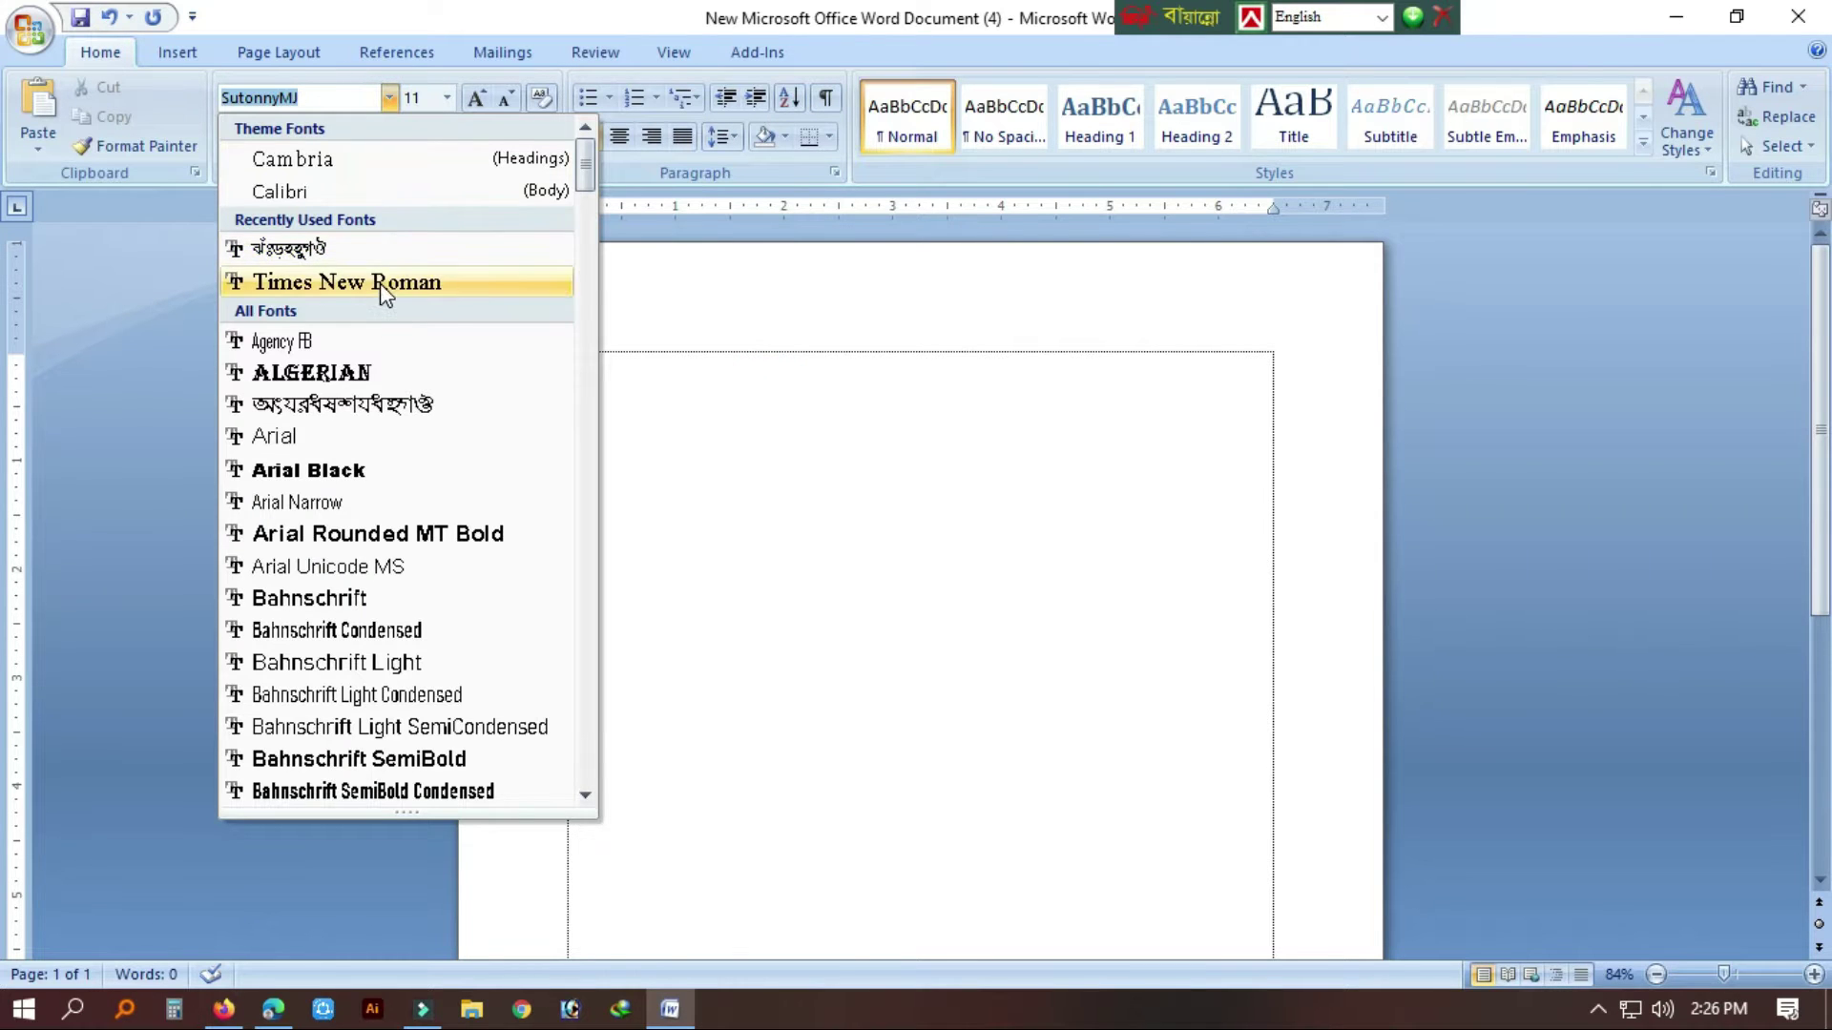
left_click(392, 283)
Type a line with the person's name and a practice line, ignoring its spelling flag.
left_click(695, 400)
type("My Name Is")
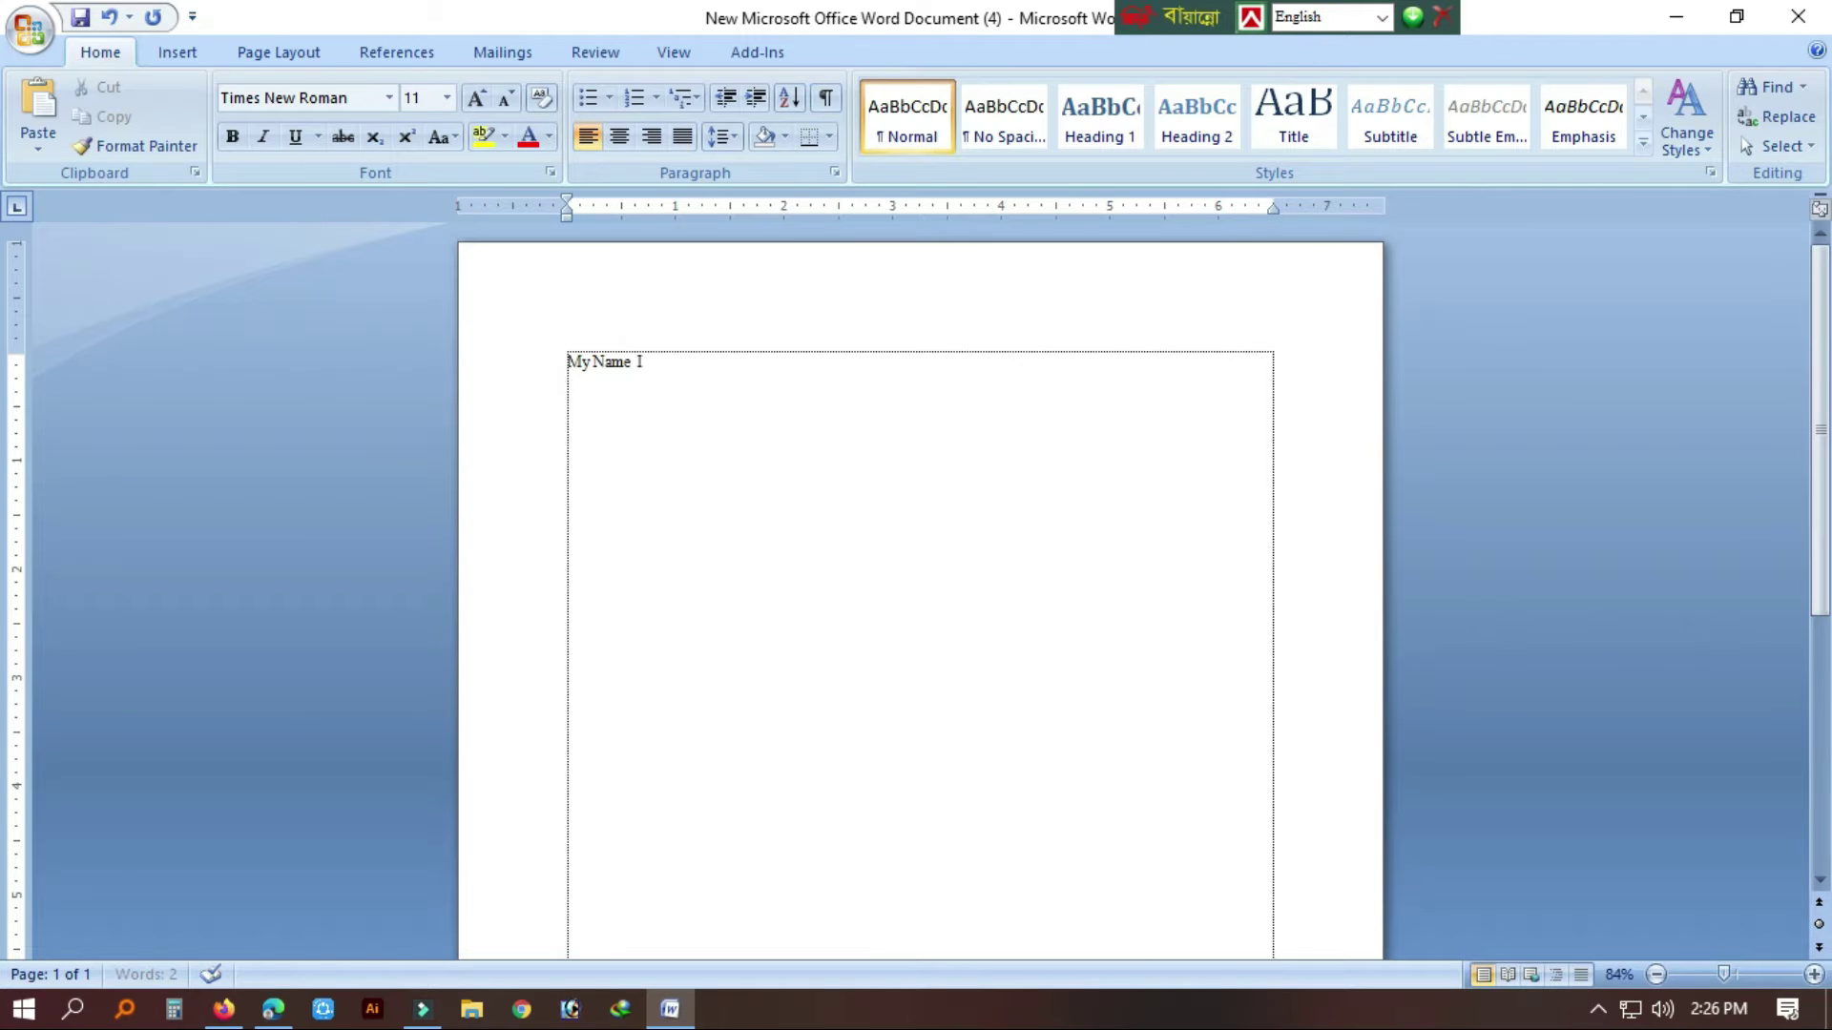
type(" Shajahan ")
type("S")
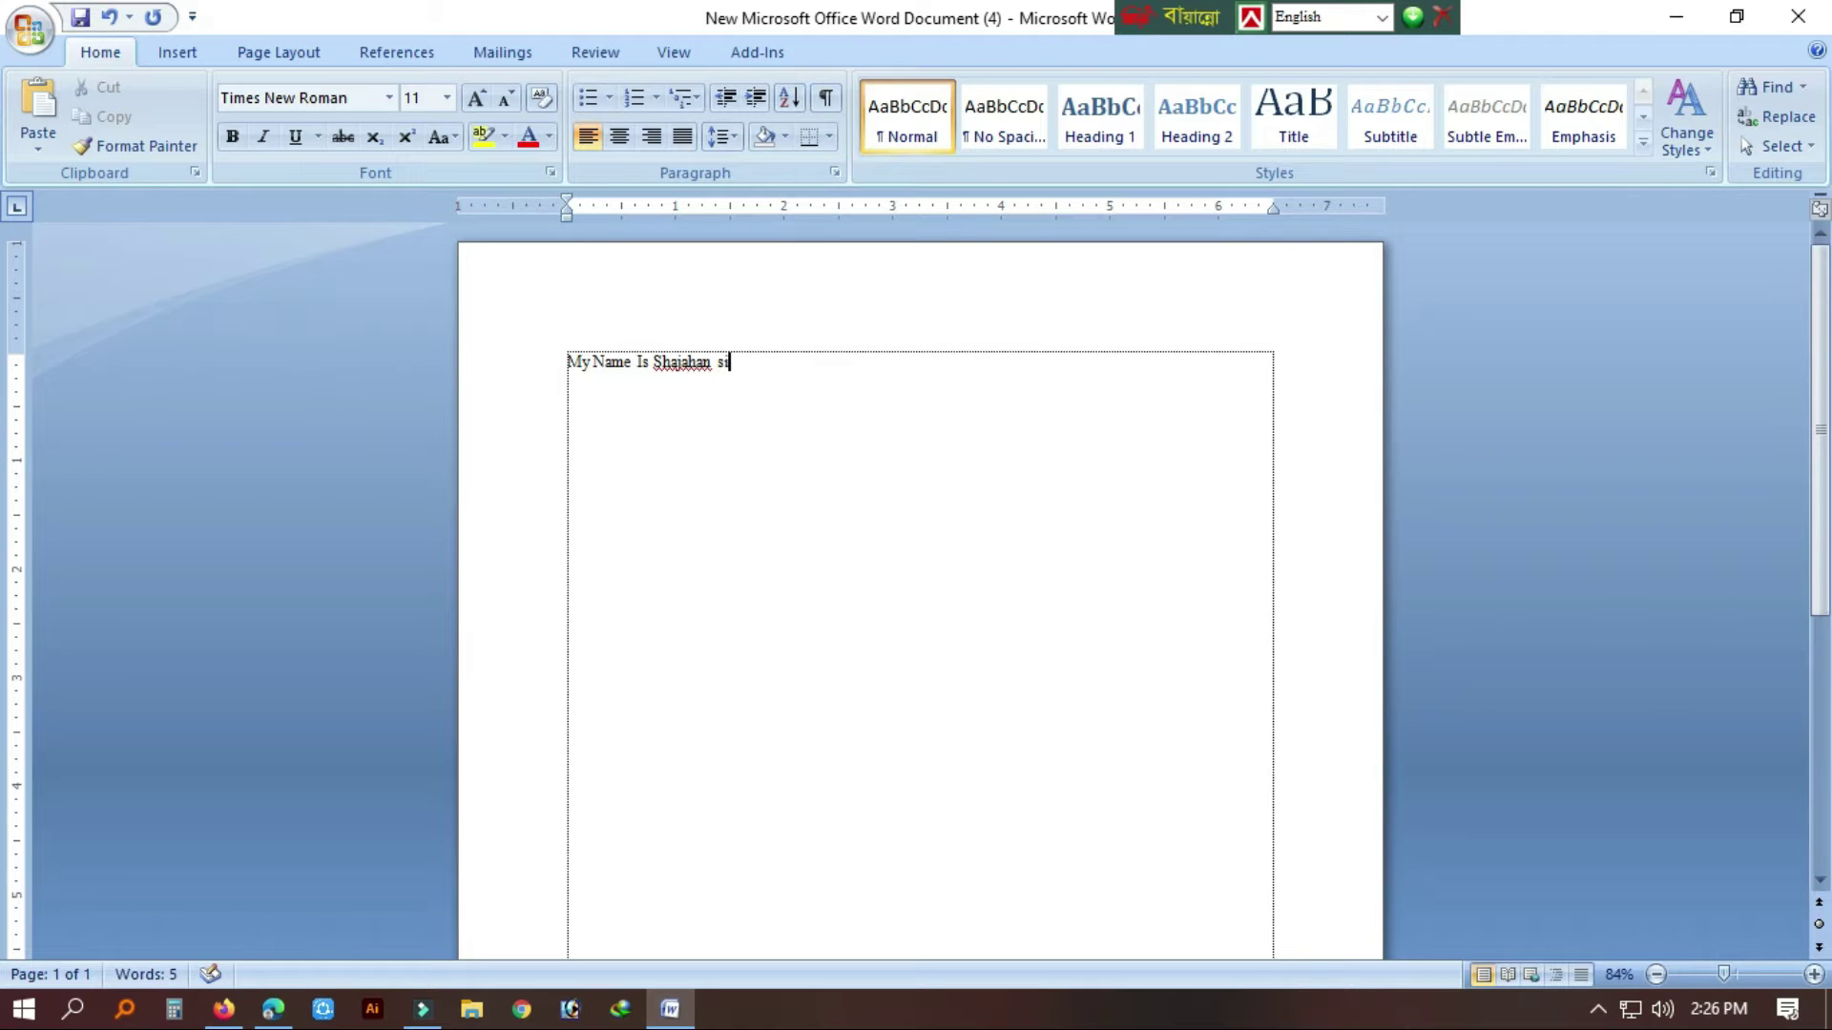
type("iraj")
type("Dhfoi reaVrhpufafcf oa voafoih[")
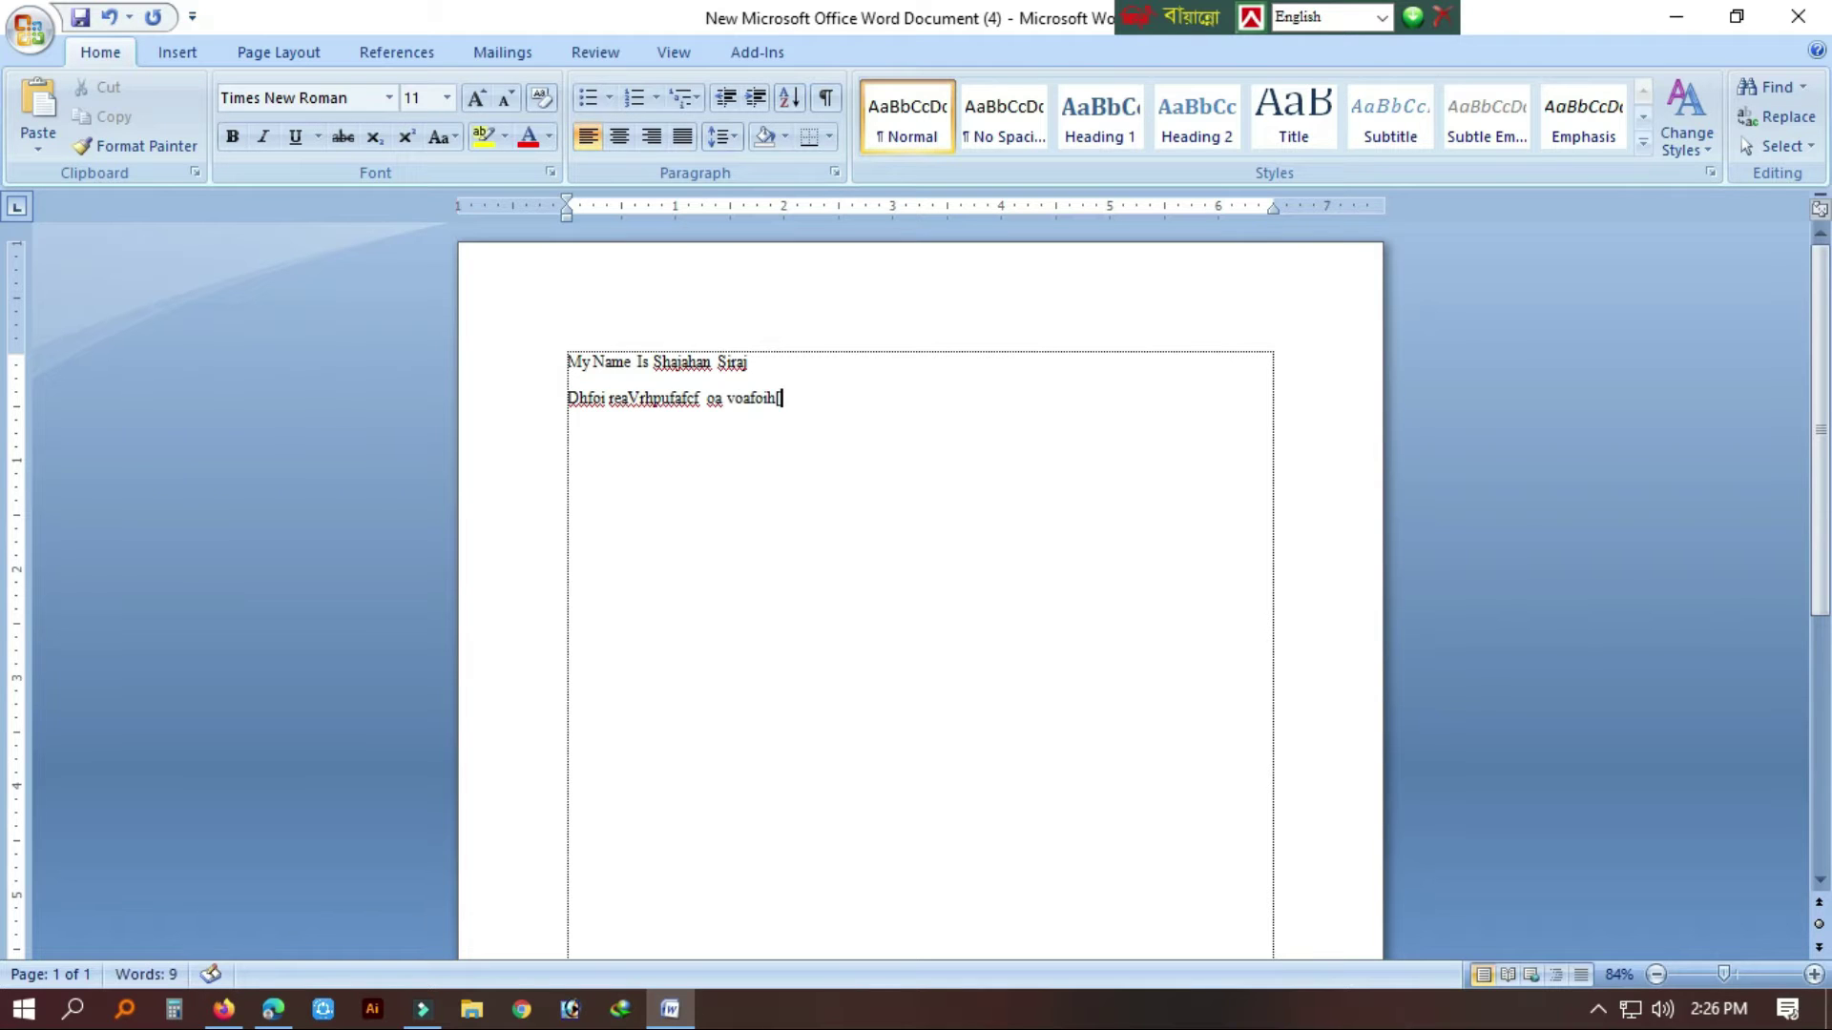
left_click_drag(700, 398, 628, 401)
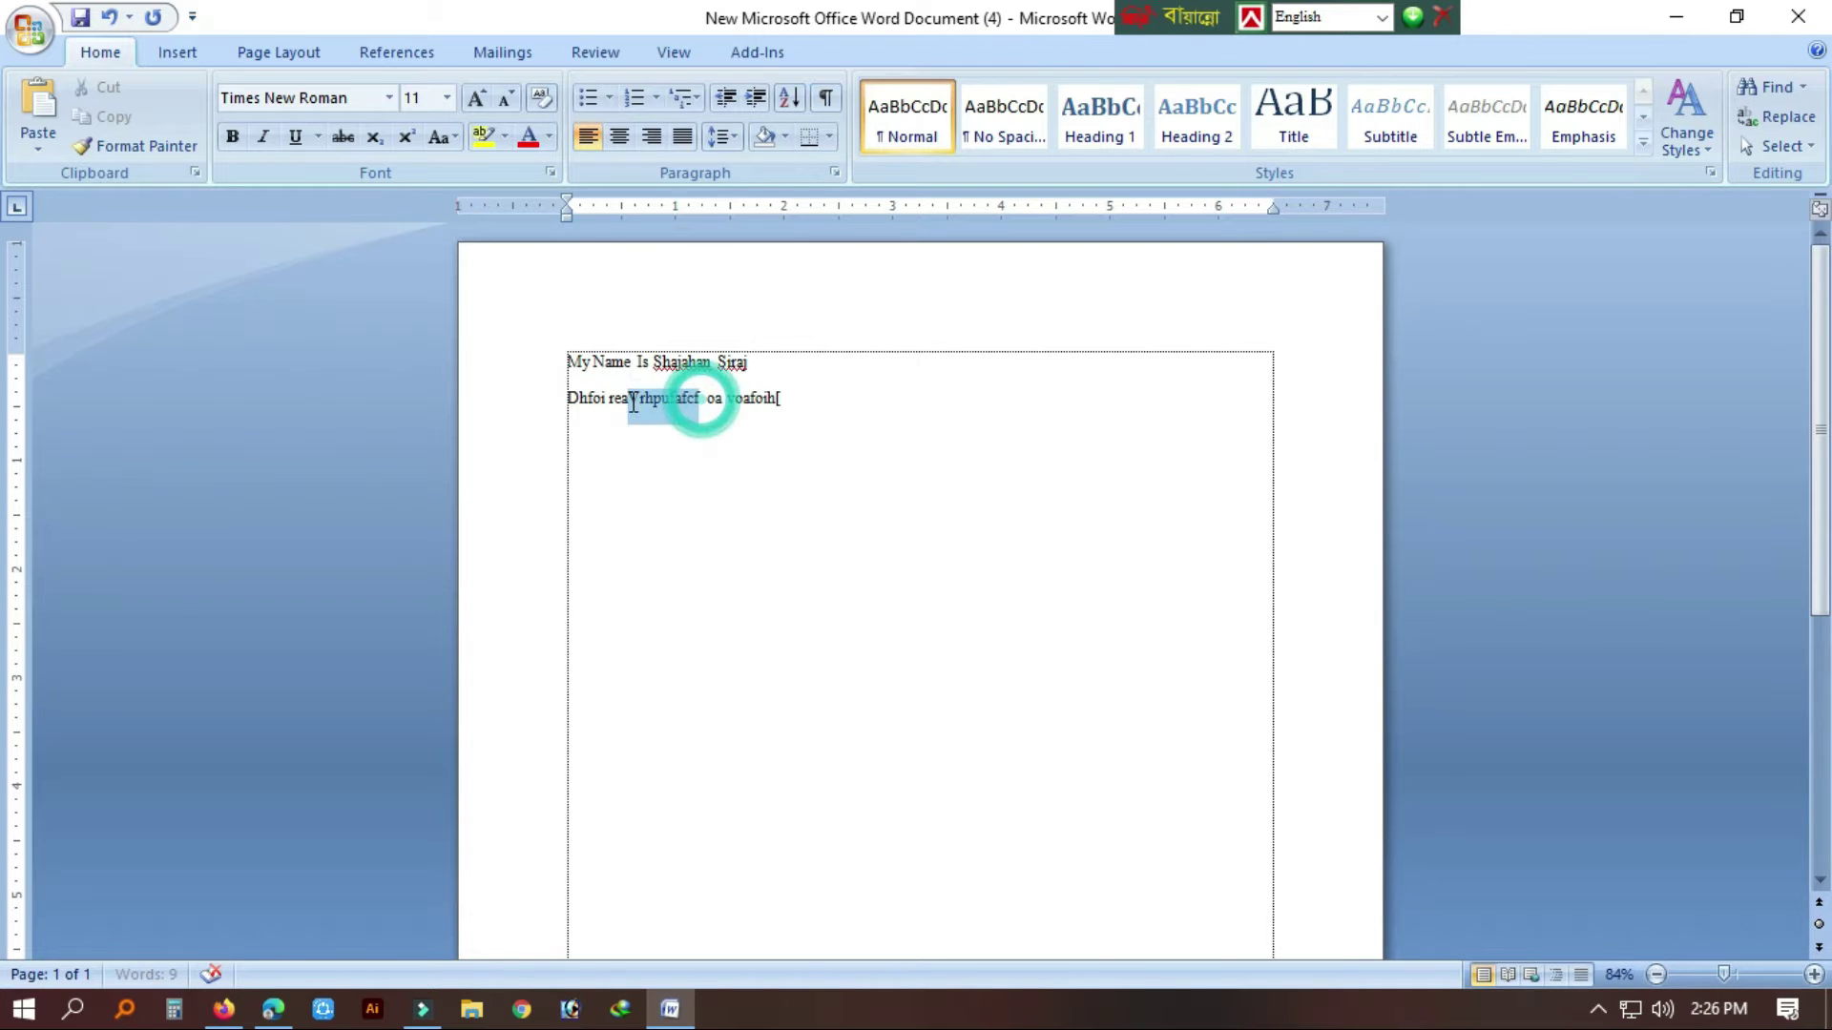
right_click(659, 410)
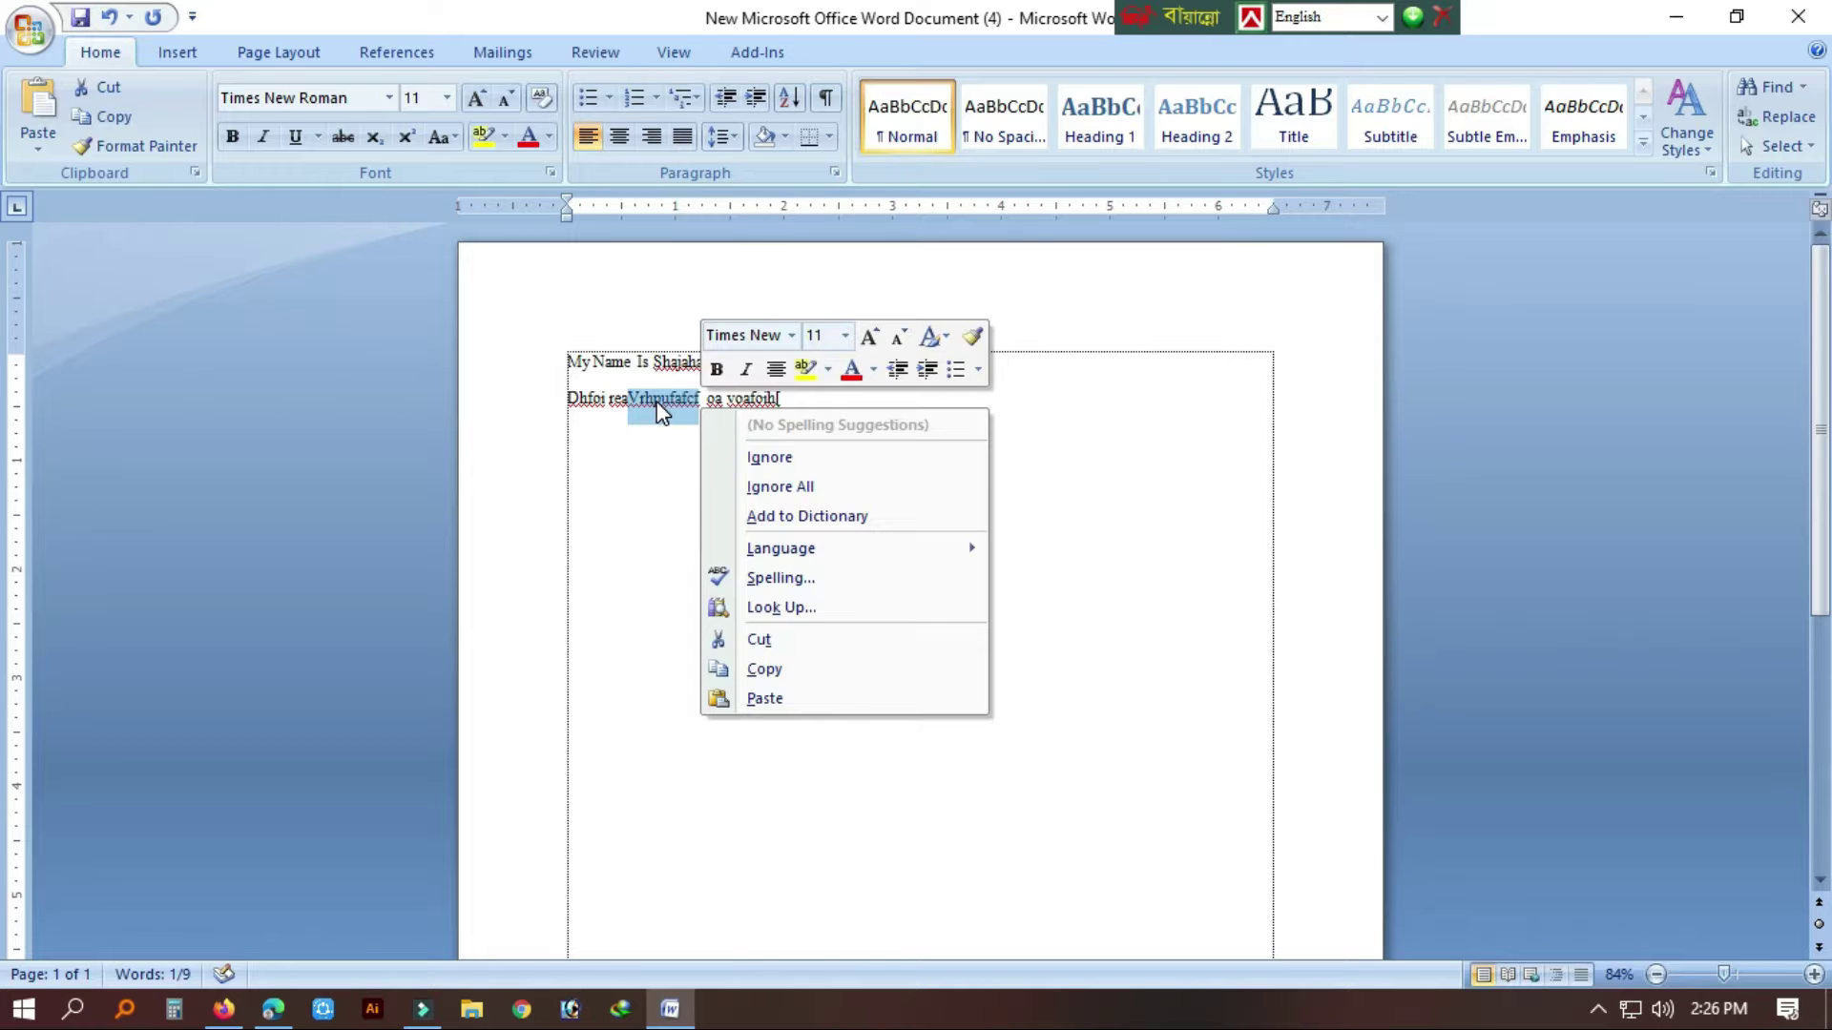
left_click(658, 408)
left_click_drag(627, 396, 609, 399)
right_click(641, 408)
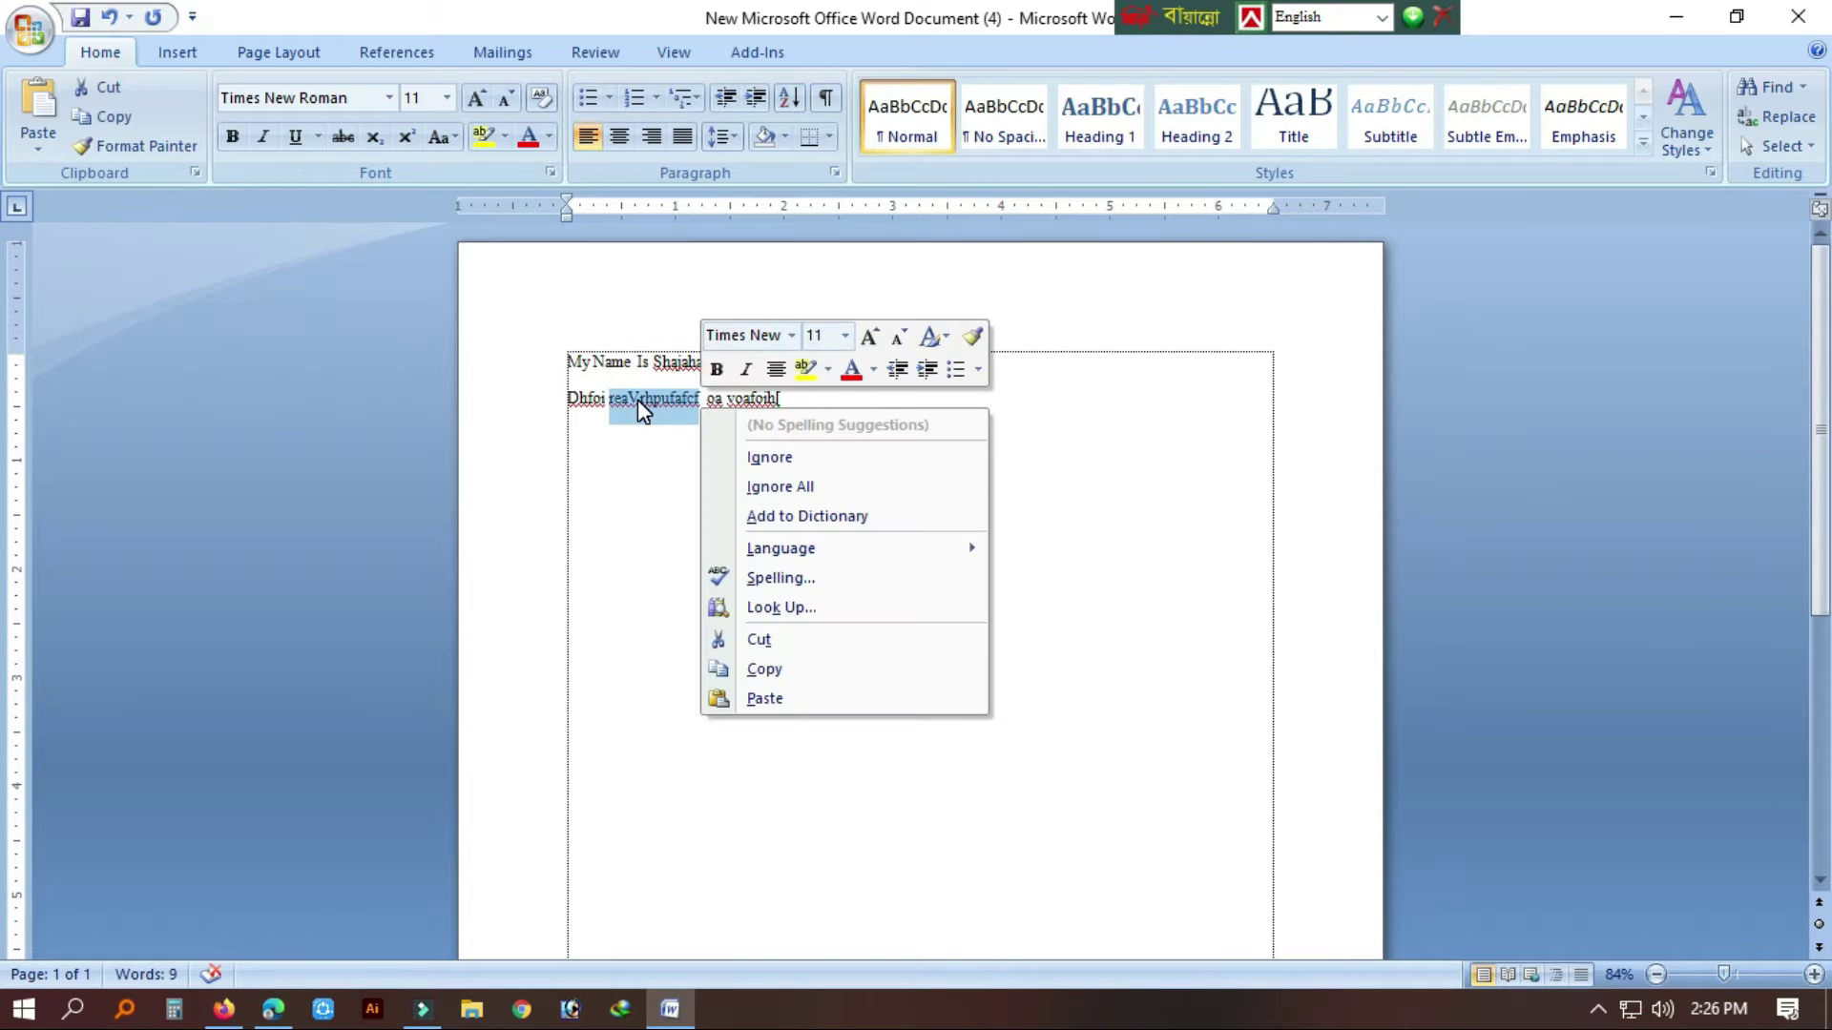
left_click(763, 457)
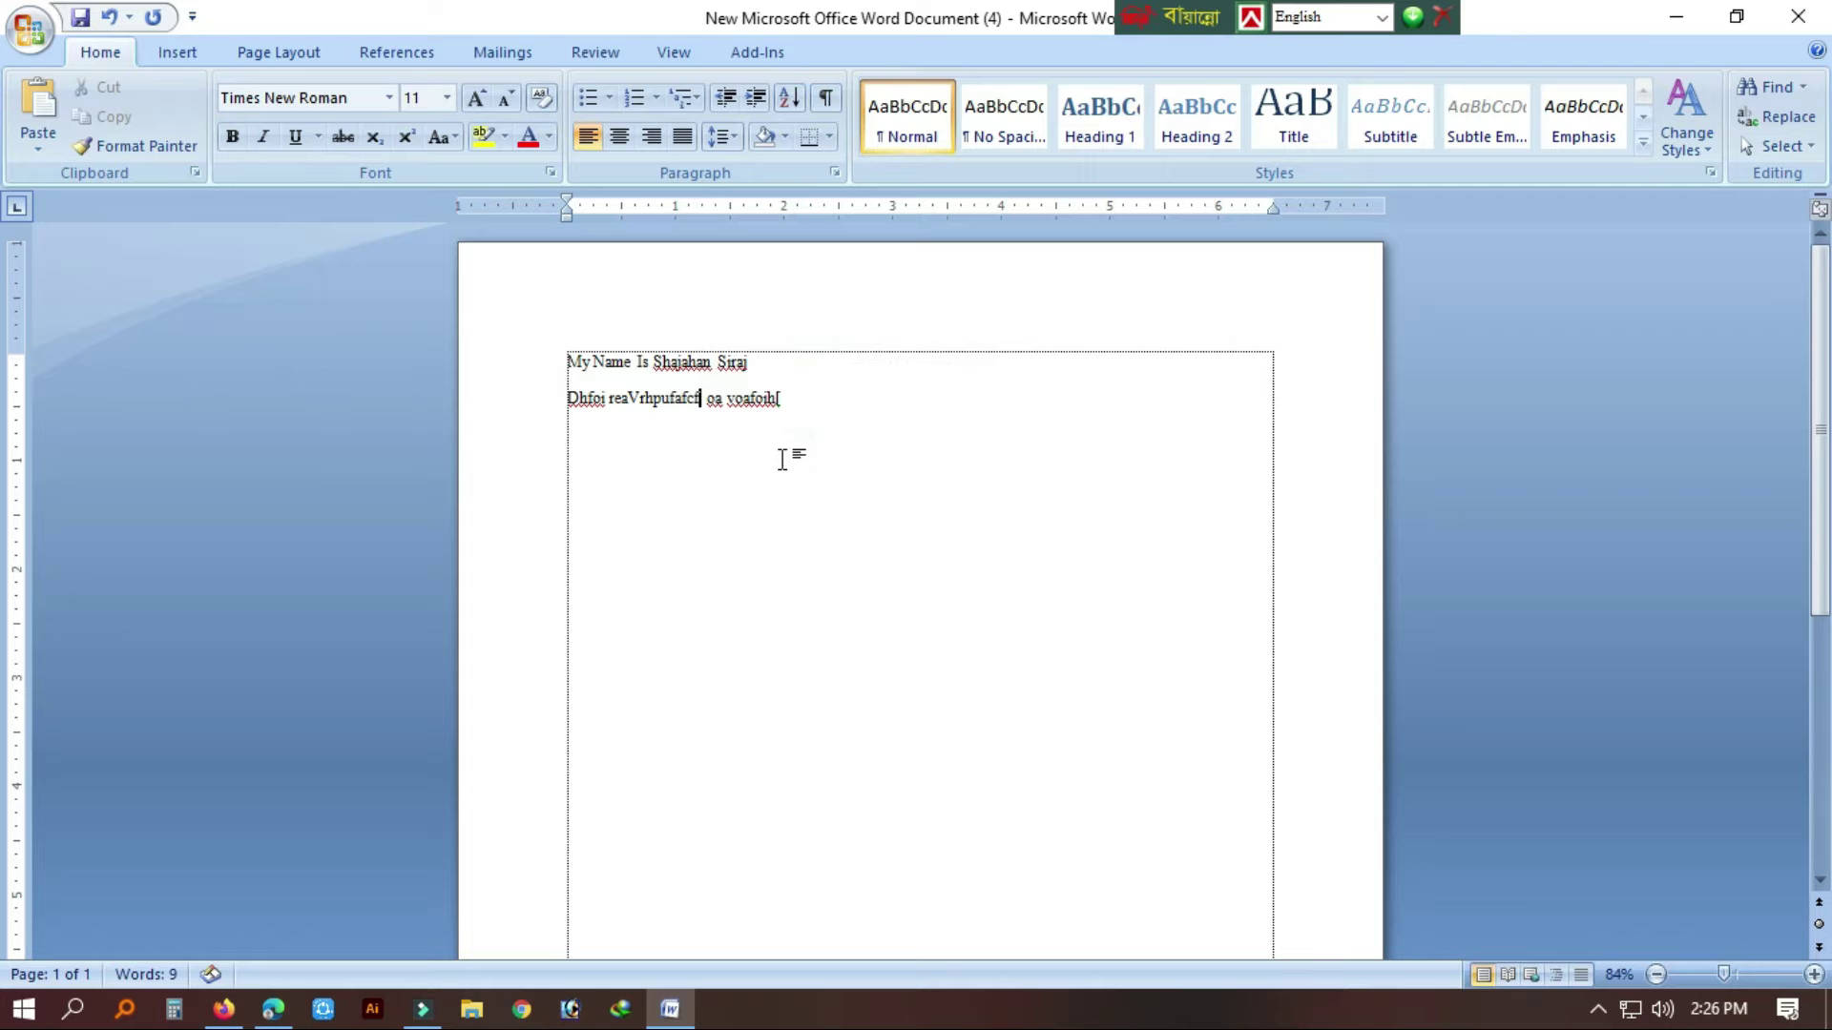
Add two more practice text lines as new paragraphs.
left_click(782, 428)
key("Return")
type("Fya kfm vjfr")
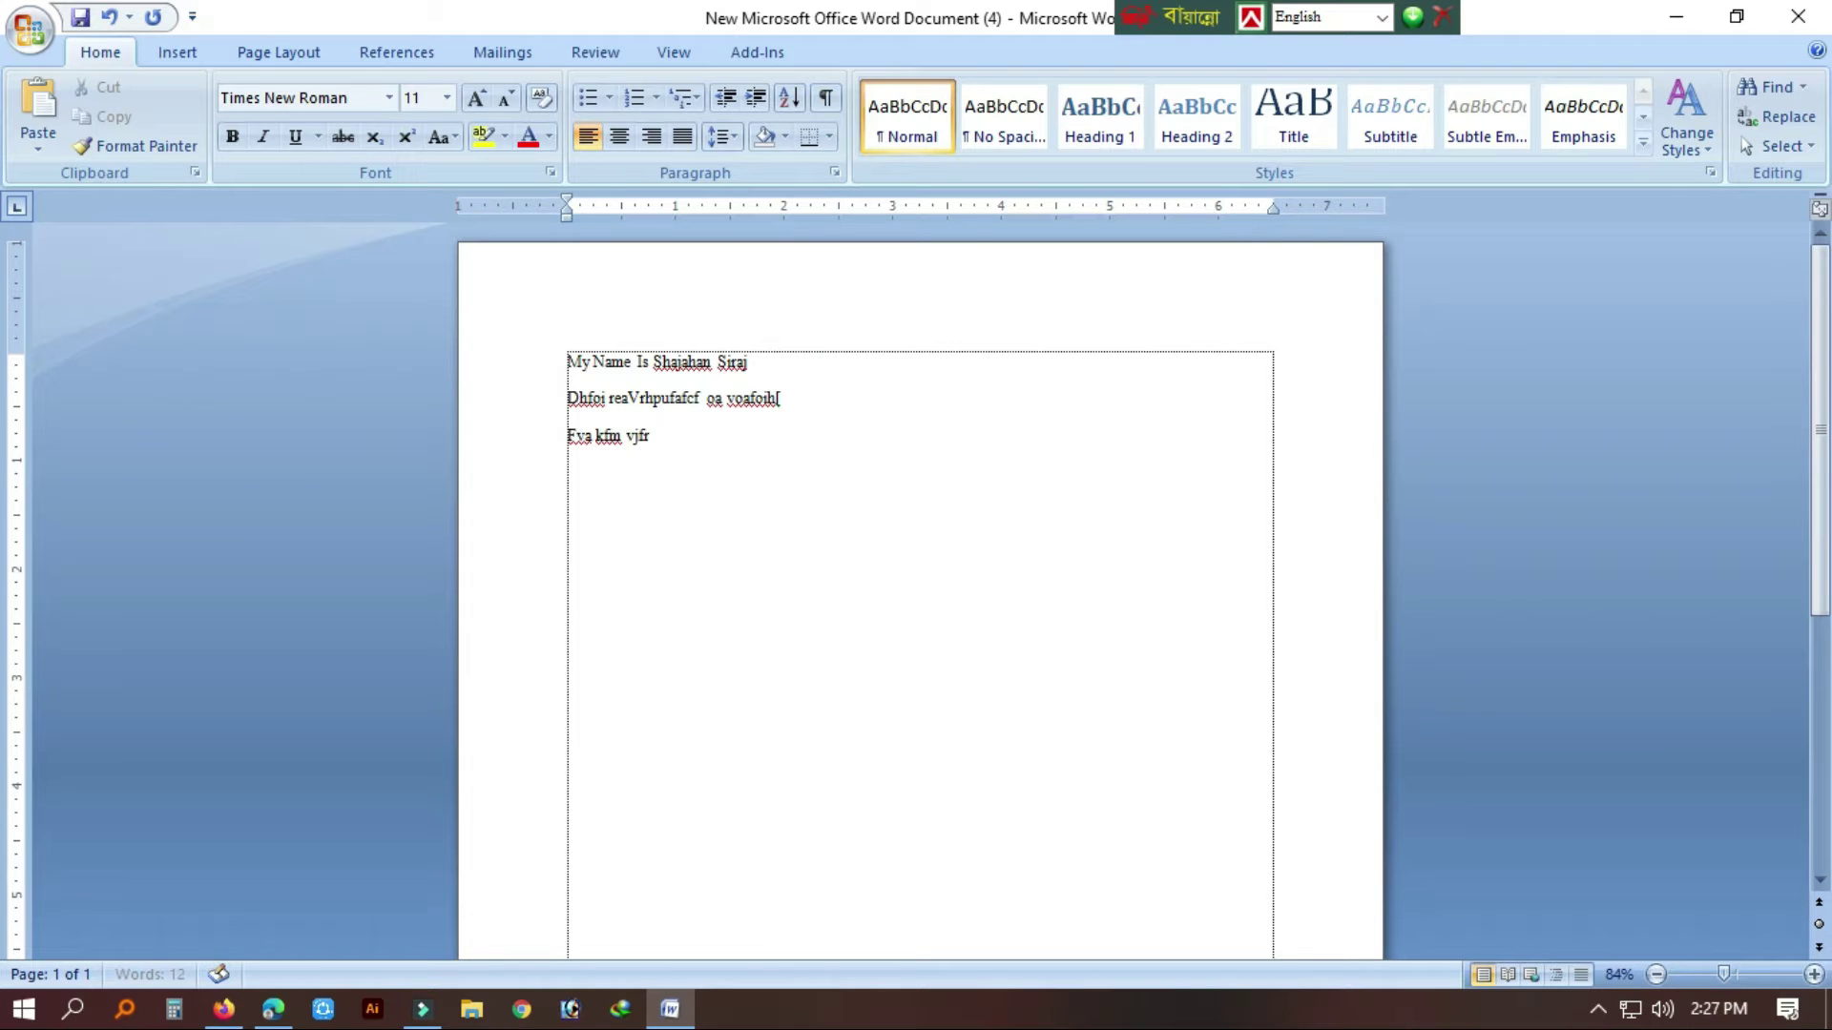
type("ojfhvuy].vrhu[ahy  uovim  v")
key("Return")
type("vuy].vrhu[ahv uovim v")
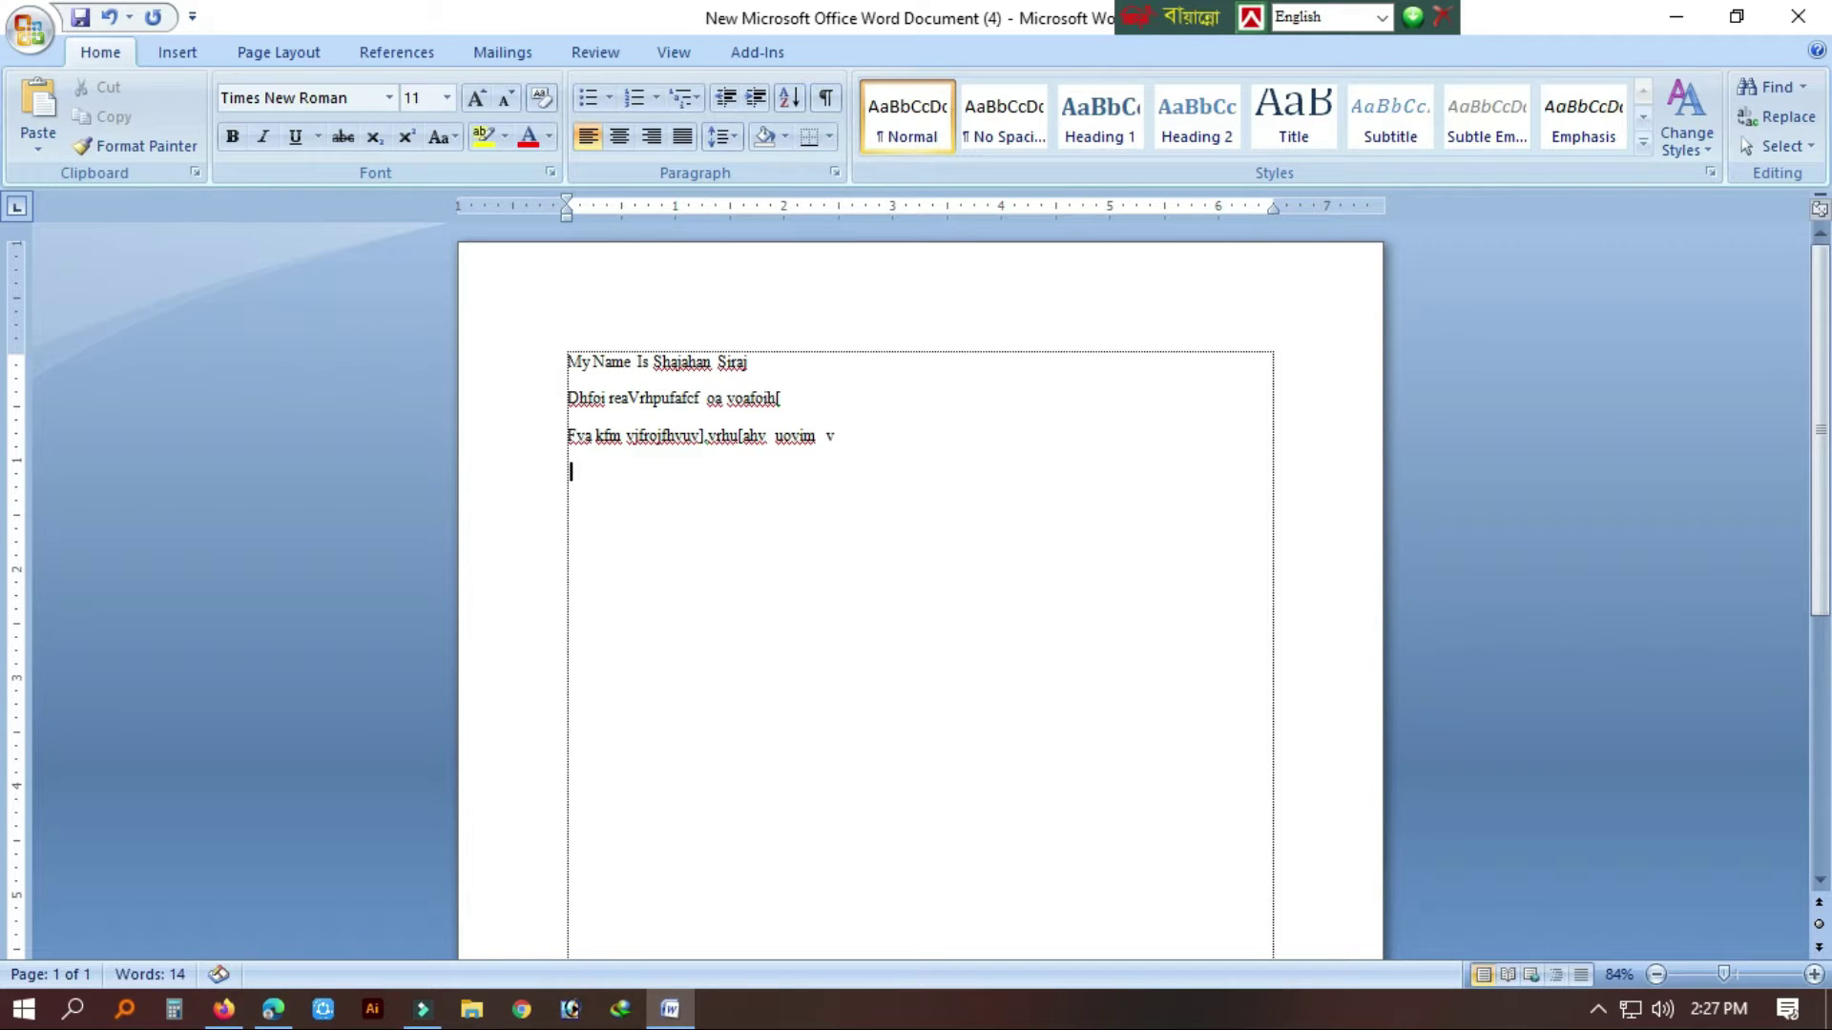
type("asd;lkjkhafhasd")
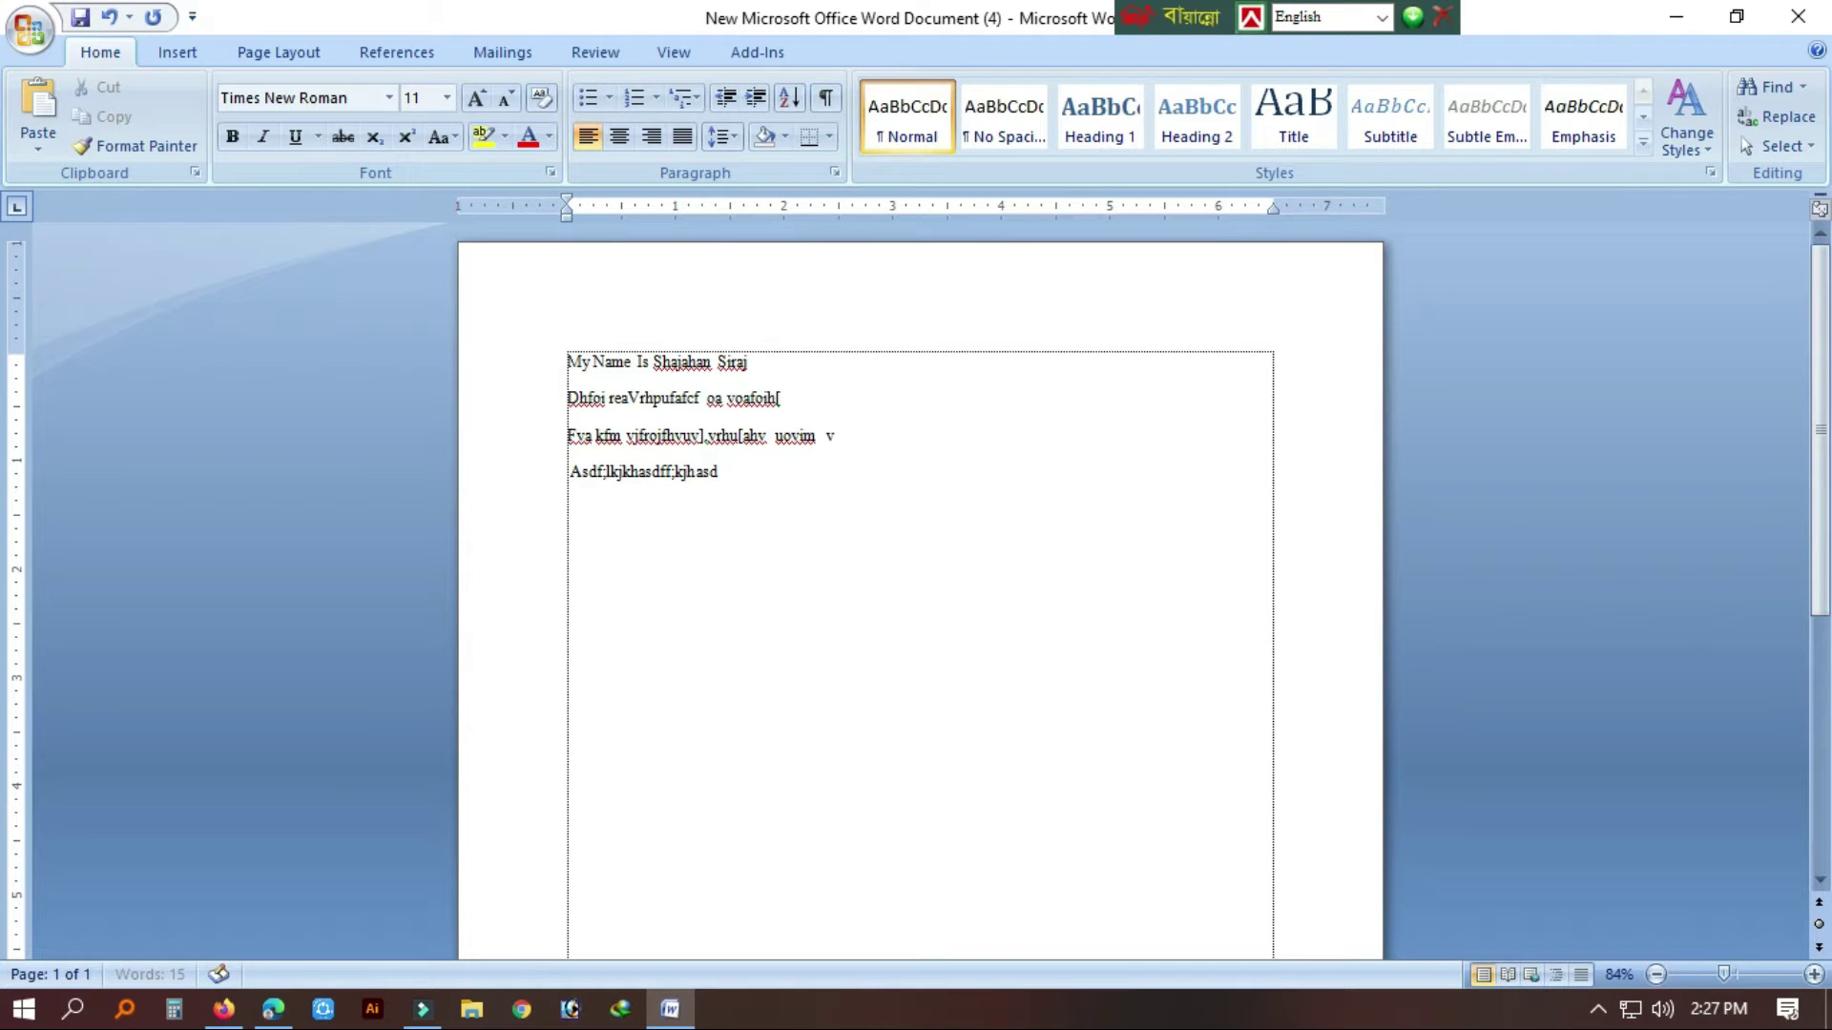
type("p")
type("uyaqwertpoiuyaw")
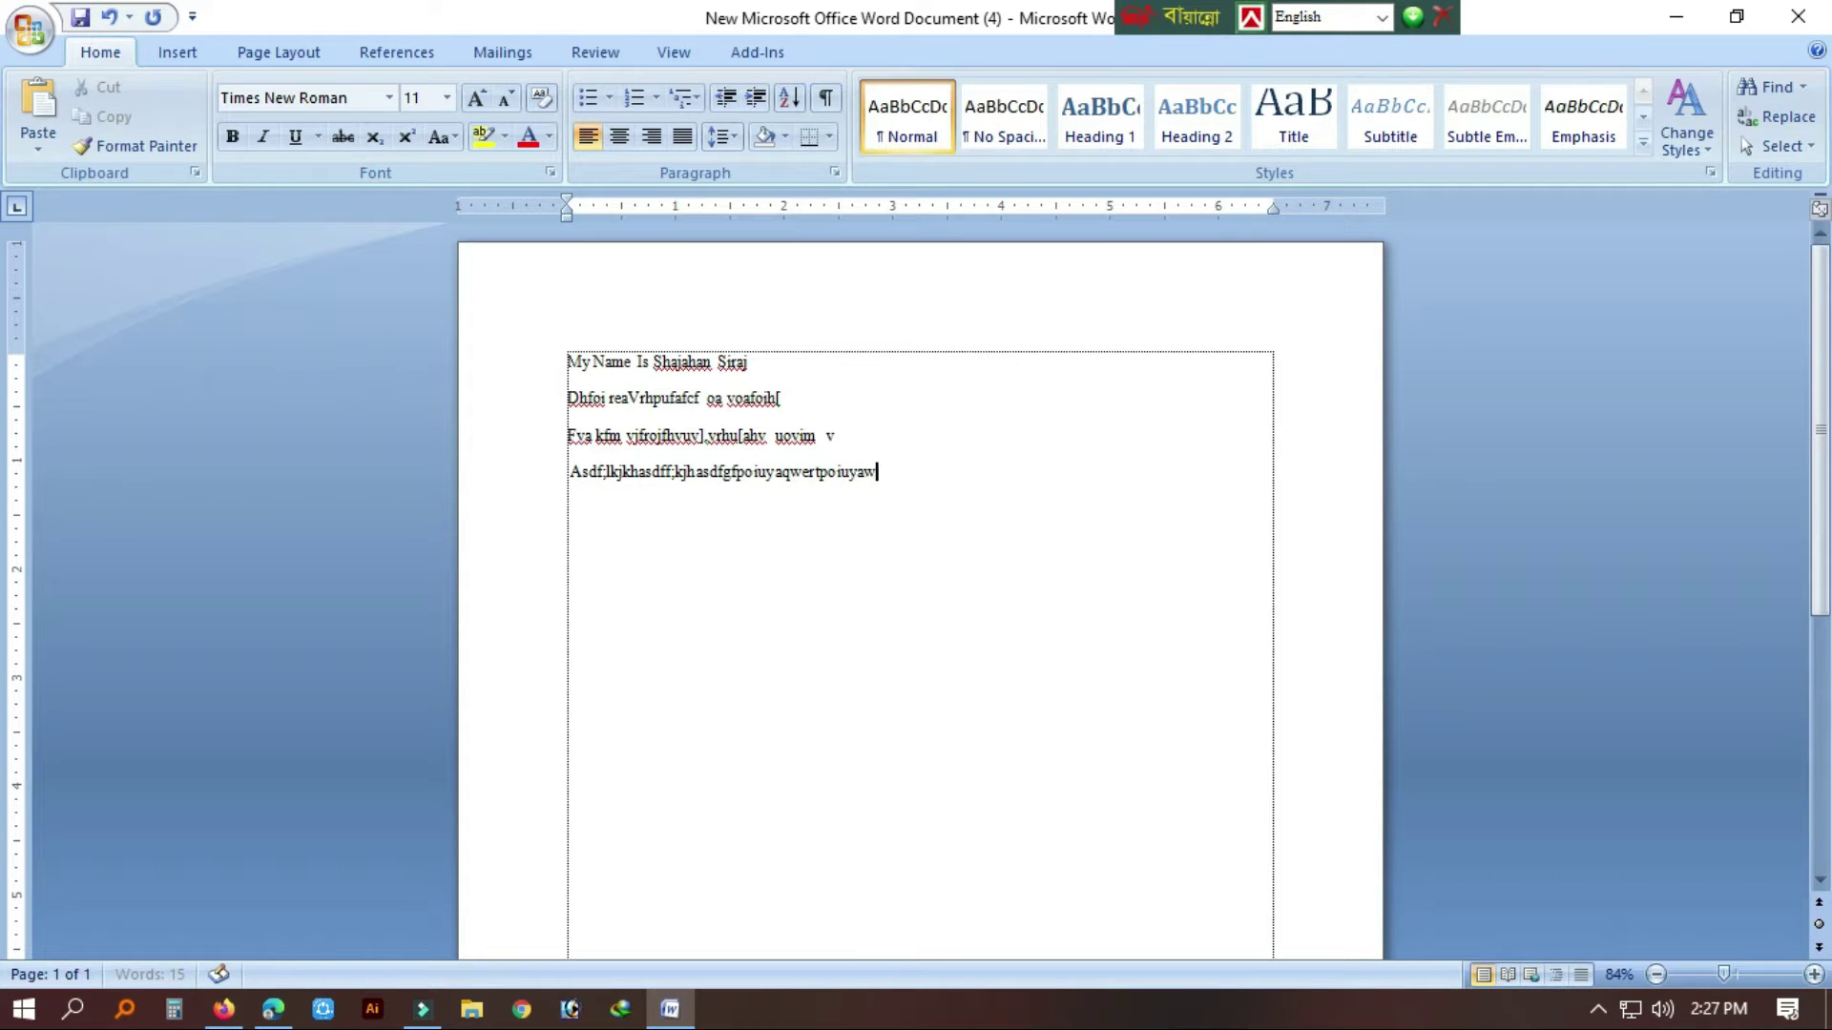
type("sfym  vtvqt")
Add four more short practice lines, each on its own line.
key("Return")
type("vmv")
type("wvt[vwepavmttv")
type("tuvnt")
key("Return")
type("vatvmpuyet")
key("Return")
type("anvtvt")
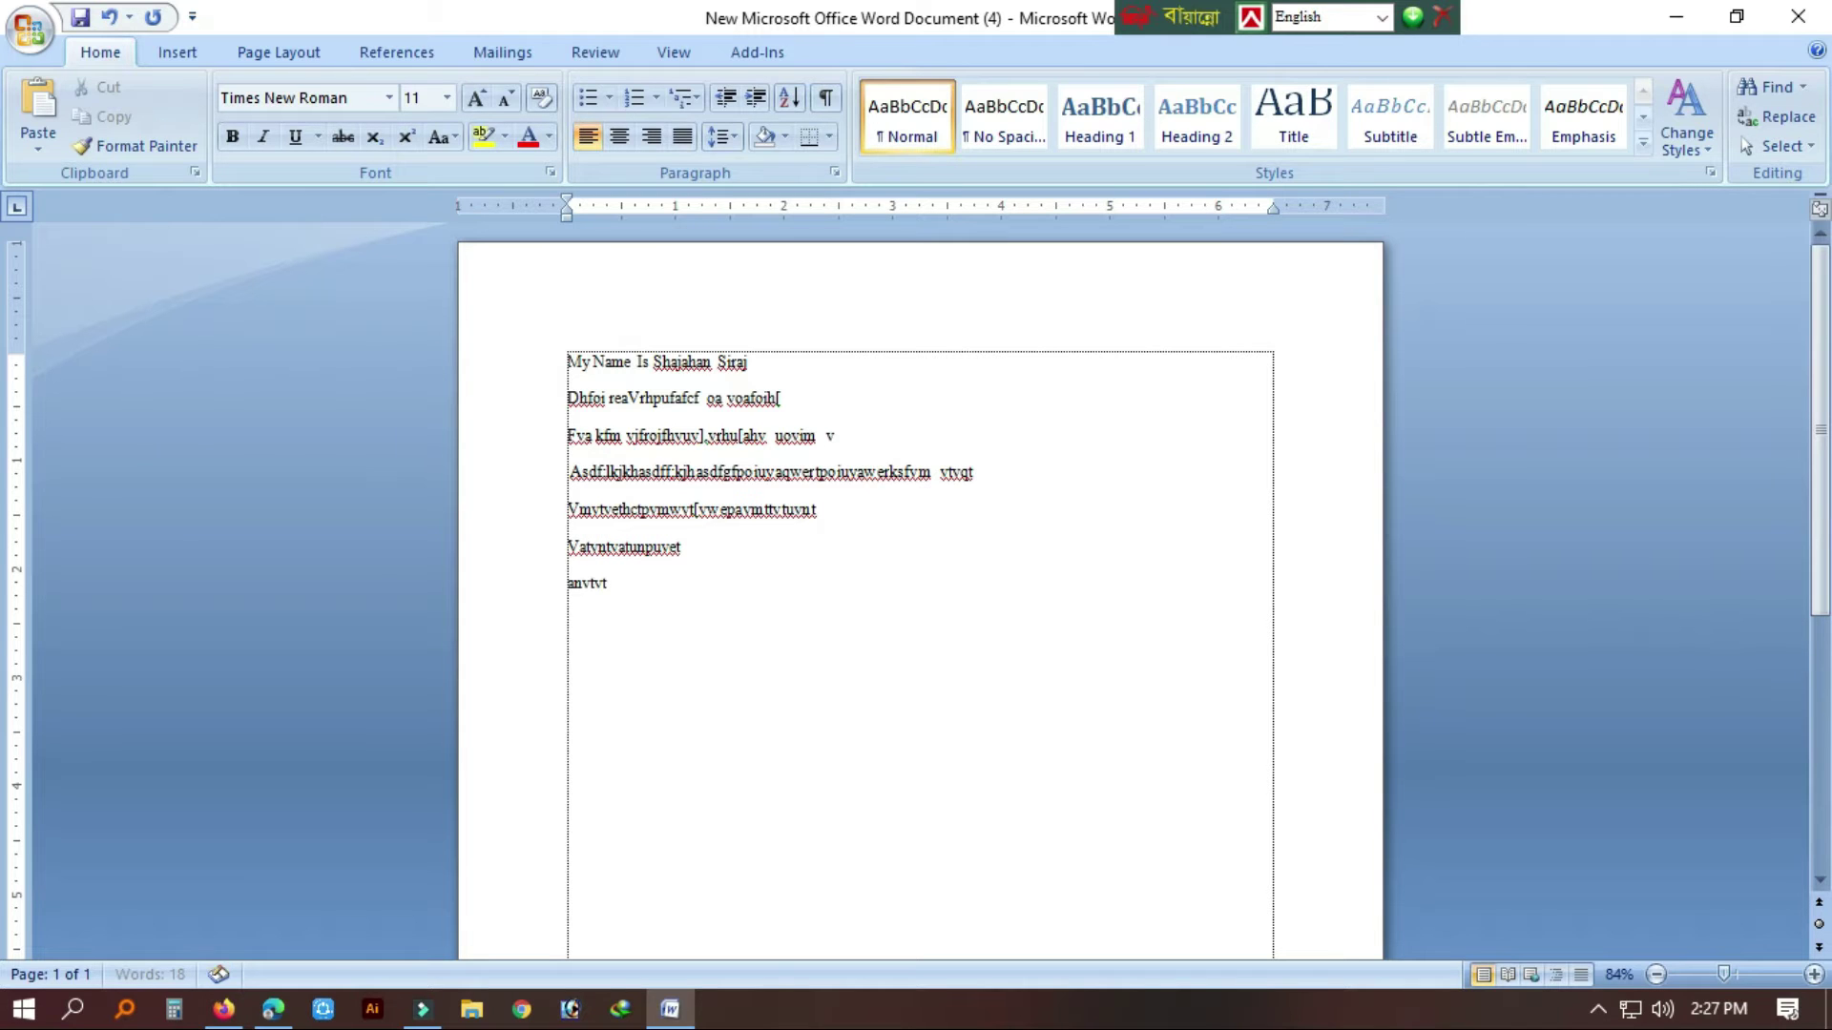
type("tu[wut")
key("Return")
type("vtuavtuautv[aut[vaut[ut0tu")
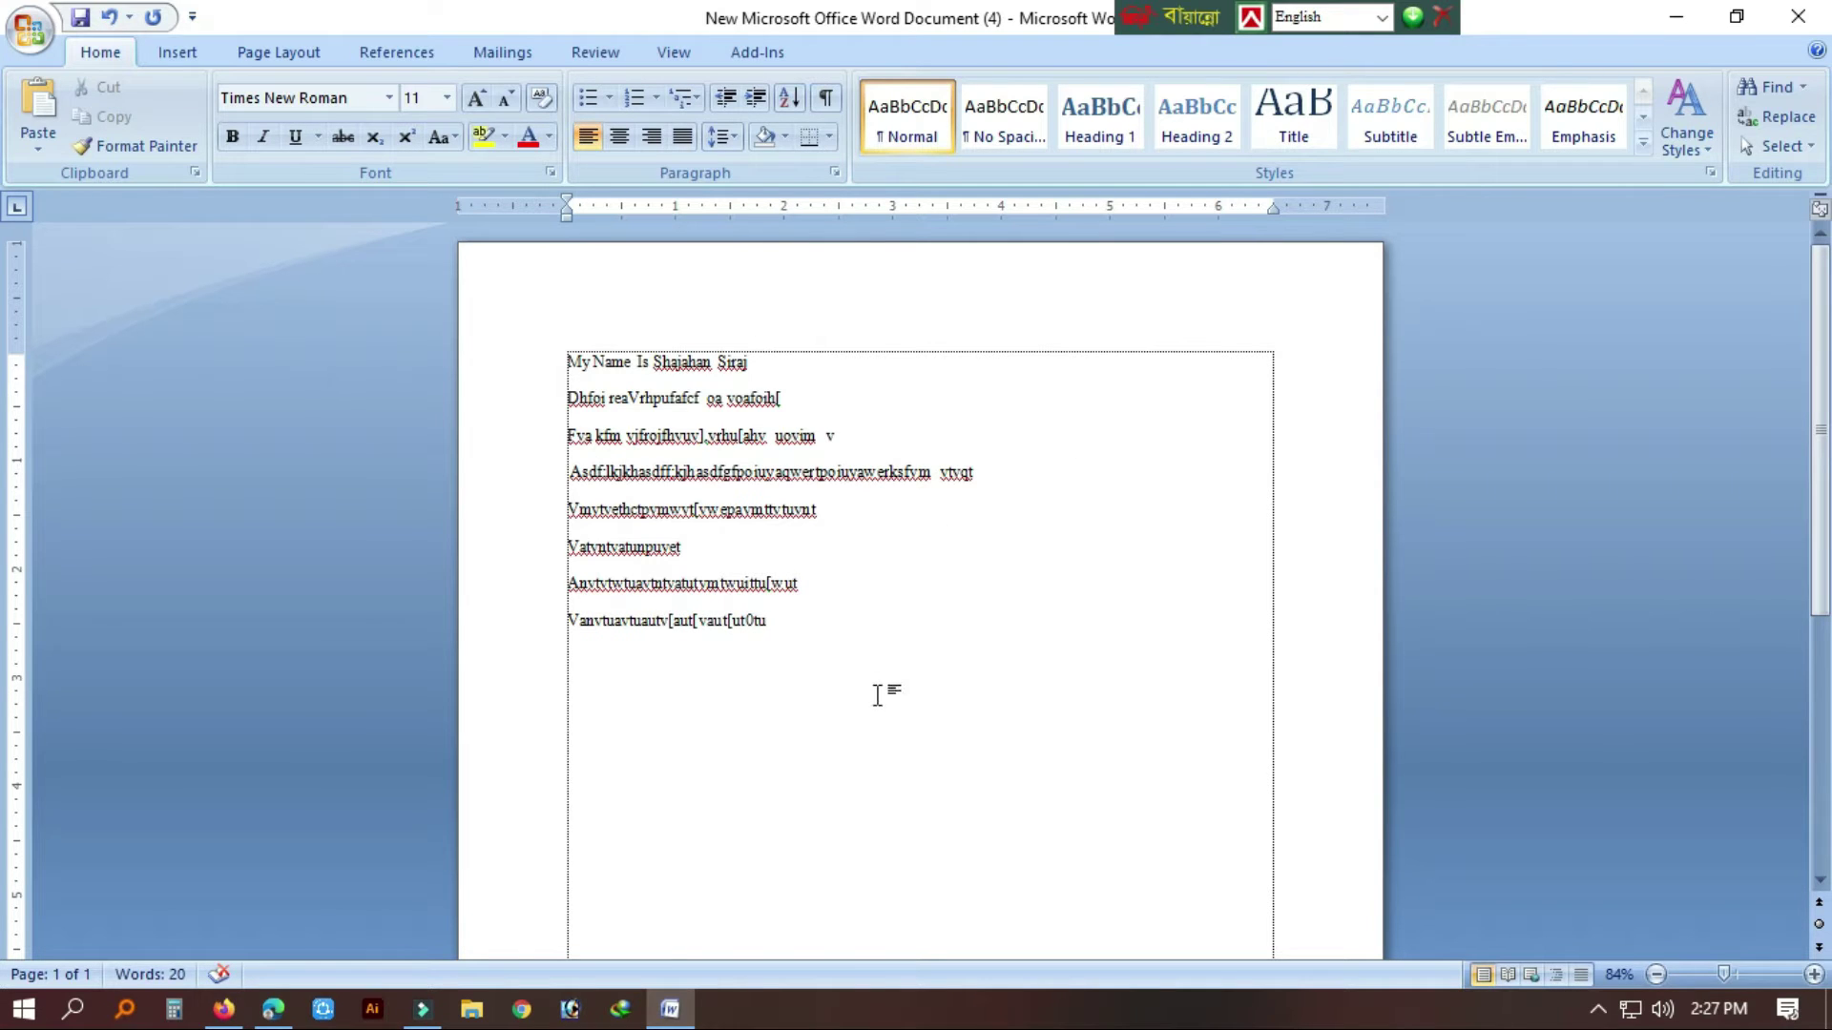
Clear the whole page and begin a numbered list with the name line.
key("ctrl+a")
key("Delete")
type("1. ")
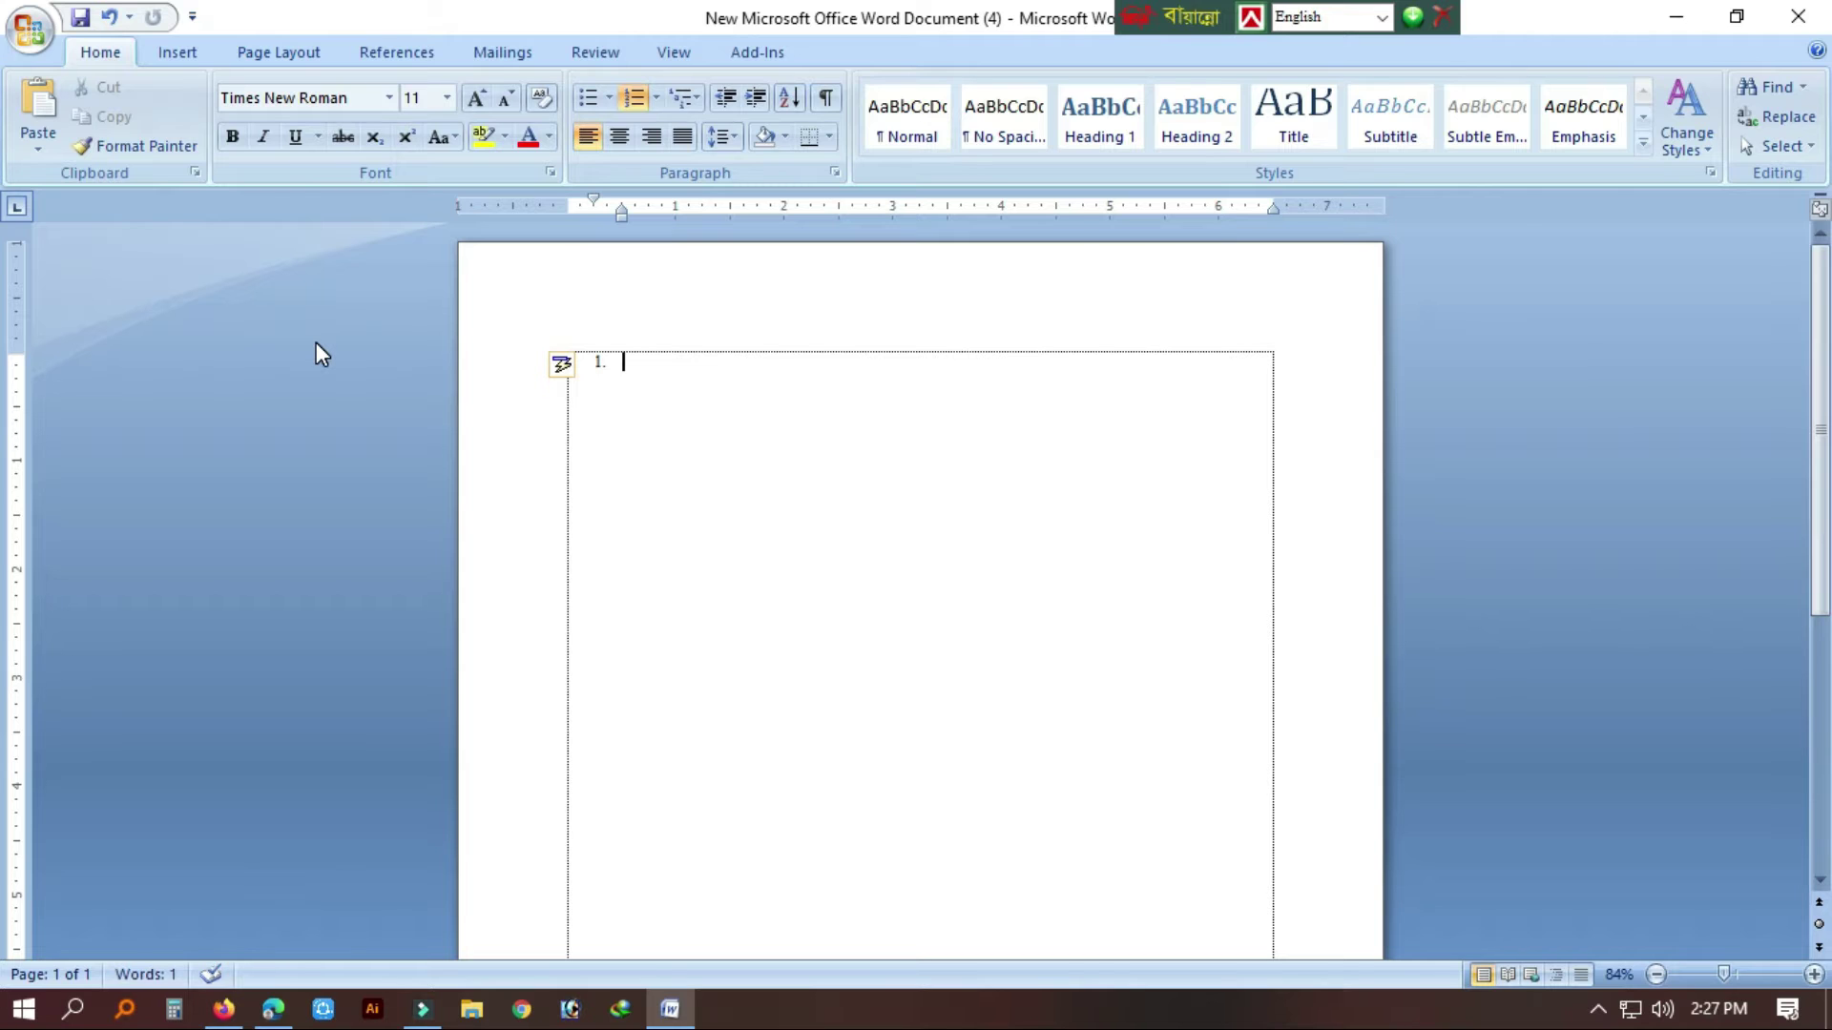
type("My")
type(" Name Is Shajahan")
Add list items 'Me Youtuber' and 'Please Subscribe my Channel', leaving an empty fourth item.
key("Return")
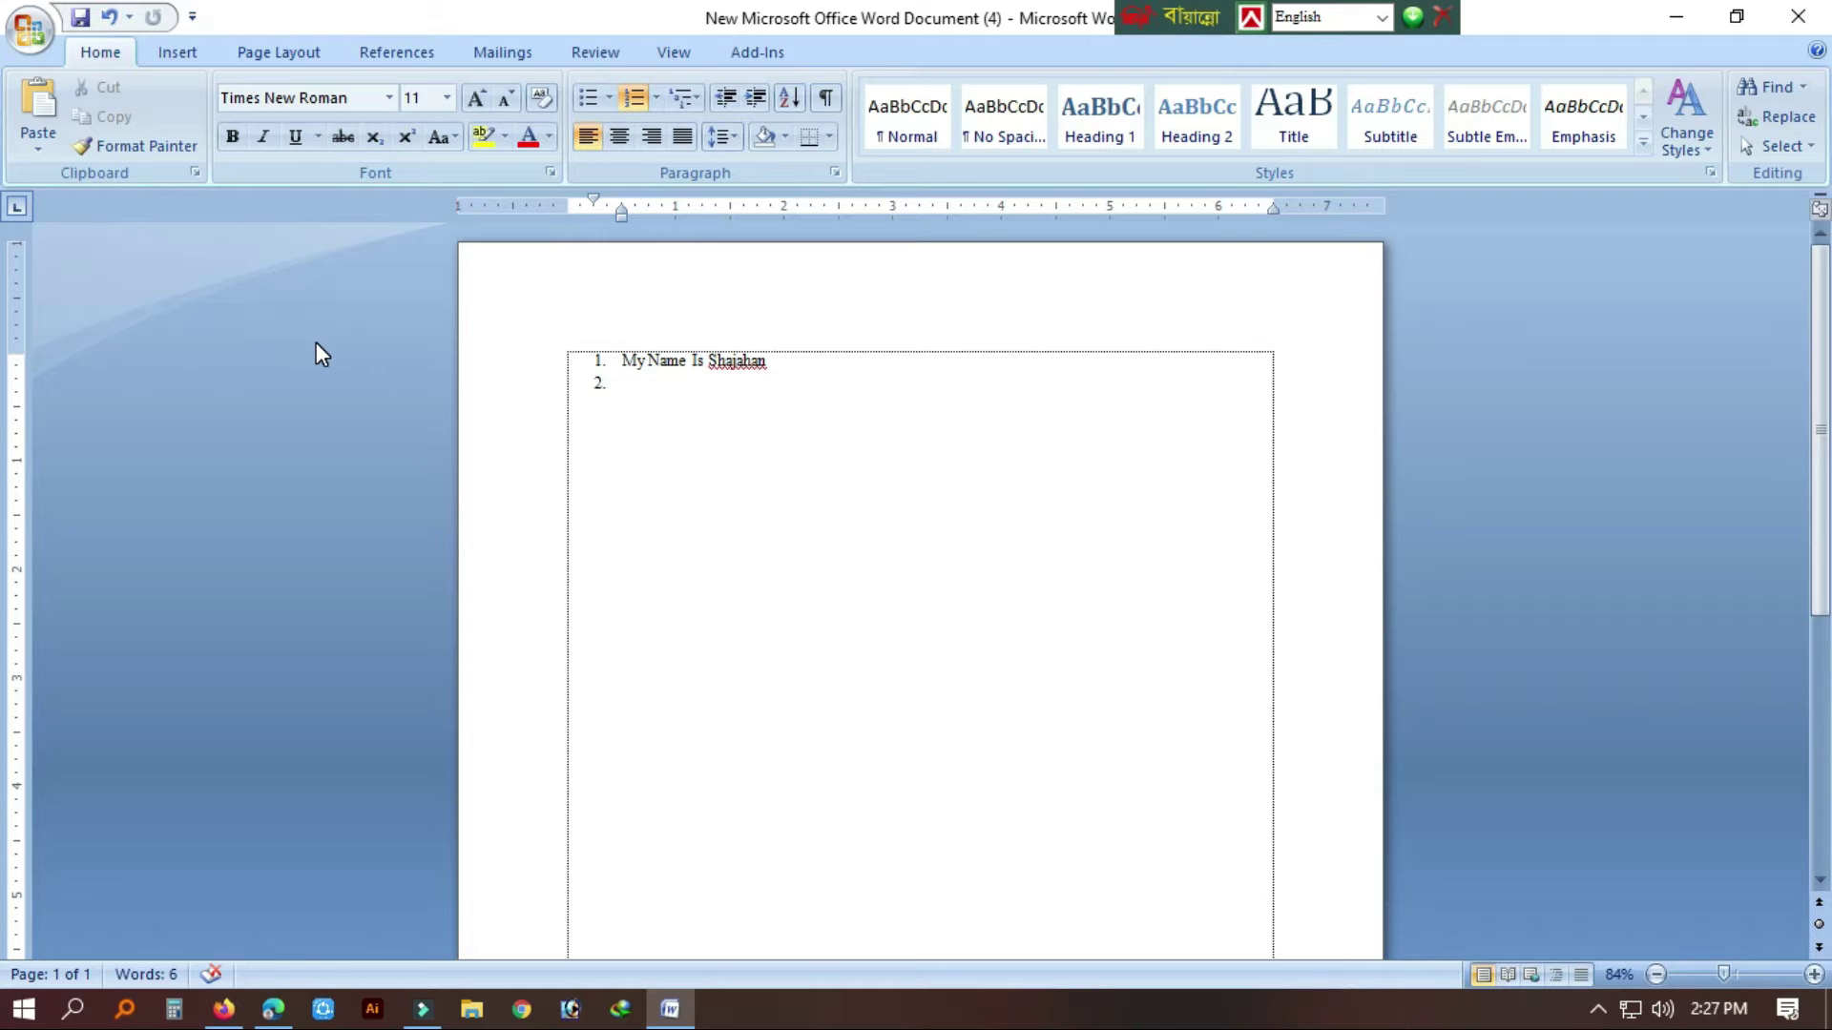
type("Me ")
type("Yo")
key("Return")
type("P")
key("BackSpace")
key("BackSpace")
type("Pleaser")
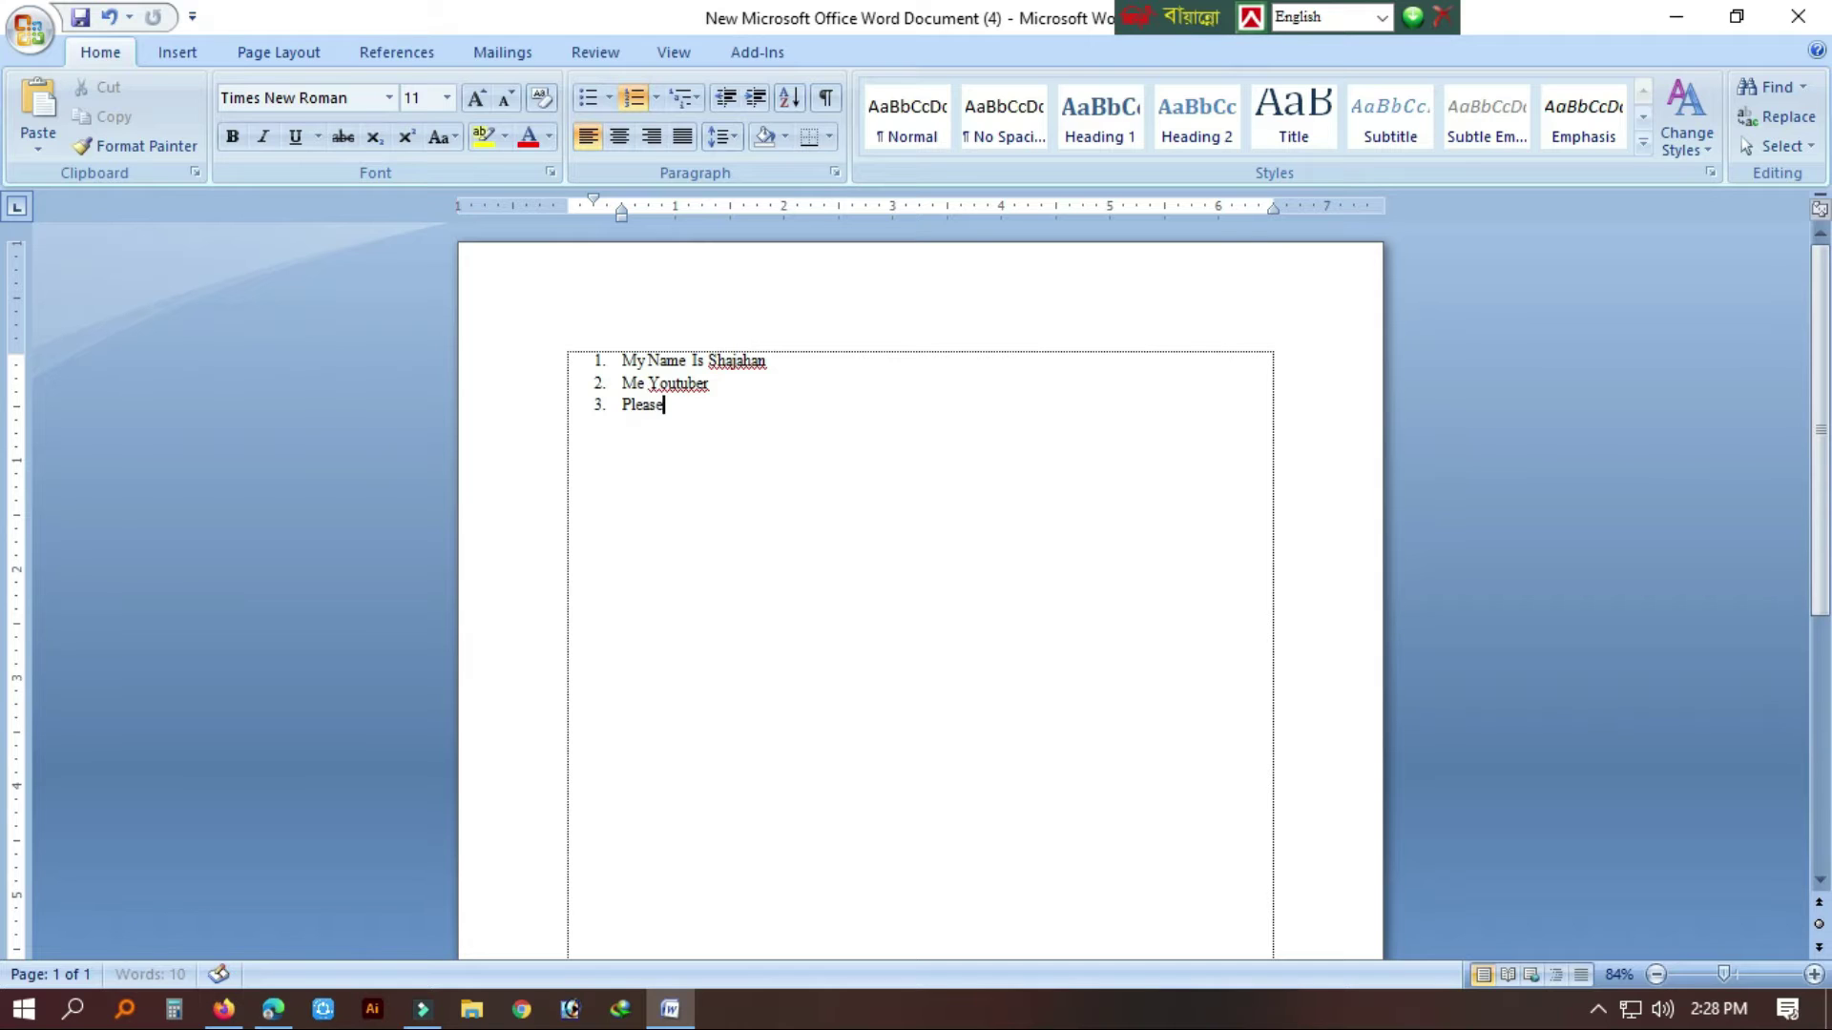
type(" S")
type("bs")
type("cribe my Channel")
key("Return")
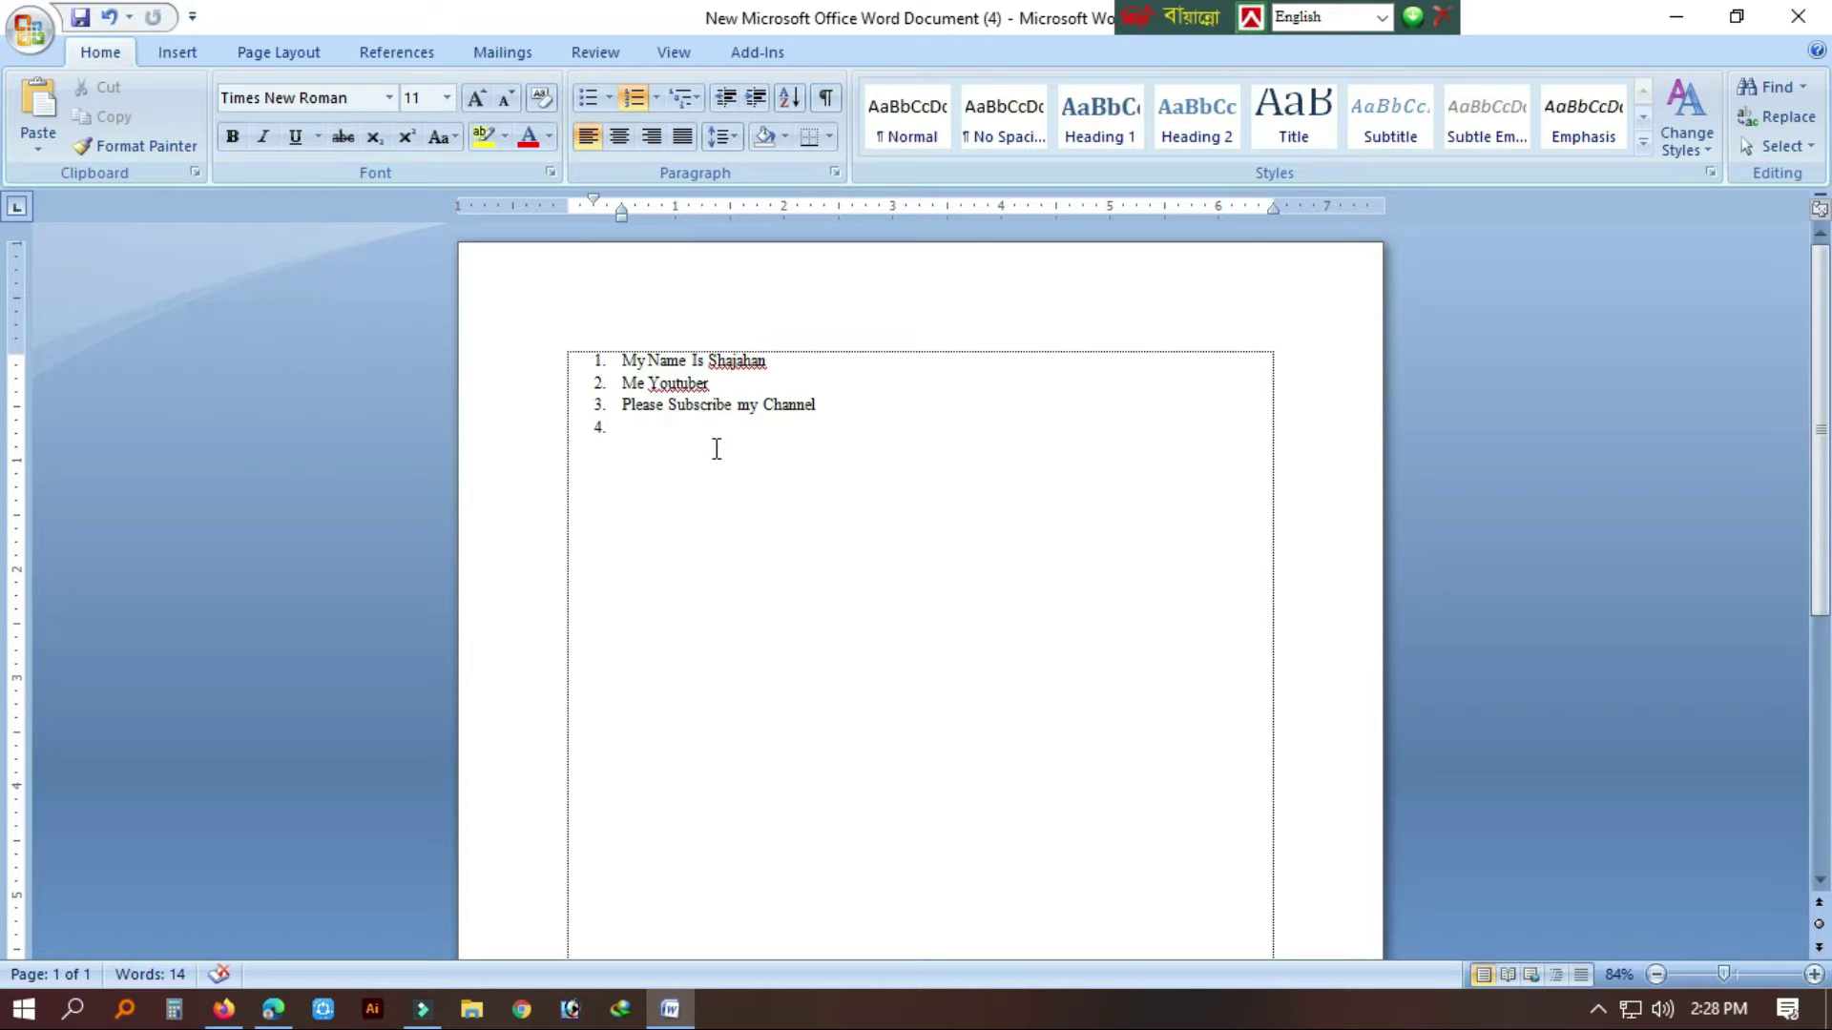
Delete the list and its numbering, then type the surname on a plain line.
key("ctrl+a")
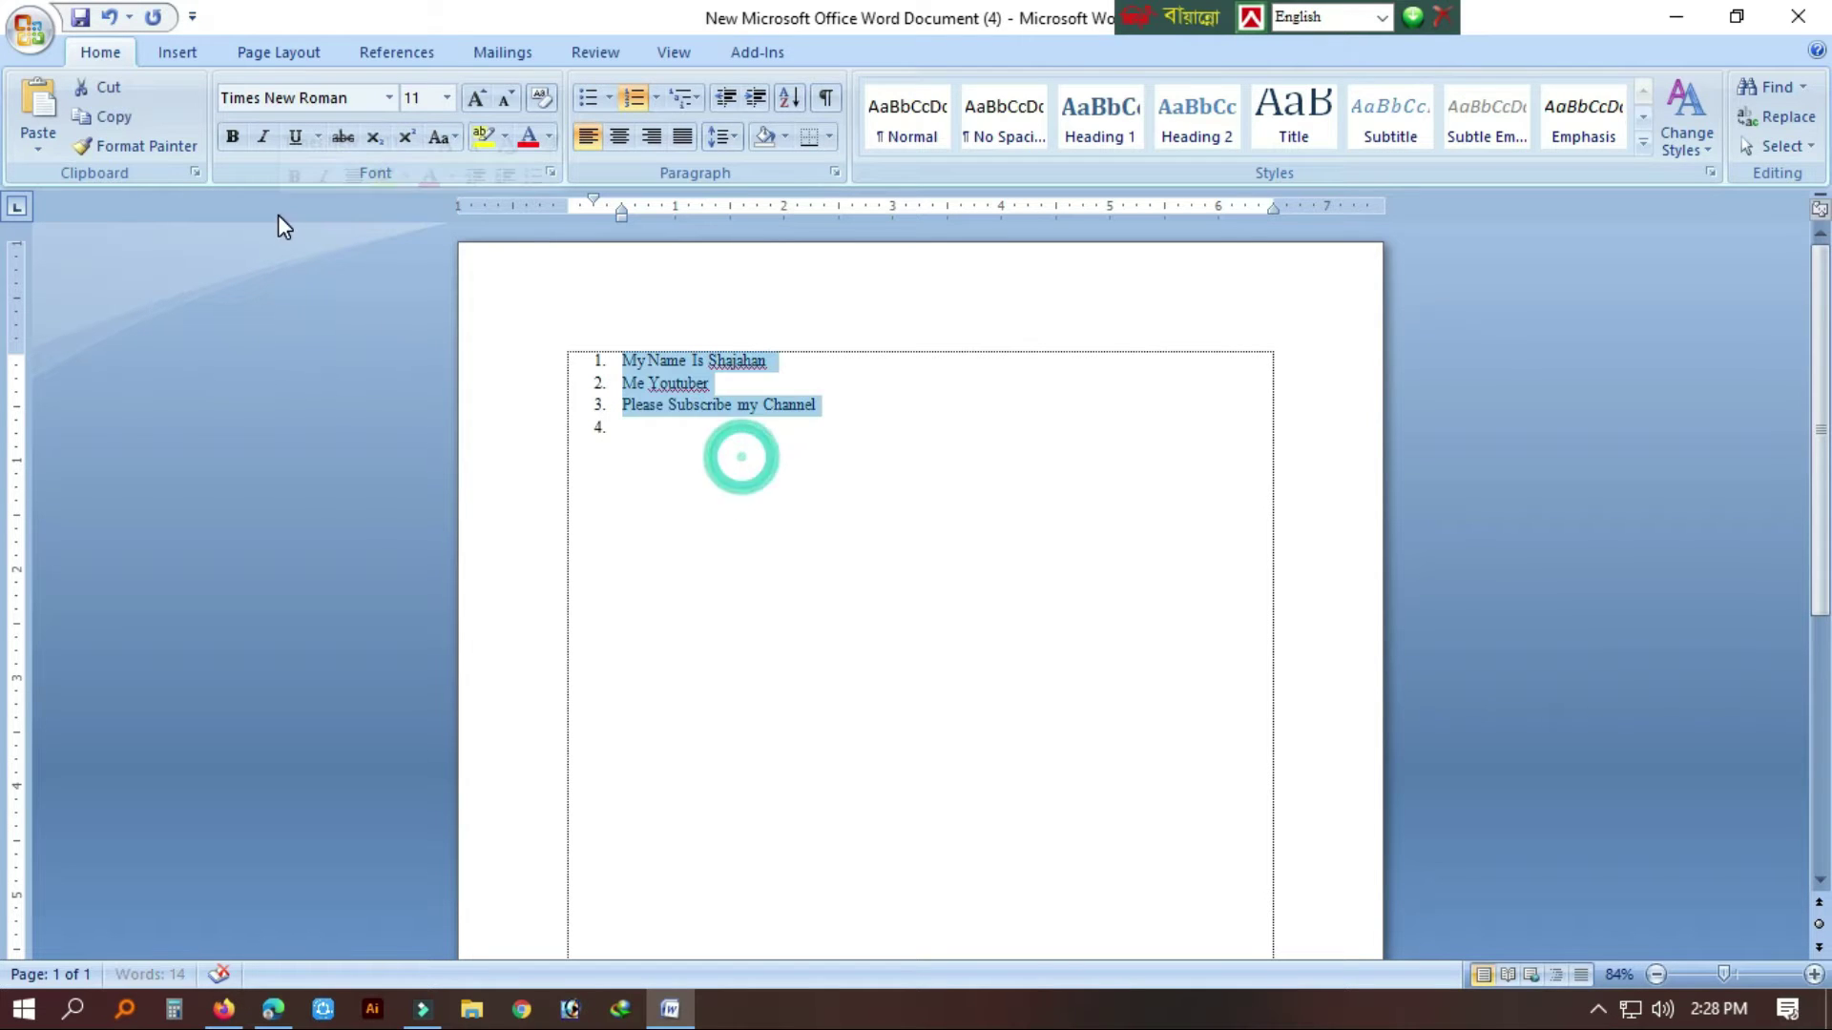
key("Delete")
key("BackSpace")
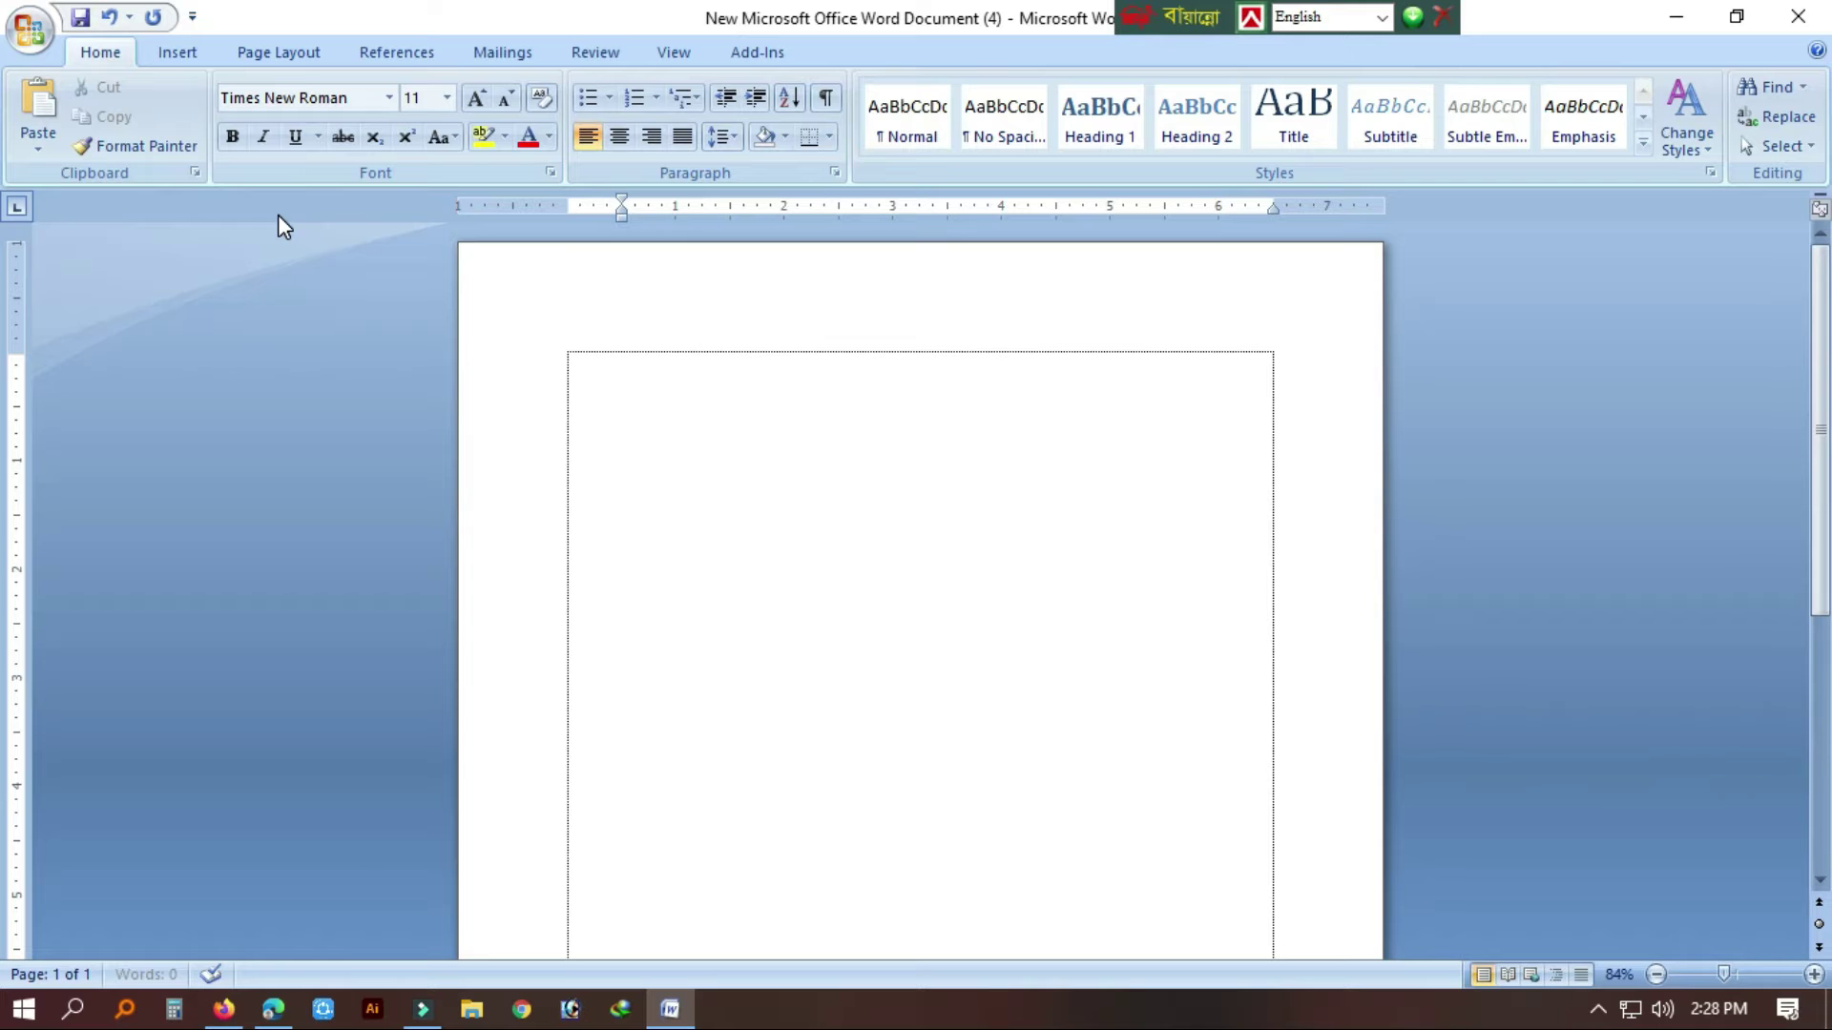
type("Shajhaan")
Try the alignment options, settle on left alignment, and prefix the line with 'Md.'.
left_click_drag(775, 360, 543, 306)
left_click(619, 138)
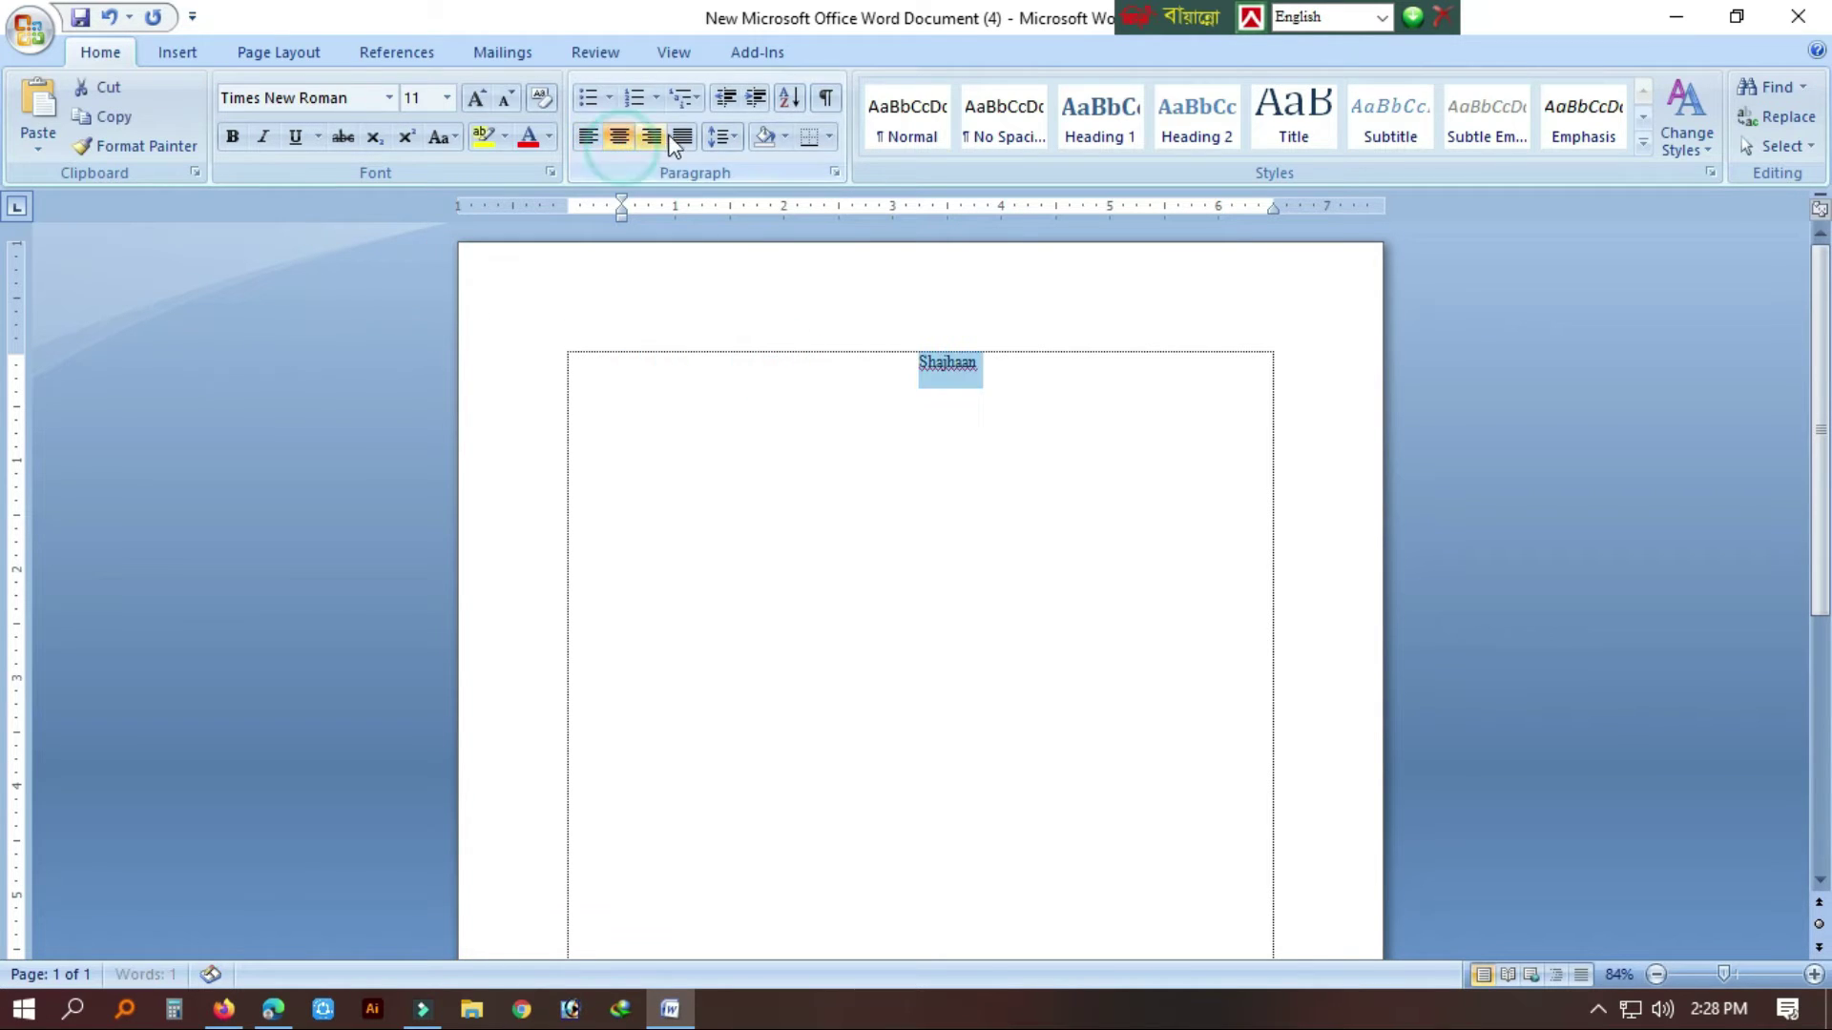
left_click(681, 136)
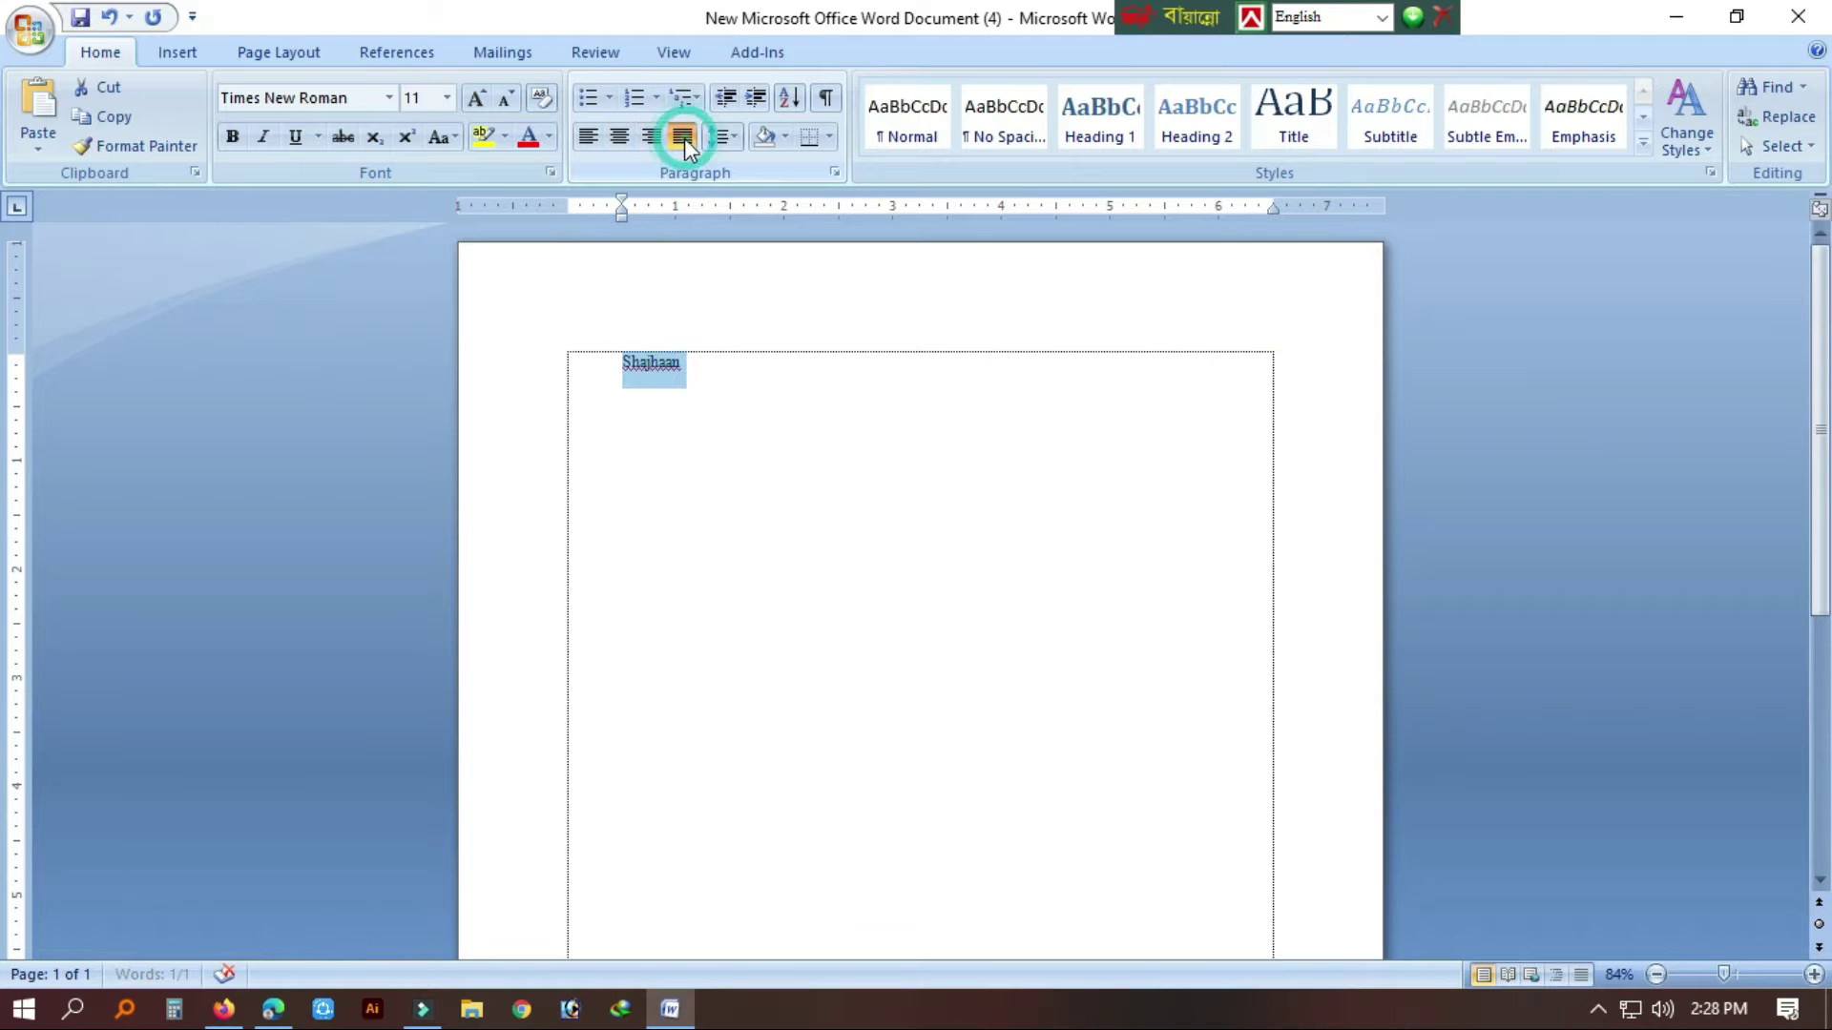
left_click(587, 137)
left_click(923, 369)
key("ctrl+l")
key("Home")
type("Md.")
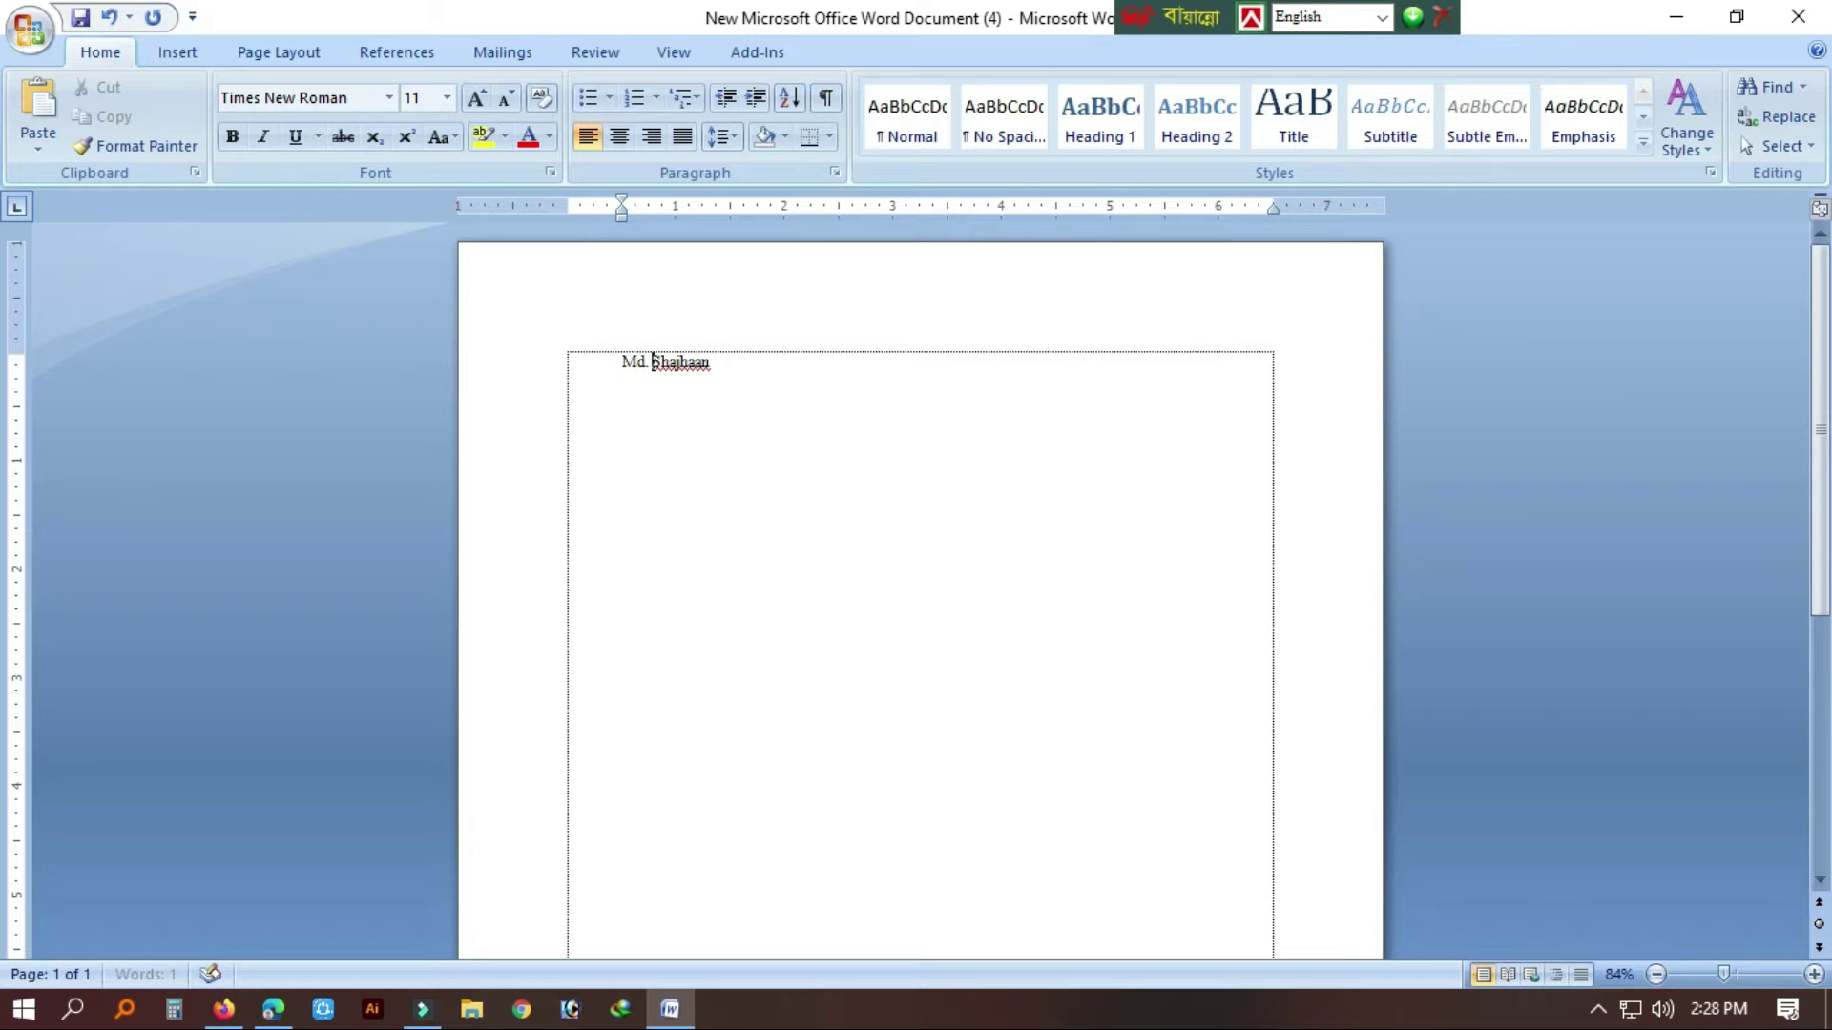
Colour the name line dark blue, trying a yellow highlight and then removing it.
triple_click(830, 396)
left_click(504, 136)
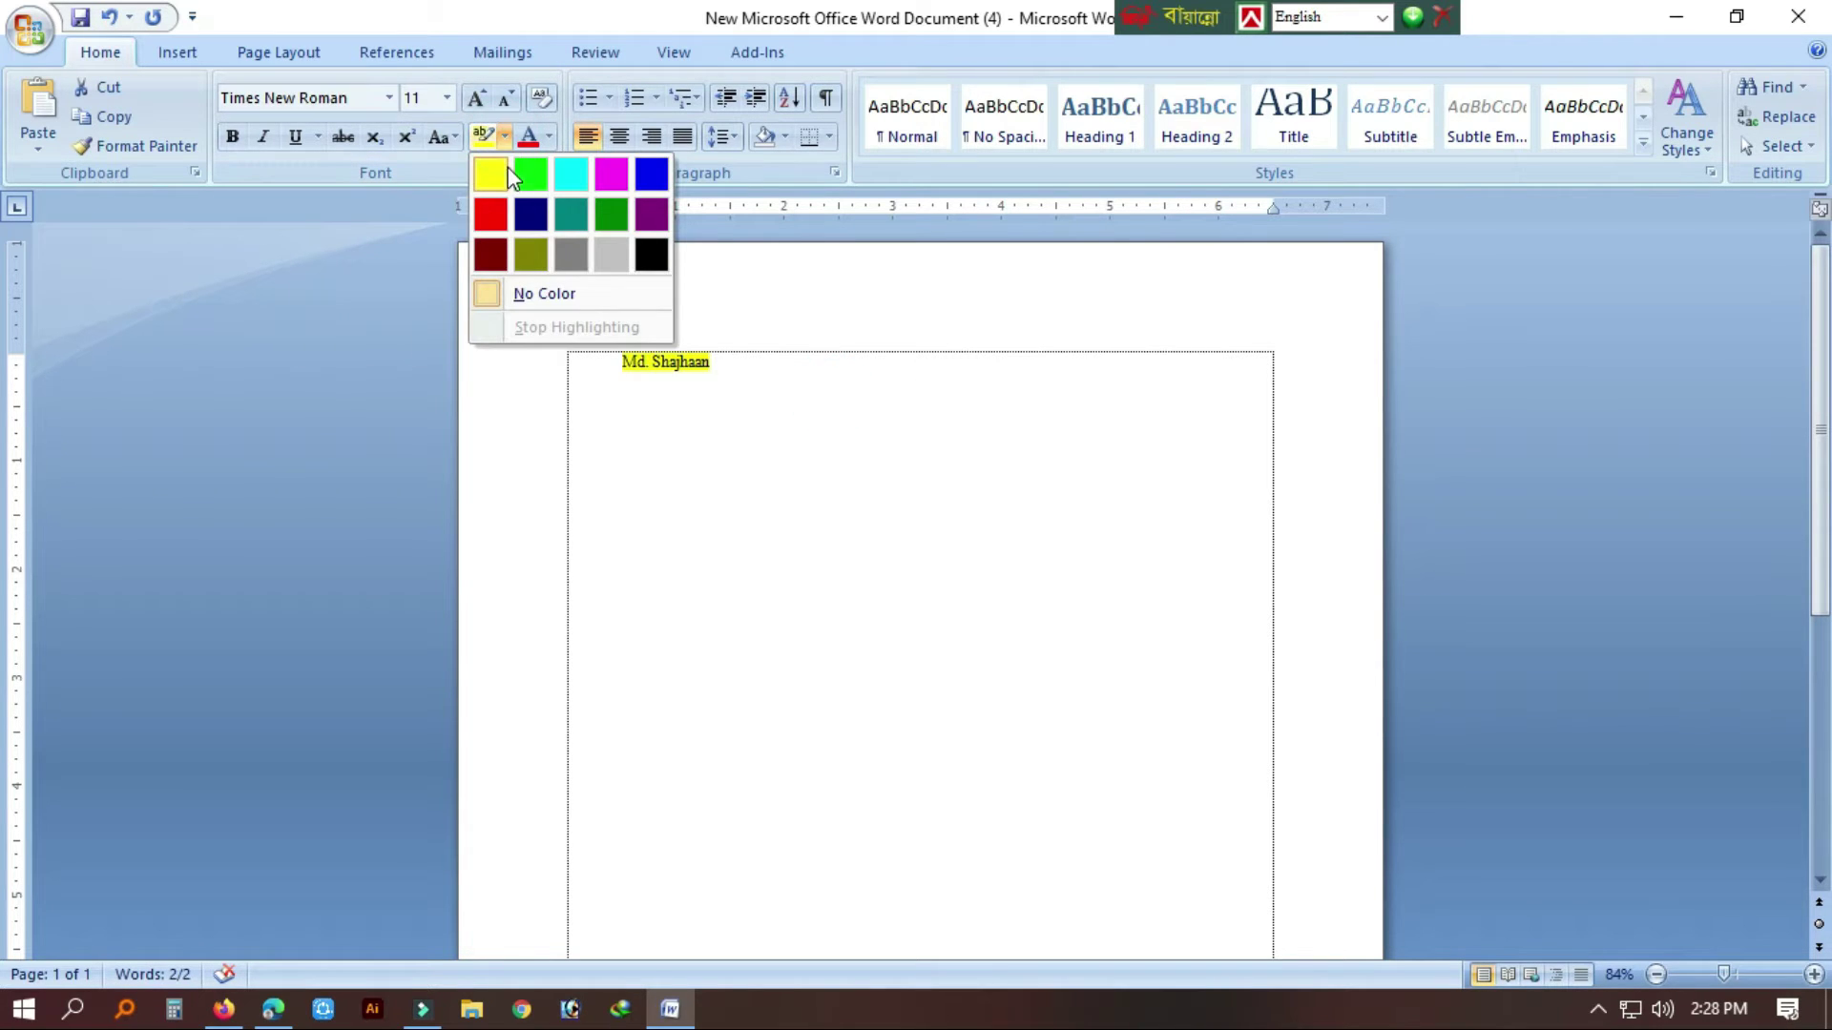
left_click(509, 177)
triple_click(720, 362)
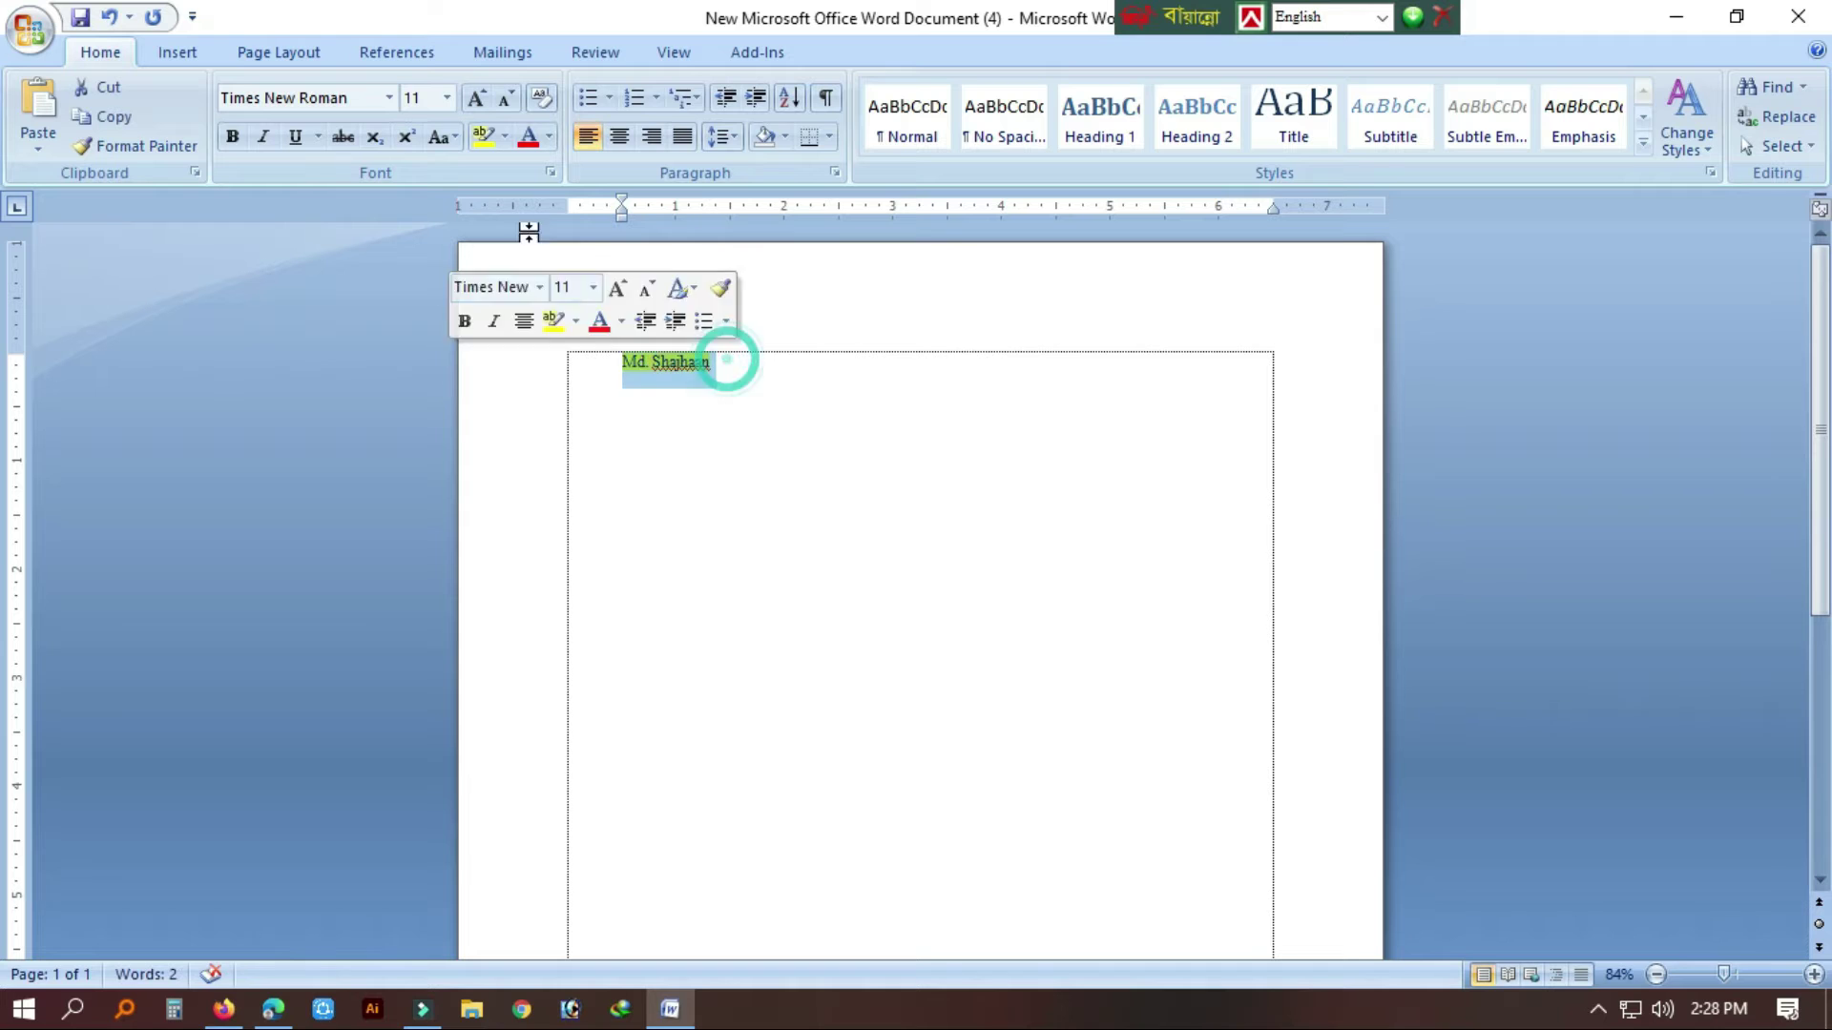
left_click(551, 139)
left_click(547, 221)
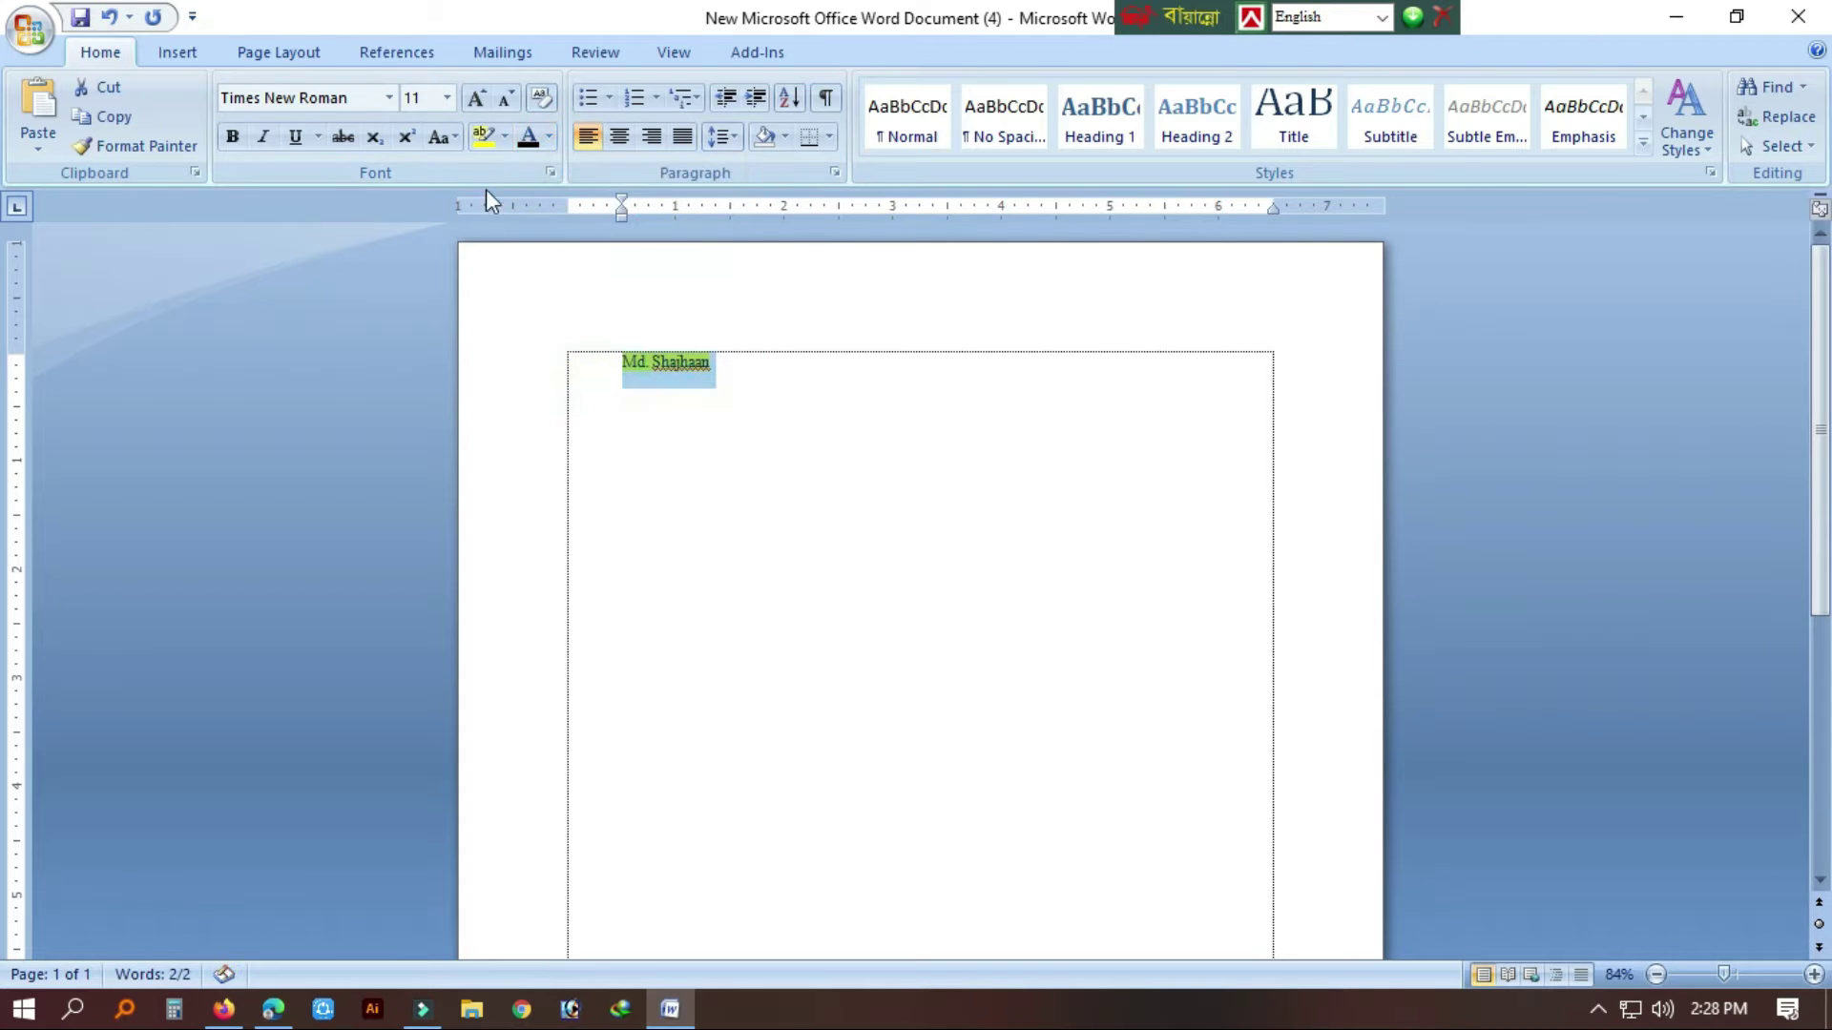
left_click(548, 140)
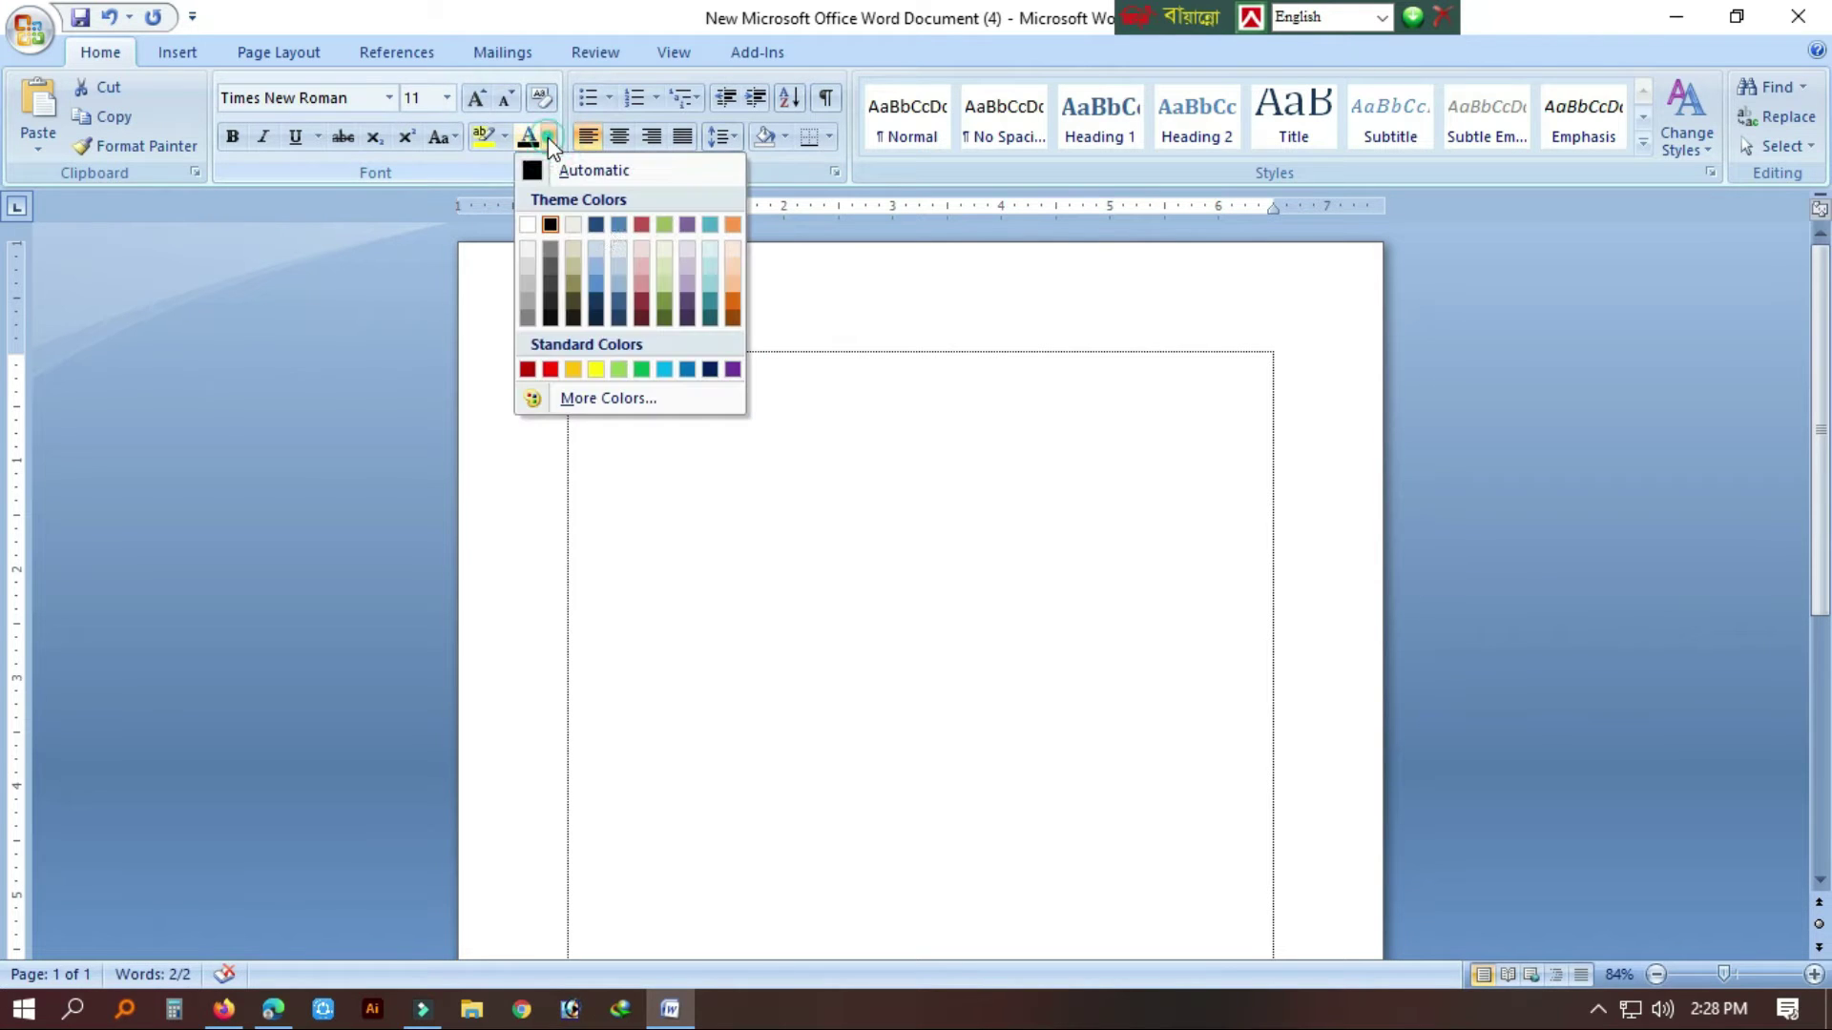
left_click(712, 369)
triple_click(736, 367)
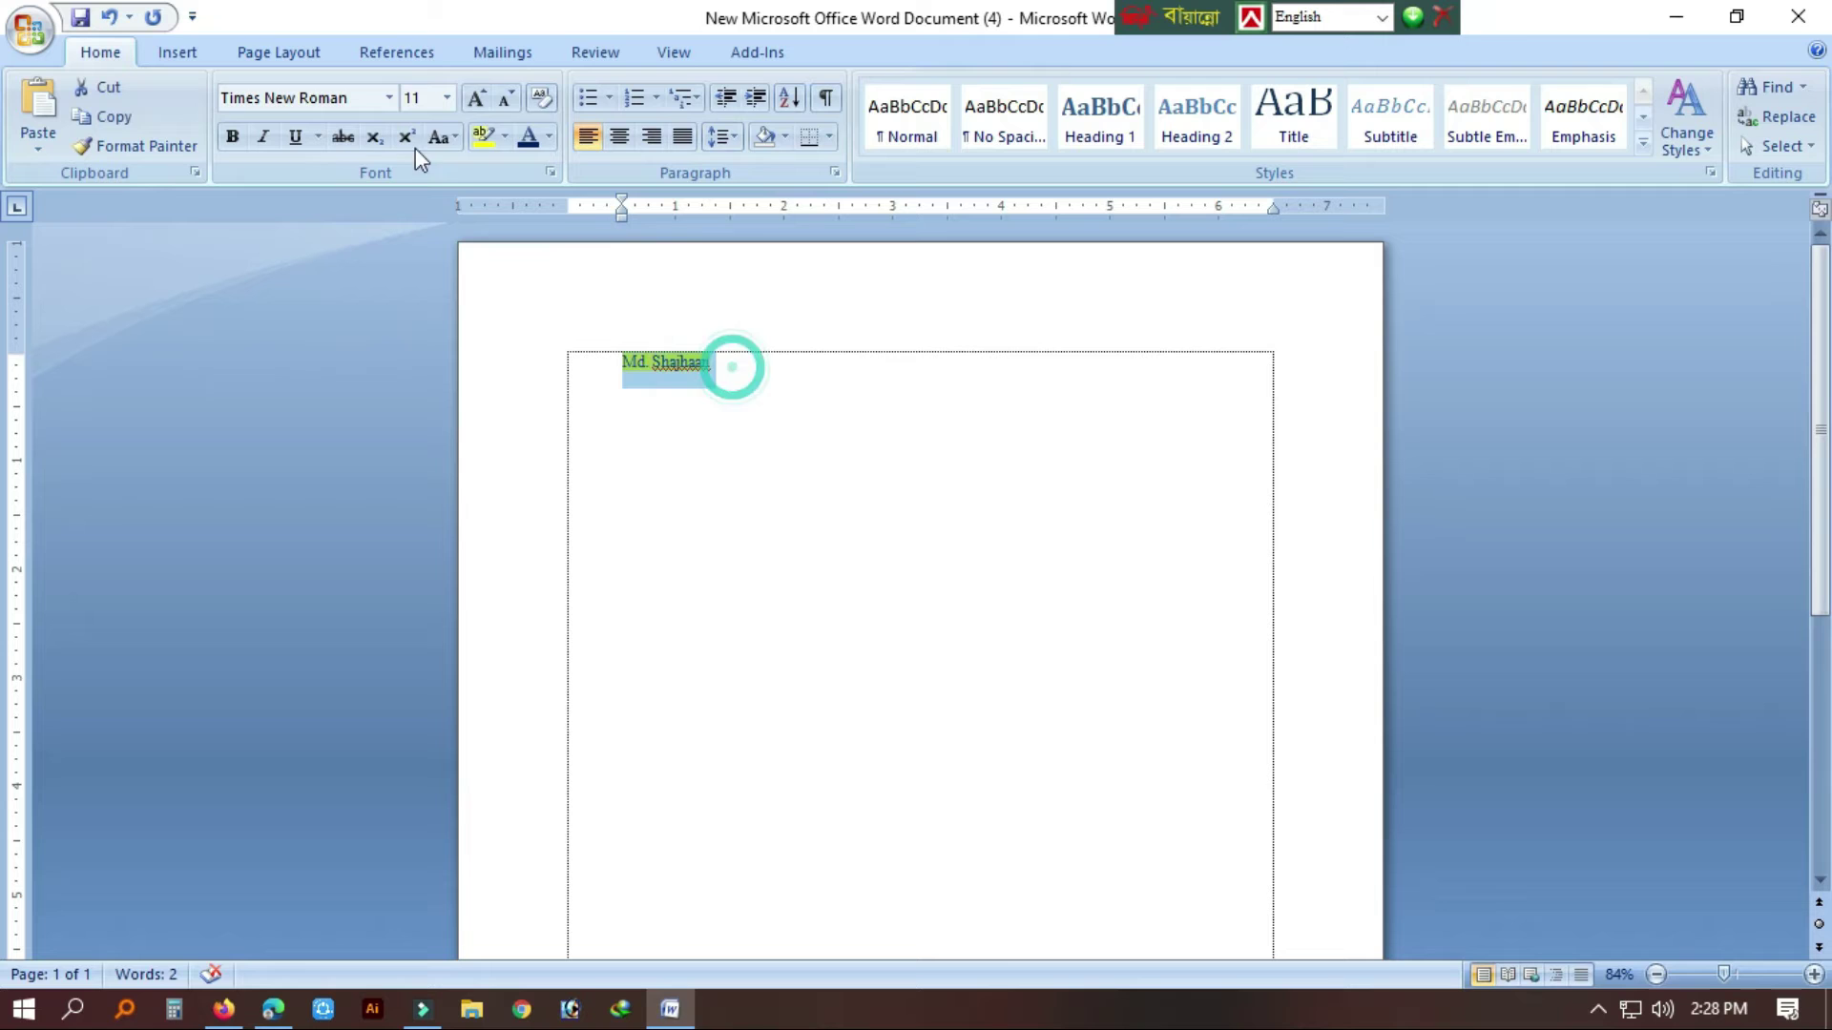
left_click(505, 136)
left_click(576, 295)
left_click(1023, 441)
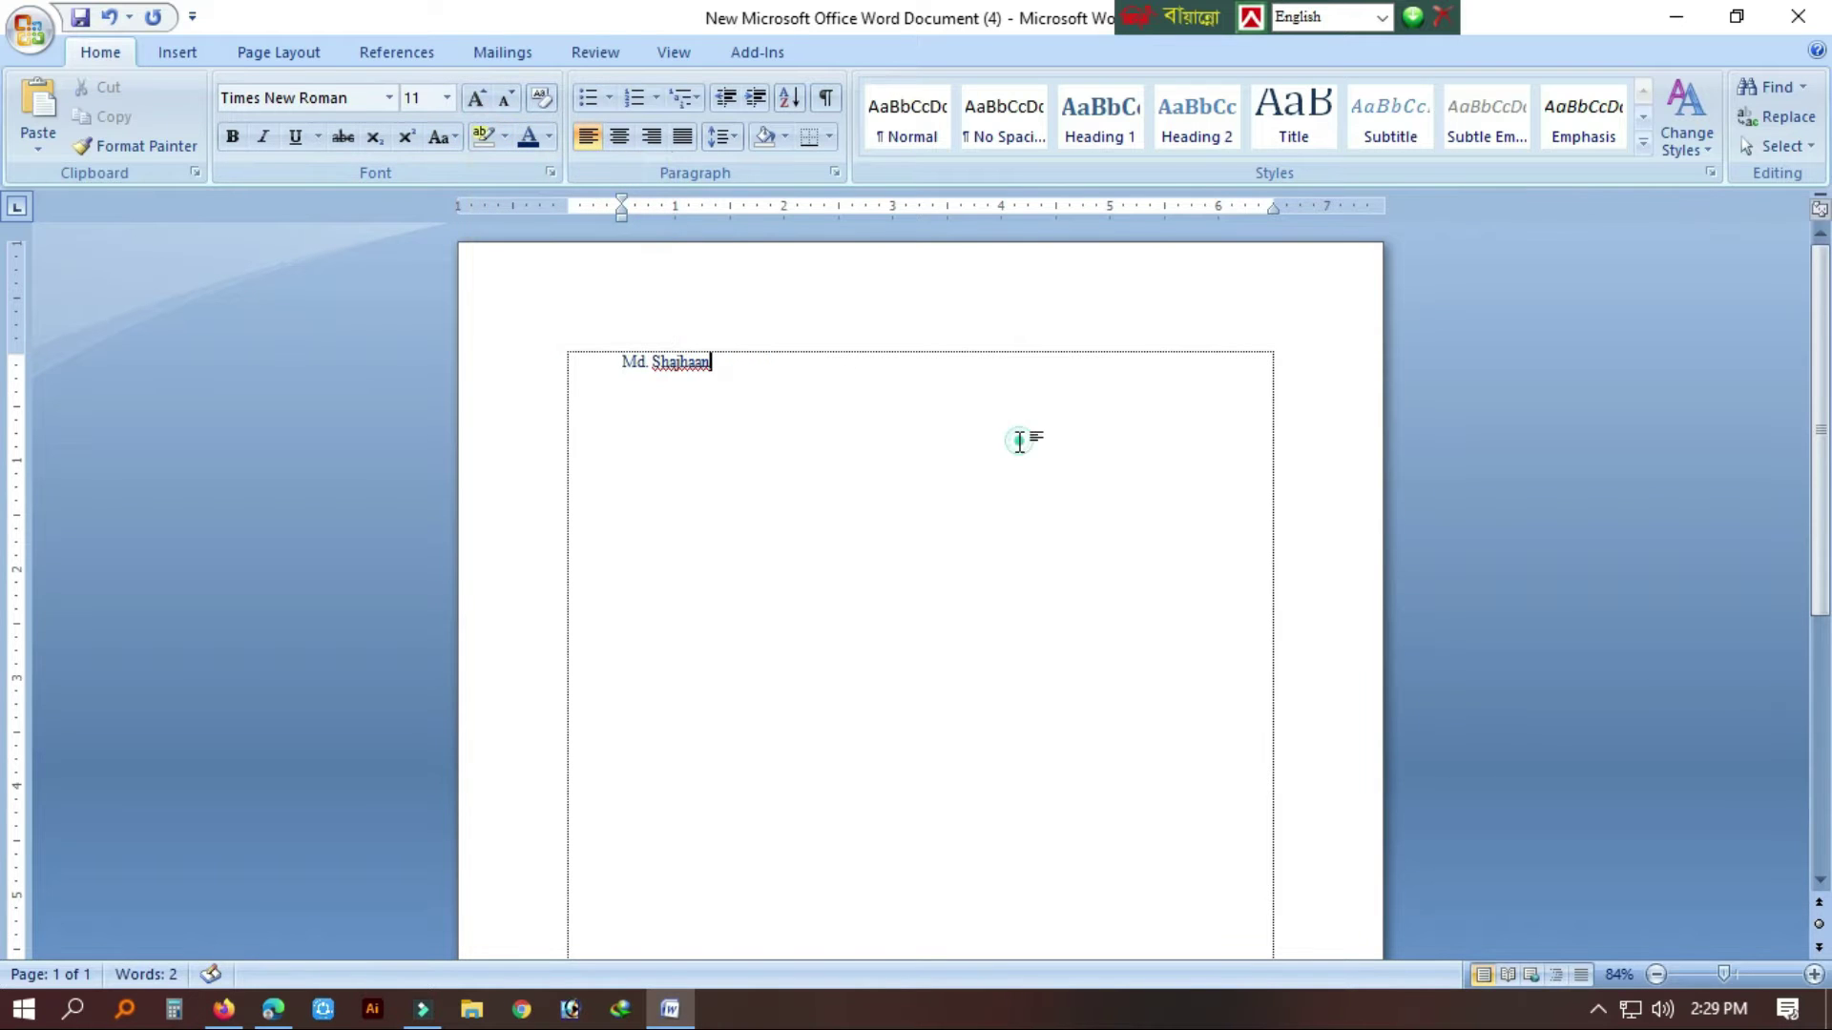
Make the name line bold and grow it to 48 point.
triple_click(759, 366)
left_click(232, 136)
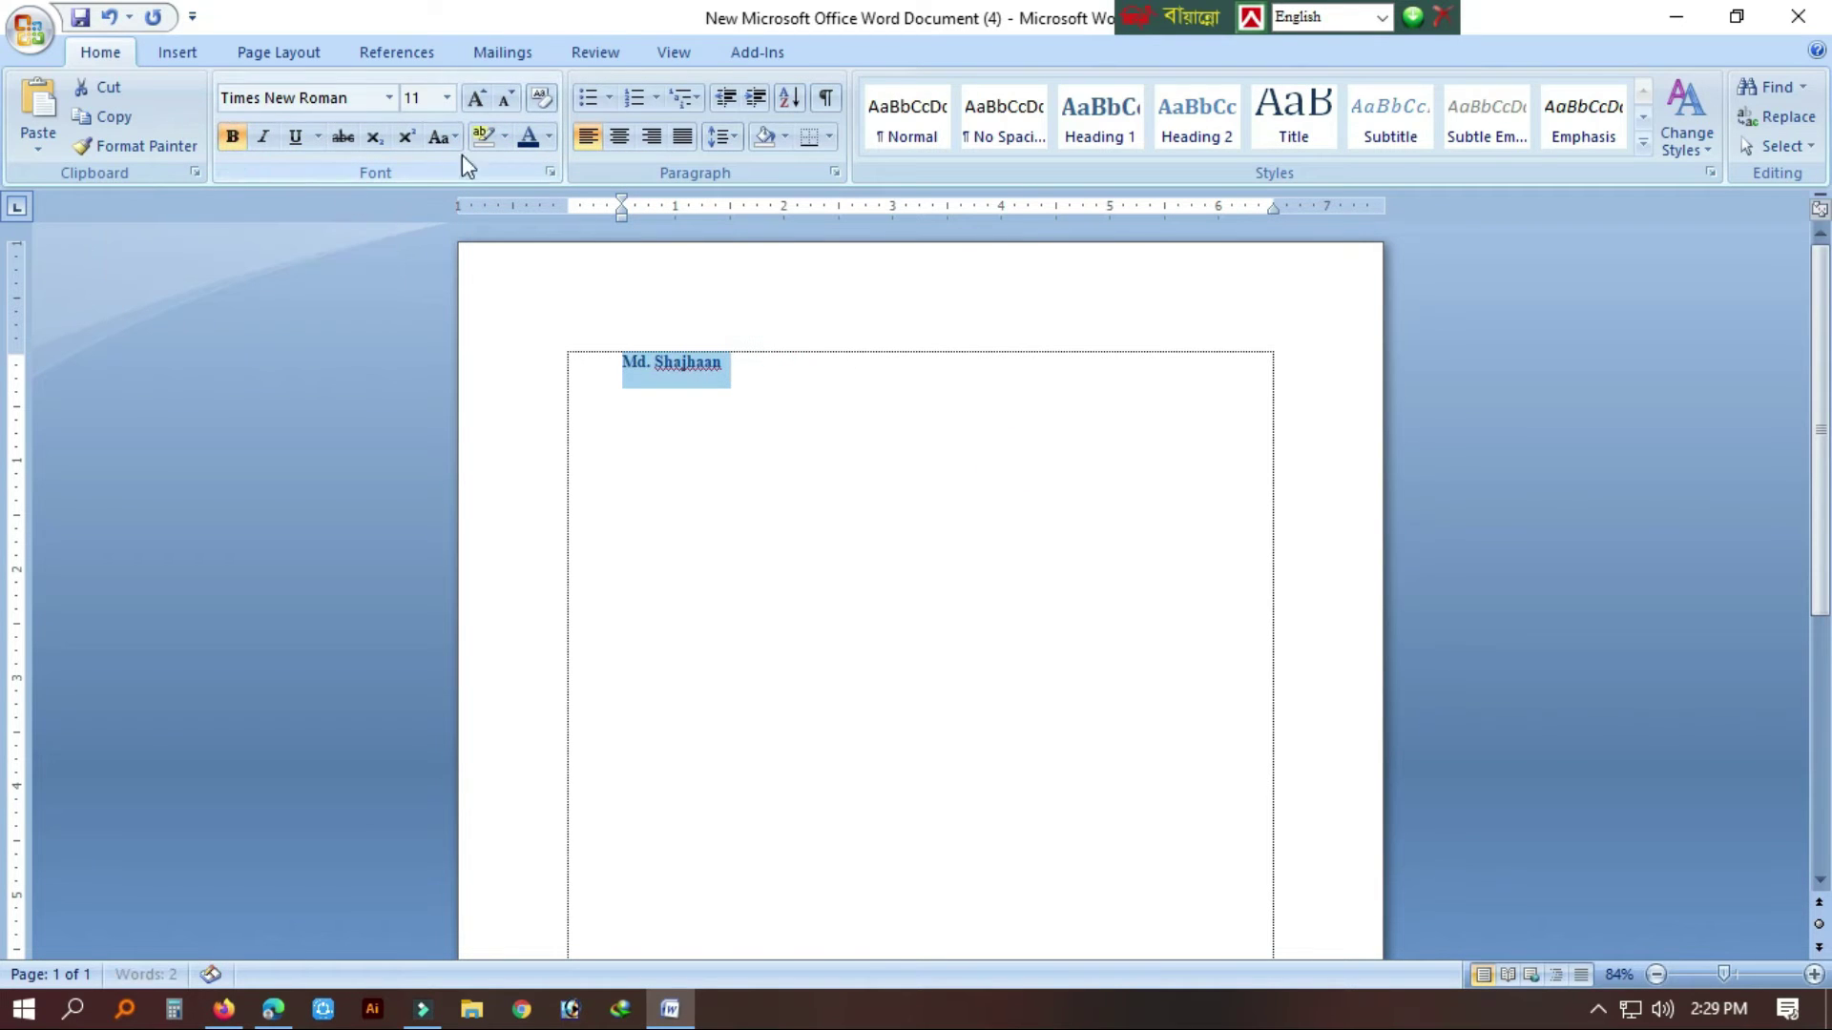
left_click(474, 99)
left_click(474, 98)
left_click(474, 98)
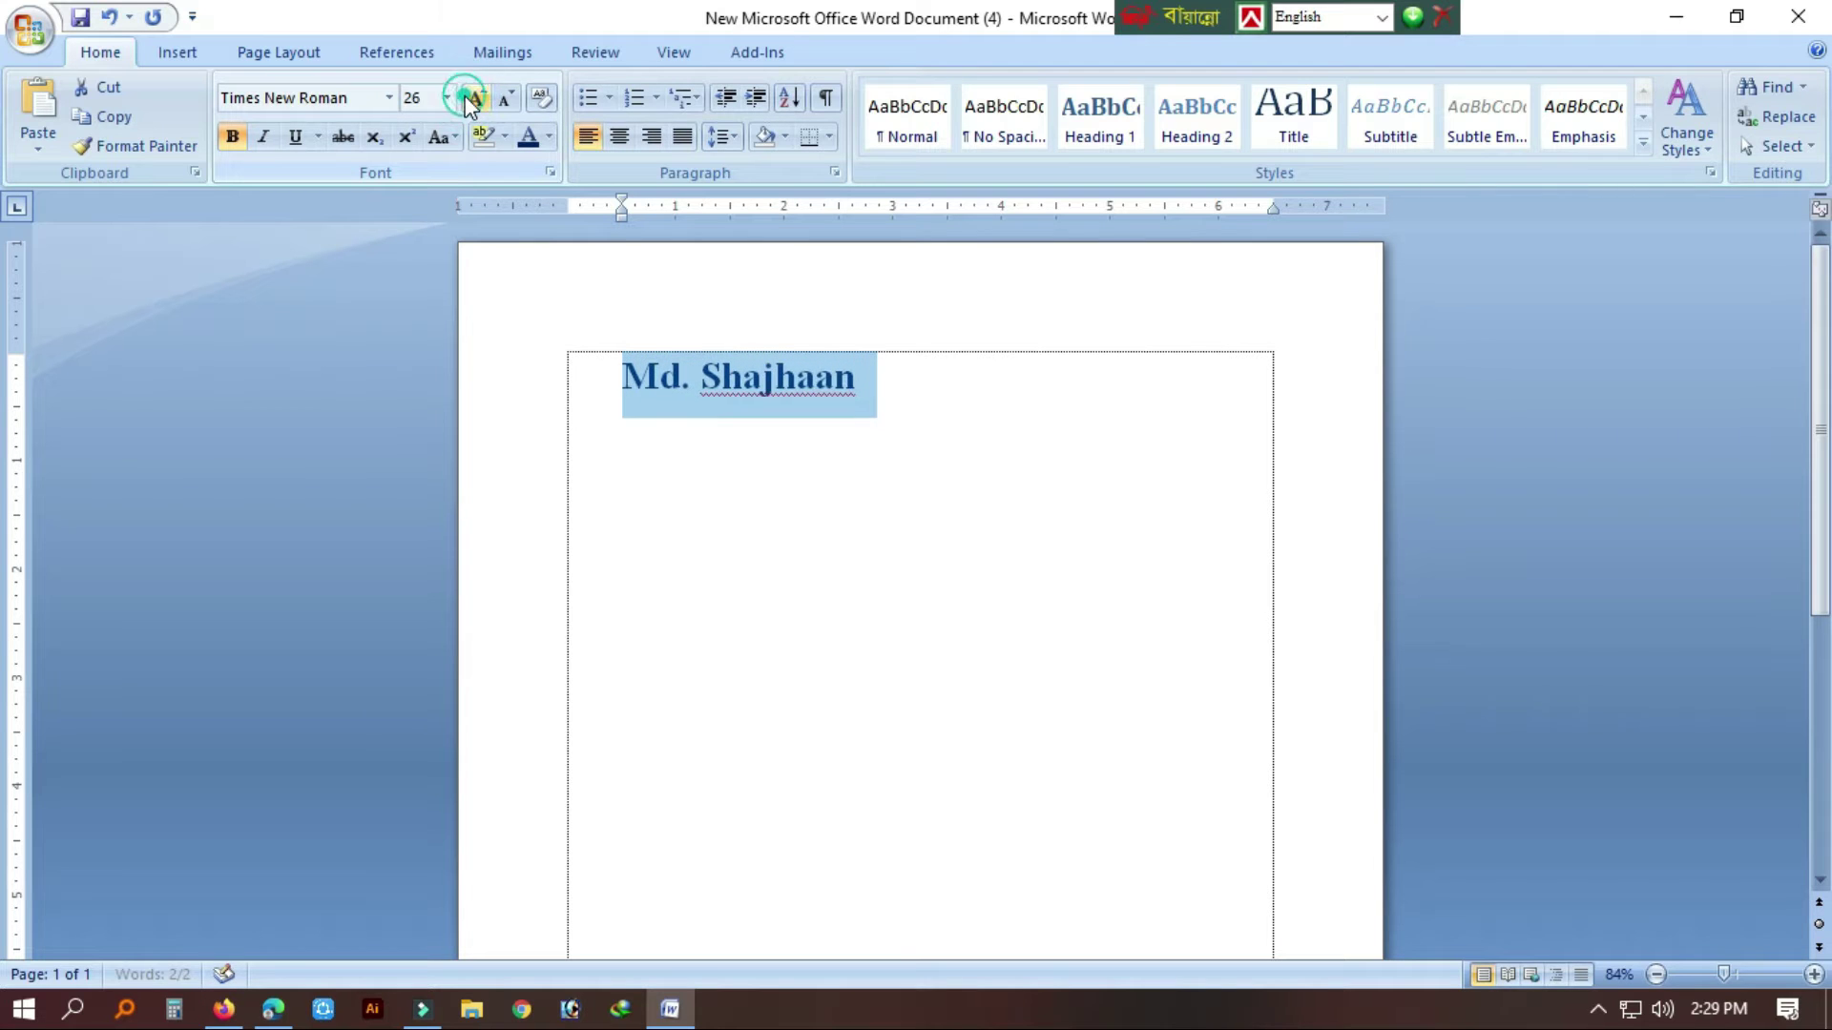
left_click(474, 99)
left_click(474, 98)
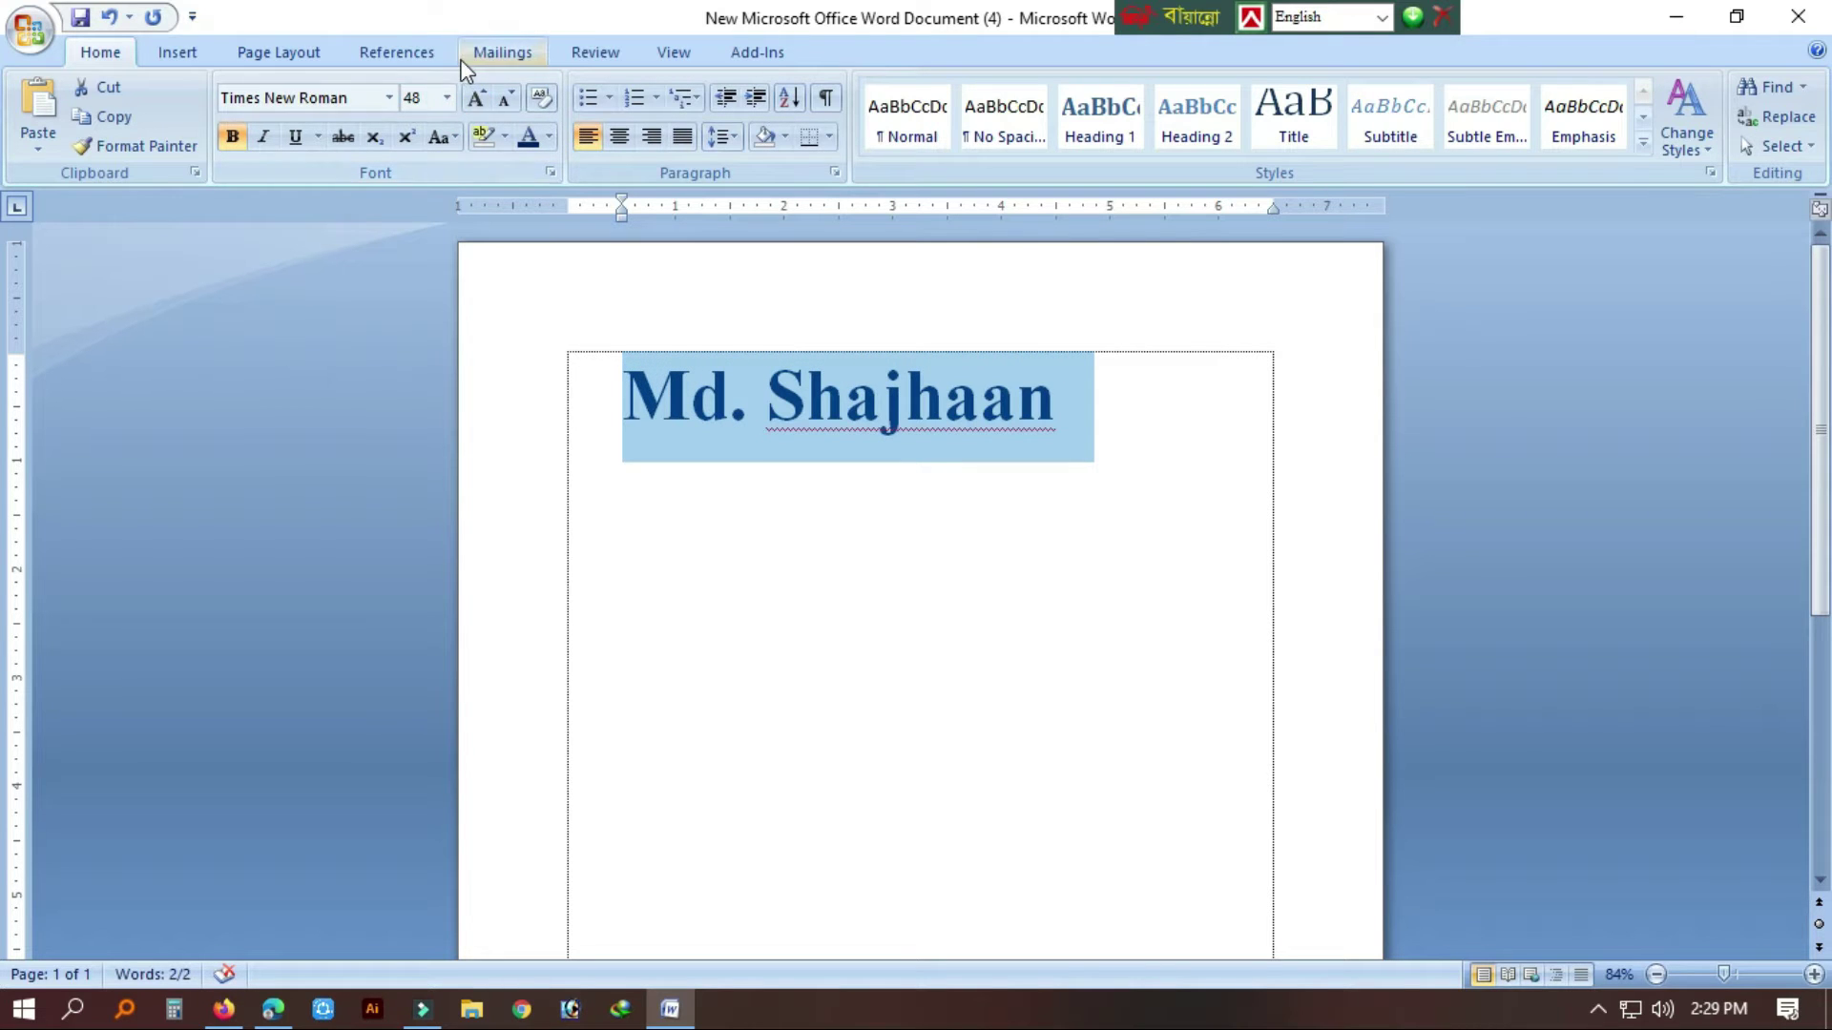
left_click(947, 420)
Insert the missing 'a' to correct the name's spelling, then italicise the line.
triple_click(1057, 405)
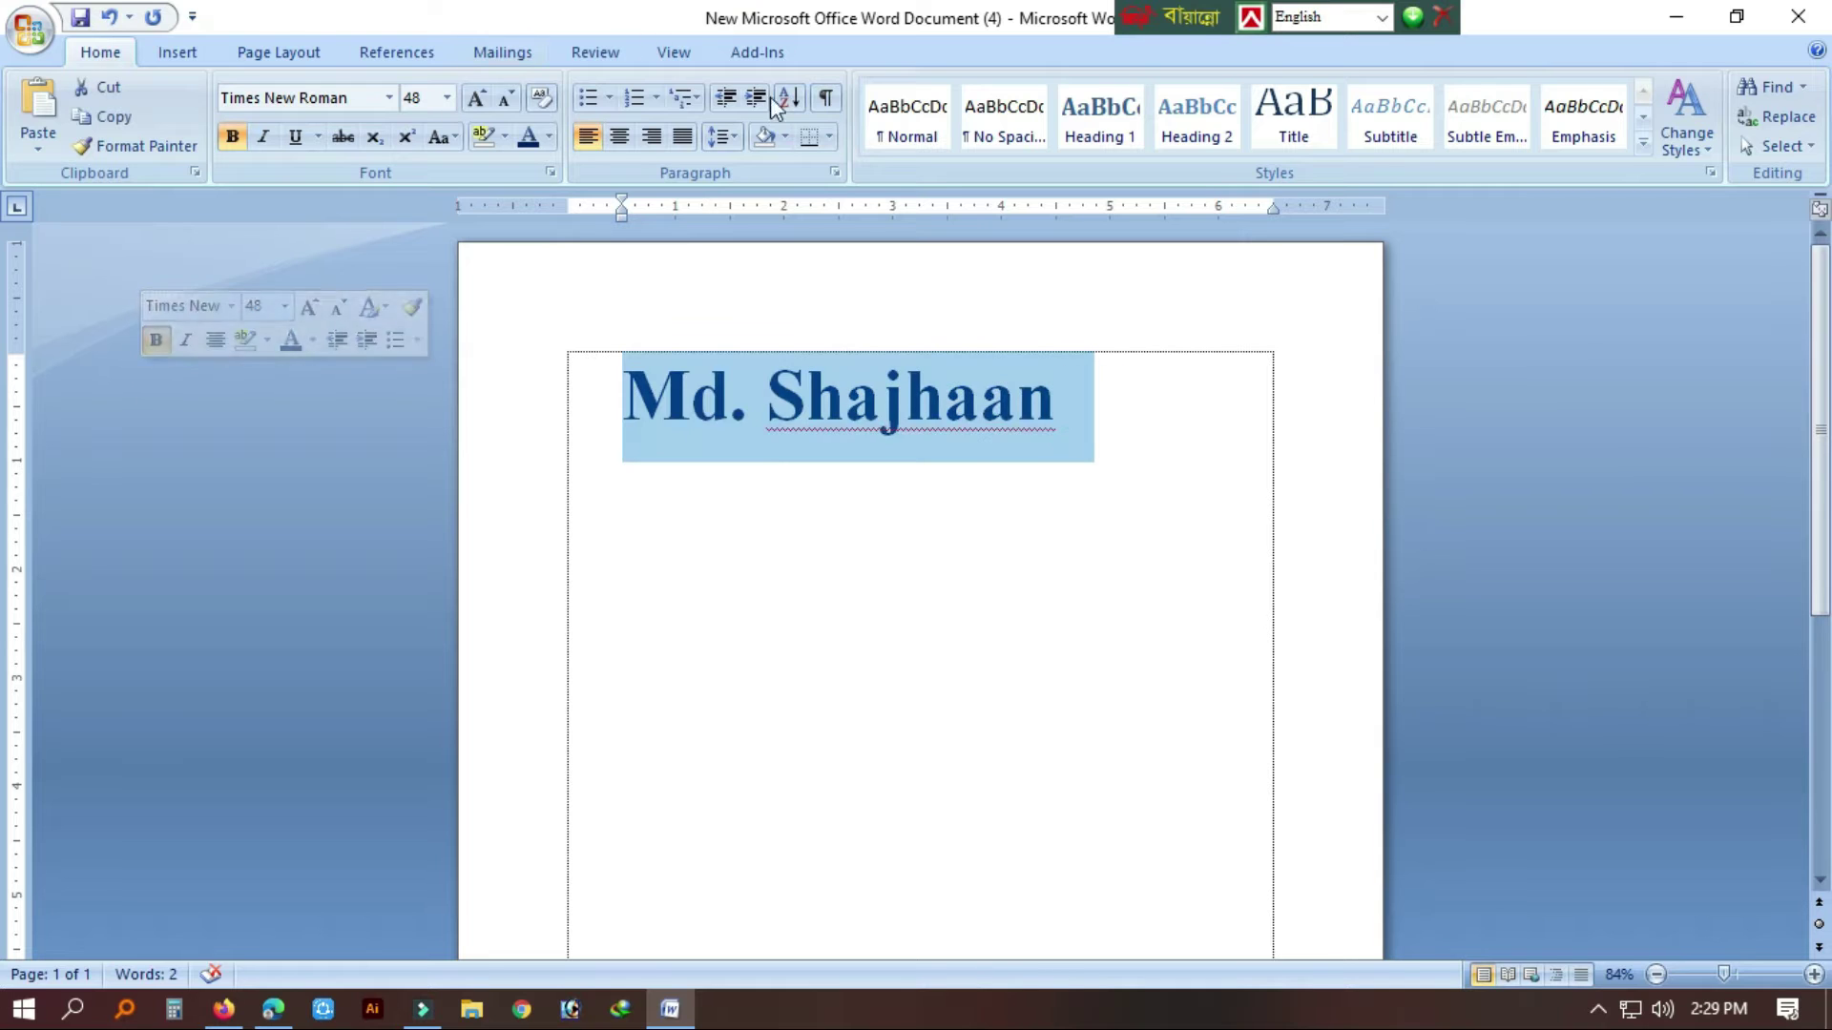
left_click(908, 397)
type("a")
triple_click(1154, 410)
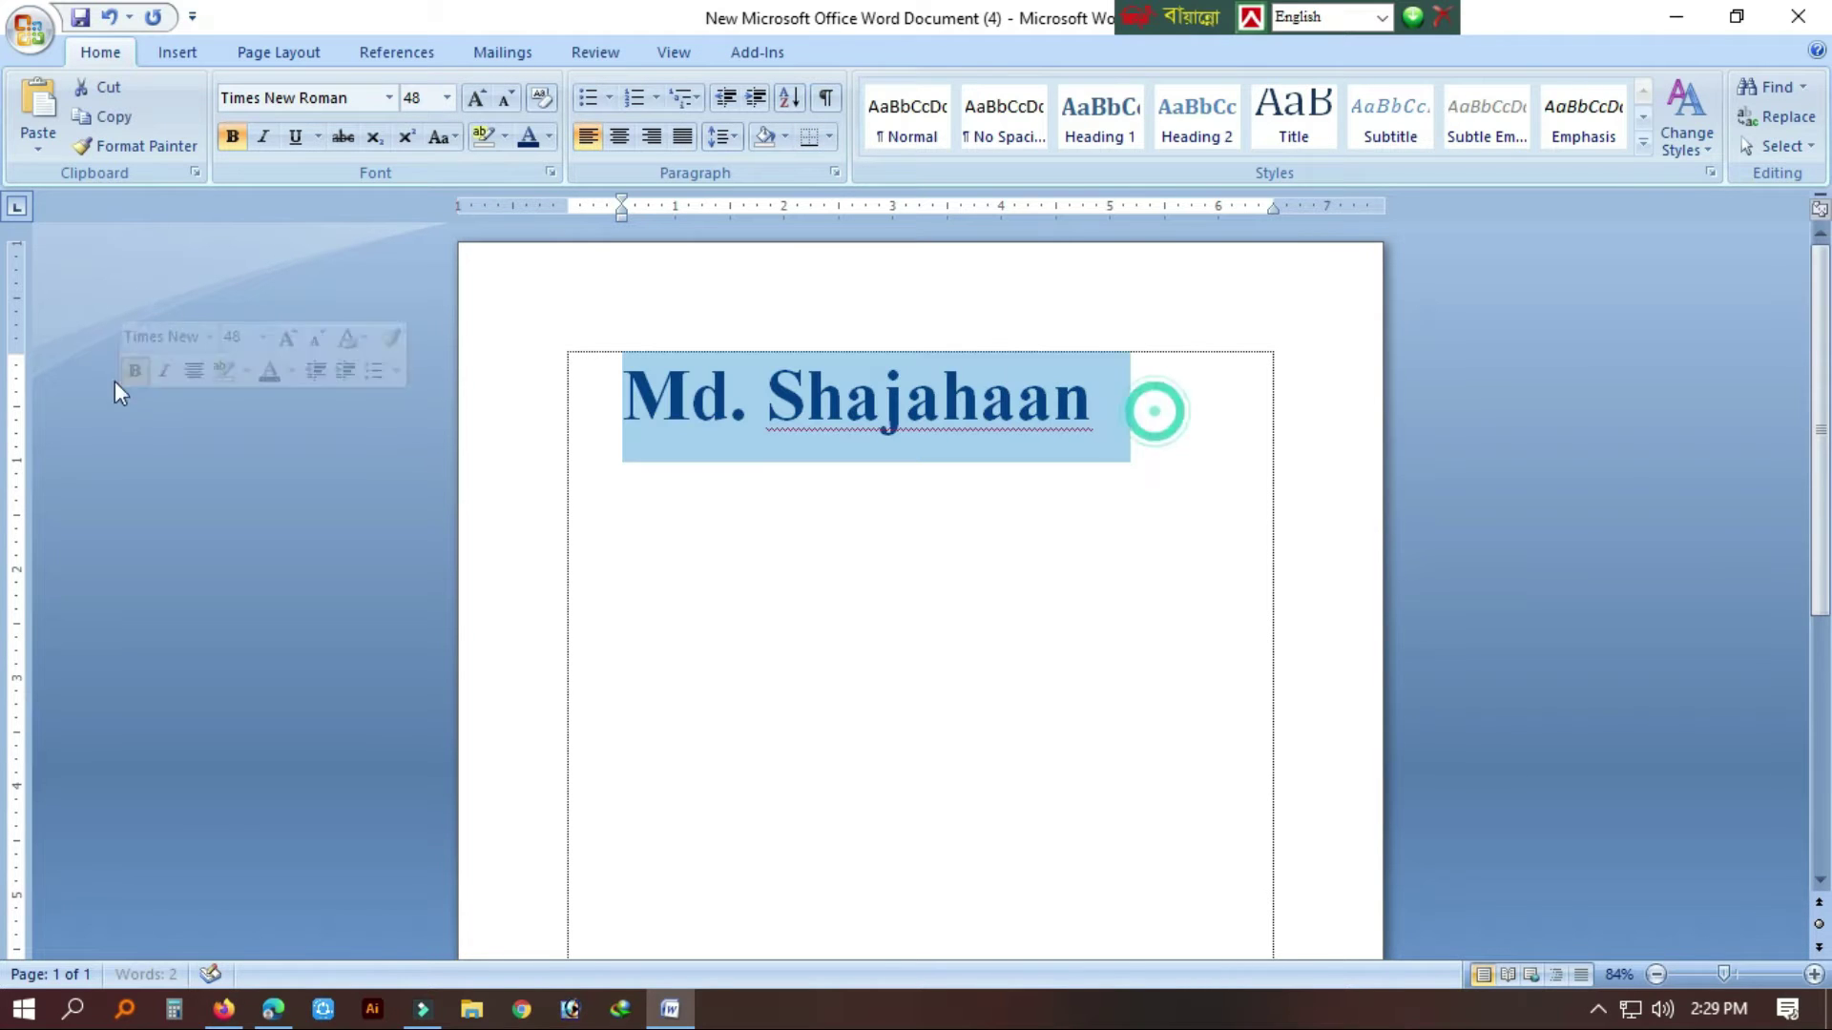
left_click(265, 140)
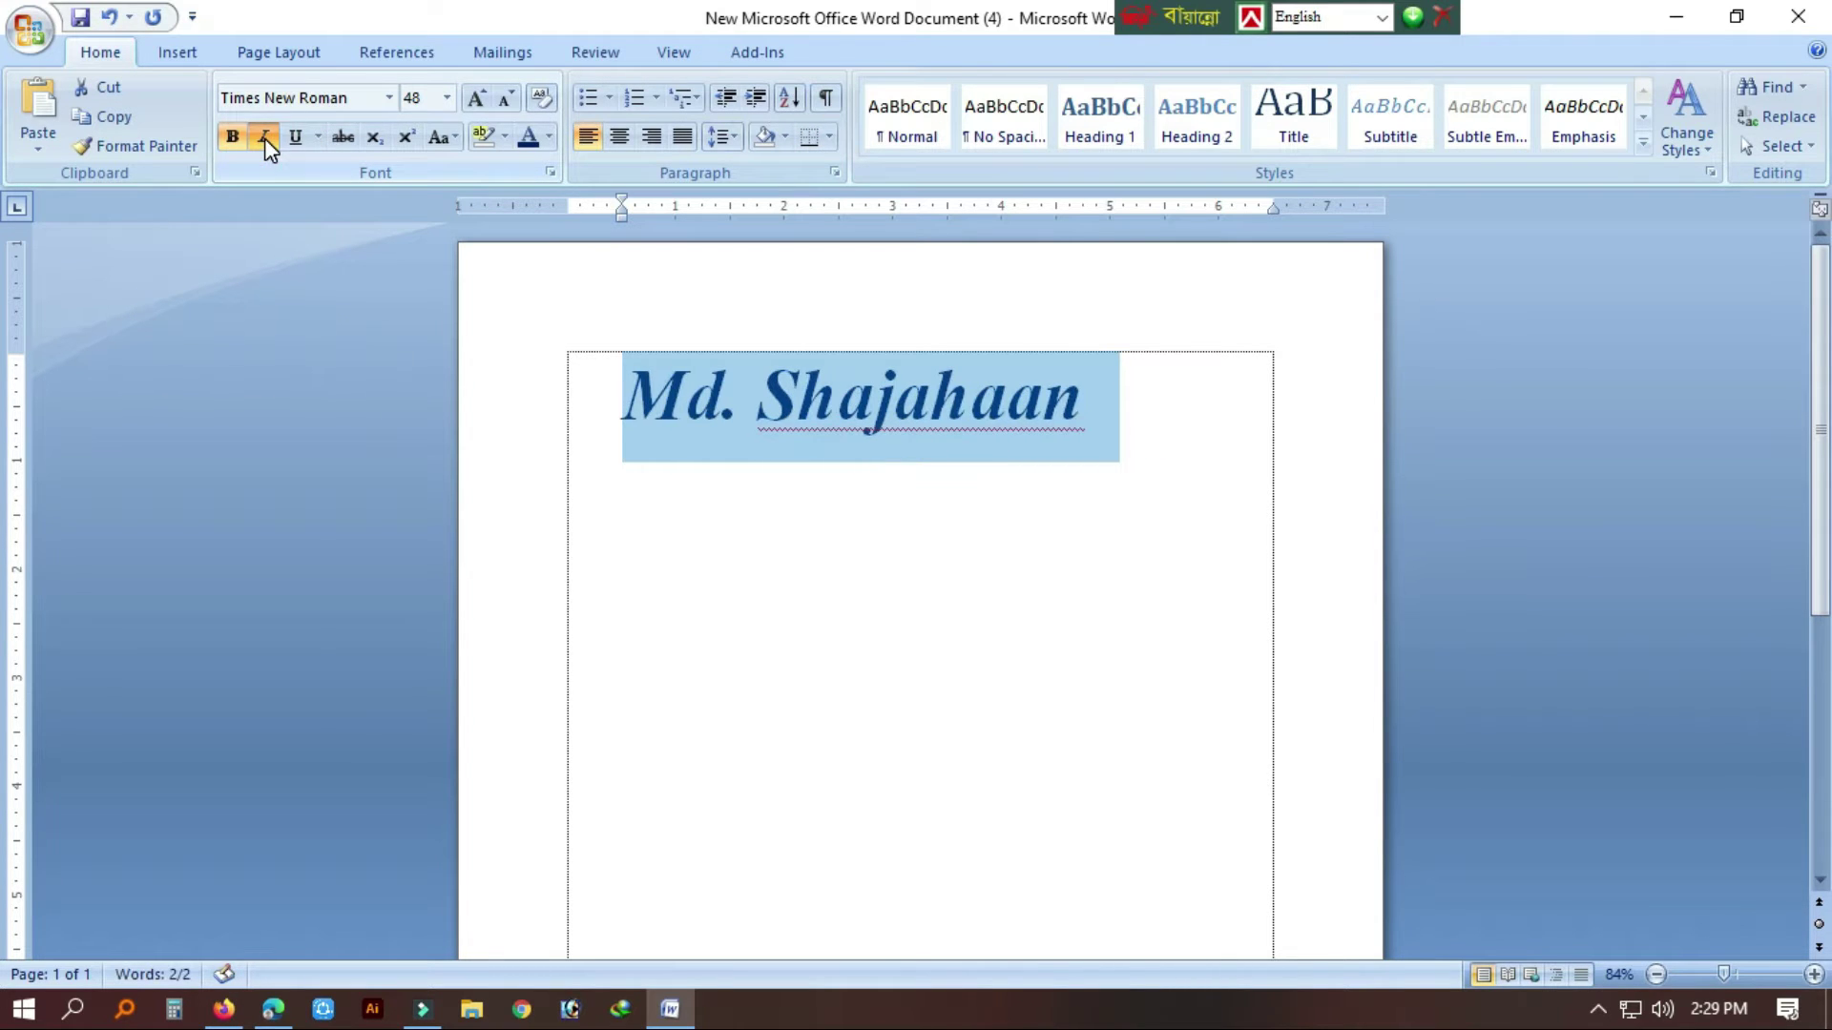
Set the name line's font to Arial Black and highlight it in magenta.
left_click(349, 103)
key("Down")
key("Down")
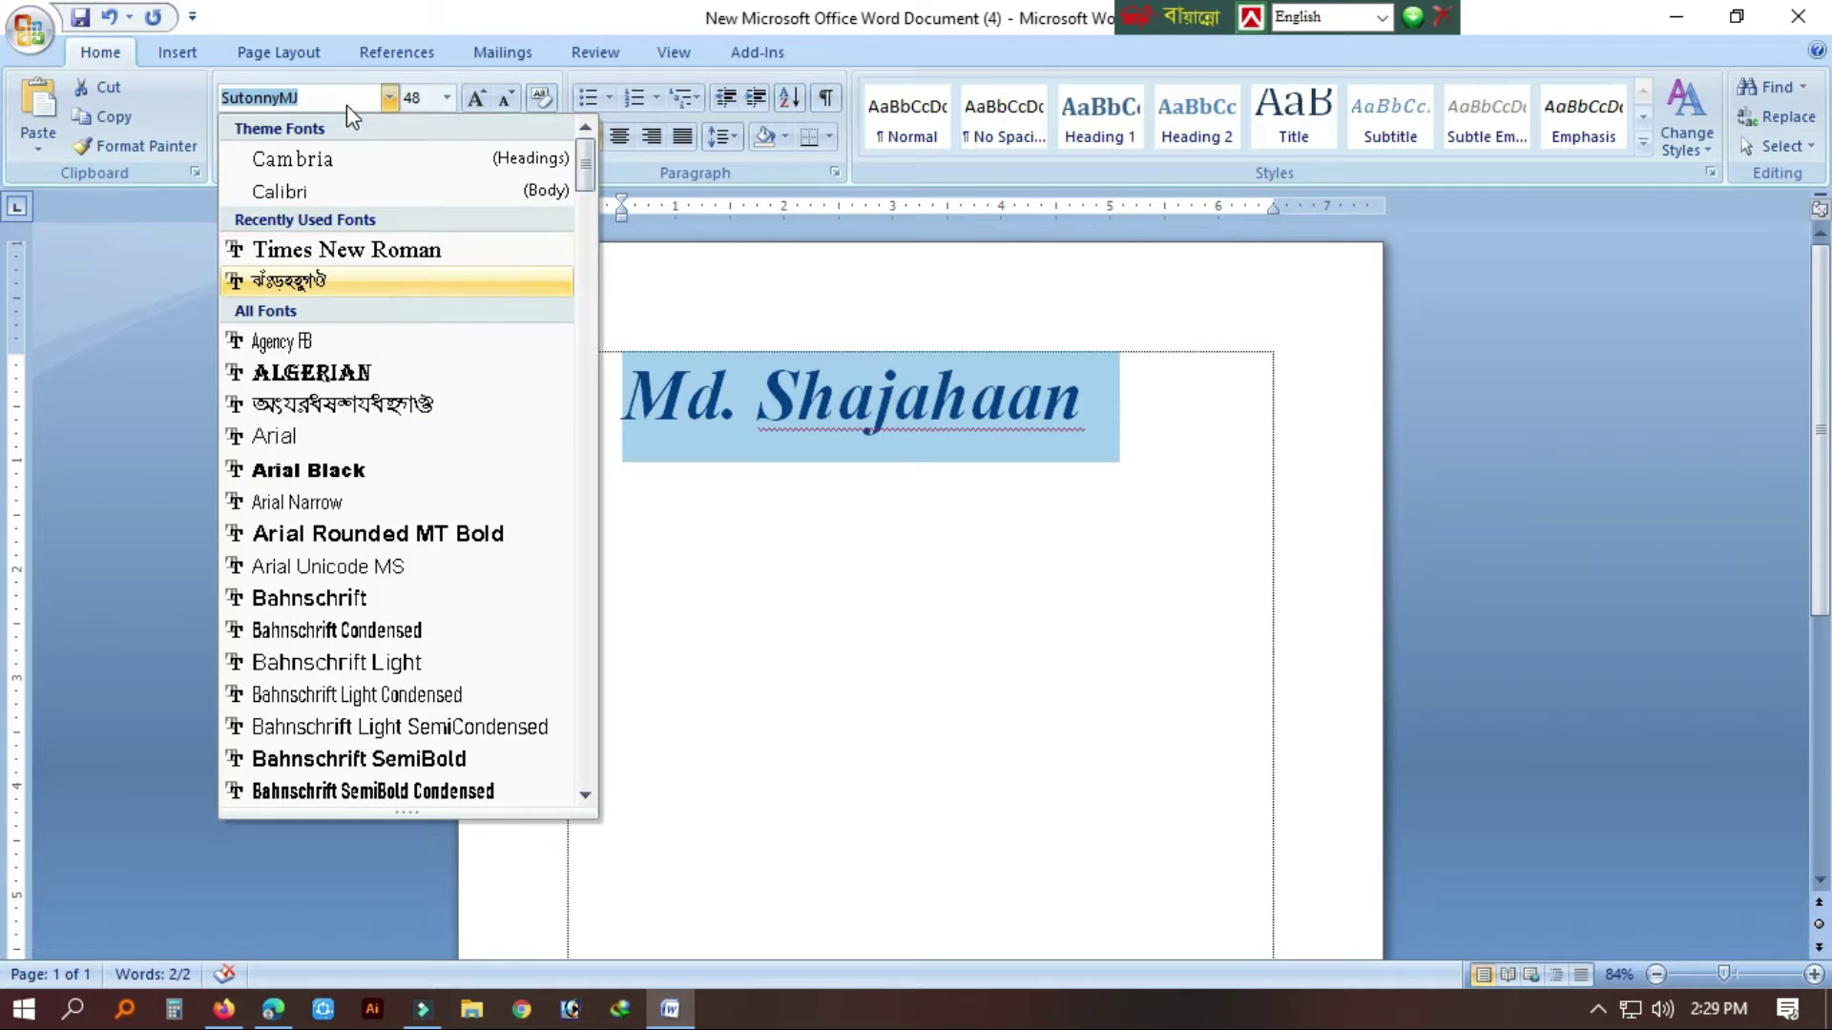
key("Down")
key("Down")
key("Down")
key("Down")
key("Down")
key("Down")
key("Down")
key("Up")
key("Up")
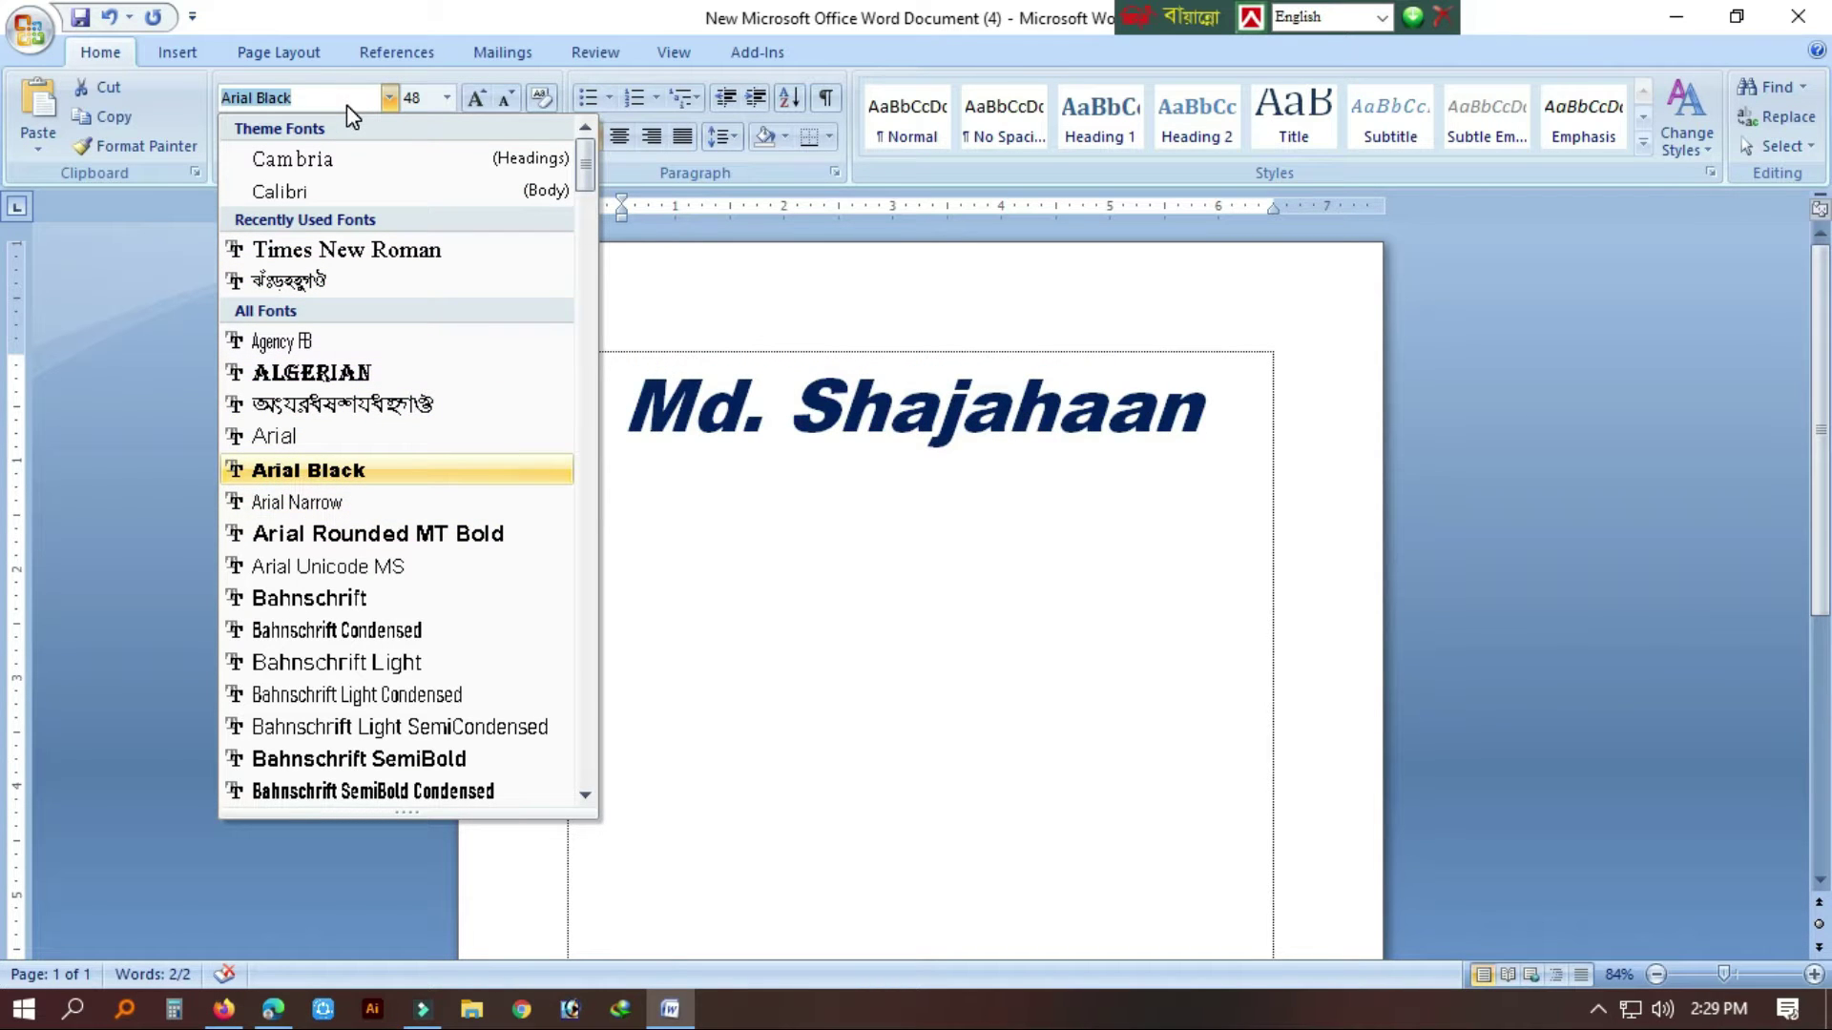
key("Return")
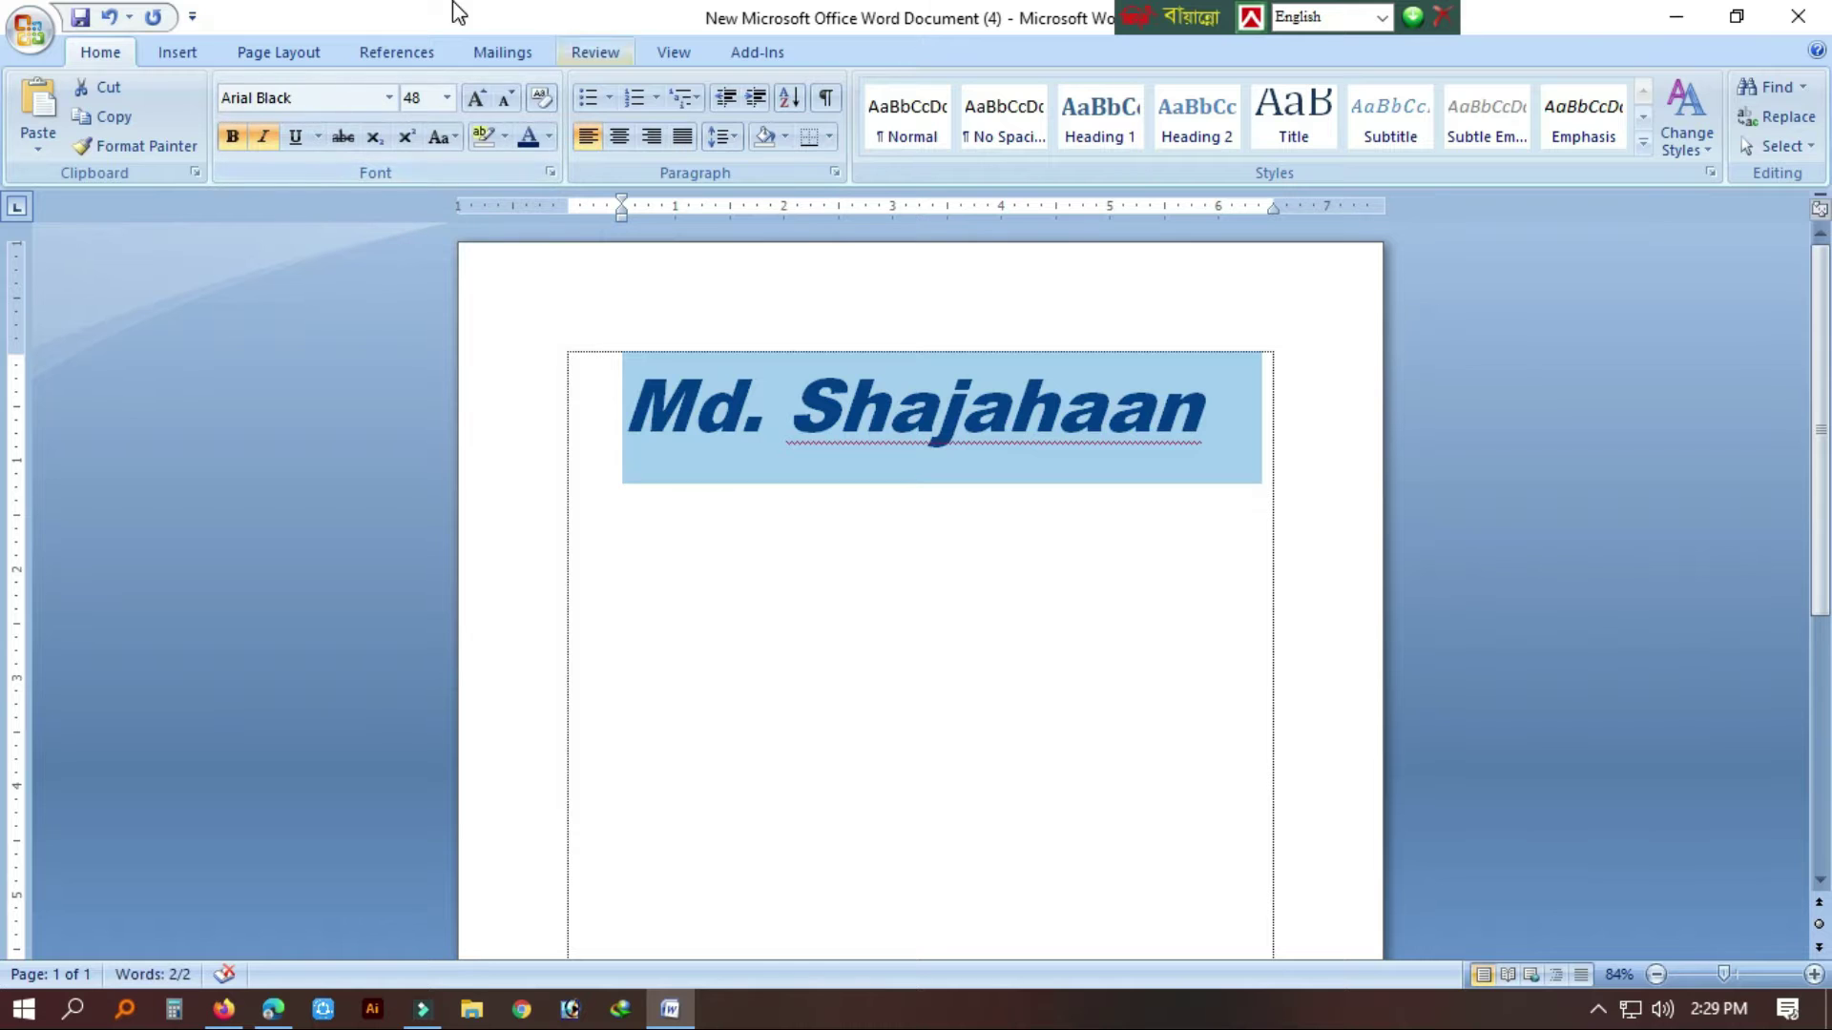
left_click(500, 136)
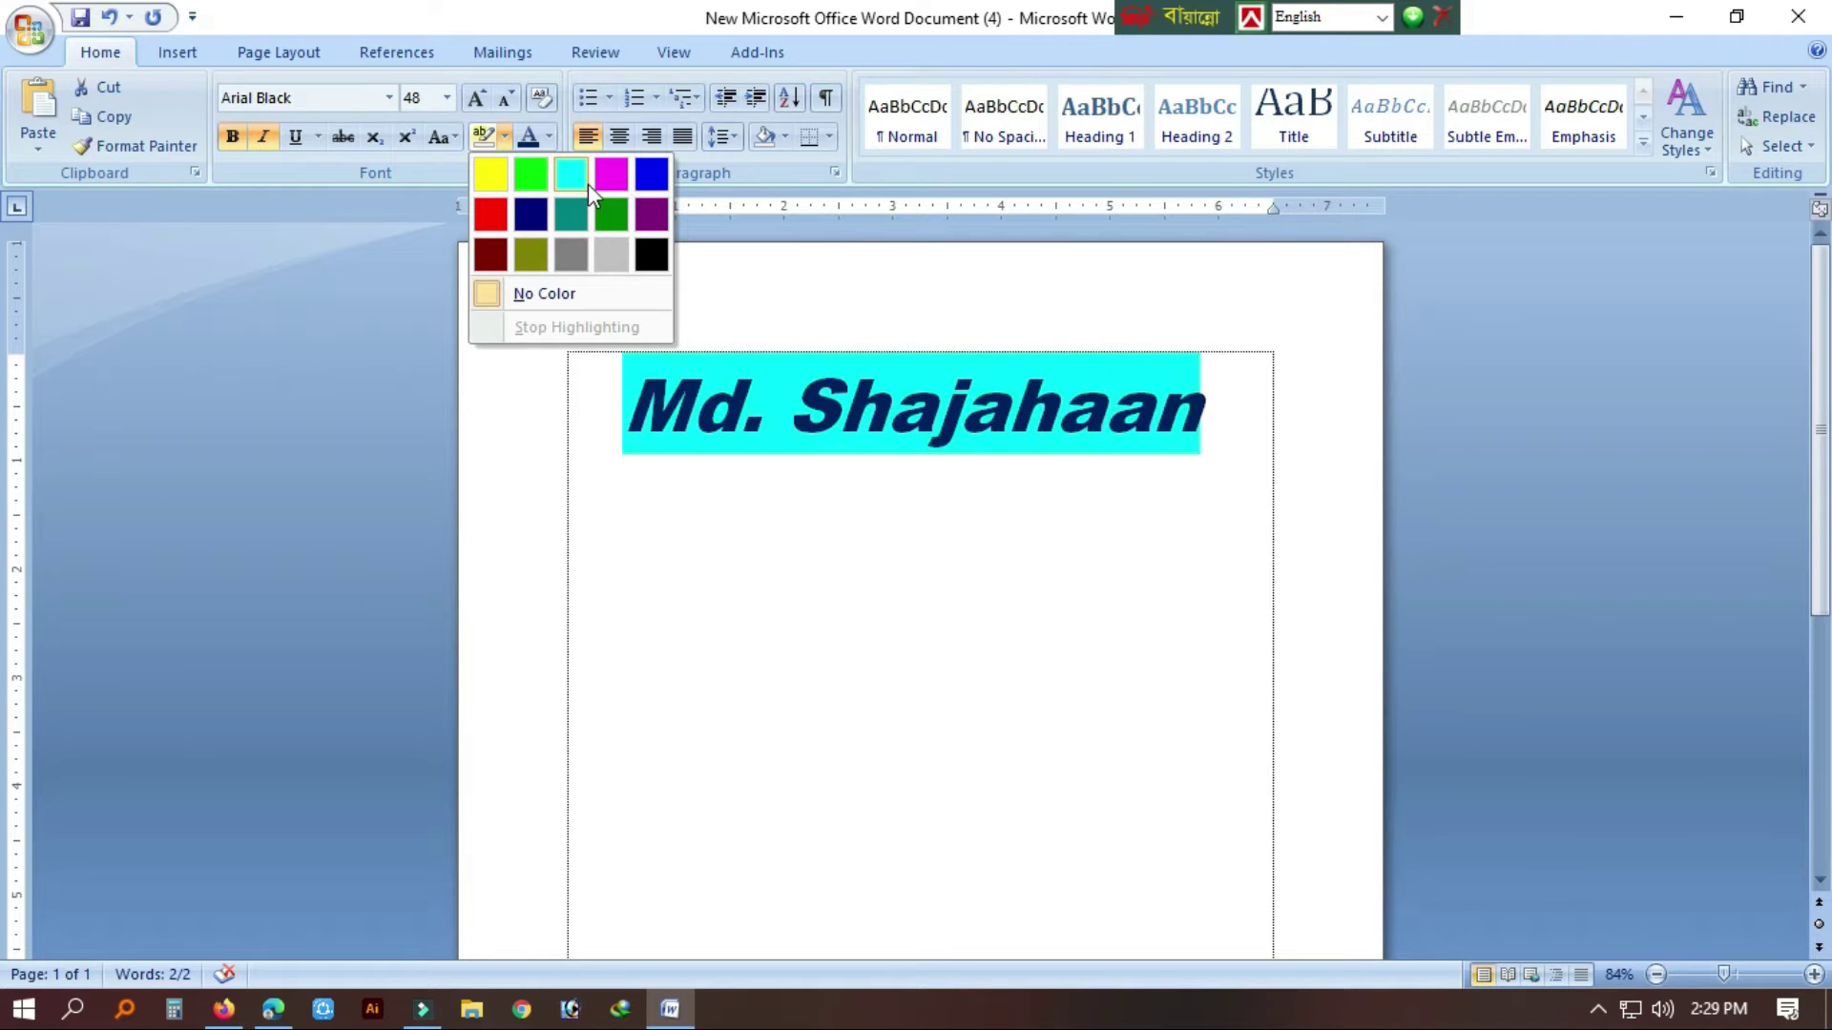
left_click(611, 176)
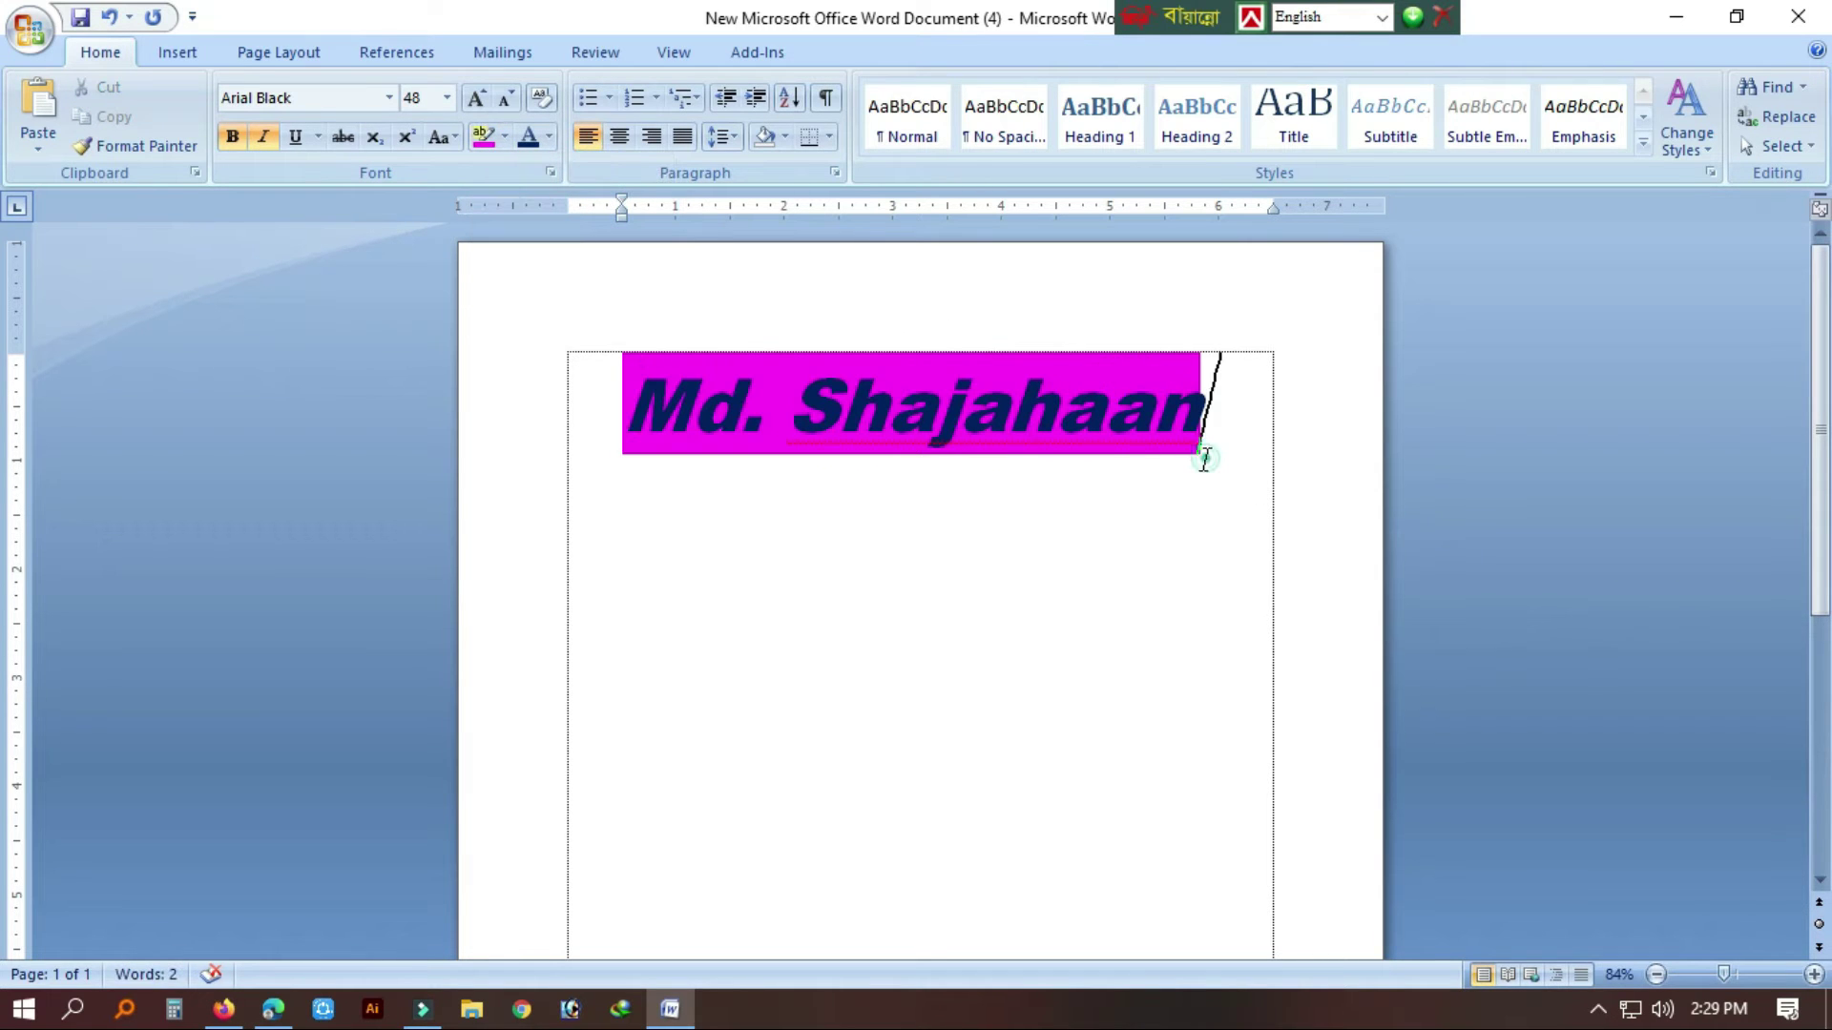
Type eight lines of random garbled text below the title.
key("Return")
type("akpsivpmt")
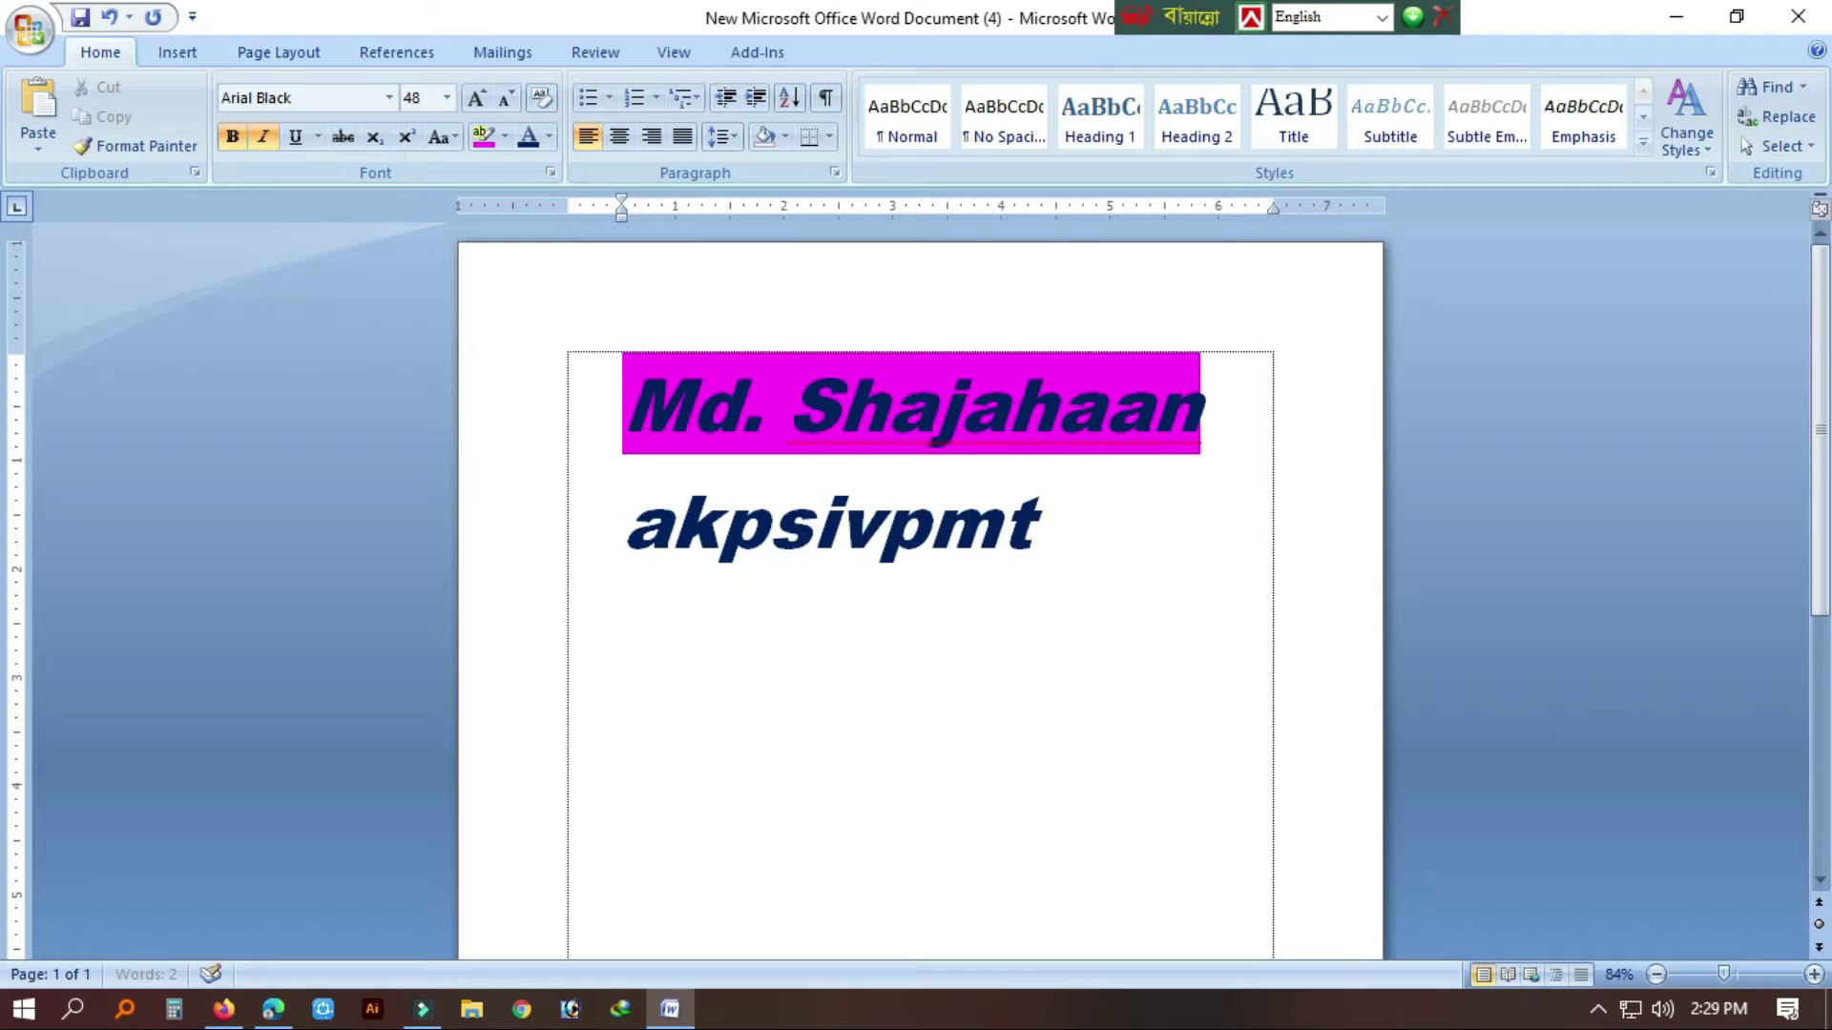
type("rva Jarvtaetvetpmv t")
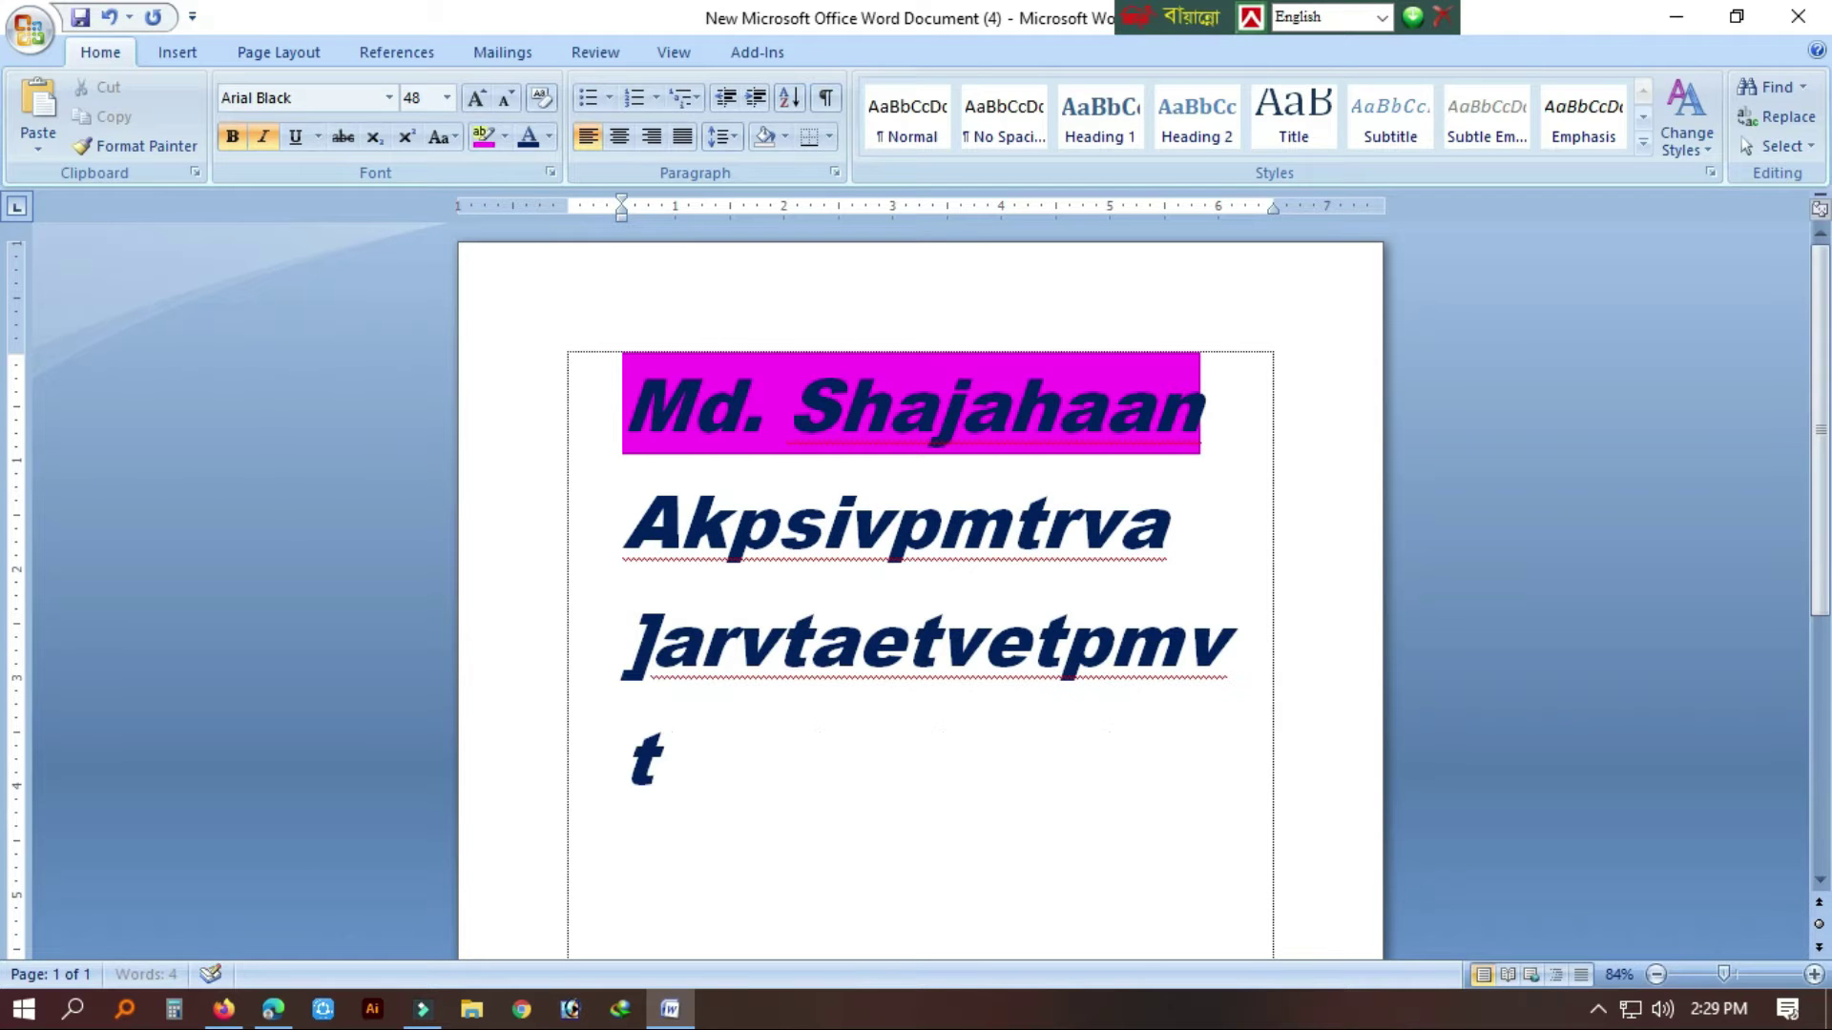
key("Return")
type("pvtvoemtvtepvt Jet")
key("Return")
type("vttvmJativ maetpvotm")
key("Return")
type("vamJvs")
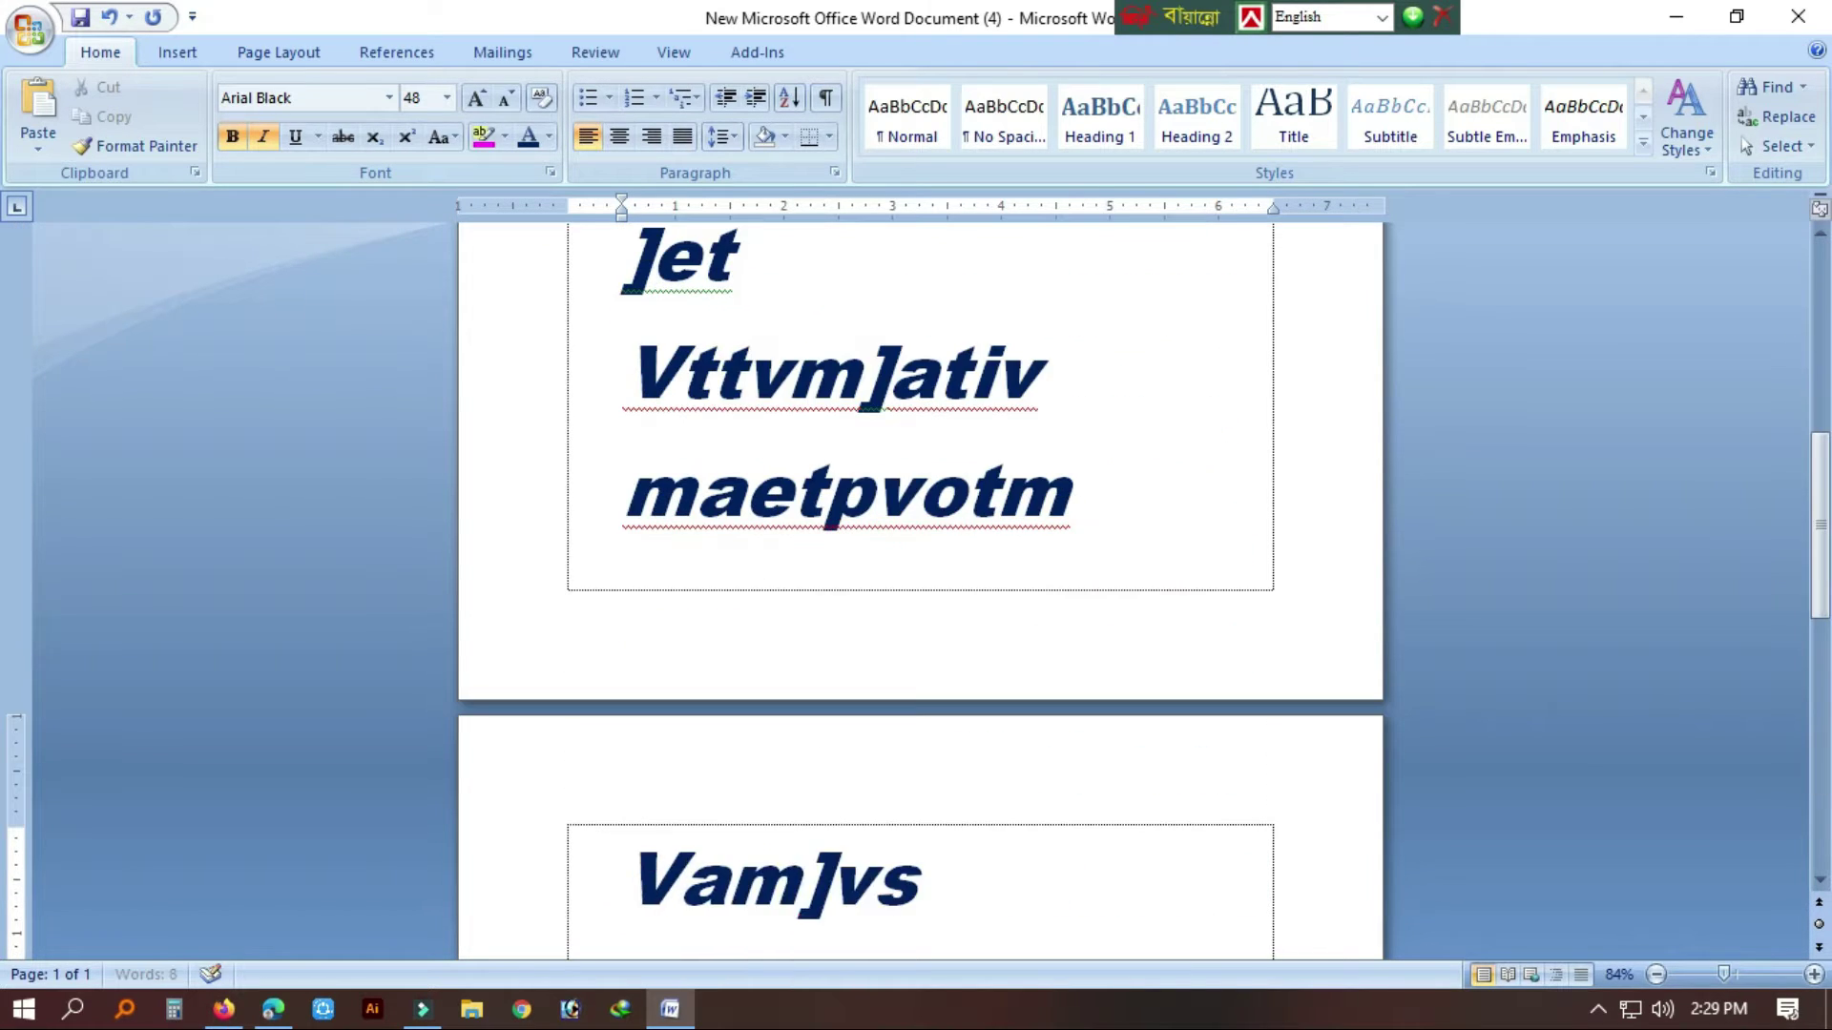
type("tiTIvJaE TIJet")
key("Return")
type("Ivm vtiuv")
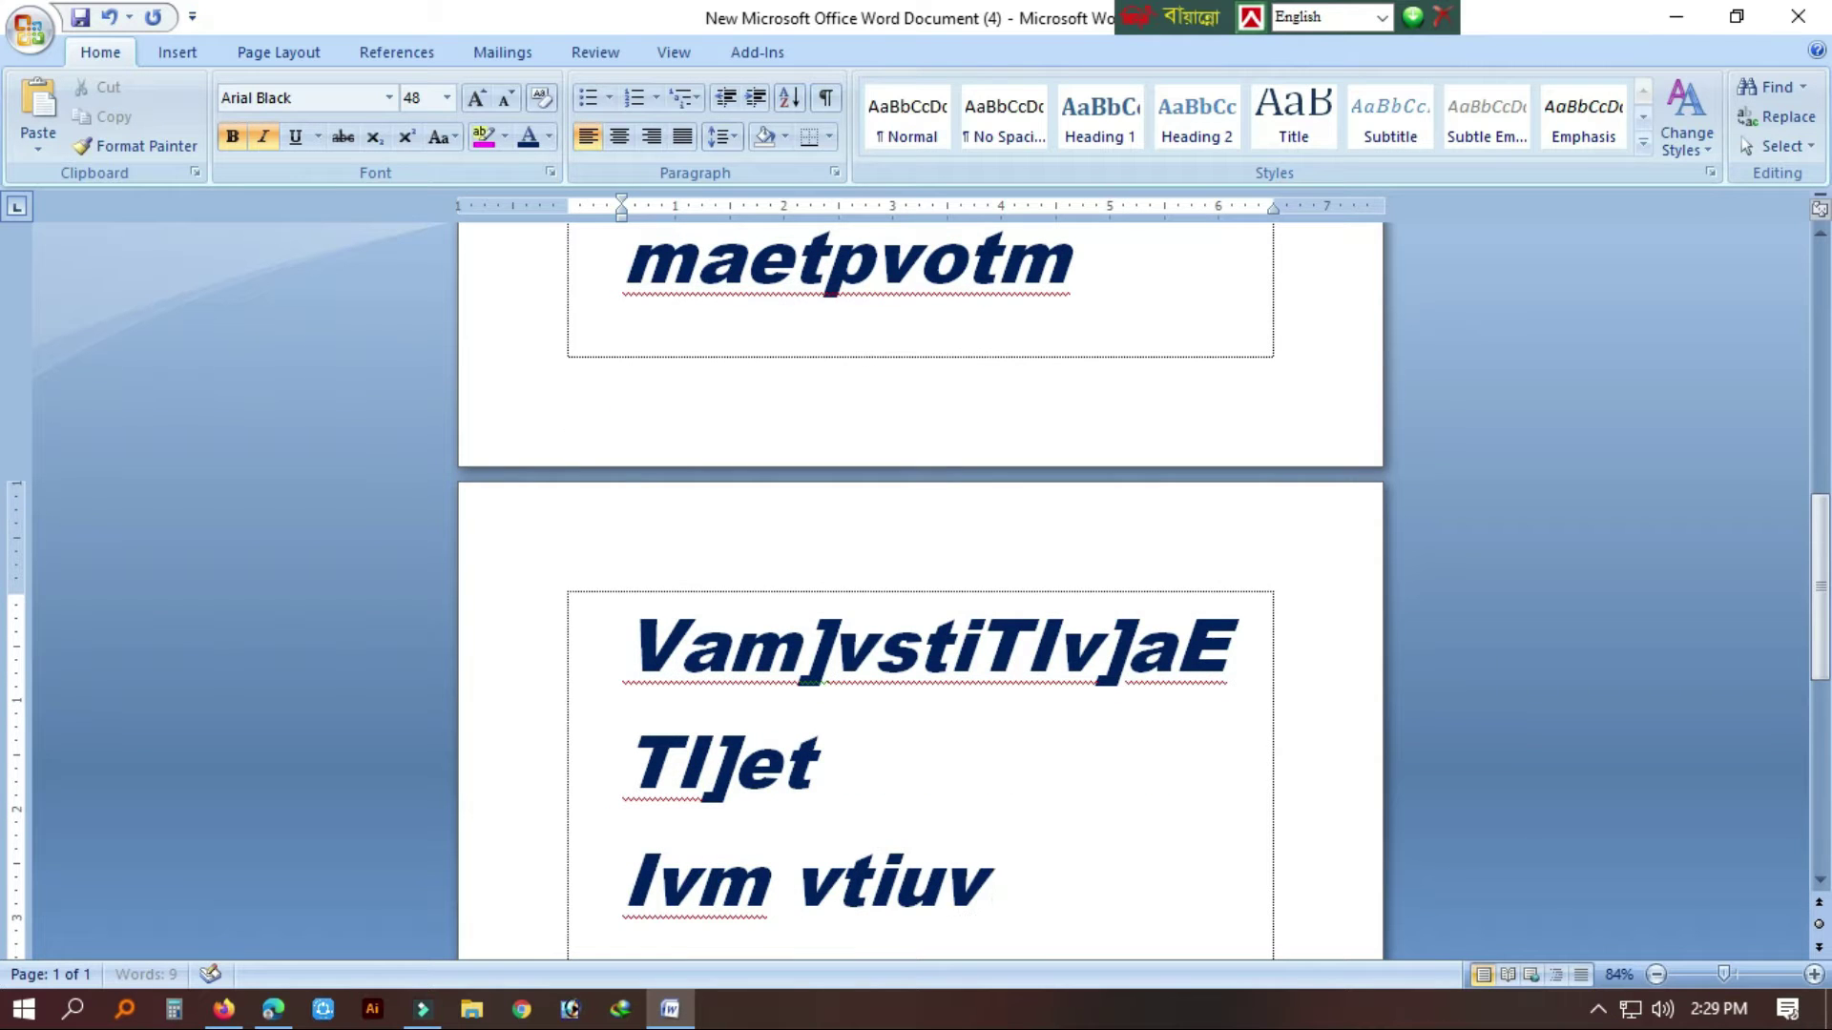
type("tvmaavm")
key("Return")
type("]AIrv]ami]vtitv")
key("Return")
type("A]iv t-vtm]atmvet Aevm]atimaitmv atim")
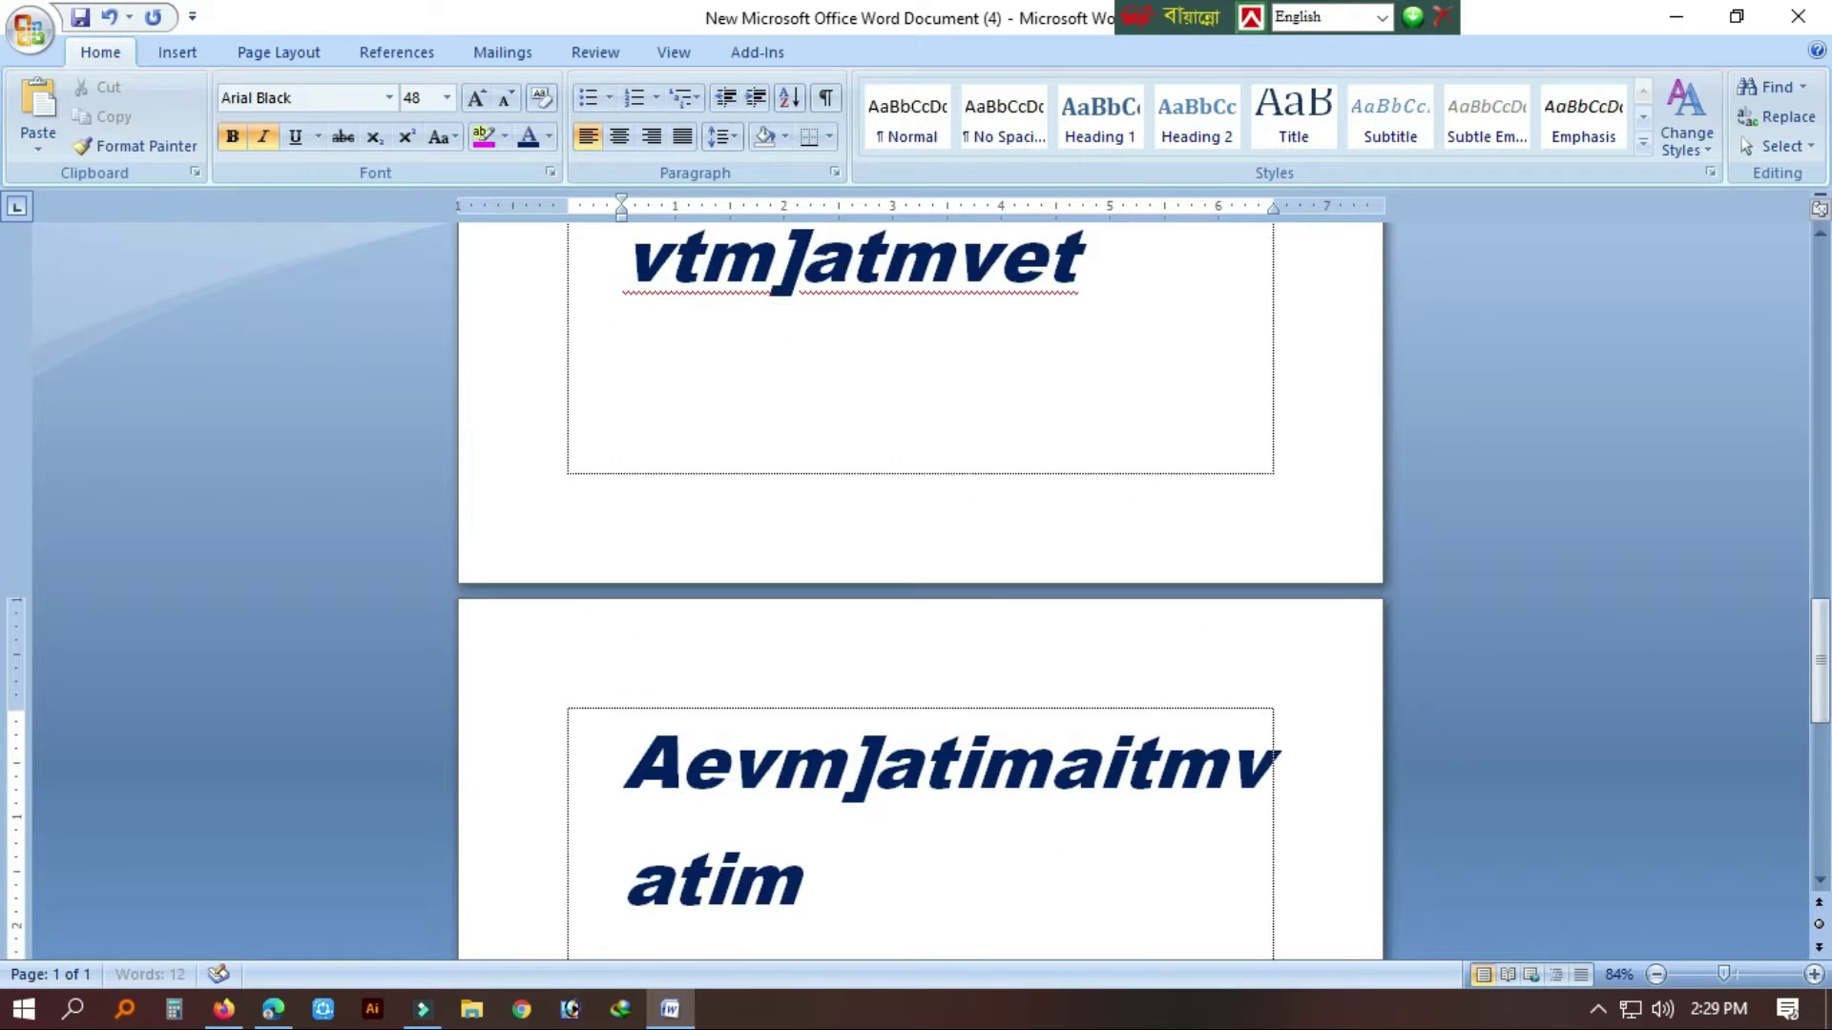
key("Return")
type("tim Tivatvaetima]et ivemt")
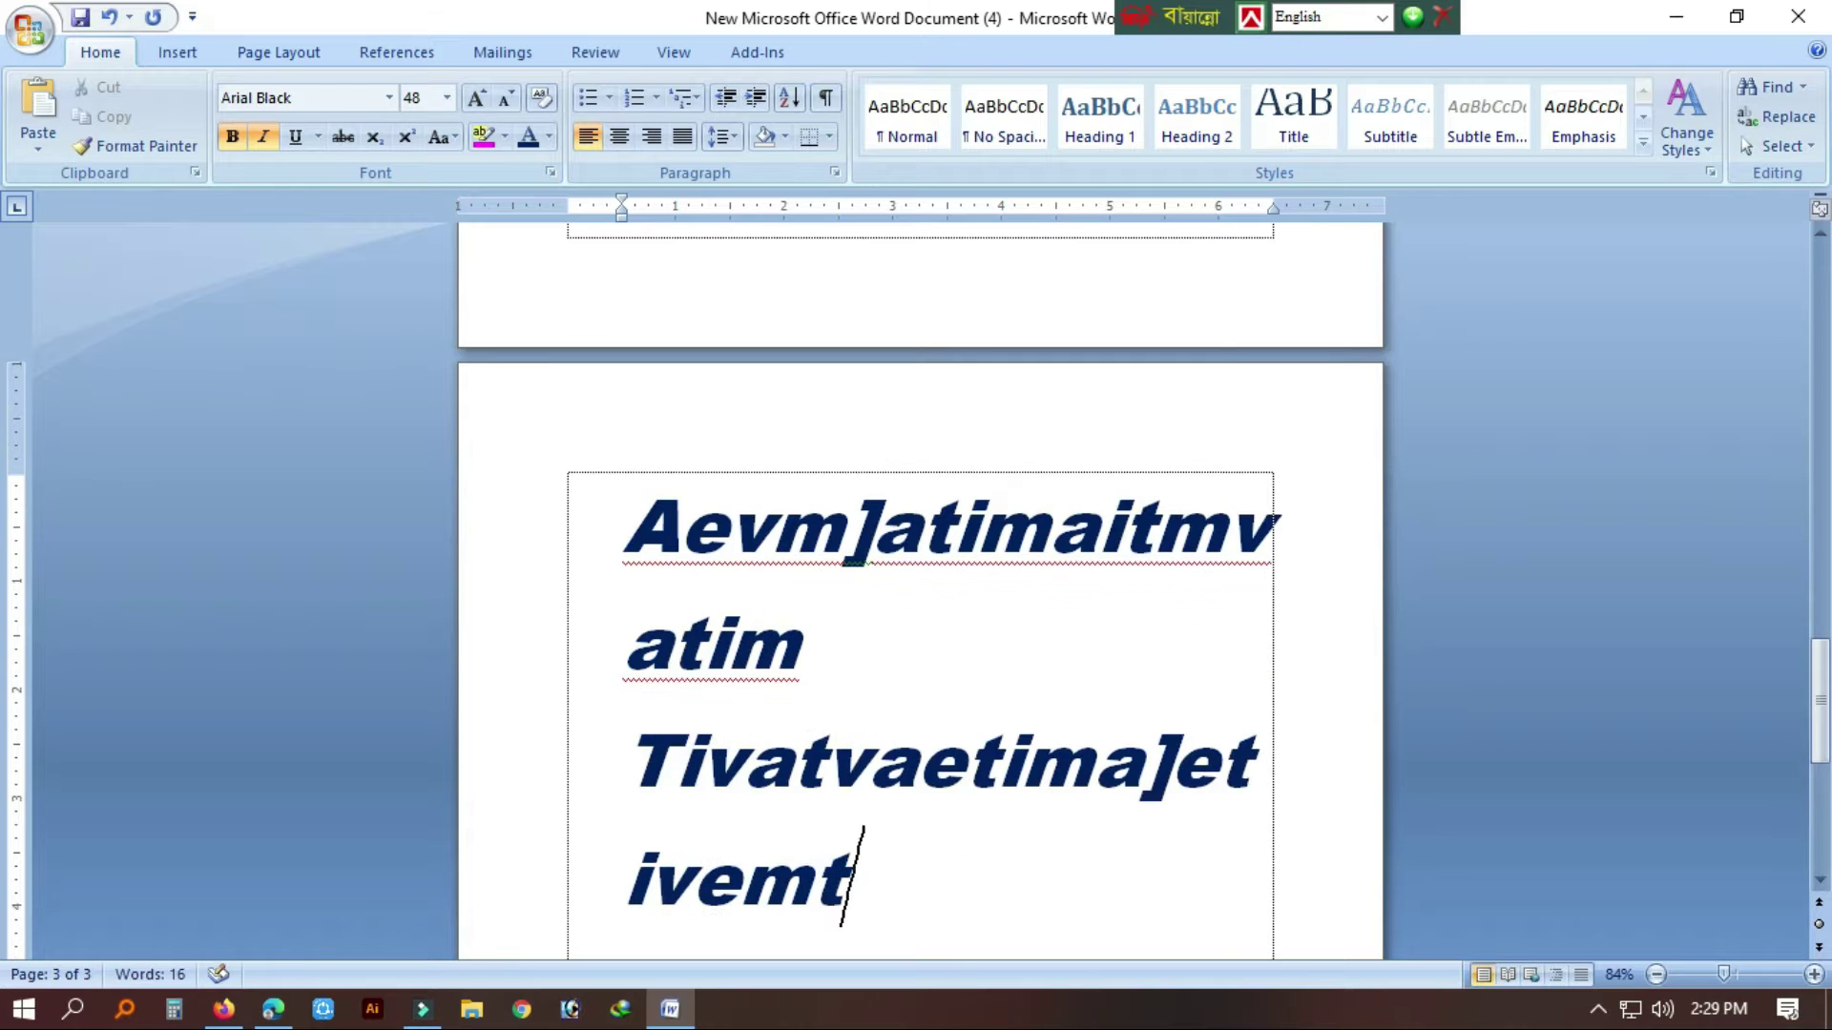
Select all and delete everything, leaving a single empty page.
key("ctrl+a")
type("=")
key("BackSpace")
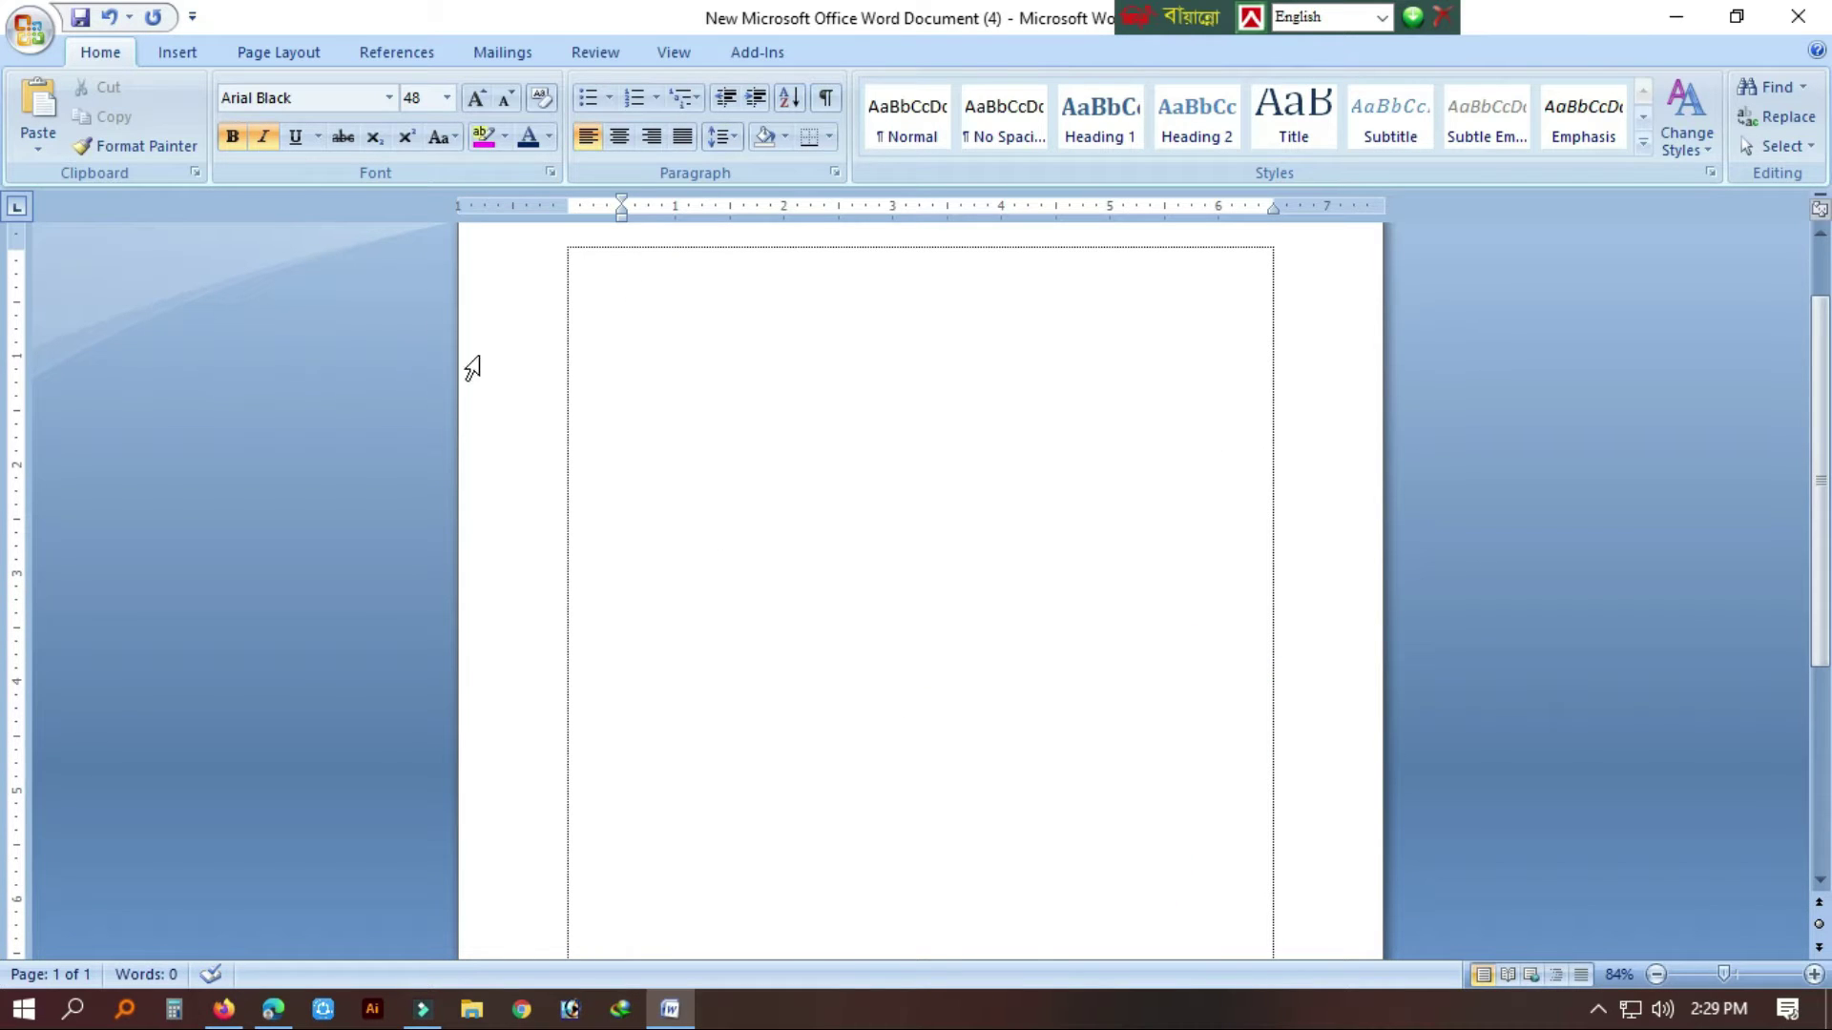
Turn off italic and place the insertion point on the blank page.
left_click(270, 143)
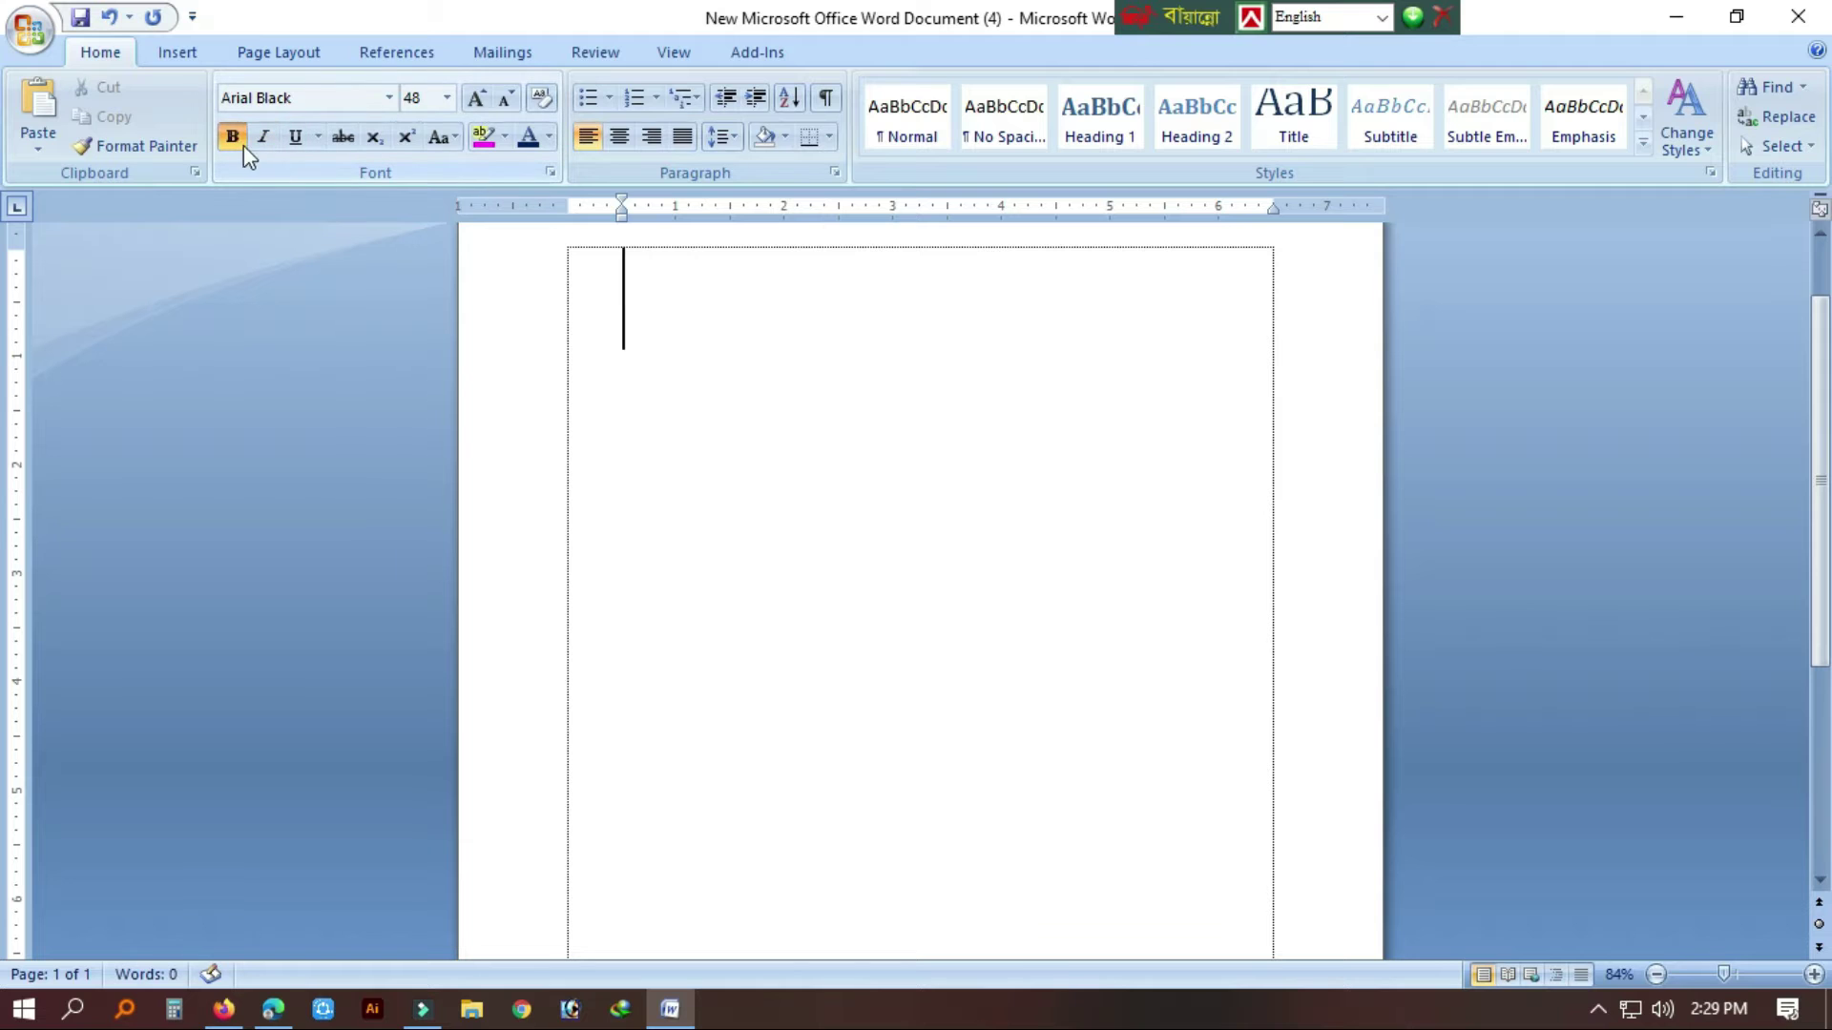
left_click(179, 52)
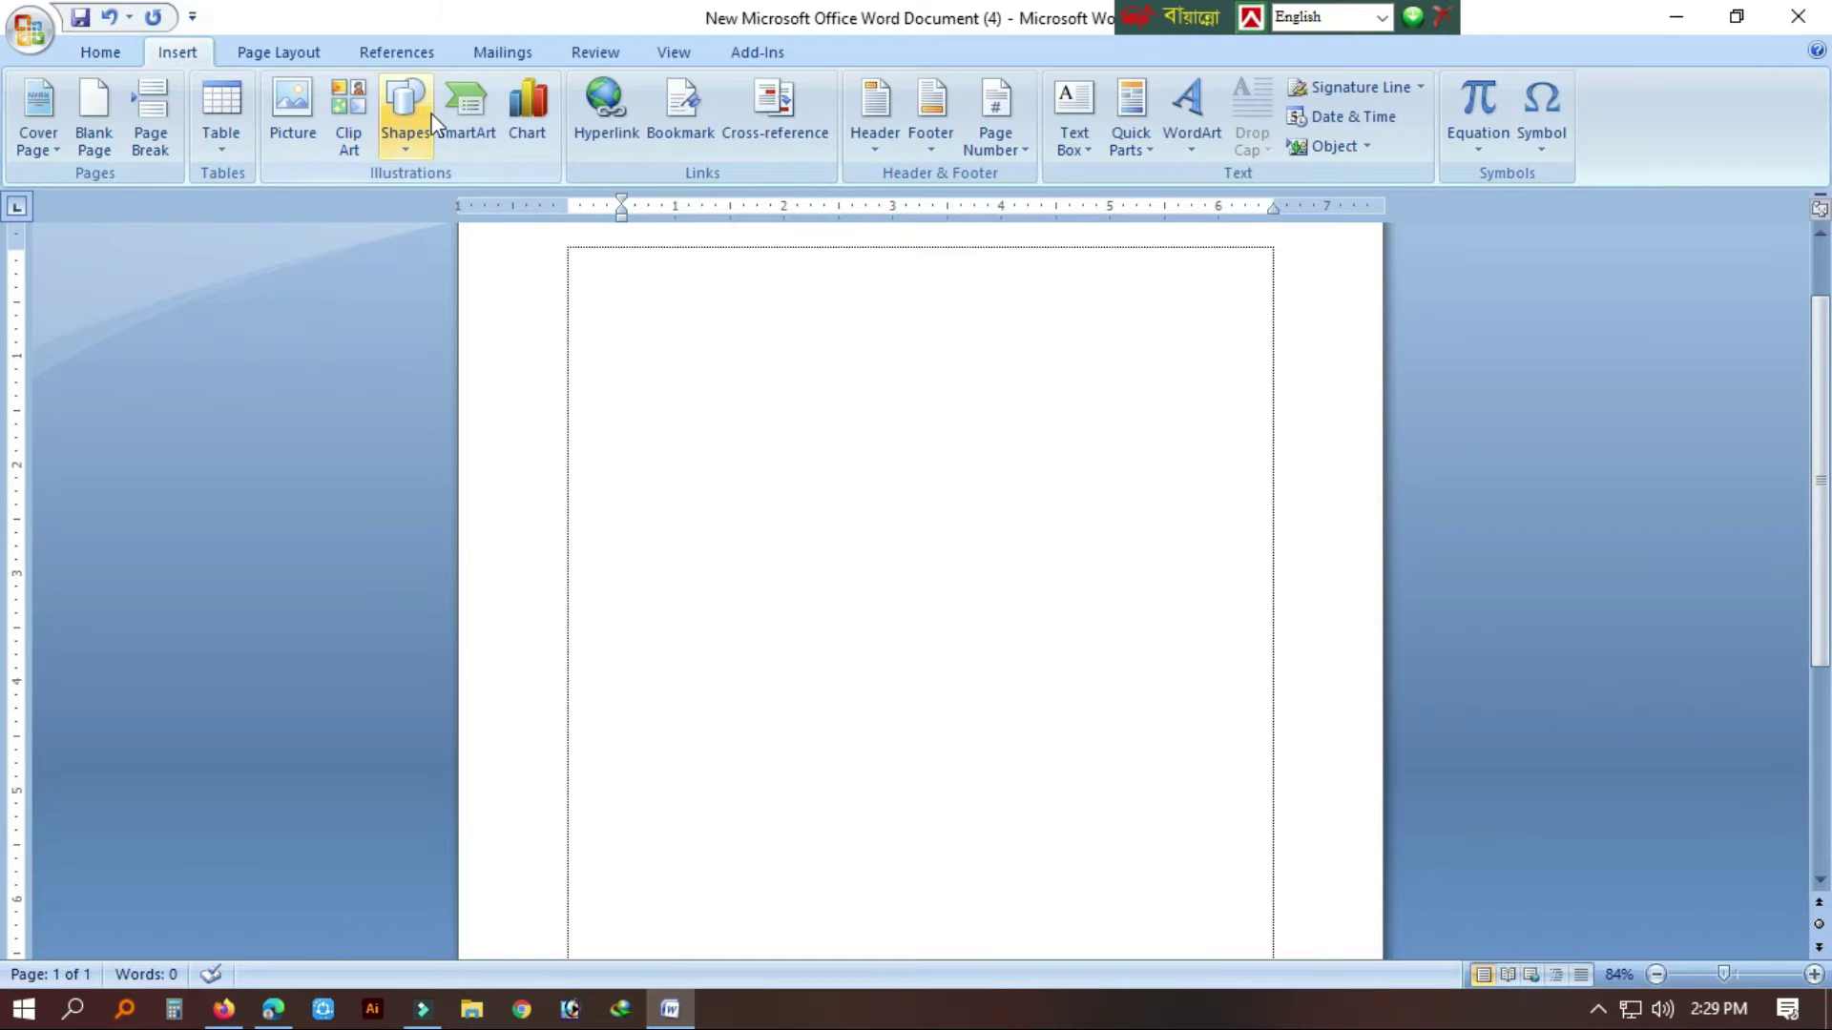
left_click(284, 111)
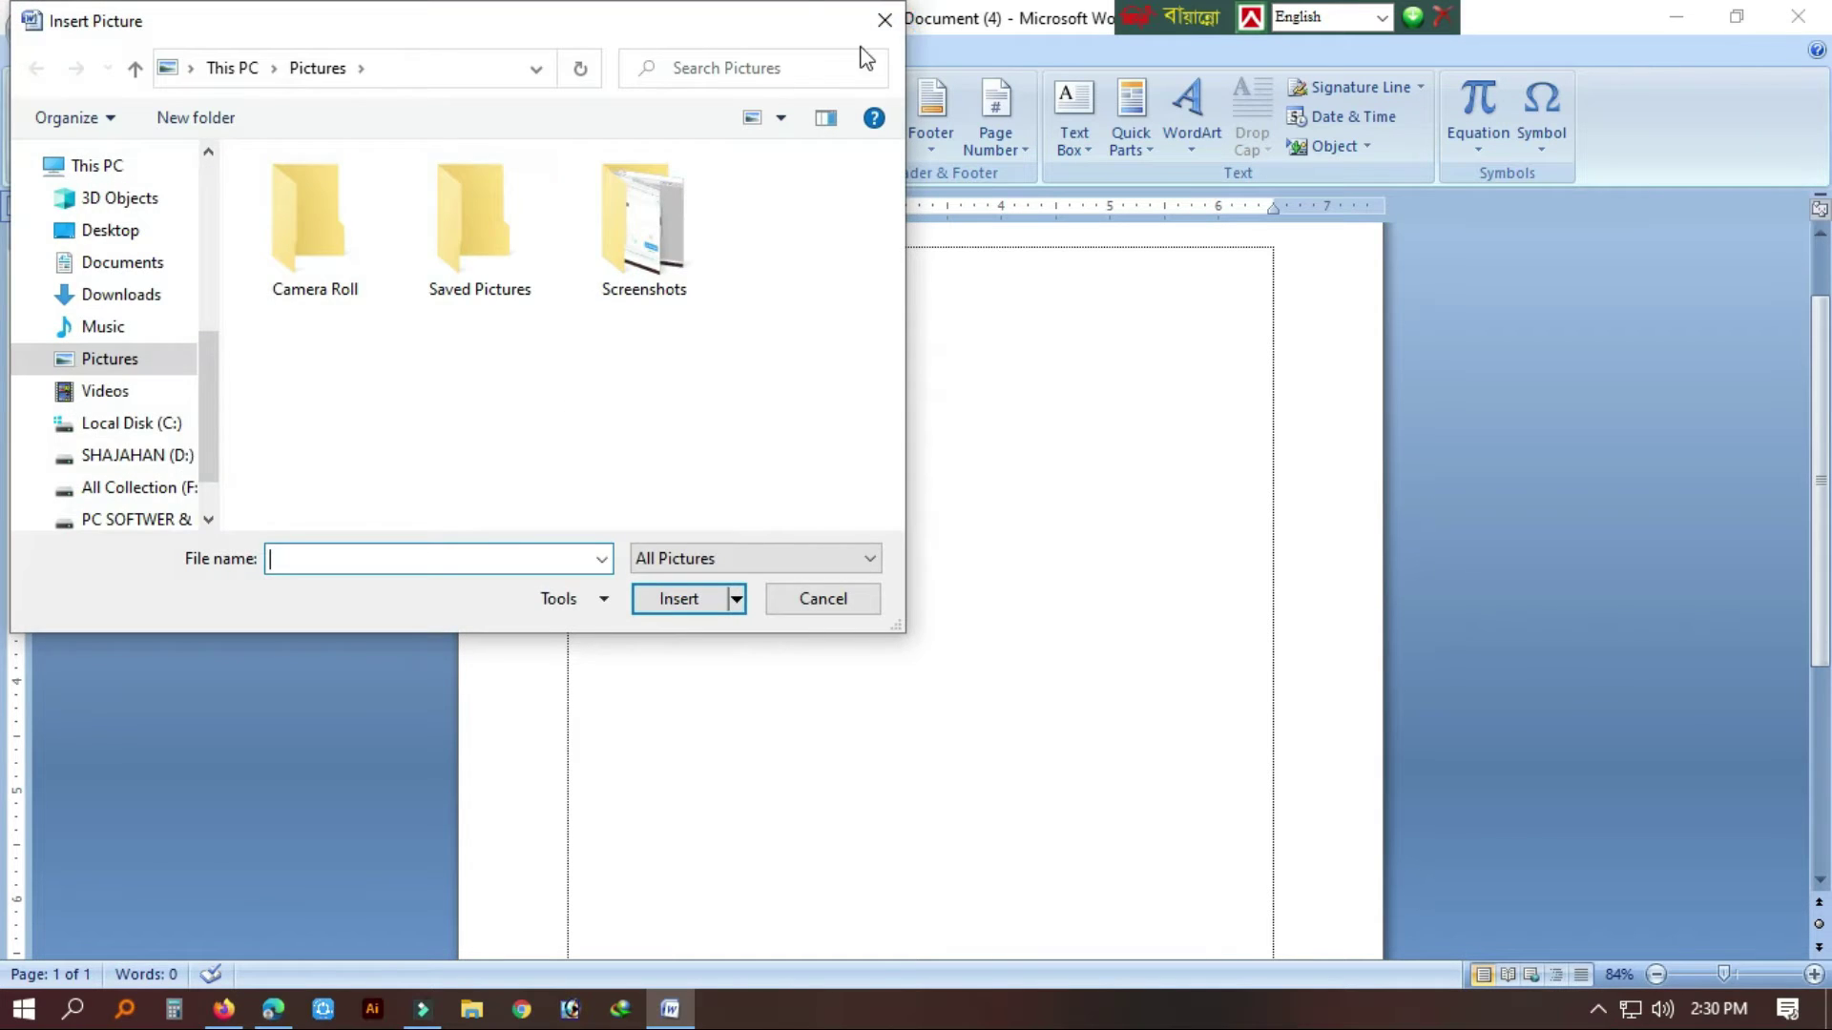
left_click(881, 17)
left_click(685, 318)
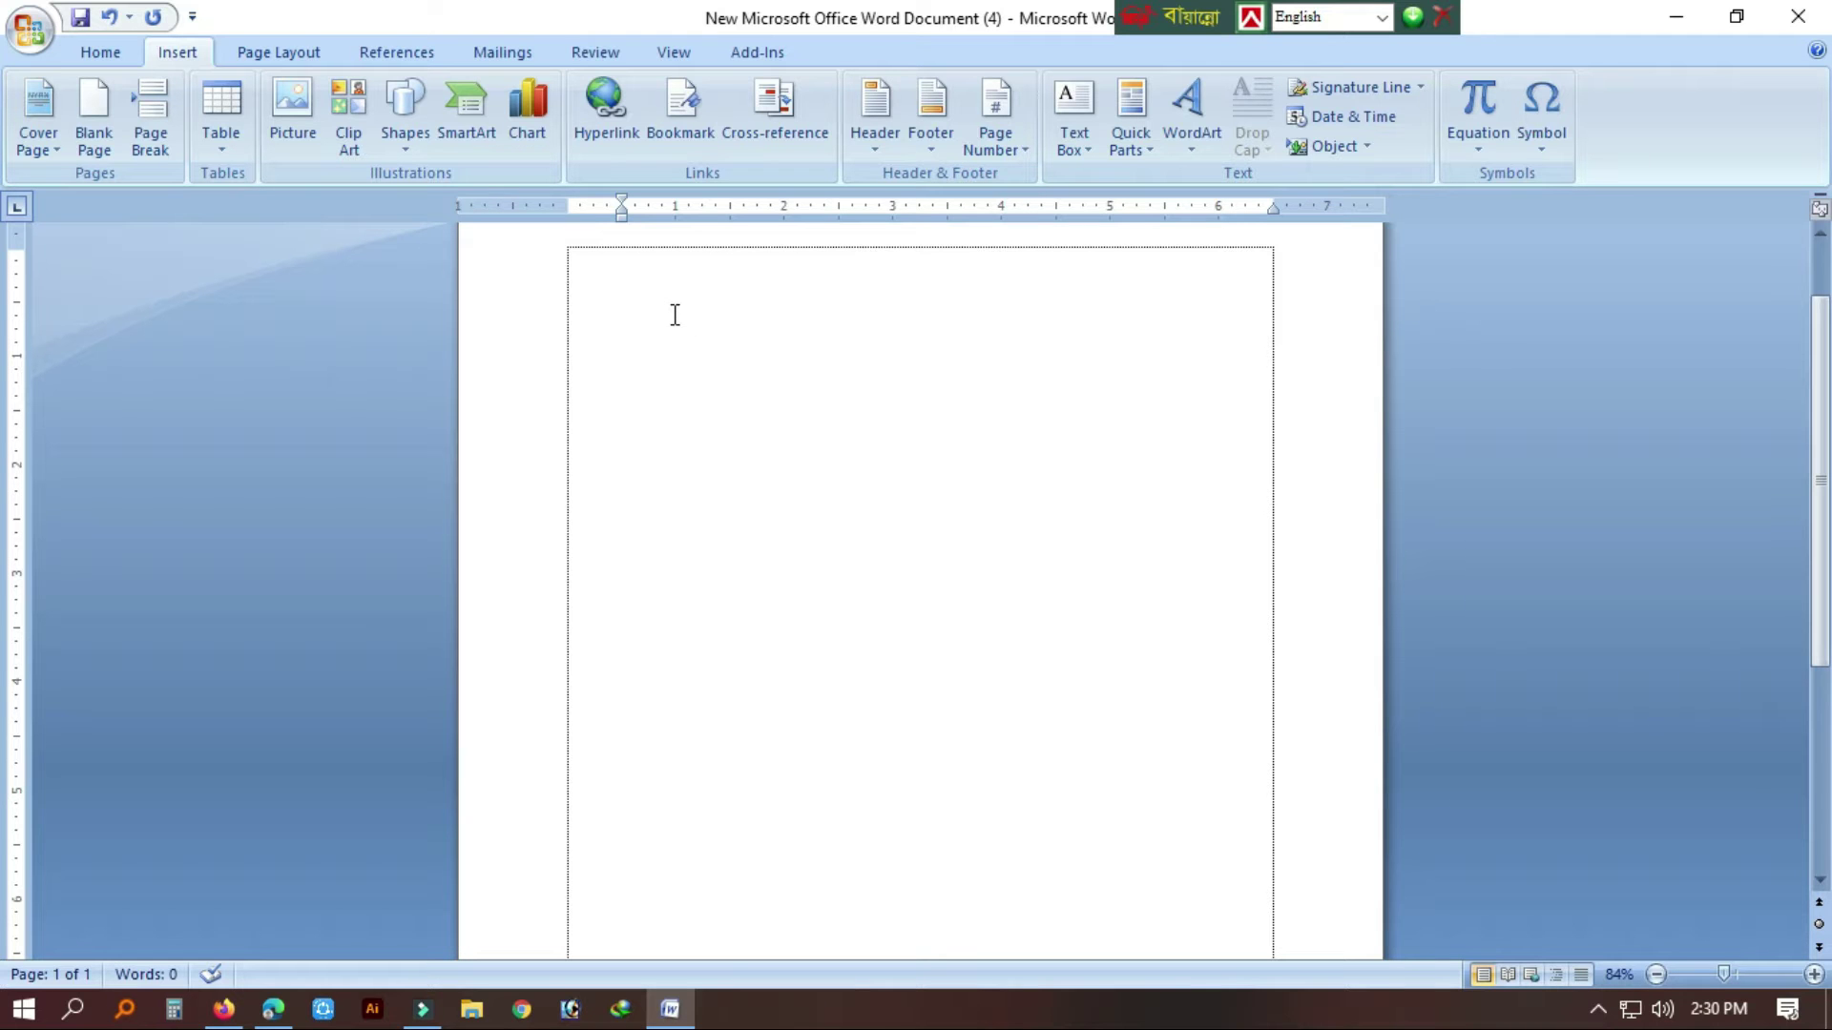
left_click(103, 53)
left_click(179, 53)
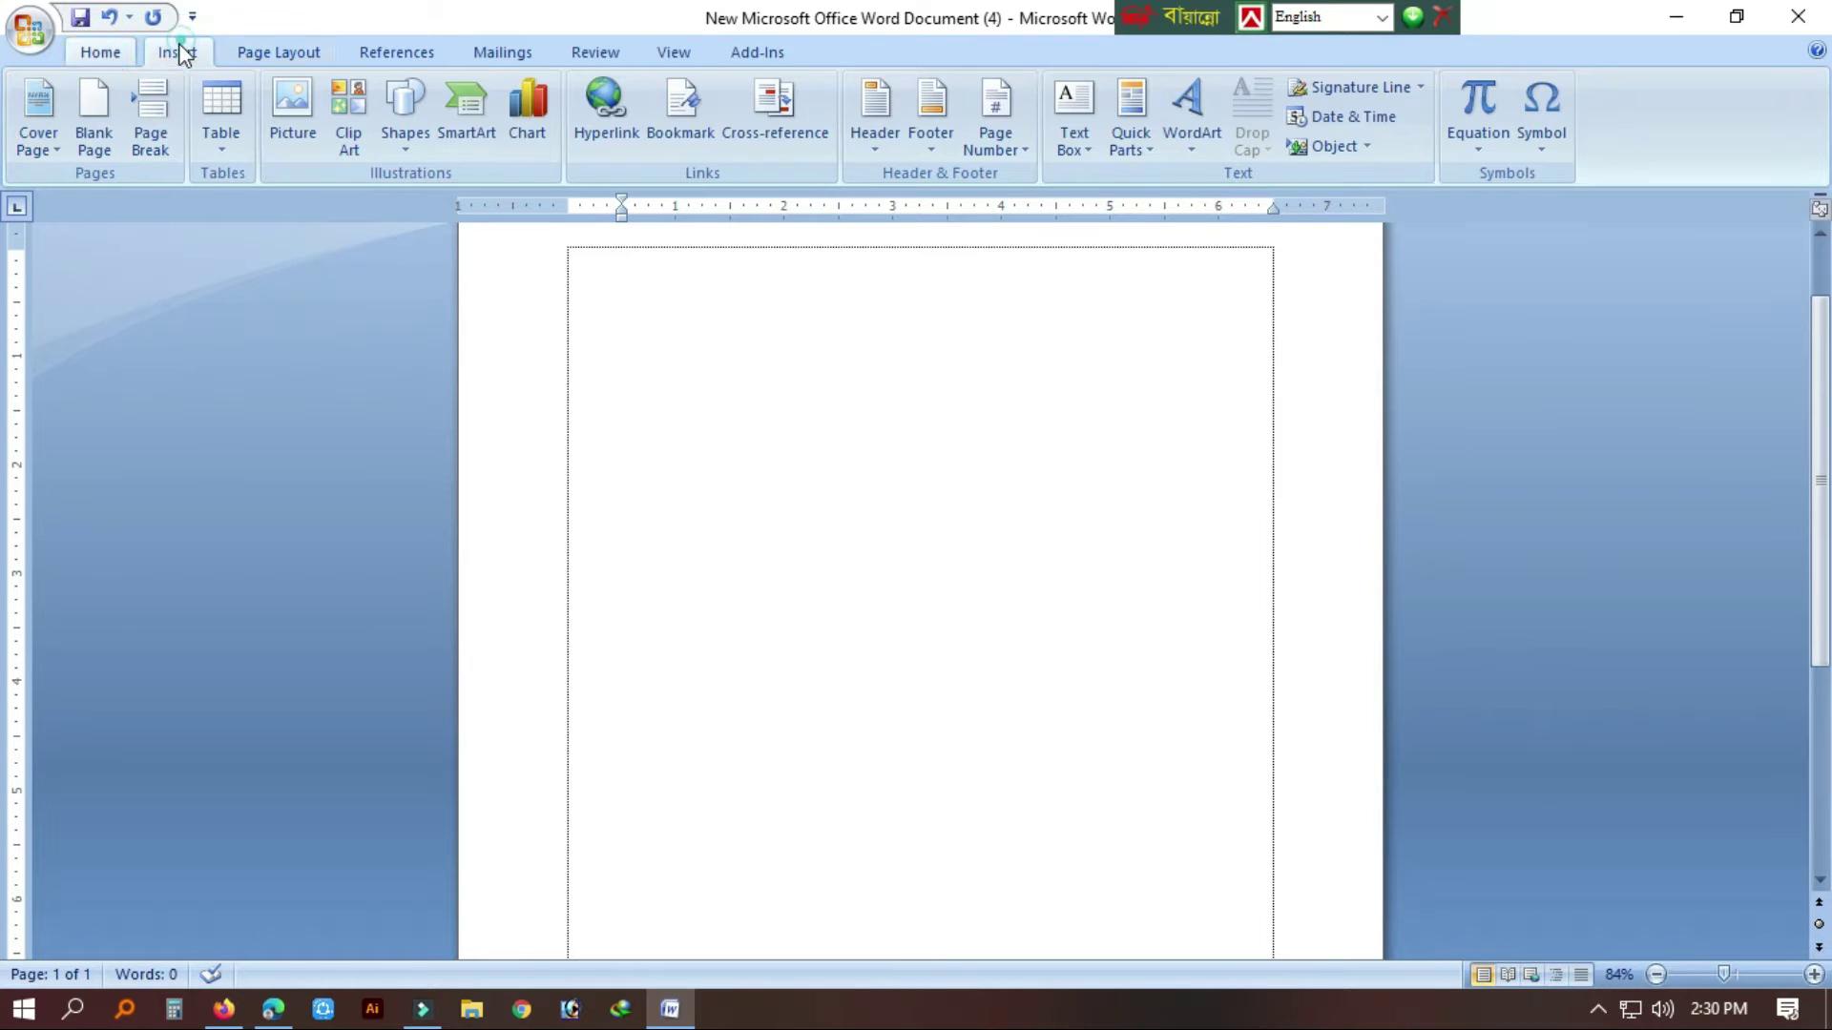
Insert Screenshot (27) from the Screenshots folder.
left_click(298, 100)
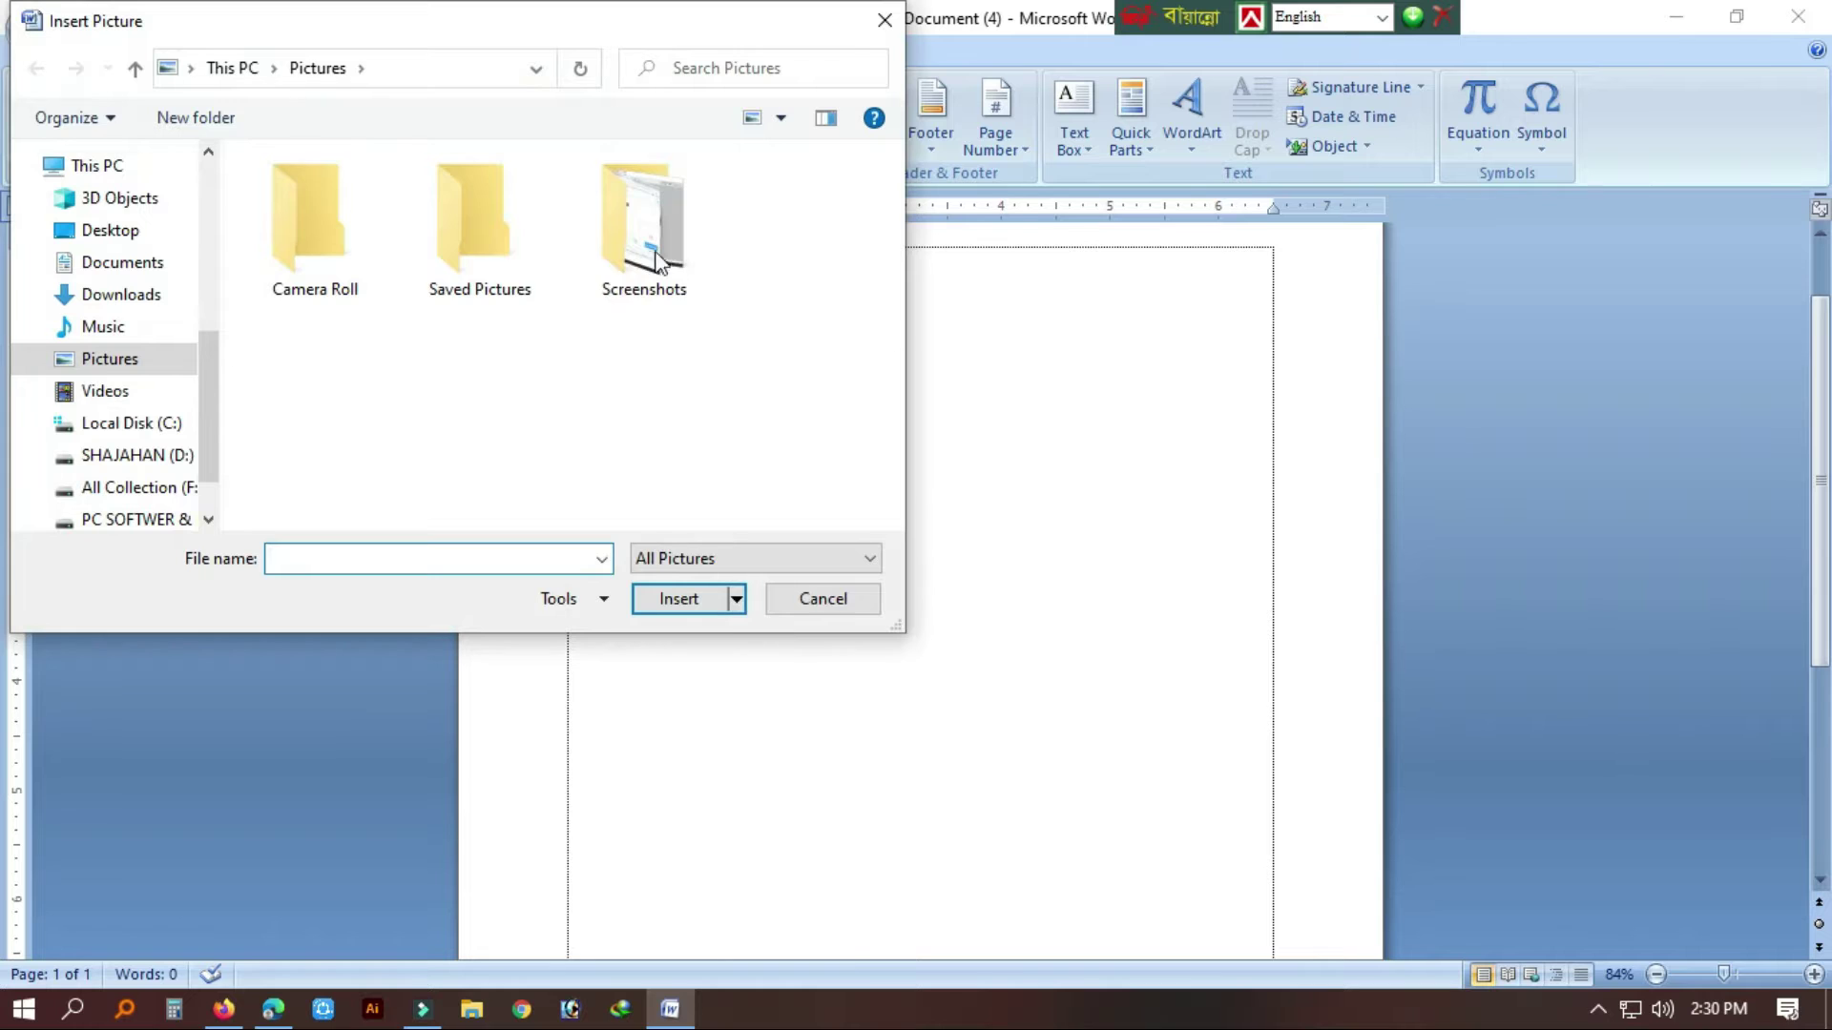
double_click(709, 257)
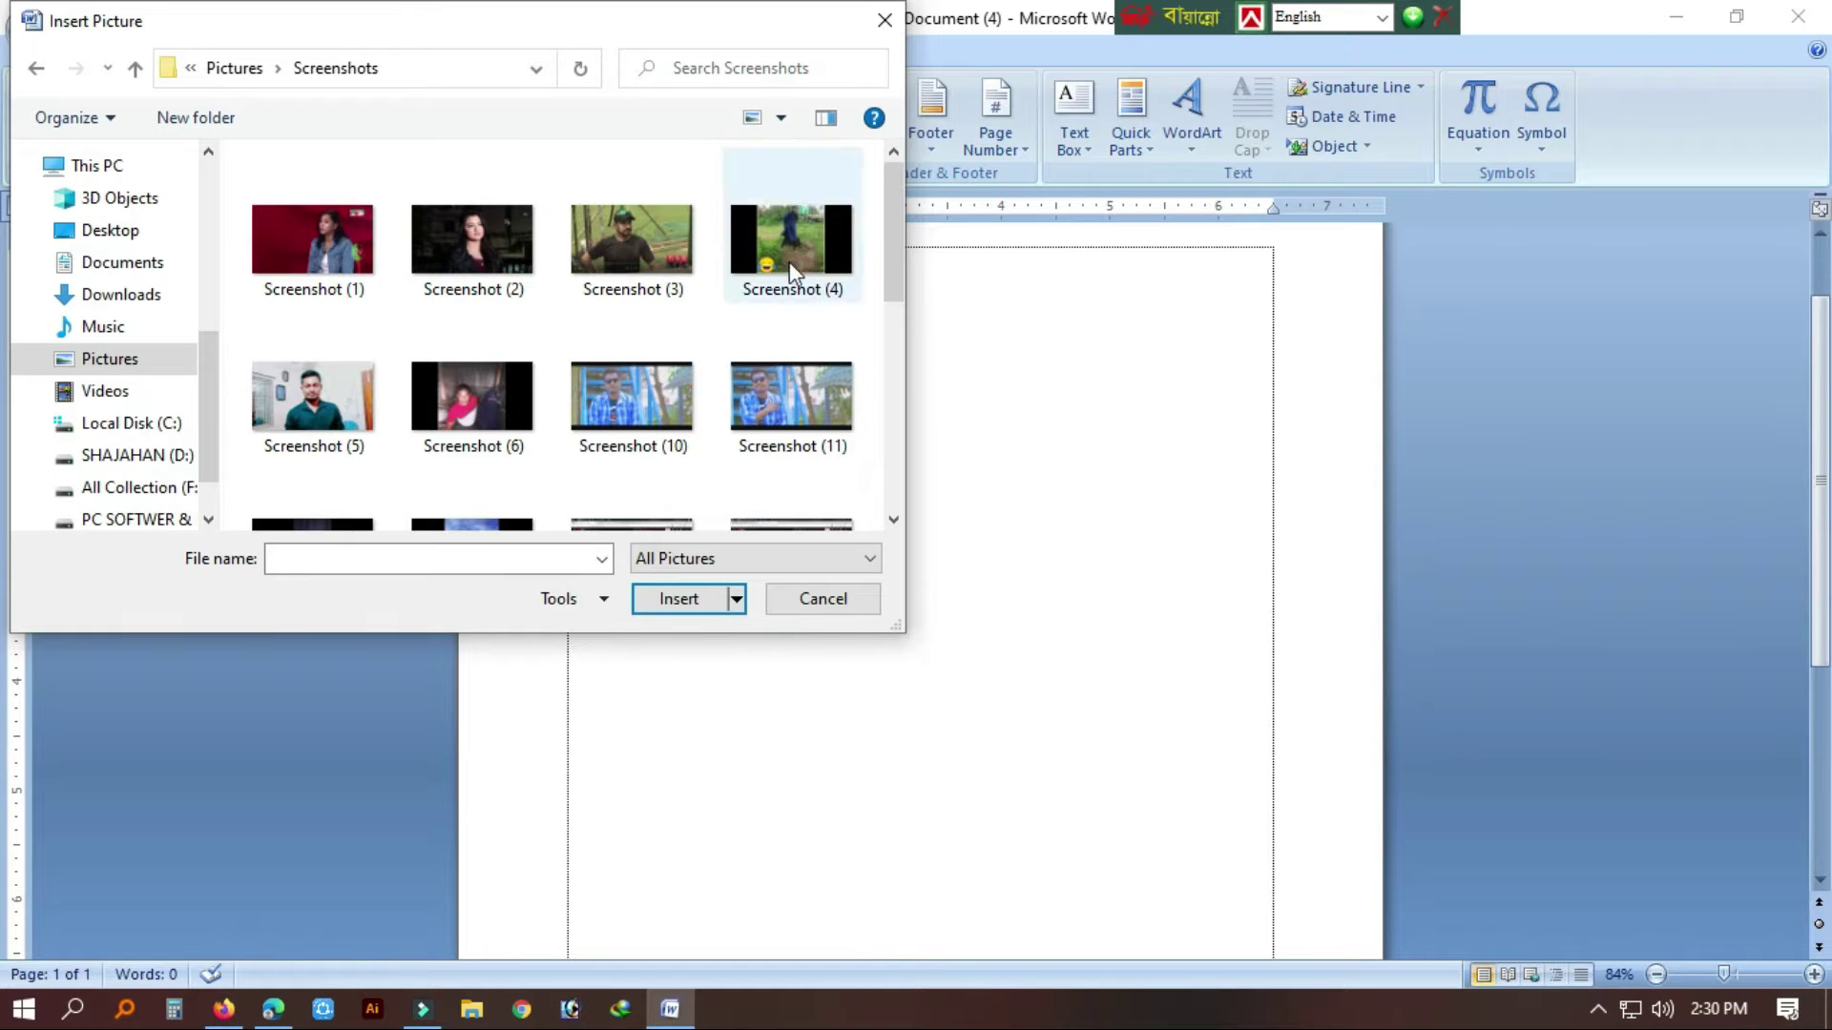
scroll(691, 393, "down", 3)
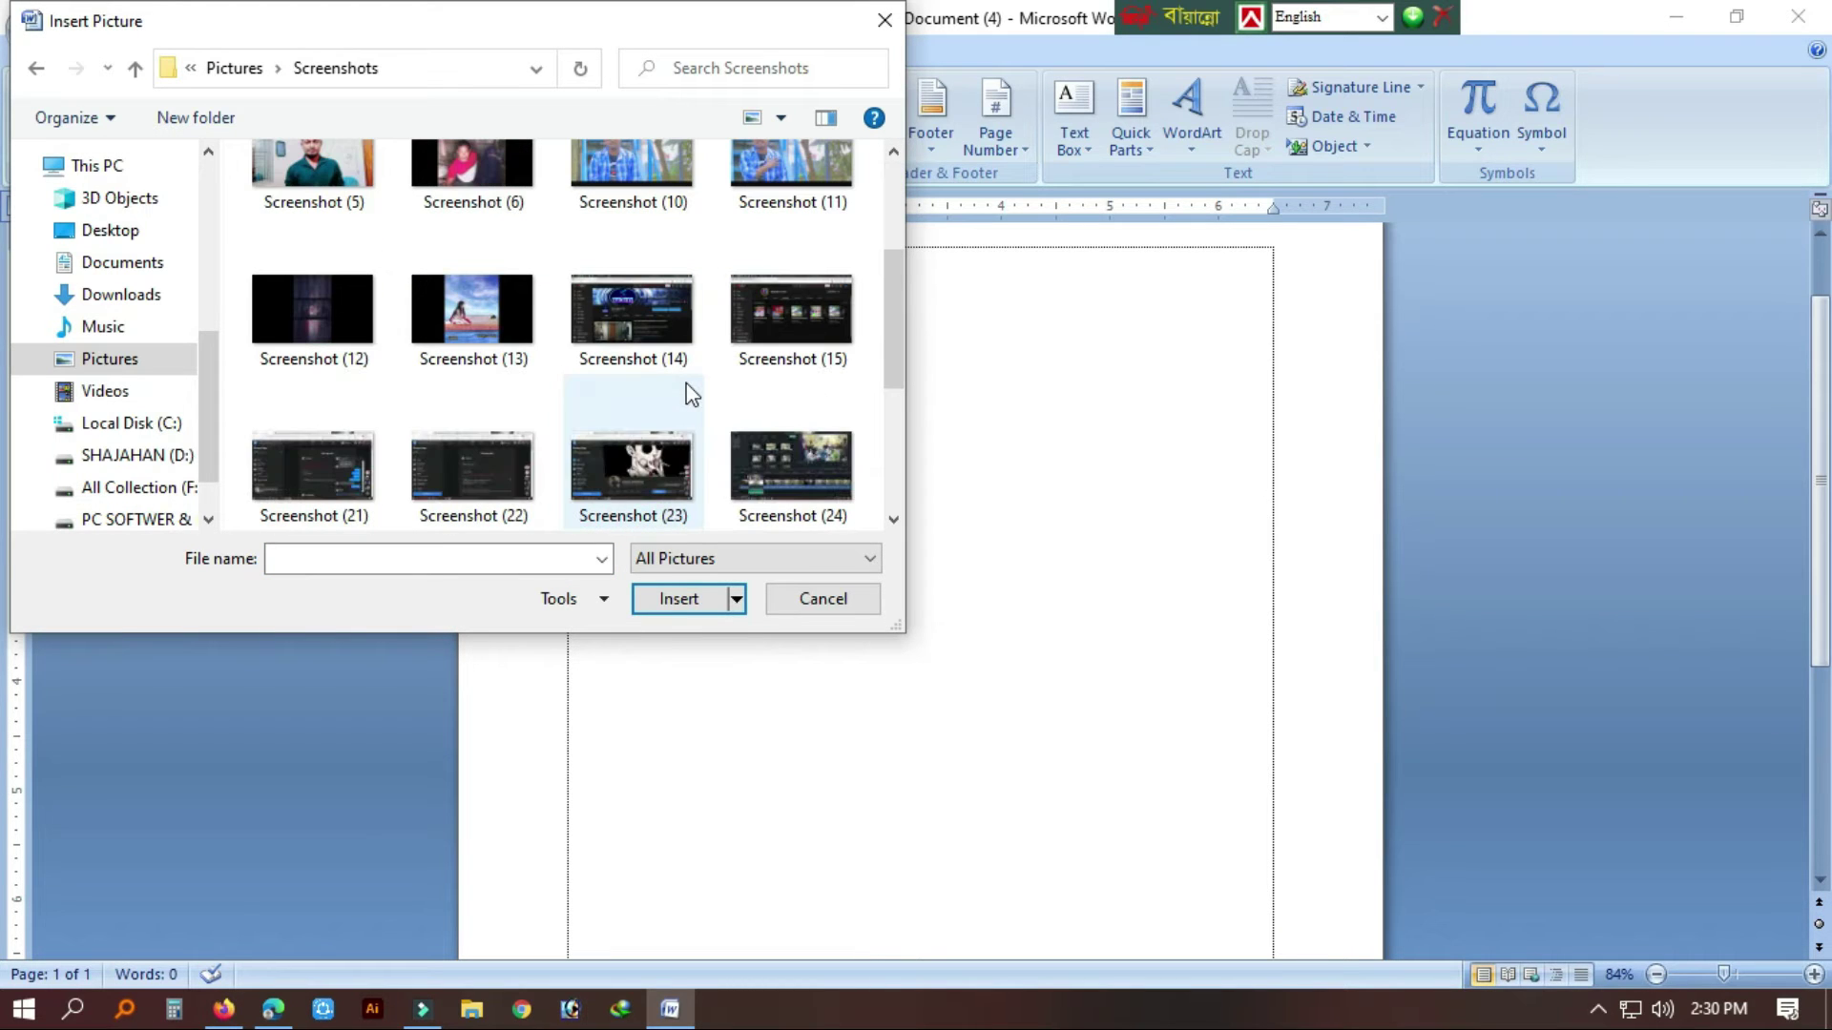
scroll(466, 318, "down", 3)
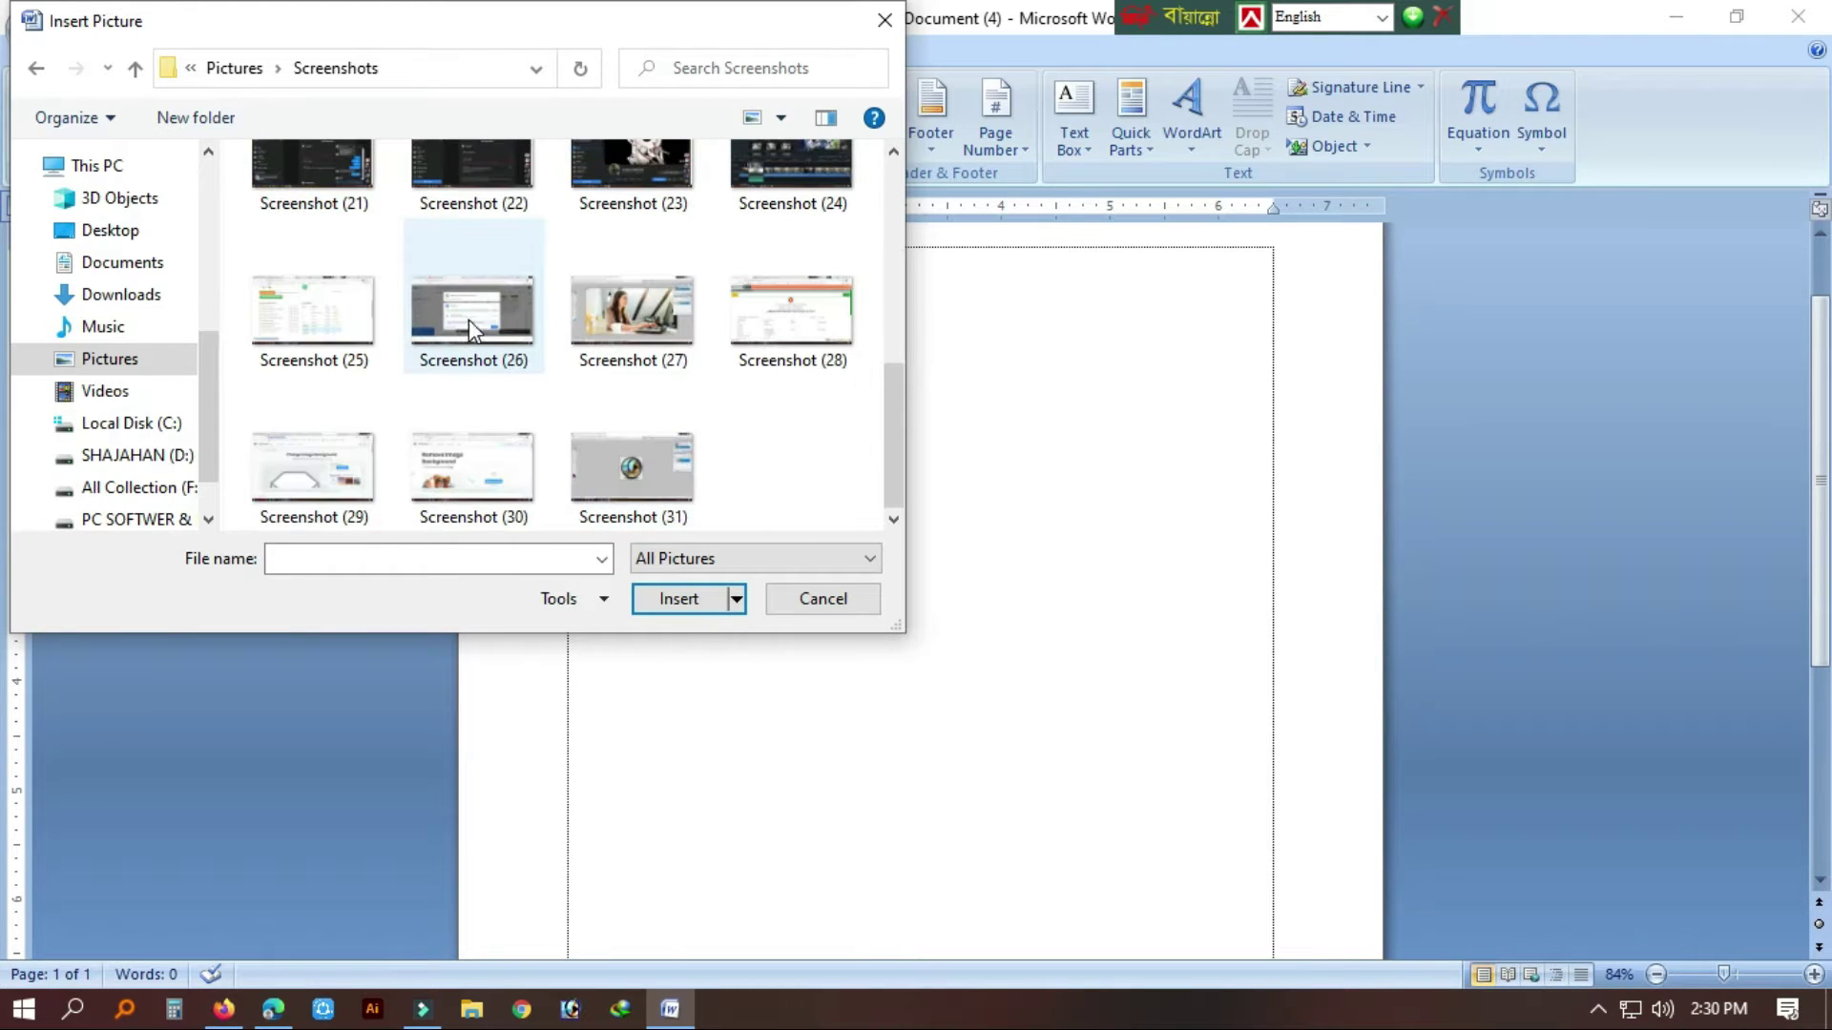
double_click(630, 320)
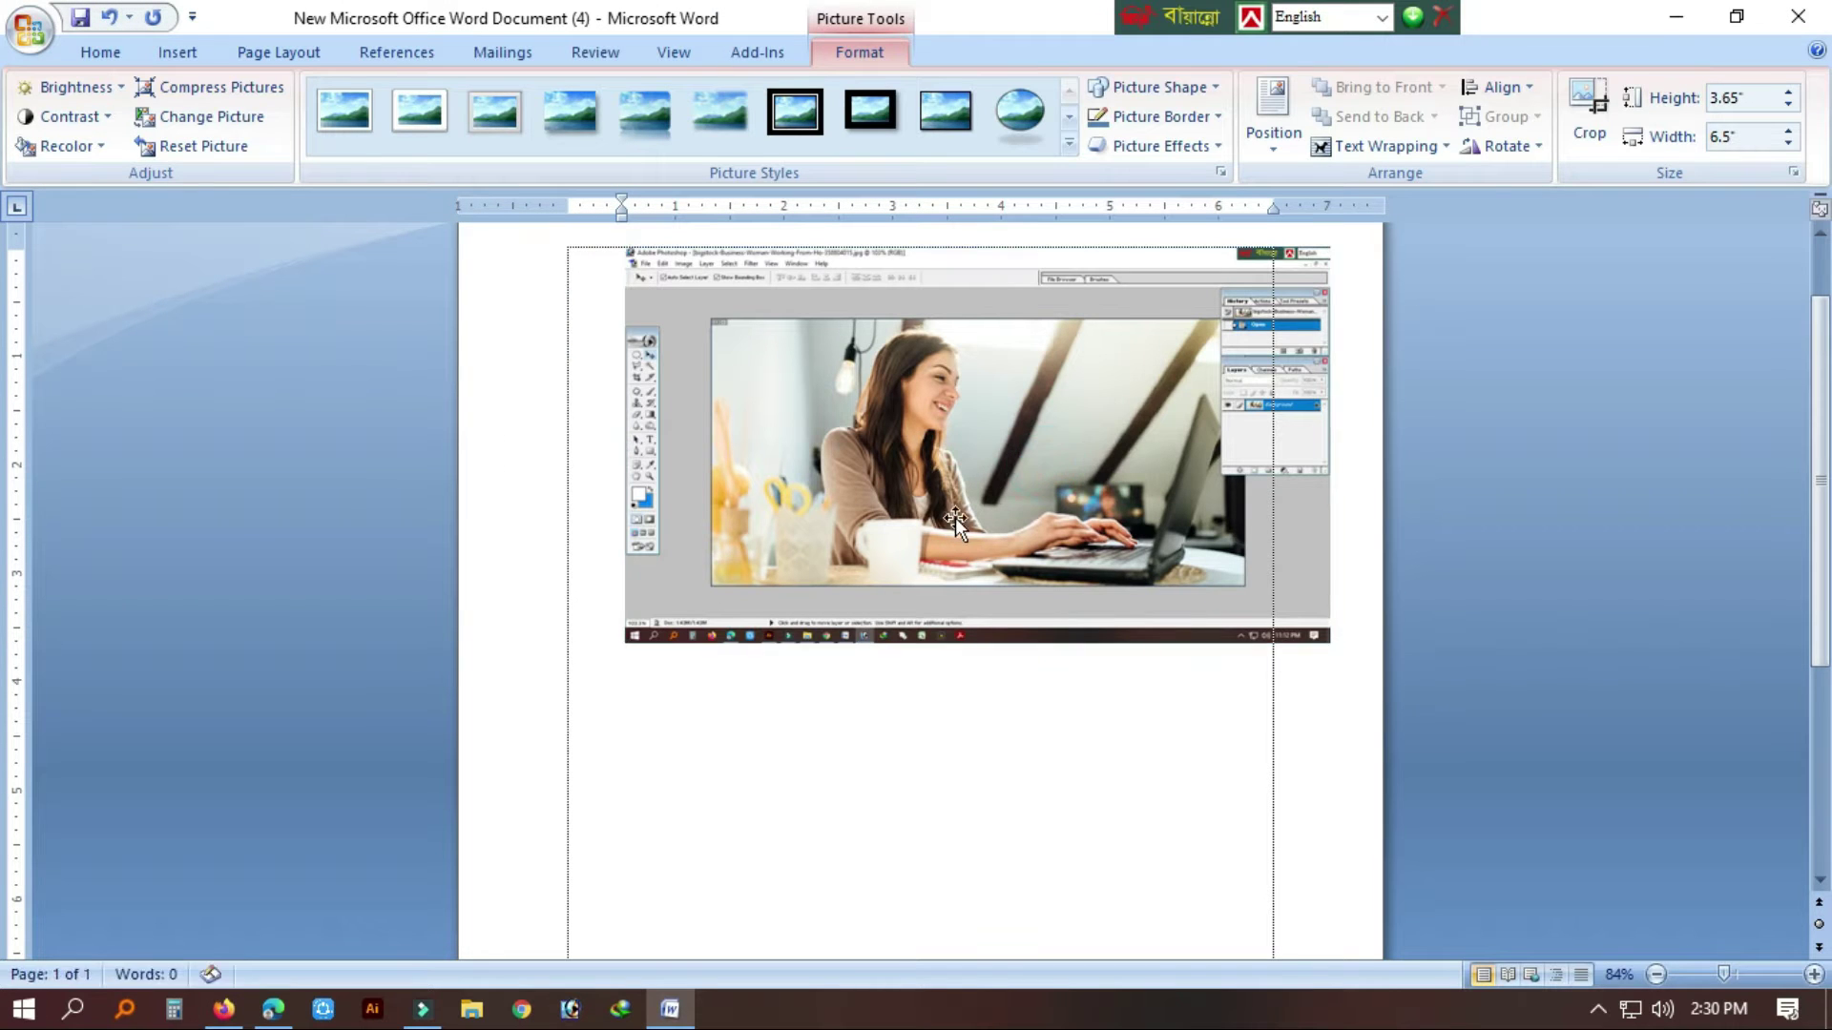
Set the picture to In Front of Text wrapping and drag it near the page top.
left_click(1380, 148)
left_click(1407, 301)
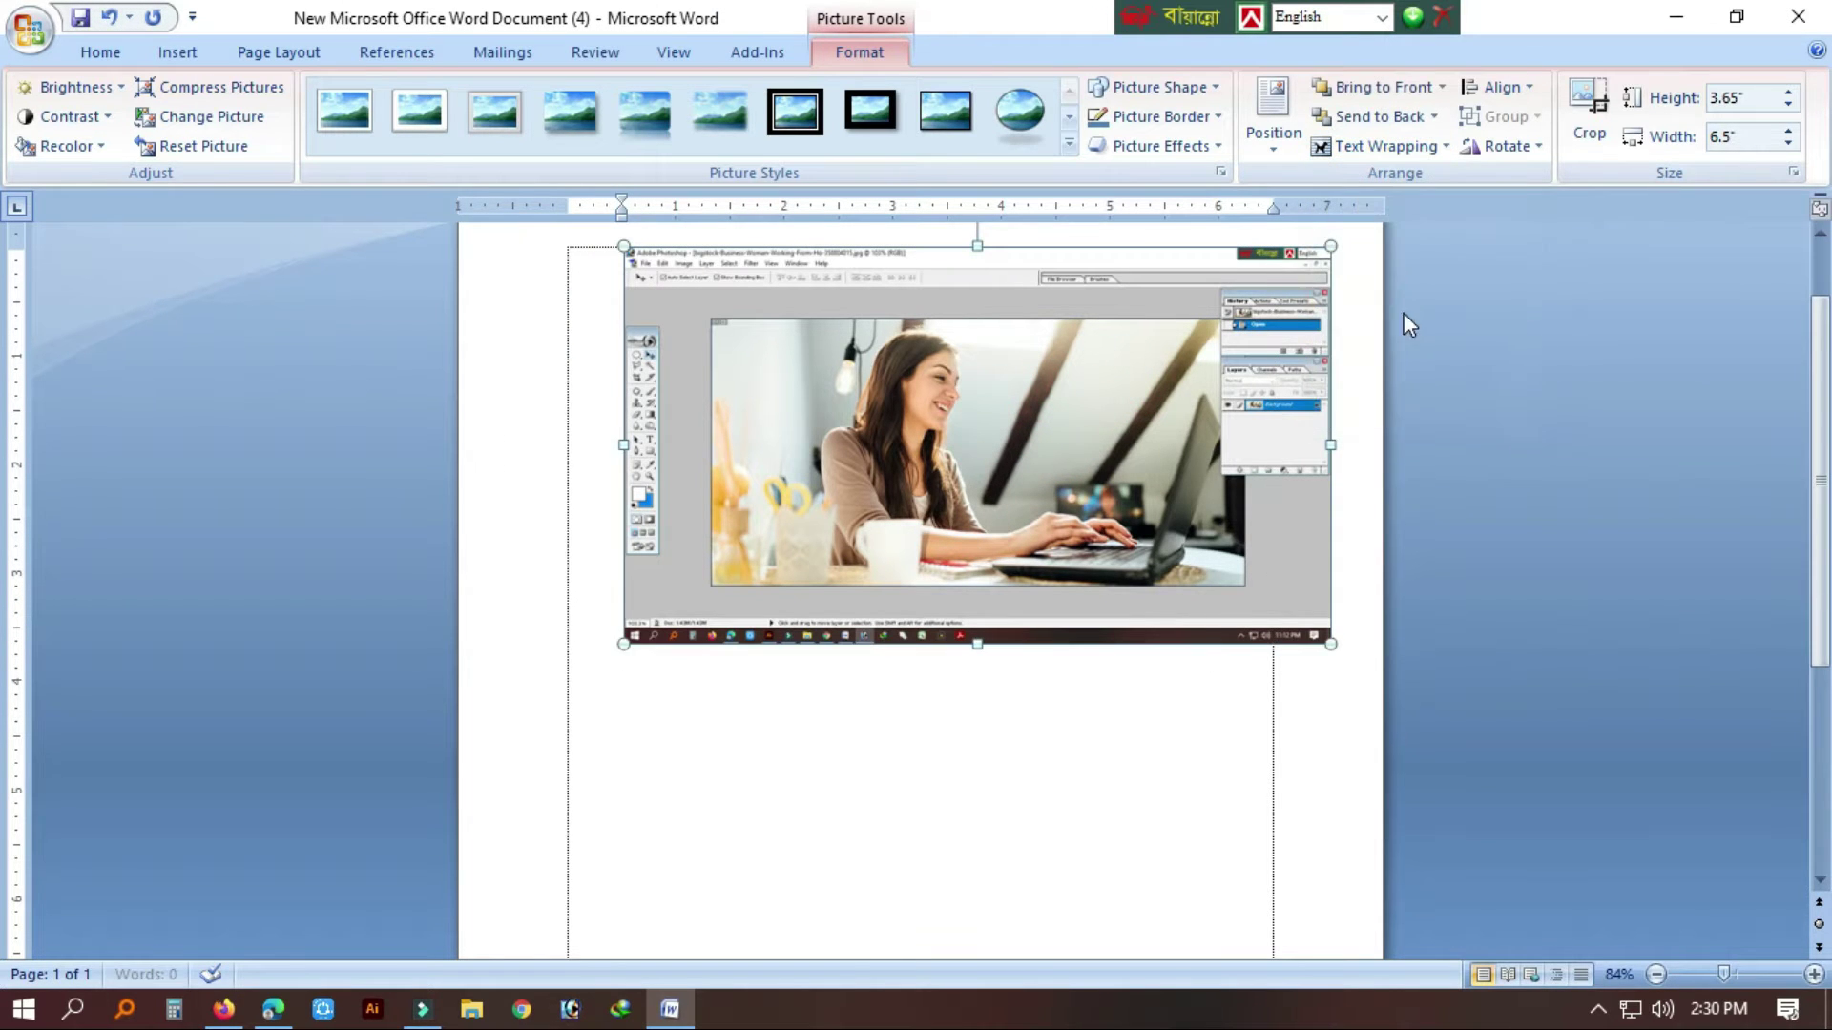
left_click_drag(1006, 429, 909, 564)
mouse_move(1014, 611)
left_mouse_down()
mouse_move(979, 510)
mouse_move(952, 503)
mouse_move(952, 433)
mouse_move(947, 577)
left_mouse_up()
left_click_drag(937, 490, 935, 488)
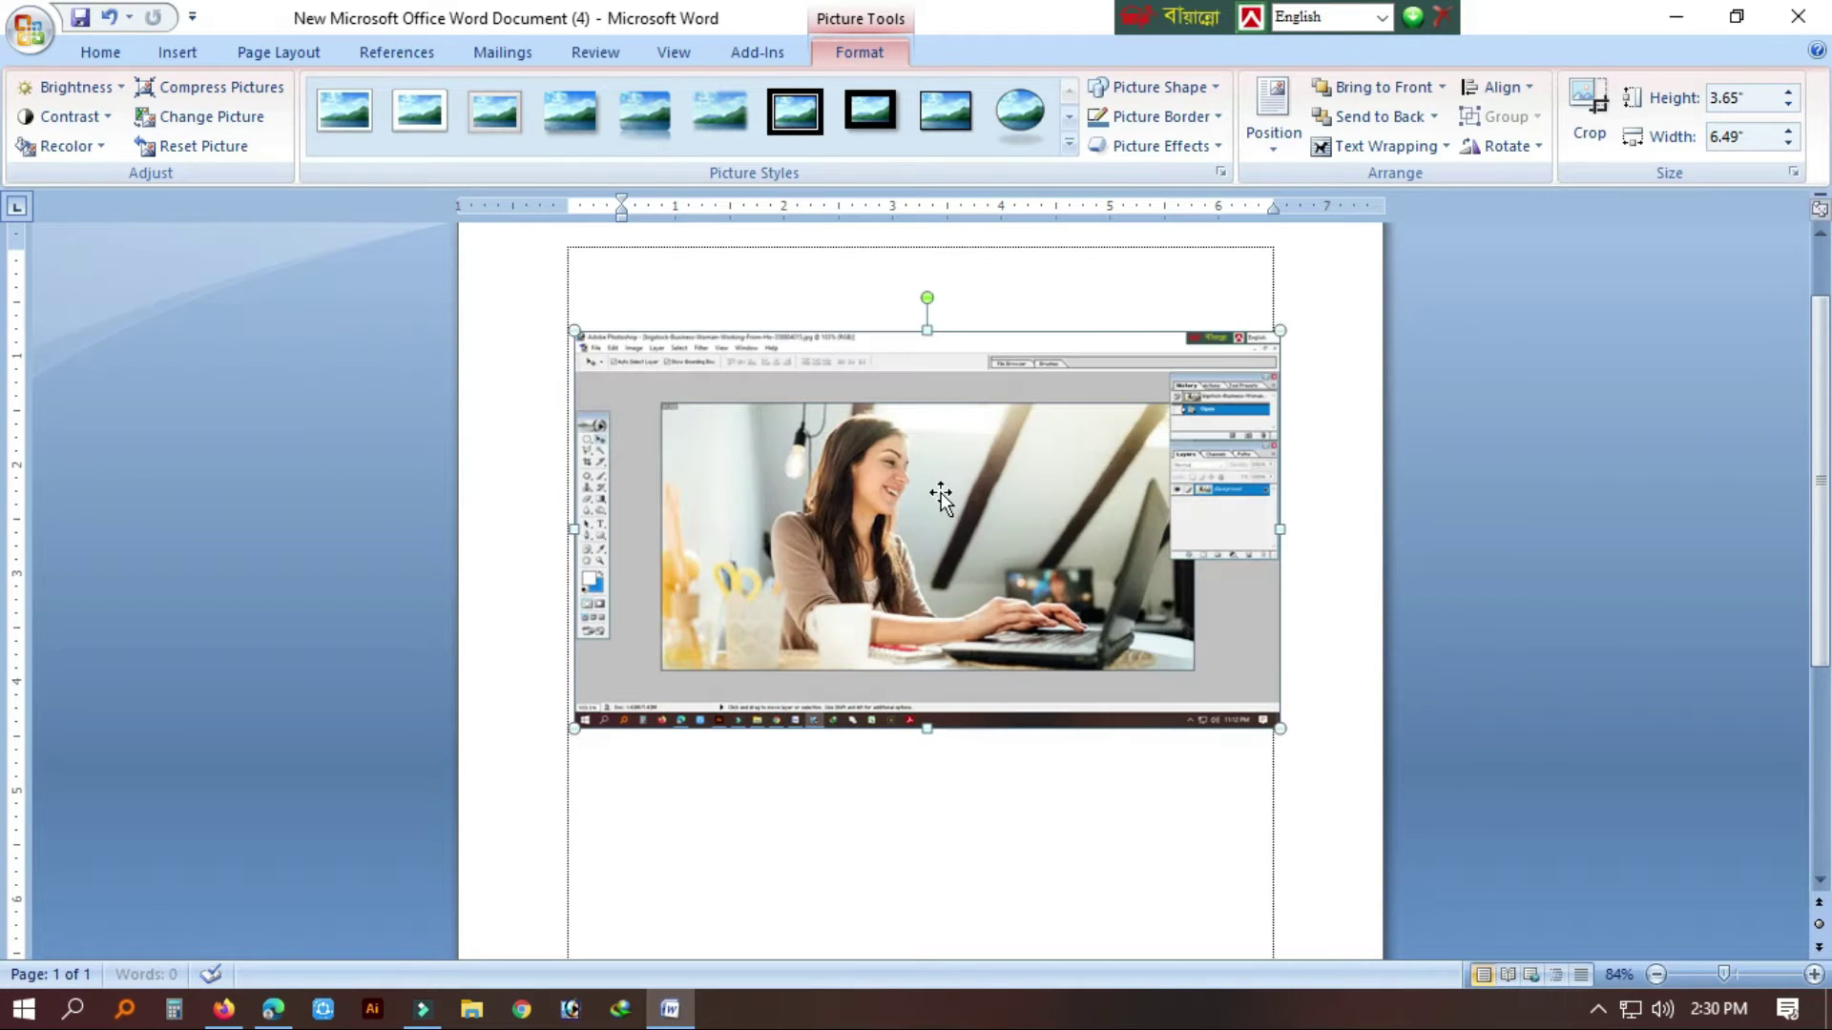
Type the heading 'Hi Please subscribe My Channel' above the picture.
left_click(745, 349)
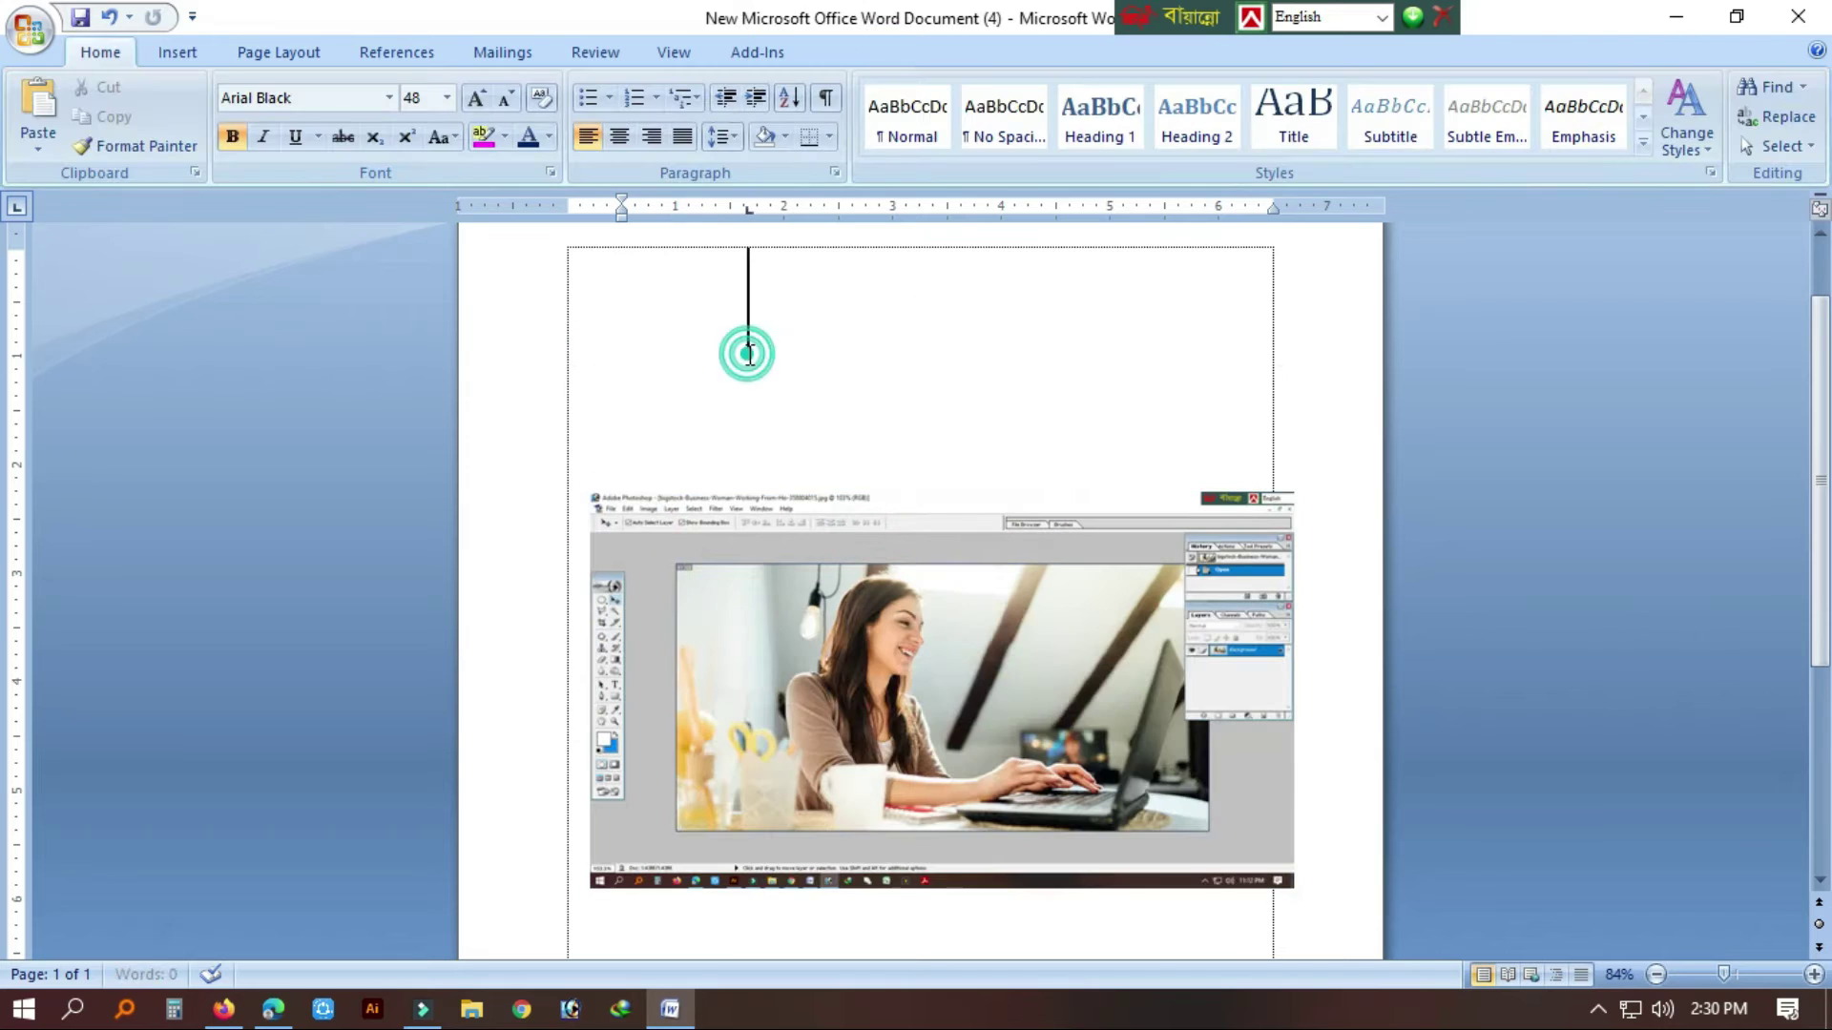
type("Hi")
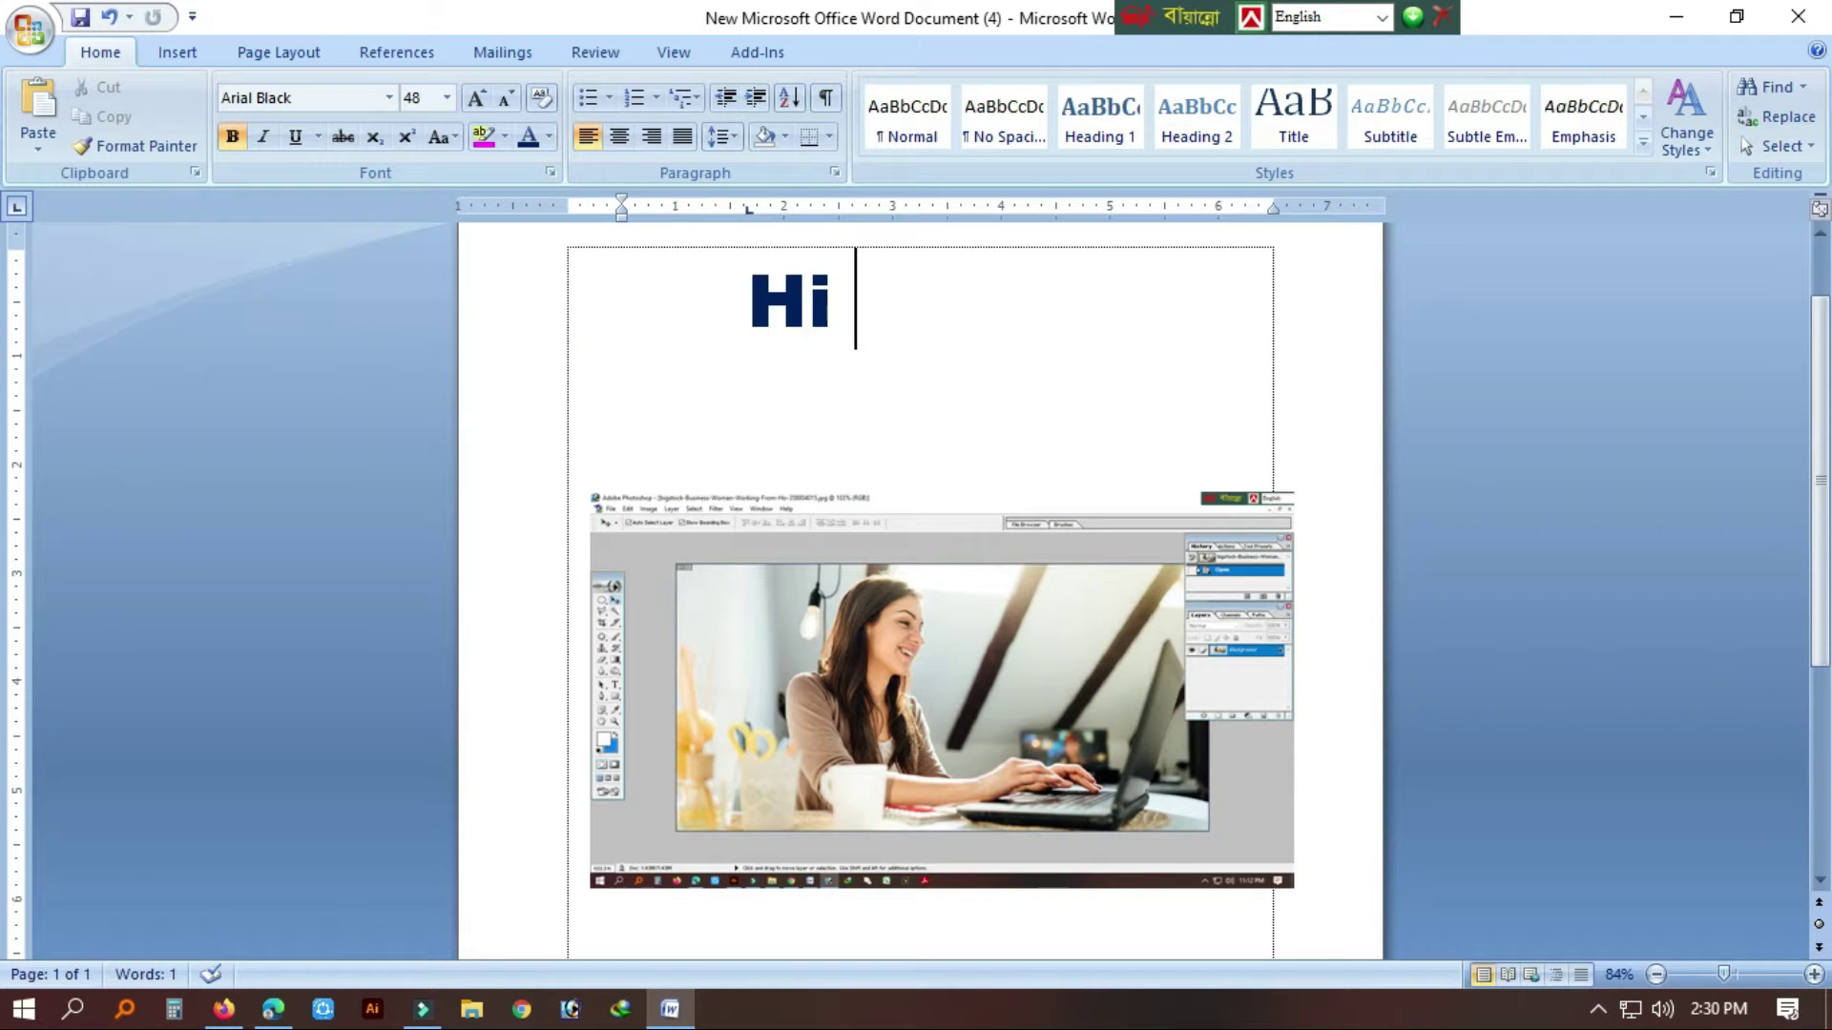
type(" I")
key("BackSpace")
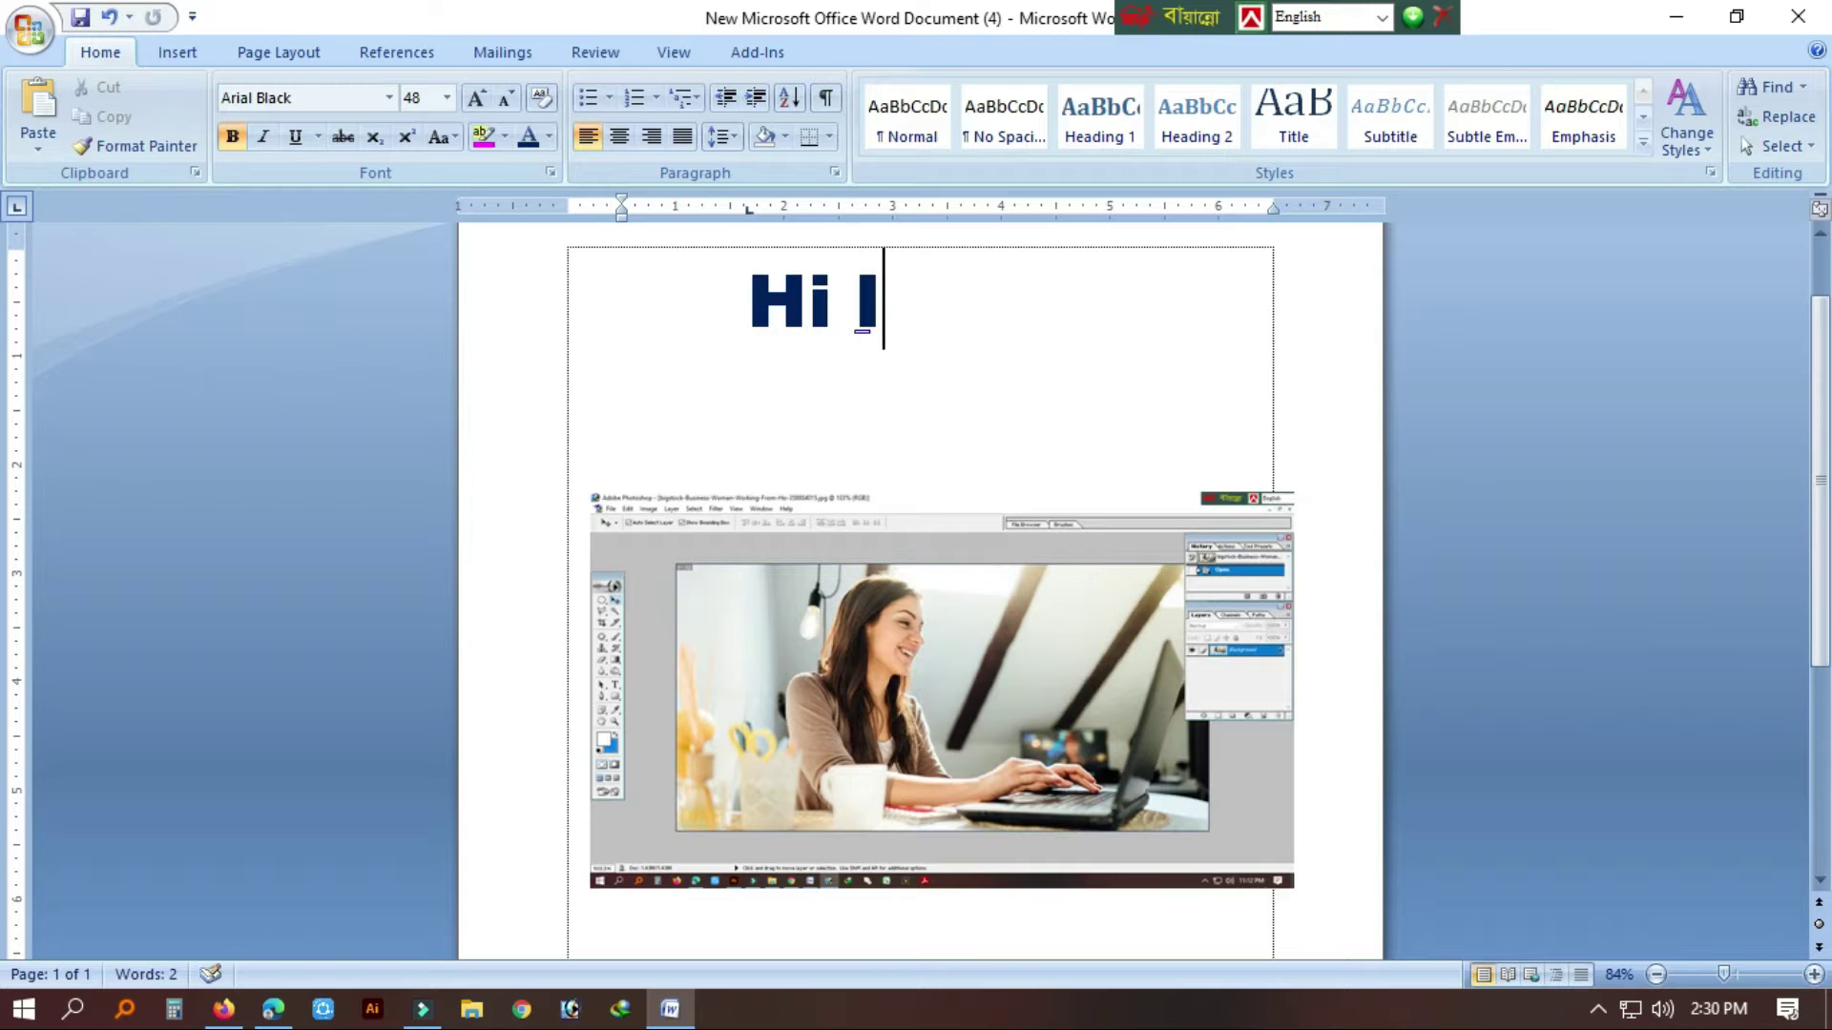
type("m ")
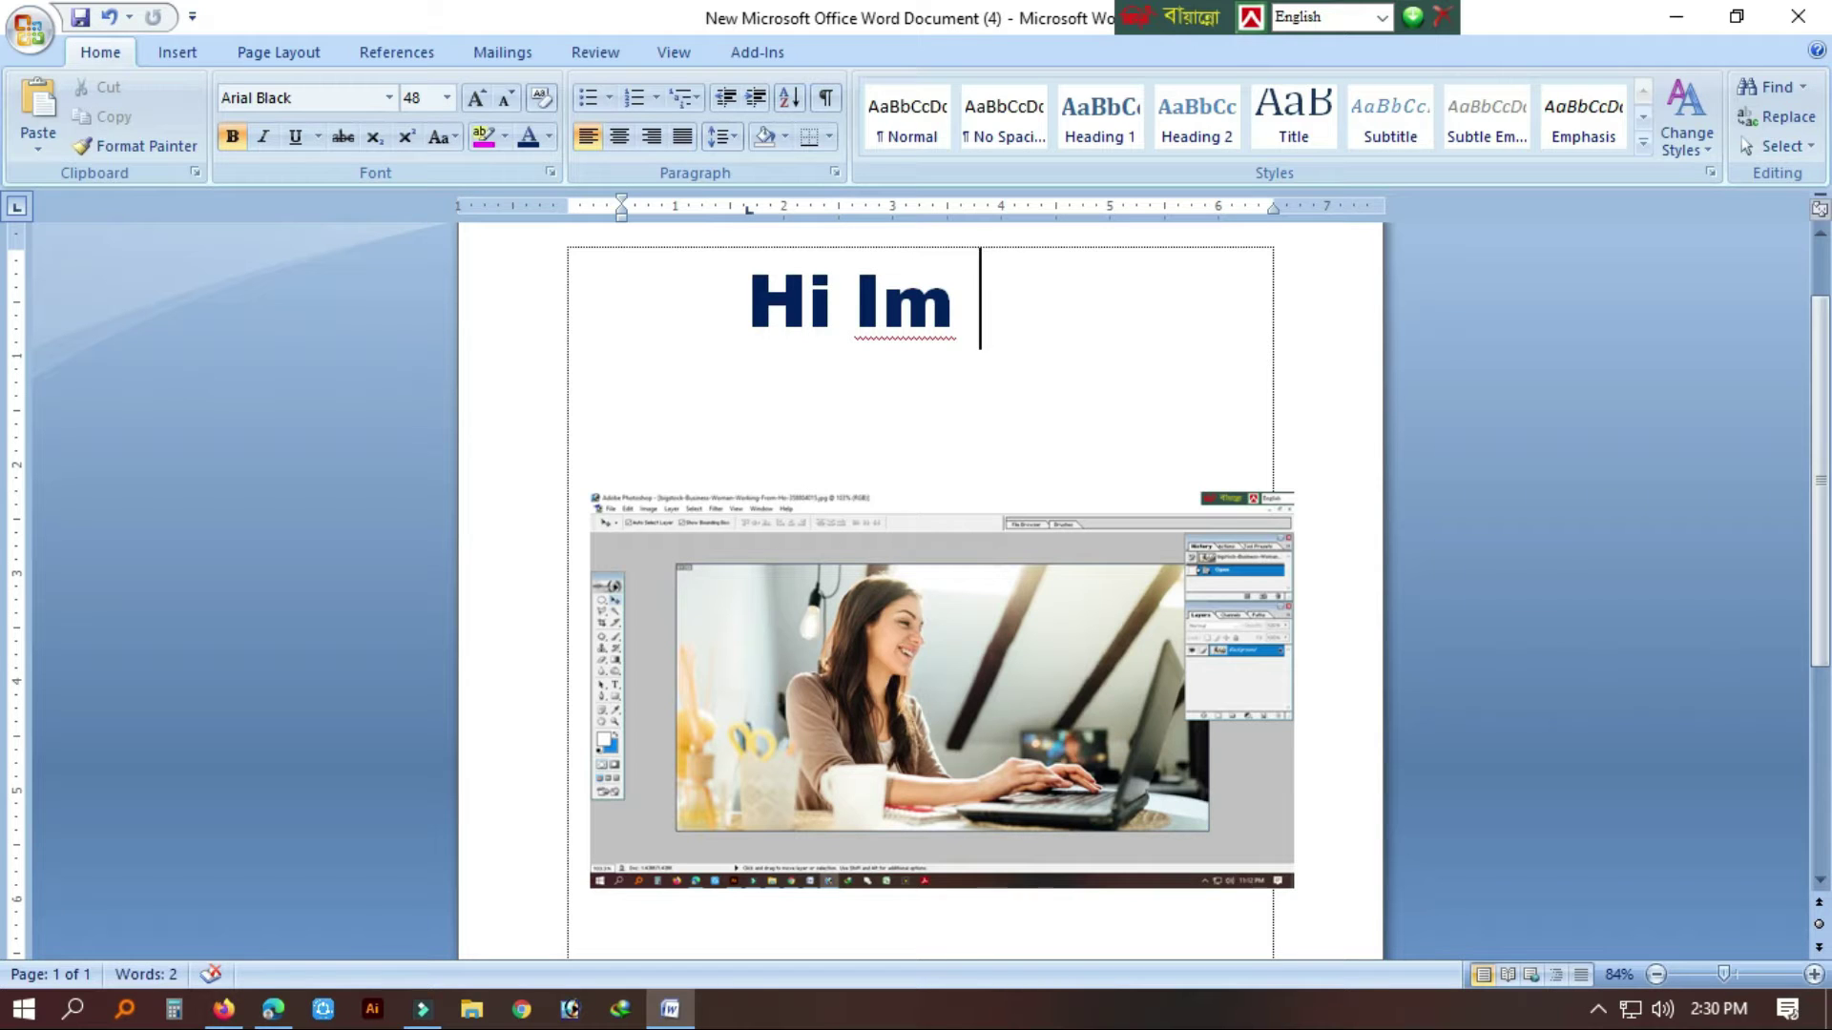
type("S")
key("BackSpace")
key("BackSpace")
key("BackSpace")
key("BackSpace")
key("BackSpace")
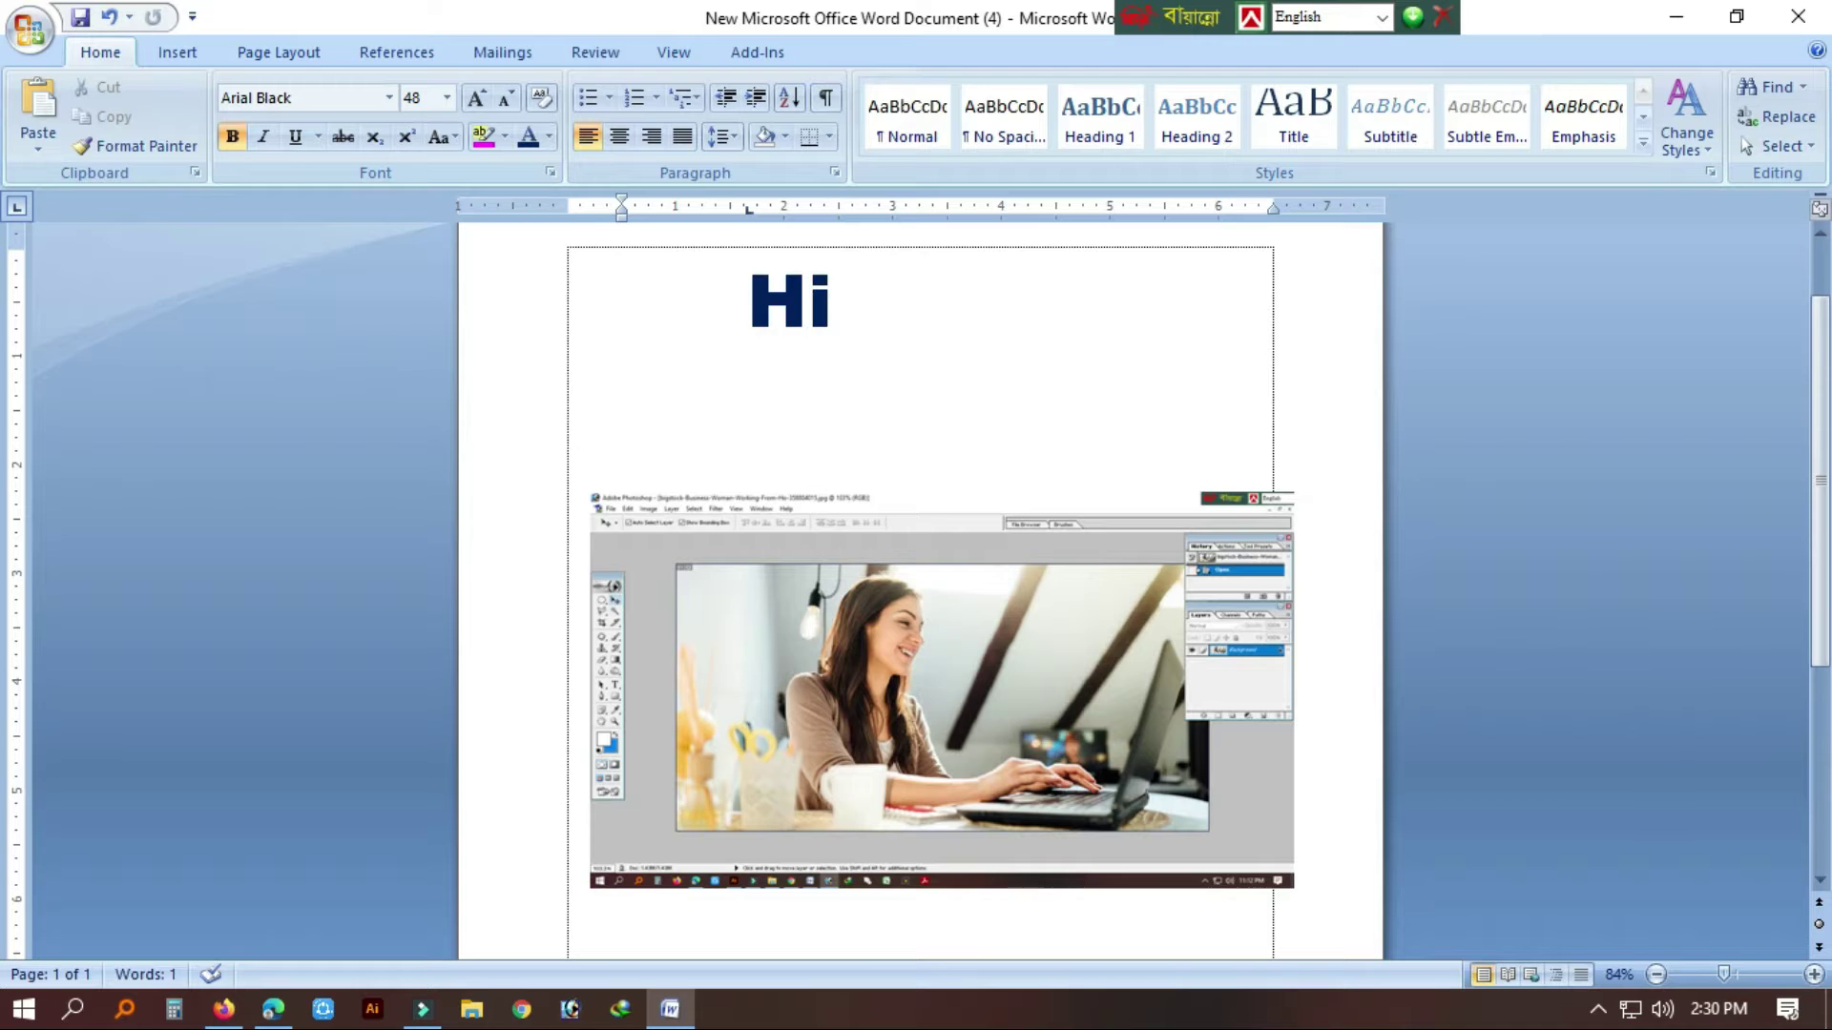
type("Please s")
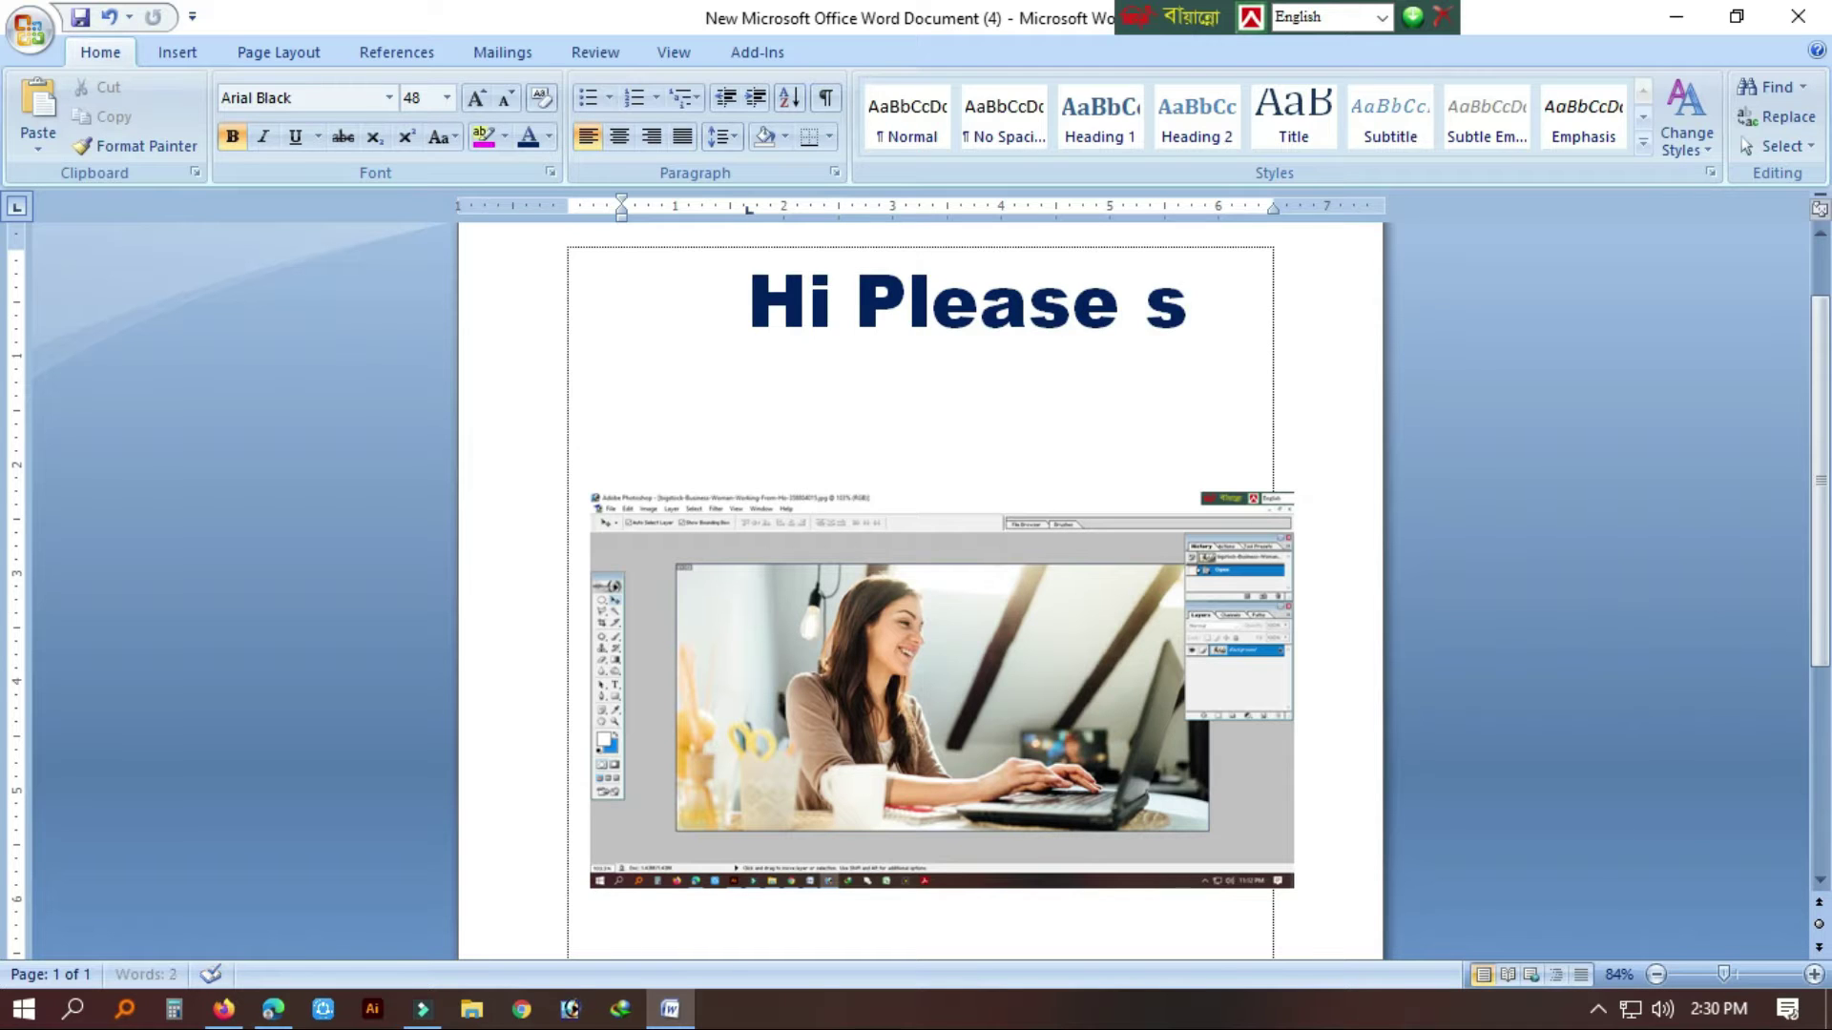
type("ubscribe My ")
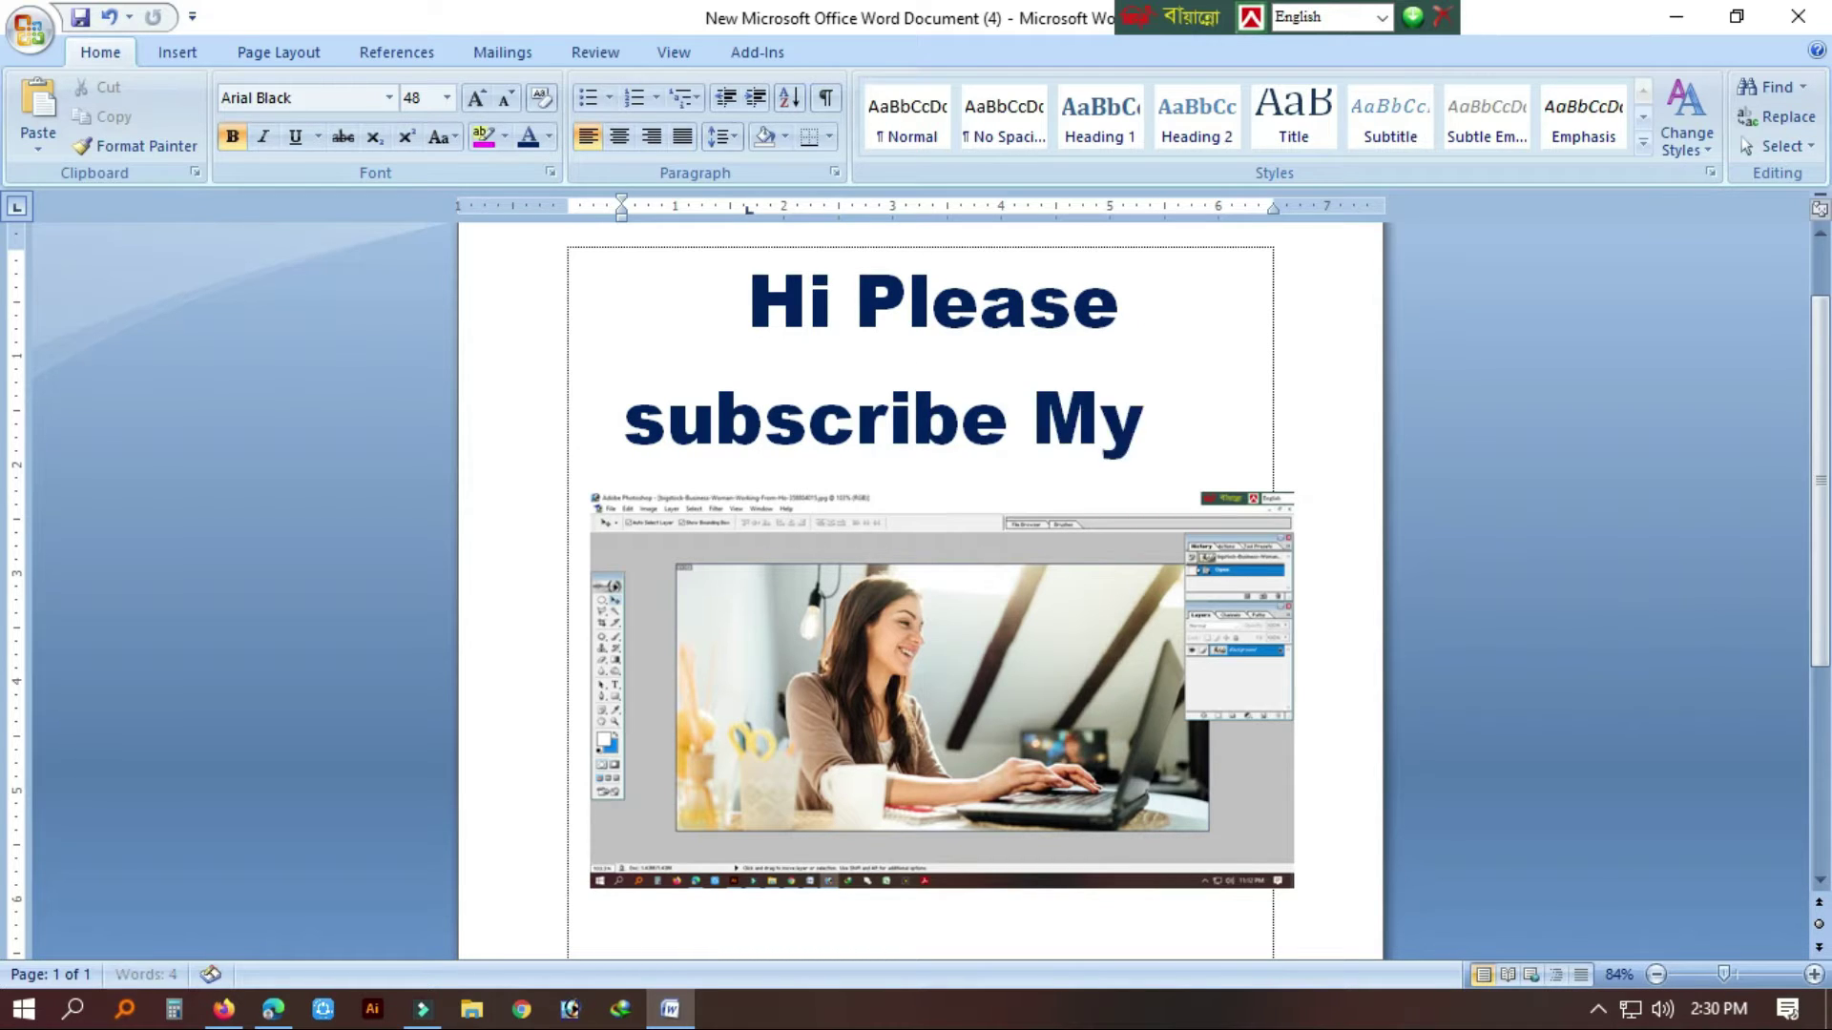
type("C")
Shrink the heading to 26 pt and centre it on the page.
key("ctrl+a")
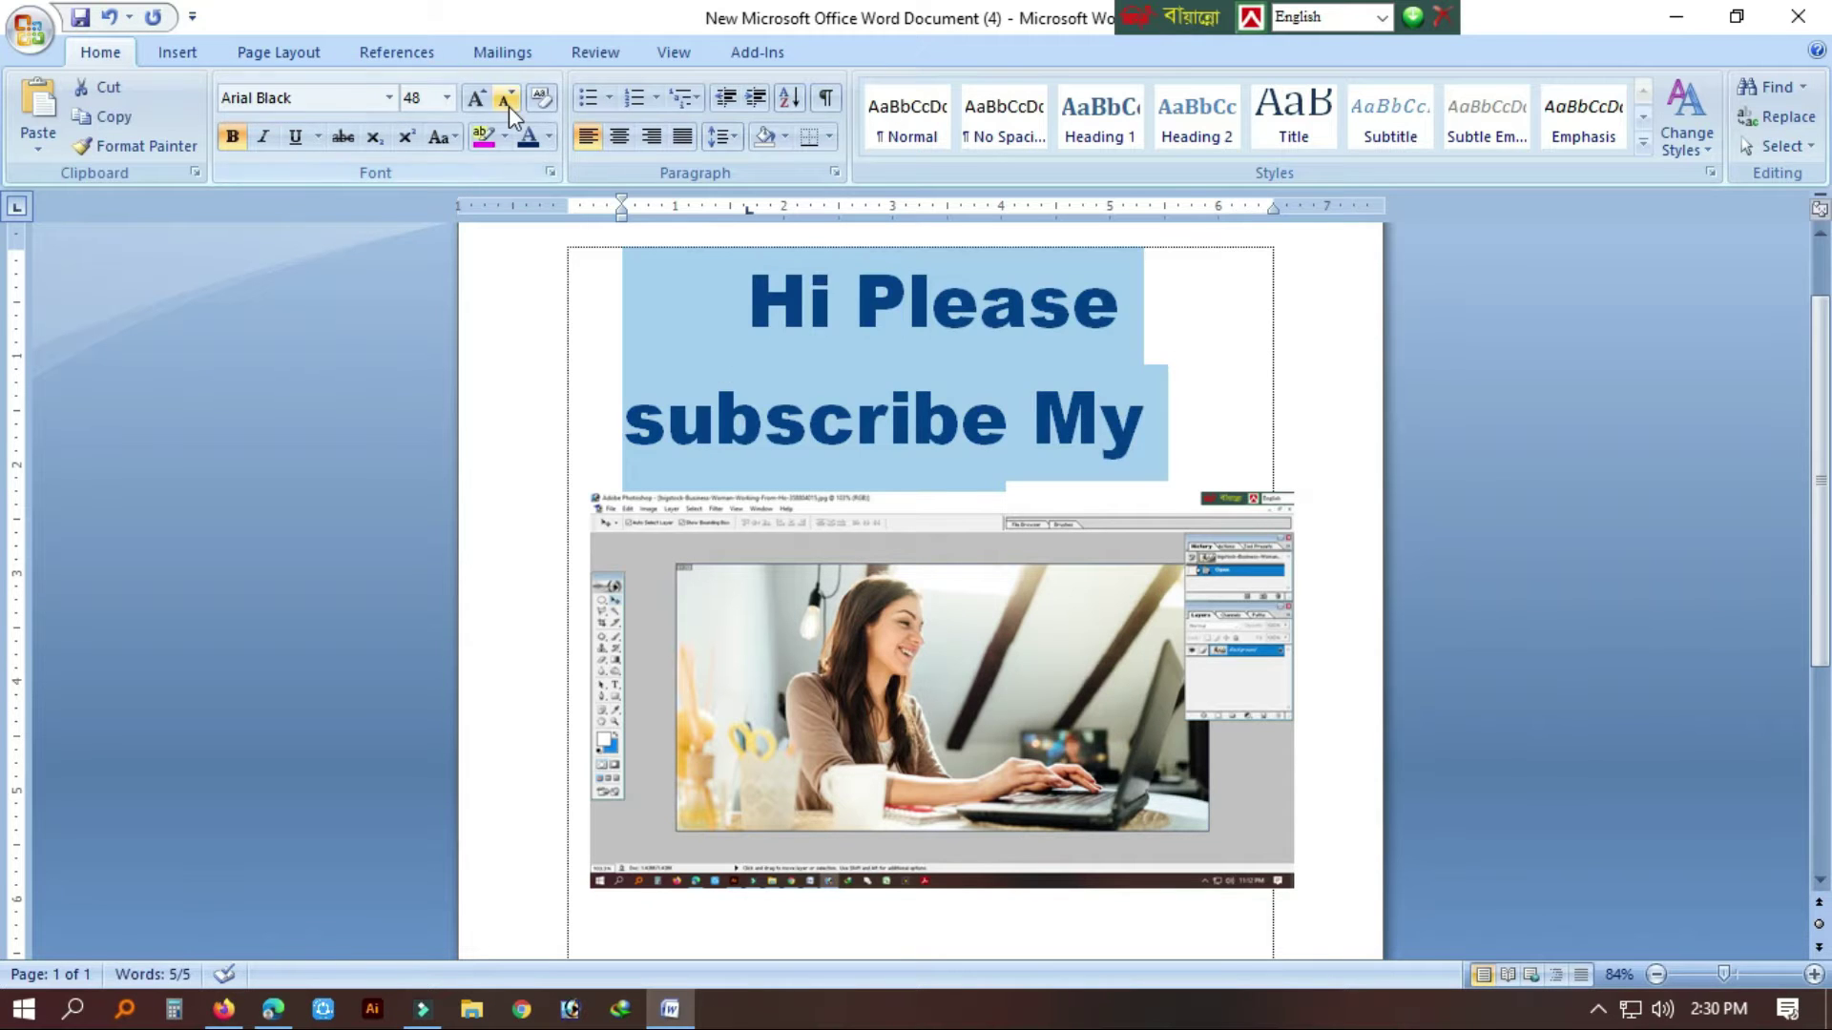
left_click(508, 106)
left_click(508, 106)
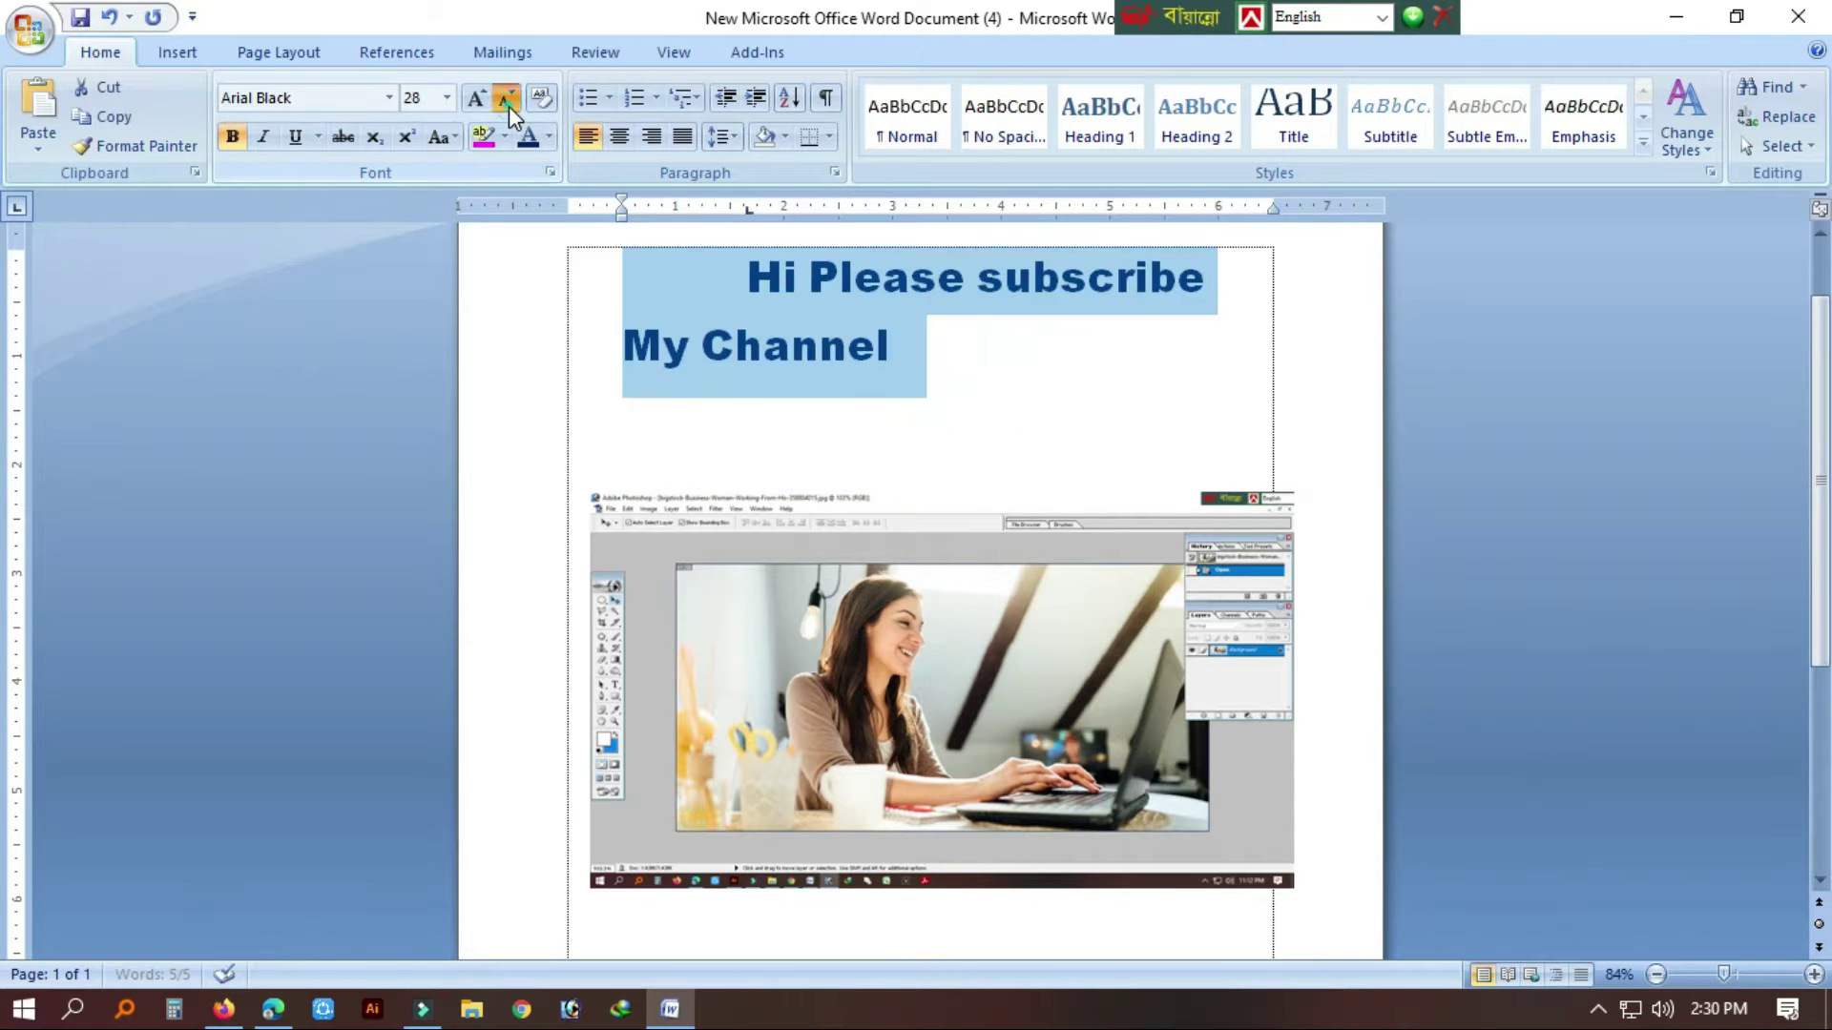
left_click(633, 143)
left_click(814, 369)
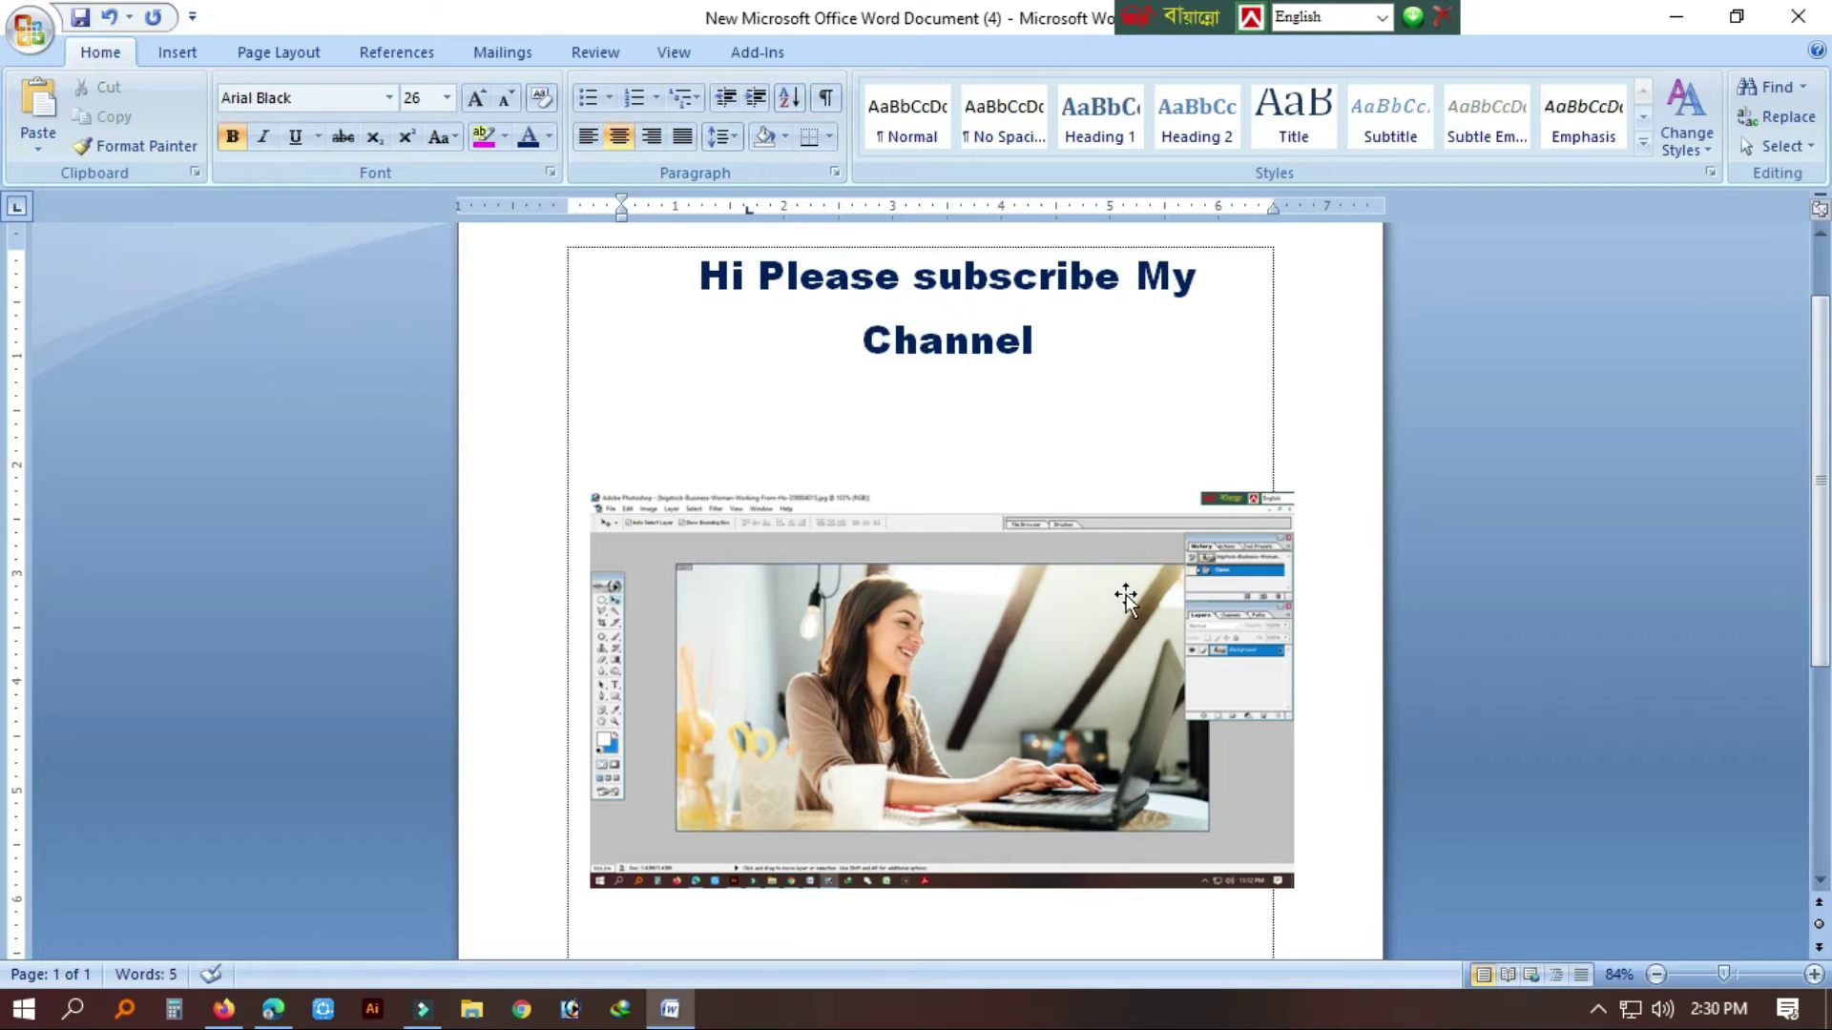
left_click(1105, 634)
Drag the picture up under the heading and narrow it slightly from the right edge.
left_click_drag(1104, 635, 1275, 696)
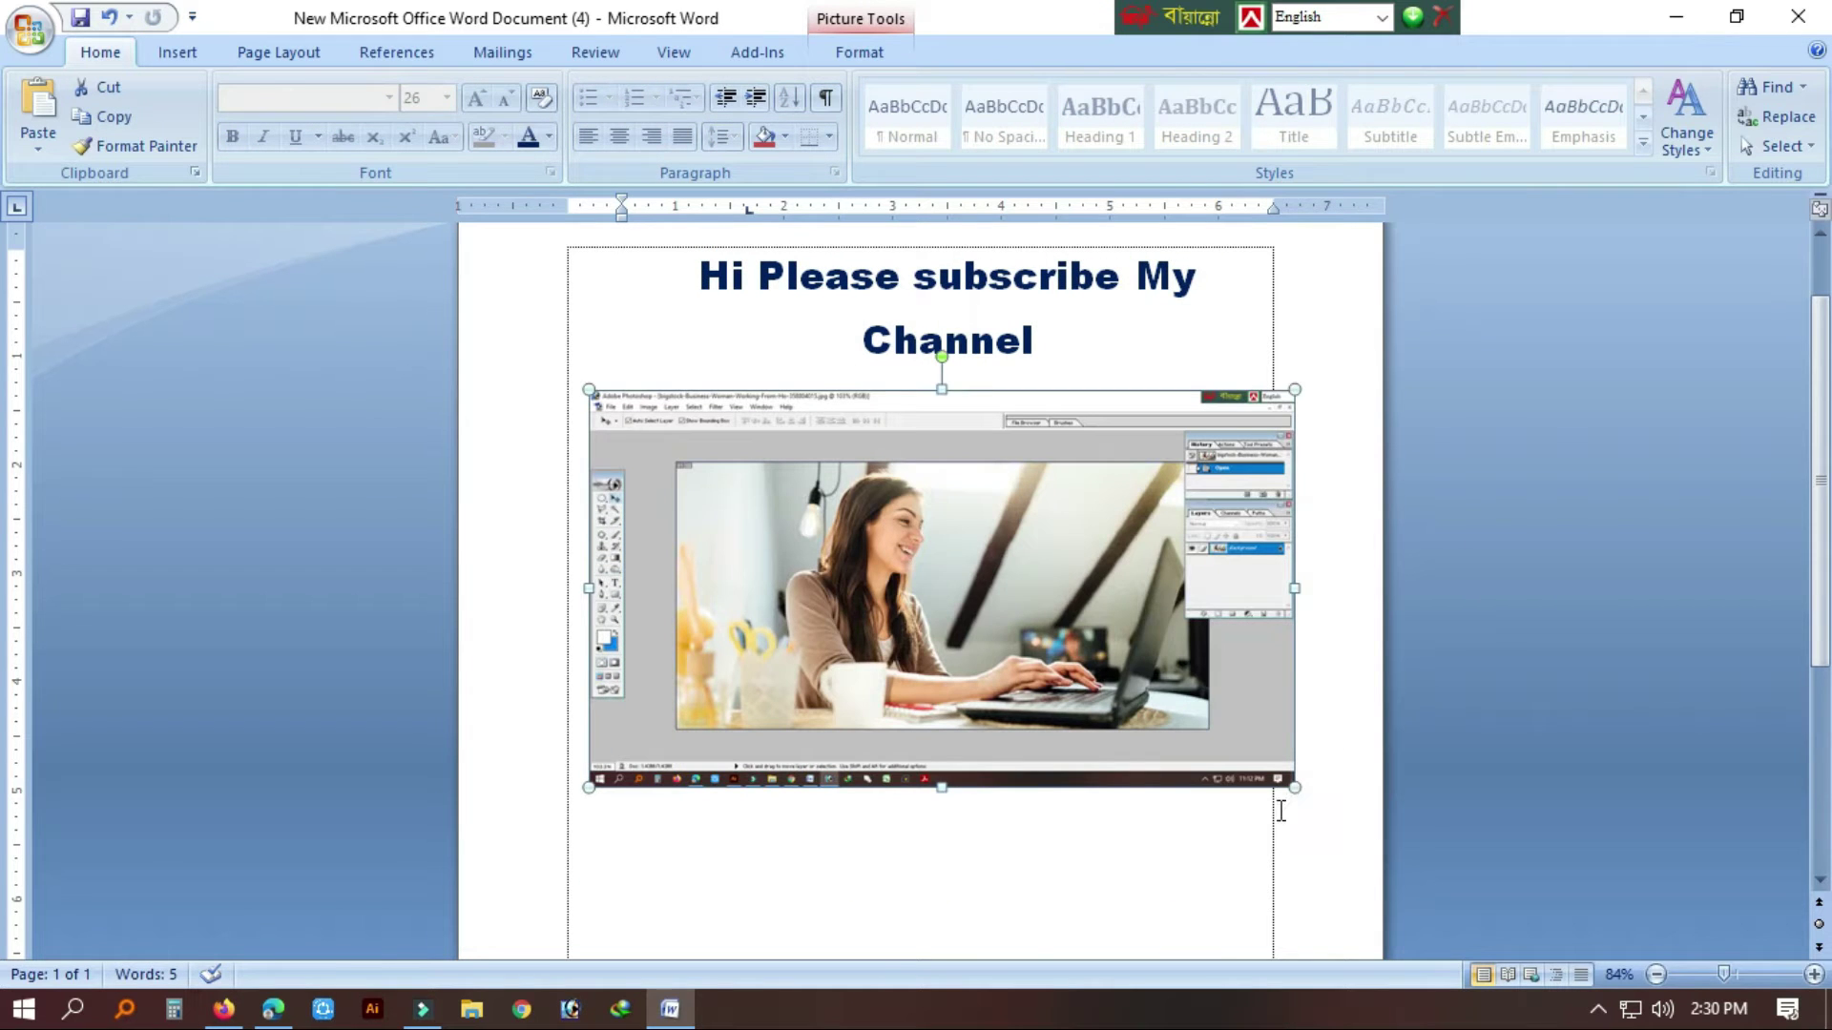
left_click(1296, 778)
left_click_drag(1292, 589, 1271, 588)
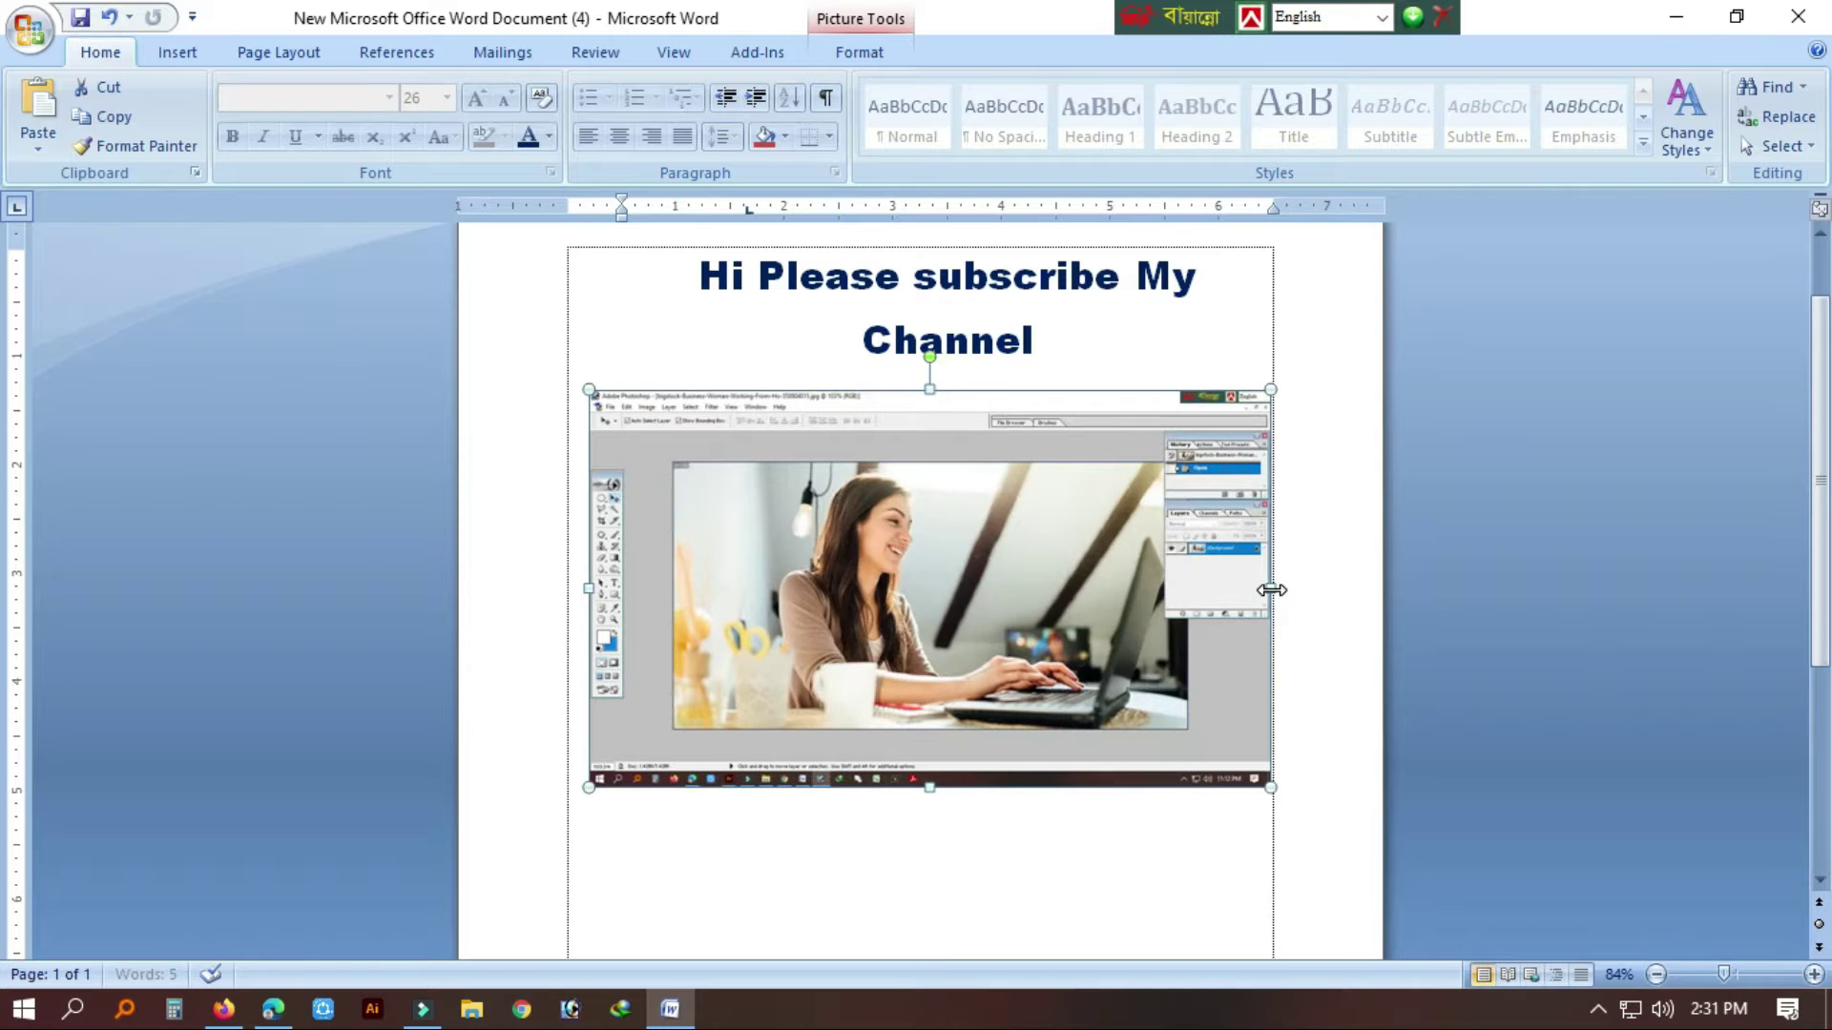
left_click(1034, 867)
Nudge the picture left, right and up into position beneath the heading.
left_click(1104, 654)
left_click_drag(1103, 639, 1089, 640)
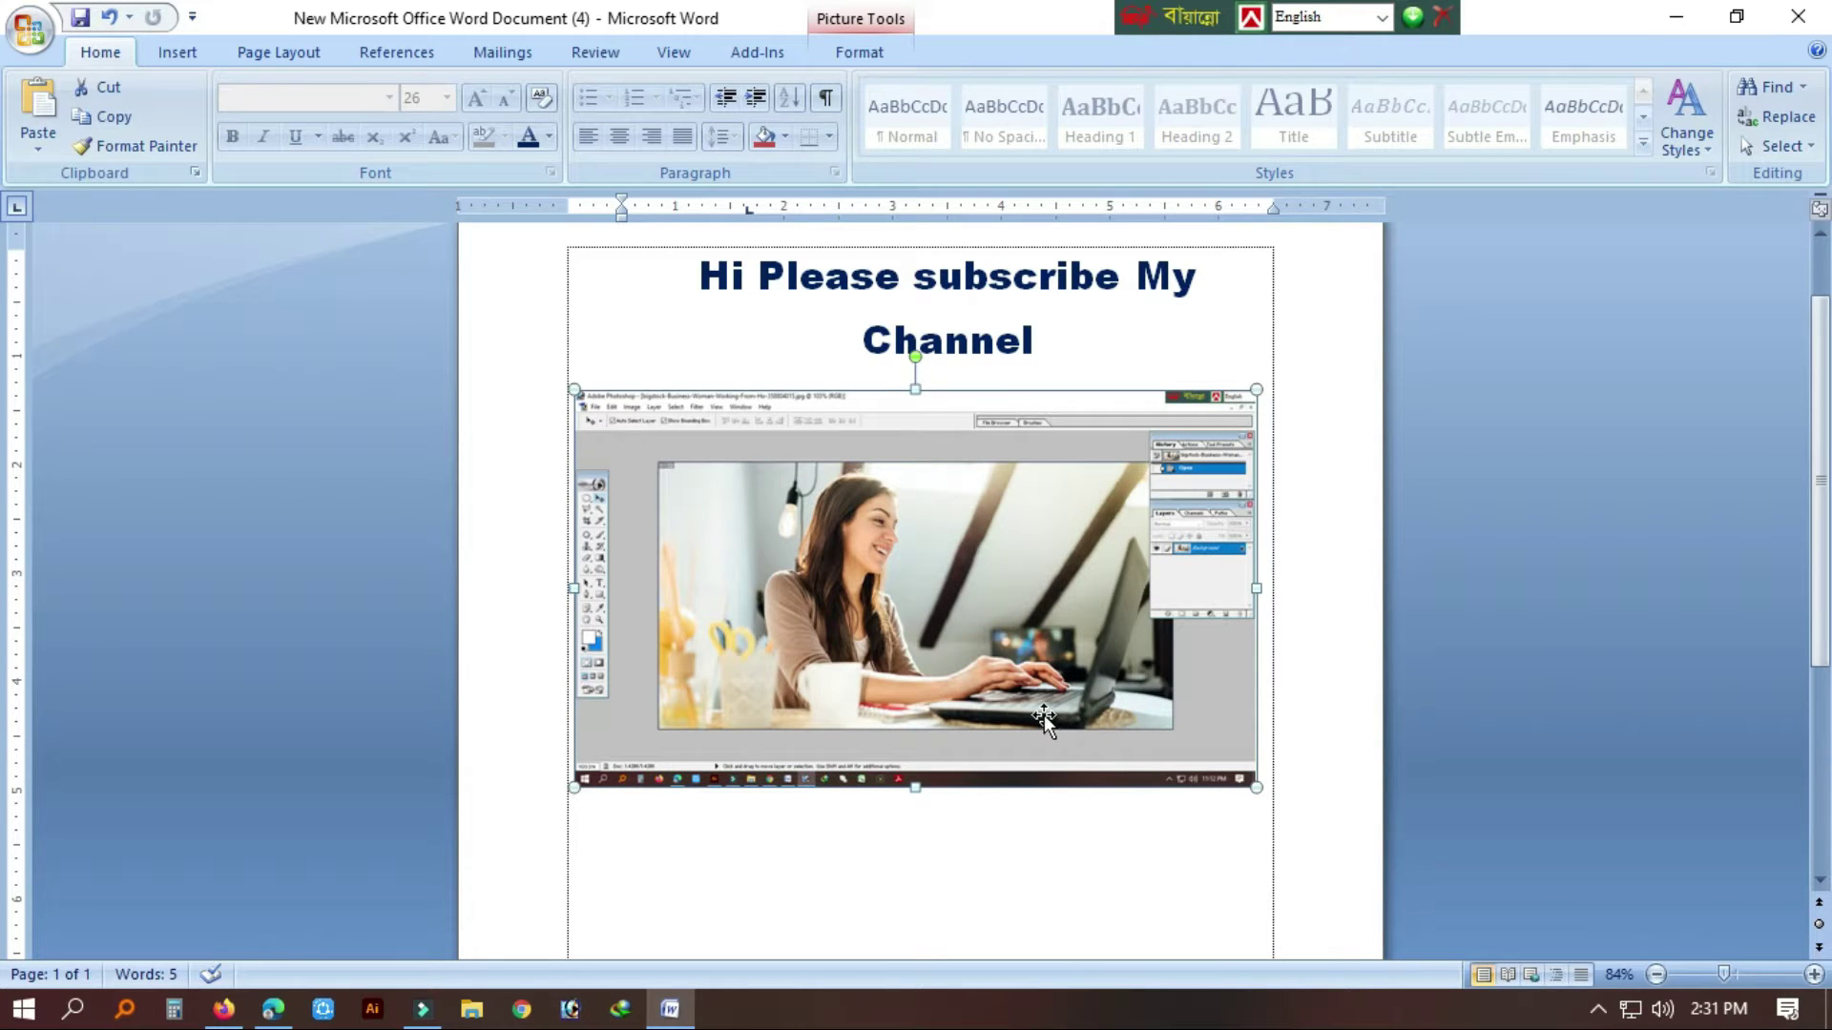
left_click_drag(1062, 714, 1073, 712)
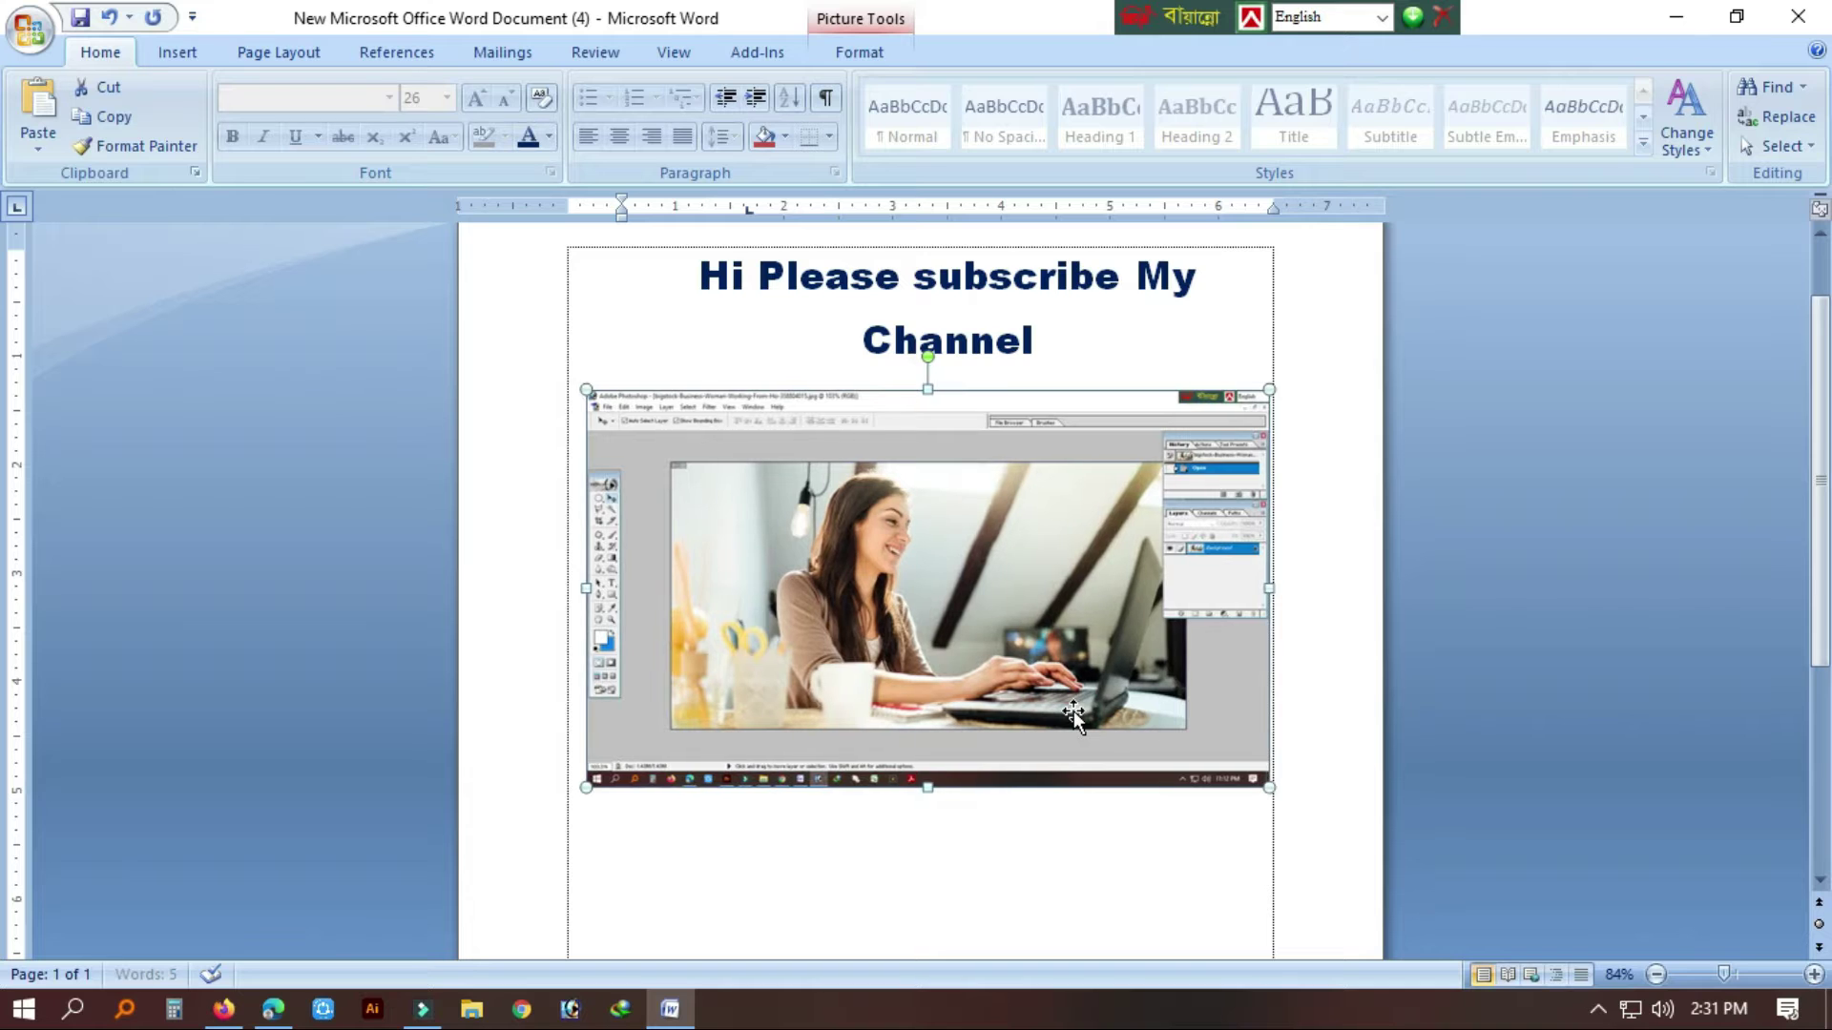
key("Up")
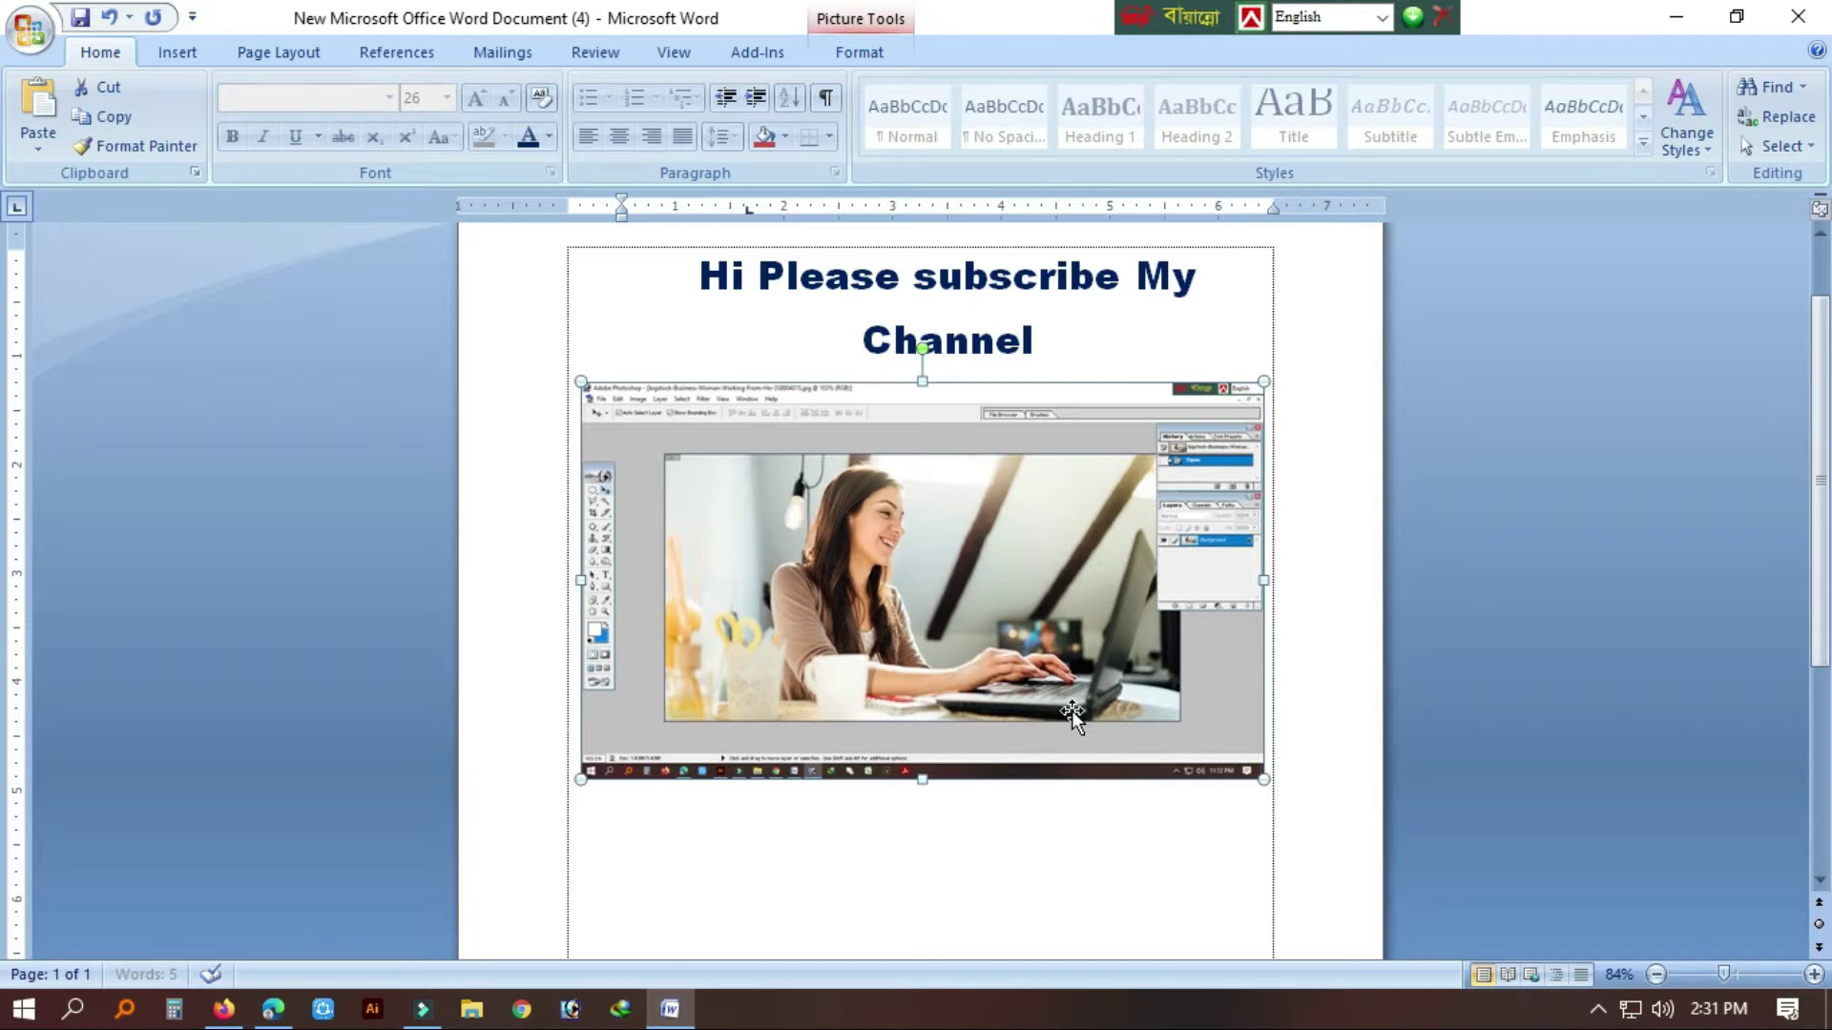
left_click(1068, 850)
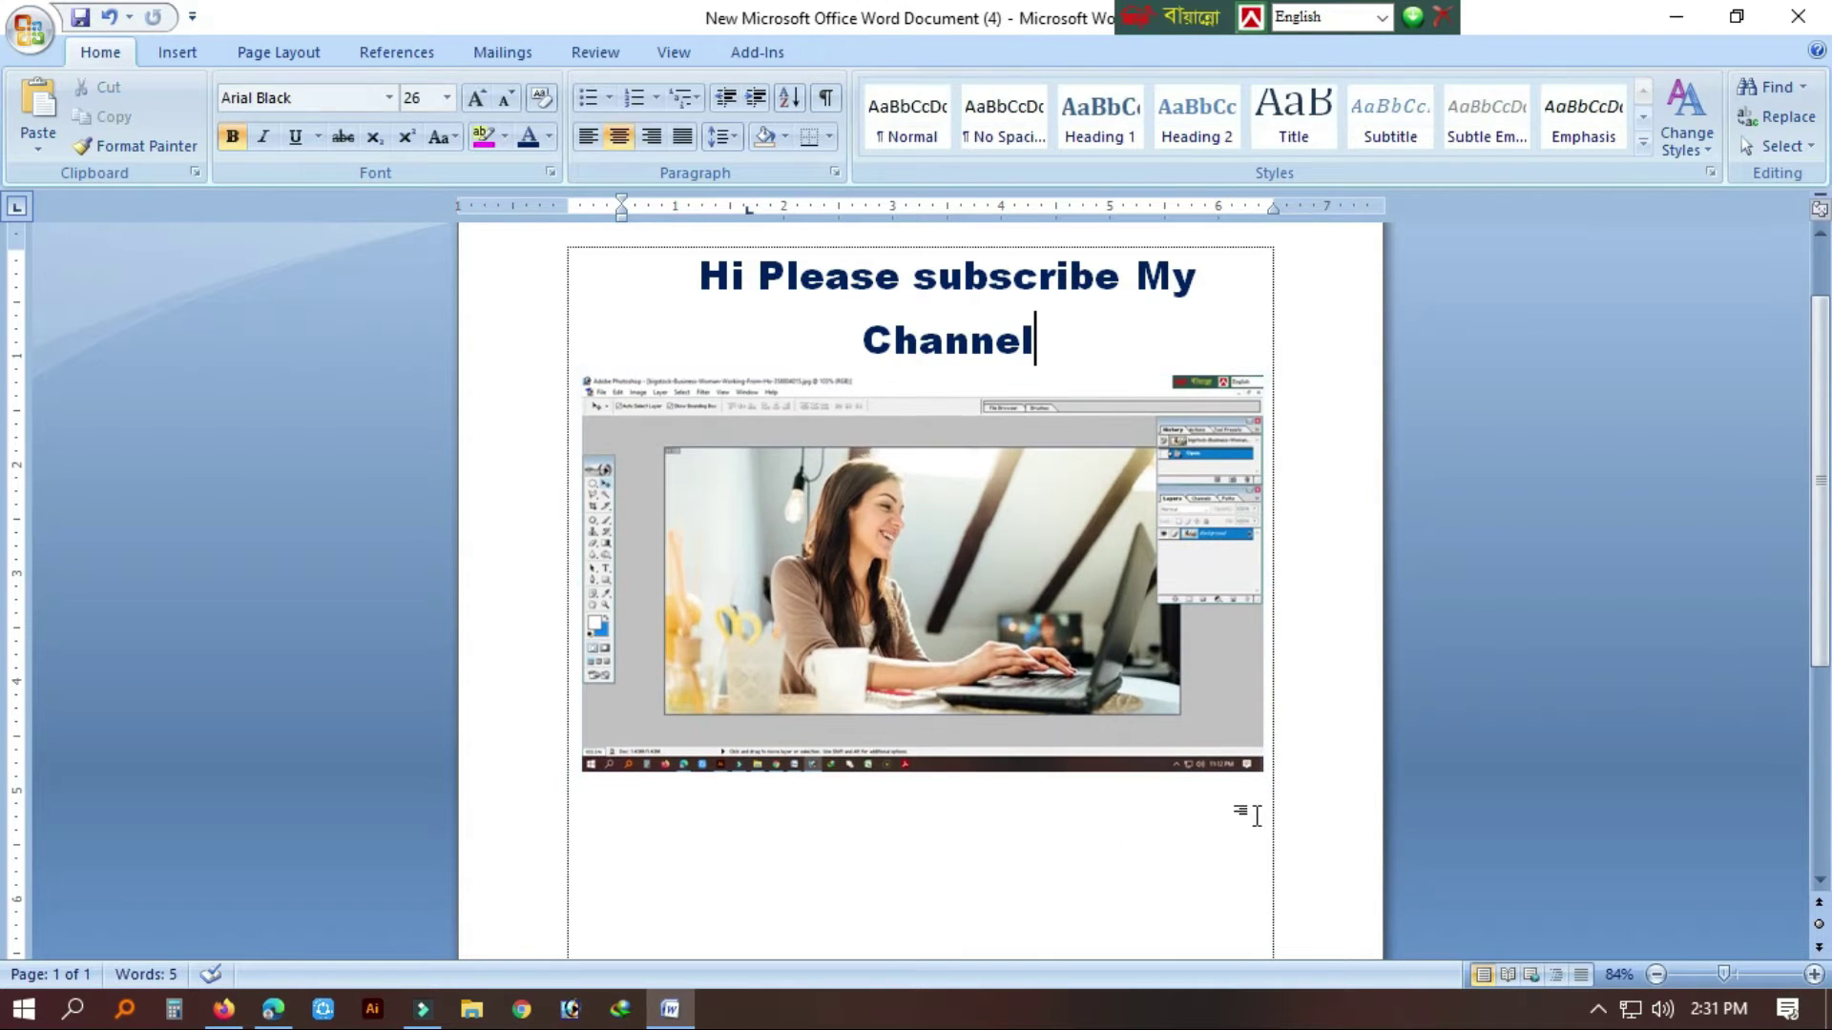
scroll(1251, 814, "down", 1)
scroll(1183, 787, "down", 2)
scroll(954, 761, "up", 2)
Type the line 'Thenks For Watching' below the picture.
key("Home")
left_click(728, 809)
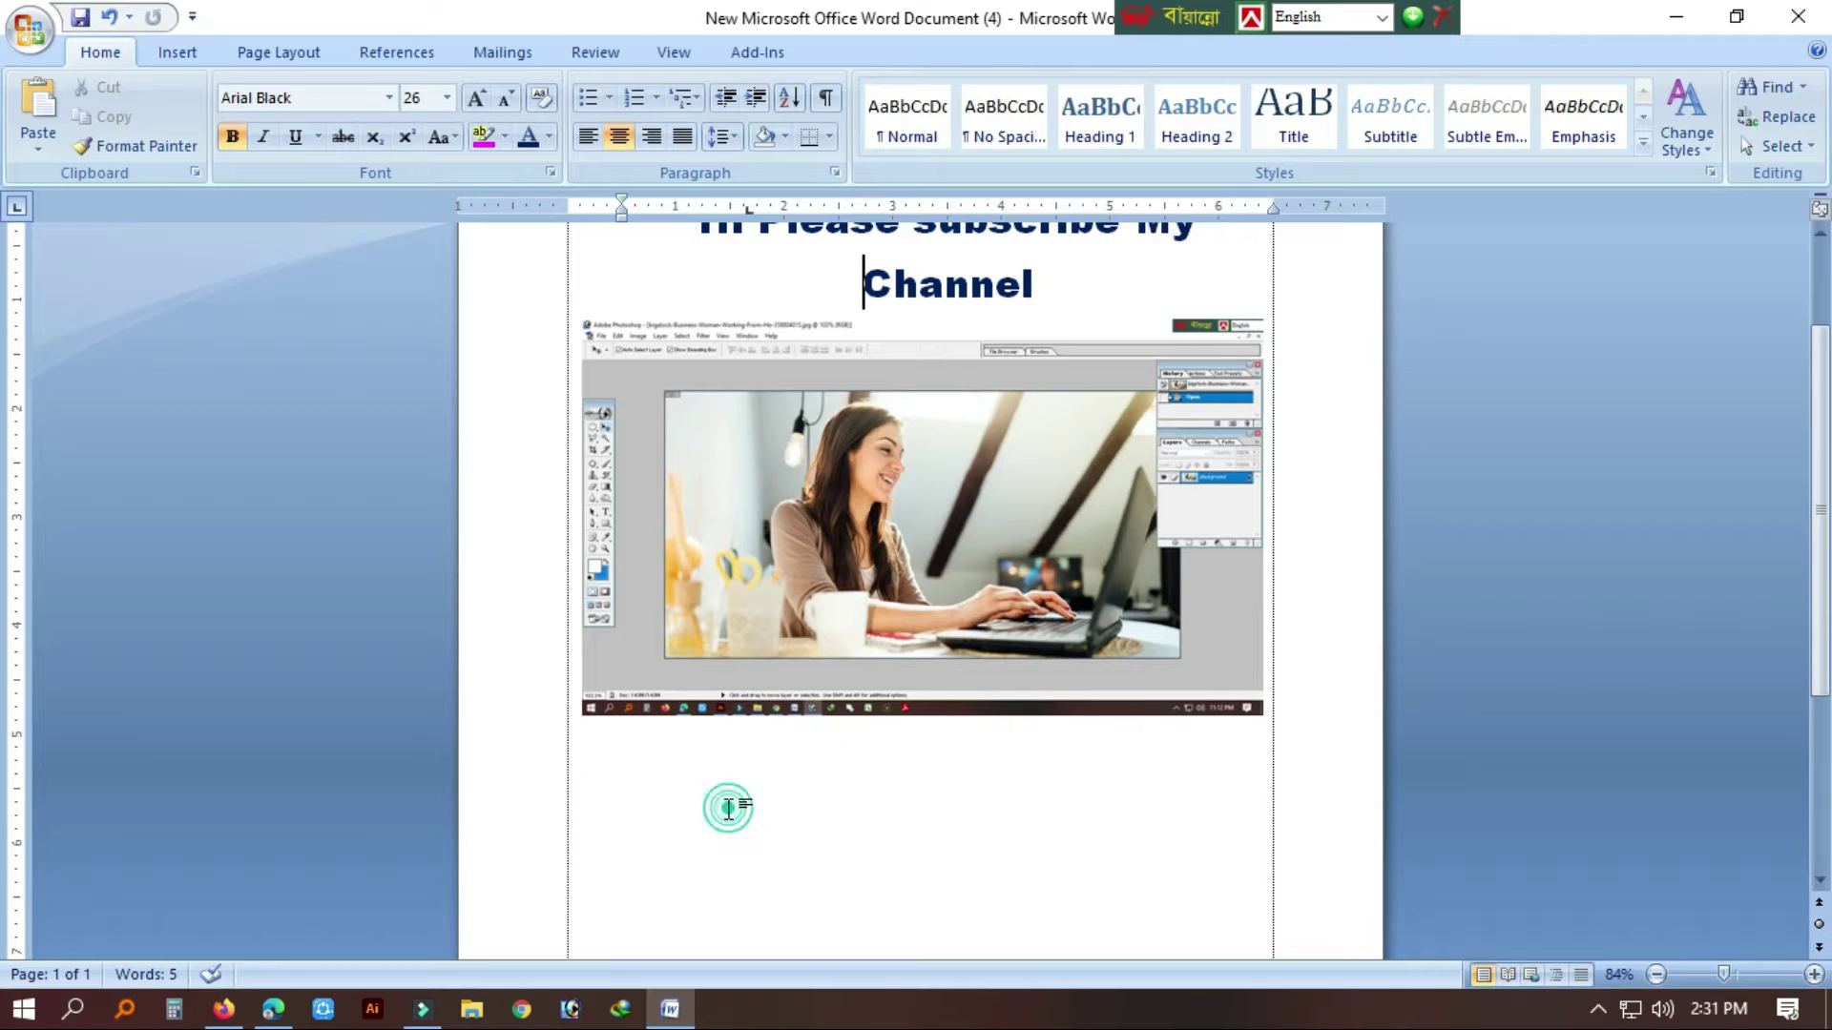
double_click(622, 790)
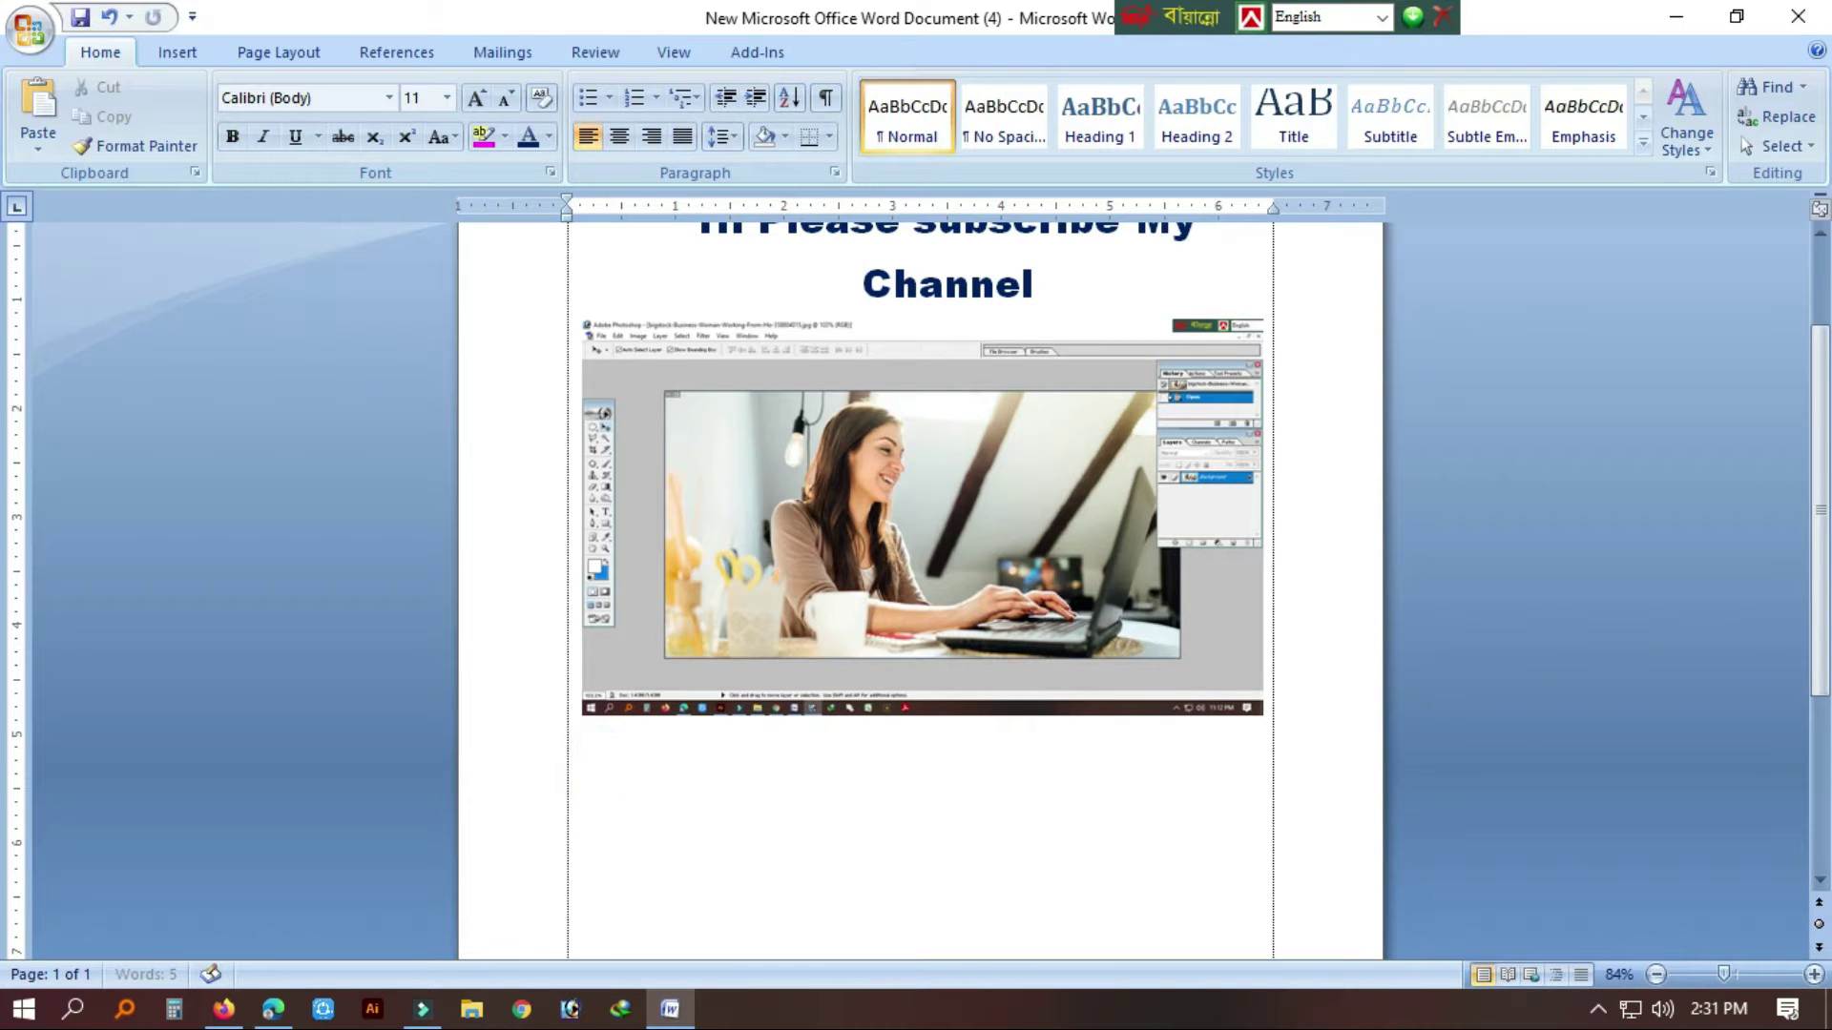
type("Thenks ")
type("For Wa")
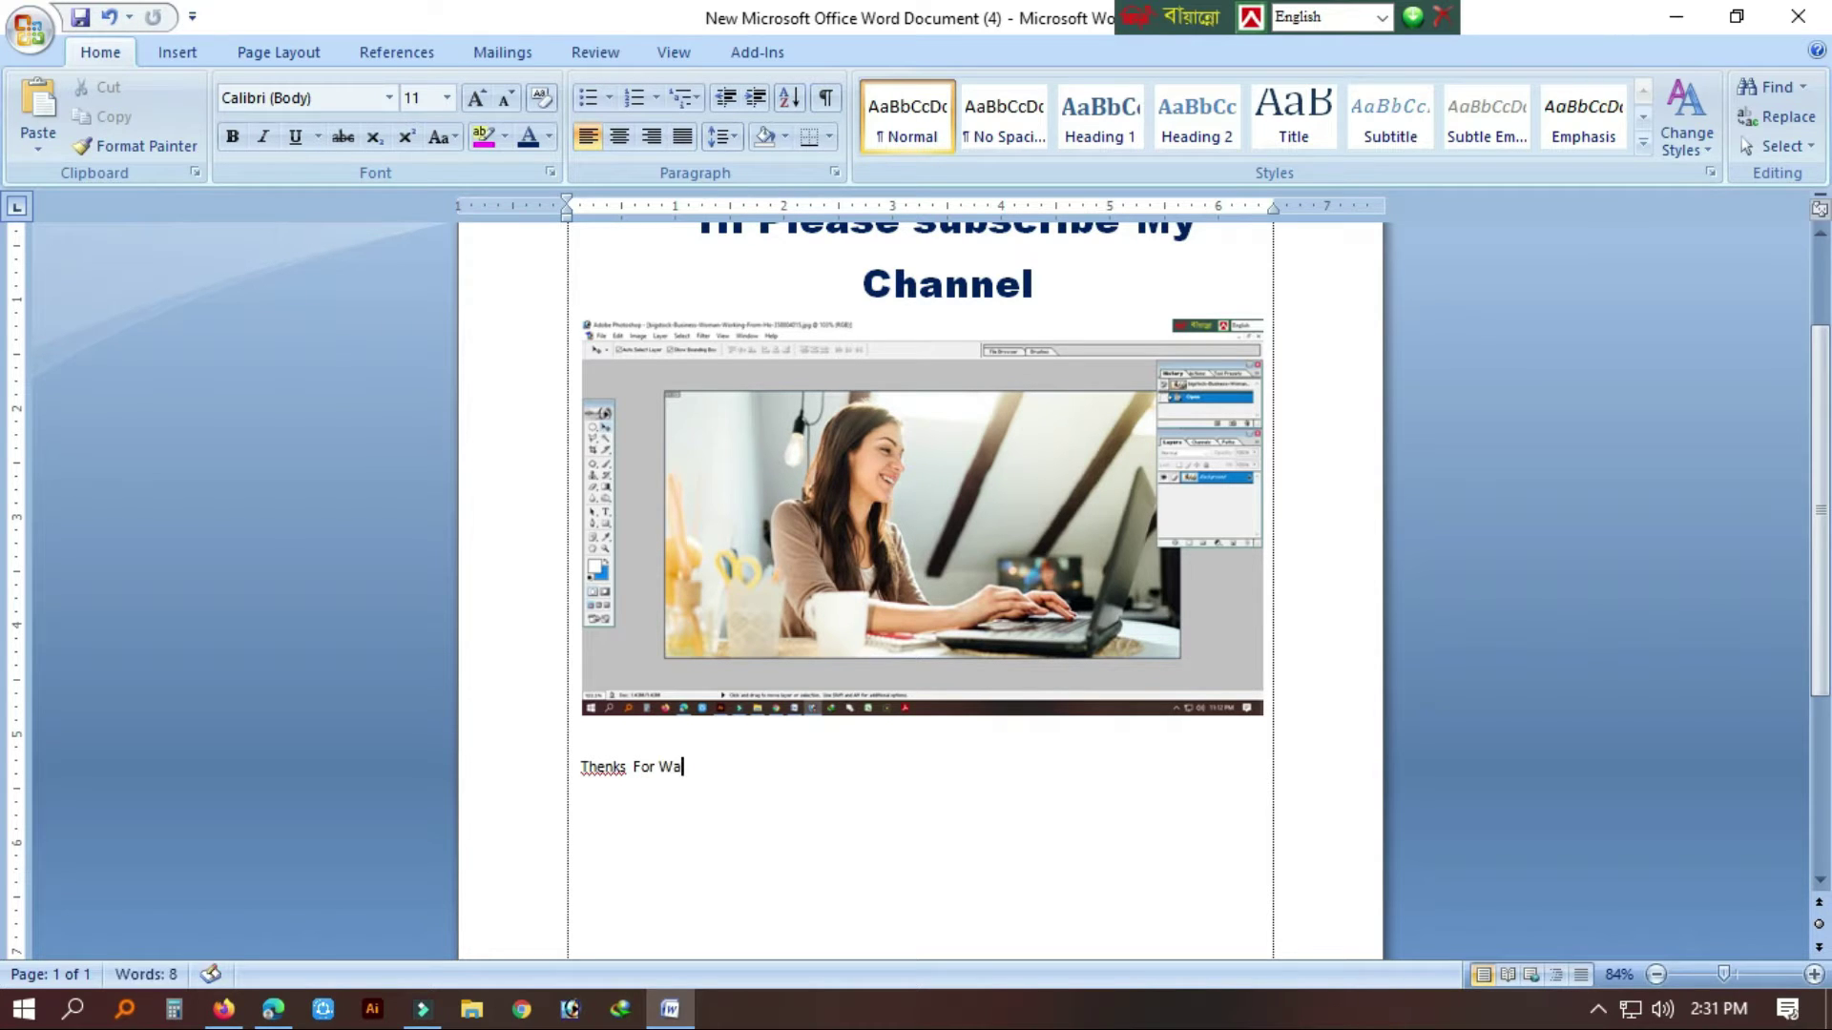
type("tching")
scroll(620, 749, "up", 3)
scroll(635, 741, "down", 8)
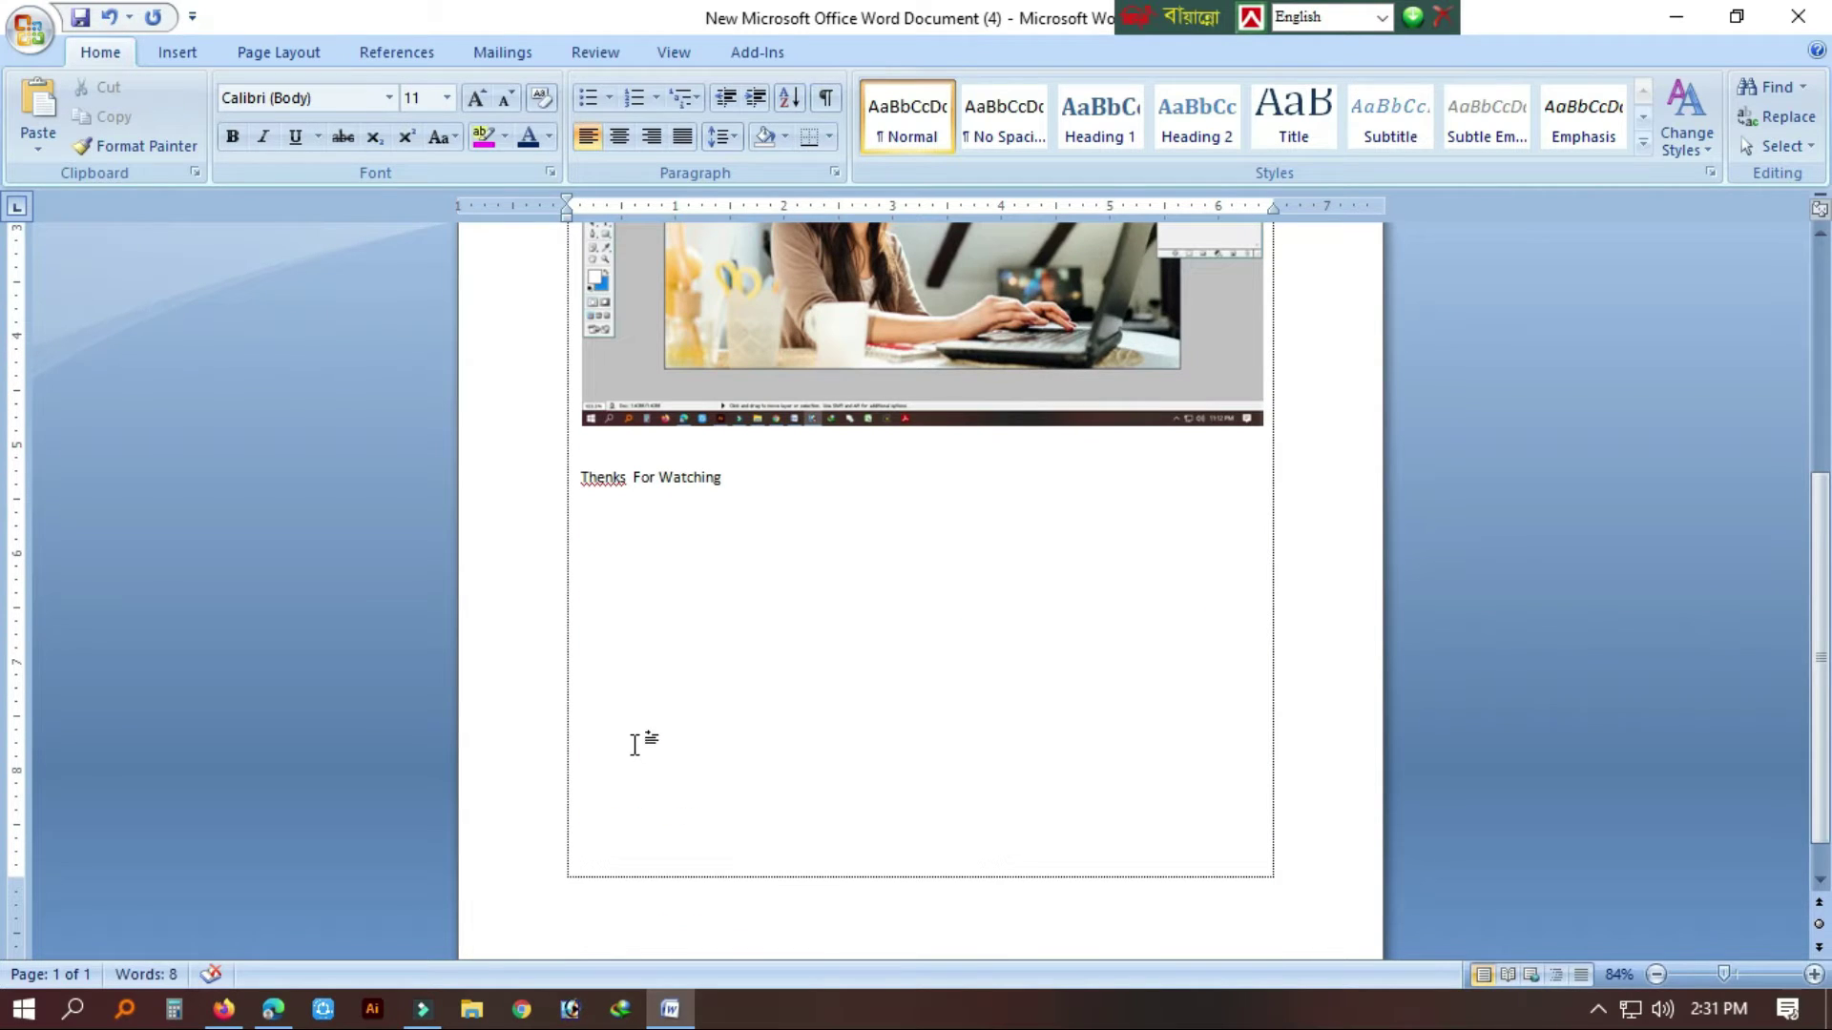
Paste two more copies of the 'Thenks For Watching' line beneath it.
left_click_drag(754, 486, 575, 505)
key("ctrl+c")
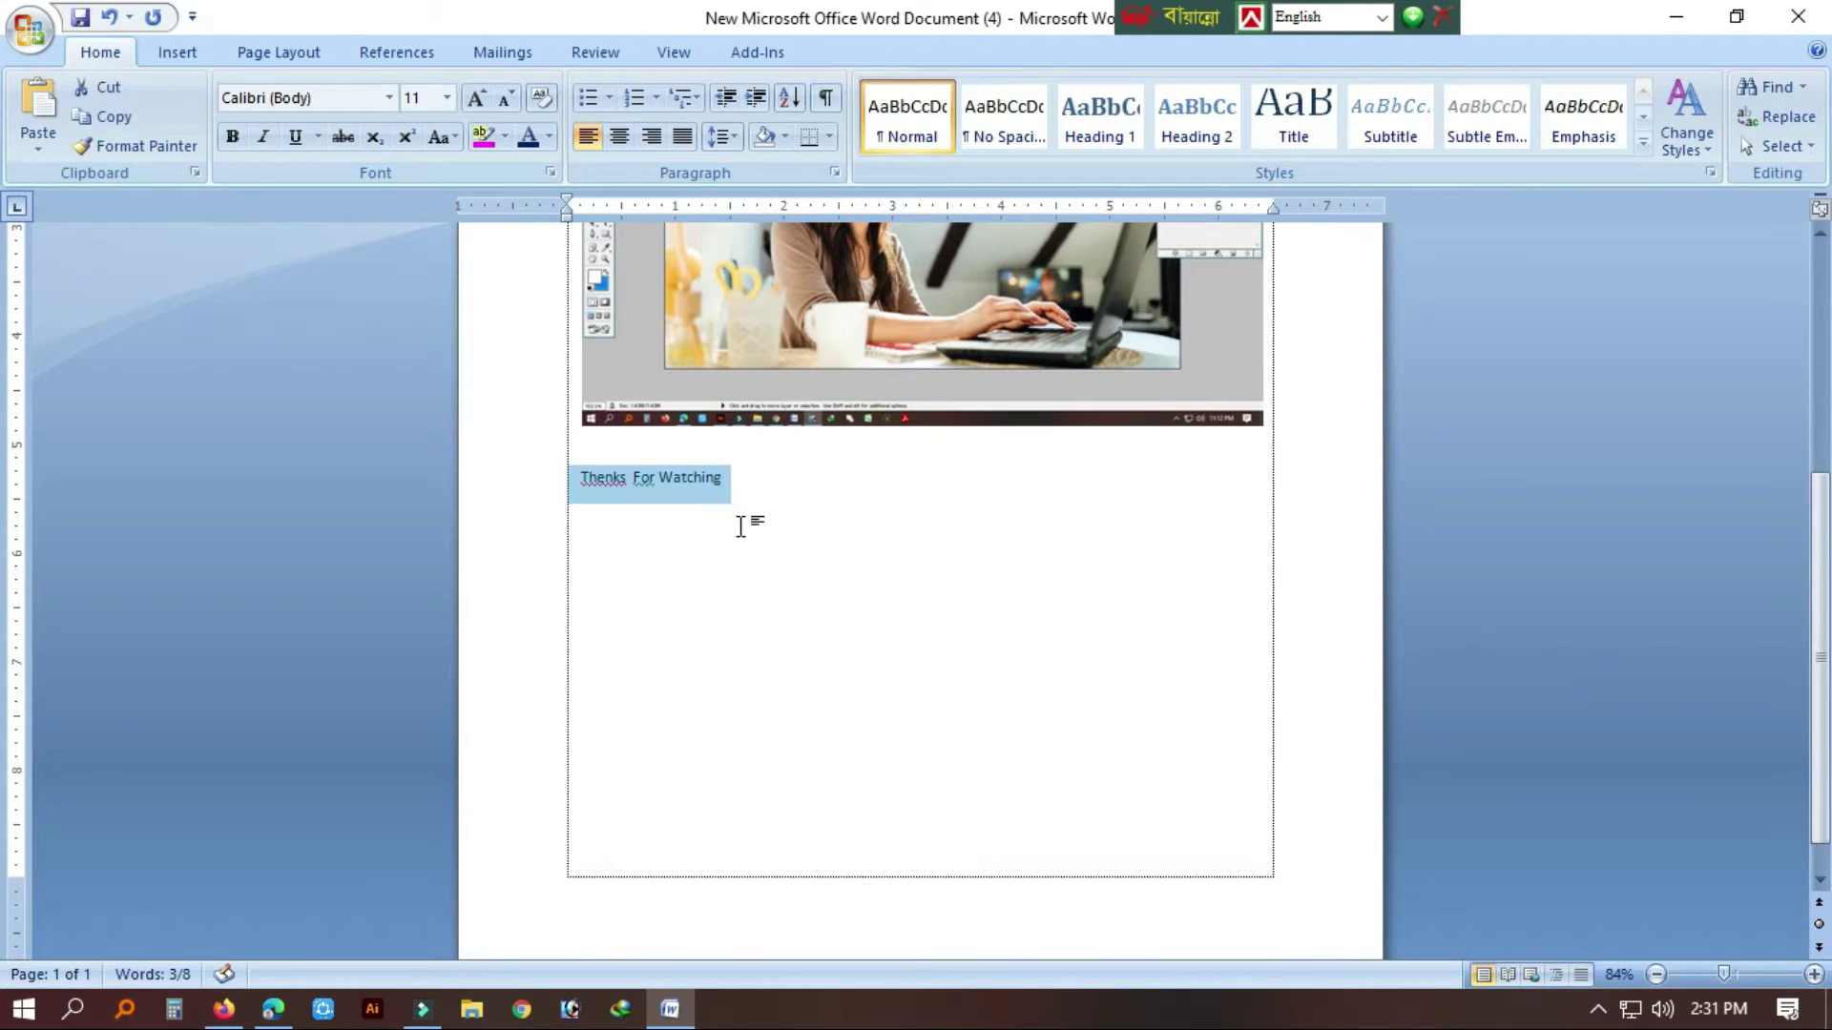
left_click(739, 520)
key("ctrl+v")
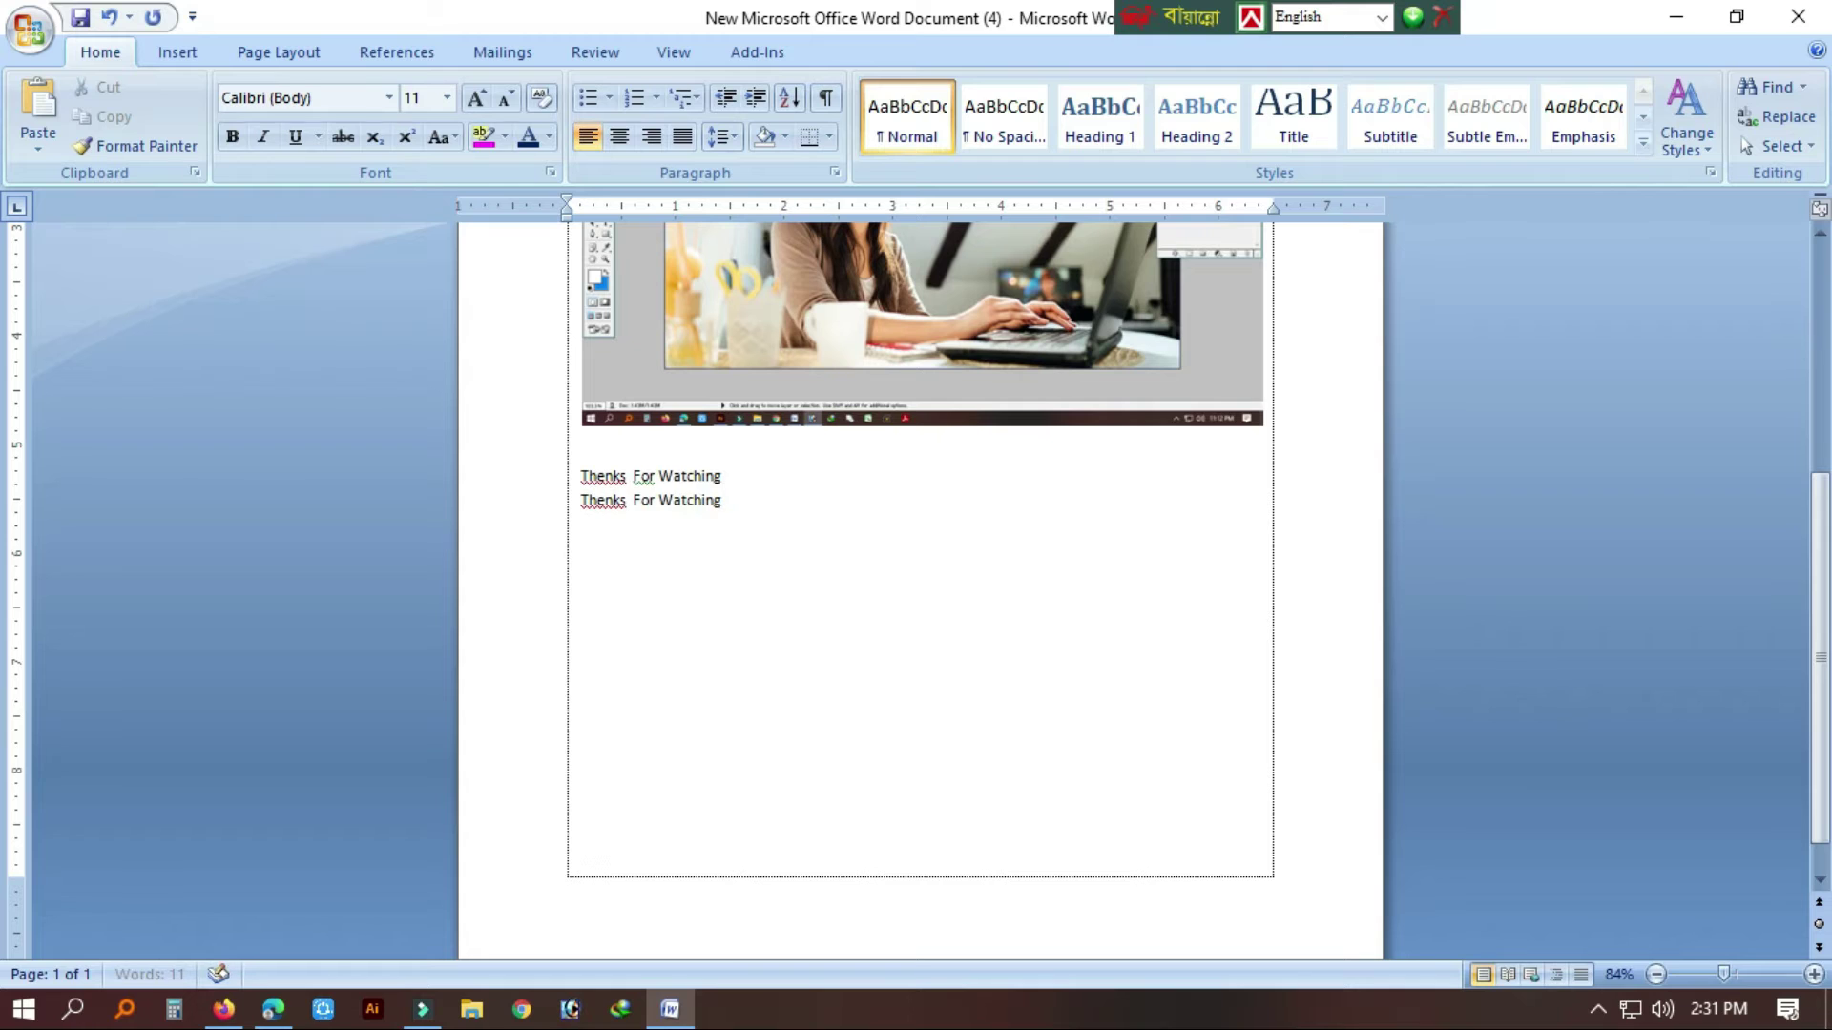
key("ctrl+v")
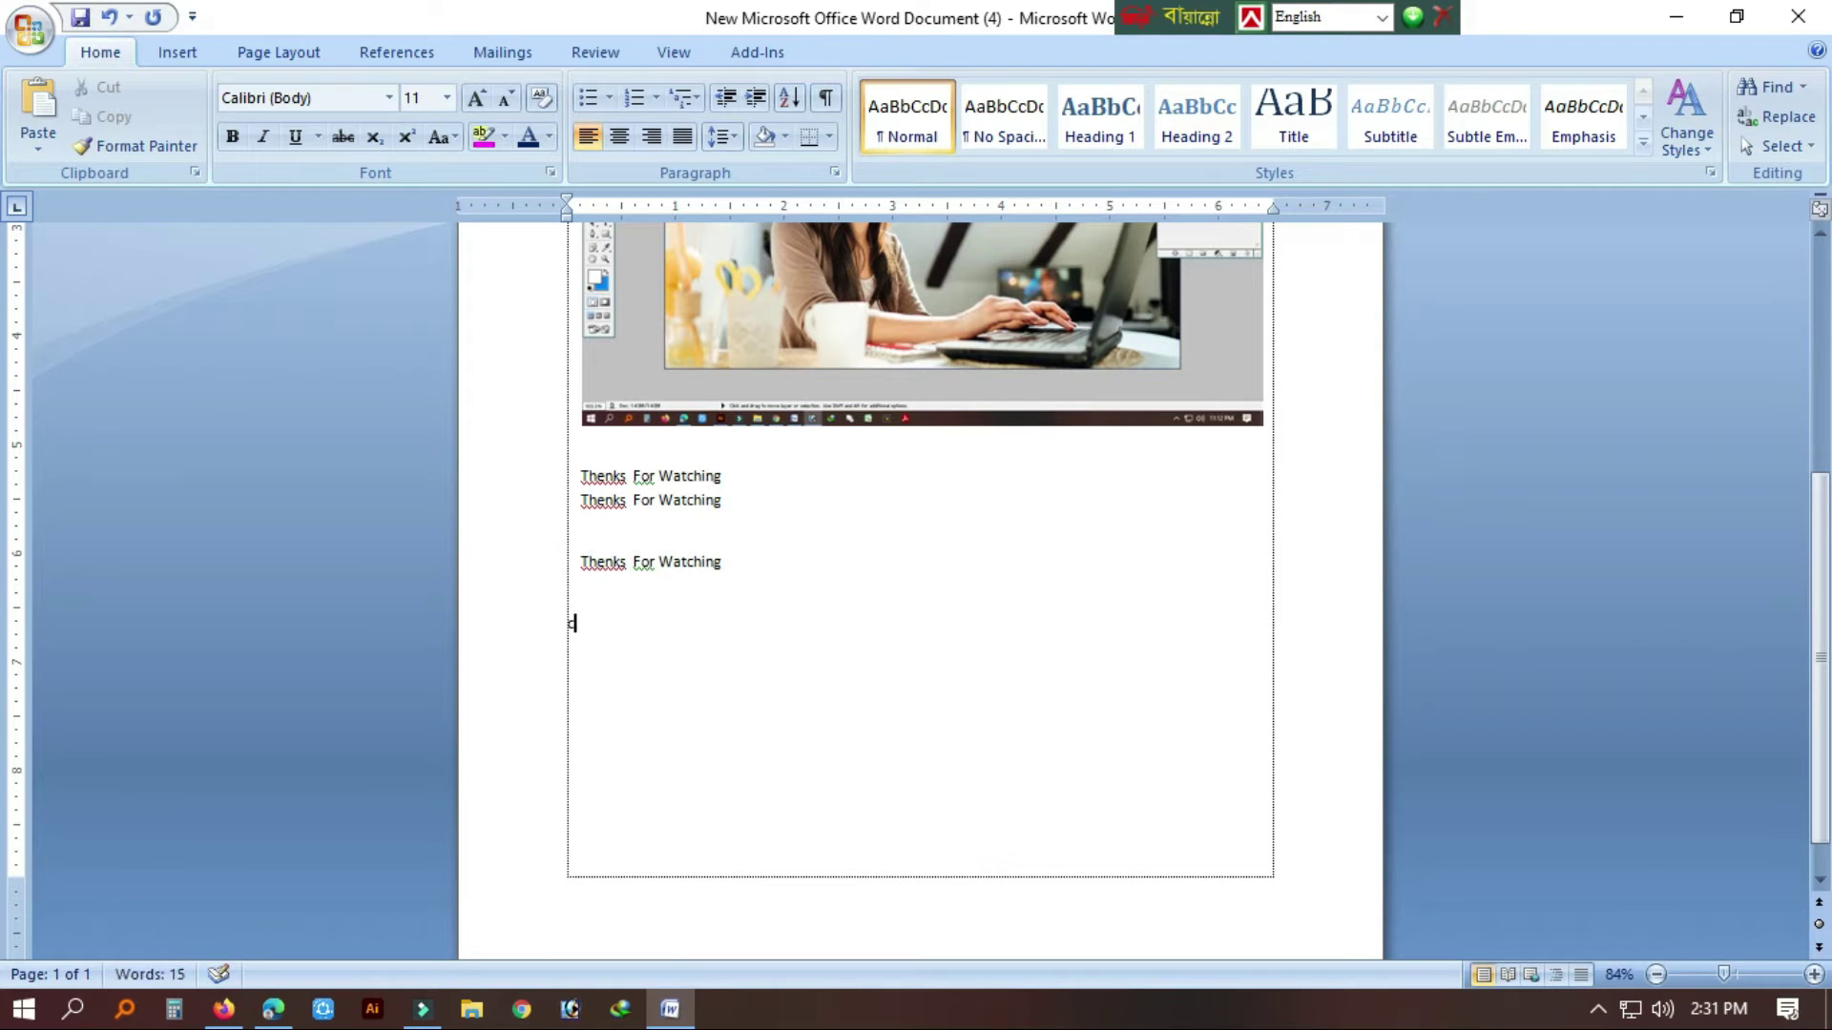
key("Return")
Type the address line near the bottom of the page and centre it.
type("char Rin")
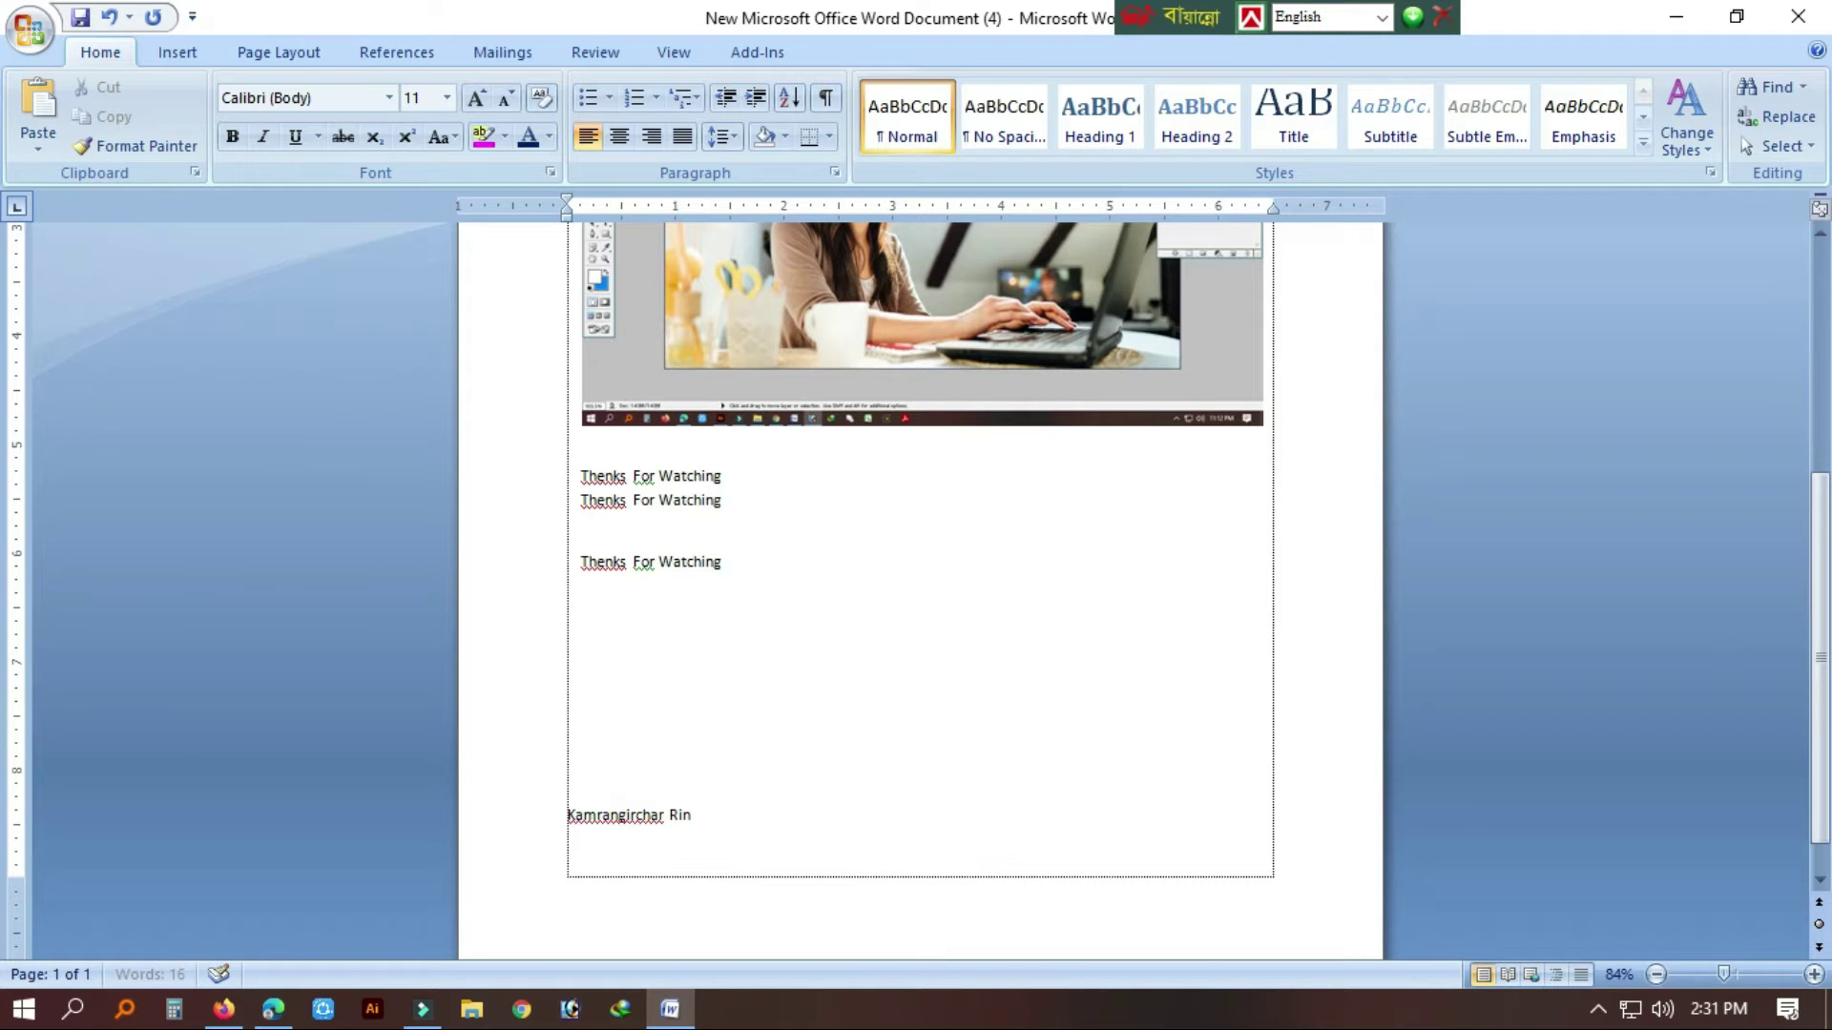
type("y Mar")
type("ket")
type(" Dhaka-")
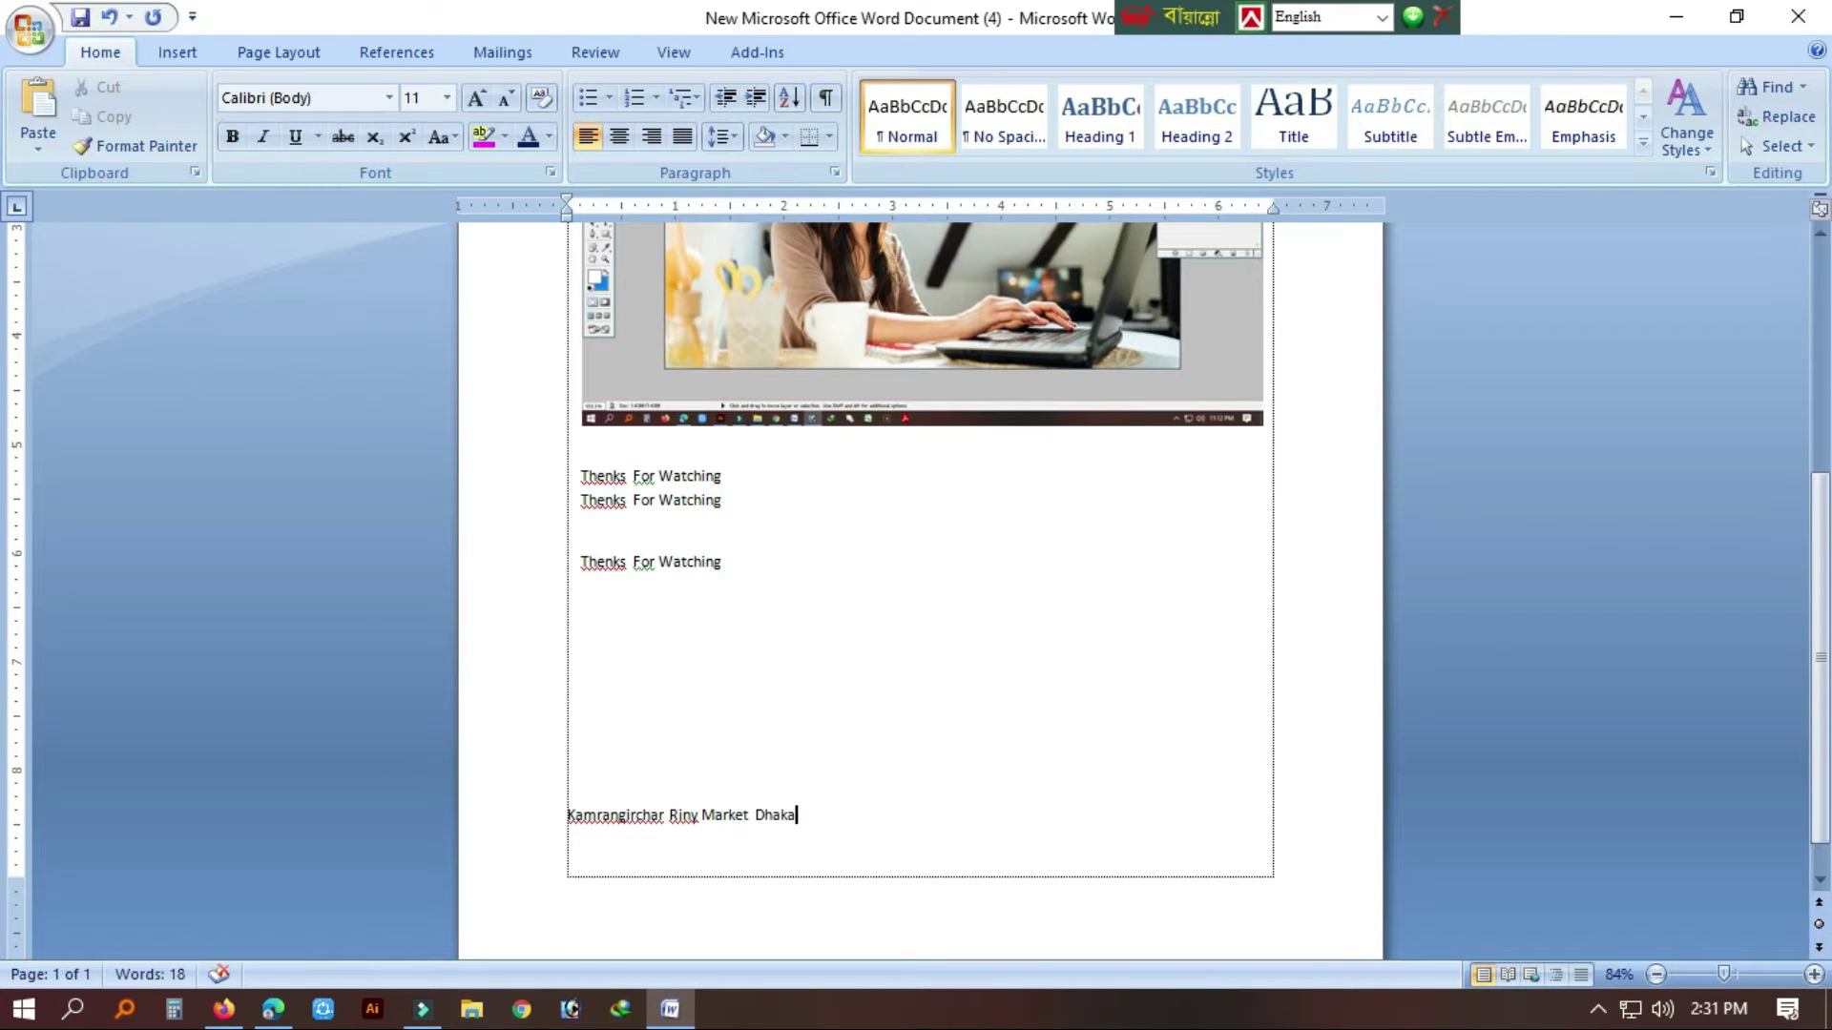
type(" 1211.")
left_click_drag(892, 818, 450, 769)
left_click(620, 136)
left_click(1031, 701)
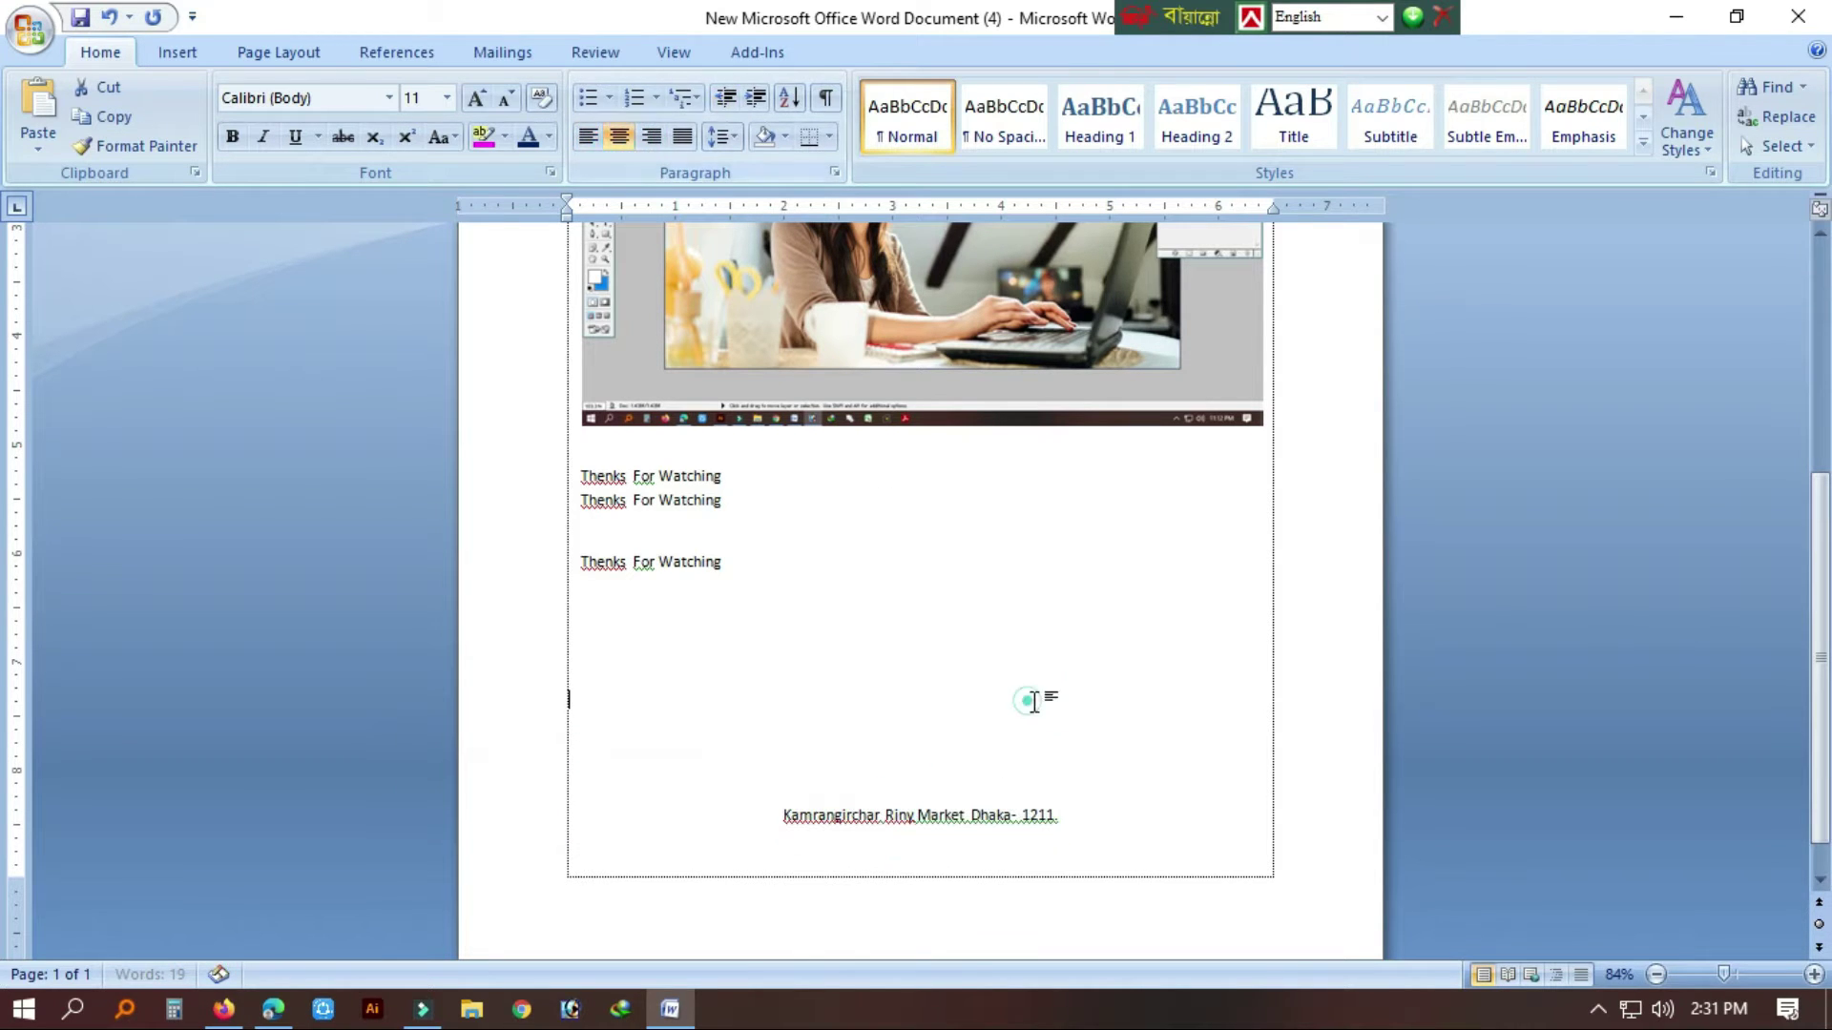
scroll(1195, 713, "up", 7)
scroll(1194, 713, "down", 6)
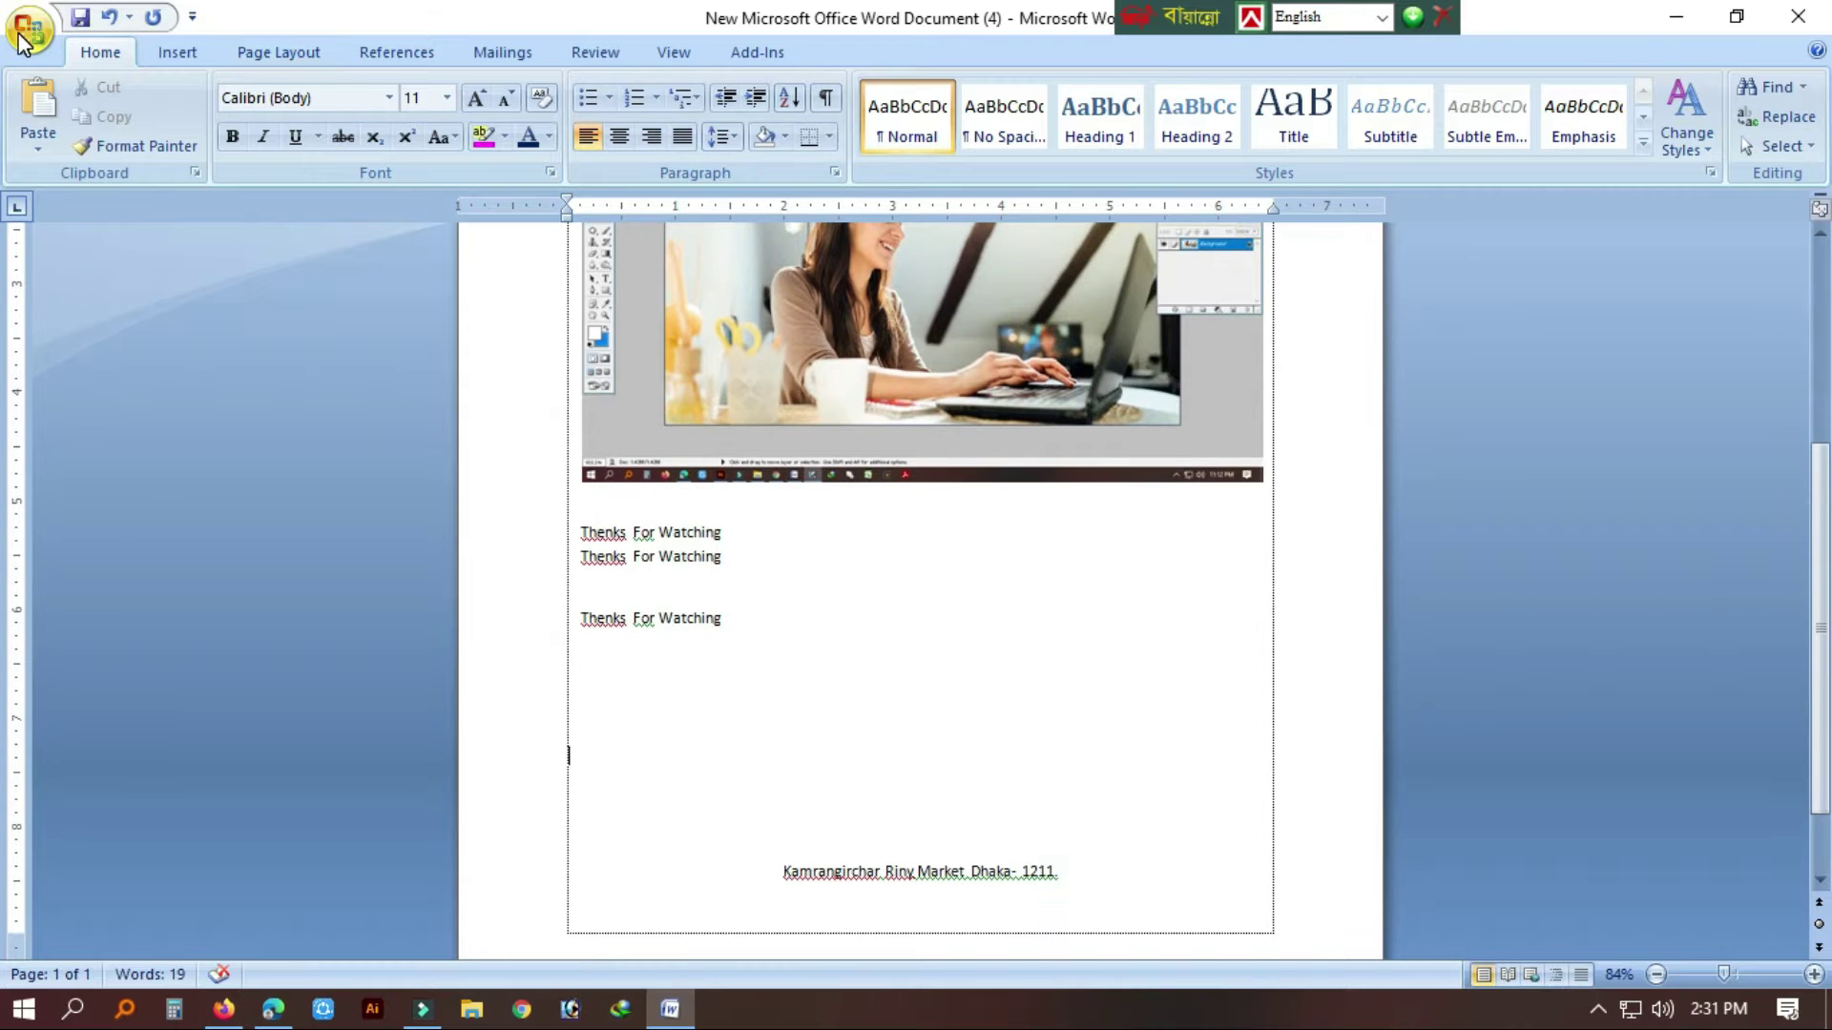
Check the whole page in Print Preview, then close it.
left_click(29, 29)
left_click(221, 277)
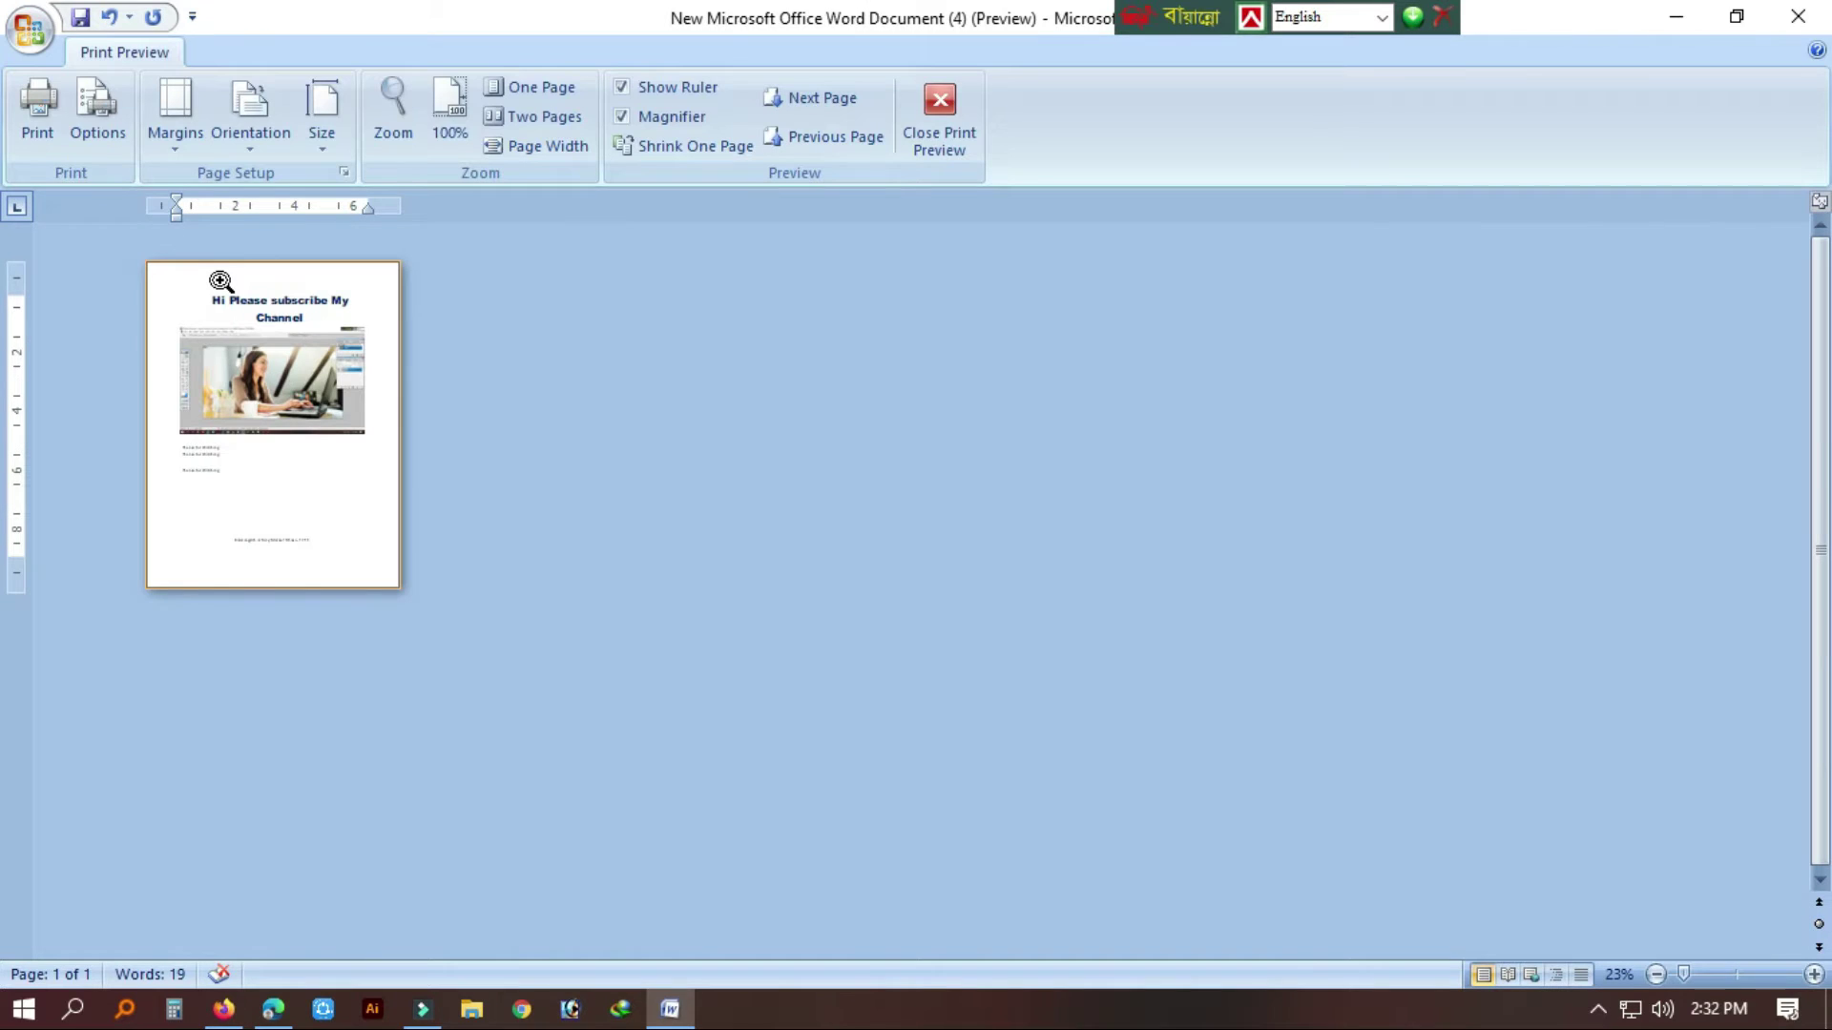
left_click(929, 119)
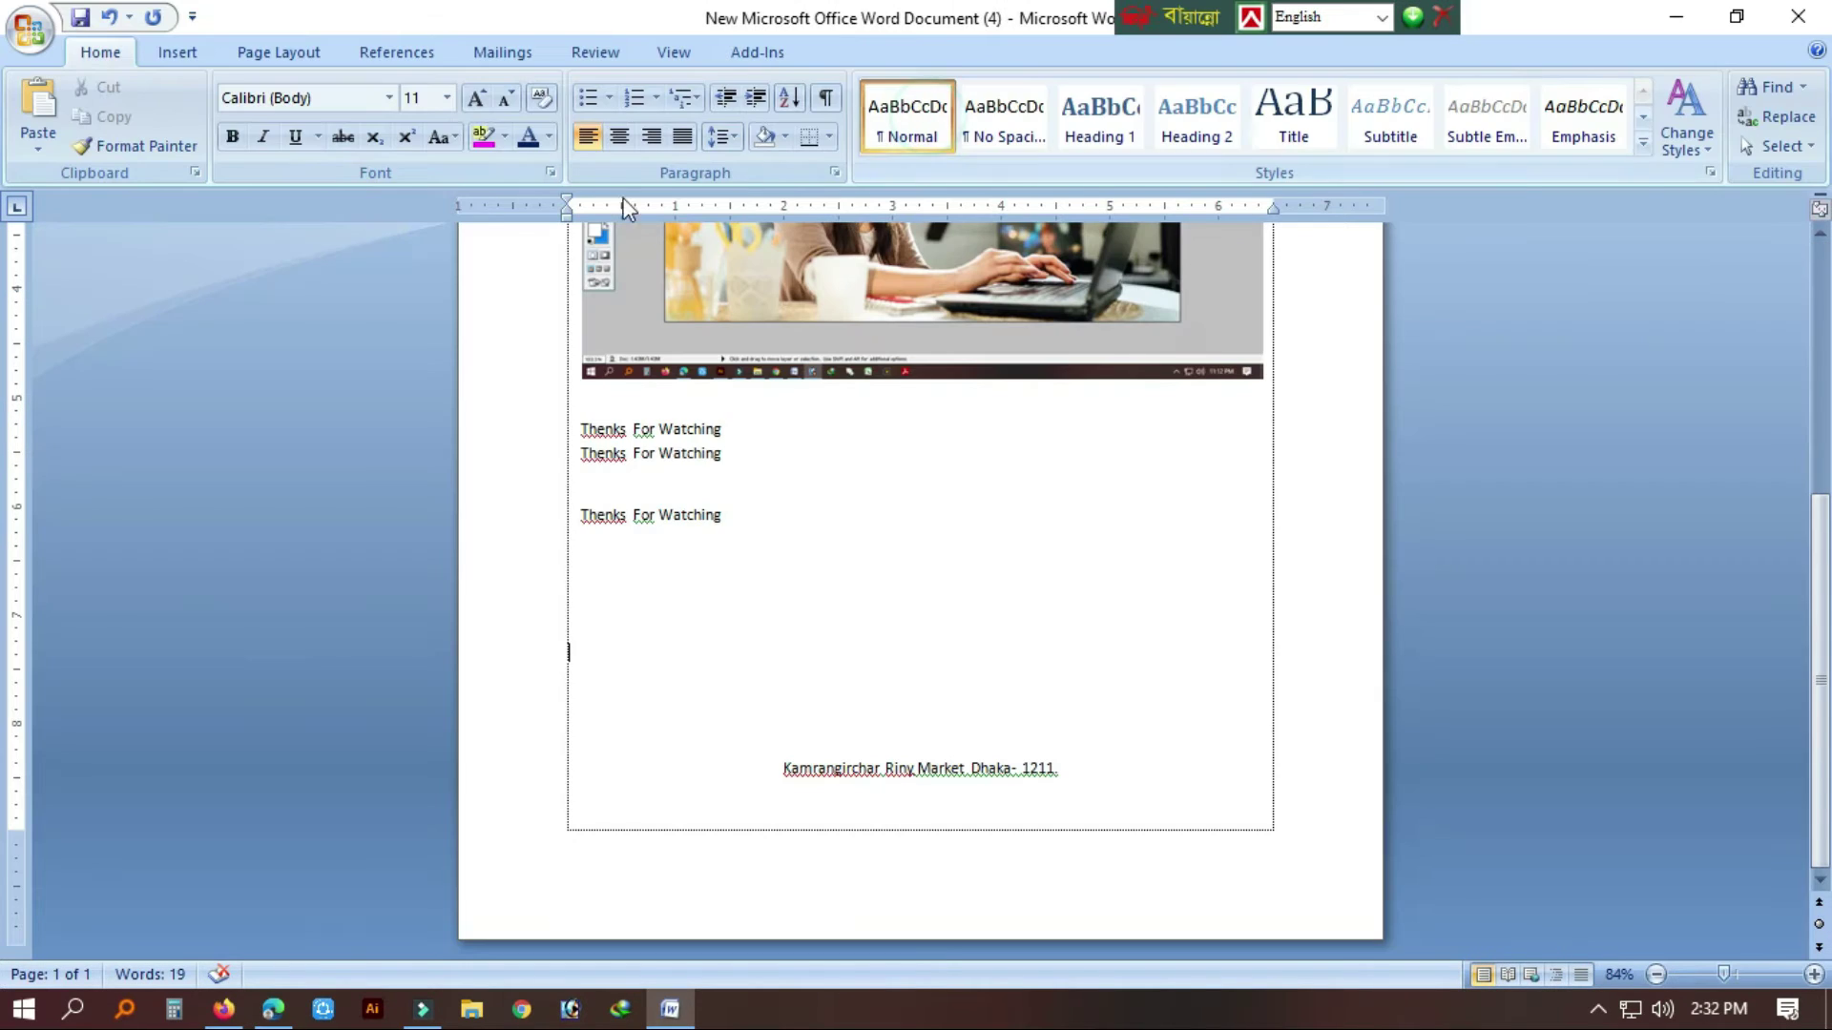
Change the paper size to A4.
left_click(279, 53)
left_click(354, 115)
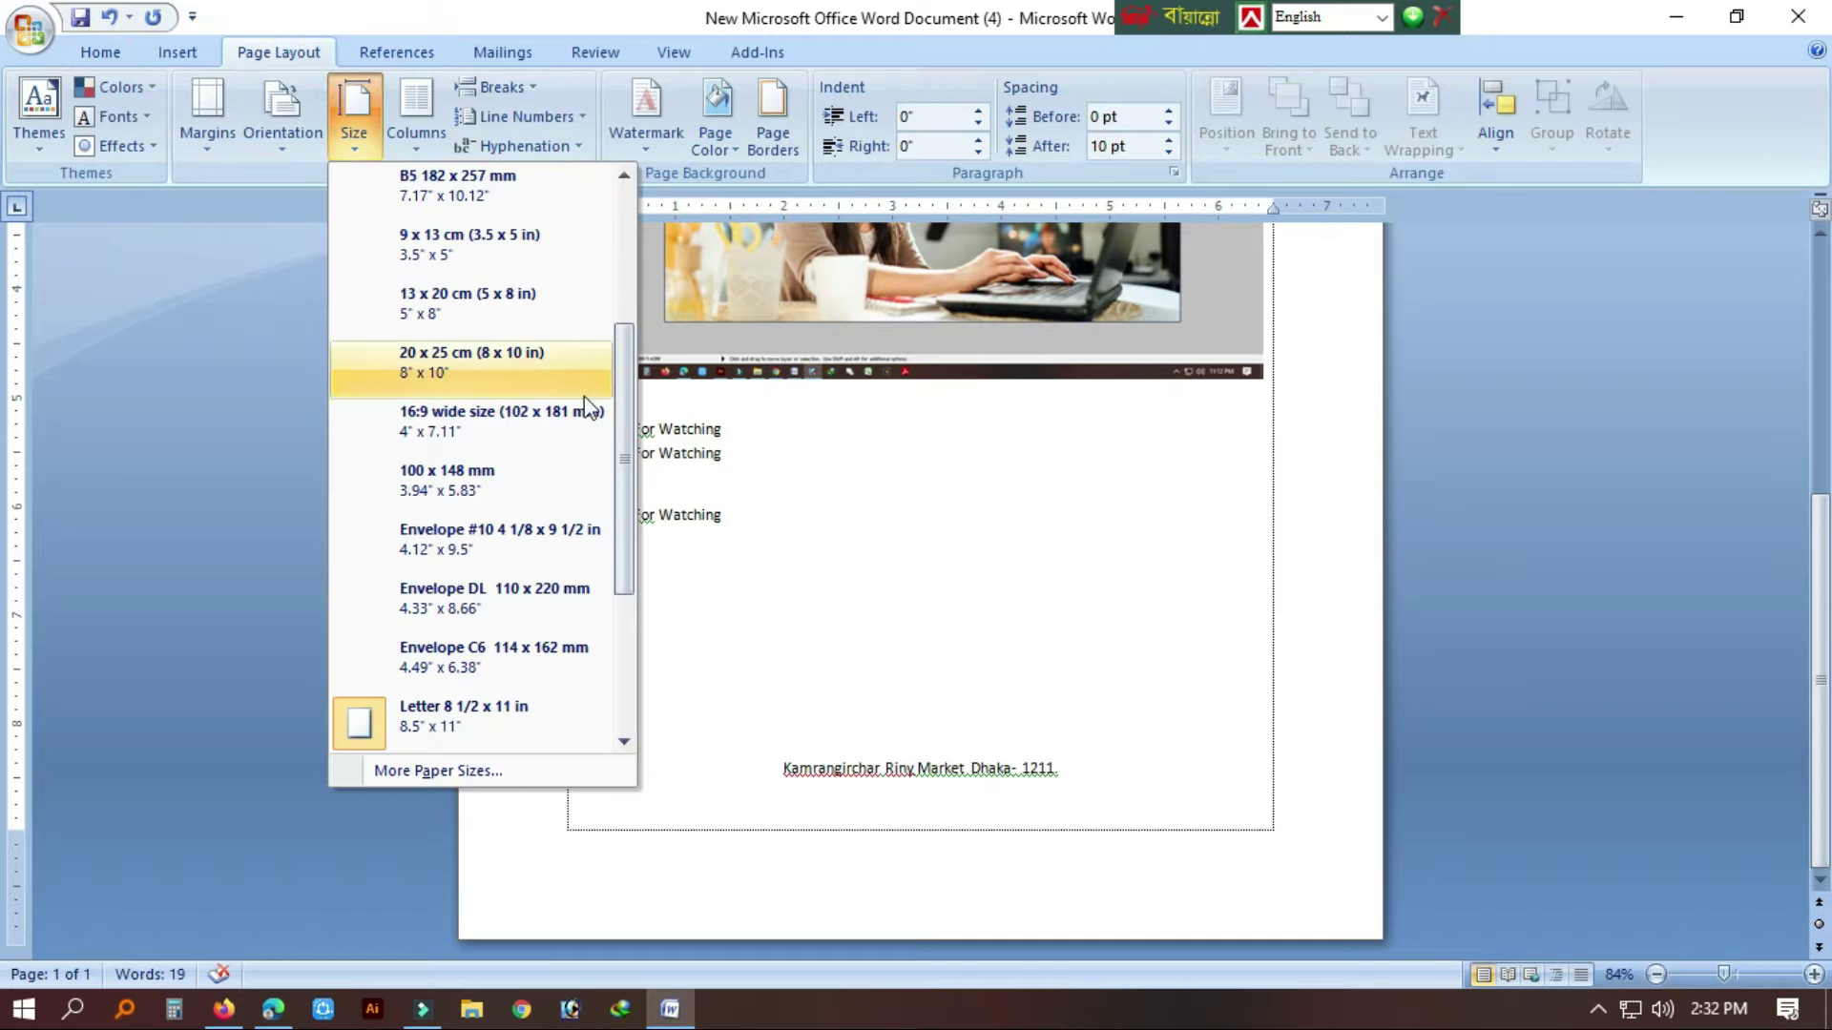
scroll(627, 387, "up", 3)
left_click(562, 188)
scroll(1097, 668, "up", 5)
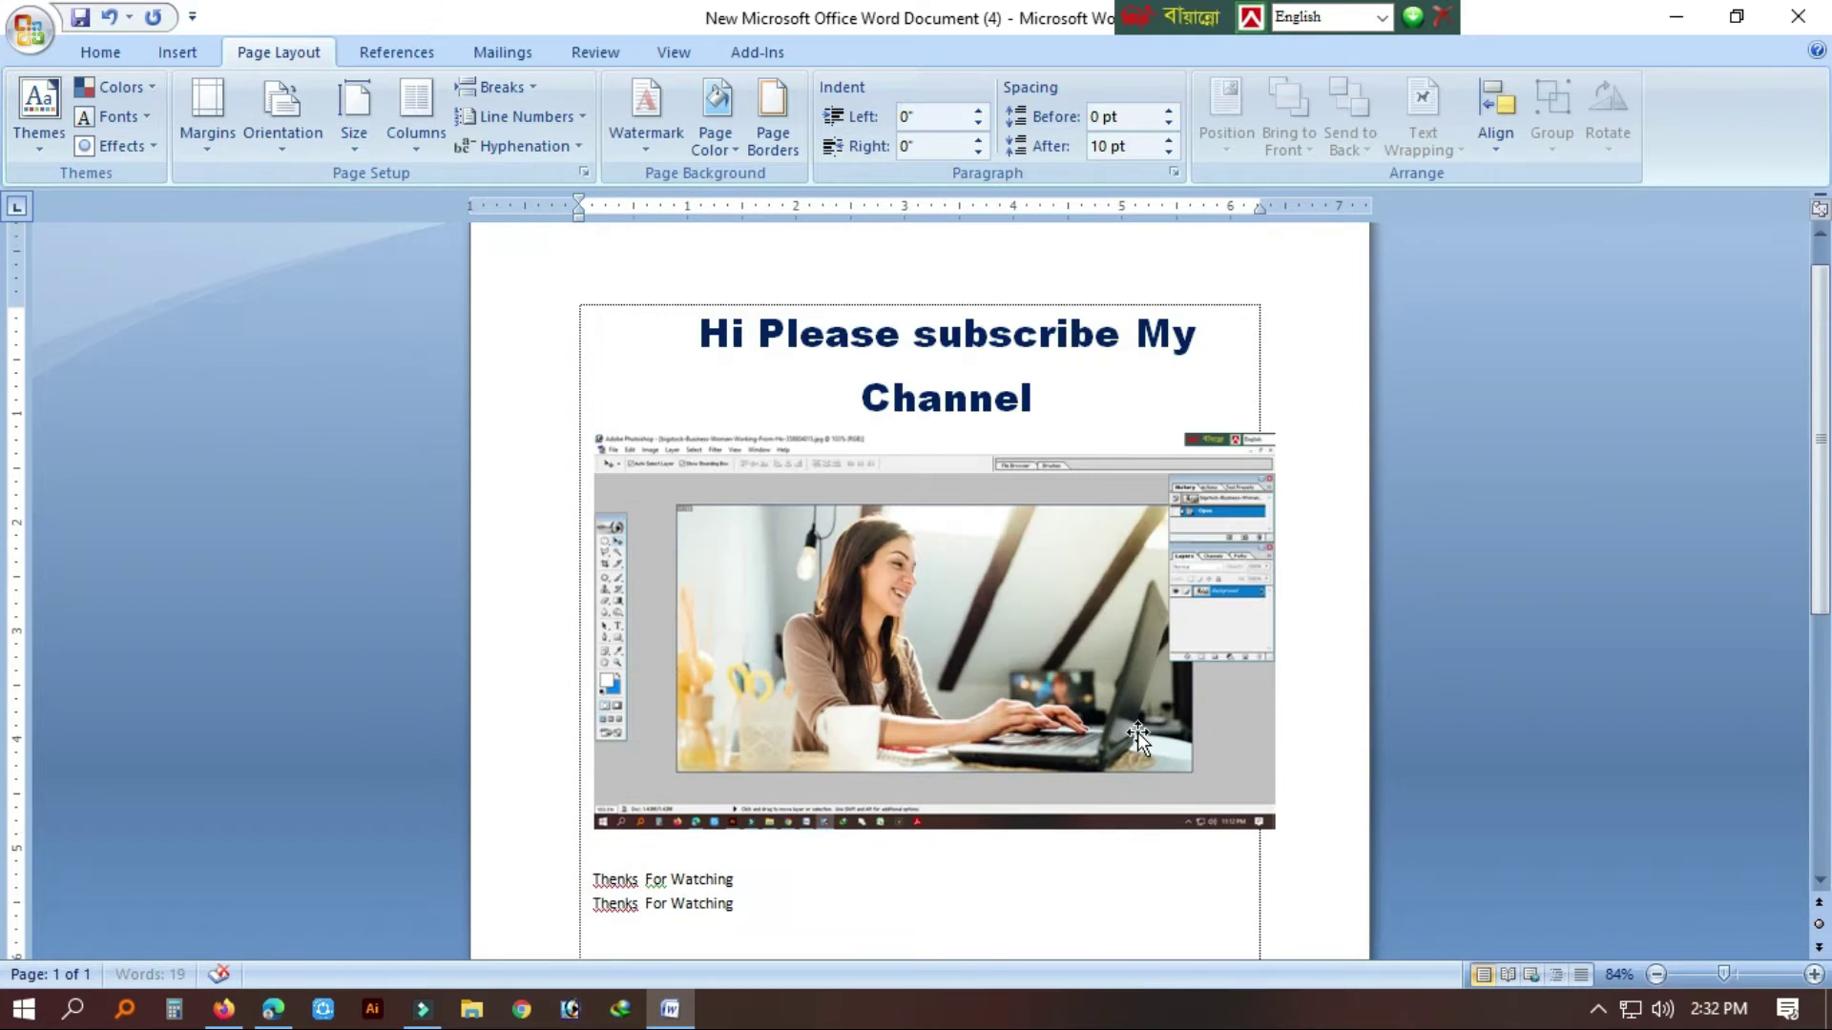
scroll(1137, 731, "down", 5)
scroll(1138, 730, "up", 2)
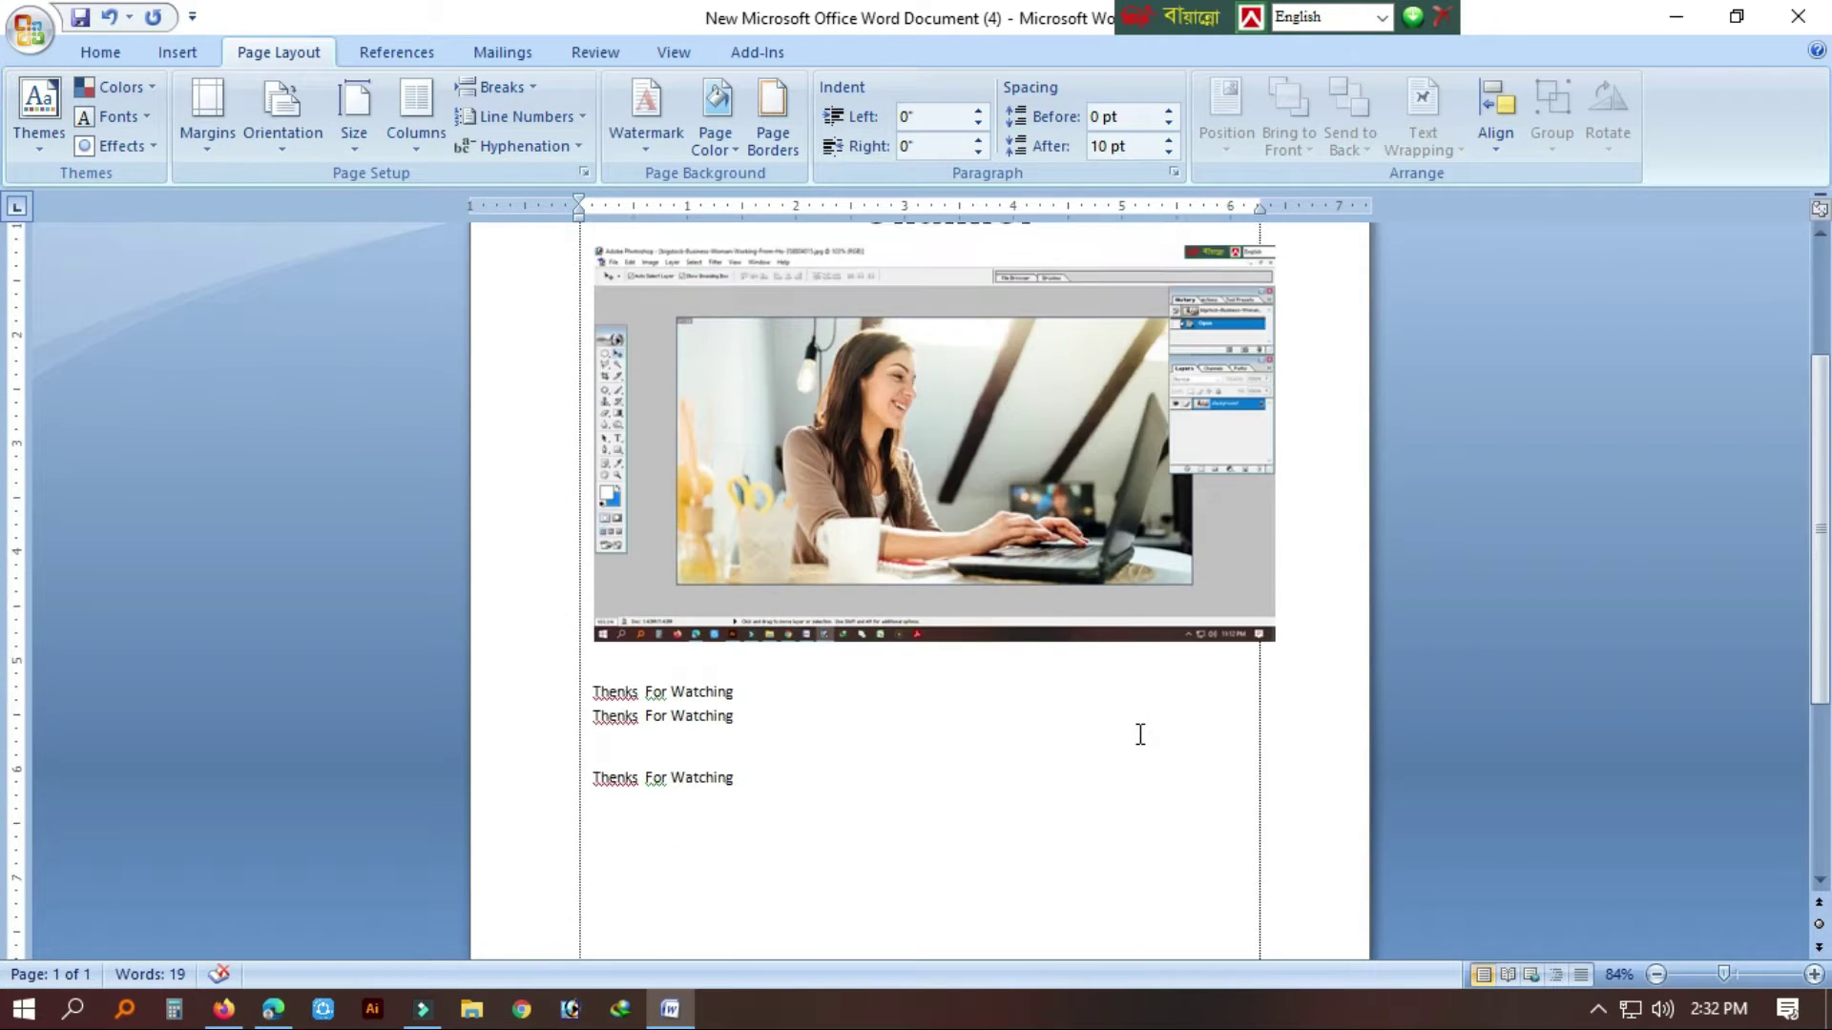
scroll(1138, 731, "up", 4)
left_click(872, 383)
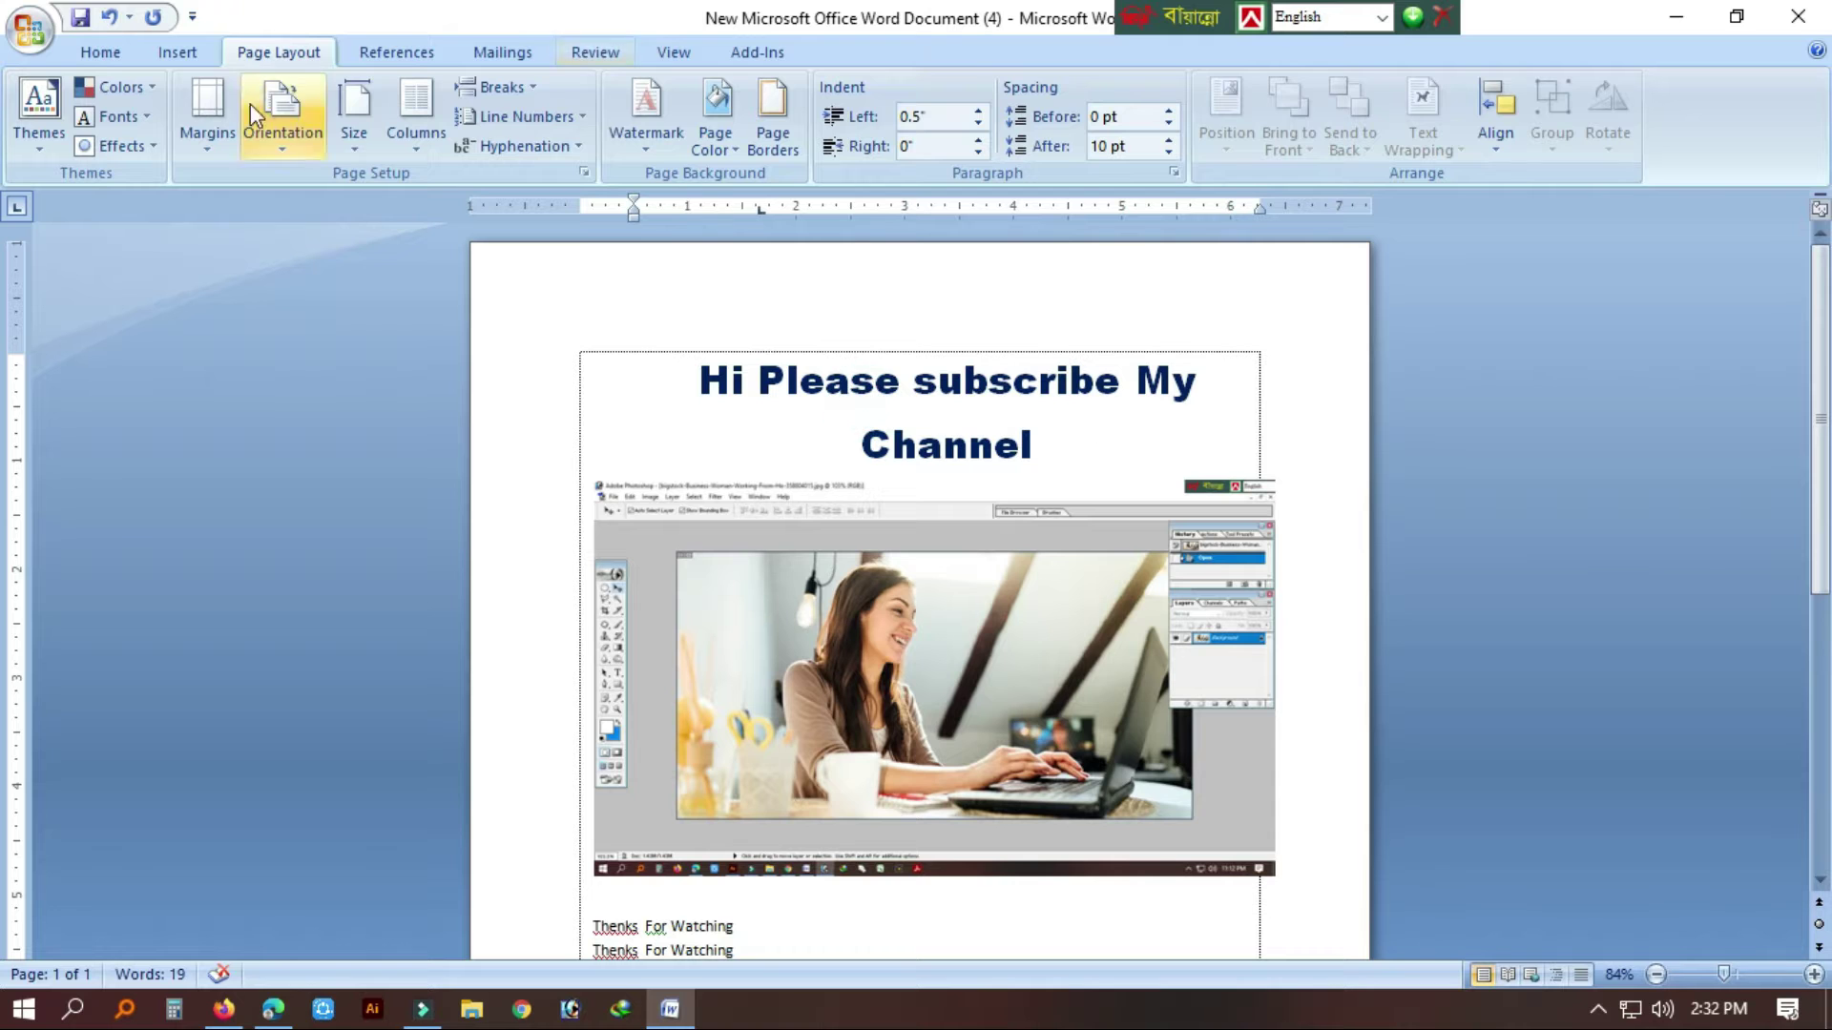
Select the screenshot picture and bring up its Picture Tools Format options.
left_click(101, 46)
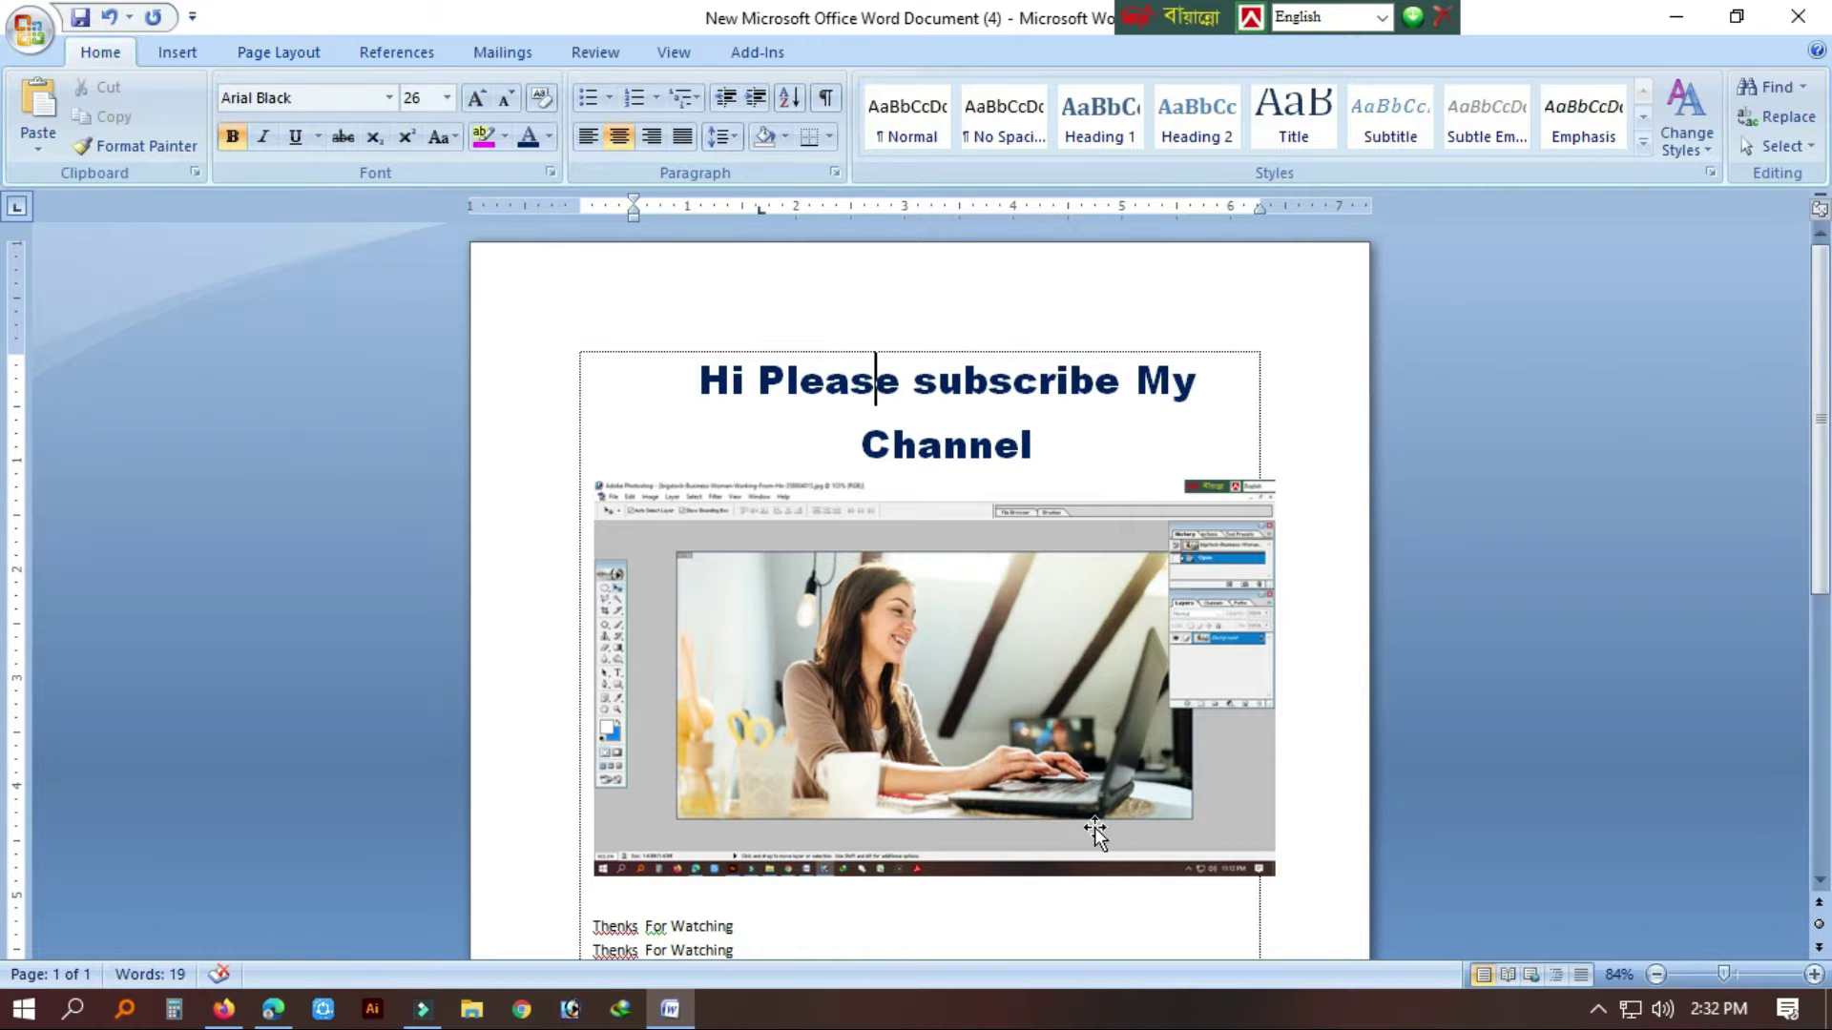
left_click(1095, 827)
scroll(1095, 827, "down", 3)
scroll(1356, 776, "down", 3)
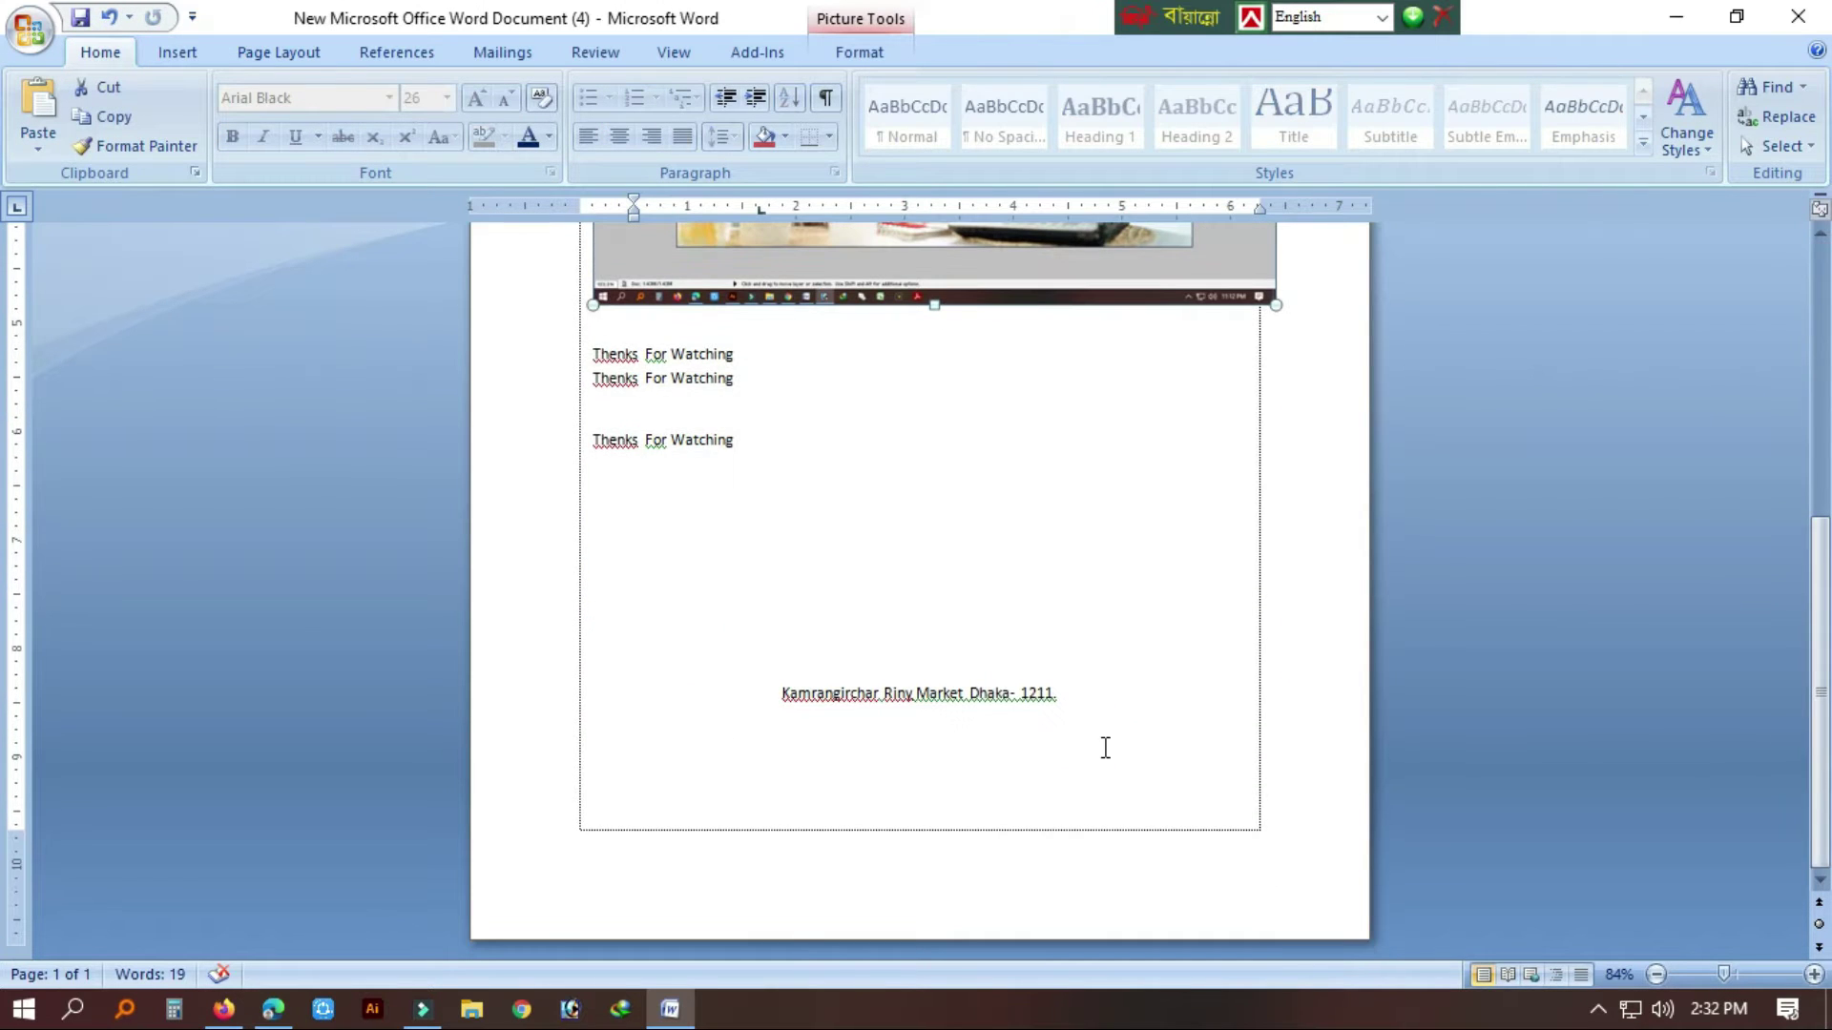
scroll(1118, 748, "up", 5)
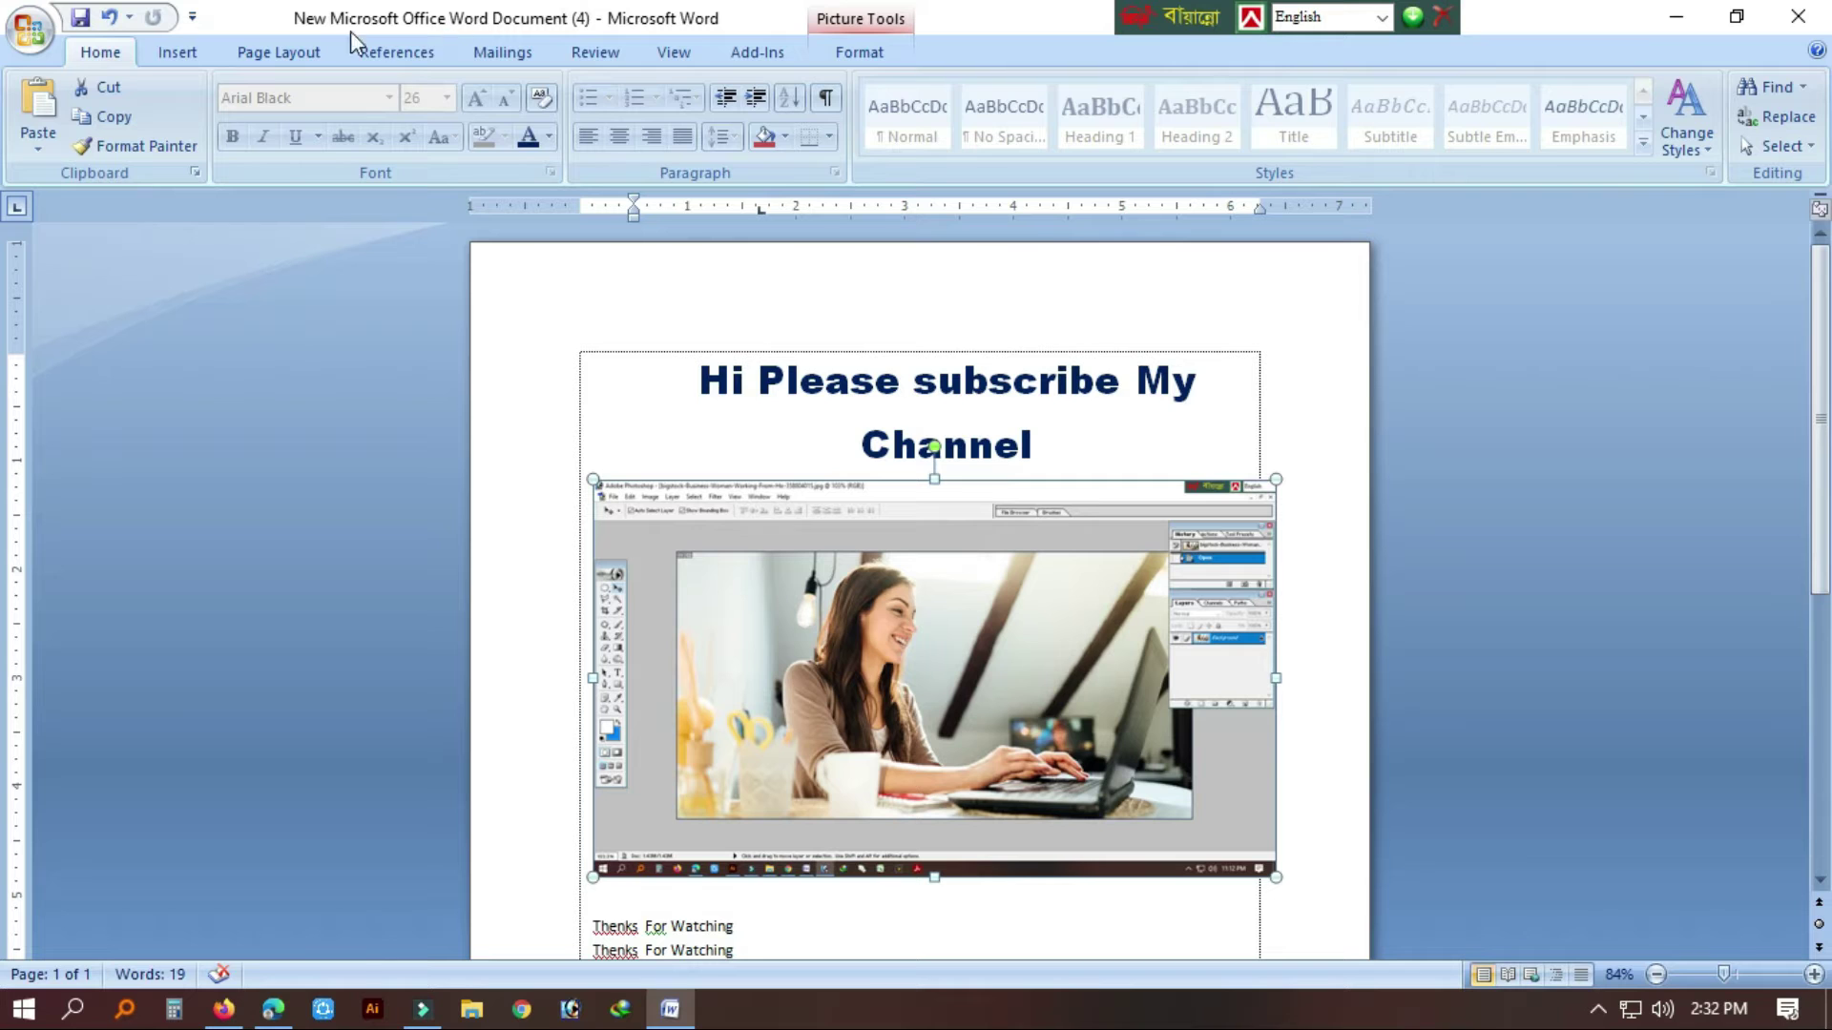
left_click(783, 142)
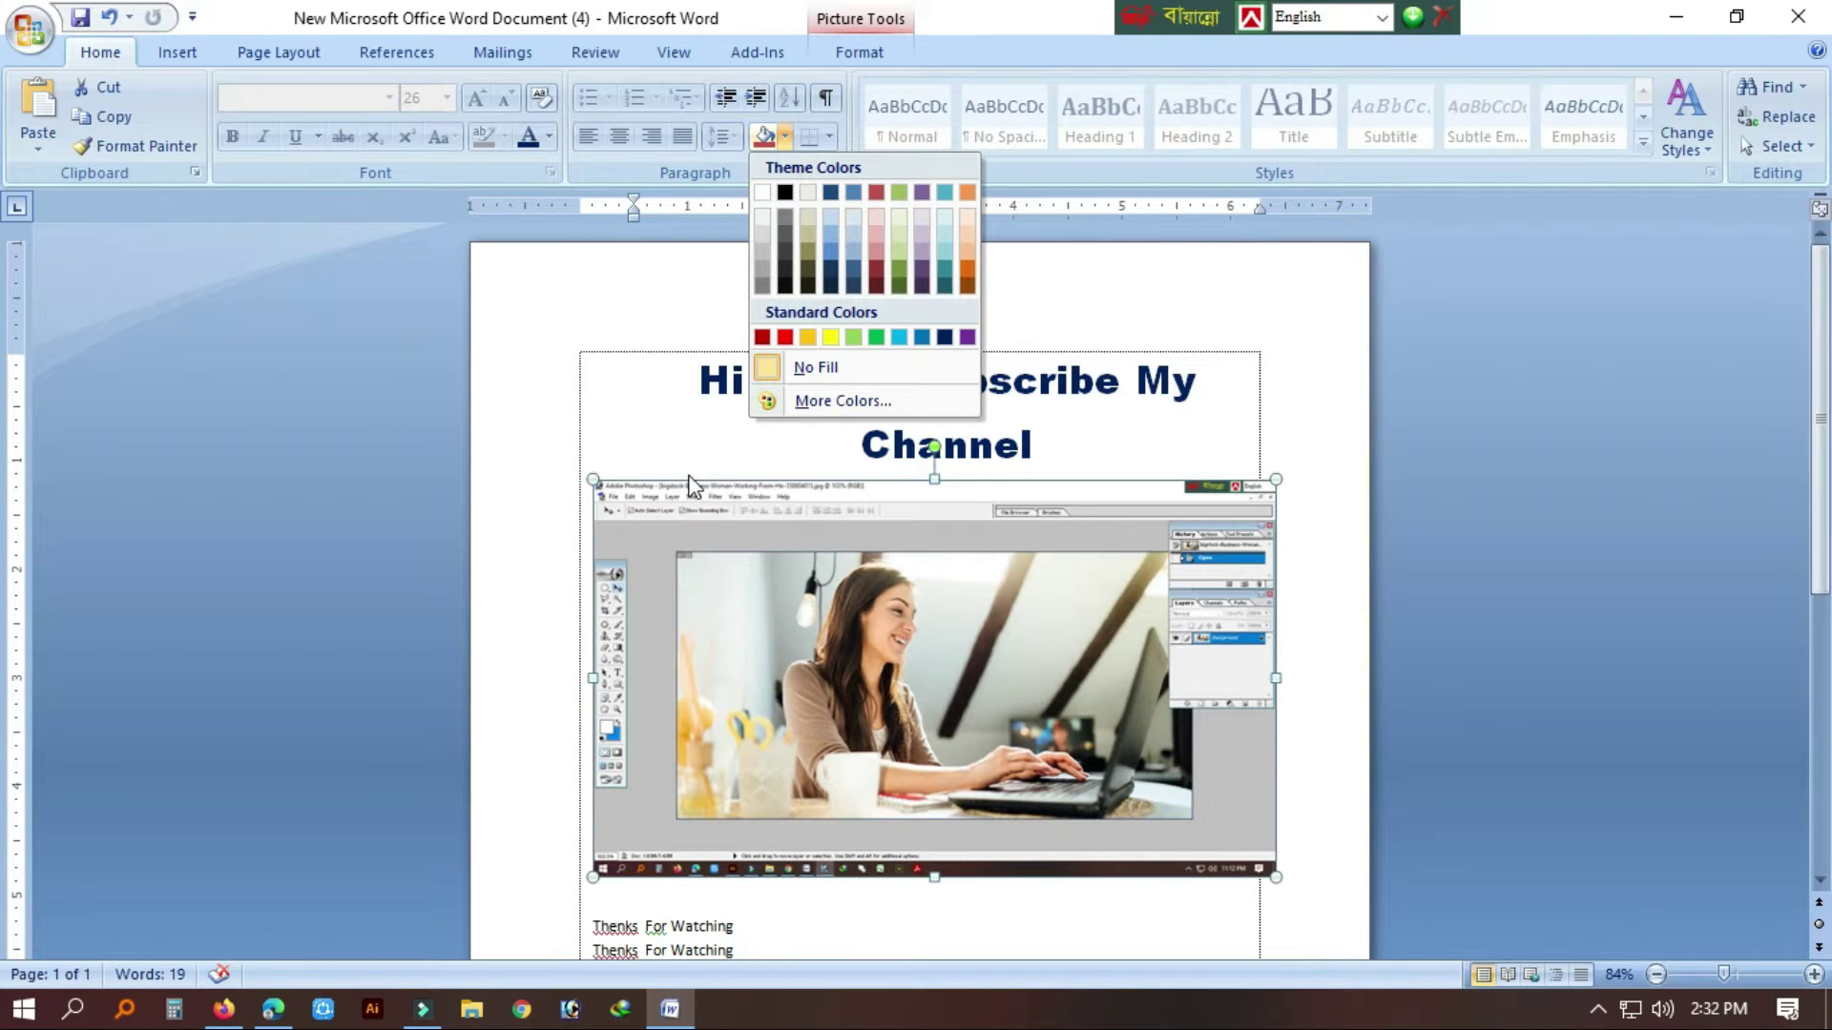
left_click(859, 51)
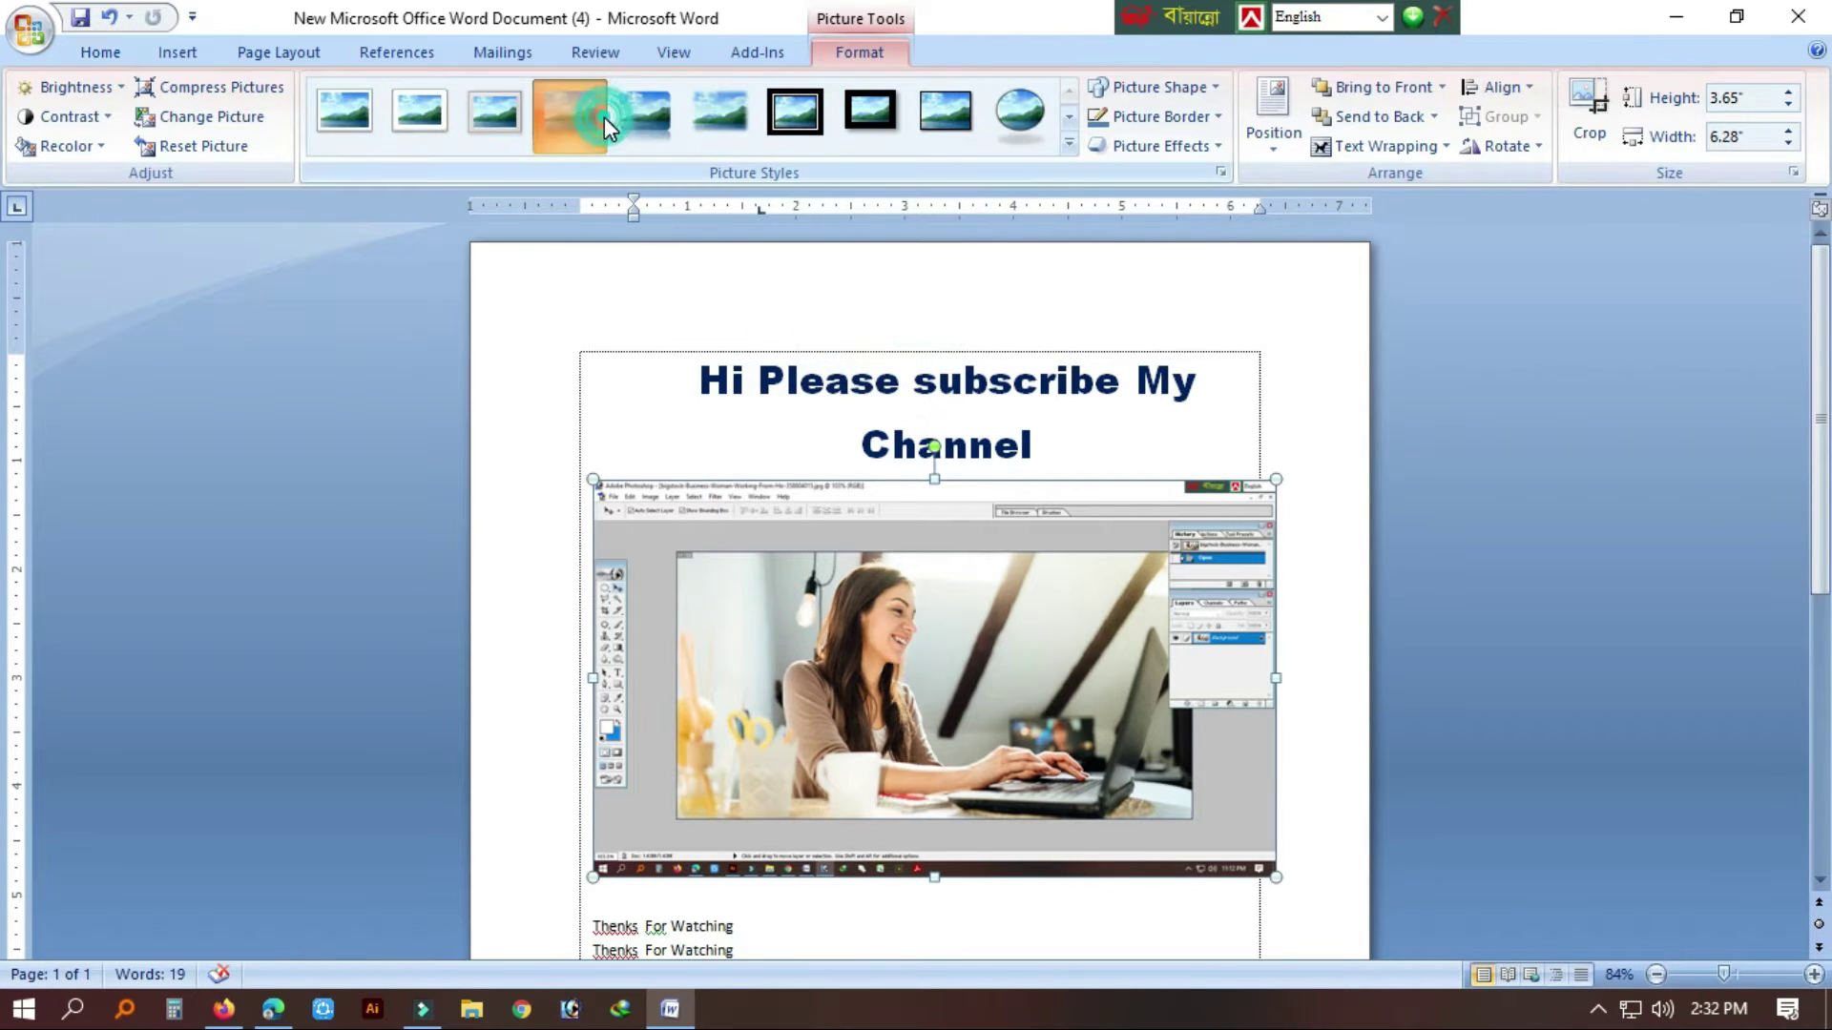
Apply a soft reflection picture style to the screenshot and nudge it two steps left.
left_click(604, 117)
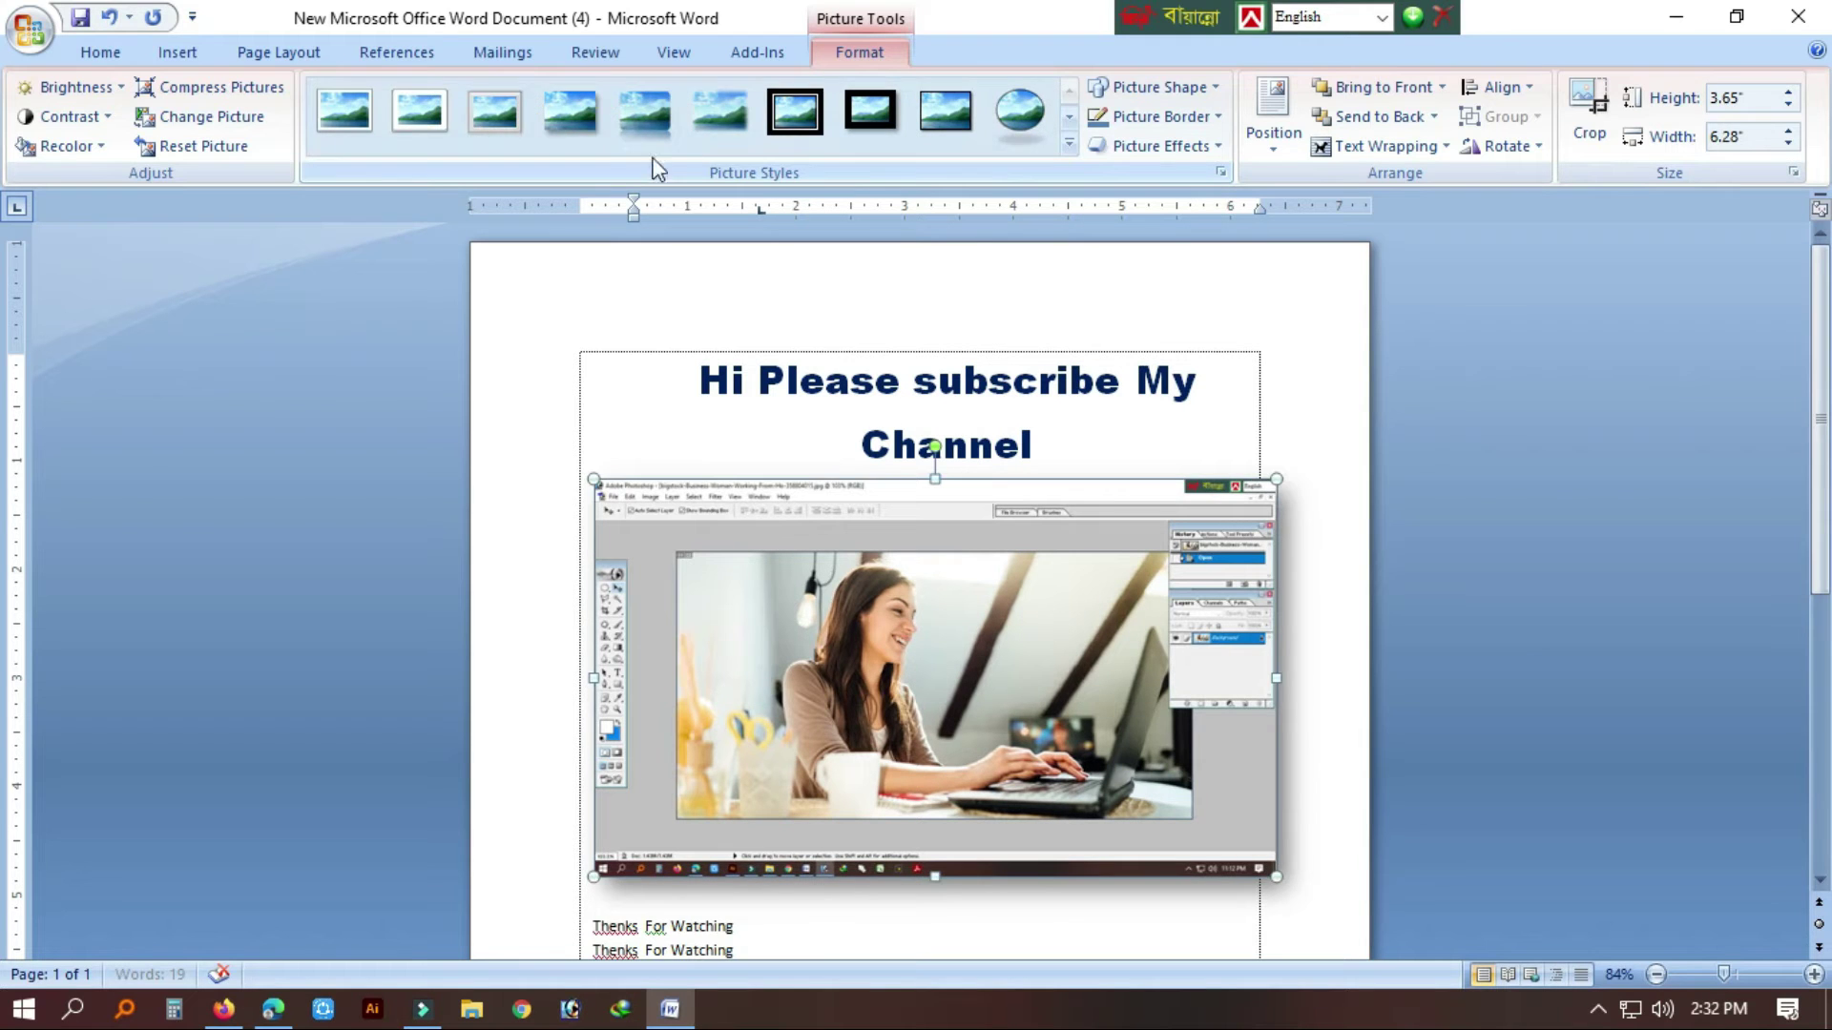
left_click(702, 111)
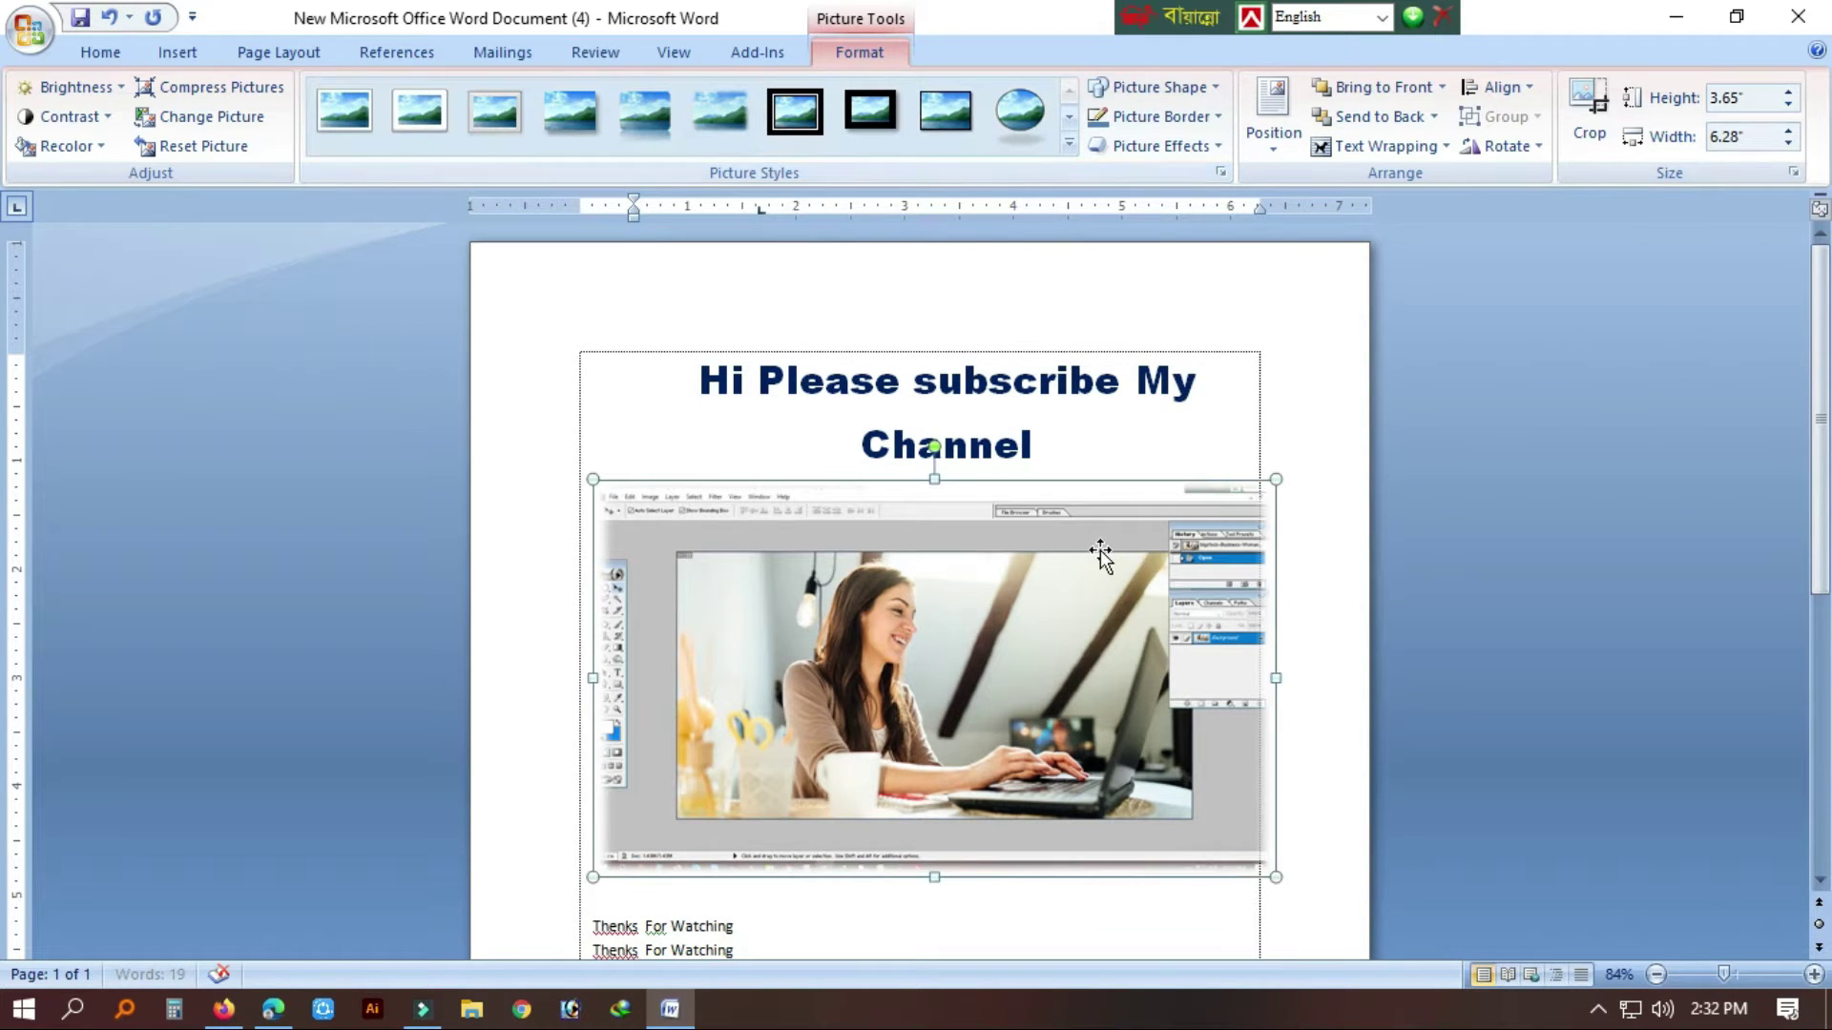
key("Left")
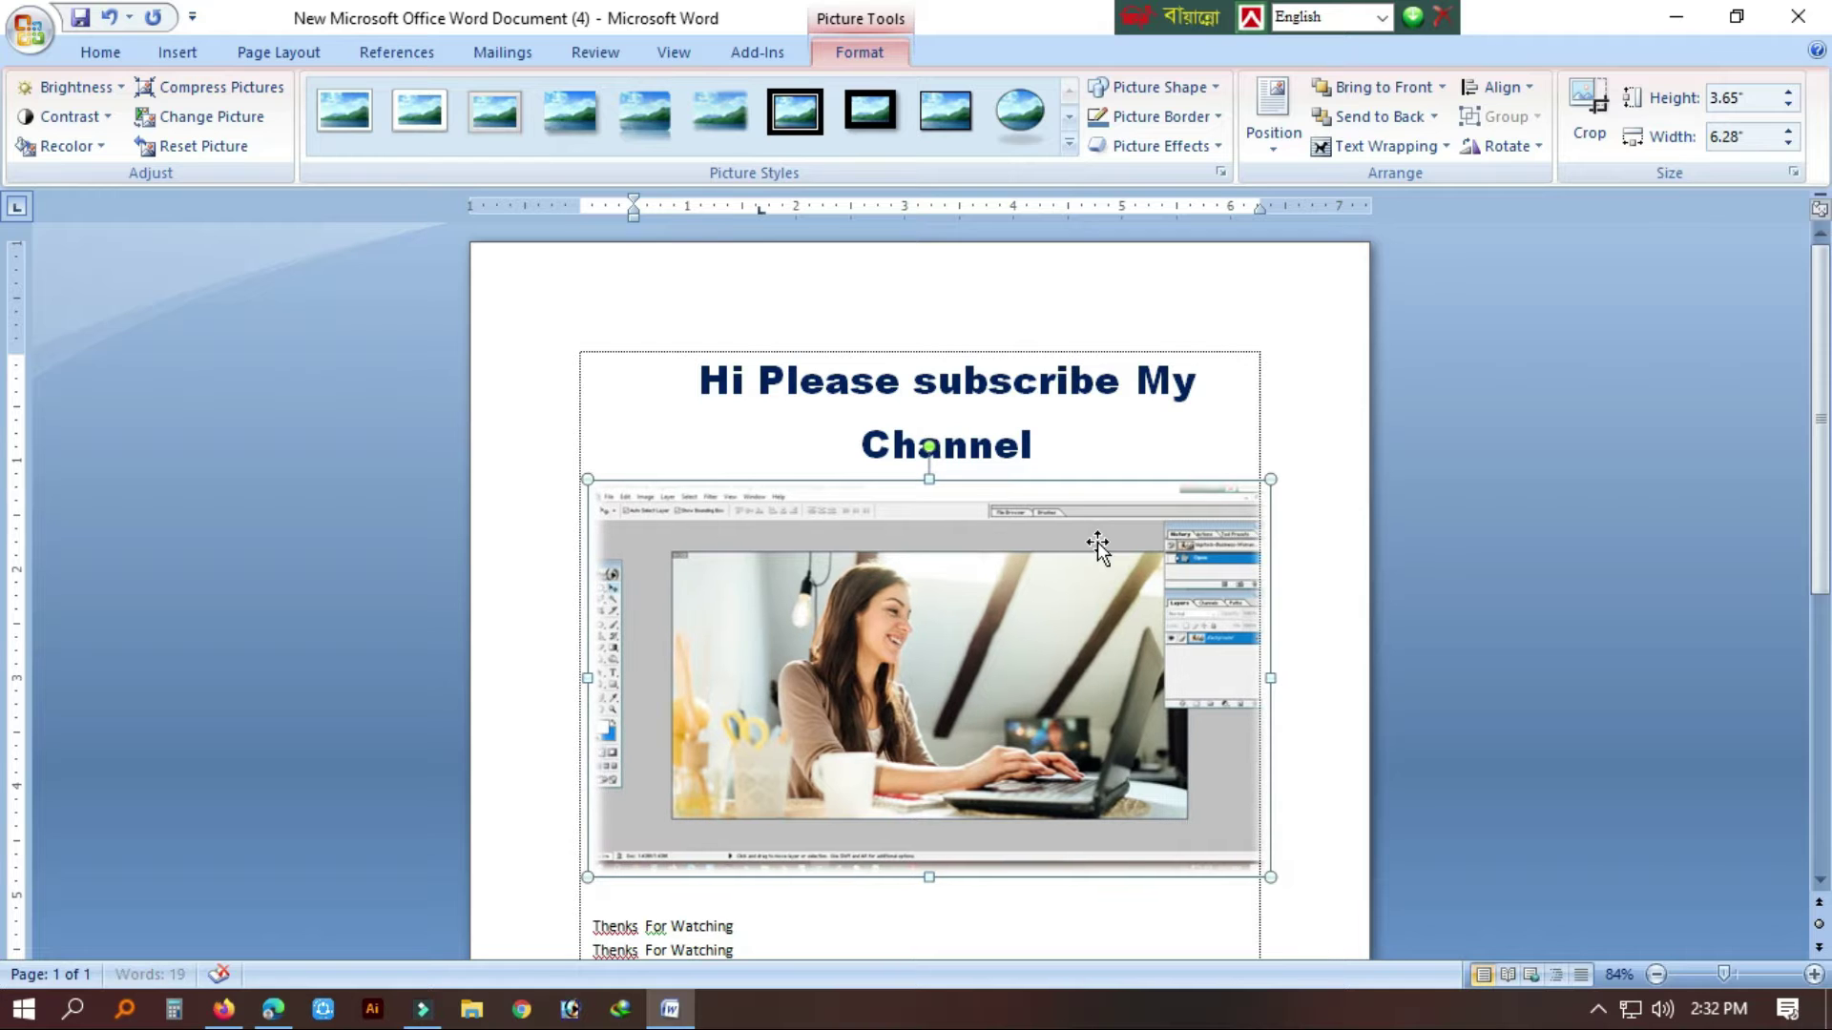
key("Left")
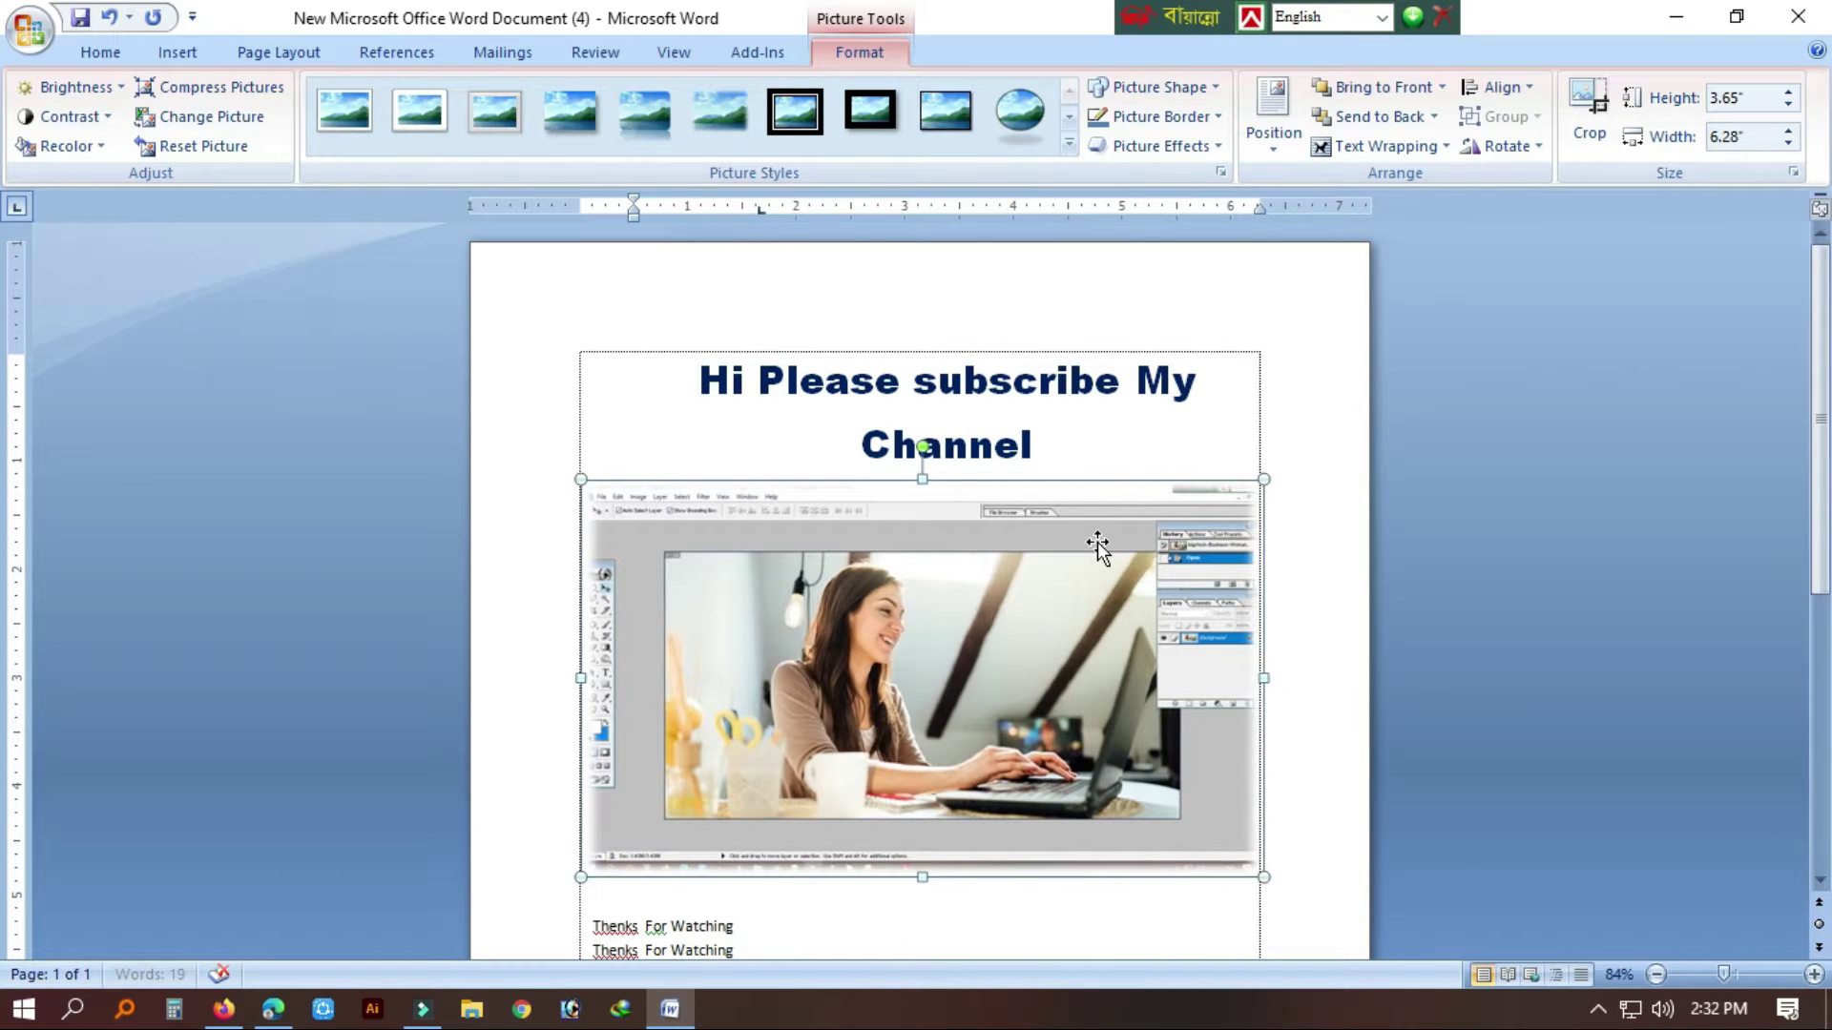
Deselect the screenshot picture and review the 'Hi Please subscribe My Channel' heading above it.
left_click(1309, 478)
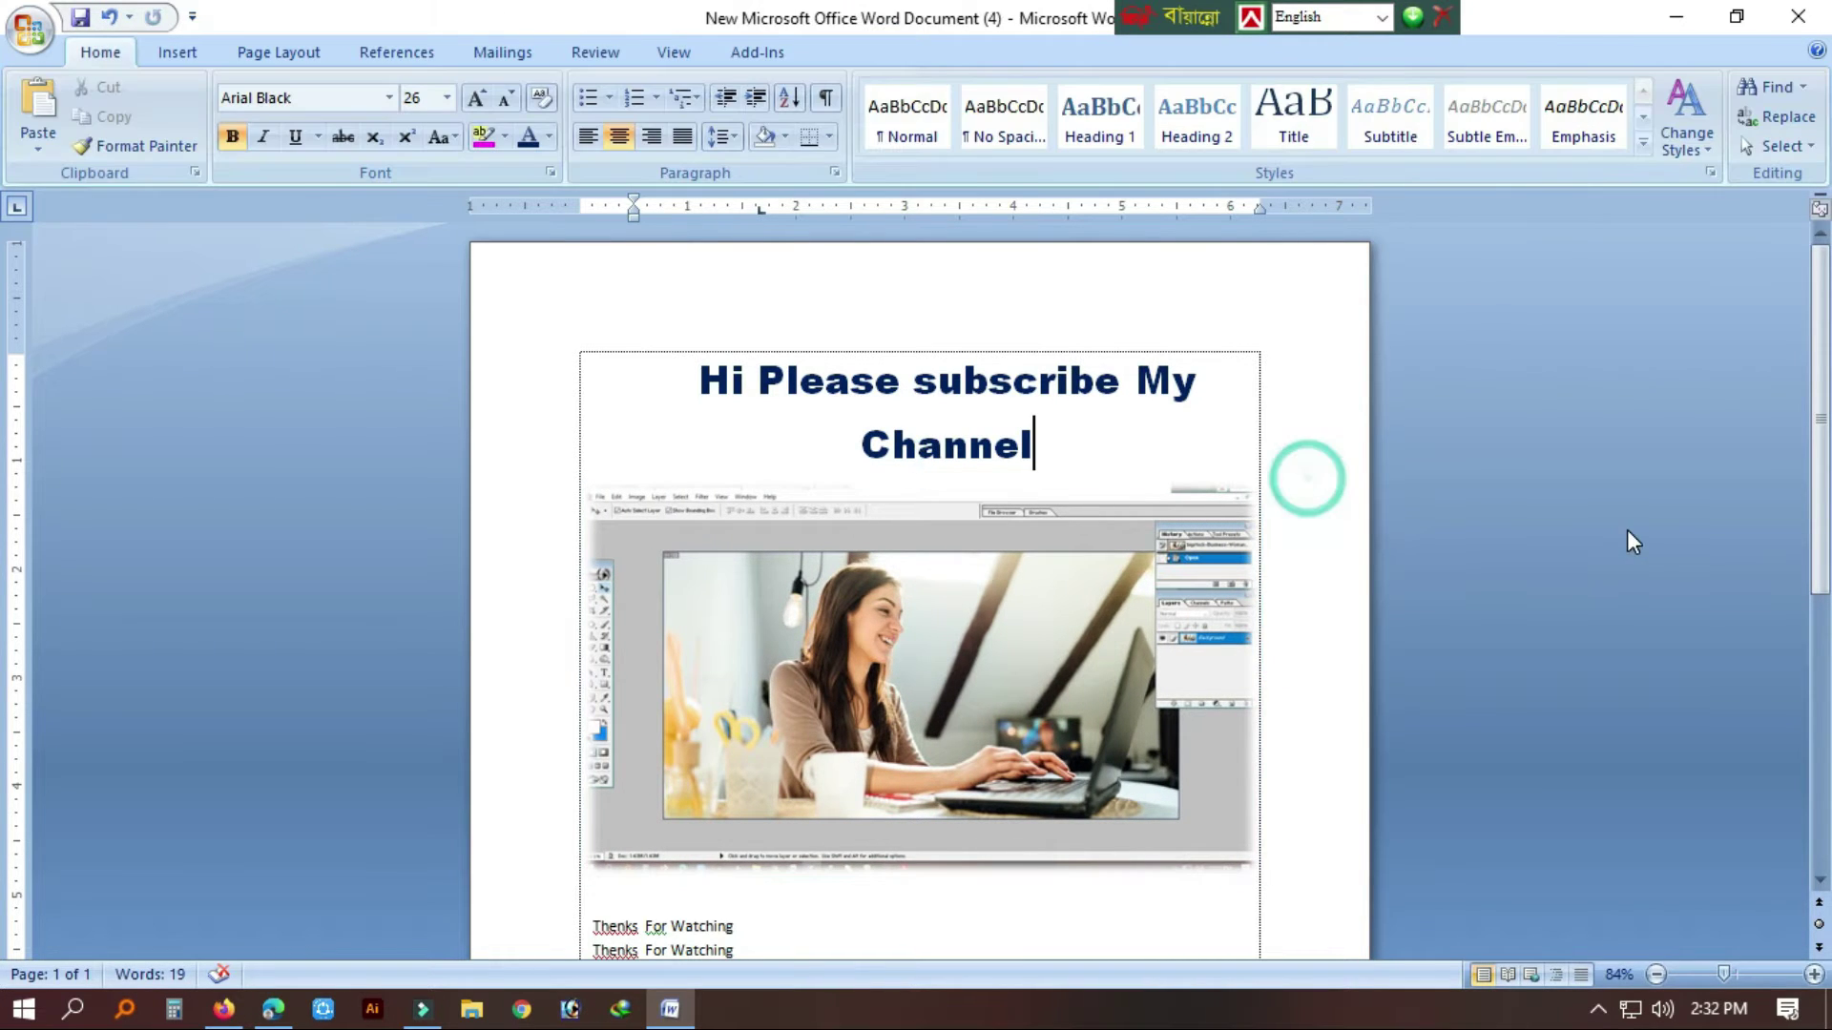
scroll(1623, 529, "down", 3)
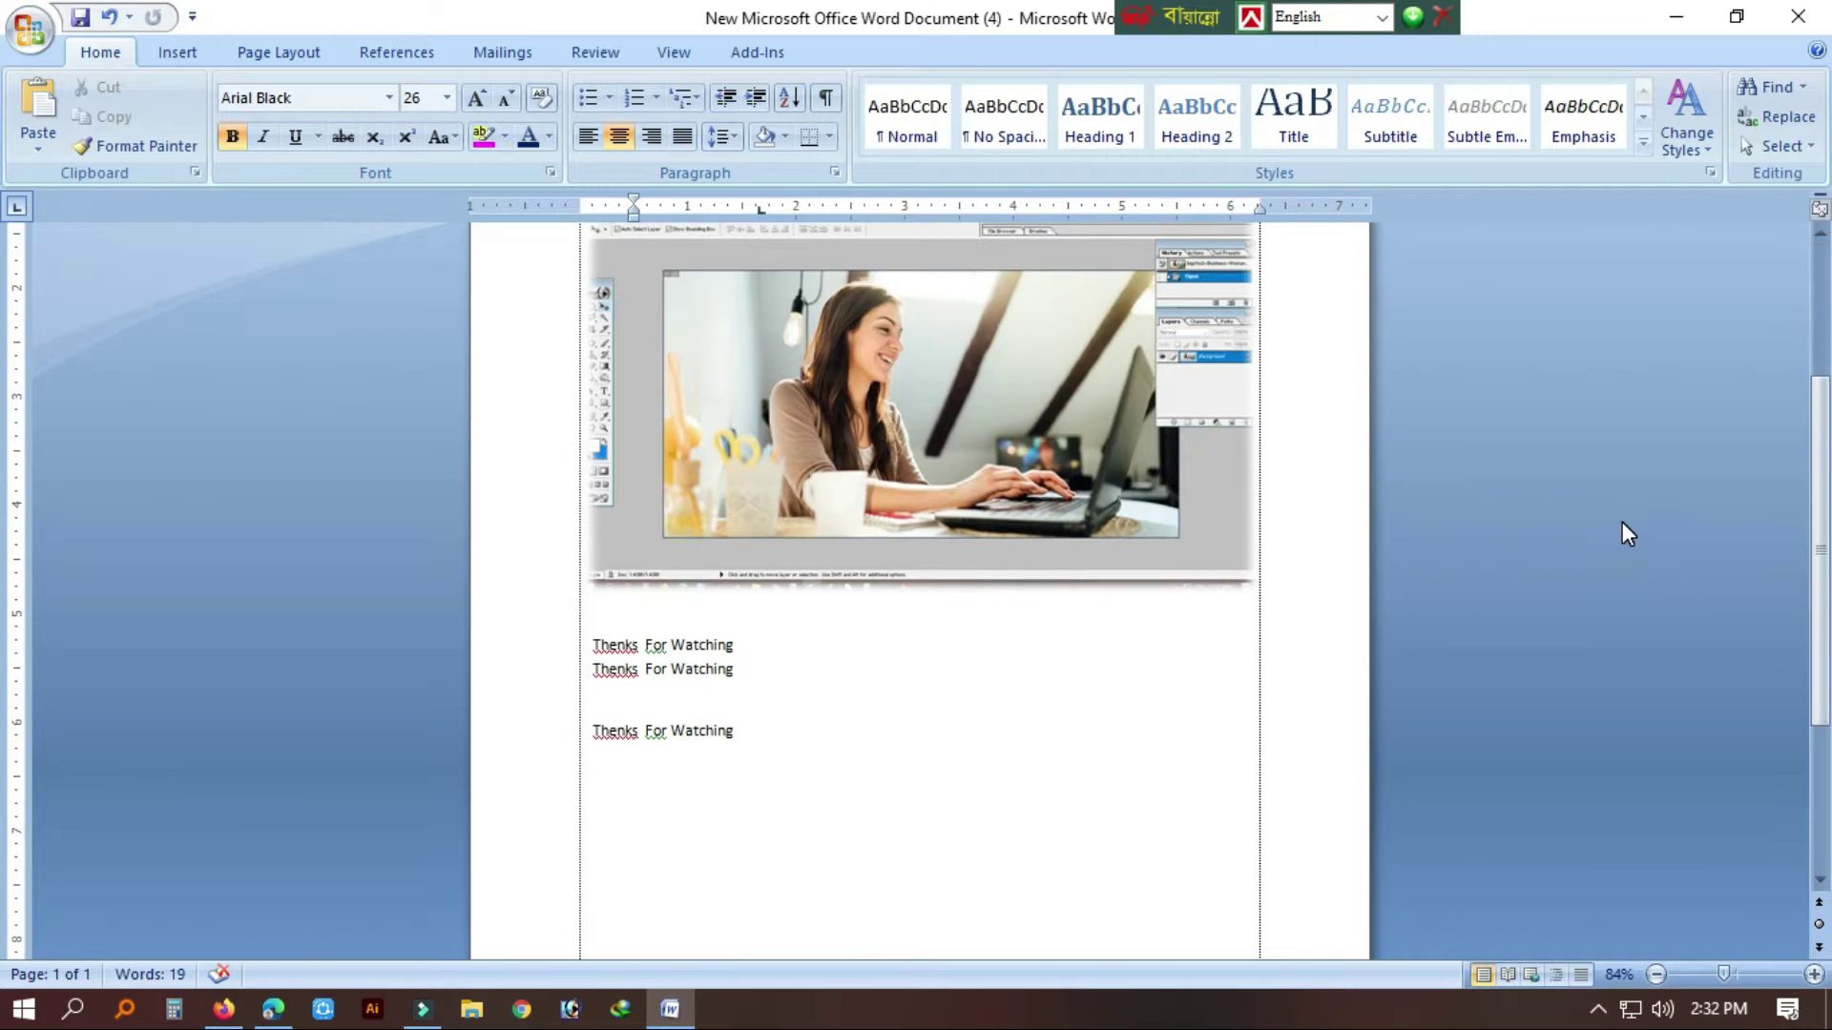
scroll(1622, 523, "up", 2)
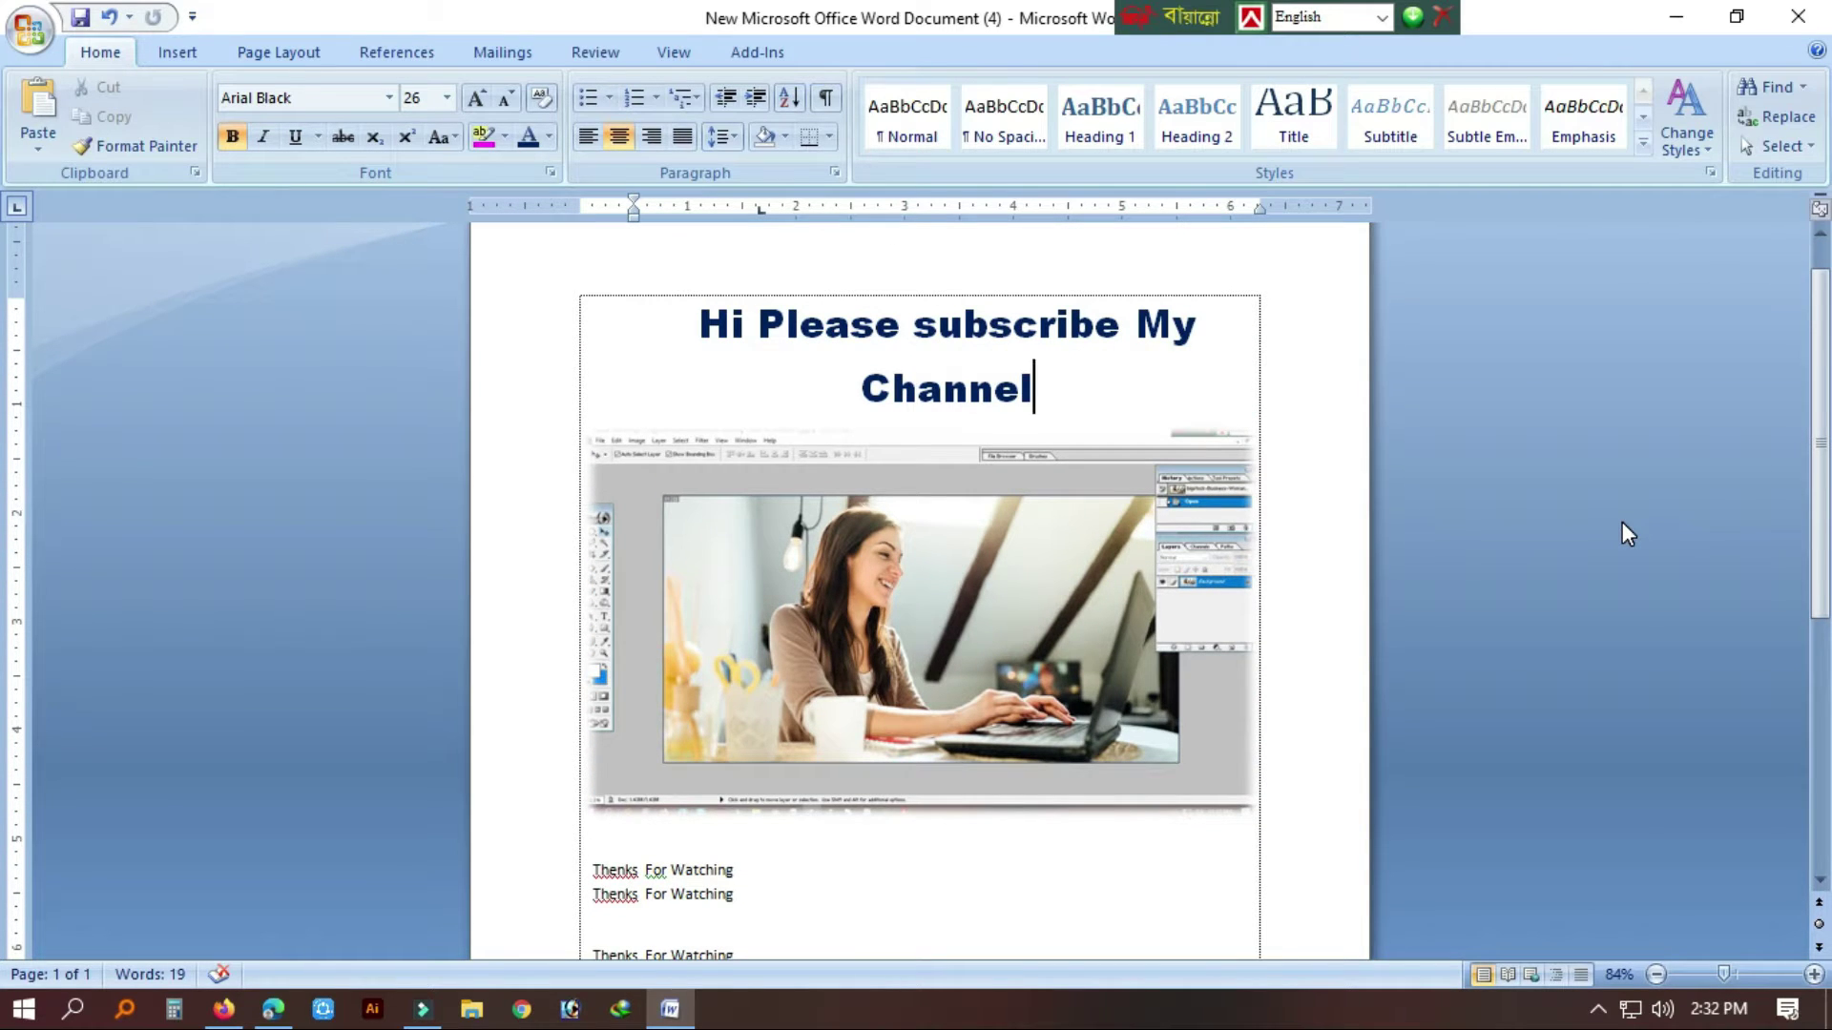
scroll(1622, 525, "down", 3)
scroll(1627, 536, "down", 2)
scroll(1633, 542, "up", 6)
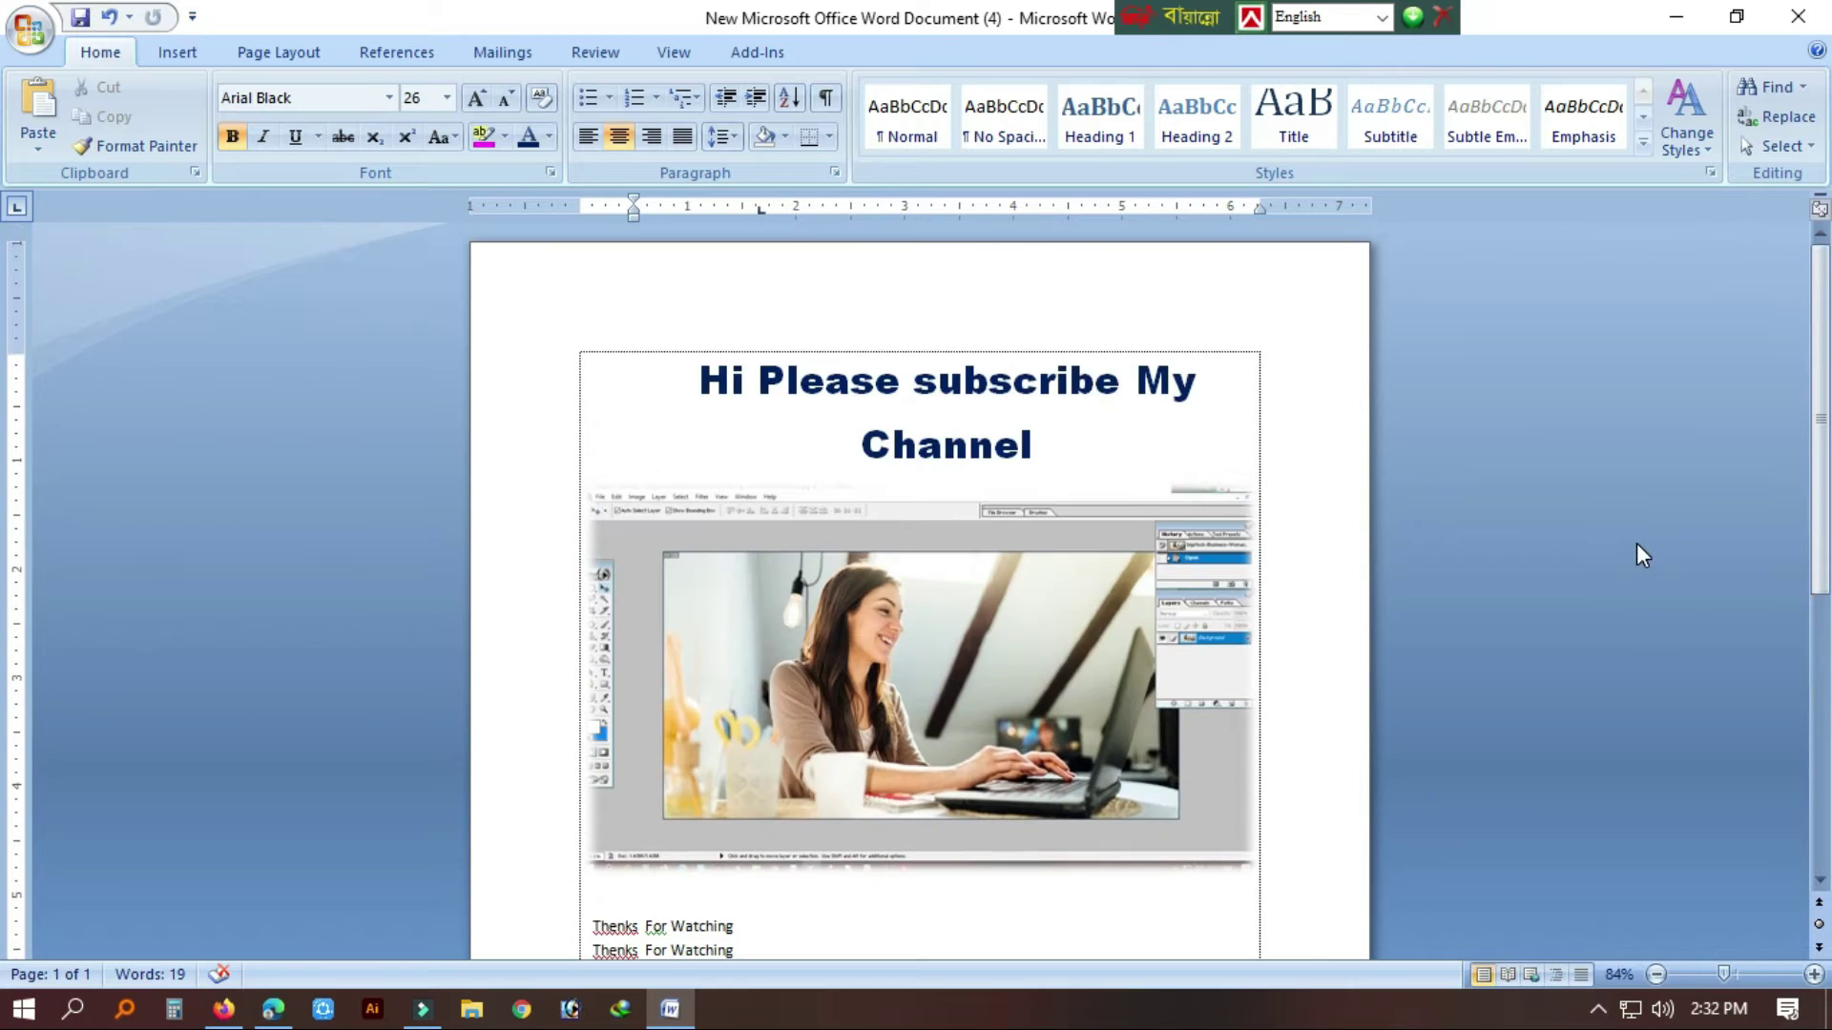
left_click(1597, 1008)
left_click(1549, 963)
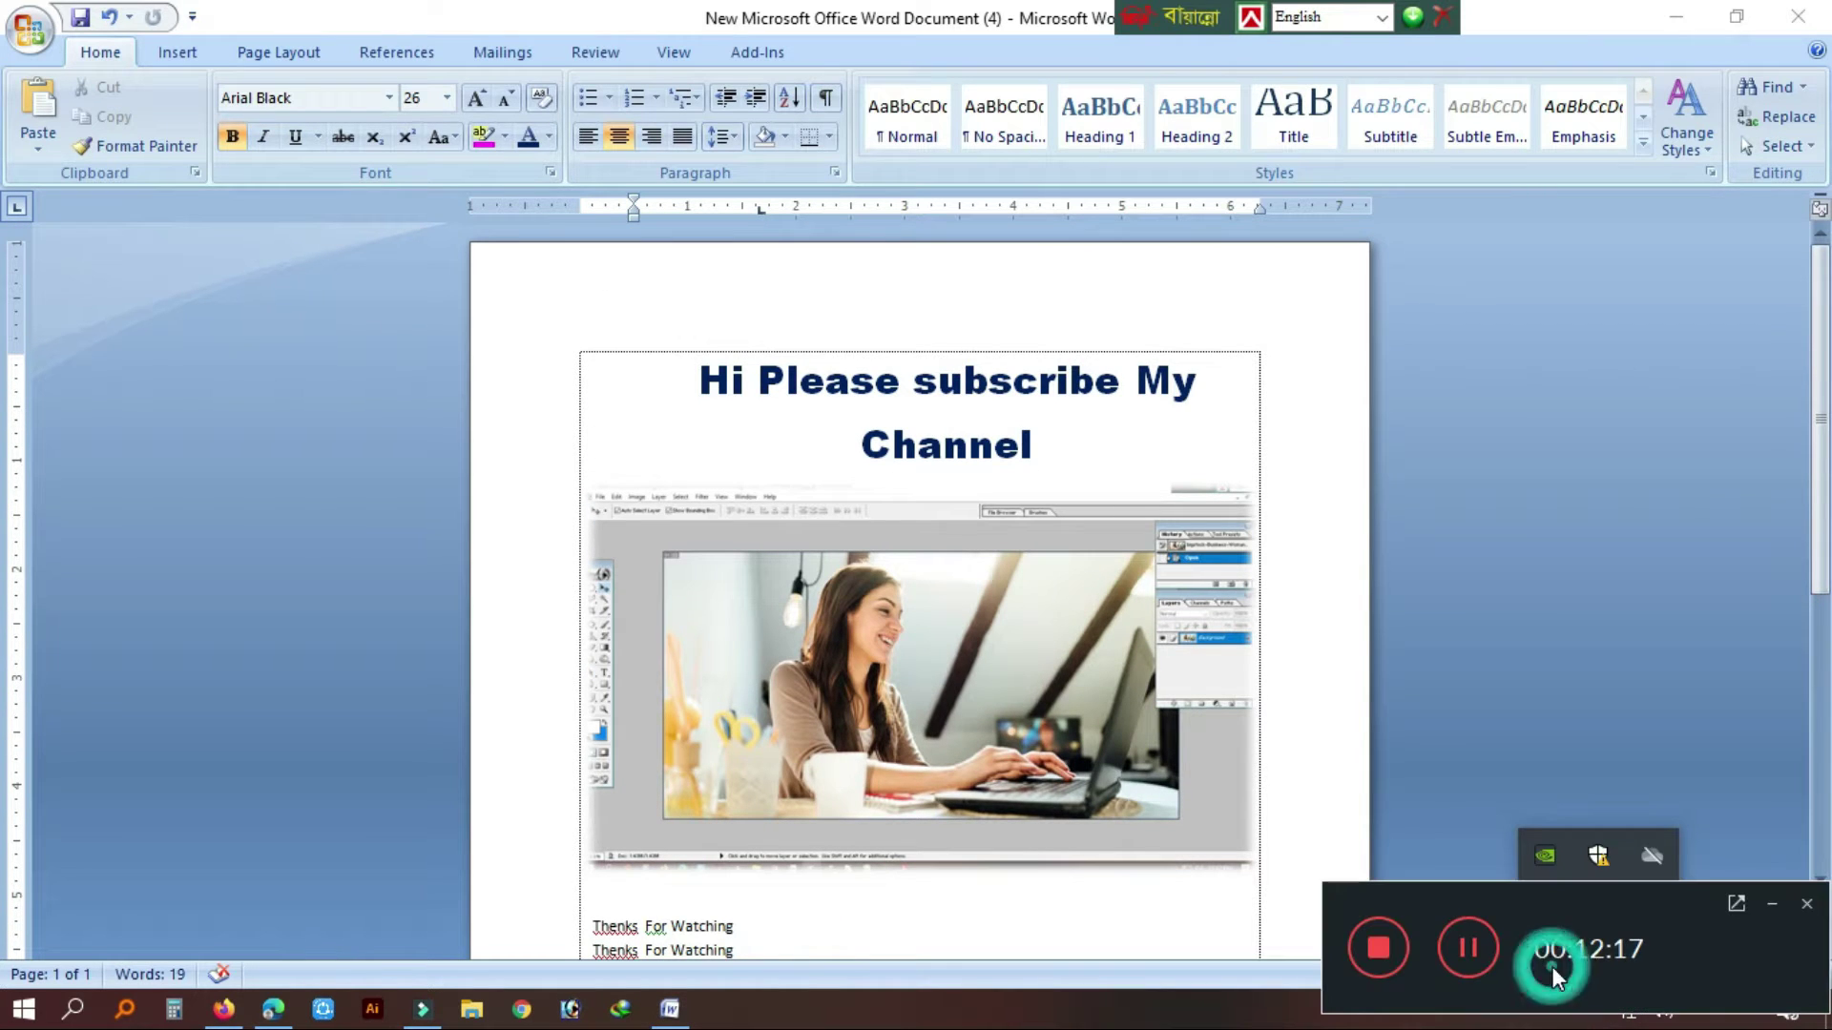
left_click(1765, 906)
left_click(1462, 614)
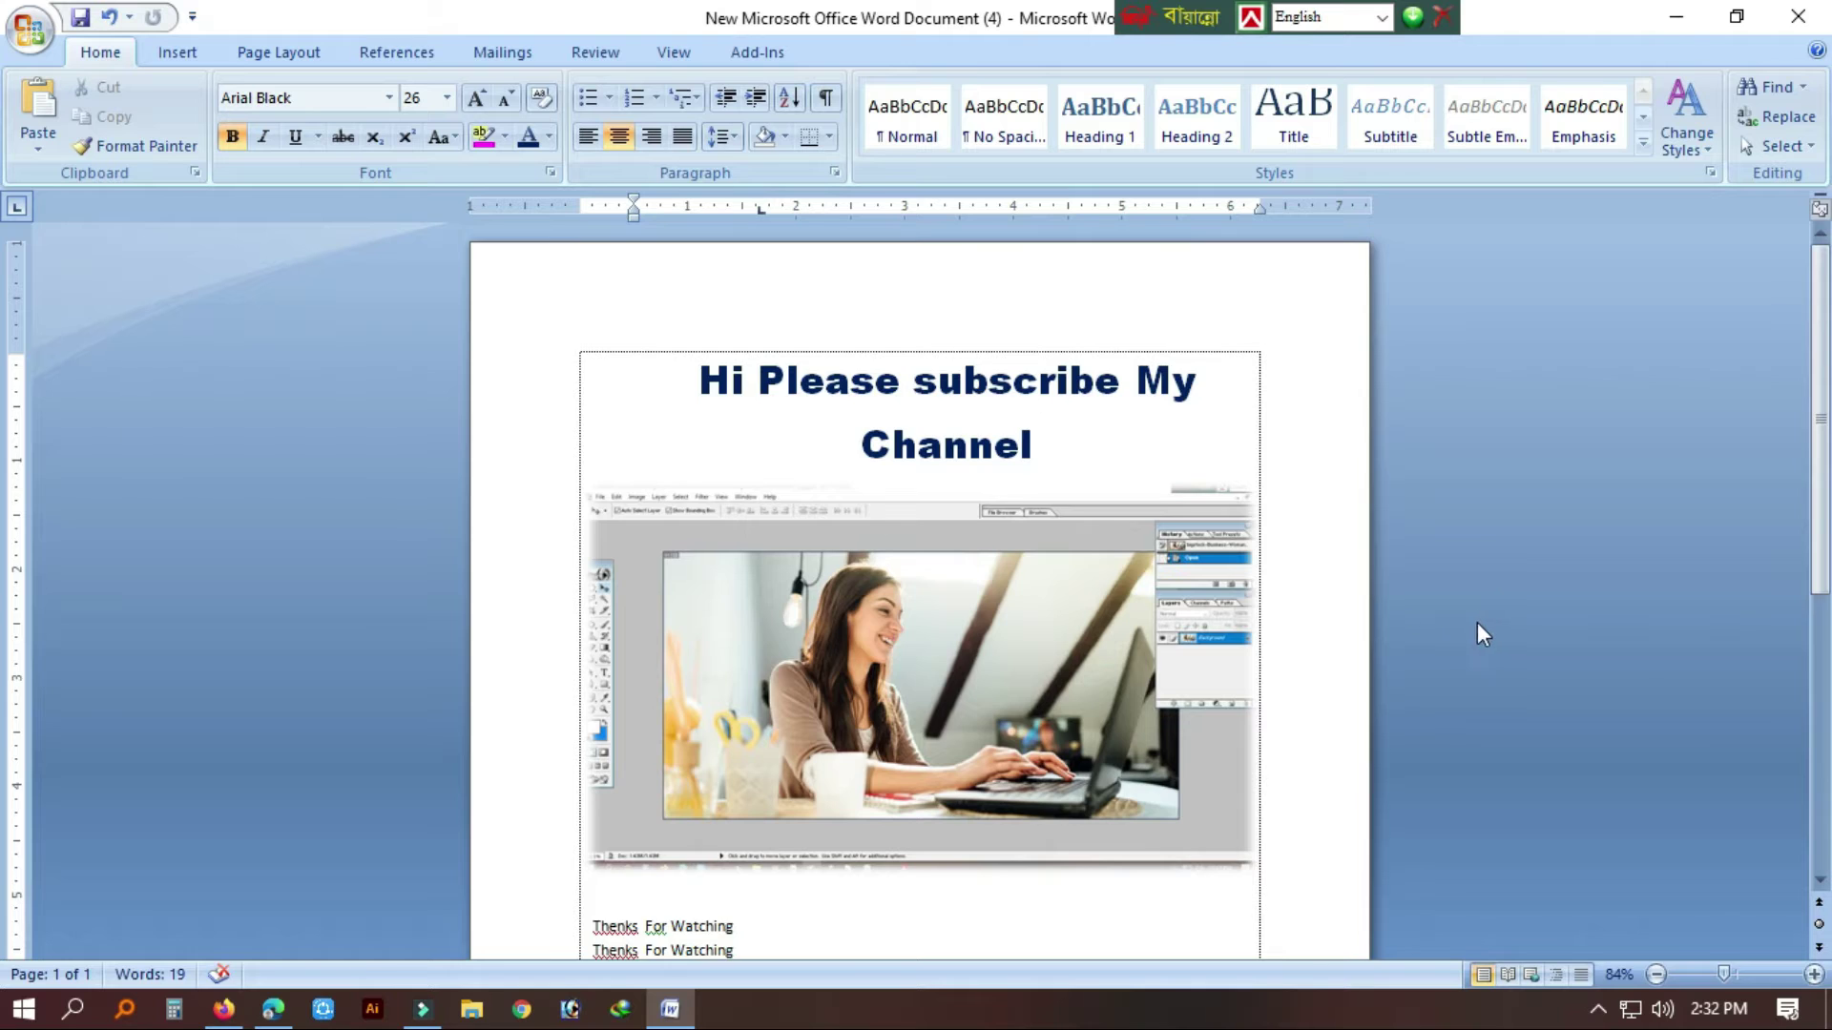
scroll(1479, 626, "down", 3)
scroll(1487, 622, "down", 2)
scroll(1491, 632, "up", 2)
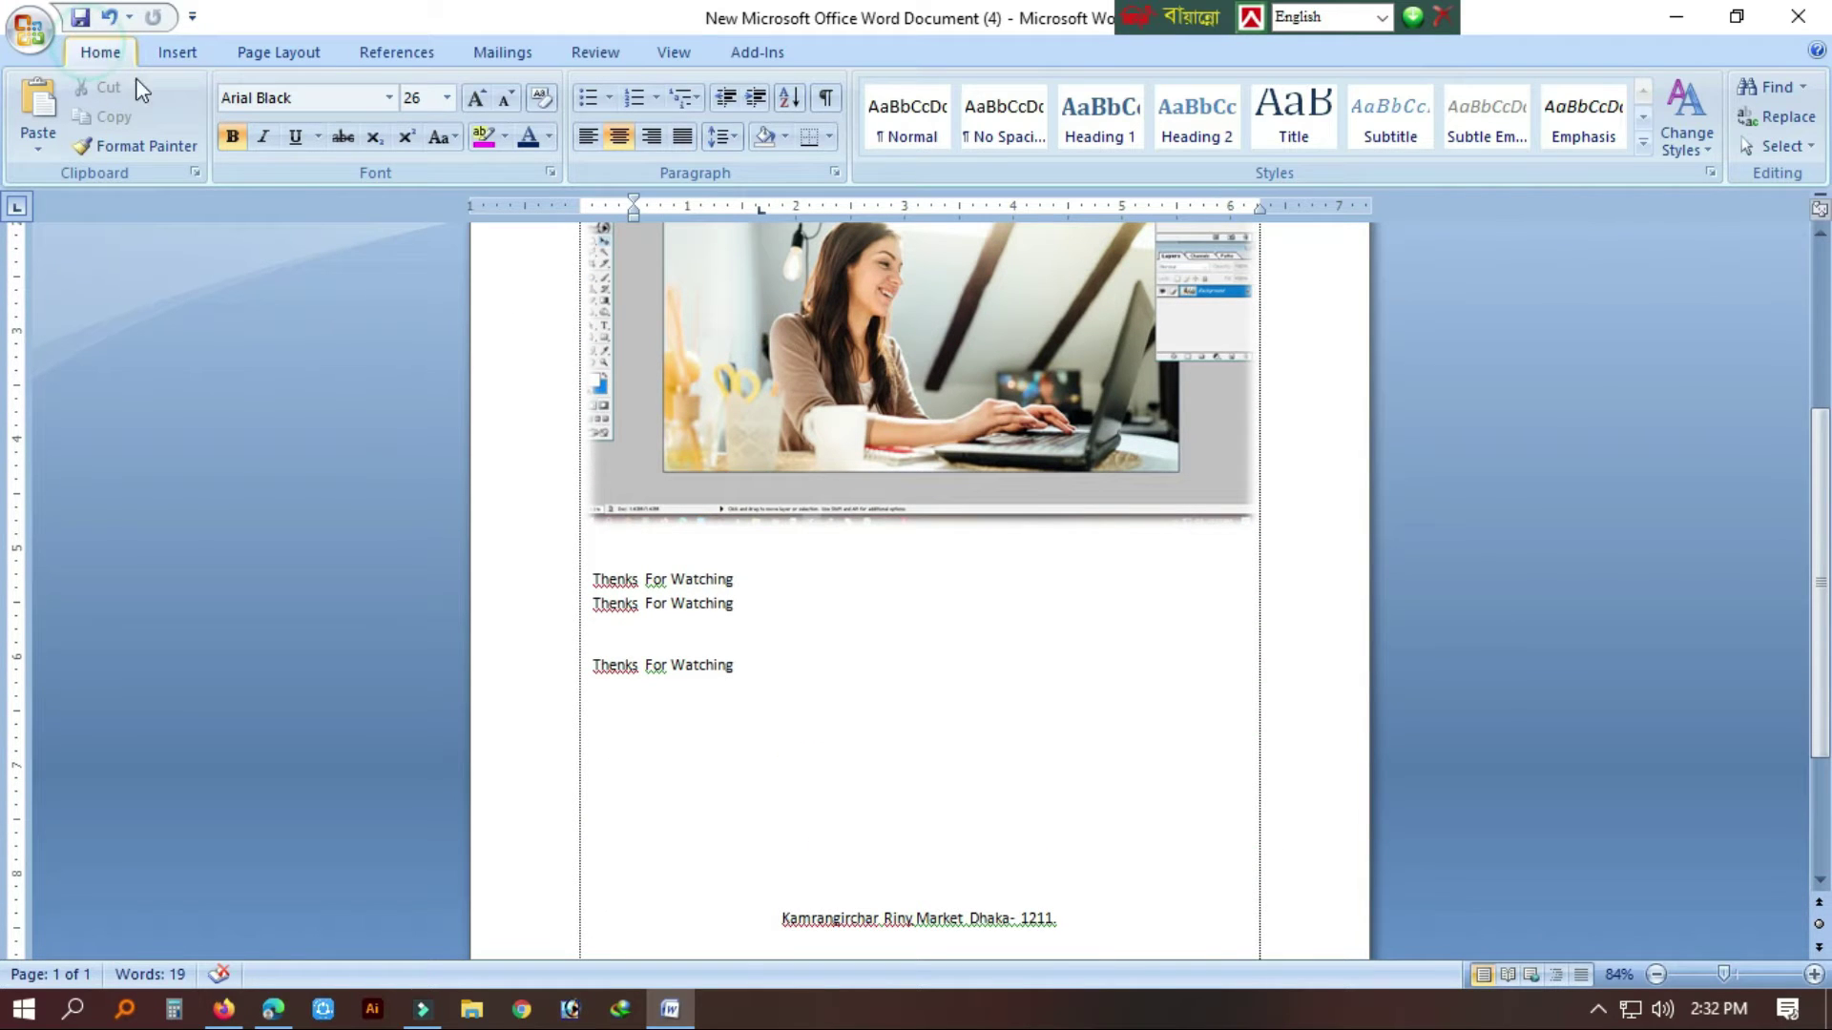
scroll(730, 496, "up", 1)
scroll(730, 496, "up", 3)
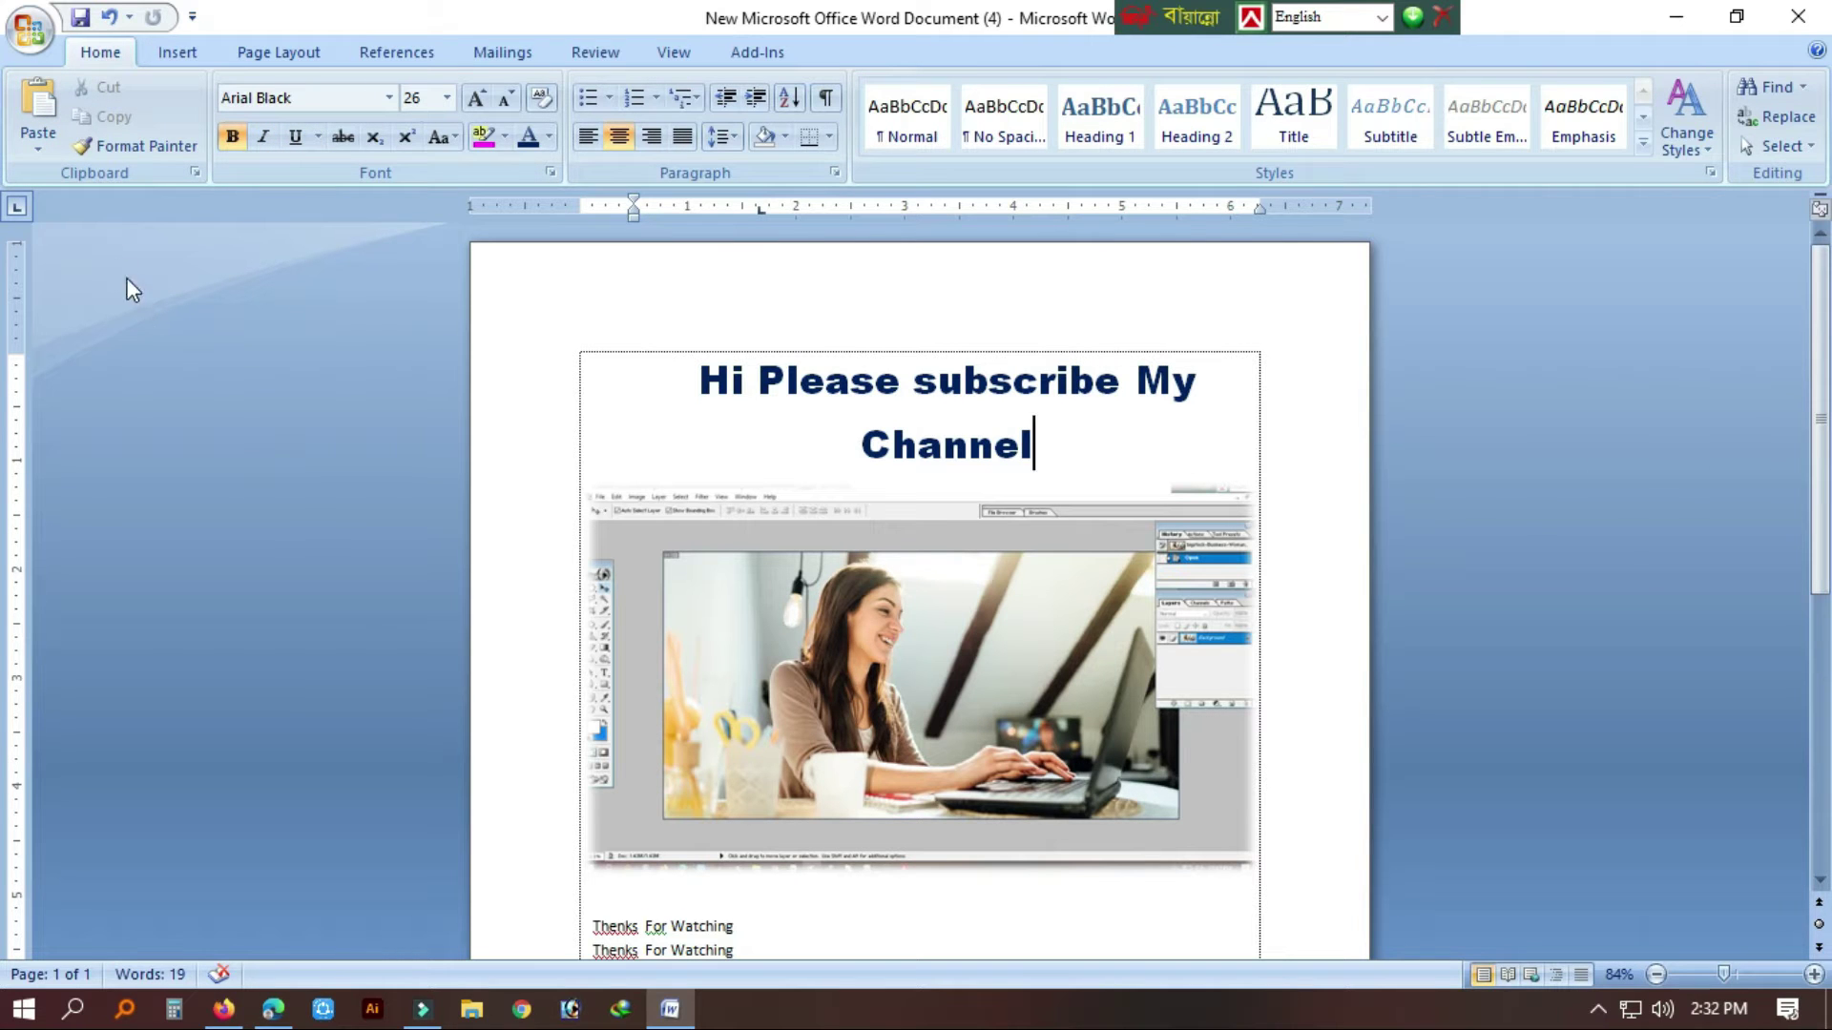
Create a new blank document with landscape orientation and place the cursor on the page.
key("ctrl+n")
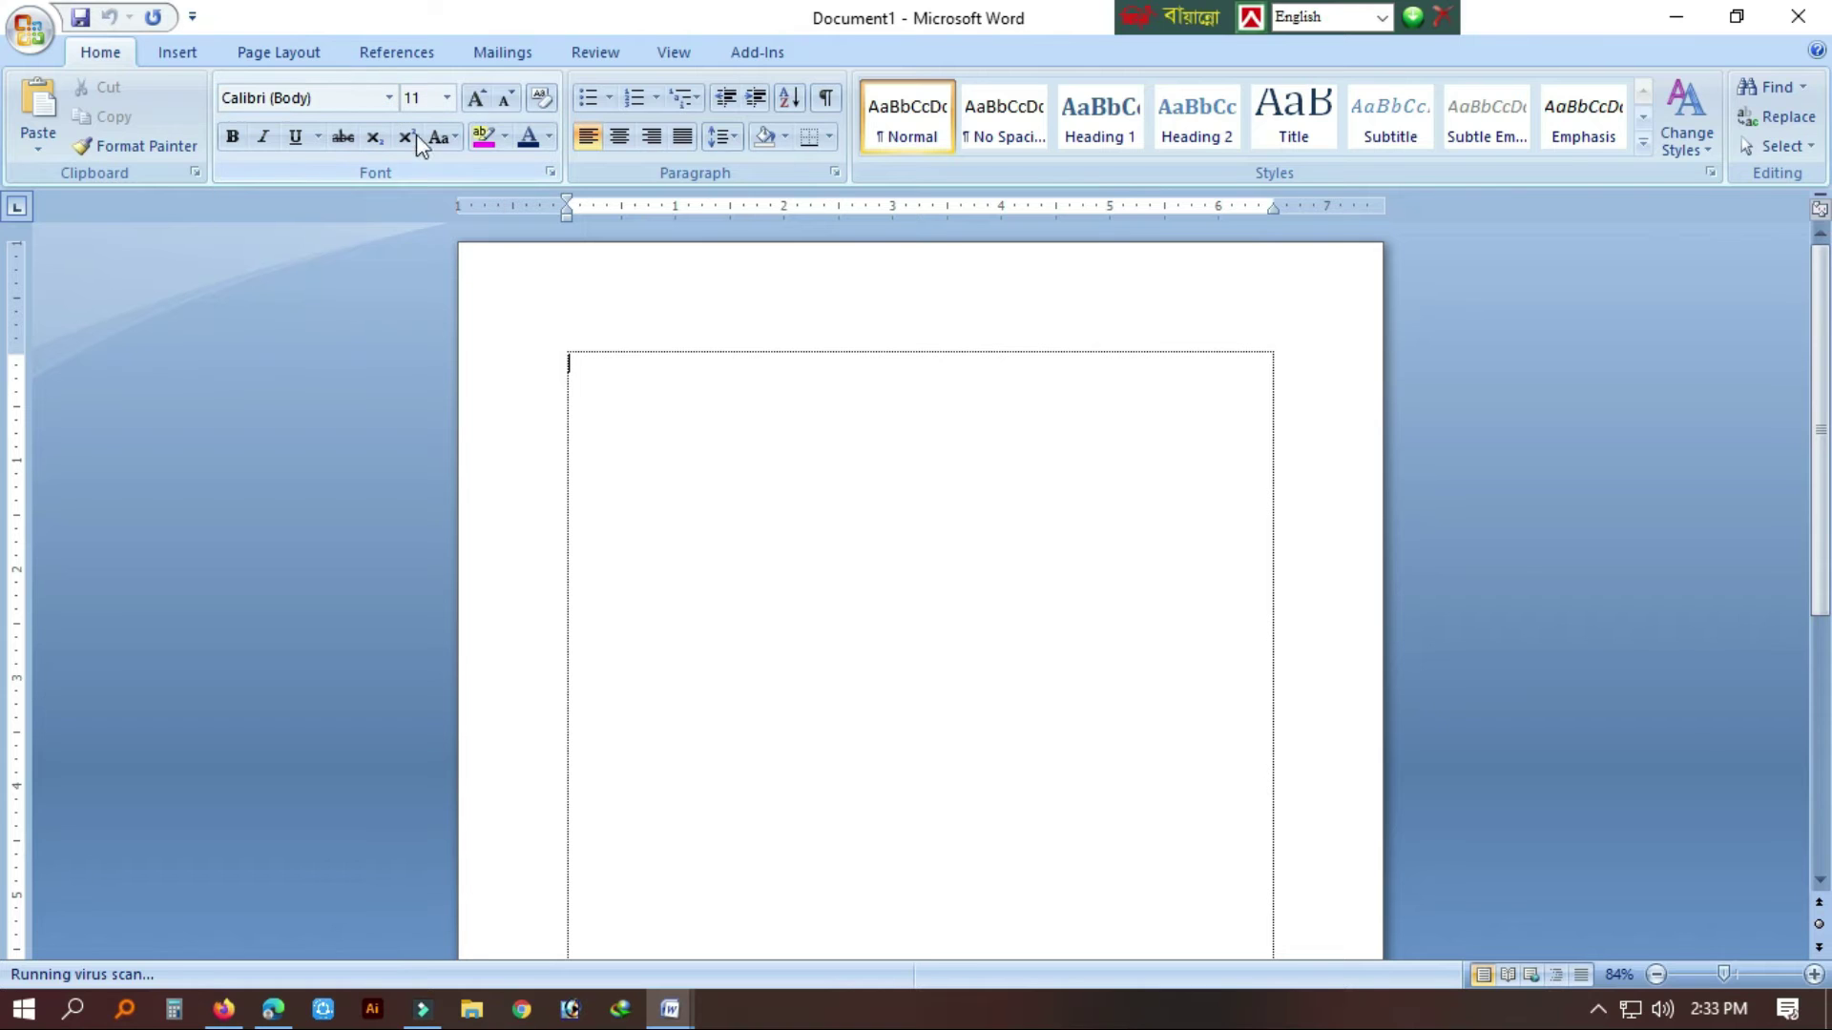
left_click(282, 53)
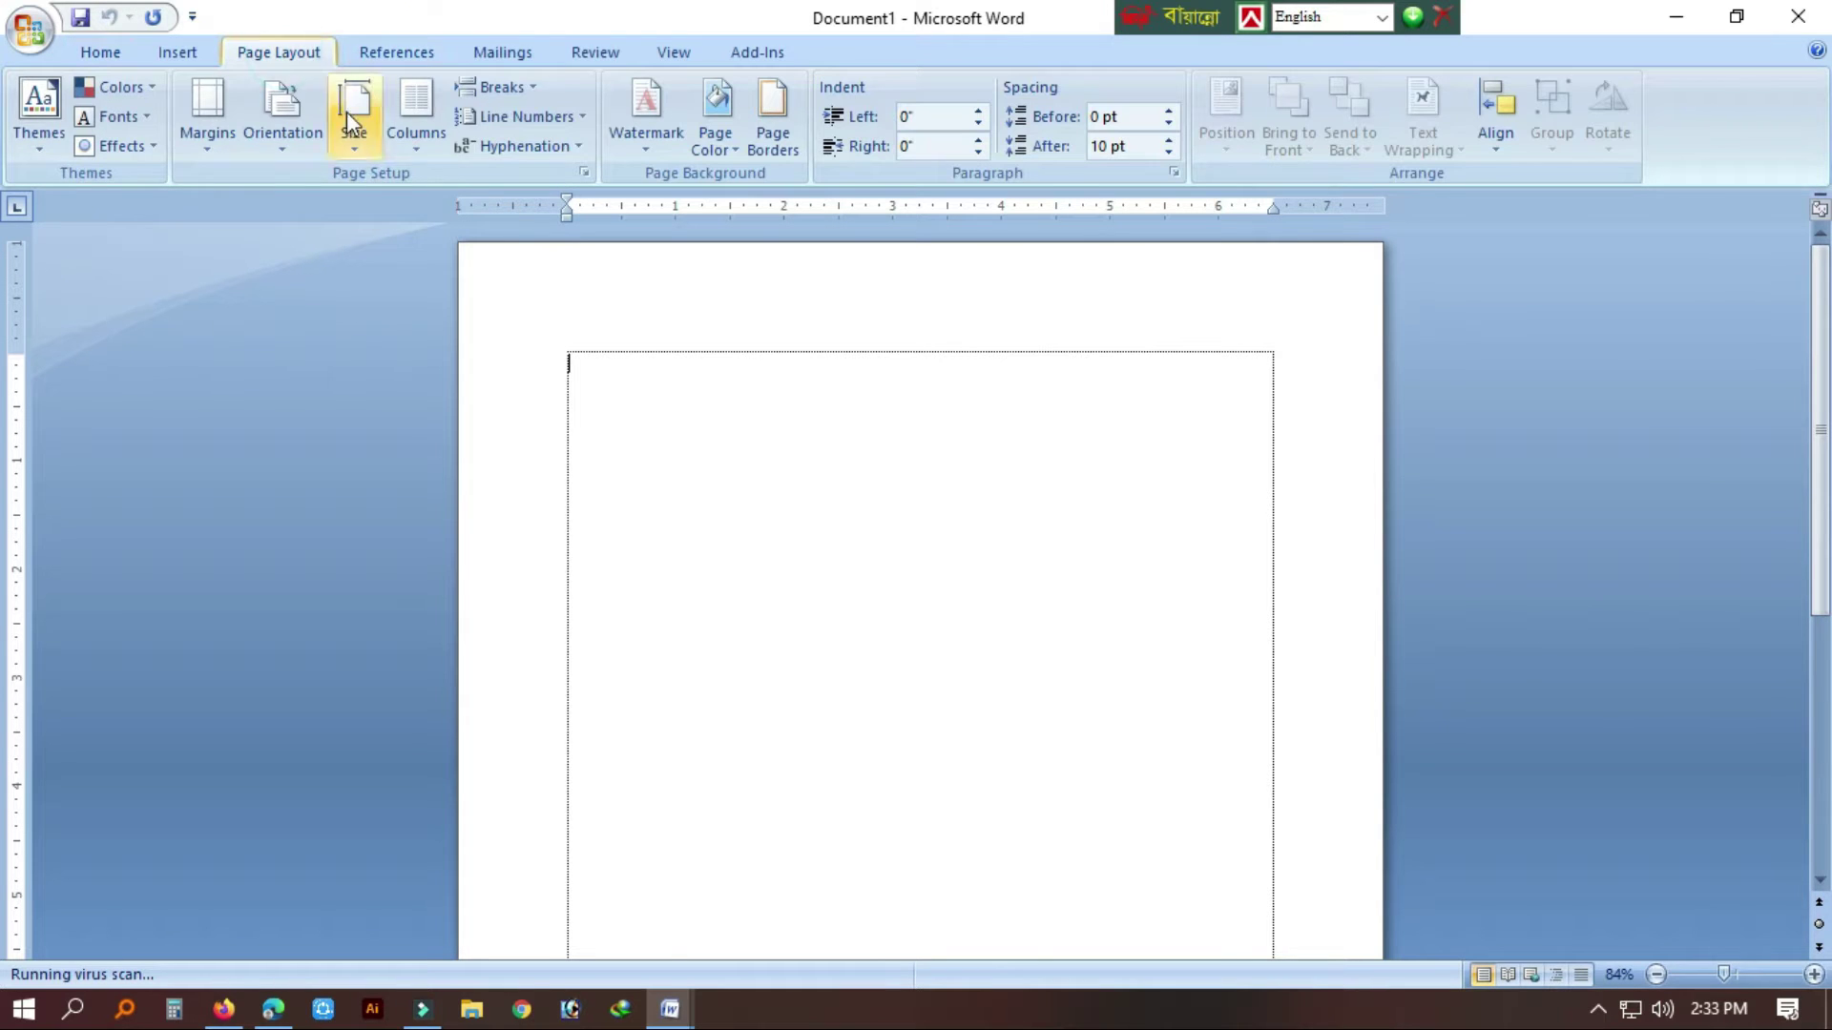
left_click(291, 119)
left_click(324, 253)
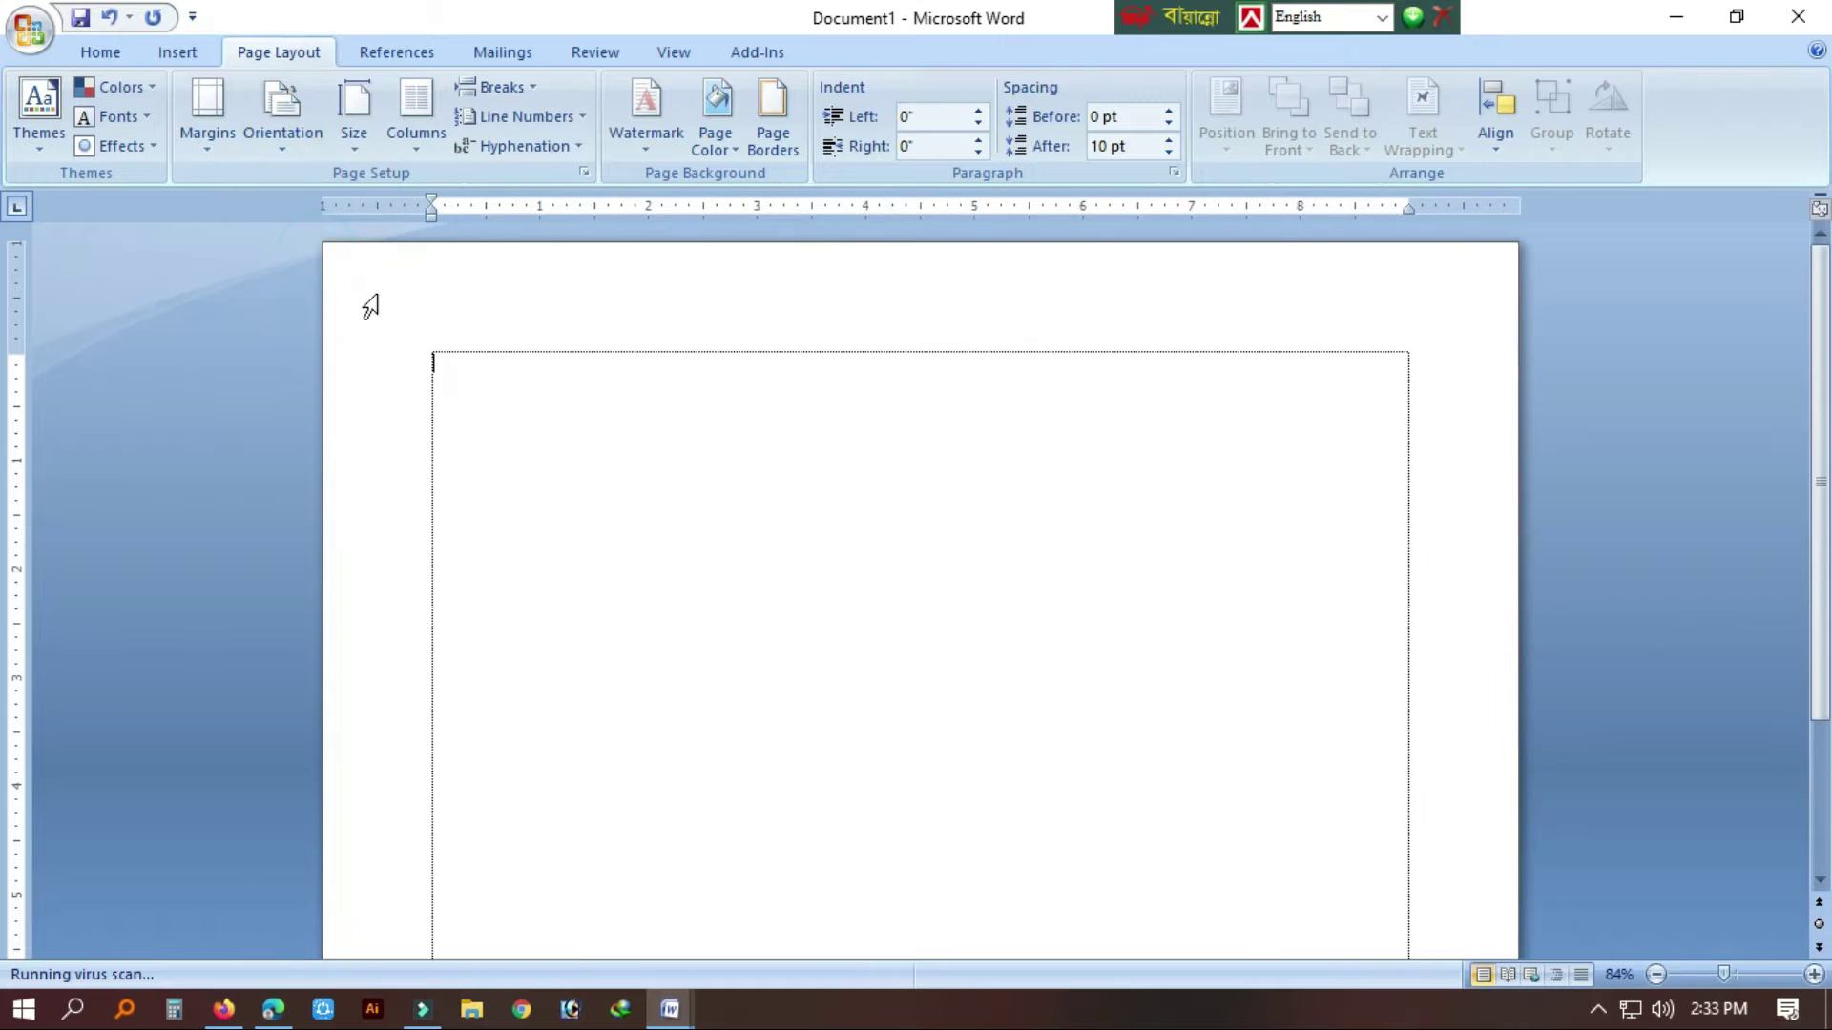
left_click(471, 403)
Type 'To Let' and set it in the Impact font.
type("To Let")
triple_click(482, 397)
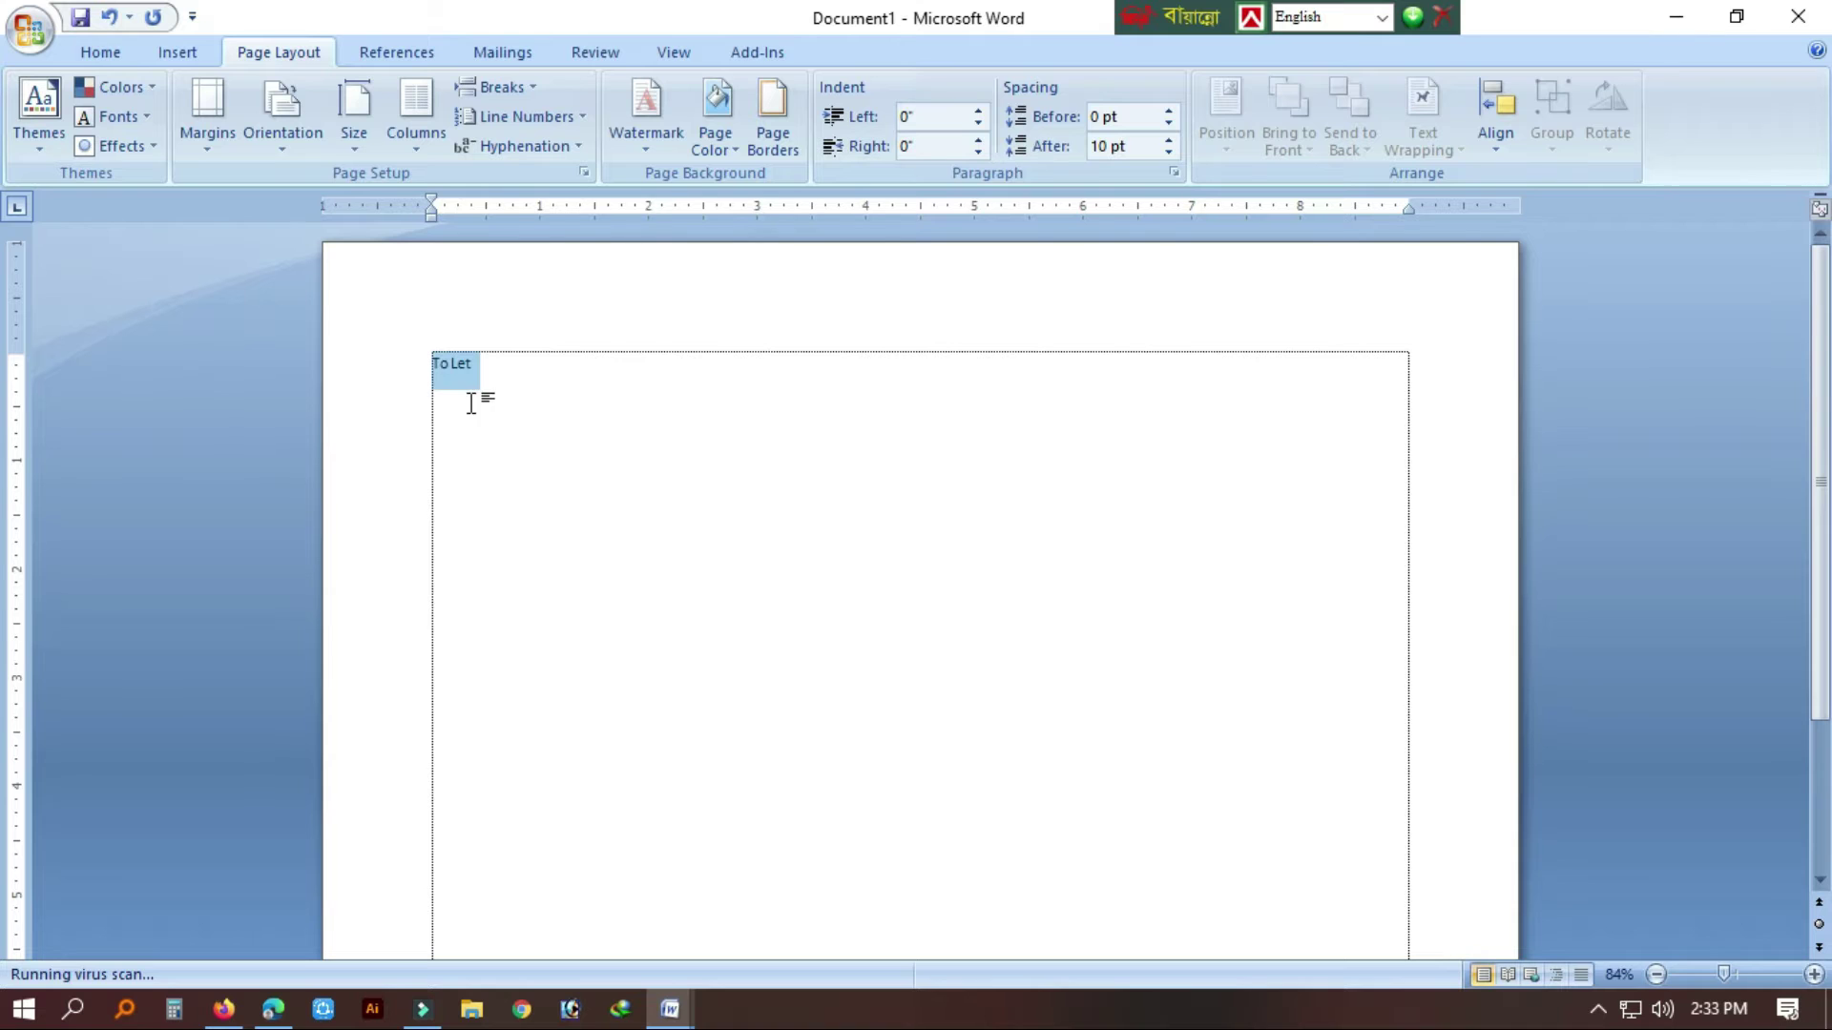
left_click(100, 52)
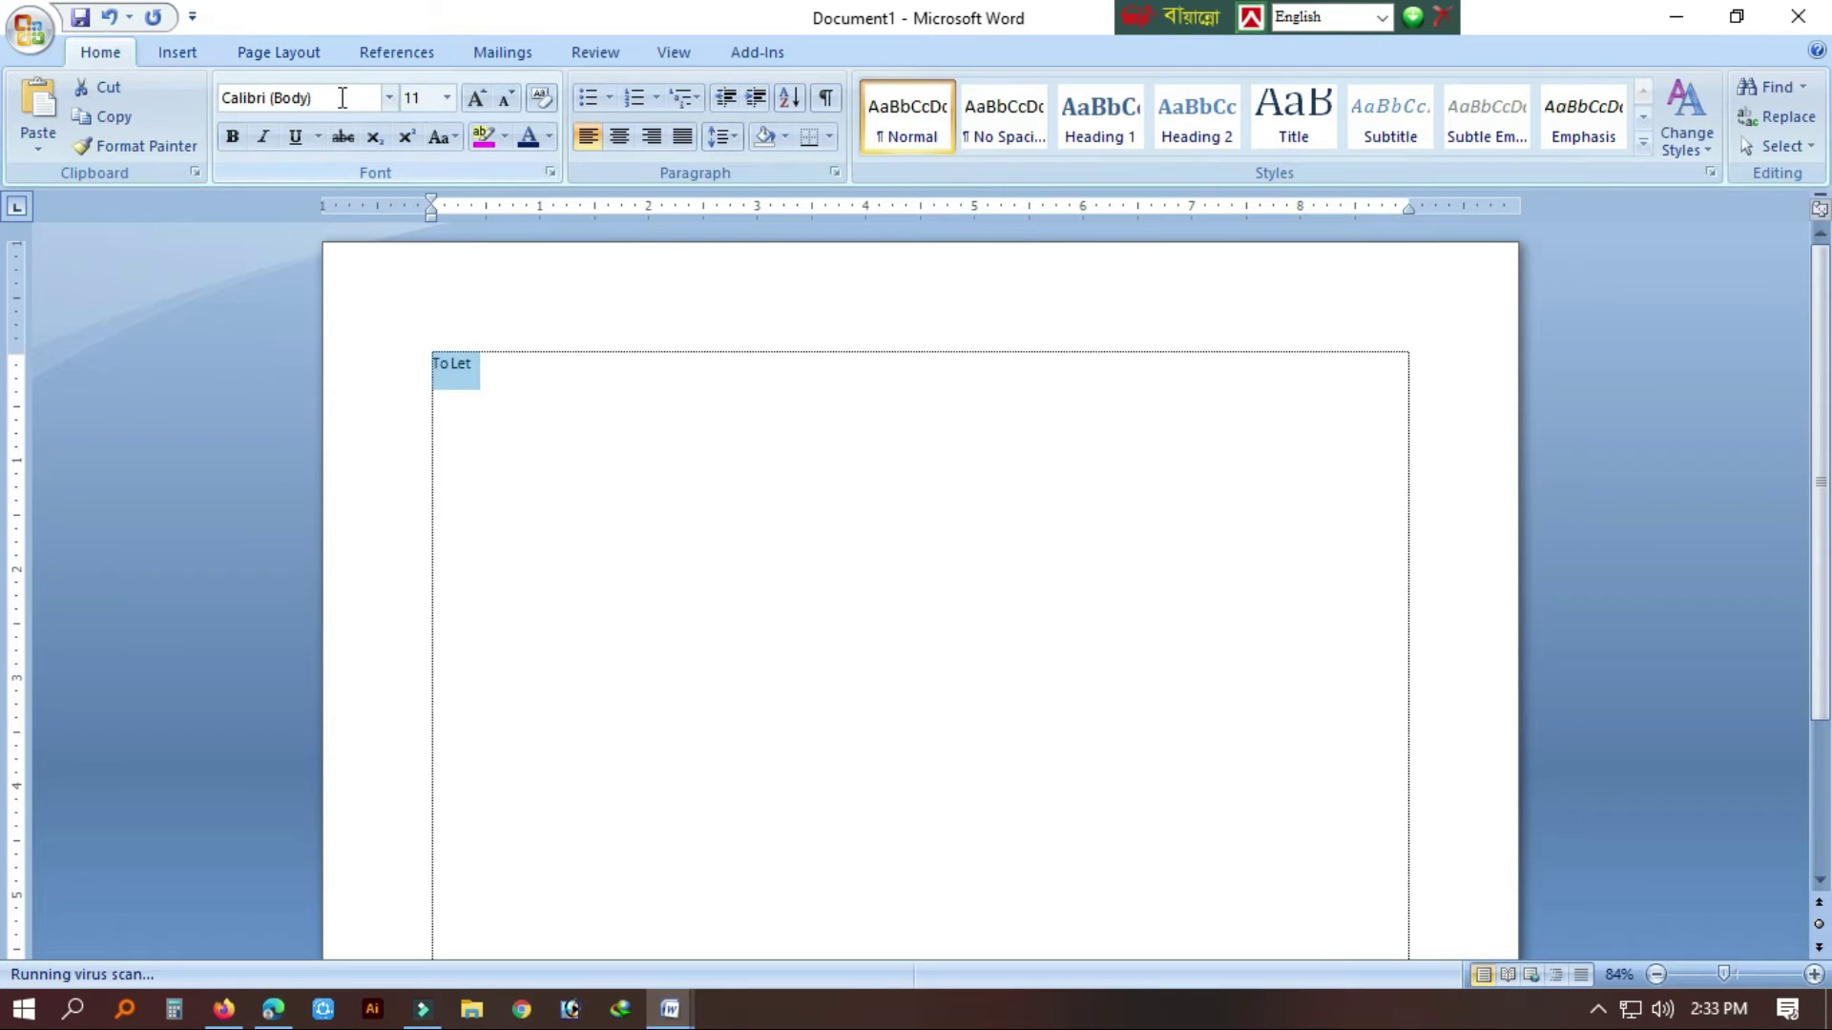
left_click(381, 102)
type("Impact")
key("Return")
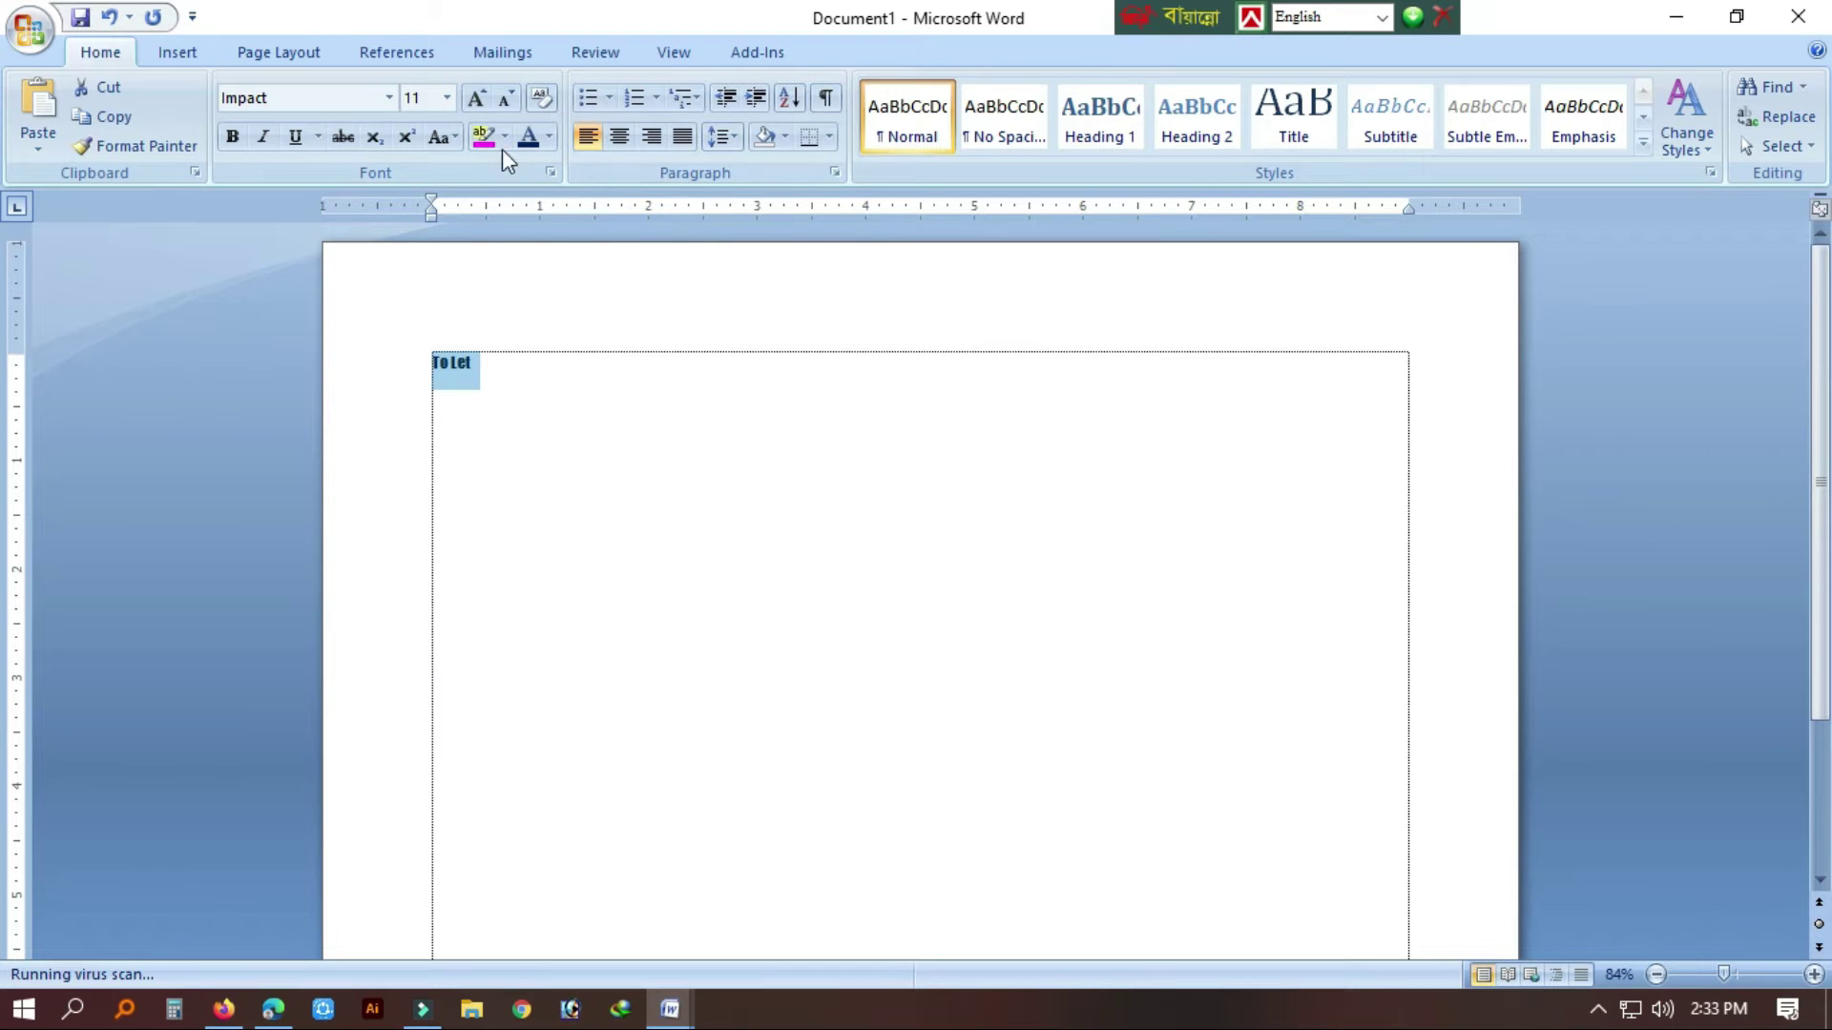
Enlarge the 'To Let' text to about 262 pt so it fills the page width.
key("ctrl+bracketright")
key("ctrl+bracketright")
key("ctrl+bracketright")
key("ctrl+bracketright")
key("ctrl+bracketright")
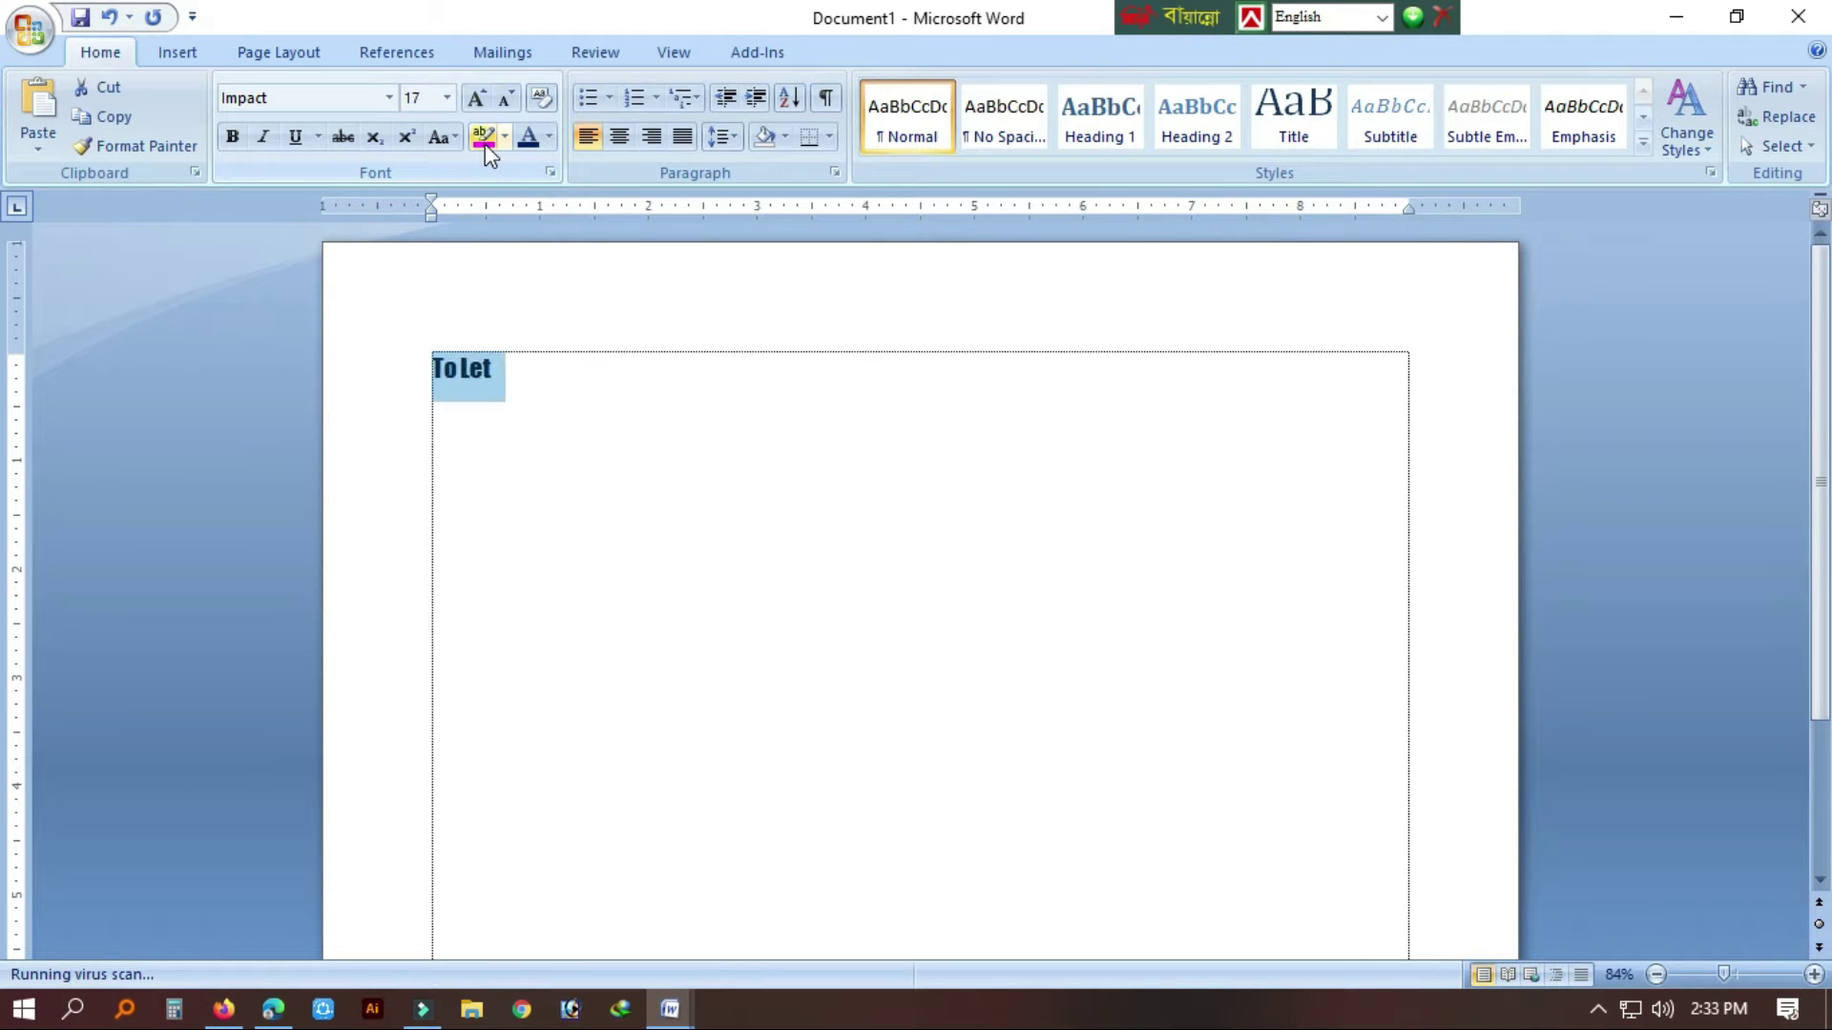
key("ctrl+bracketright")
key("ctrl+bracketright")
key("ctrl+bracketright")
key("ctrl+bracketright")
key("ctrl+bracketright")
key("ctrl+bracketright")
key("ctrl+bracketright")
key("ctrl+bracketright")
key("ctrl+bracketright")
key("ctrl+bracketright")
key("ctrl+bracketright")
key("ctrl+bracketright")
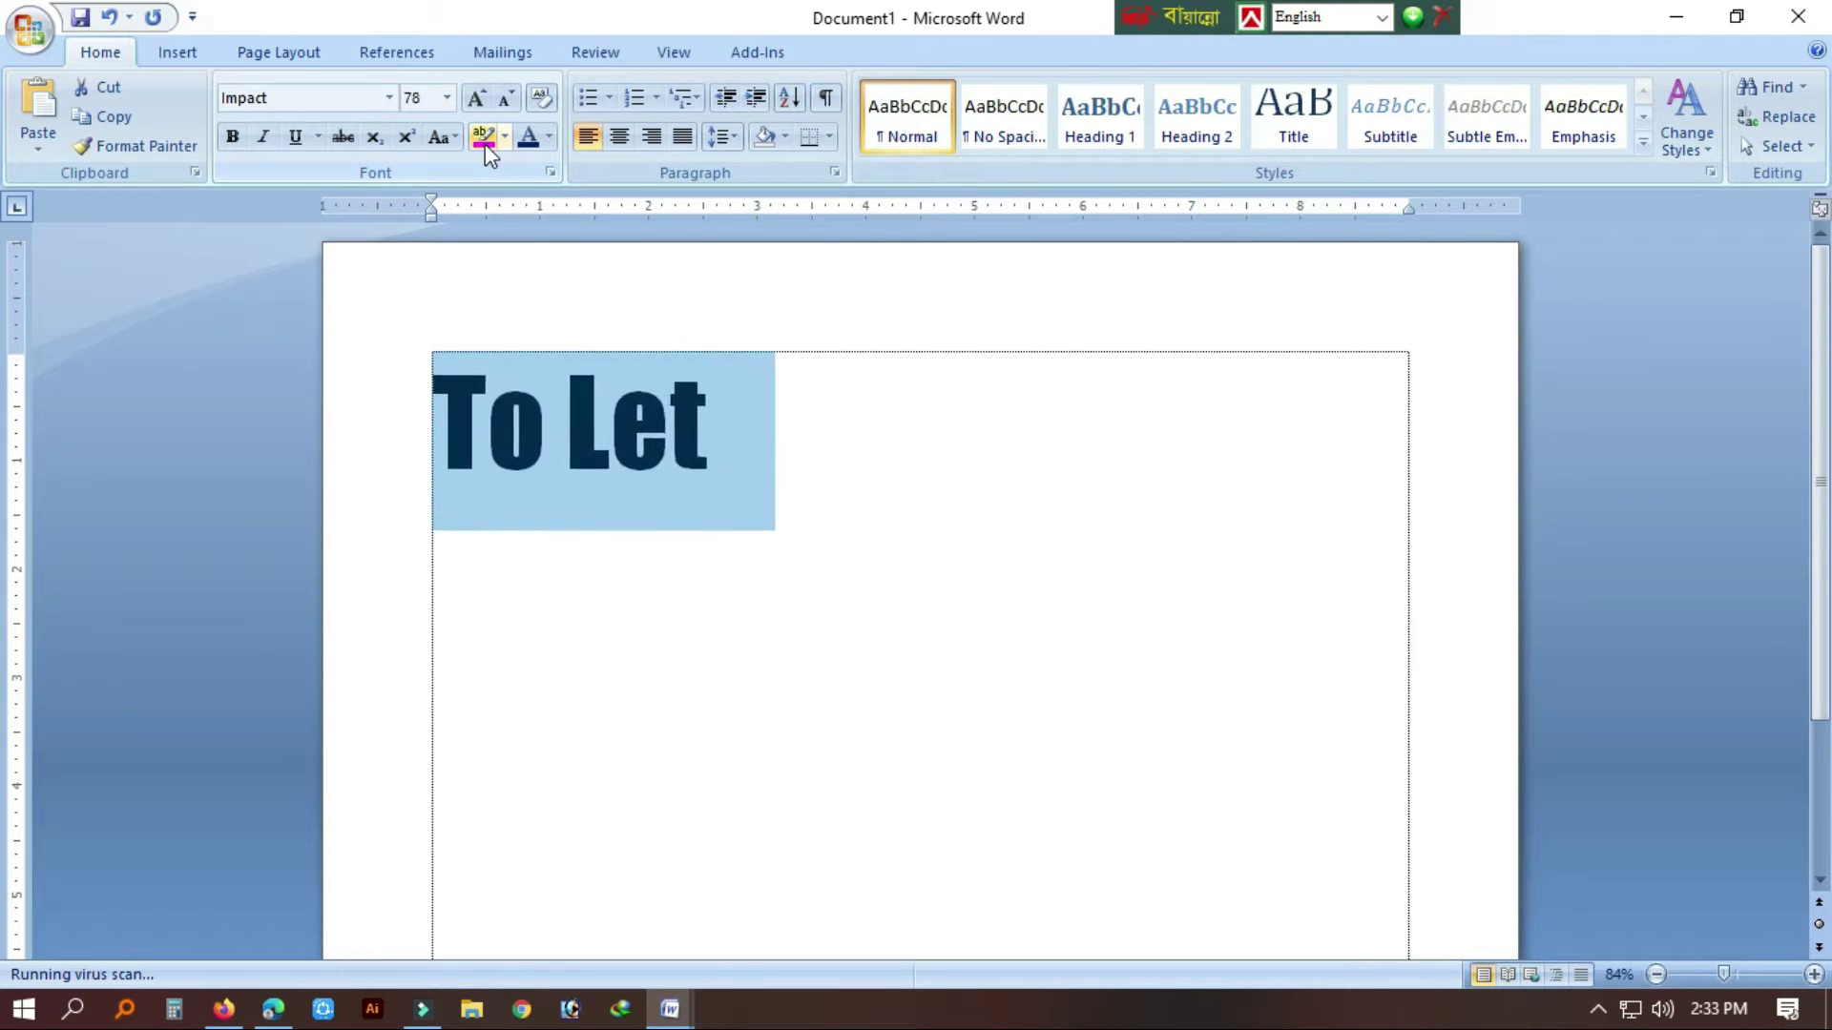
key("ctrl+bracketright")
key("ctrl+bracketright")
key("ctrl+bracketright")
key("ctrl+bracketright")
key("ctrl+bracketright")
key("ctrl+bracketright")
key("ctrl+bracketright")
key("ctrl+bracketright")
key("ctrl+bracketright")
key("ctrl+bracketright")
key("ctrl+bracketright")
key("ctrl+bracketright")
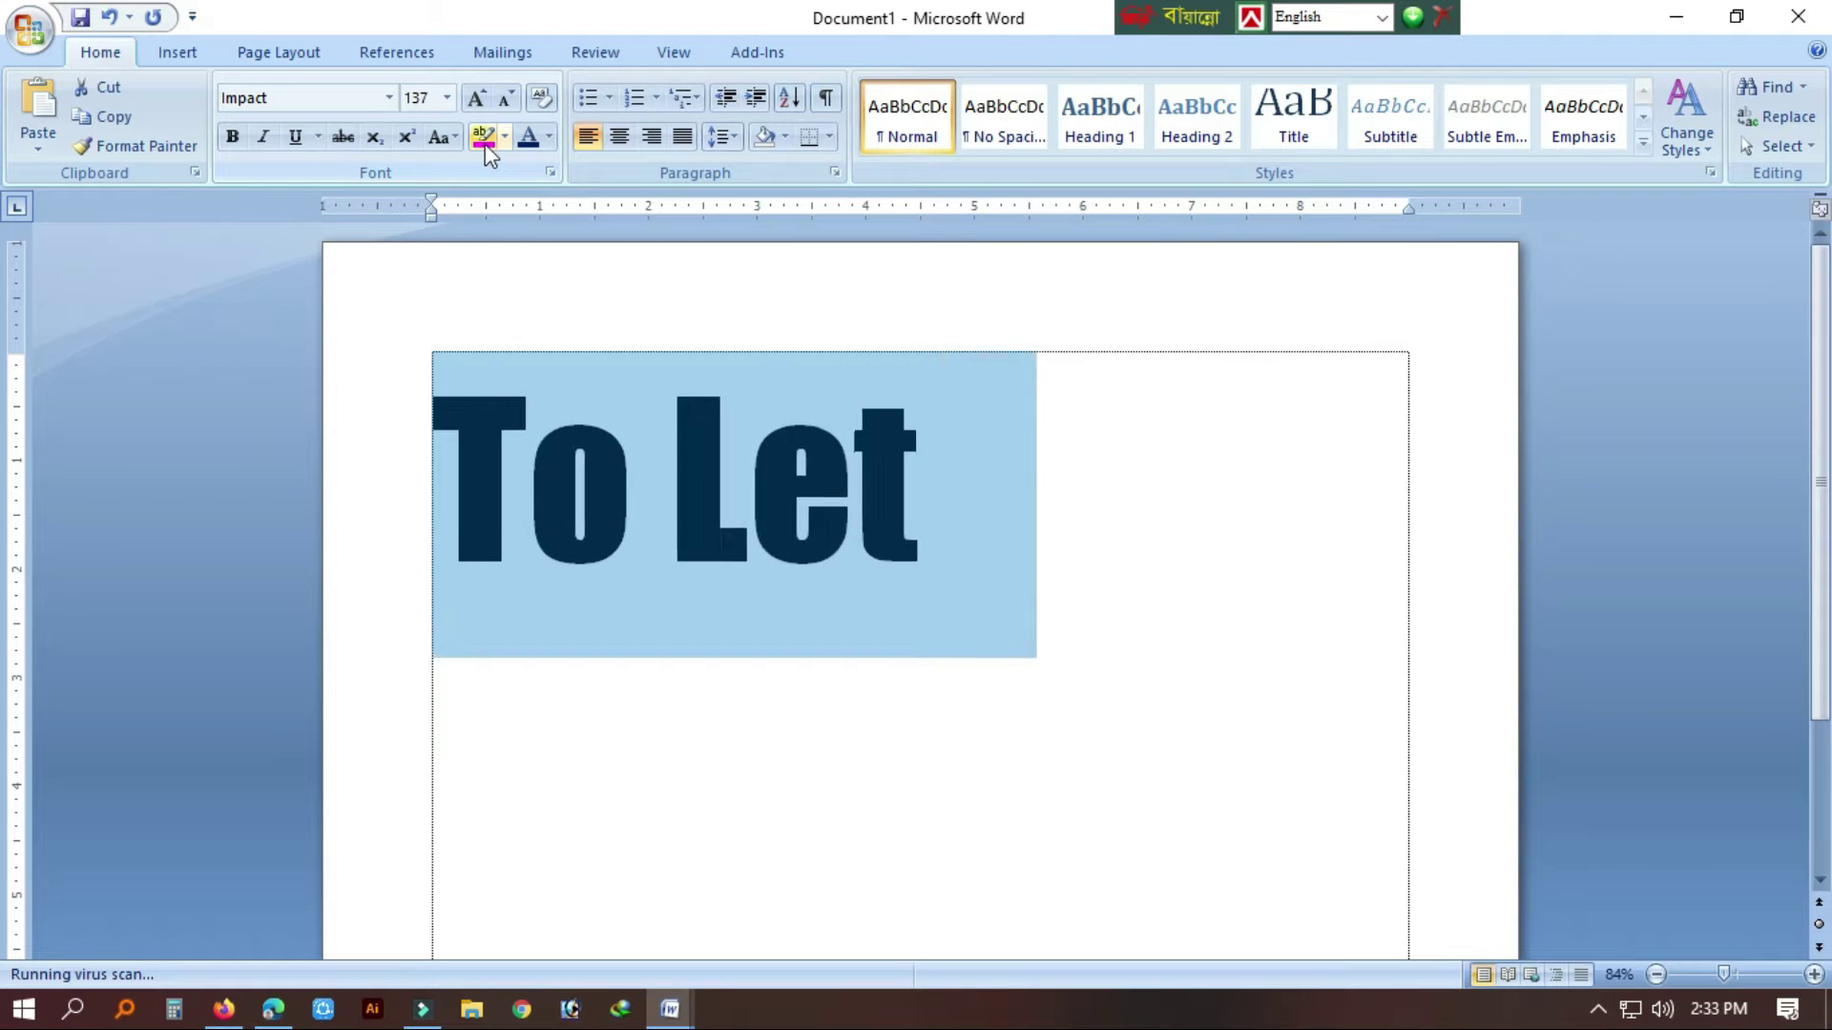
key("ctrl+bracketright")
key("ctrl+bracketright")
key("ctrl+bracketright")
key("ctrl+bracketright")
key("ctrl+bracketright")
key("ctrl+bracketright")
key("ctrl+bracketright")
key("ctrl+bracketright")
key("ctrl+bracketright")
key("ctrl+bracketright")
key("ctrl+bracketright")
key("ctrl+bracketright")
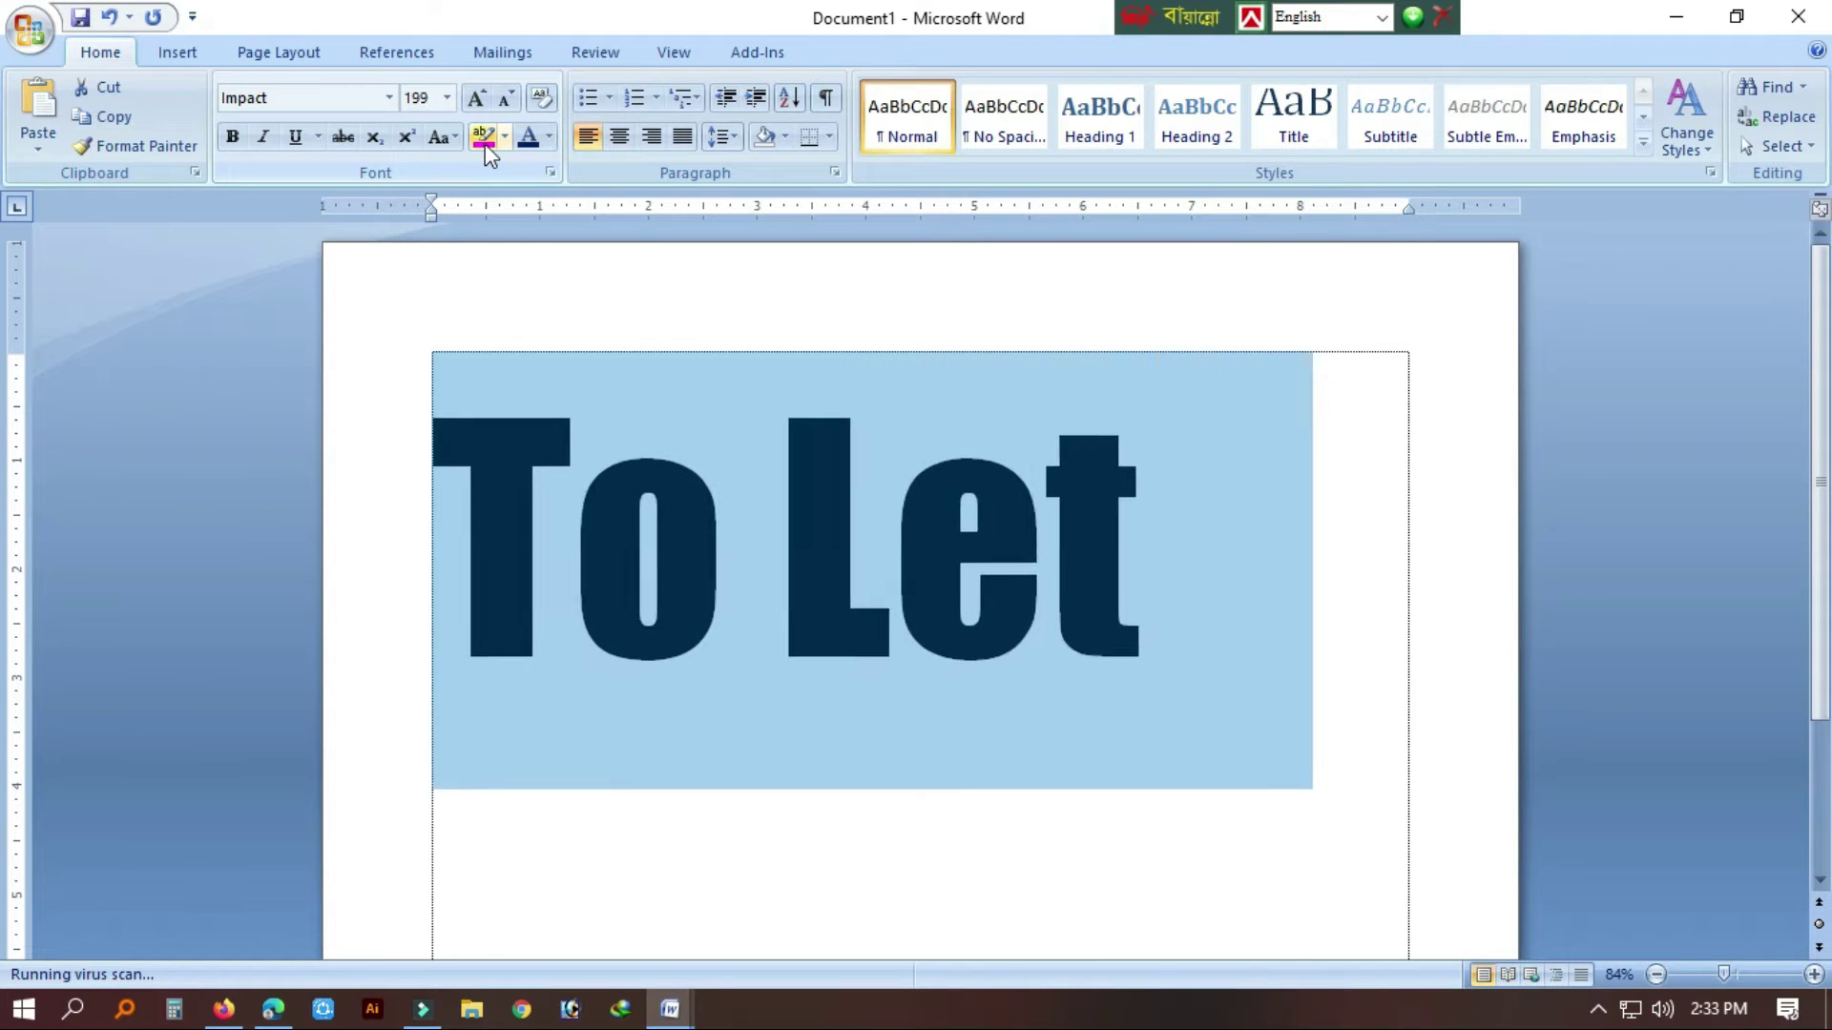
key("ctrl+bracketright")
key("ctrl+bracketright")
key("ctrl+bracketright")
key("ctrl+bracketright")
key("ctrl+bracketright")
key("ctrl+bracketright")
key("ctrl+bracketright")
key("ctrl+bracketright")
key("ctrl+bracketright")
key("ctrl+bracketright")
key("ctrl+bracketright")
key("ctrl+bracketright")
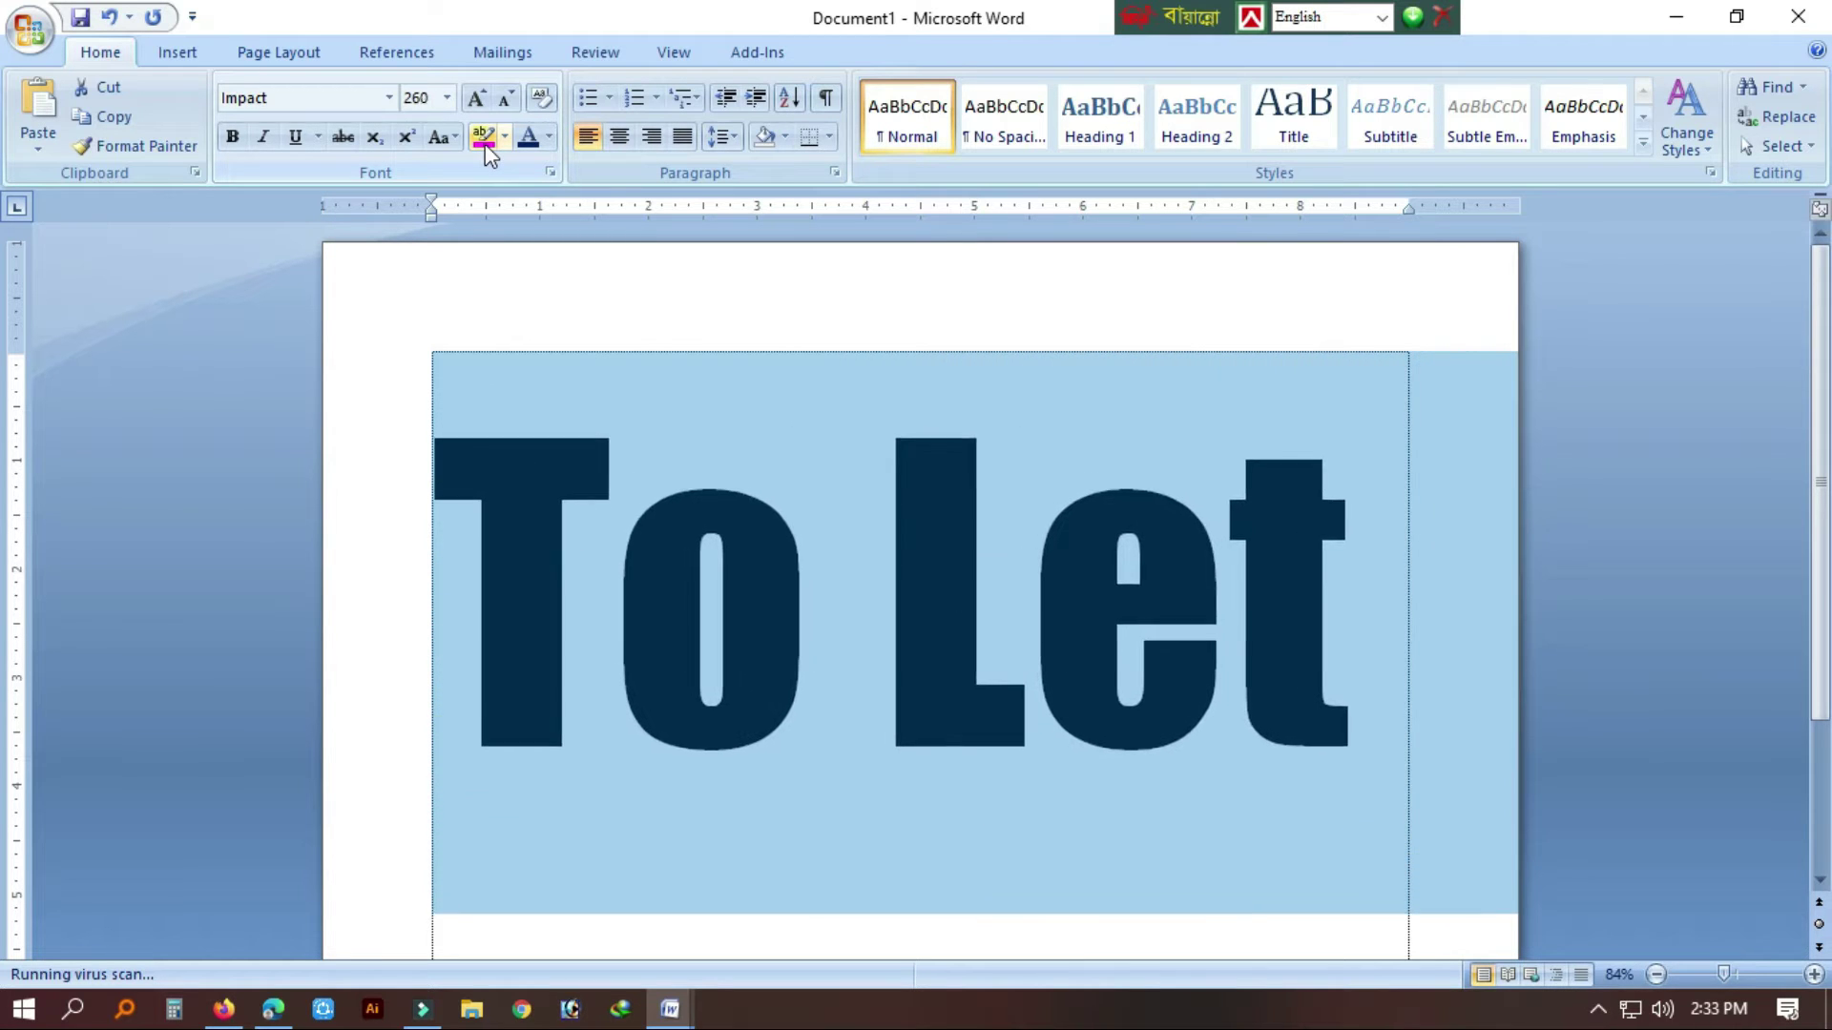
key("ctrl+bracketright")
key("ctrl+bracketright")
key("ctrl+bracketright")
Replace the space between 'To' and 'Let' with a hyphen.
scroll(958, 278, "down", 3)
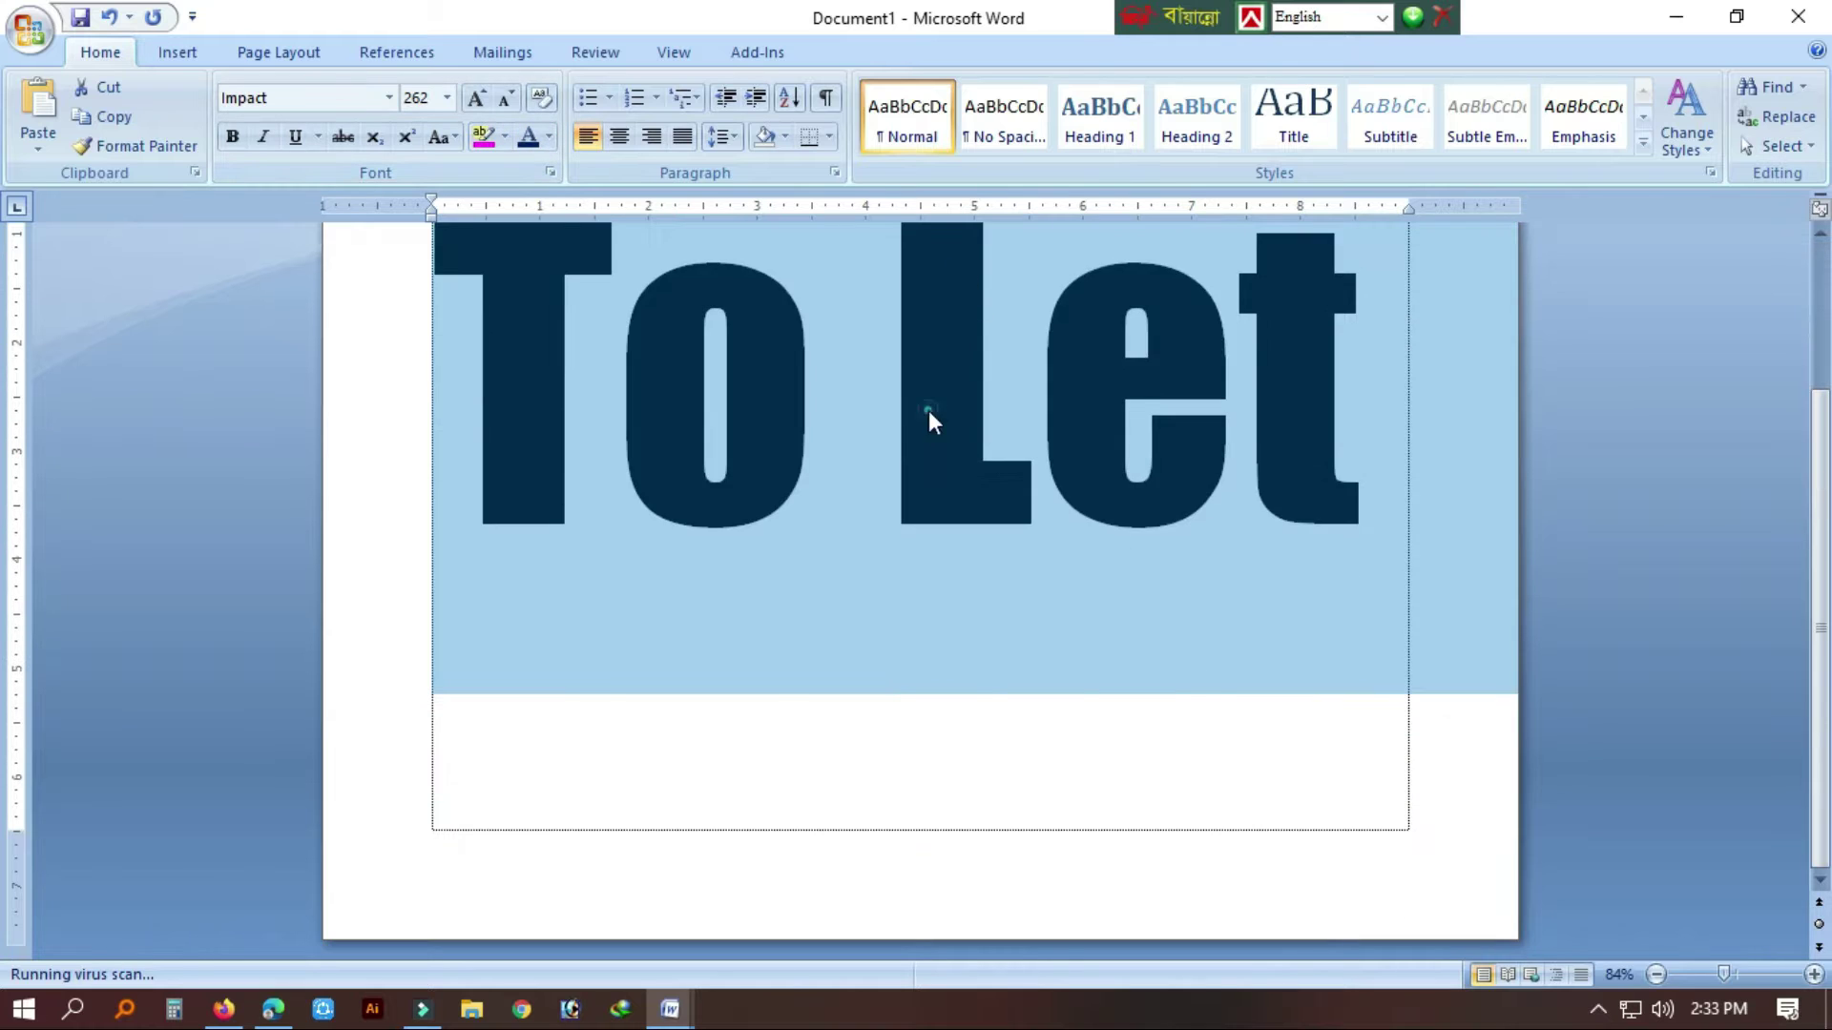
left_click(929, 416)
scroll(929, 417, "up", 3)
left_click(898, 498)
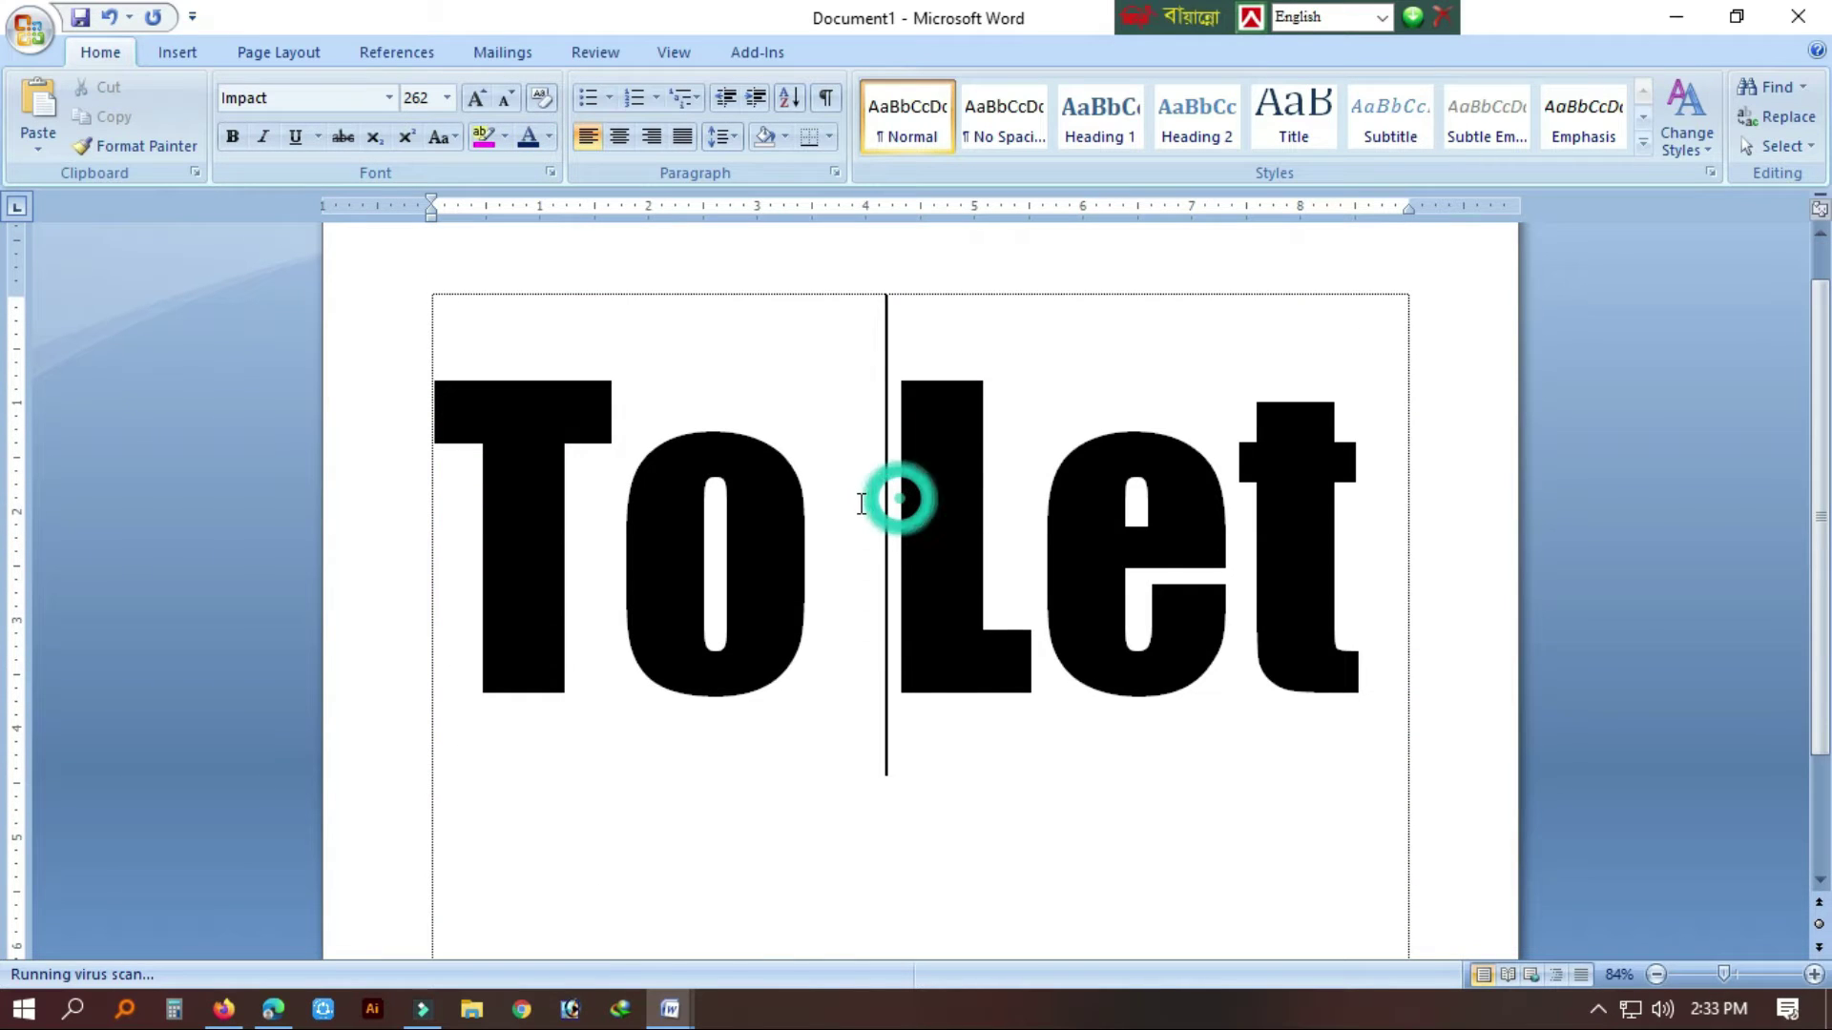
key("BackSpace")
type("-")
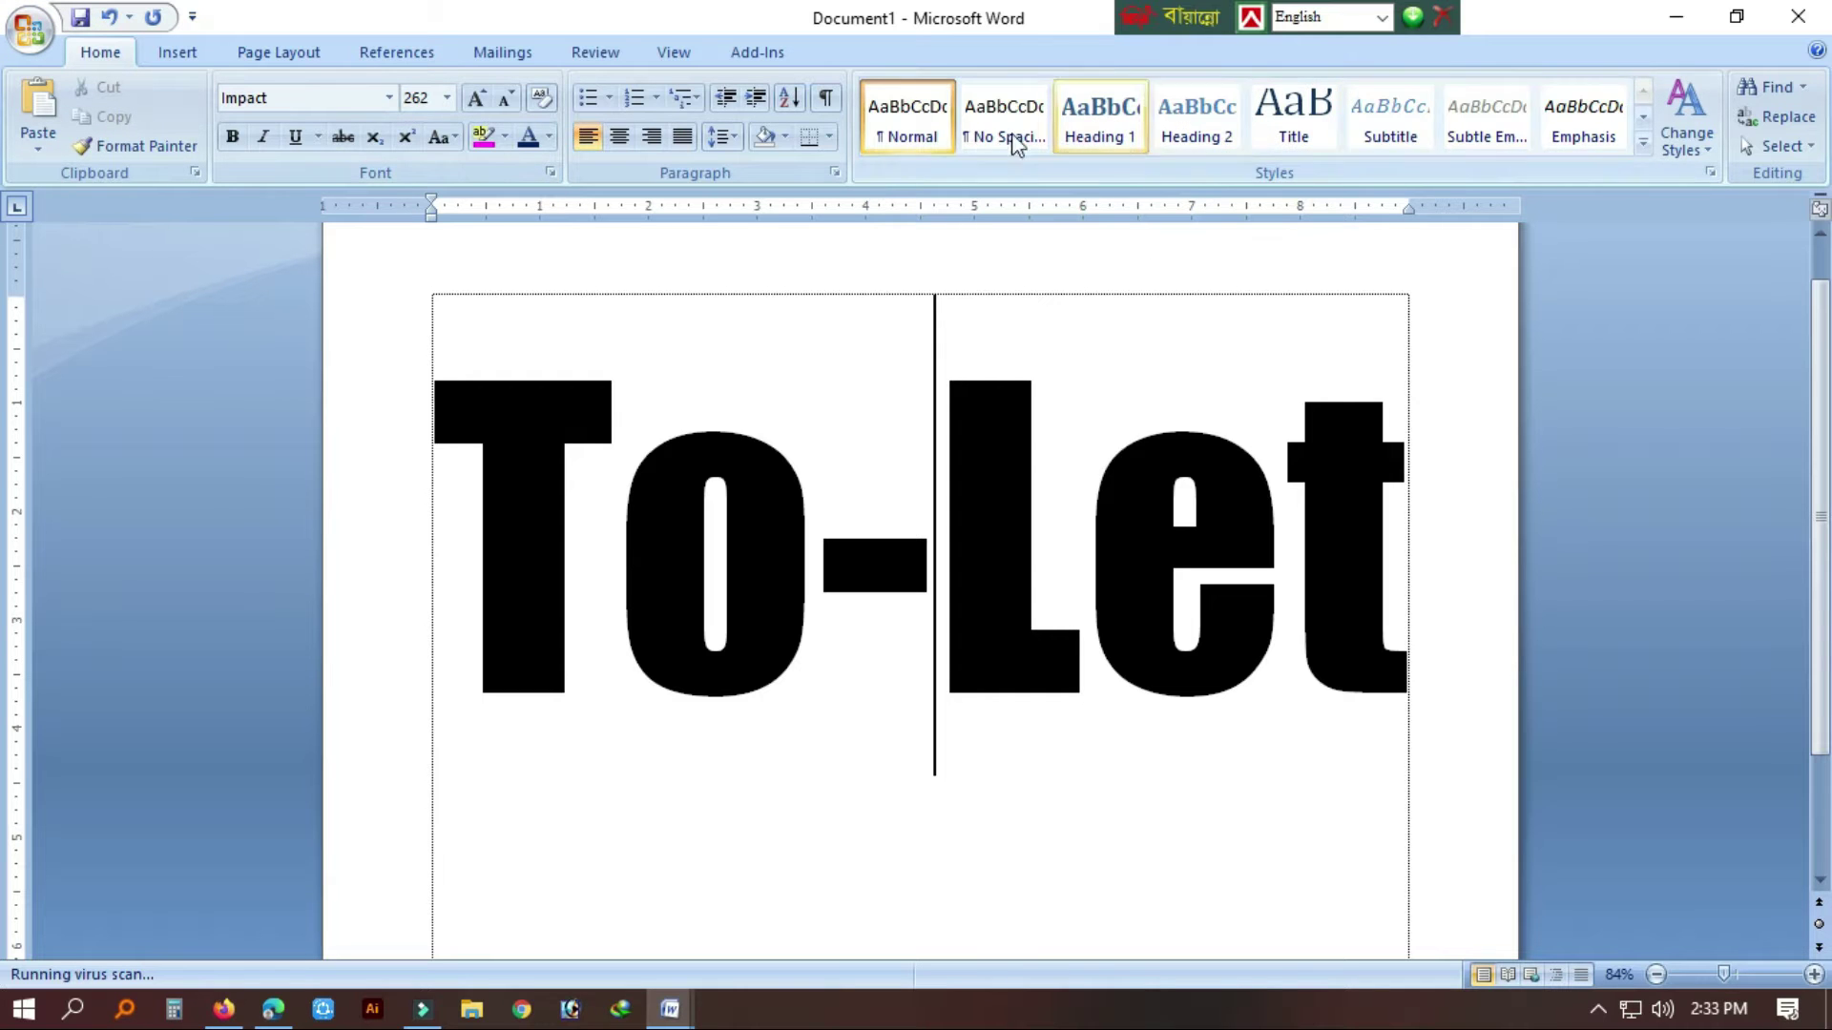
Insert a WordArt object reading 'To- Let' in the first plain style.
left_click(260, 51)
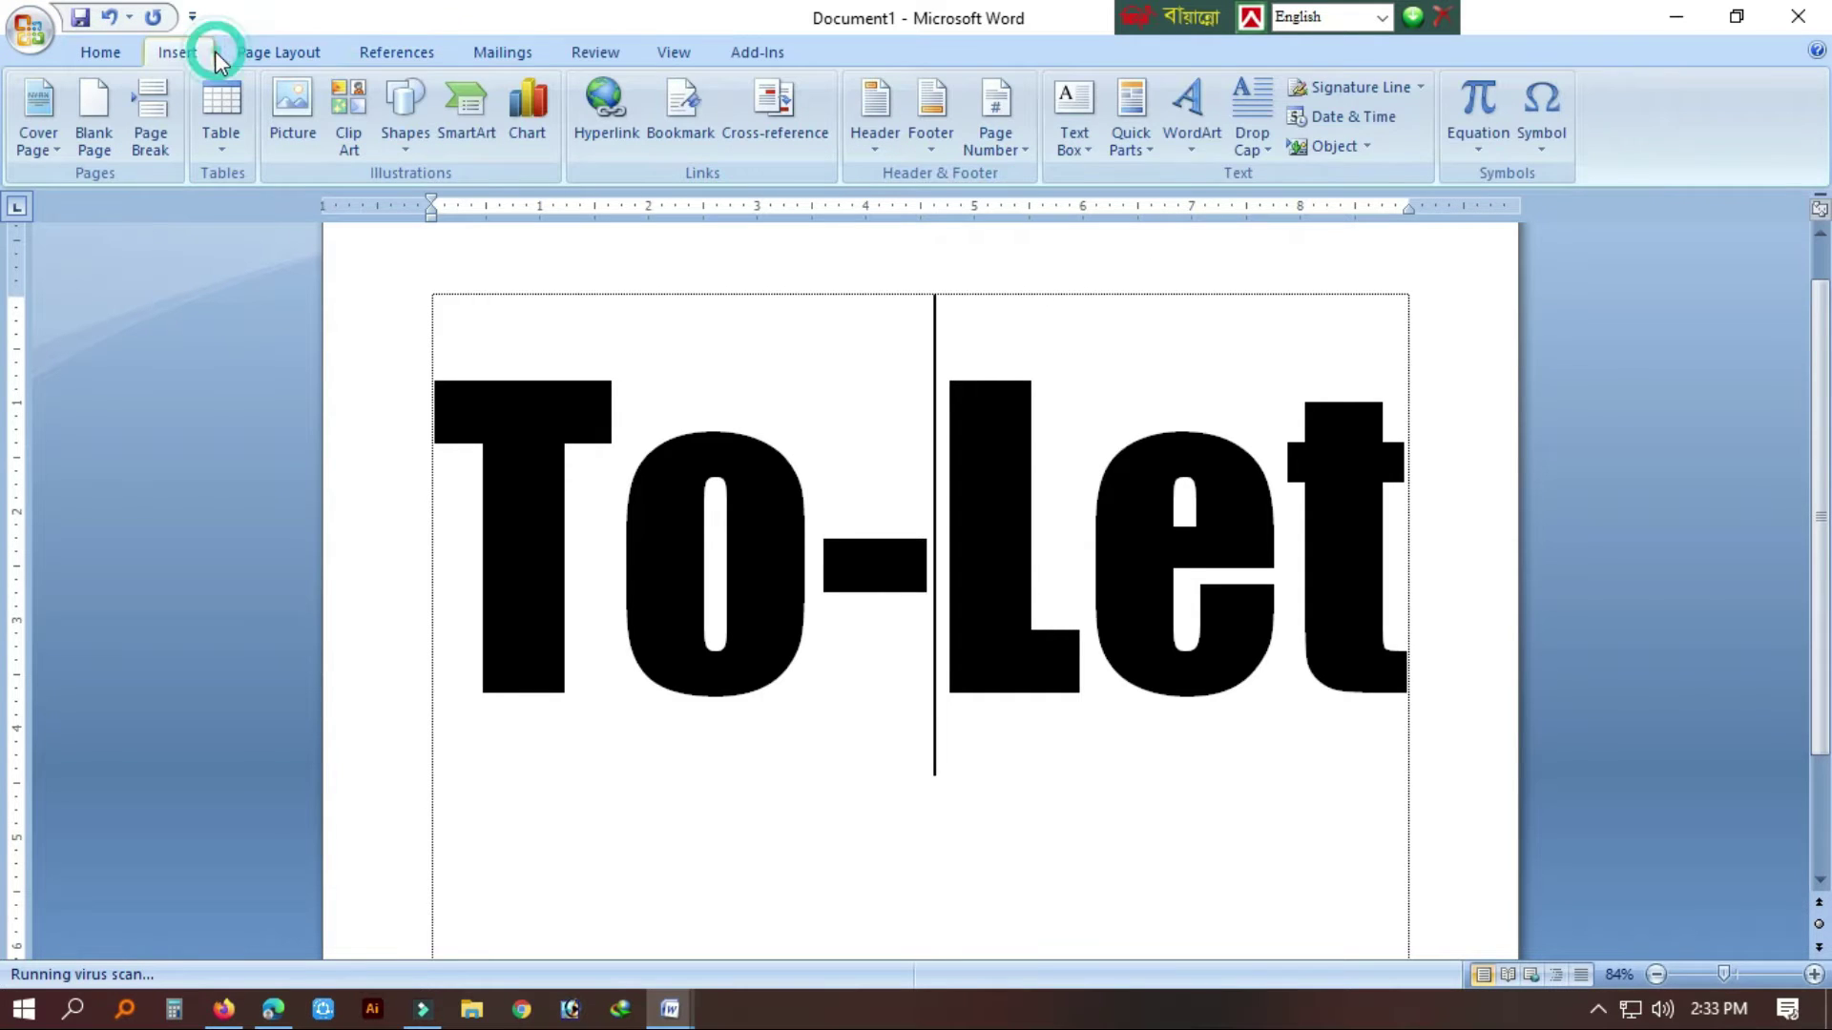
left_click(1195, 109)
left_click(1206, 191)
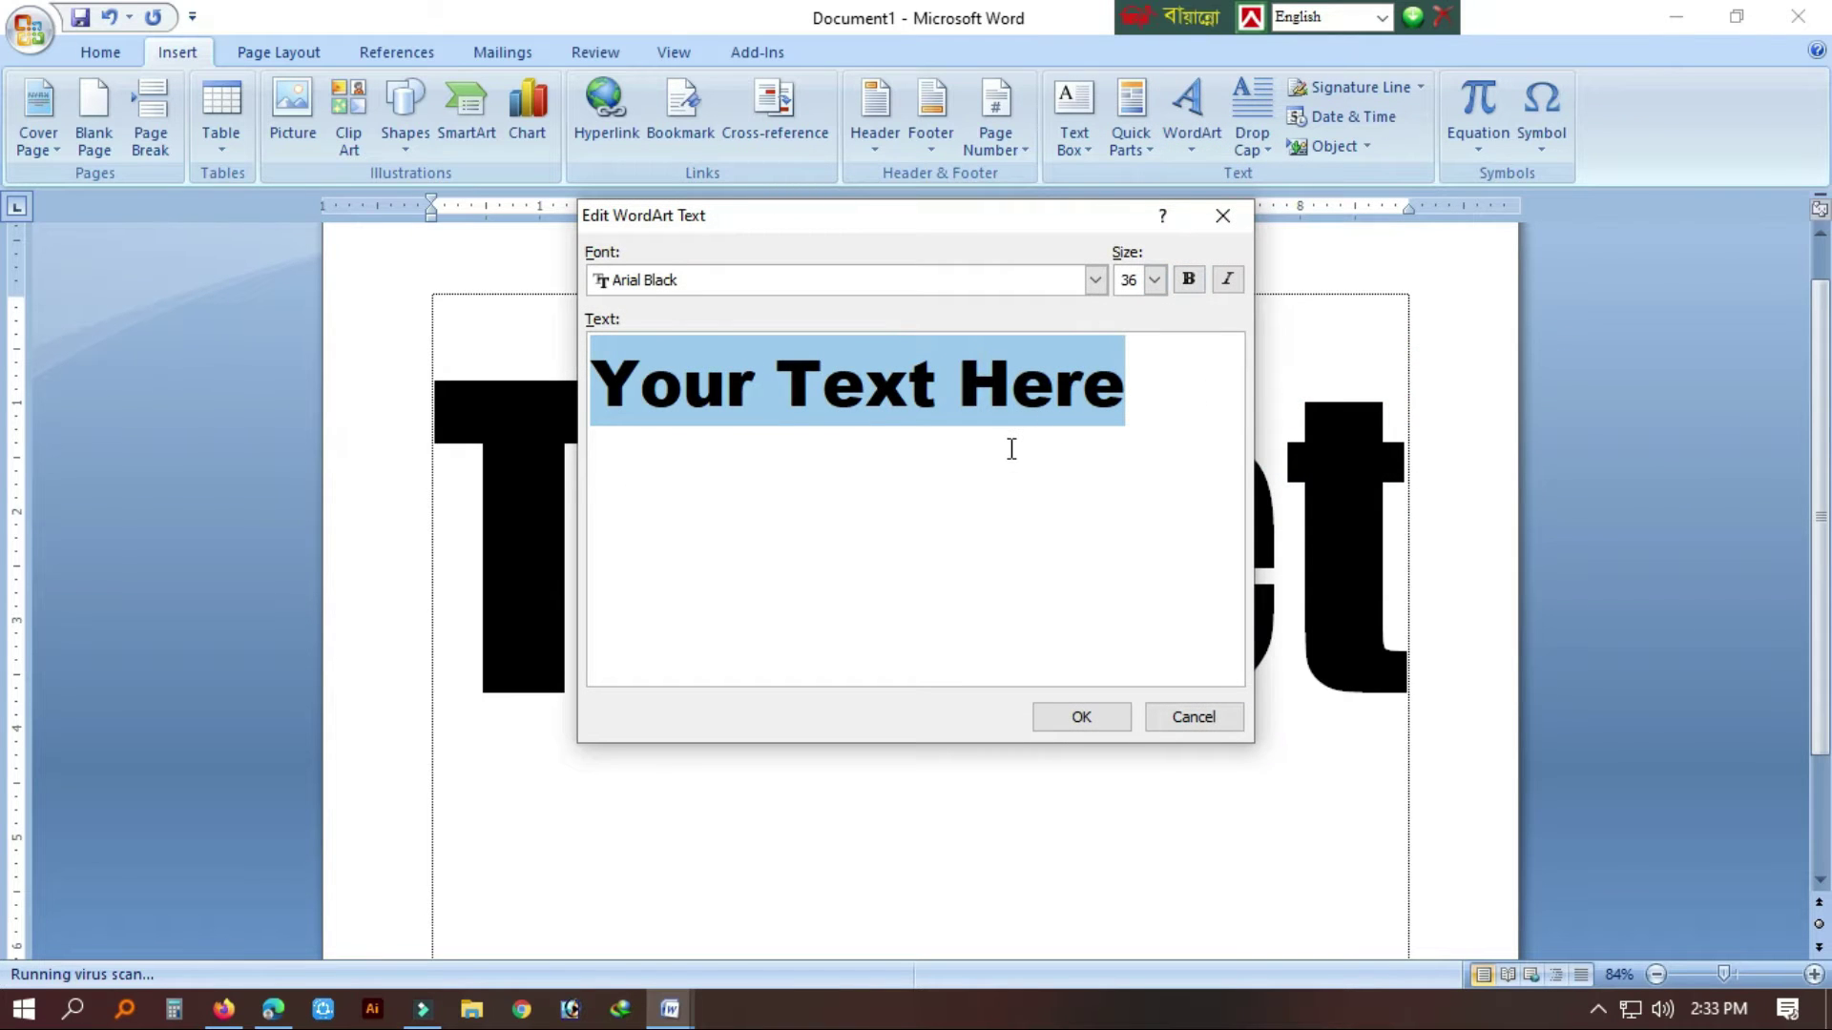
type("To-")
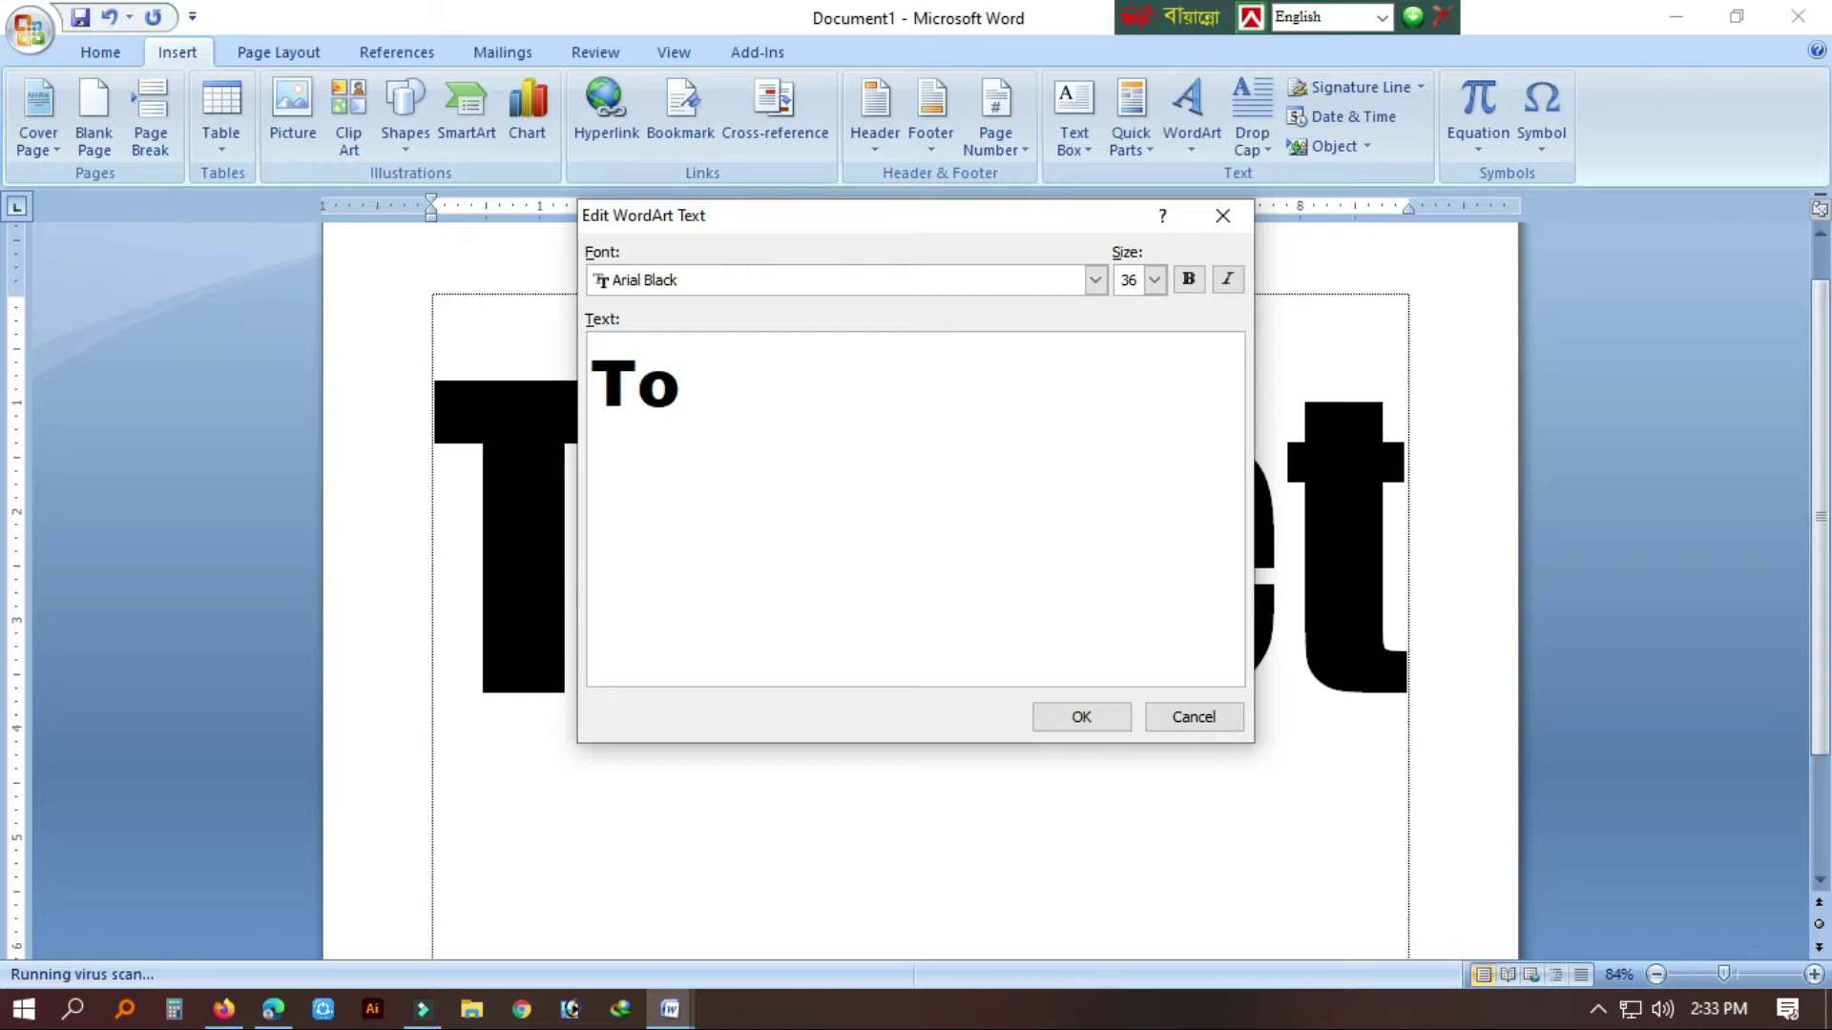
type(" Let")
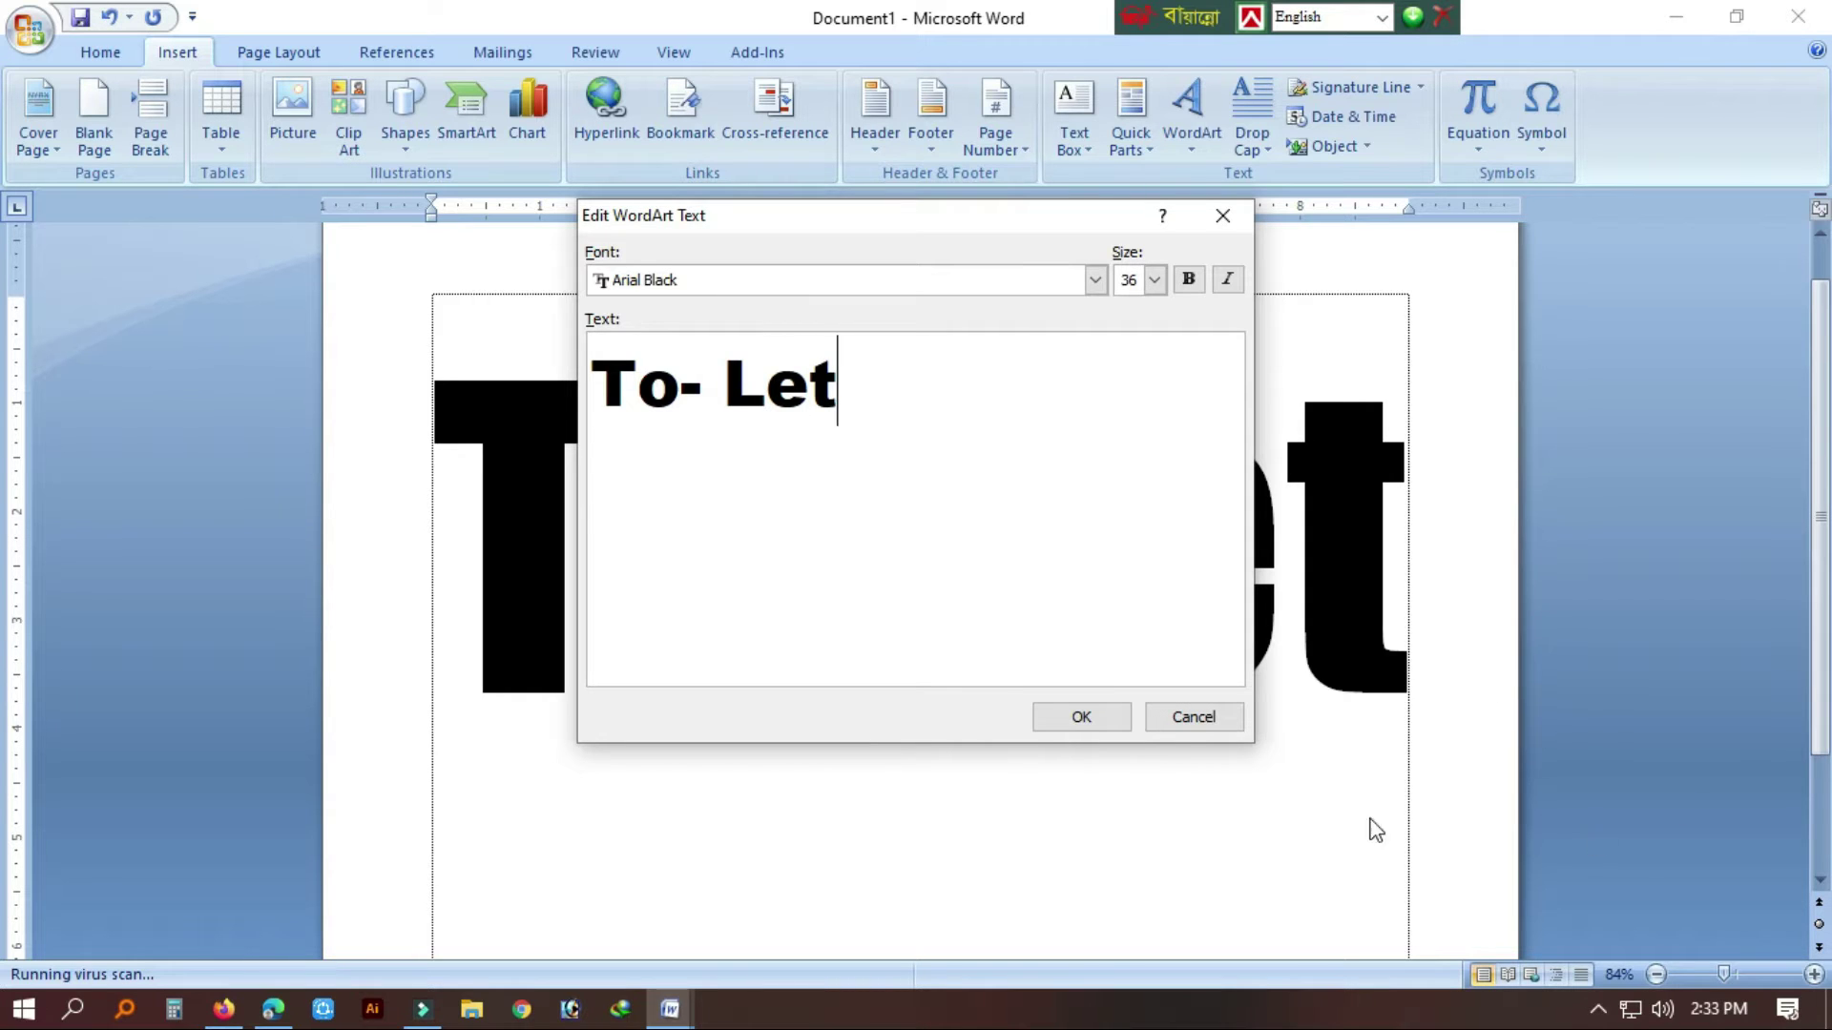
left_click(1118, 725)
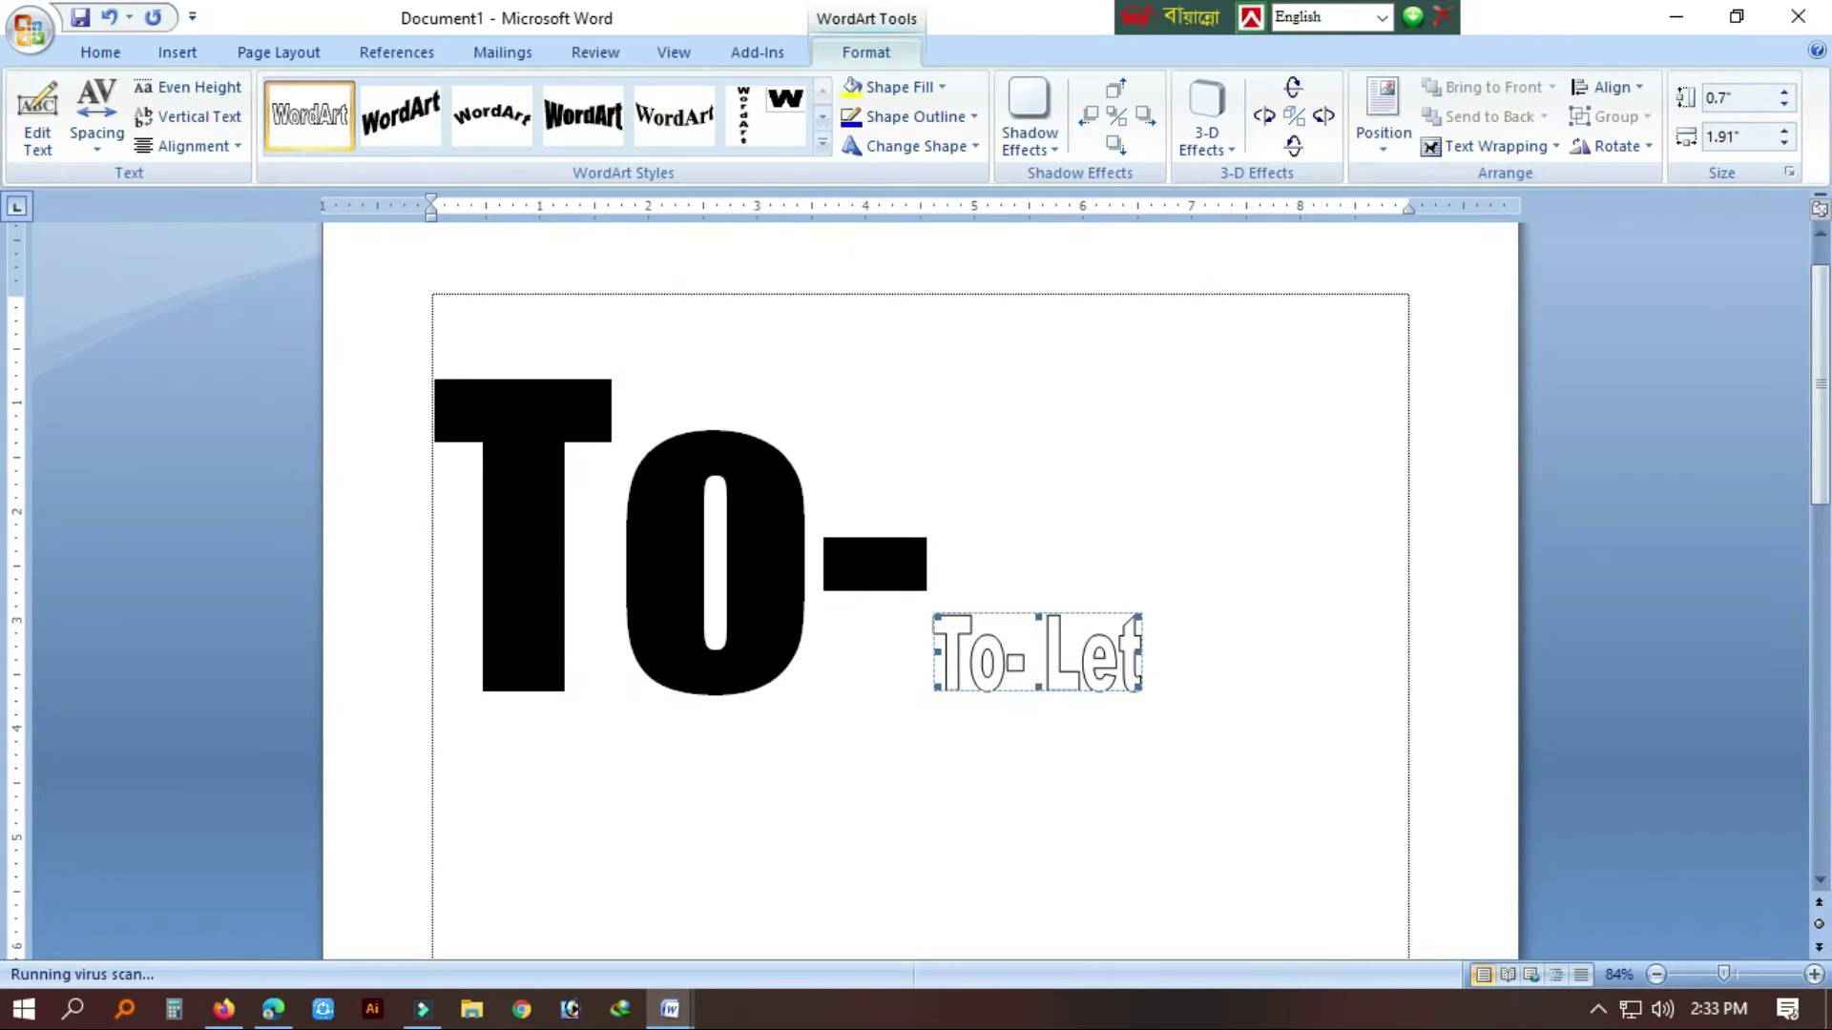
Delete the leftover black Impact text and reposition the 'To- Let' WordArt.
left_click(736, 601)
type("Let")
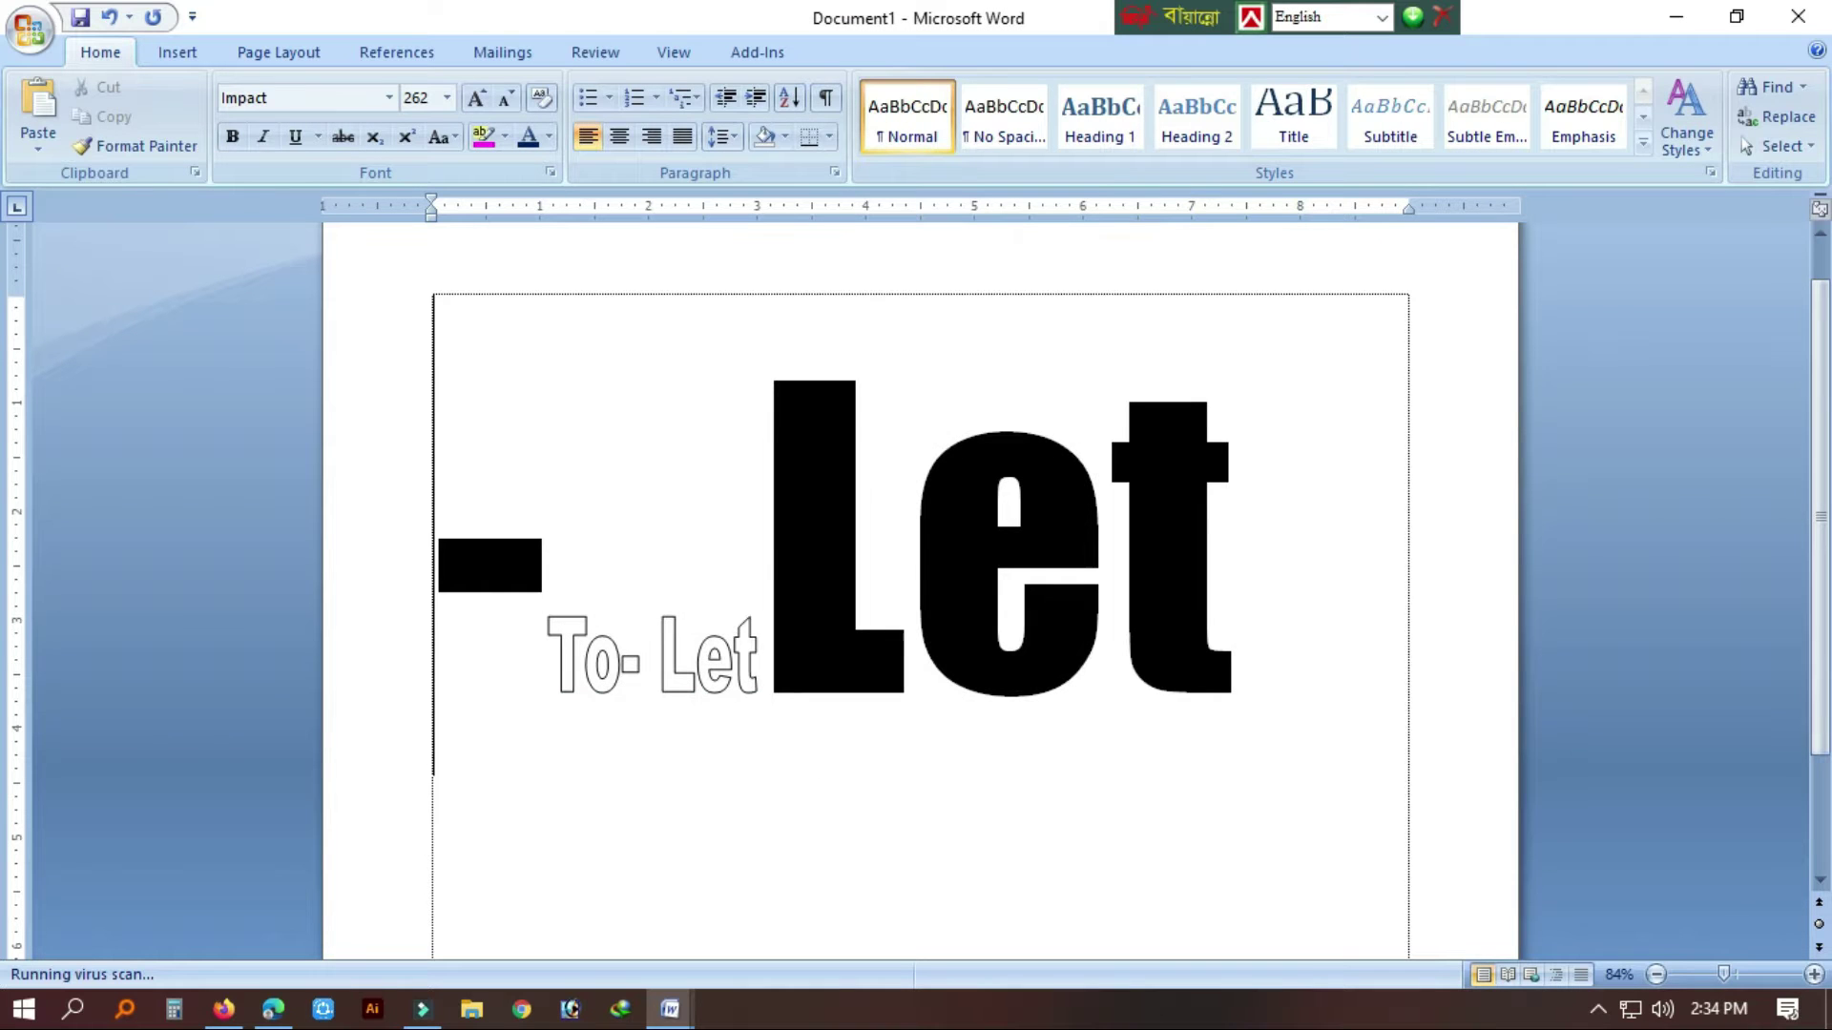
key("BackSpace")
key("BackSpace")
key("BackSpace")
left_click(505, 587)
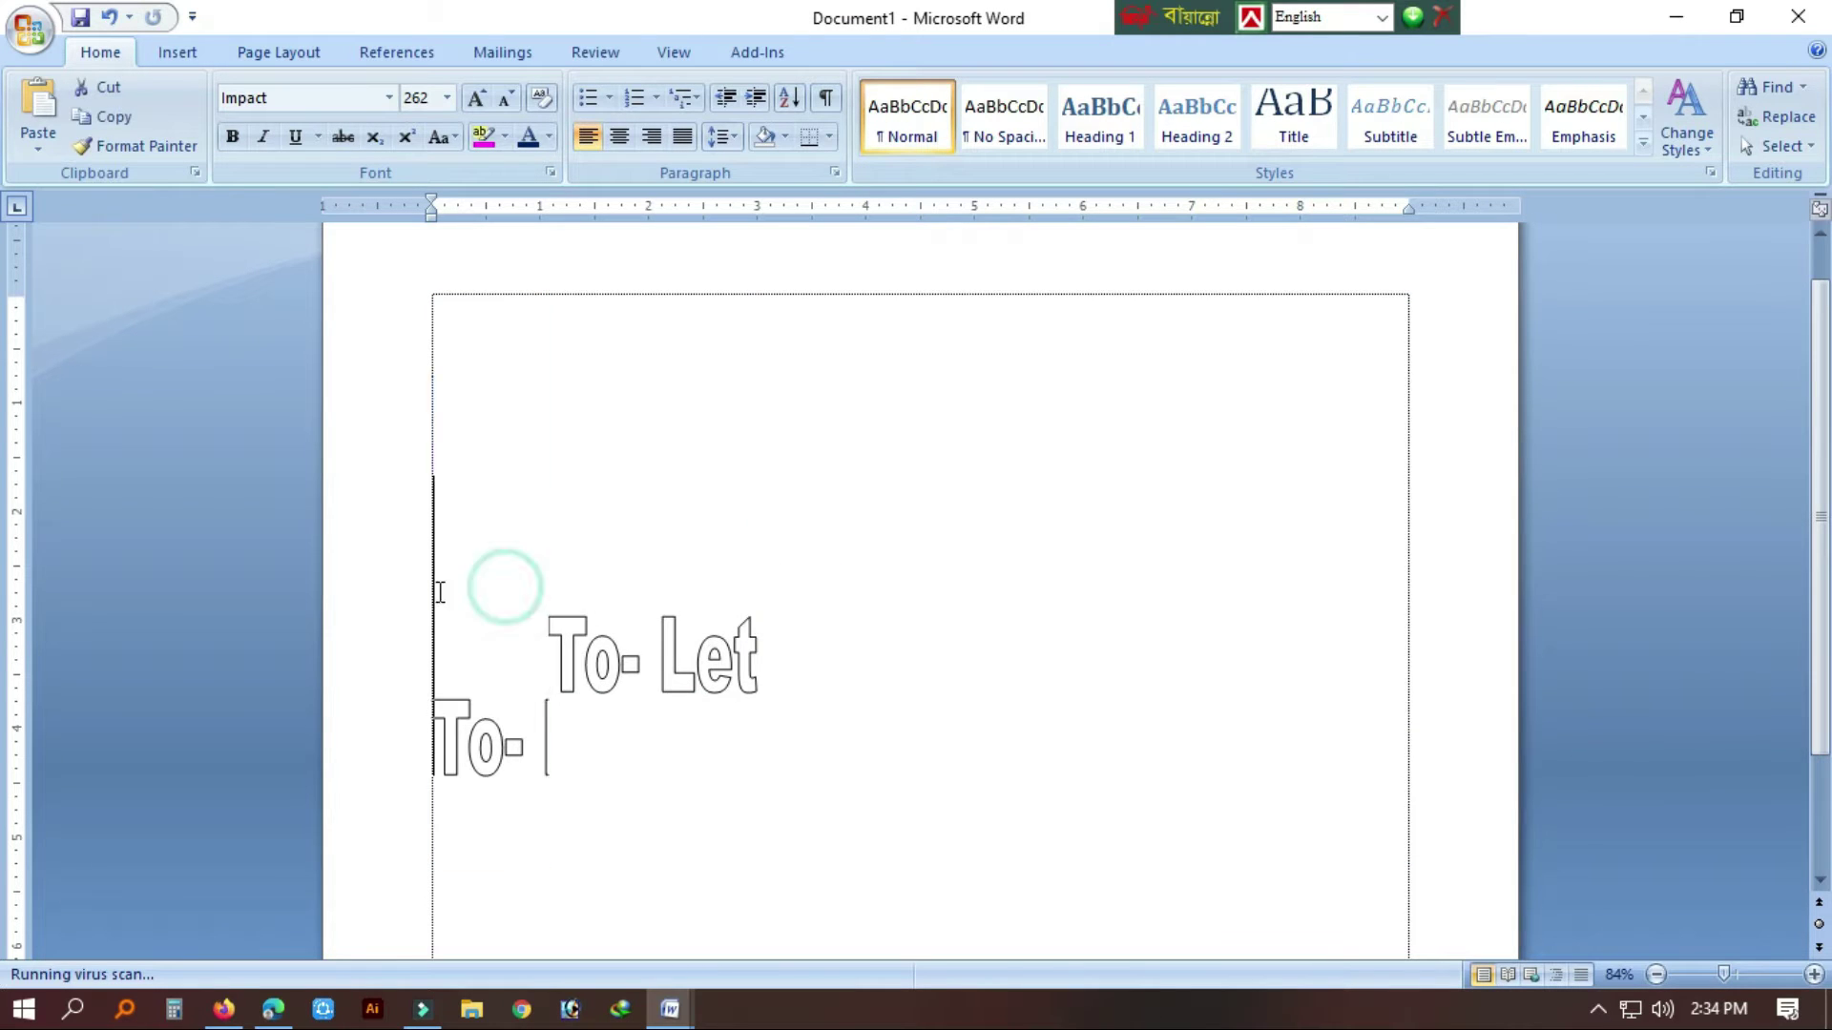
left_click(532, 788)
left_click_drag(587, 744, 682, 601)
left_click(593, 720)
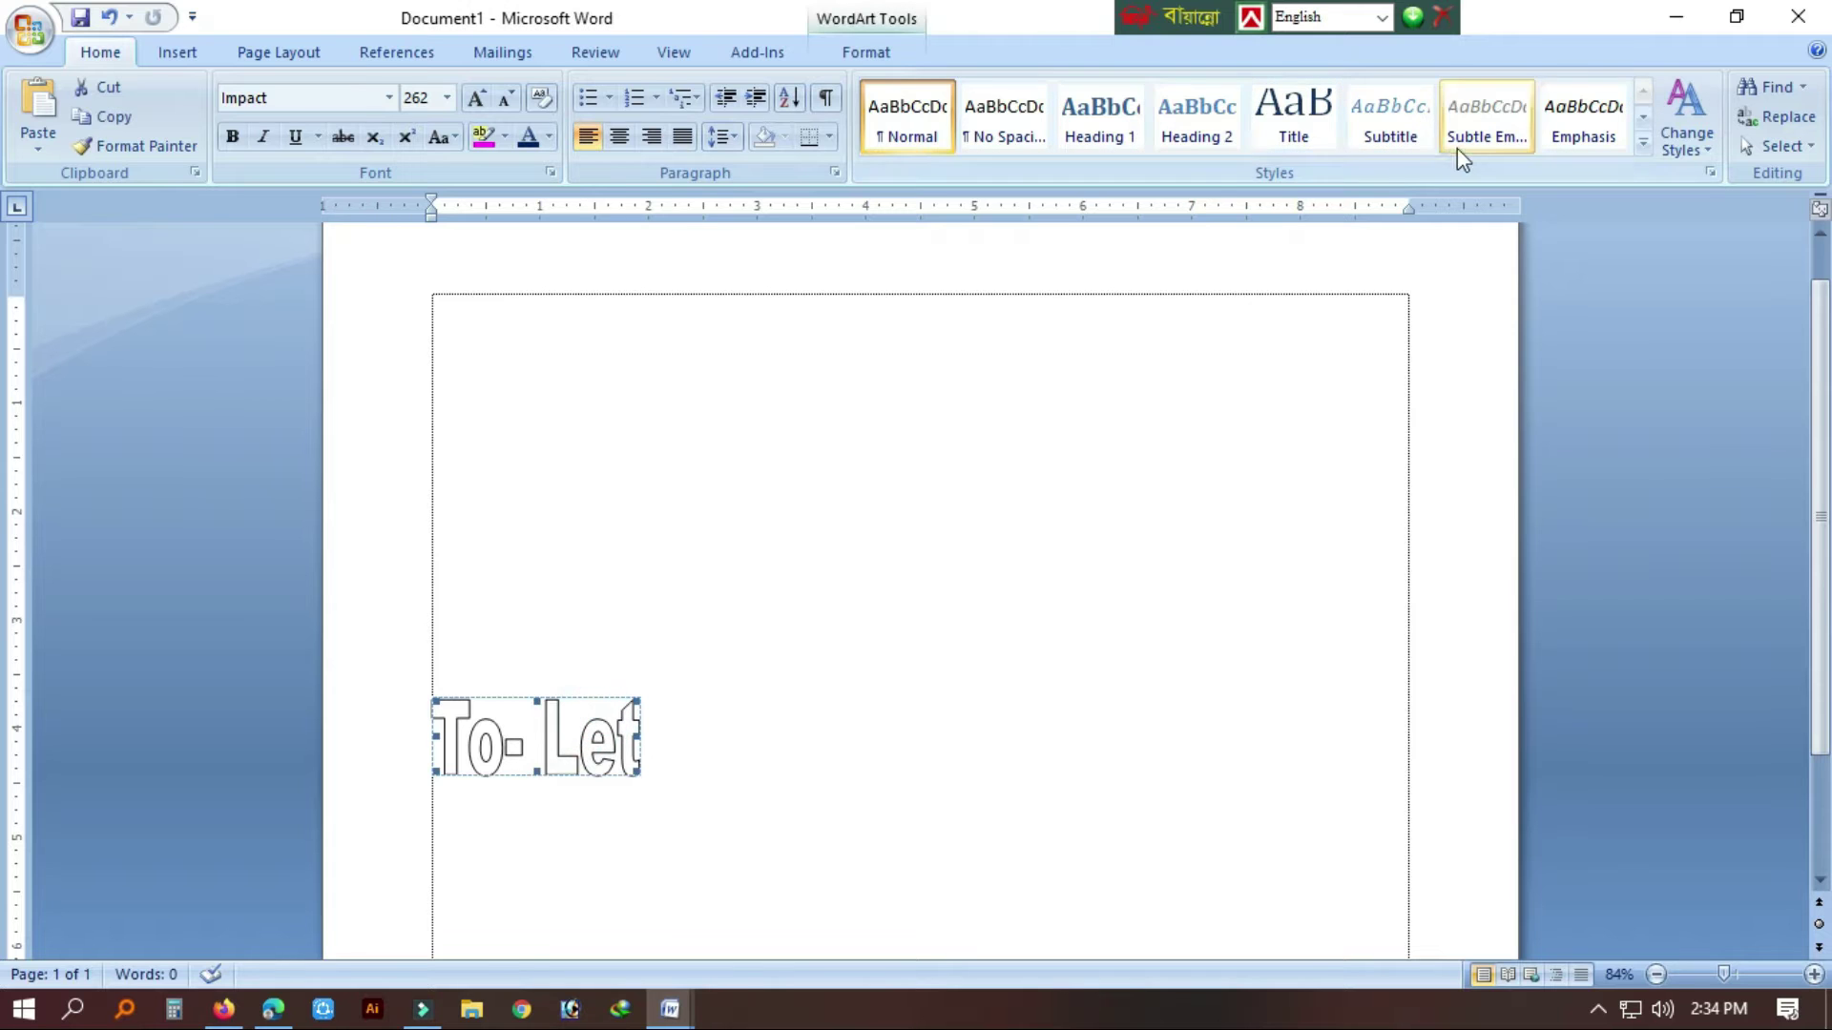
Set the WordArt's wrapping to In Front of Text and drag it across the top-left of the text area.
left_click(289, 60)
left_click(1419, 113)
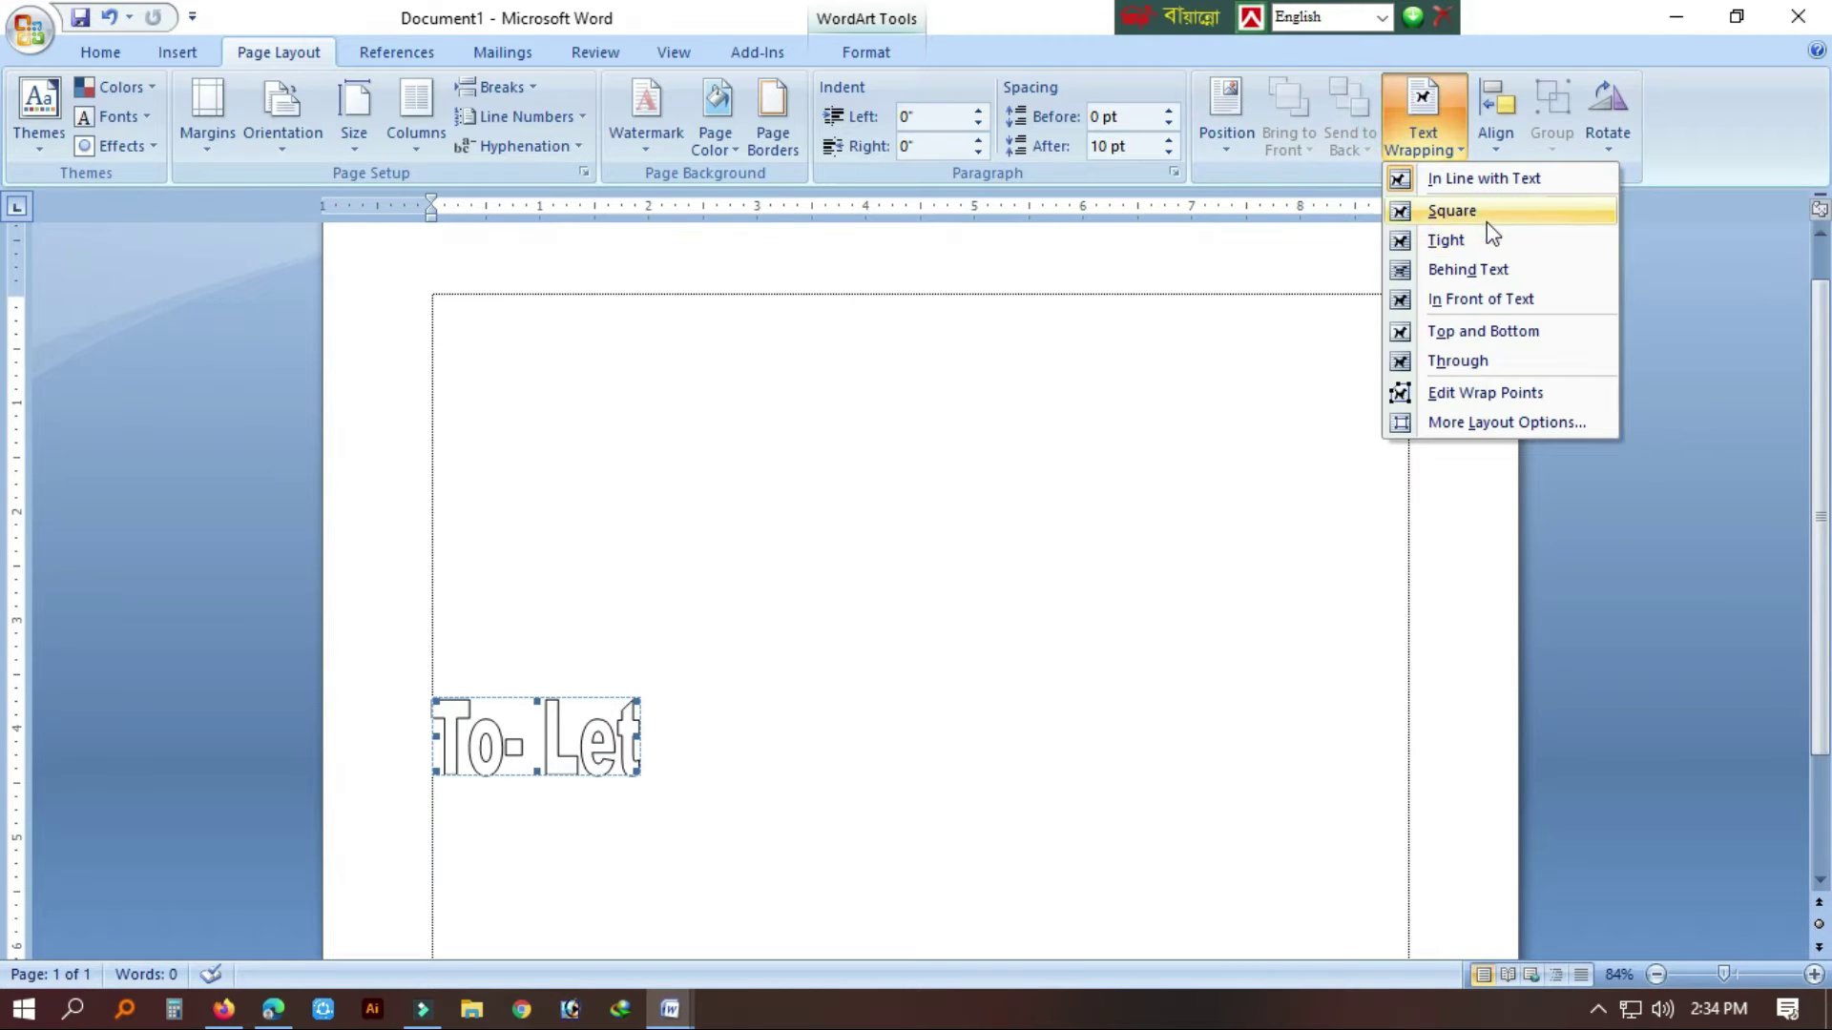
left_click(1486, 224)
left_click(1425, 109)
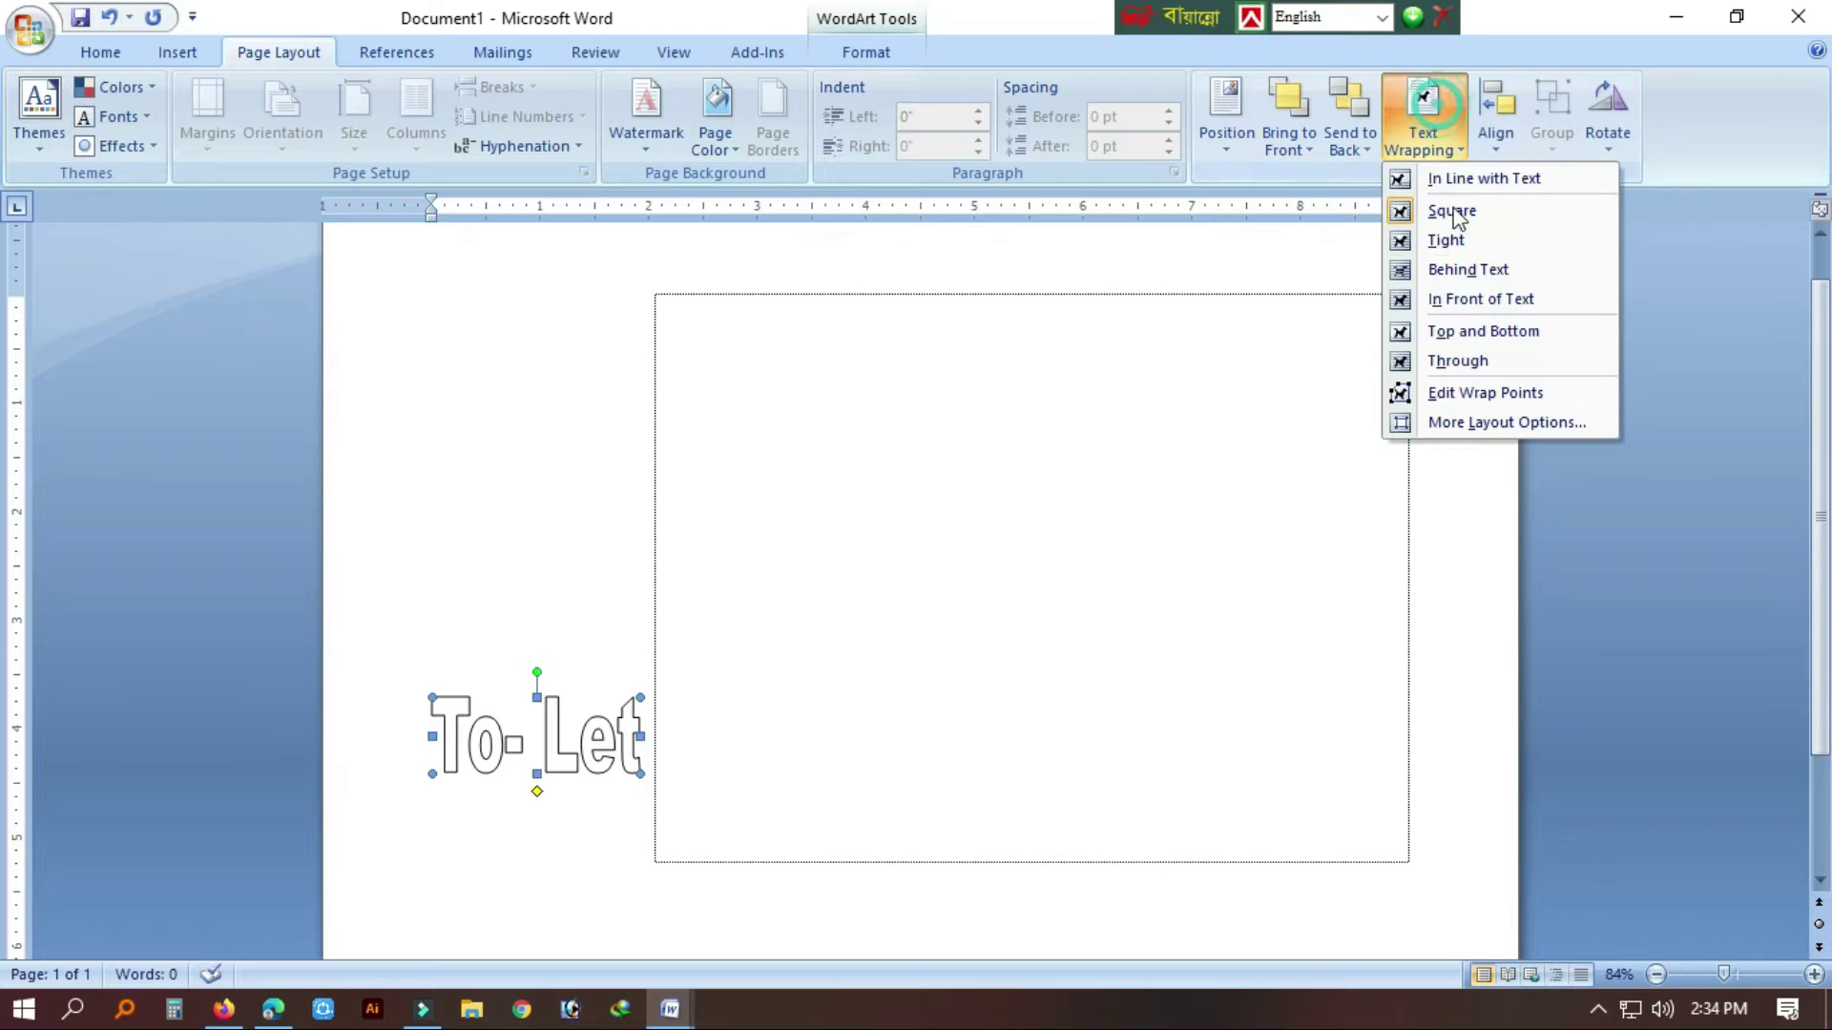
left_click(1477, 330)
scroll(664, 694, "down", 2)
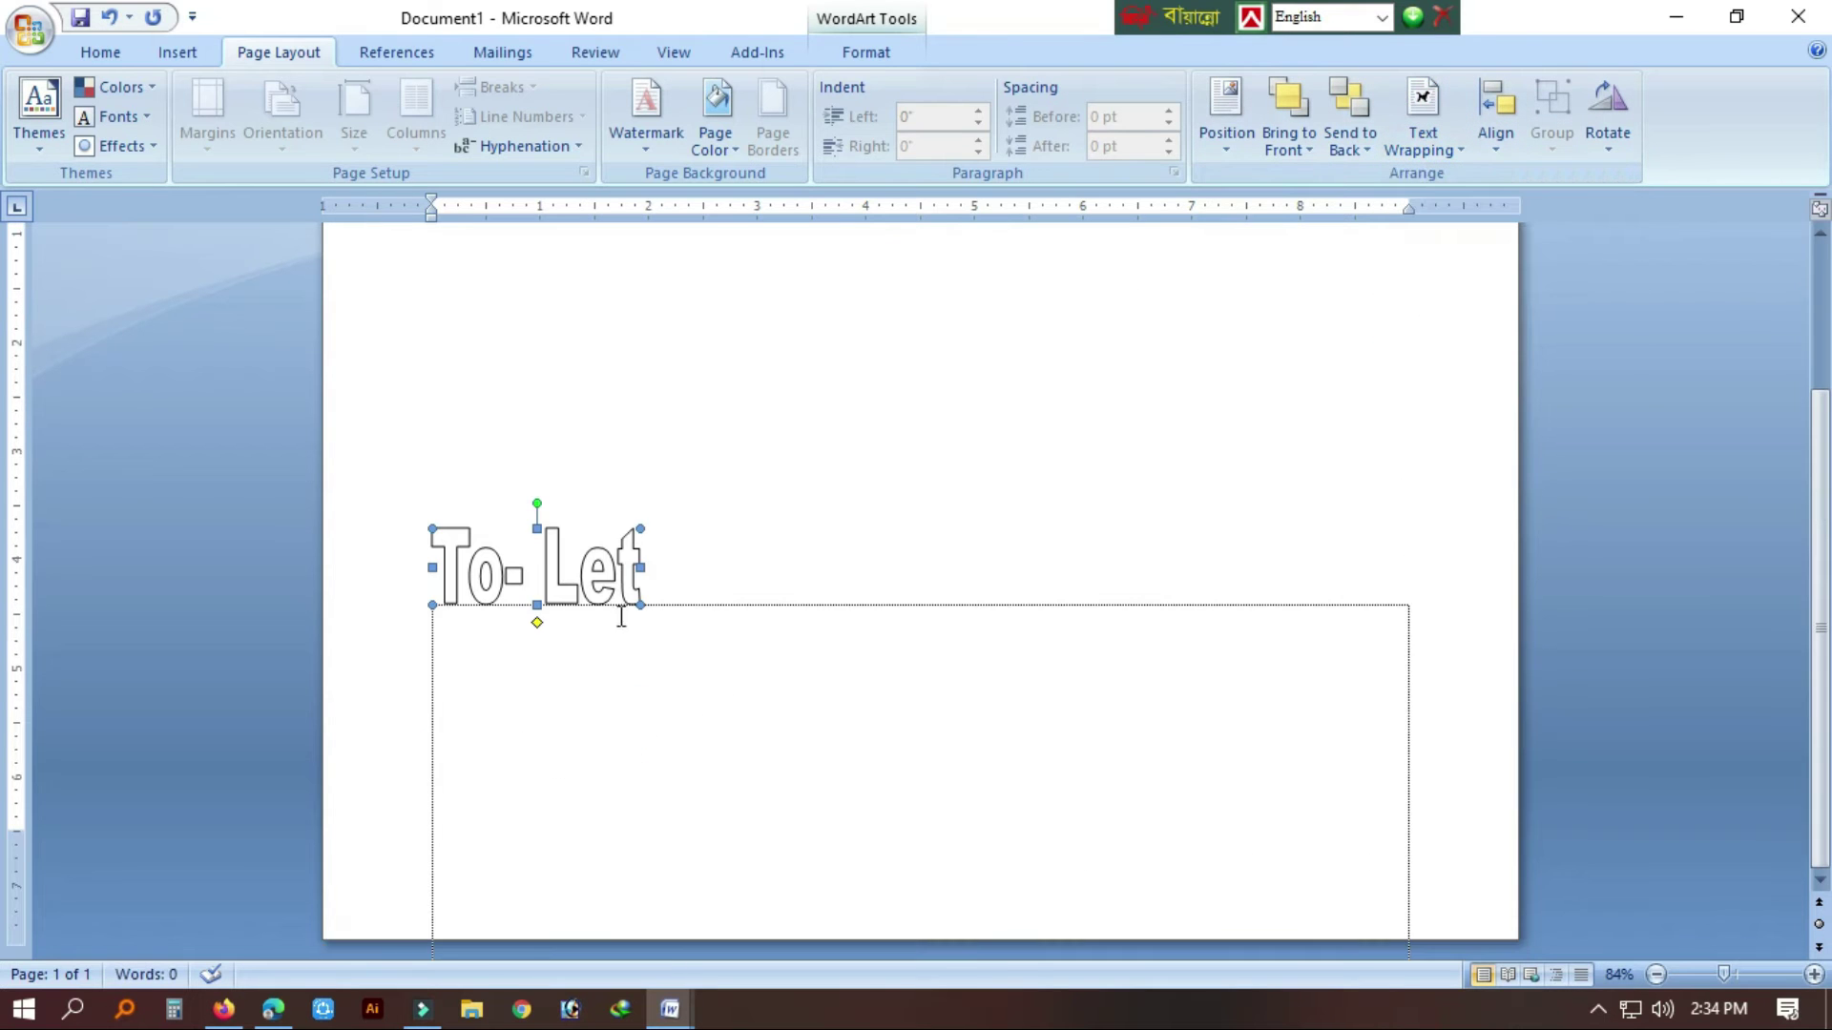
left_click(1388, 153)
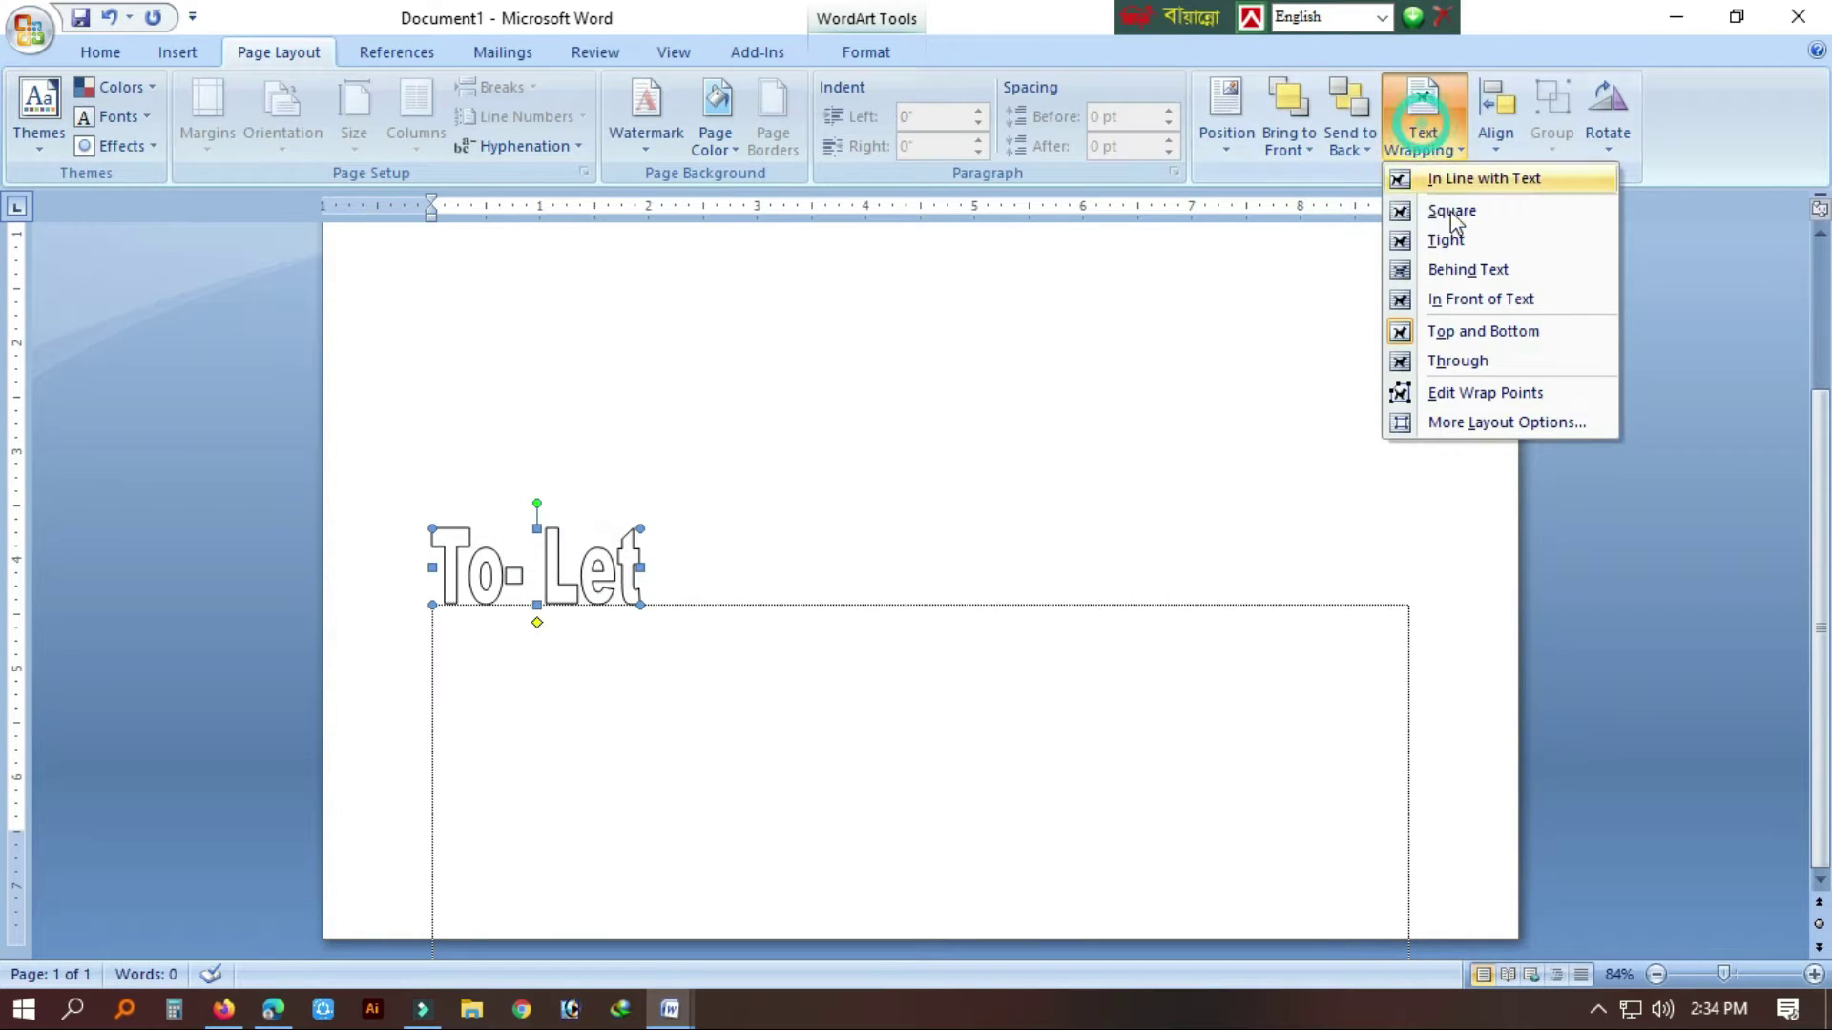
left_click(1460, 298)
scroll(852, 524, "up", 3)
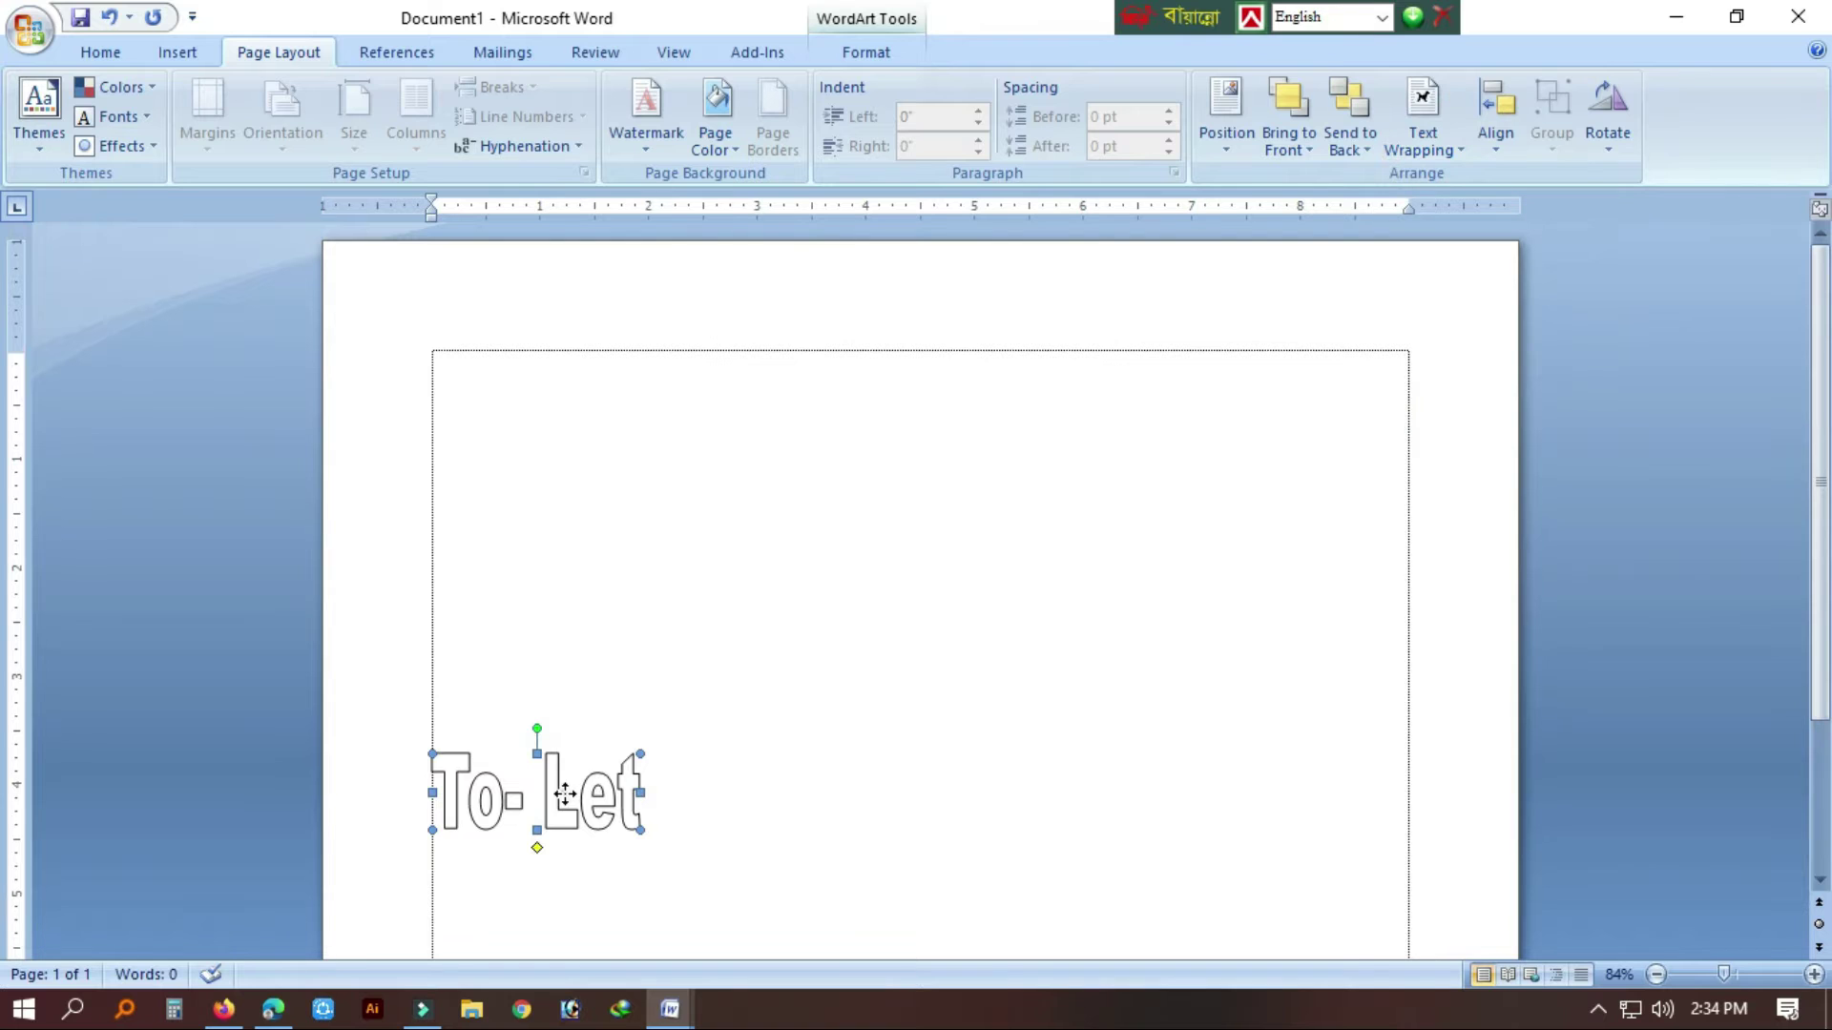
mouse_move(565, 794)
left_mouse_down()
mouse_move(584, 410)
mouse_move(1231, 715)
left_mouse_up()
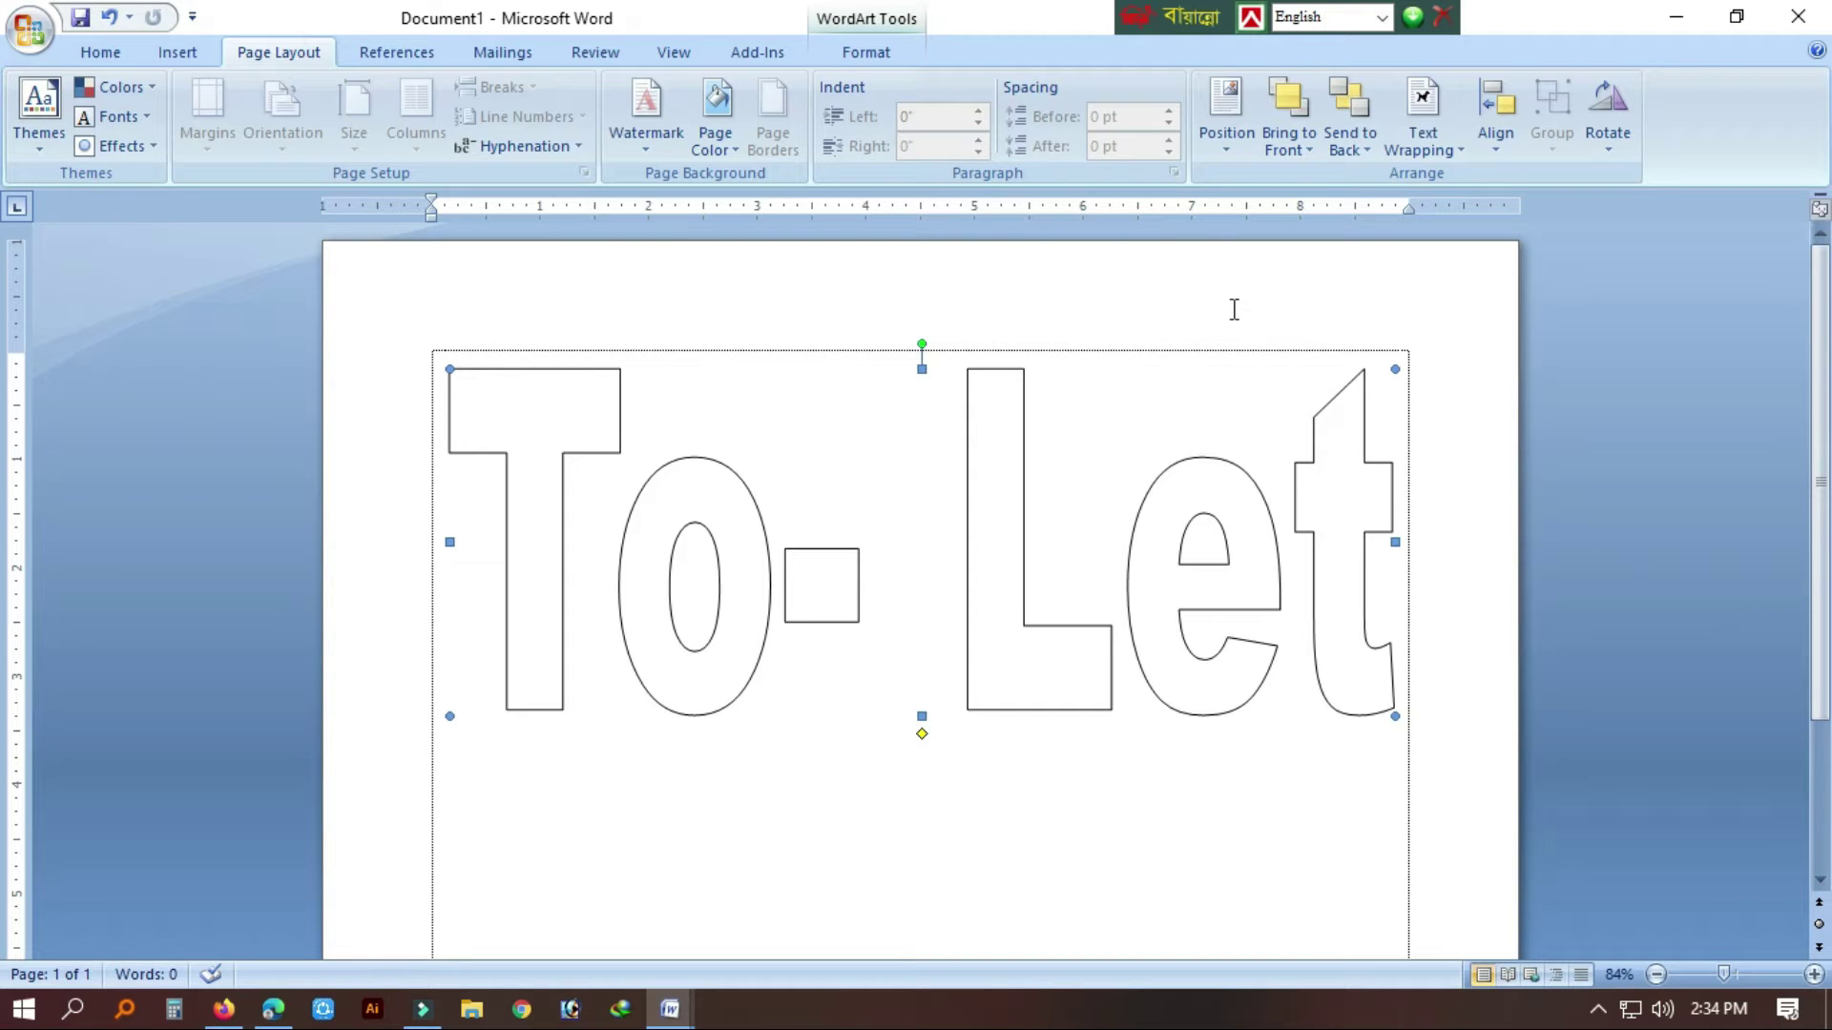
Expand the full WordArt Styles gallery on the WordArt Tools Format tab.
left_click(745, 531)
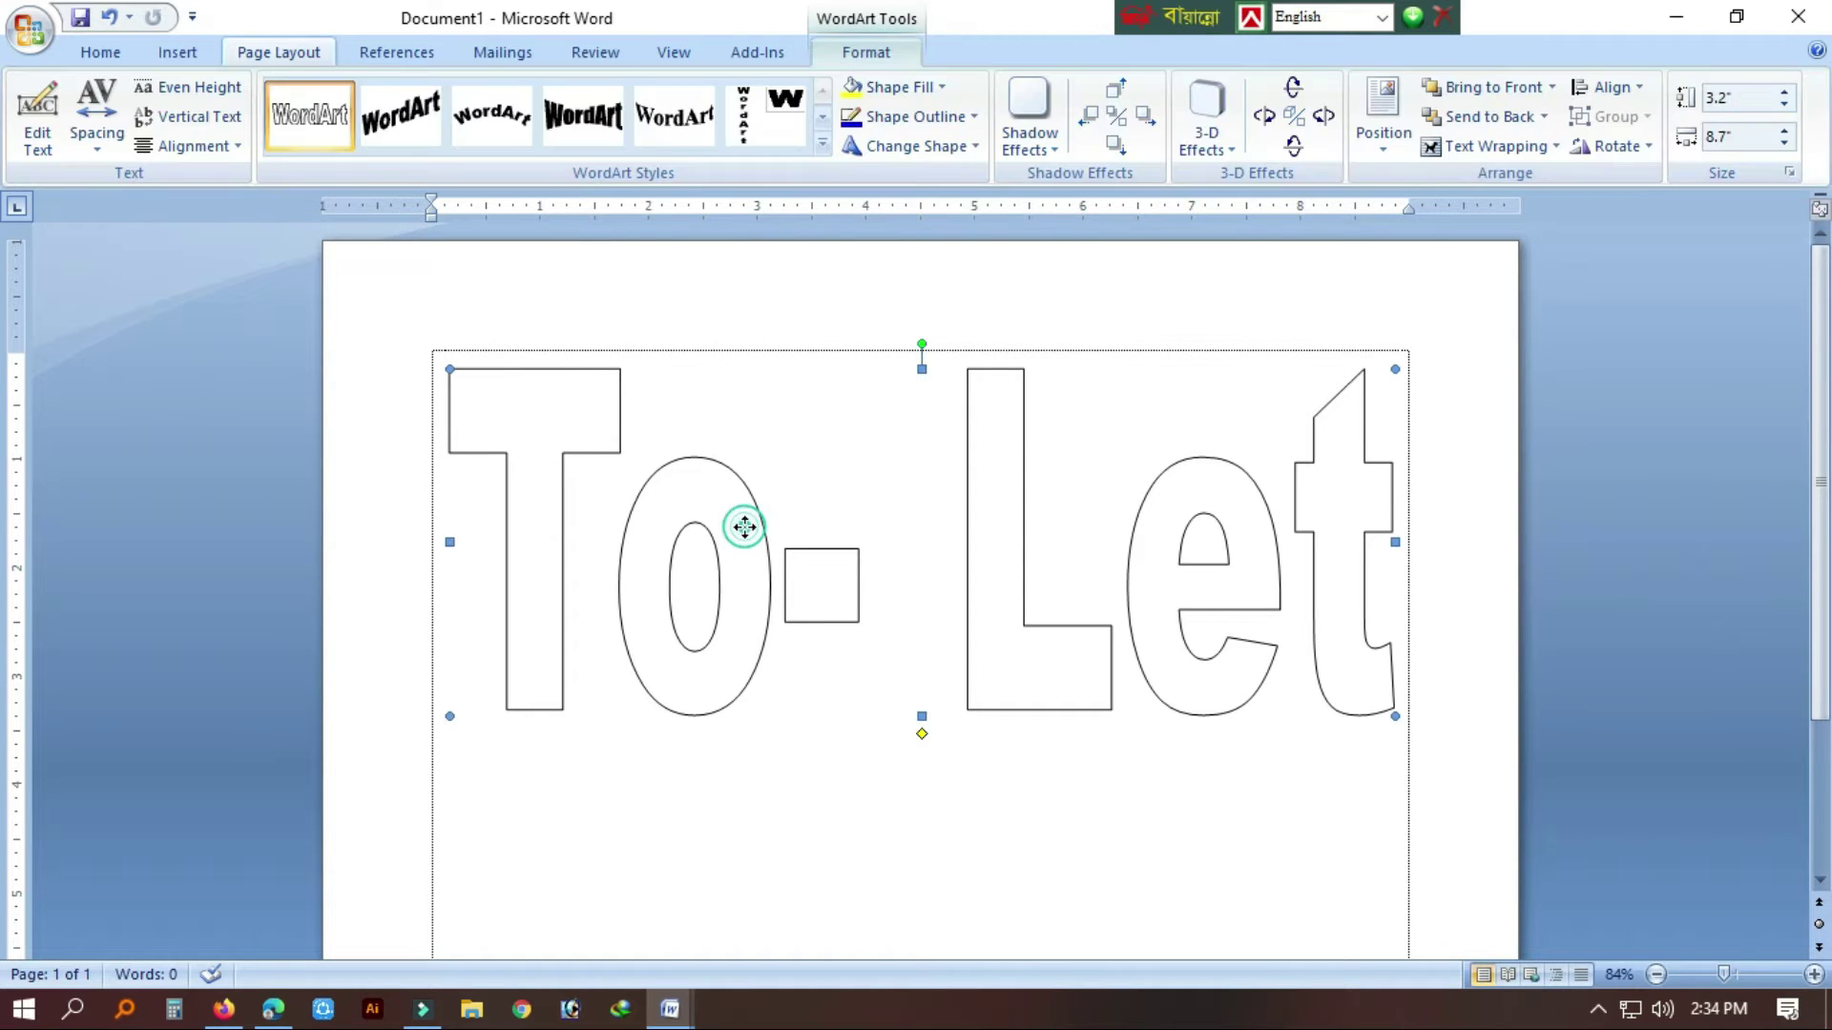
left_click(823, 145)
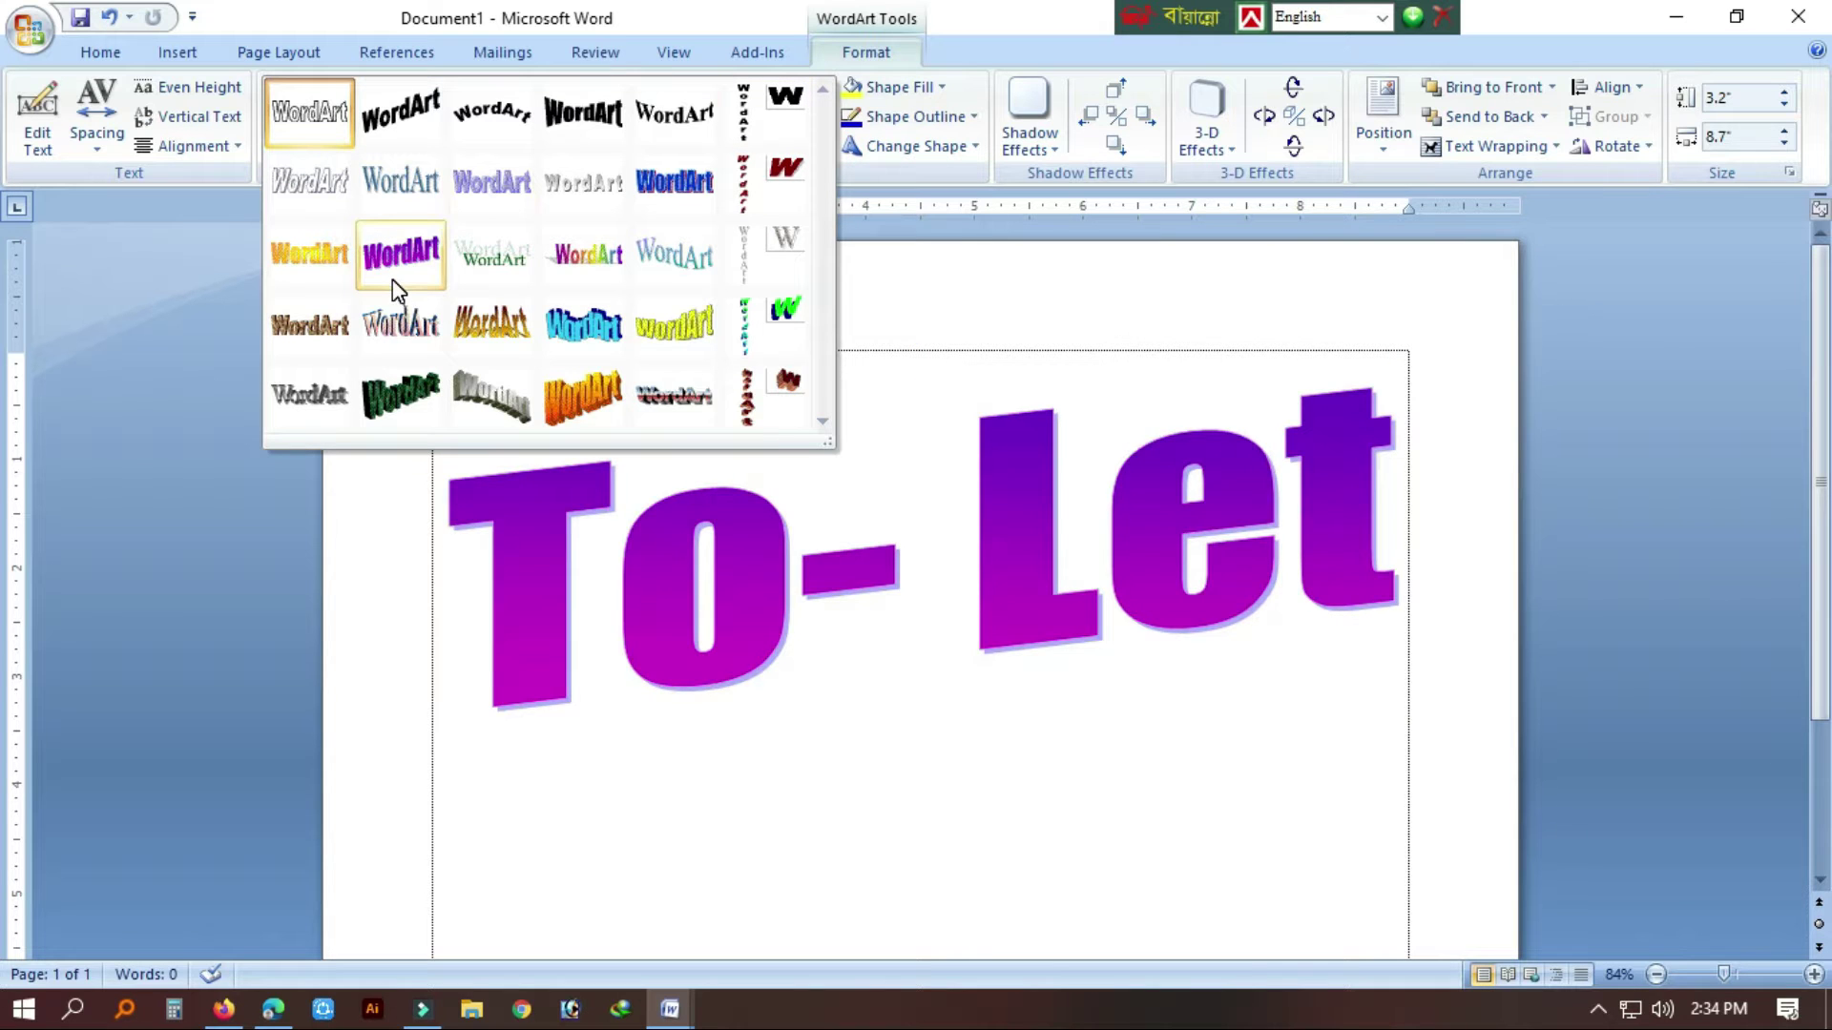
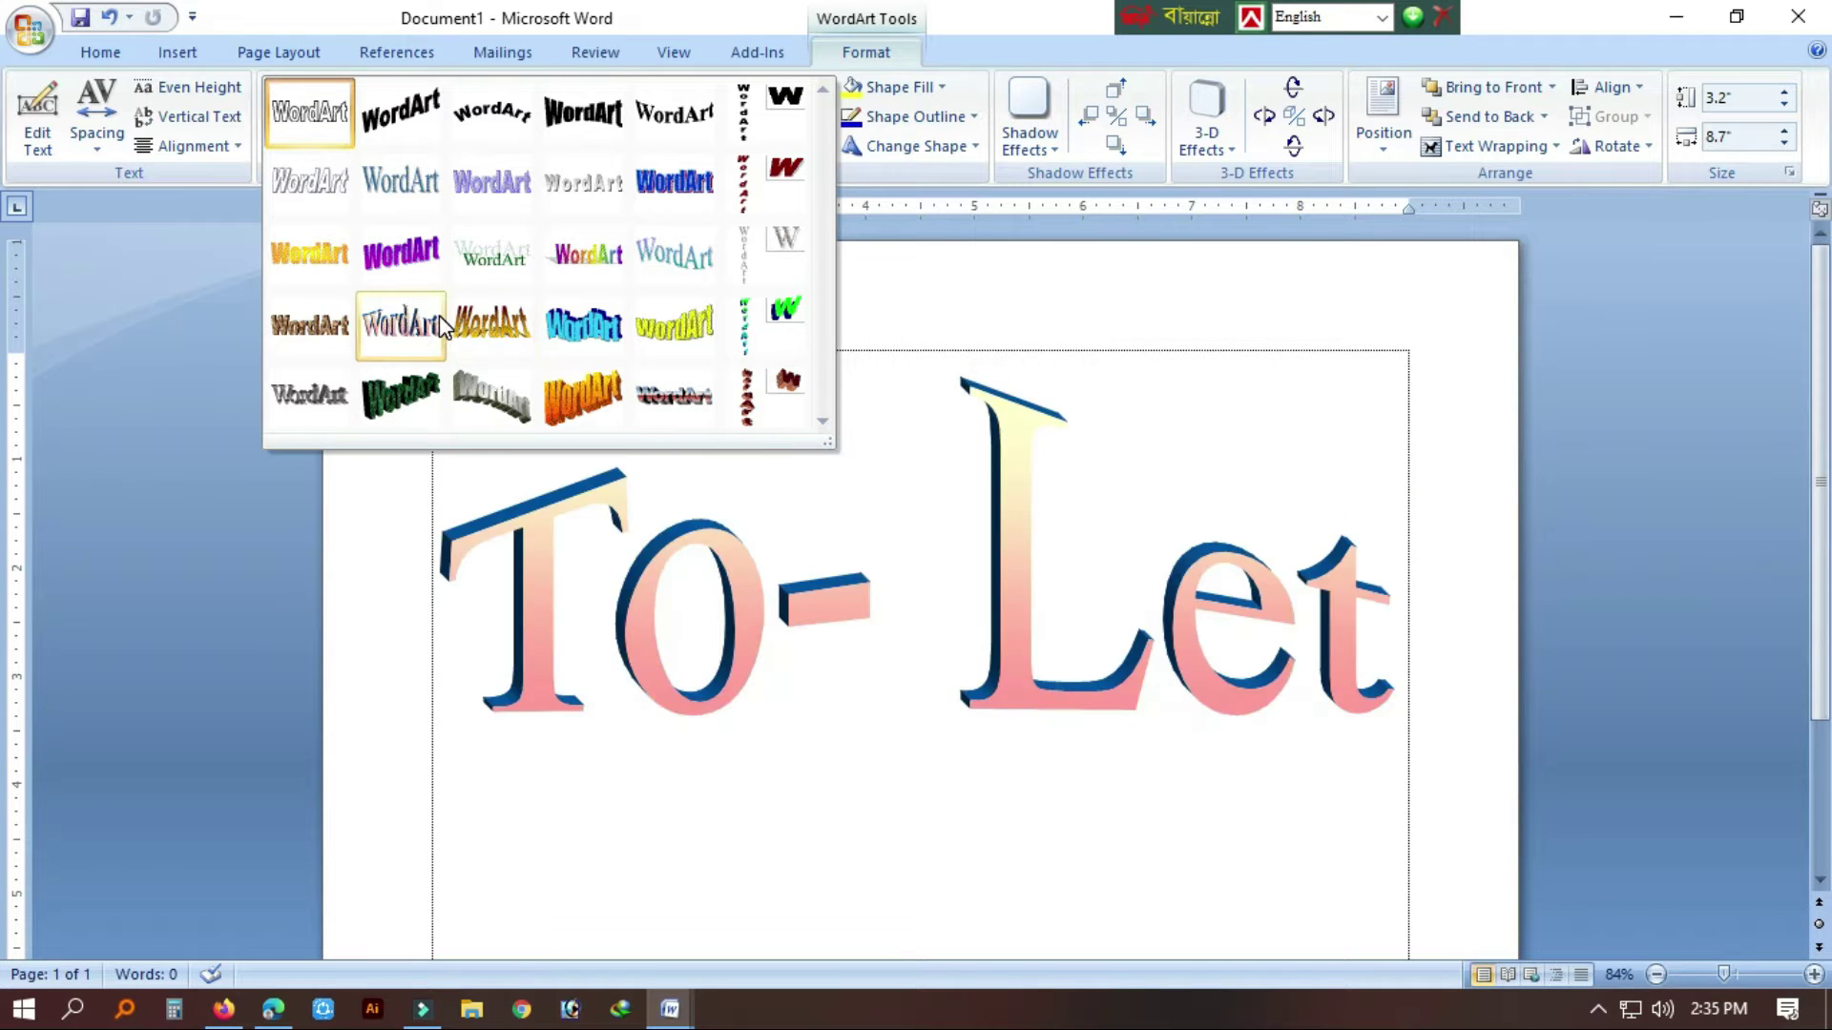
Apply the purple gradient WordArt style to To-Let and place a second copy directly below it.
left_click(417, 234)
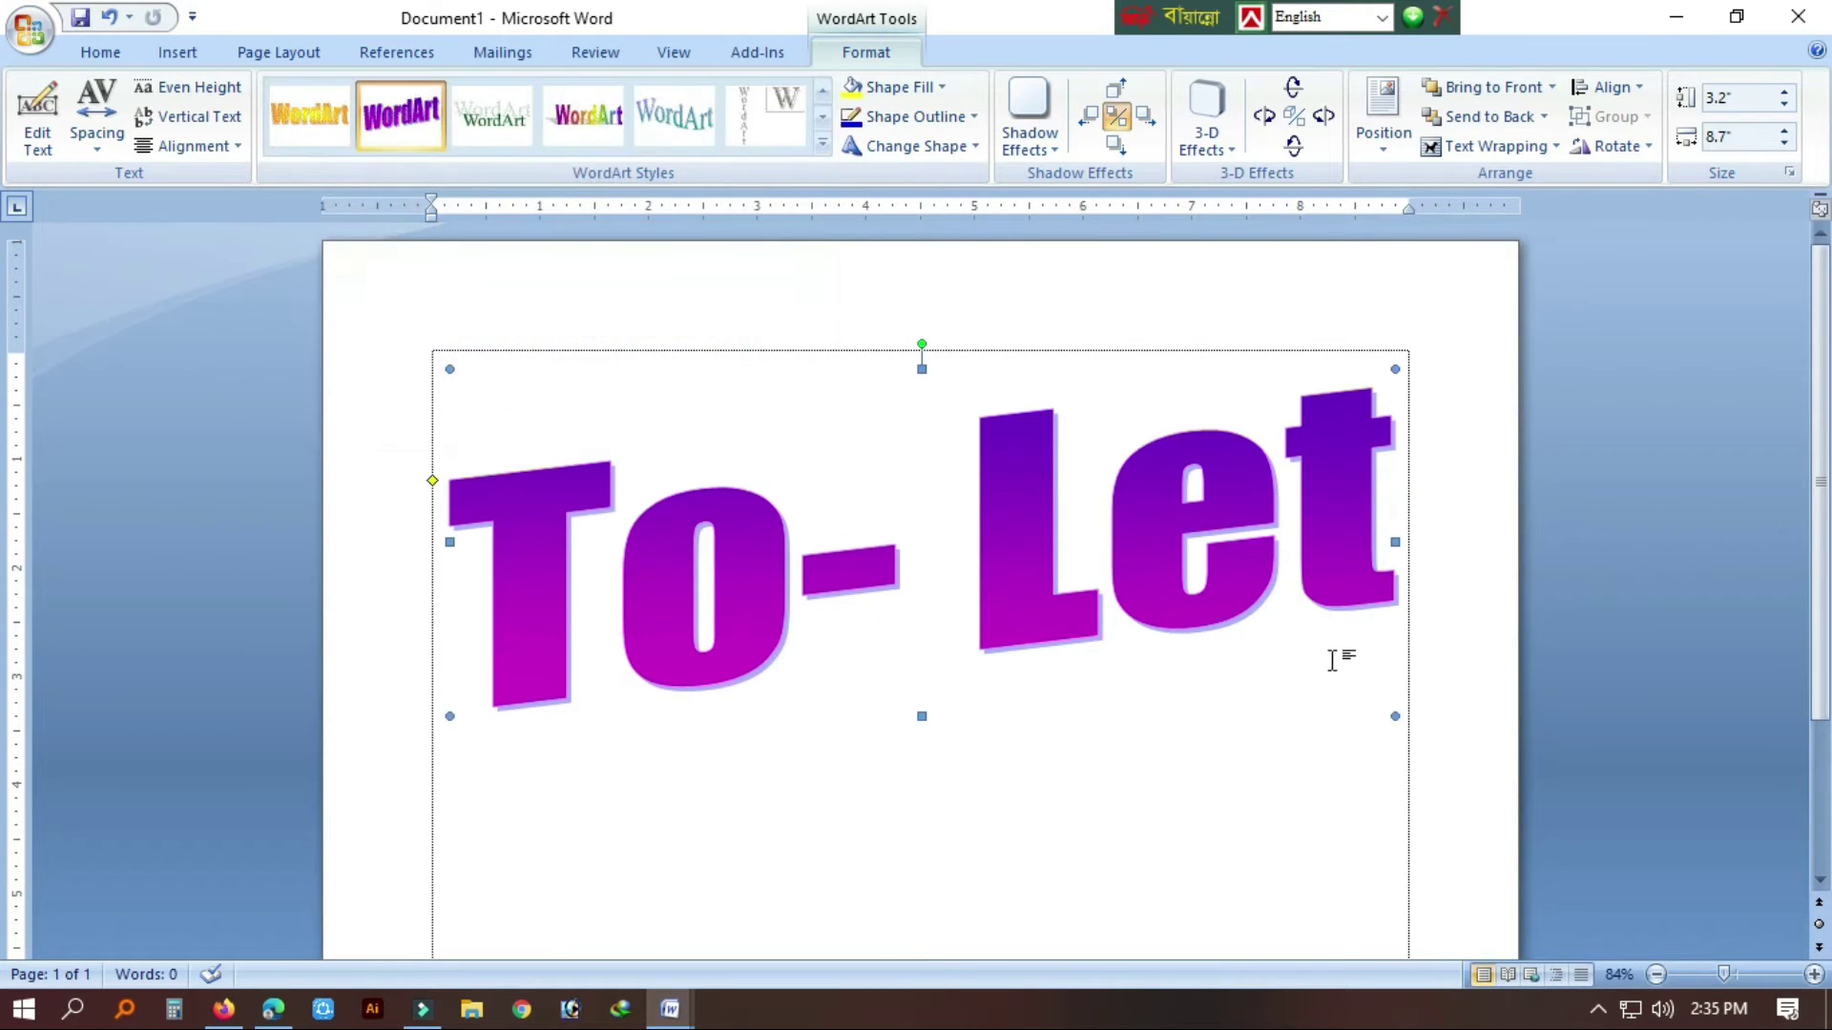
scroll(1298, 668, "down", 4)
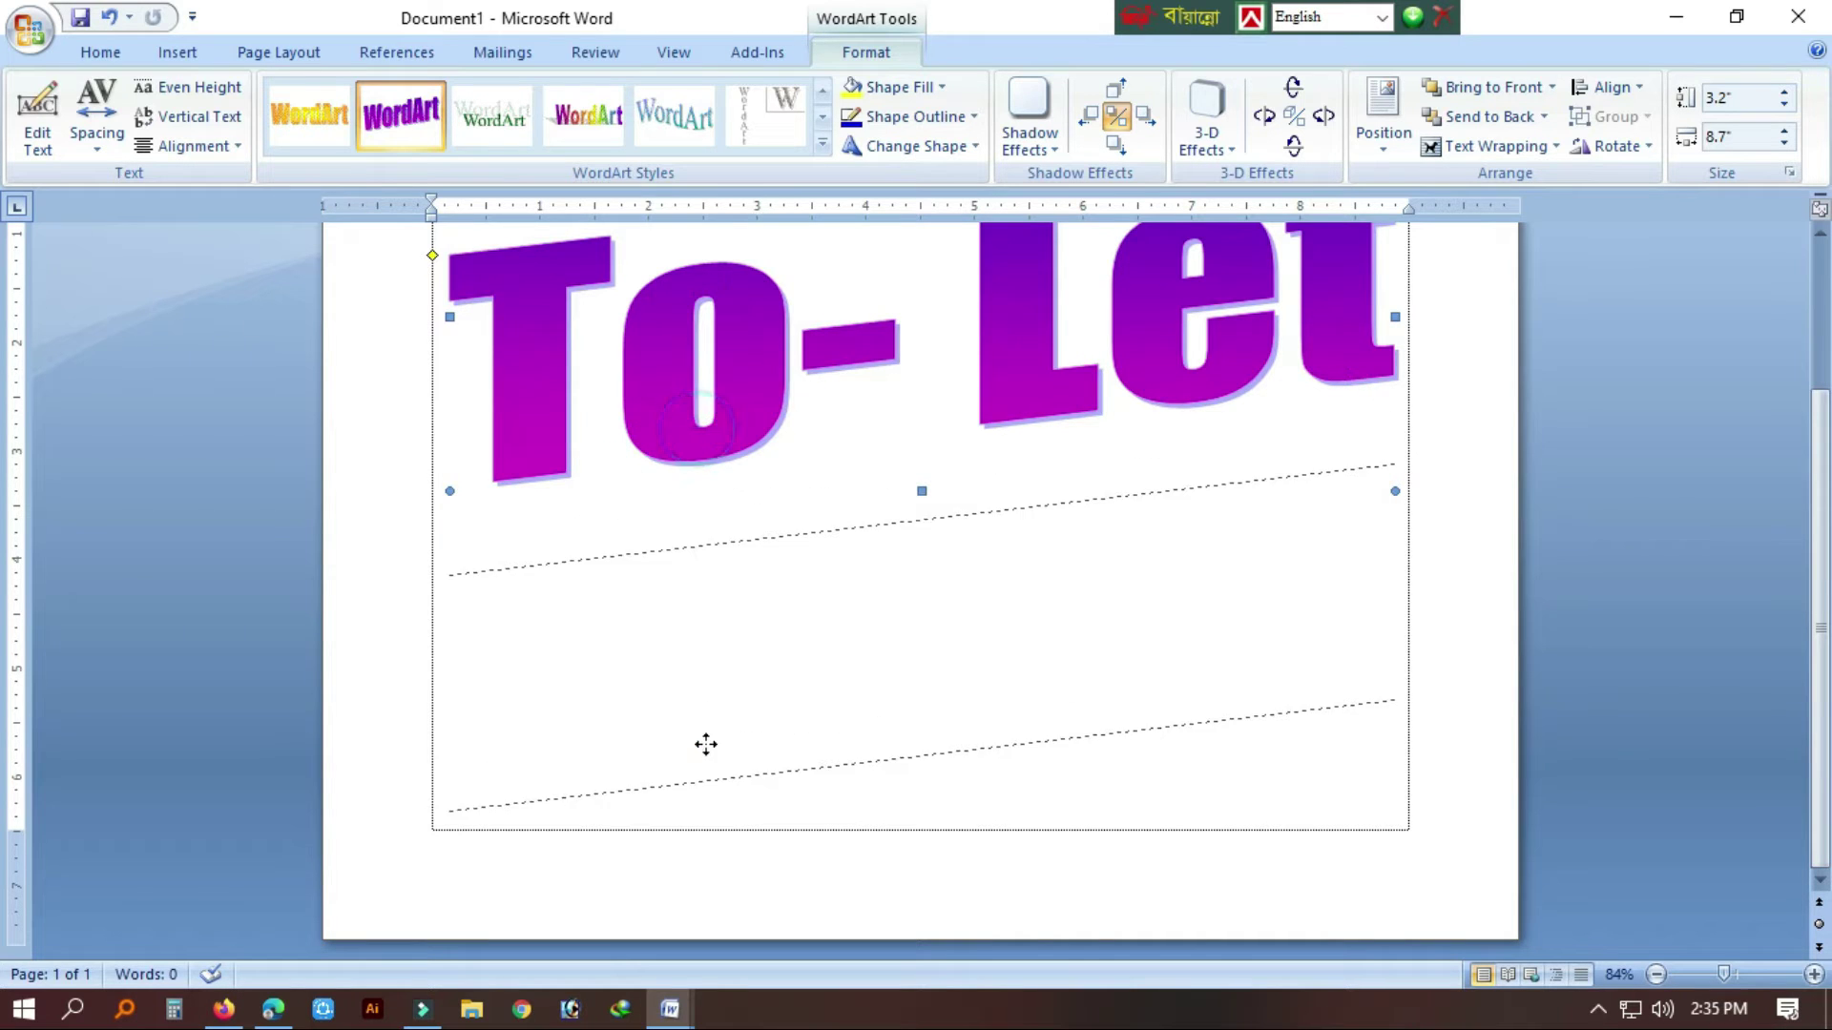
left_click_drag(698, 435, 697, 756)
key("ctrl+z")
left_click_drag(729, 443, 731, 792, "ctrl")
left_click(711, 699)
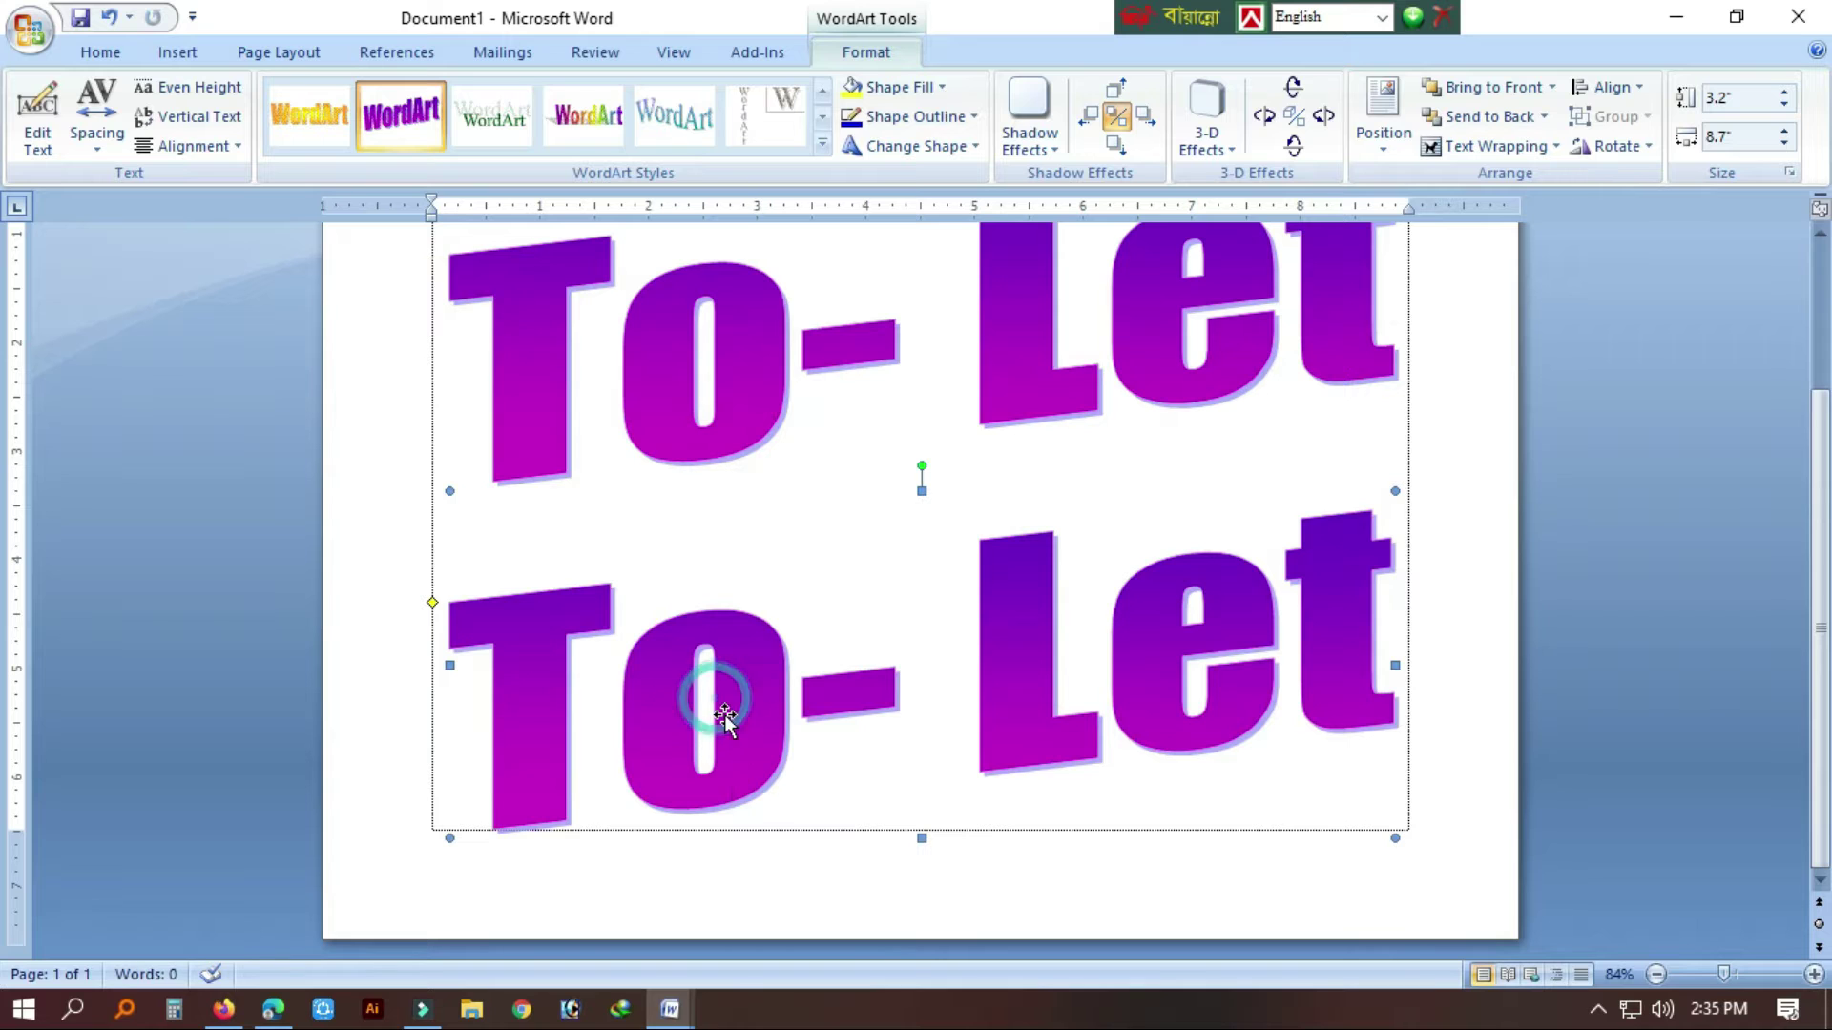
left_click(766, 661)
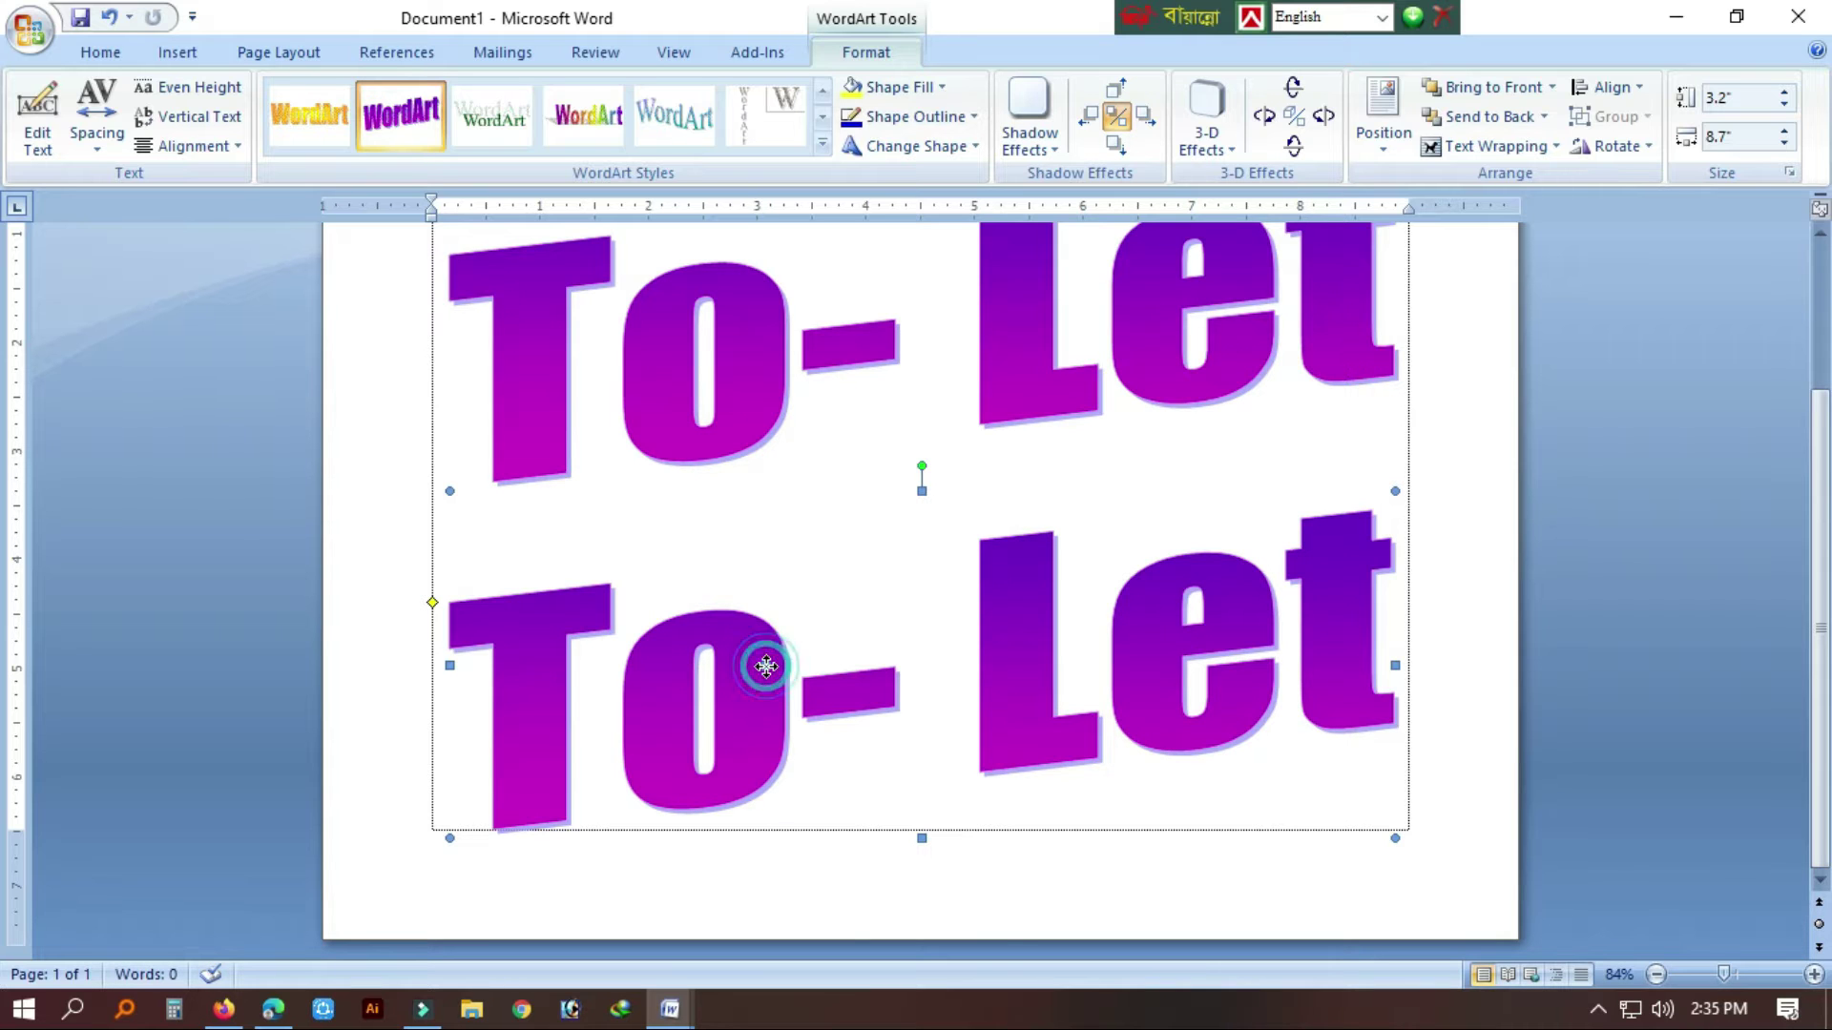
Change the lower WordArt copy to read 'Contact : ' followed by the hyphenated phone number.
right_click(766, 661)
left_click(839, 775)
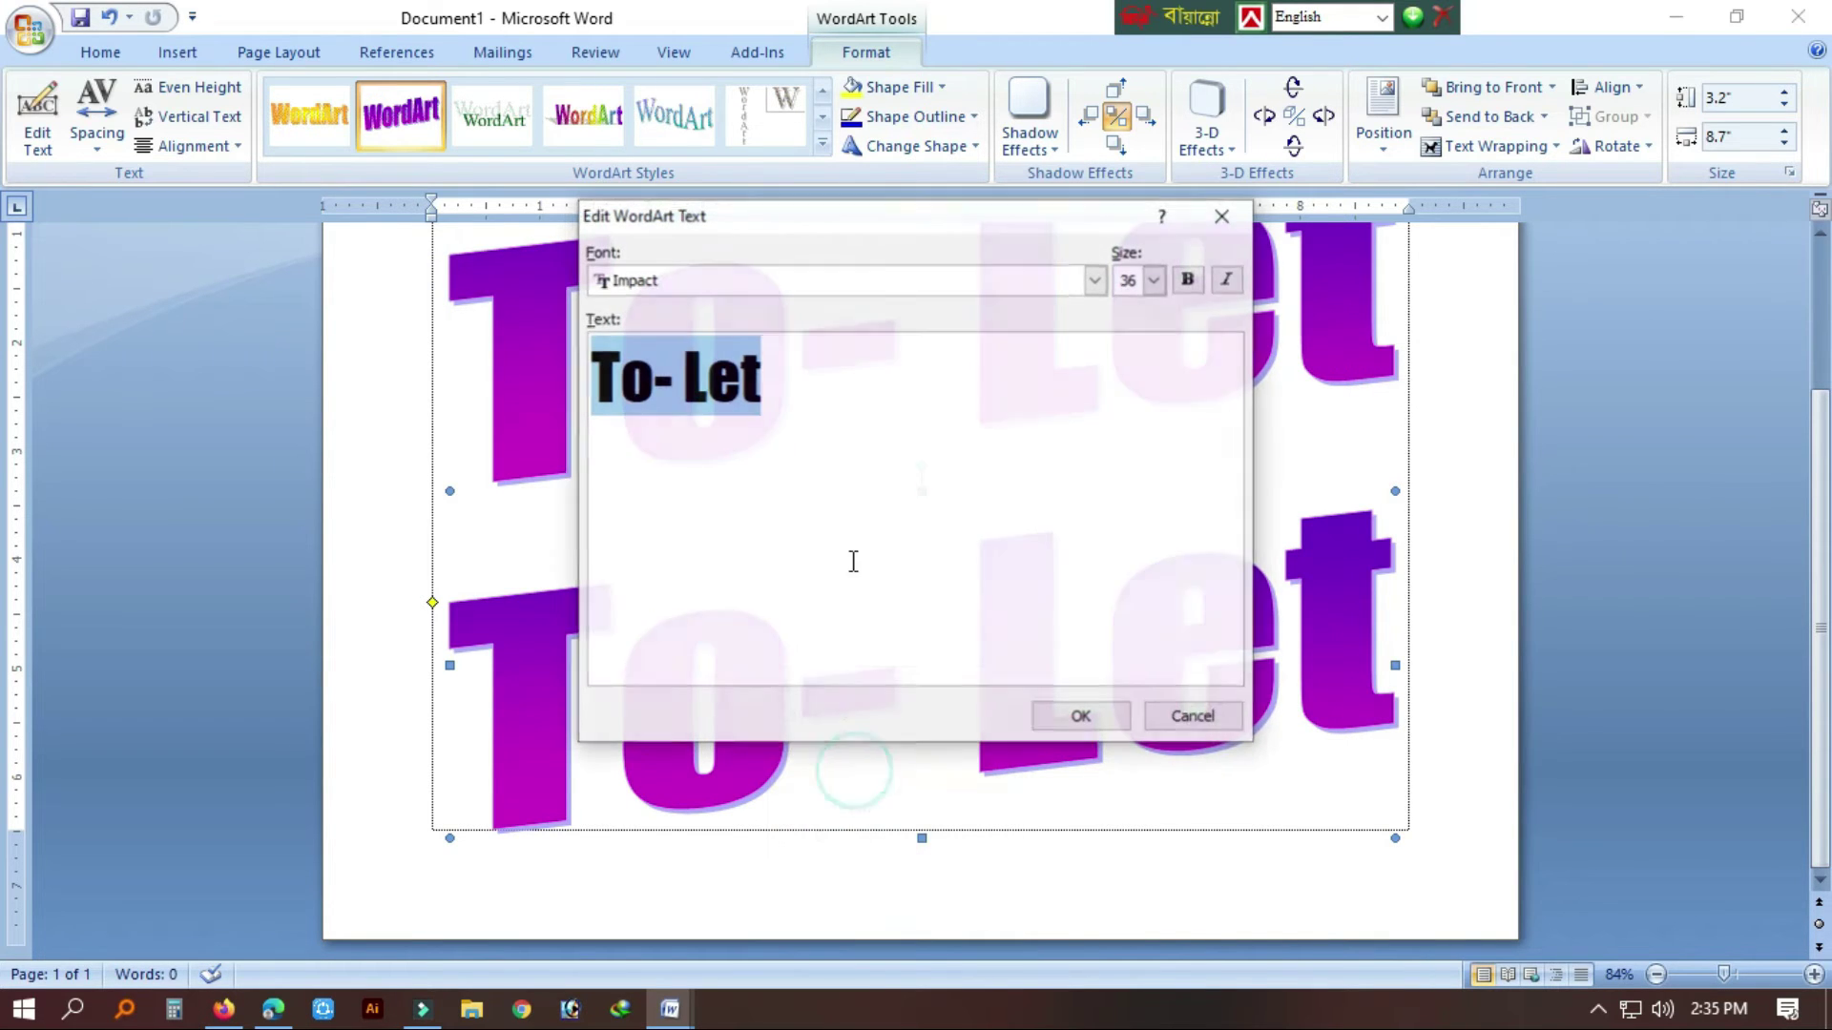
type("Contact : ")
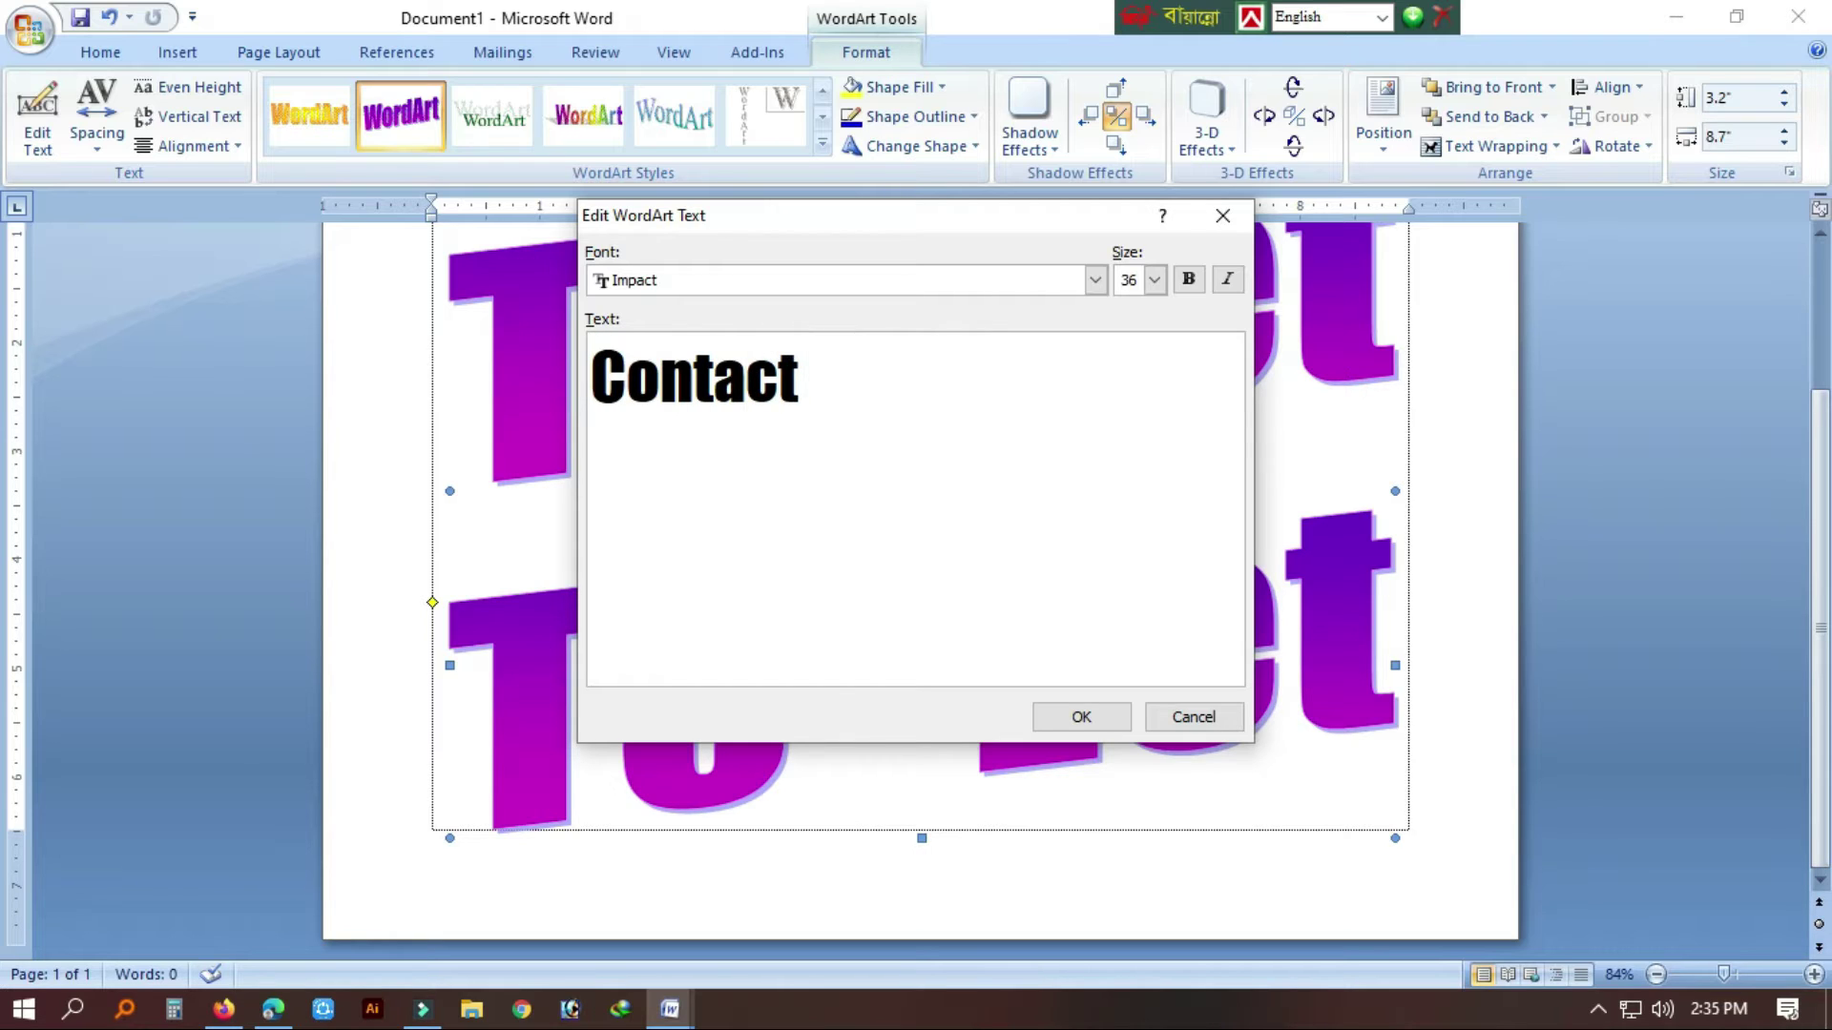
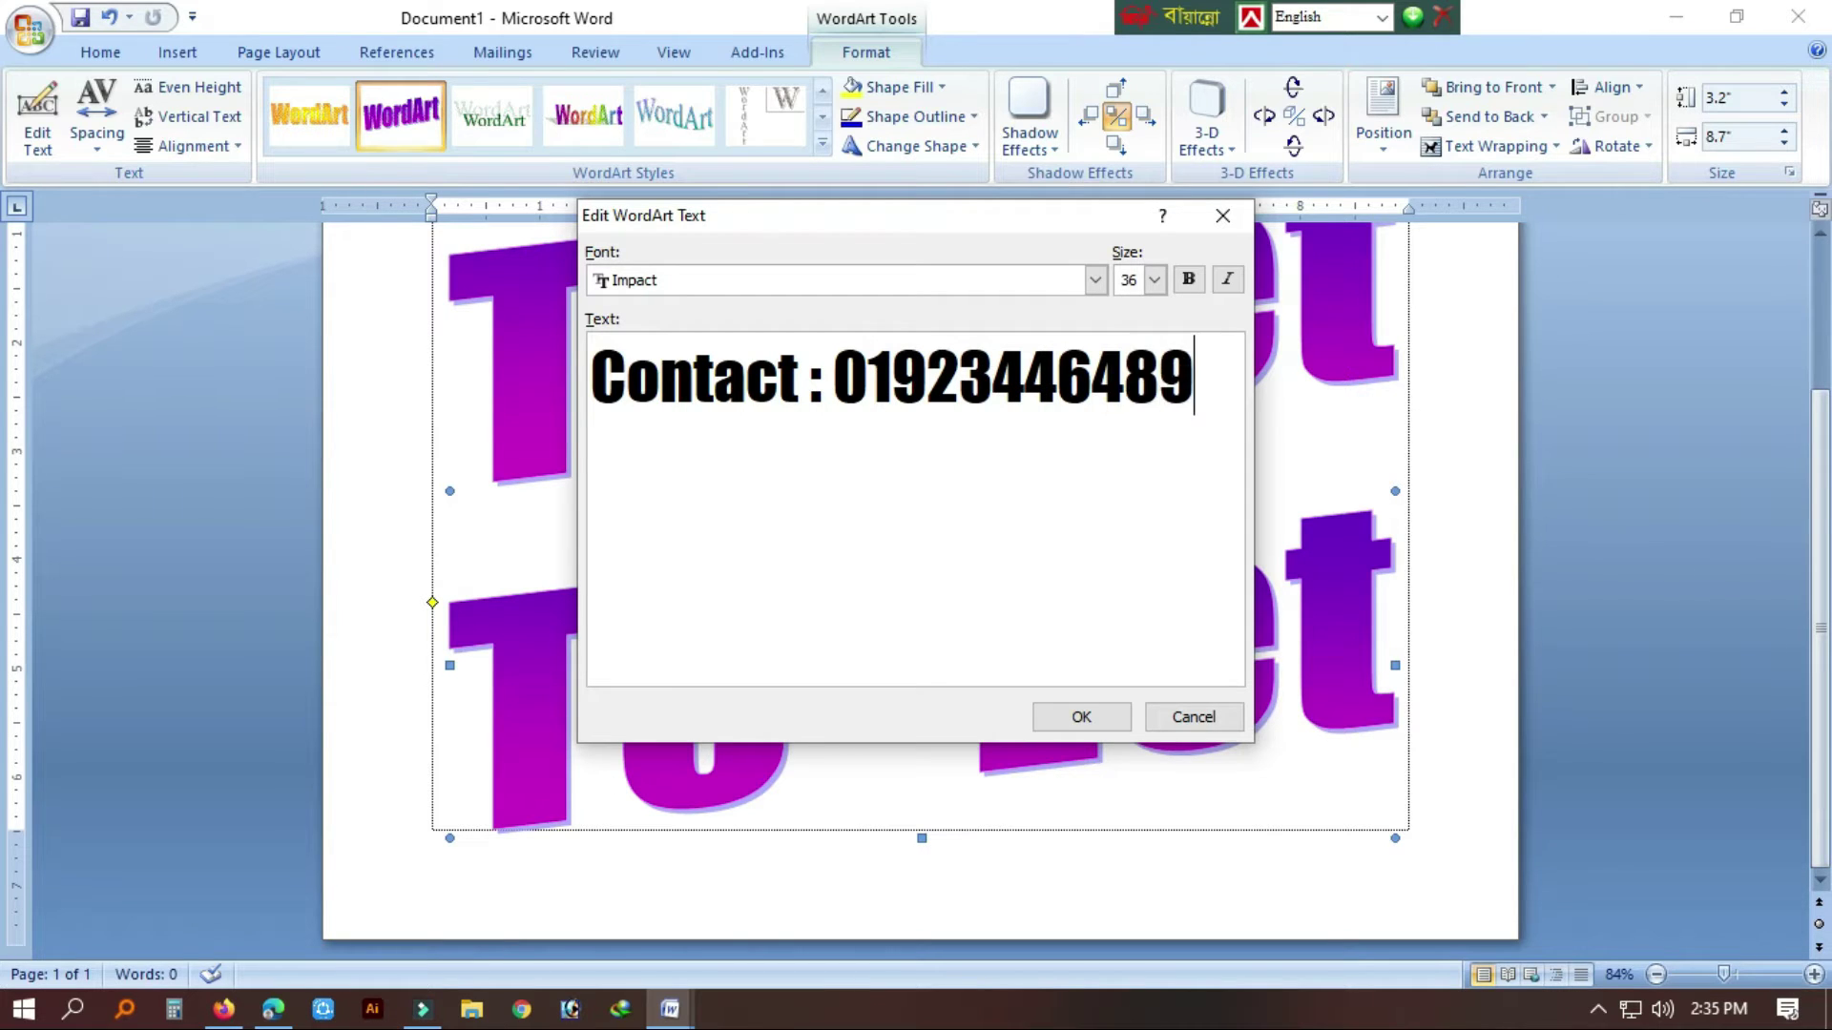
left_click(989, 377)
type("-")
left_click(1081, 718)
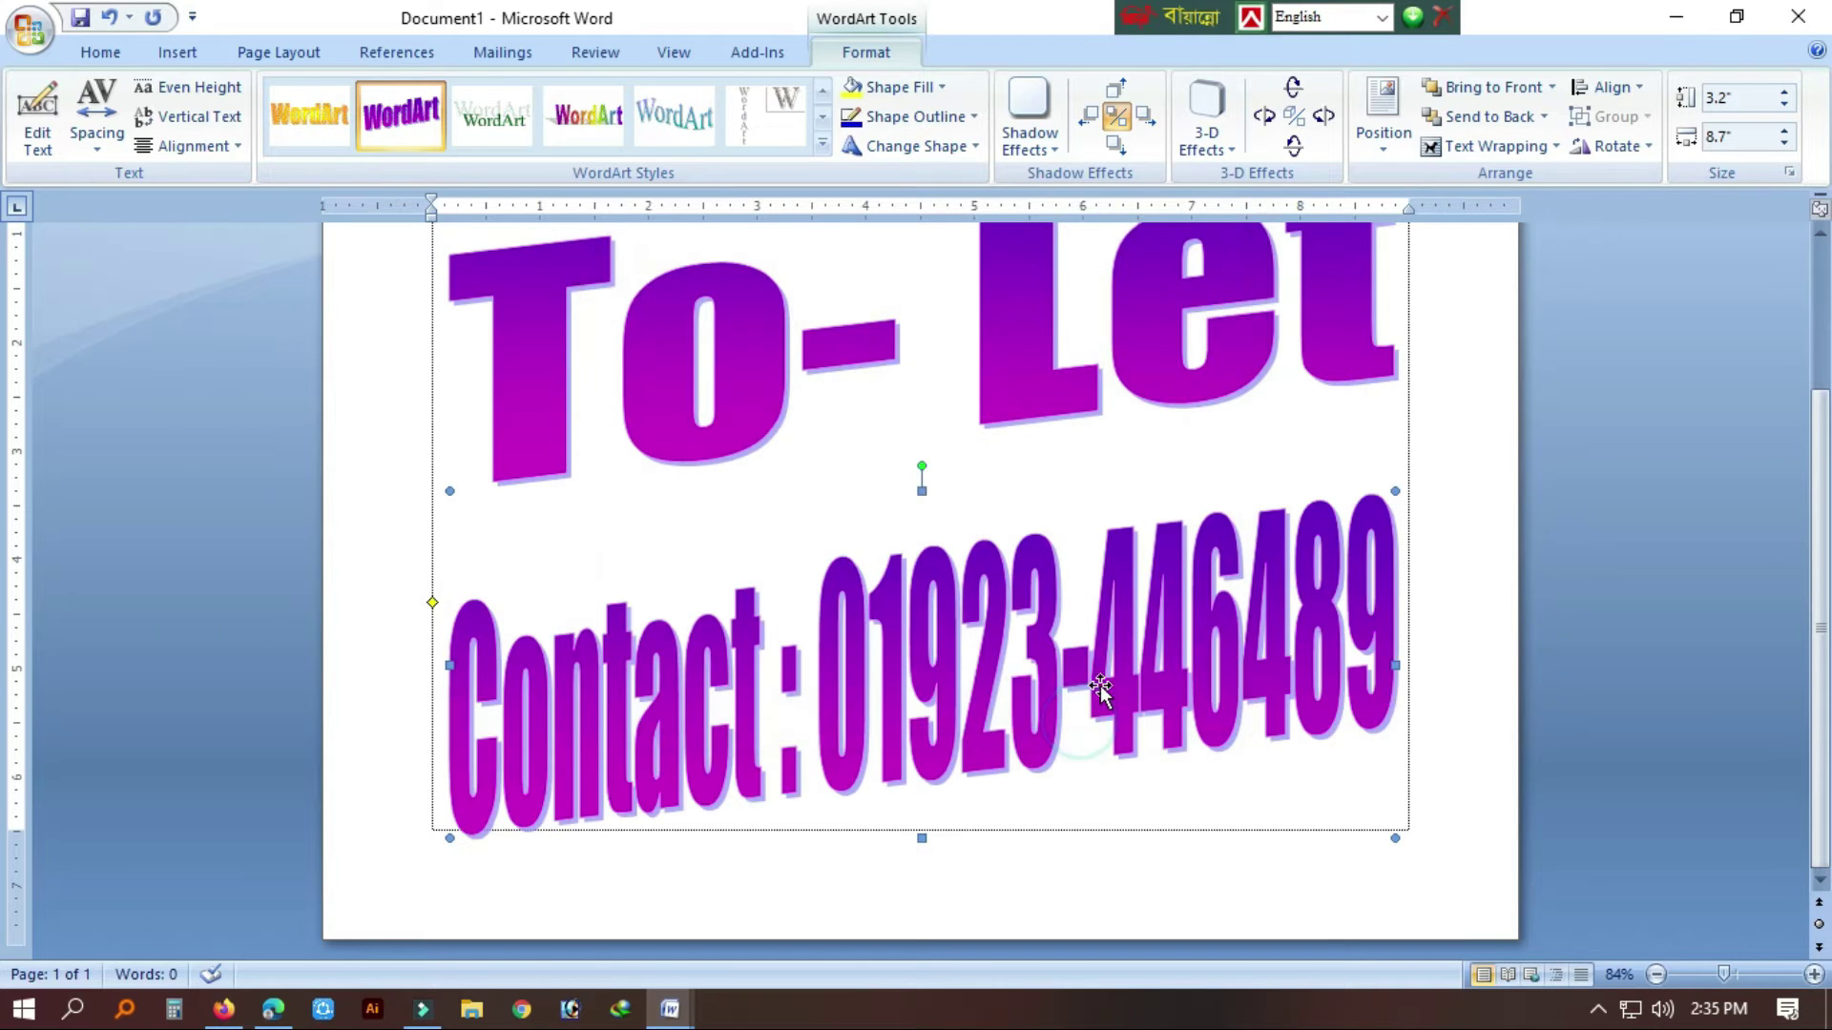
right_click(1336, 533)
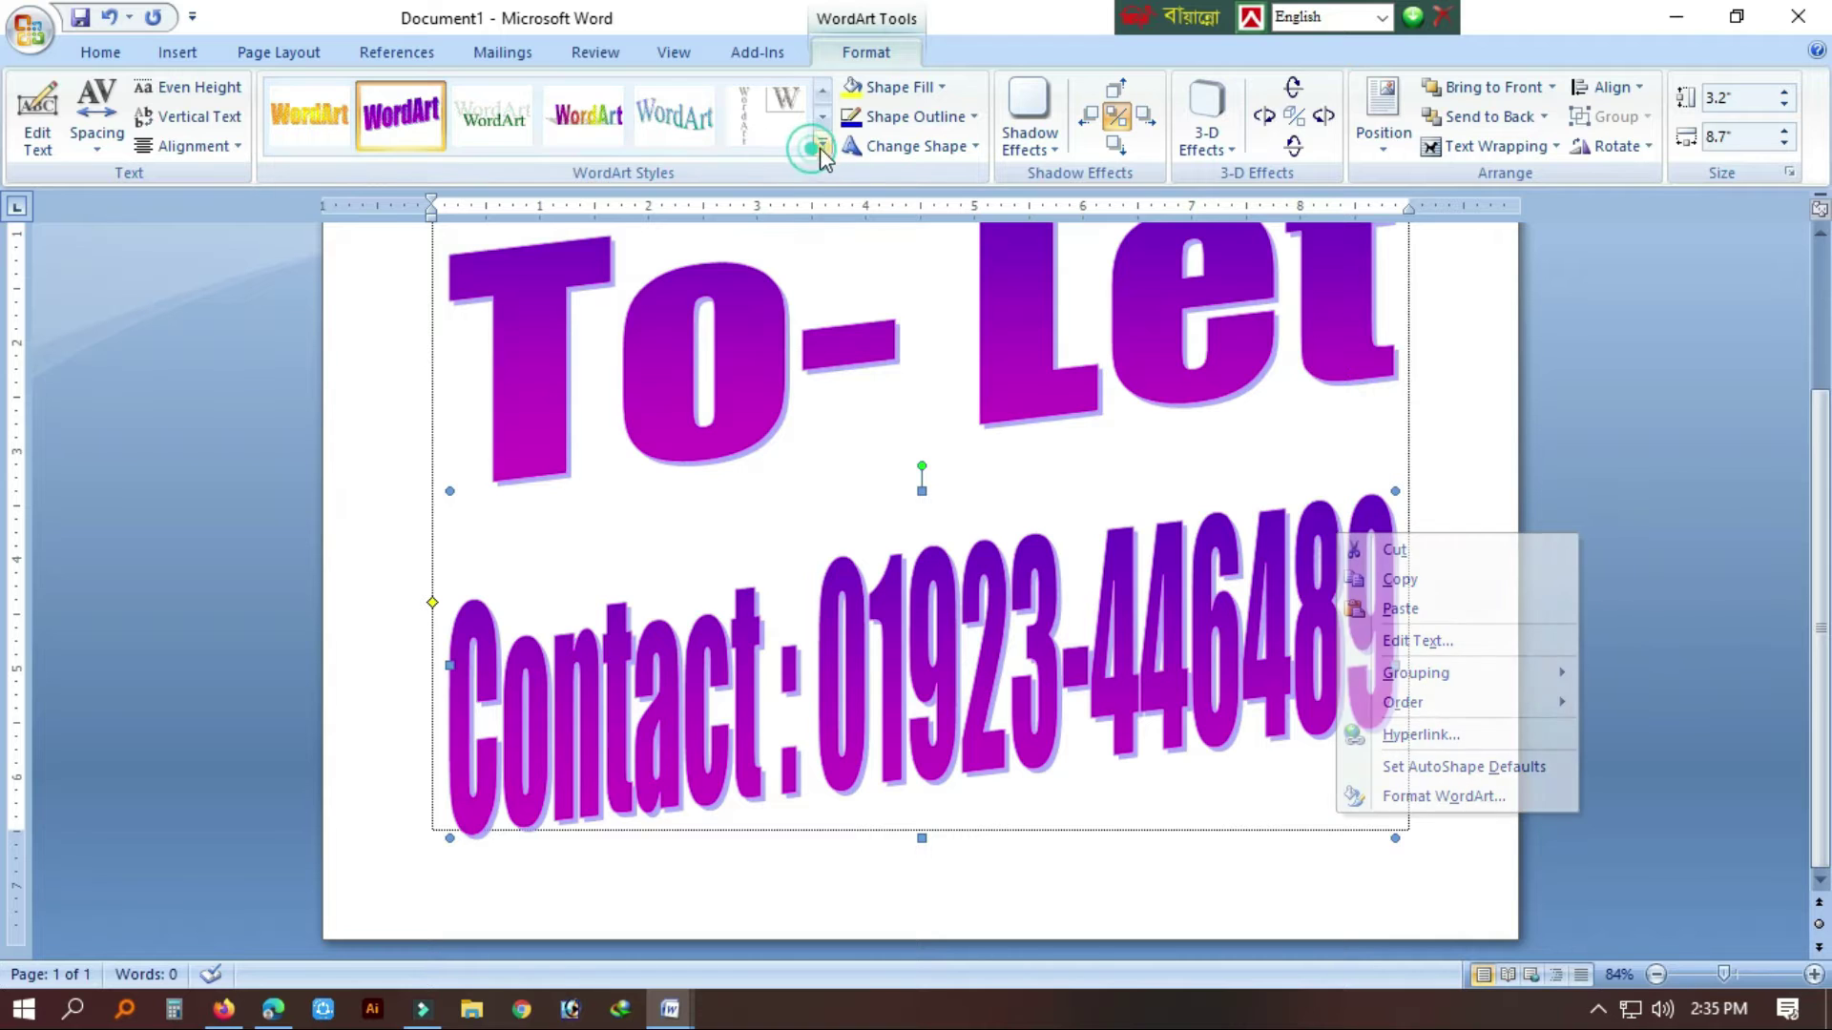
Apply the blue WordArt style to the Contact line.
left_click(821, 143)
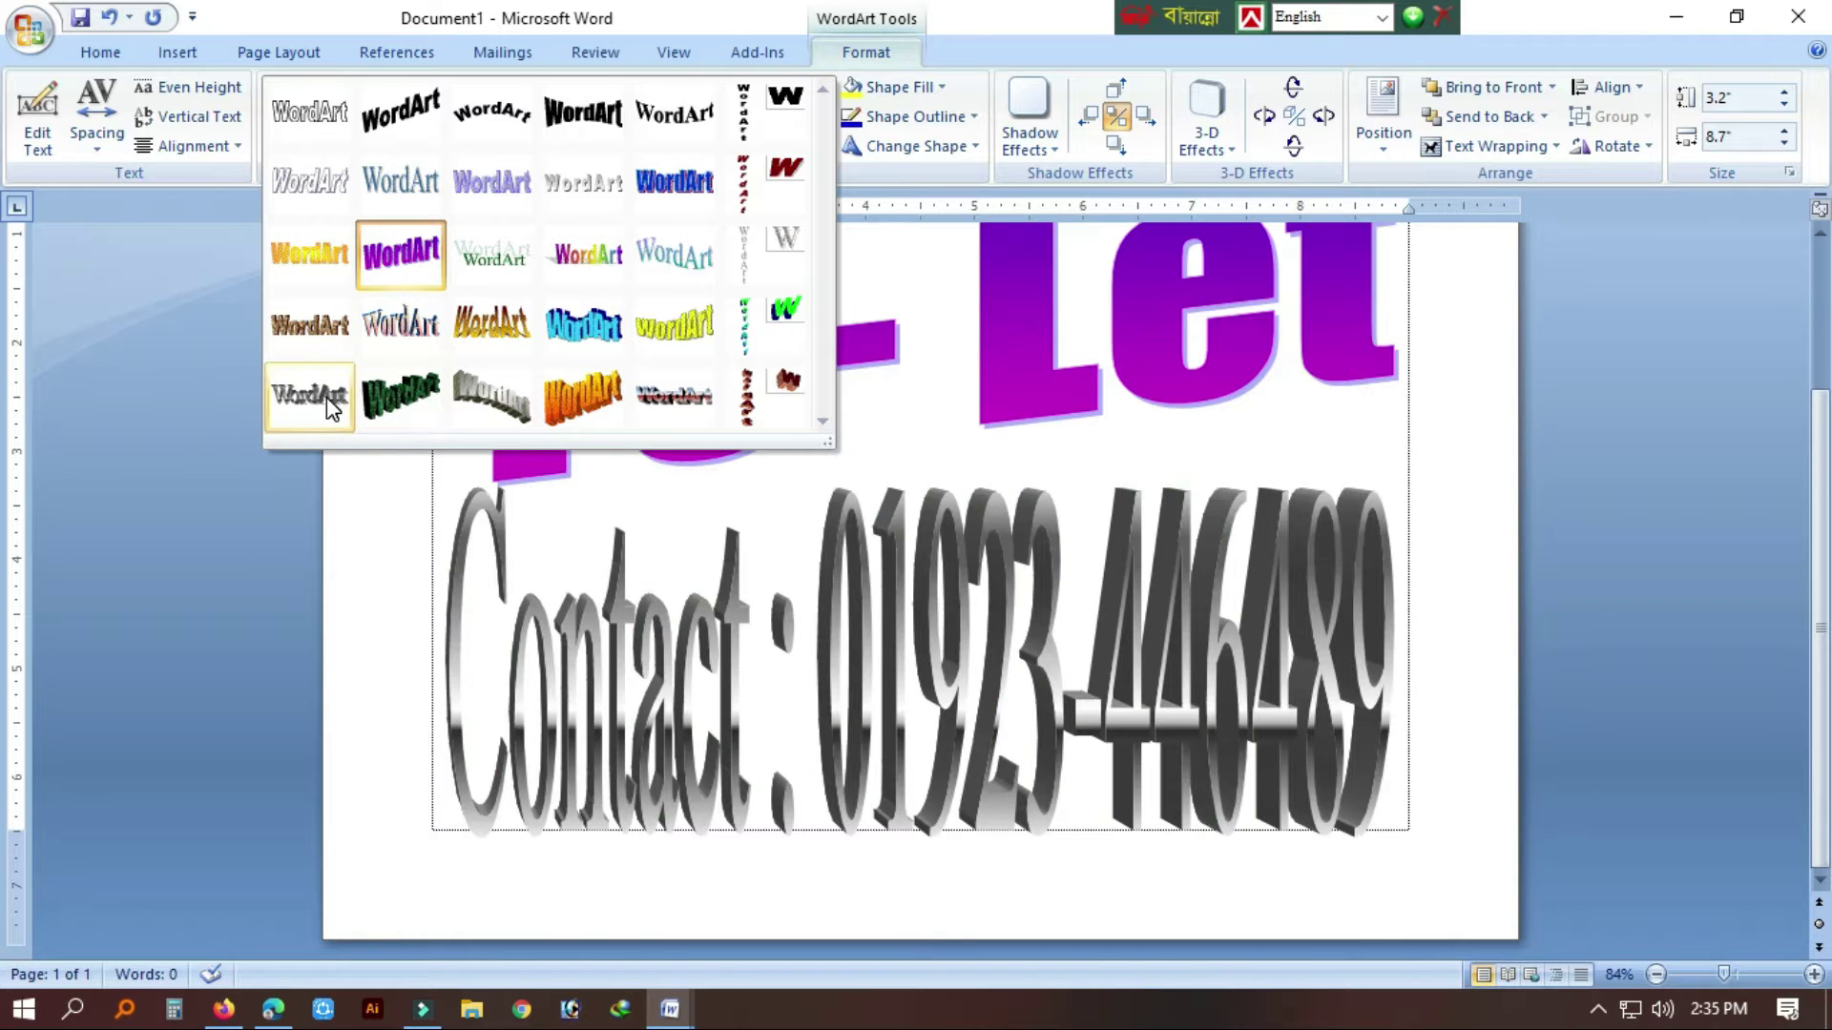
left_click(663, 175)
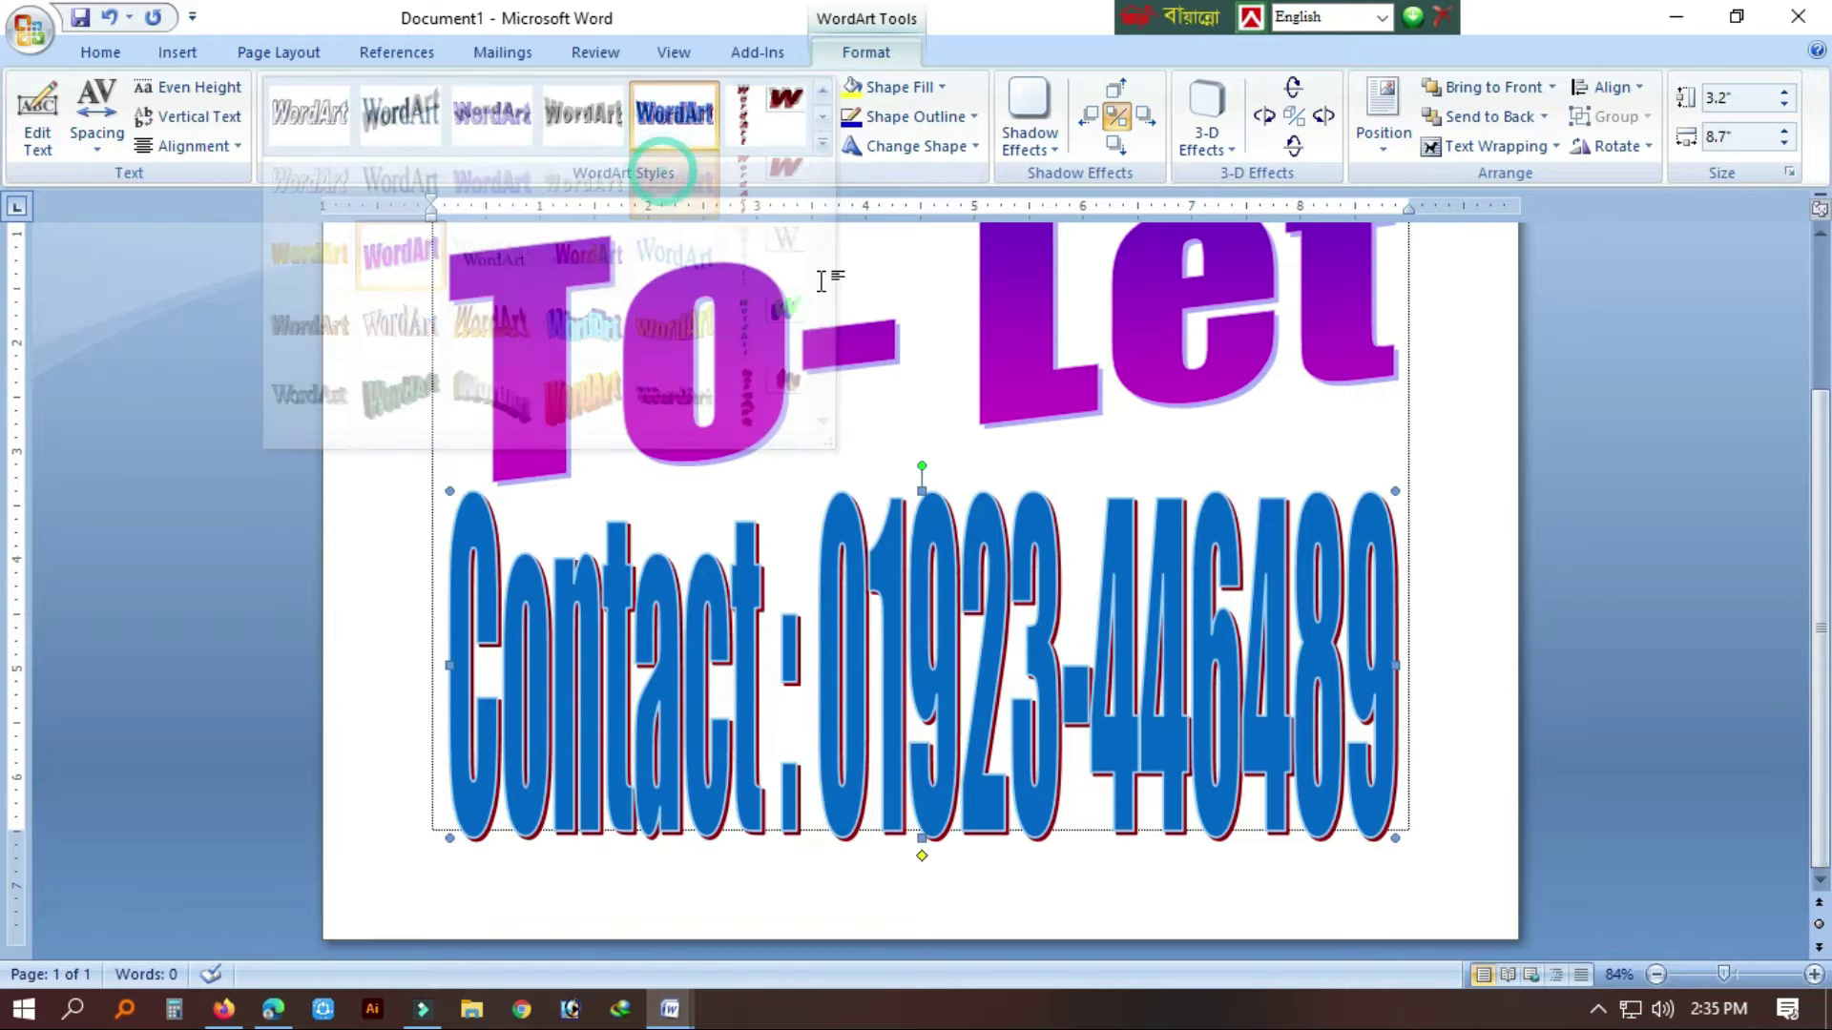
left_click(921, 481)
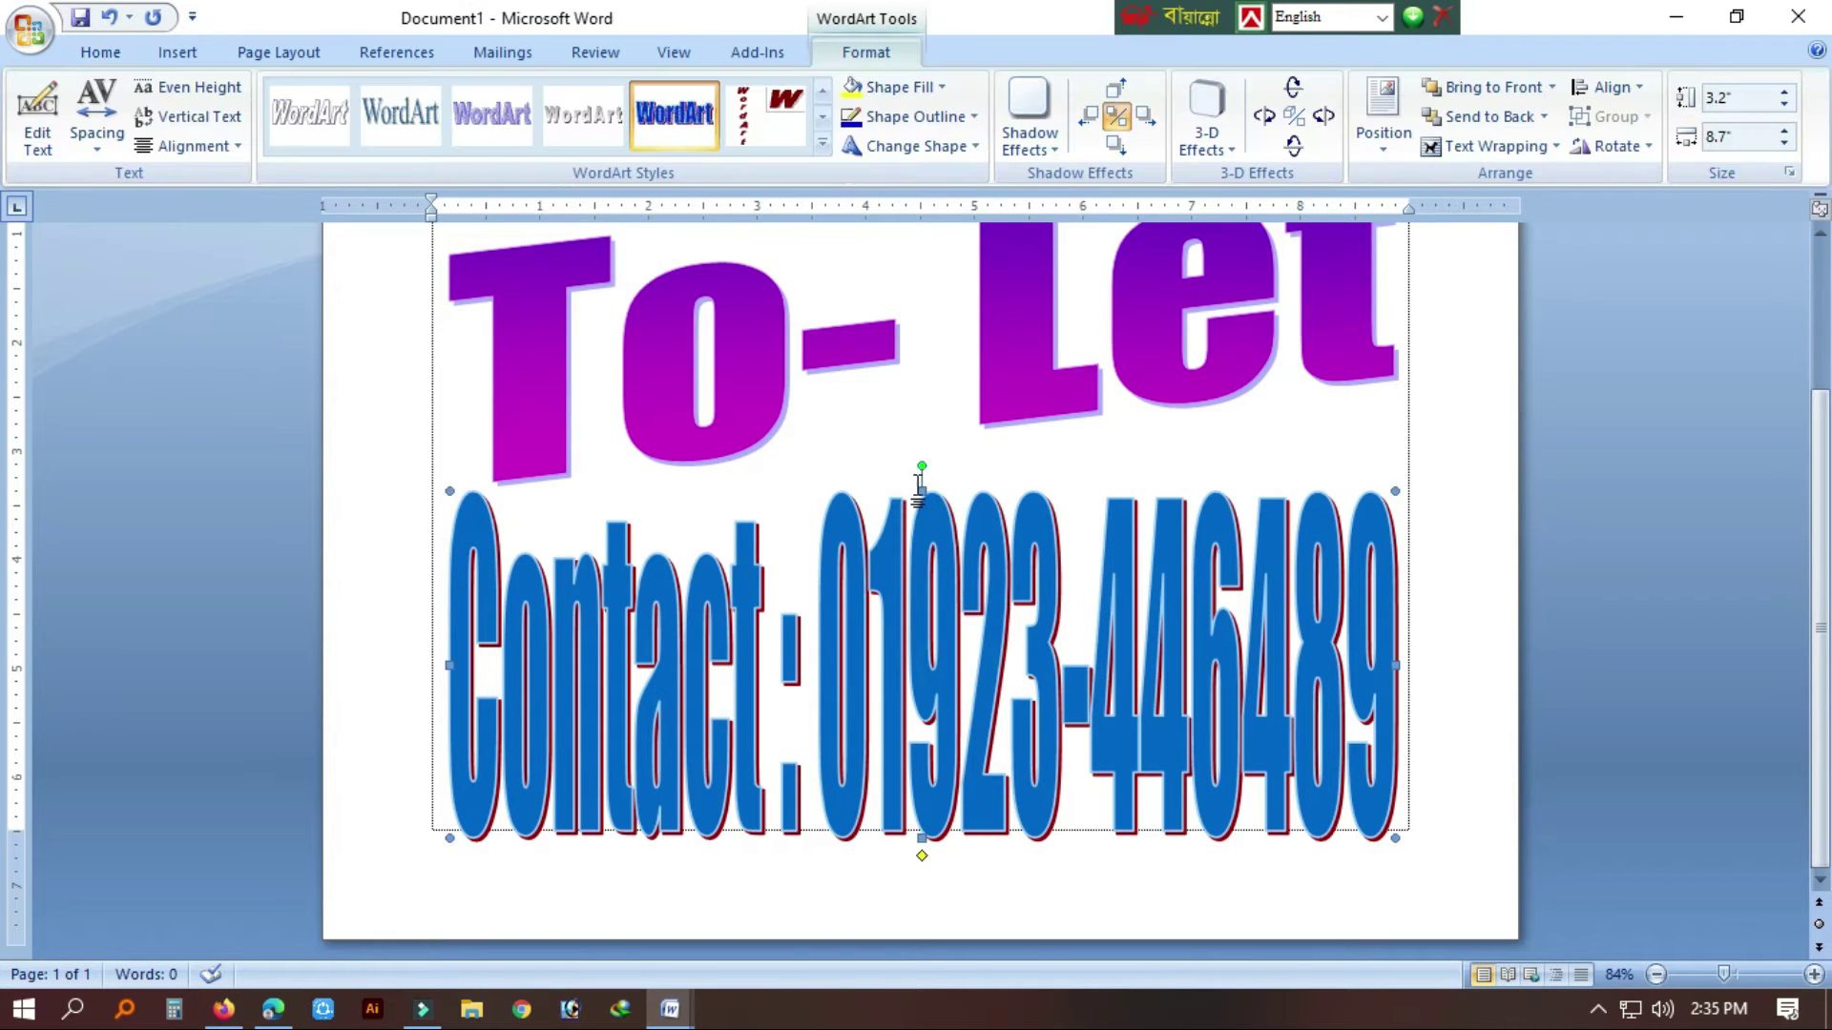
left_click(926, 506)
left_click(920, 487)
left_click(943, 512)
Set the Contact WordArt's text wrapping to Top and Bottom.
left_click(1488, 145)
left_click(1483, 299)
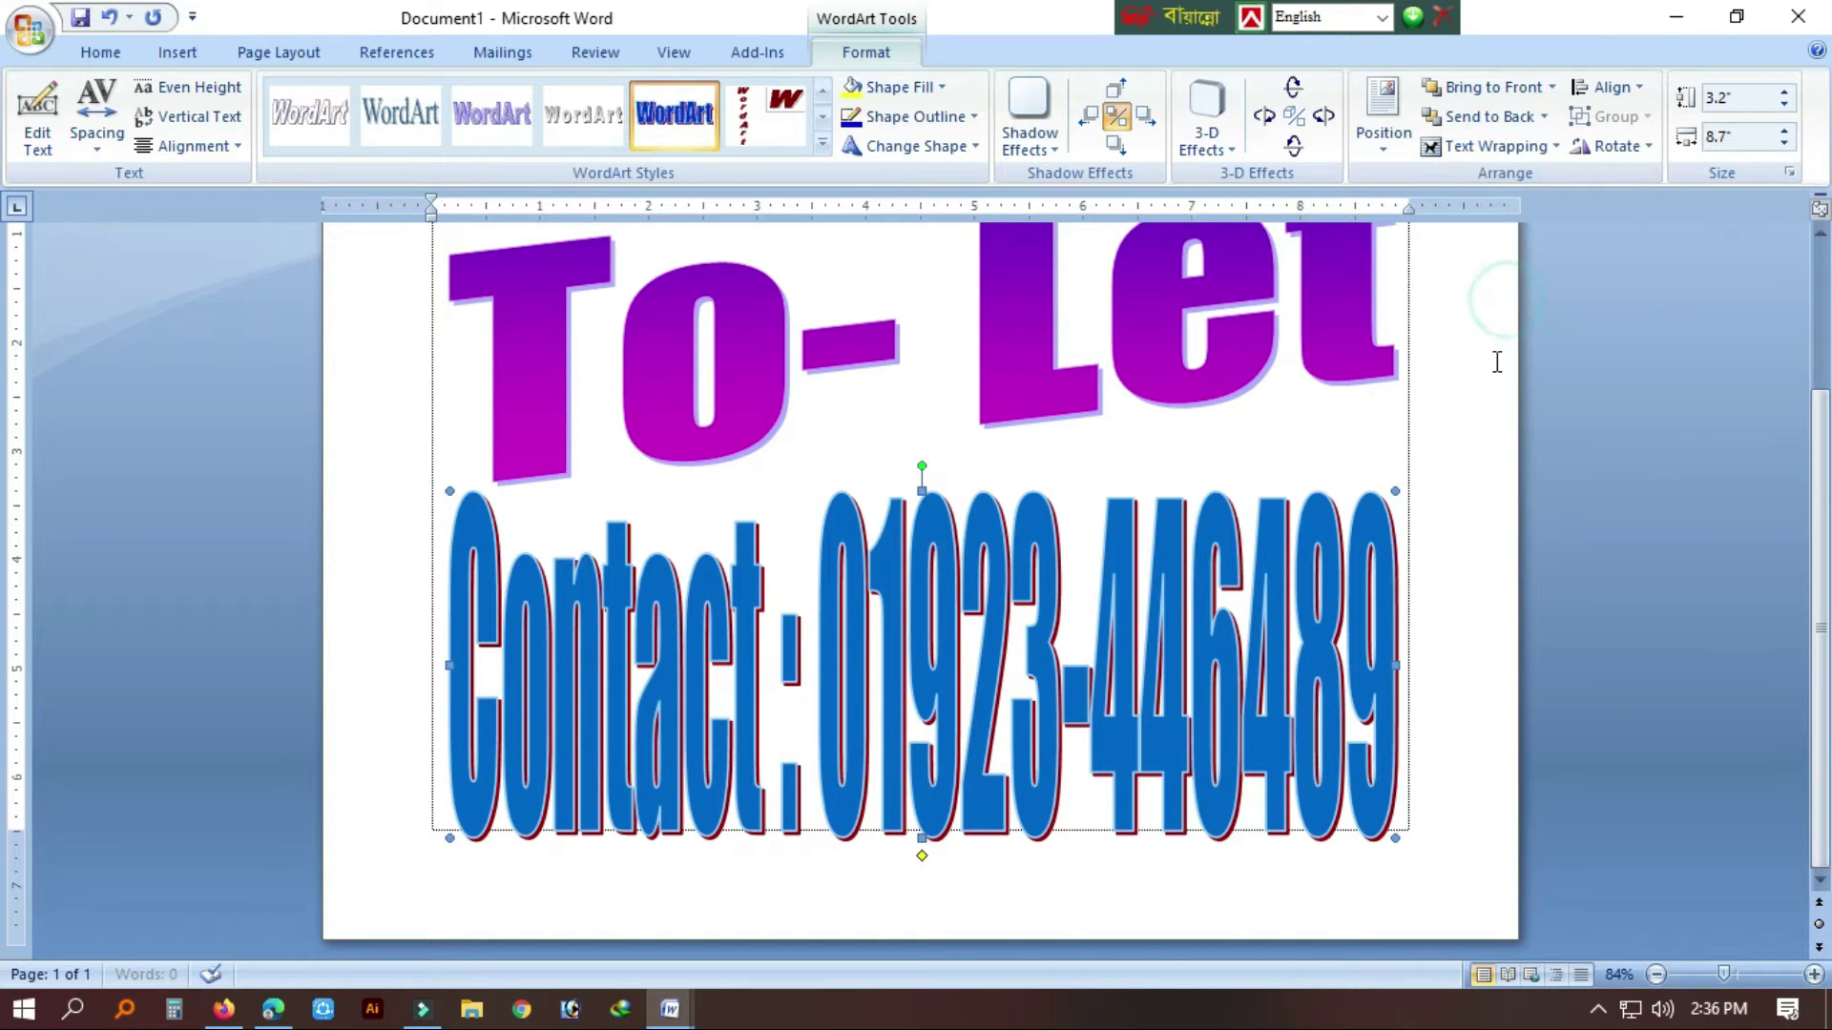
left_click(1466, 153)
left_click(1517, 333)
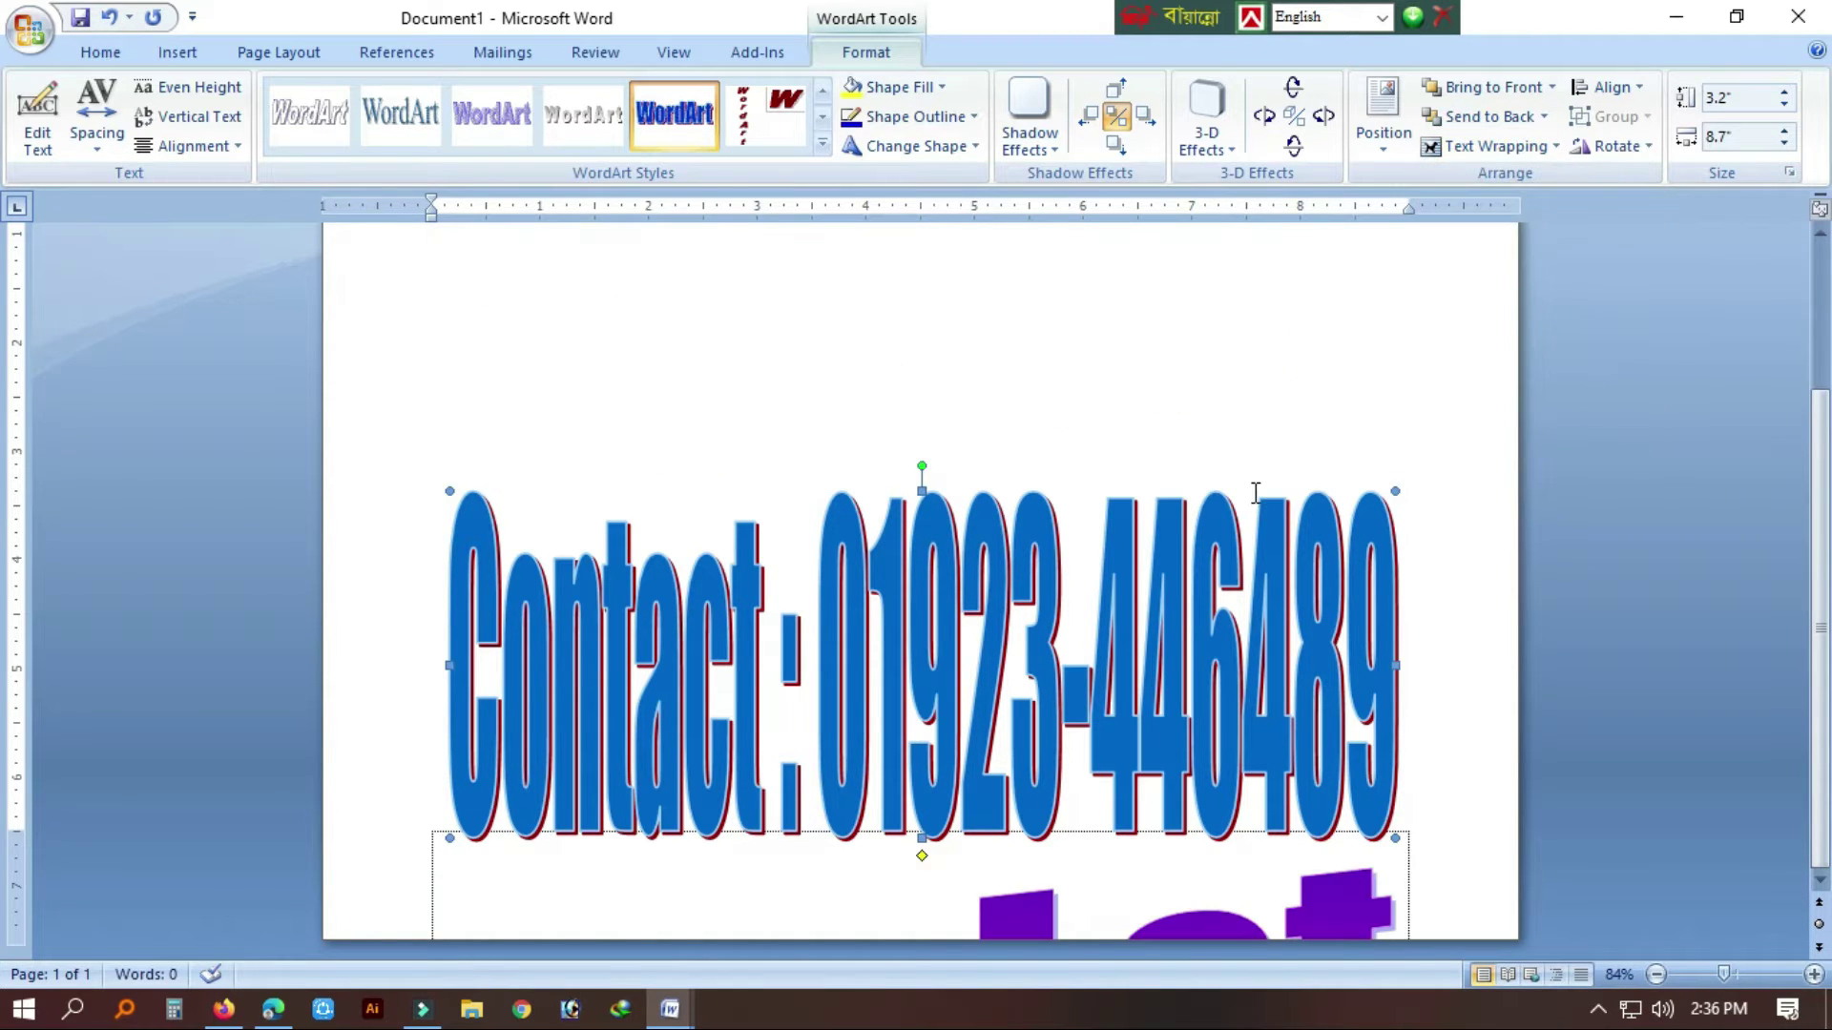
Flatten the Contact WordArt into a wide strip under To-Let and place a copy below.
left_click(953, 563)
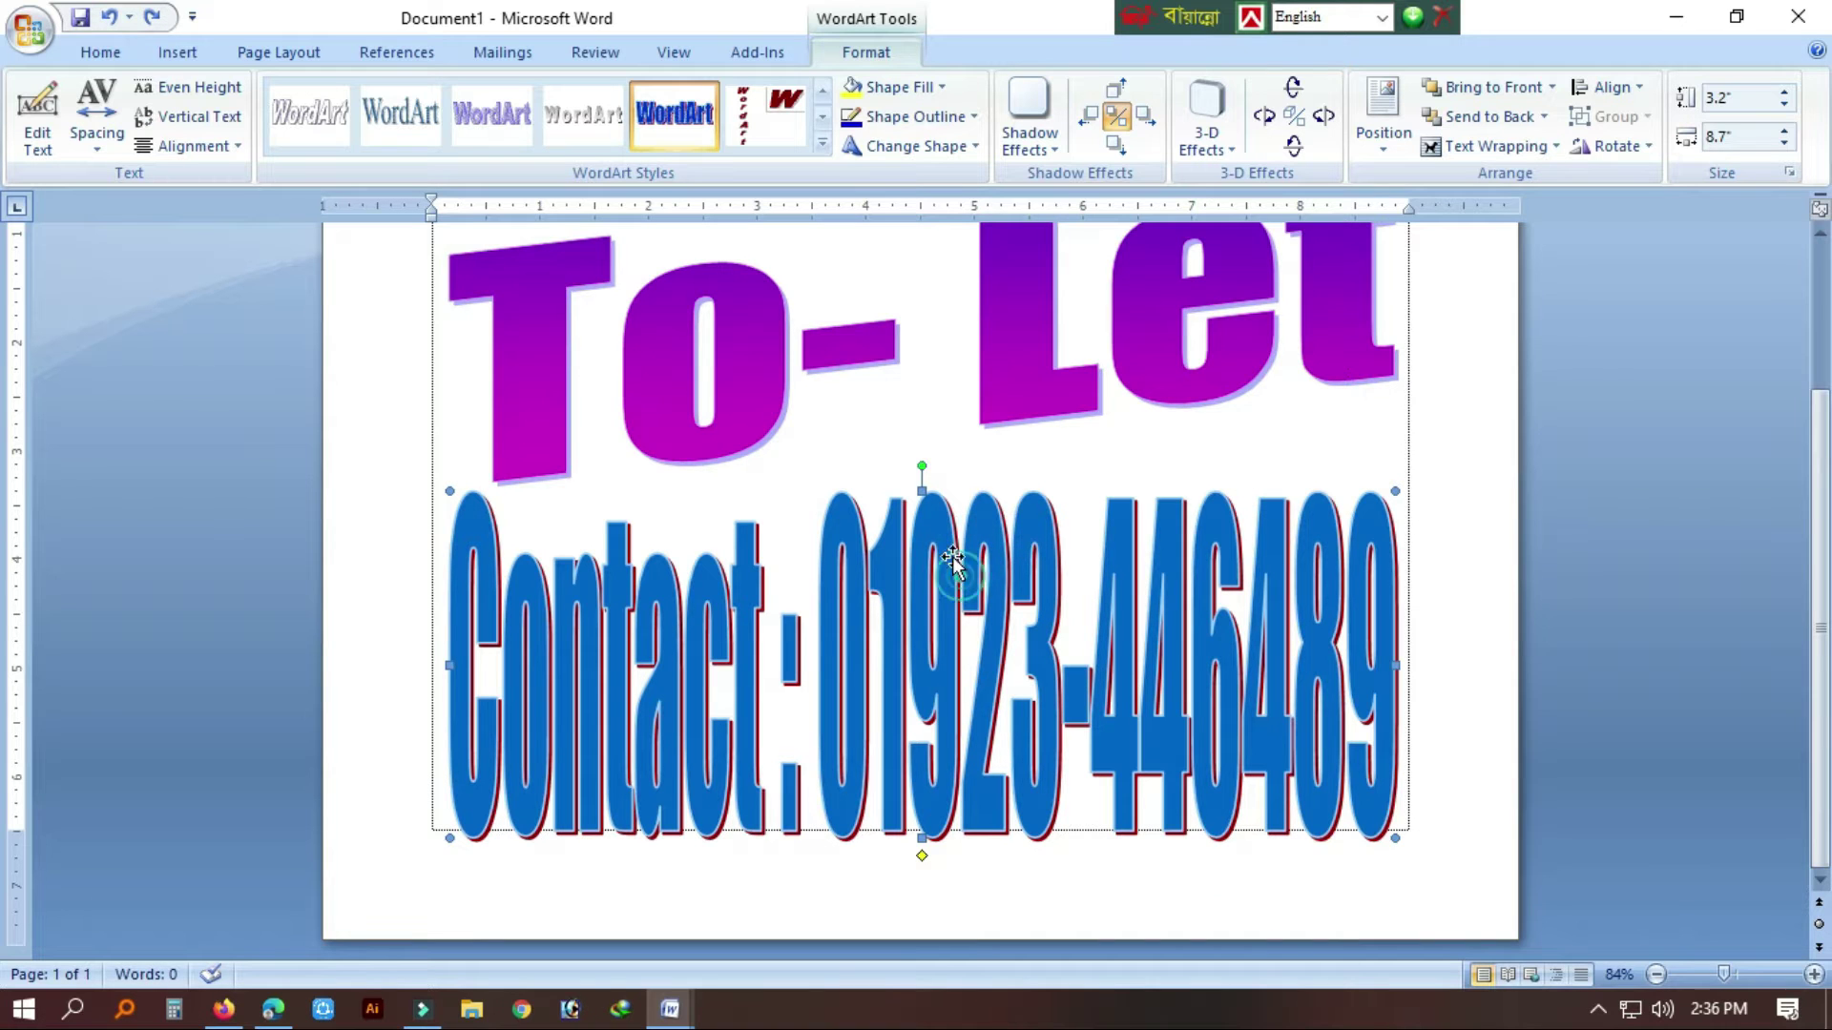
left_click_drag(952, 563, 944, 570)
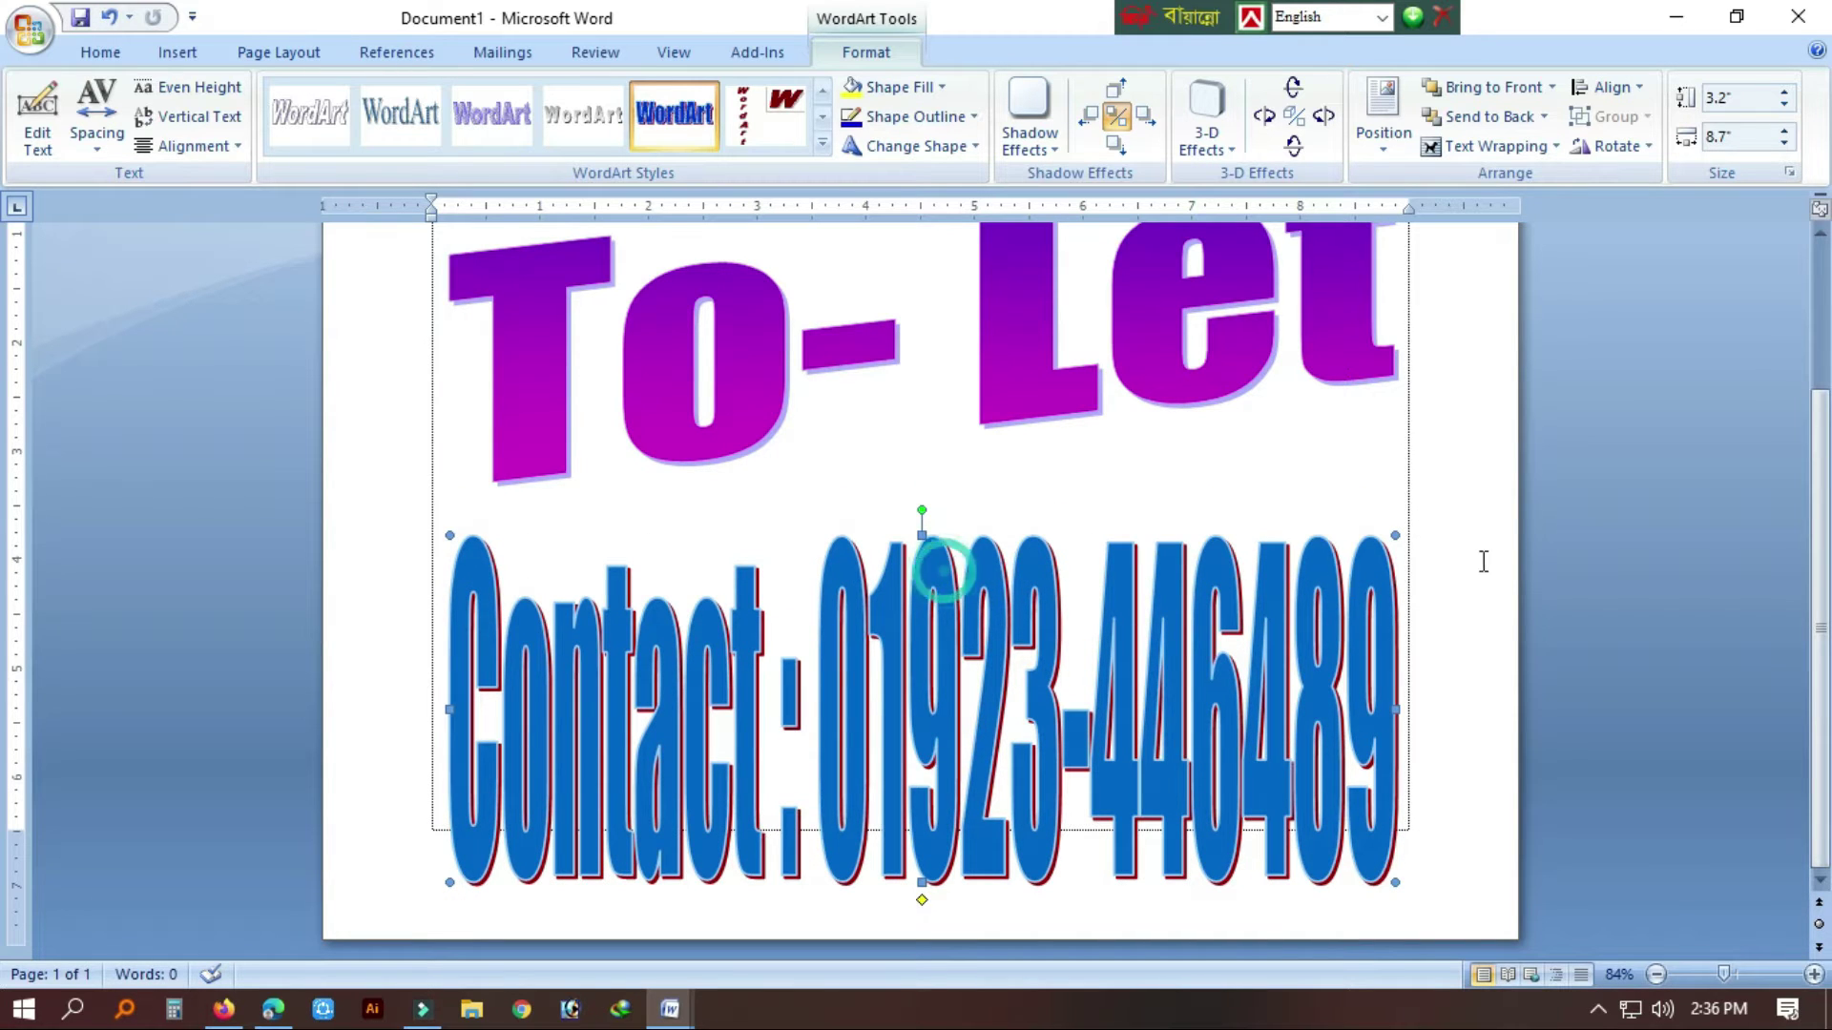
left_click_drag(1395, 535, 1435, 733)
left_click_drag(1240, 768, 1202, 692)
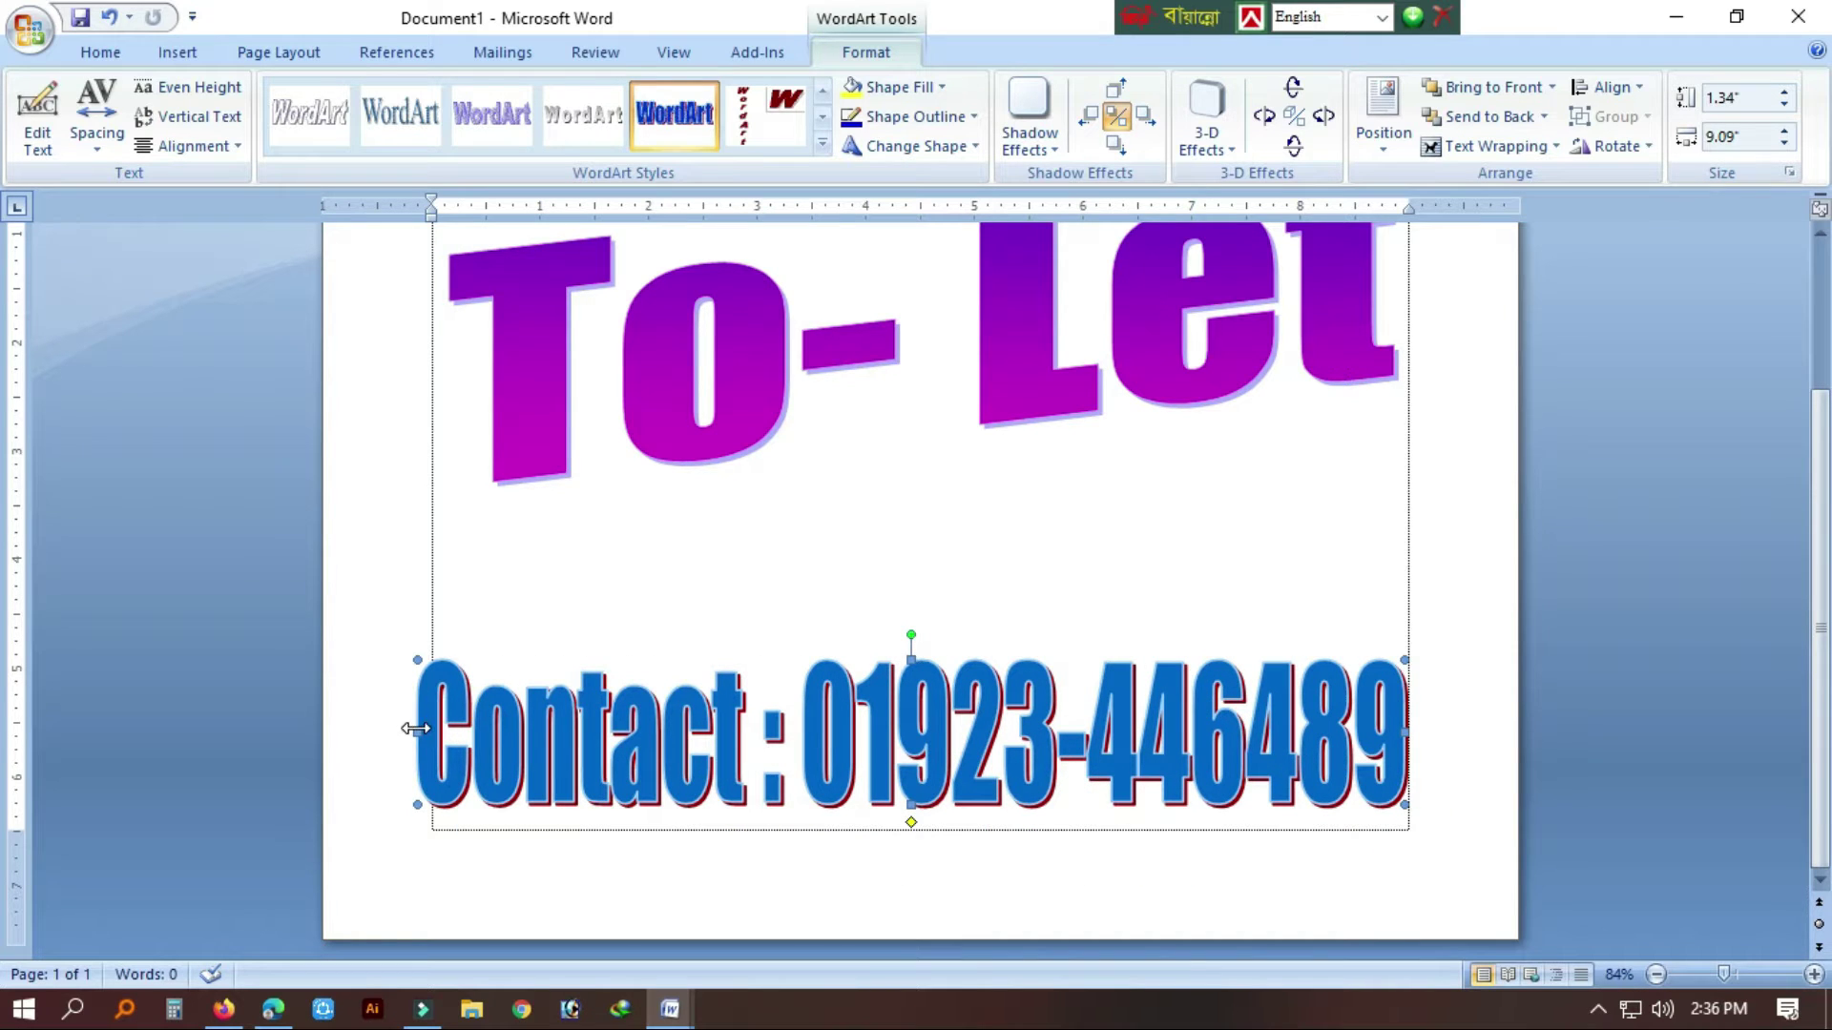
left_click_drag(416, 728, 436, 730)
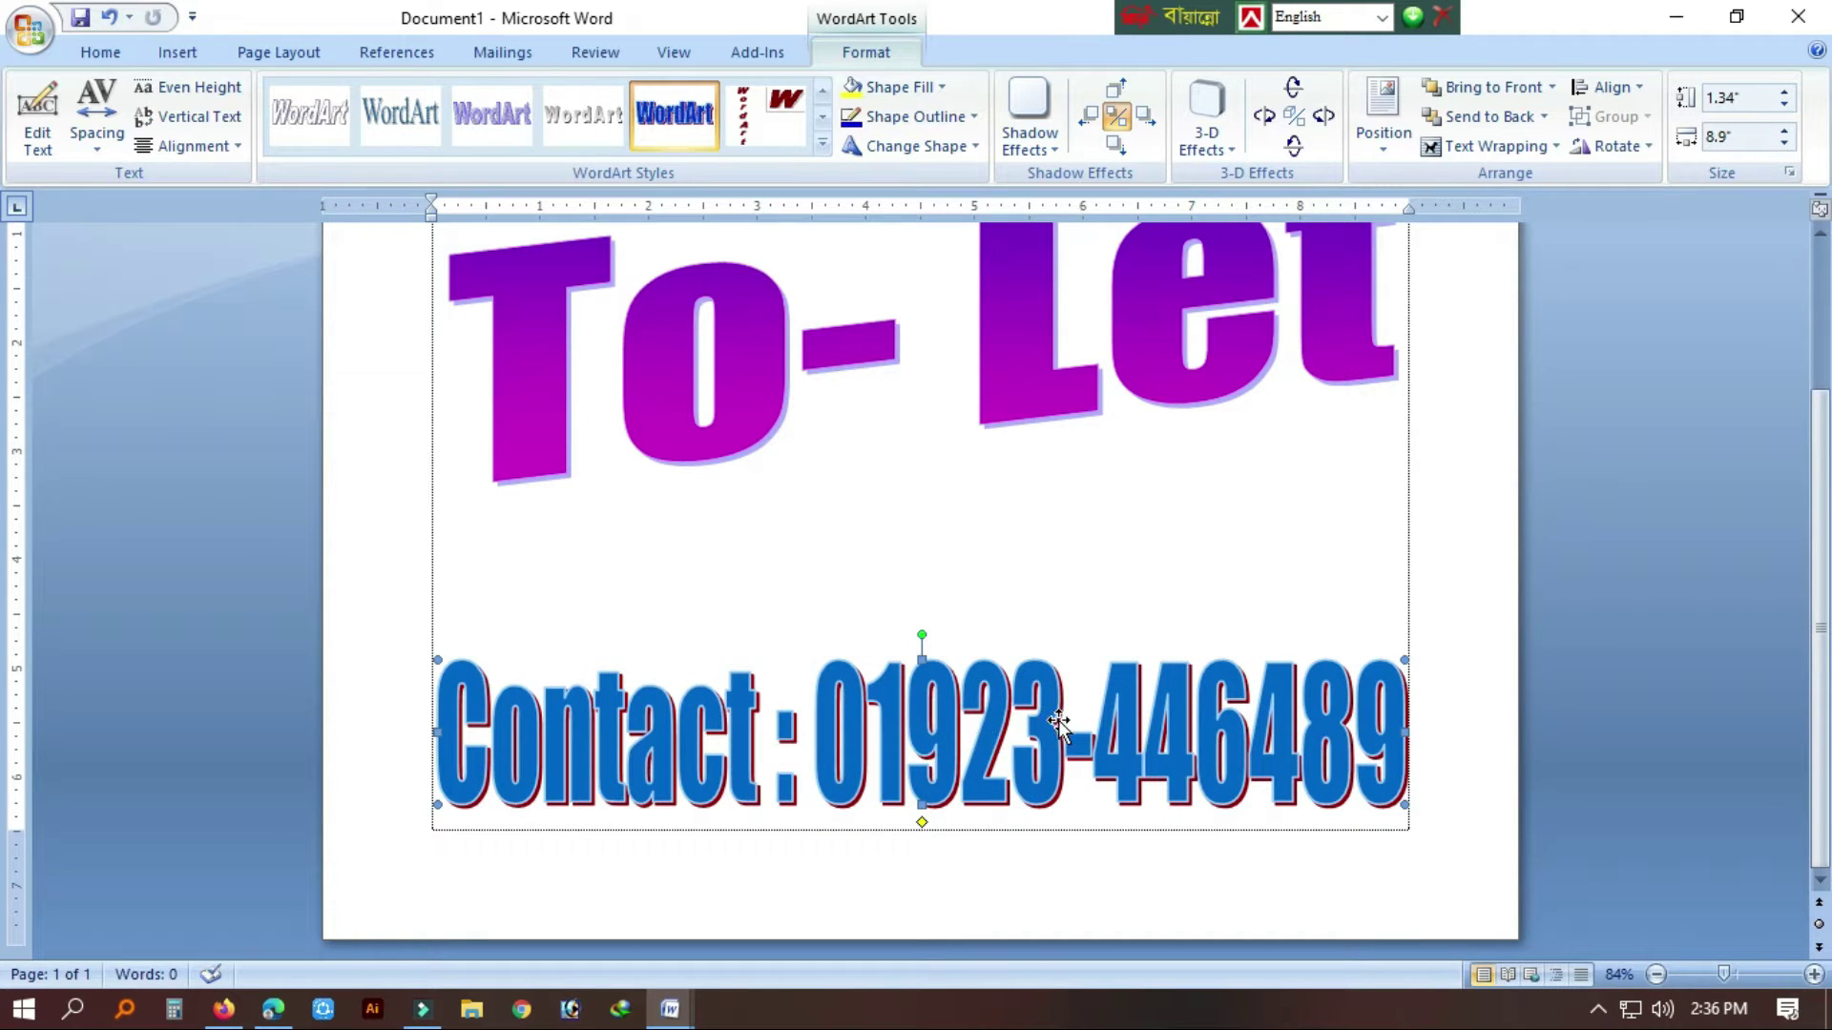
left_click_drag(1049, 658, 1046, 549)
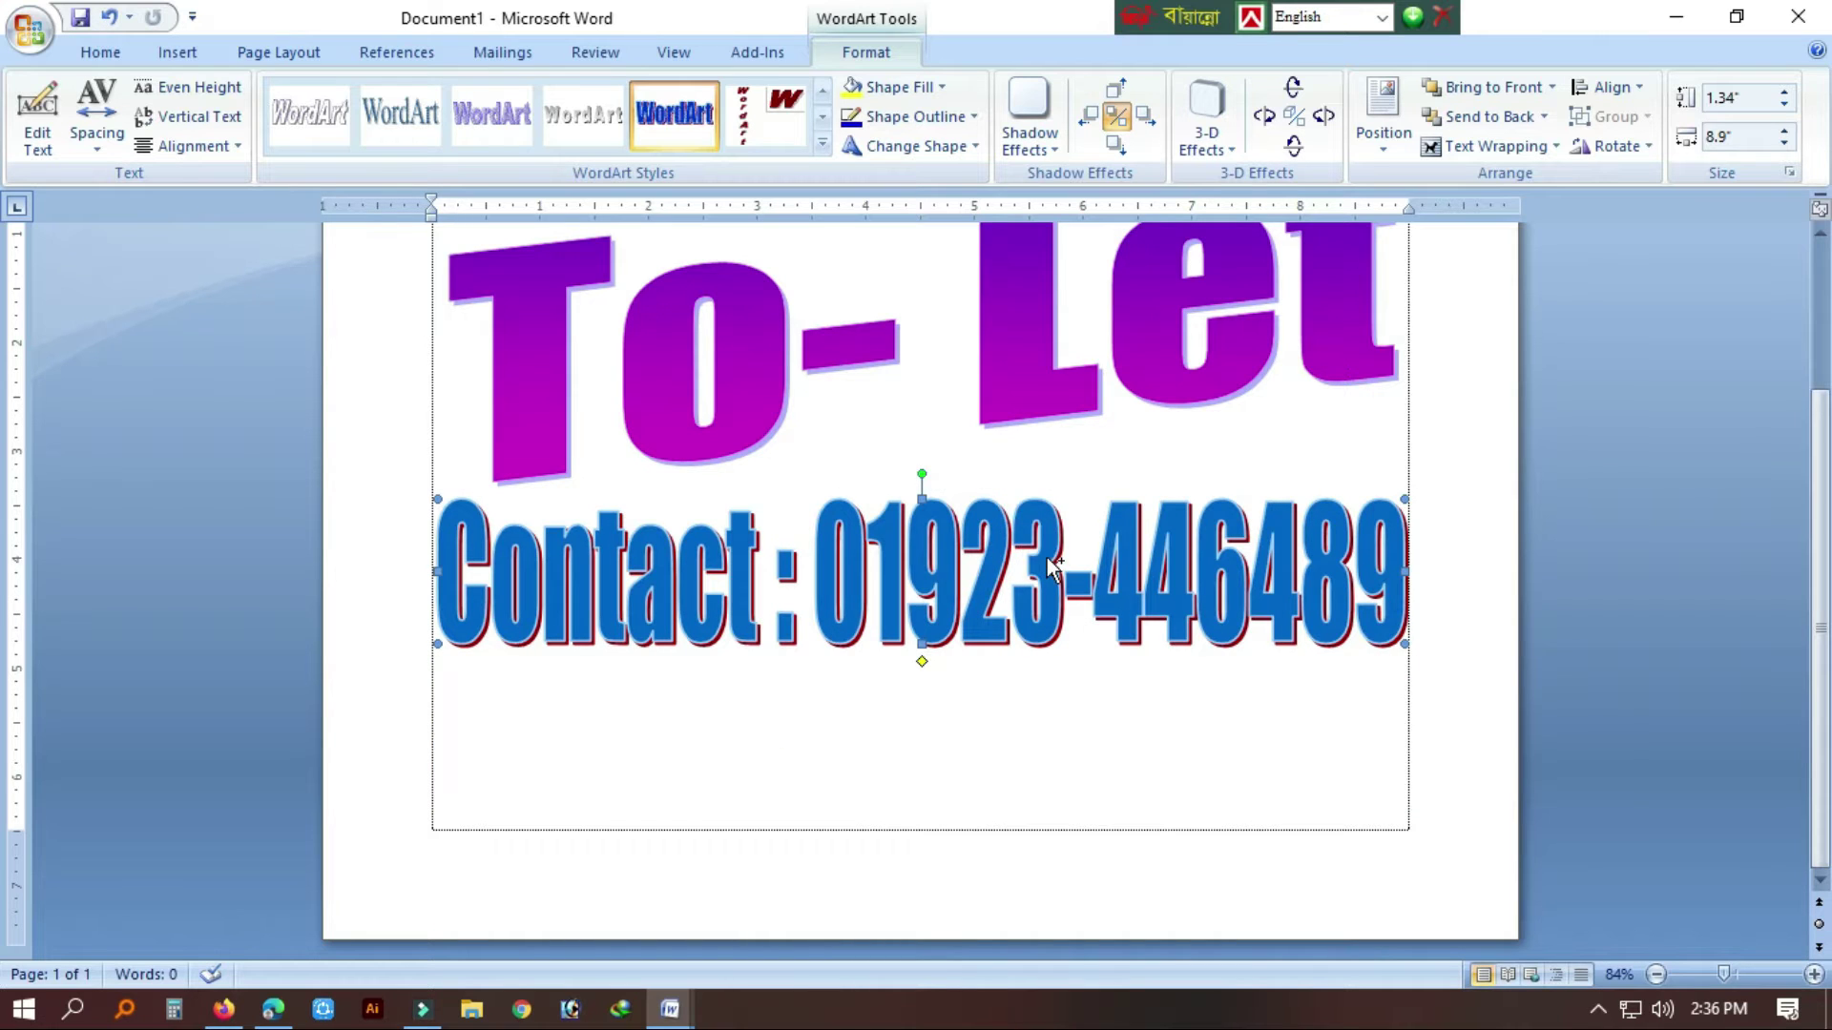
left_click_drag(1050, 564, 1050, 735)
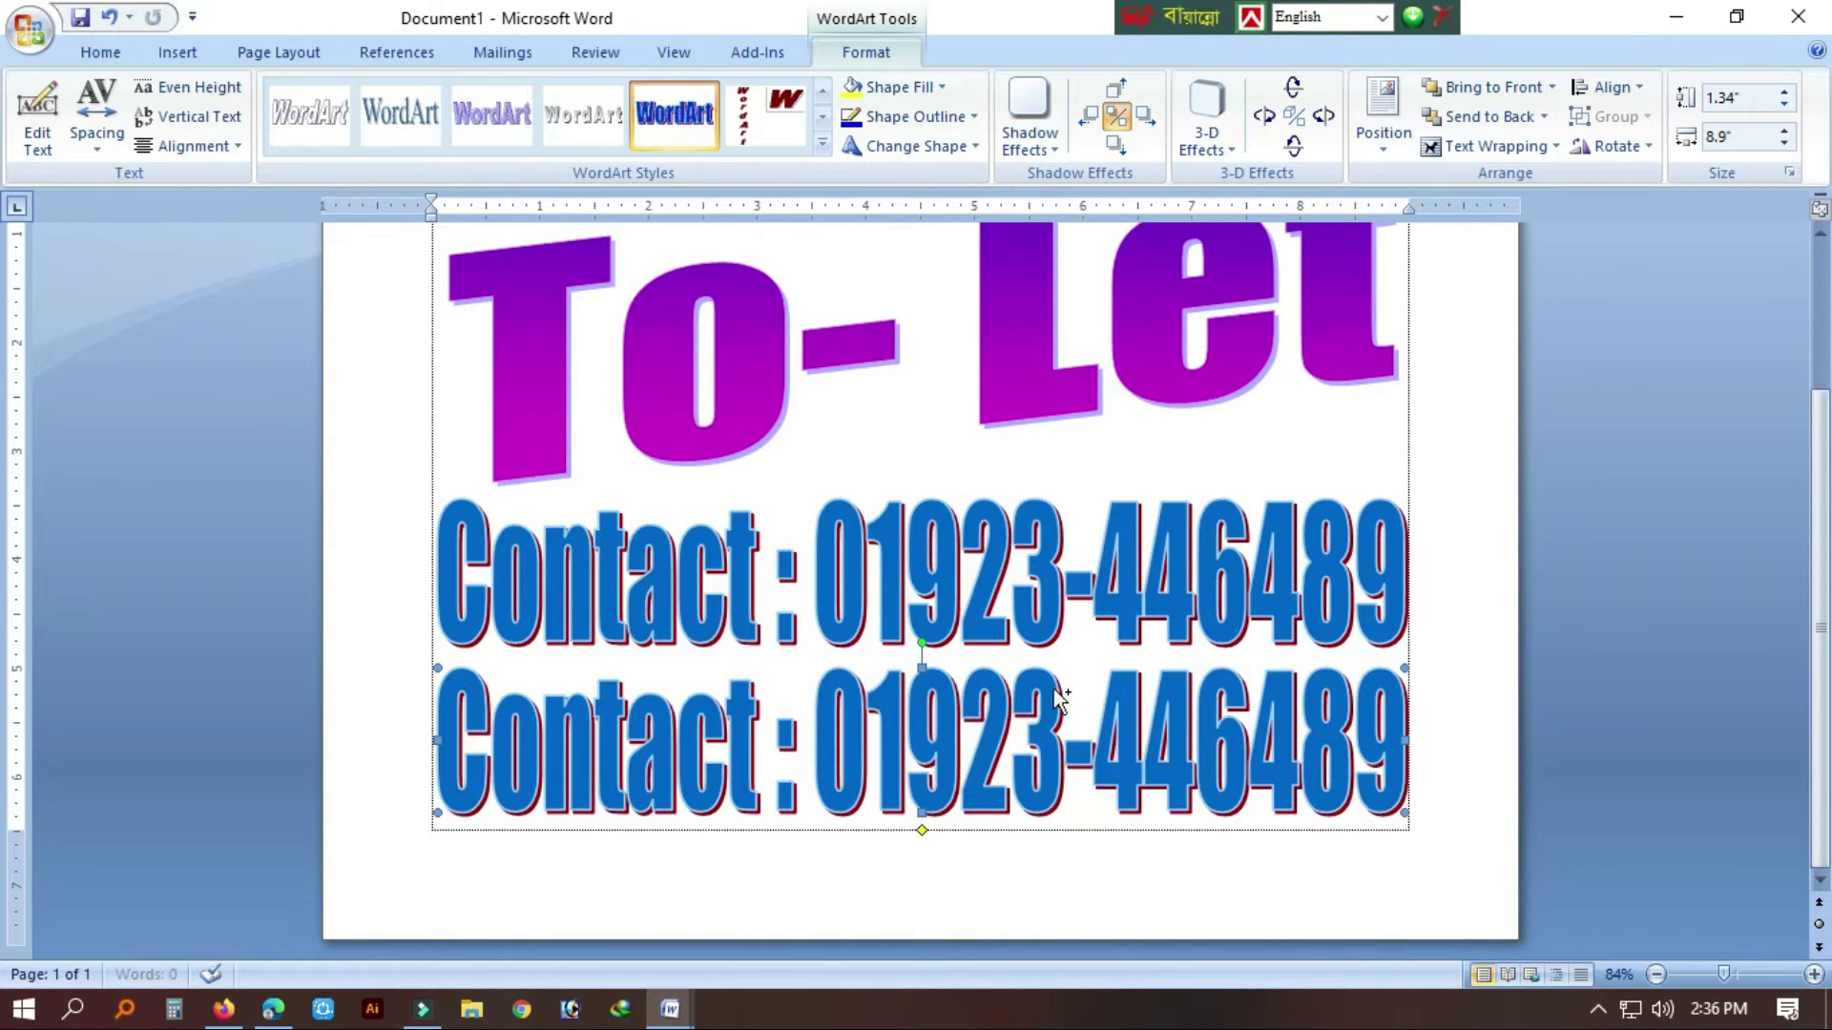
Replace the lower copy's WordArt text with the shop's address, separating its parts with commas.
right_click(935, 701)
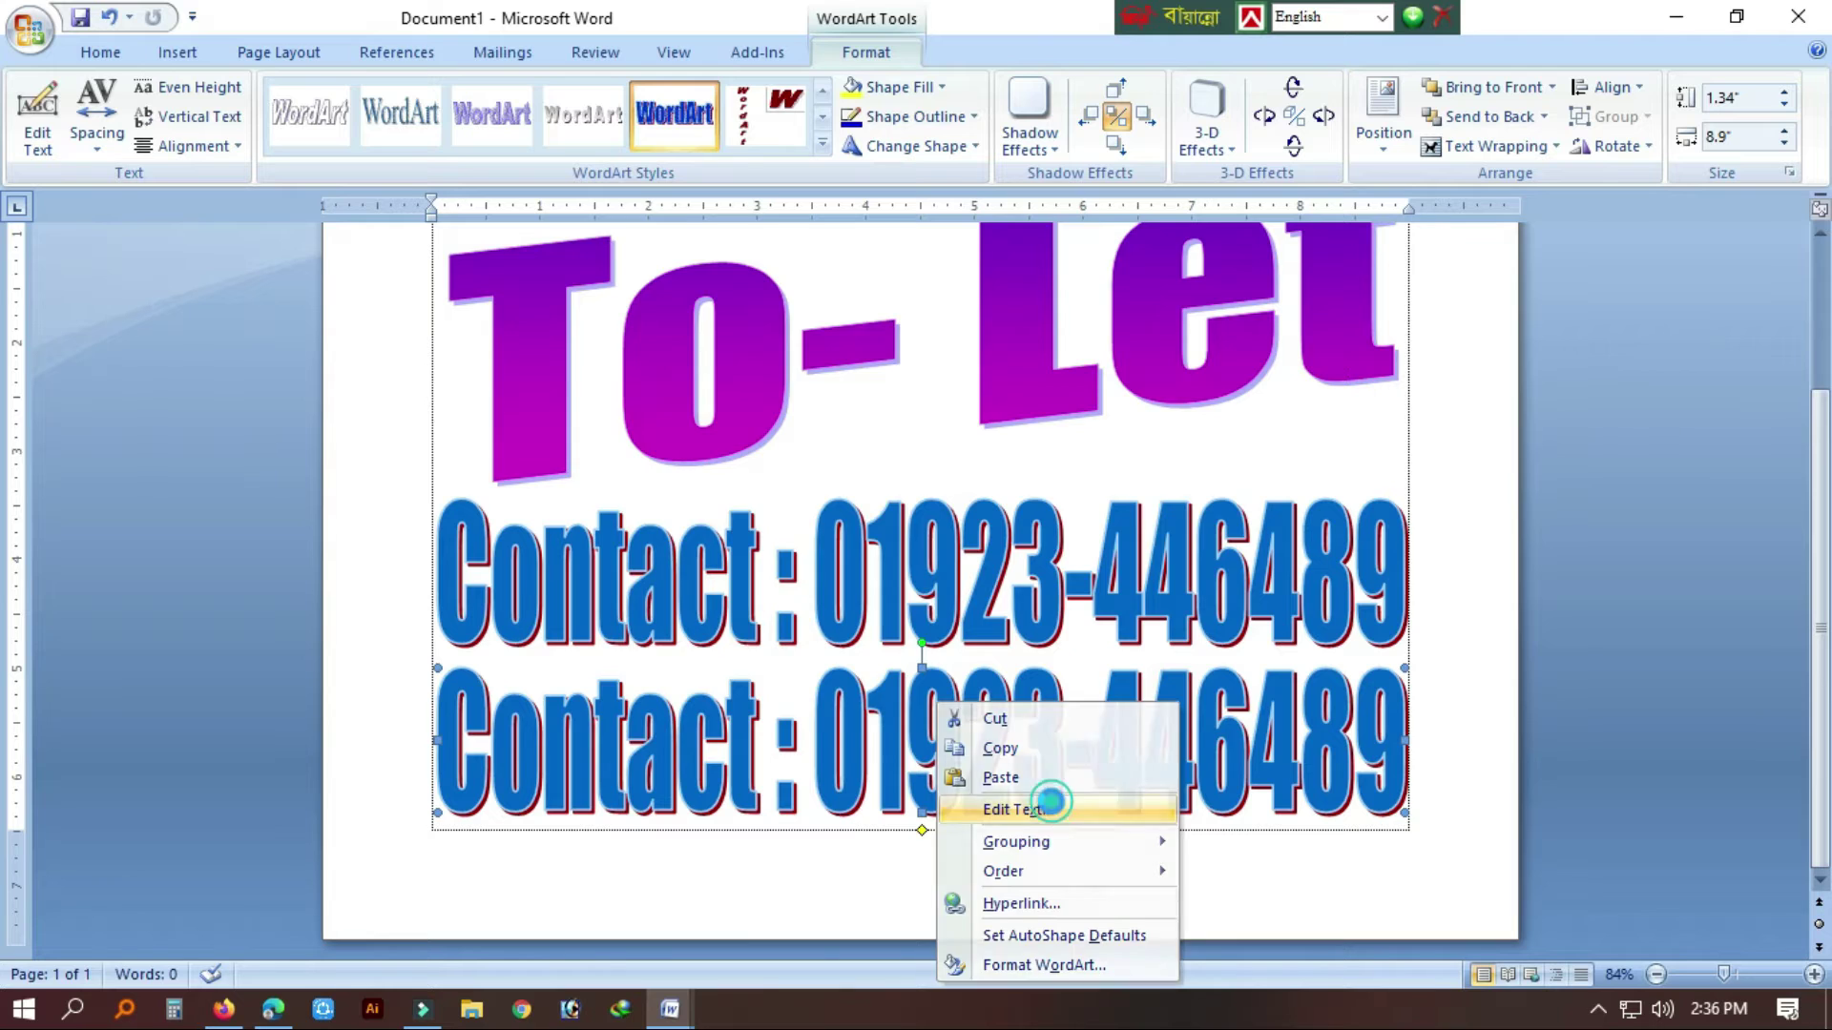
left_click(1055, 807)
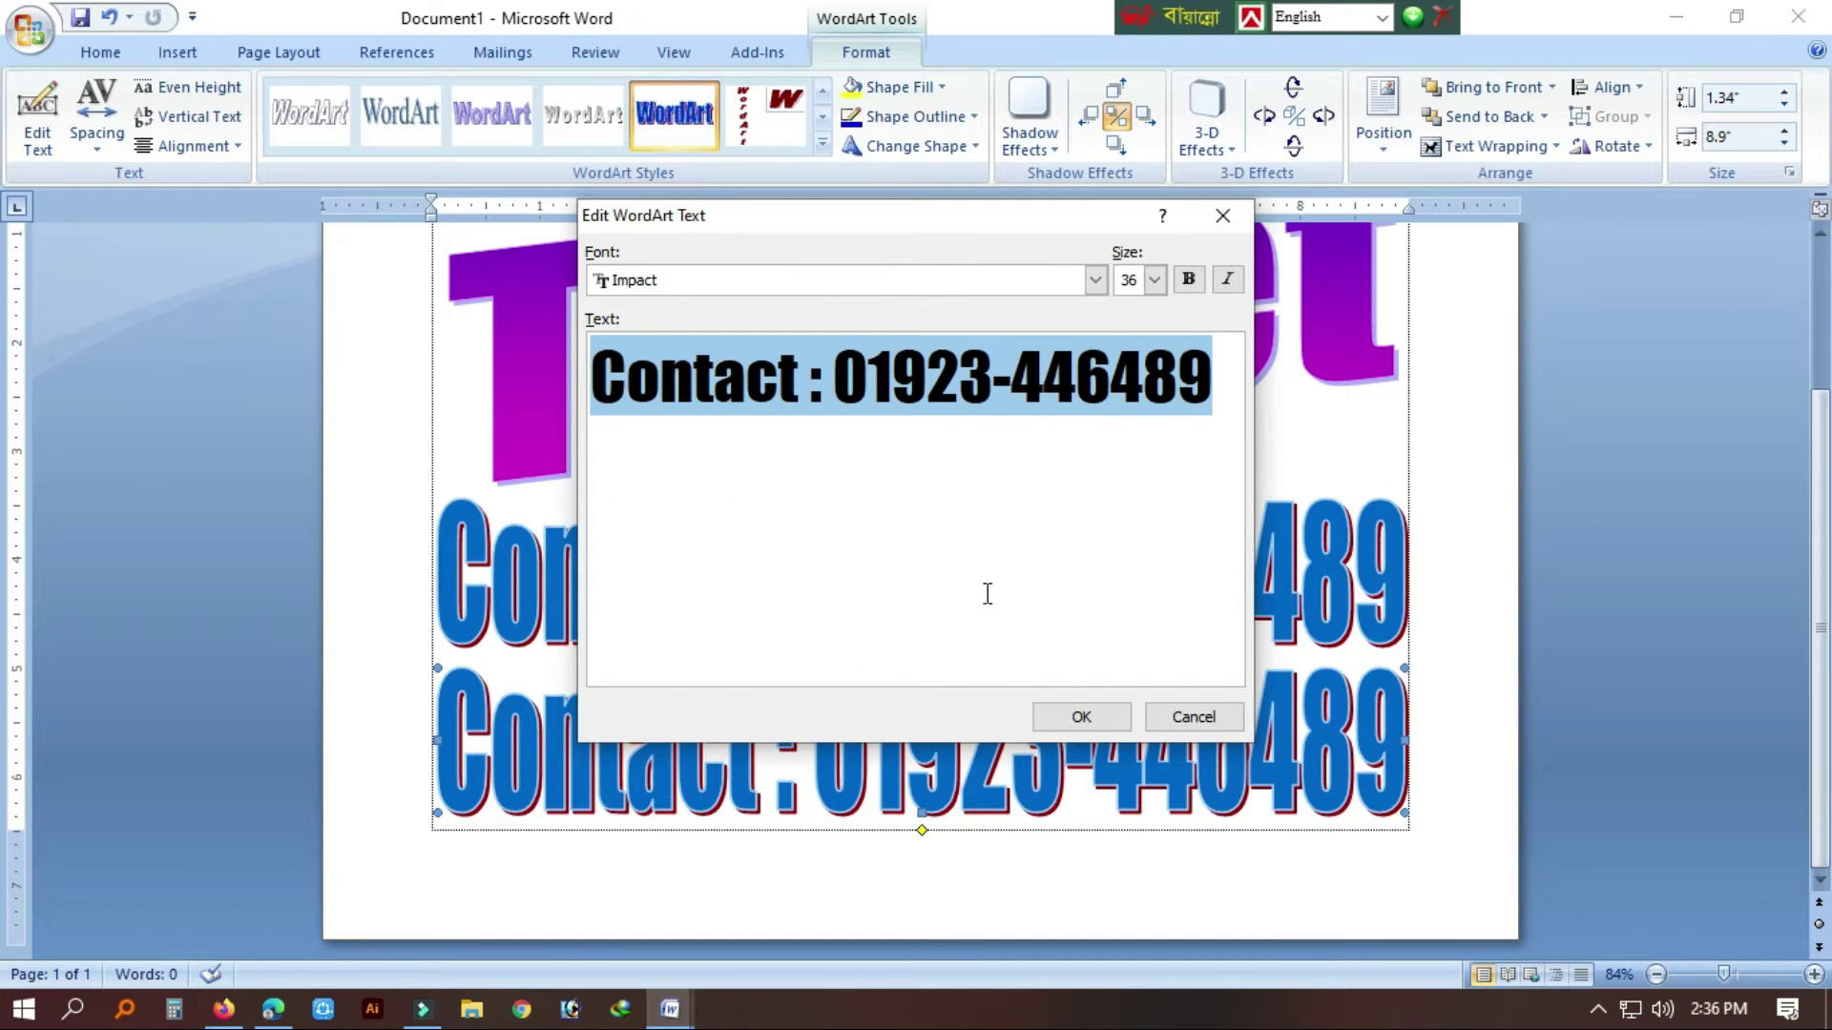
type("Rony ")
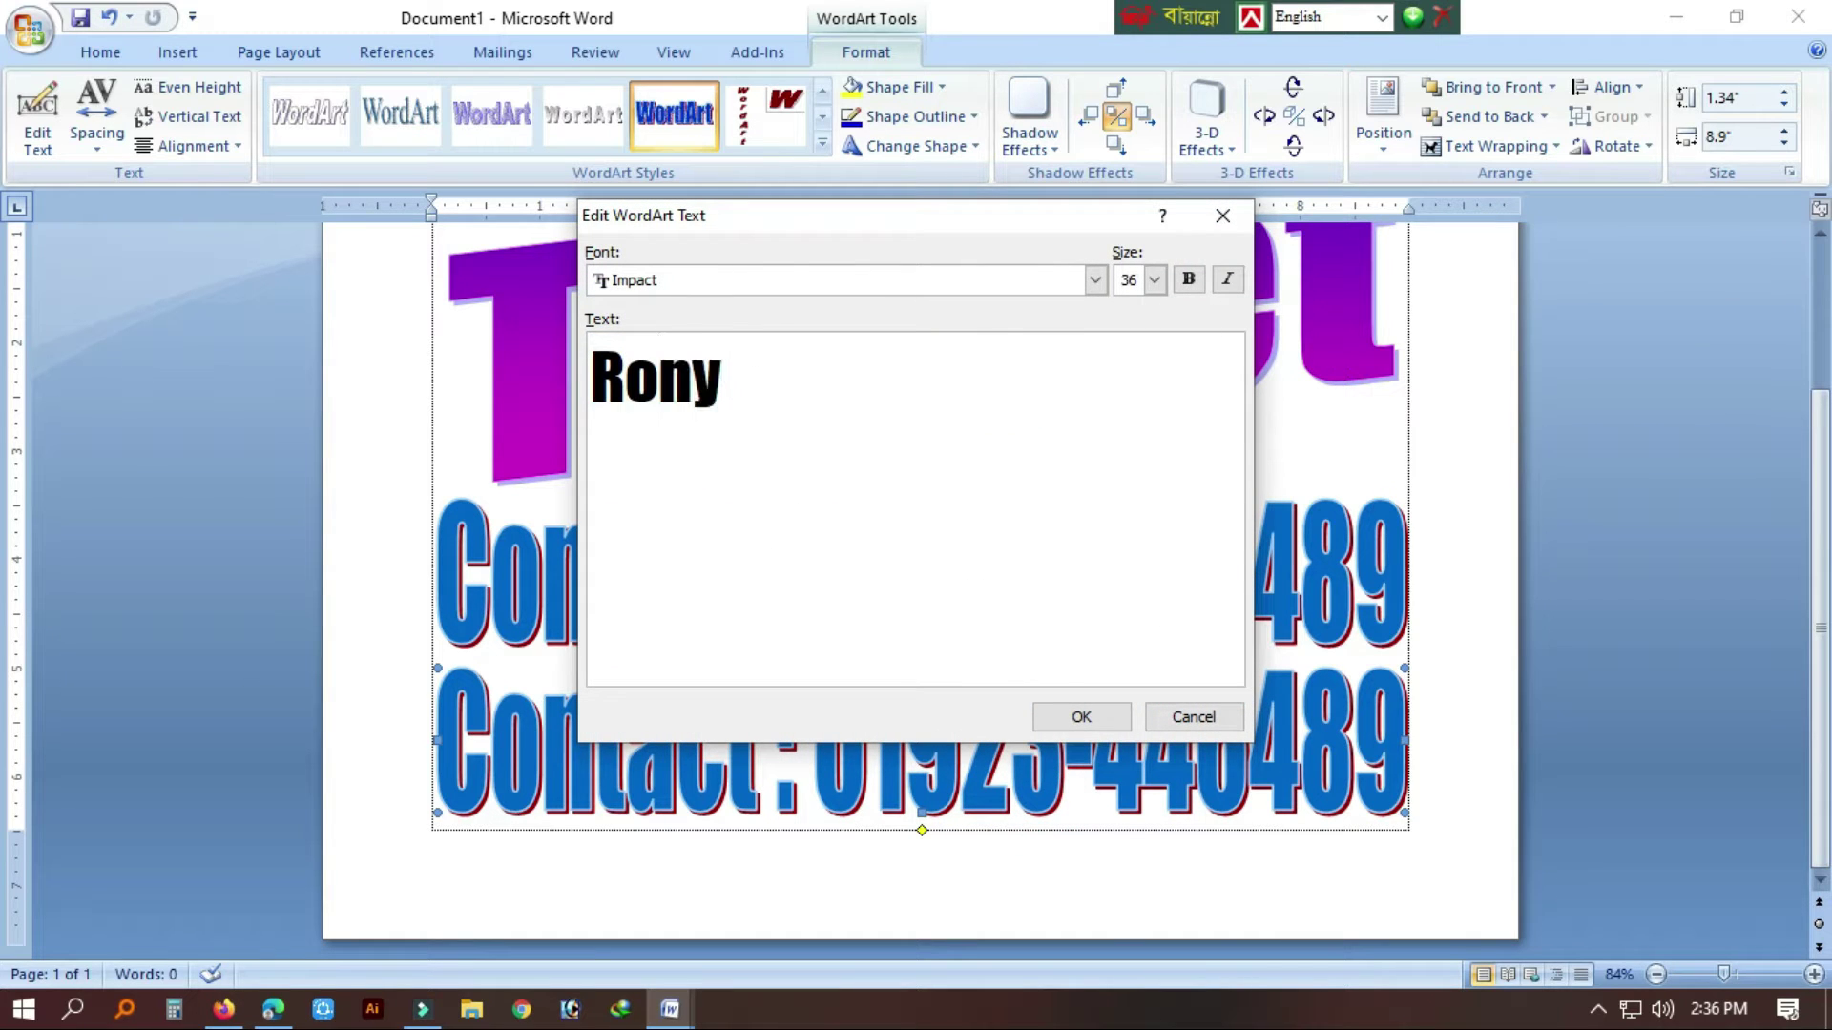
type("Mark")
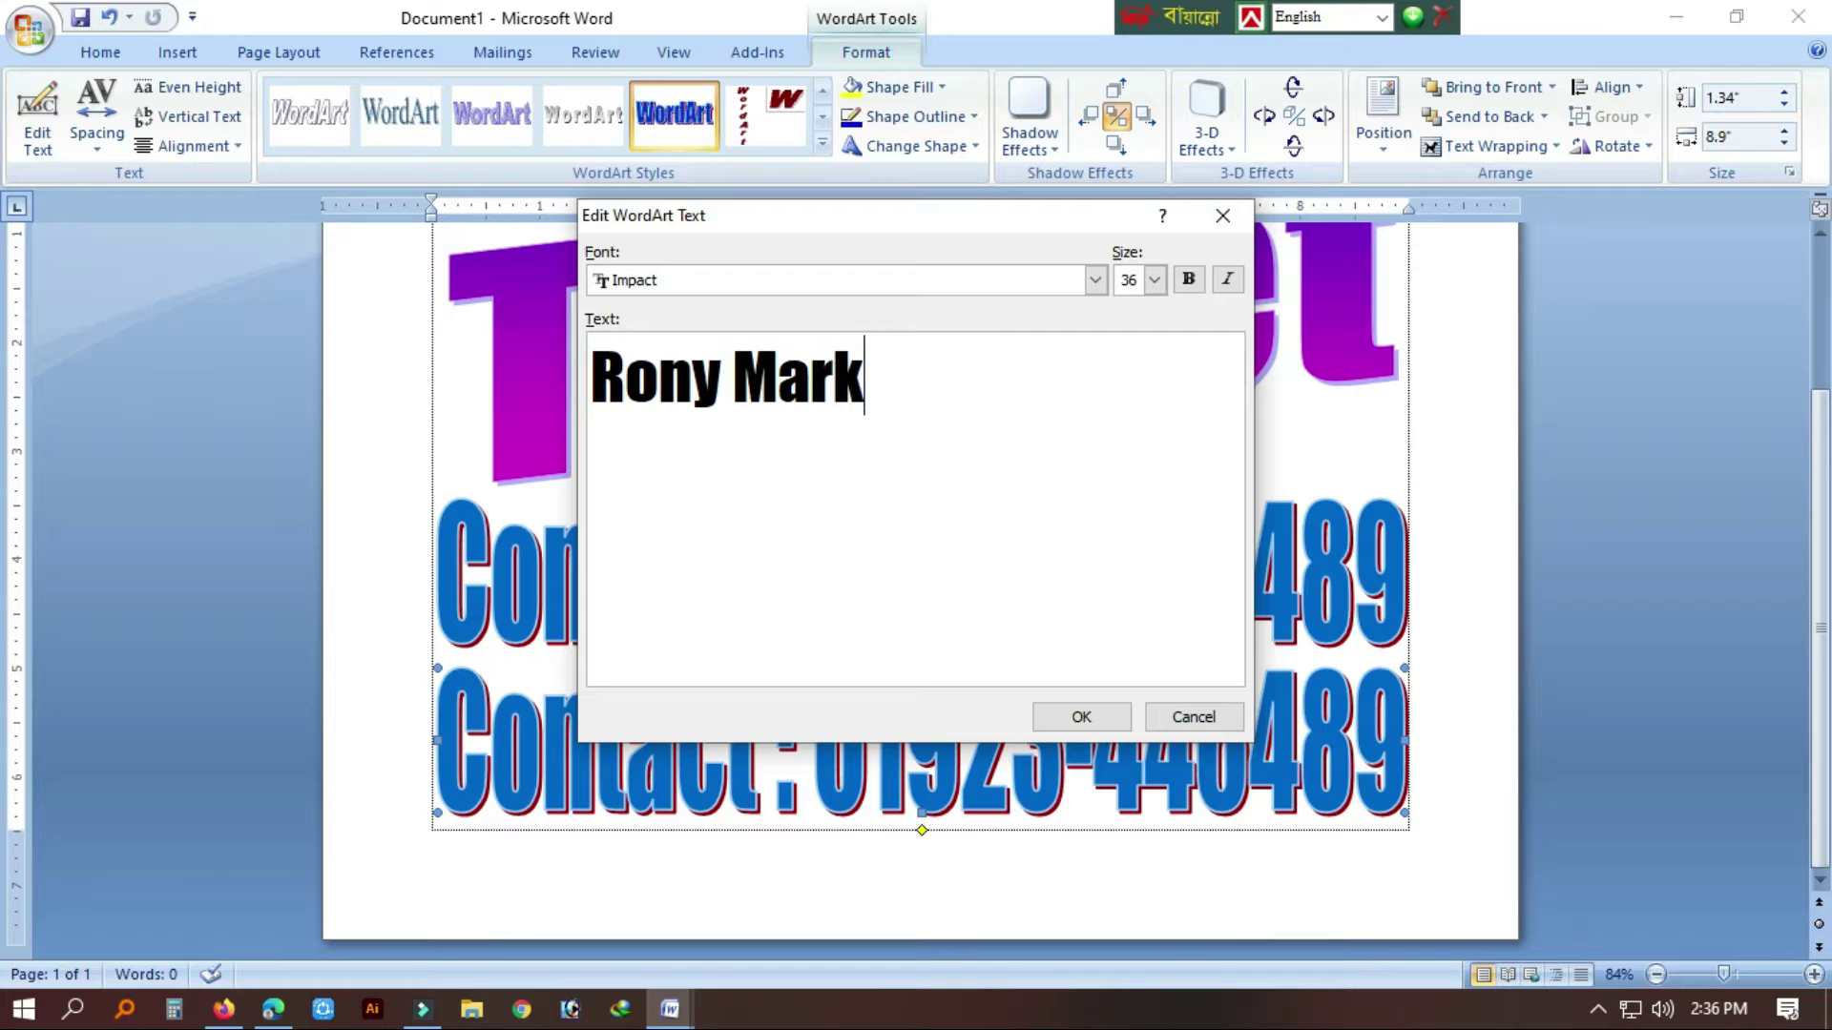
type("et K")
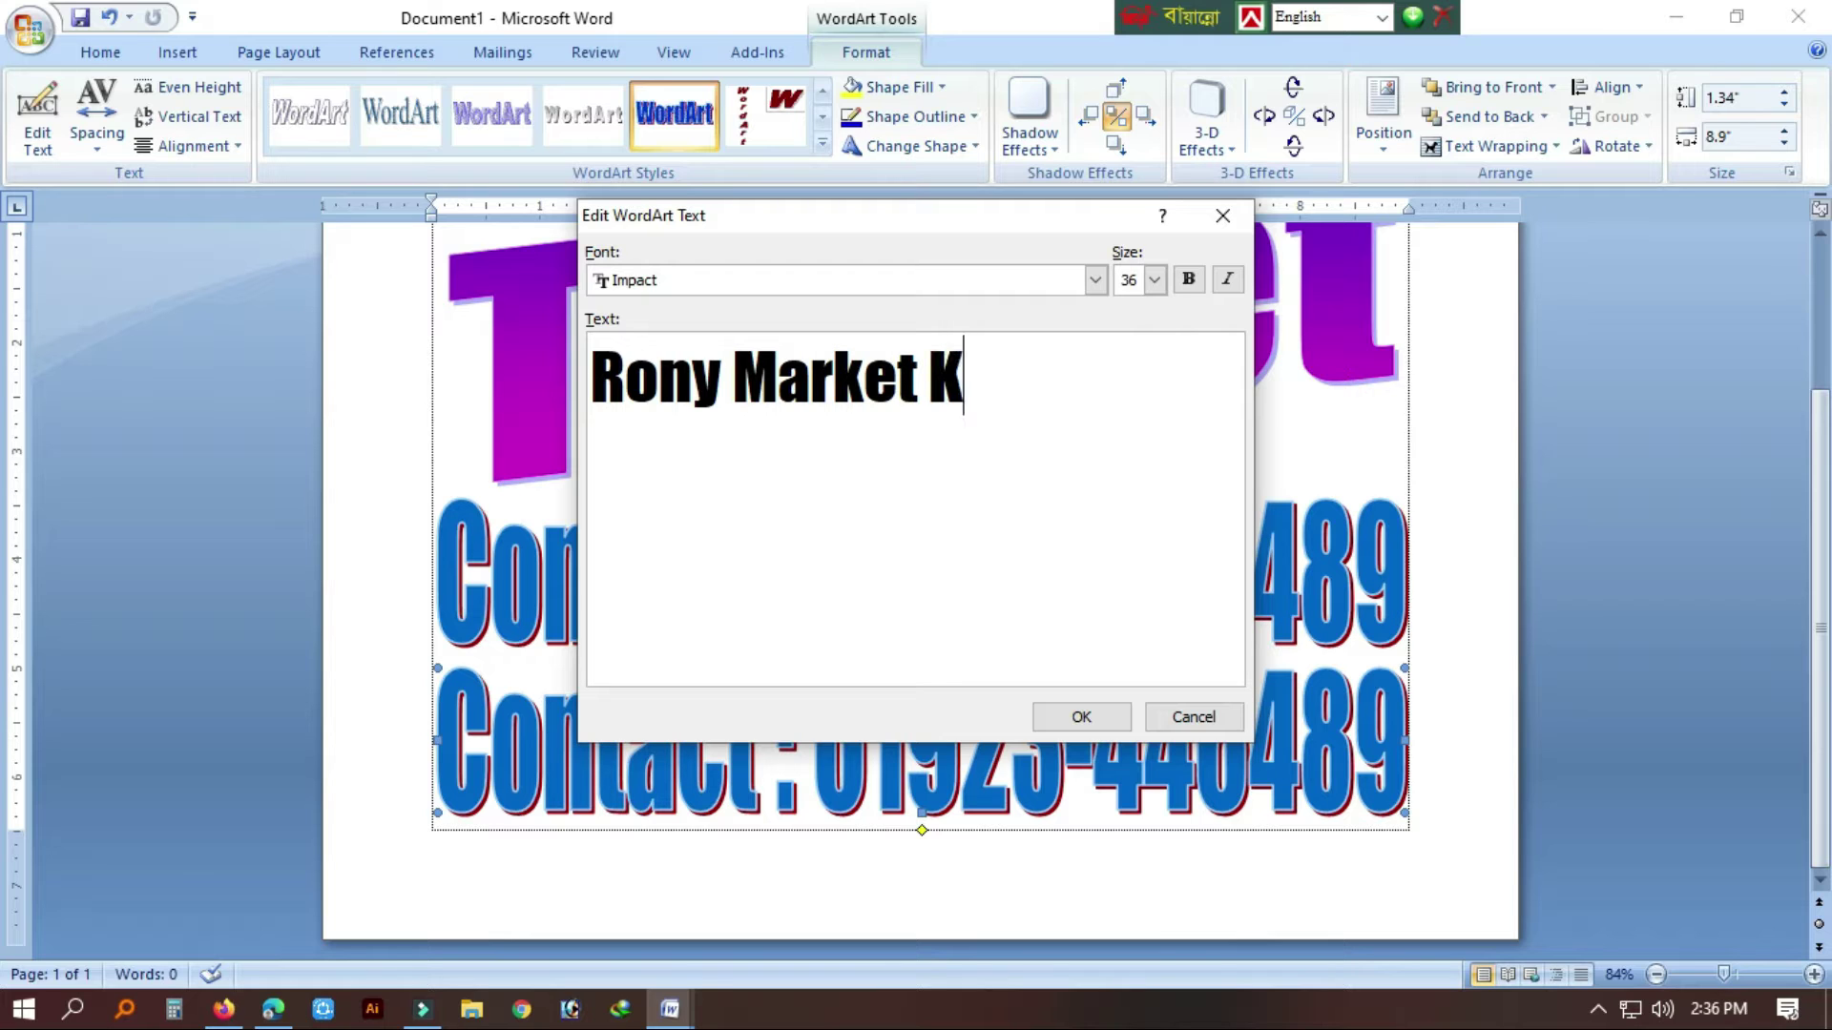
type("a,")
type("mrangirchar")
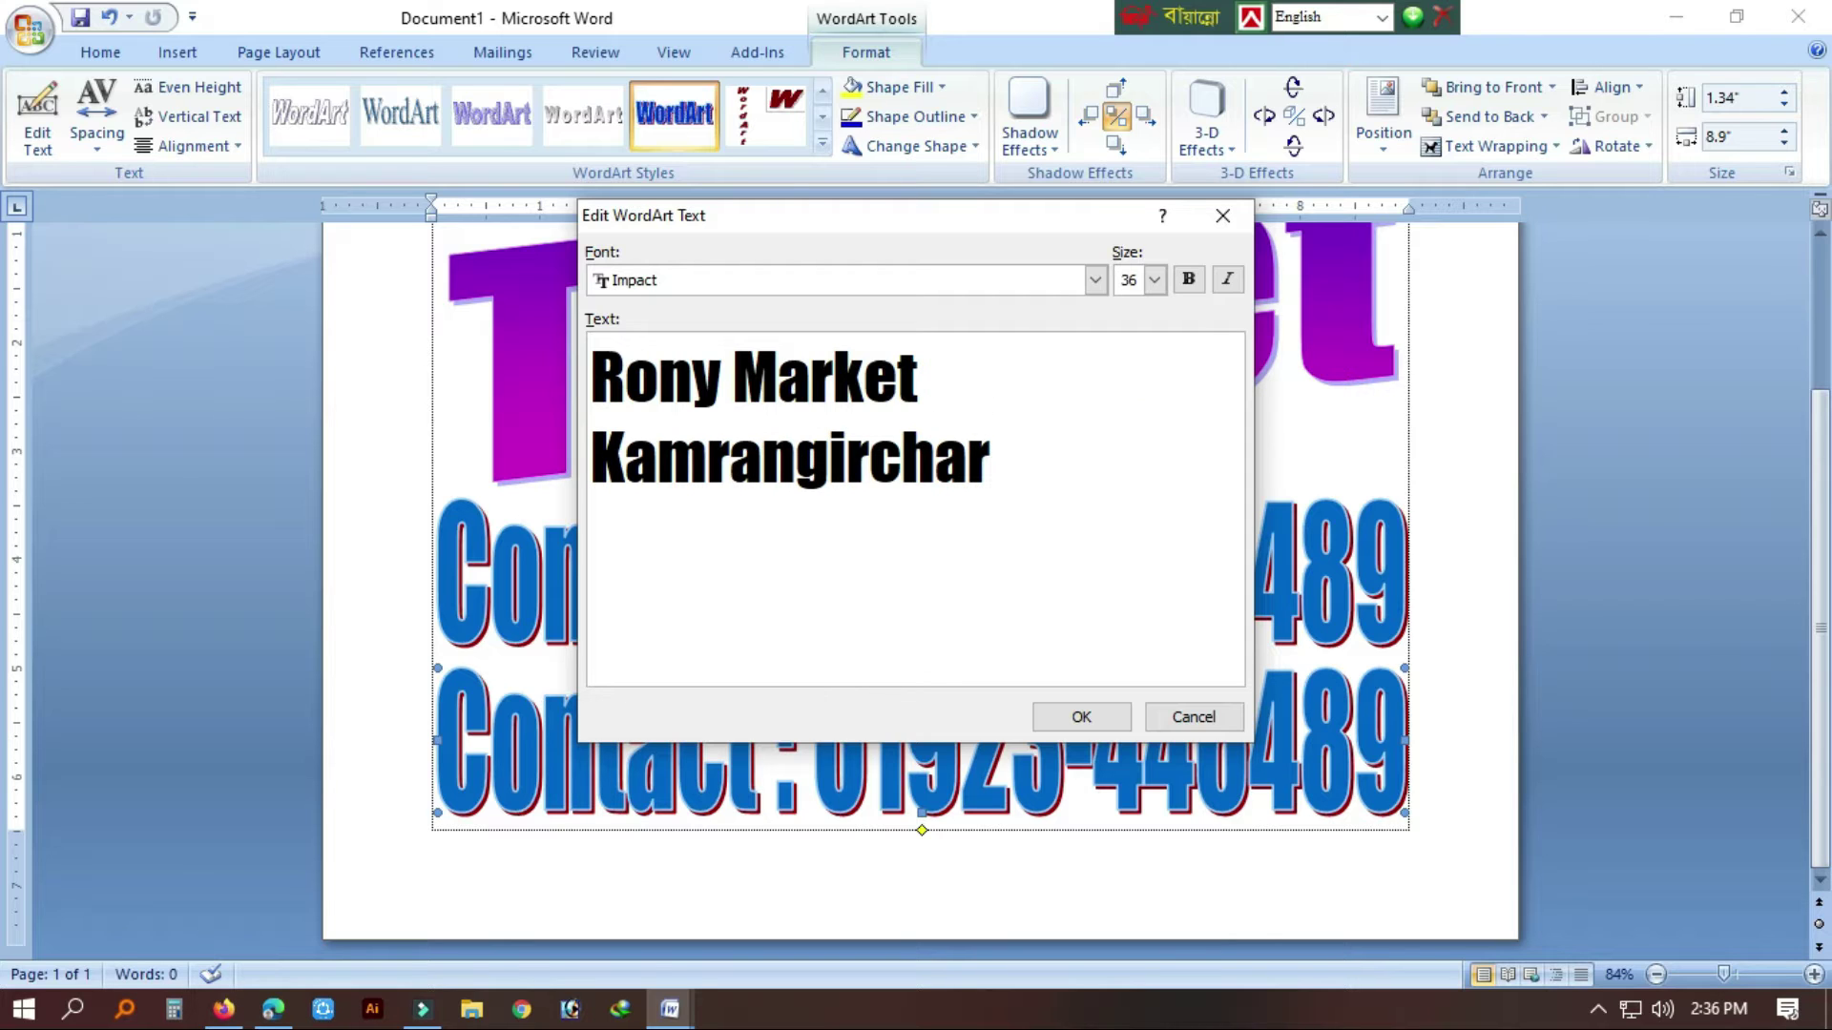
type("Dhaka0")
key("BackSpace")
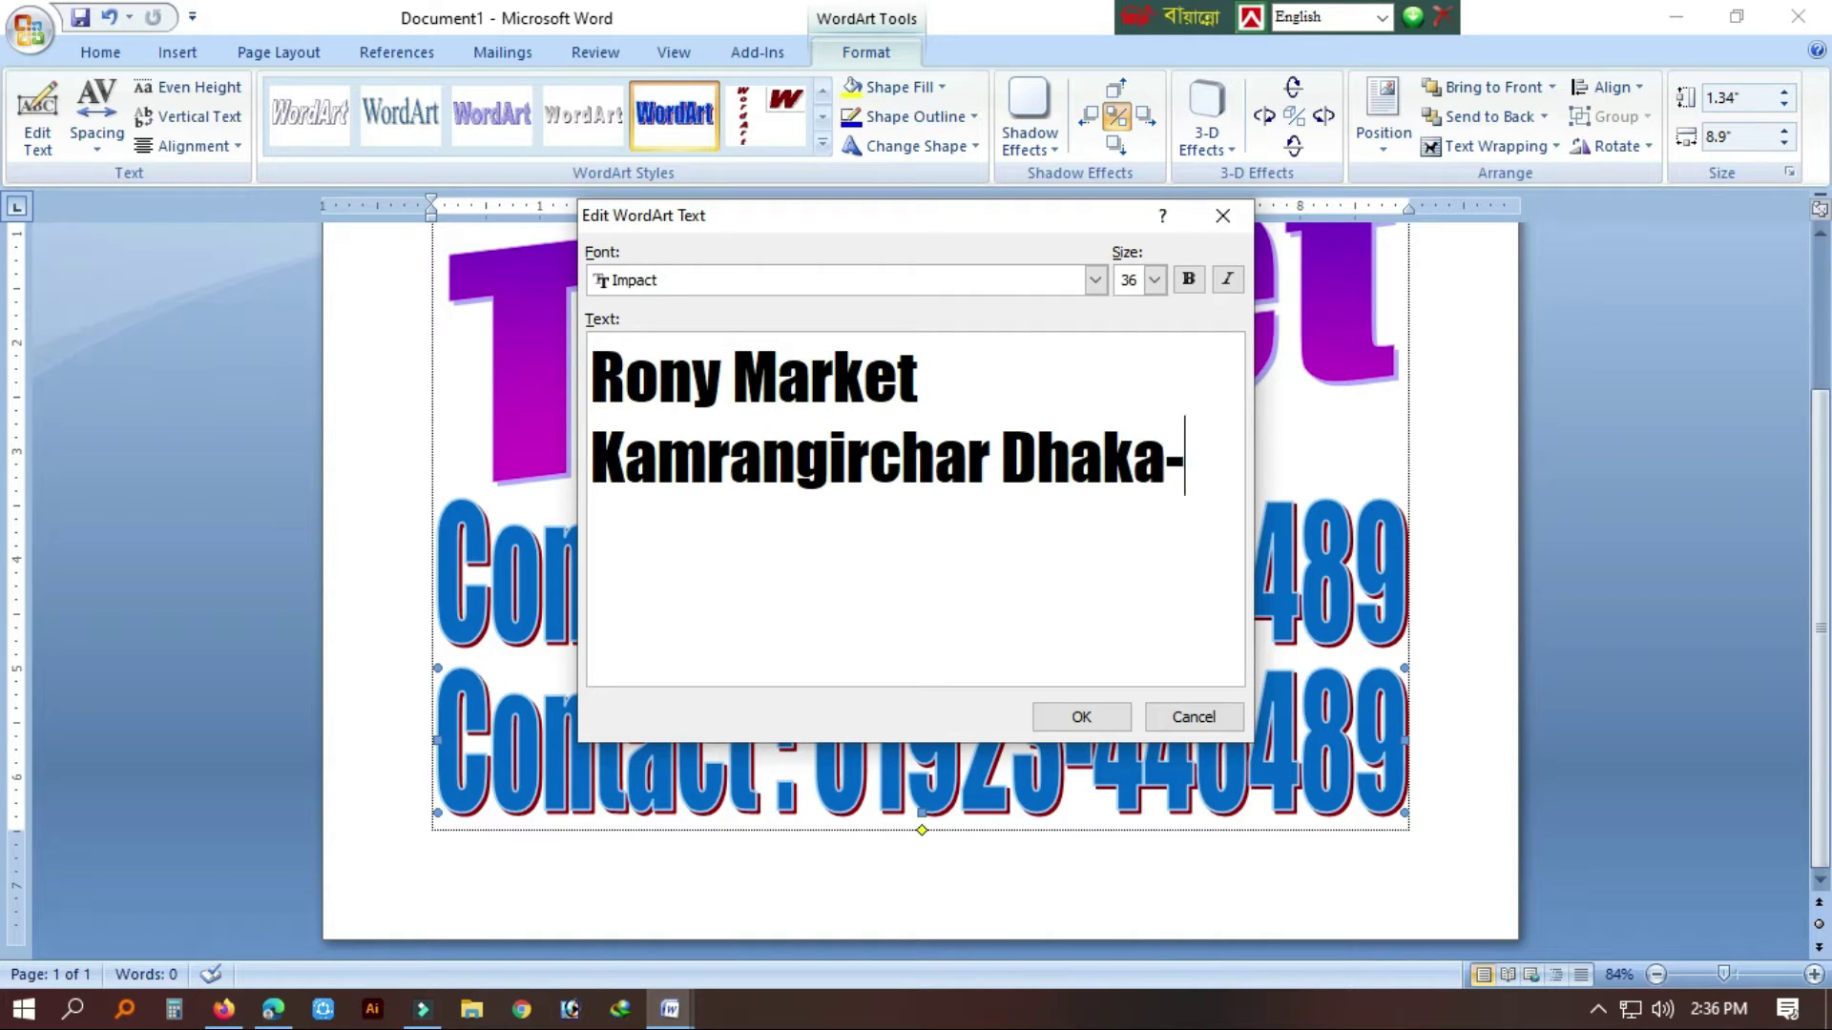
type("1211")
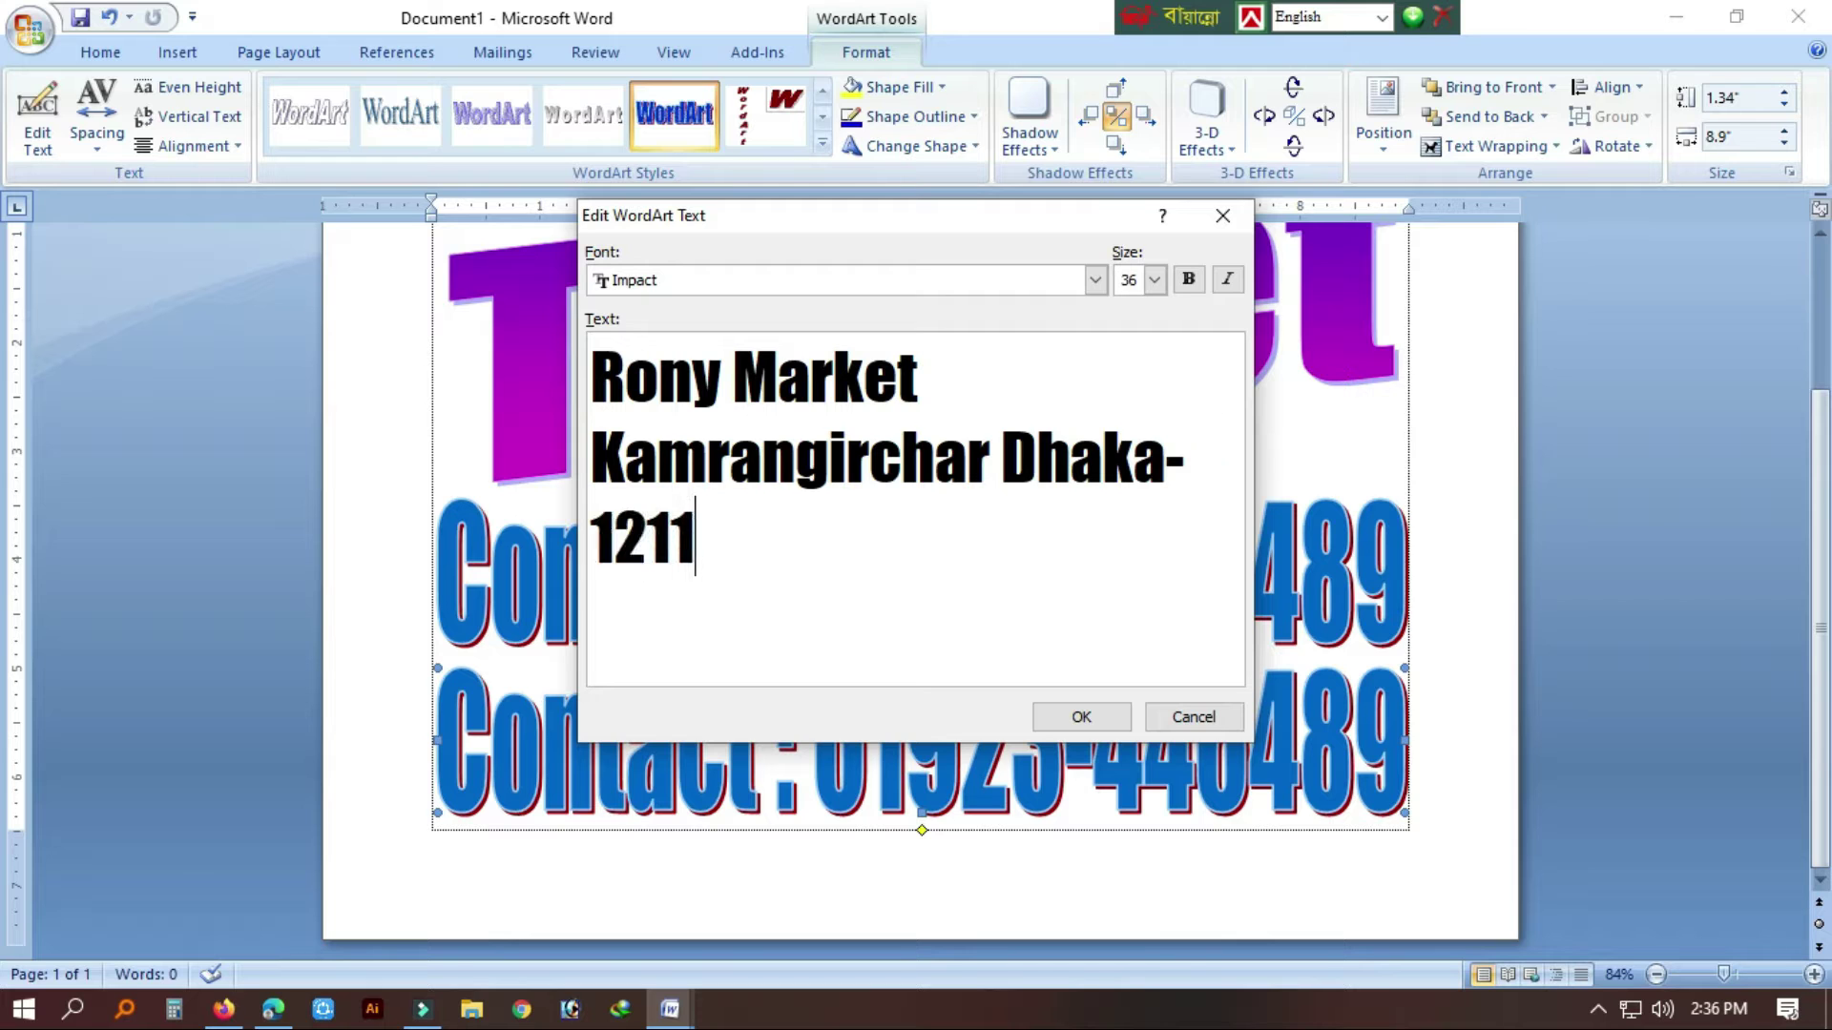
left_click(998, 455)
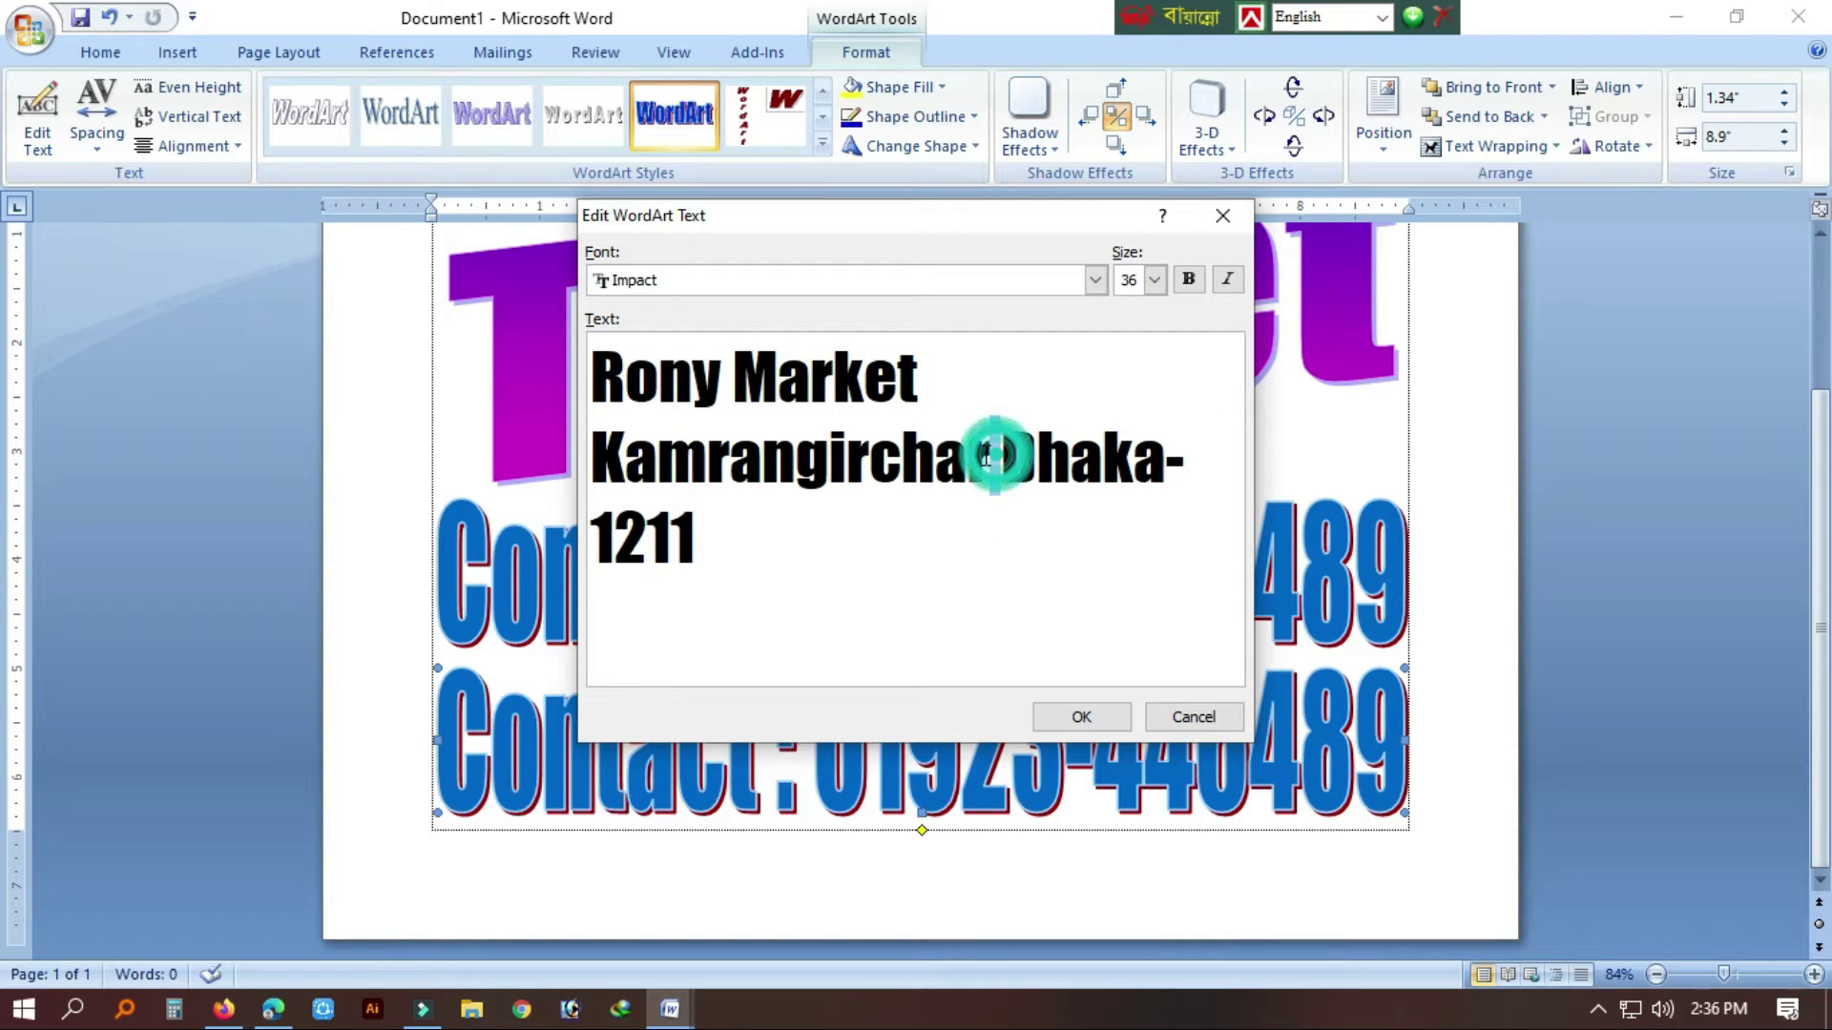
type(",")
left_click(923, 385)
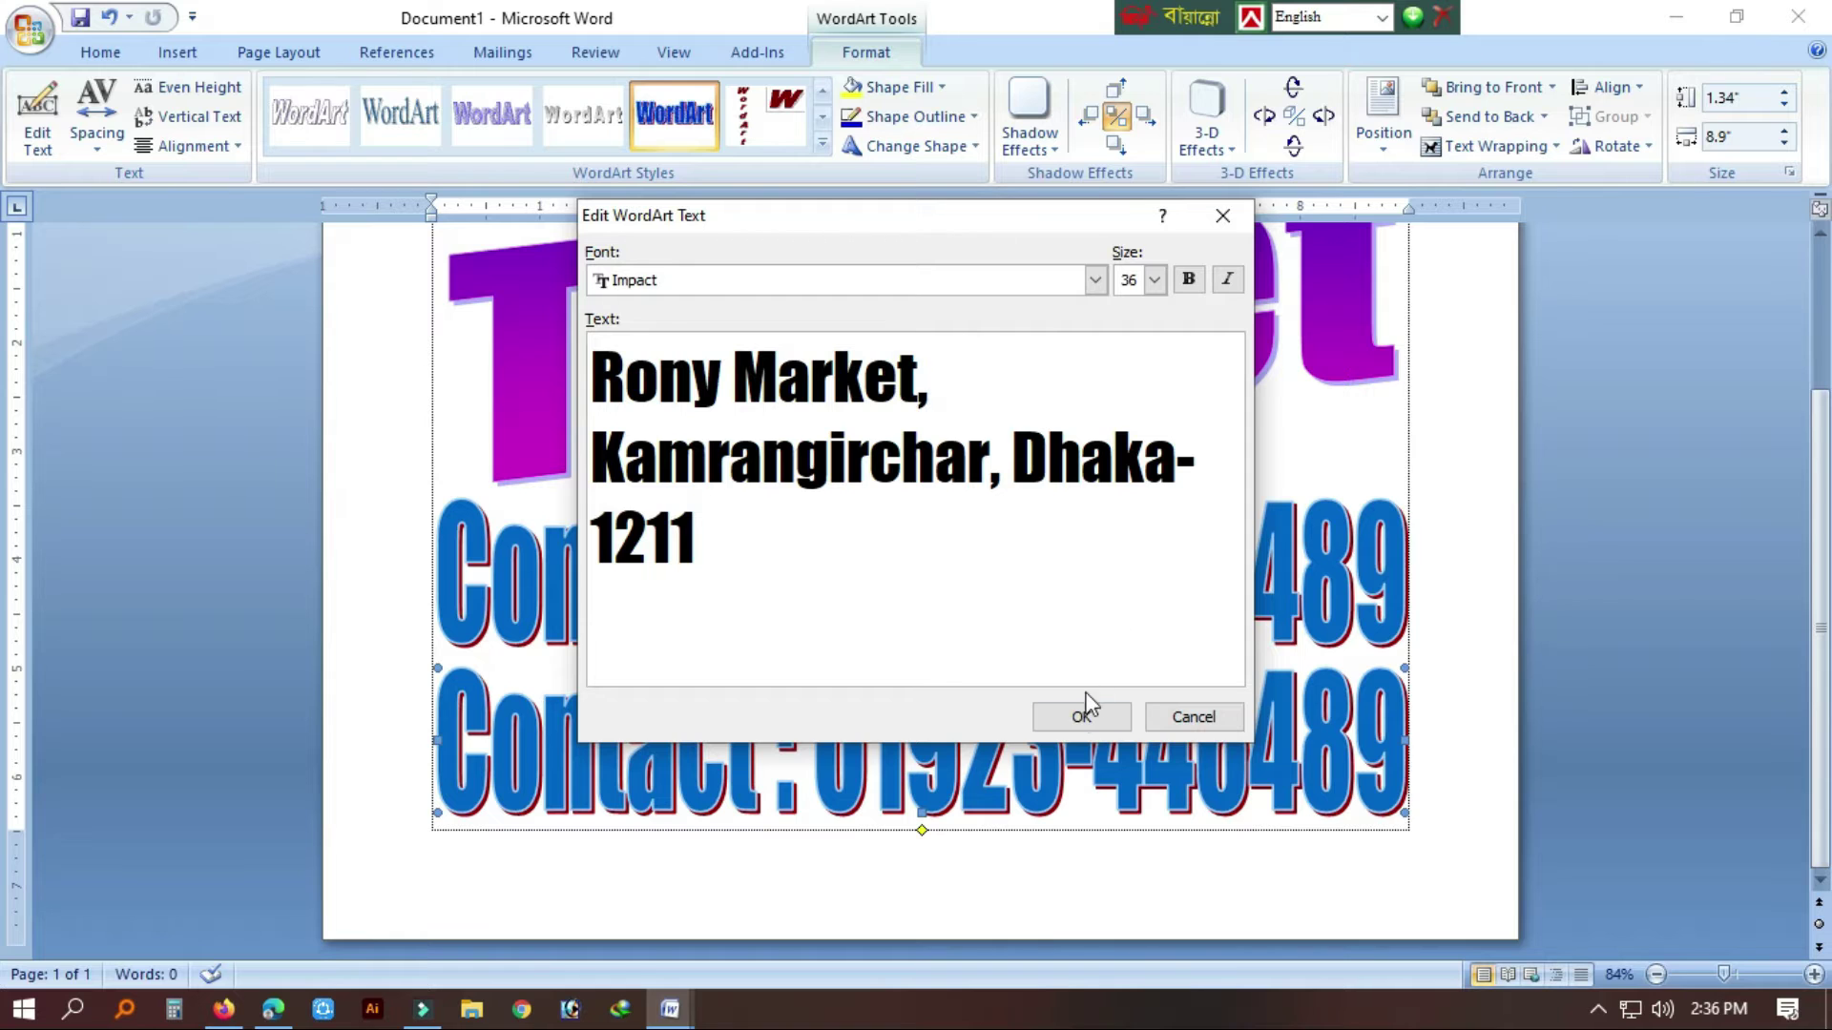
left_click(1084, 715)
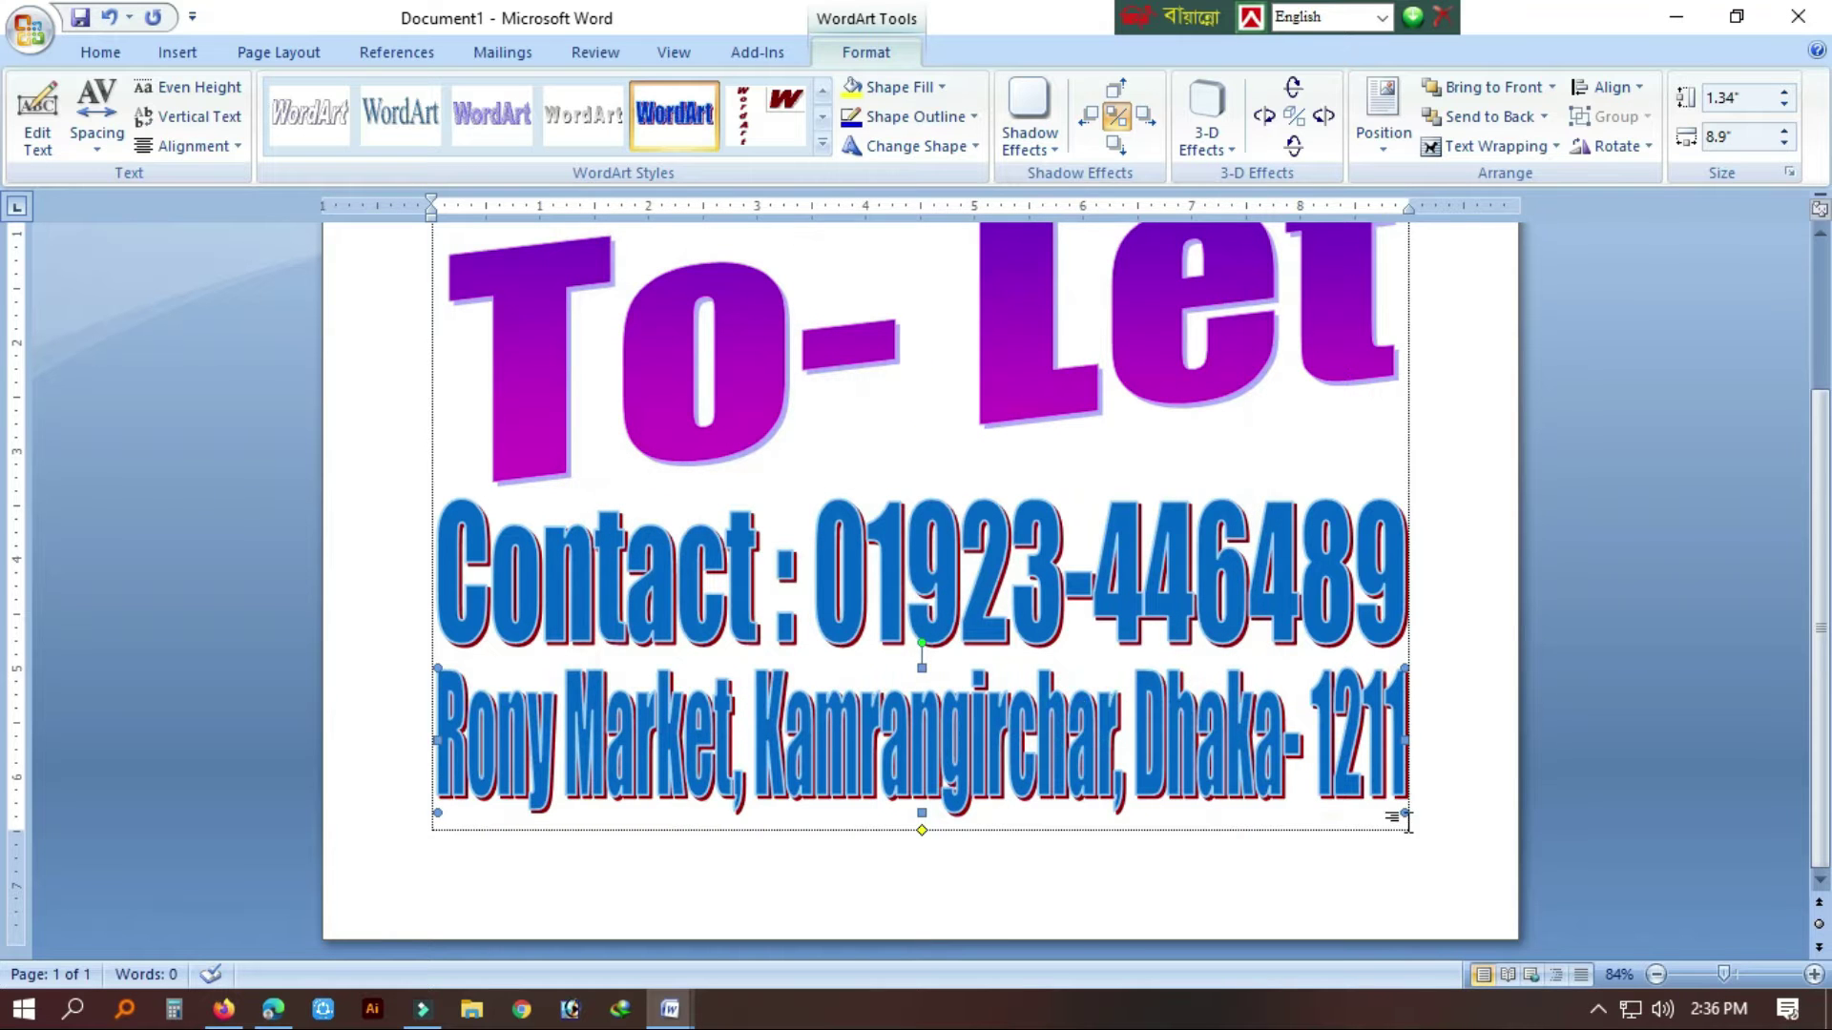
Shrink and lower the address WordArt, move the Contact line down, and stretch To-Let taller.
left_click_drag(1399, 814, 1442, 744)
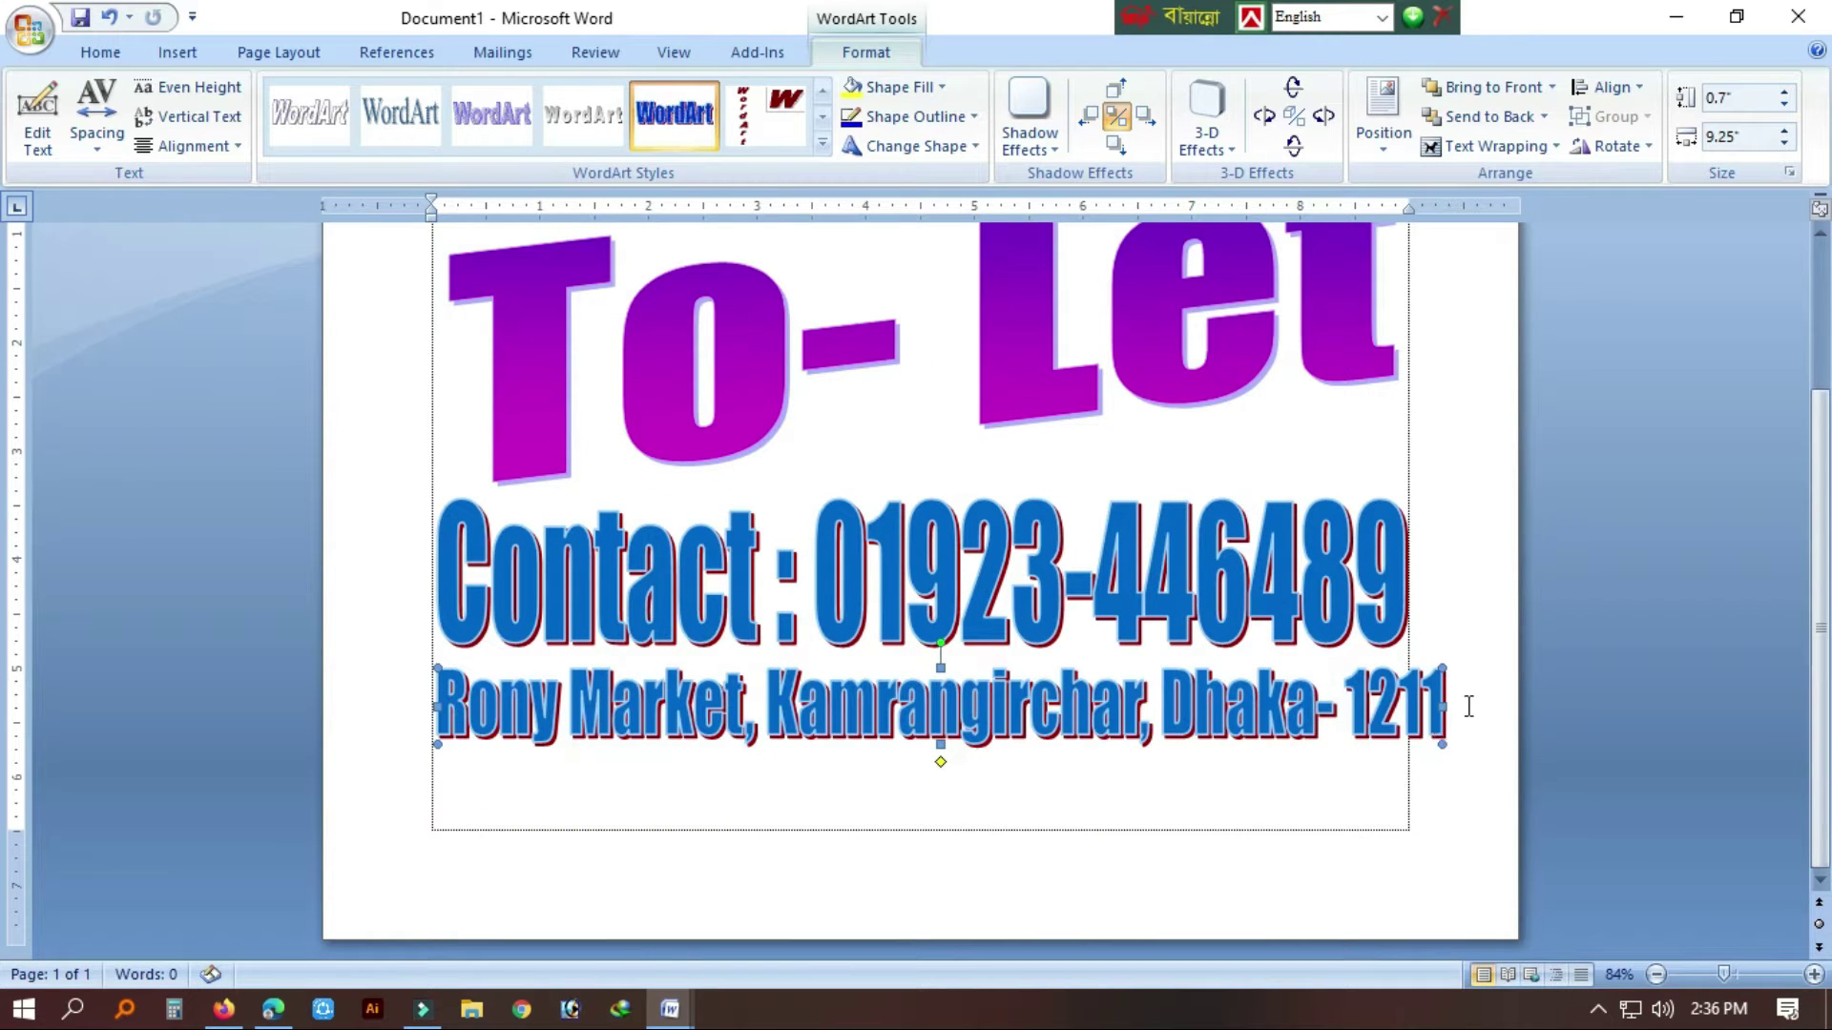
left_click_drag(1443, 665, 1379, 706)
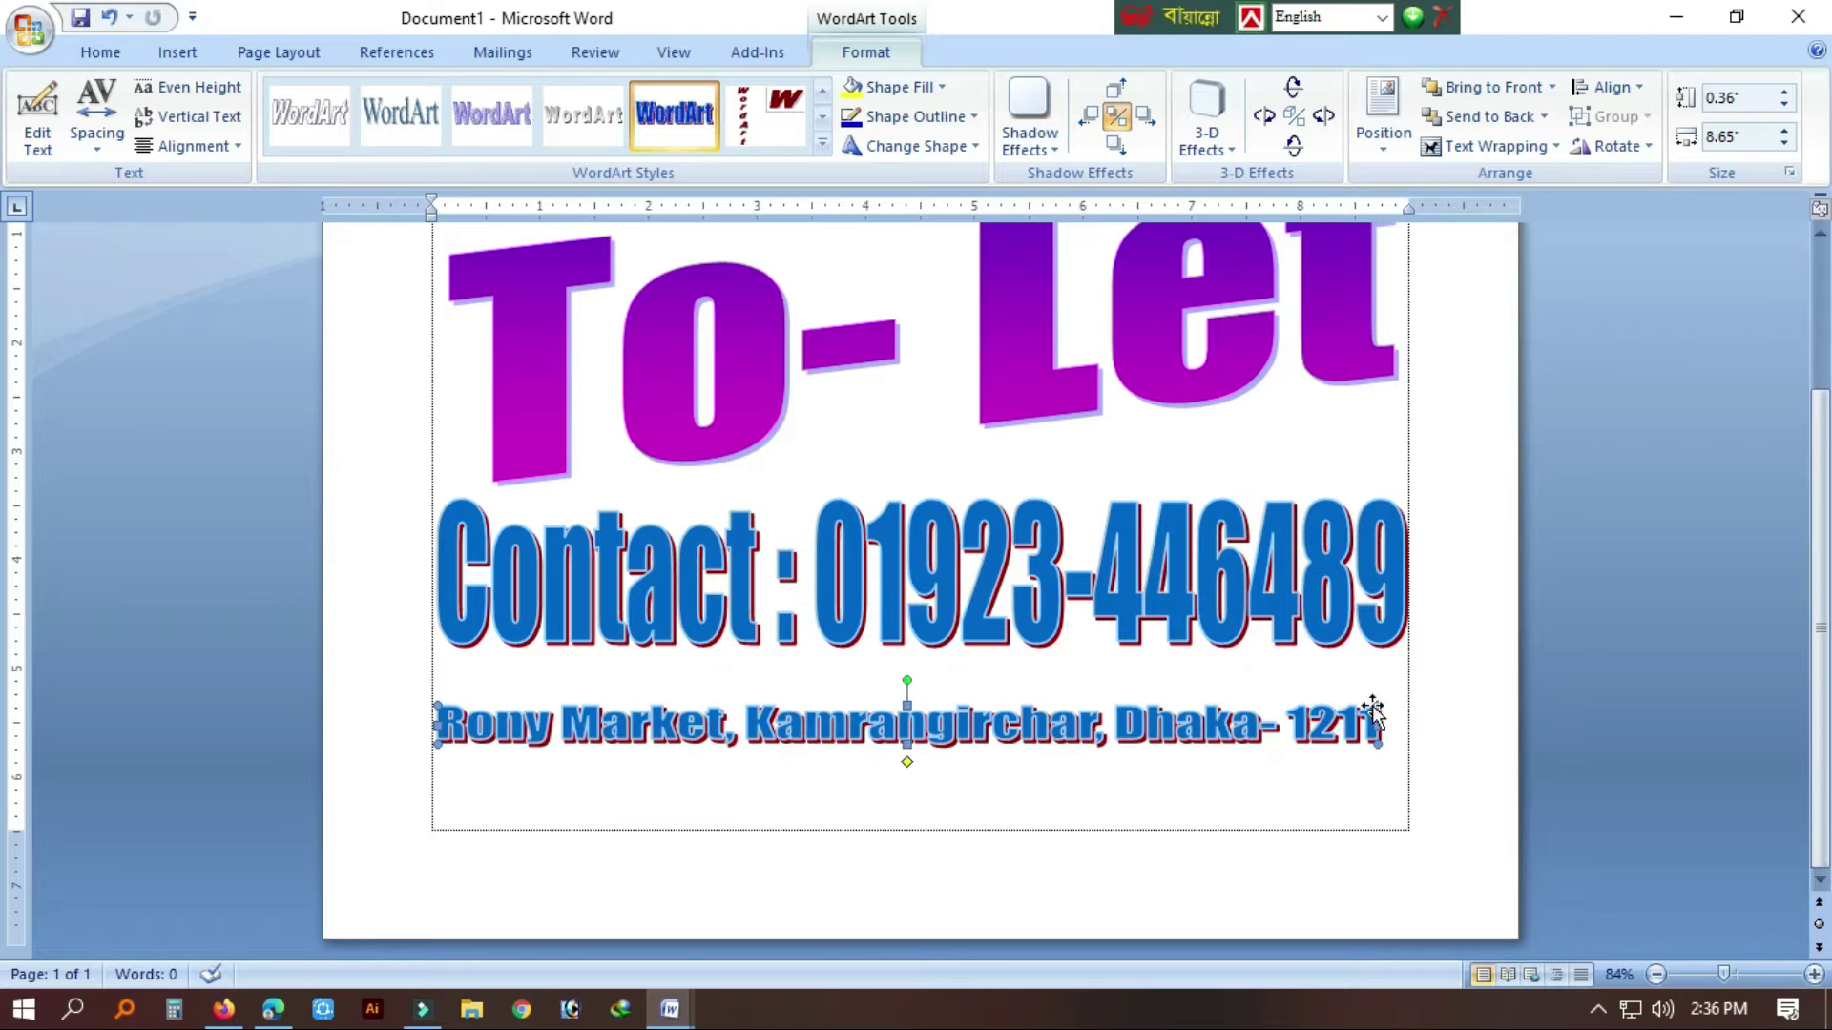
left_click_drag(1225, 723, 1240, 790)
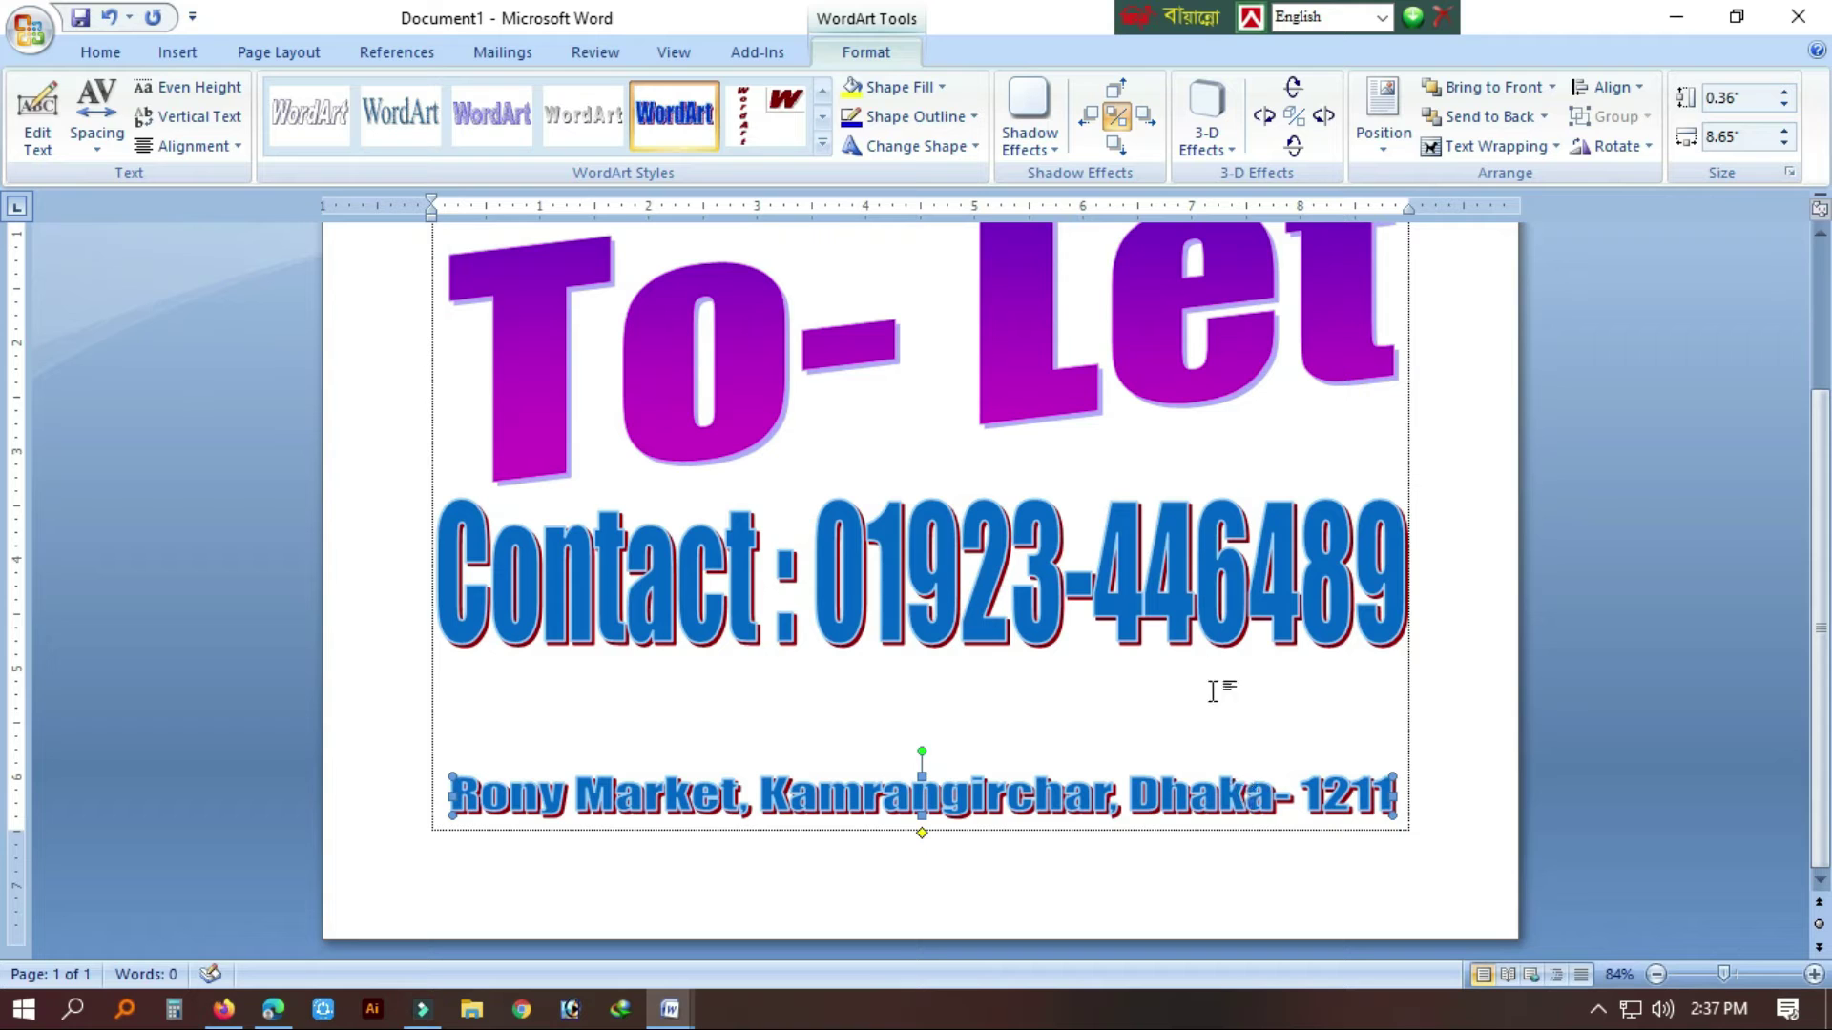
left_click(987, 628)
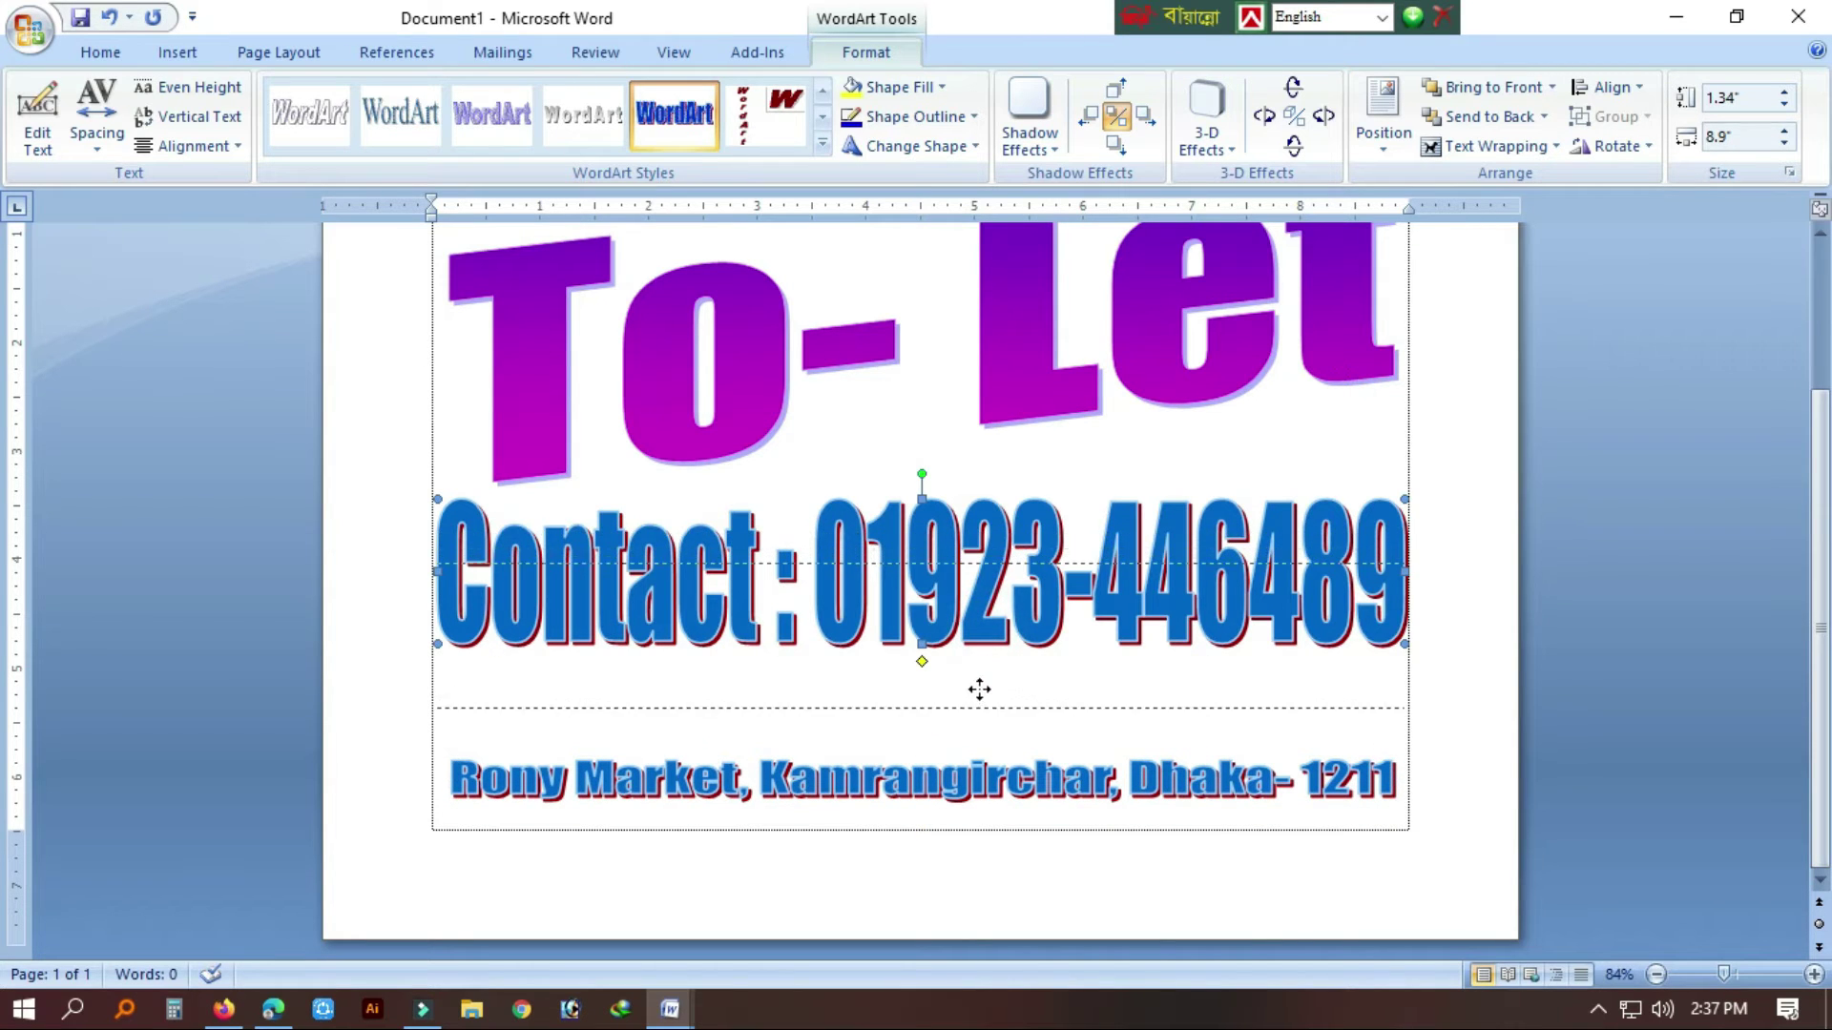
left_click_drag(981, 687, 980, 749)
scroll(1011, 591, "up", 3)
left_click(1014, 566)
left_click_drag(922, 660, 921, 689)
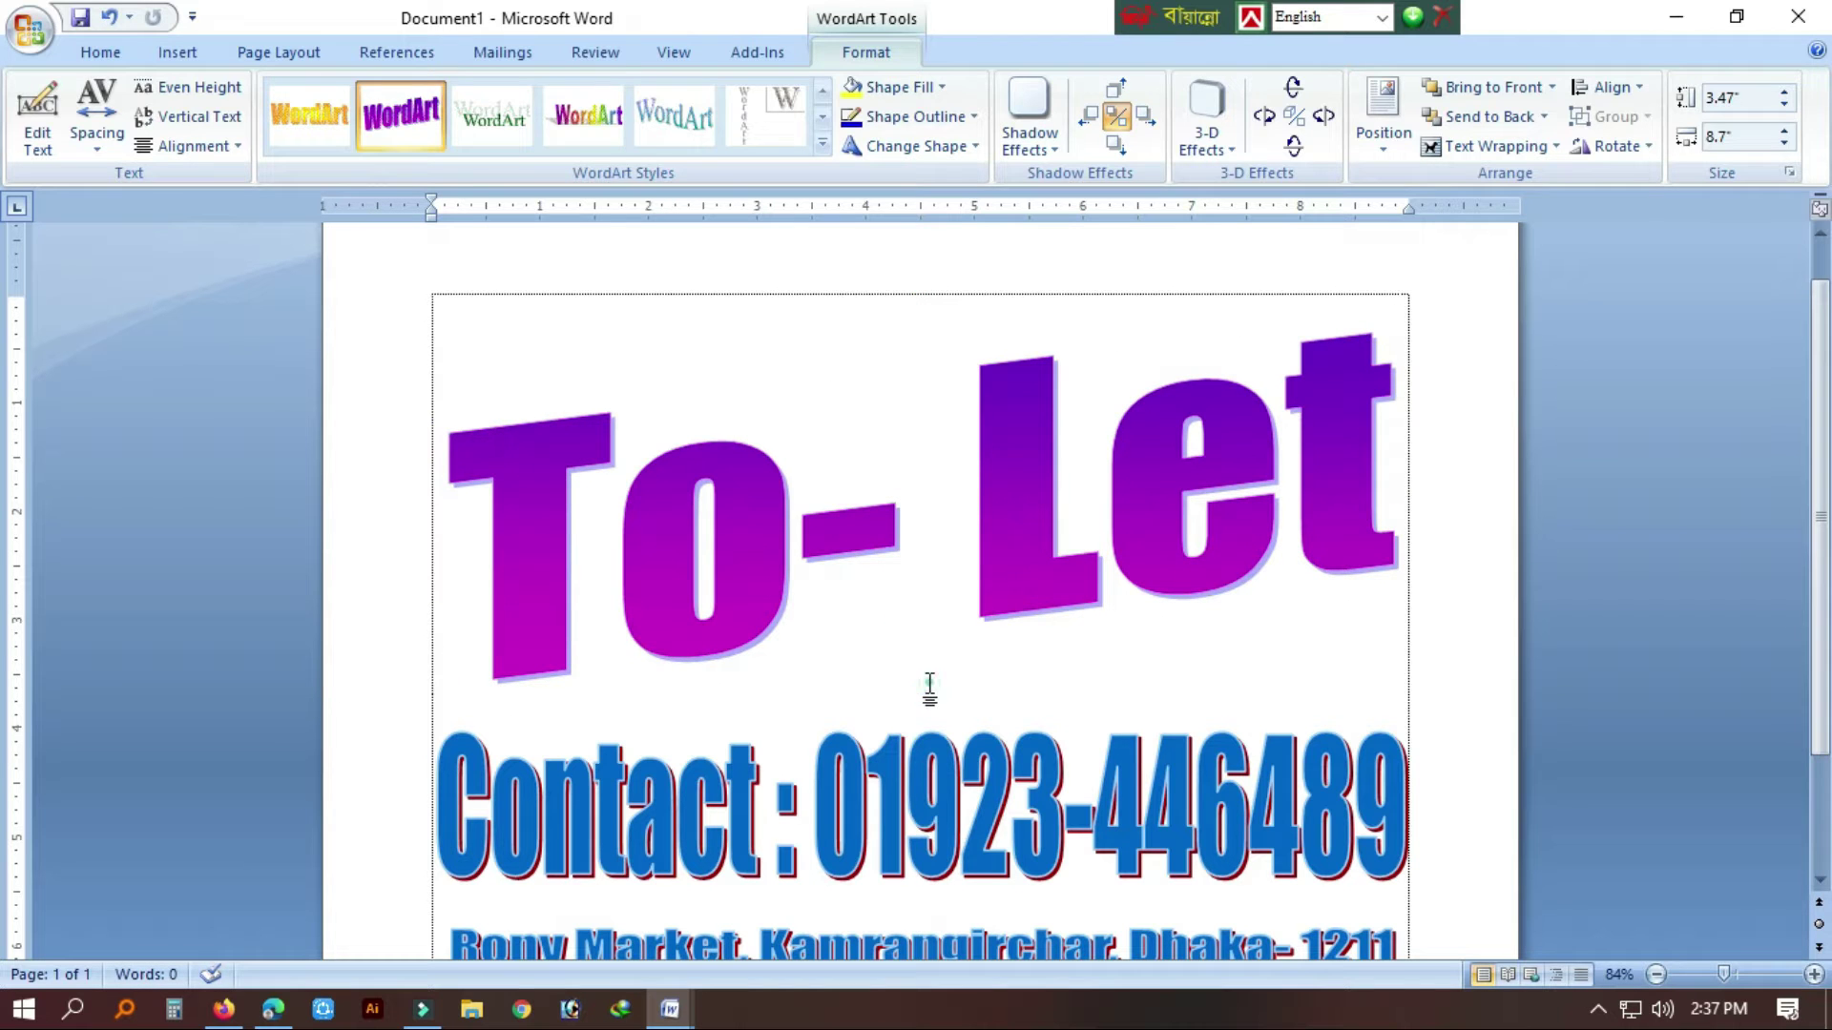
left_click(954, 649)
left_click(28, 30)
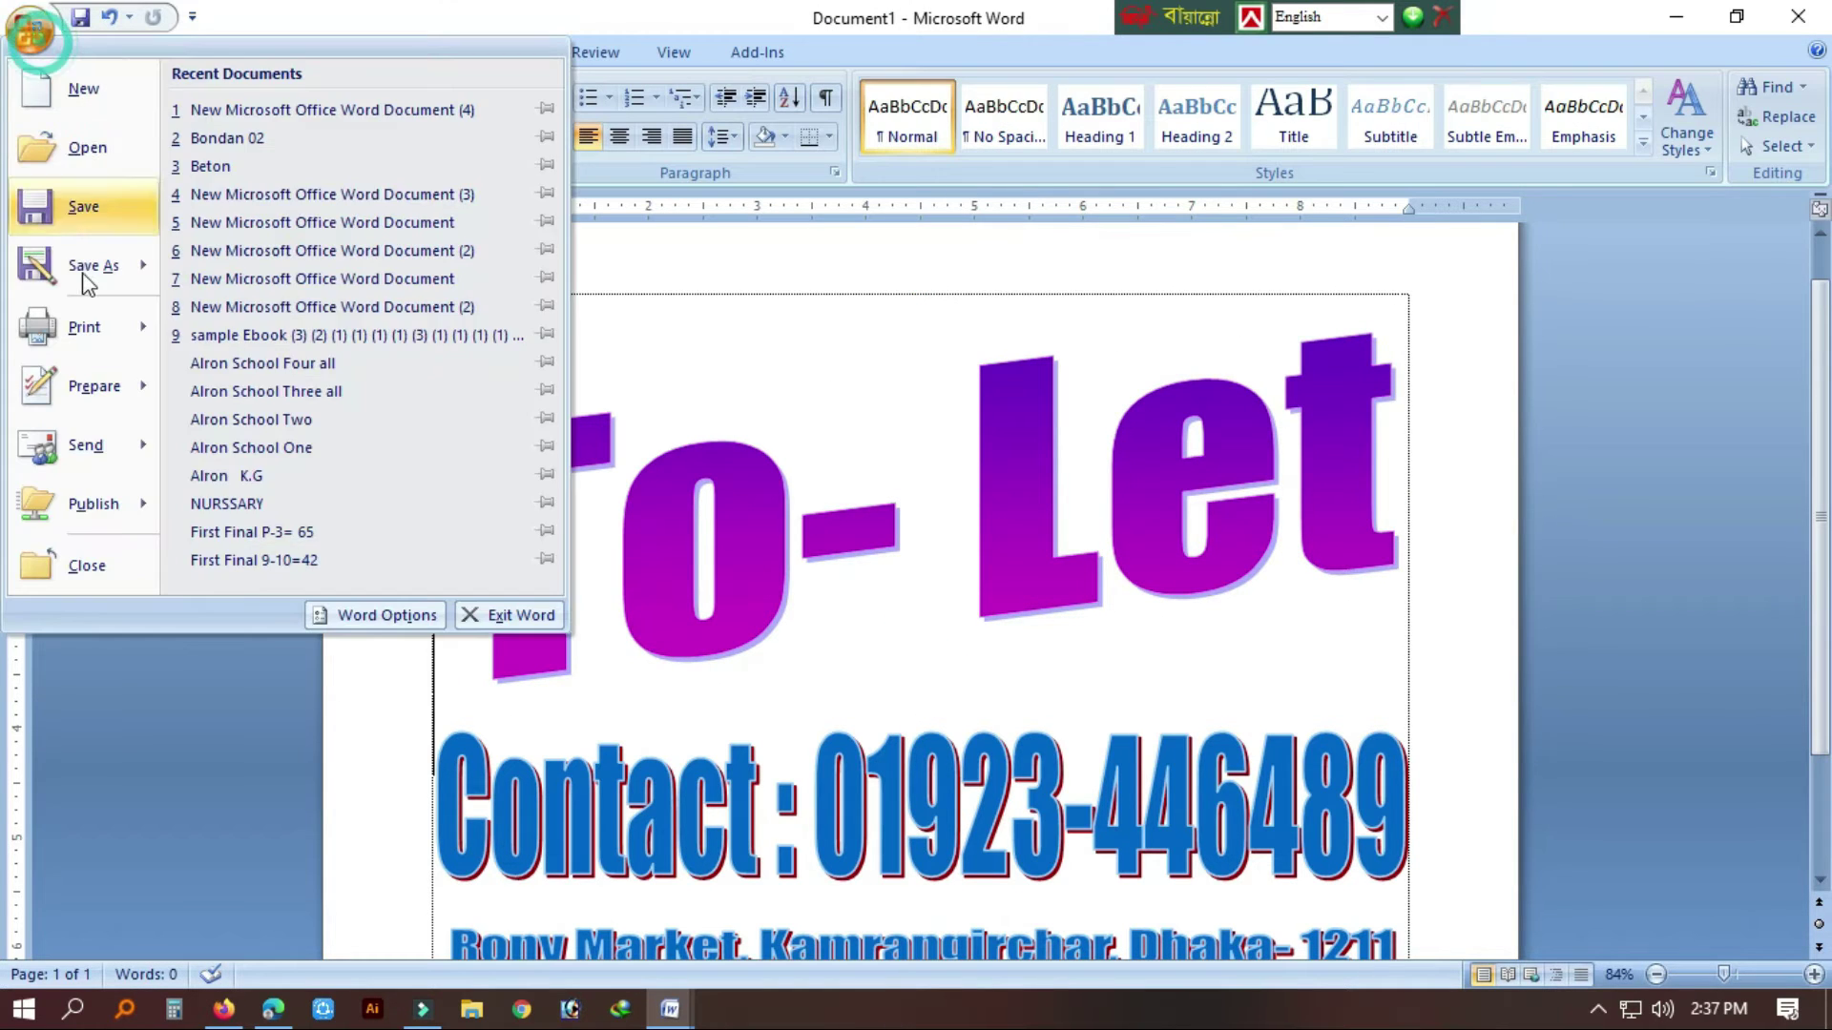
left_click(238, 278)
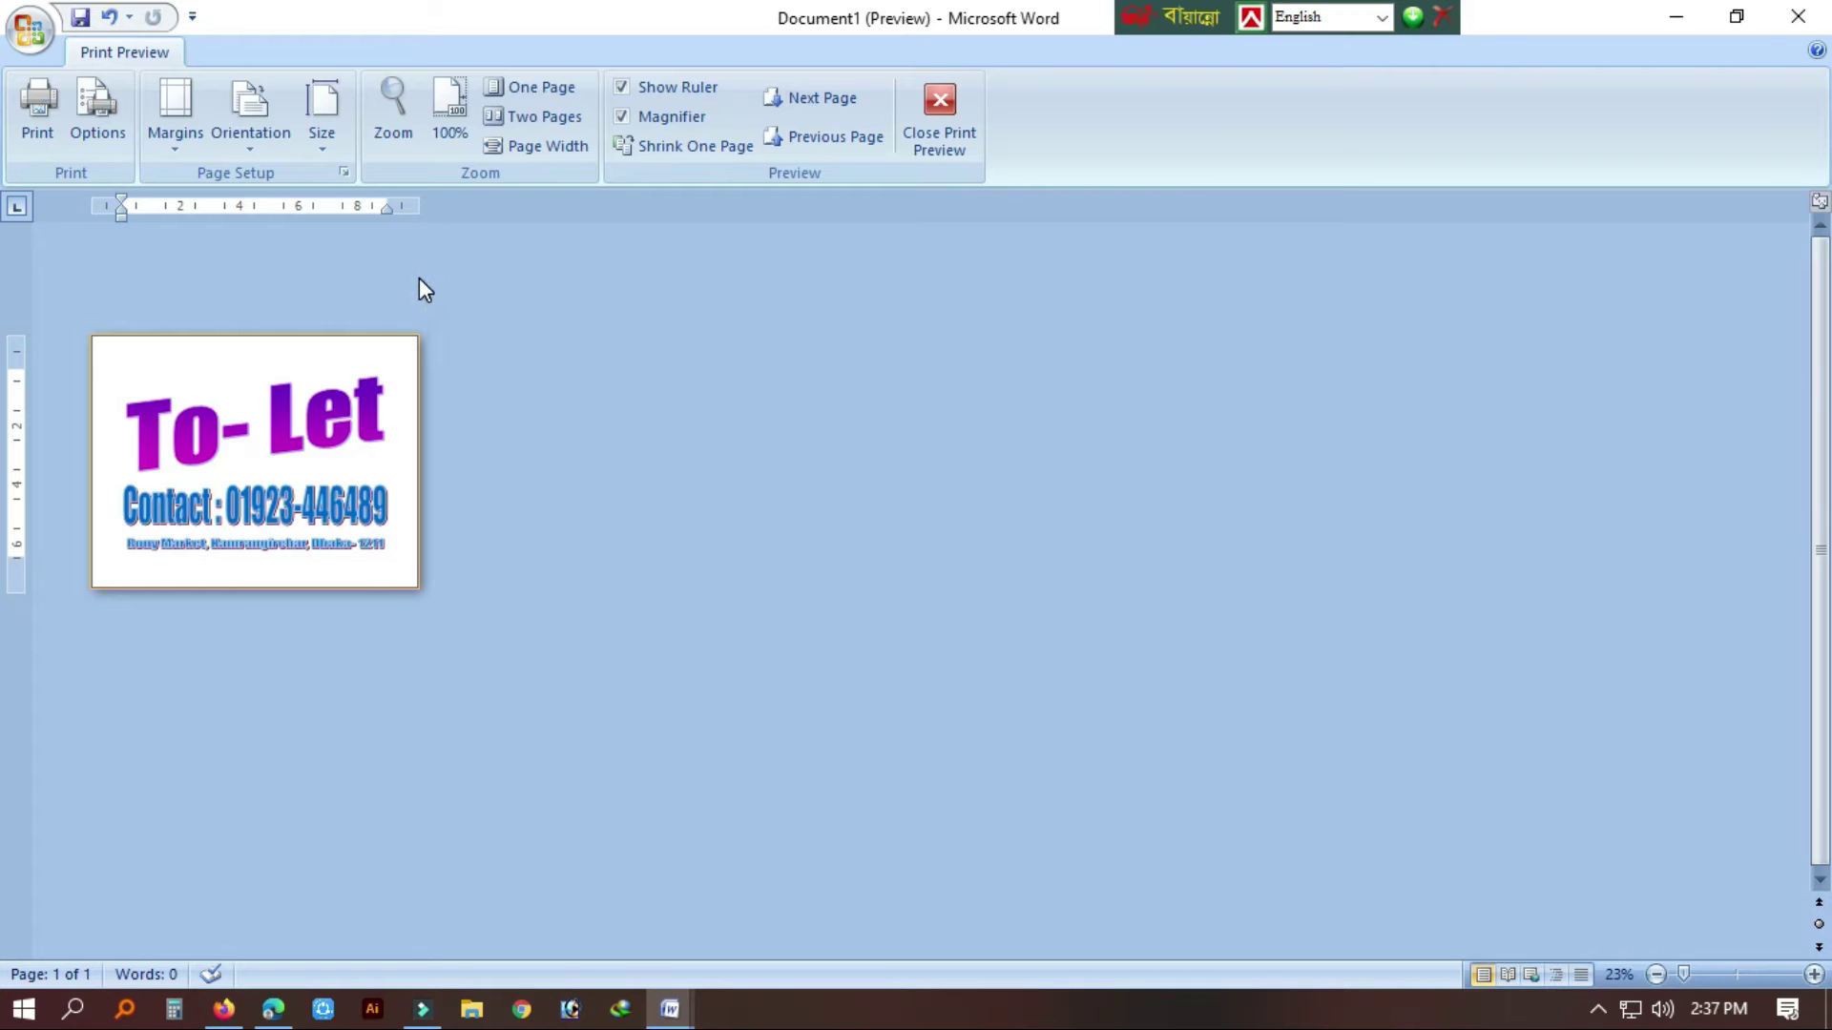
left_click(958, 111)
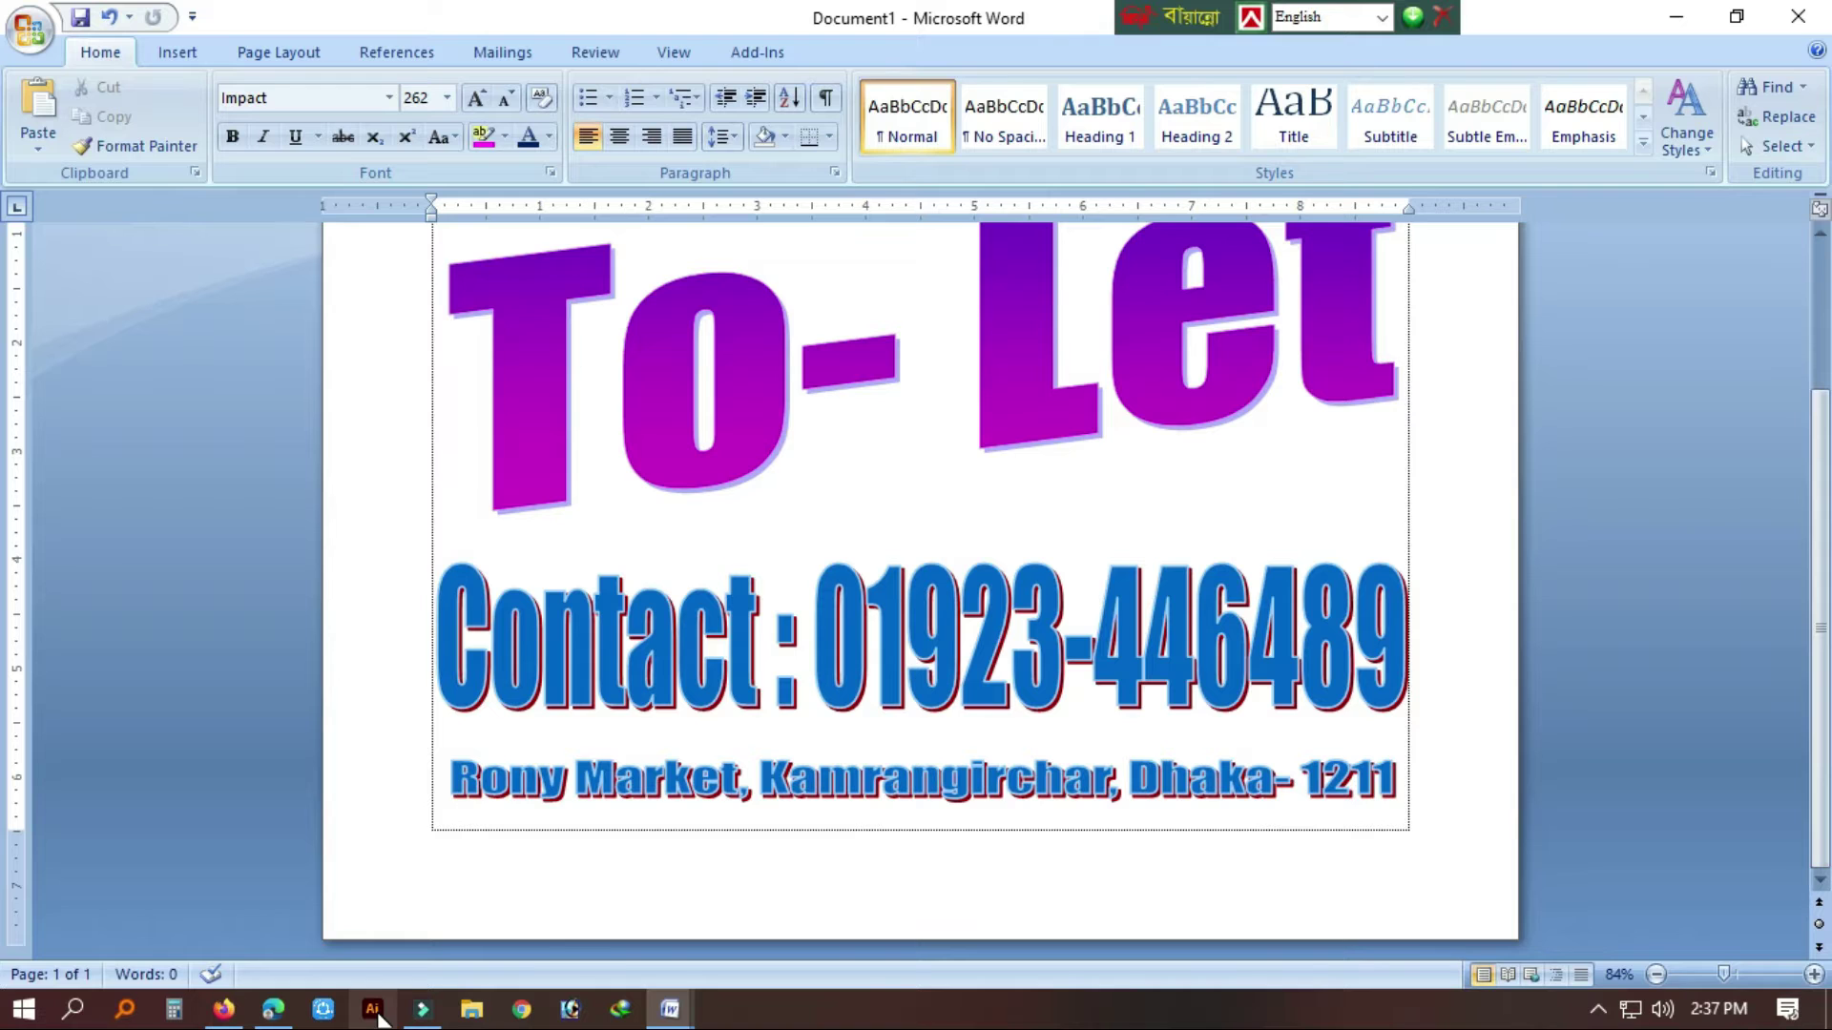
Switch to Illustrator and create a new document from the A4 preset.
left_click(419, 1009)
left_click(396, 1007)
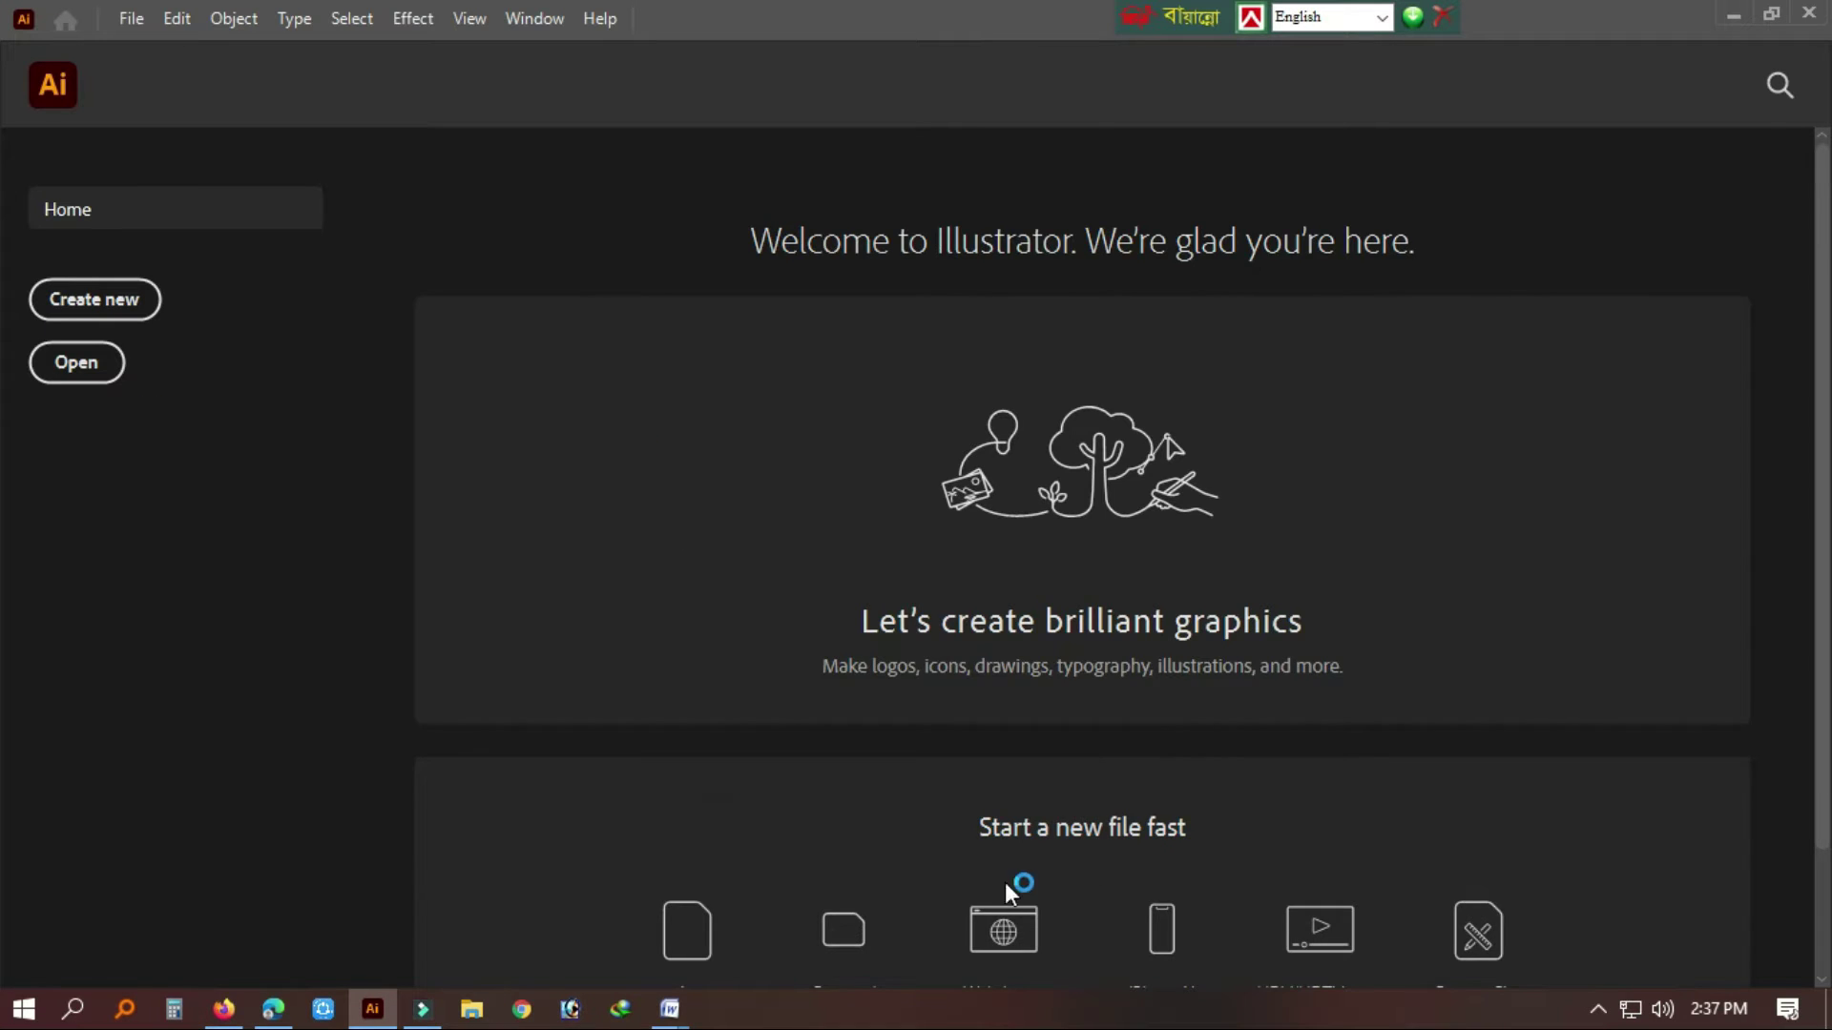
scroll(1022, 884, "down", 2)
left_click(702, 809)
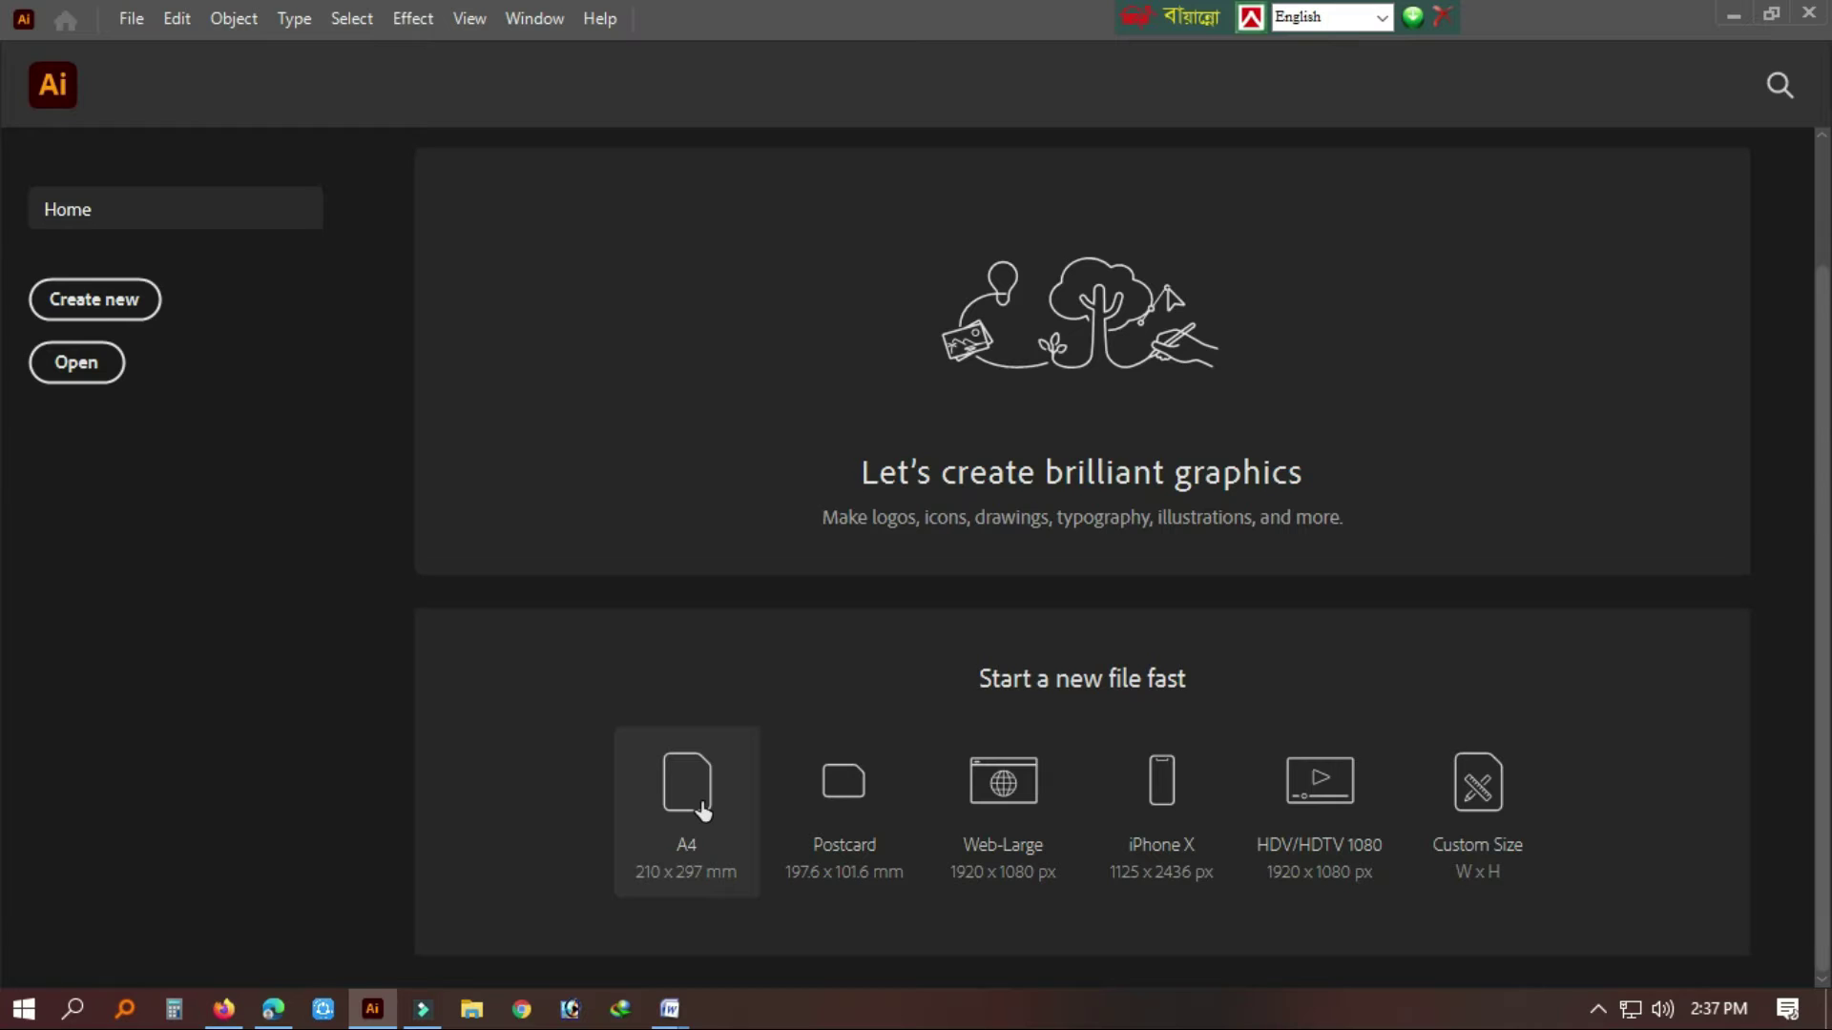
left_click(702, 806)
Look through the File menu, then open the Edit menu of the blank Untitled-1 document.
left_click(352, 18)
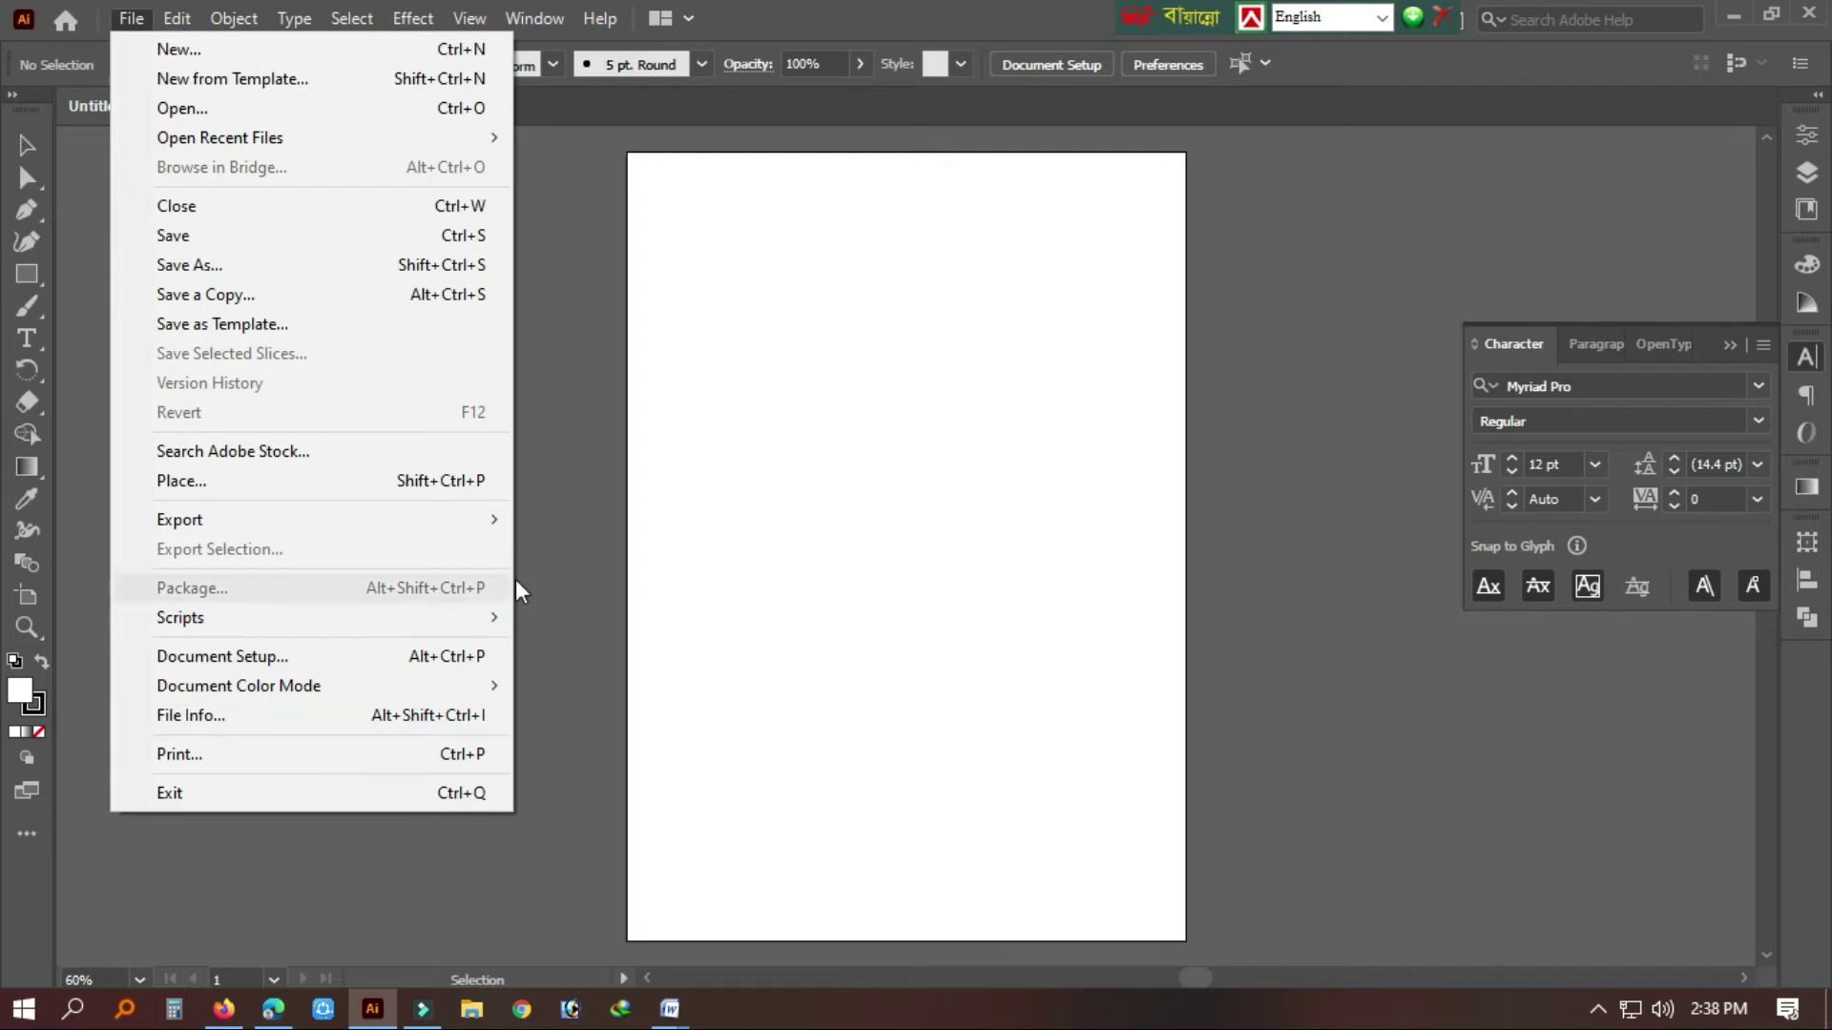
left_click(863, 582)
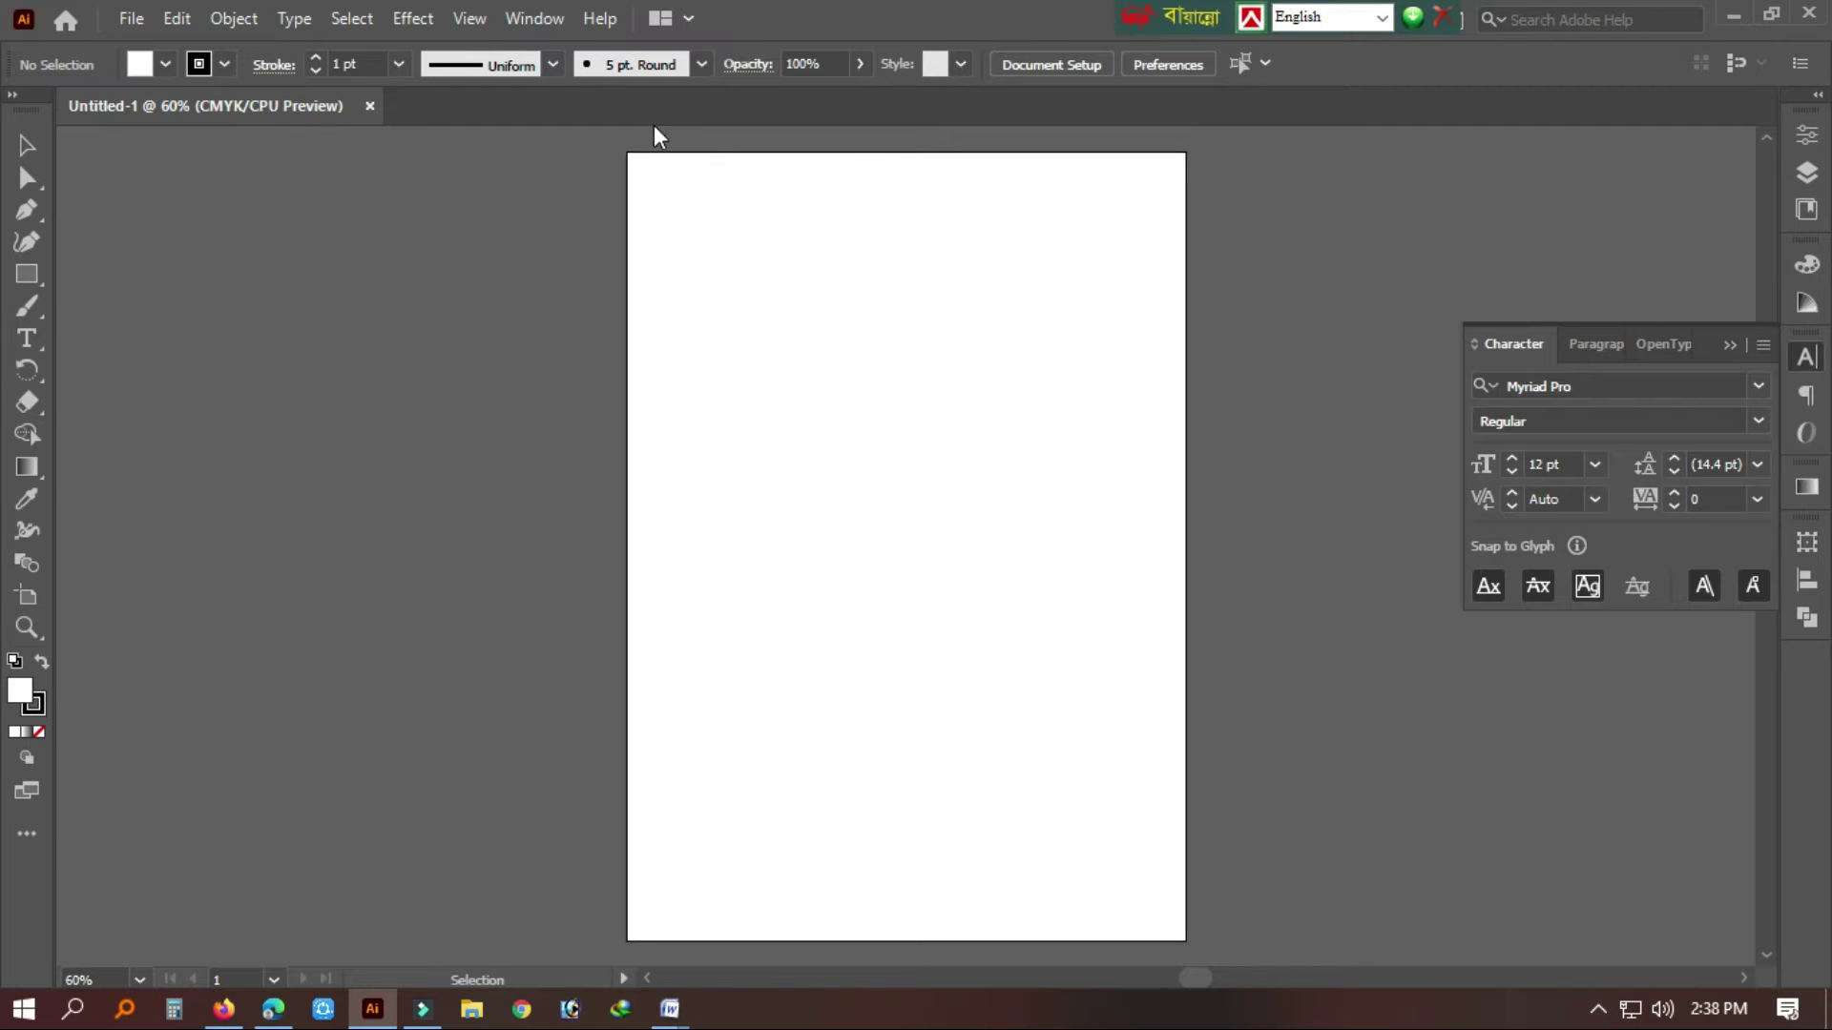
left_click(131, 19)
mouse_move(176, 18)
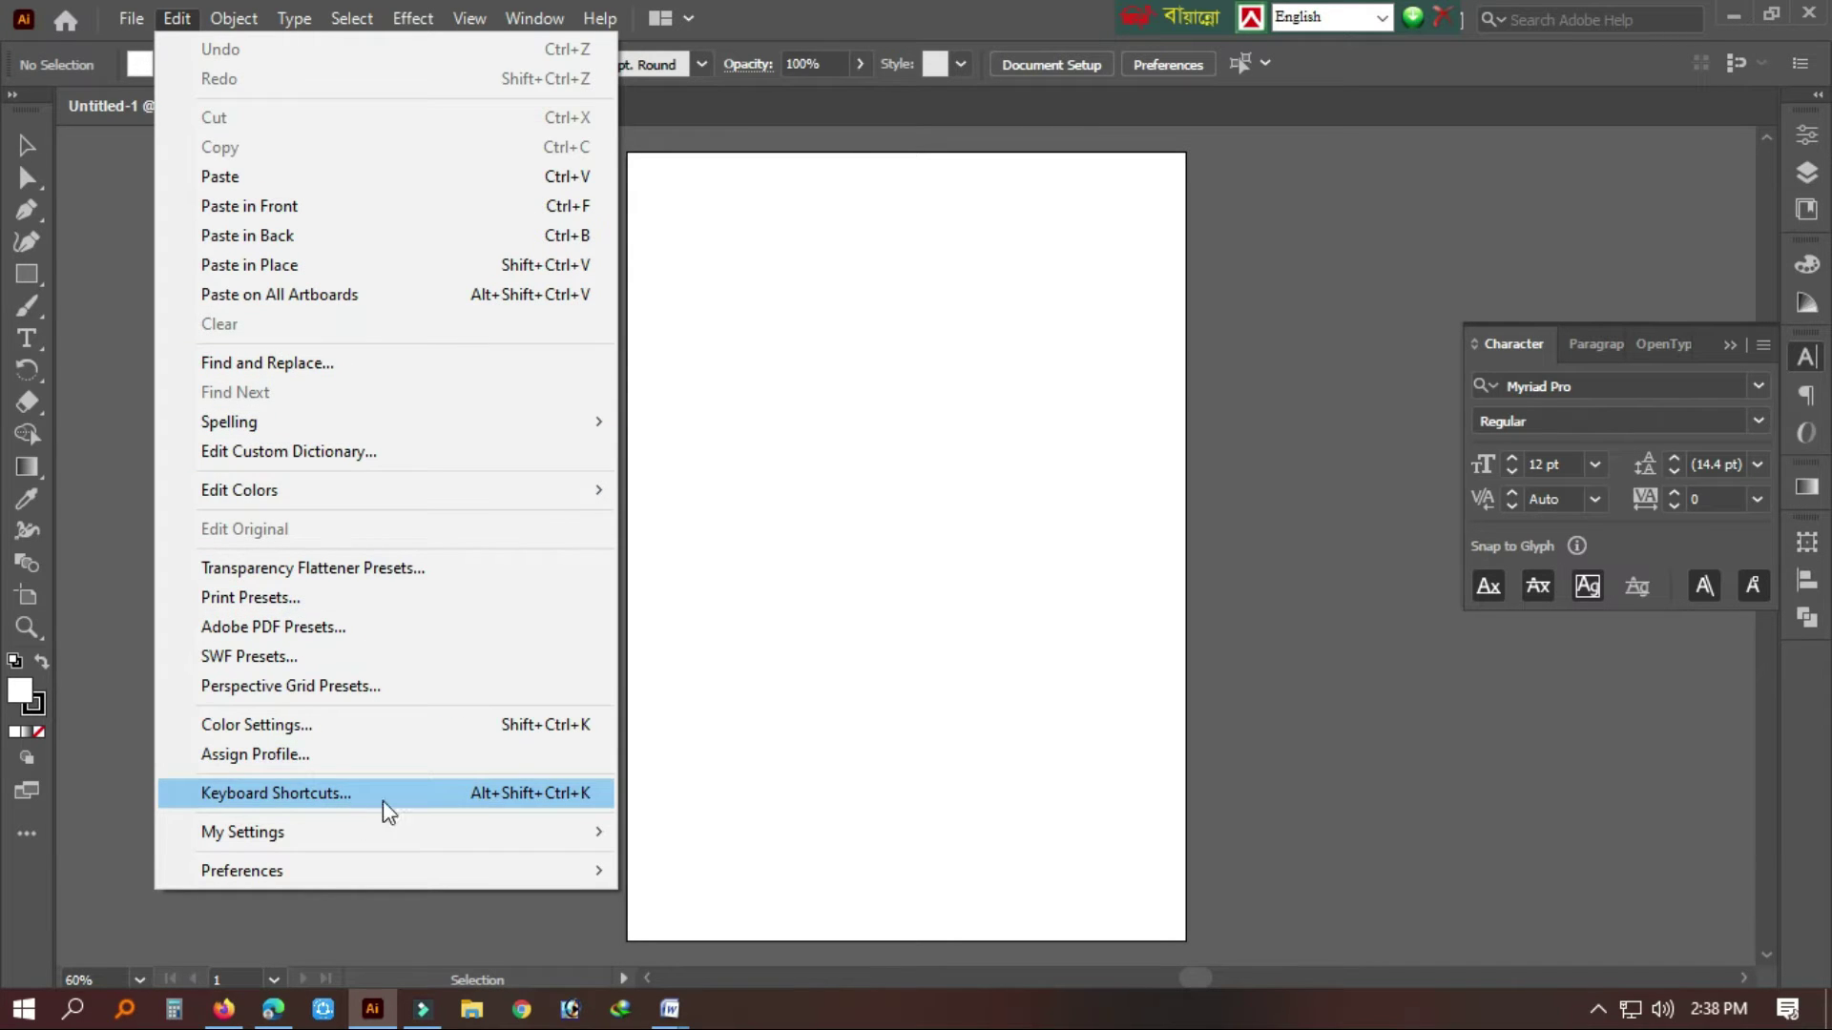
Browse the Edit and Object menus and stroke colours, toggling between the Type and Selection tools.
left_click(766, 500)
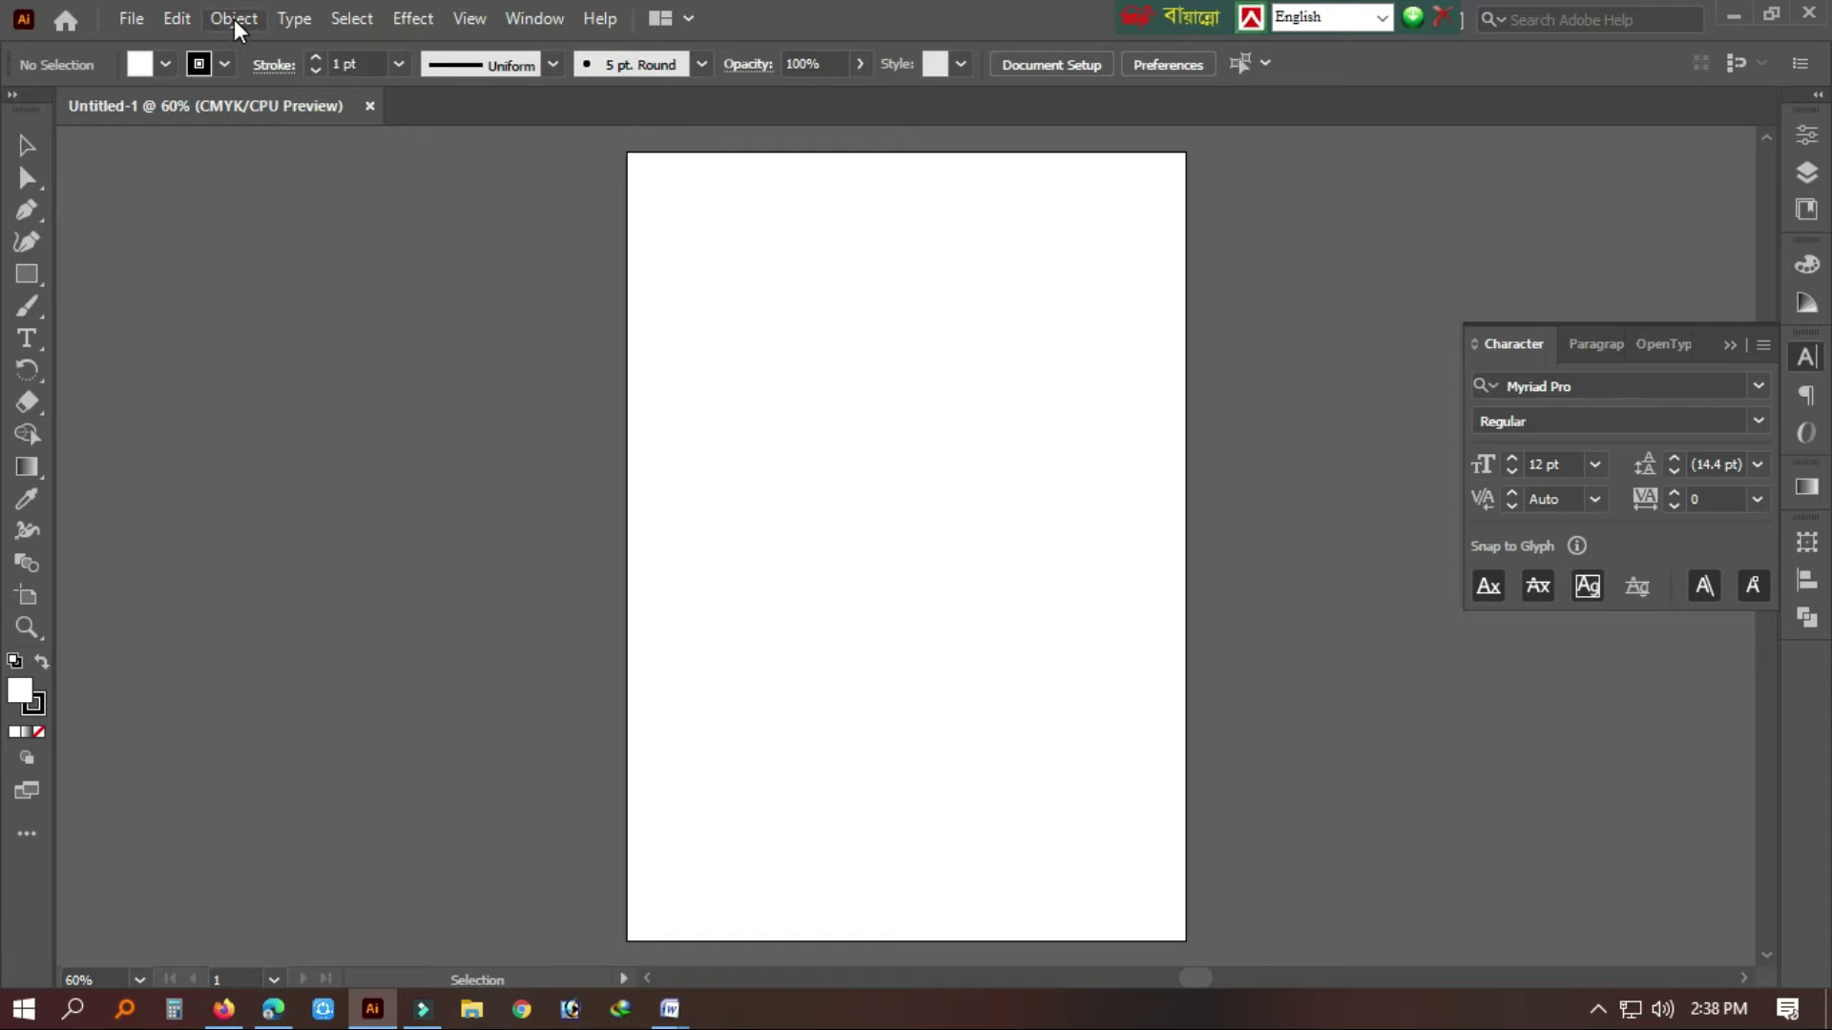
left_click(239, 27)
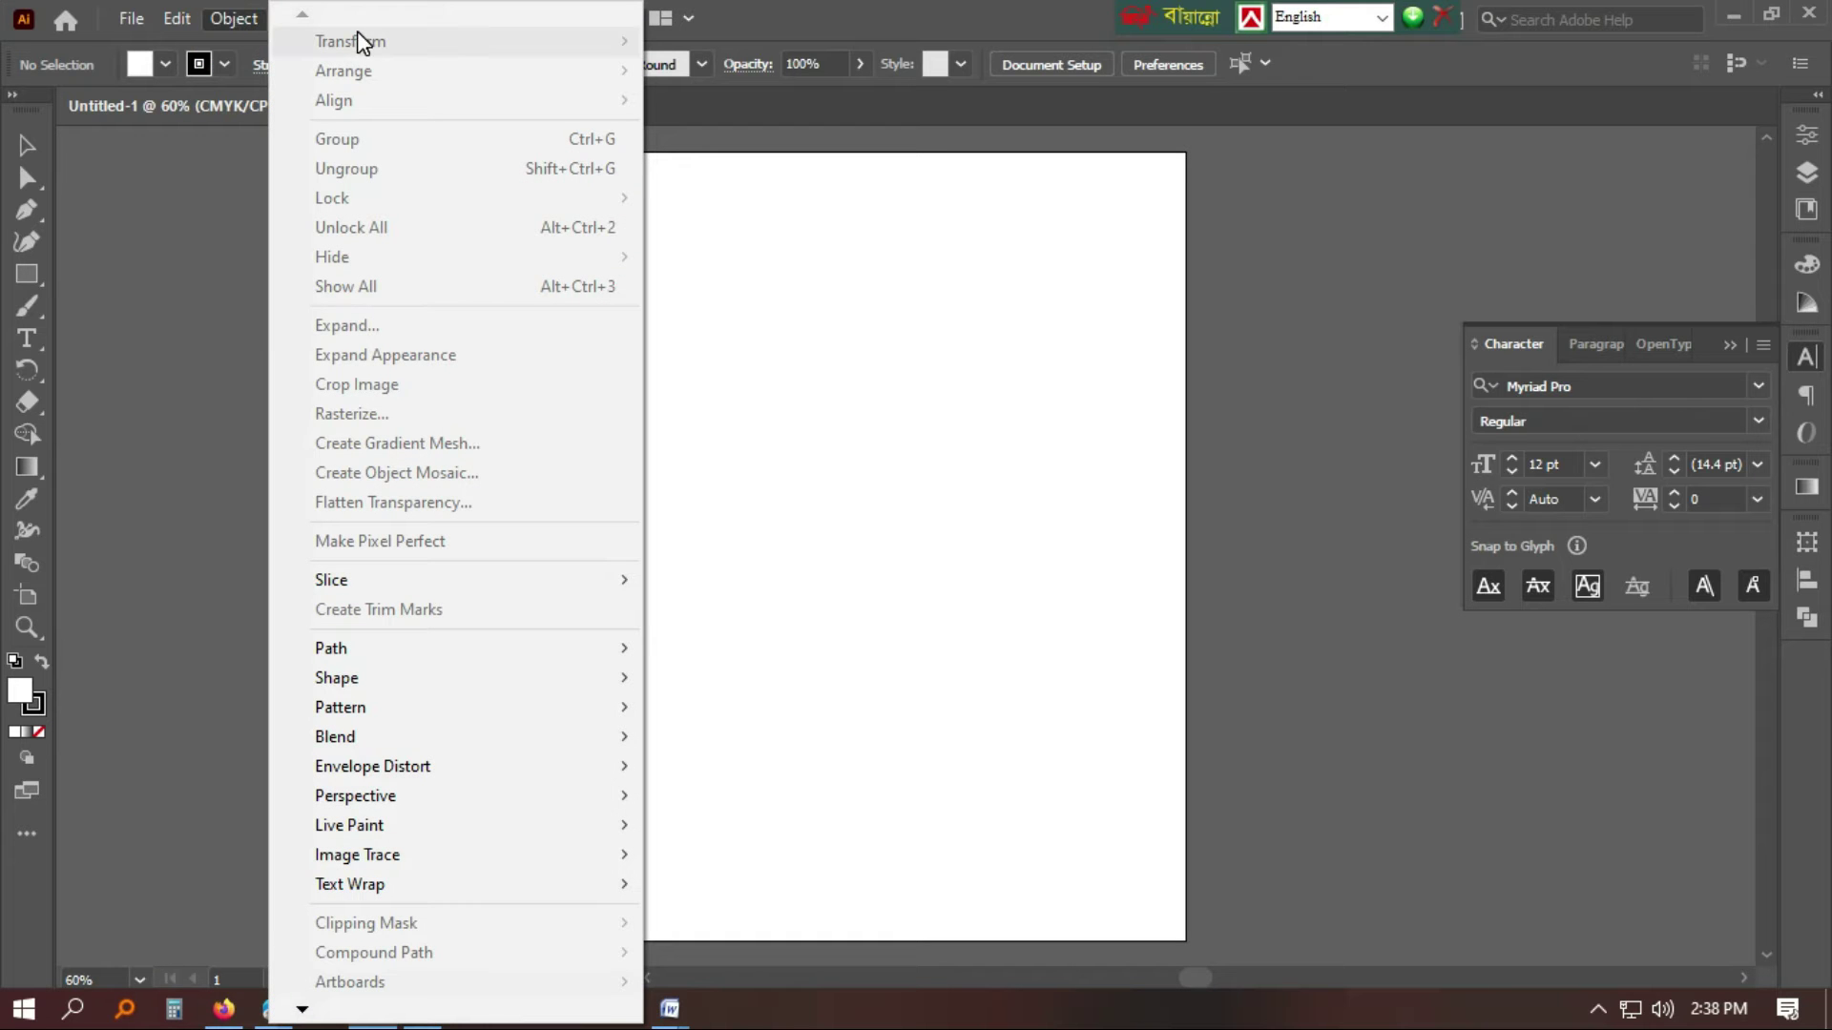
left_click(806, 278)
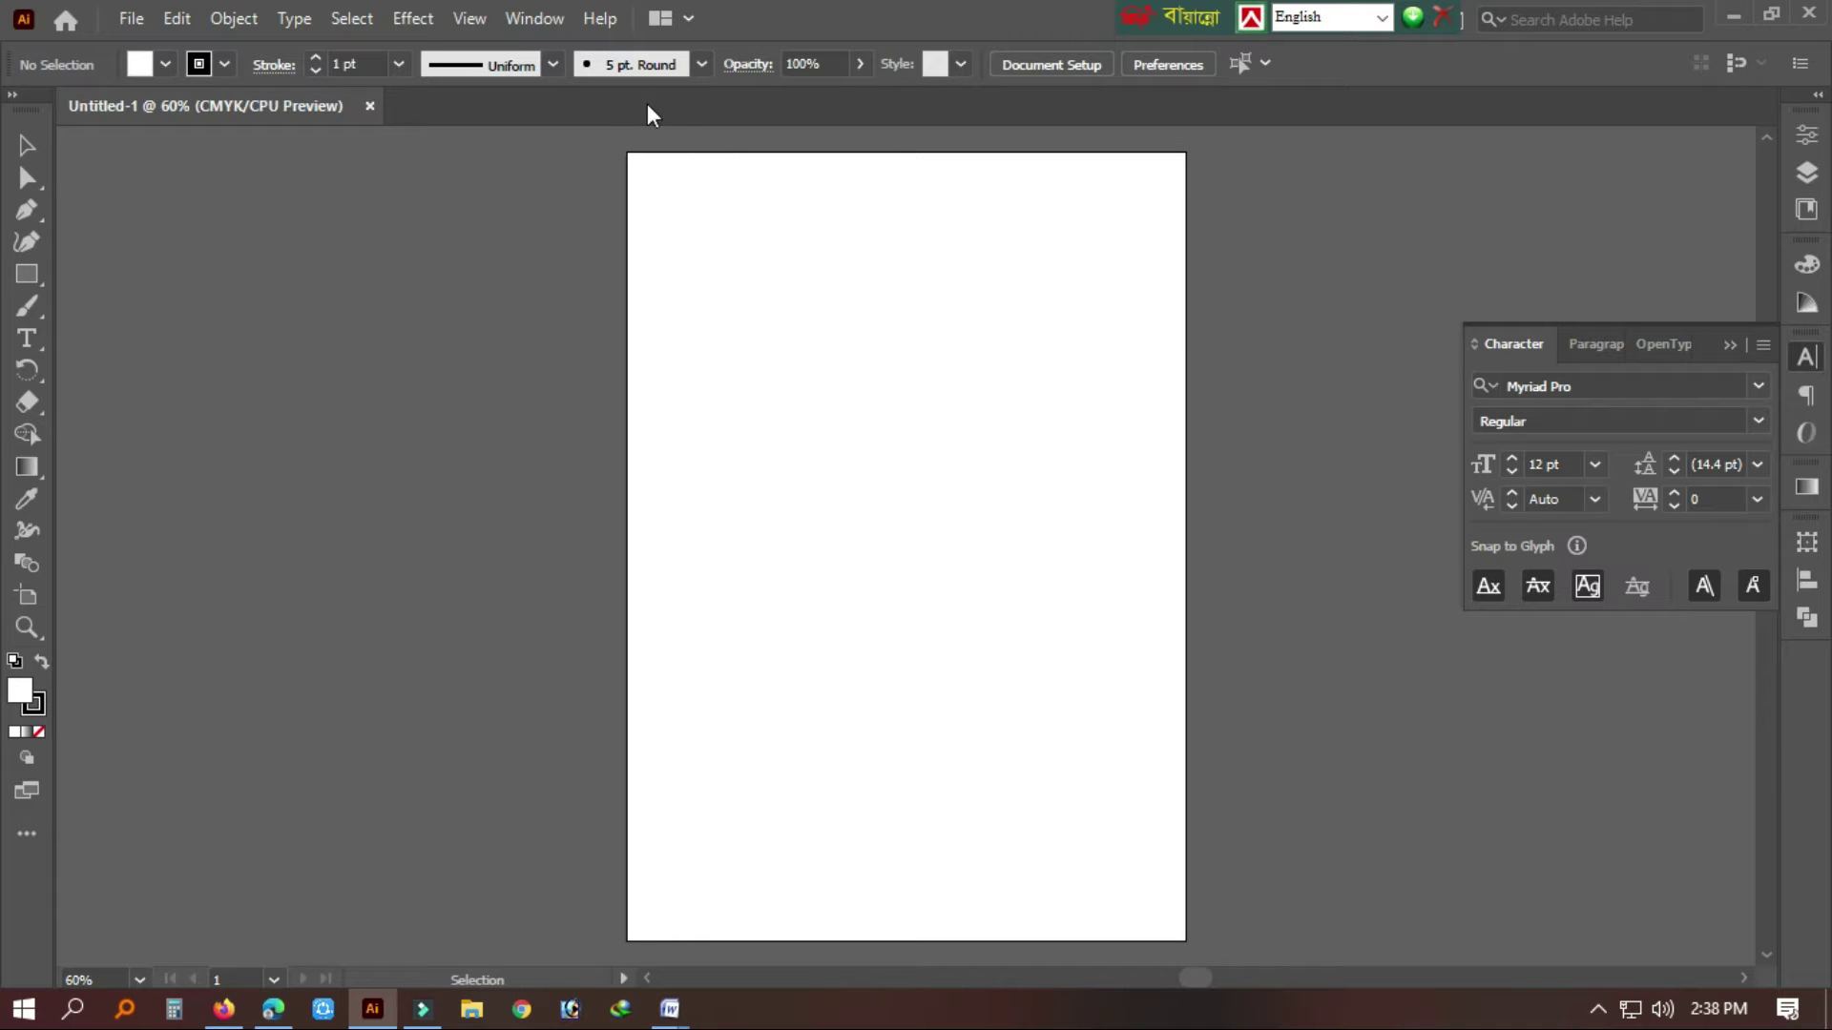
left_click(198, 64)
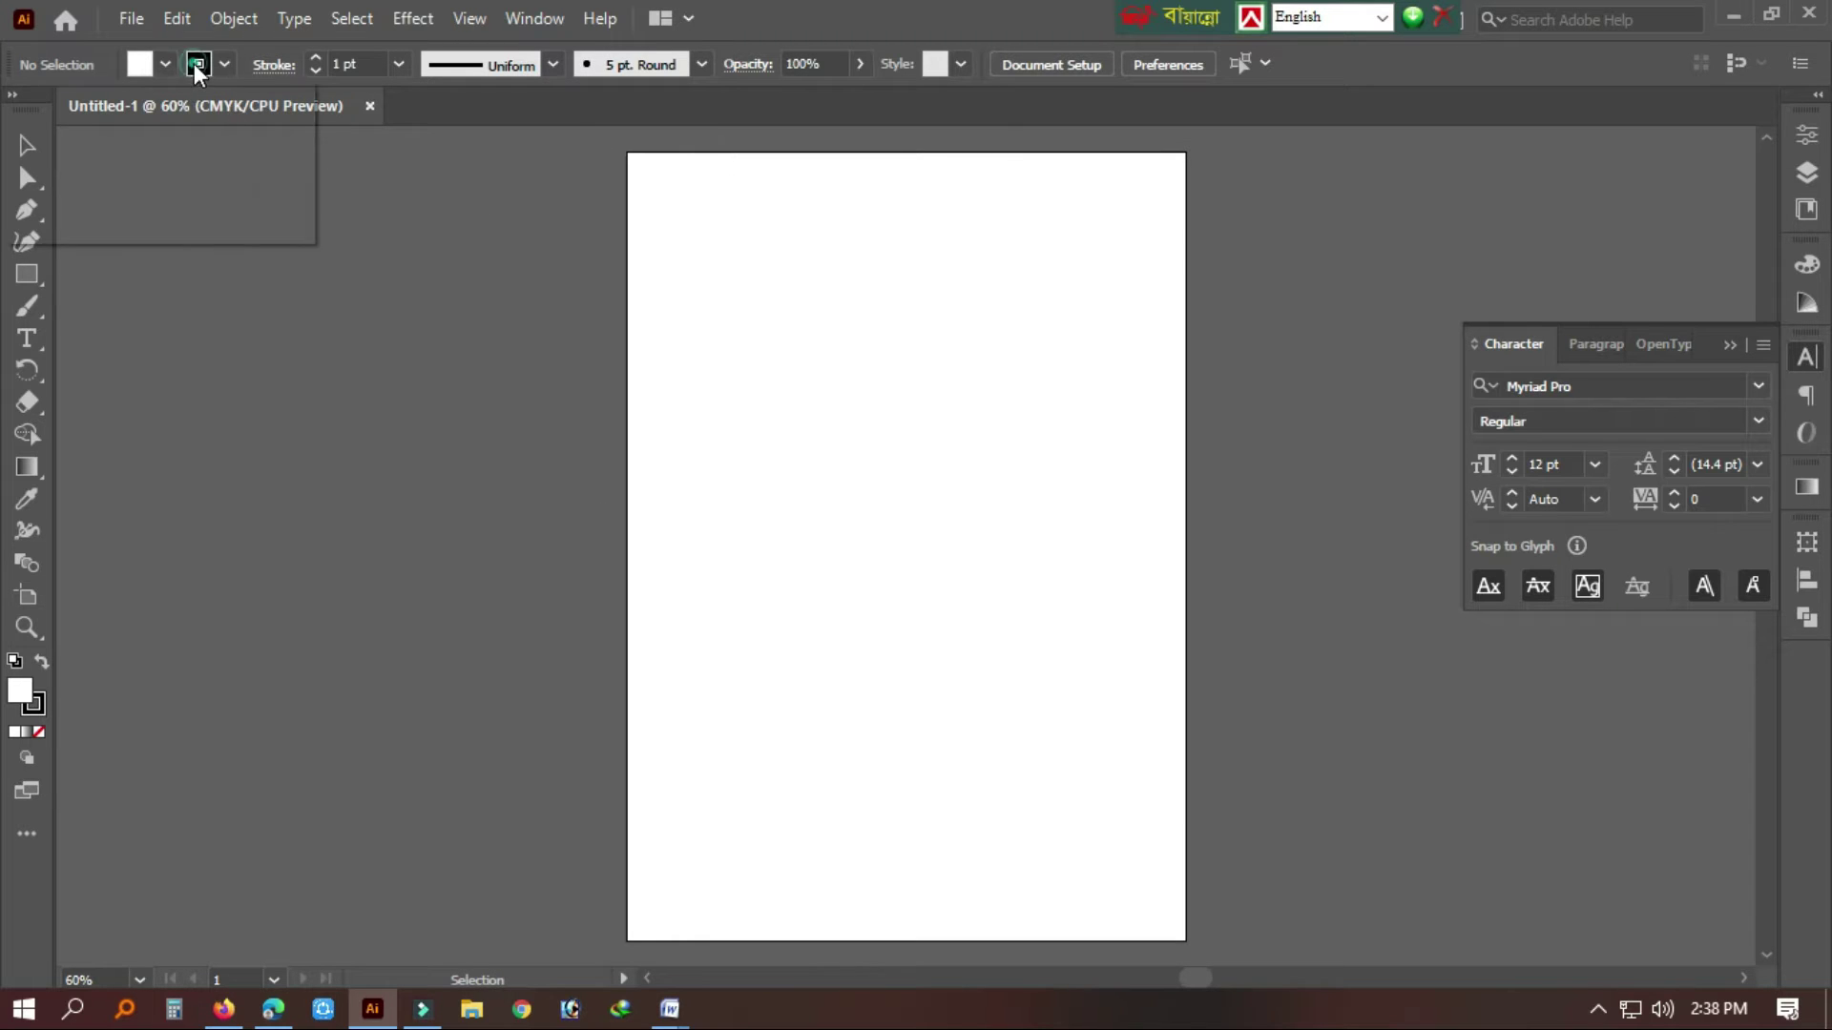
left_click(198, 64)
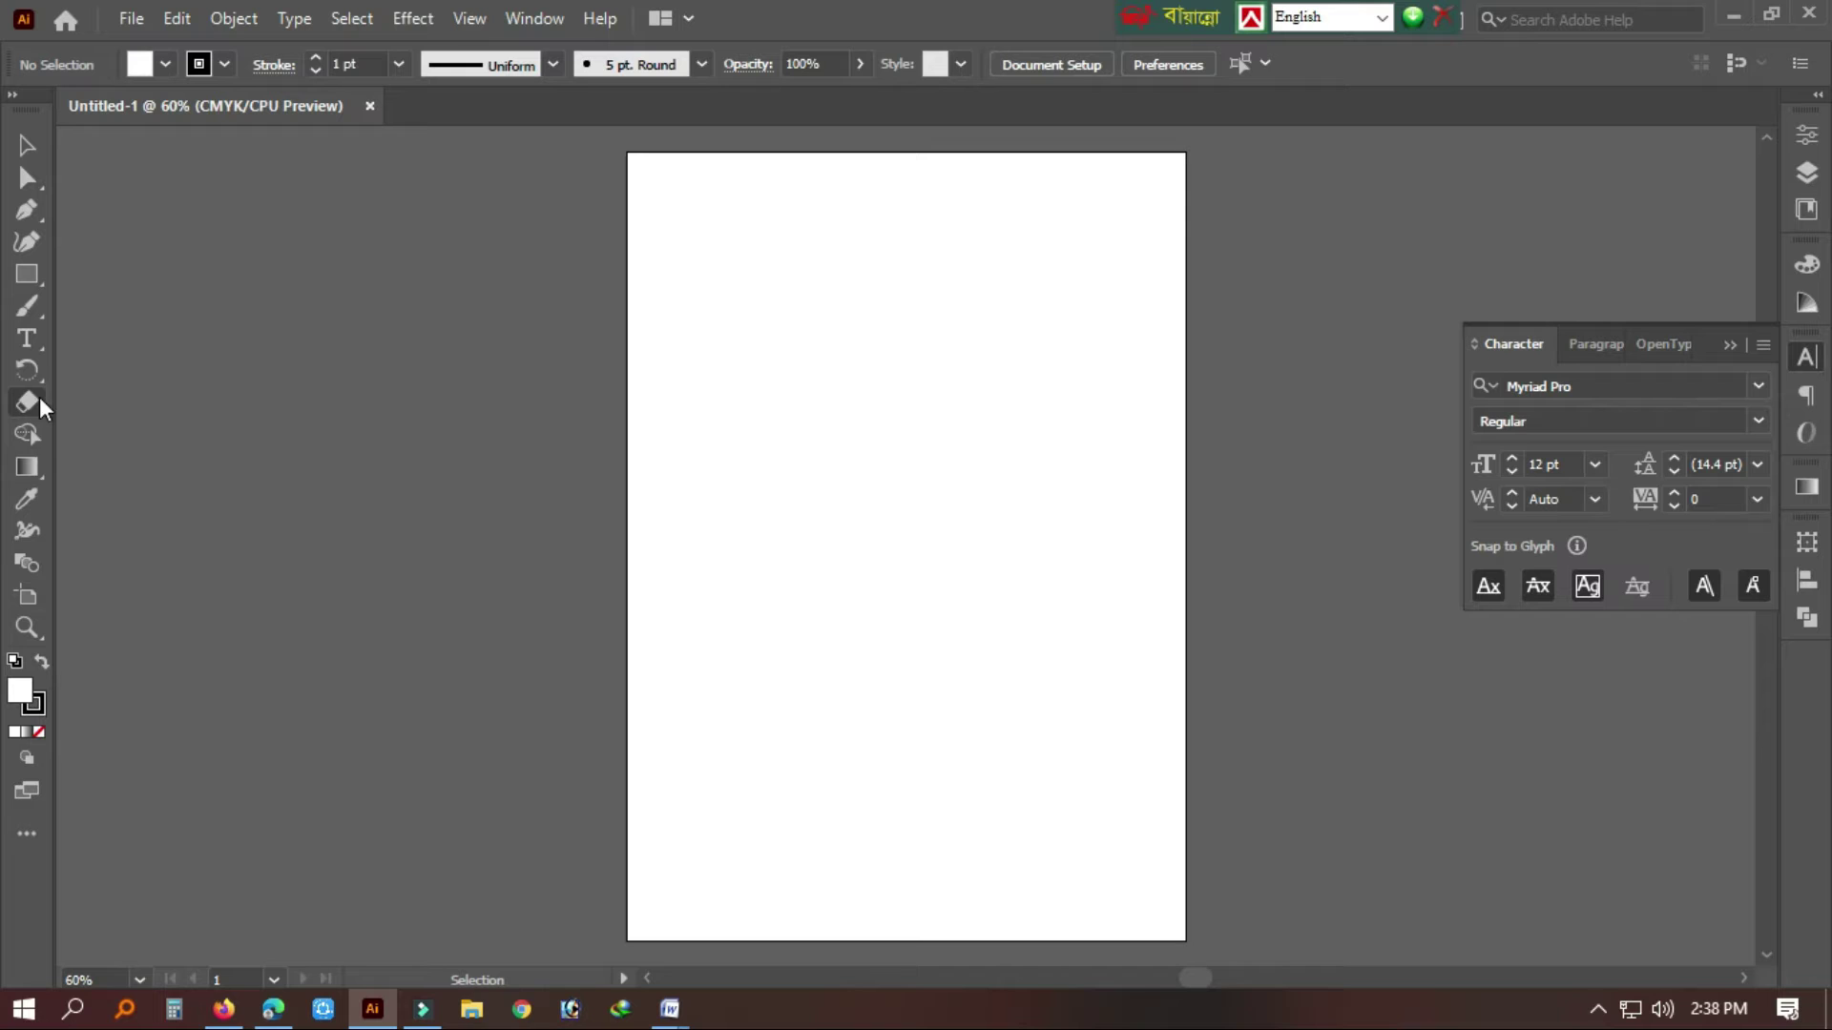
left_click(28, 339)
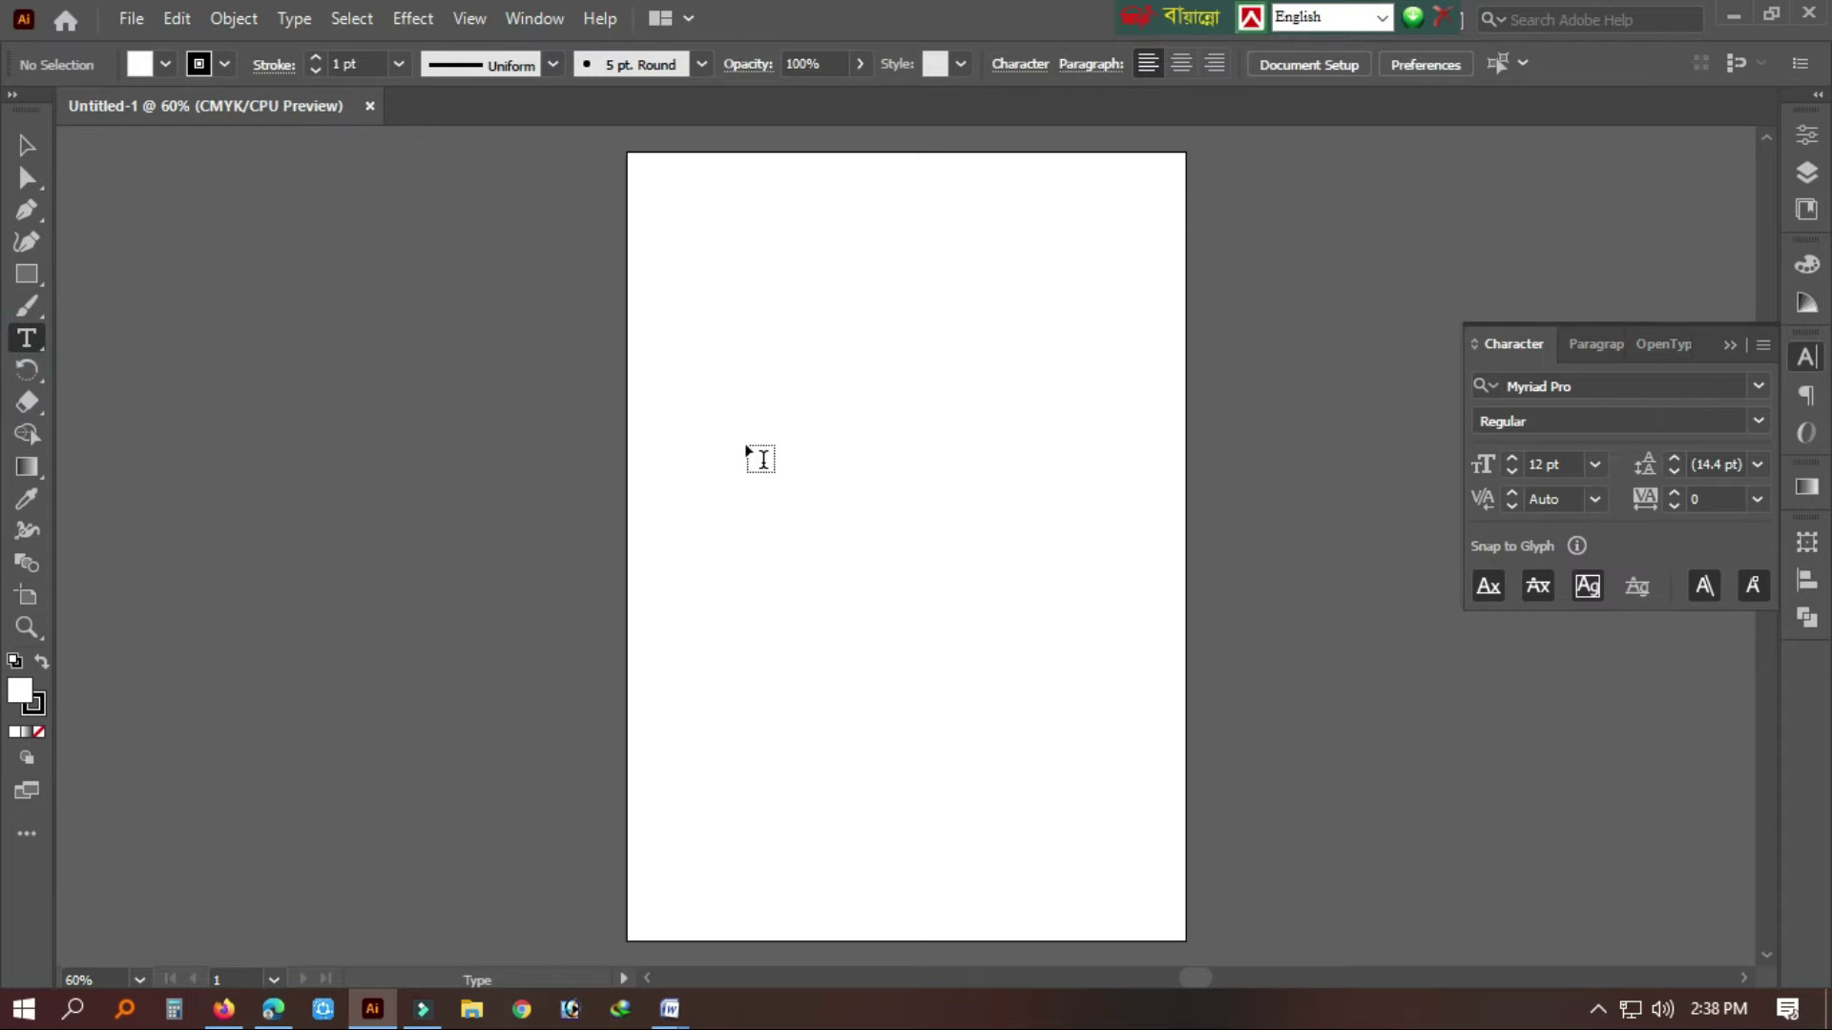
left_click(27, 145)
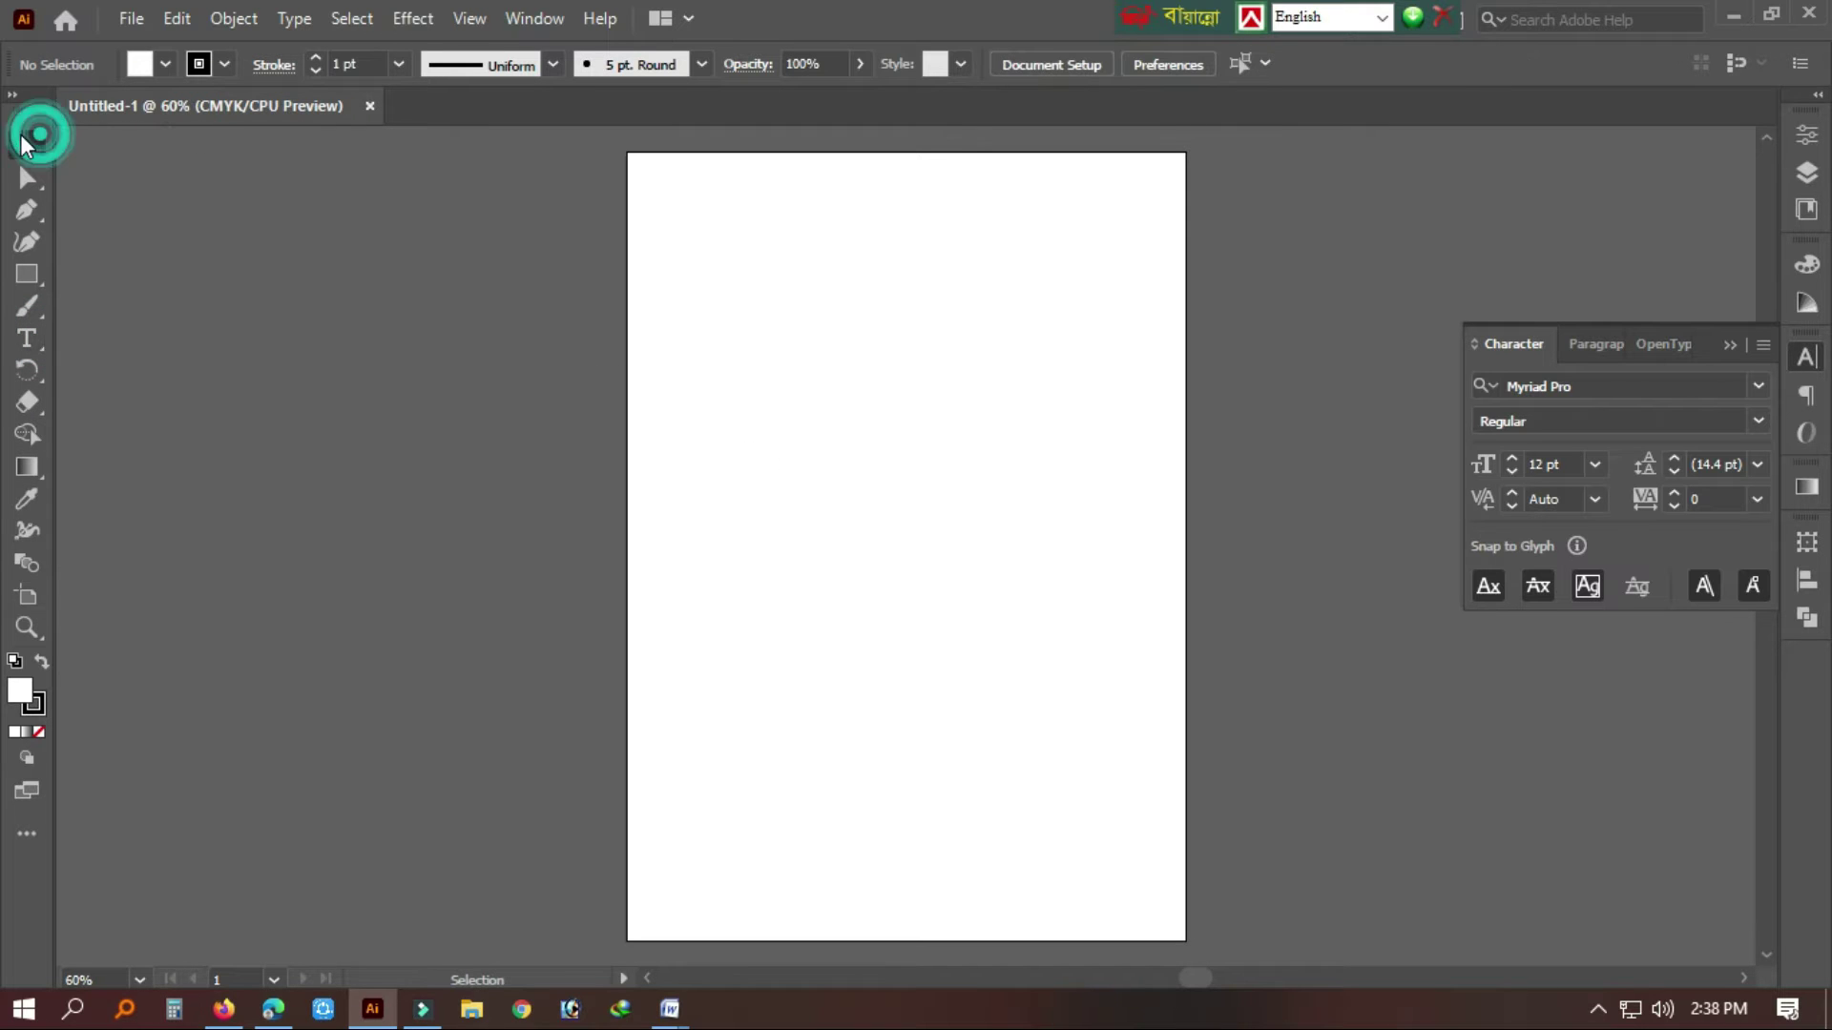
left_click(798, 303)
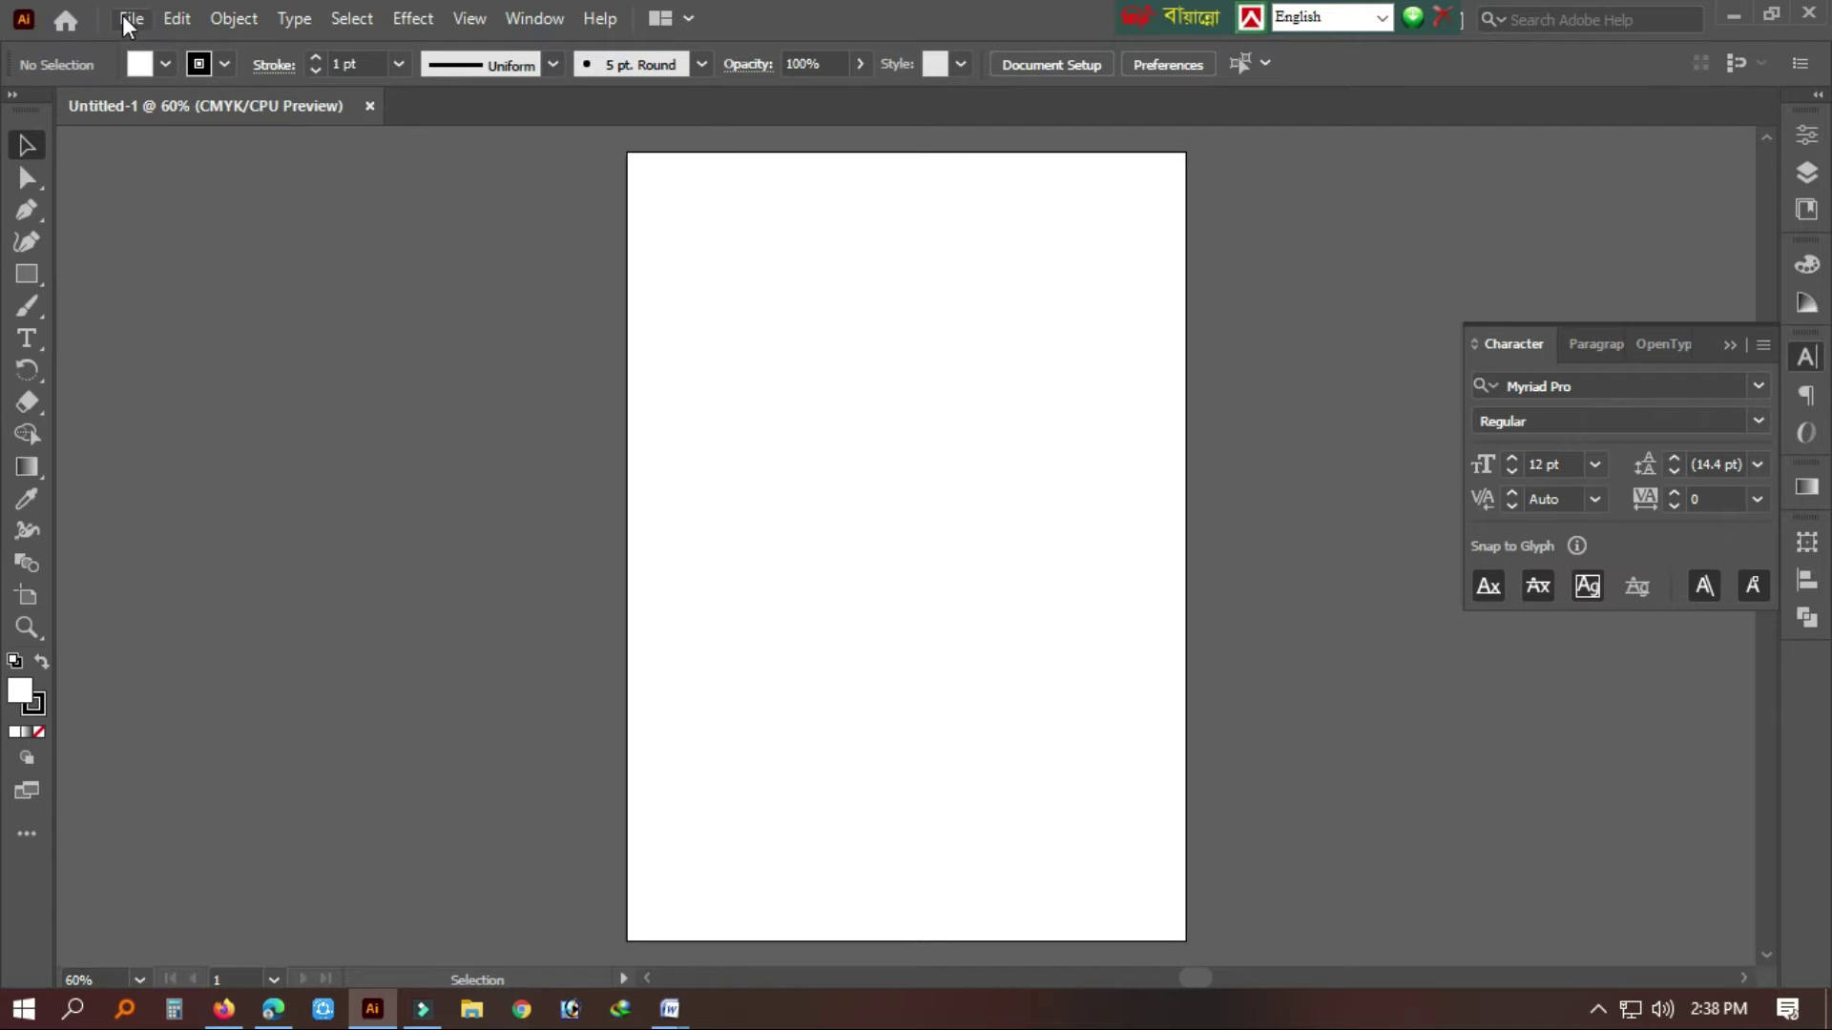
Dismiss the Object menu and collapse the Character panel.
left_click(234, 18)
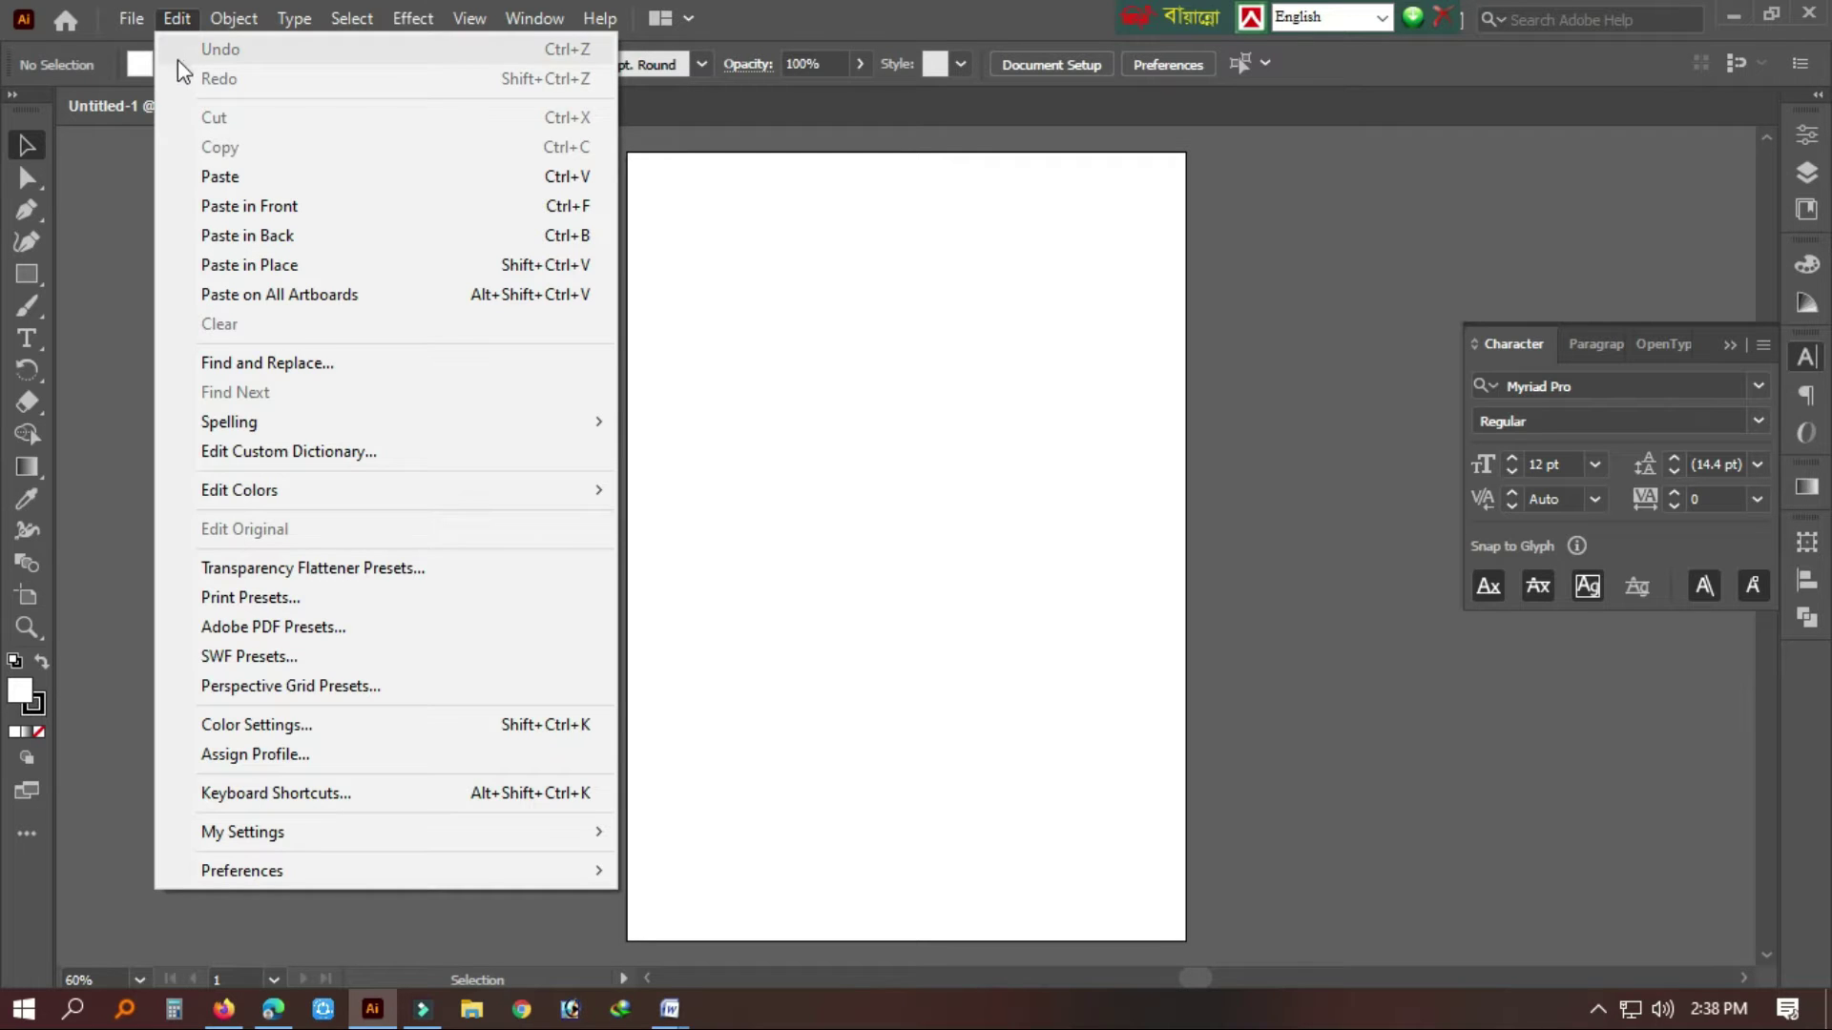
left_click(852, 649)
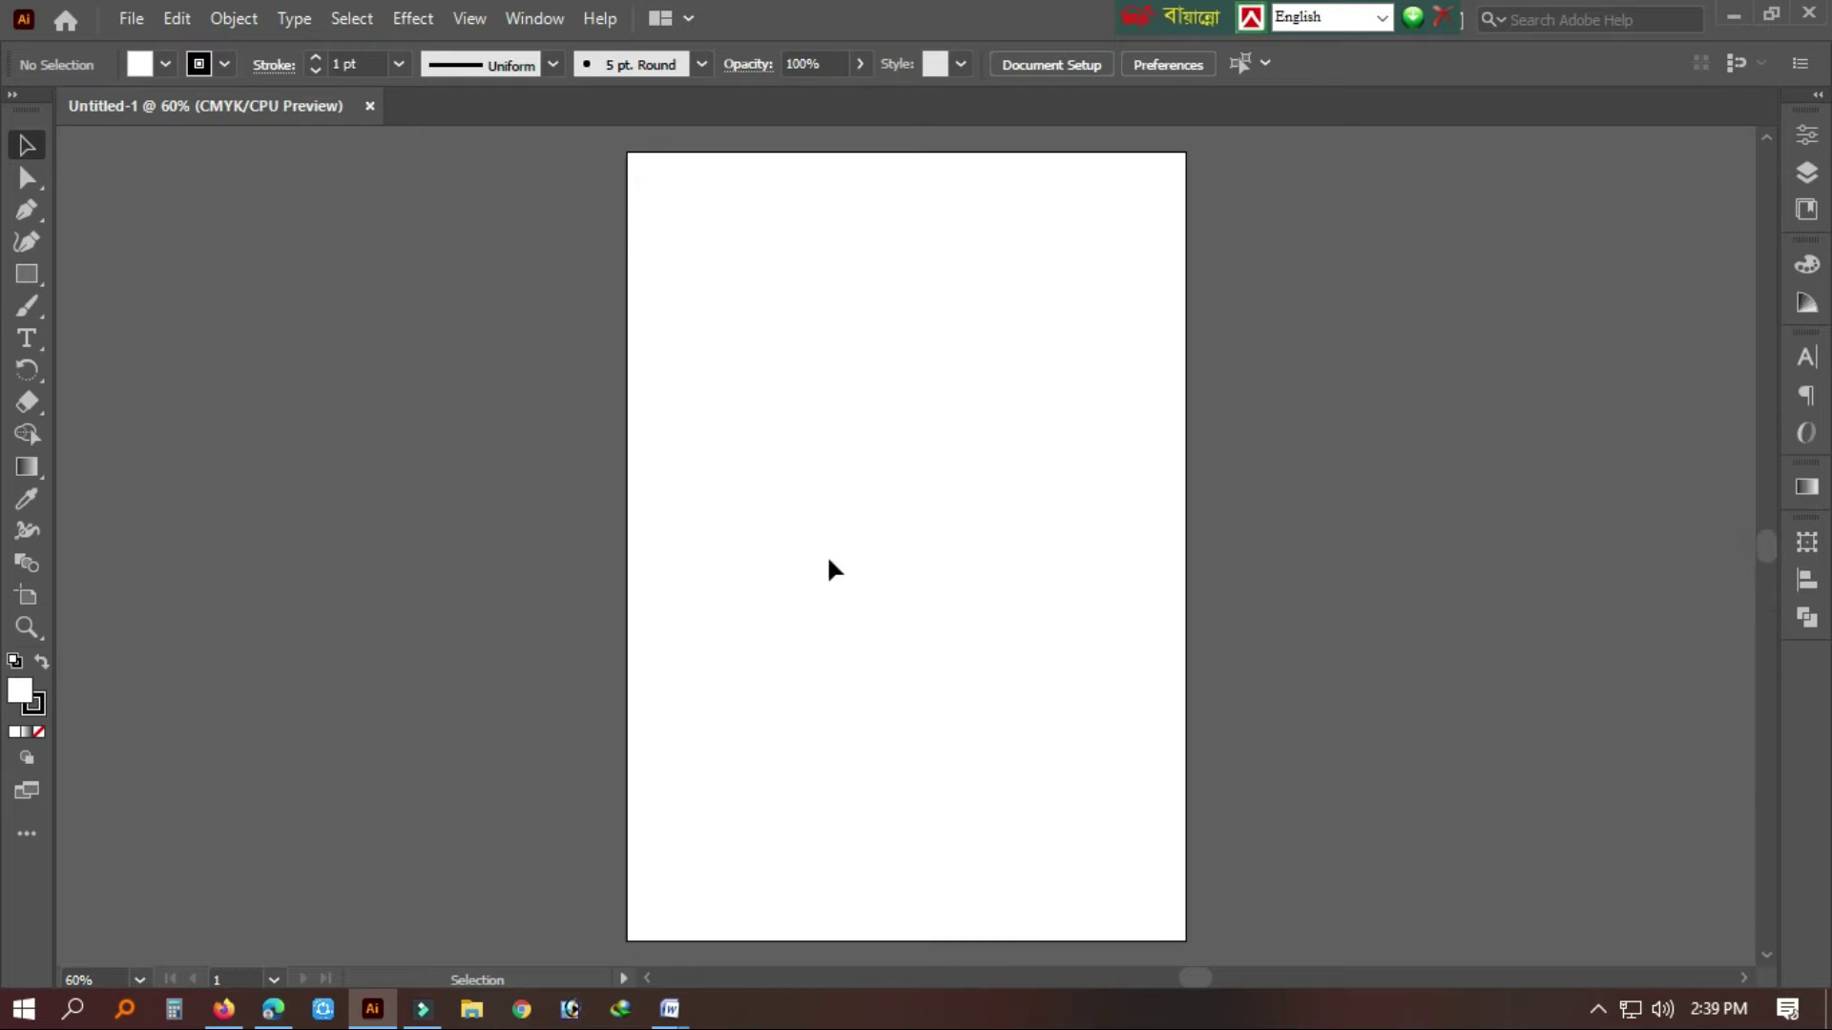
left_click(1121, 179)
left_click(1197, 155)
left_click(1096, 229)
Try several Arrange Documents layouts, then close the layout list.
left_click(671, 18)
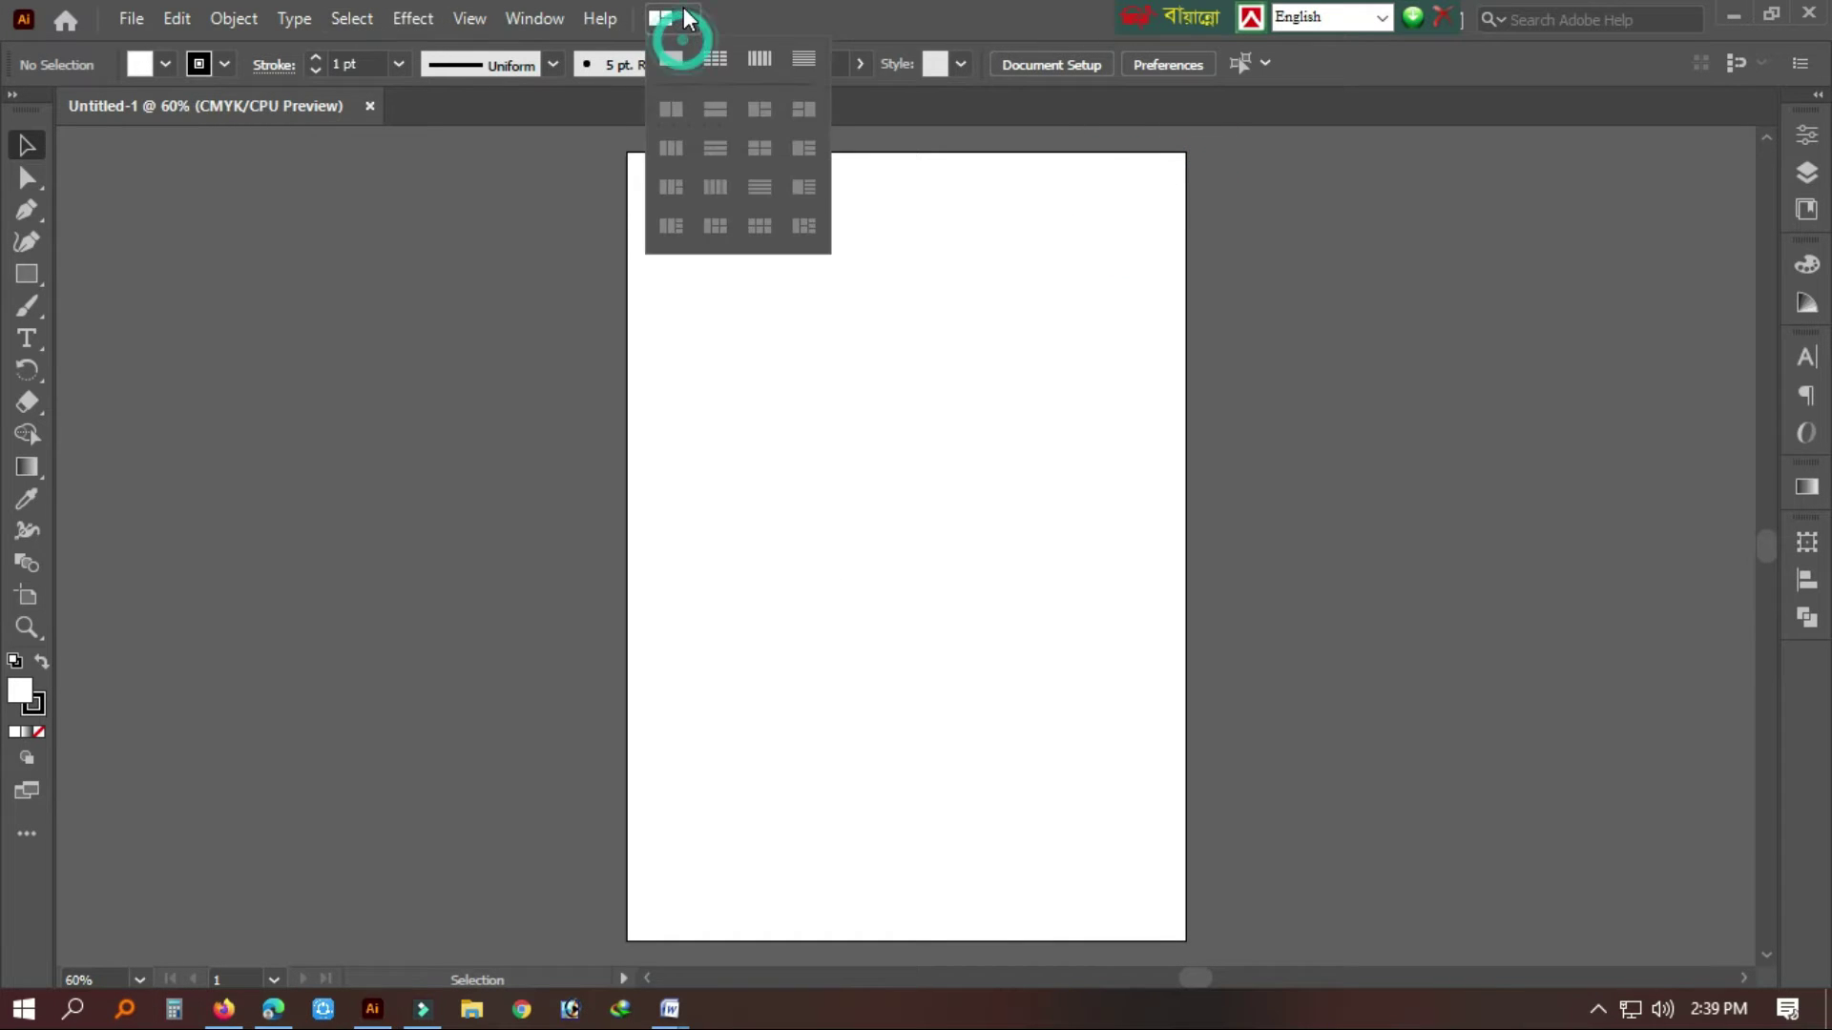
left_click(679, 60)
left_click(732, 209)
left_click(661, 18)
left_click(716, 65)
left_click(661, 18)
left_click(726, 189)
left_click(788, 254)
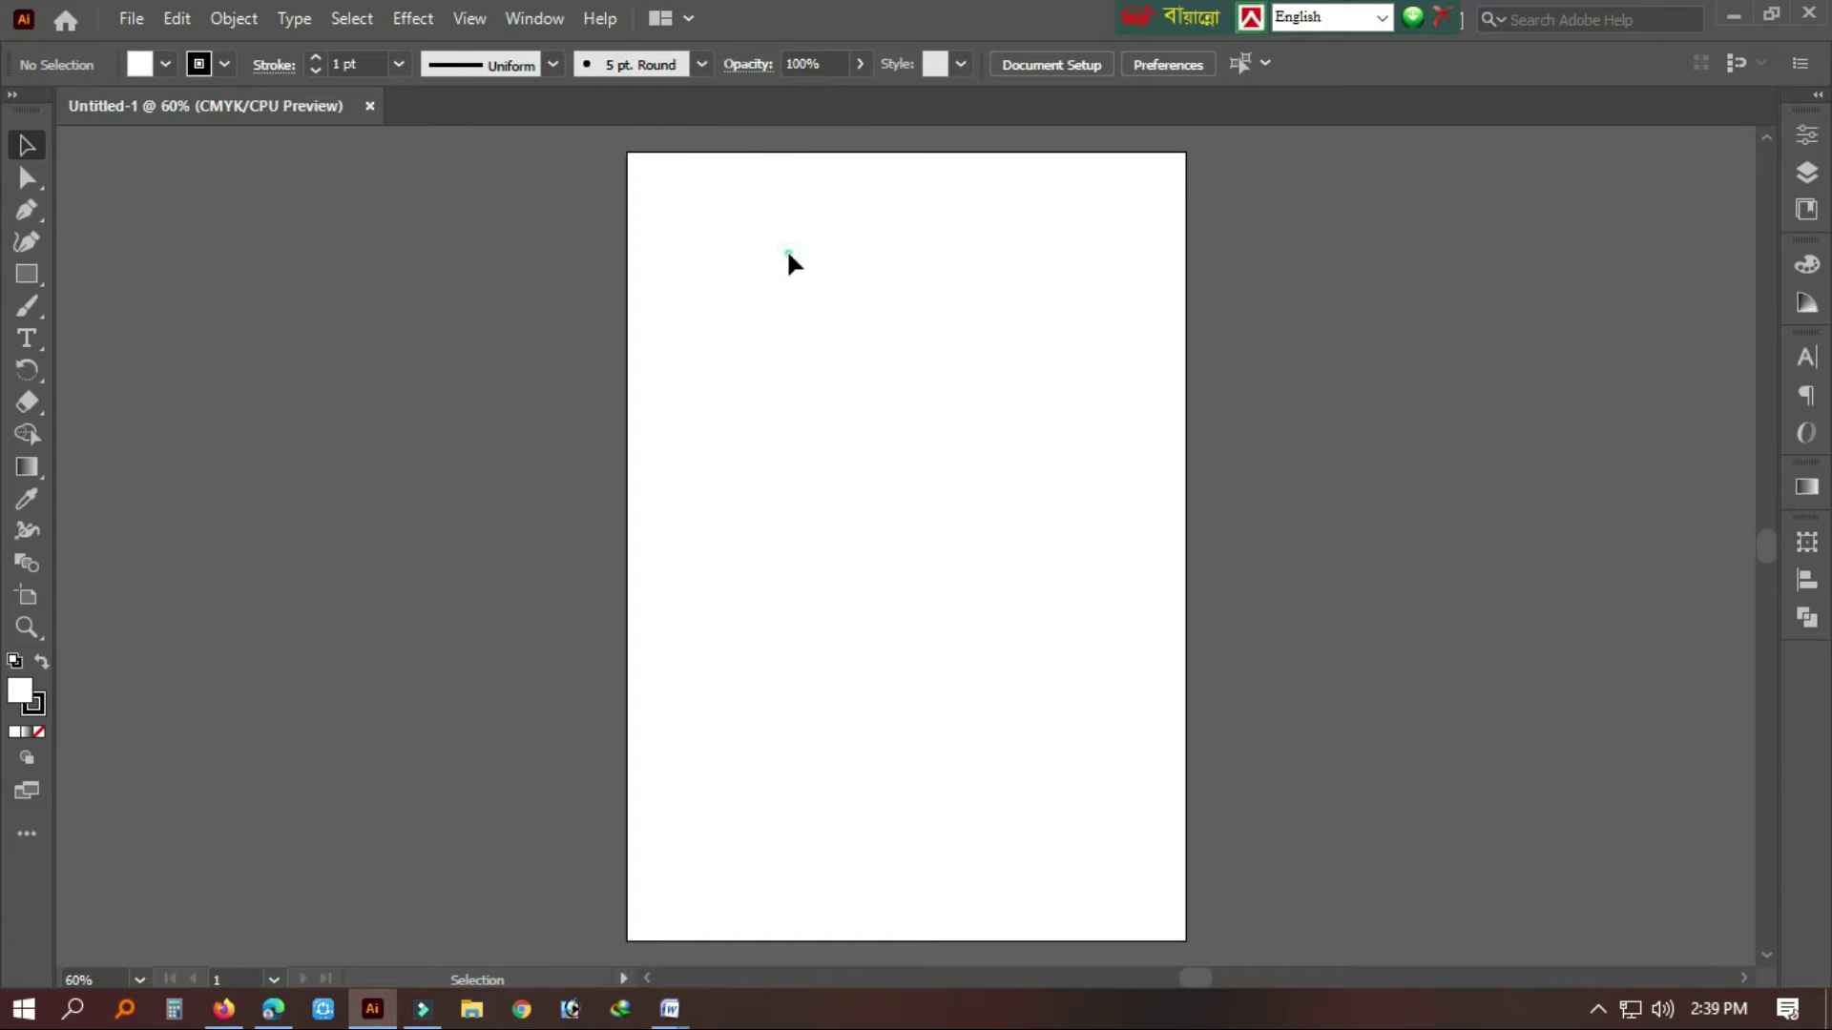
Create a Type object on the artboard and replace its placeholder text.
left_click(33, 340)
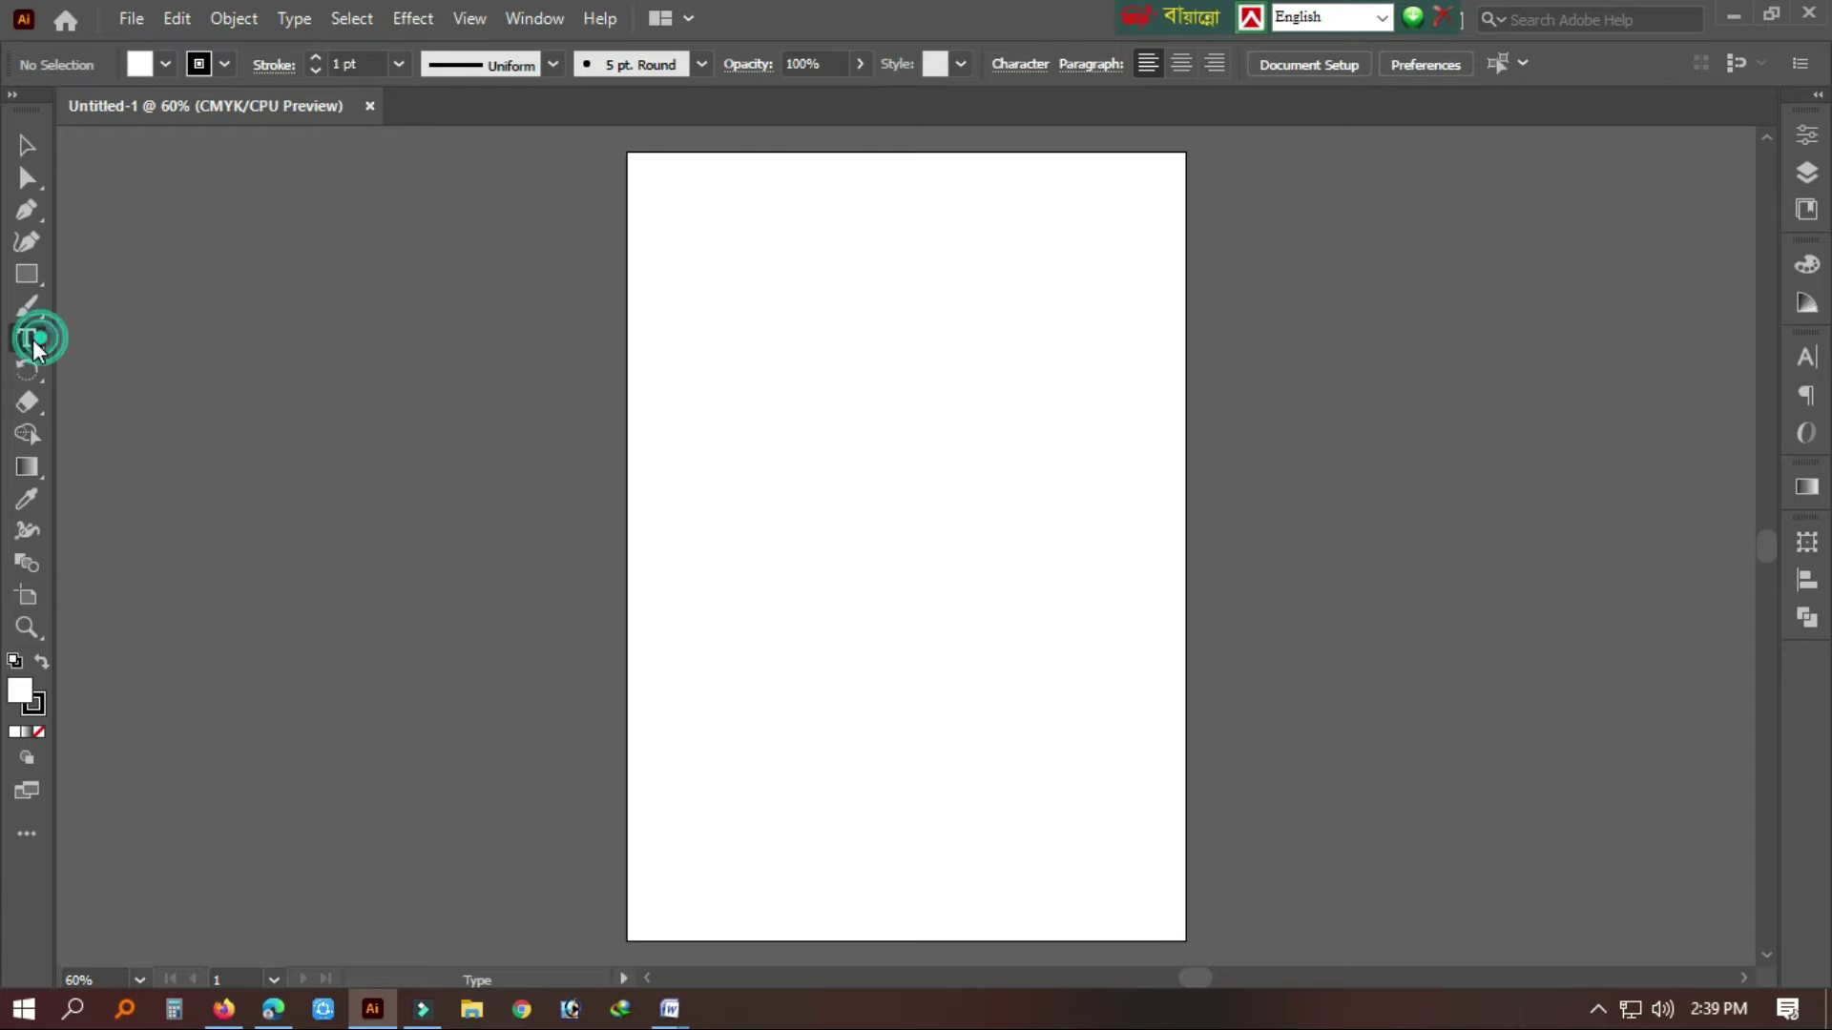
left_click(664, 486)
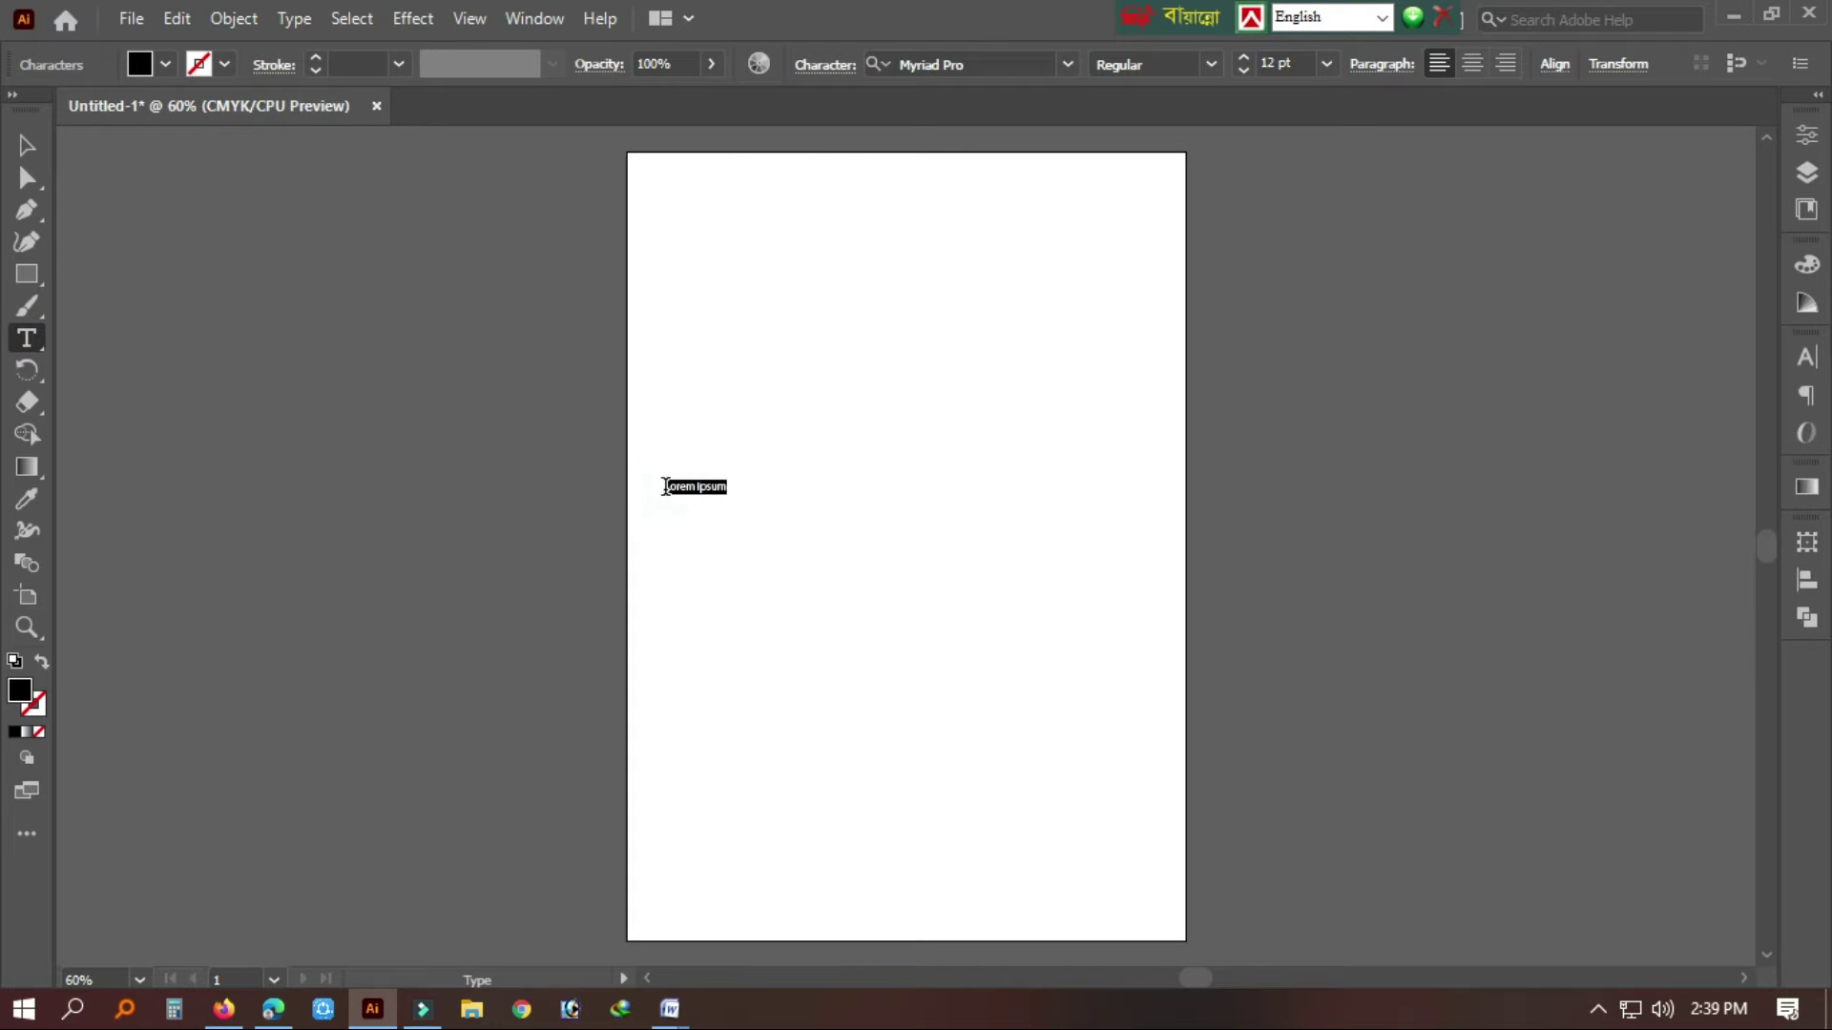
left_click(706, 481)
key("ctrl+a")
type("আ")
Rotate the TO_LET text vertical and scale it to 249.3 pt along the page's left side.
left_click(33, 147)
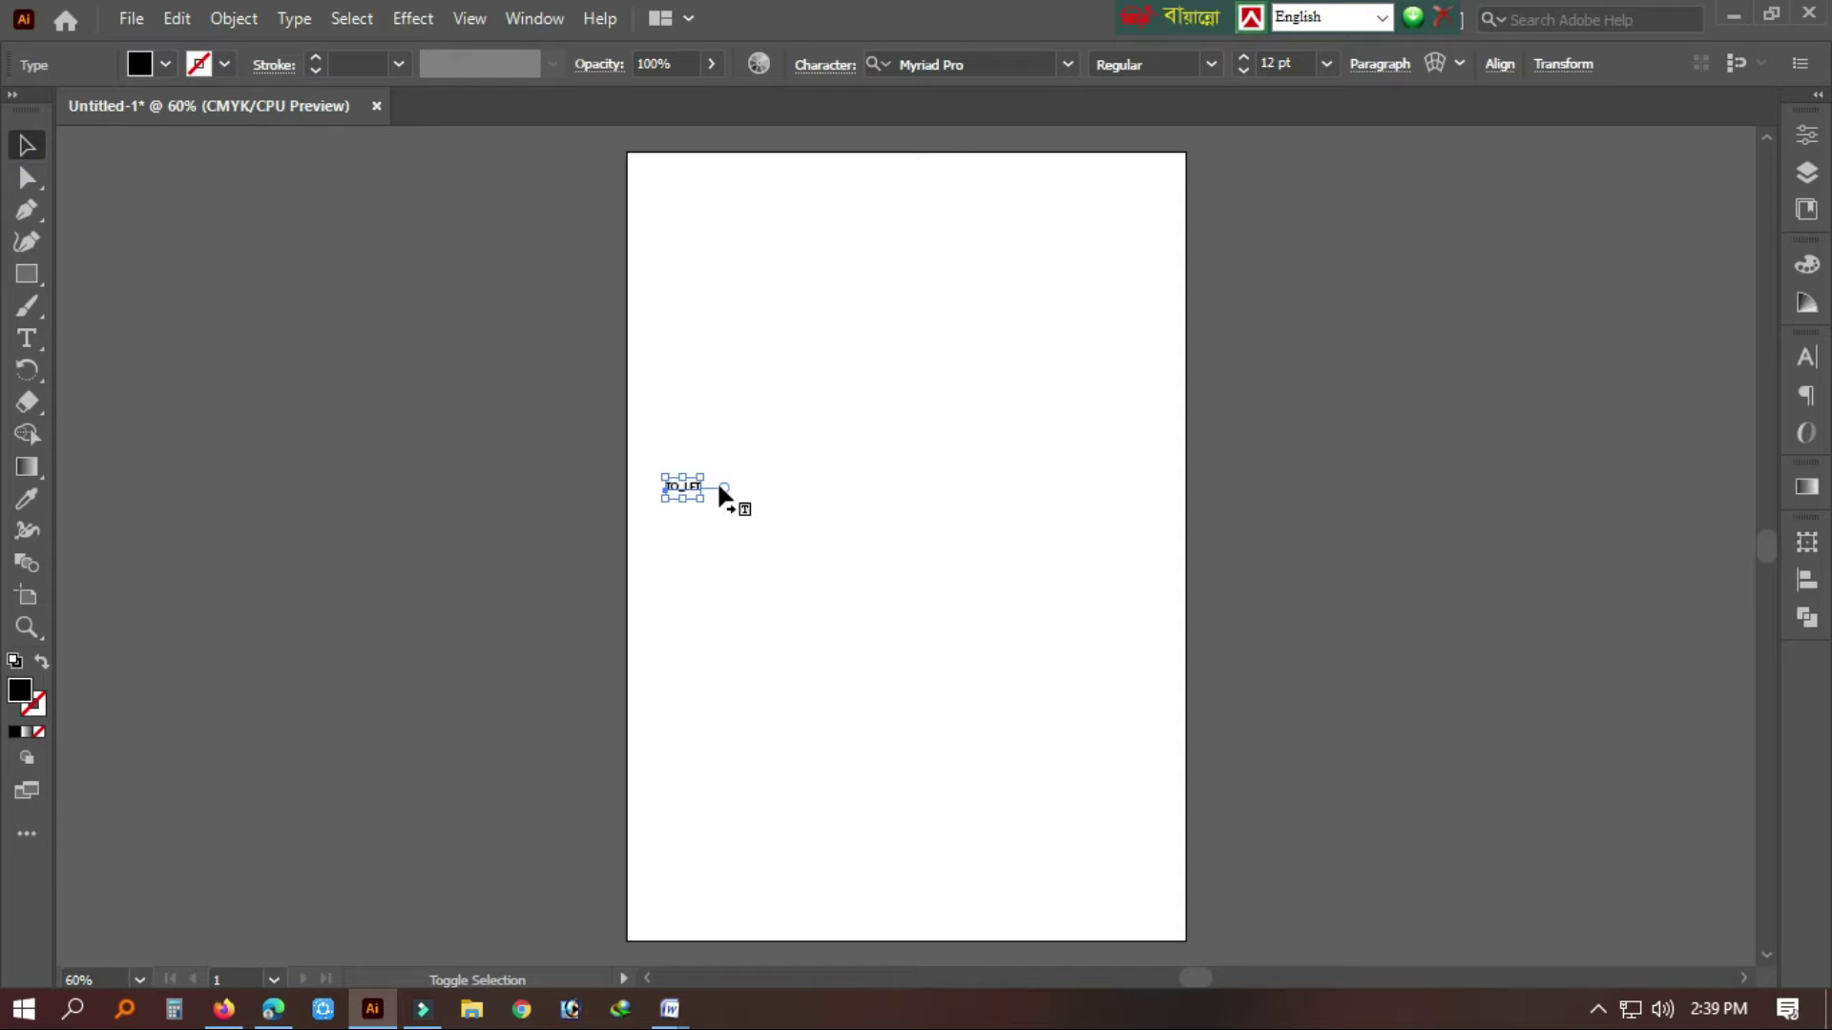
left_click_drag(710, 473, 769, 240)
left_click_drag(744, 334, 730, 722)
left_click_drag(757, 627, 1065, 172)
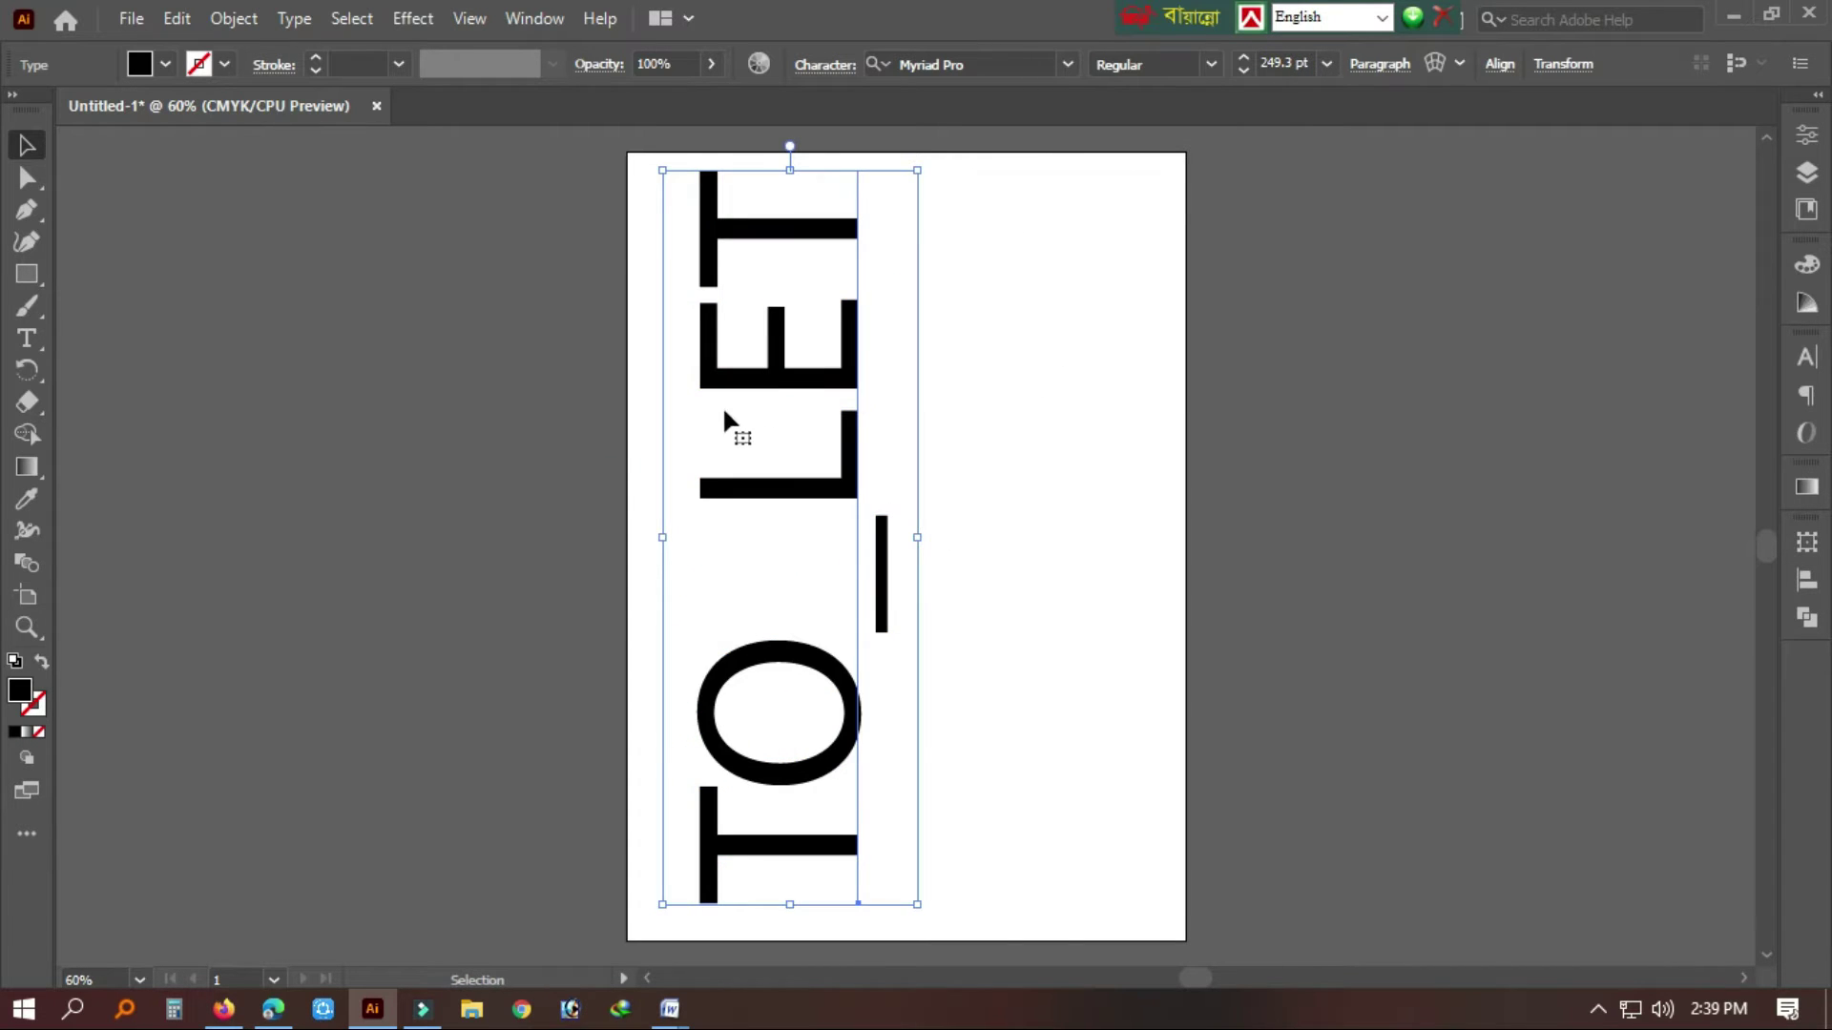
left_click_drag(777, 381, 761, 383)
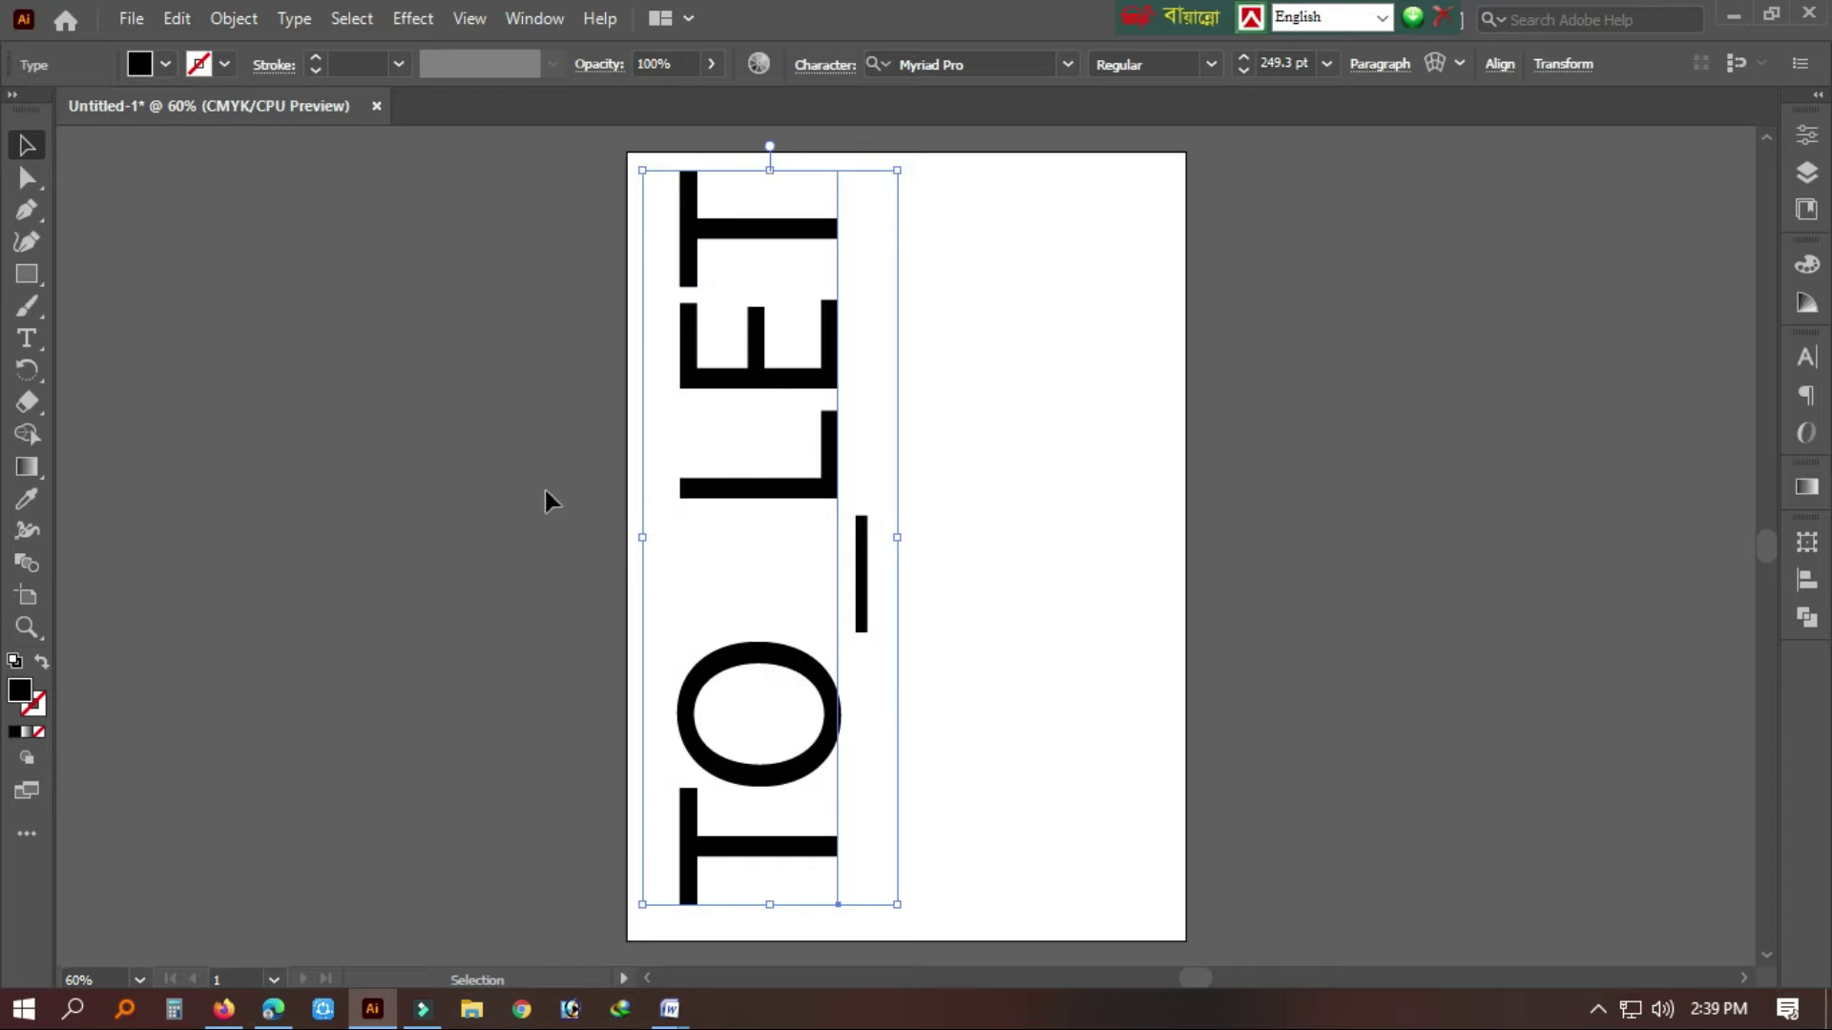
left_click(40, 338)
left_click(850, 480)
left_click(818, 479)
left_click(36, 154)
Set the TO LET text's font to Impact in the Character panel.
left_click(1805, 357)
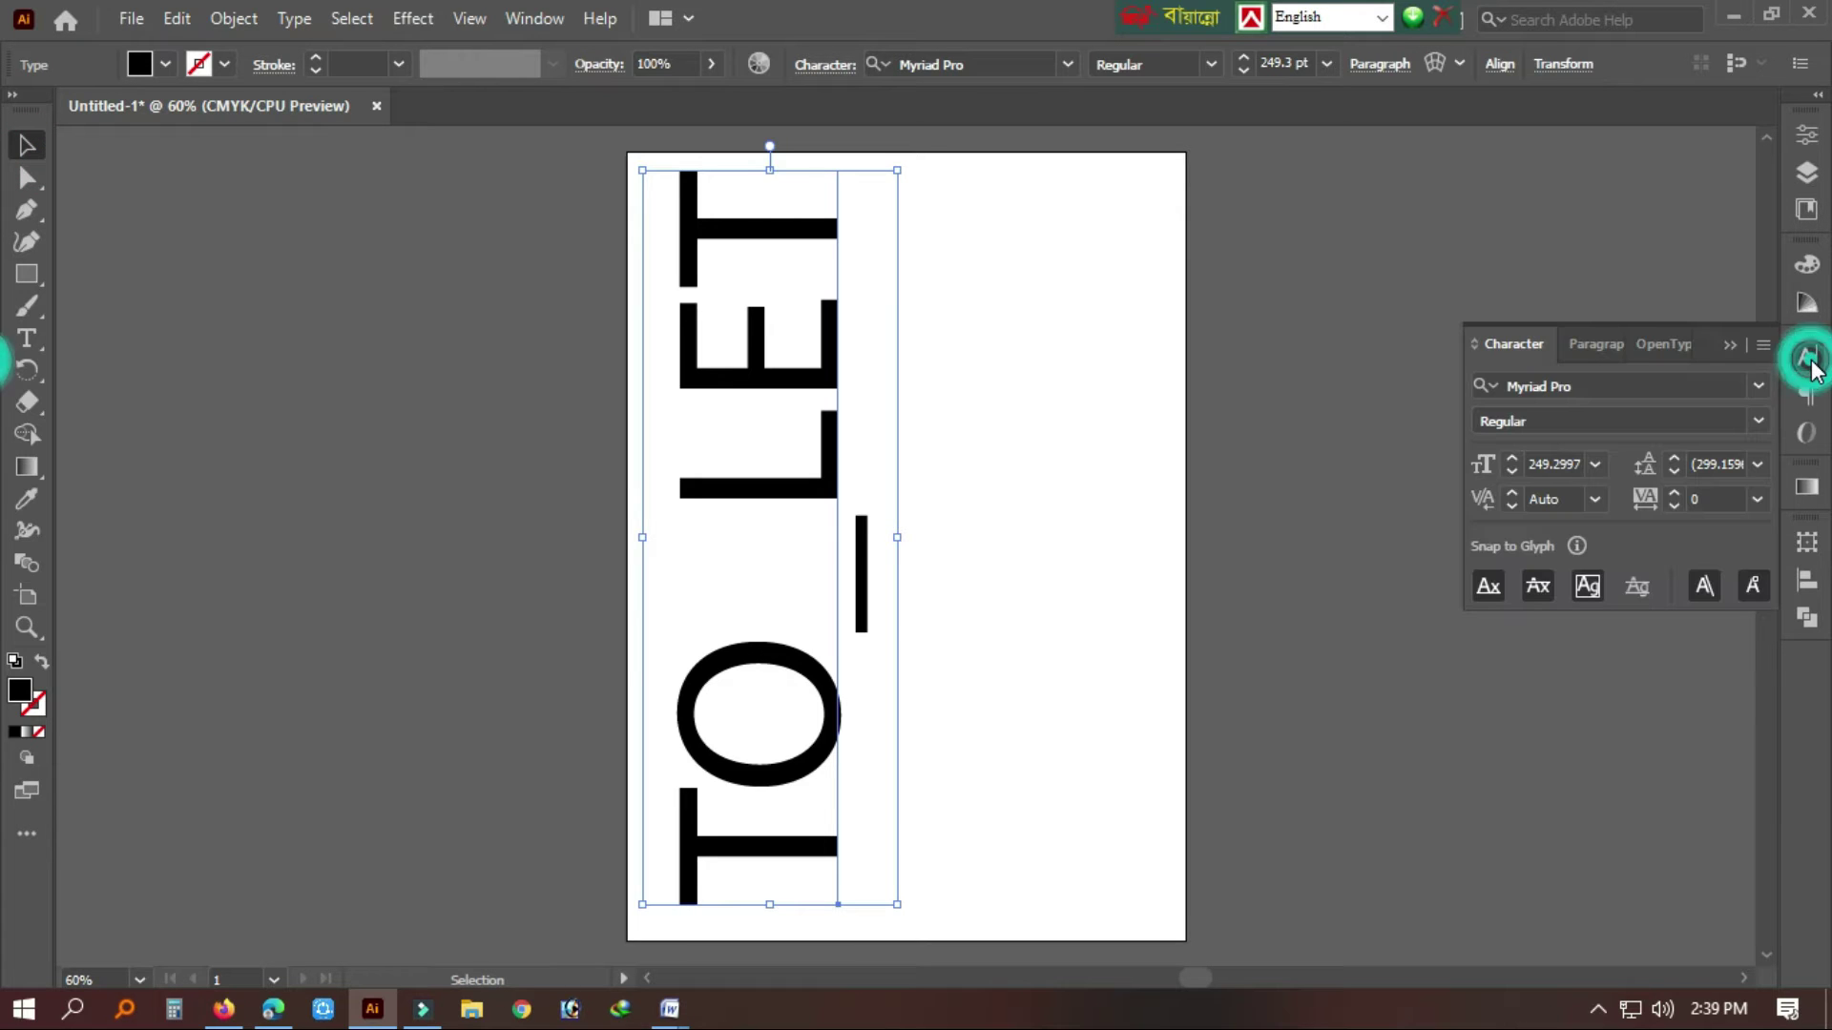
left_click(1604, 383)
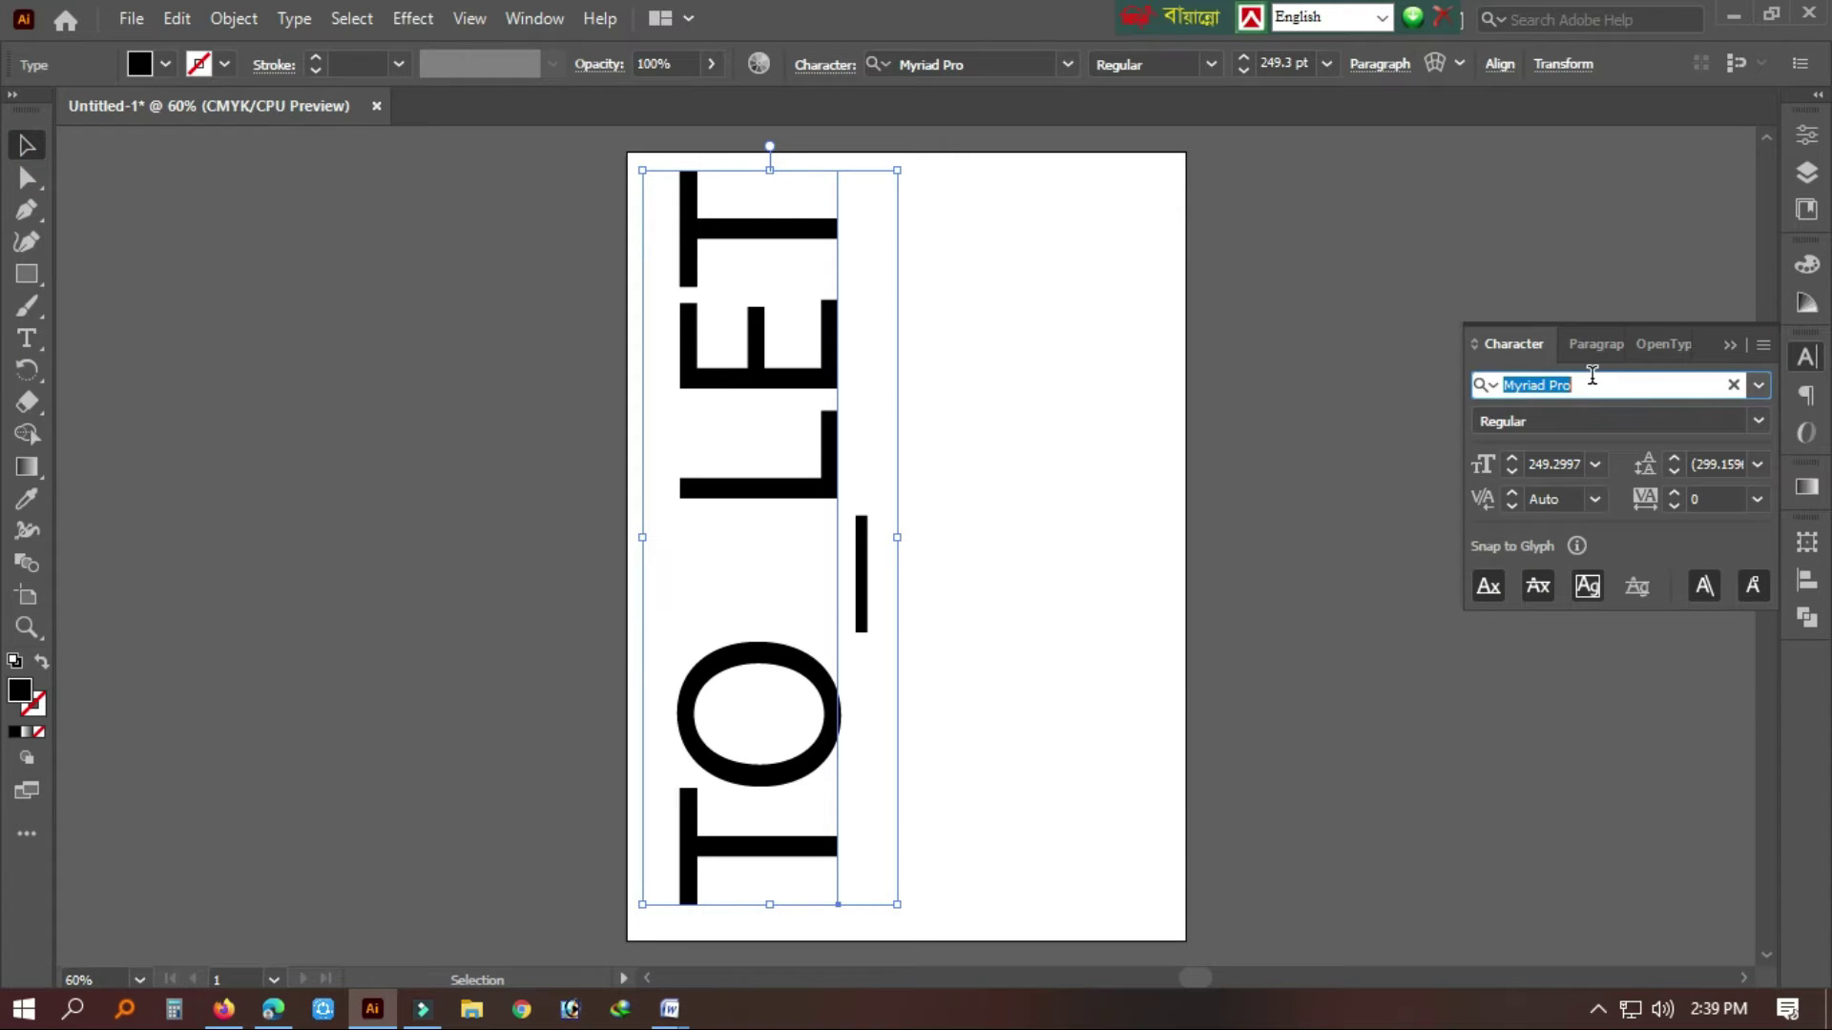
type("i")
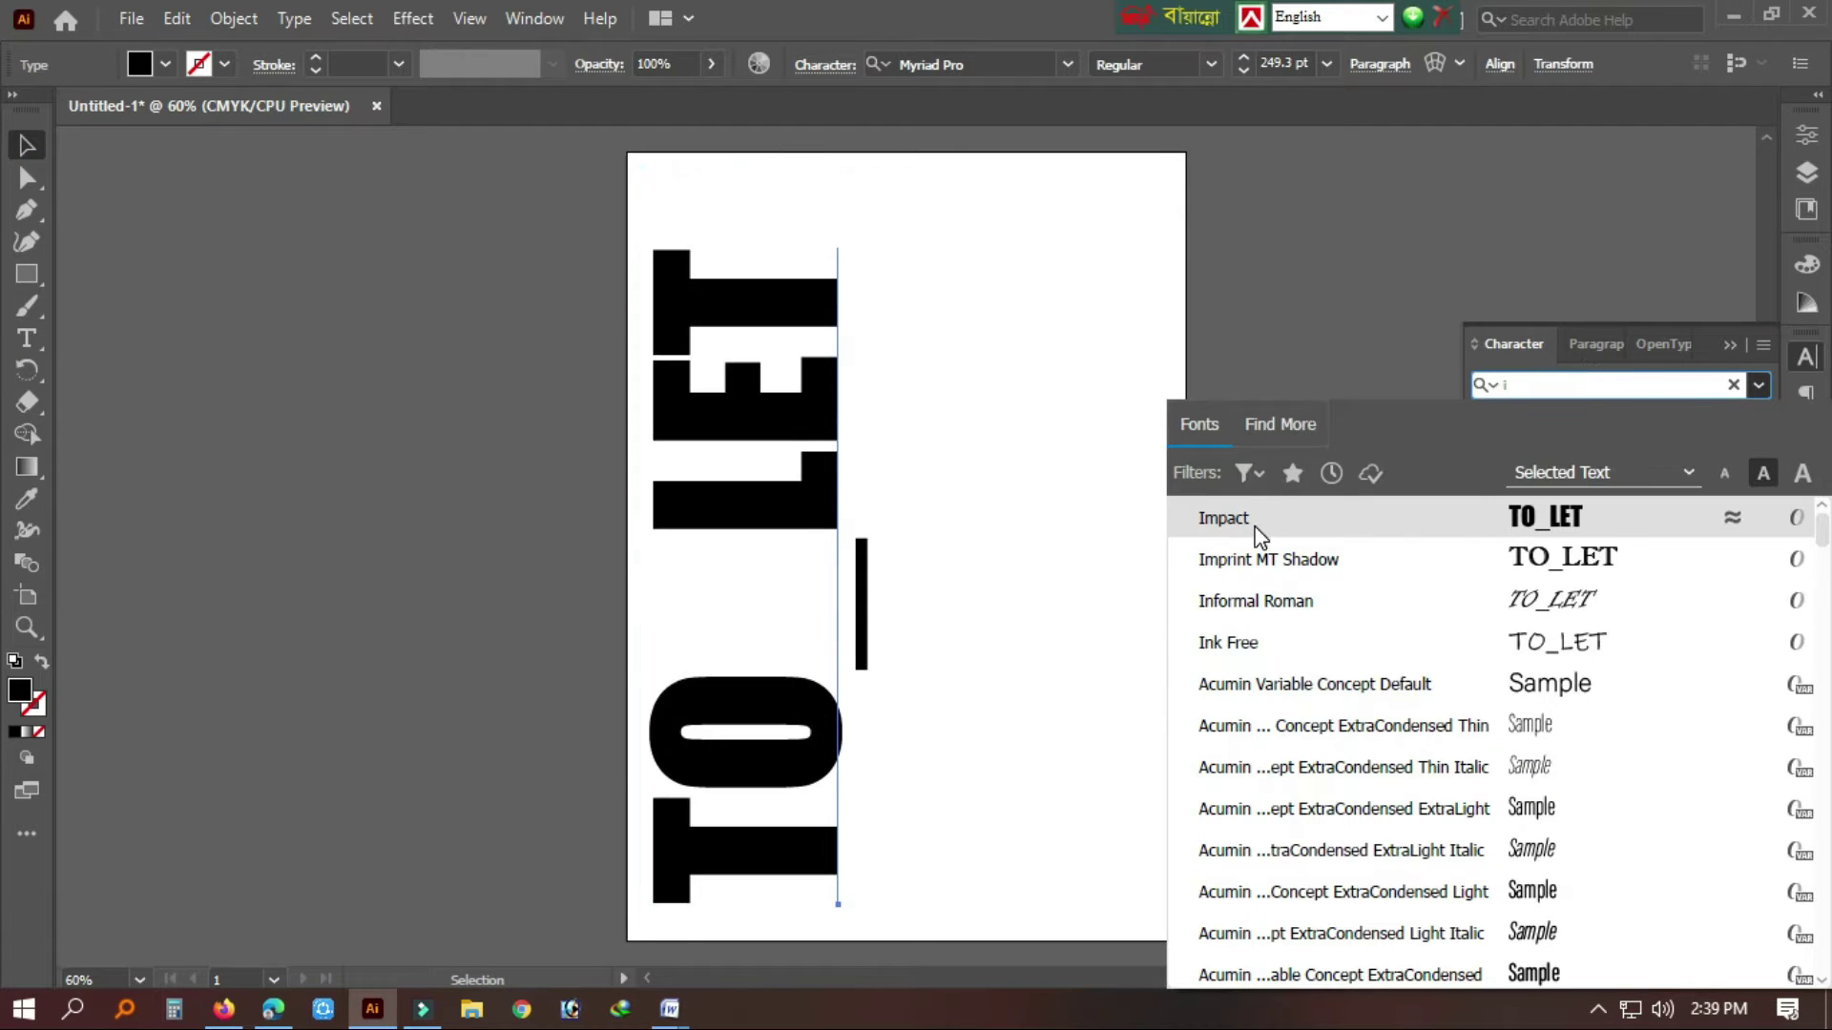
left_click(1256, 530)
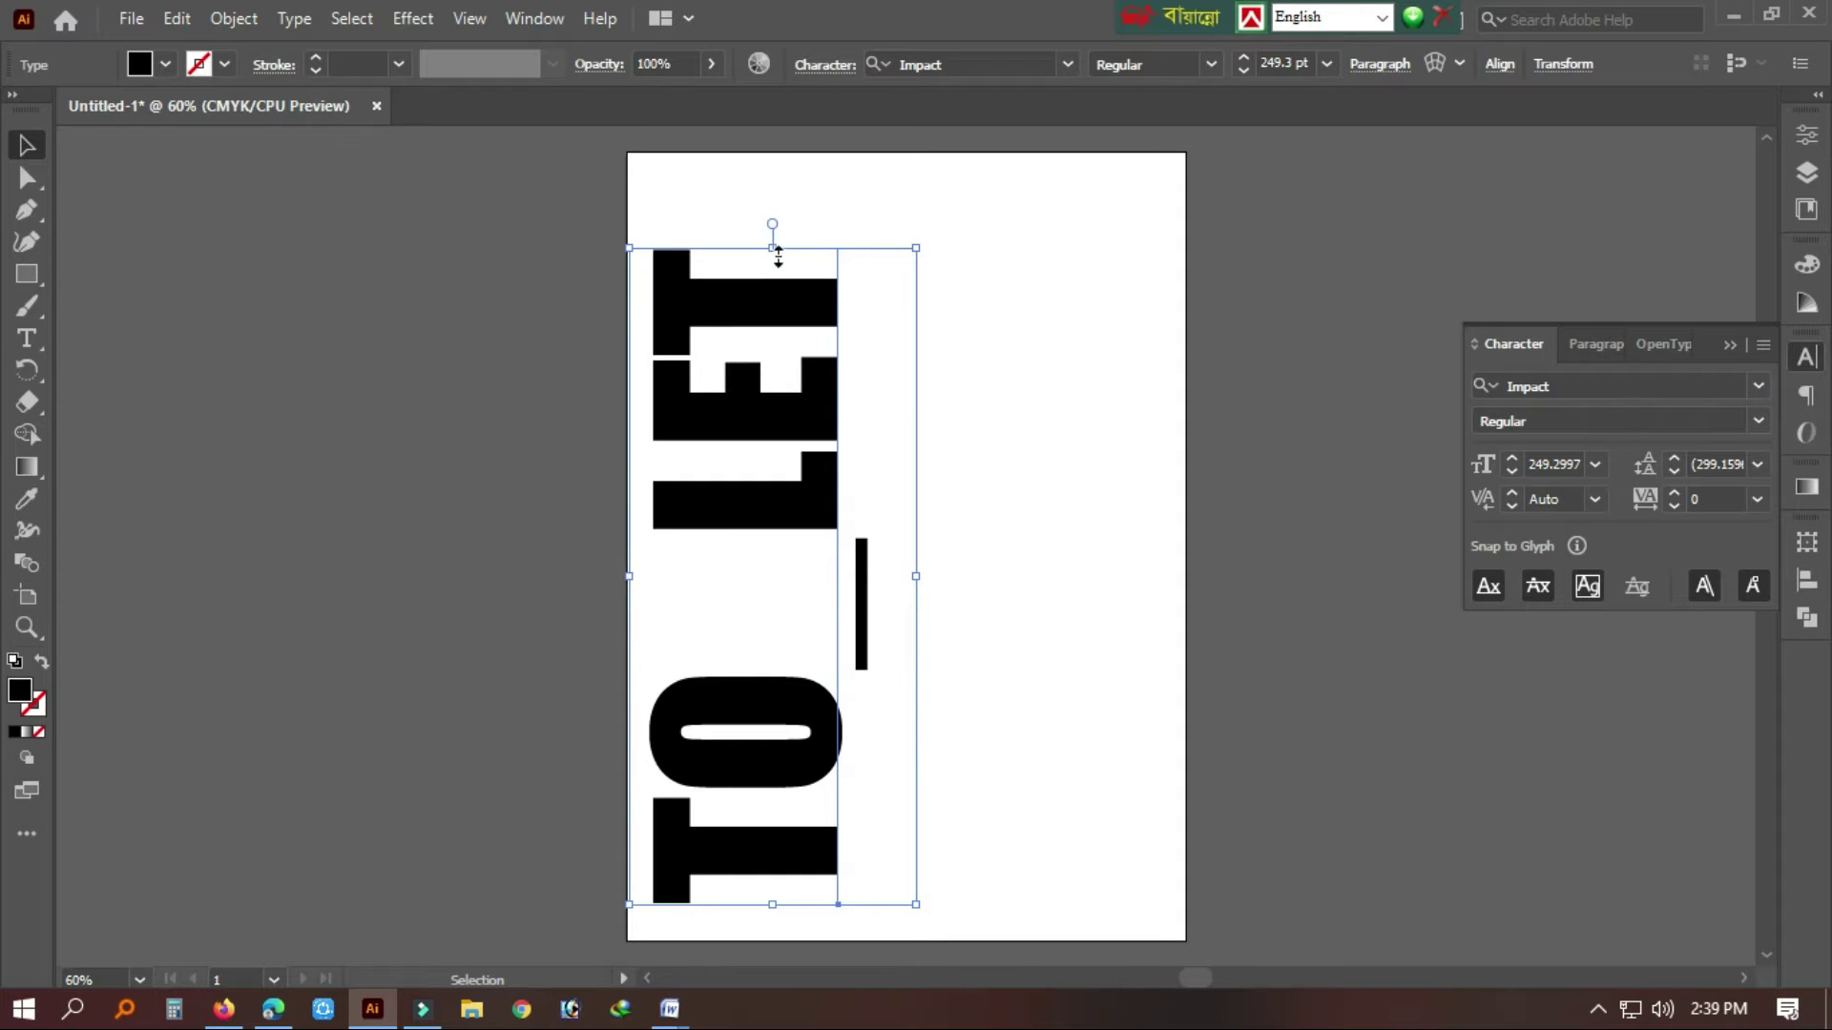
Stretch TO LET to nearly the full page height and drag a copy to its right.
left_click_drag(779, 254, 779, 178)
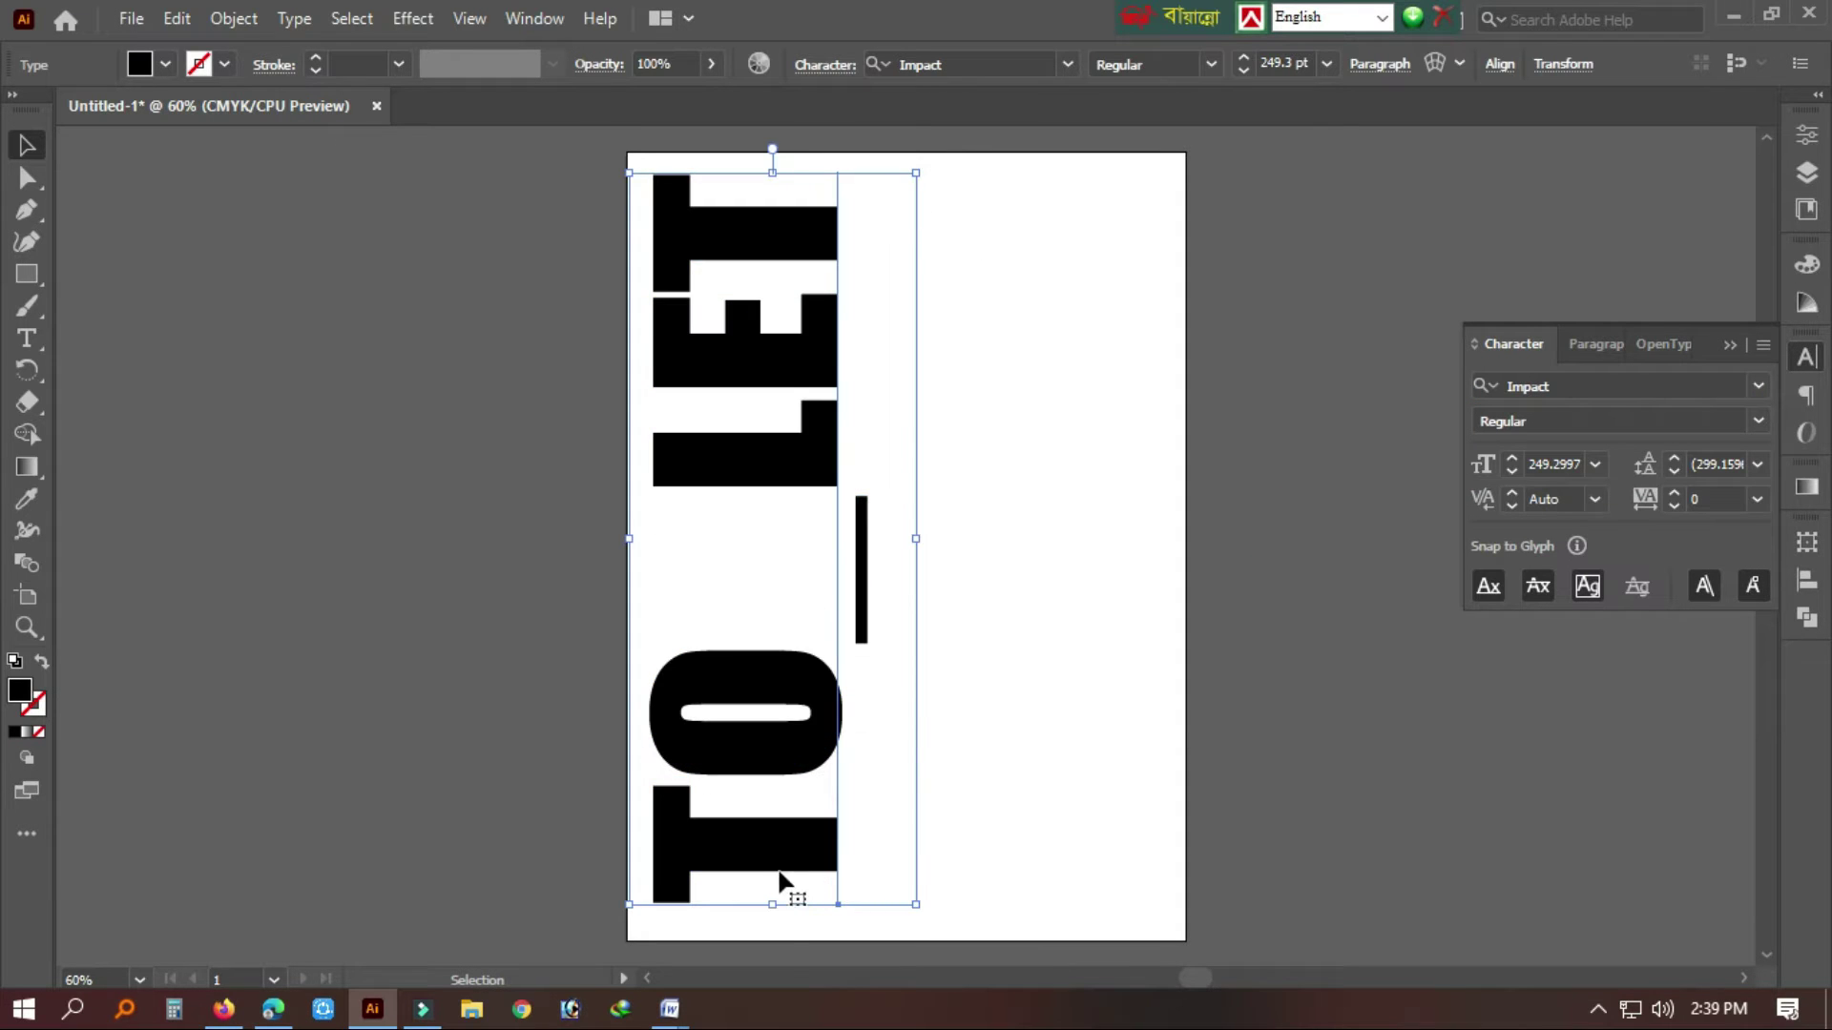
left_click_drag(771, 904, 771, 922)
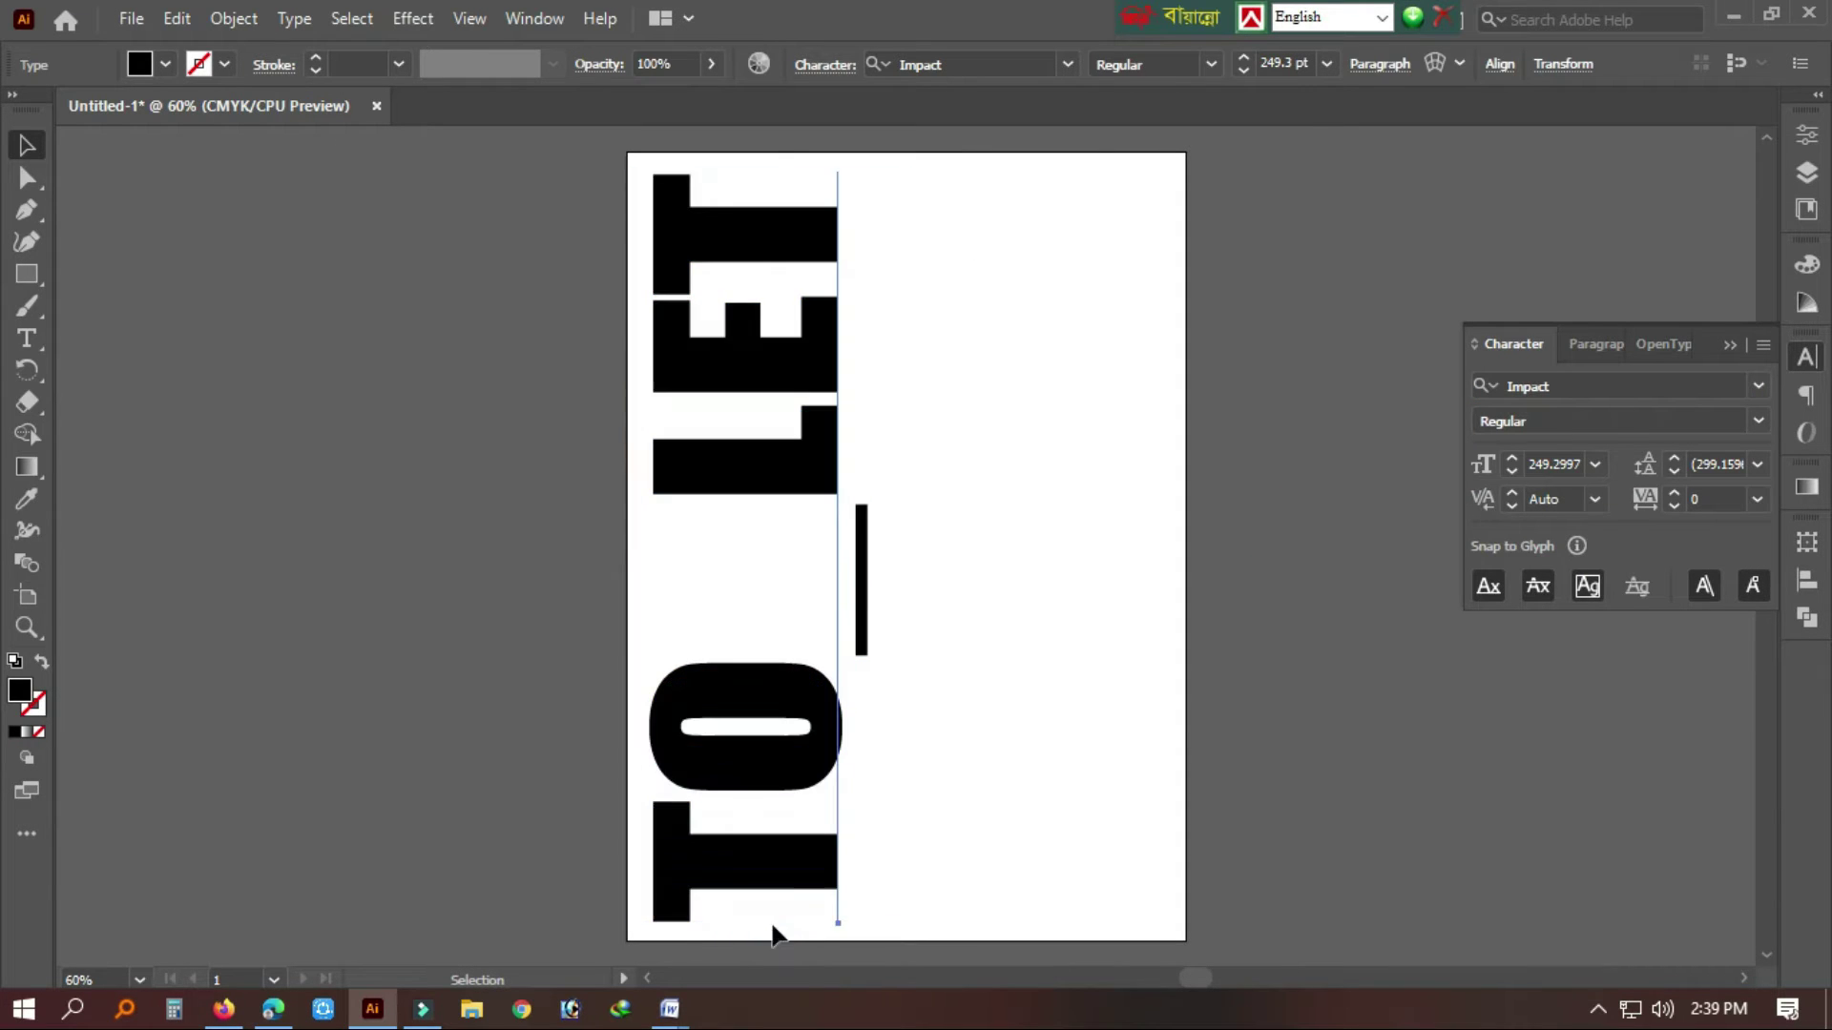
left_click_drag(774, 175, 773, 164)
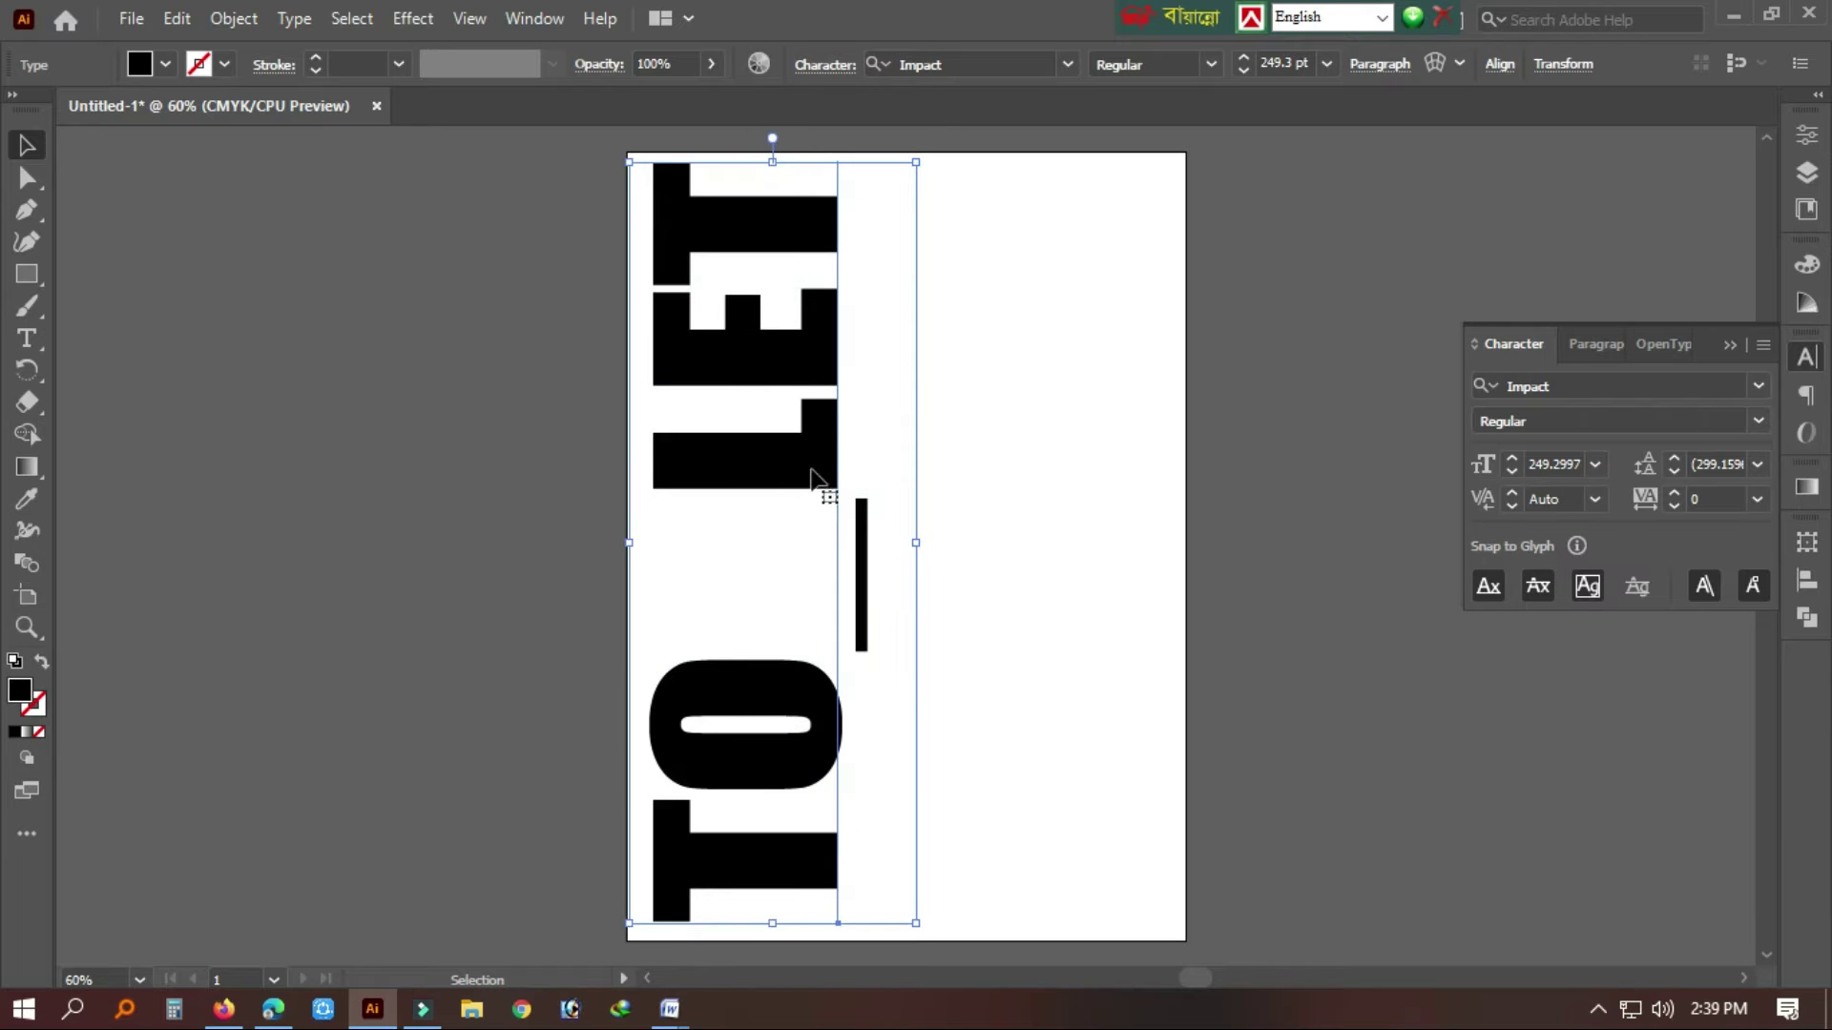
left_click(791, 466)
mouse_move(751, 470)
left_mouse_down()
mouse_move(1011, 486)
mouse_move(986, 483)
left_mouse_up()
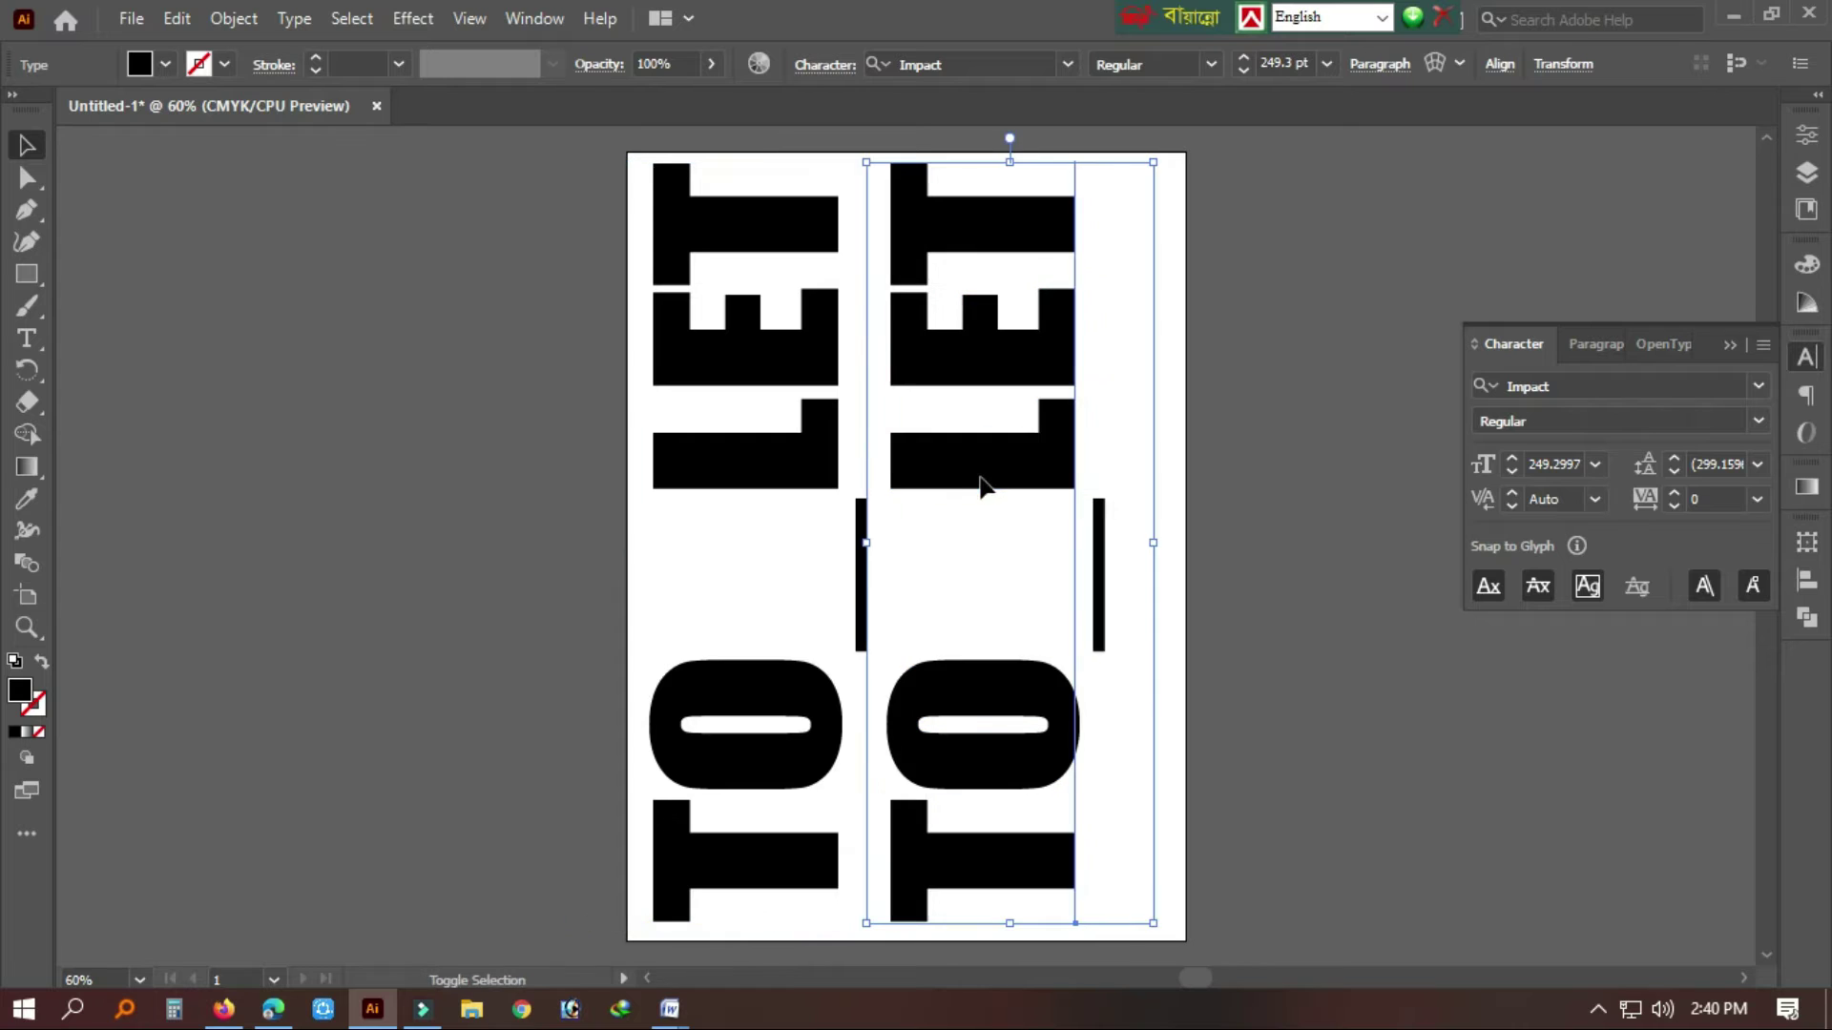
double_click(977, 465)
key("ctrl+a")
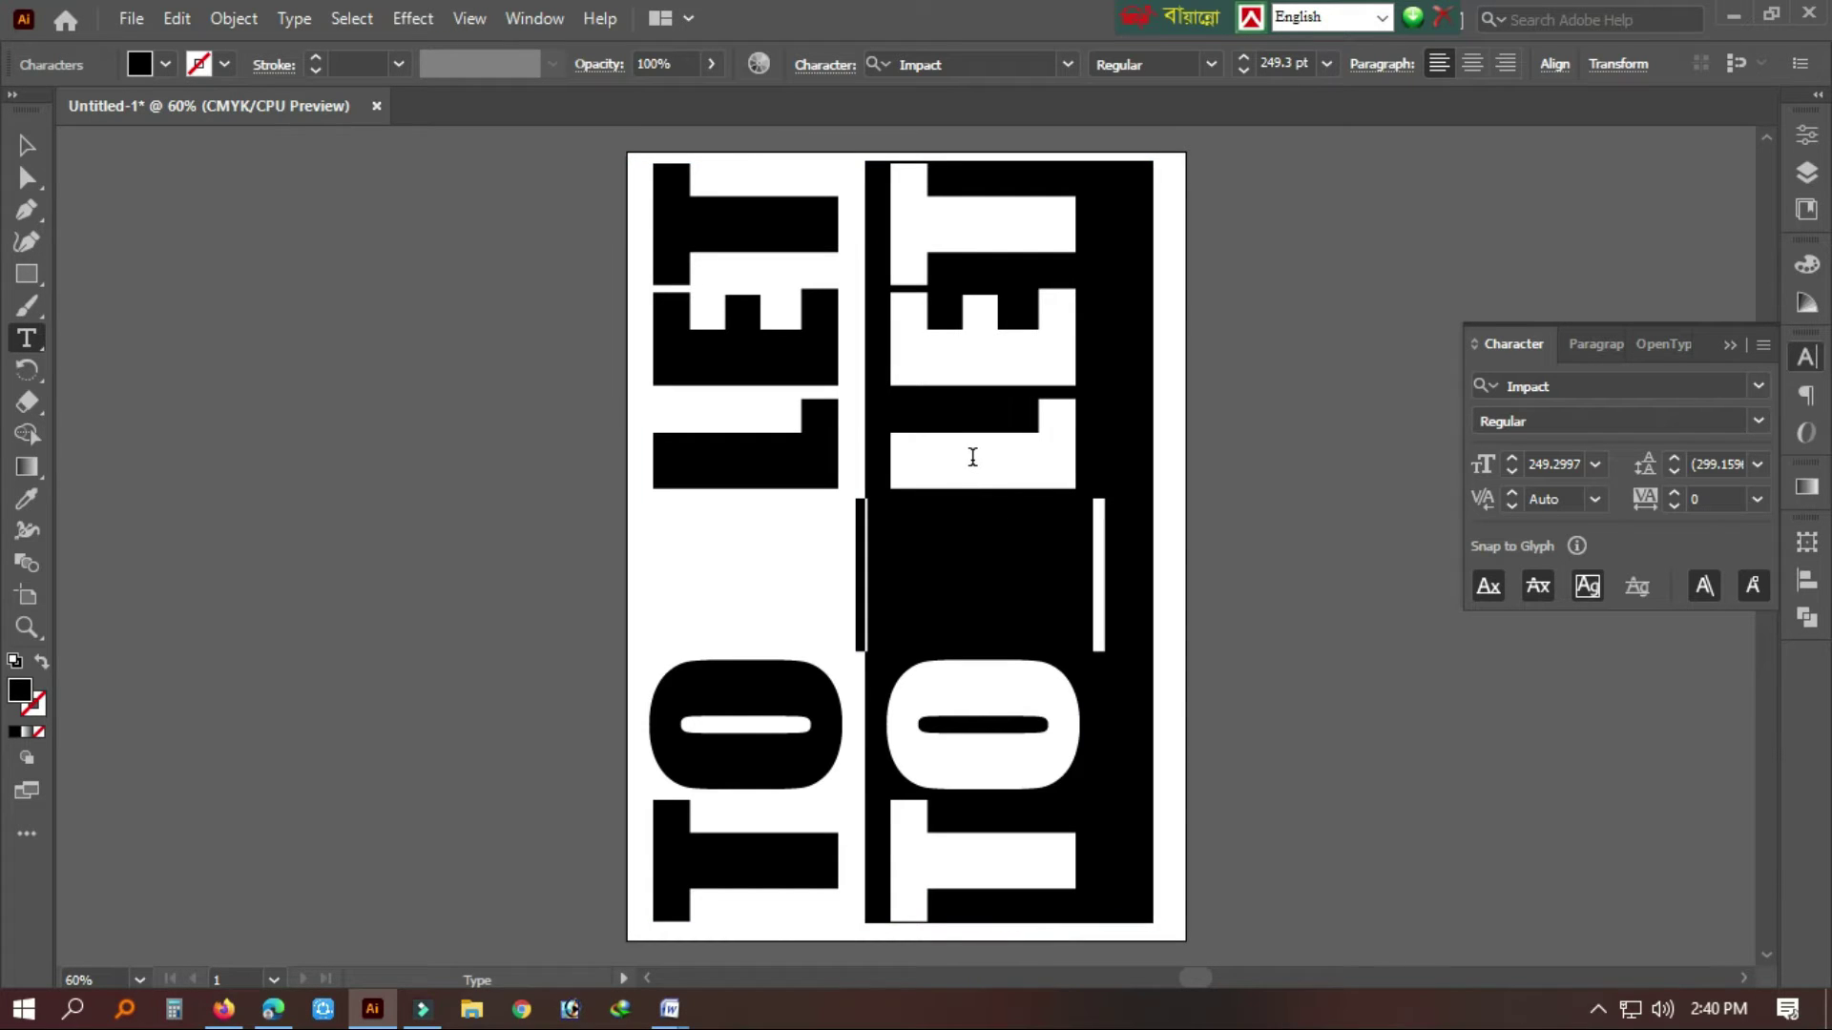
type("P")
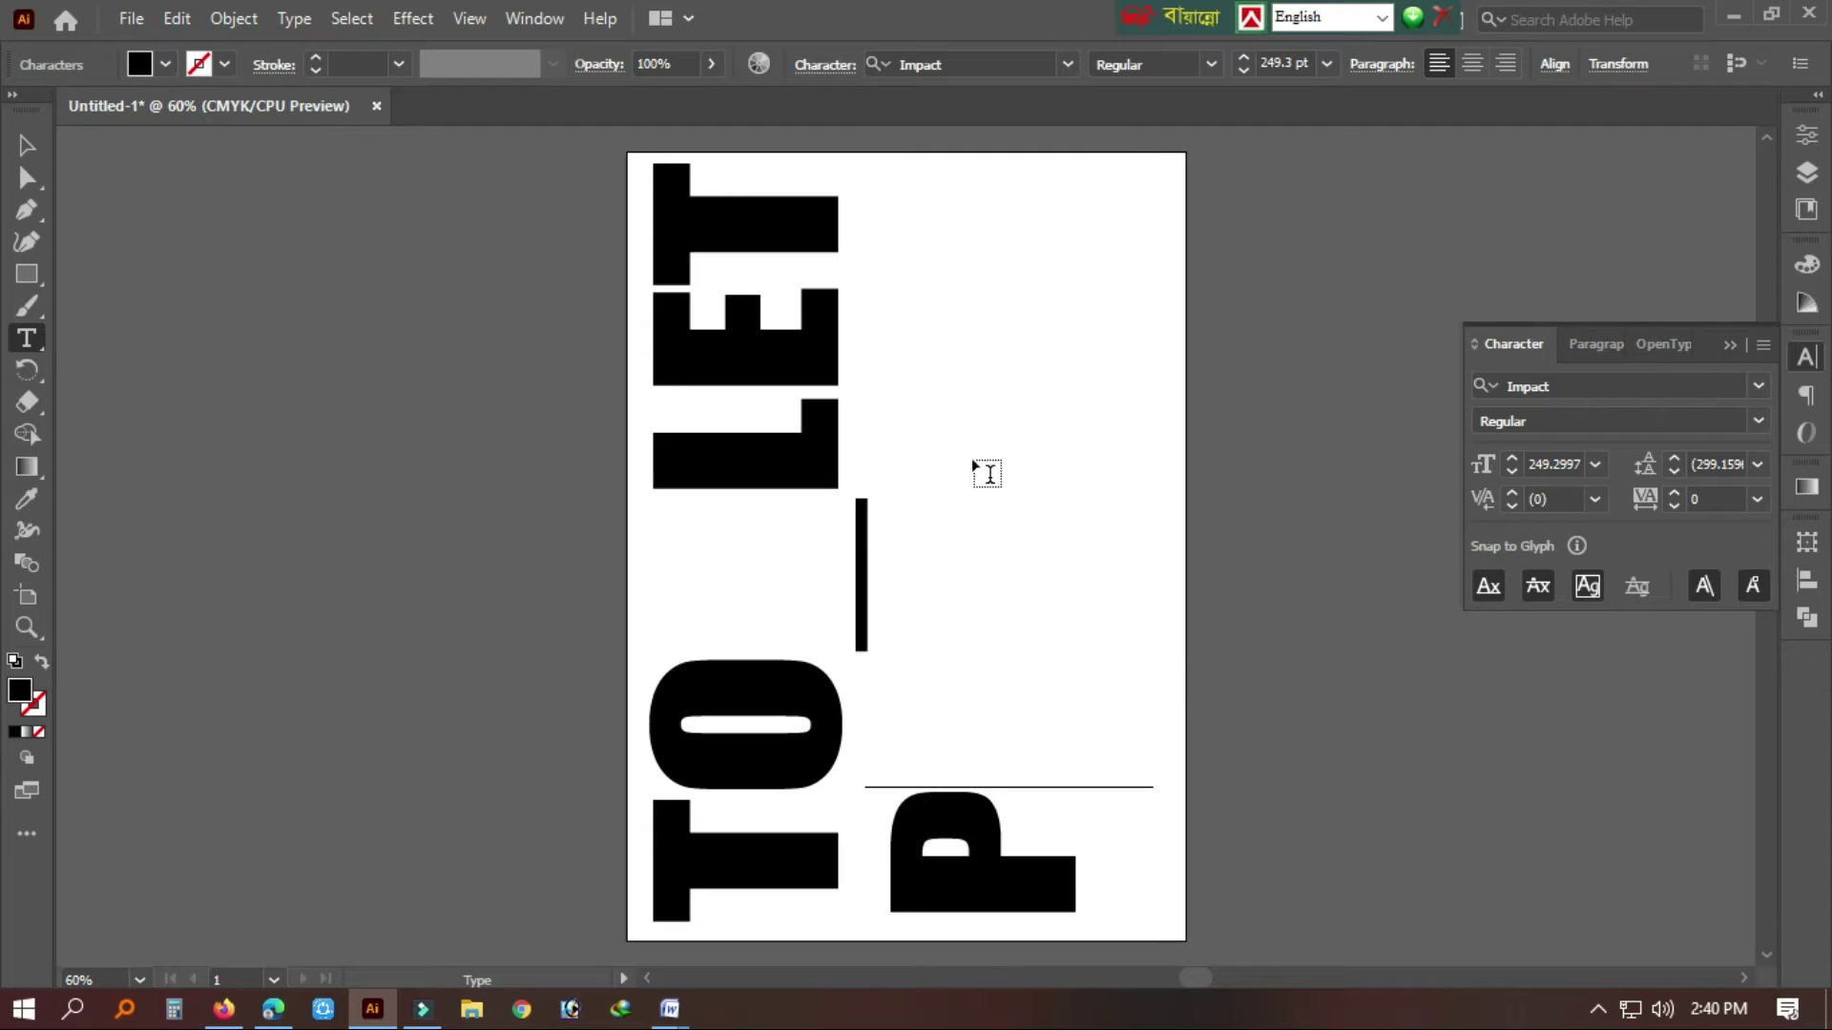
type("hone")
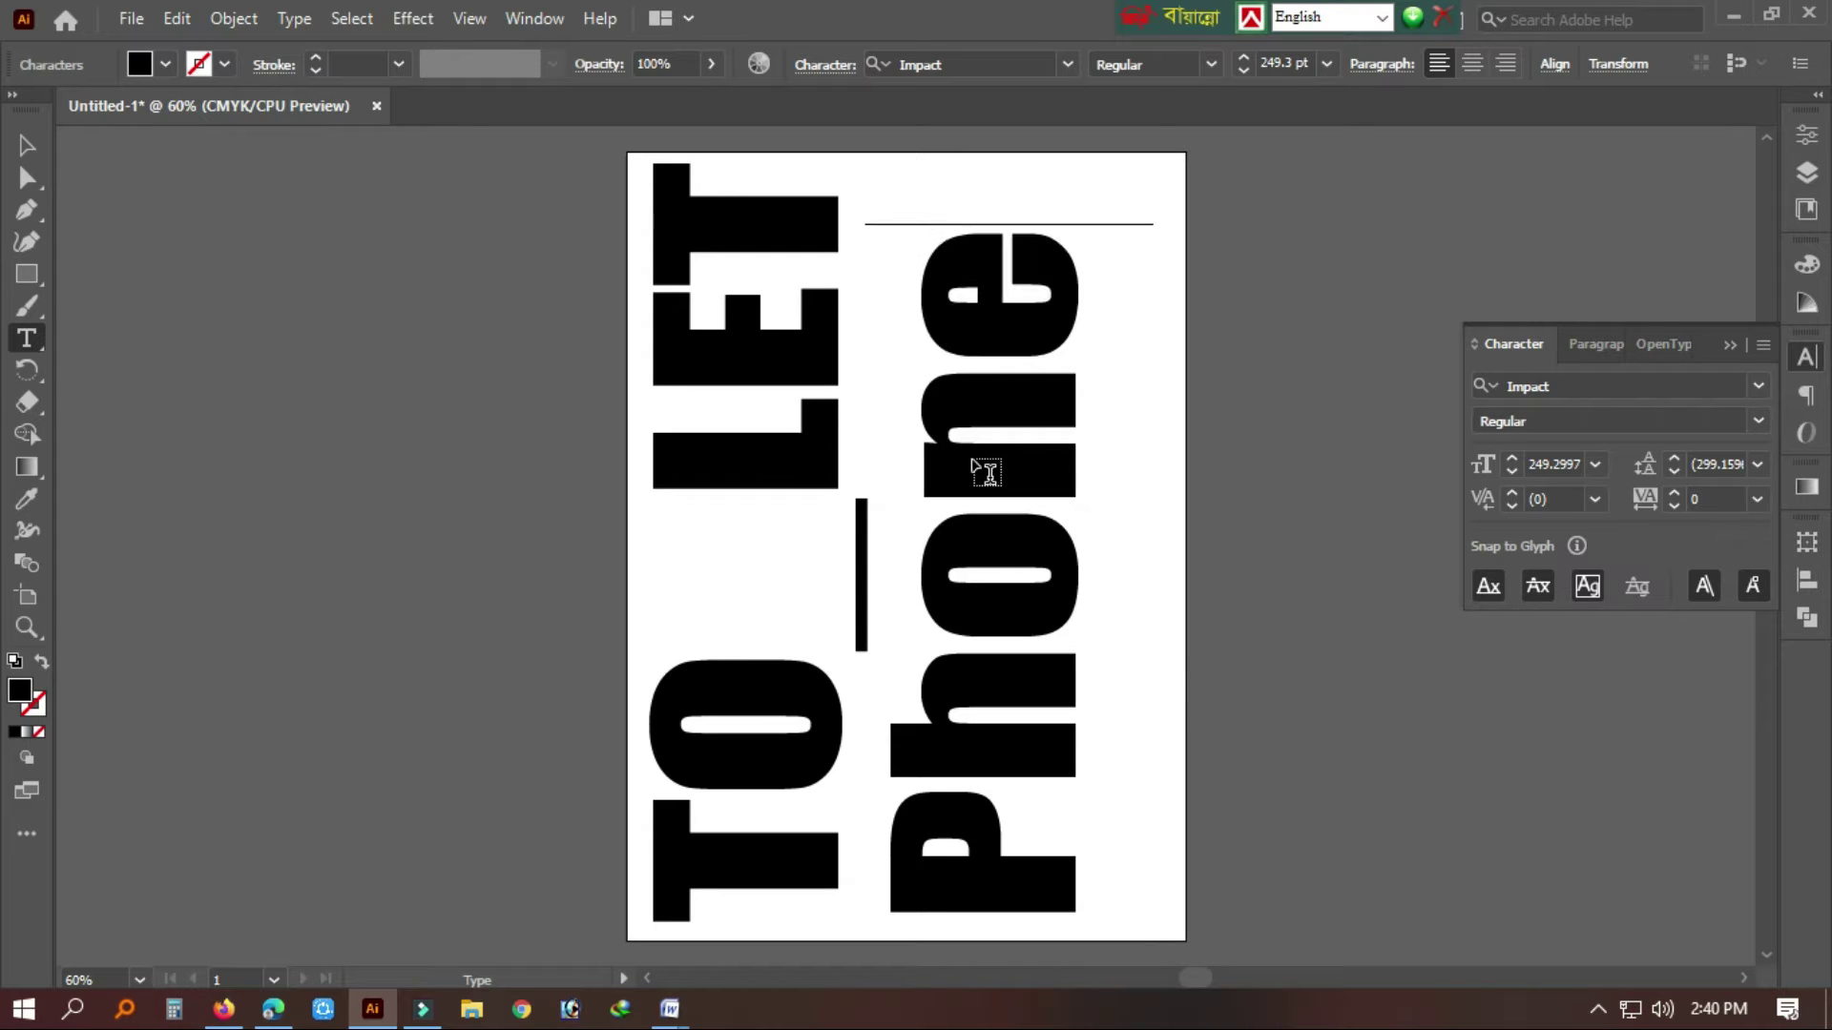
type(" :")
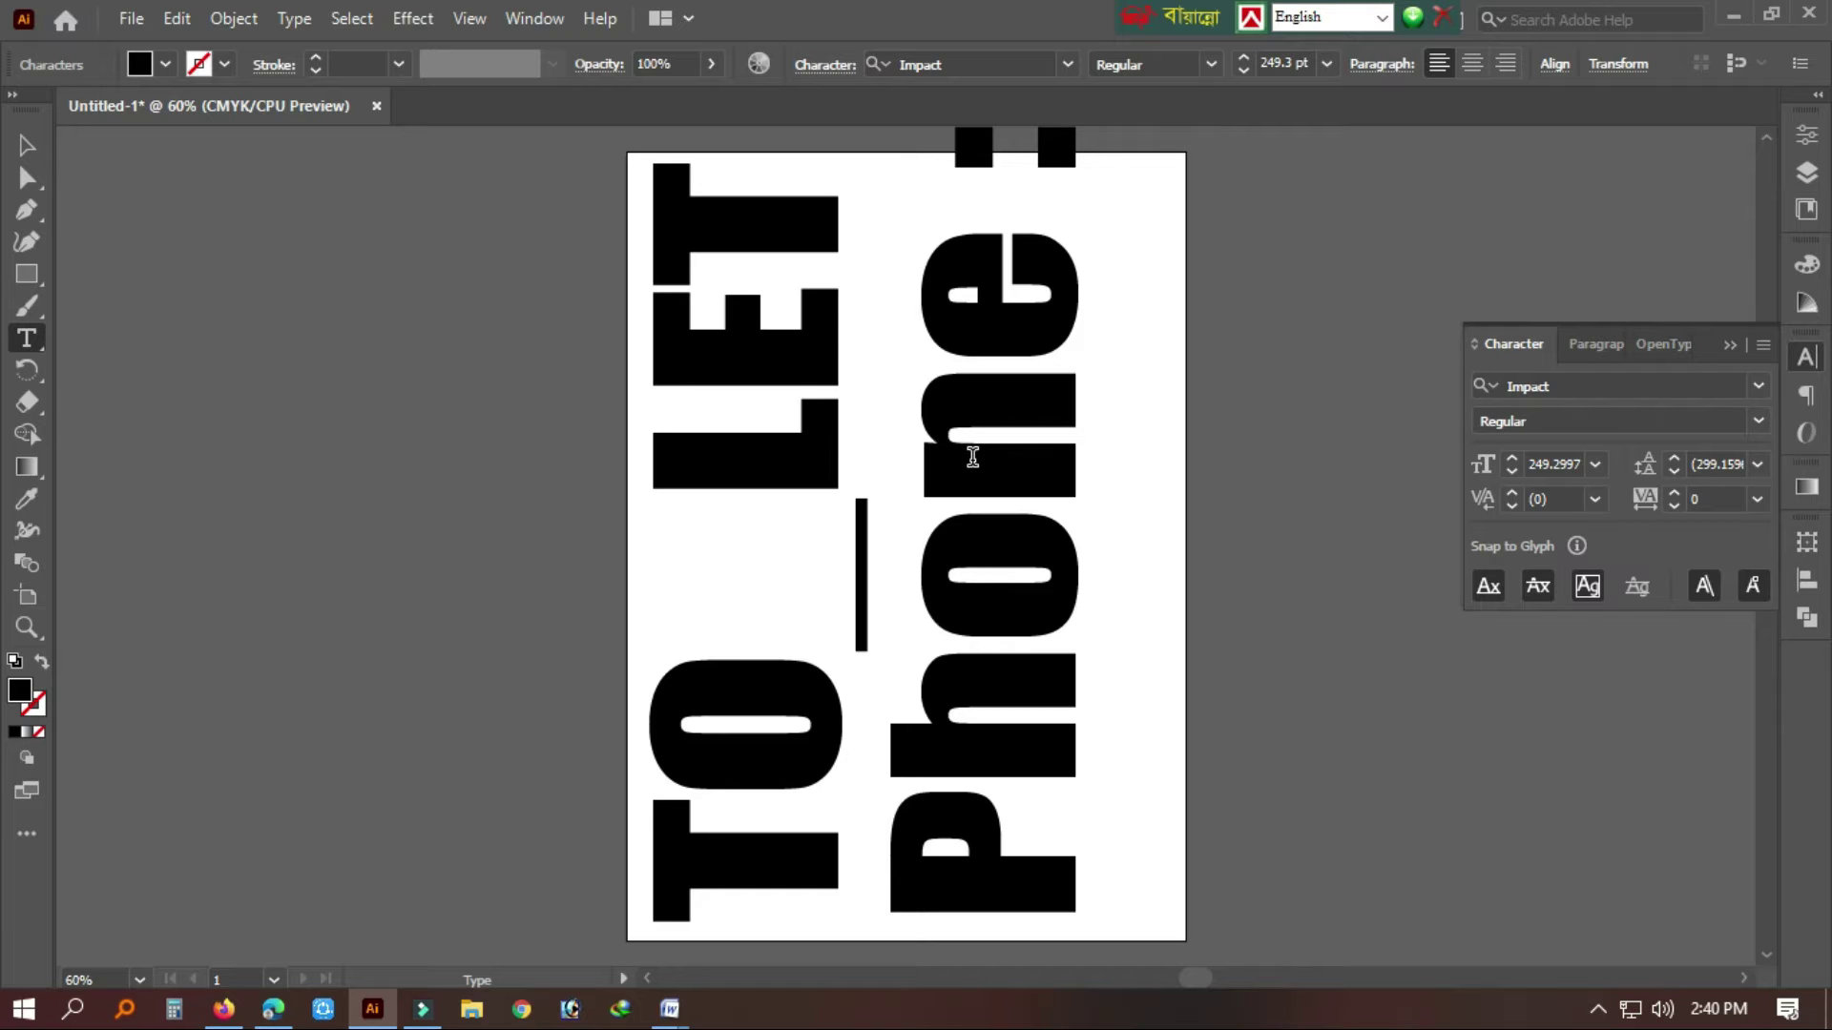
key("Escape")
key("ctrl+shift+a")
Scale the phone line down and position it vertically beside TO LET.
left_click(27, 145)
left_click(921, 760)
left_click_drag(1149, 885, 1087, 740)
mouse_move(995, 370)
left_mouse_down()
mouse_move(1013, 717)
mouse_move(997, 921)
left_mouse_up()
mouse_move(1046, 949)
left_mouse_down()
mouse_move(1021, 596)
mouse_move(1021, 924)
mouse_move(997, 811)
left_mouse_up()
left_click_drag(992, 582, 985, 629)
left_click_drag(987, 229, 1036, 184)
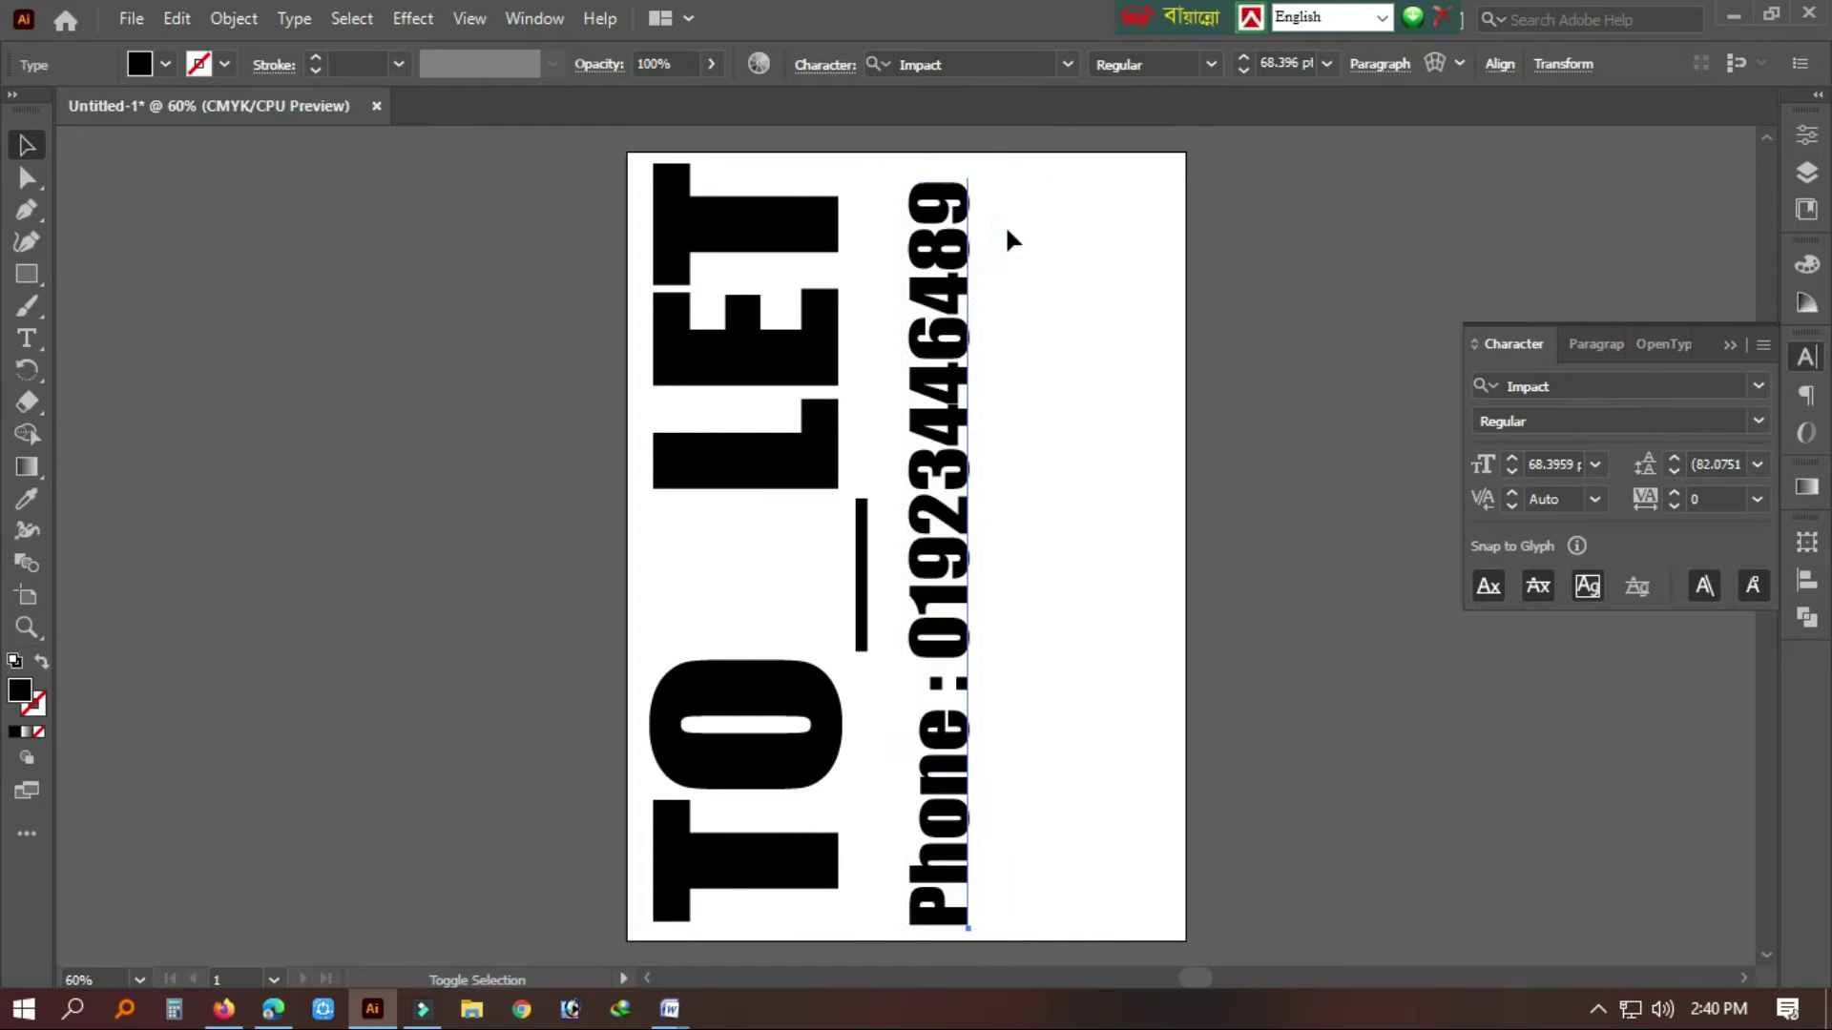
left_click_drag(950, 330, 1049, 356)
left_click(954, 330, "shift")
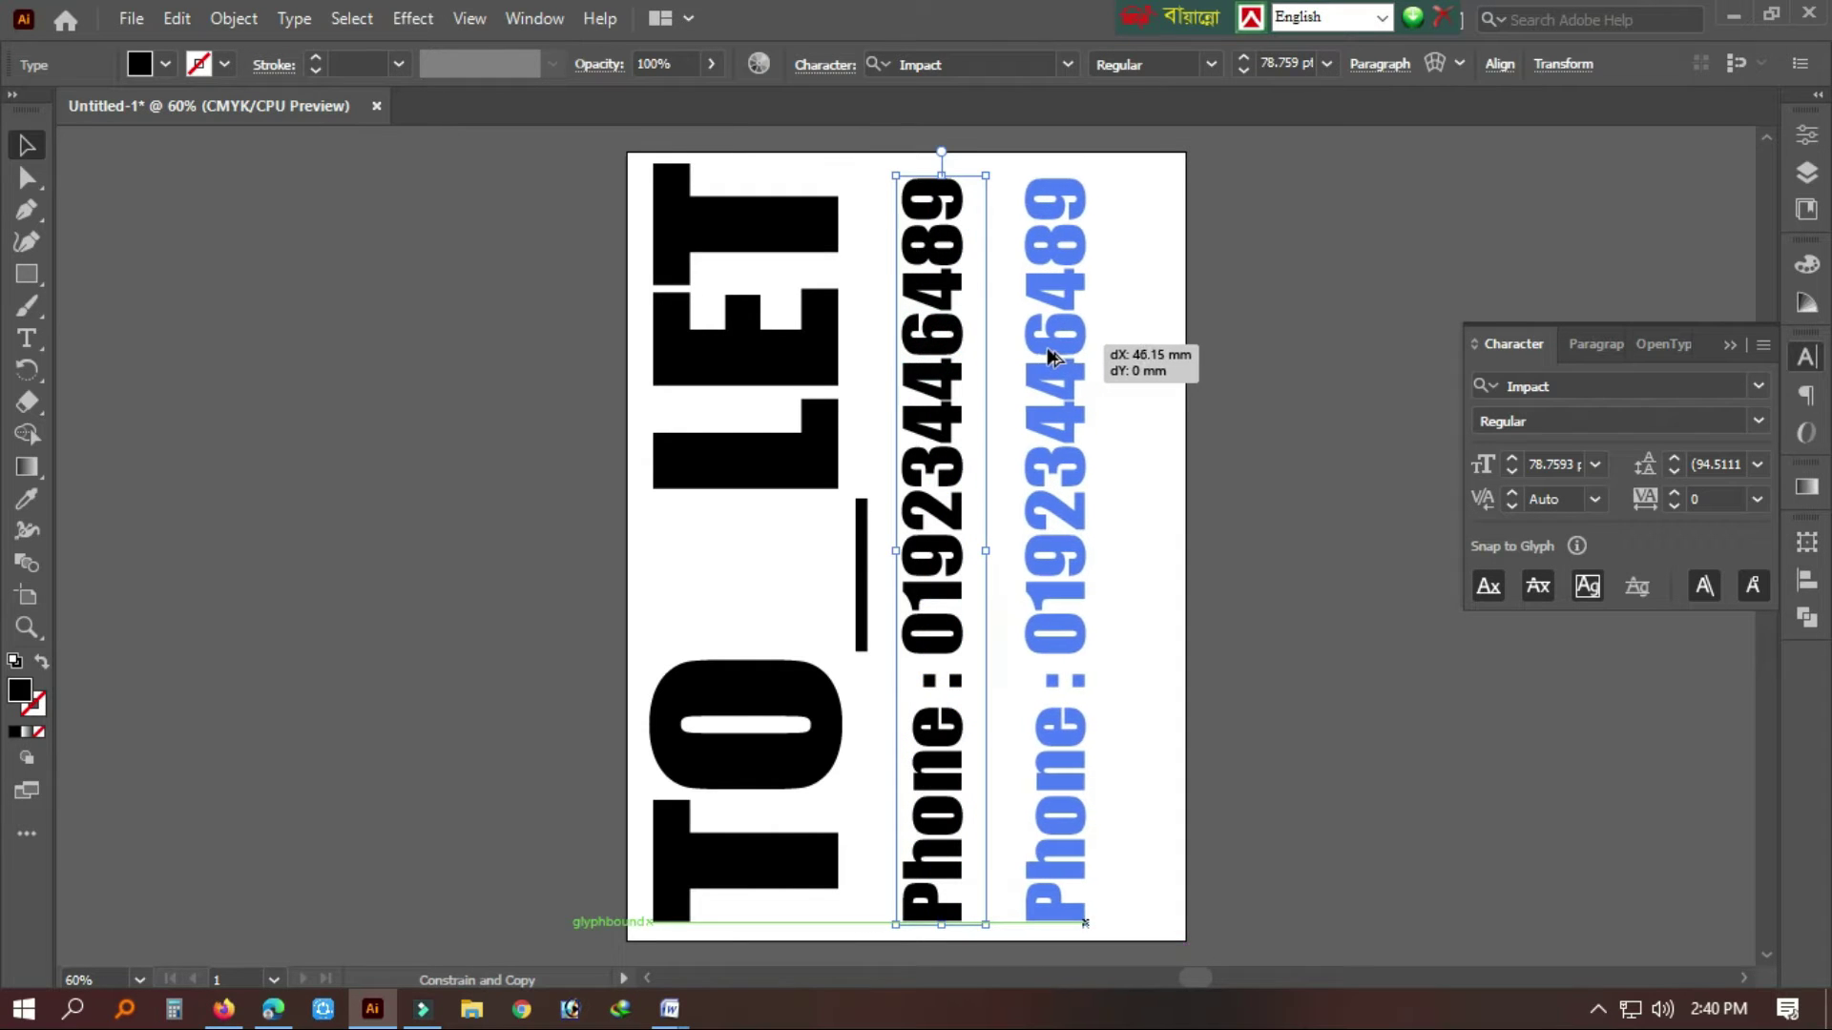
Duplicate the phone line further right and retype it as 'Kamrangirchar, Rony Market, Dhaka 1211'.
left_click_drag(1050, 356, 1078, 356)
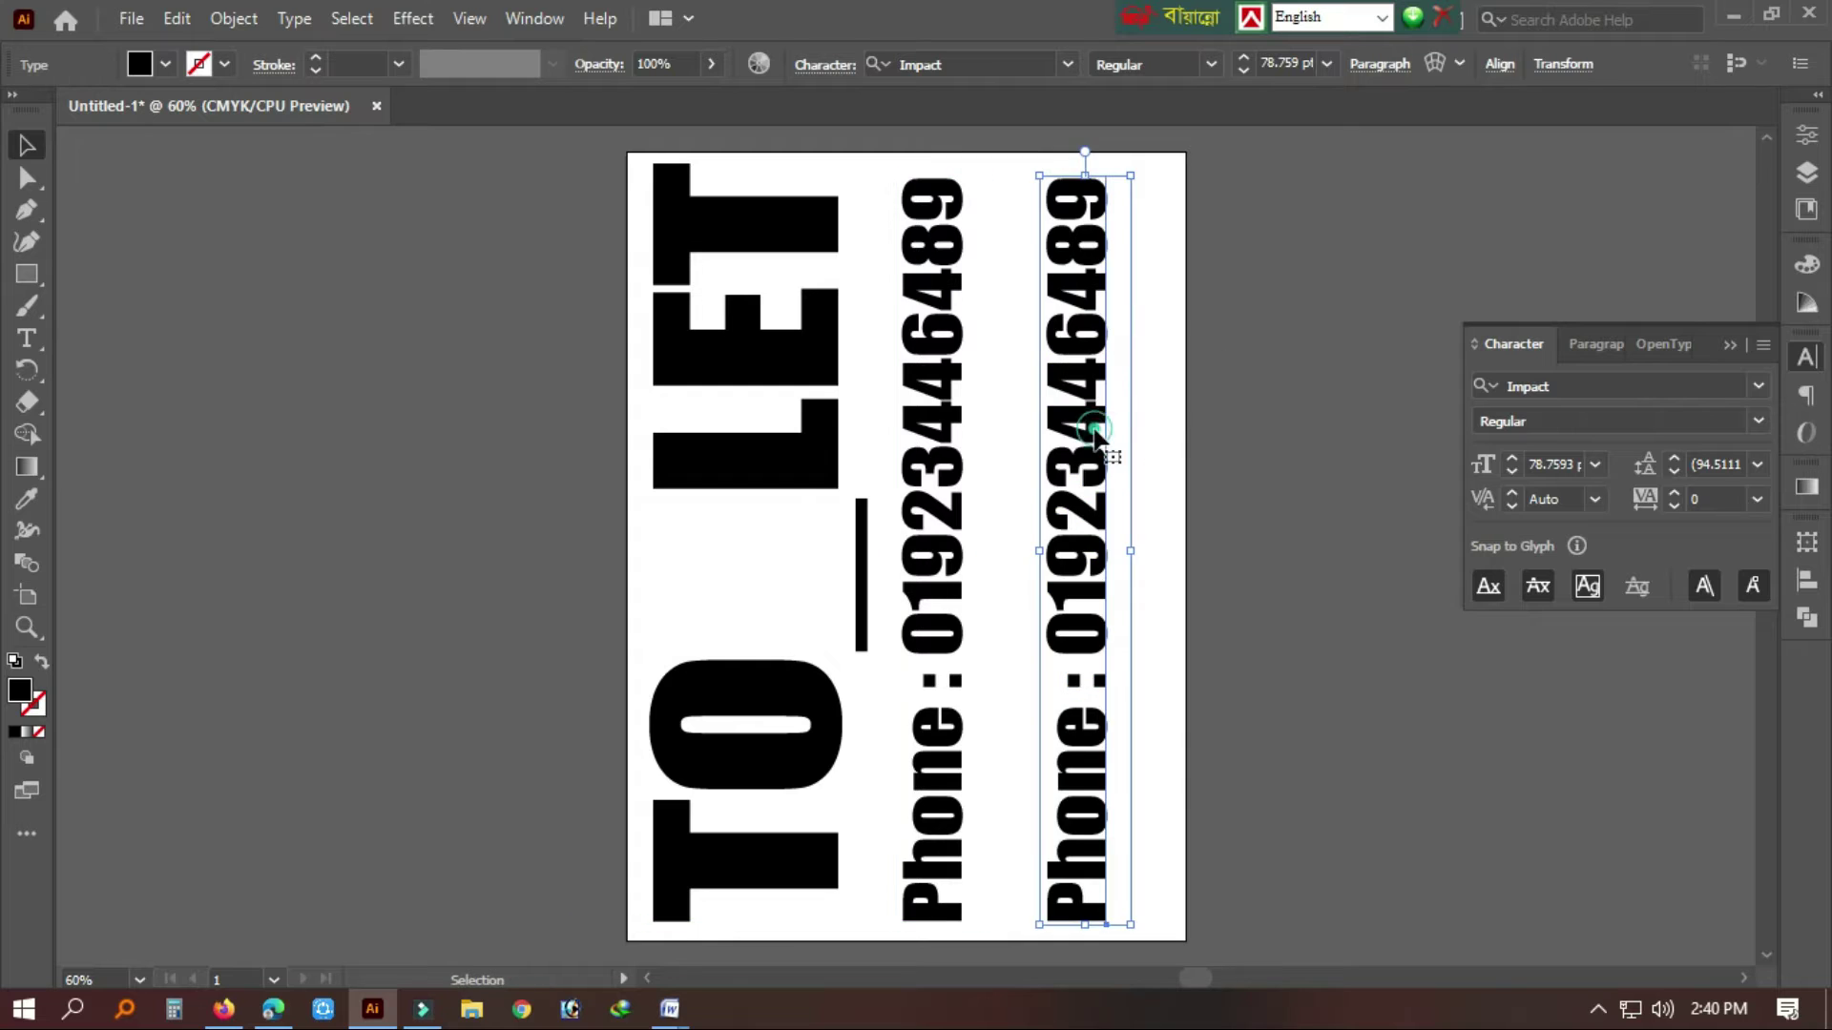
double_click(1095, 434)
key("ctrl+a")
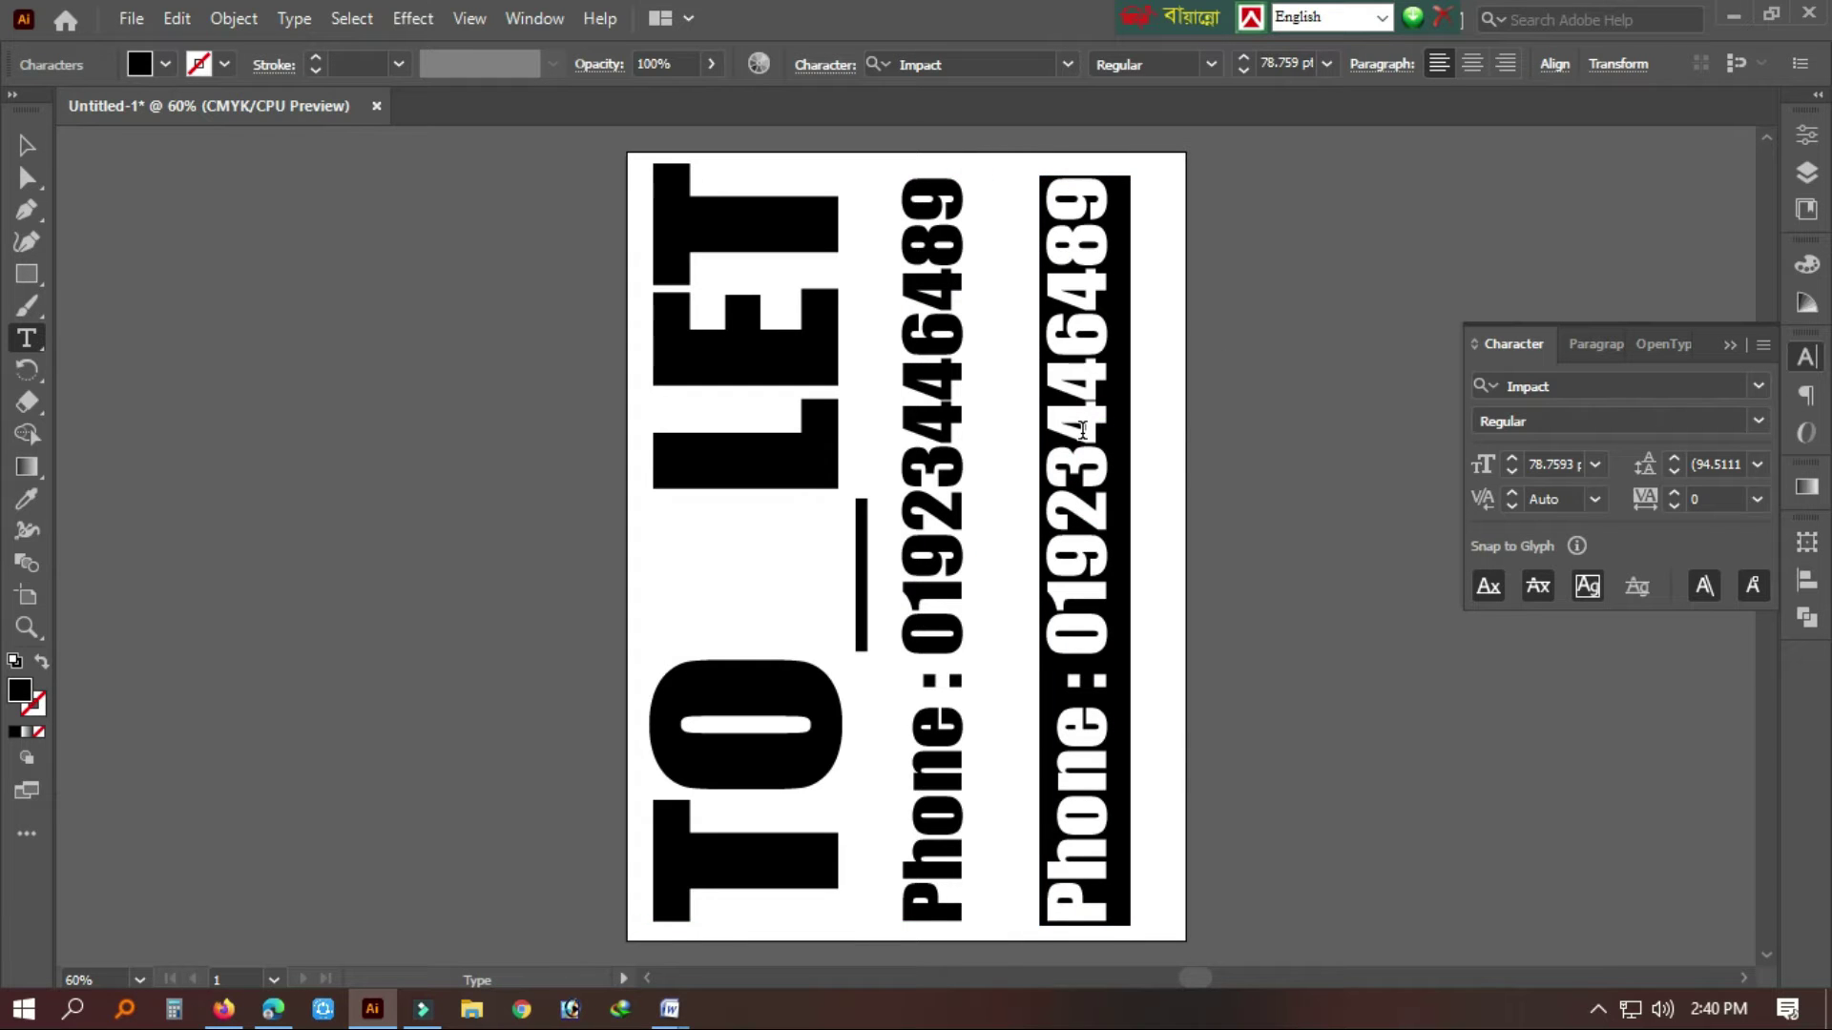
type("Kamra")
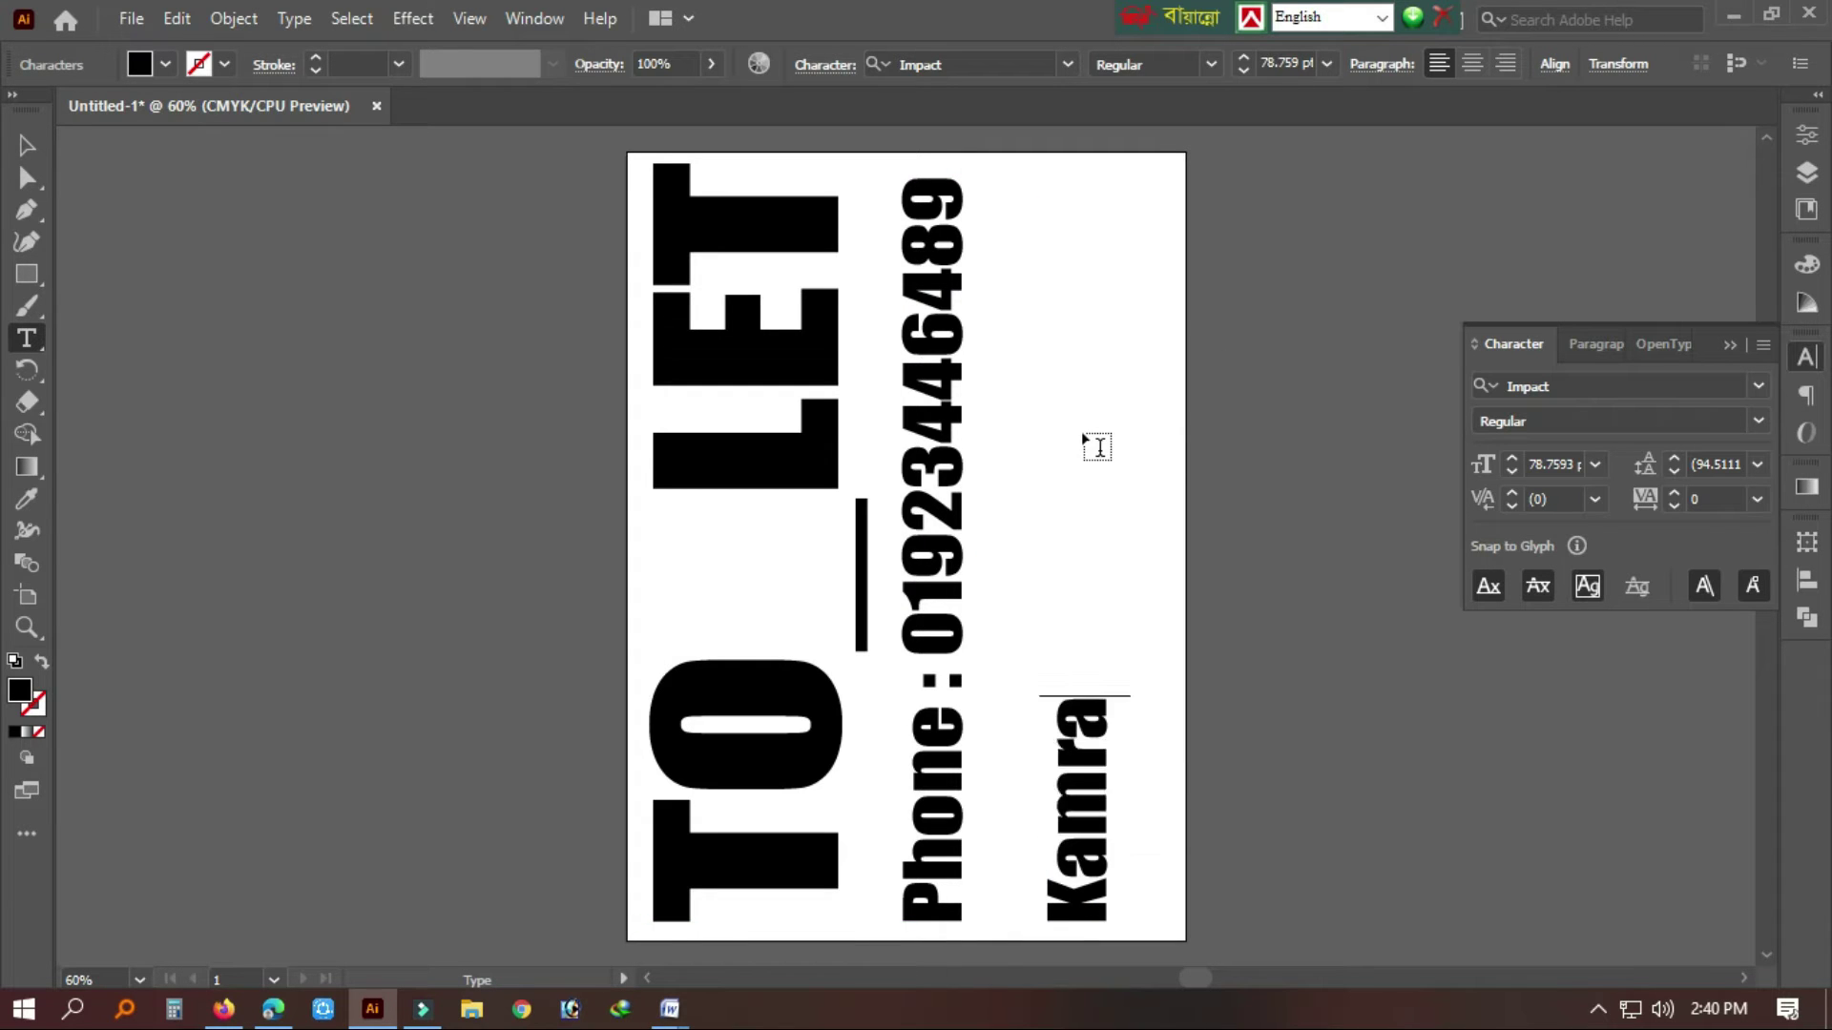
type("ngirc")
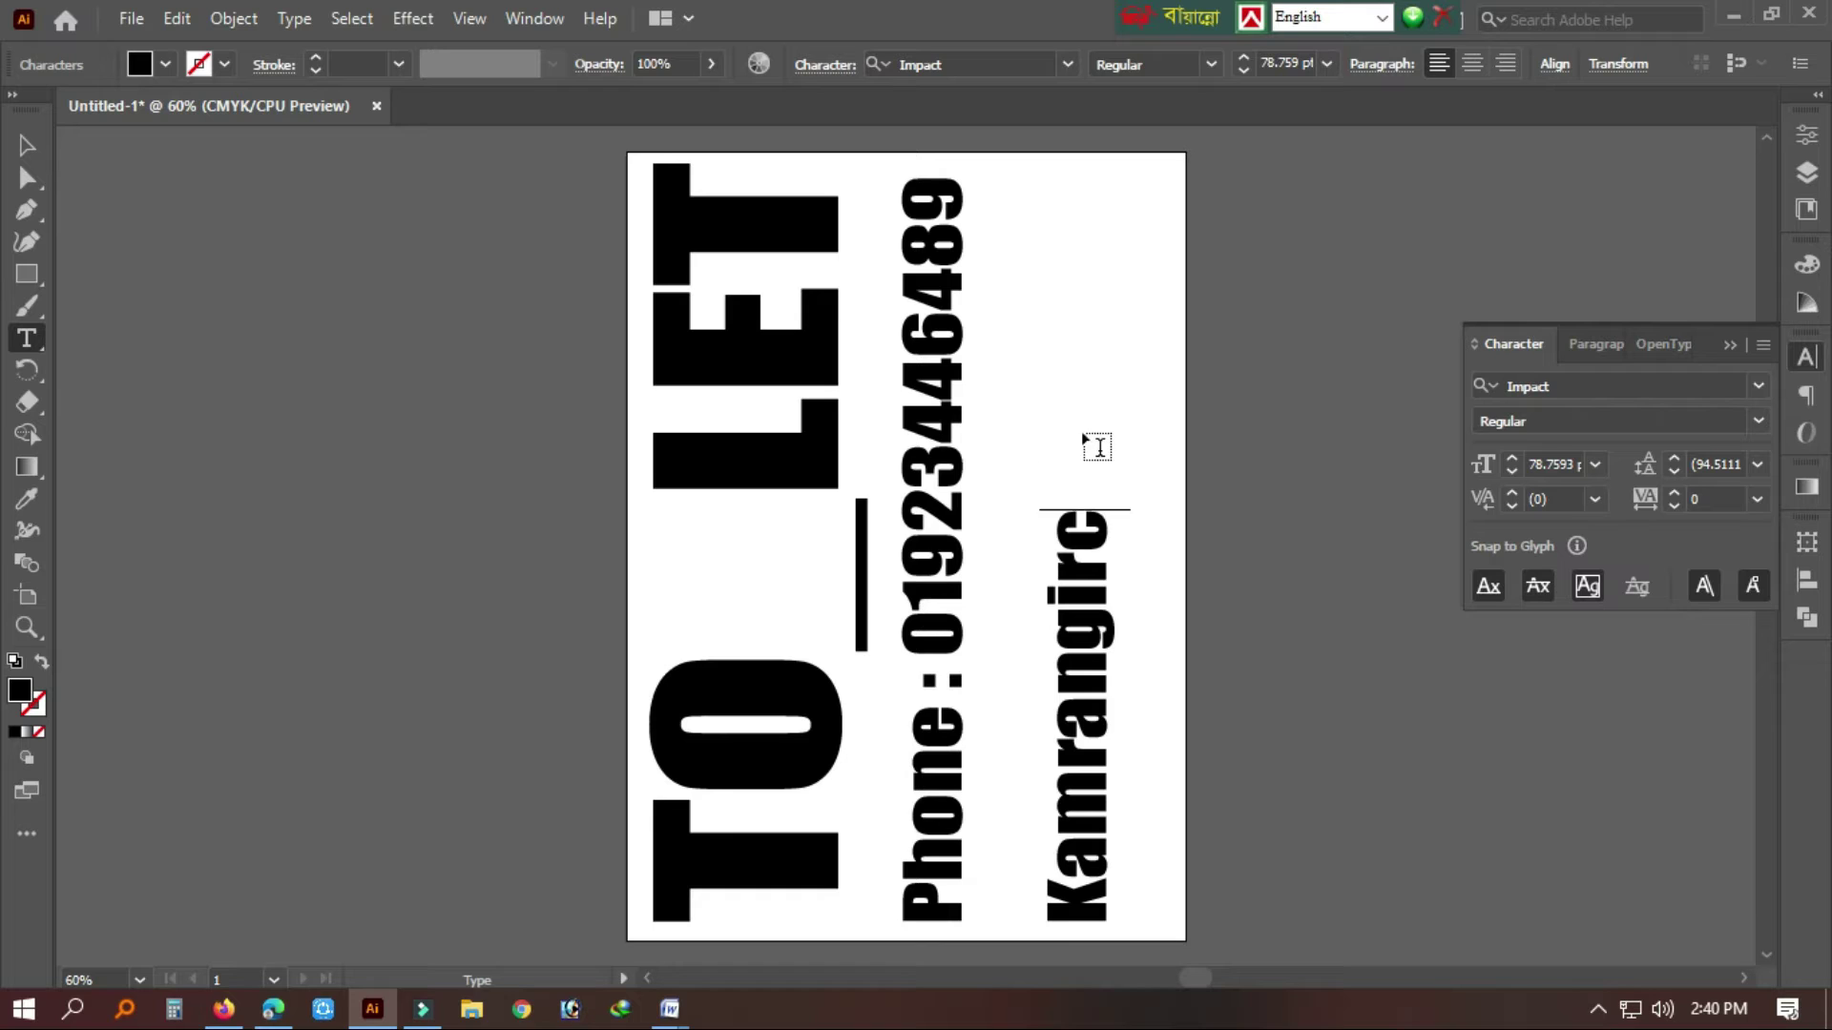
type("har,")
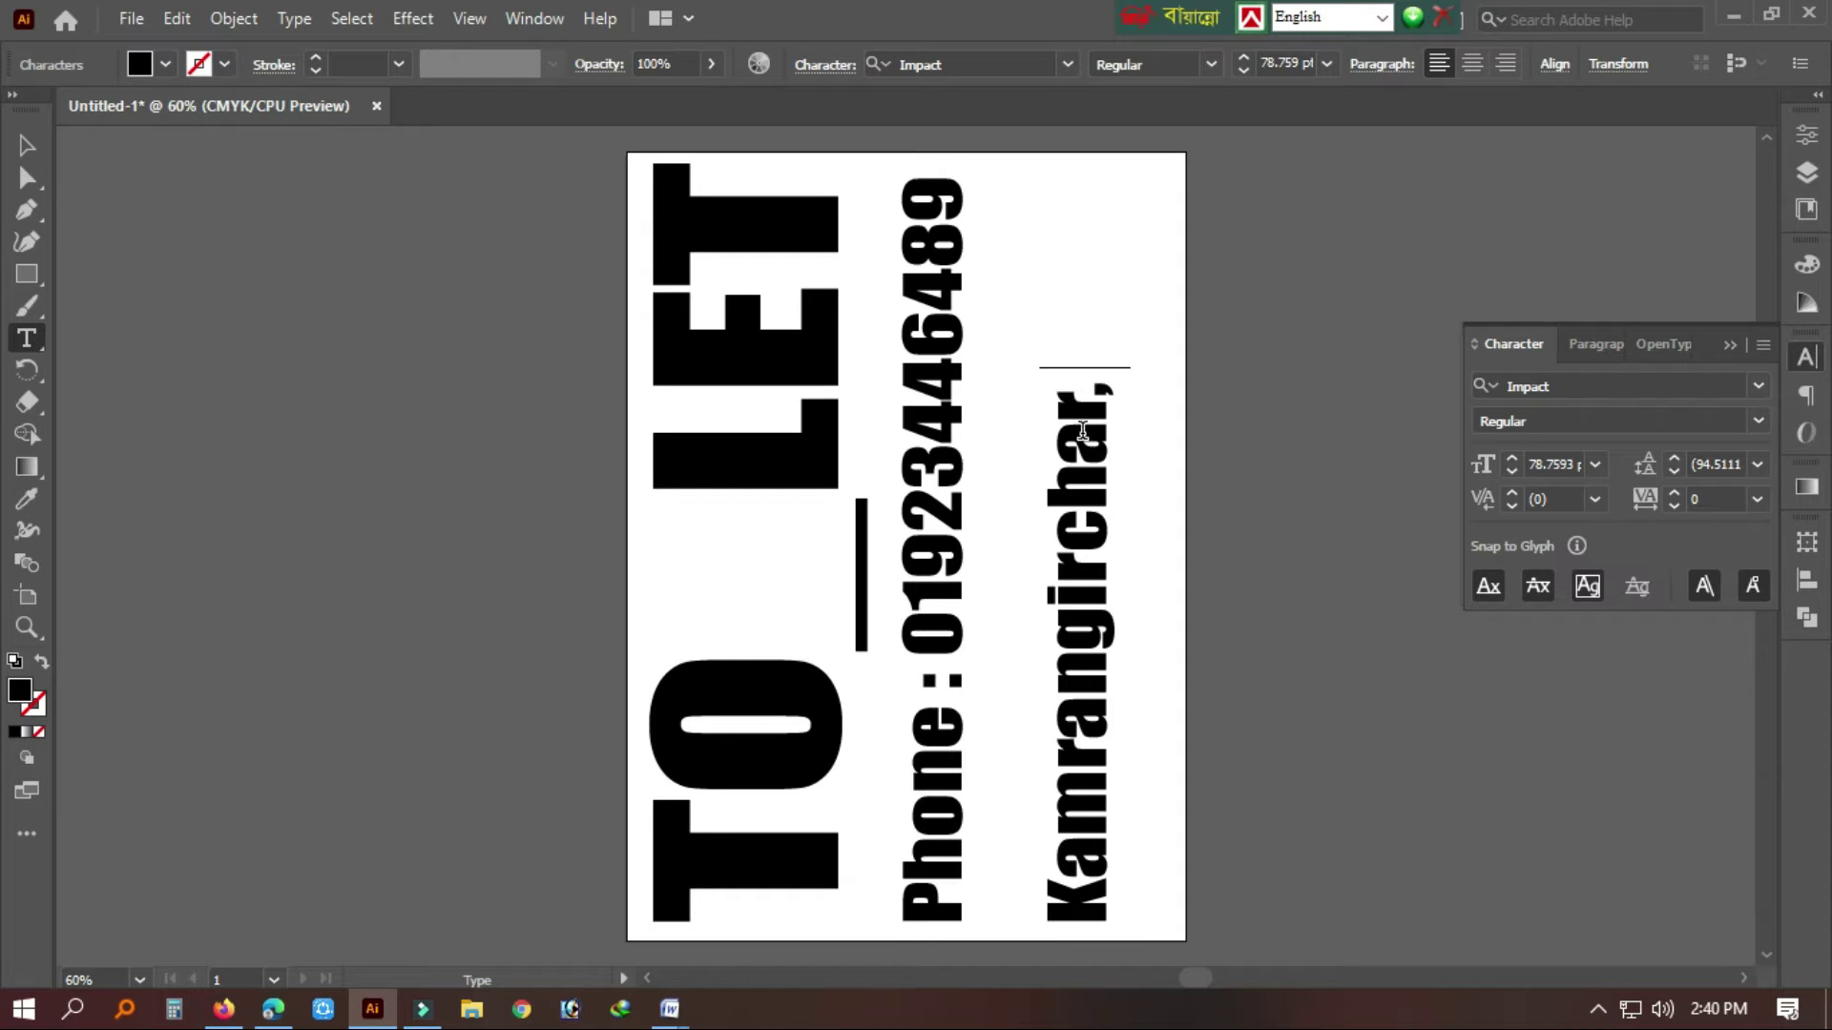
type(" Rony")
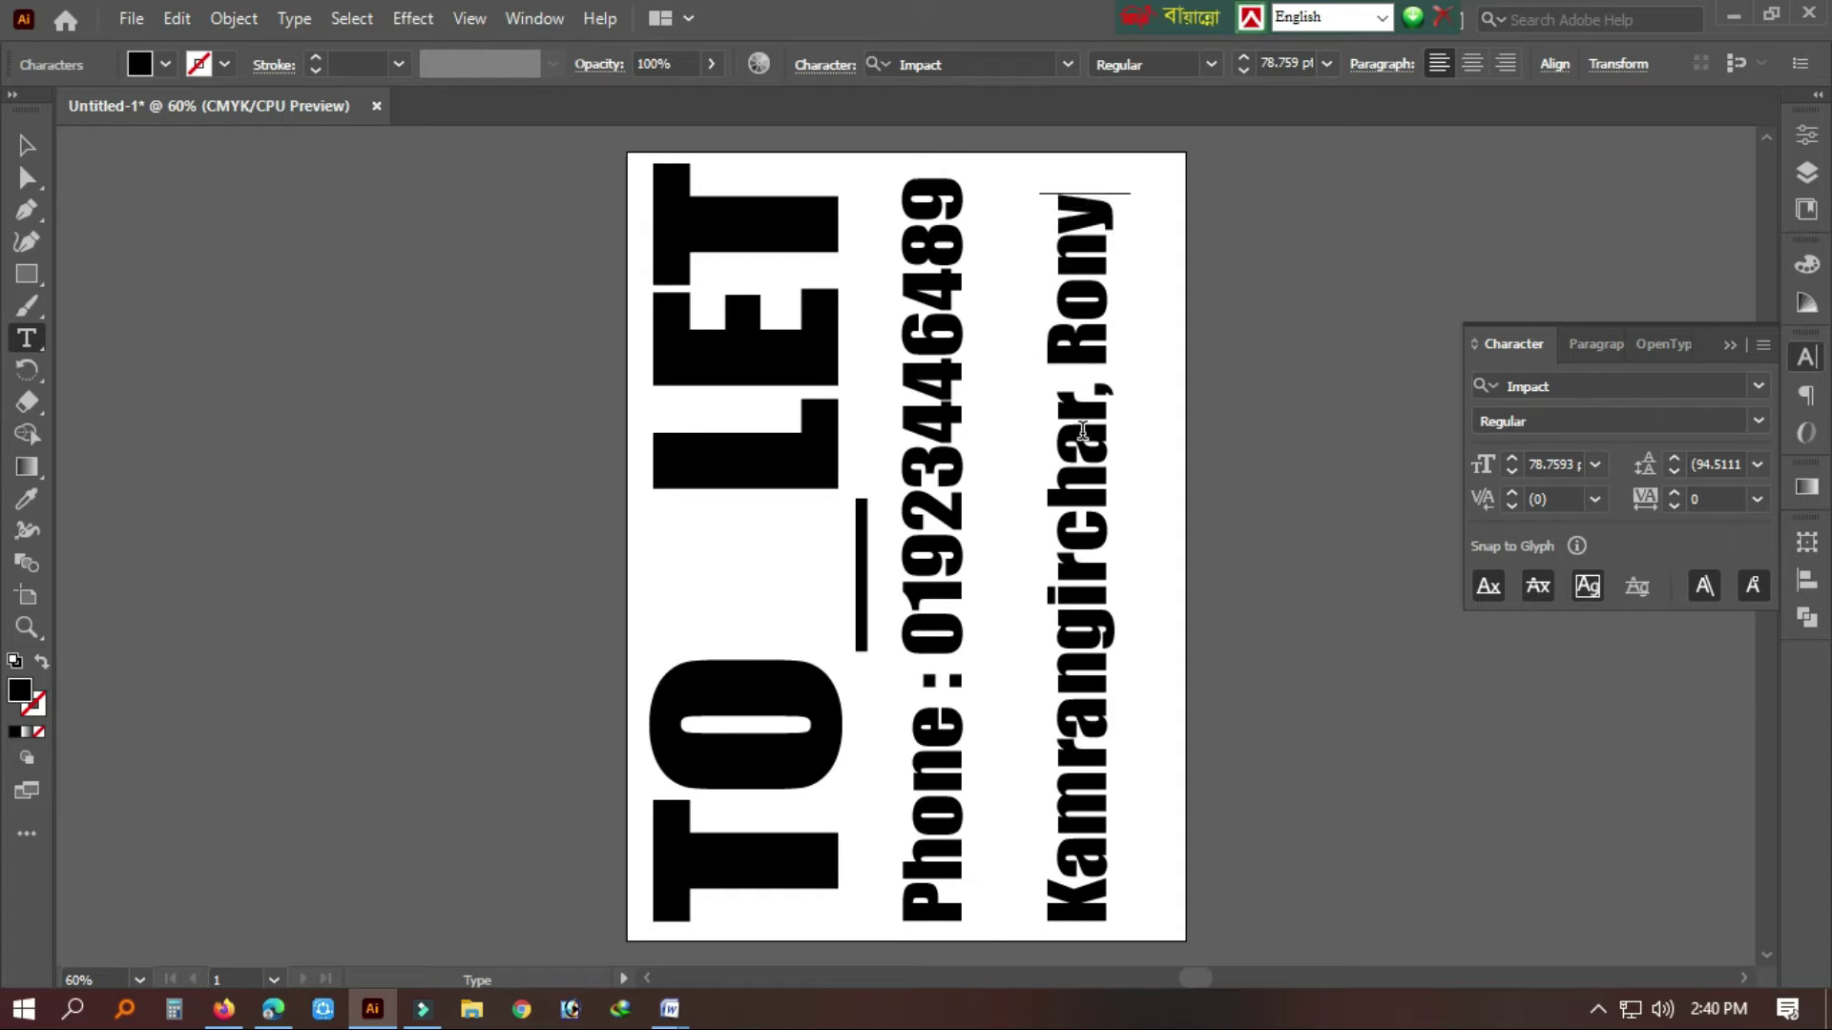
type(" M")
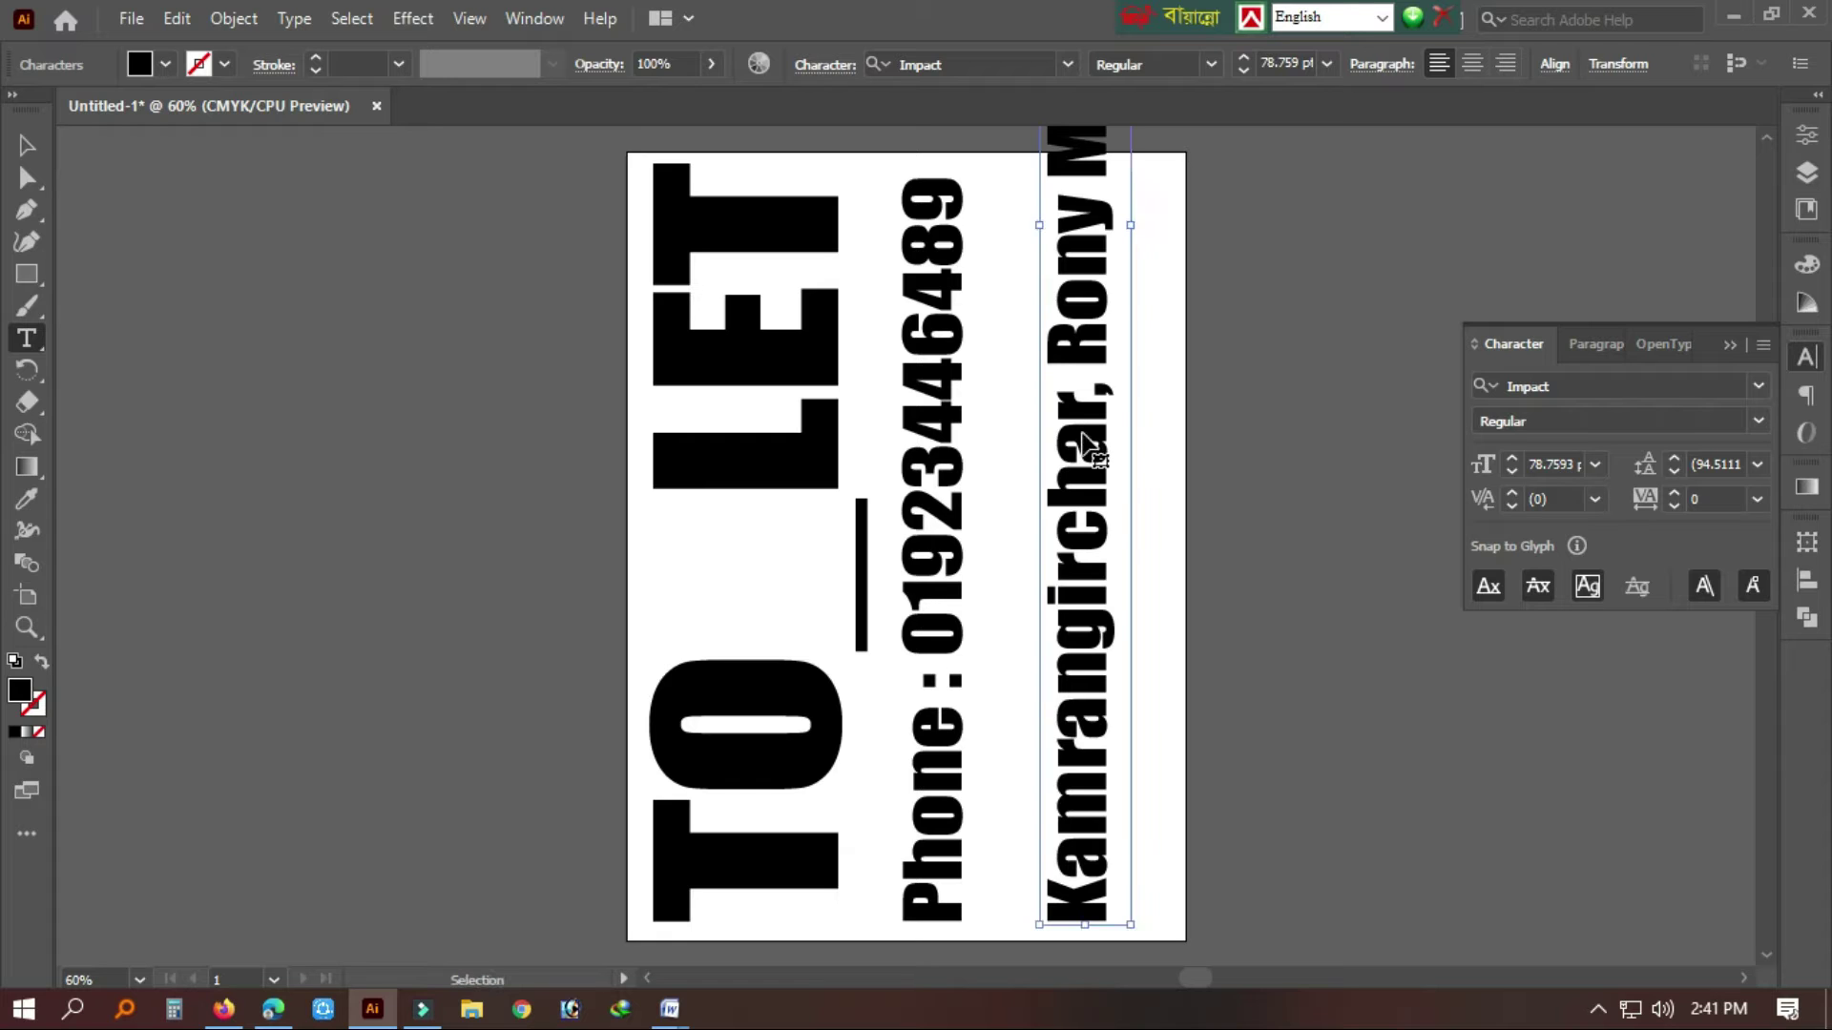
Shrink the address line and move it up to sit beside the phone number.
left_click(27, 148)
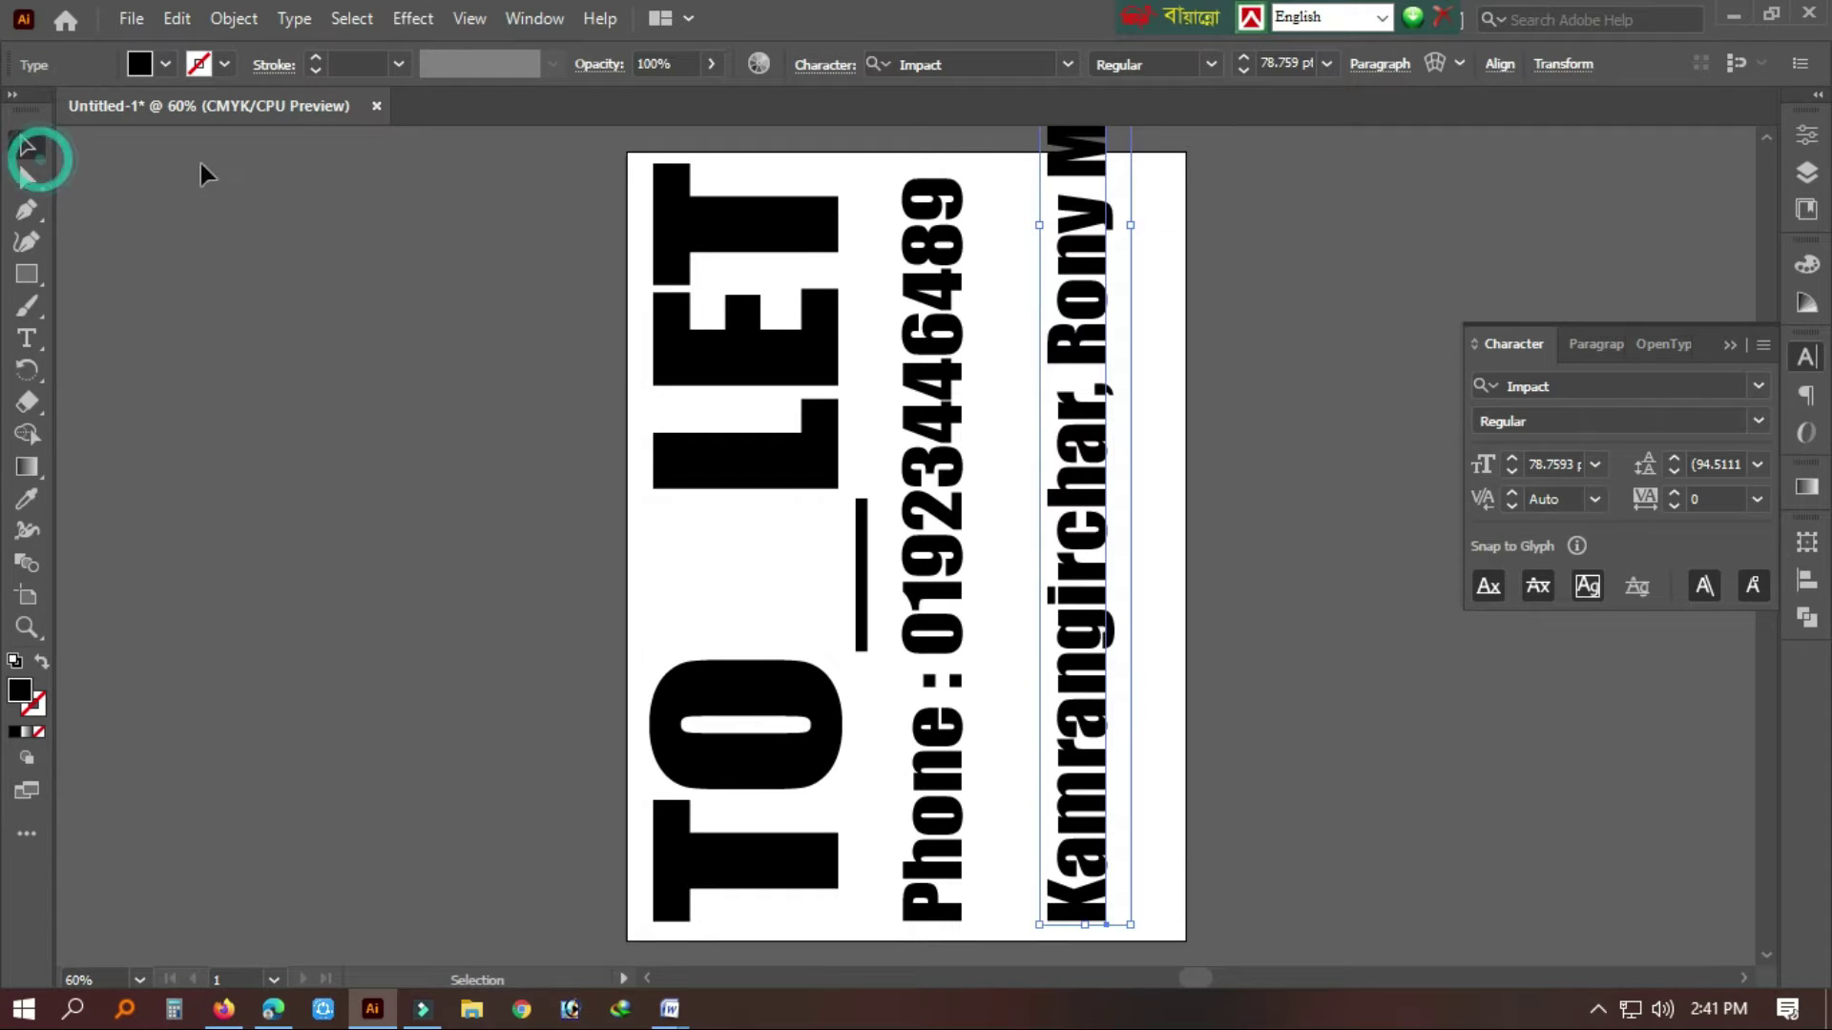
mouse_move(1132, 927)
left_mouse_down()
mouse_move(1104, 503)
mouse_move(1067, 840)
left_mouse_up()
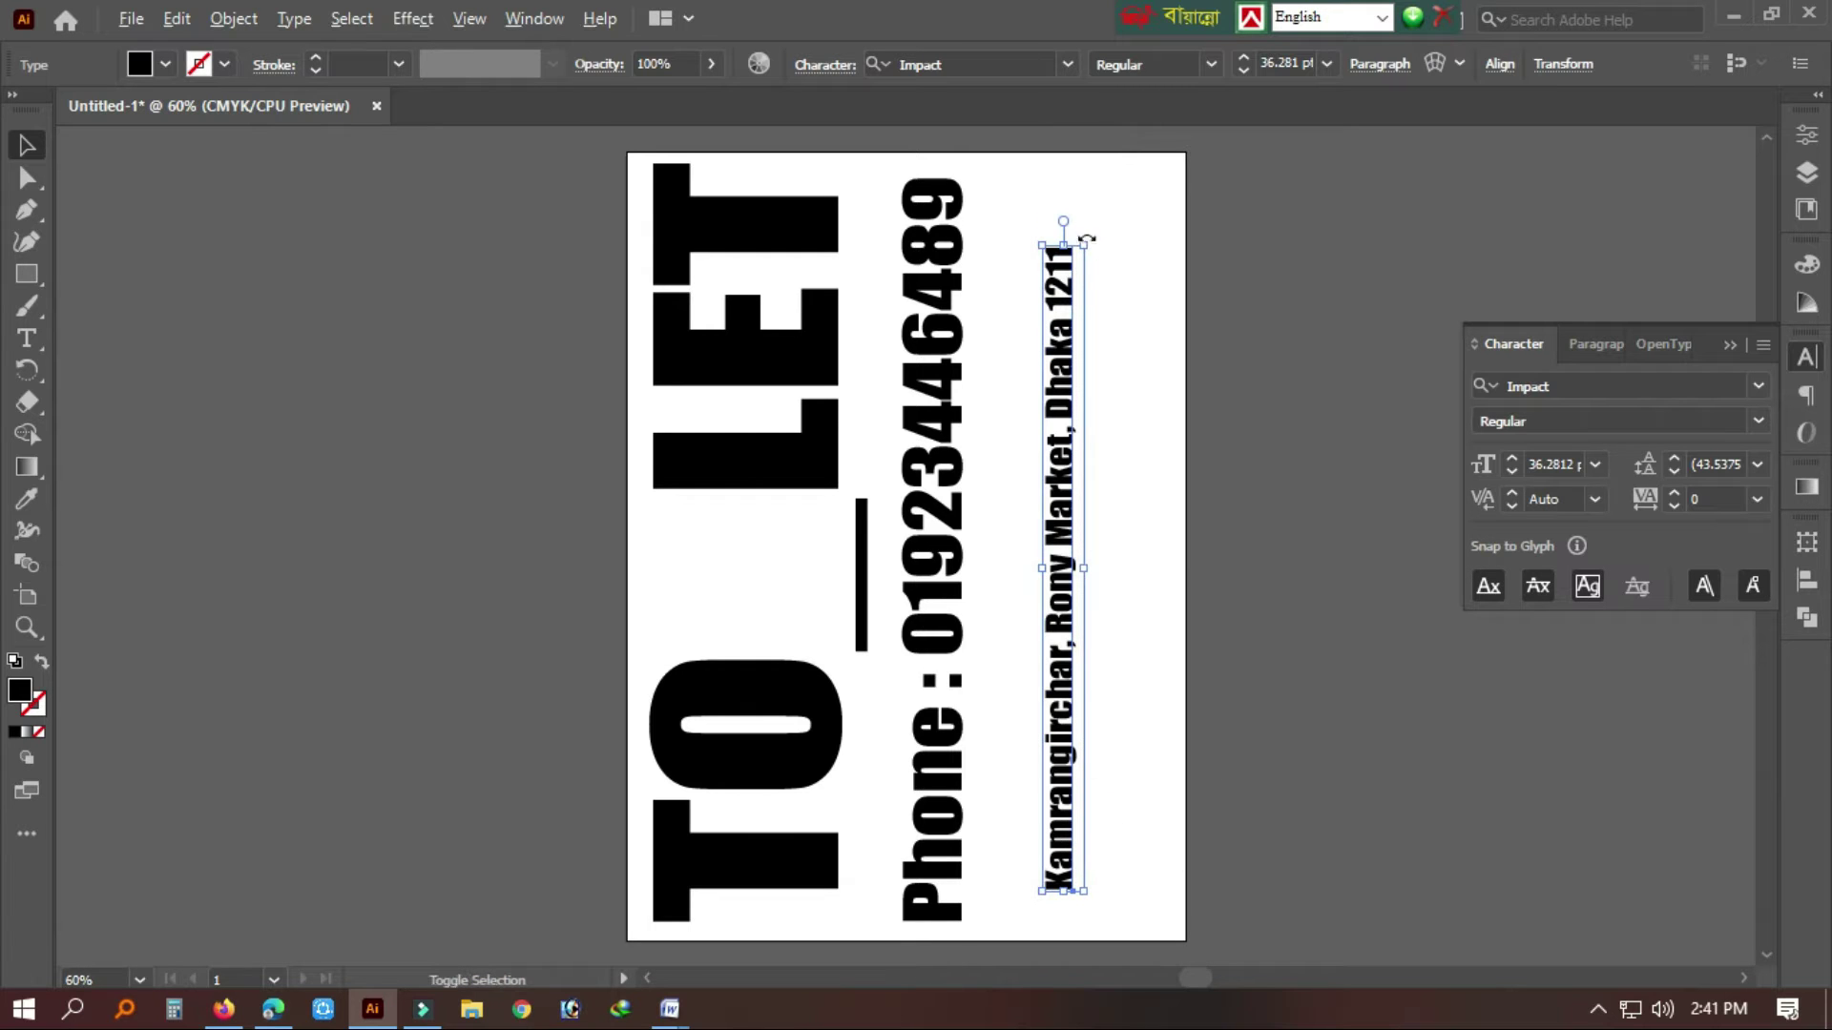
left_click_drag(1087, 246, 1097, 229)
mouse_move(1064, 344)
left_mouse_down()
mouse_move(1066, 320)
mouse_move(1100, 319)
left_mouse_up()
Move the phone line and TO LET rightward, then bring up the Print dialog.
left_click(949, 516)
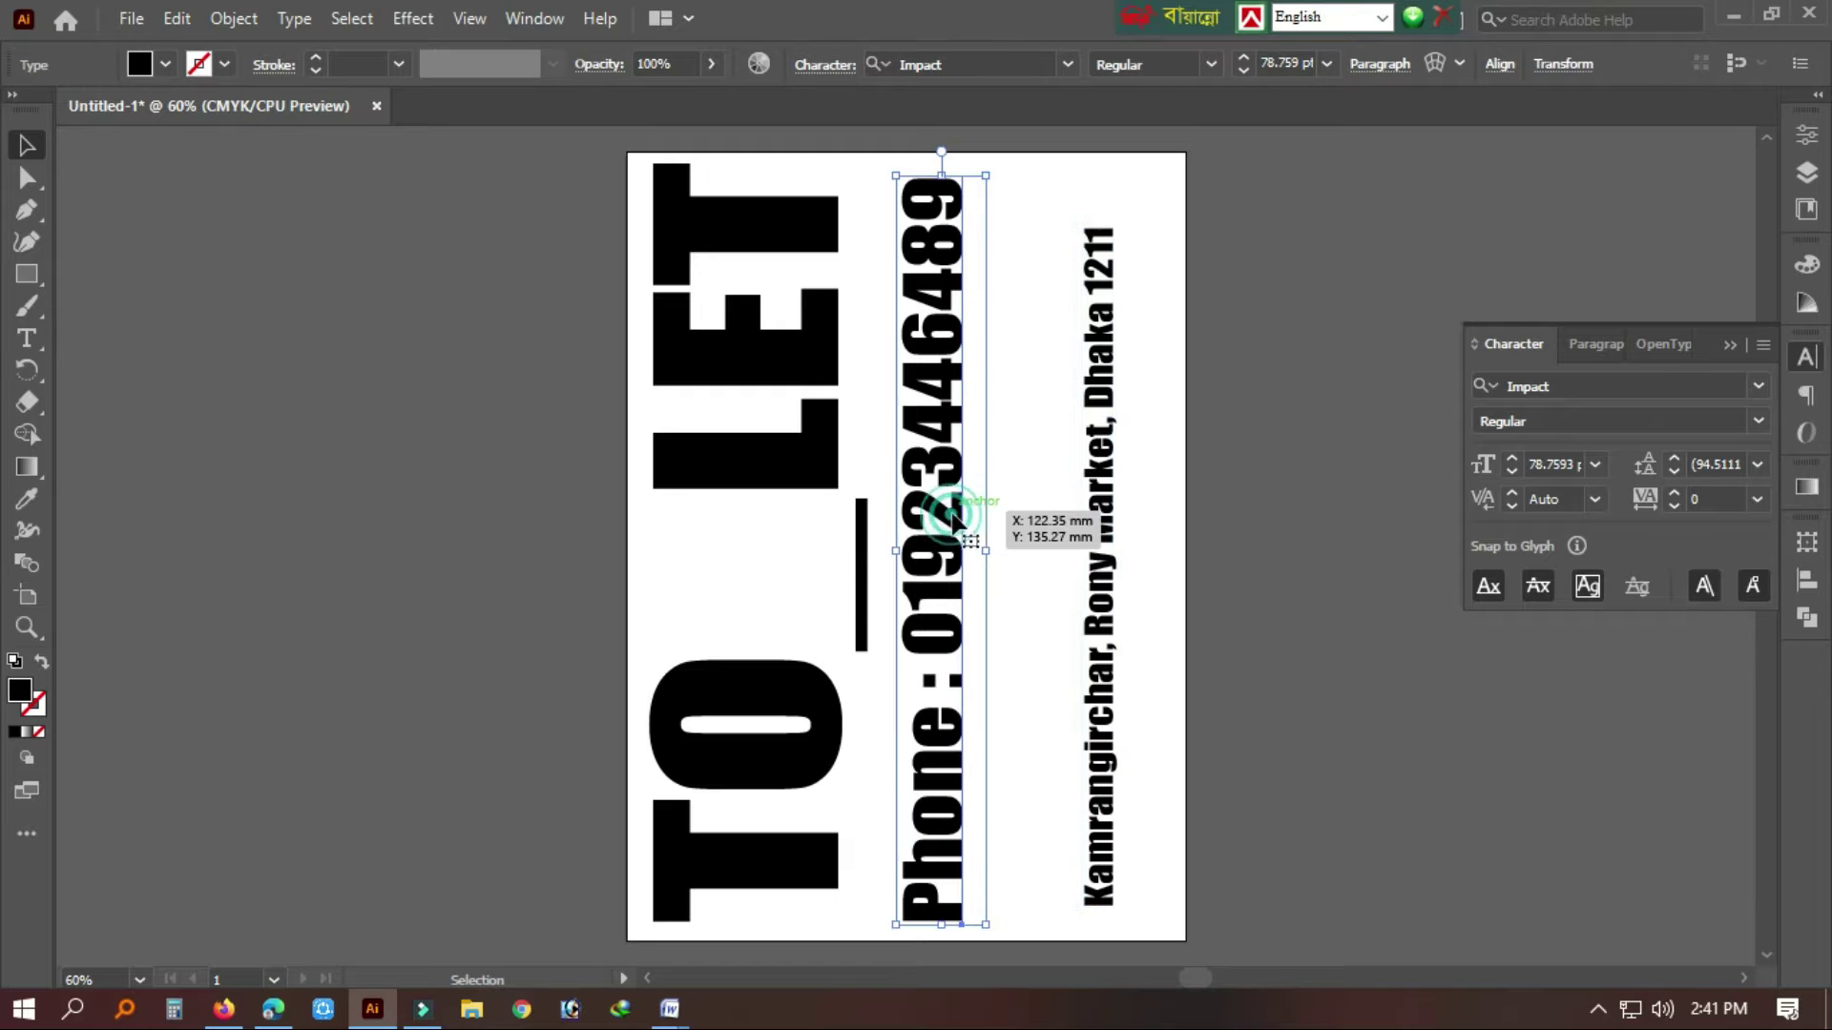
key("t")
triple_click(945, 510)
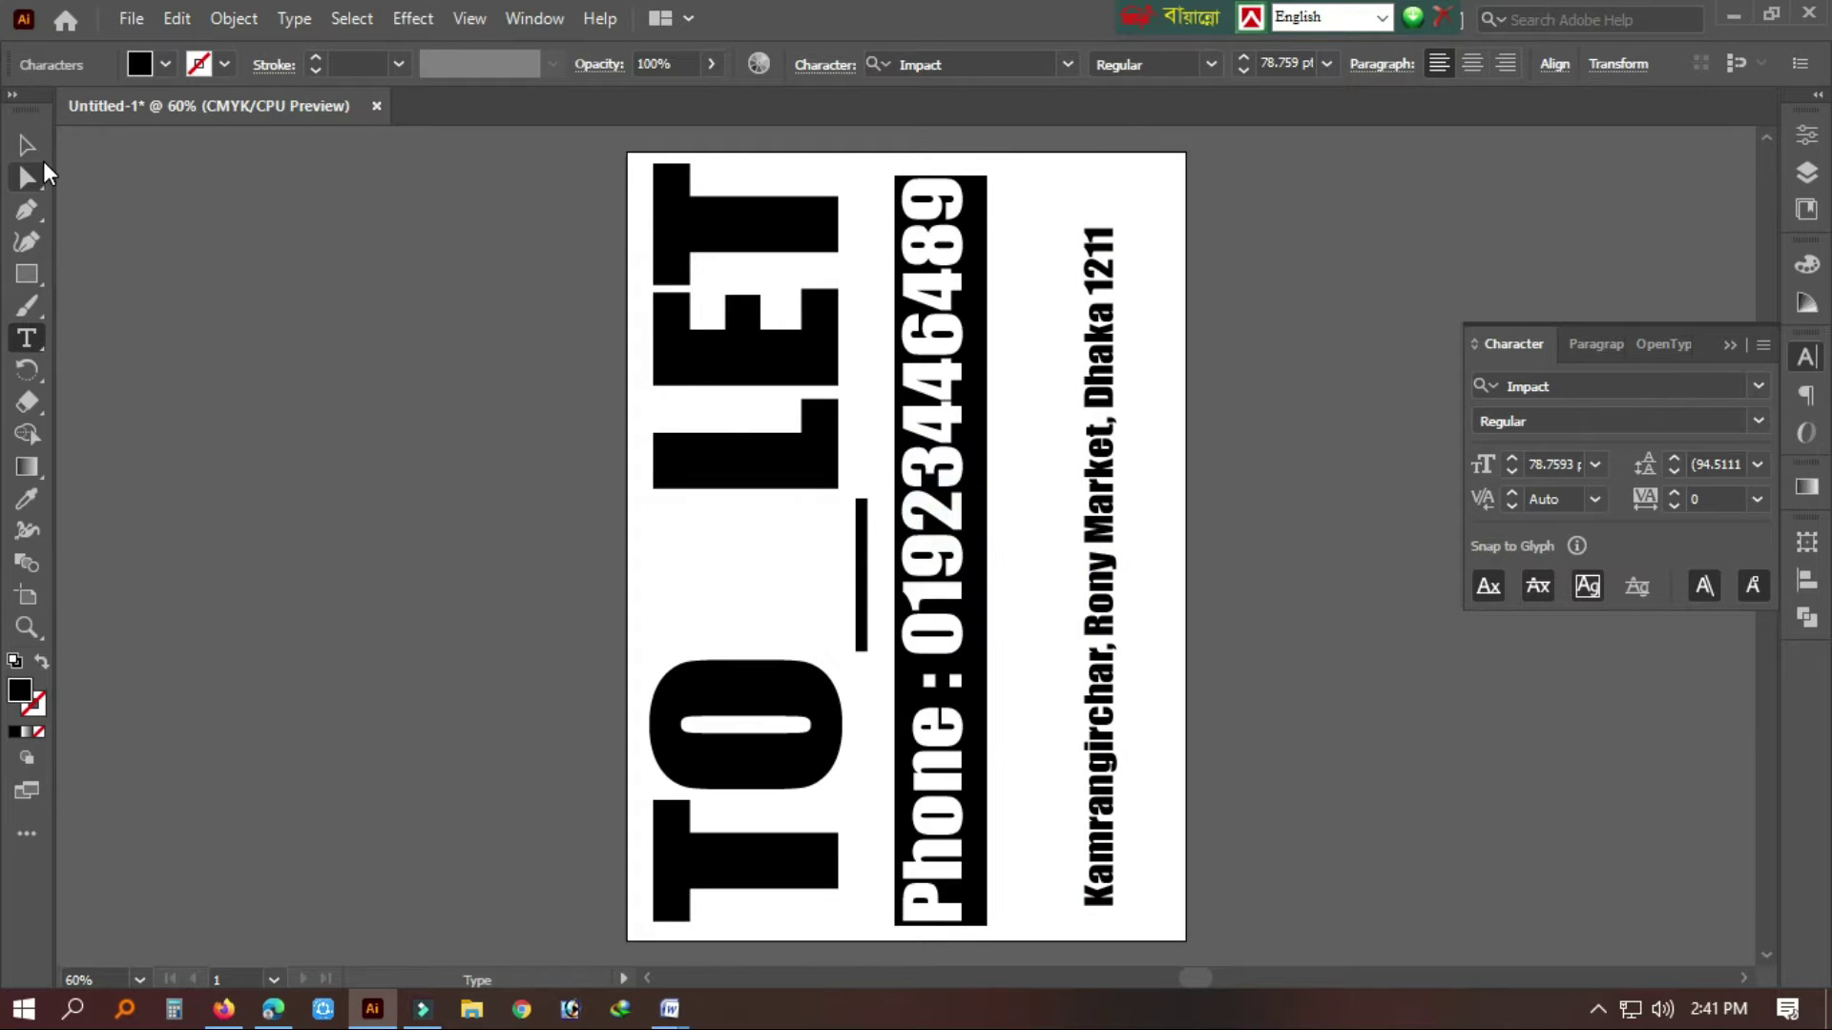
left_click(28, 148)
left_click_drag(954, 511, 997, 514)
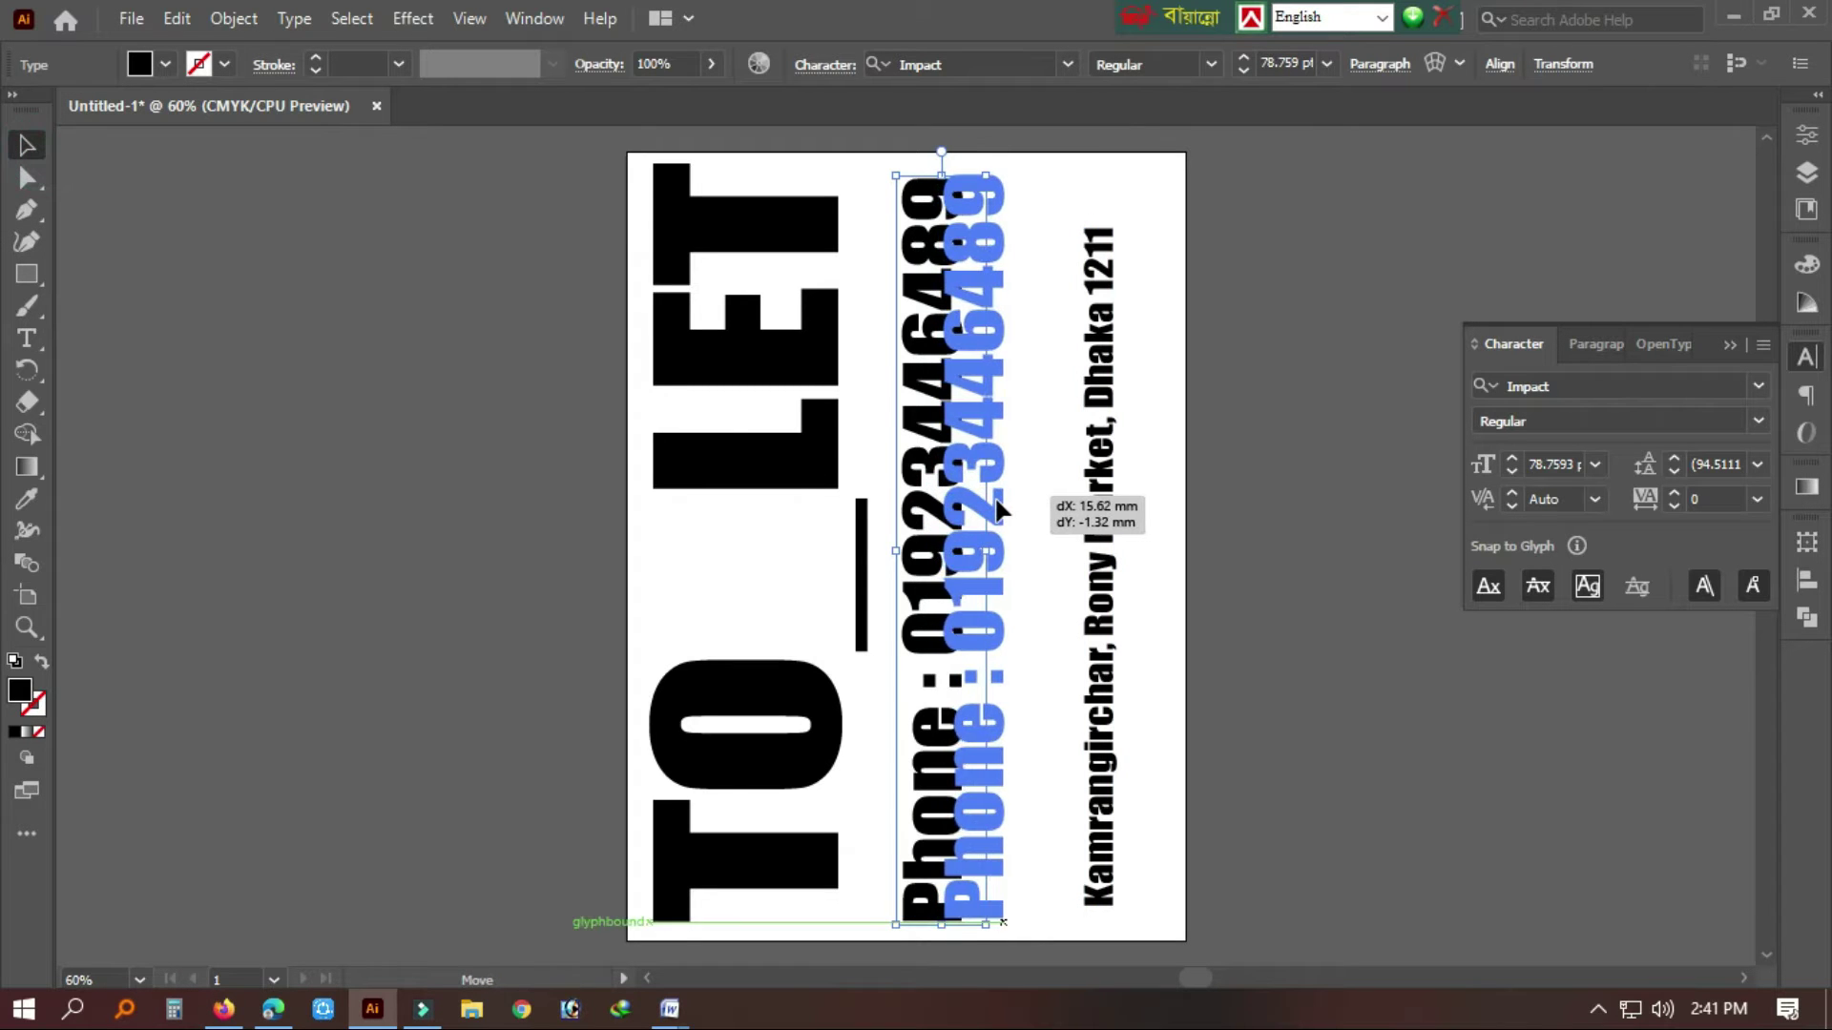
left_click(792, 465)
left_click_drag(792, 466, 813, 465)
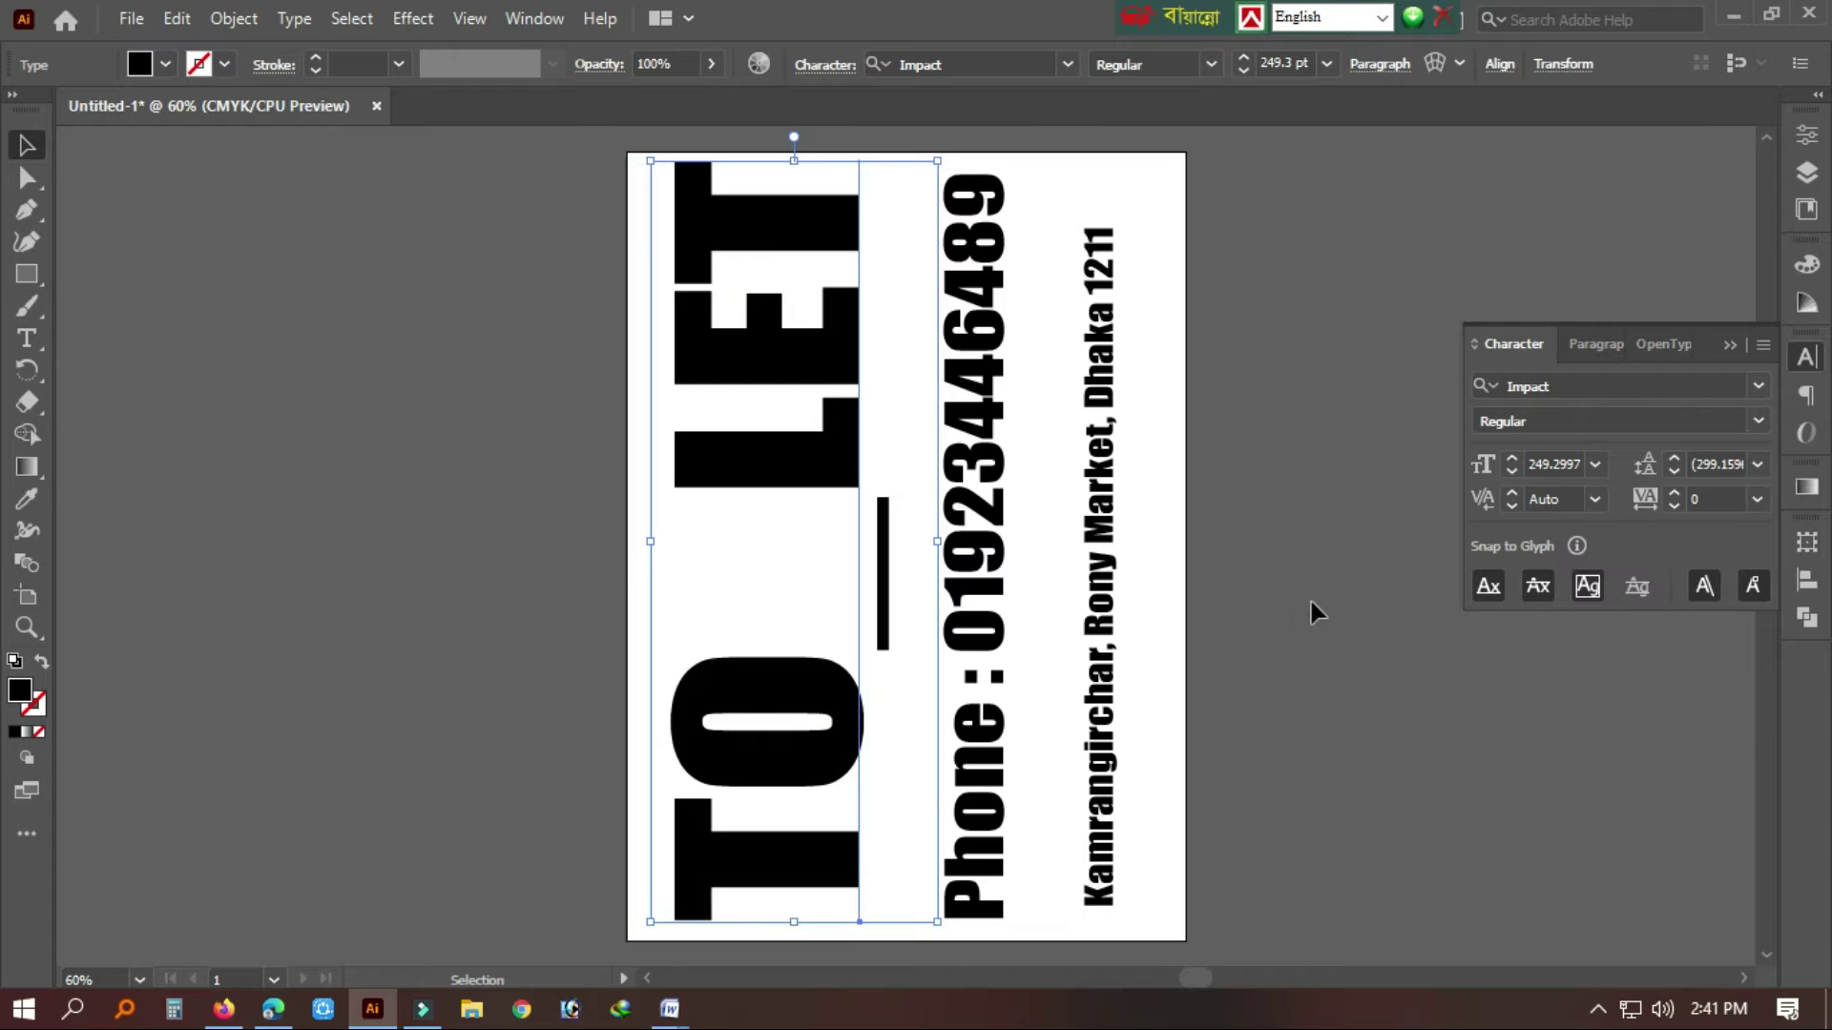
left_click(1221, 532)
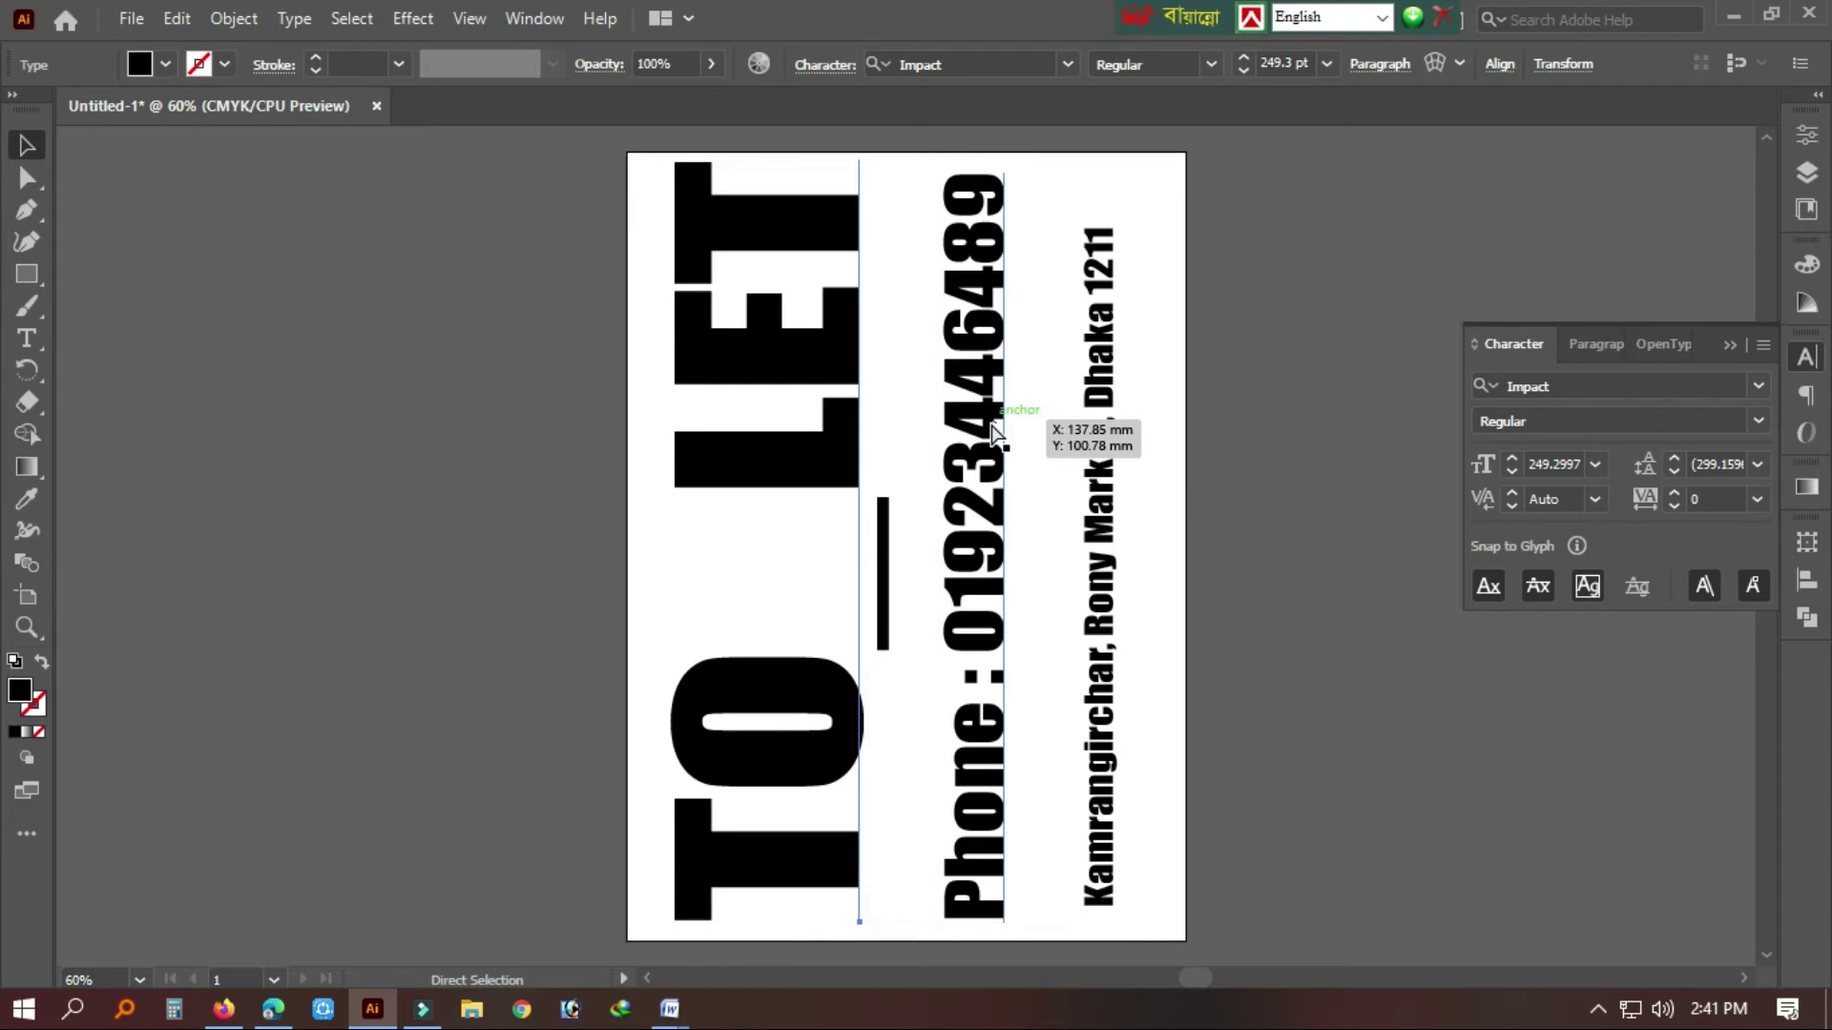
key("ctrl+p")
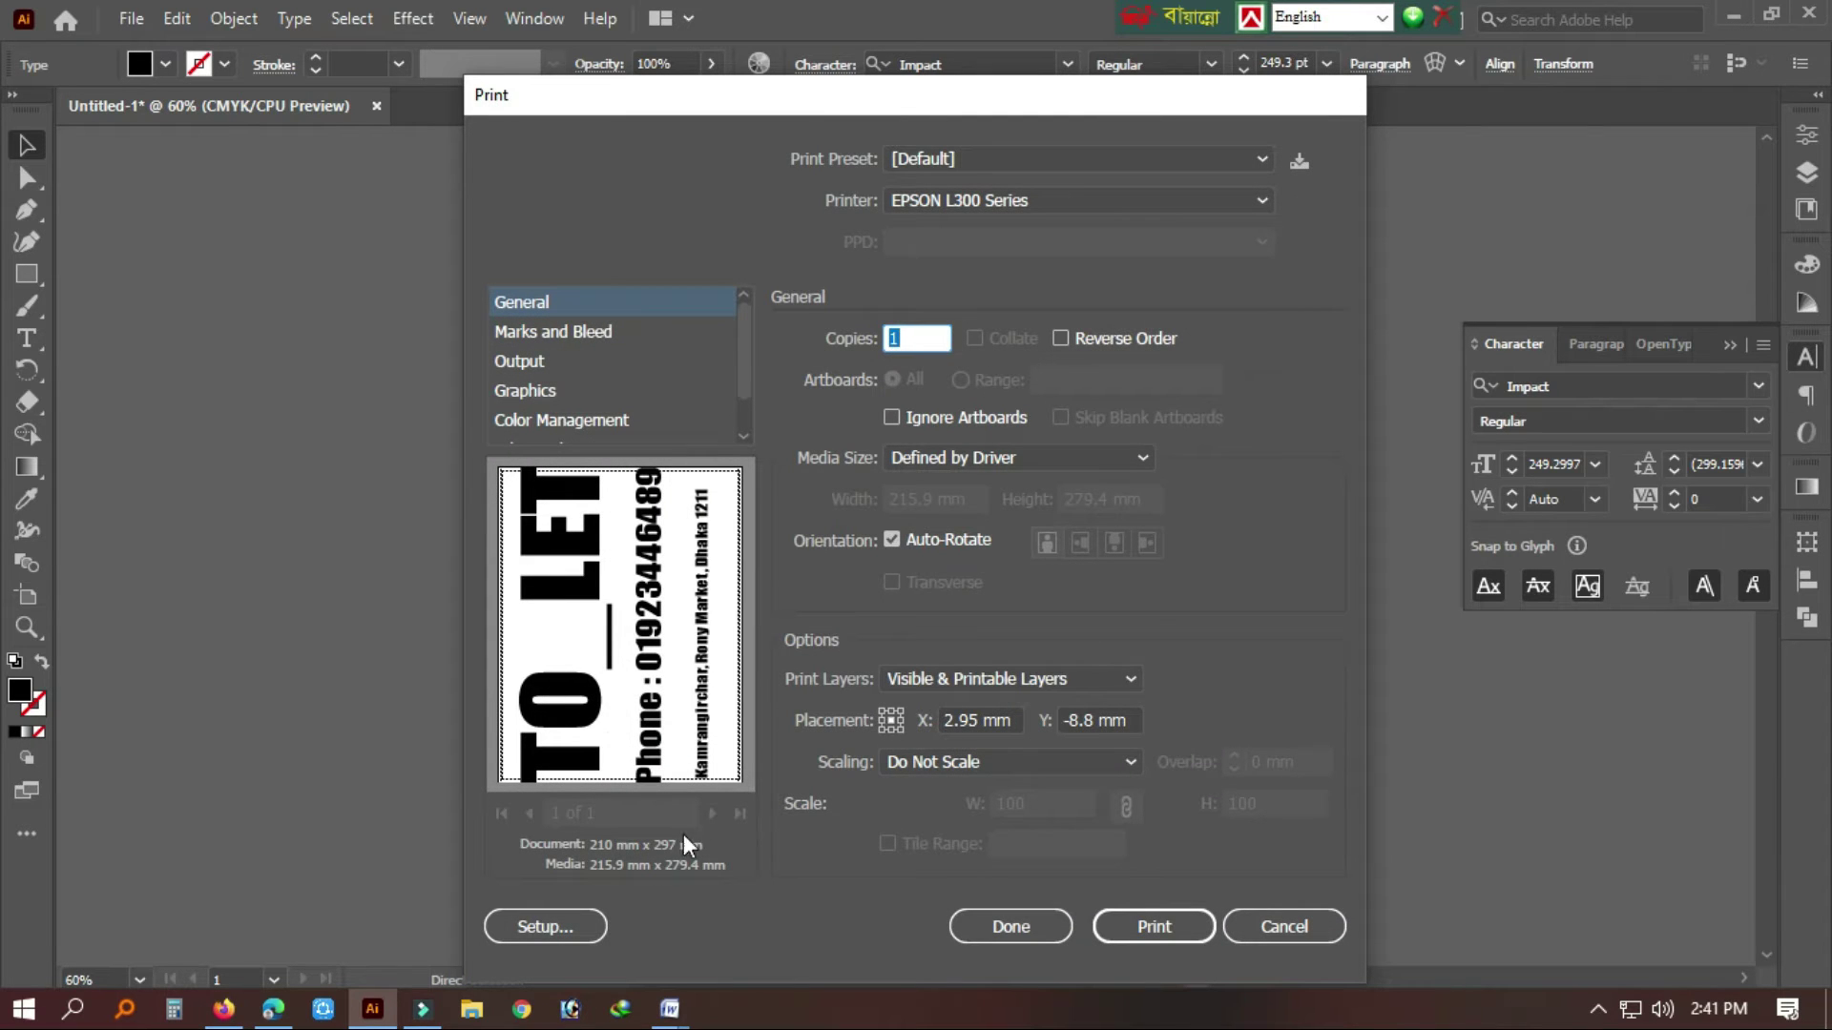
Dismiss the system print window and select the TOSHIBA eS452/453Series PCL6 printer.
left_click(567, 927)
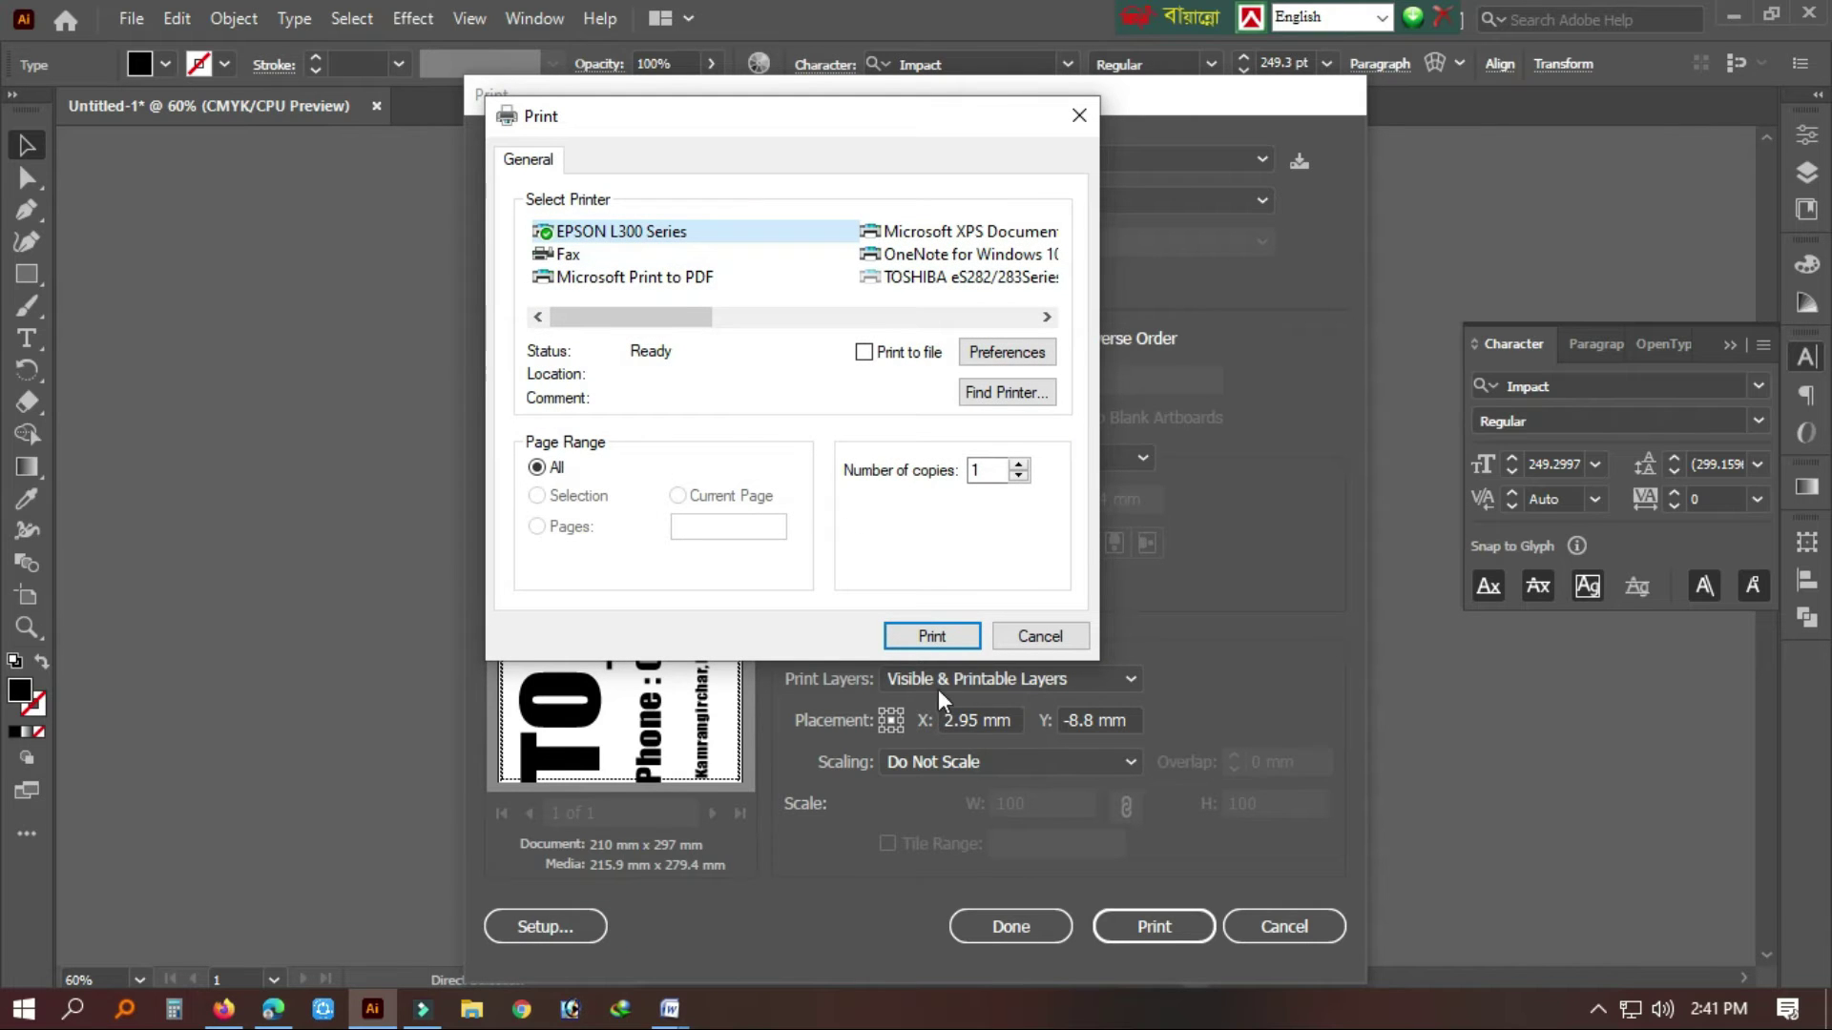
left_click(1009, 641)
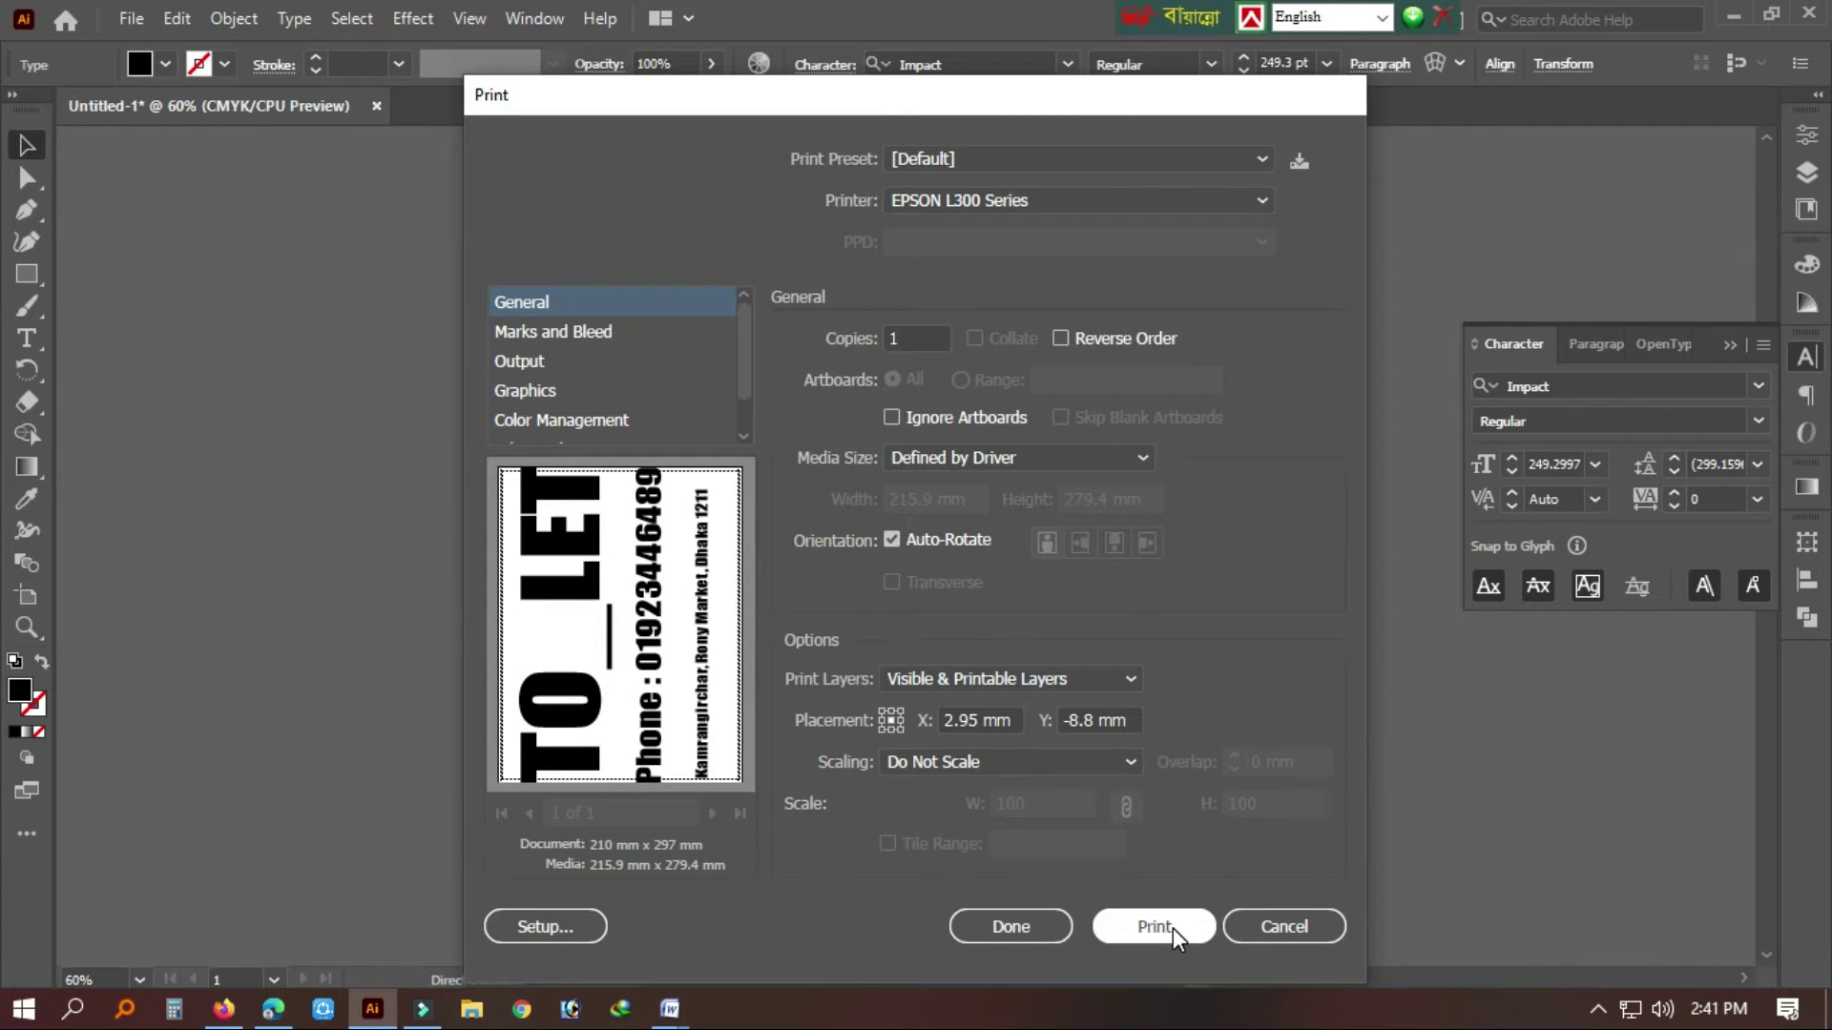
left_click(1162, 208)
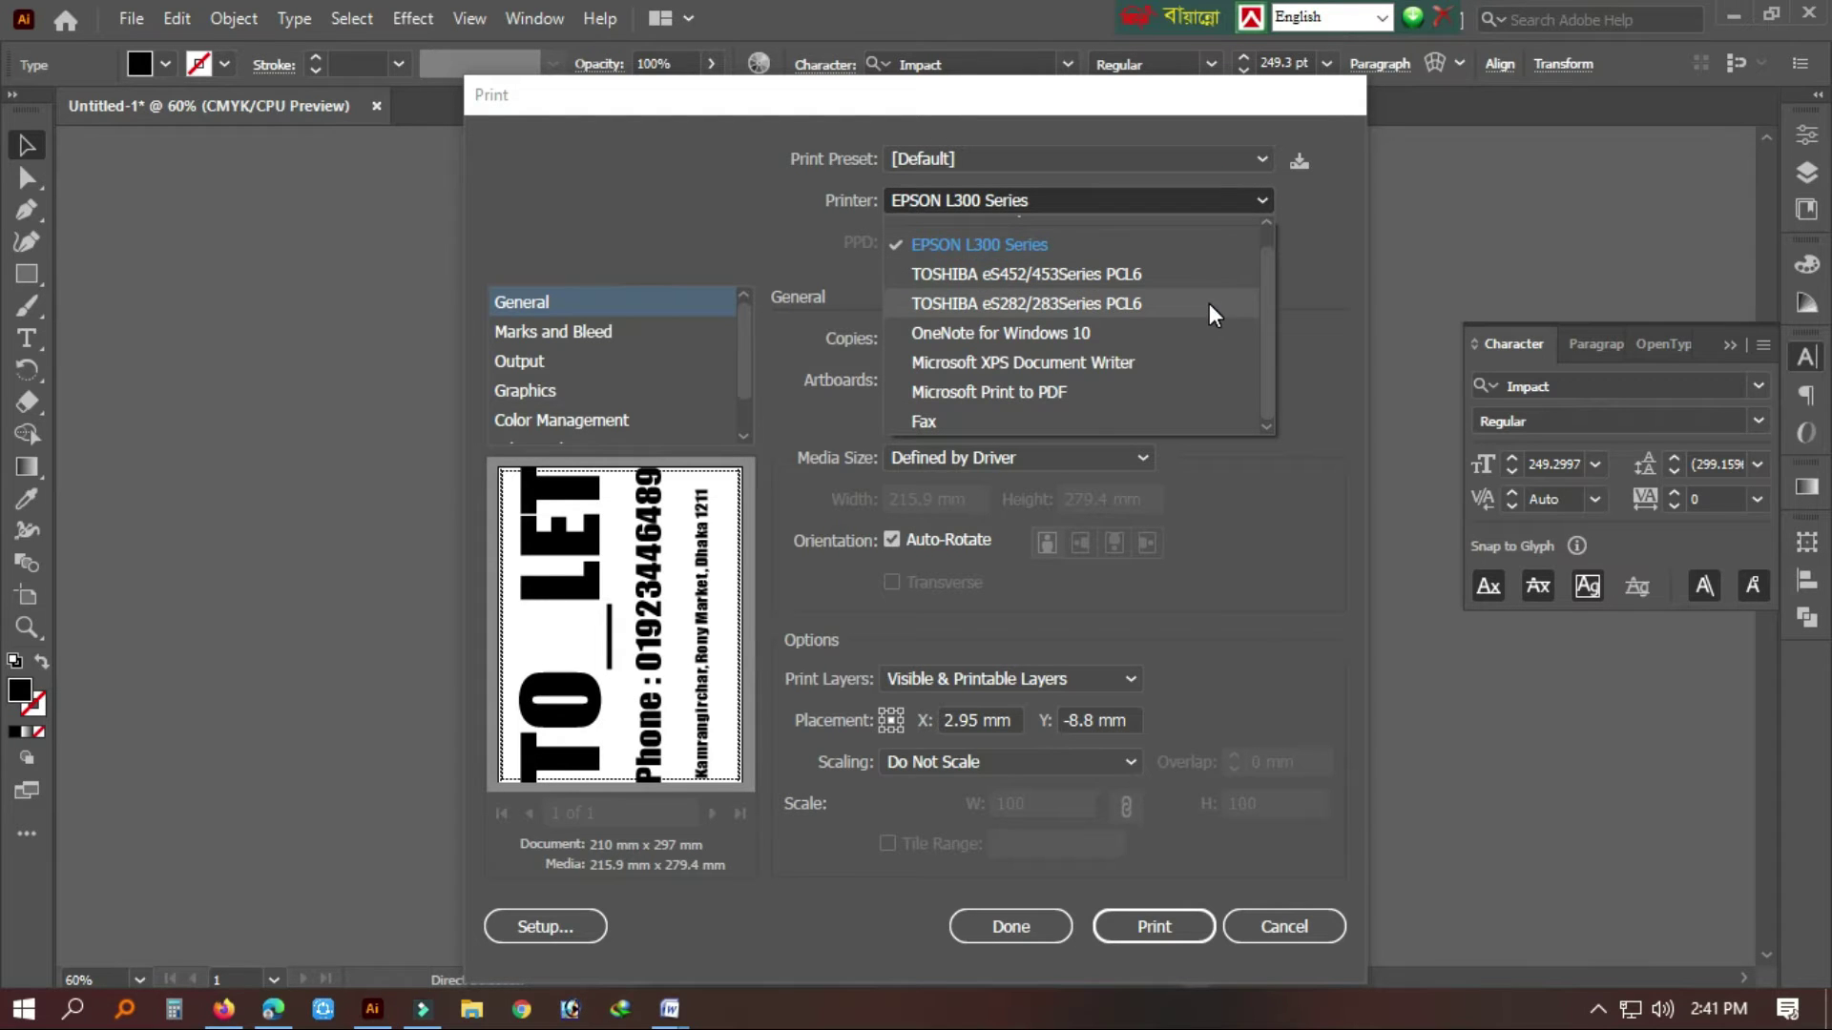
left_click(1028, 274)
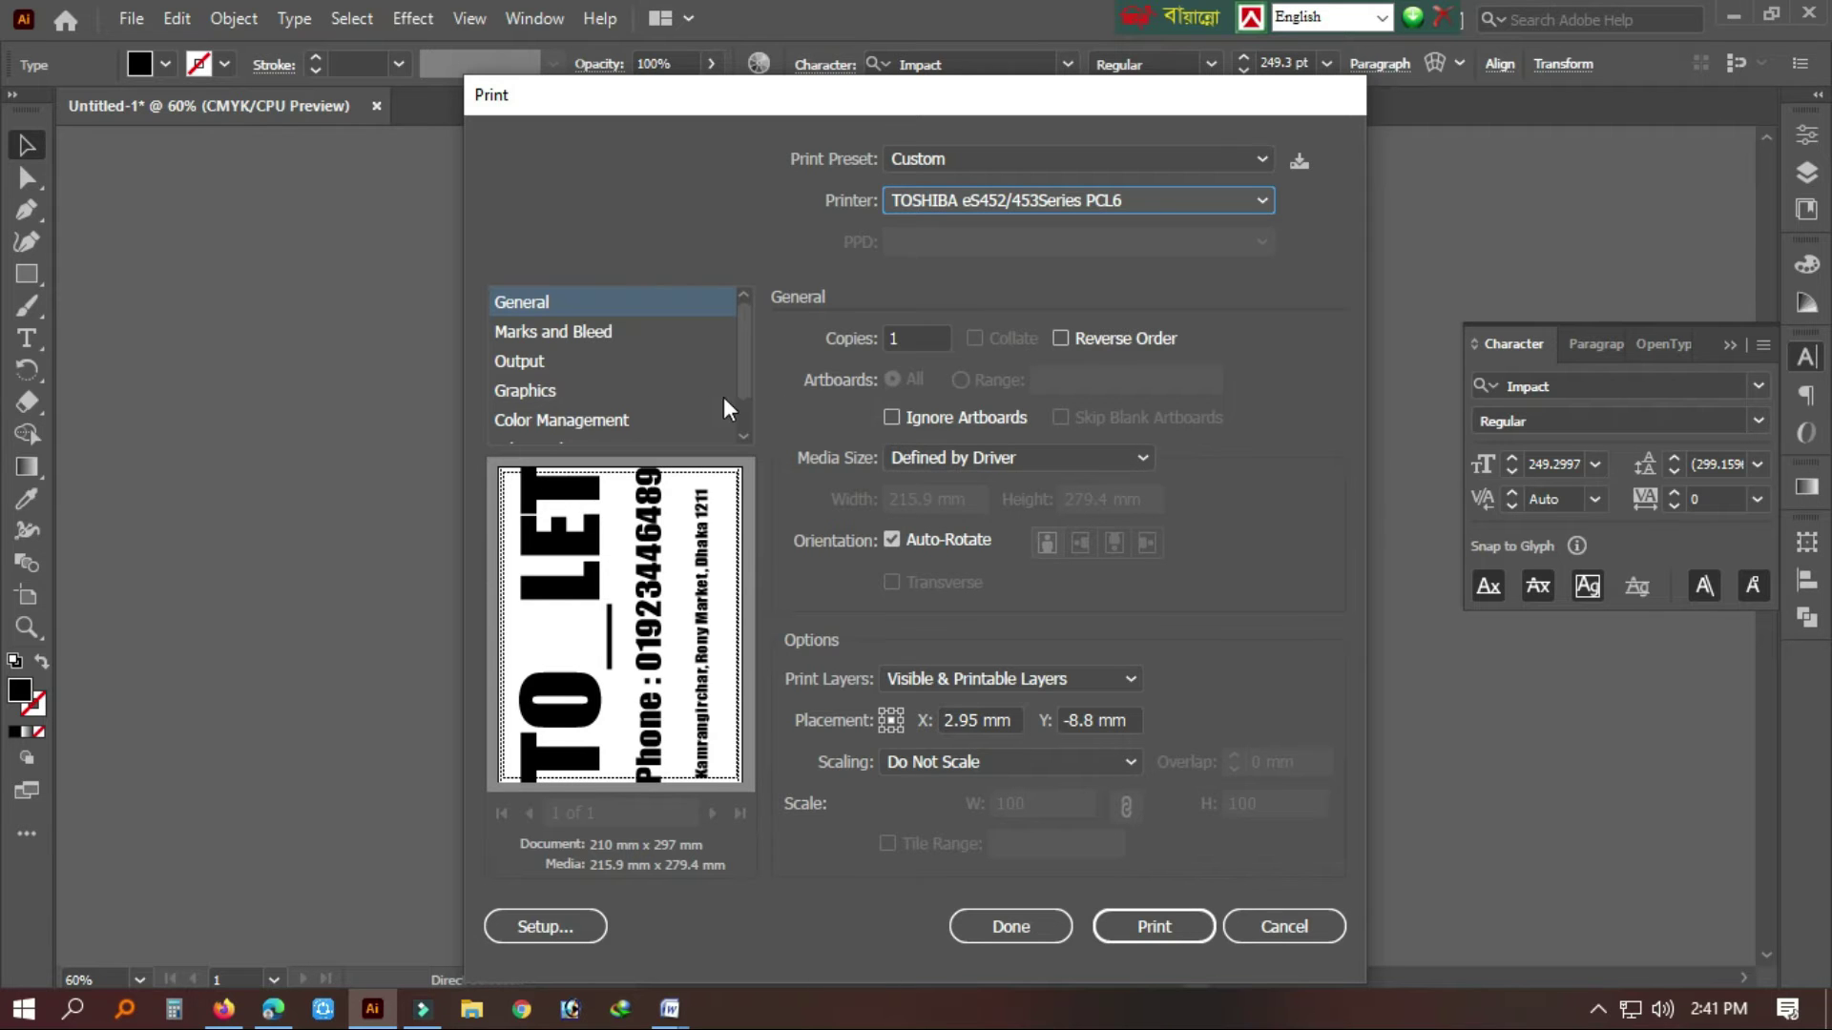
Review the Ignore Artboards, Auto-Rotate and printed-layers options, leaving them unchanged.
left_click(895, 419)
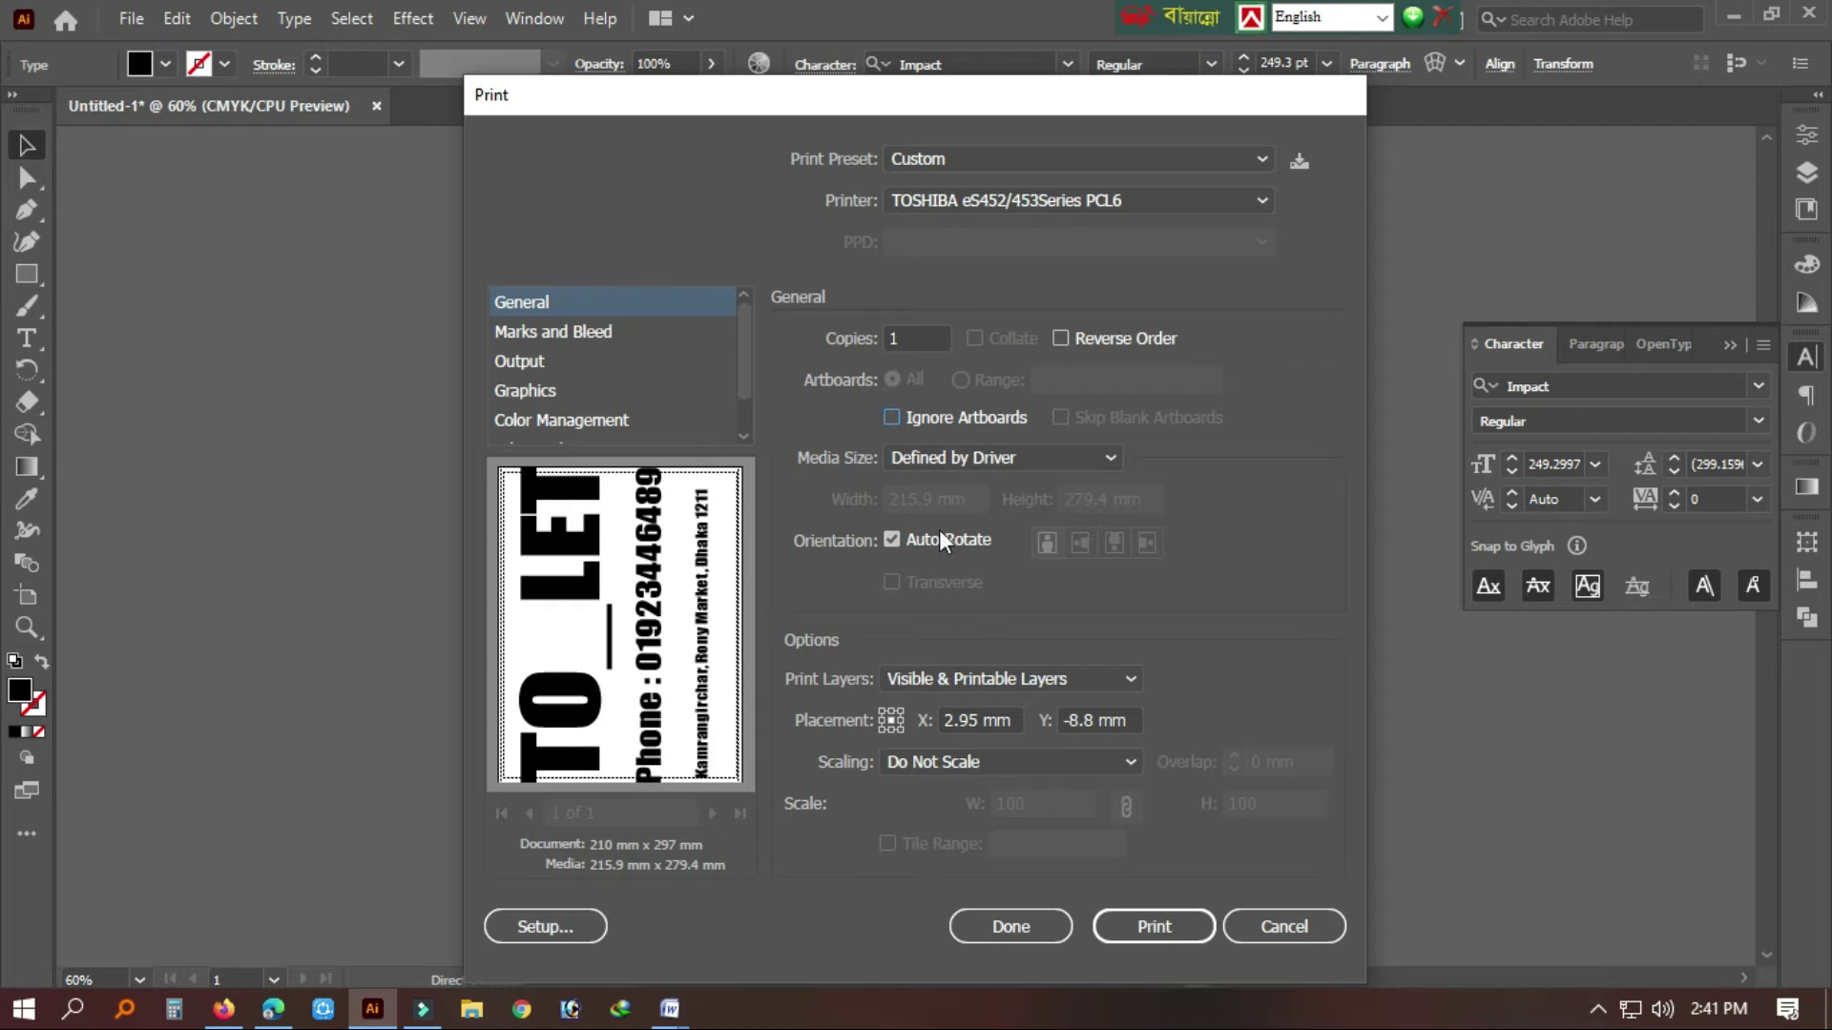
left_click(892, 540)
left_click(895, 541)
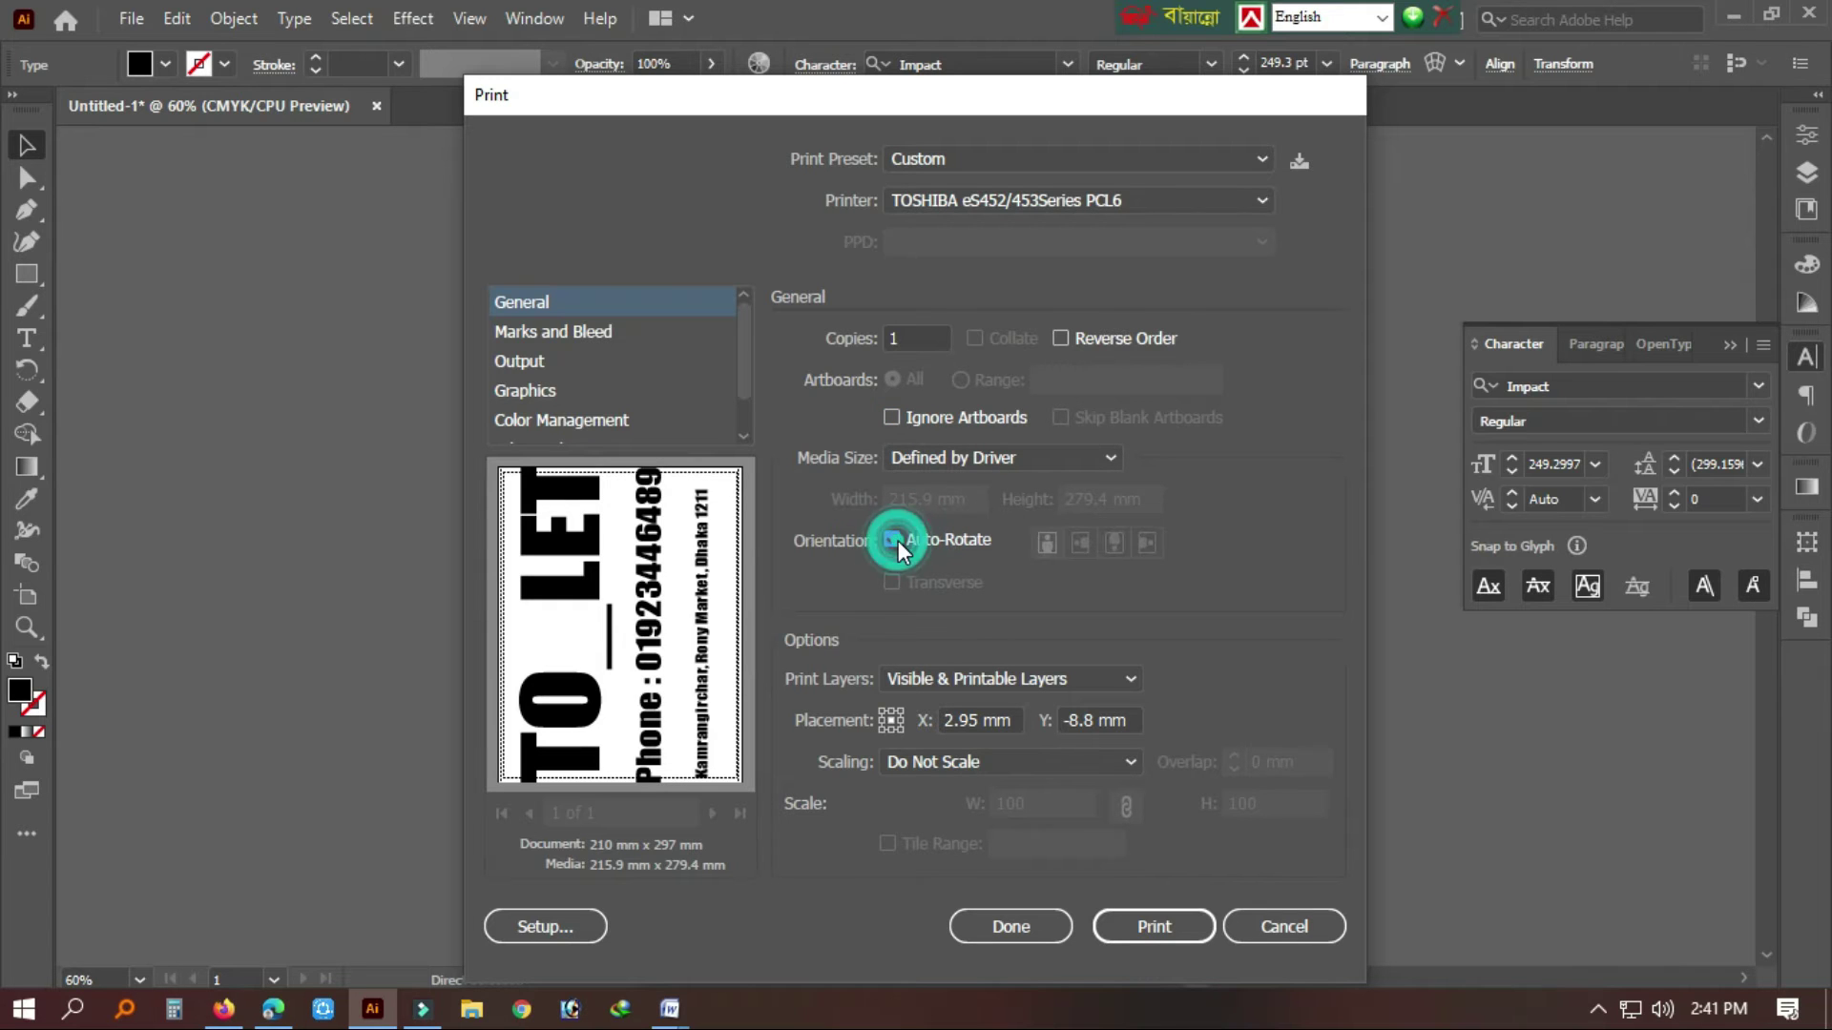
left_click(895, 541)
left_click(1056, 678)
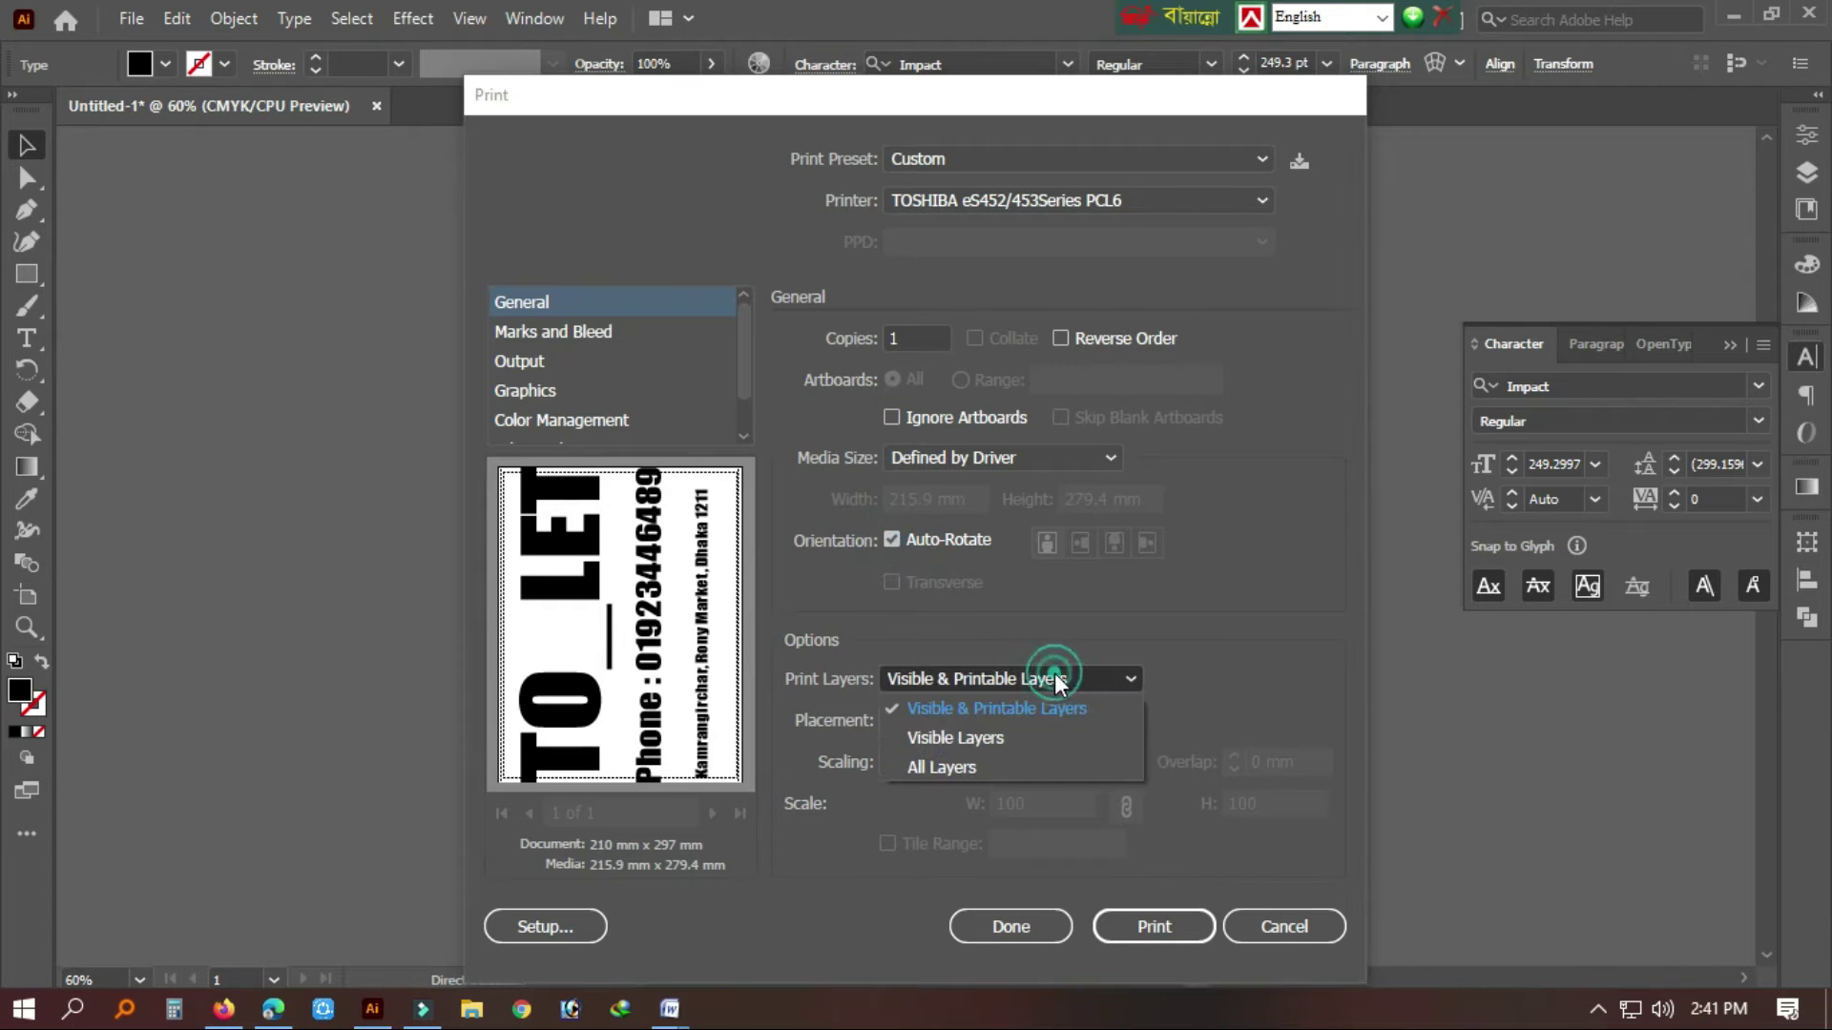
left_click(1056, 678)
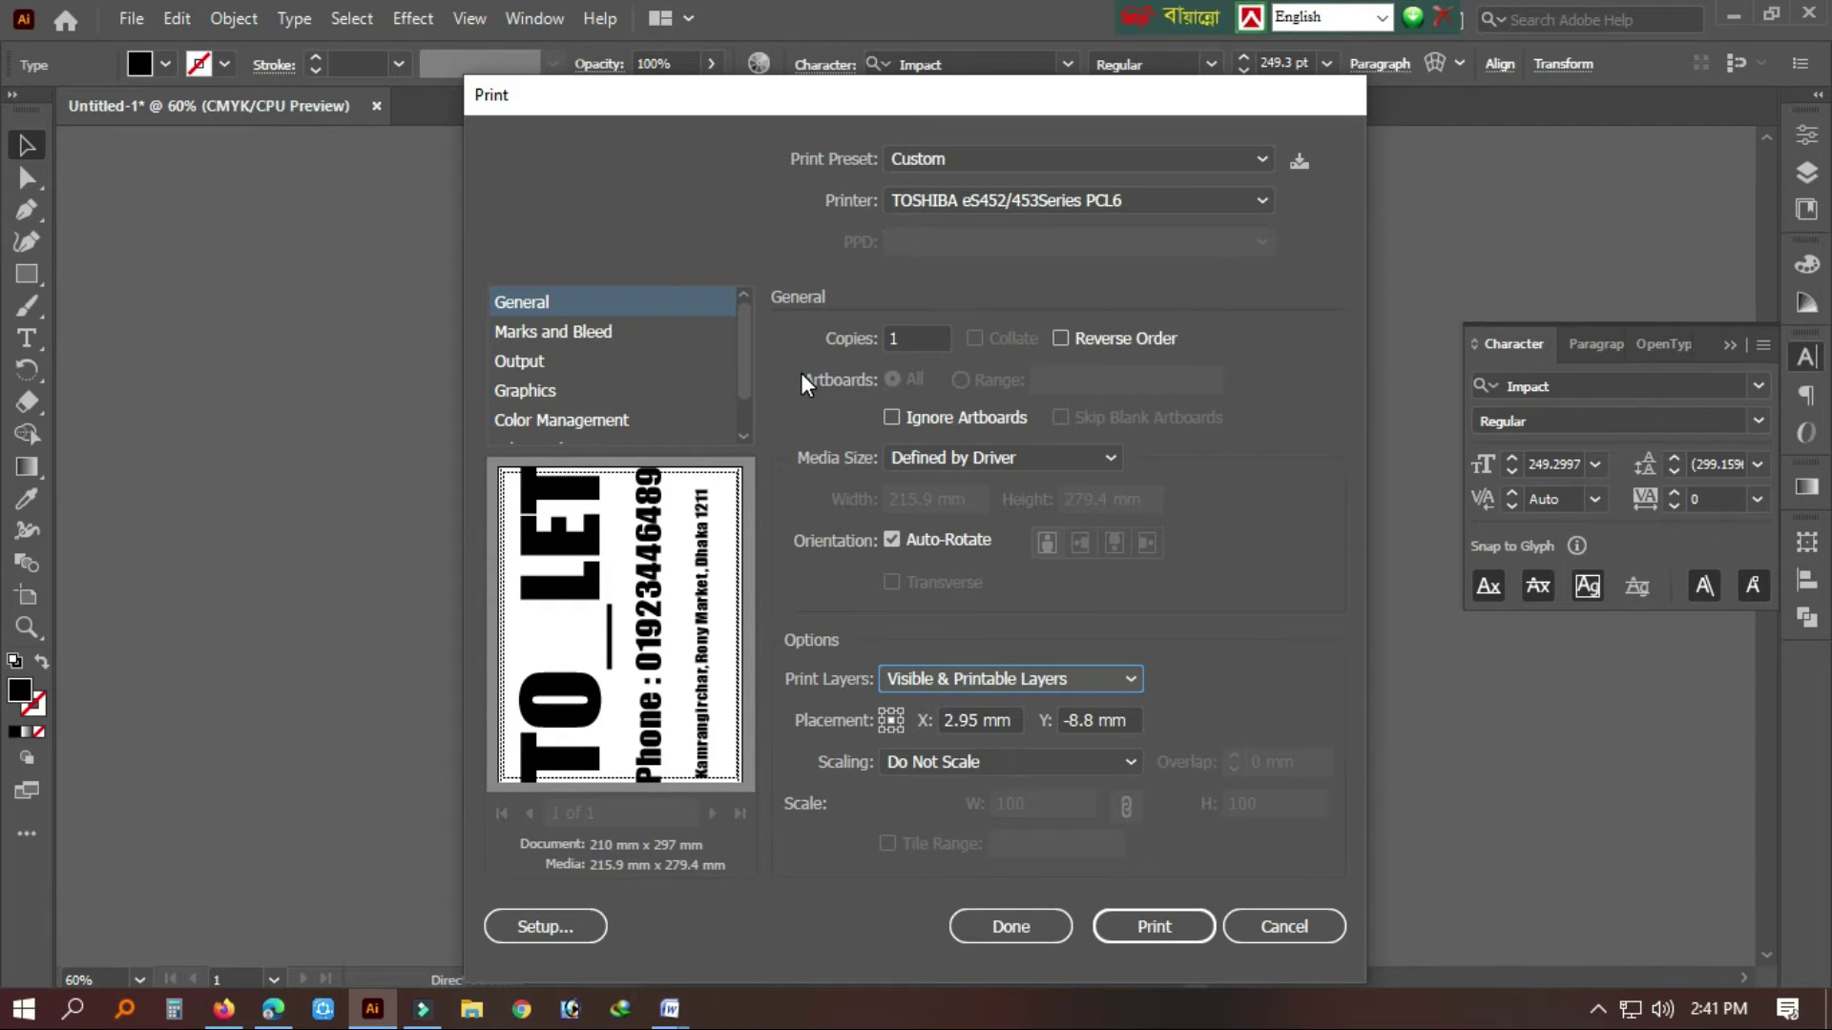
Try the Fit to Page and tiling scaling options, then revert to no scaling.
left_click(1065, 774)
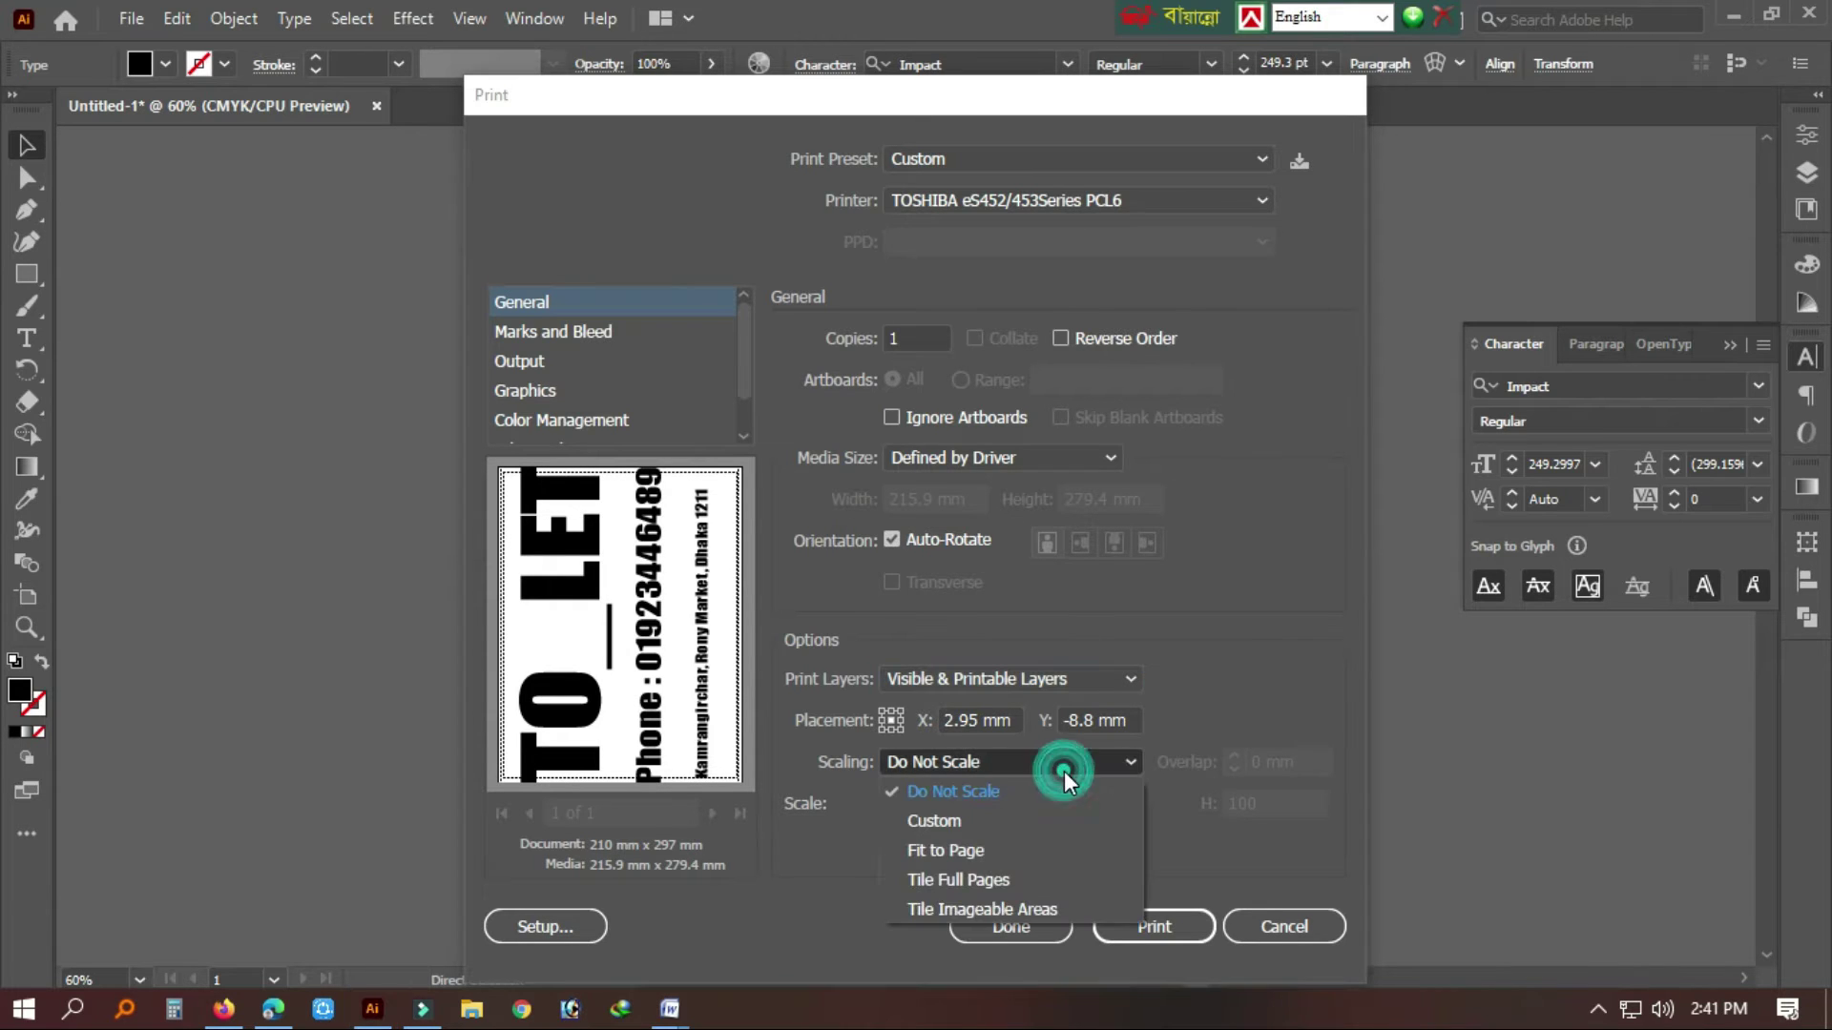
left_click(1065, 850)
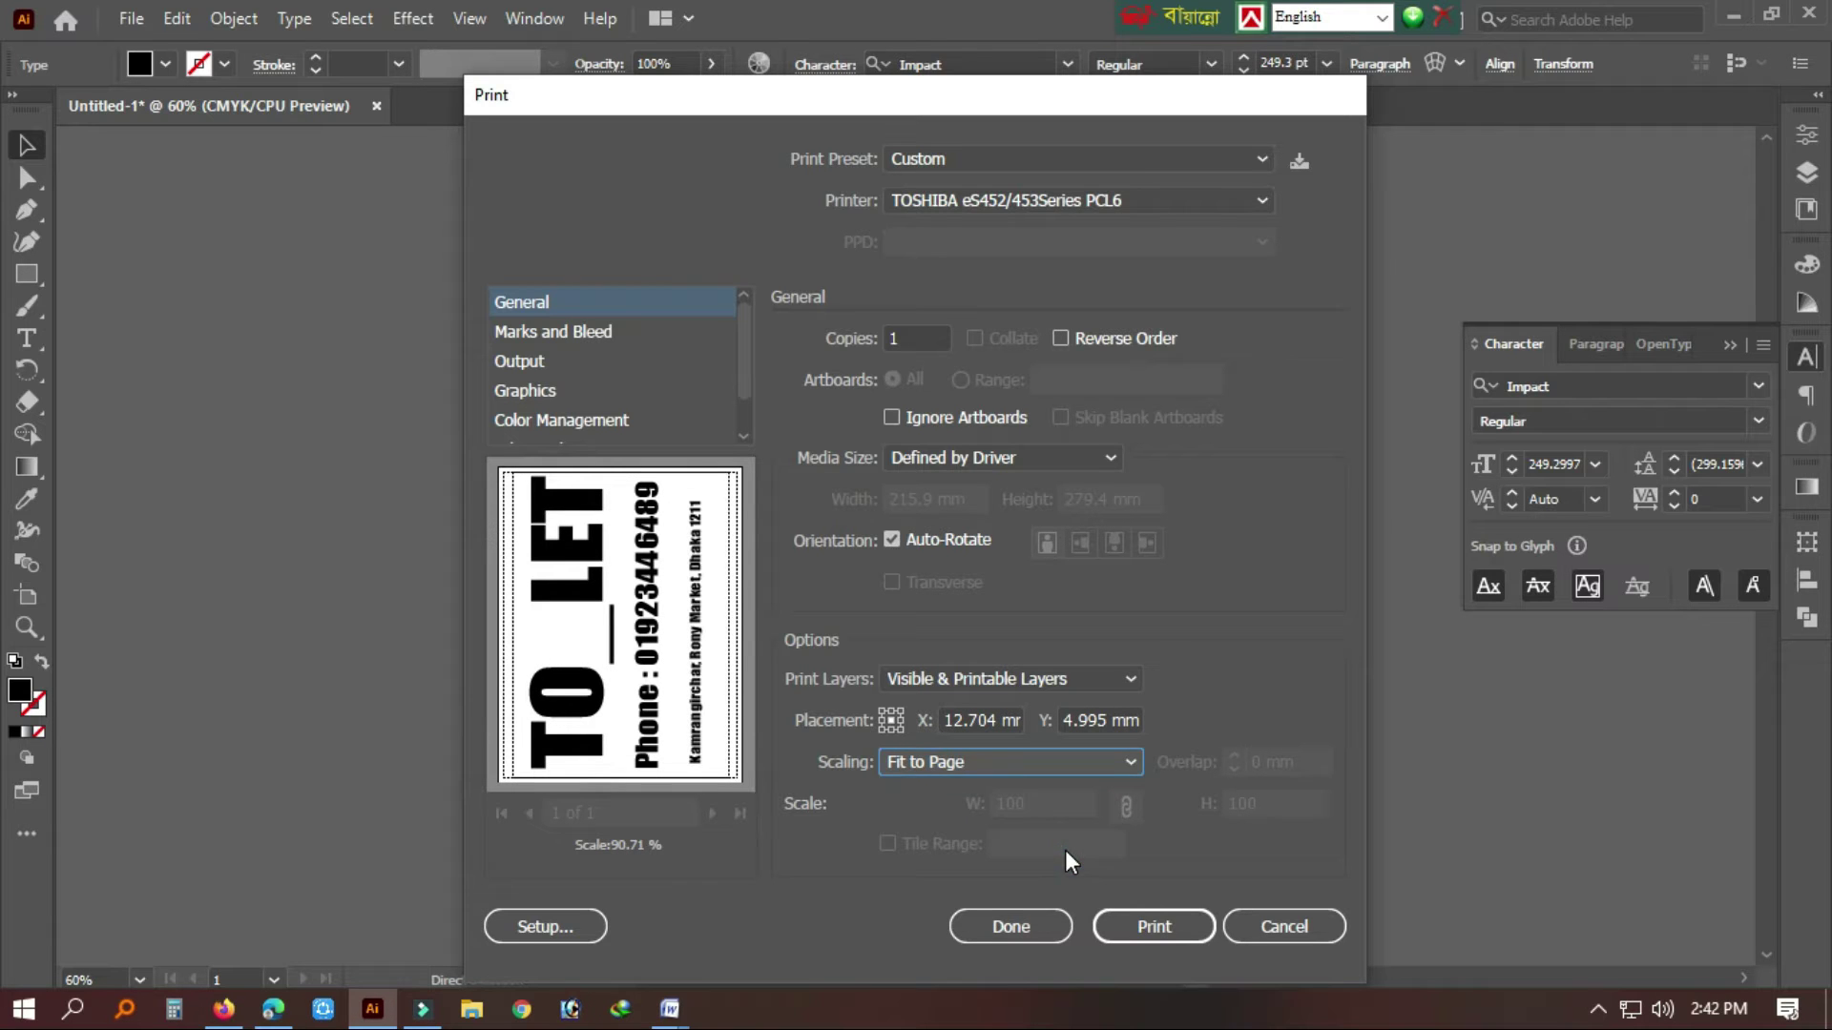
left_click(1126, 761)
left_click(1039, 879)
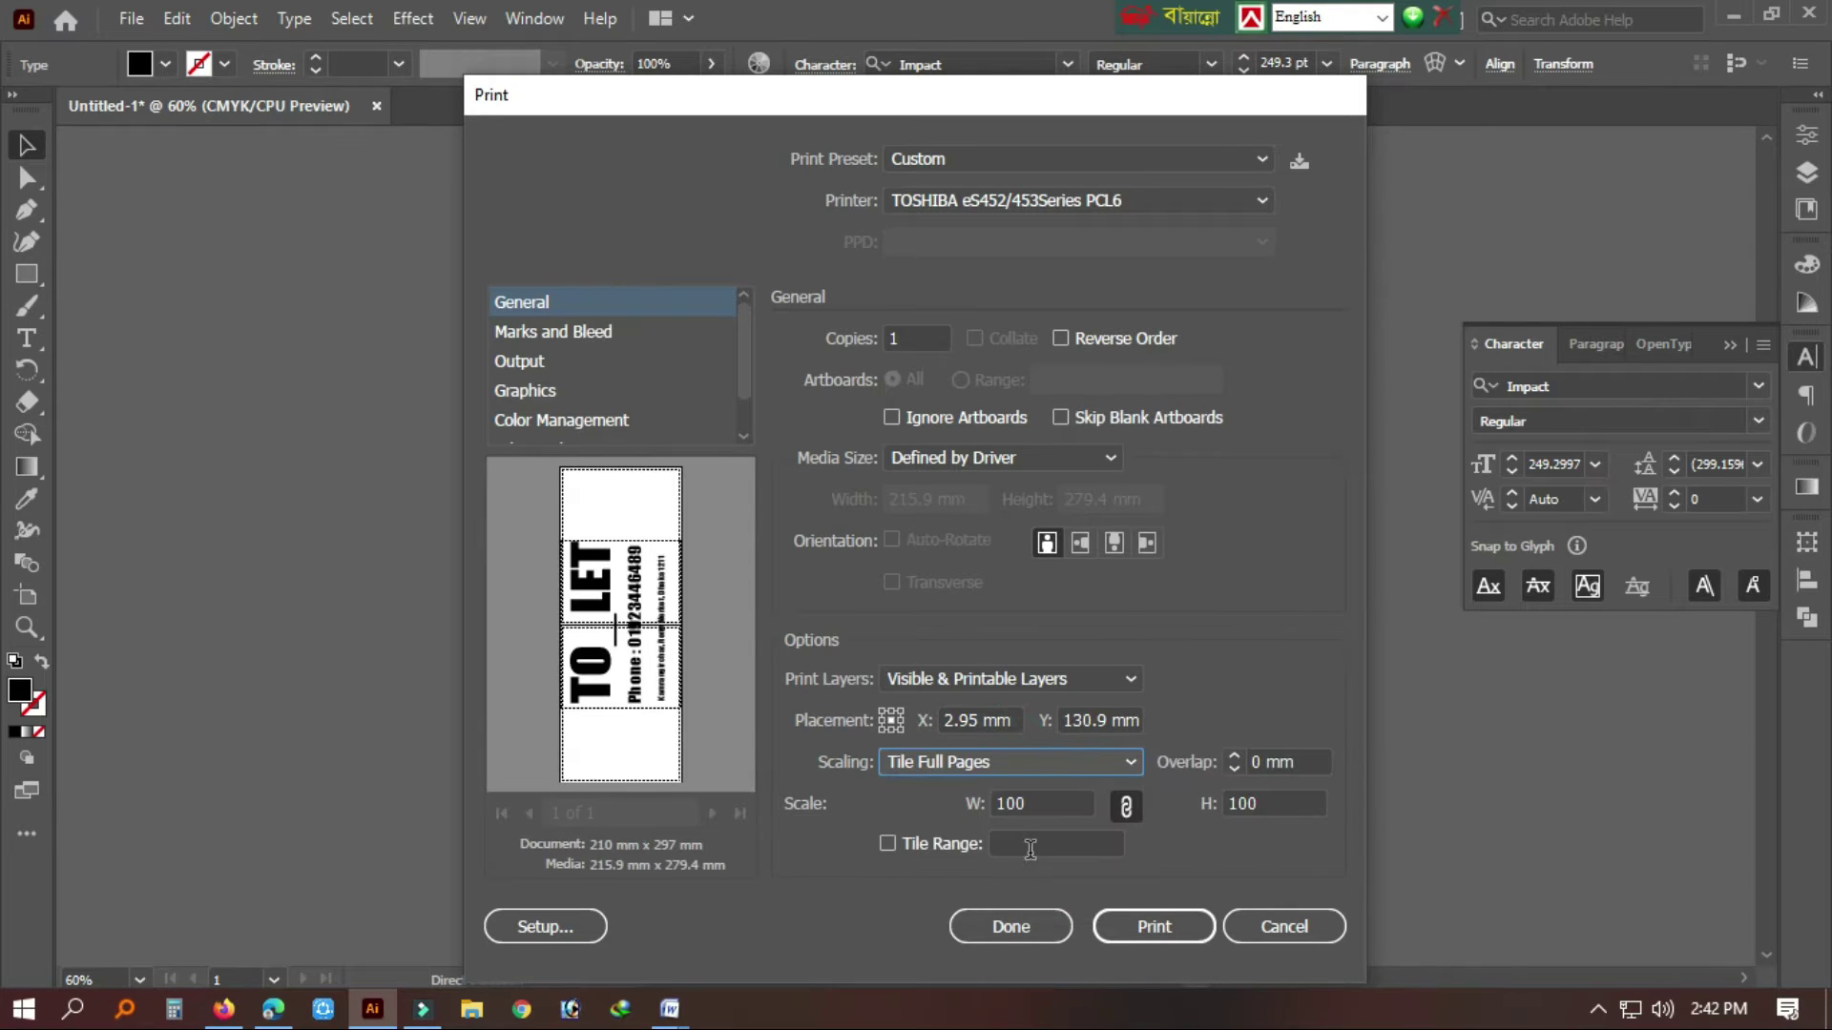
left_click(1023, 768)
left_click(1011, 907)
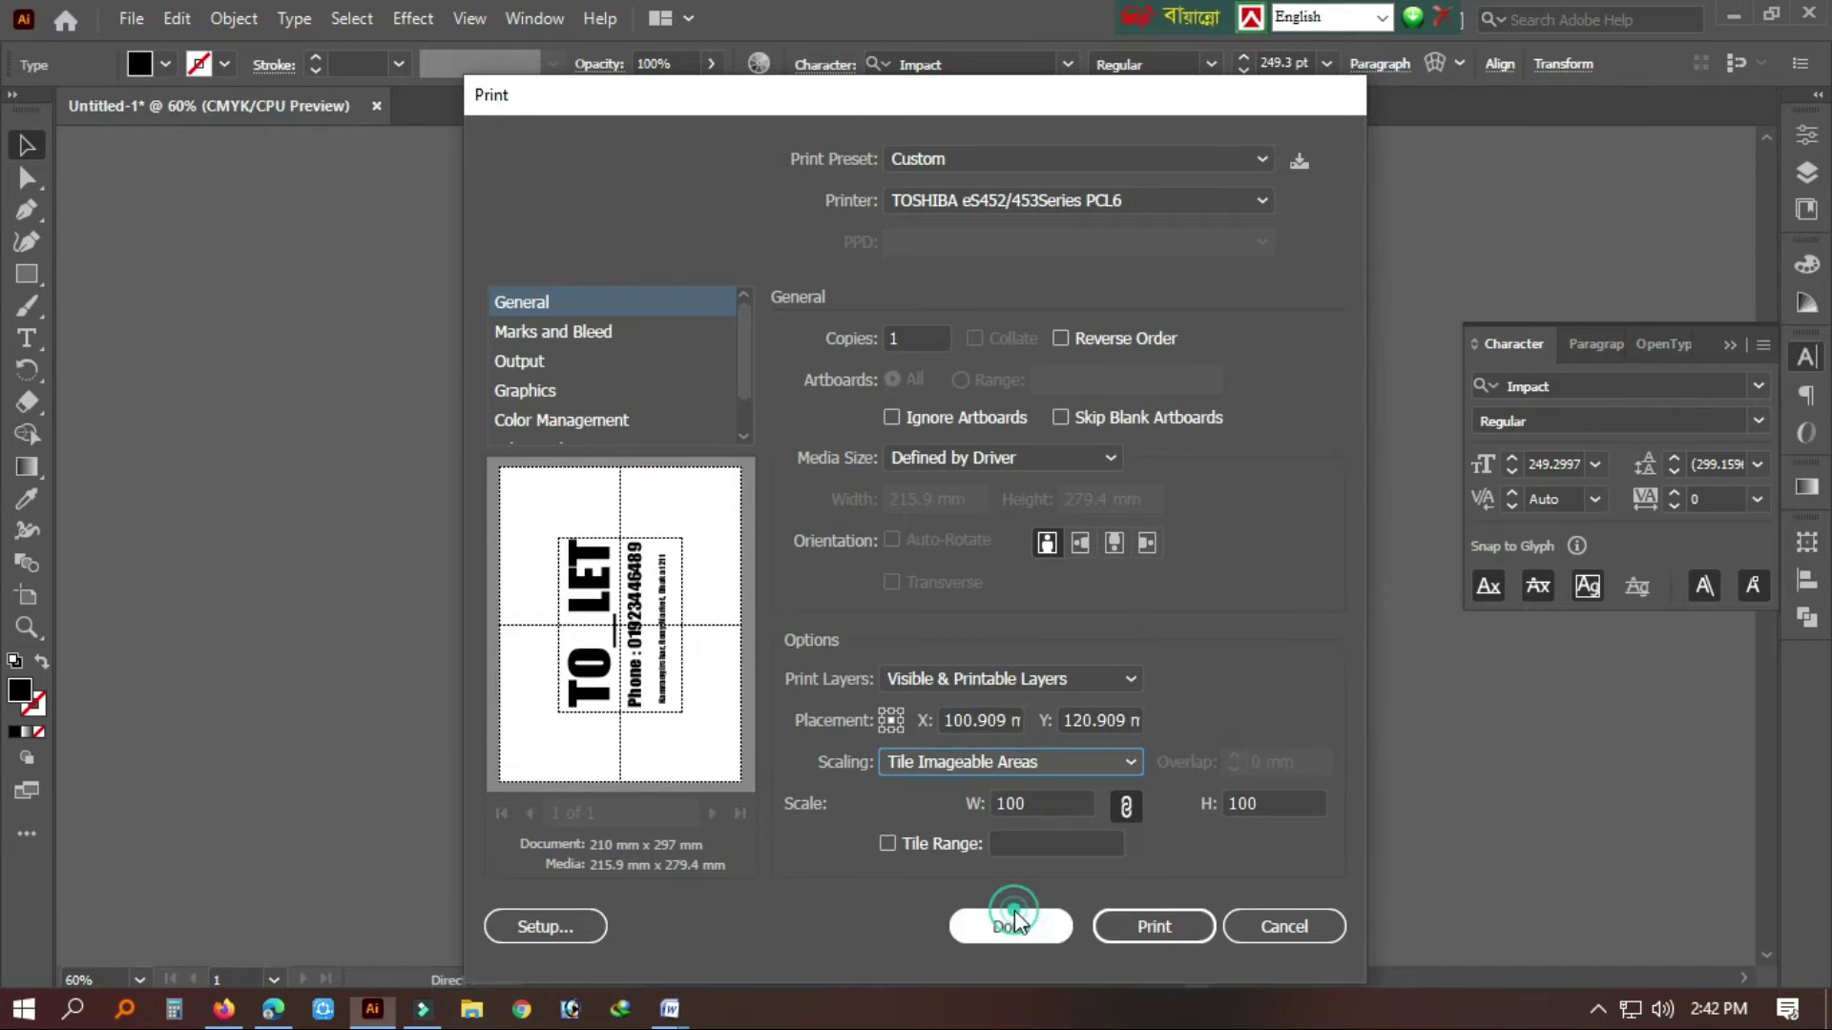
left_click(1011, 761)
left_click(1016, 791)
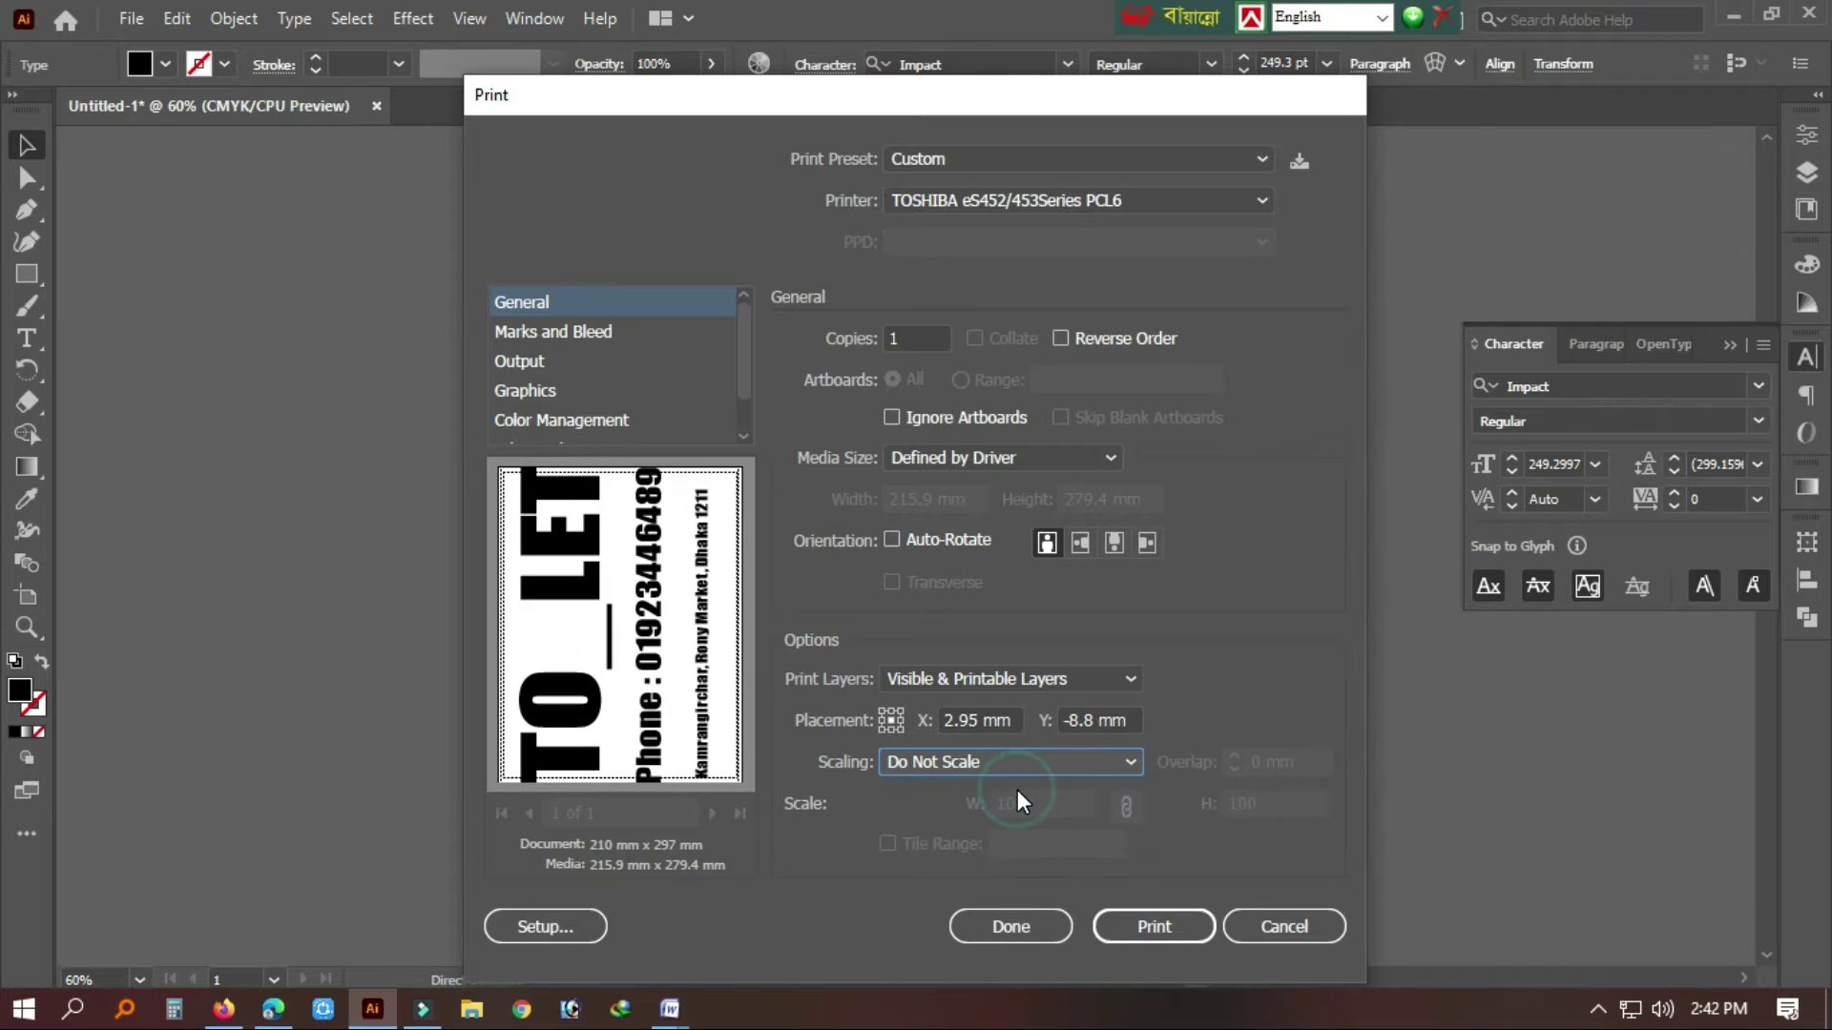
left_click(1008, 791)
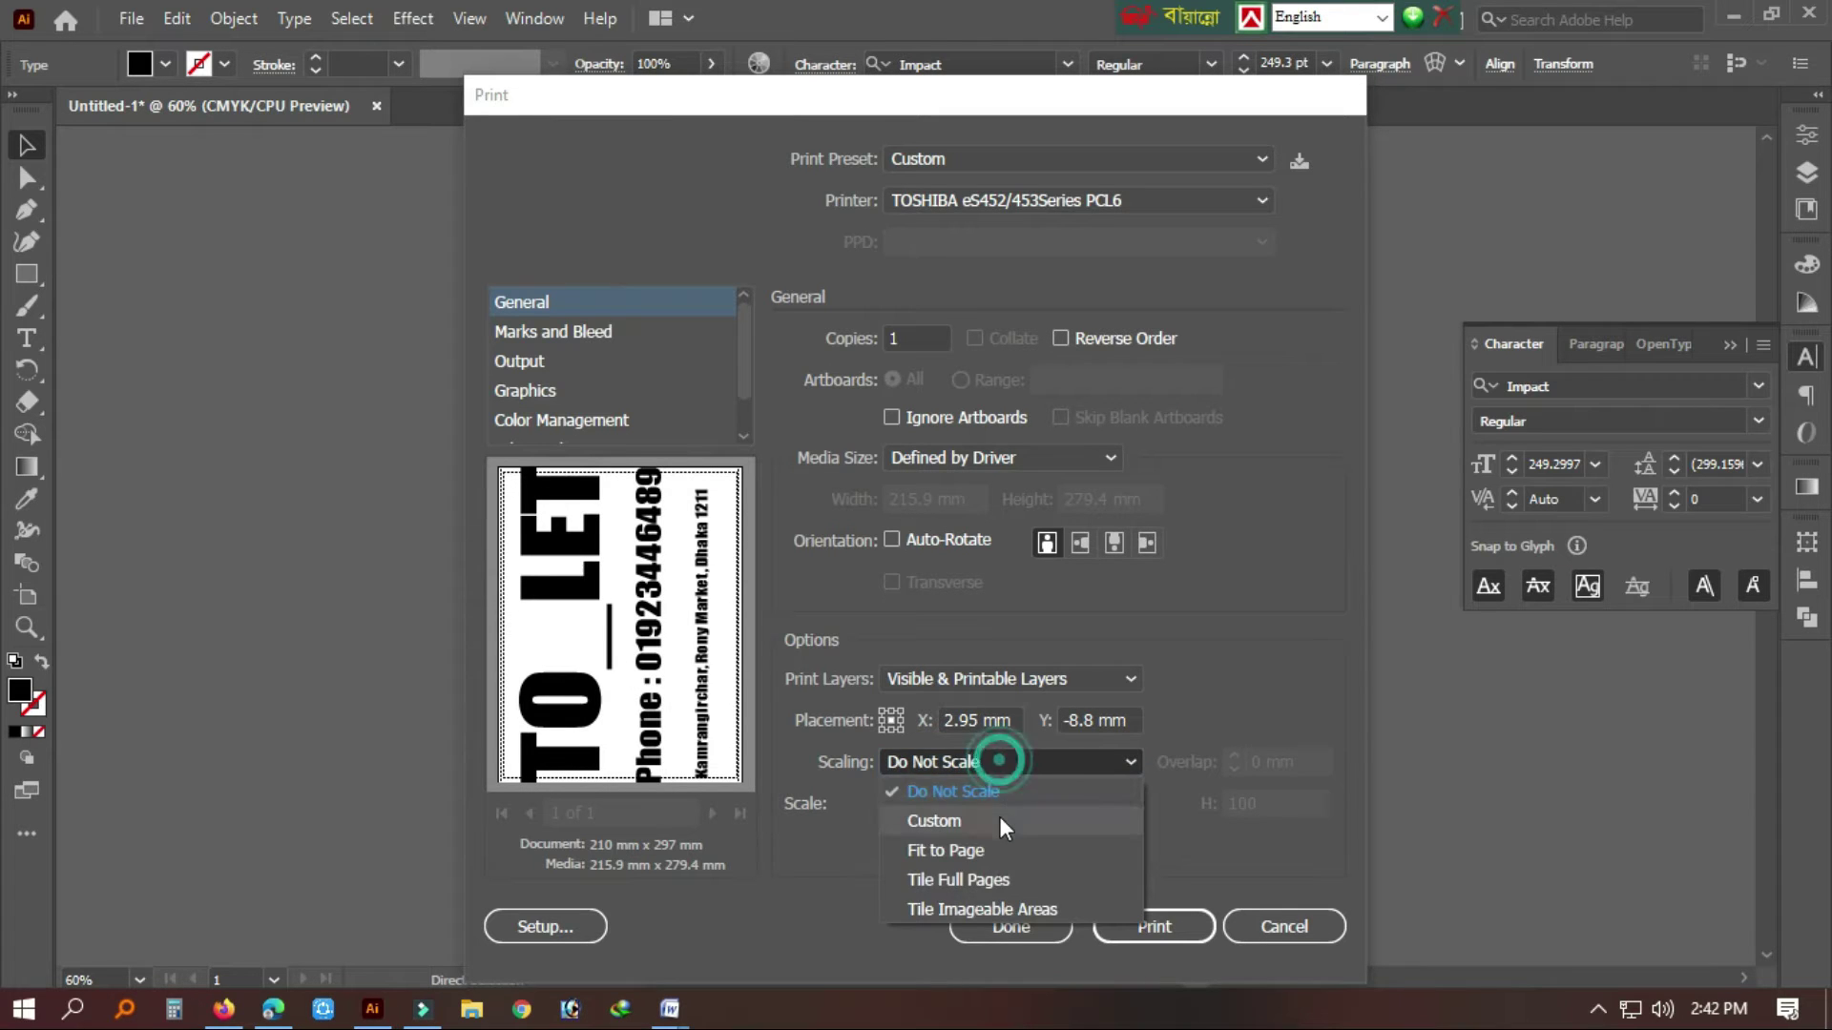
Set custom 100% print scaling, print the poster, and switch to Photoshop.
left_click(1002, 821)
left_click(1048, 803)
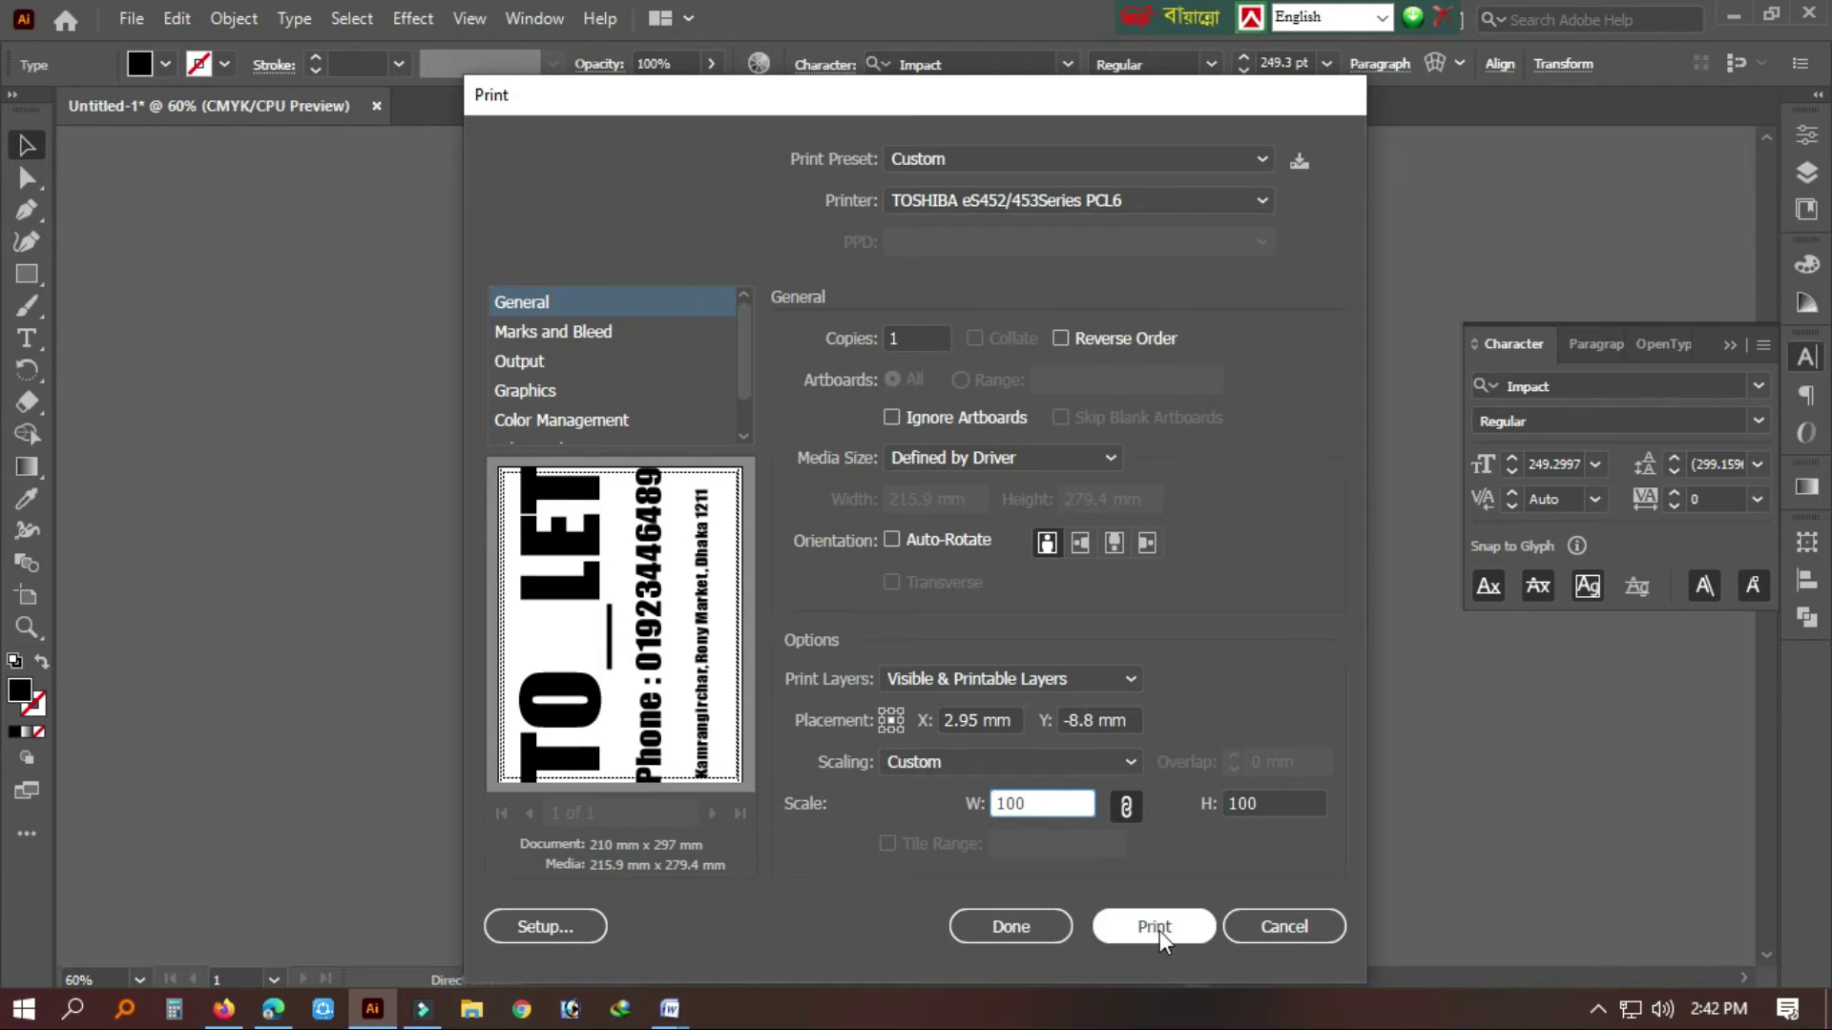
left_click(1302, 930)
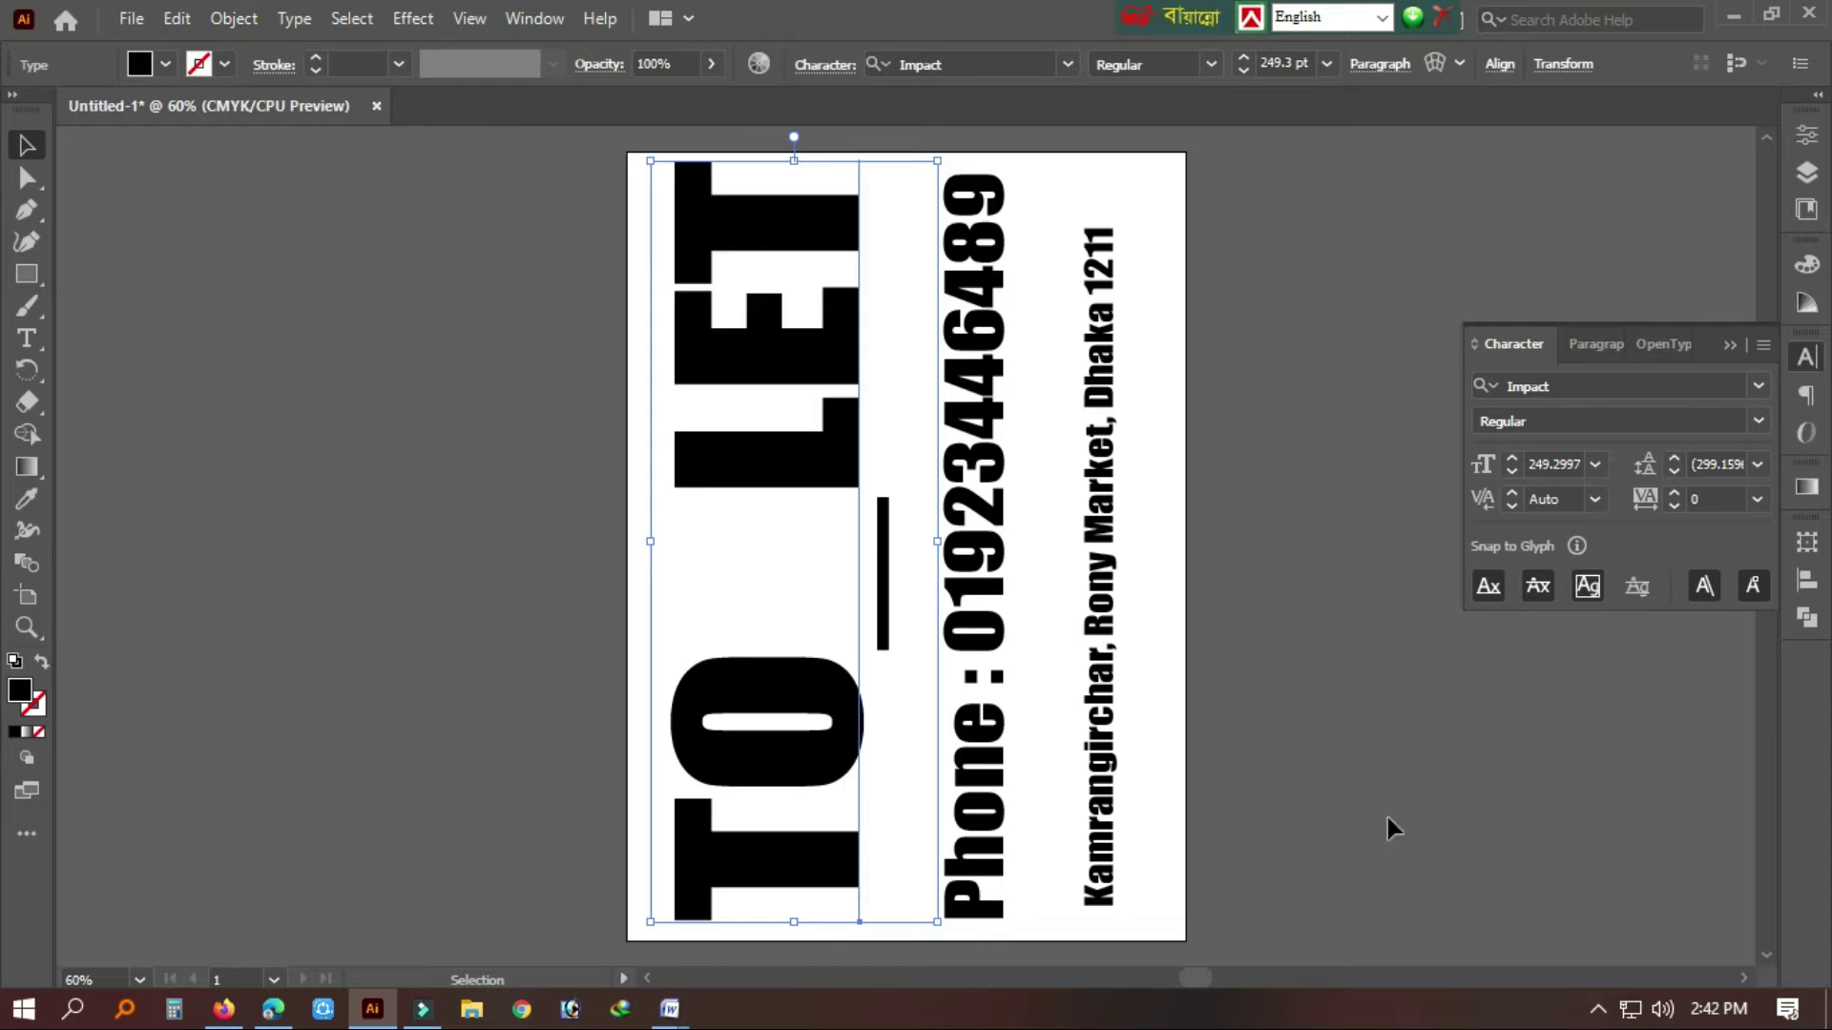
left_click(571, 1010)
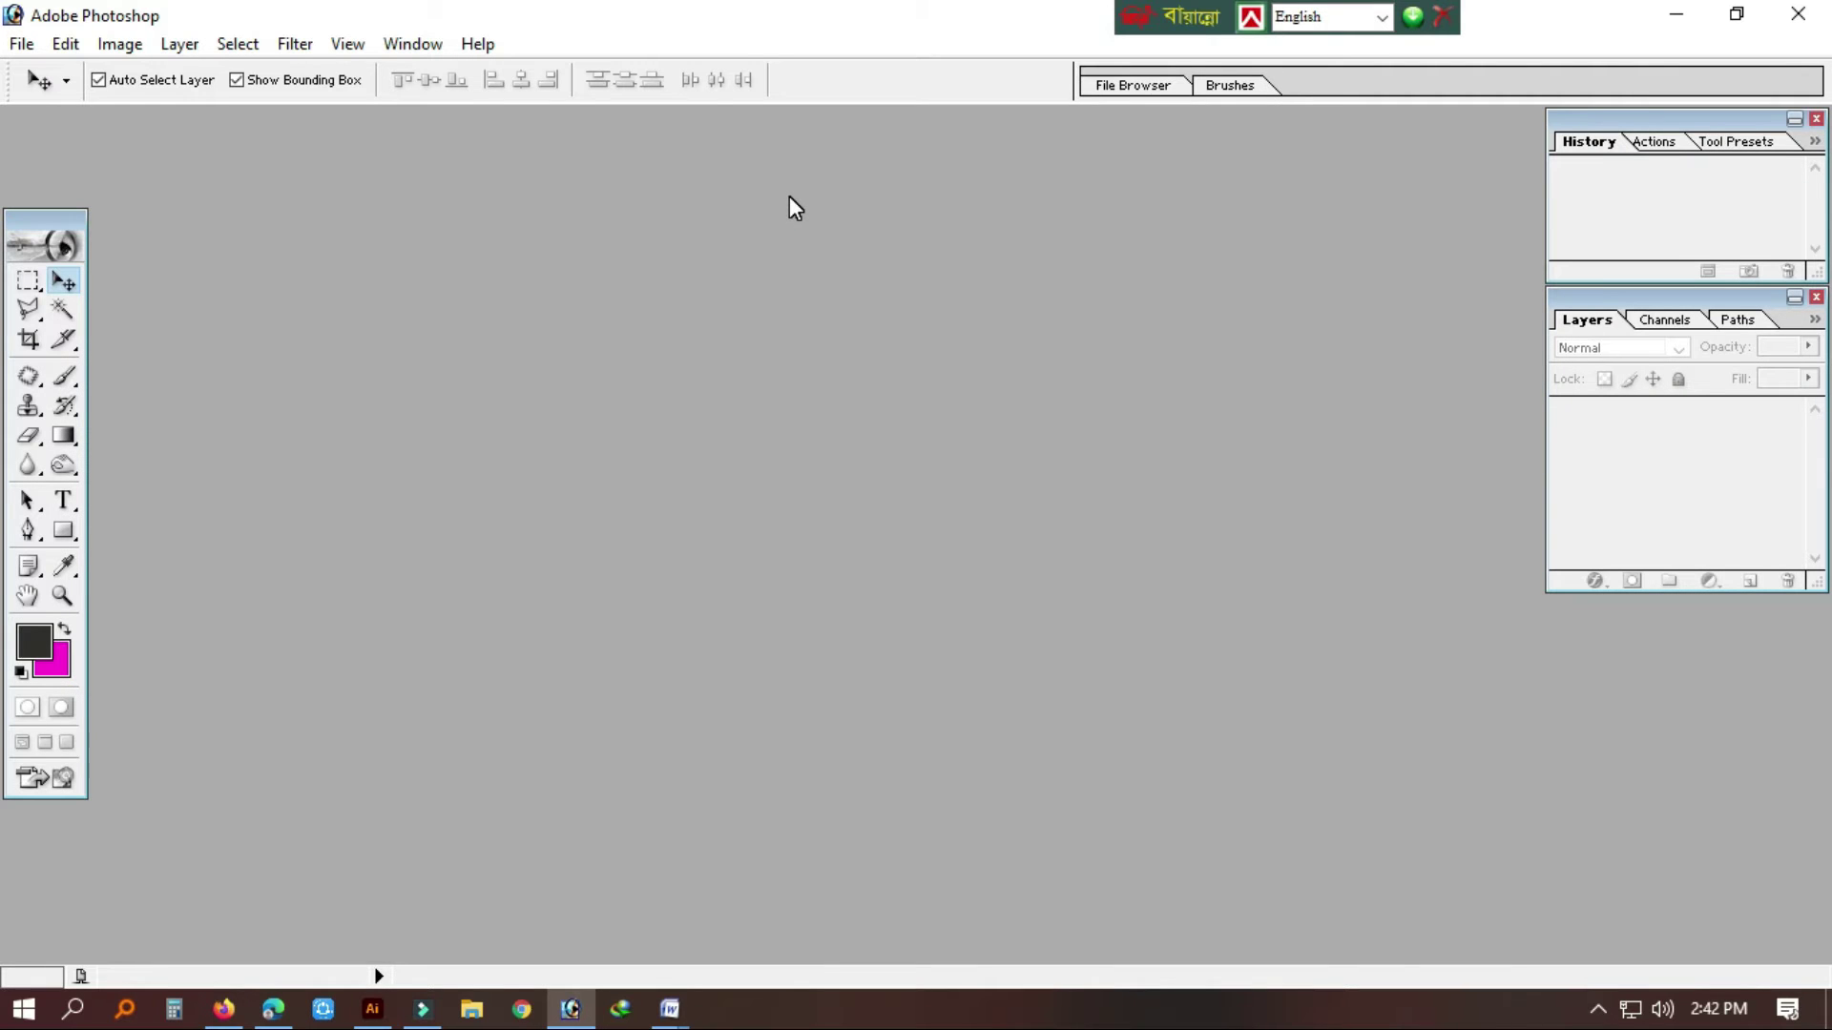
Create a new 1910×1080 px document at 300 ppi and maximize its window.
key("ctrl+n")
left_click(886, 377)
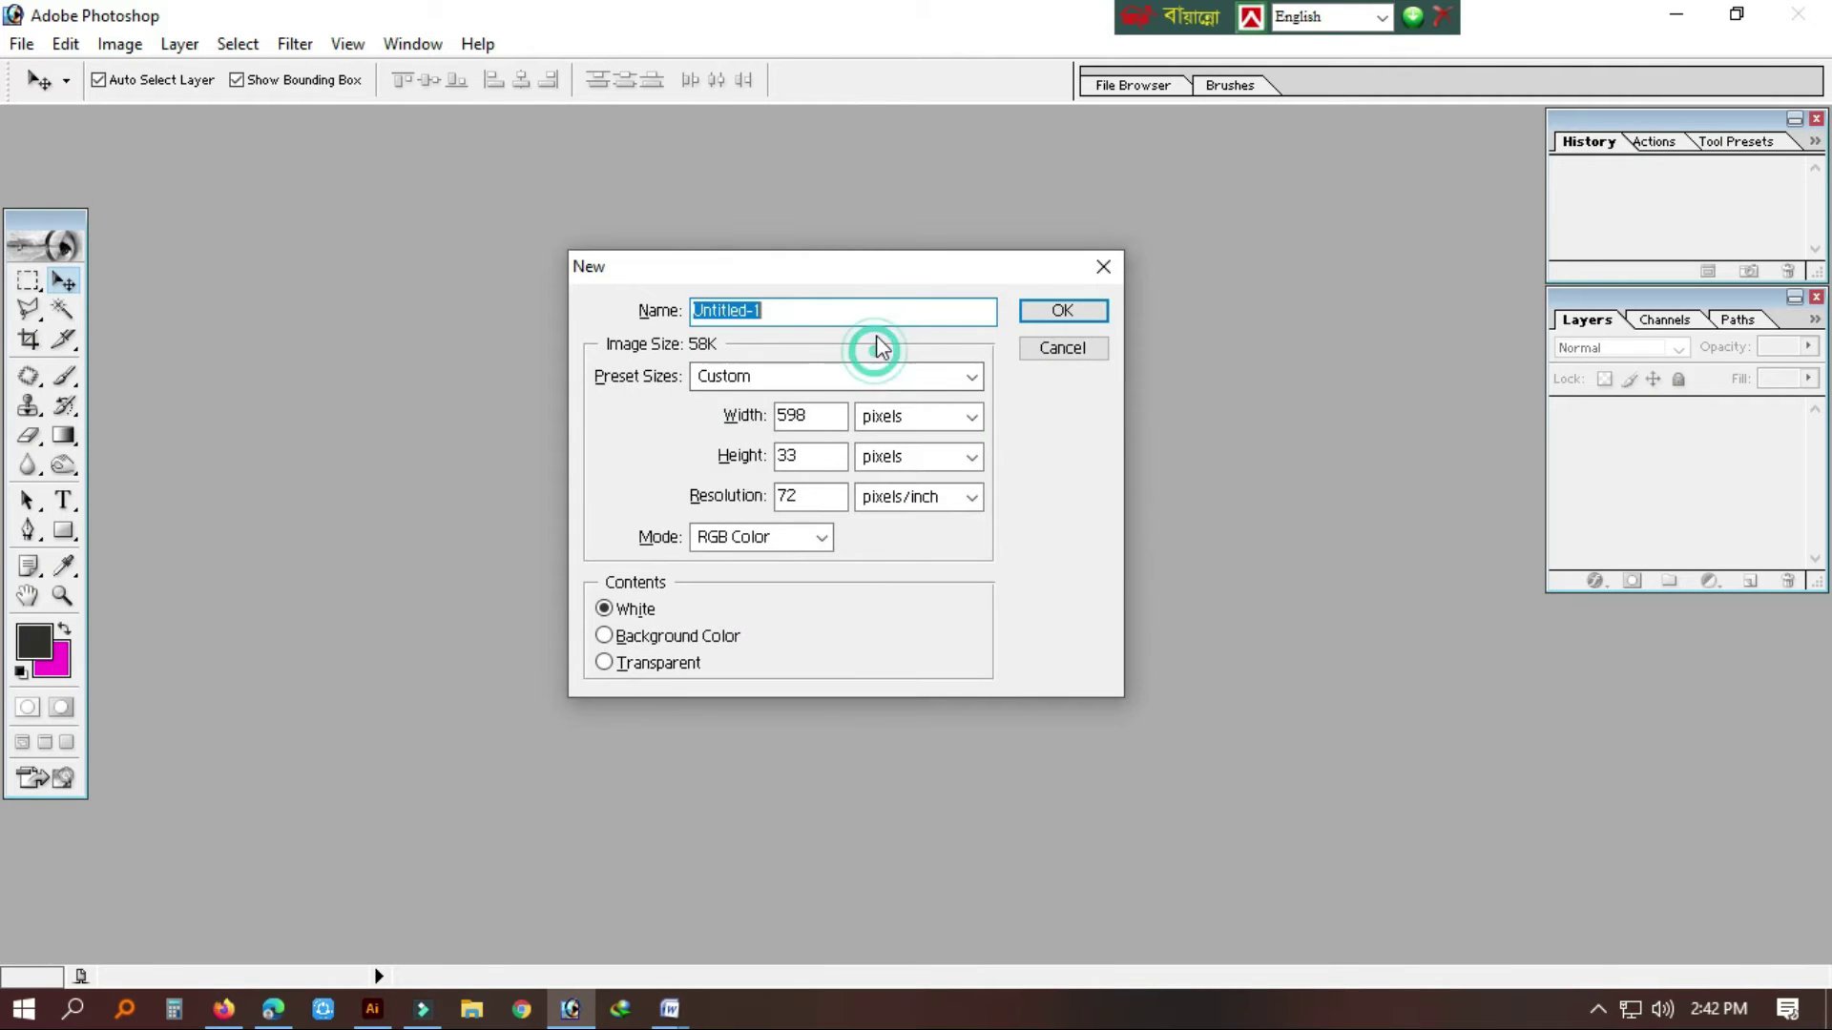
left_click(1297, 372)
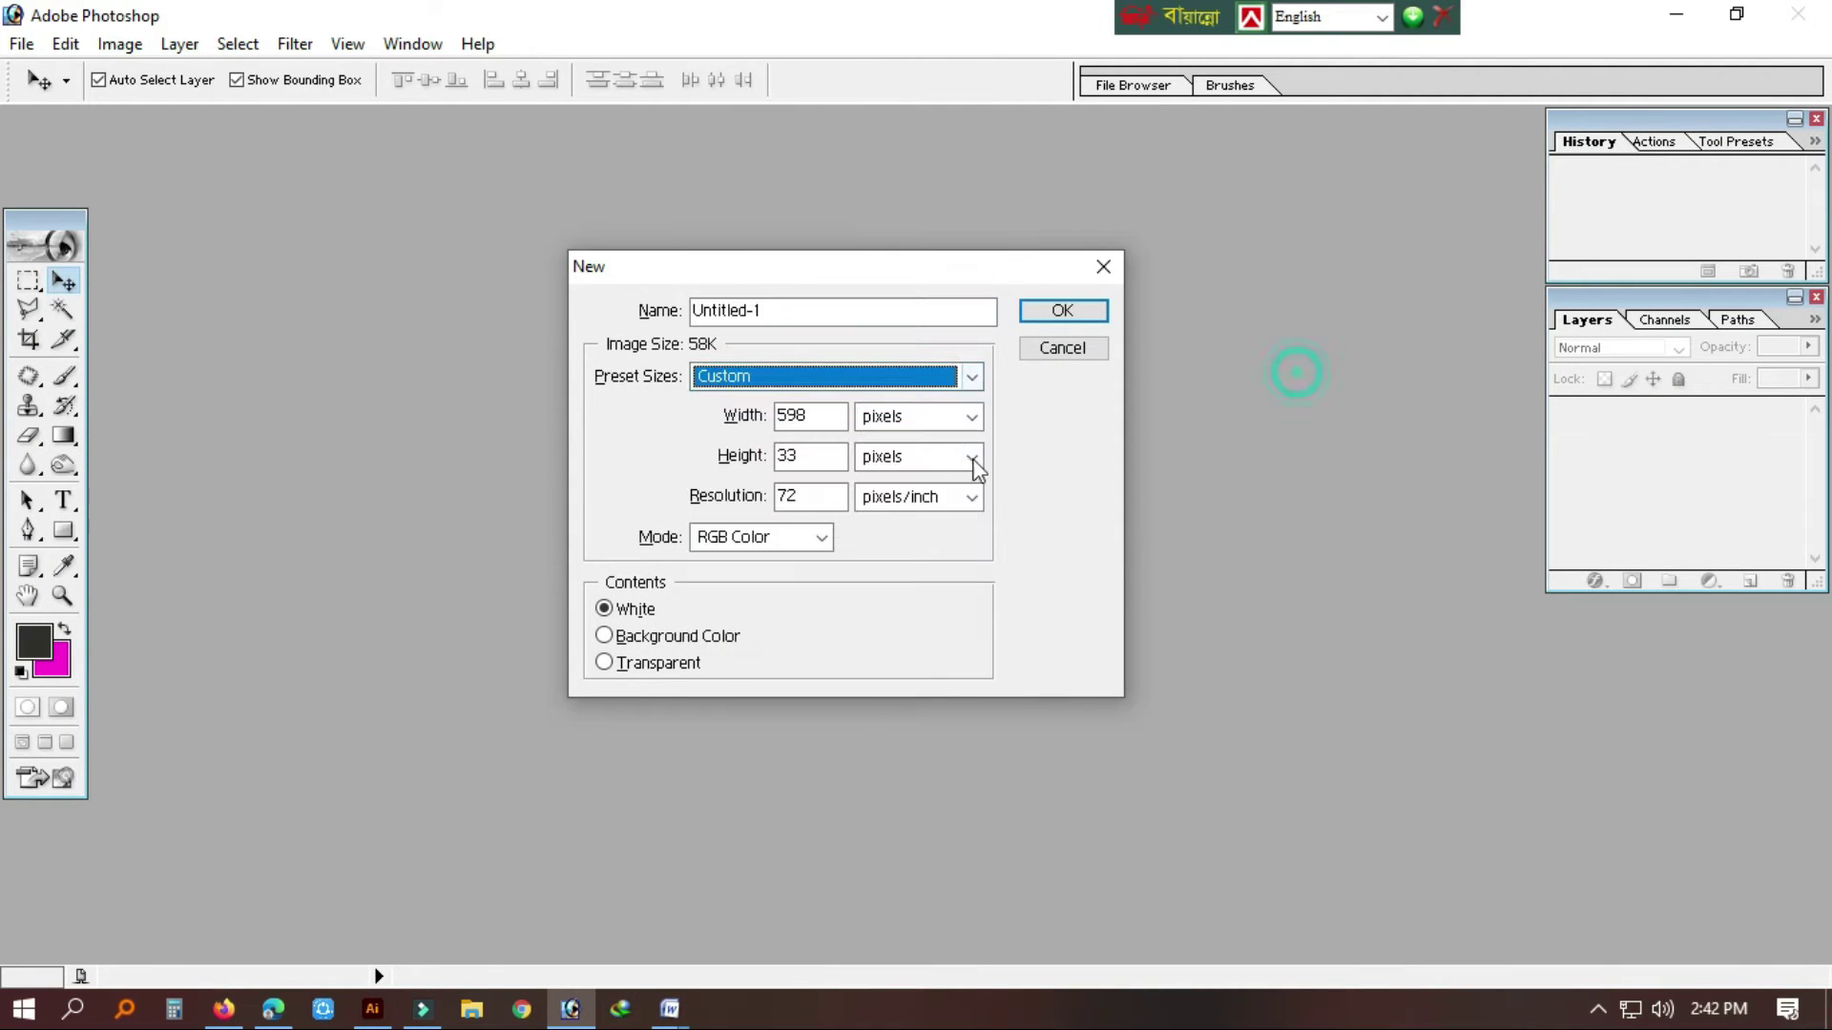
double_click(807, 420)
type("1910")
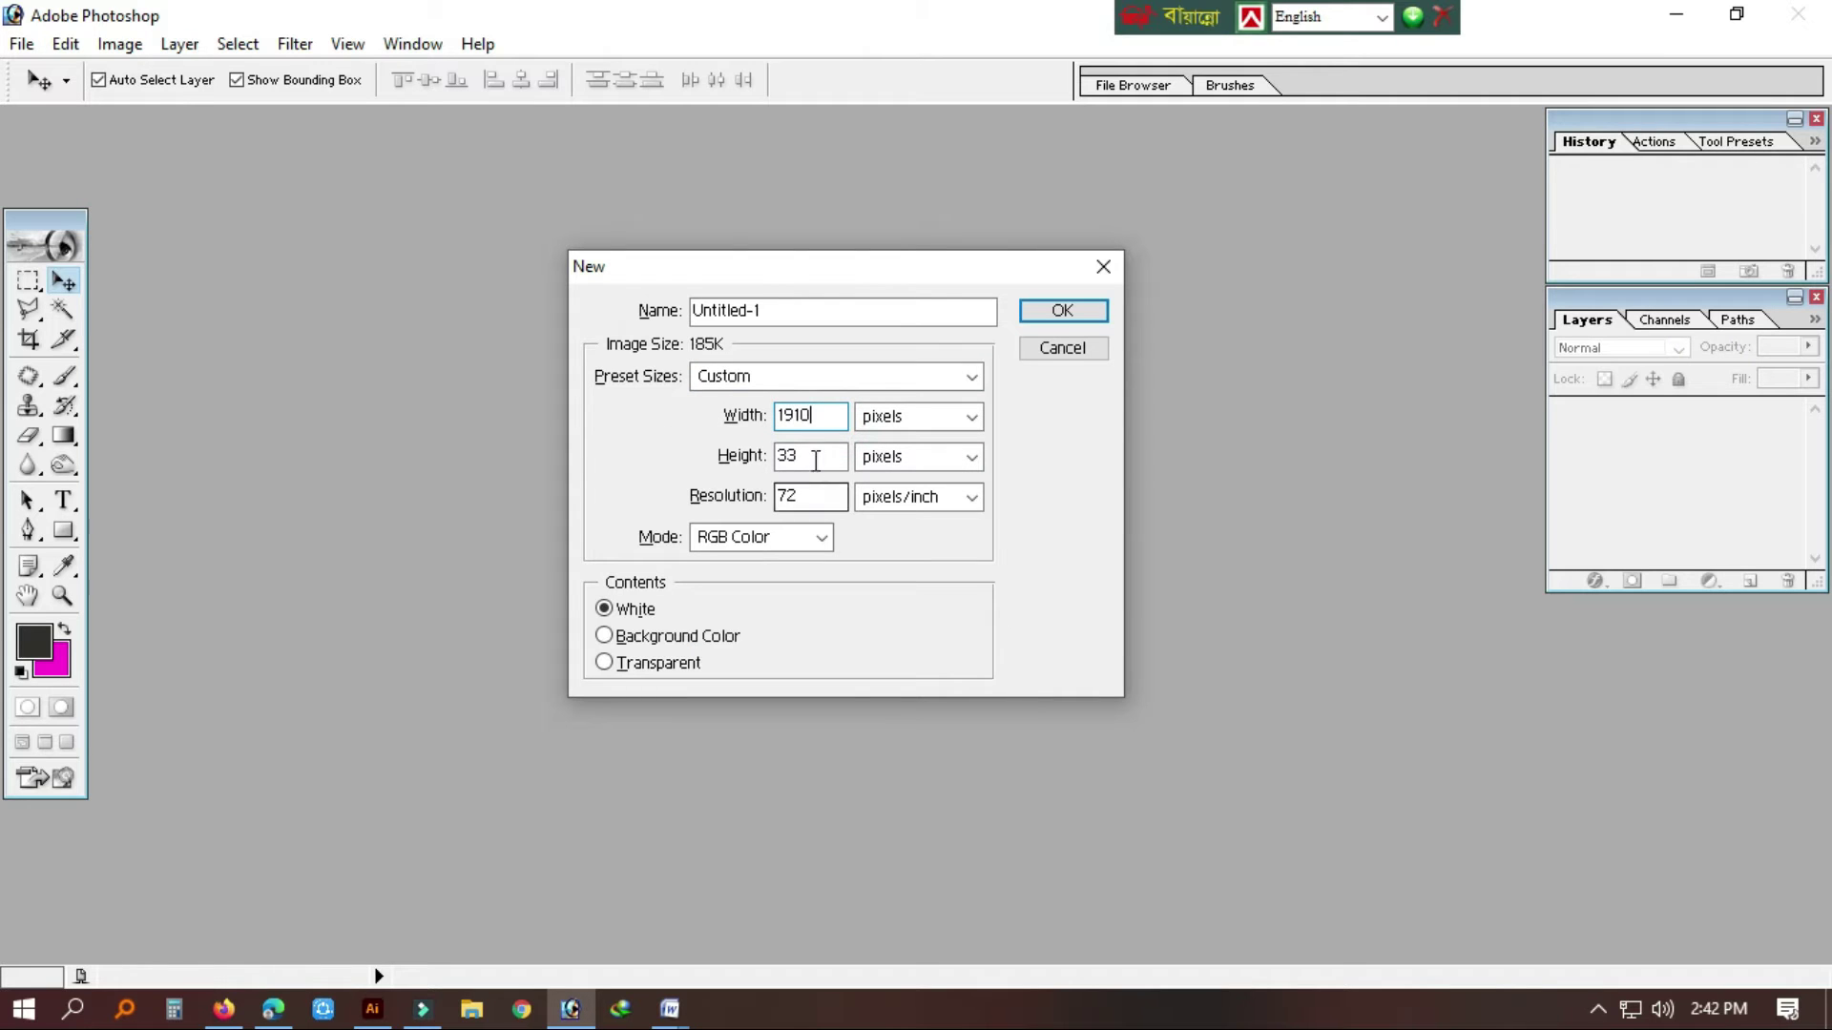
double_click(816, 458)
type("1080")
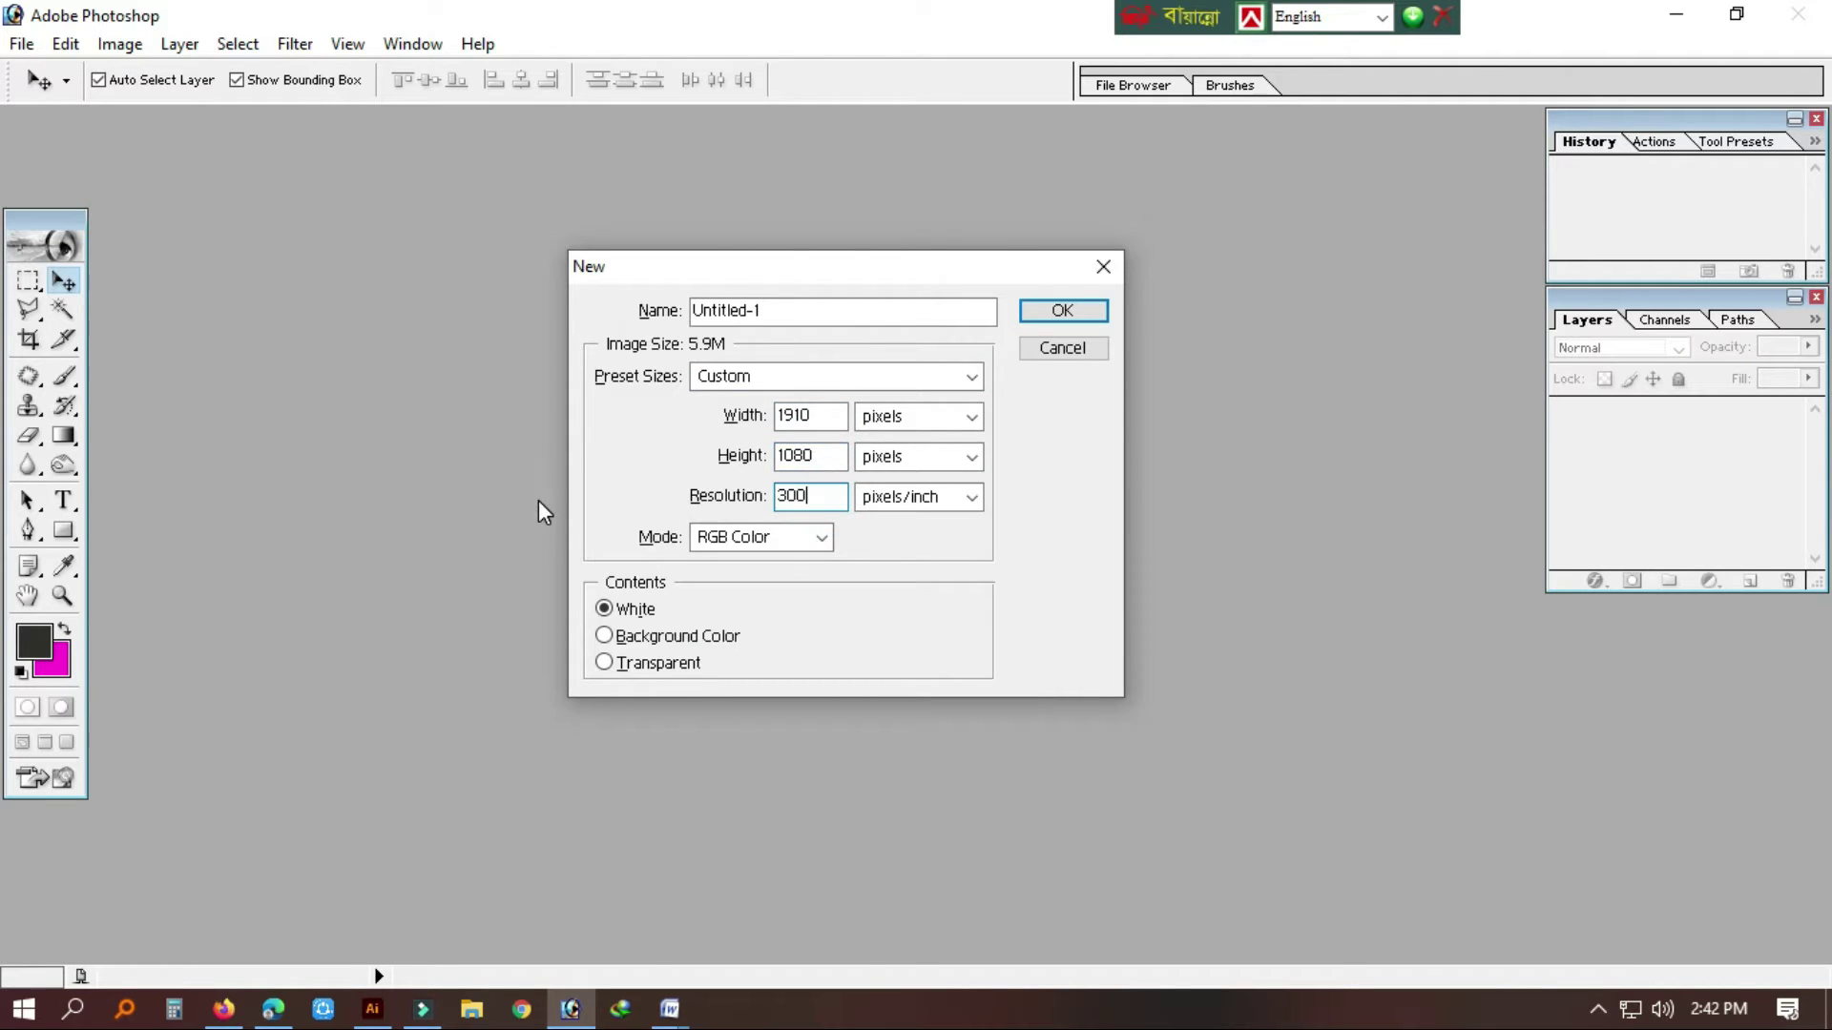
key("Return")
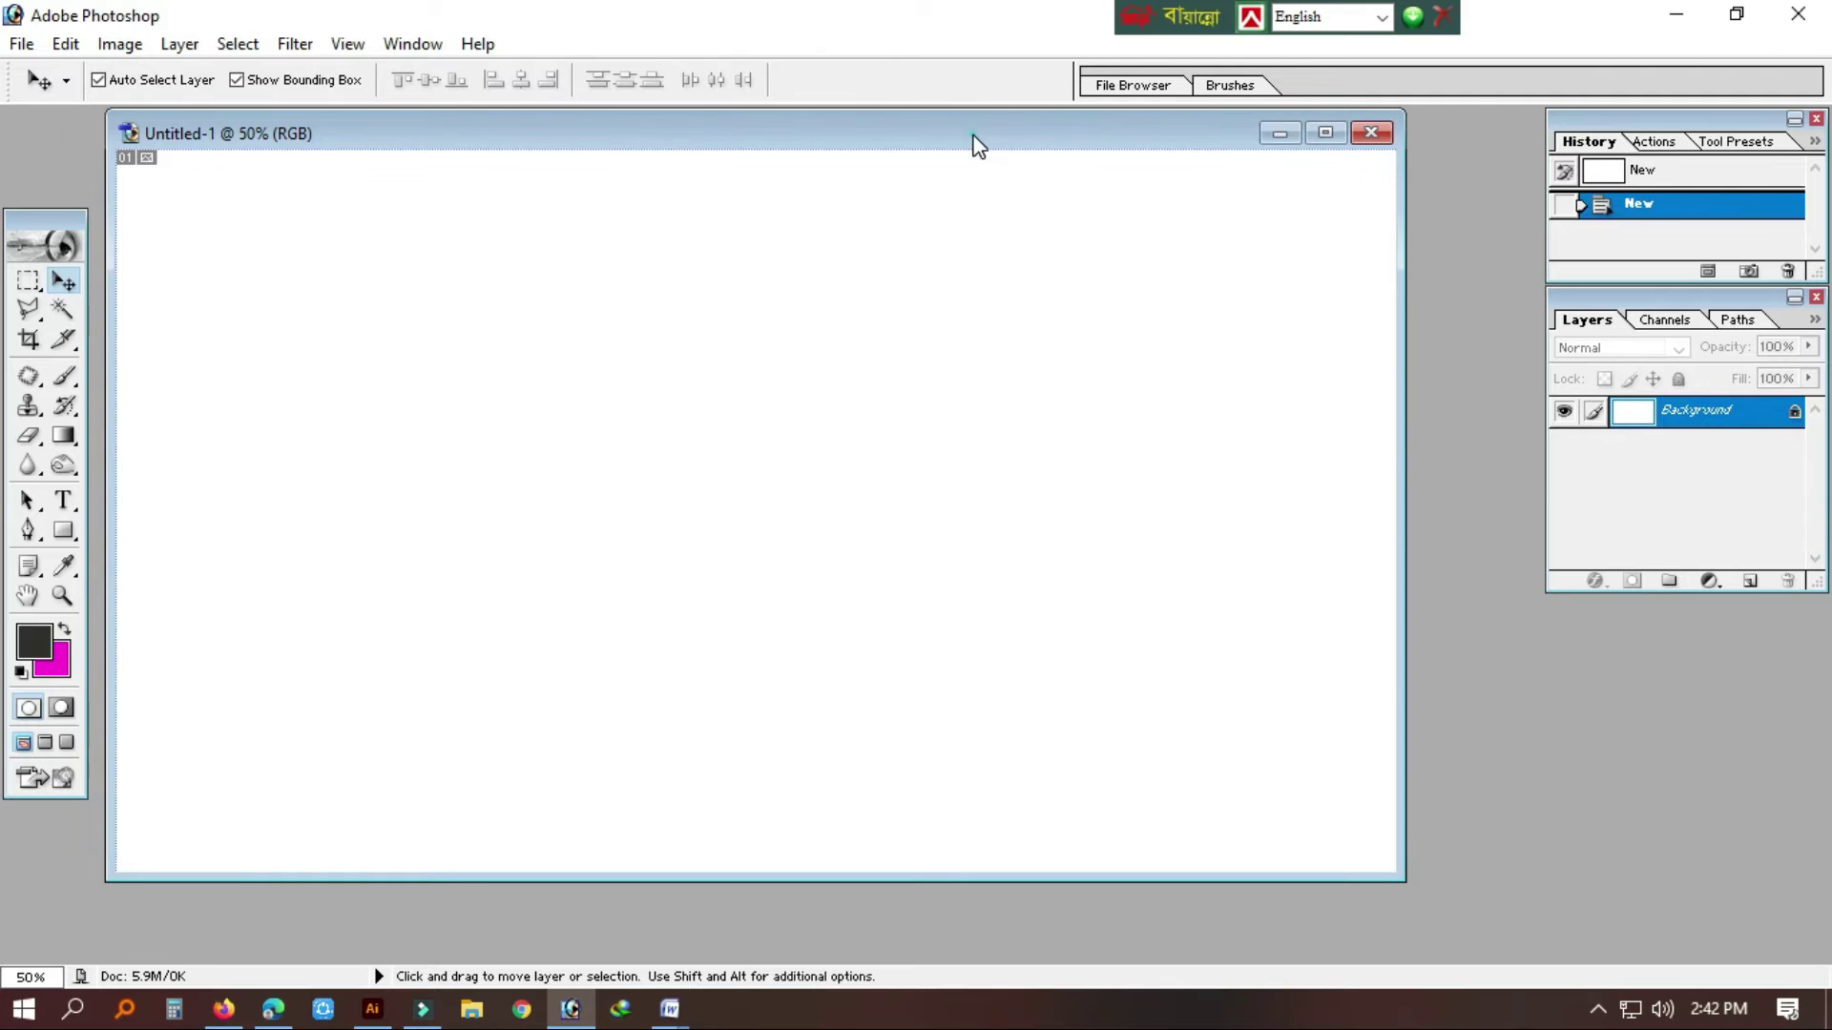
double_click(974, 138)
Fill the whole canvas with a diagonal dark-grey-to-magenta gradient and deselect.
left_click(62, 308)
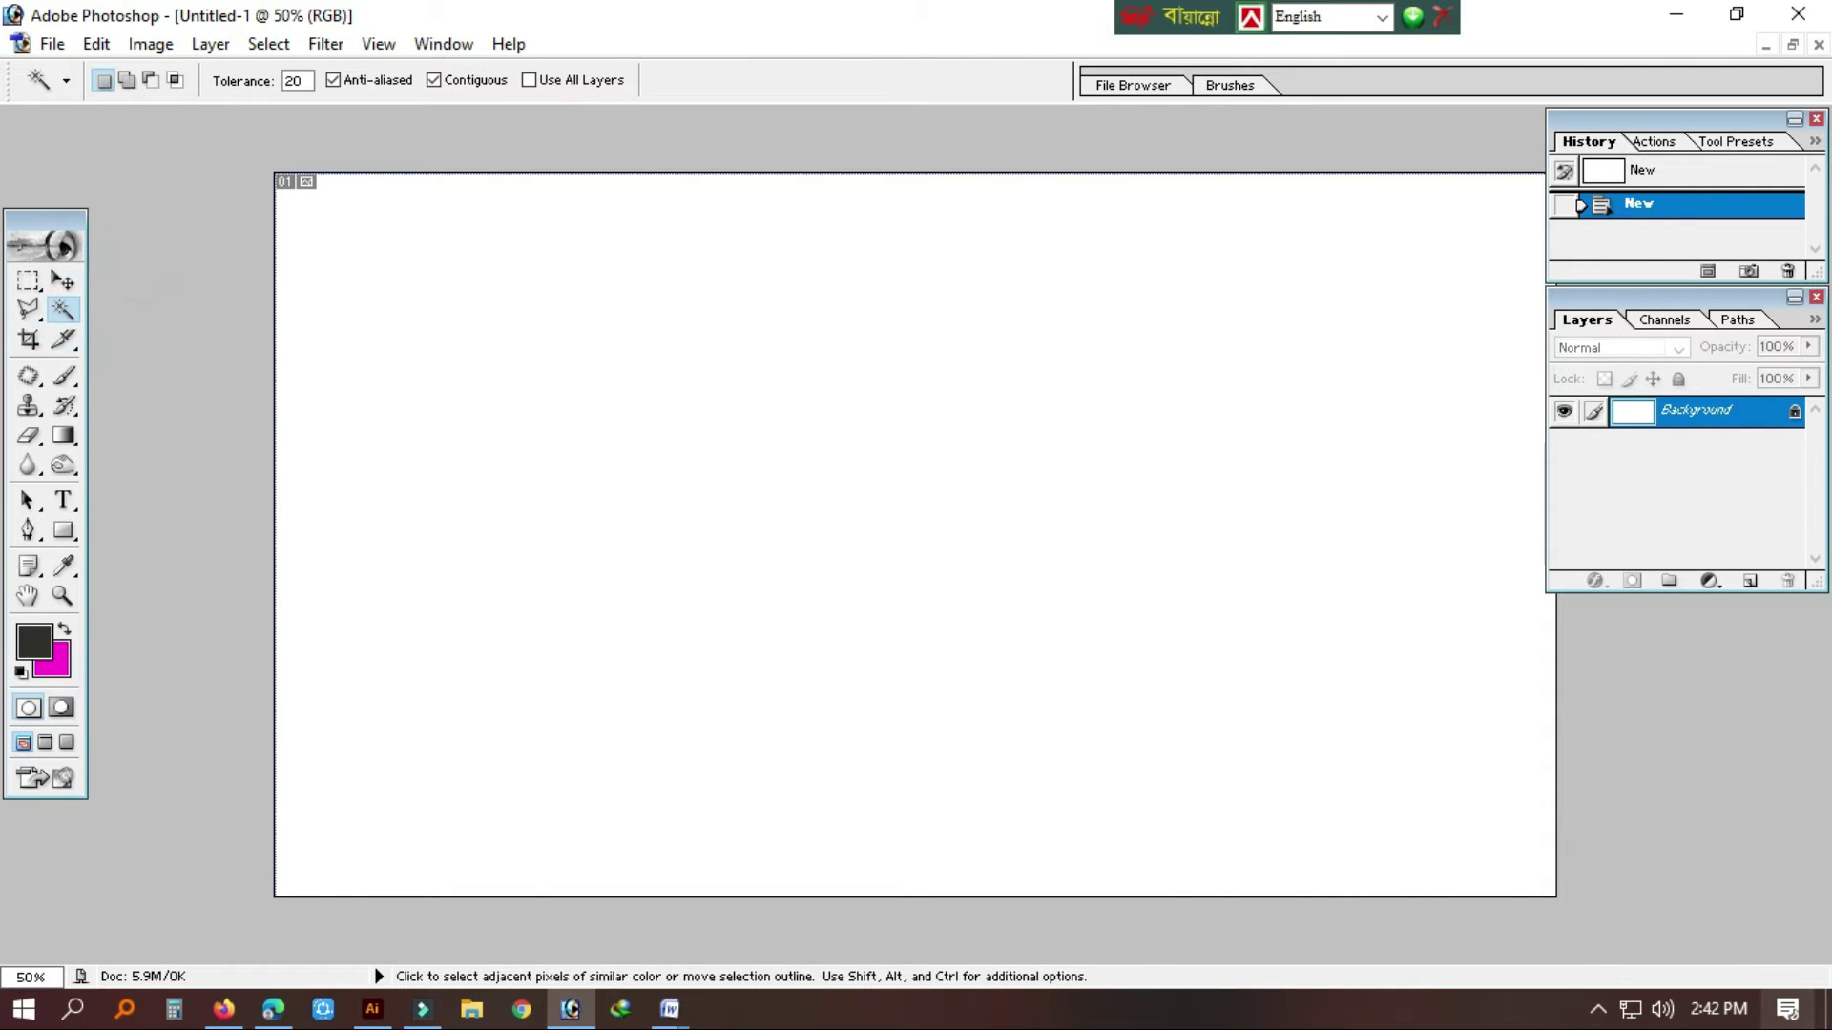
left_click(1215, 685)
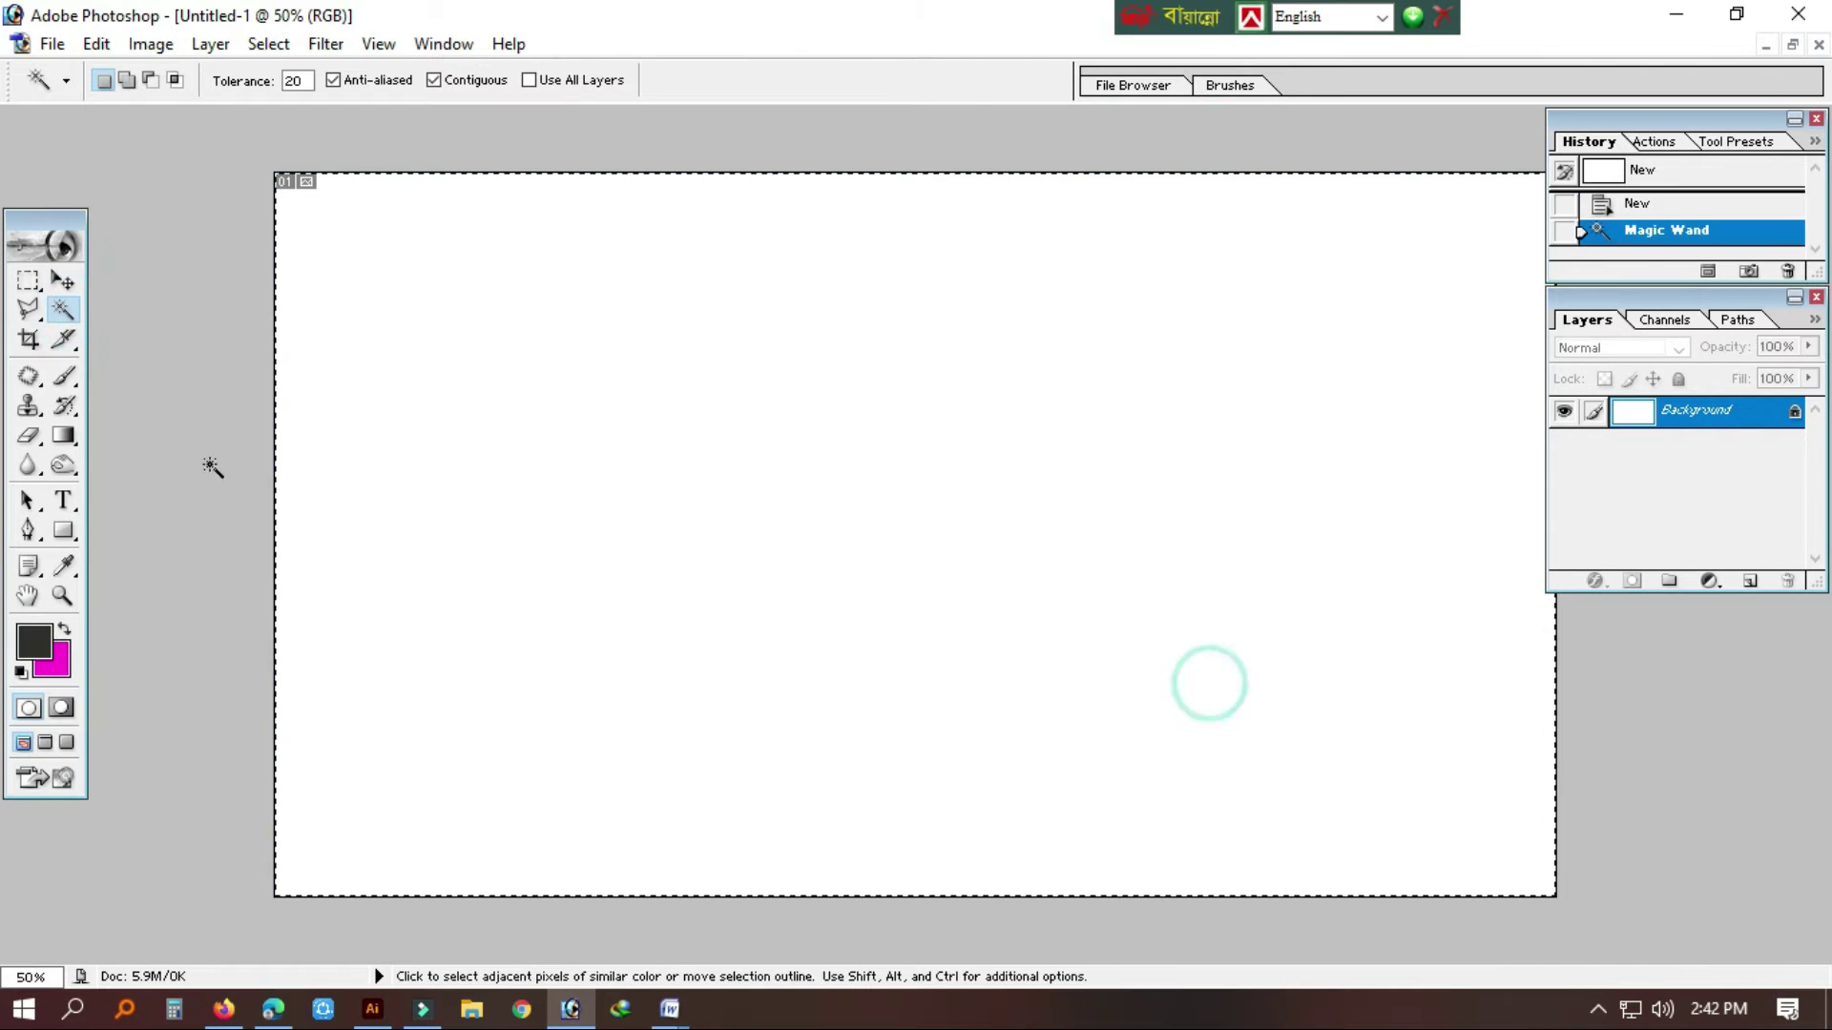
left_click(62, 437)
left_click_drag(275, 220, 1160, 864)
key("ctrl+d")
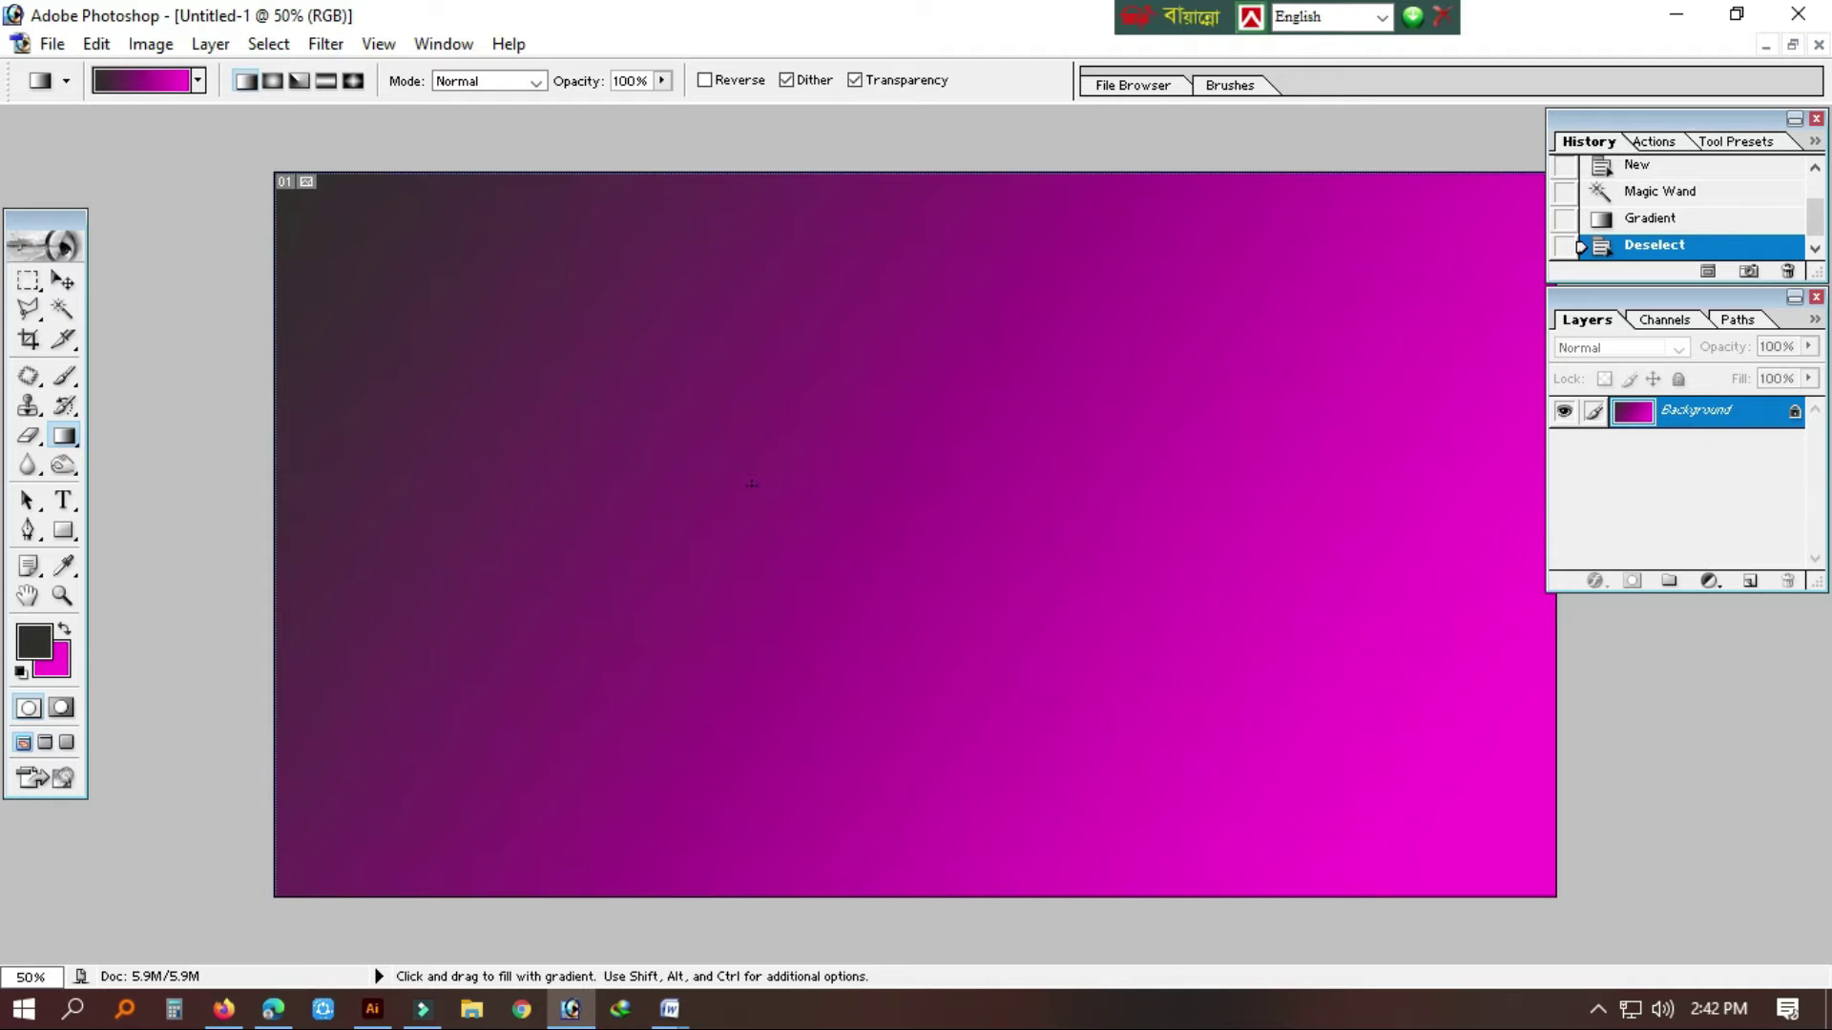
key("ctrl")
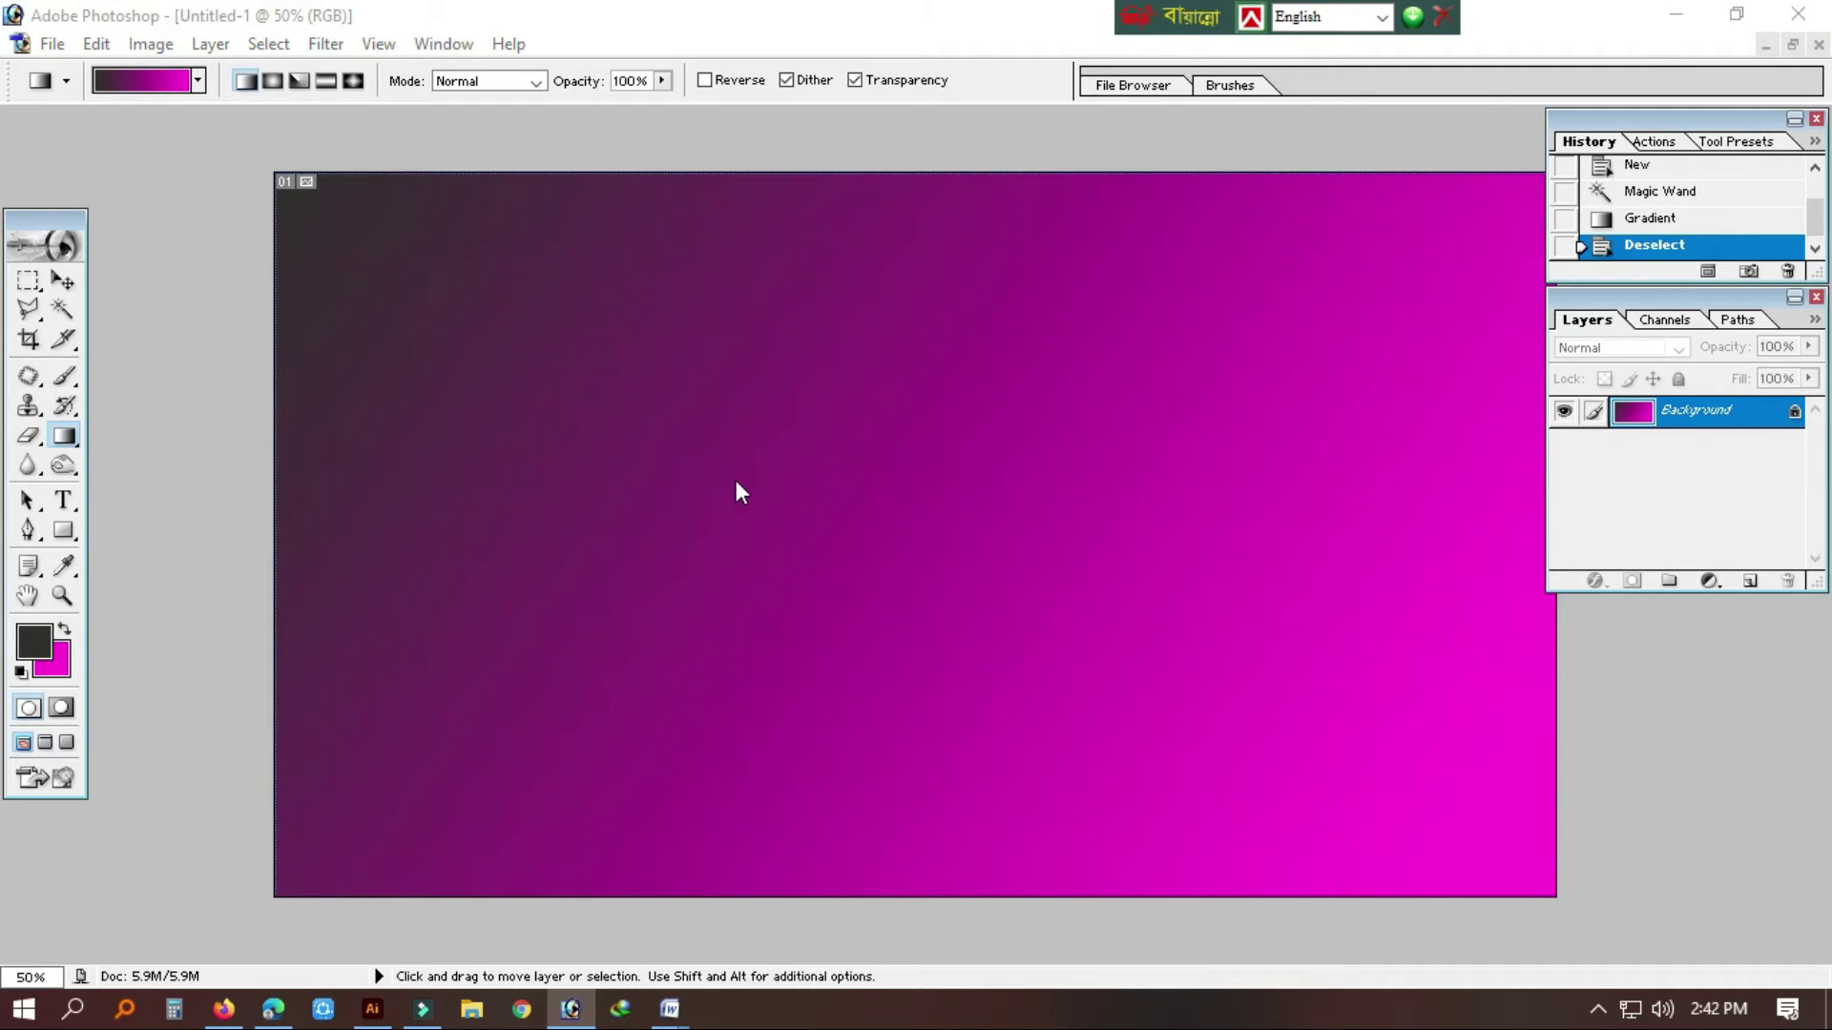
key("ctrl+o")
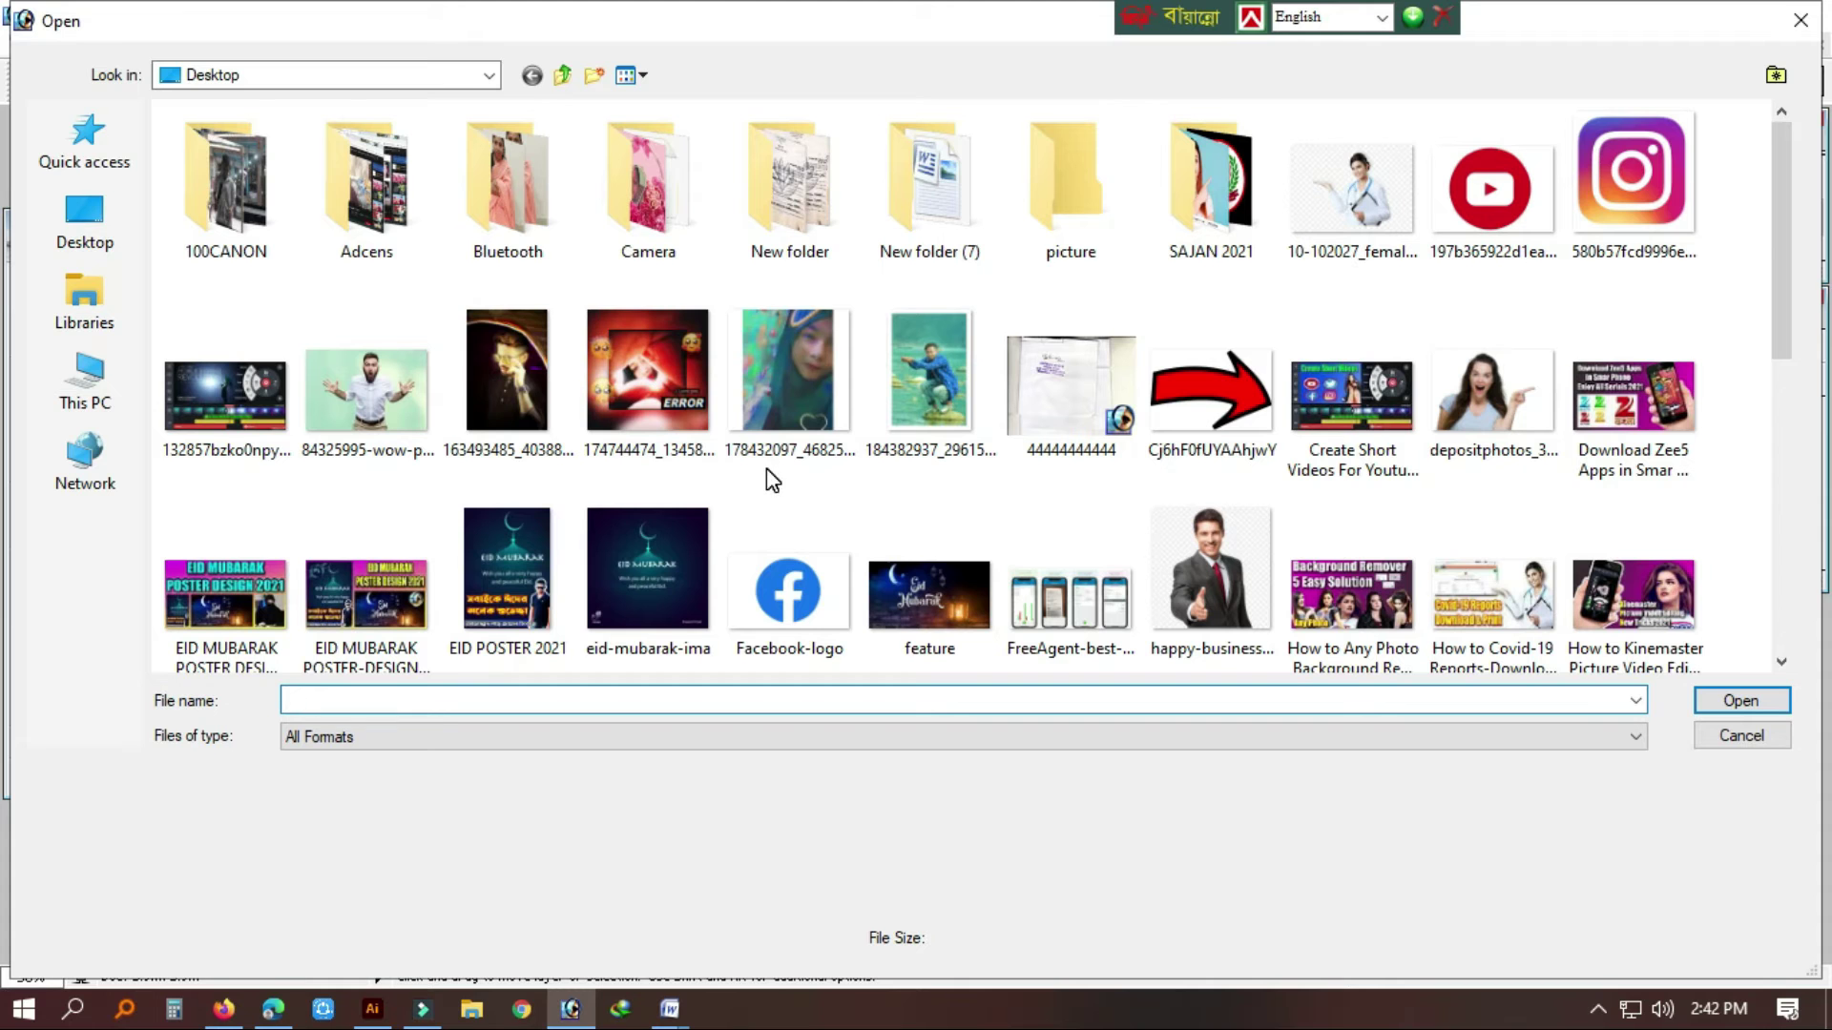
Copy the businessman photo into the gradient document and delete its white background.
double_click(1243, 562)
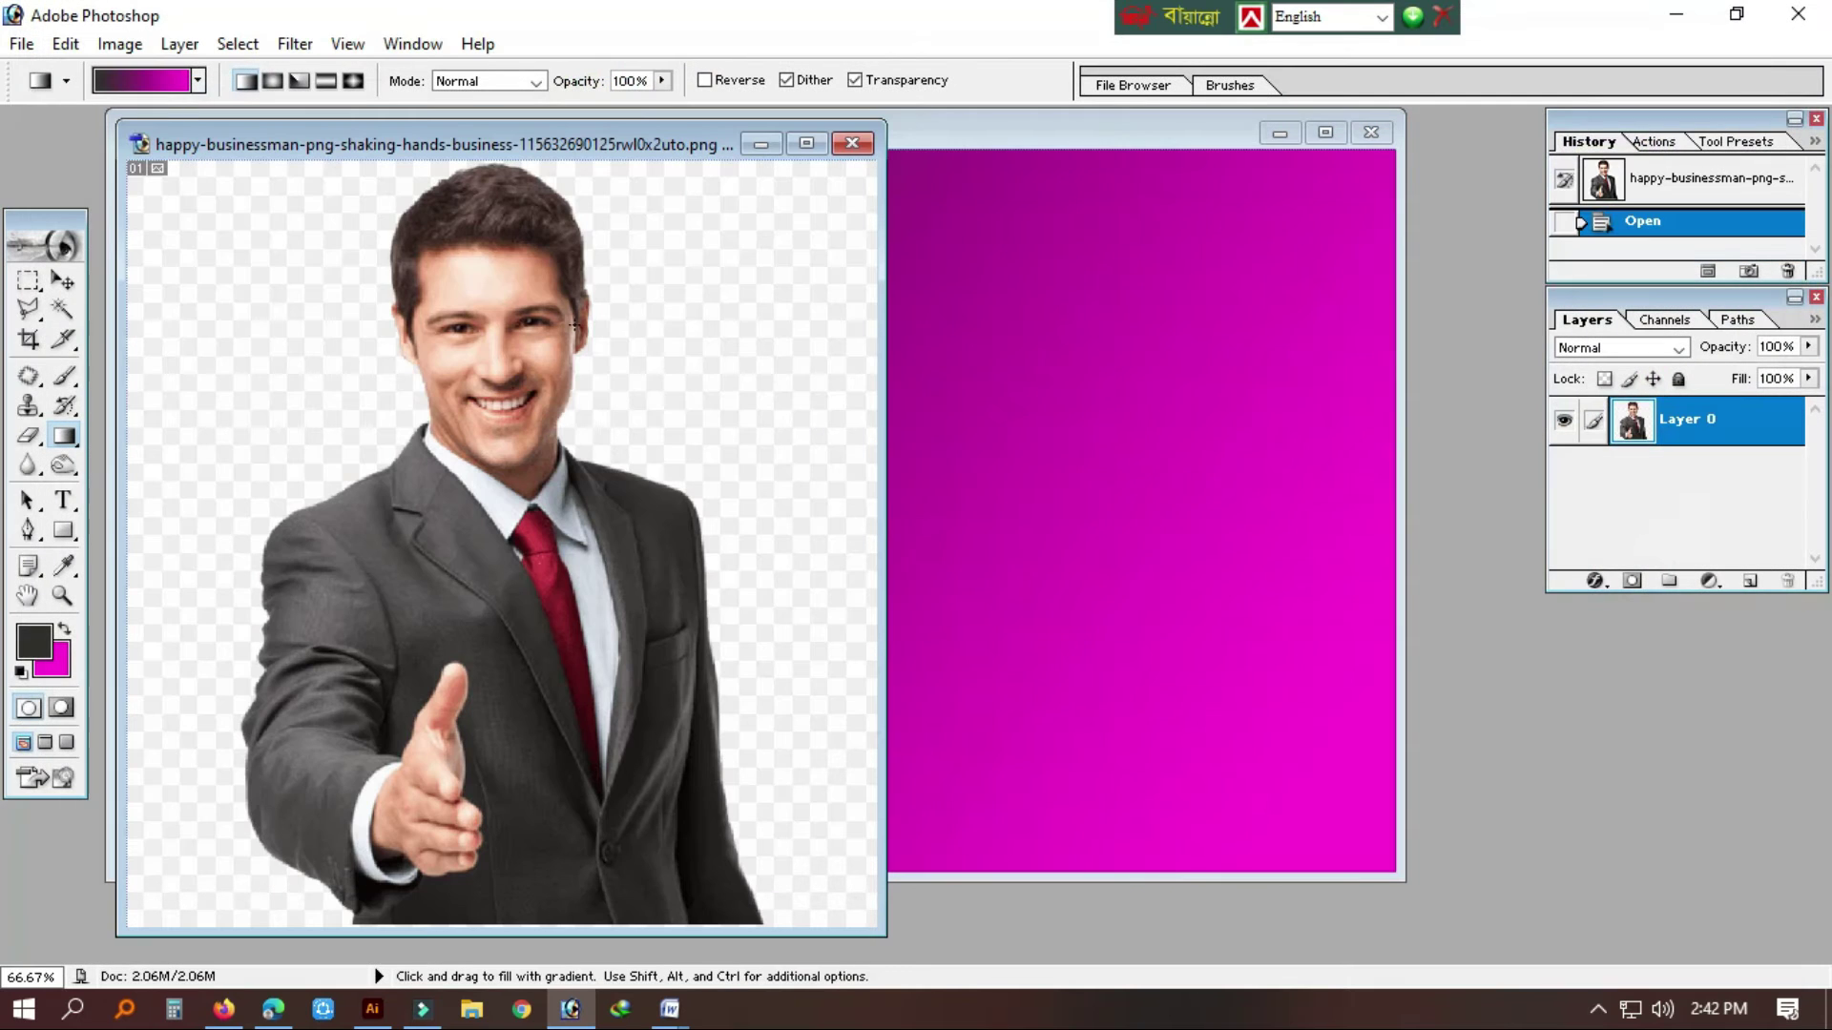
left_click(63, 280)
mouse_move(641, 517)
left_mouse_down()
mouse_move(1213, 568)
mouse_move(1036, 494)
left_mouse_up()
left_click(1326, 134)
left_click(66, 334)
left_click(1110, 358)
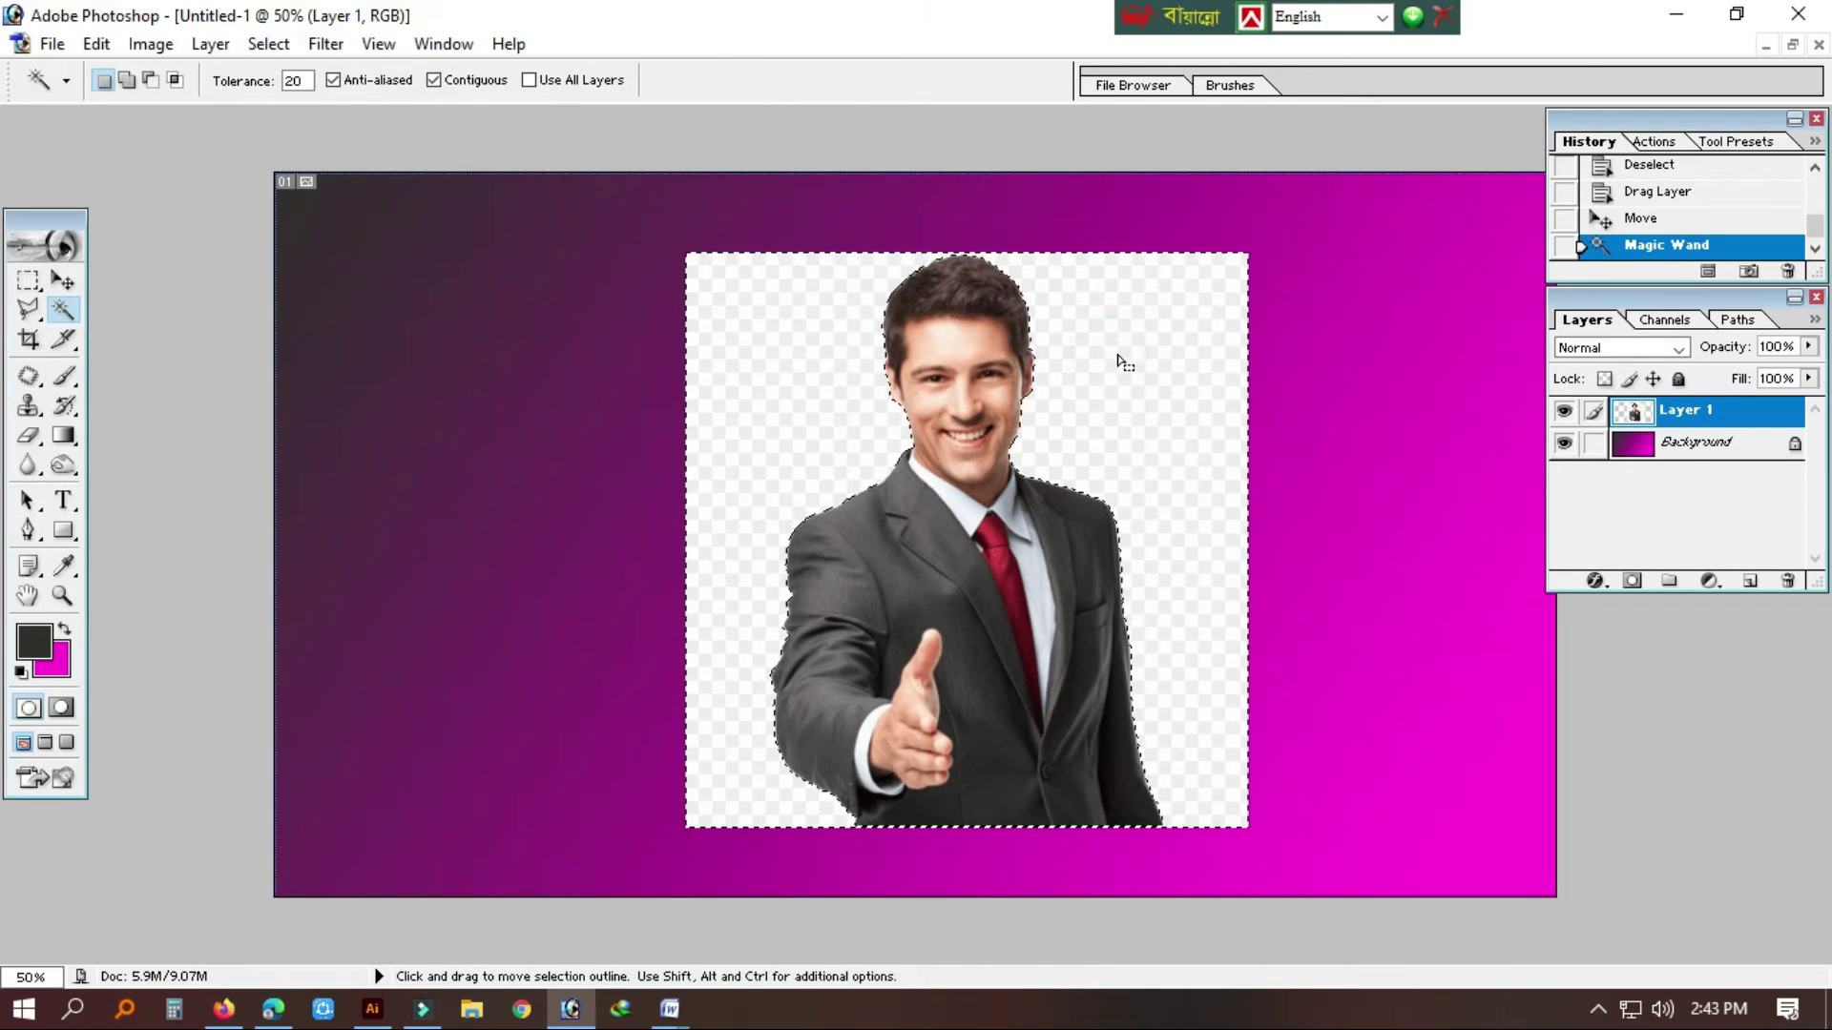
key("Delete")
key("ctrl+d")
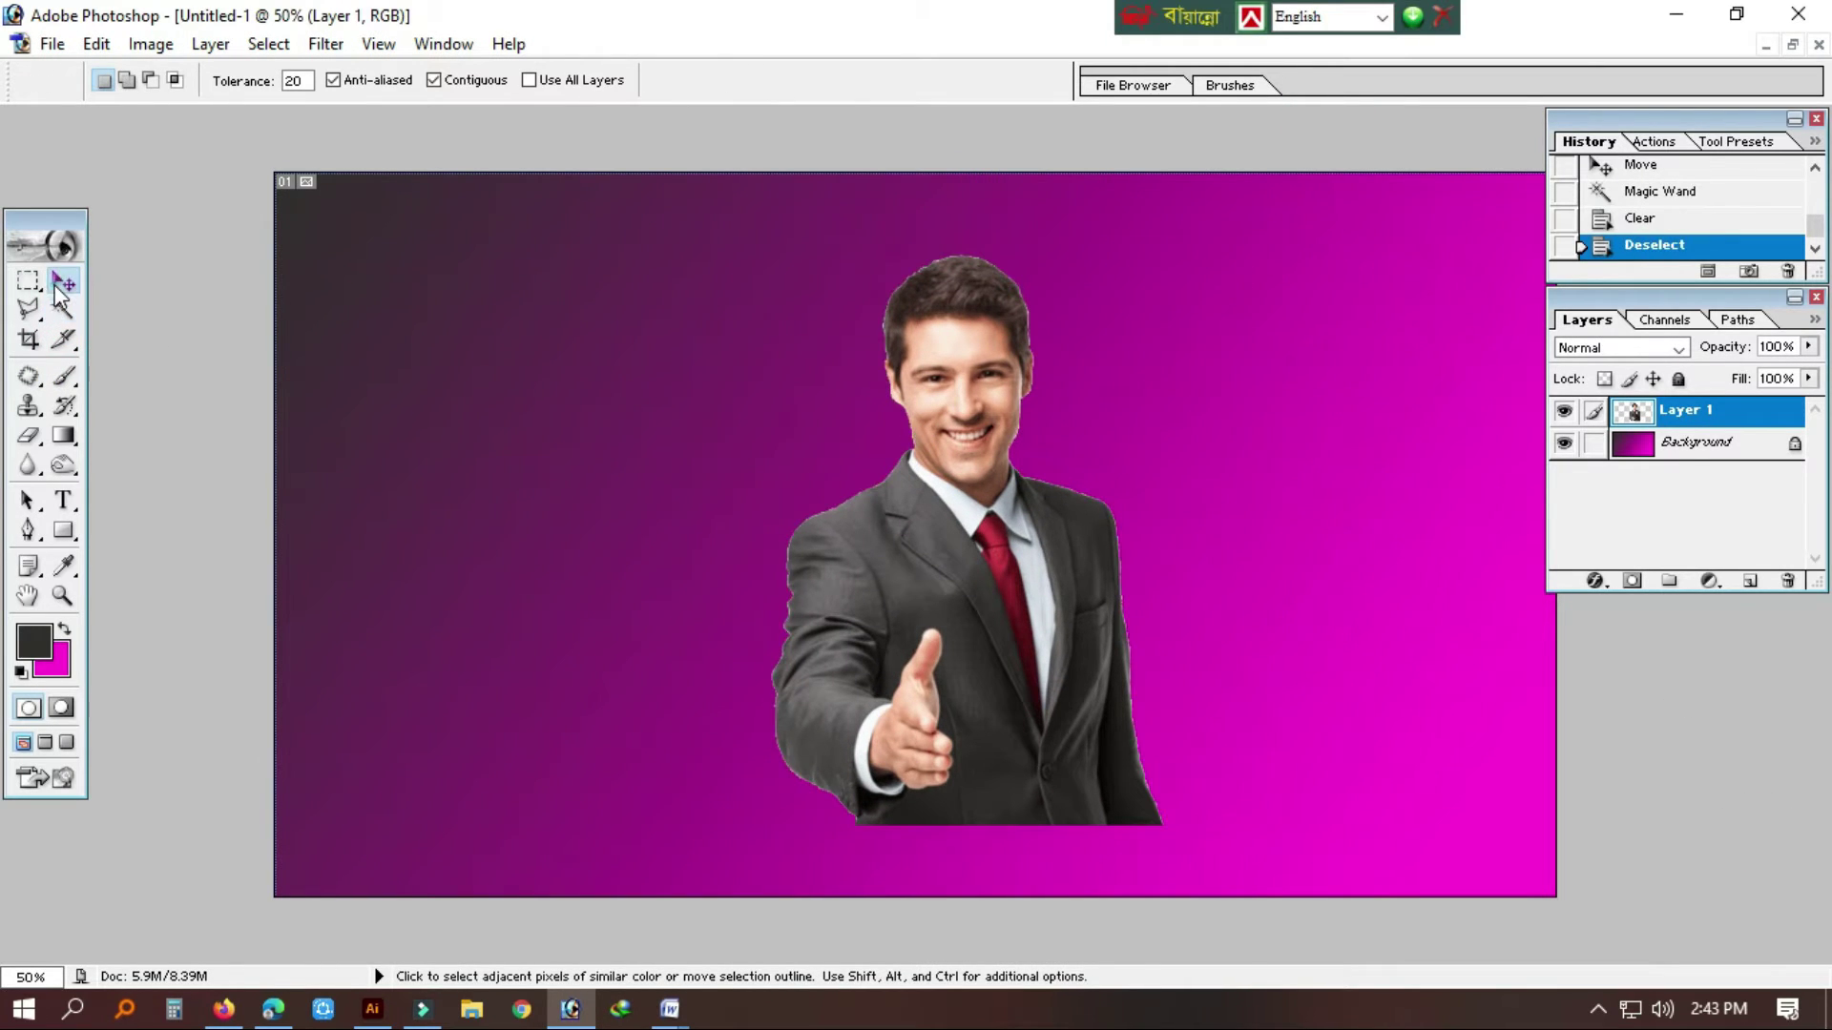
Enlarge the businessman to about 120% and move him to the canvas's left edge.
left_click(63, 279)
left_click_drag(1161, 255, 1201, 198)
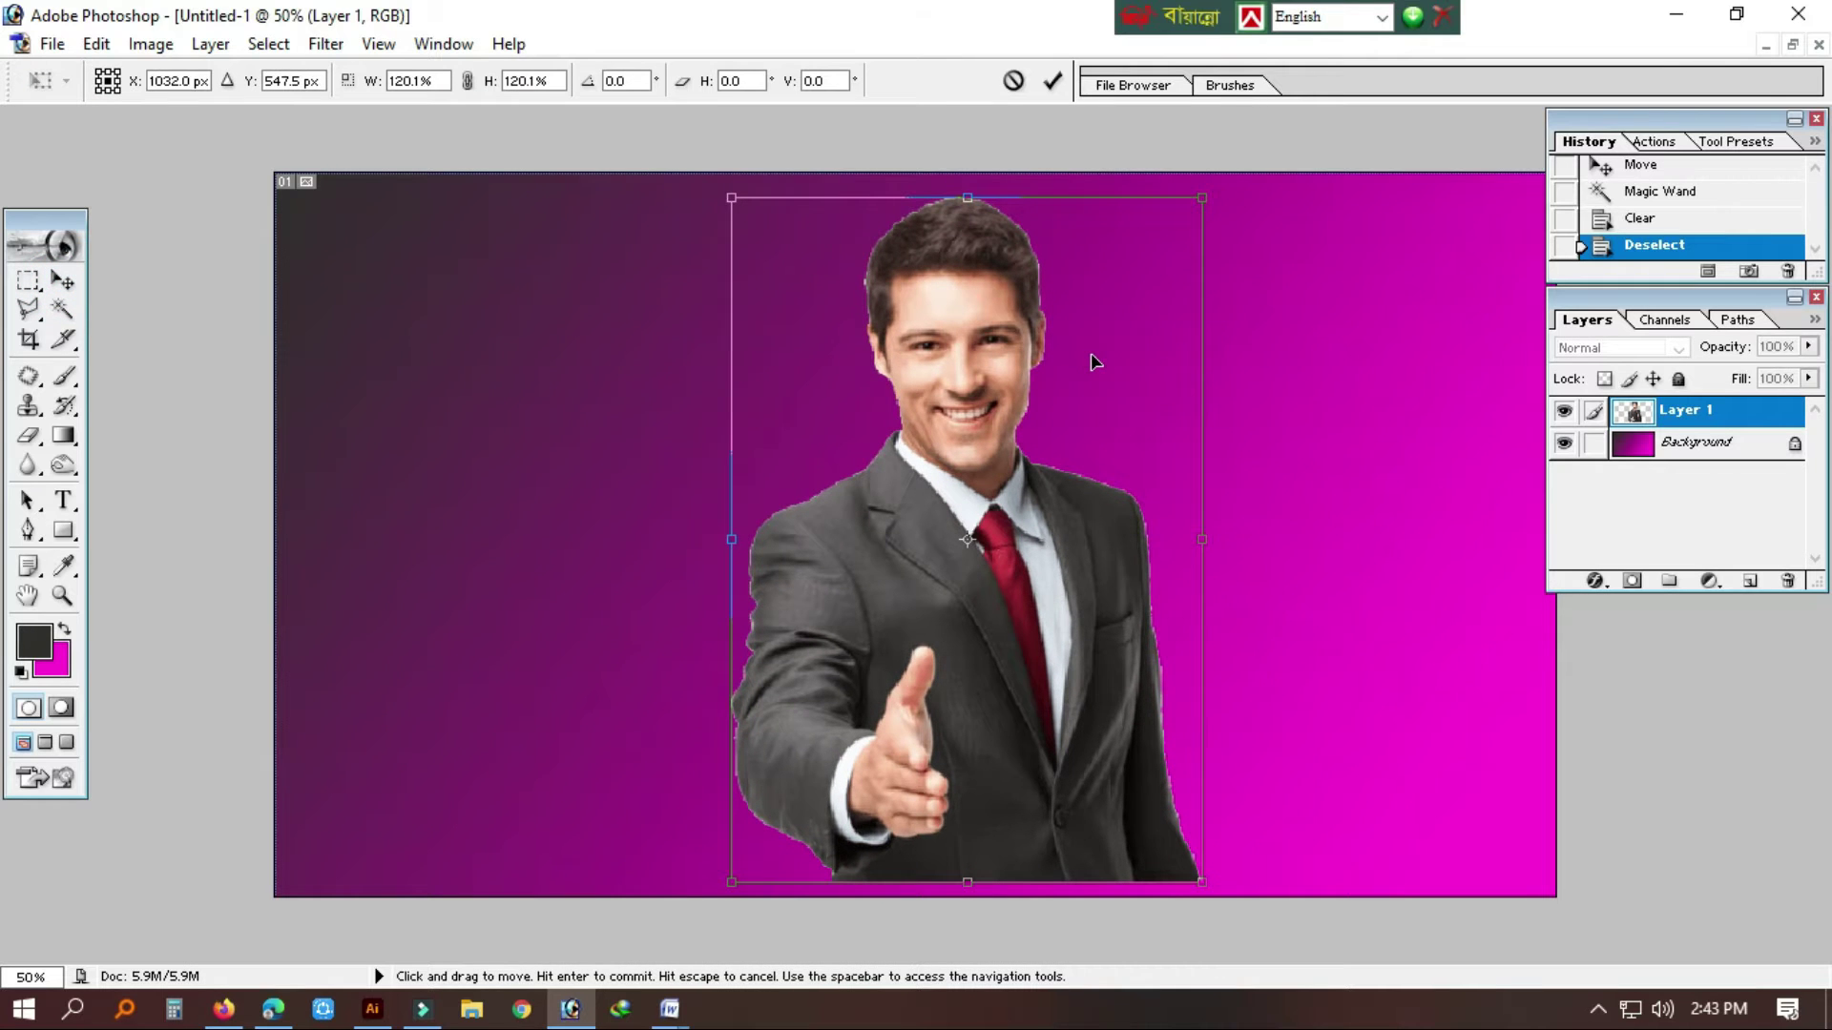
left_click_drag(1032, 367, 576, 389)
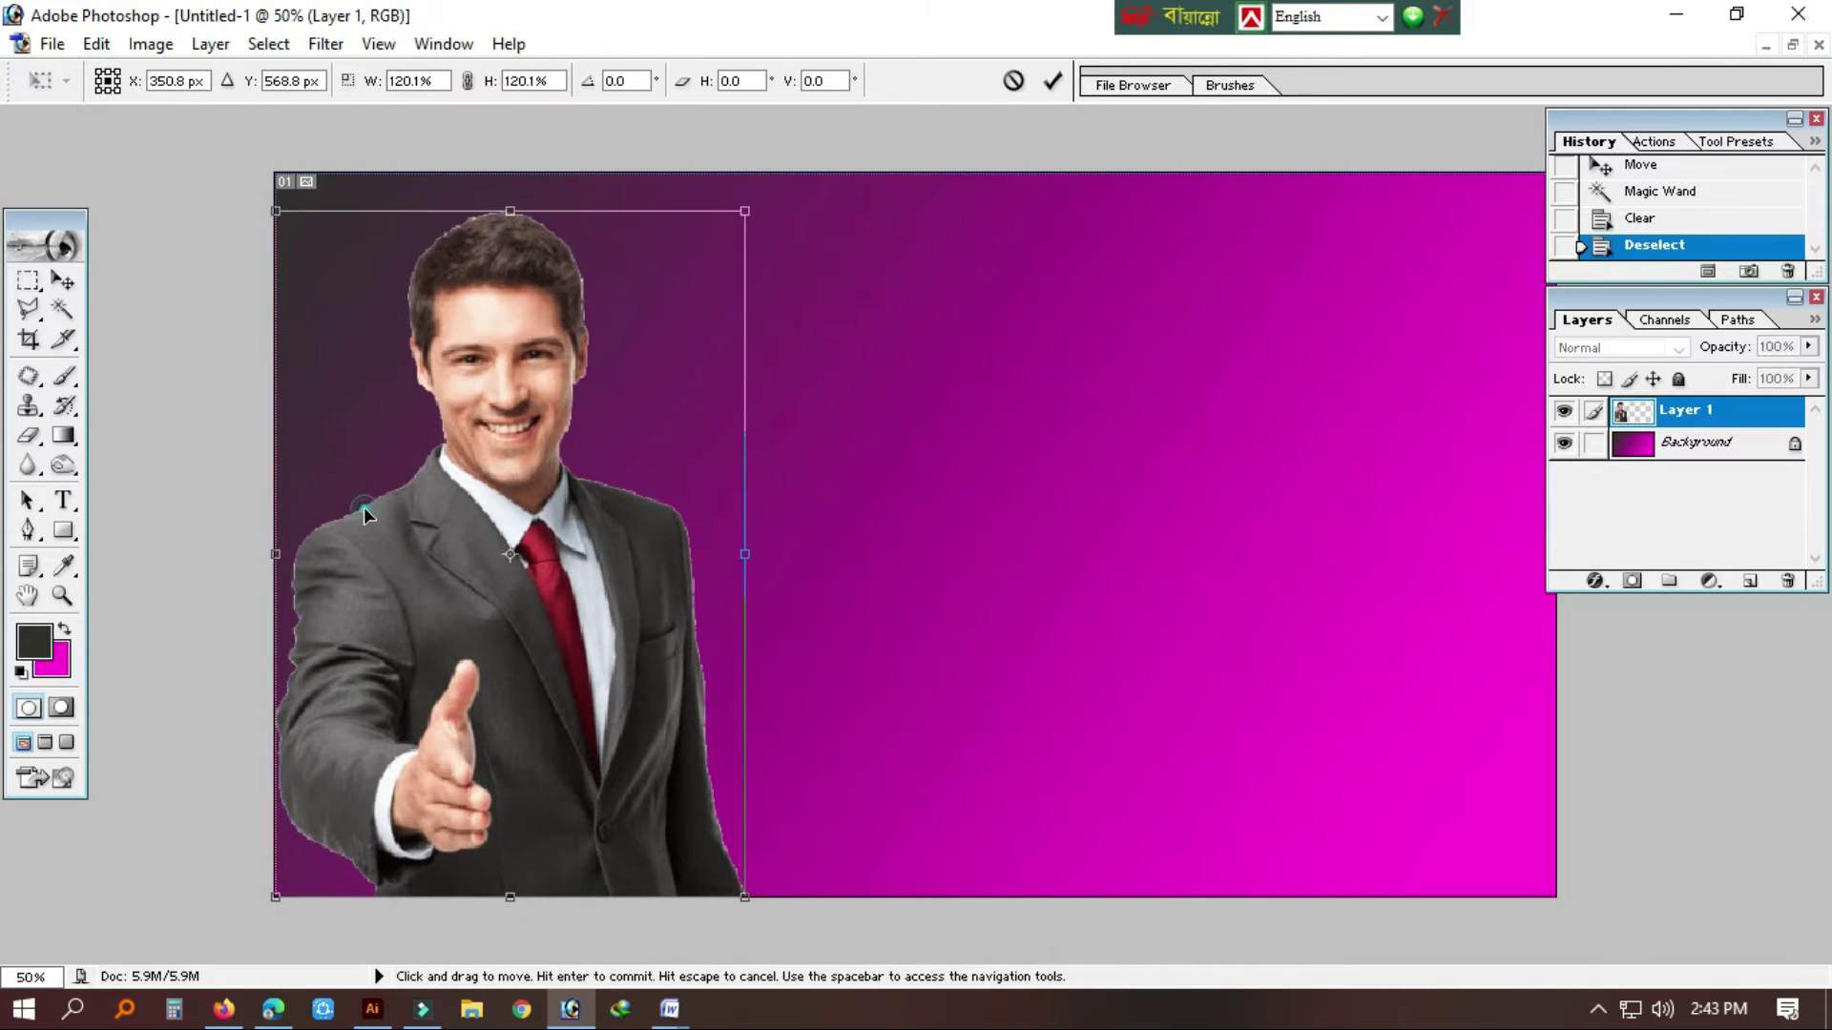
key("Return")
Type a greeting line introducing the presenter by name and colour it white.
left_click(62, 500)
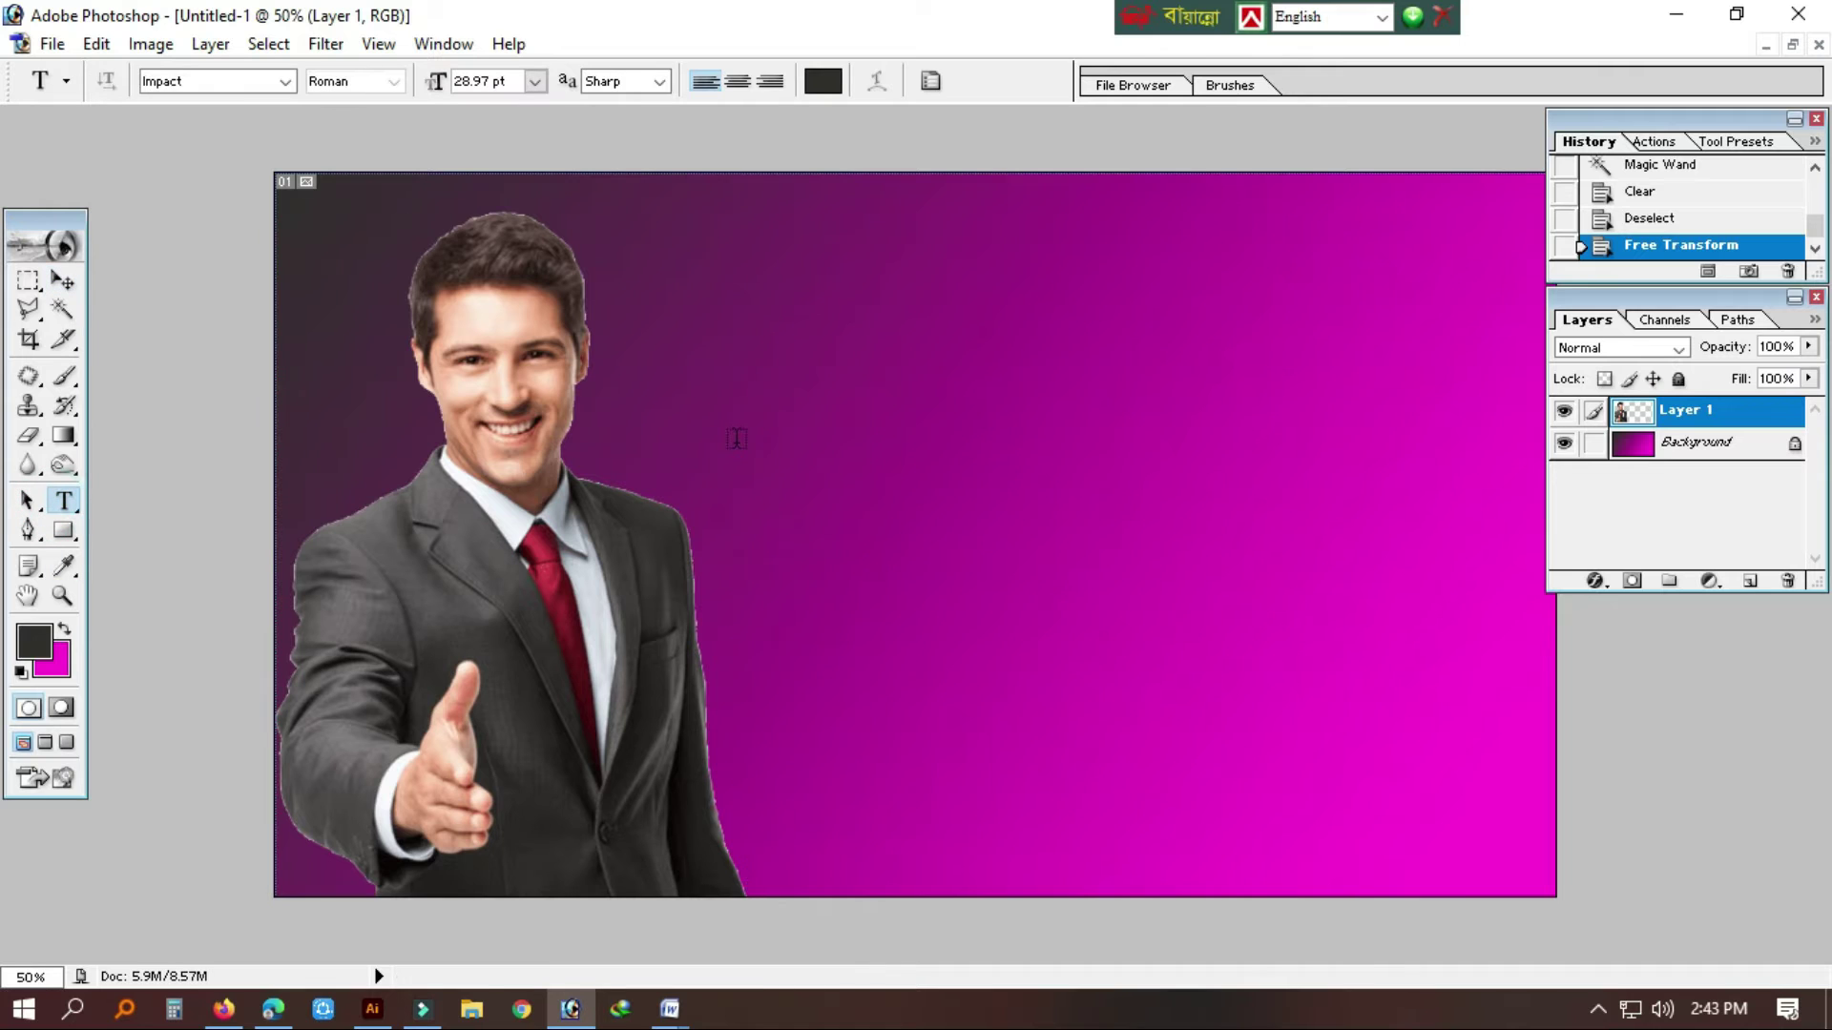
left_click(736, 442)
type("Hi I")
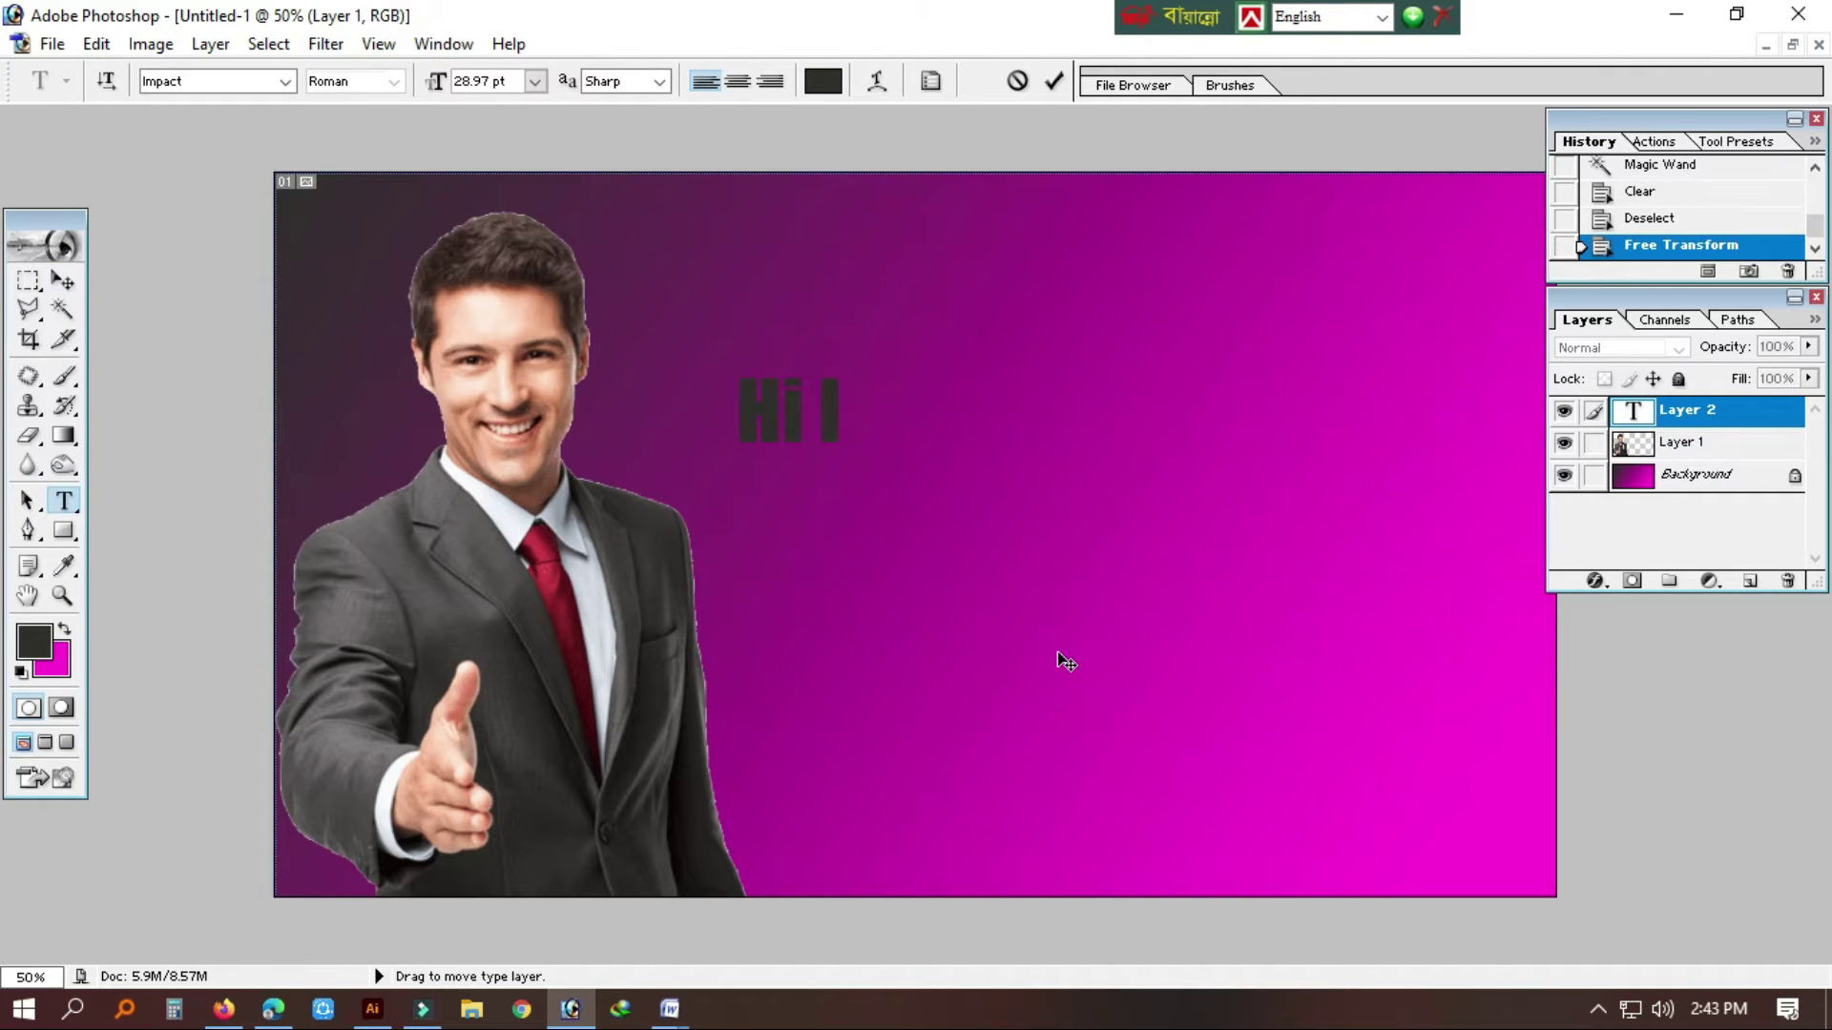
type("m Shajah")
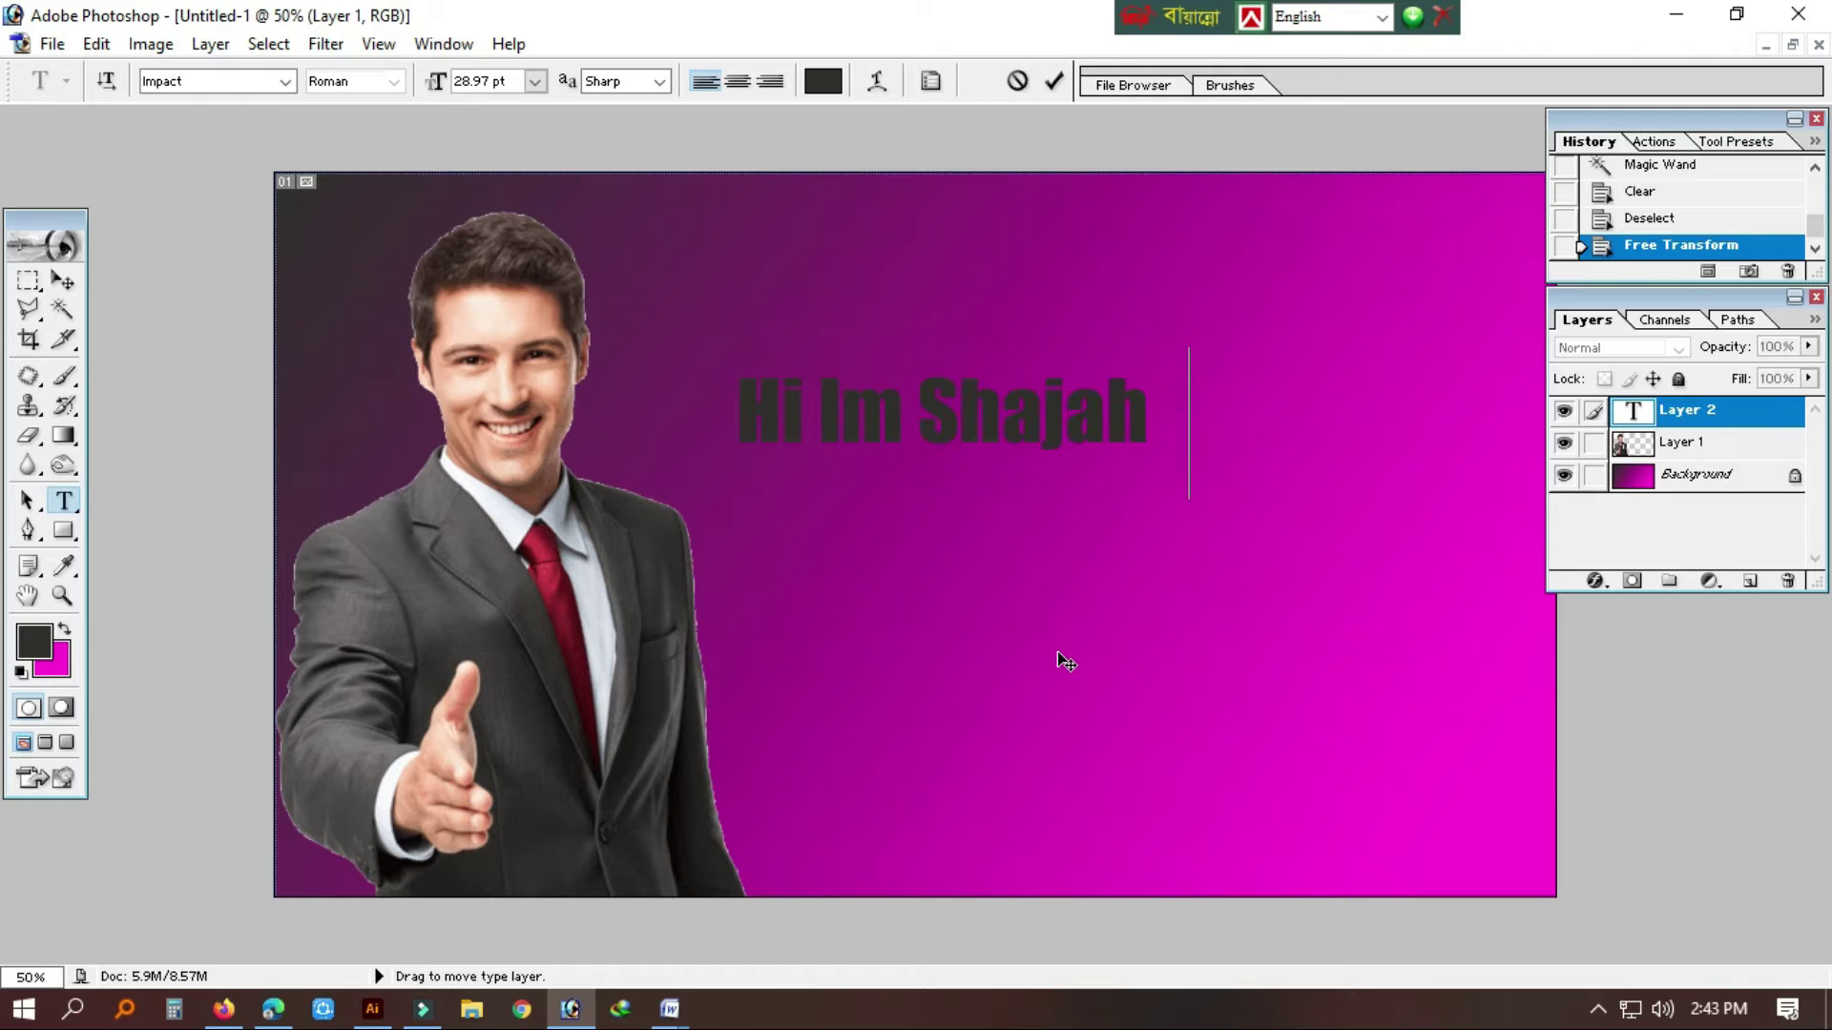
type("an Sir")
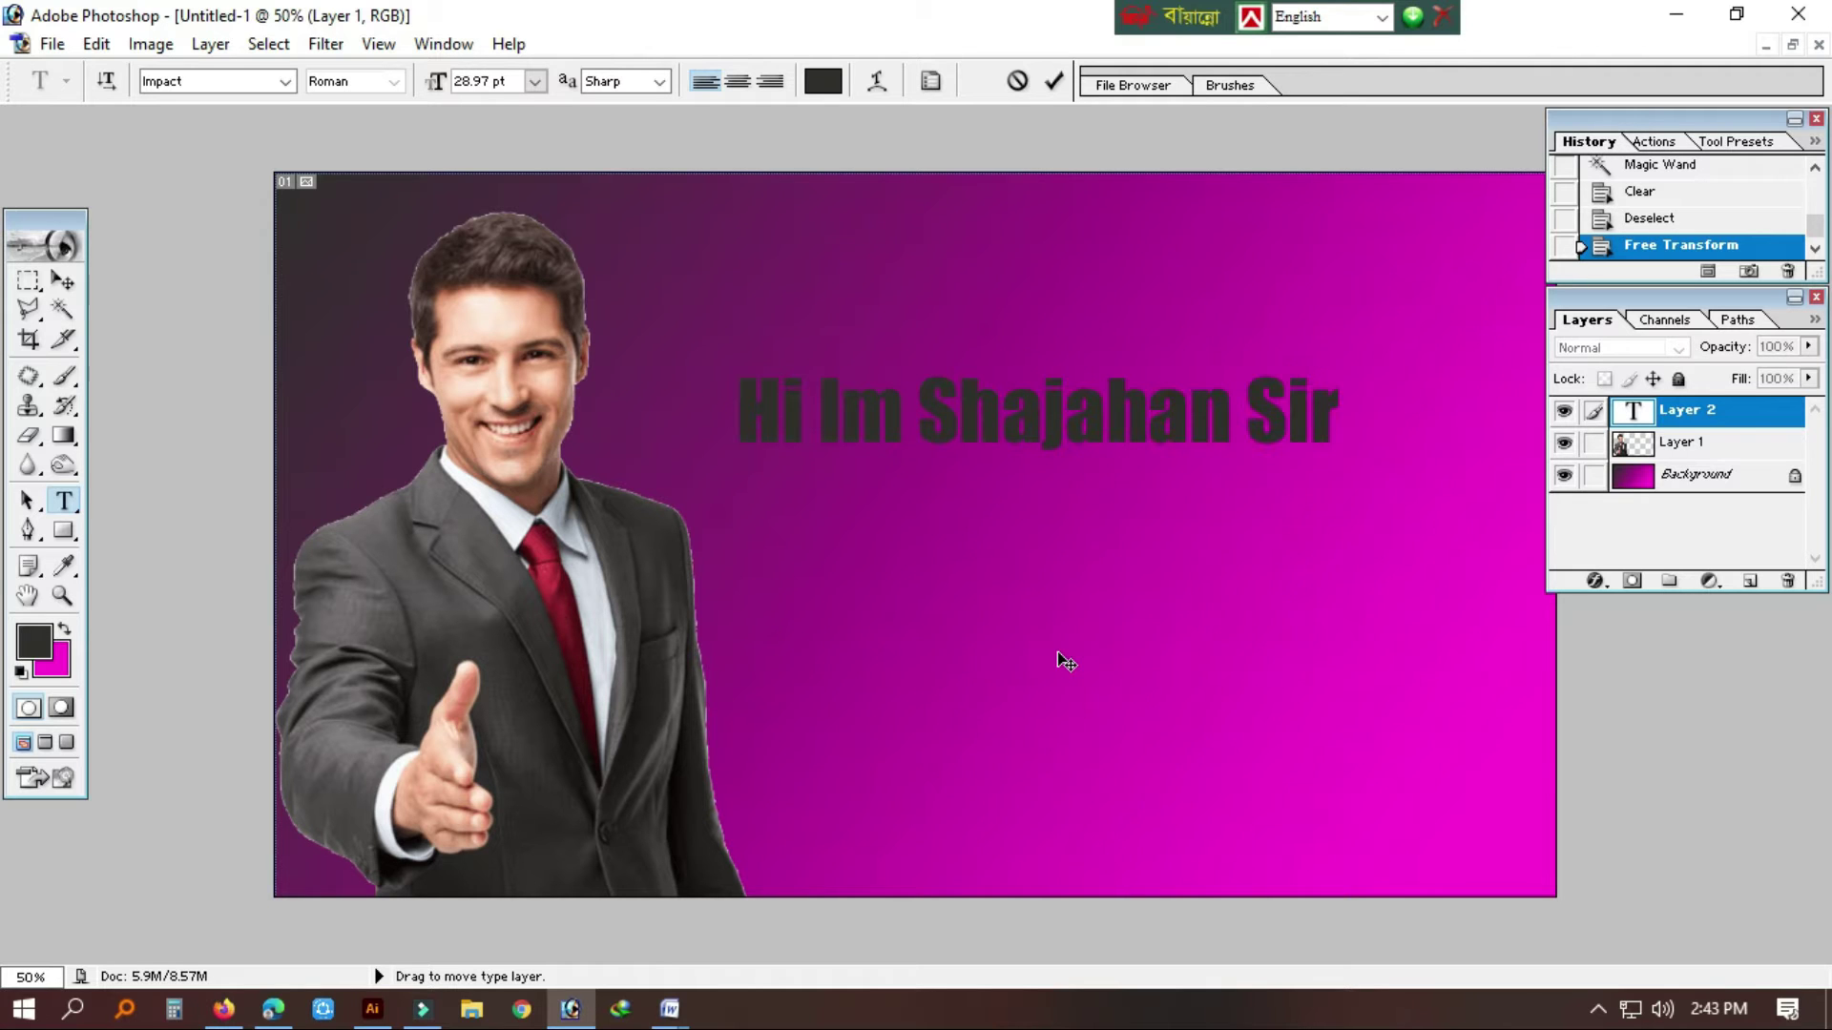
type("aj")
key("ctrl+a")
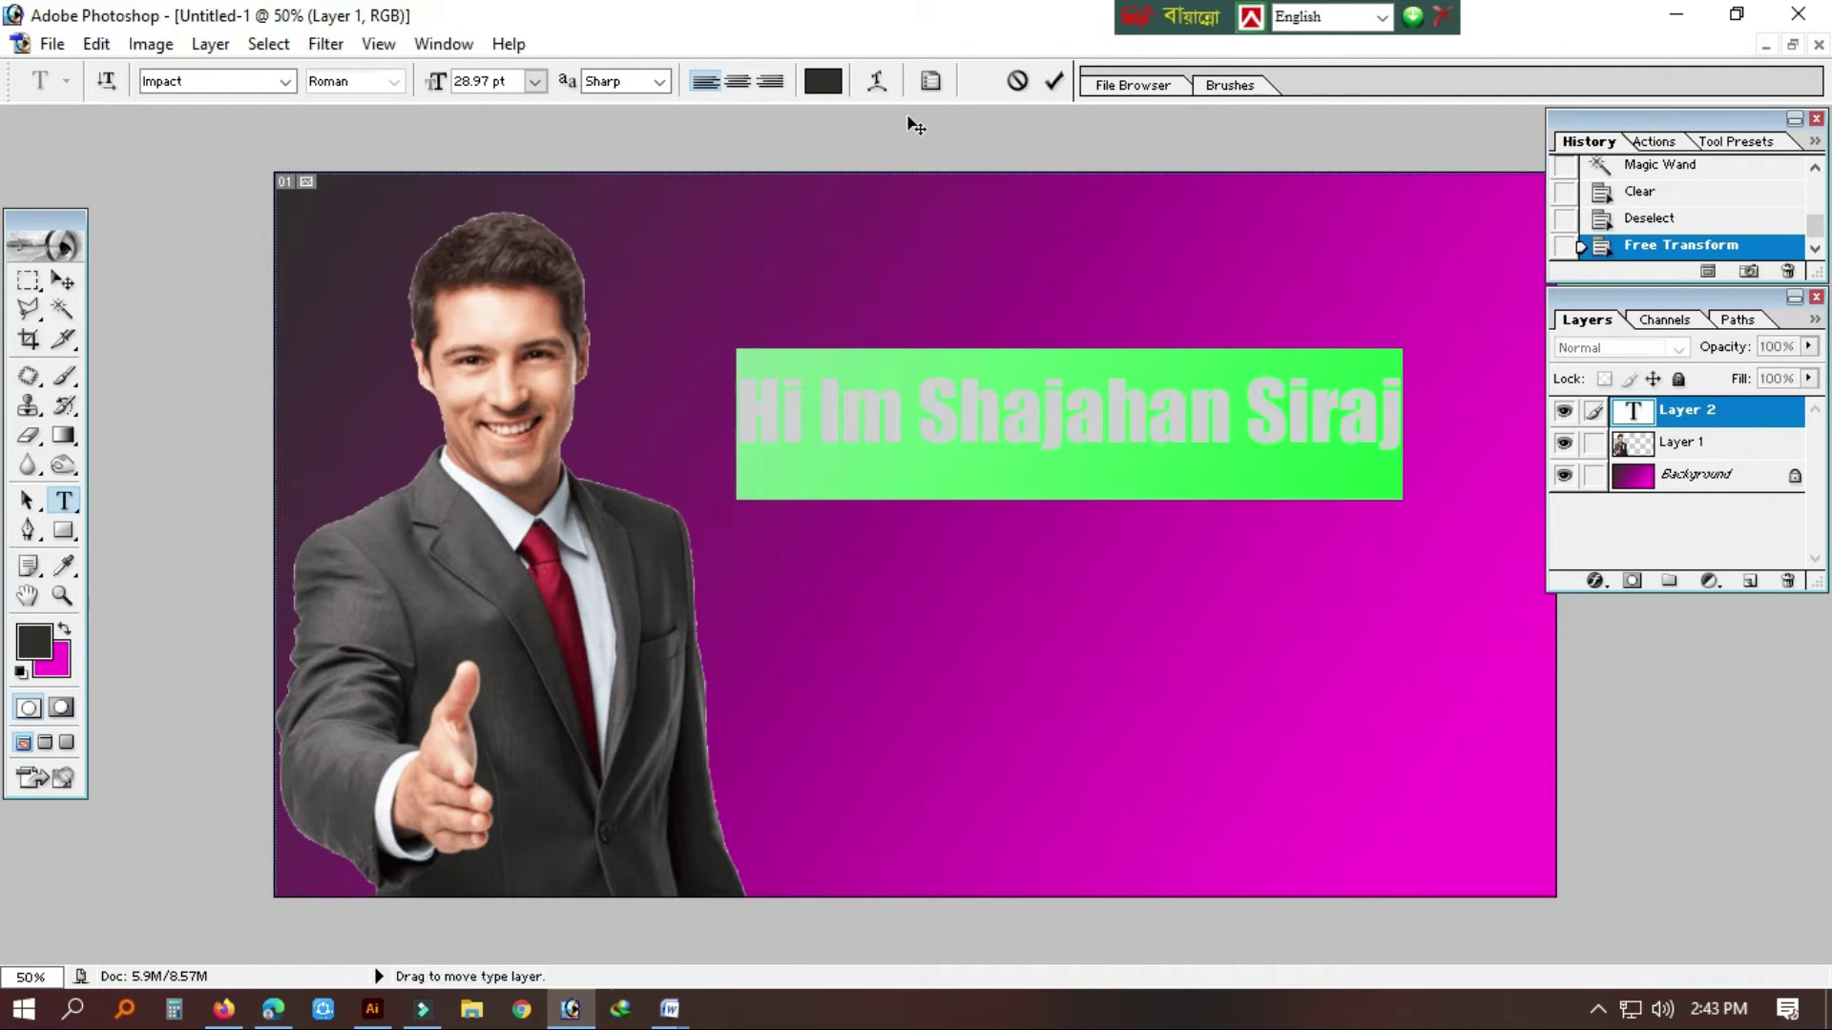
left_click(815, 89)
left_click(475, 523)
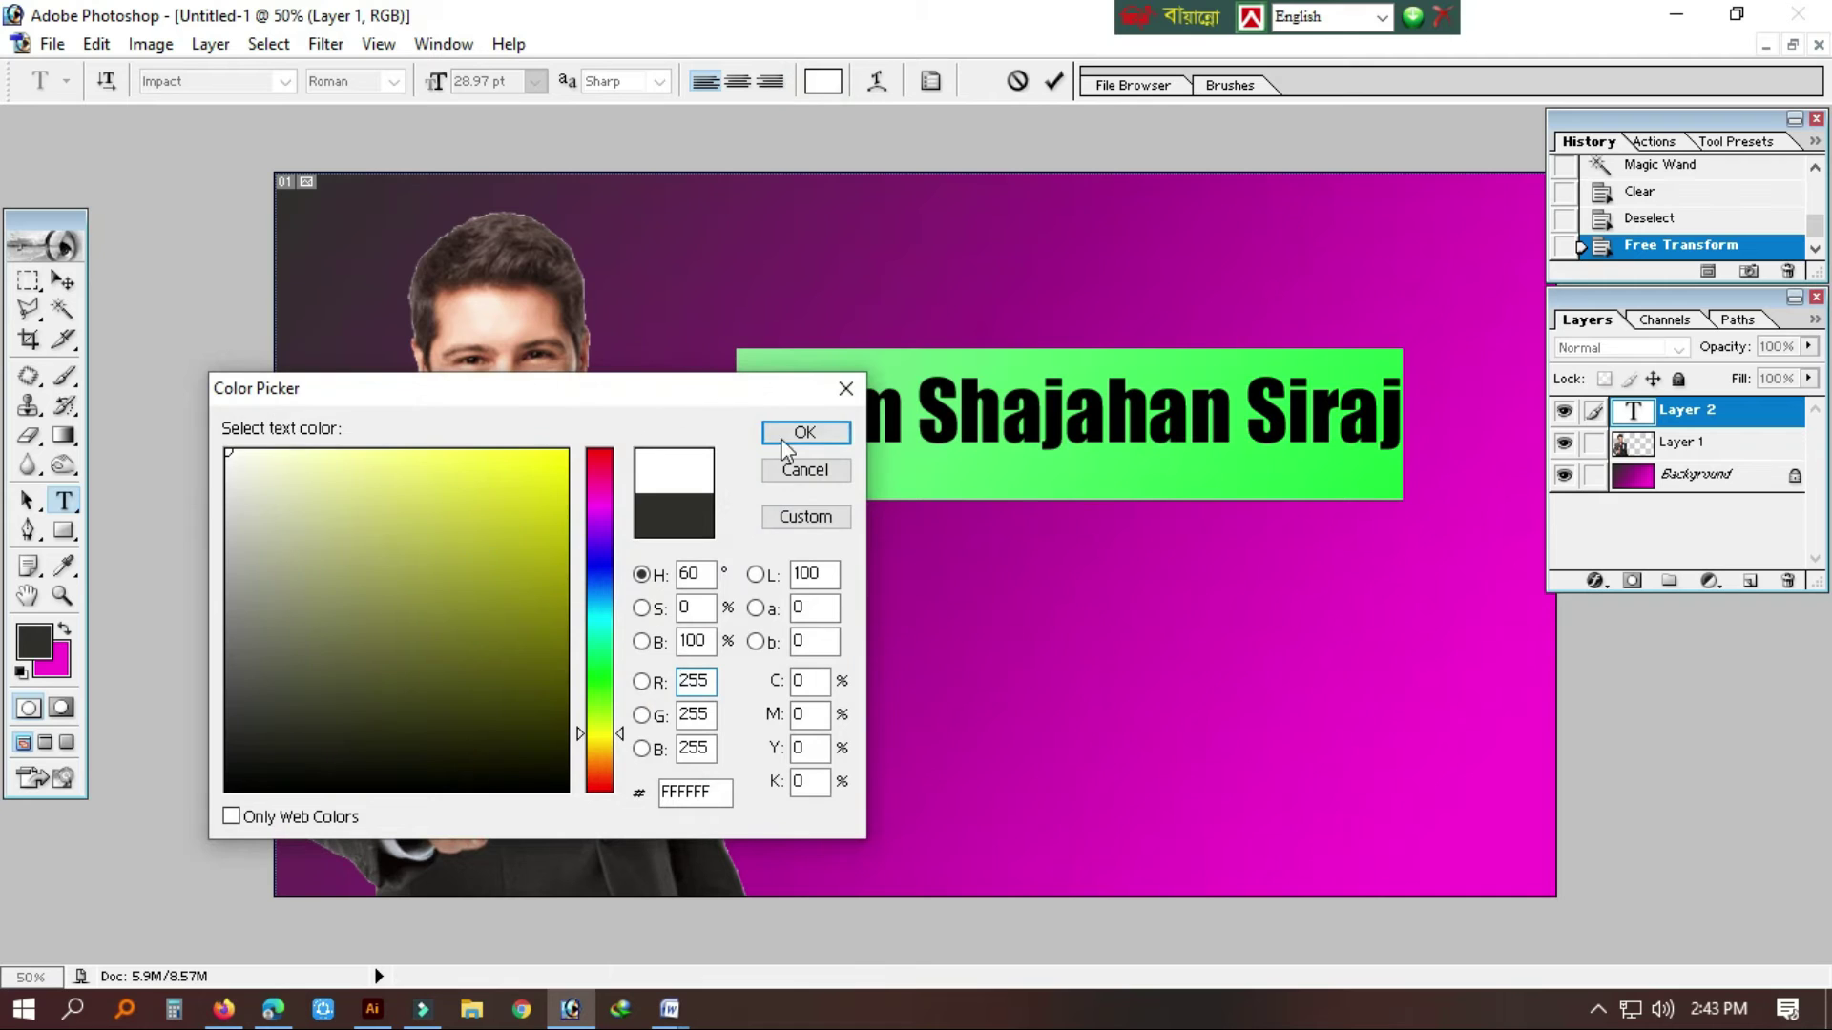
left_click(780, 439)
Enlarge the greeting text and move it up.
left_click(63, 280)
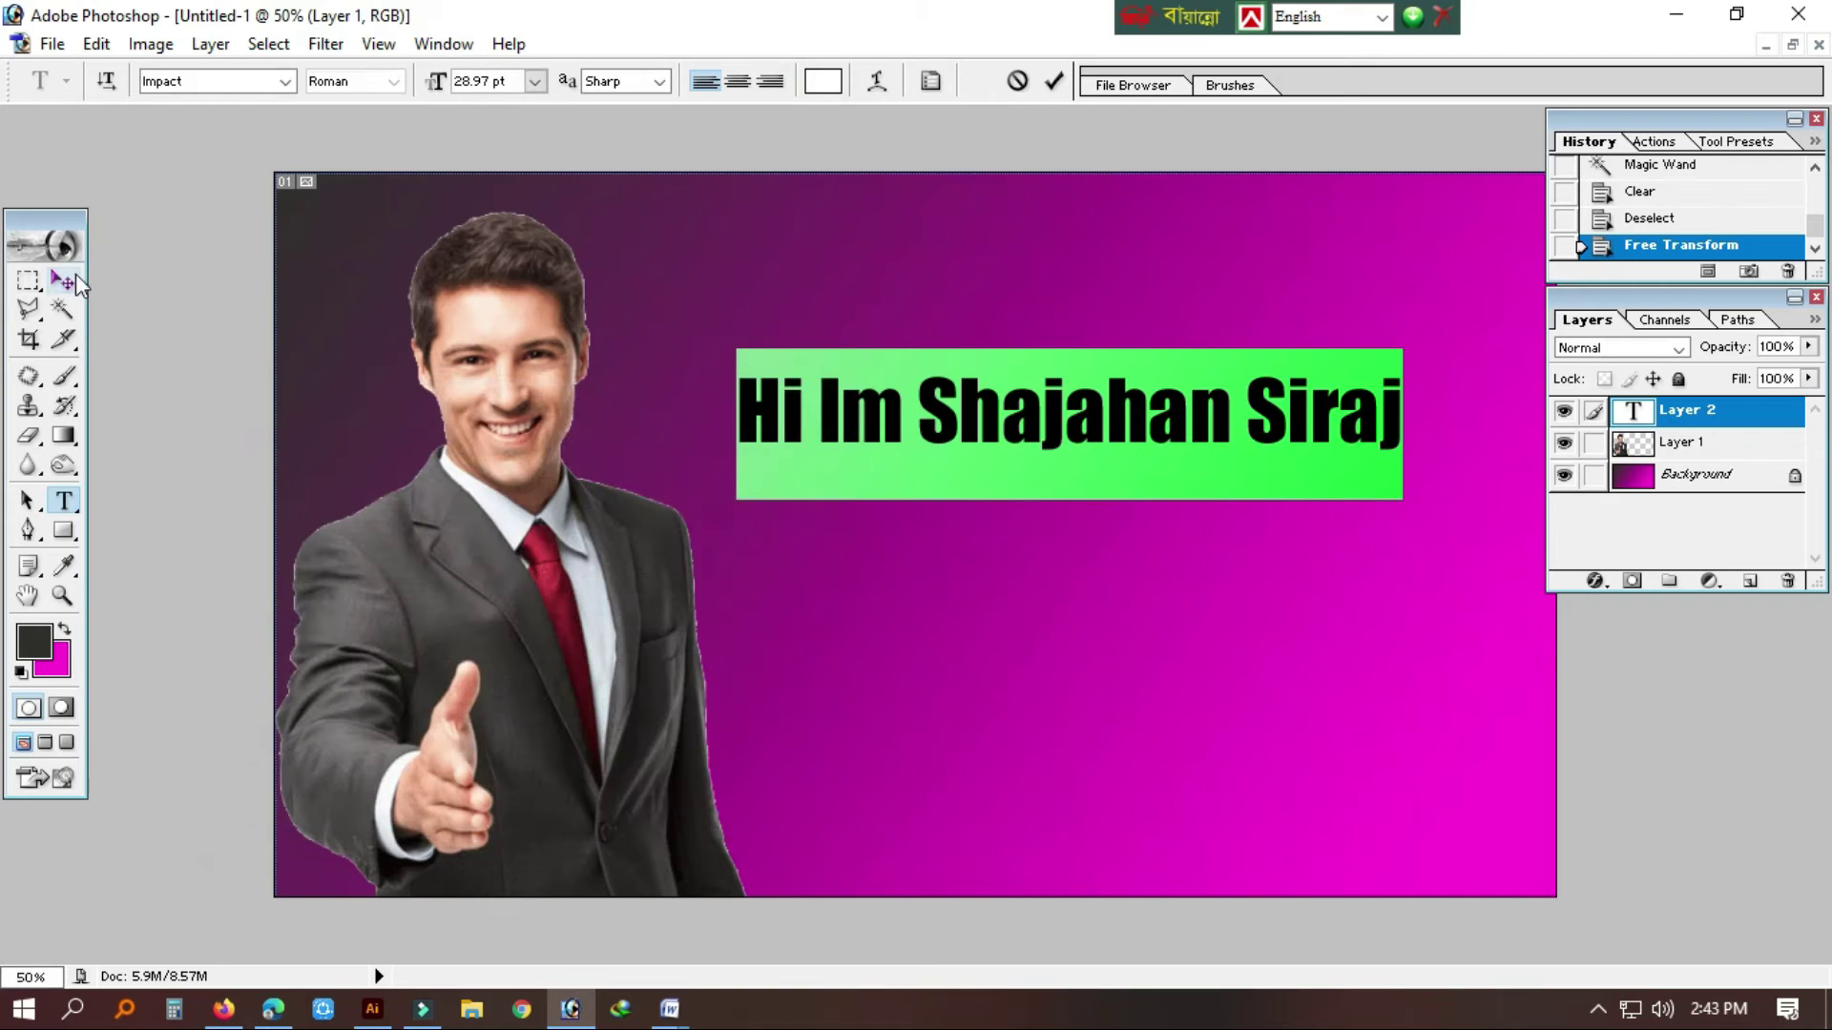
left_click(1404, 368)
mouse_move(1422, 374)
left_mouse_down()
mouse_move(1512, 319)
mouse_move(1394, 329)
mouse_move(1385, 298)
mouse_move(1393, 446)
left_mouse_up()
key("Return")
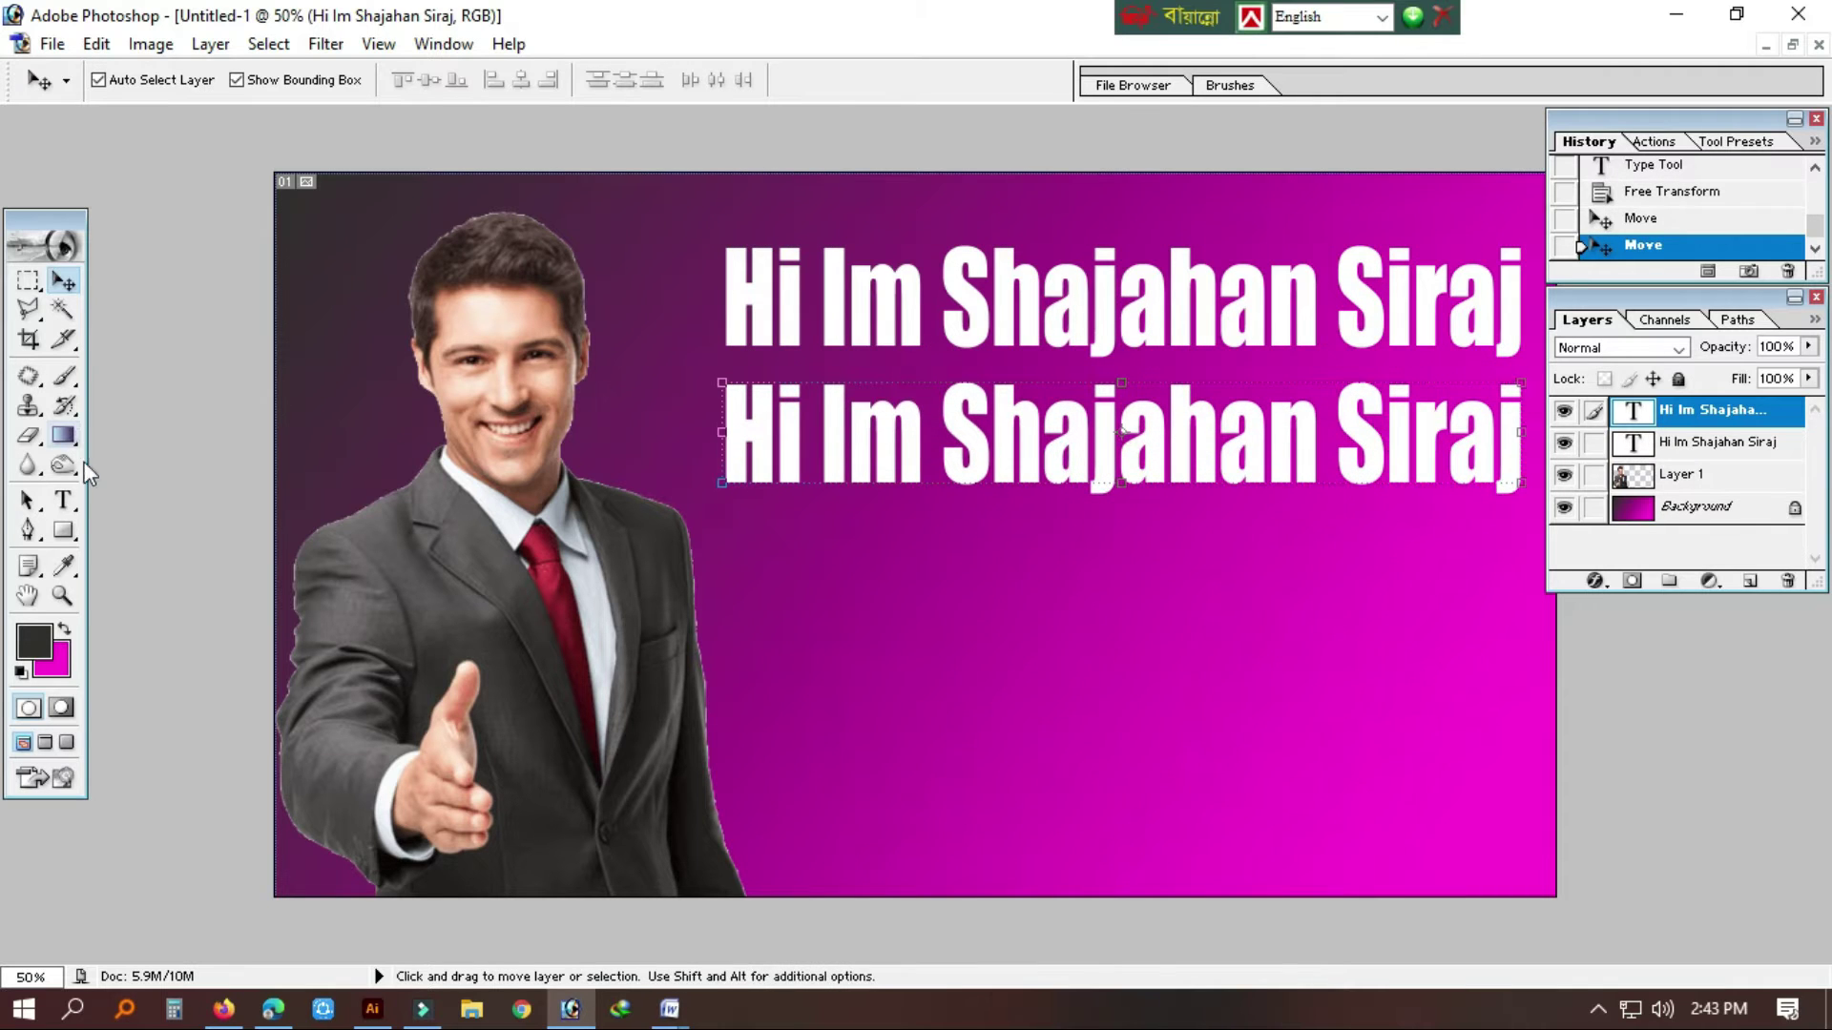
Add a 'Please Subscribe My…' line below, scaled to fit under the greeting.
left_click(64, 499)
triple_click(921, 462)
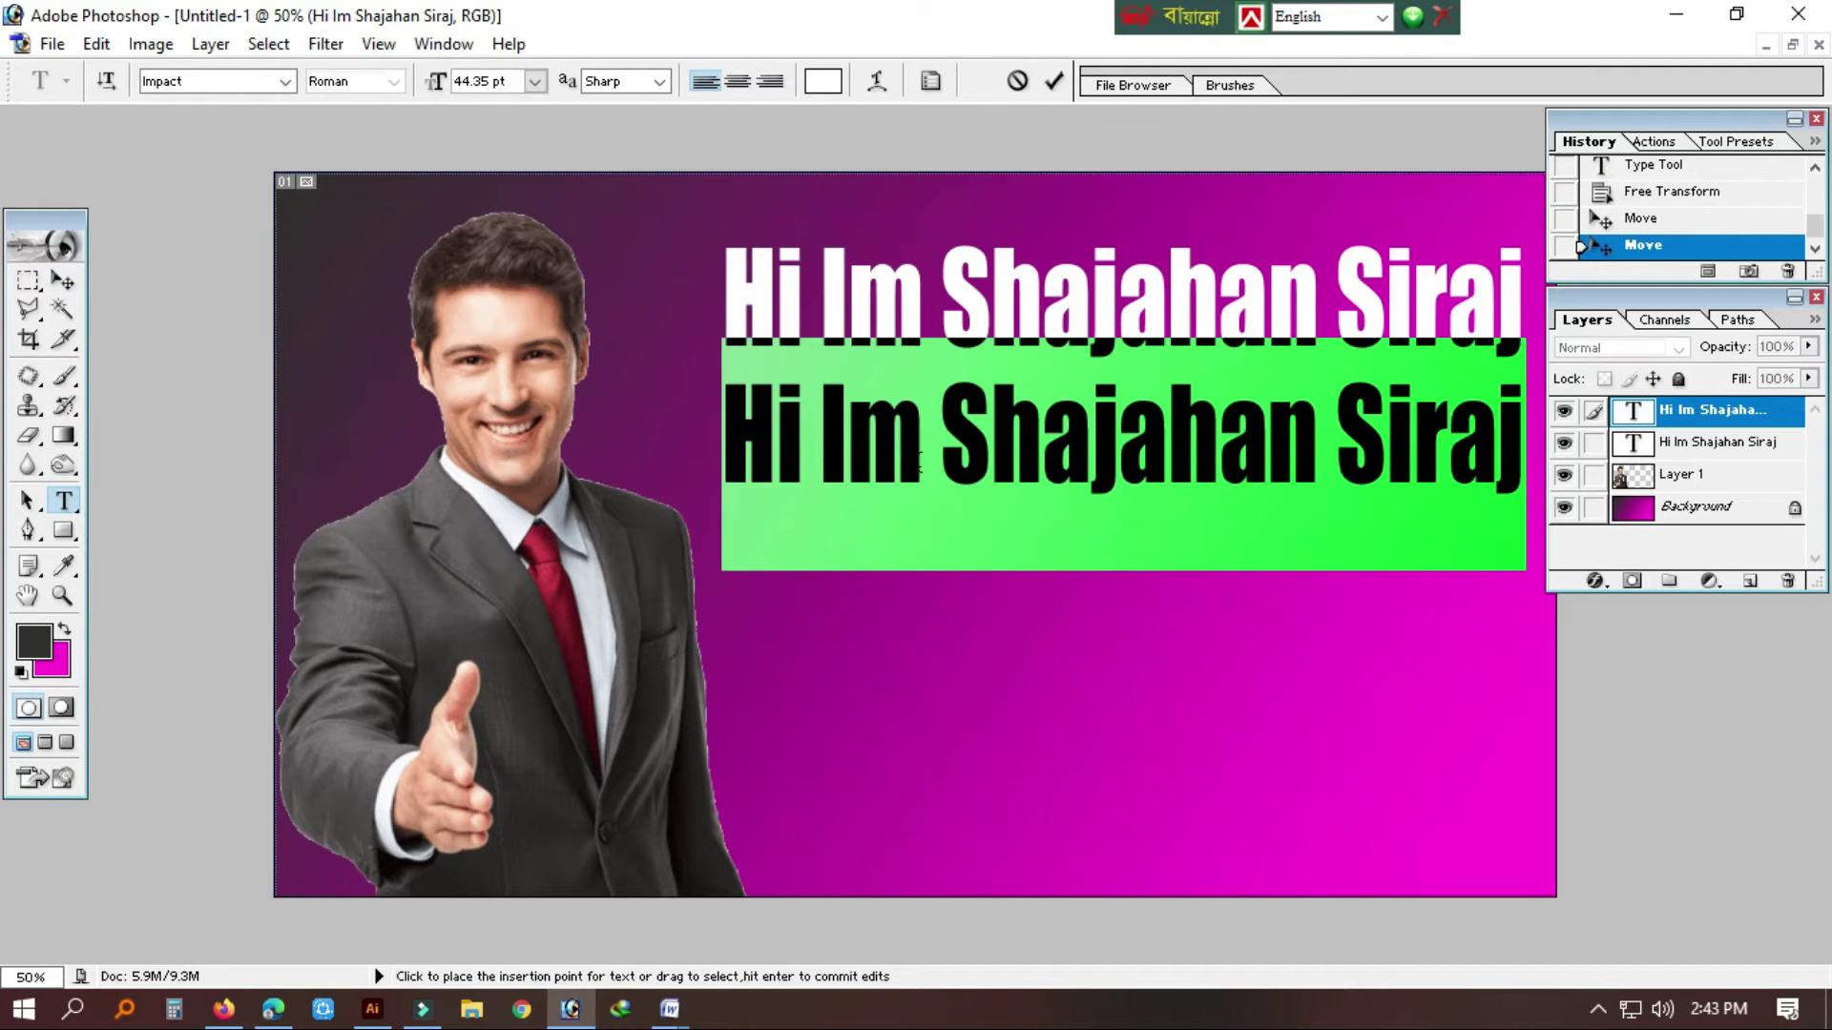
type("Please")
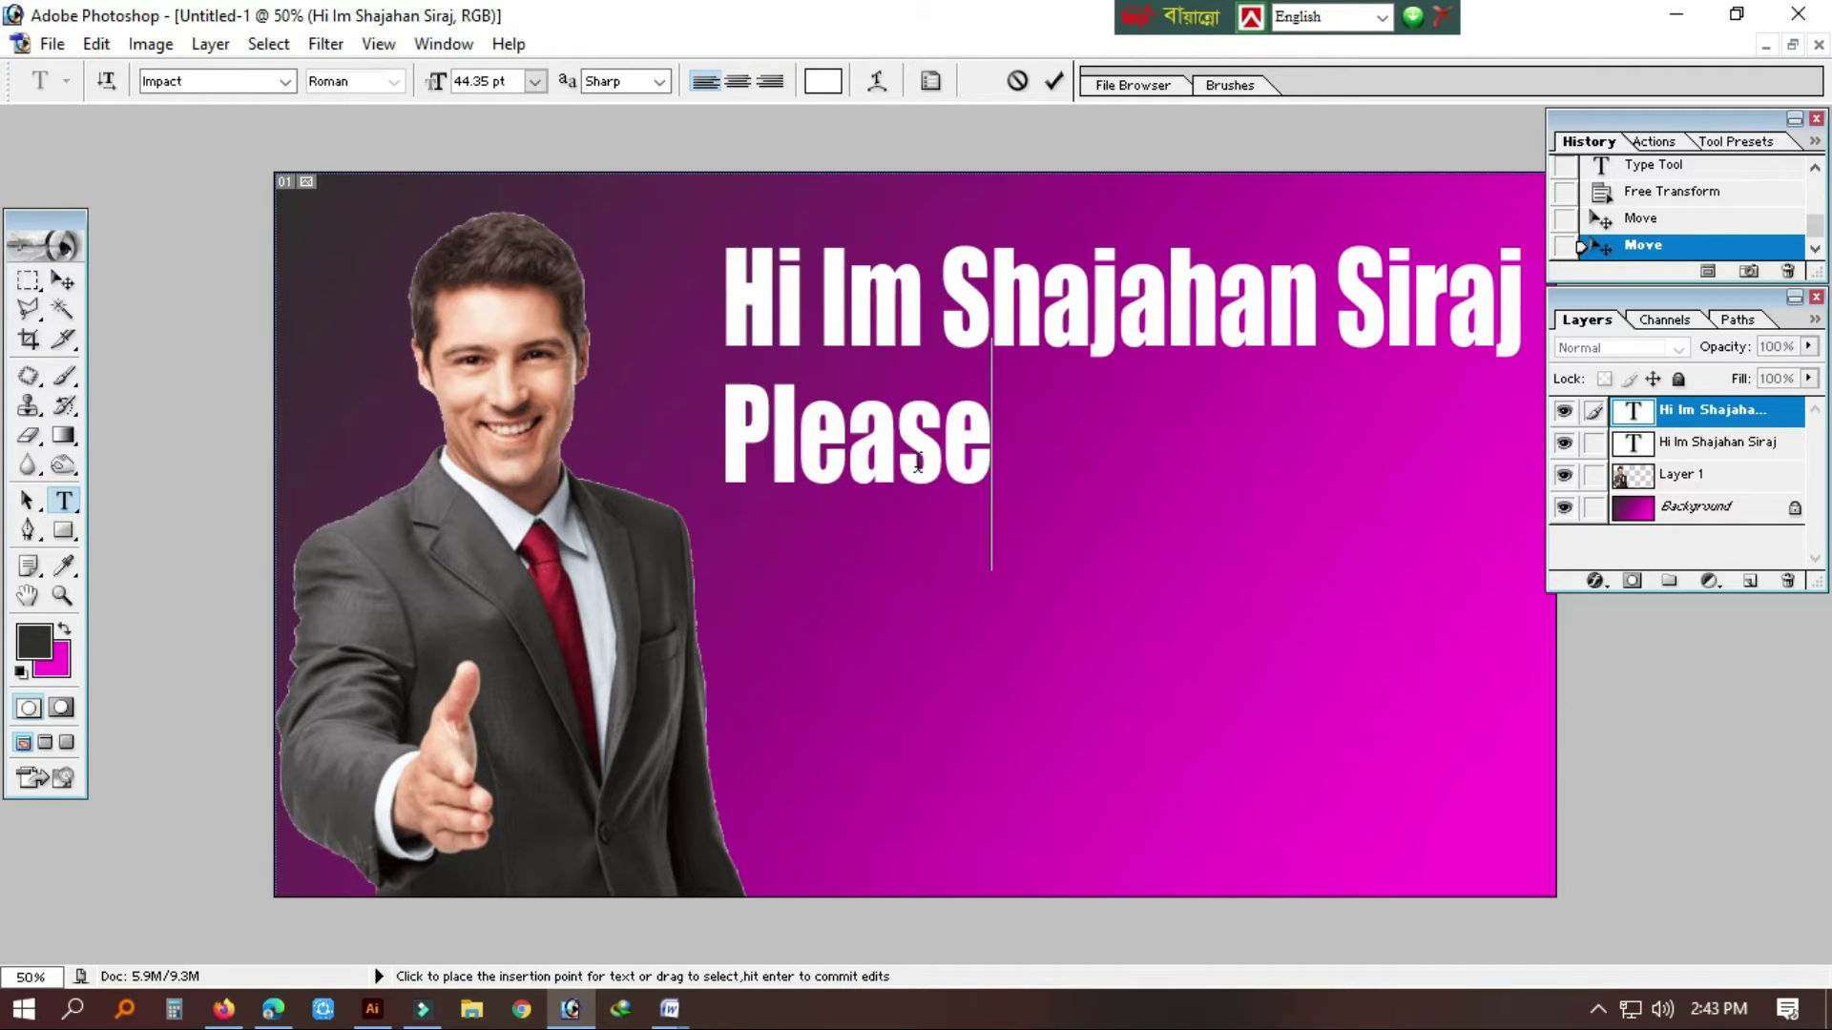
type(" Subs")
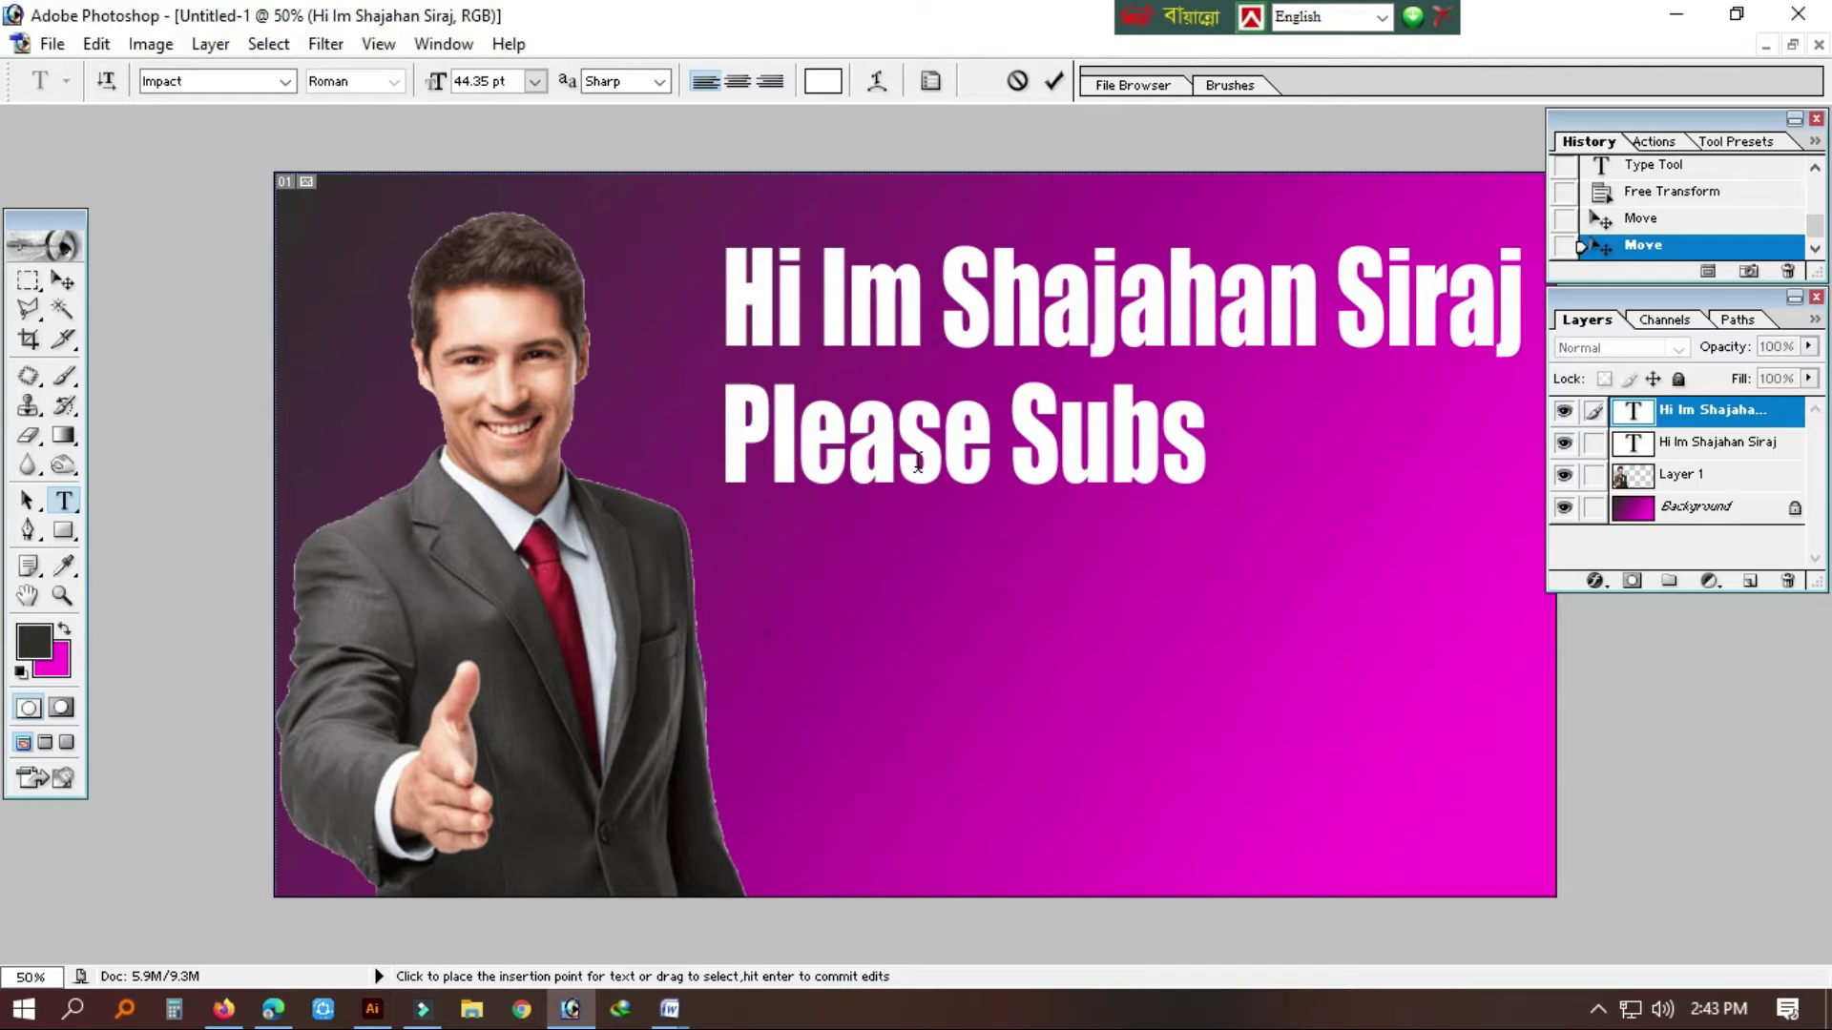
type("cribe")
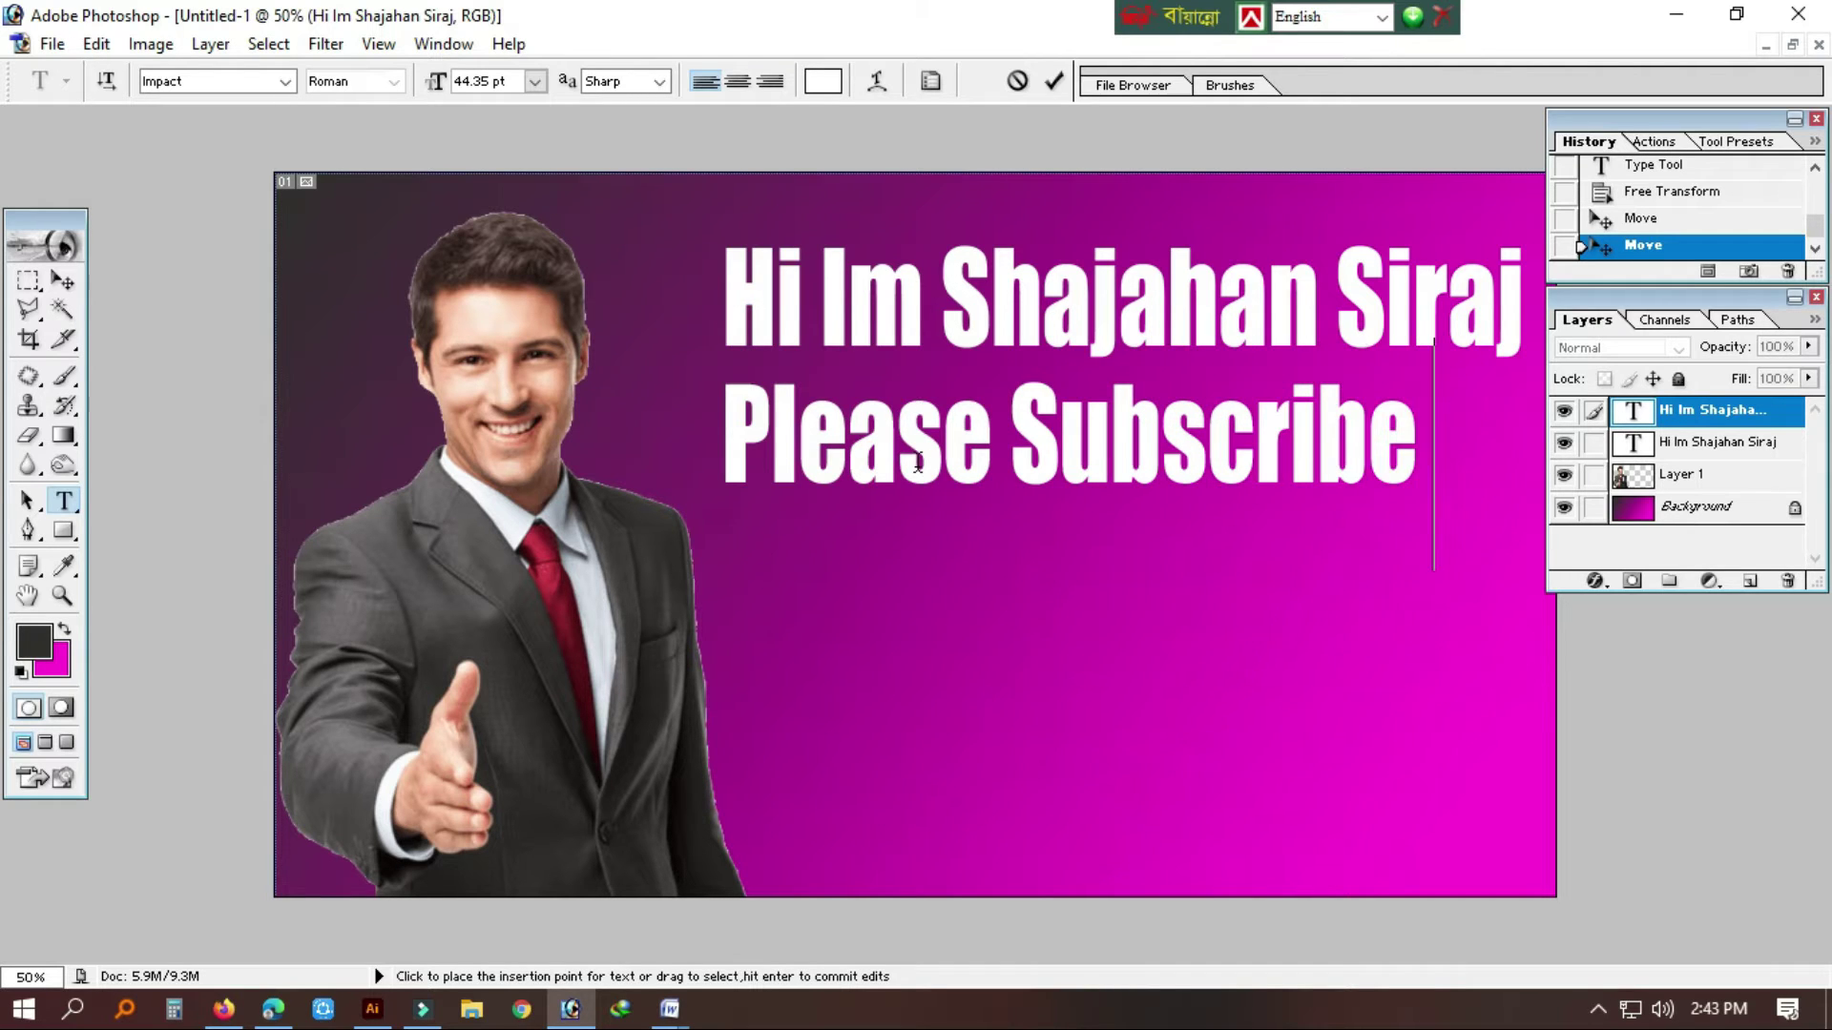
type(" My")
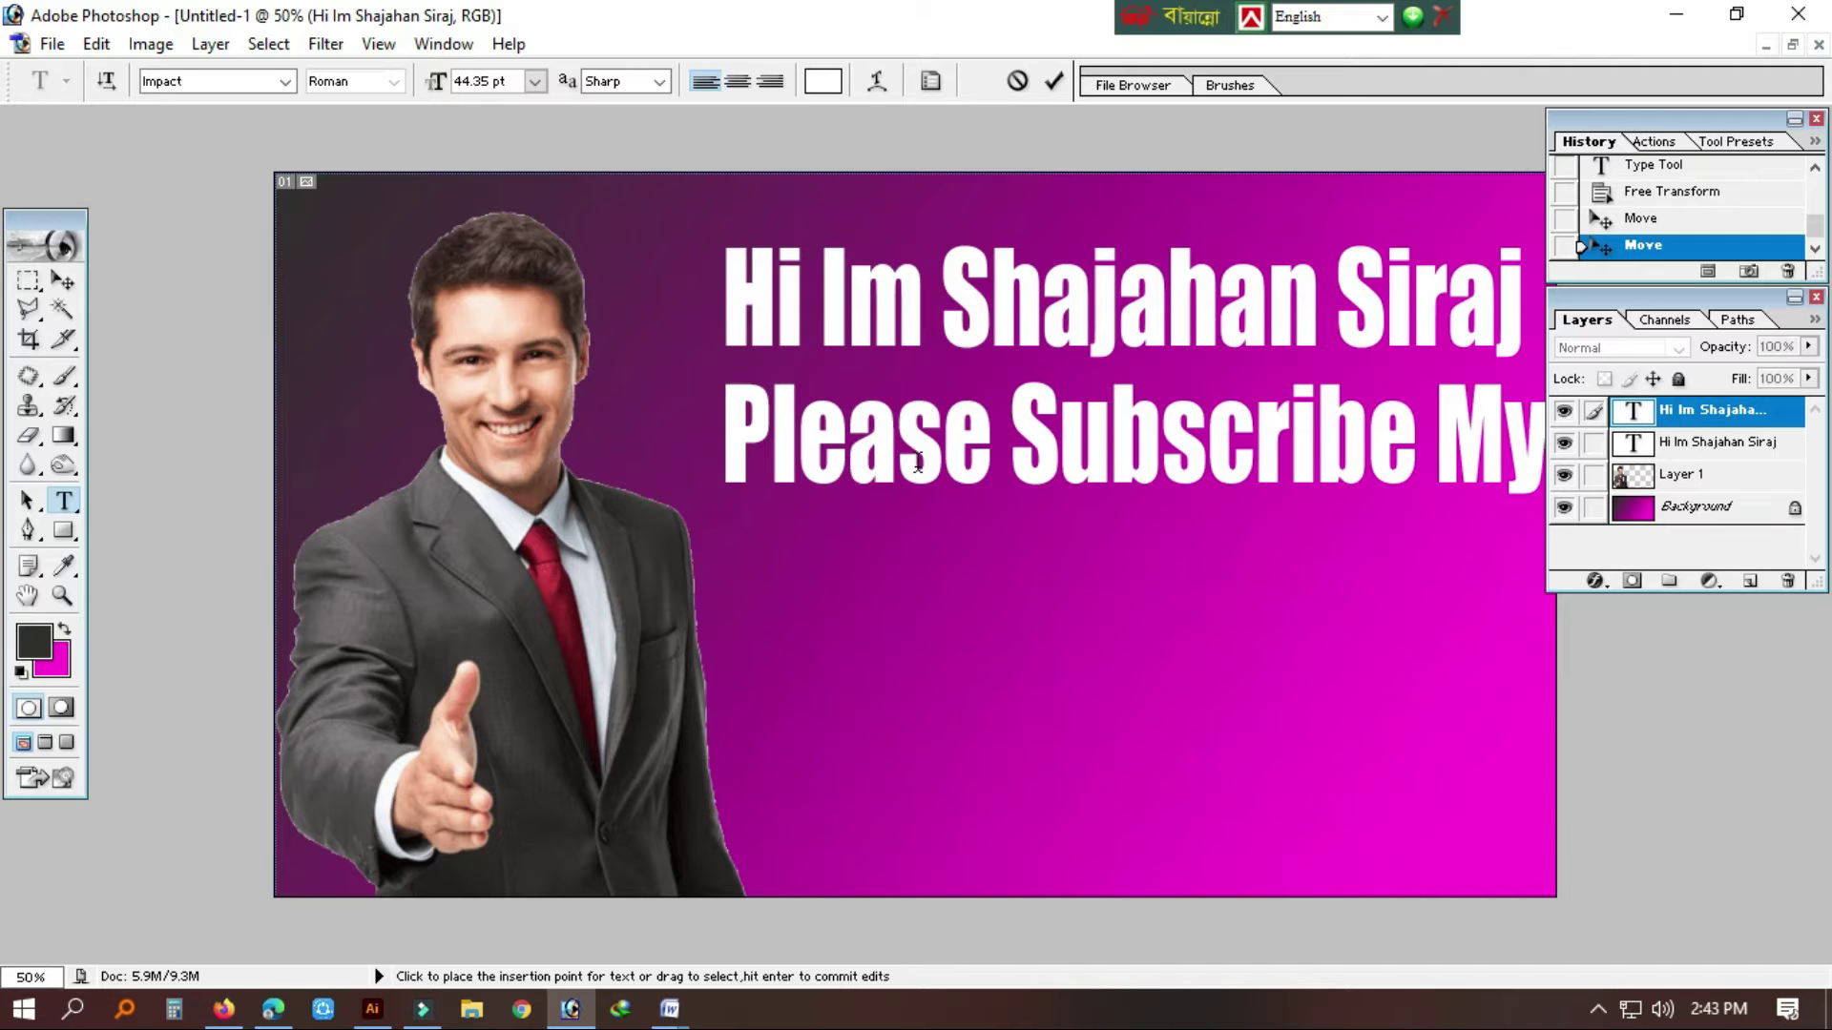
left_click(63, 280)
left_click_drag(727, 472, 825, 466)
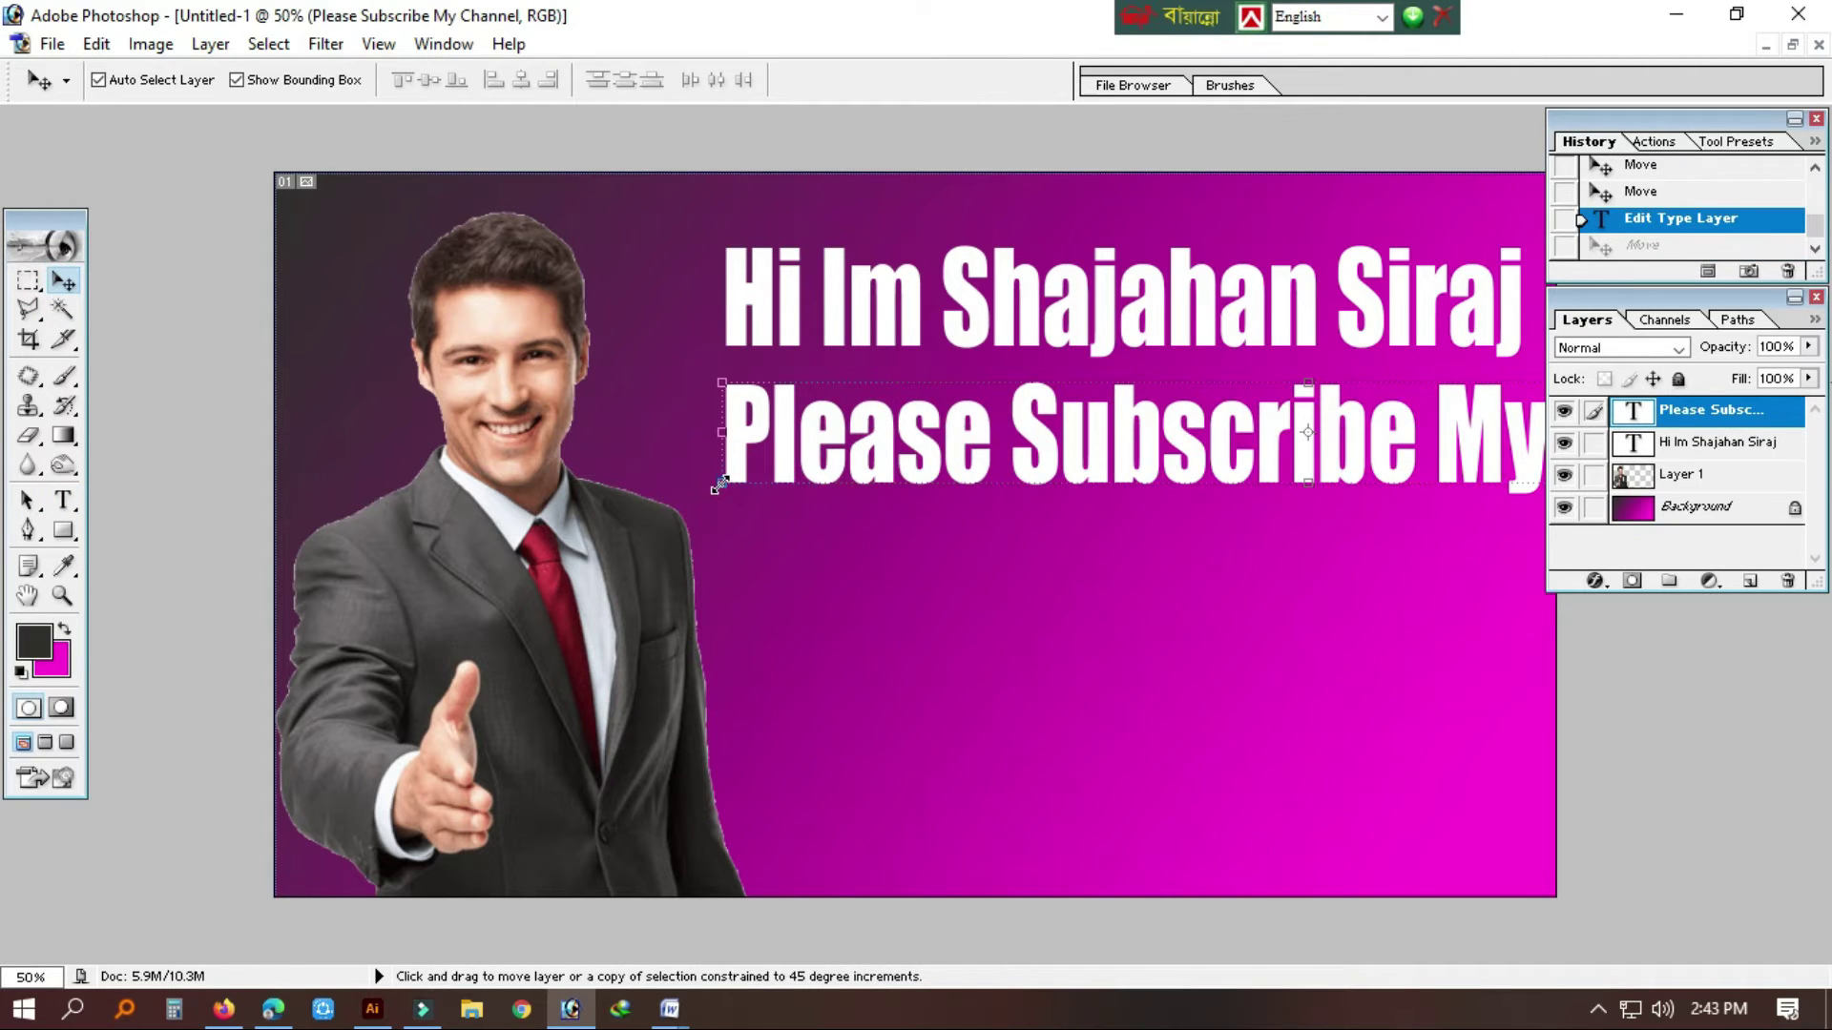
key("ctrl+t")
left_click_drag(722, 481, 791, 468)
left_click_drag(1150, 429, 926, 431)
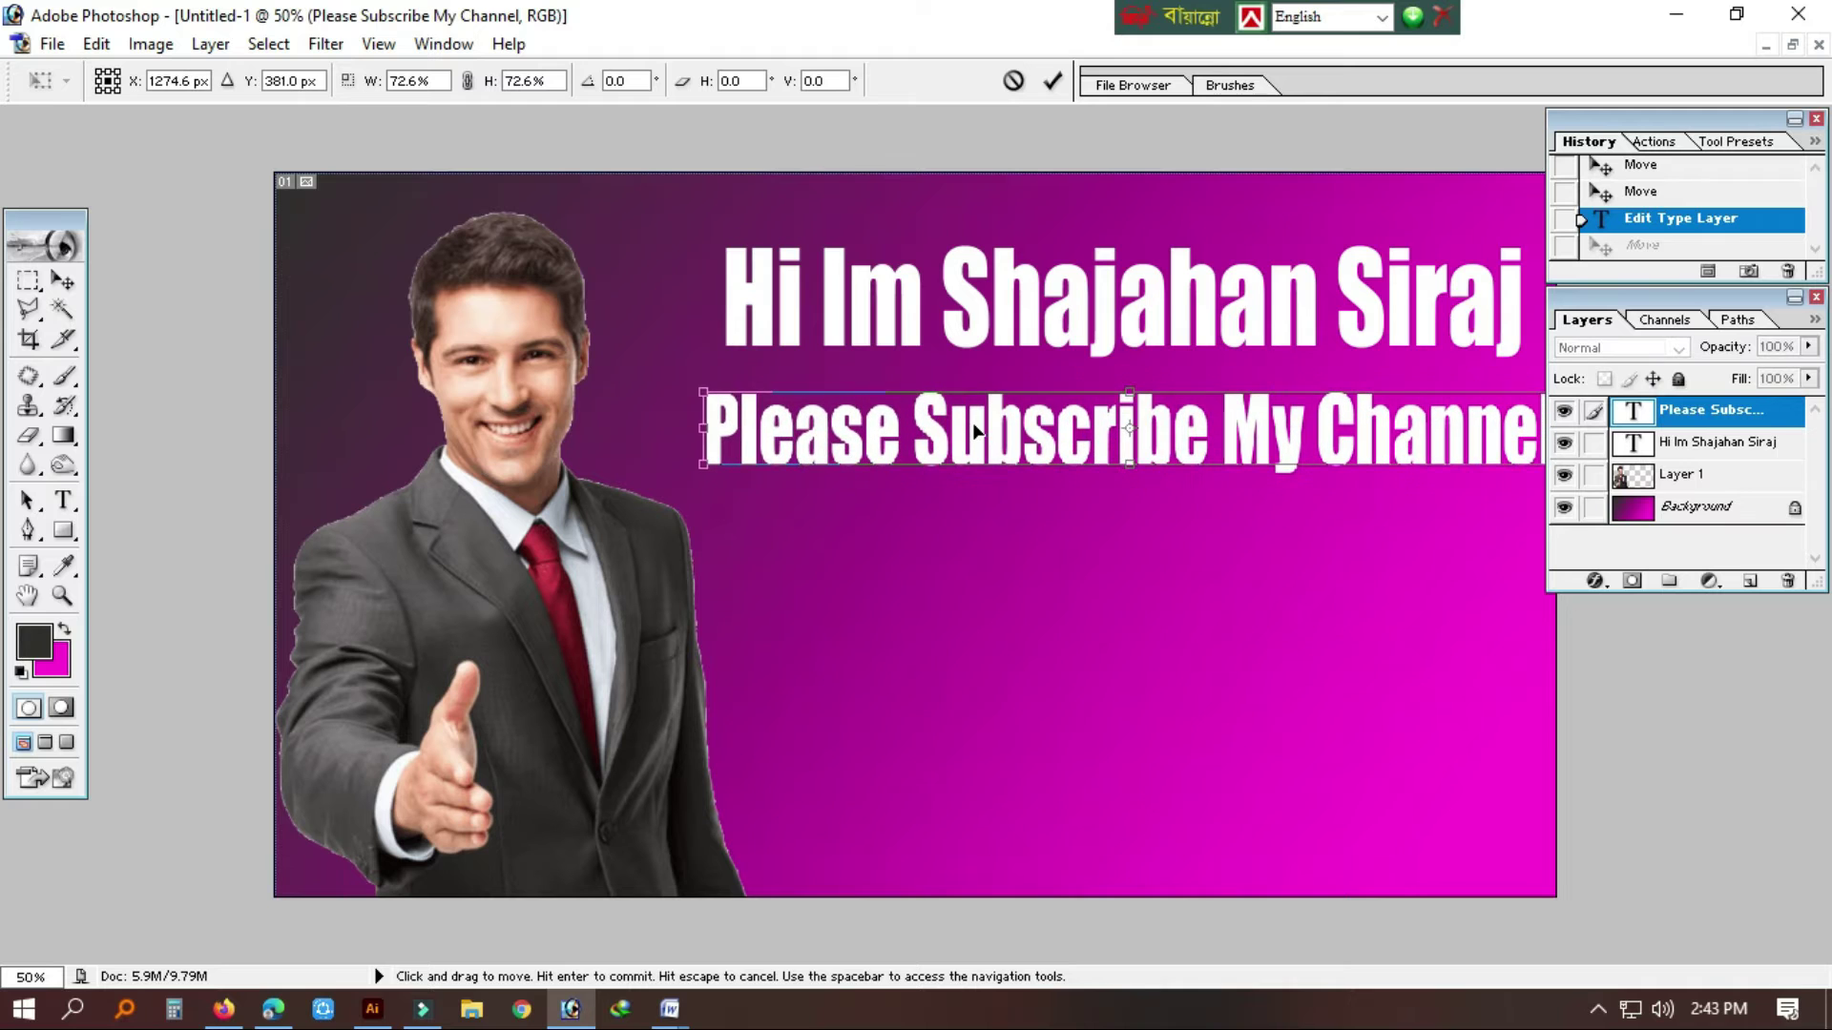
left_click_drag(701, 470, 769, 452)
mouse_move(1009, 426)
left_mouse_down()
mouse_move(982, 412)
mouse_move(1071, 518)
left_mouse_up()
key("Return")
Add a like-and-comment line, link it, and move all three lines down together.
key("t")
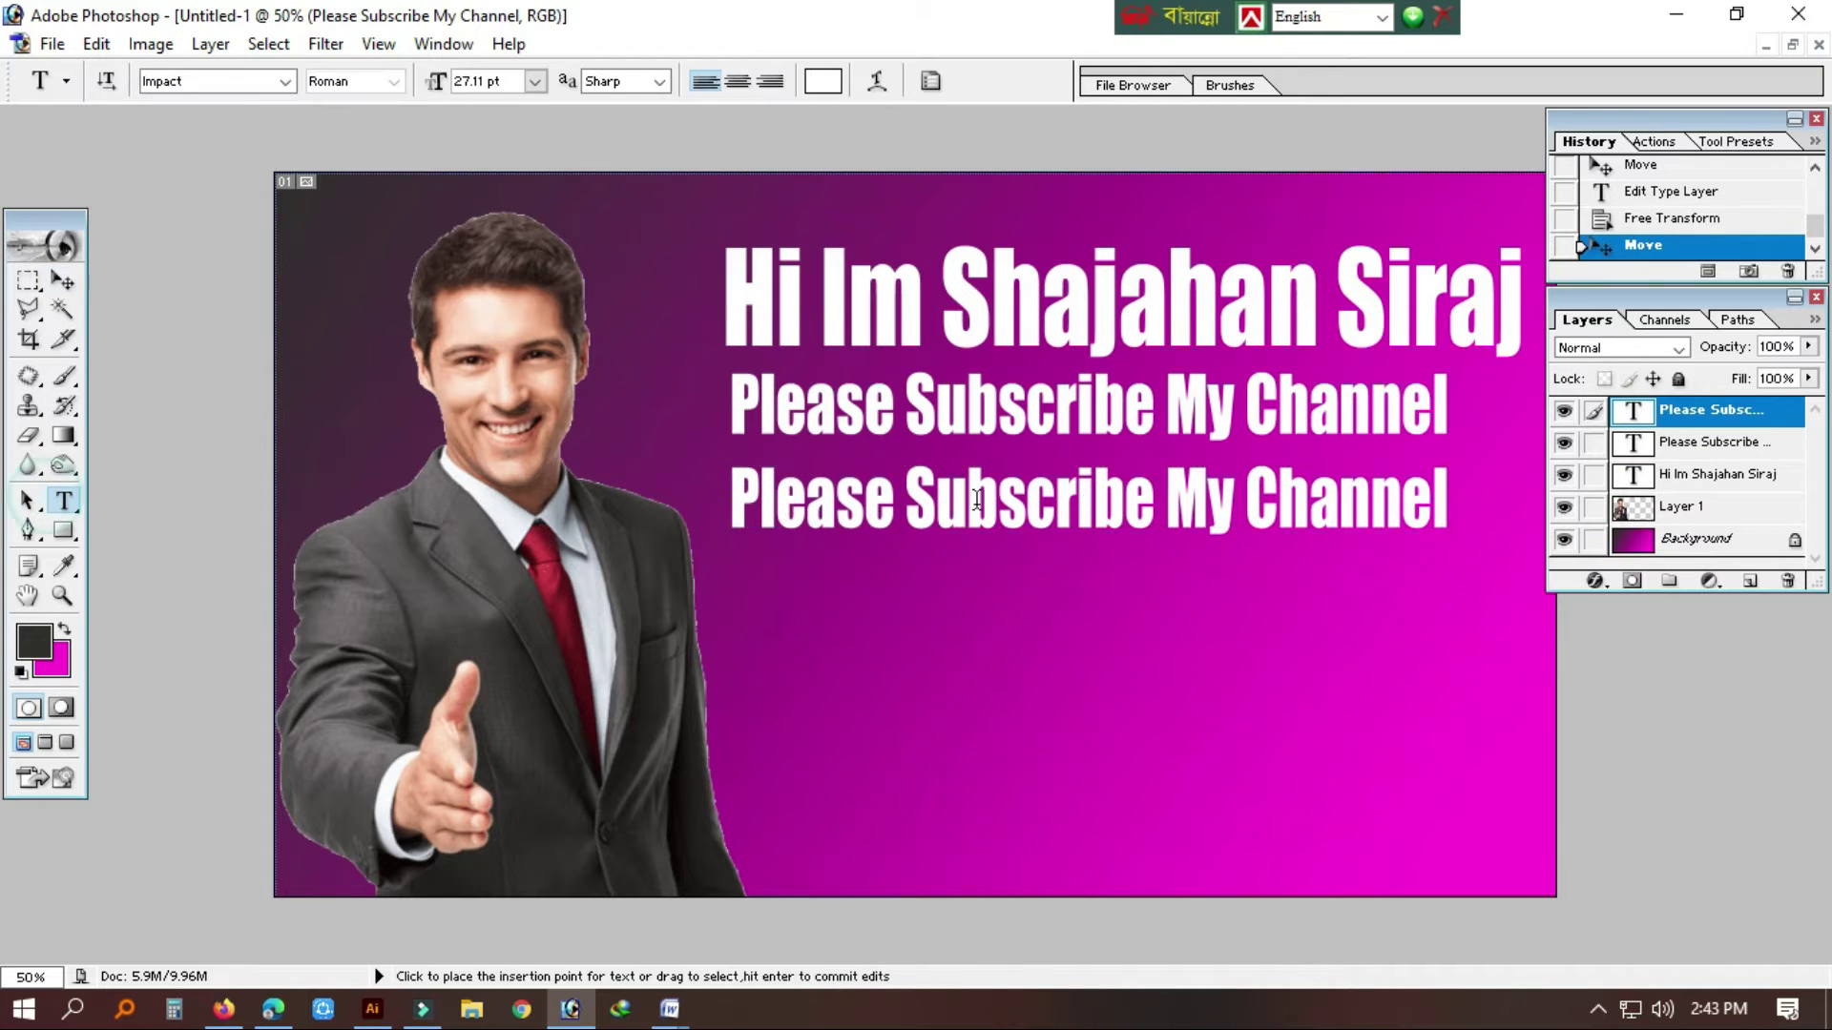
left_click(977, 500)
key("ctrl+a")
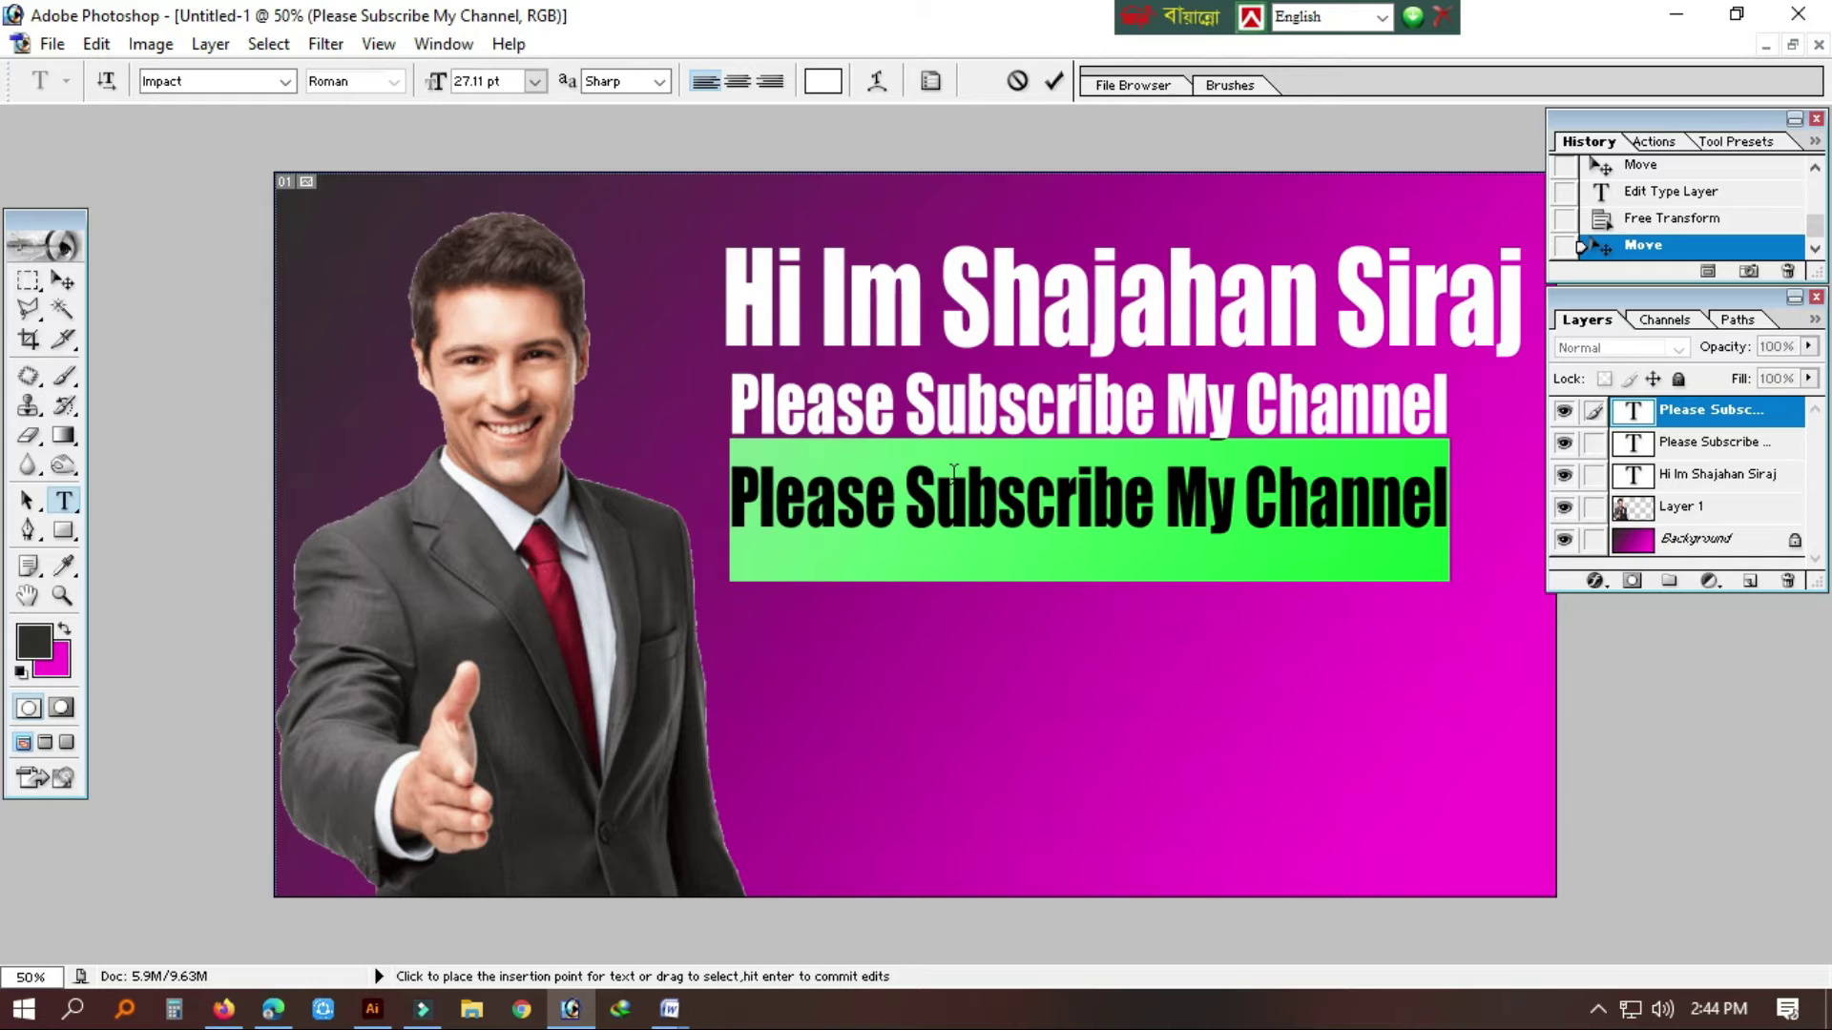
type("And Li")
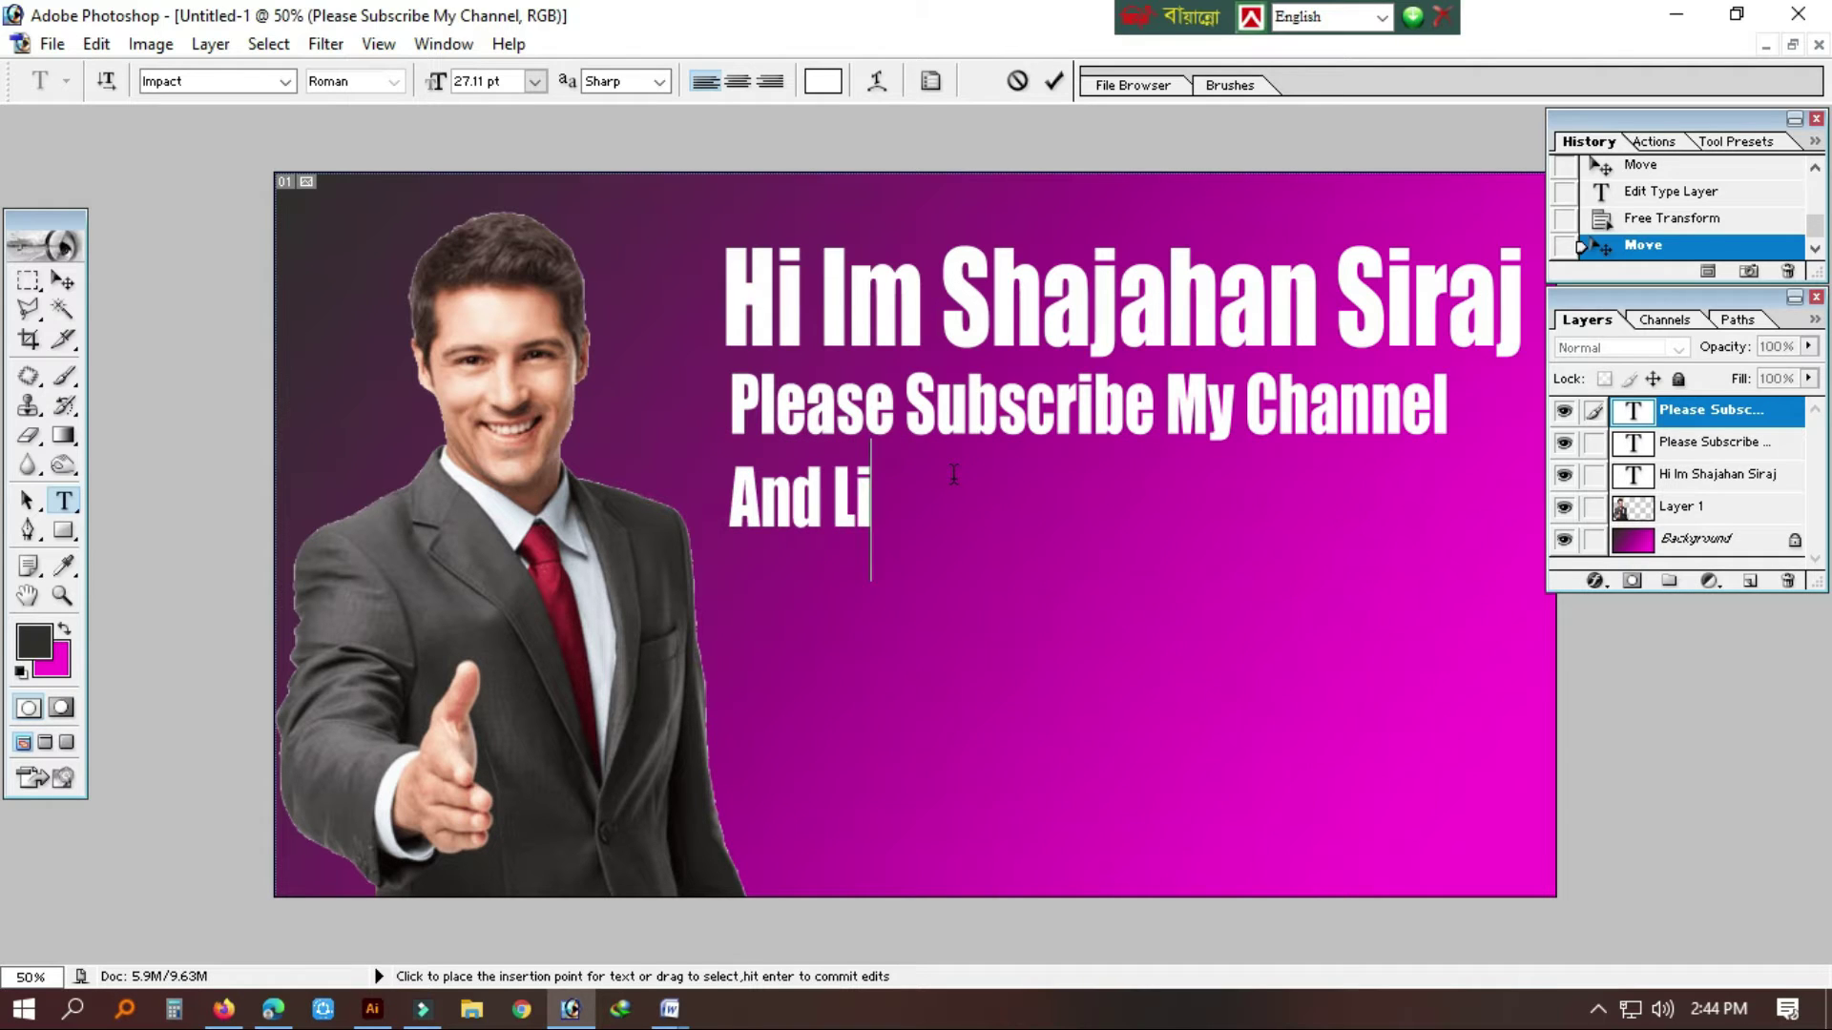
type("C")
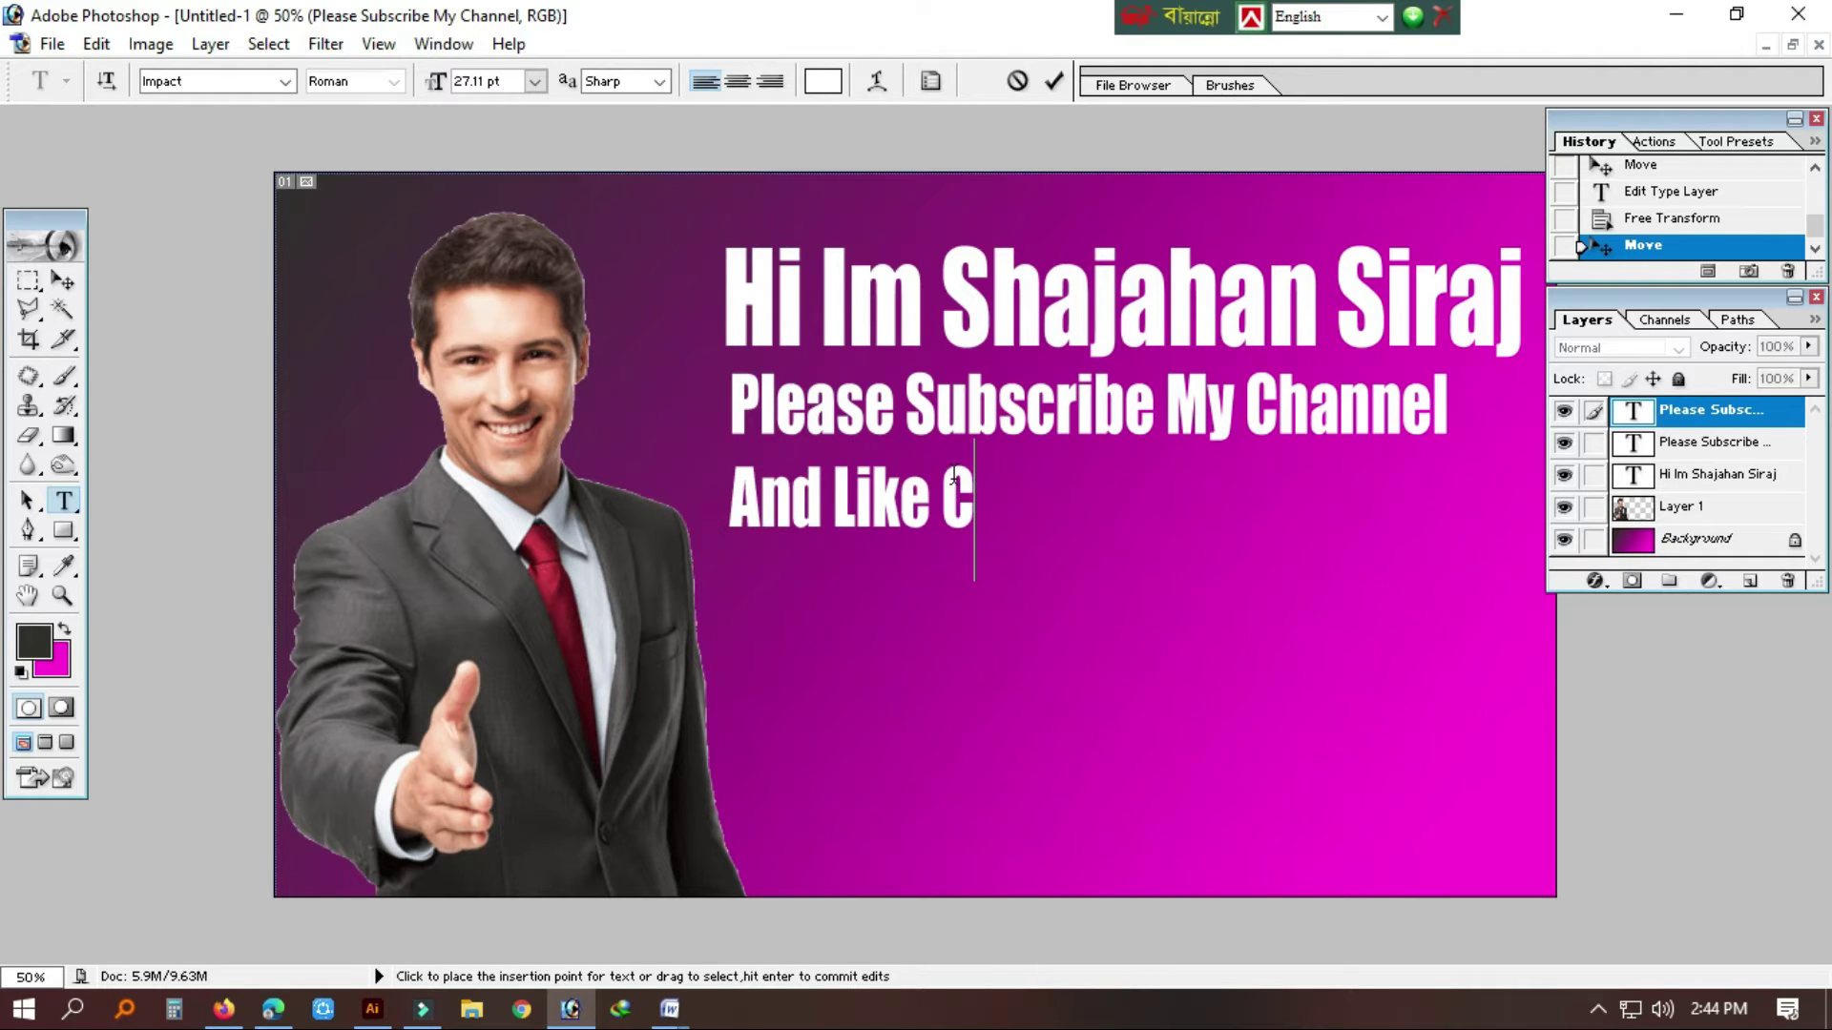
type("mment Shere")
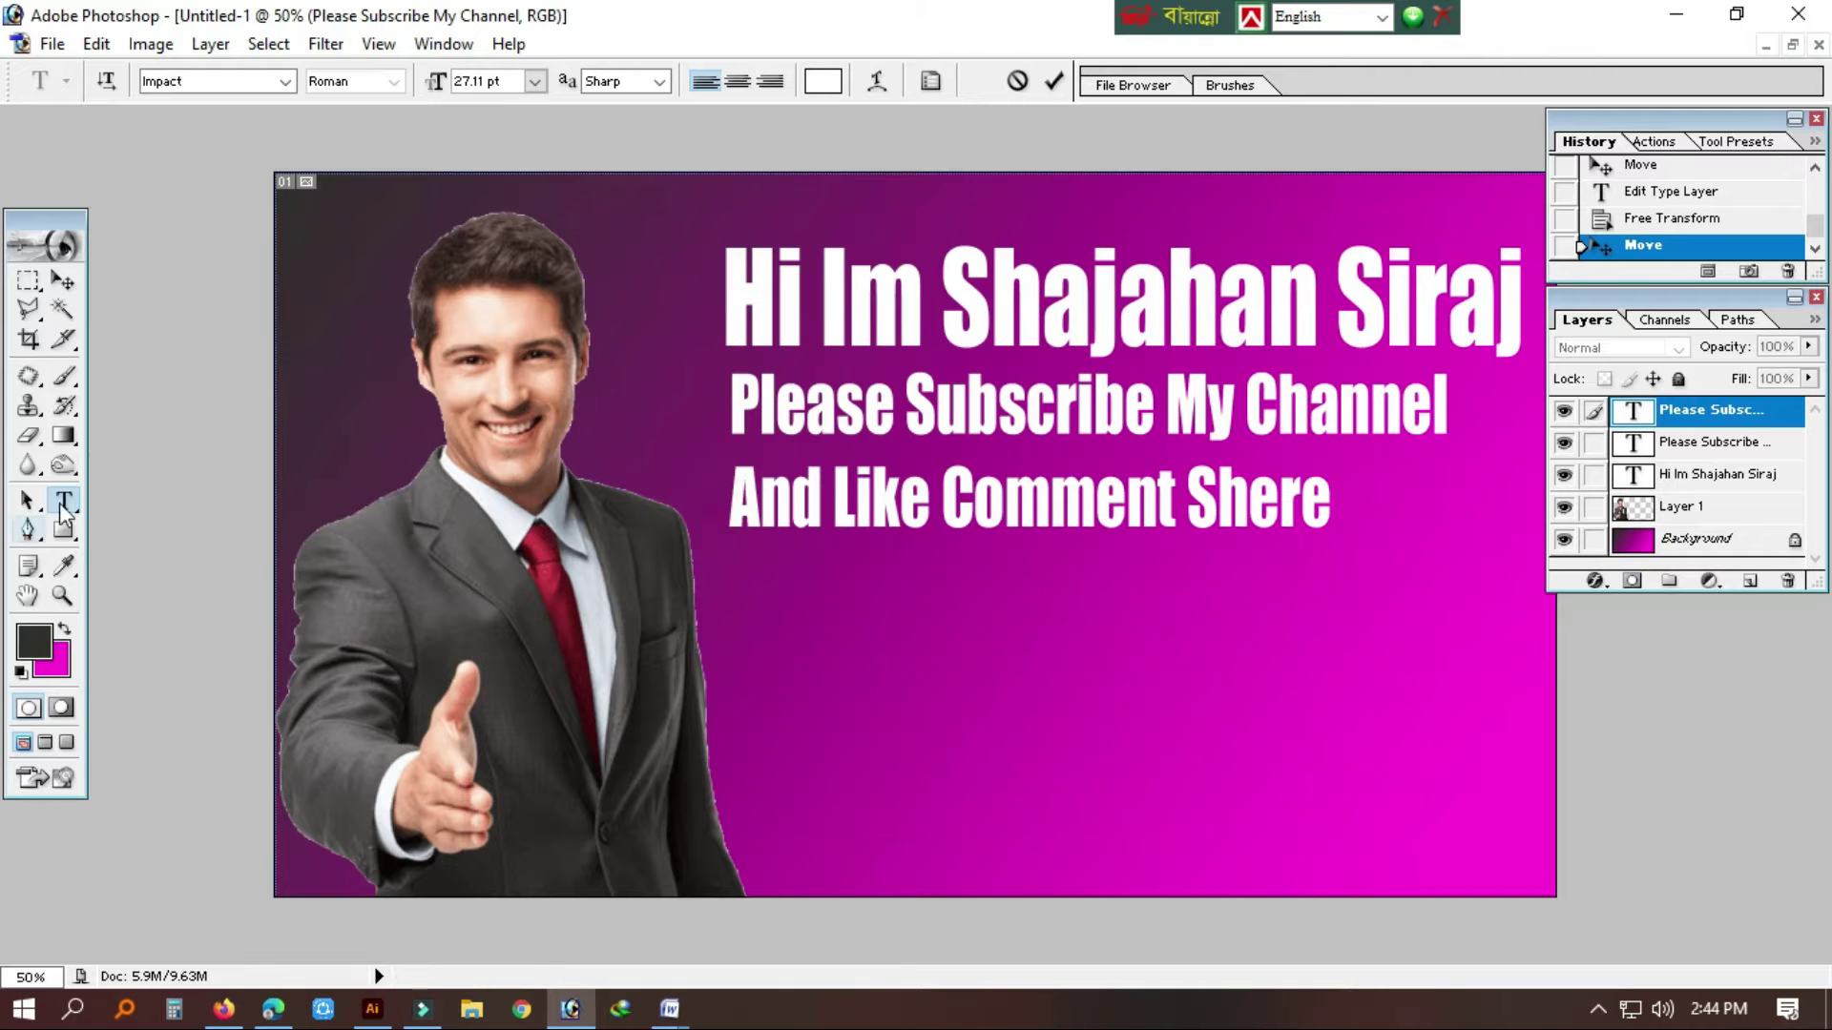
left_click(62, 280)
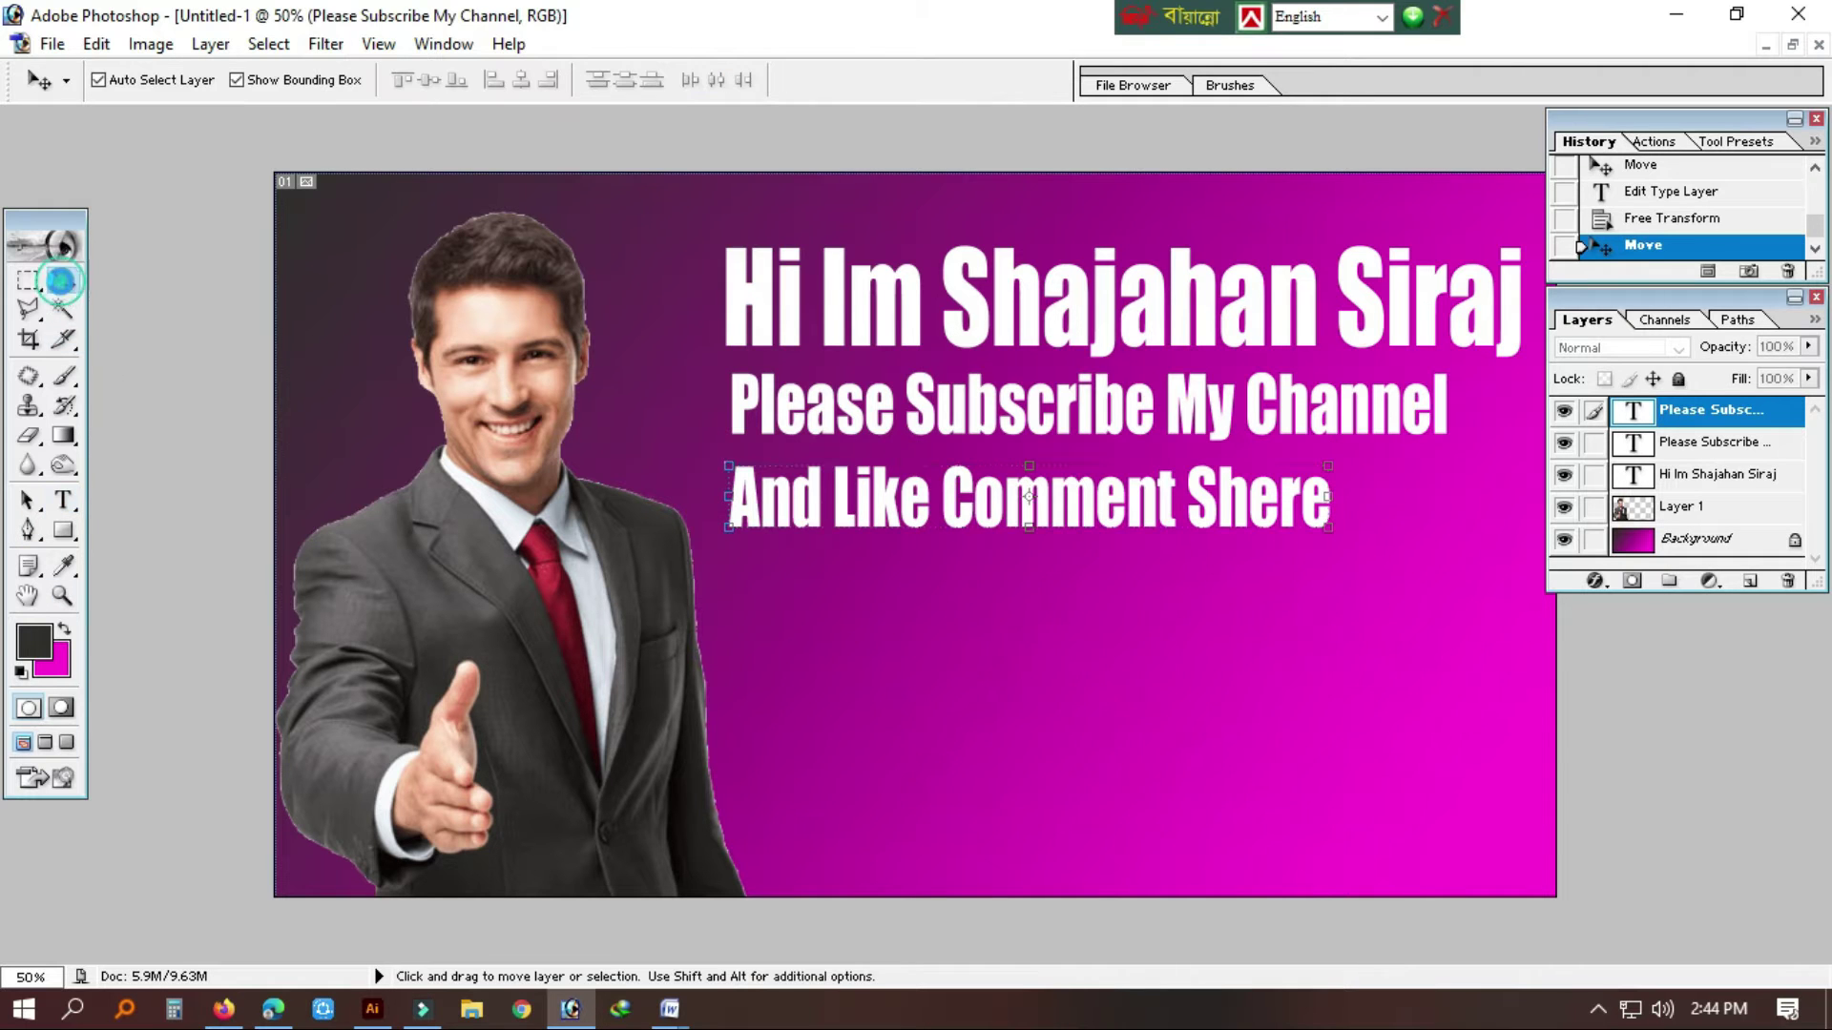
left_click(770, 399, "shift")
left_click_drag(763, 307, 756, 447)
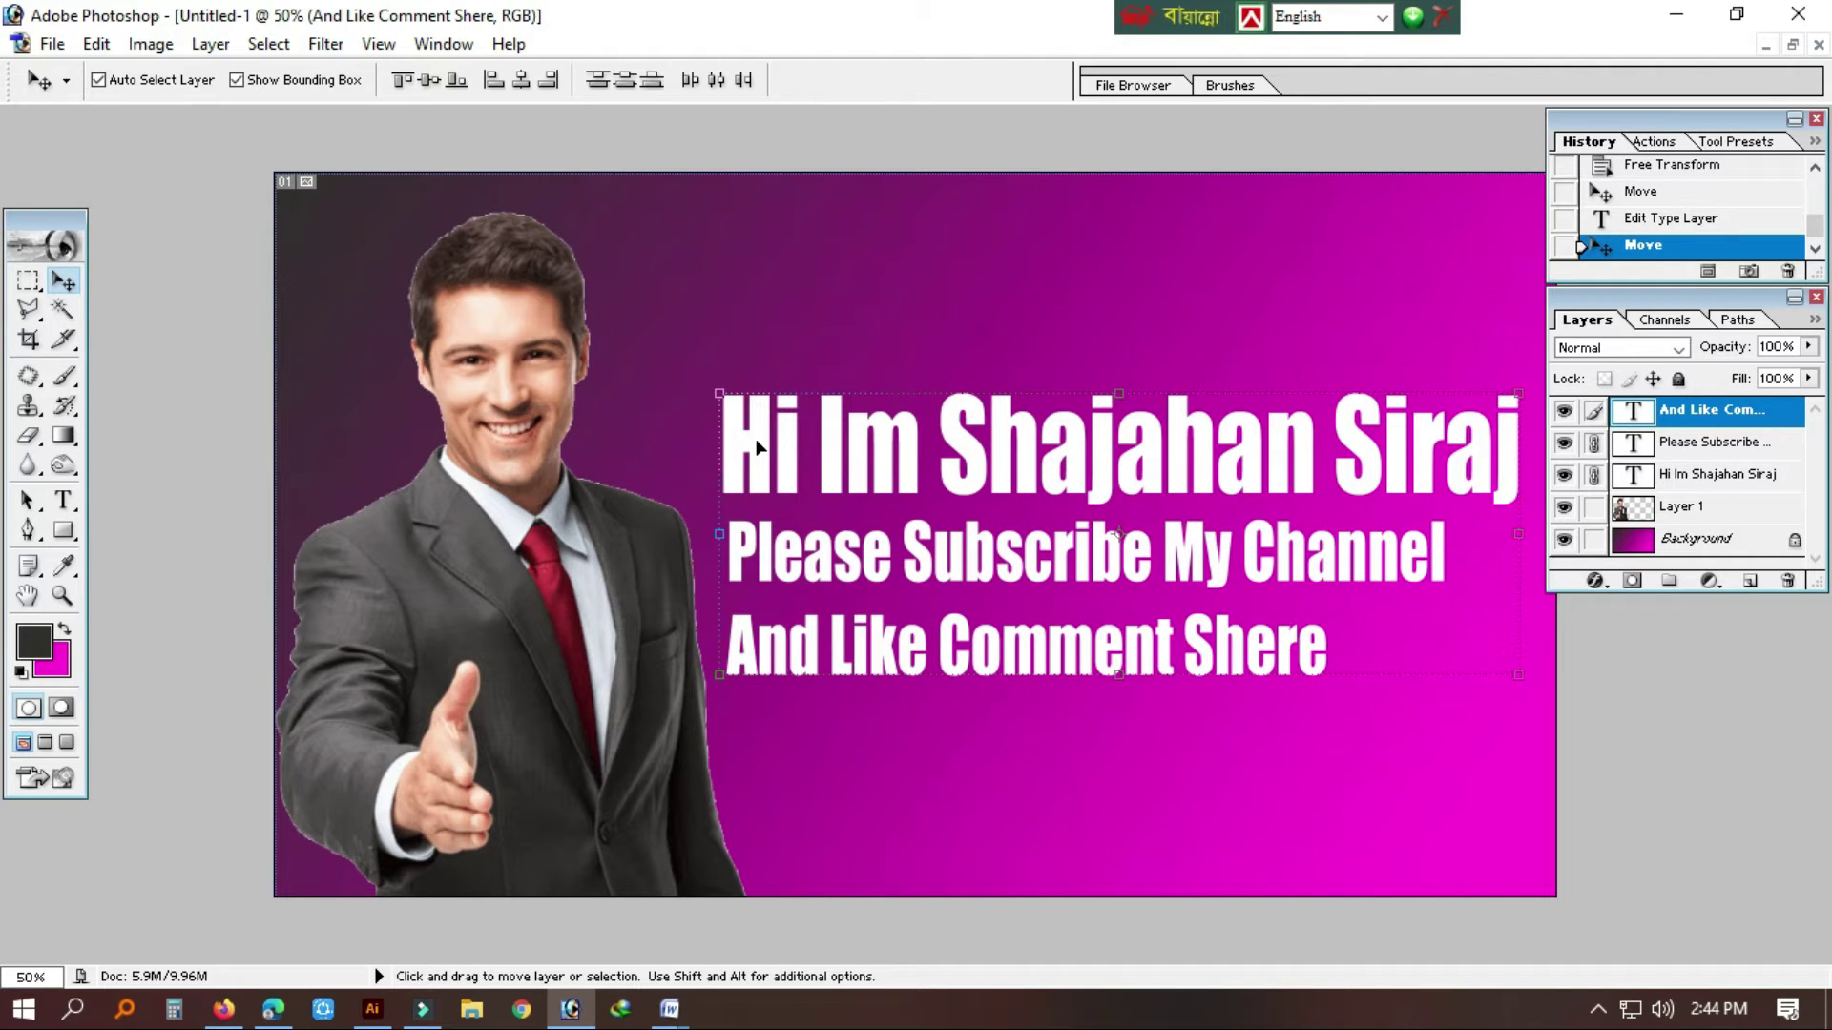
key("ctrl+o")
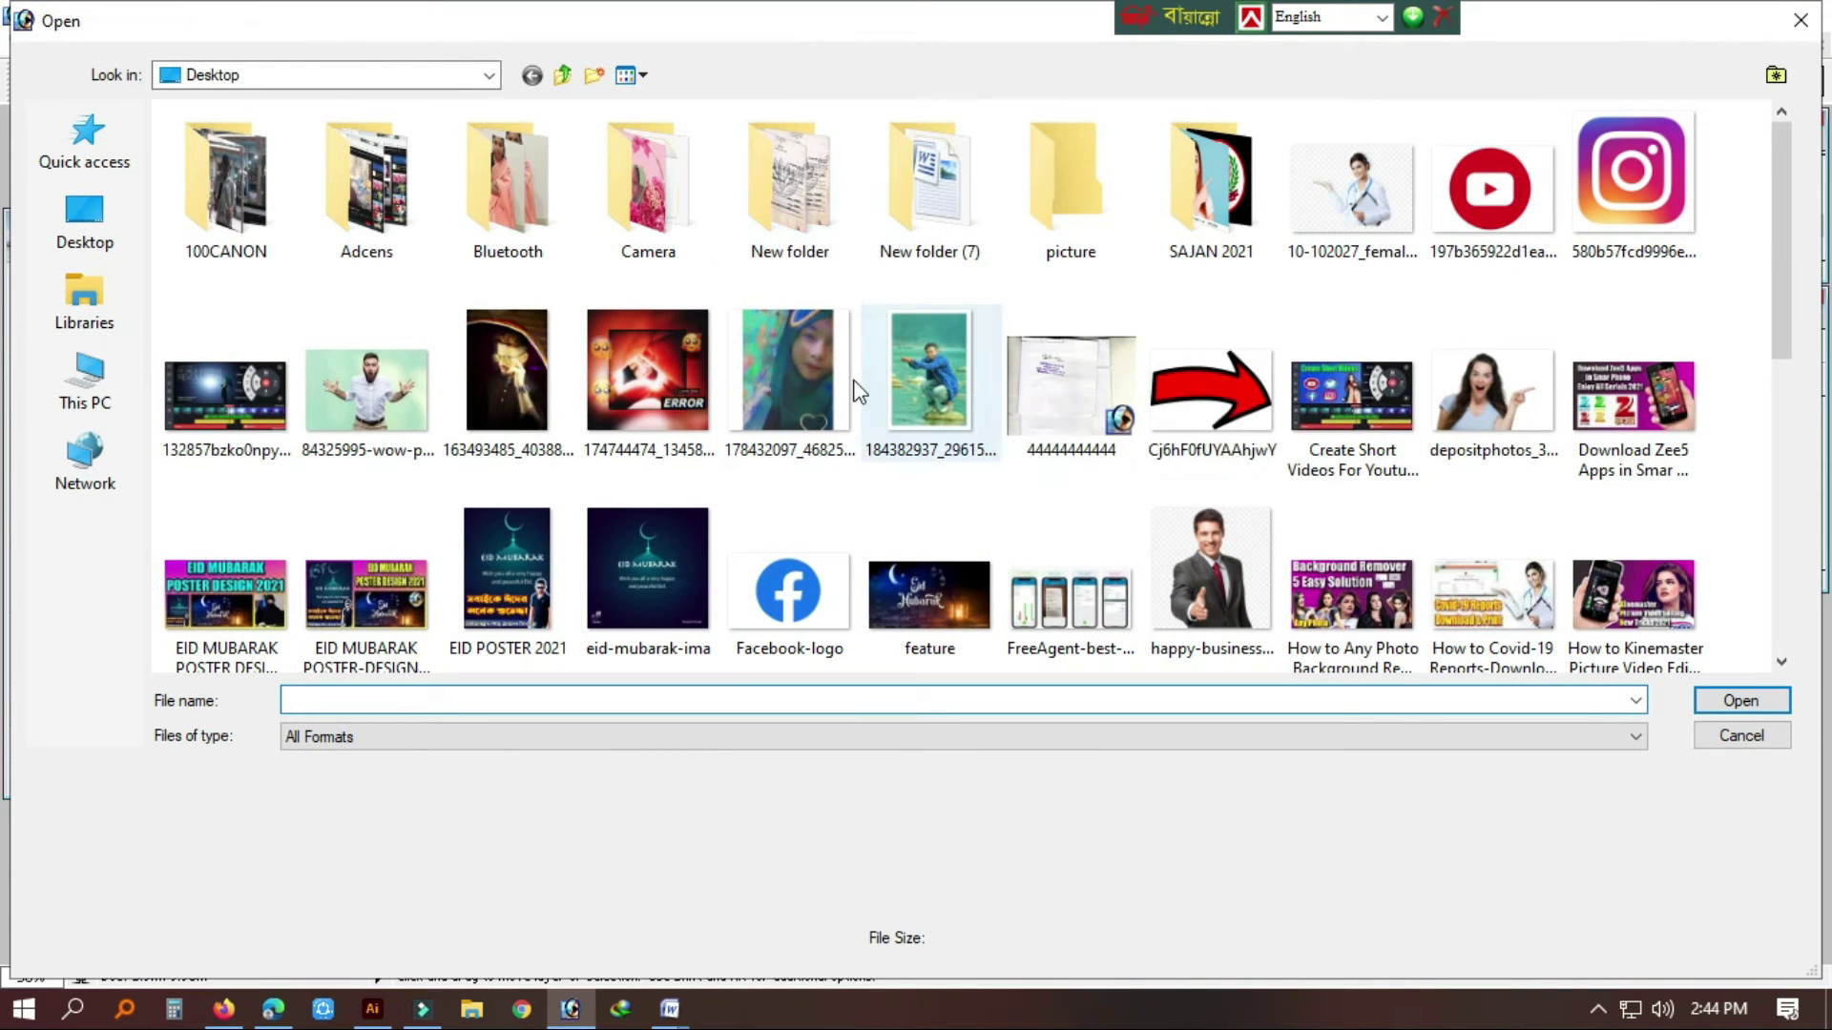
Open the woman-in-peach-saree JPG from the Bluetooth folder and maximize its window.
double_click(486, 198)
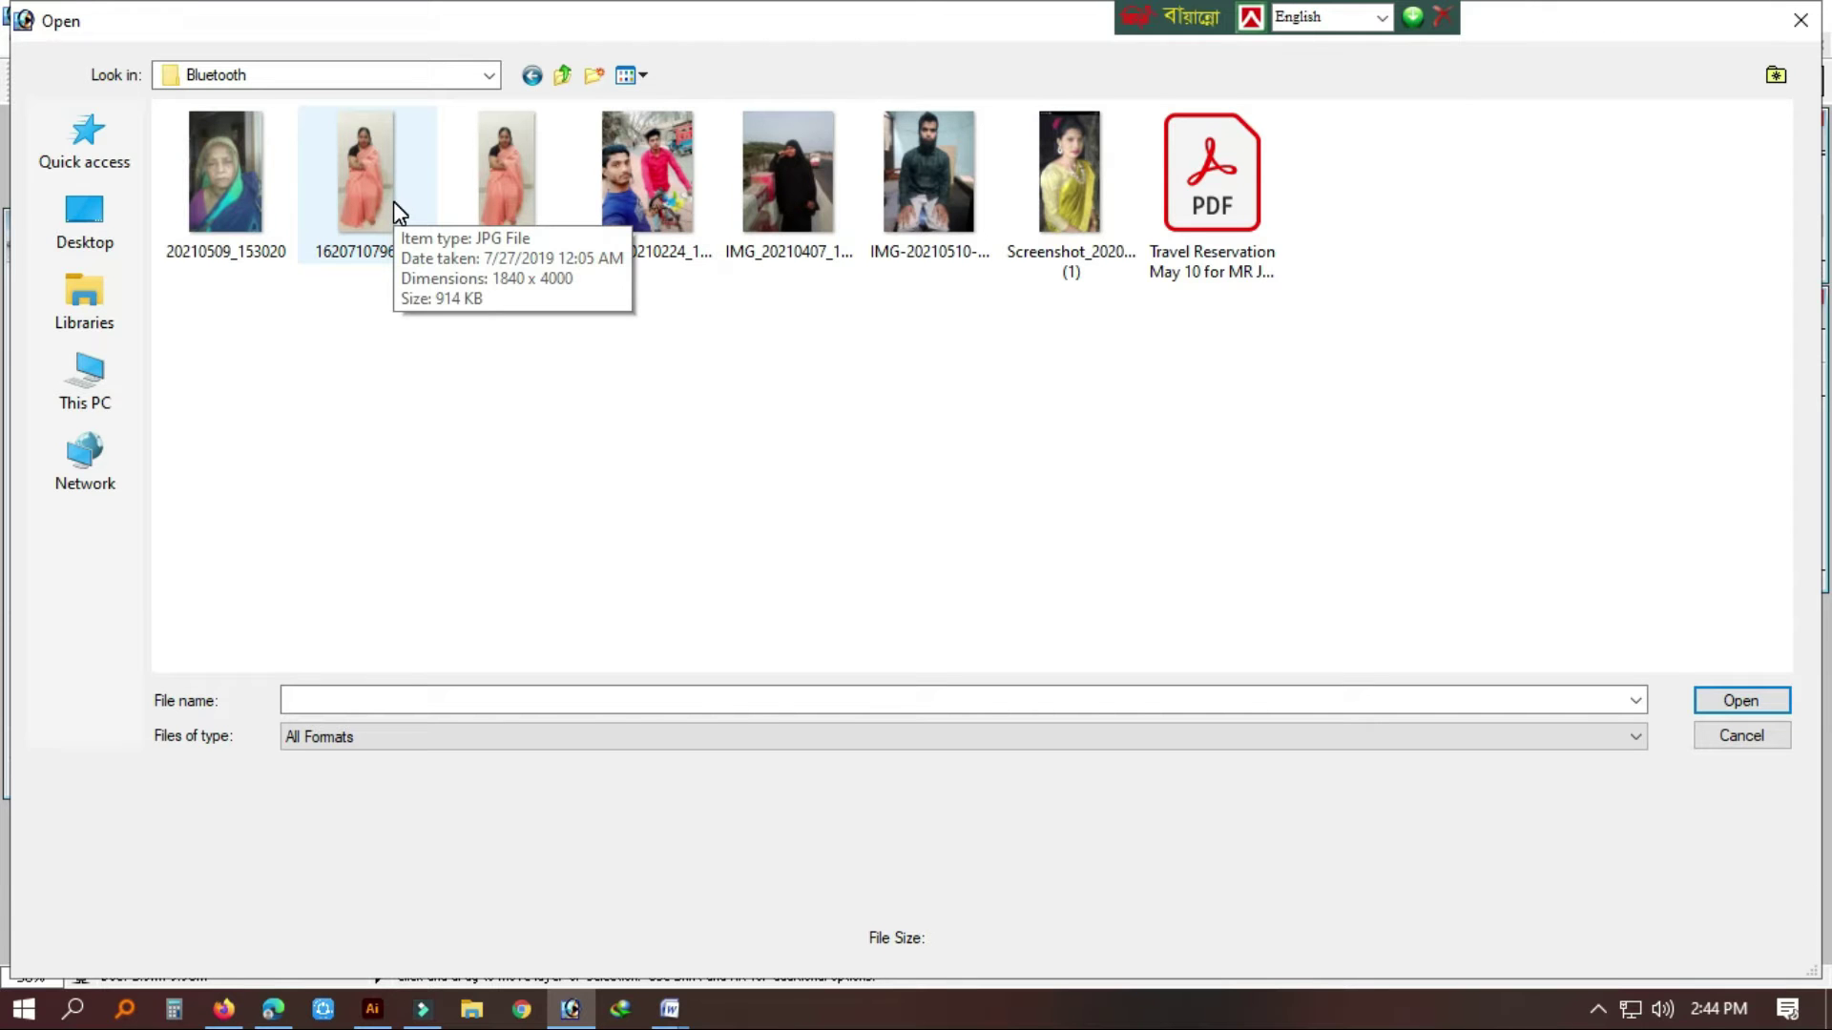
double_click(334, 195)
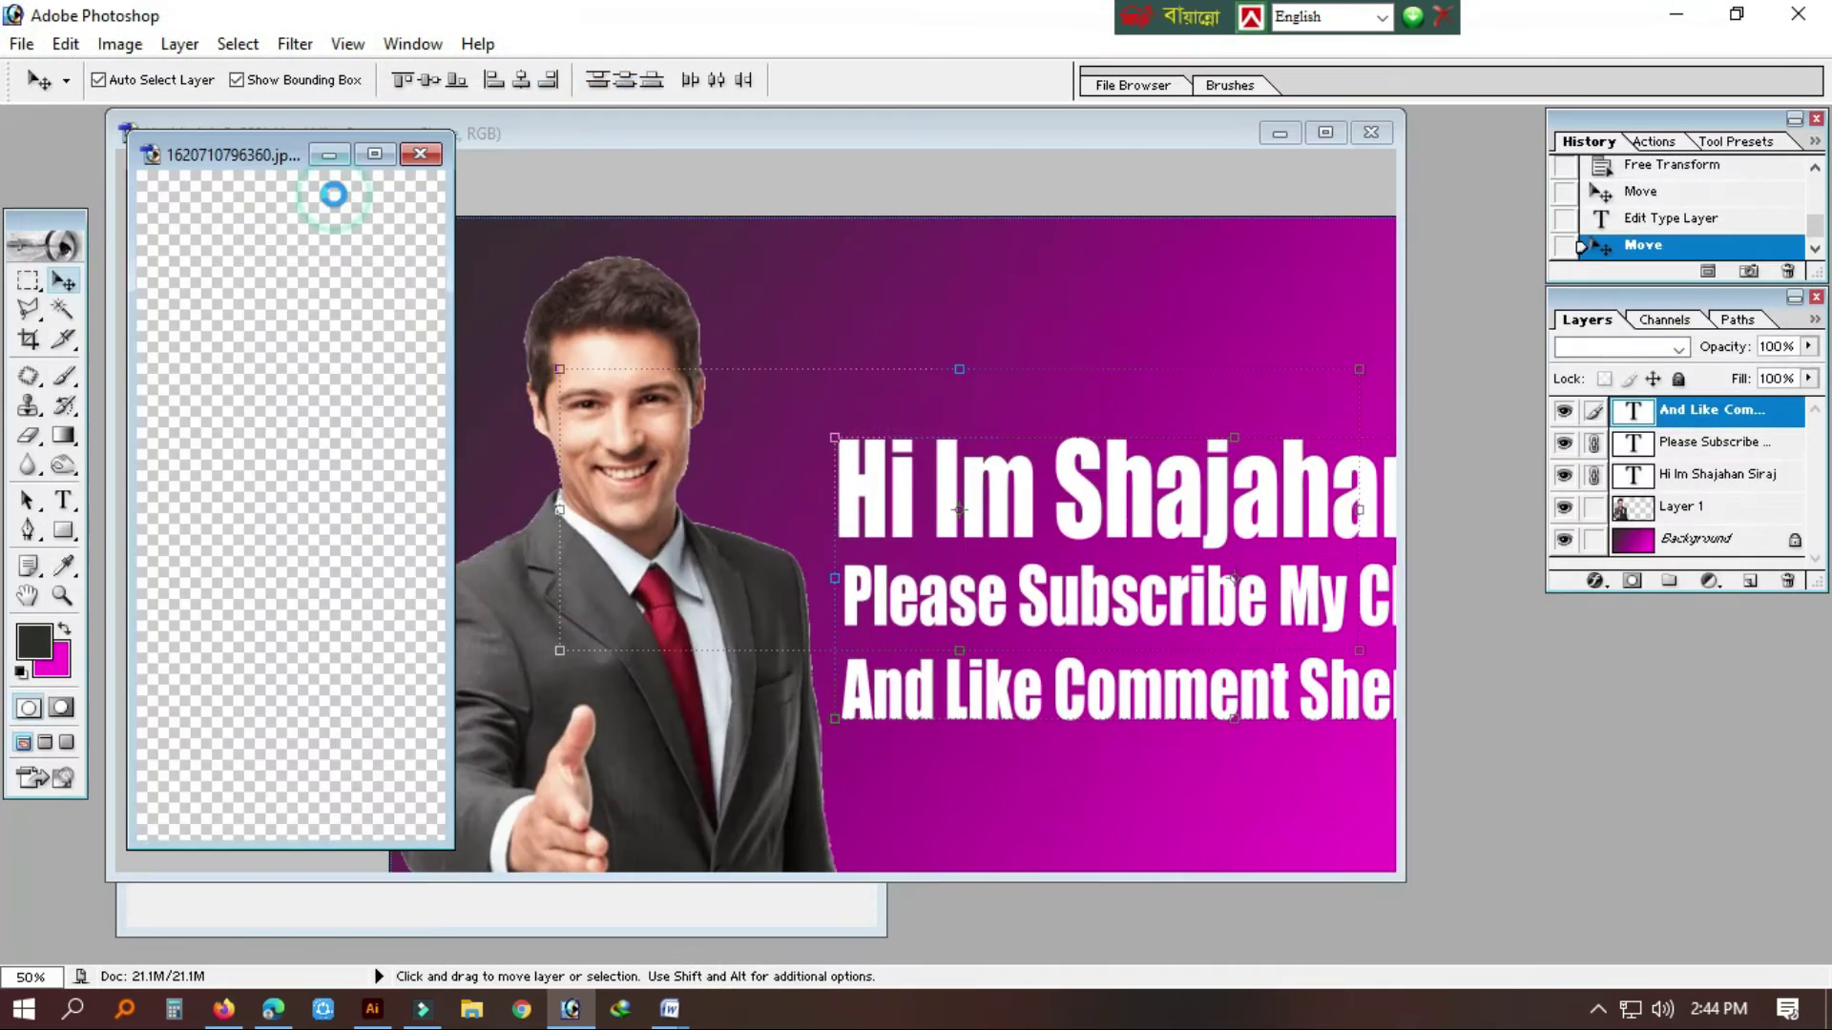
left_click(374, 154)
Crop the photo to her head and upper body, then zoom in.
left_click(29, 339)
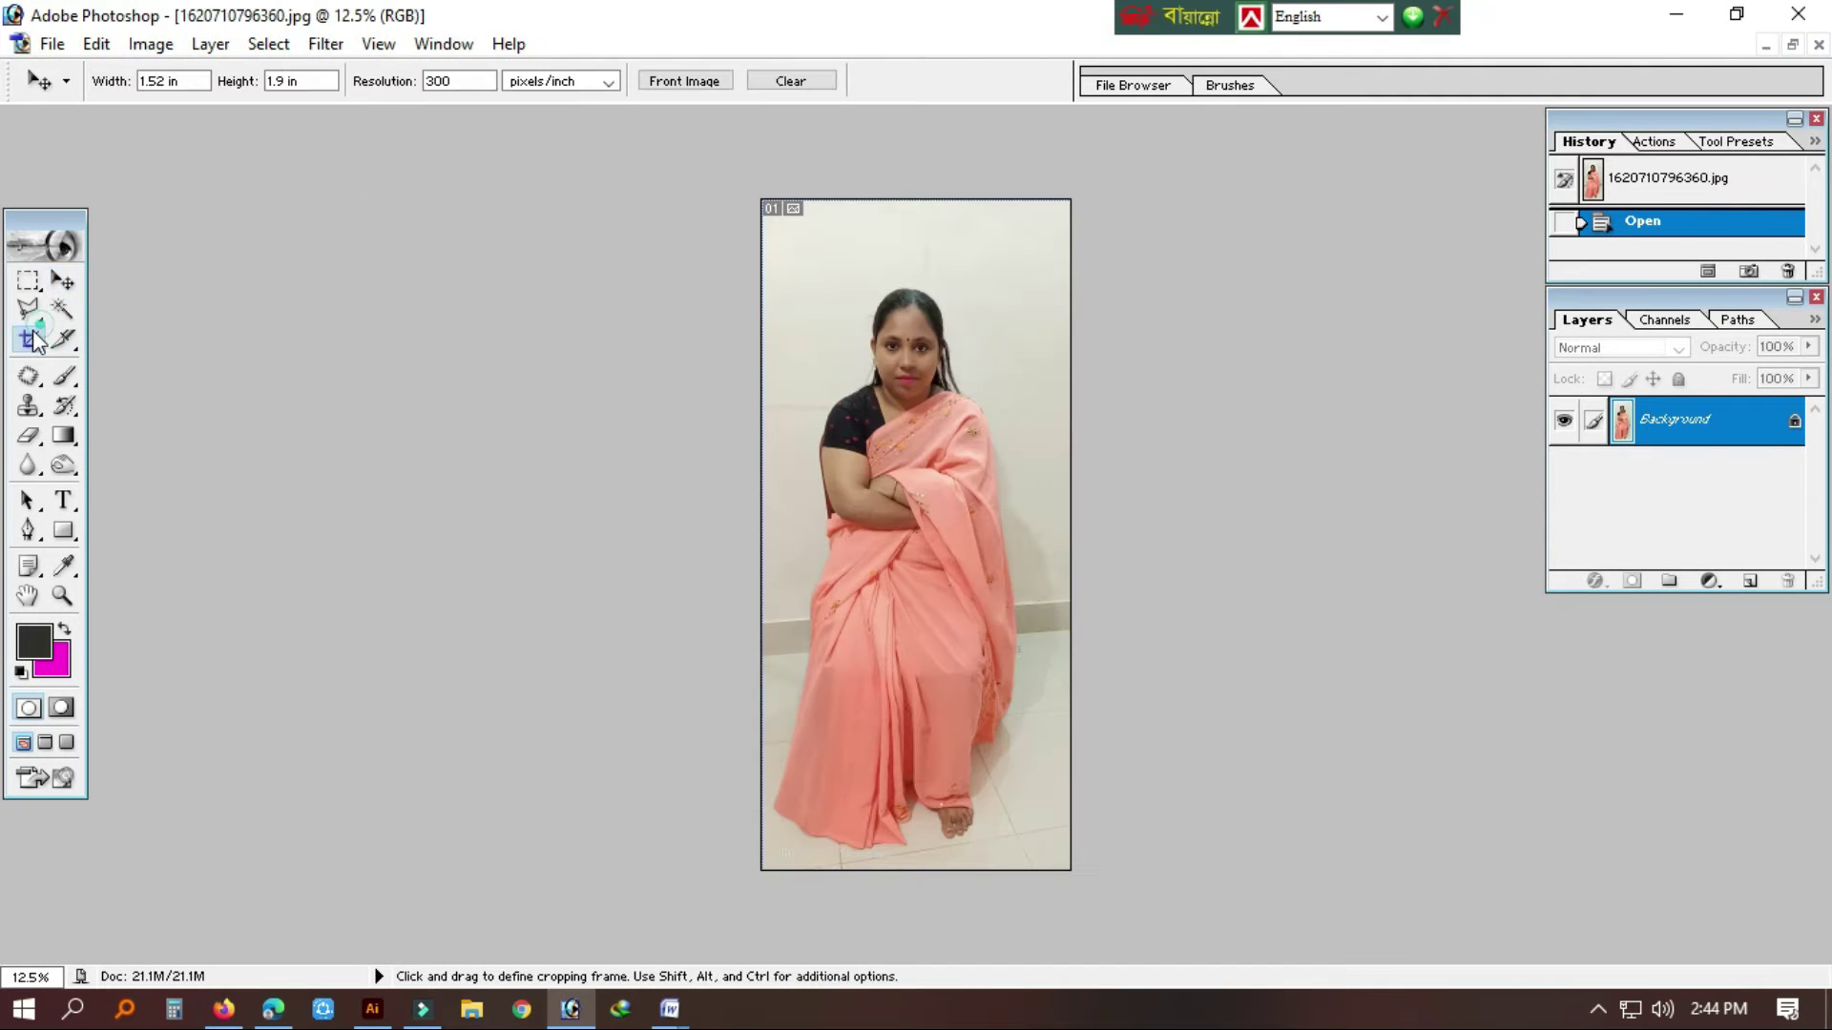
mouse_move(746, 258)
left_mouse_down()
mouse_move(1050, 621)
mouse_move(1004, 562)
left_mouse_up()
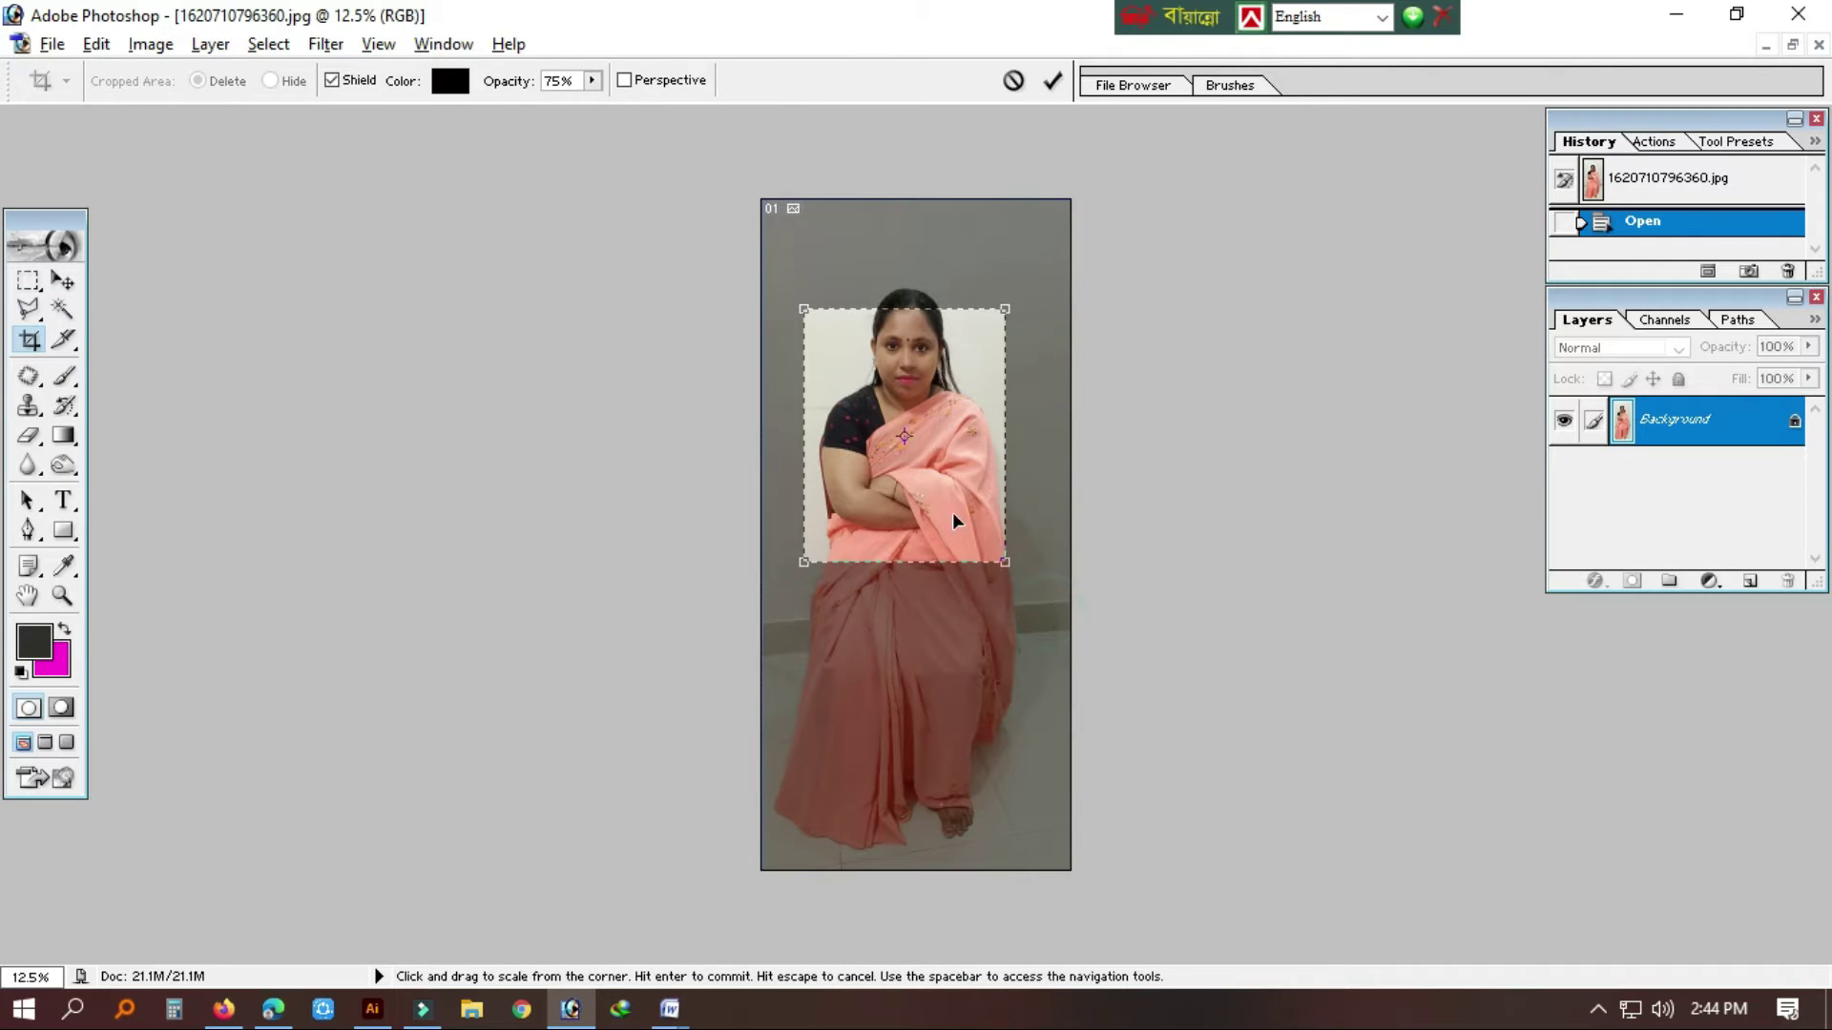
left_click_drag(903, 446, 903, 414)
double_click(908, 456)
key("ctrl+plus")
key("ctrl+plus")
key("ctrl+plus")
key("ctrl+plus")
key("ctrl+plus")
key("ctrl+plus")
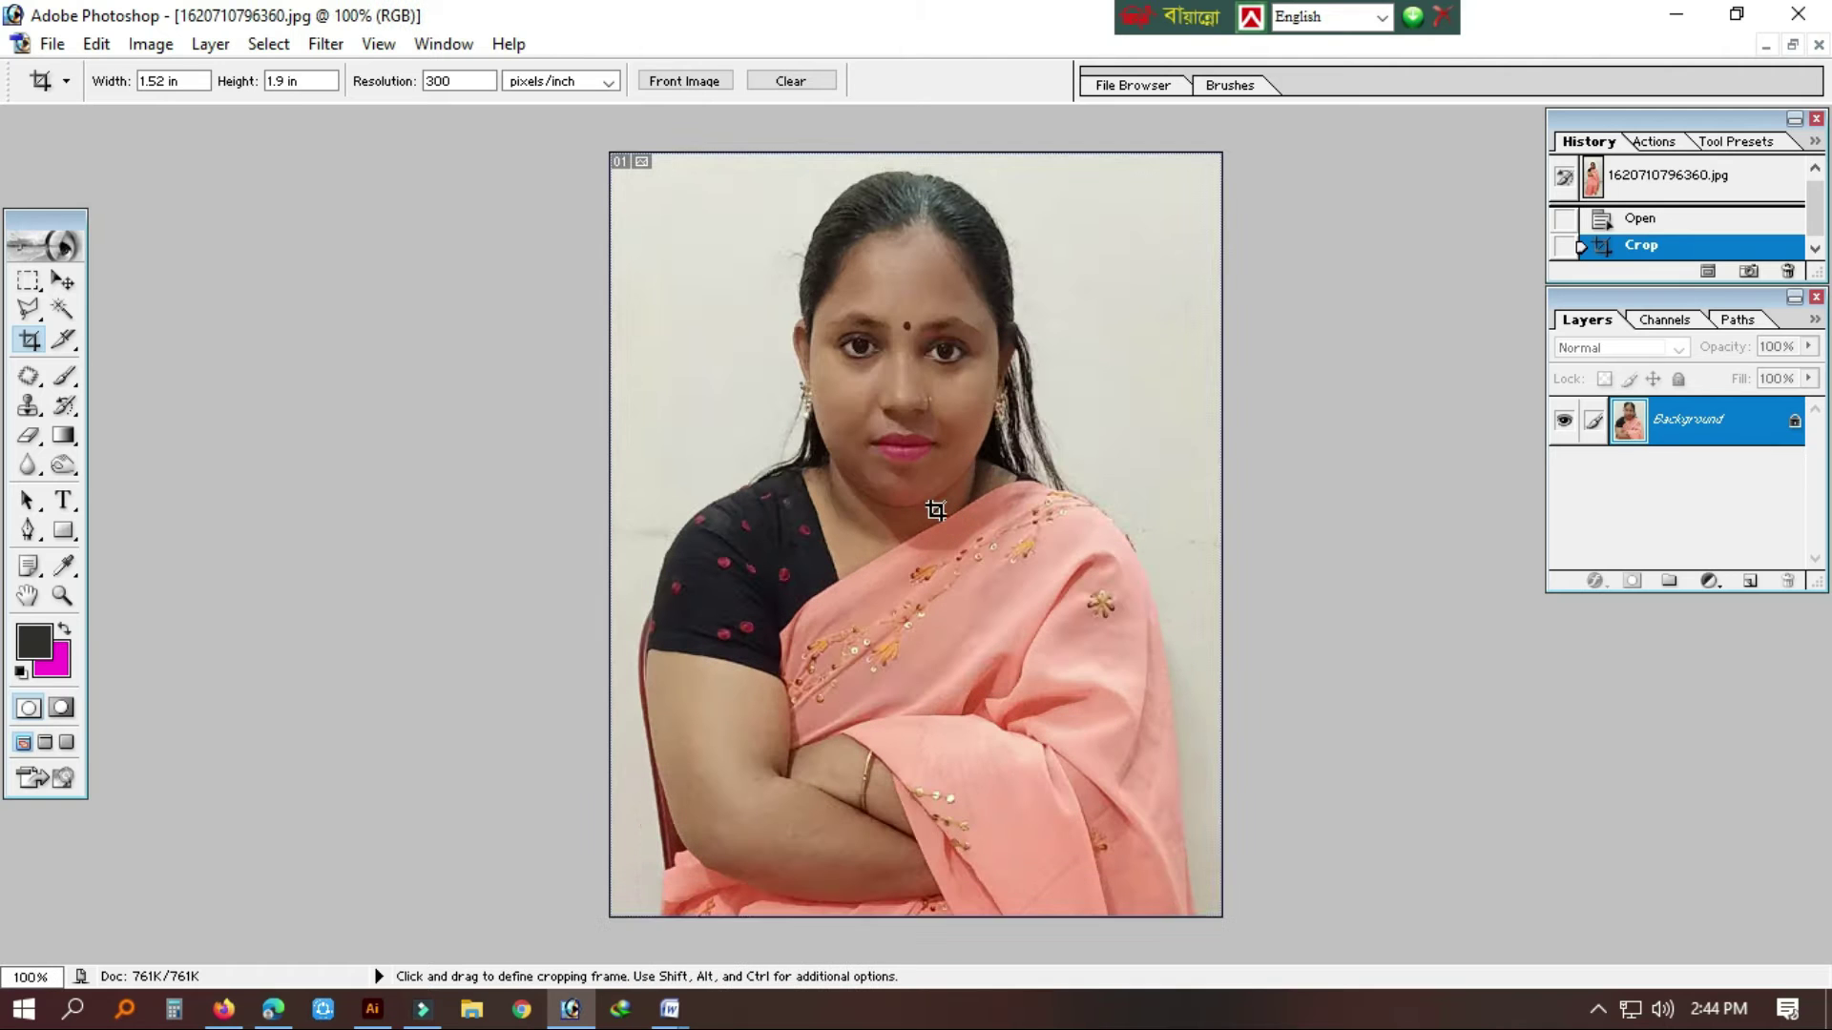
Slightly rotate and enlarge the photo past the canvas edges with Free Transform.
key("ctrl+t")
left_click_drag(1362, 161, 1340, 151)
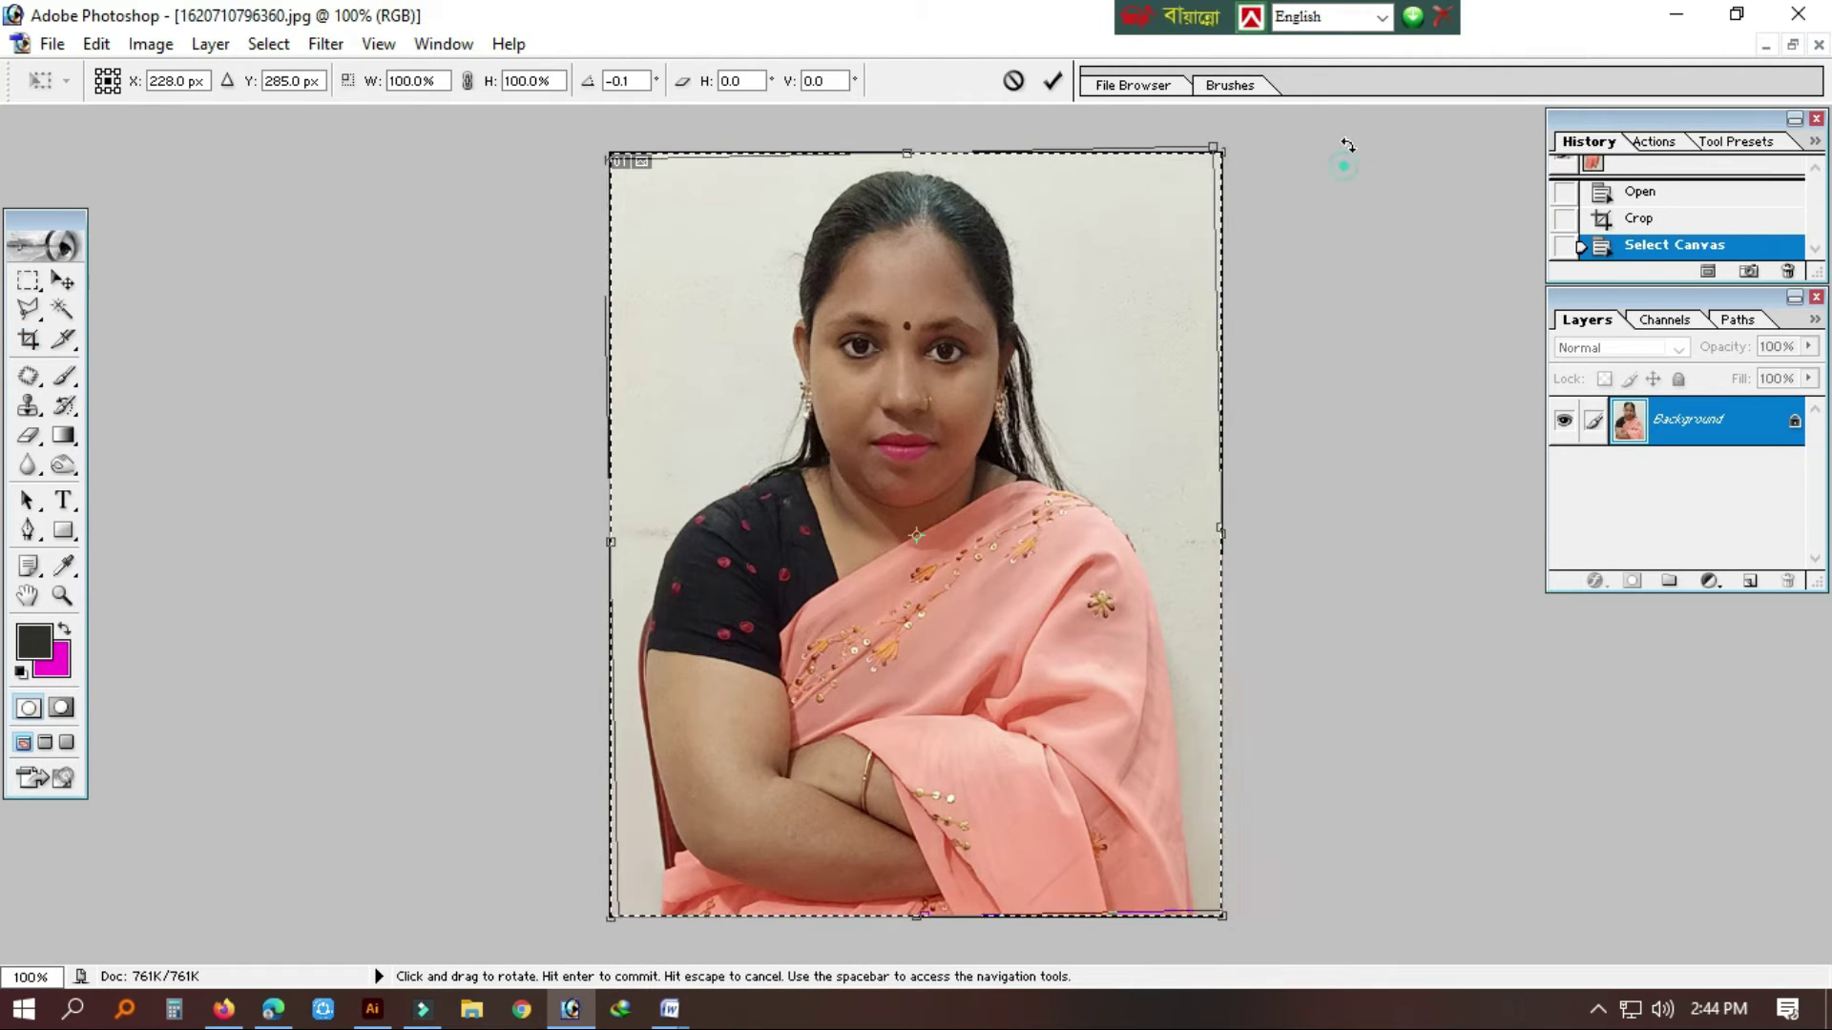
mouse_move(1223, 155)
left_mouse_down()
mouse_move(1319, 92)
mouse_move(1320, 129)
mouse_move(1341, 115)
left_mouse_up()
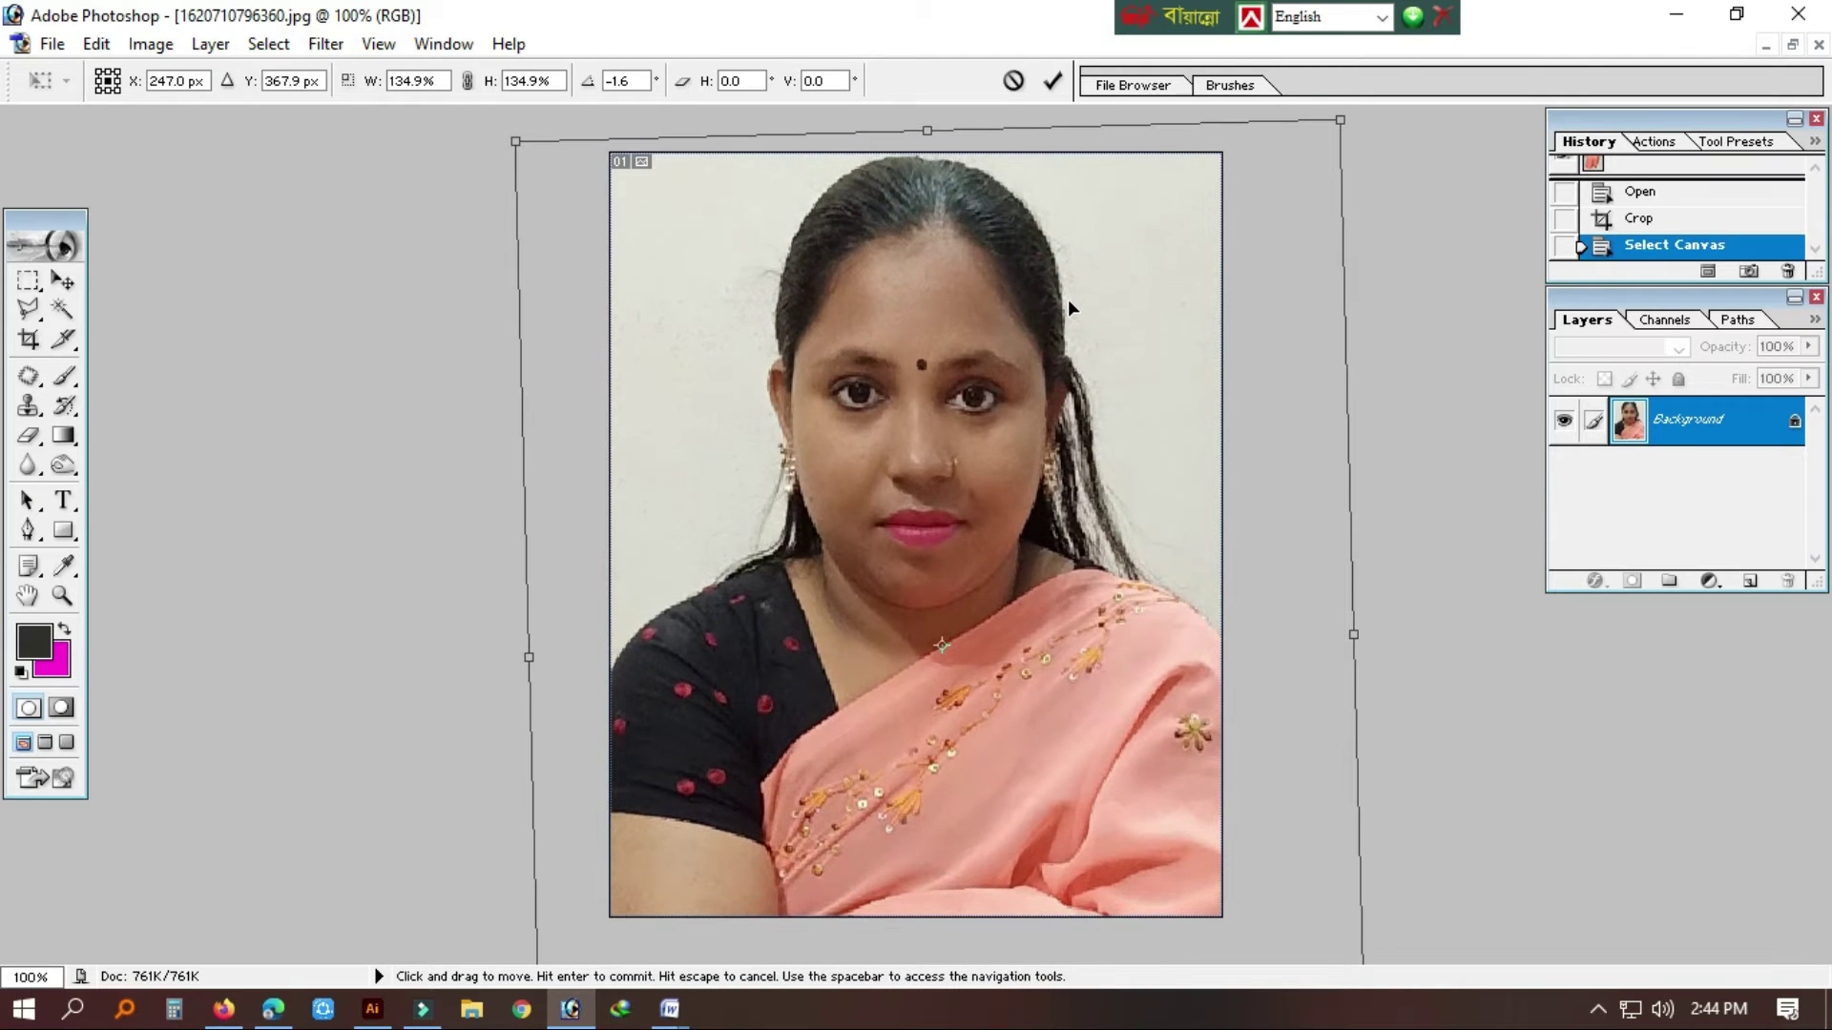
key("Return")
Apply Auto Levels, raise the Curves midpoint, and shift Color Balance toward blue.
key("ctrl+shift+l")
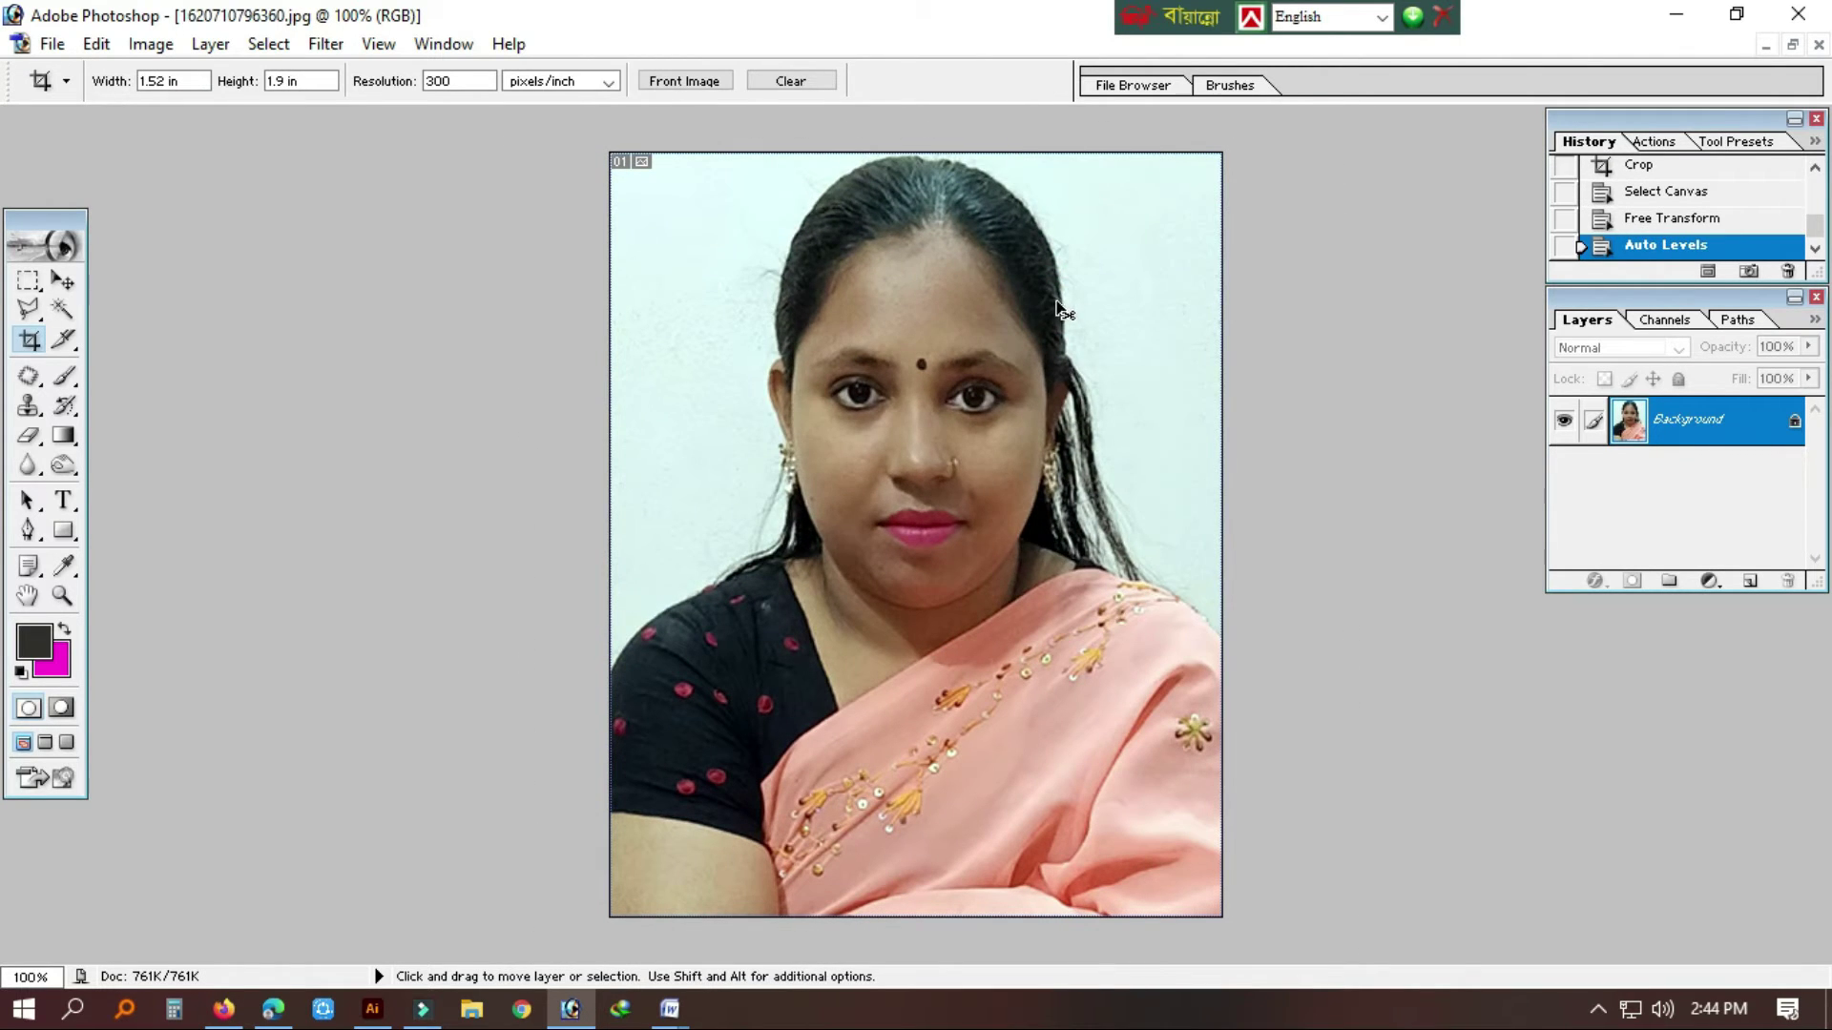
key("ctrl+m")
left_click_drag(876, 316, 876, 267)
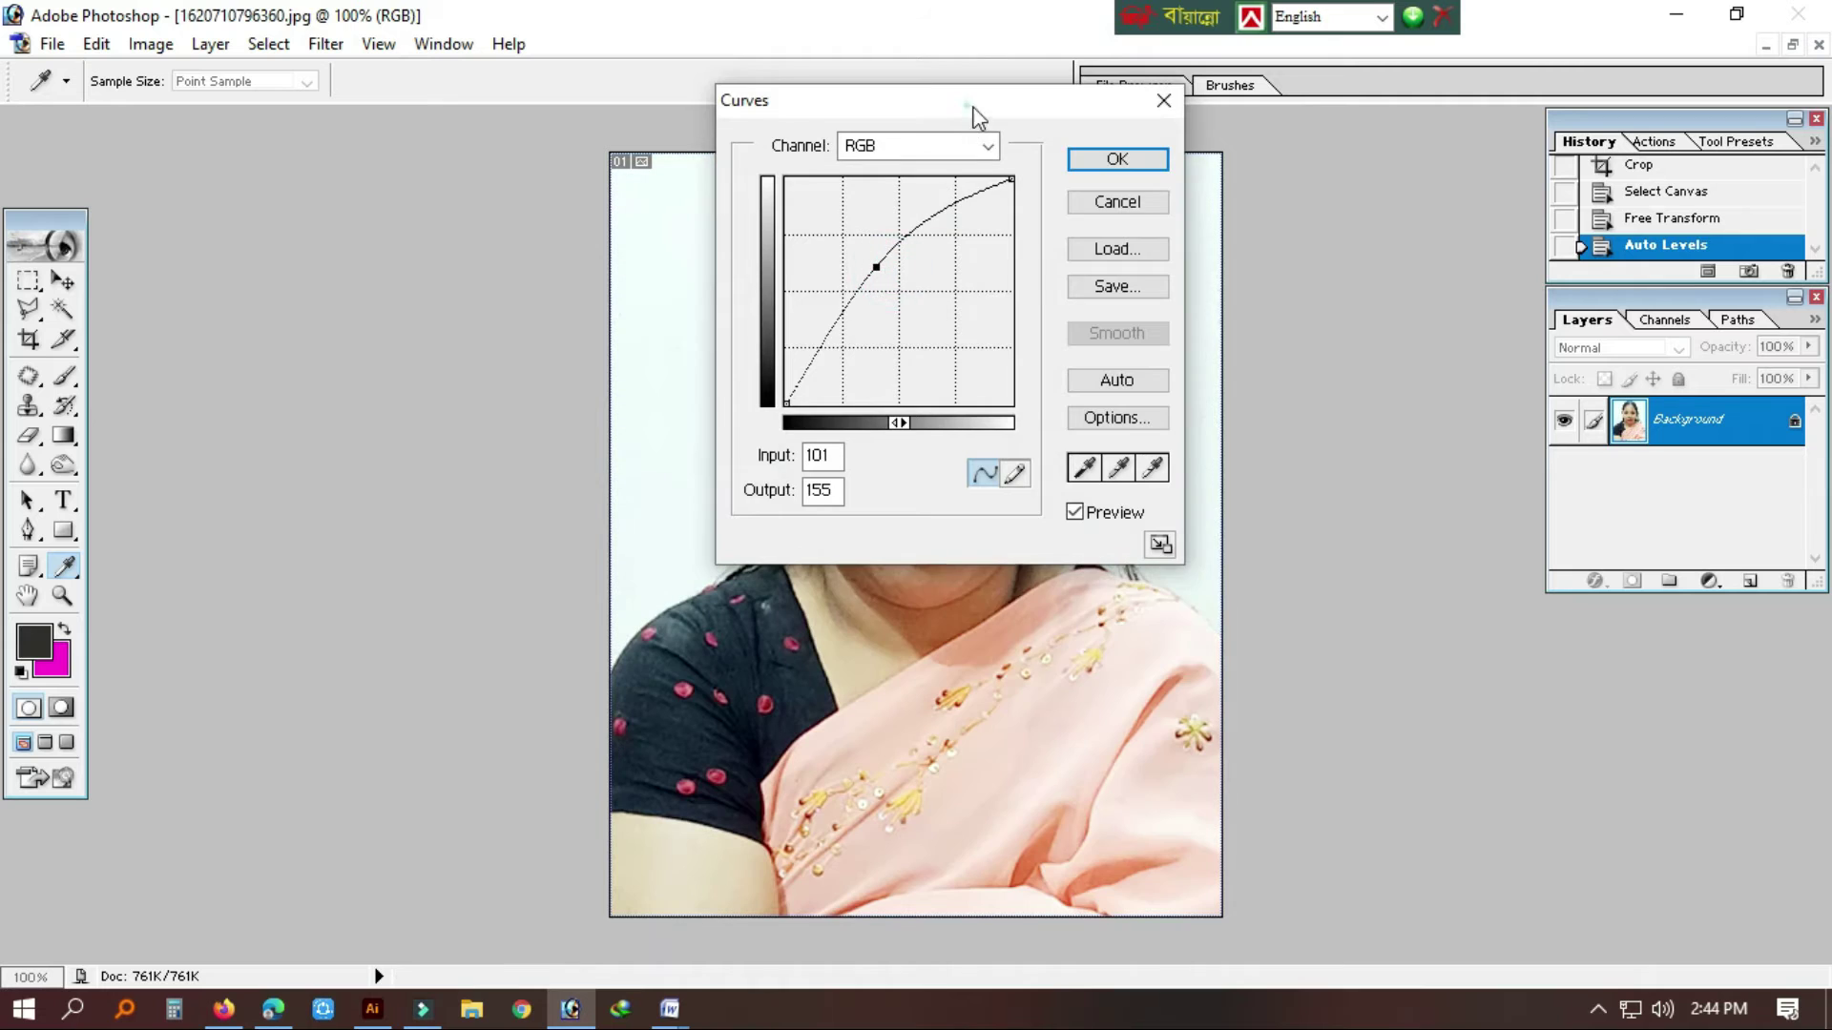
left_click_drag(973, 115, 1255, 206)
left_click(1400, 249)
key("ctrl+b")
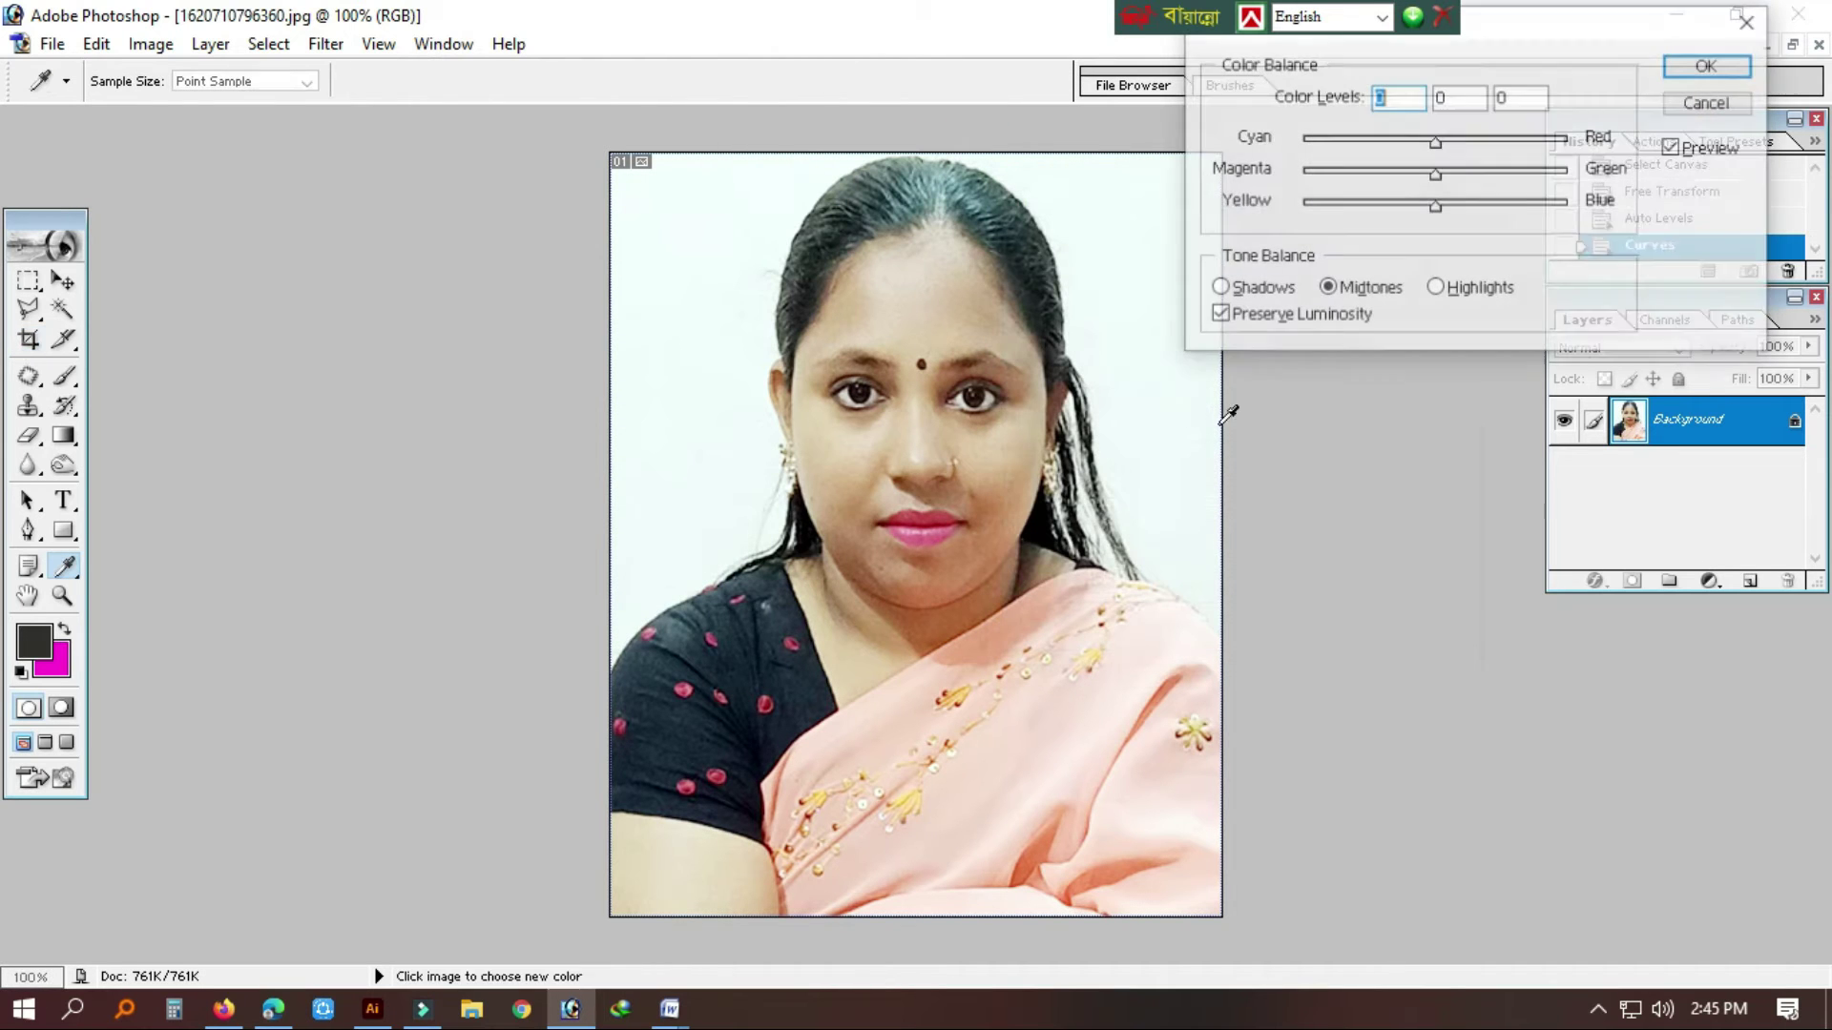
mouse_move(1435, 206)
left_mouse_down()
mouse_move(1493, 206)
mouse_move(1456, 175)
mouse_move(1522, 152)
left_mouse_up()
left_click(1708, 64)
Apply the Dust & Scratches filter and raise saturation in Hue/Saturation.
key("c")
left_click(325, 42)
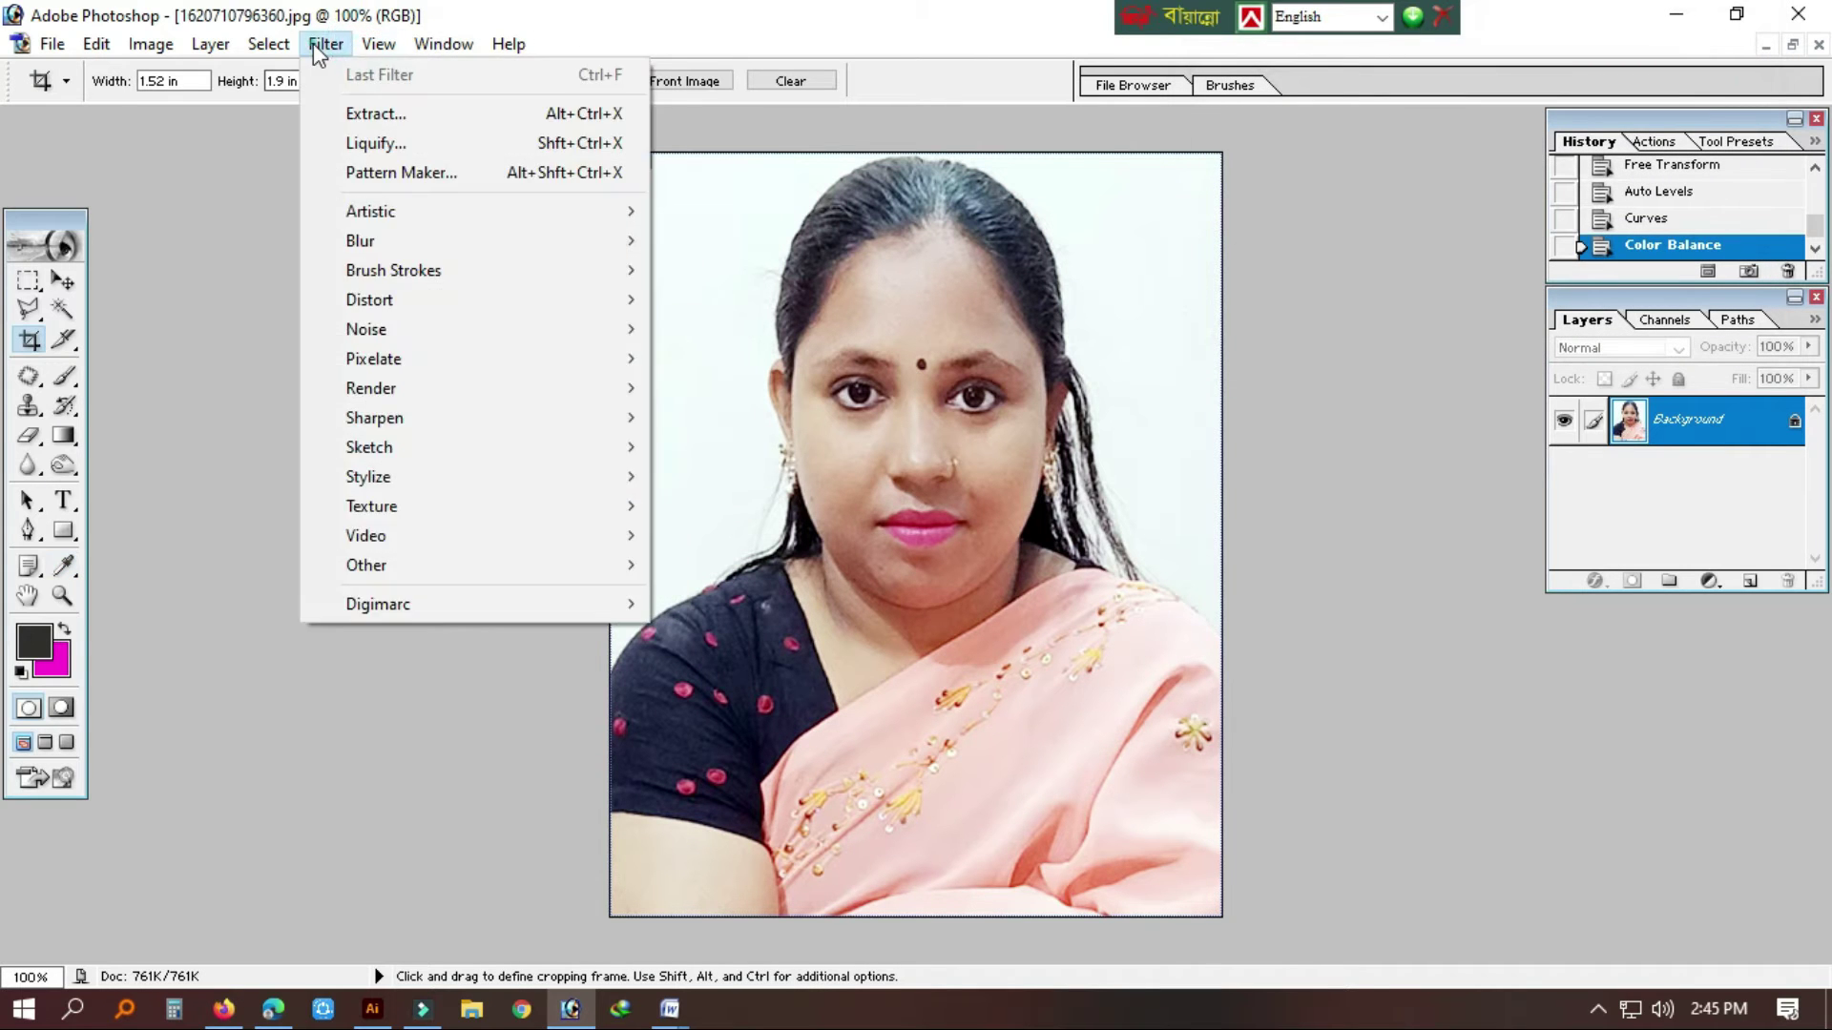
left_click(324, 43)
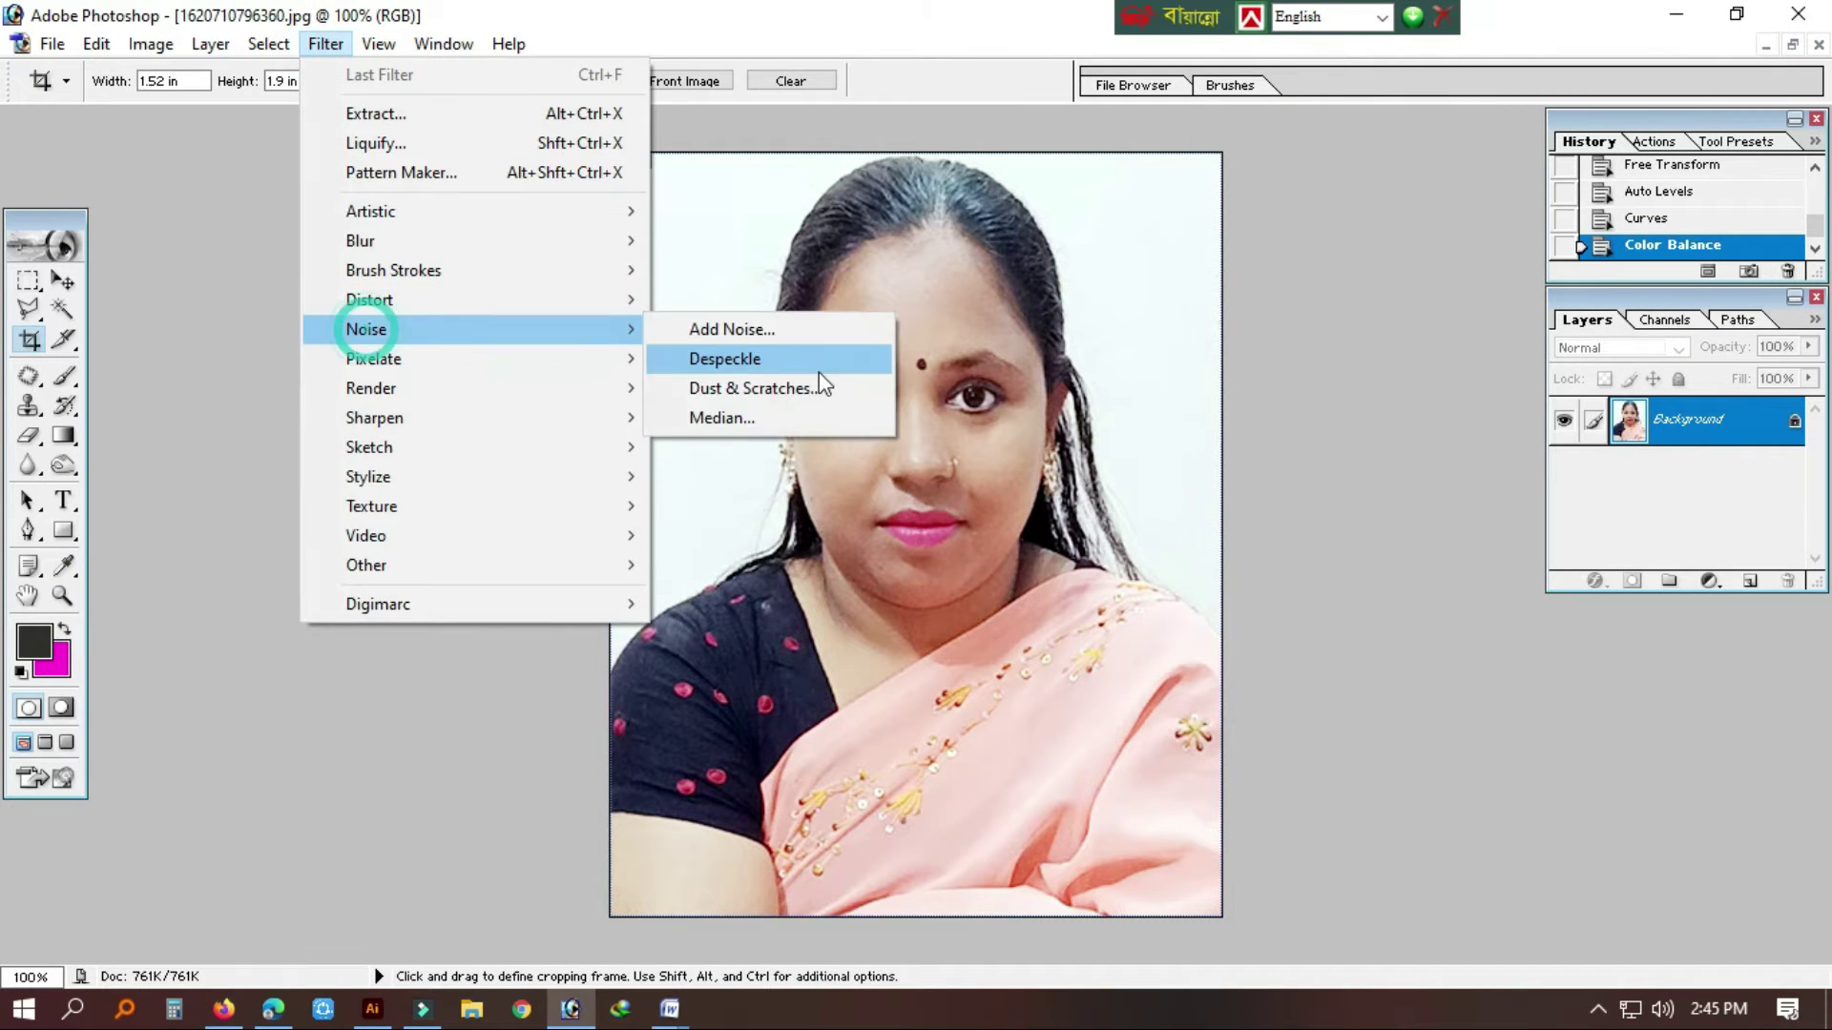
mouse_move(367, 329)
left_click(816, 391)
key("Return")
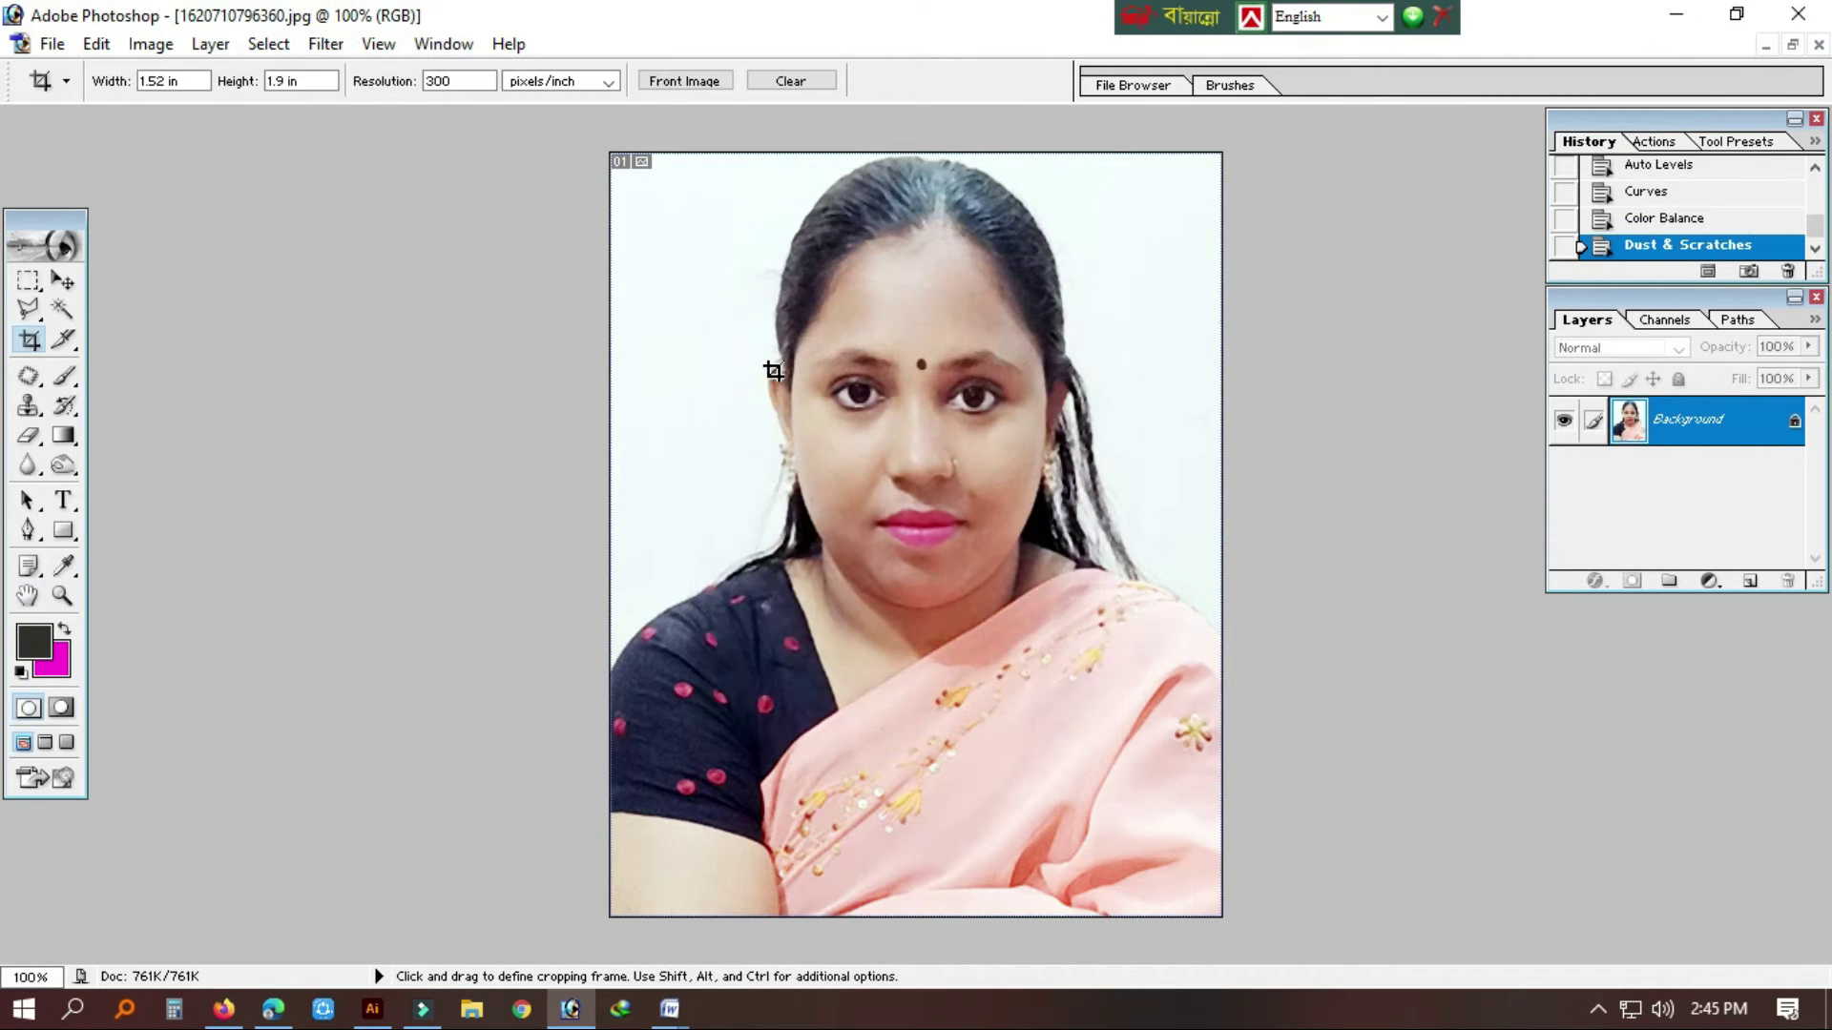
key("ctrl+u")
left_click(761, 233)
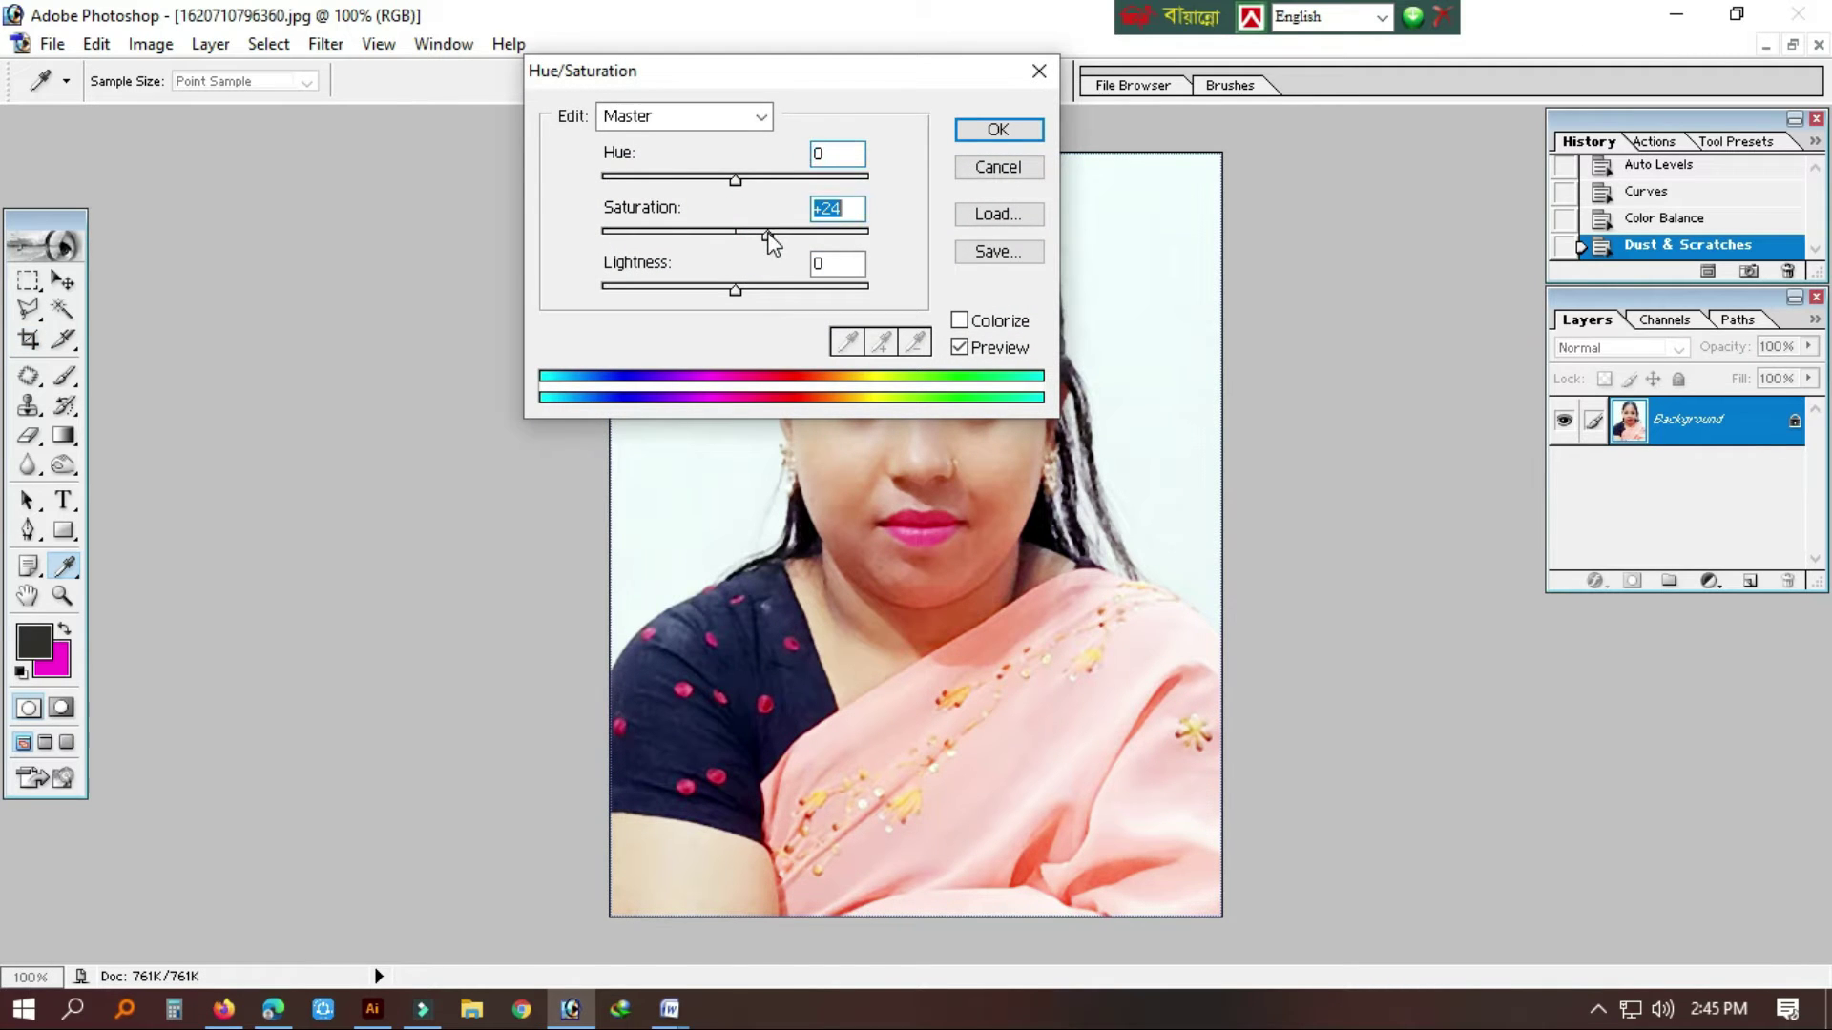
key("Return")
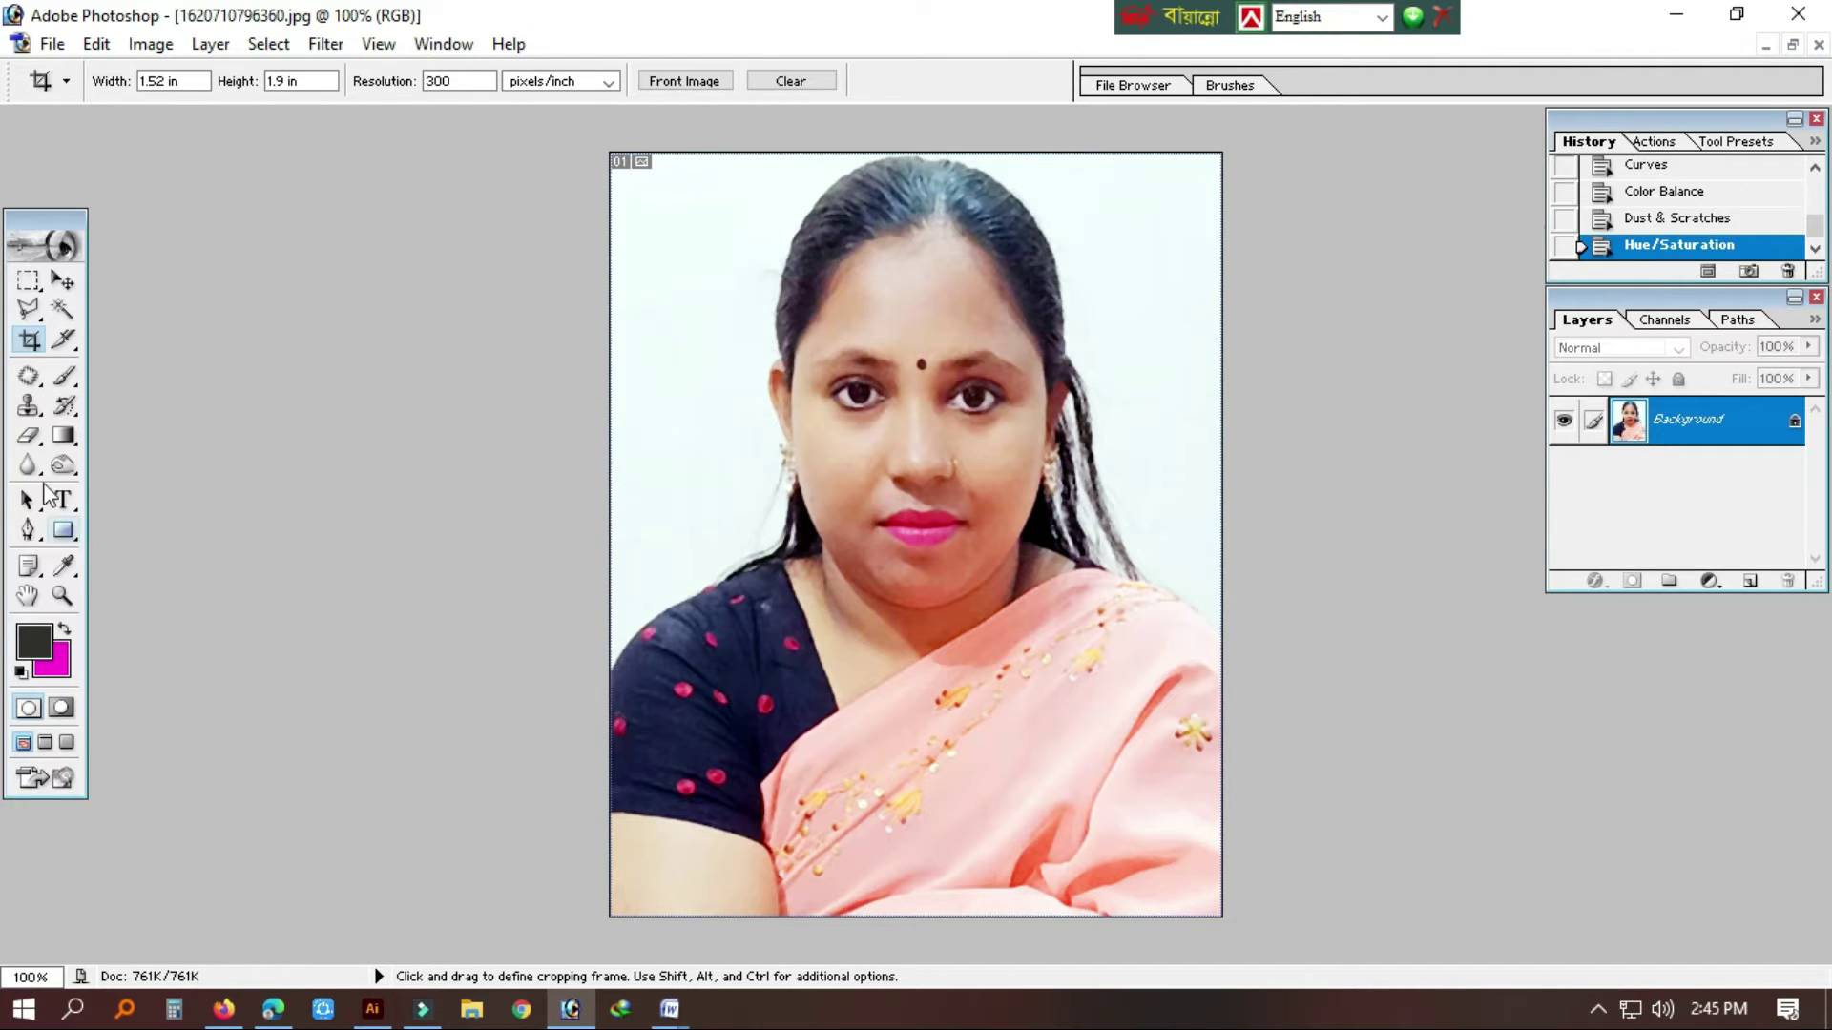
Darken the top and both sides of the hair with the Burn tool.
left_click(64, 467)
mouse_move(863, 248)
left_mouse_down()
mouse_move(1014, 226)
mouse_move(1097, 535)
left_mouse_up()
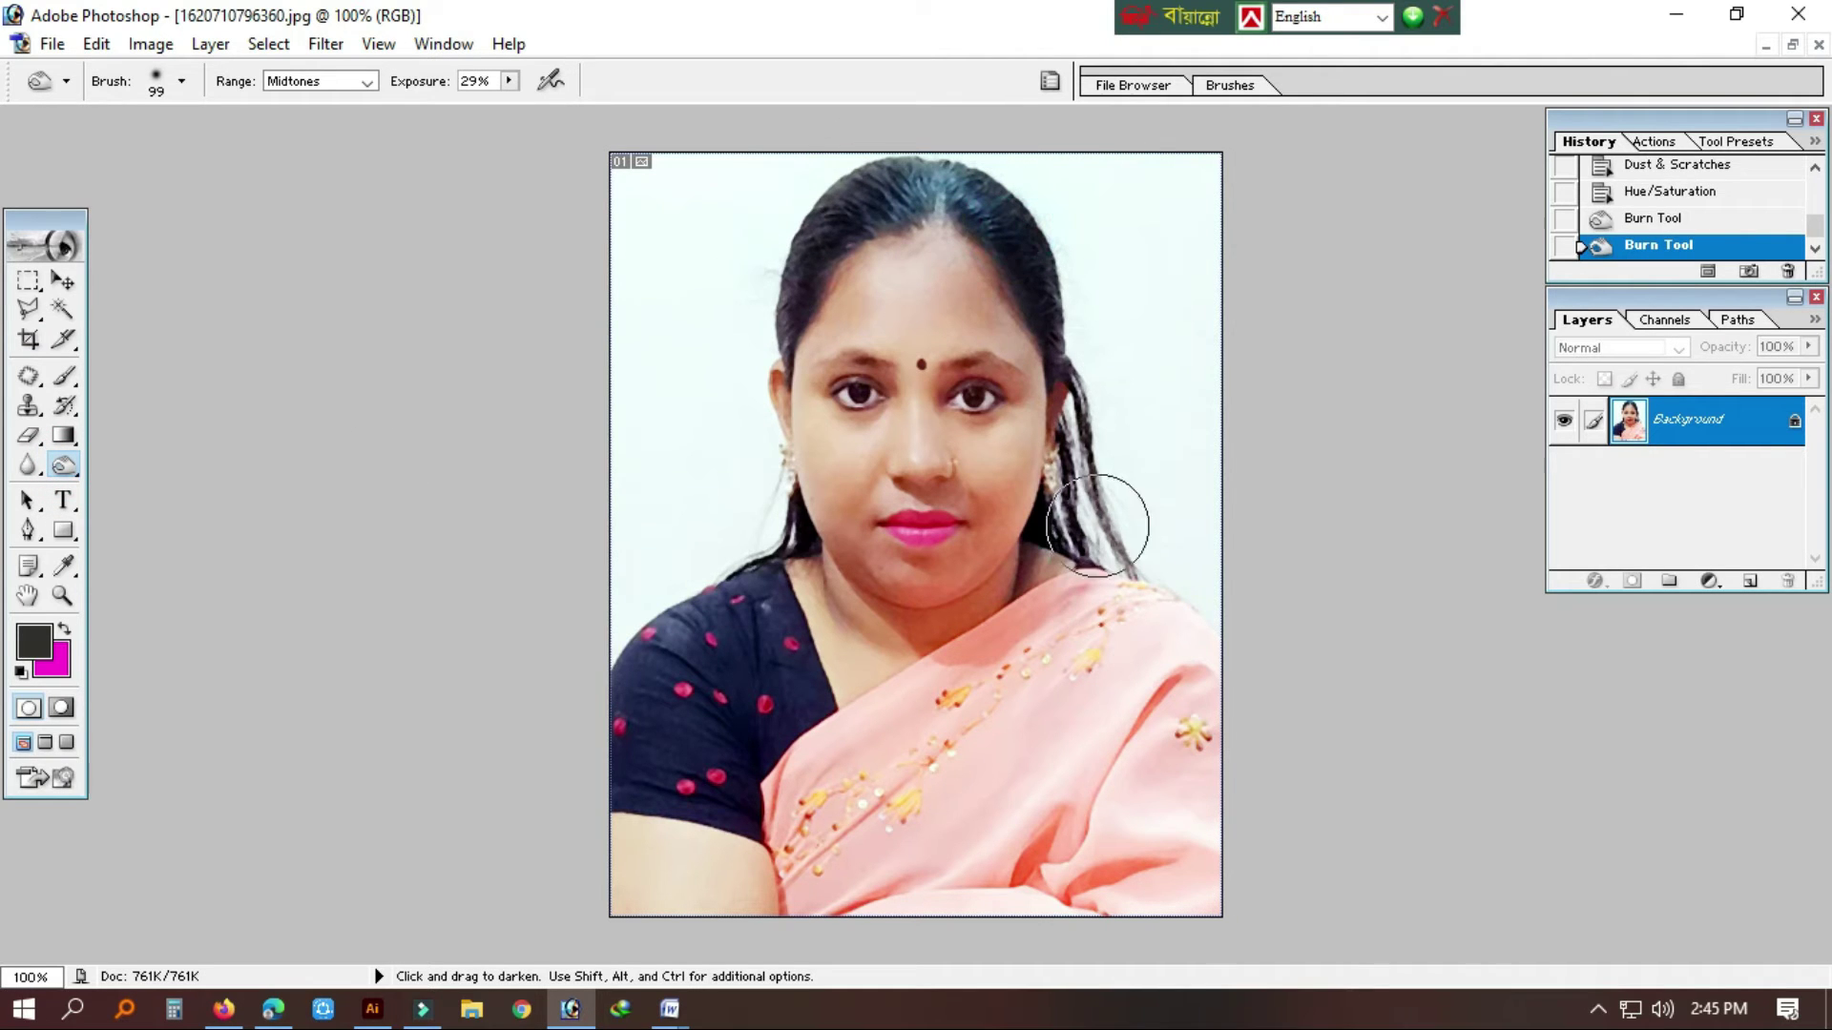
left_click_drag(721, 328, 749, 591)
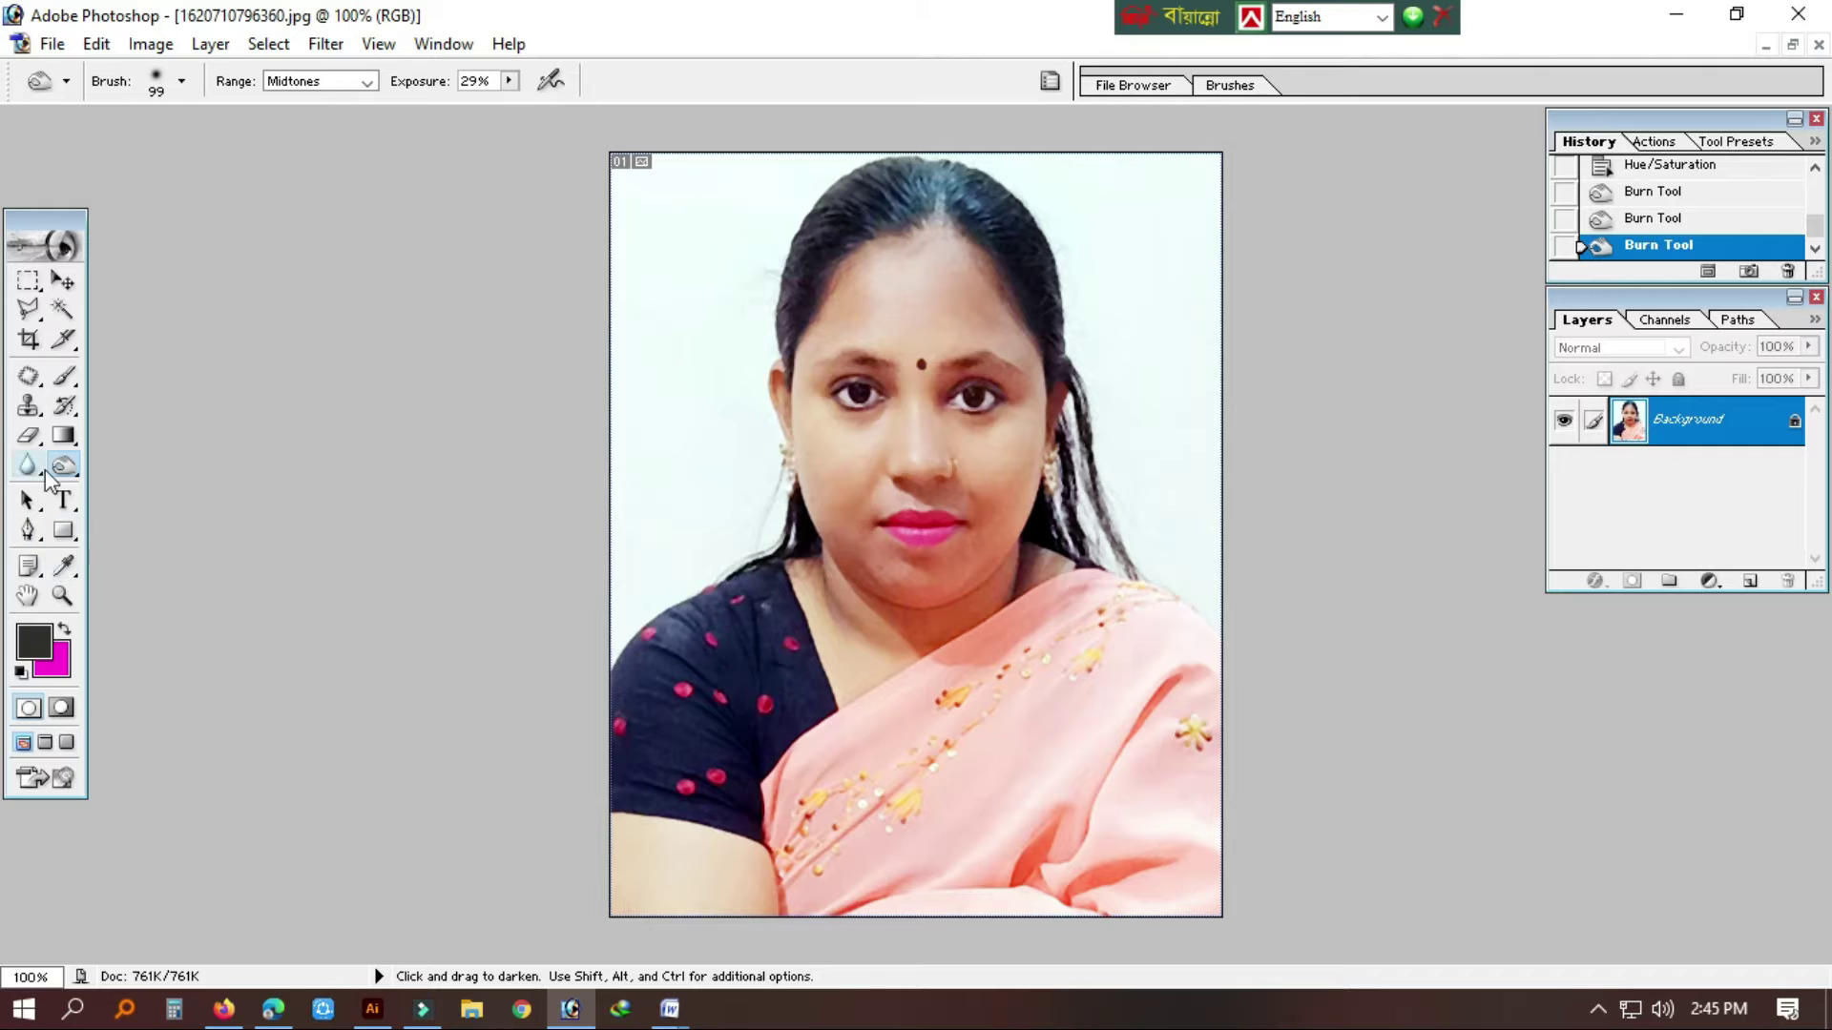
Soften two edges of the portrait with a 68 px Blur brush.
left_click(28, 466)
right_click(1056, 405)
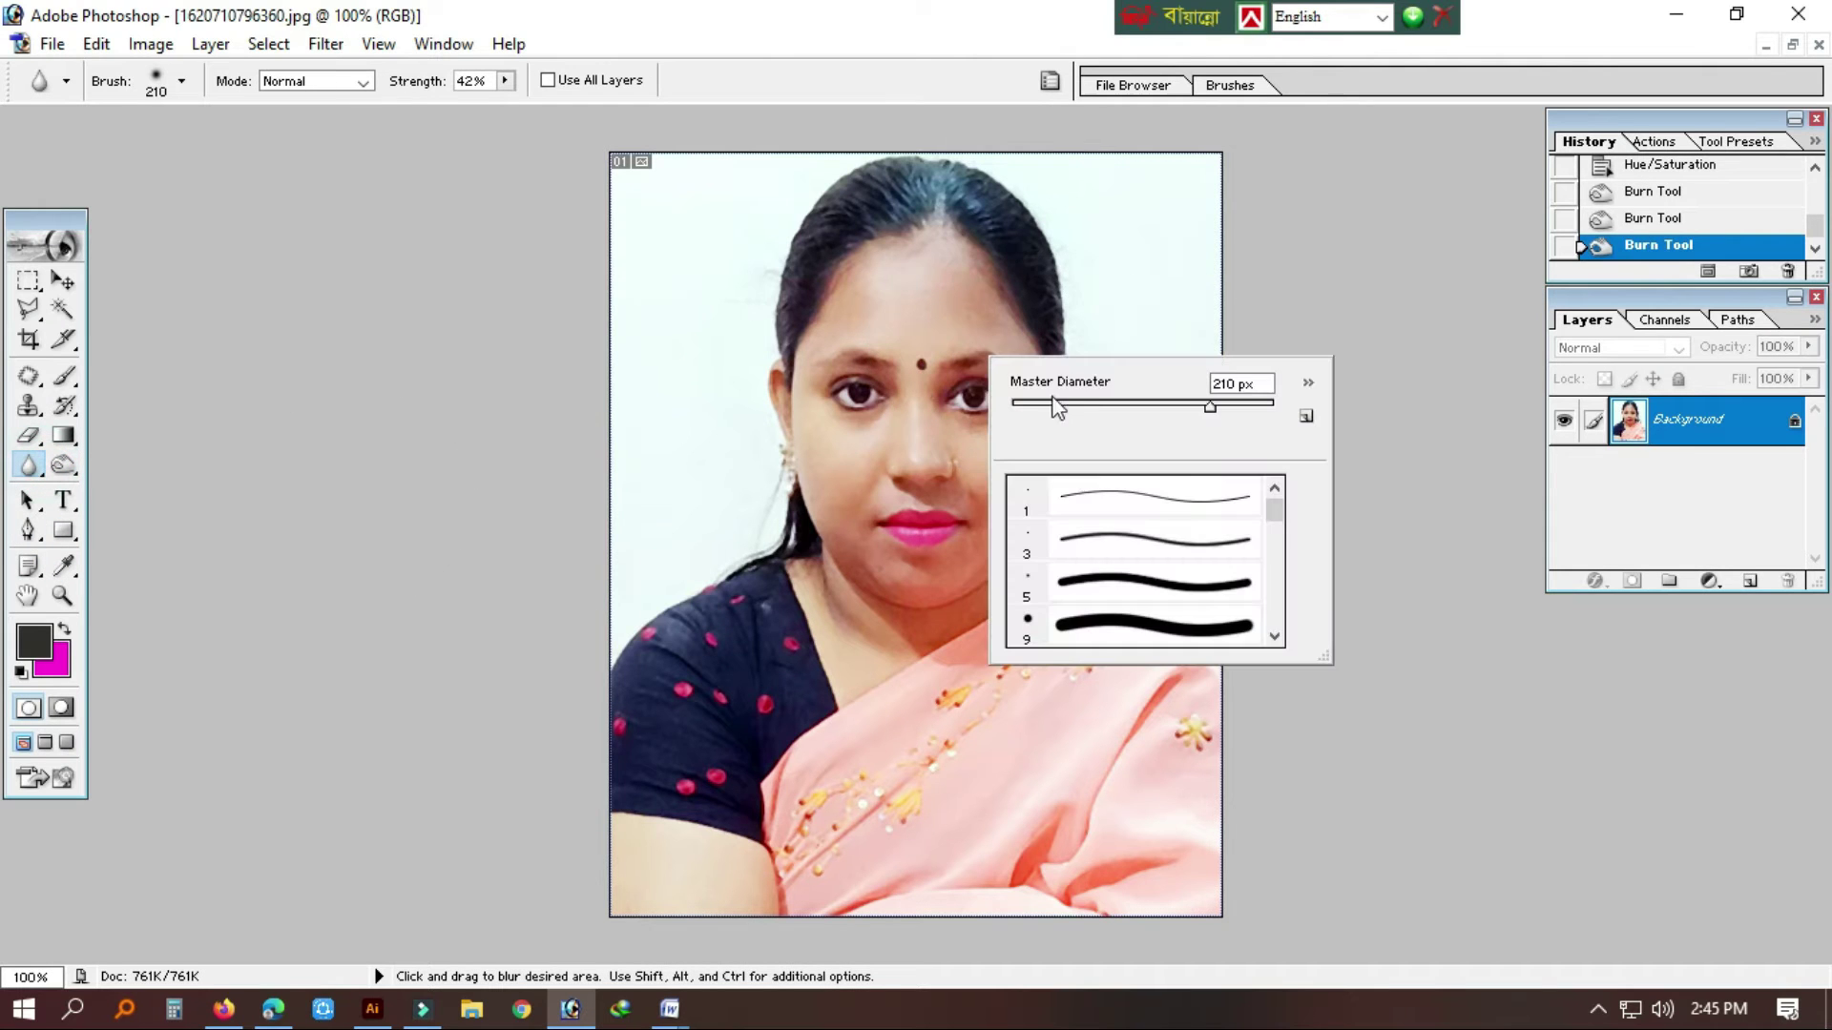
left_click(854, 297)
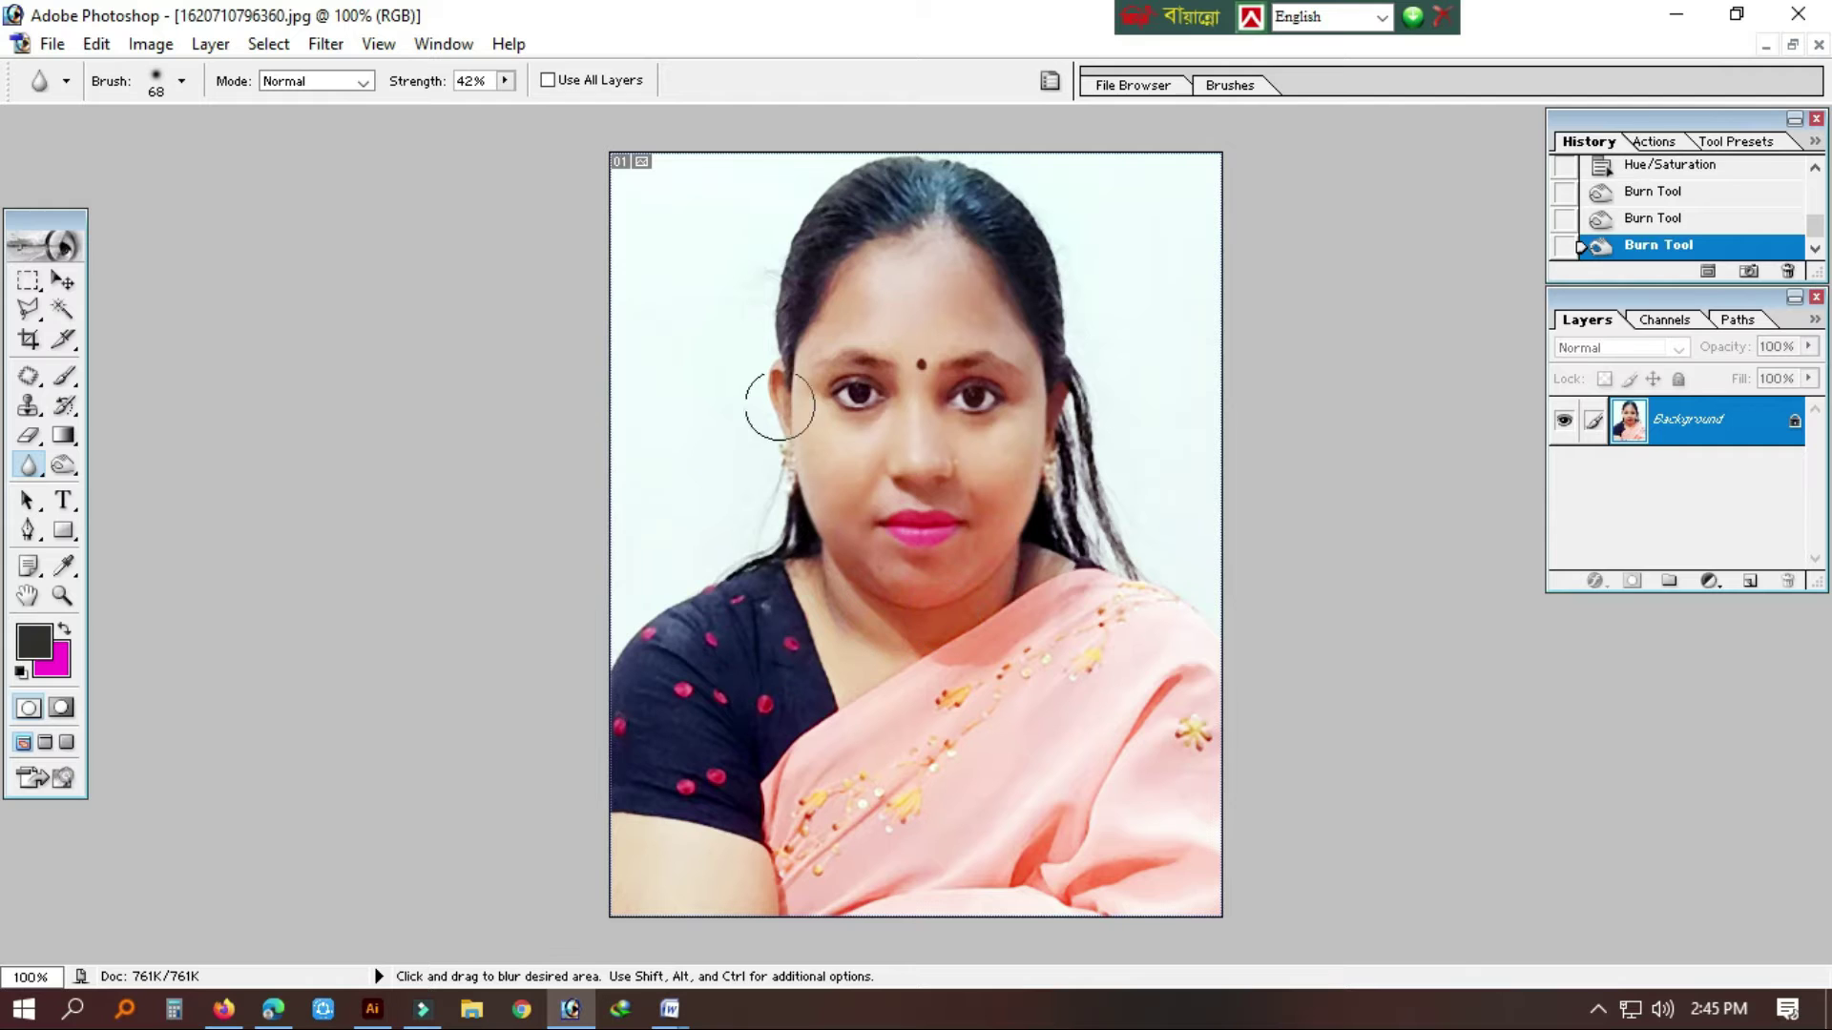
left_click(832, 647)
left_click(751, 647)
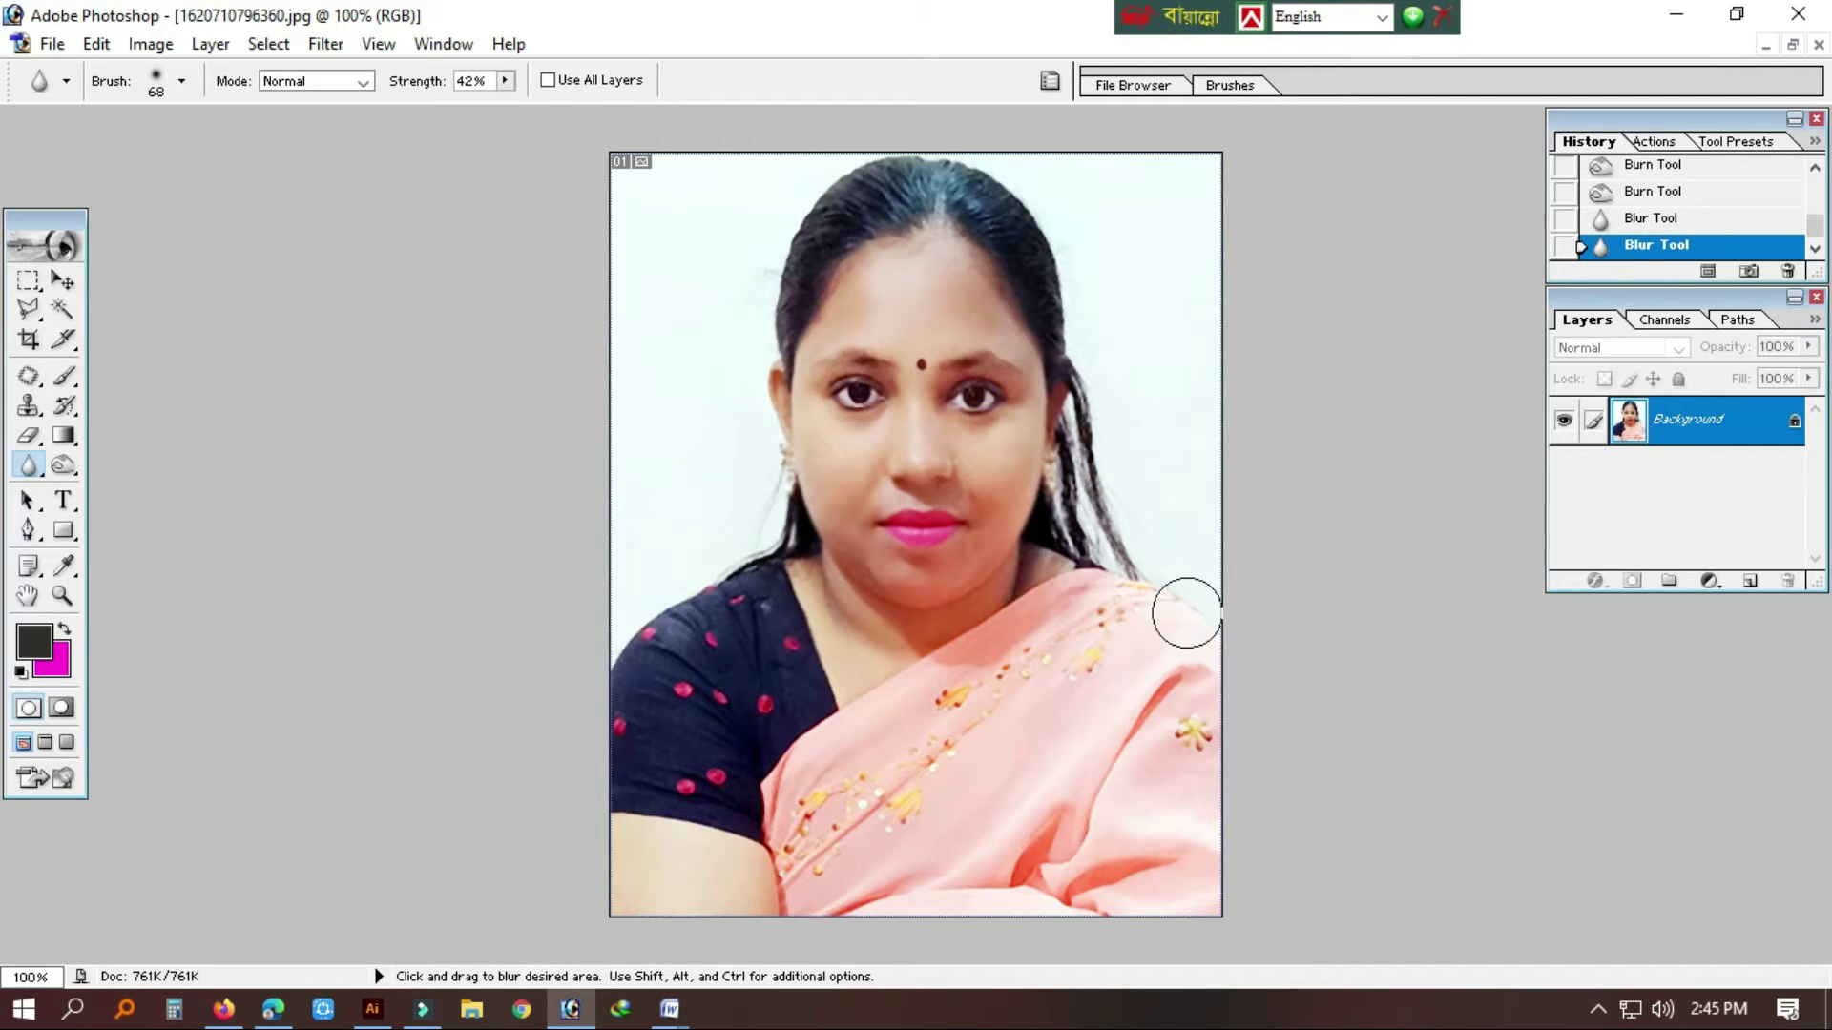
Clone dark fabric over the lower arm with a lower-opacity 106 px Clone Stamp.
left_click(63, 280)
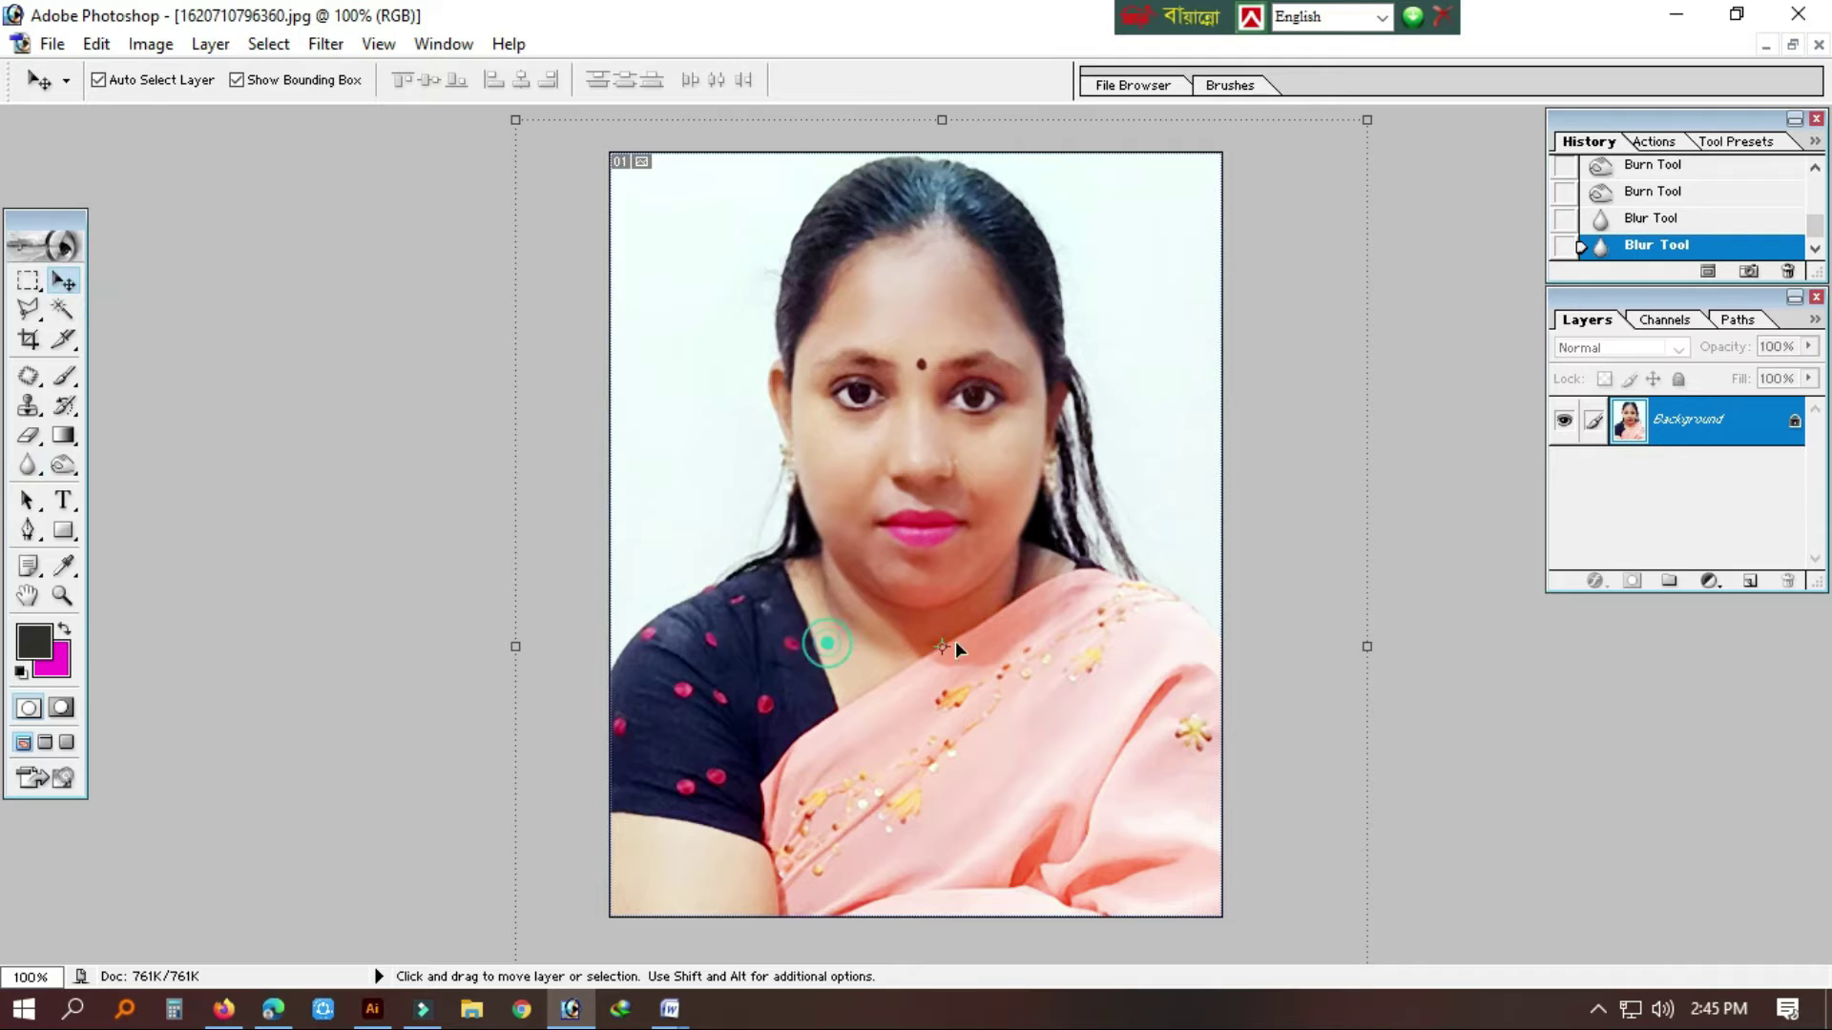
left_click(29, 406)
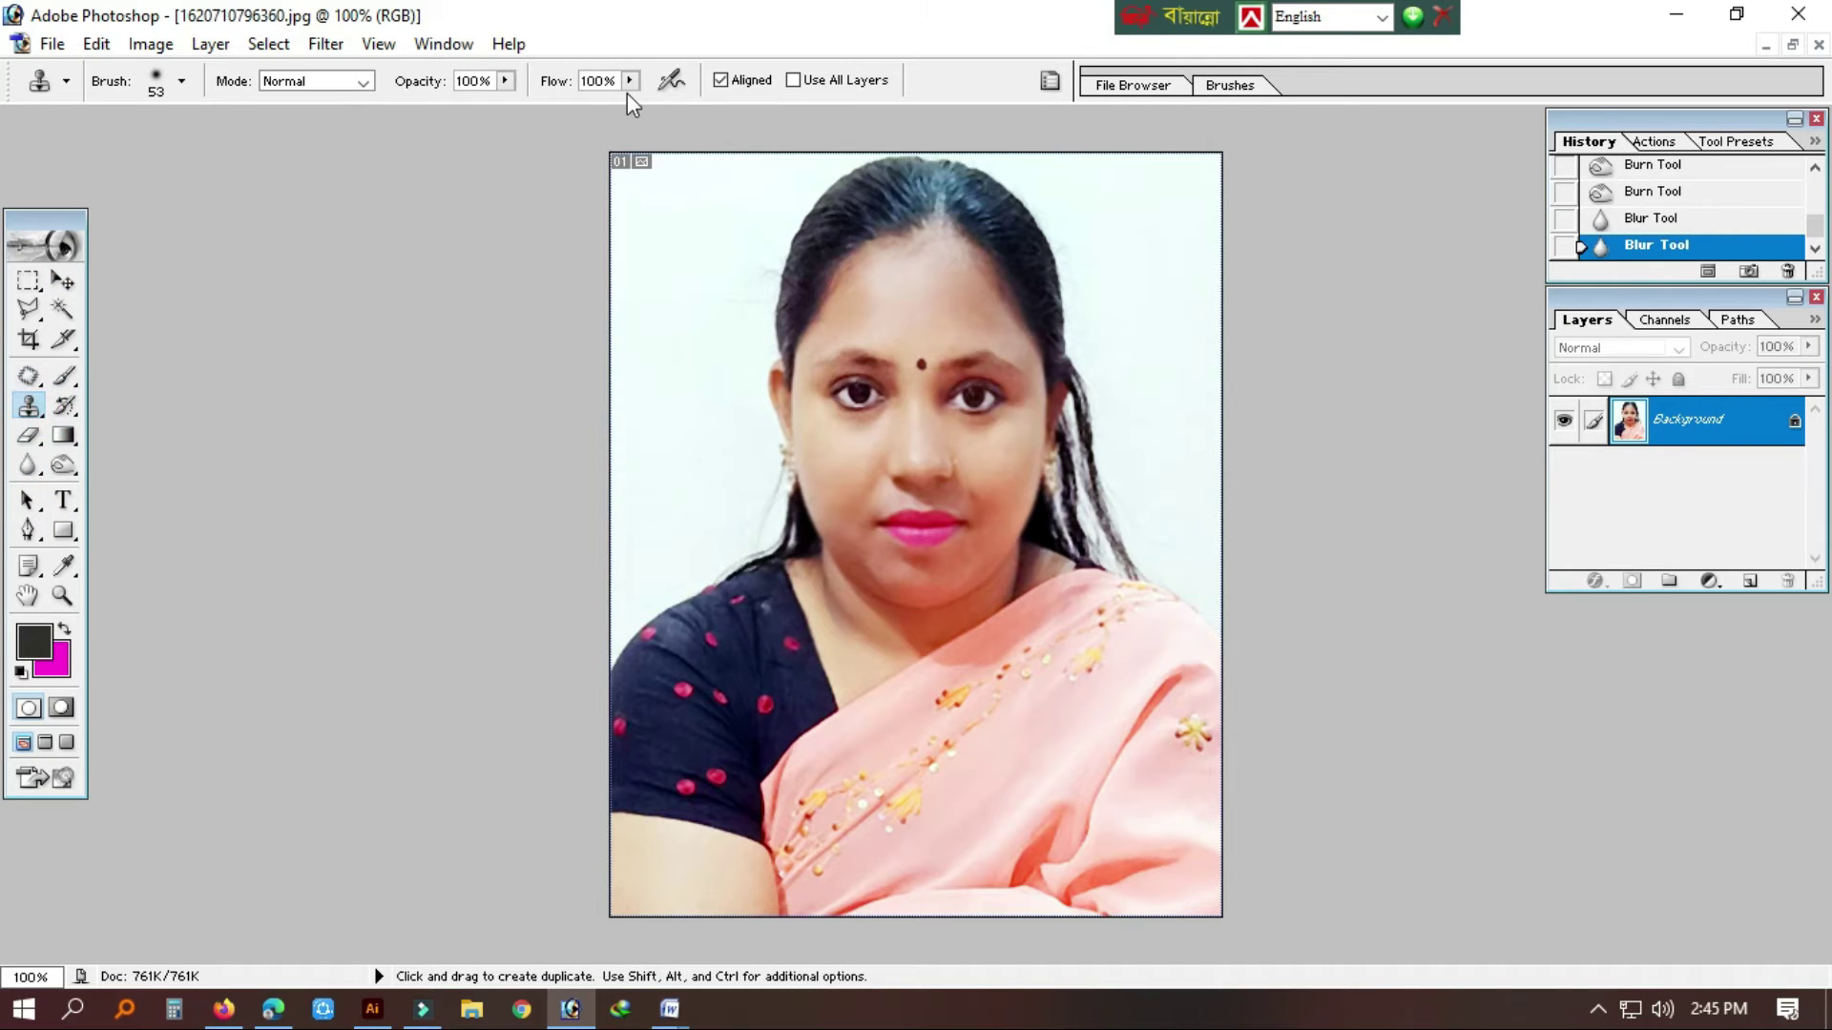
left_click(504, 82)
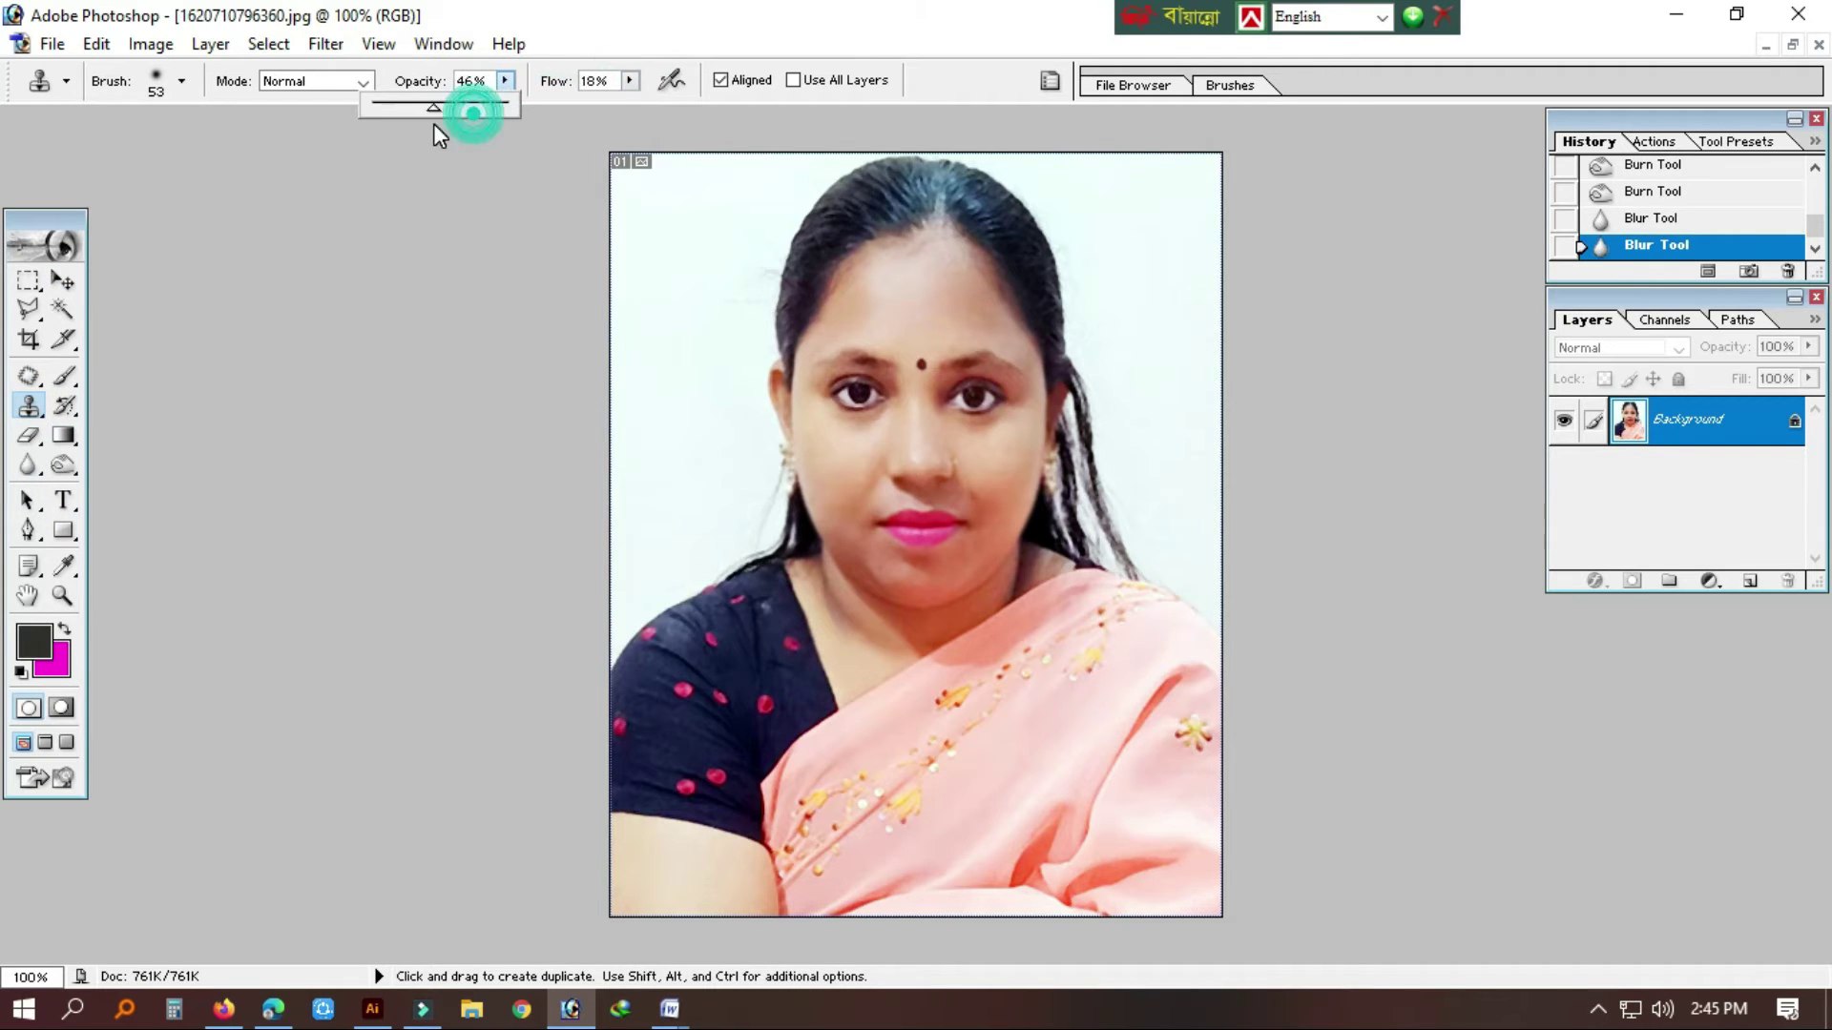
left_click(790, 650)
right_click(780, 685)
left_click_drag(809, 719, 871, 719)
left_click(667, 672)
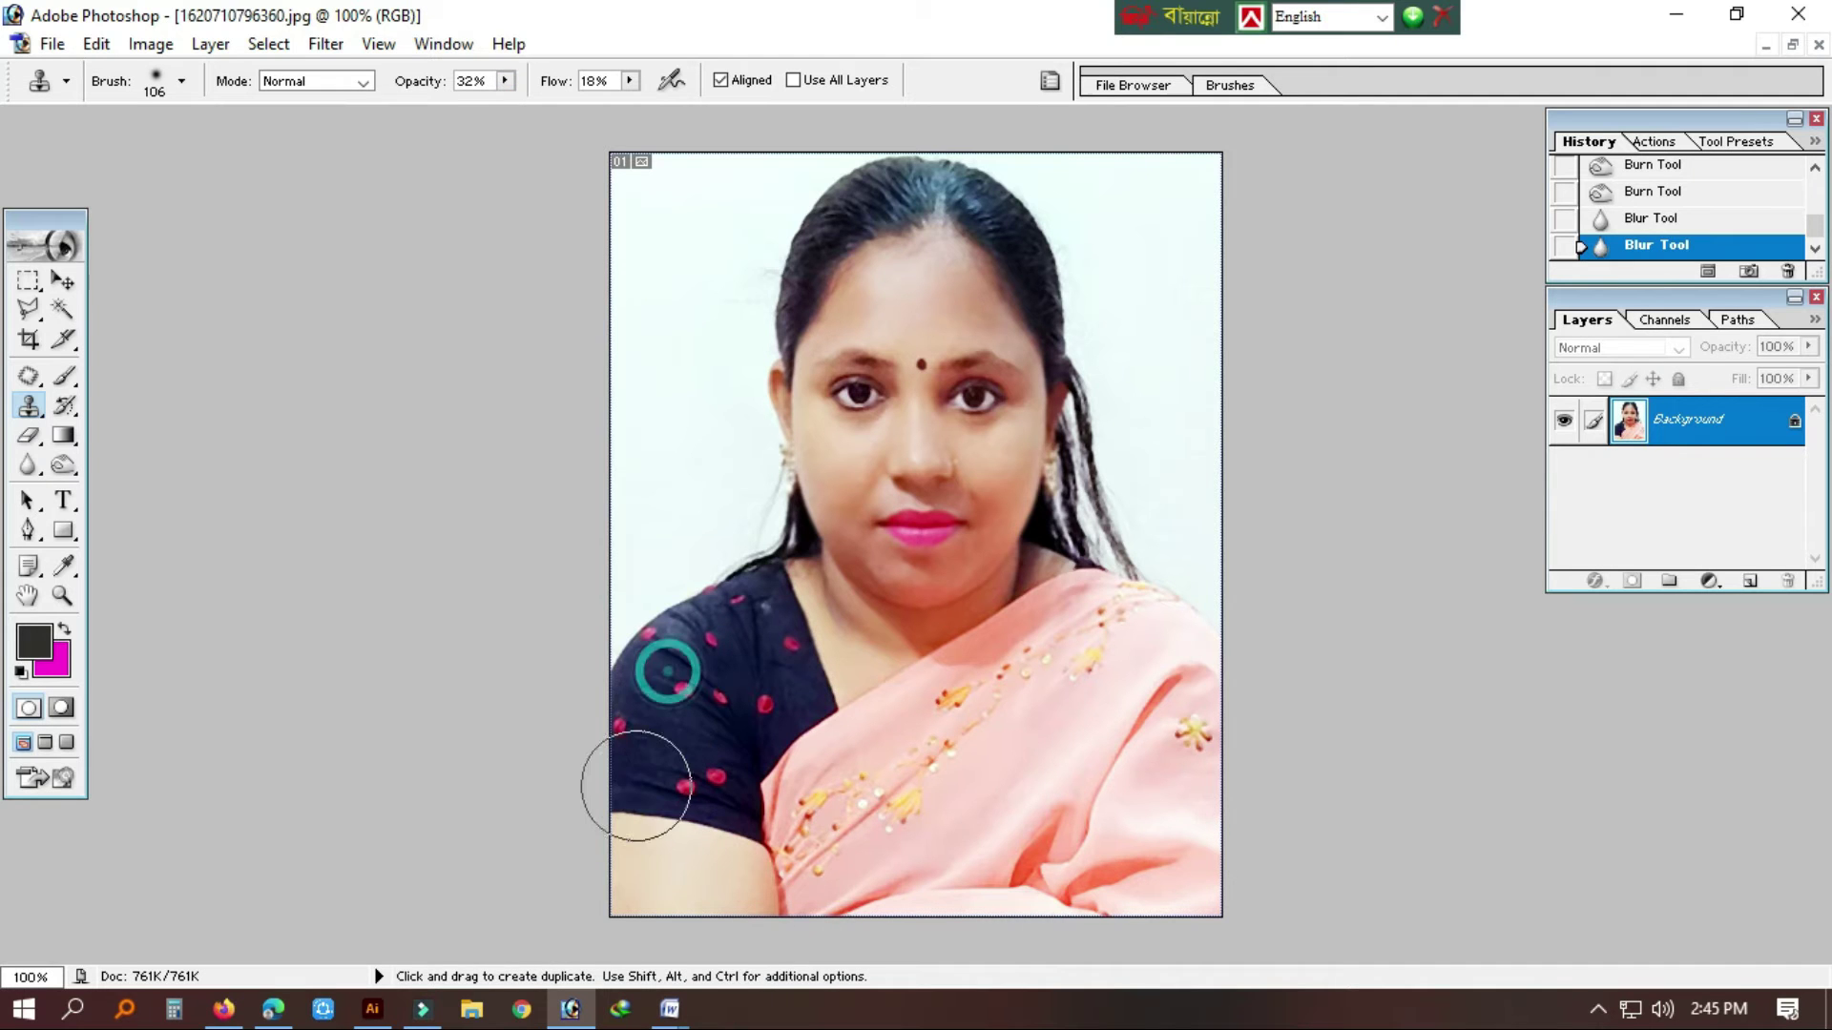
left_click_drag(635, 786, 633, 873)
mouse_move(635, 801)
left_mouse_down()
mouse_move(672, 763)
mouse_move(600, 897)
mouse_move(633, 703)
mouse_move(597, 810)
mouse_move(704, 749)
mouse_move(723, 807)
mouse_move(755, 826)
left_mouse_up()
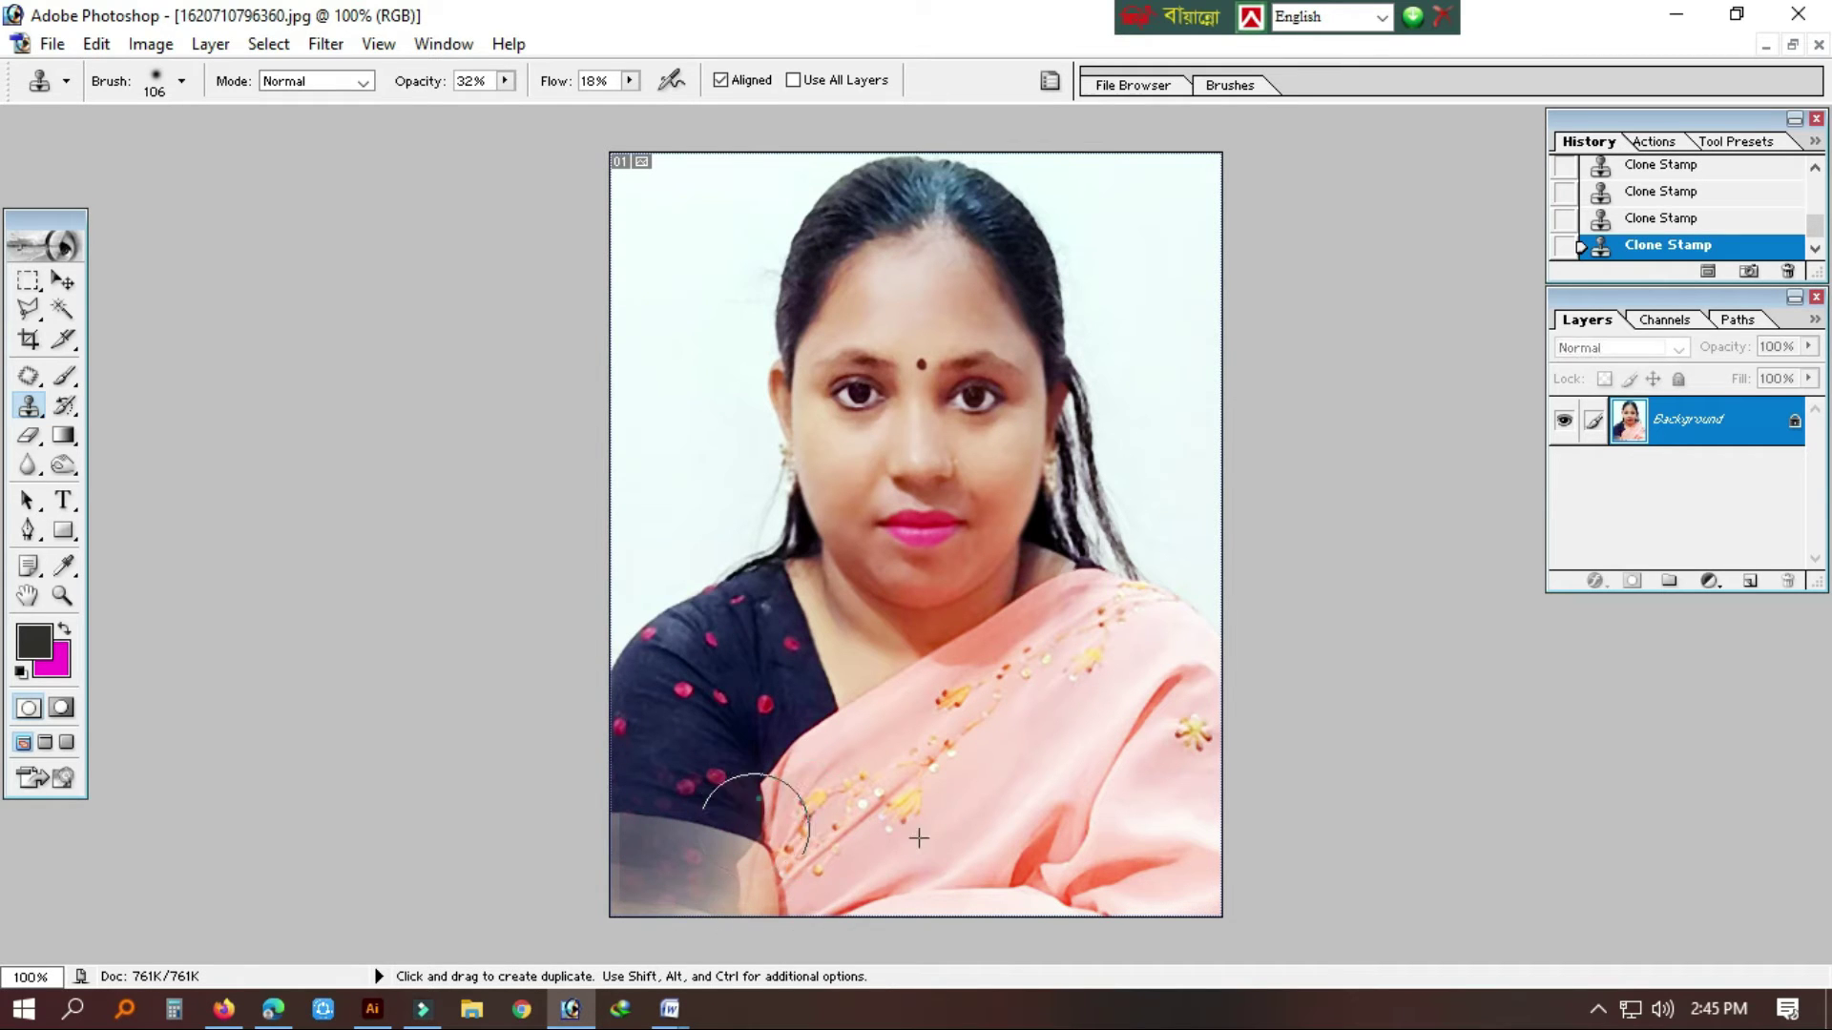
At full opacity and flow, clone sleeve and pink sari texture into the lower-left corner.
left_click_drag(503, 80, 744, 103)
left_click(879, 764, "alt")
left_click_drag(811, 839, 695, 935)
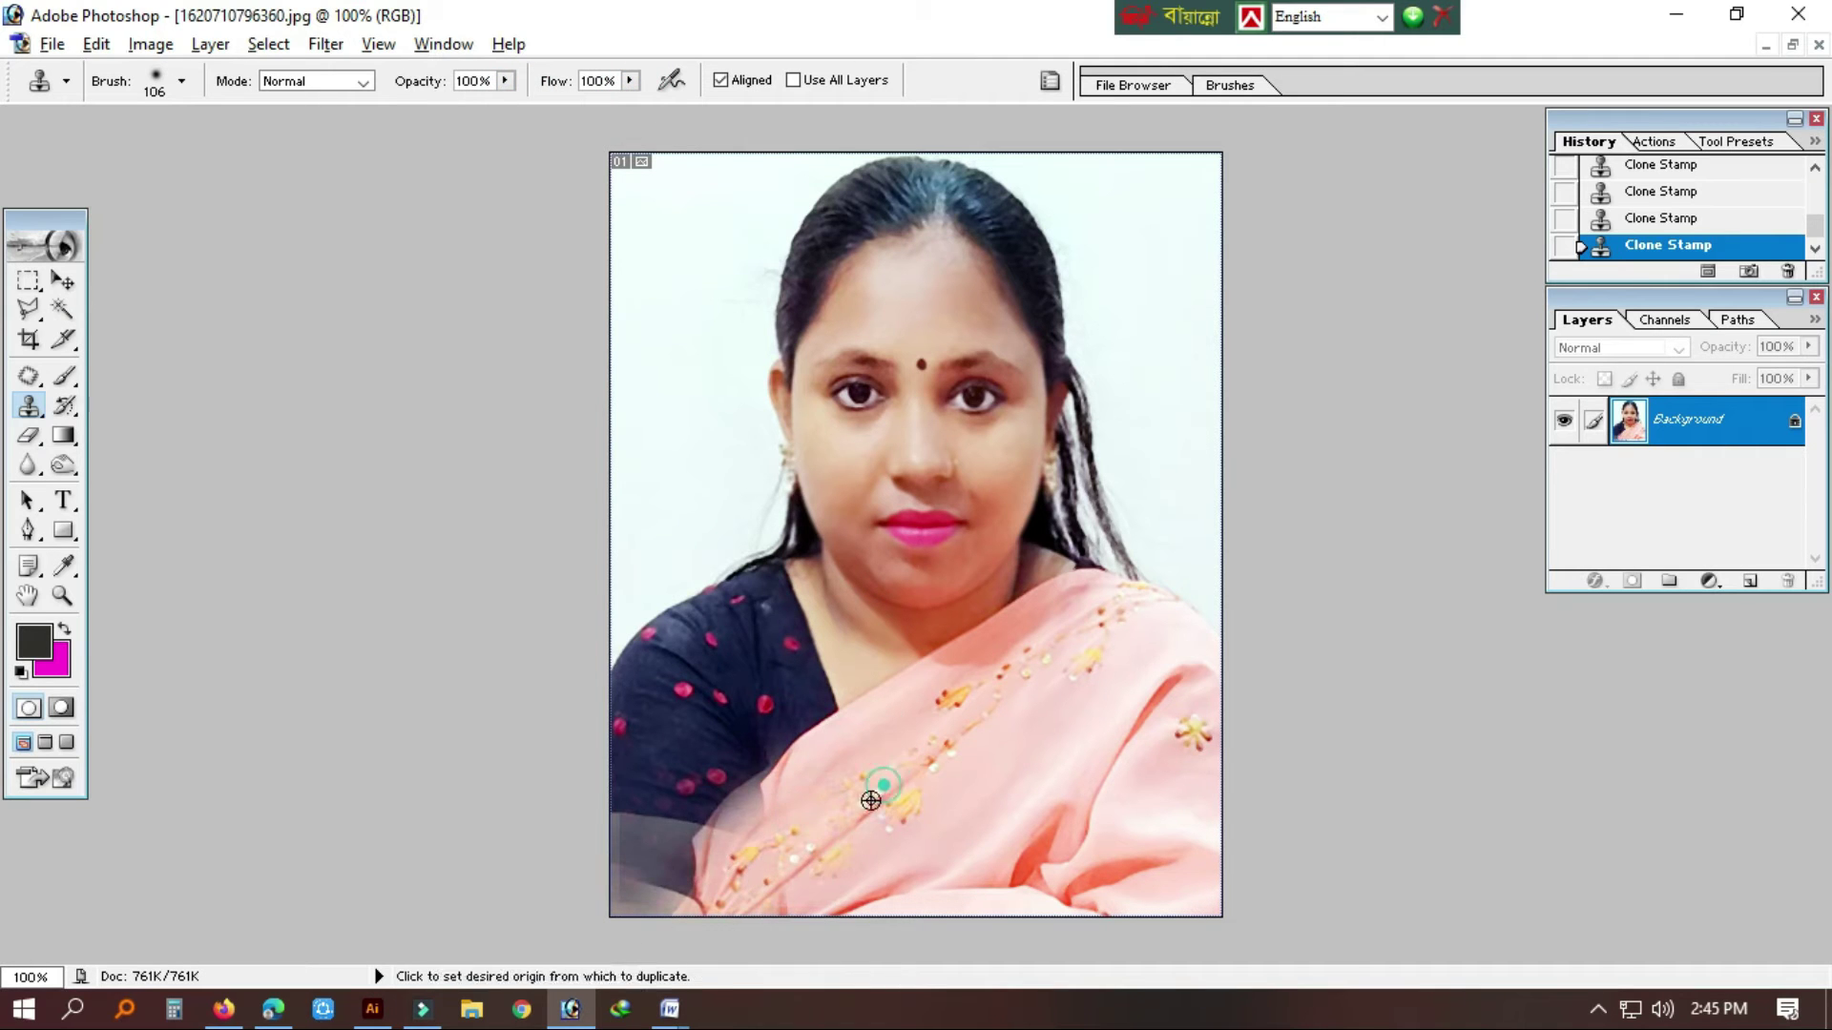
left_click_drag(756, 850, 634, 921)
left_click(688, 690, "alt")
left_click_drag(680, 702, 593, 859)
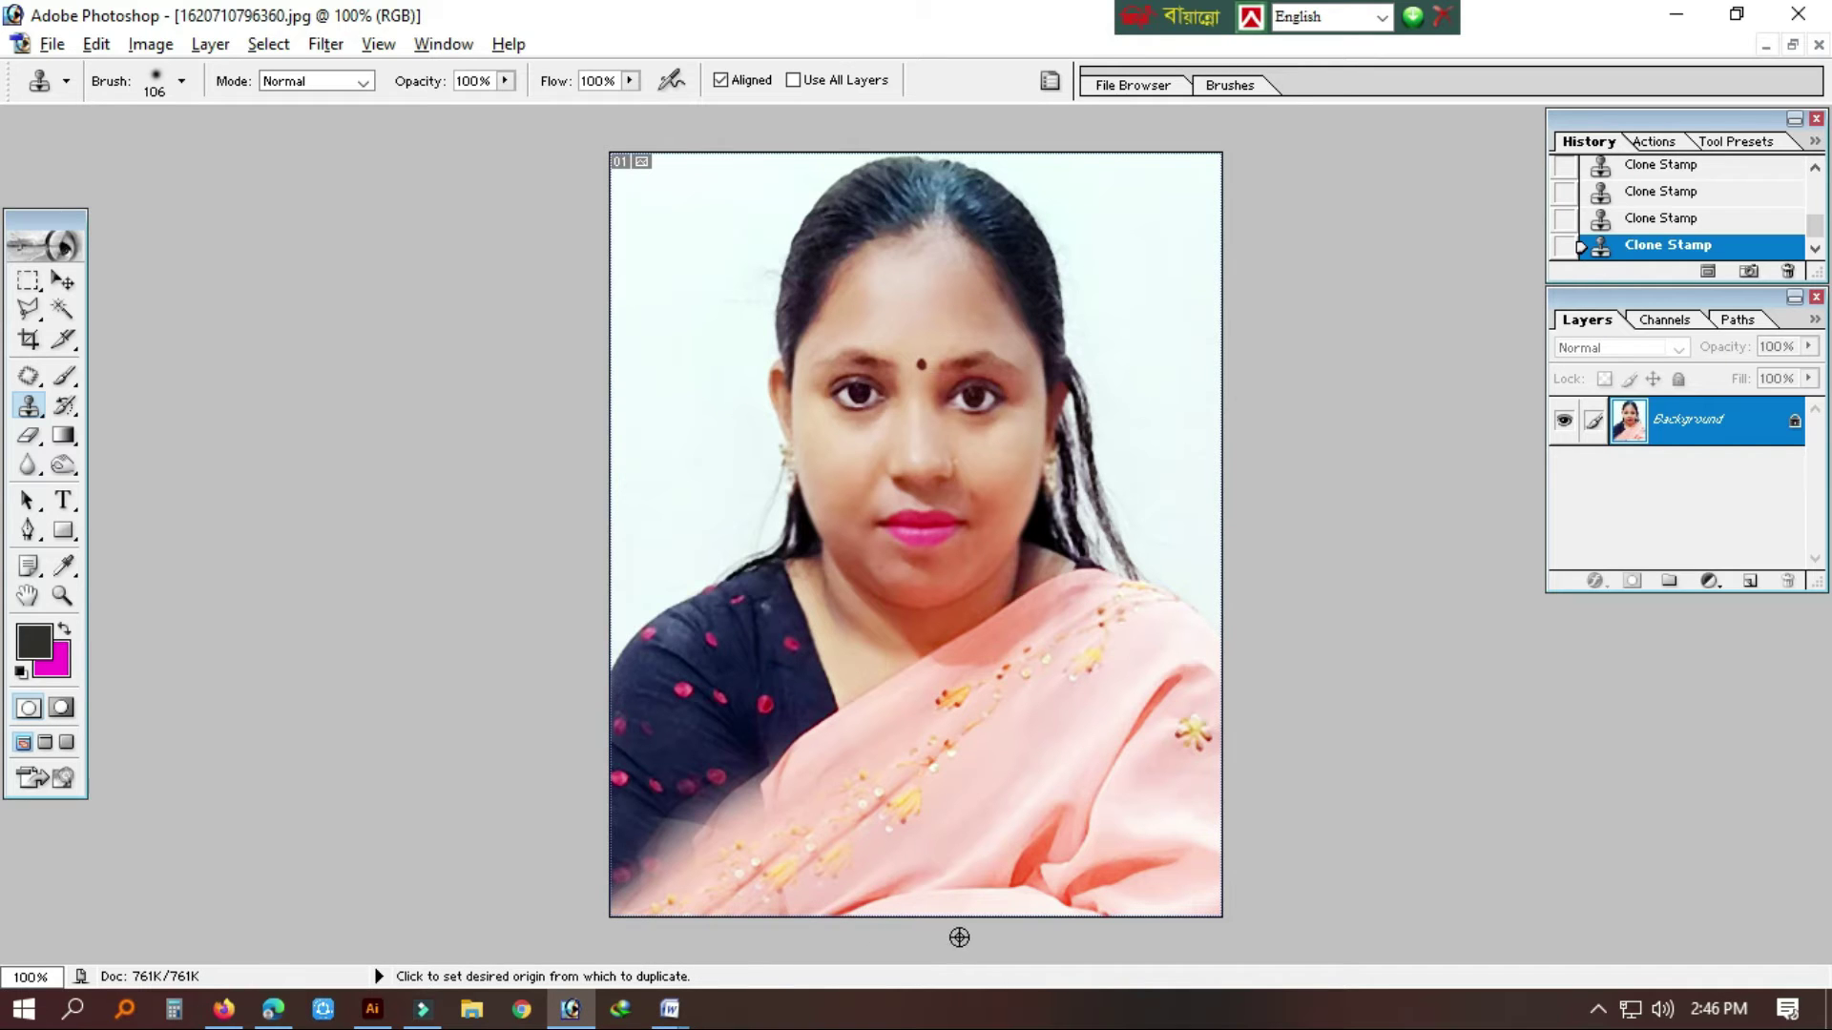
left_click(781, 919, "alt")
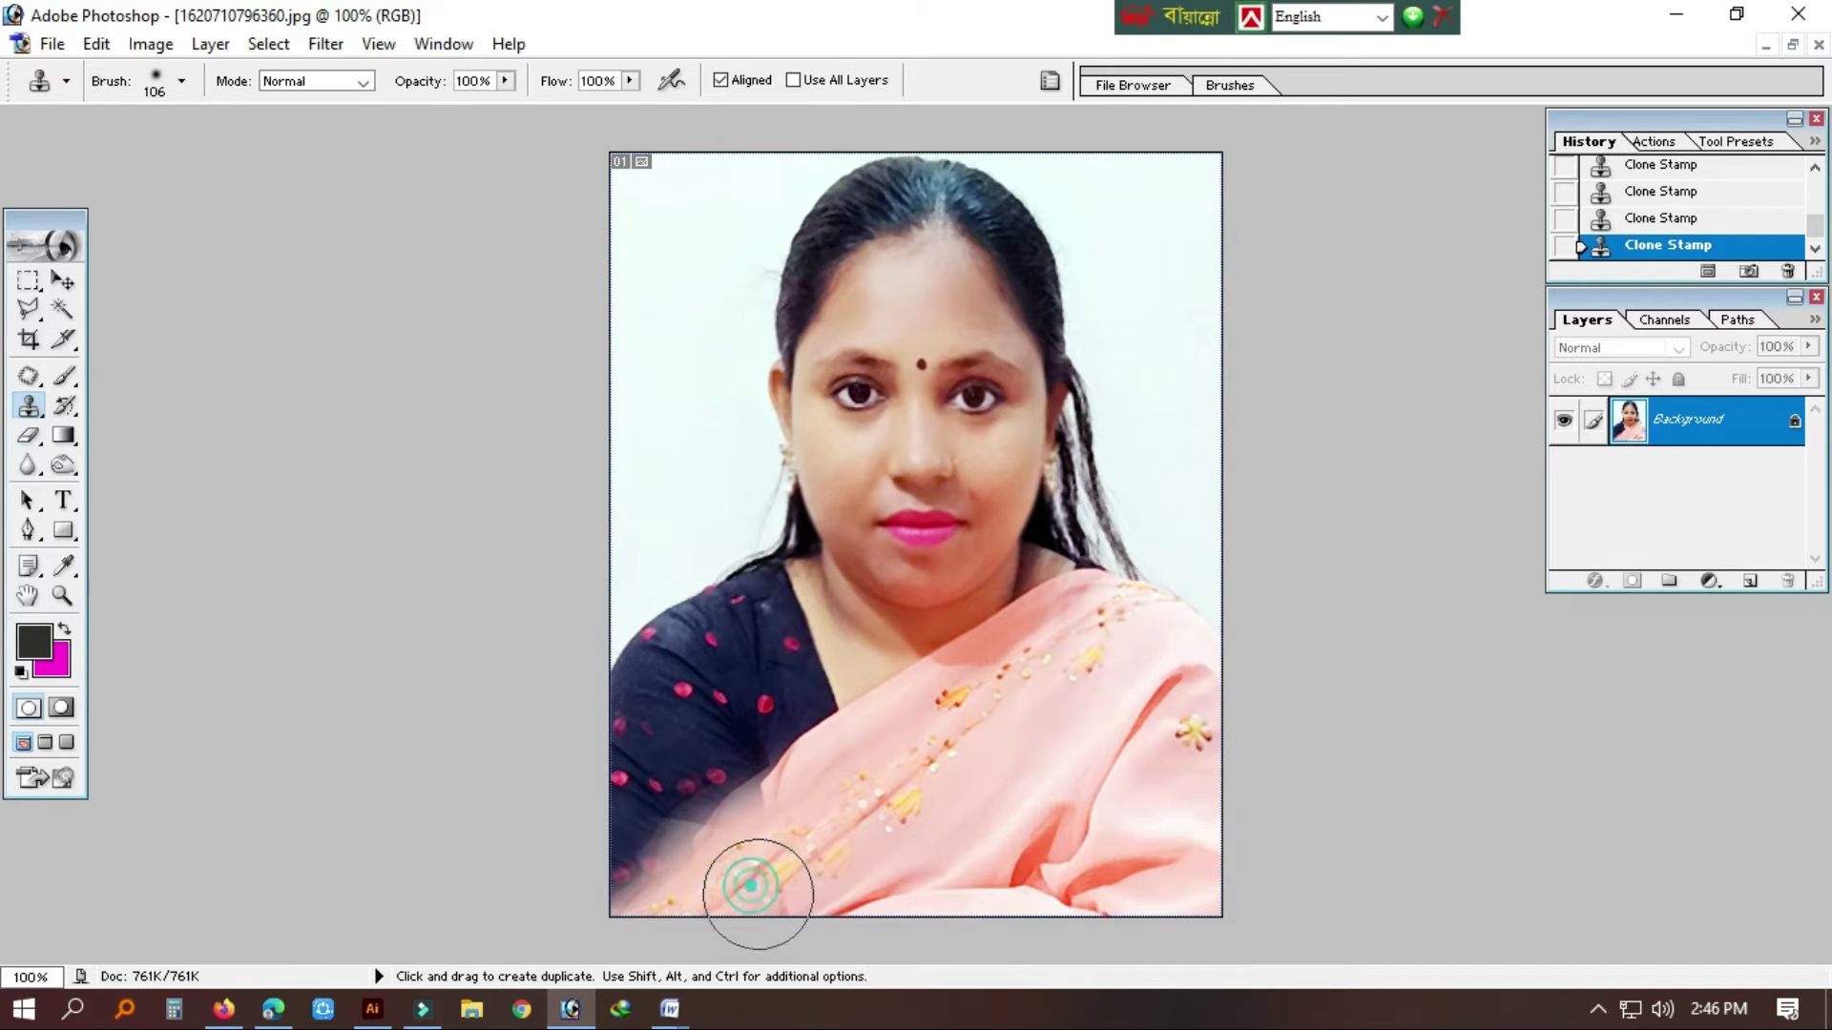
mouse_move(756, 878)
left_mouse_down()
mouse_move(797, 873)
mouse_move(630, 763)
left_mouse_up()
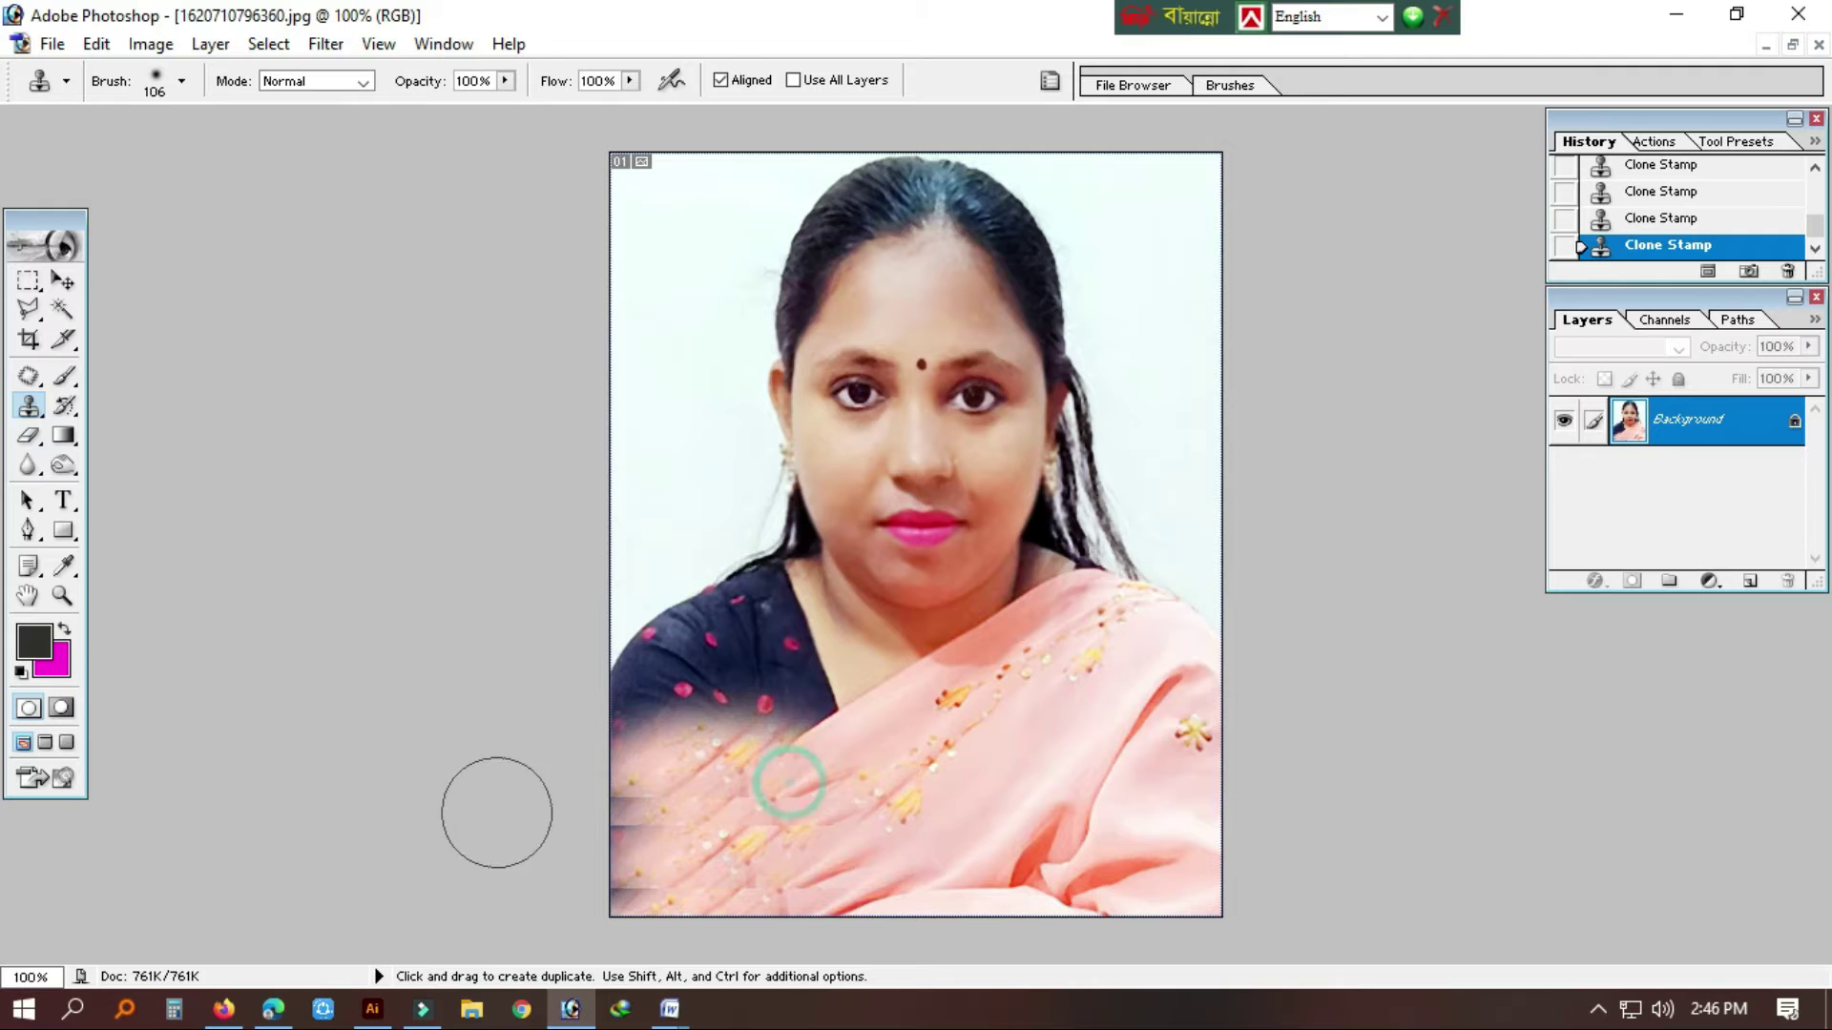
left_click(768, 804)
left_click_drag(749, 828, 746, 841)
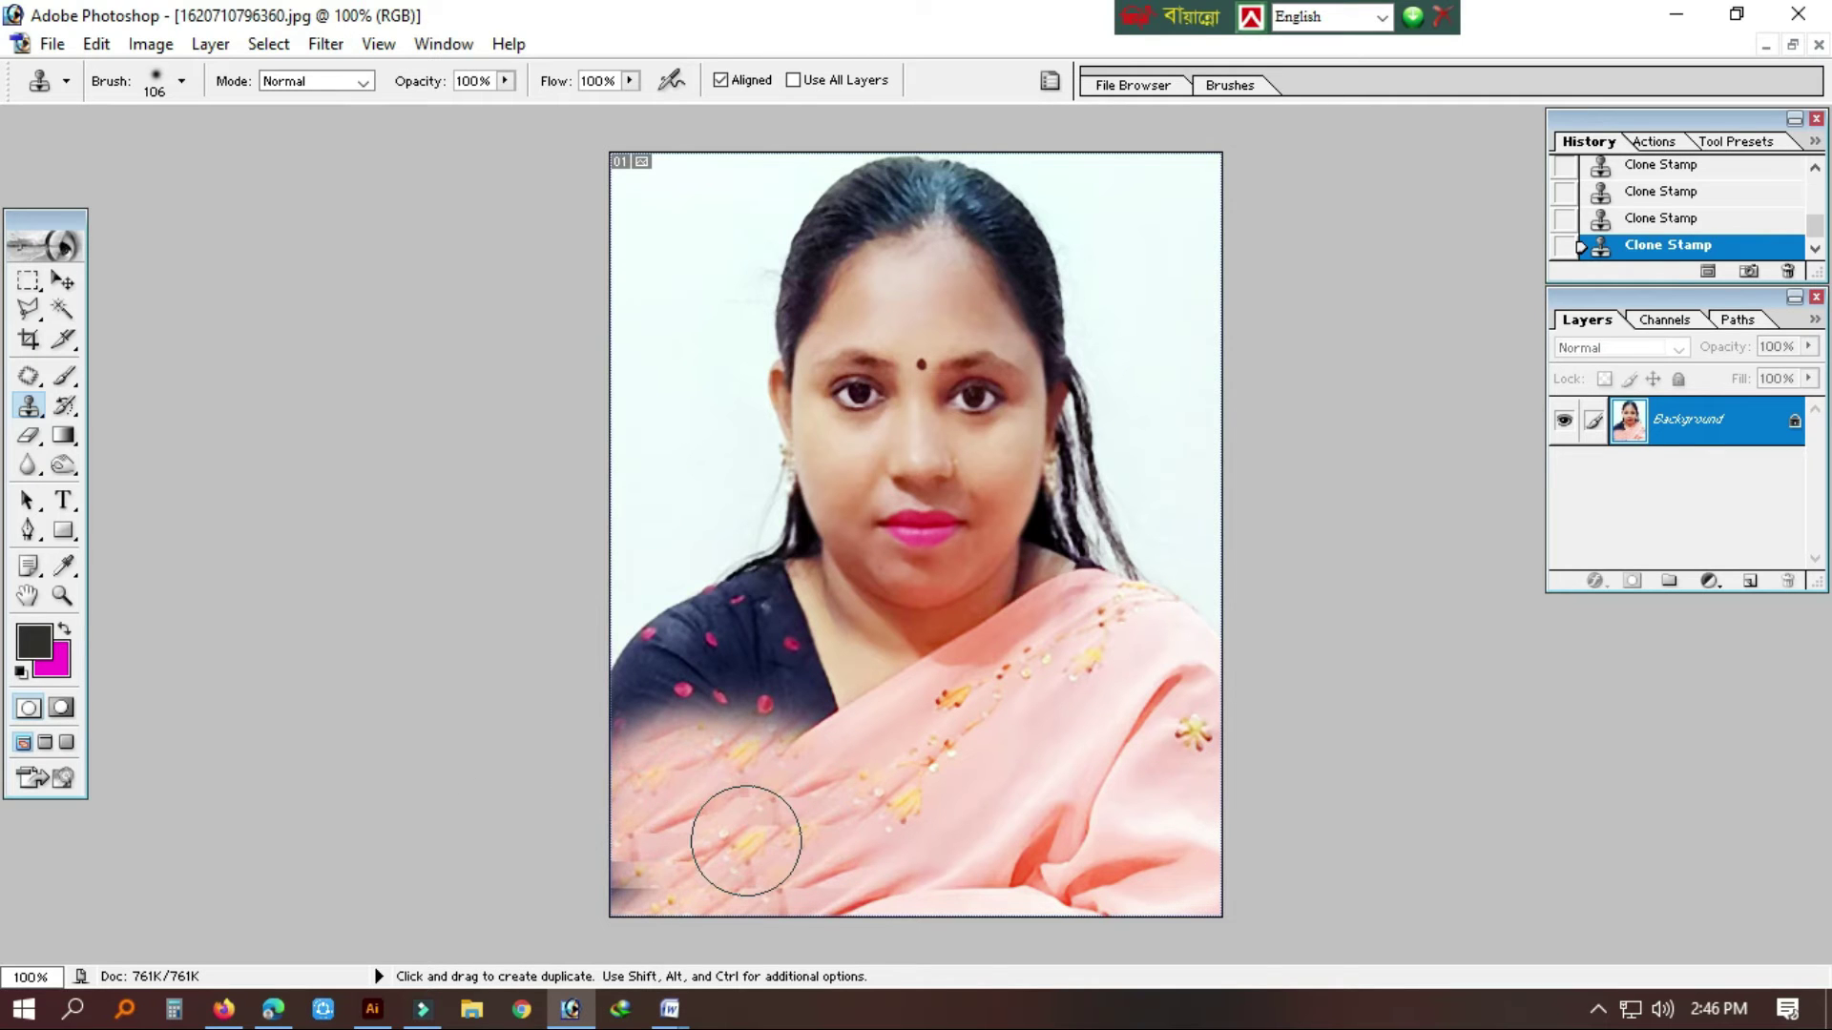
left_click(151, 44)
Rotate the portrait 90° counter-clockwise and create a new A4 document.
left_click(507, 365)
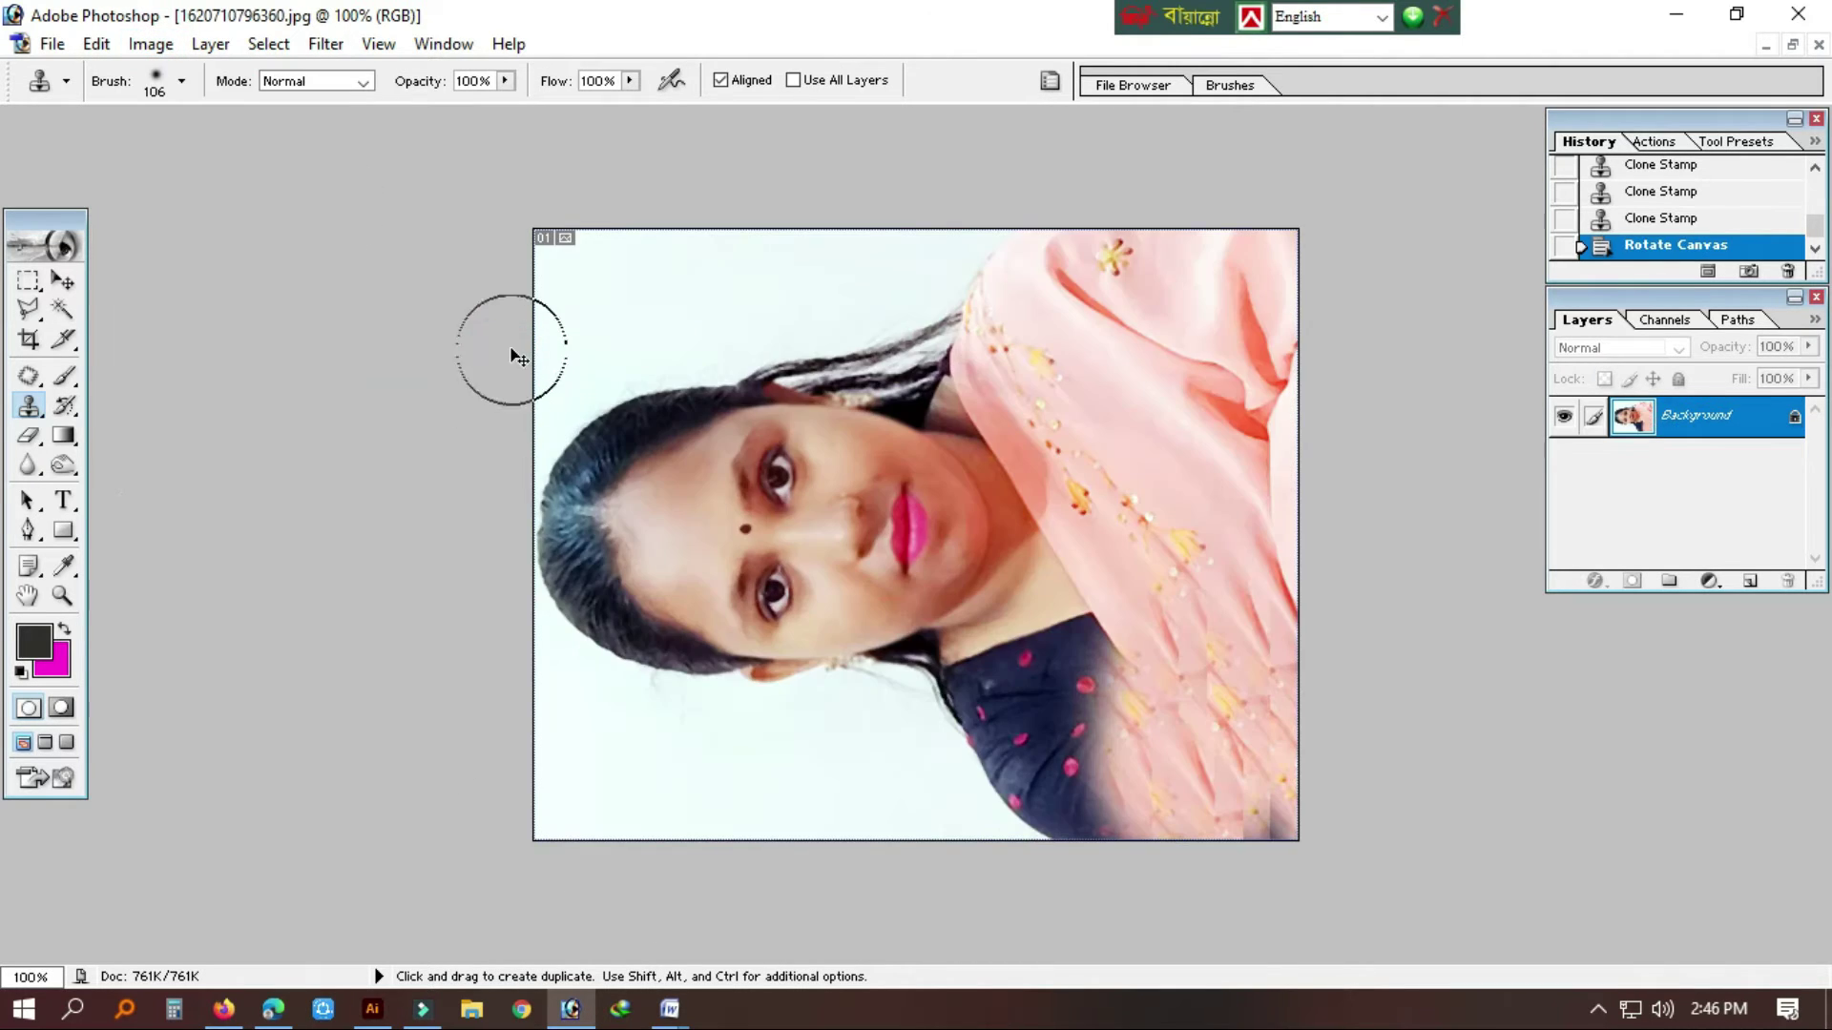
key("ctrl+n")
left_click(878, 372)
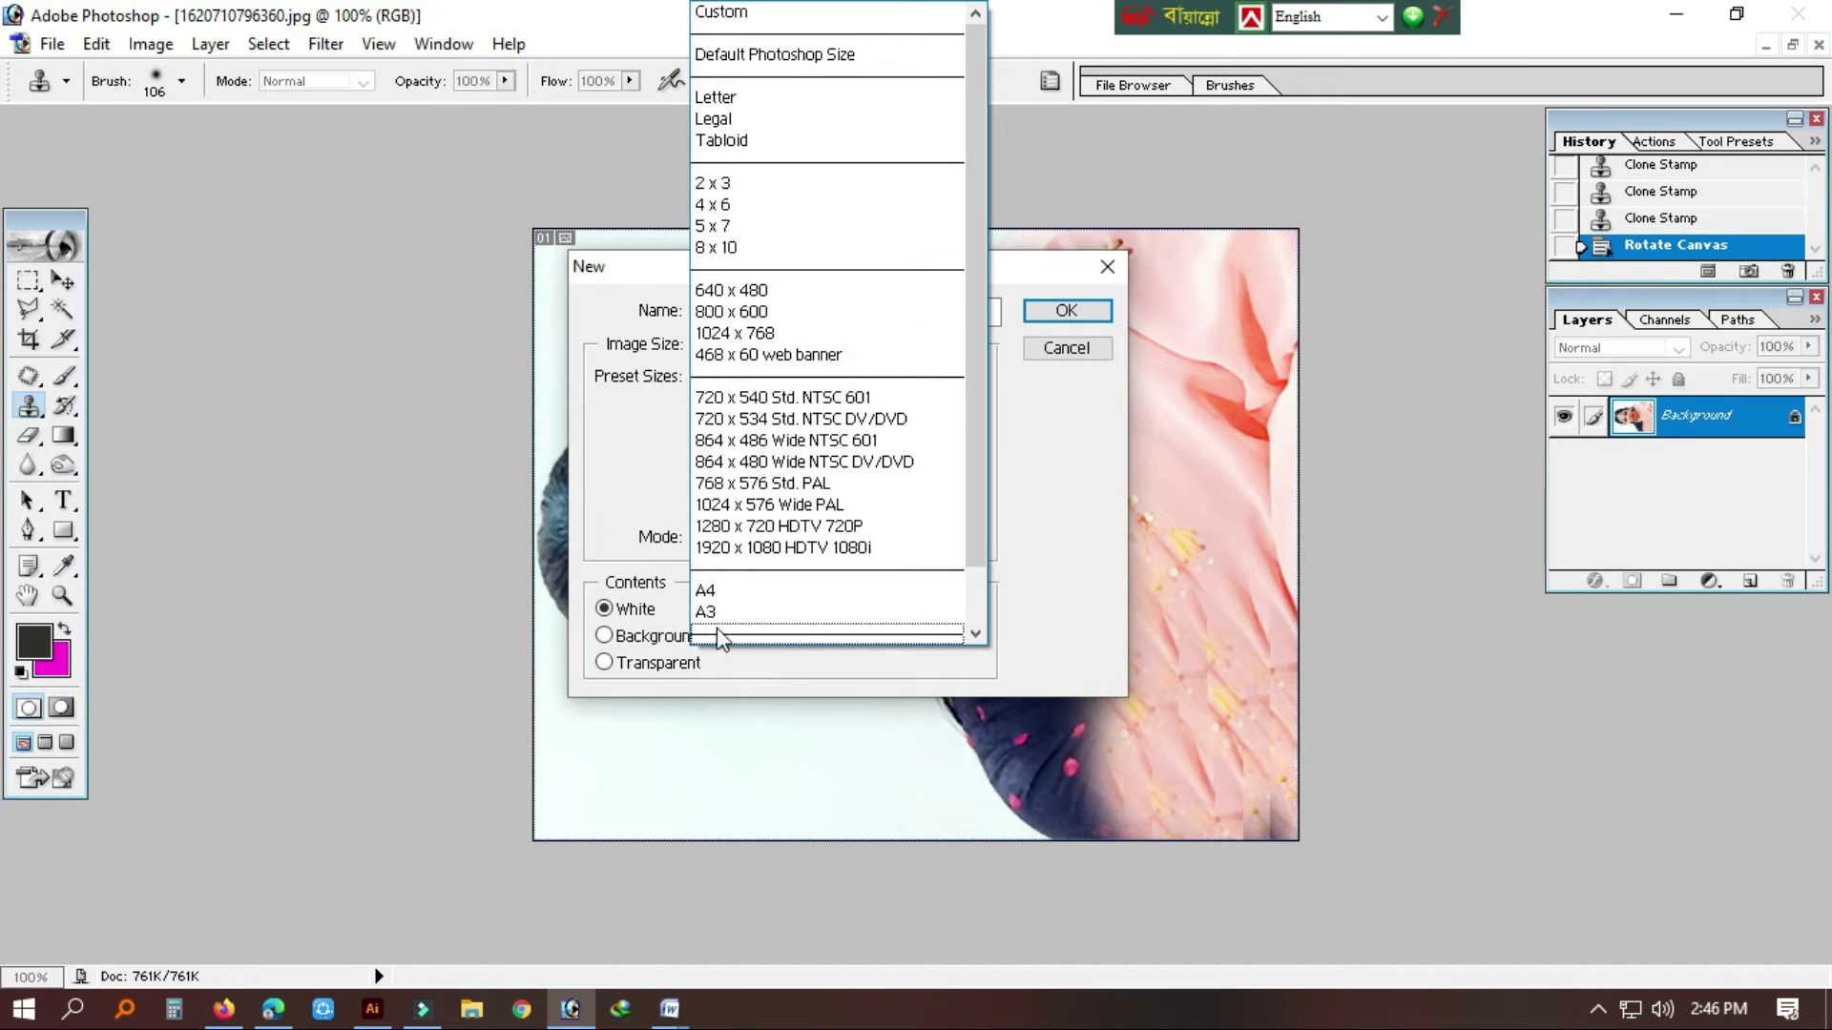
left_click(716, 592)
left_click(1065, 310)
Copy the portrait onto the A4 page and line up four copies across the top.
left_click_drag(350, 167, 990, 183)
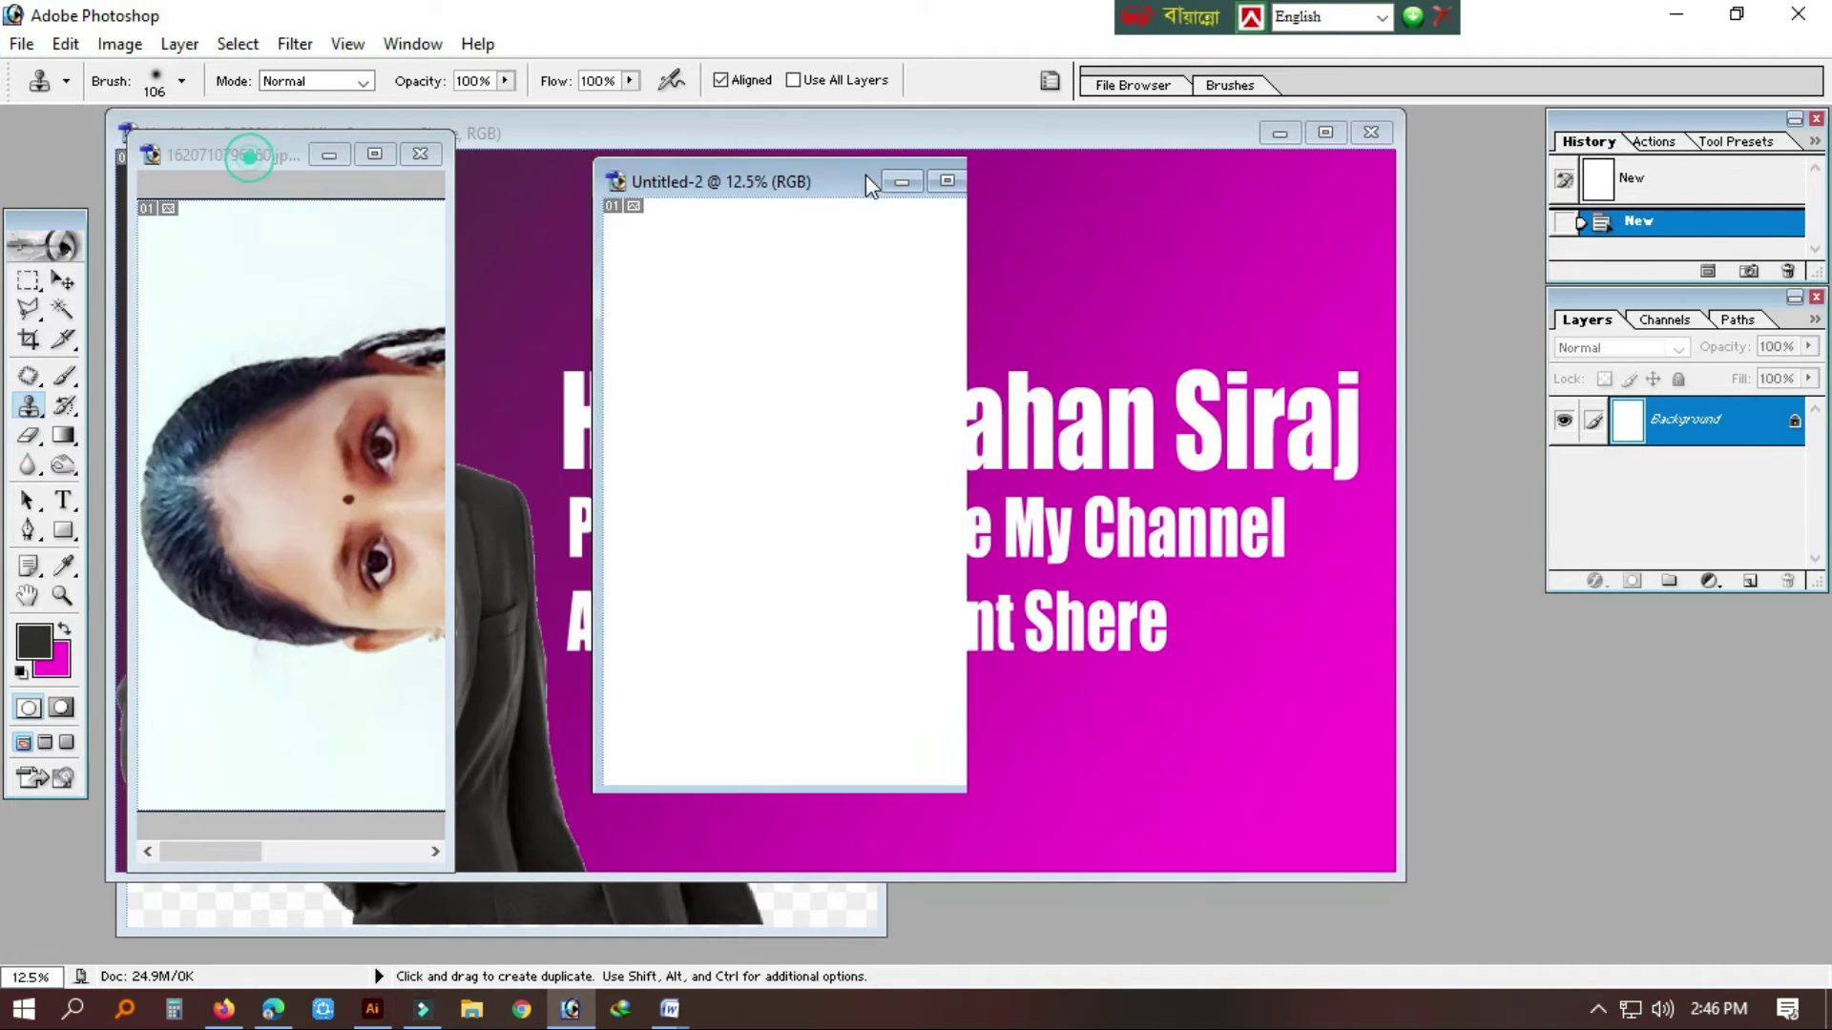
key("v")
left_click_drag(296, 431, 958, 387)
double_click(999, 183)
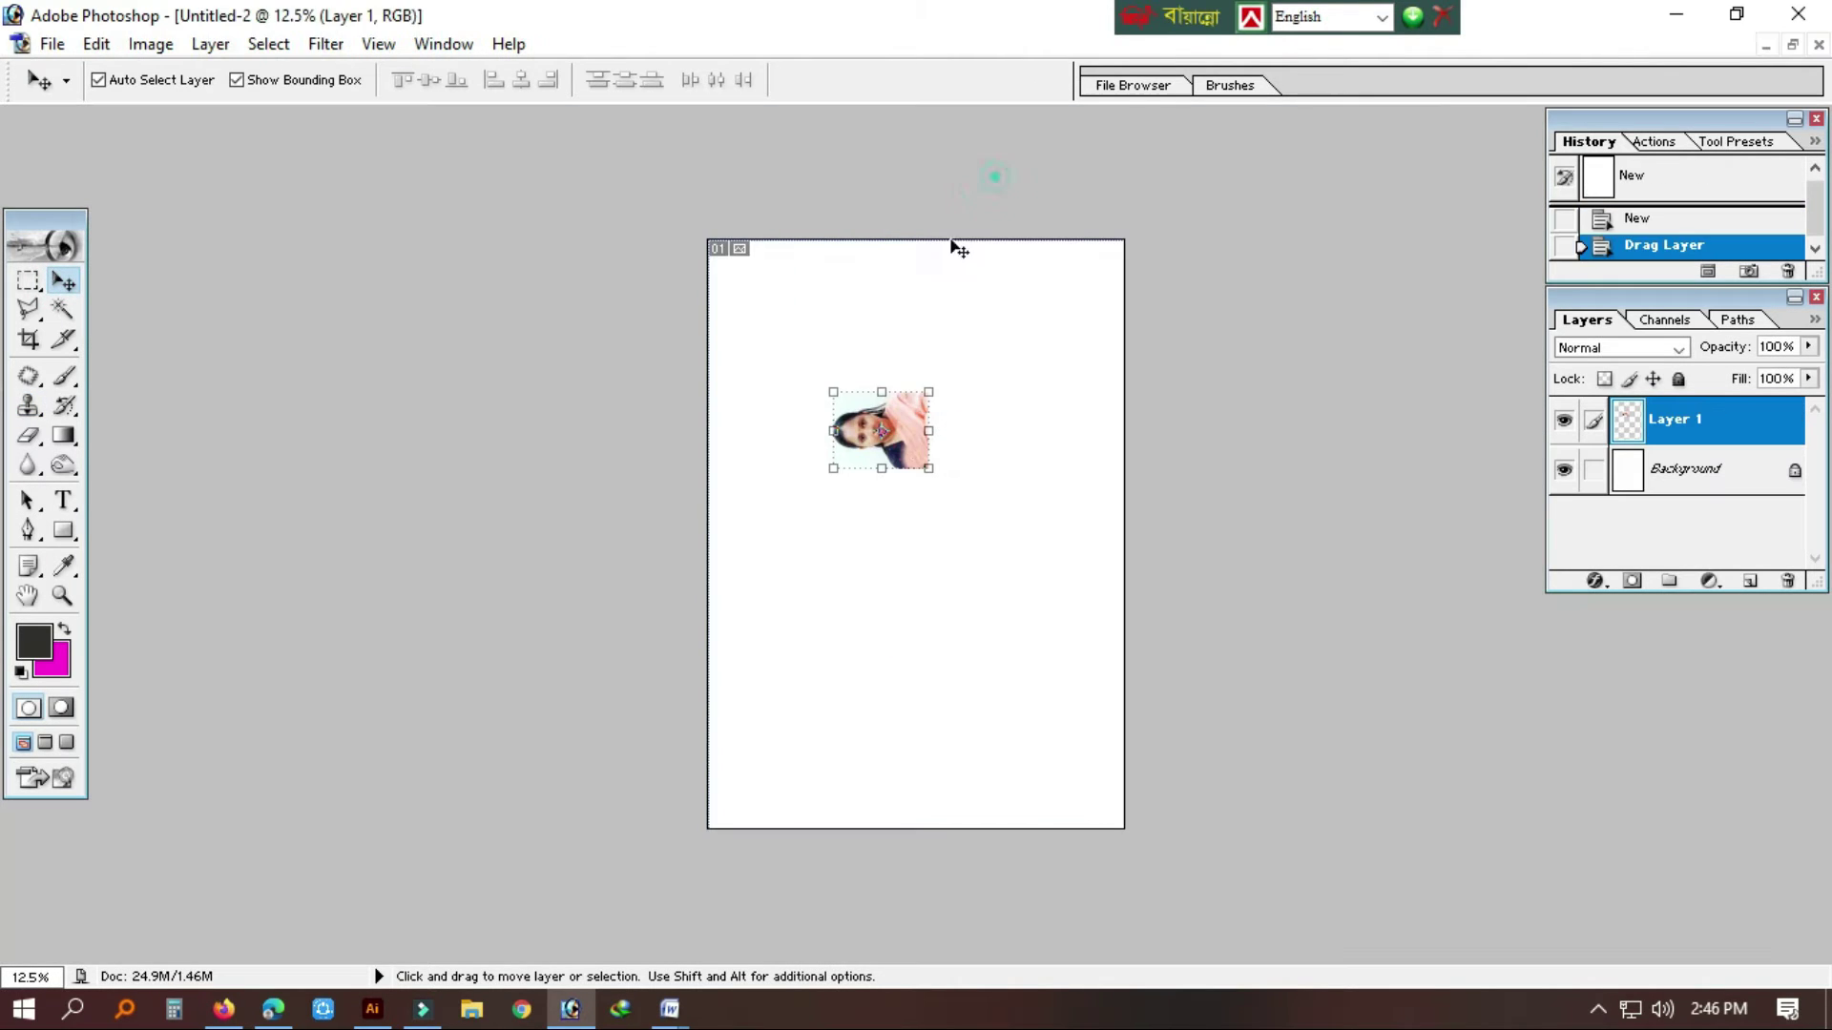
mouse_move(930, 451)
left_mouse_down()
mouse_move(811, 358)
mouse_move(993, 367)
mouse_move(1074, 313)
left_mouse_up()
key("ctrl+a")
key("ctrl+a")
key("ctrl+d")
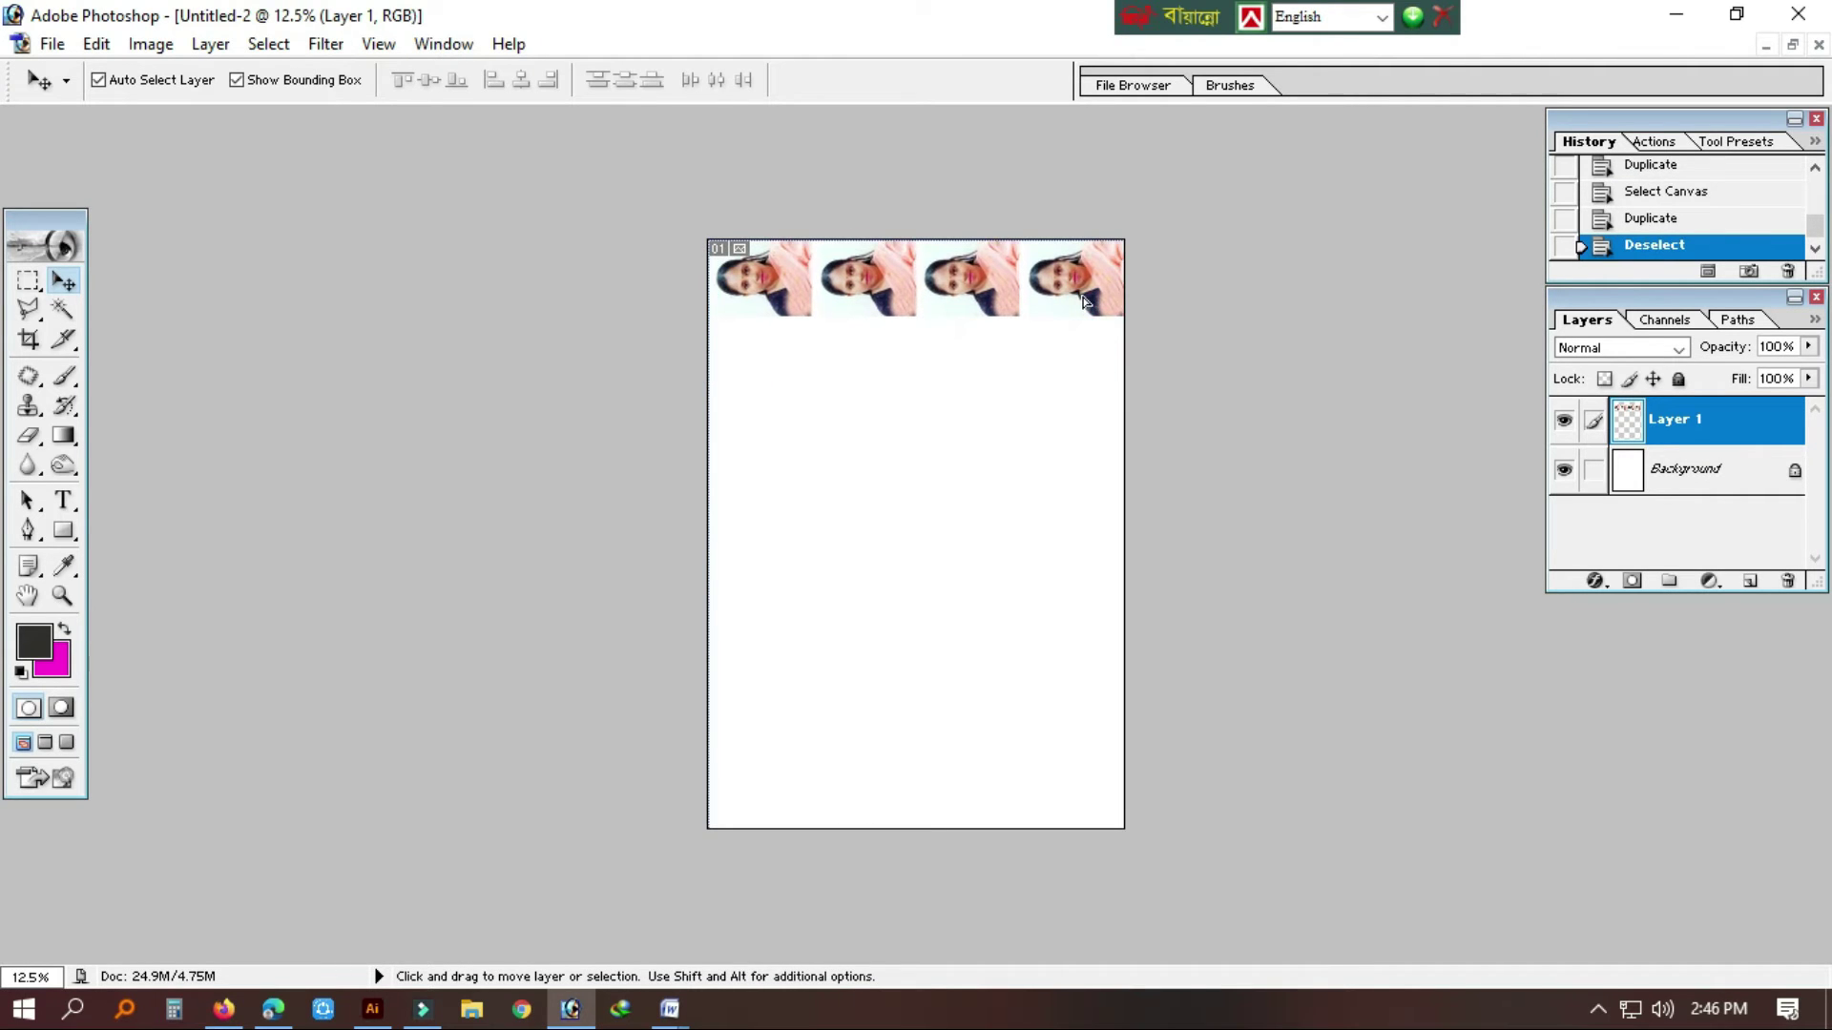
left_click(1073, 318)
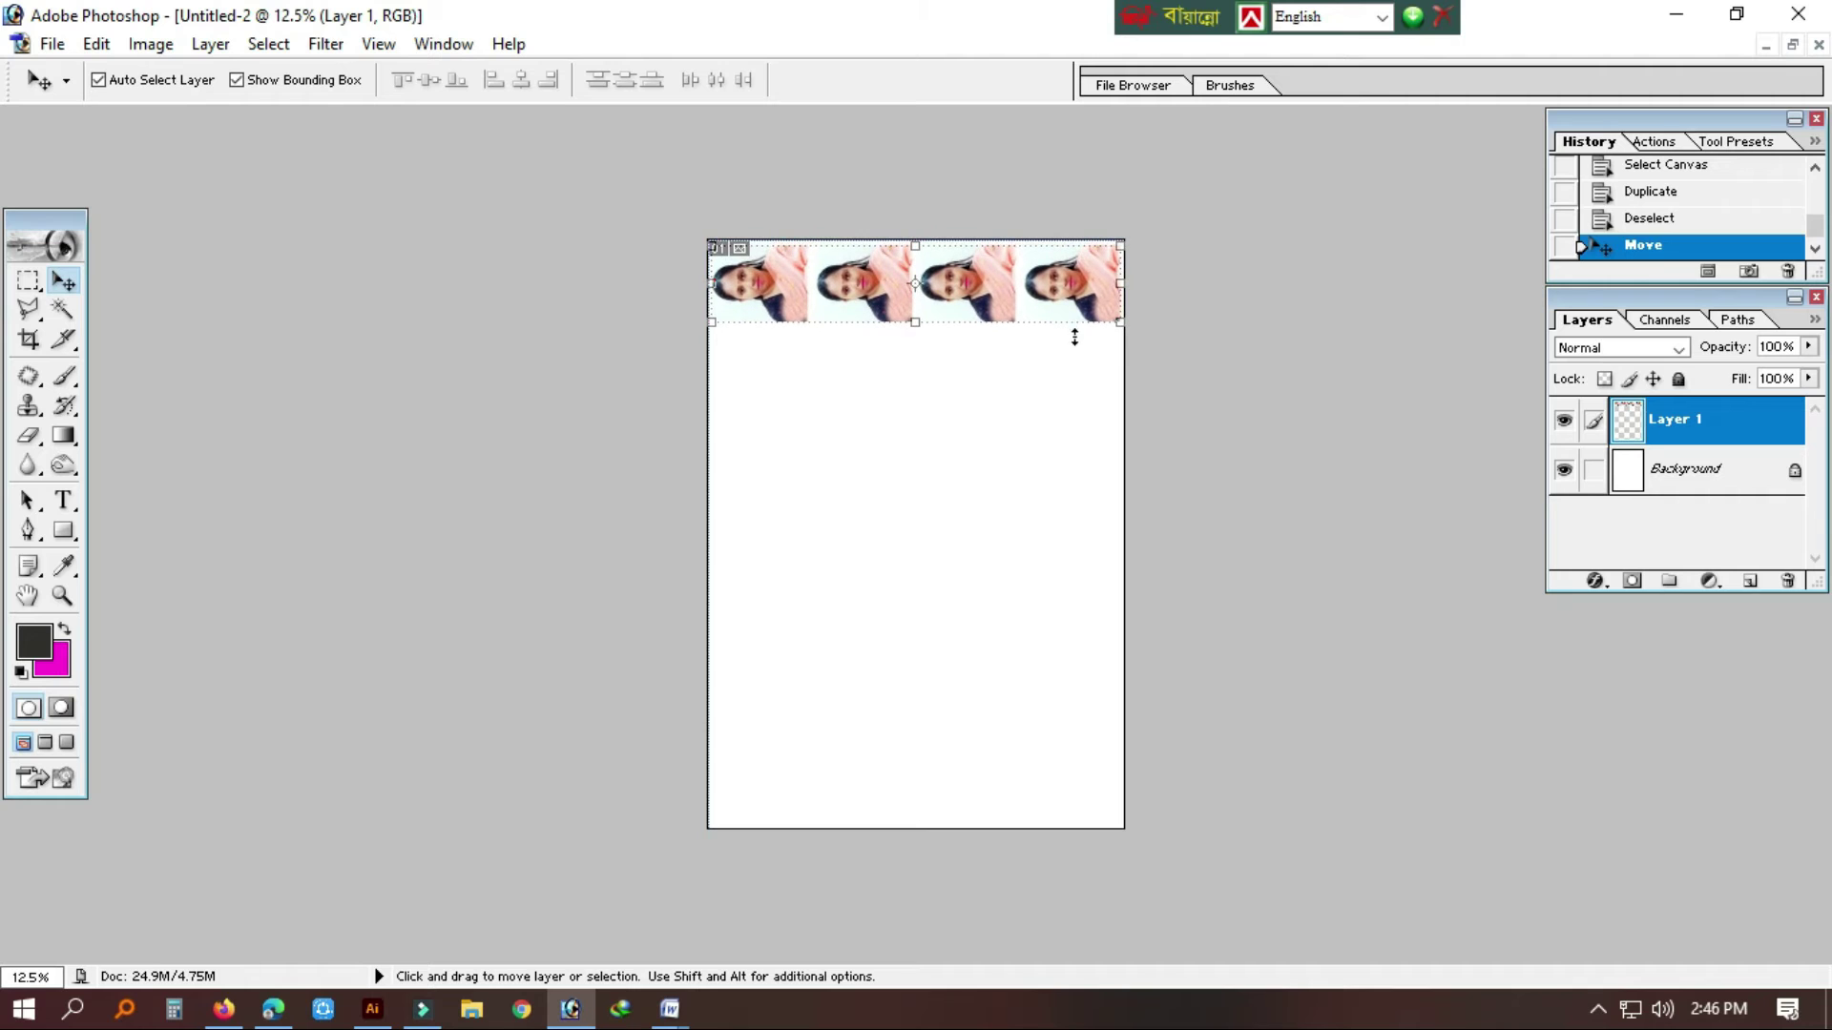
key("ctrl+plus")
Set the page setup paper size to A4 in Print with Preview.
key("ctrl+alt+p")
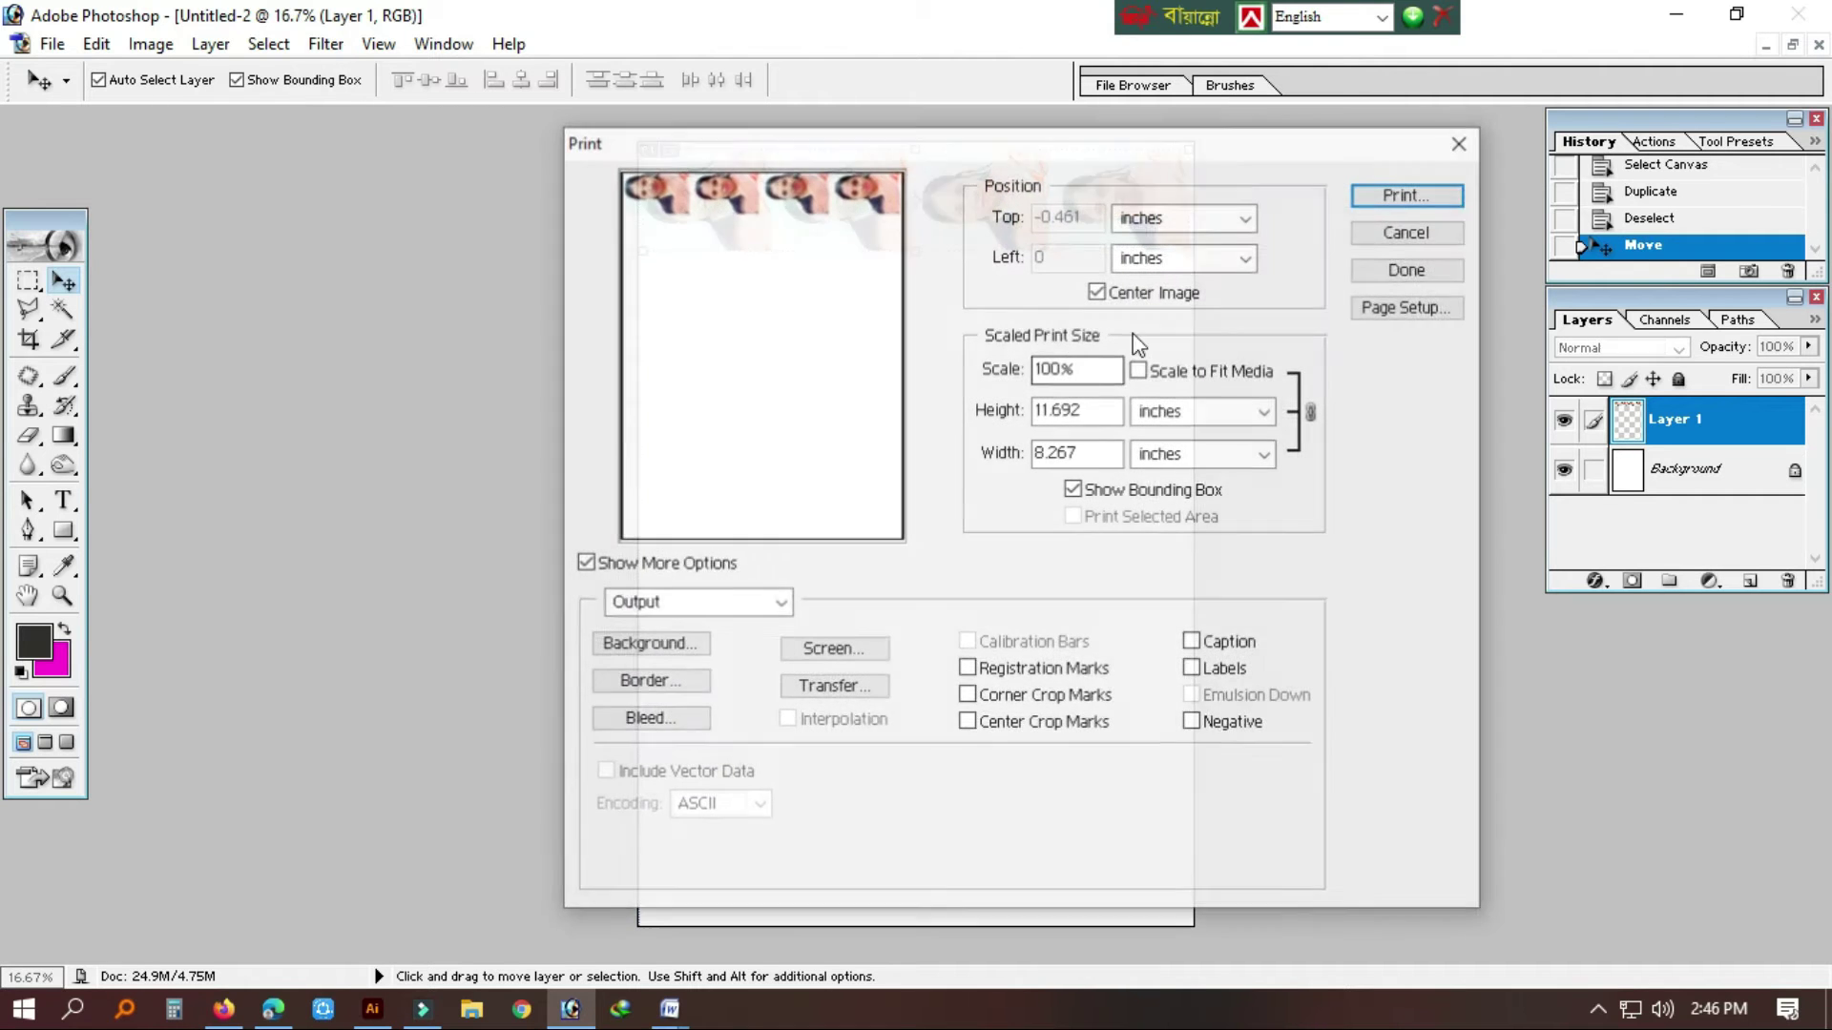
left_click(1408, 307)
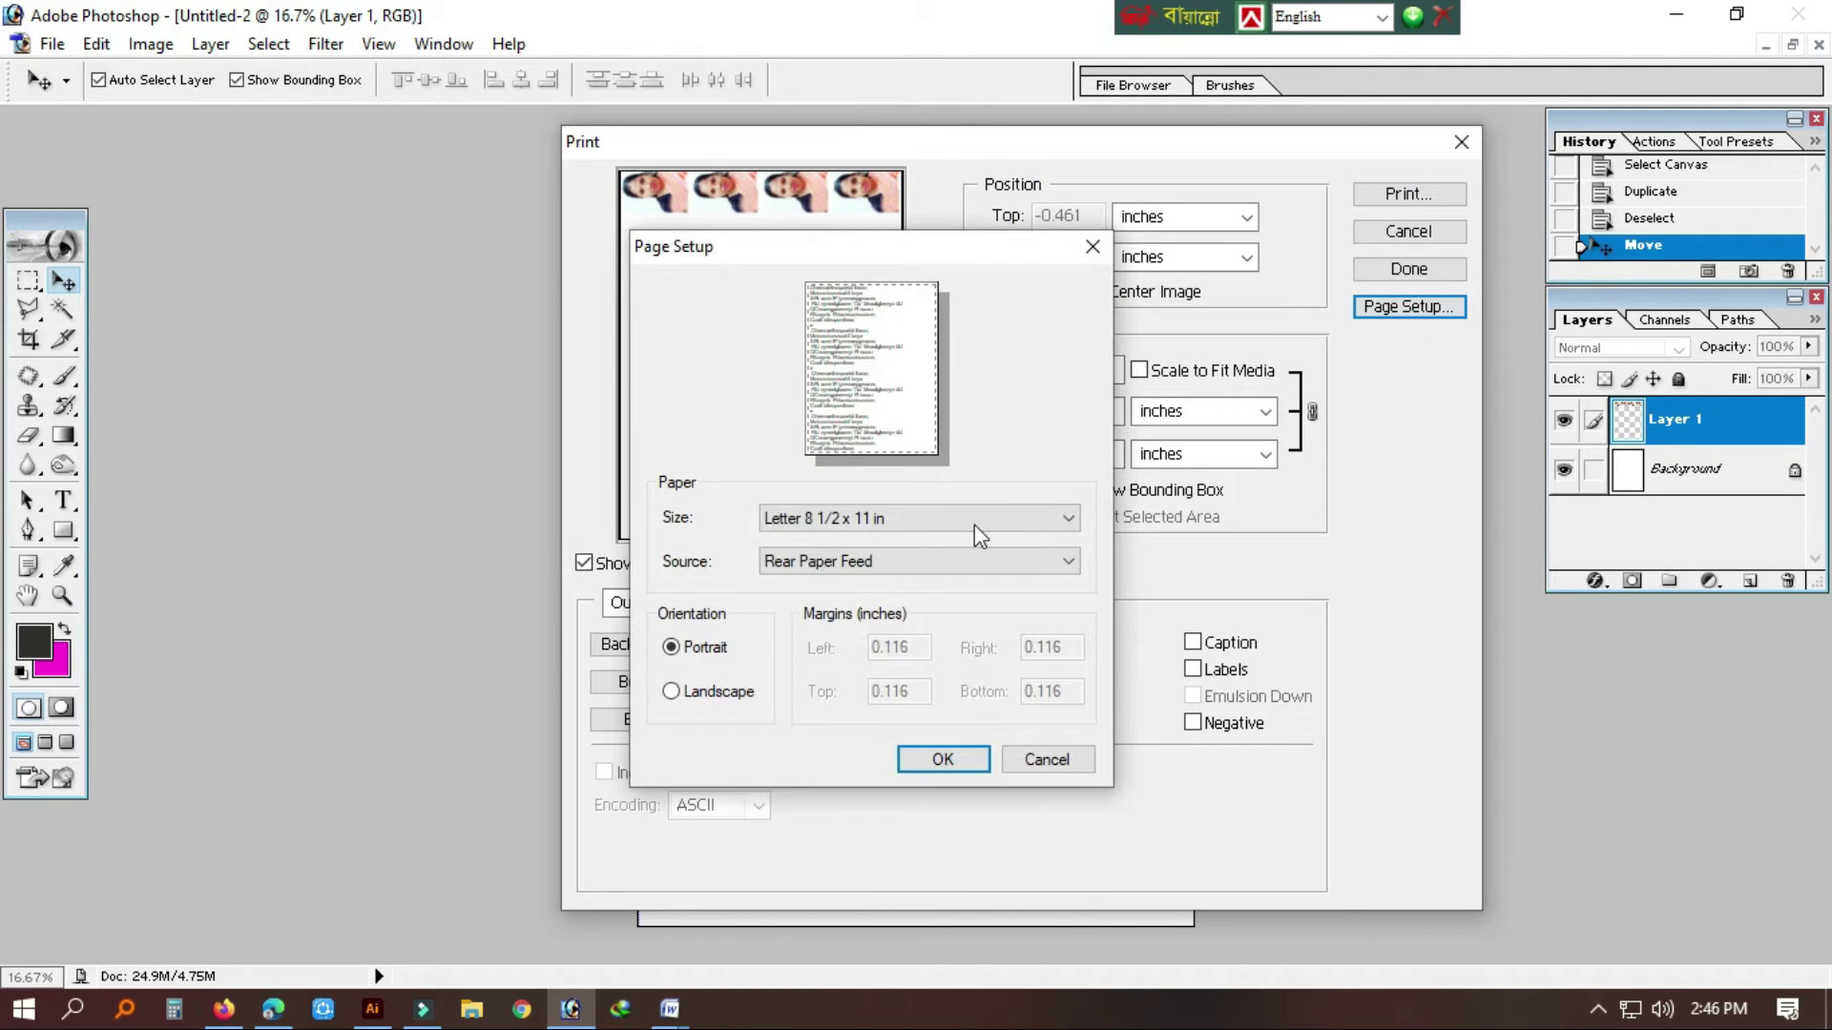
left_click(830, 507)
left_click(852, 712)
key("Return")
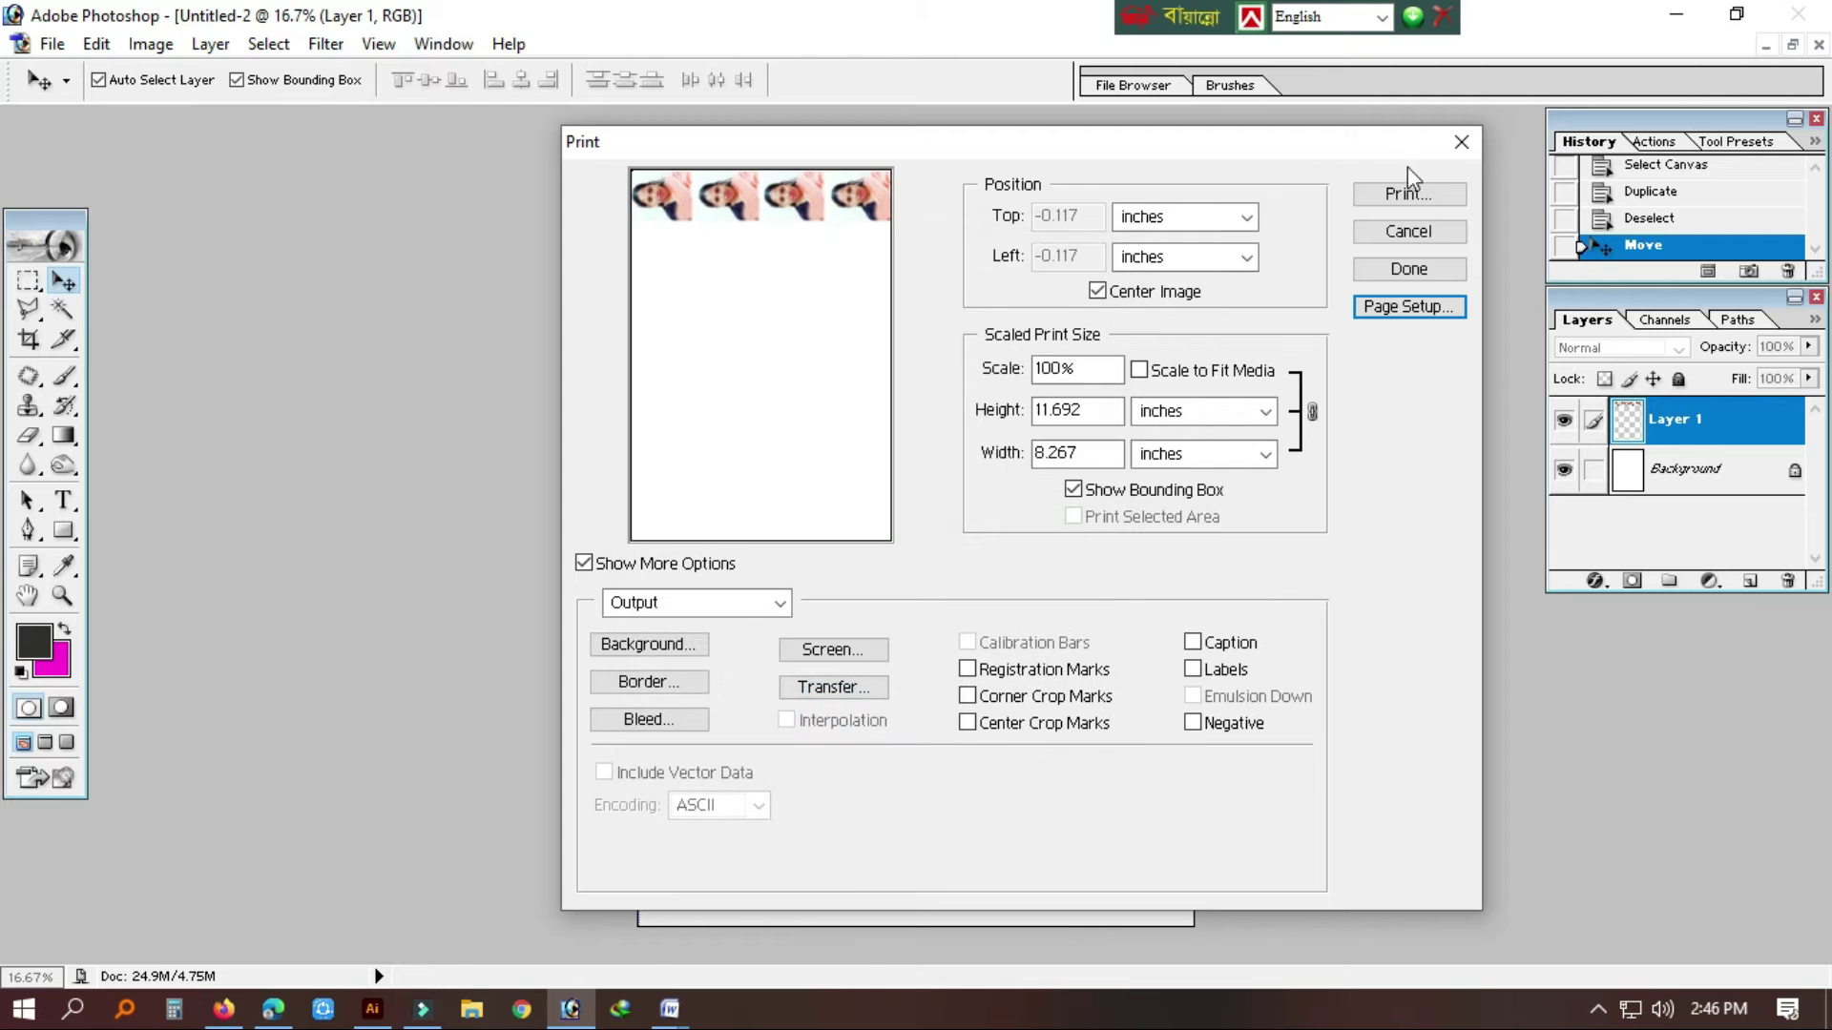
Choose the EPSON L300 with Epson Matte paper at High quality, then close Print.
left_click(1412, 191)
left_click(888, 399)
left_click(859, 182)
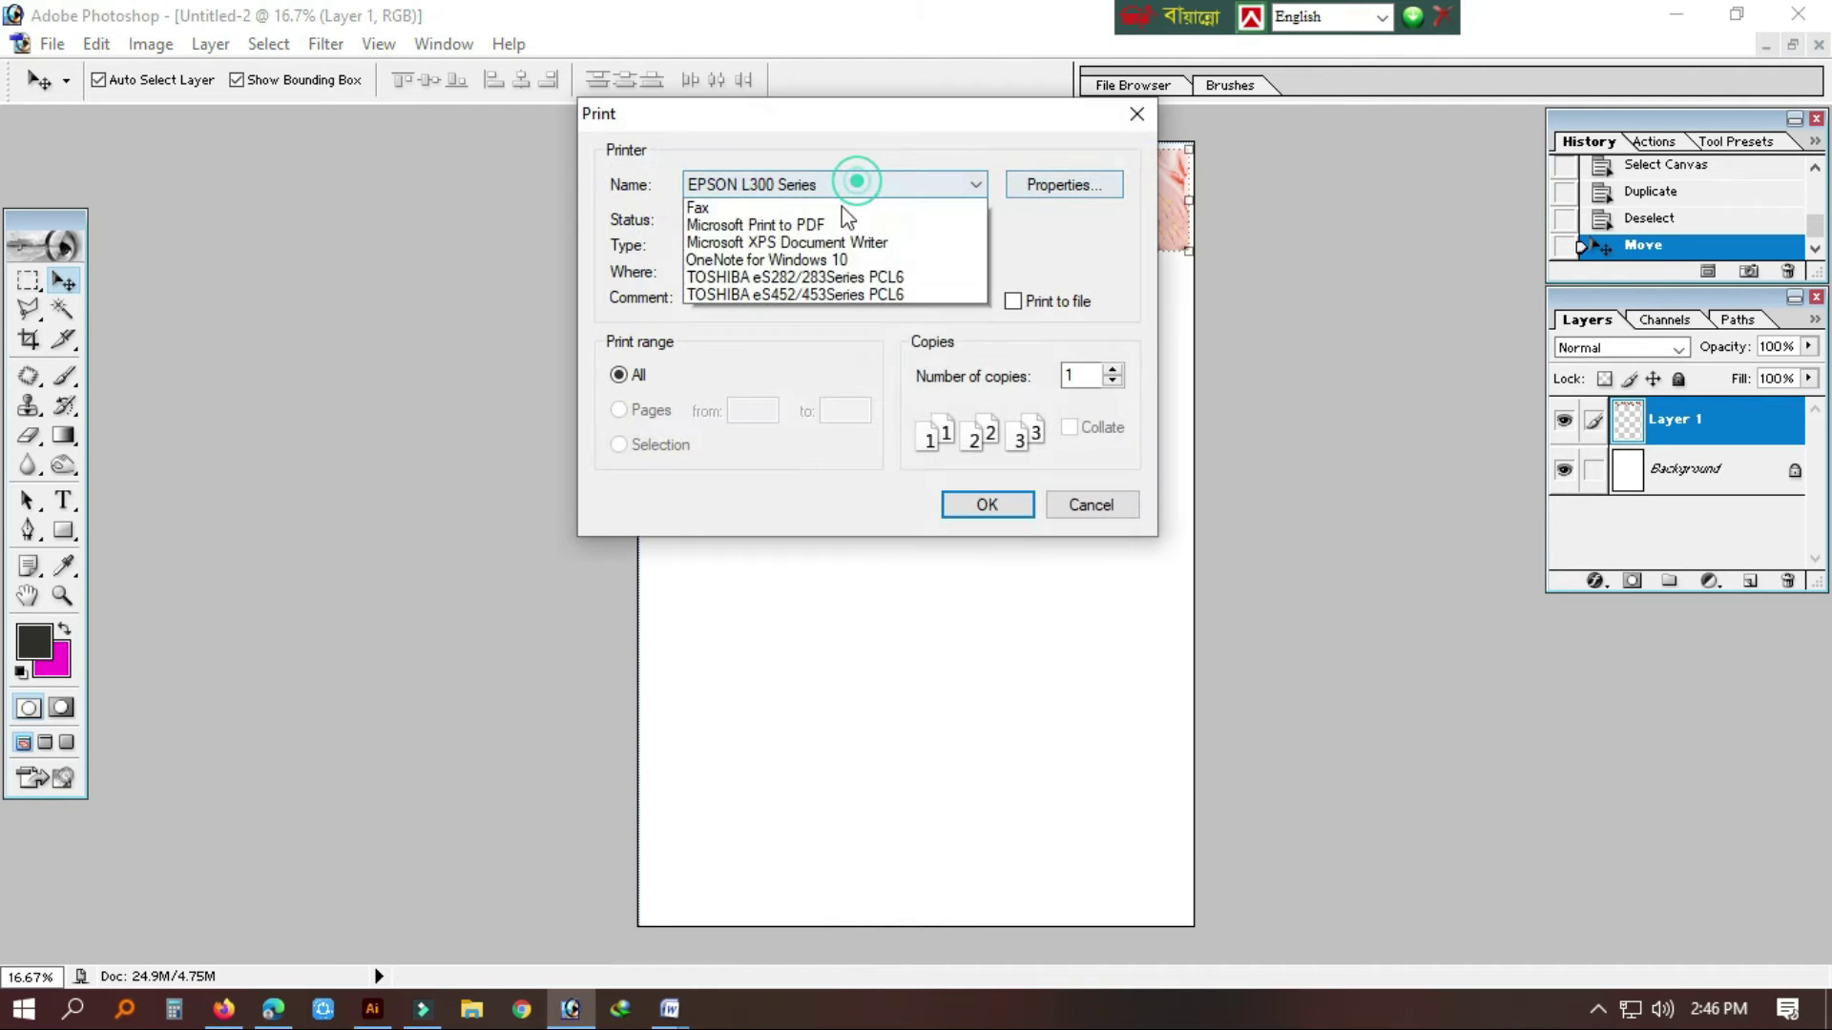
left_click(1000, 189)
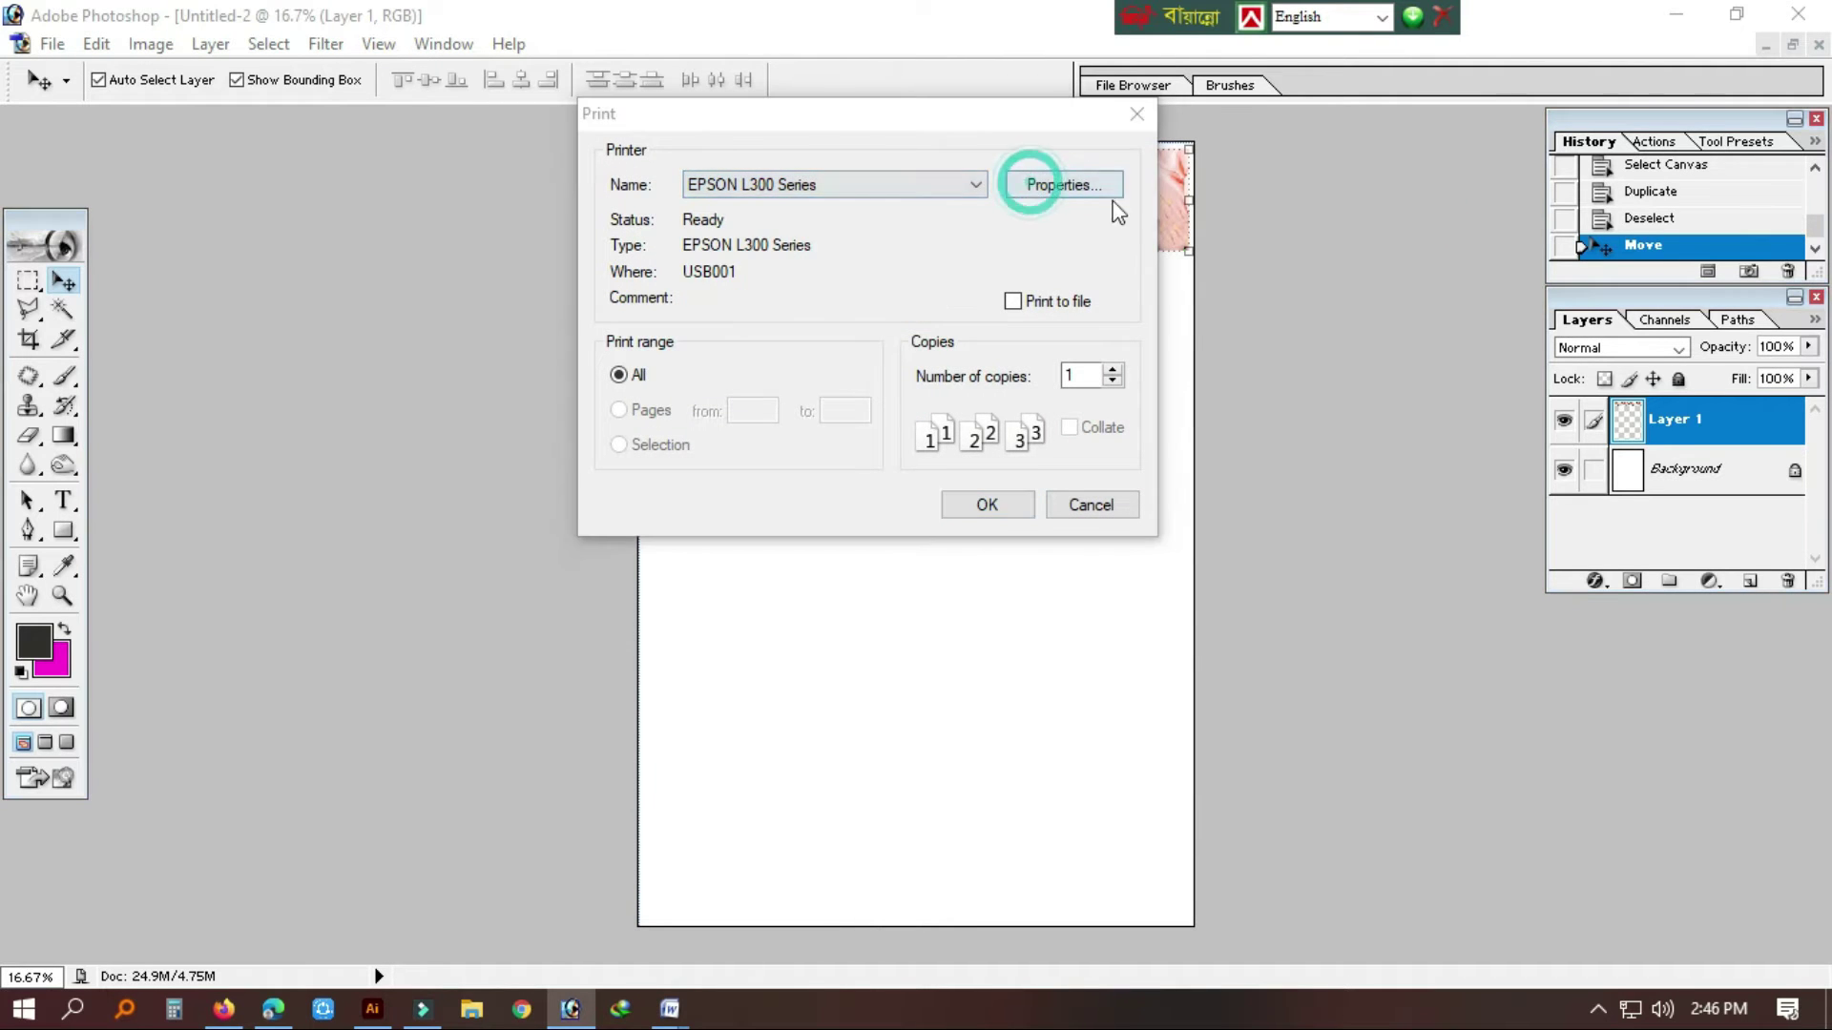
left_click(1113, 376)
left_click(1118, 418)
left_click(1118, 413)
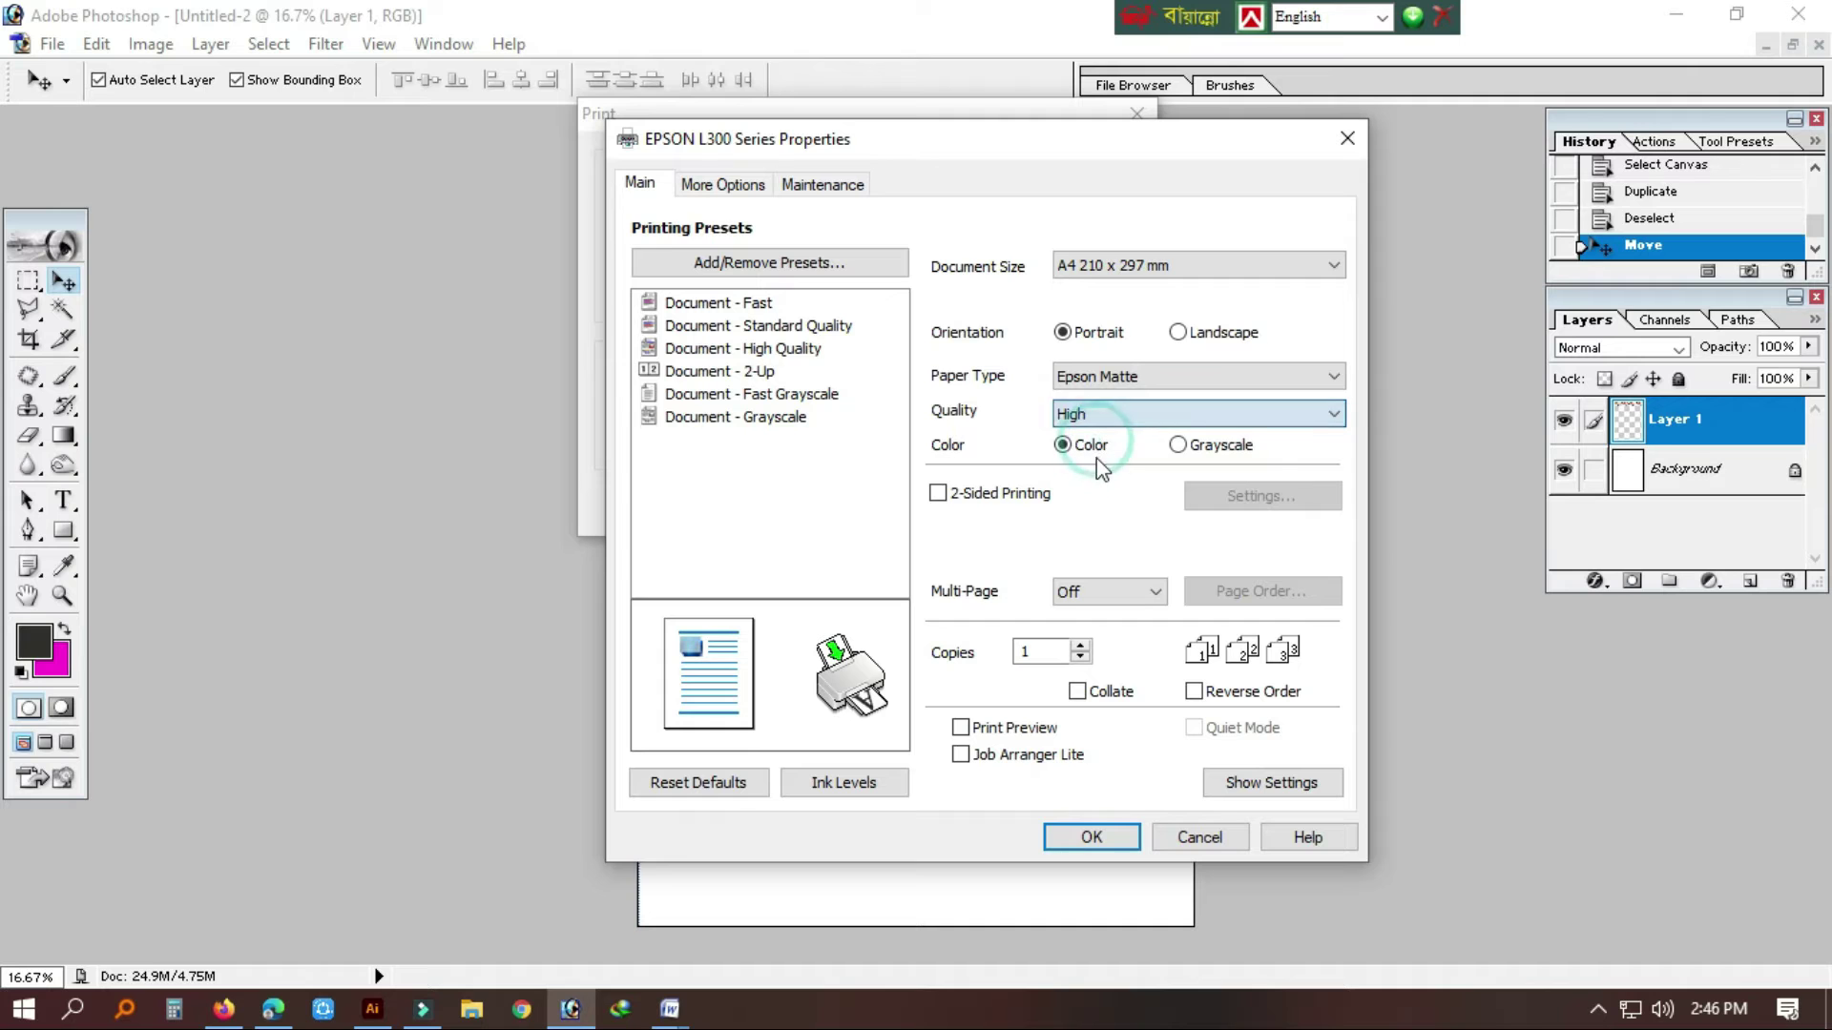
key("Return")
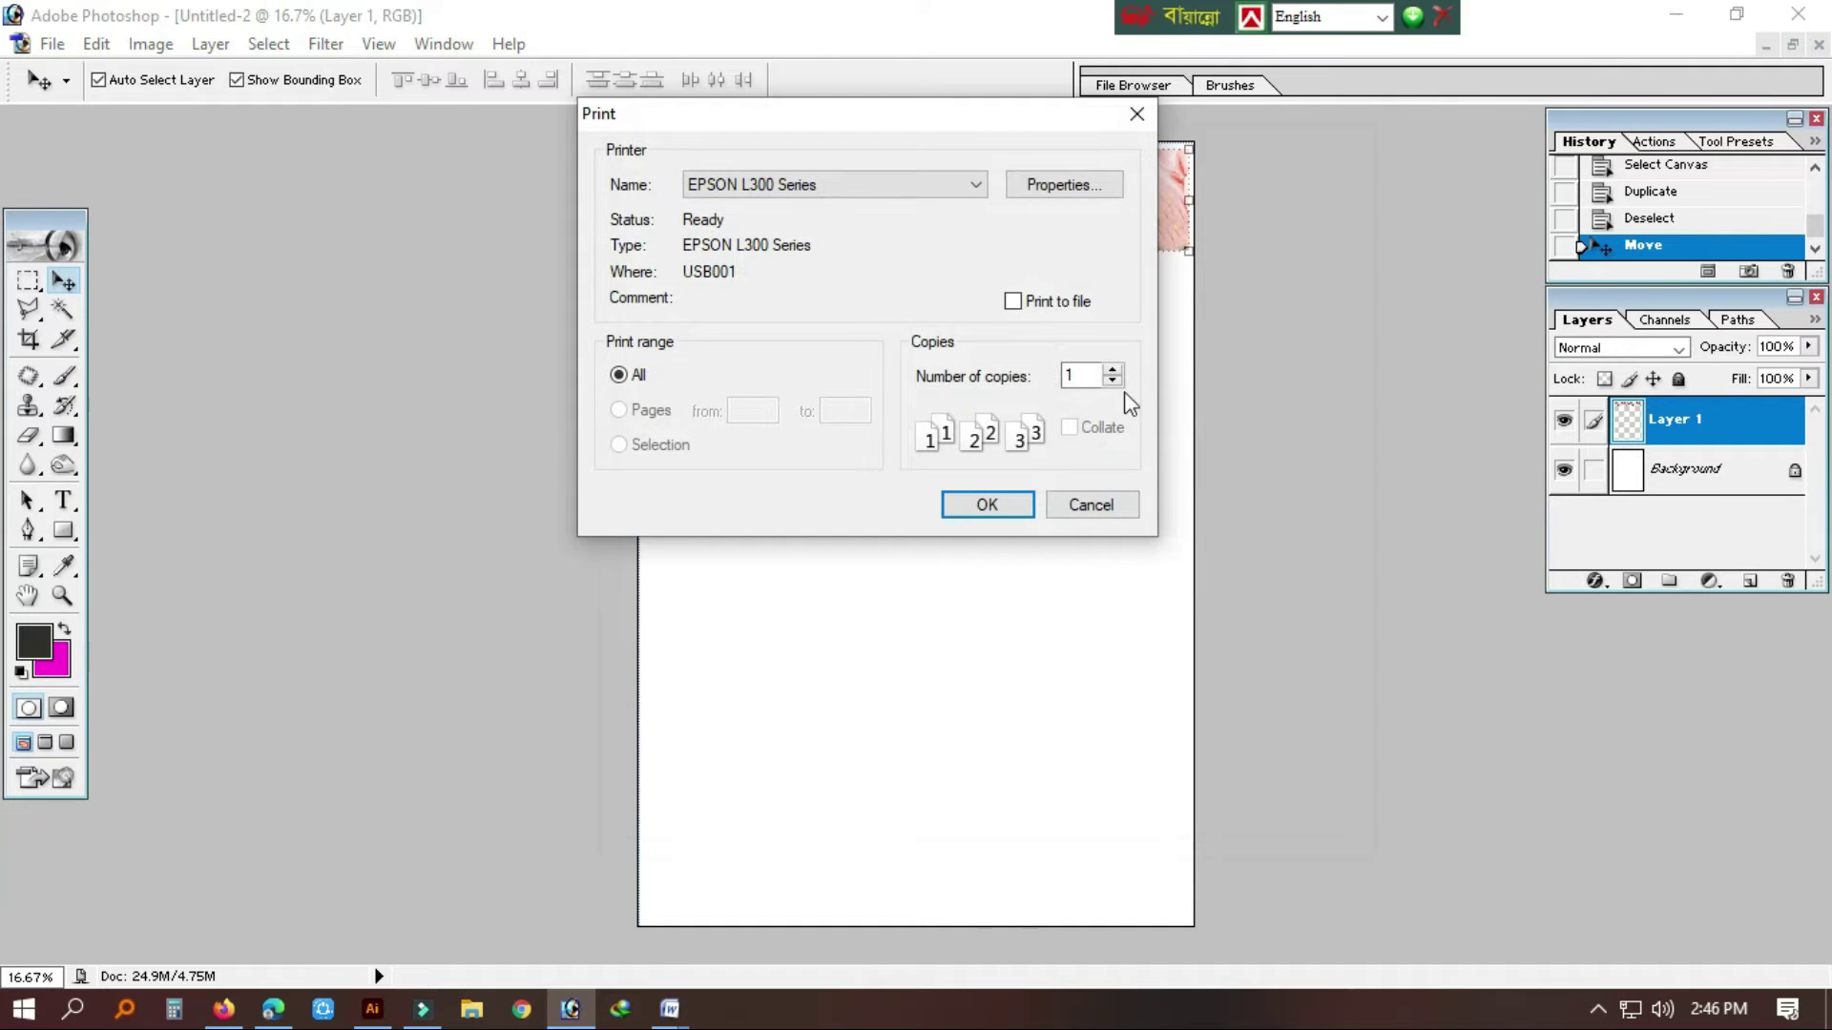
left_click(1136, 117)
Close Untitled-2 and 1620710796360.jpg without saving changes.
left_click(1795, 45)
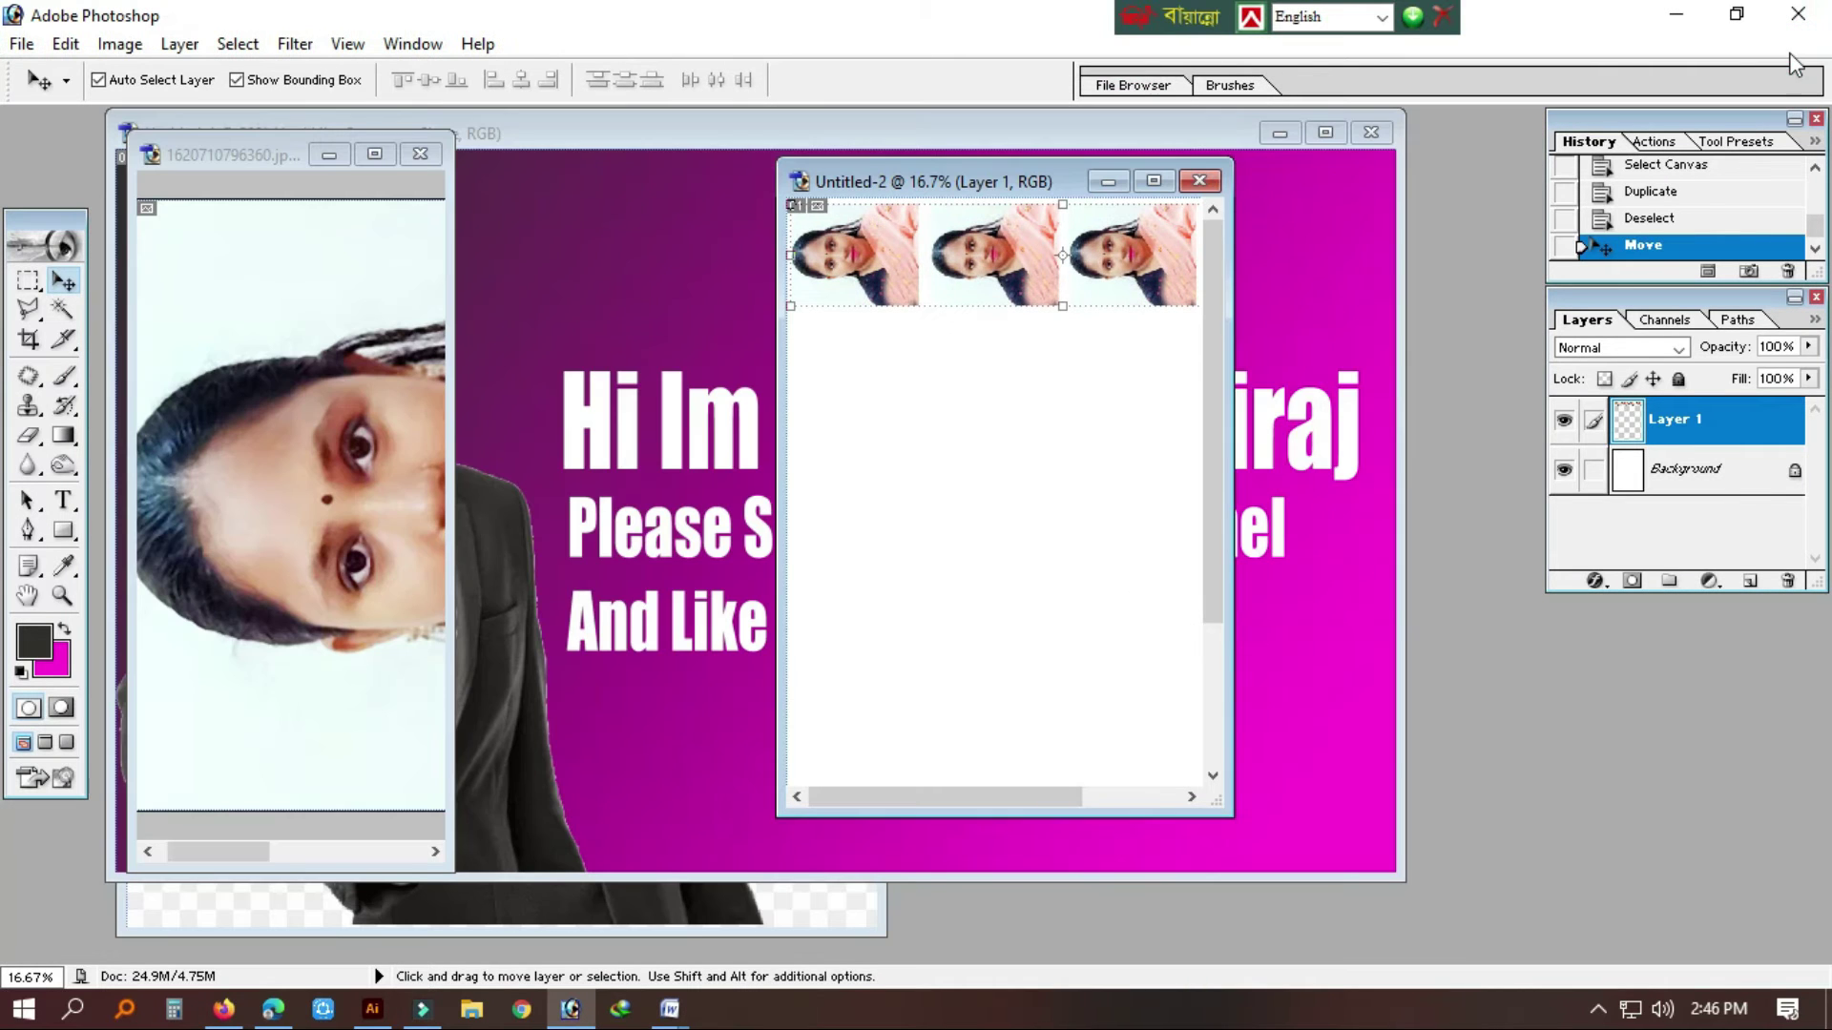
mouse_move(1050, 197)
left_mouse_down()
mouse_move(1400, 429)
mouse_move(1183, 415)
left_mouse_up()
left_click(1282, 417)
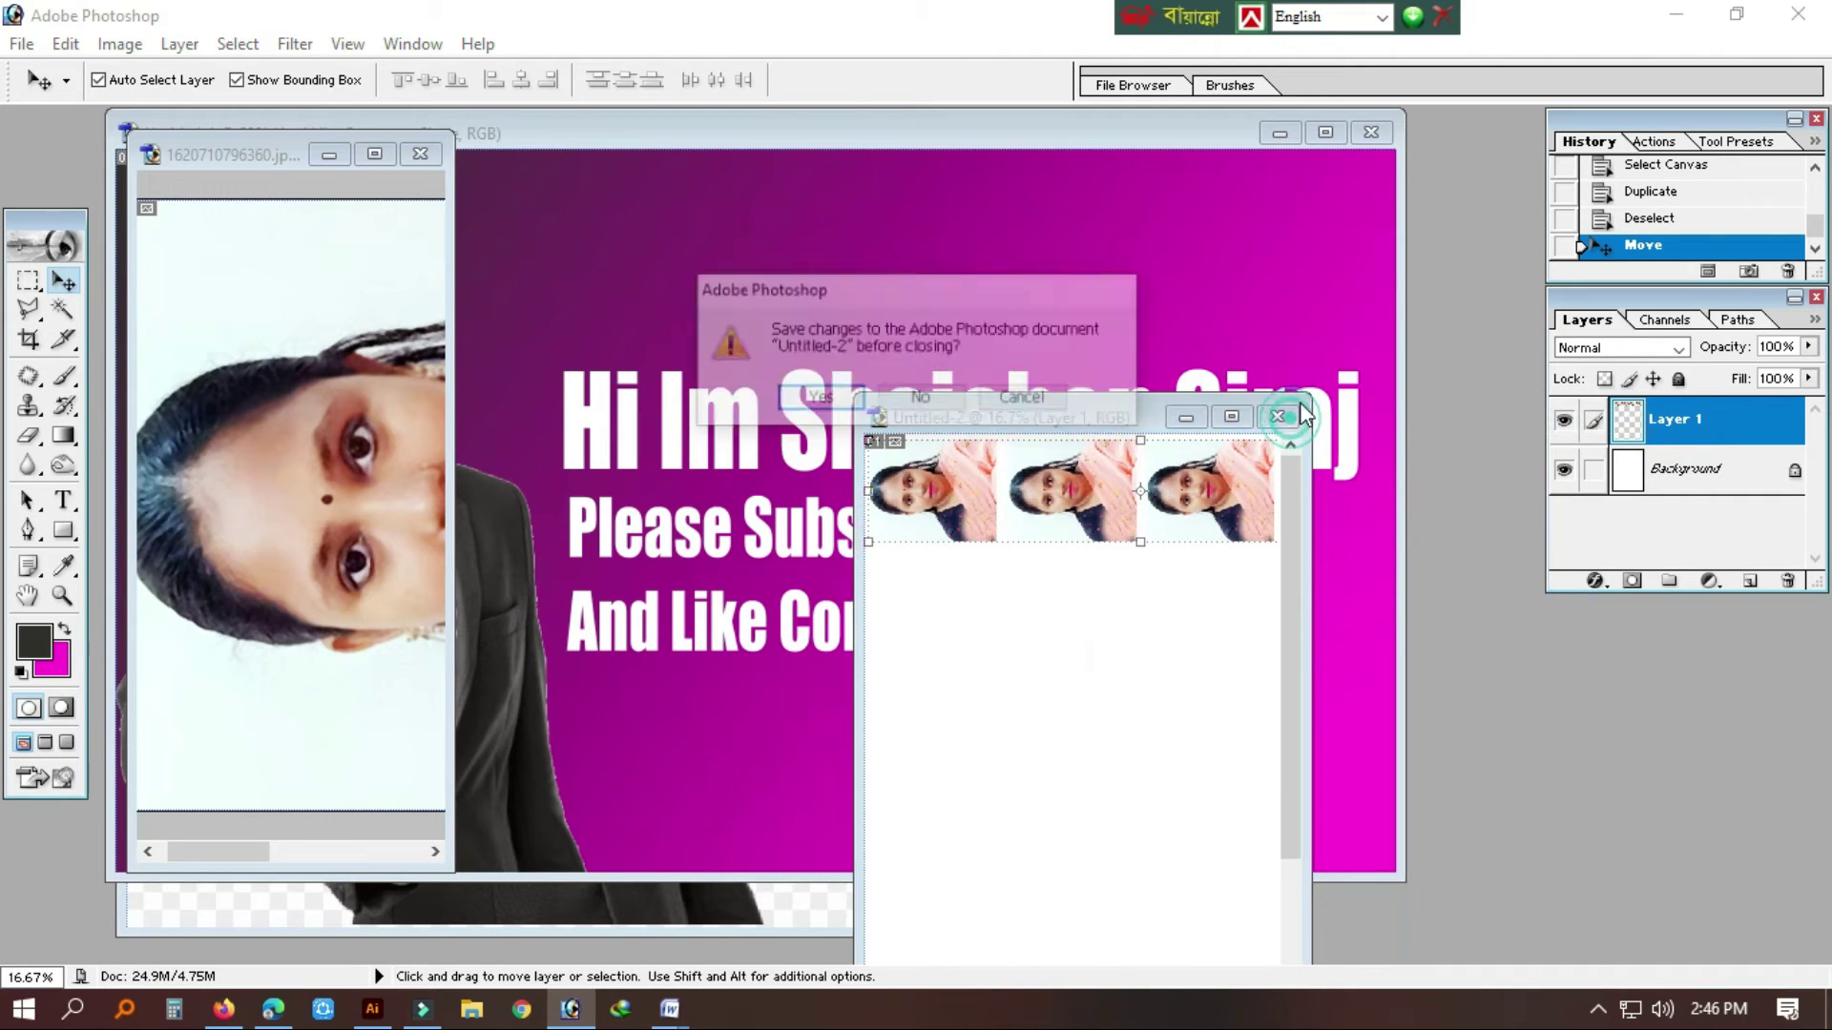
left_click(920, 398)
left_click(420, 154)
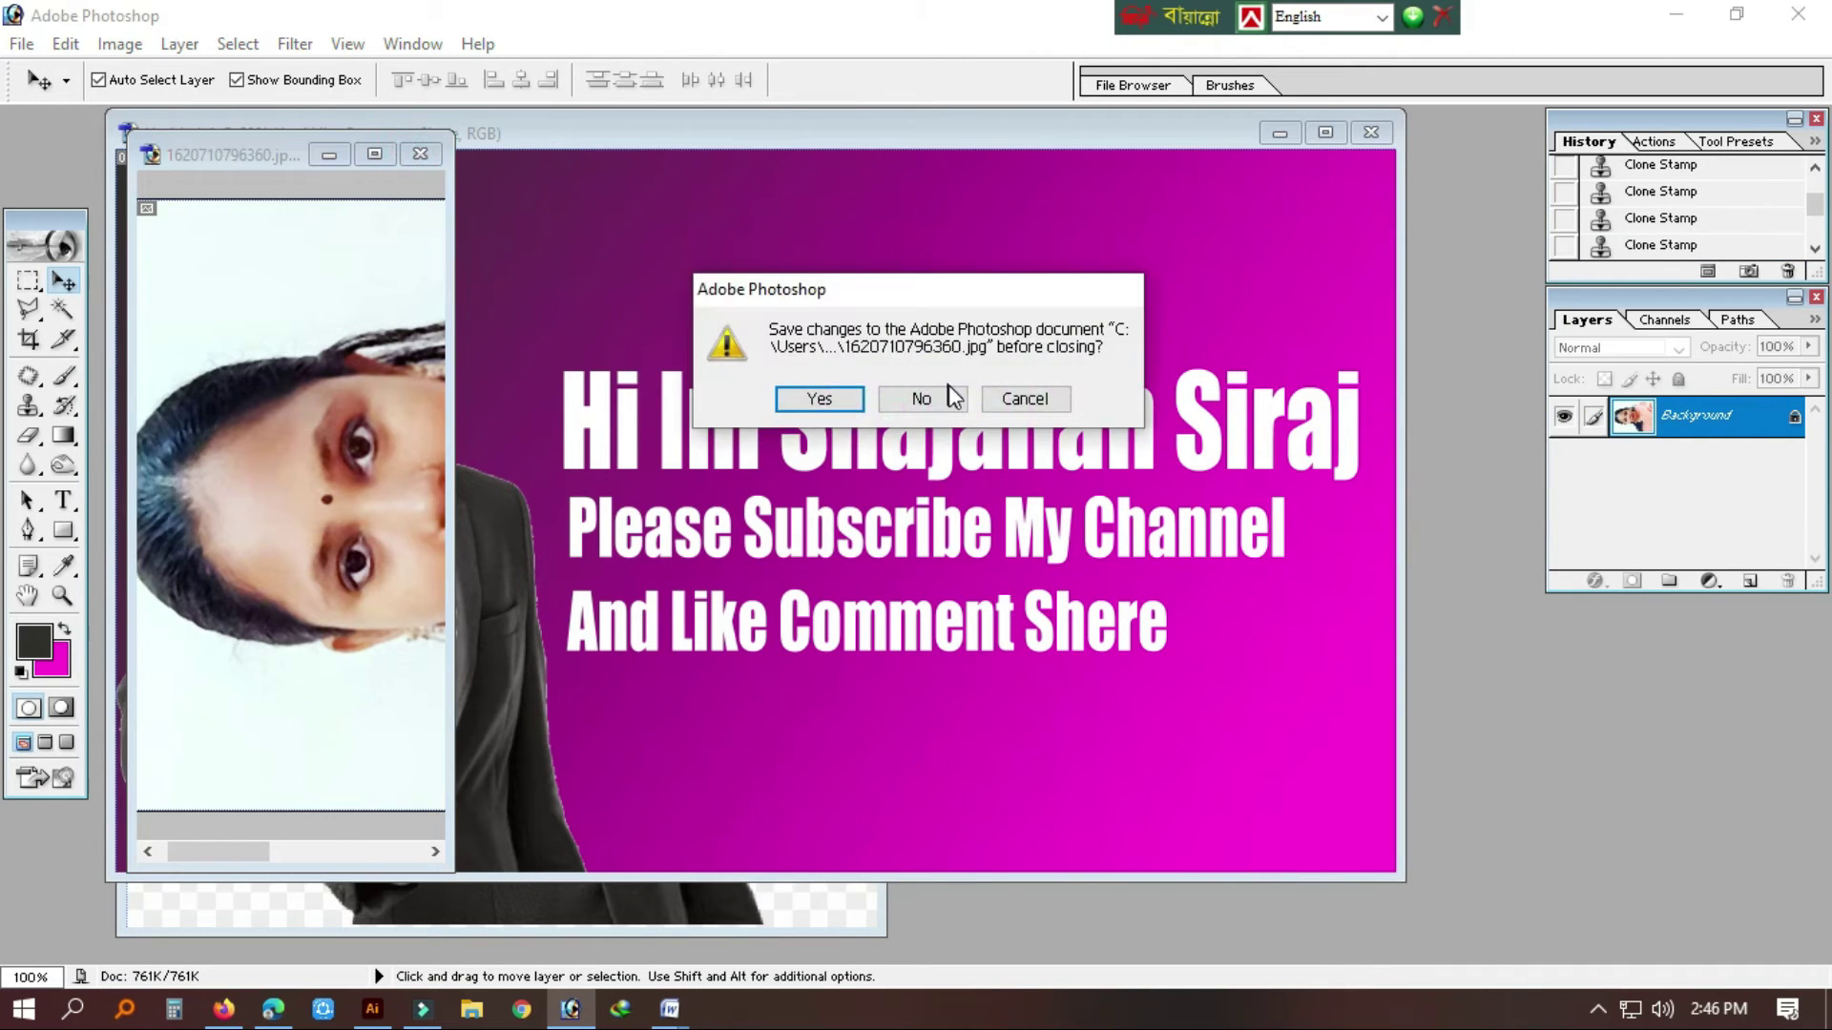
left_click(949, 396)
Open the yellow-sari screenshot image briefly, then close it.
key("ctrl+o")
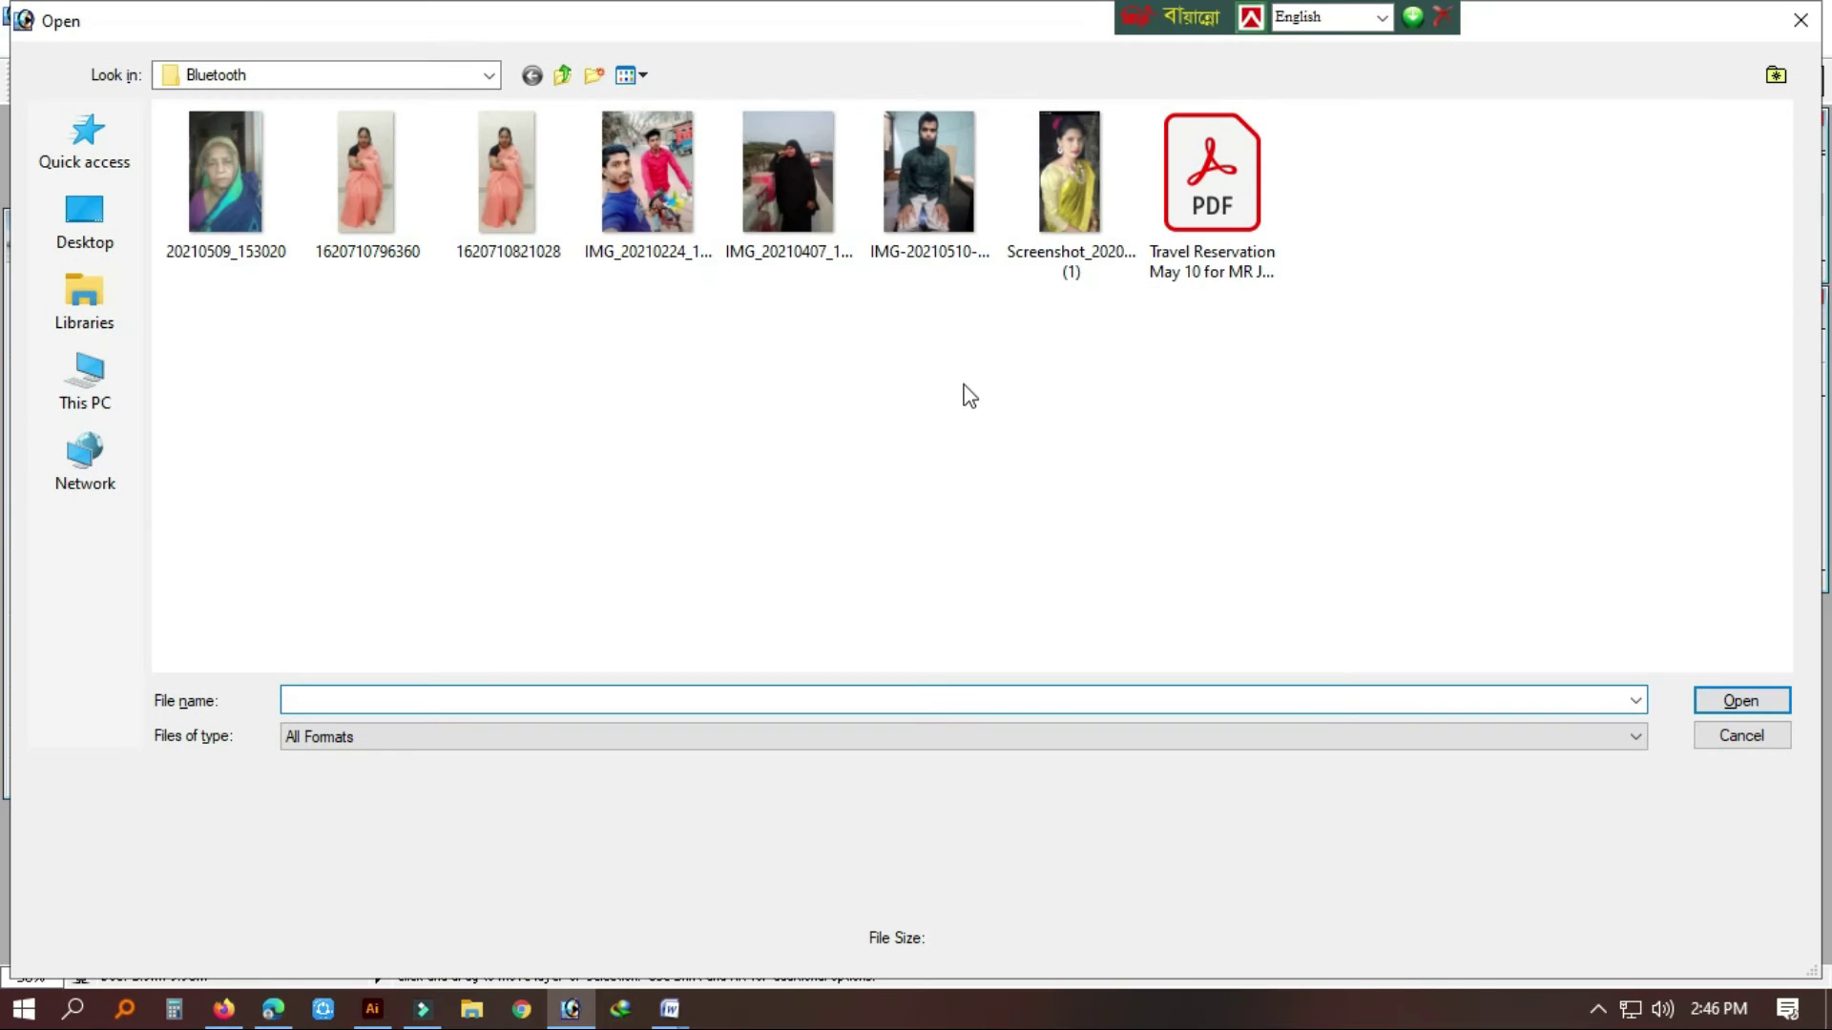
double_click(1038, 239)
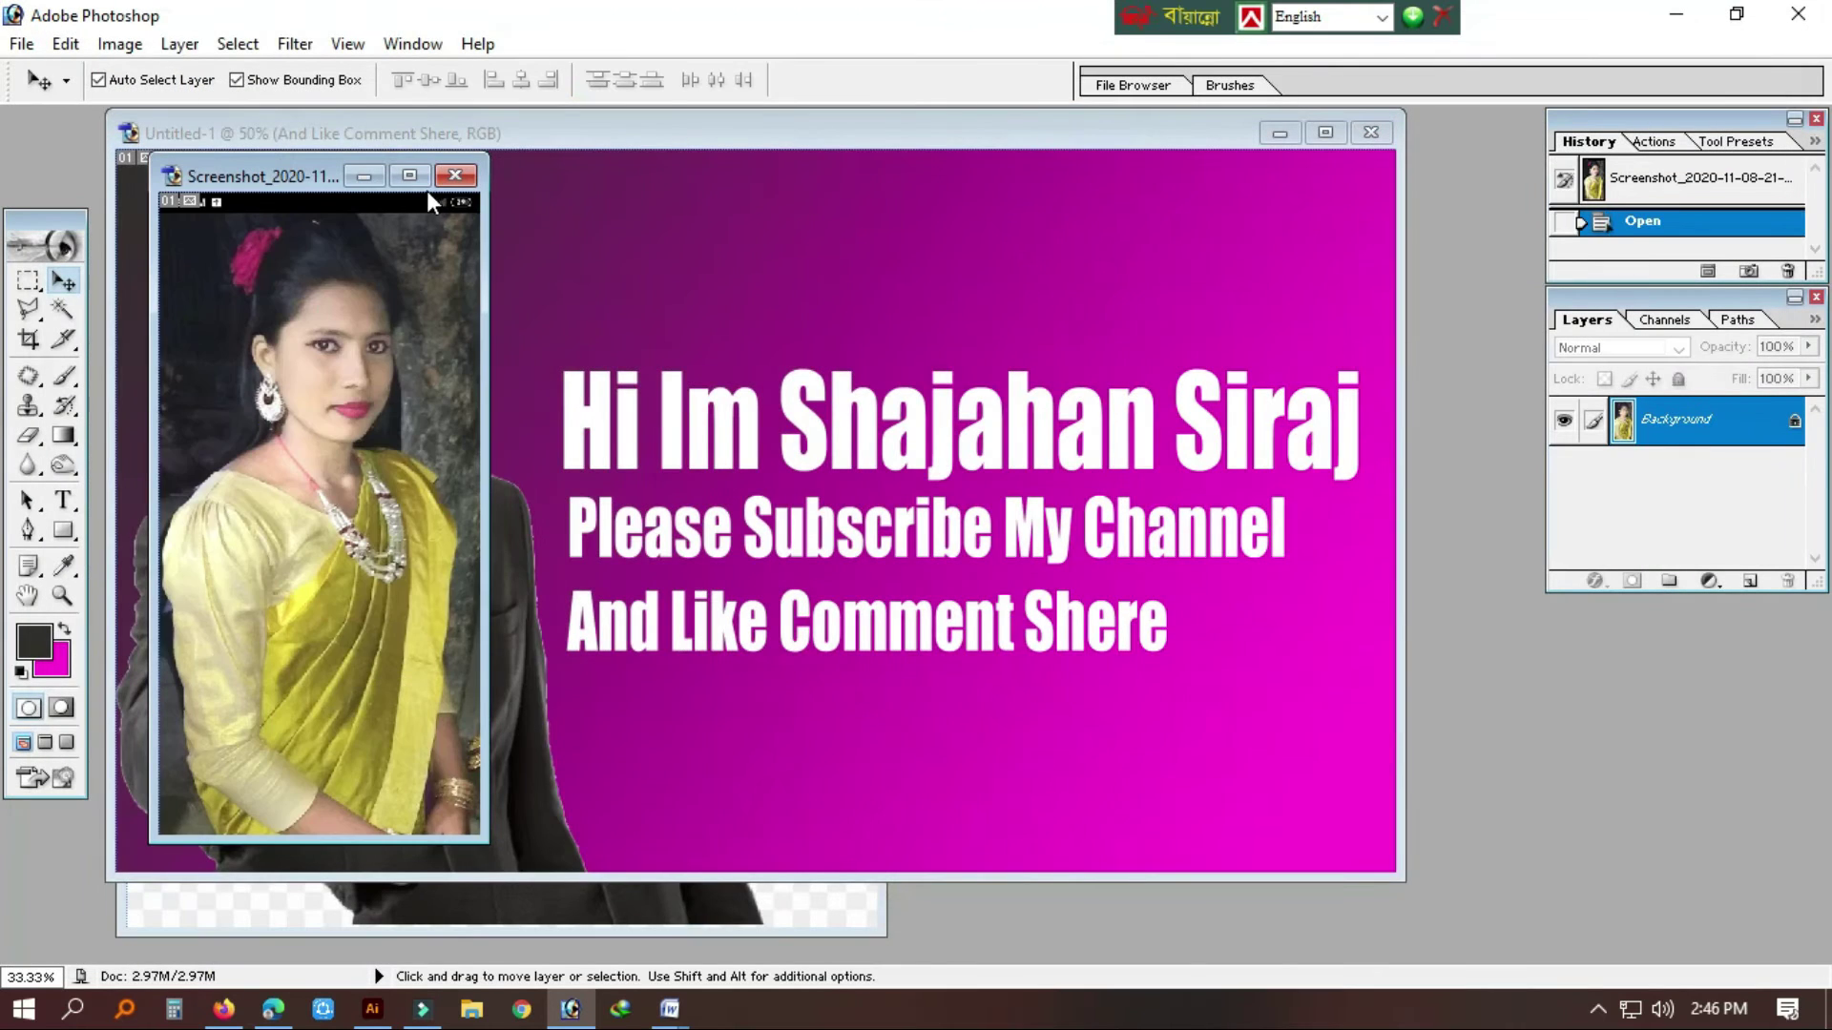
left_click(409, 178)
left_click(29, 340)
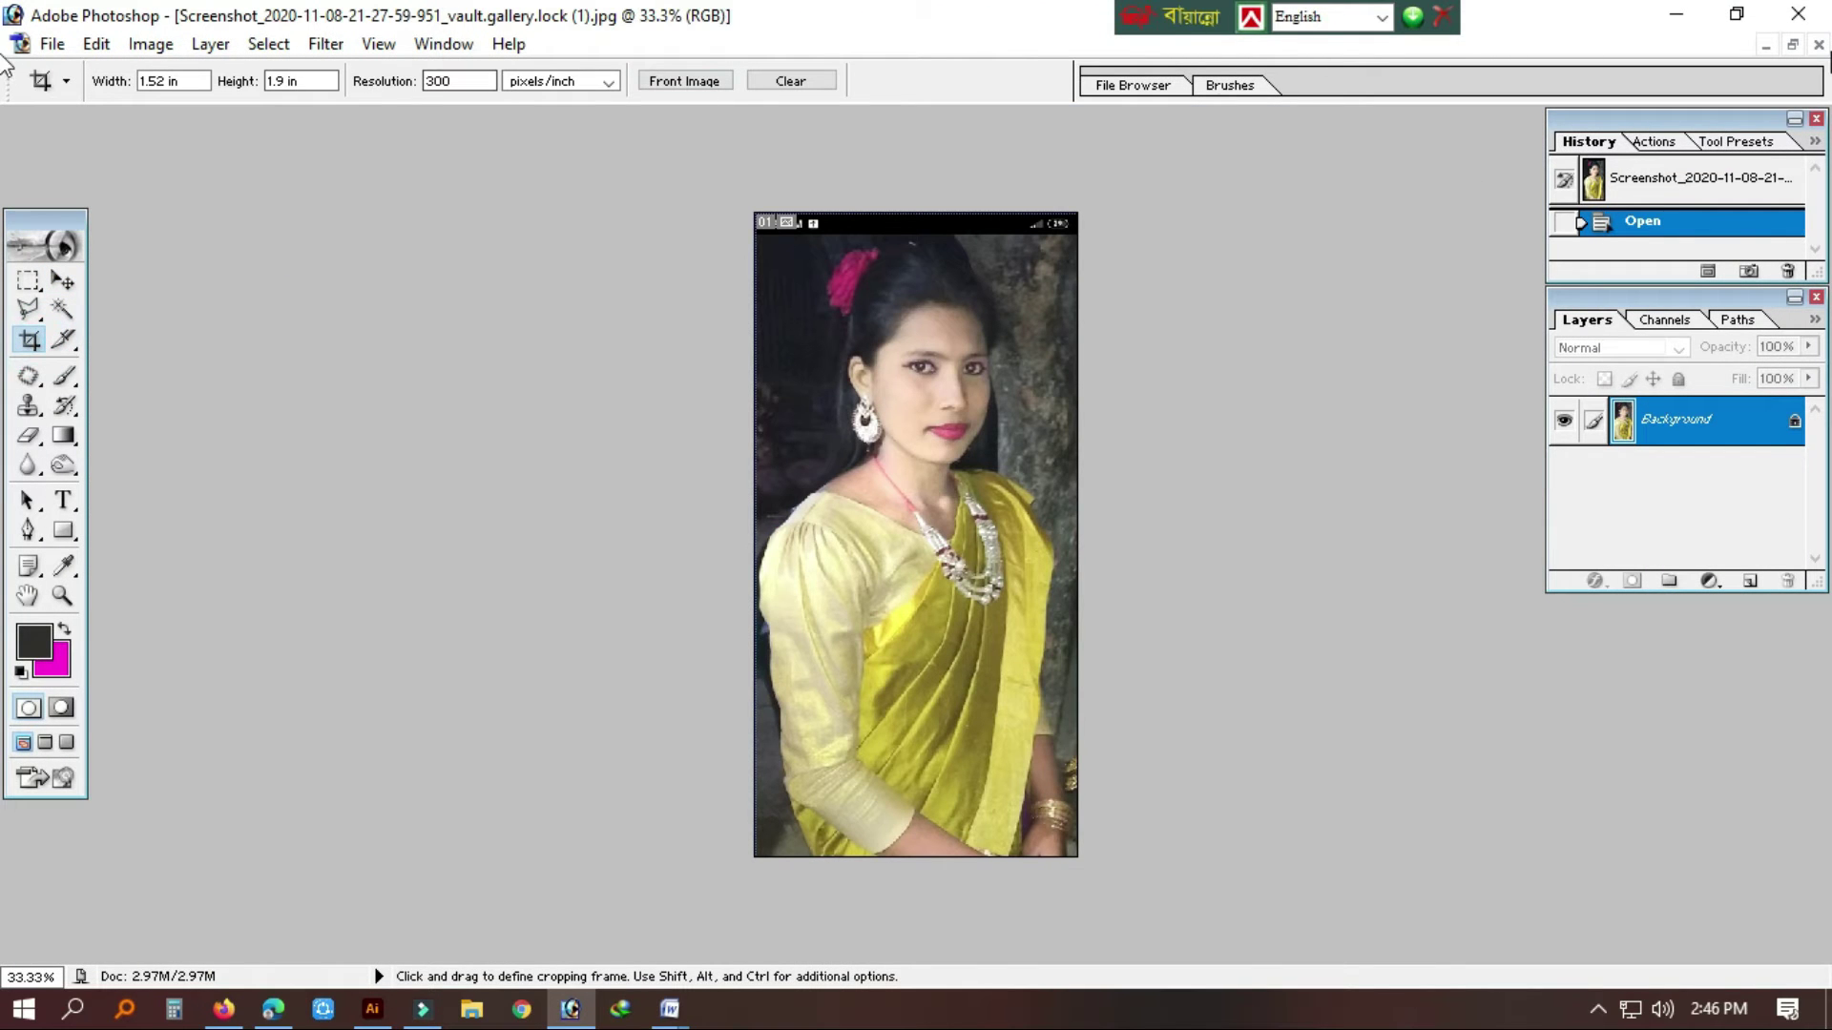
left_click(1819, 43)
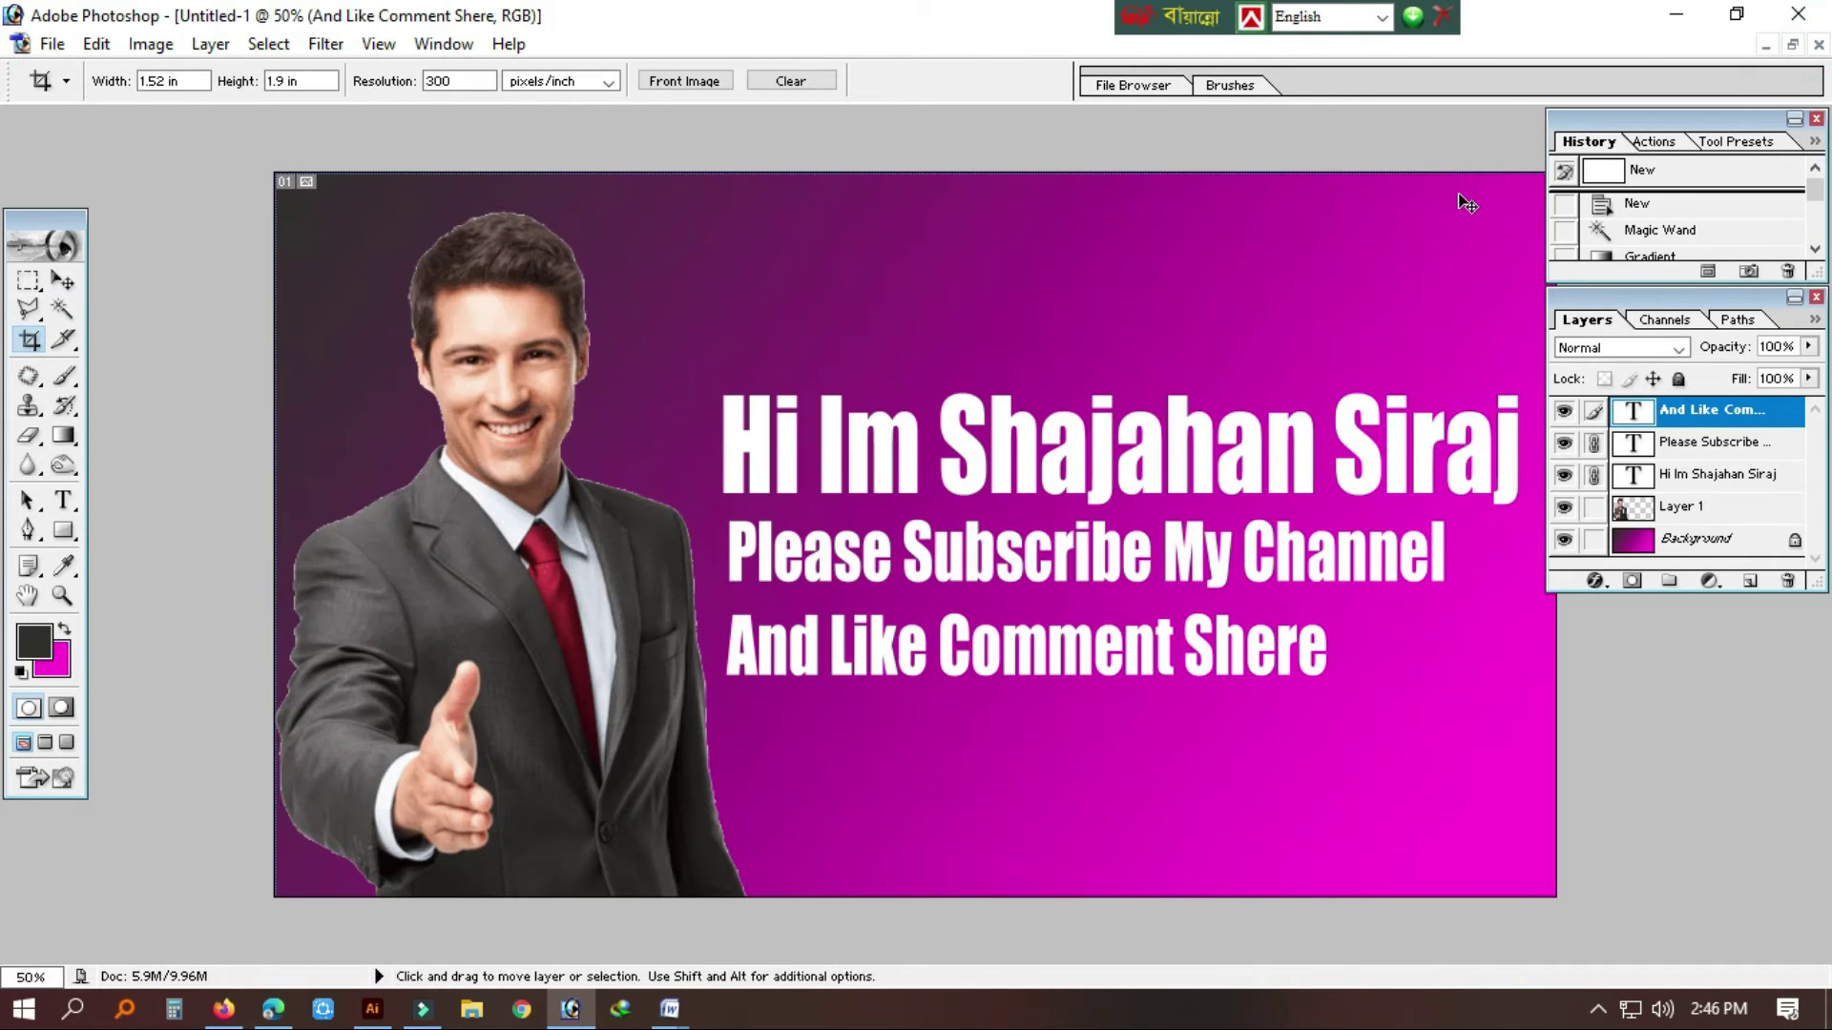
Browse the All Collection (F:) drive, checking the Sohel and Photo Studio folders.
key("ctrl+o")
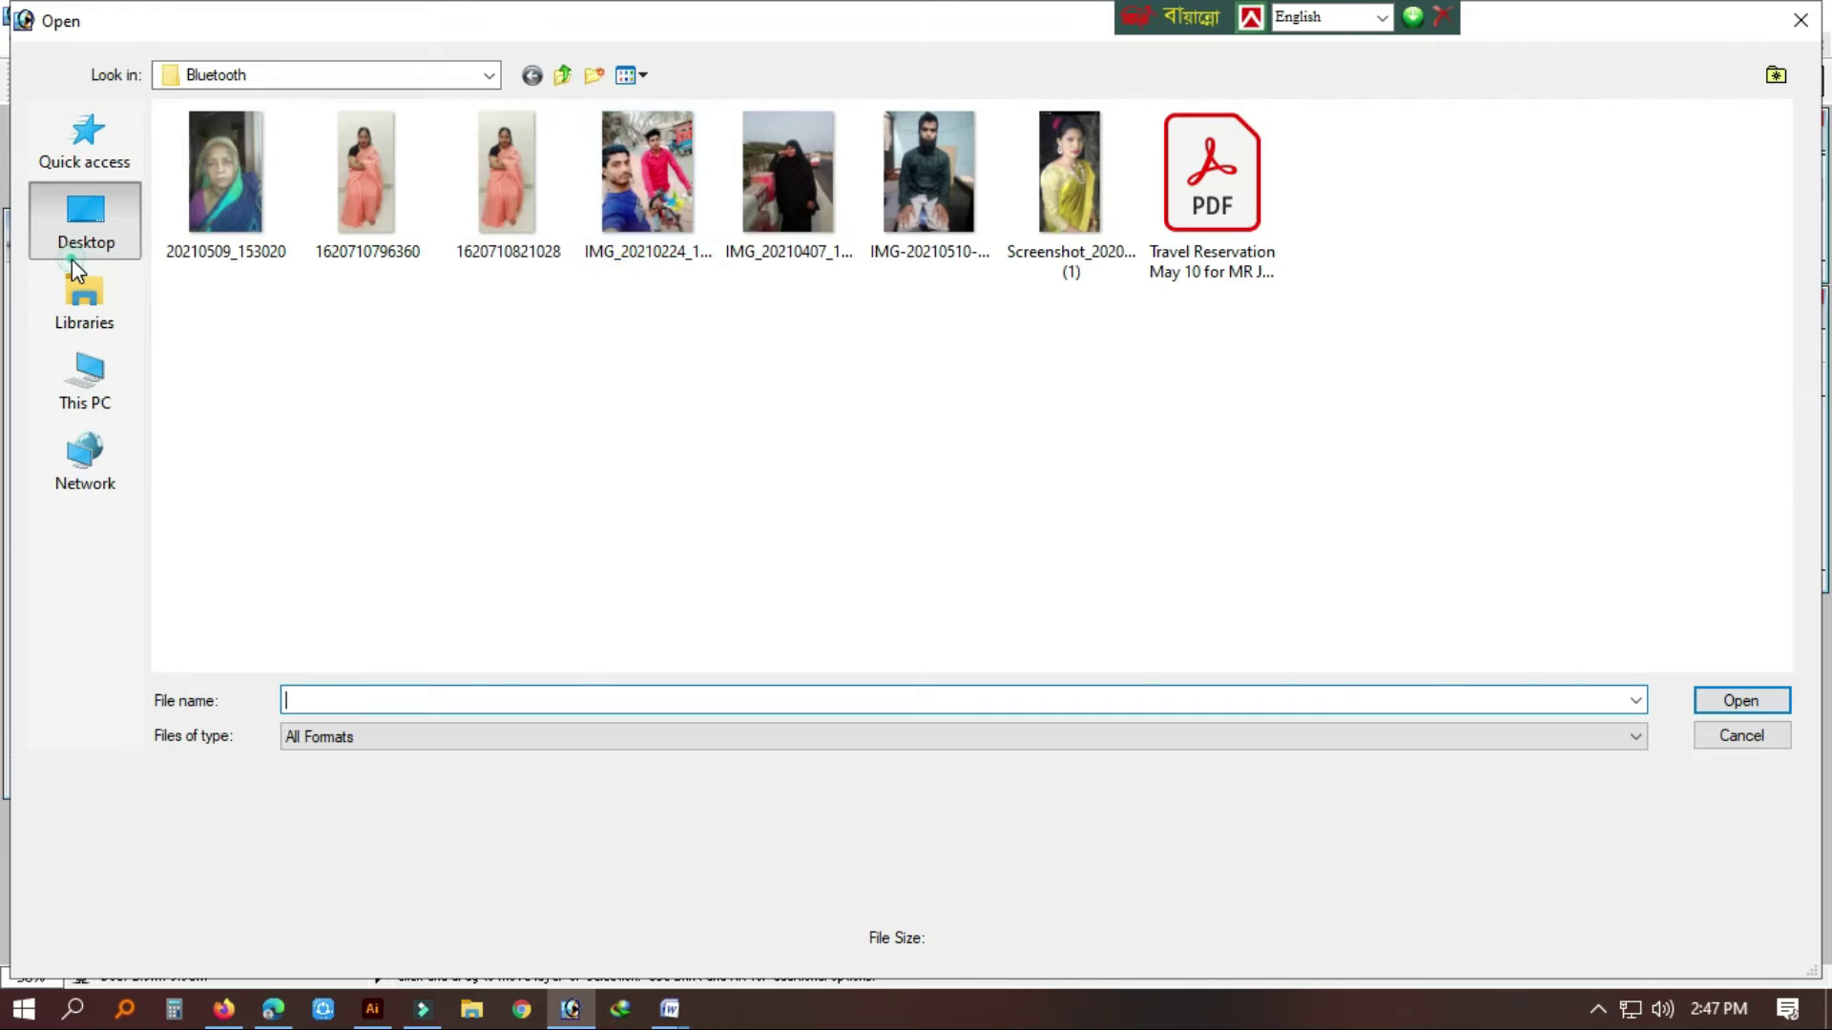
left_click(73, 246)
double_click(838, 134)
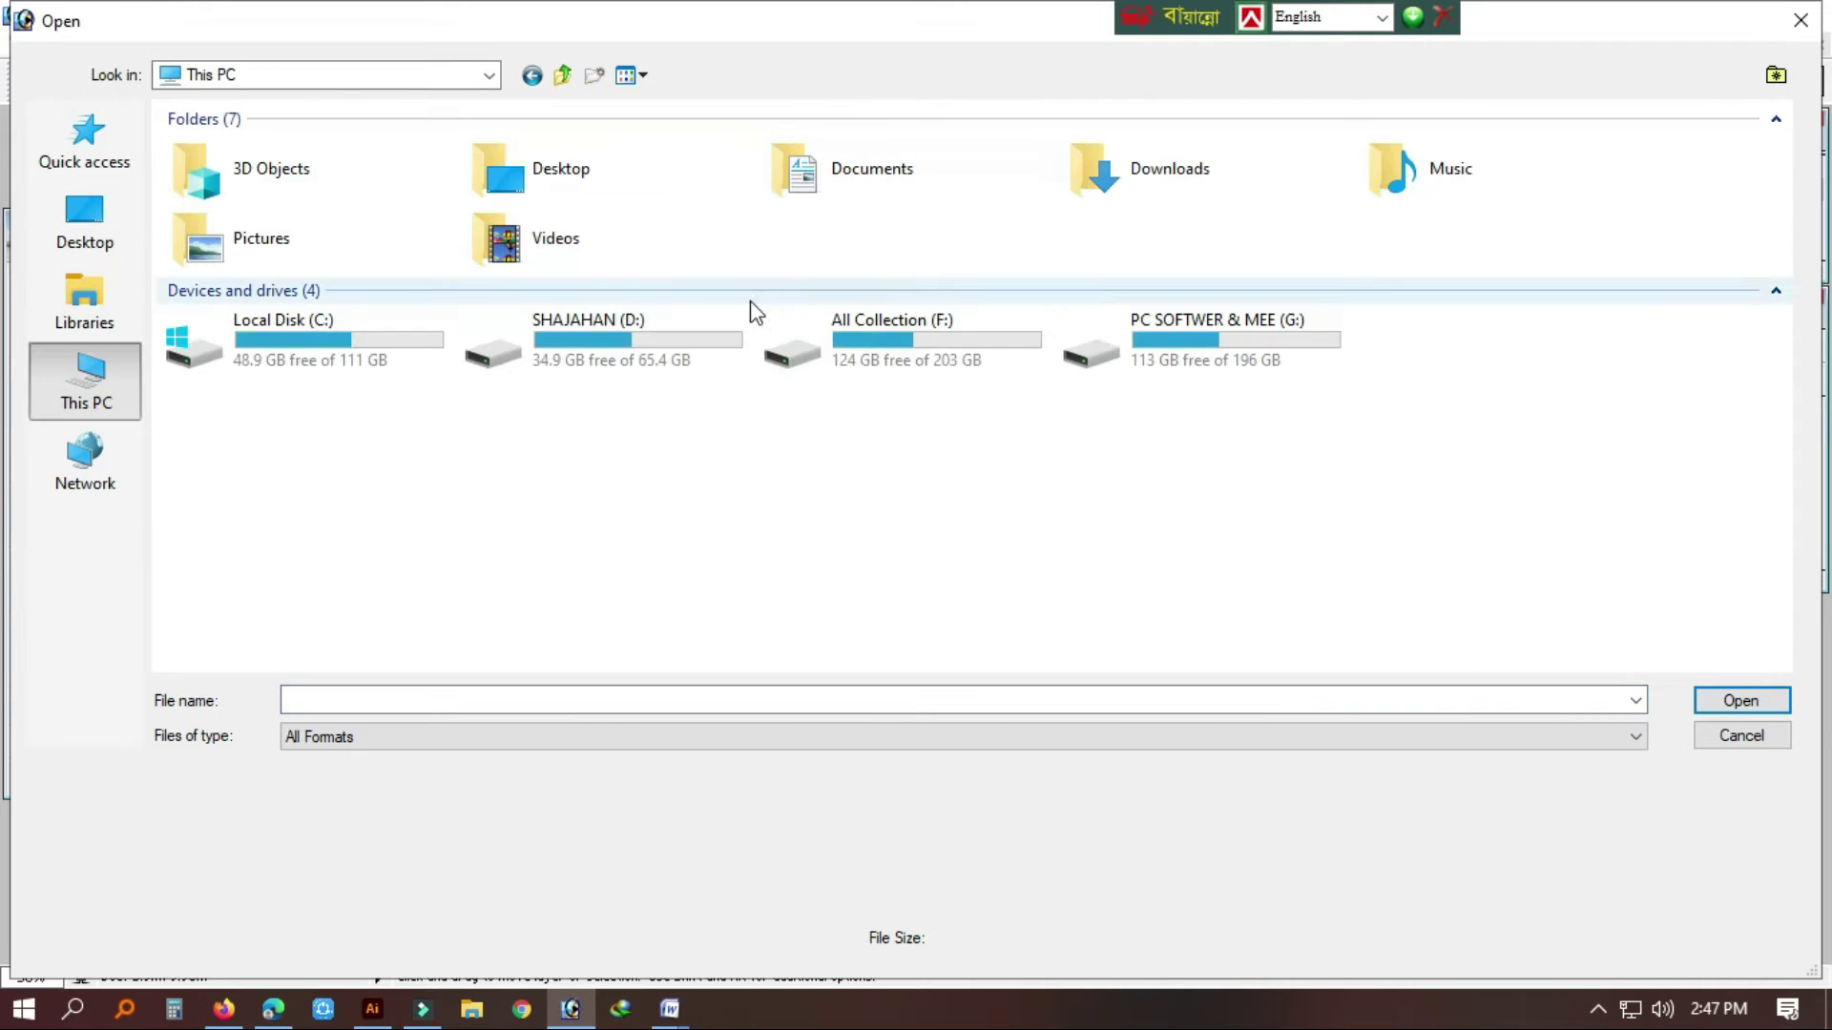
double_click(895, 348)
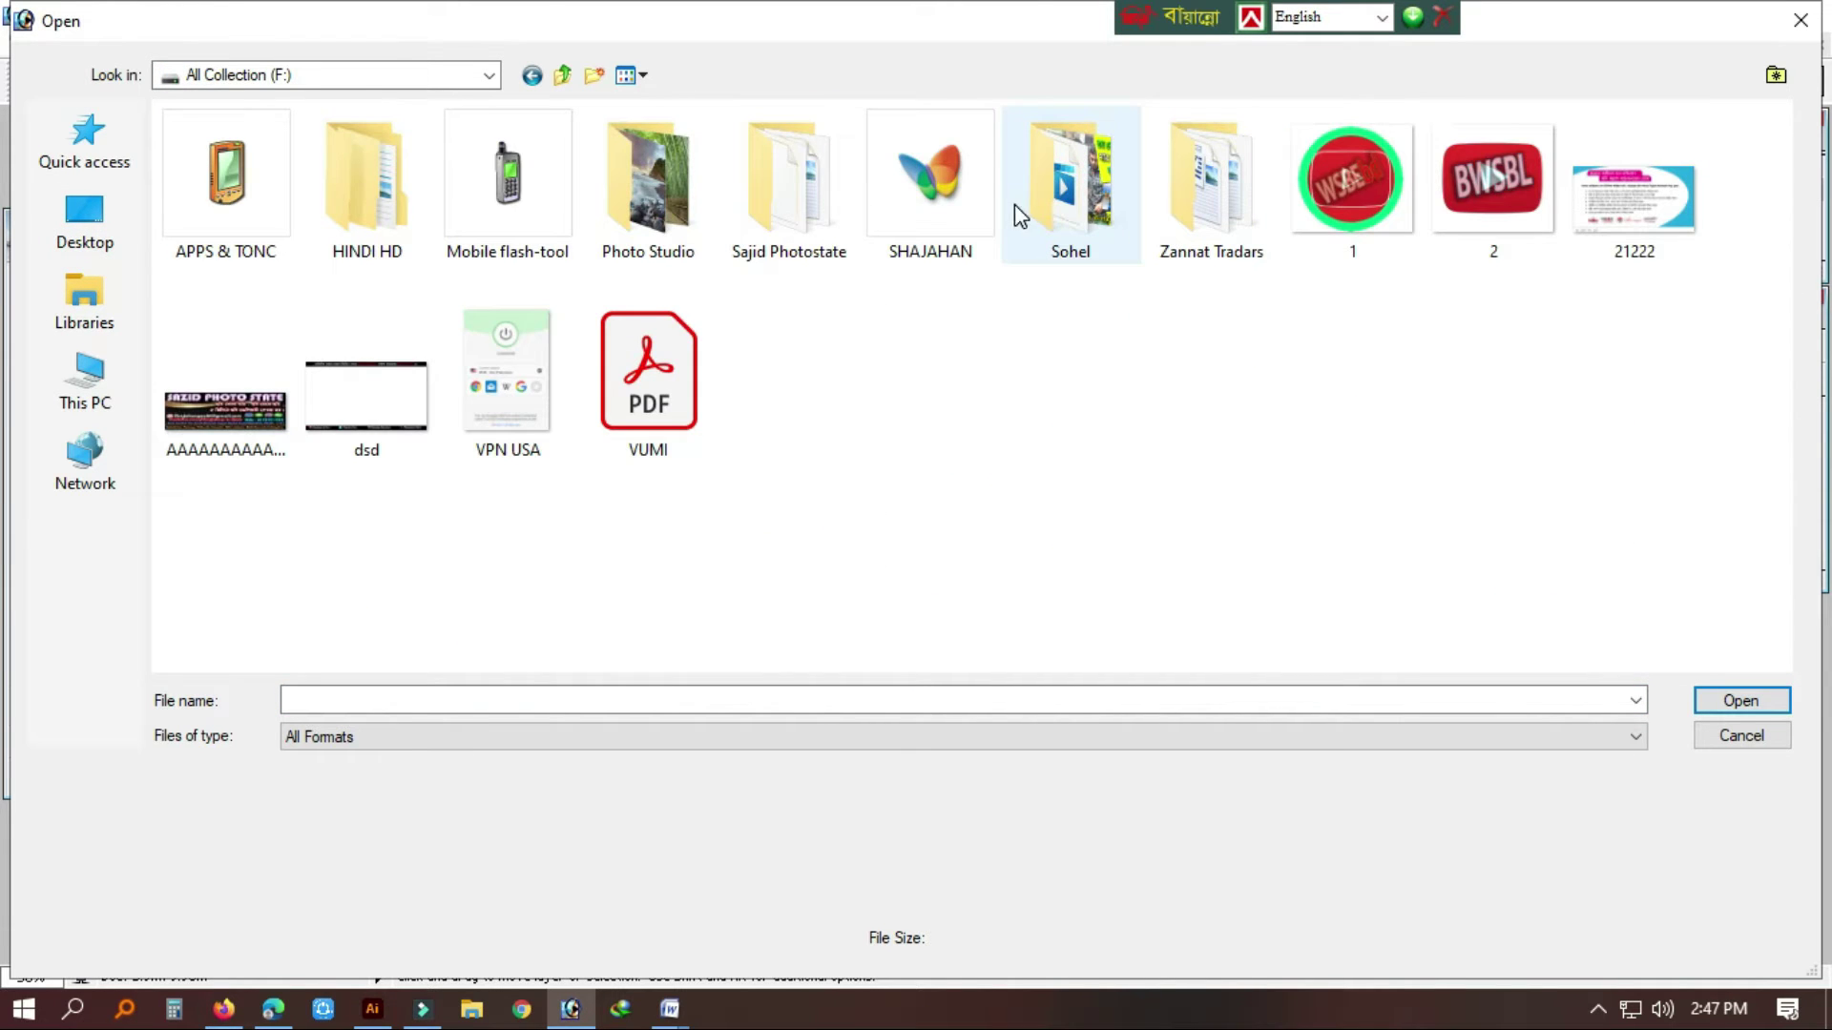
double_click(1068, 204)
key("BackSpace")
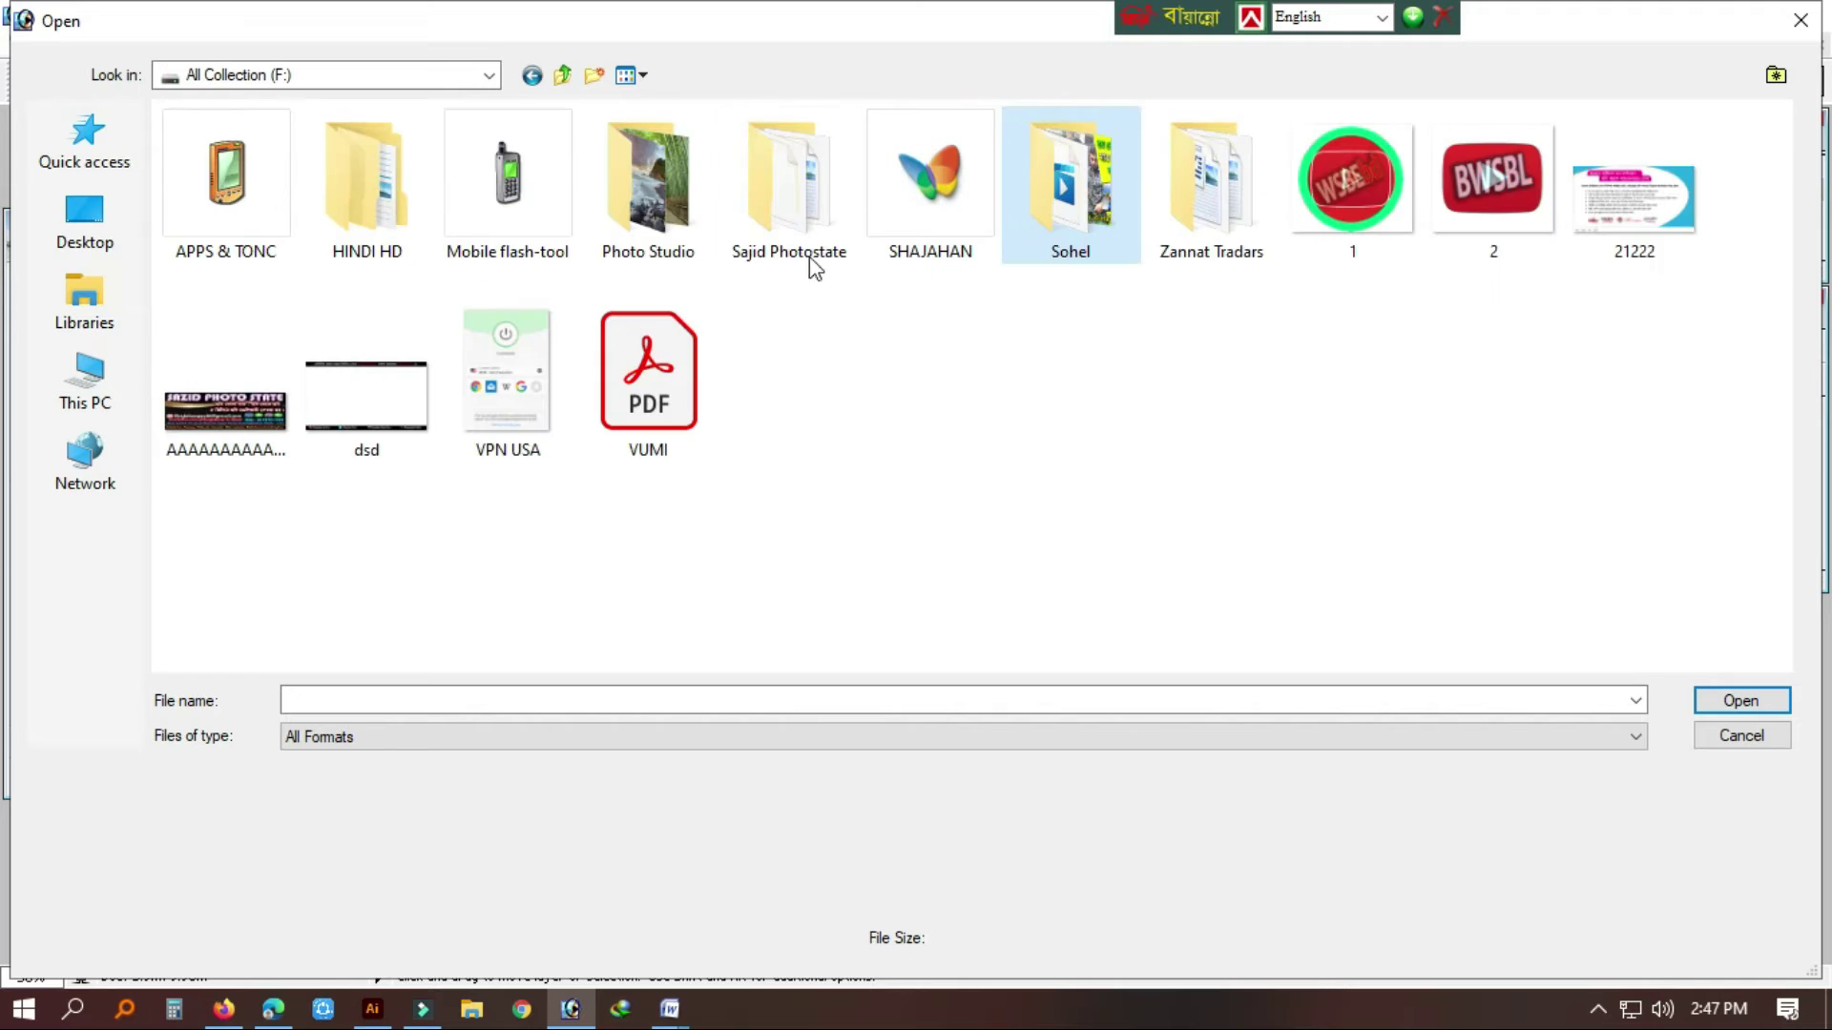
double_click(641, 203)
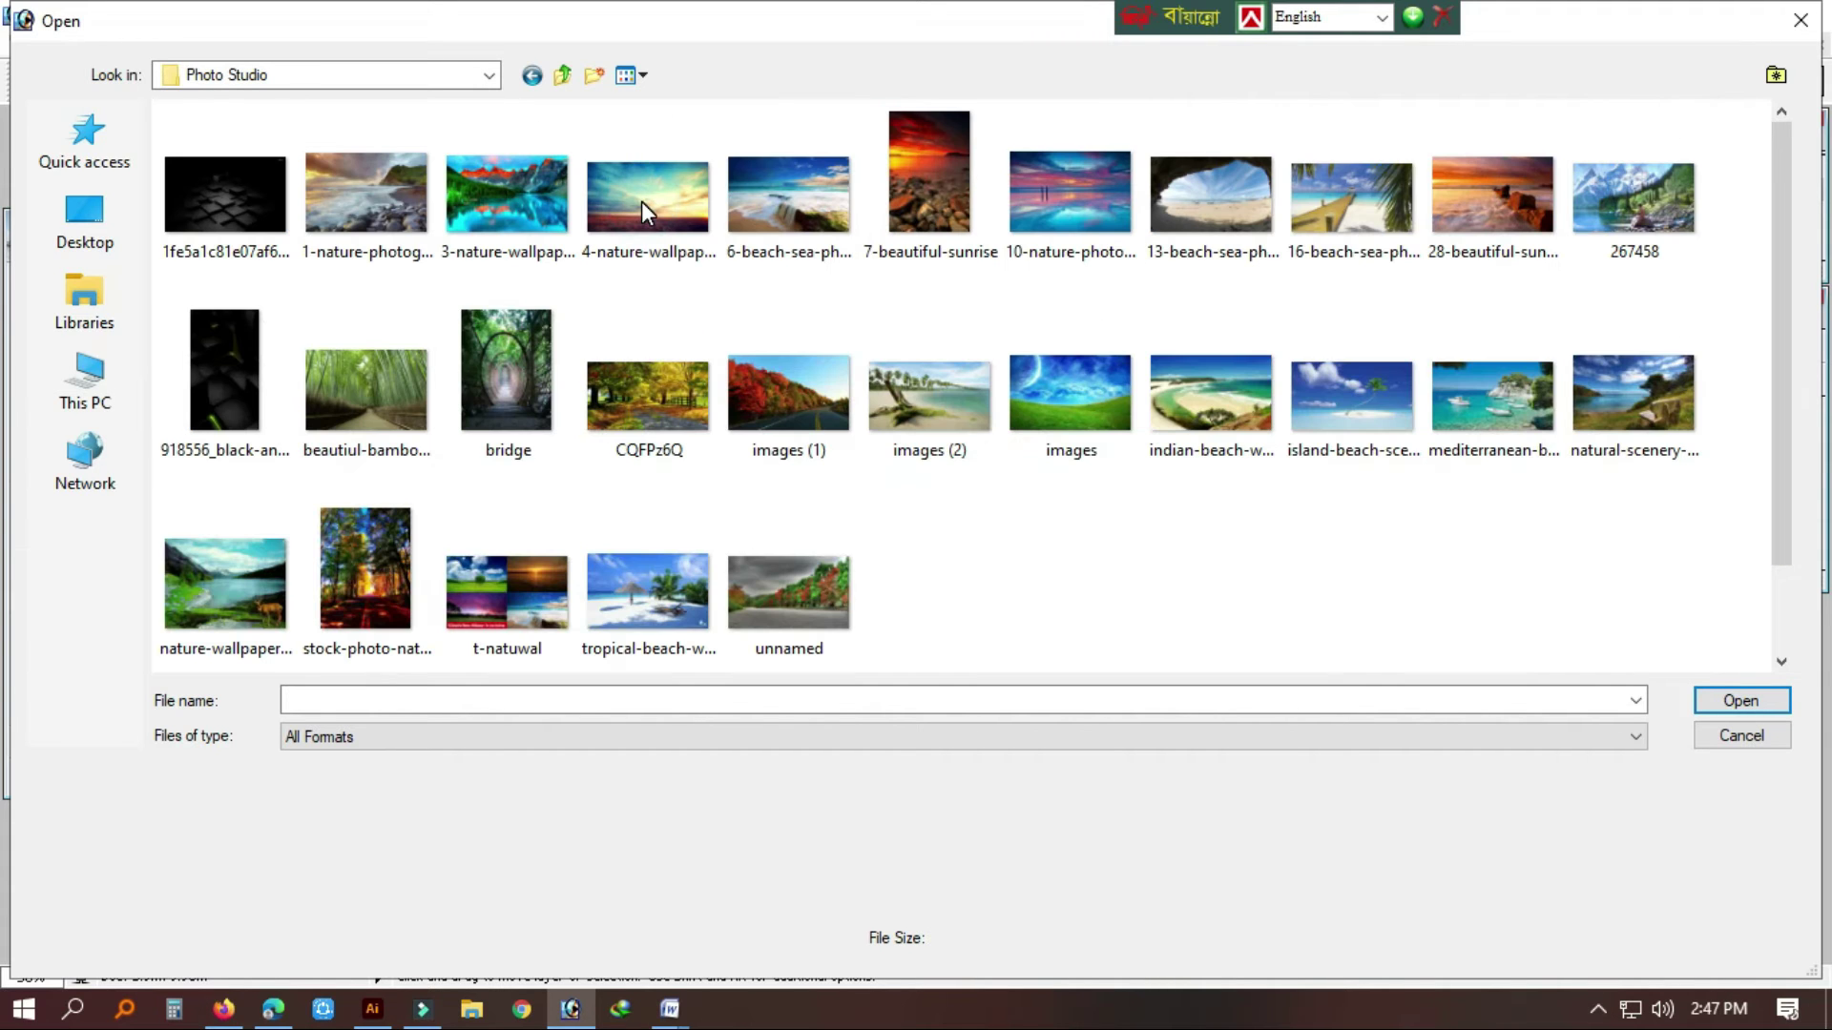
key("BackSpace")
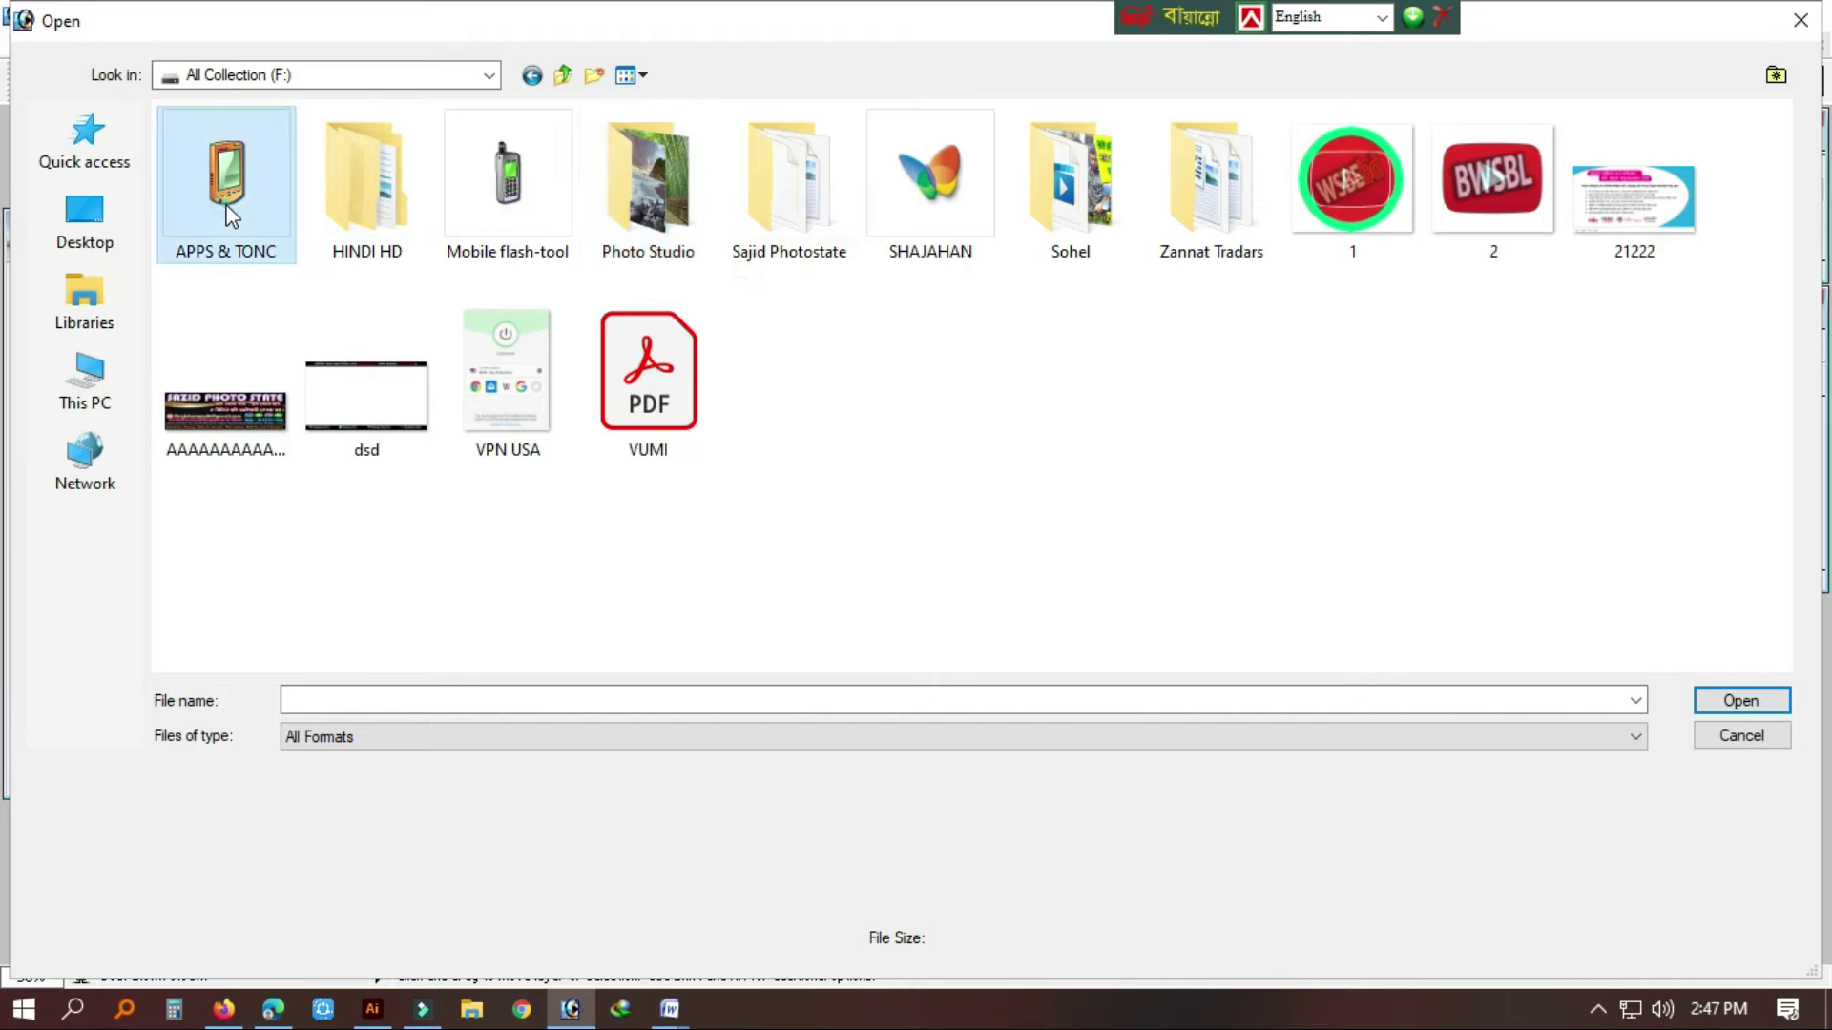
key("BackSpace")
Open twinkle-kapoor-4a.jpg from F:\APPS & TONC\Wallpaper\Hot Bollywood wallpapers.
double_click(891, 368)
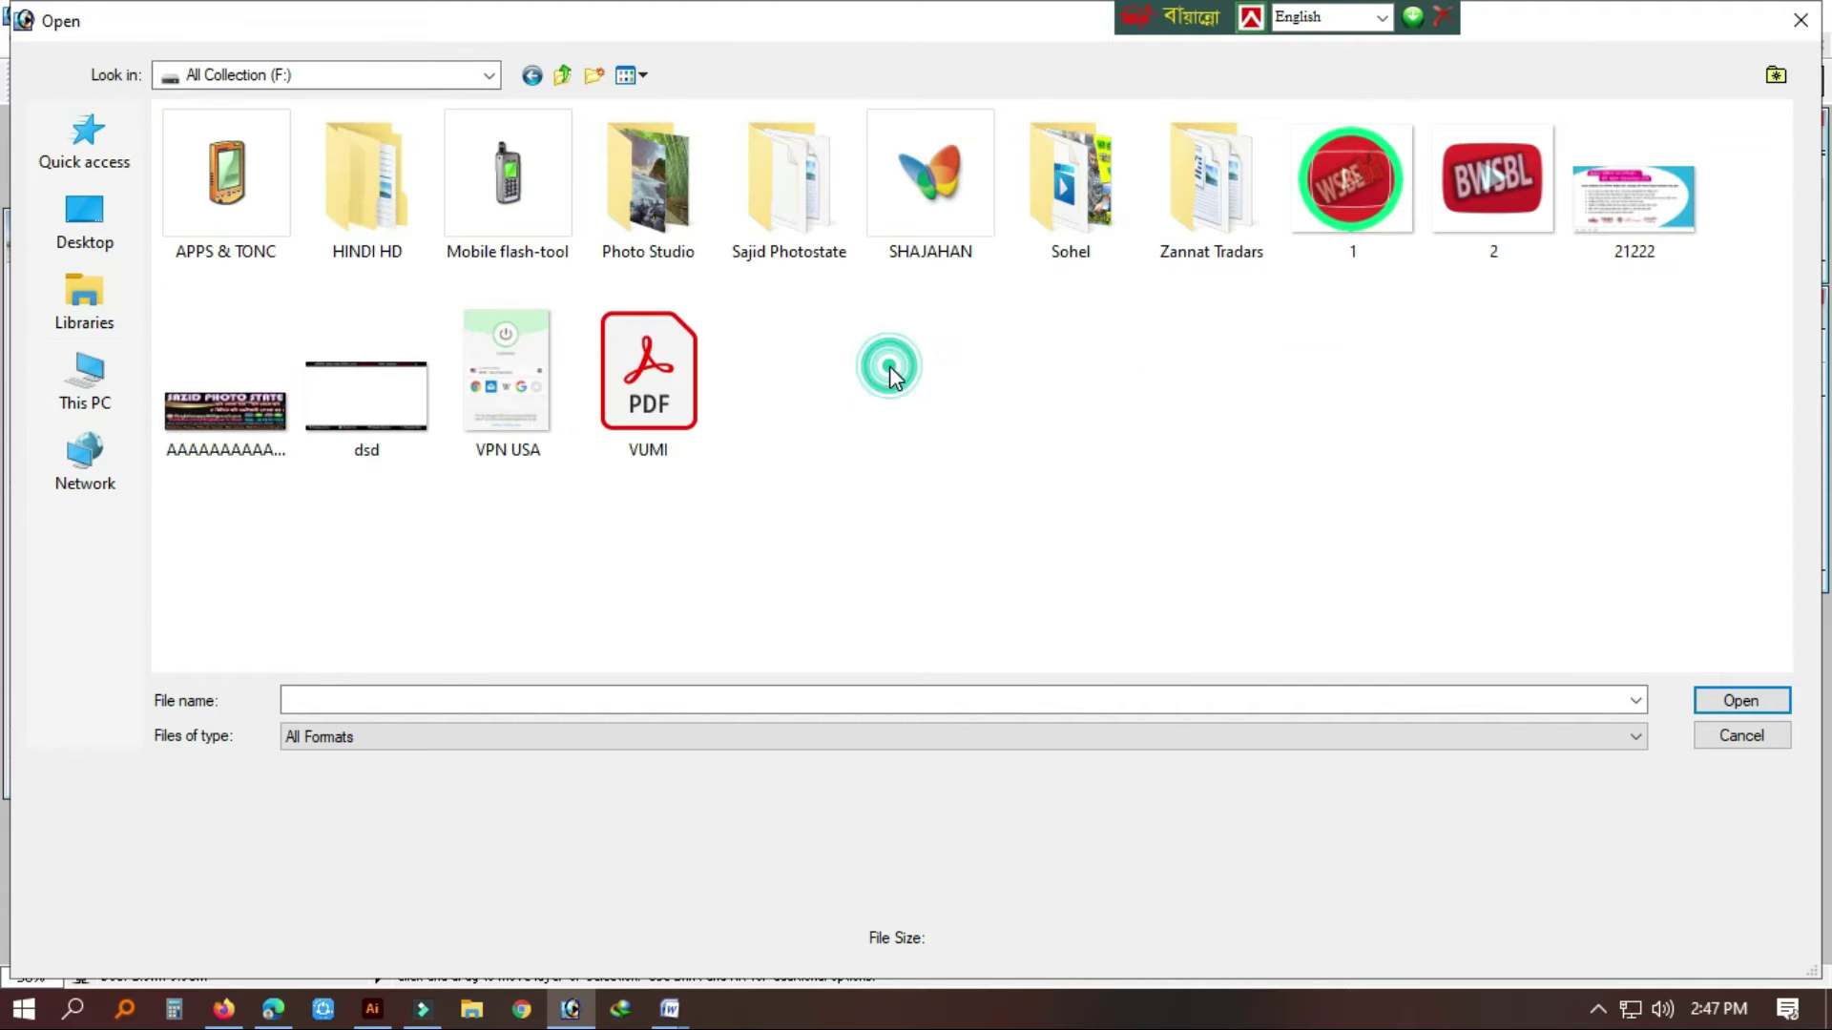
double_click(286, 212)
left_click(299, 219)
double_click(284, 172)
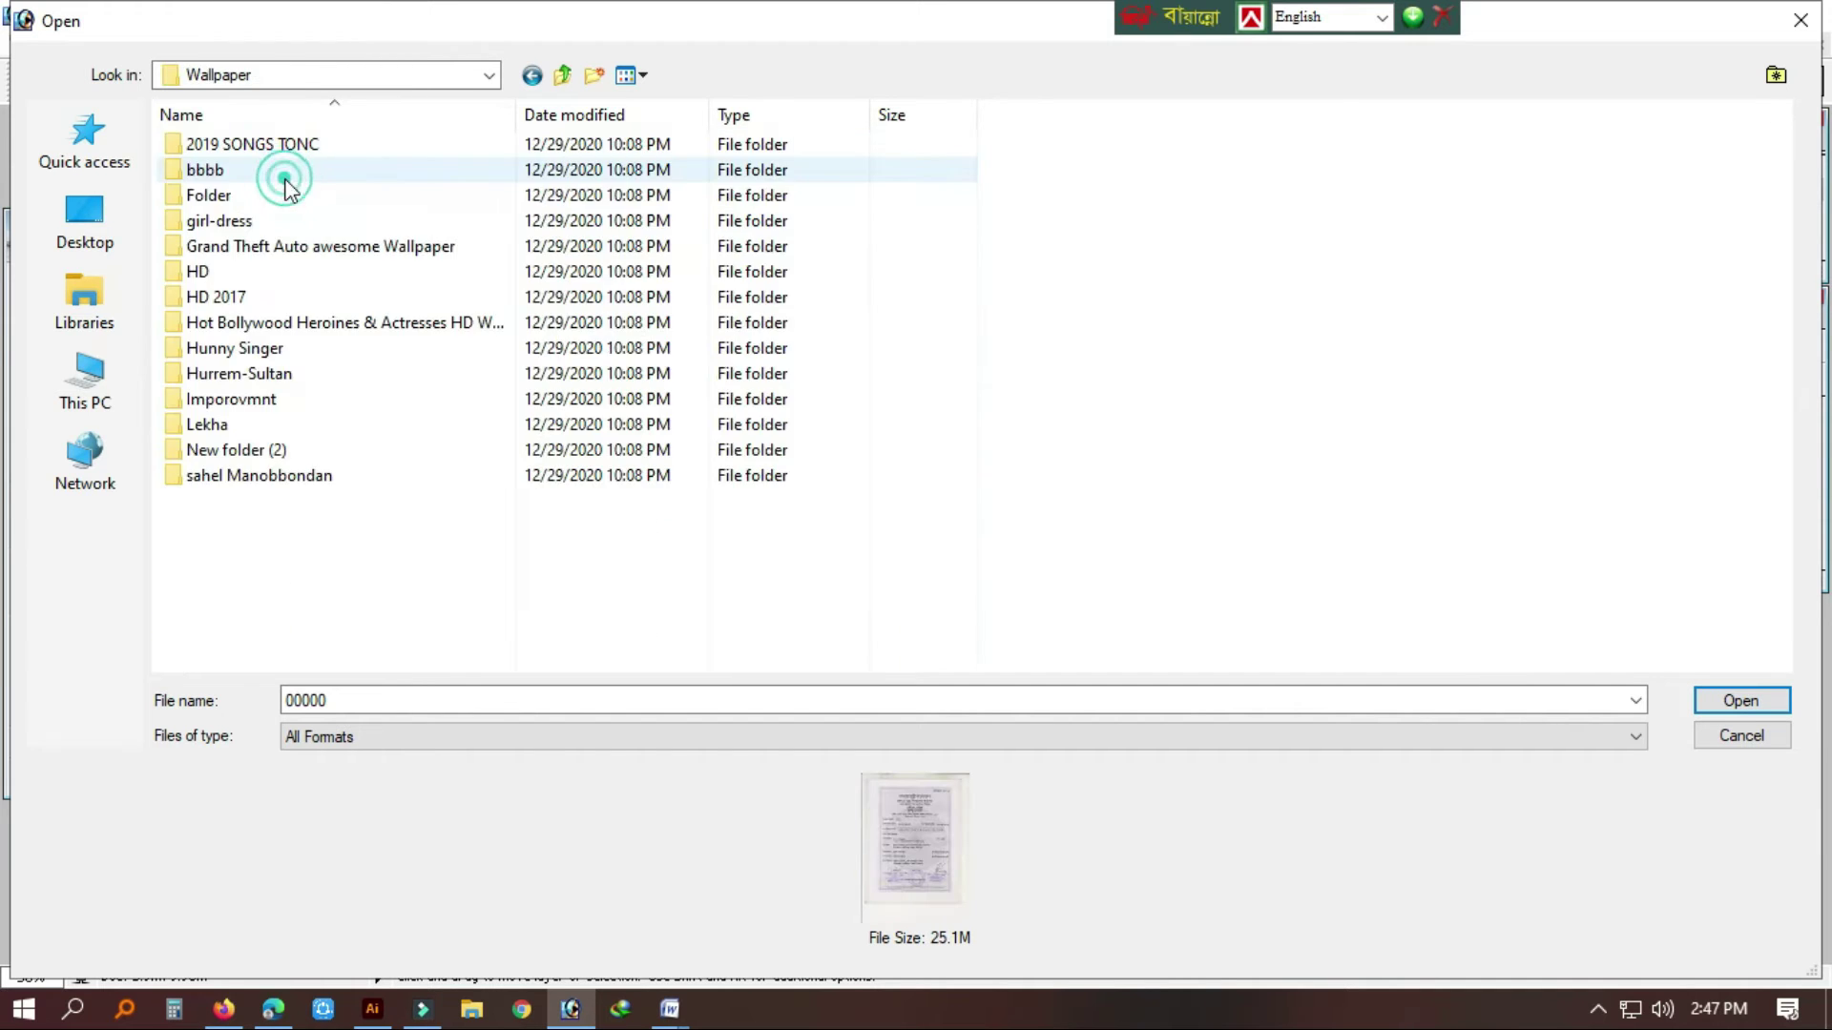
left_click(285, 179)
double_click(284, 324)
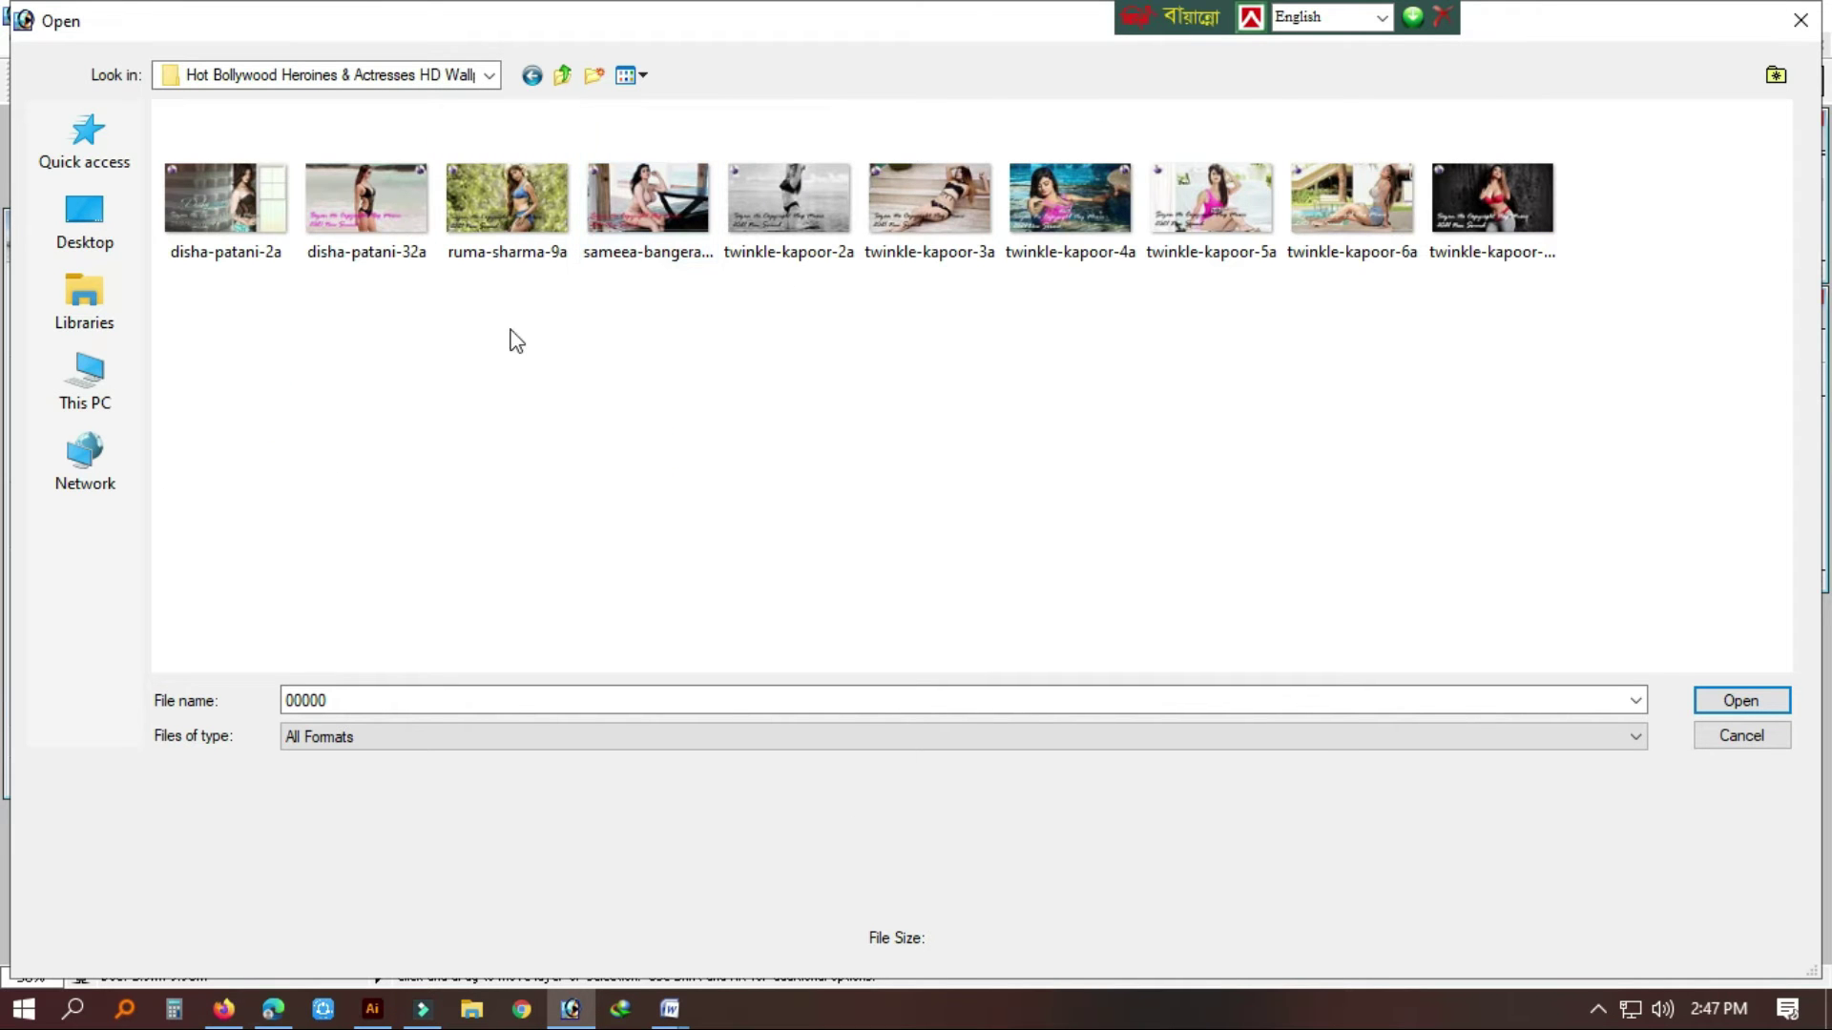
double_click(1050, 219)
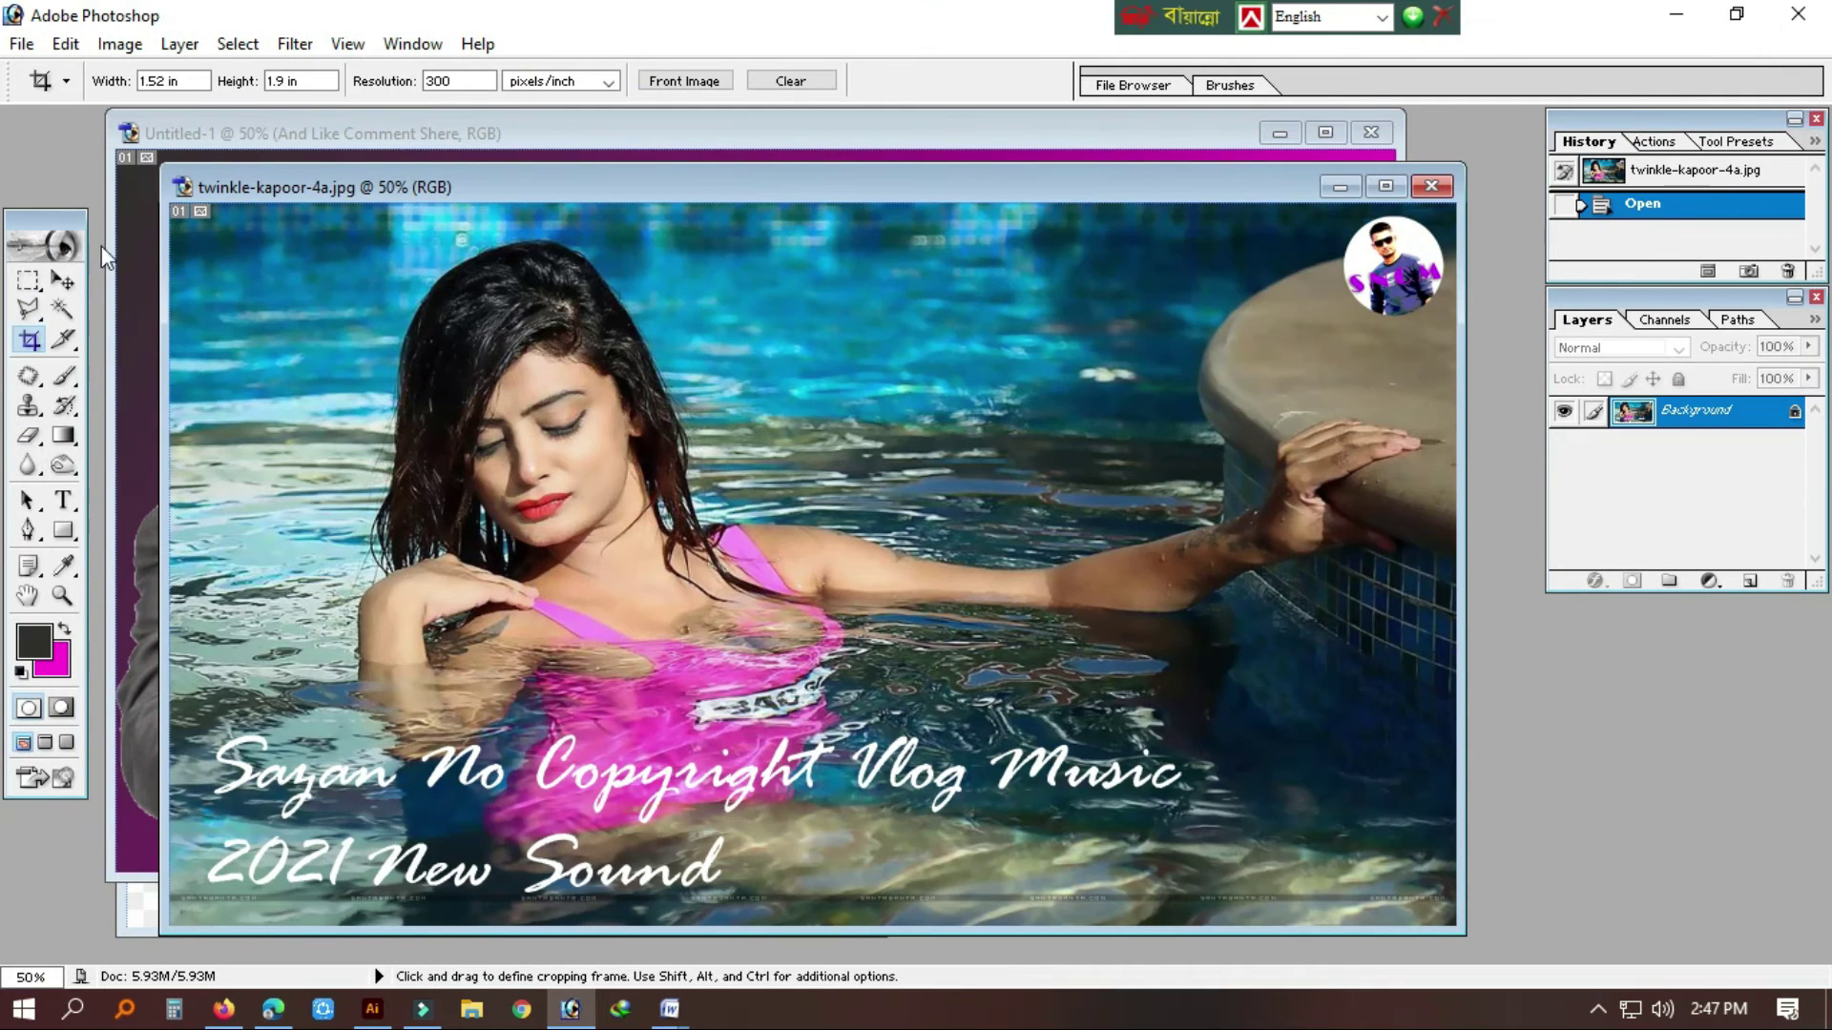
Enter a 4 in width and 6 in height in the Crop tool options.
left_click(196, 81)
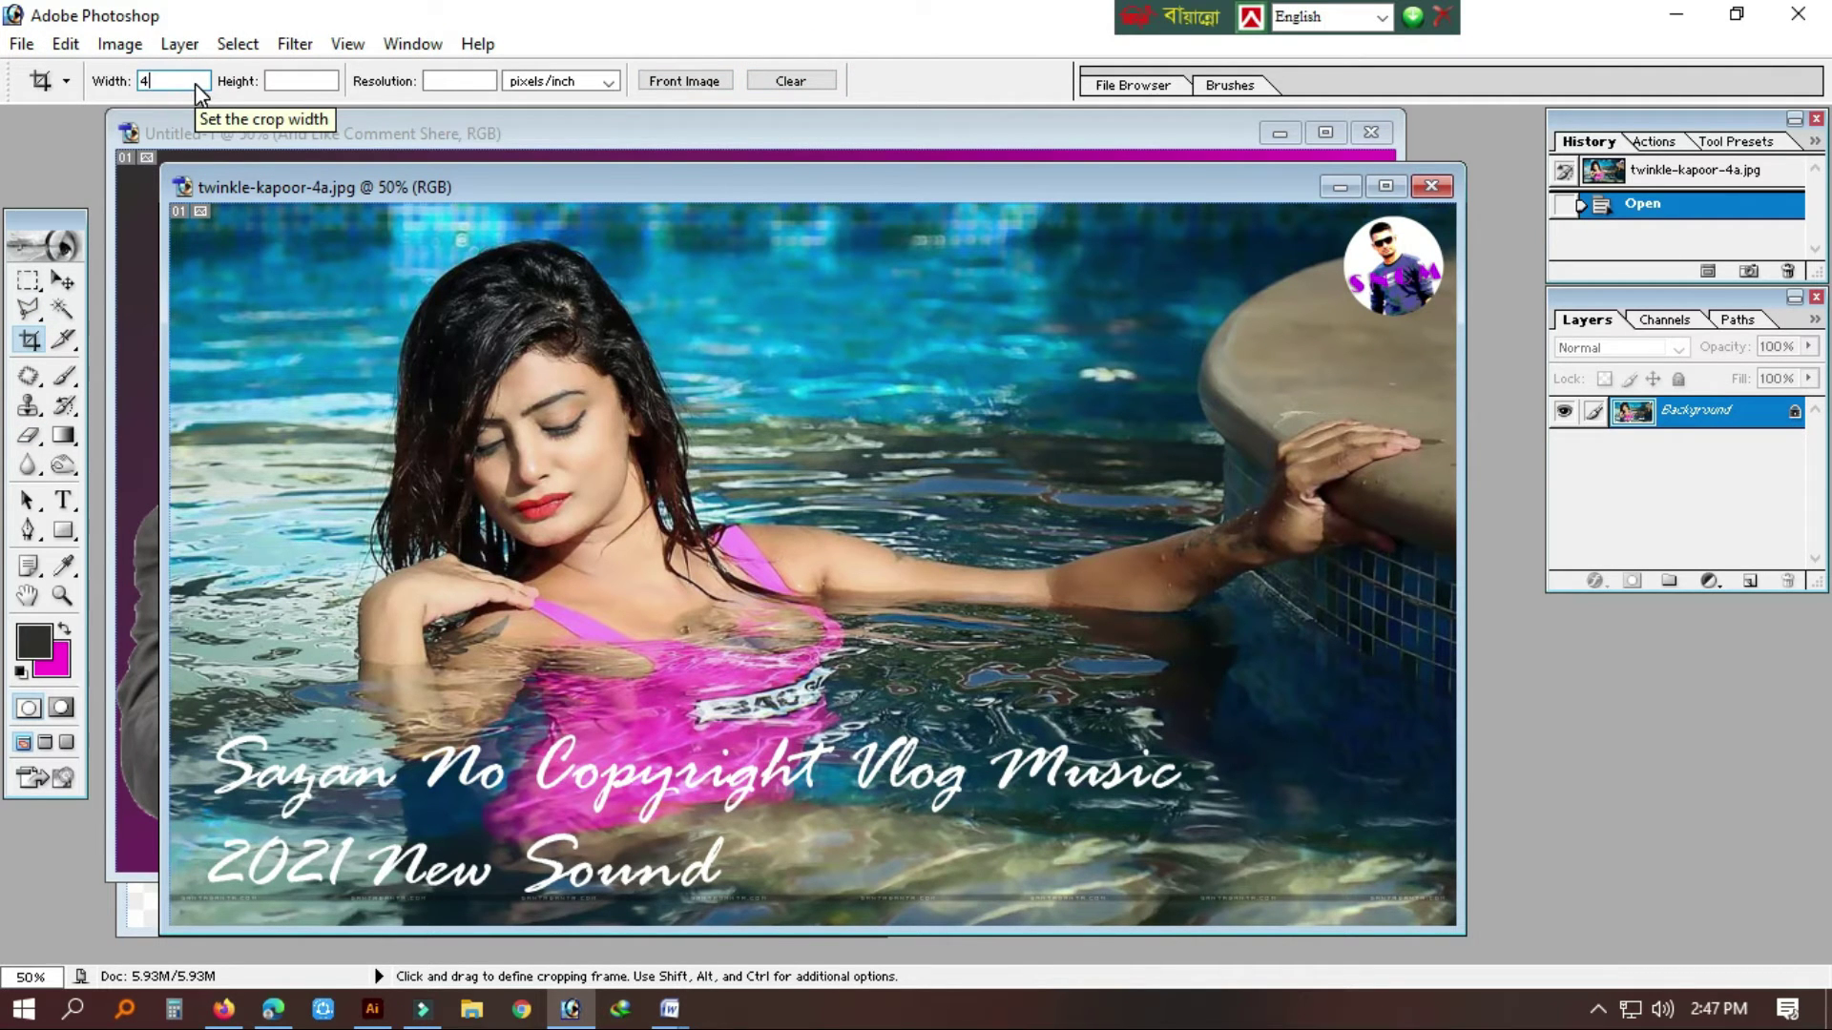
type("6")
key("Tab")
type("300")
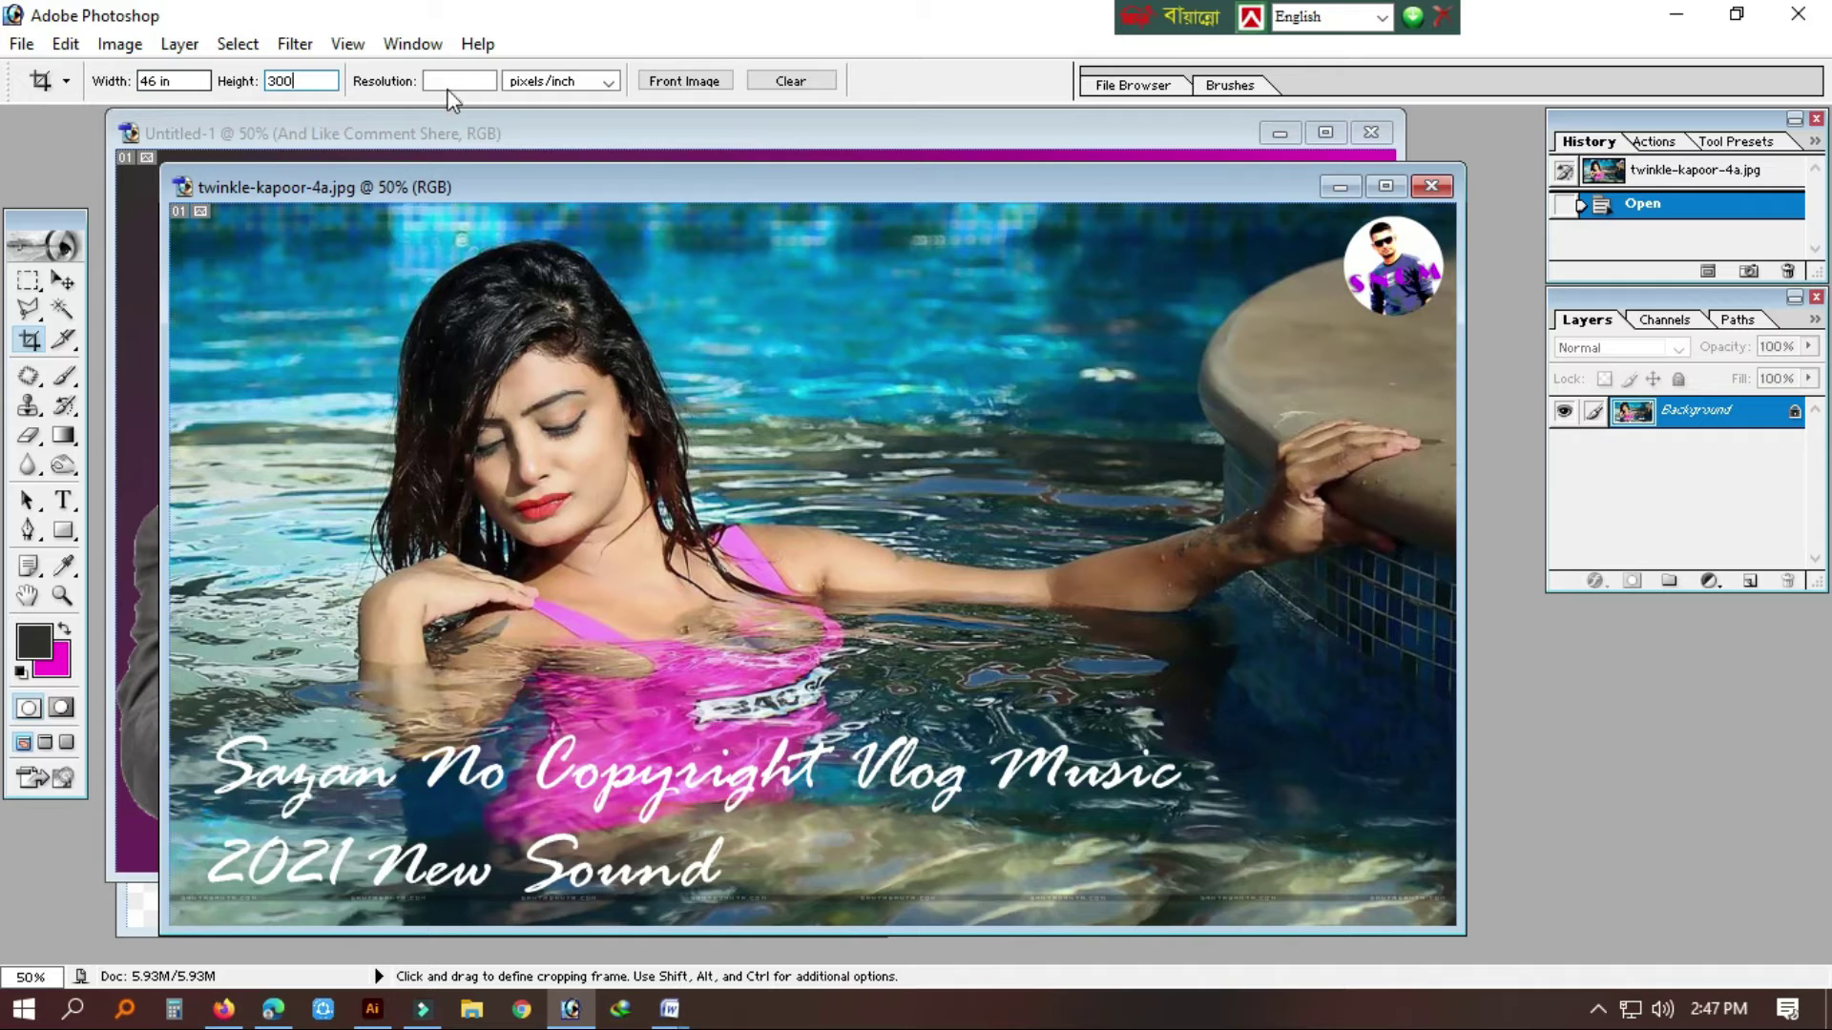
left_click(172, 80)
type("4")
left_click(296, 81)
type("6")
left_click(445, 80)
type("3")
Frame the woman in the 4×6 crop area and apply the crop.
left_click(1385, 186)
mouse_move(462, 203)
left_mouse_down()
mouse_move(733, 609)
mouse_move(857, 651)
left_mouse_up()
left_click_drag(648, 587, 657, 586)
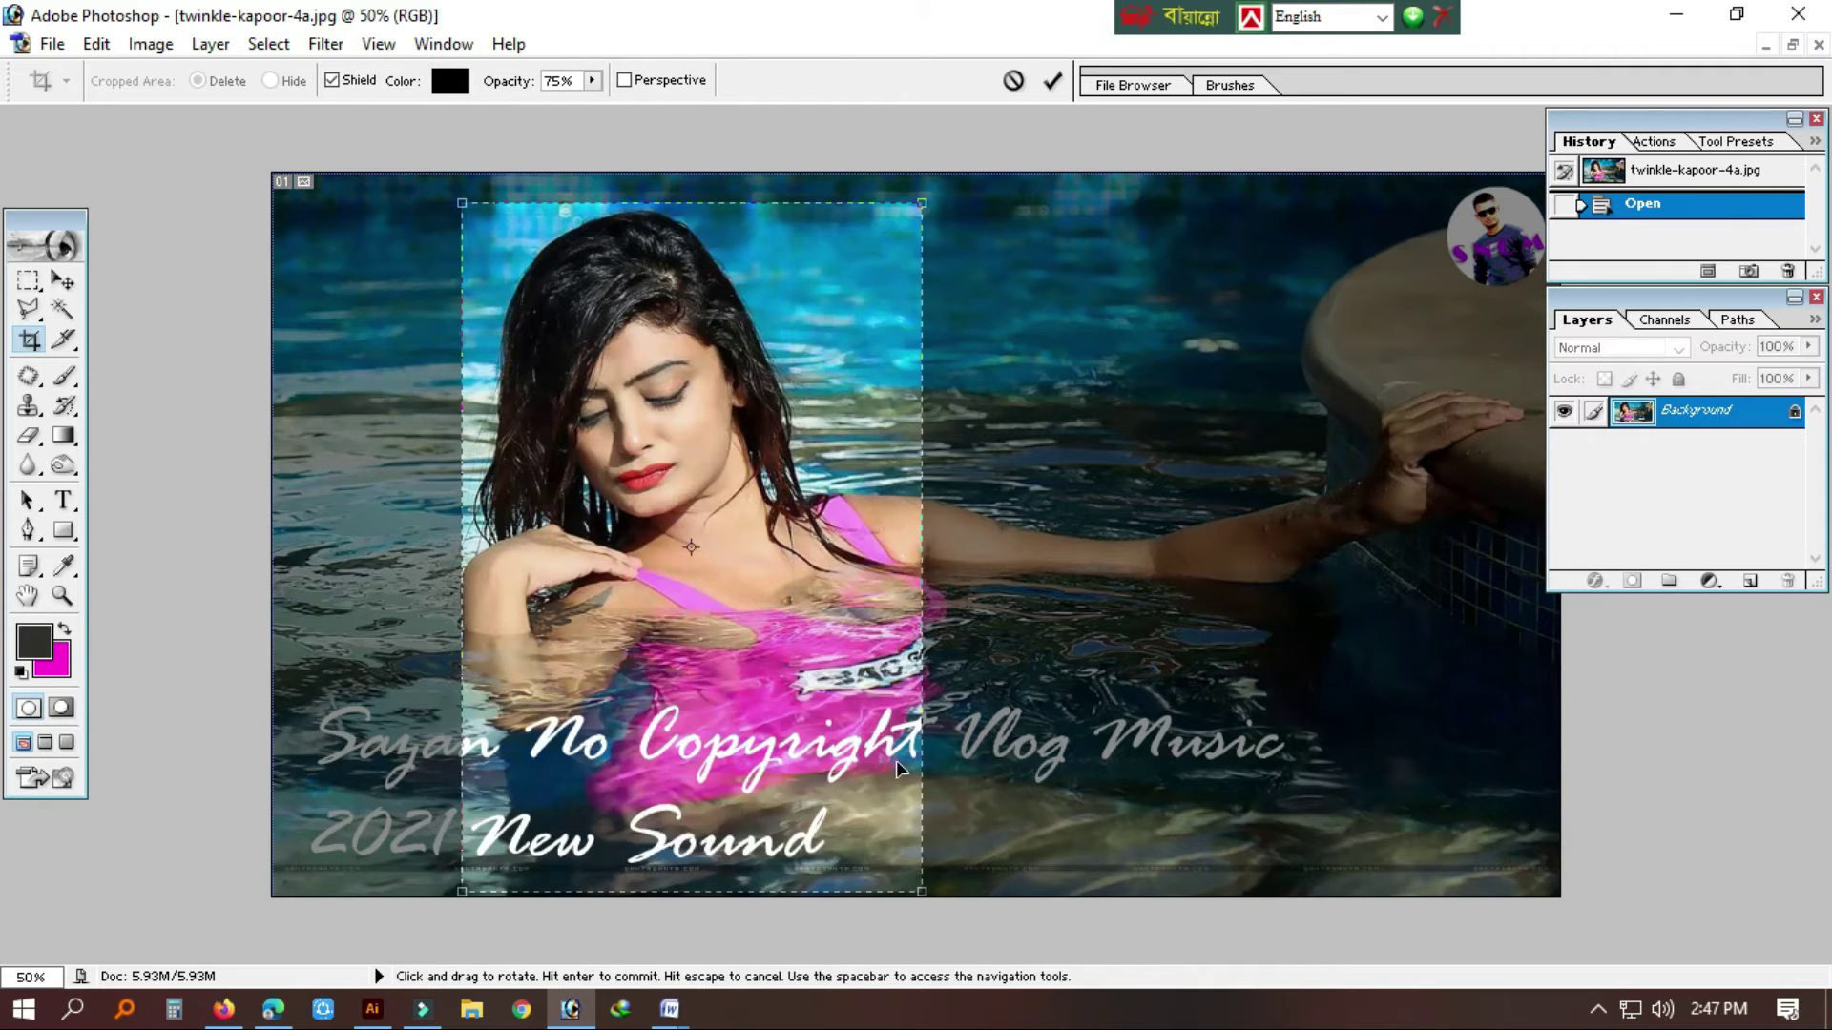
key("Return")
Create a new A4 document and drag the cropped photo onto it.
key("ctrl+n")
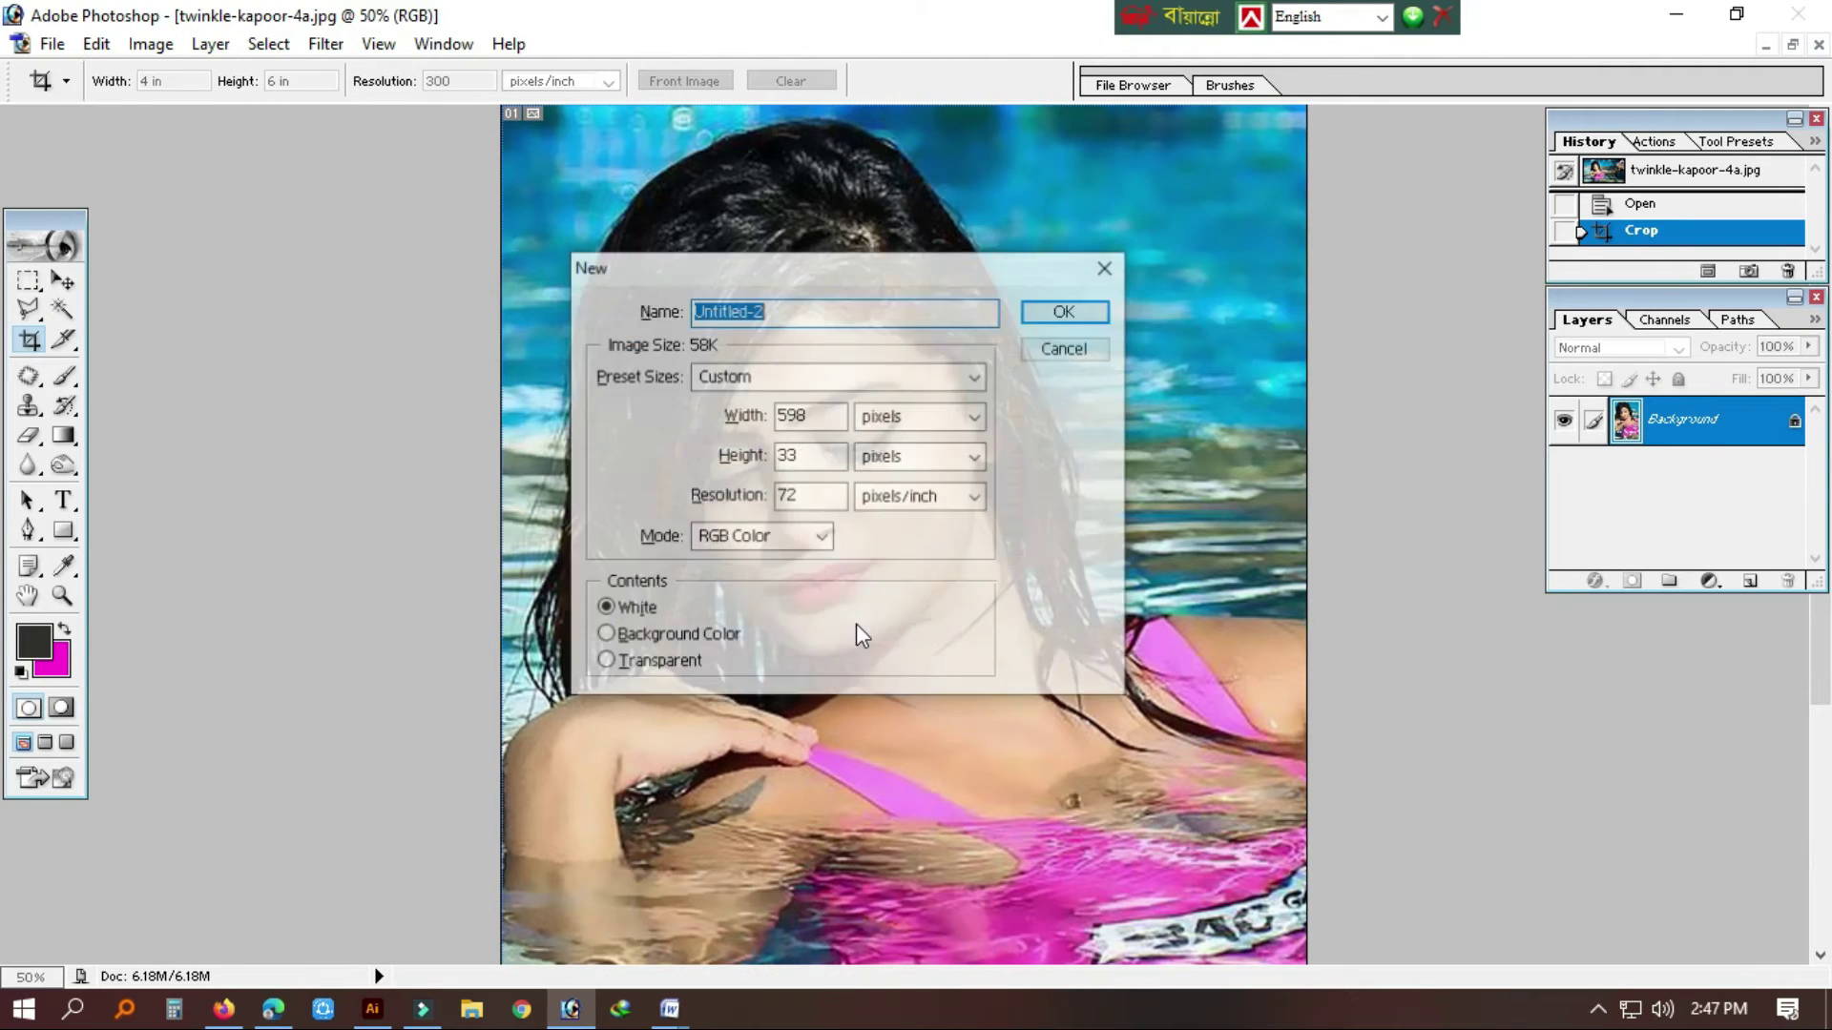
left_click(941, 372)
left_click(771, 592)
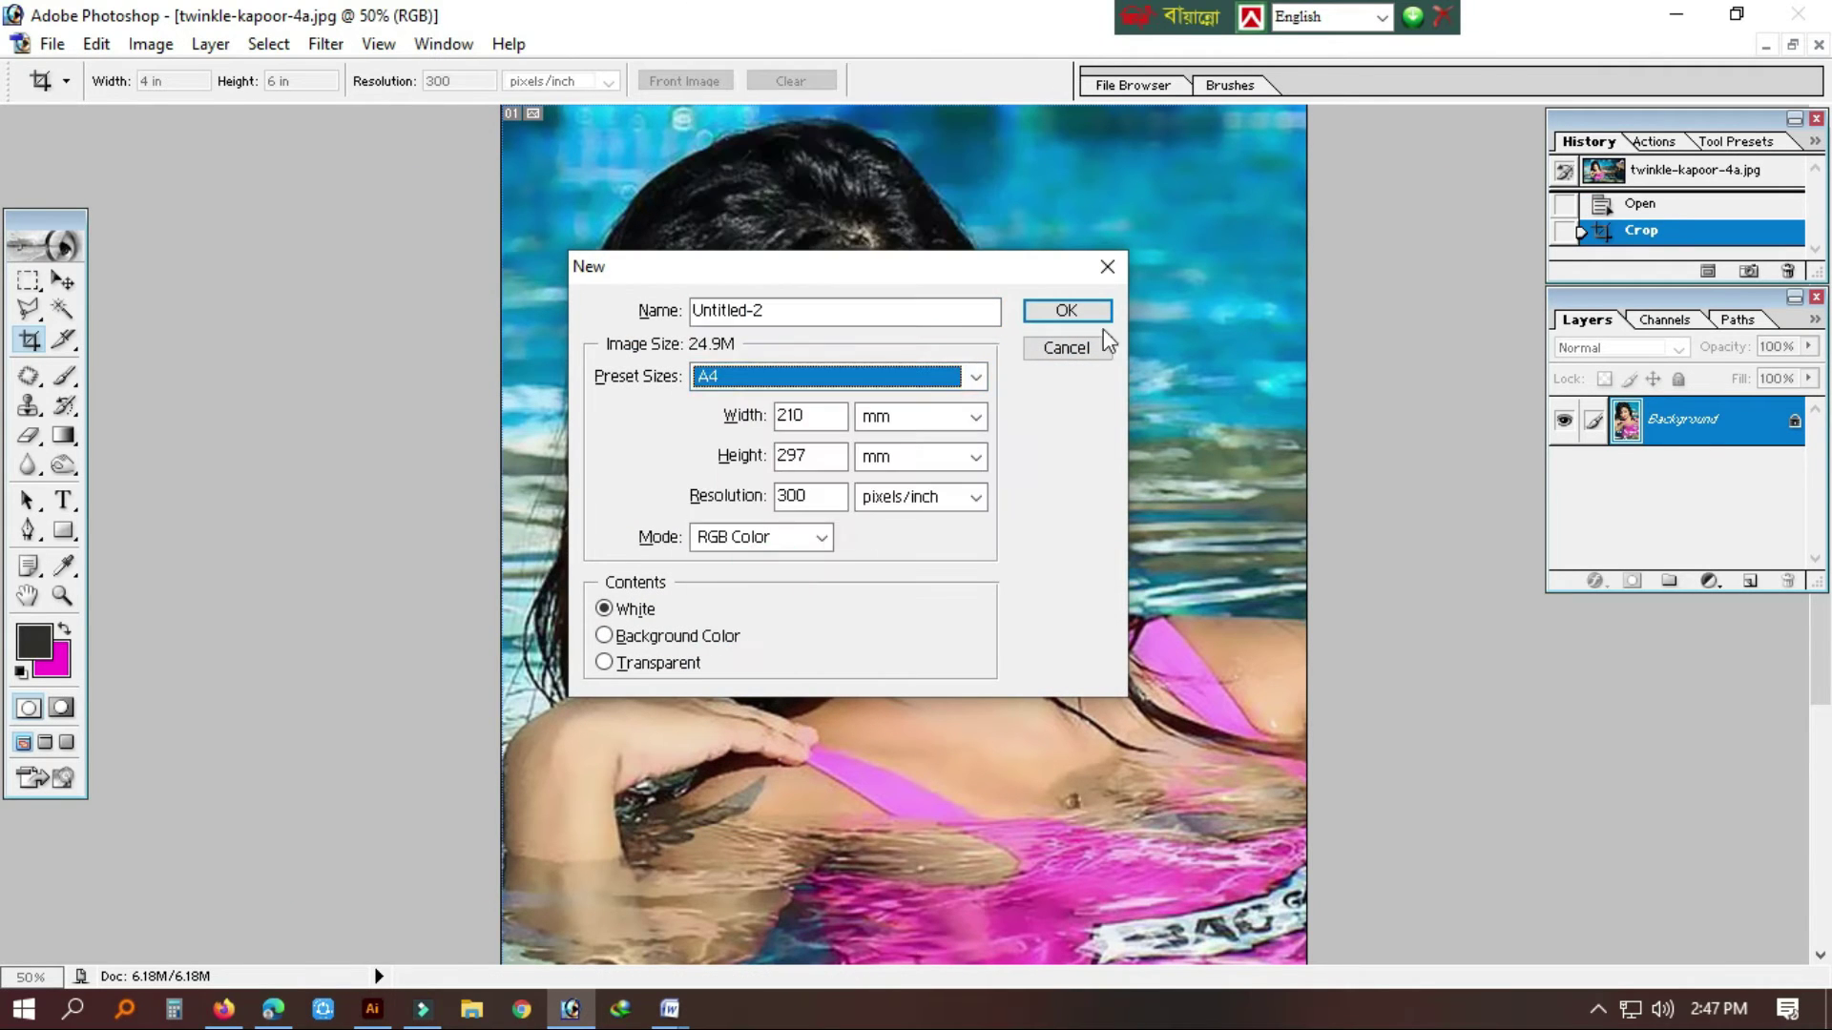
left_click(1065, 310)
left_click_drag(477, 200, 1533, 224)
left_click(63, 280)
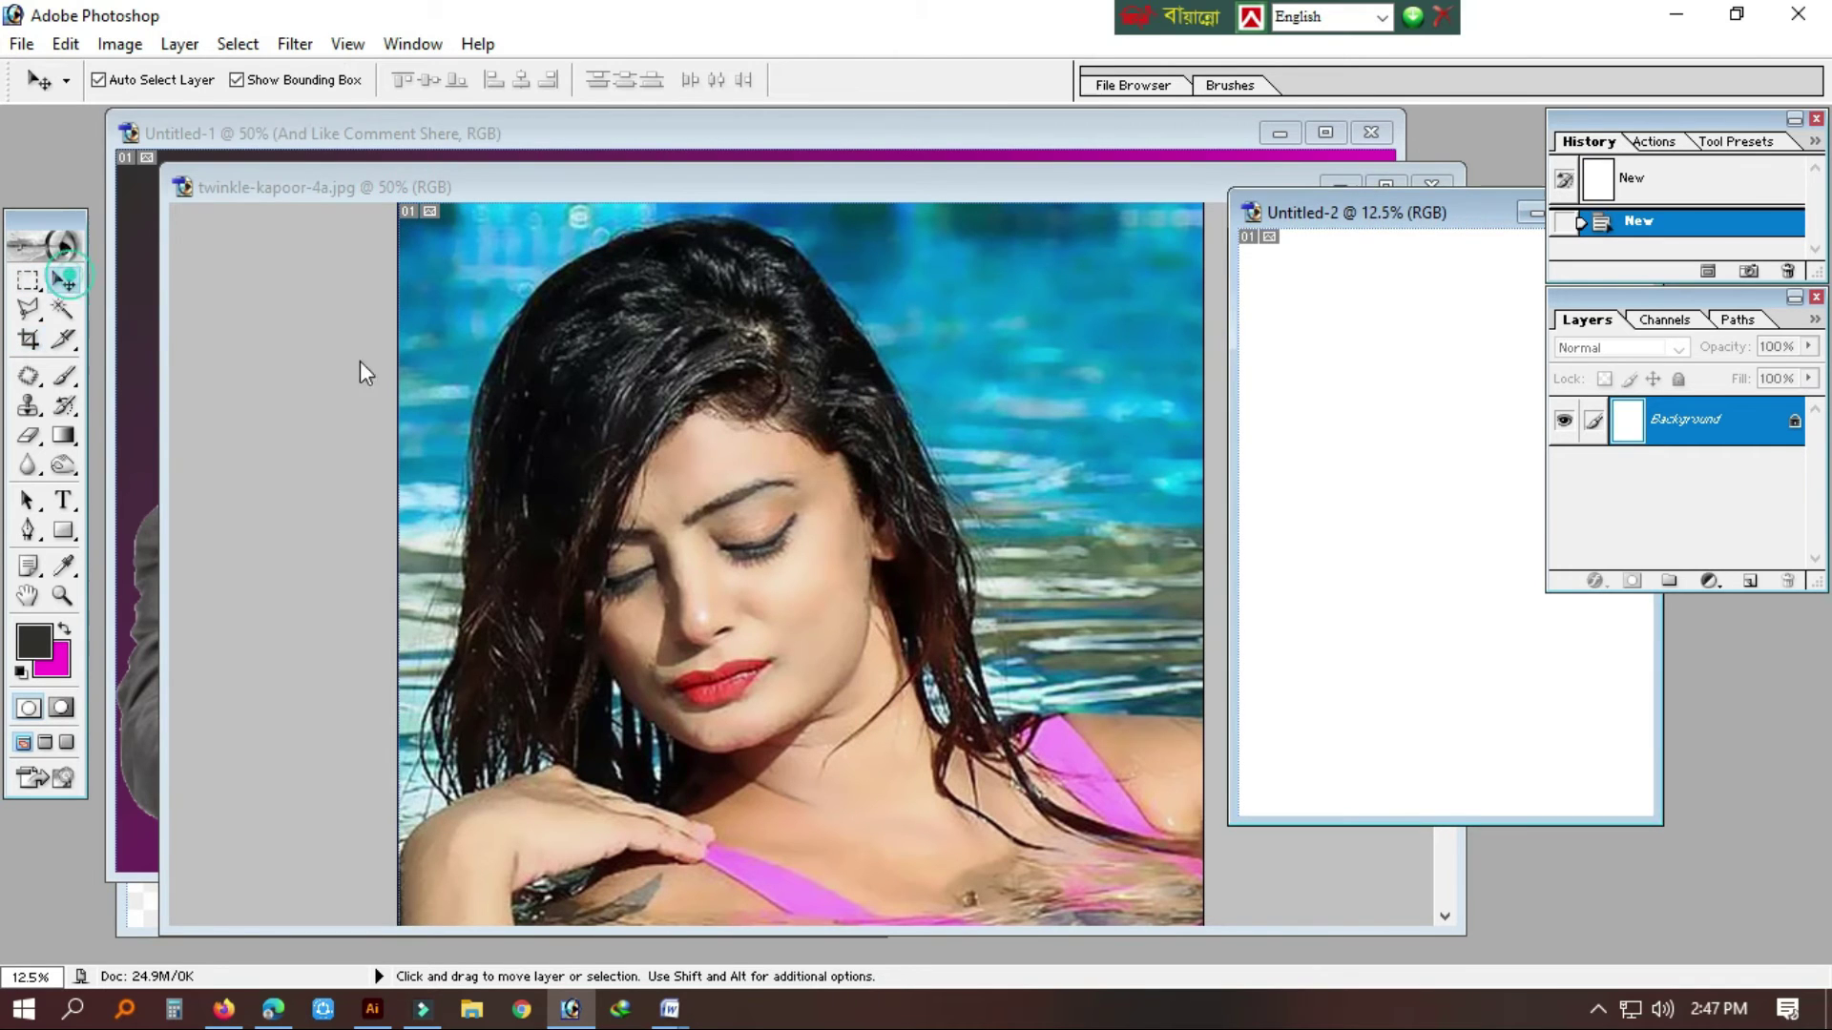
mouse_move(846, 408)
left_mouse_down()
mouse_move(1507, 477)
mouse_move(1348, 341)
left_mouse_up()
Close the cropped original without saving and place the photo at the page's top-left.
left_click(1071, 295)
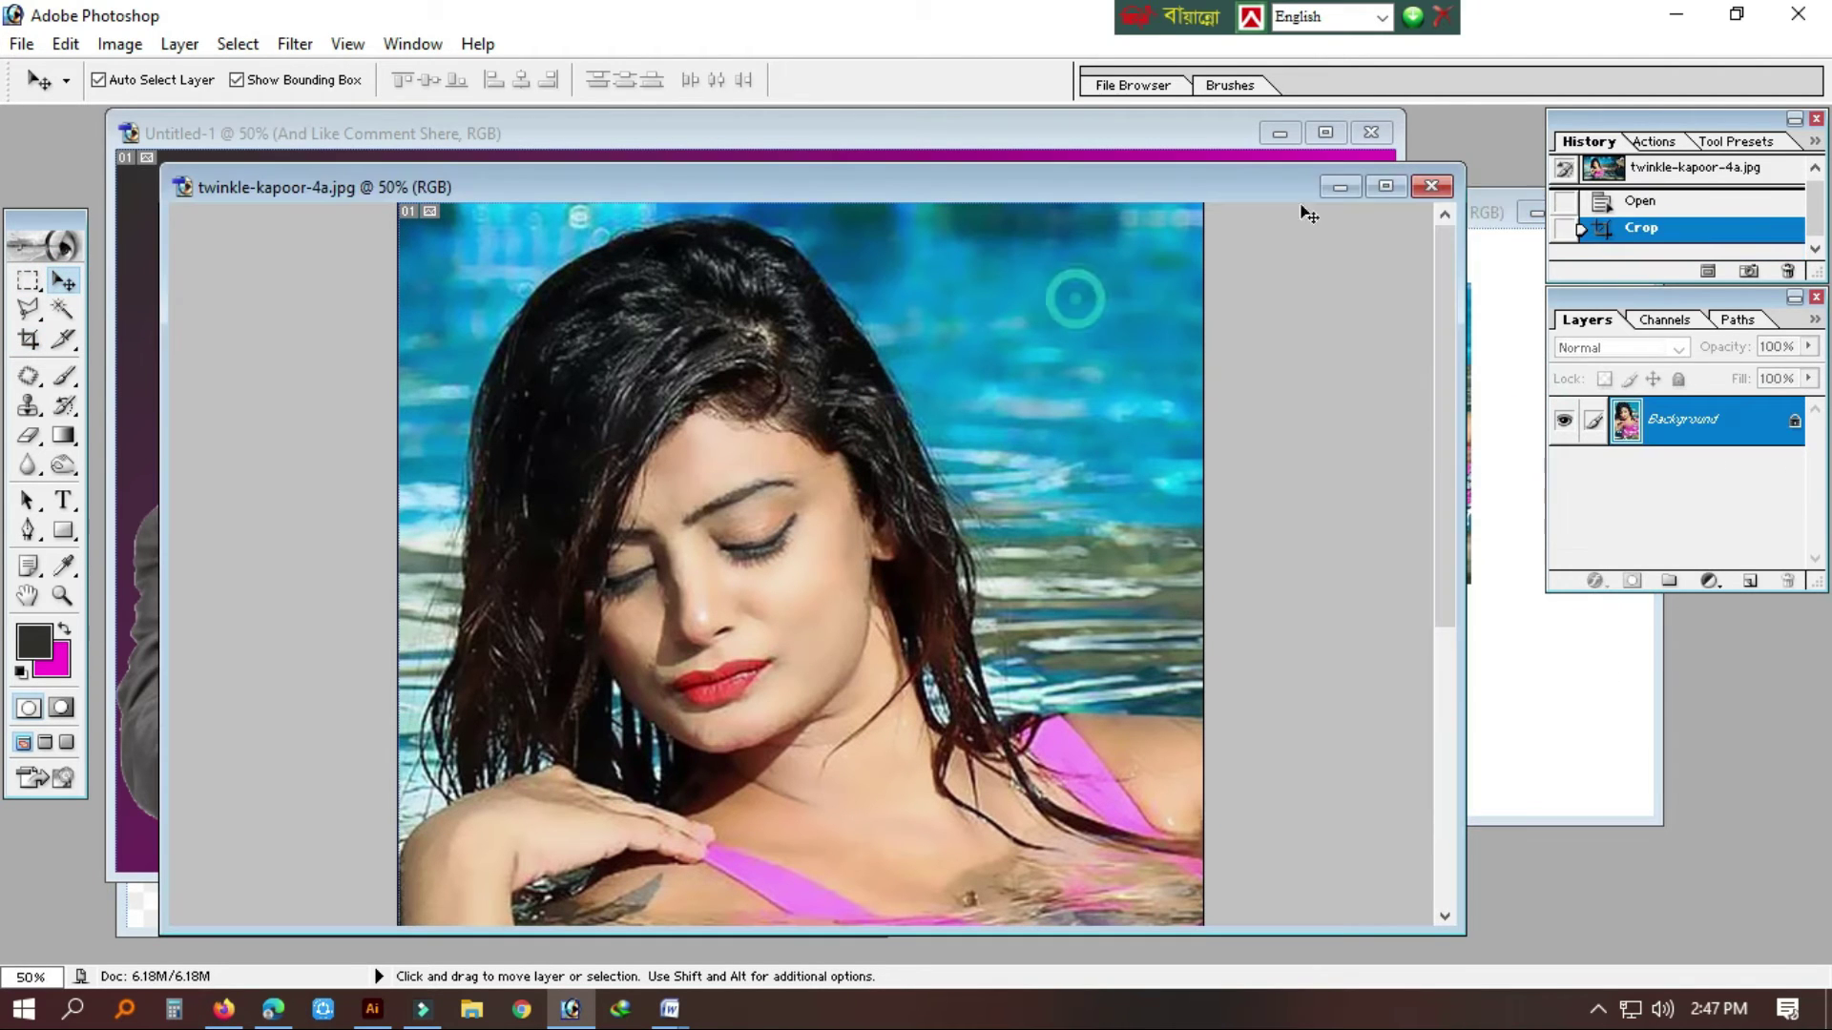
left_click(1450, 202)
left_click_drag(1410, 212, 982, 286)
left_click(1428, 210)
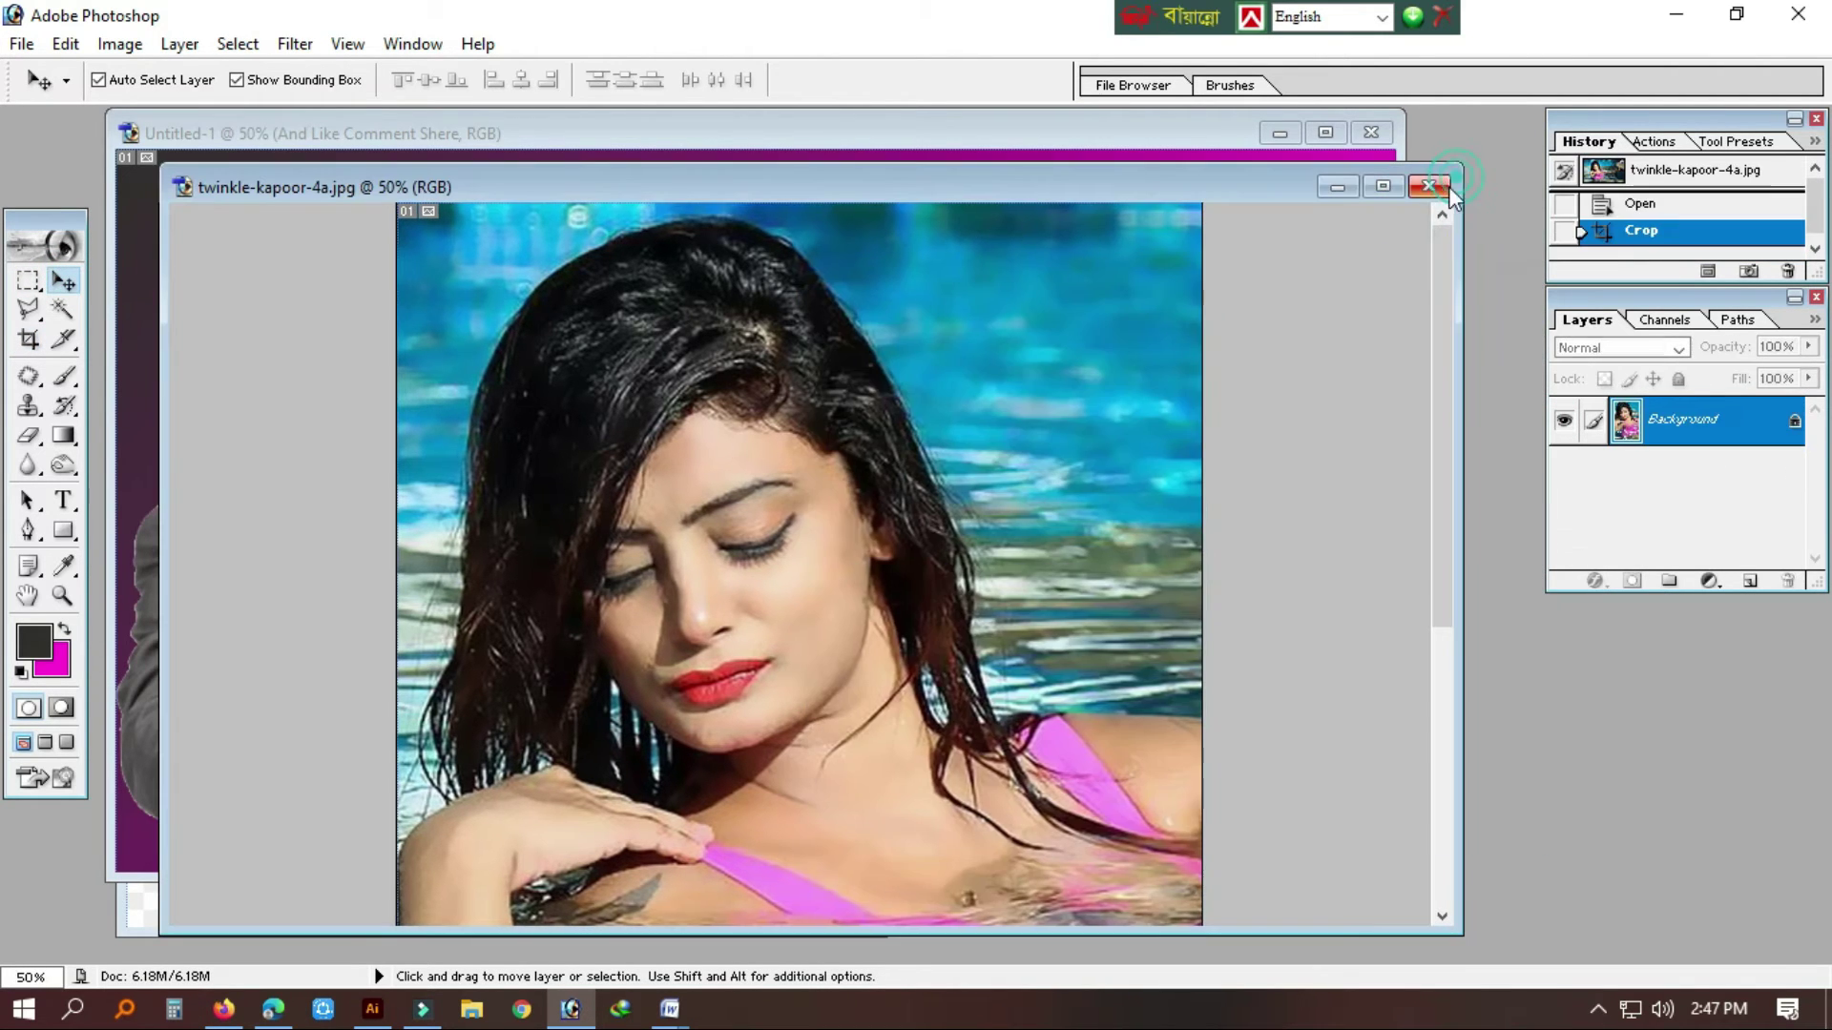
left_click(1428, 185)
left_click(944, 399)
left_click_drag(942, 421, 925, 416)
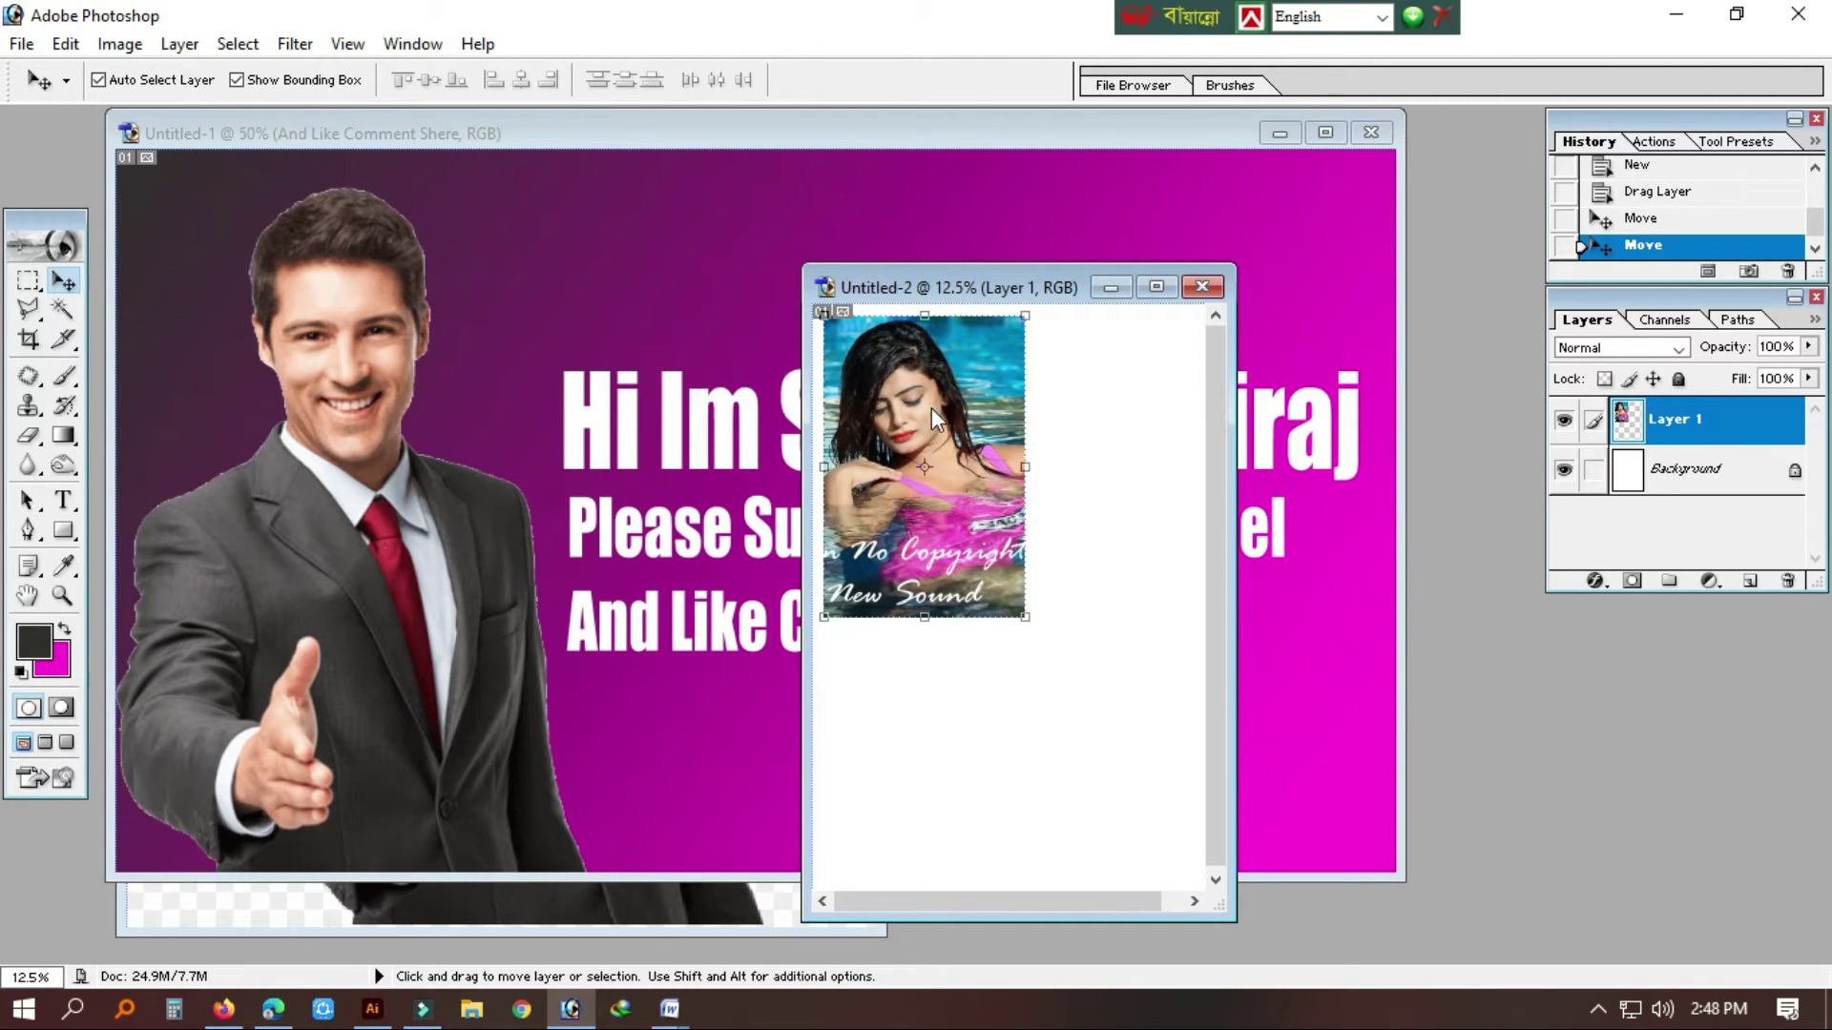
key("ctrl+o")
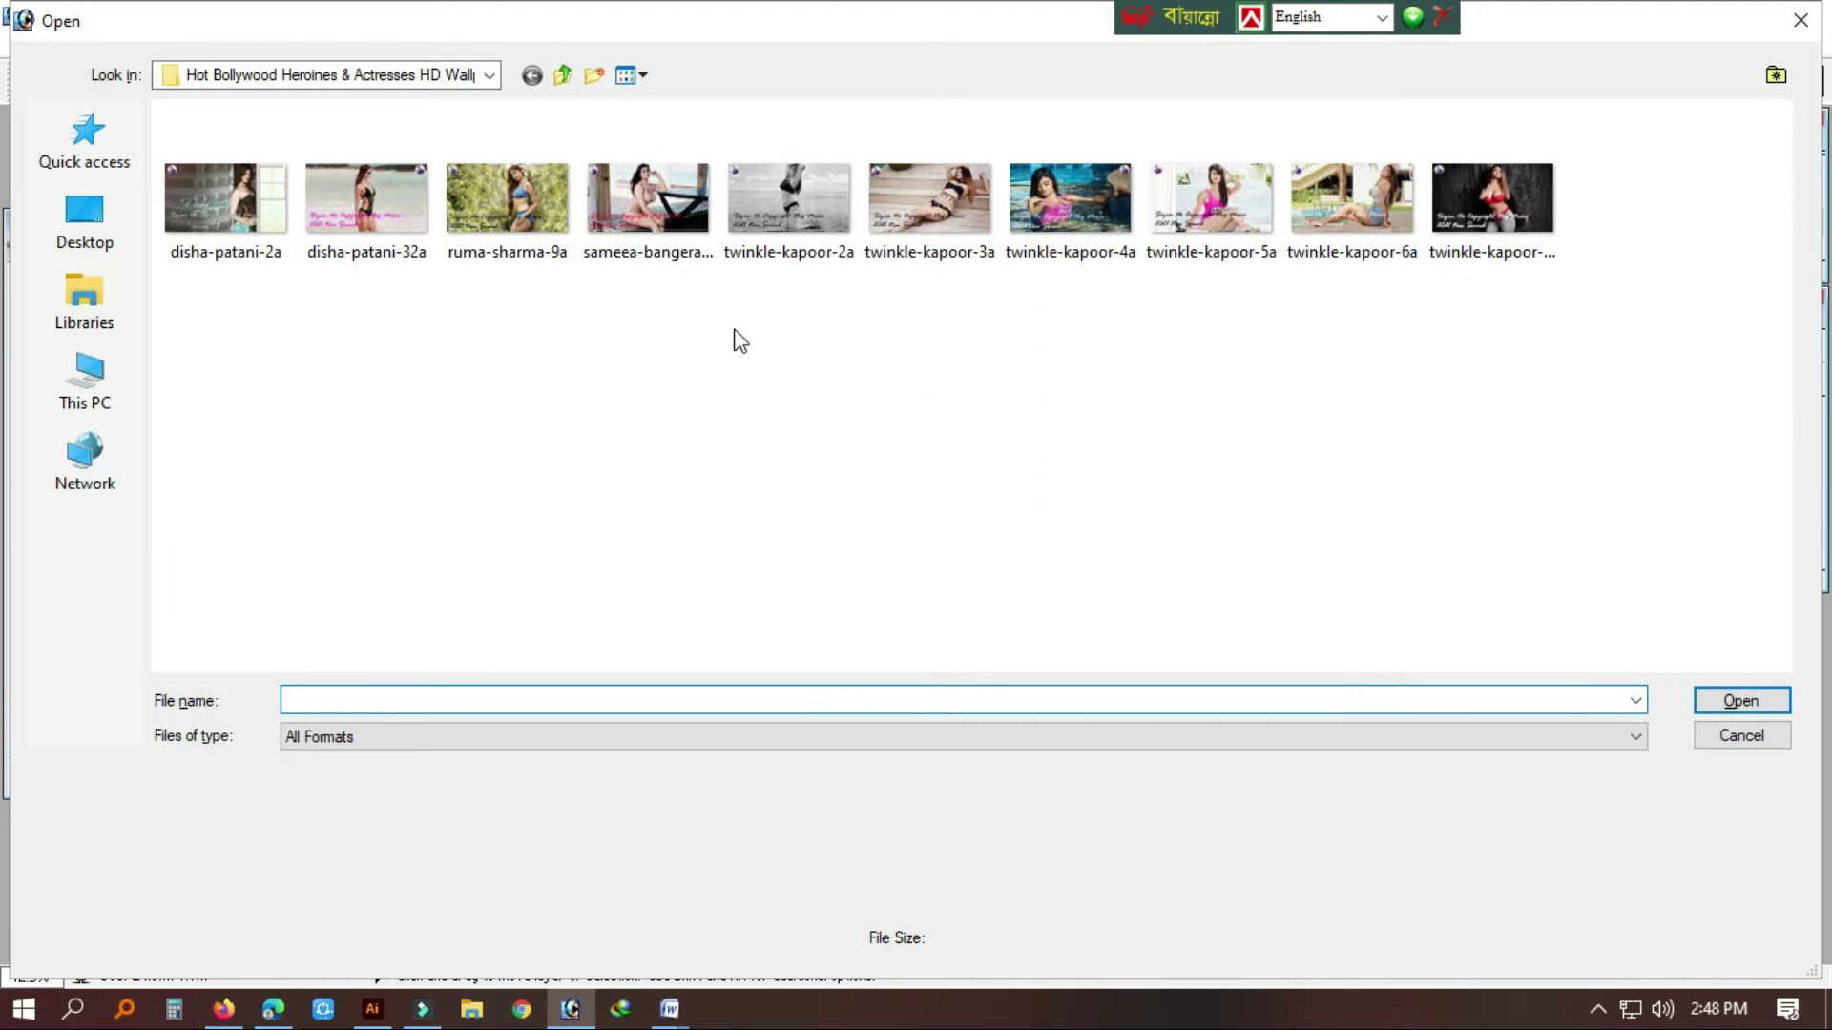
Open ruma-sharma-9a and crop it to a 3.5 × 5 inch portrait around the woman.
double_click(558, 256)
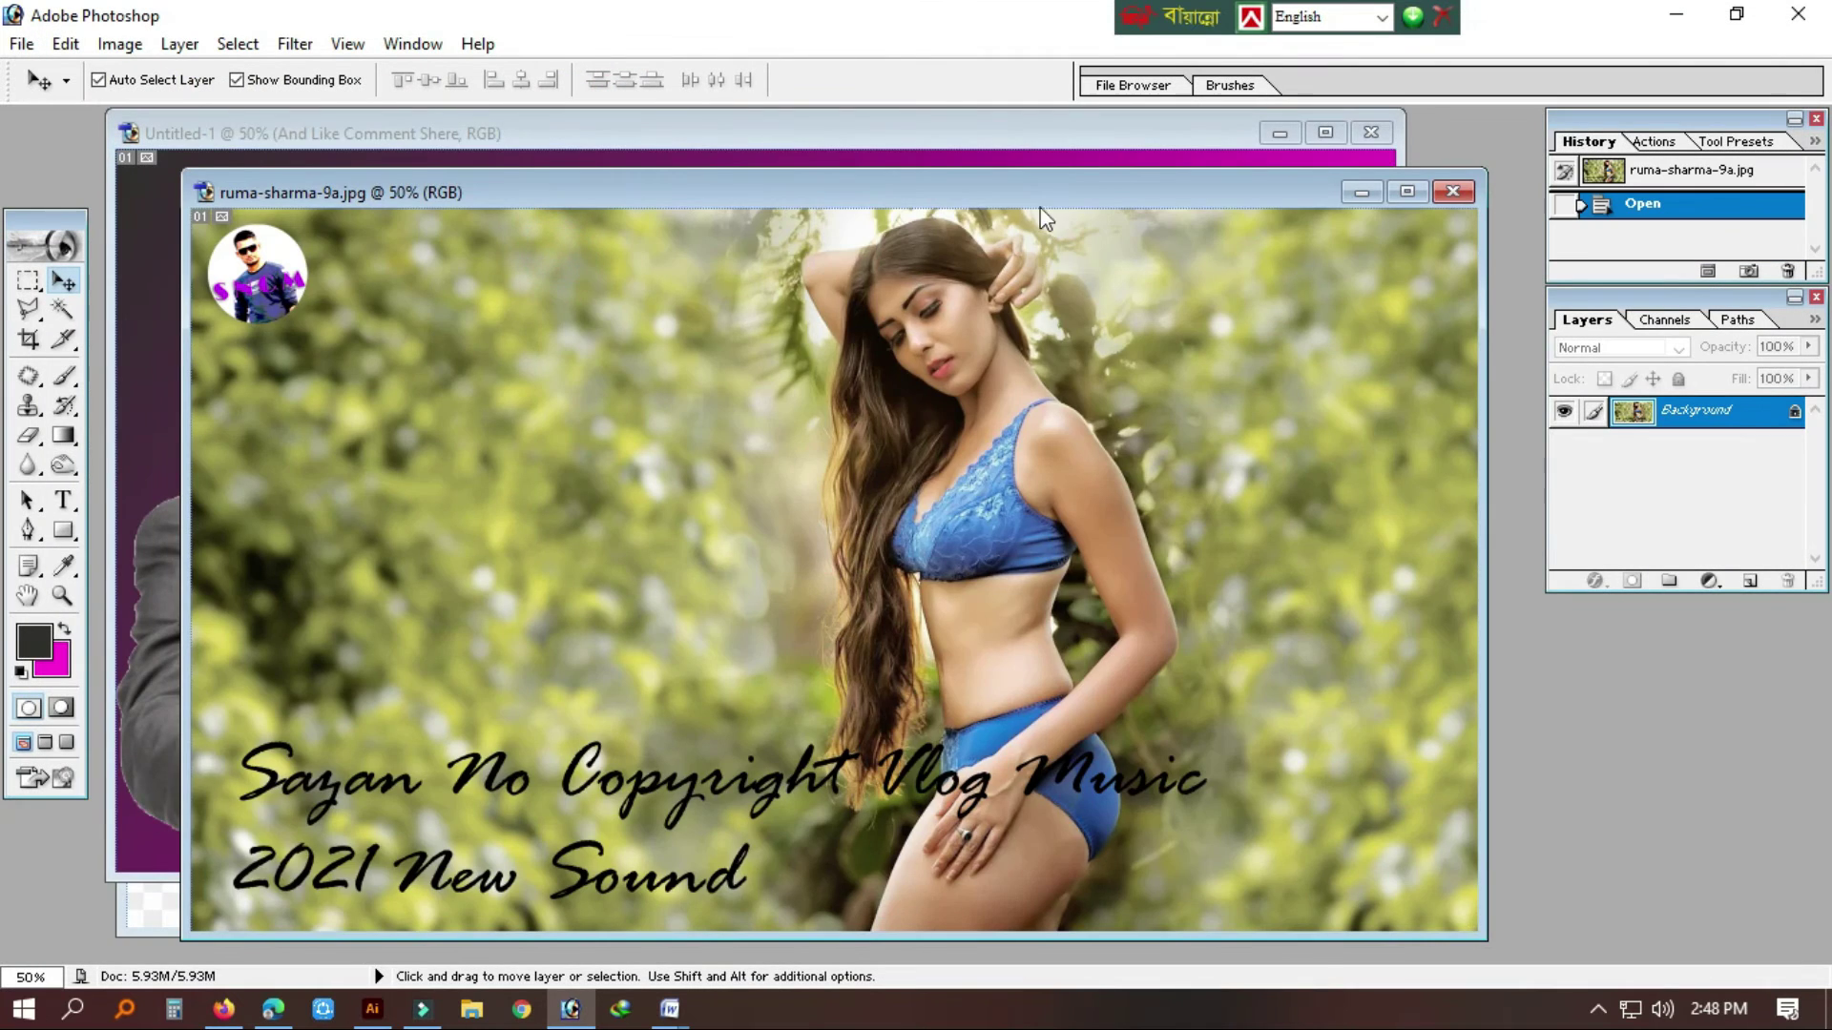
double_click(1041, 196)
key("c")
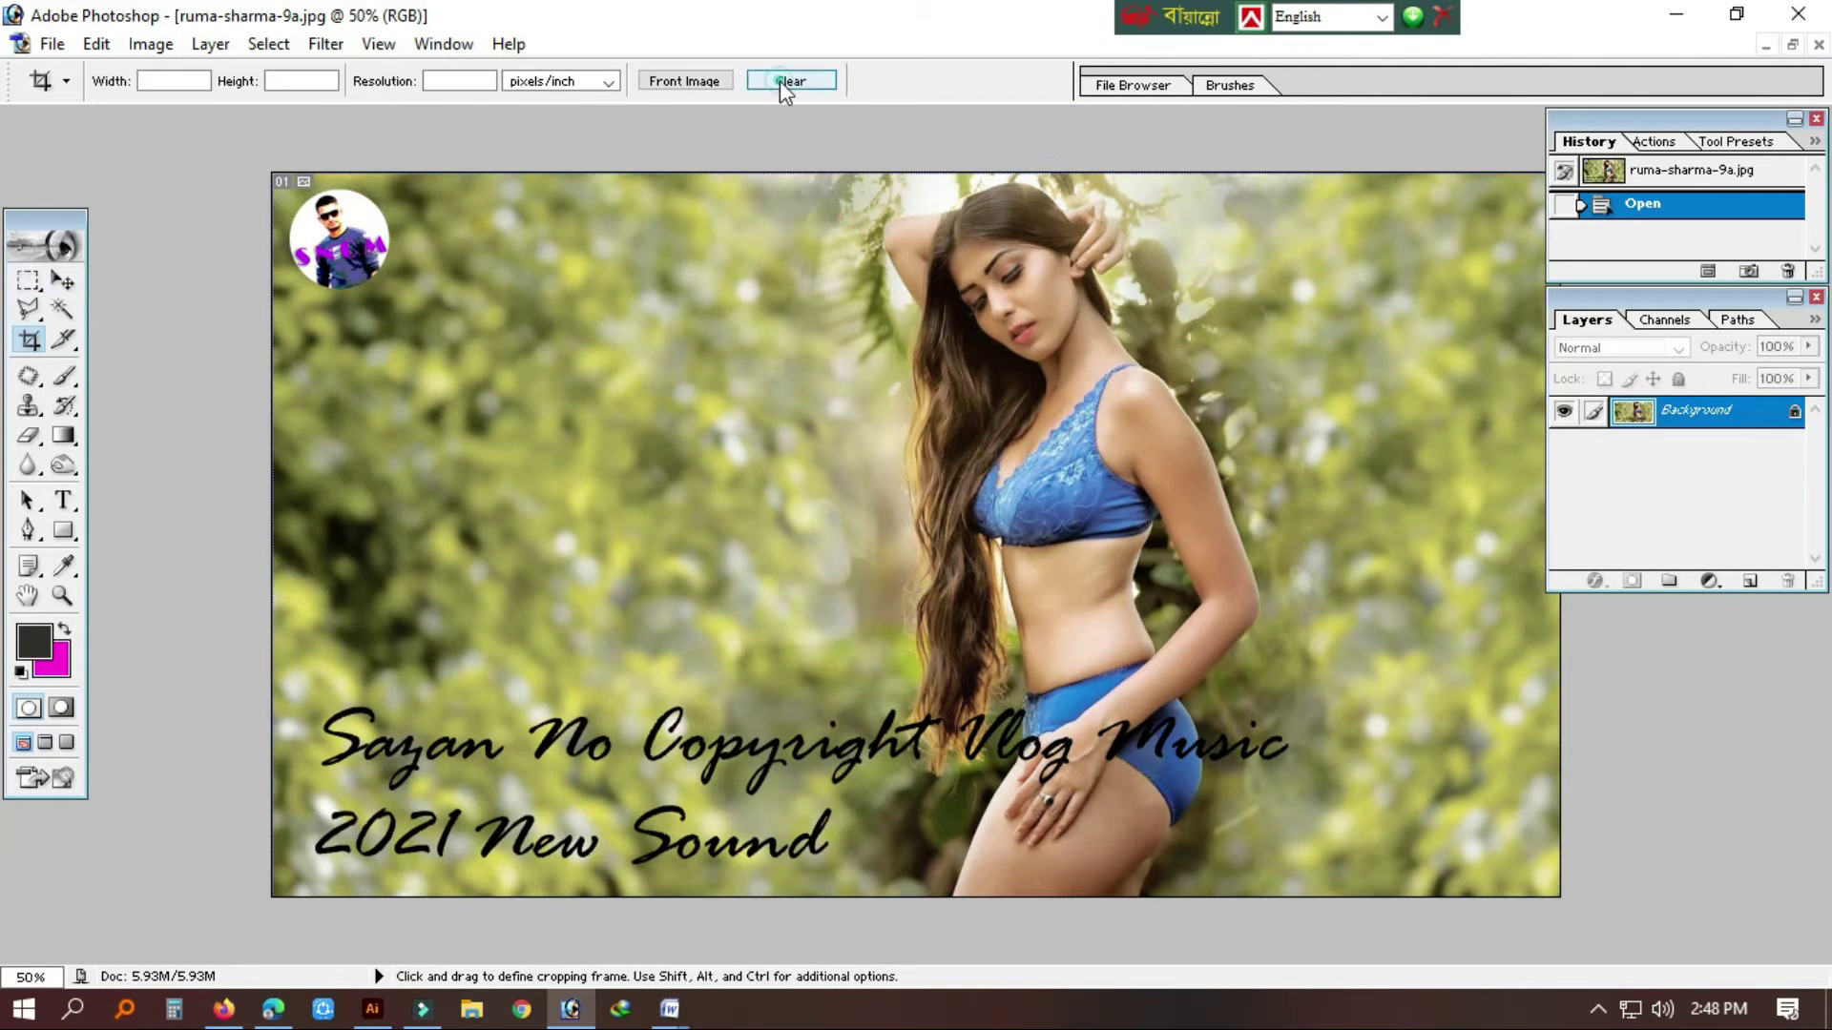
left_click(169, 81)
type("300")
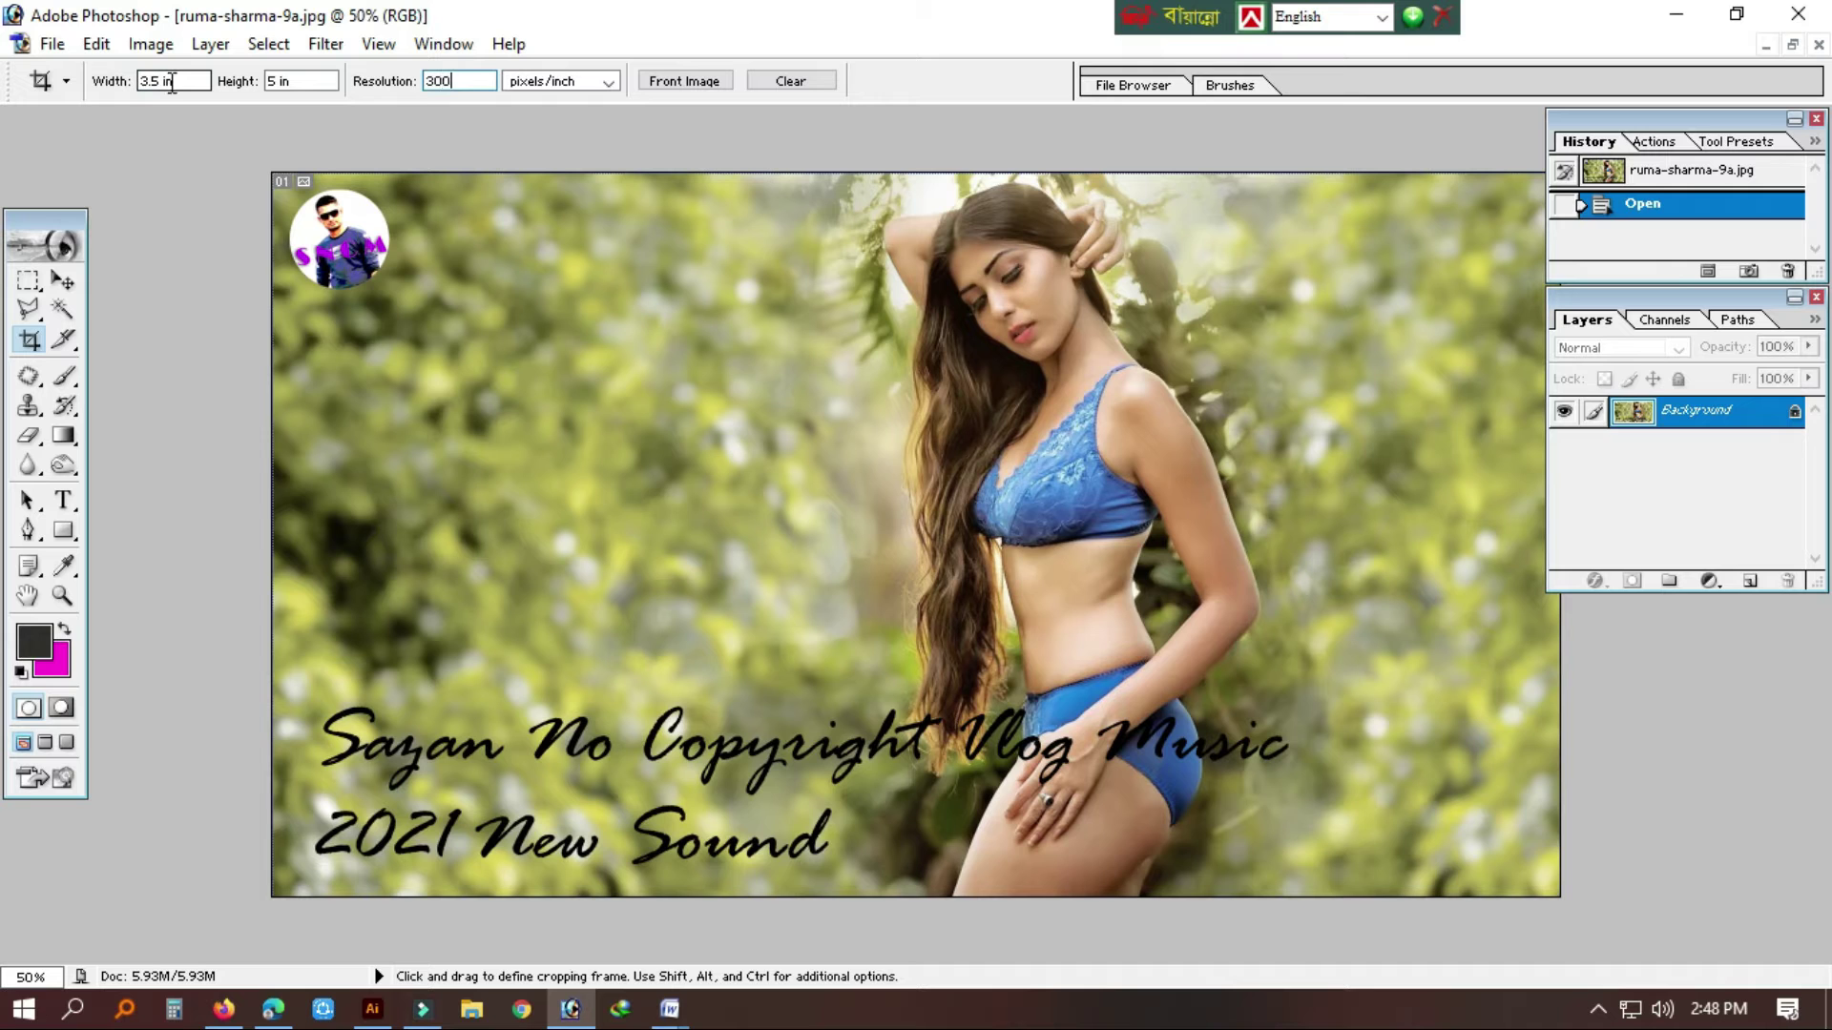
mouse_move(728, 311)
left_mouse_down()
mouse_move(1103, 636)
mouse_move(1275, 879)
left_mouse_up()
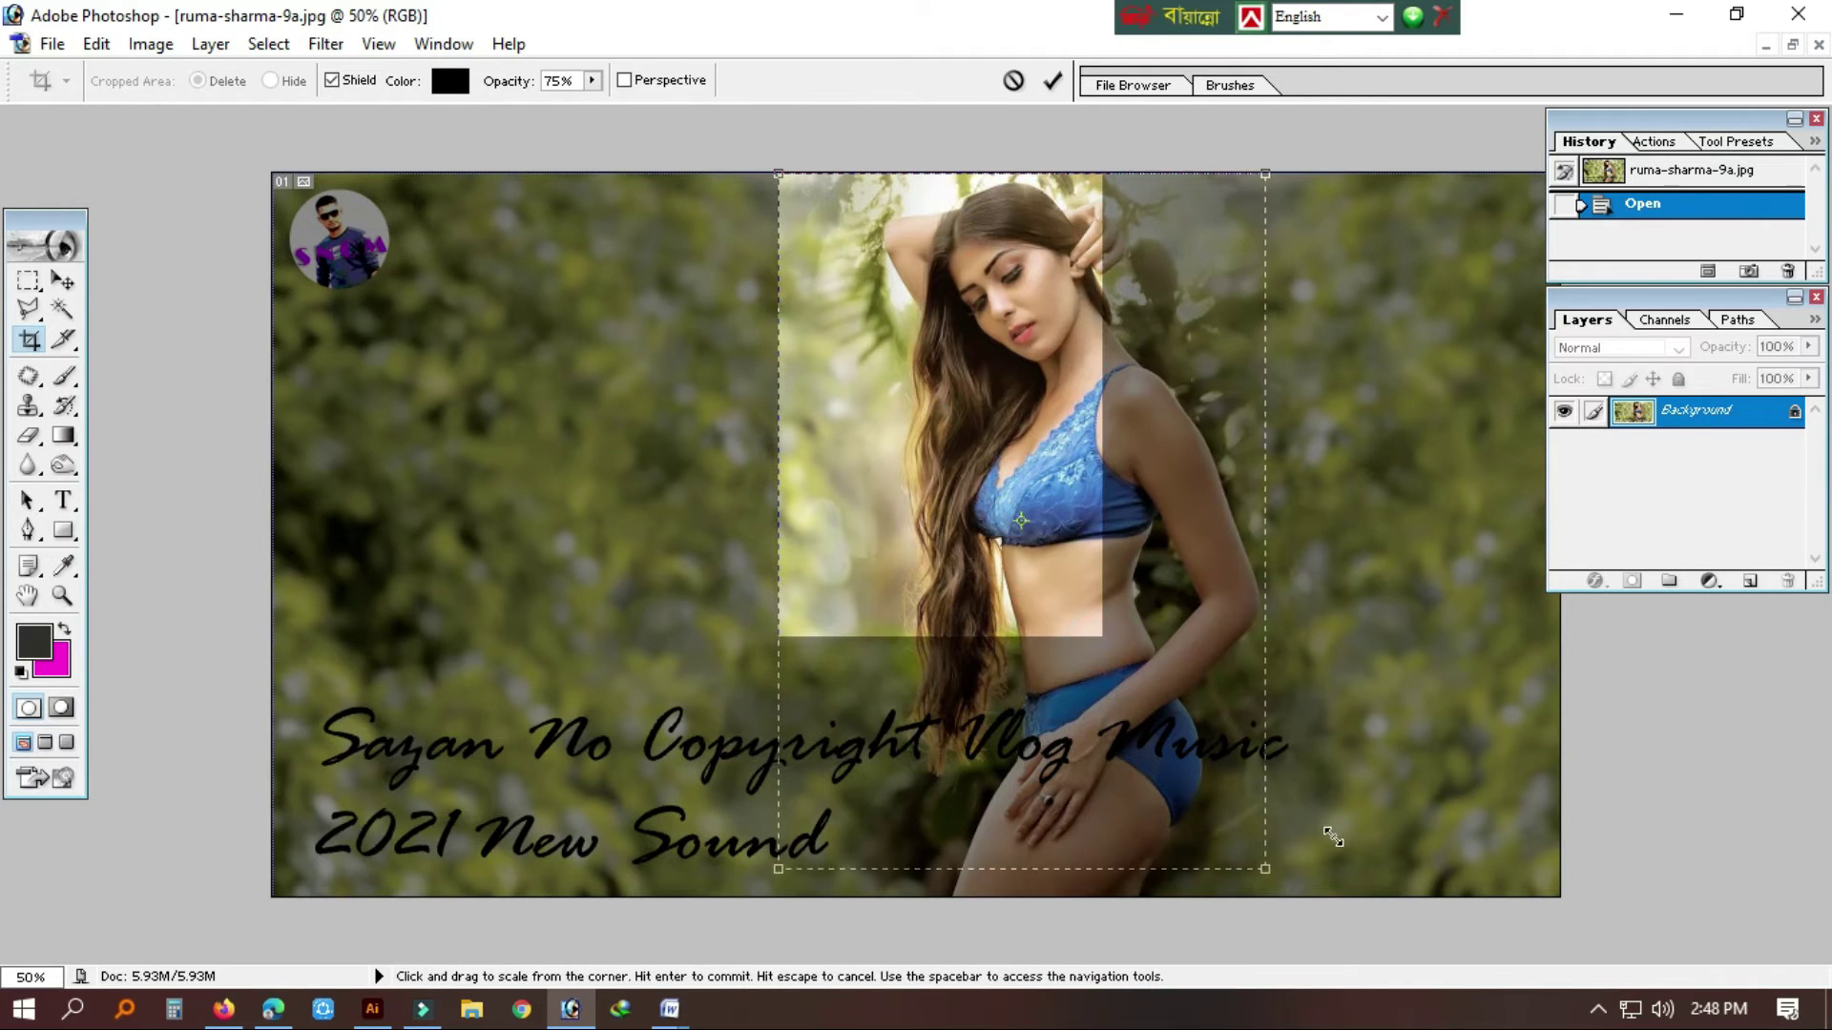
left_click_drag(1055, 677, 1074, 678)
double_click(1074, 668)
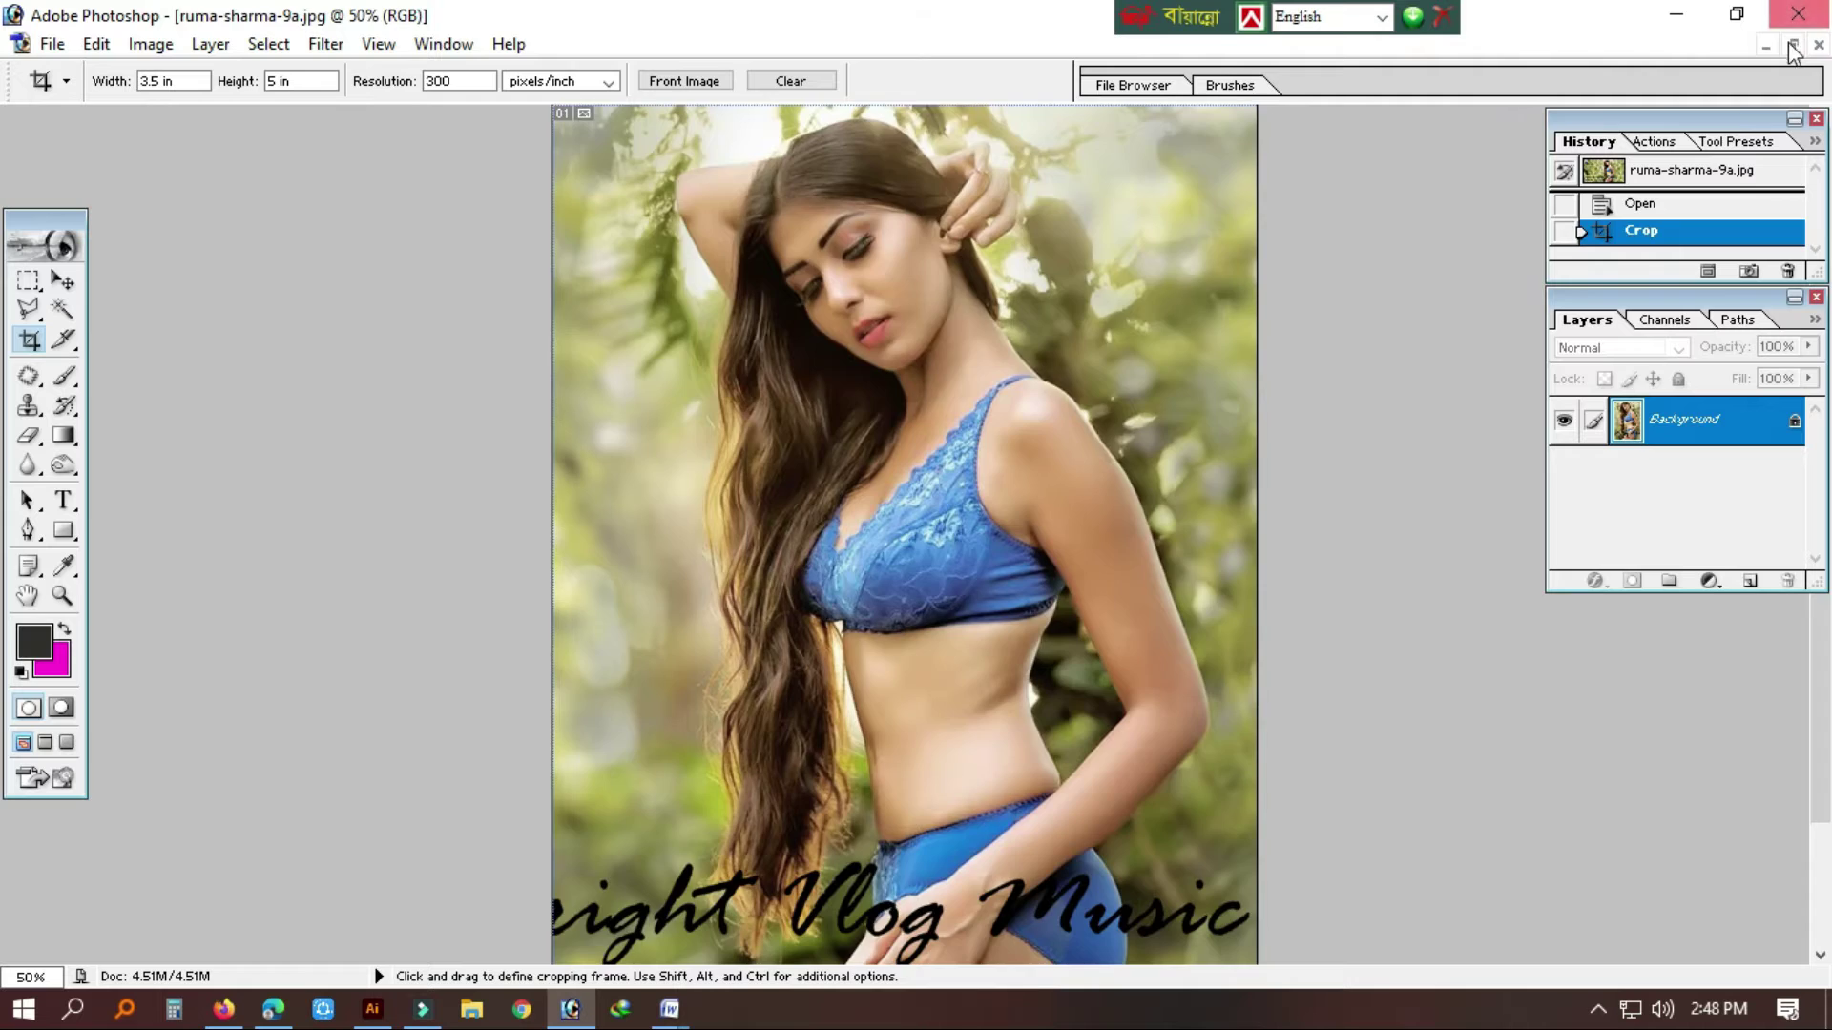
Drag the cropped photo onto the A4 page beside the pool photo.
left_click(1792, 44)
left_click(63, 280)
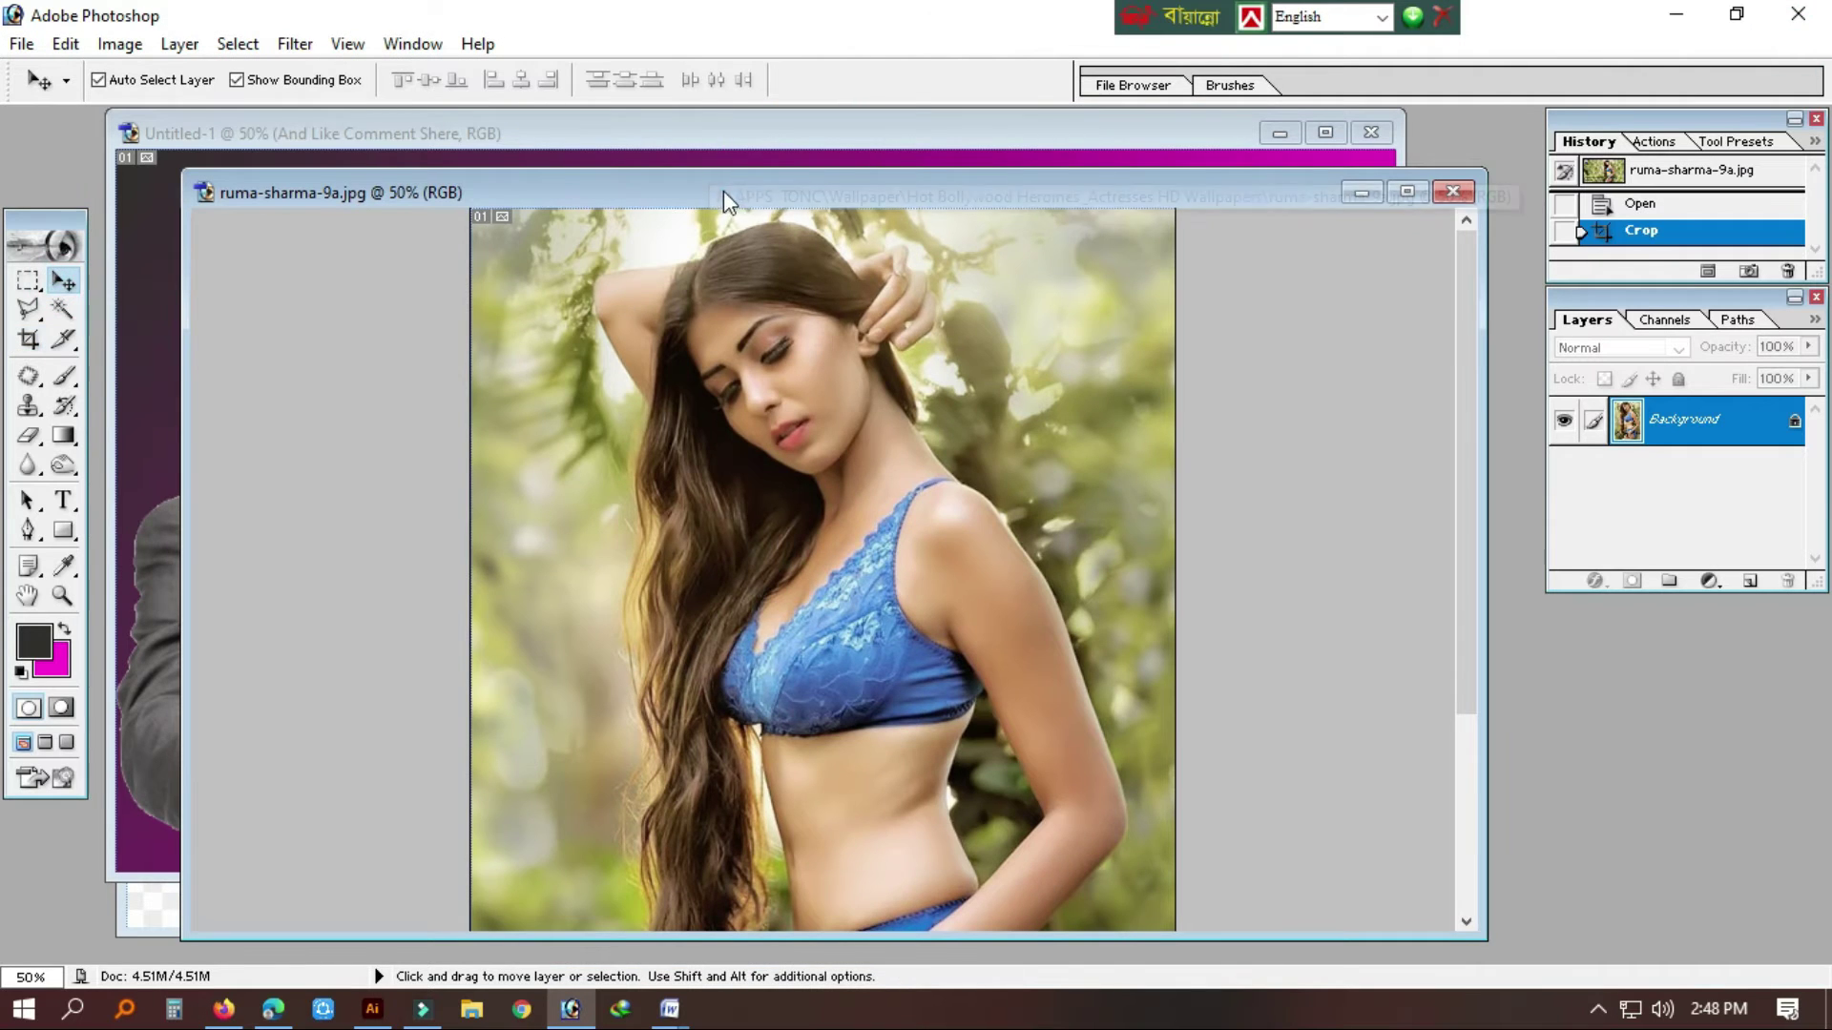
left_click_drag(723, 195, 247, 329)
left_click_drag(1034, 589, 1059, 328)
Close the ruma-sharma-9a photo without saving its changes.
left_click(1174, 284)
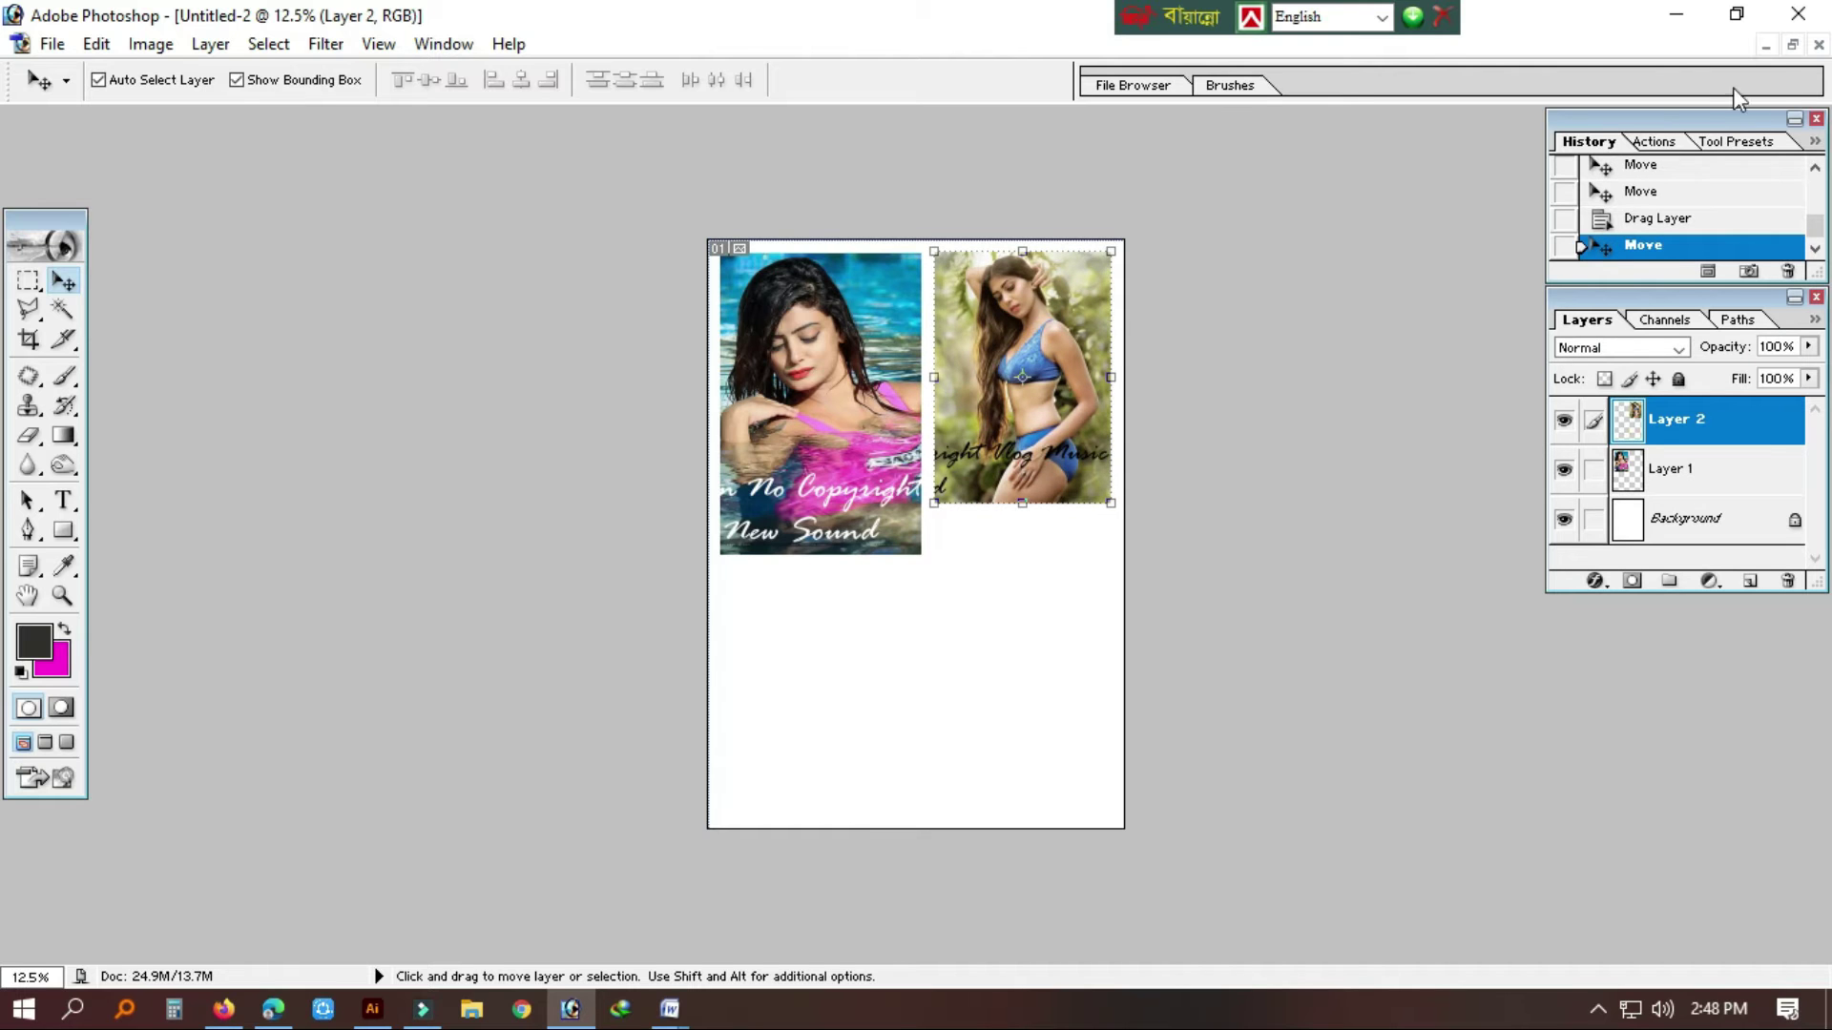
left_click(1793, 44)
left_click(713, 325)
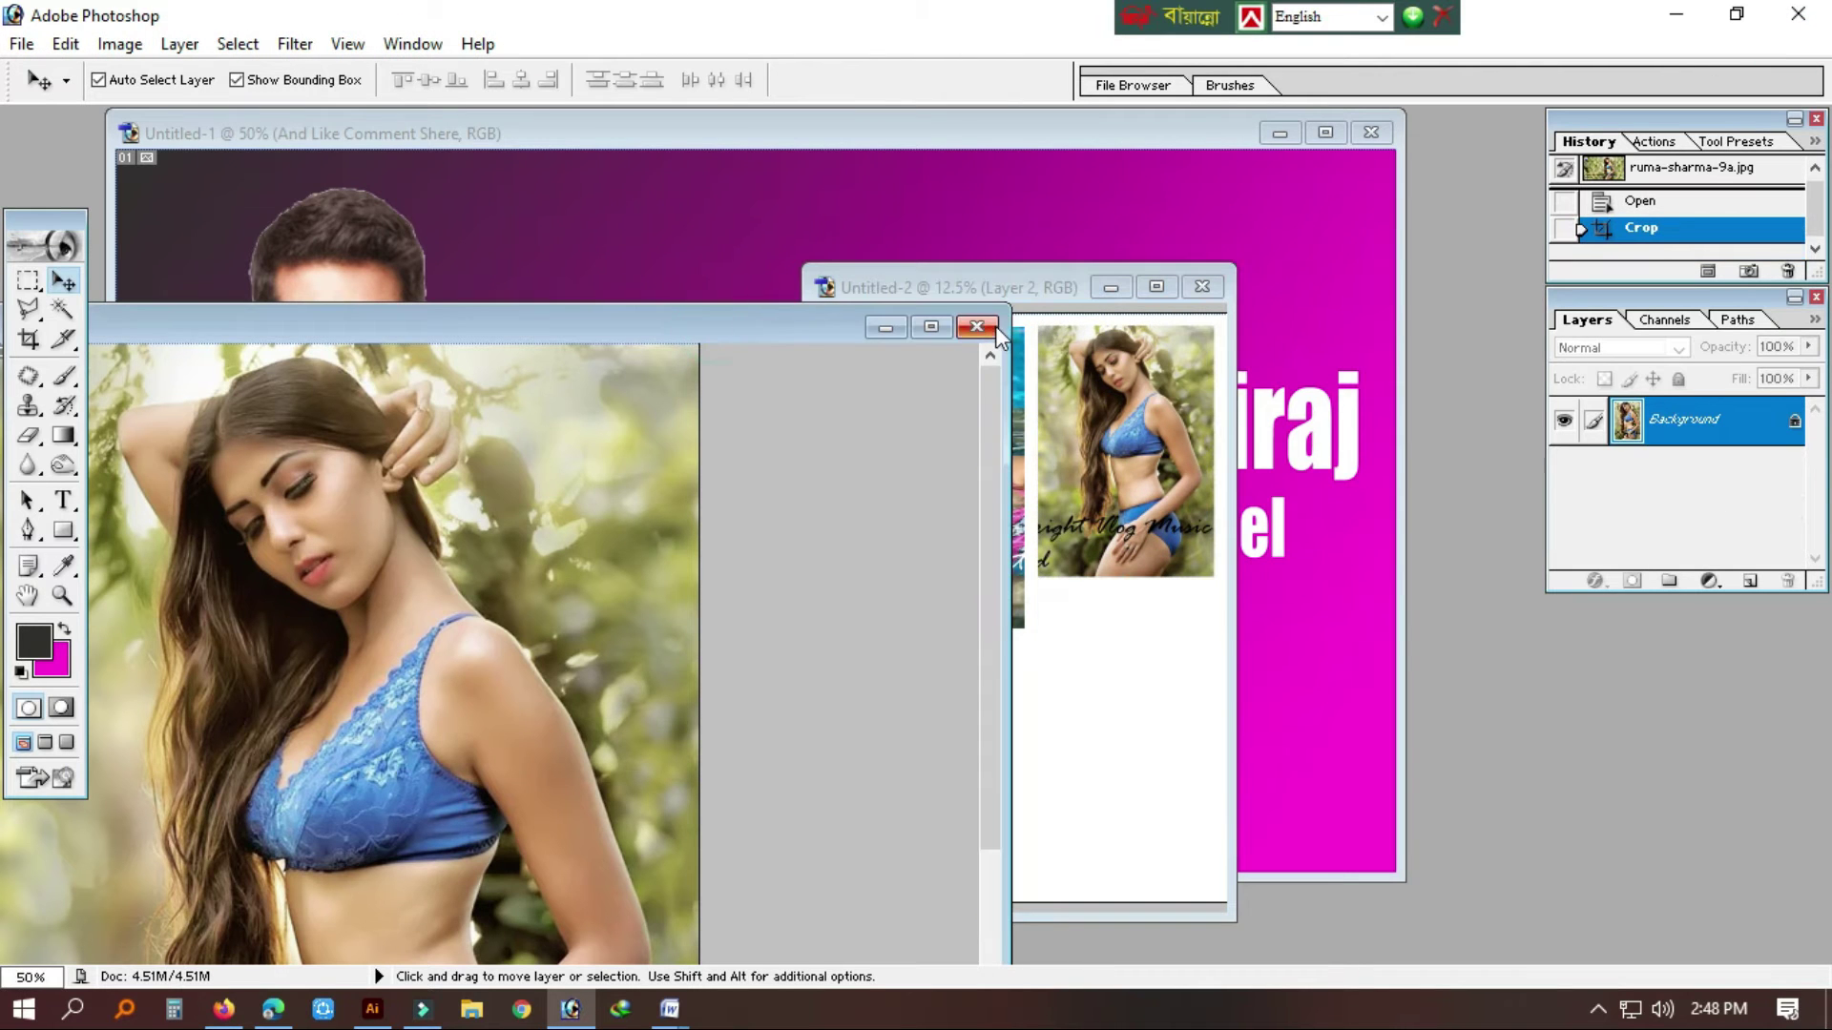
left_click(994, 325)
left_click(918, 397)
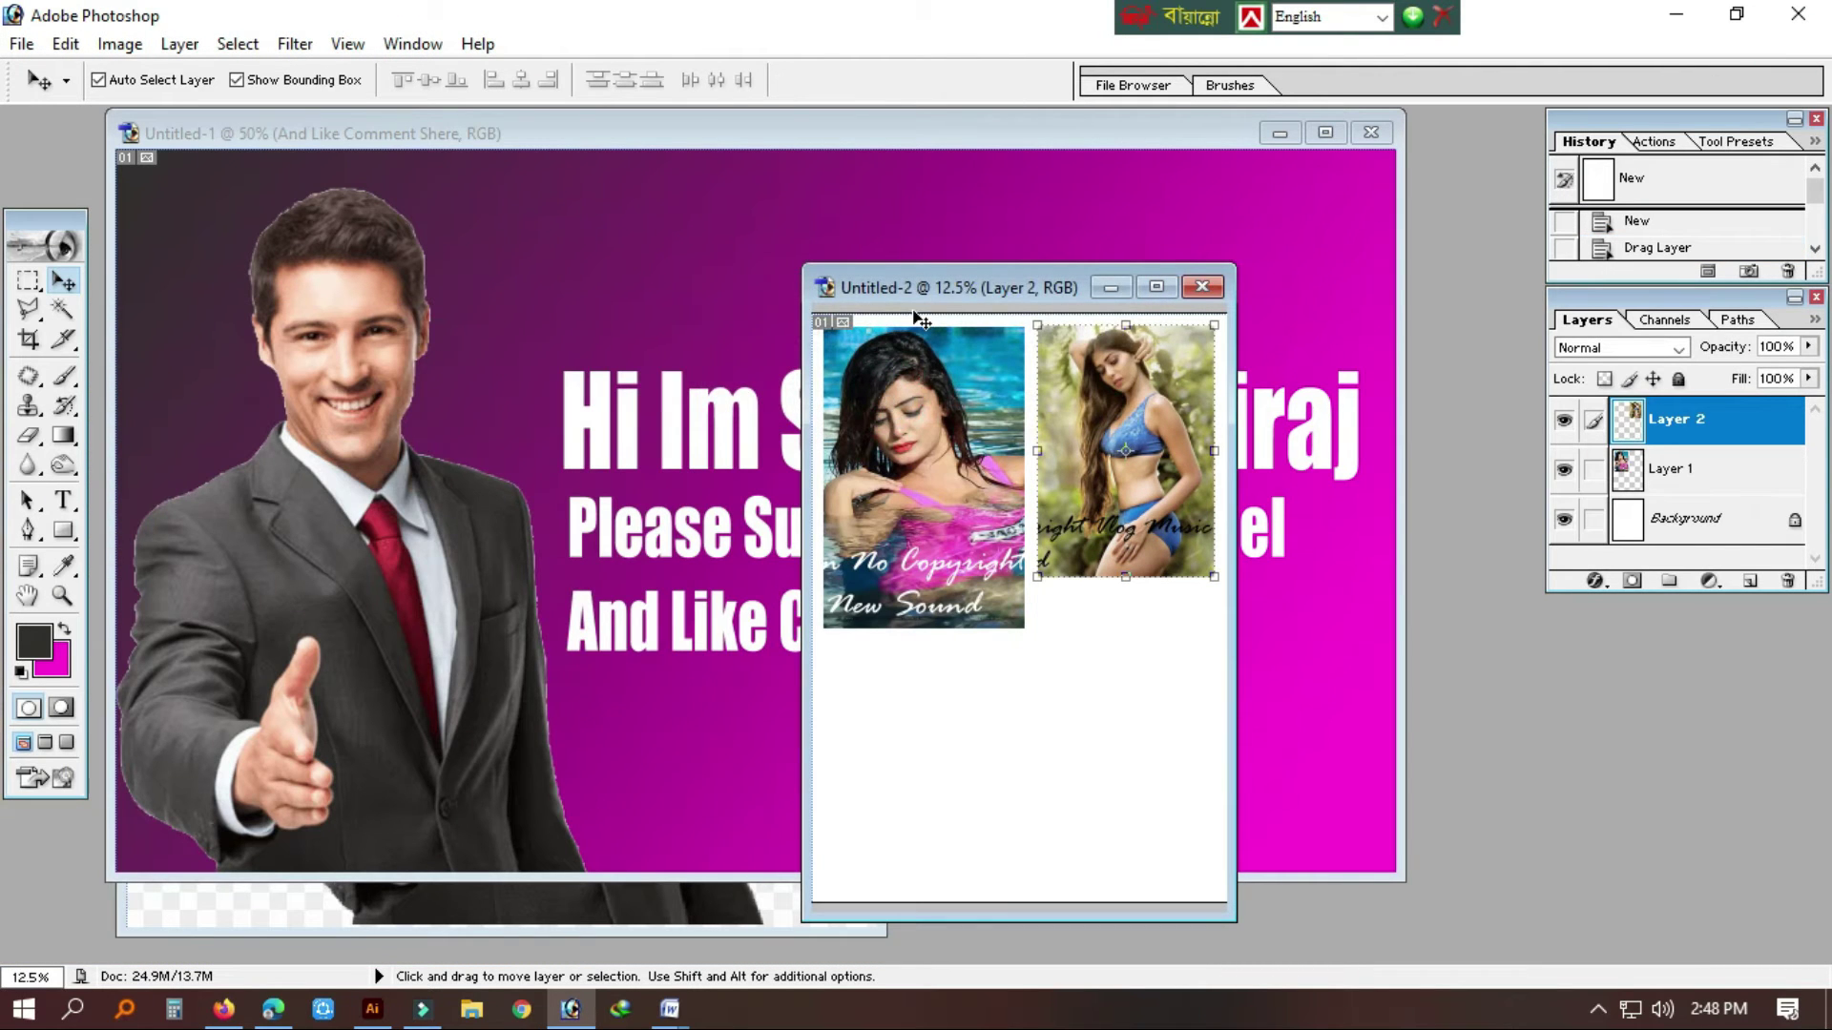
key("ctrl+o")
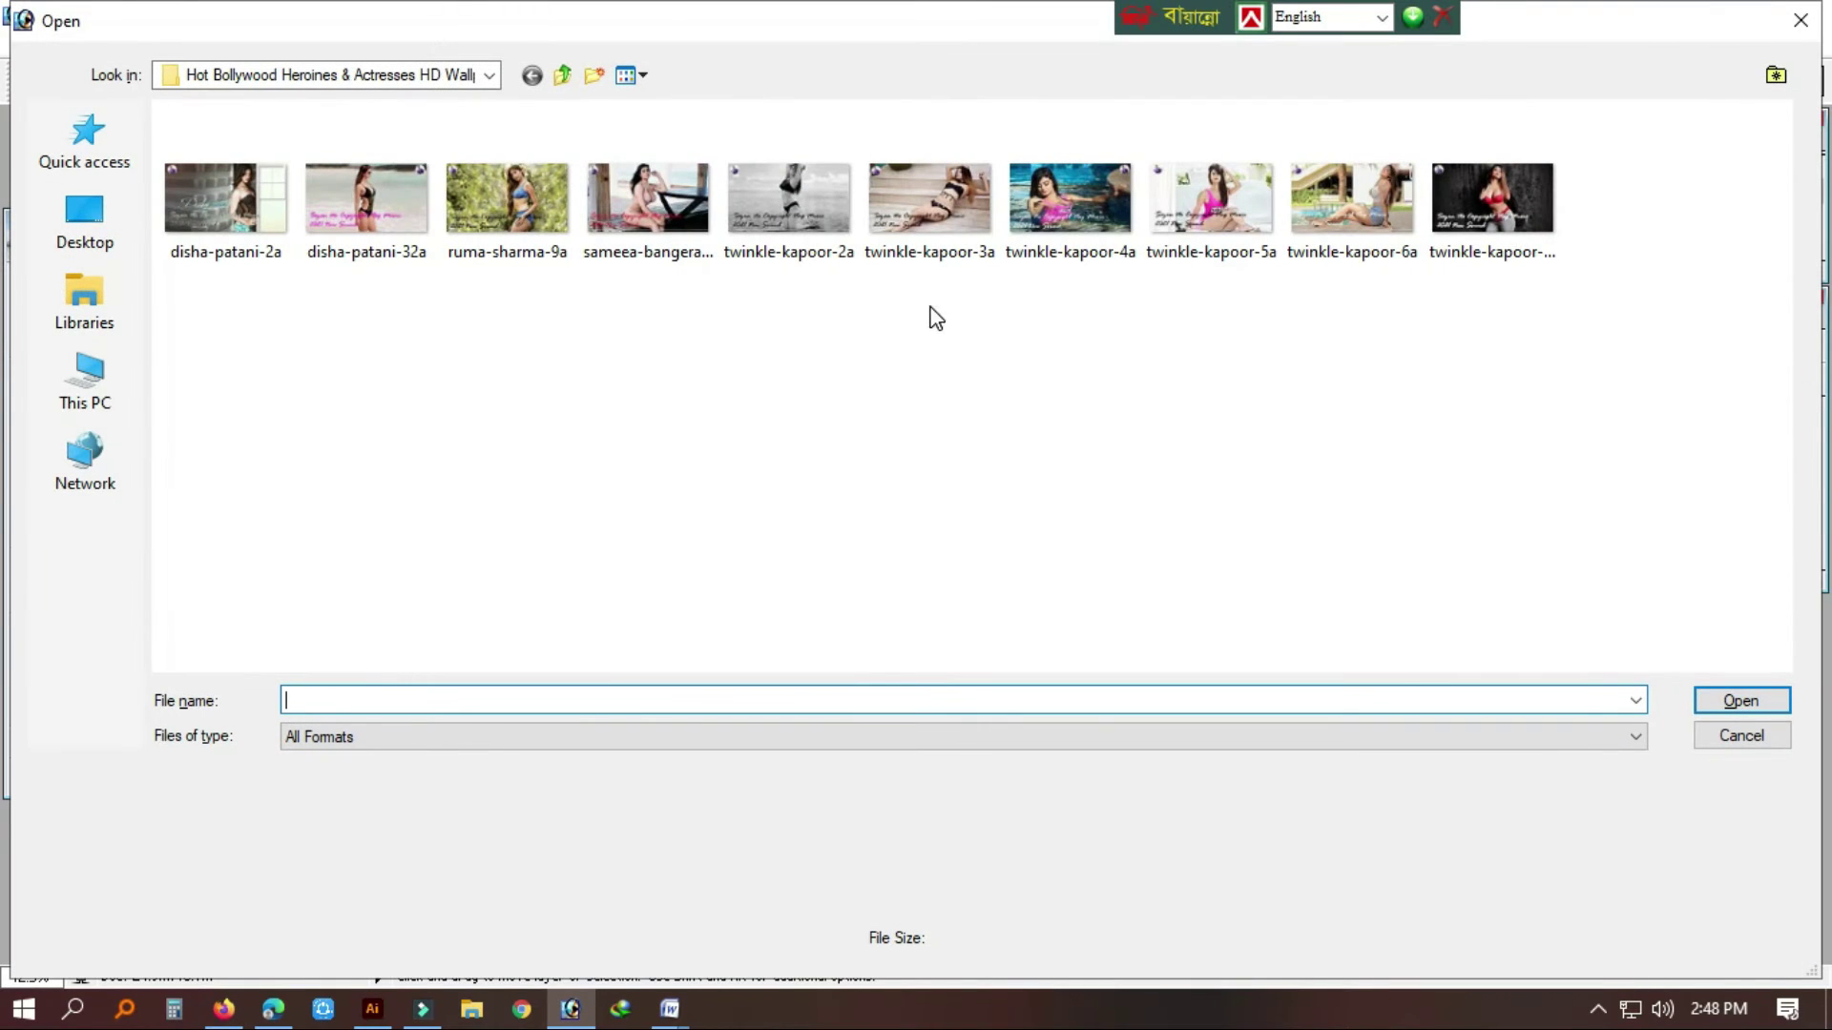
Open disha-patani-2a and crop it to 7 in × 5 in.
double_click(245, 229)
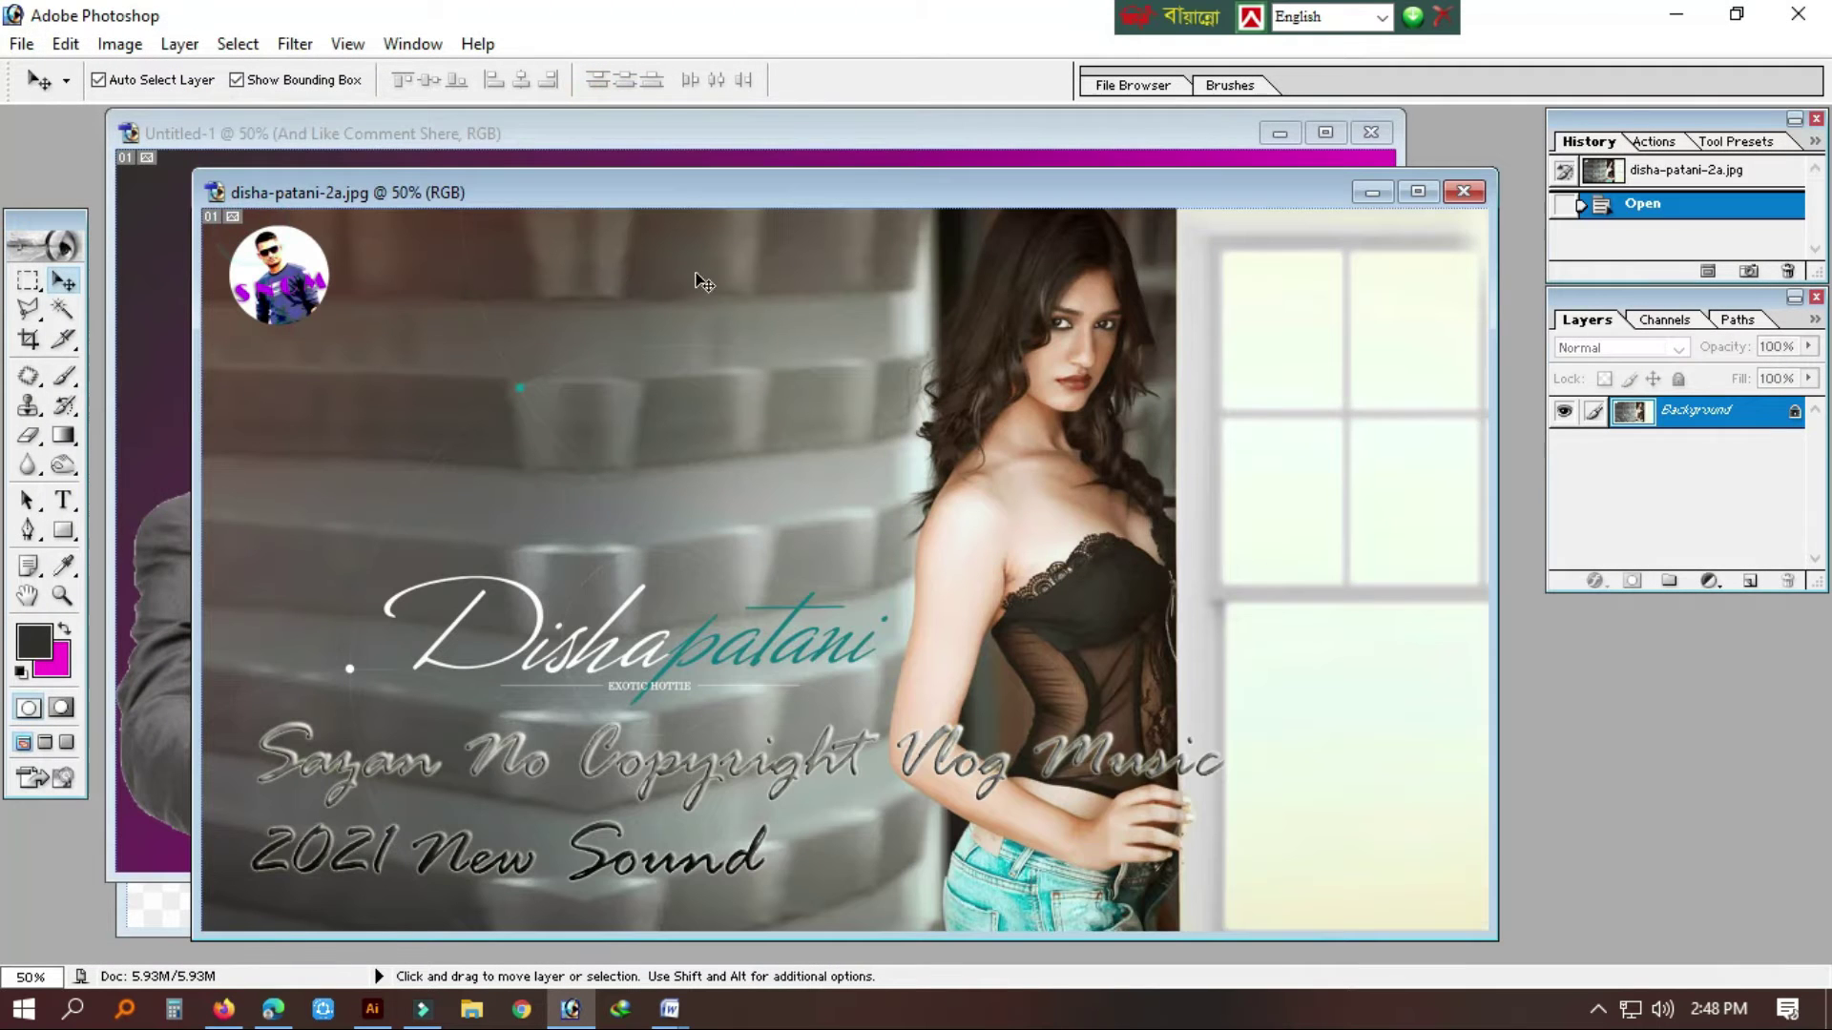
left_click(1418, 191)
left_click(29, 338)
left_click(790, 80)
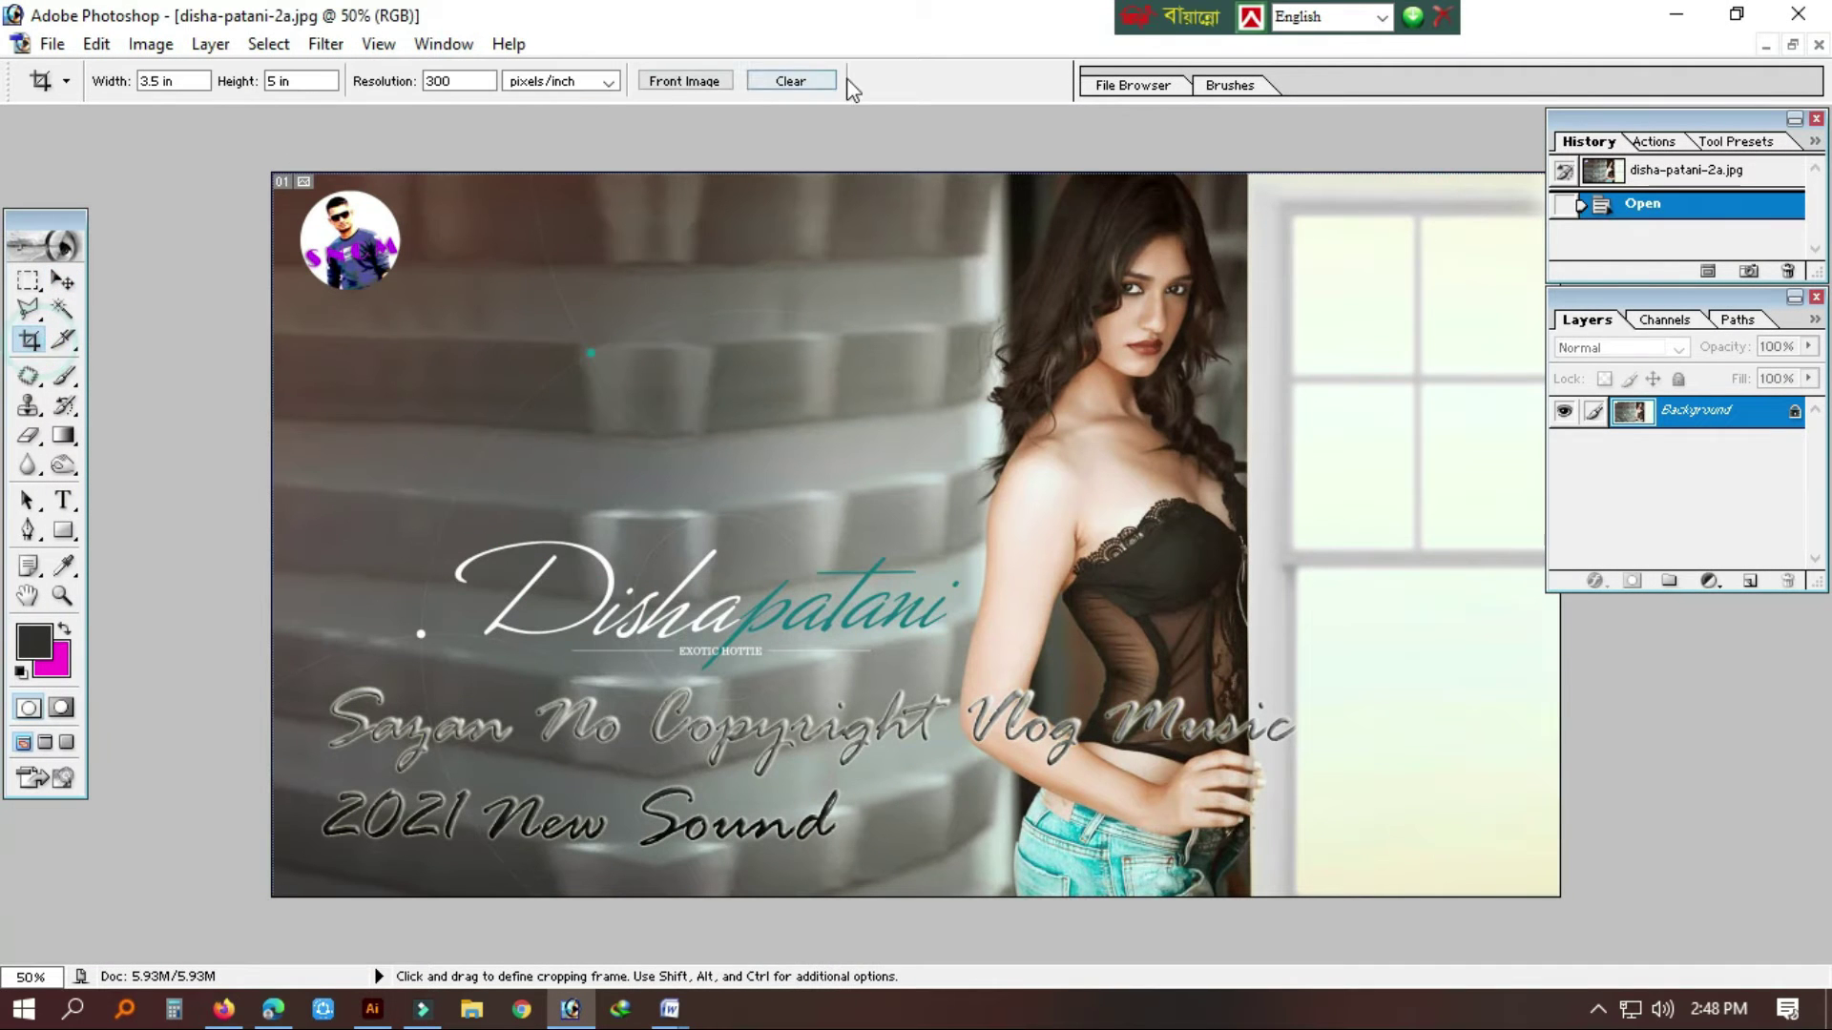
left_click(165, 82)
type("7")
left_click(304, 80)
type("5")
type("300")
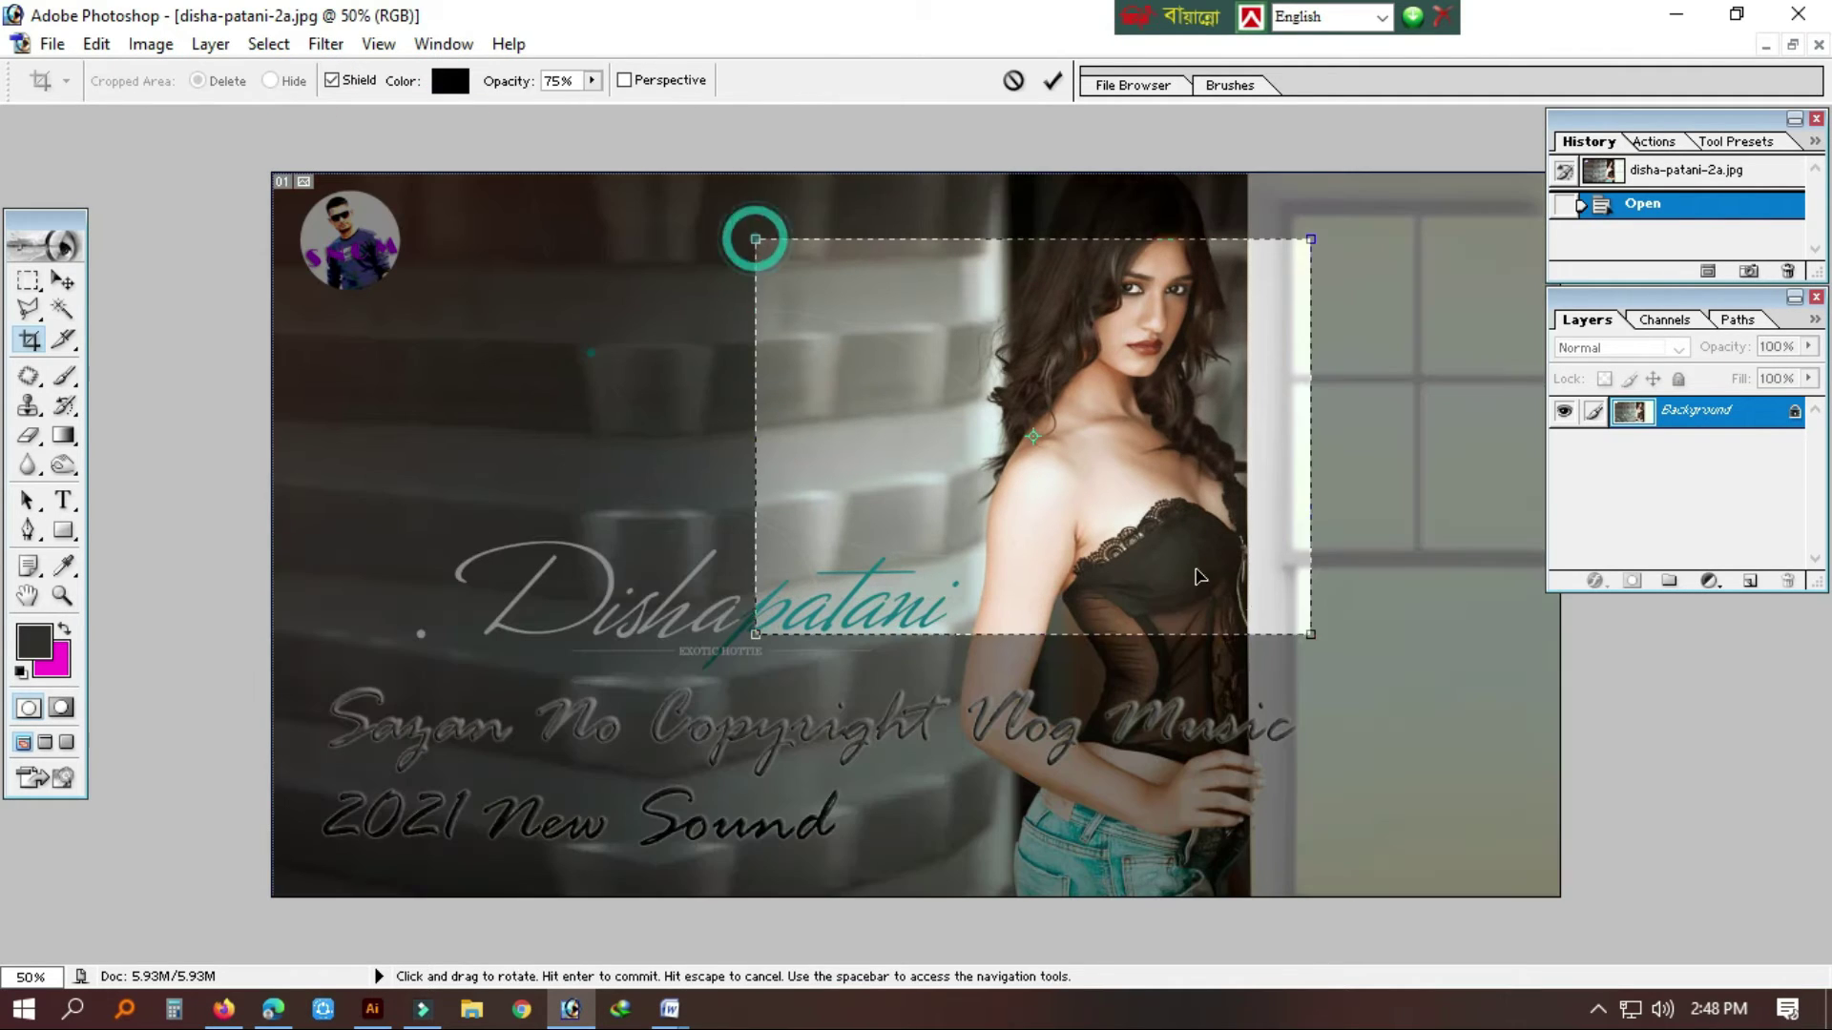
left_click_drag(753, 232, 1259, 621)
left_click_drag(1055, 474, 965, 438)
left_click_drag(1157, 569, 1530, 836)
key("Return")
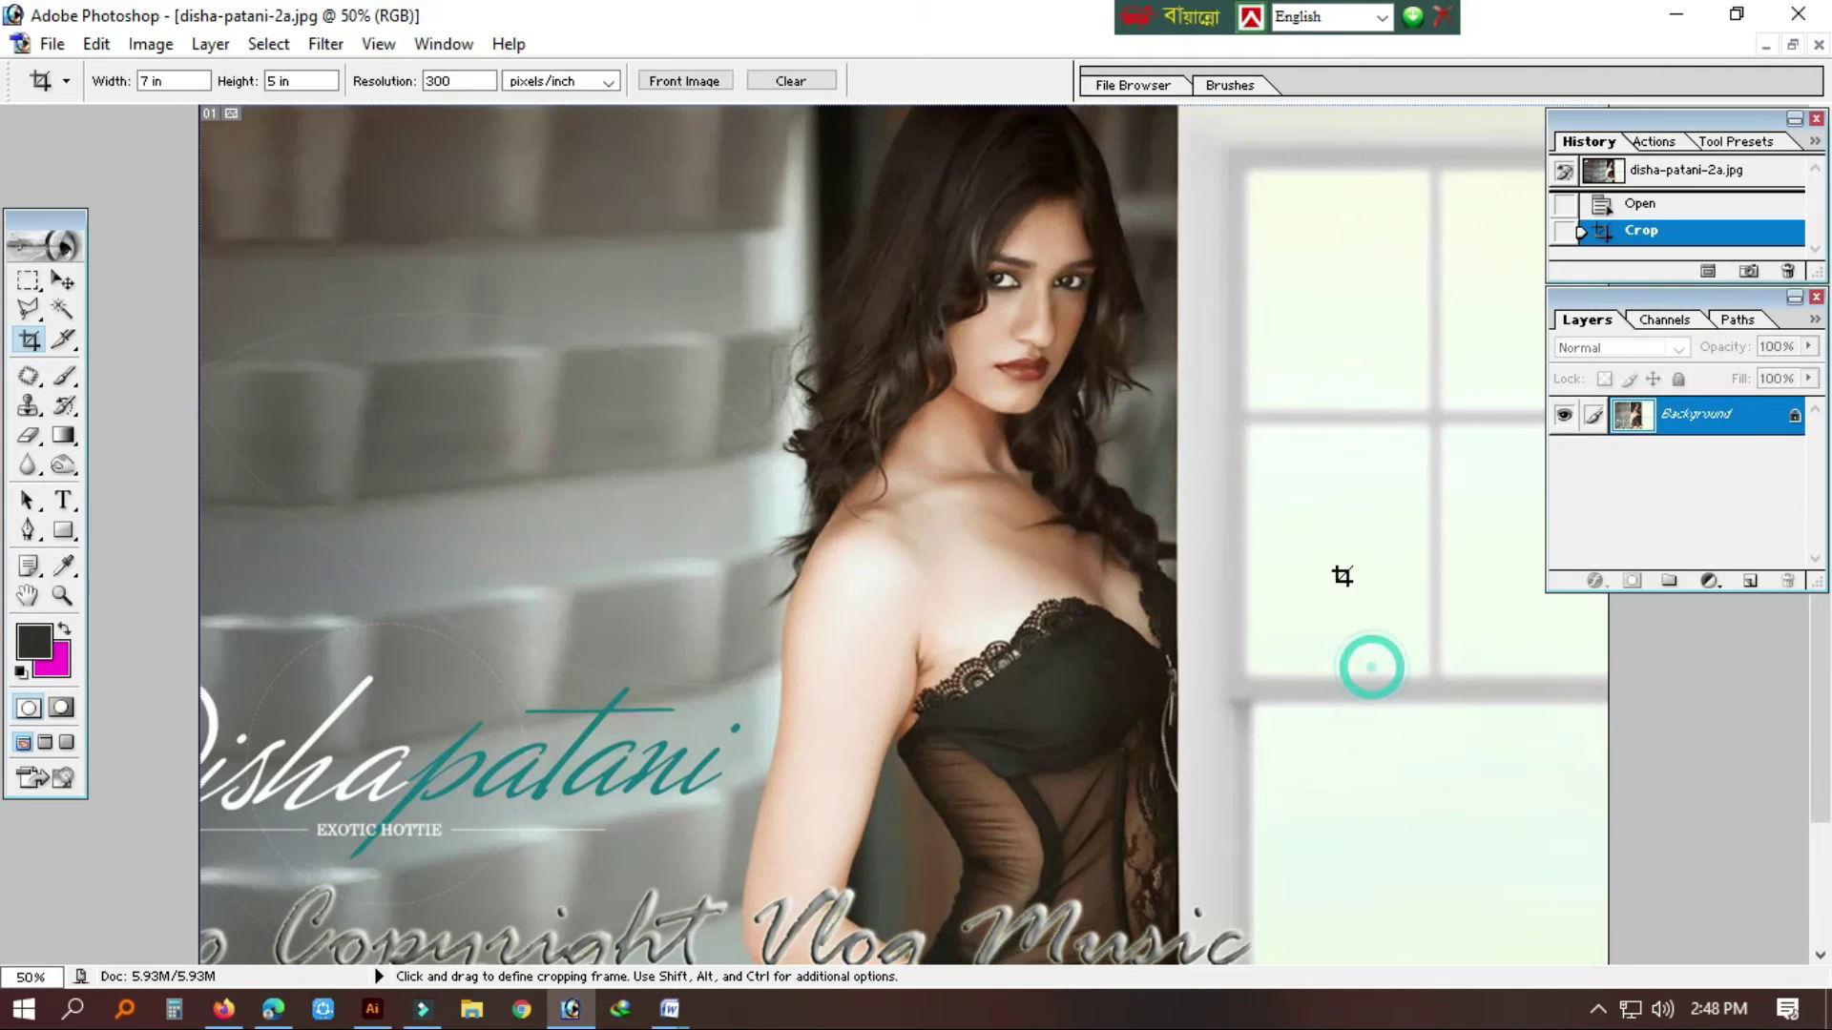
Drag the cropped photo into Untitled-2 and position it across the page bottom.
left_click(1792, 44)
left_click(63, 281)
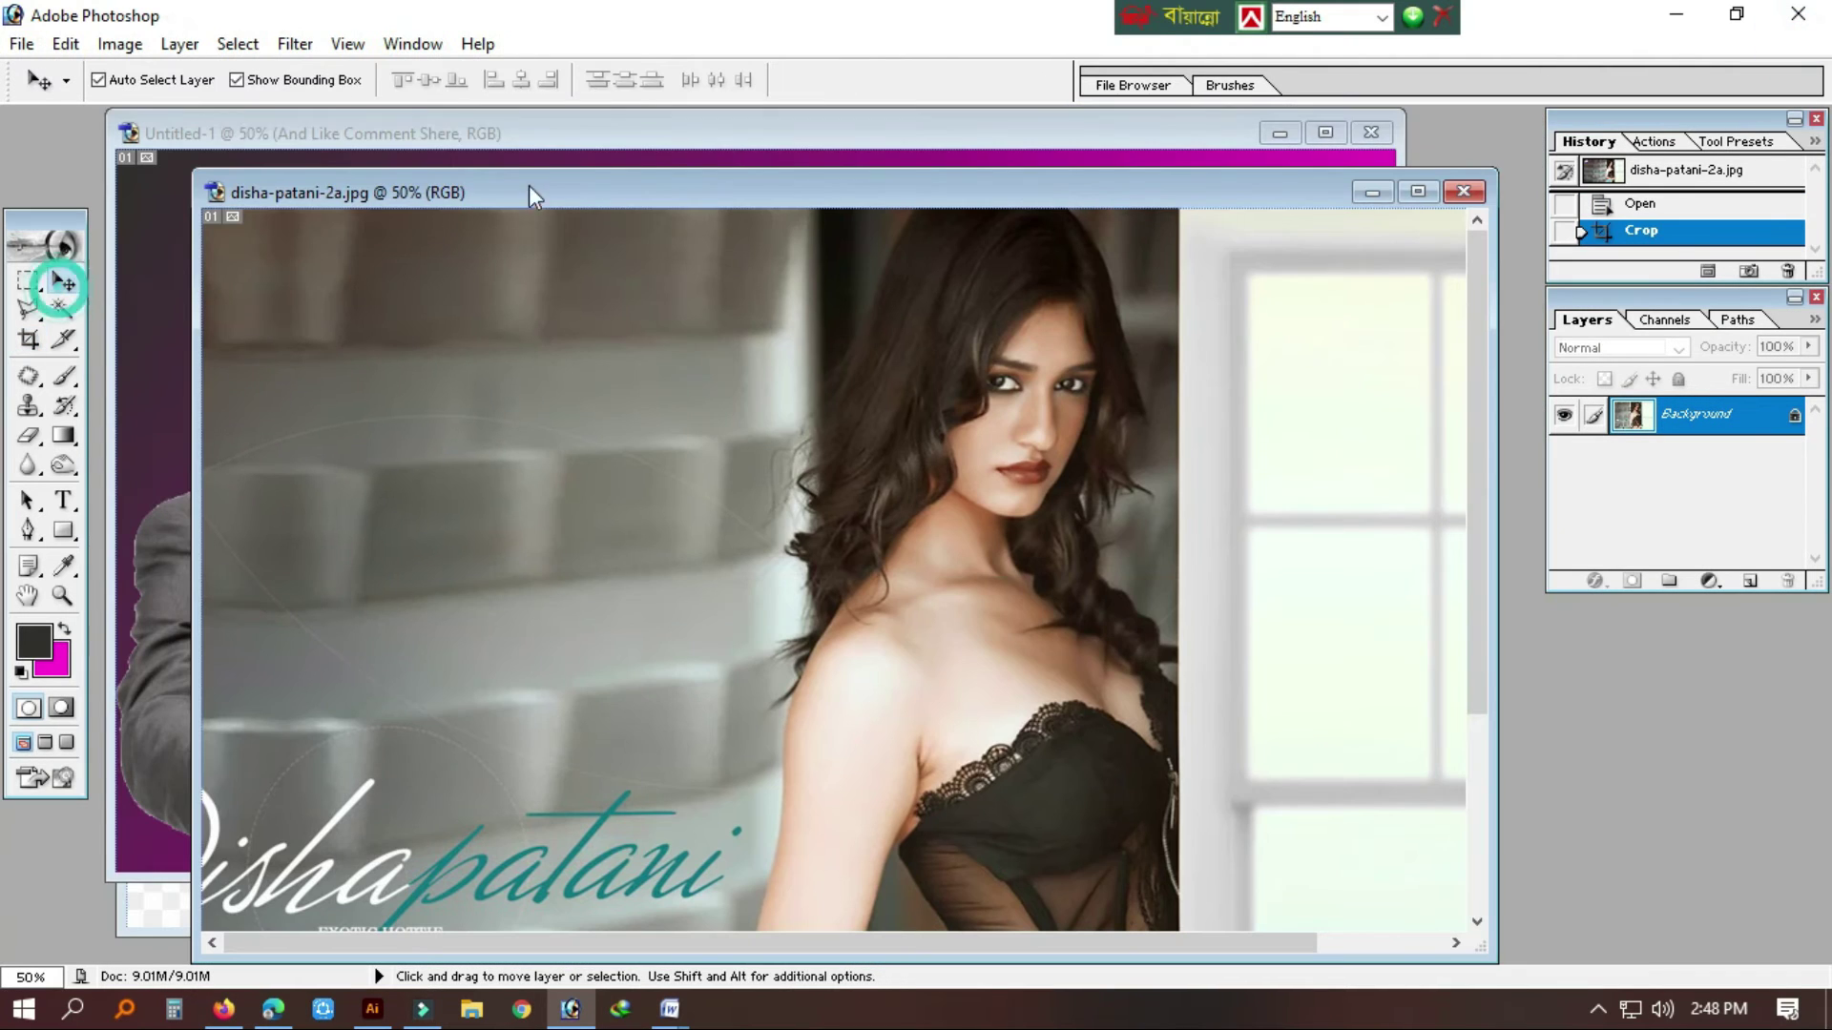
left_click_drag(556, 226, 896, 652)
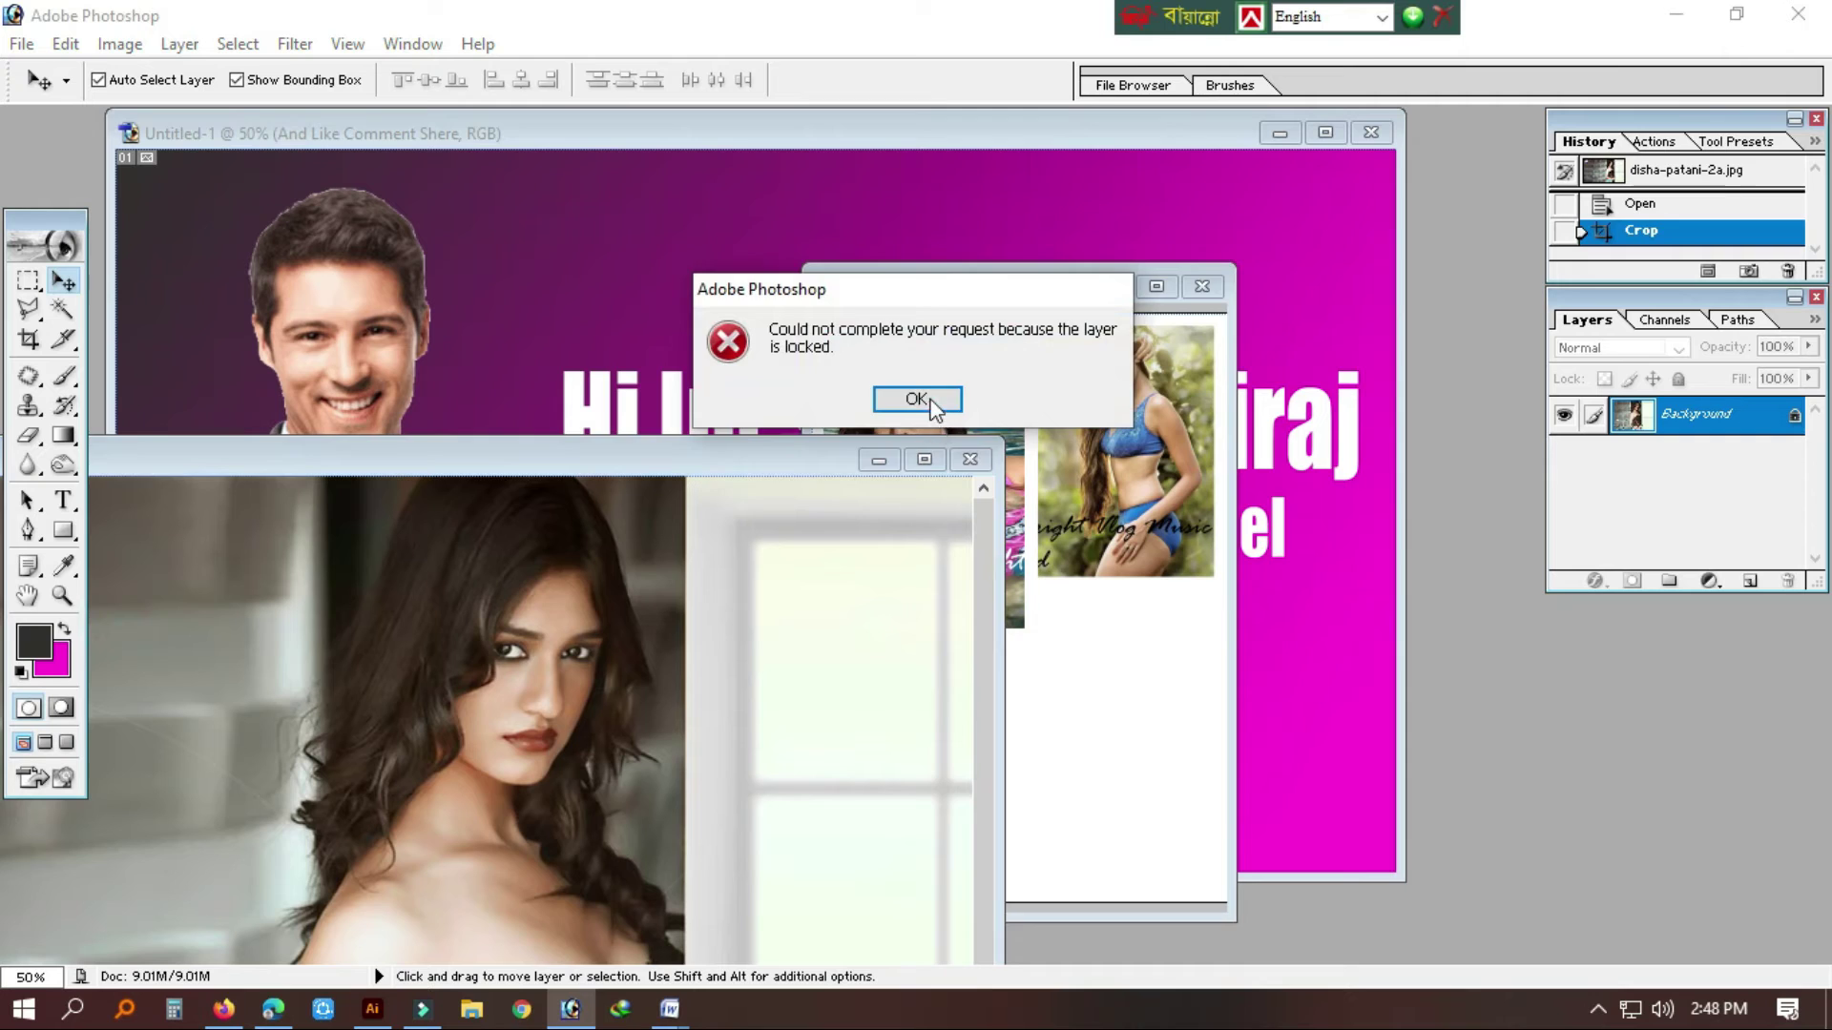
left_click(916, 398)
left_click_drag(695, 657, 1123, 690)
left_click(1164, 285)
mouse_move(930, 659)
left_mouse_down()
mouse_move(879, 670)
mouse_move(895, 665)
left_mouse_up()
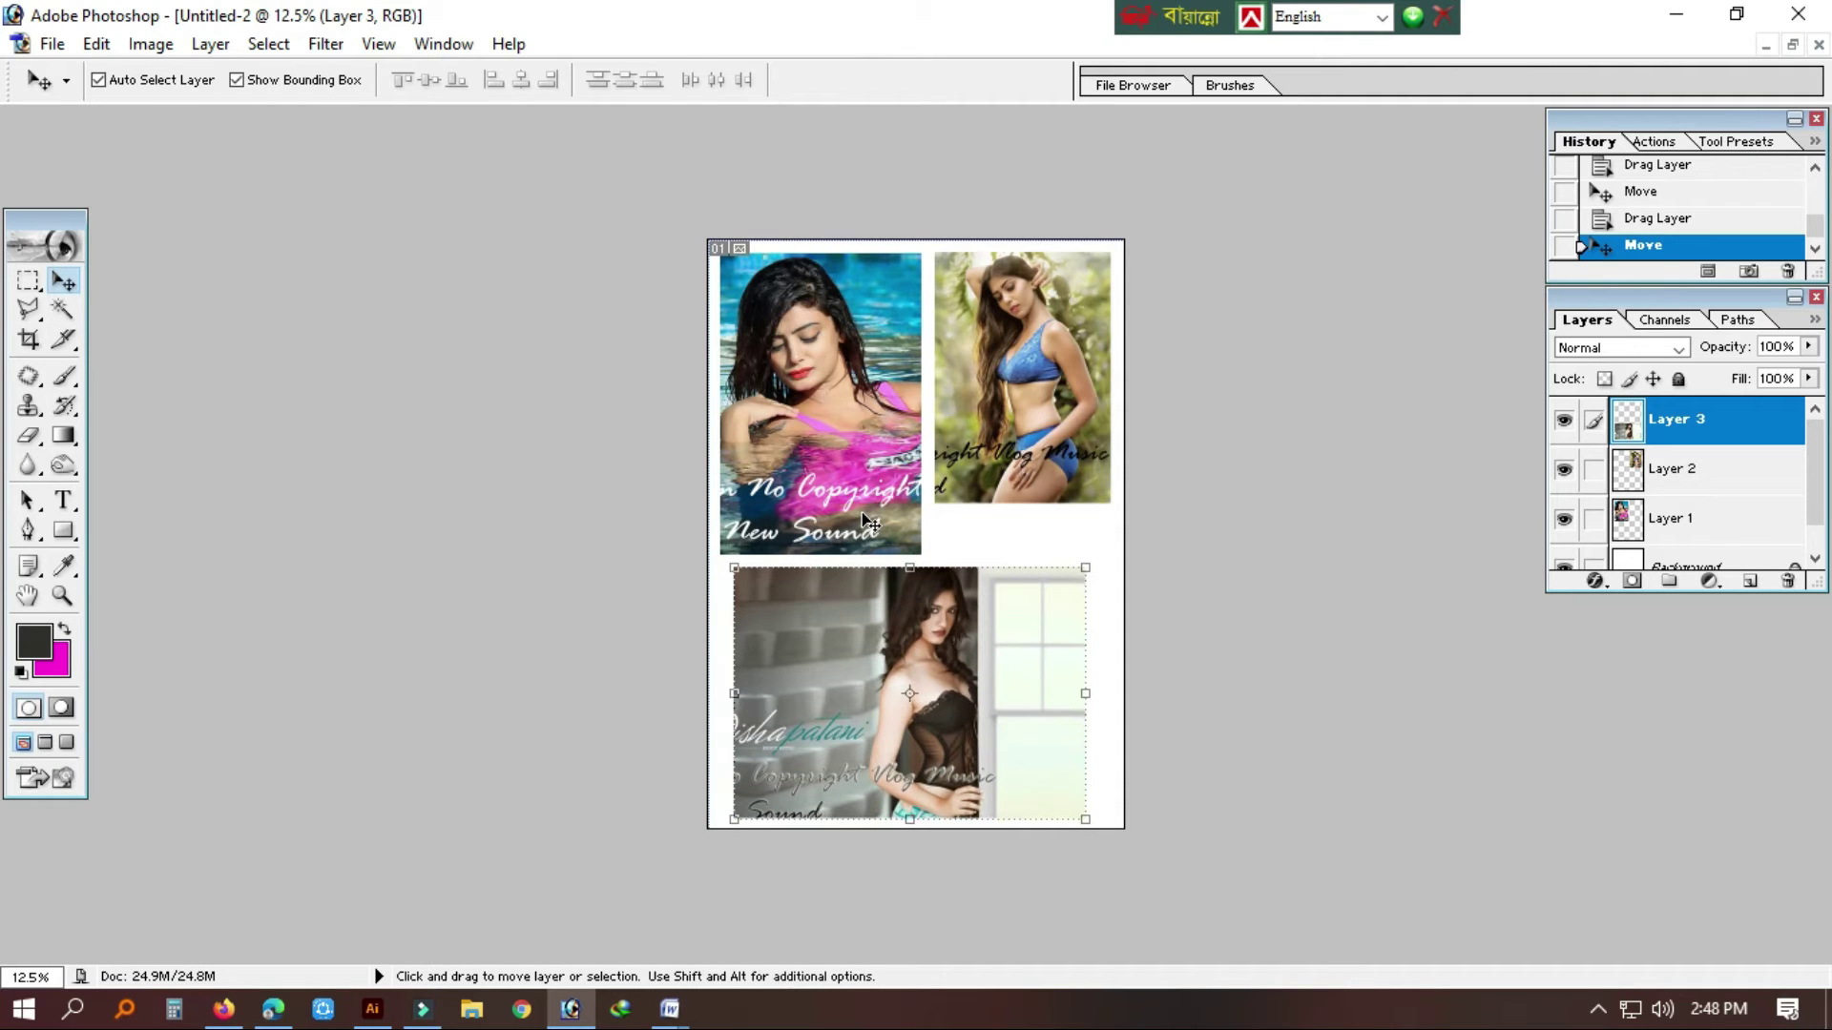
Zoom in slightly and start a text label on the first photo.
key("ctrl+plus")
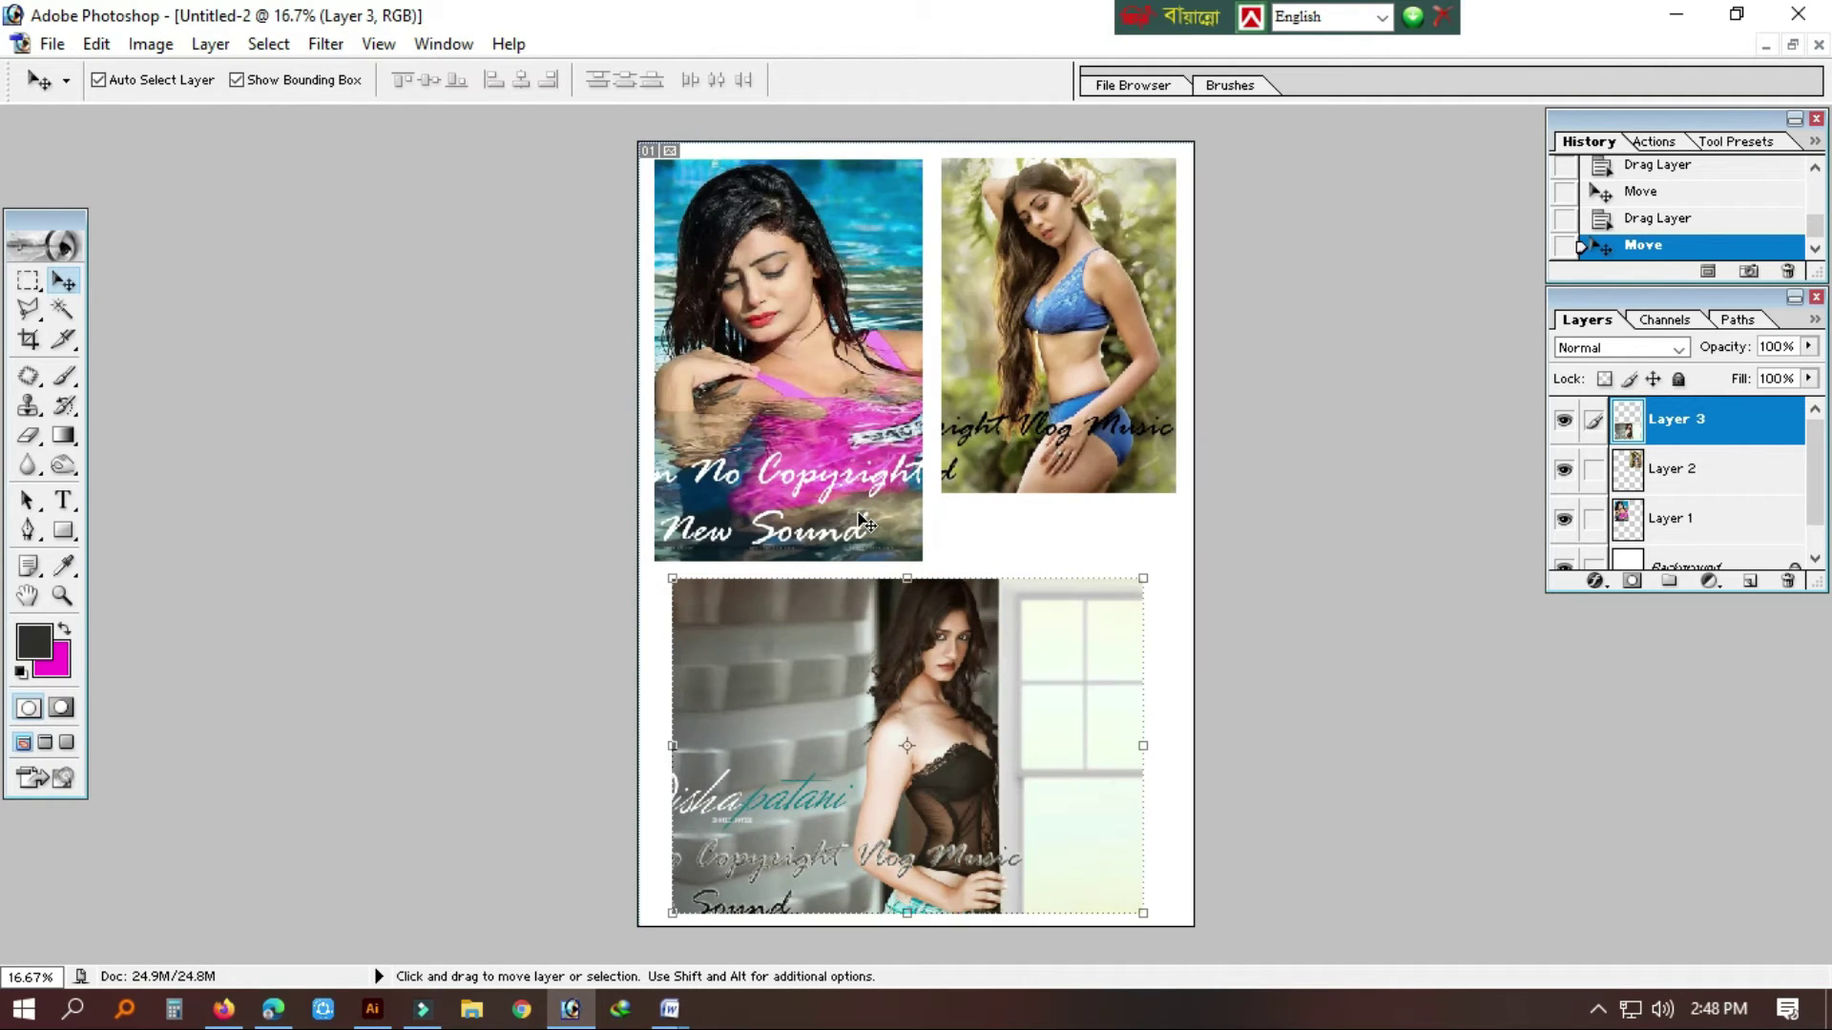
left_click(63, 499)
left_click(697, 265)
type("4=R")
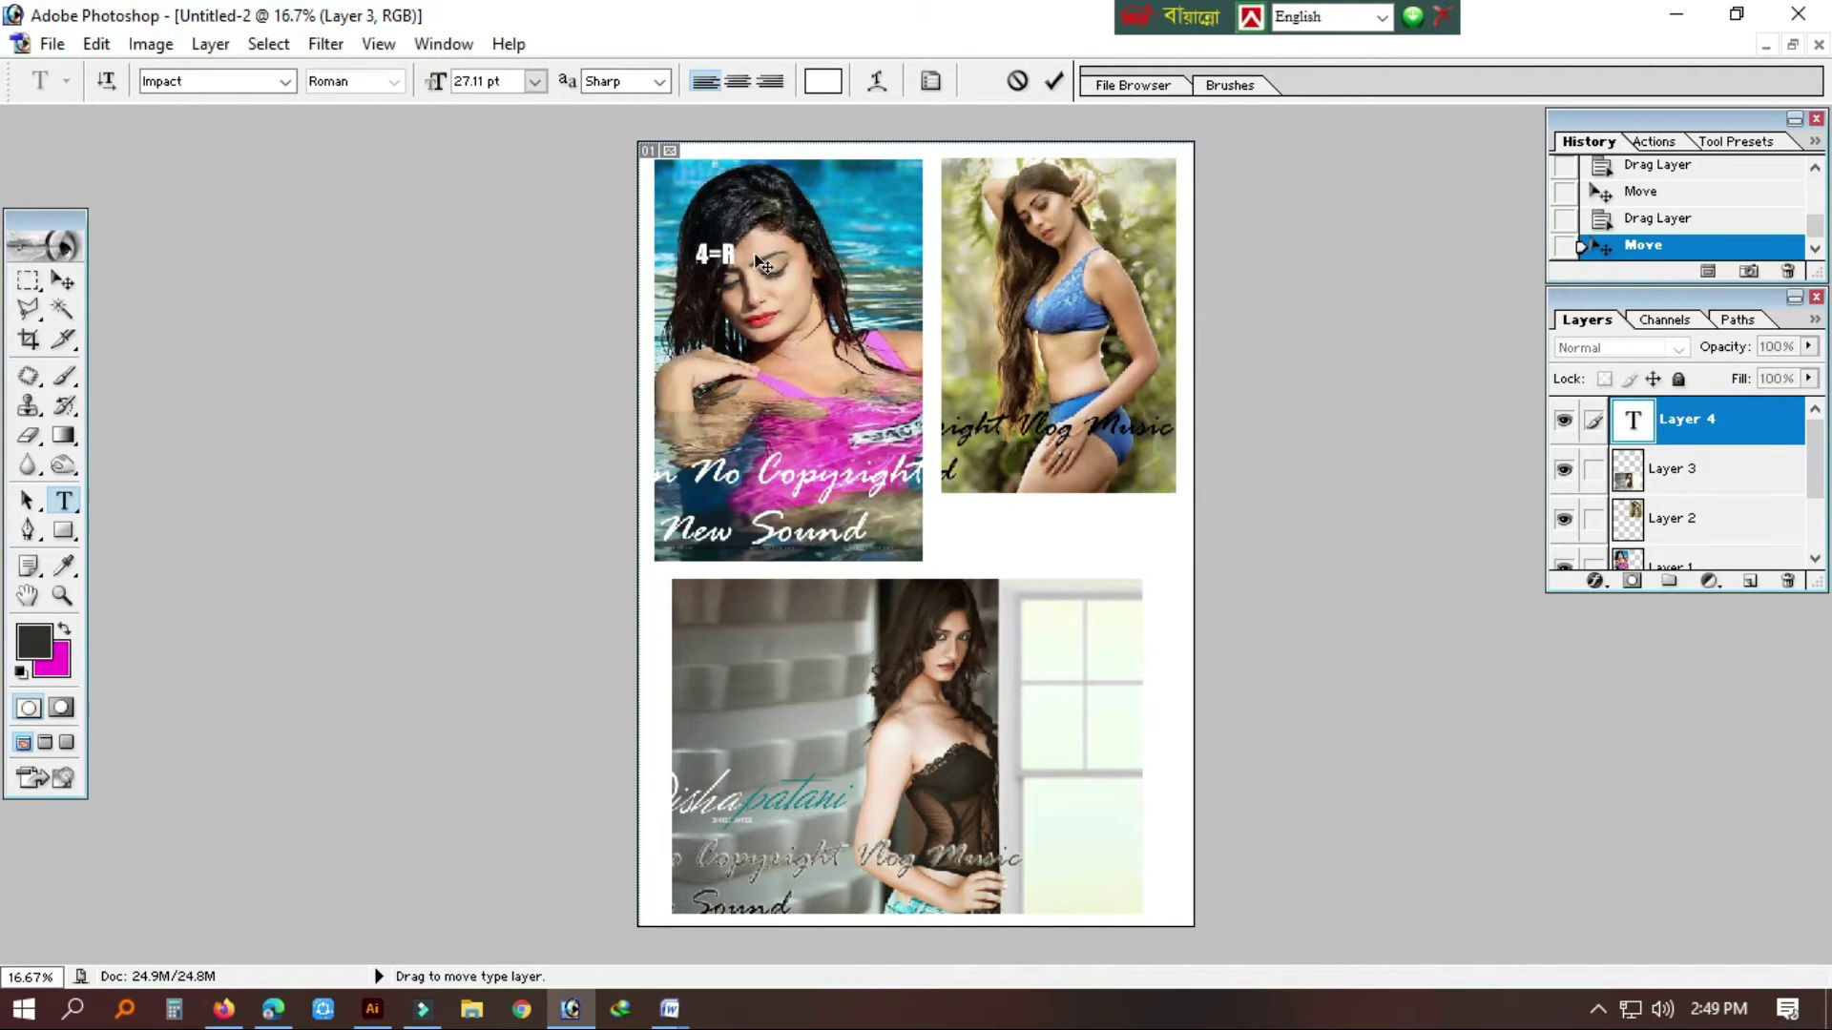
Make the 4=R label yellow, enlarge it, and place it at the first photo's lower left.
left_click(824, 81)
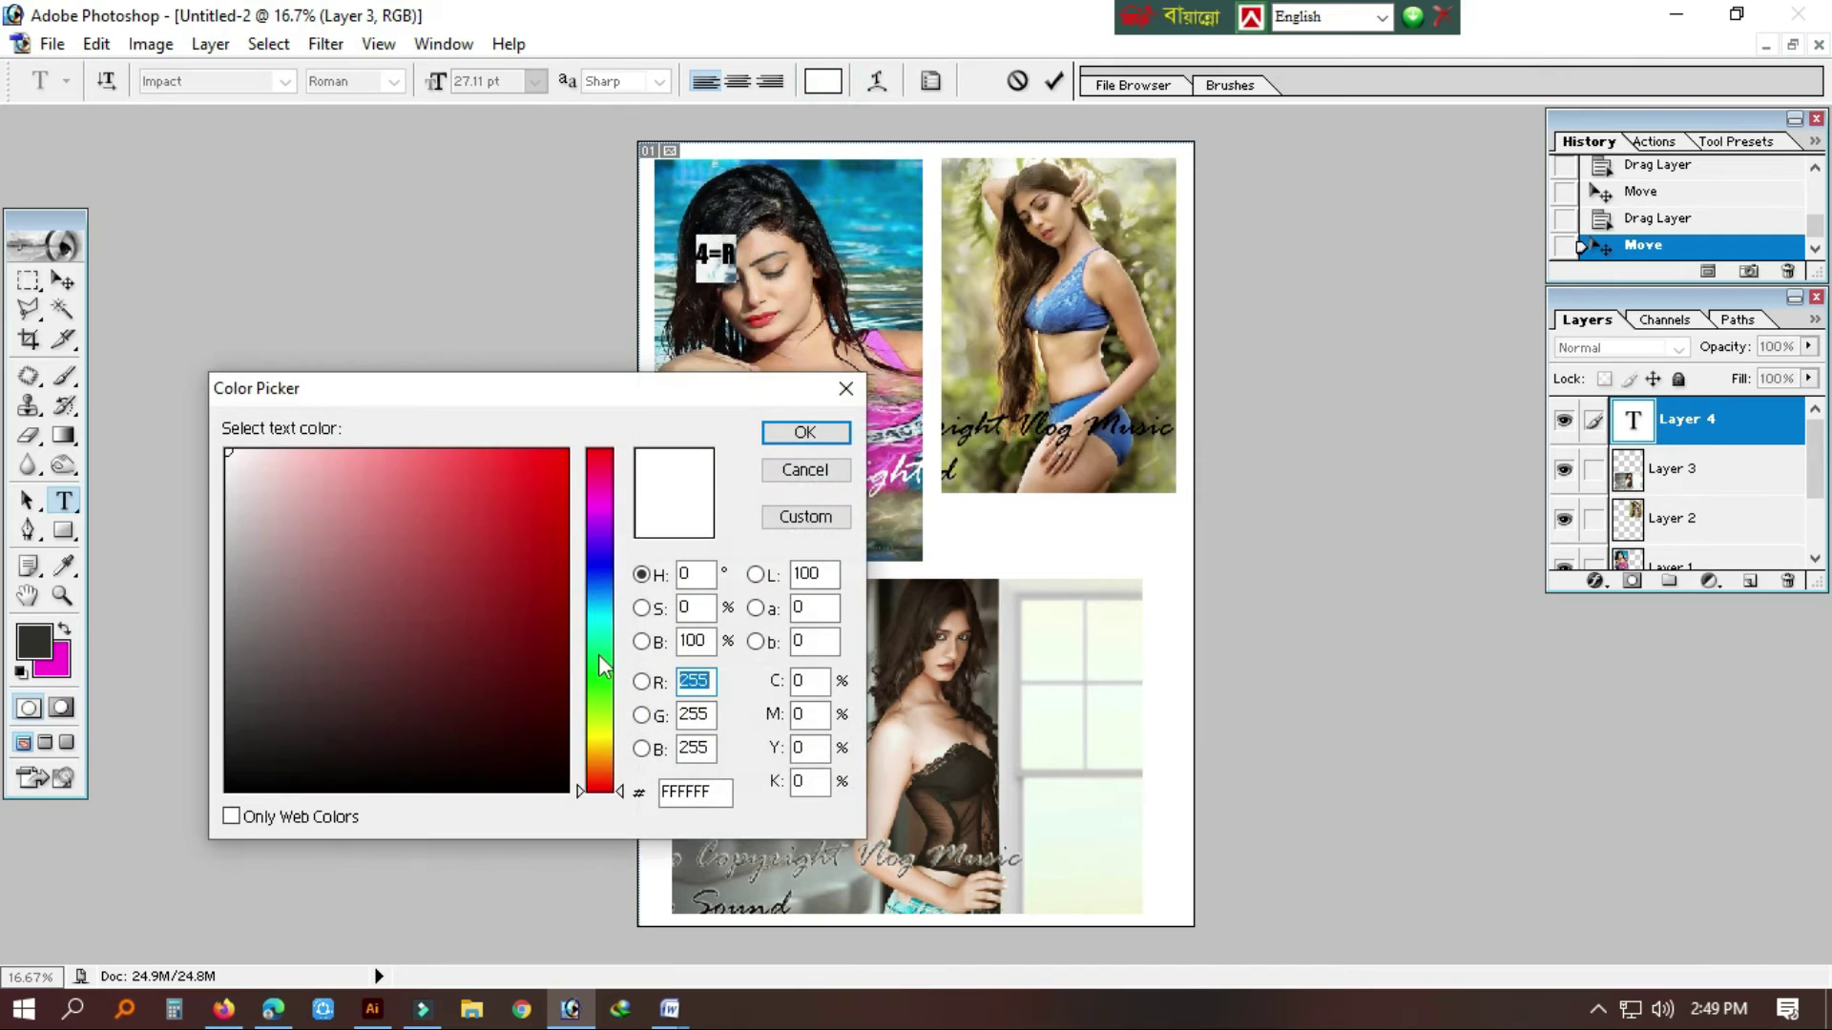
left_click(602, 740)
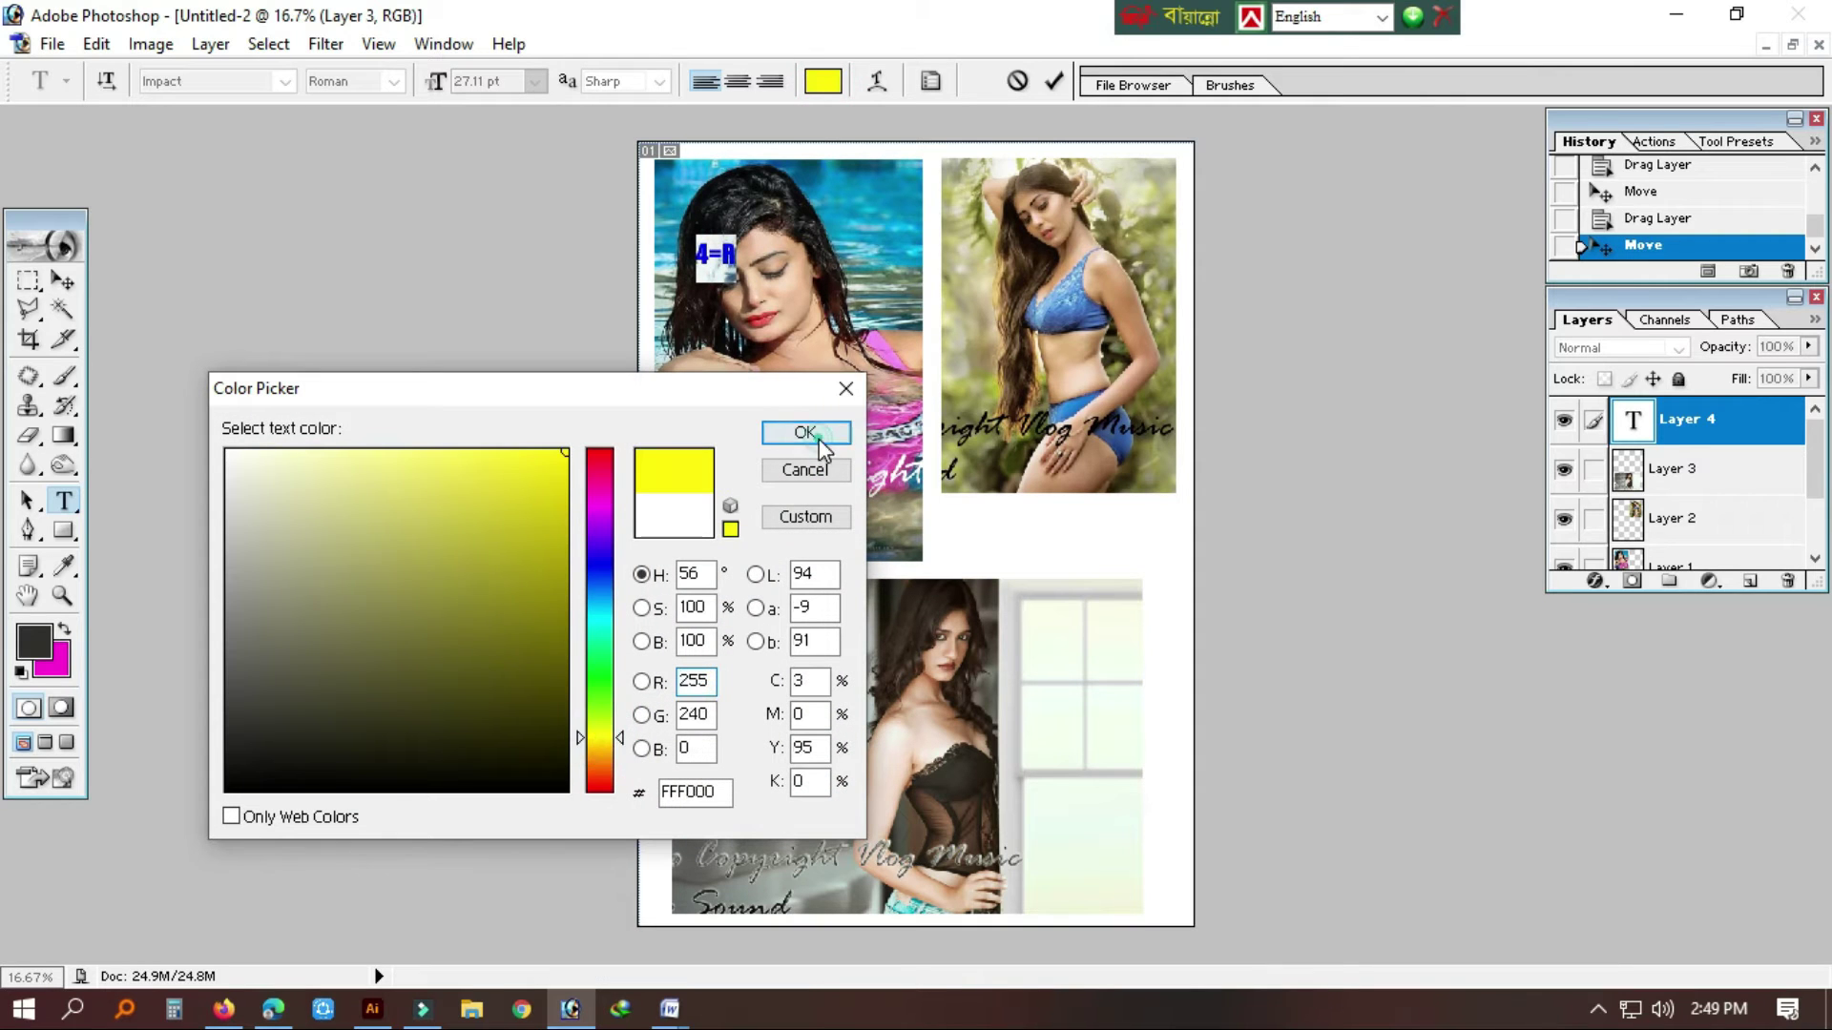
left_click(820, 446)
left_click(62, 280)
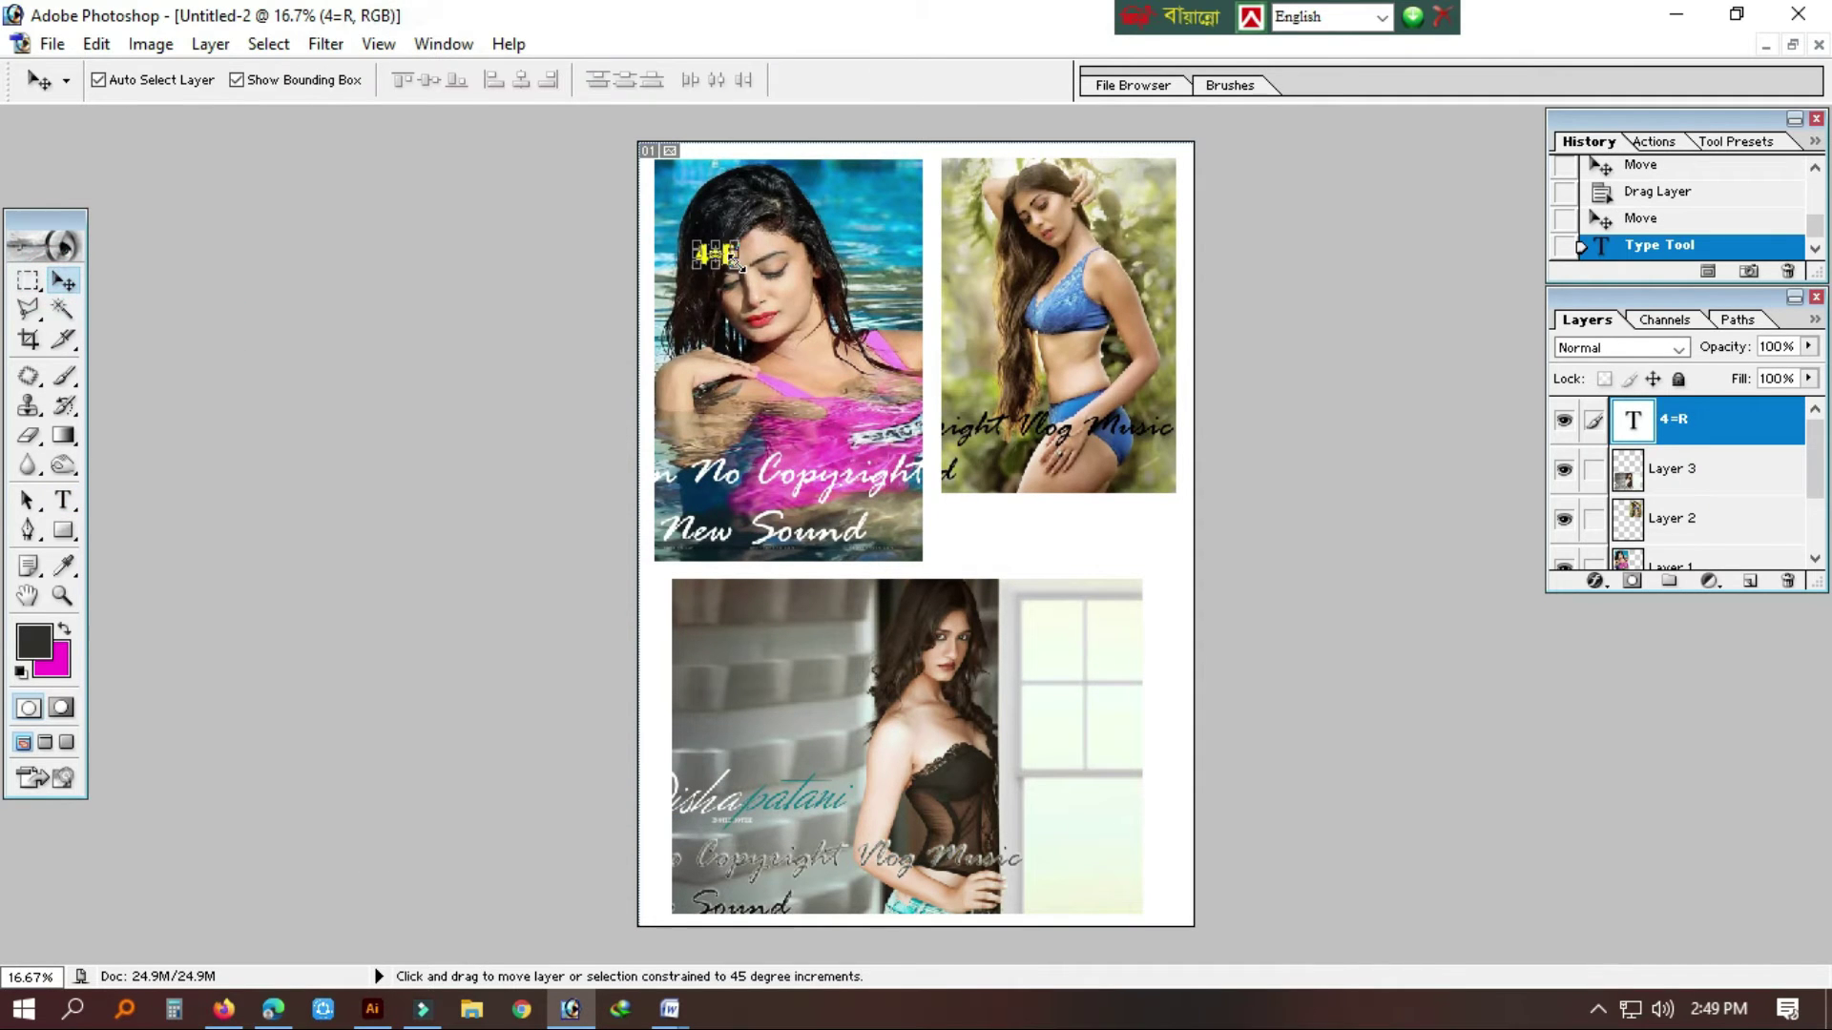
left_click_drag(740, 265, 879, 360)
key("Return")
mouse_move(809, 308)
left_mouse_down()
mouse_move(828, 513)
mouse_move(792, 513)
left_mouse_up()
key("ctrl+t")
mouse_move(844, 449)
left_mouse_down()
mouse_move(783, 481)
mouse_move(1057, 463)
mouse_move(950, 448)
left_mouse_up()
key("Return")
Edit the copied label on the blue-swimsuit photo to read 3=R.
left_click(64, 501)
type("3=R")
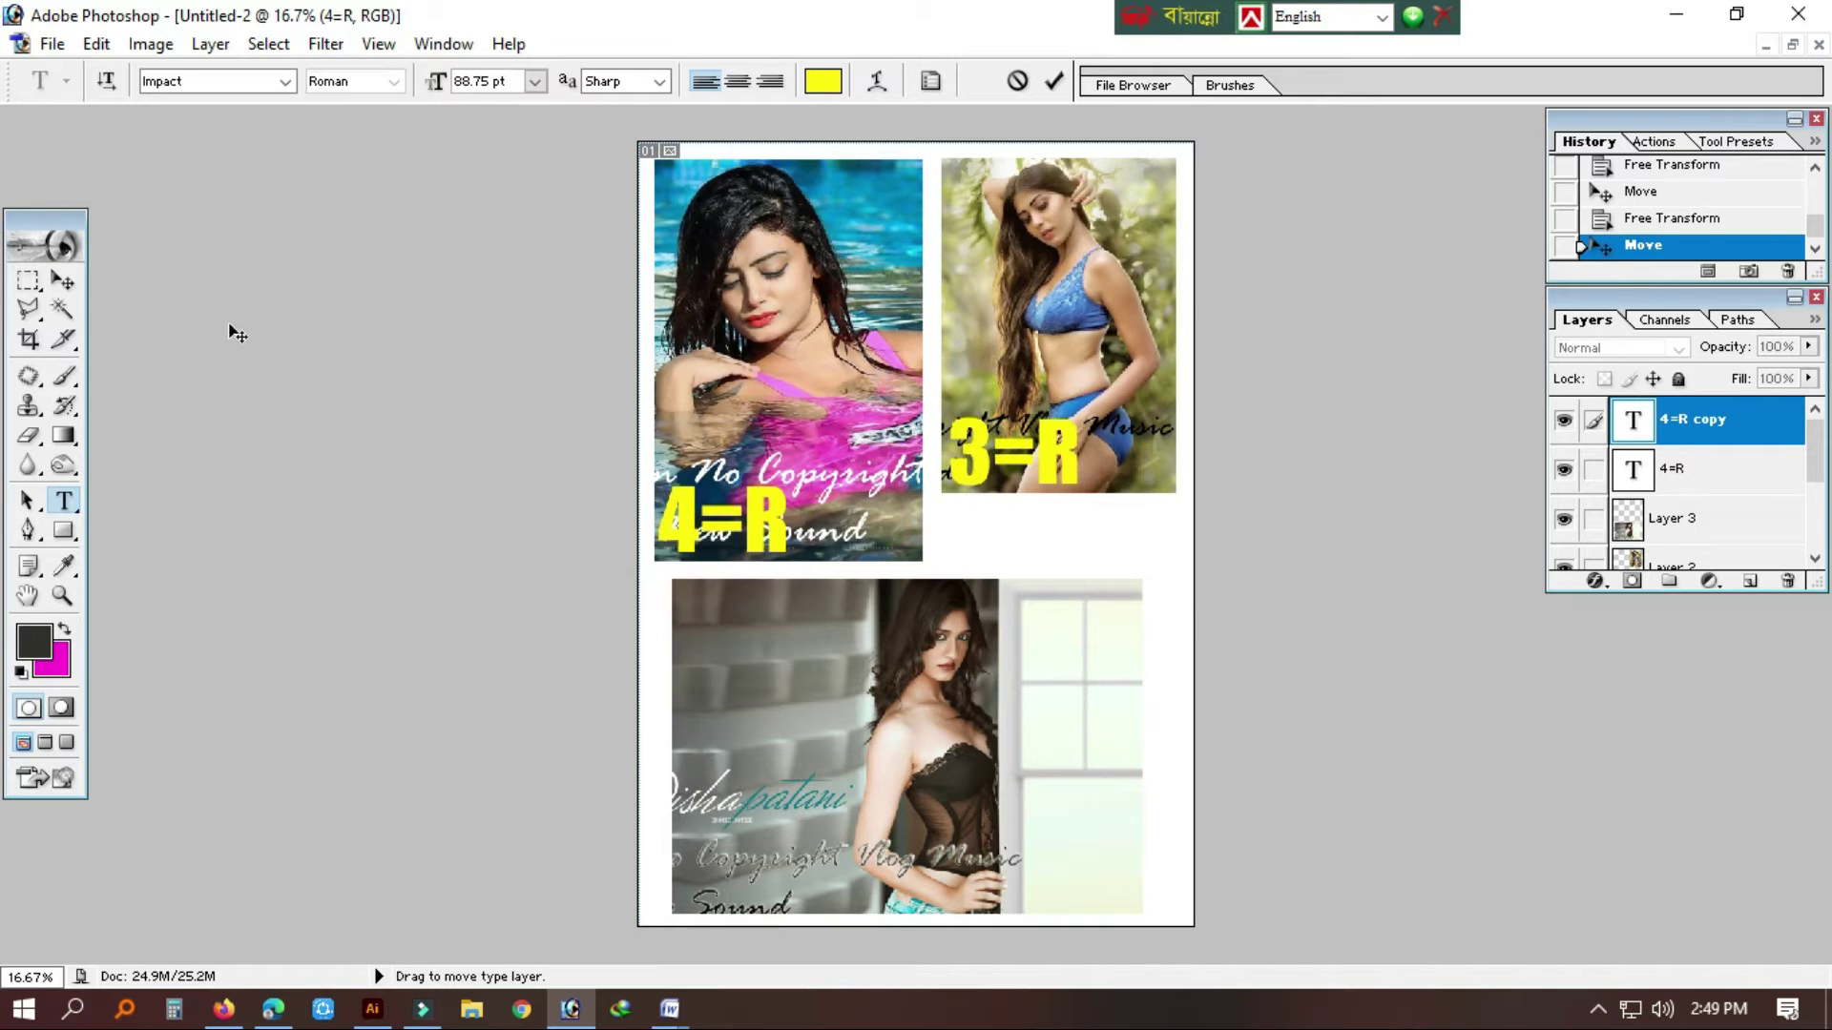
left_click(63, 279)
Copy the label onto the bottom photo, change it to 5=R, and colour it black.
mouse_move(1035, 444)
left_mouse_down()
mouse_move(790, 778)
mouse_move(1112, 876)
mouse_move(1114, 860)
left_mouse_up()
left_click(63, 501)
double_click(1054, 892)
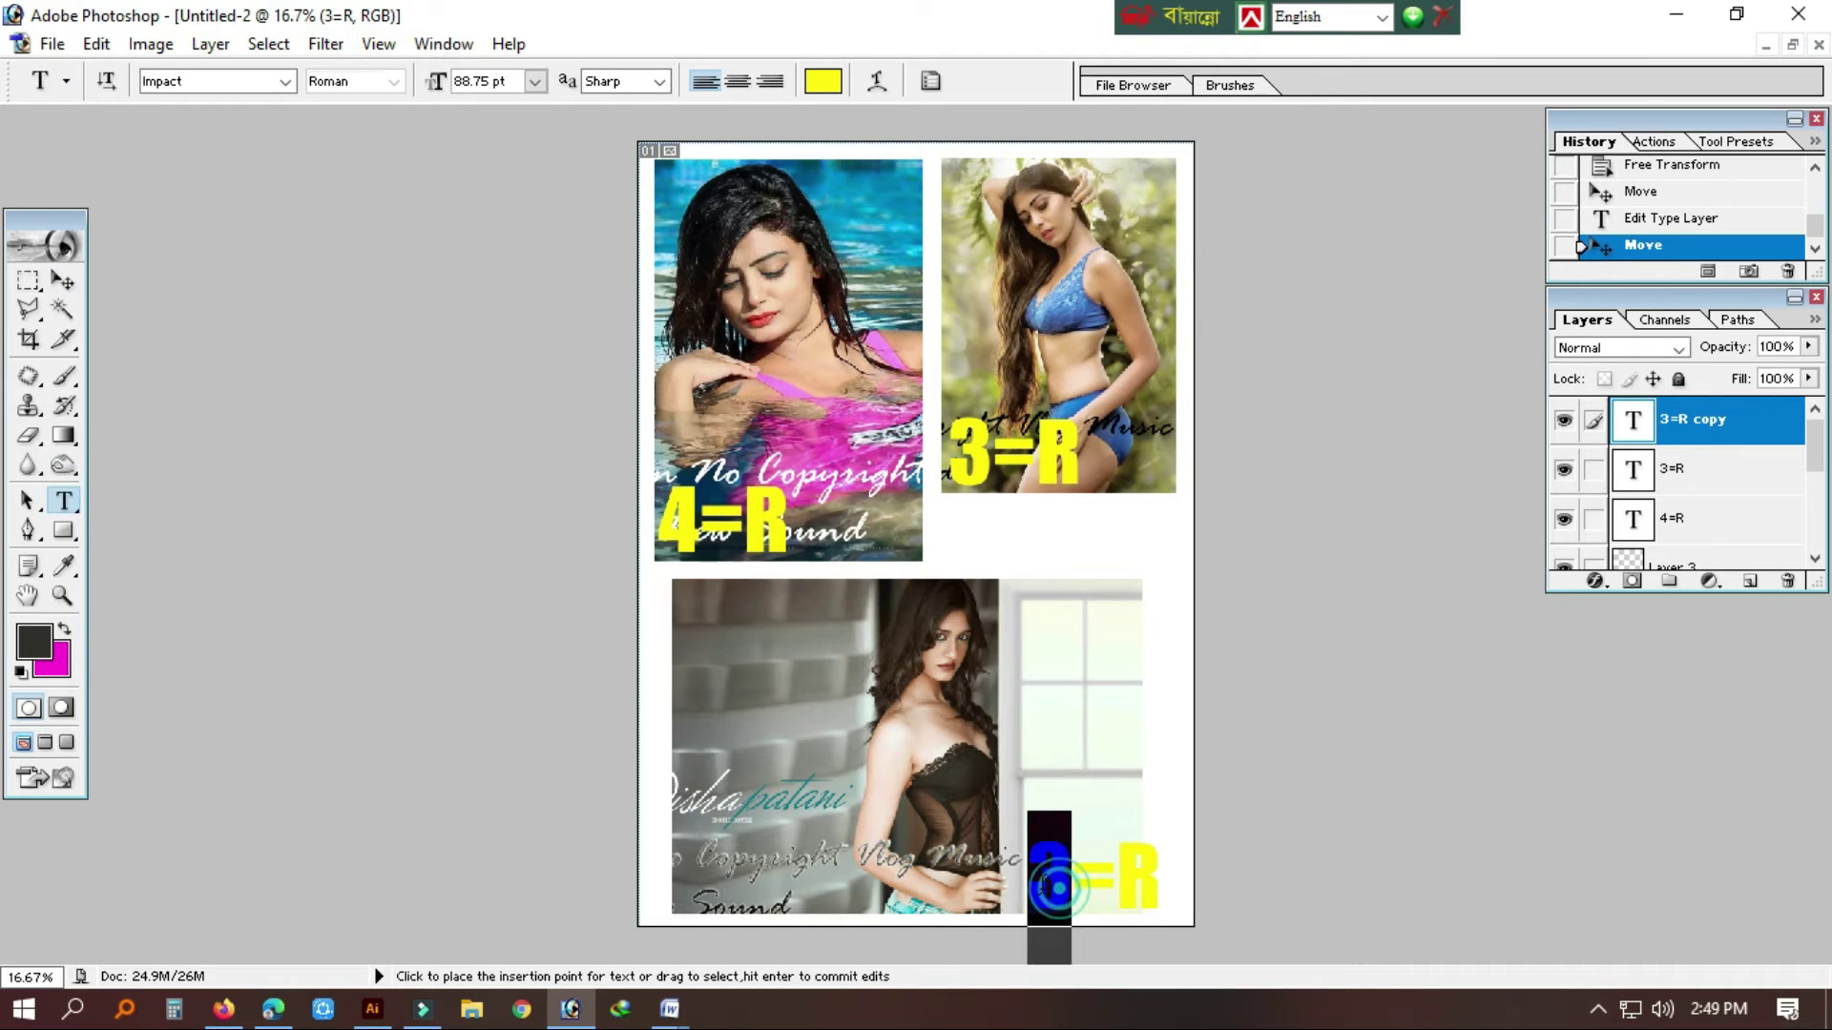
type("5")
key("ctrl+a")
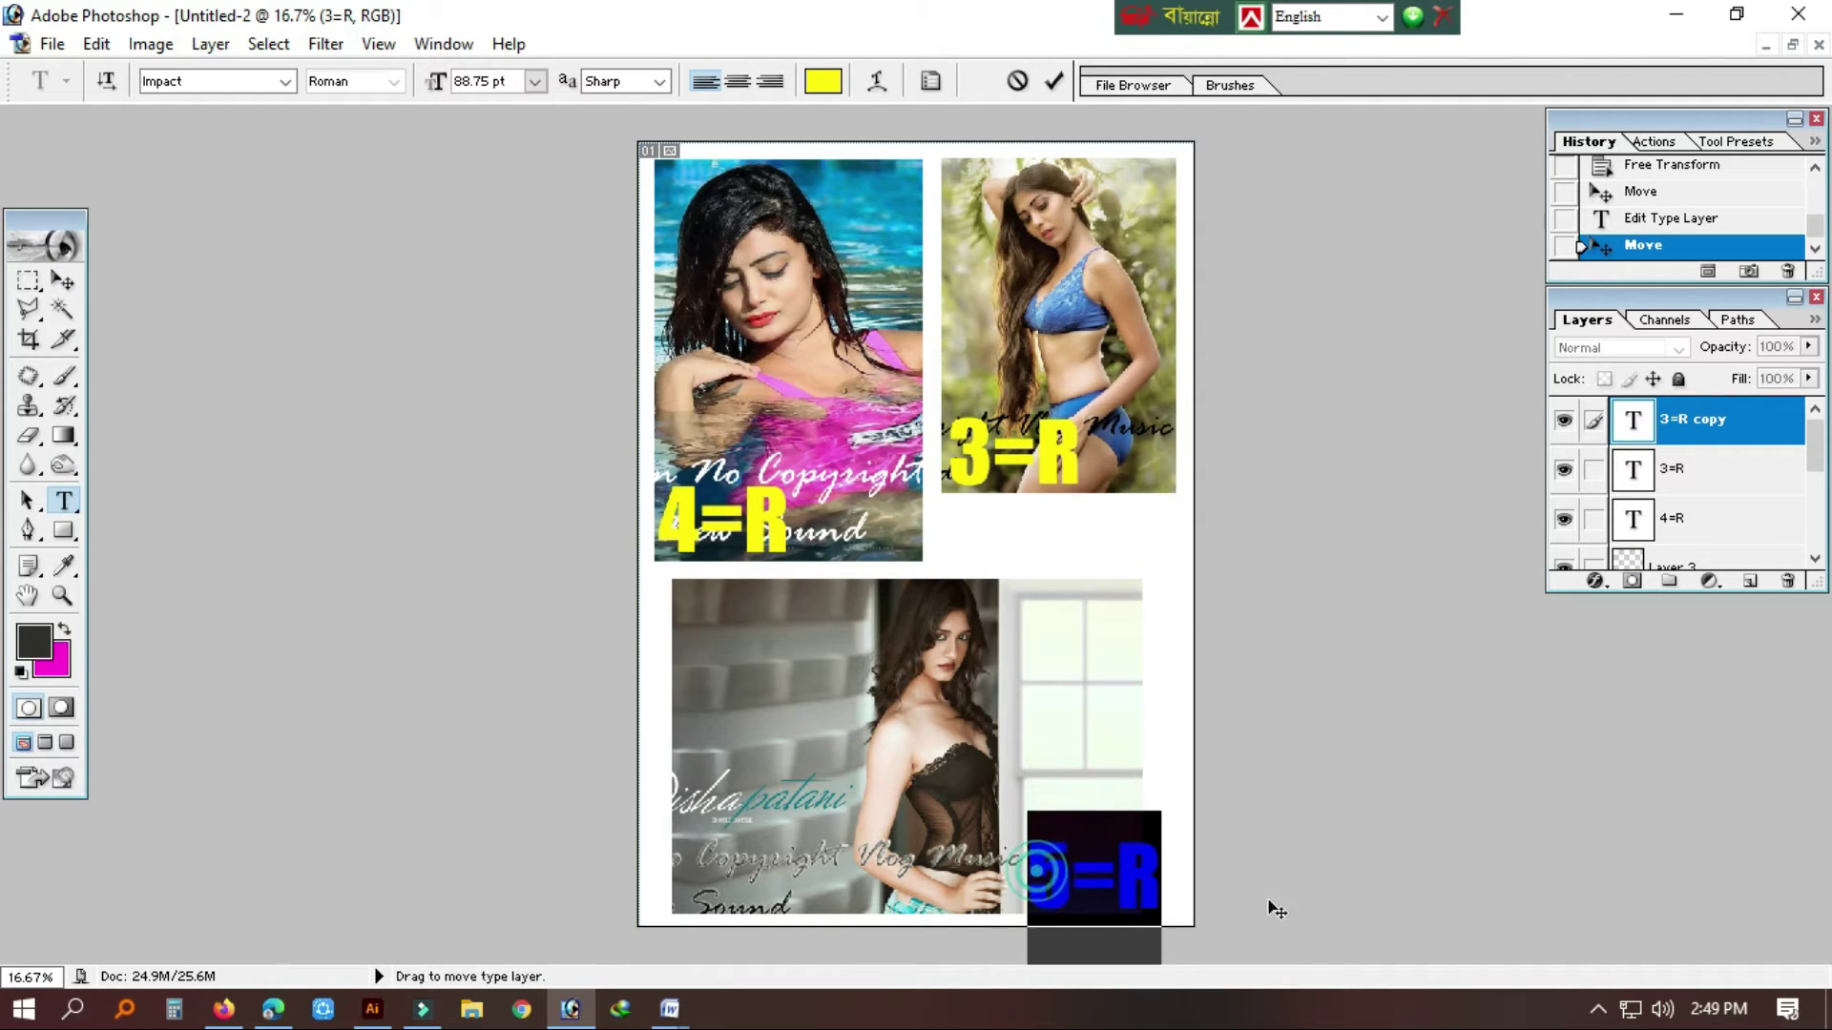
left_click(822, 81)
left_click_drag(86, 794, 88, 794)
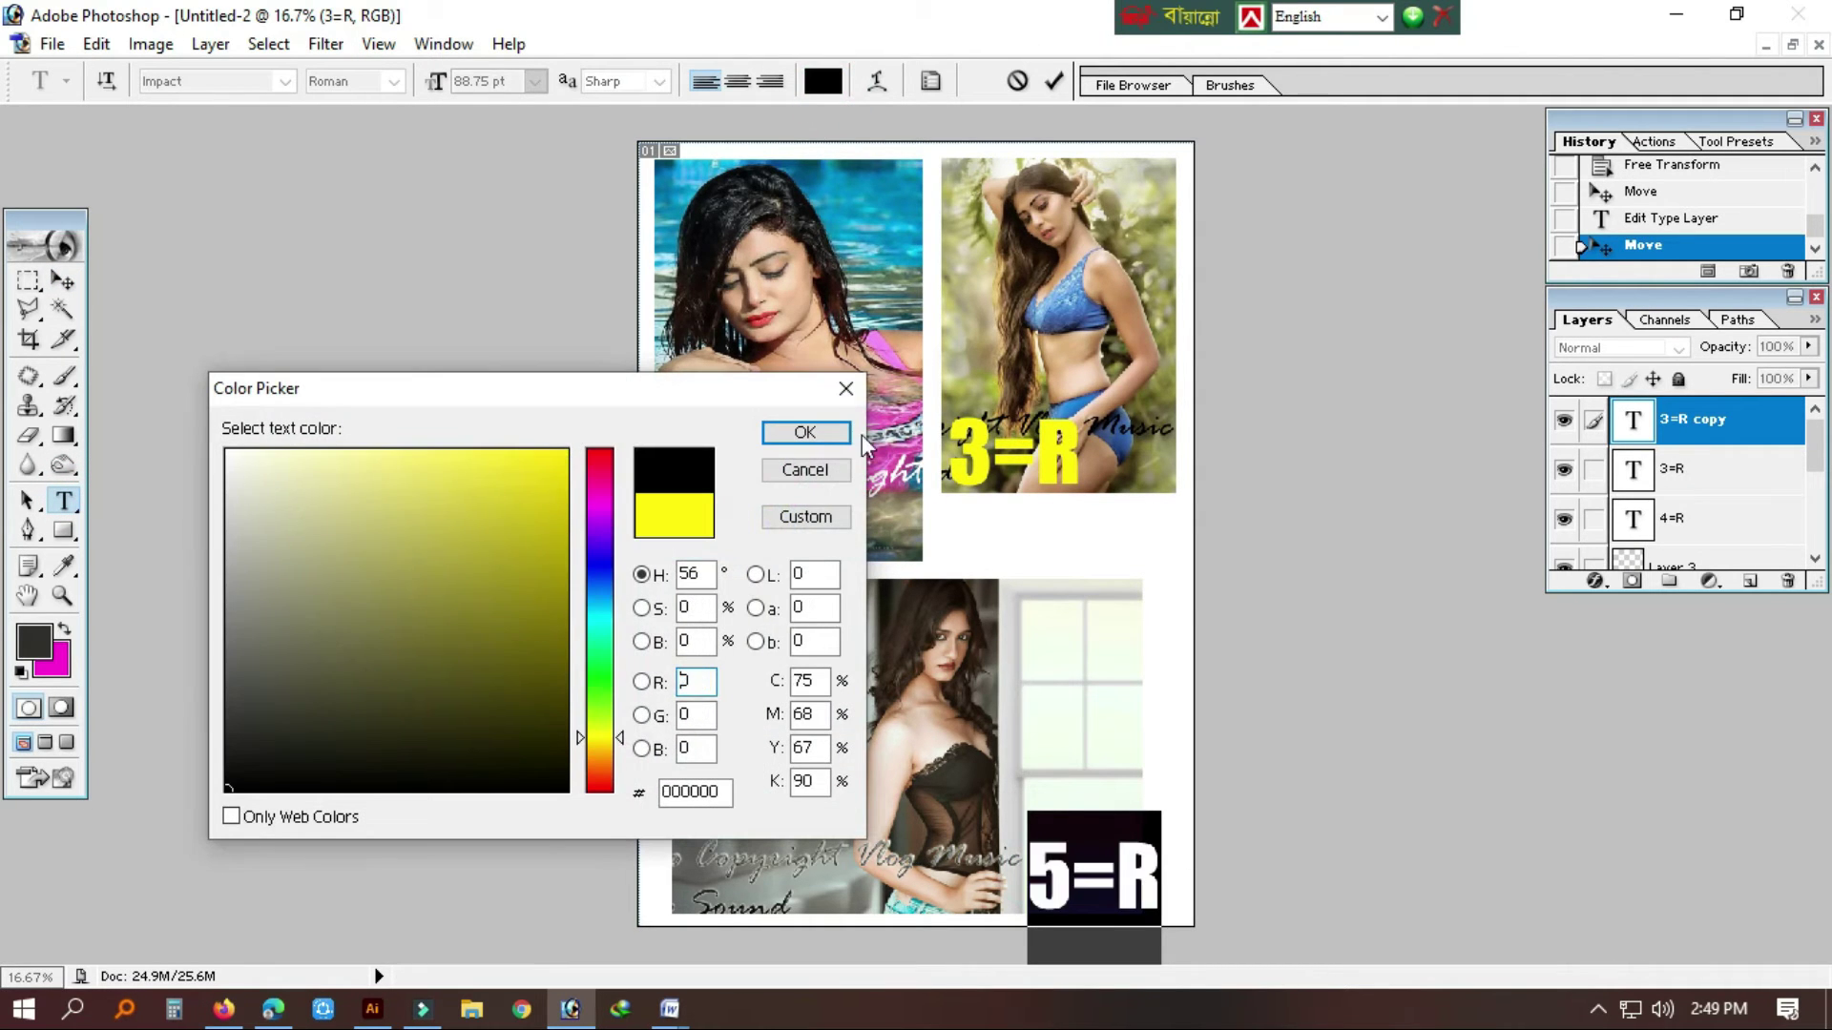
left_click(809, 434)
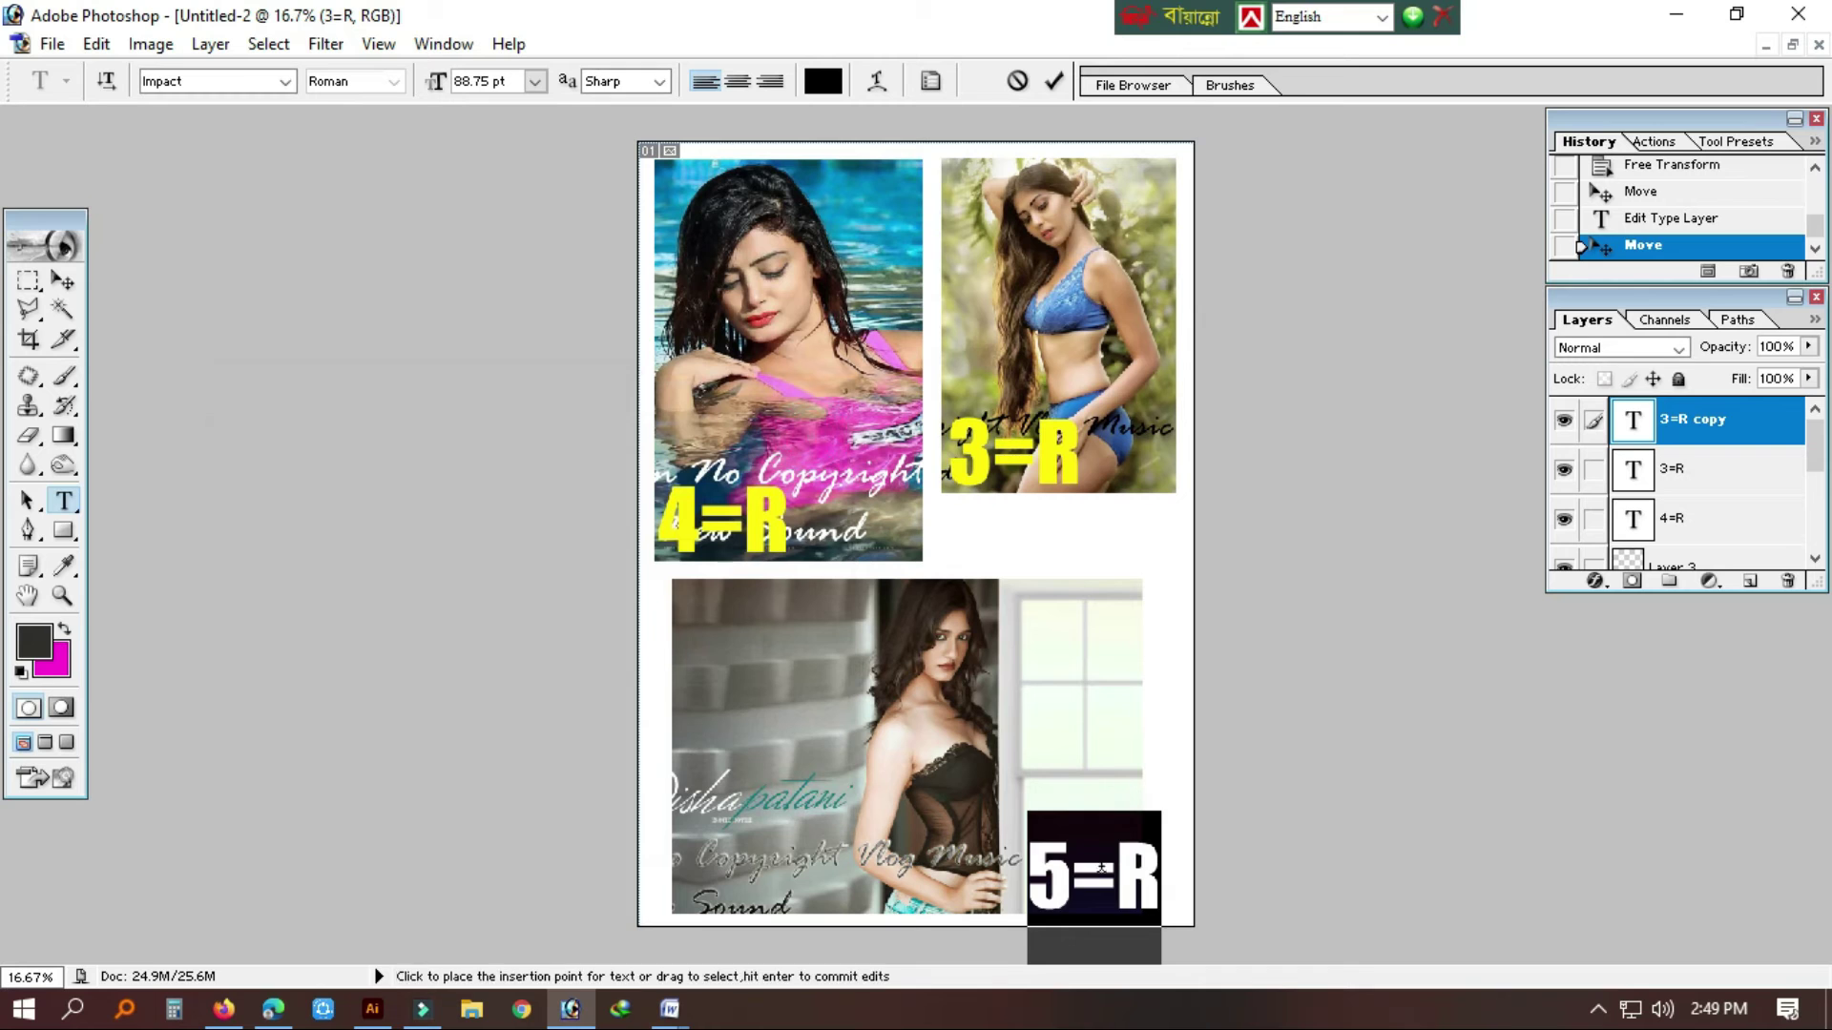
left_click(65, 280)
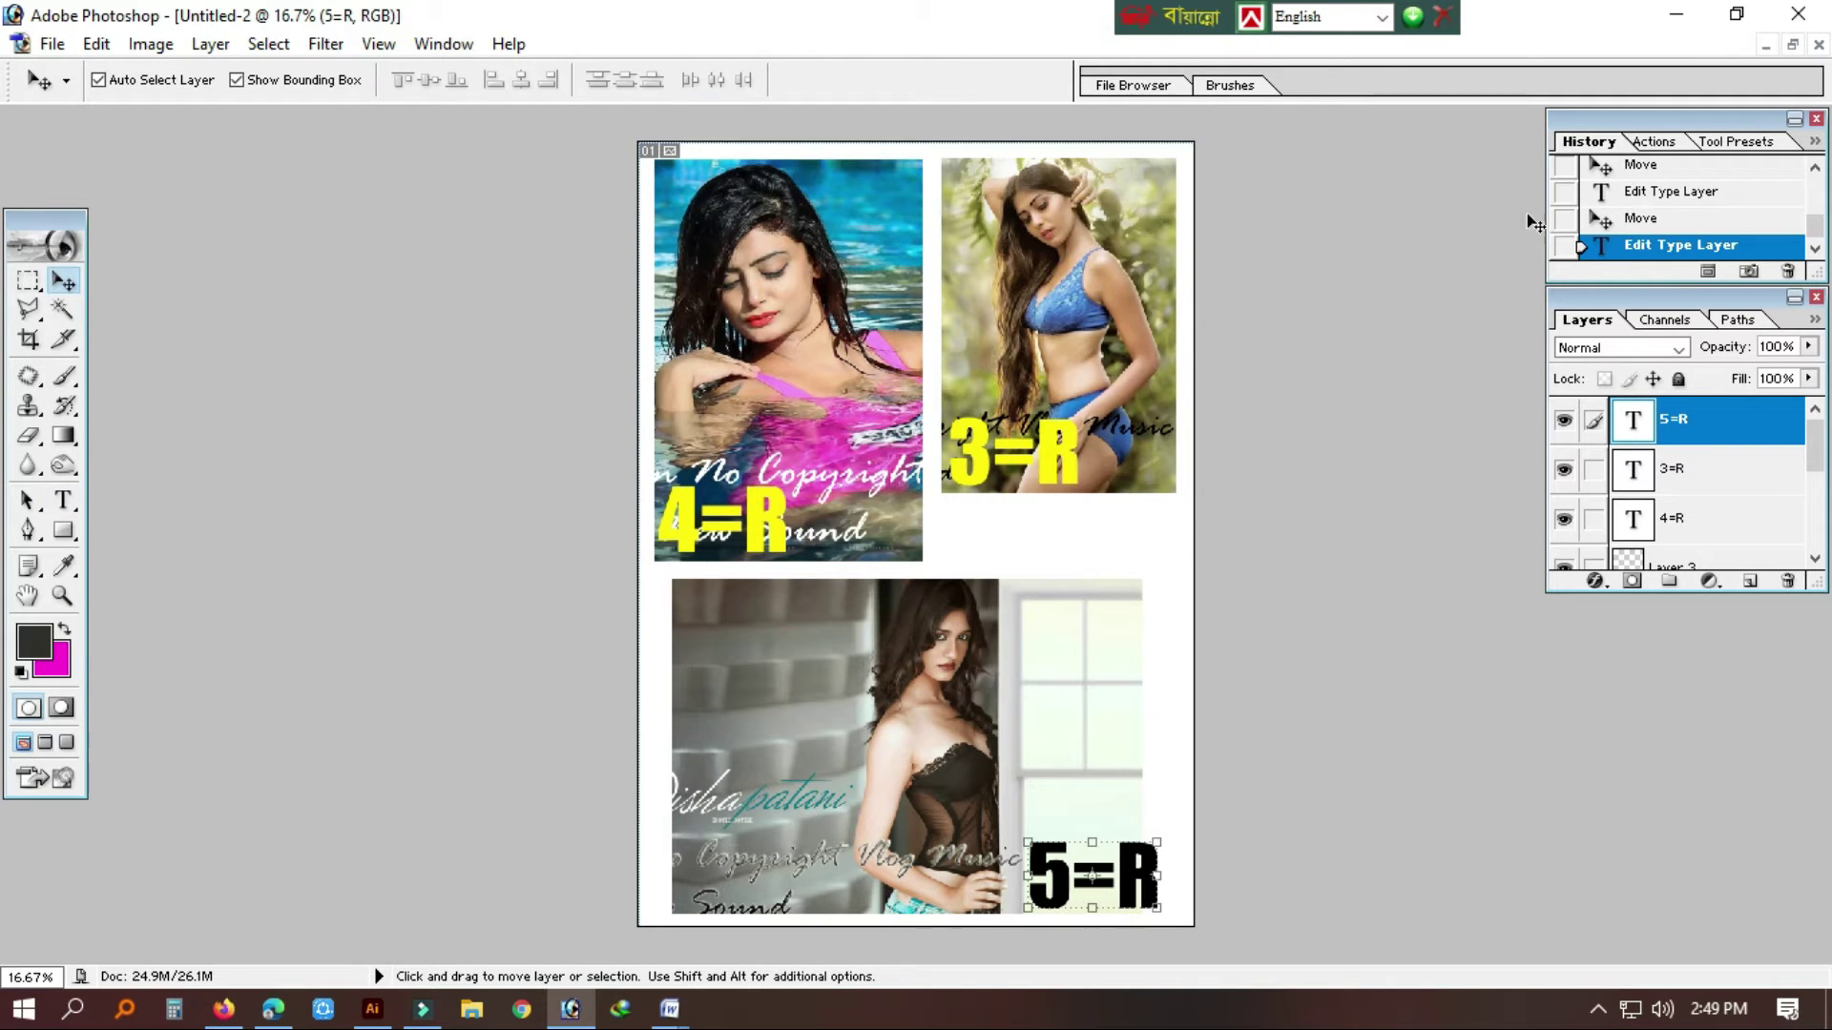
Confirm A4 portrait paper in the print page setup.
key("ctrl+p")
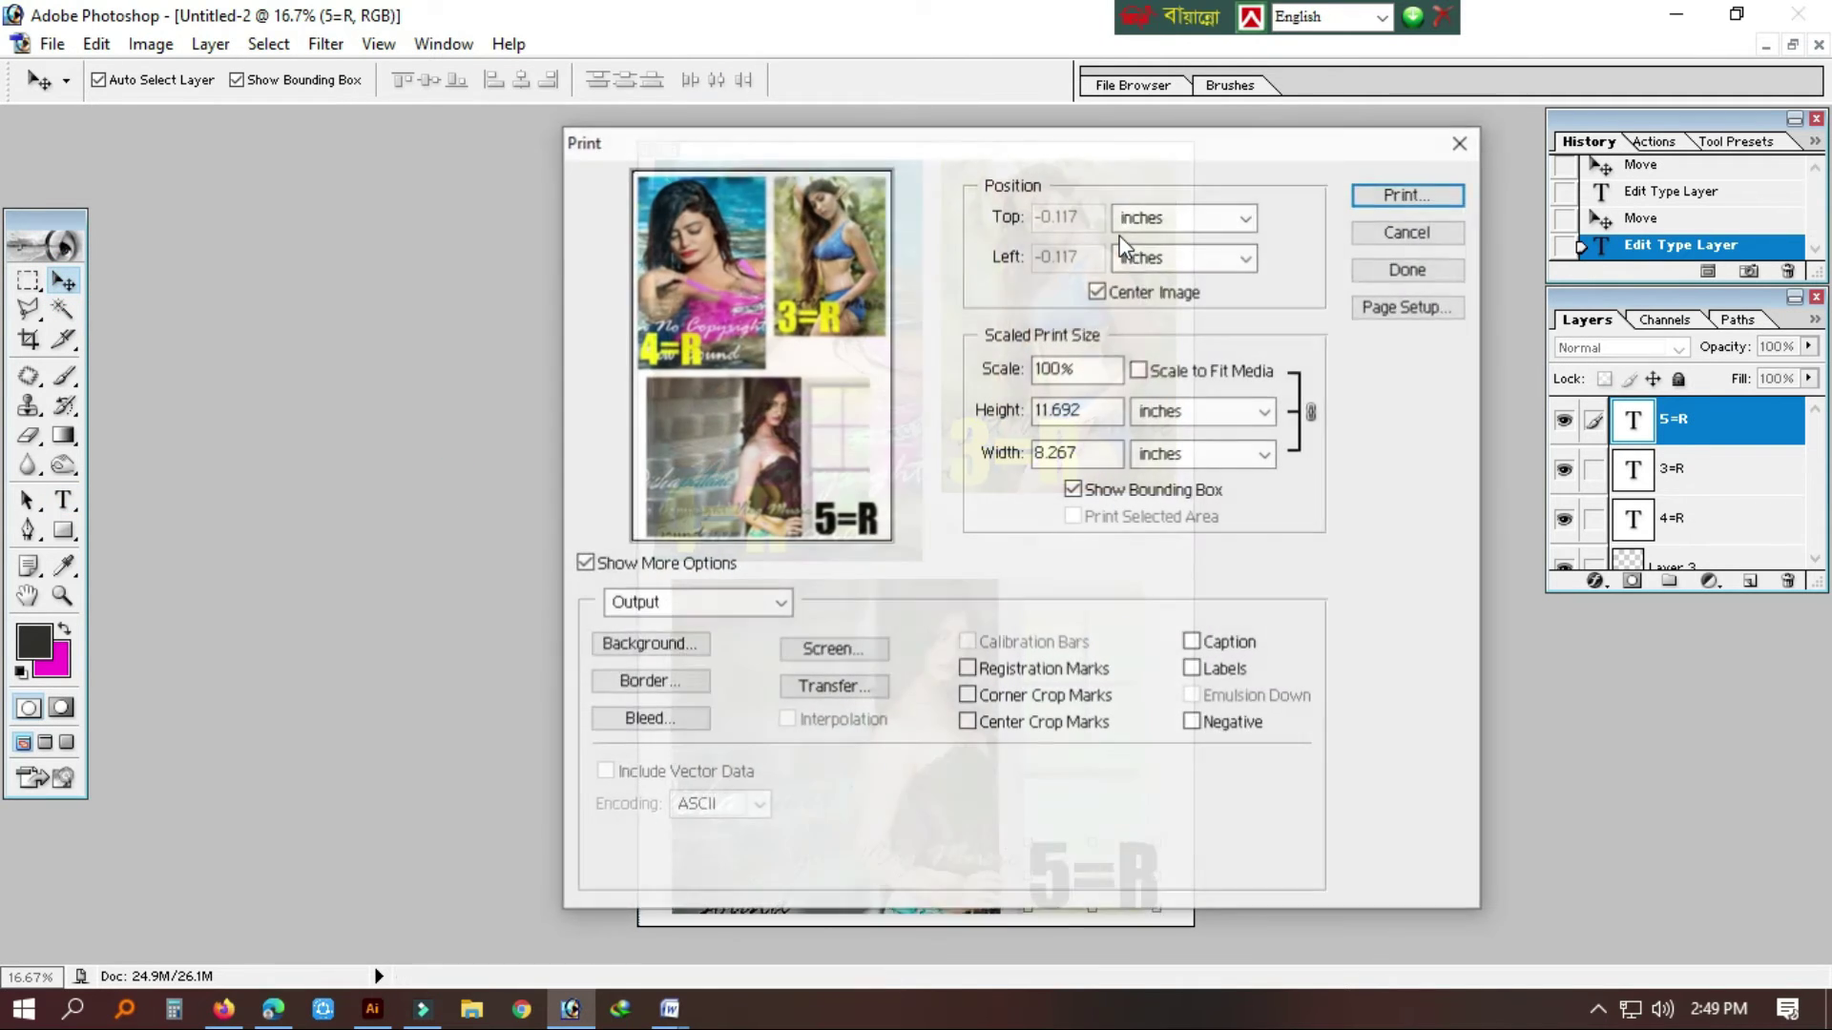
left_click(1396, 306)
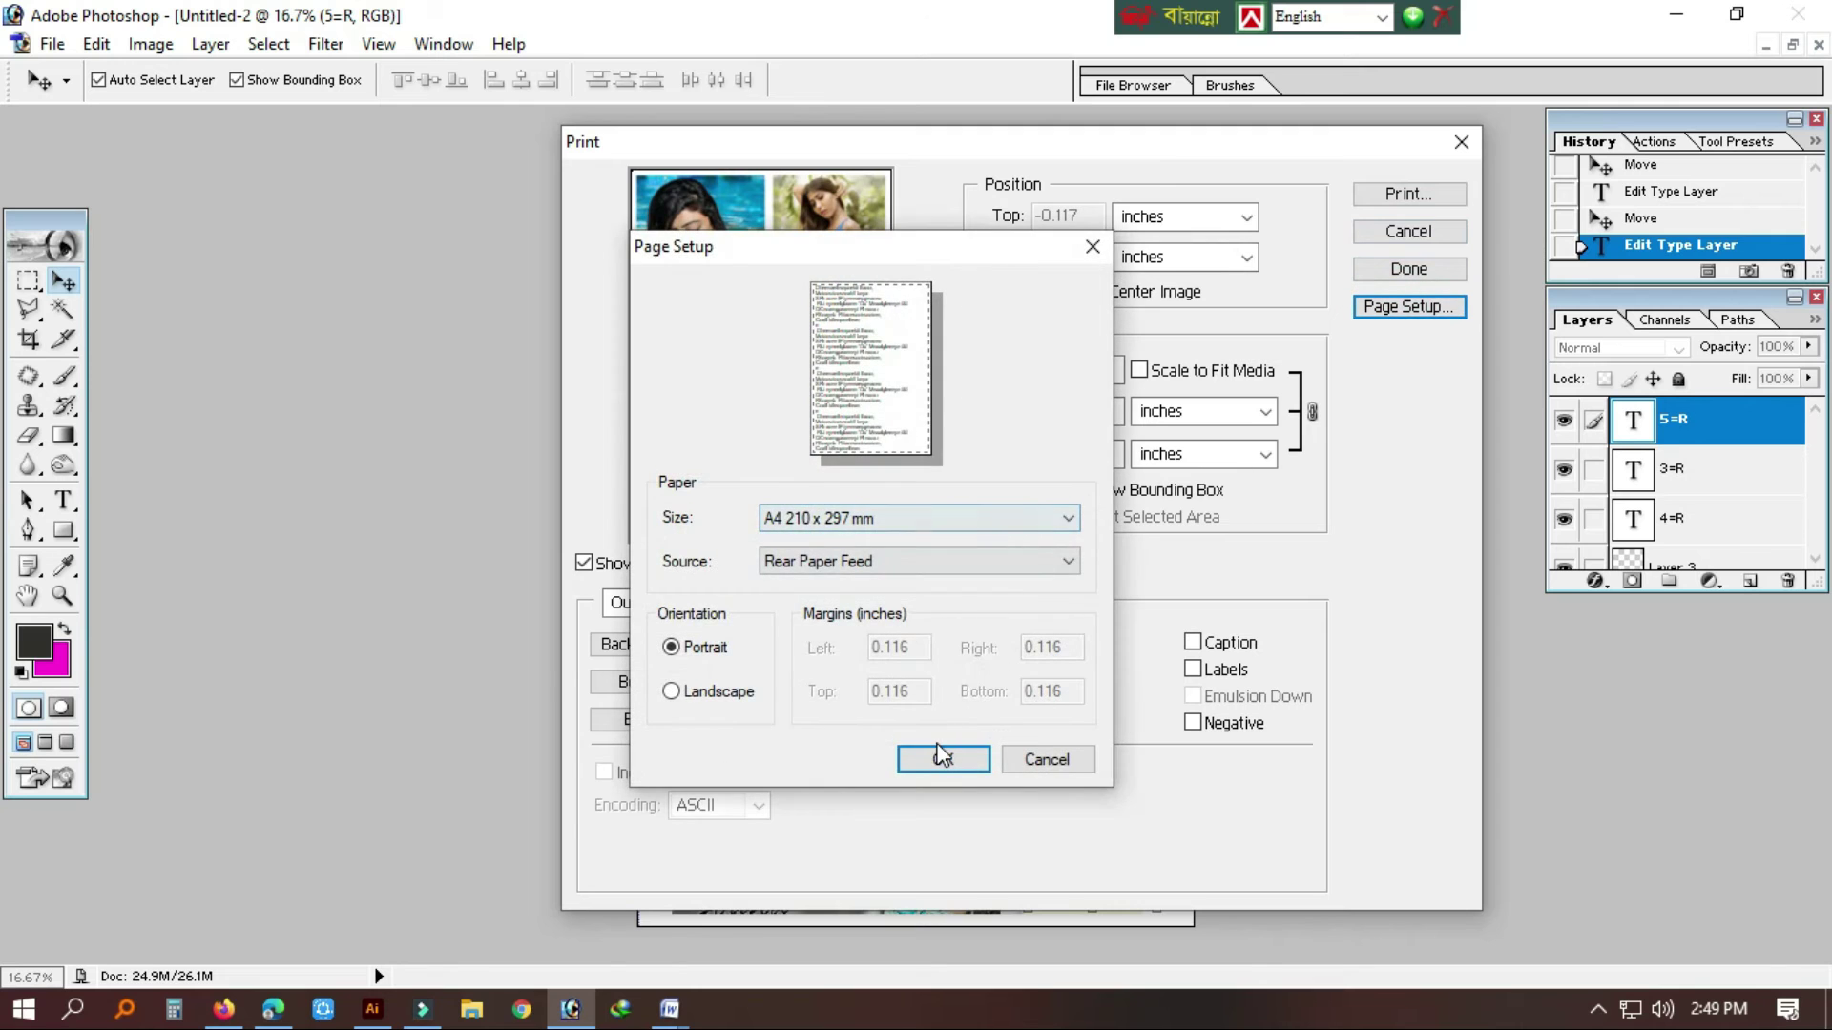
left_click(942, 759)
Check the EPSON L300 properties and send the page to print.
left_click(1396, 196)
left_click(867, 397)
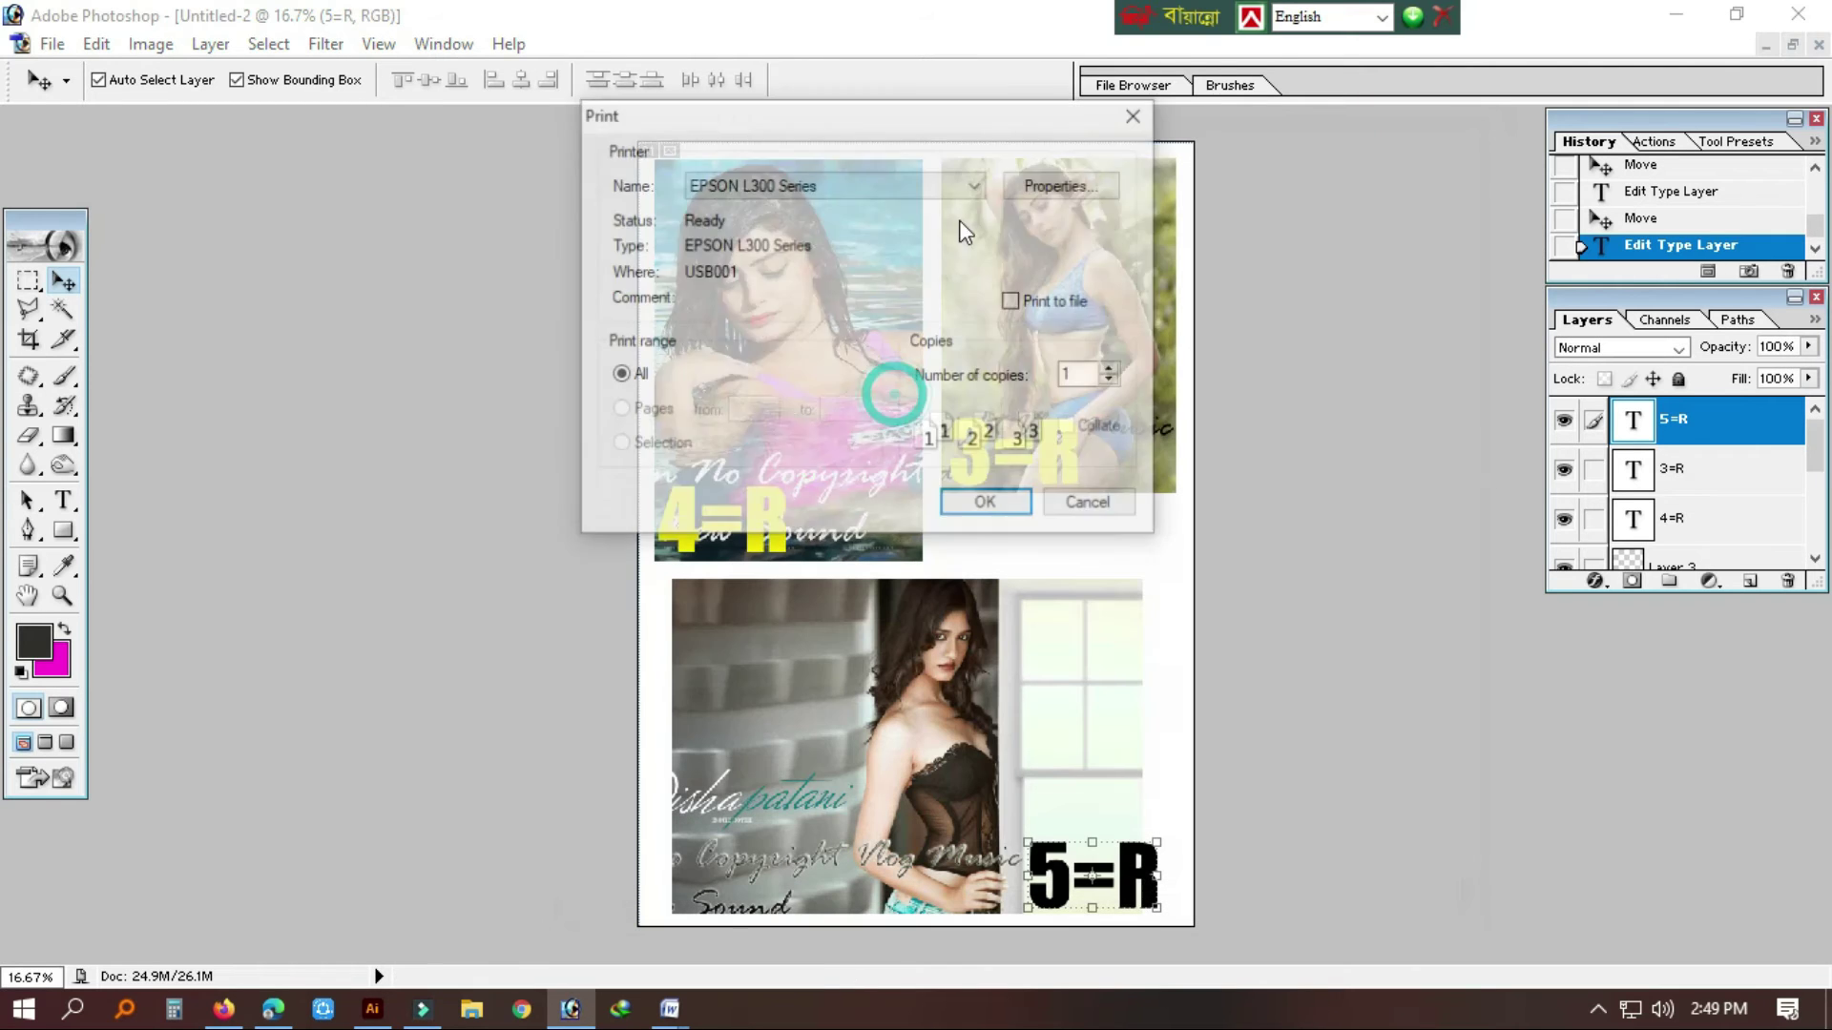
left_click(1059, 180)
left_click(1347, 139)
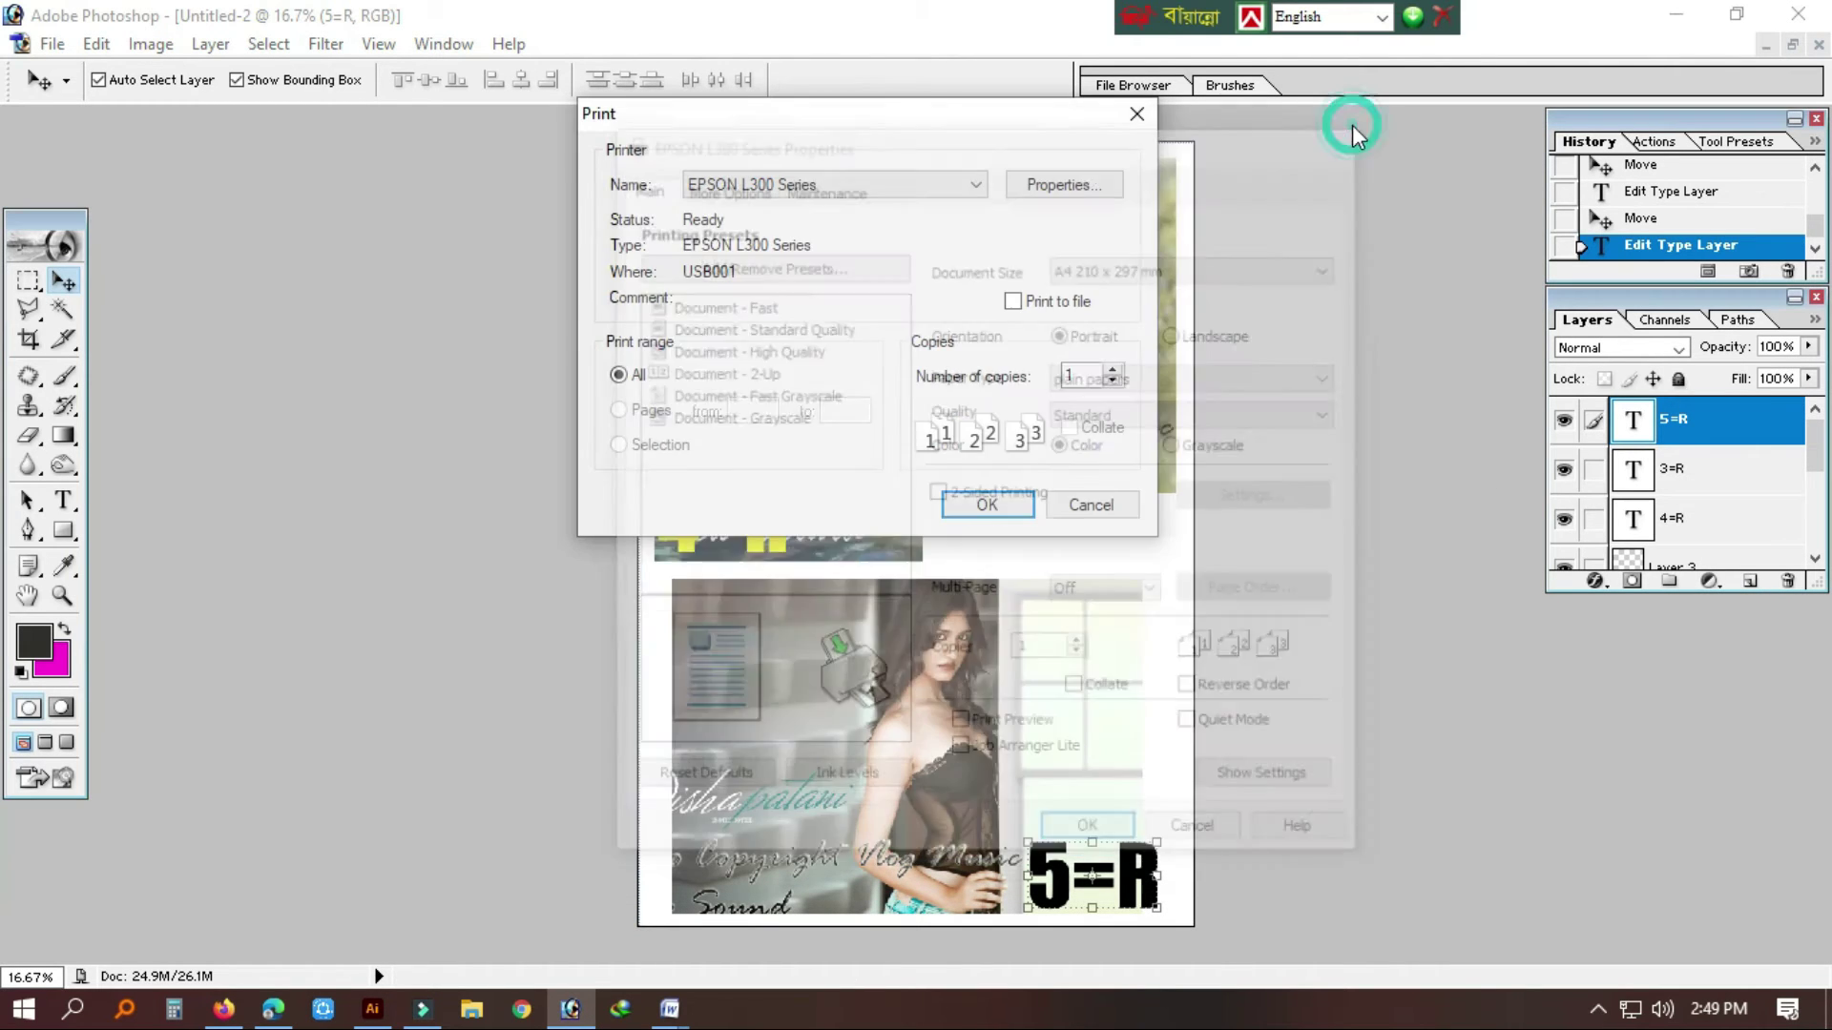
left_click(1057, 183)
left_click(1347, 138)
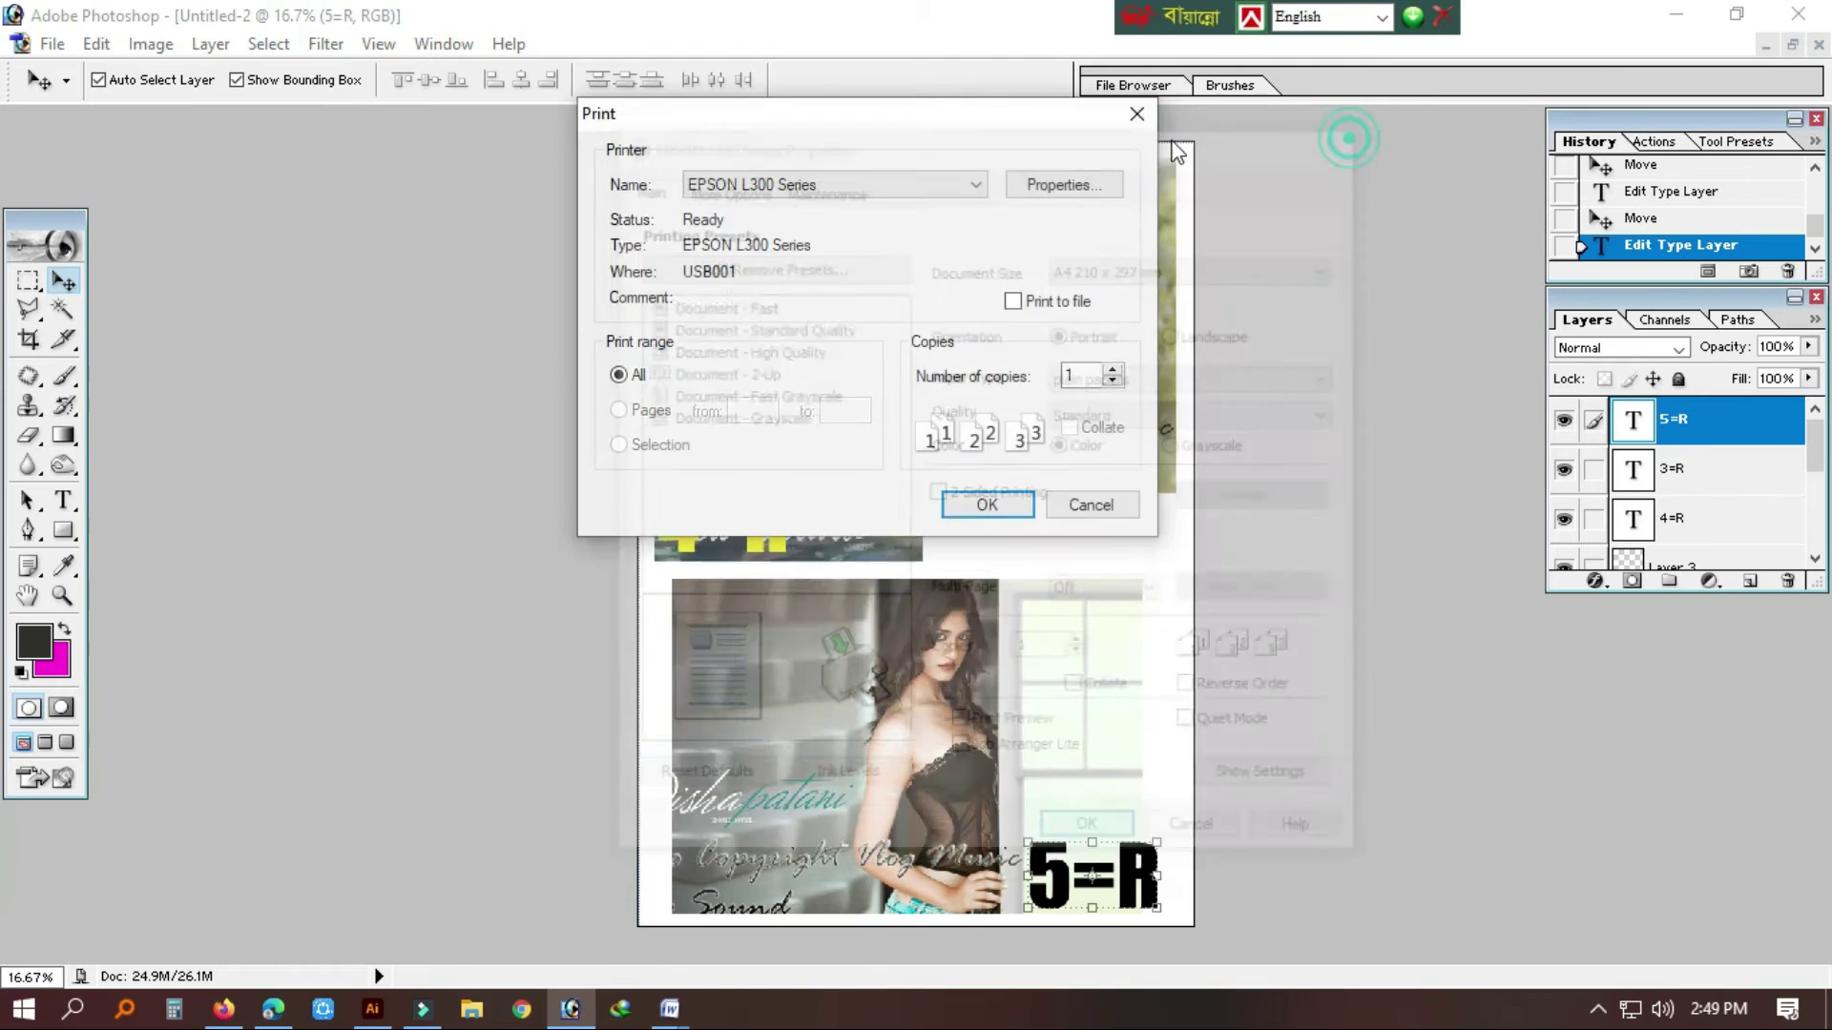
left_click(1136, 112)
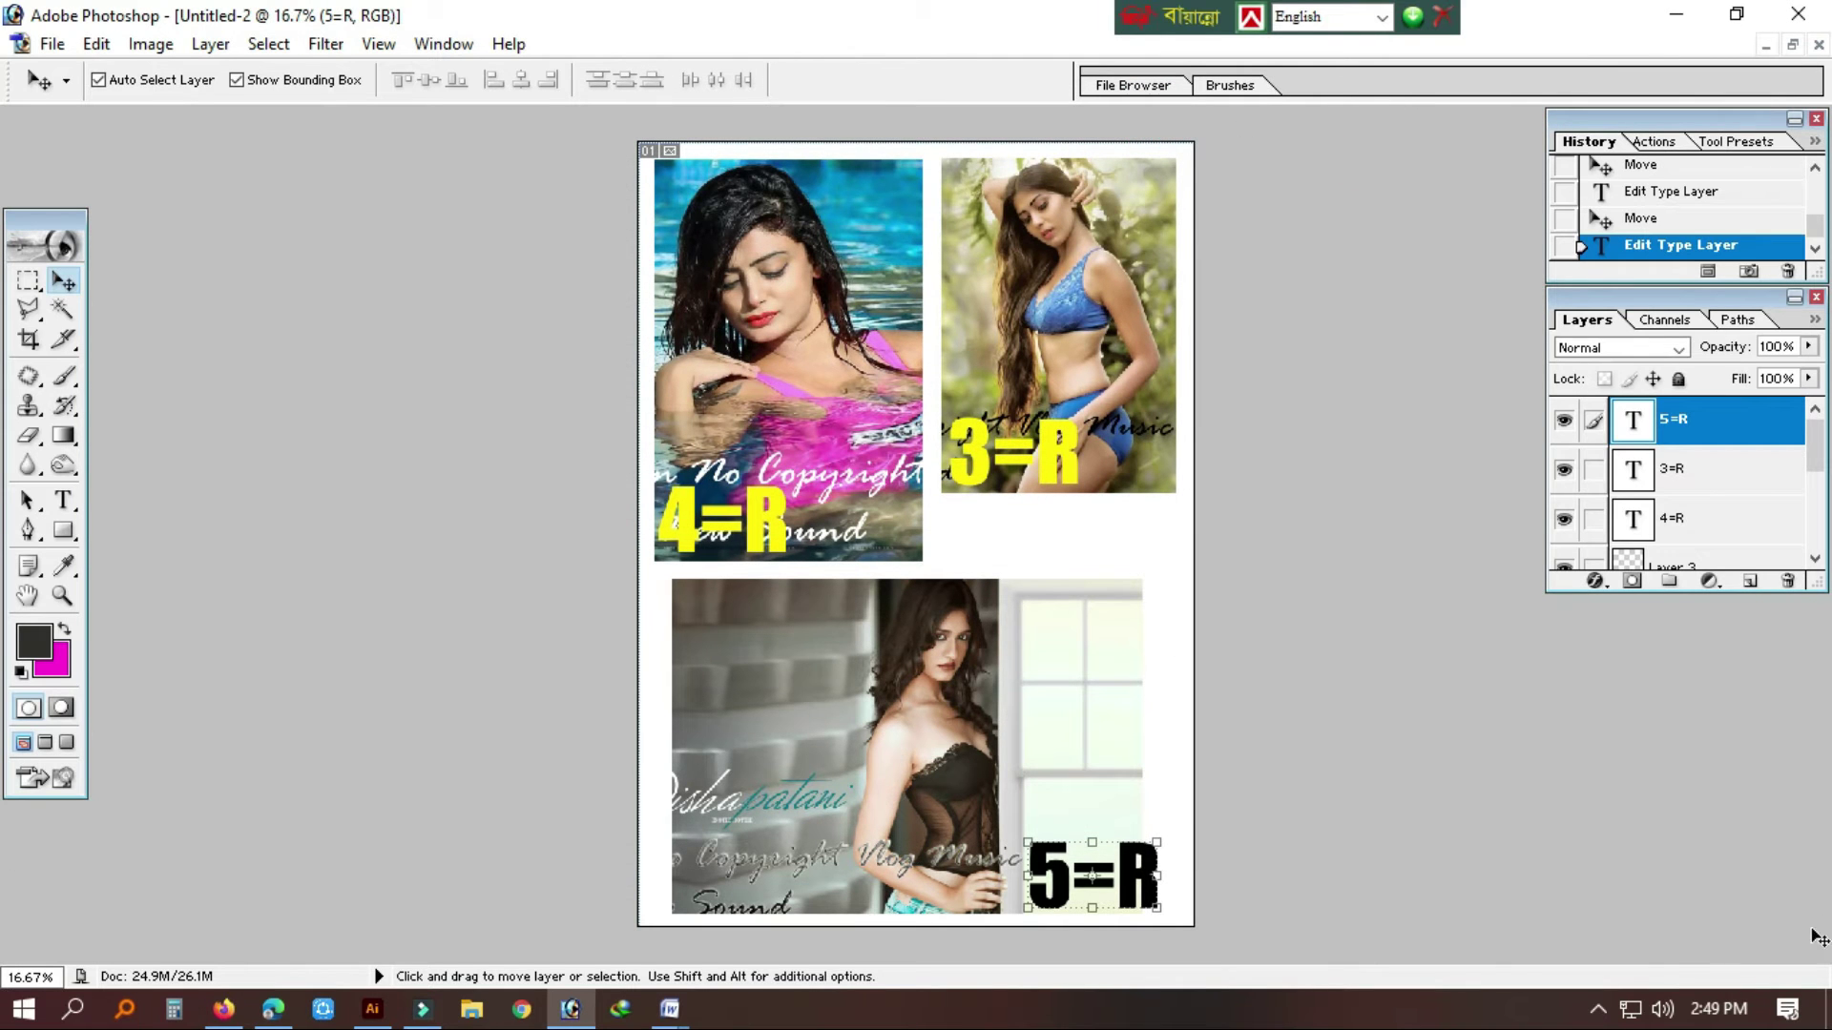
Close the three-photo page, photo, banner and businessman documents without saving.
left_click(1599, 1009)
left_click(1553, 948)
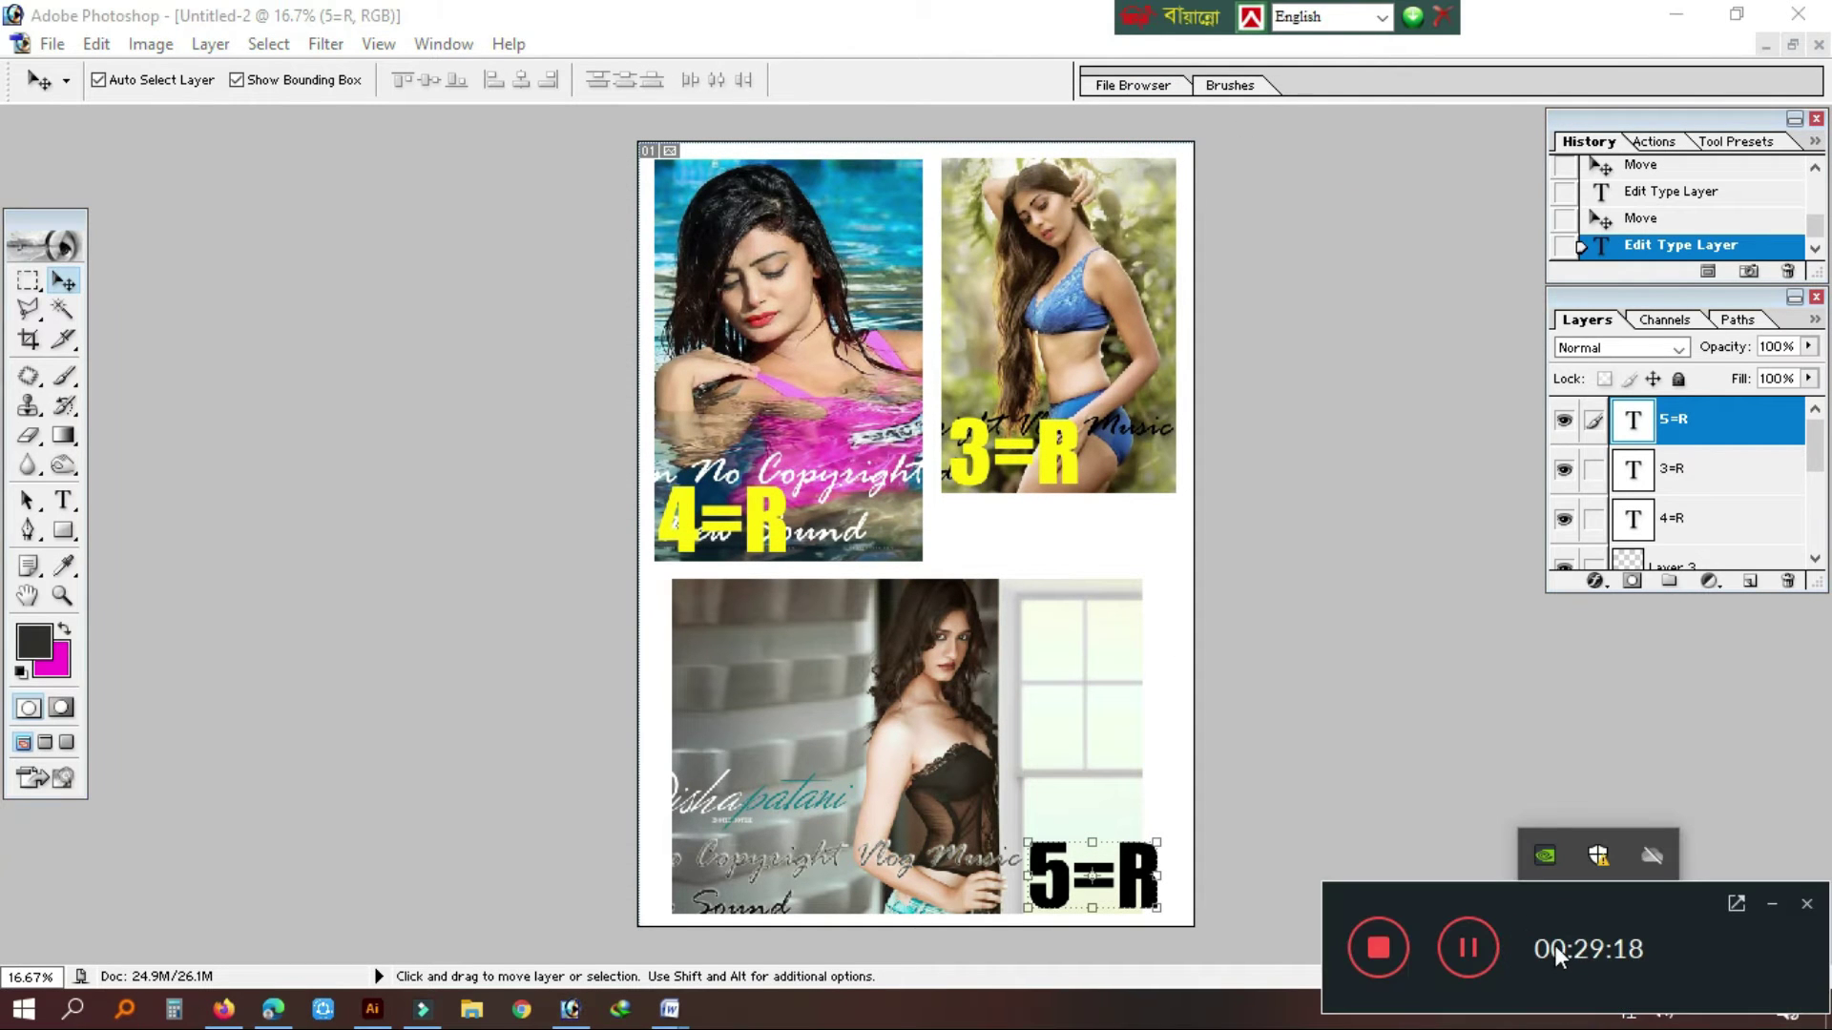
left_click(1777, 900)
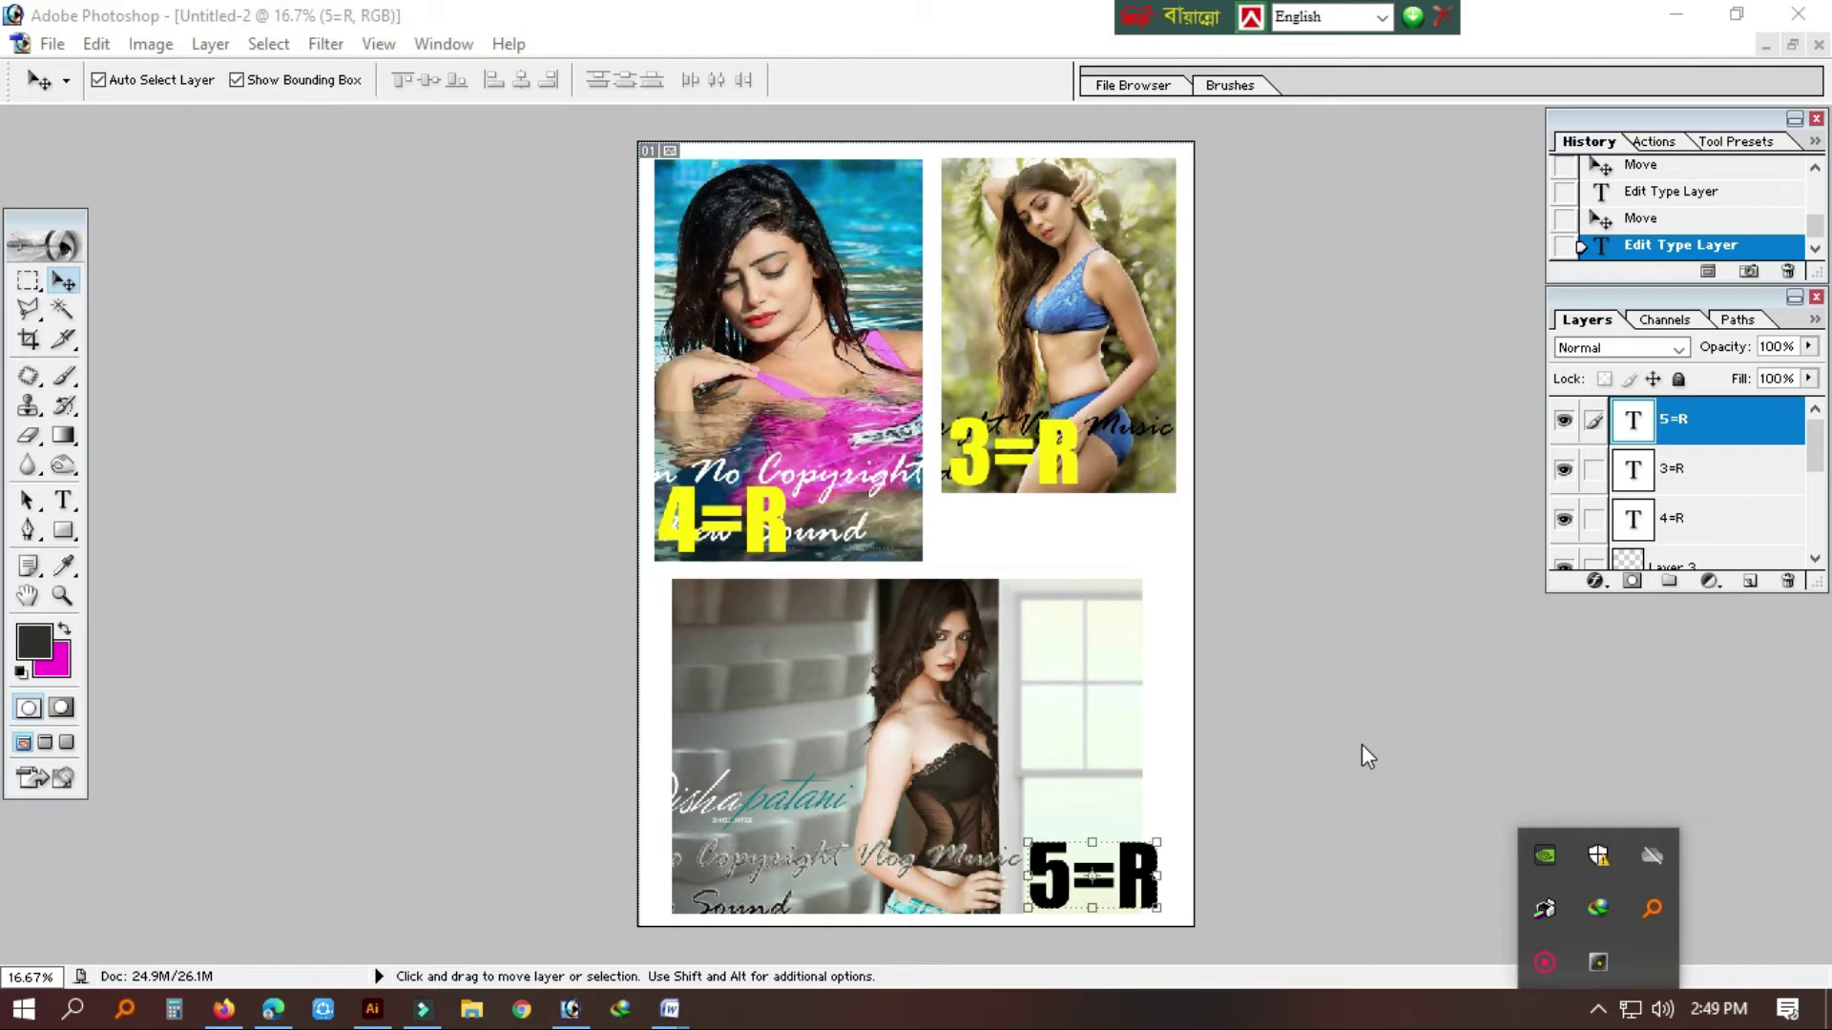
left_click(1795, 46)
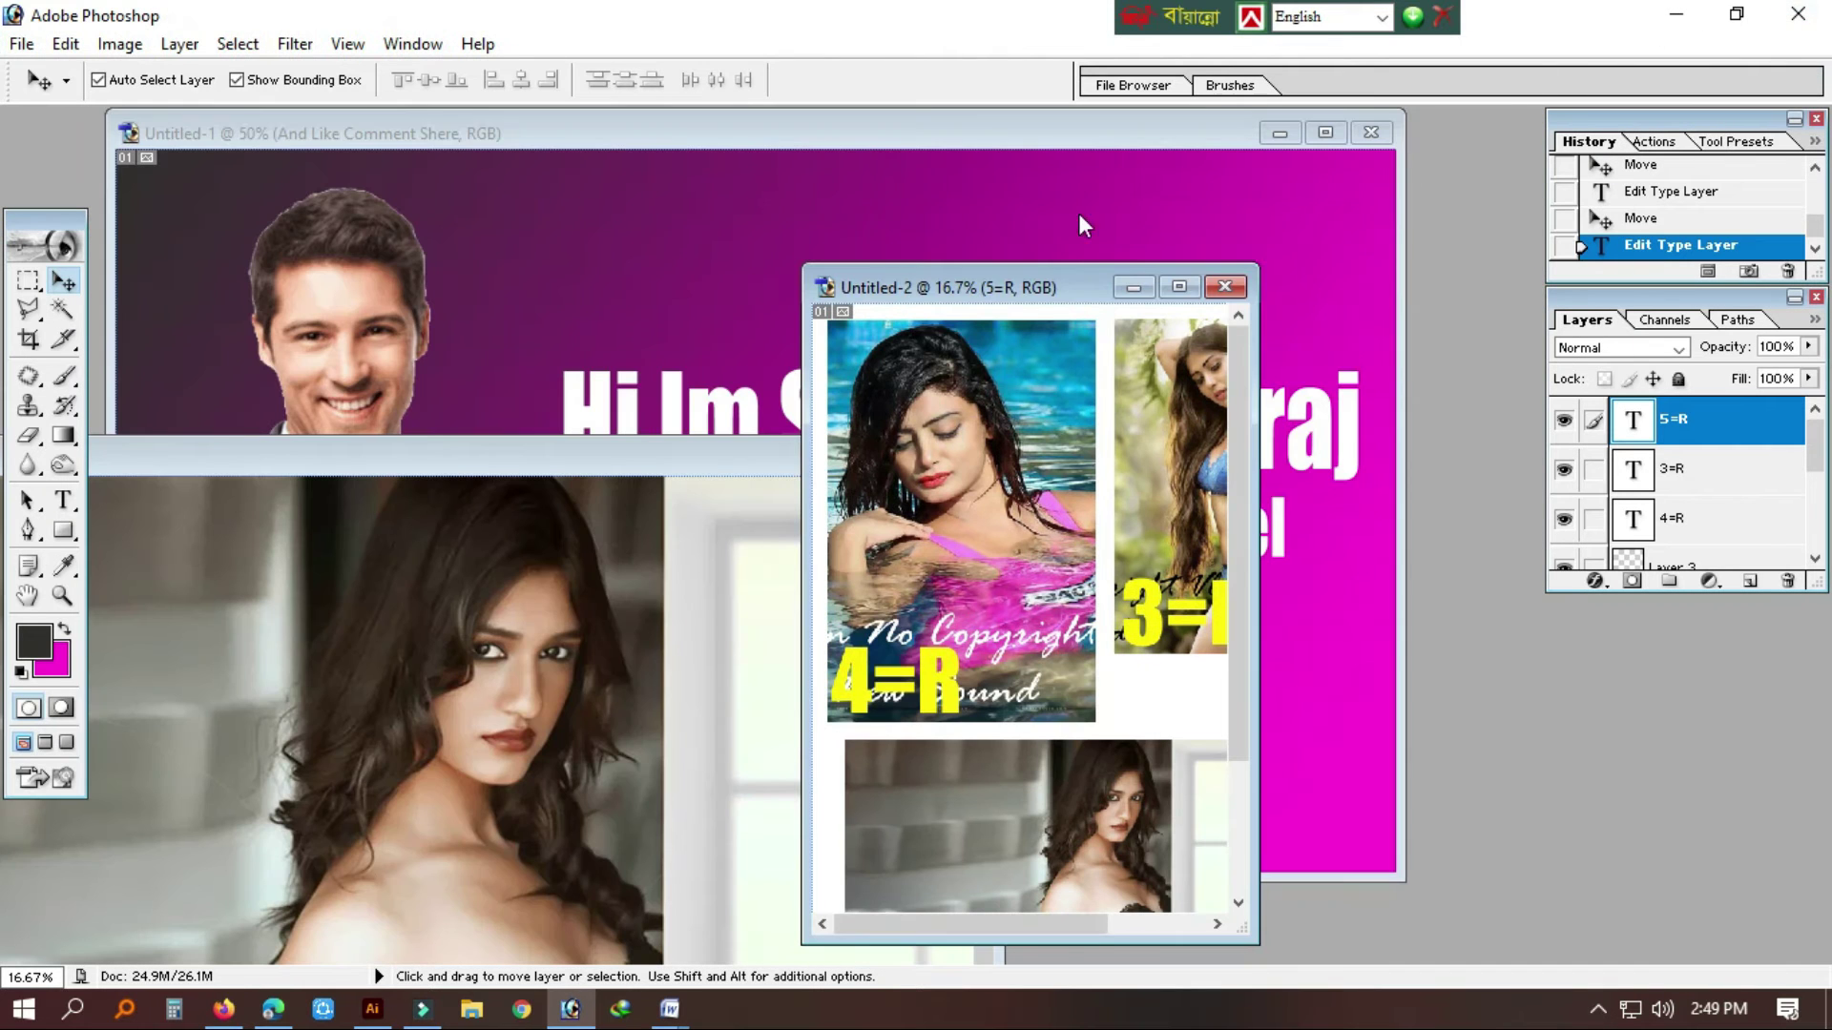
left_click(1225, 287)
left_click(921, 398)
left_click(971, 458)
left_click(940, 402)
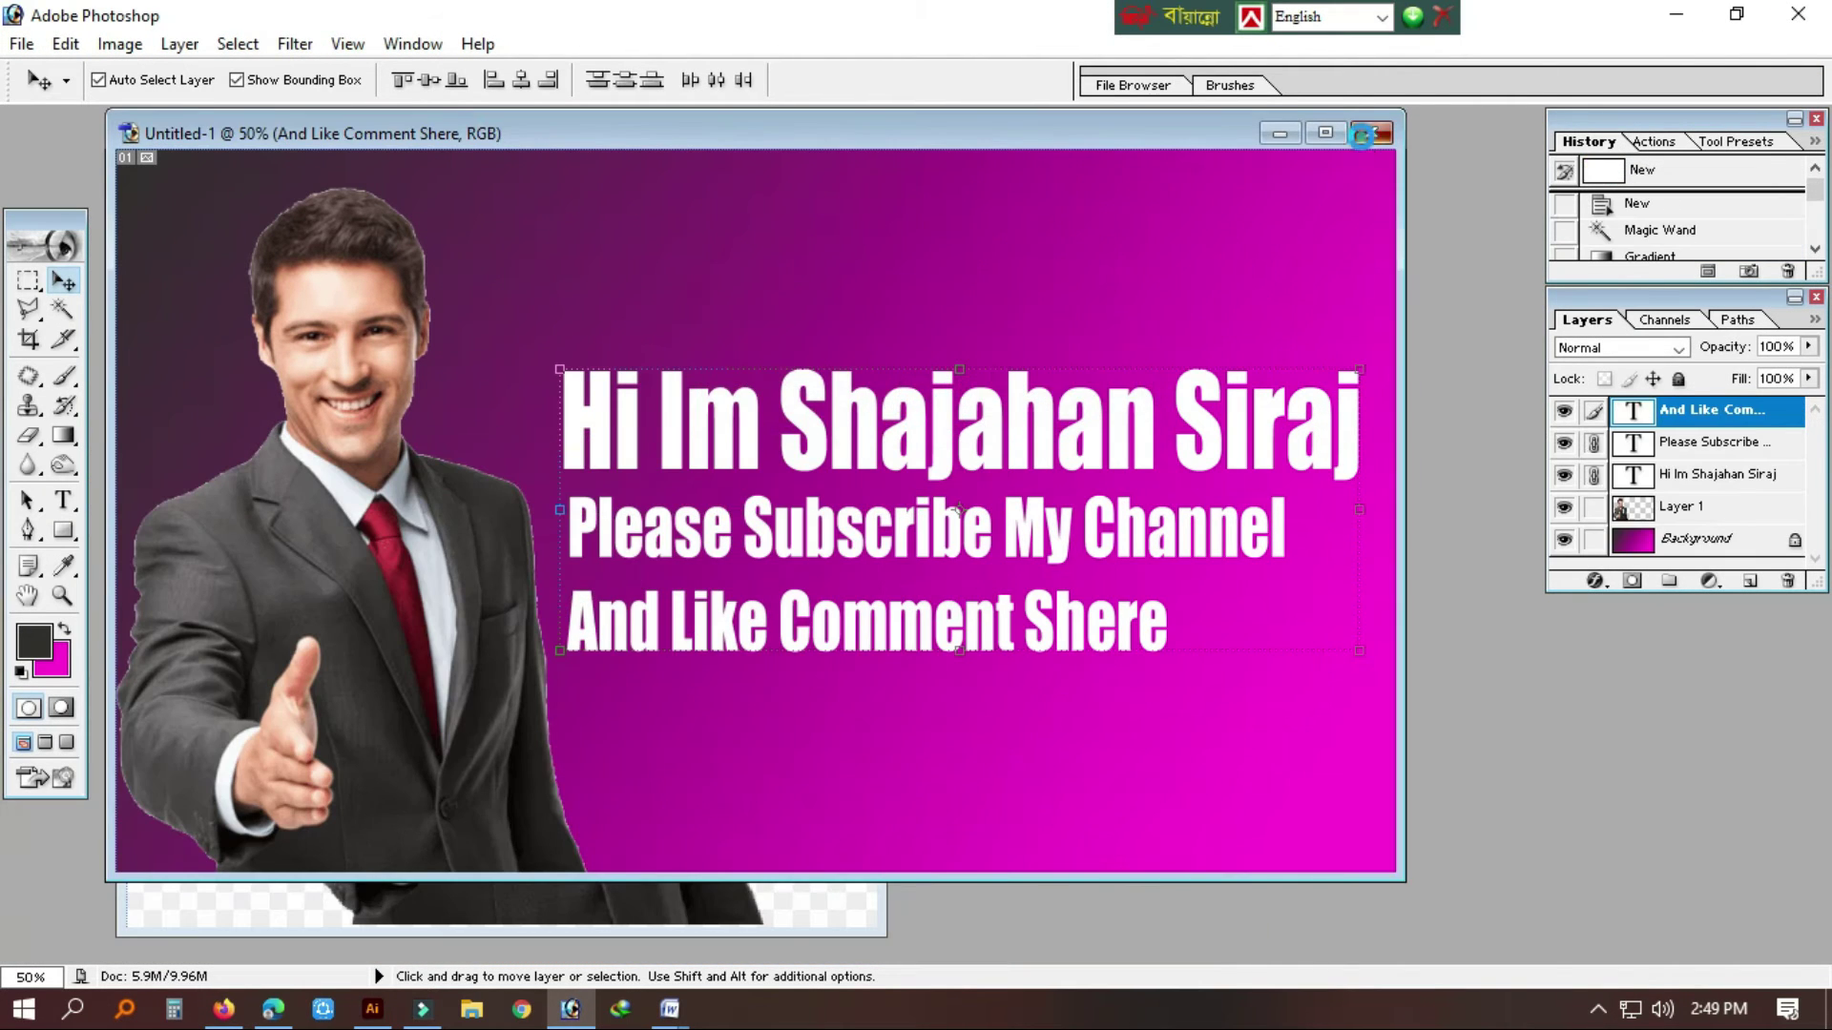
left_click(1362, 136)
left_click(906, 400)
left_click(857, 153)
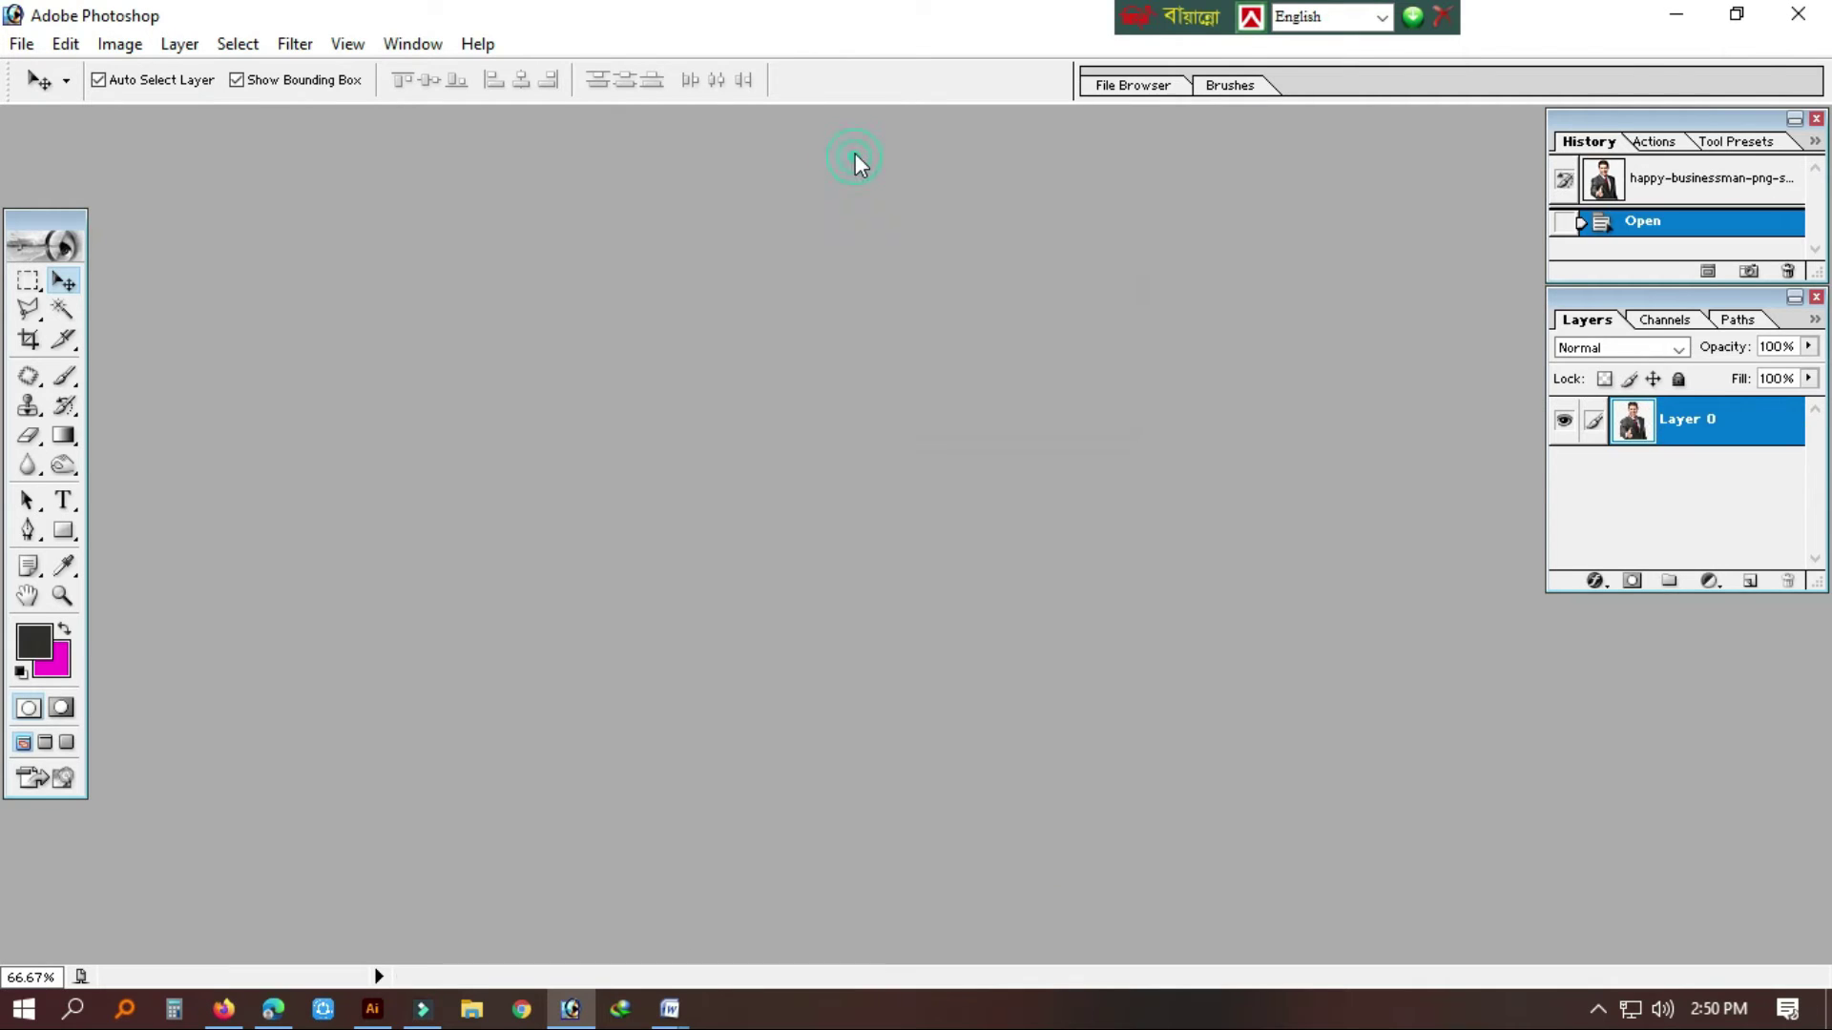
Minimize Photoshop and close the TO LET Illustrator and Word documents without saving.
left_click(1672, 17)
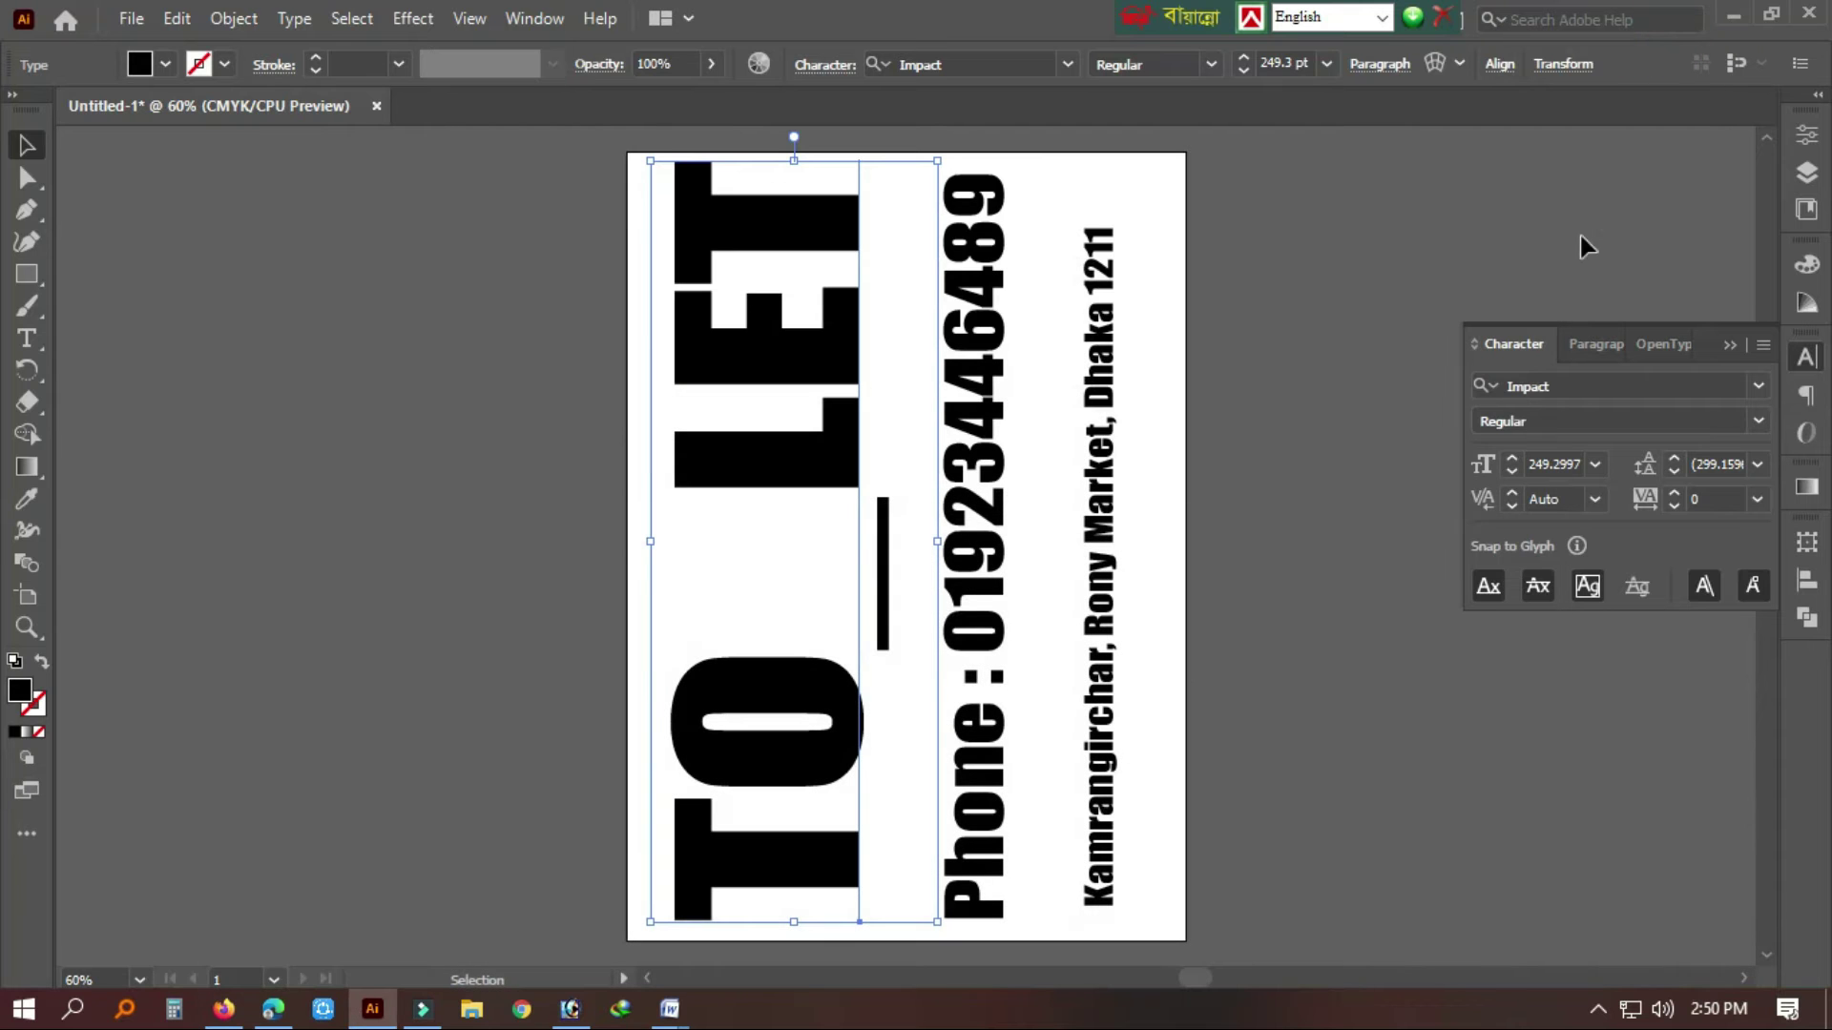
left_click(1815, 9)
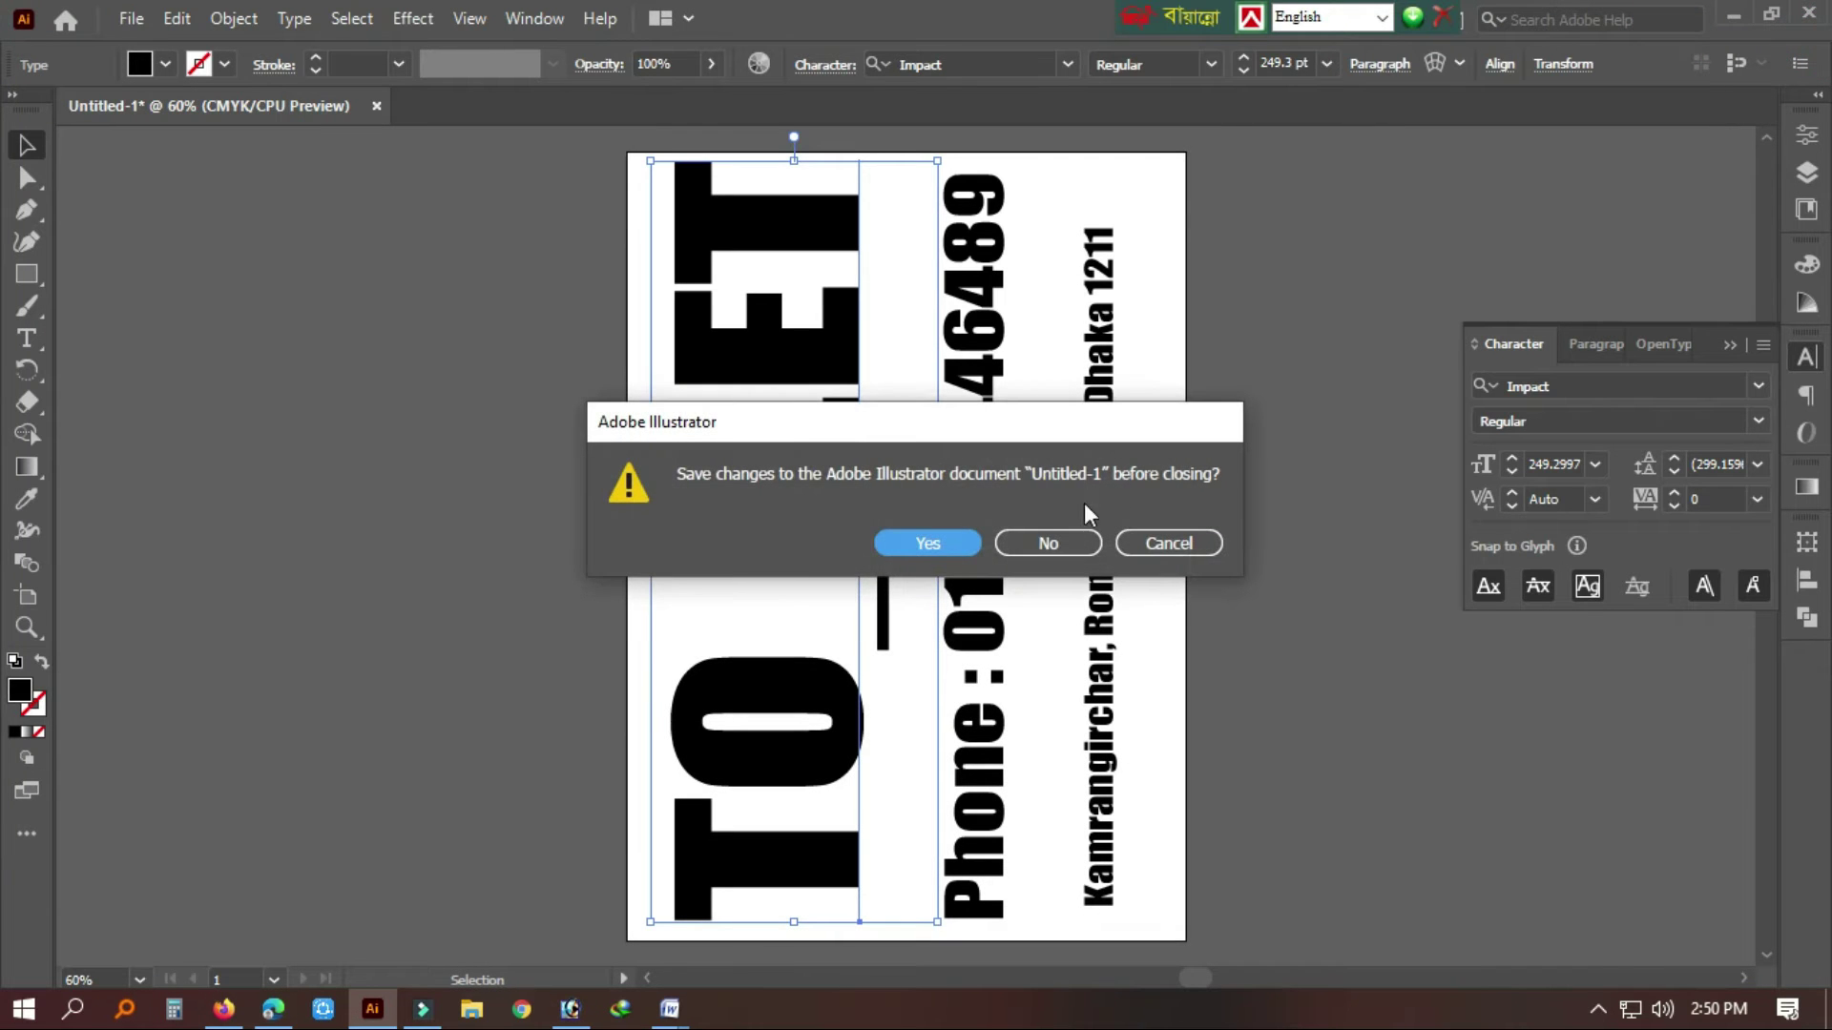
left_click(1049, 543)
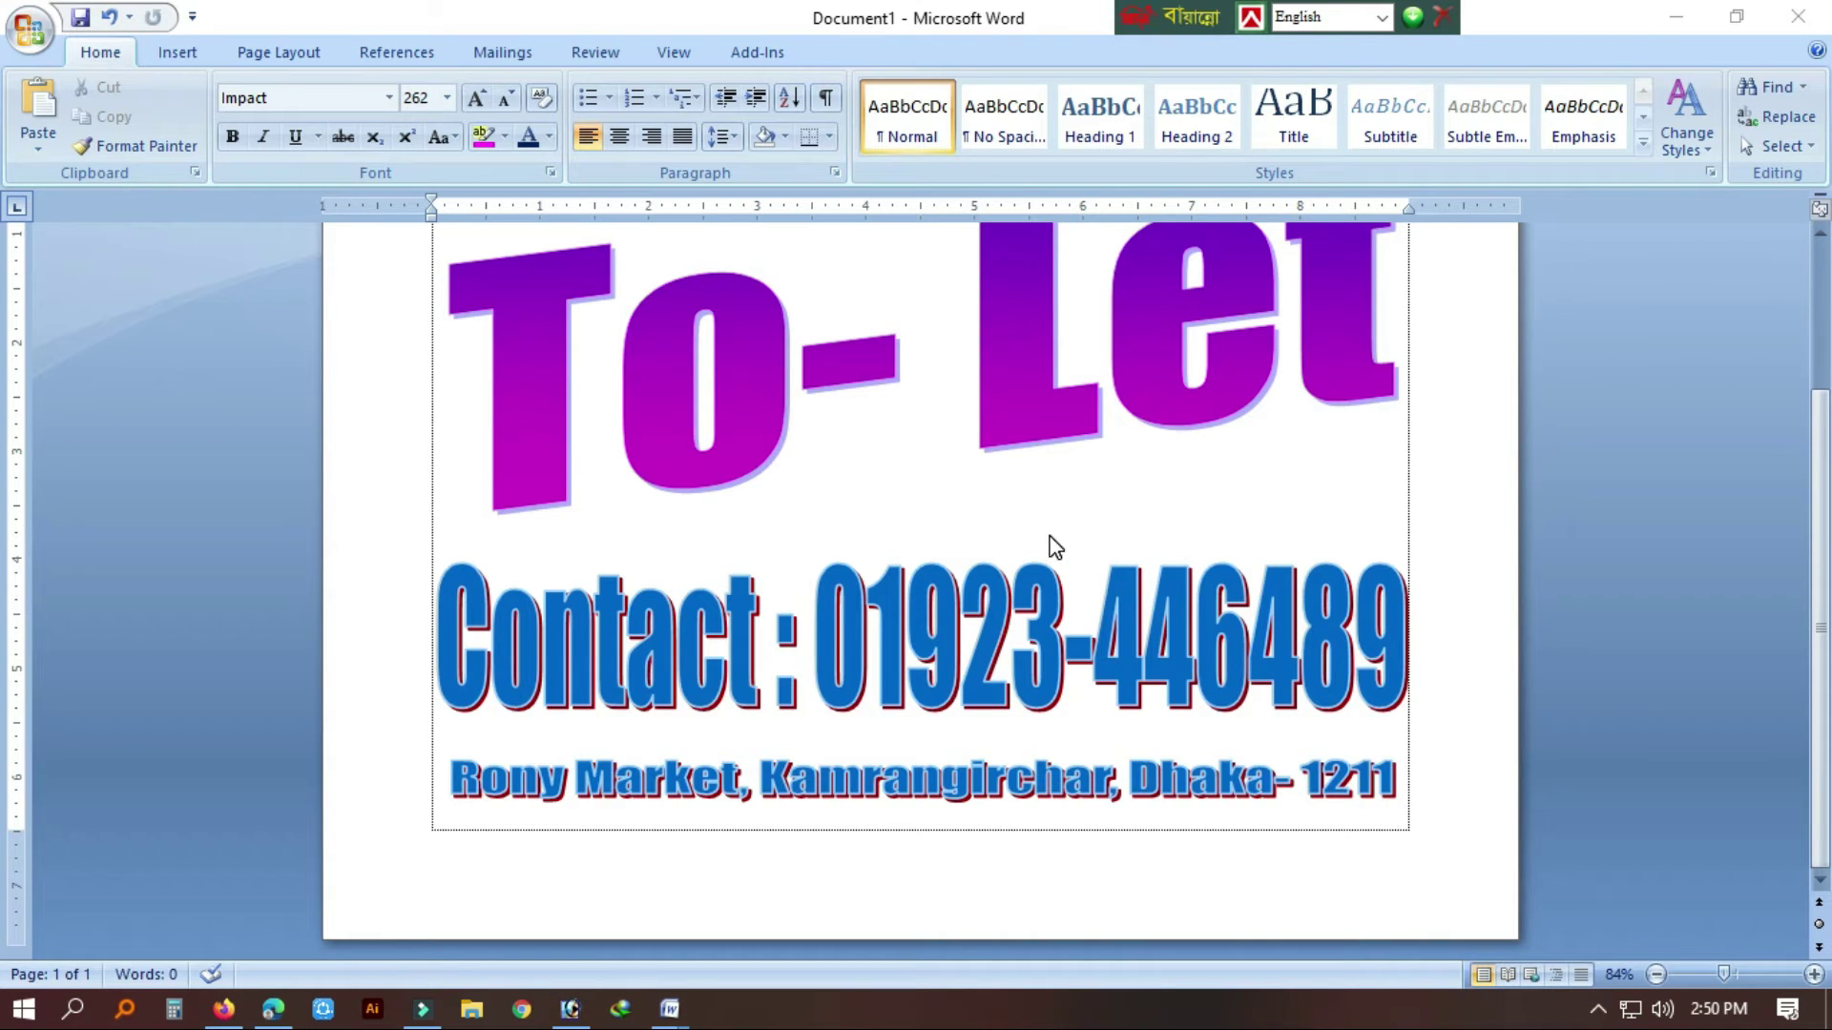
left_click(1798, 16)
left_click(919, 573)
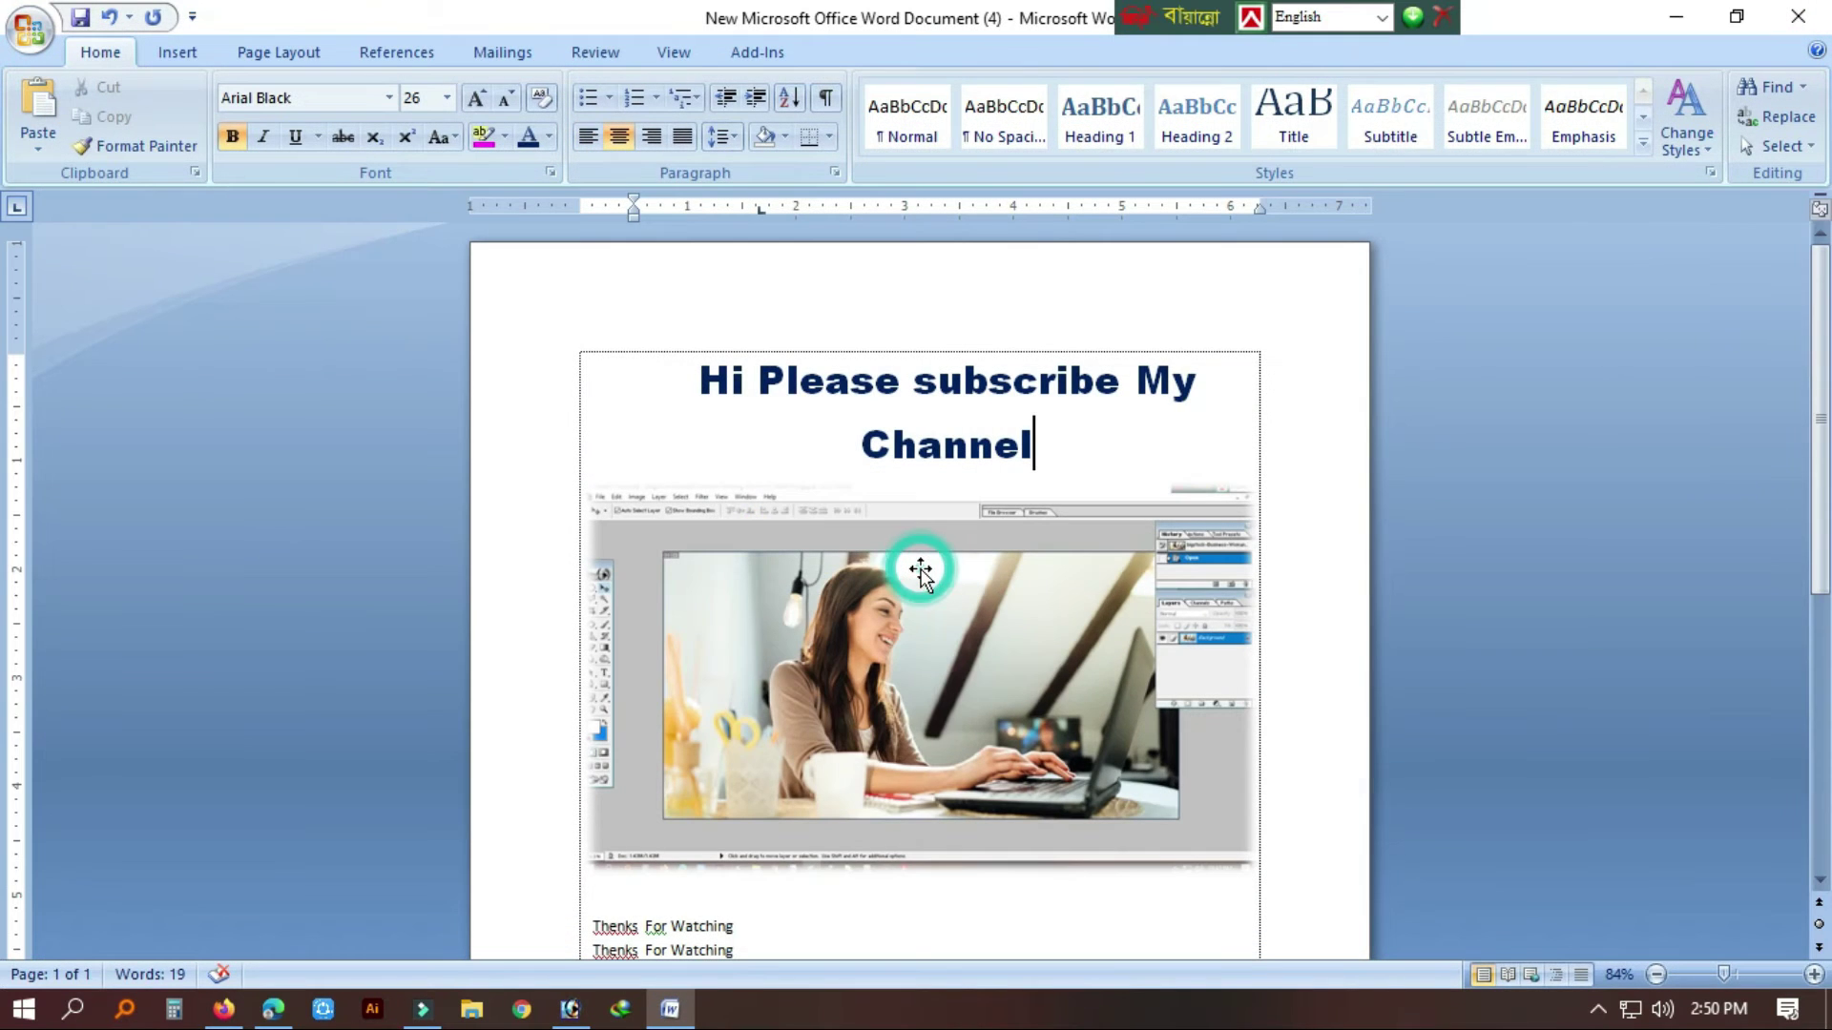
left_click(1798, 17)
Discard the last Word document's changes and refresh the desktop twice.
left_click(927, 572)
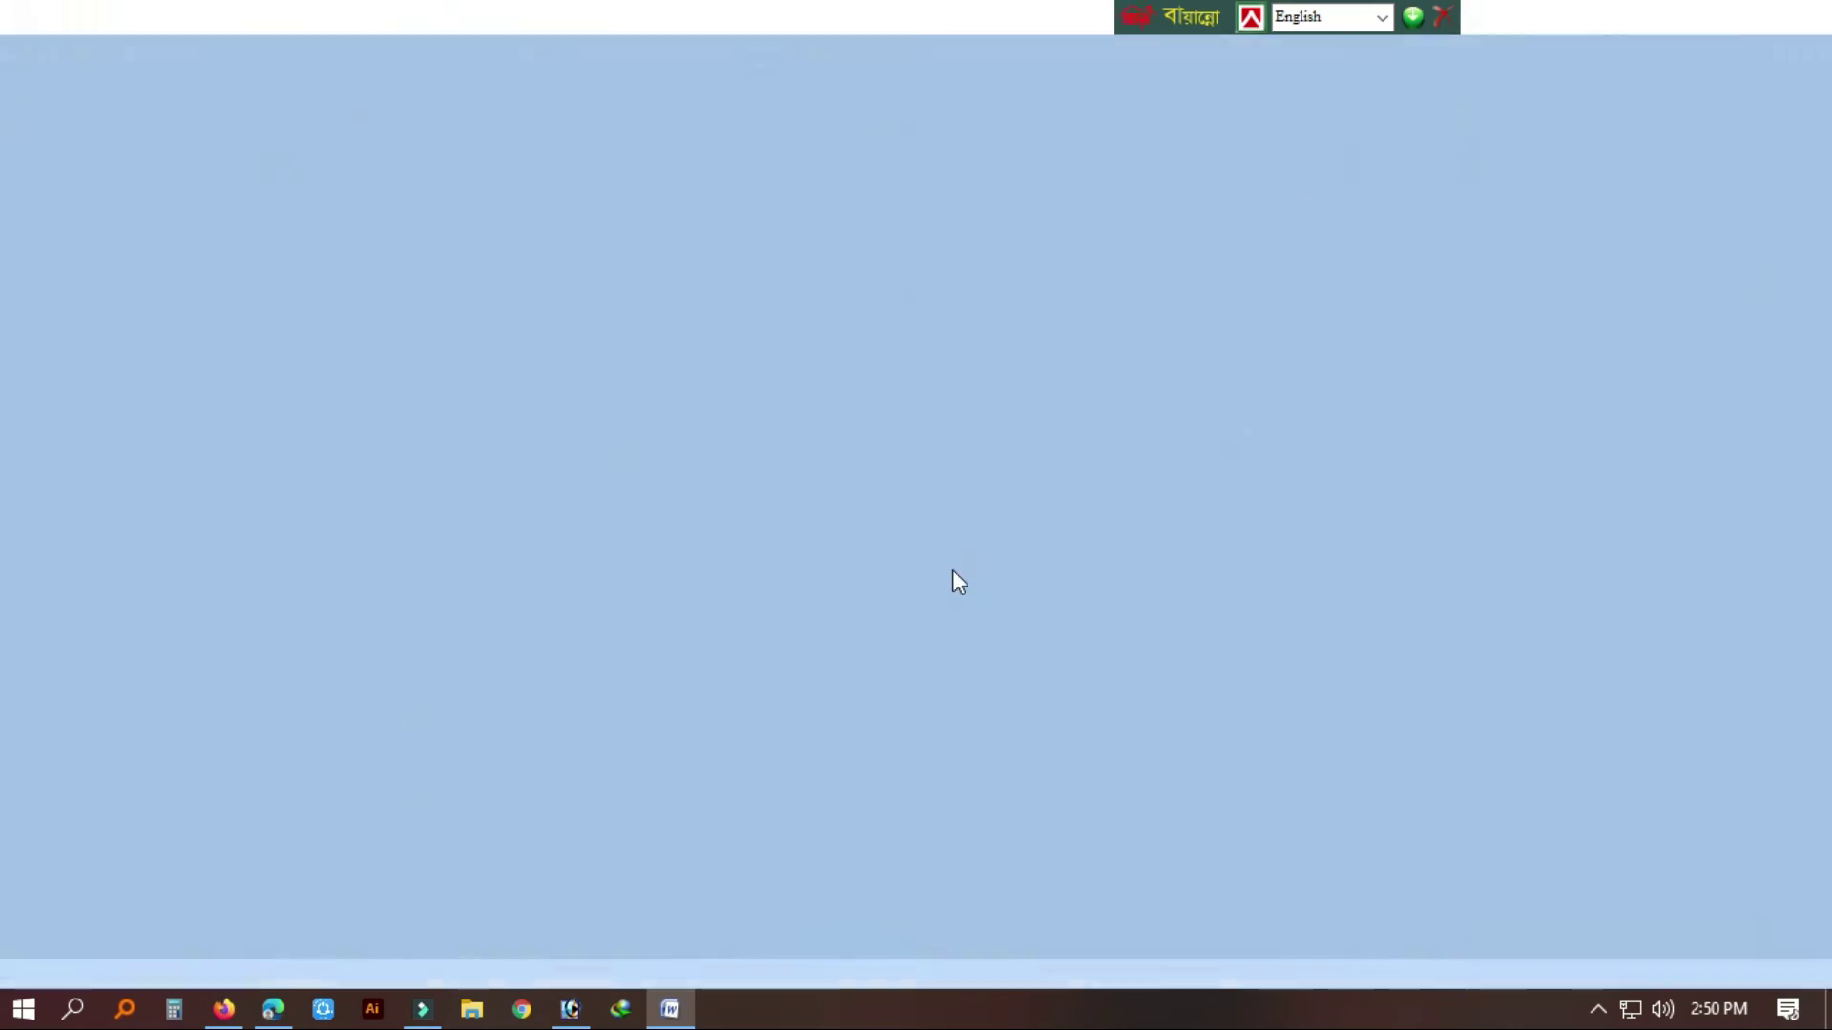
right_click(1287, 577)
left_click(1355, 658)
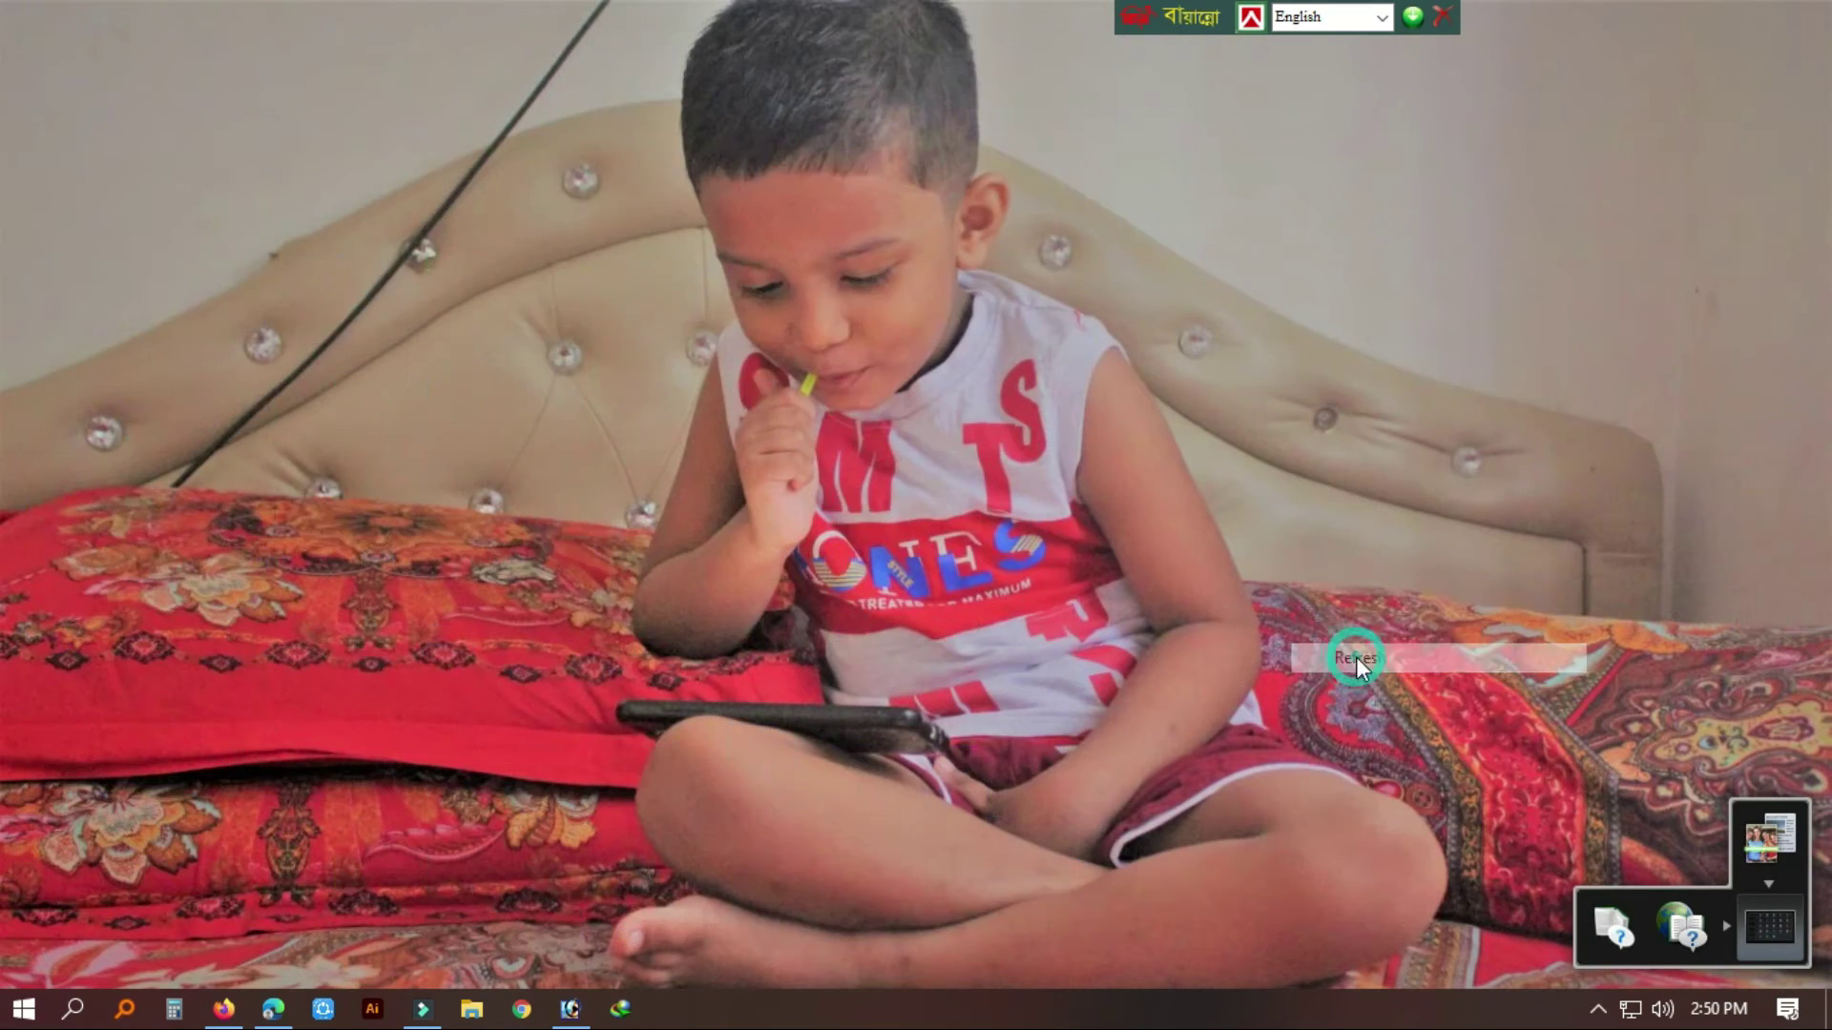
right_click(1355, 661)
left_click(1469, 391)
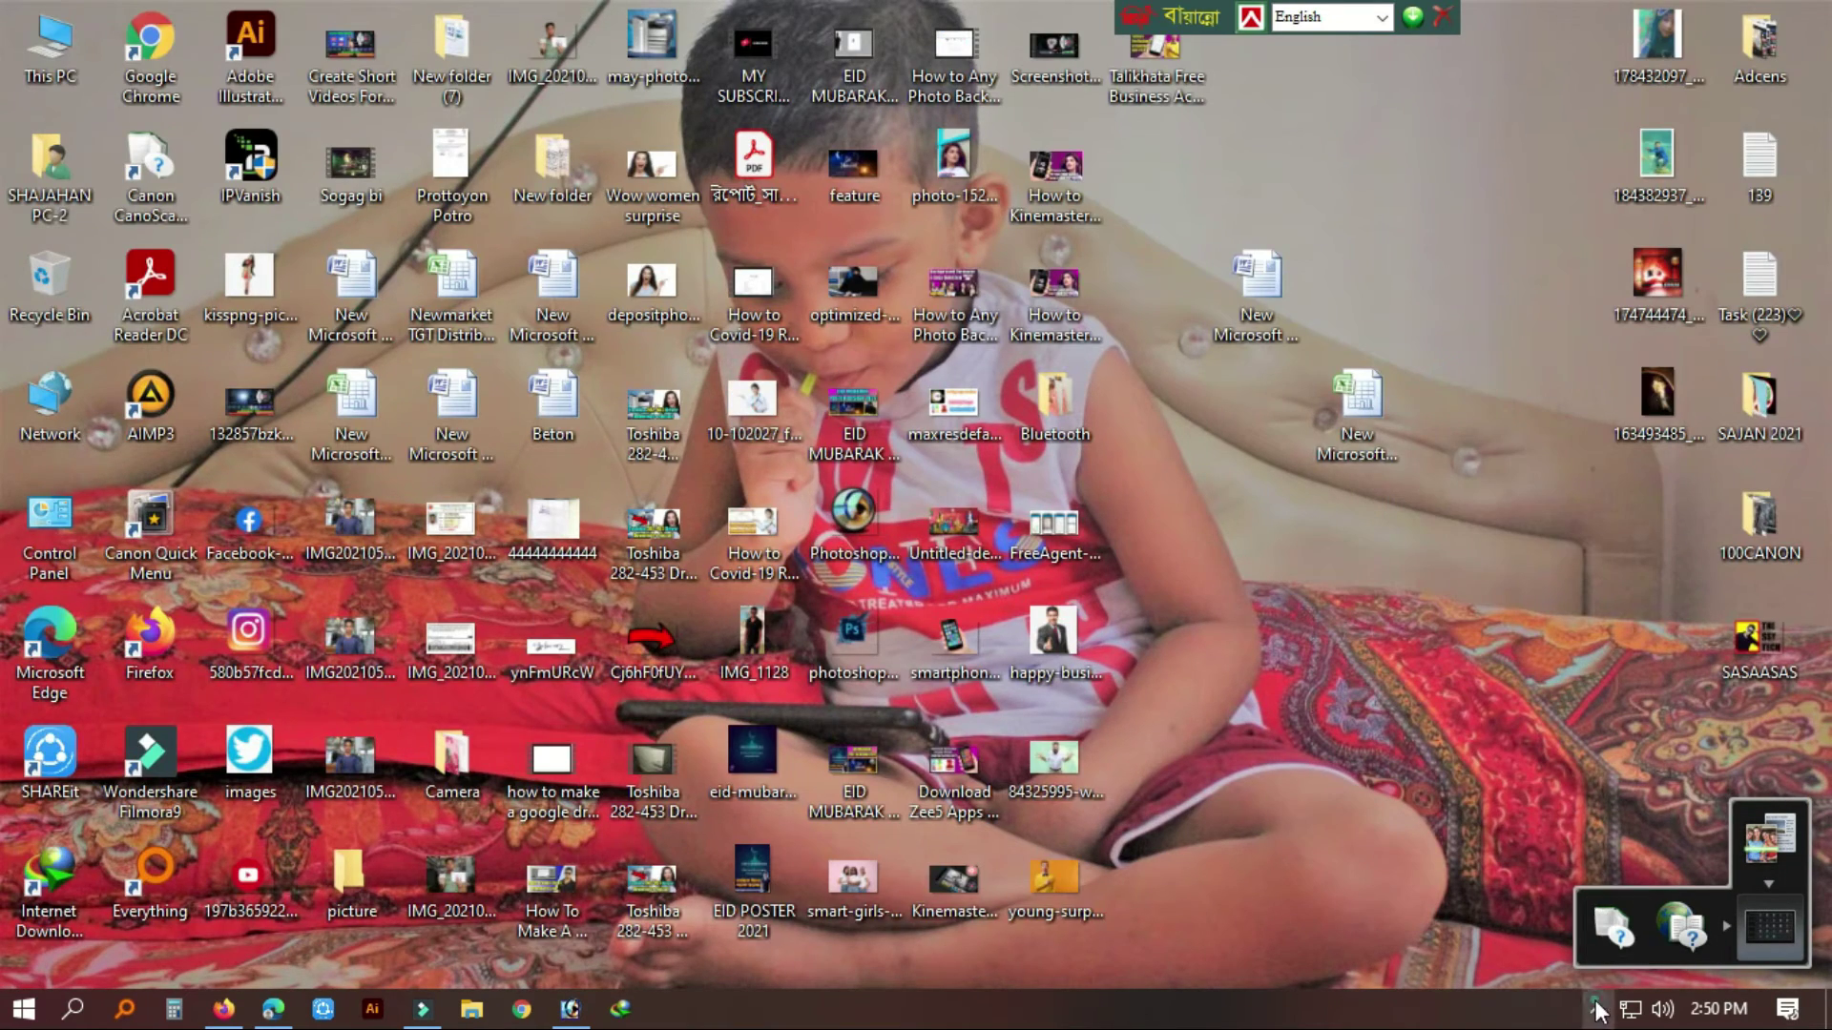
Launch Google Chrome from the taskbar.
left_click(1553, 963)
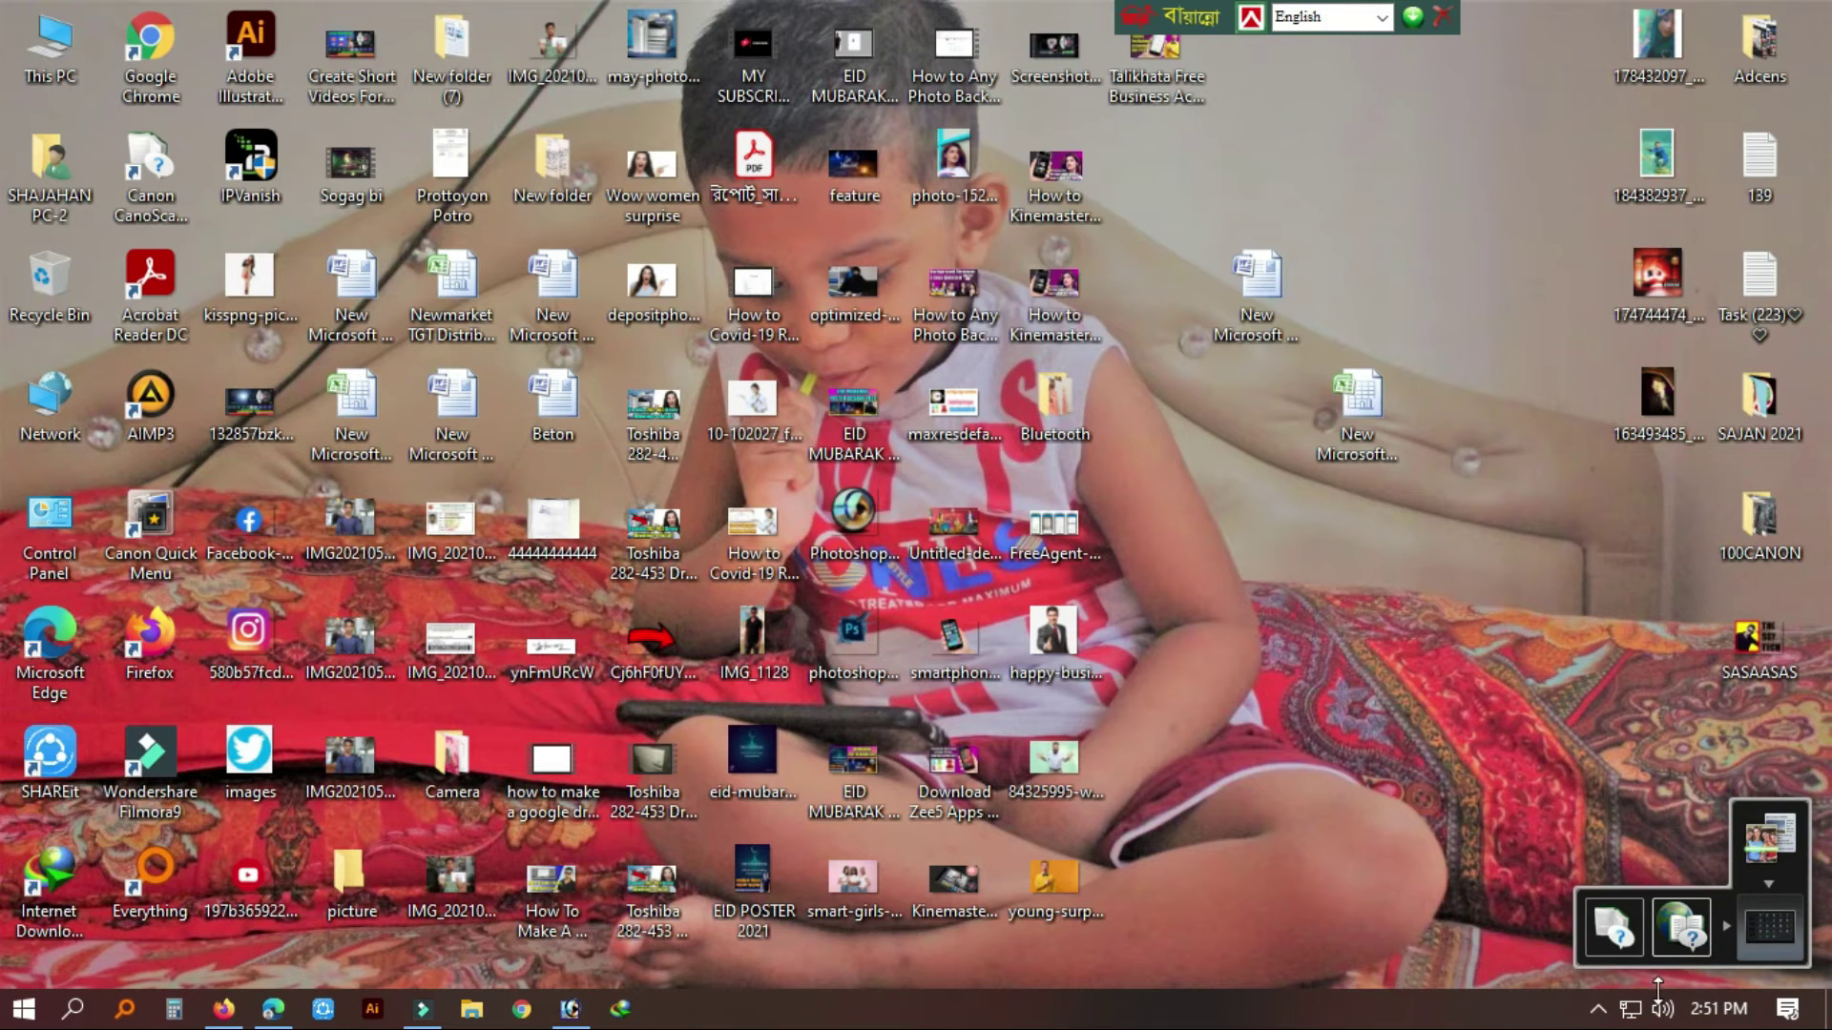
left_click(1603, 1009)
left_click(1553, 959)
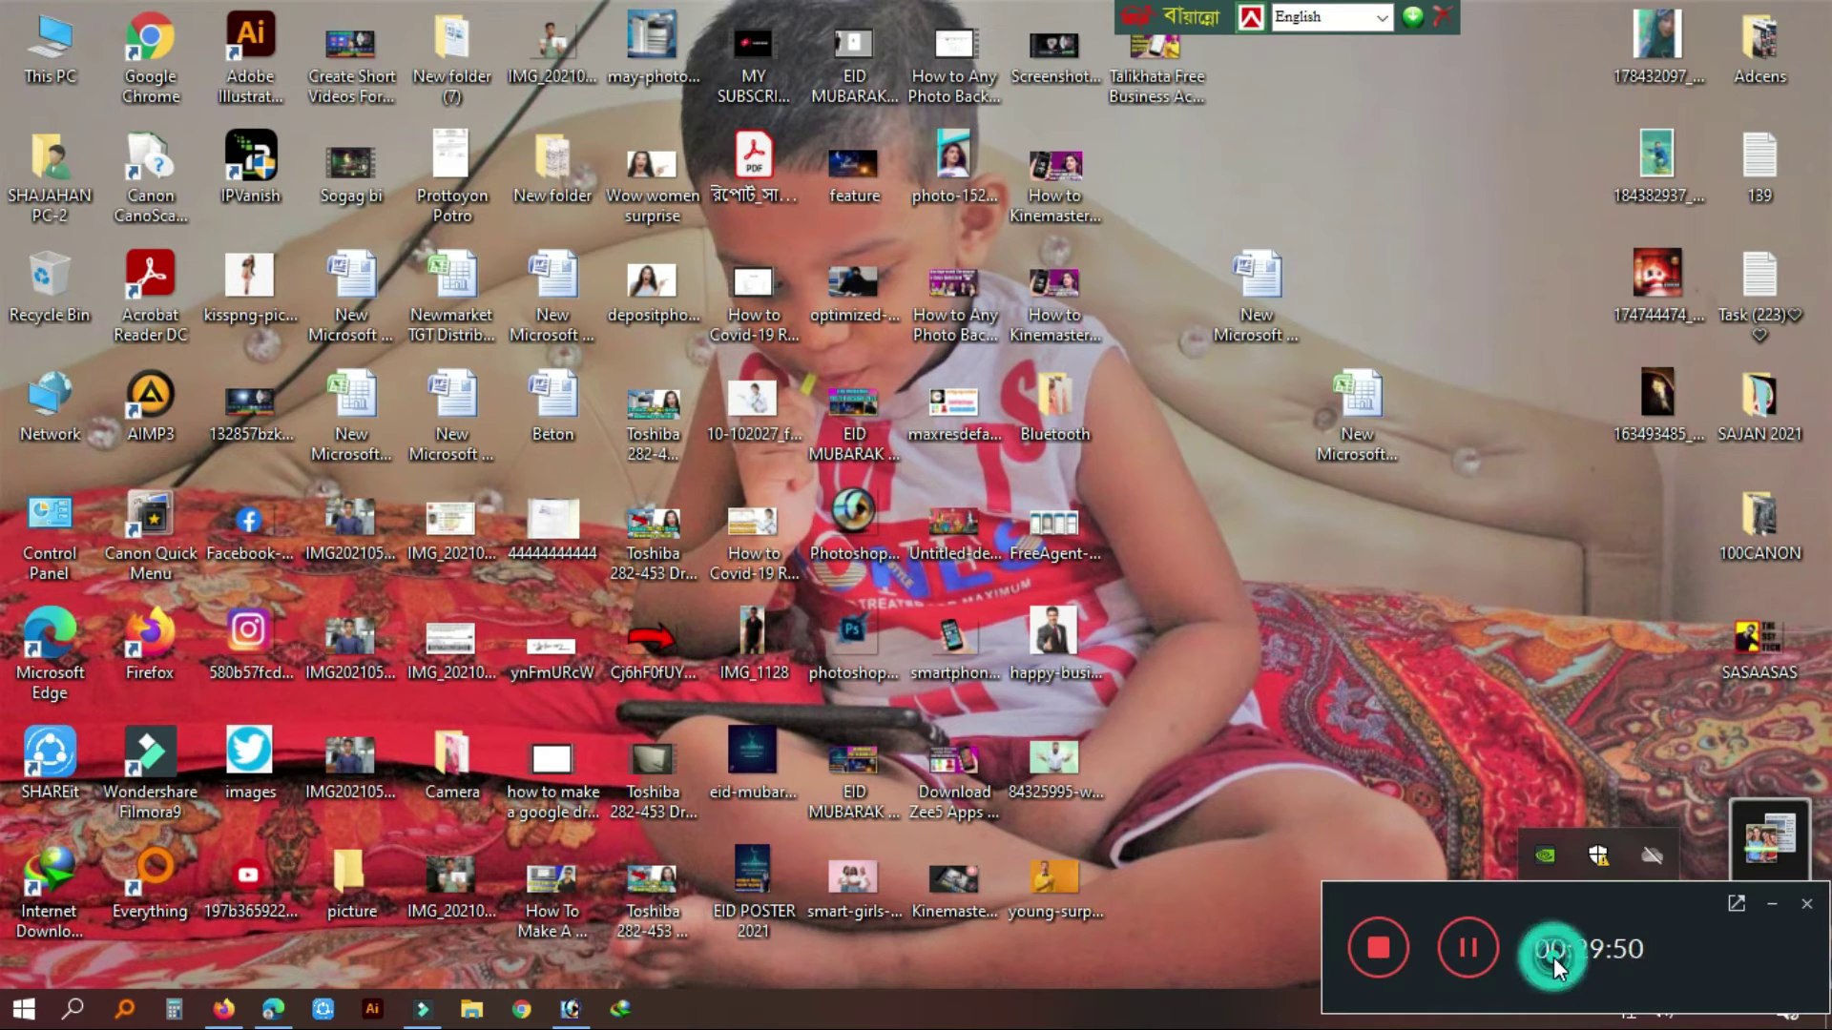
left_click(1770, 902)
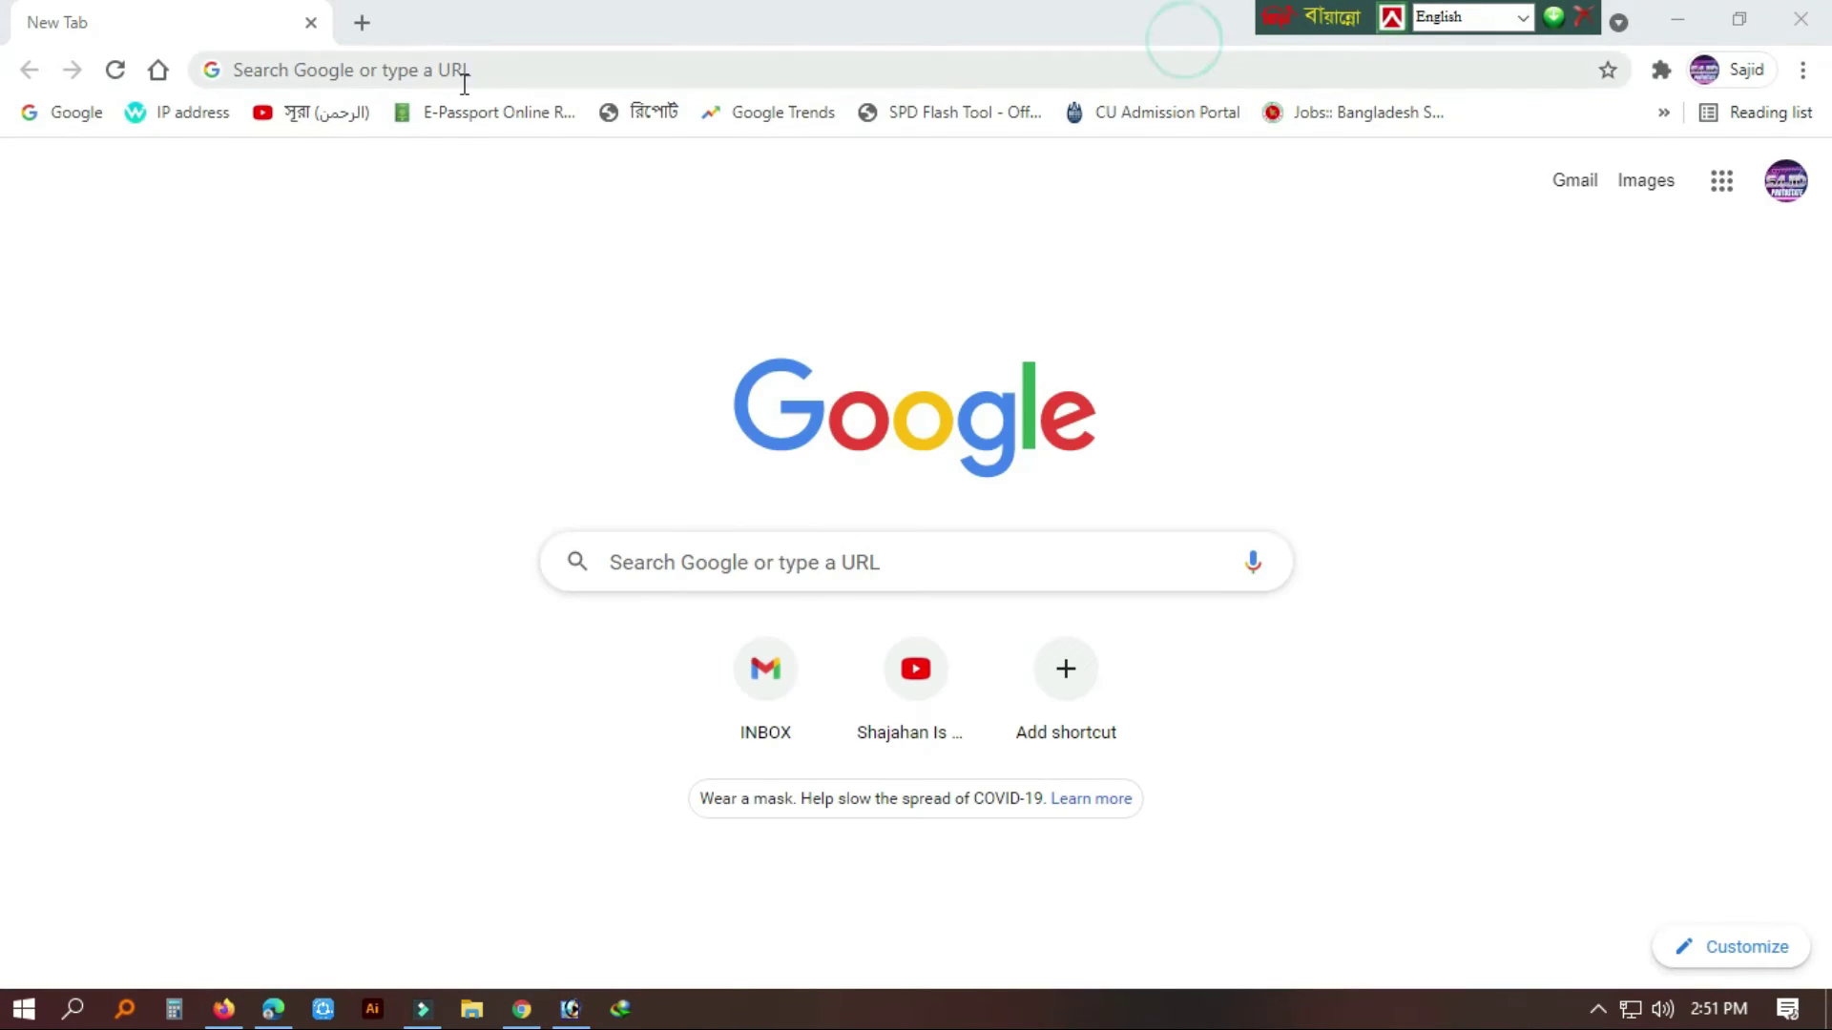
Search 'canva' from the address bar, trying the canva logo and canva login suggestions.
left_click(490, 74)
type("c")
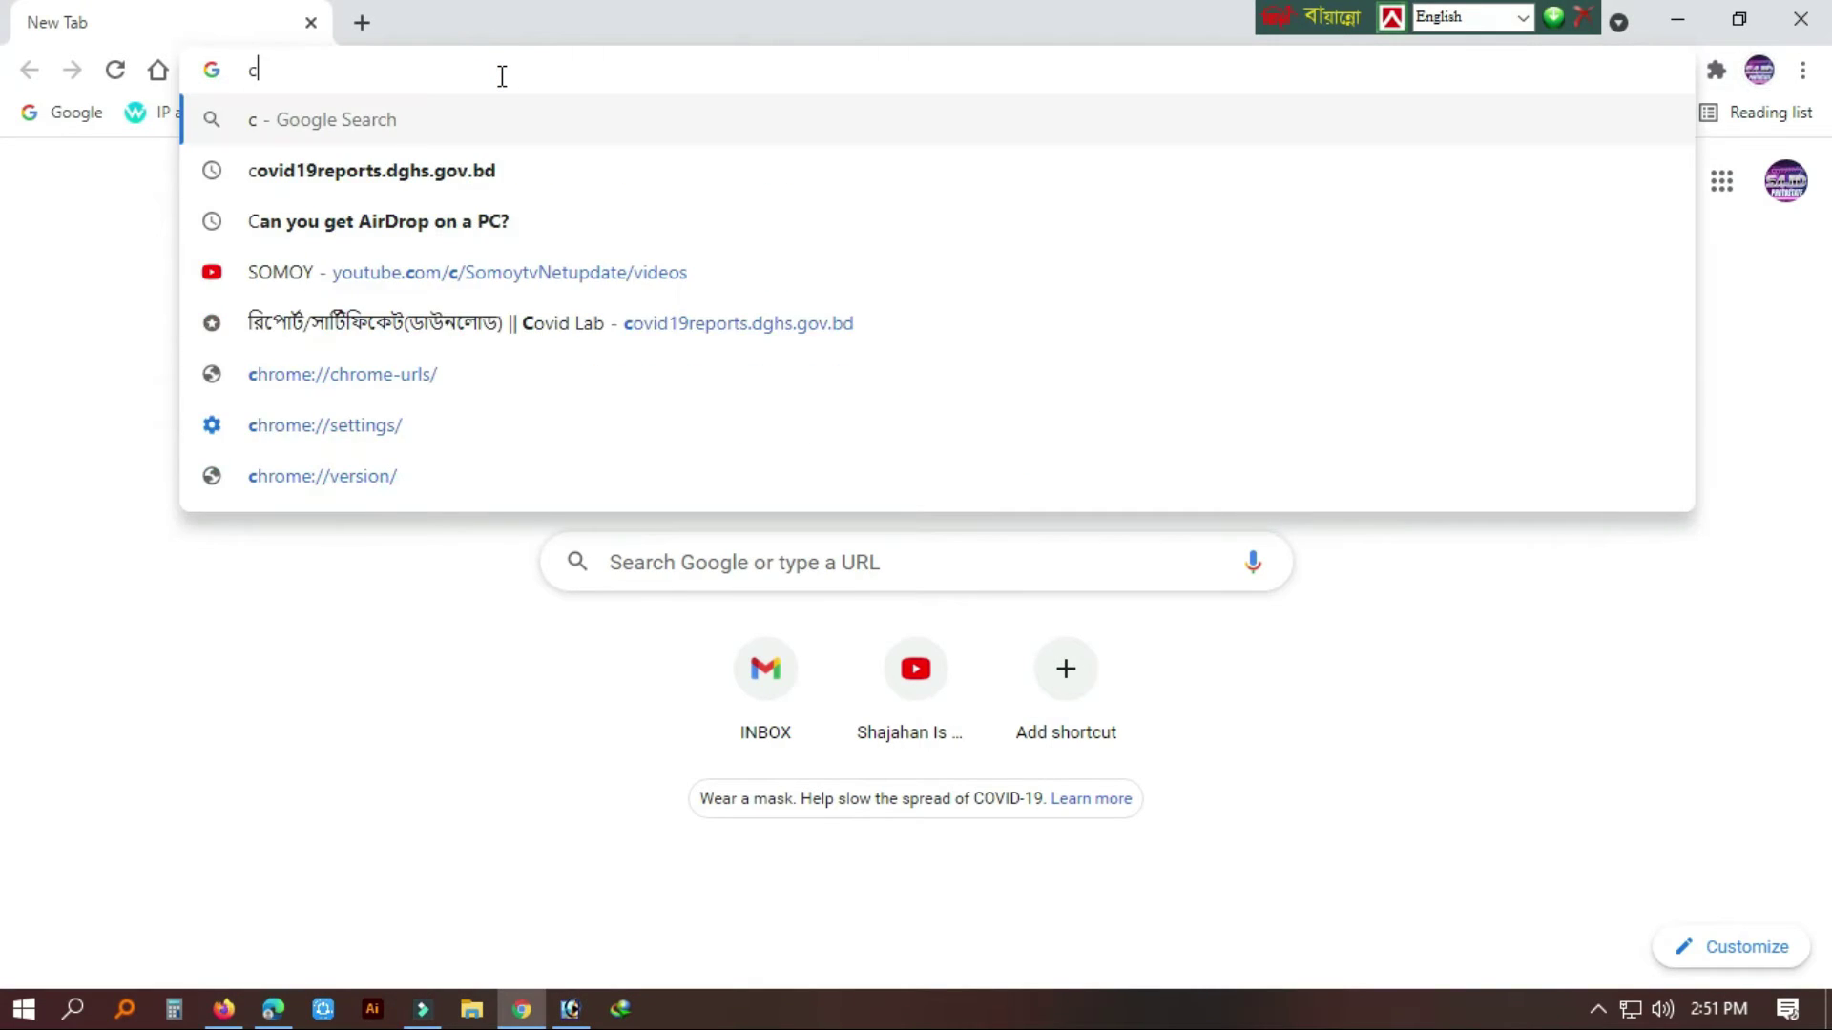
type("anva")
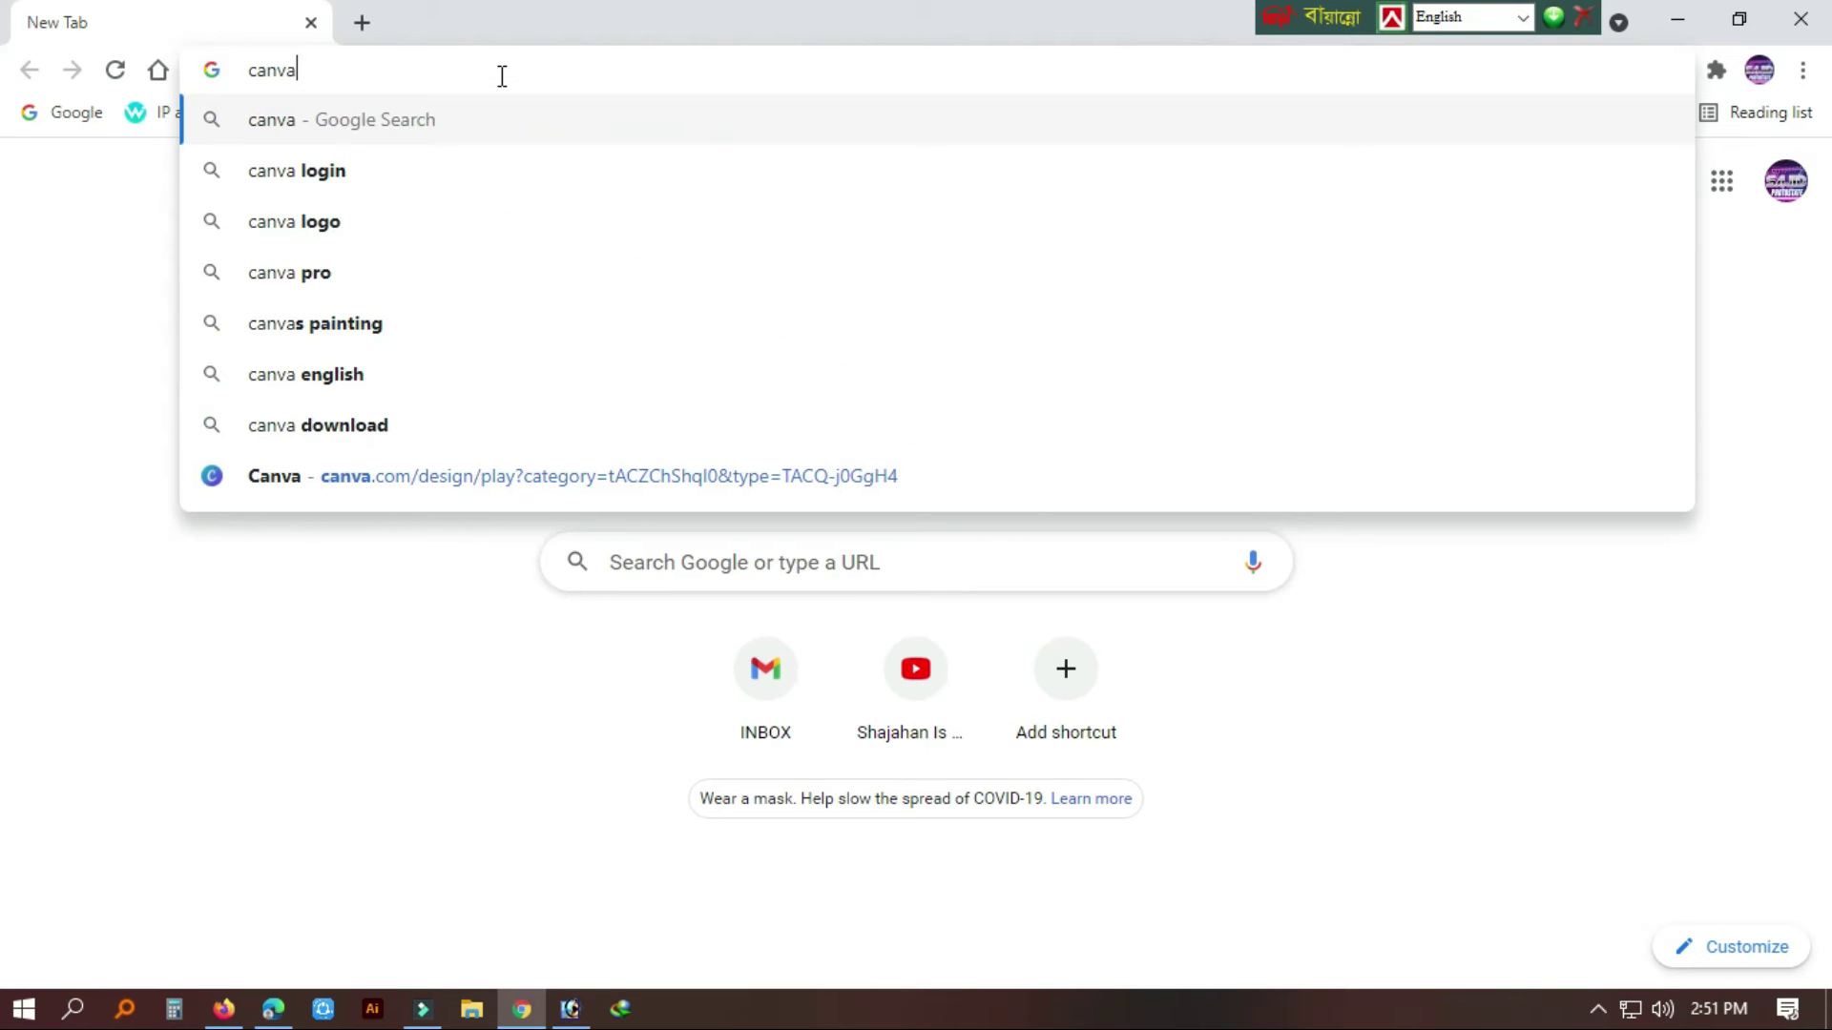
left_click(421, 220)
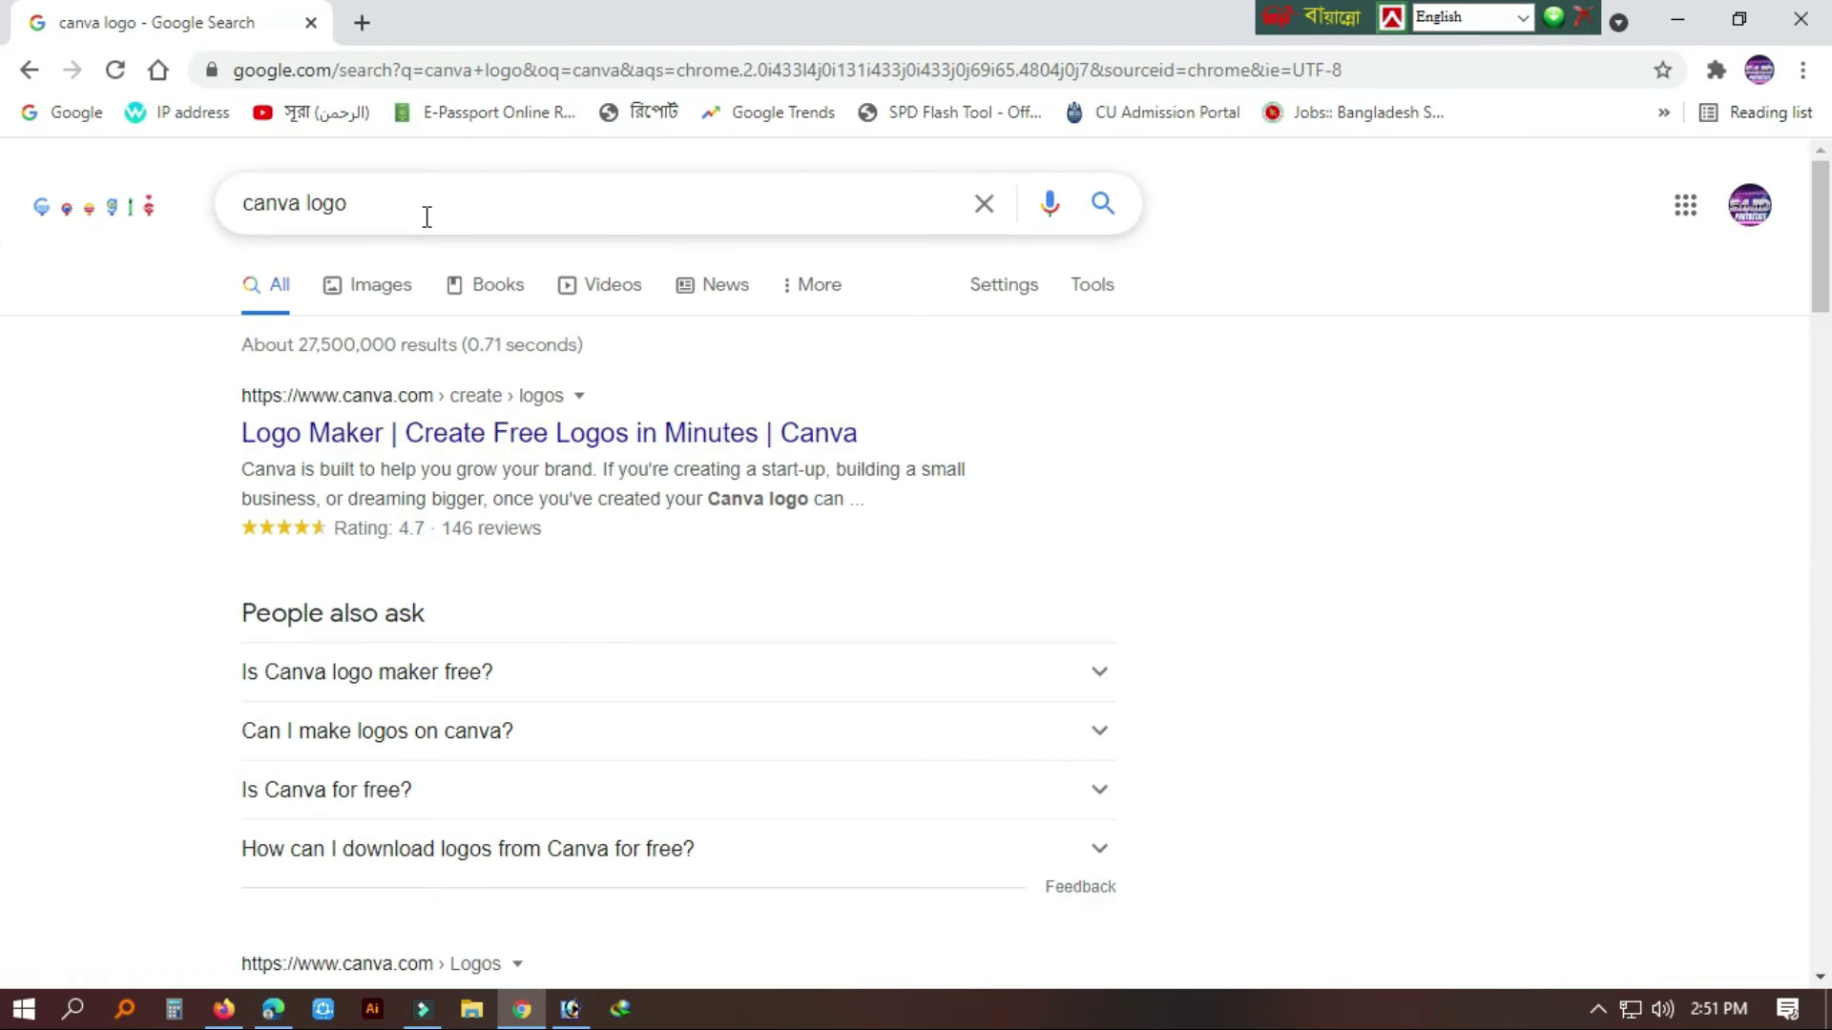
left_click(374, 203)
left_click(363, 259)
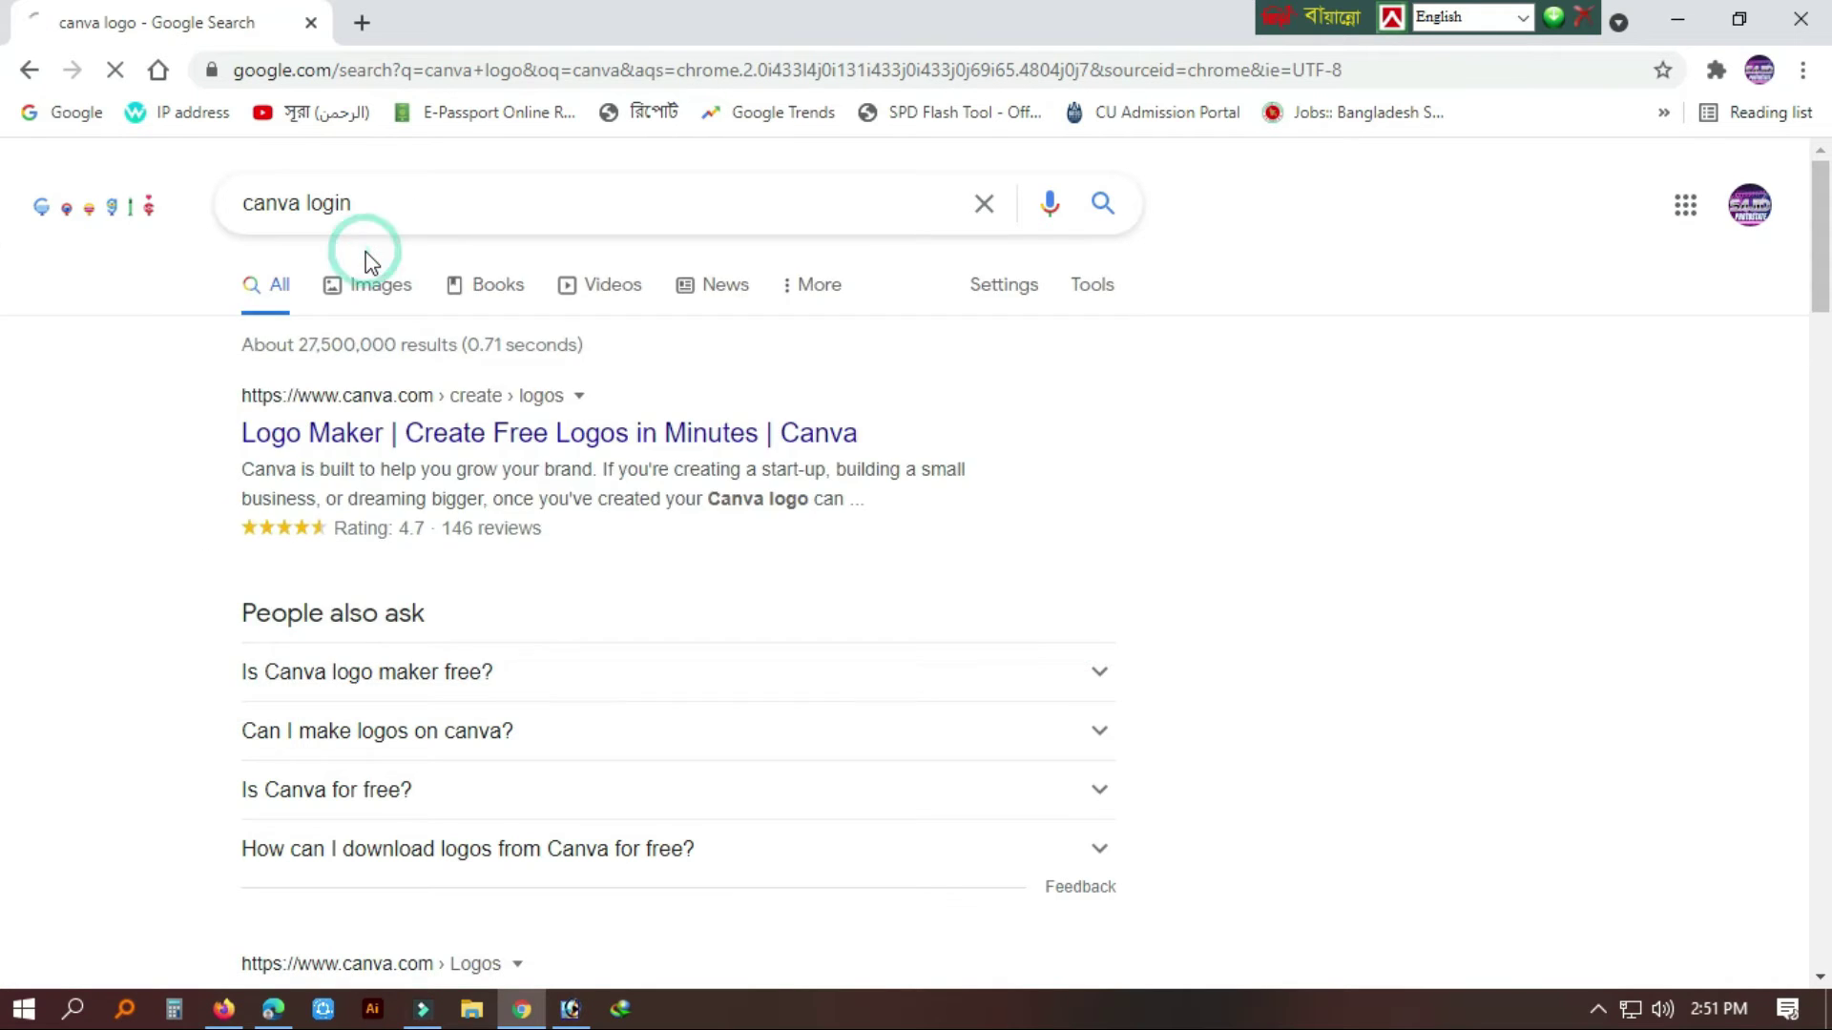
Trim the query to just 'canva', search, and open the Free templates result.
left_click(374, 203)
left_click_drag(376, 204, 303, 209)
key("BackSpace")
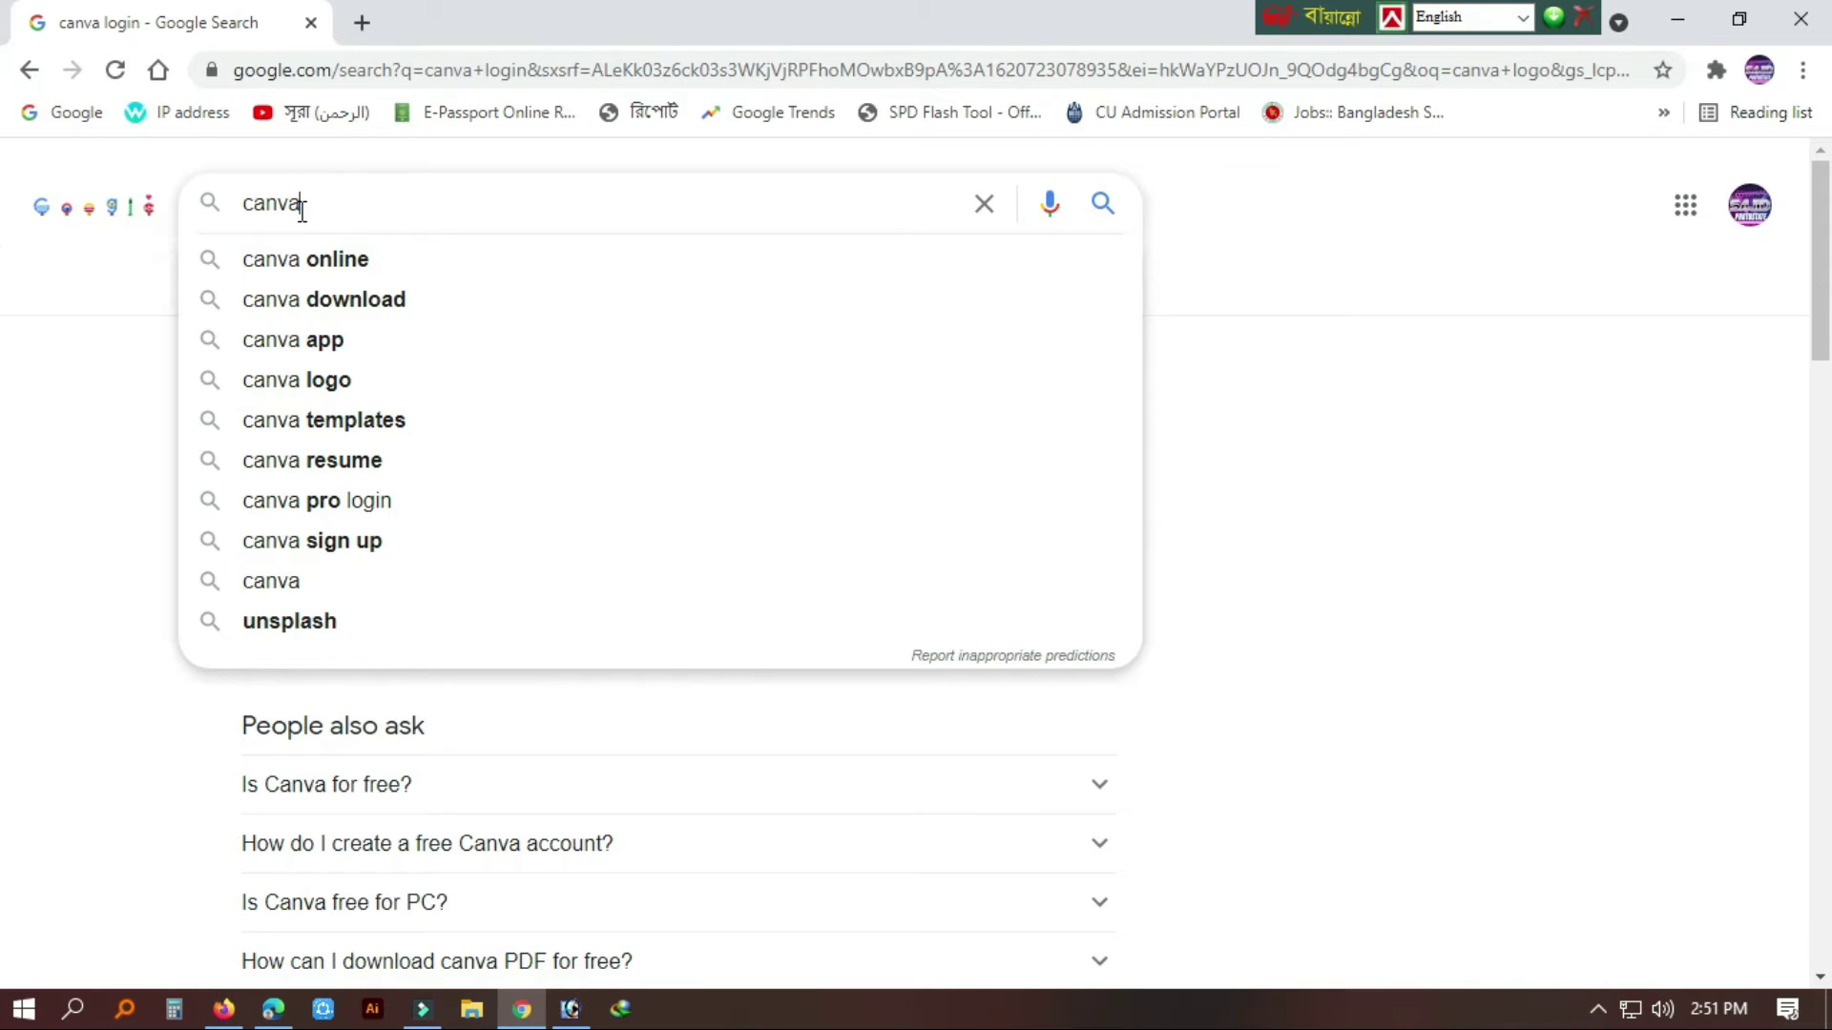
key("Return")
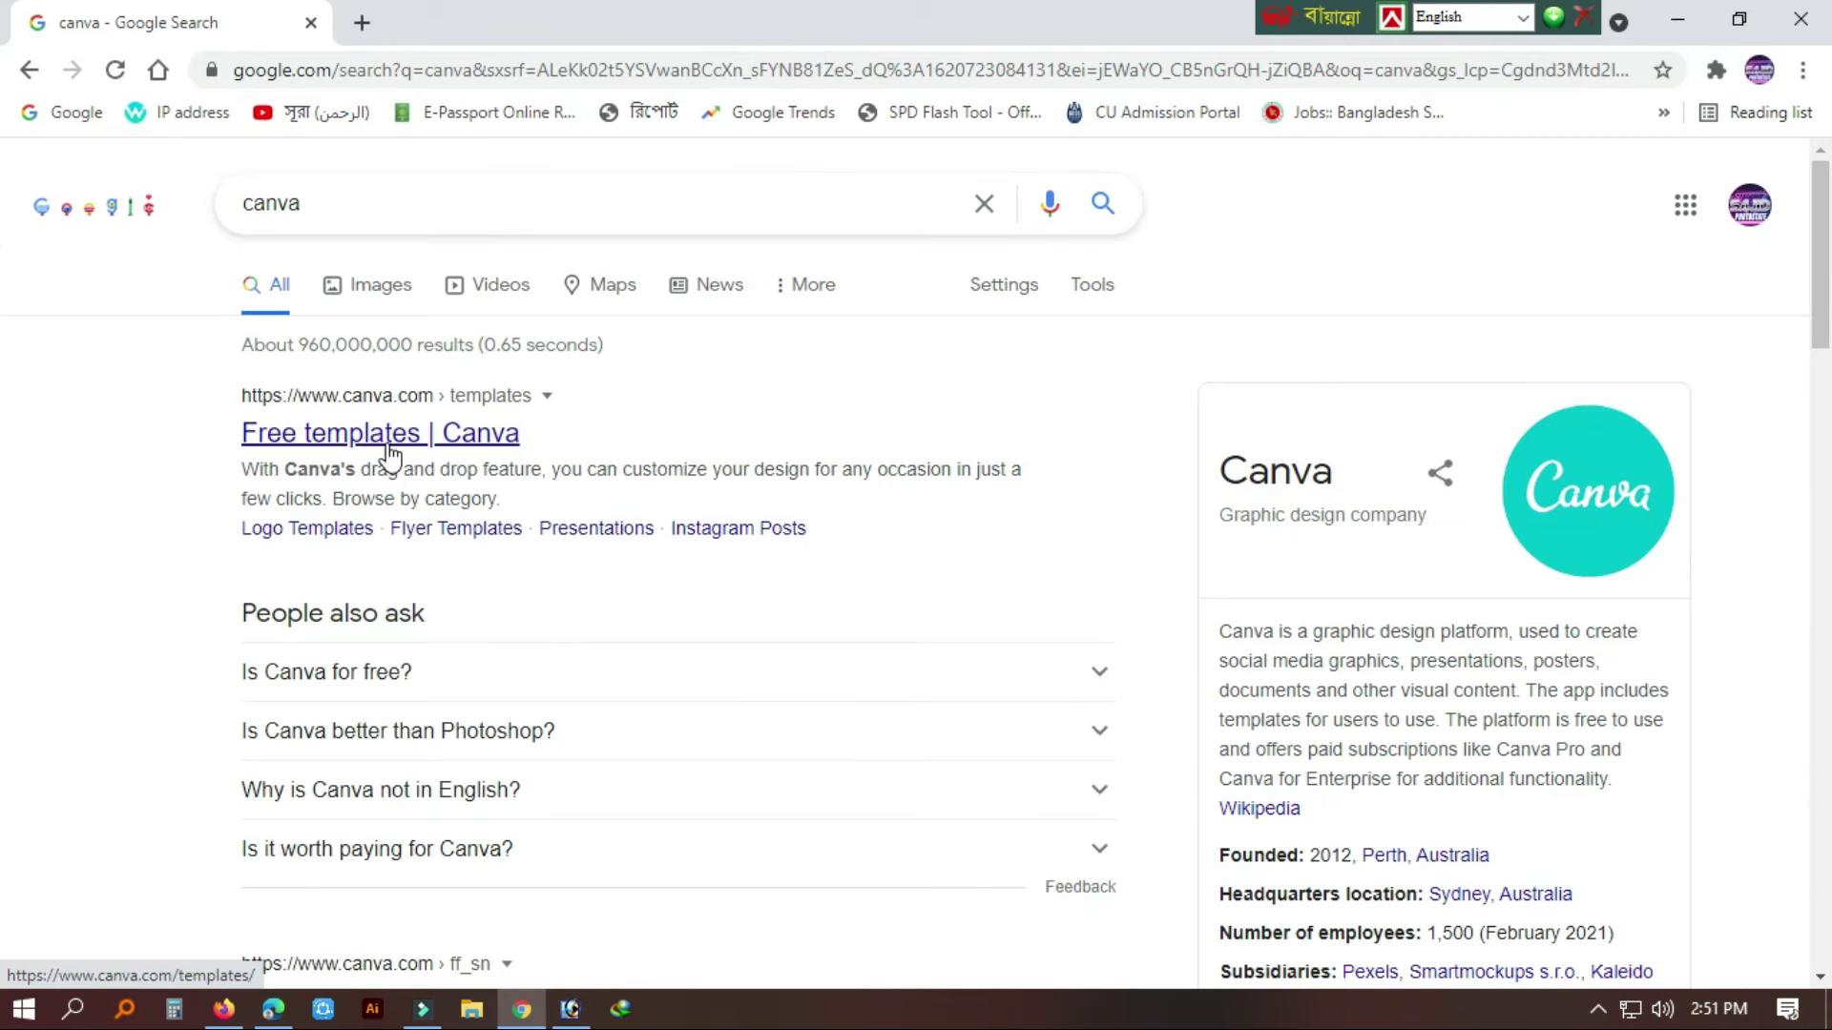
left_click(391, 437)
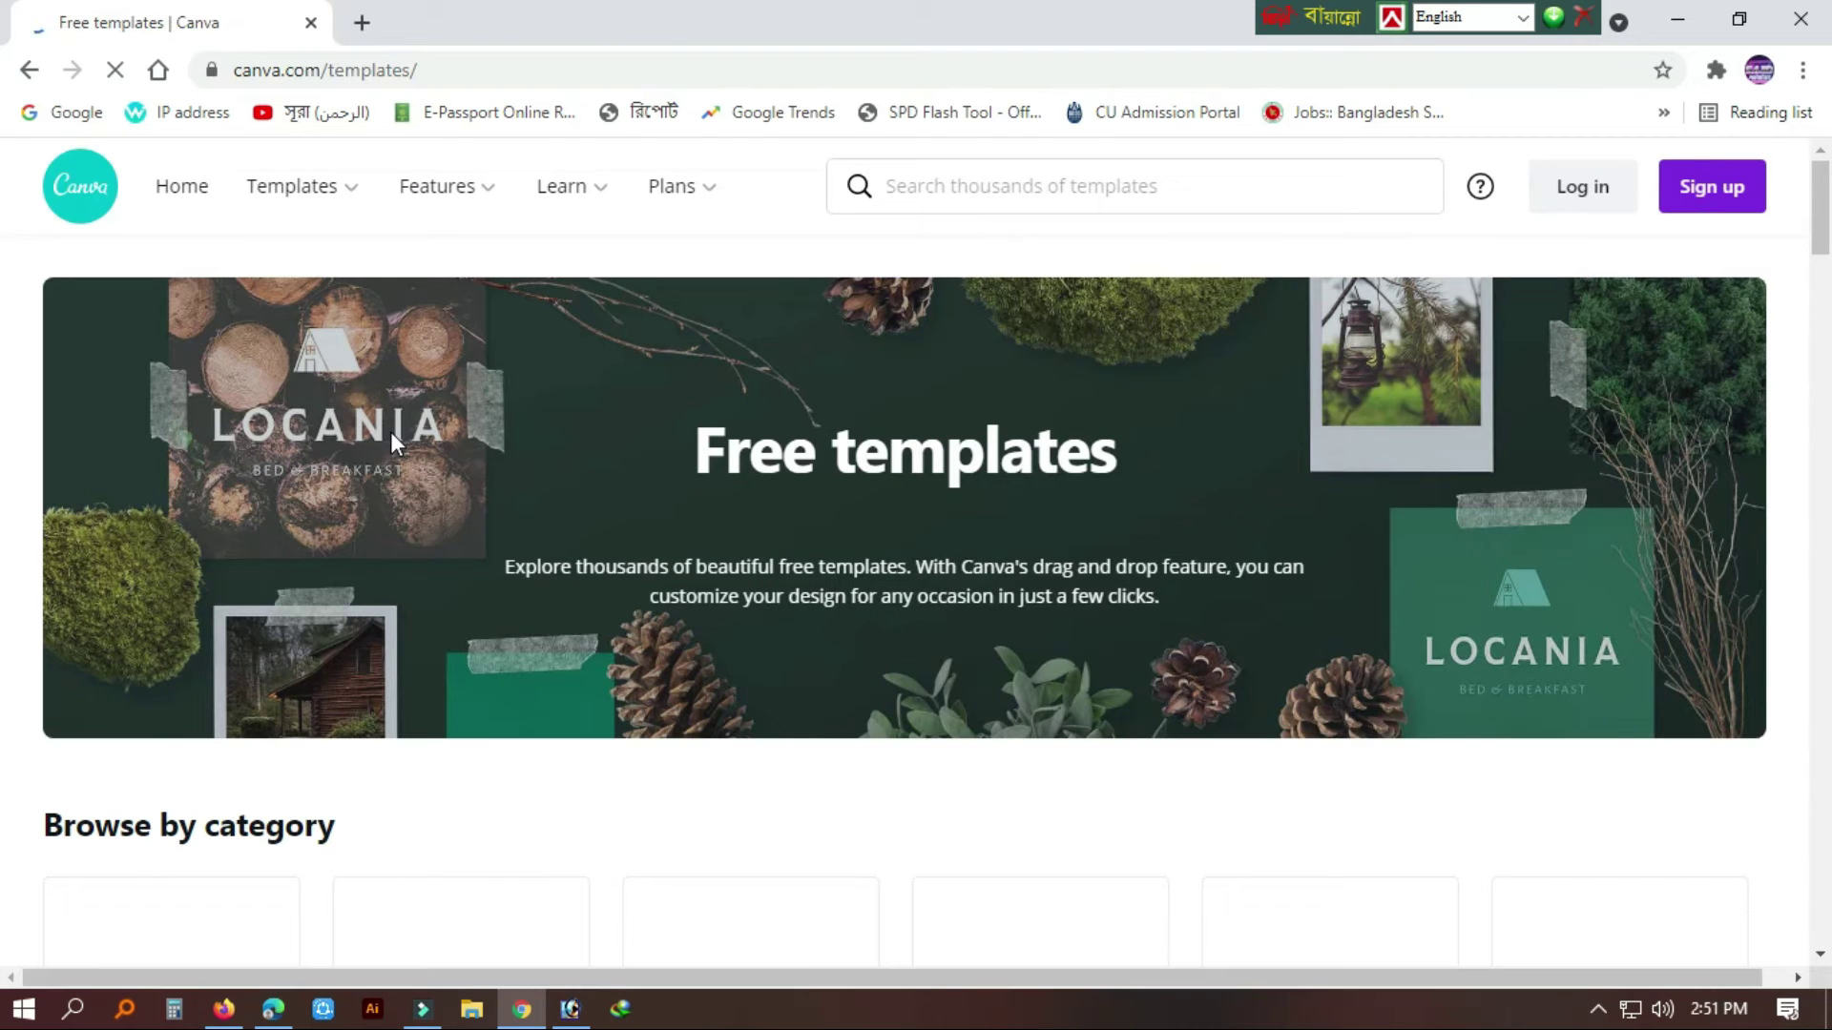
Scroll the Canva free templates page and show the Templates category menu.
scroll(467, 516, "down", 4)
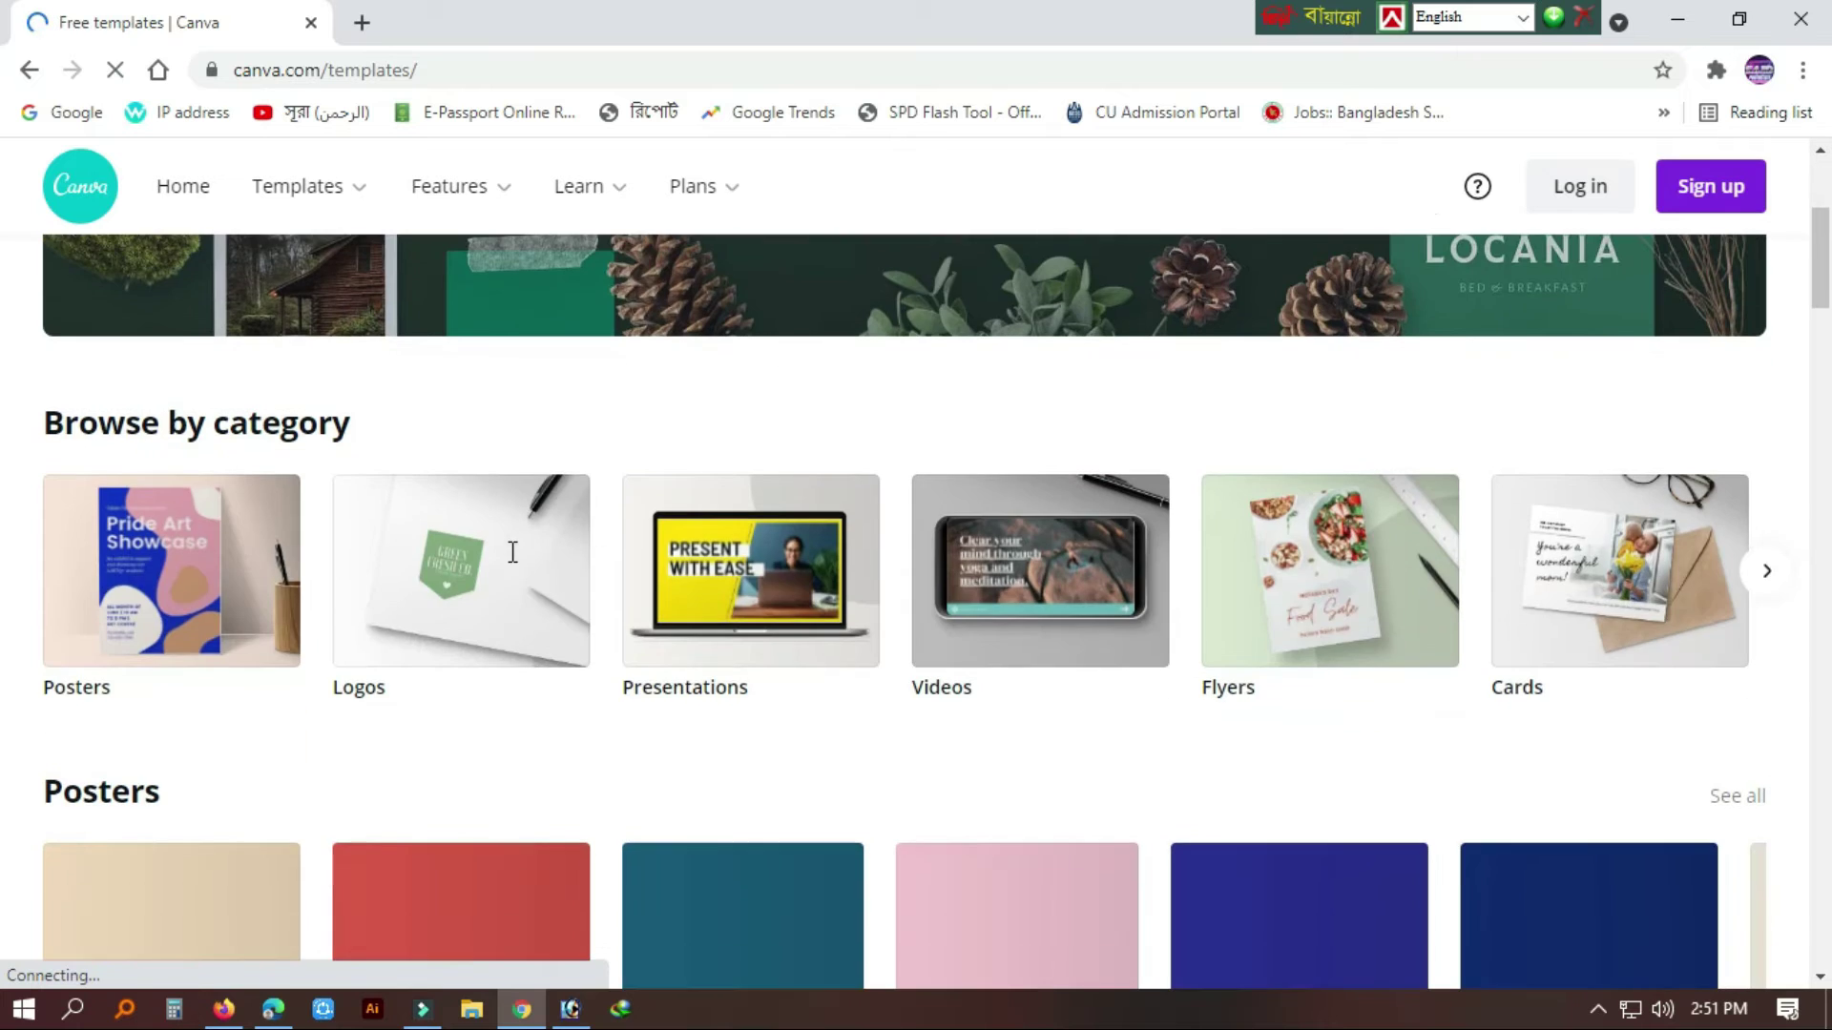
scroll(507, 563, "up", 5)
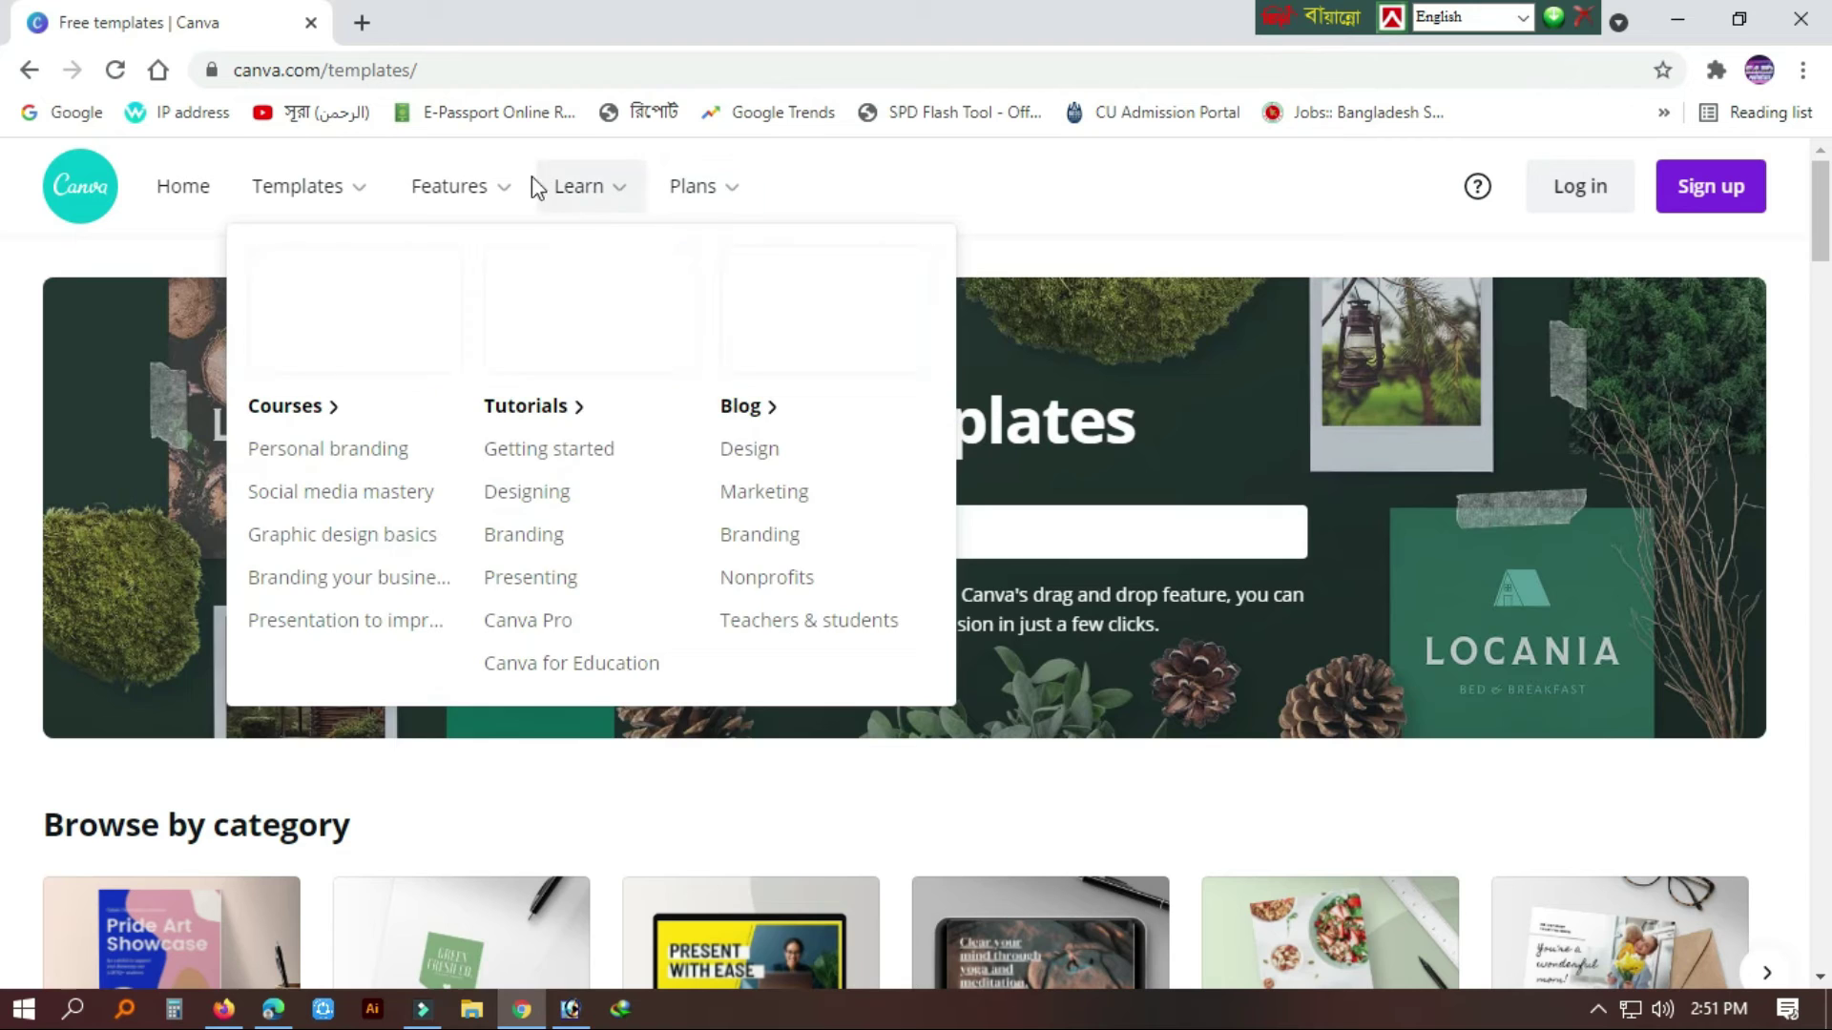
left_click(240, 212)
mouse_move(298, 186)
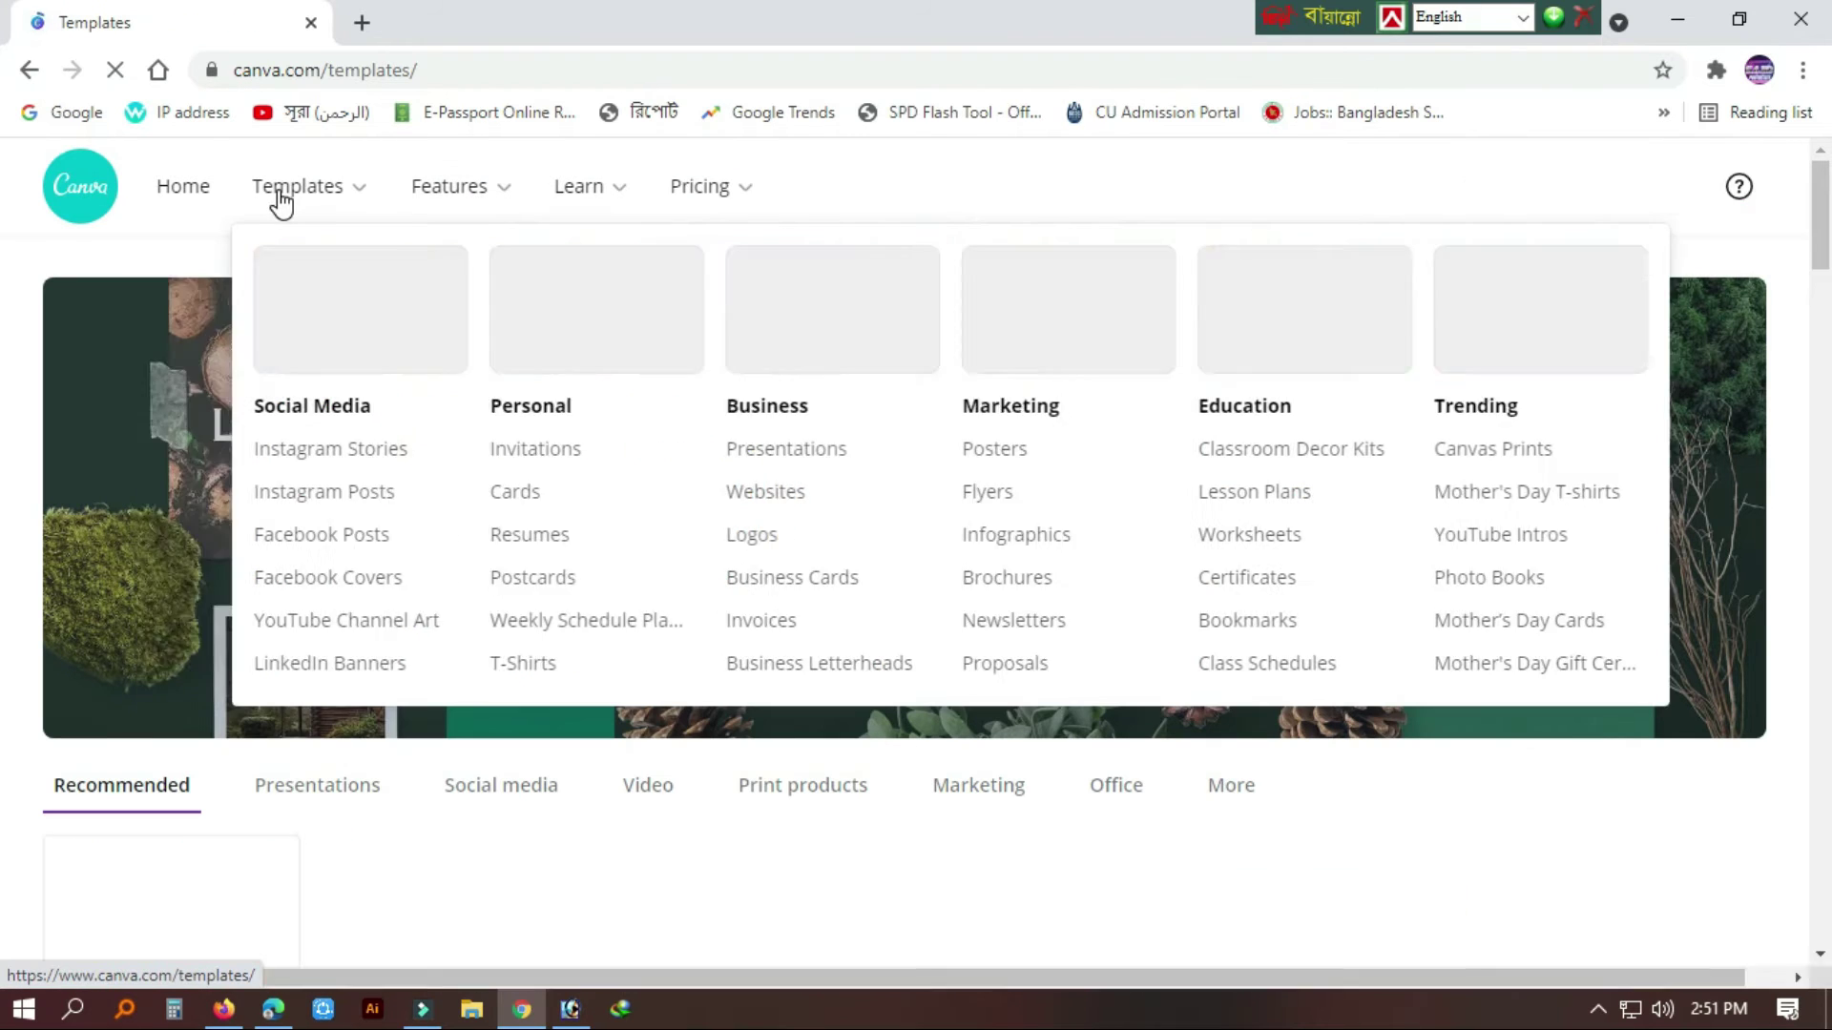
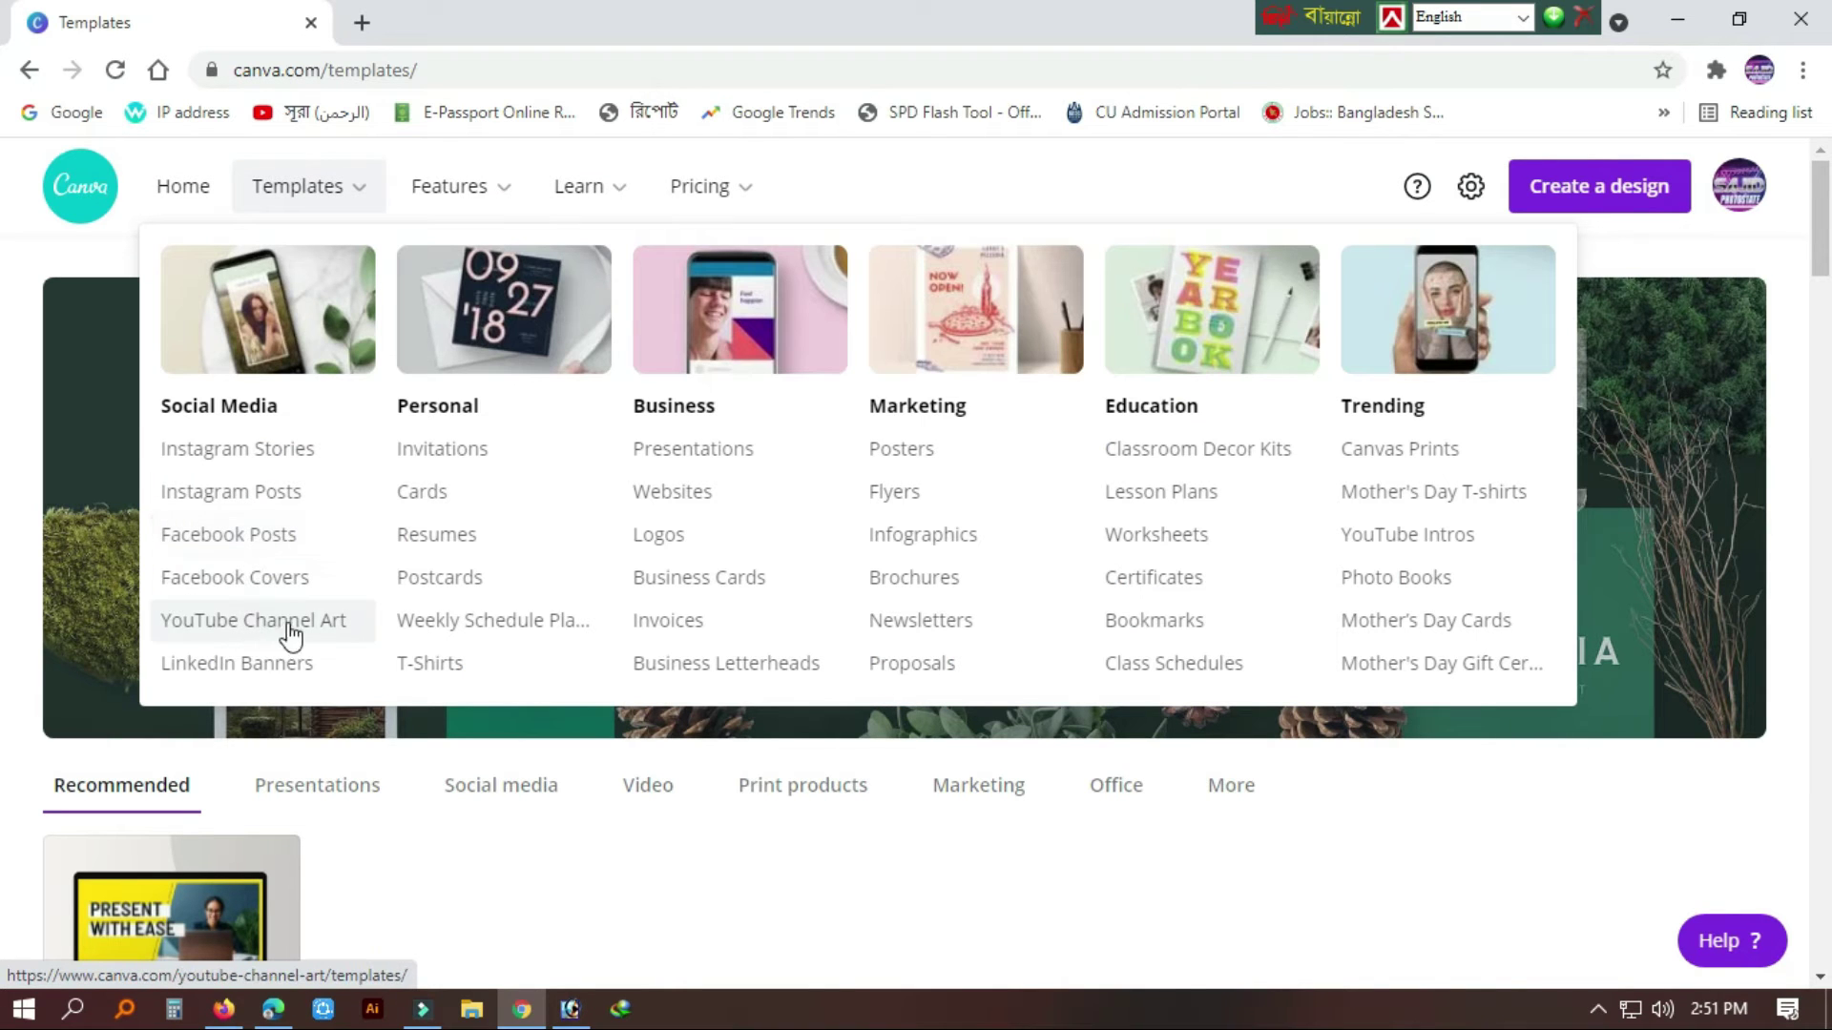
Preview the RUFUS STRIKES AND WINS galaxy template among the YouTube Channel Art templates.
left_click(297, 632)
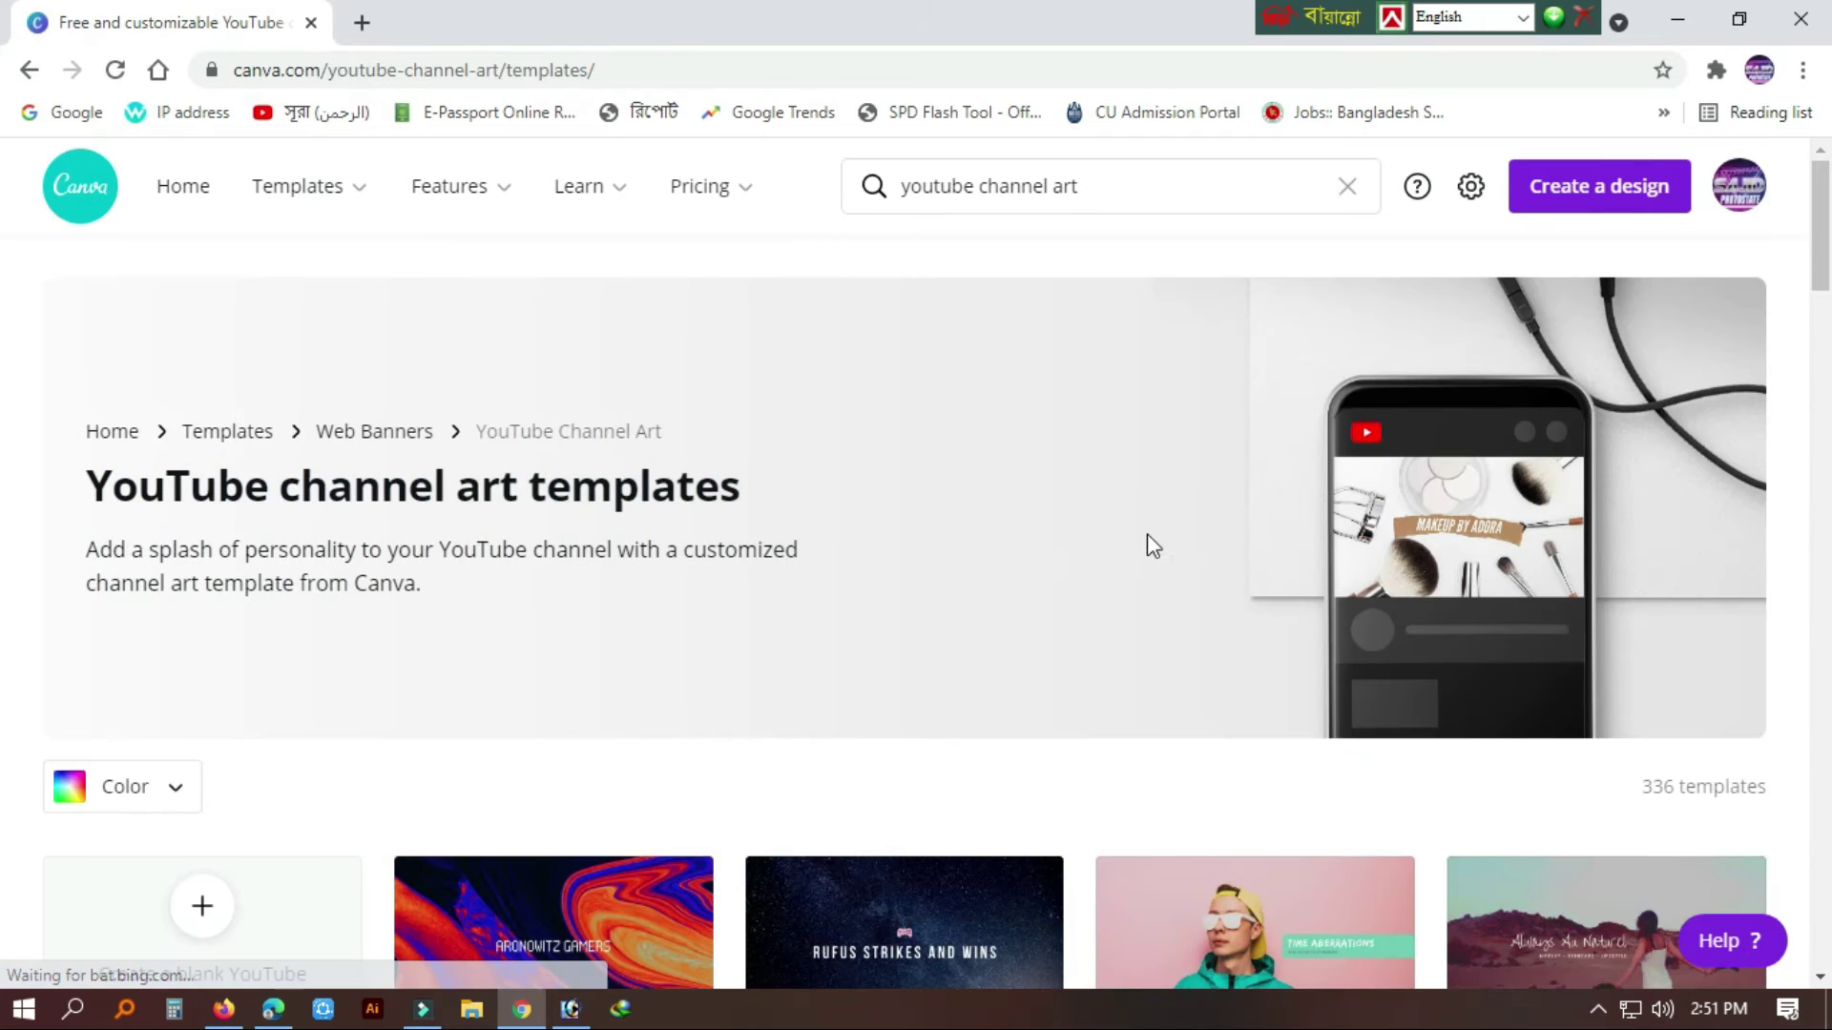
scroll(1146, 534, "down", 3)
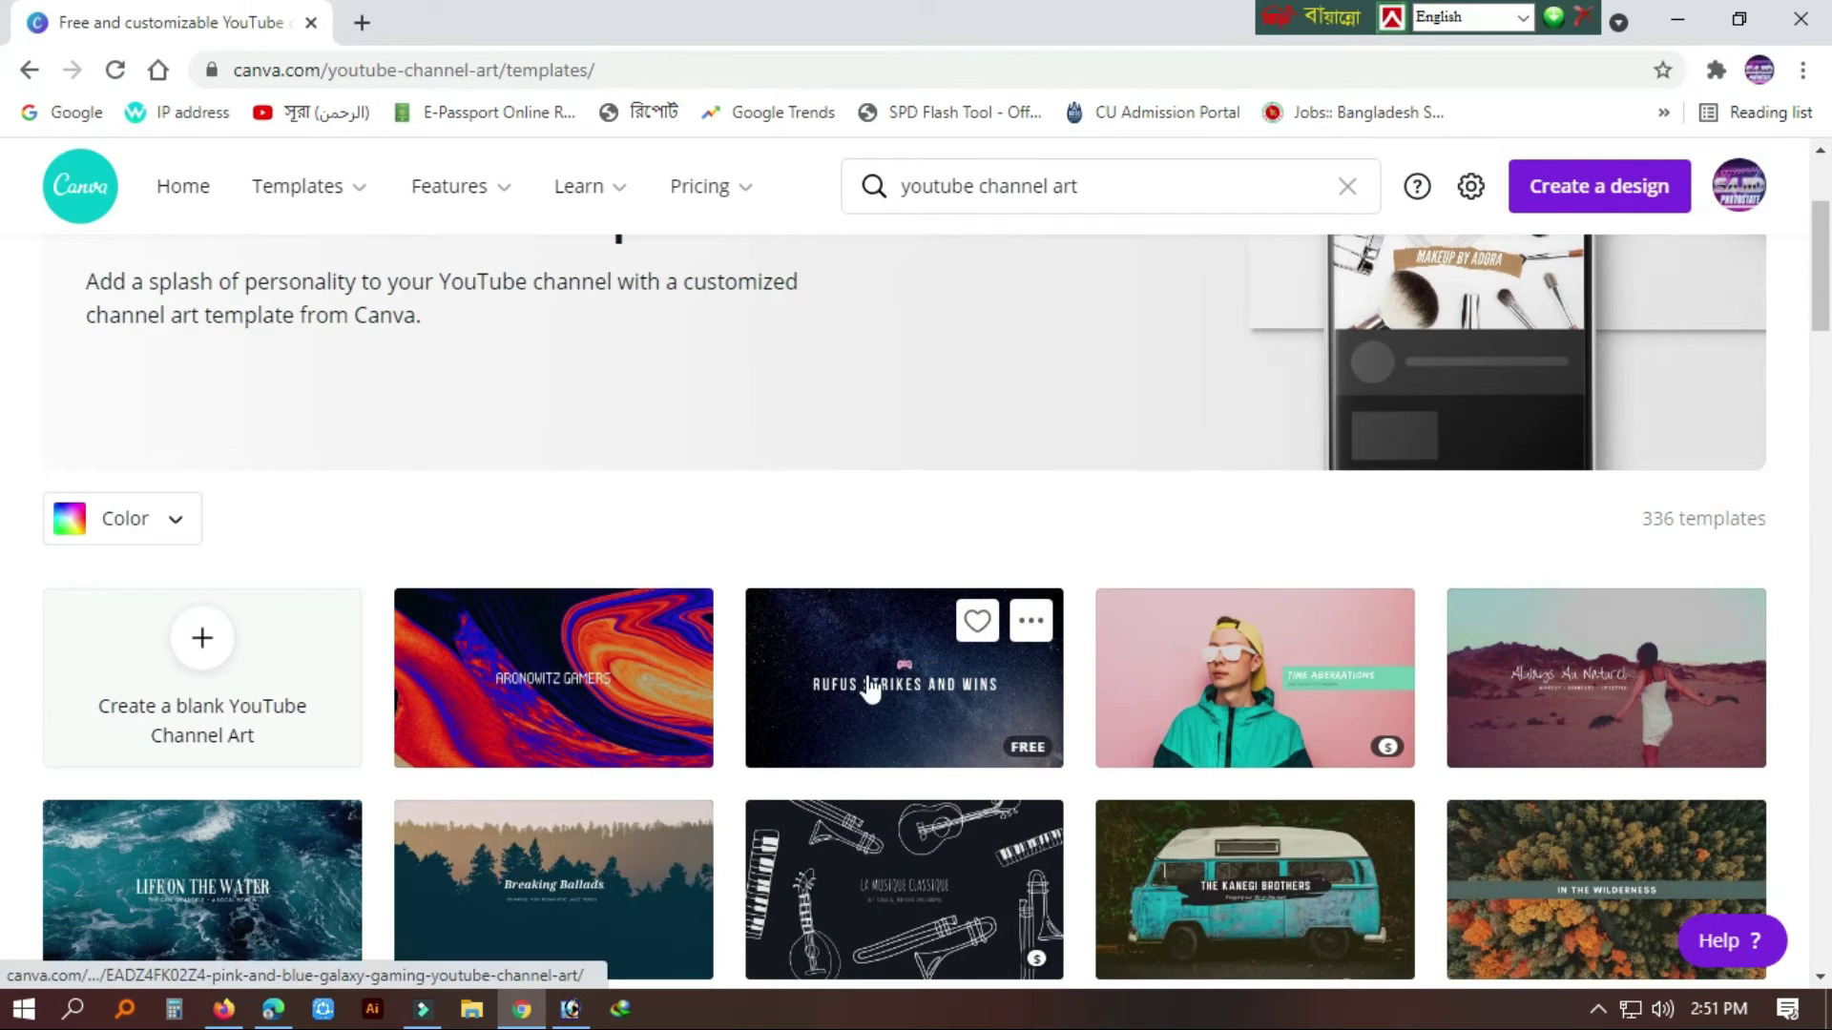
scroll(871, 690, "down", 1)
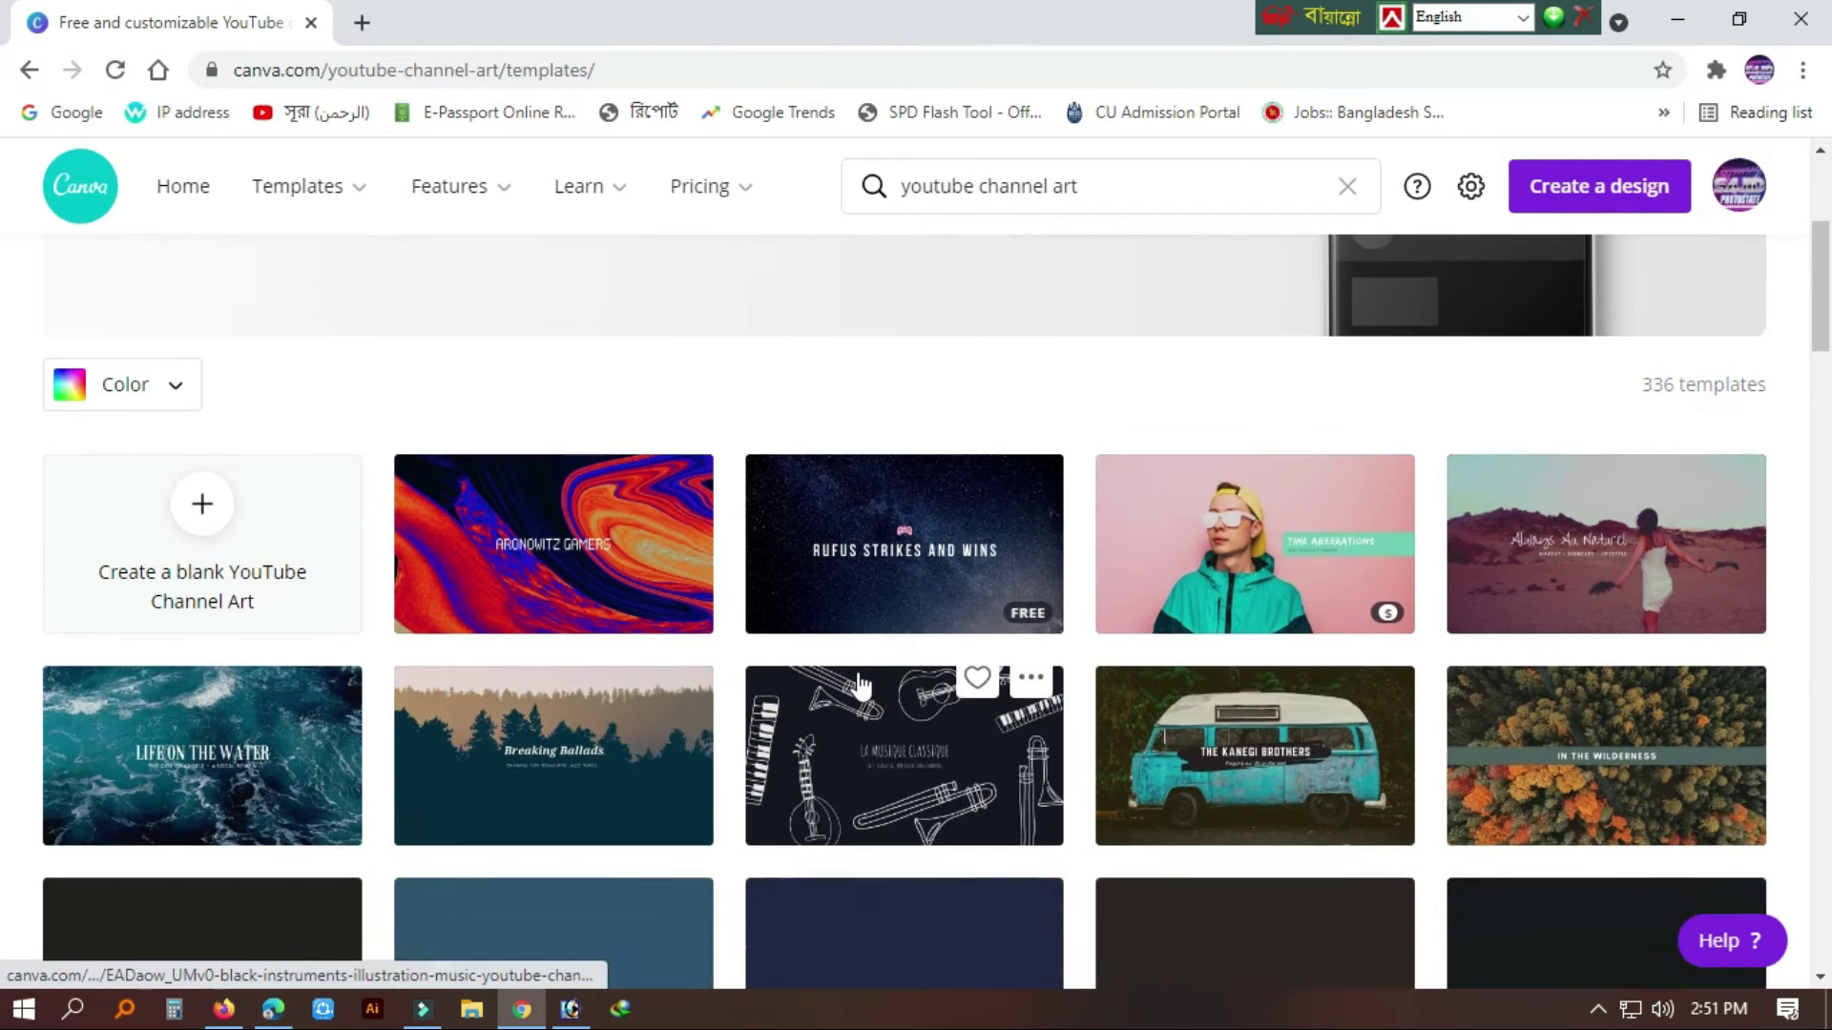
left_click(897, 570)
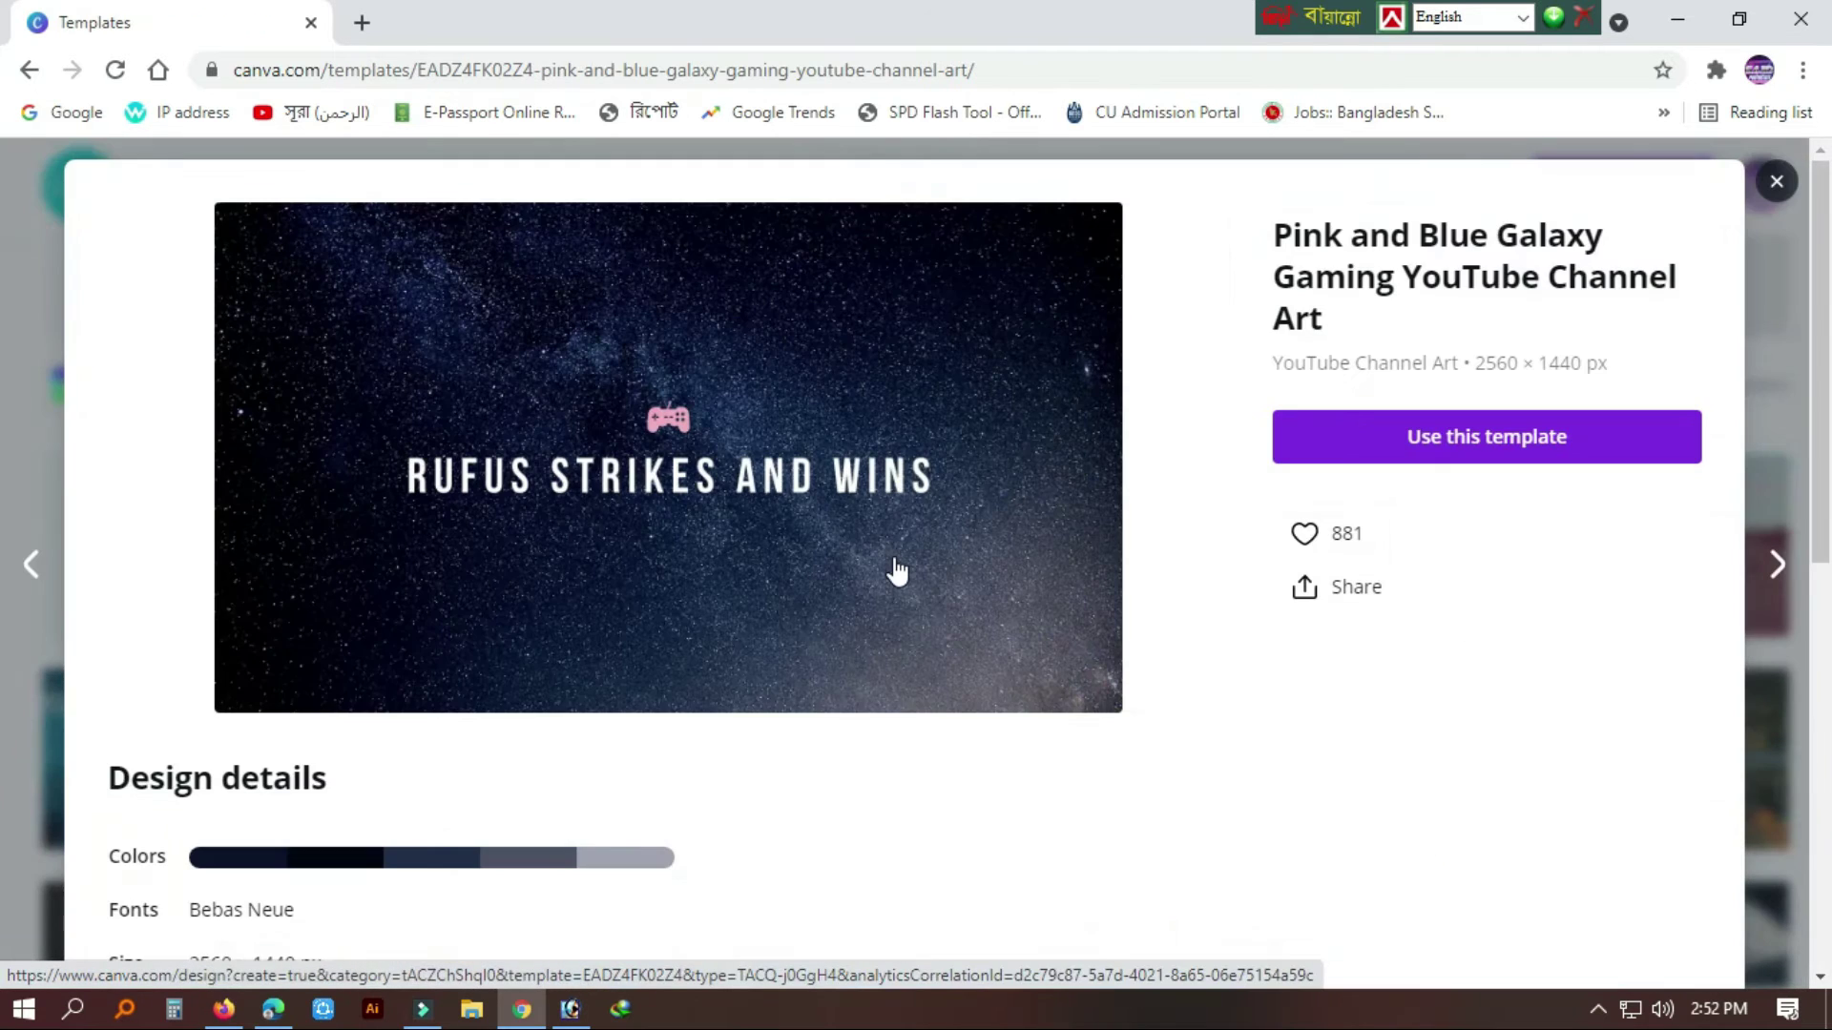
Start a design from the galaxy template and delete its pink gamepad icon.
left_click(815, 475)
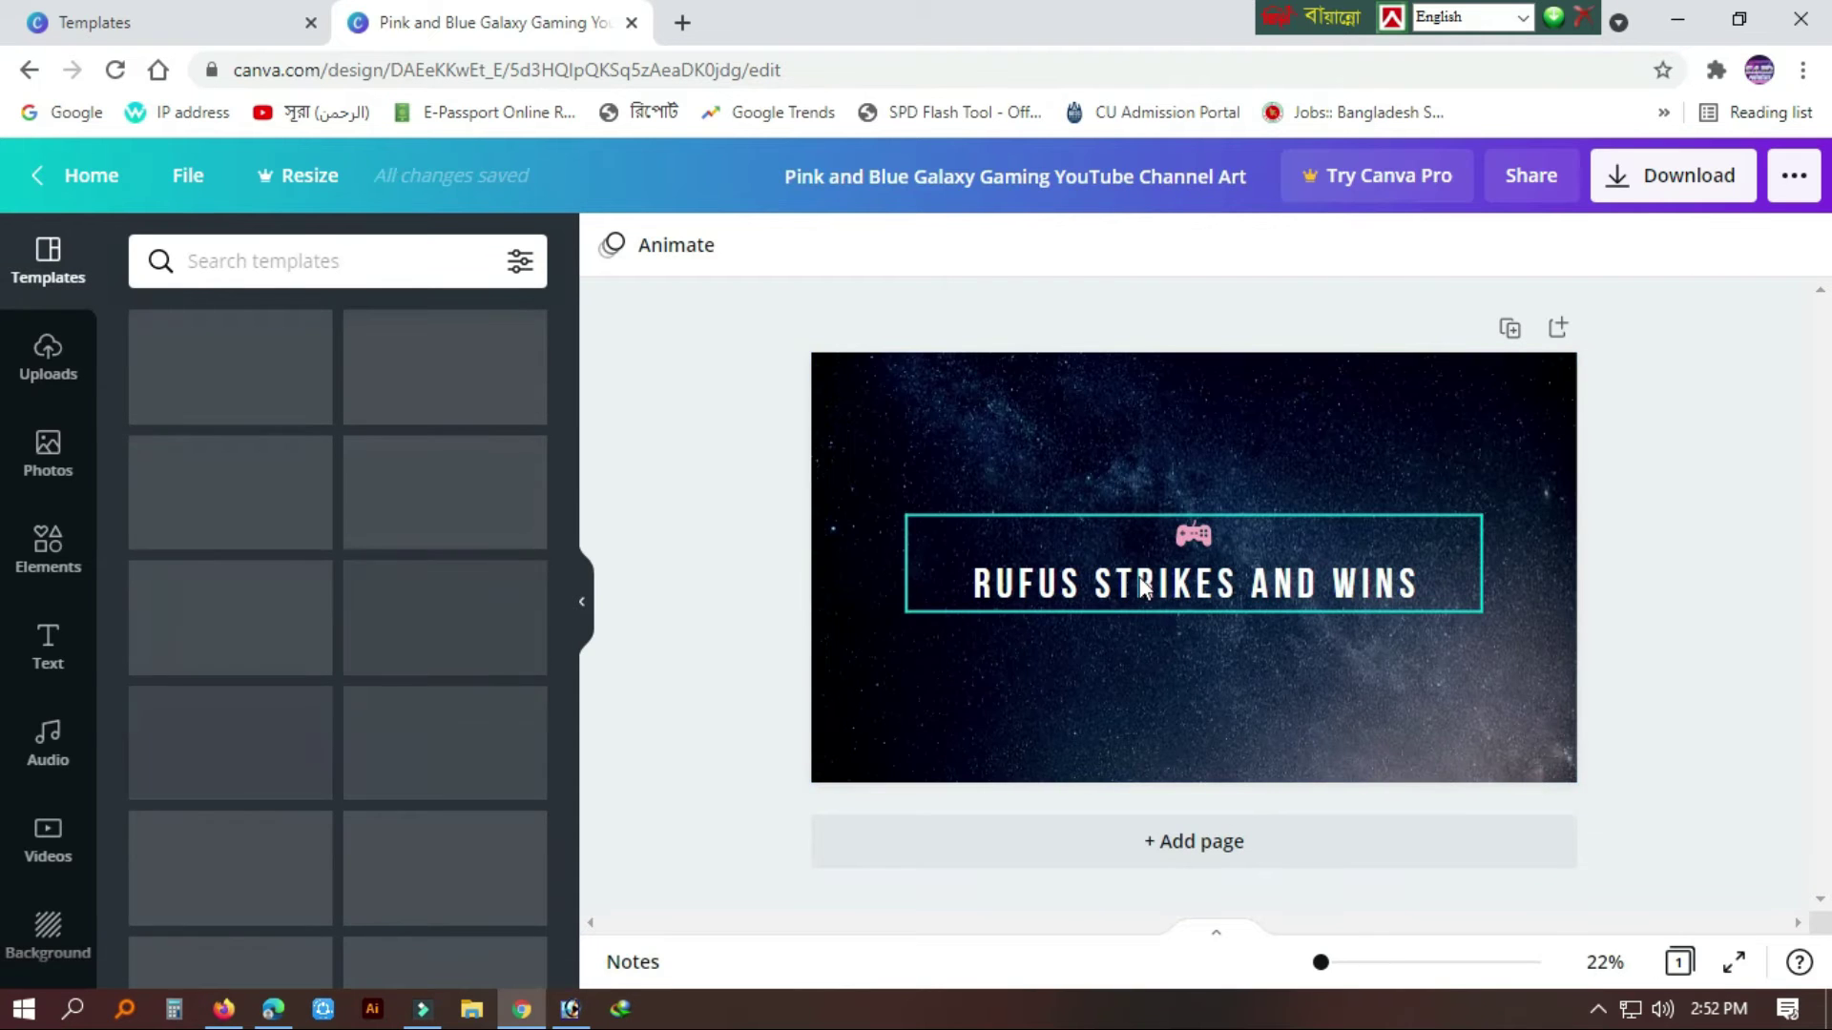
left_click(1193, 538)
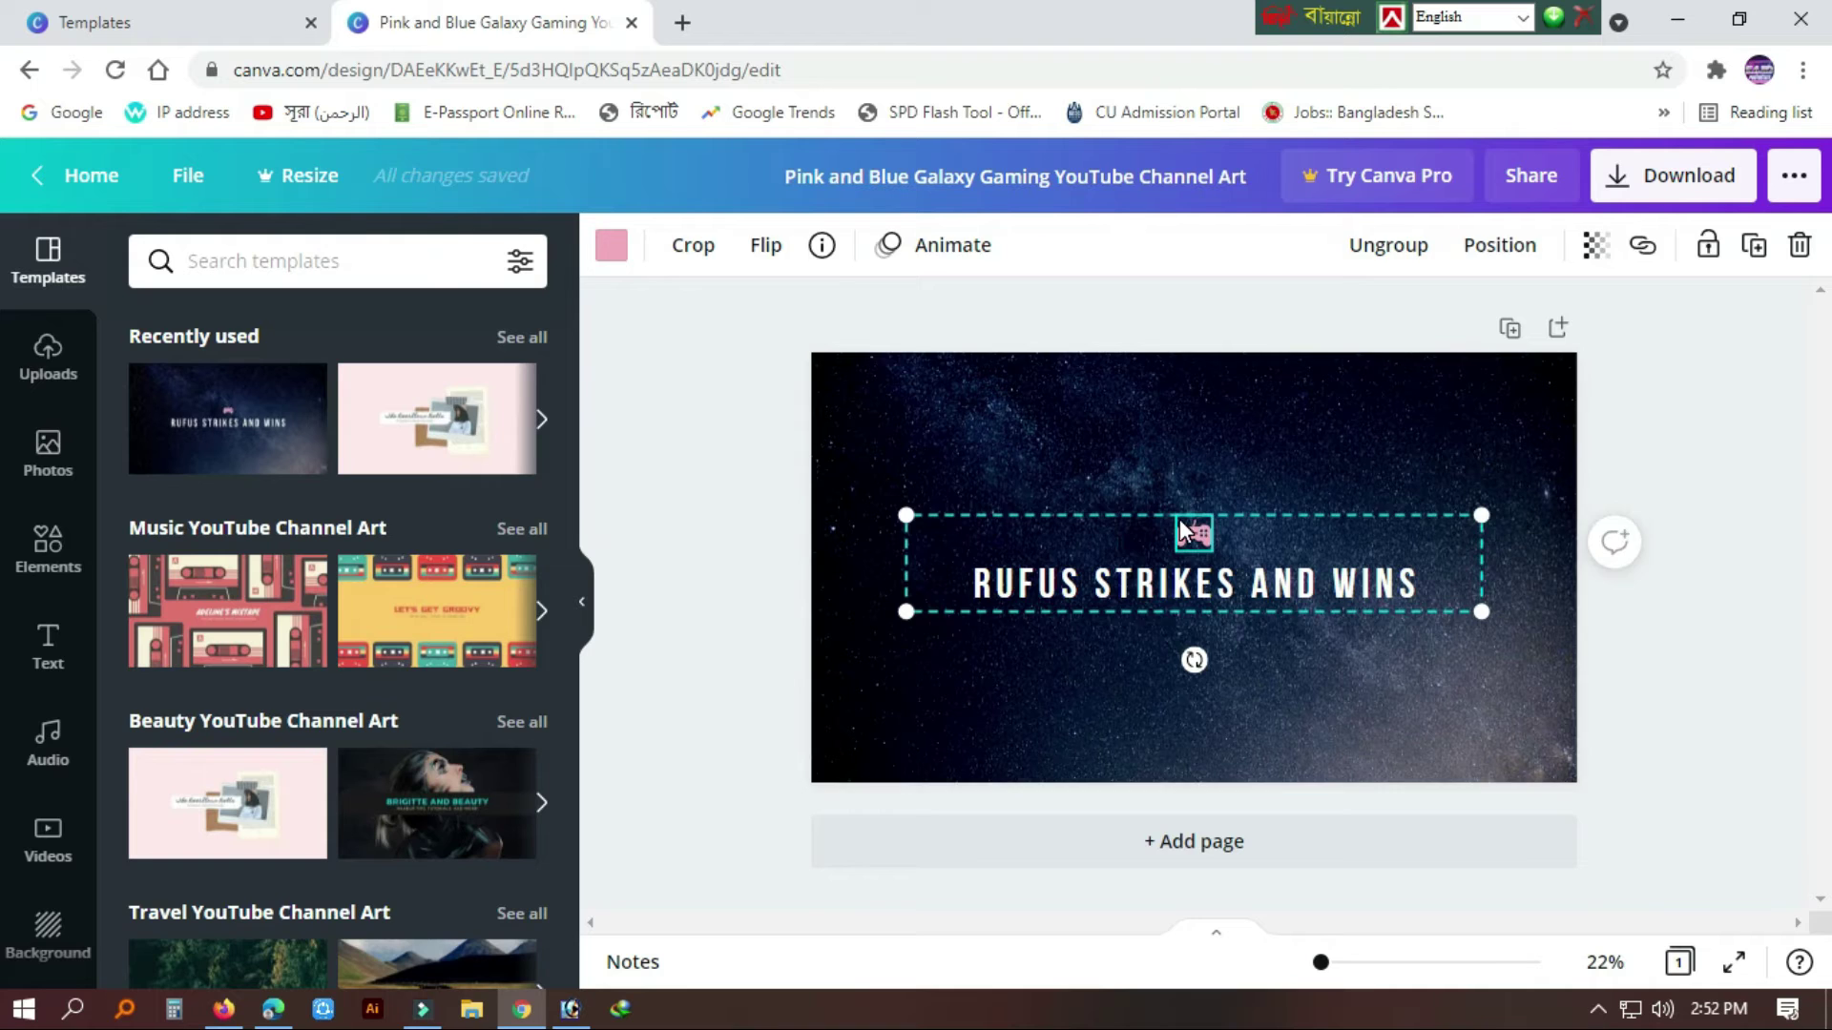
key("Delete")
Nudge the title up slightly and change its text to THE SSY TECH.
key("Up")
key("Up")
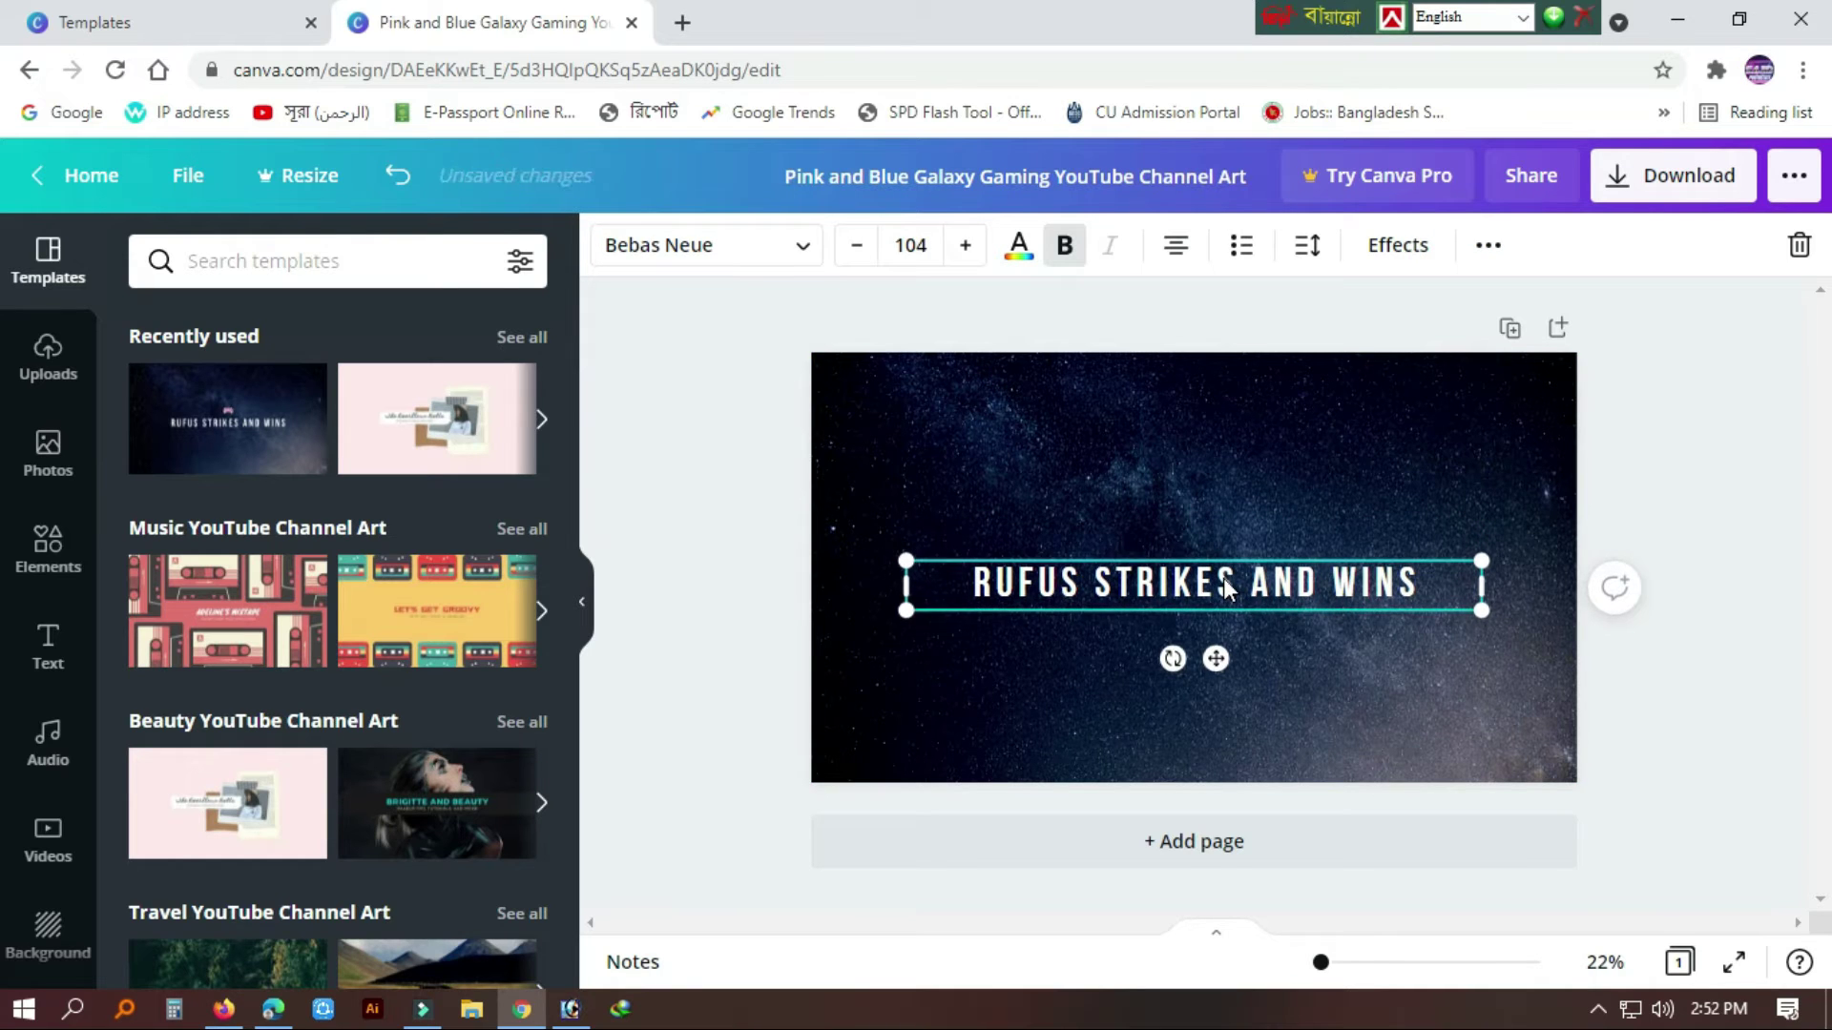
key("Up")
key("Up")
key("Up")
key("Up")
key("Up")
key("Up")
key("Up")
key("Up")
key("Up")
key("Up")
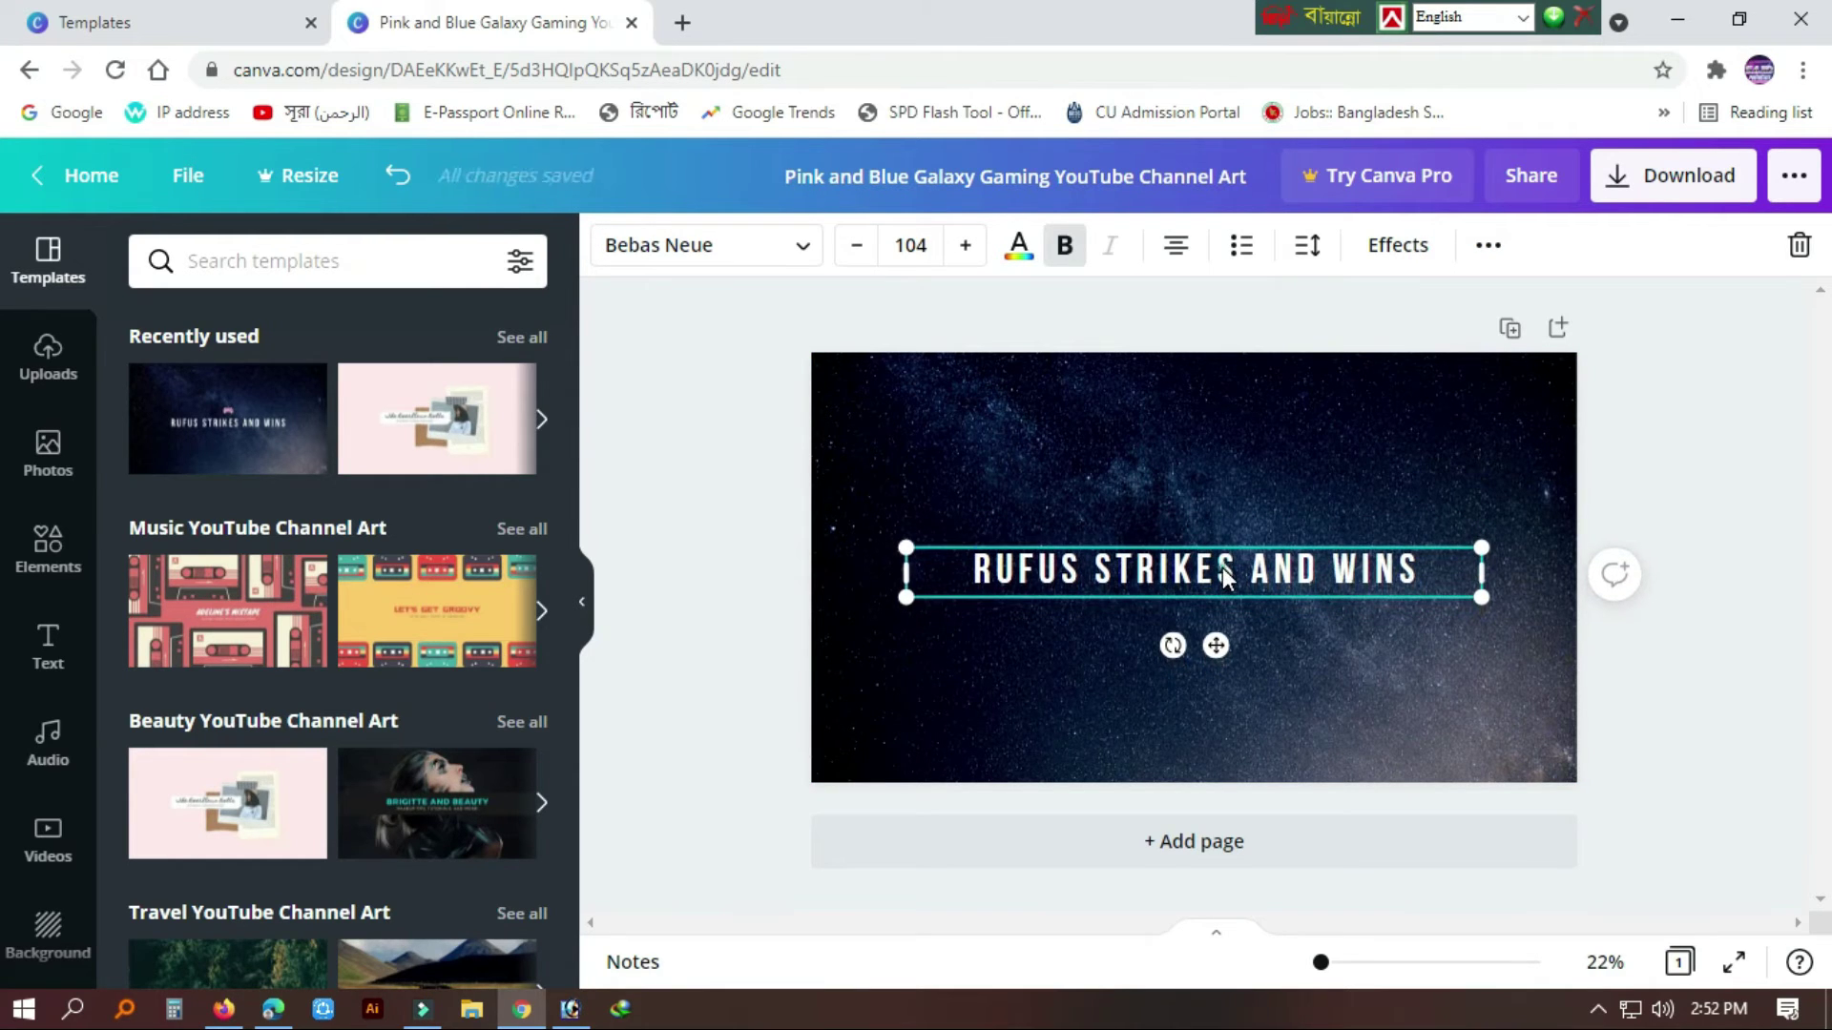
double_click(1225, 576)
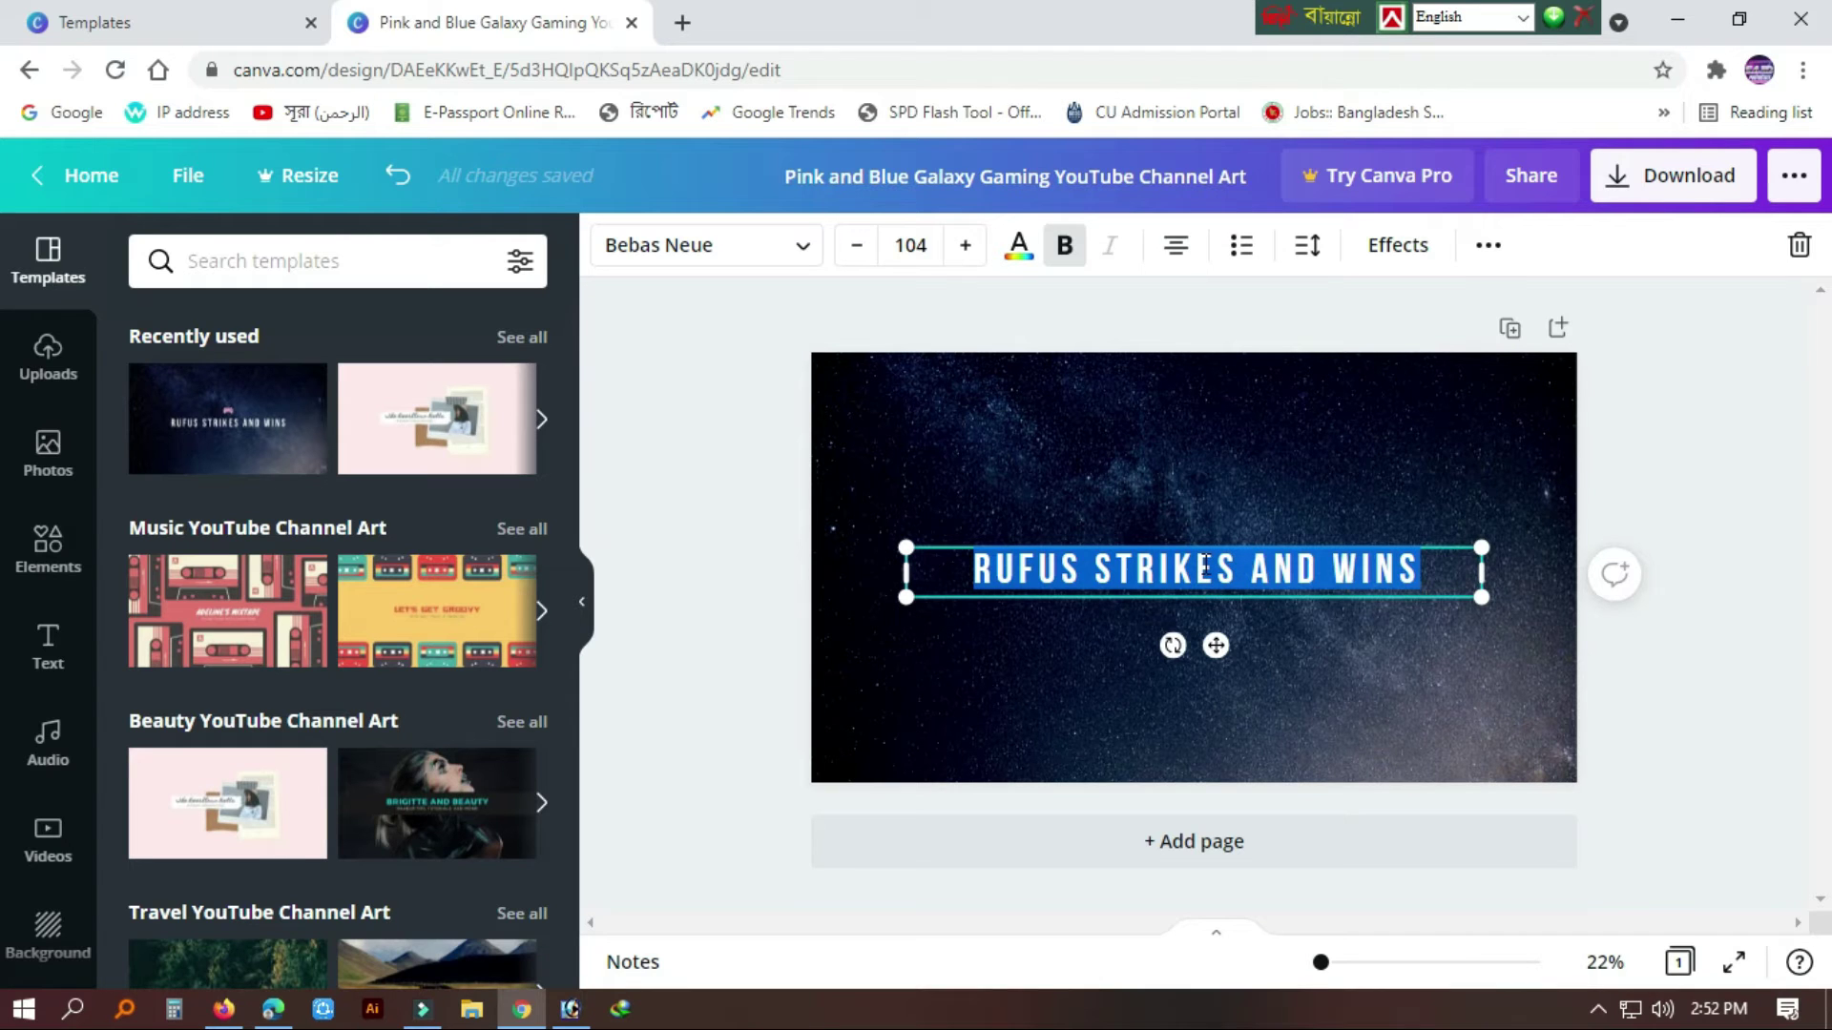
type("THE")
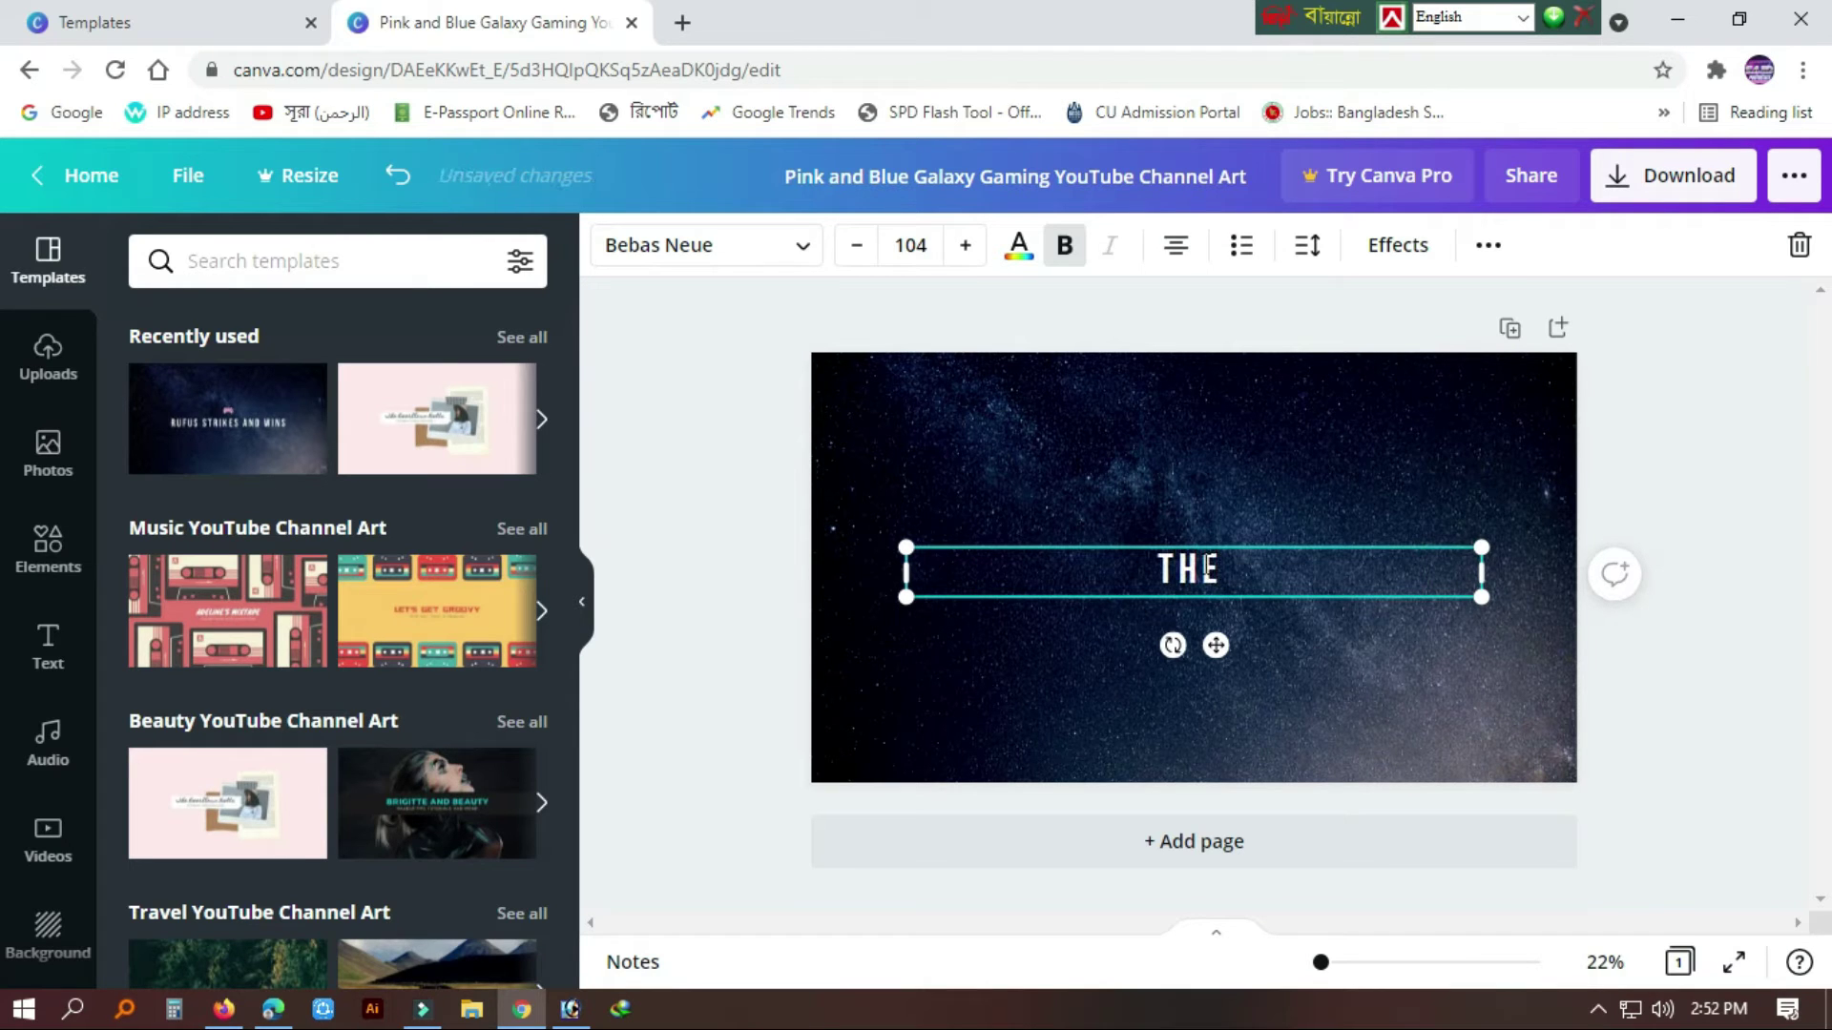
type(" SSY TECH")
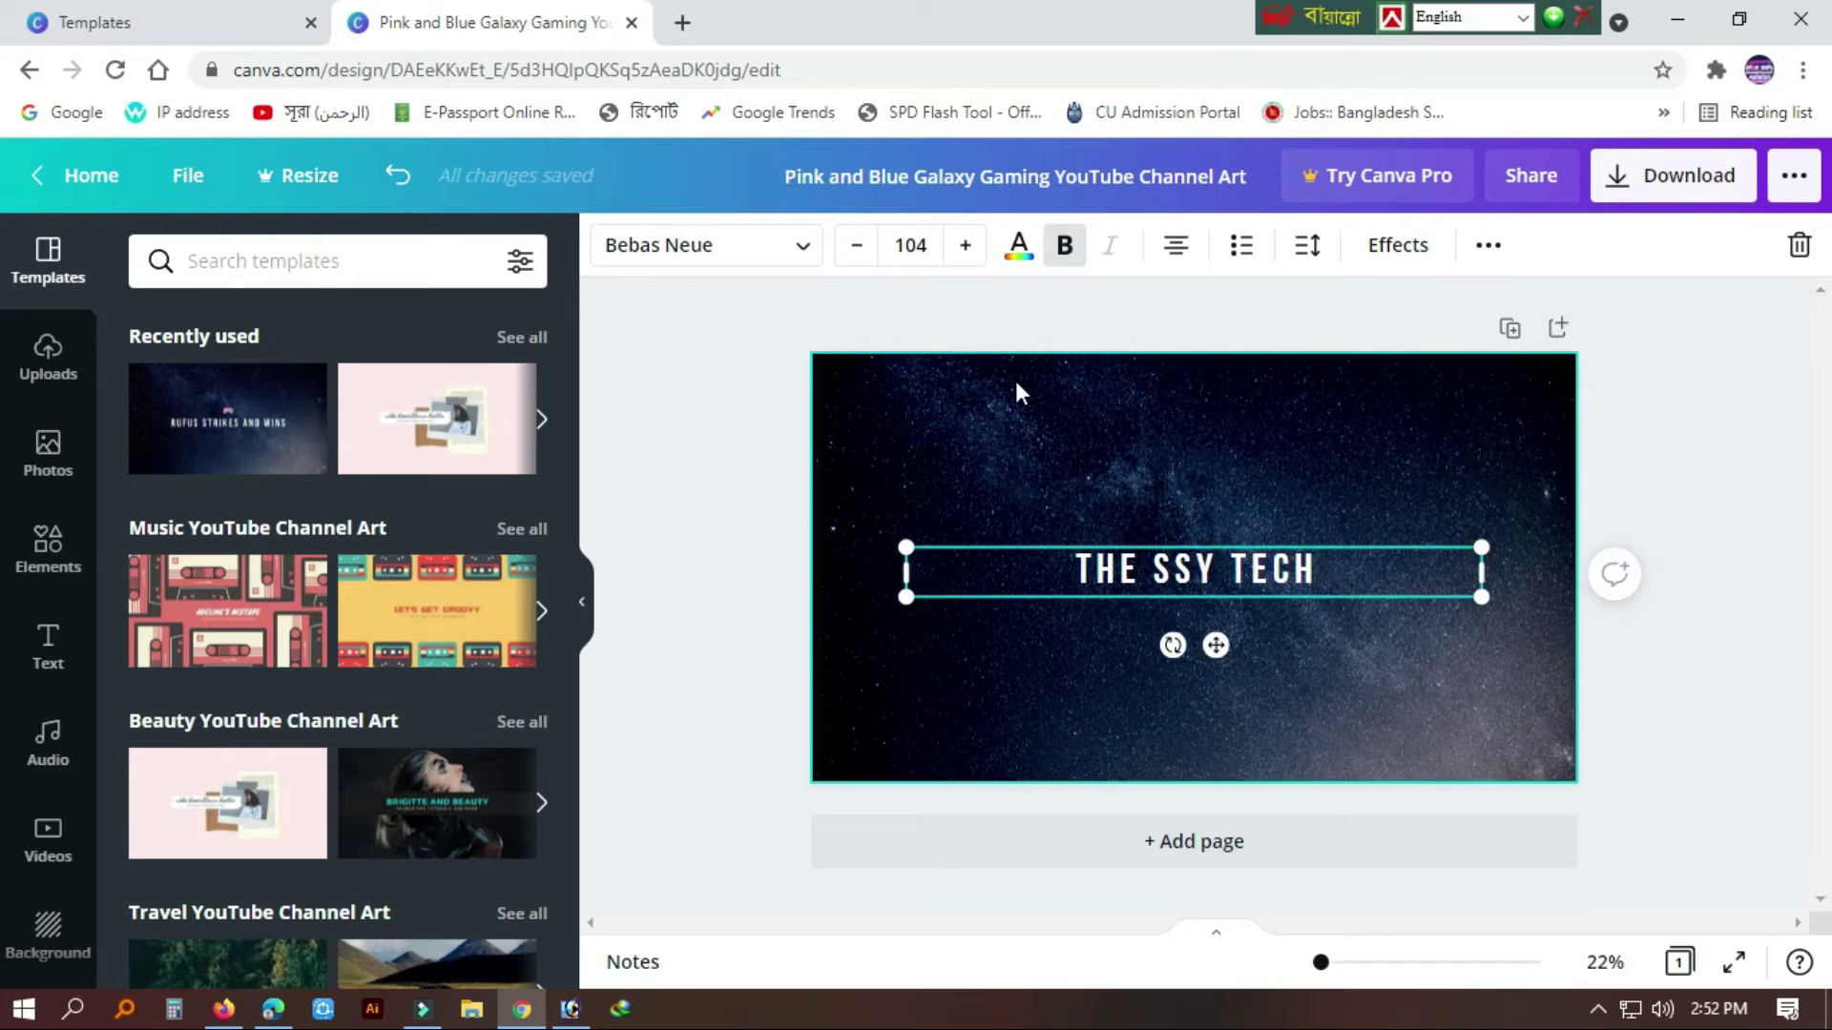
Try Bebas Neue, Fascinate, Anton and a Pro font on the title, dismissing the Pro offer.
left_click(780, 250)
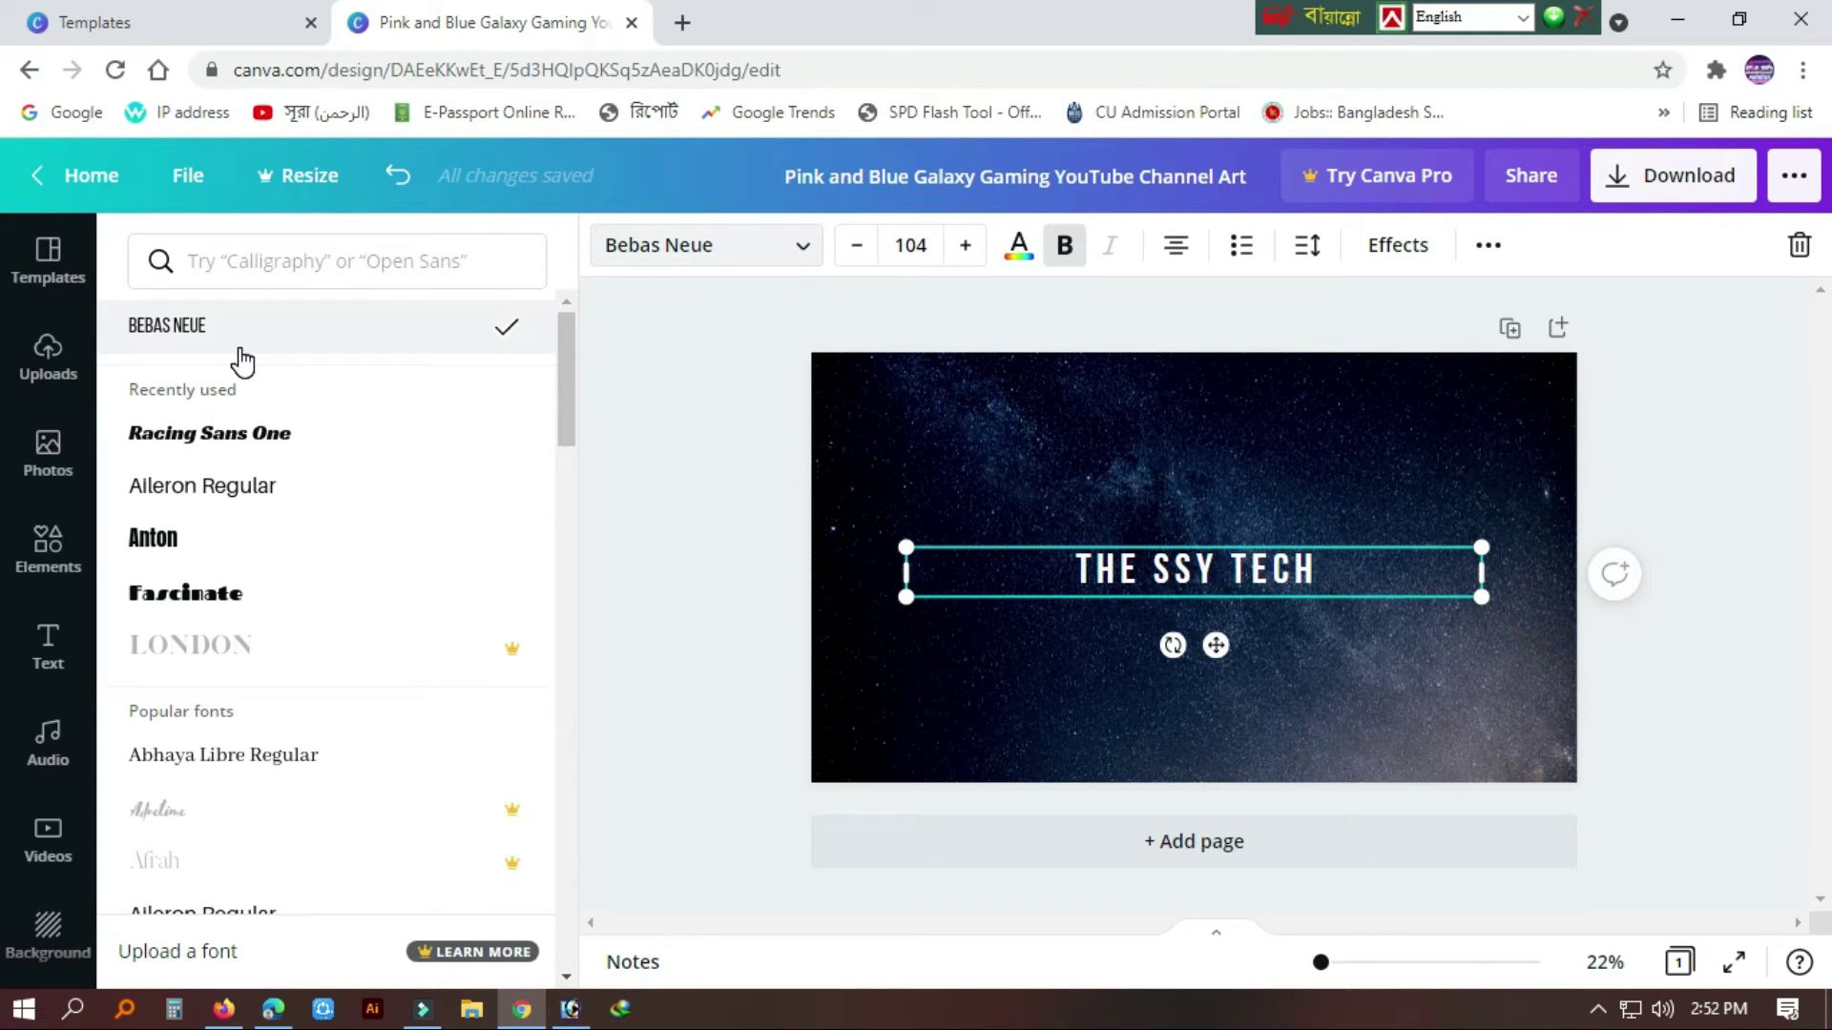
left_click(242, 360)
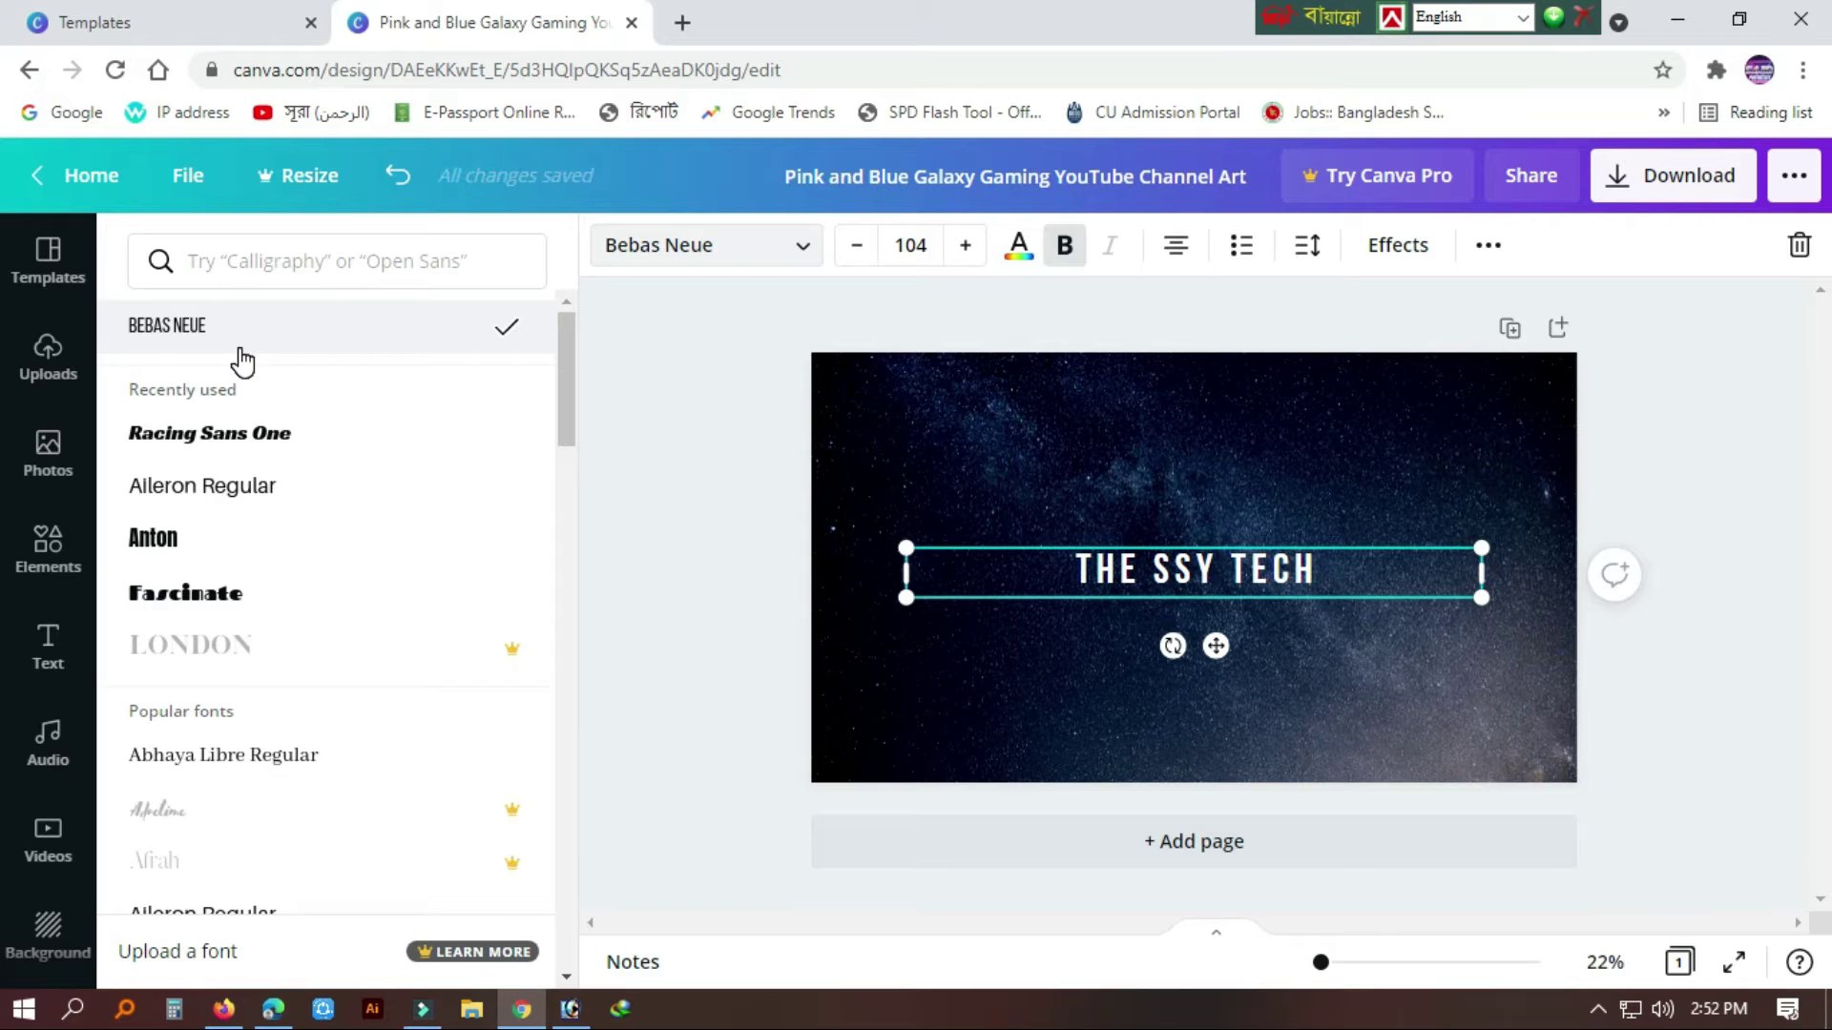
scroll(245, 458, "down", 4)
scroll(306, 552, "up", 1)
scroll(238, 442, "up", 1)
scroll(229, 462, "up", 1)
left_click(229, 462)
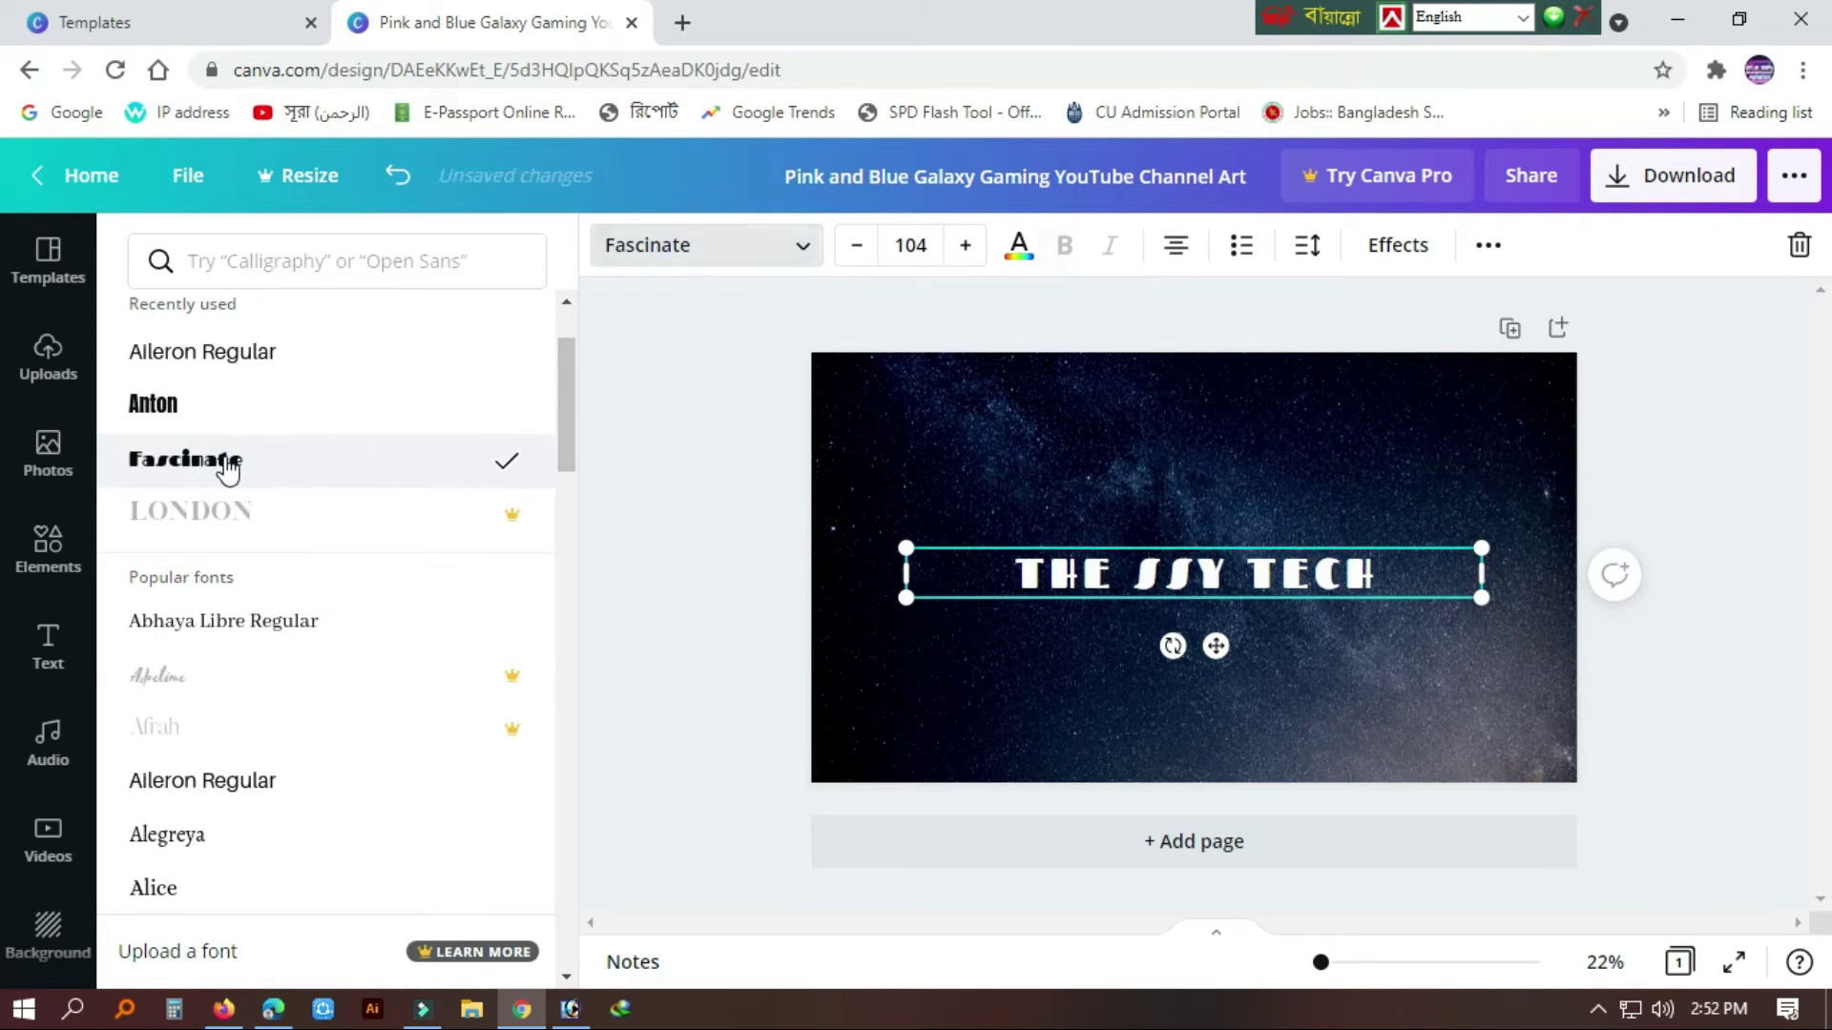
scroll(227, 467, "down", 5)
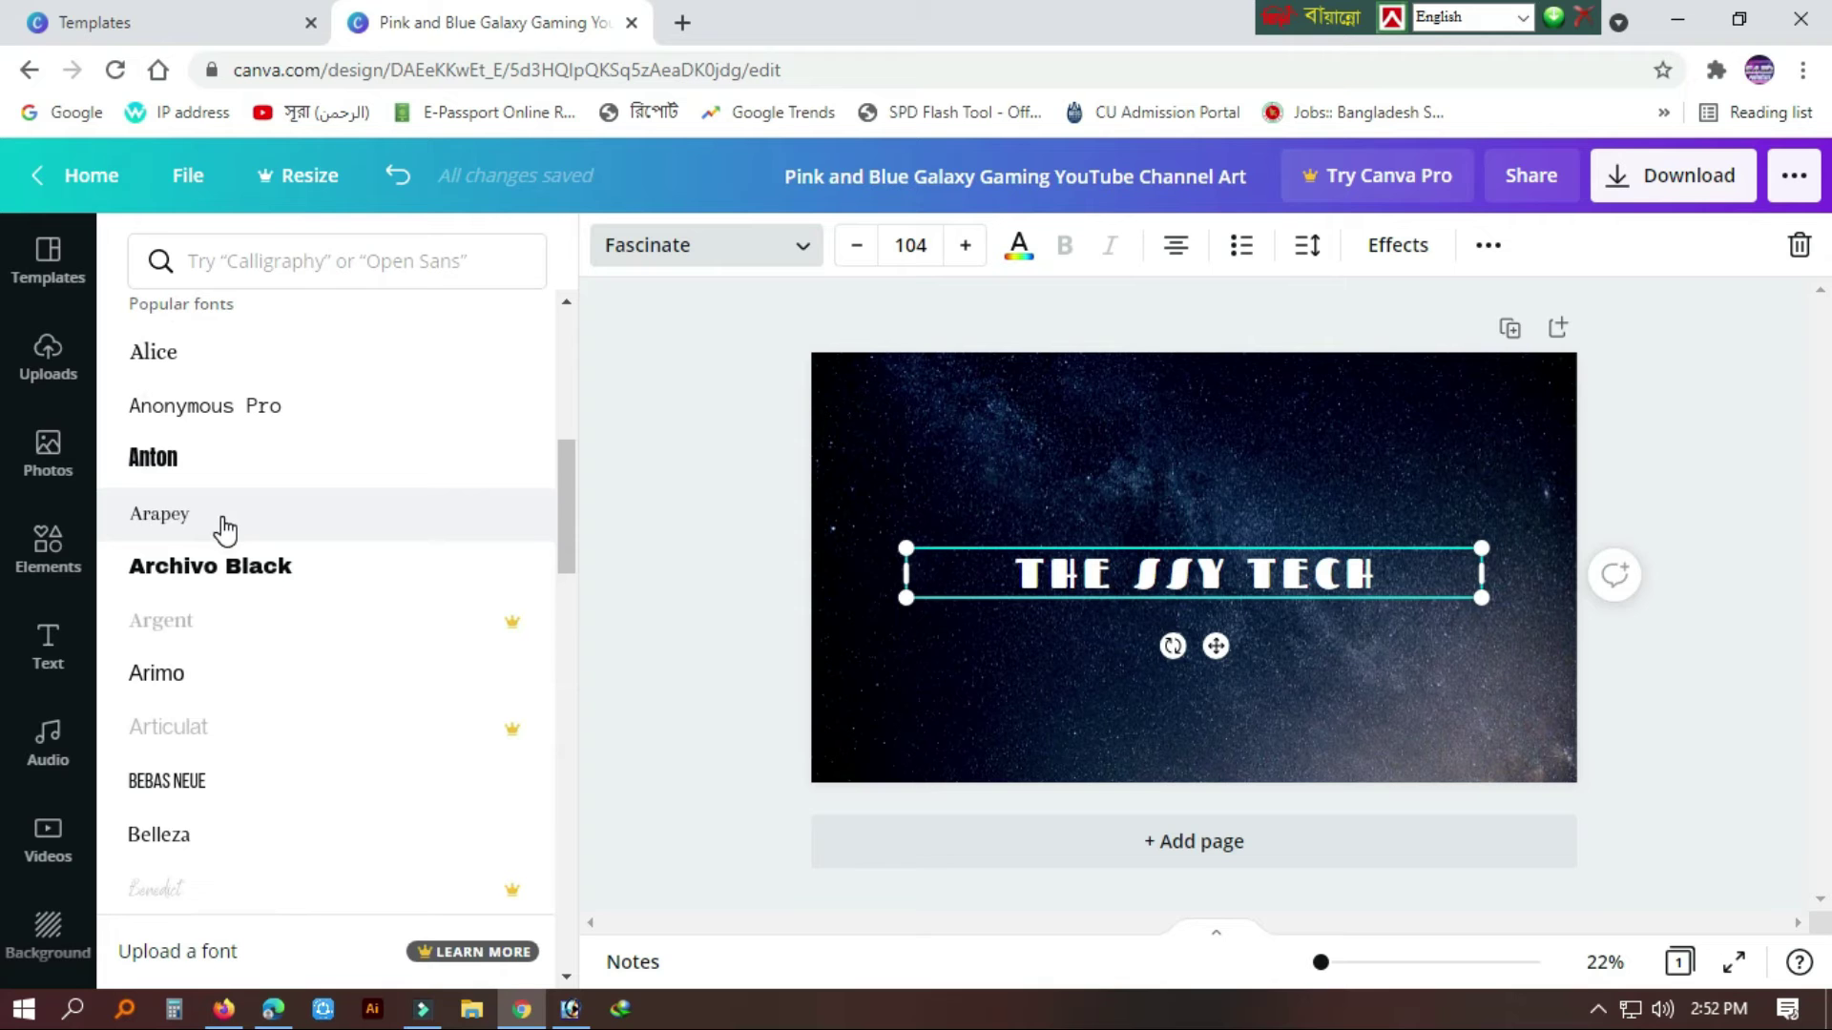
left_click(177, 462)
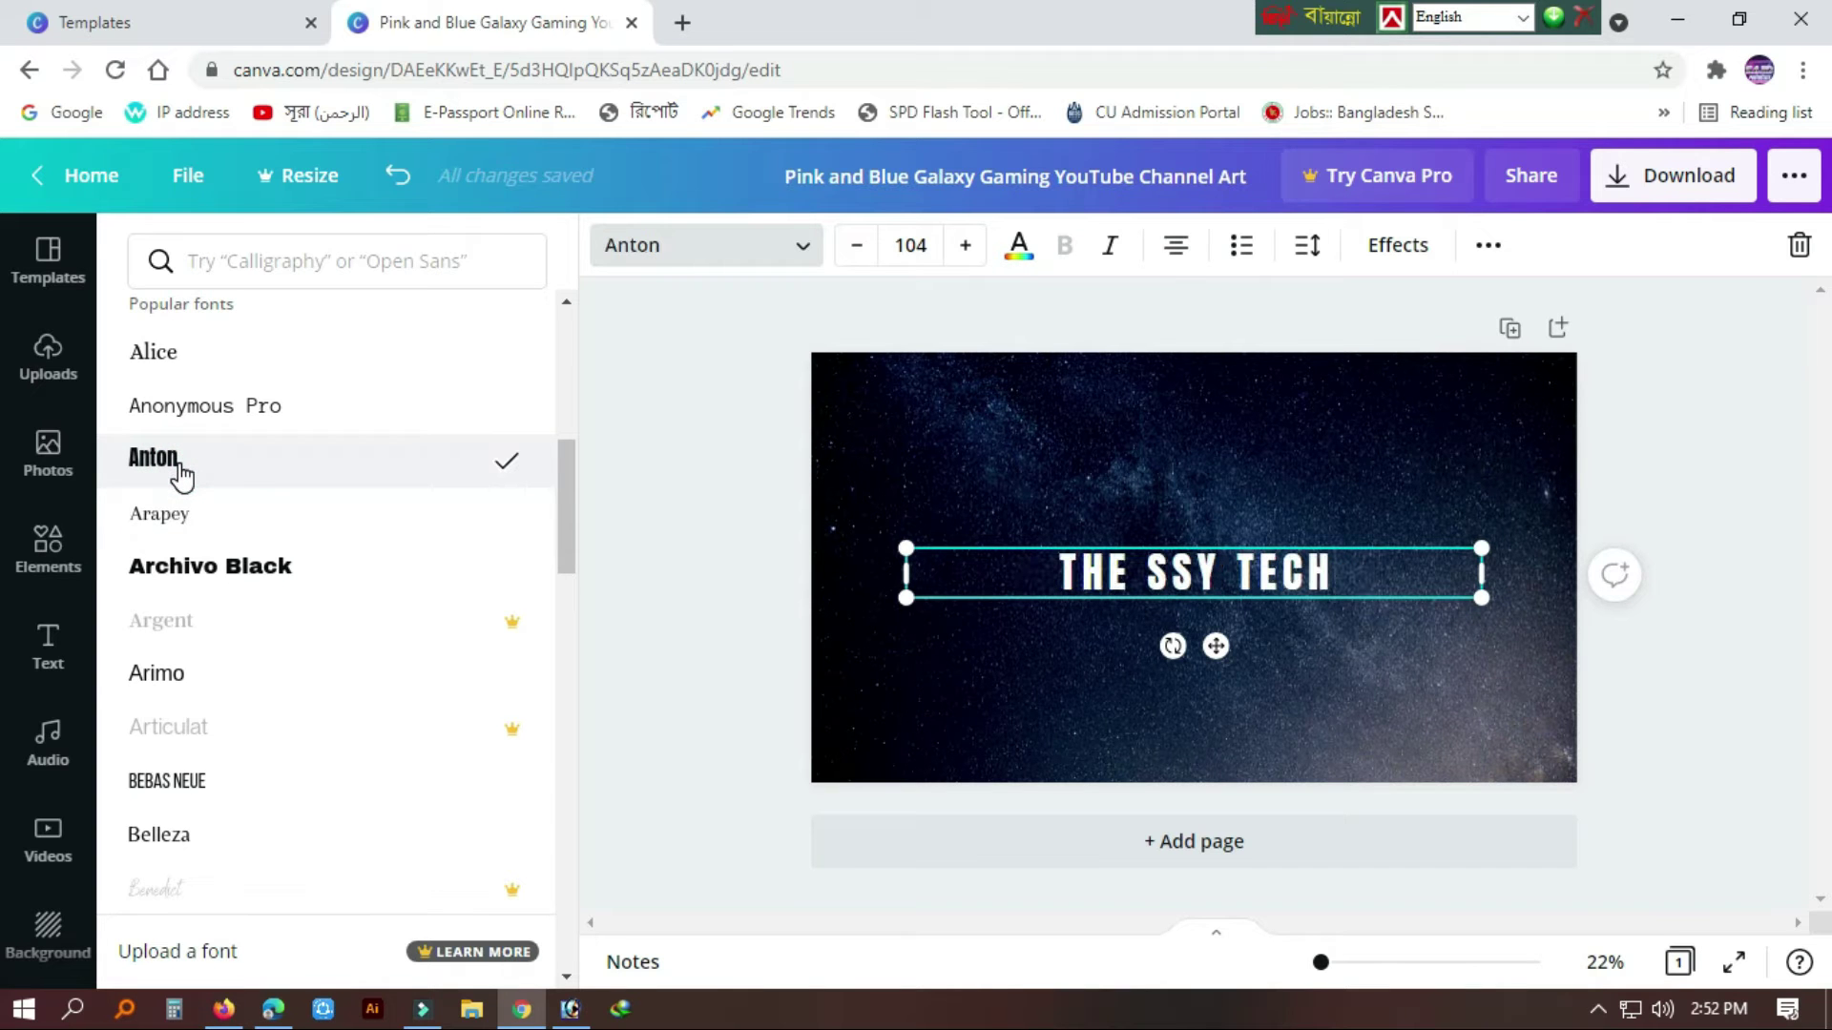
scroll(248, 577, "down", 1)
scroll(249, 577, "down", 5)
left_click(248, 563)
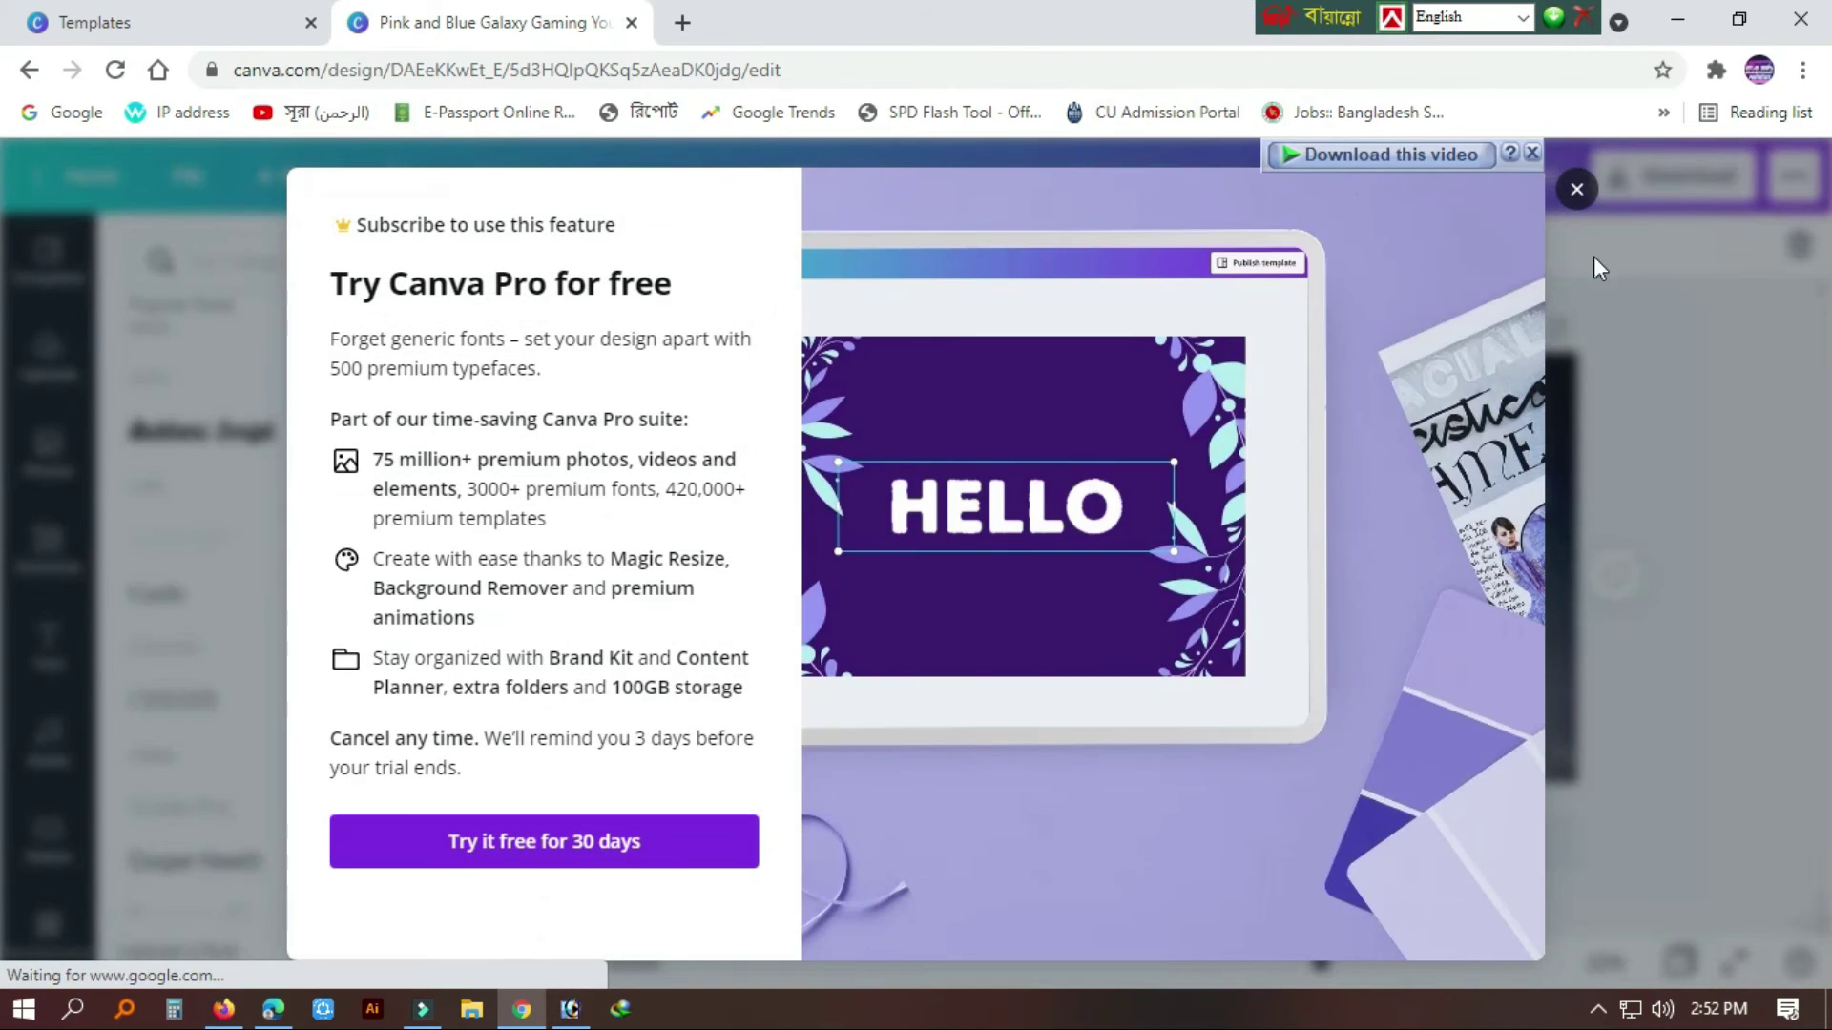
left_click(1576, 189)
Try Gagalin and Lovelo, then settle on Yeseva One for the title.
scroll(305, 754, "down", 5)
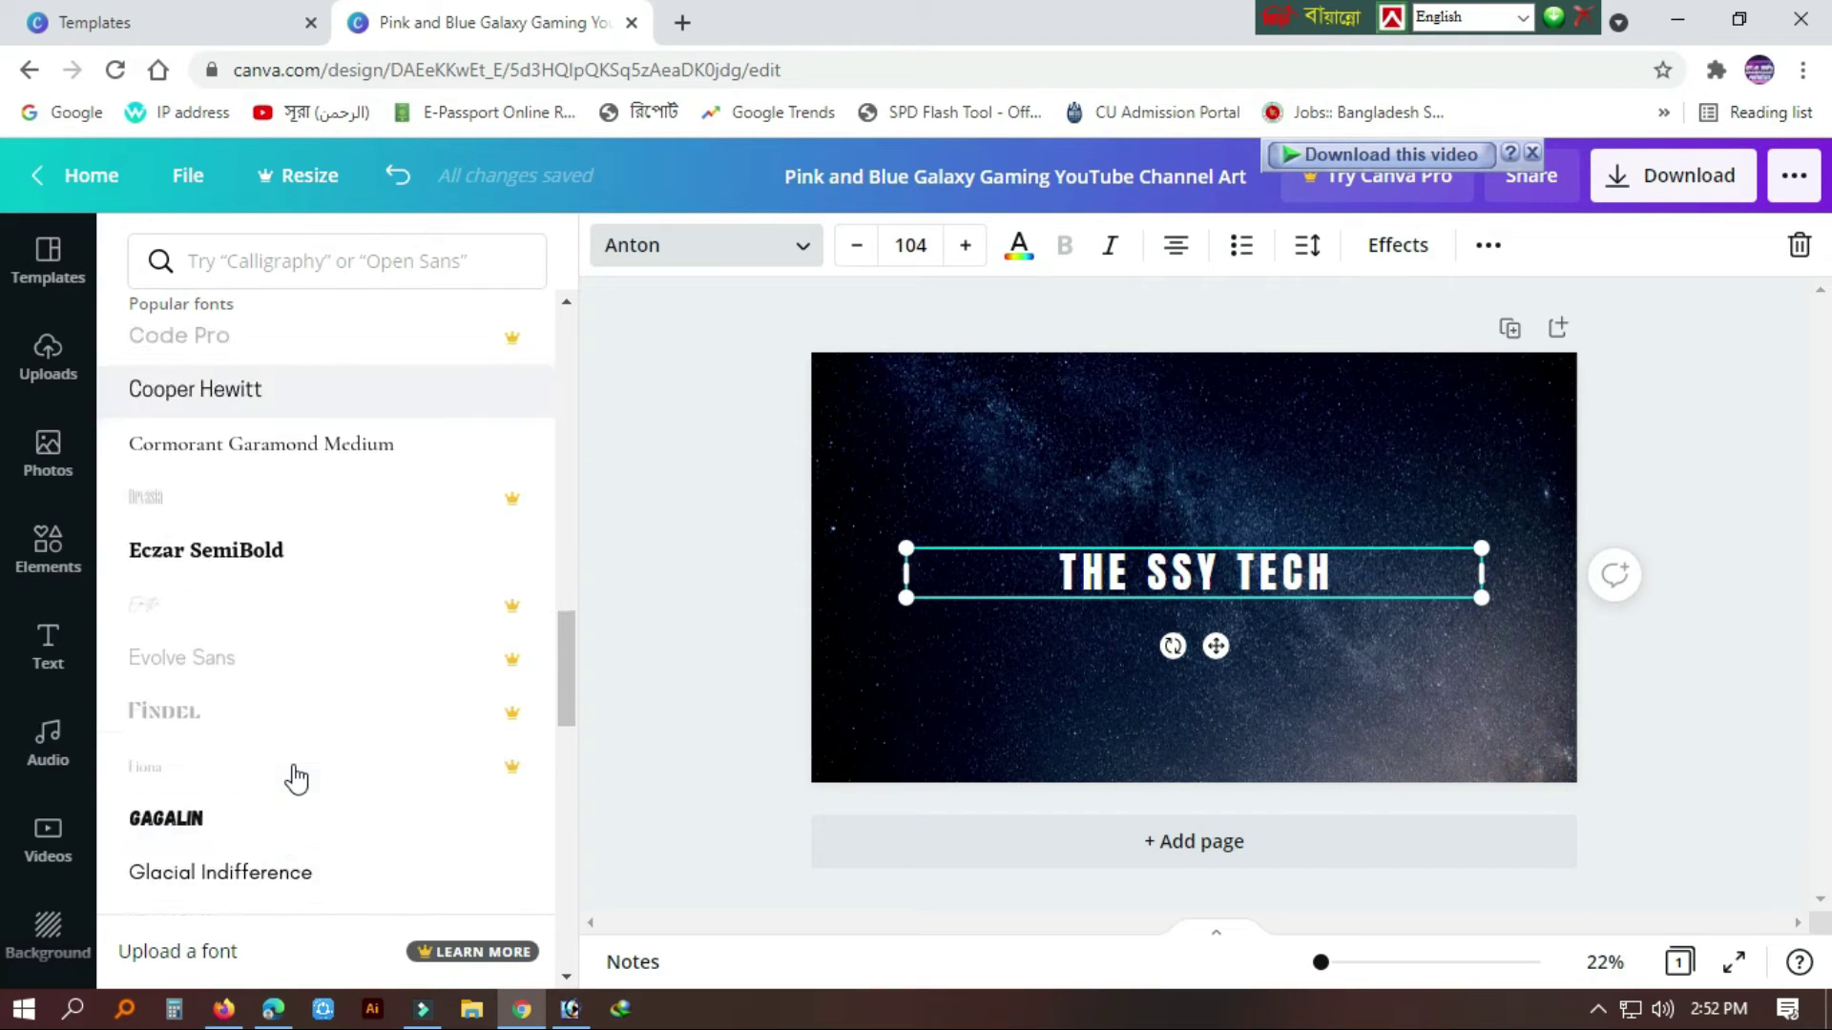
scroll(295, 778, "down", 1)
left_click(145, 763)
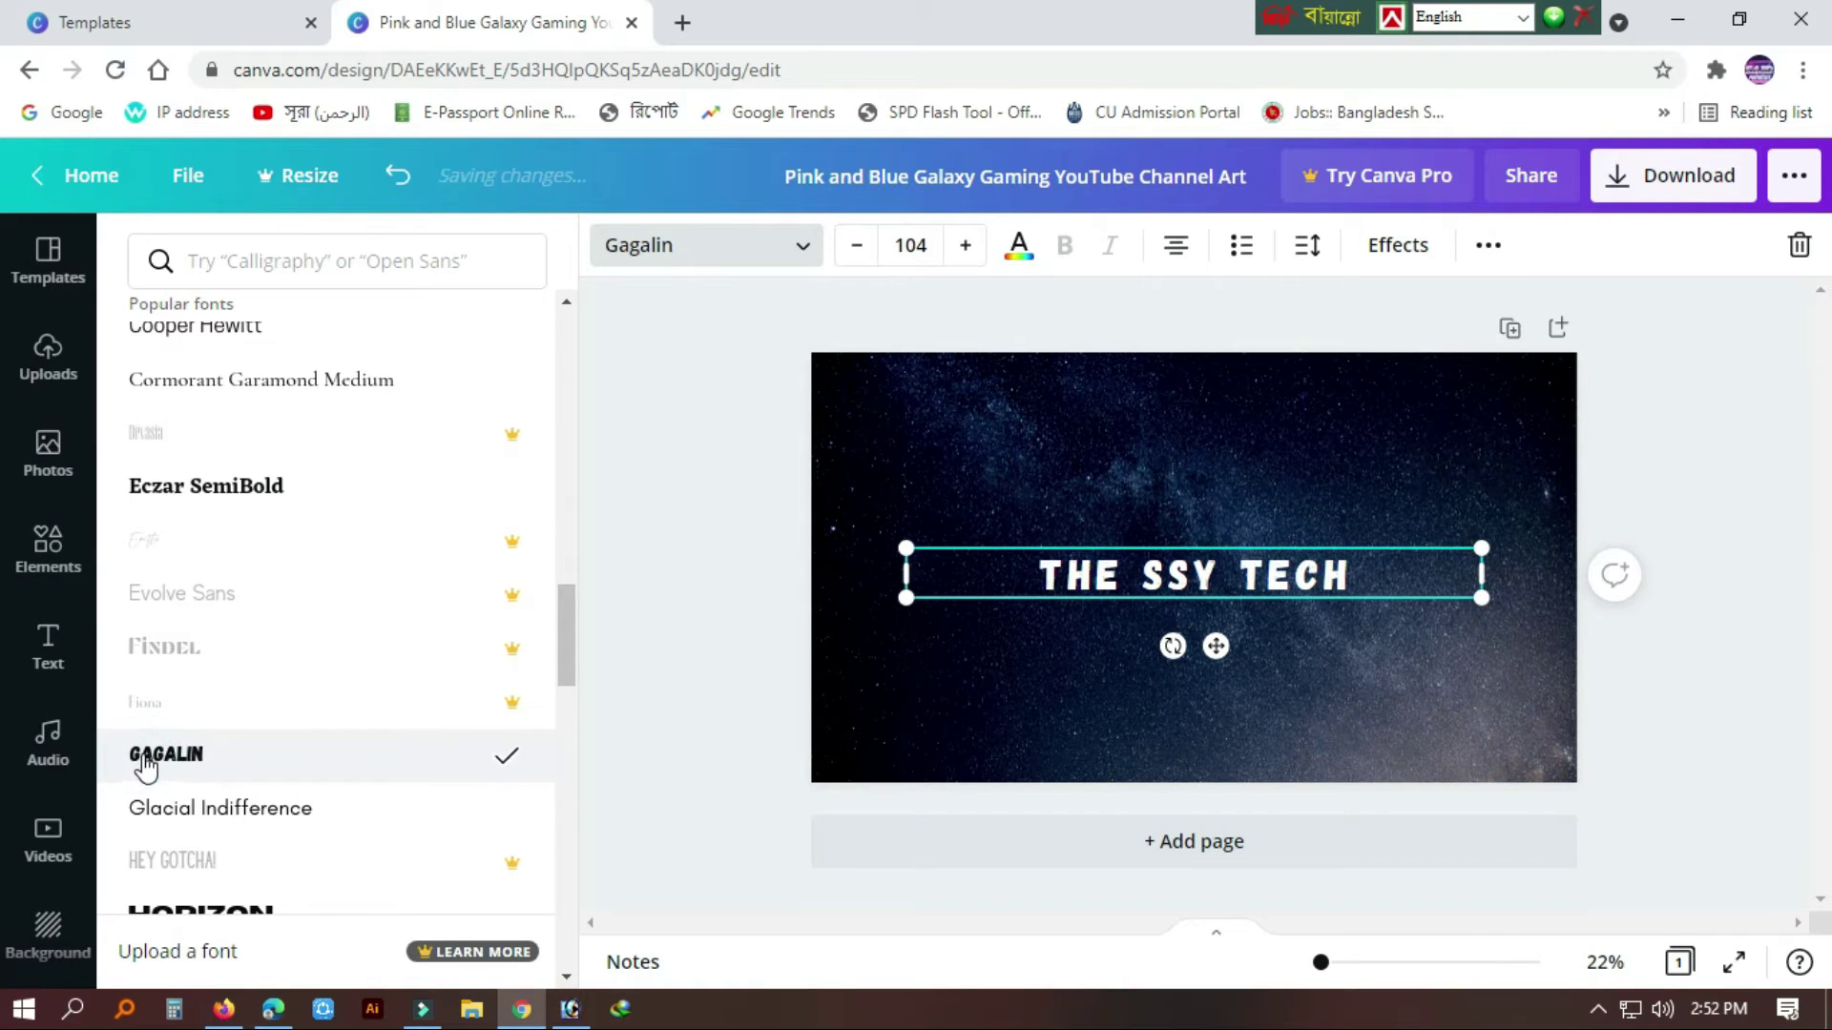
scroll(205, 752, "down", 5)
scroll(208, 753, "down", 1)
scroll(208, 753, "down", 2)
scroll(206, 749, "down", 2)
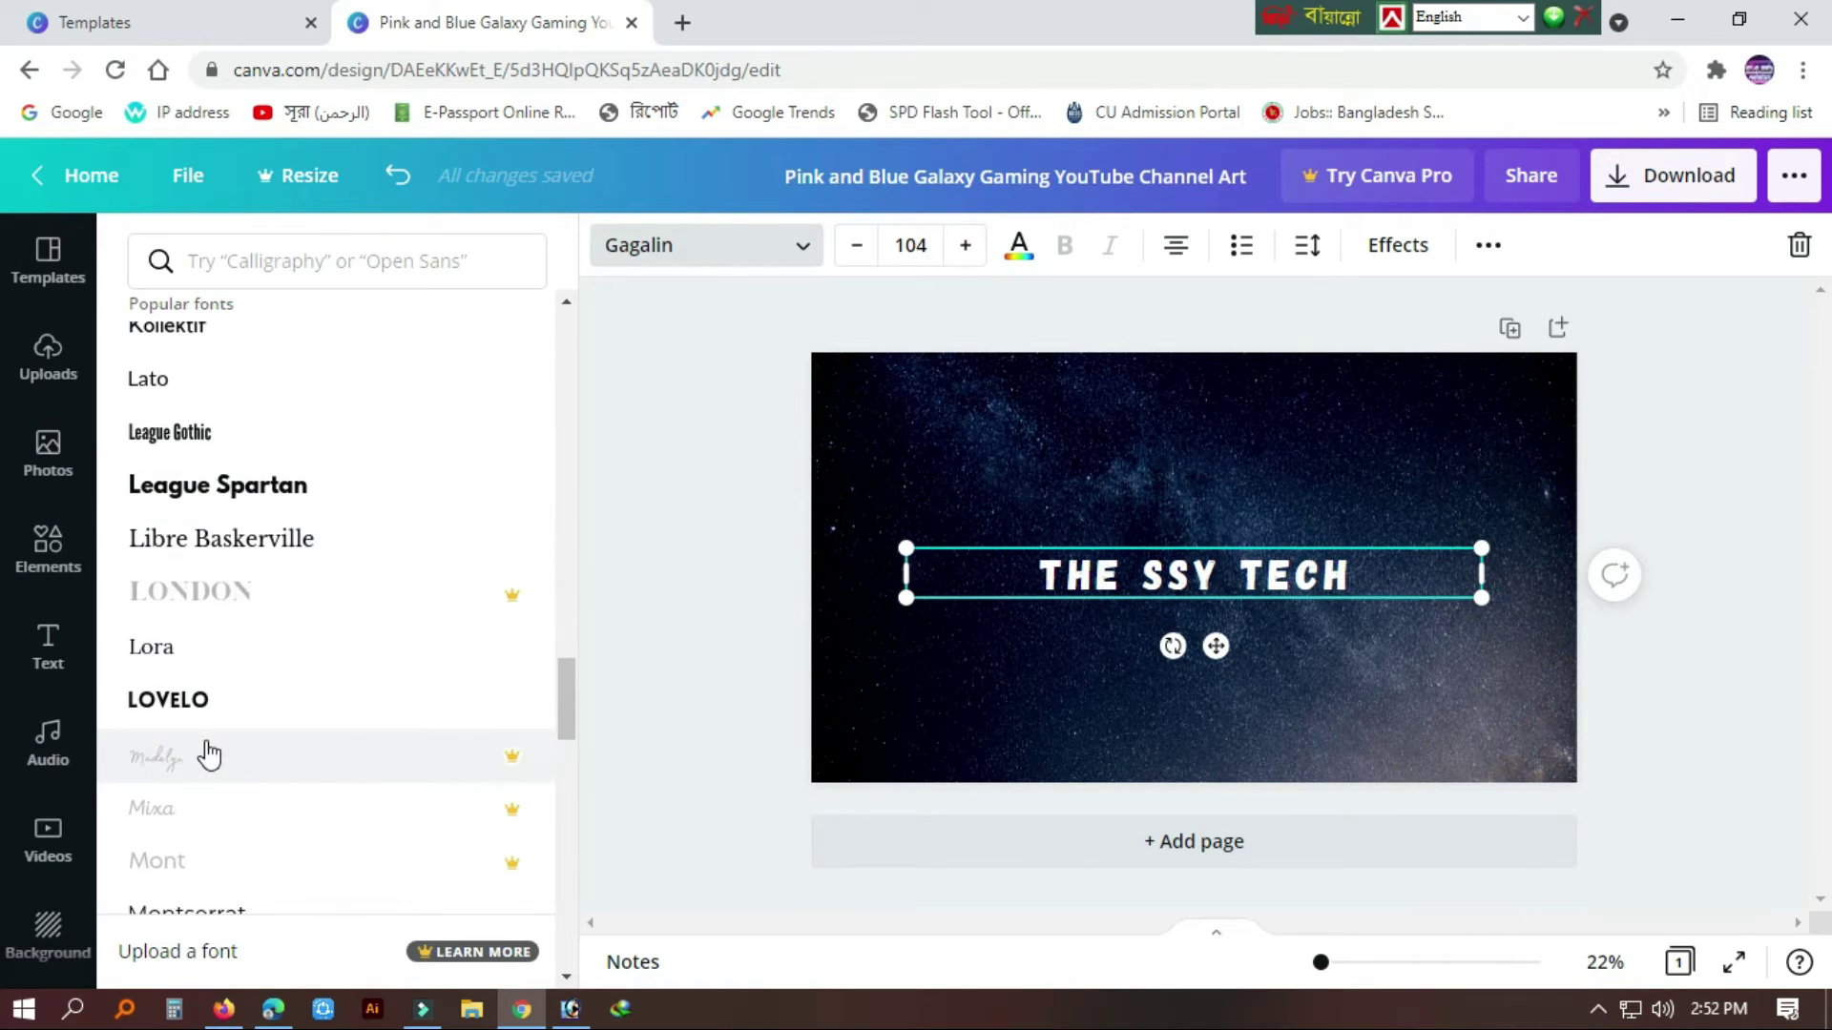
left_click(194, 717)
scroll(193, 723, "down", 5)
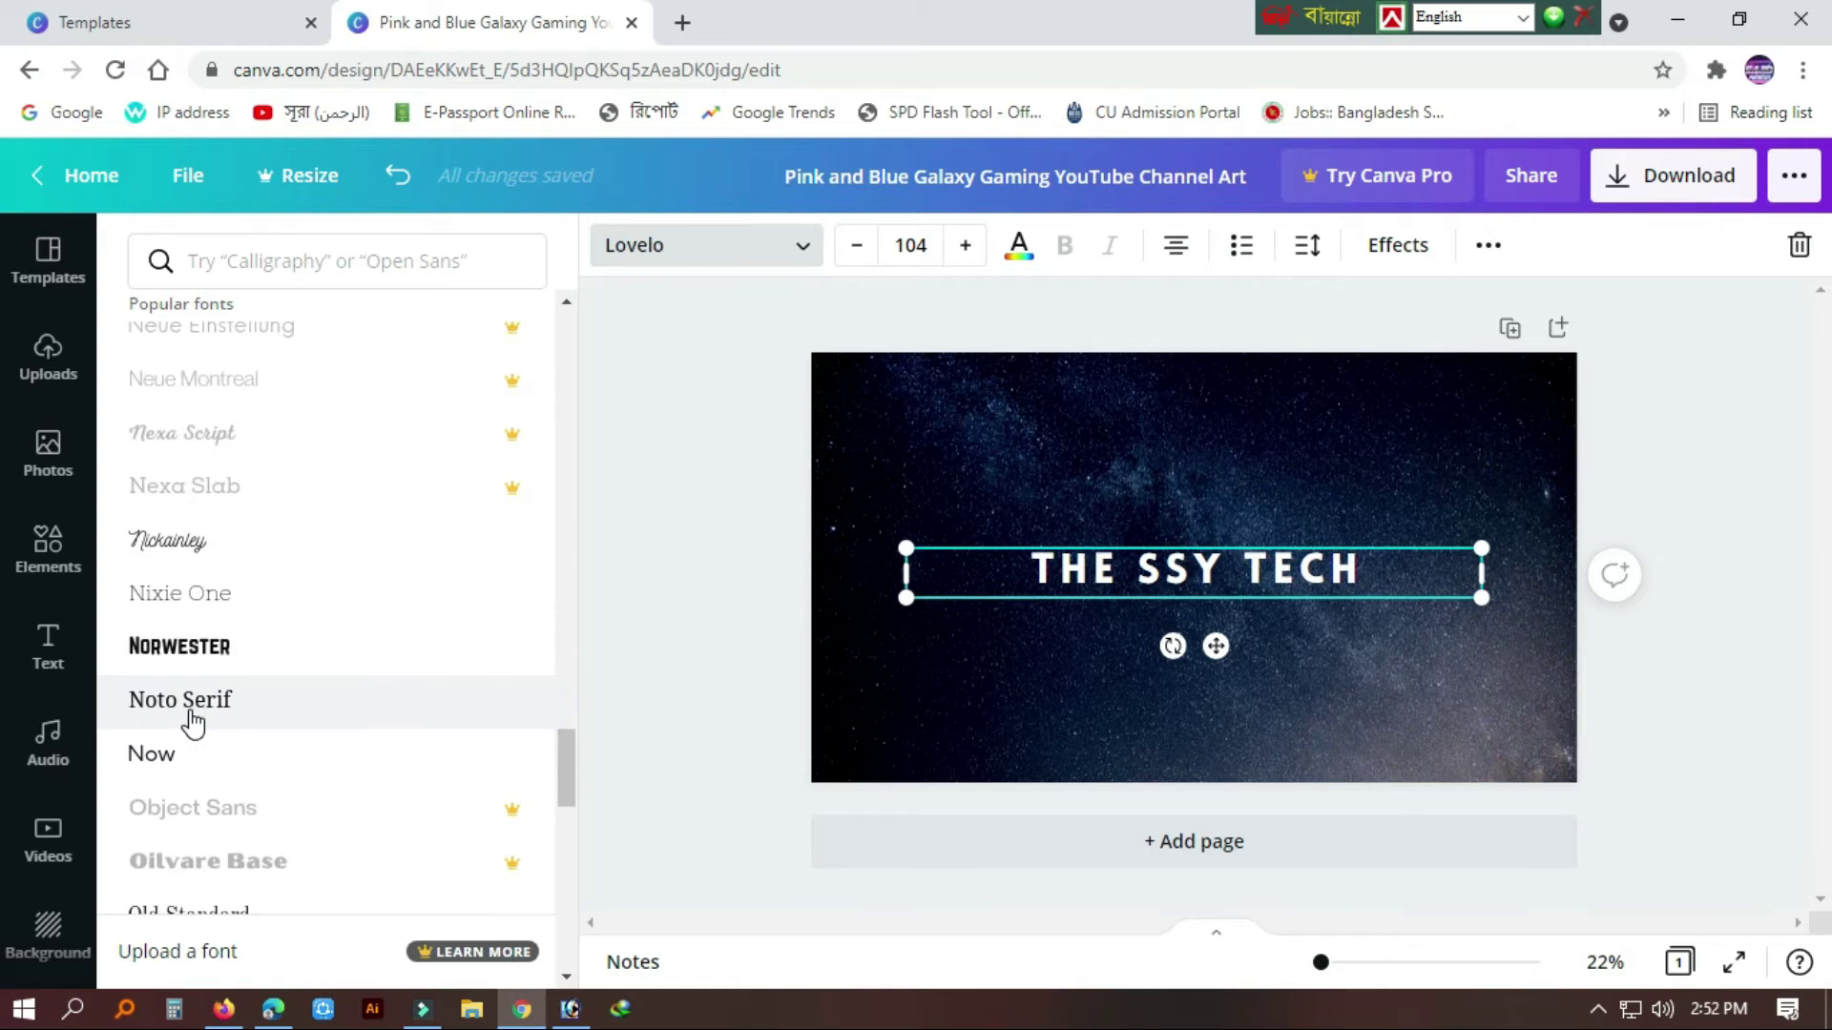
scroll(193, 722, "down", 5)
scroll(193, 723, "down", 5)
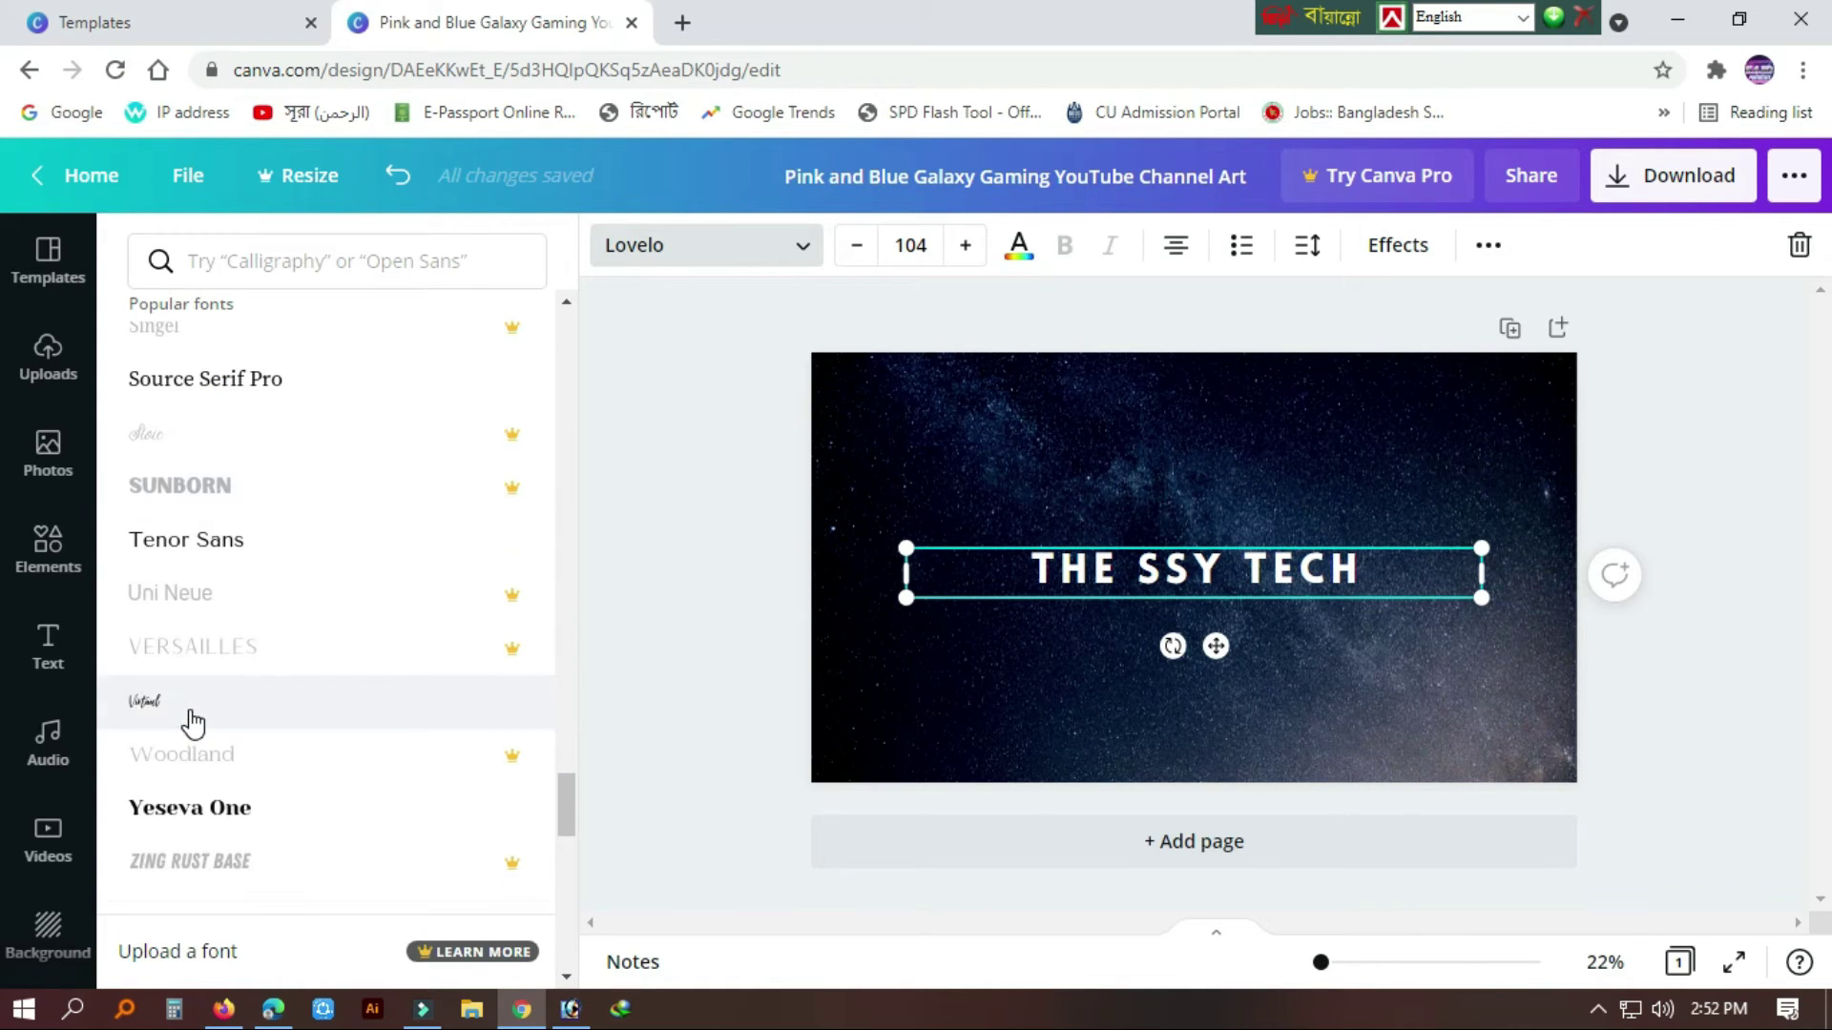
scroll(193, 732, "down", 4)
left_click(190, 420)
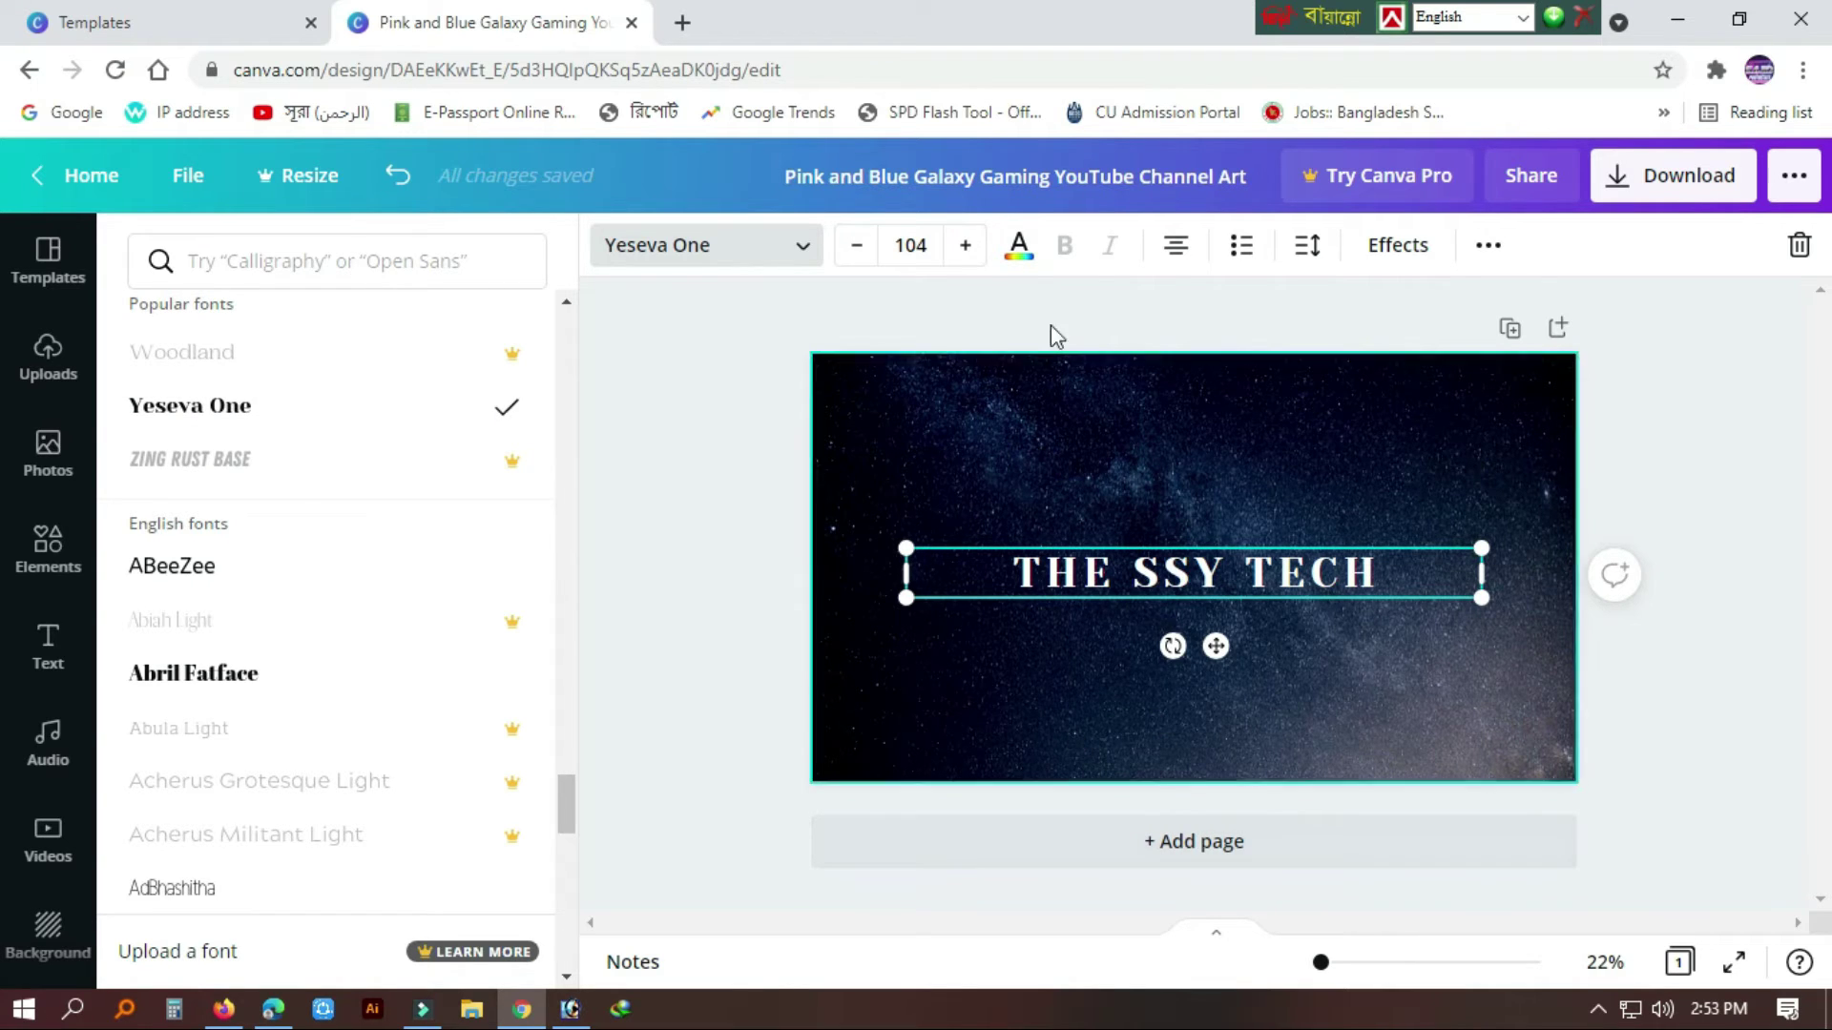
Enlarge THE SSY TECH to about size 145, spanning the banner width, and raise it.
left_click_drag(1481, 543, 1517, 544)
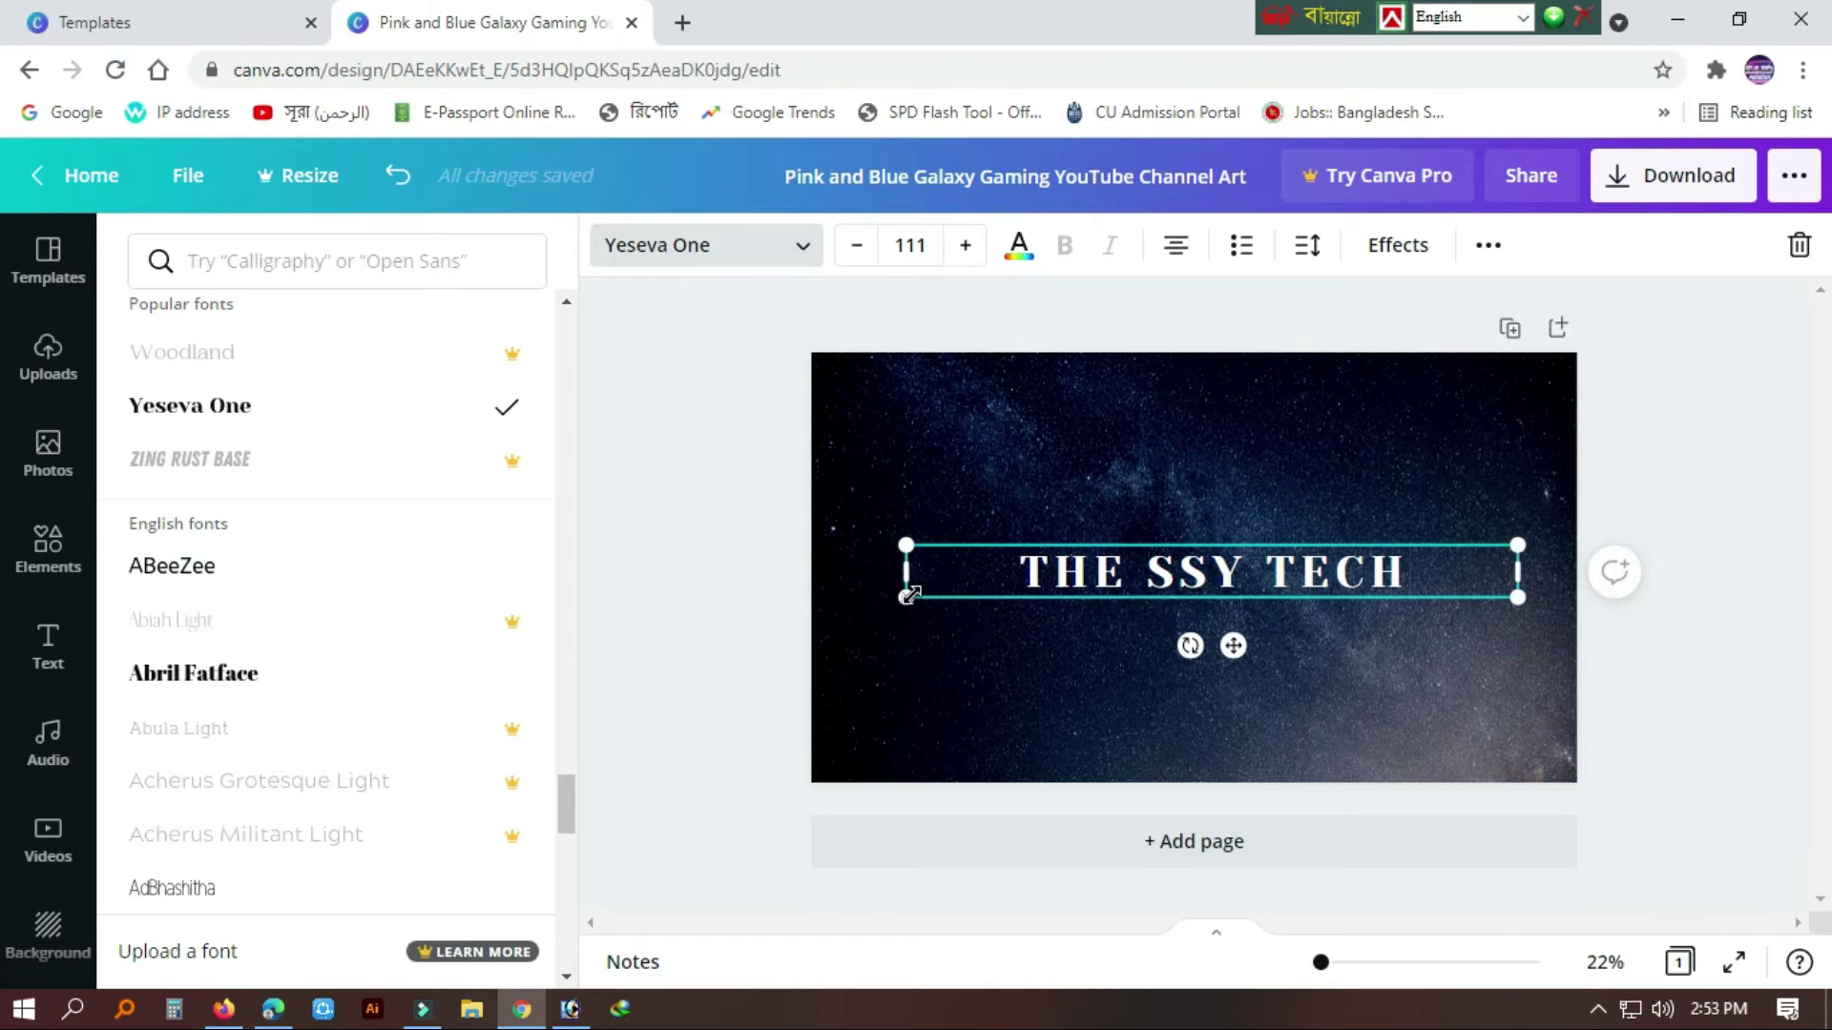
left_click_drag(909, 595, 843, 602)
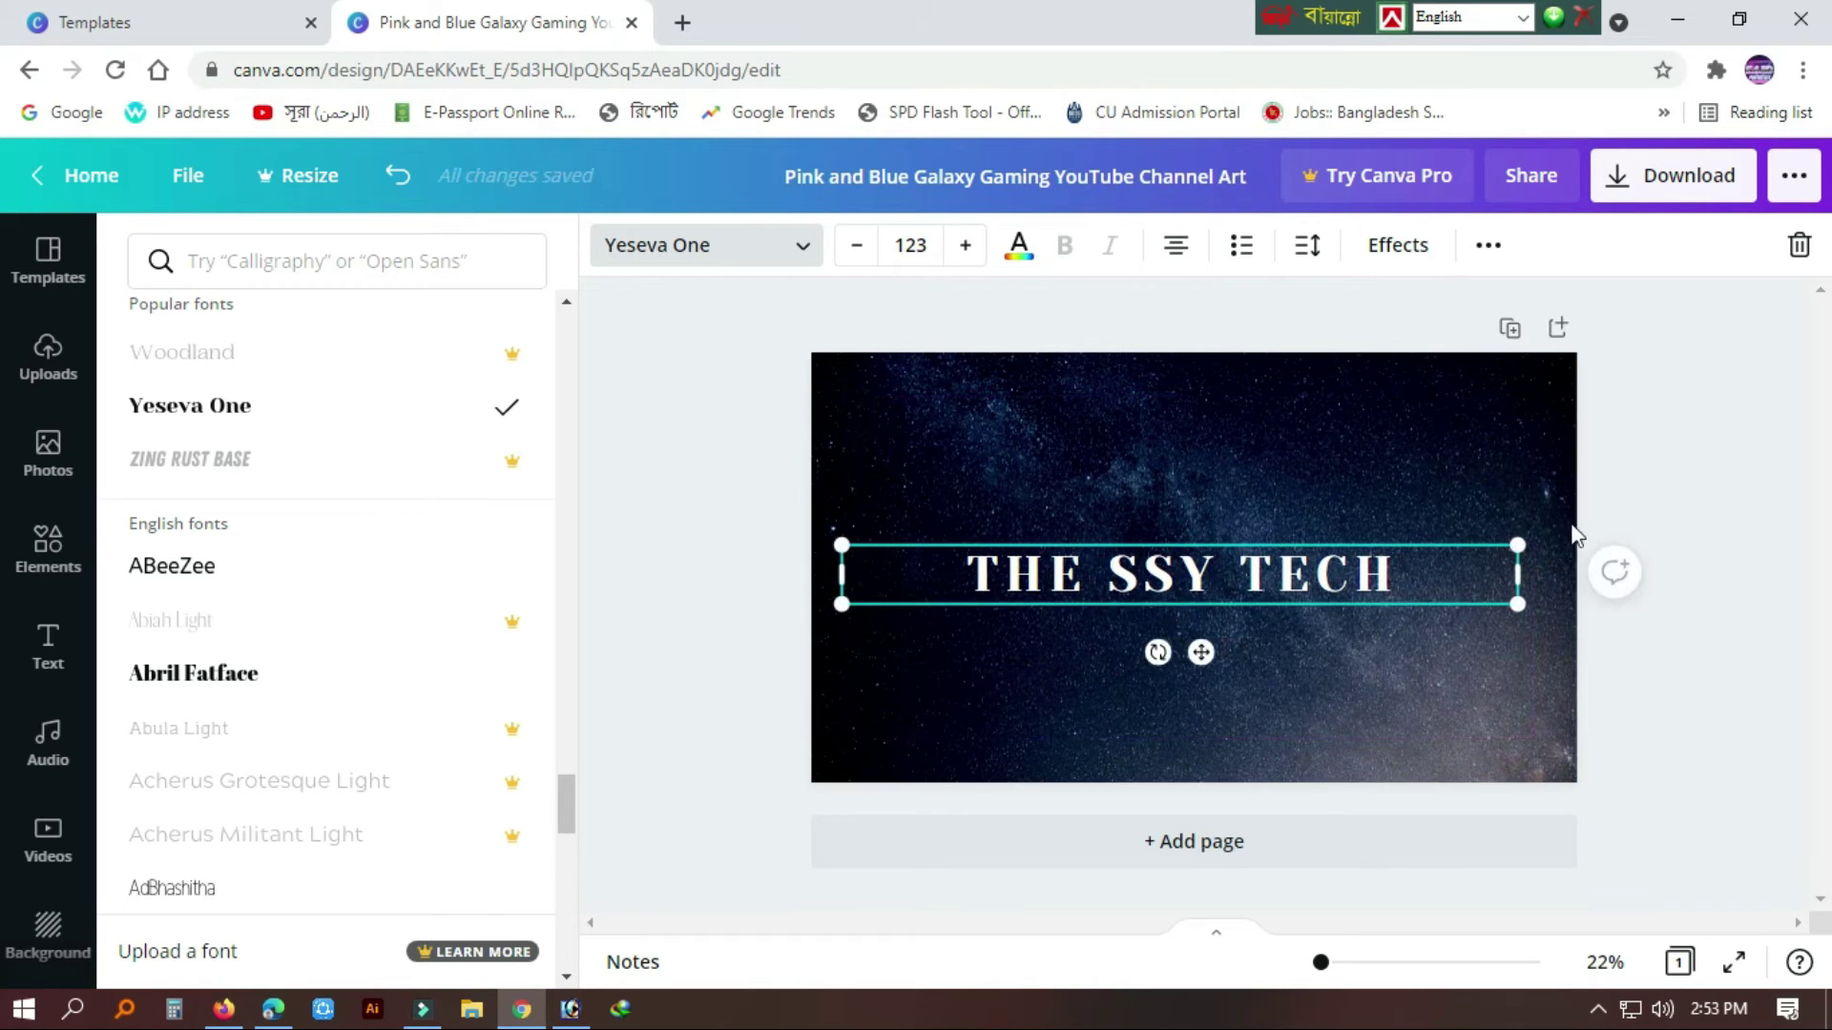
left_click_drag(1518, 544, 1555, 542)
left_click_drag(840, 601, 760, 678)
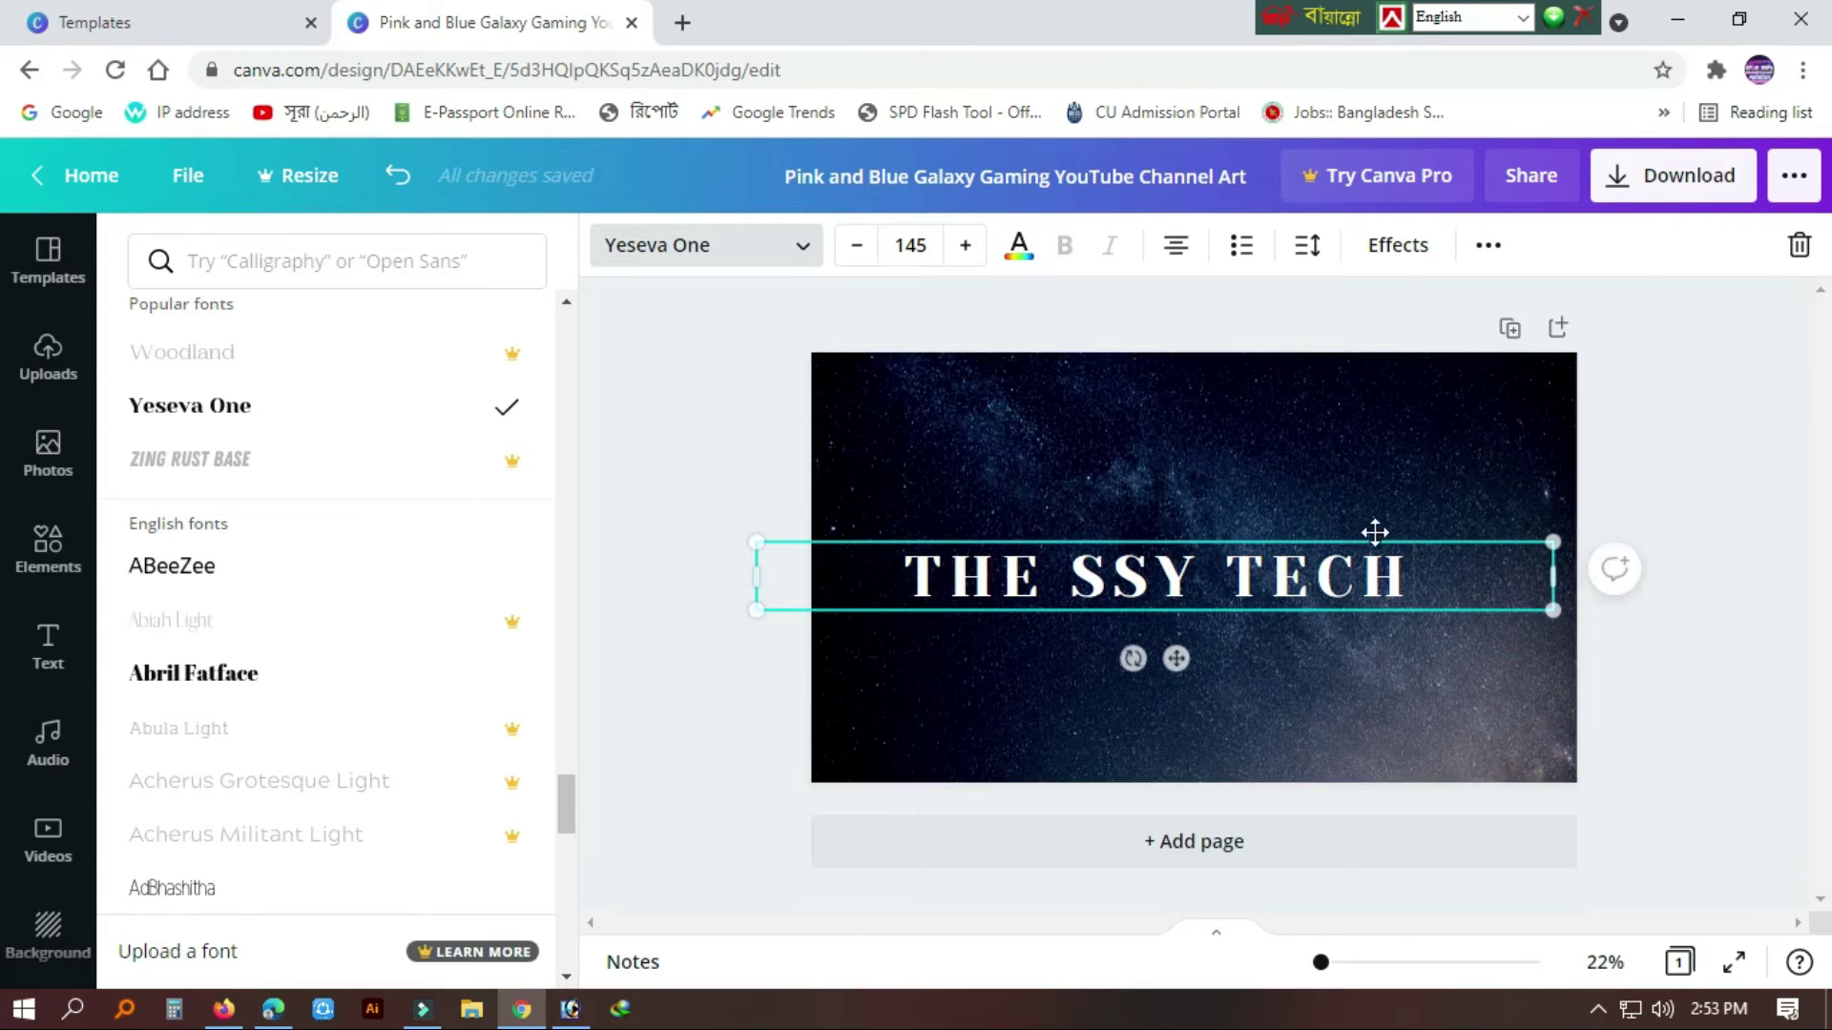
left_click_drag(1338, 540, 1367, 507)
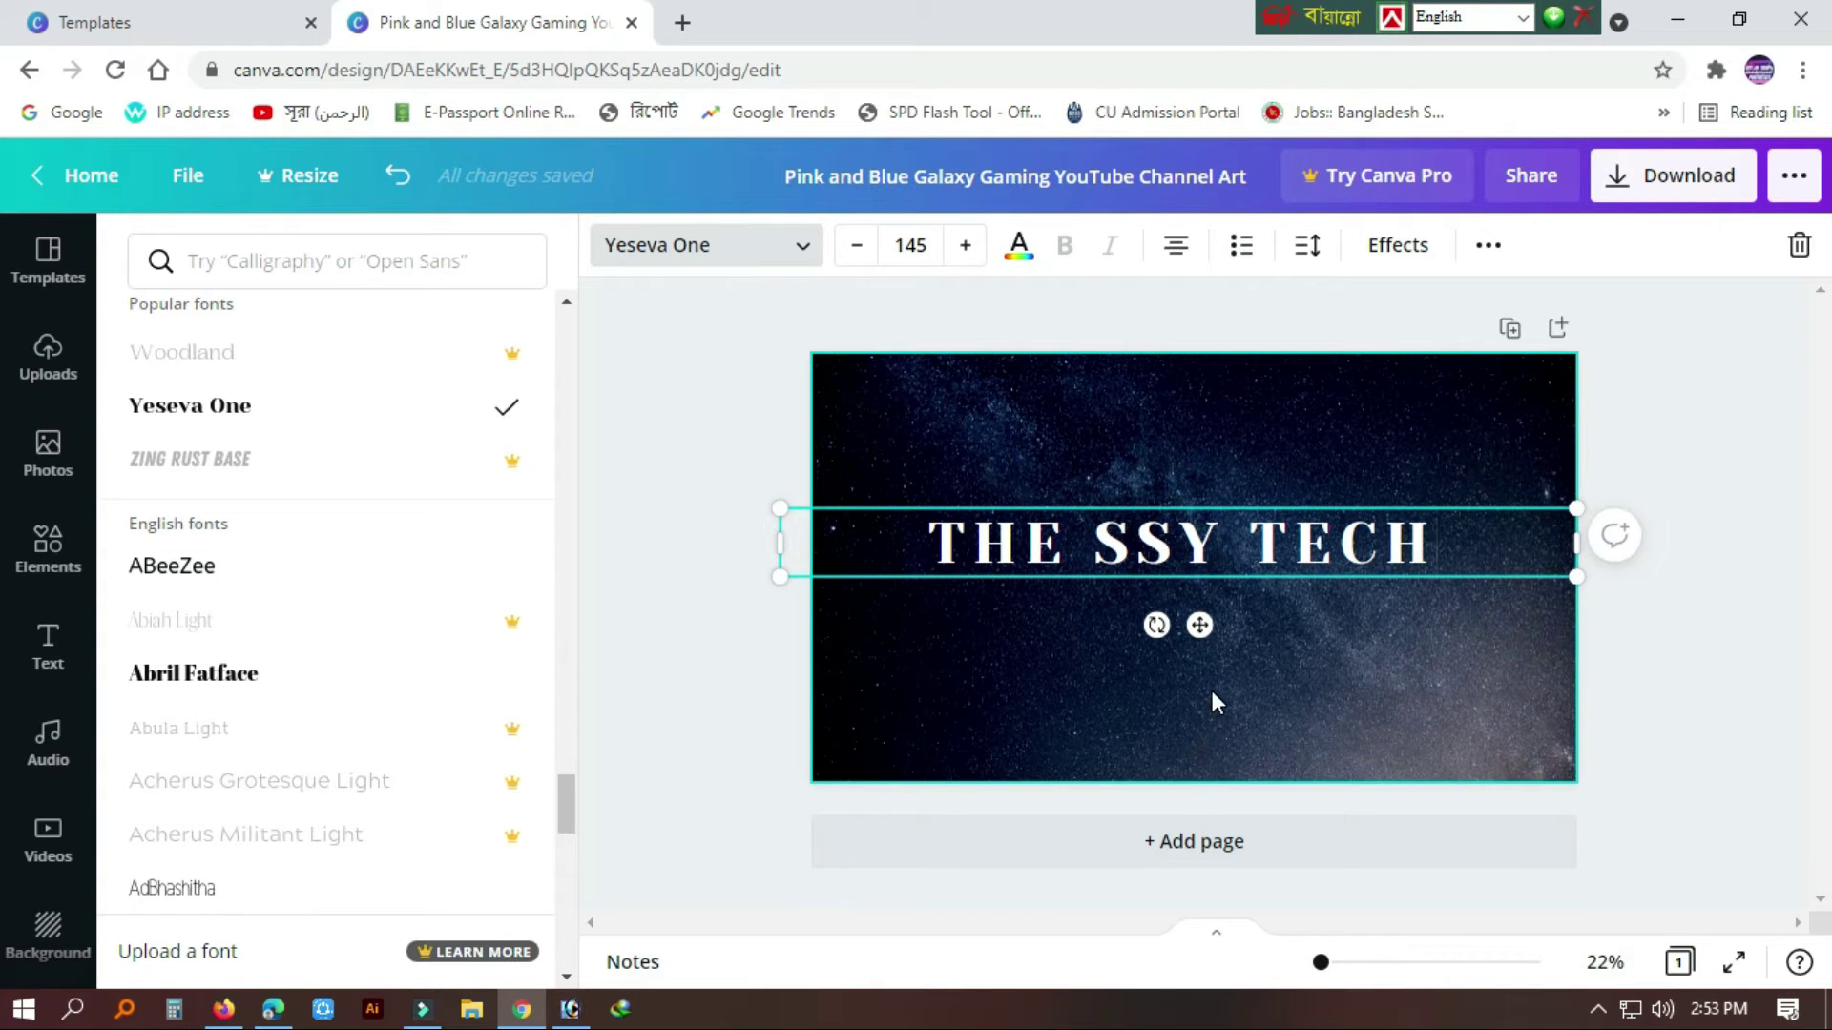
Add the teal 'dream' Sarina text preset and move it just below the title.
left_click(52, 644)
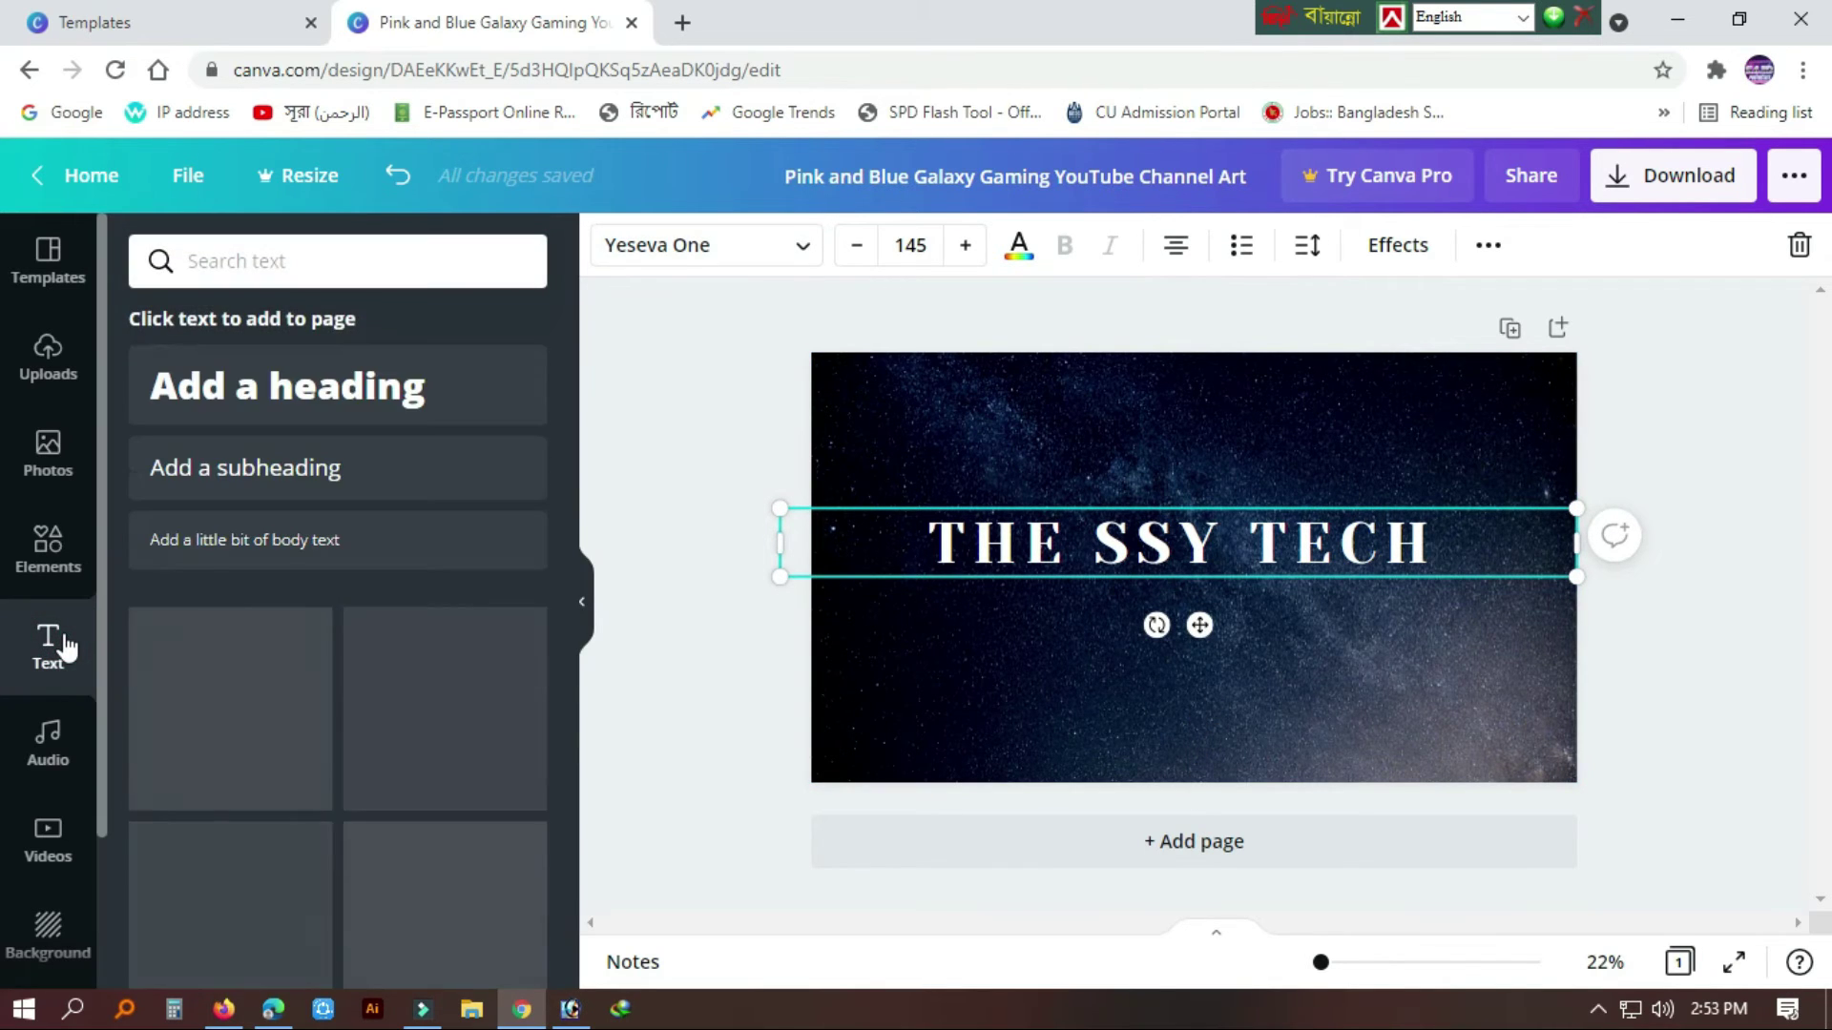
scroll(391, 738, "down", 4)
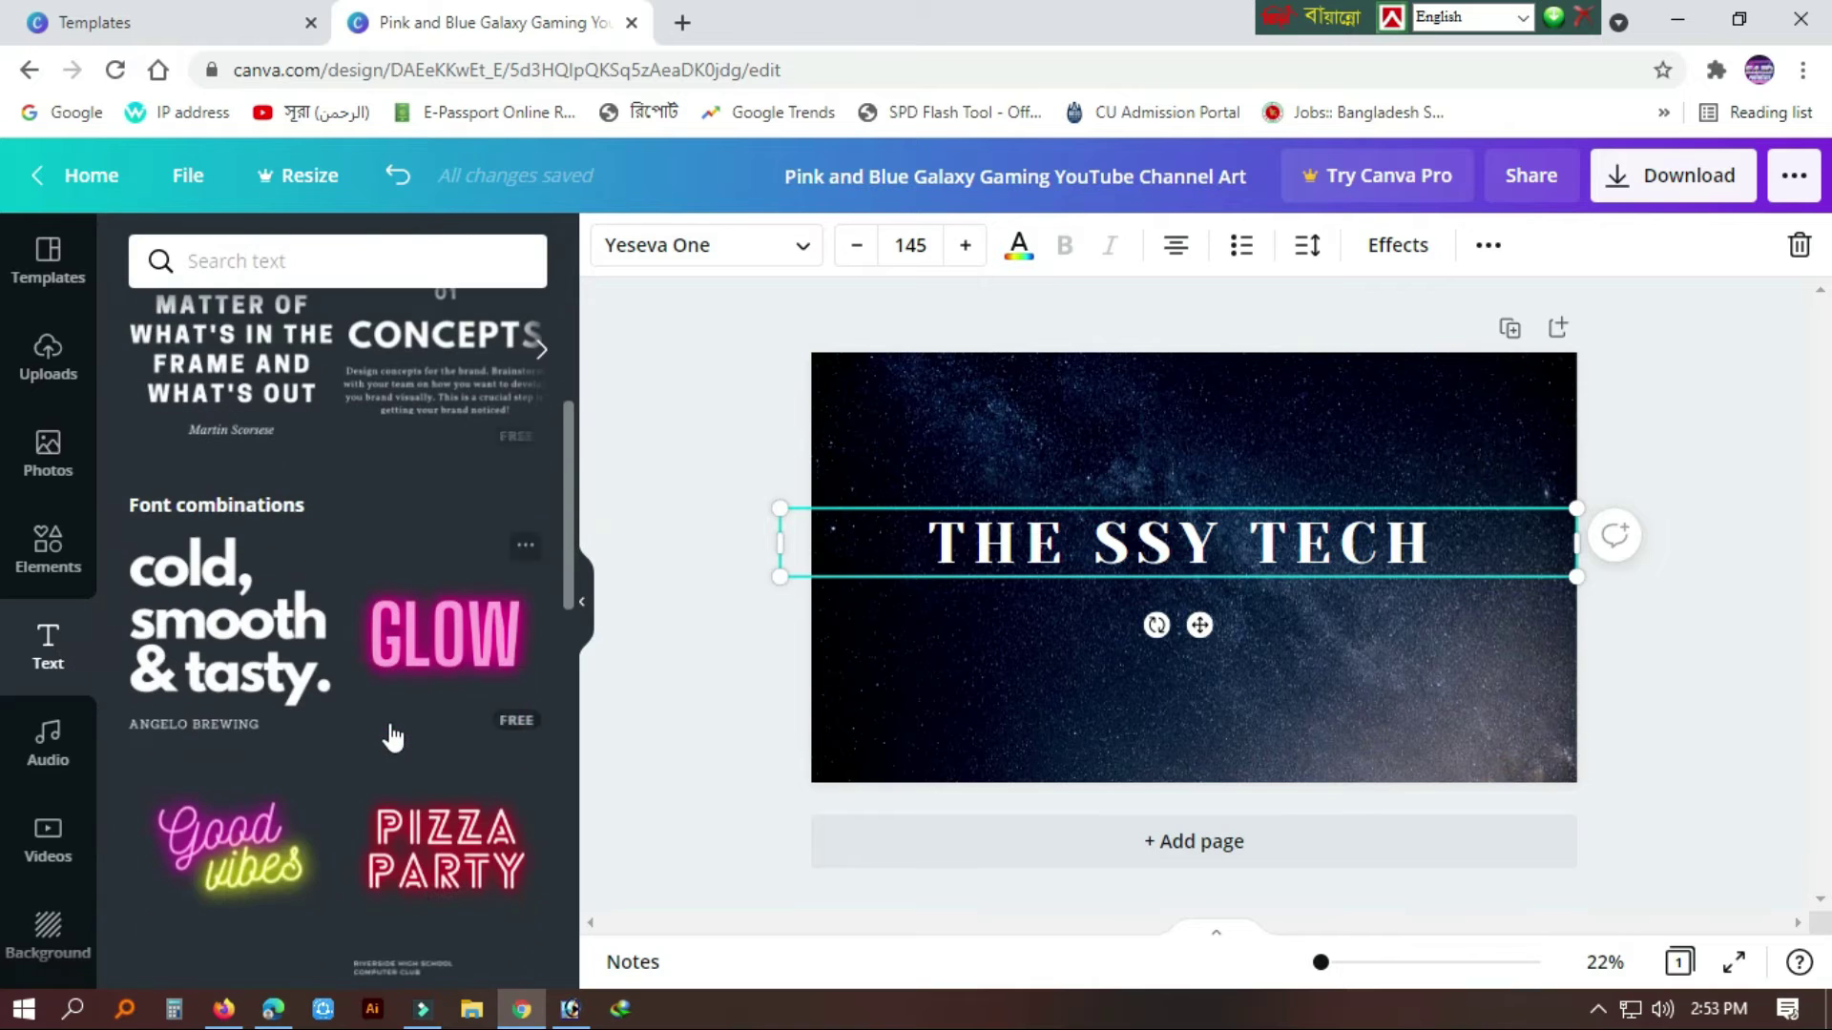
scroll(396, 736, "down", 4)
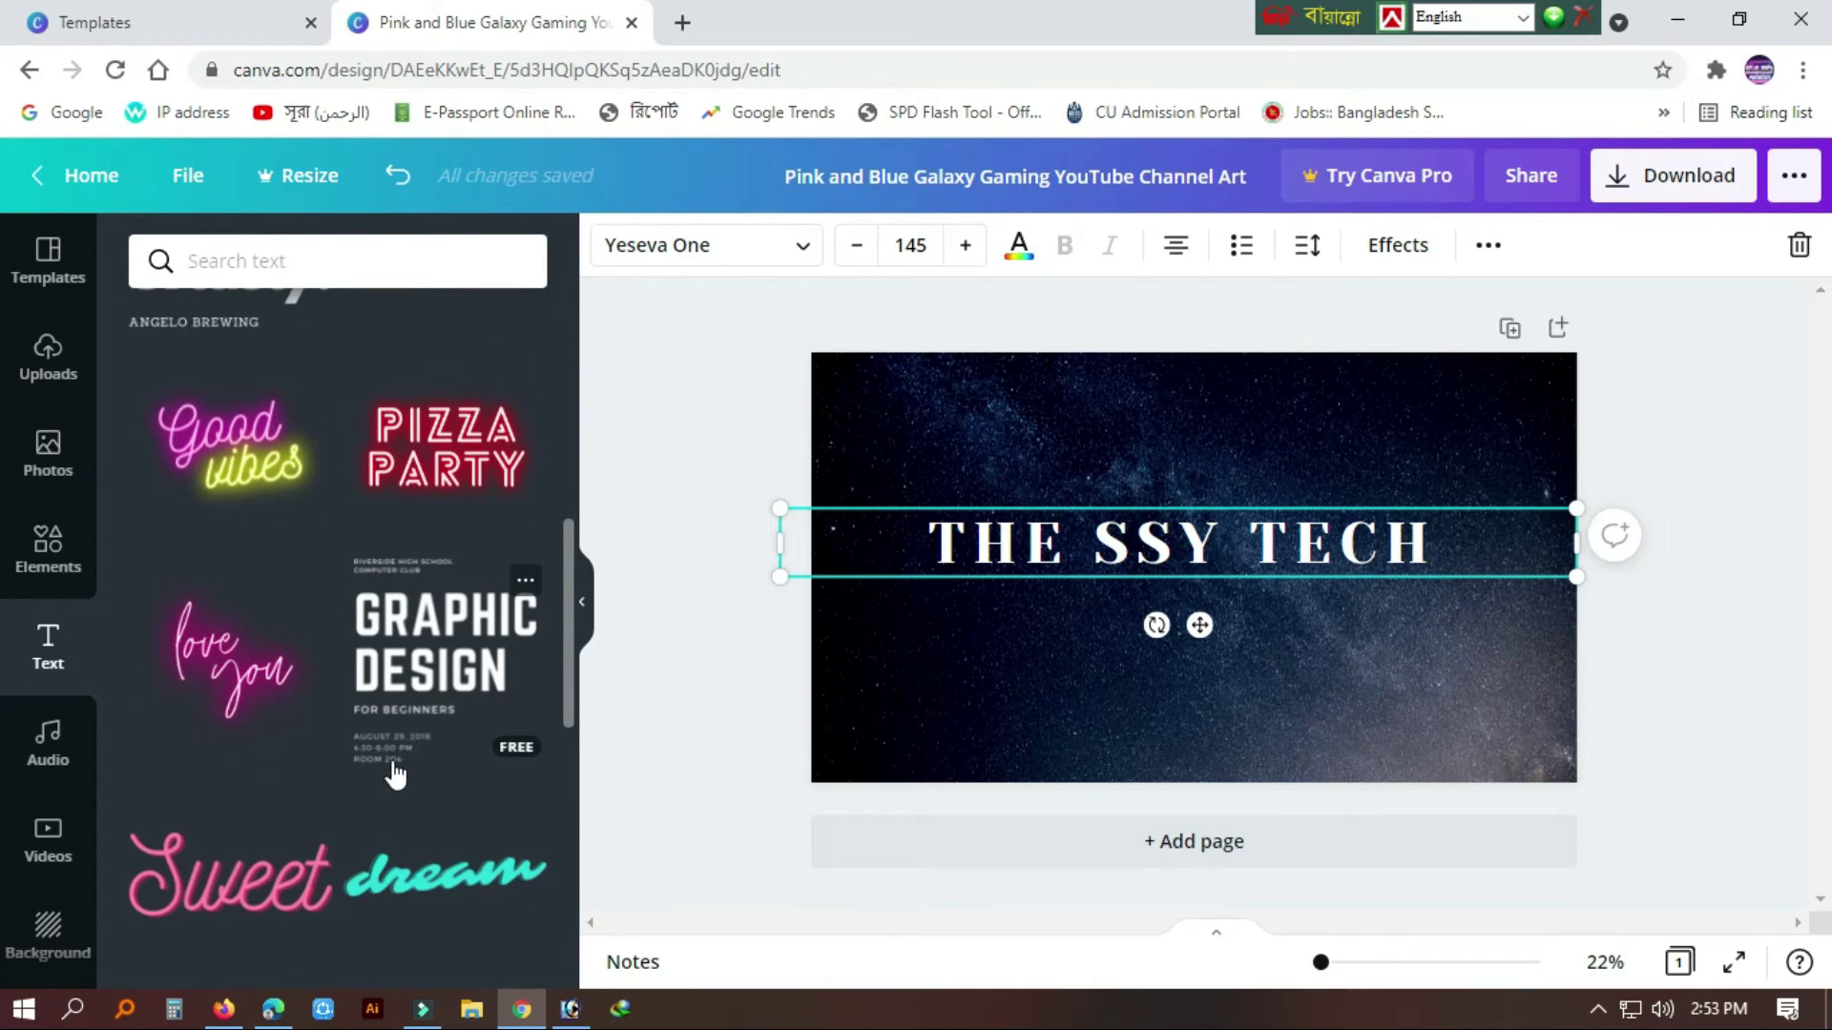
left_click(467, 897)
left_click(1126, 567)
left_click_drag(1169, 520, 1153, 548)
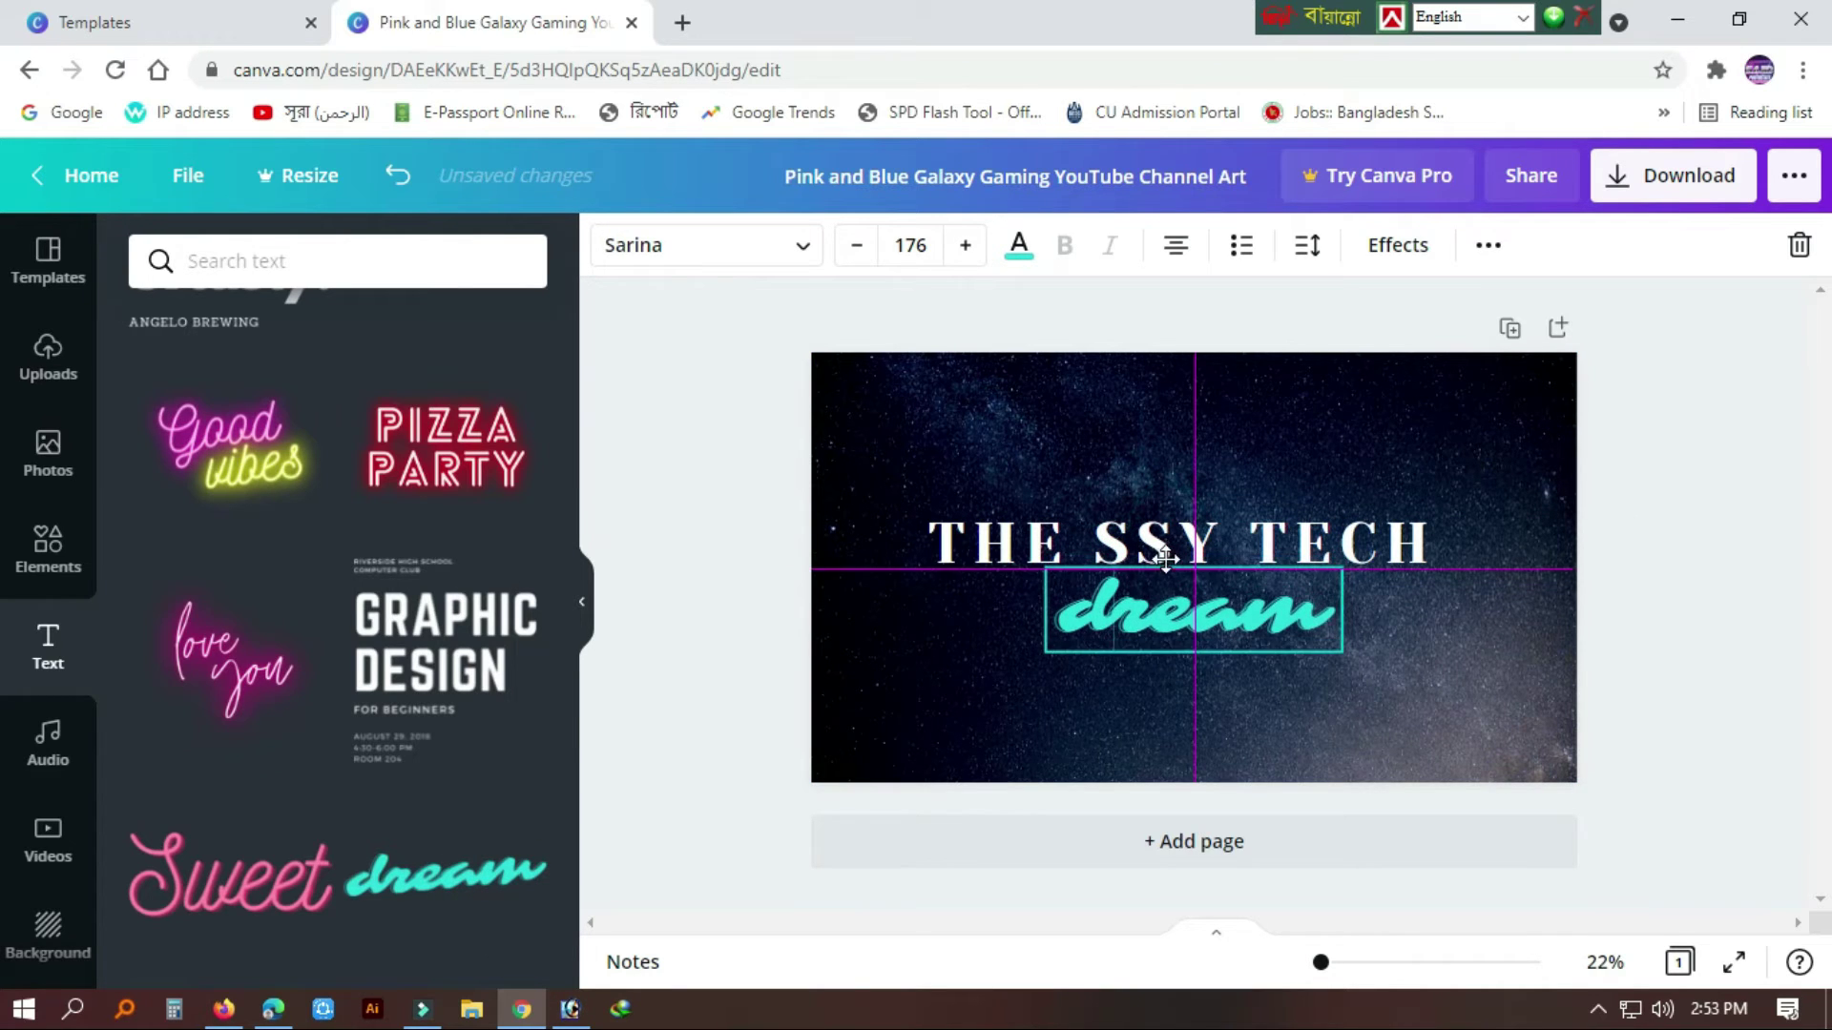
Replace the placeholder word 'dream' with SUBSCRIBE THIS CHANNEL.
double_click(1180, 603)
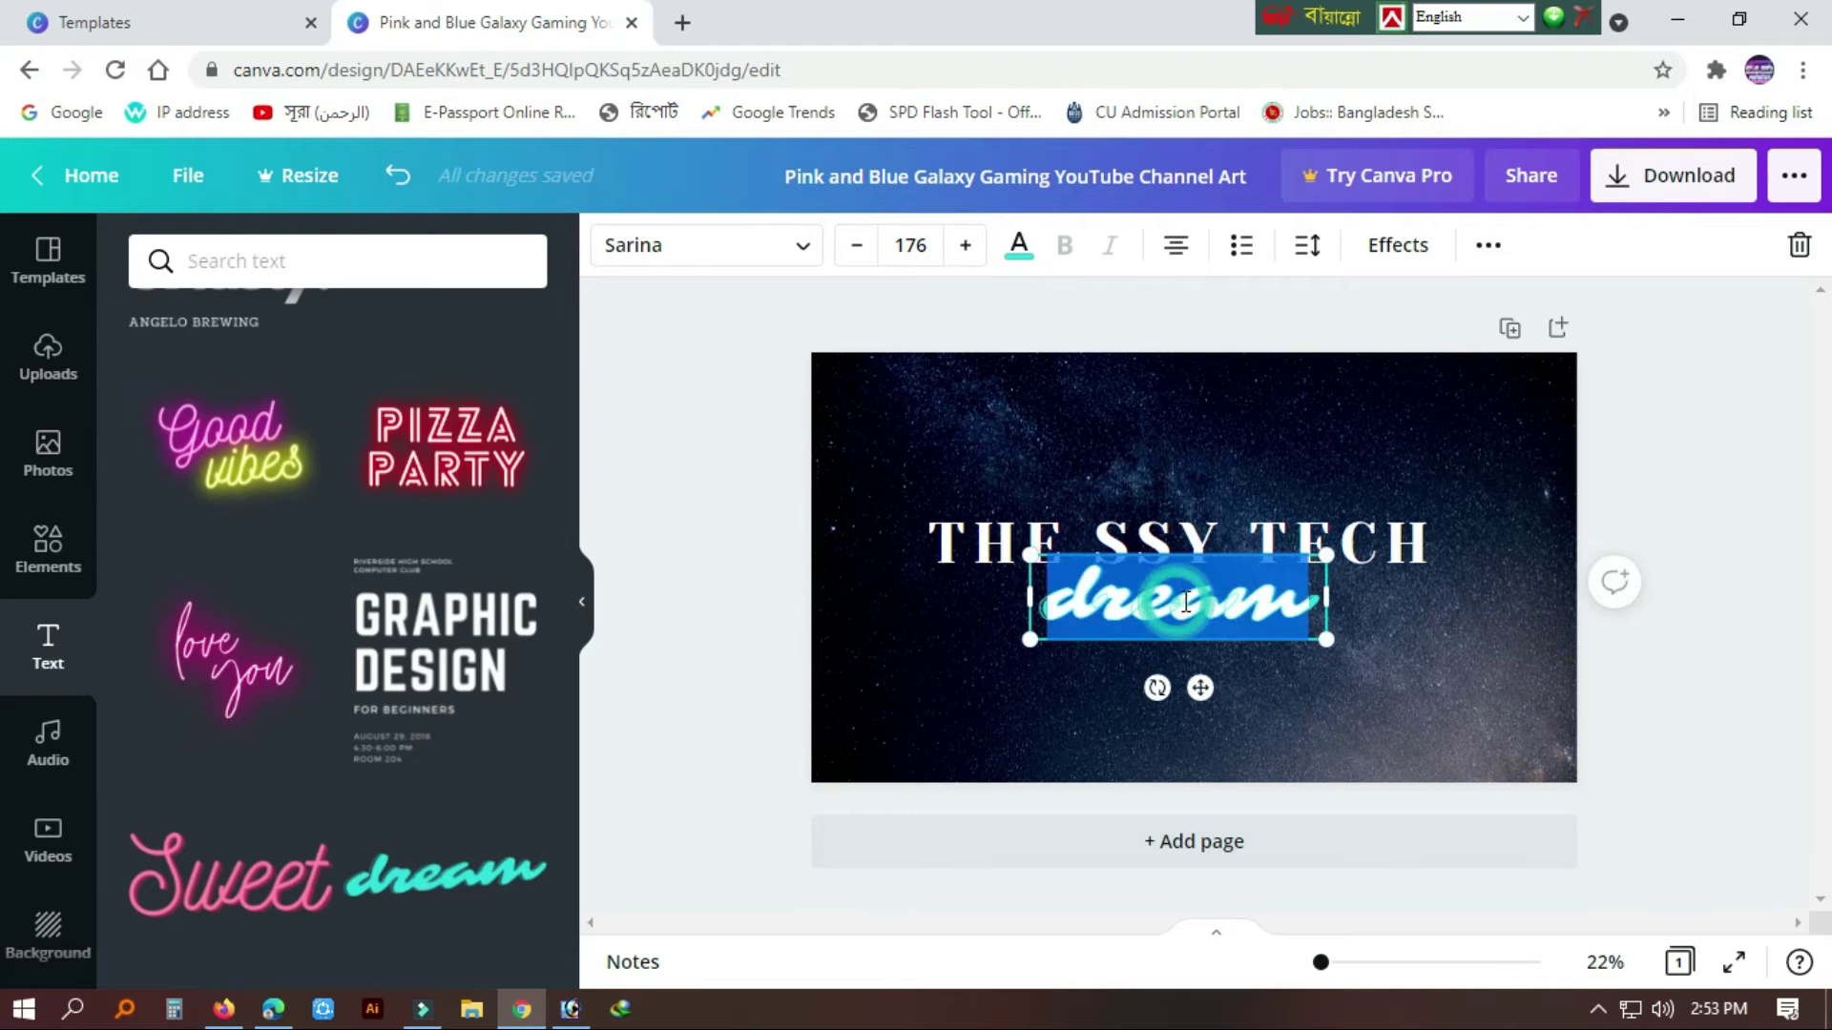
key("BackSpace")
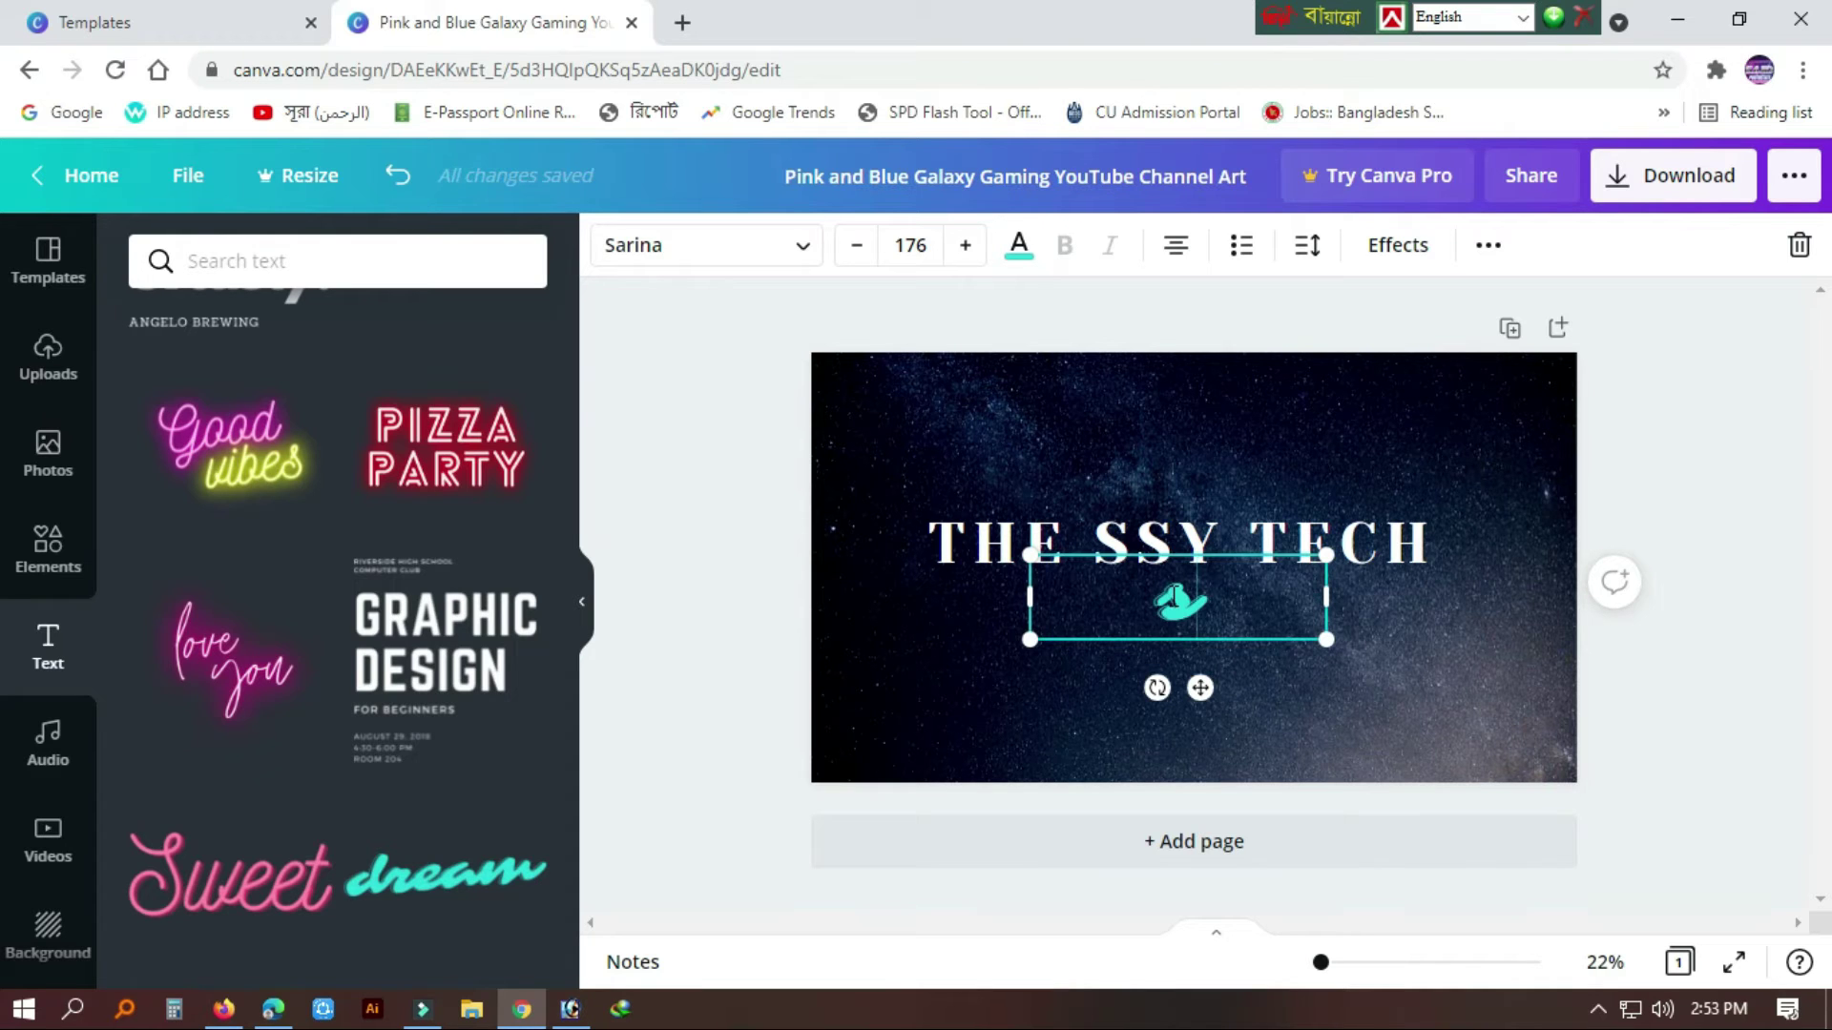
type("SUBSCRI")
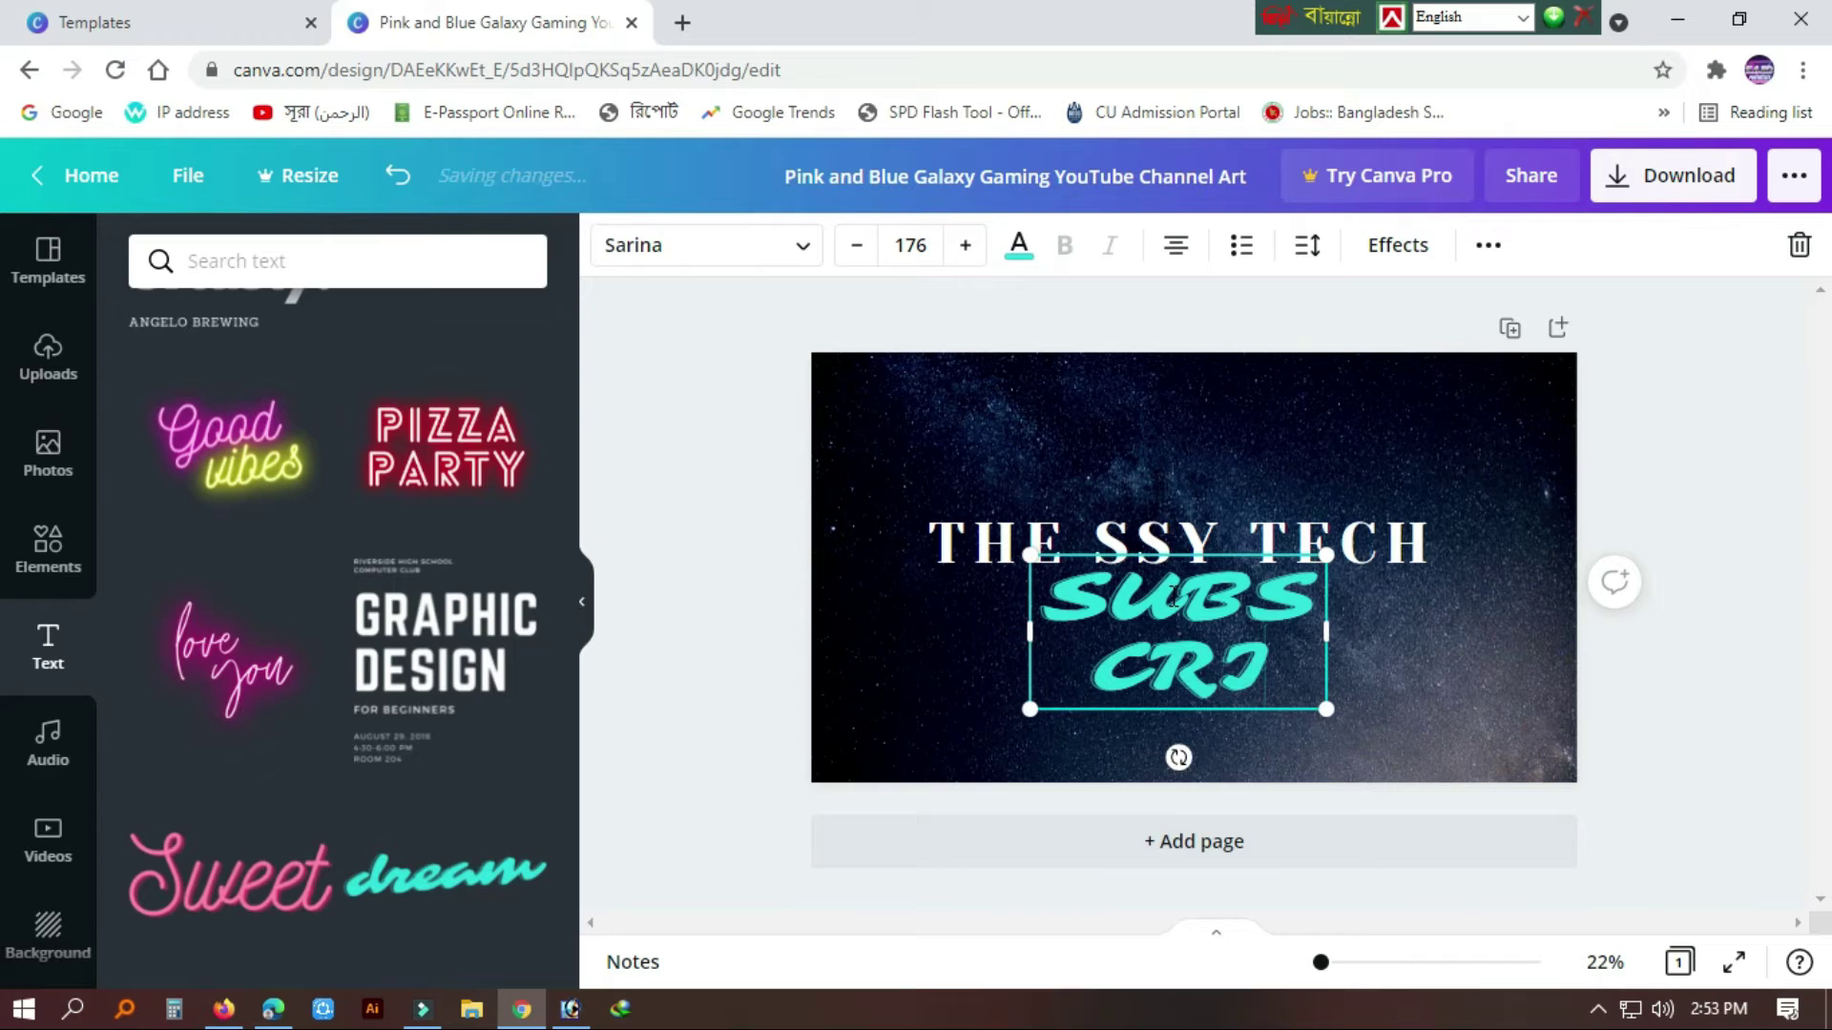
type("BE THIS")
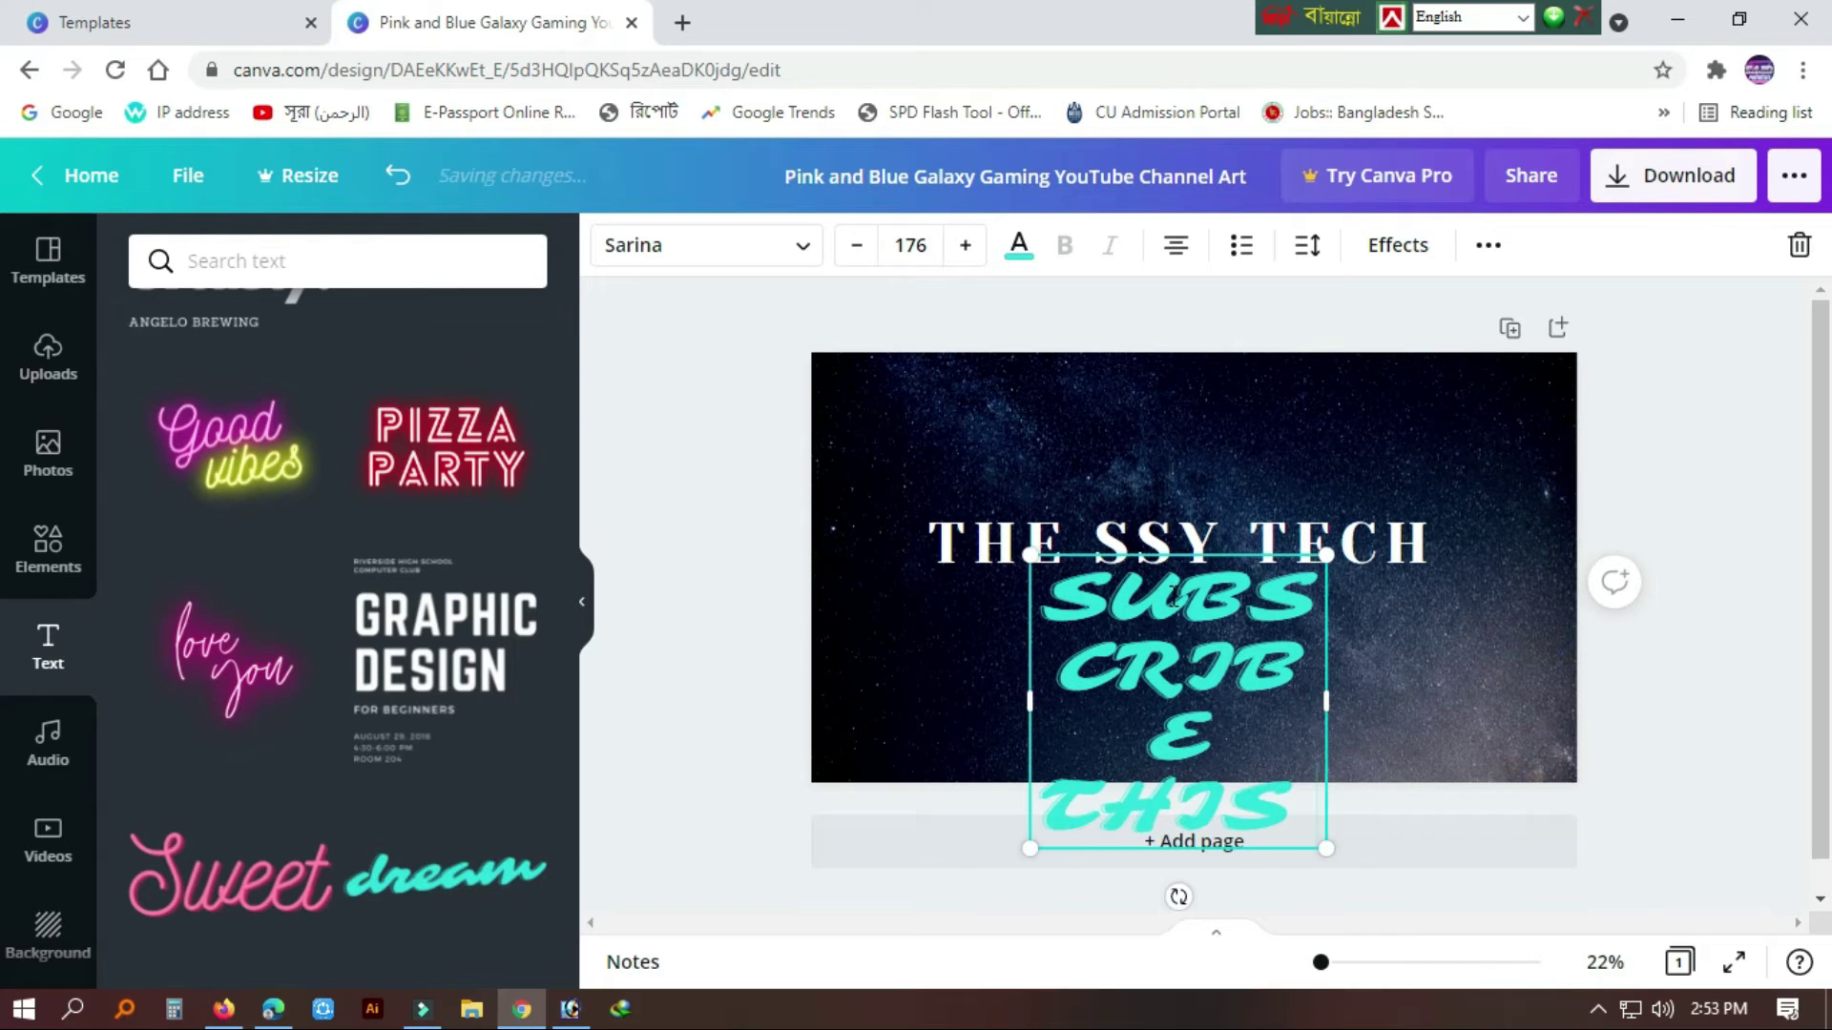
type(" CHANNEL")
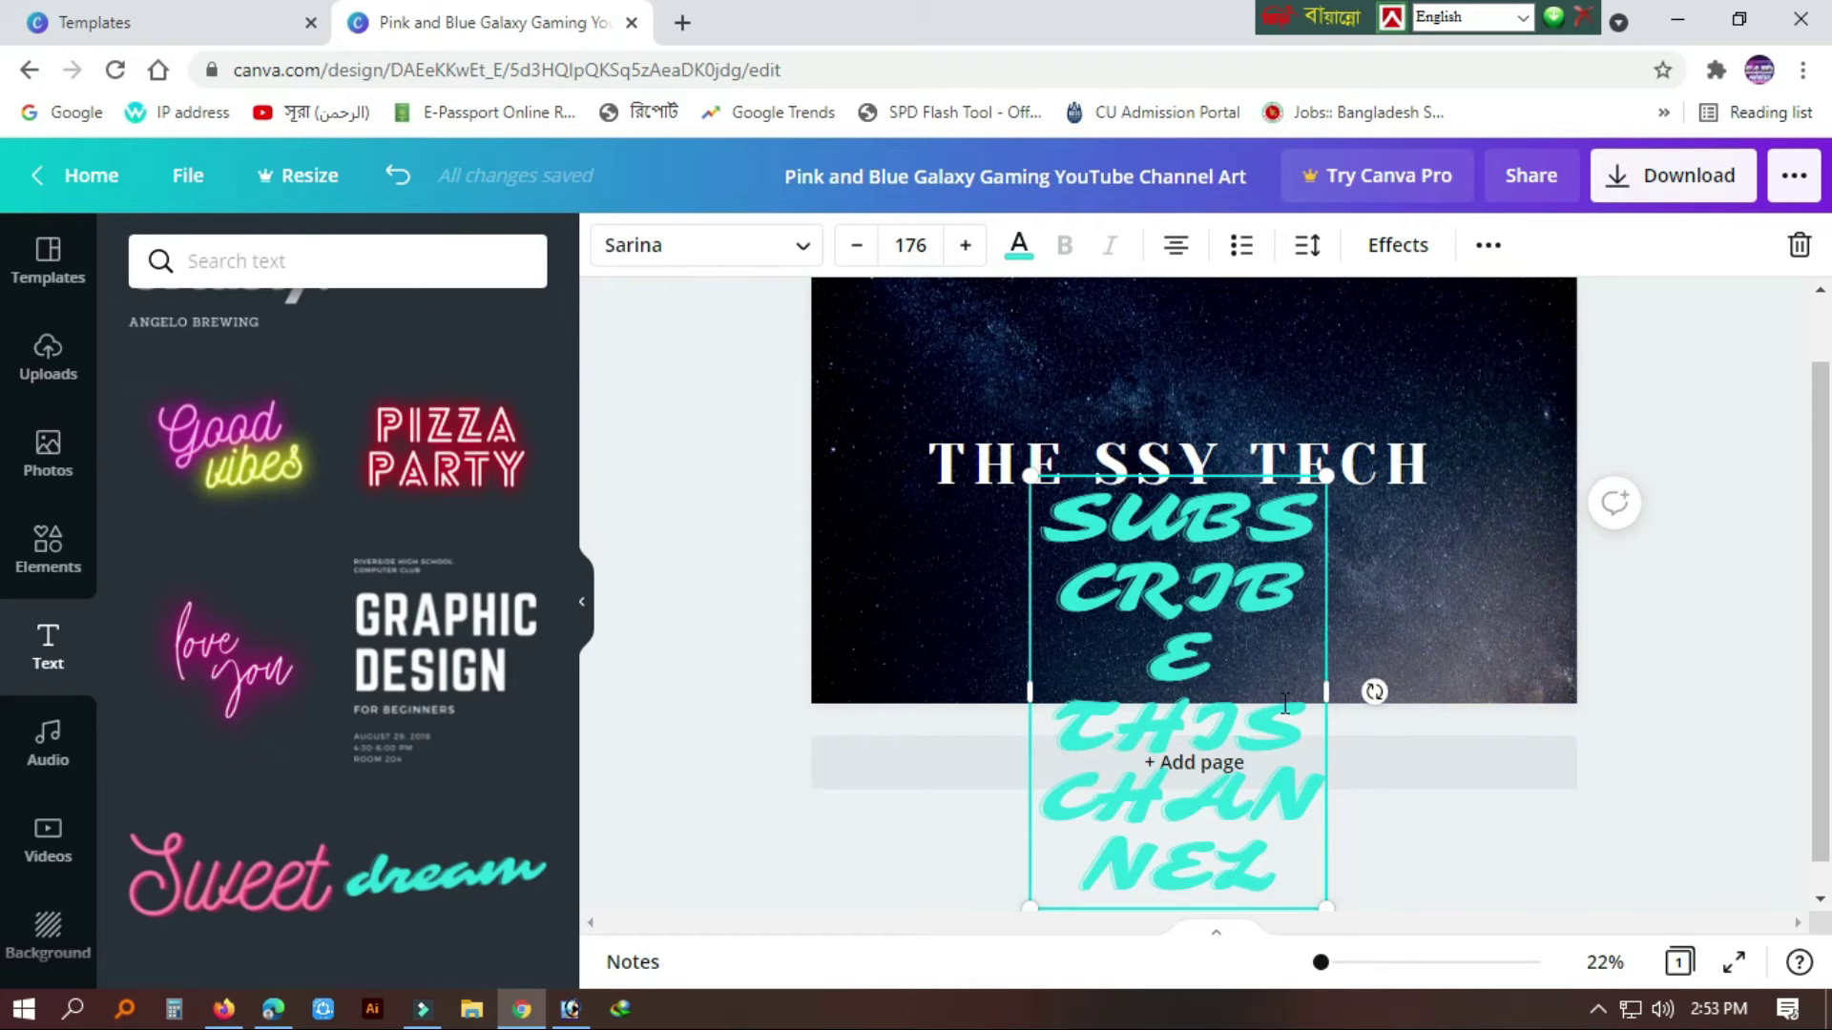
Widen the subscribe text to a single line, scale it down and place it below the title.
left_click_drag(1333, 699, 1672, 679)
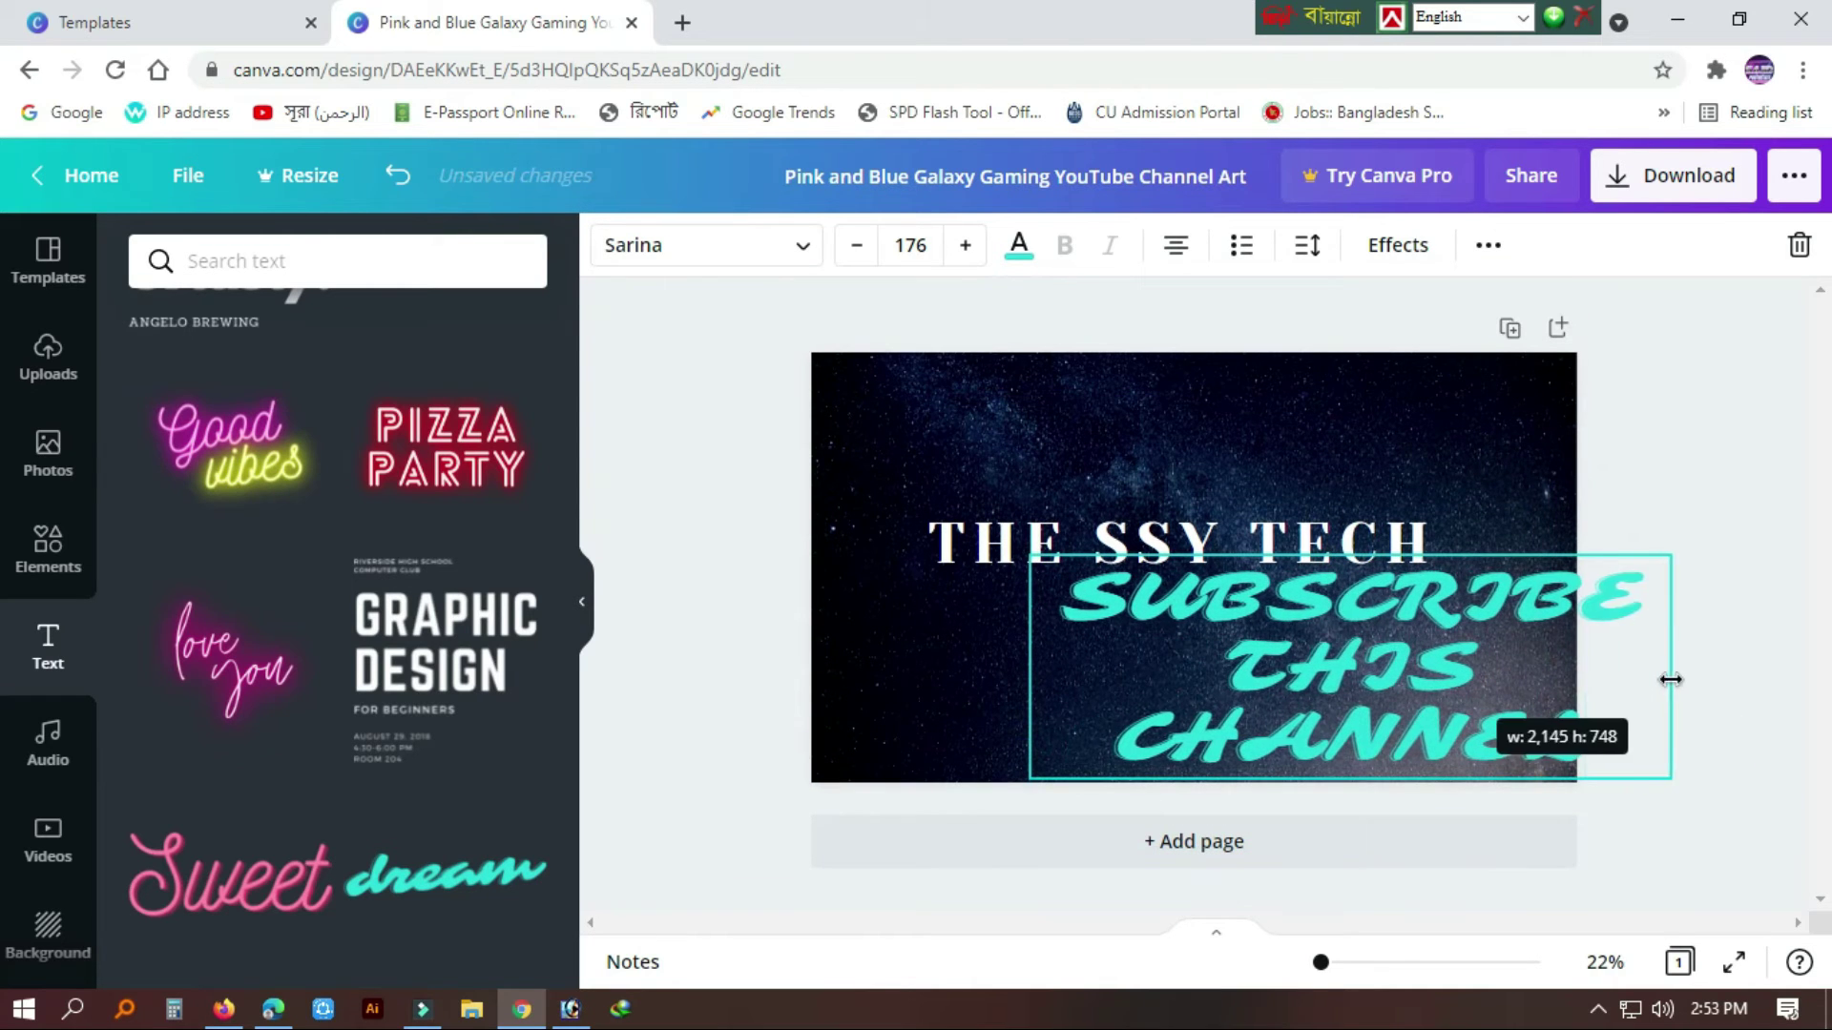
left_click_drag(1025, 666, 549, 653)
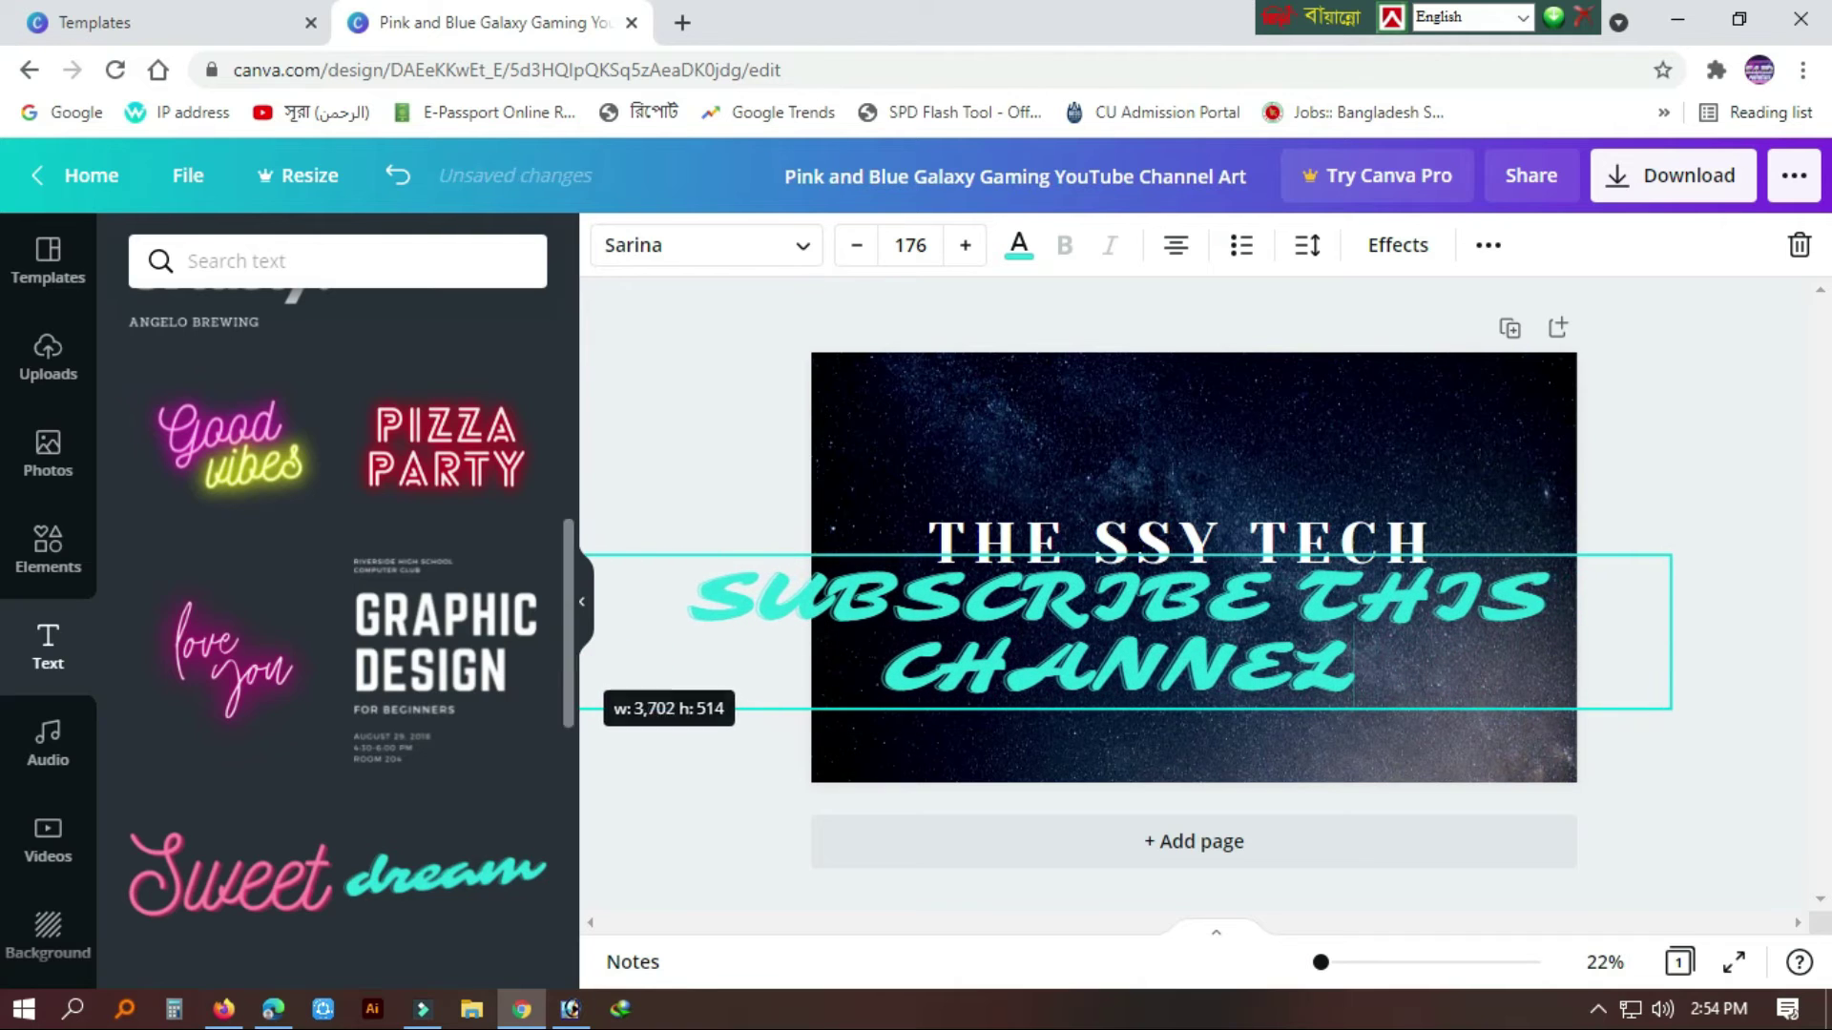
mouse_move(1675, 710)
left_mouse_down()
mouse_move(1157, 637)
mouse_move(1408, 593)
left_mouse_up()
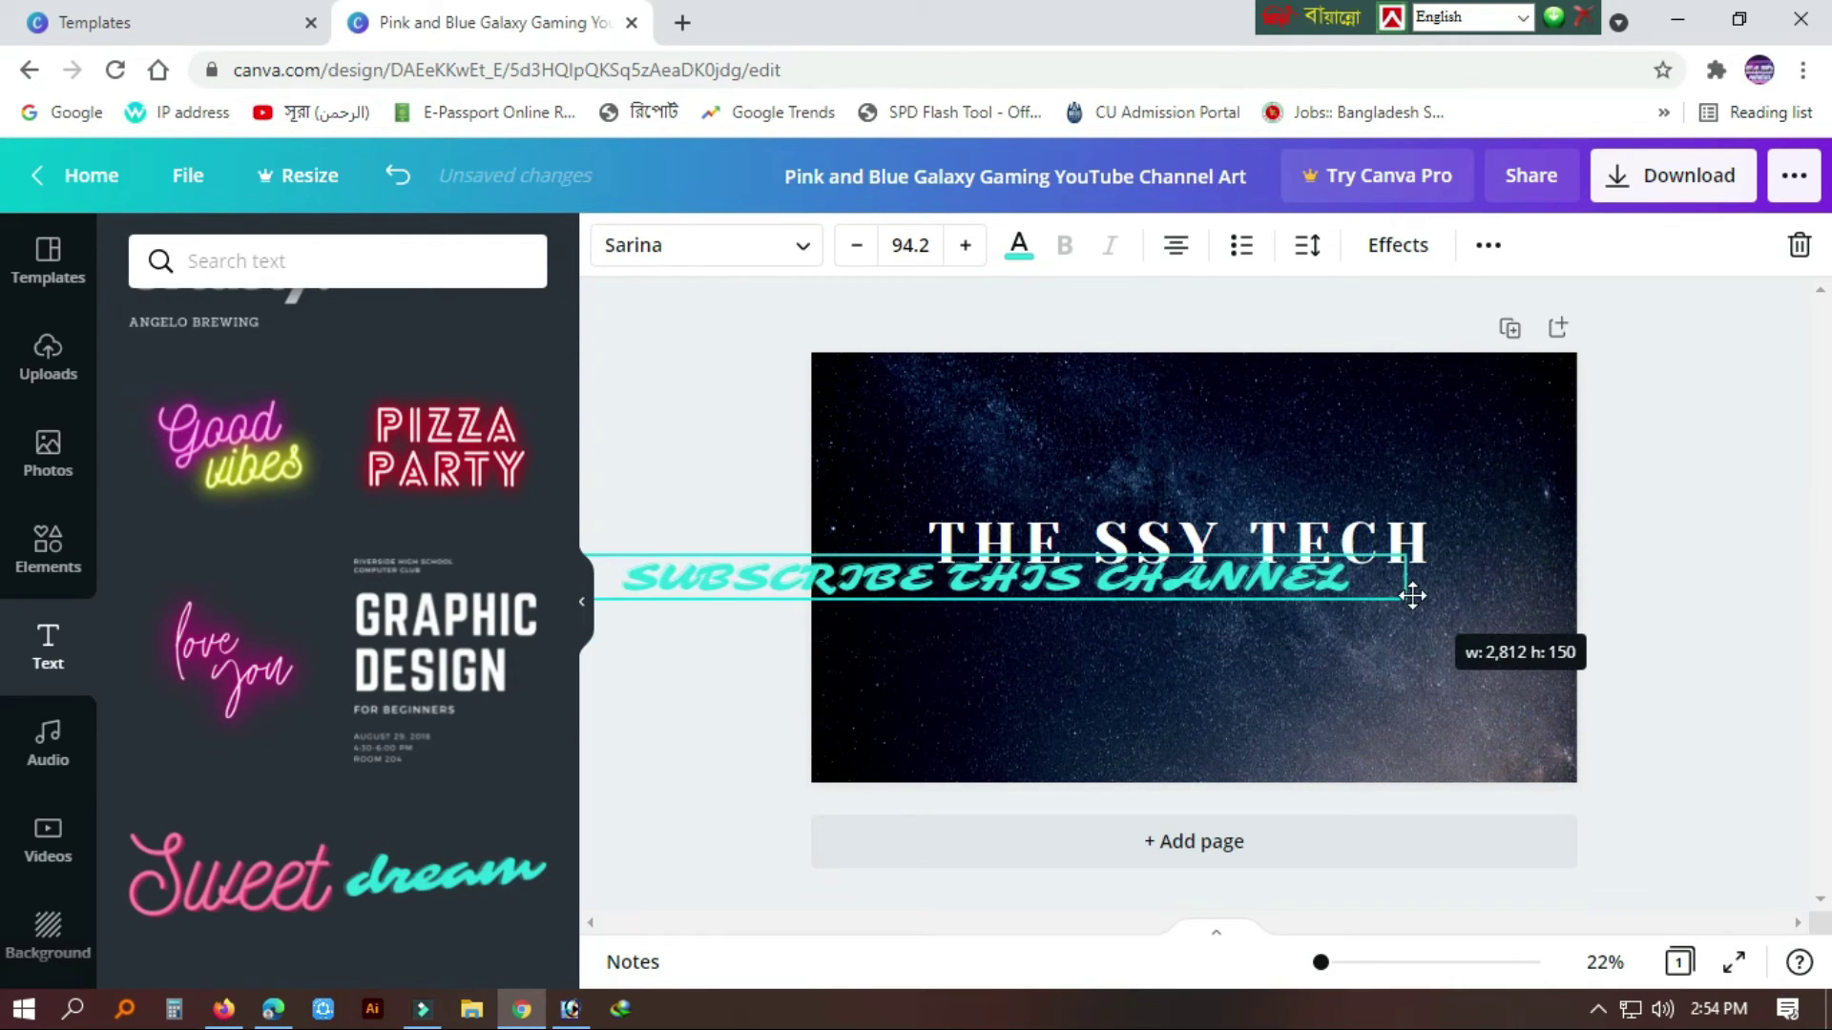
left_click_drag(1306, 549, 1199, 649)
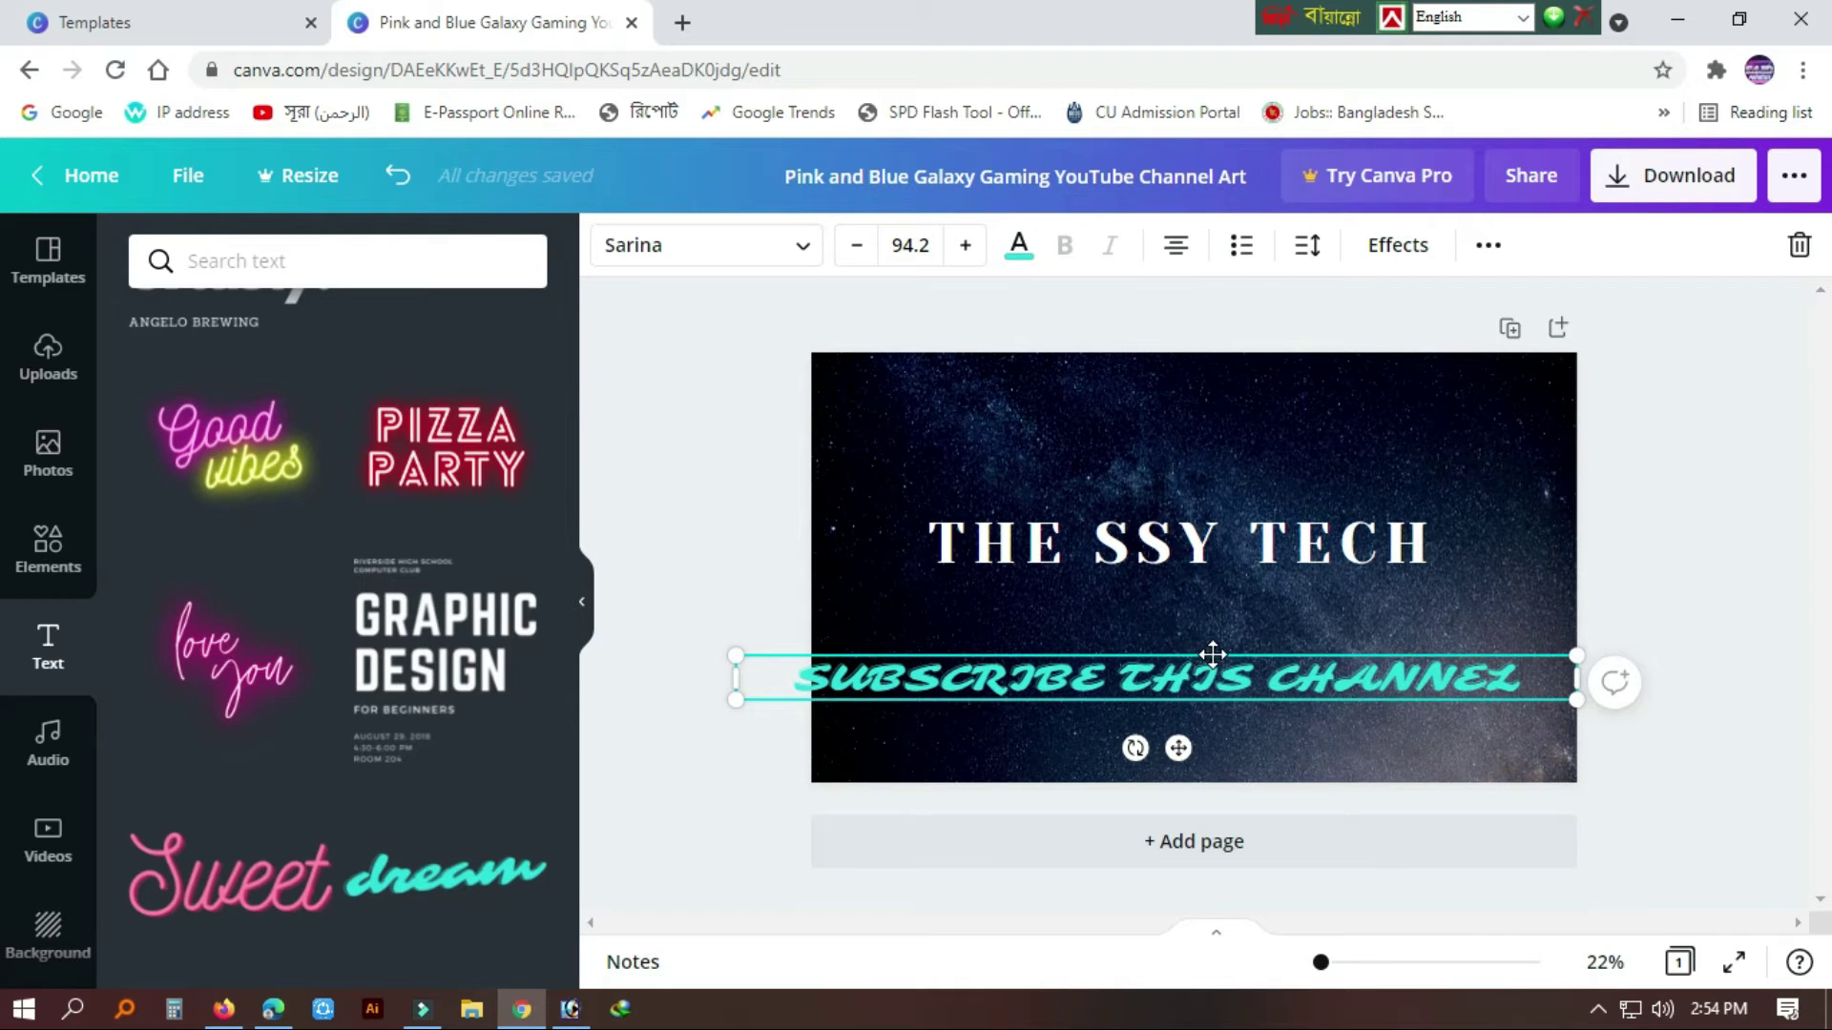
left_click_drag(1198, 658, 1155, 606)
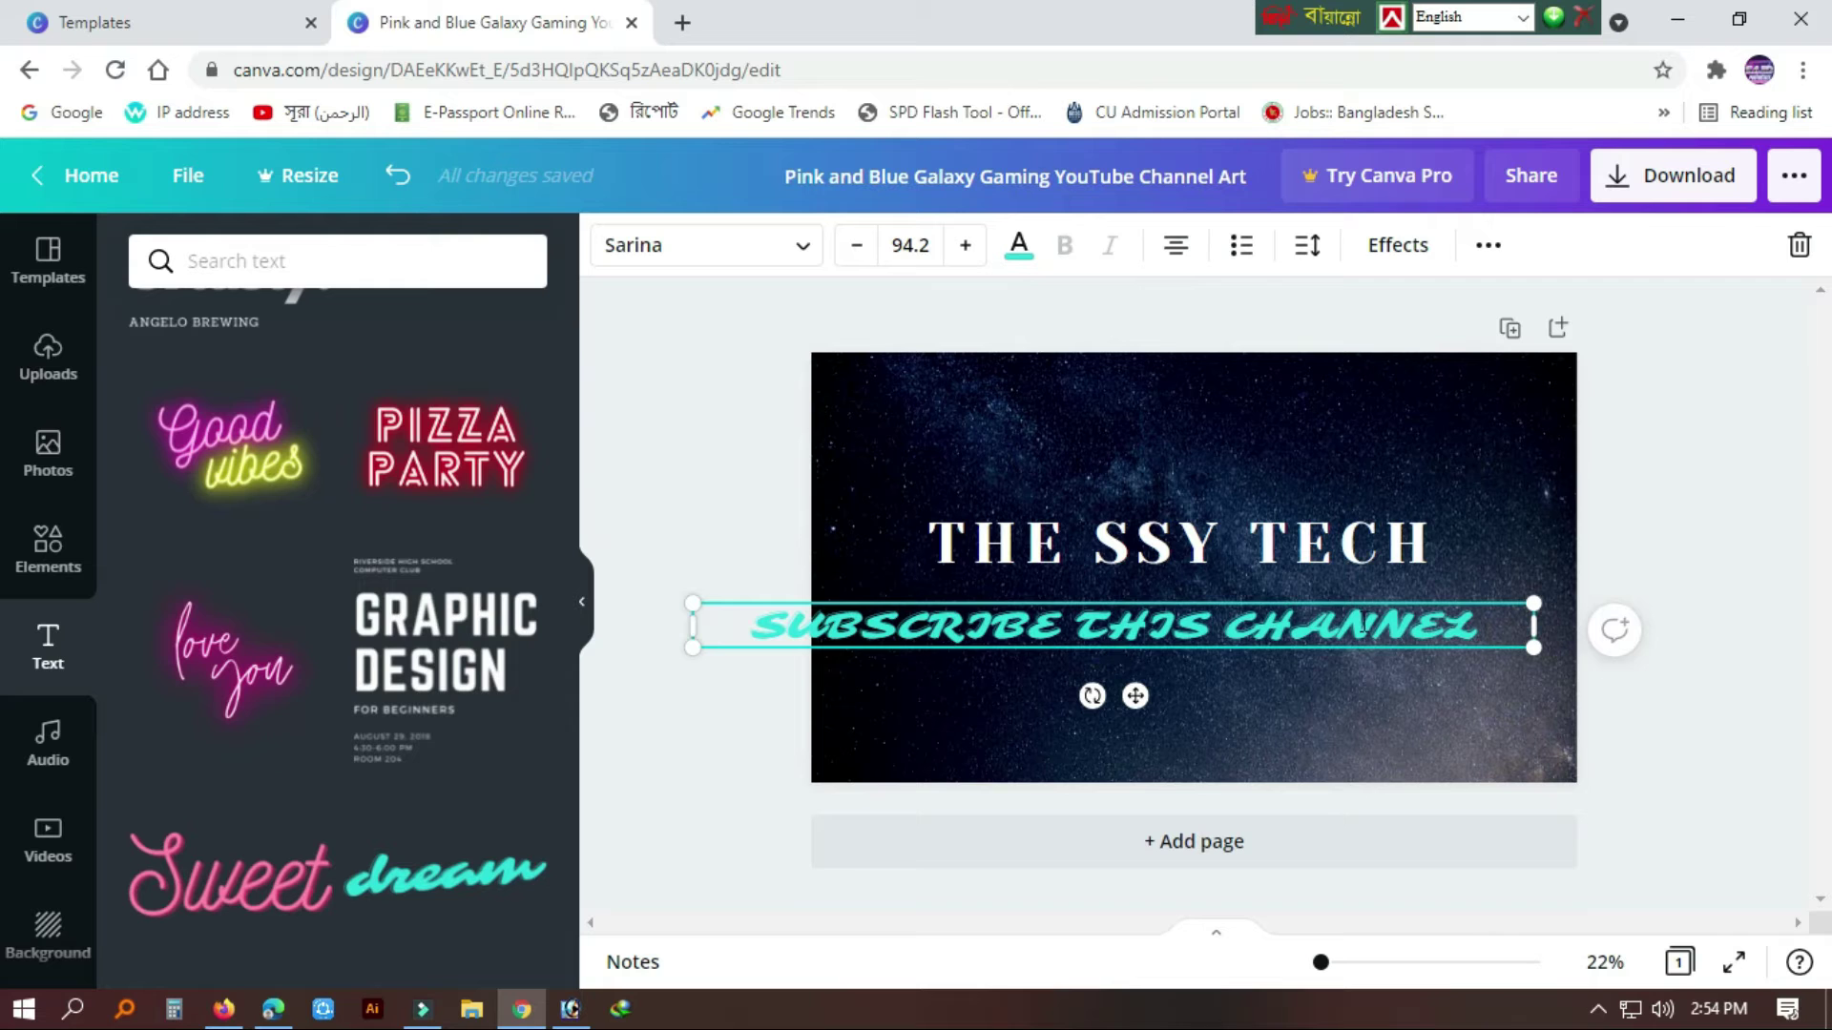
left_click_drag(1441, 595, 1506, 599)
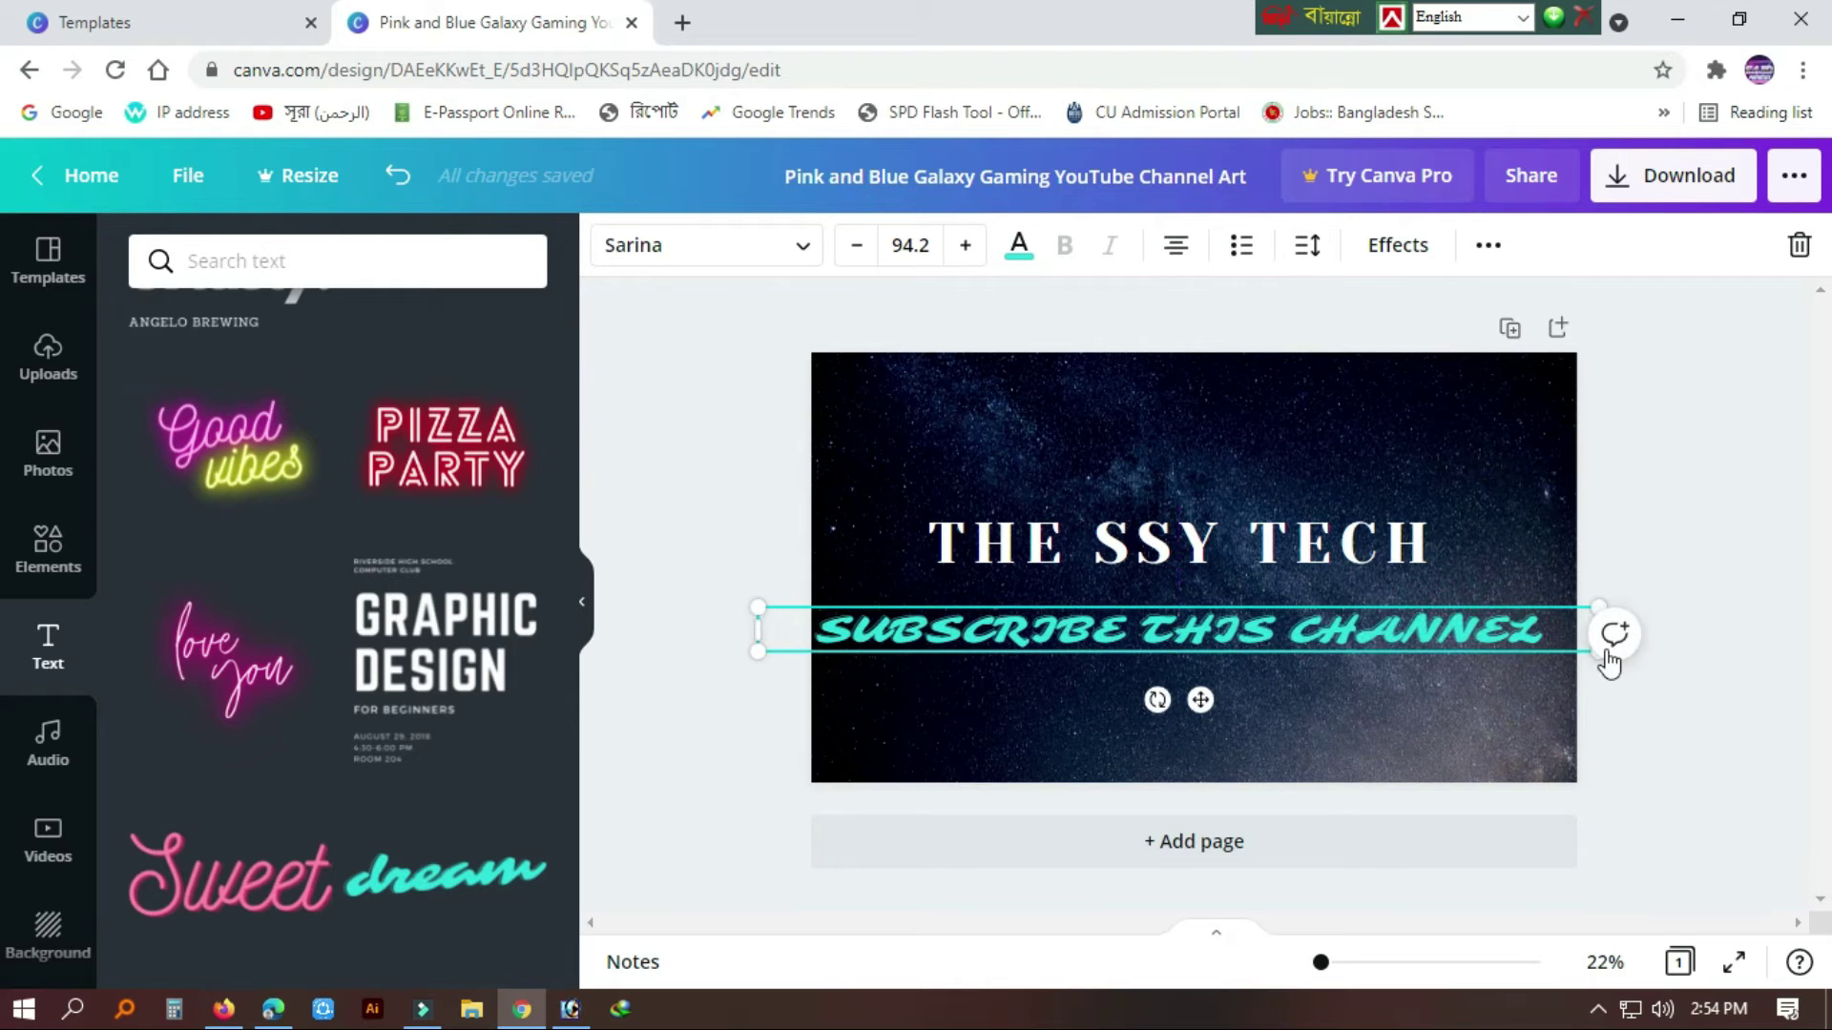
Shrink the subscribe text further and centre it under THE SSY TECH.
left_click_drag(1591, 603, 1460, 615)
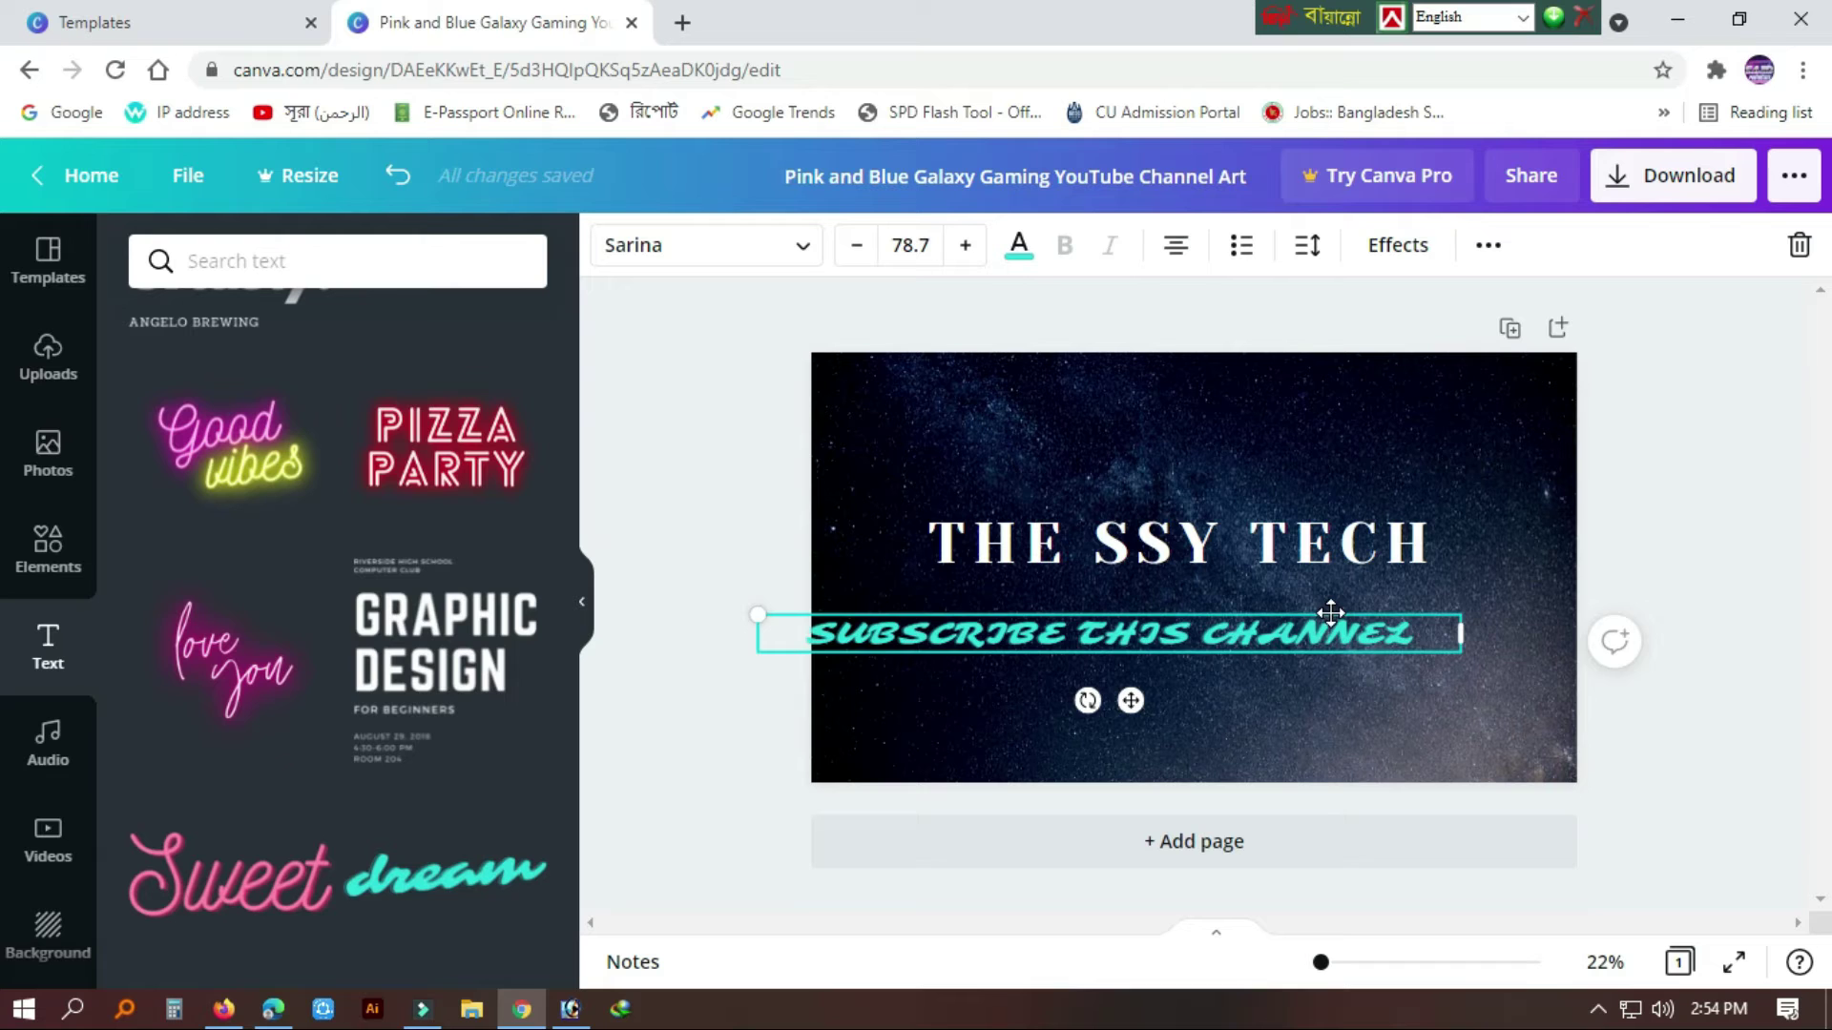
left_click_drag(1330, 612, 1384, 593)
mouse_move(1513, 593)
left_mouse_down()
mouse_move(1402, 603)
mouse_move(1371, 584)
left_mouse_up()
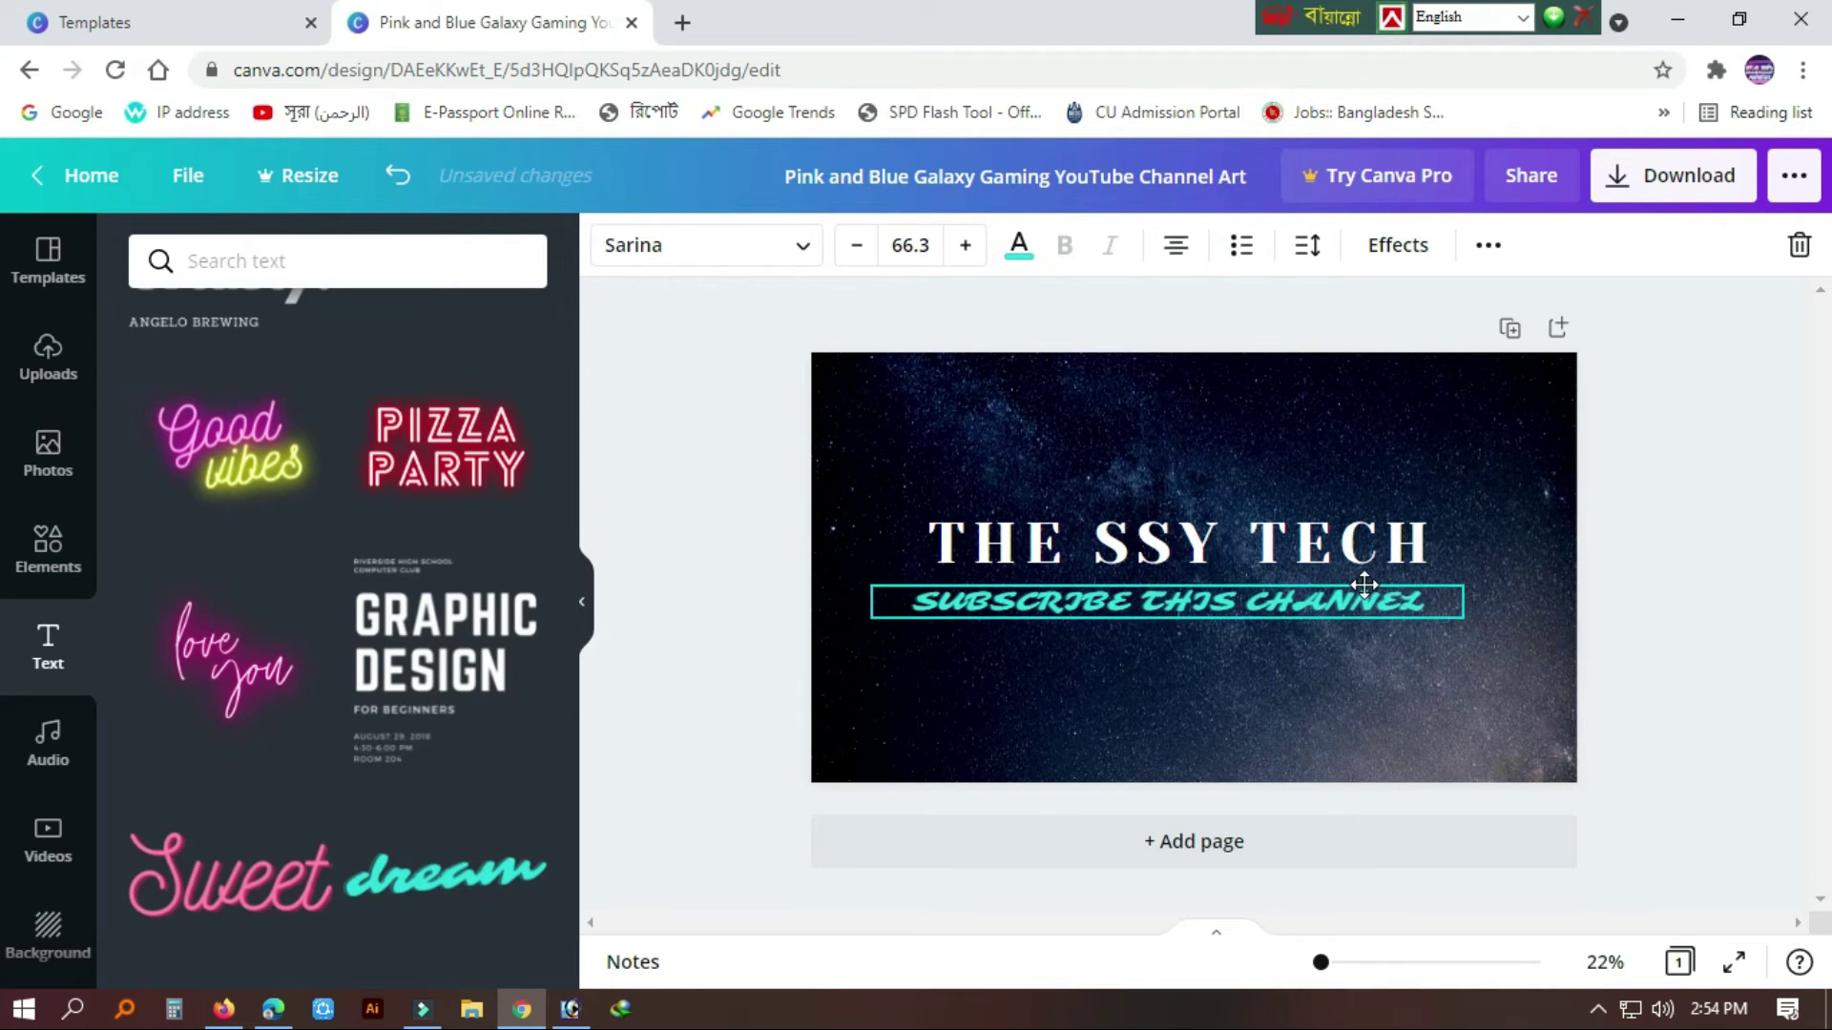
left_click(1371, 642)
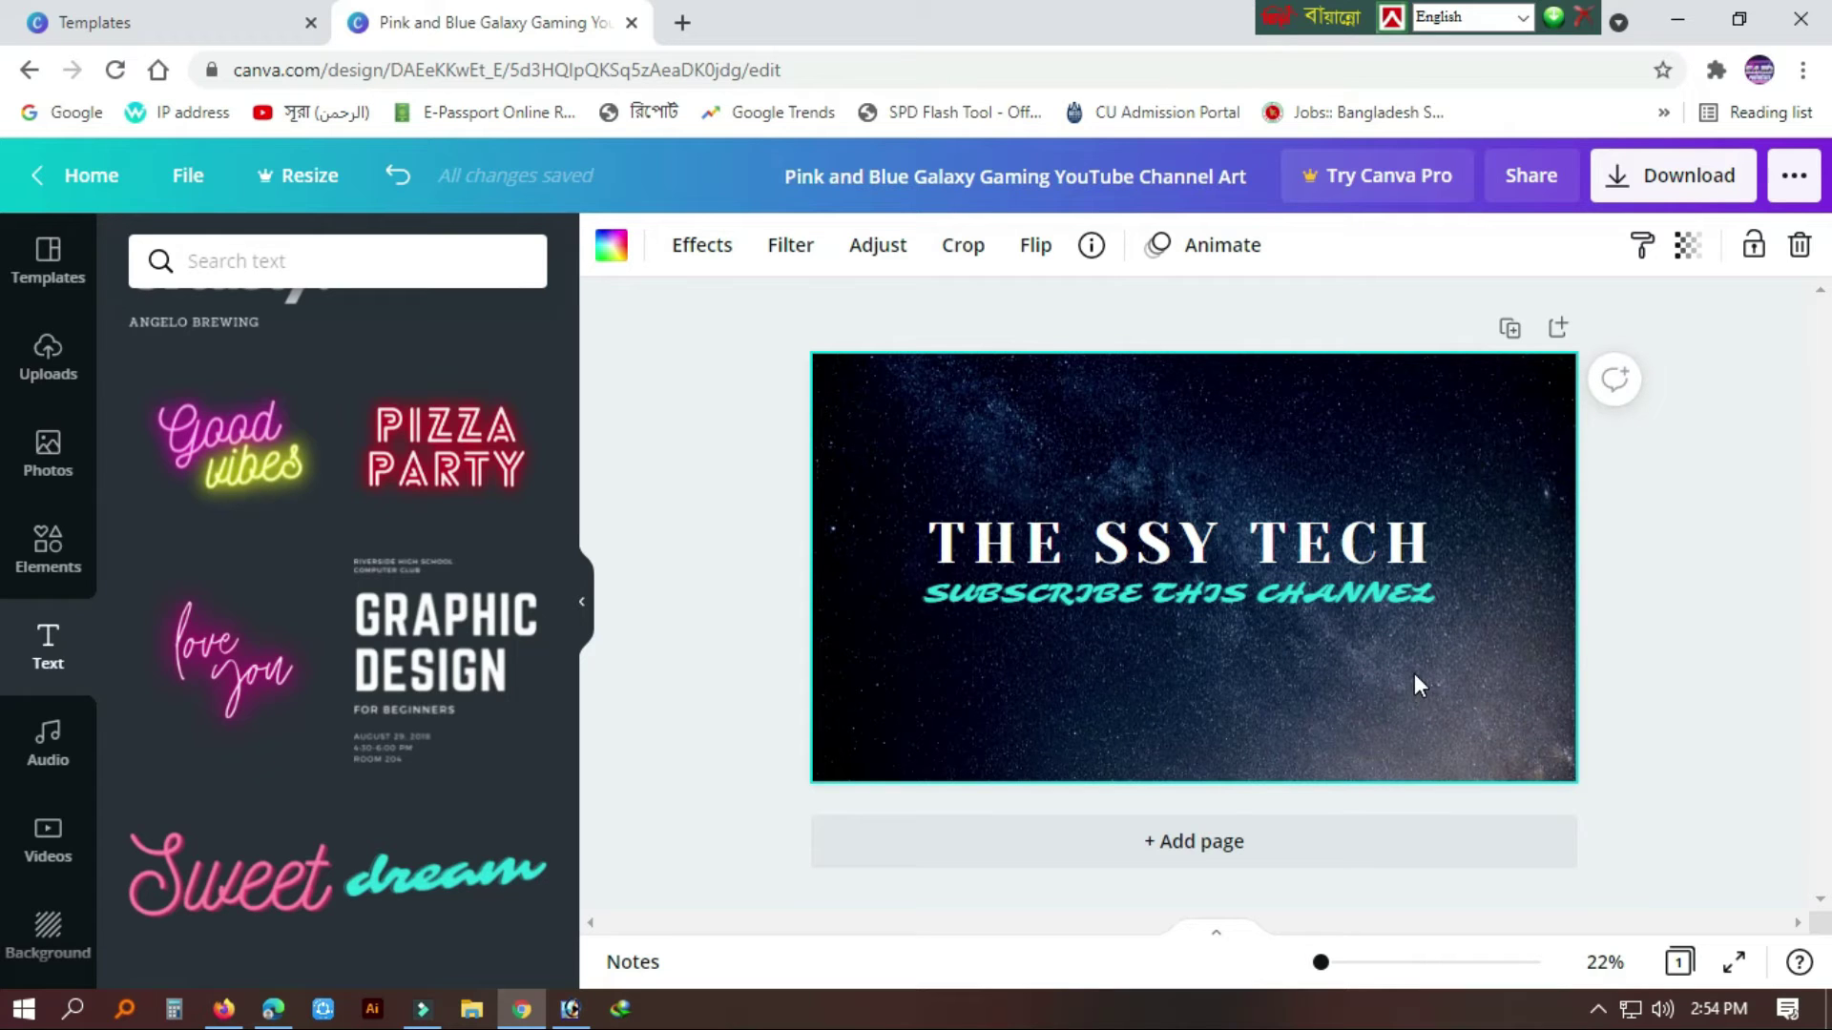
left_click(1404, 594)
left_click_drag(1474, 578, 1403, 576)
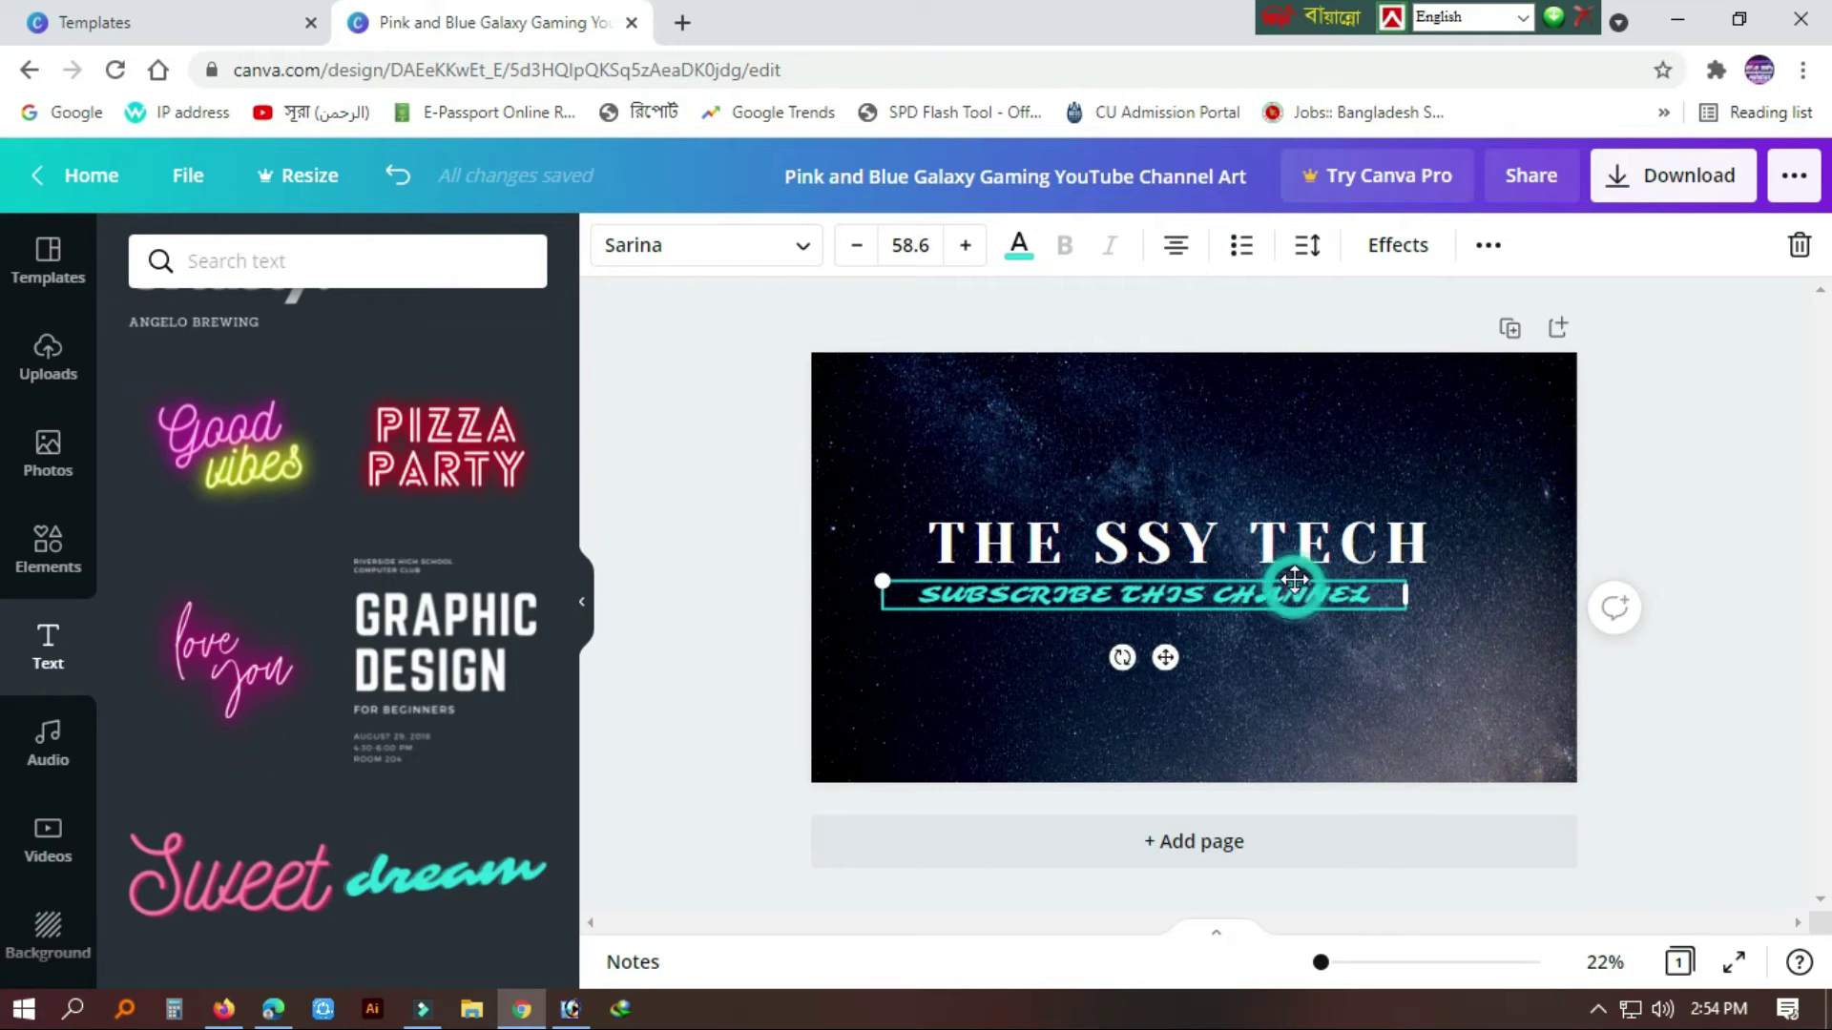
left_click_drag(1295, 594, 1328, 579)
left_click(1388, 691)
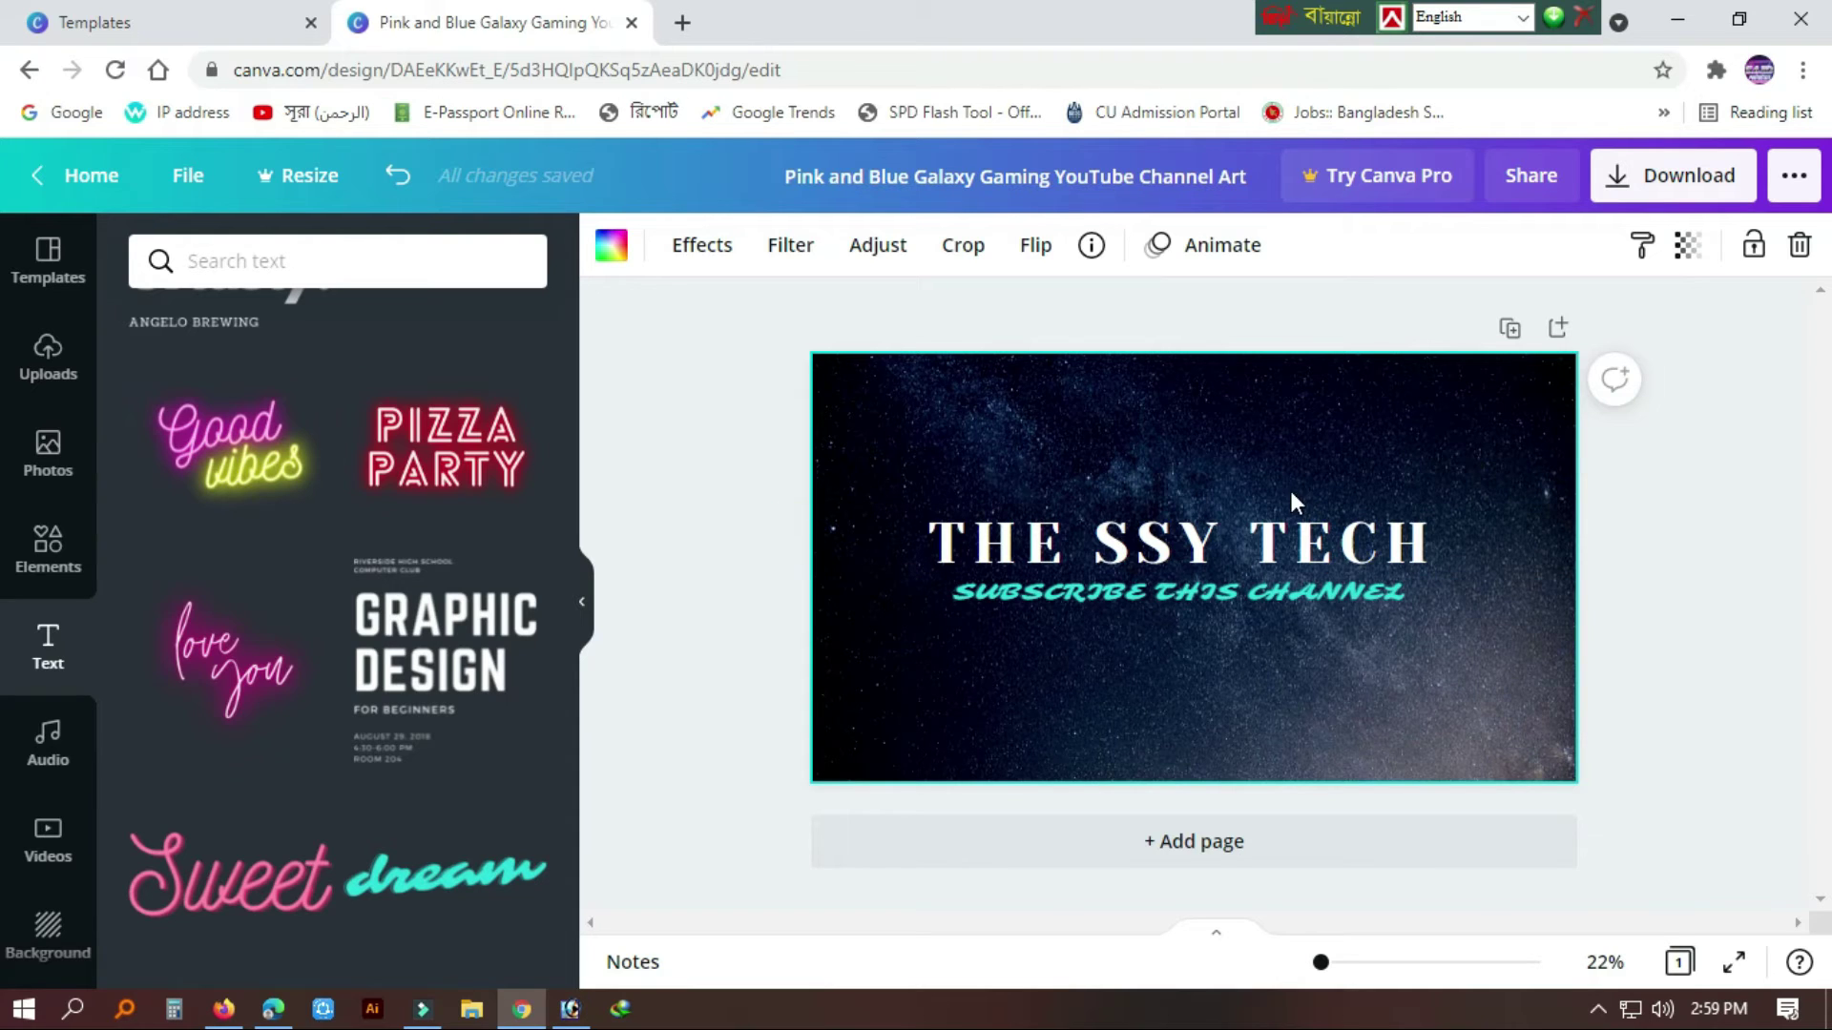
Download the channel art as a PNG and show the downloaded file in its folder.
left_click(1625, 177)
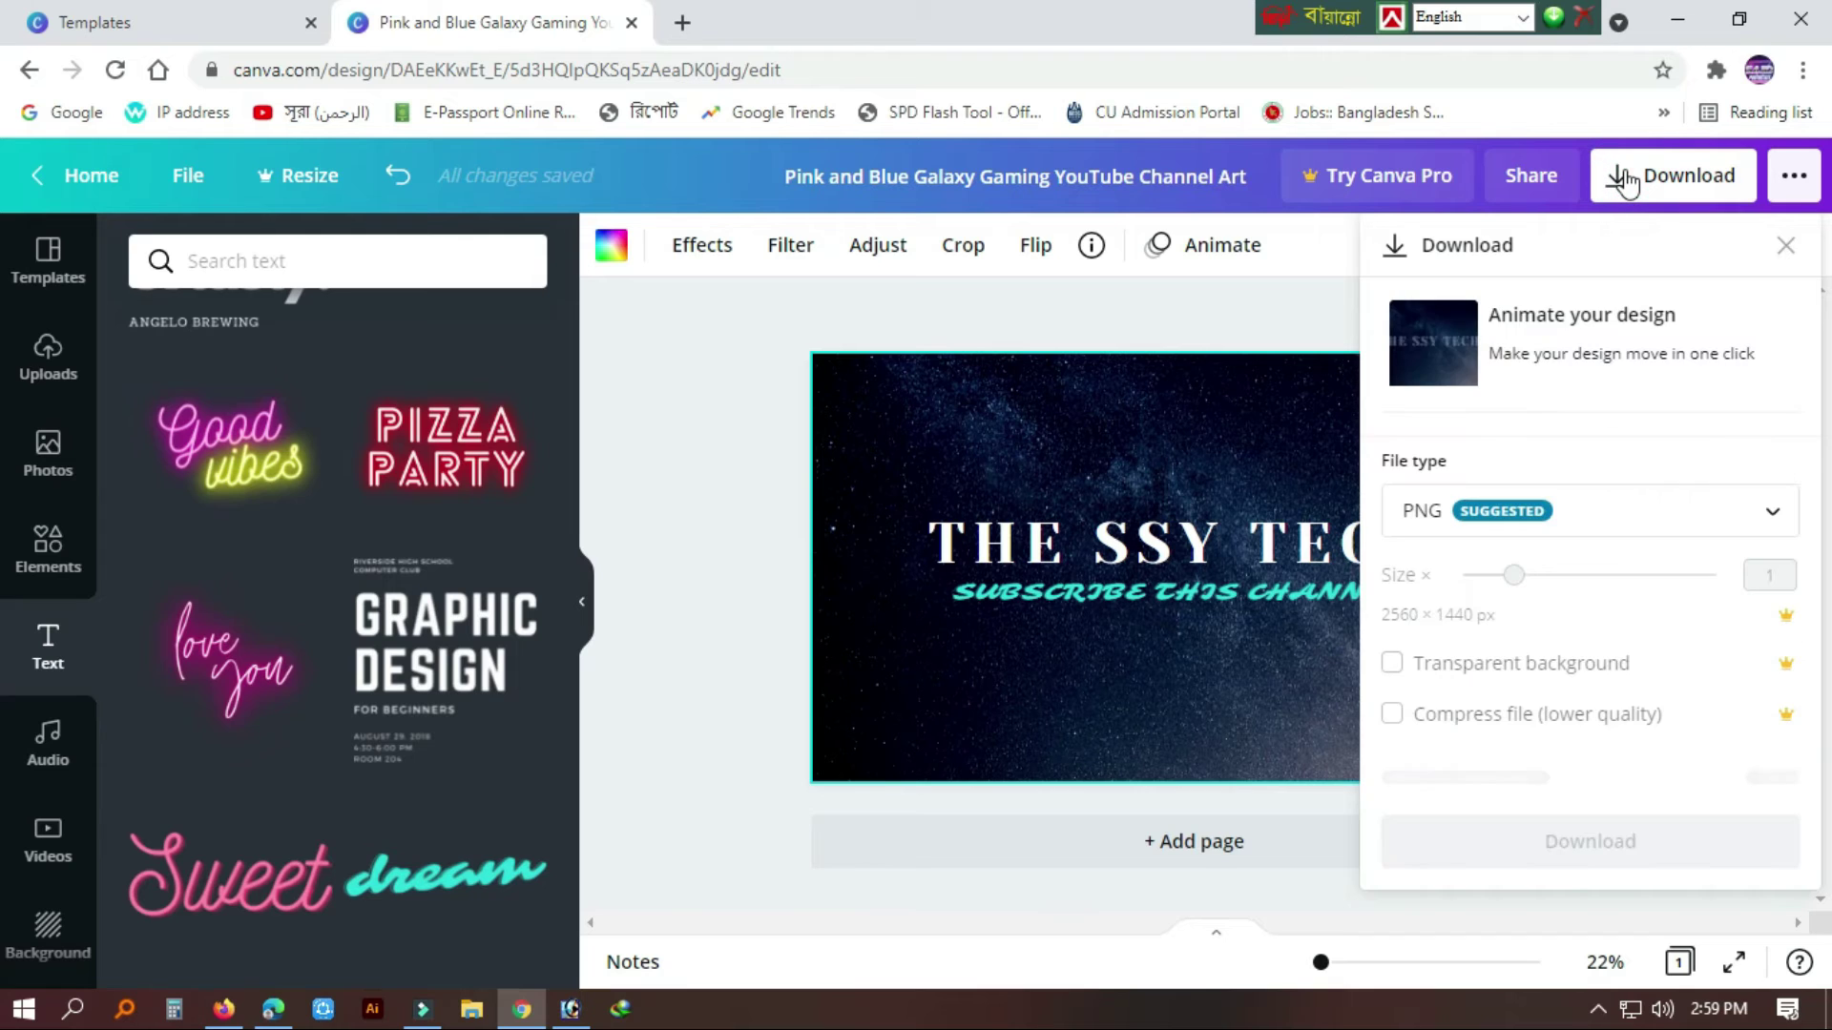
left_click(1516, 783)
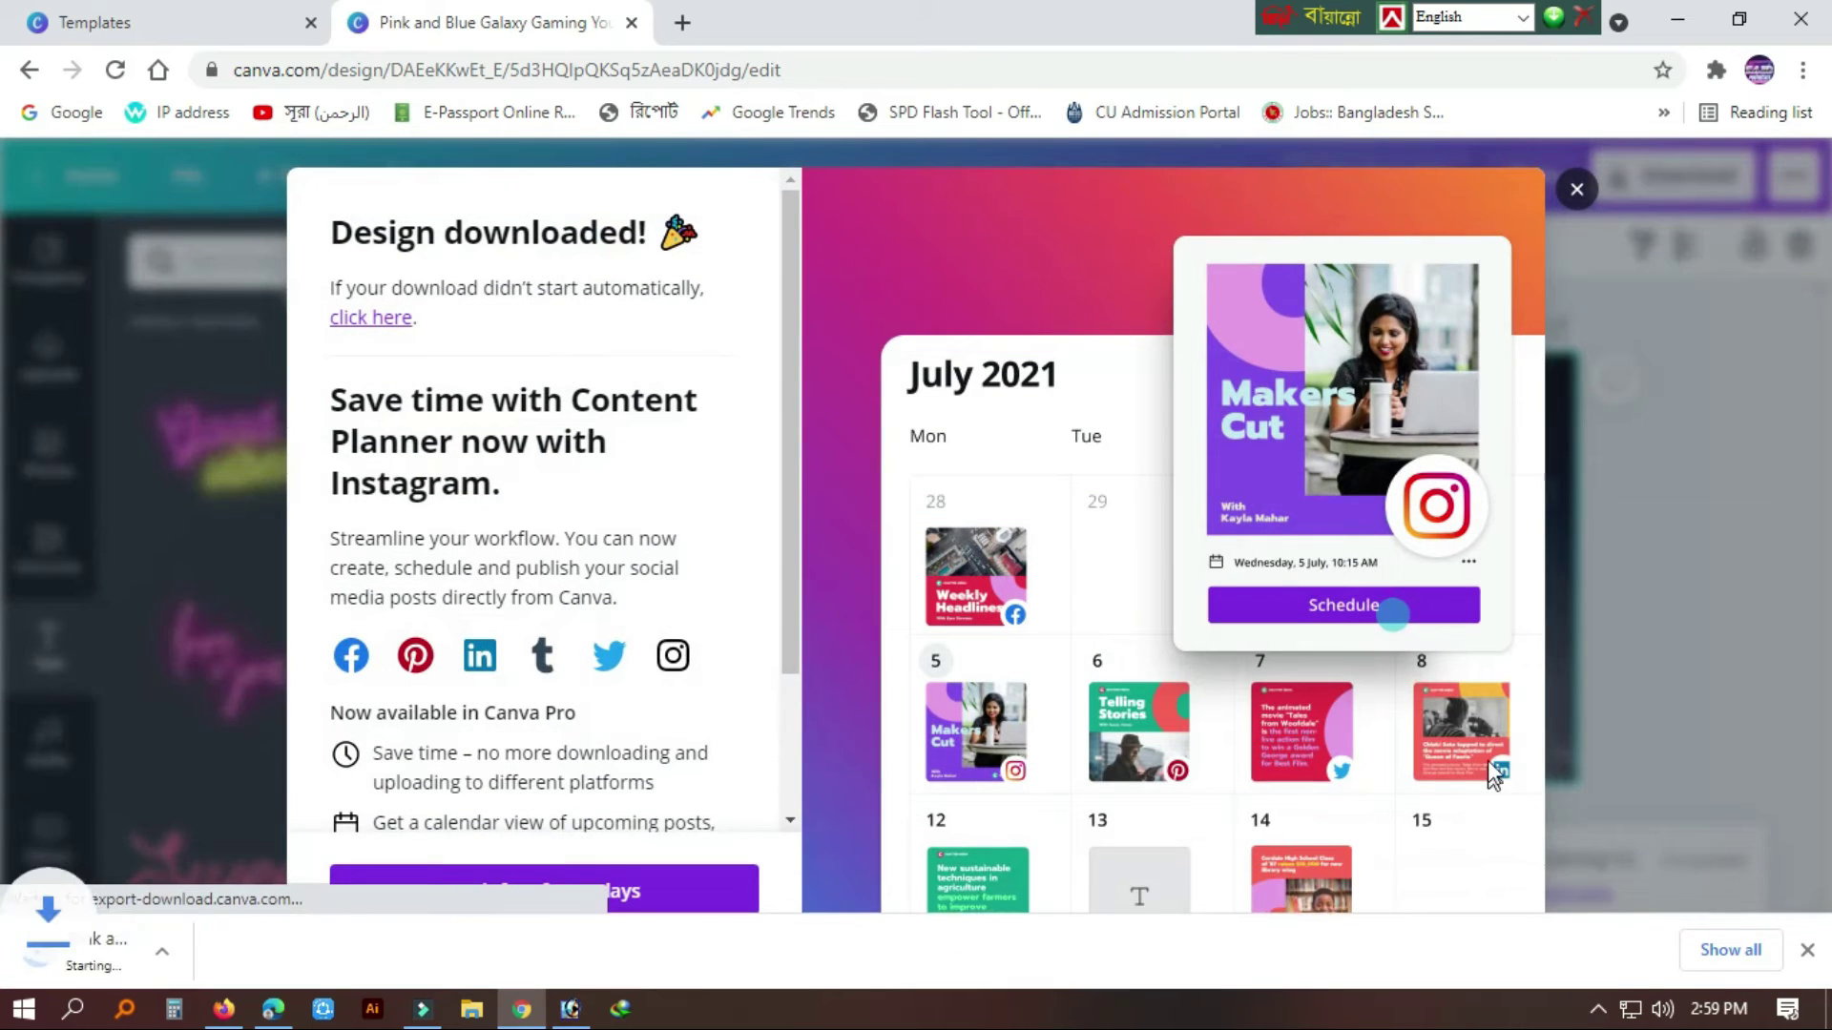
right_click(84, 949)
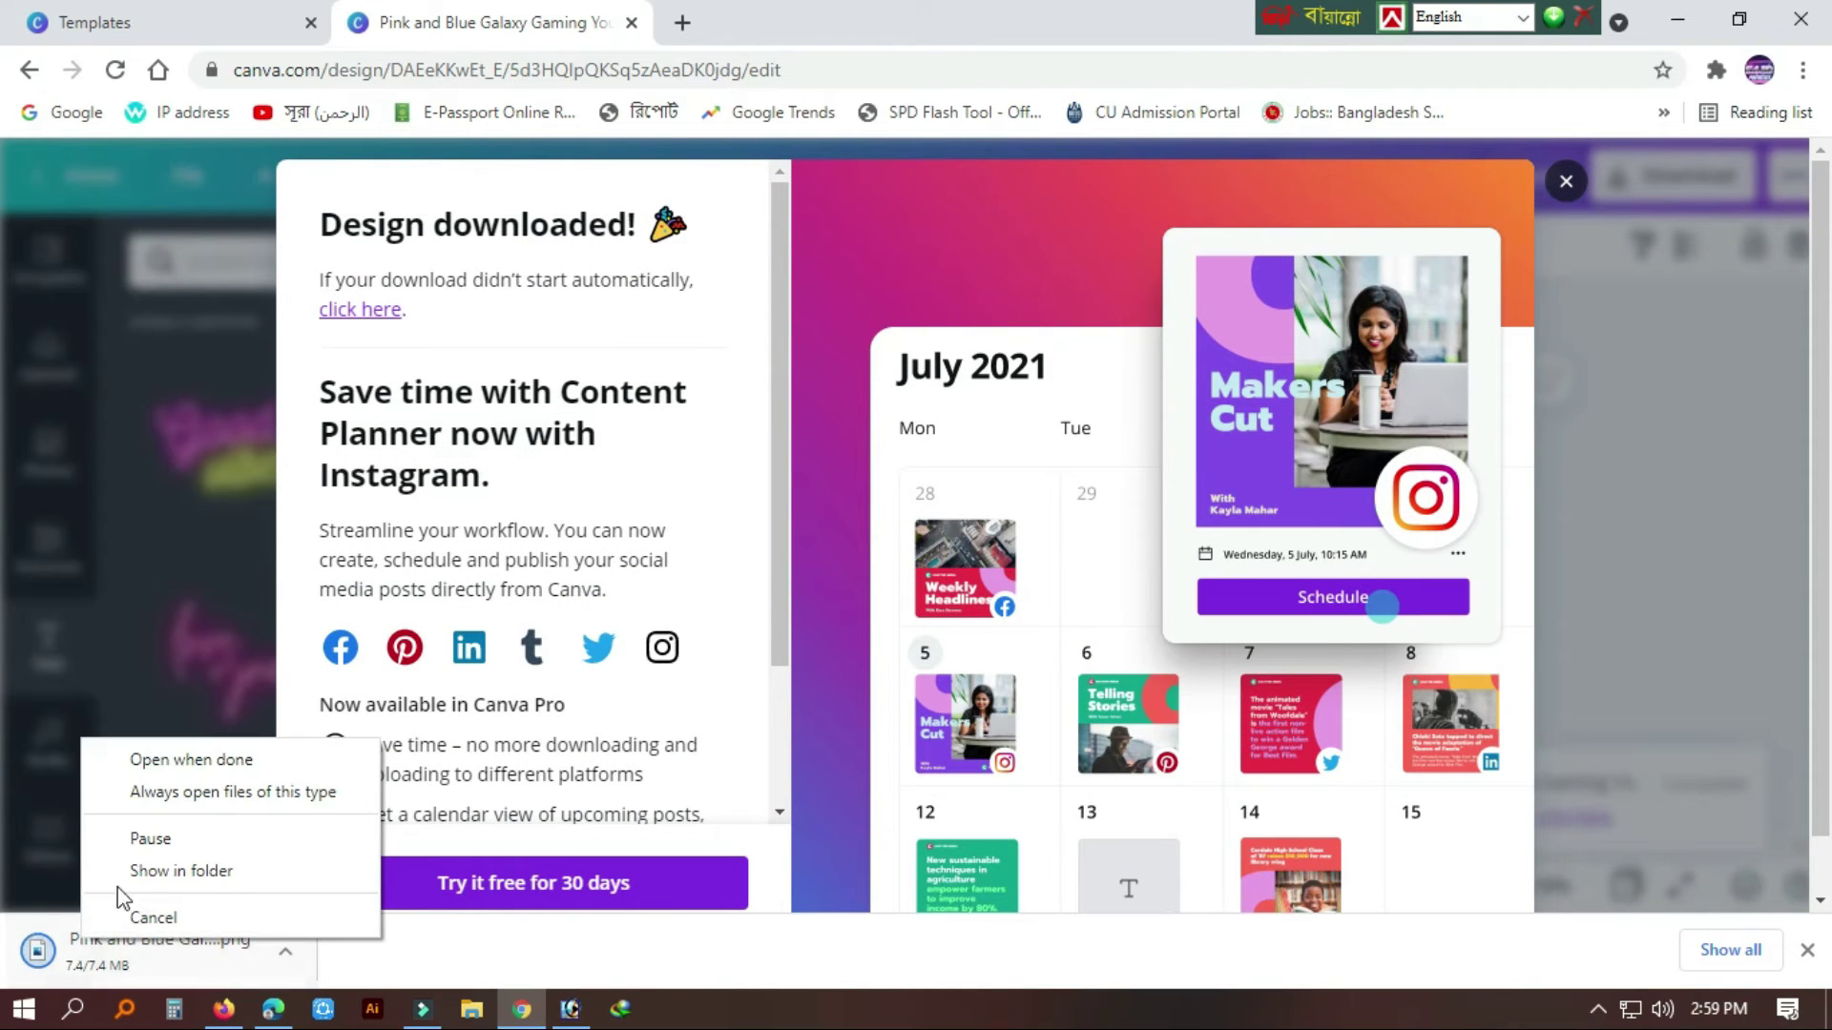
left_click(130, 877)
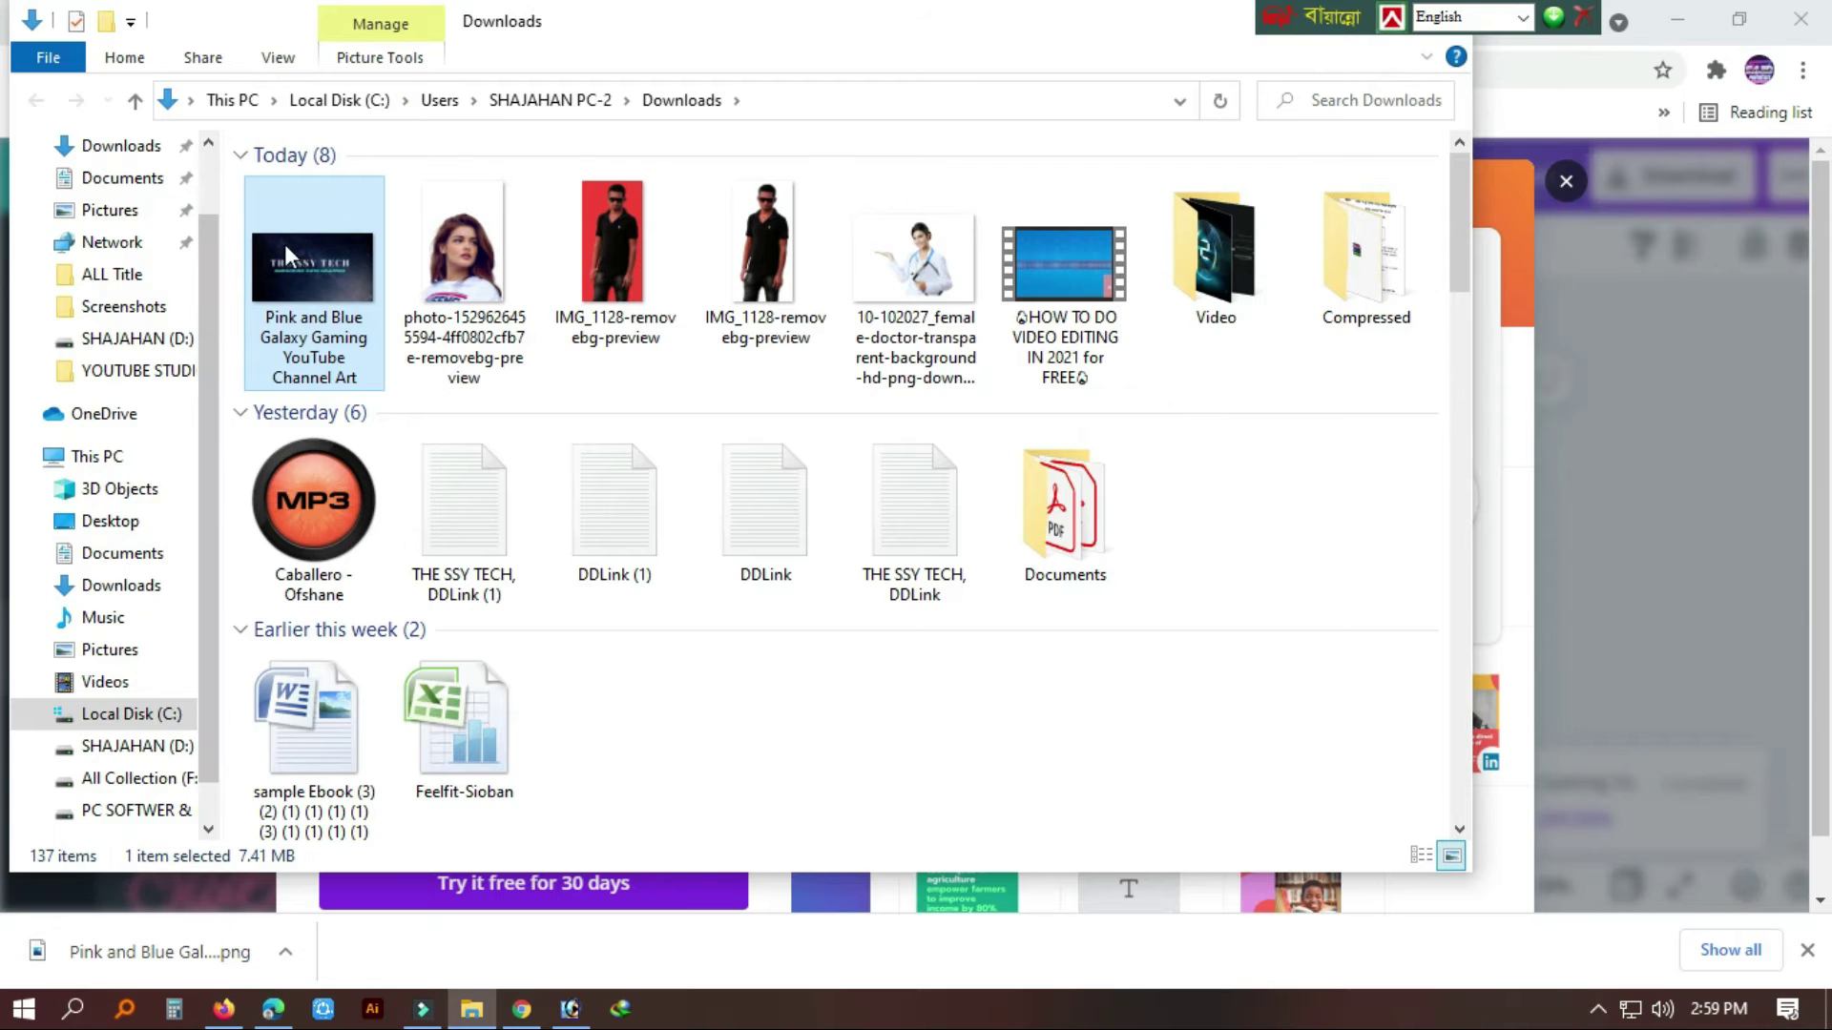
Open the downloaded channel-art PNG in Photos and zoom in and out to inspect it.
double_click(307, 265)
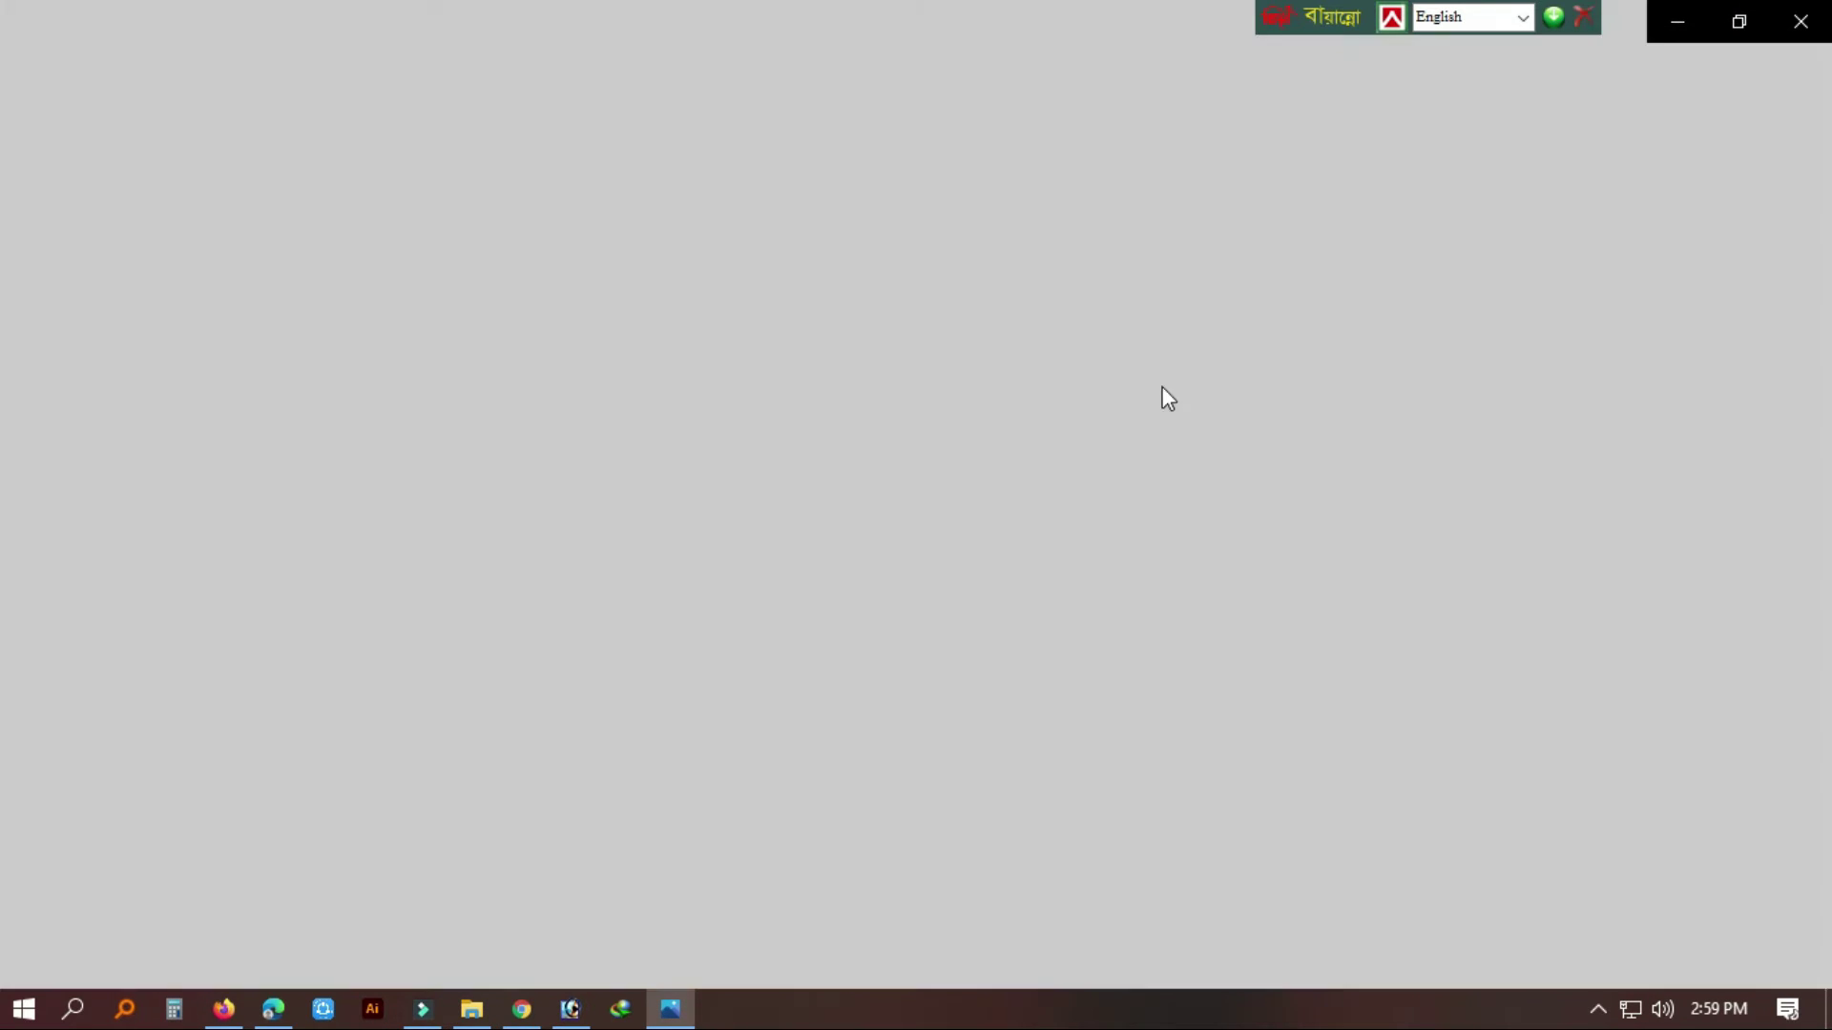
scroll(1334, 576, "down", 1)
scroll(1337, 587, "up", 1)
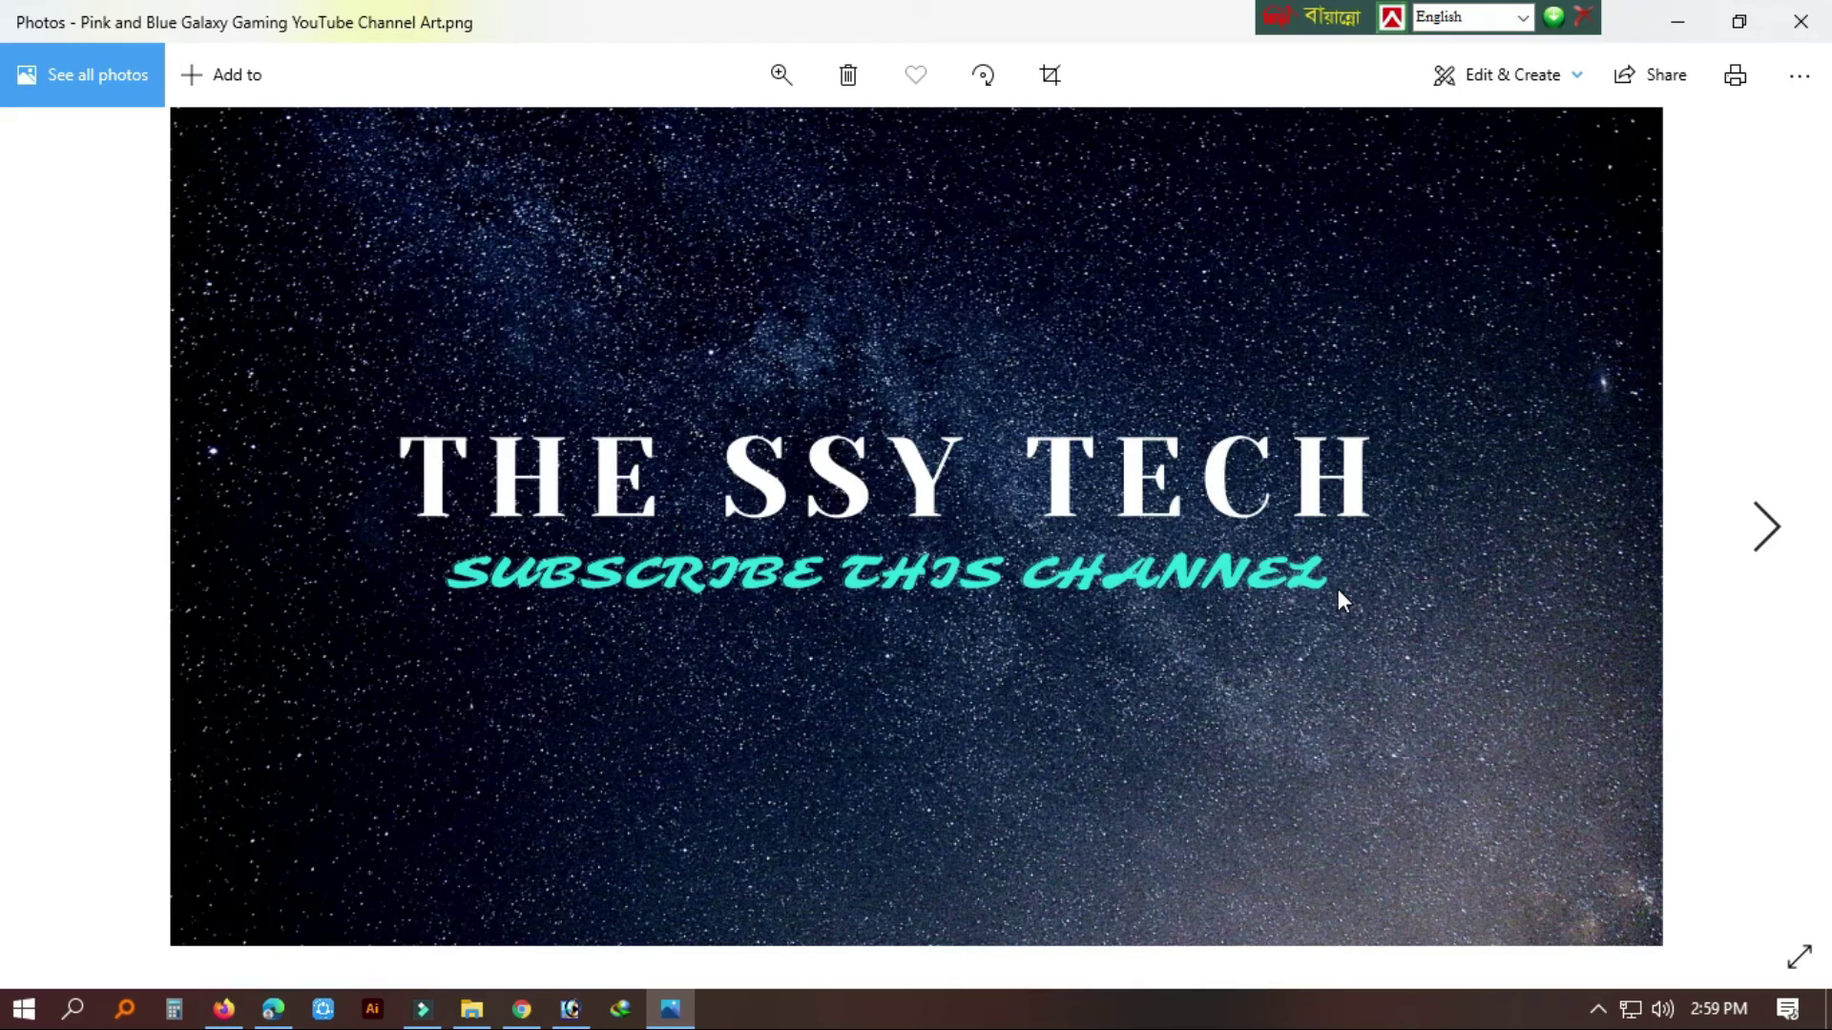
scroll(1166, 469, "up", 1)
scroll(1166, 470, "up", 1)
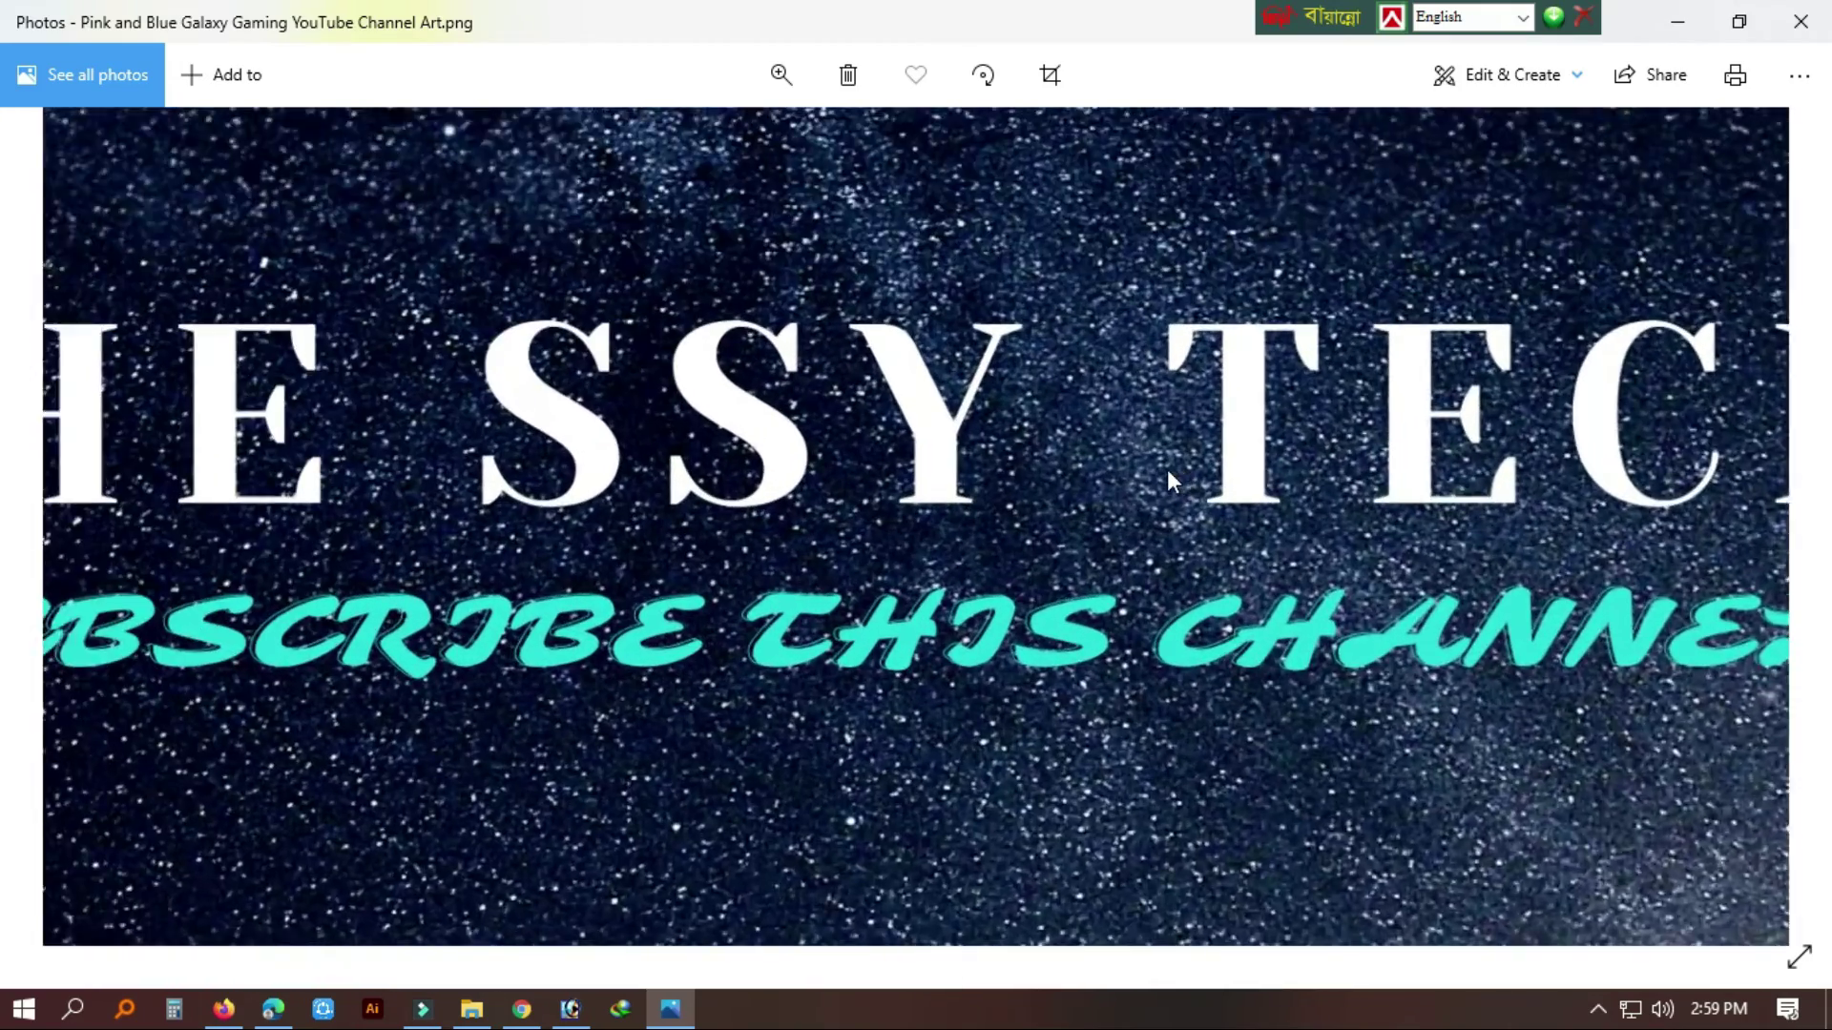
scroll(1166, 469, "up", 2)
scroll(1166, 469, "up", 1)
scroll(1164, 468, "up", 2)
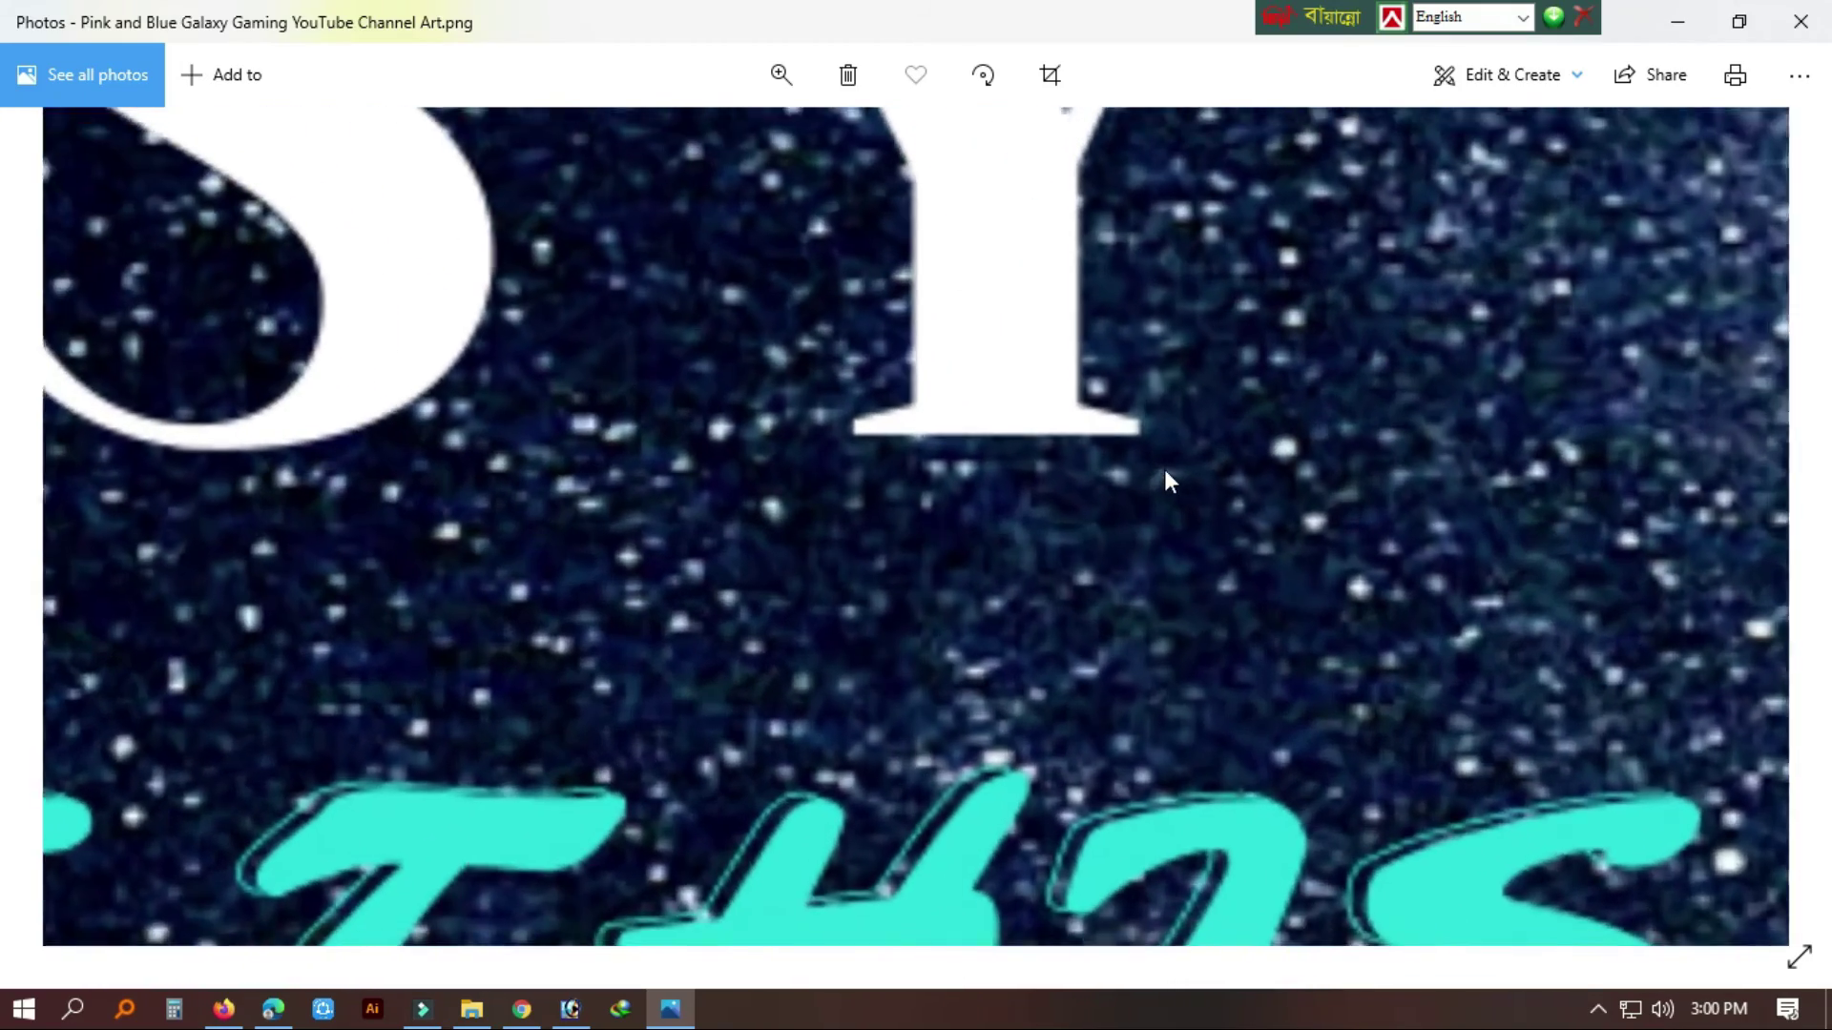
scroll(1164, 467, "down", 2)
scroll(1162, 470, "down", 1)
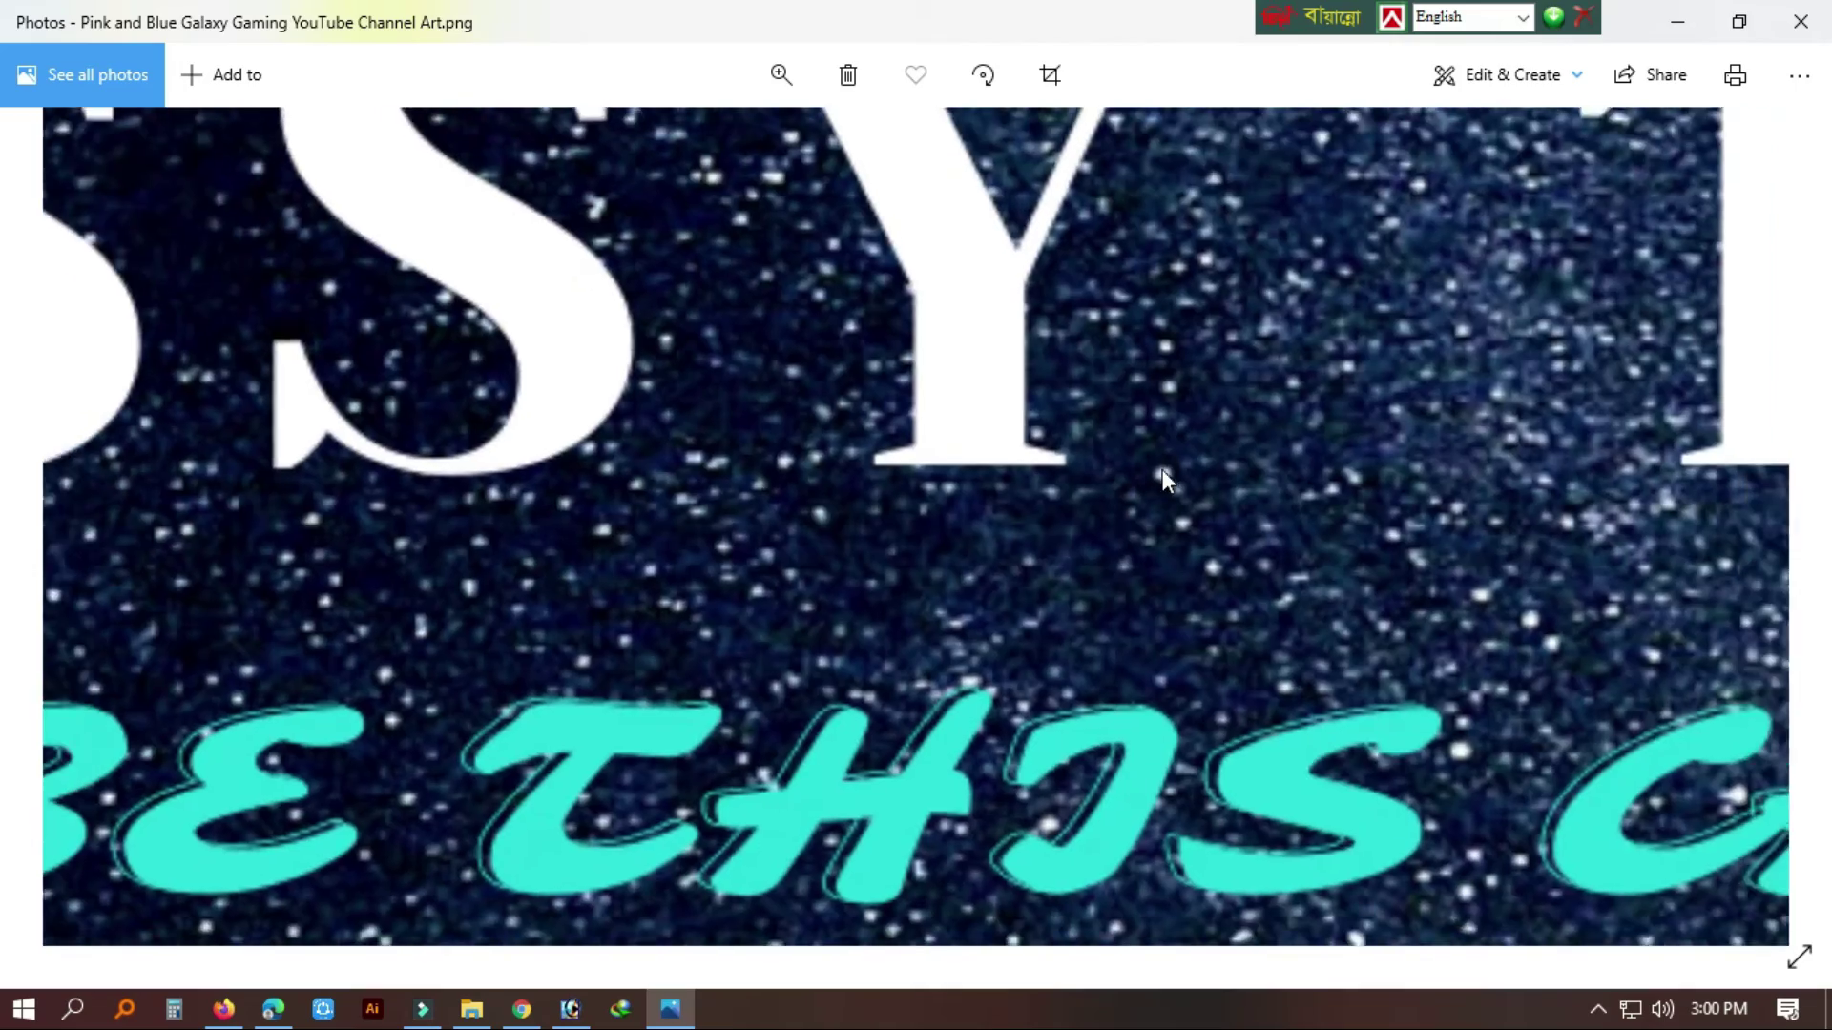
scroll(1162, 469, "down", 1)
scroll(1162, 469, "down", 1)
scroll(1162, 469, "down", 1)
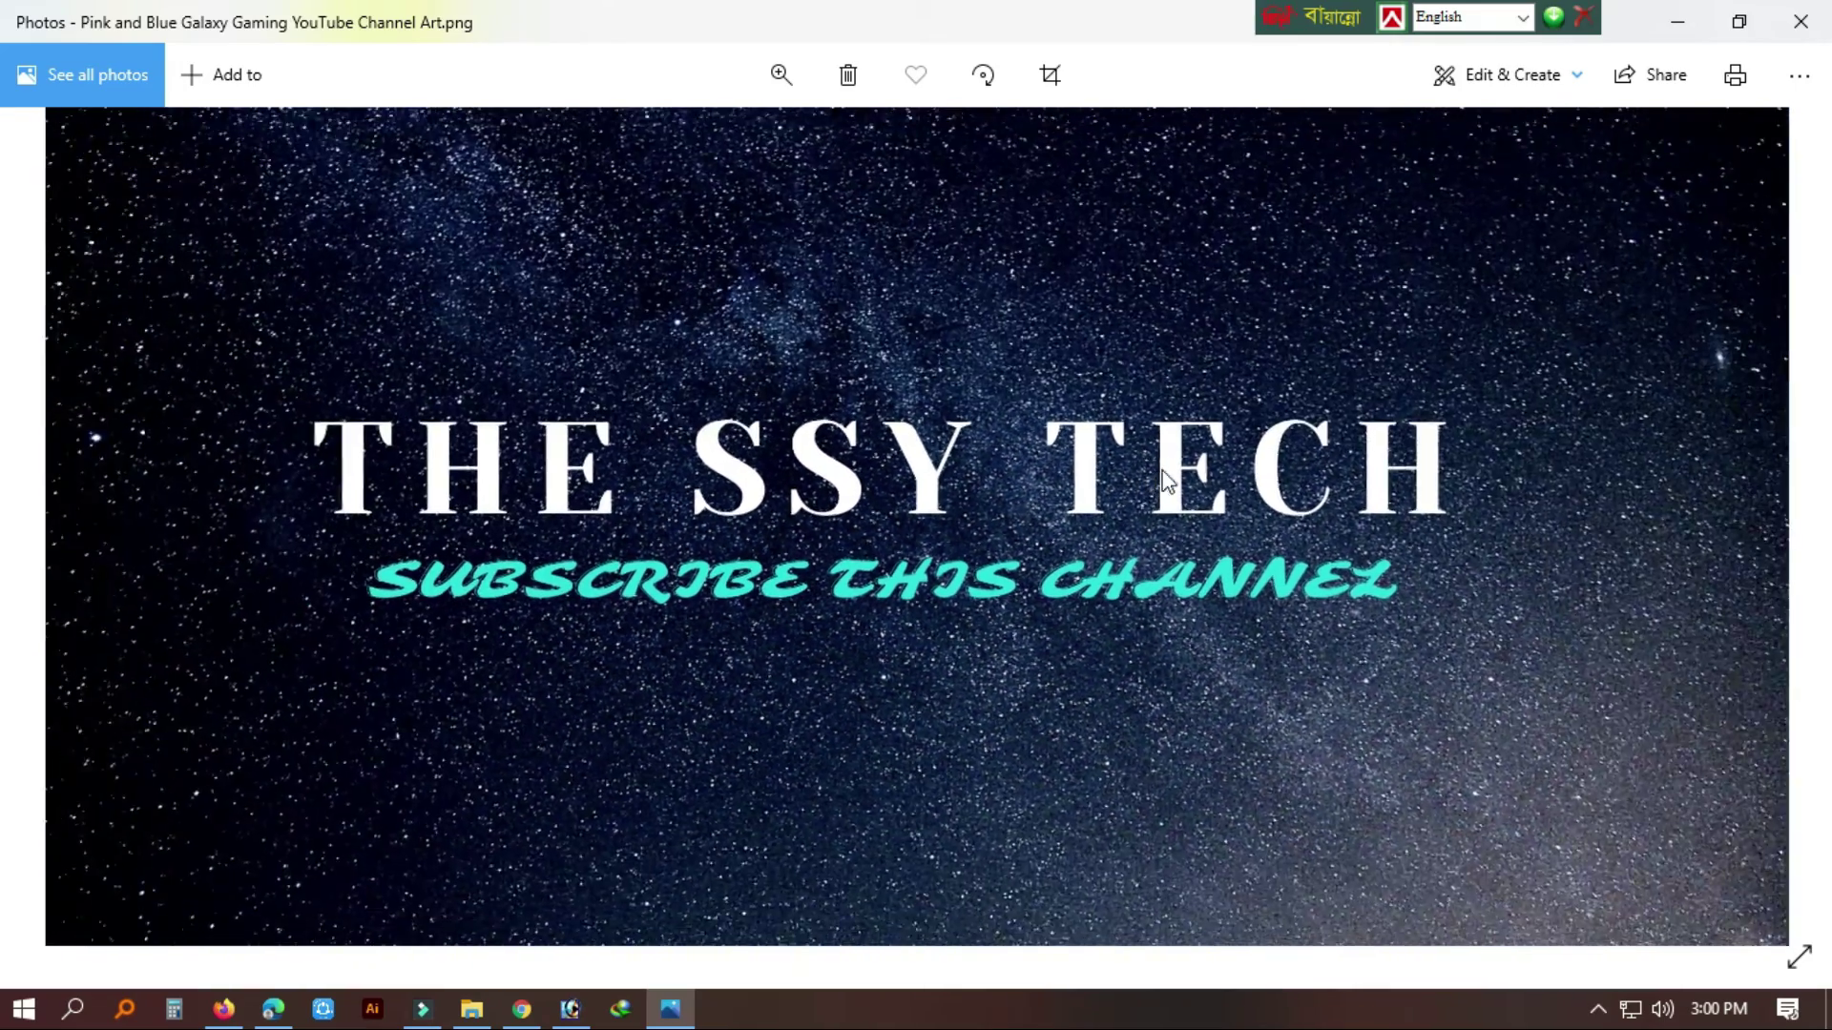
scroll(1162, 469, "down", 1)
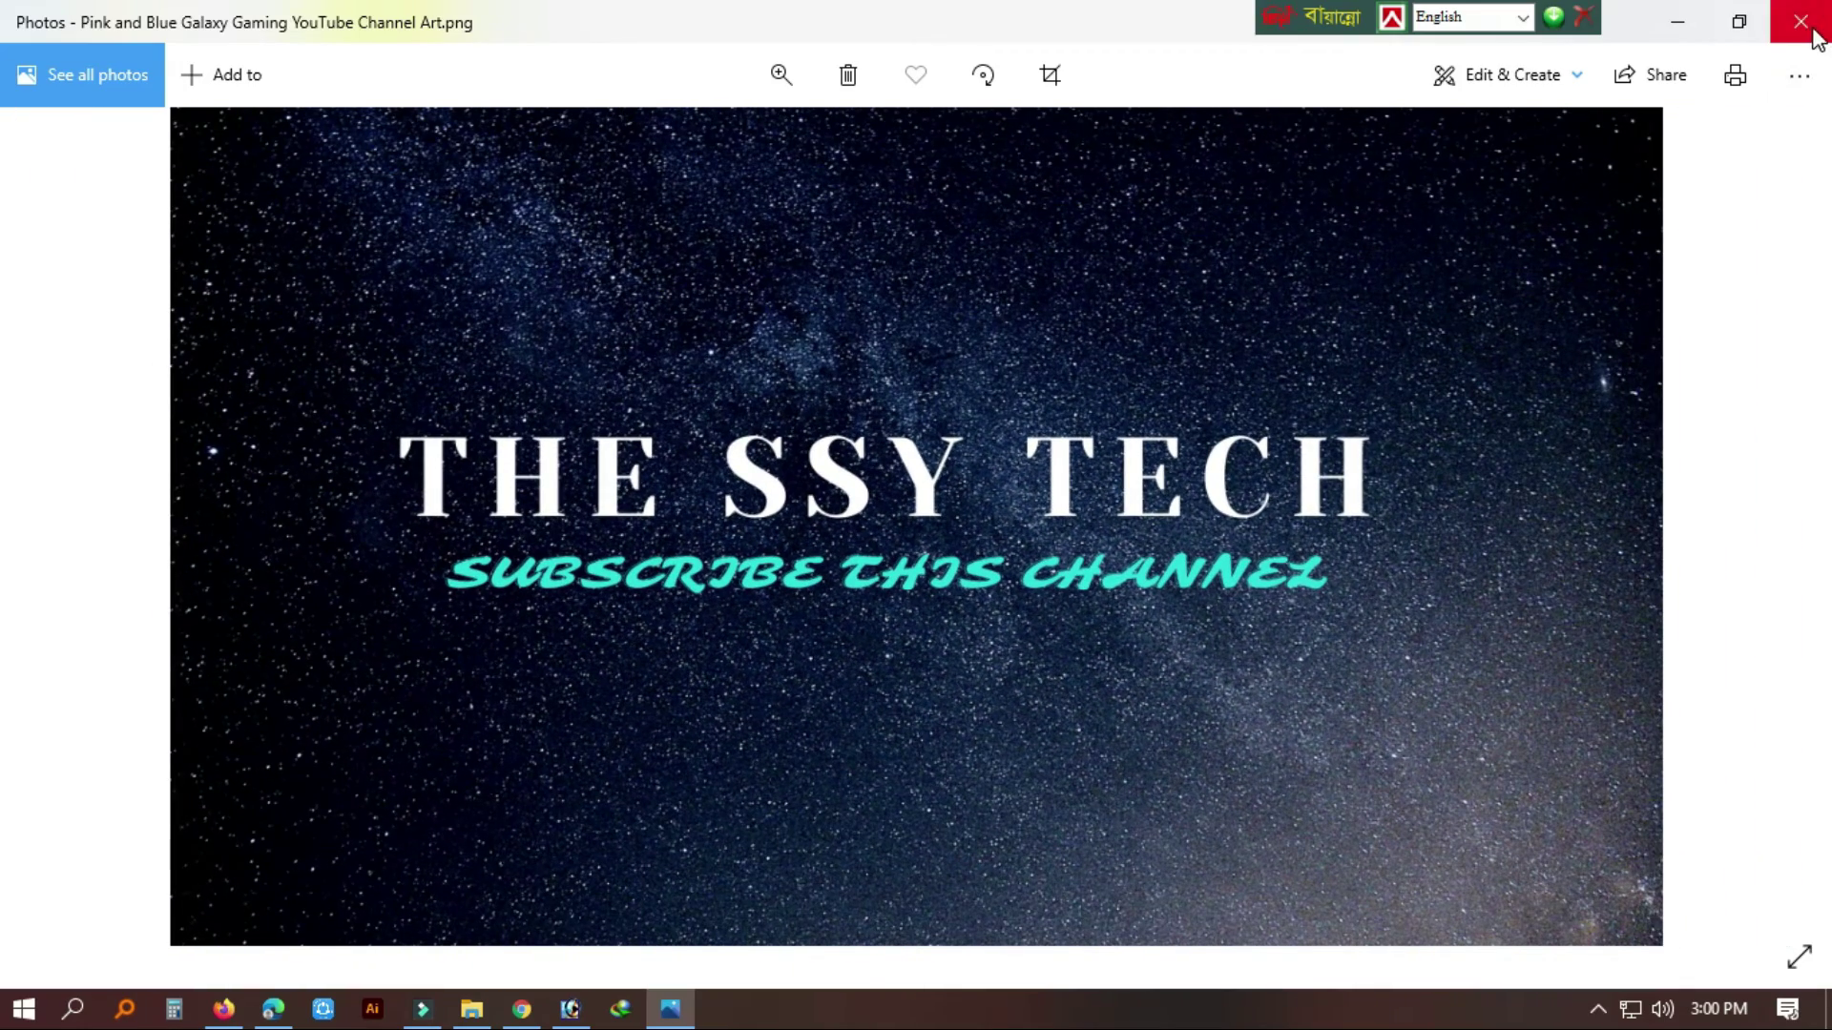
Close the Photos viewer and minimize the Downloads folder to get back to Chrome.
left_click(1598, 1008)
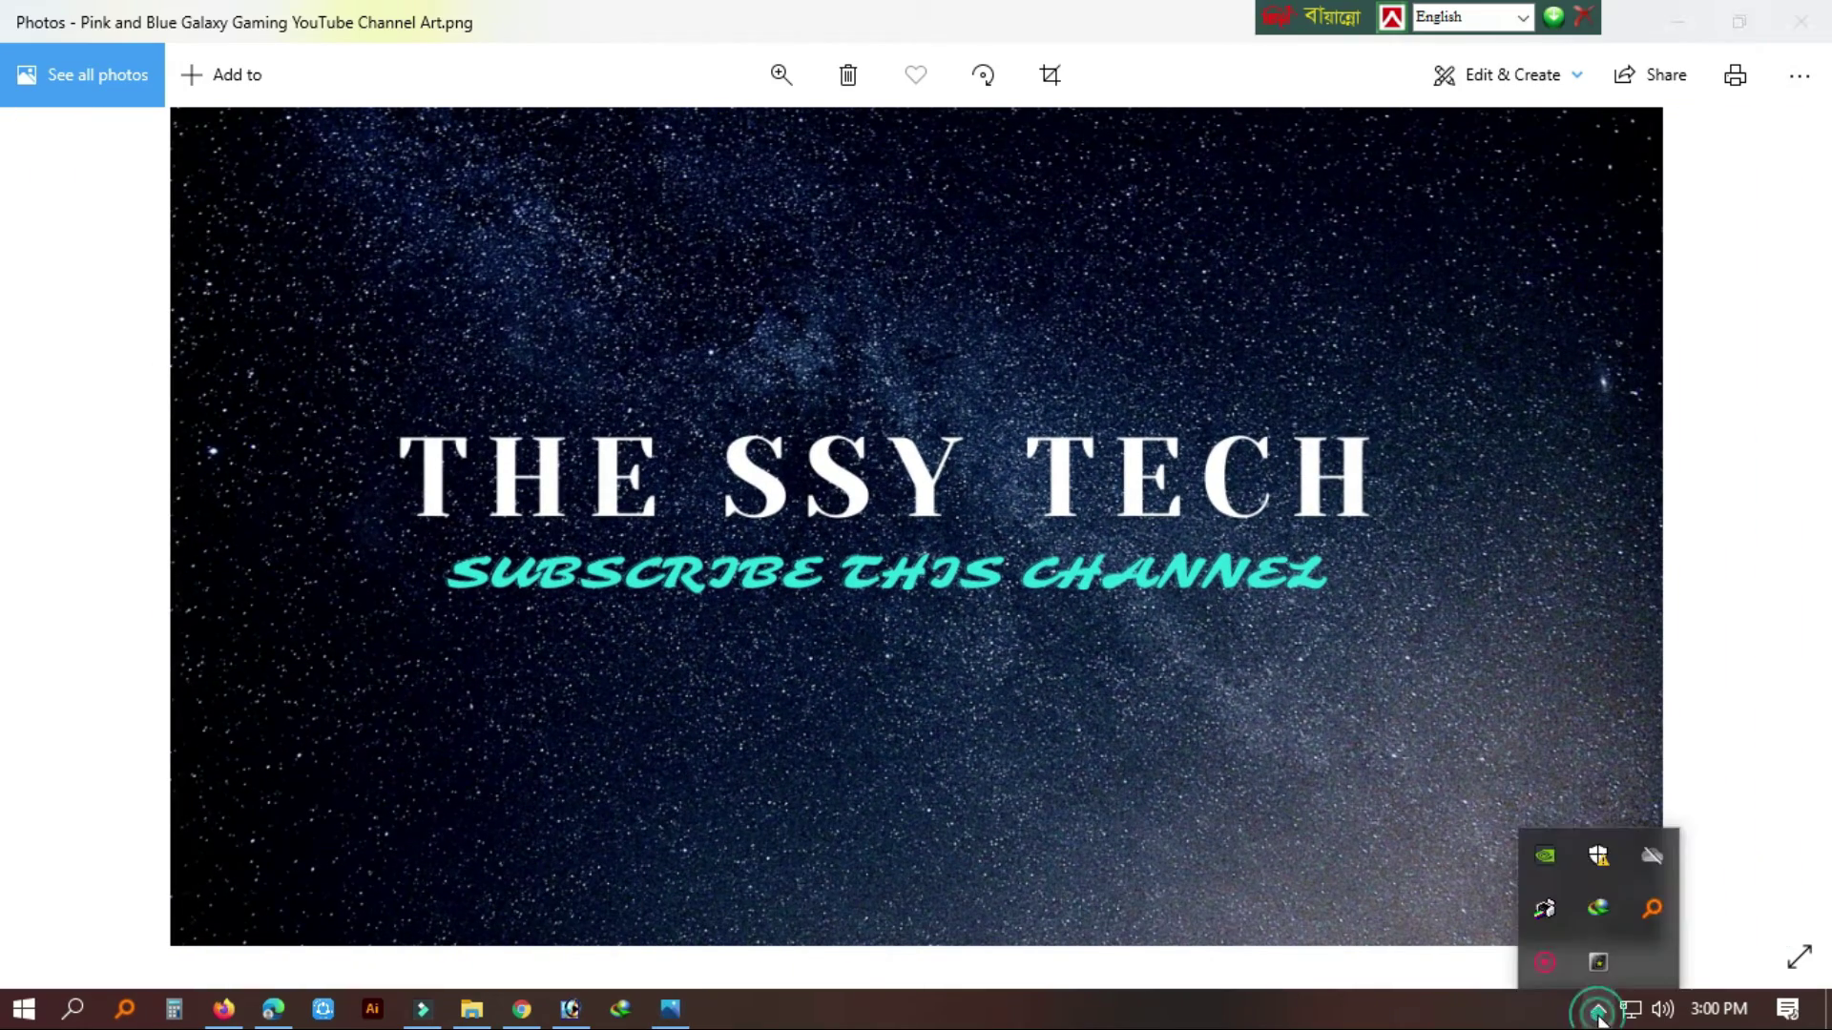
left_click(1539, 960)
left_click(1772, 903)
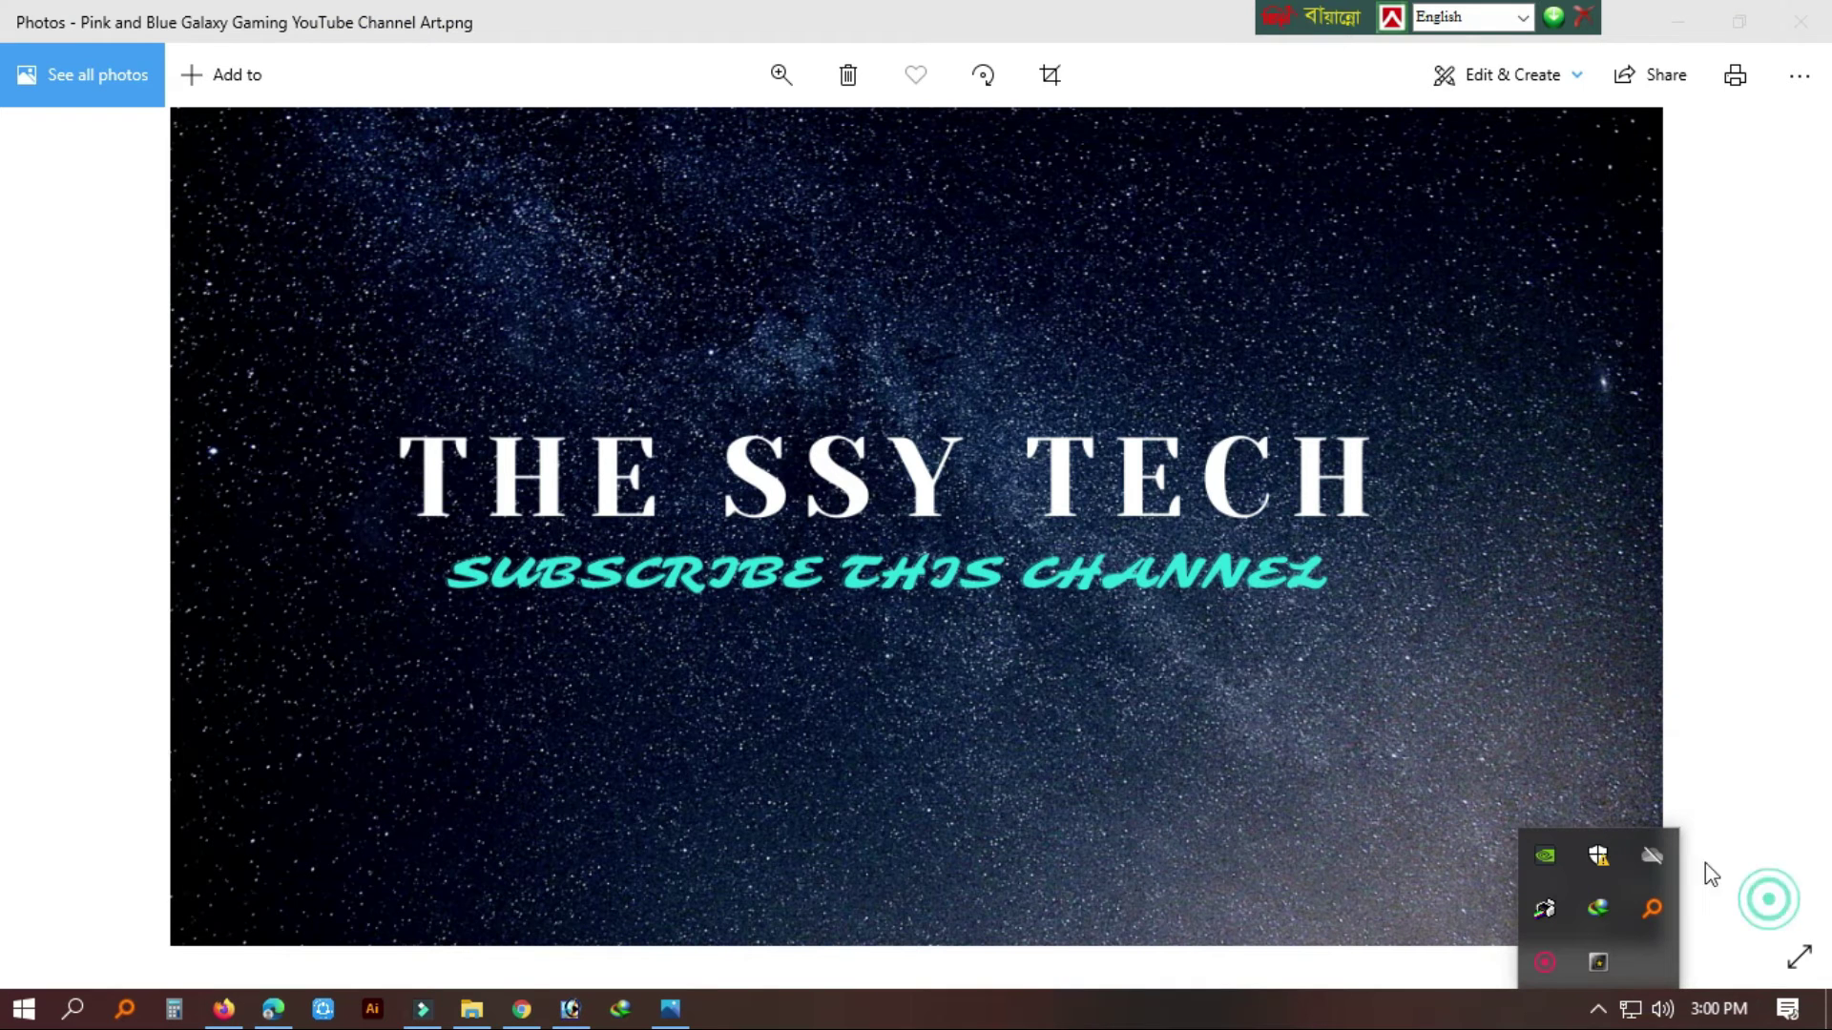
left_click(1800, 21)
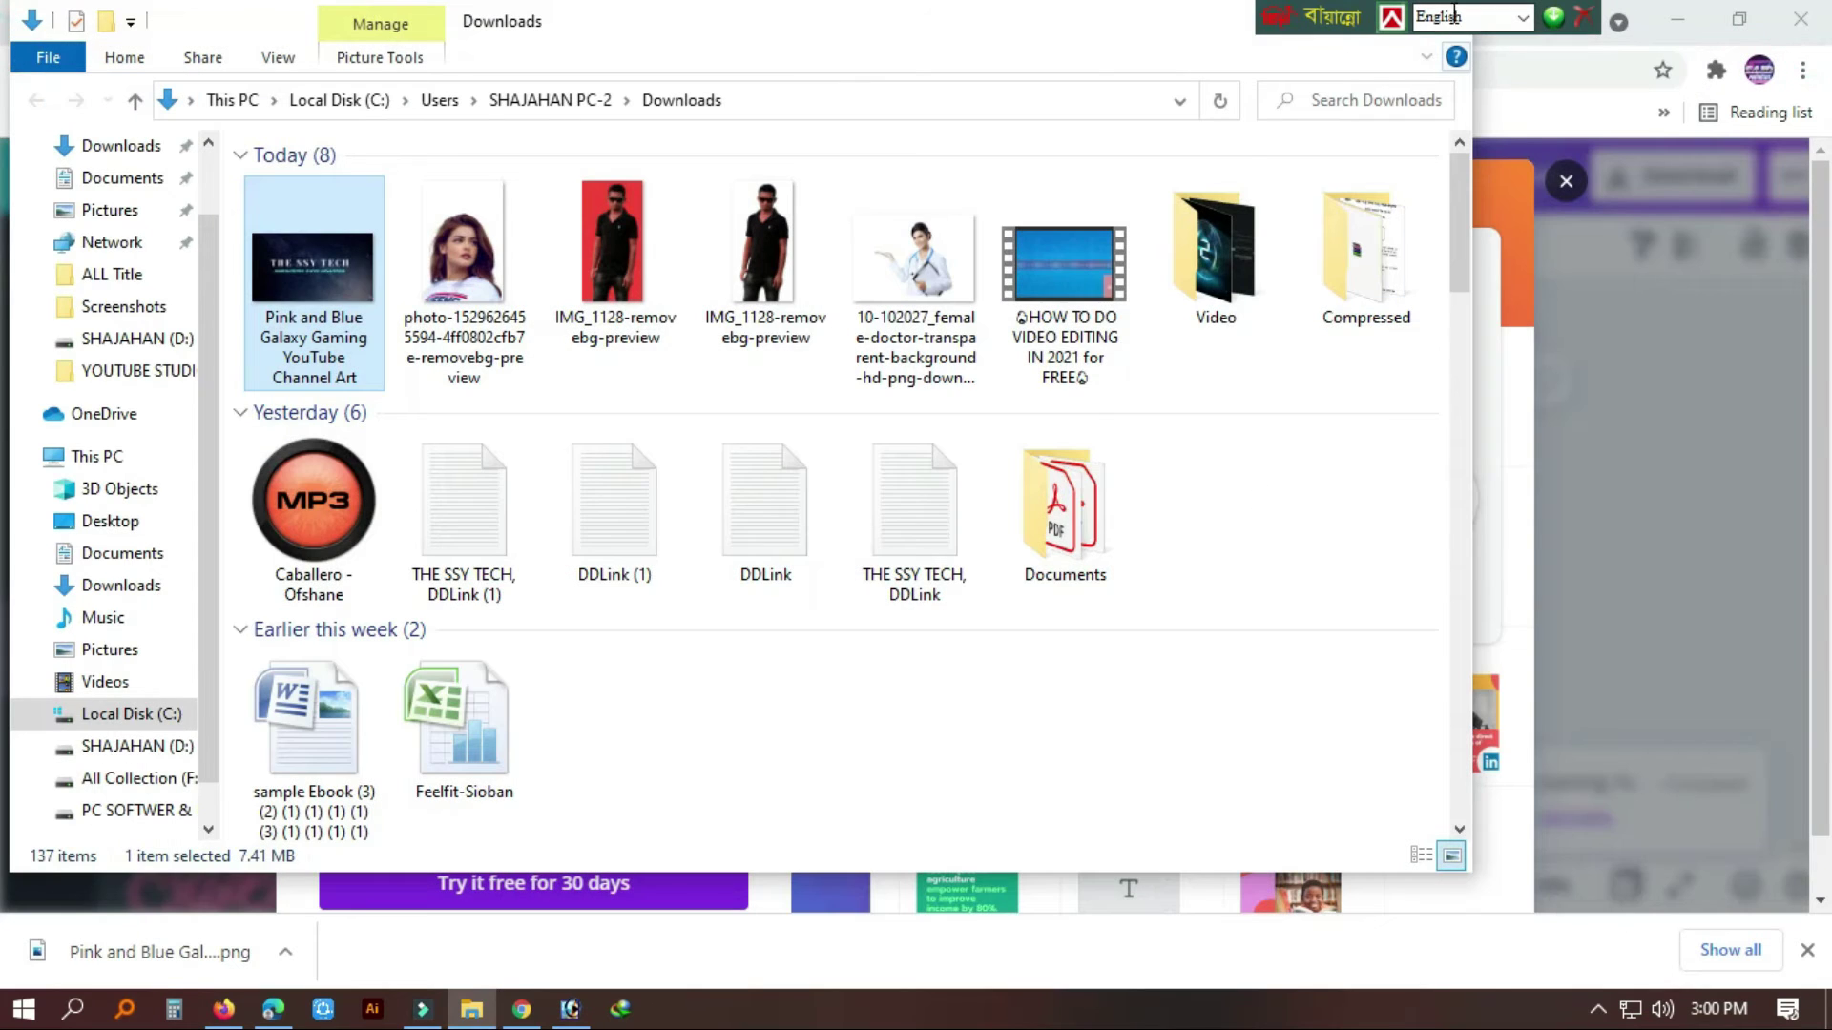
left_click(1355, 24)
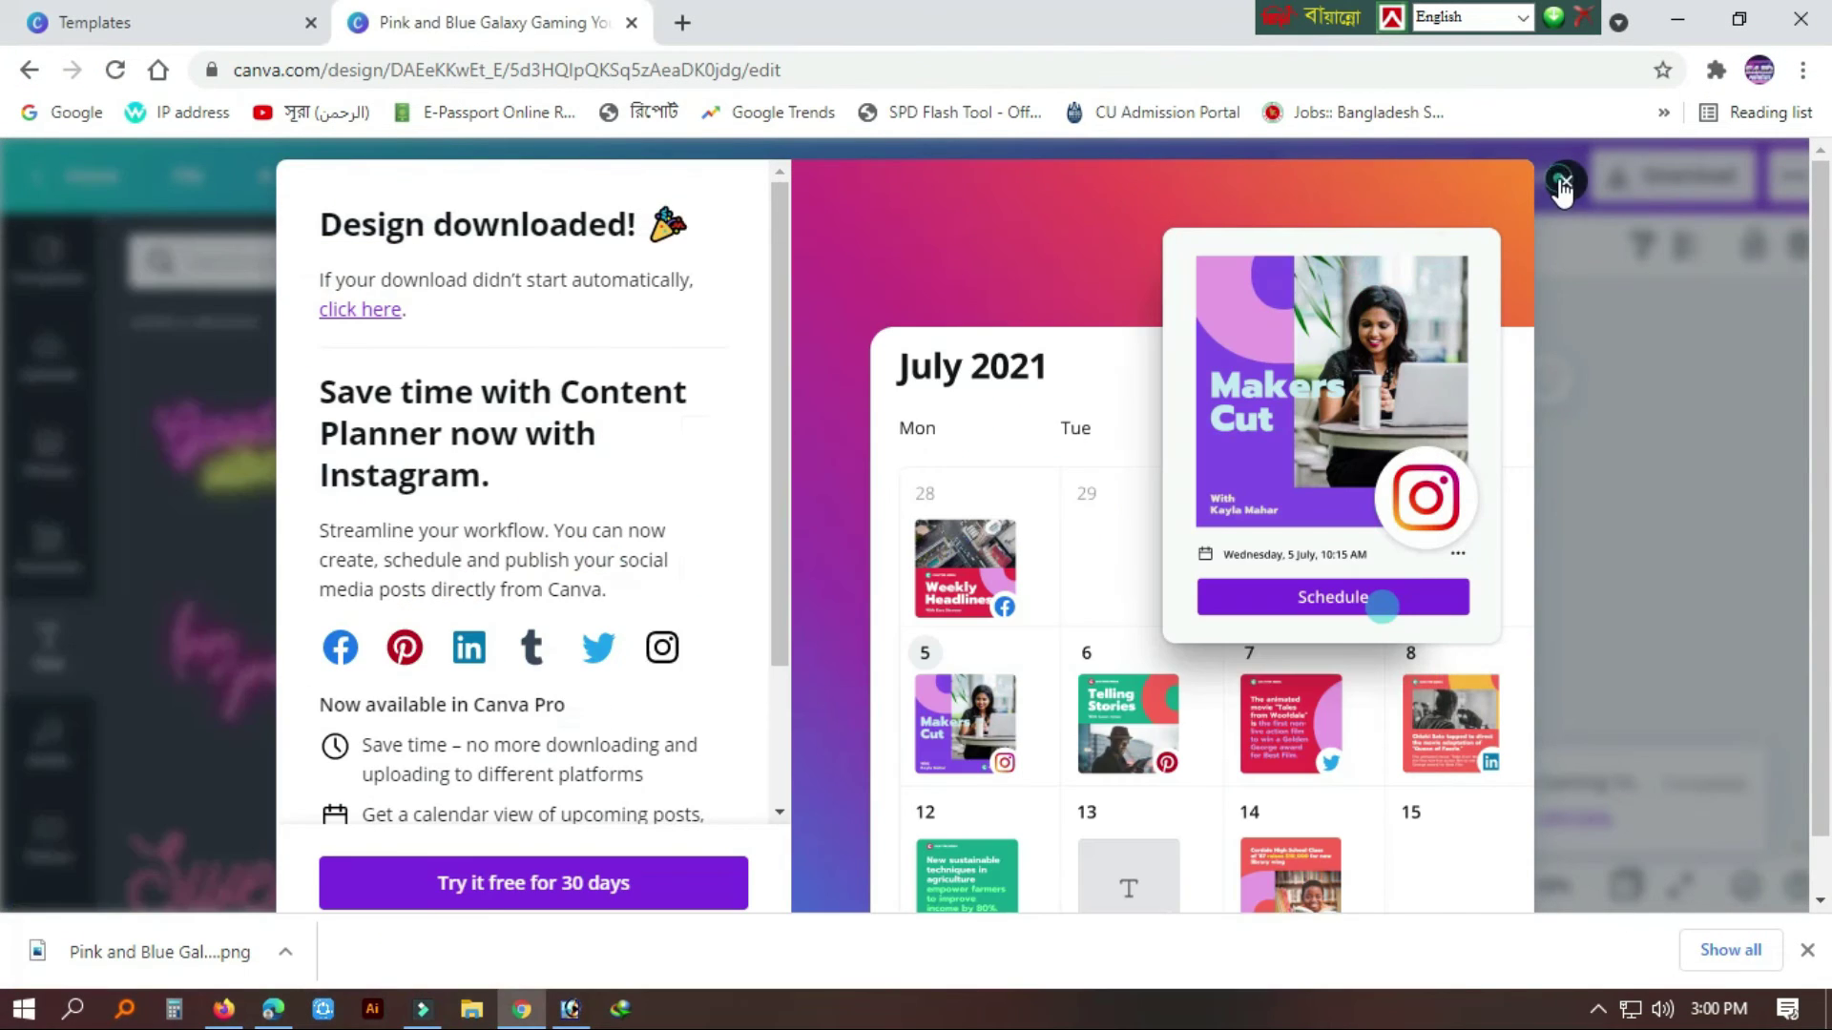
Dismiss the 'Design downloaded!' dialog and return to the Canva home page.
left_click(1566, 181)
mouse_move(569, 565)
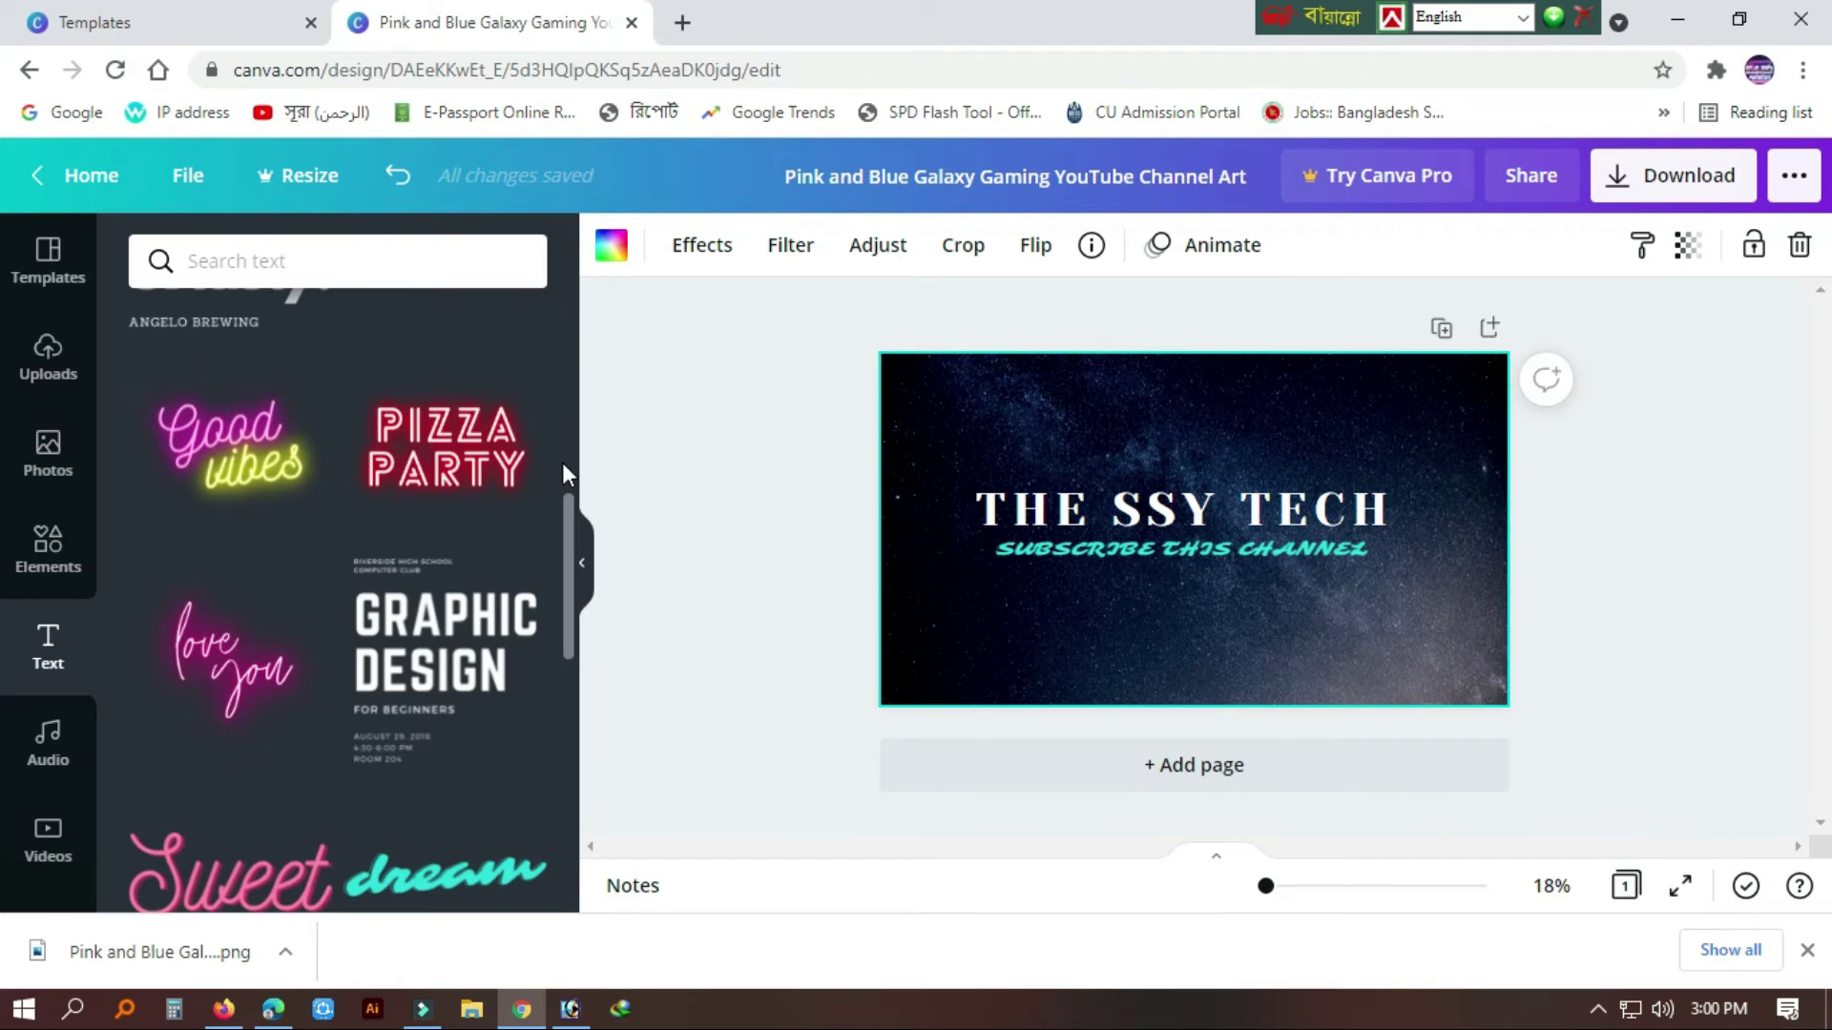
mouse_move(229, 443)
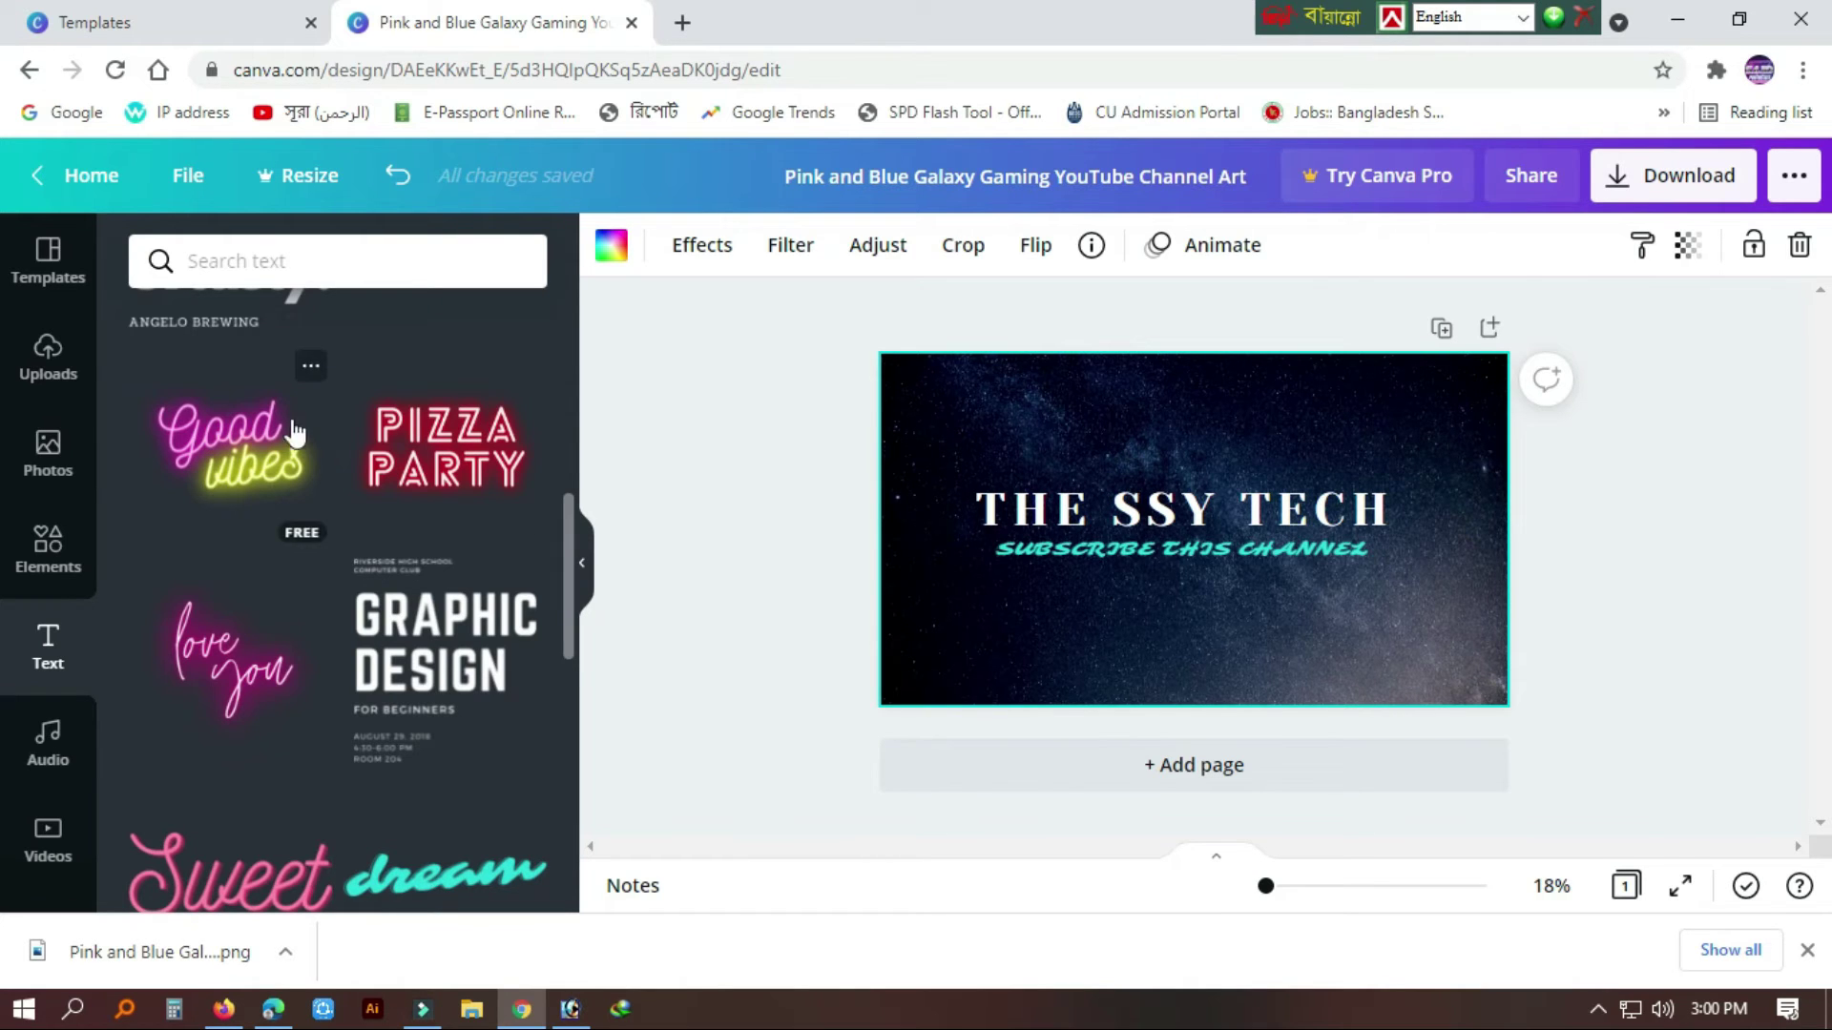
left_click(89, 177)
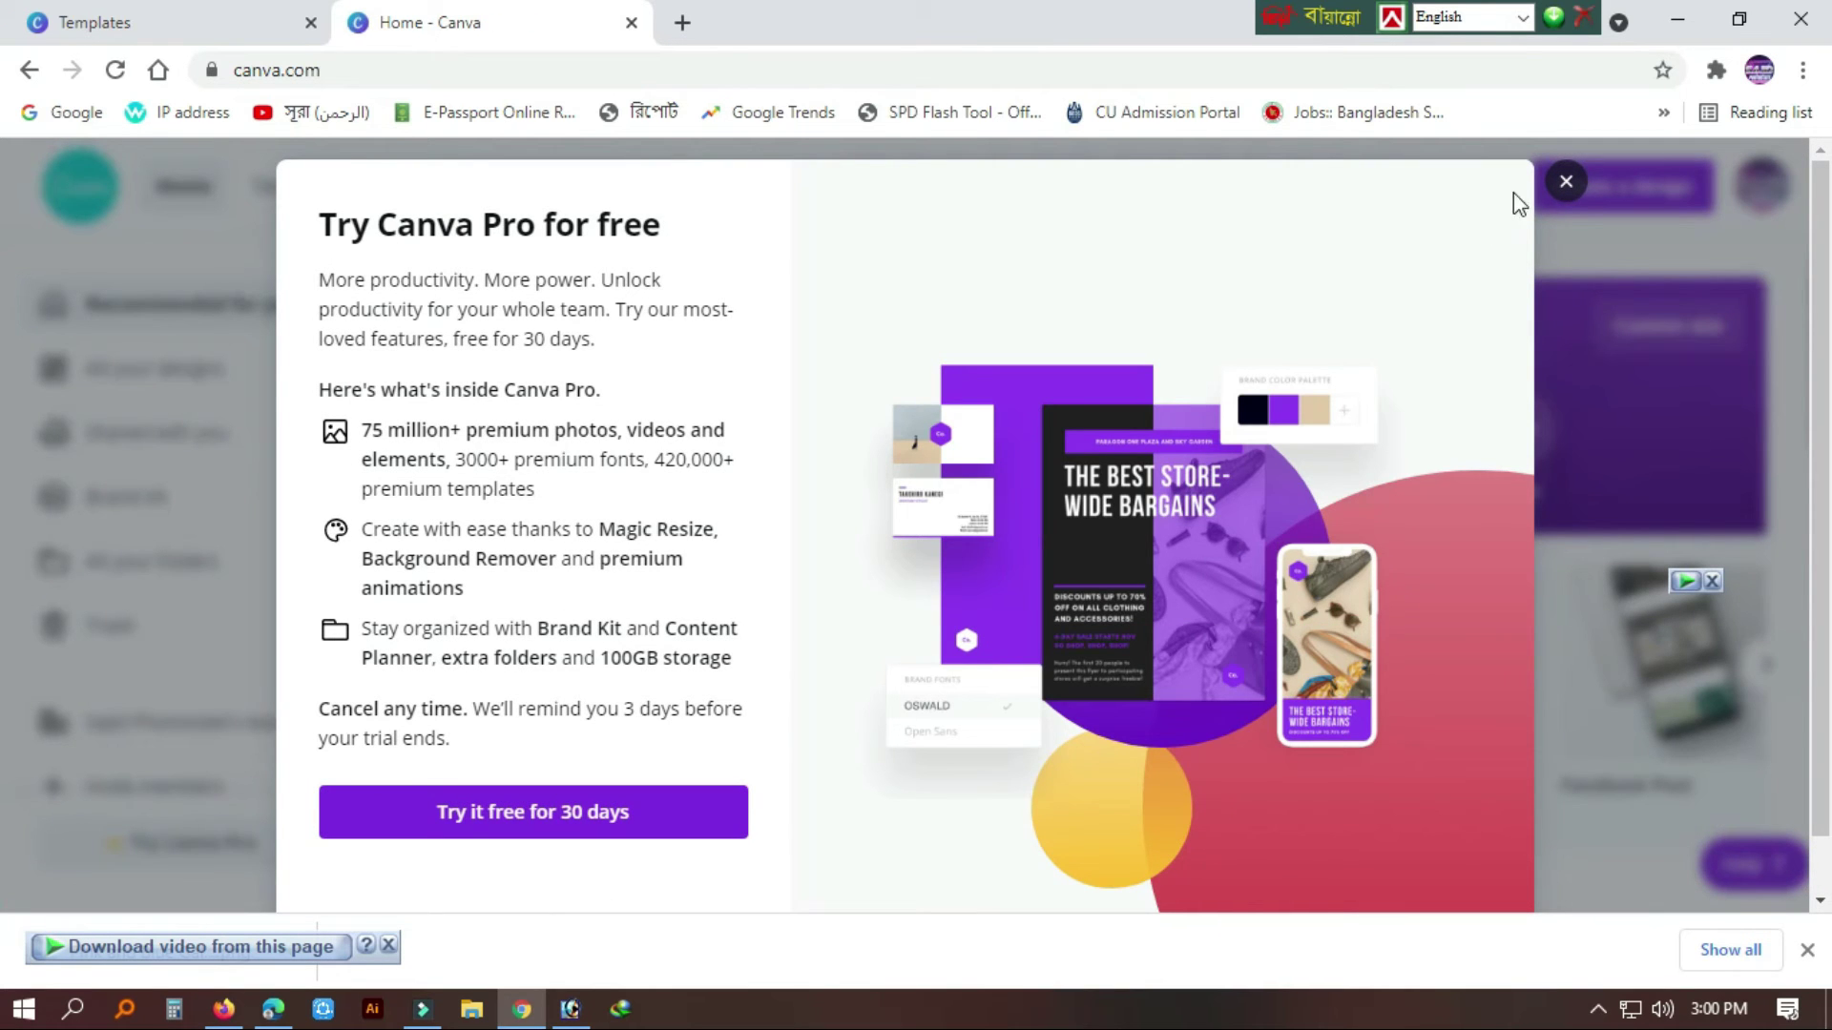
Dismiss the Try Canva Pro popup and browse the Logo templates gallery.
left_click(1565, 182)
scroll(820, 753, "down", 4)
scroll(839, 763, "up", 4)
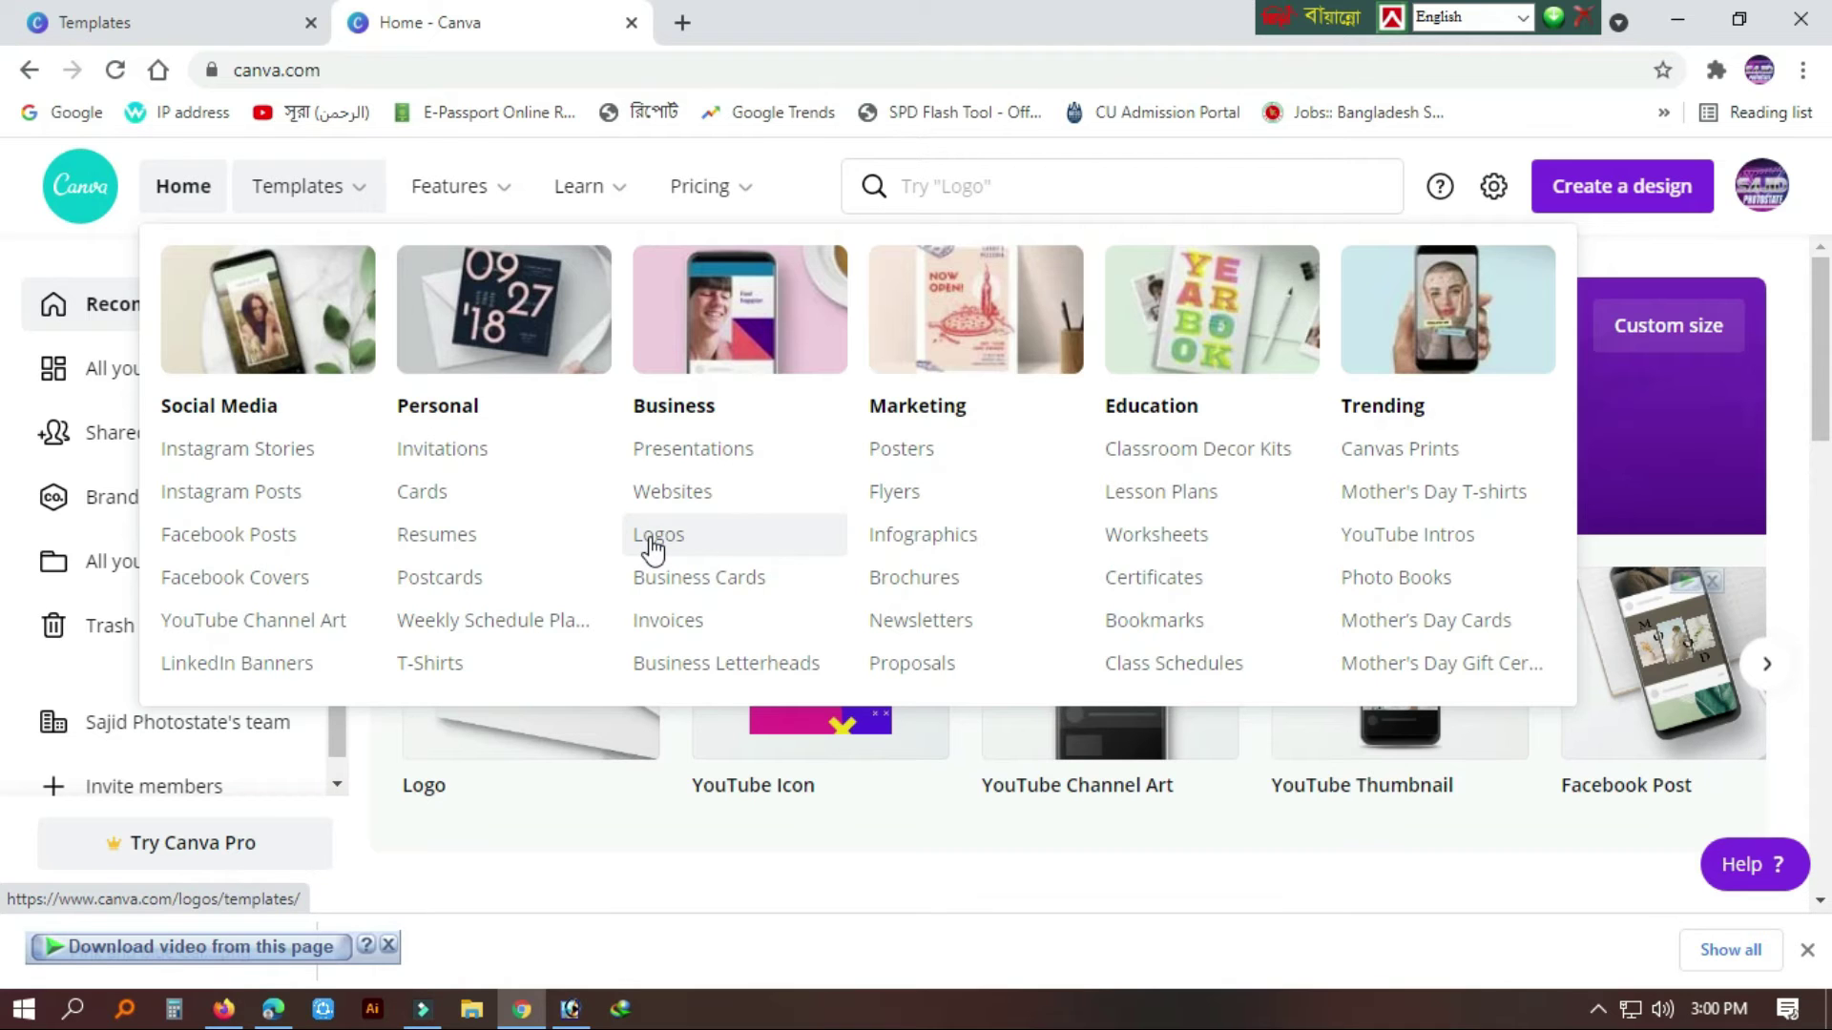
left_click(652, 541)
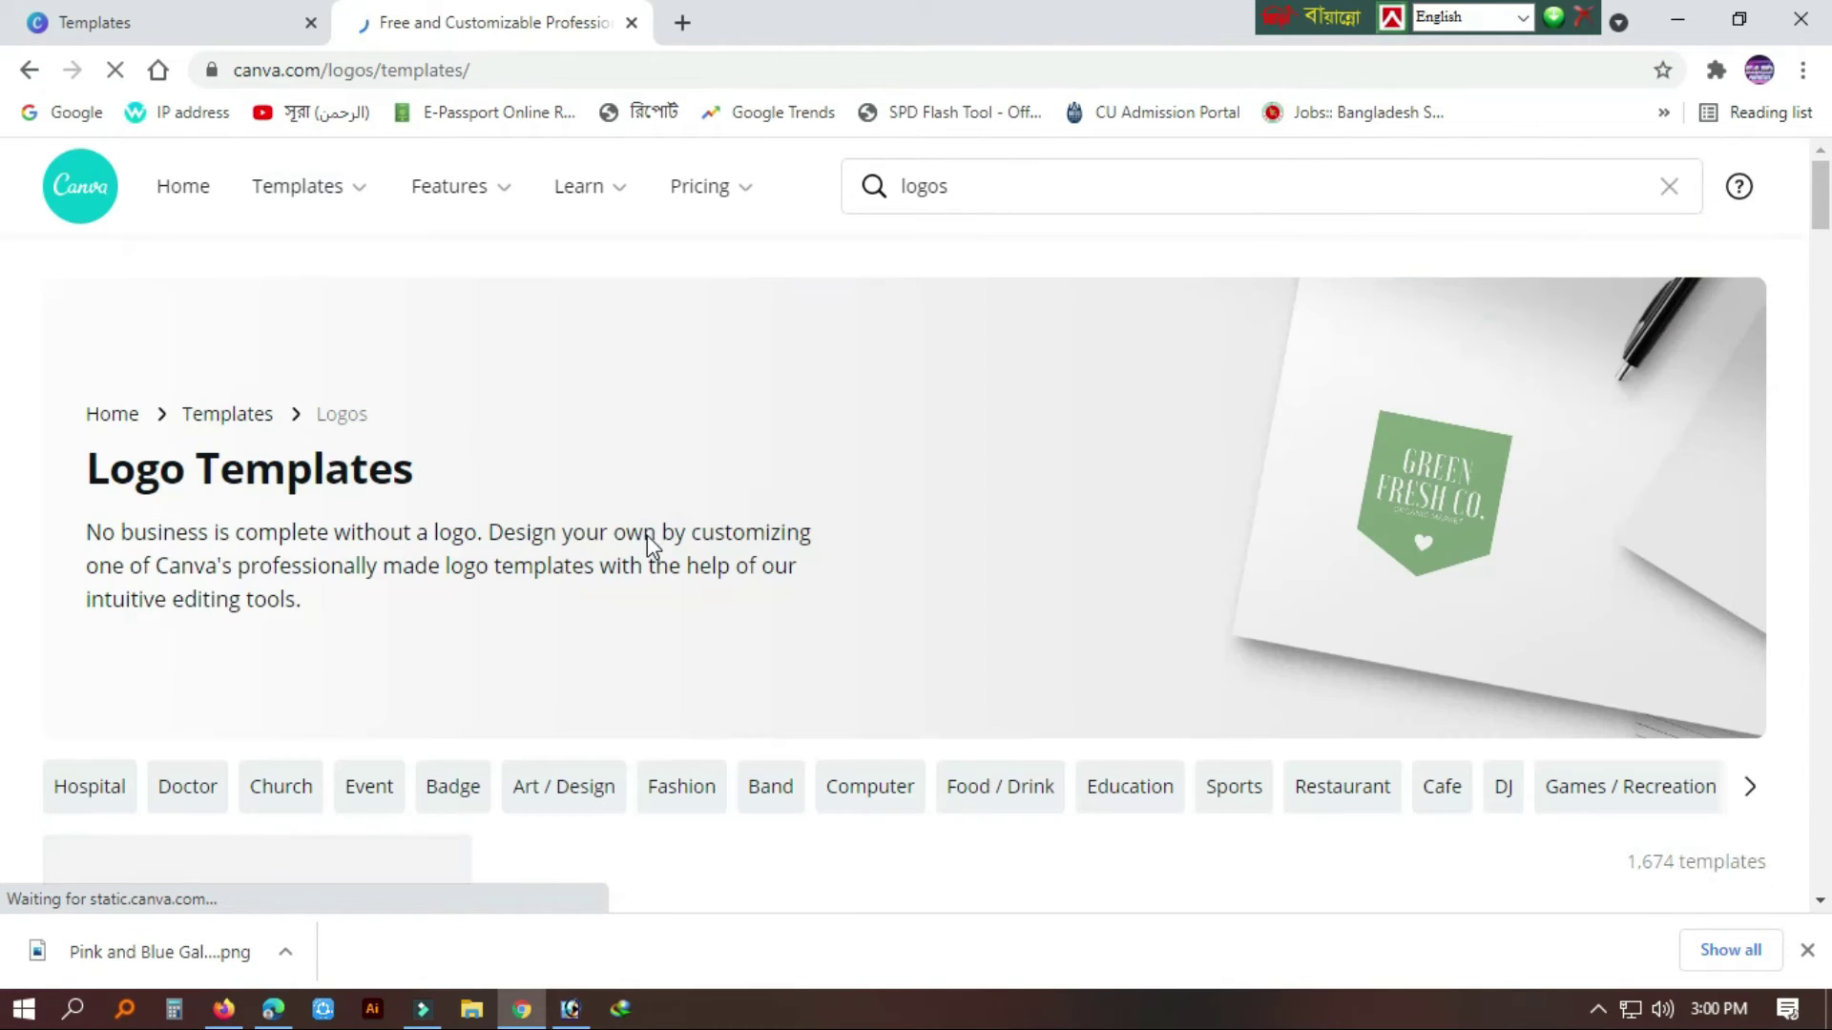
scroll(604, 465, "down", 5)
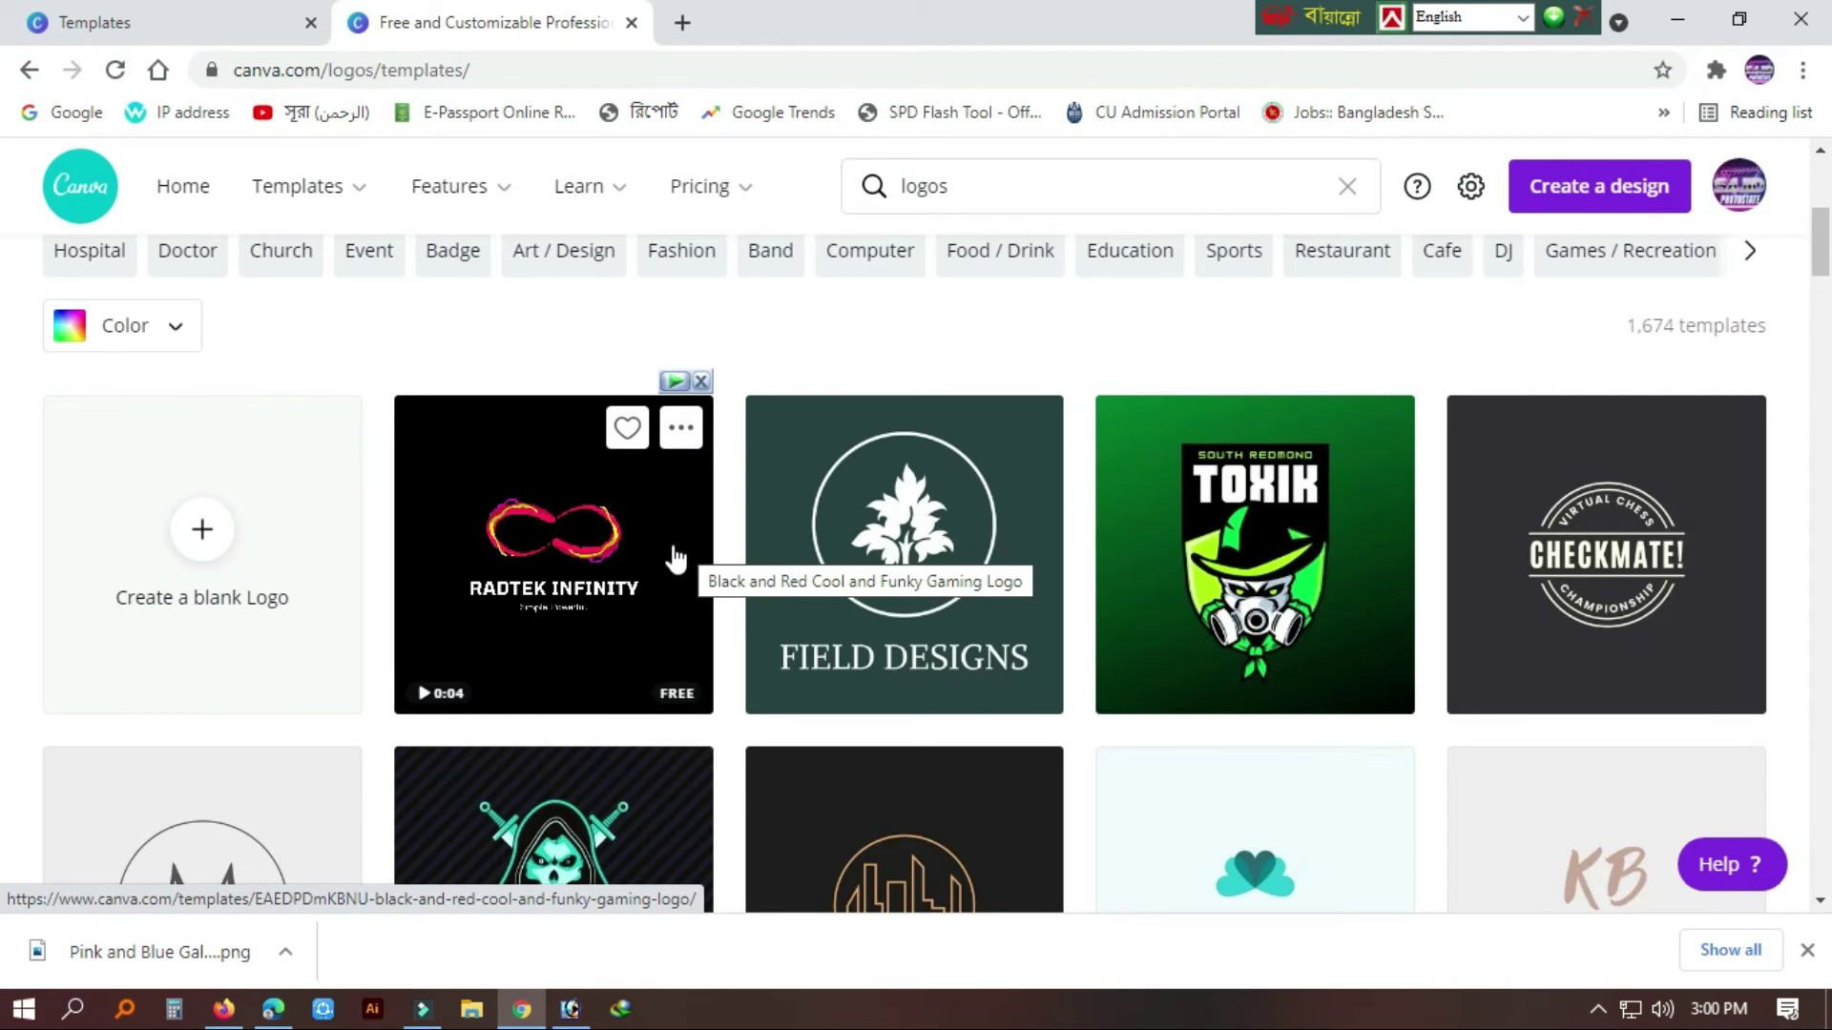
Preview the Black and Red Cool and Funky Gaming Logo template and use it for a new design.
left_click(640, 549)
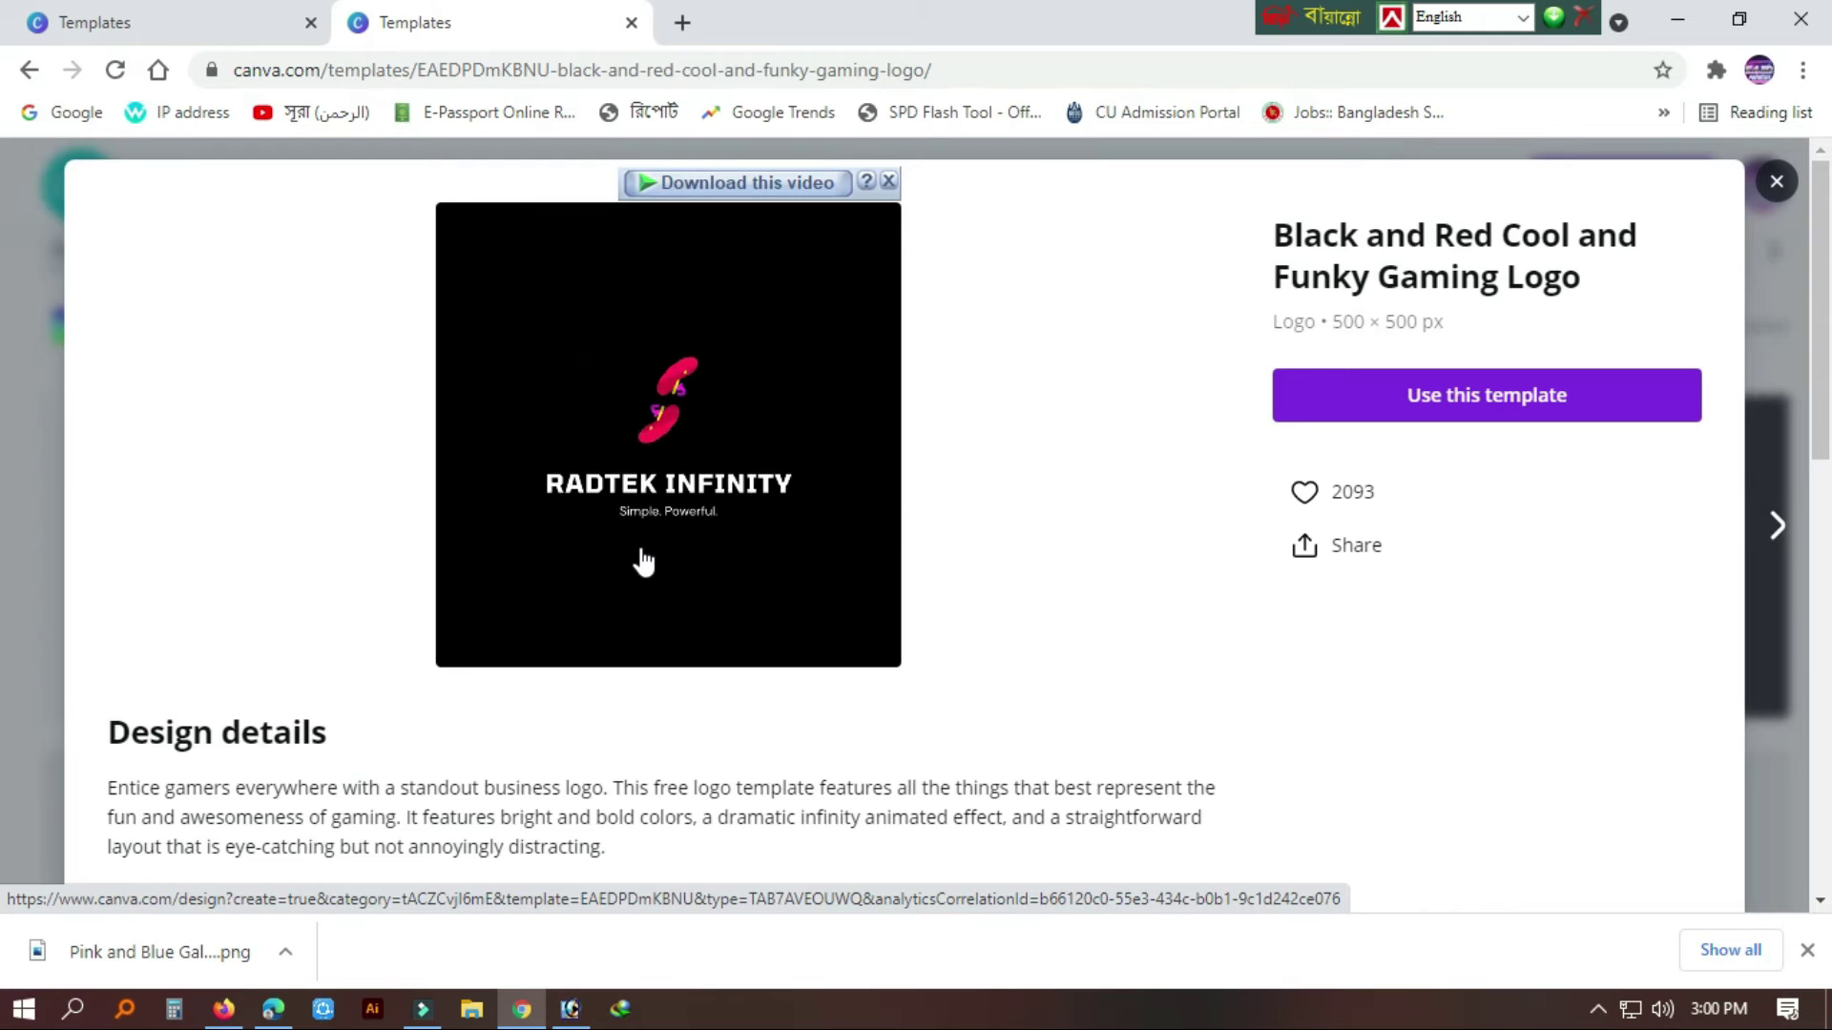
left_click(1524, 397)
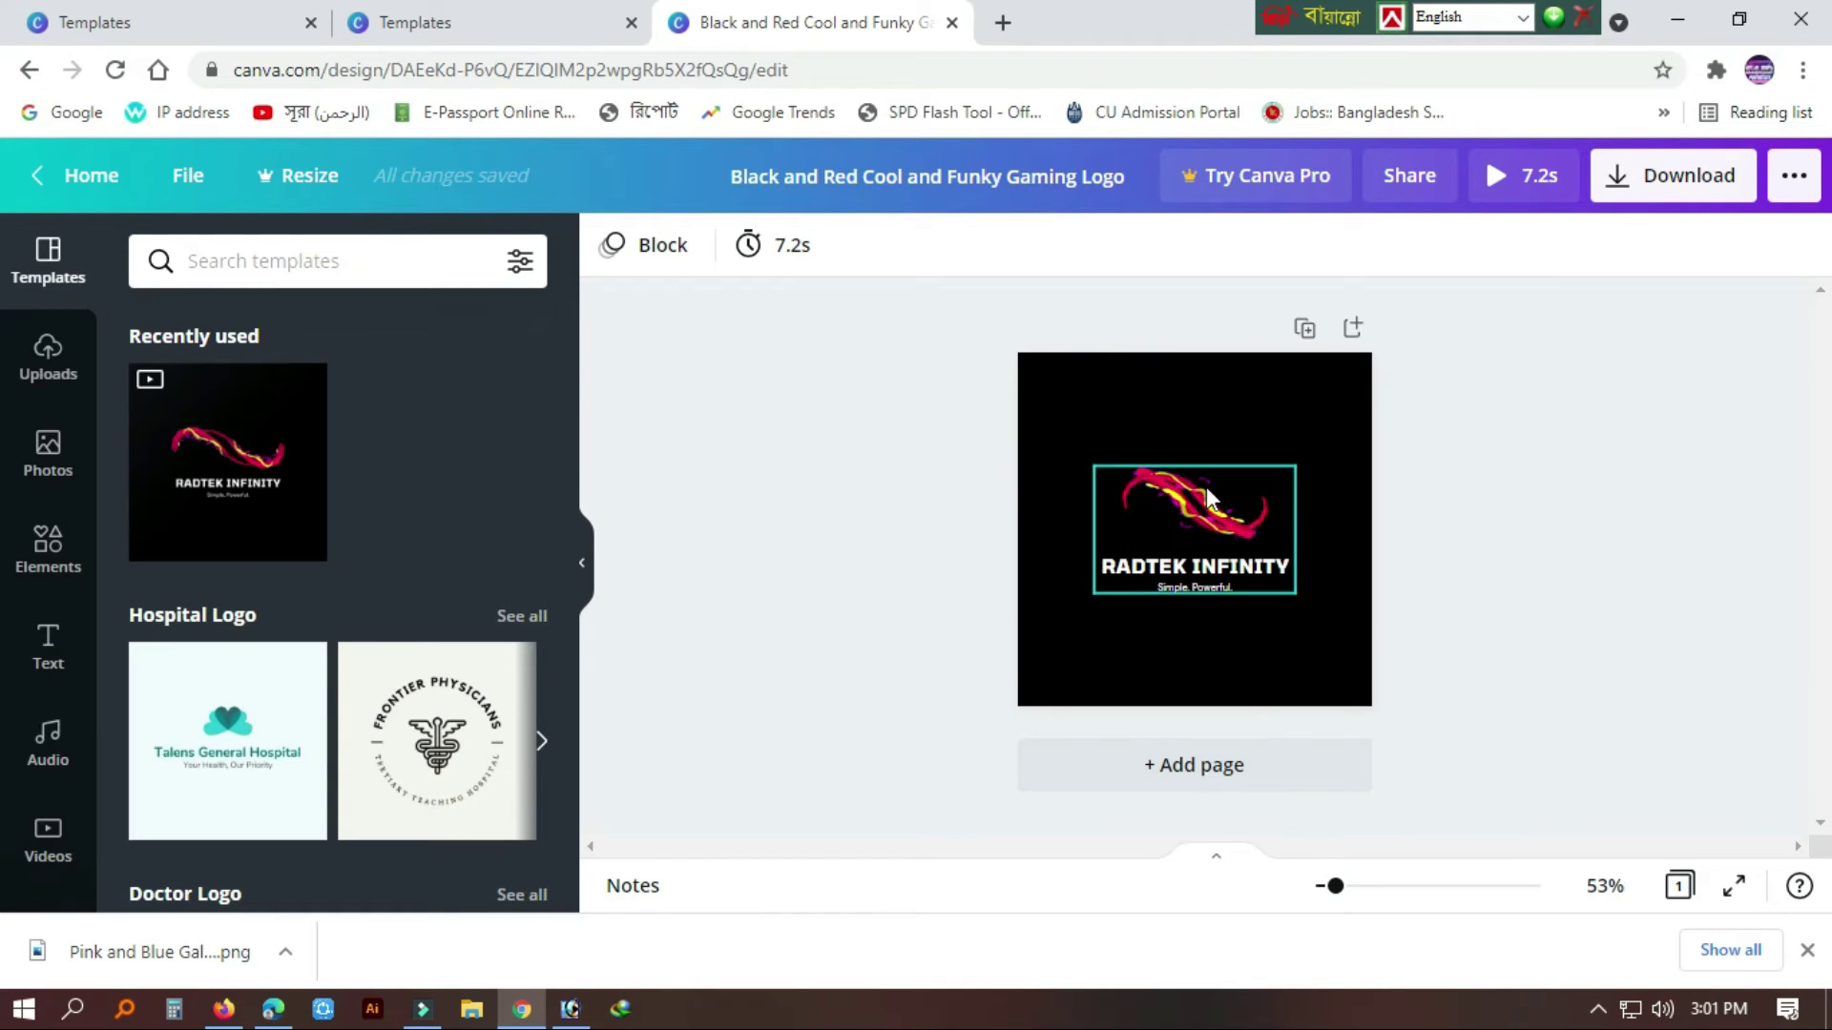
Retitle the logo from RADTEK INFINITY to THE SSY TECH, then deselect everything.
left_click(1195, 569)
double_click(1195, 570)
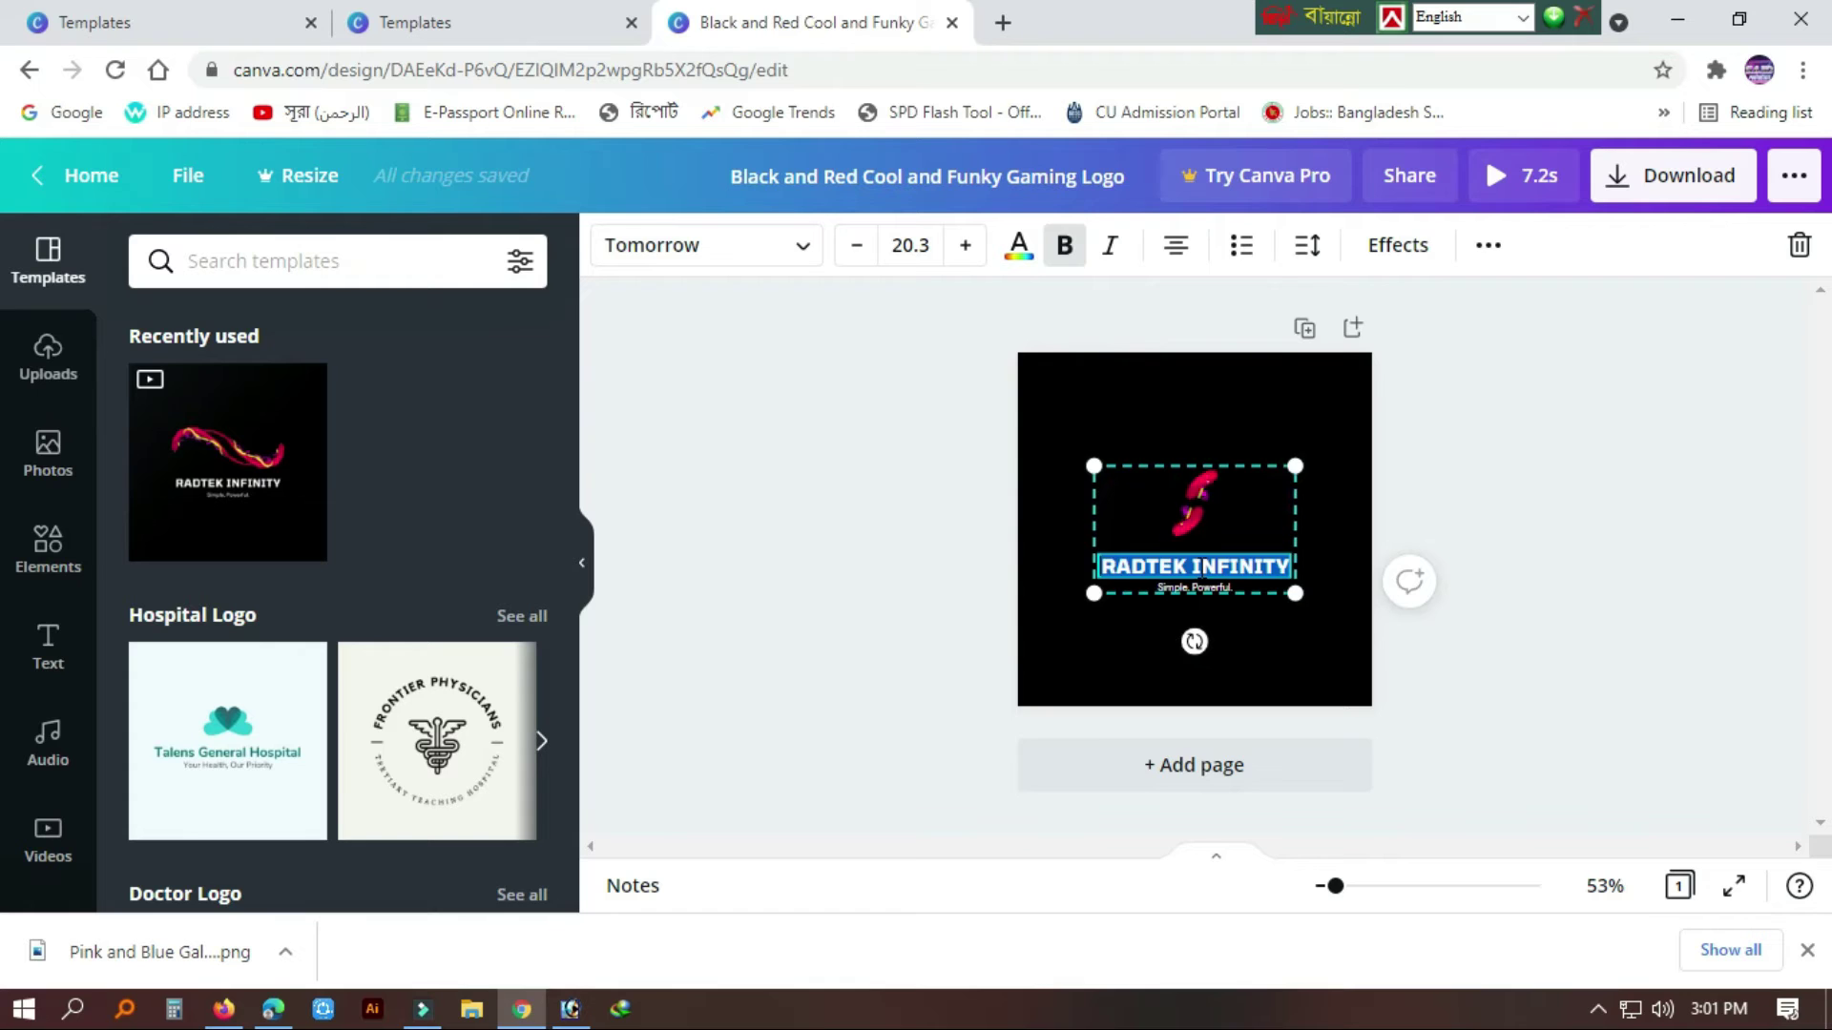
type("THE")
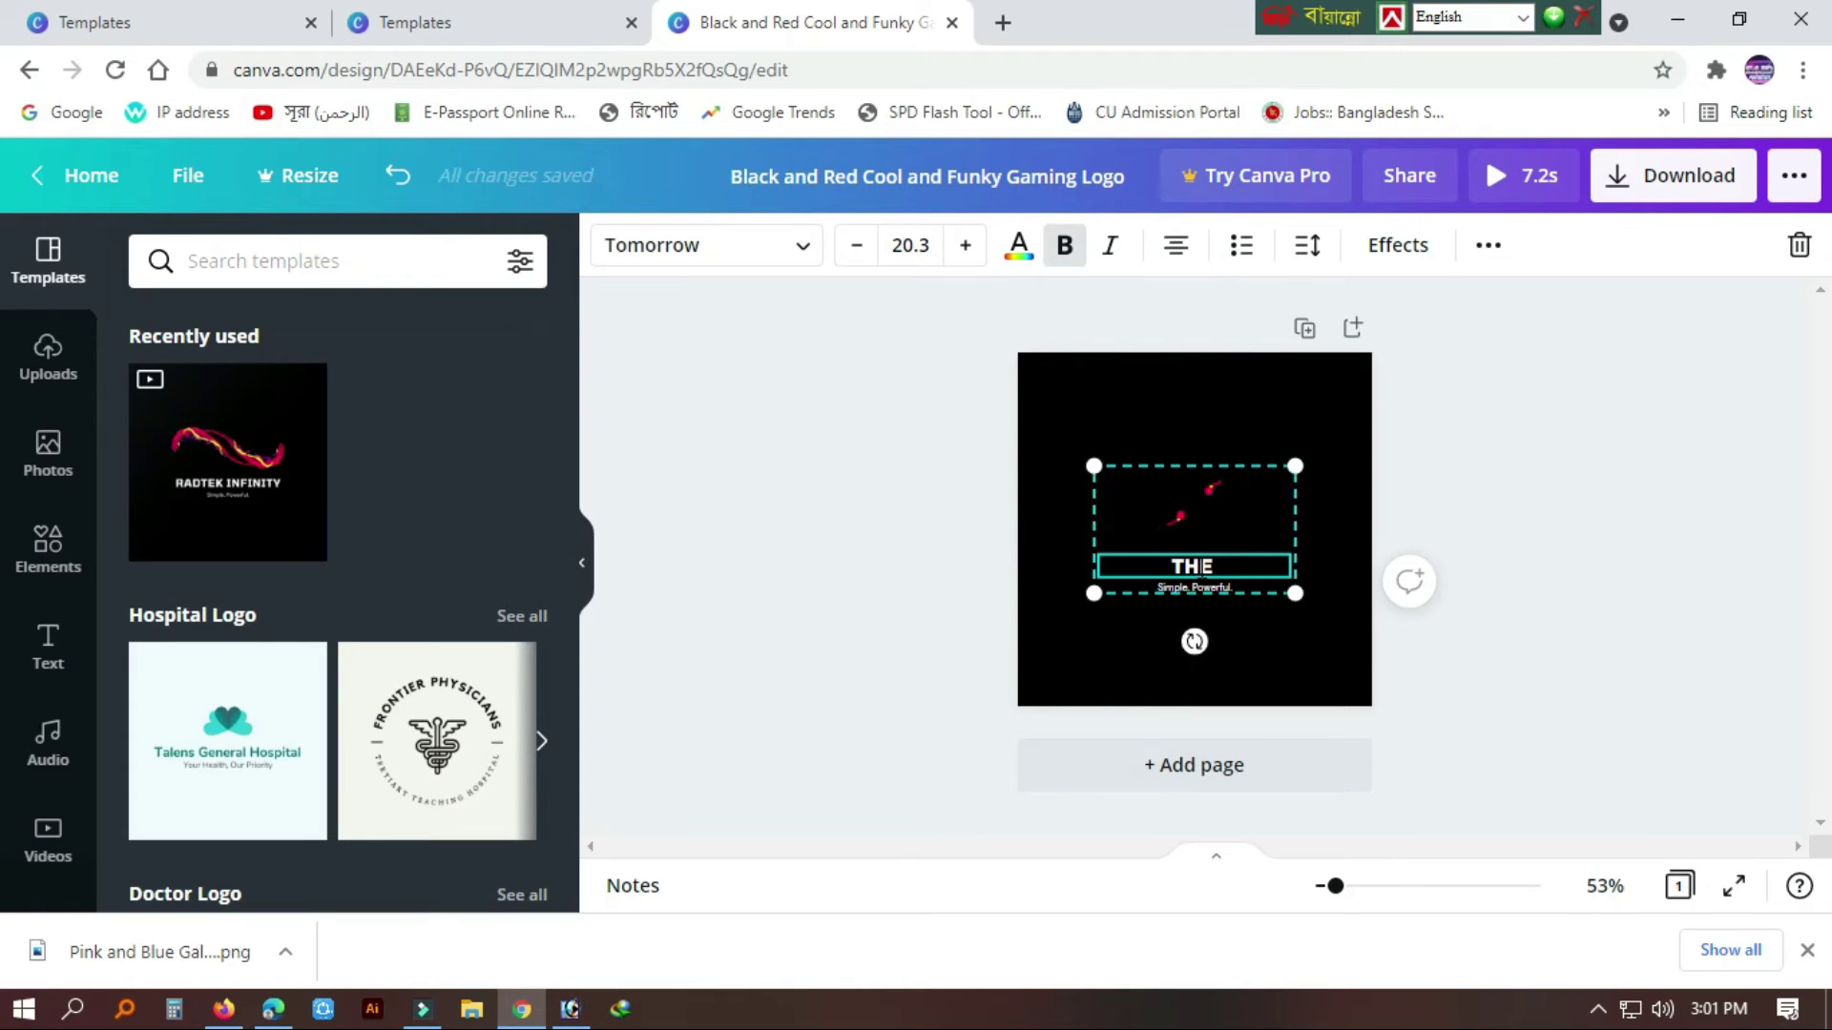
type("Y TE")
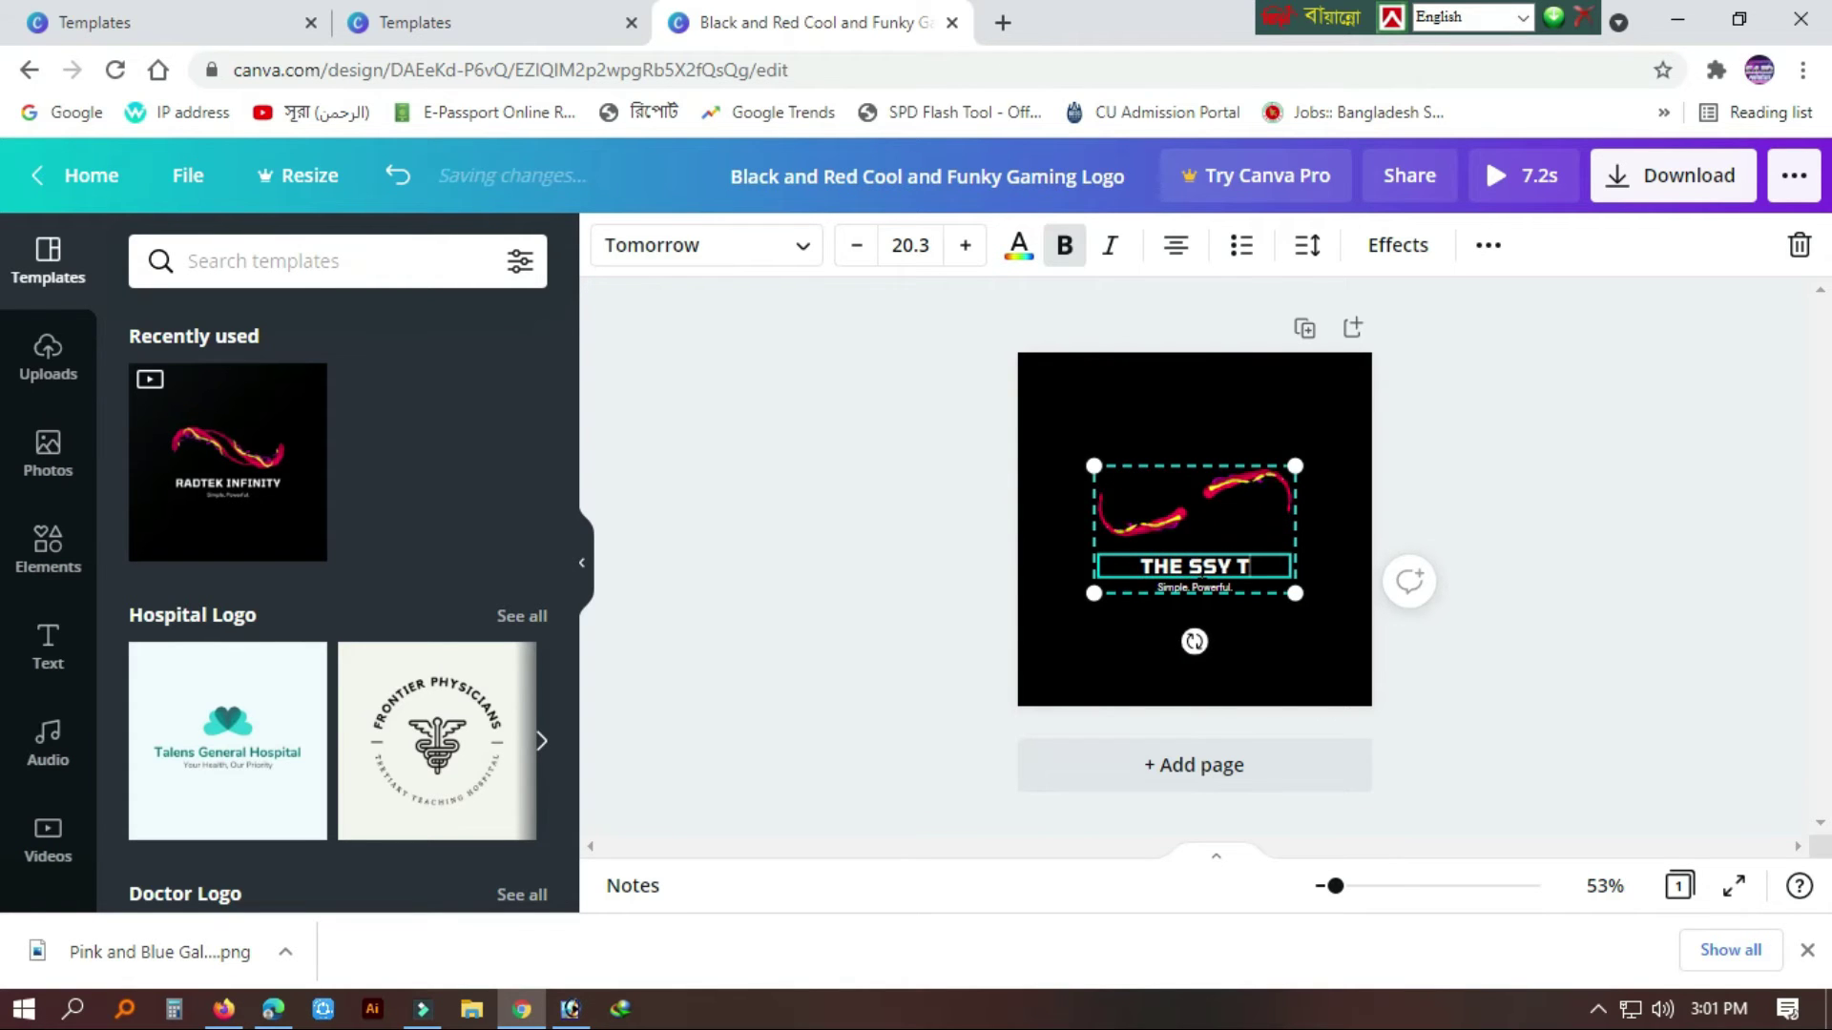
type("CH")
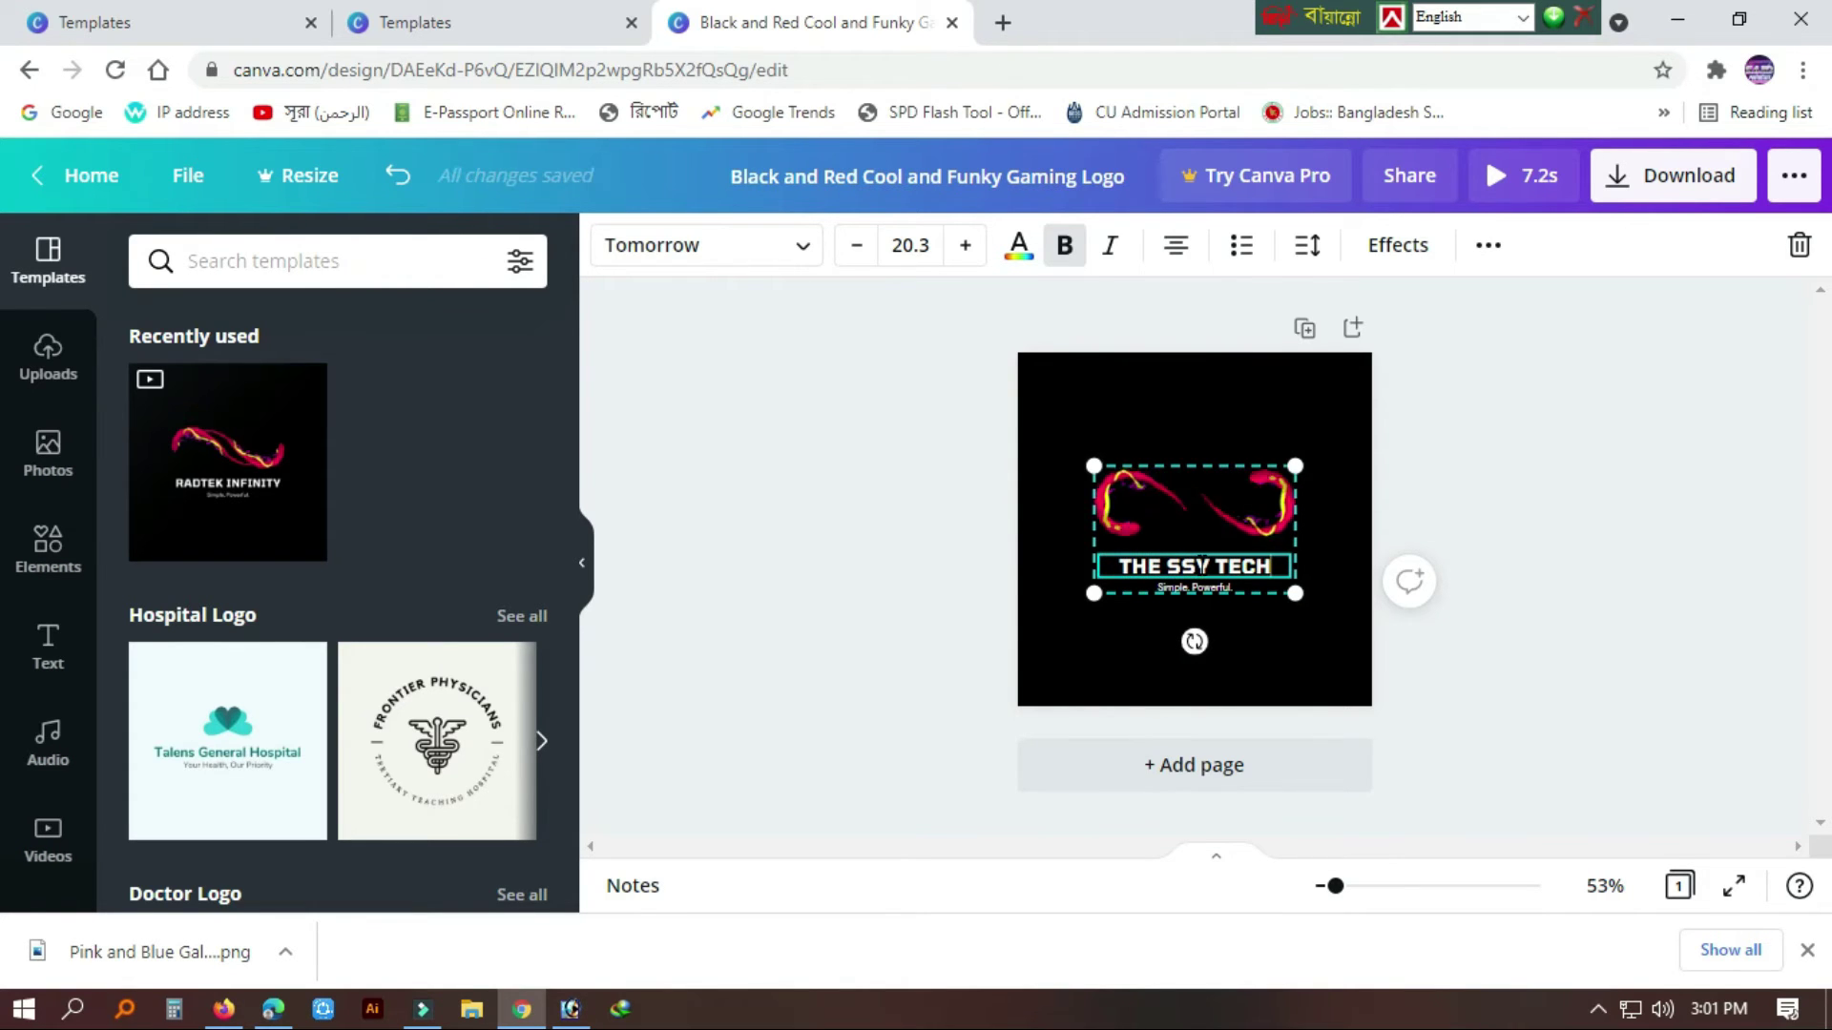
left_click(1200, 588)
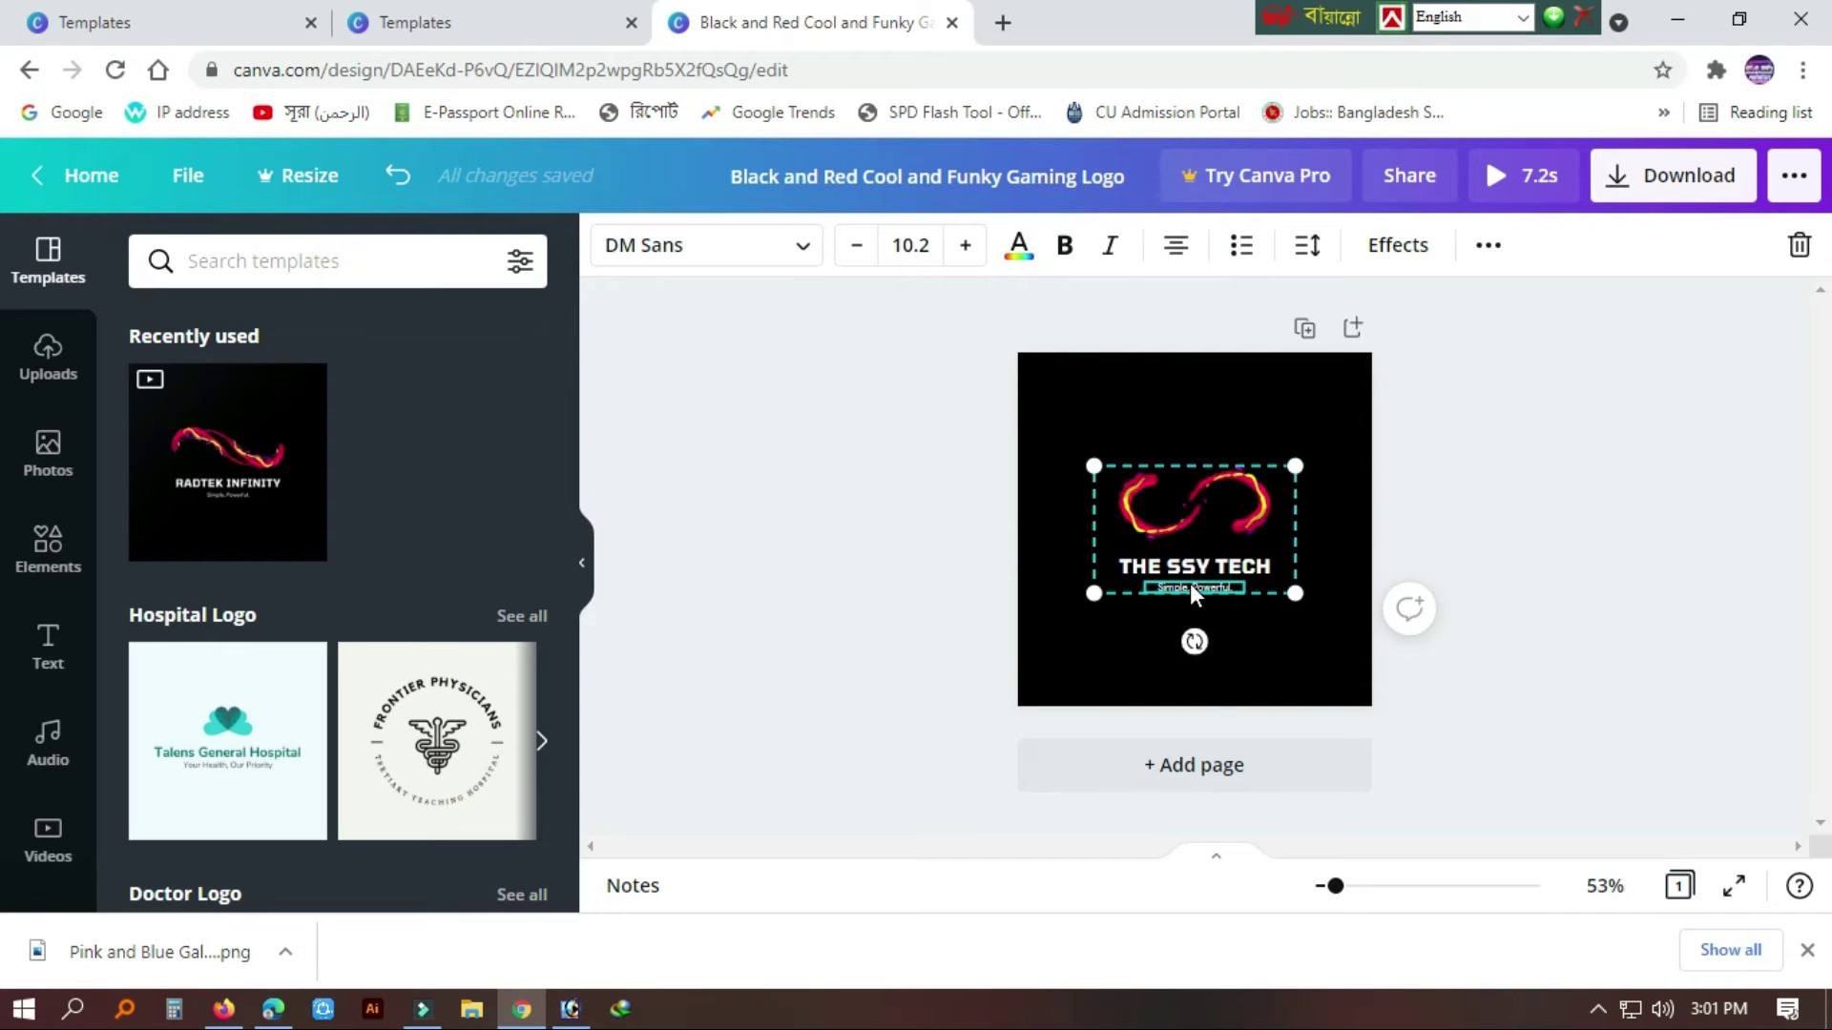
left_click(1576, 729)
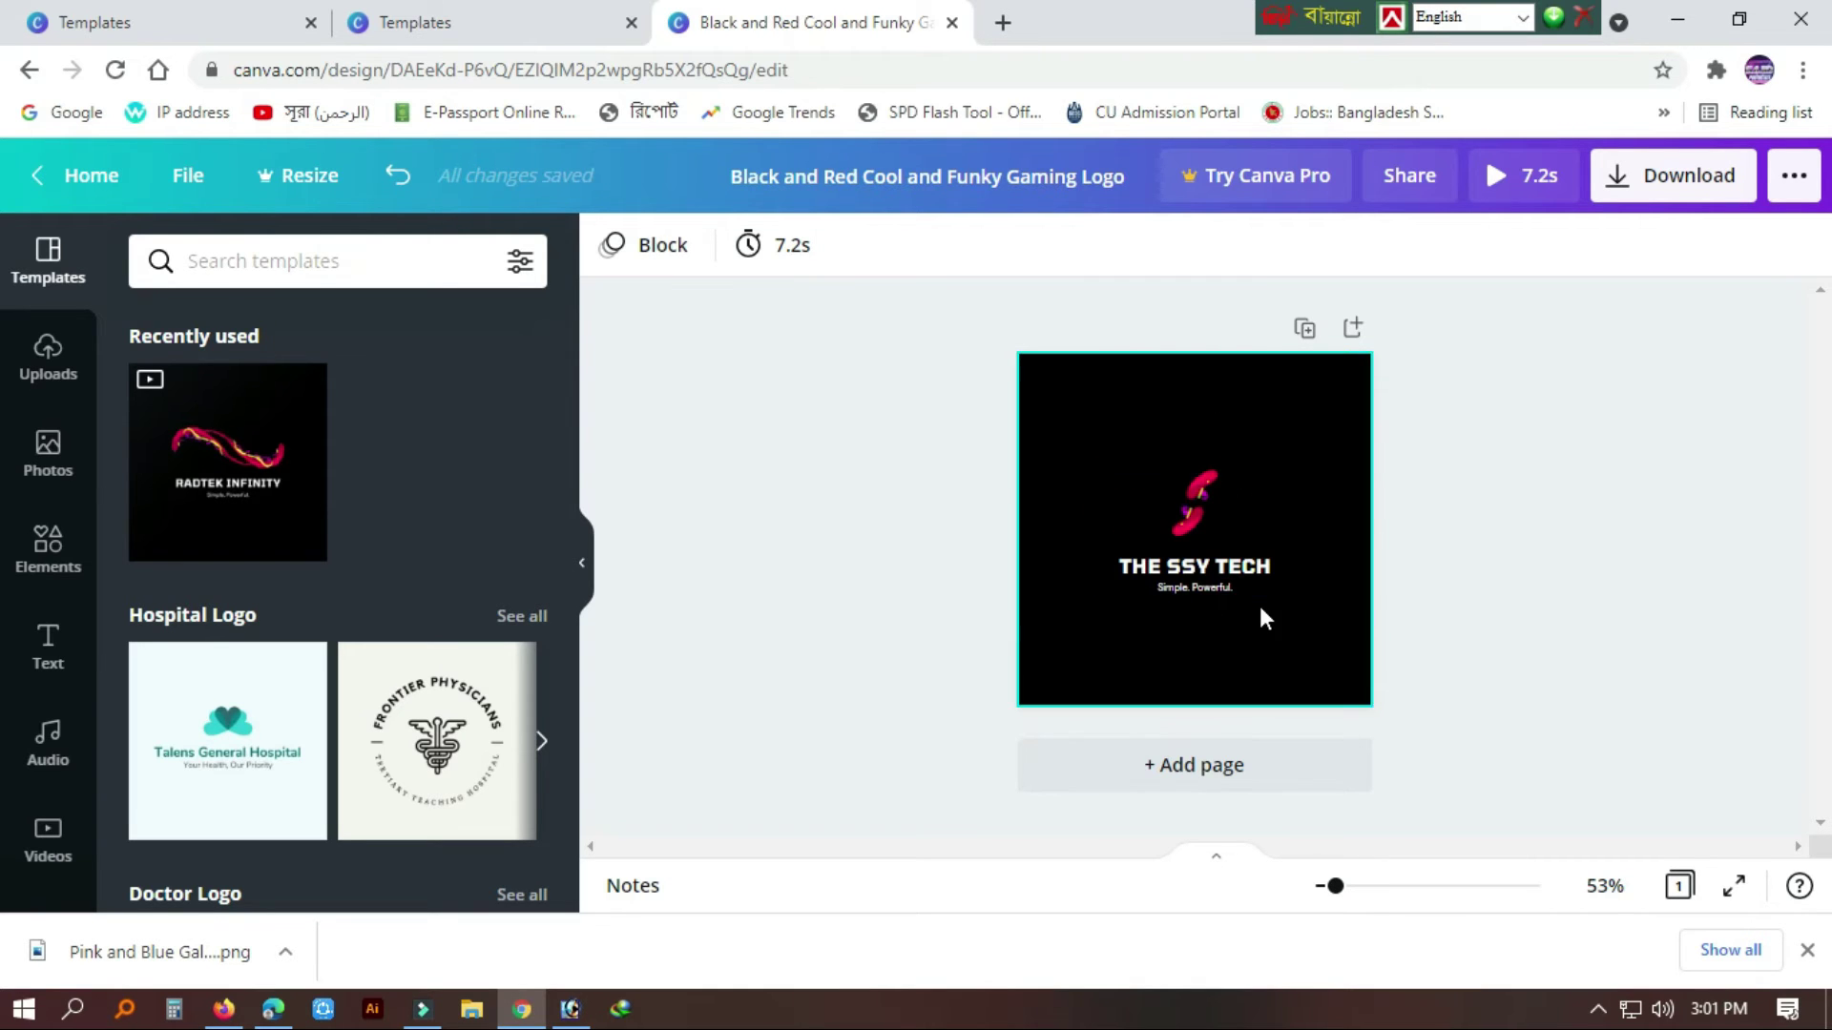
Browse the ready-made text styles in the Text panel.
left_click(48, 649)
scroll(322, 615, "down", 5)
scroll(324, 621, "down", 3)
scroll(324, 625, "down", 5)
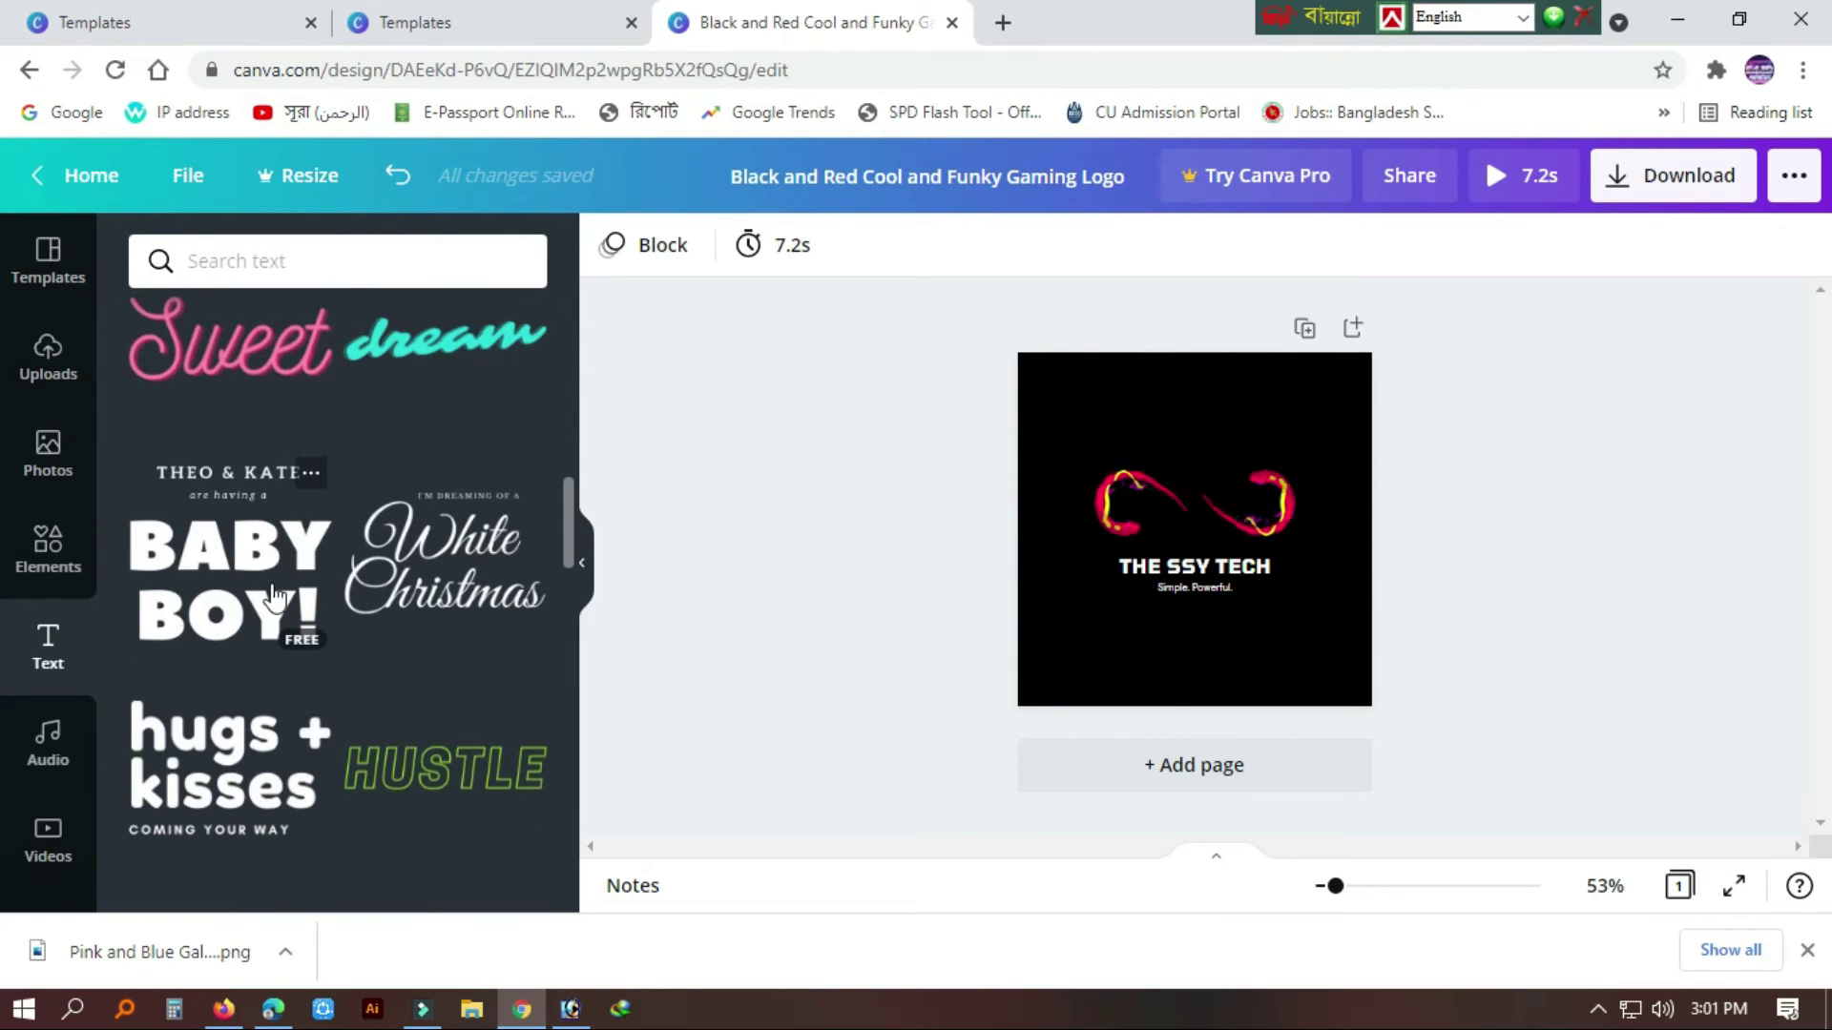
scroll(343, 722, "down", 5)
scroll(344, 722, "down", 5)
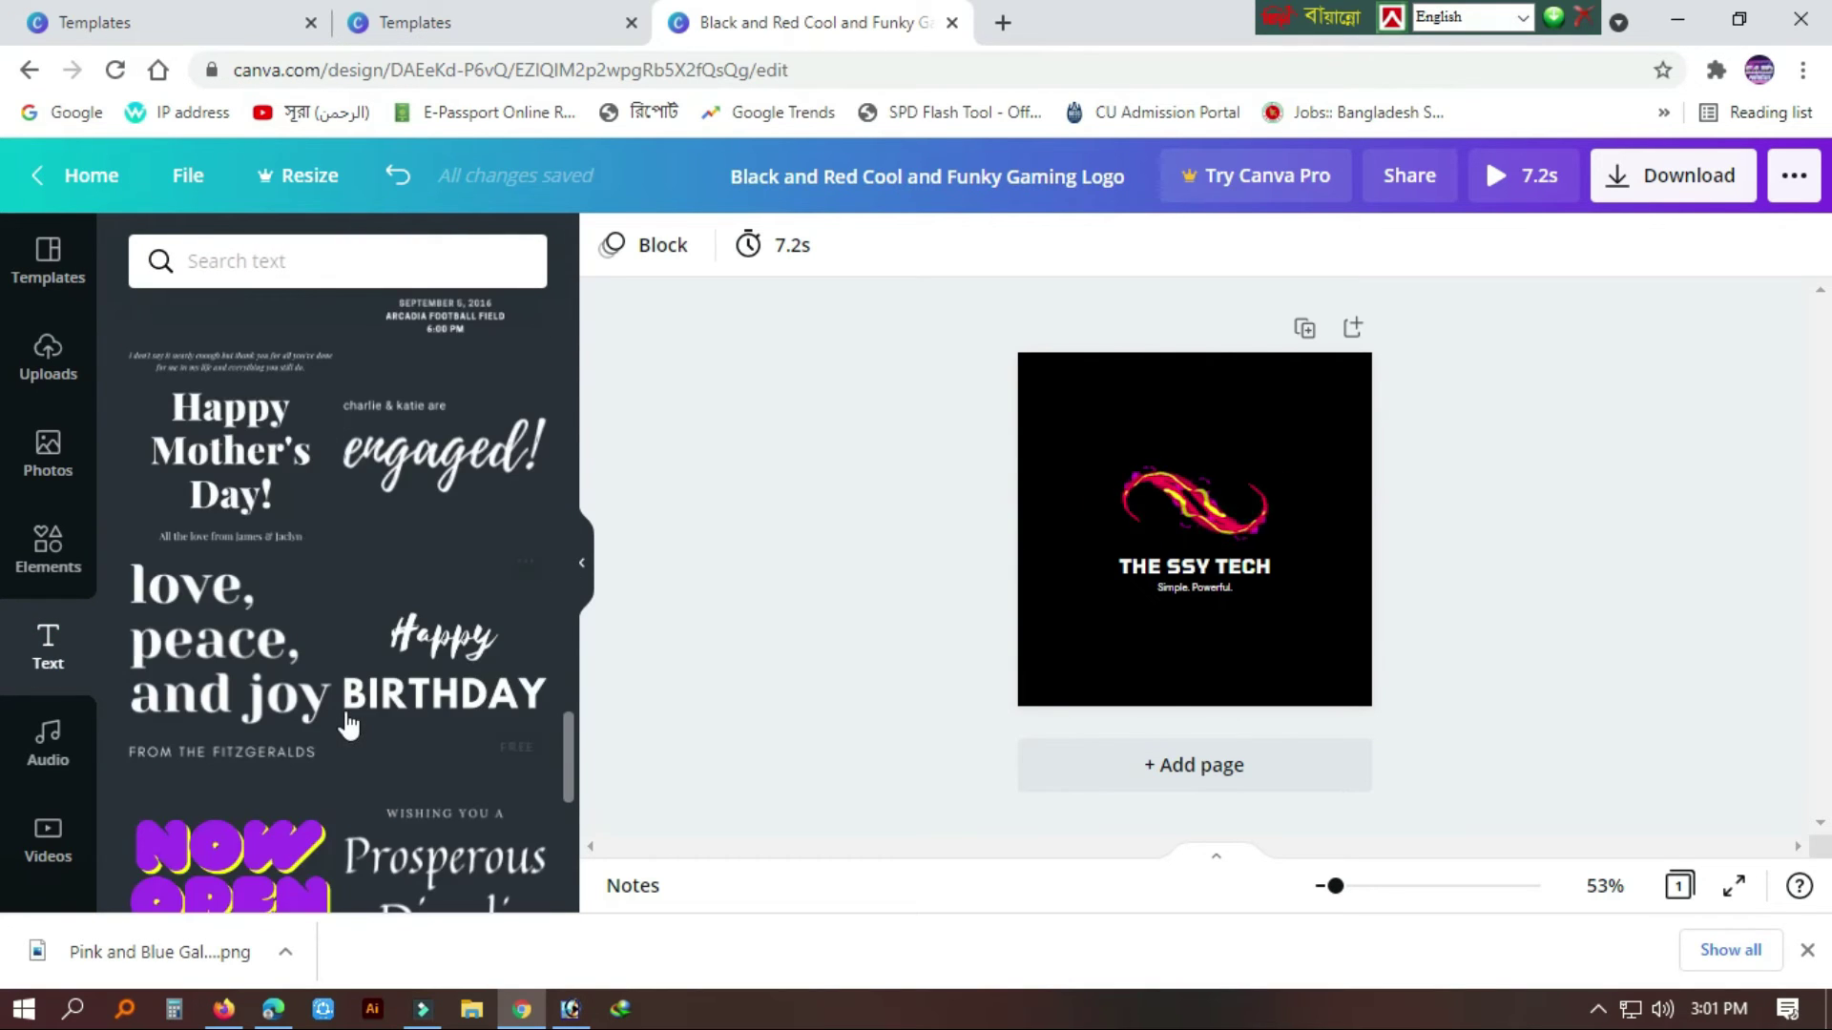
scroll(344, 715, "down", 5)
Browse the Templates, Photos, Elements and Videos panels.
left_click(48, 256)
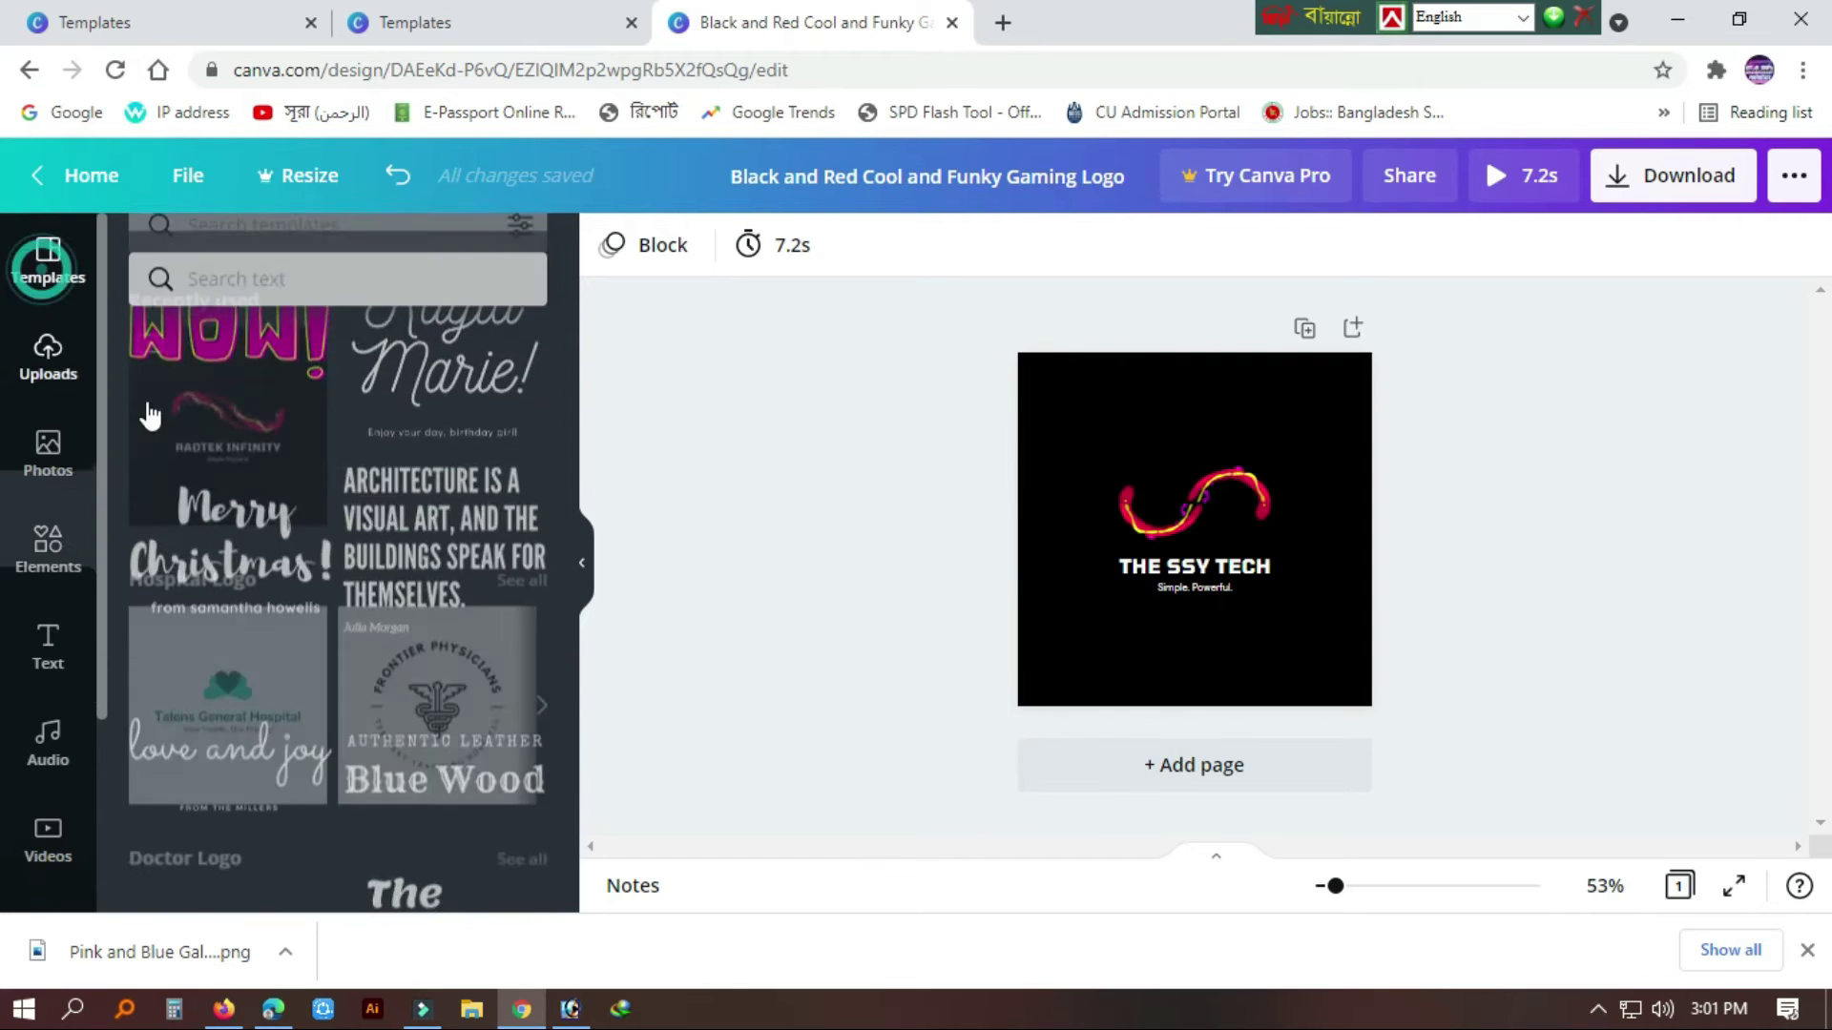
left_click(48, 447)
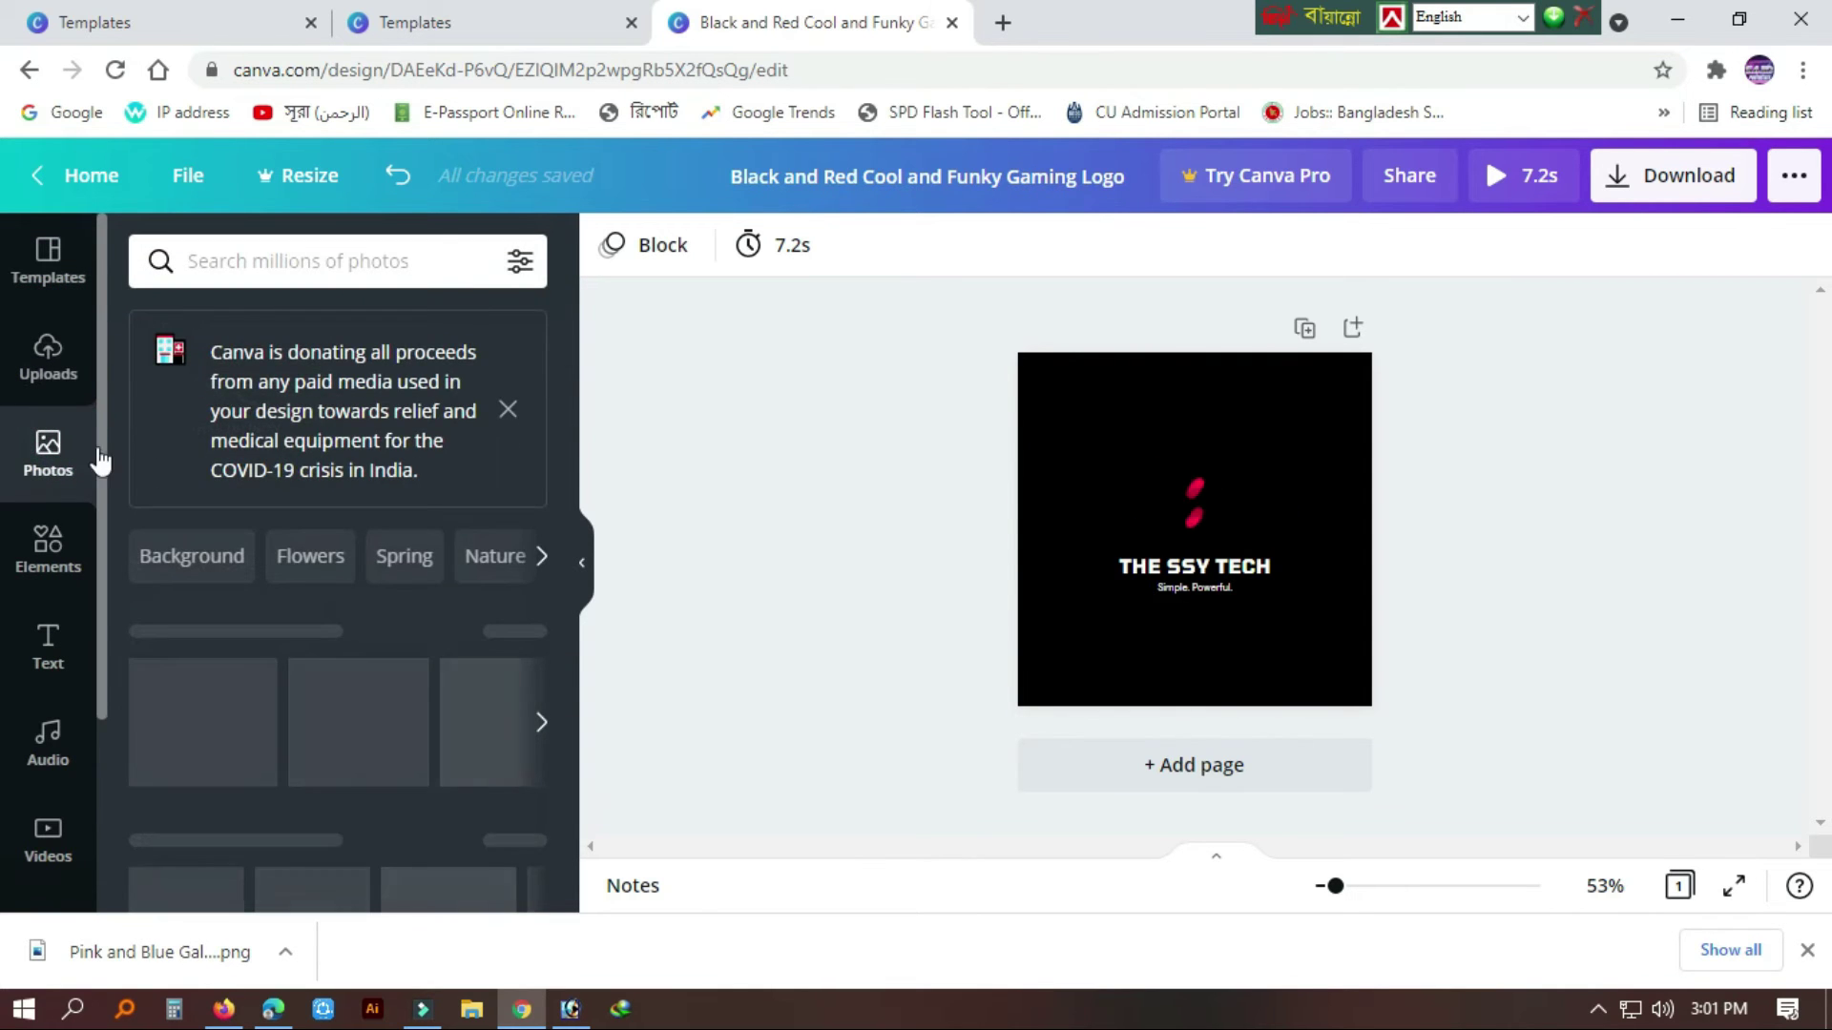
left_click(57, 551)
scroll(62, 572, "down", 3)
left_click(65, 591)
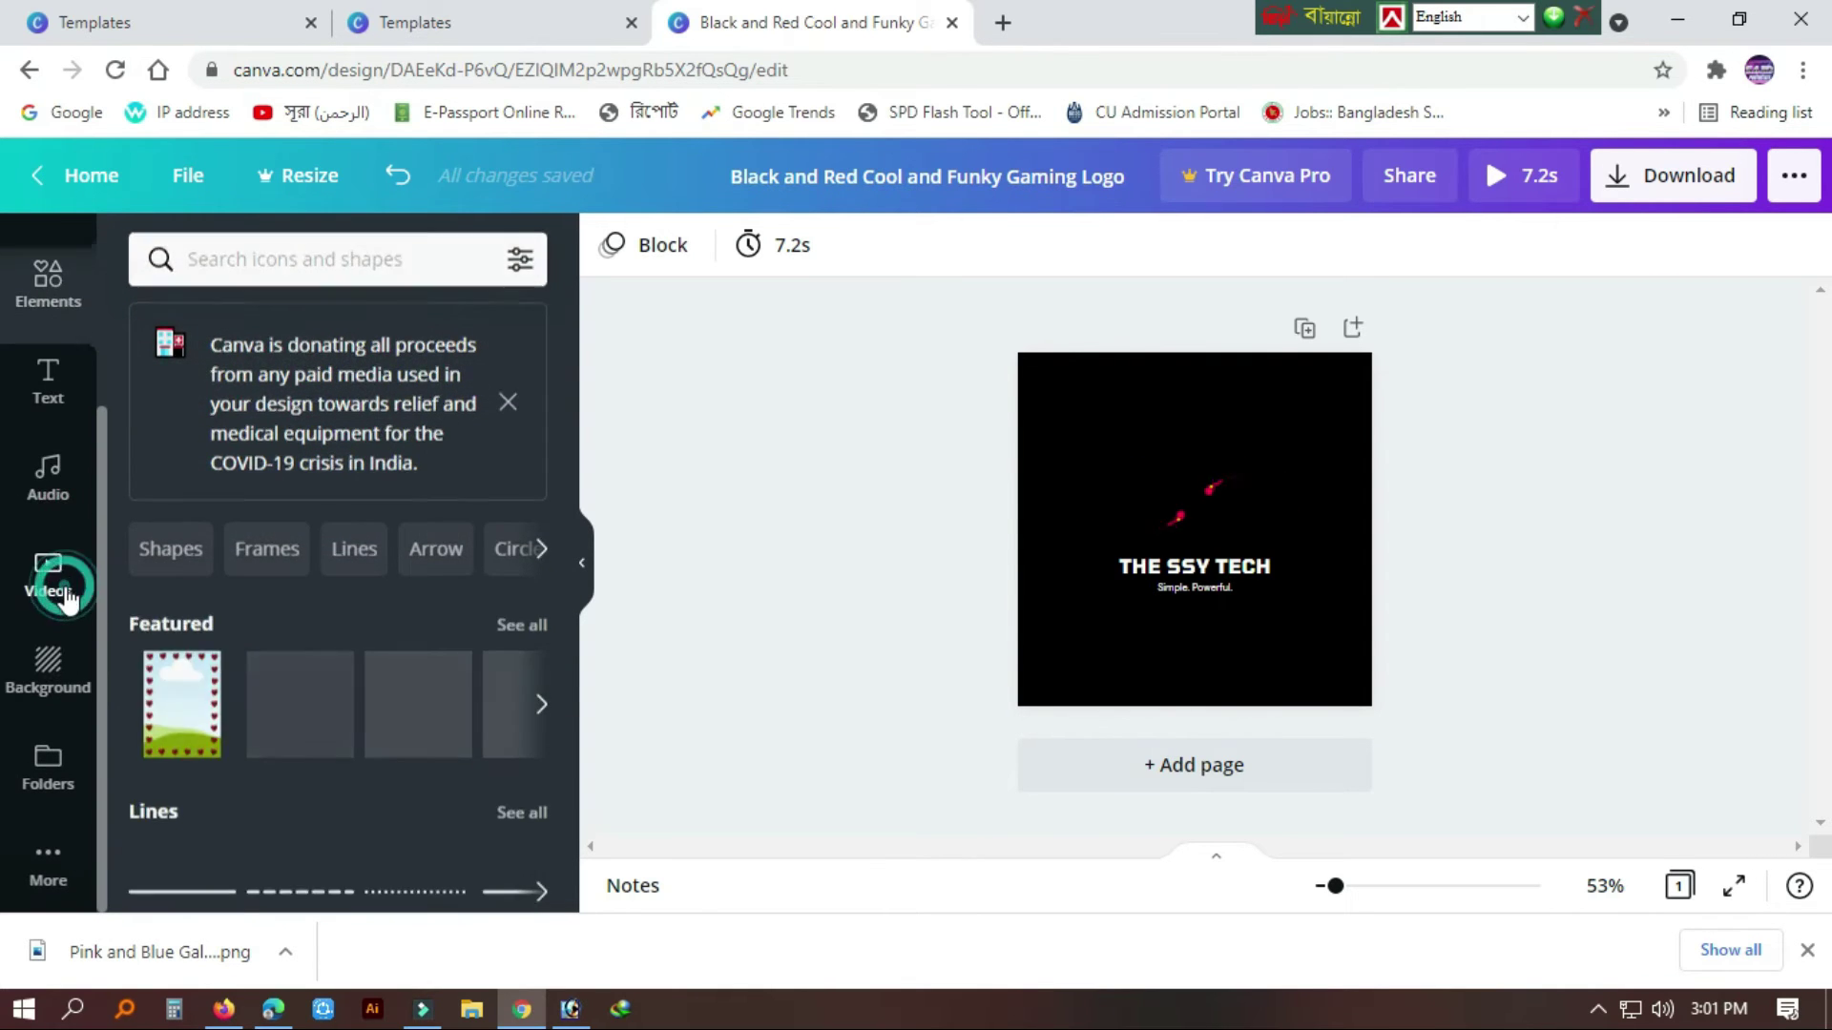
scroll(297, 610, "down", 3)
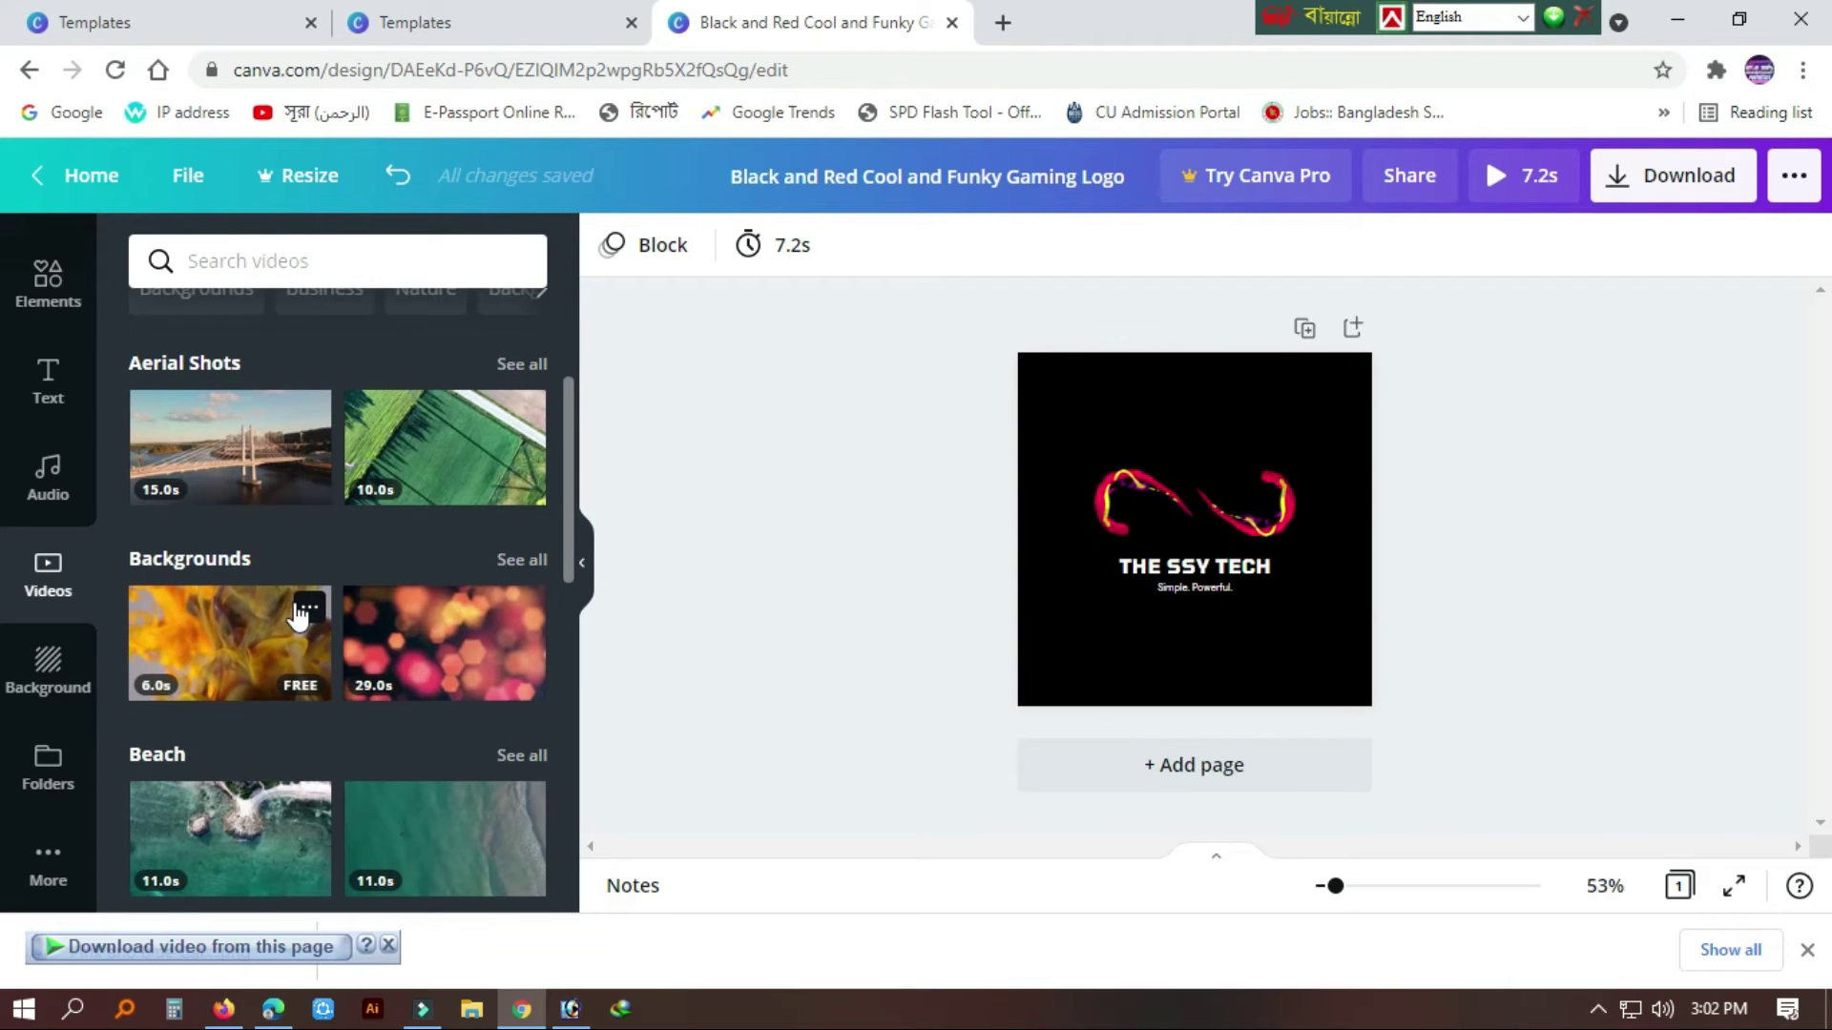
scroll(298, 615, "down", 1)
scroll(298, 610, "down", 5)
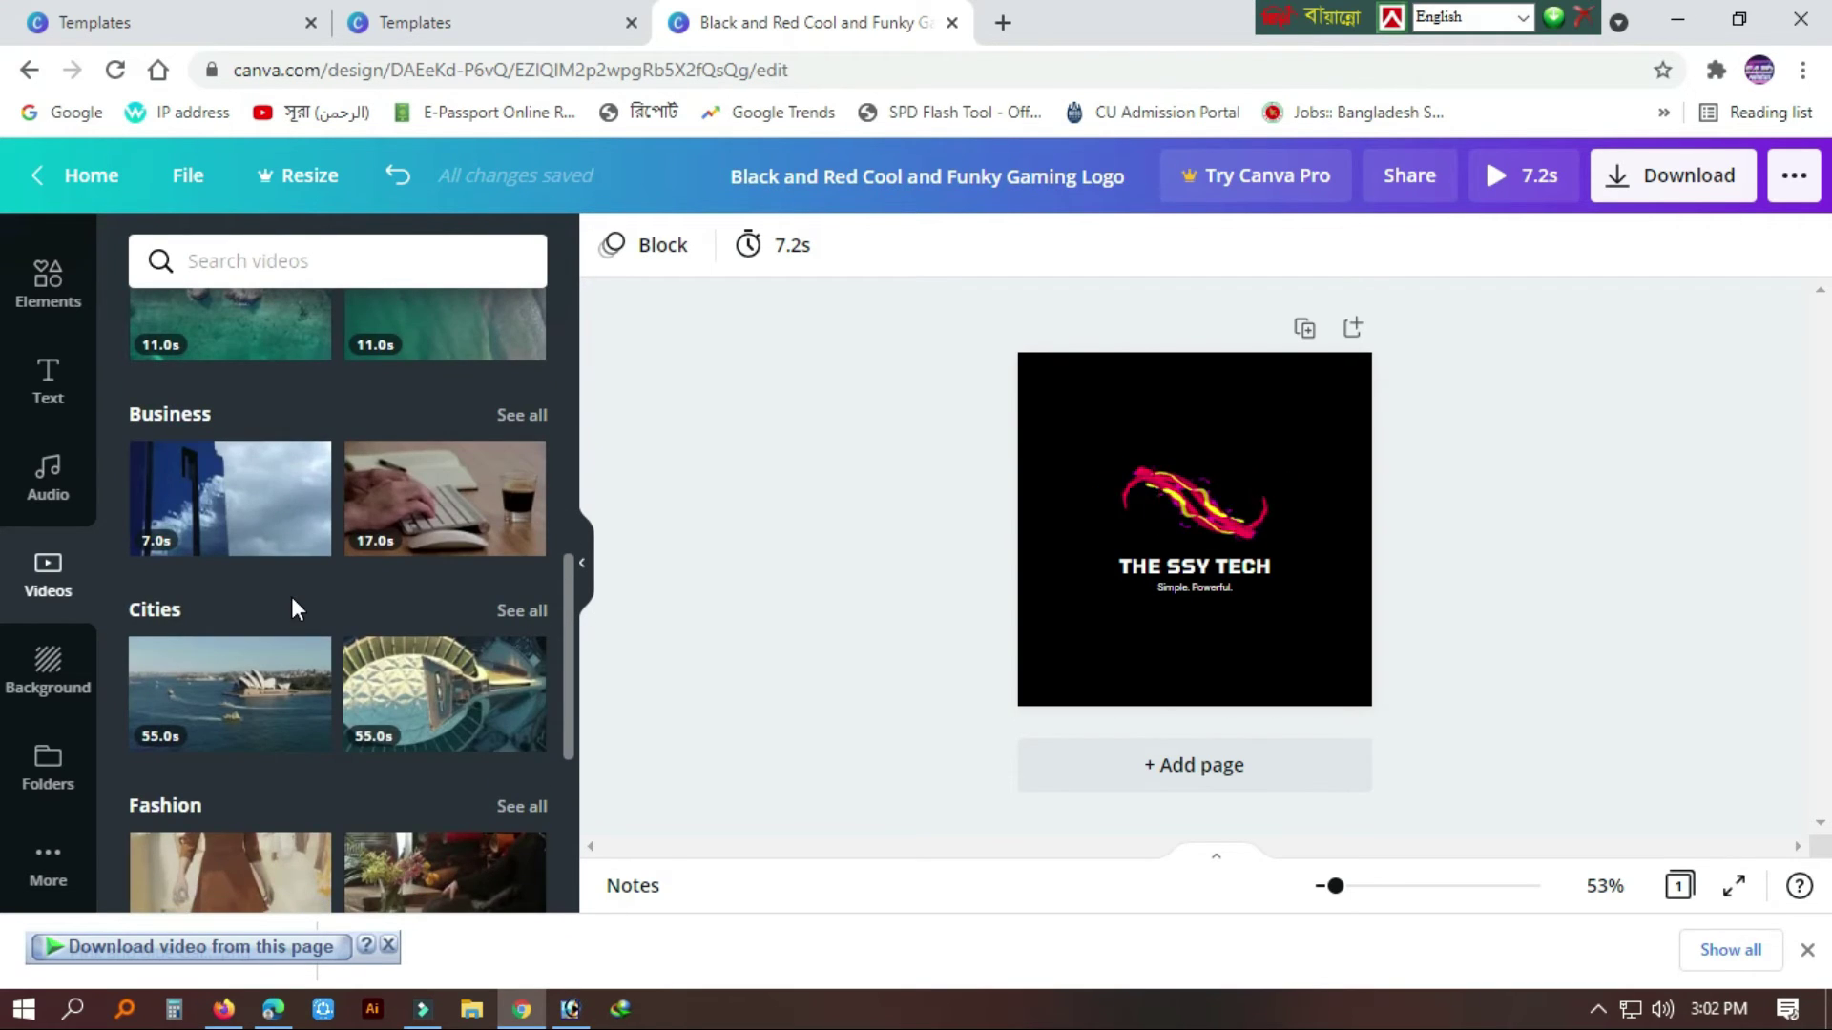
scroll(292, 607, "down", 5)
scroll(292, 607, "down", 5)
scroll(292, 606, "down", 5)
scroll(289, 591, "down", 5)
scroll(289, 592, "down", 3)
Scroll through the page Background options.
left_click(46, 658)
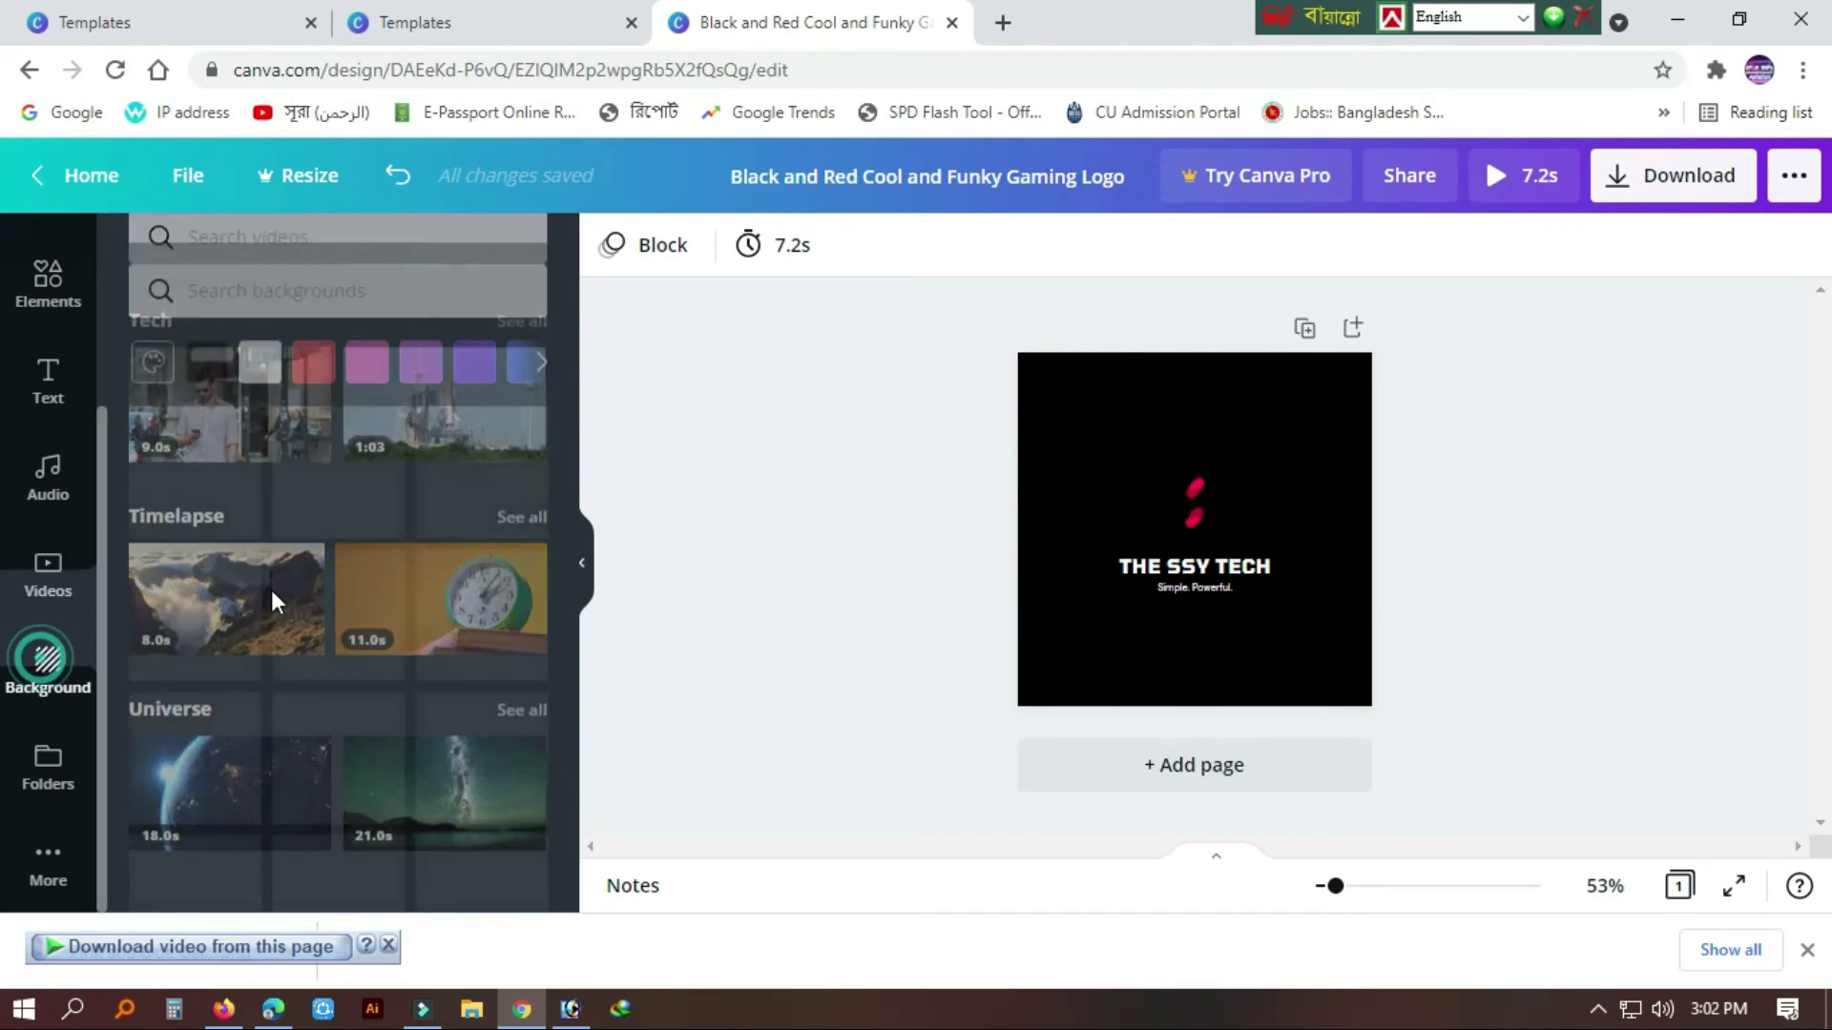
scroll(283, 563, "down", 5)
scroll(283, 563, "down", 2)
scroll(284, 558, "down", 3)
scroll(284, 558, "down", 3)
scroll(283, 558, "down", 3)
scroll(283, 553, "down", 3)
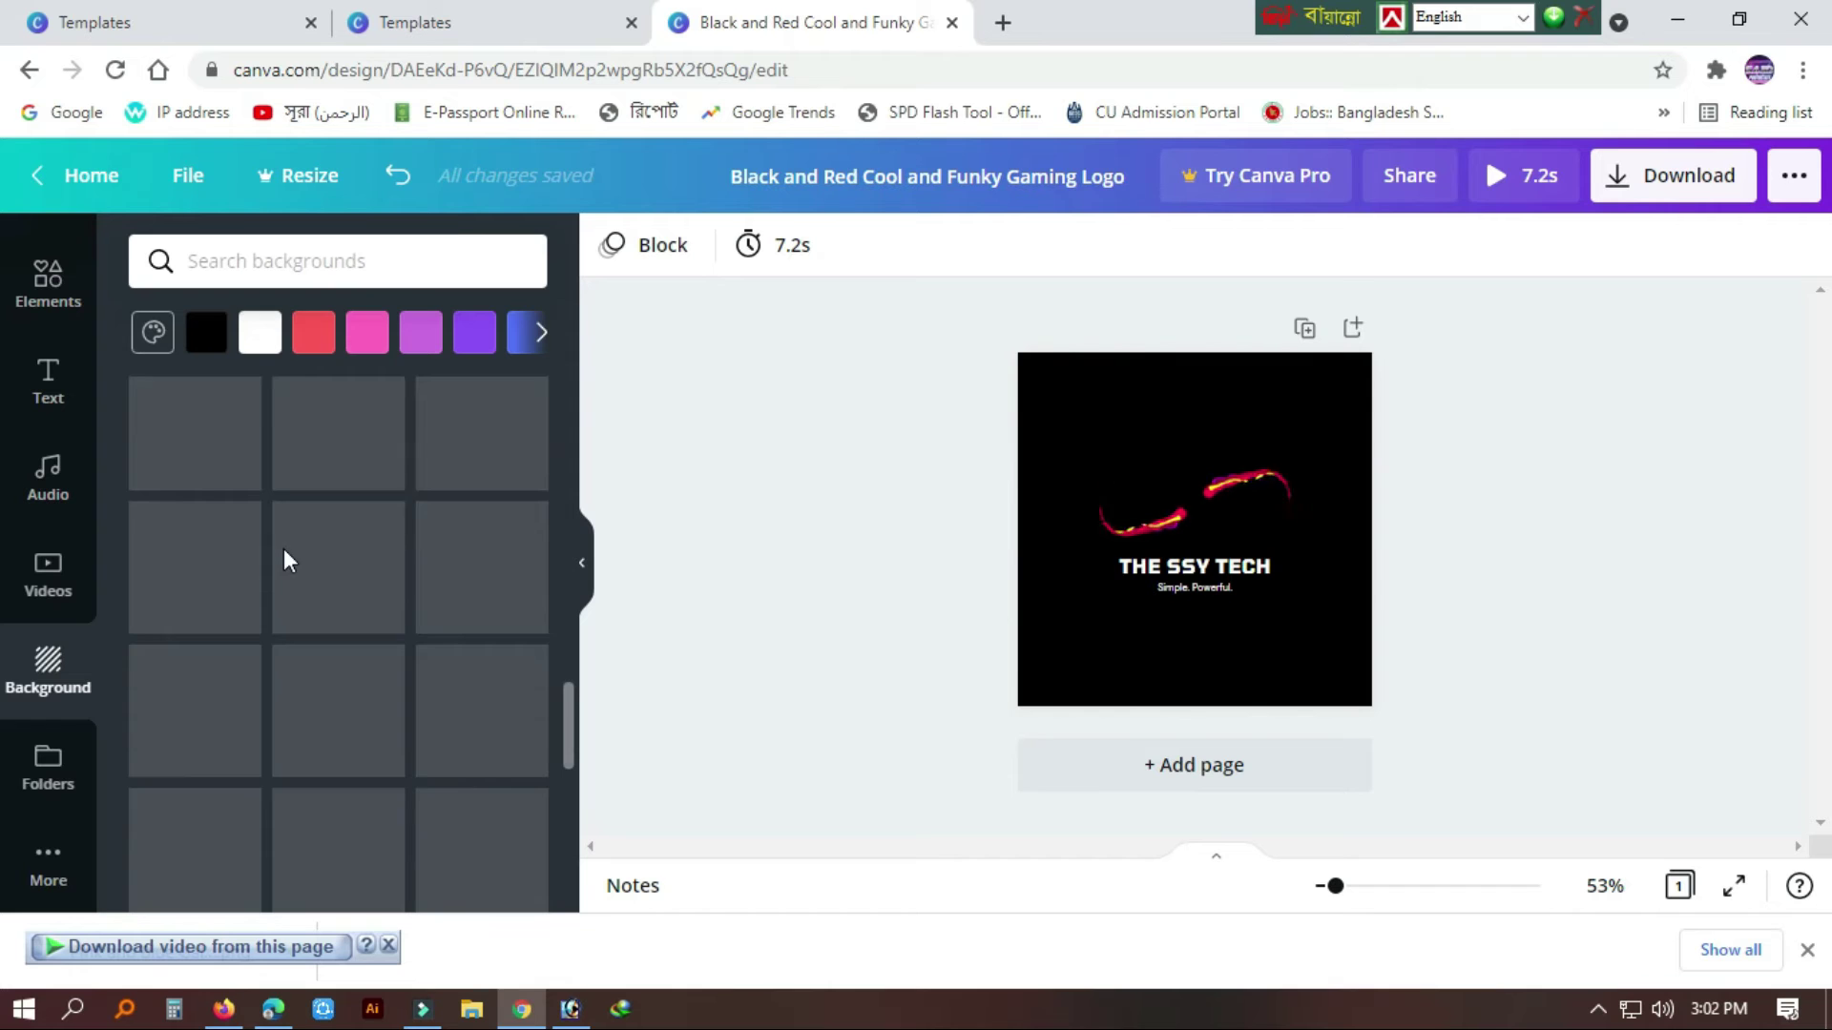
Check the Likes folder, hide the side panel, and bring up the Download options.
left_click(46, 760)
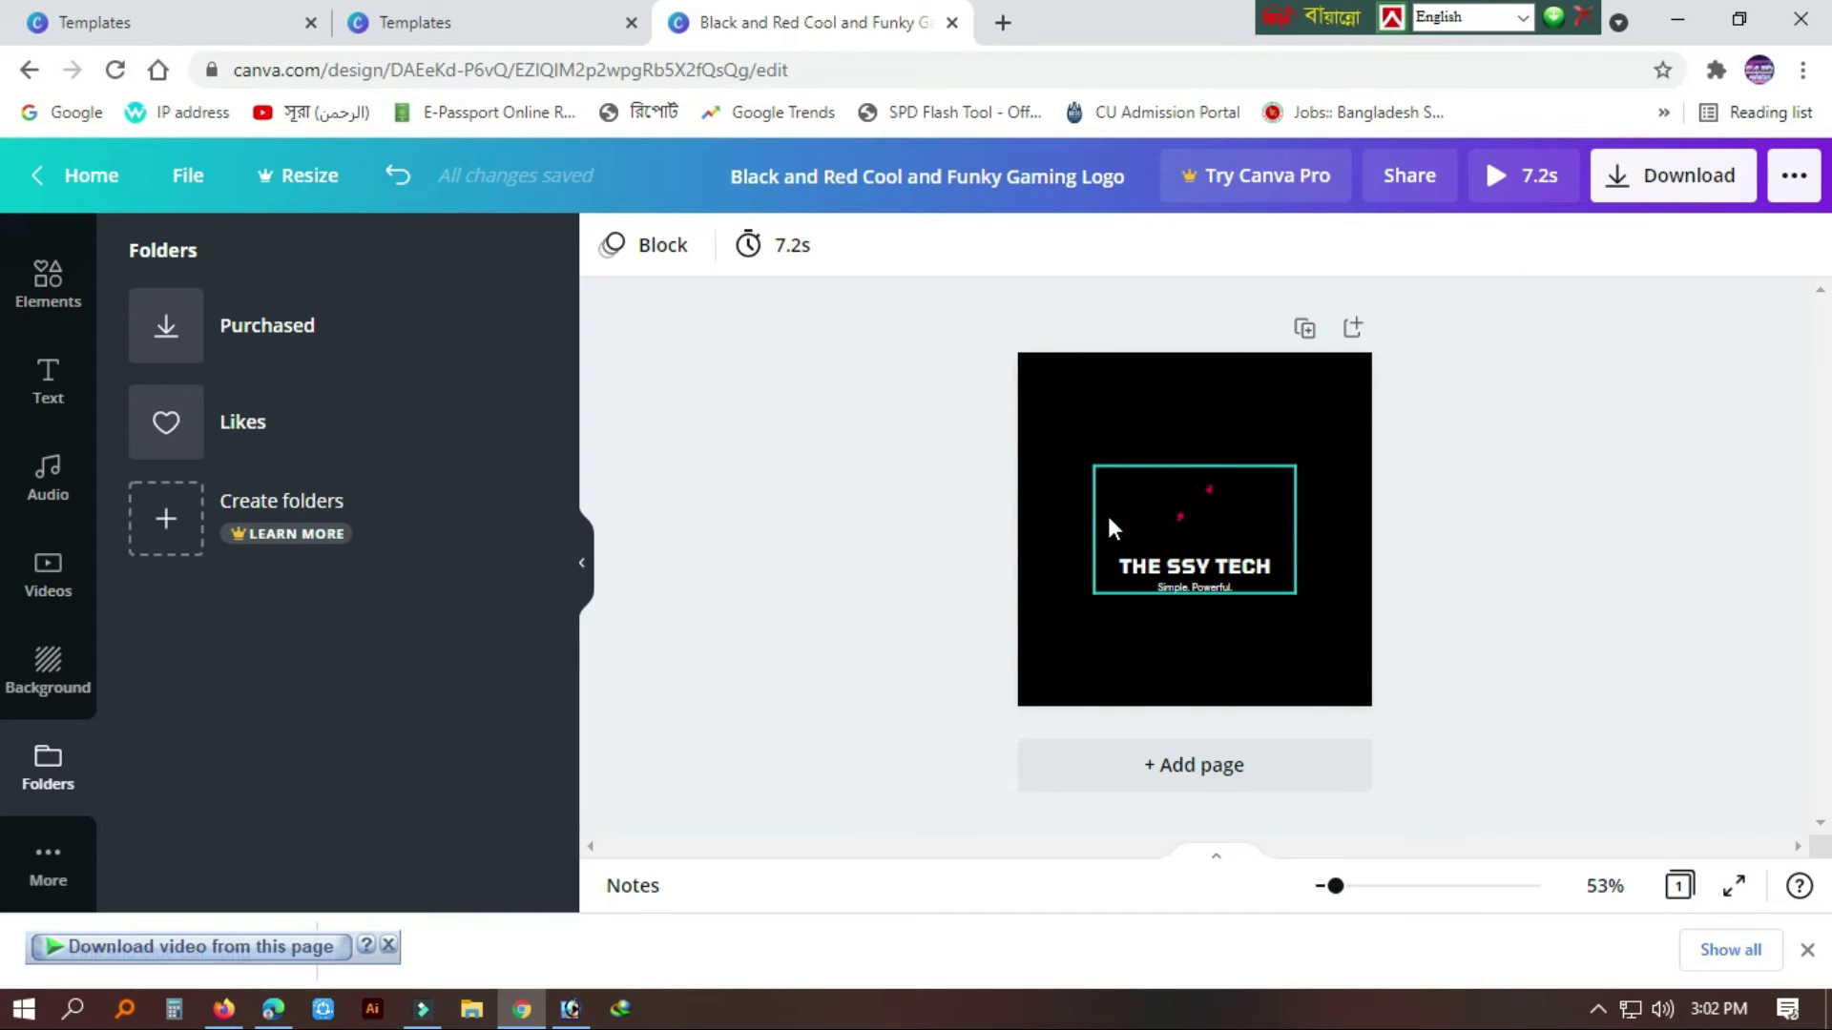
left_click(231, 441)
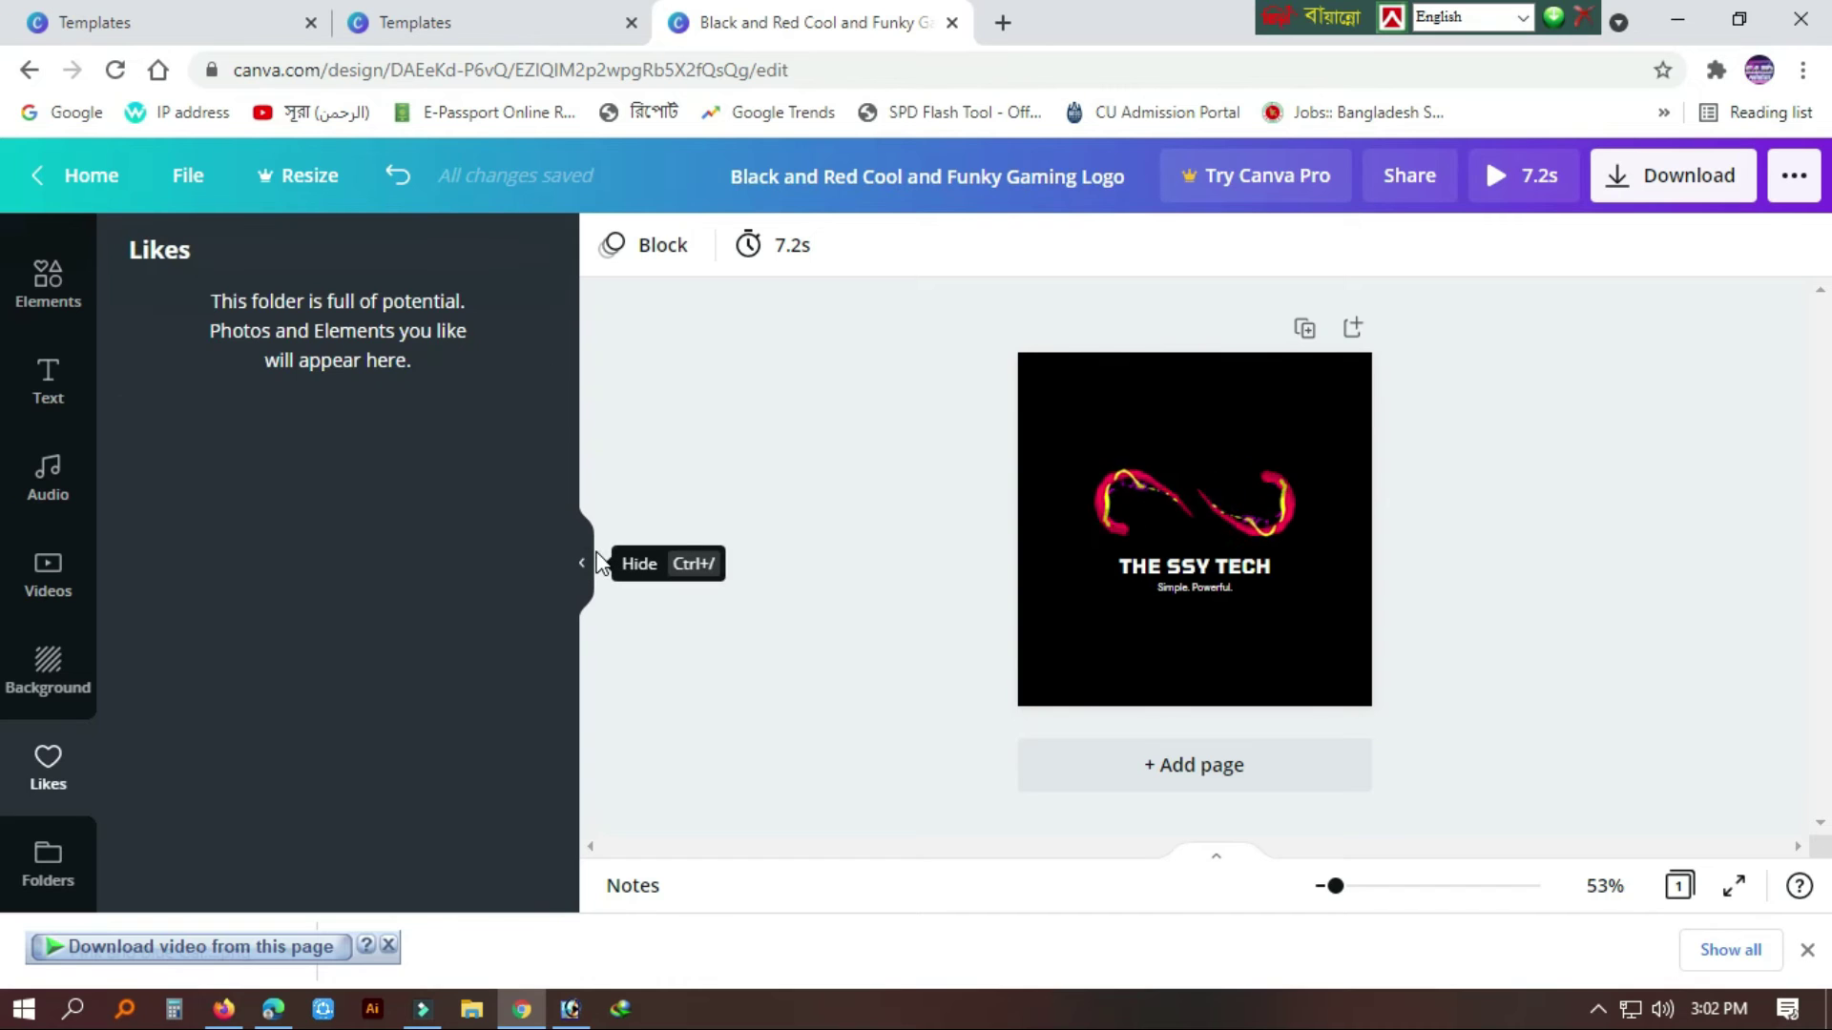
left_click(584, 565)
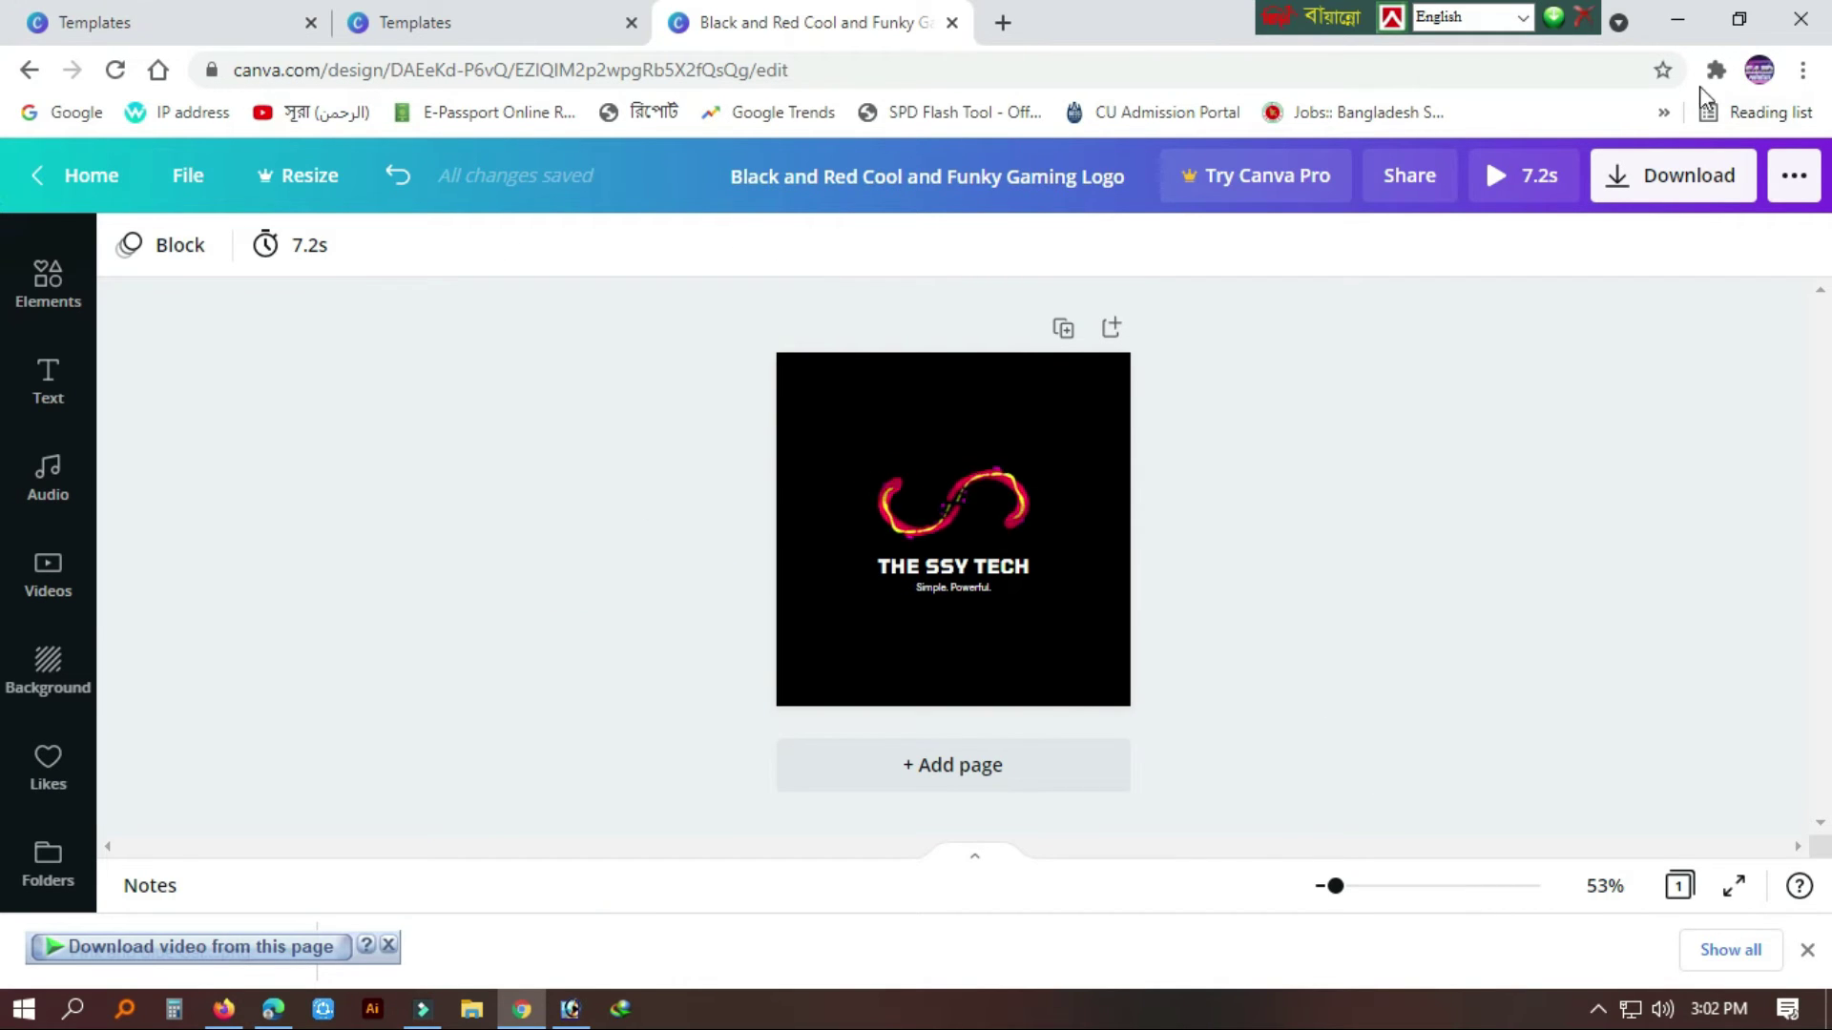
left_click(1657, 181)
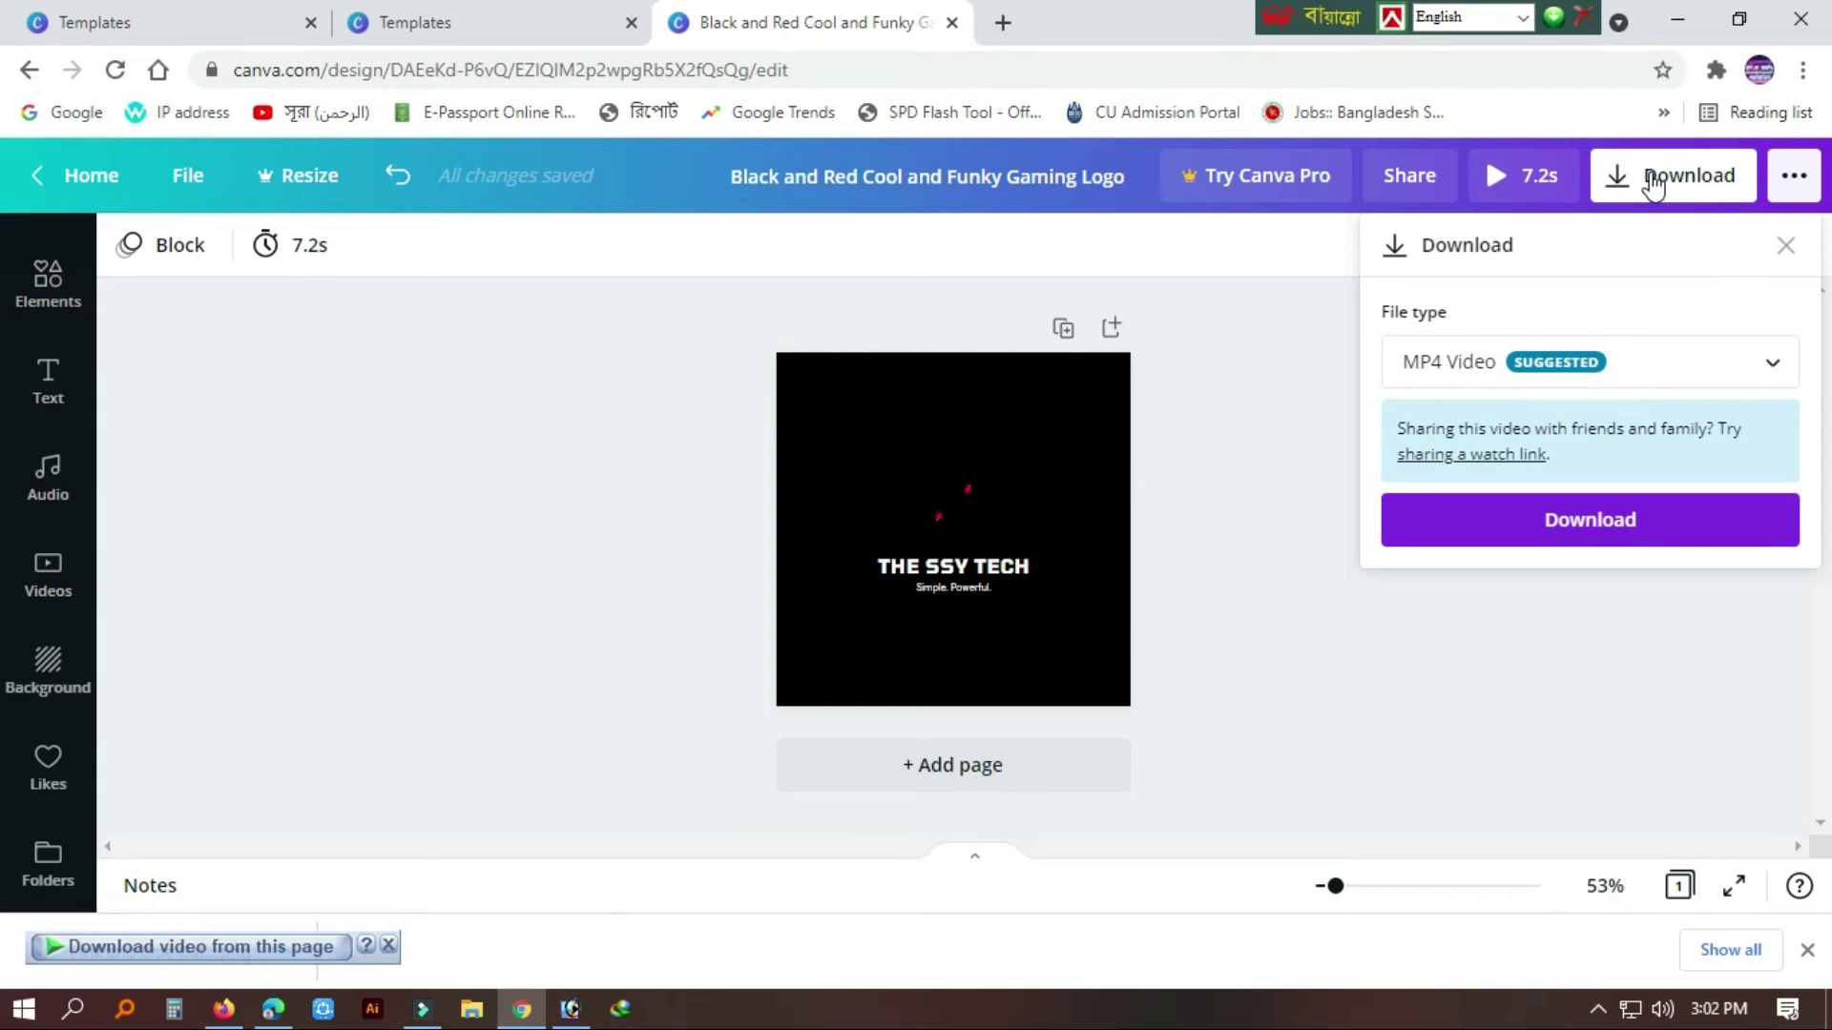
Download the THE SSY TECH logo as an MP4 video through the download manager.
left_click(1653, 184)
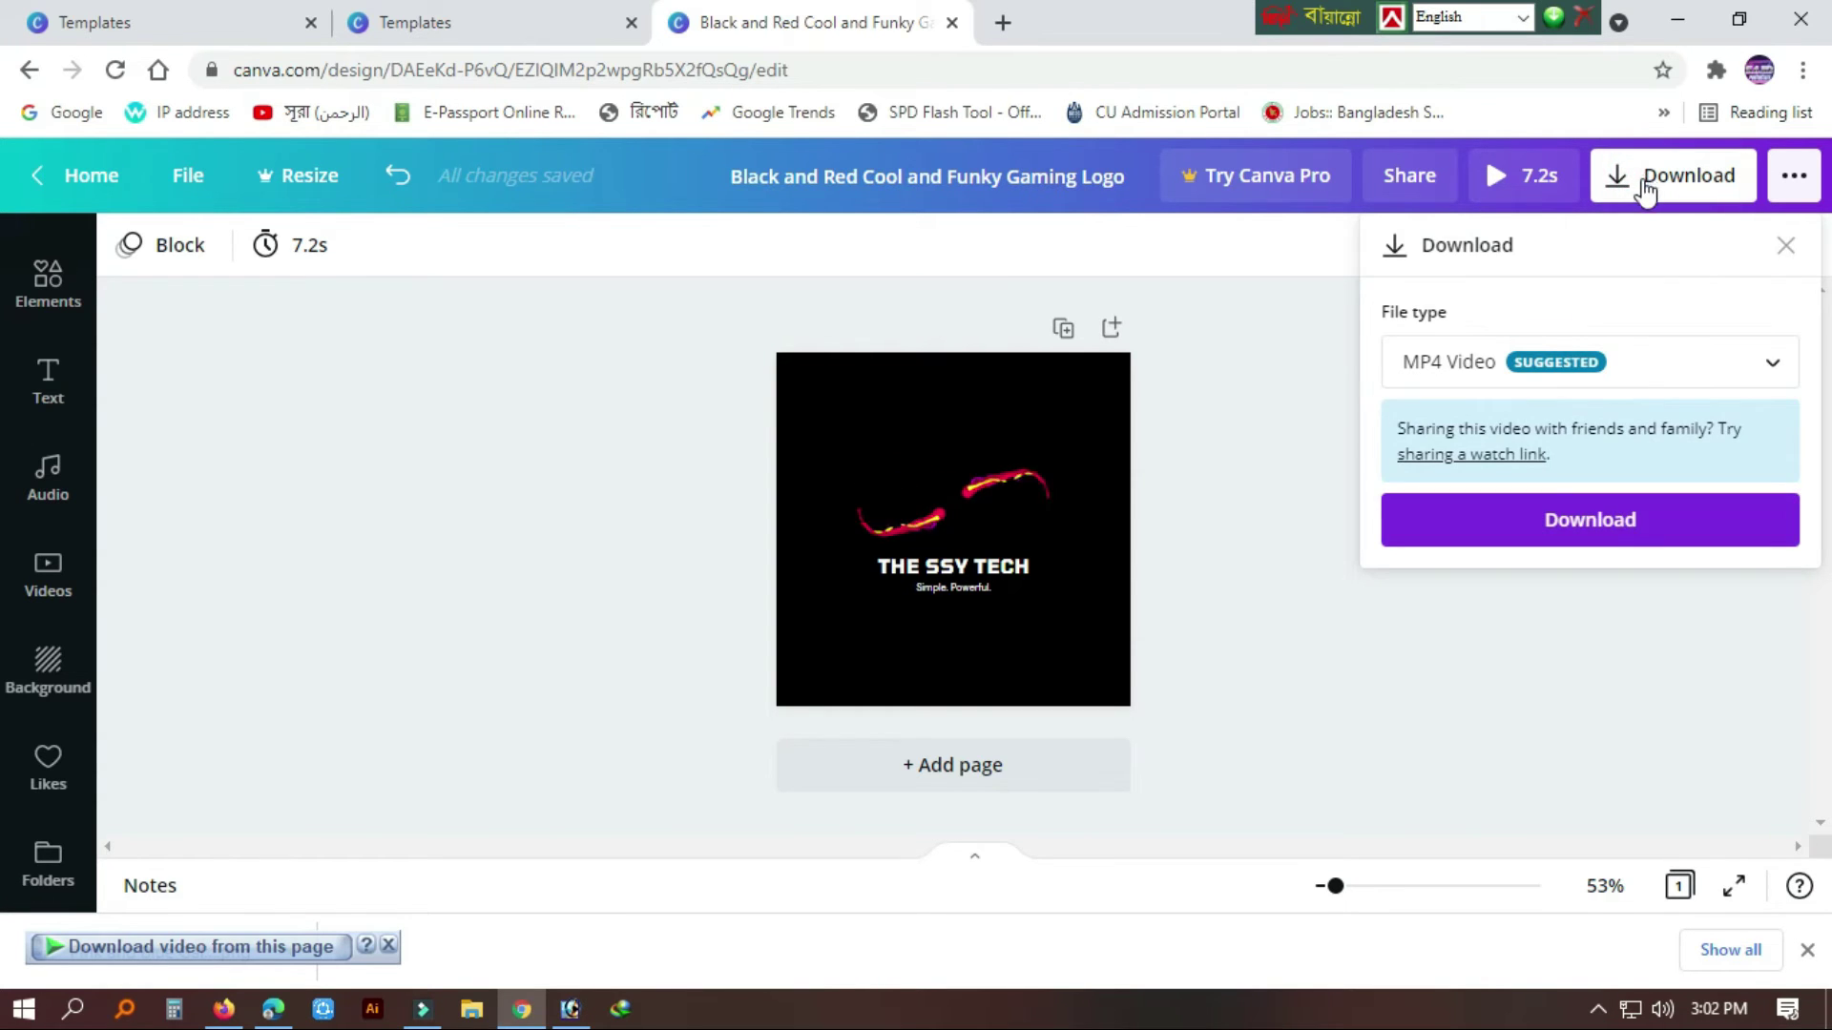
left_click(1619, 523)
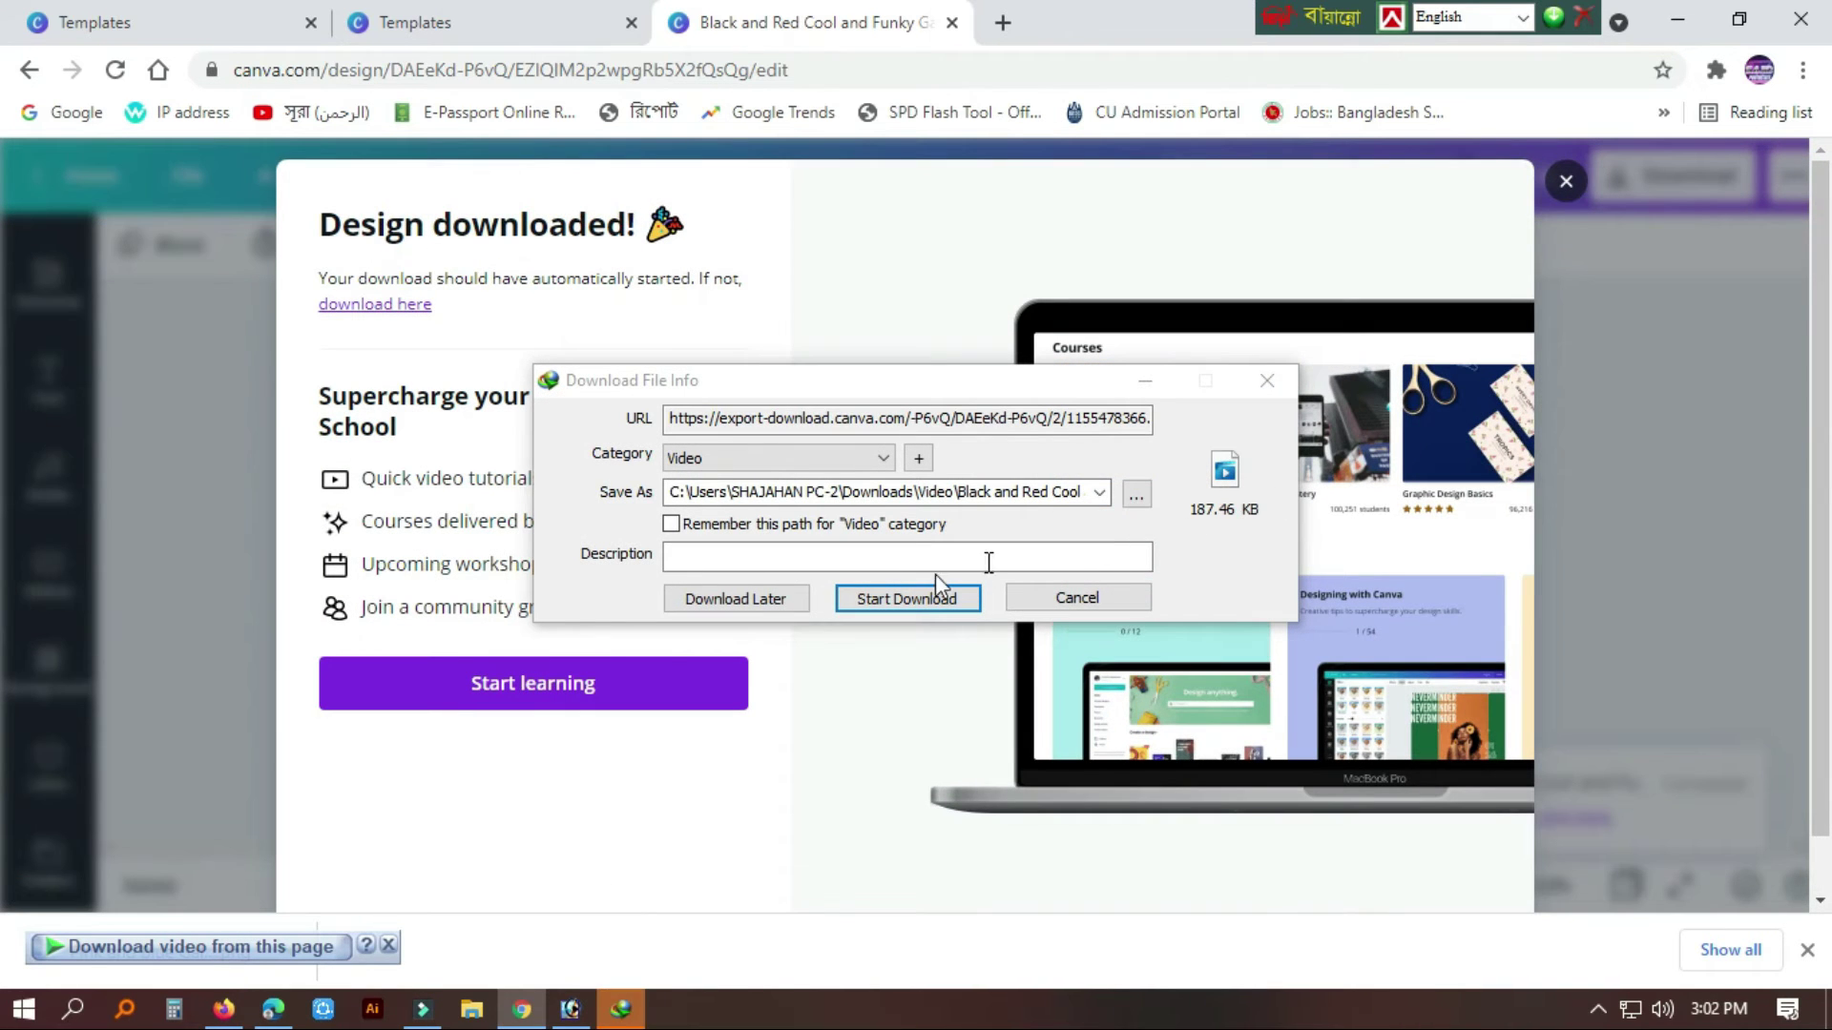
left_click(933, 599)
Watch the downloaded logo MP4, then close the video player and the downloads folder.
left_click(962, 587)
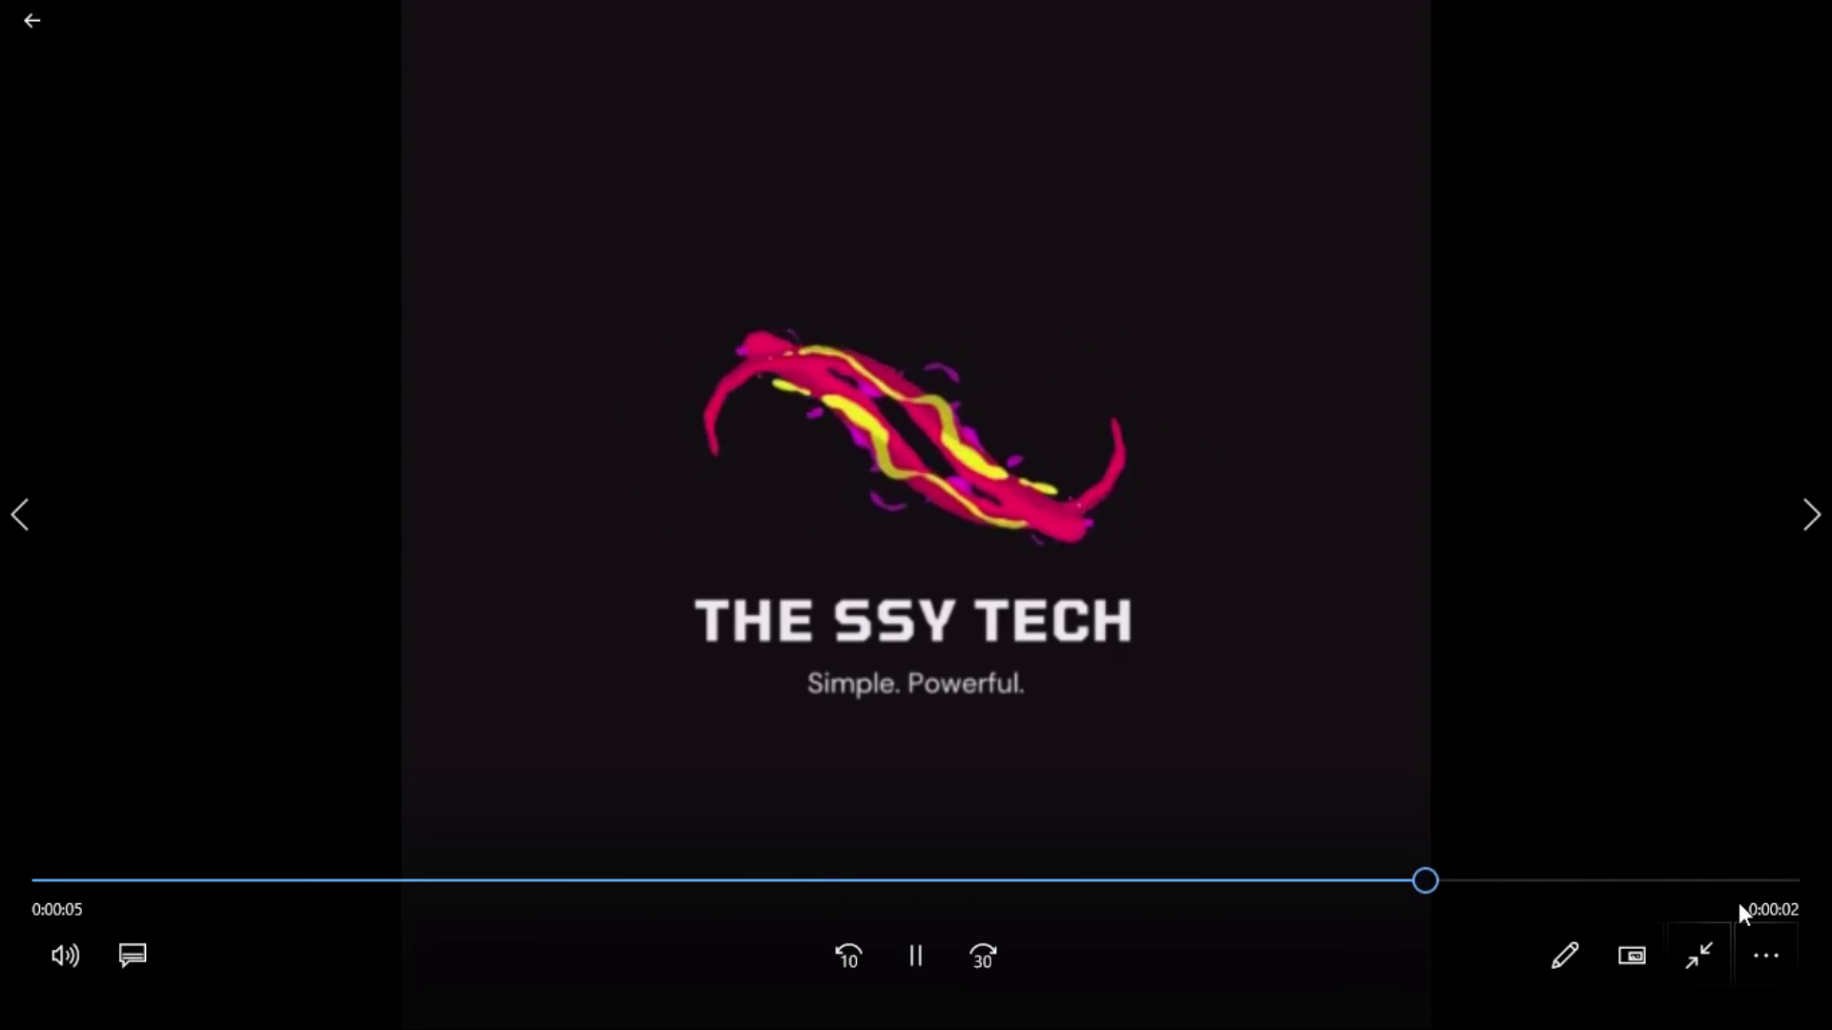
left_click(1715, 952)
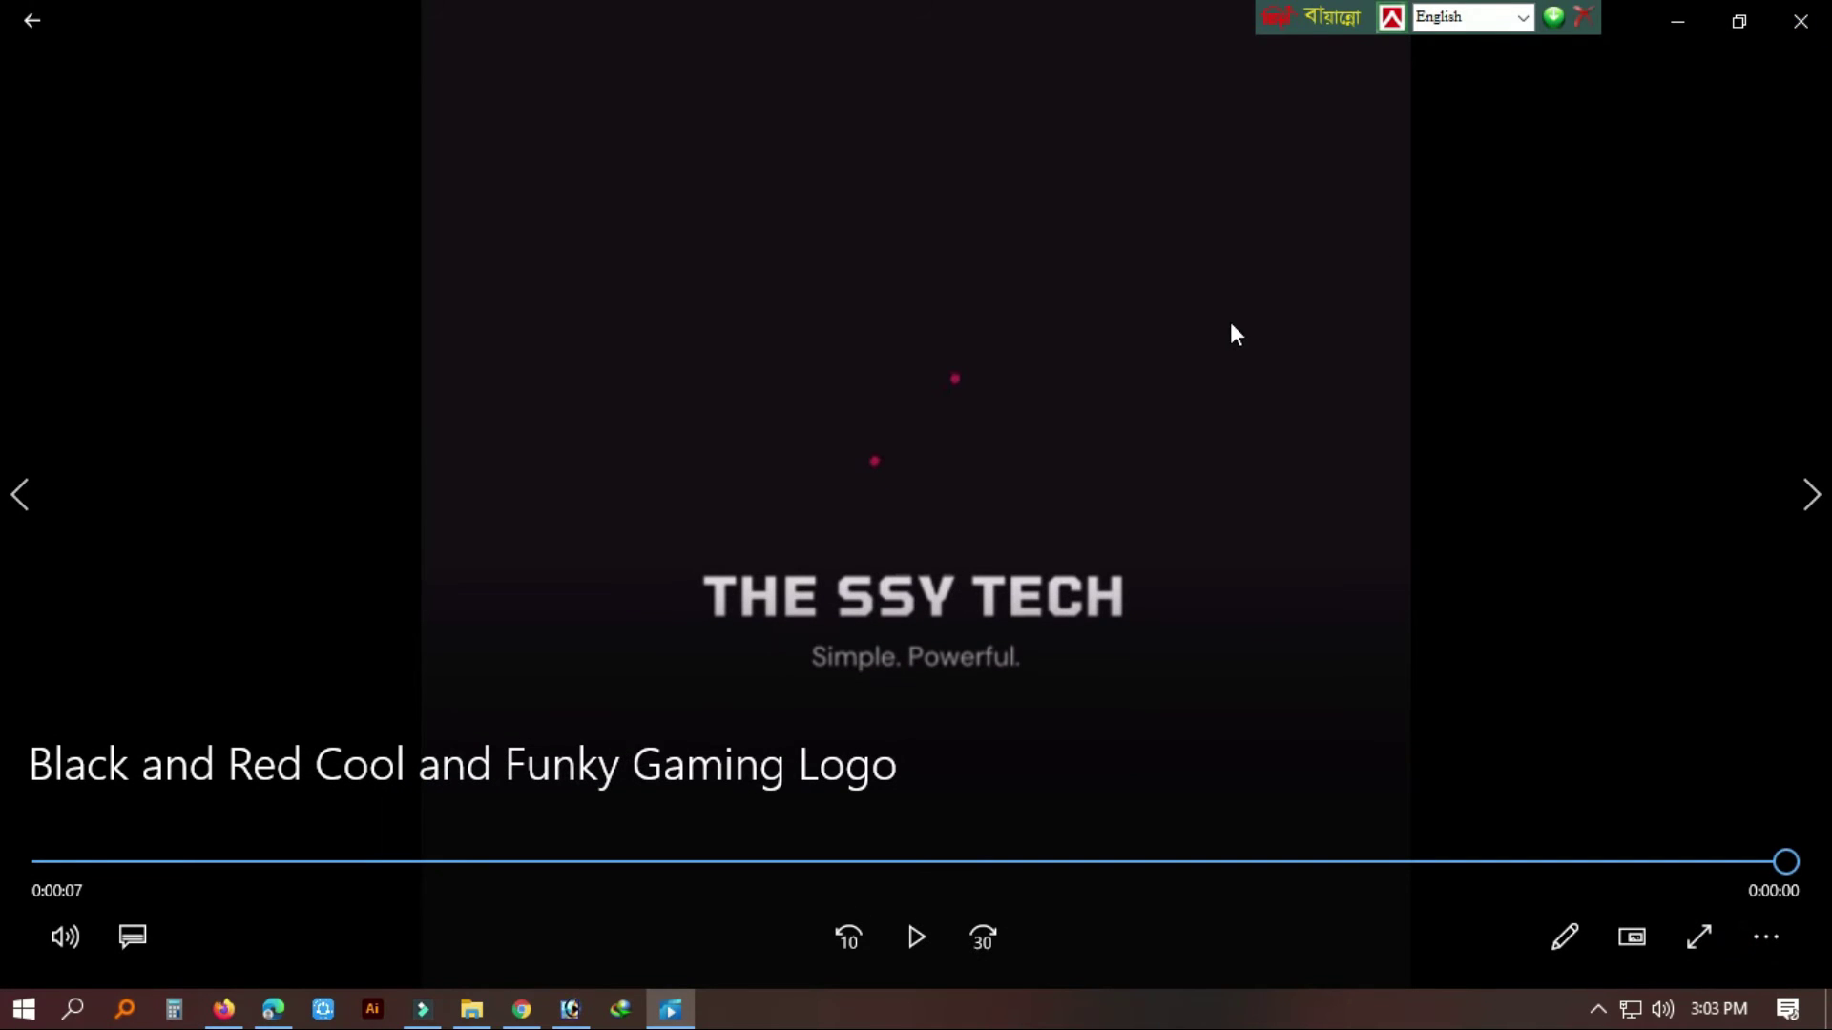
left_click(1800, 21)
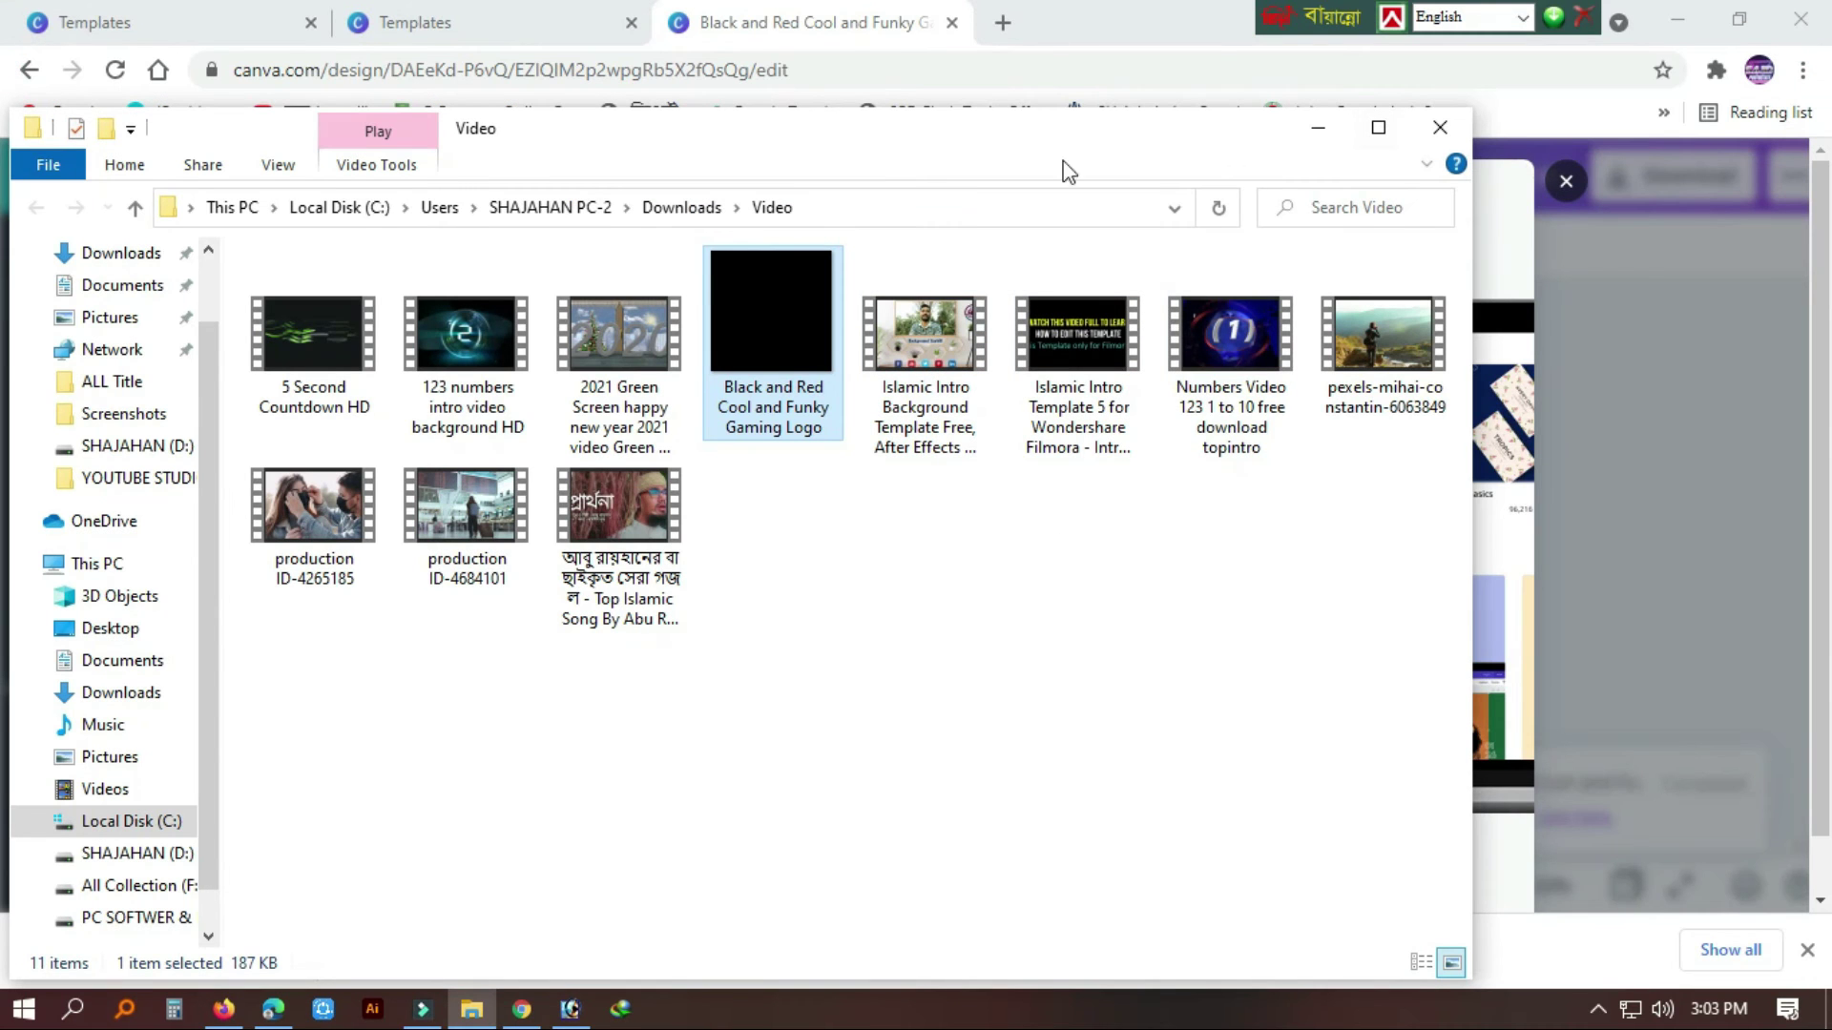
left_click(1431, 131)
scroll(1000, 533, "down", 1)
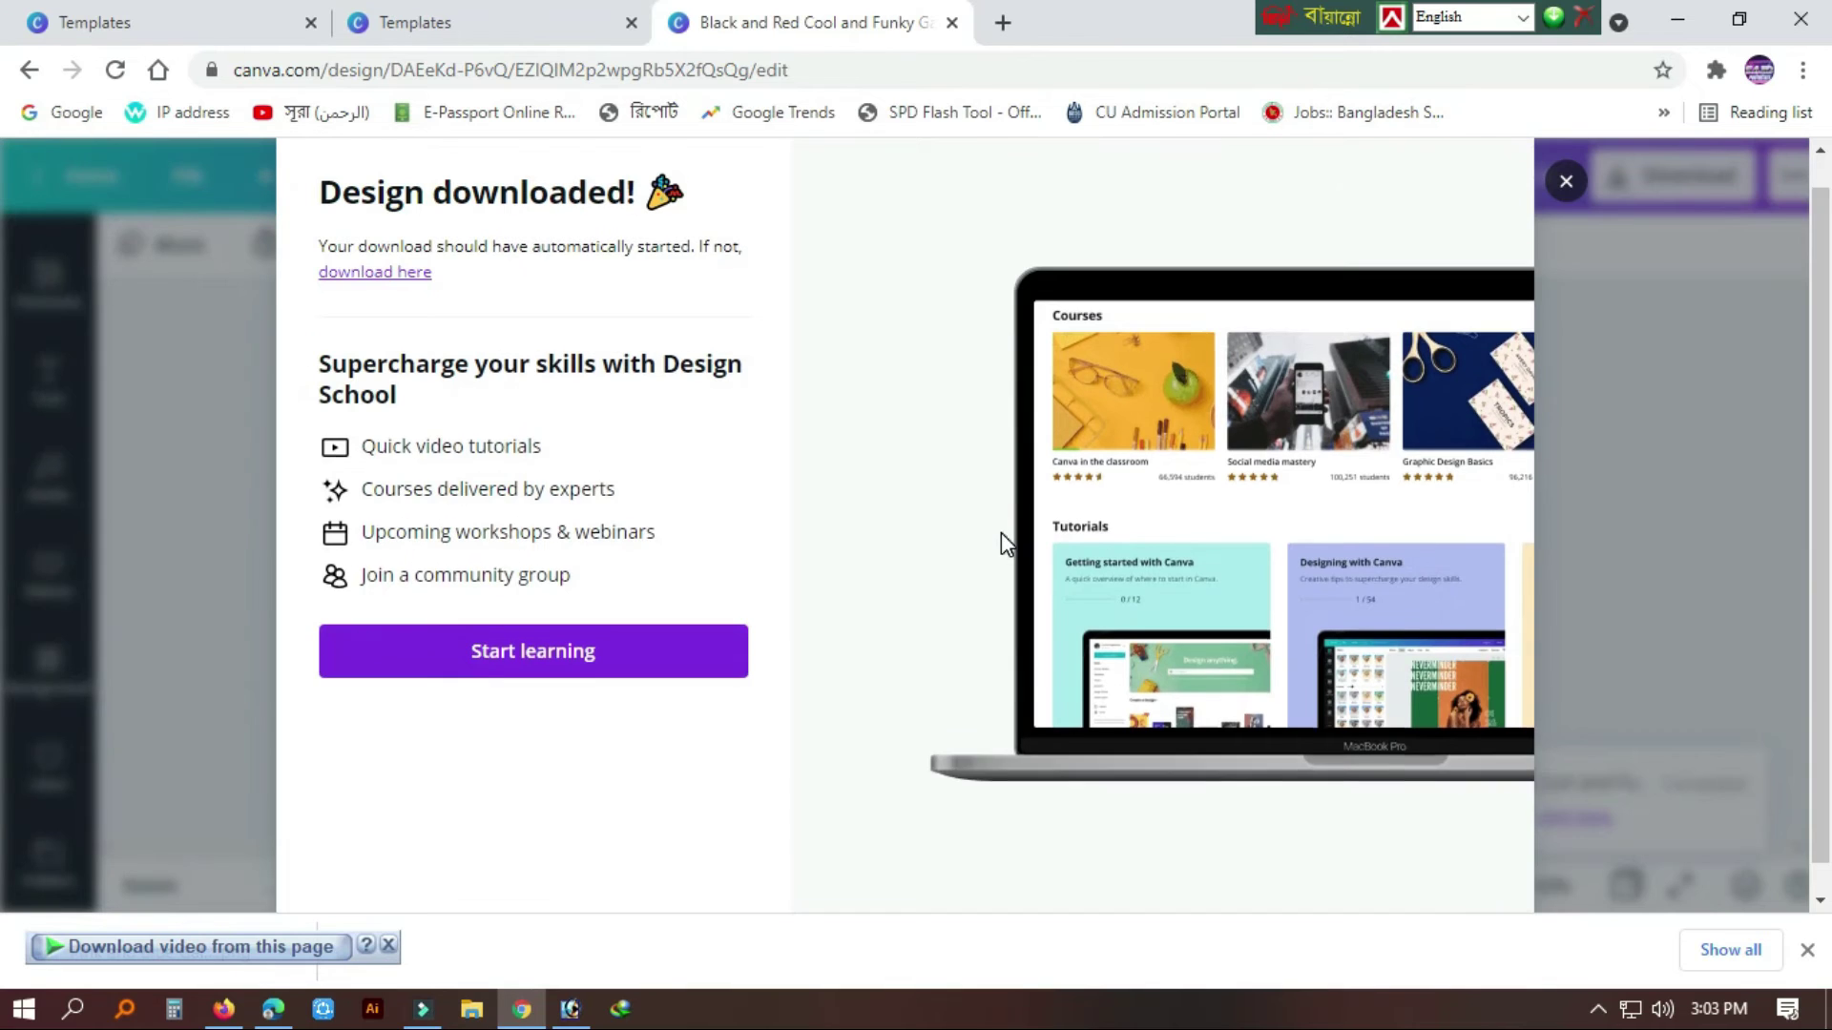
Close the template preview and return to the Canva home page.
left_click(450, 17)
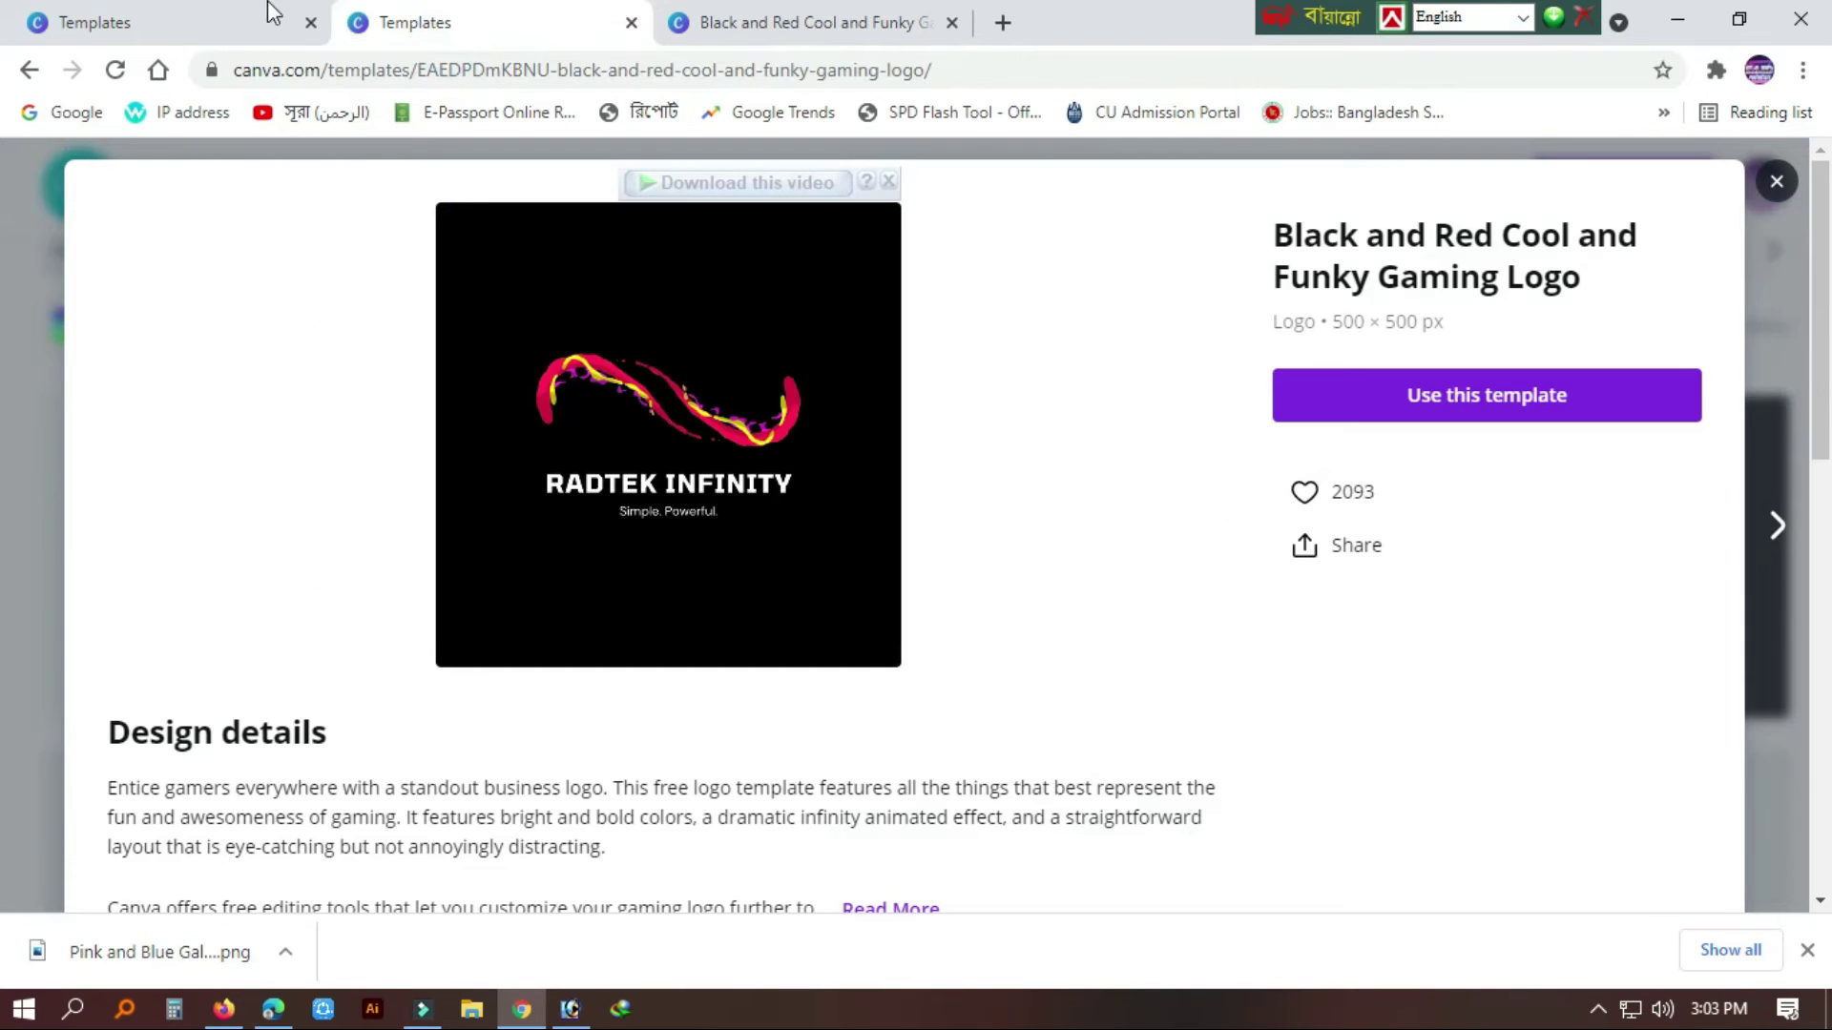
left_click(270, 12)
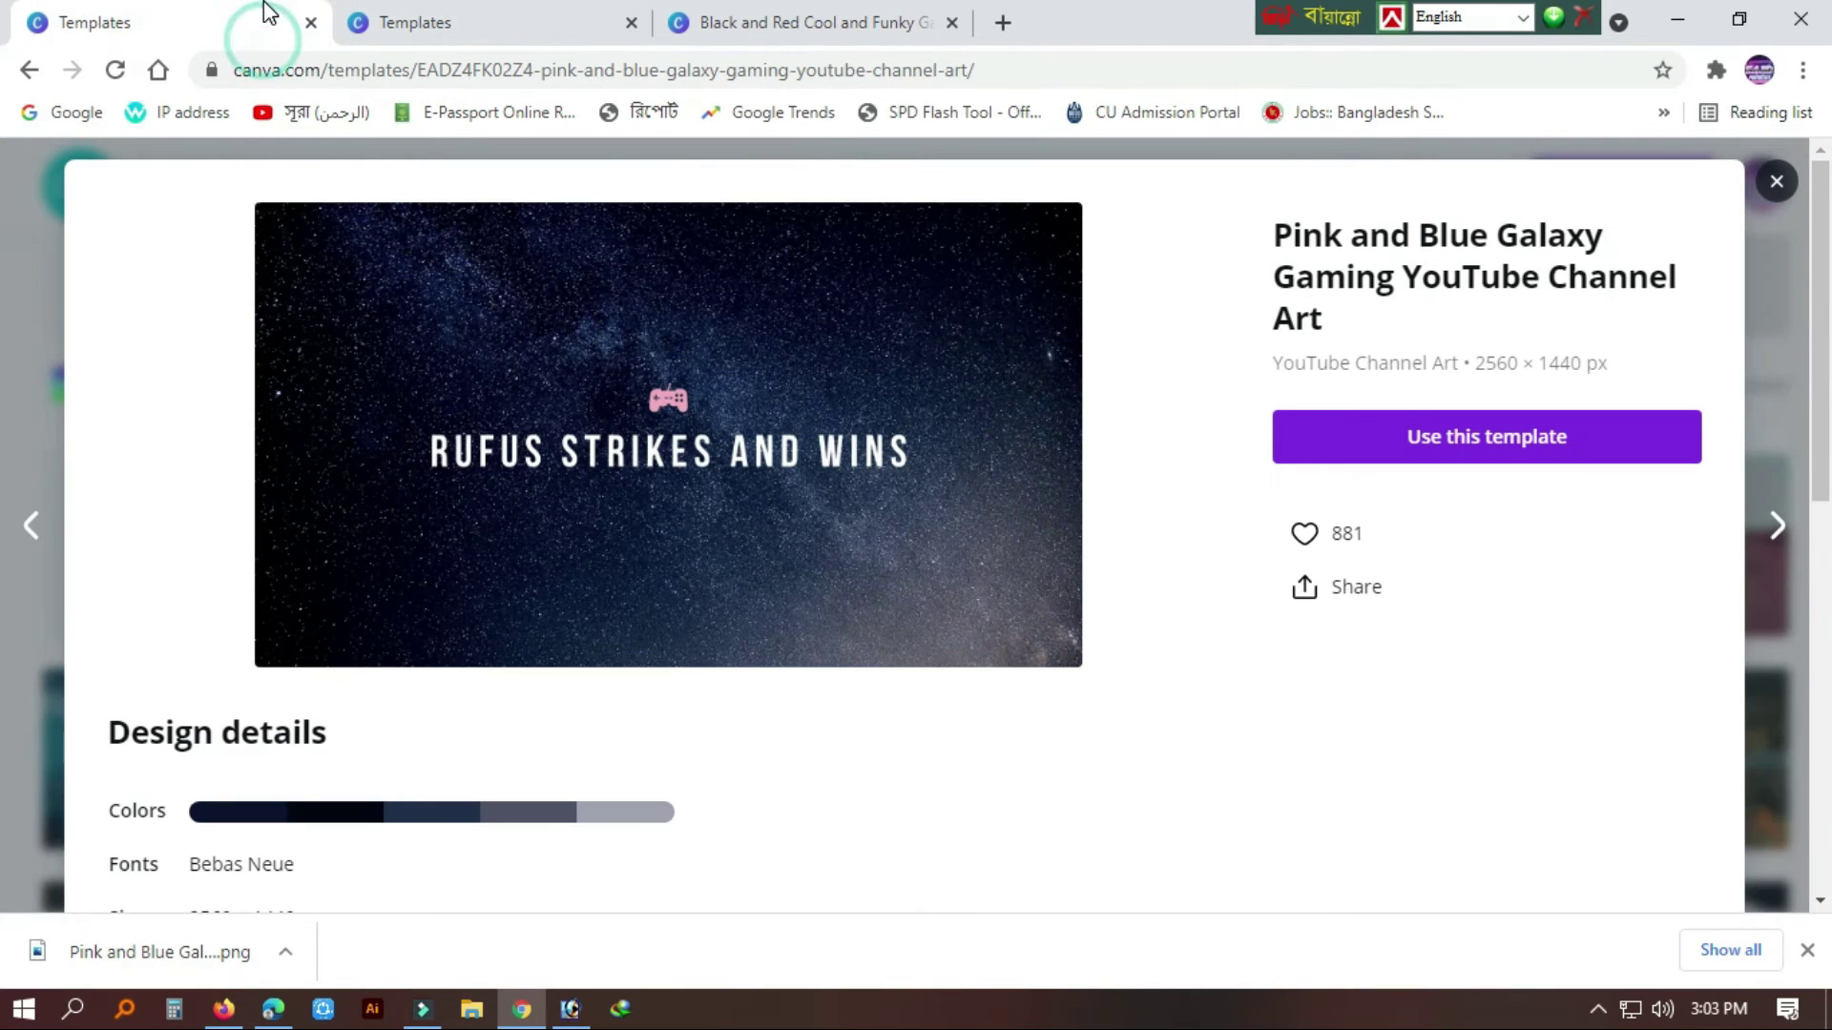
left_click(1774, 186)
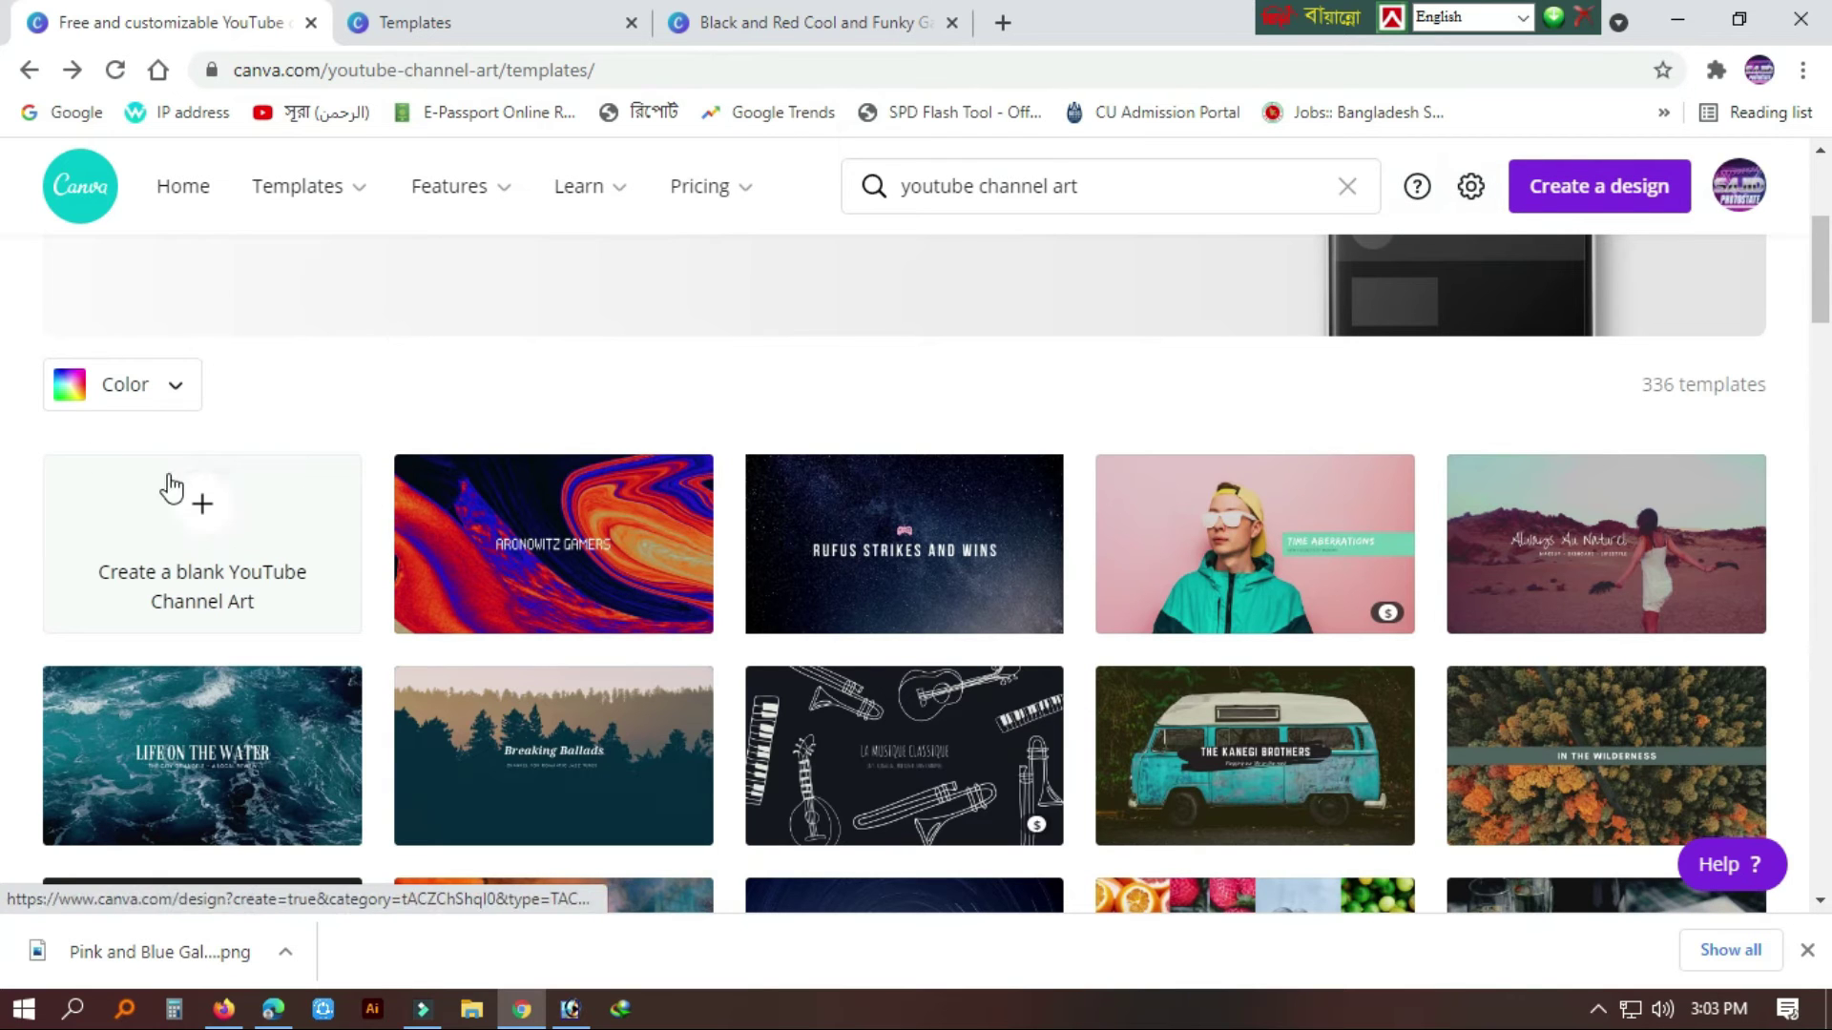
left_click(84, 194)
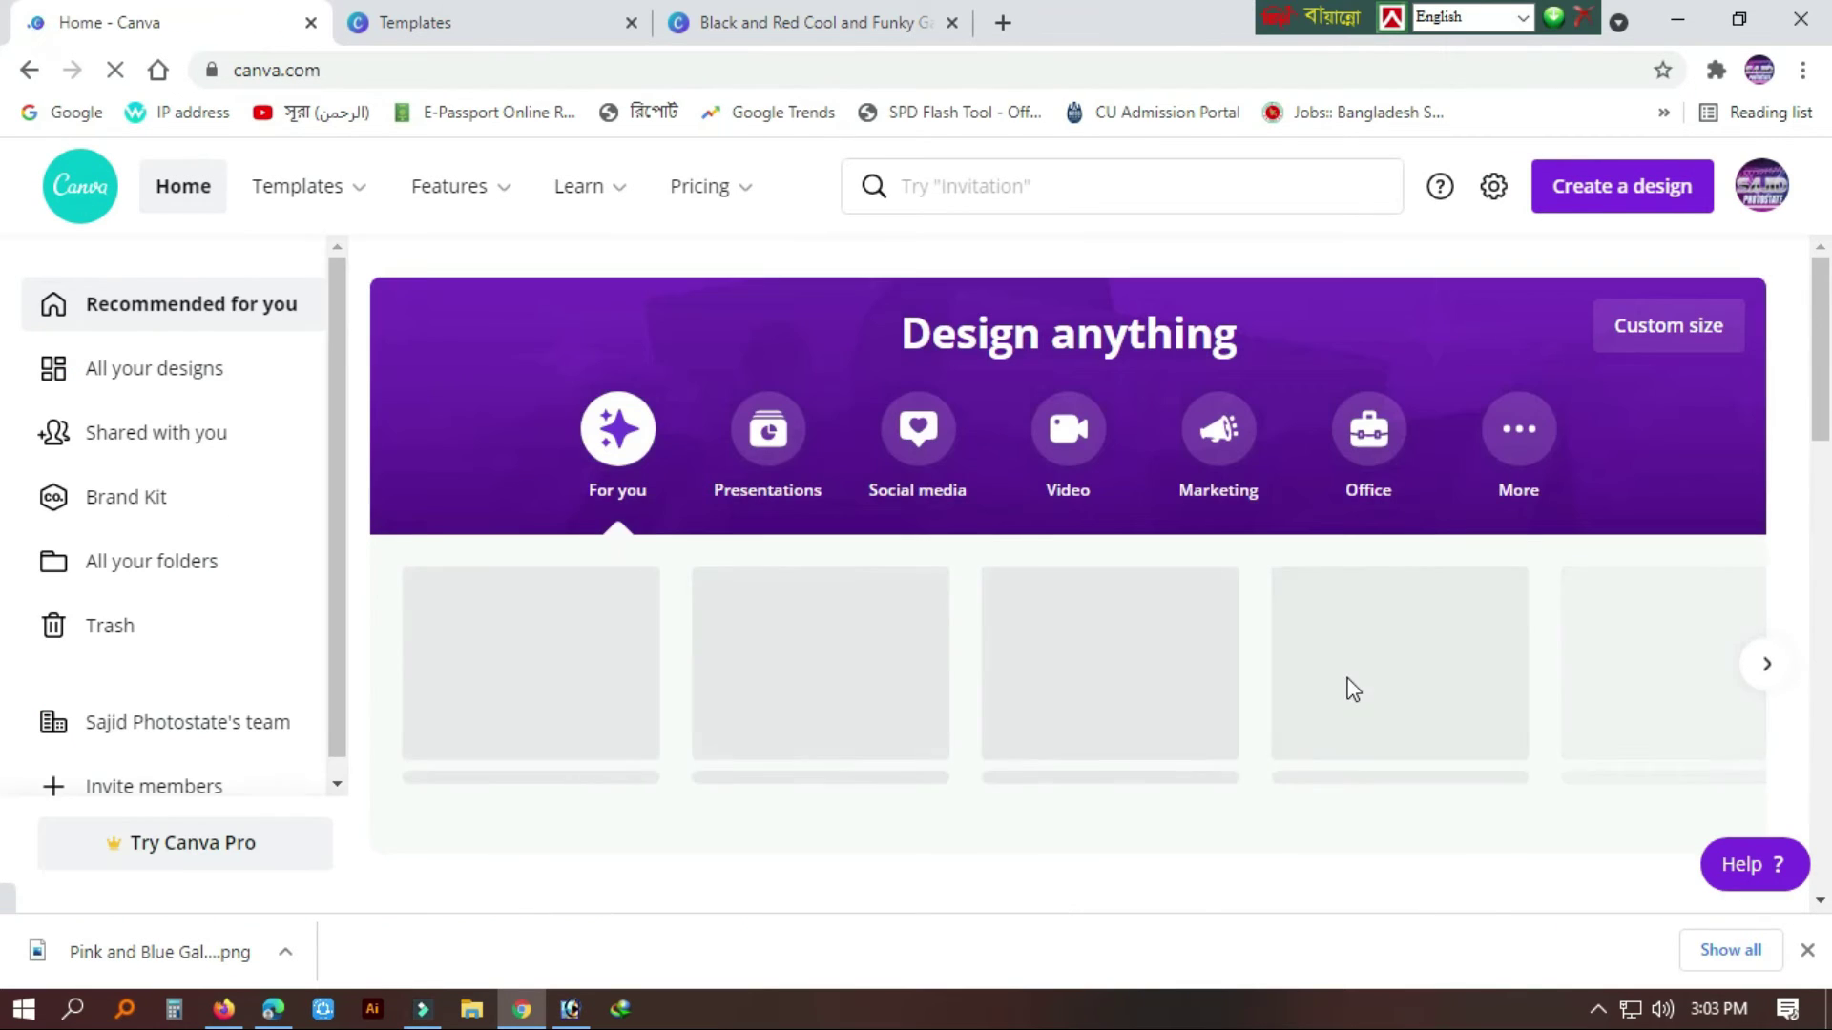
Scroll down the home page to the Twitter Posts templates.
scroll(1347, 687, "down", 3)
scroll(1353, 687, "down", 2)
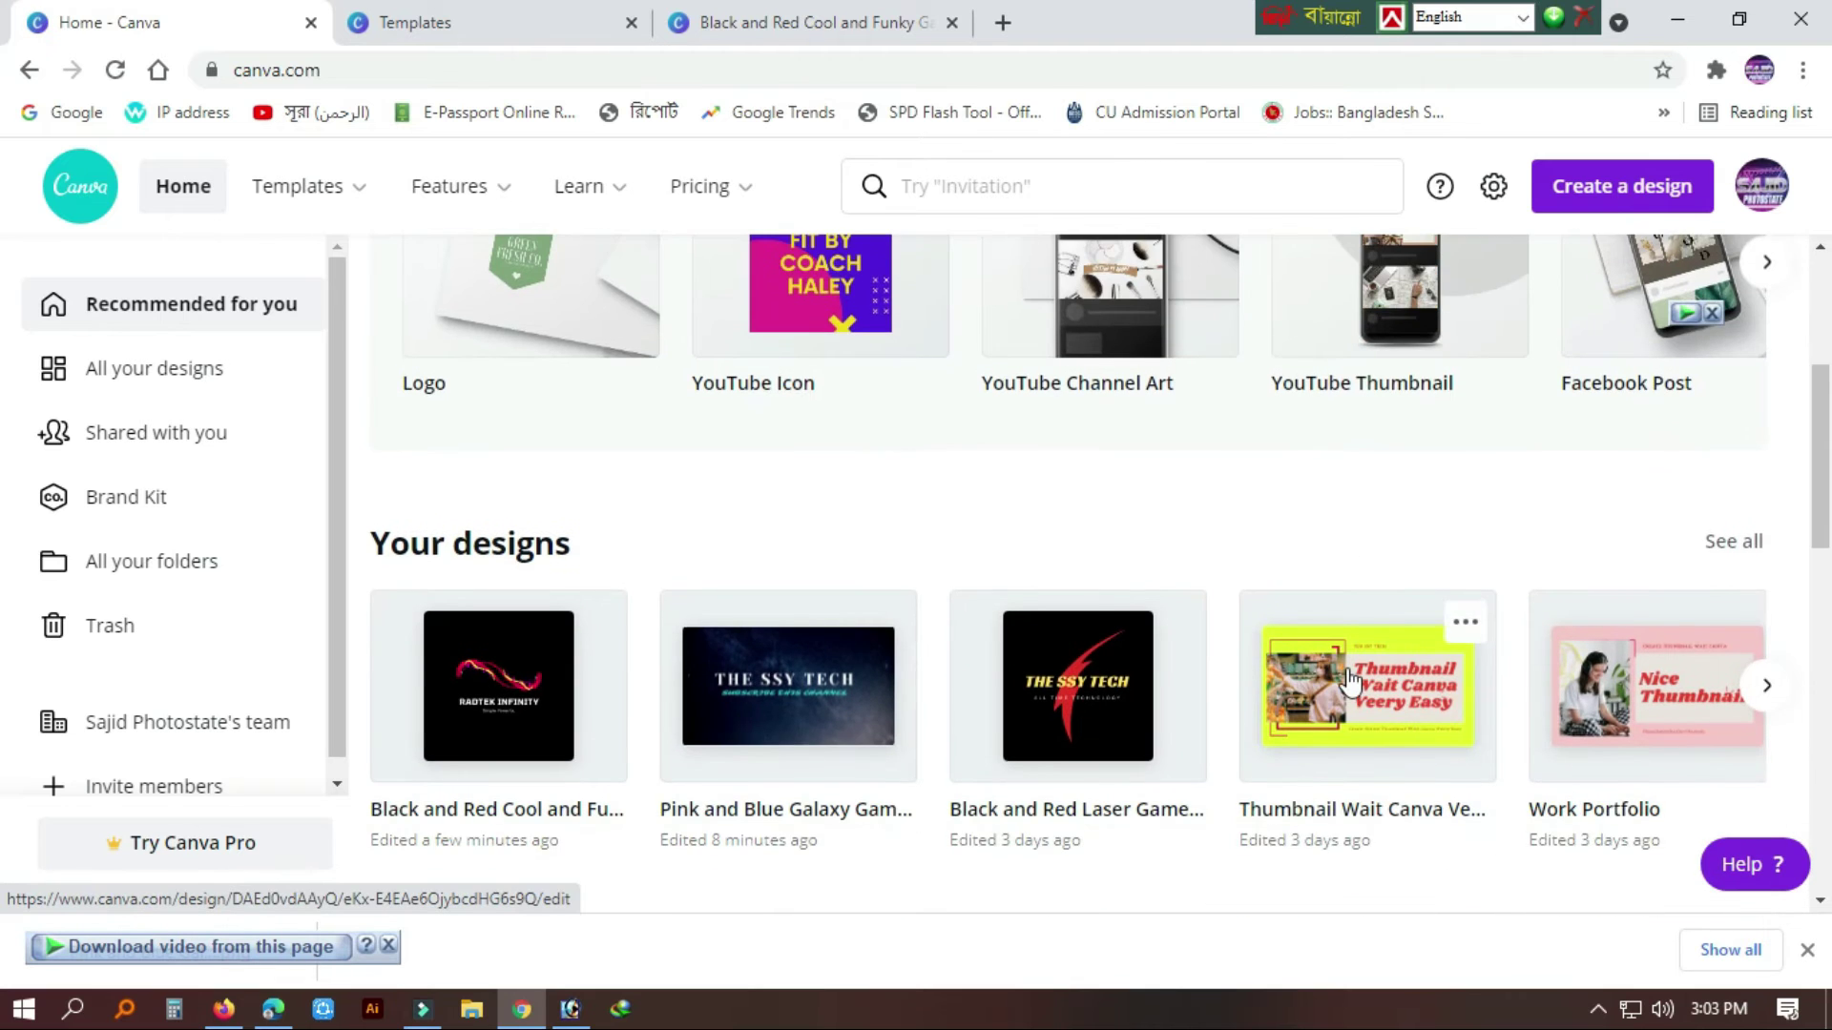
scroll(1352, 681, "down", 3)
scroll(1351, 678, "down", 4)
scroll(1348, 675, "down", 5)
scroll(1336, 675, "down", 4)
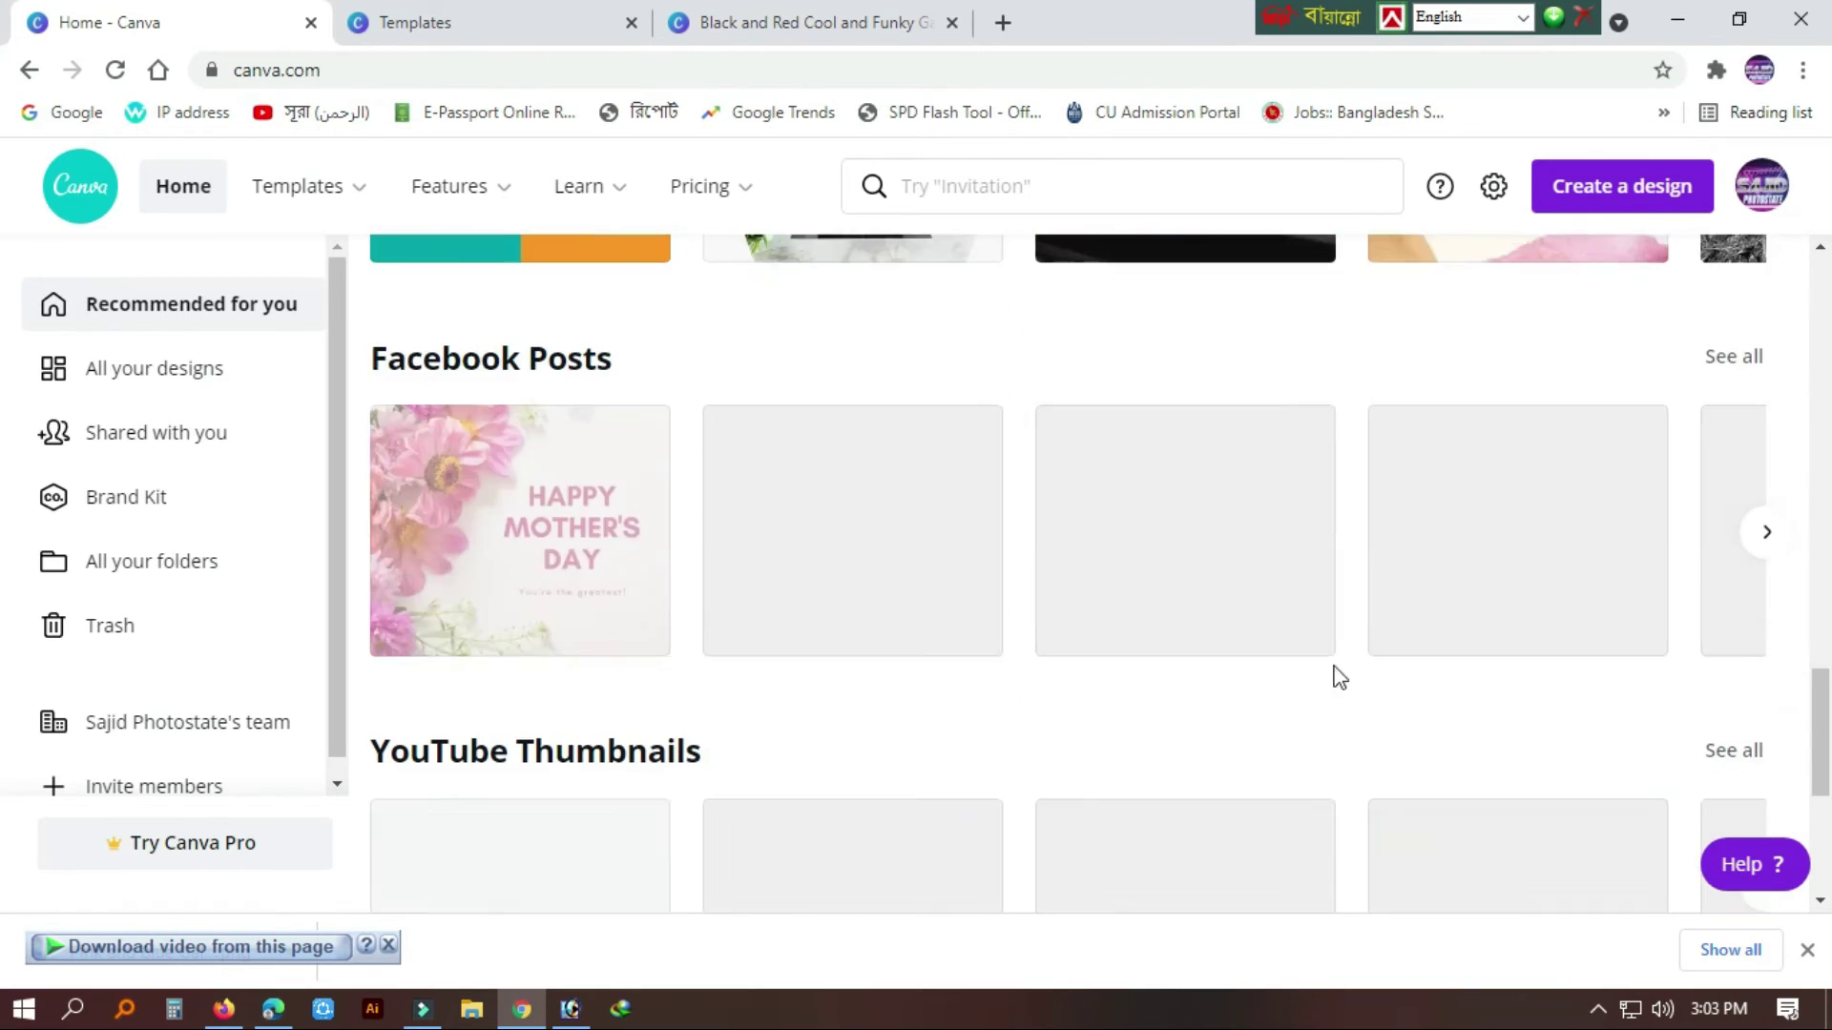
scroll(1257, 695, "down", 4)
scroll(1240, 692, "down", 3)
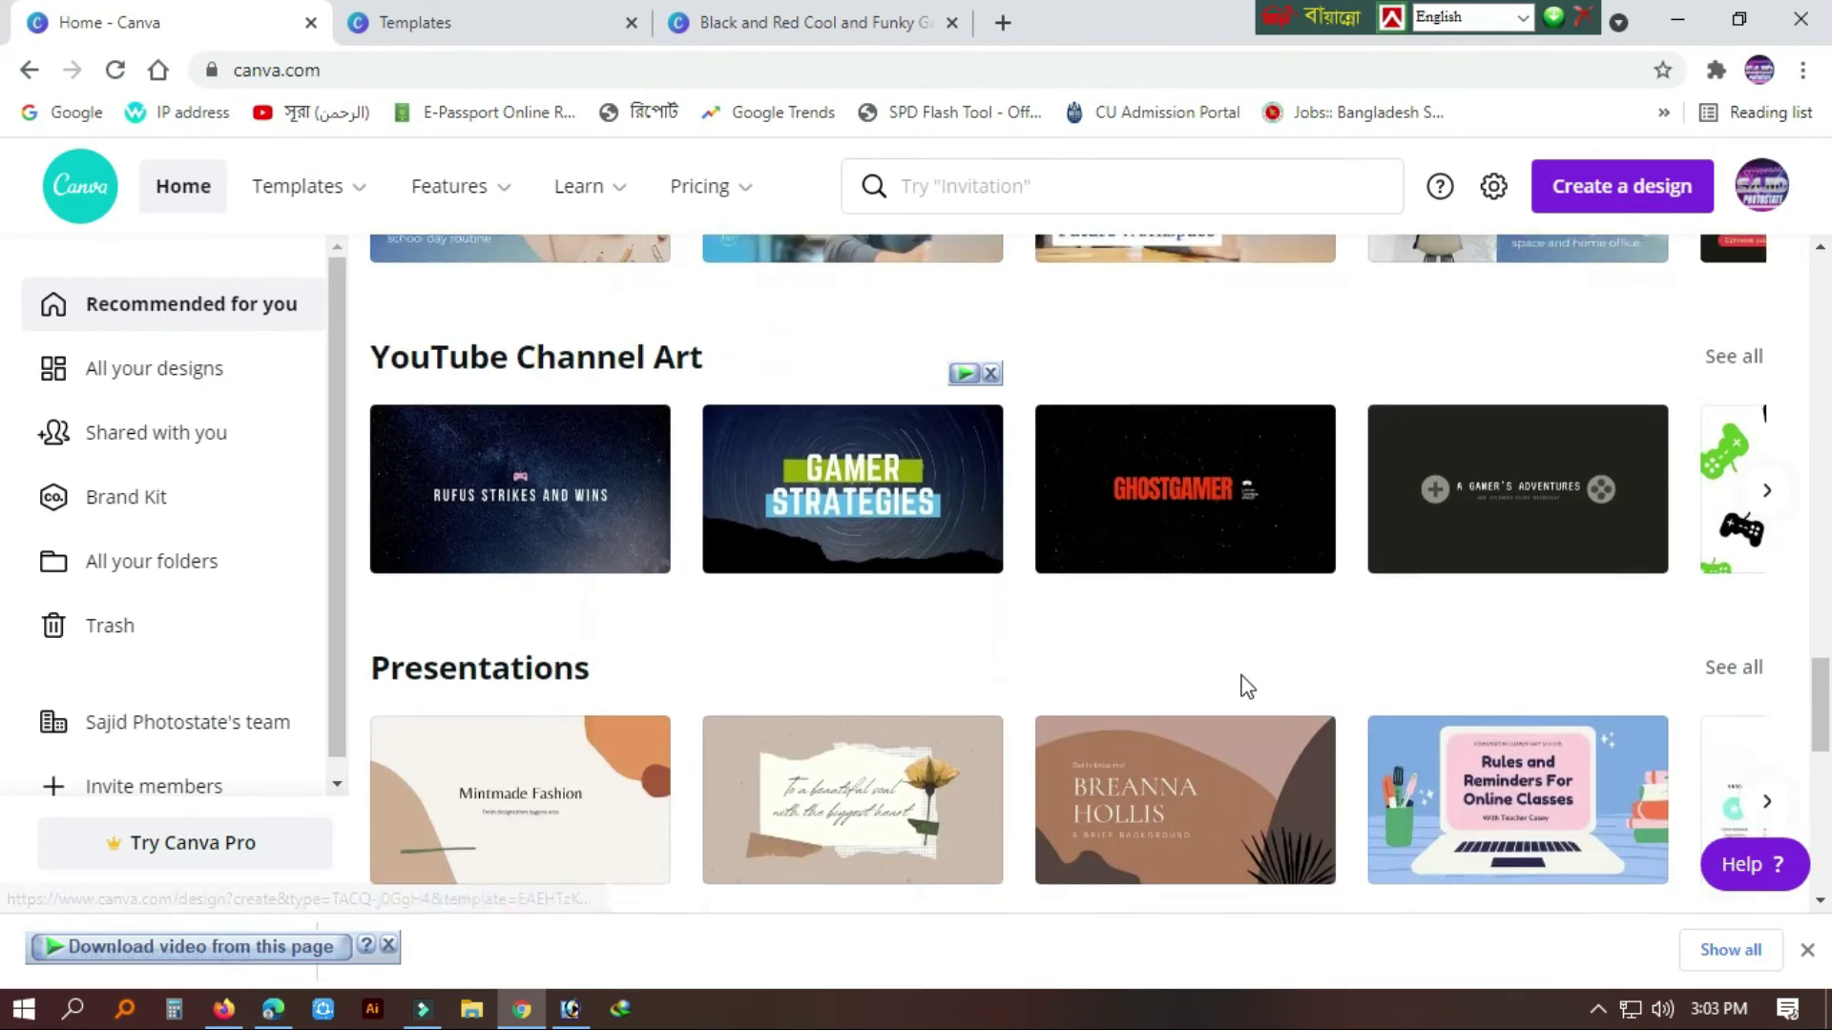
scroll(1243, 687, "down", 5)
scroll(1243, 685, "down", 4)
scroll(1245, 685, "down", 5)
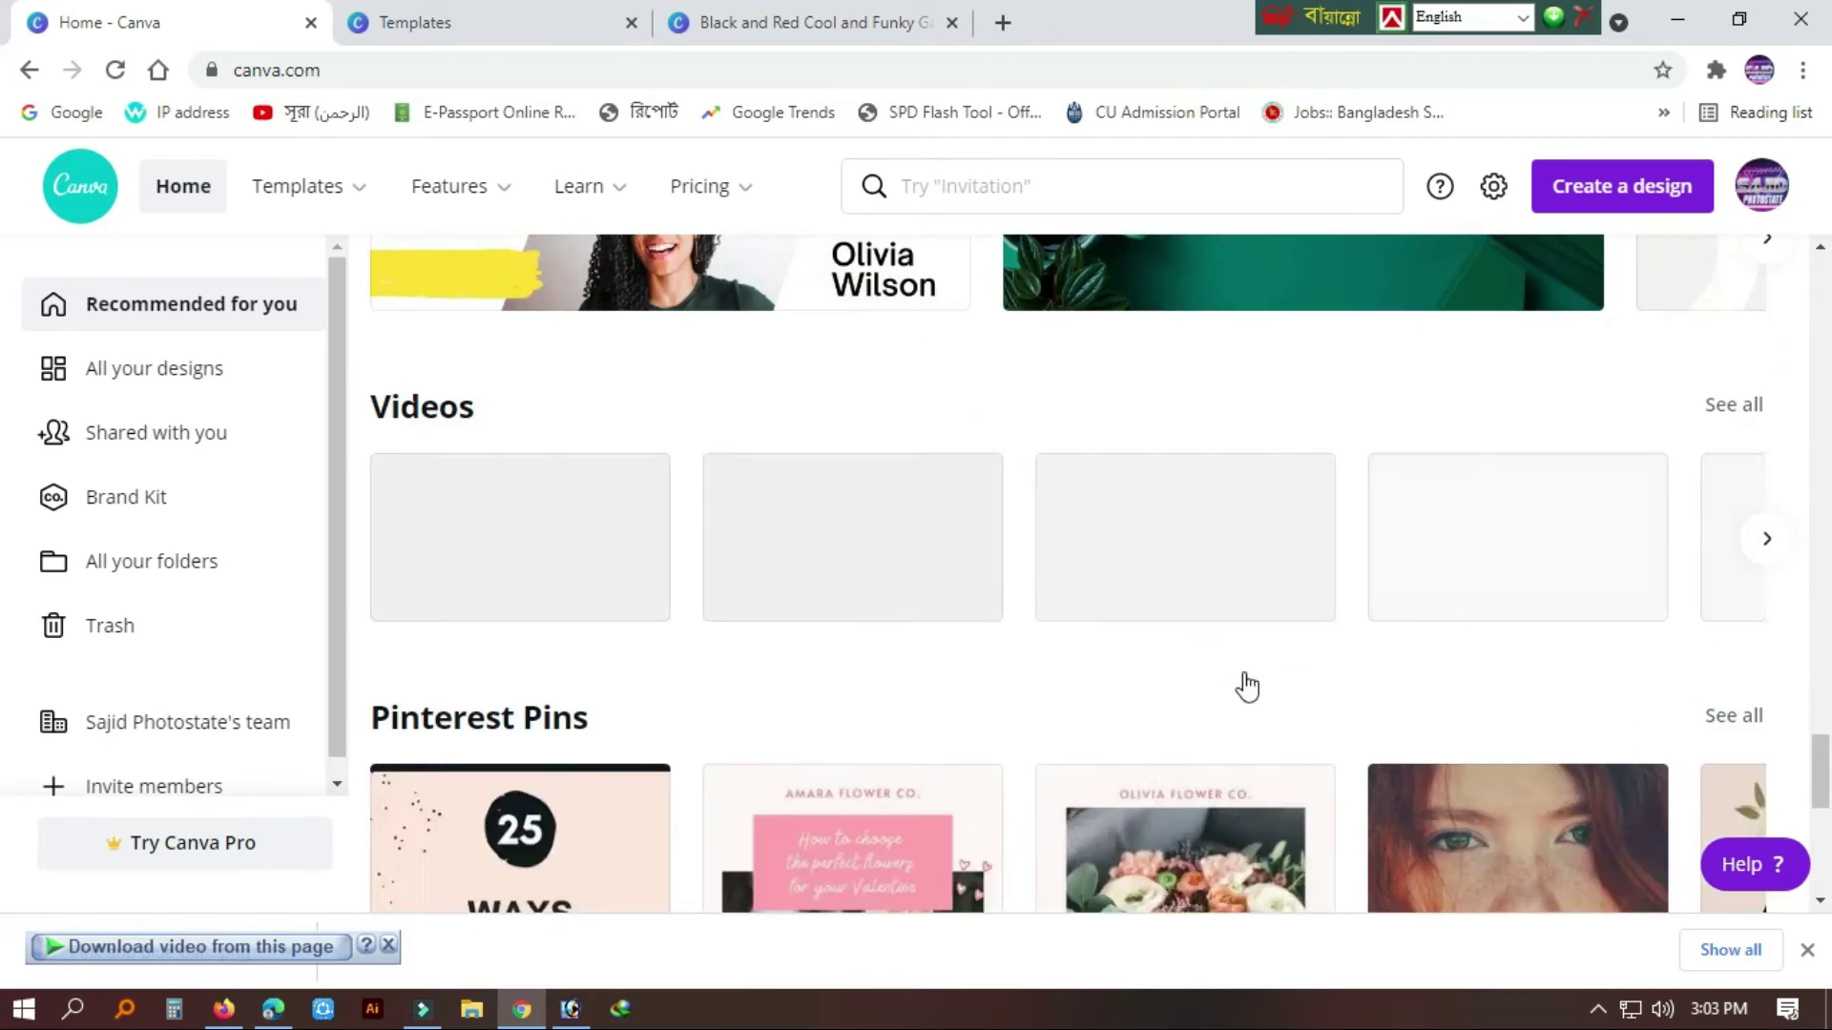
scroll(1246, 685, "down", 5)
scroll(1246, 685, "down", 5)
scroll(1244, 685, "down", 3)
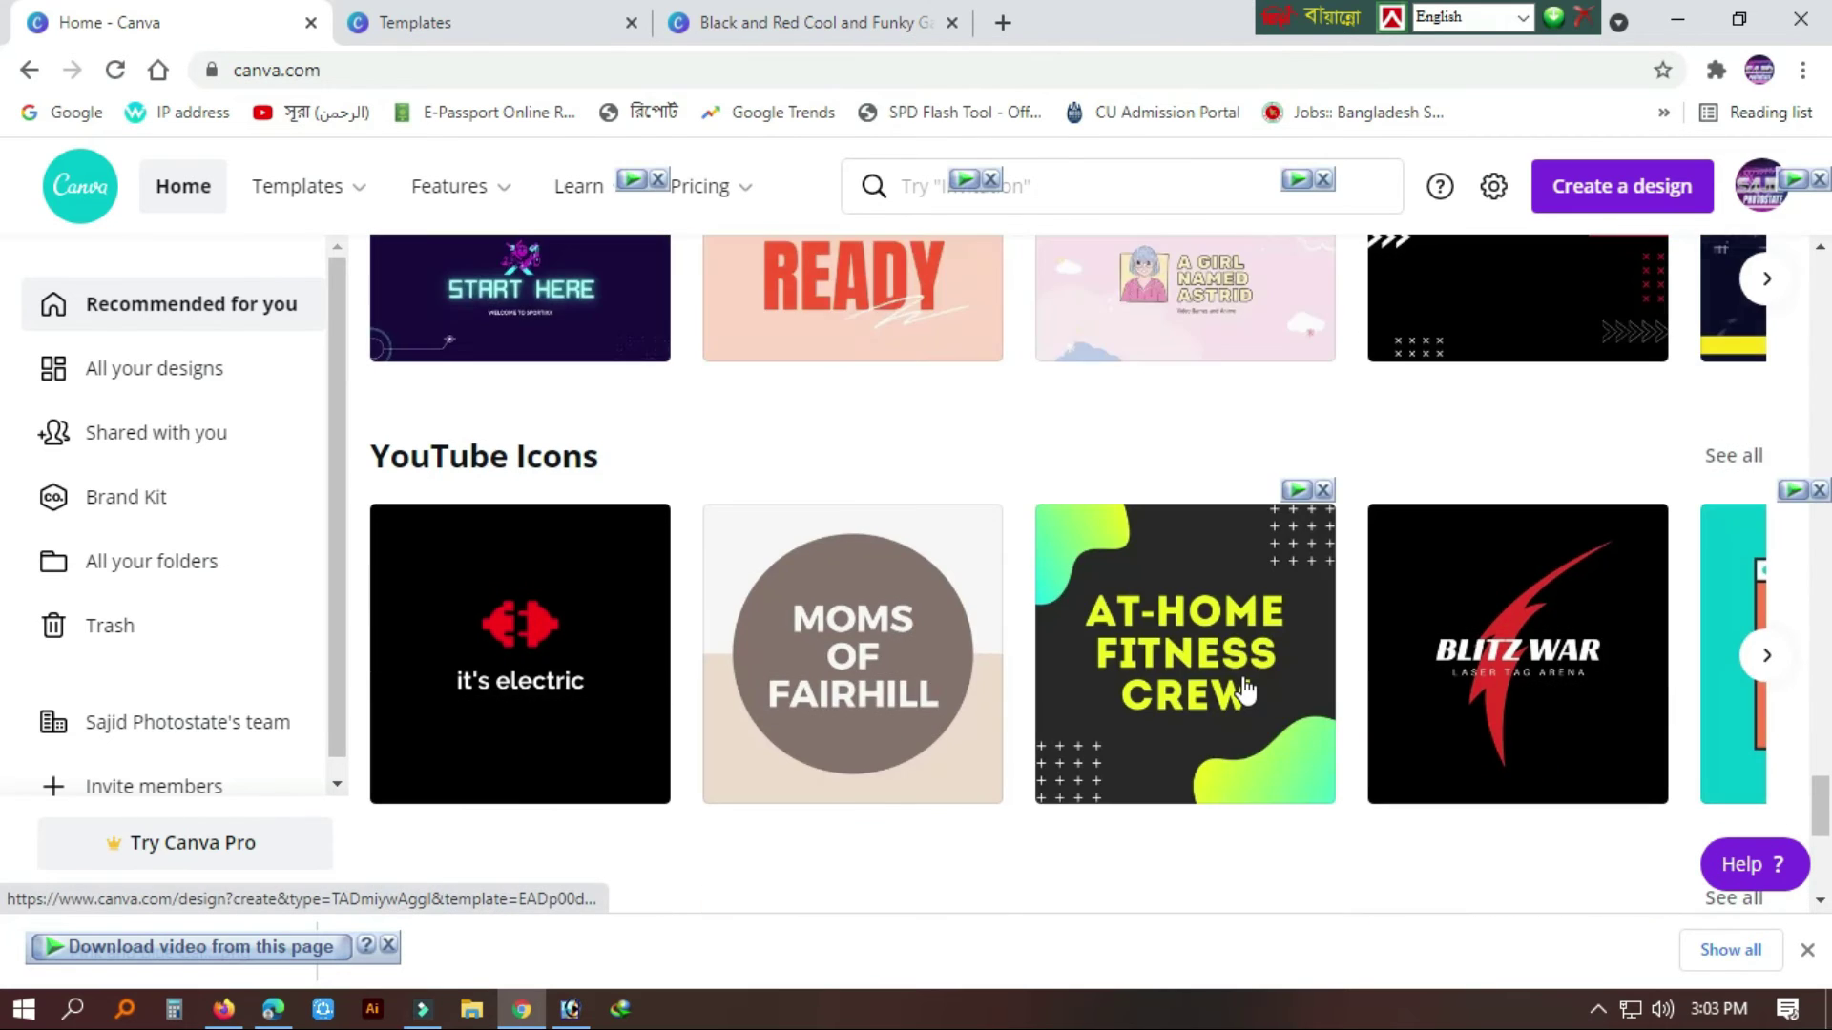
scroll(1243, 689, "down", 4)
scroll(1244, 692, "down", 3)
scroll(1245, 696, "down", 4)
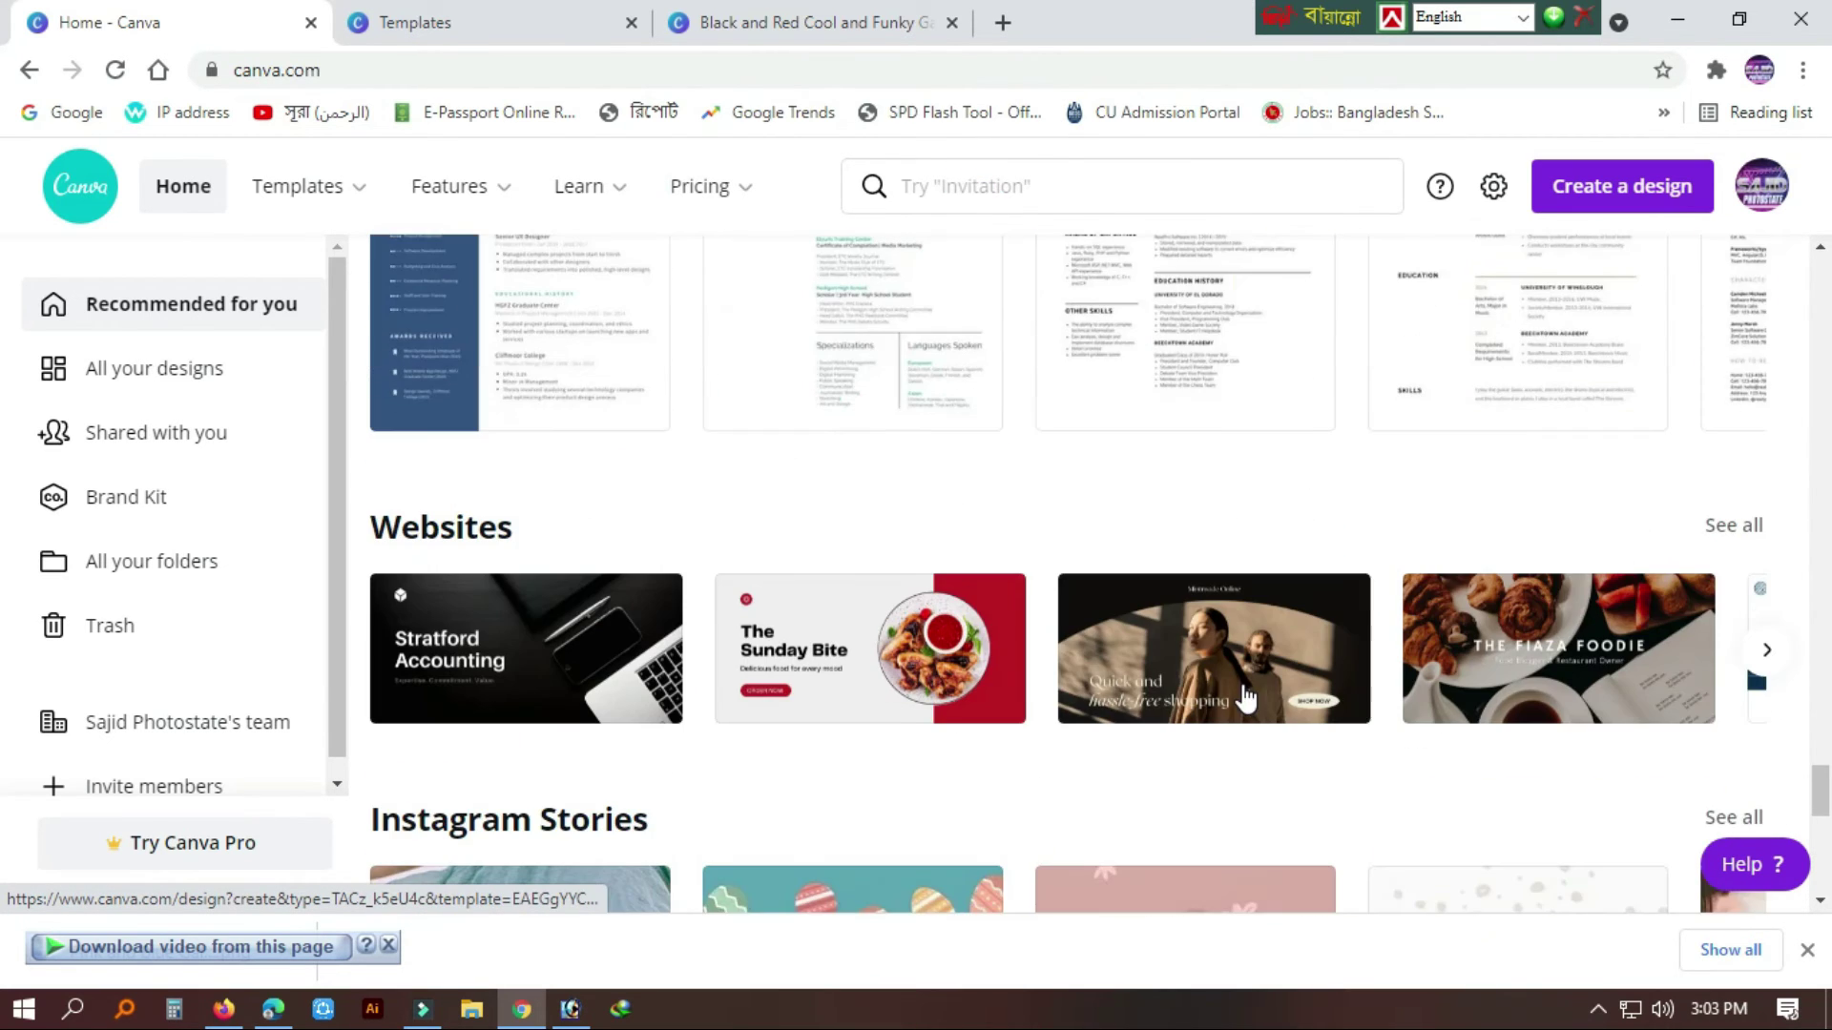
scroll(1245, 697, "down", 4)
scroll(1245, 694, "down", 4)
scroll(1243, 681, "down", 1)
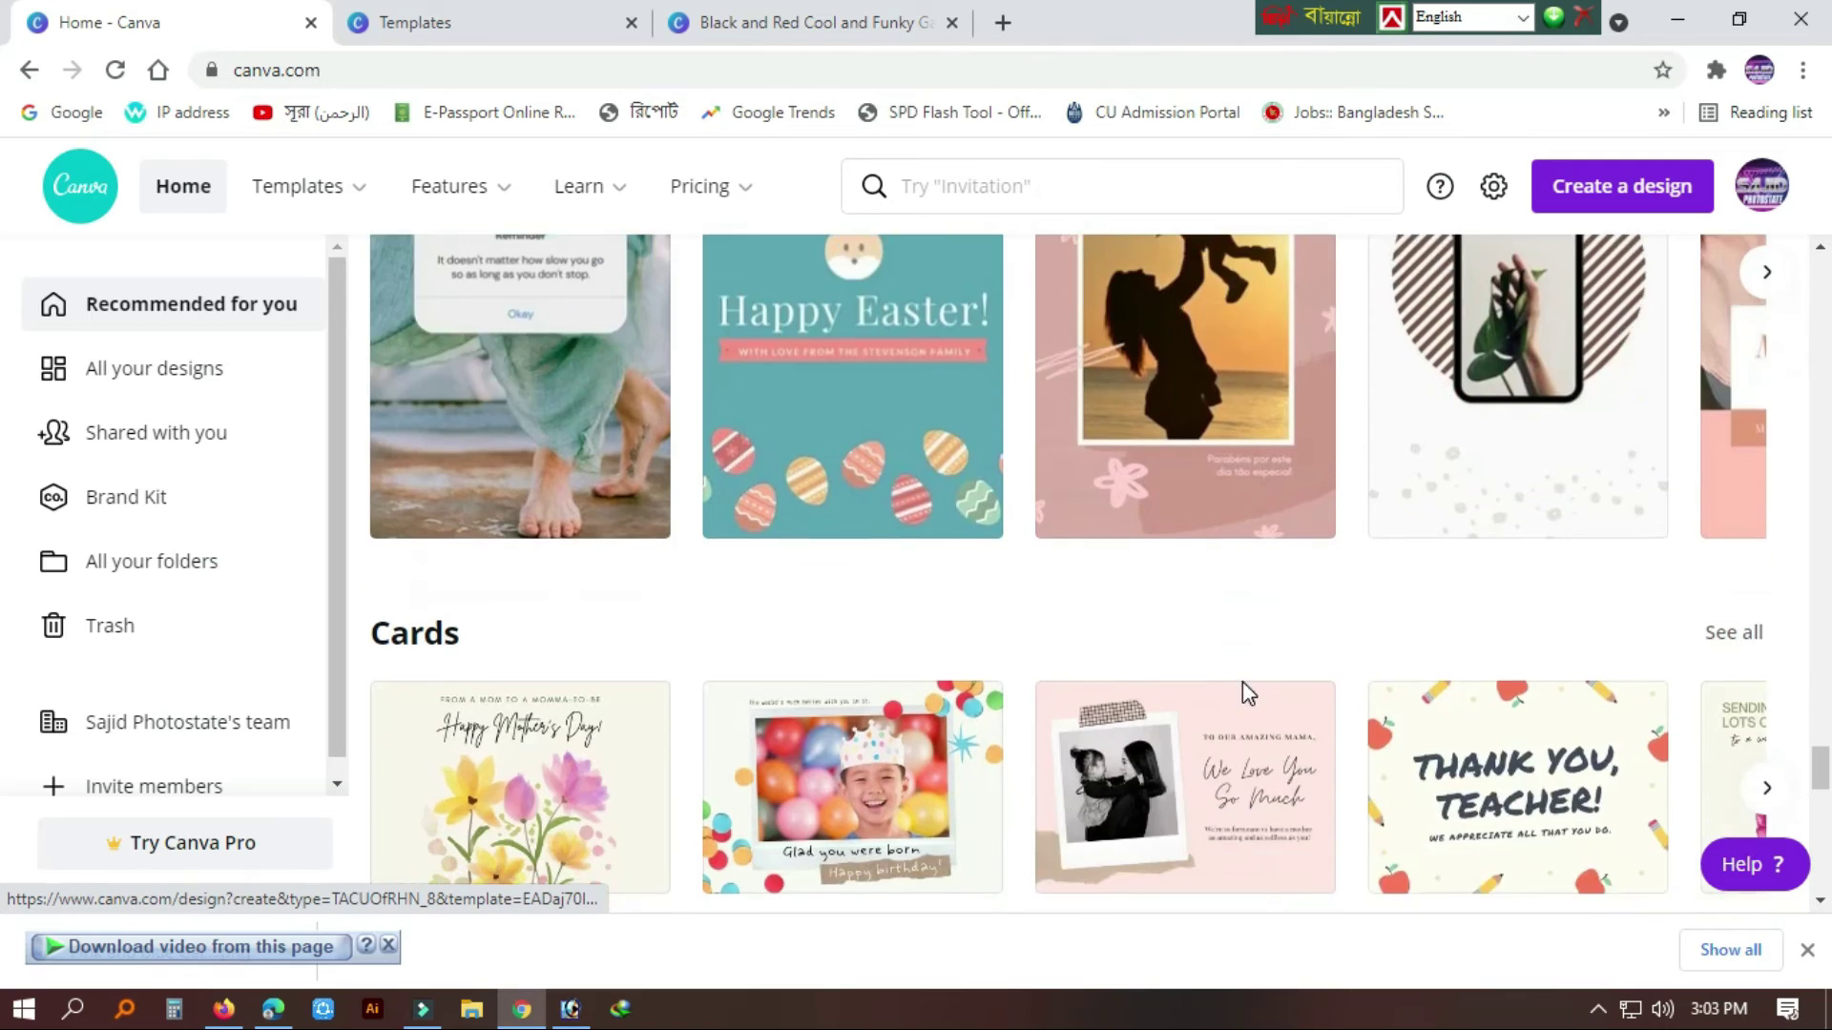
scroll(1244, 687, "down", 2)
scroll(1244, 687, "down", 4)
scroll(1244, 687, "down", 4)
scroll(1244, 687, "down", 4)
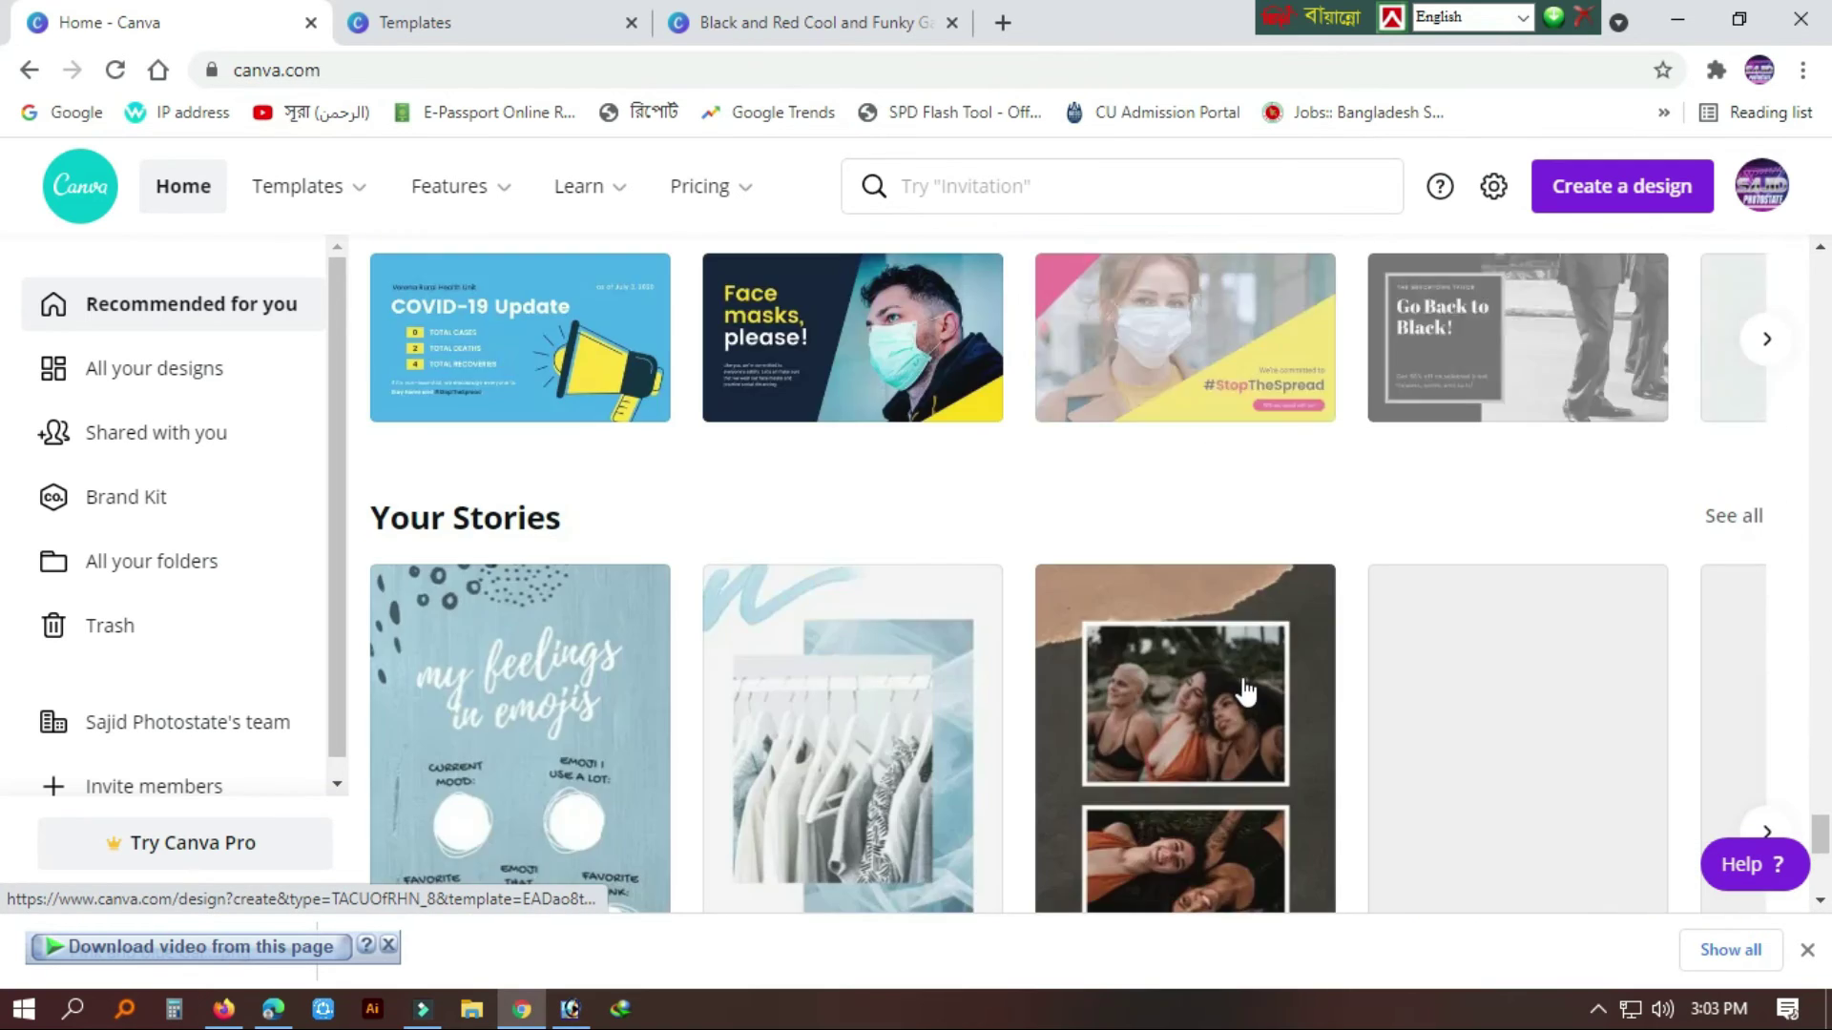
scroll(1242, 679, "up", 2)
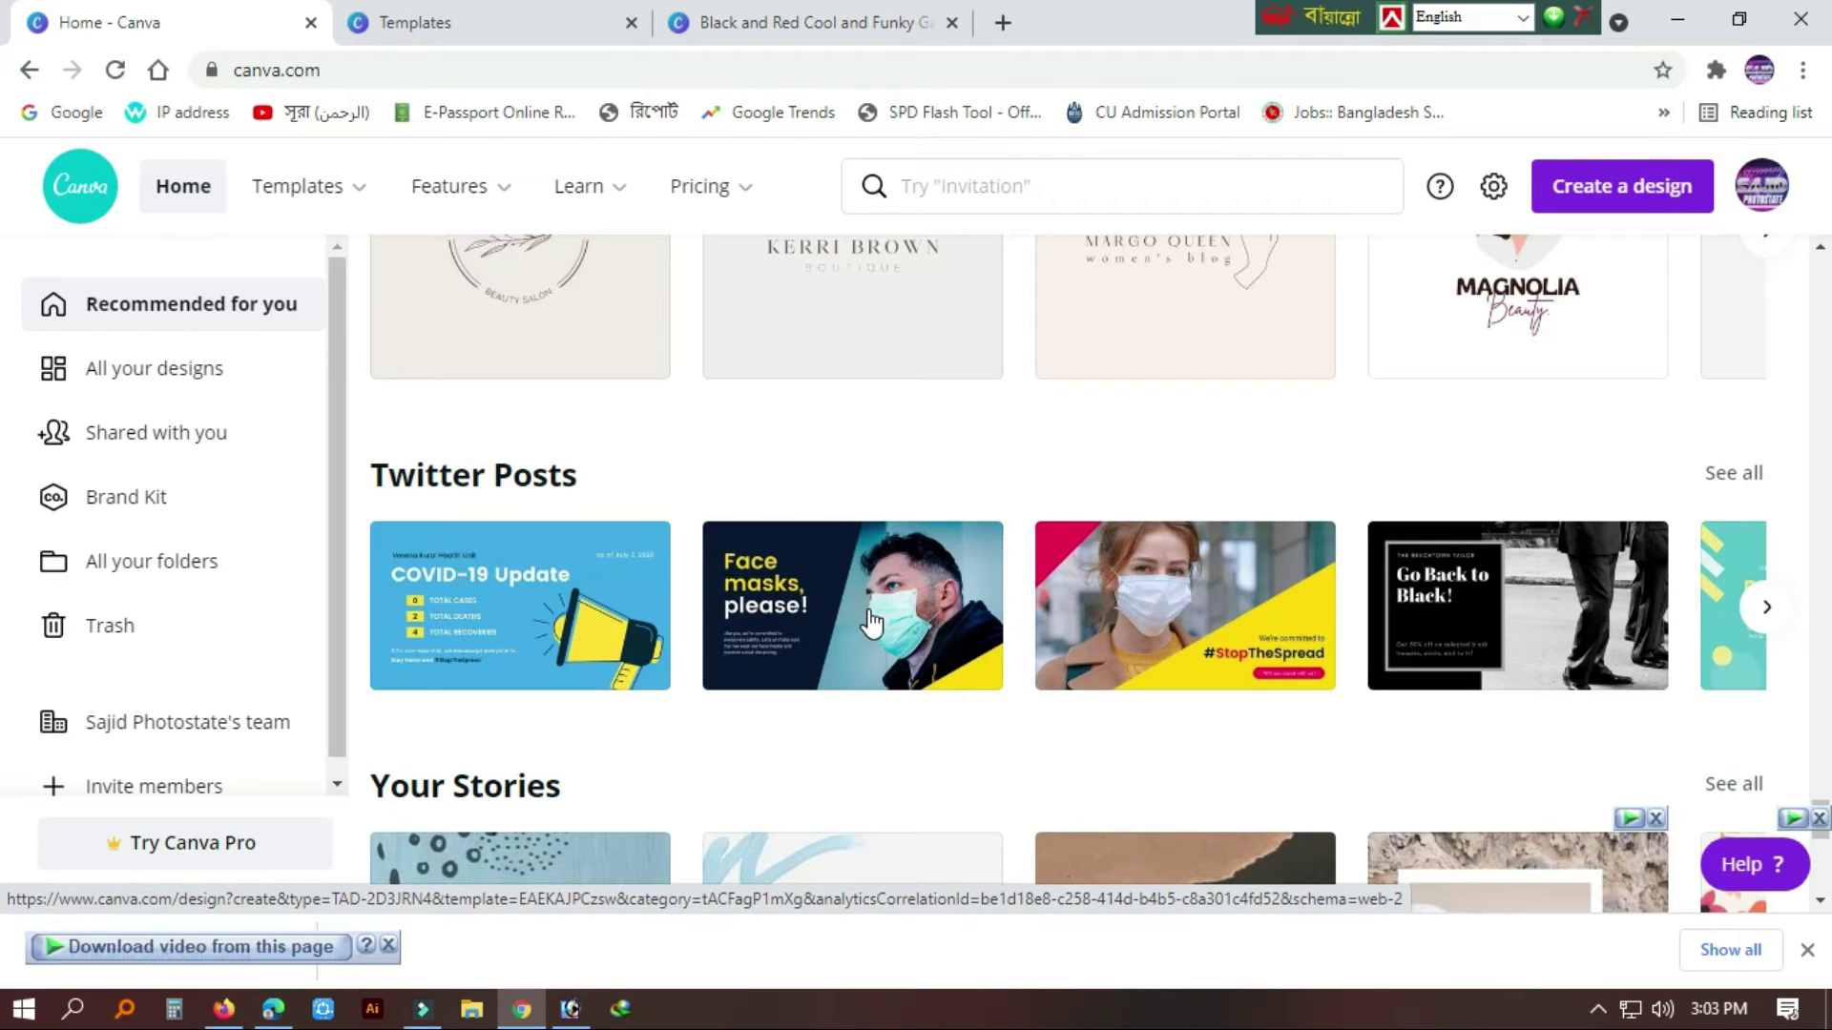
Open the red-and-yellow #StopTheSpread Twitter template, select its 'We're committed to' text, and start a new tab.
left_click(1210, 584)
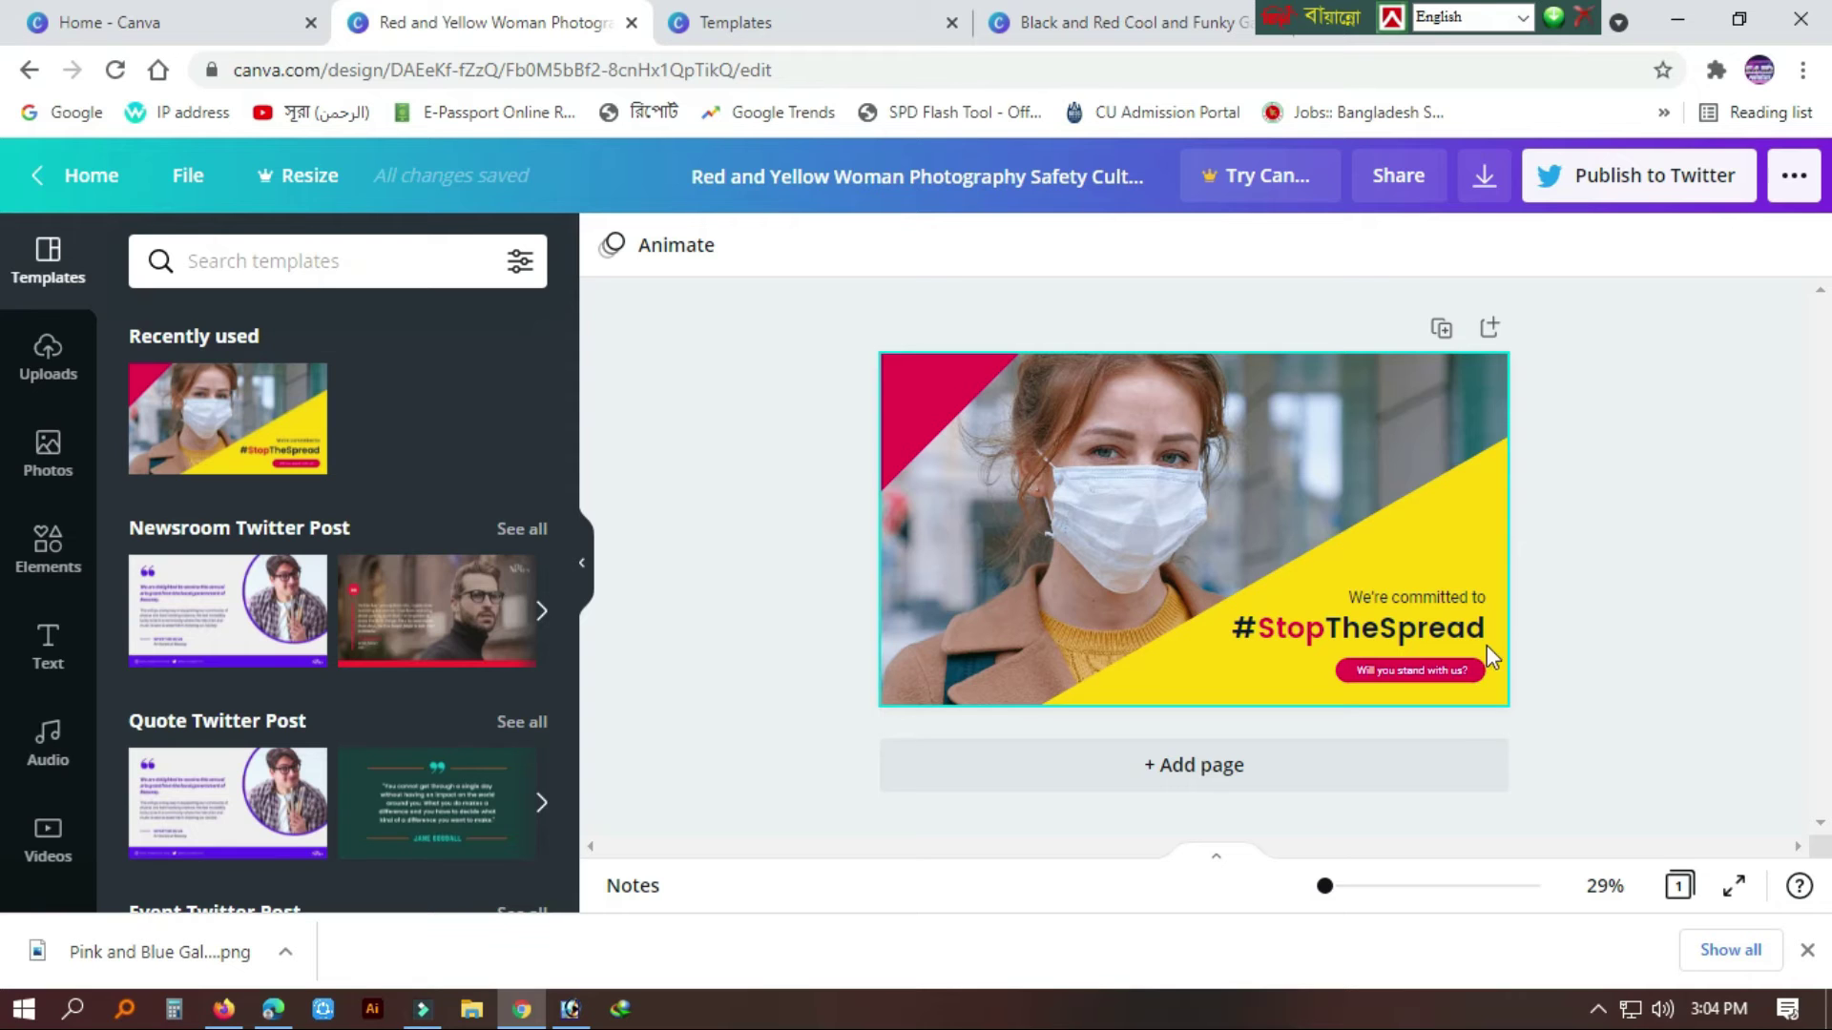
left_click(1408, 601)
left_click(1411, 599)
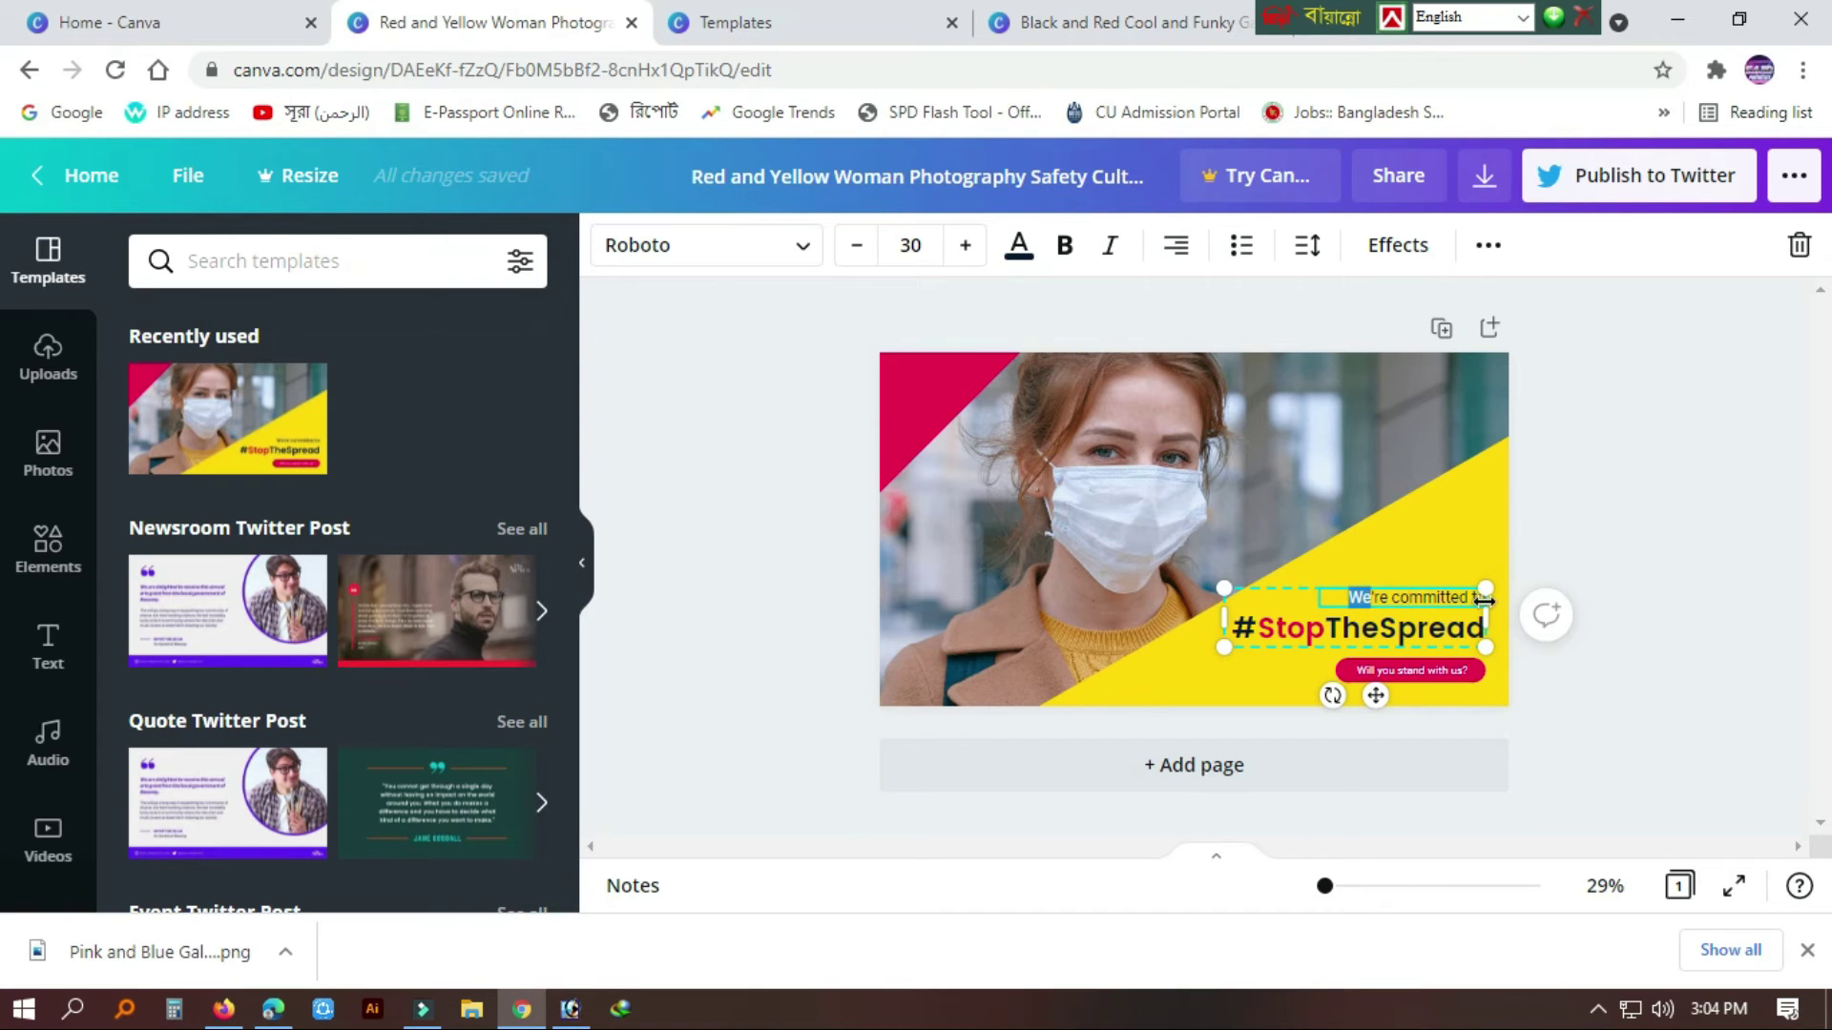
left_click(1322, 21)
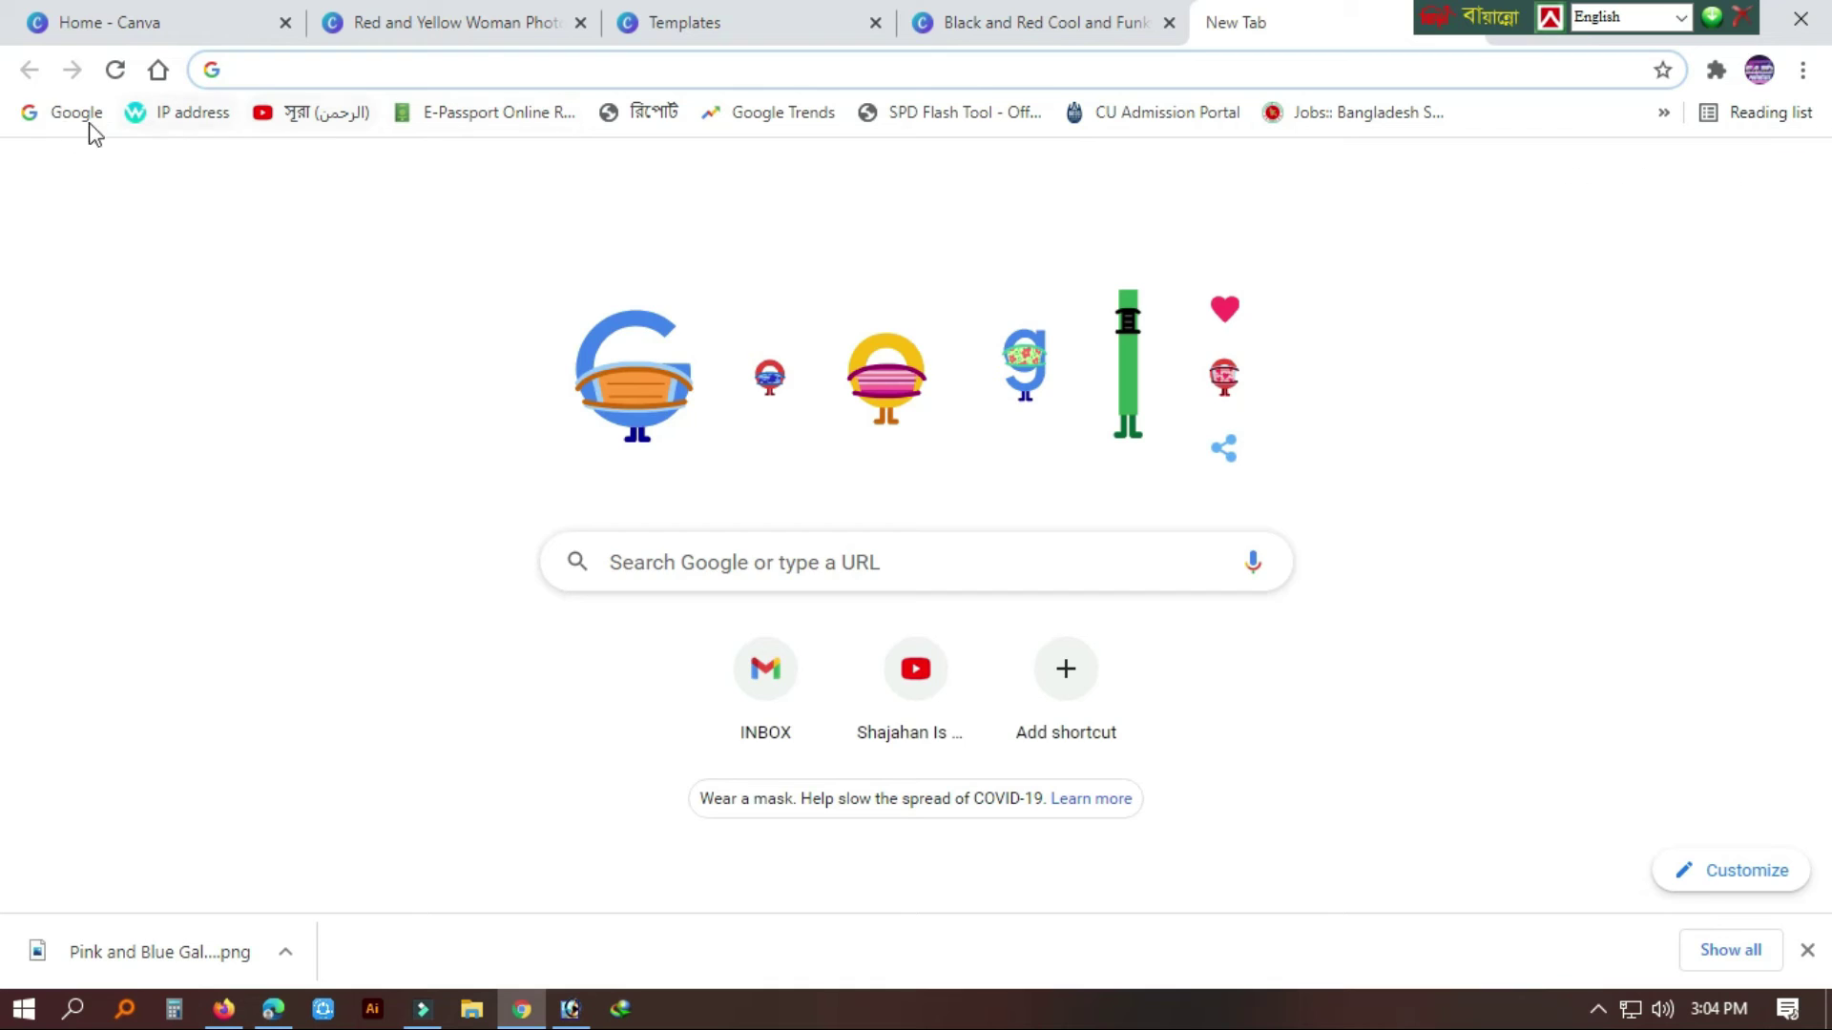
Search Google for 'please use mask', copy the query, and return to the Canva tabs.
left_click(53, 111)
left_click(675, 482)
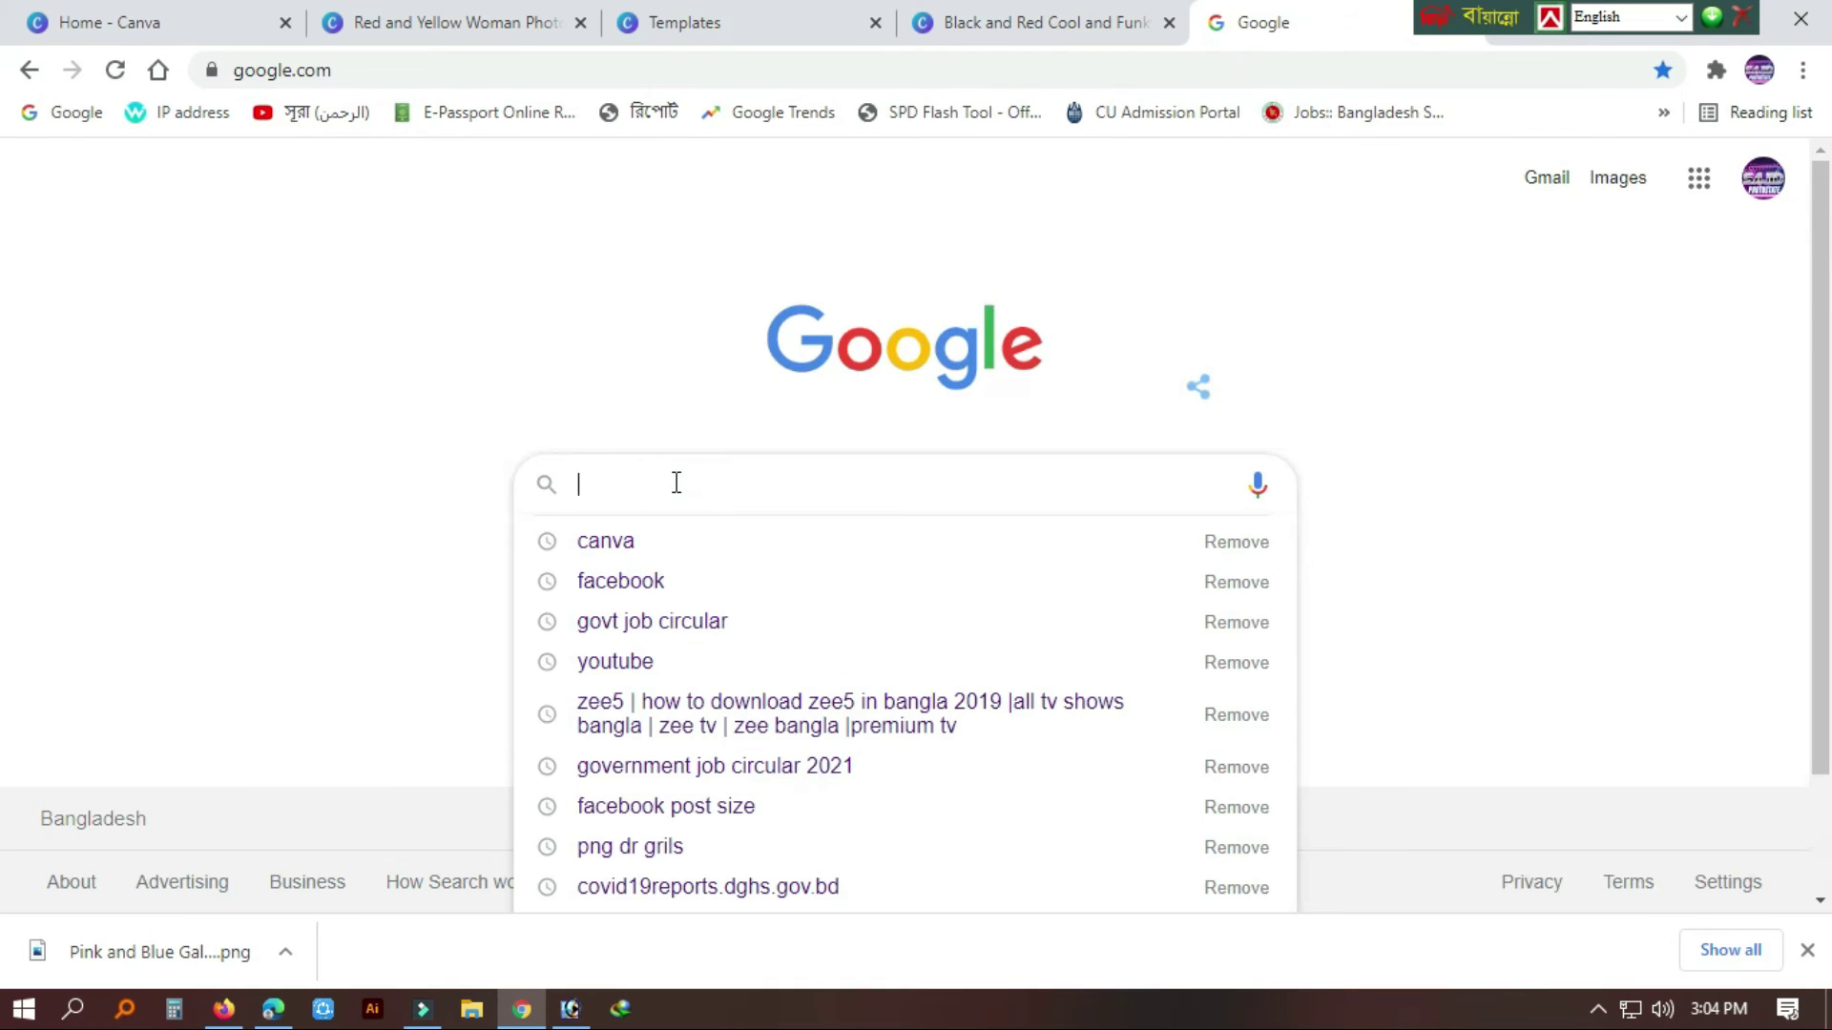
type("Please U")
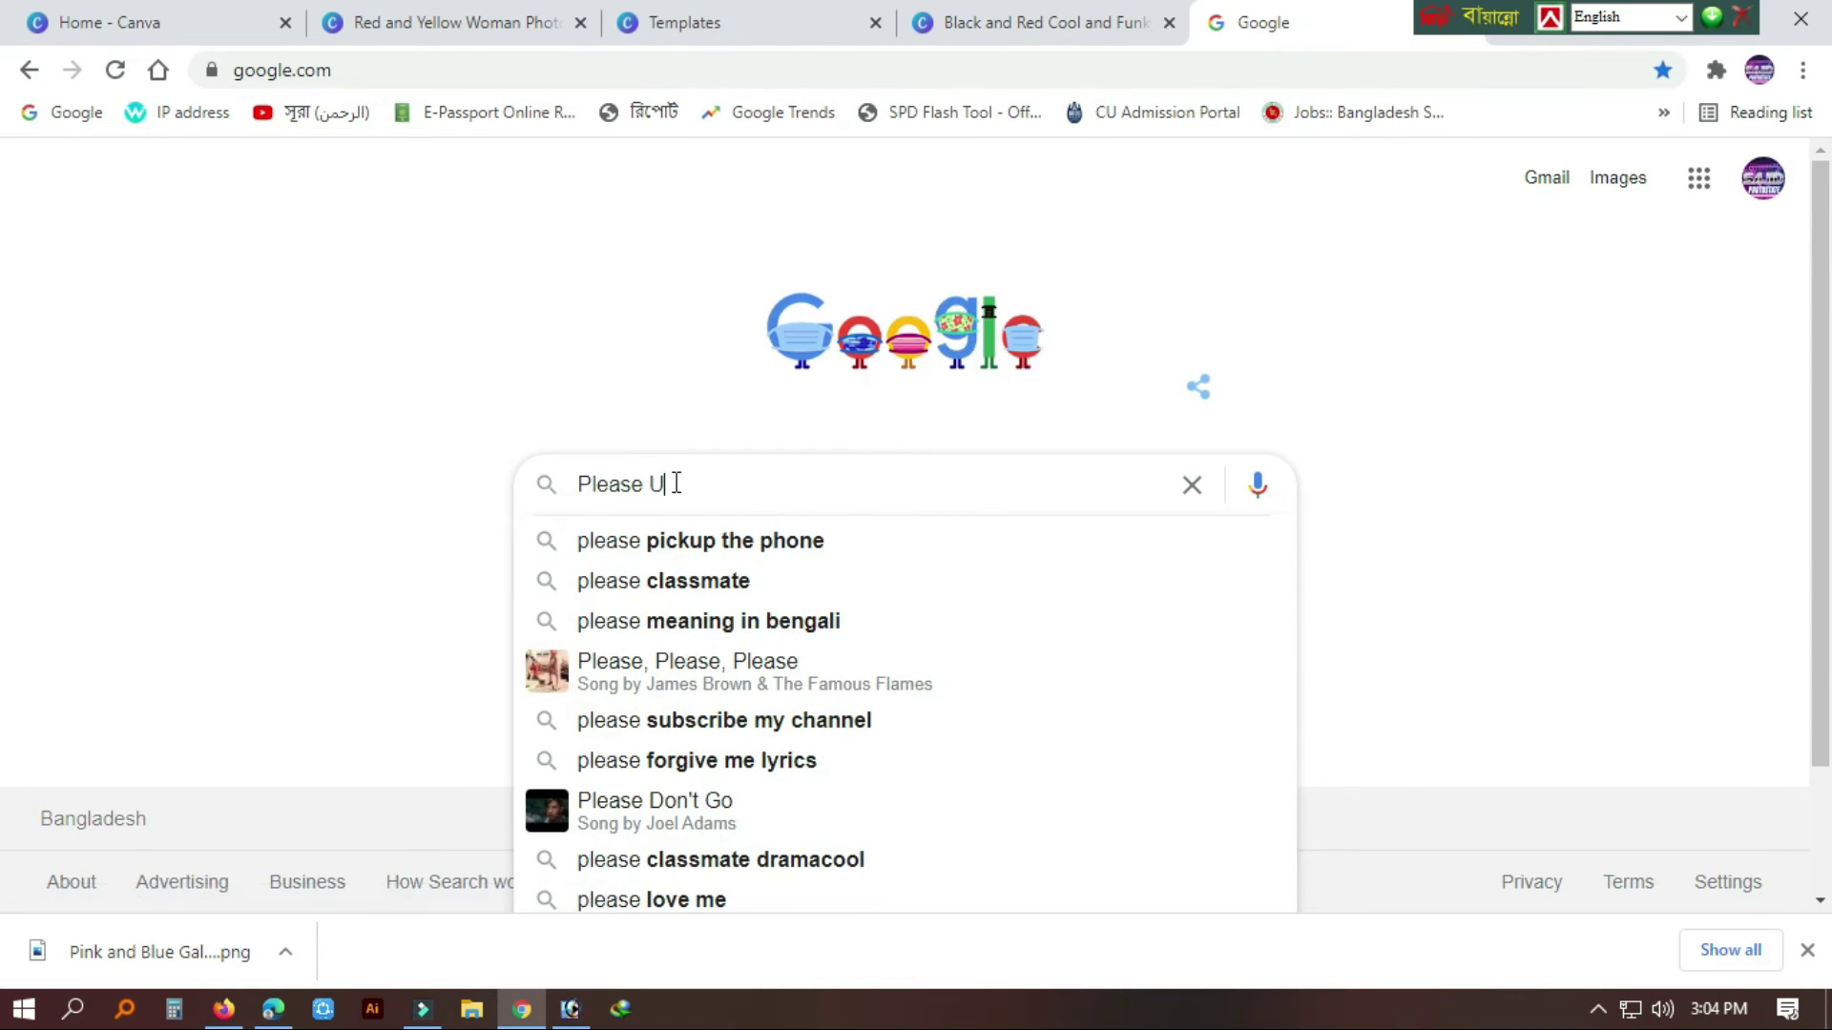
type("s")
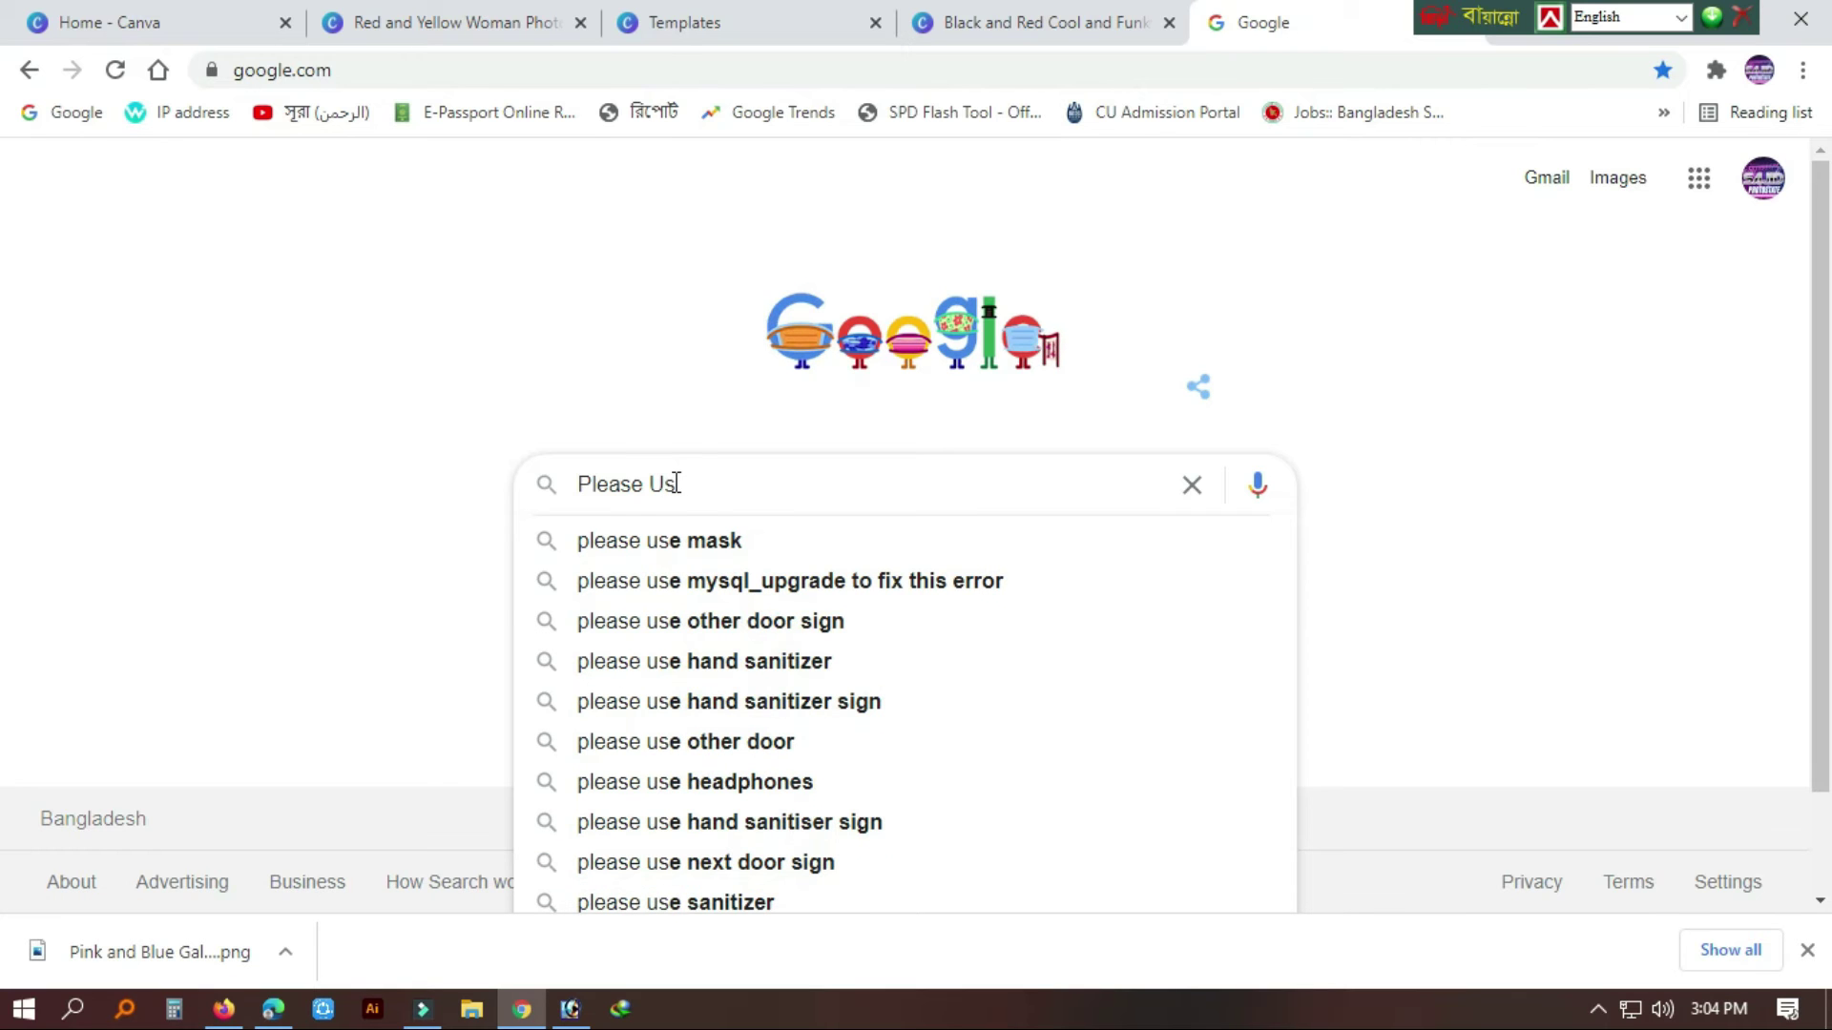
key("Down")
left_click_drag(729, 483, 417, 468)
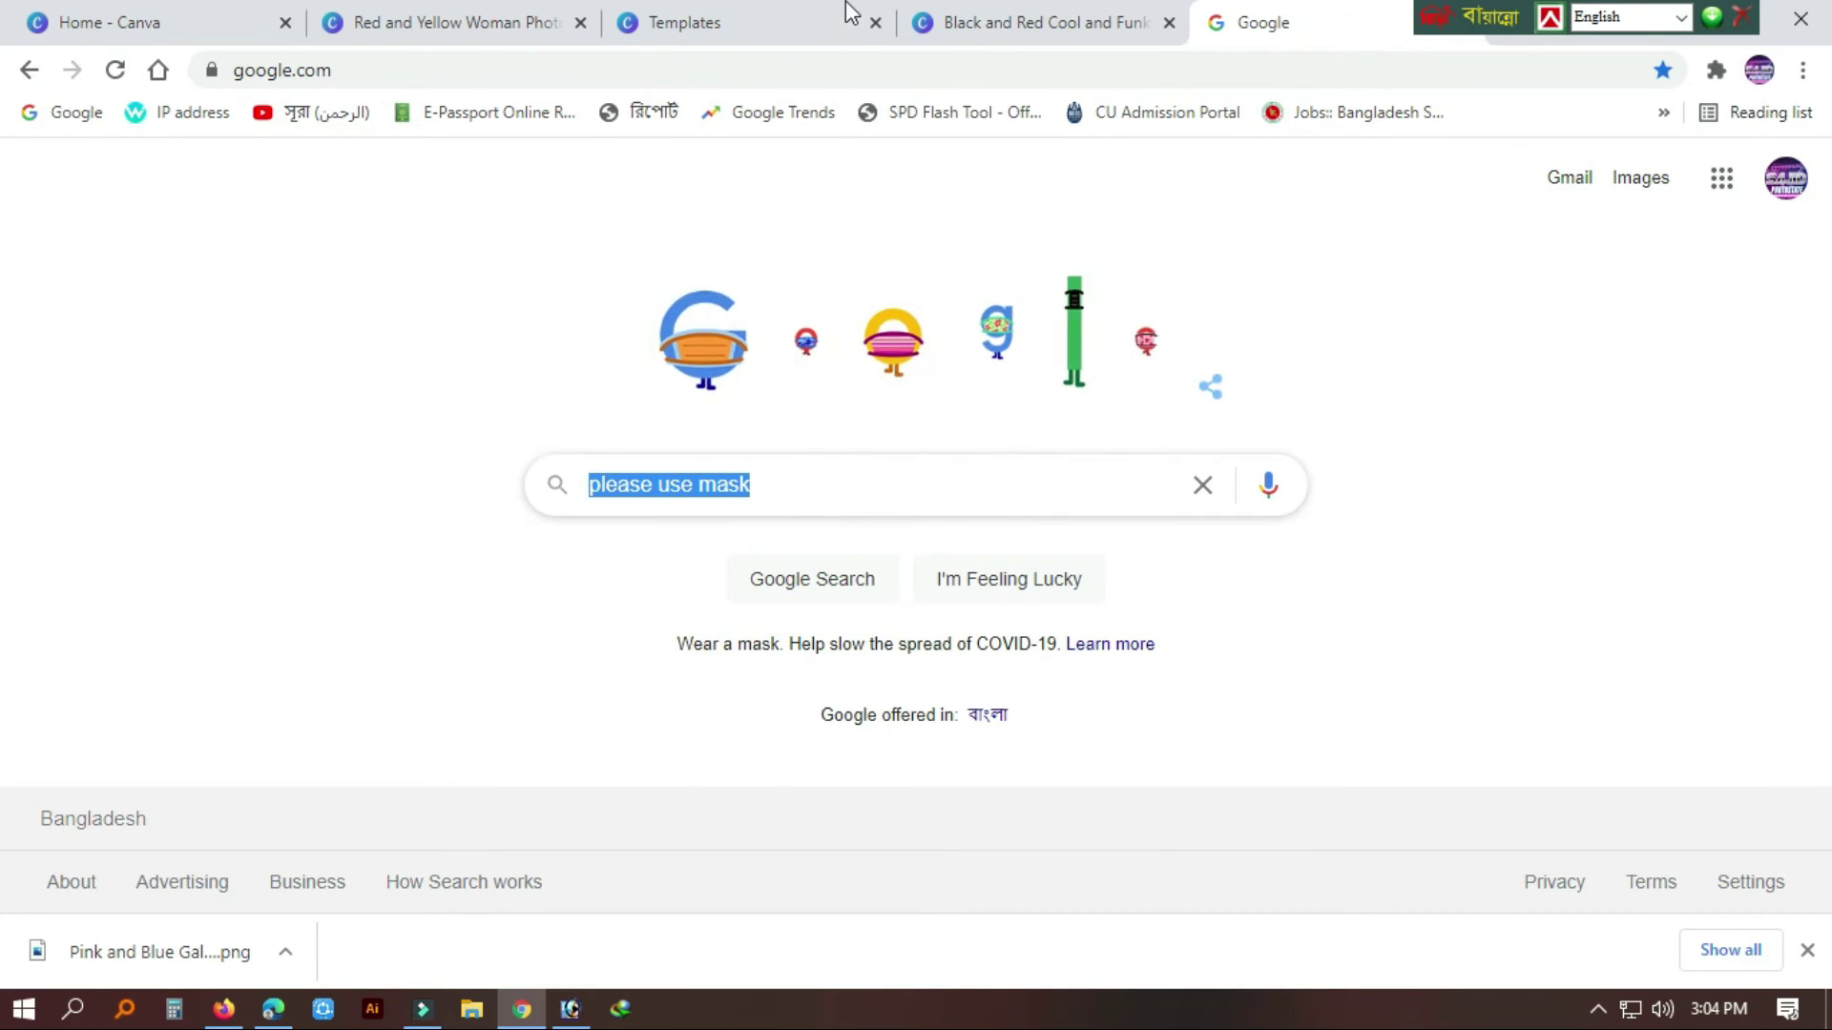
left_click(969, 24)
left_click(670, 21)
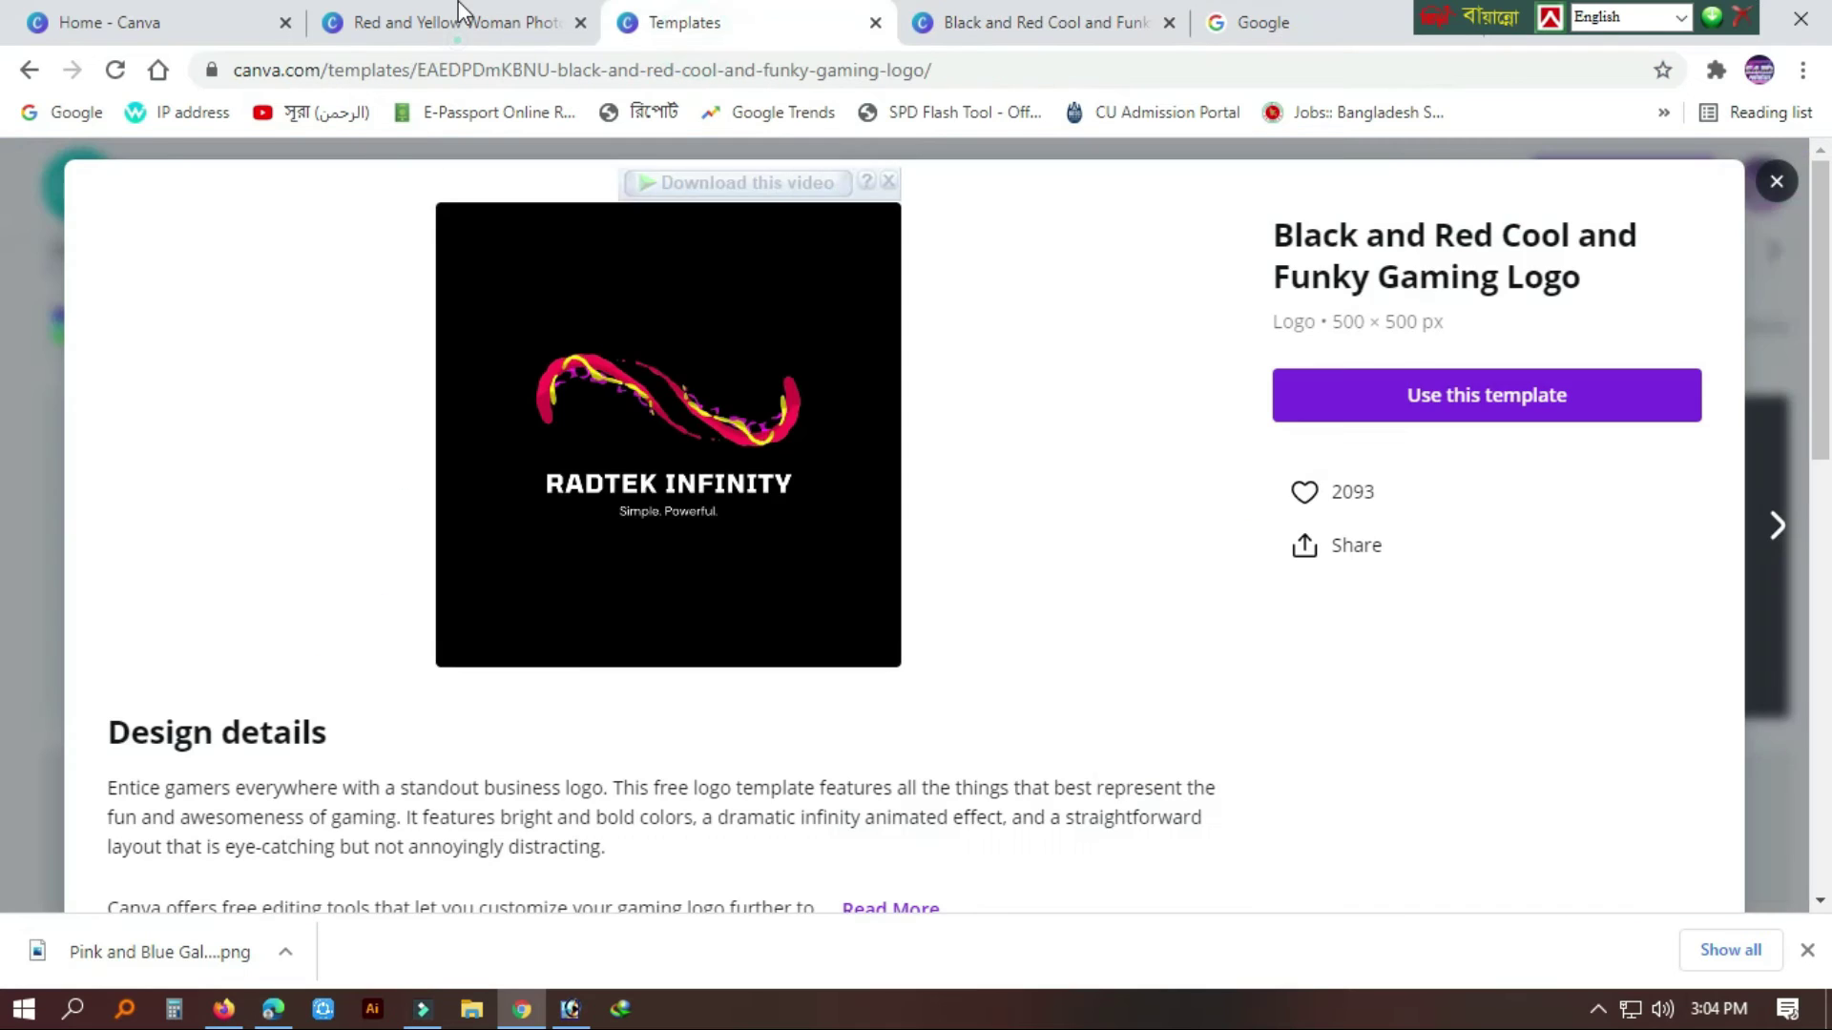
Replace the 'We're committed to' tagline with 'Please use mask'.
left_click(462, 21)
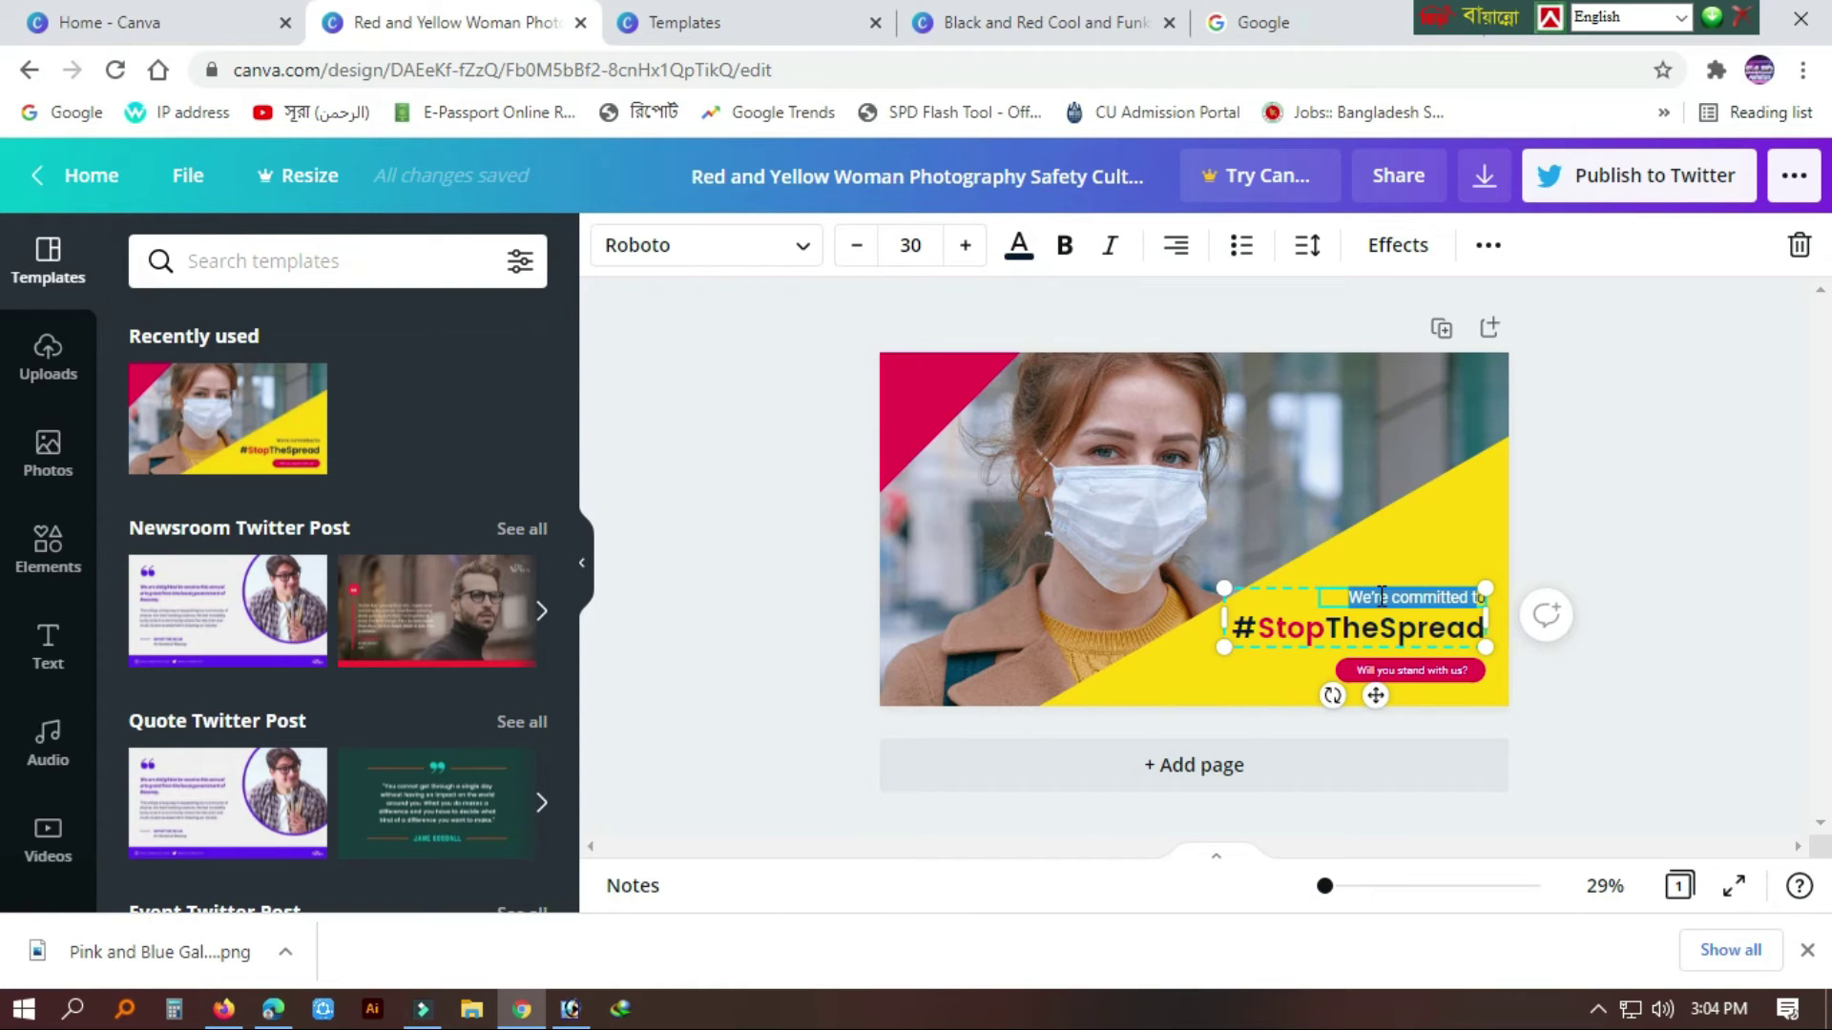
key("ctrl+v")
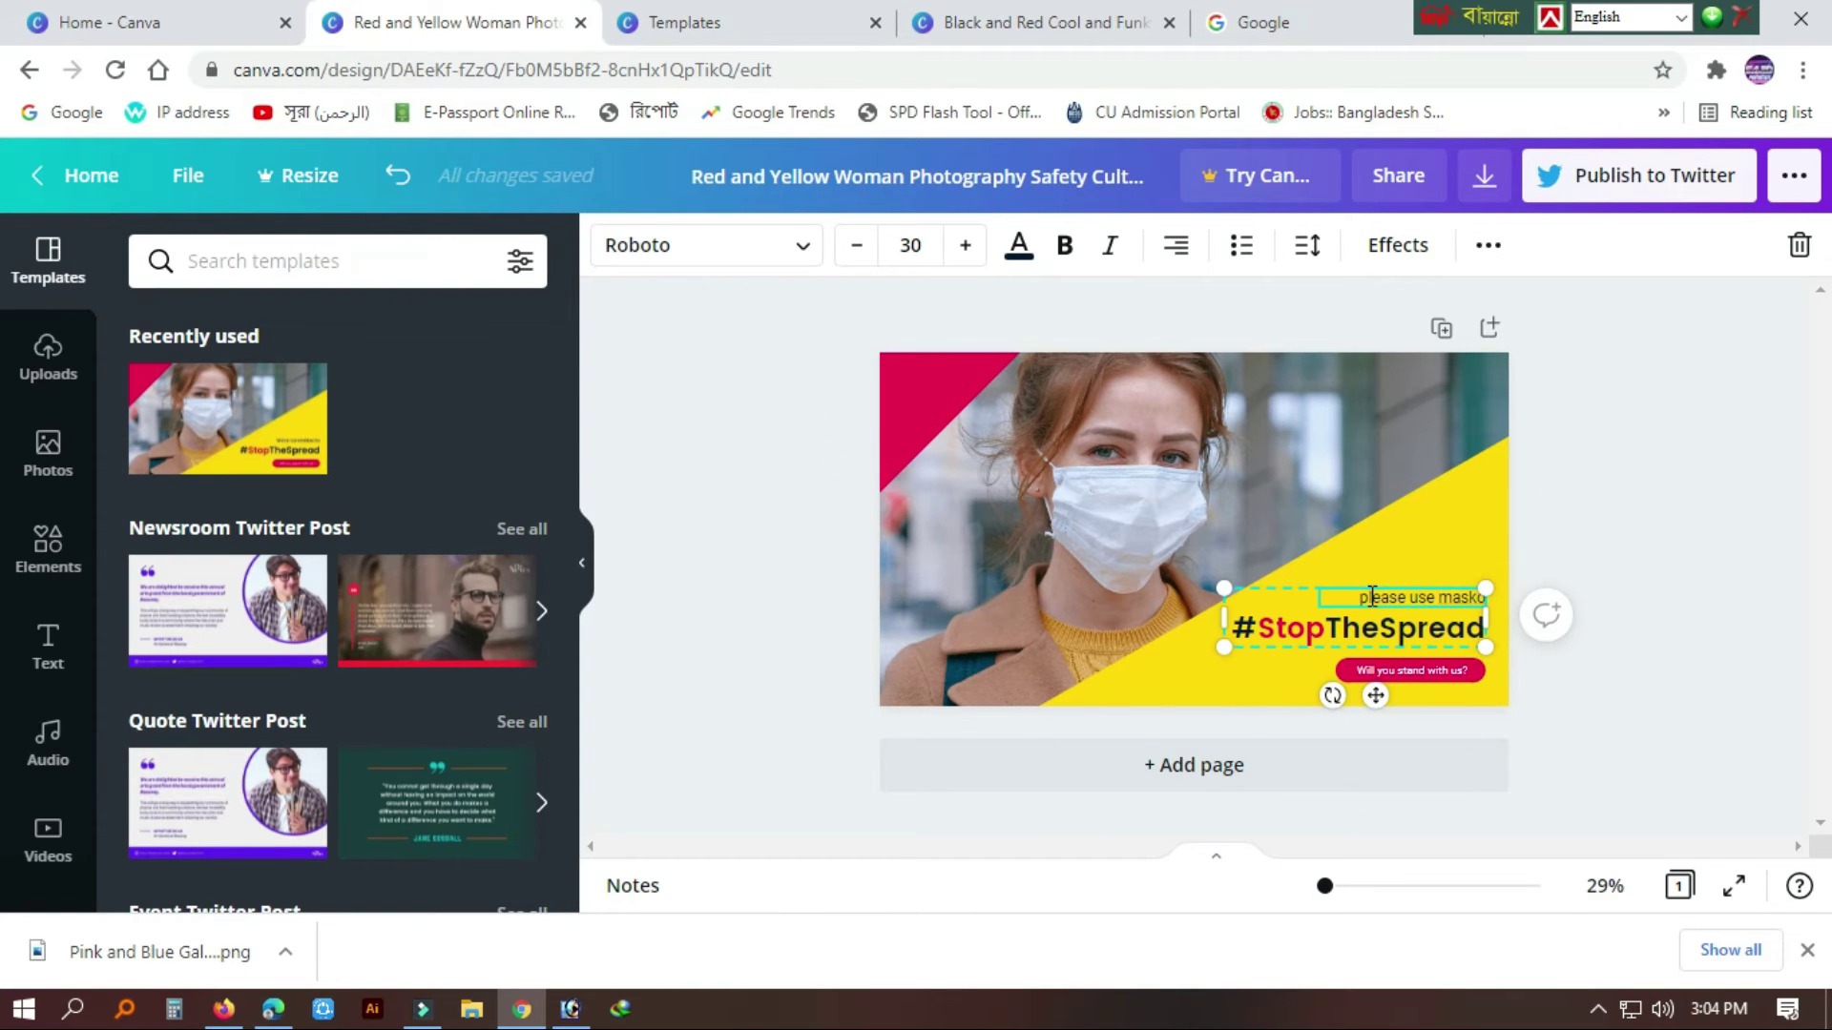
left_click_drag(1366, 596, 1360, 599)
type("P")
Rewrite the #StopTheSpread headline as 'Please Use Mask'.
left_click(1331, 635)
left_click(1331, 635)
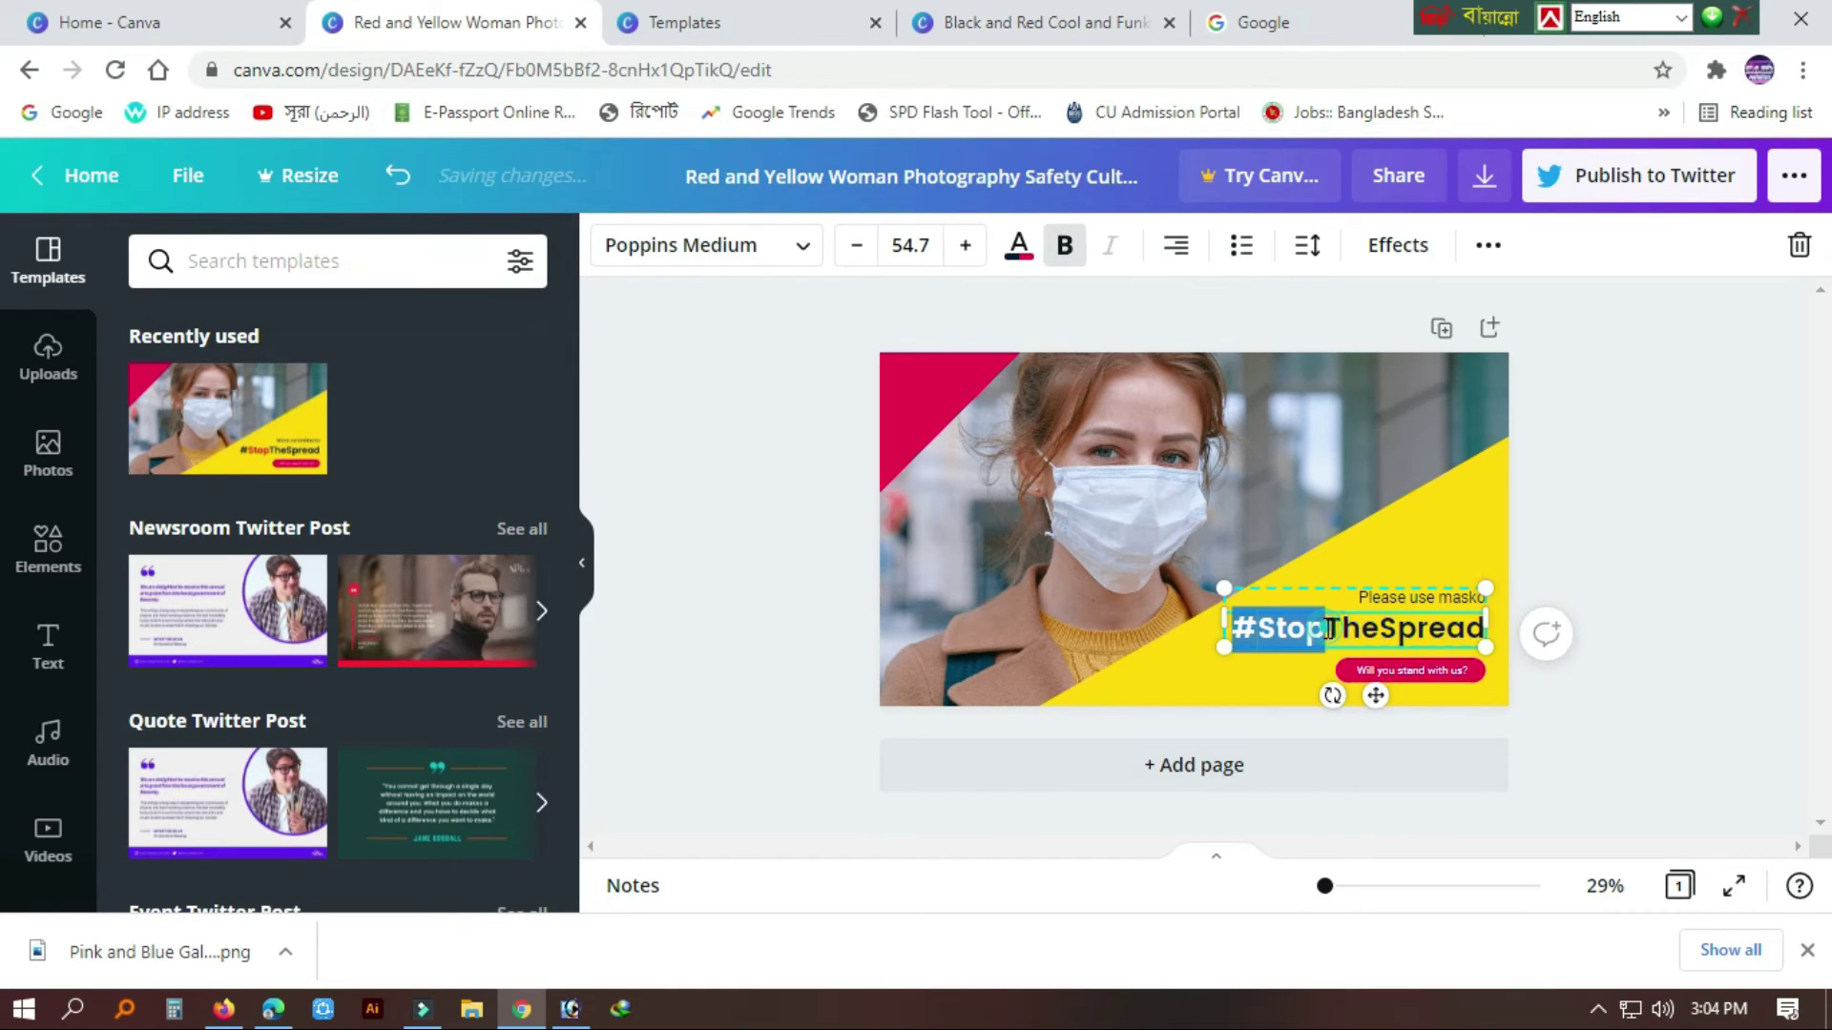
left_click(1326, 629)
left_click(1345, 630)
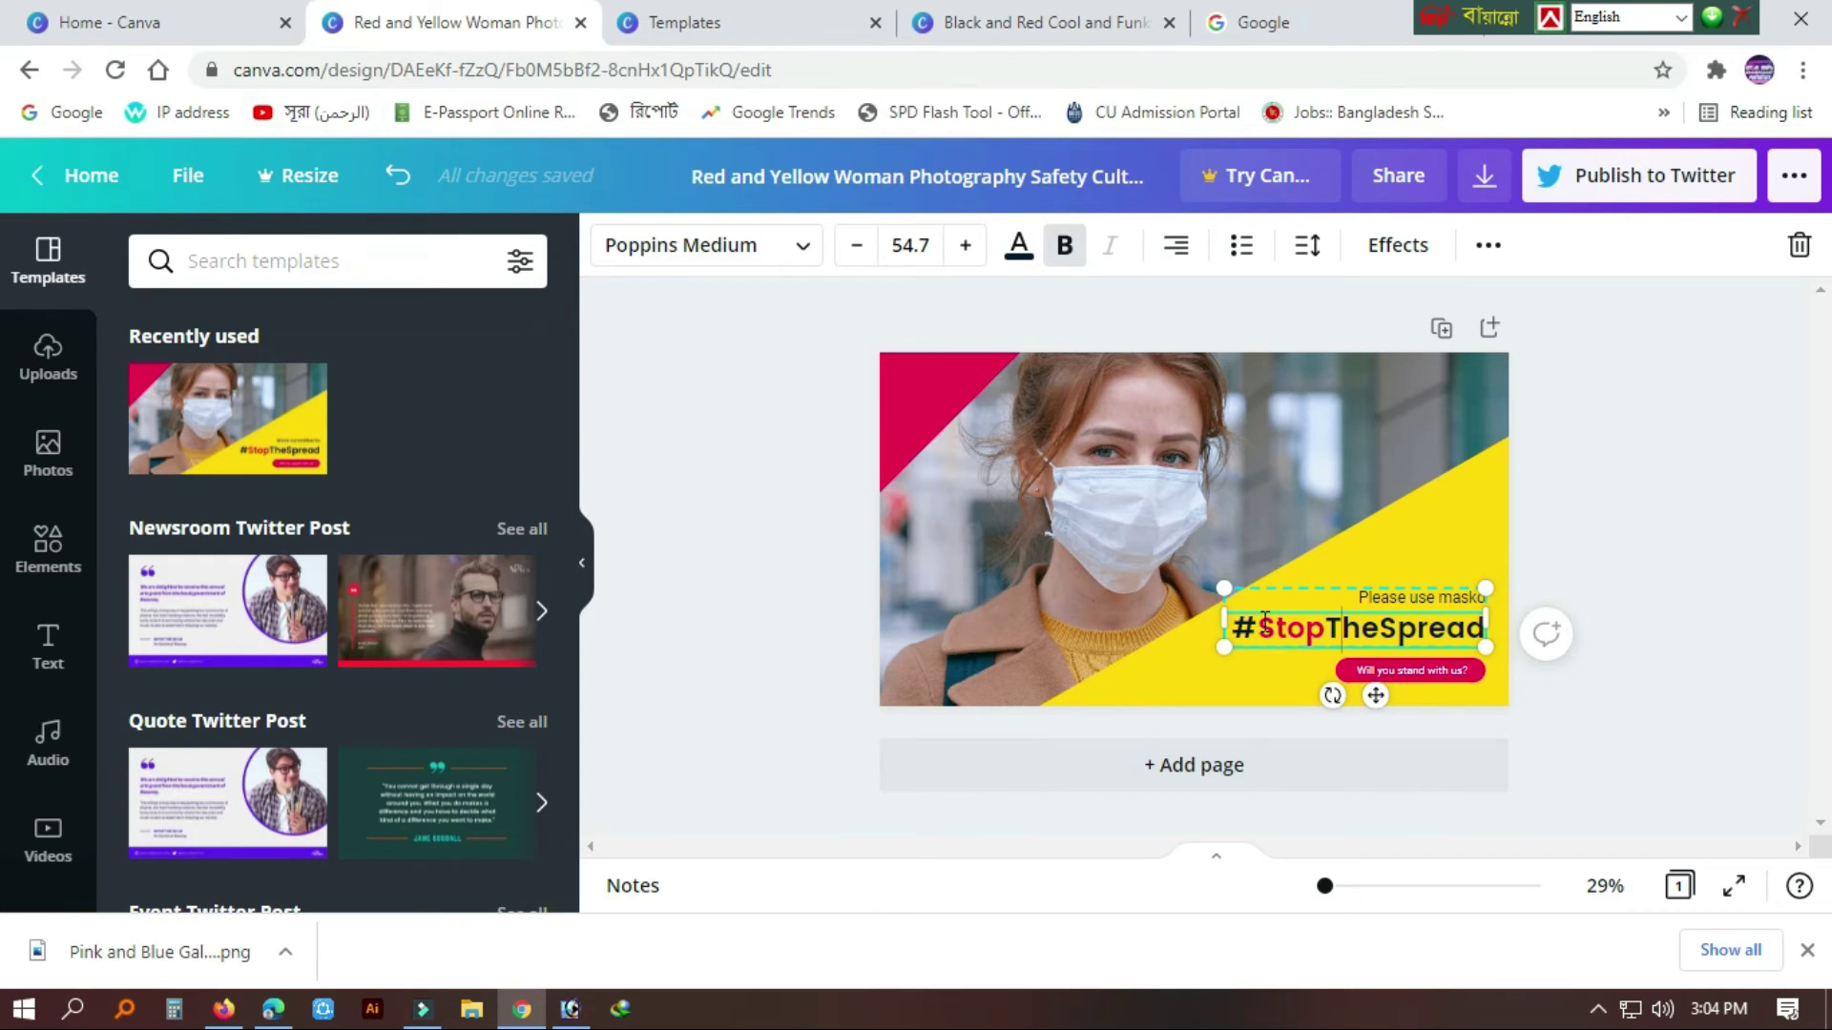
left_click_drag(1230, 627, 1477, 635)
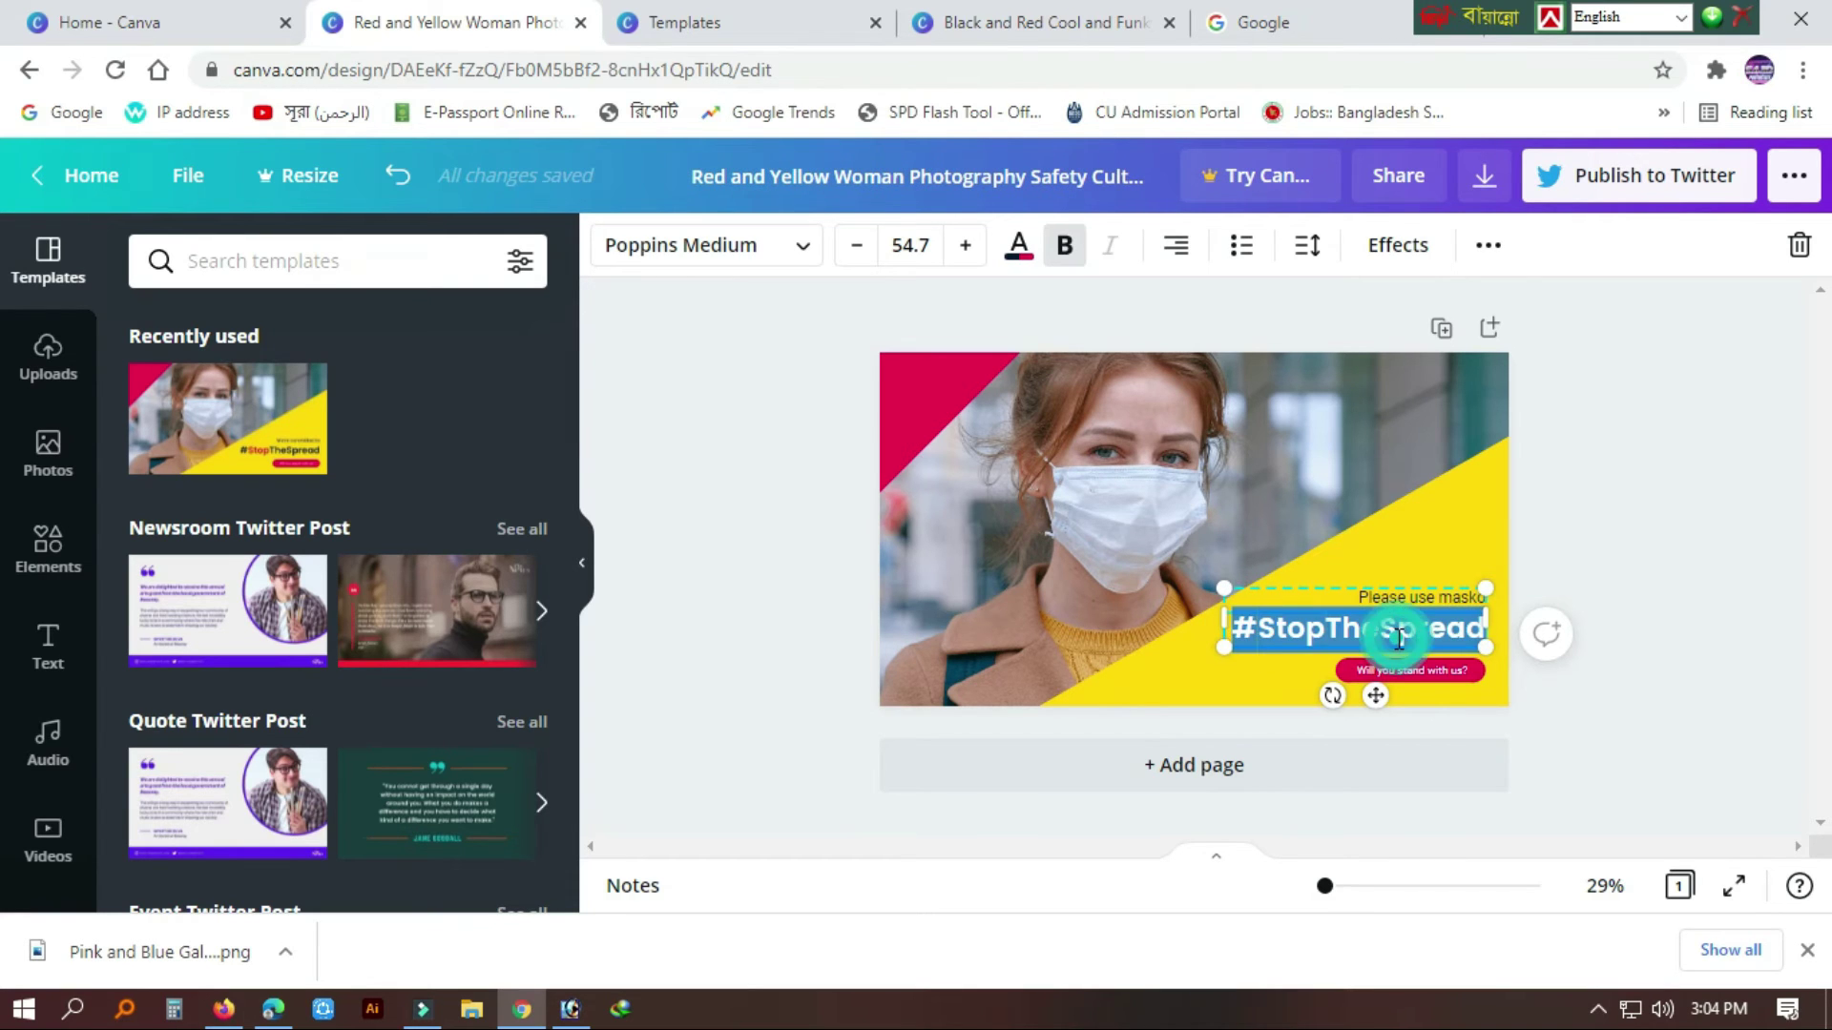
type("please use mask")
left_click_drag(1260, 627, 1241, 630)
type("P")
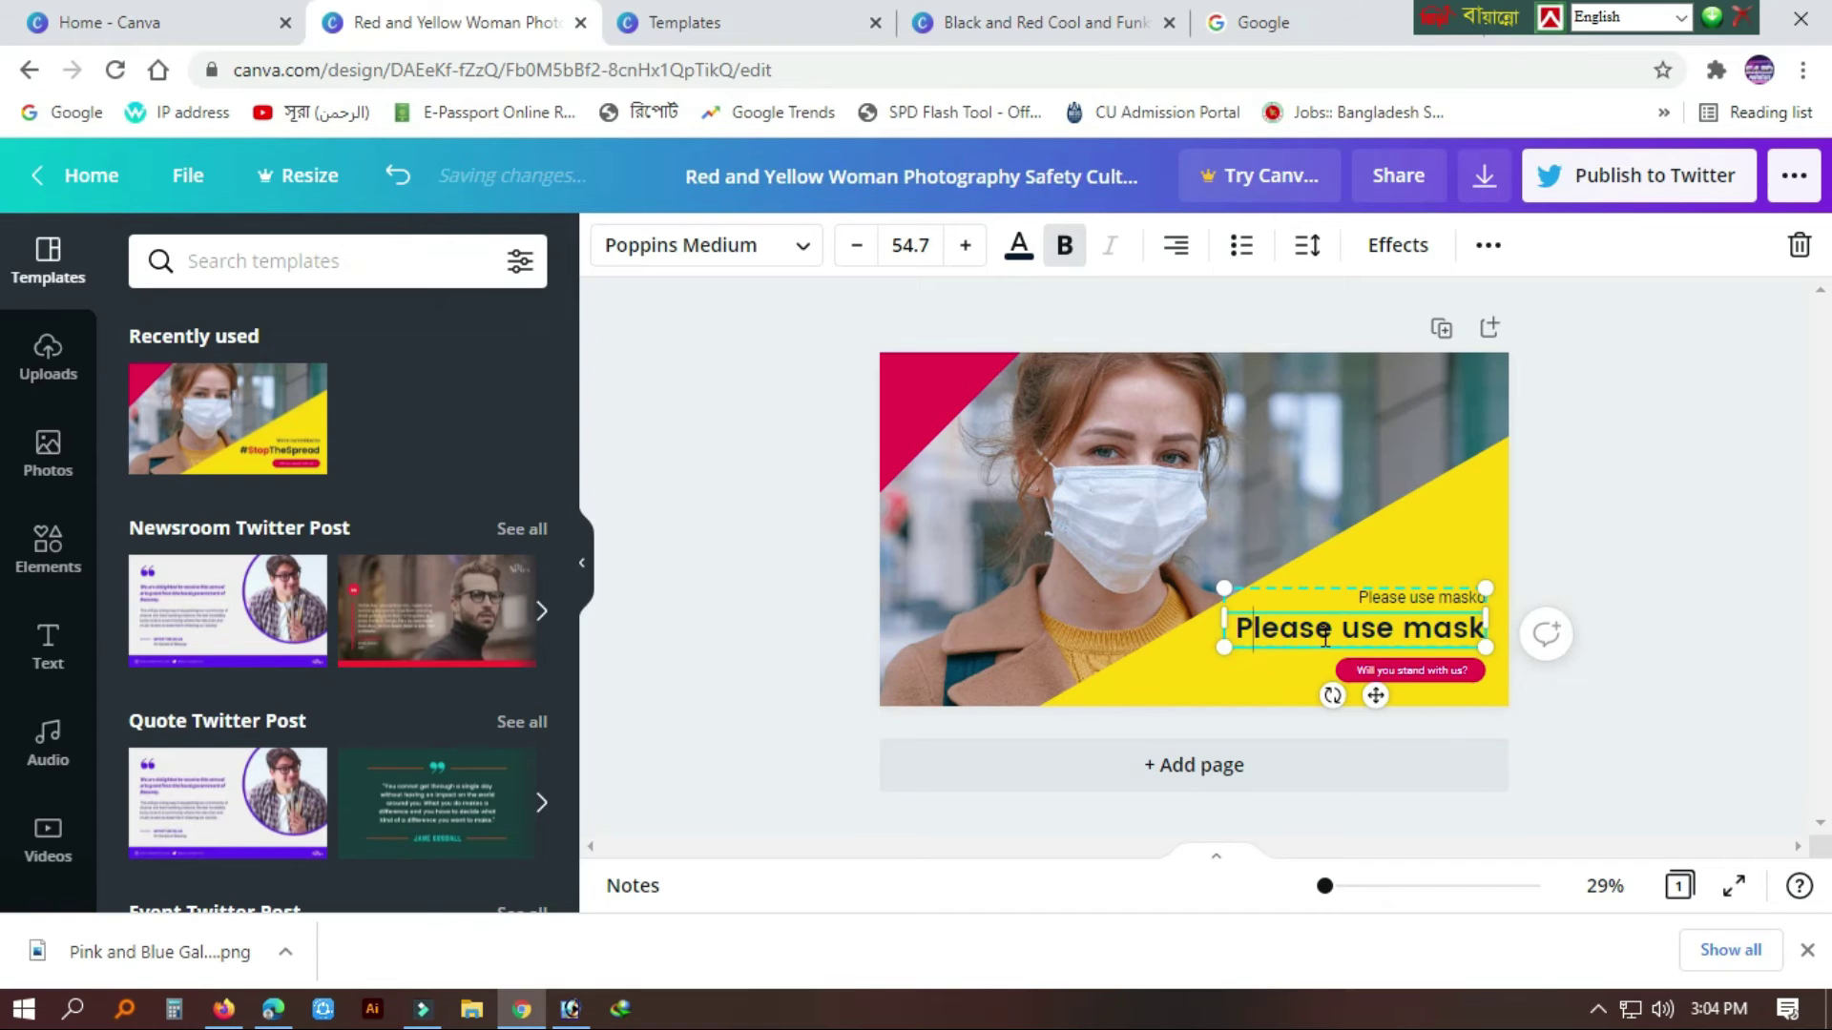
mouse_move(1361, 629)
left_mouse_down()
mouse_move(1344, 630)
mouse_move(1405, 630)
left_mouse_up()
type("Use M")
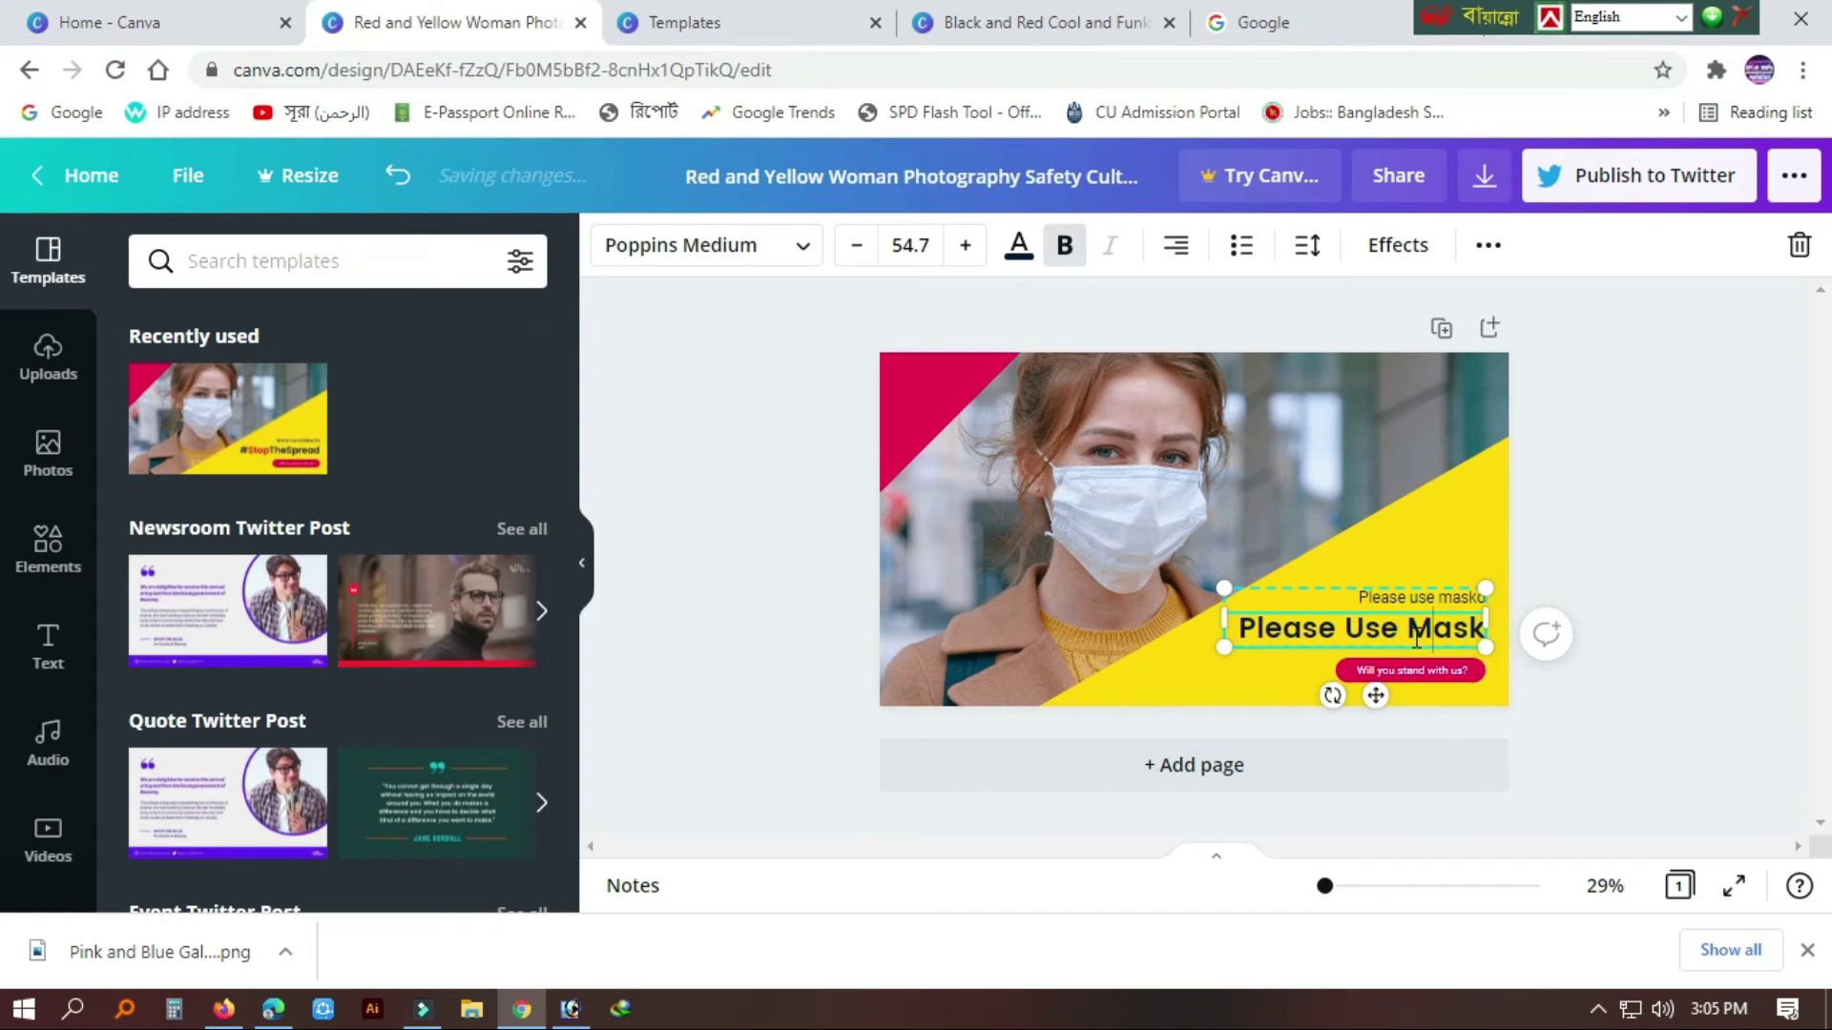
Try several fonts on the headline and settle on Eczar SemiBold.
triple_click(1246, 627)
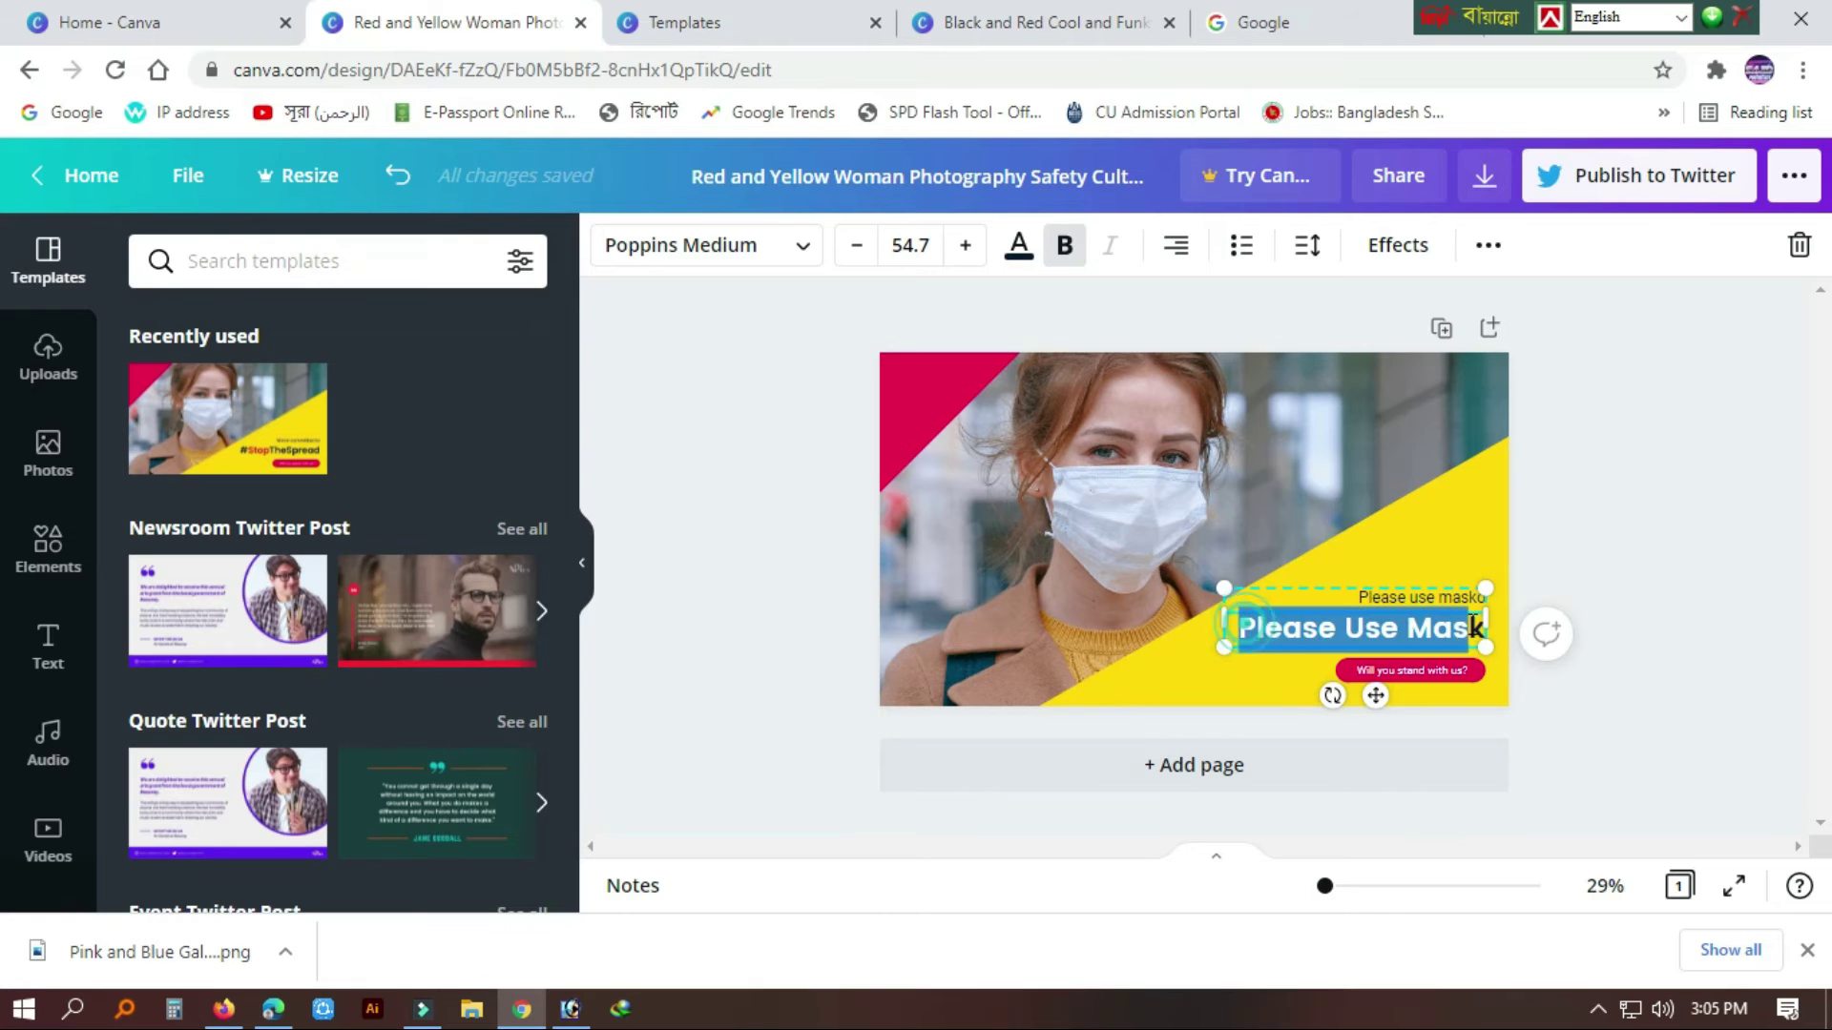
left_click_drag(1231, 625, 1501, 622)
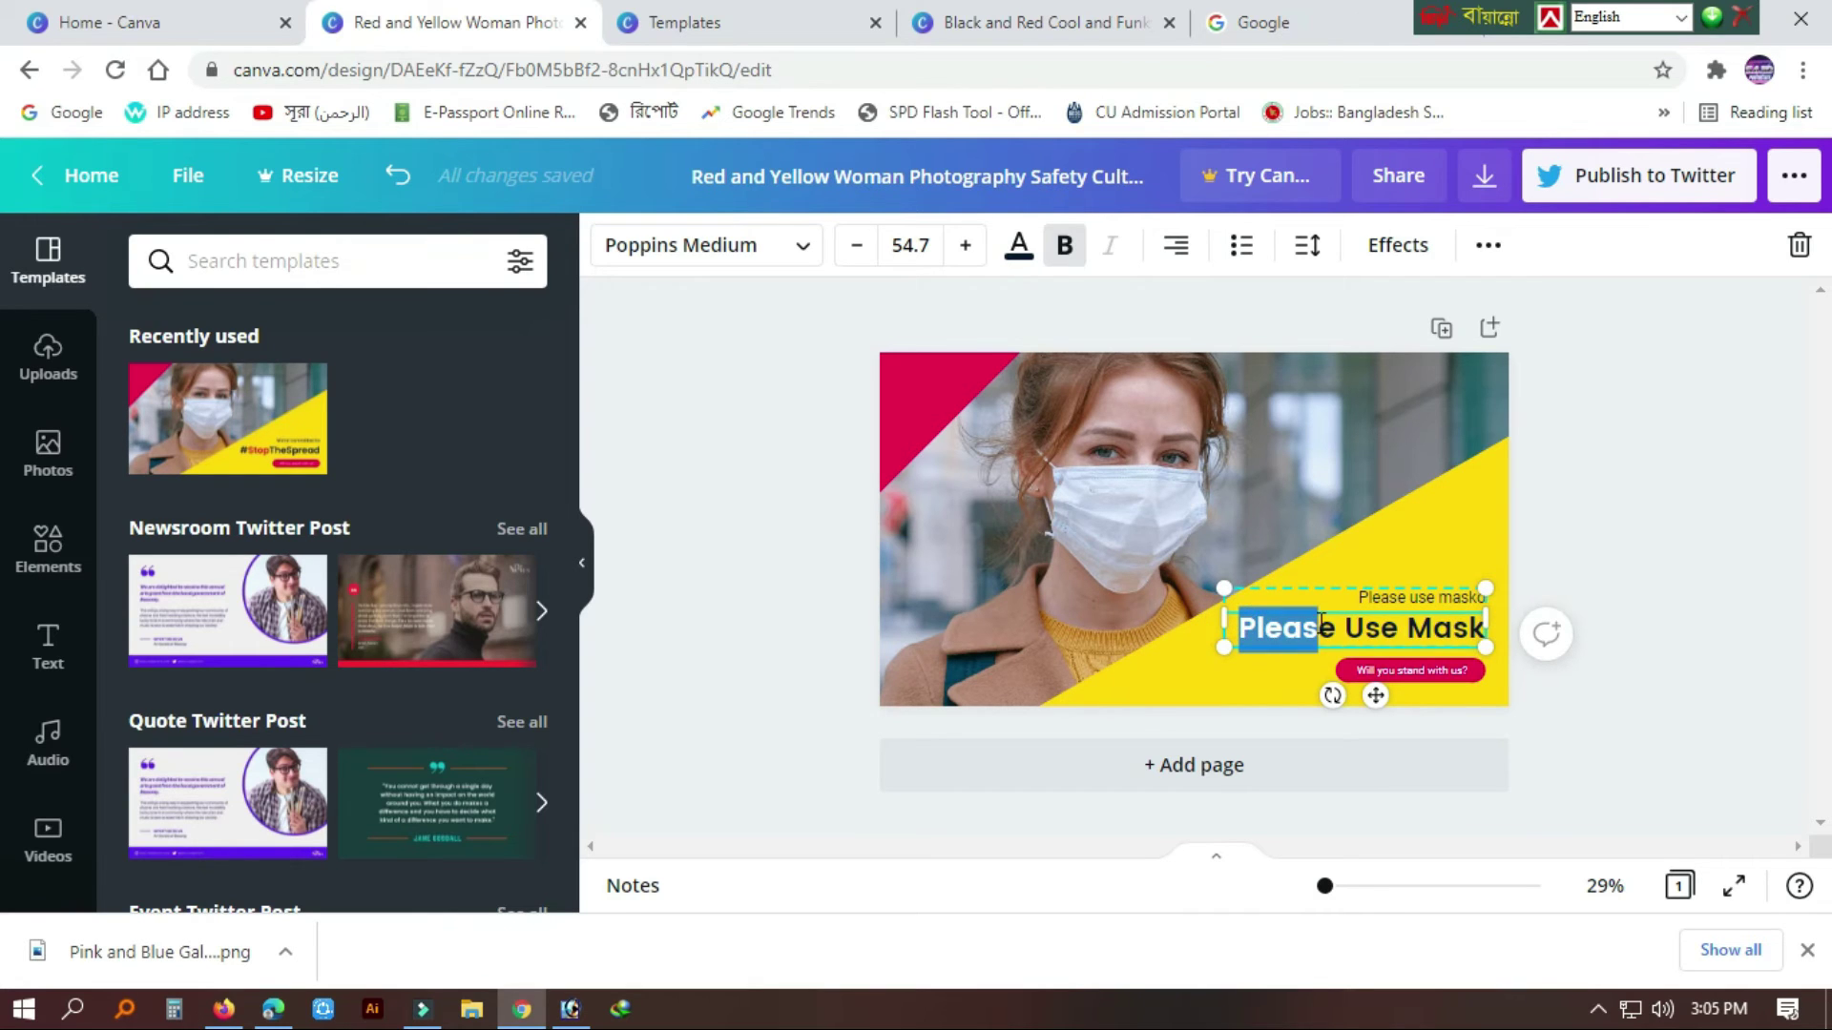
left_click_drag(1230, 624, 1463, 622)
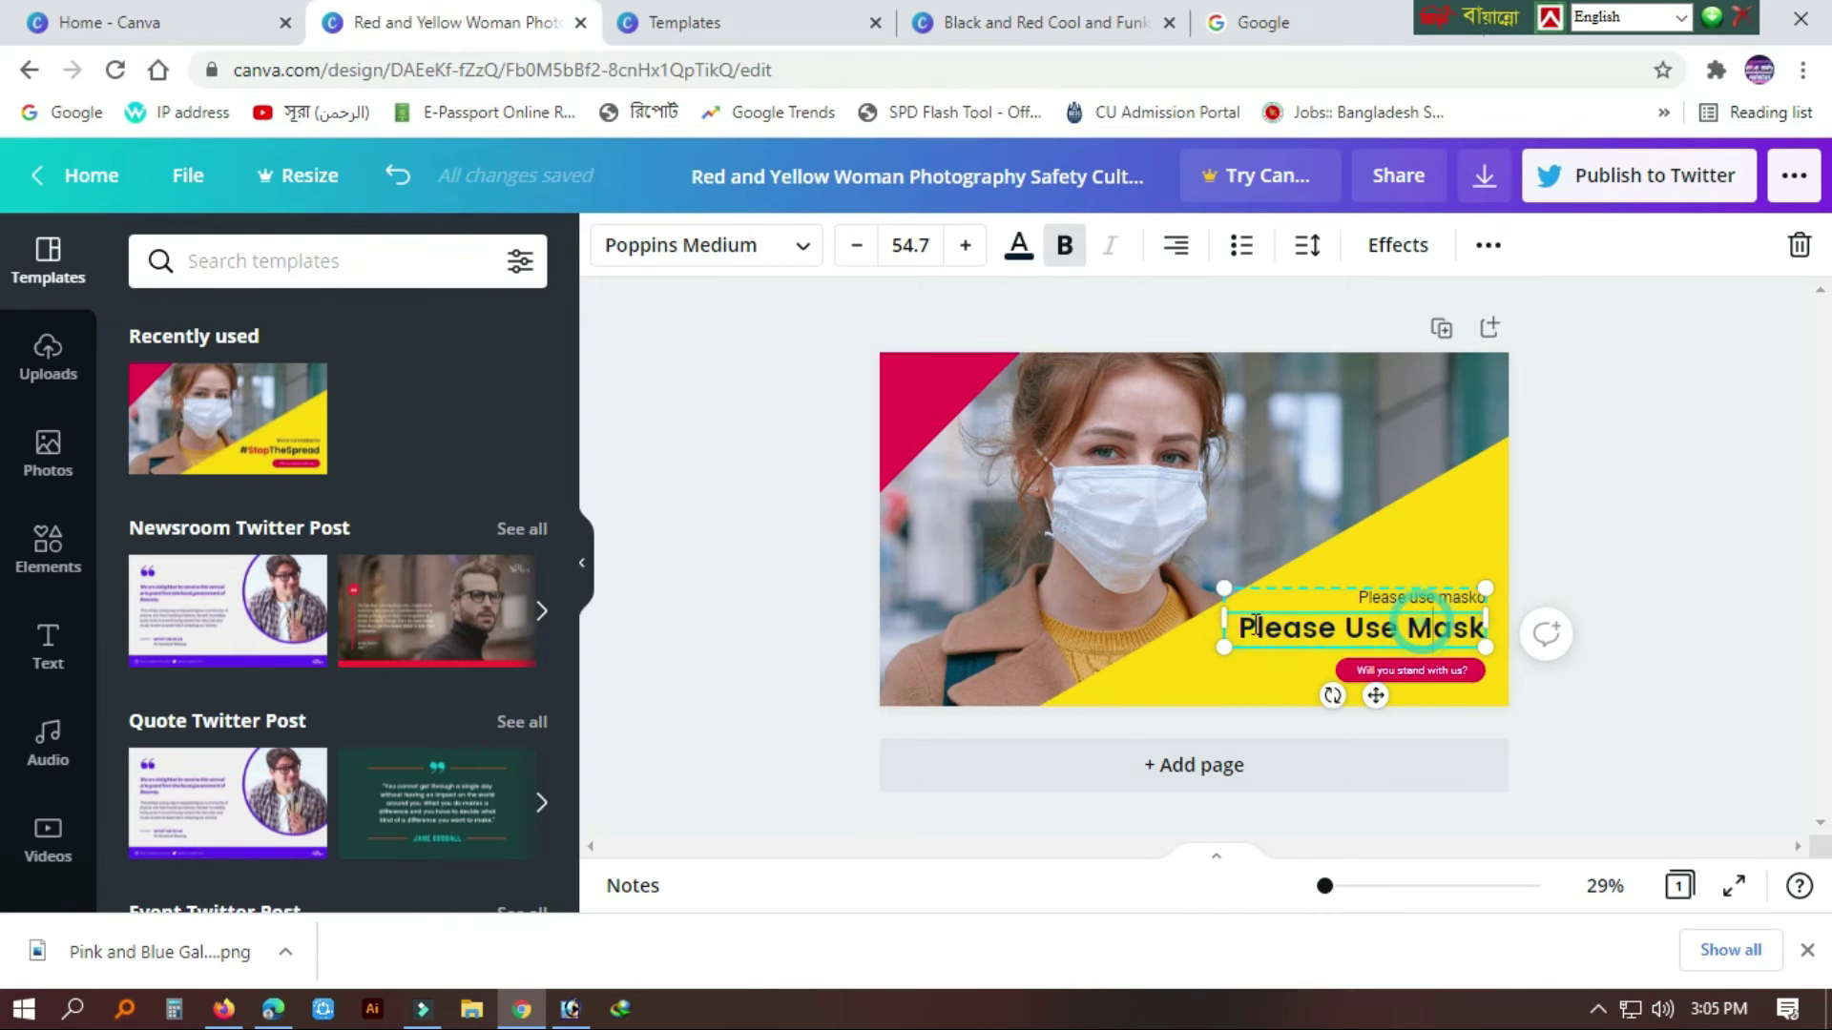
left_click_drag(1231, 625, 1475, 627)
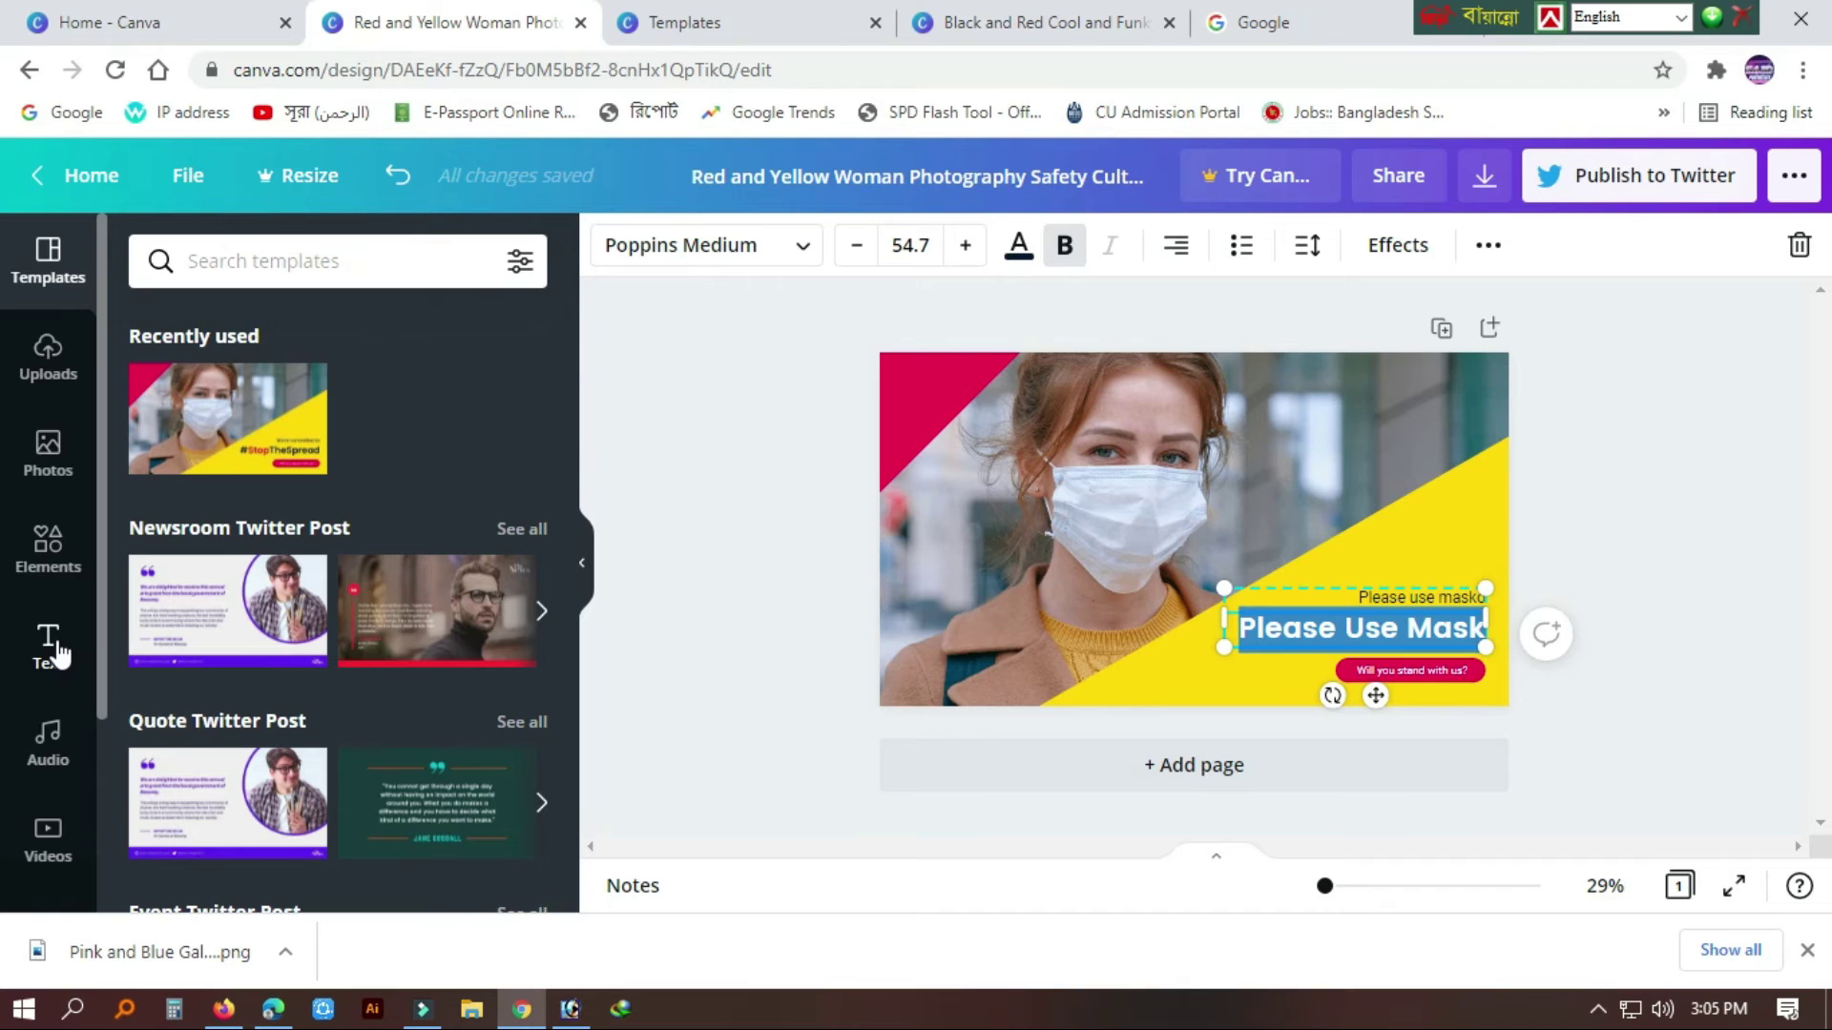
left_click(723, 246)
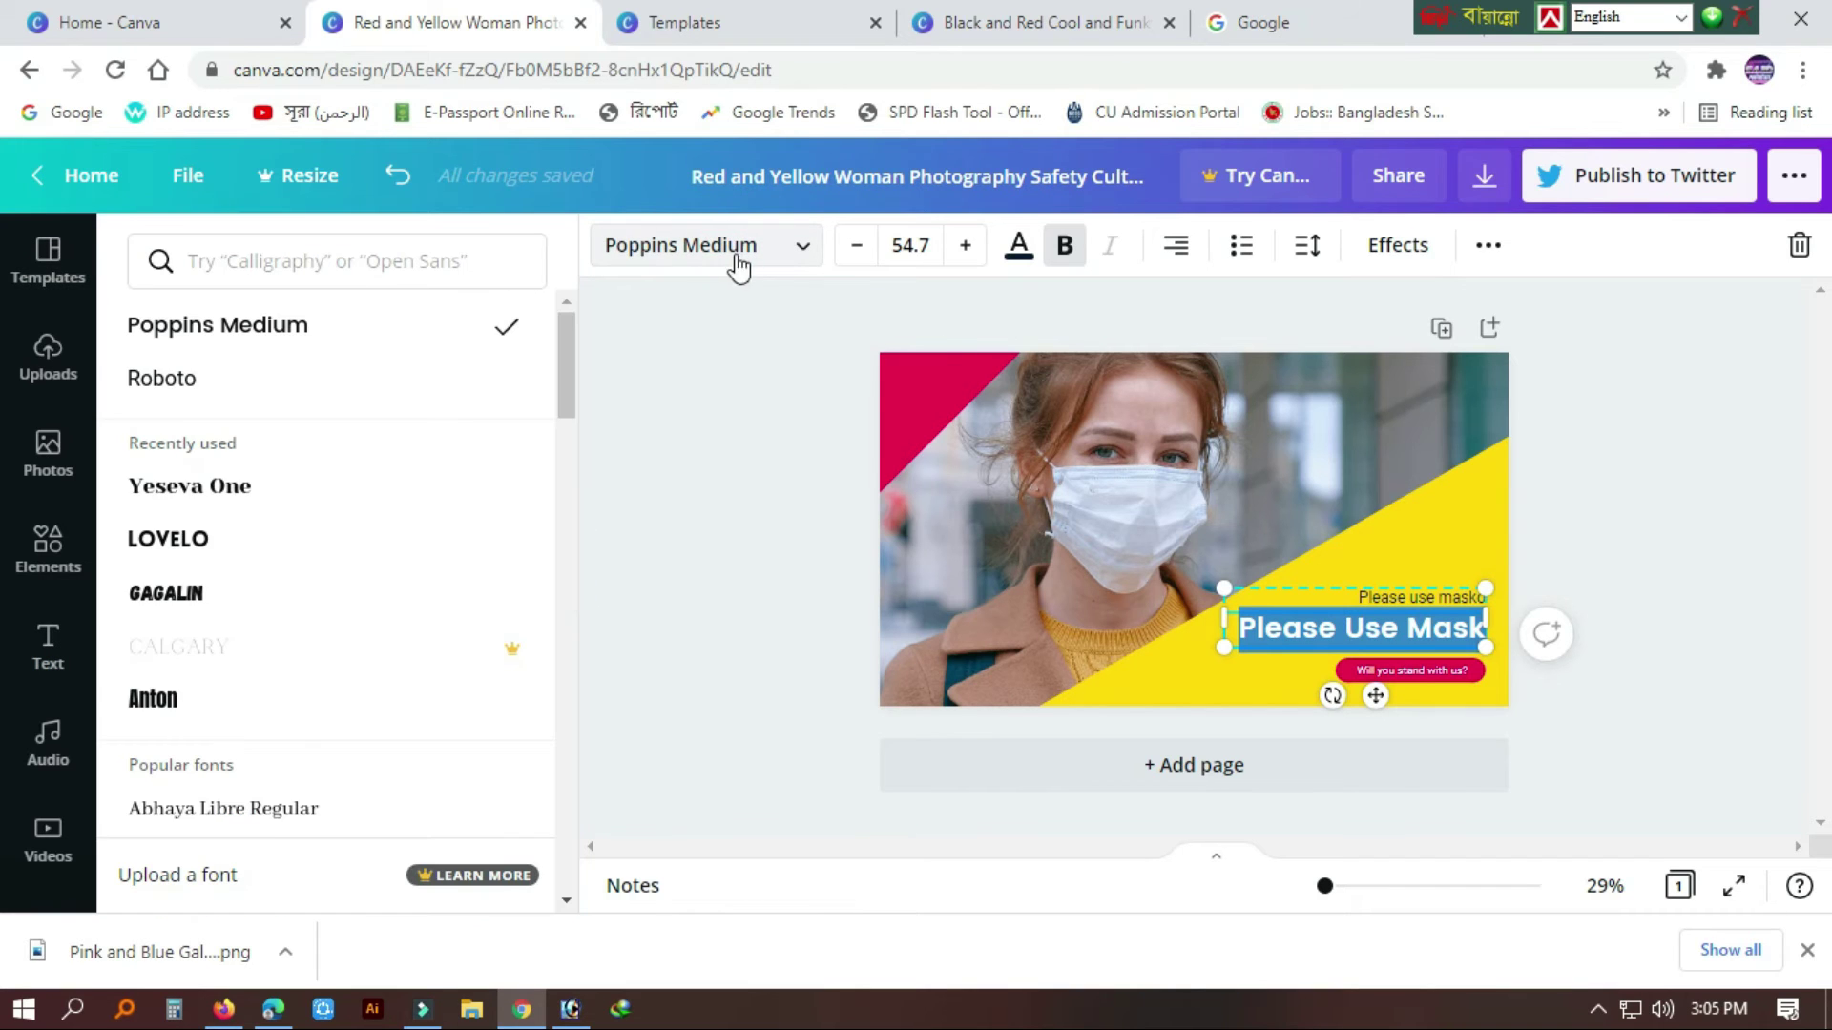
left_click(188, 491)
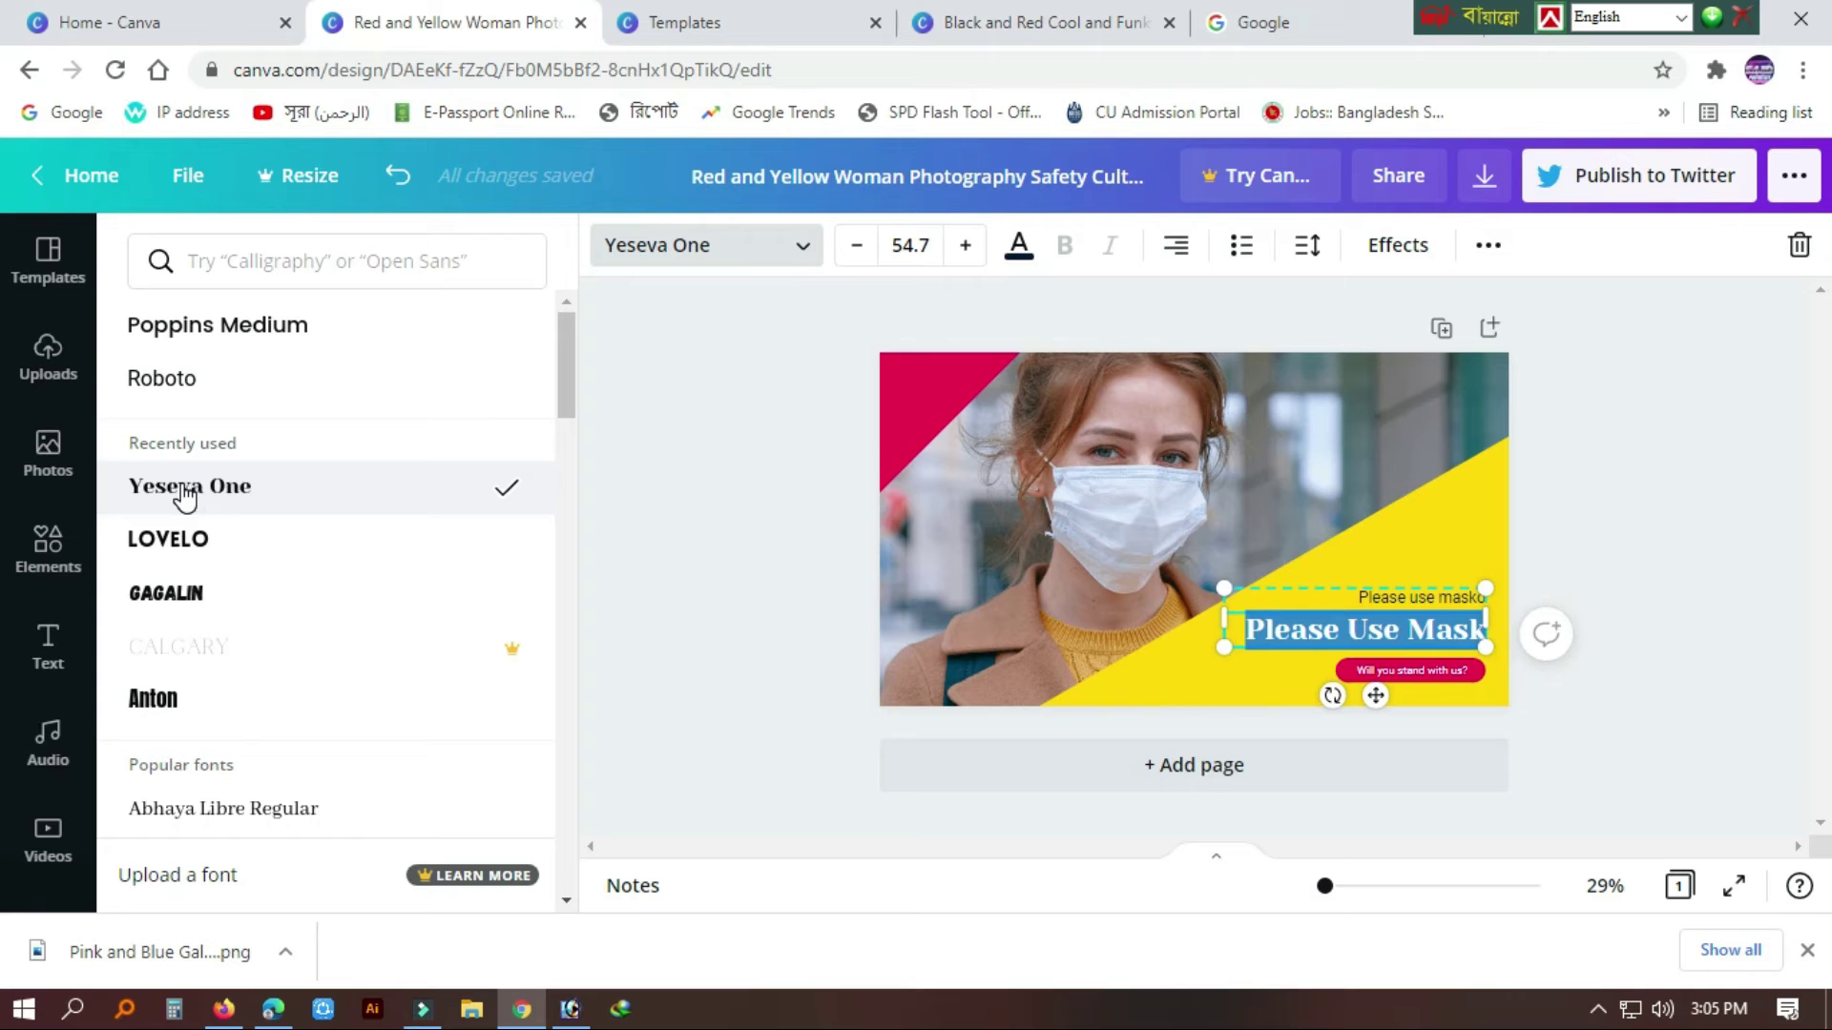
left_click(180, 538)
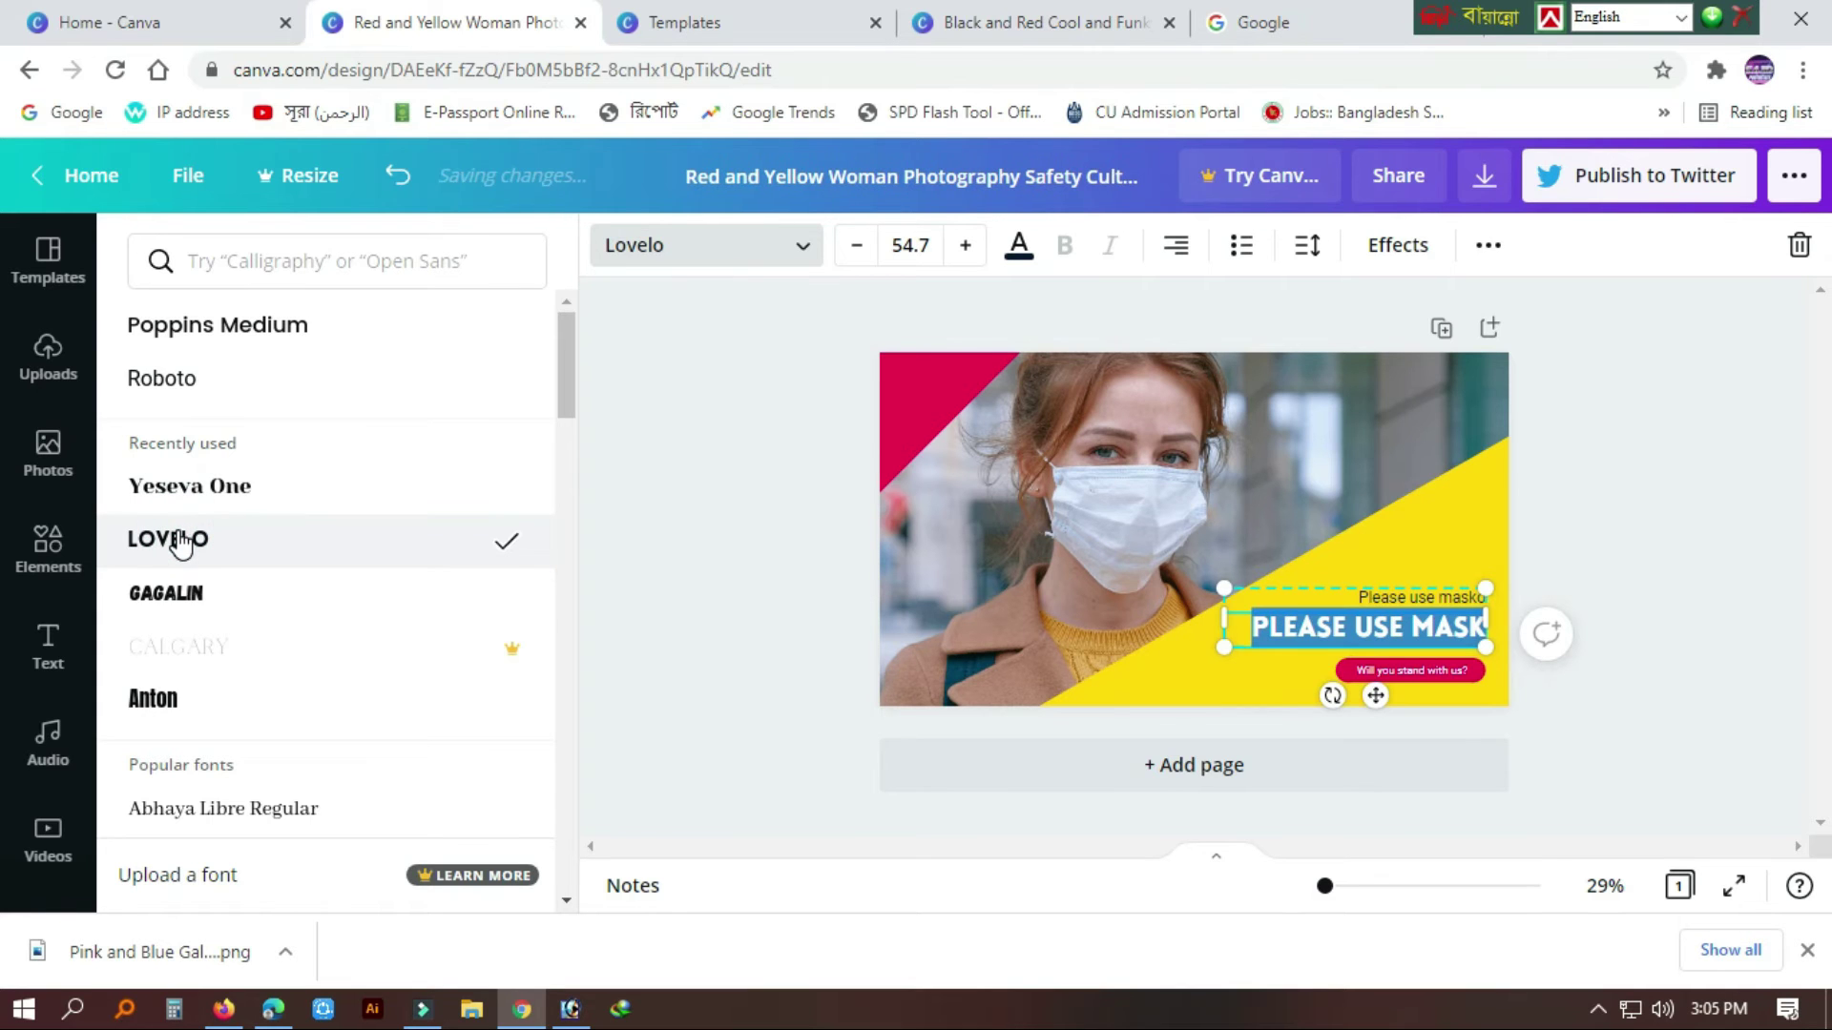
scroll(181, 542, "down", 5)
left_click(180, 535)
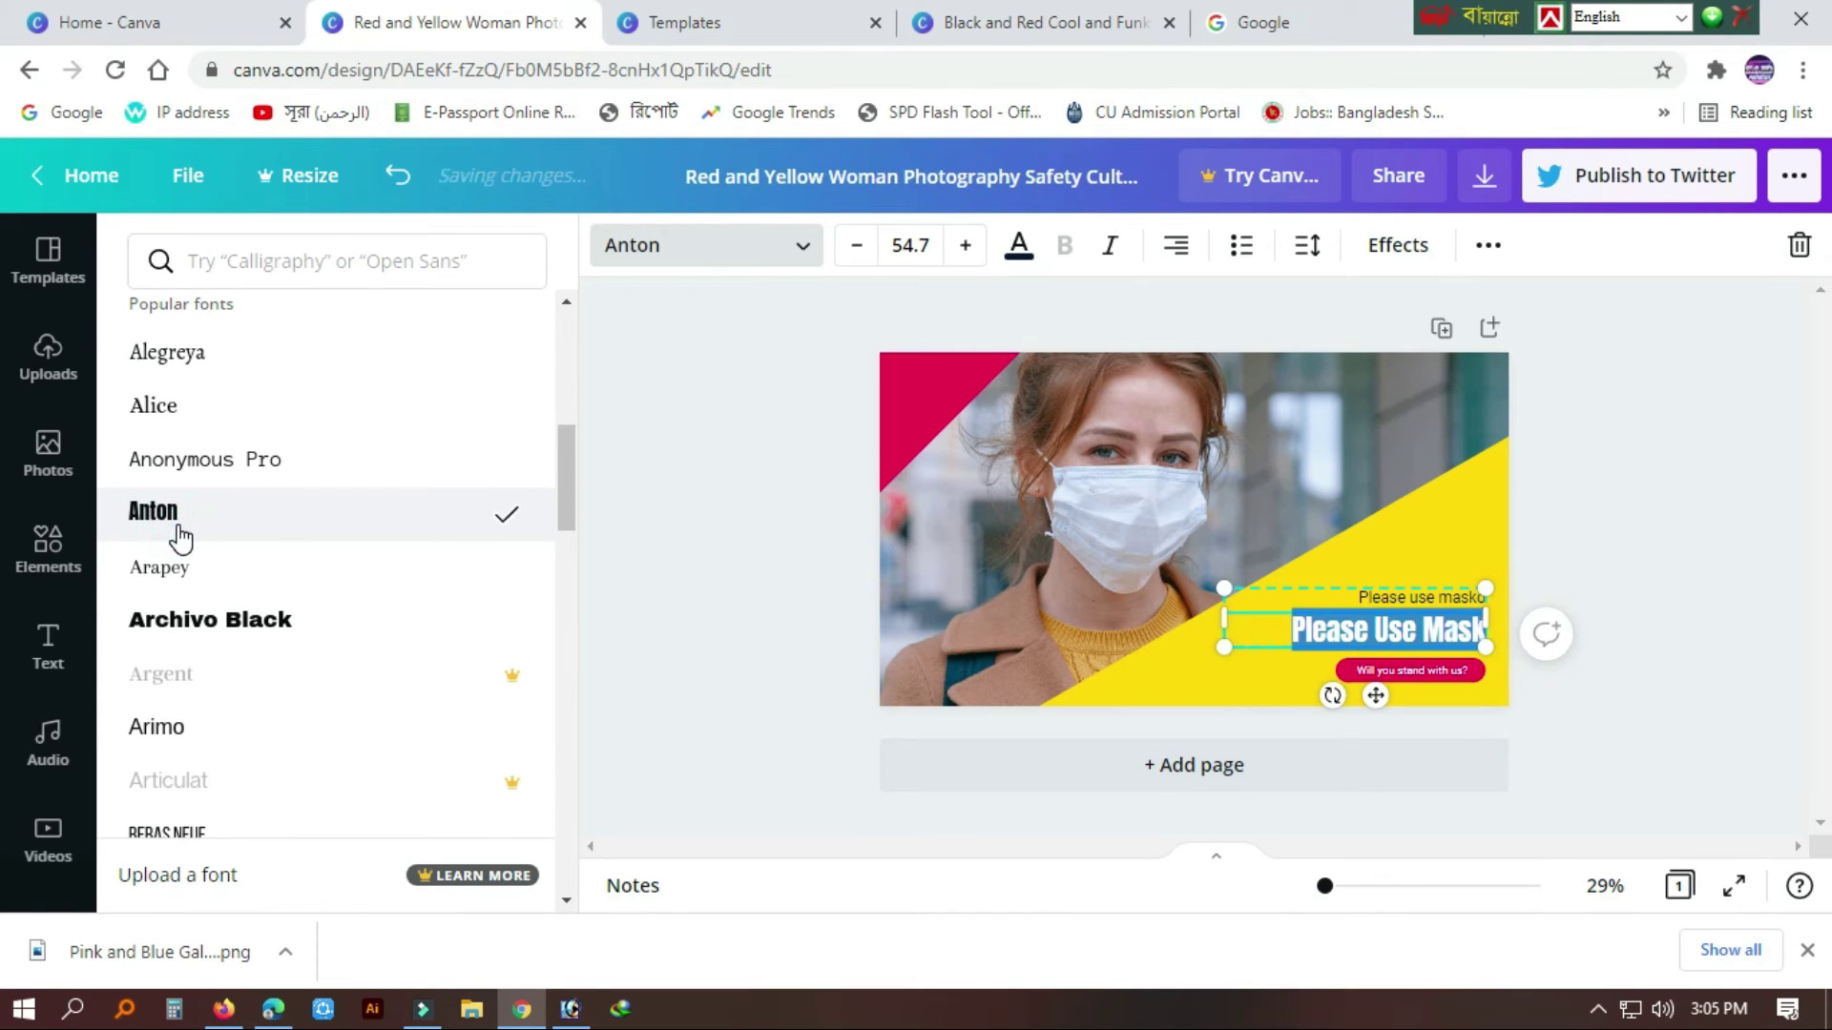
scroll(181, 539, "down", 1)
scroll(182, 537, "down", 2)
left_click(197, 371)
scroll(198, 370, "down", 5)
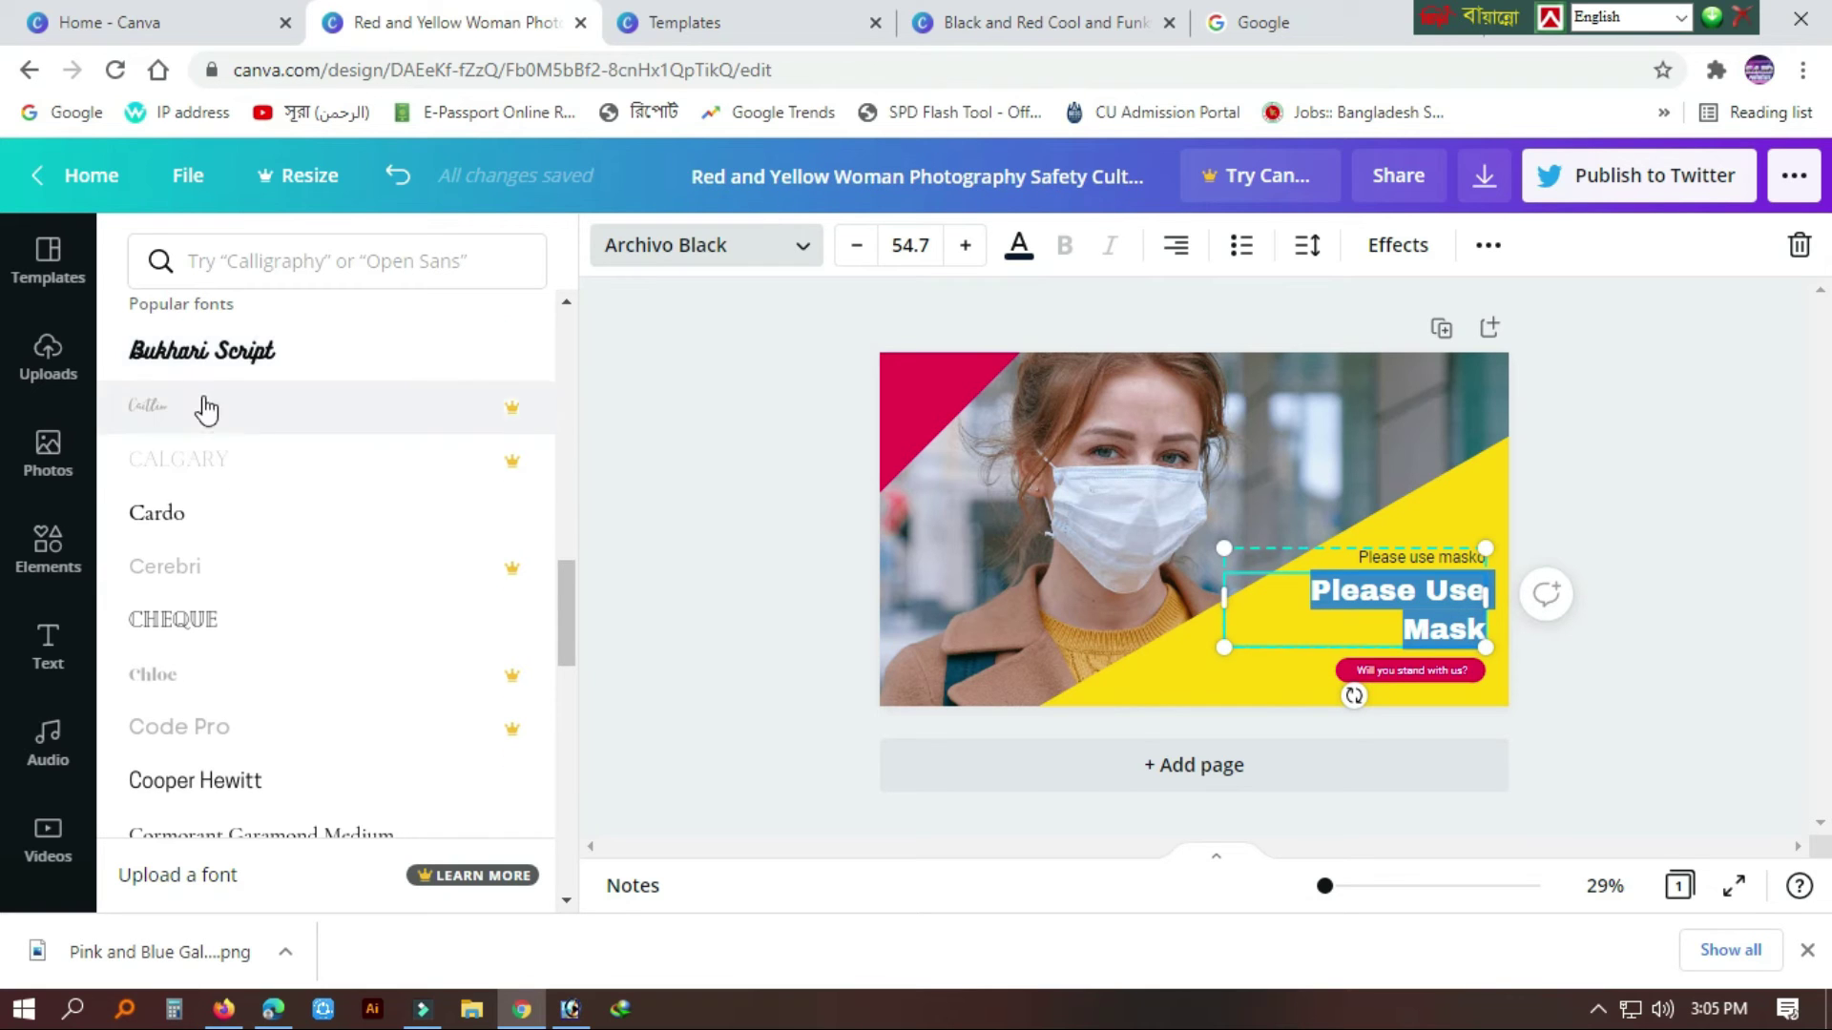
left_click(208, 381)
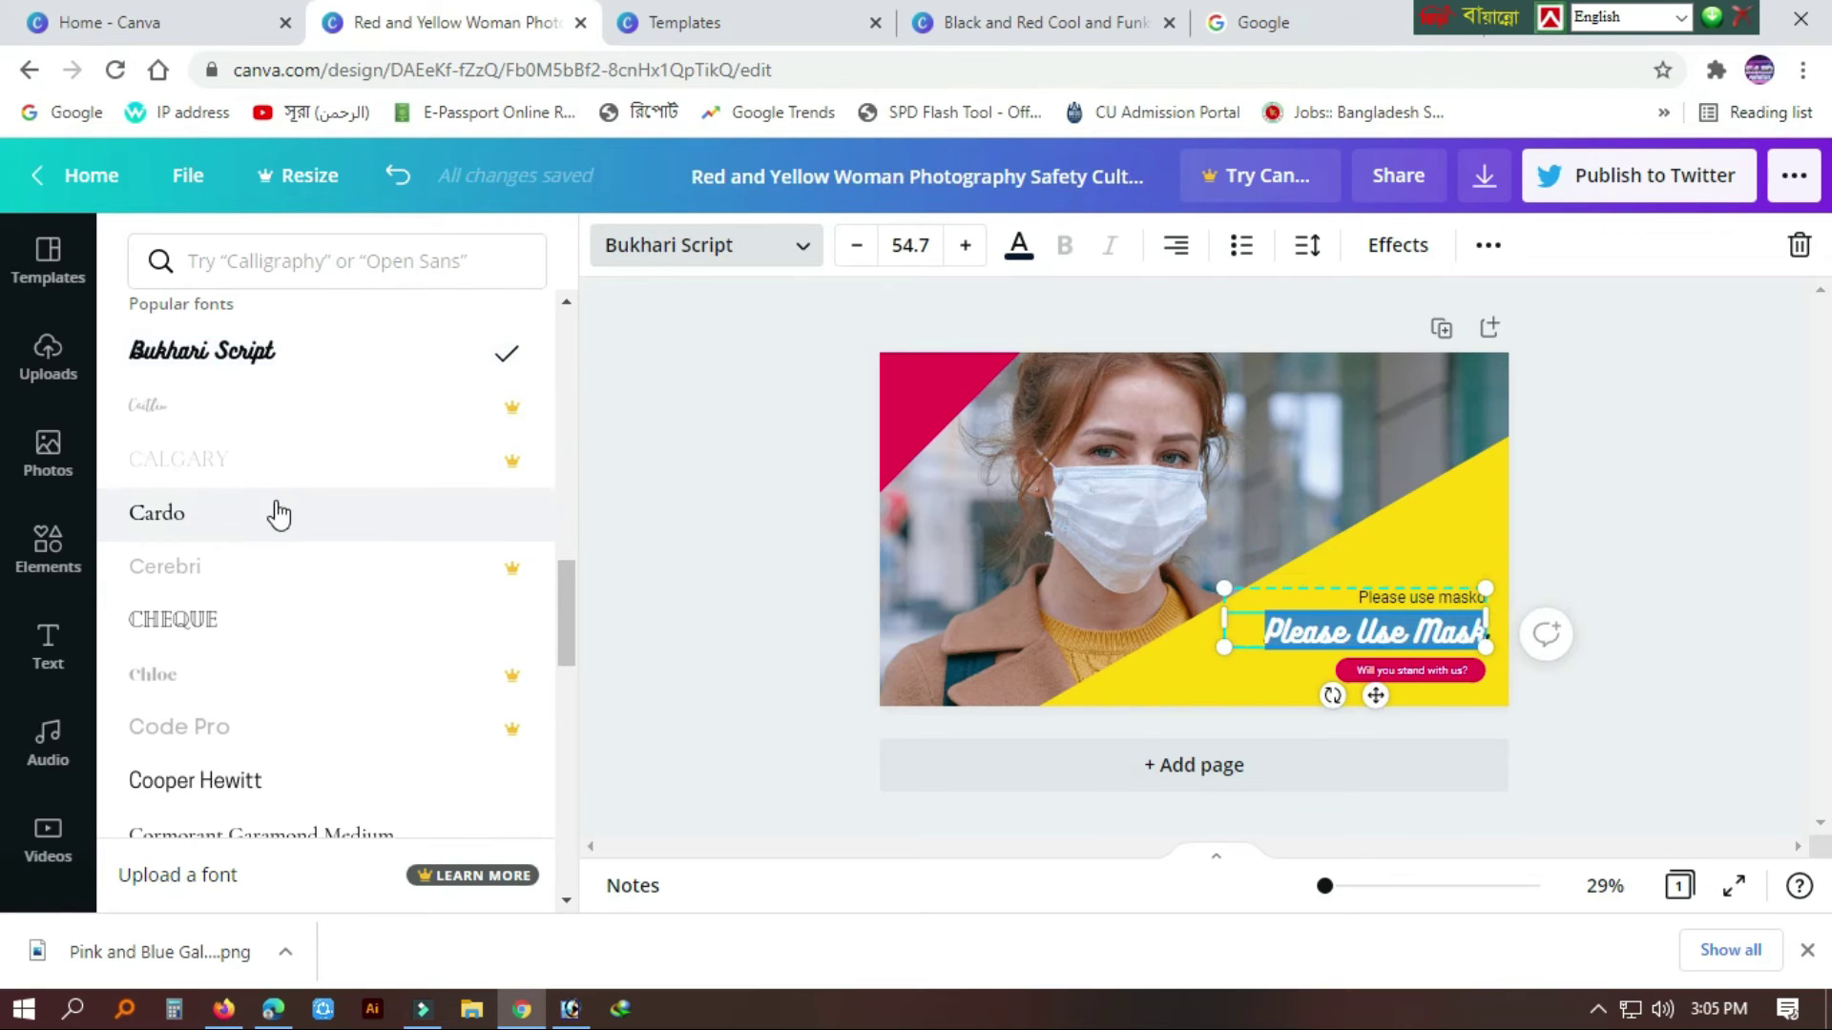
scroll(274, 515, "down", 4)
left_click(262, 539)
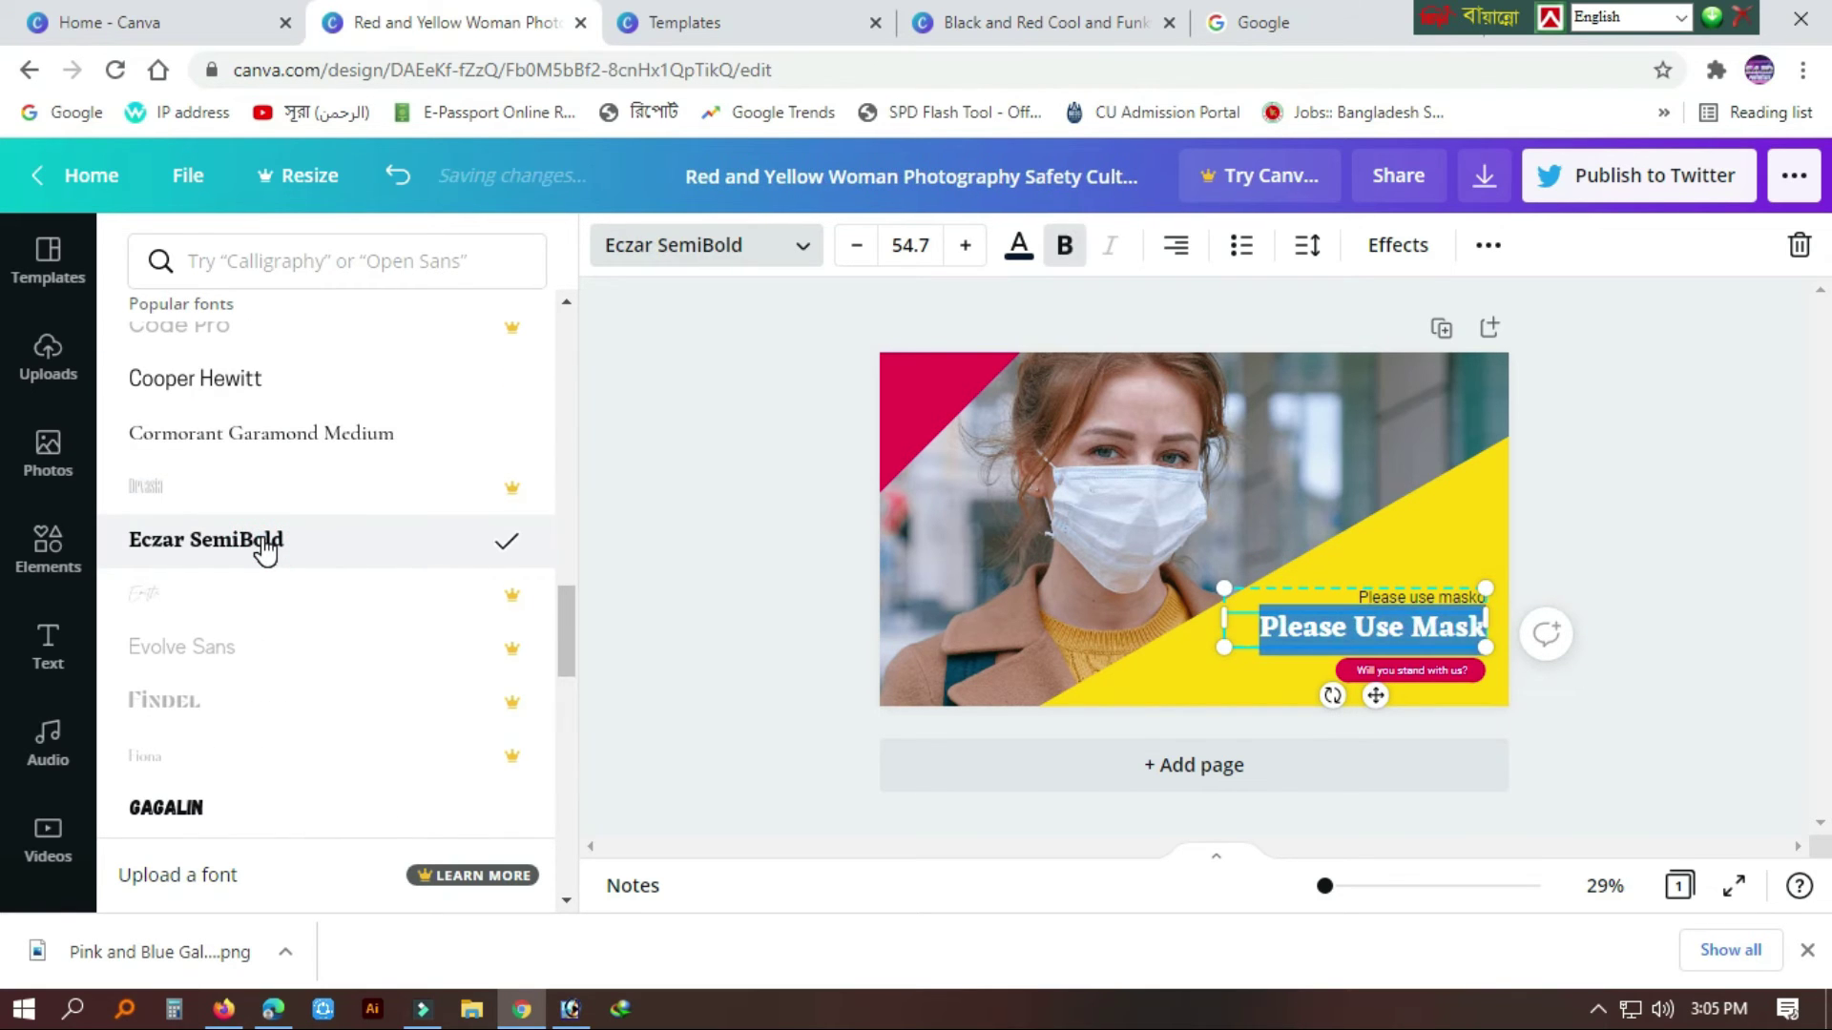
scroll(264, 551, "down", 1)
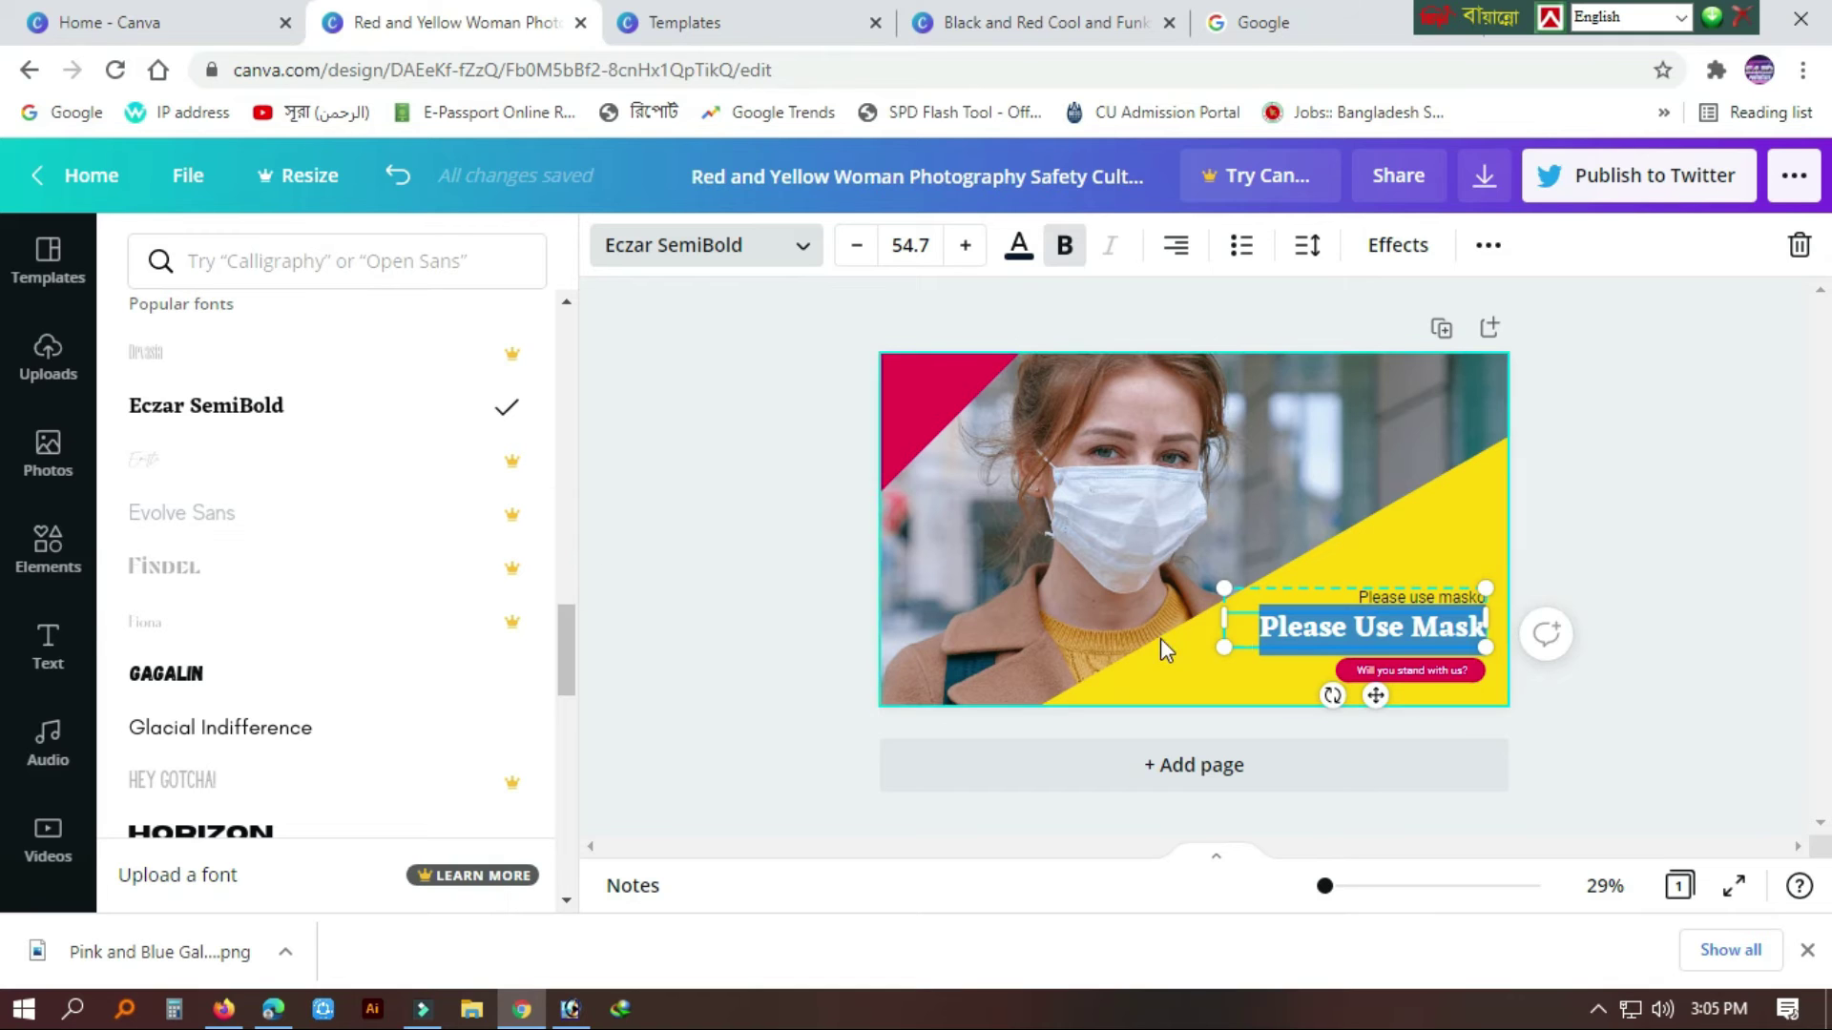
Enlarge the 'Please Use Mask' headline and the 'Will you stand with us?' label.
left_click_drag(1212, 648, 1174, 655)
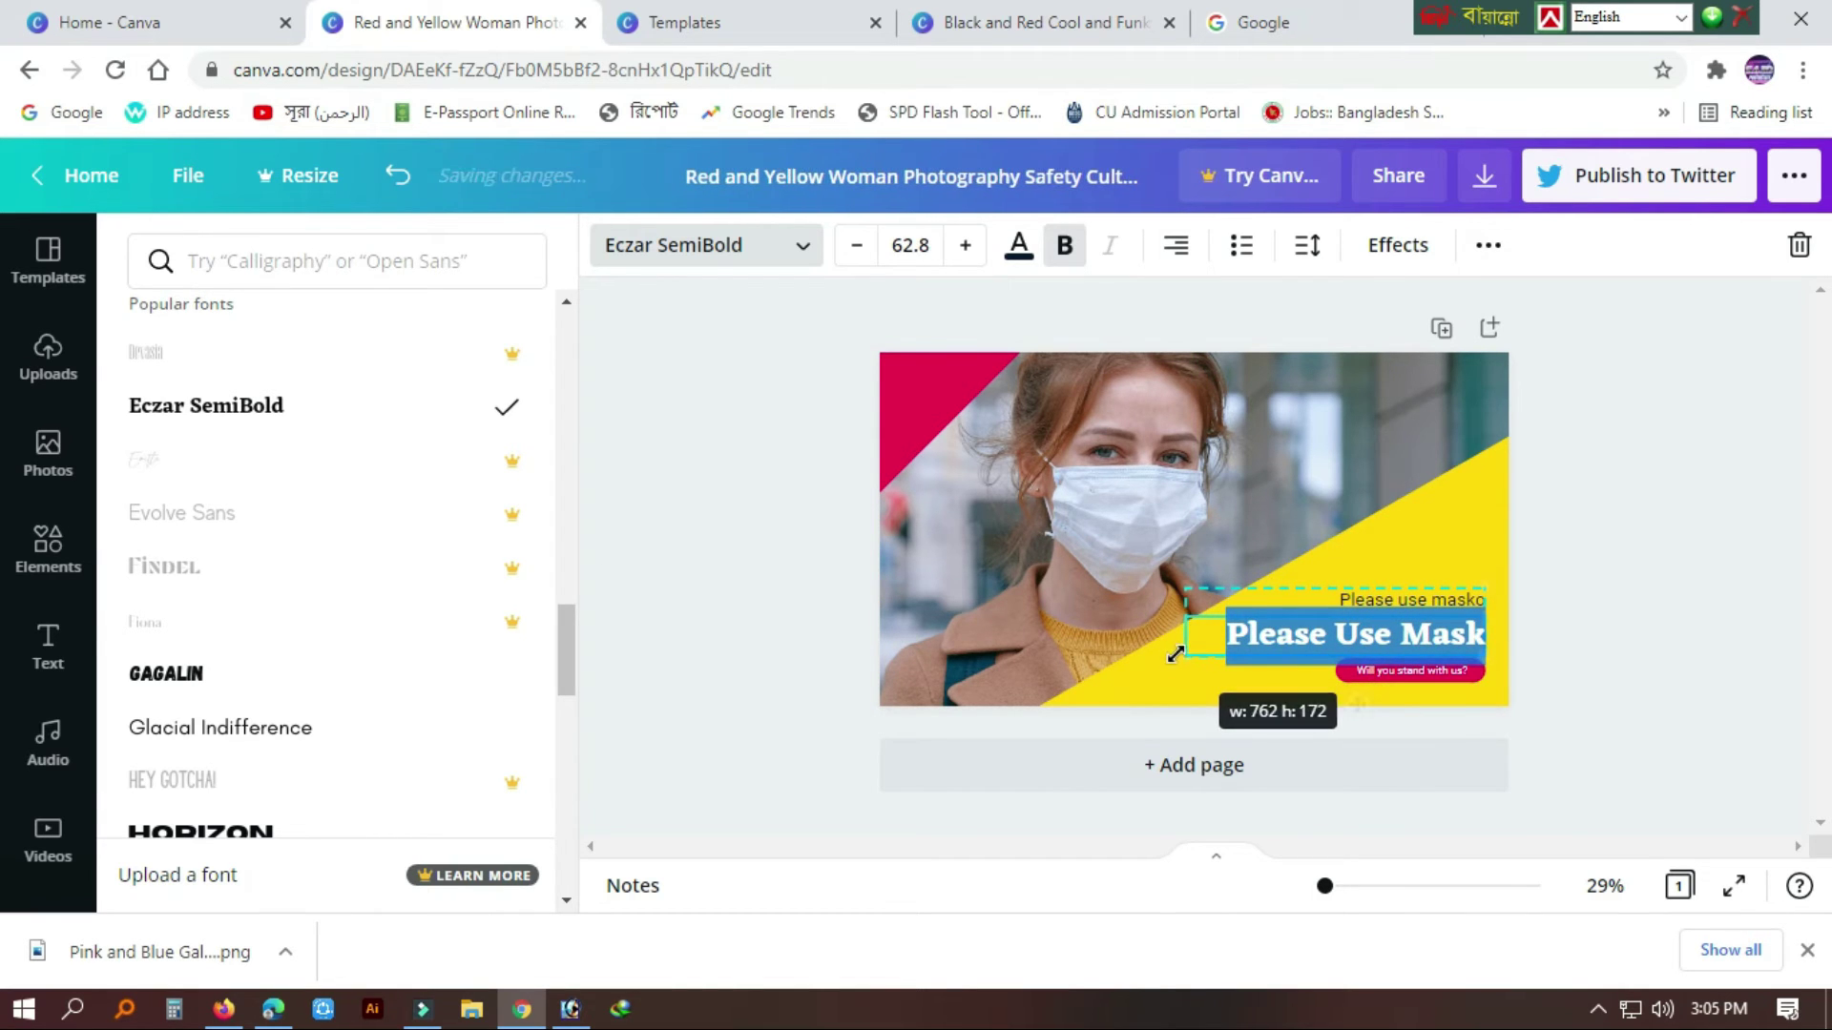
left_click(1404, 673)
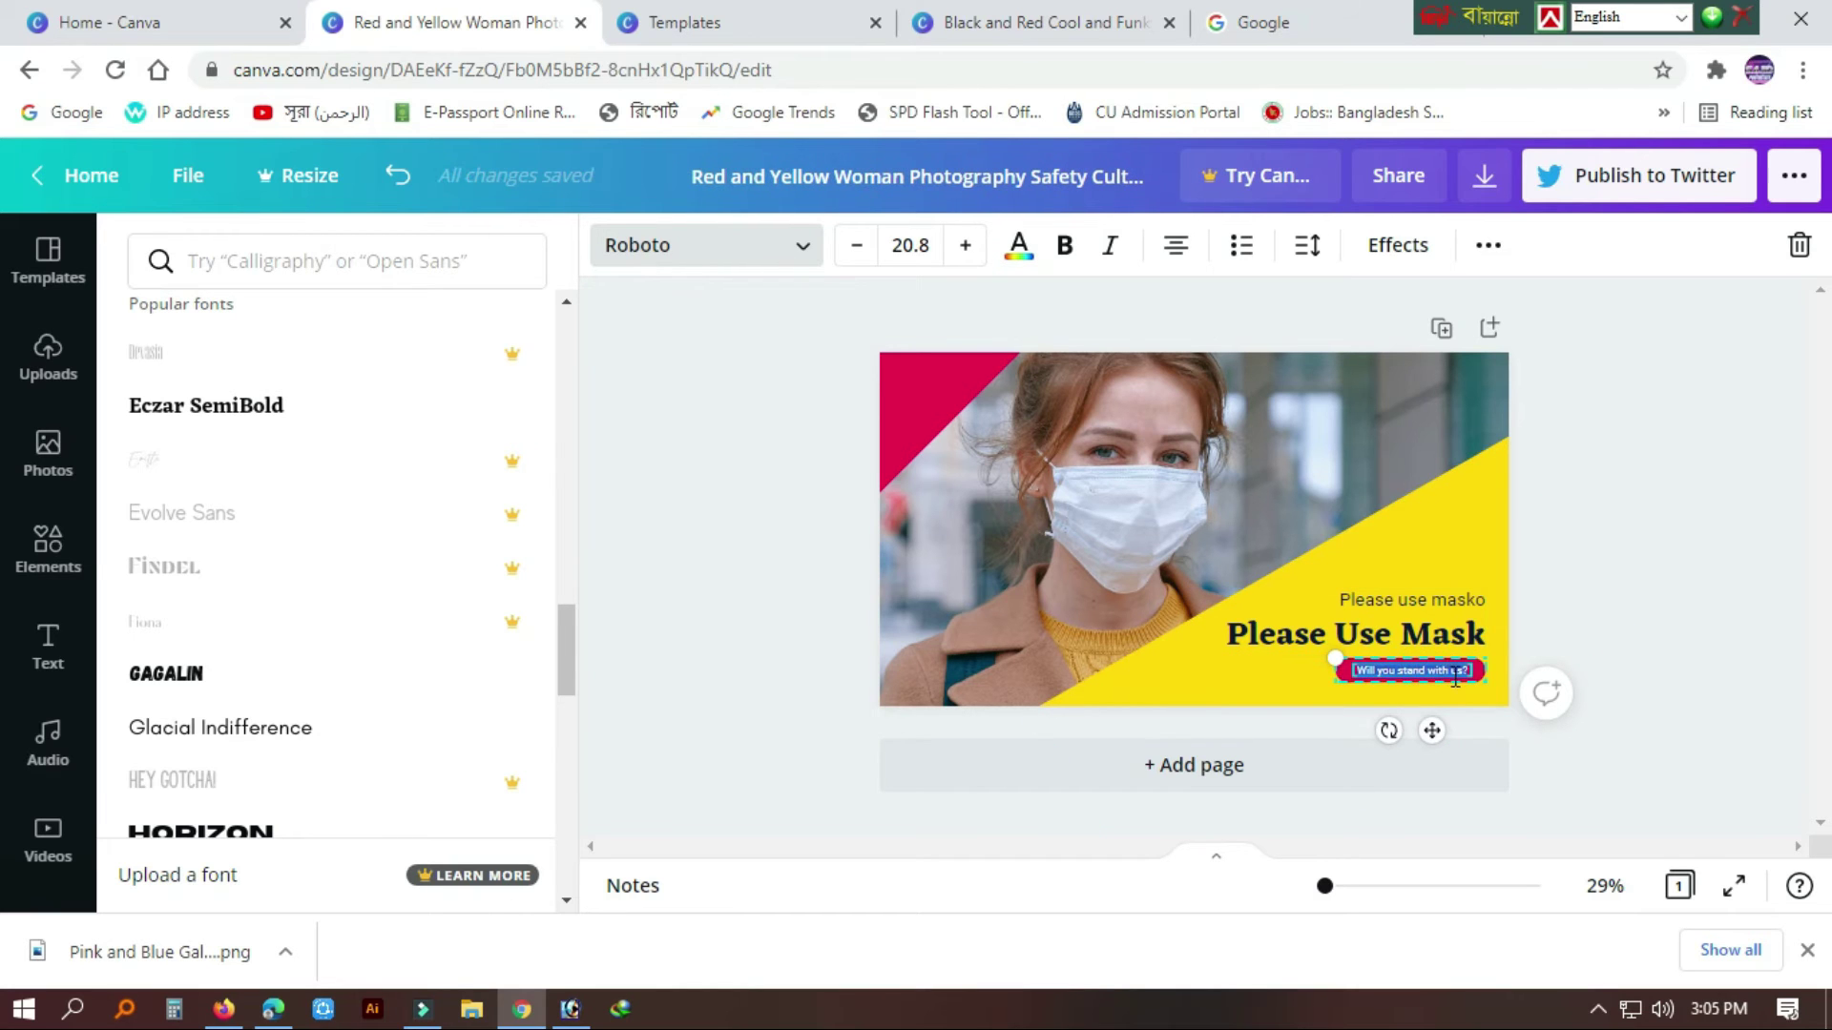
left_click_drag(1483, 679, 1499, 683)
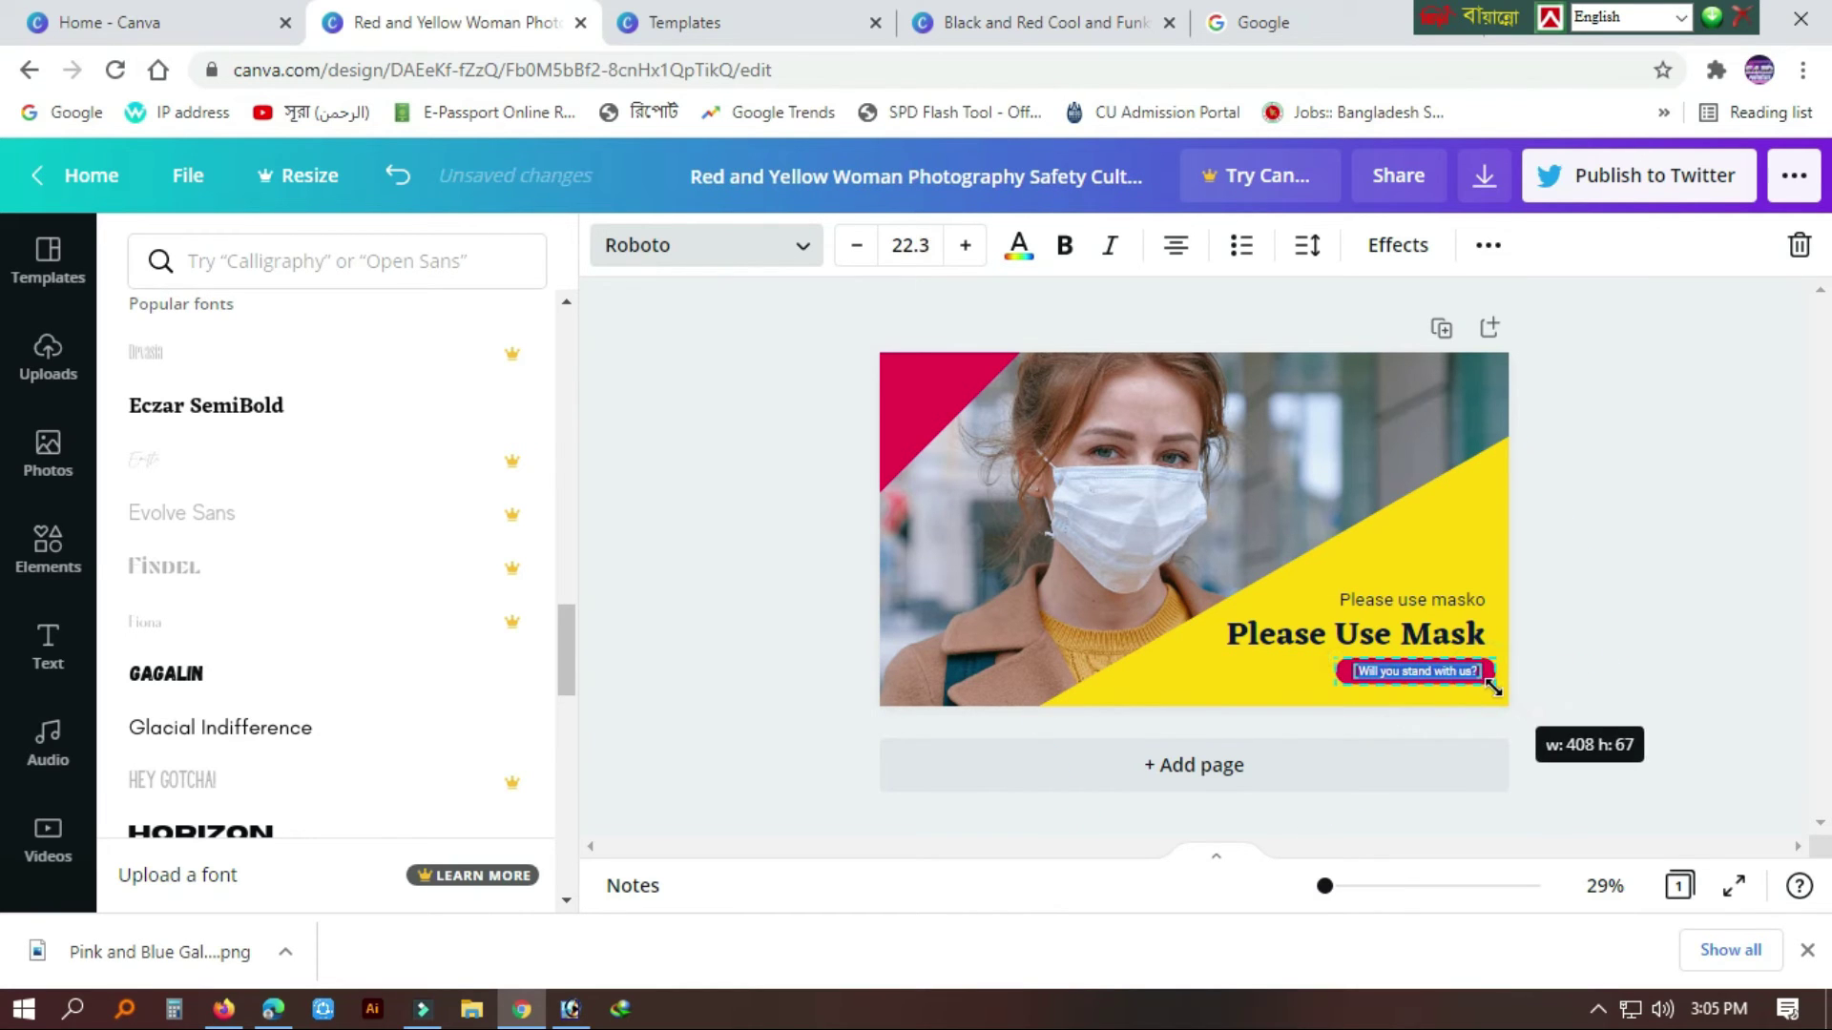
left_click_drag(1335, 680, 1272, 690)
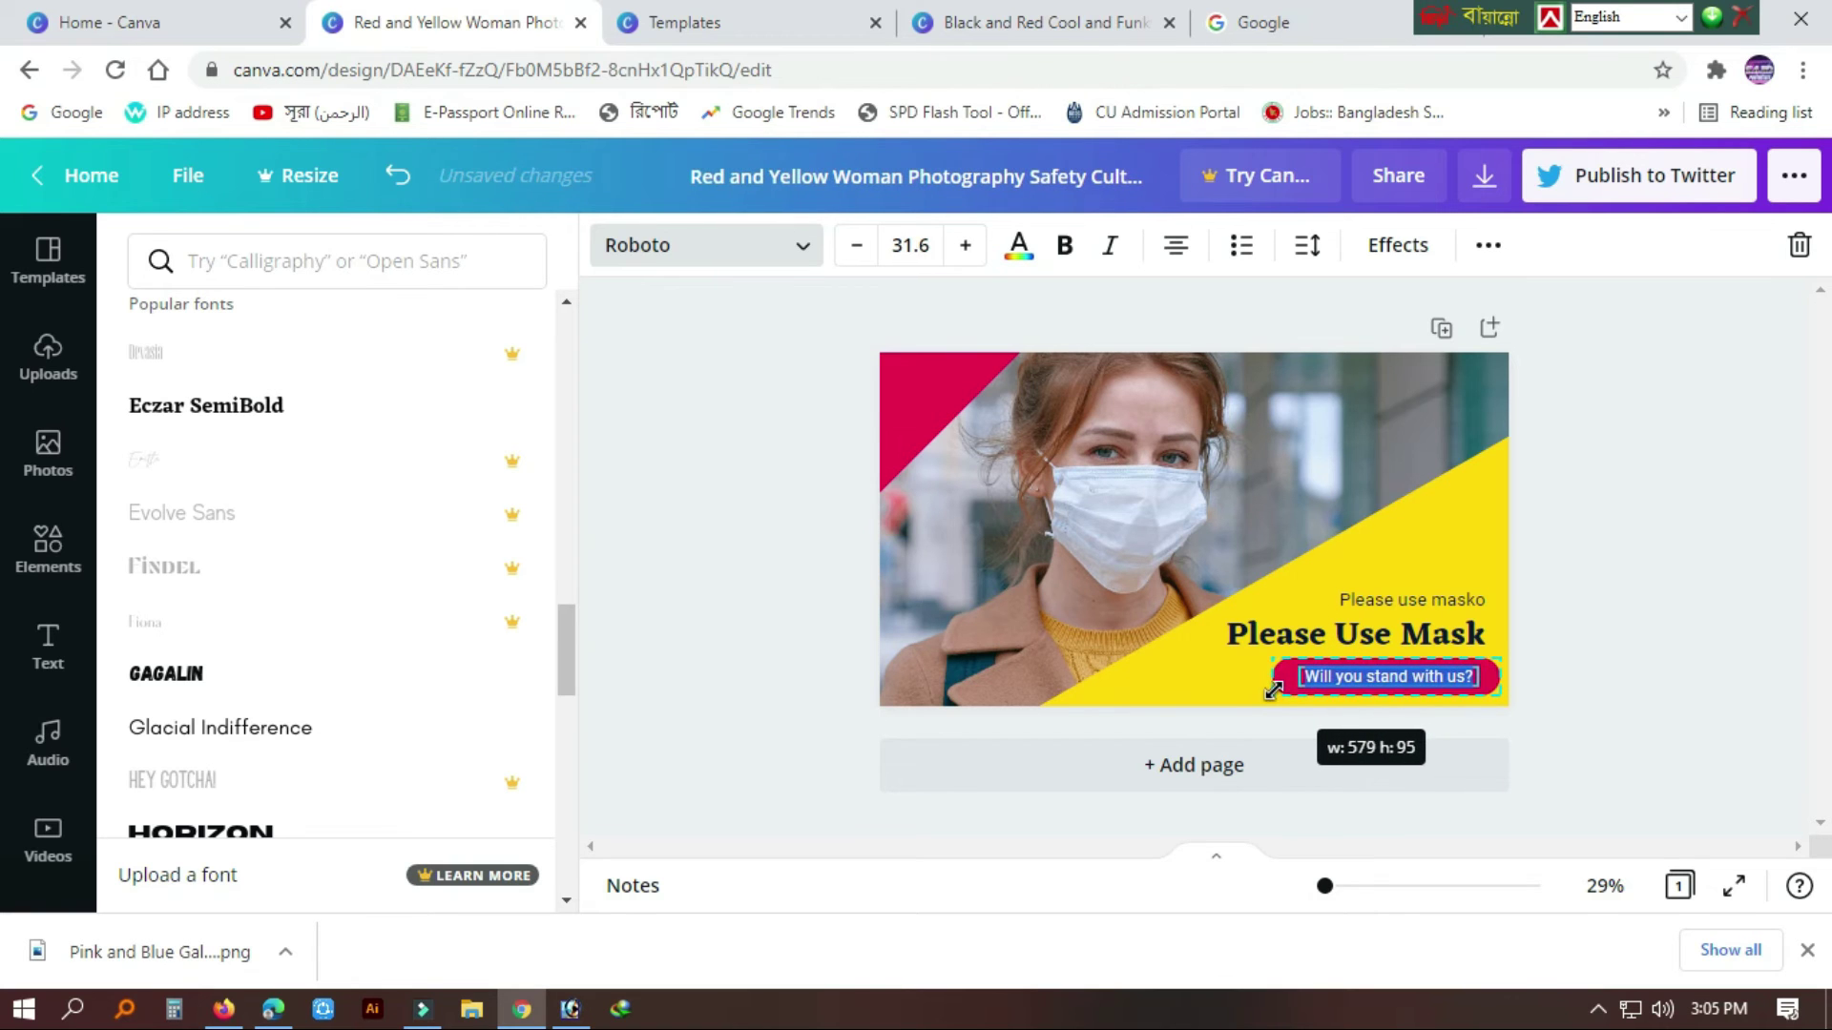
left_click(1206, 719)
Deselect the canvas, then download the Red and Yellow 'Please Use Mask' post as a PNG.
left_click(1186, 675)
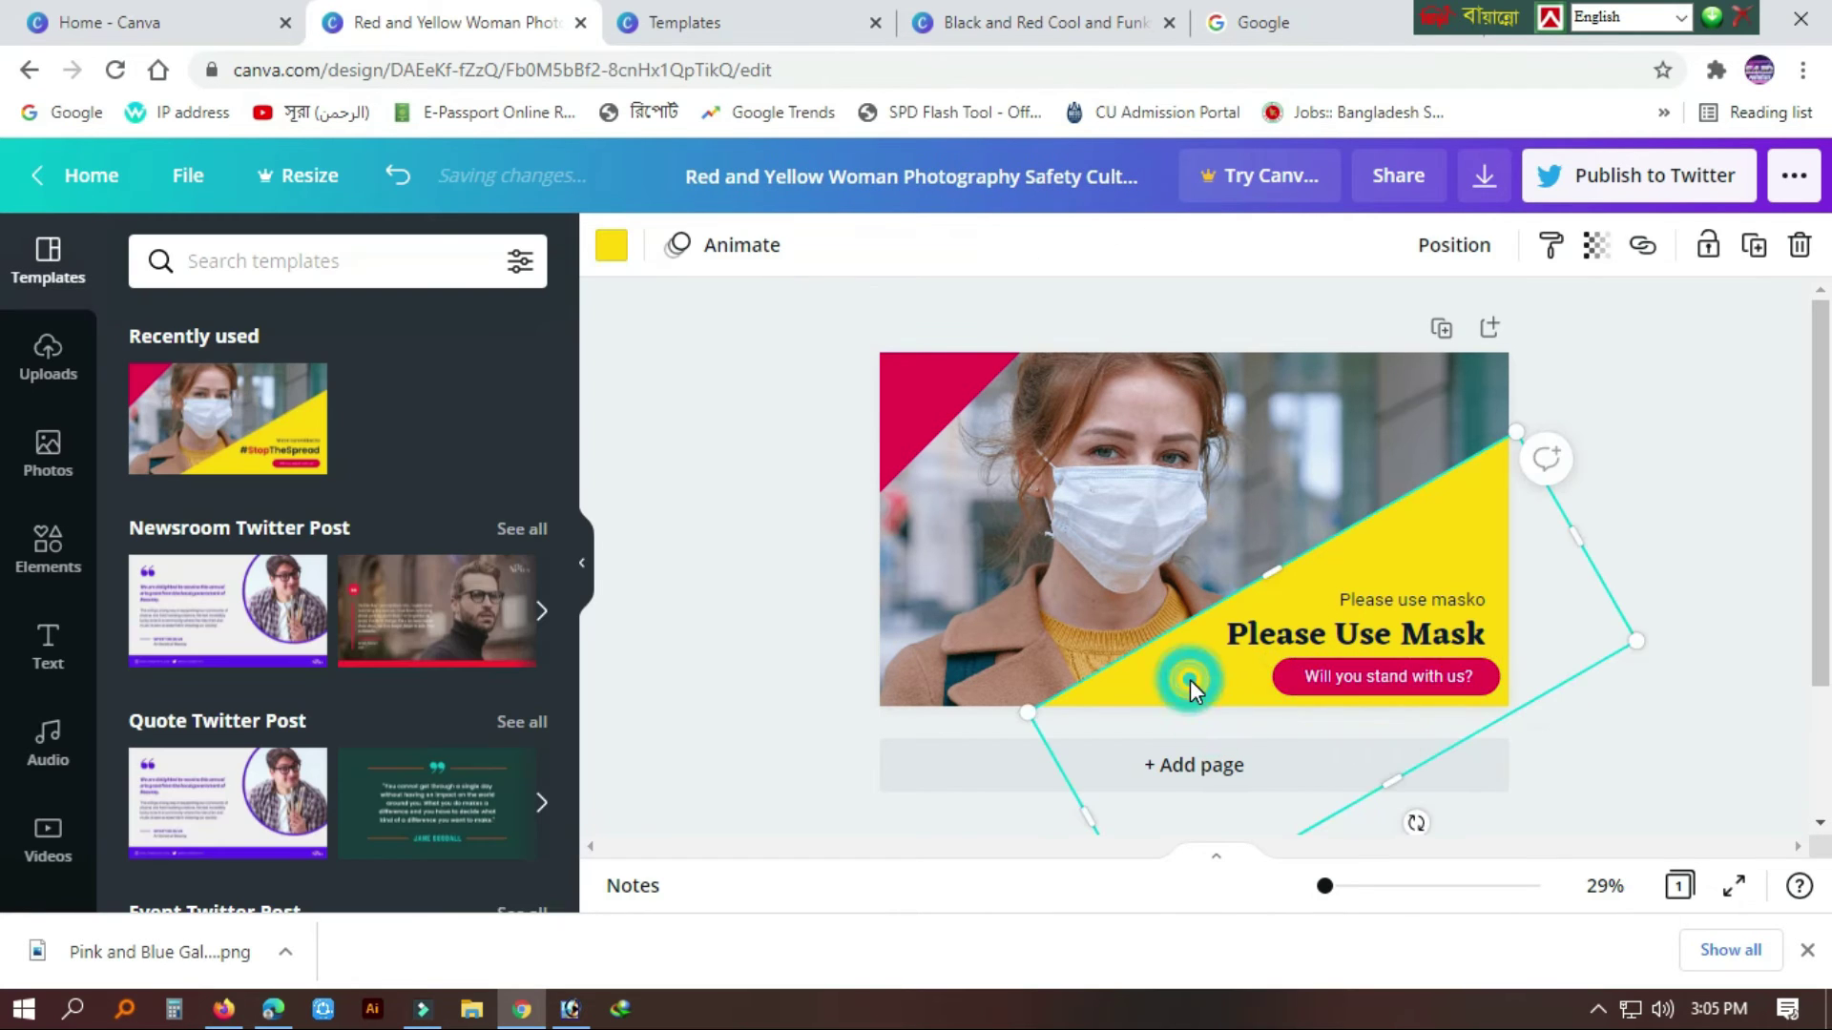
left_click(1738, 639)
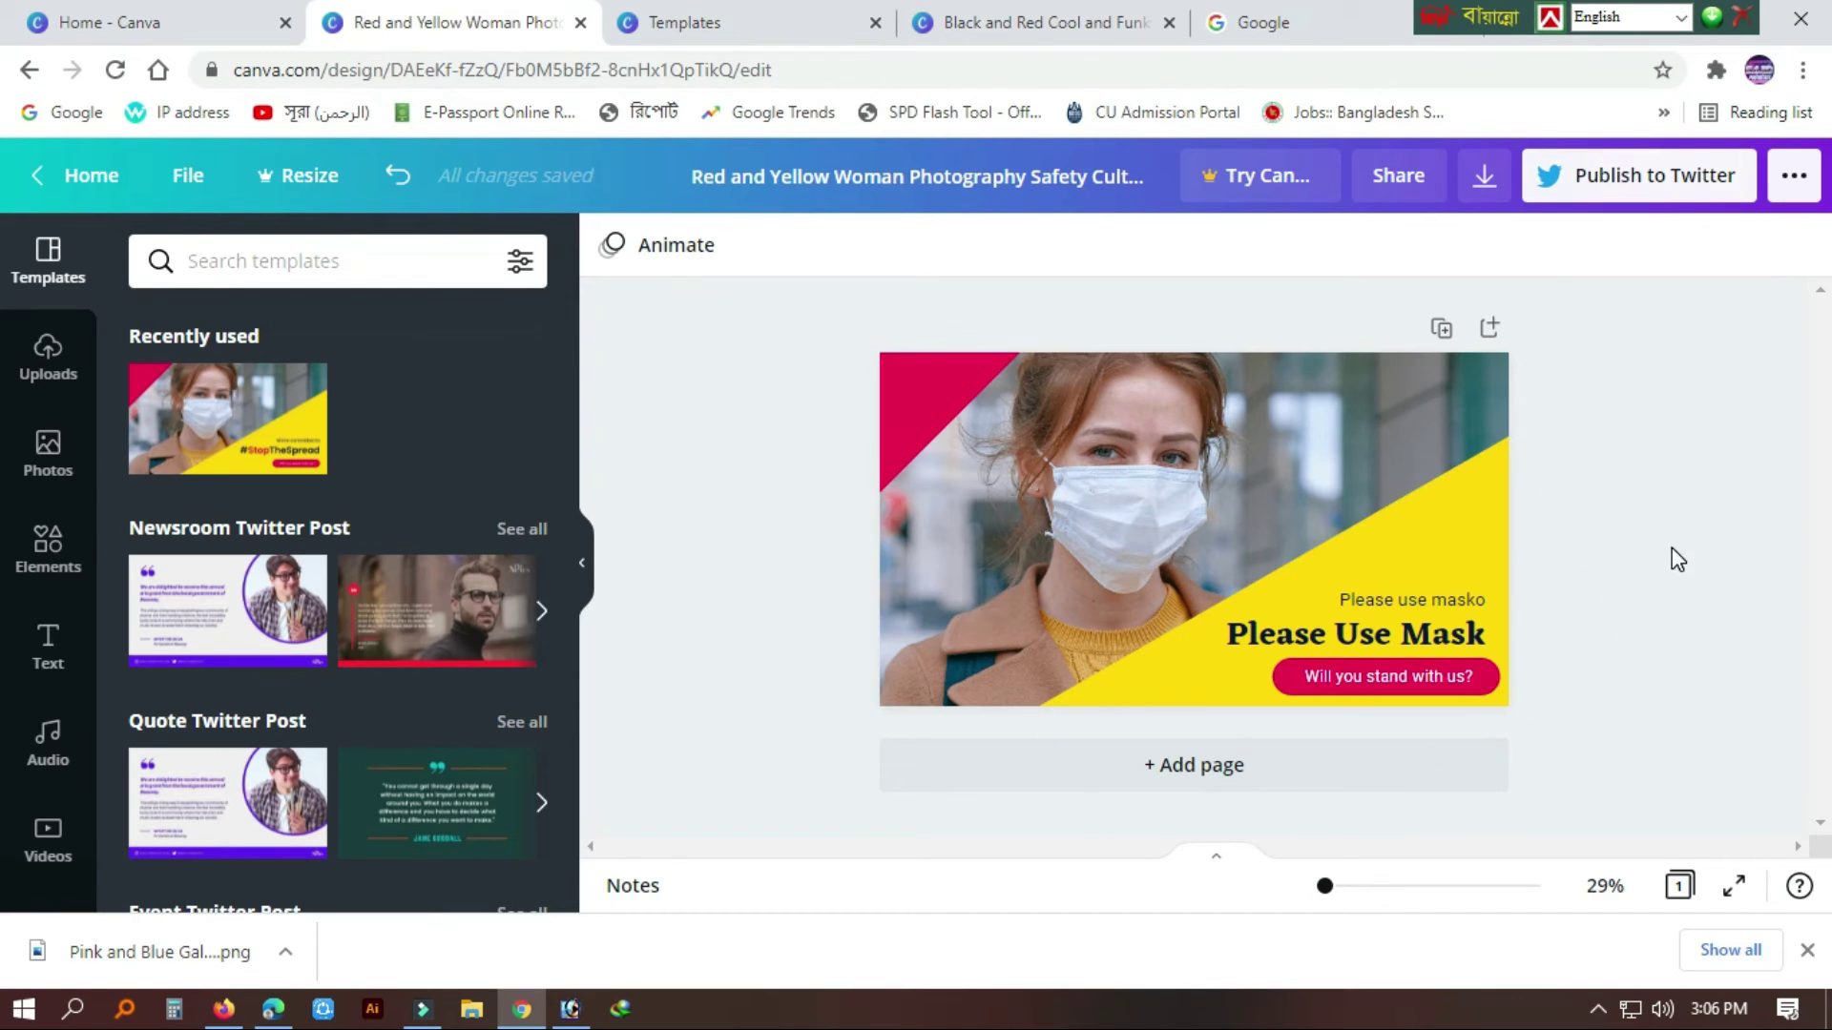
left_click(1793, 177)
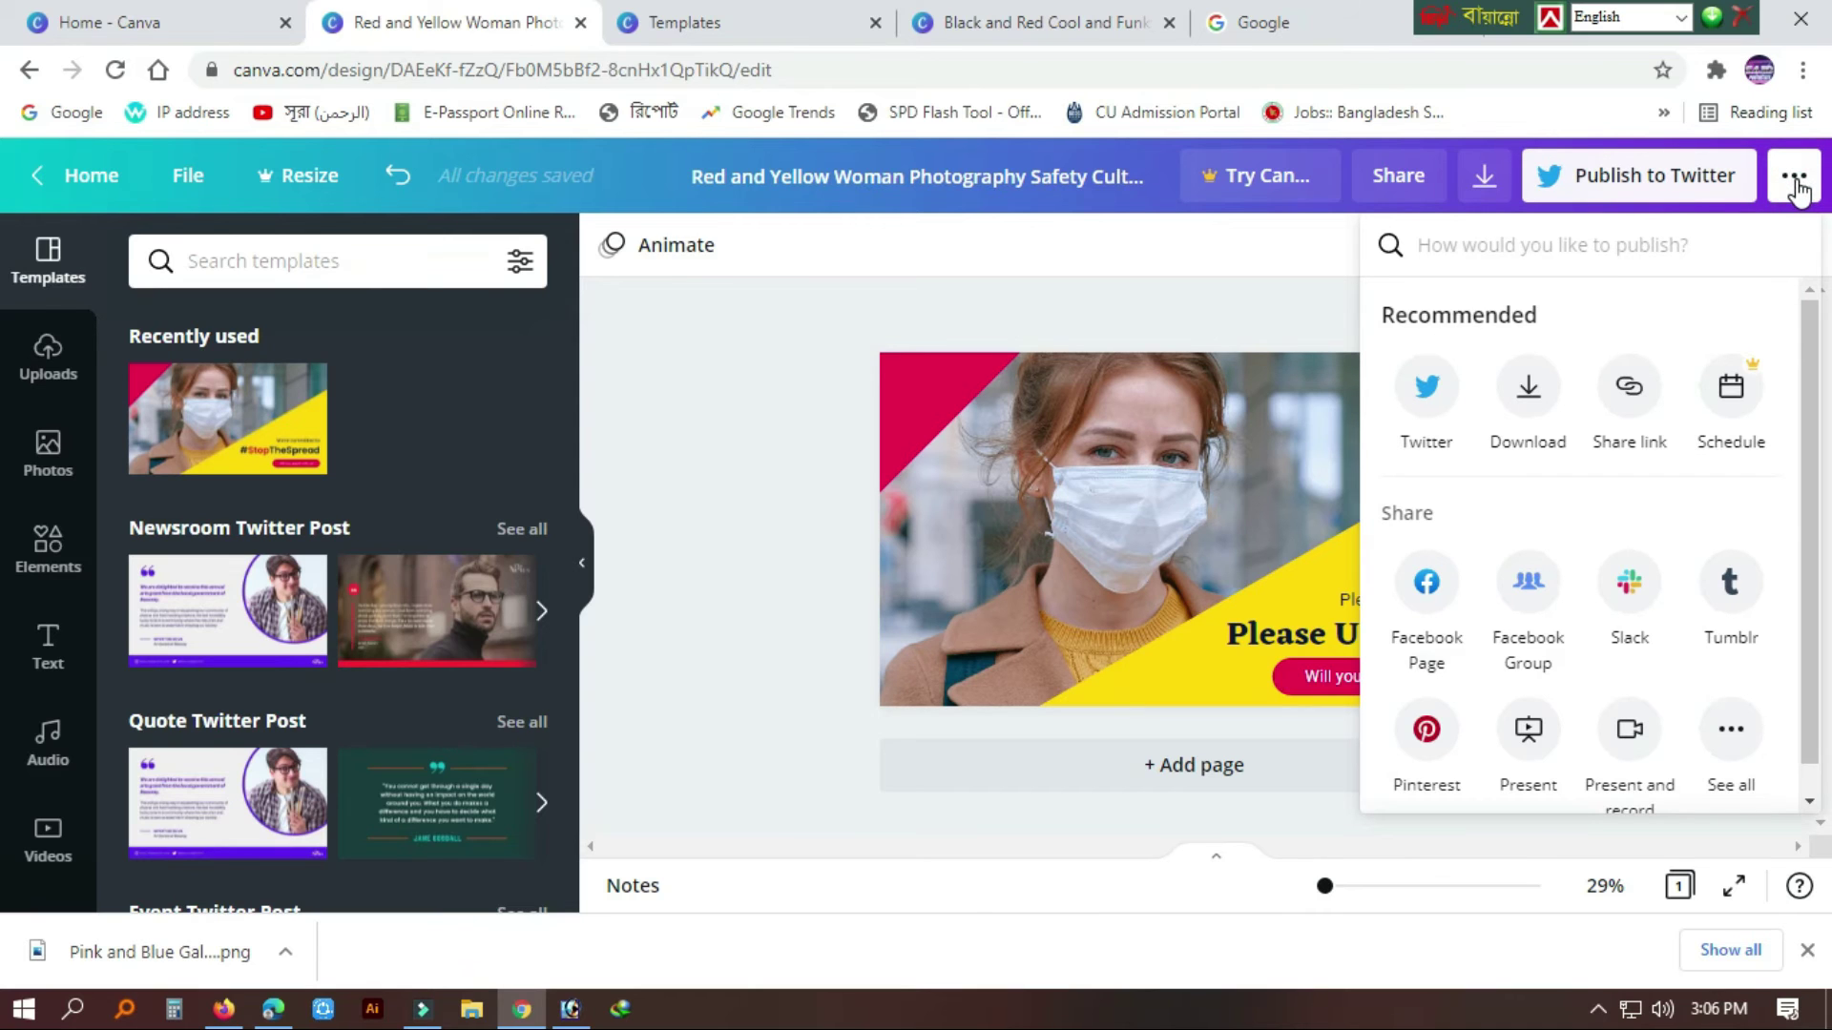
left_click(1283, 267)
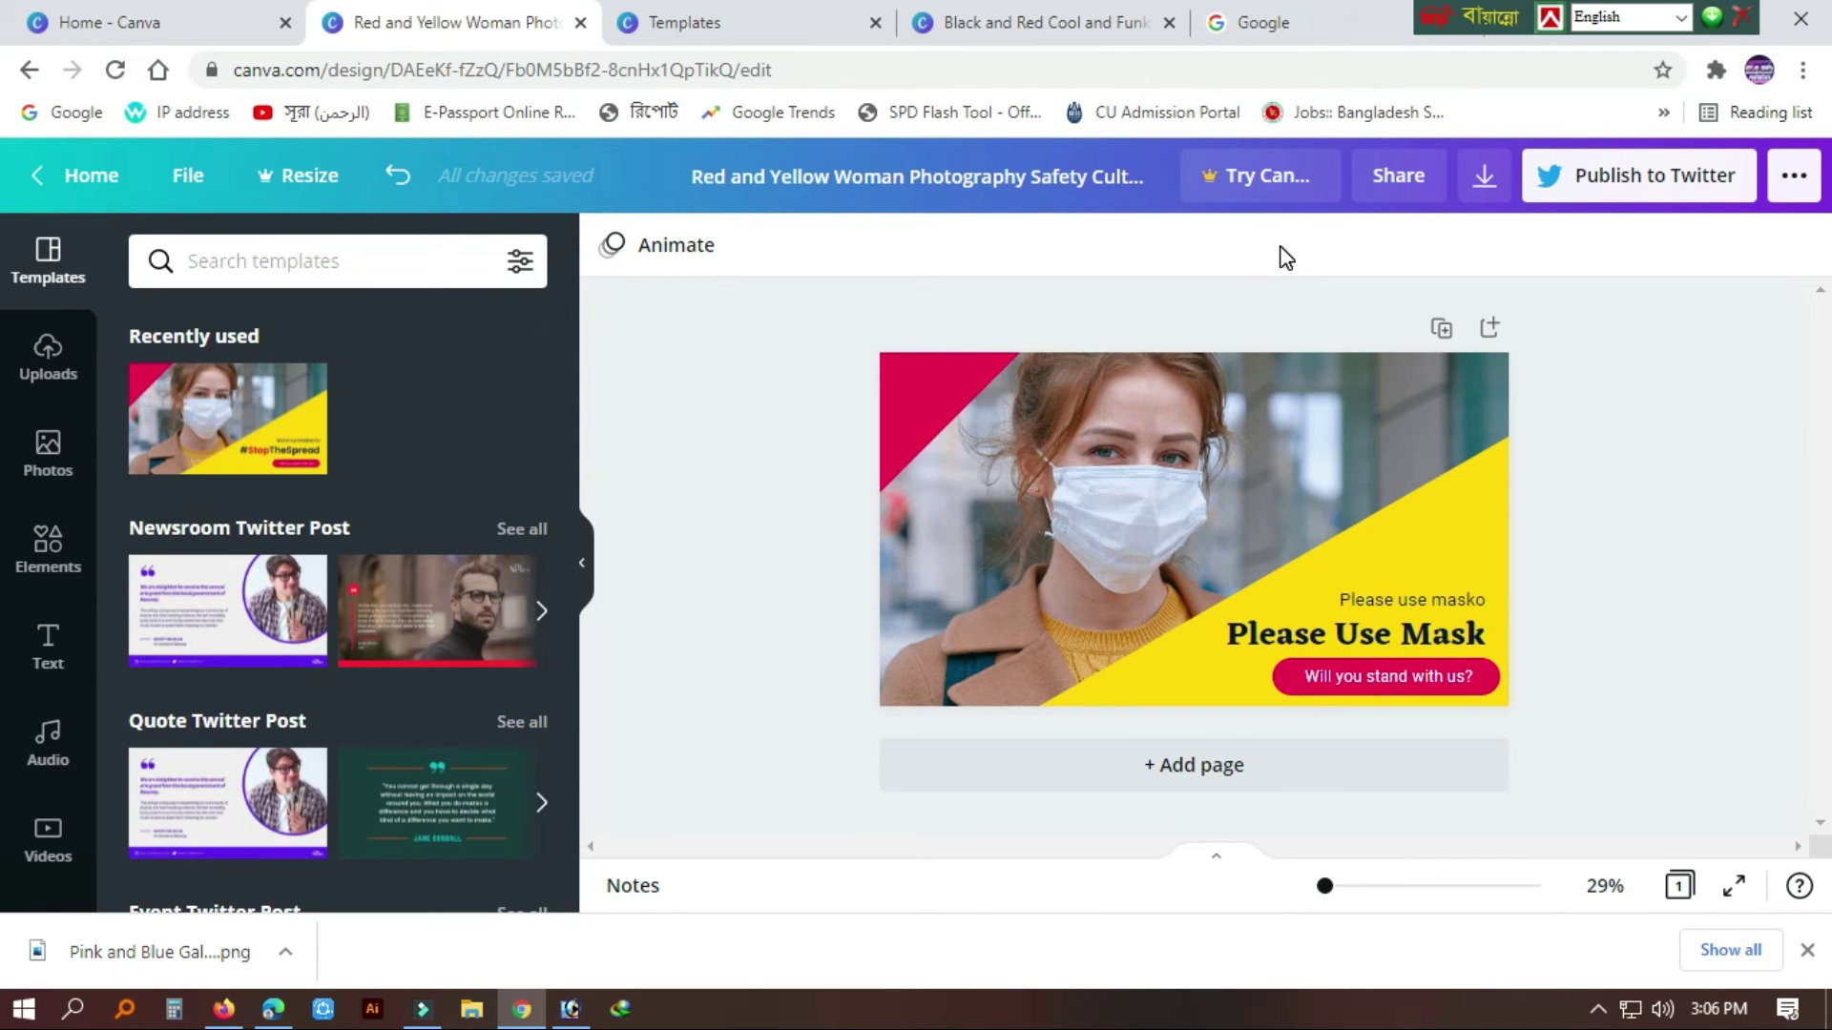
left_click(1484, 181)
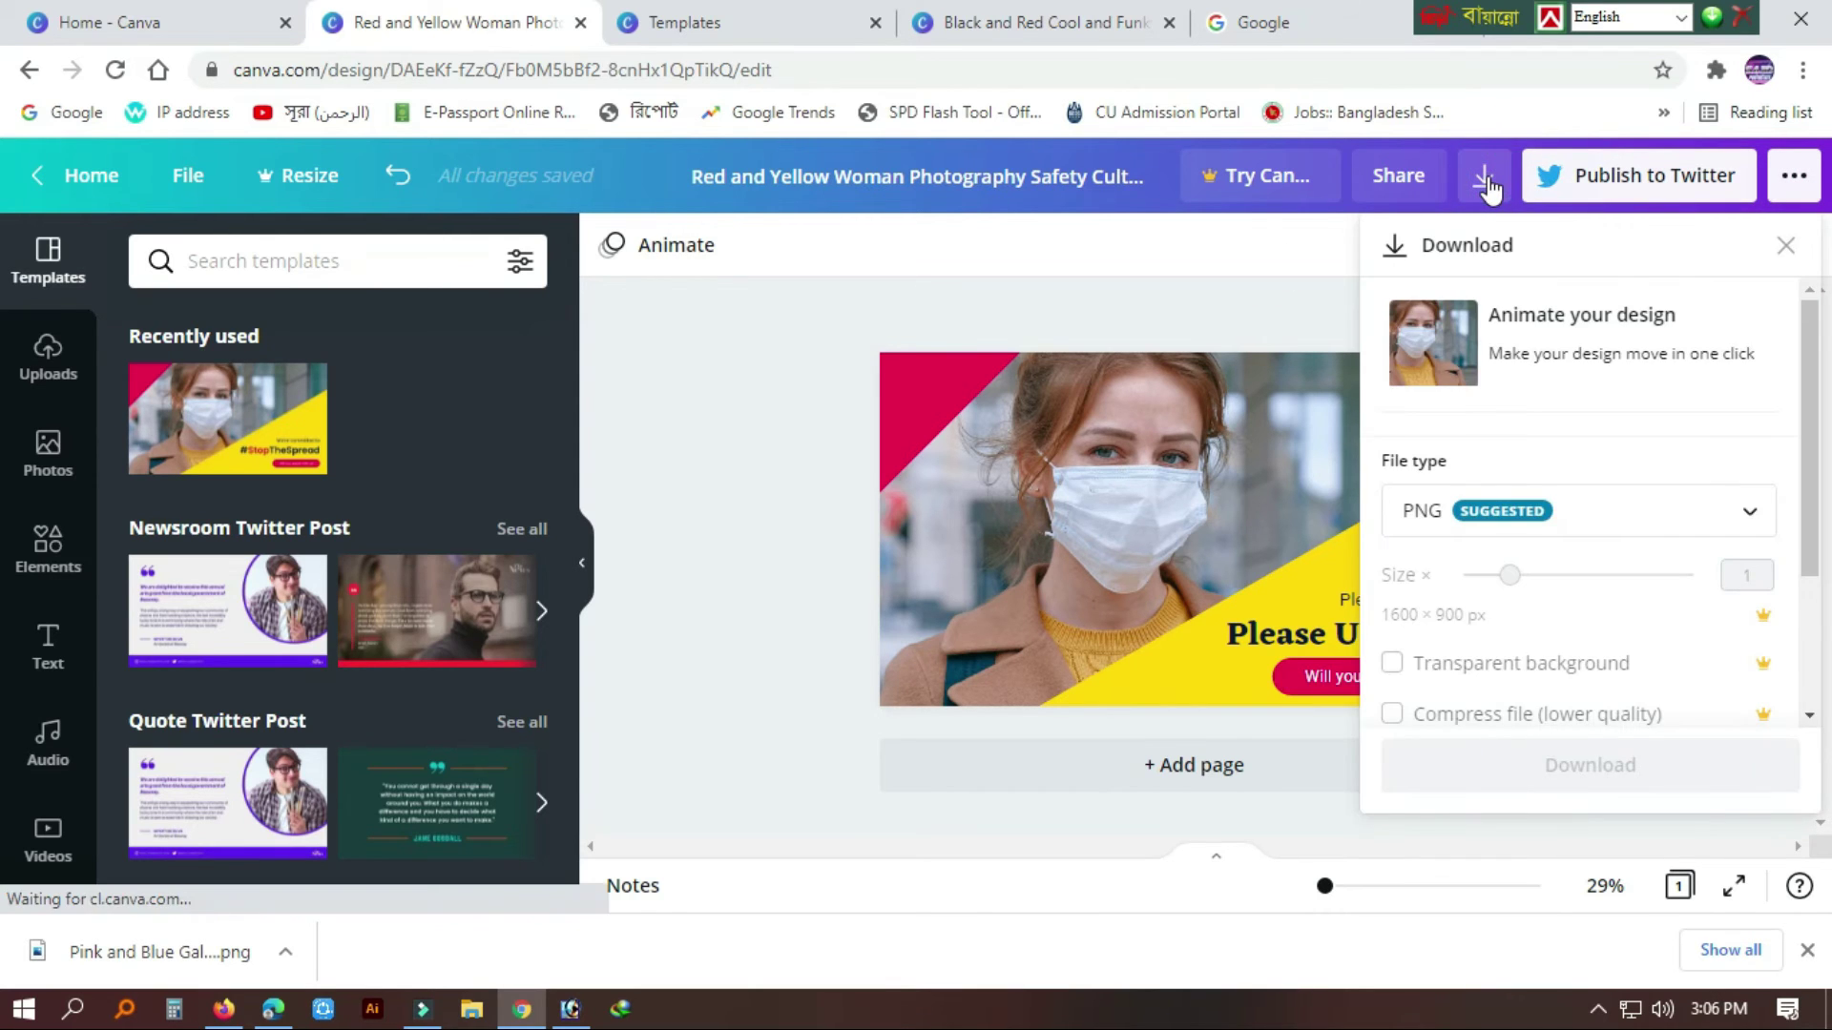
left_click(1540, 763)
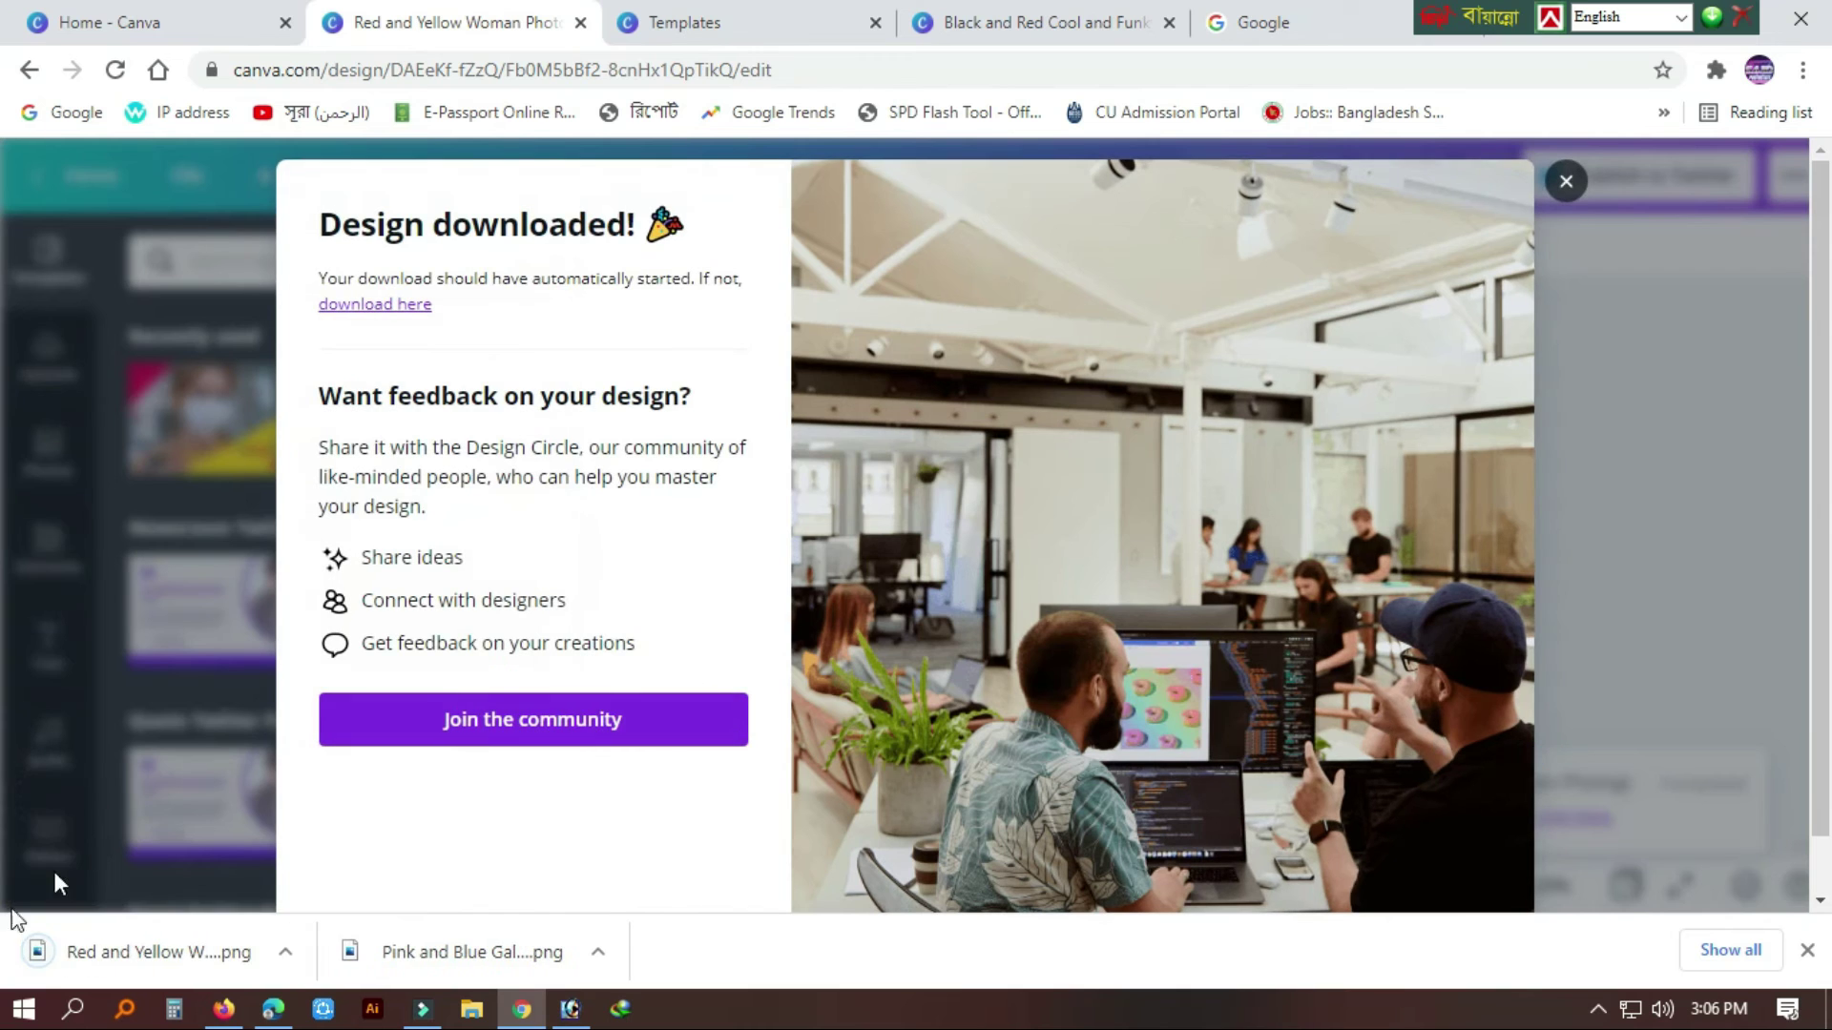
right_click(53, 954)
left_click(139, 889)
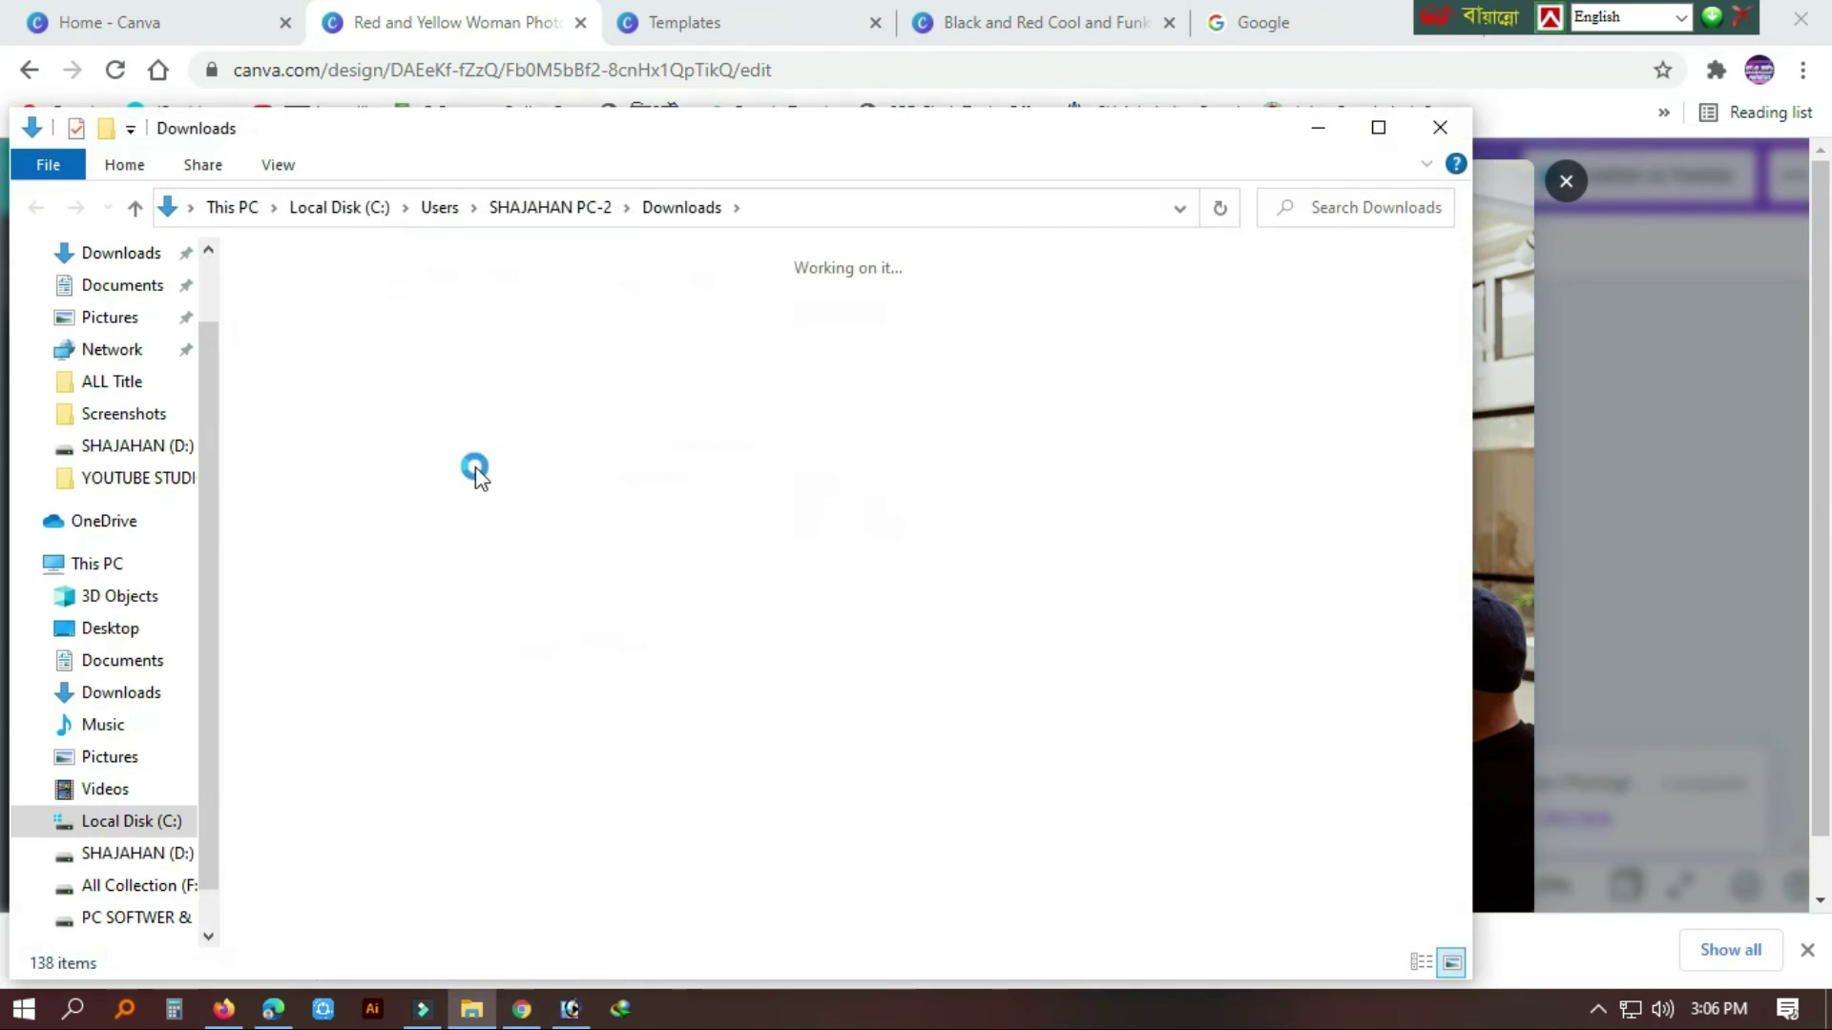
double_click(341, 351)
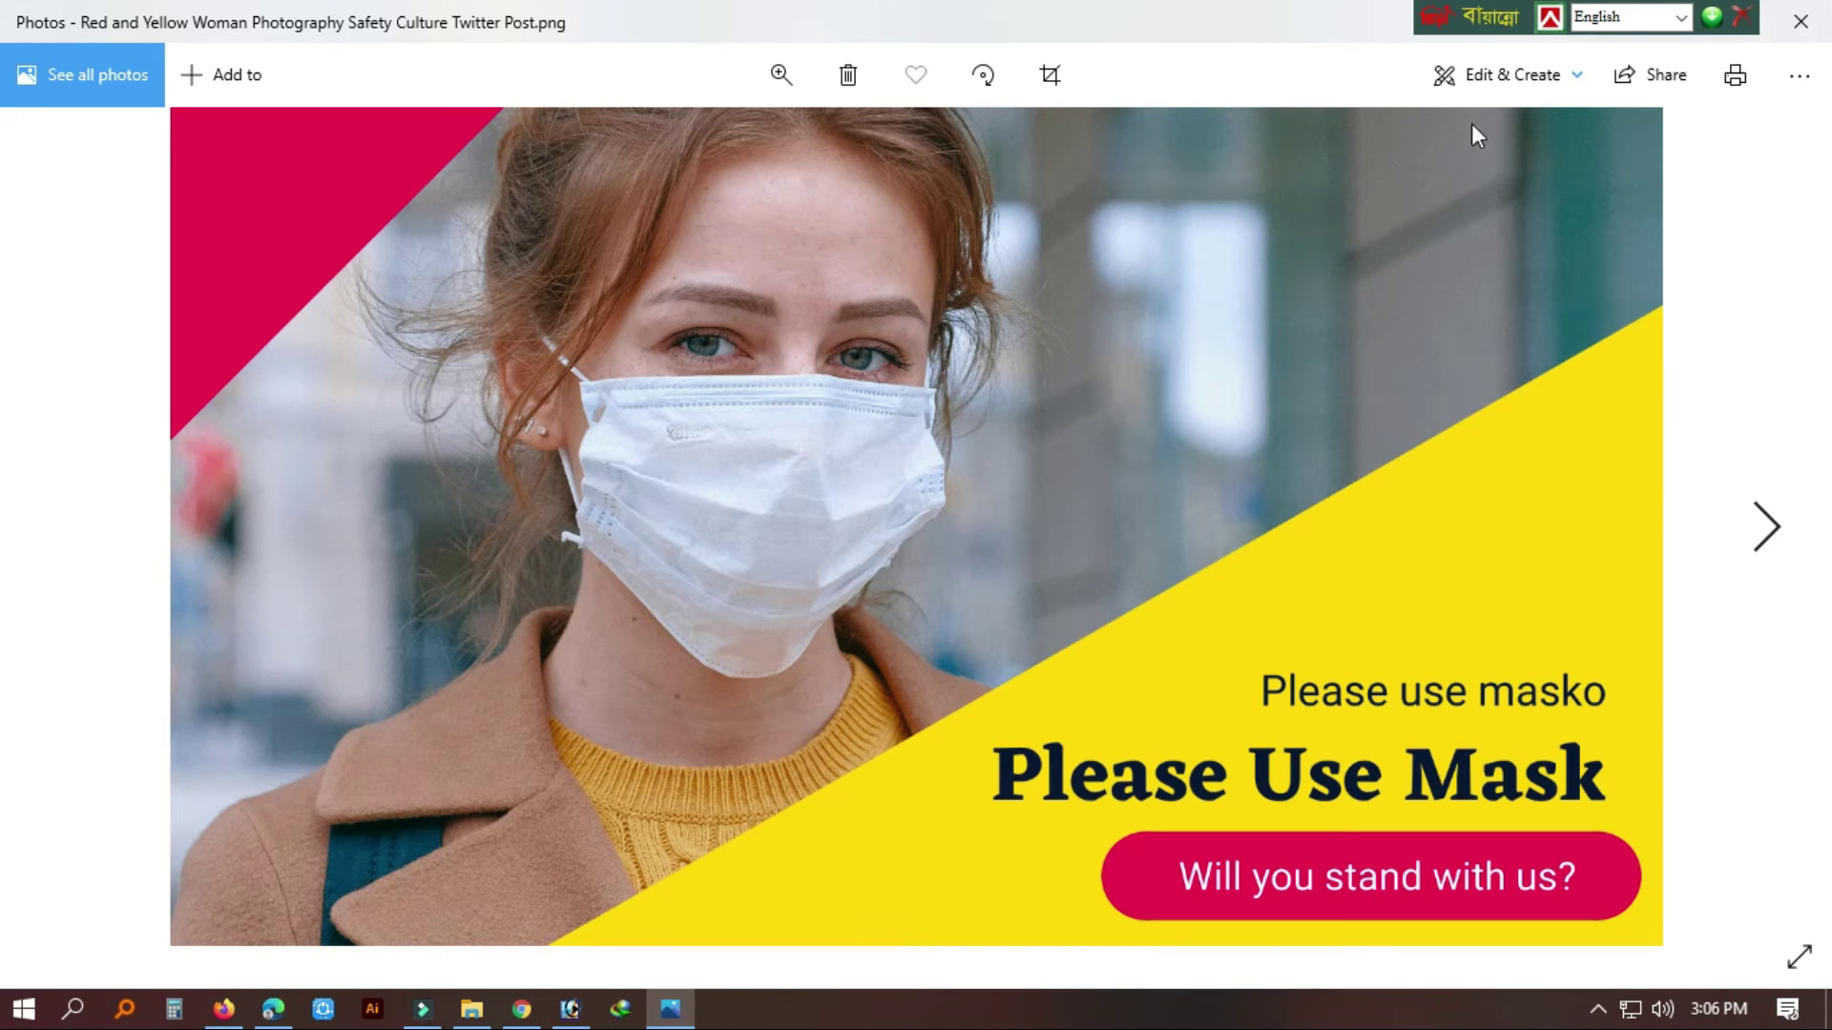
left_click_drag(1451, 15, 819, 15)
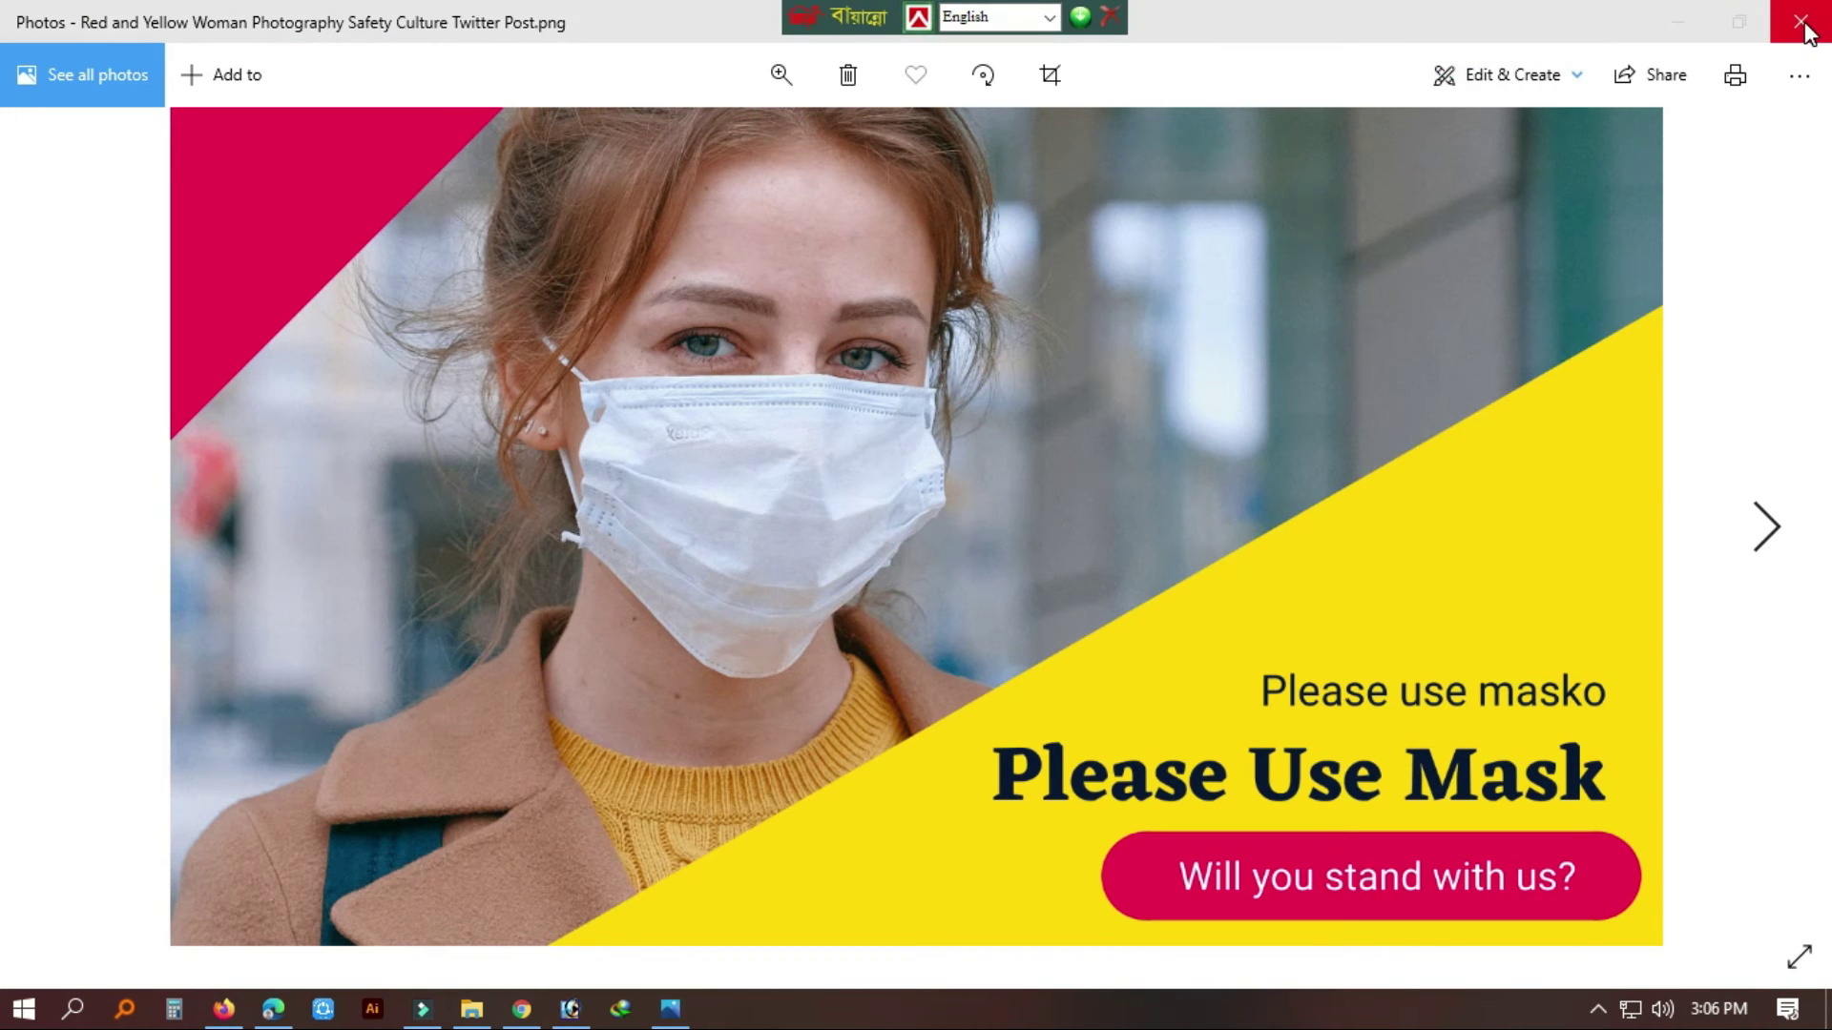
left_click(1804, 22)
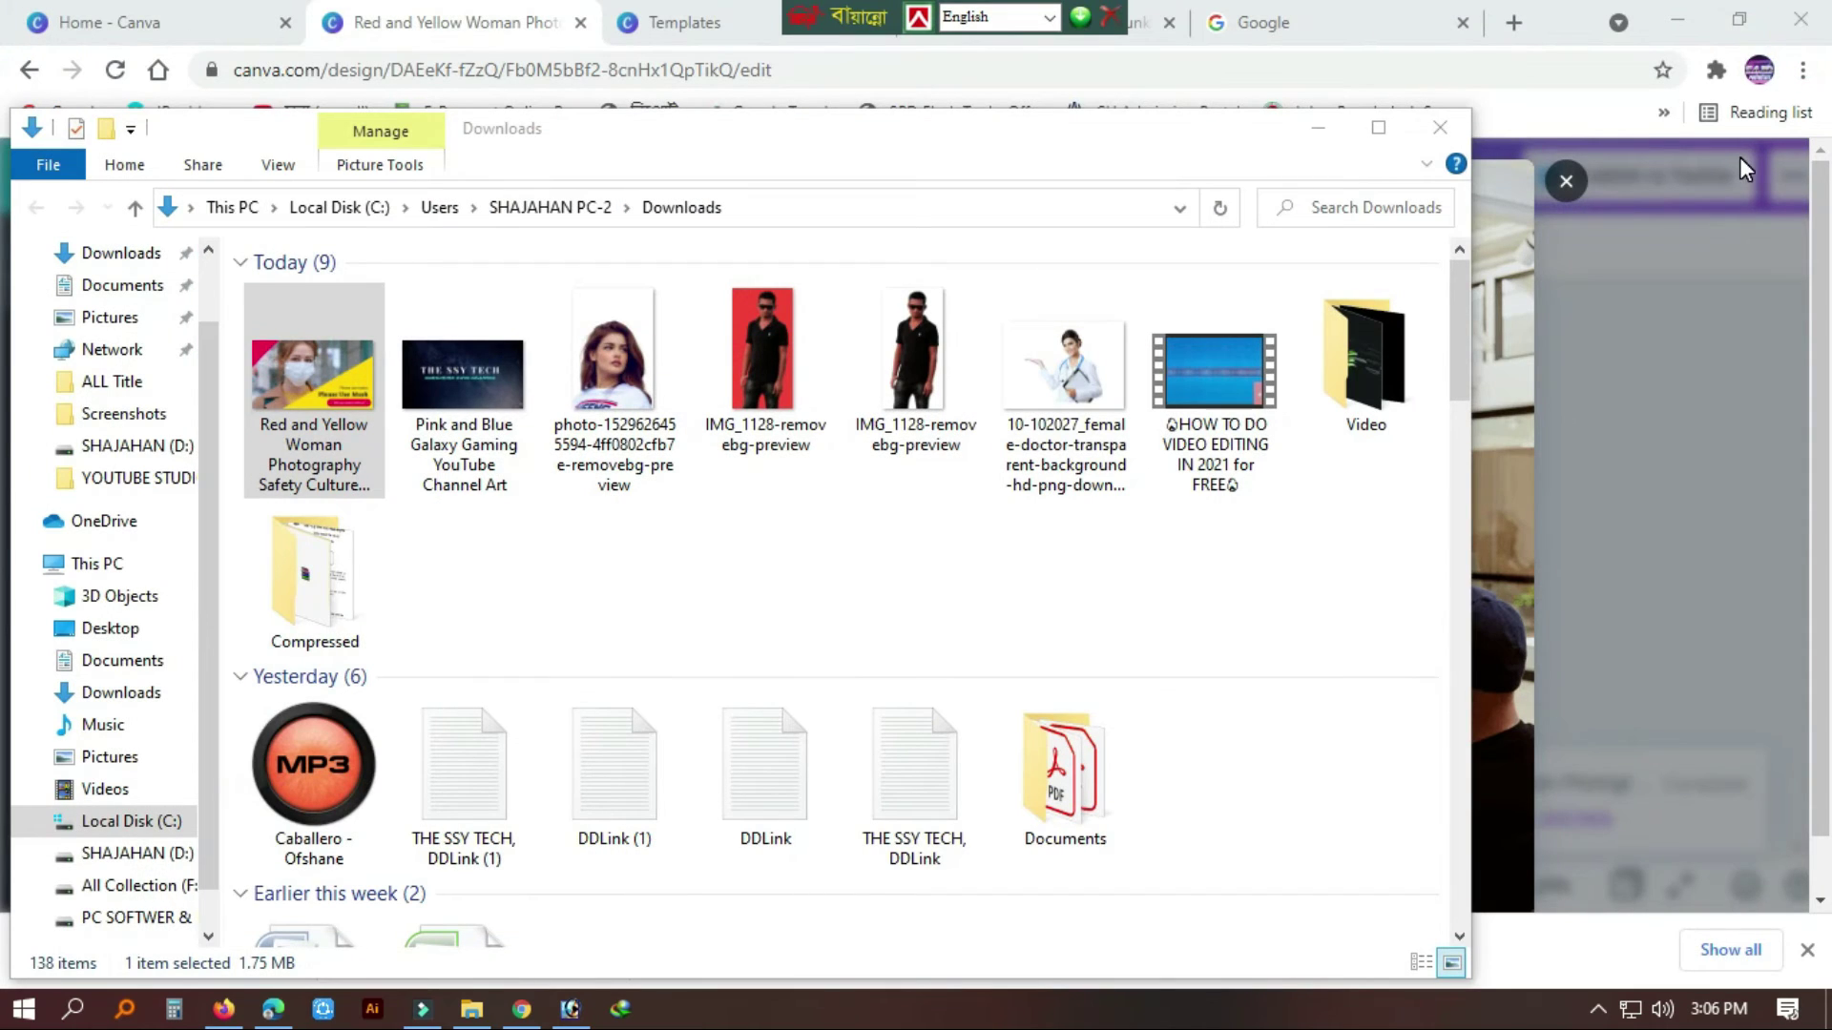
left_click(274, 1009)
left_click(224, 1009)
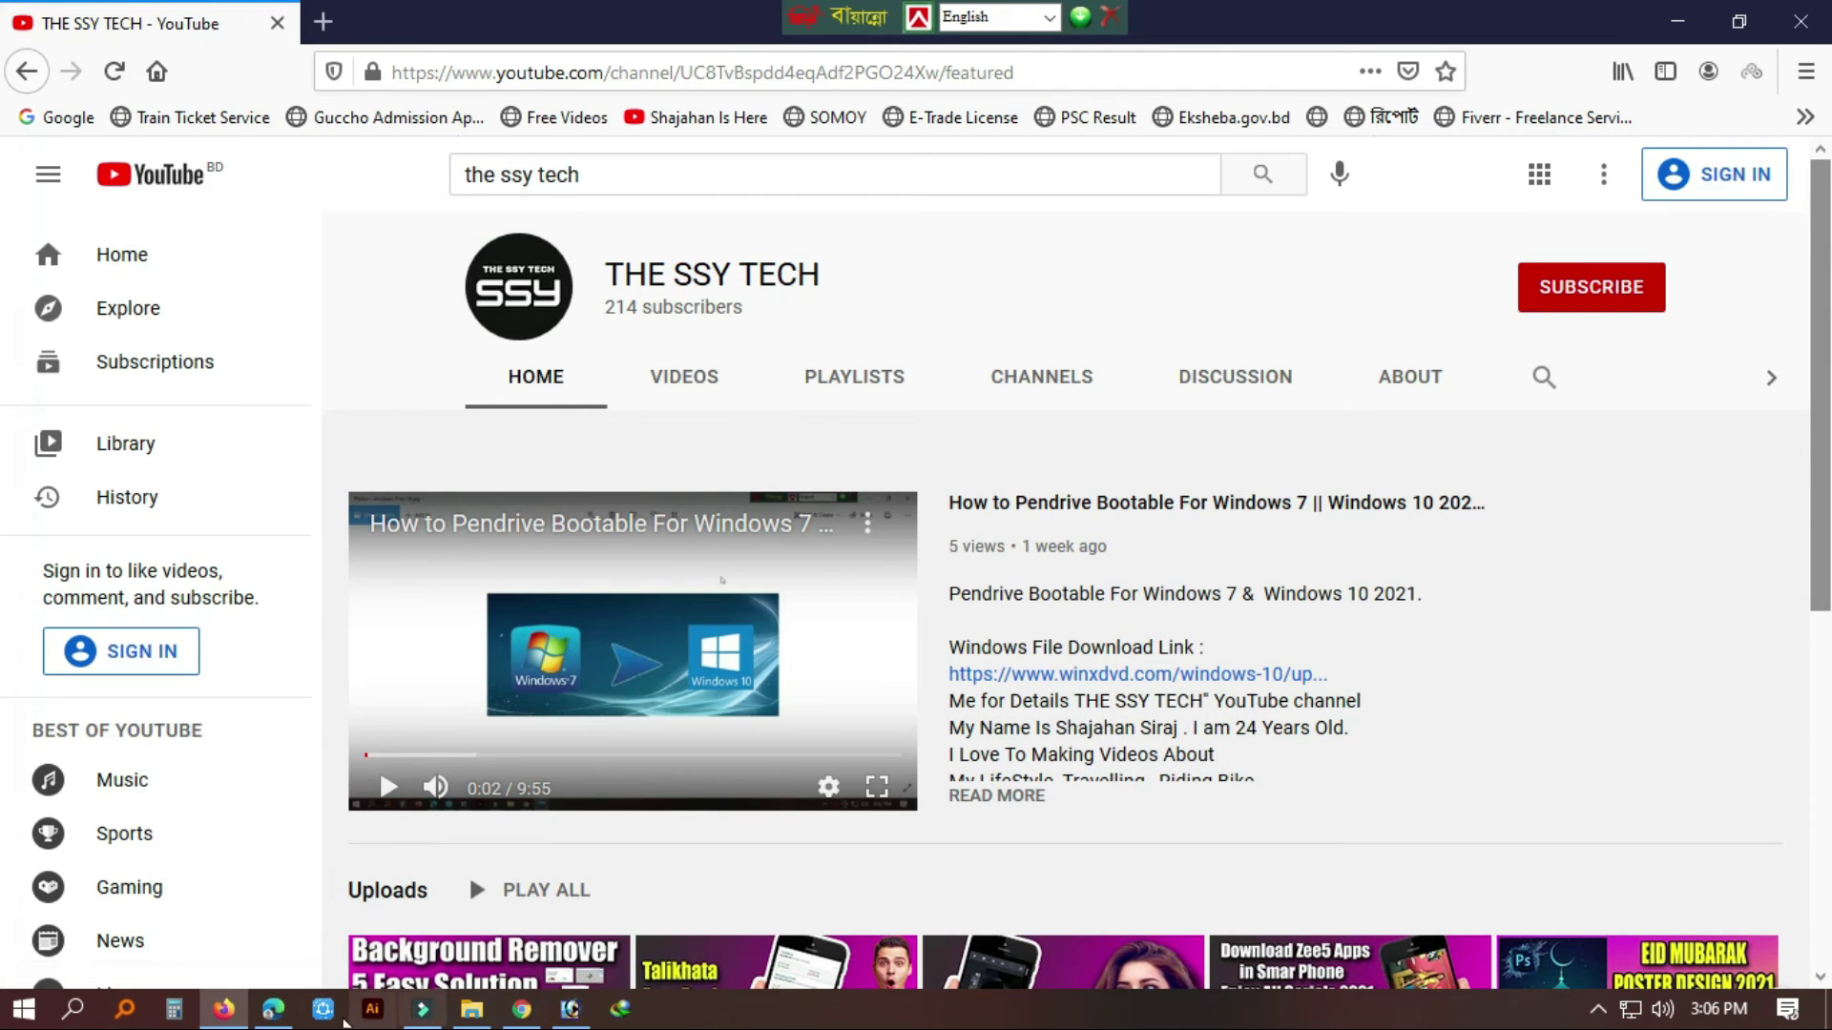
Close the 'Design downloaded!' dialog and scroll far down the Templates panel suggestions.
left_click(521, 1009)
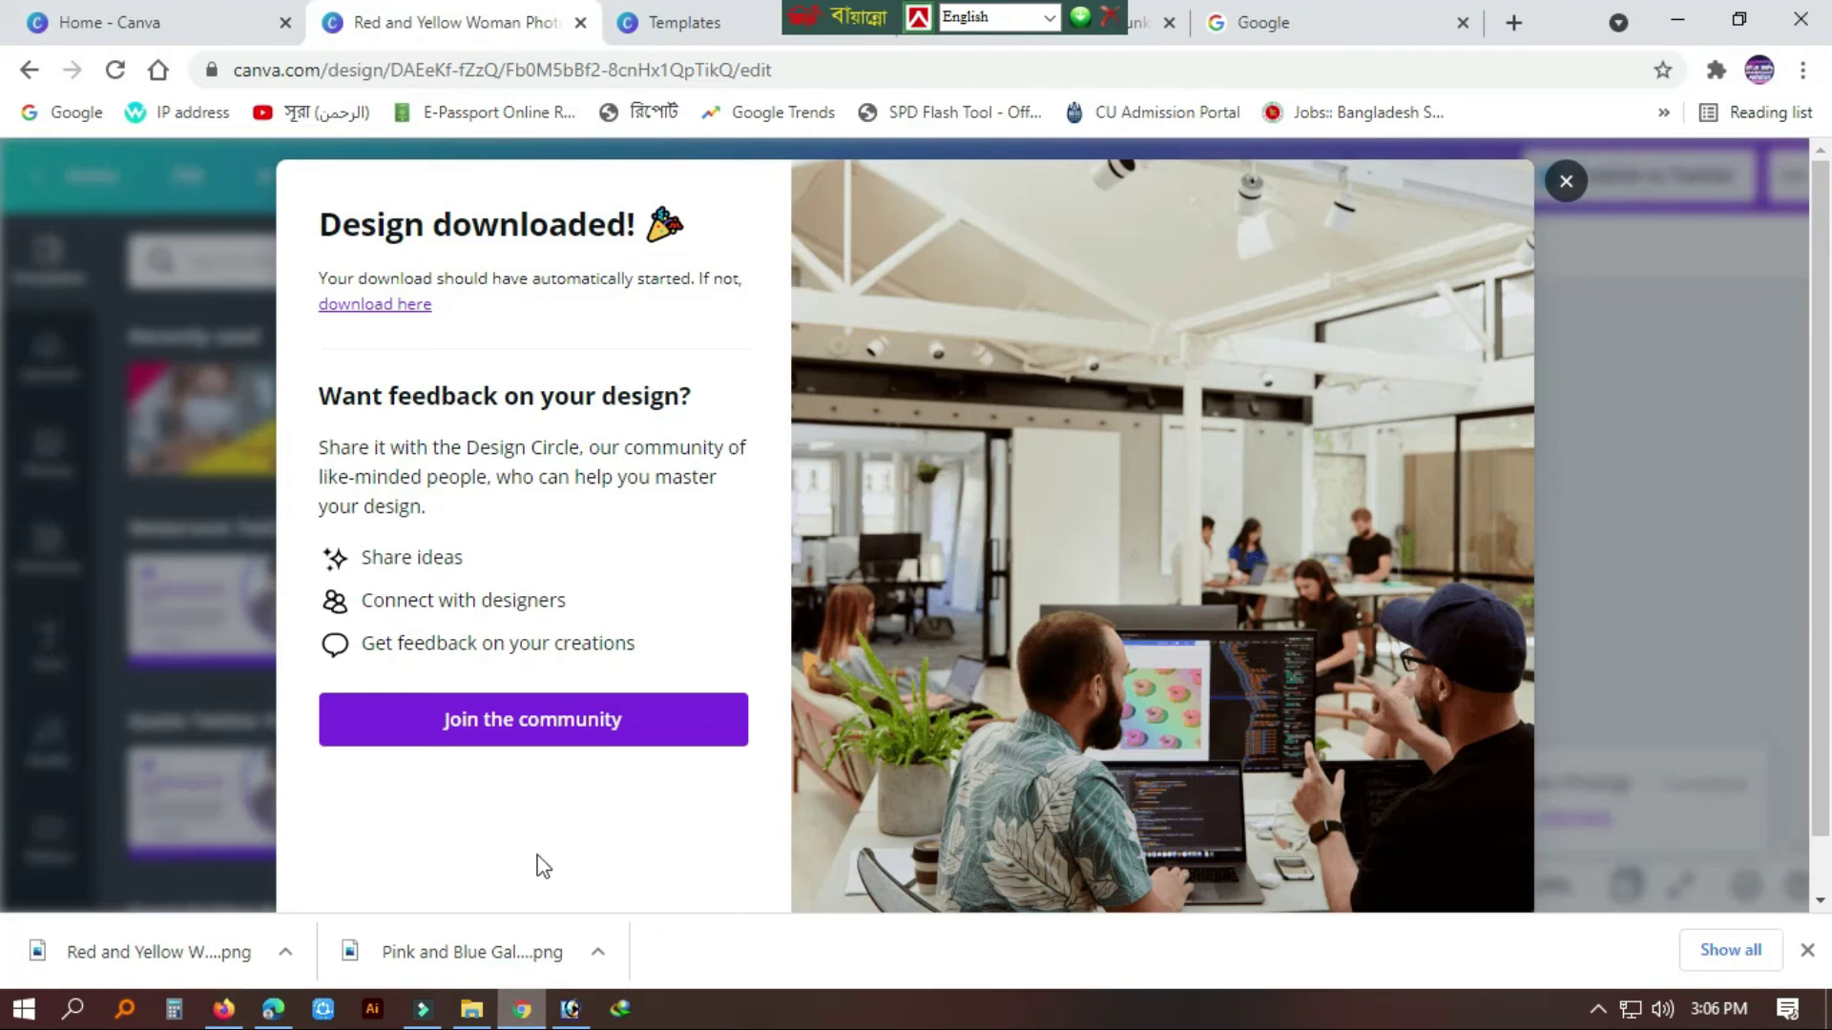
left_click(1580, 177)
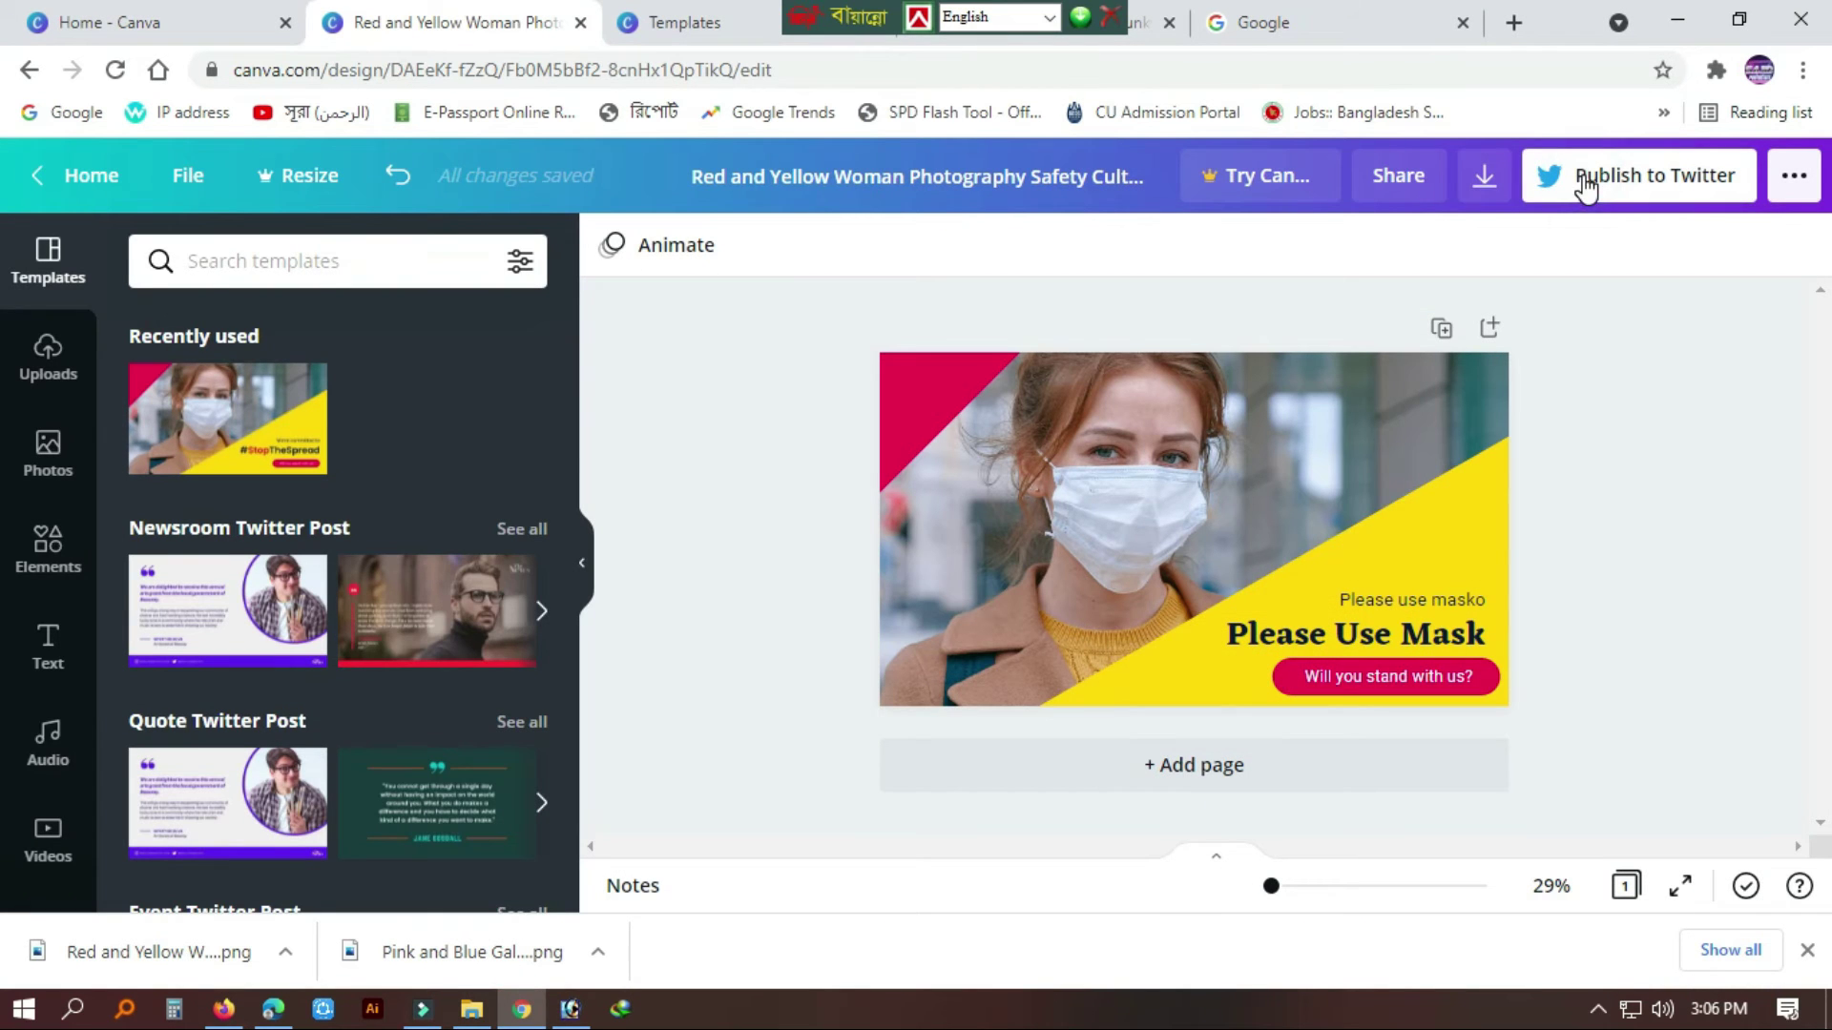
scroll(258, 725, "down", 5)
scroll(279, 735, "down", 1)
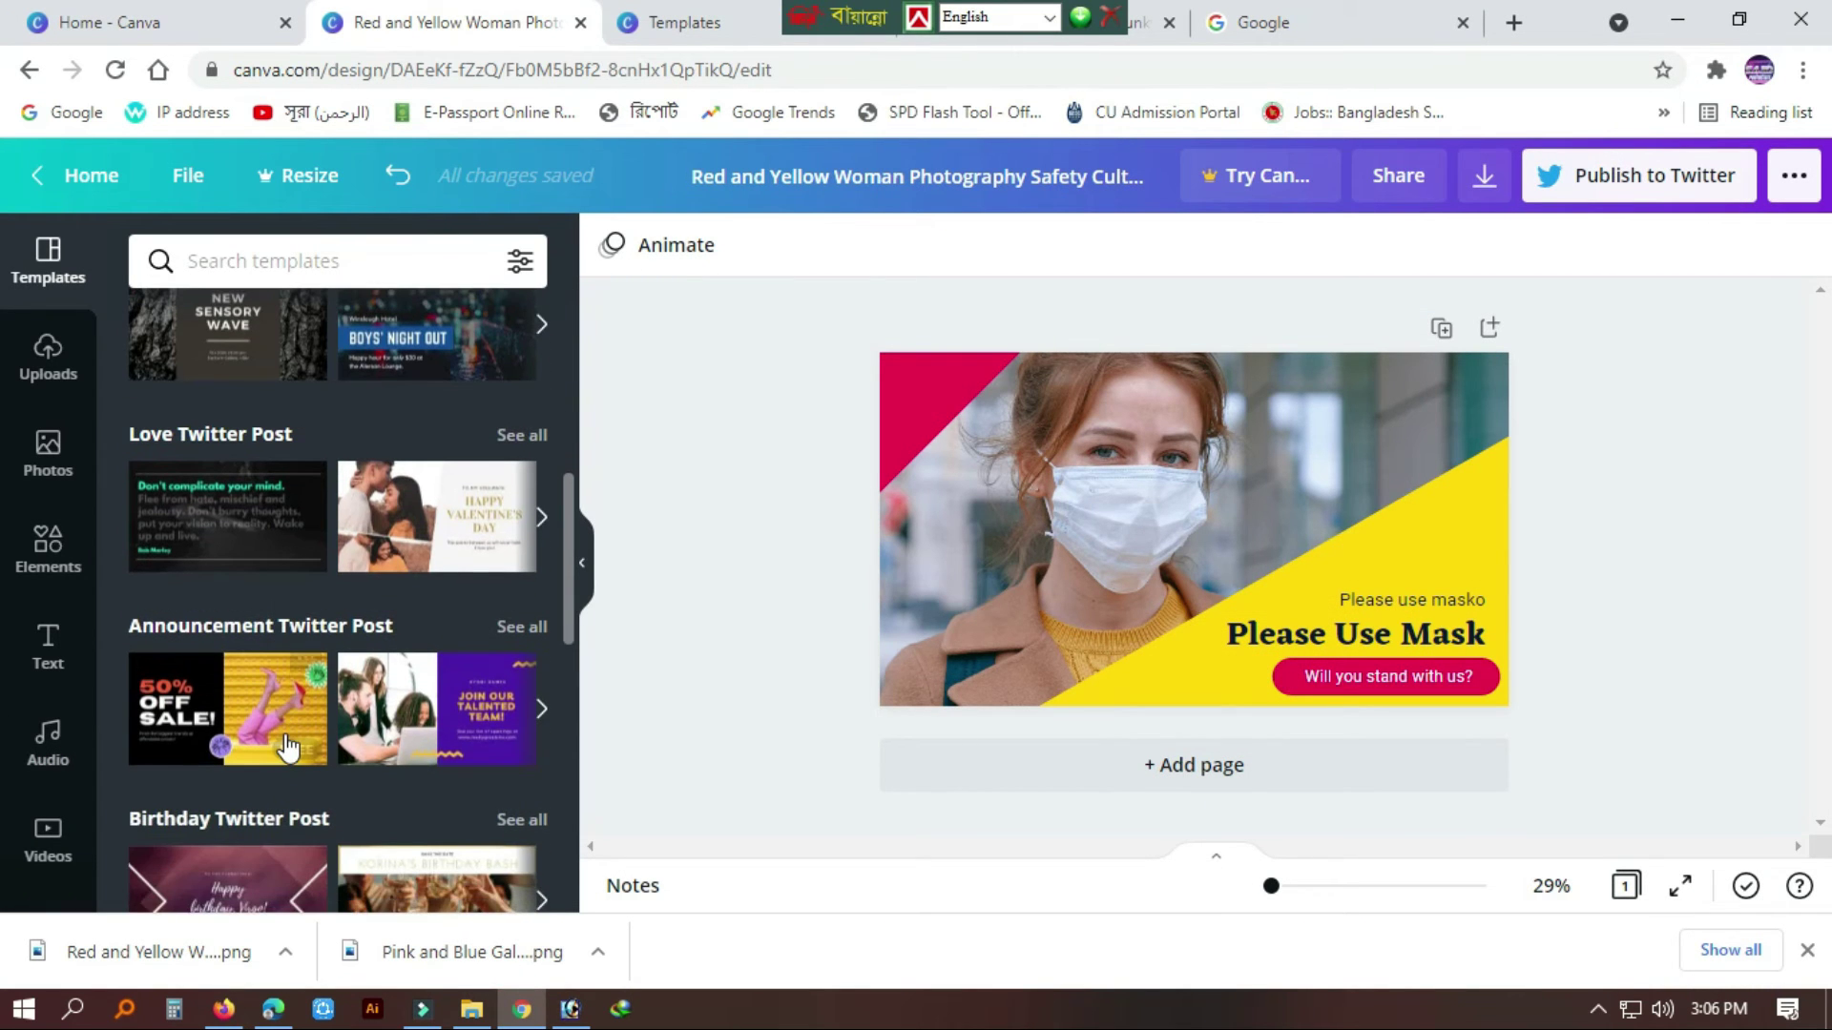
scroll(288, 746, "down", 3)
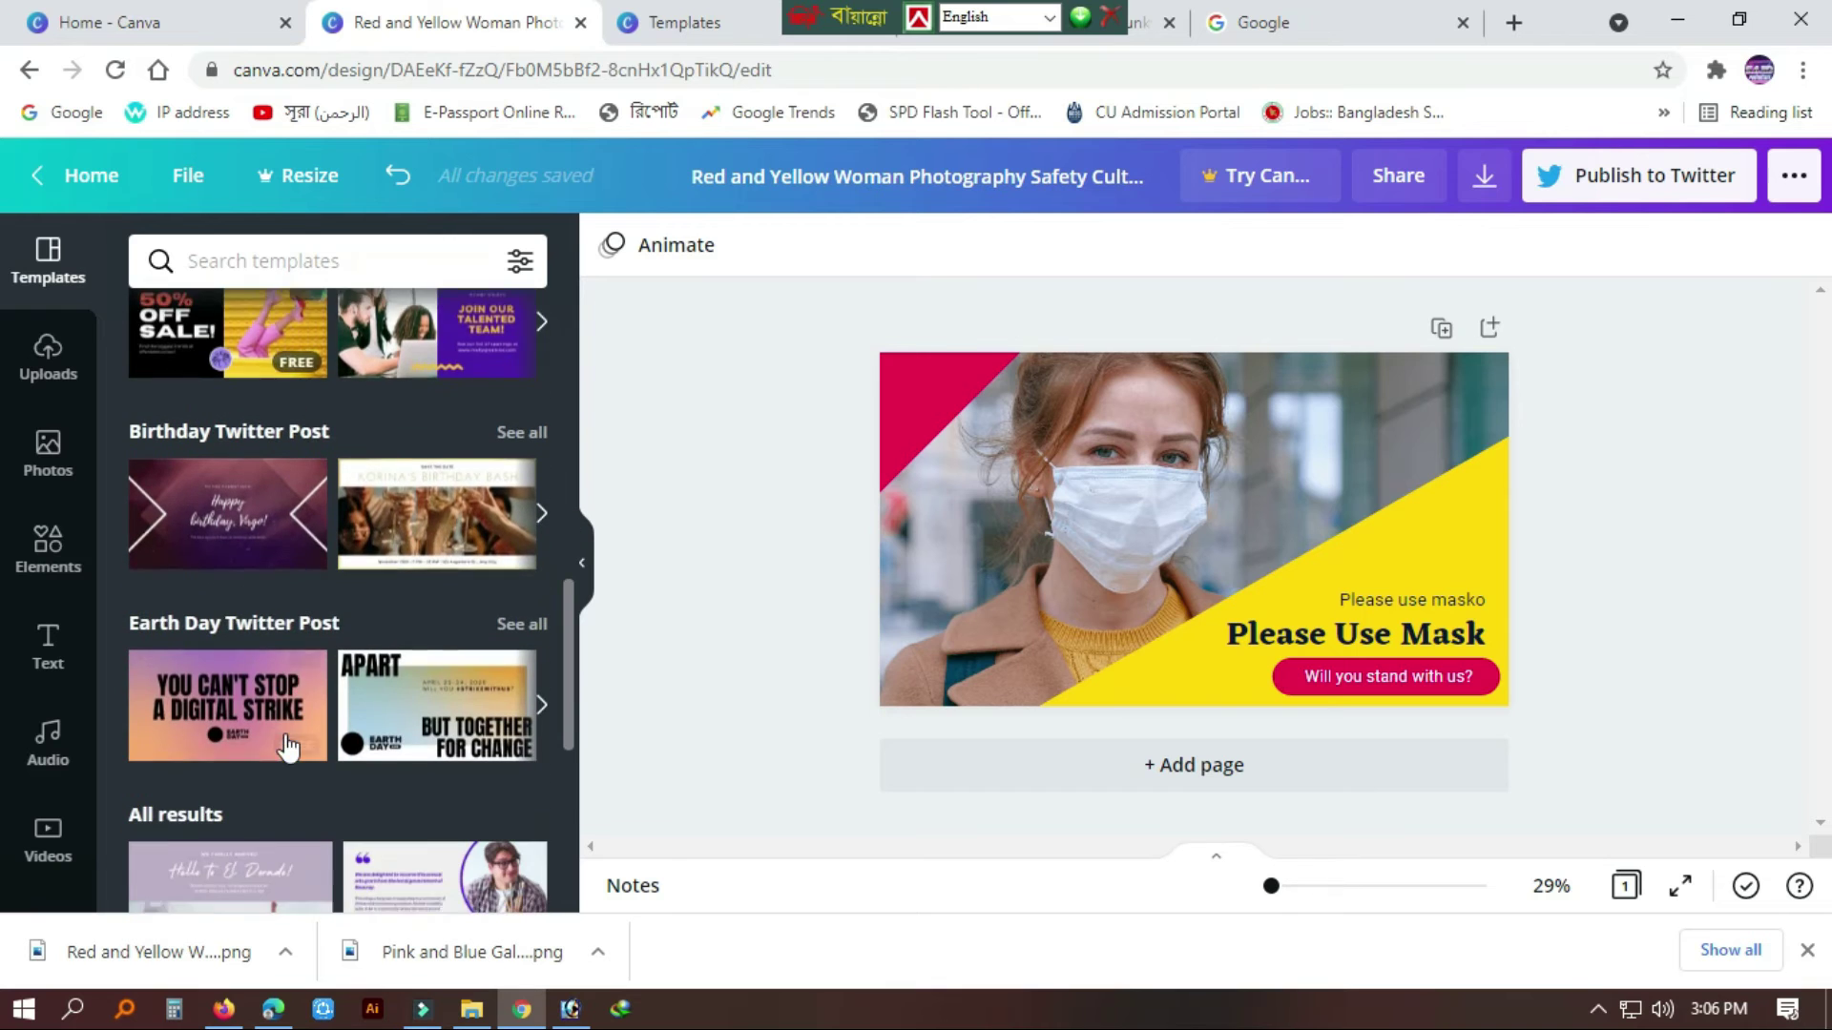
scroll(289, 744, "down", 2)
scroll(291, 744, "down", 1)
scroll(289, 733, "down", 2)
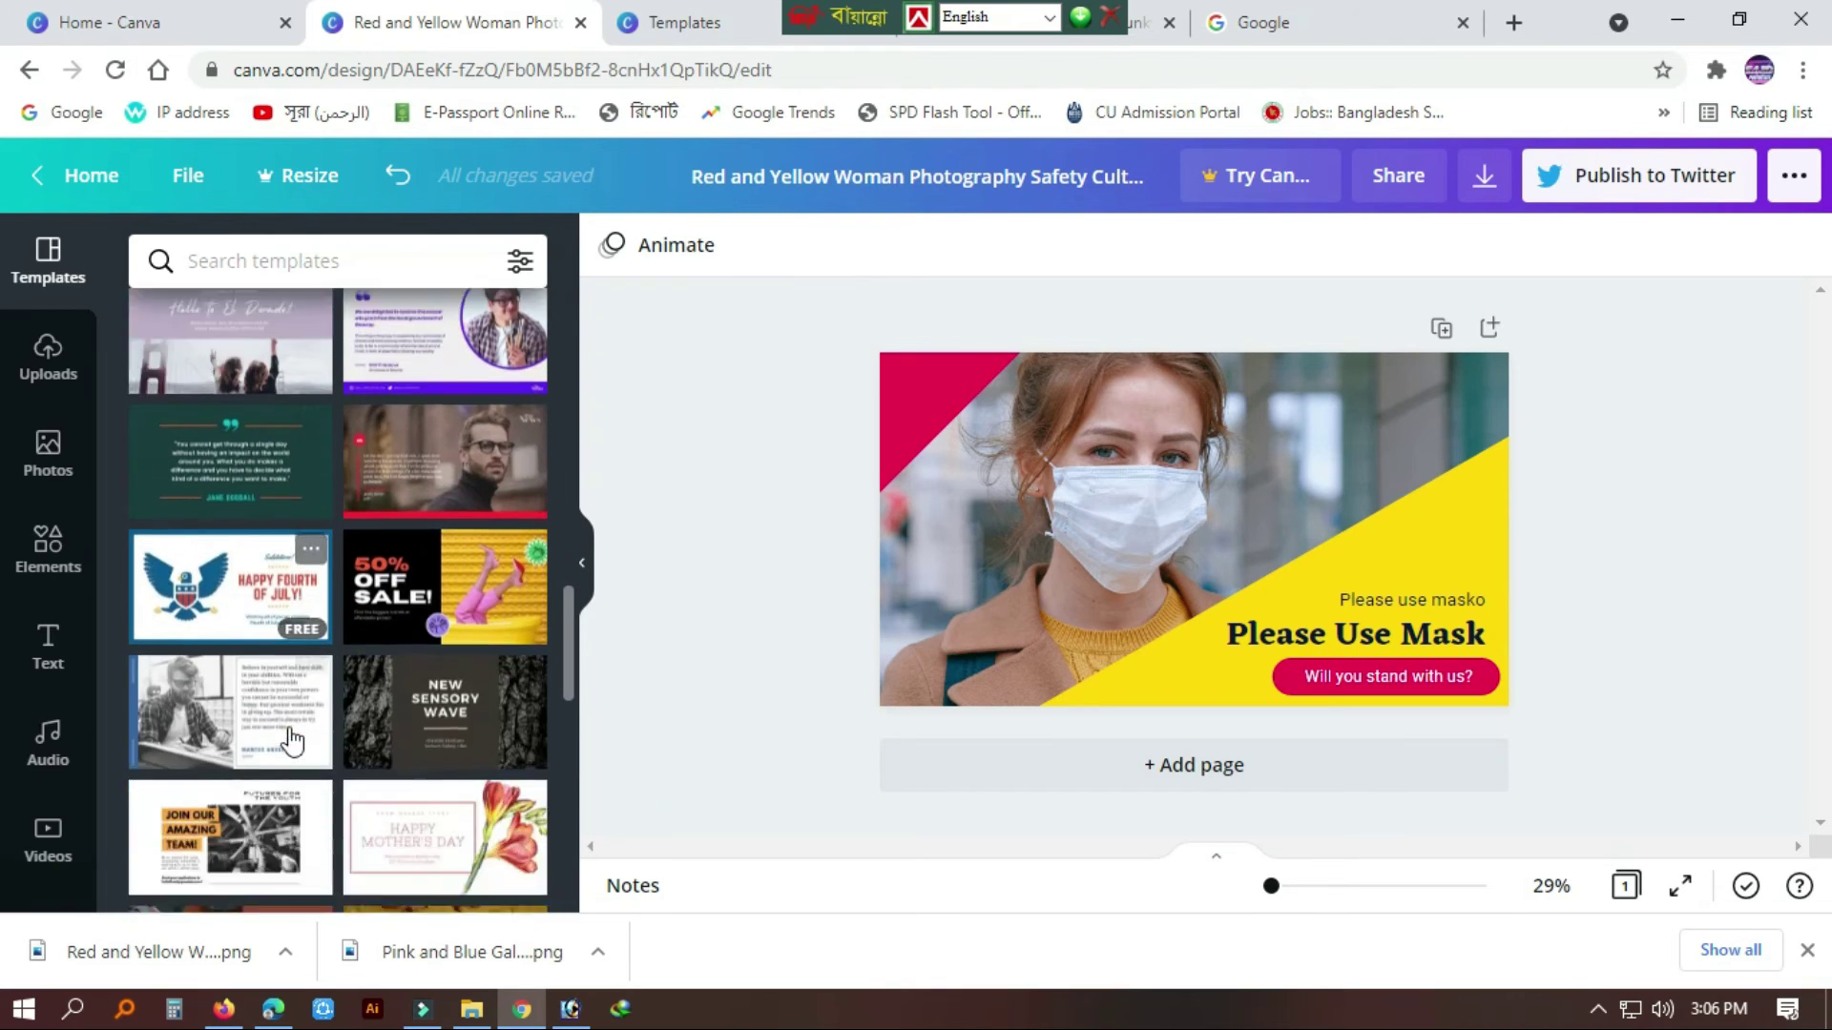
scroll(289, 730, "down", 3)
scroll(289, 727, "down", 3)
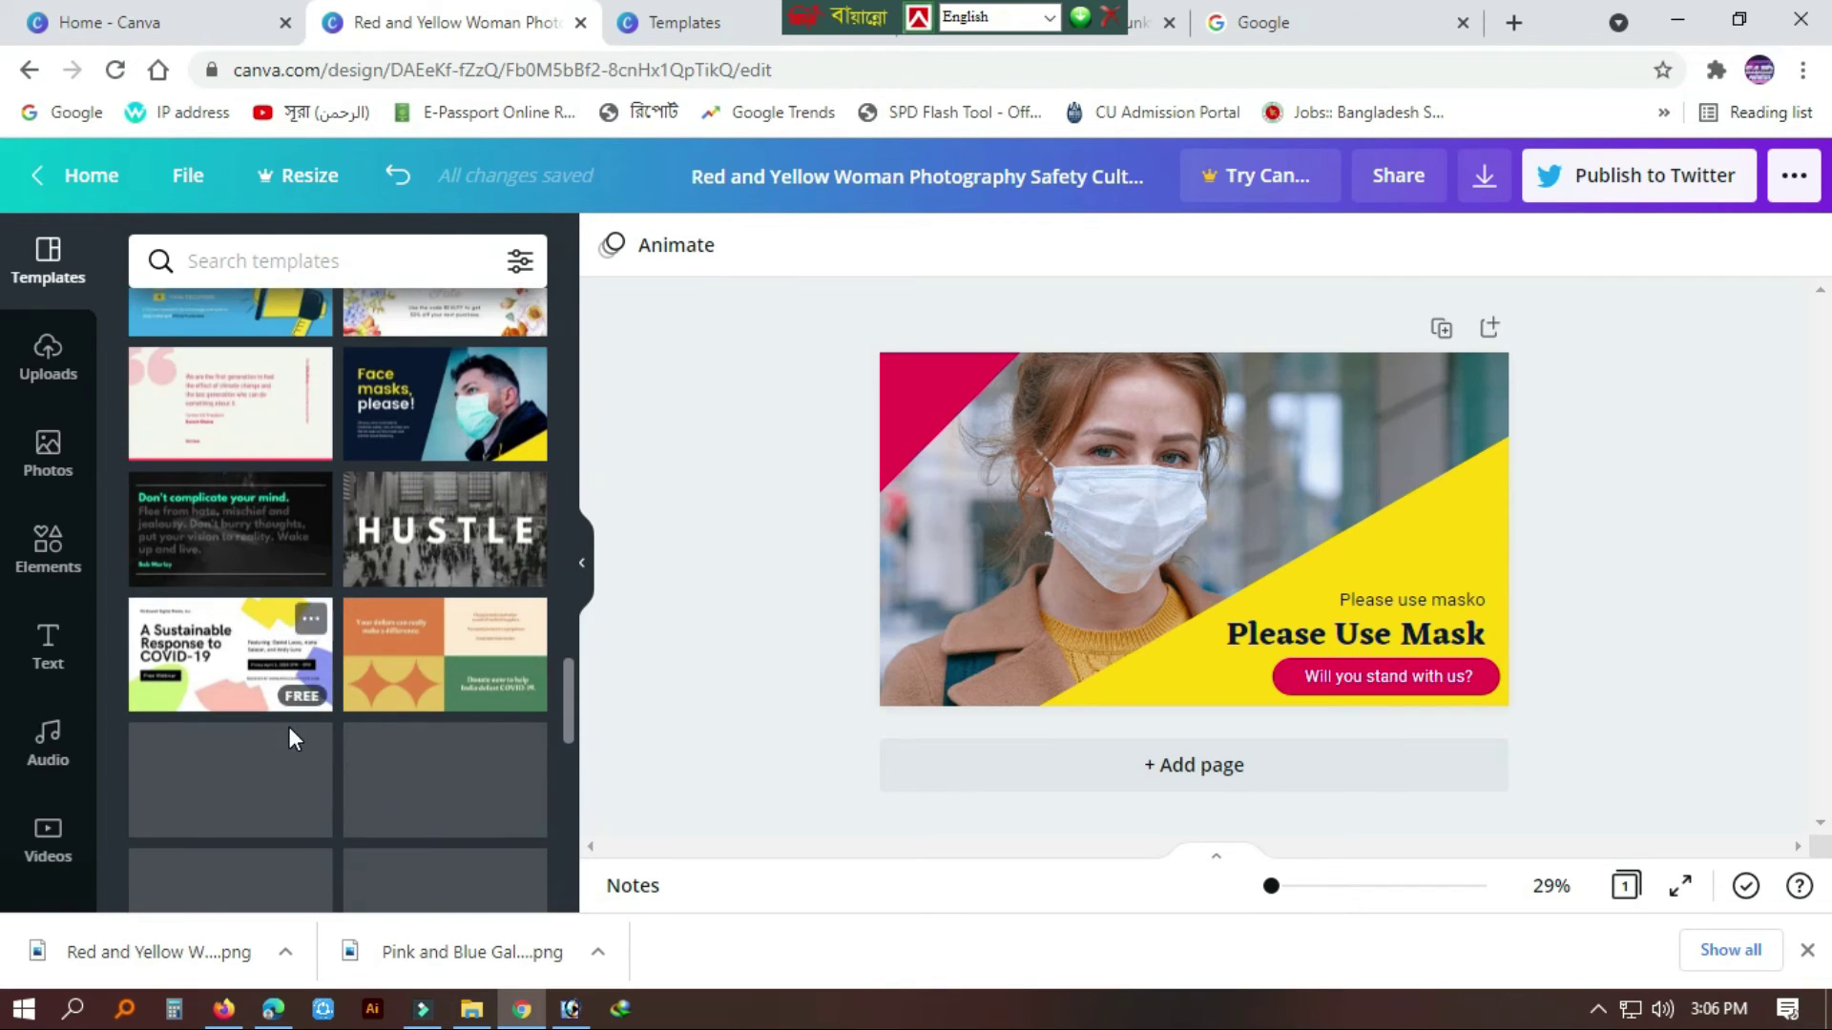
scroll(288, 723, "down", 2)
scroll(288, 724, "down", 1)
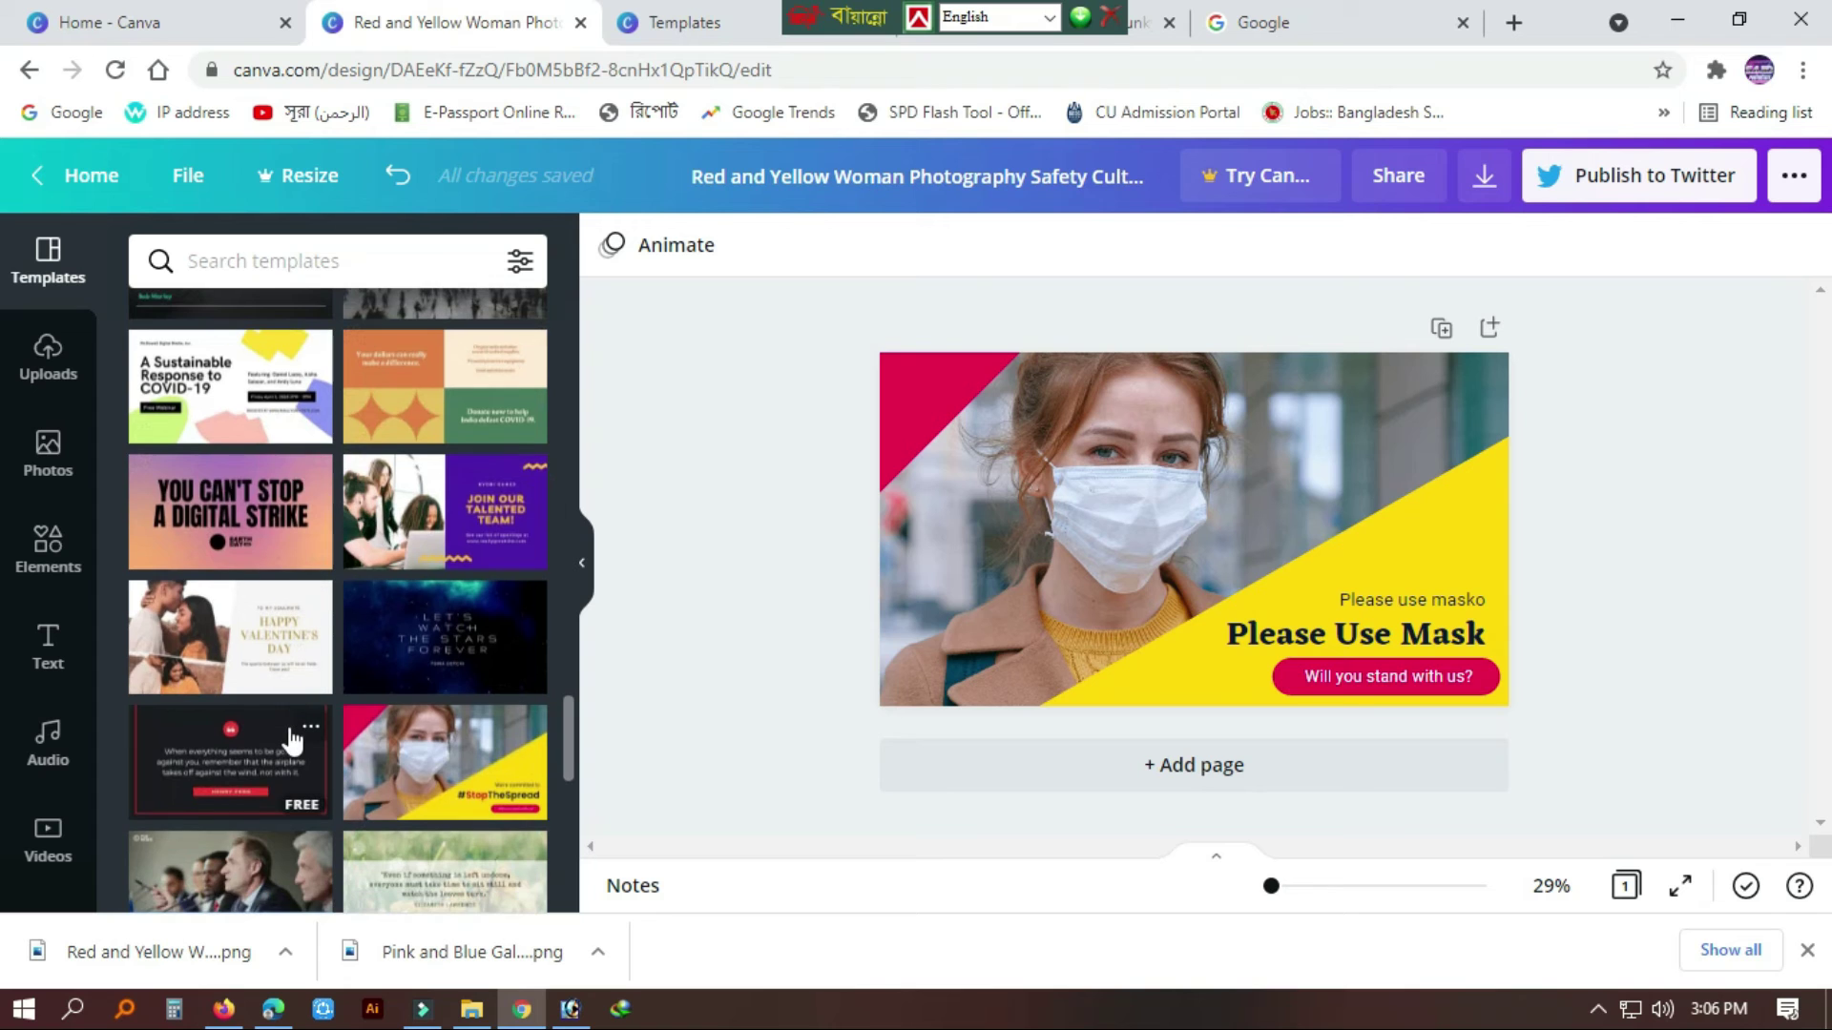
scroll(293, 739, "down", 3)
scroll(291, 735, "down", 3)
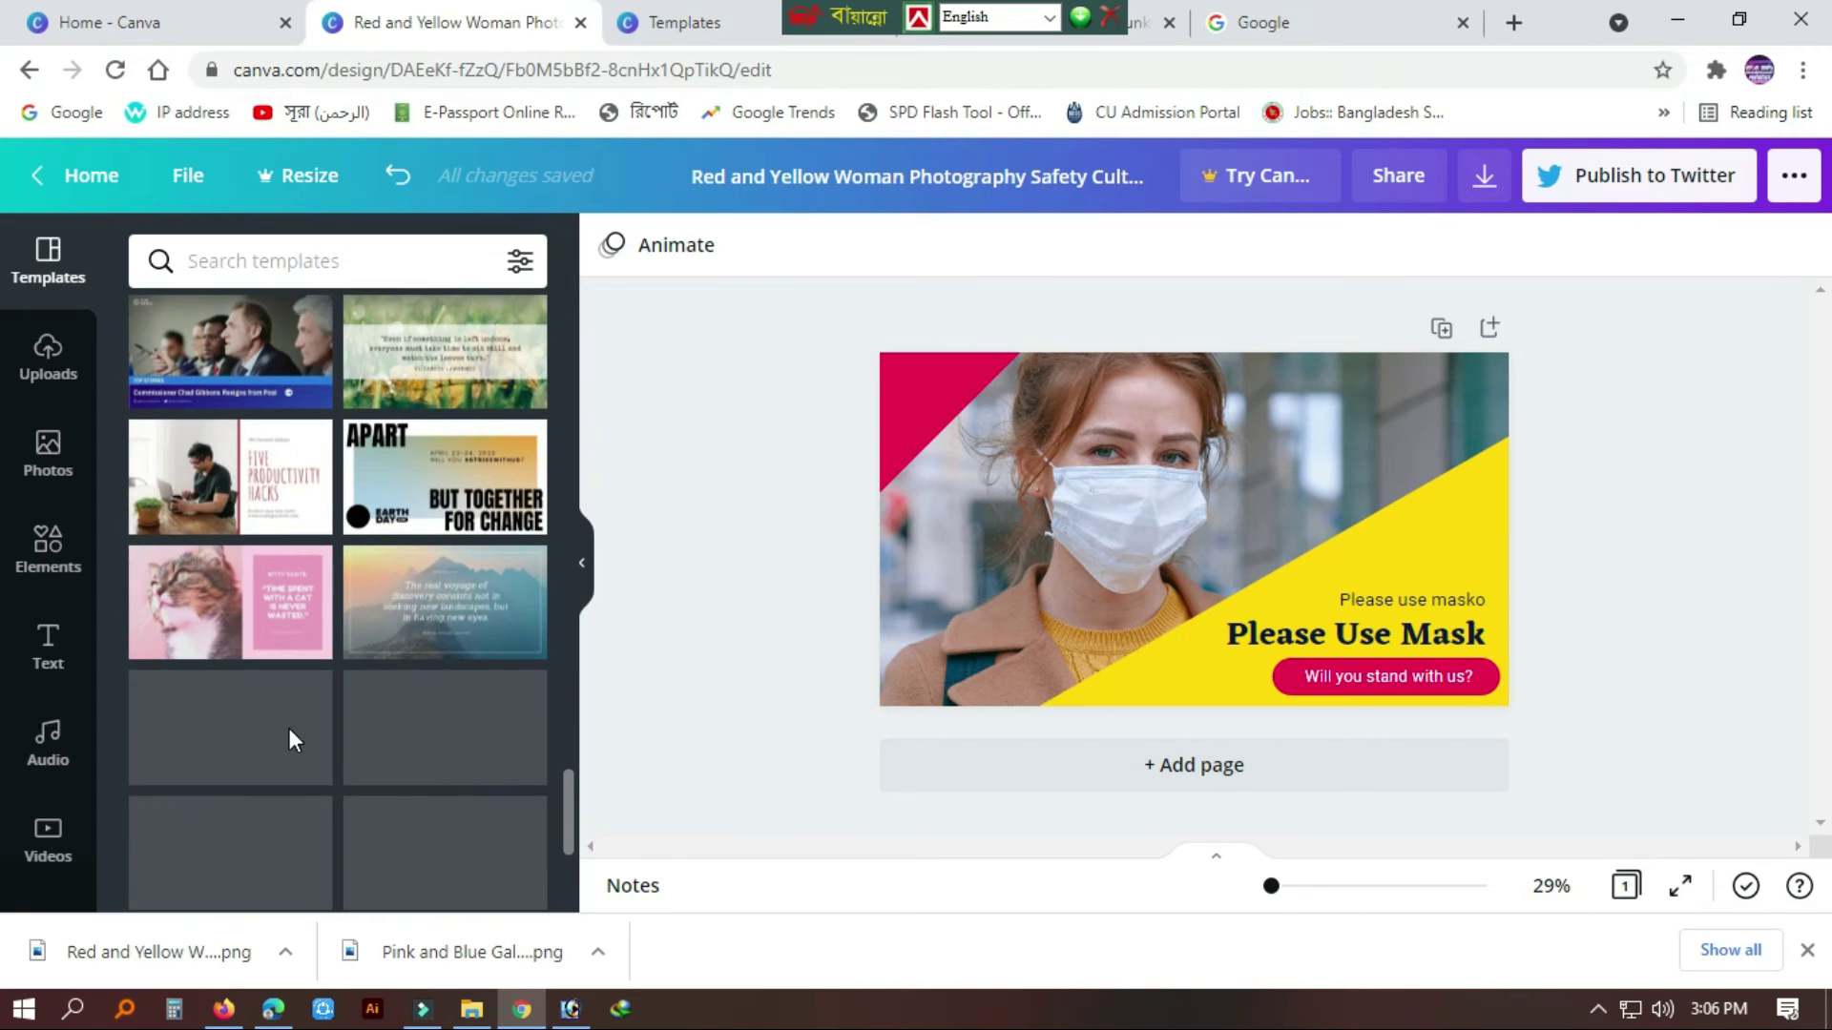
scroll(291, 742, "down", 3)
scroll(290, 737, "down", 3)
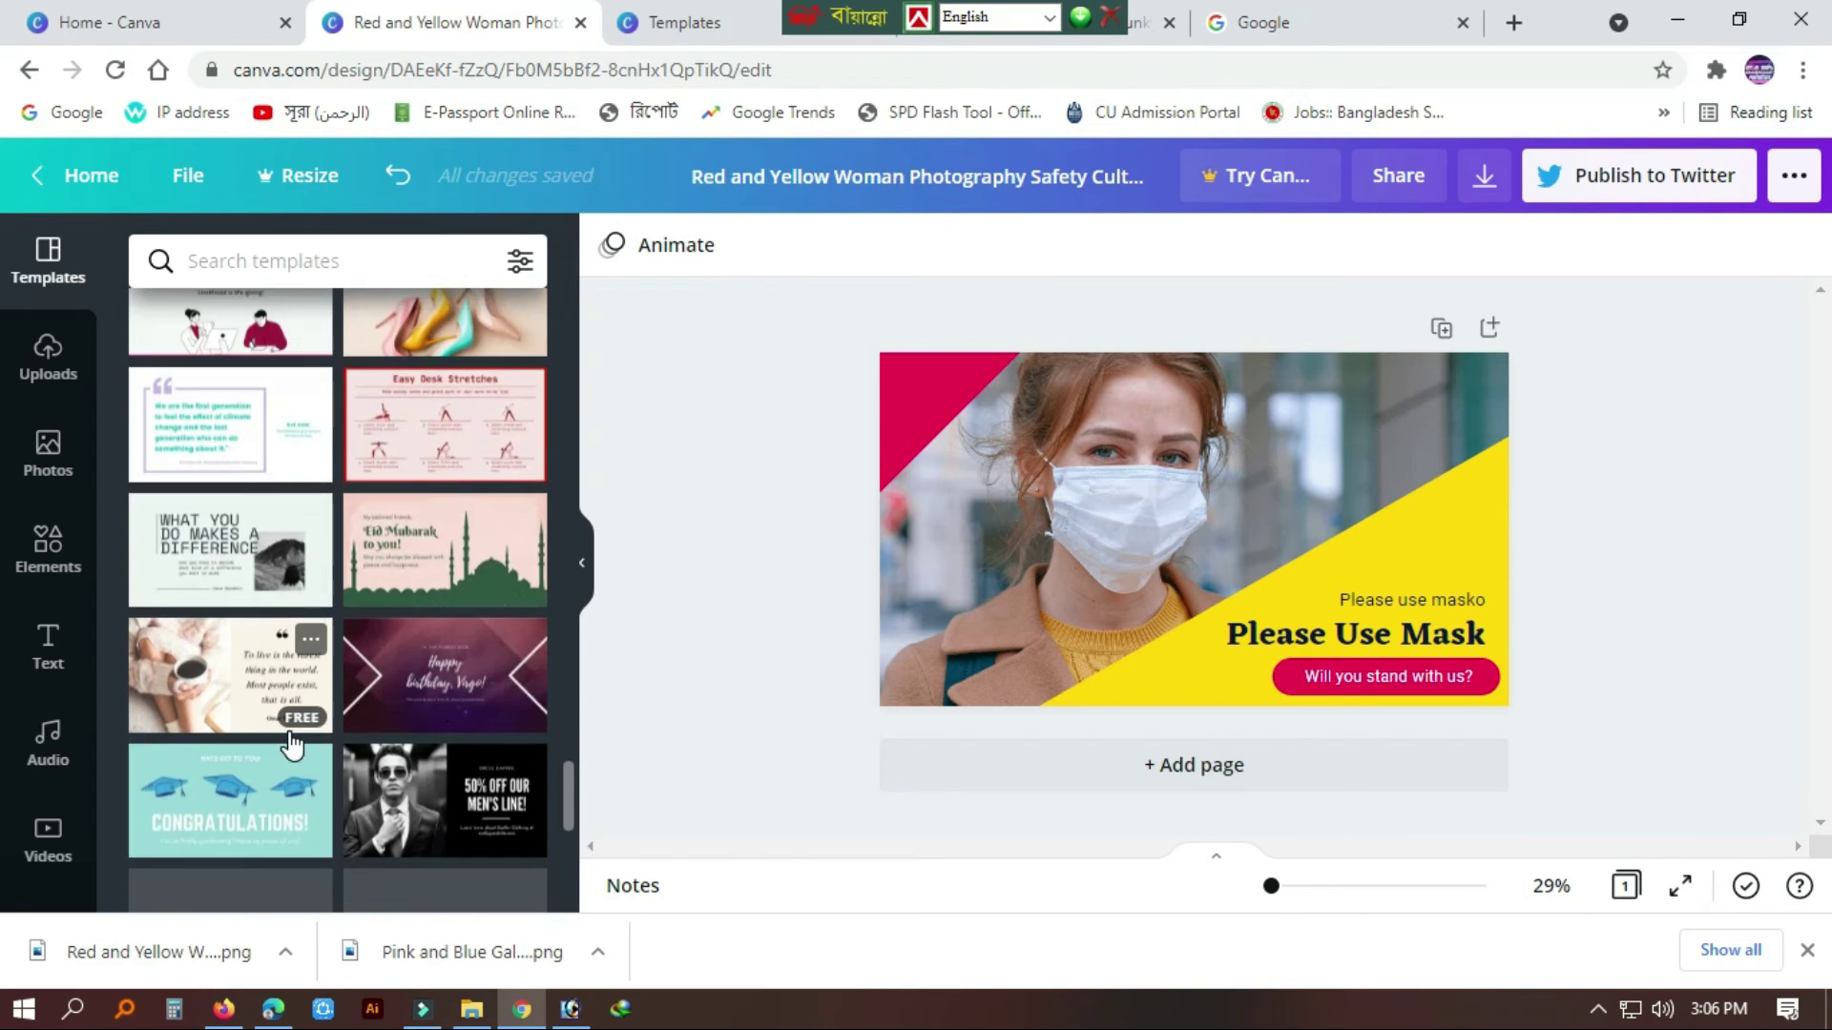
scroll(289, 731, "down", 3)
scroll(289, 731, "down", 3)
scroll(290, 730, "down", 3)
scroll(290, 731, "down", 3)
scroll(290, 735, "down", 1)
scroll(292, 742, "down", 2)
scroll(291, 740, "down", 3)
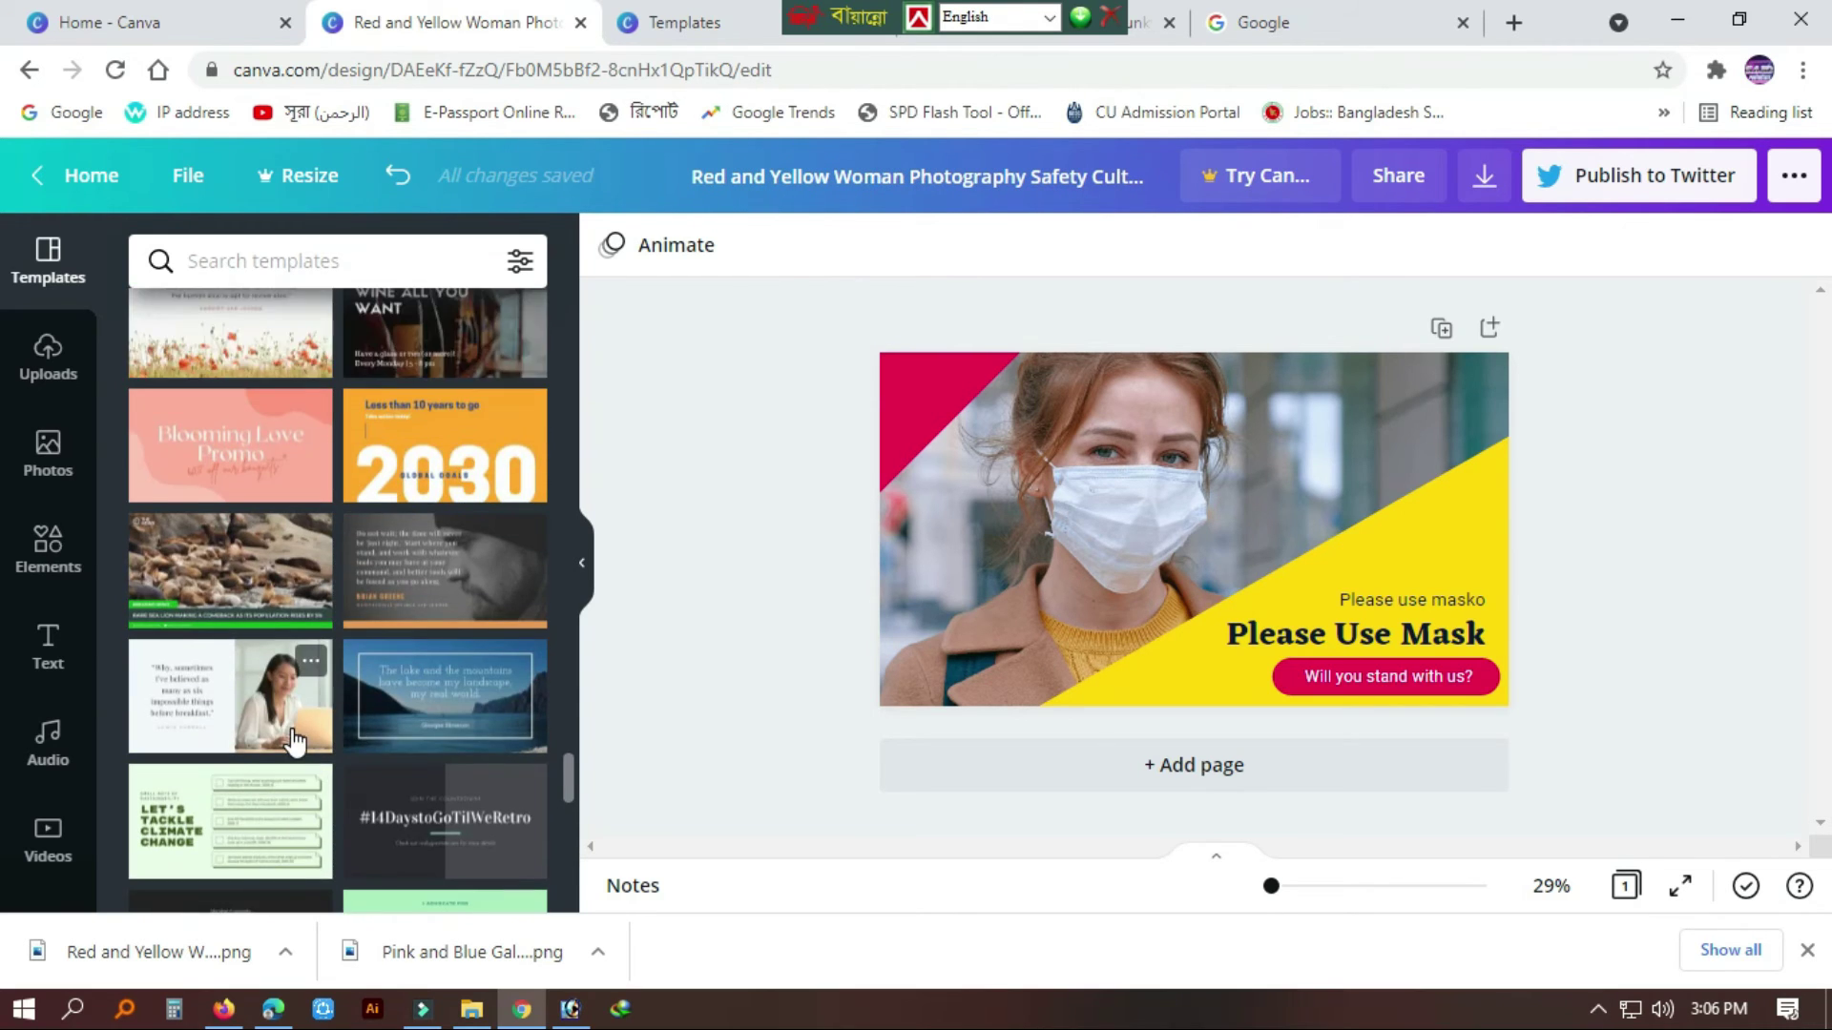
scroll(290, 729, "down", 4)
scroll(291, 734, "down", 4)
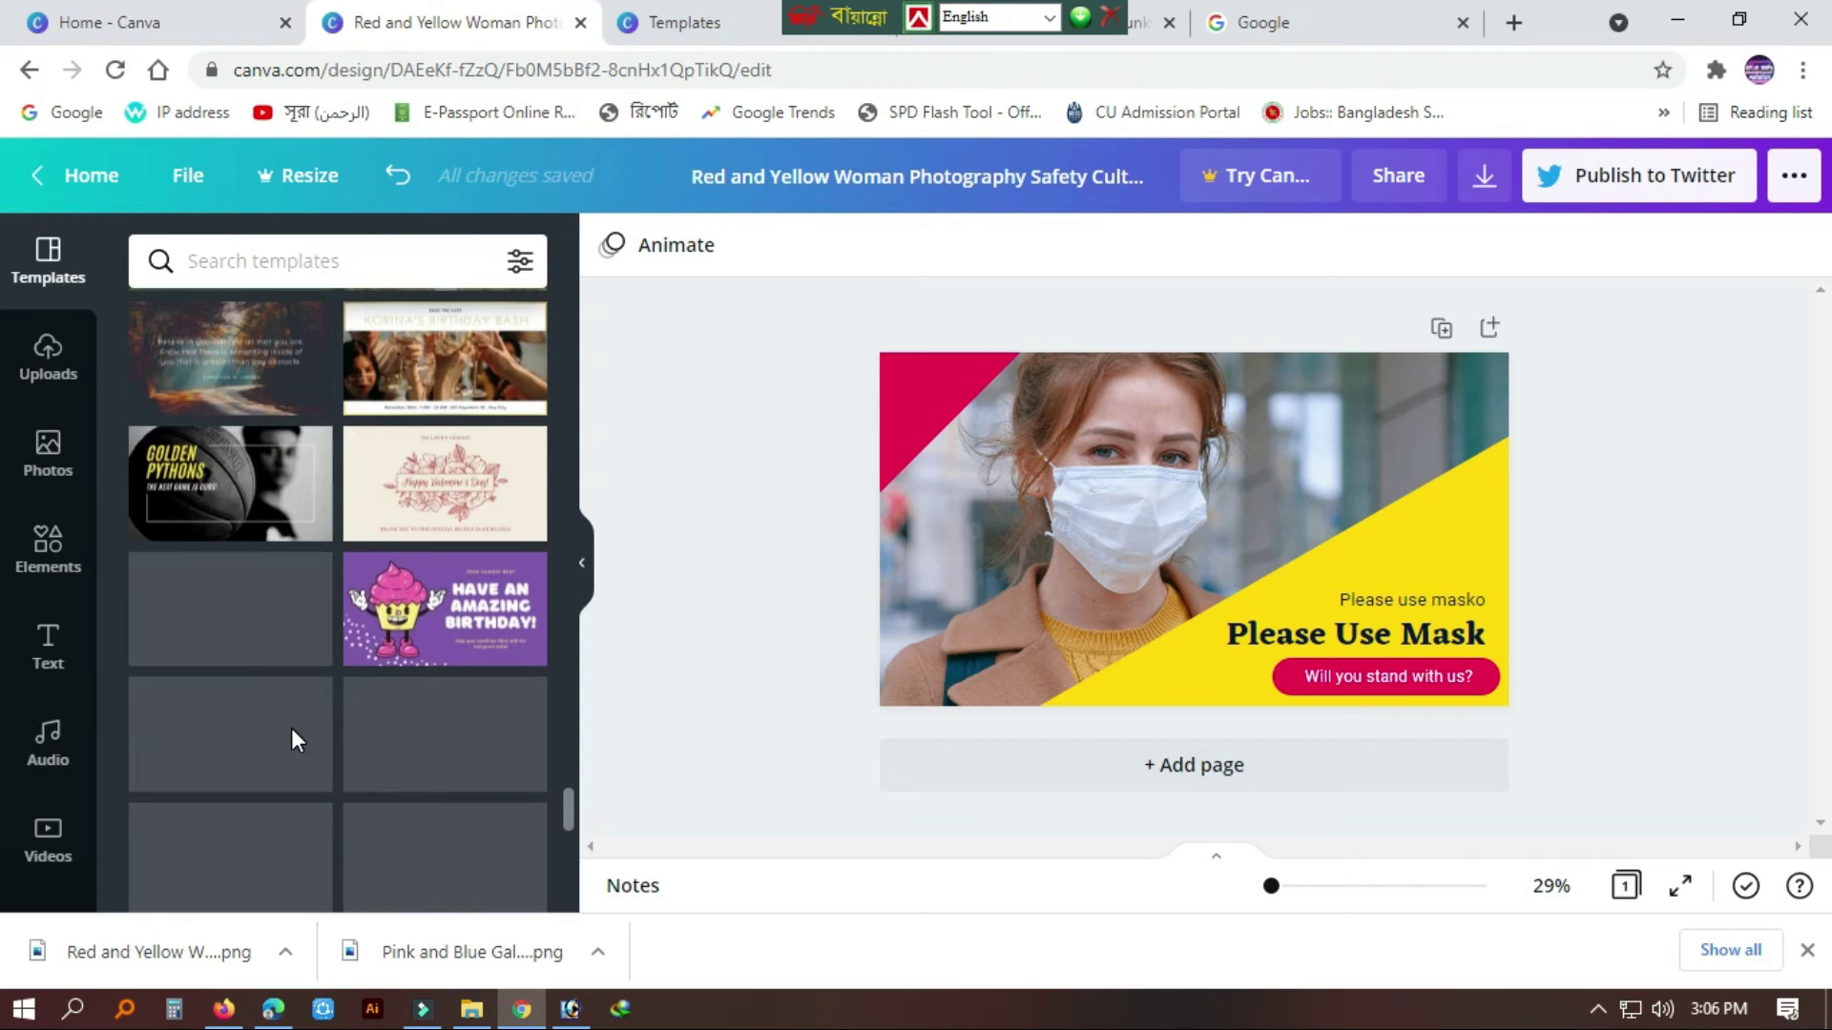
scroll(291, 741, "down", 4)
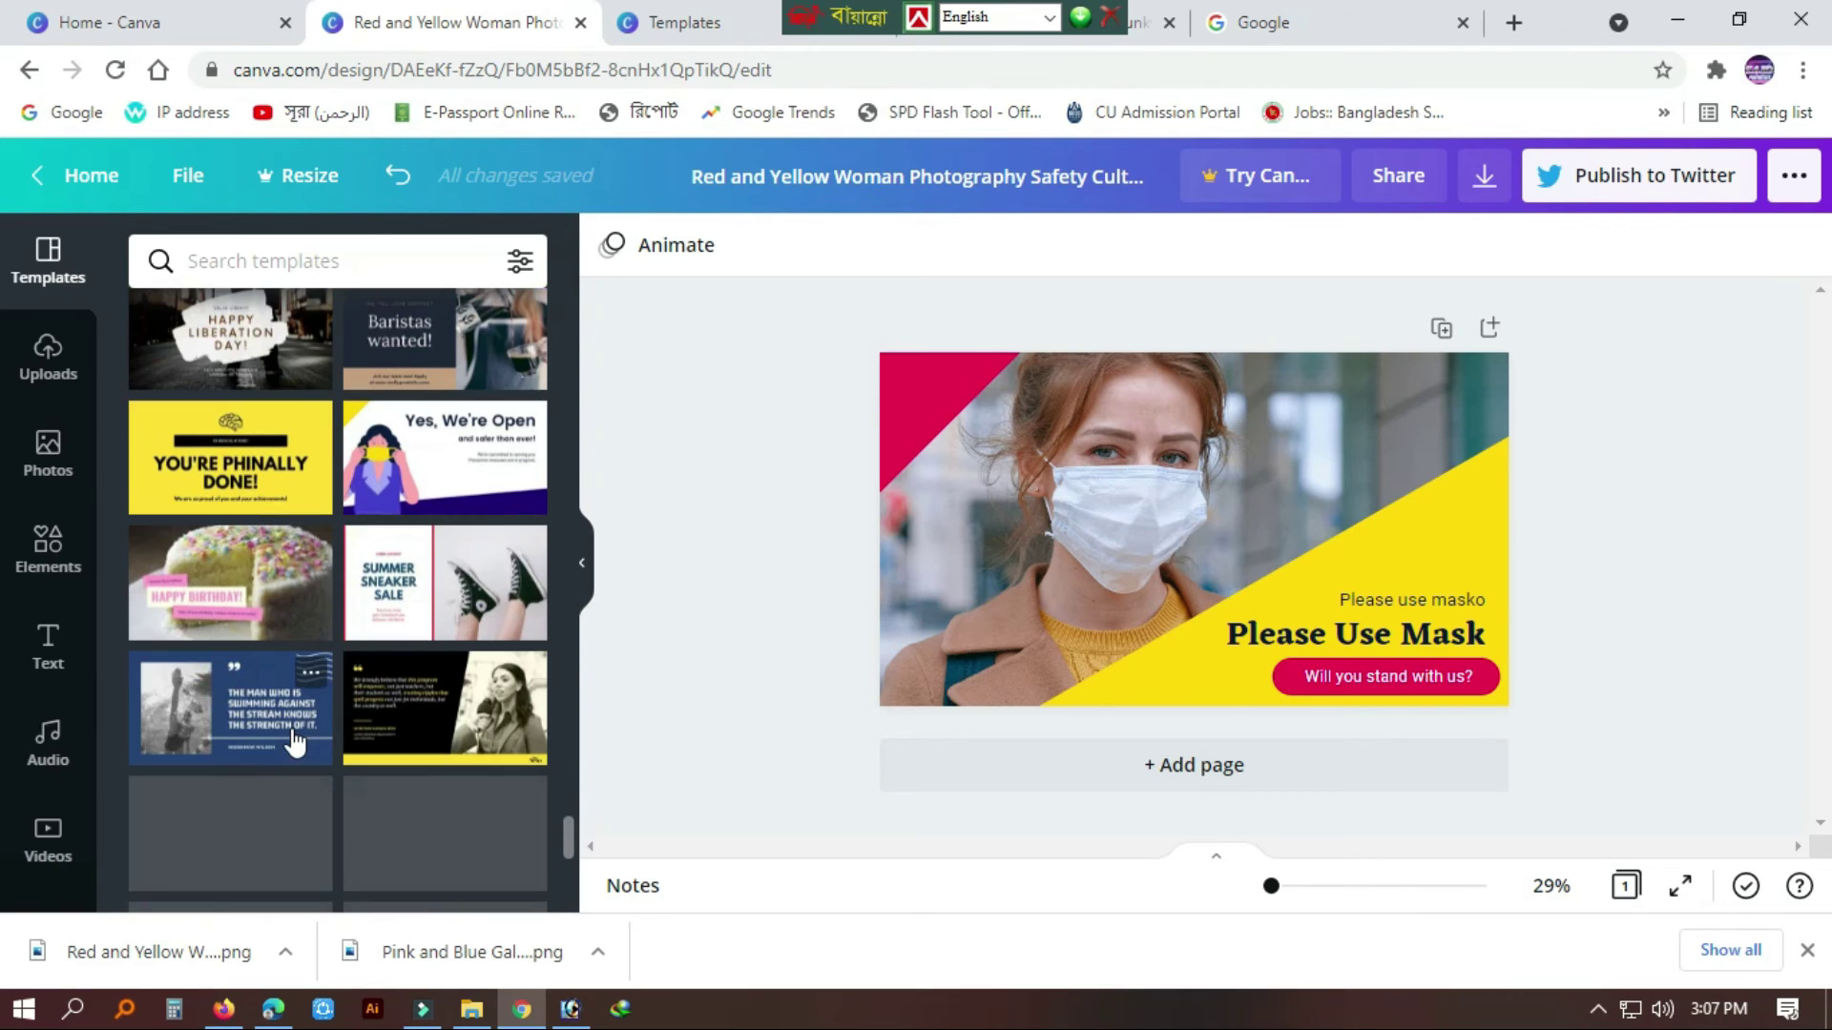
scroll(291, 734, "down", 3)
scroll(290, 725, "down", 3)
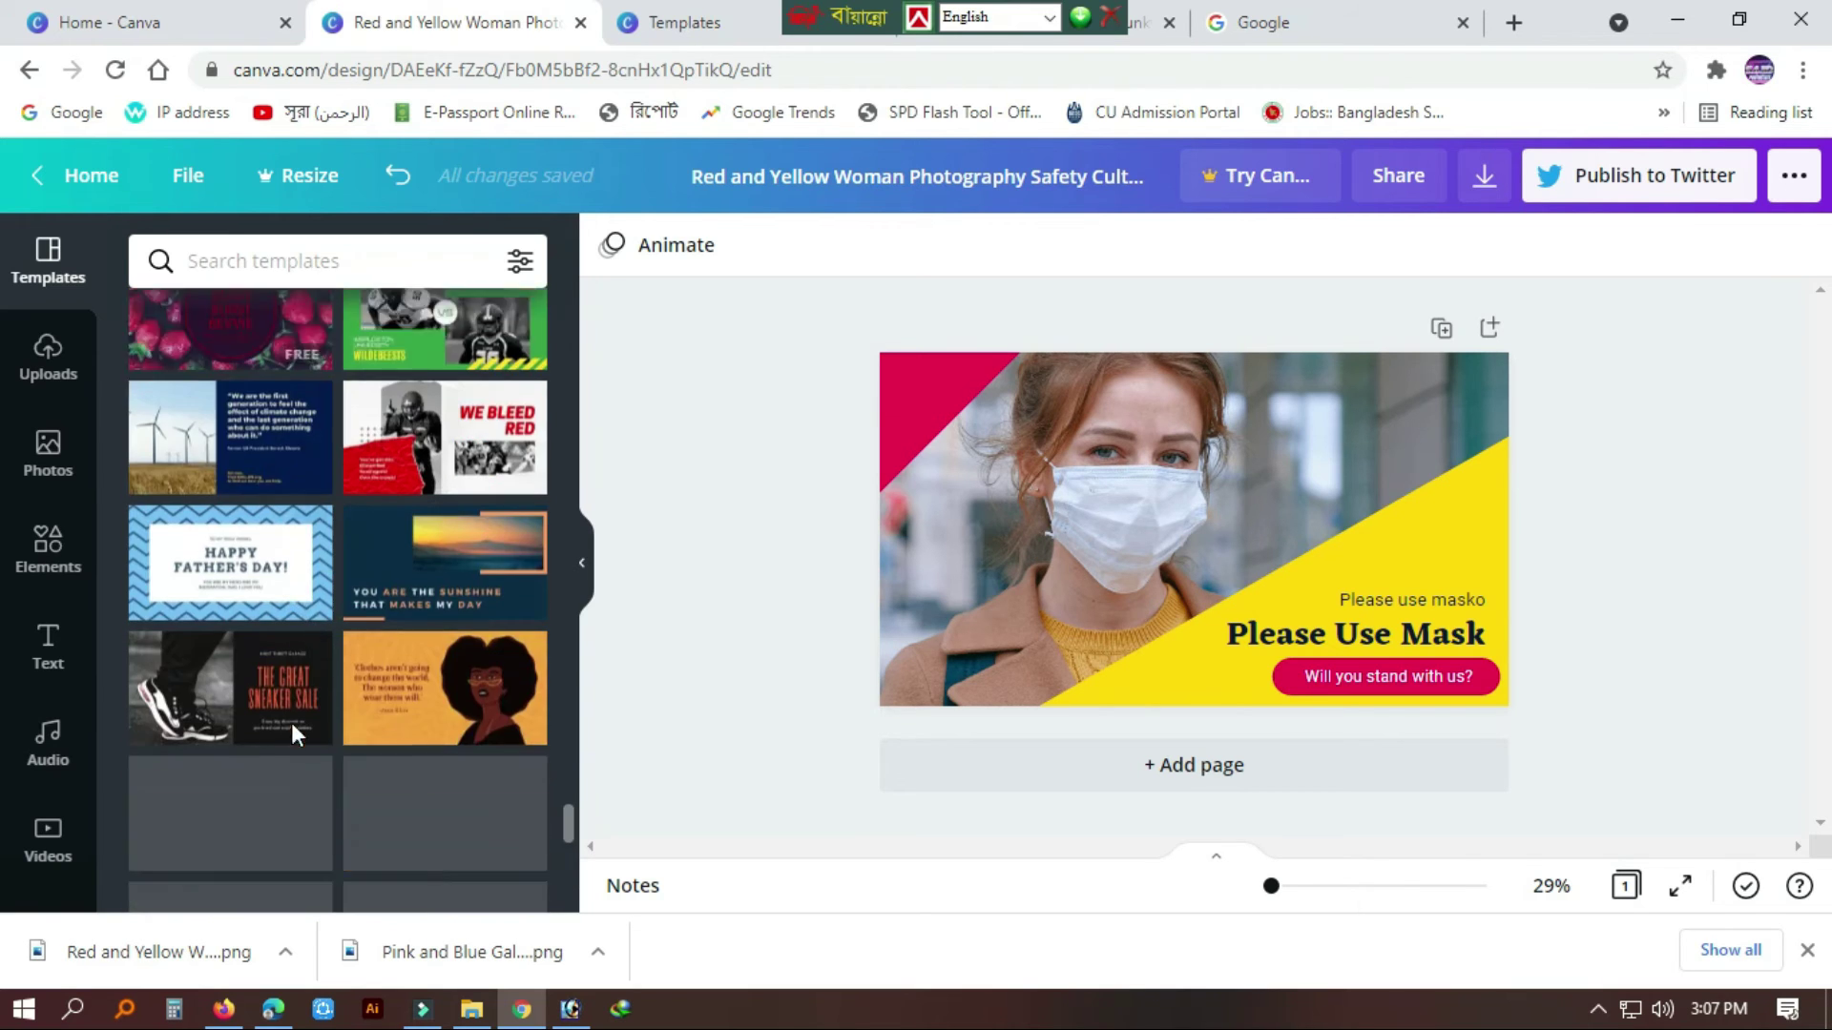
scroll(290, 723, "down", 3)
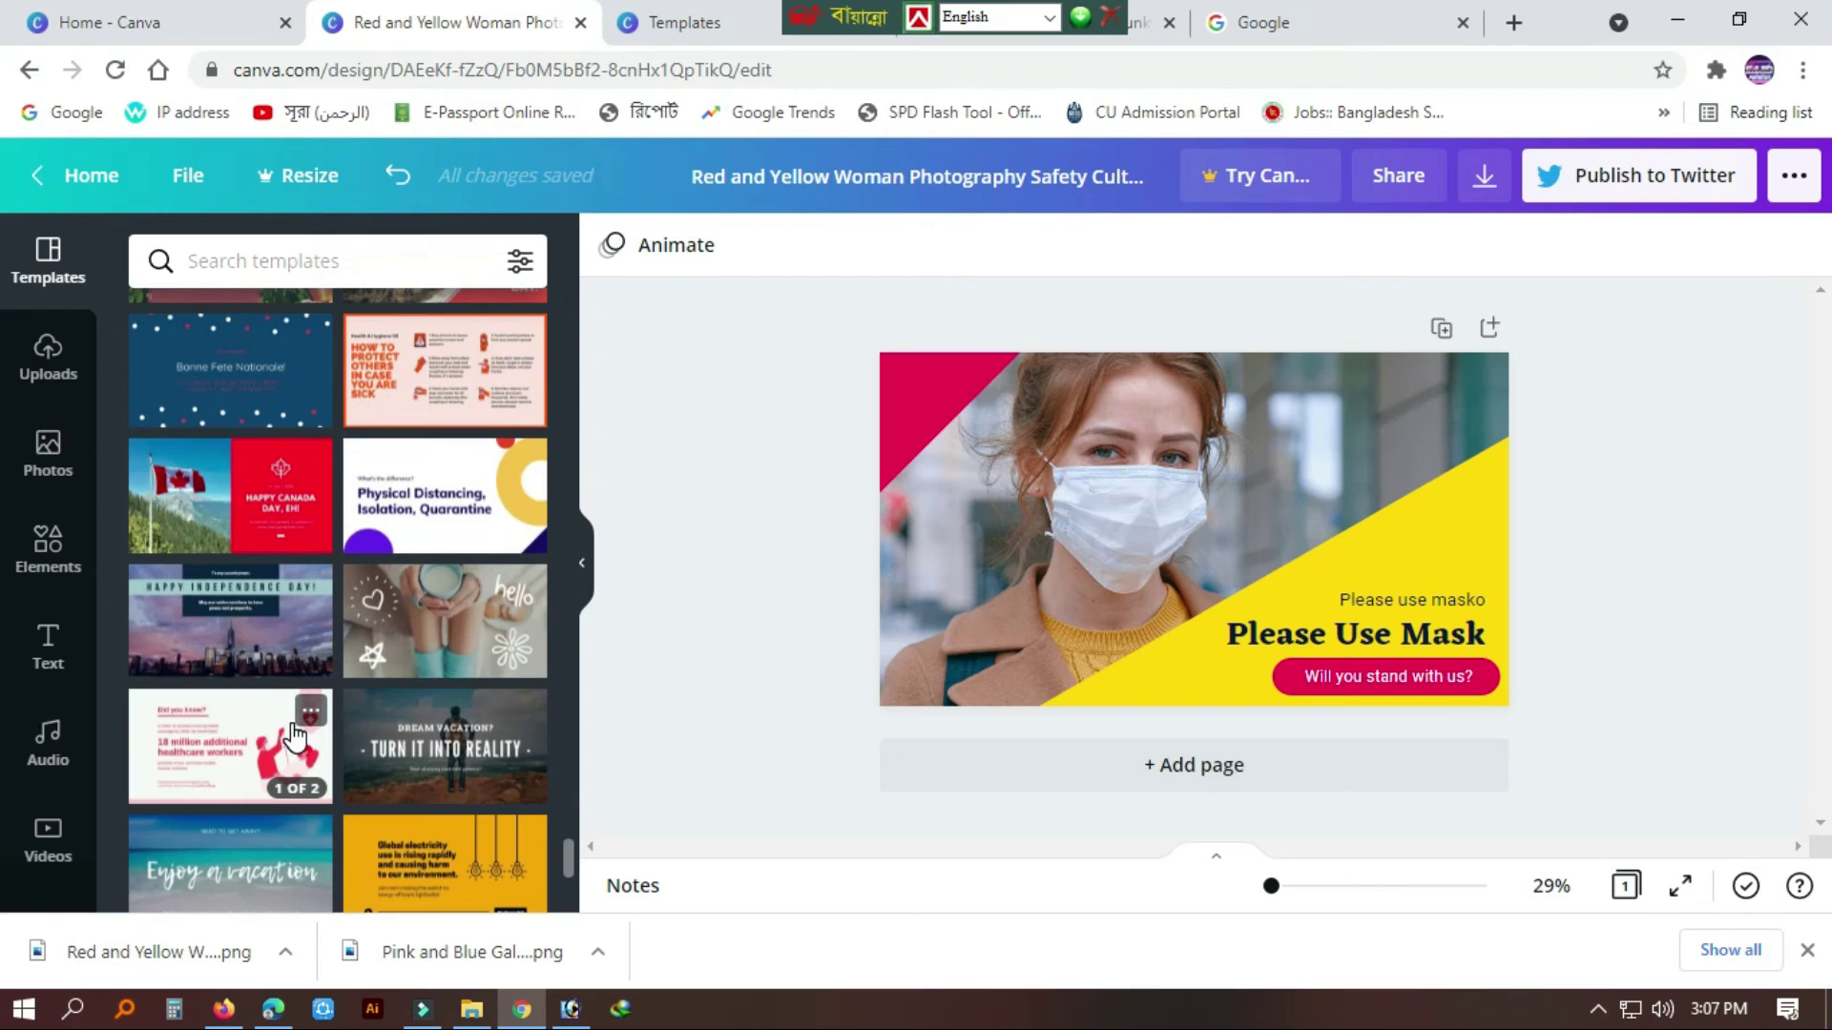
scroll(290, 723, "down", 3)
scroll(290, 723, "down", 2)
scroll(292, 730, "down", 3)
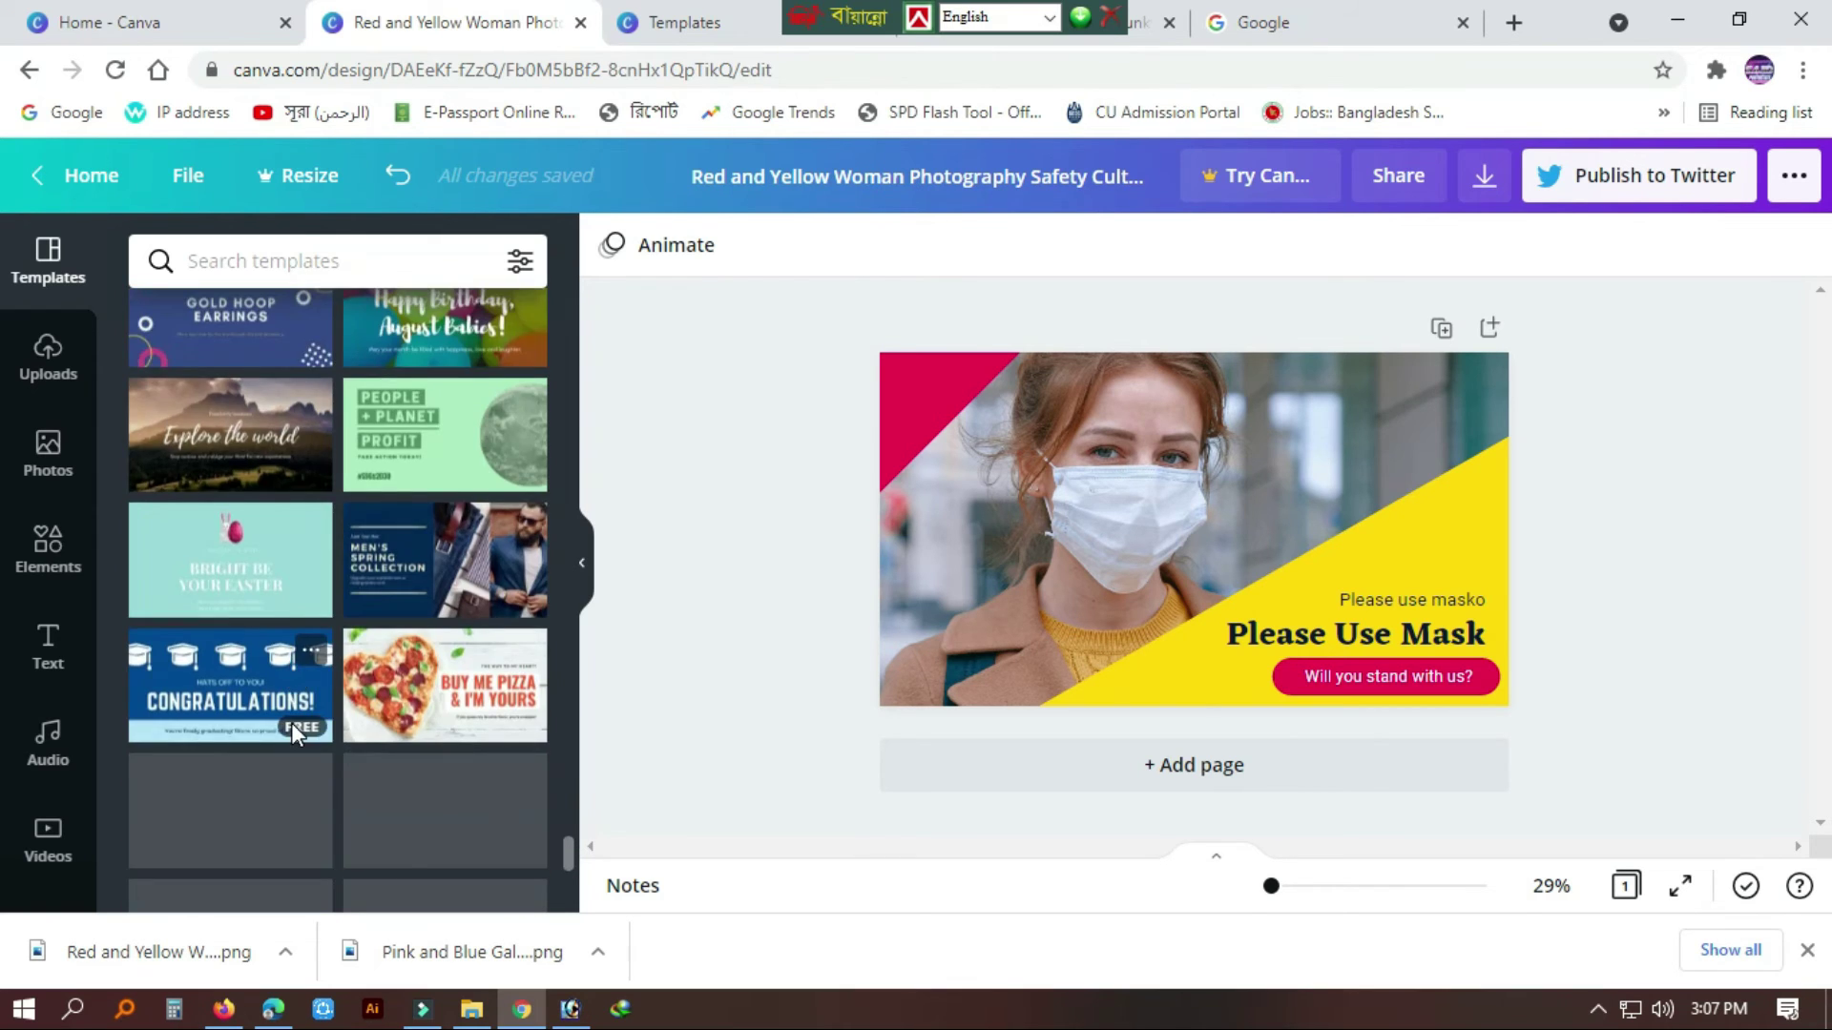
scroll(290, 723, "down", 3)
scroll(293, 735, "down", 3)
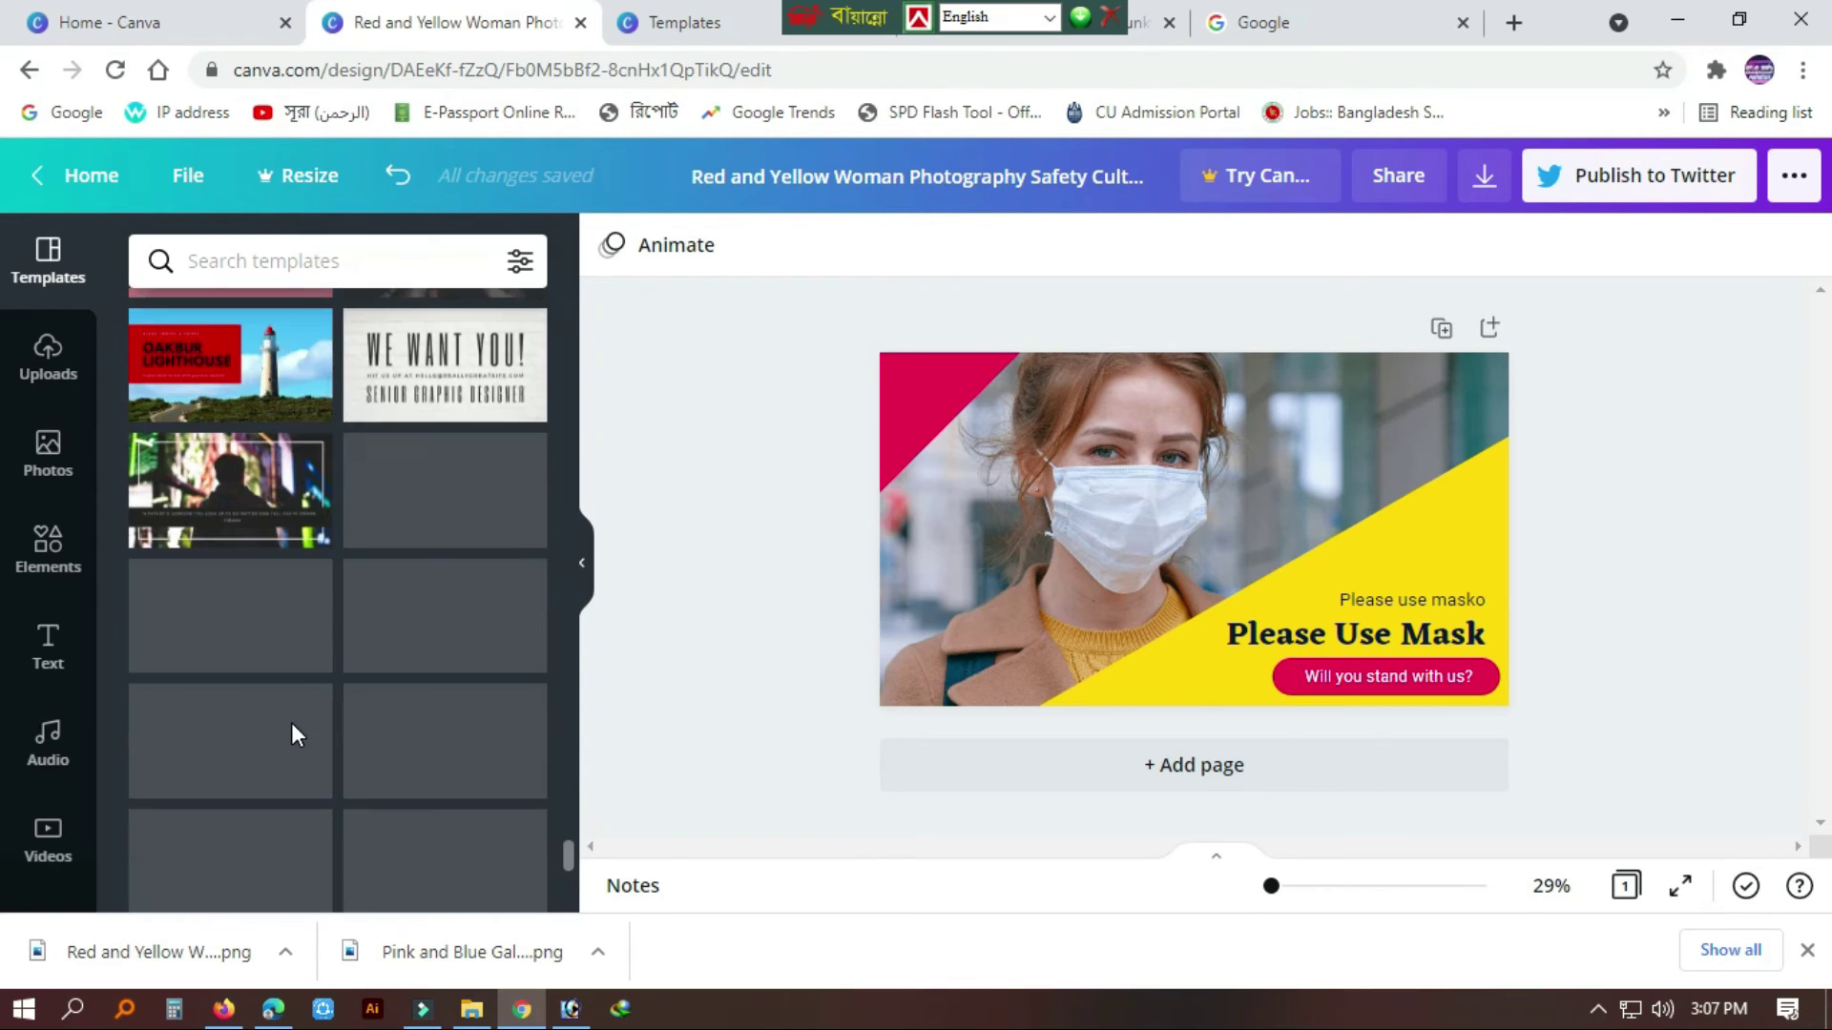
scroll(293, 734, "down", 2)
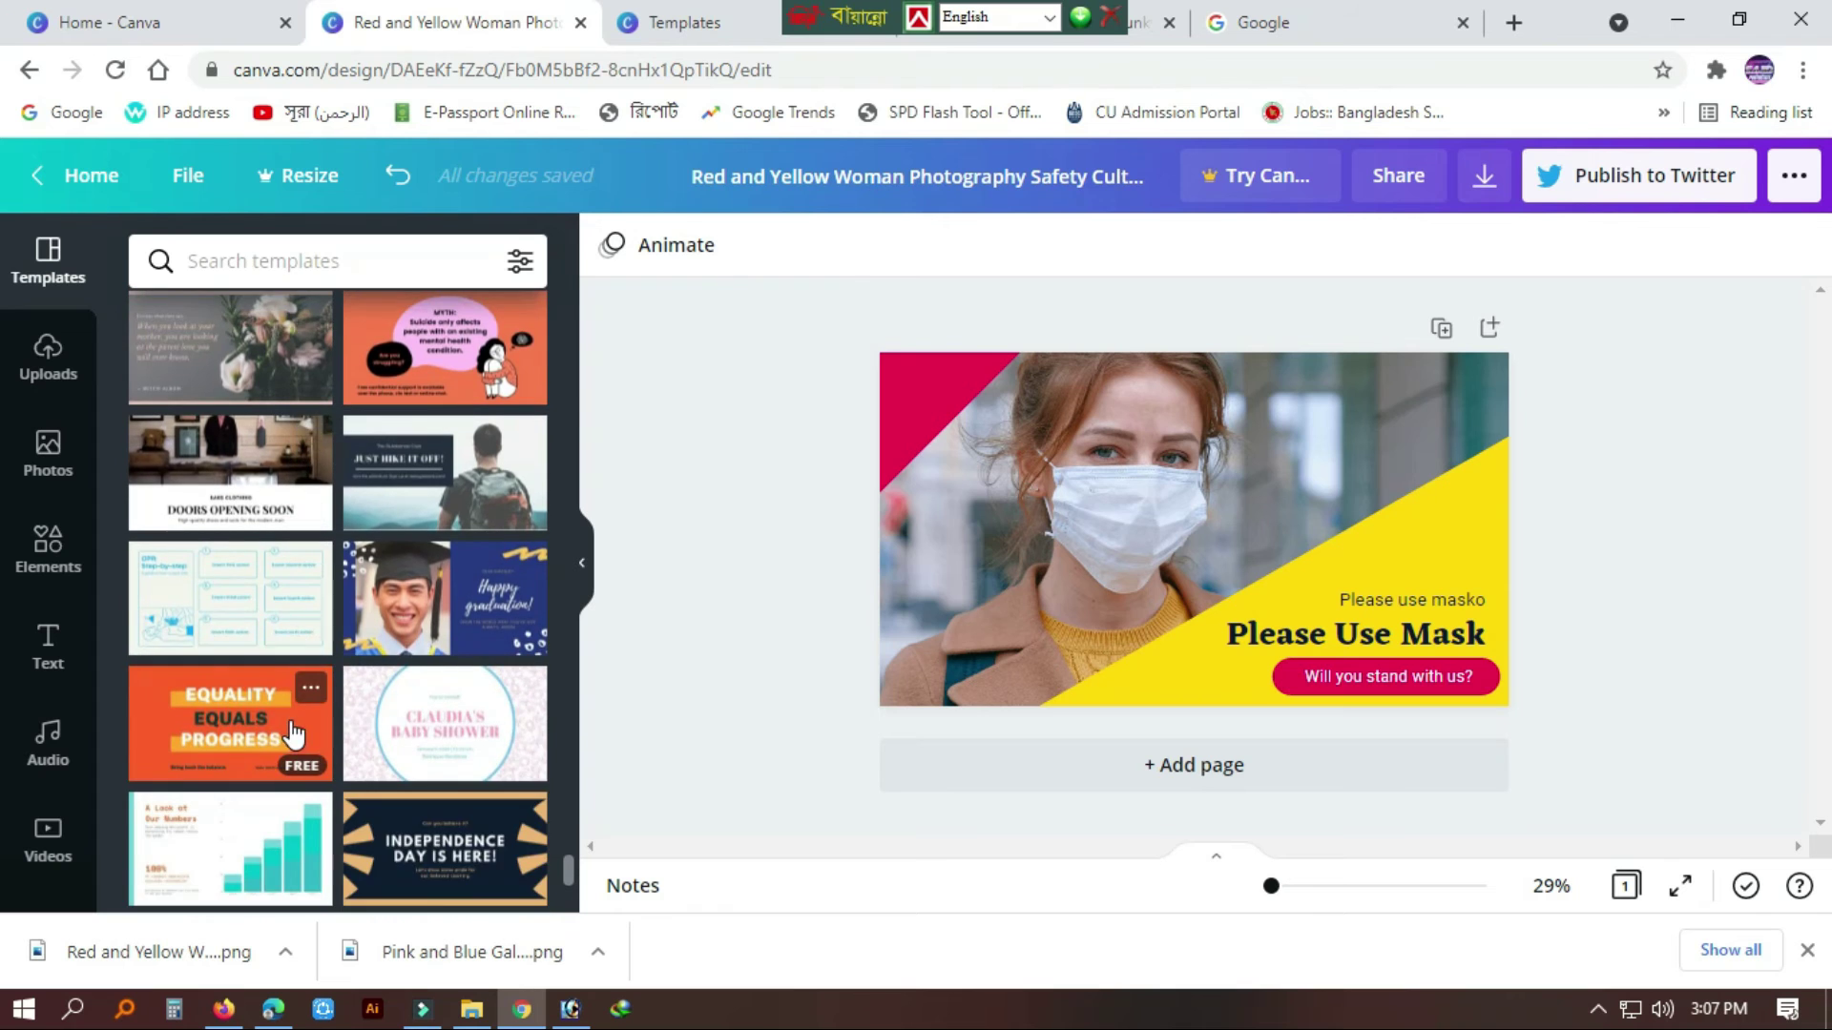
scroll(292, 730, "down", 3)
scroll(291, 727, "down", 3)
scroll(290, 725, "down", 2)
scroll(290, 718, "down", 3)
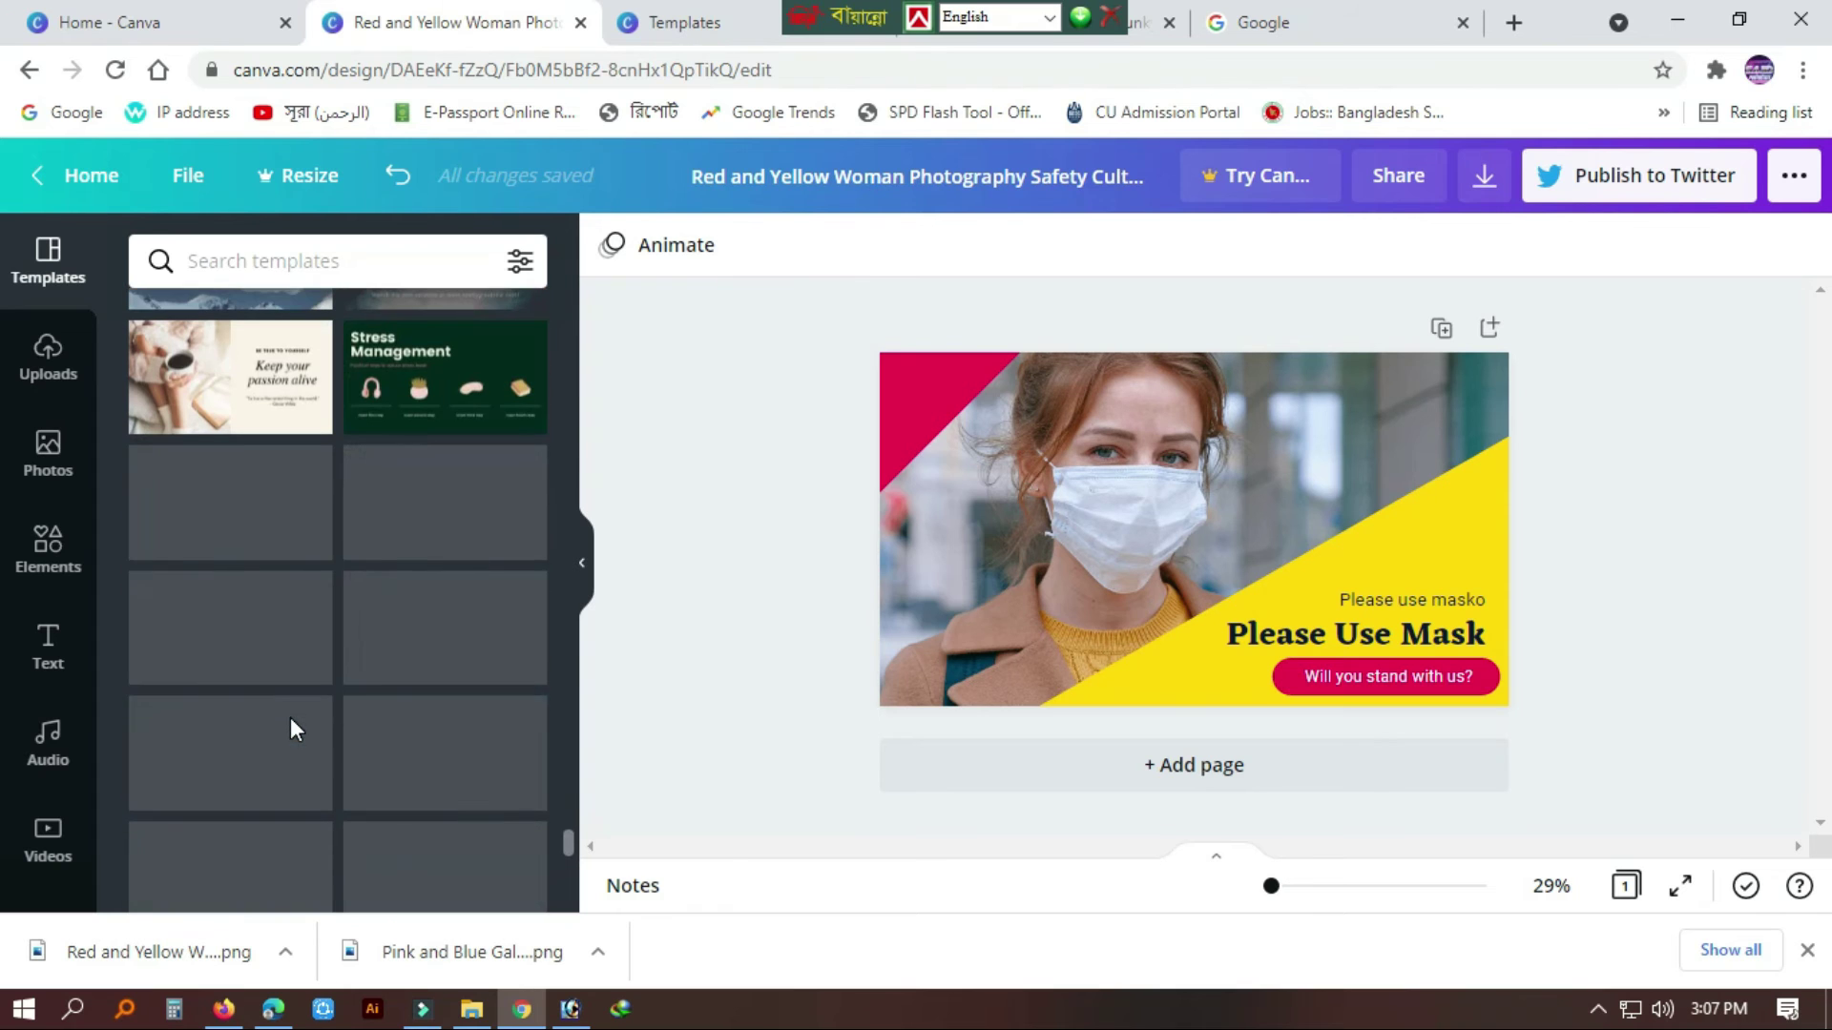
scroll(290, 725, "down", 2)
scroll(290, 725, "down", 3)
scroll(290, 725, "down", 5)
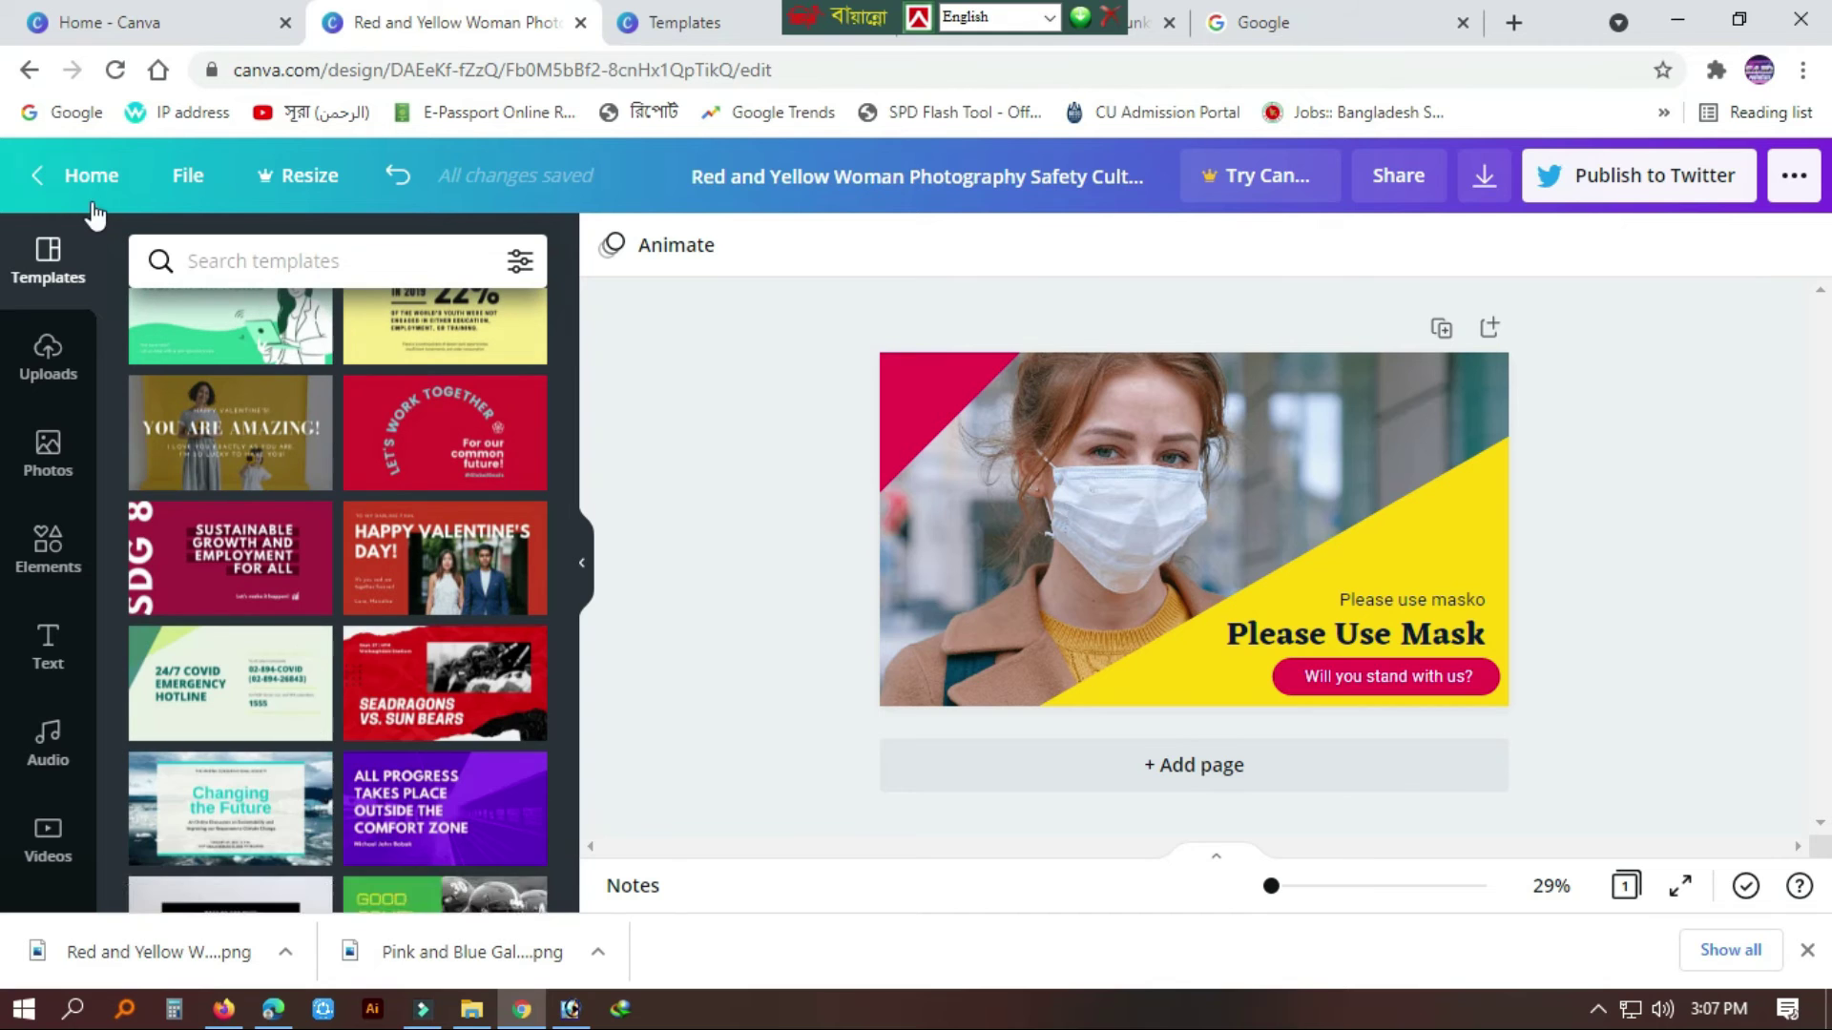
Go Home, open Design School's 'Designing with Canva' tutorials, and scroll through the videos.
left_click(86, 175)
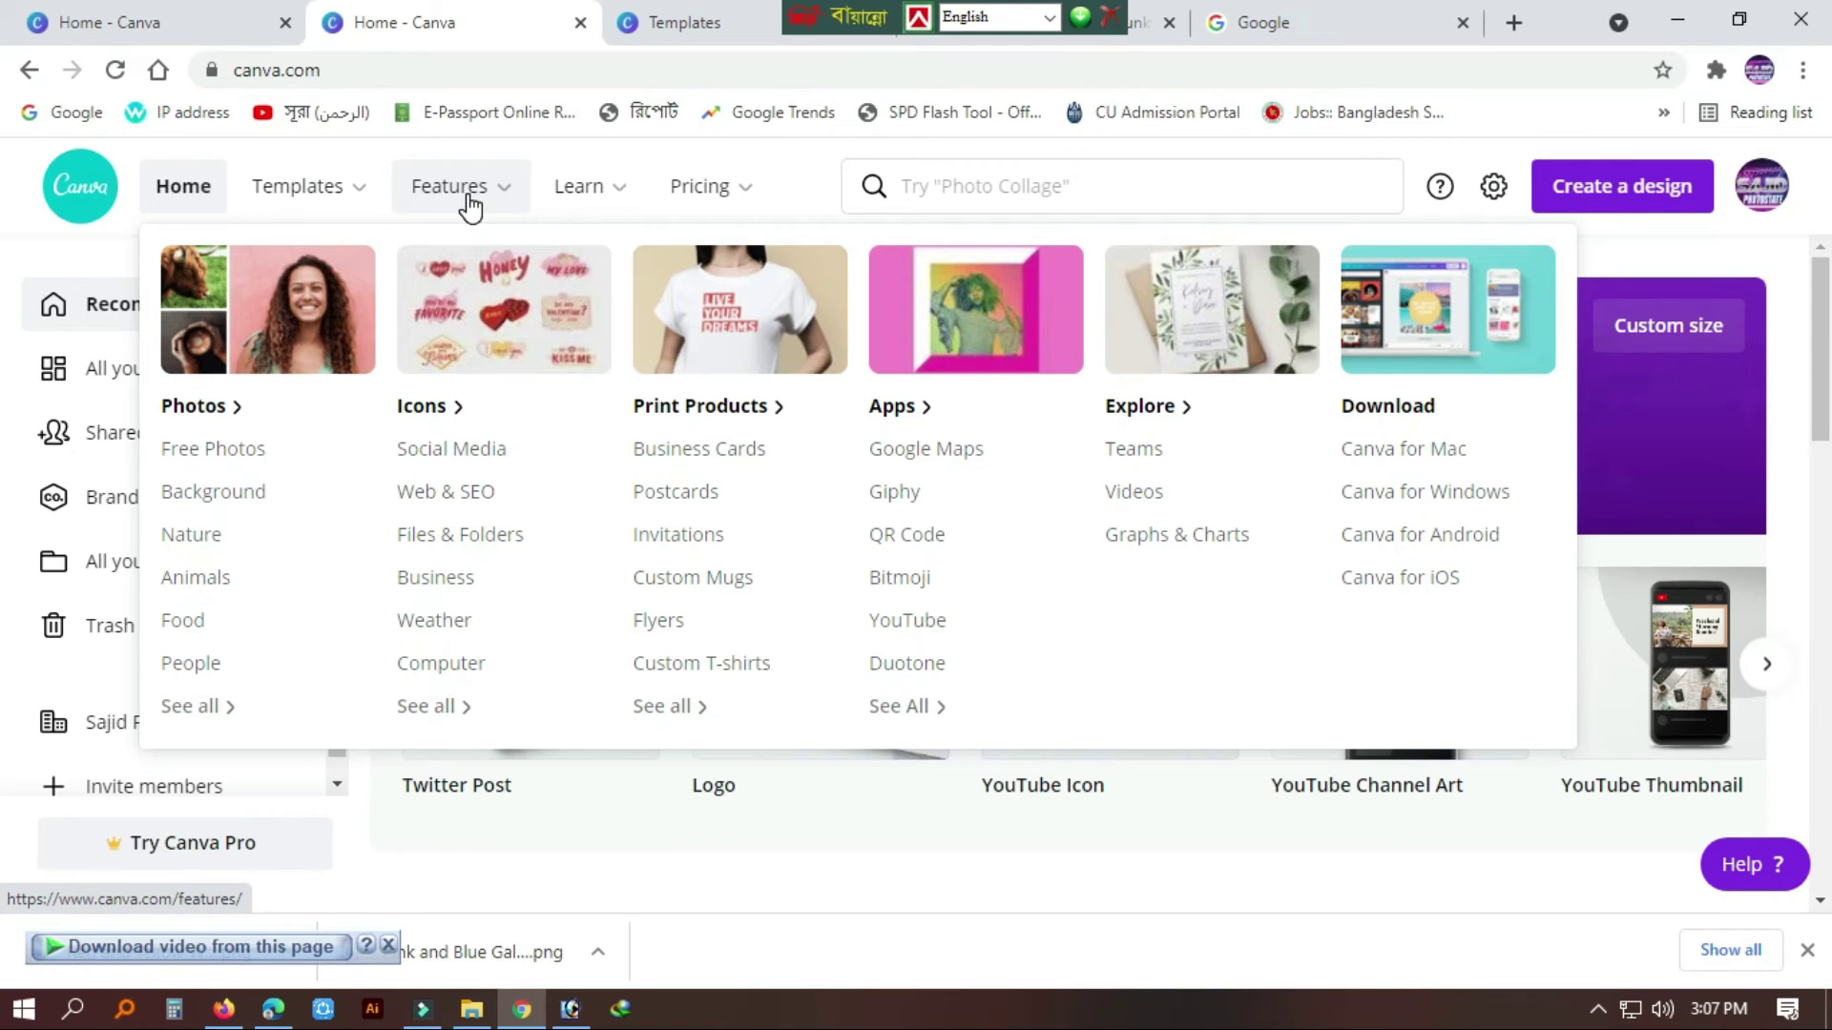
mouse_move(587, 186)
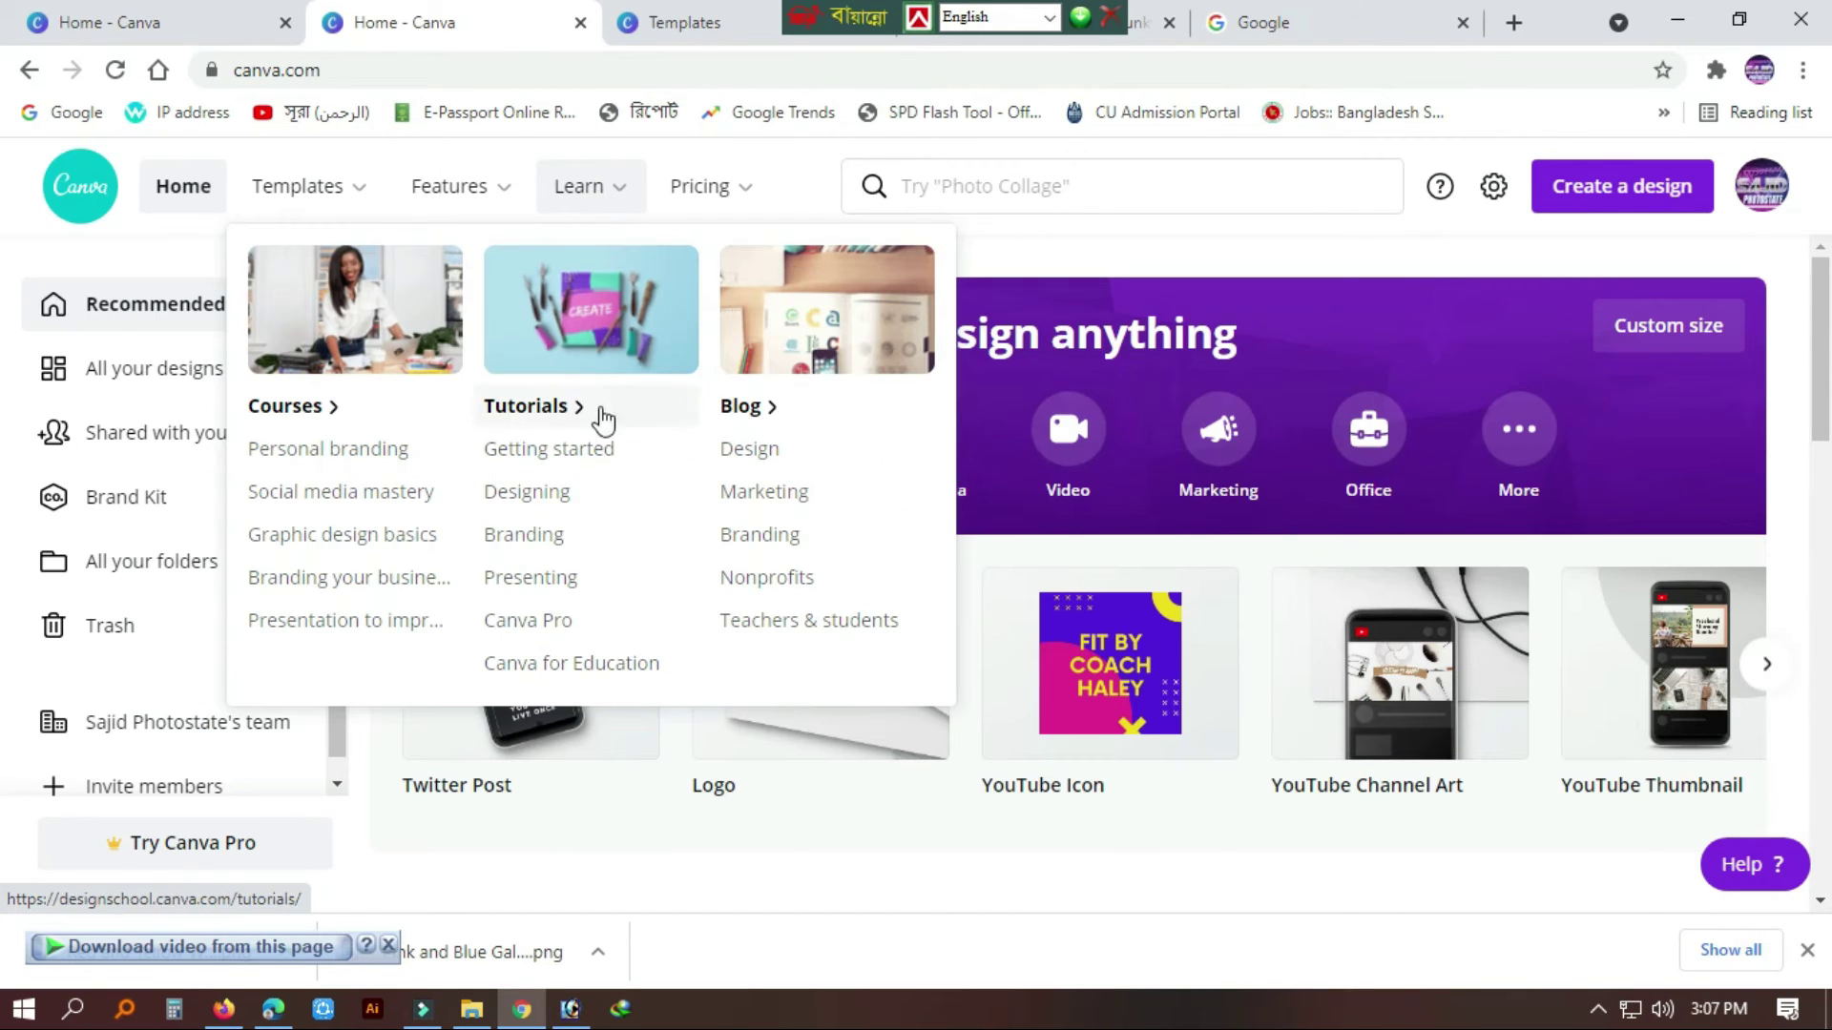
left_click(561, 493)
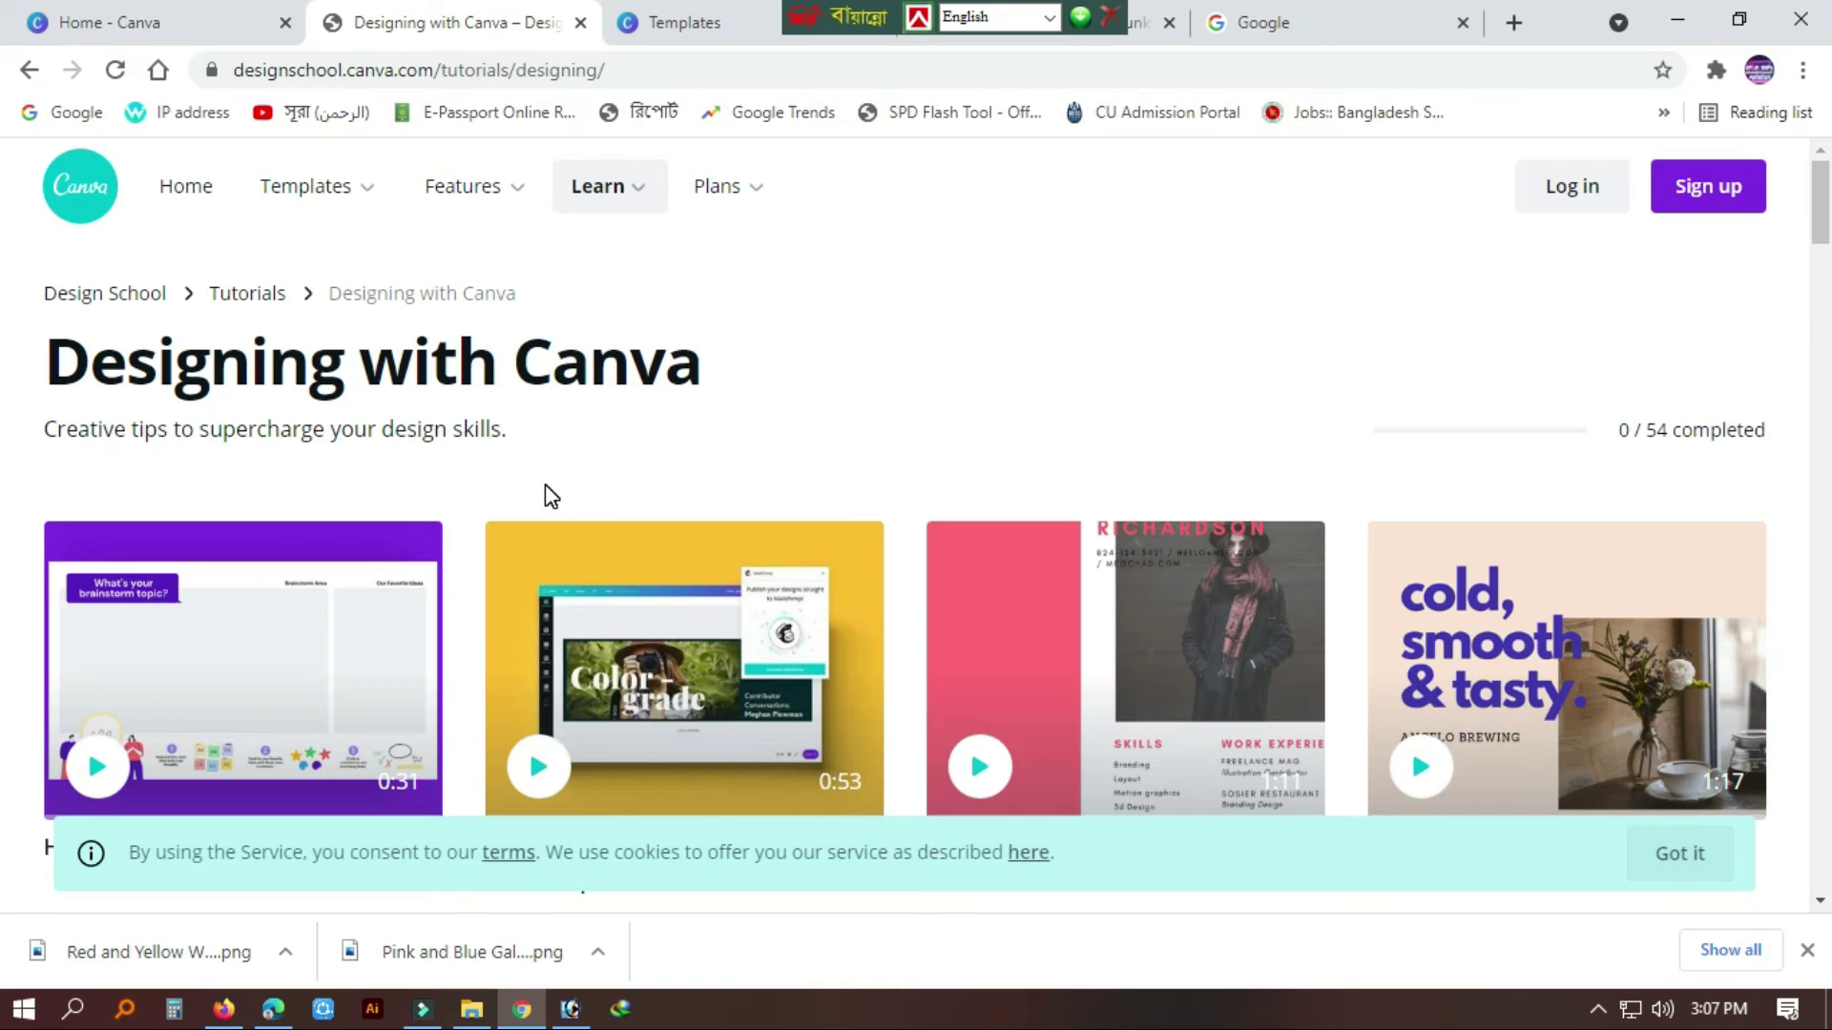
scroll(897, 681, "down", 3)
scroll(921, 699, "down", 3)
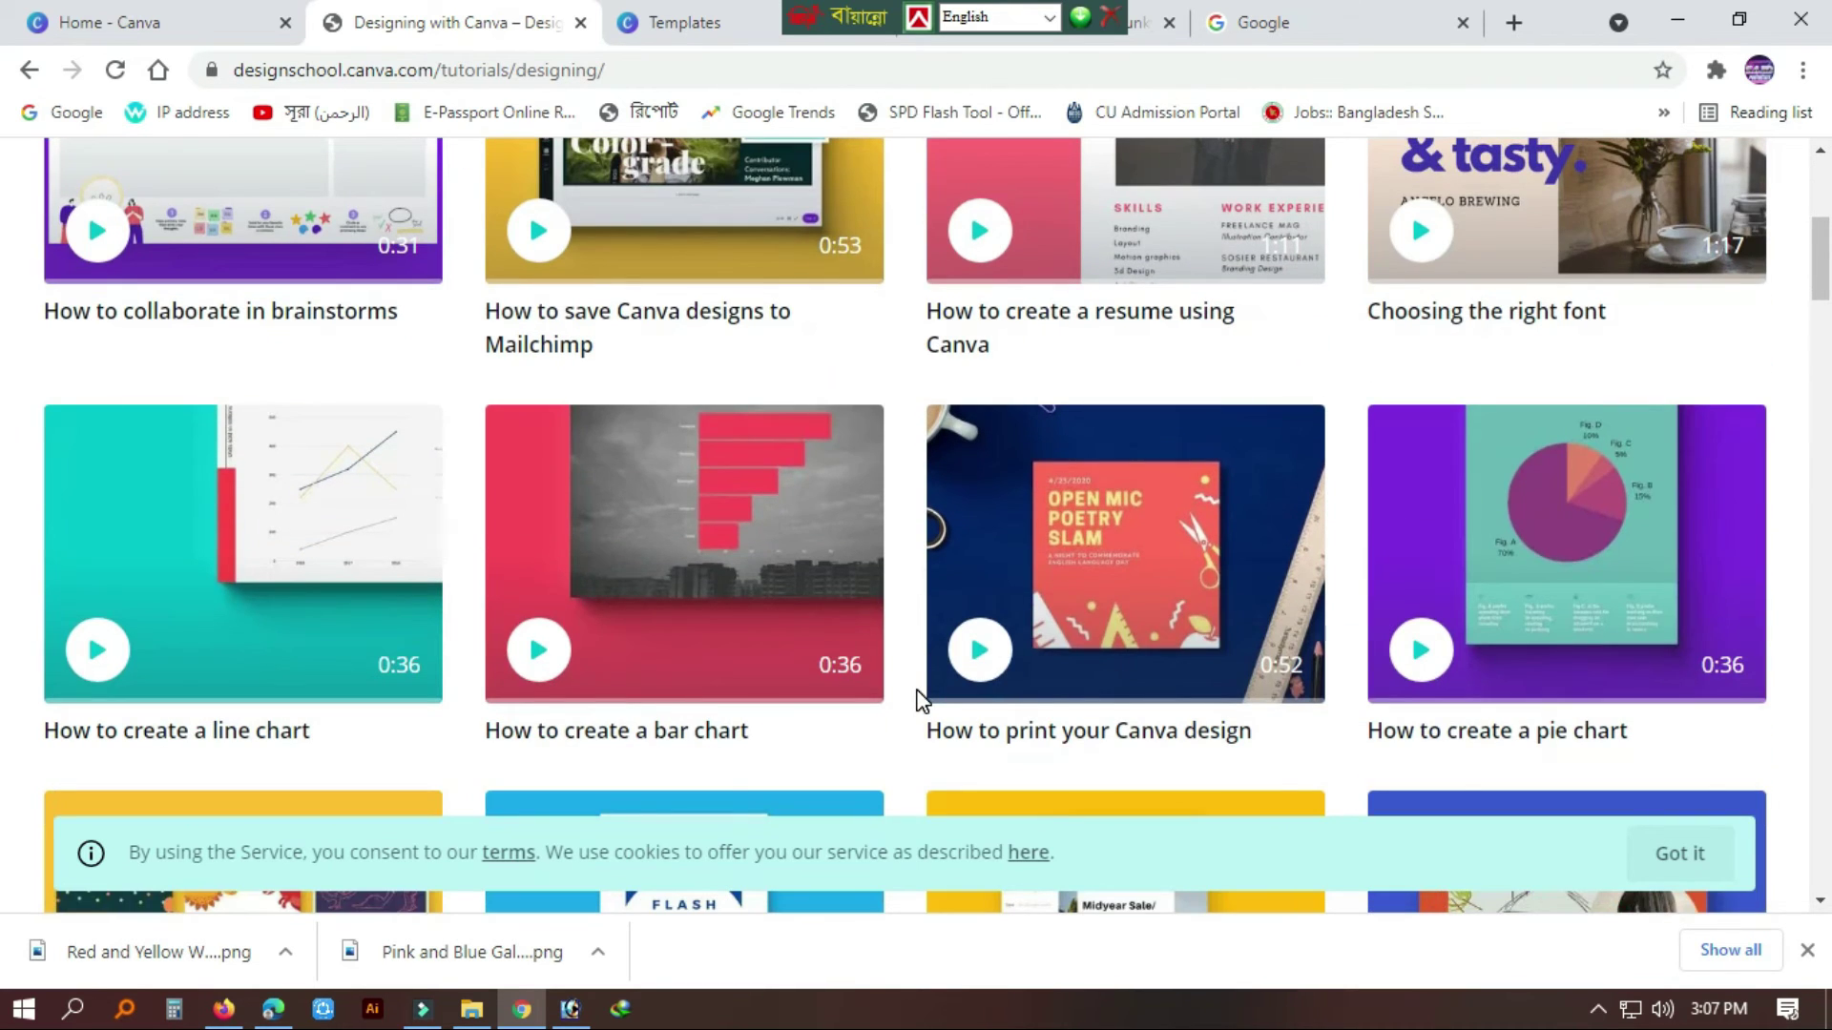
scroll(907, 688, "down", 2)
scroll(902, 684, "down", 2)
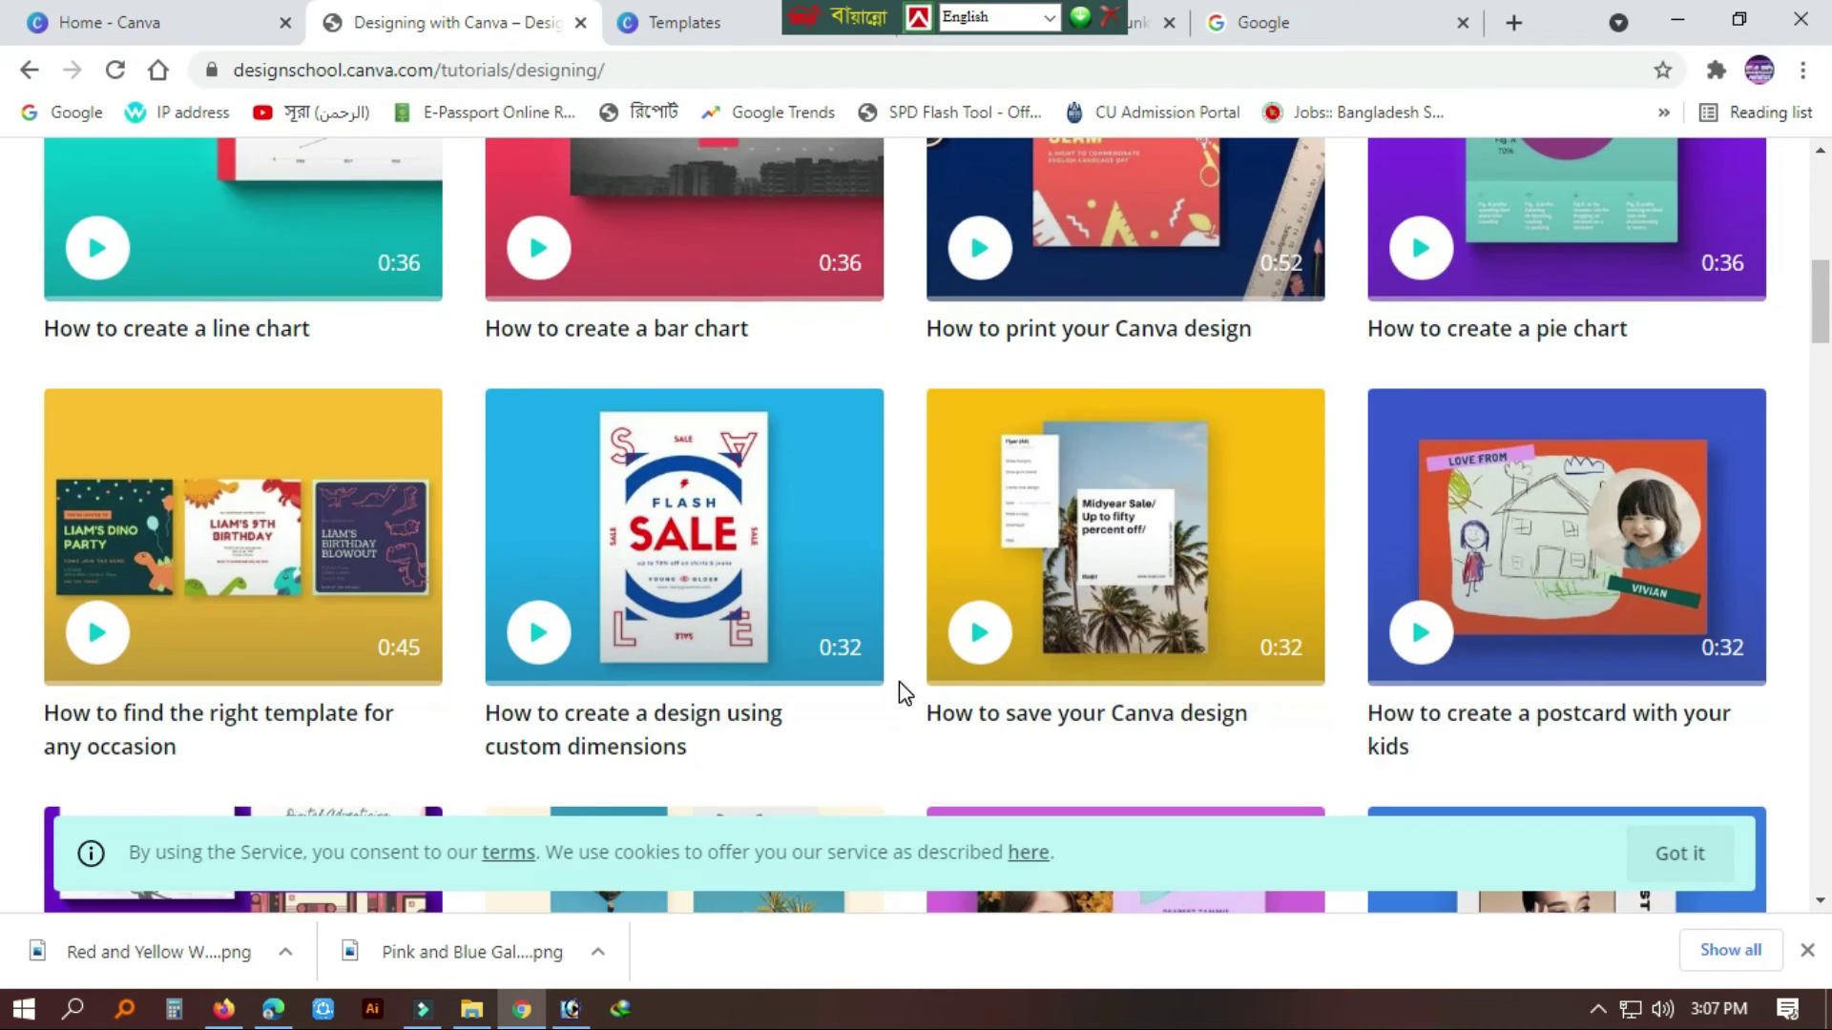
scroll(895, 672, "down", 4)
scroll(889, 673, "down", 3)
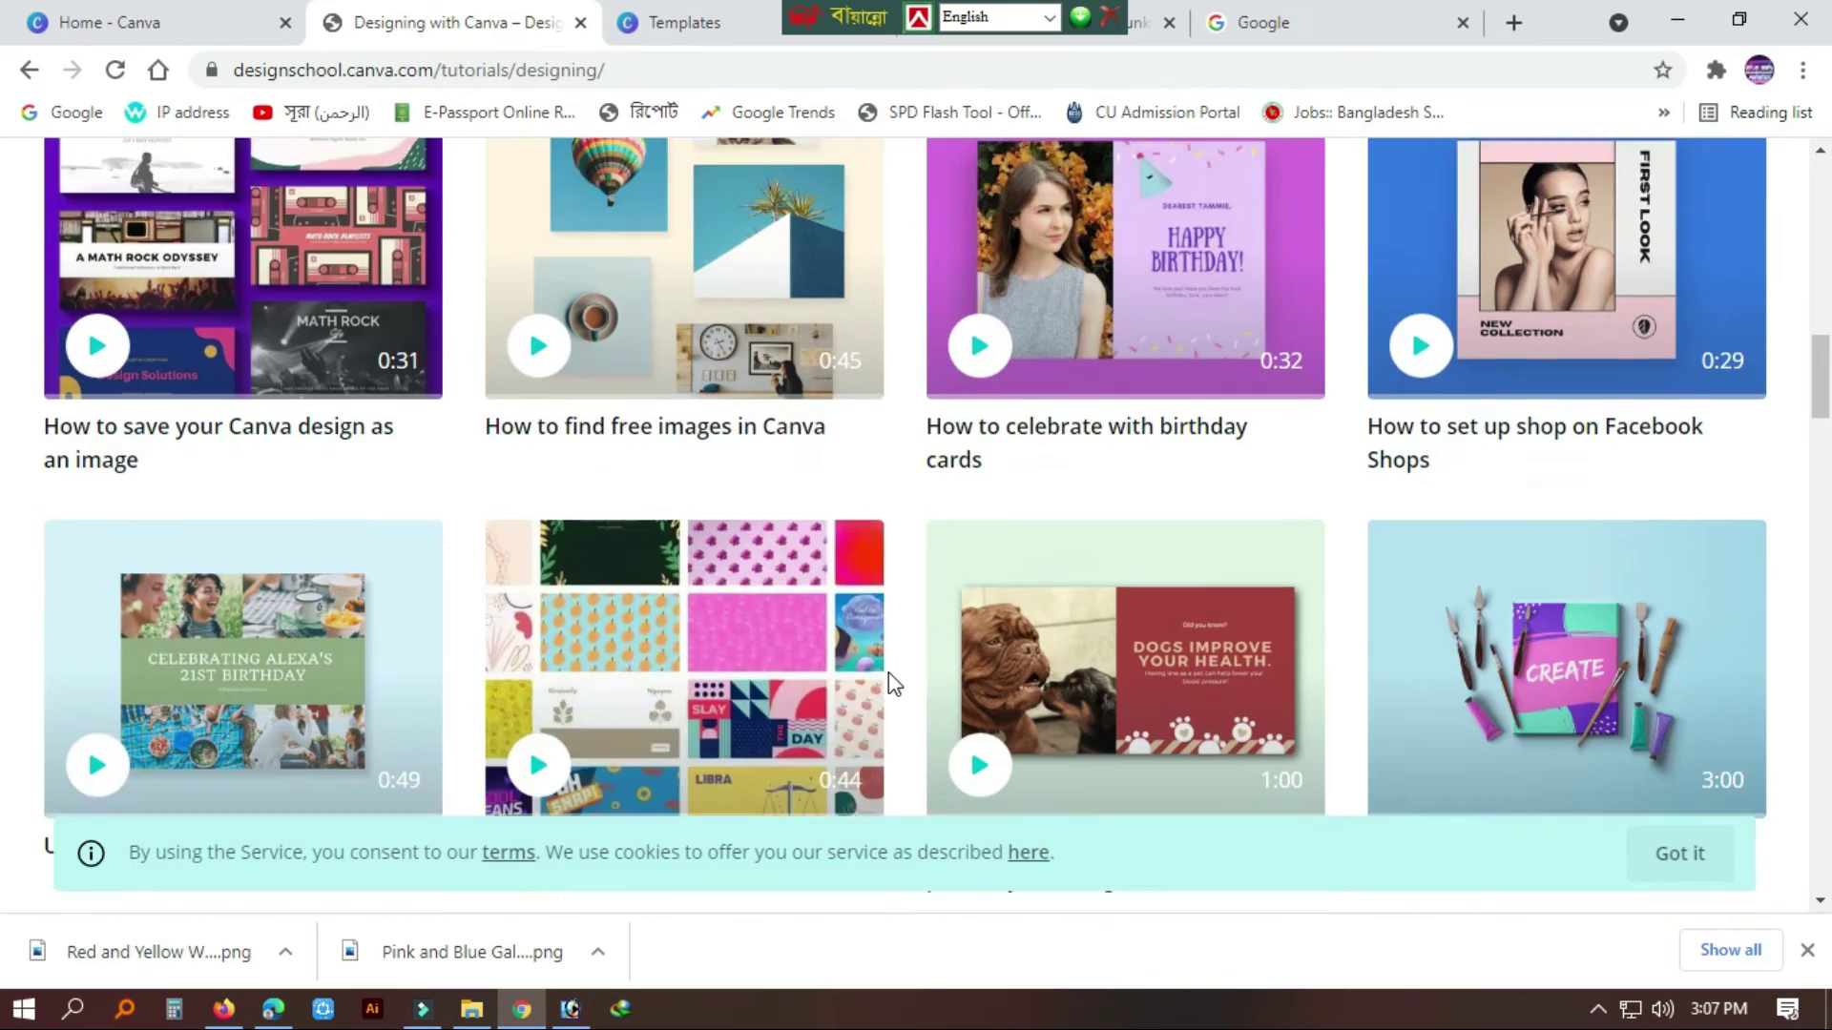
scroll(889, 679, "down", 5)
scroll(889, 679, "down", 6)
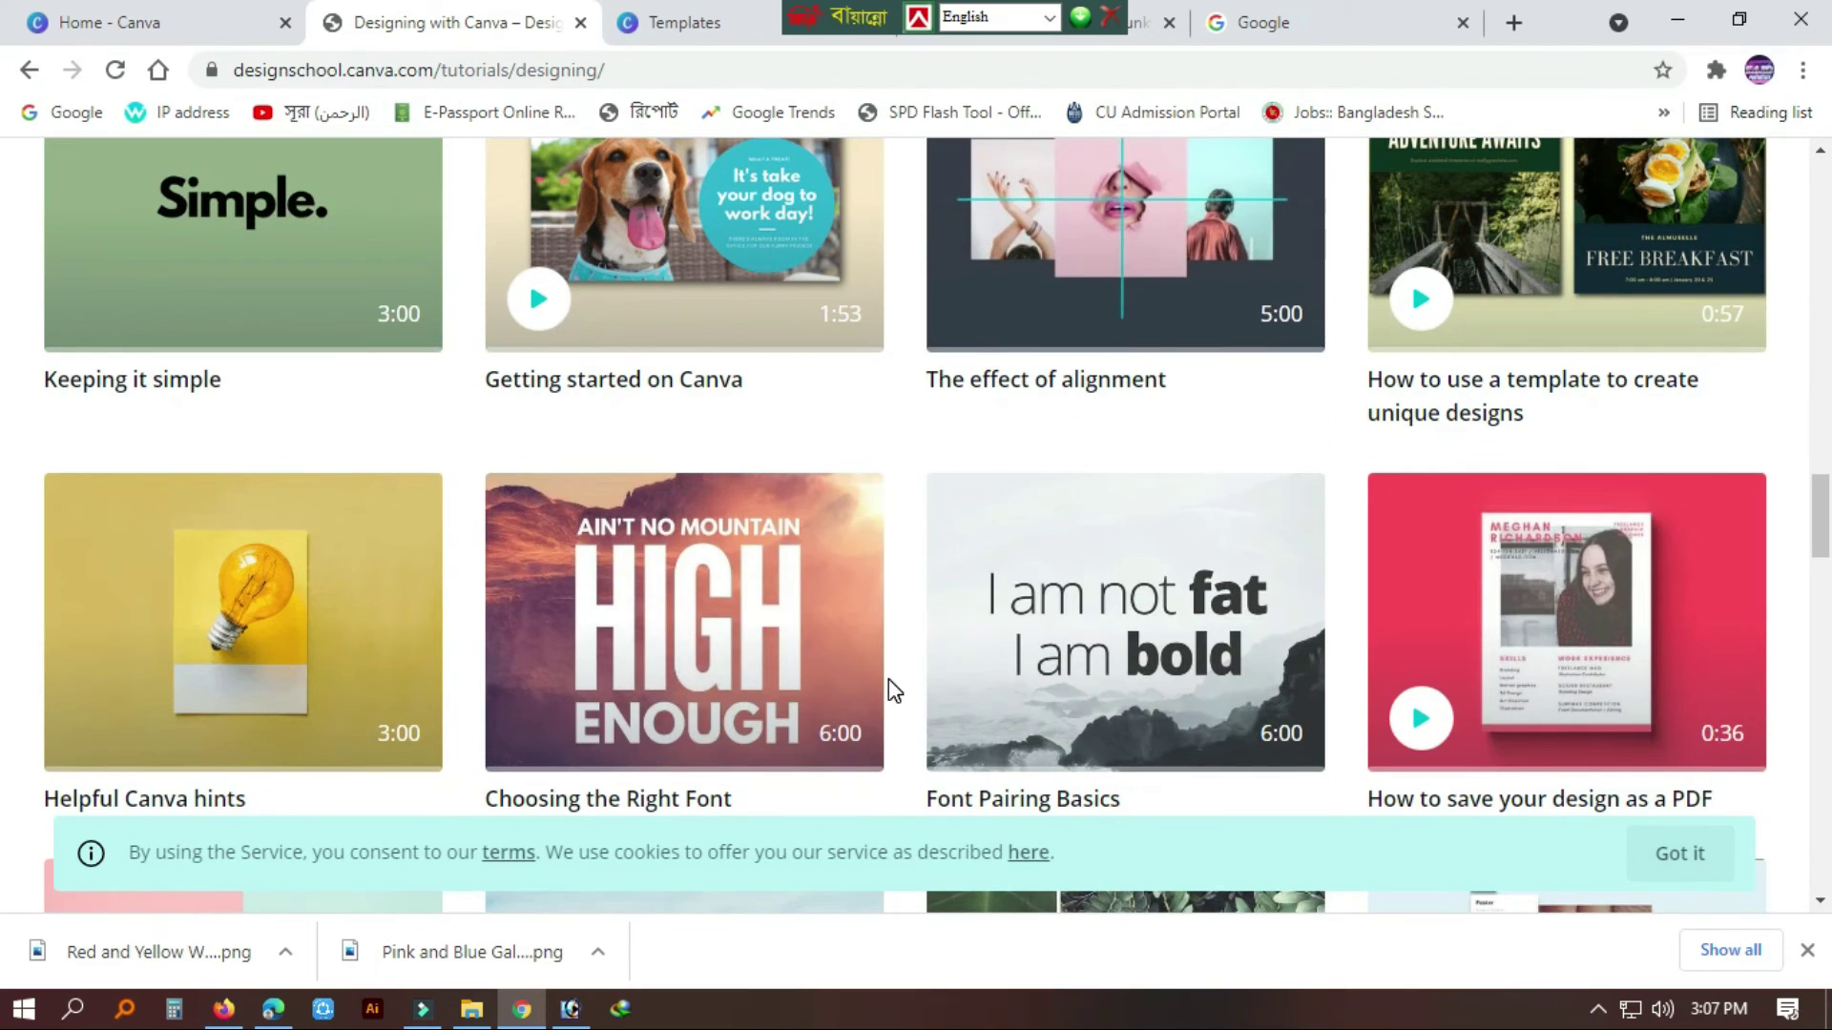
scroll(889, 680, "down", 2)
scroll(889, 681, "down", 2)
scroll(889, 681, "down", 2)
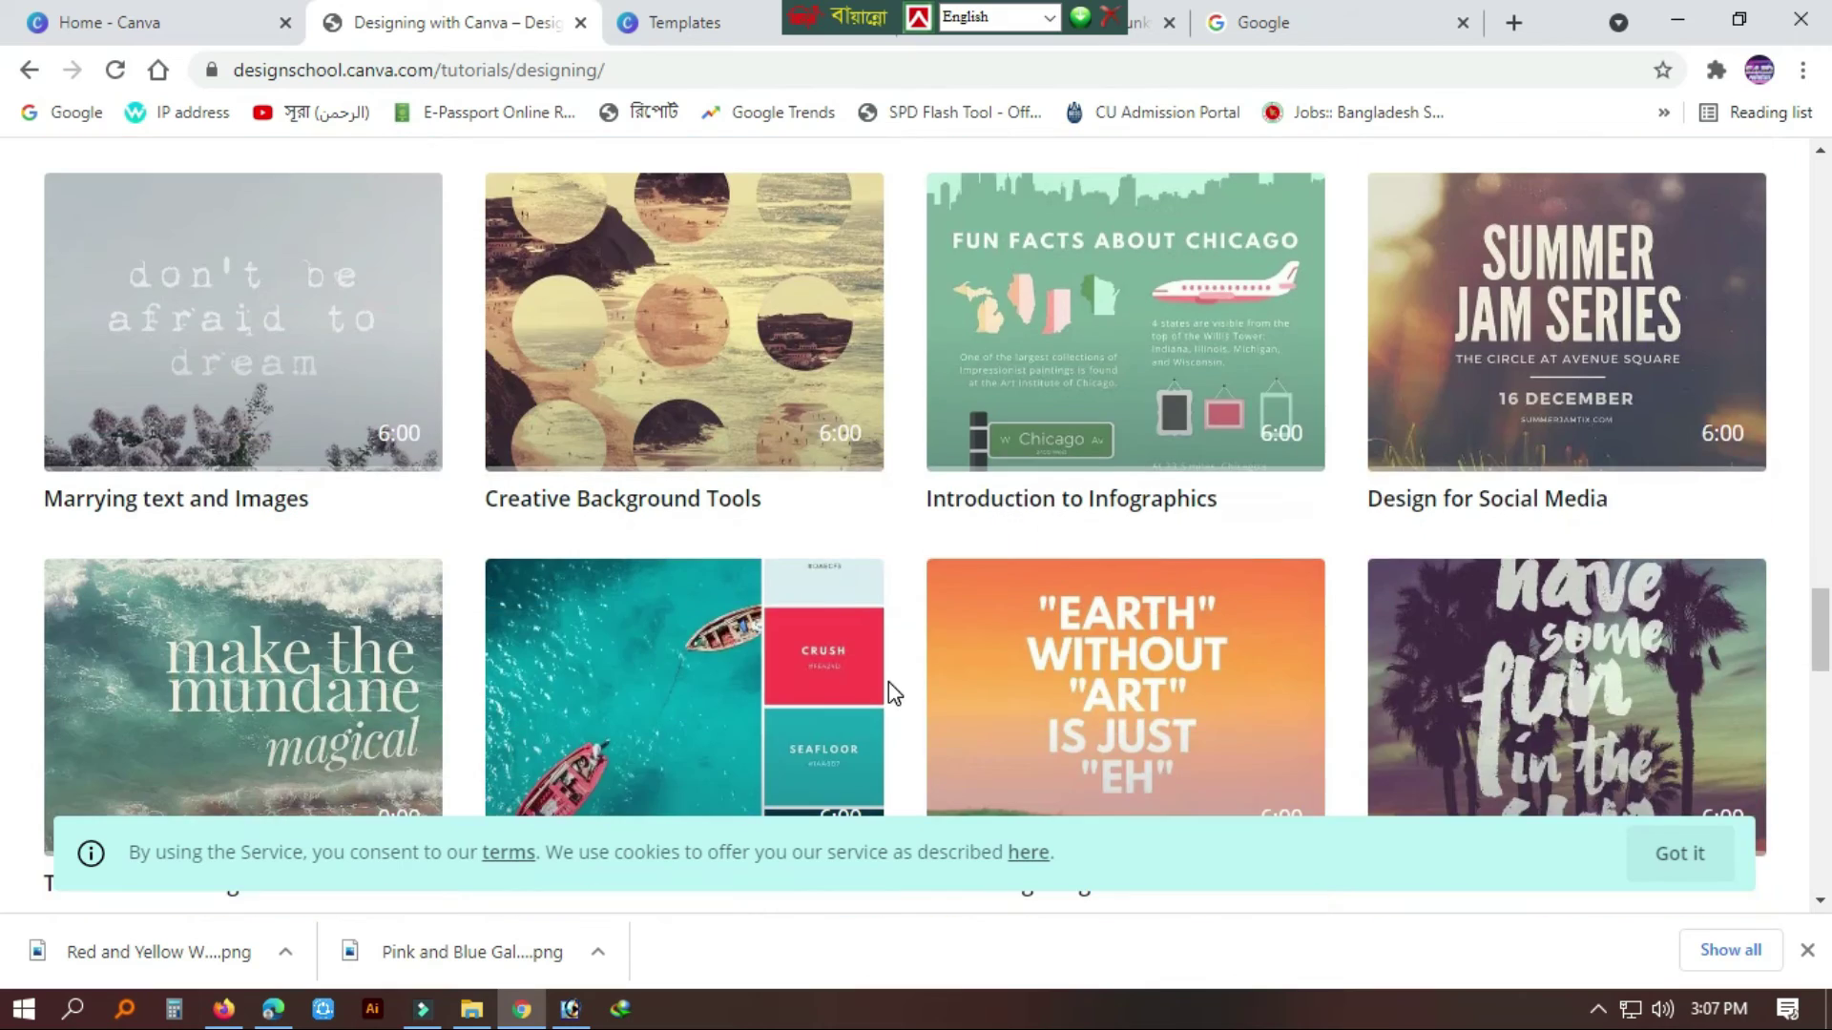
scroll(890, 686, "down", 5)
scroll(889, 690, "down", 10)
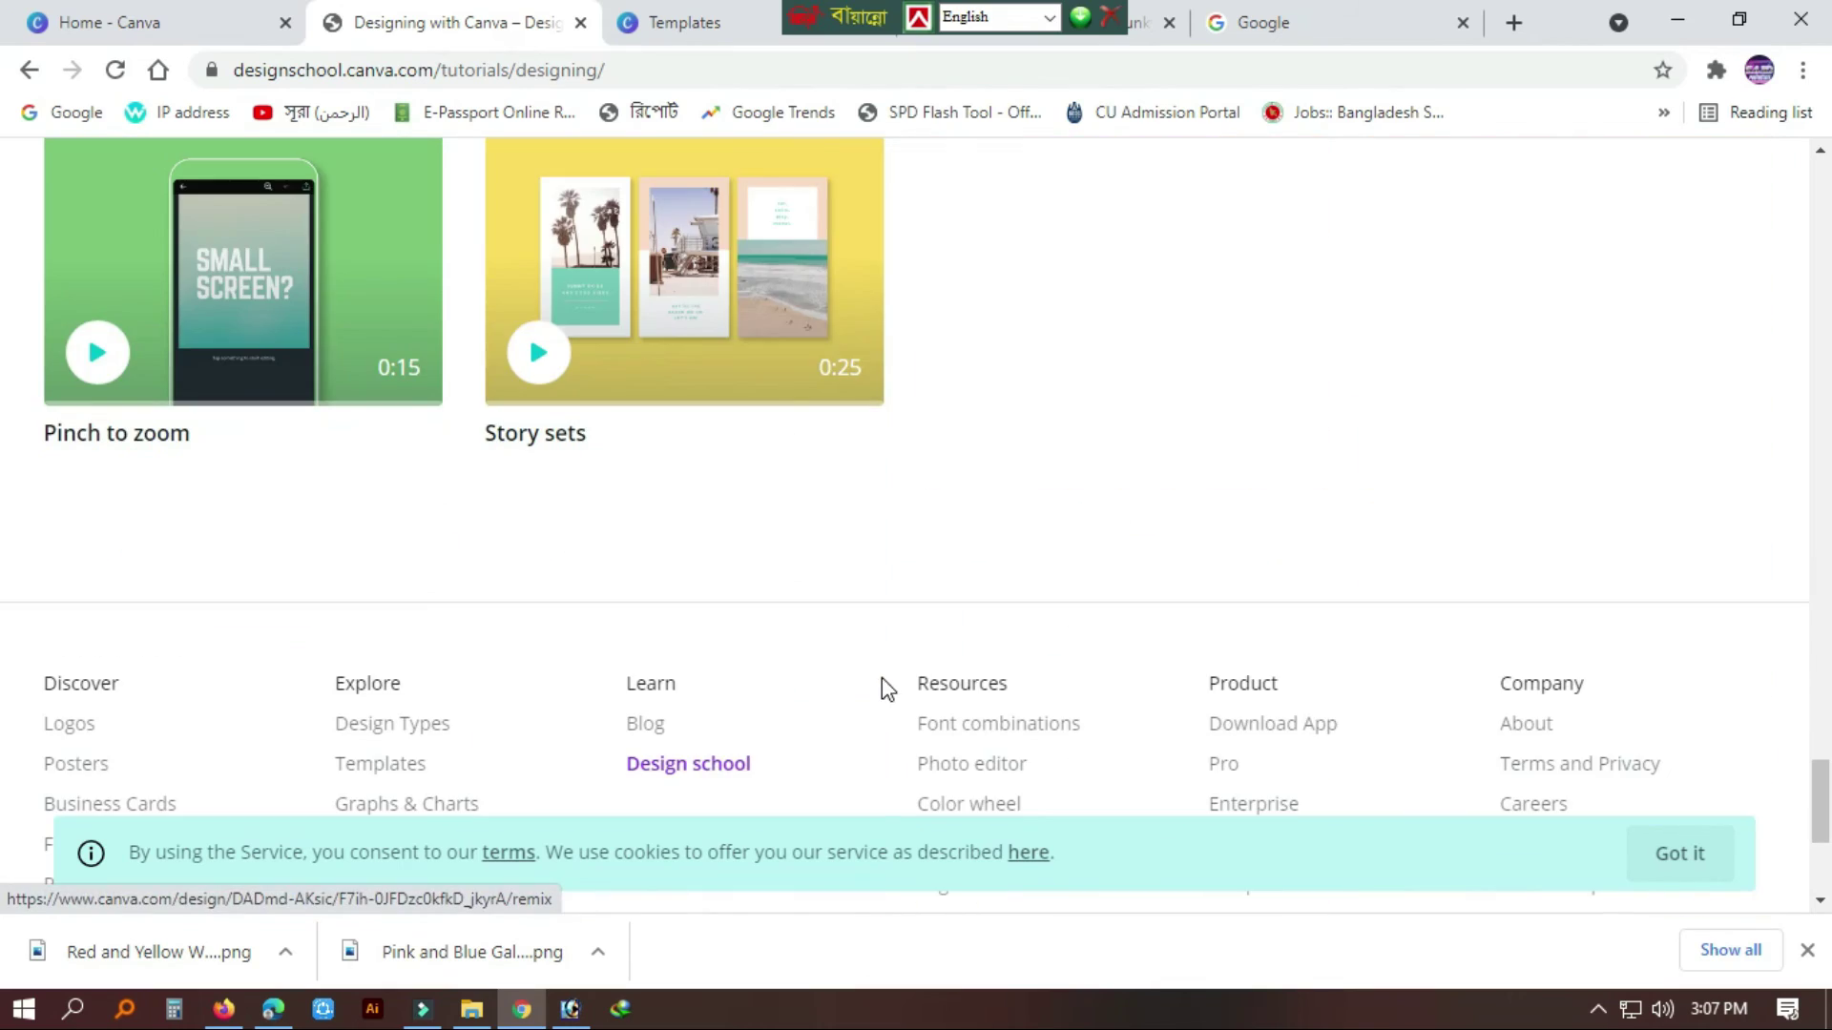
scroll(883, 679, "up", 5)
scroll(944, 649, "up", 5)
scroll(992, 606, "up", 5)
scroll(992, 606, "up", 5)
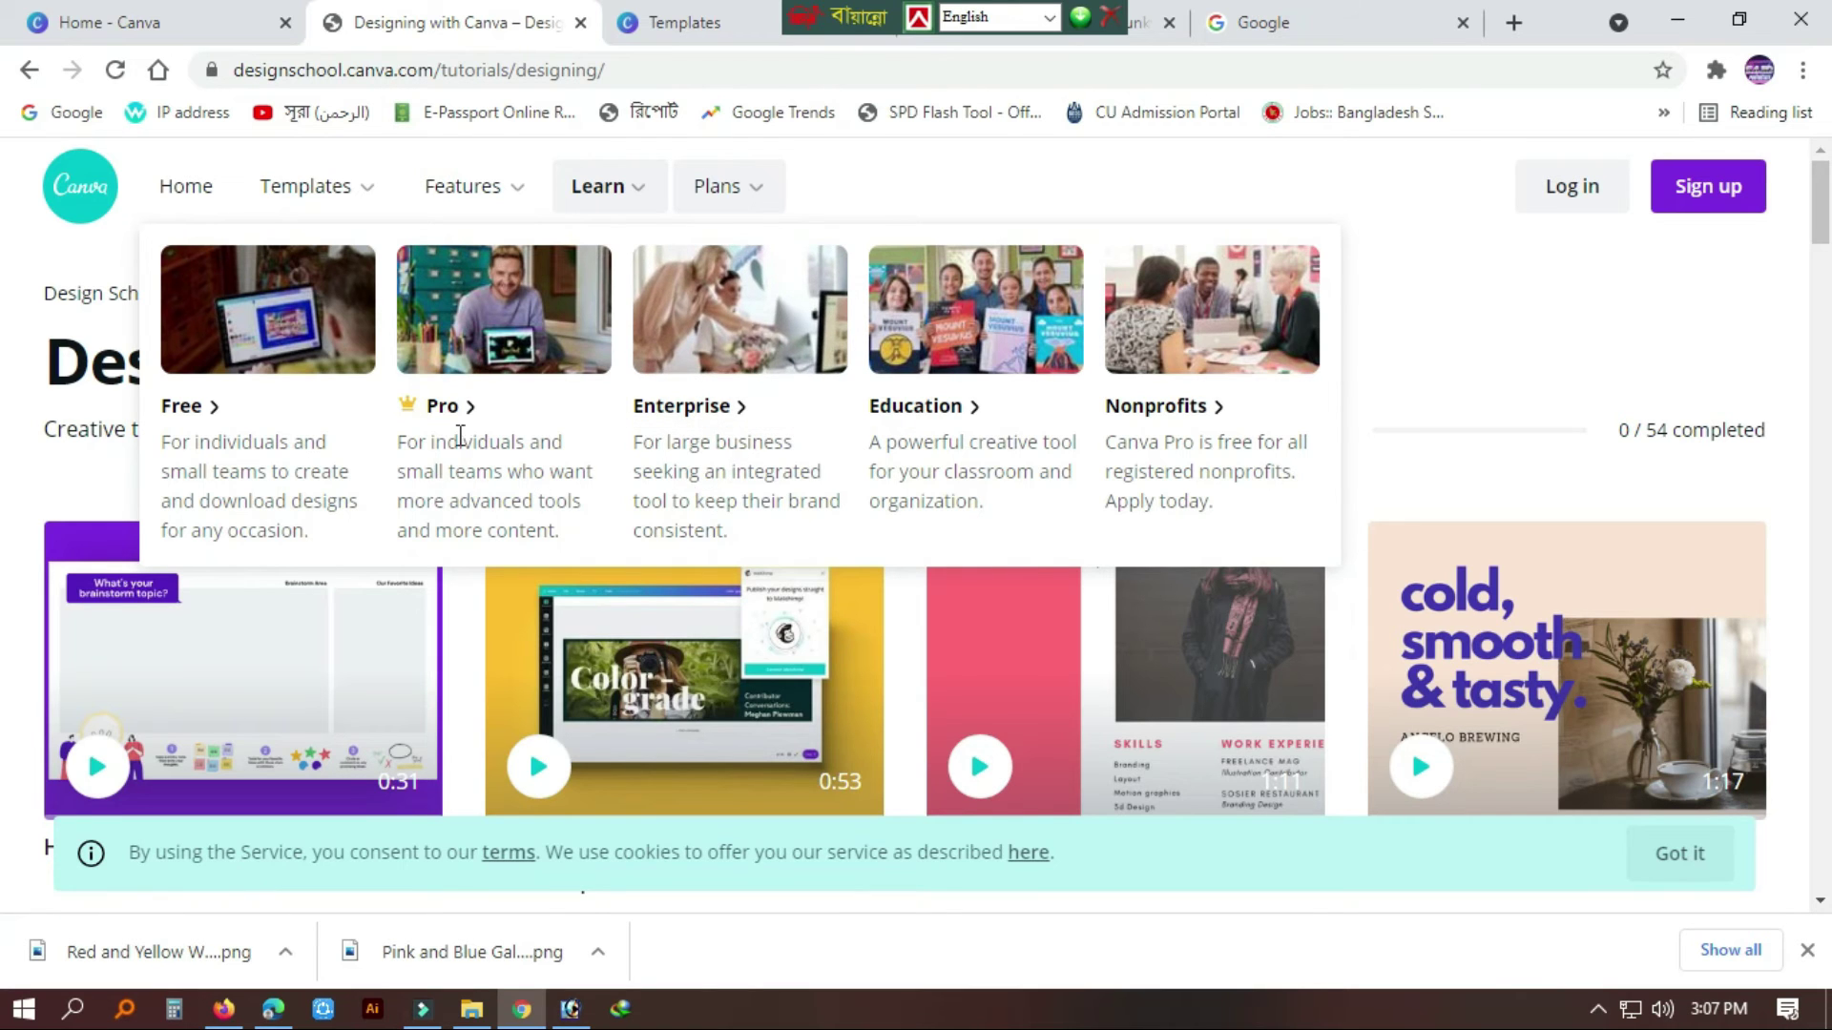
Browse the Enterprise plan page, then switch back to the Home - Canva tab.
left_click(812, 391)
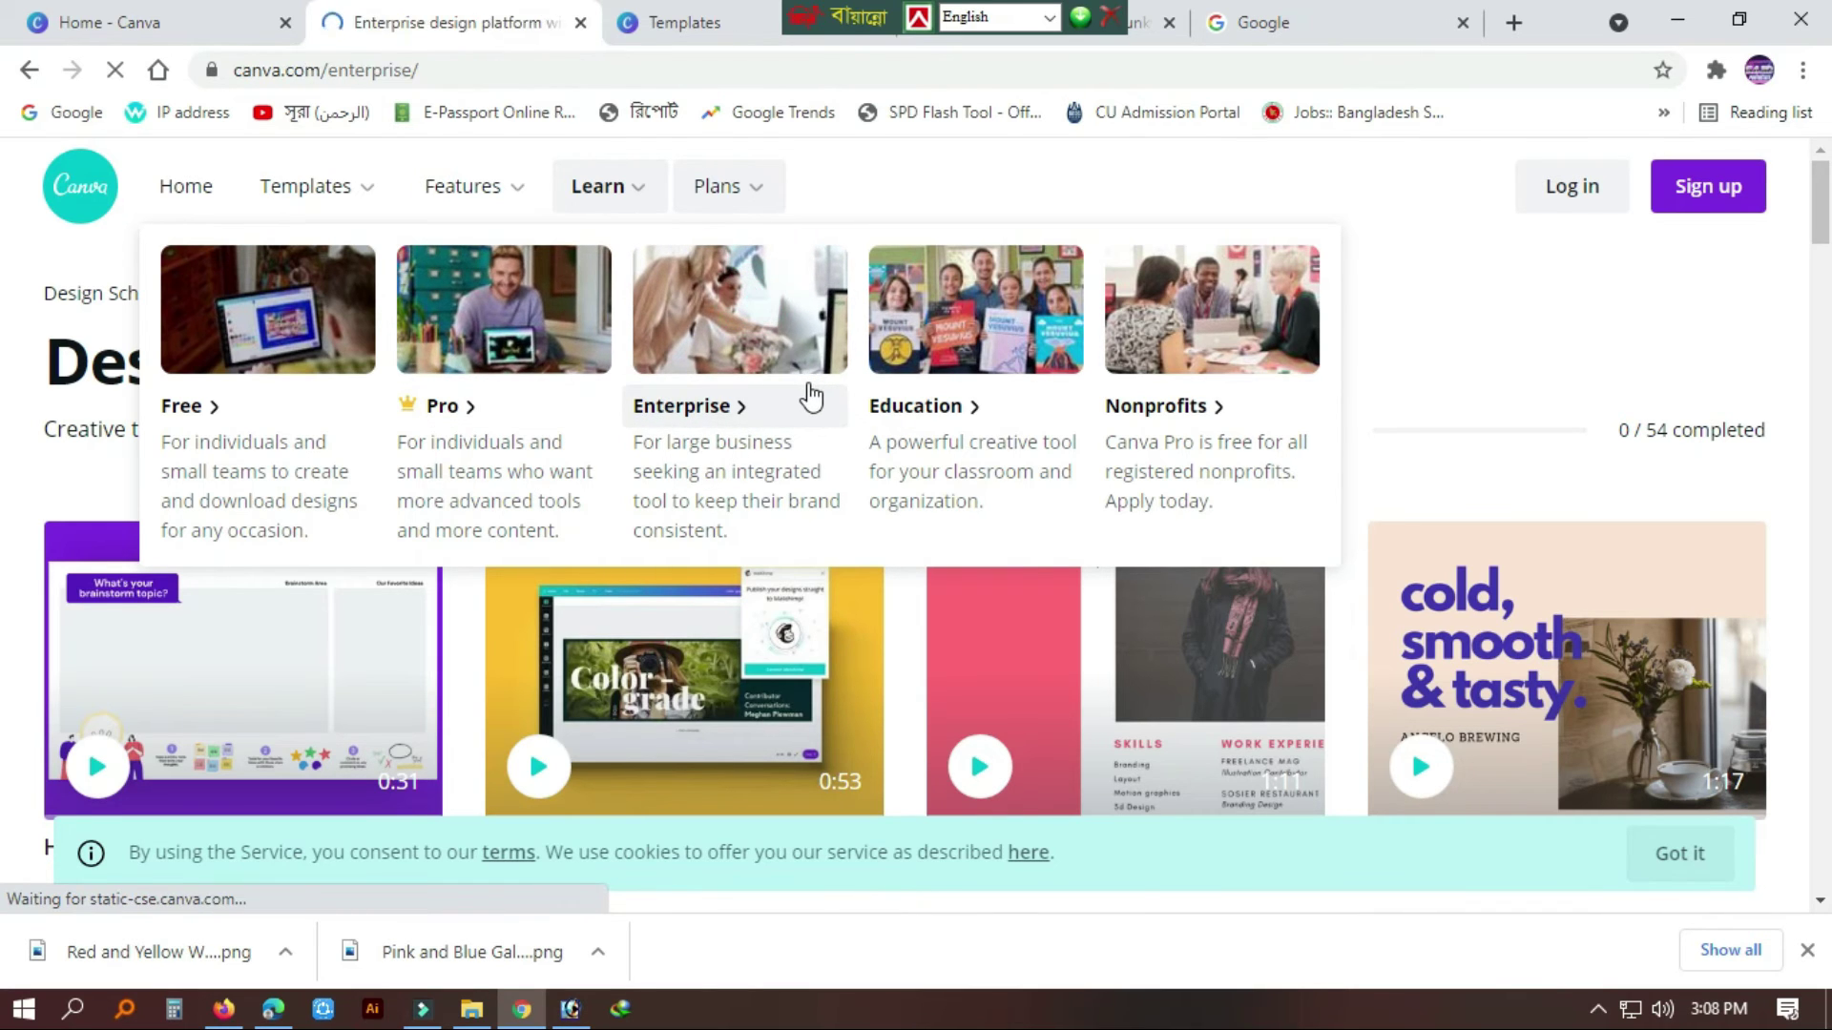
scroll(1001, 708, "down", 1)
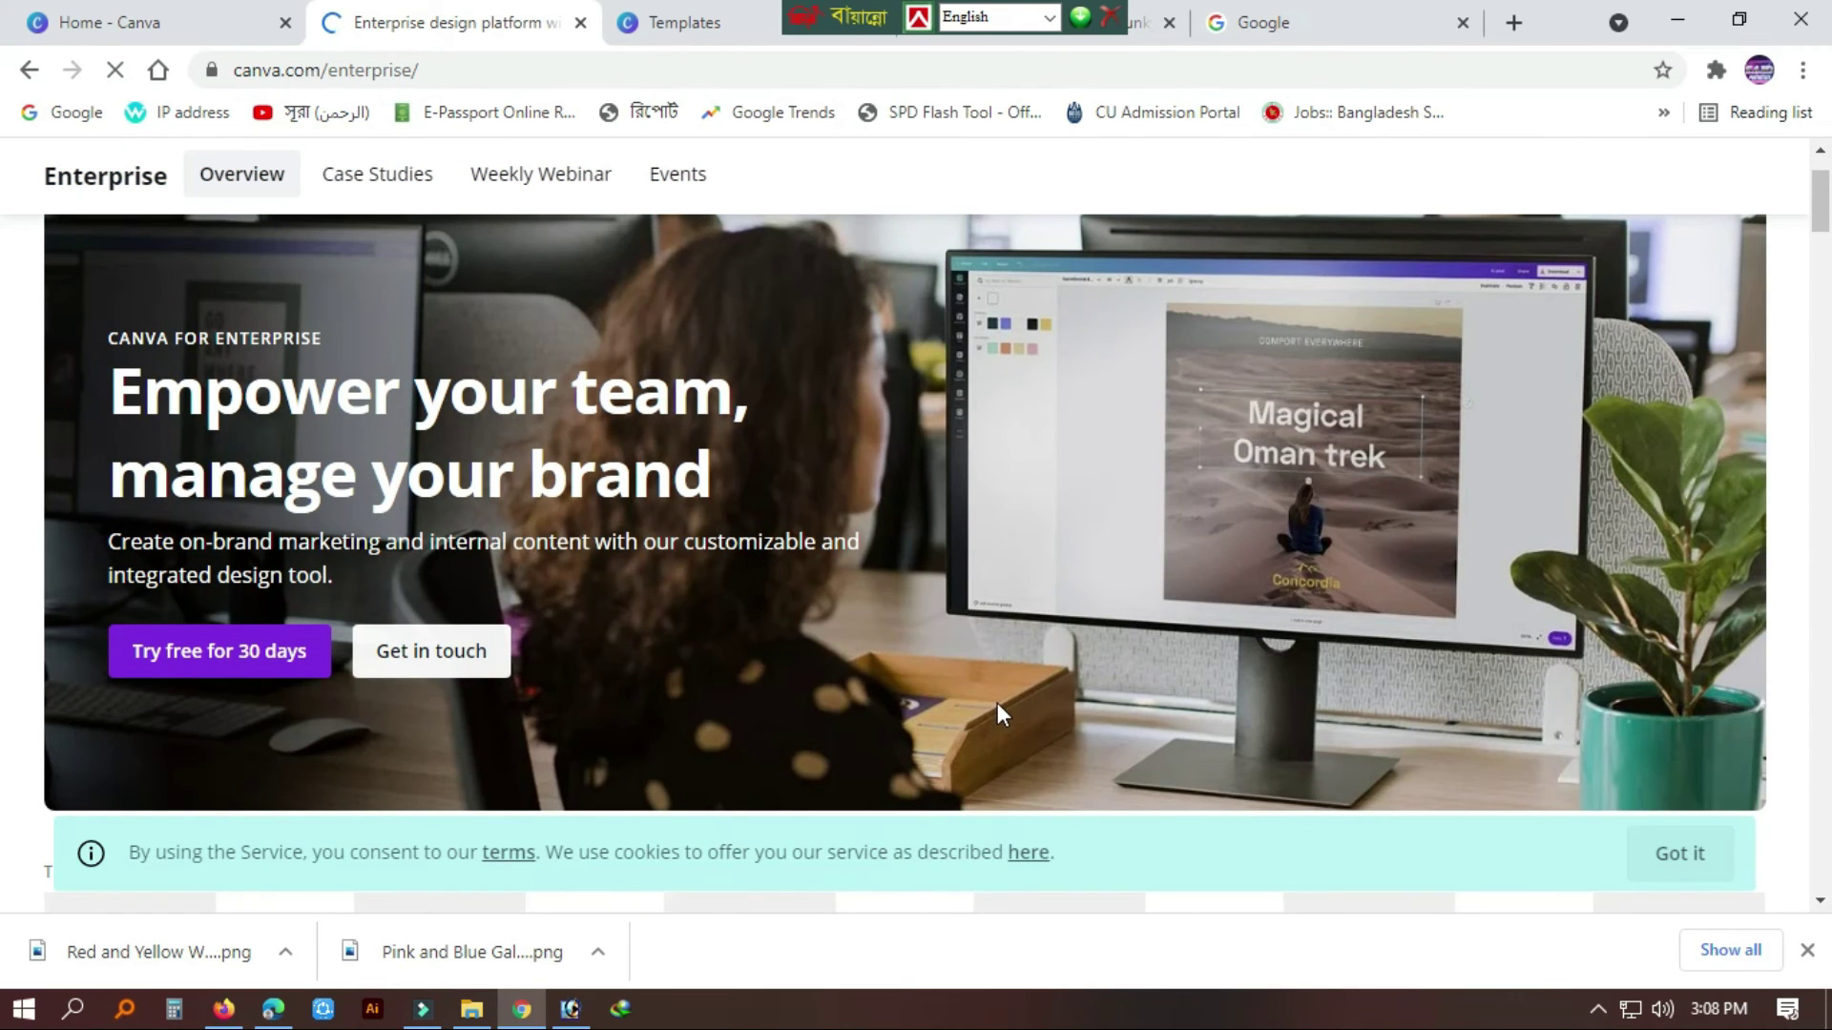
scroll(998, 706, "down", 5)
scroll(996, 703, "down", 5)
scroll(998, 706, "up", 5)
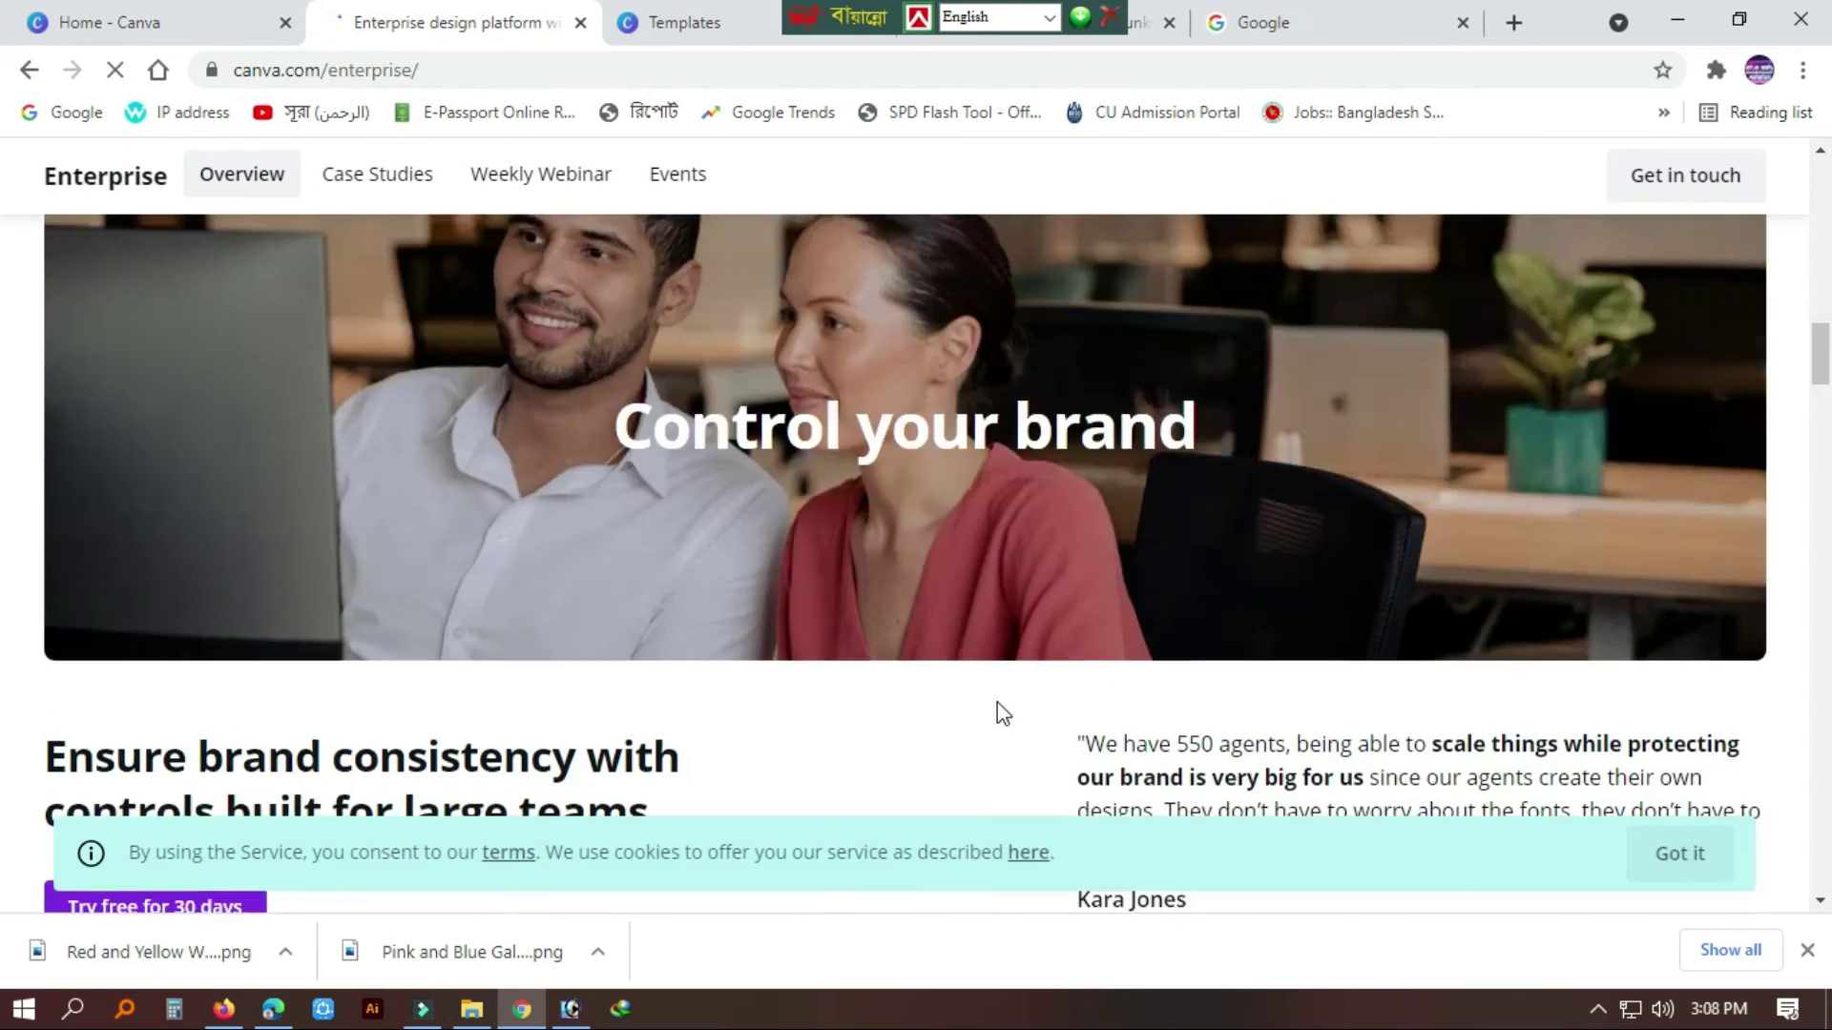
scroll(998, 706, "up", 3)
scroll(998, 706, "up", 2)
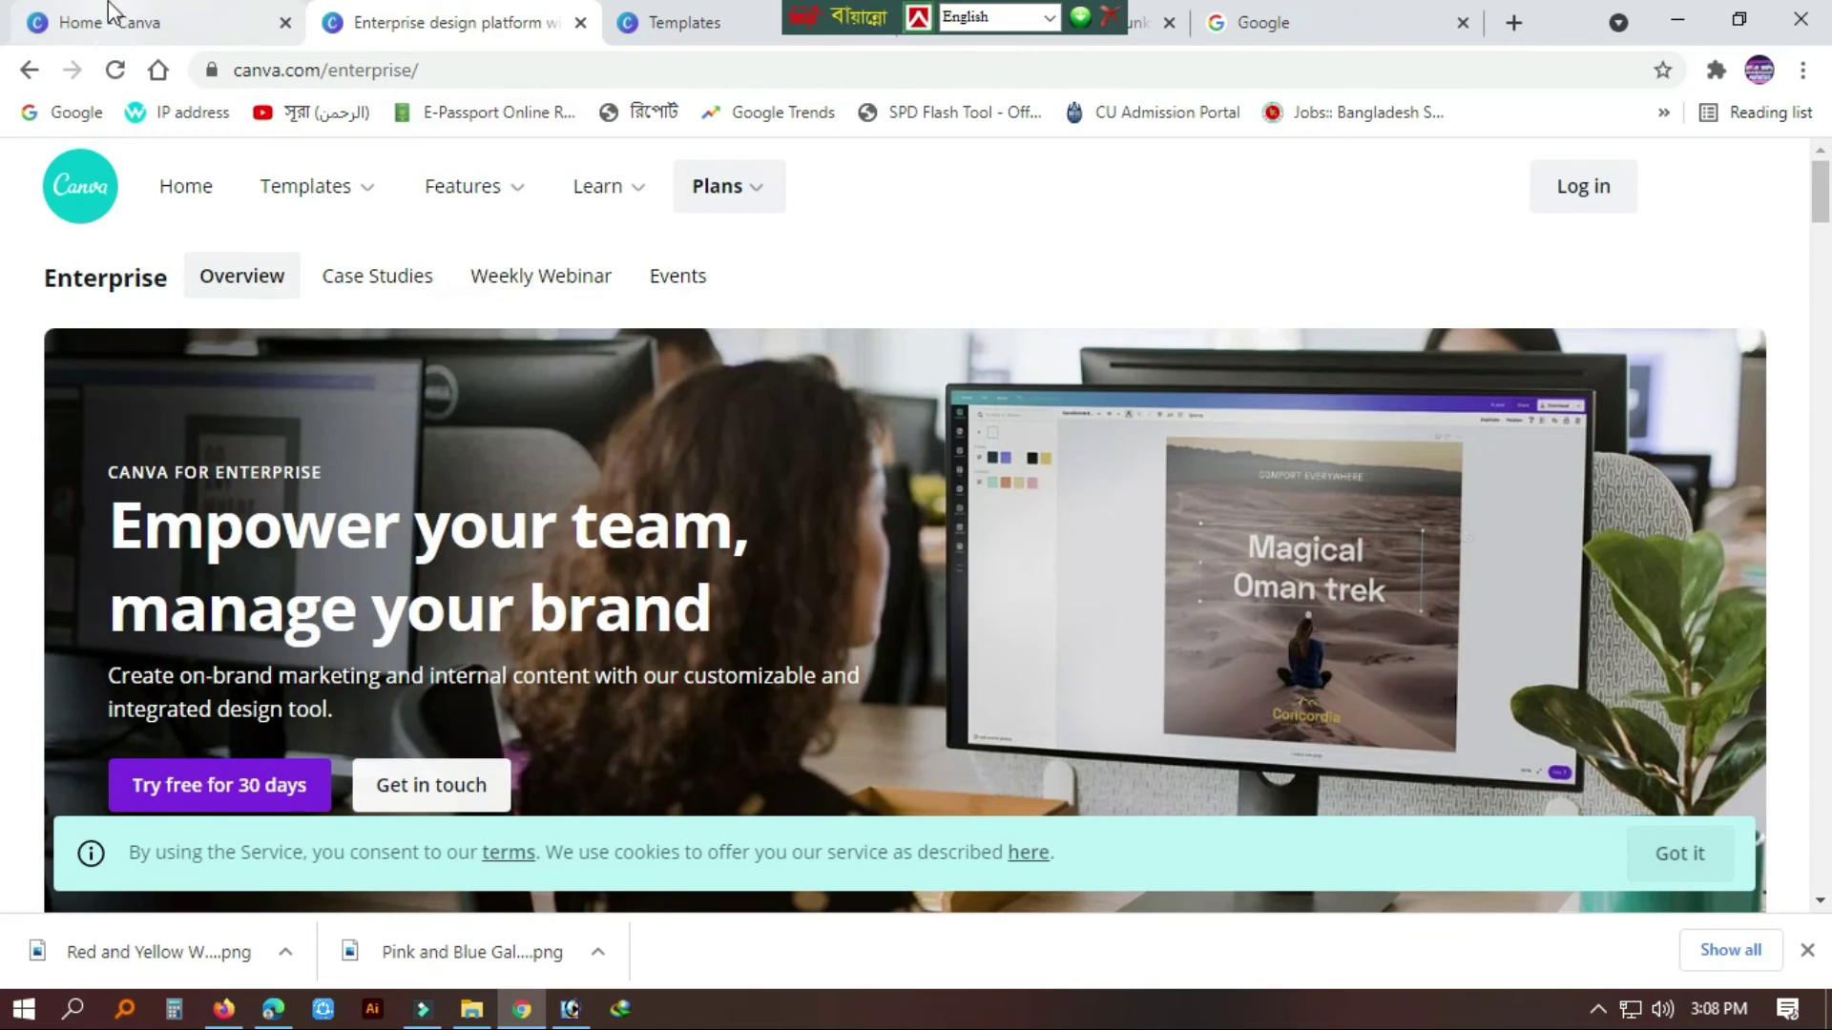
left_click(107, 19)
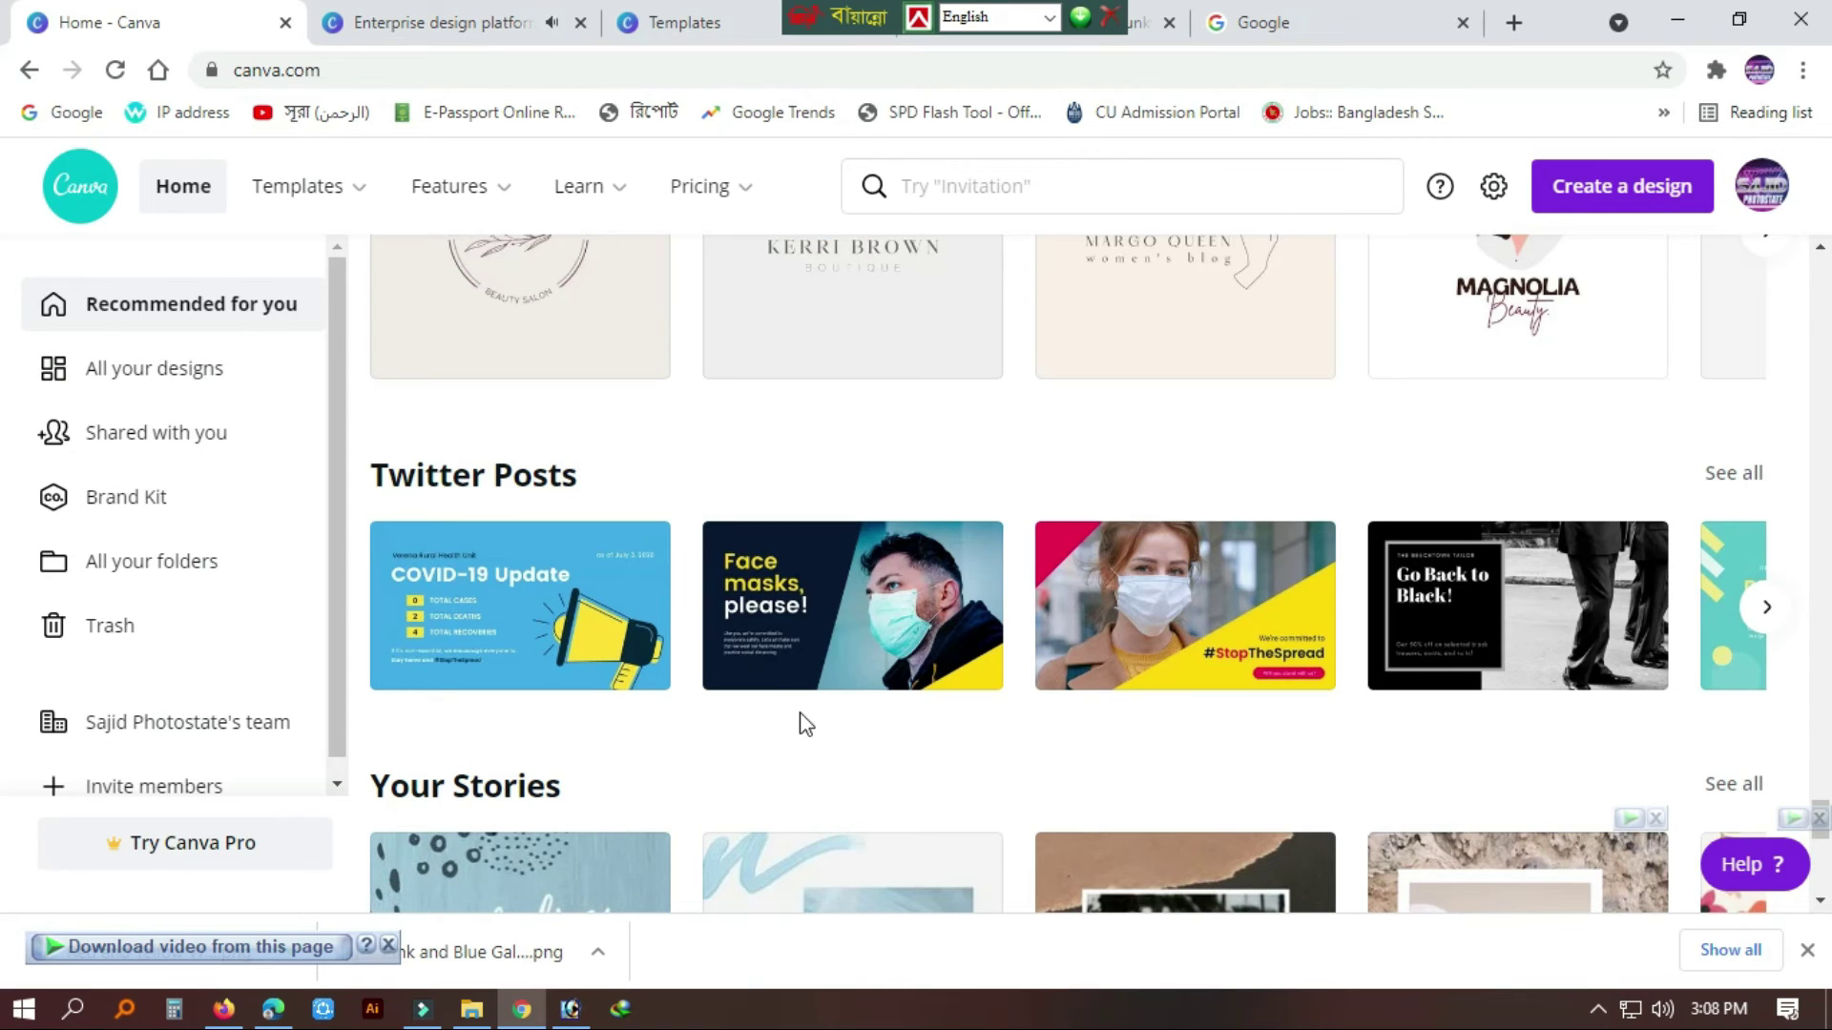
Open the 'Face masks, please!' Twitter template and enlarge its headline-and-body text group.
left_click(806, 567)
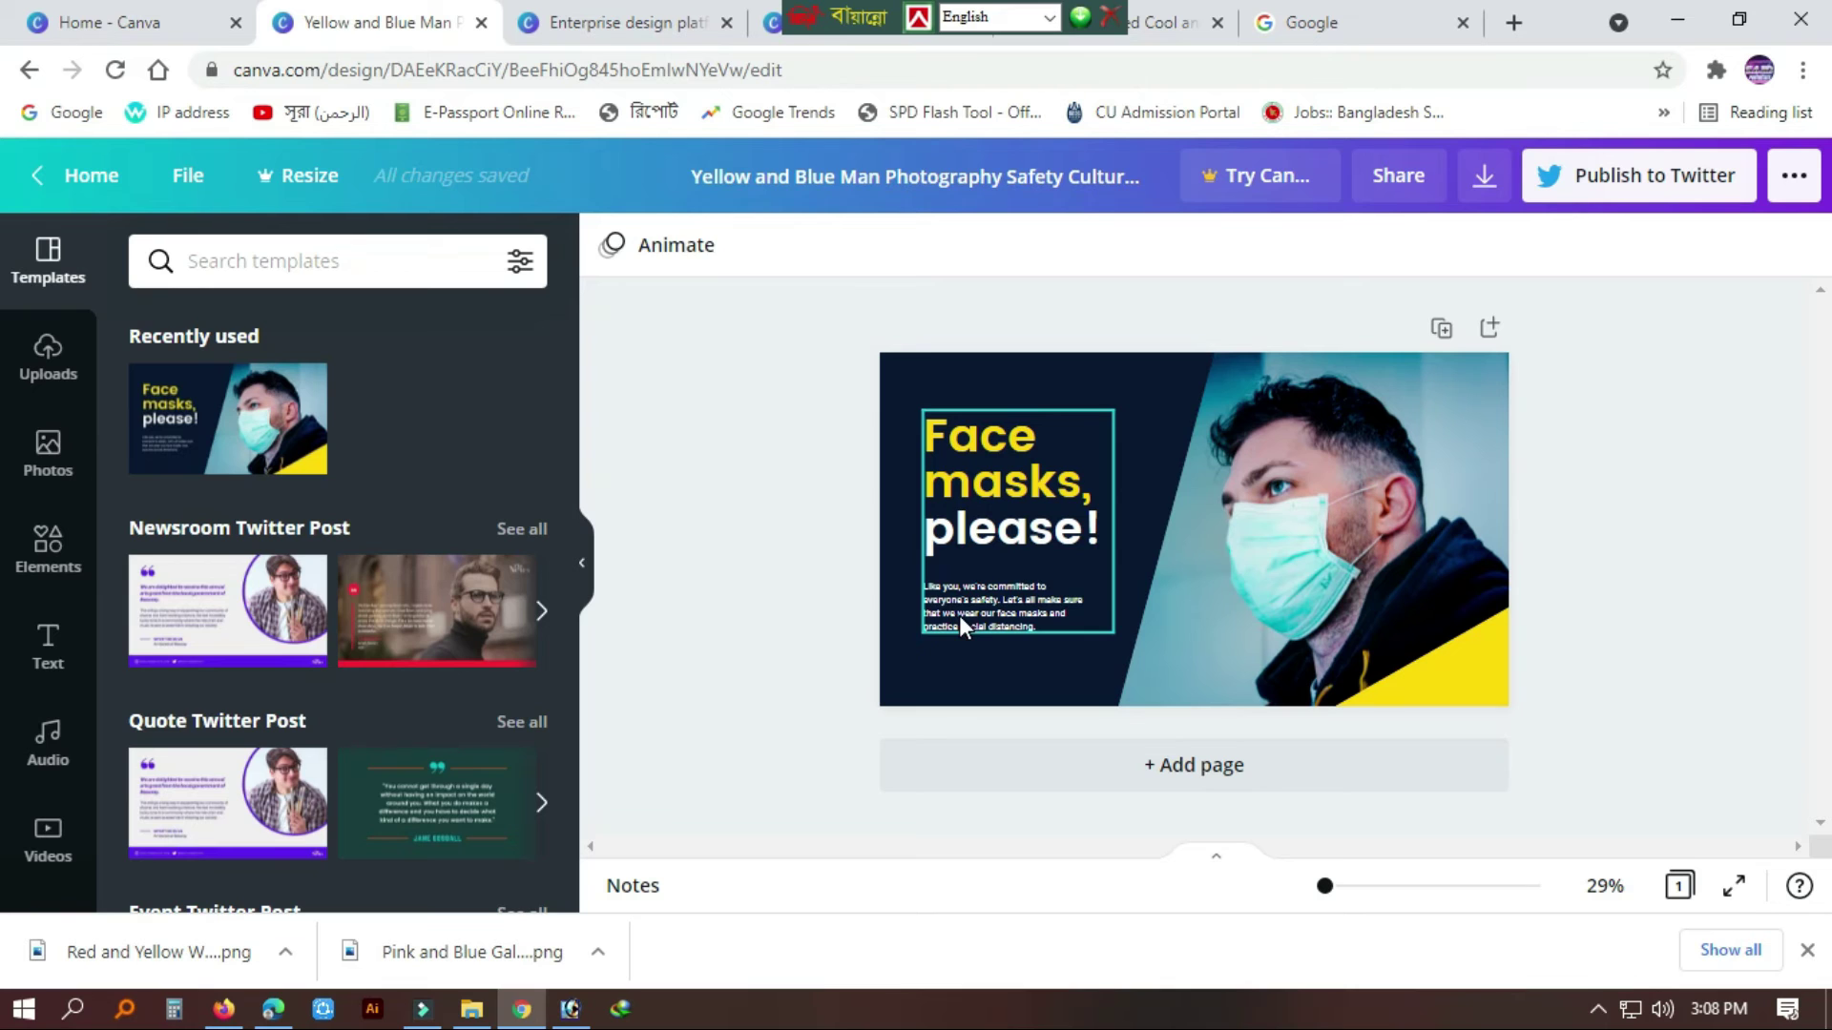
left_click(959, 625)
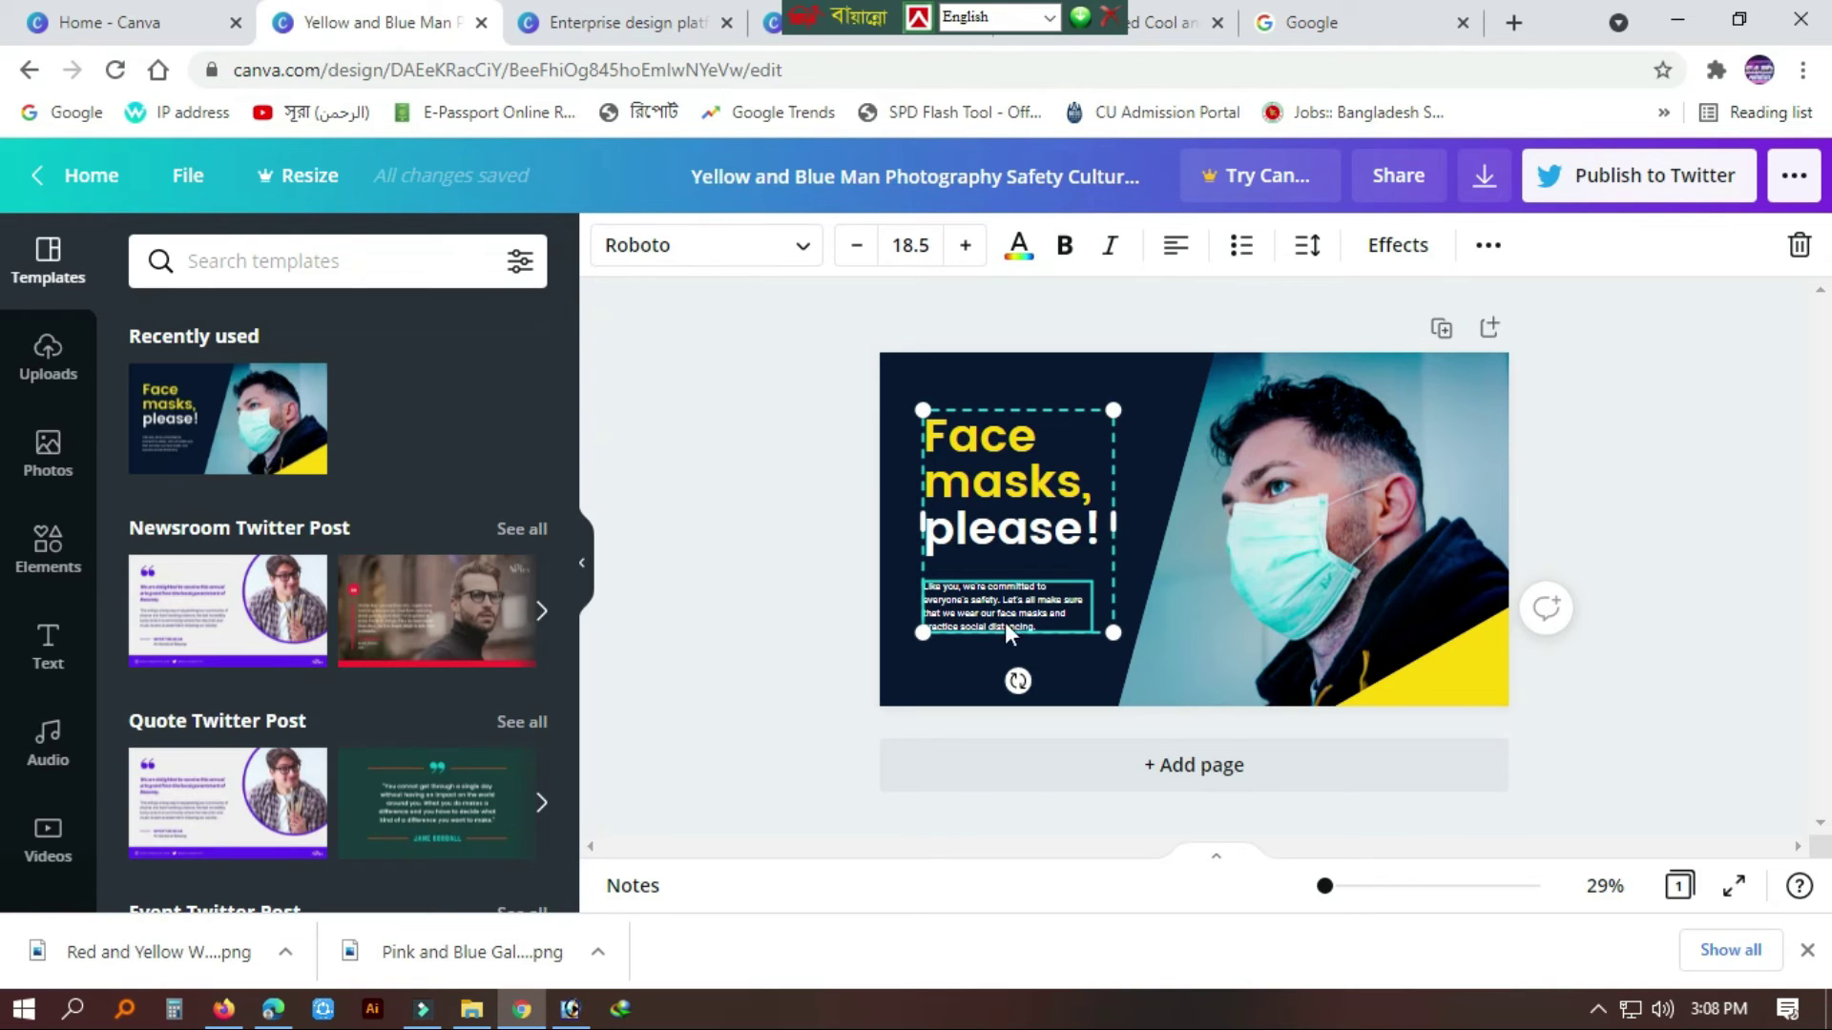
left_click_drag(1114, 632, 1133, 655)
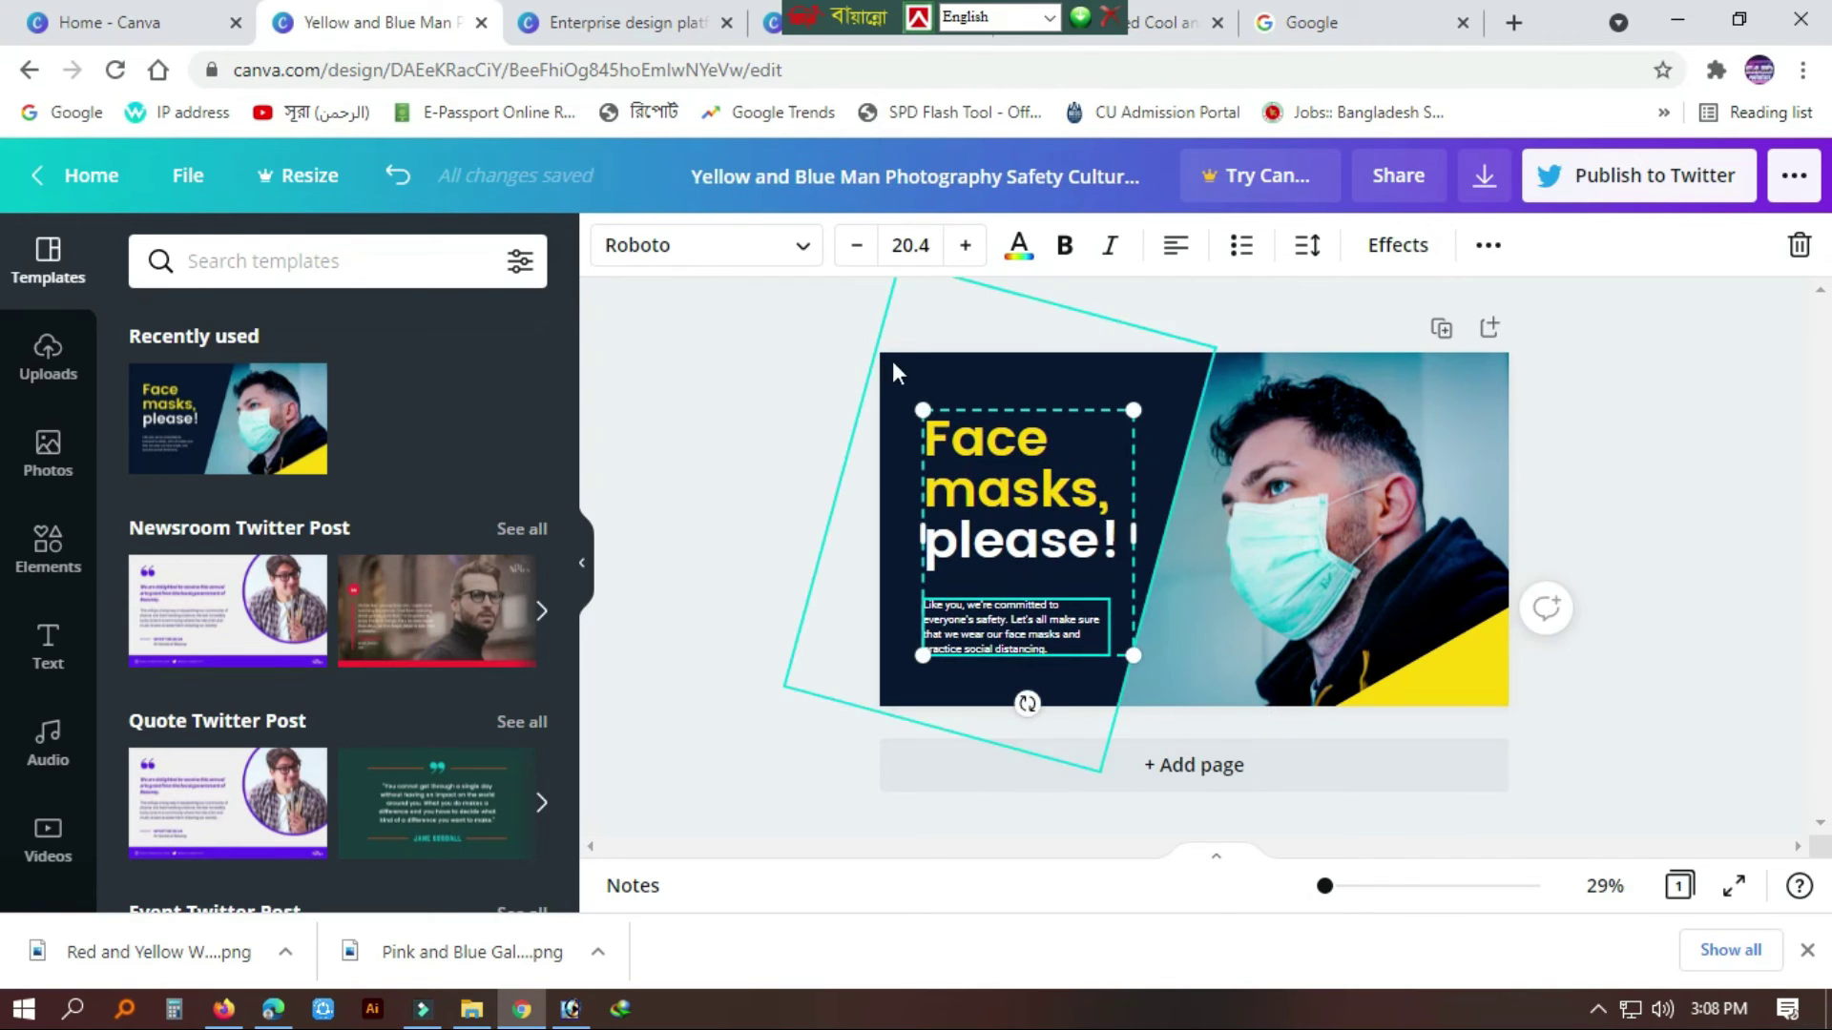
left_click_drag(899, 391, 881, 370)
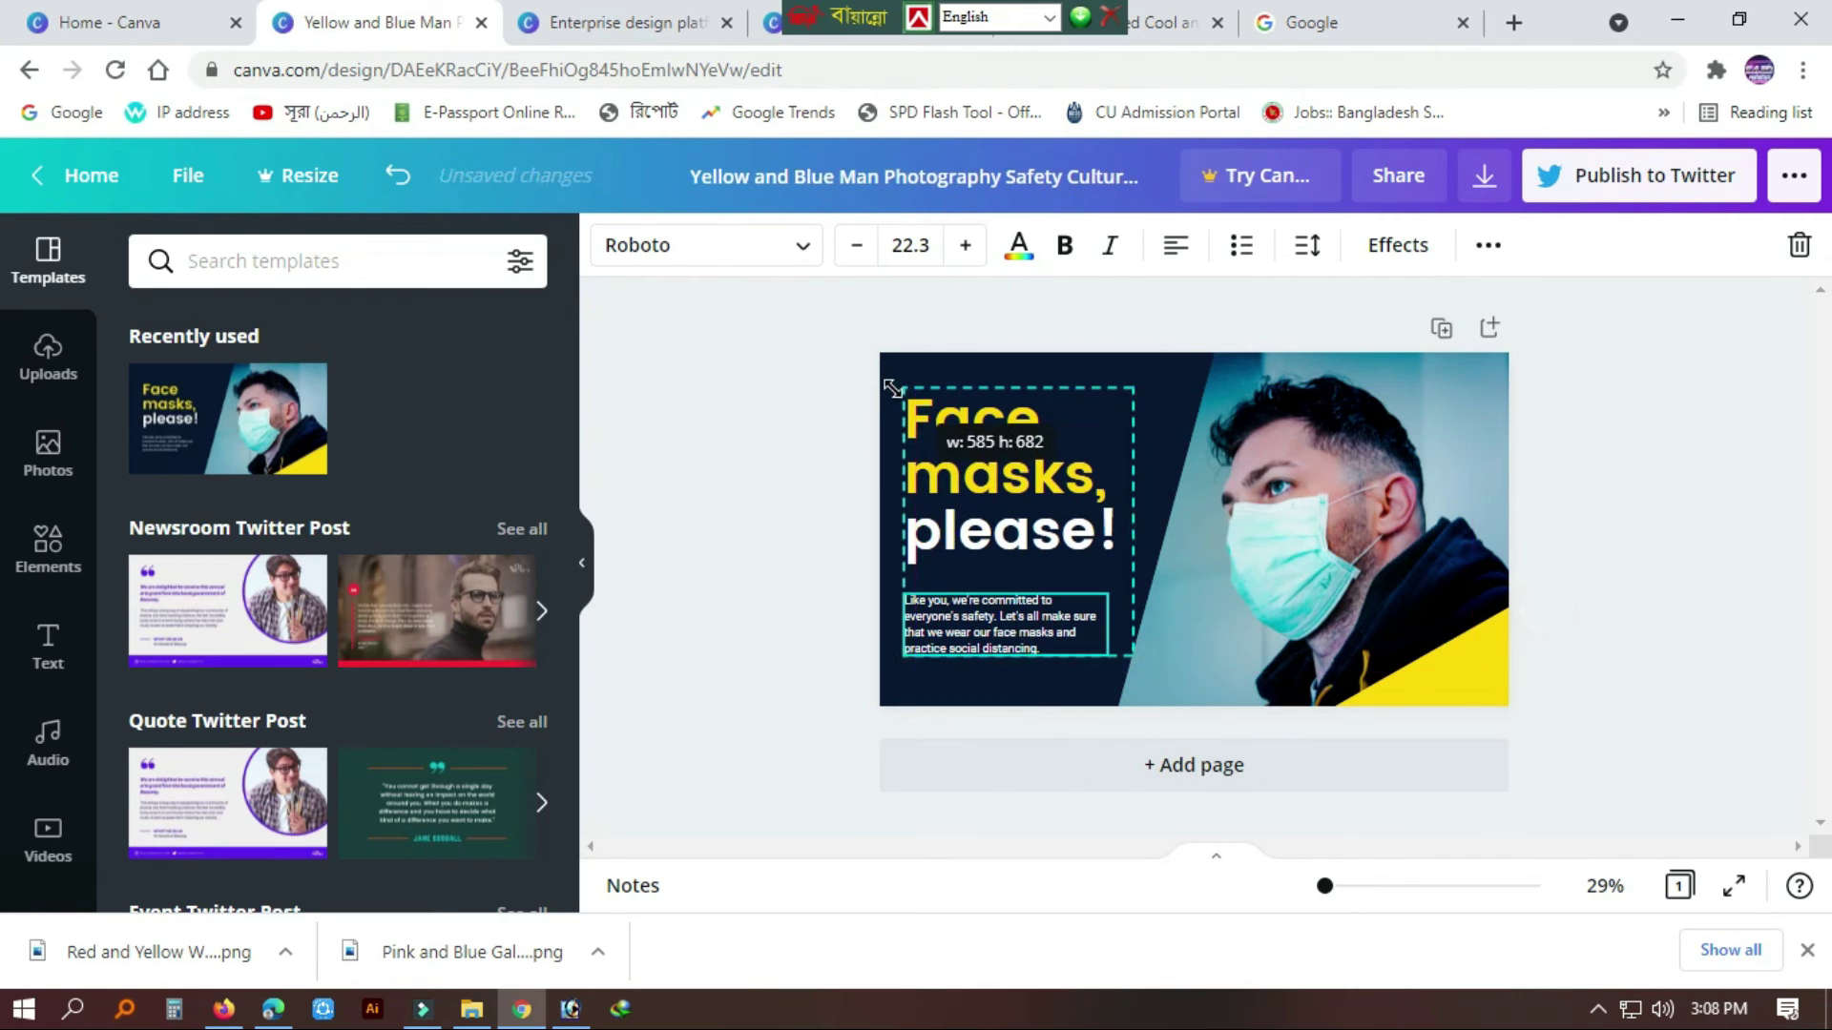
Enter crop mode on the background photo and confirm it unchanged.
left_click(1217, 605)
double_click(1305, 553)
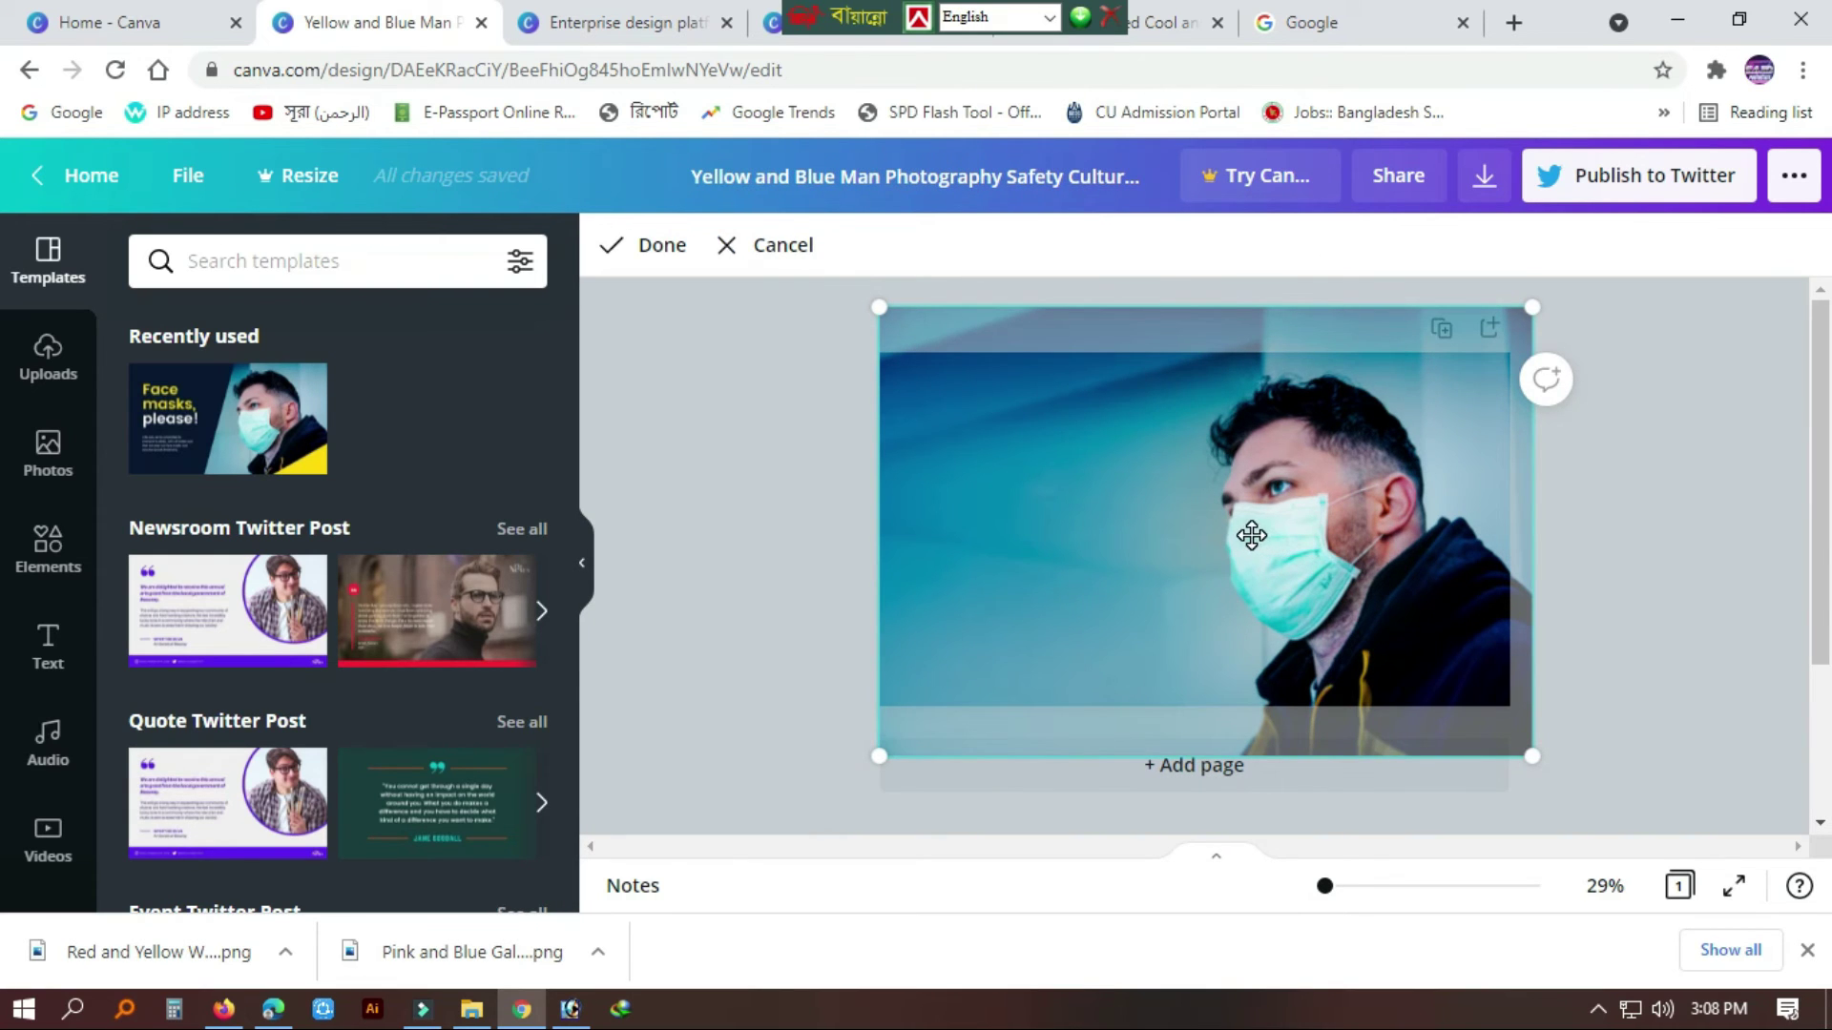
left_click(763, 466)
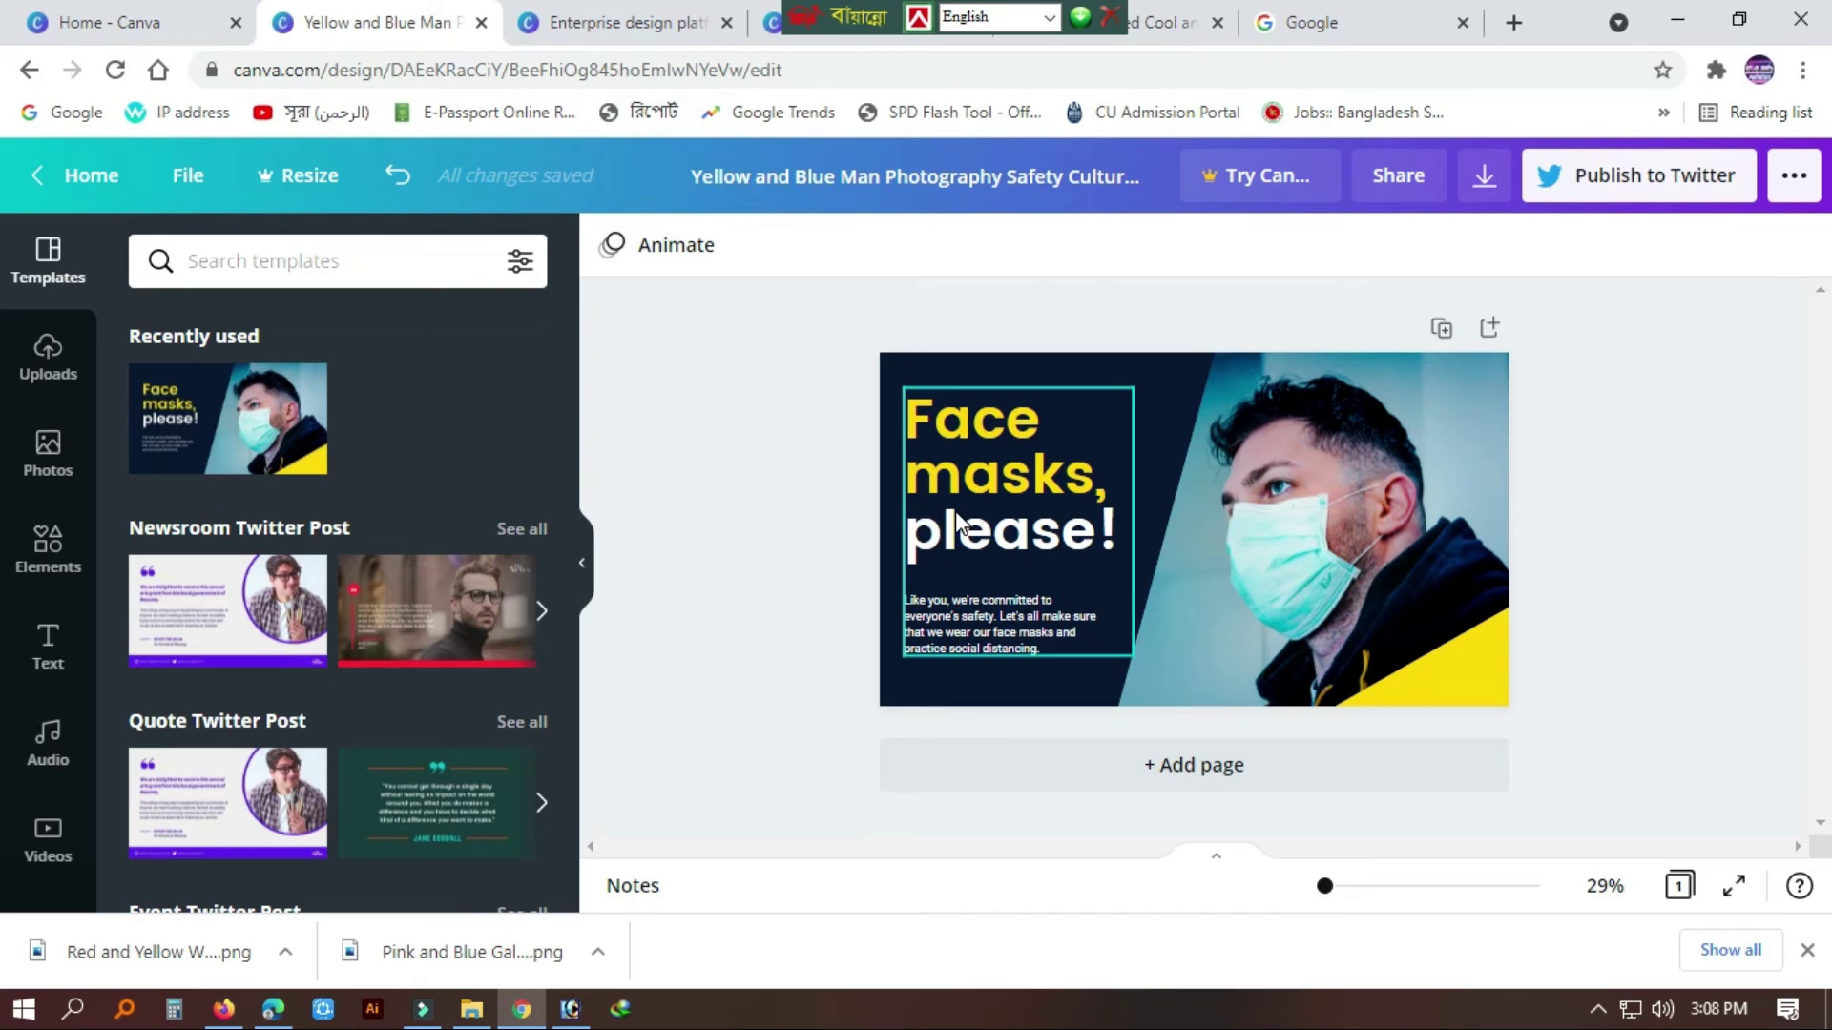
Add a new heading and position it at the bottom-left under the body text.
left_click(69, 655)
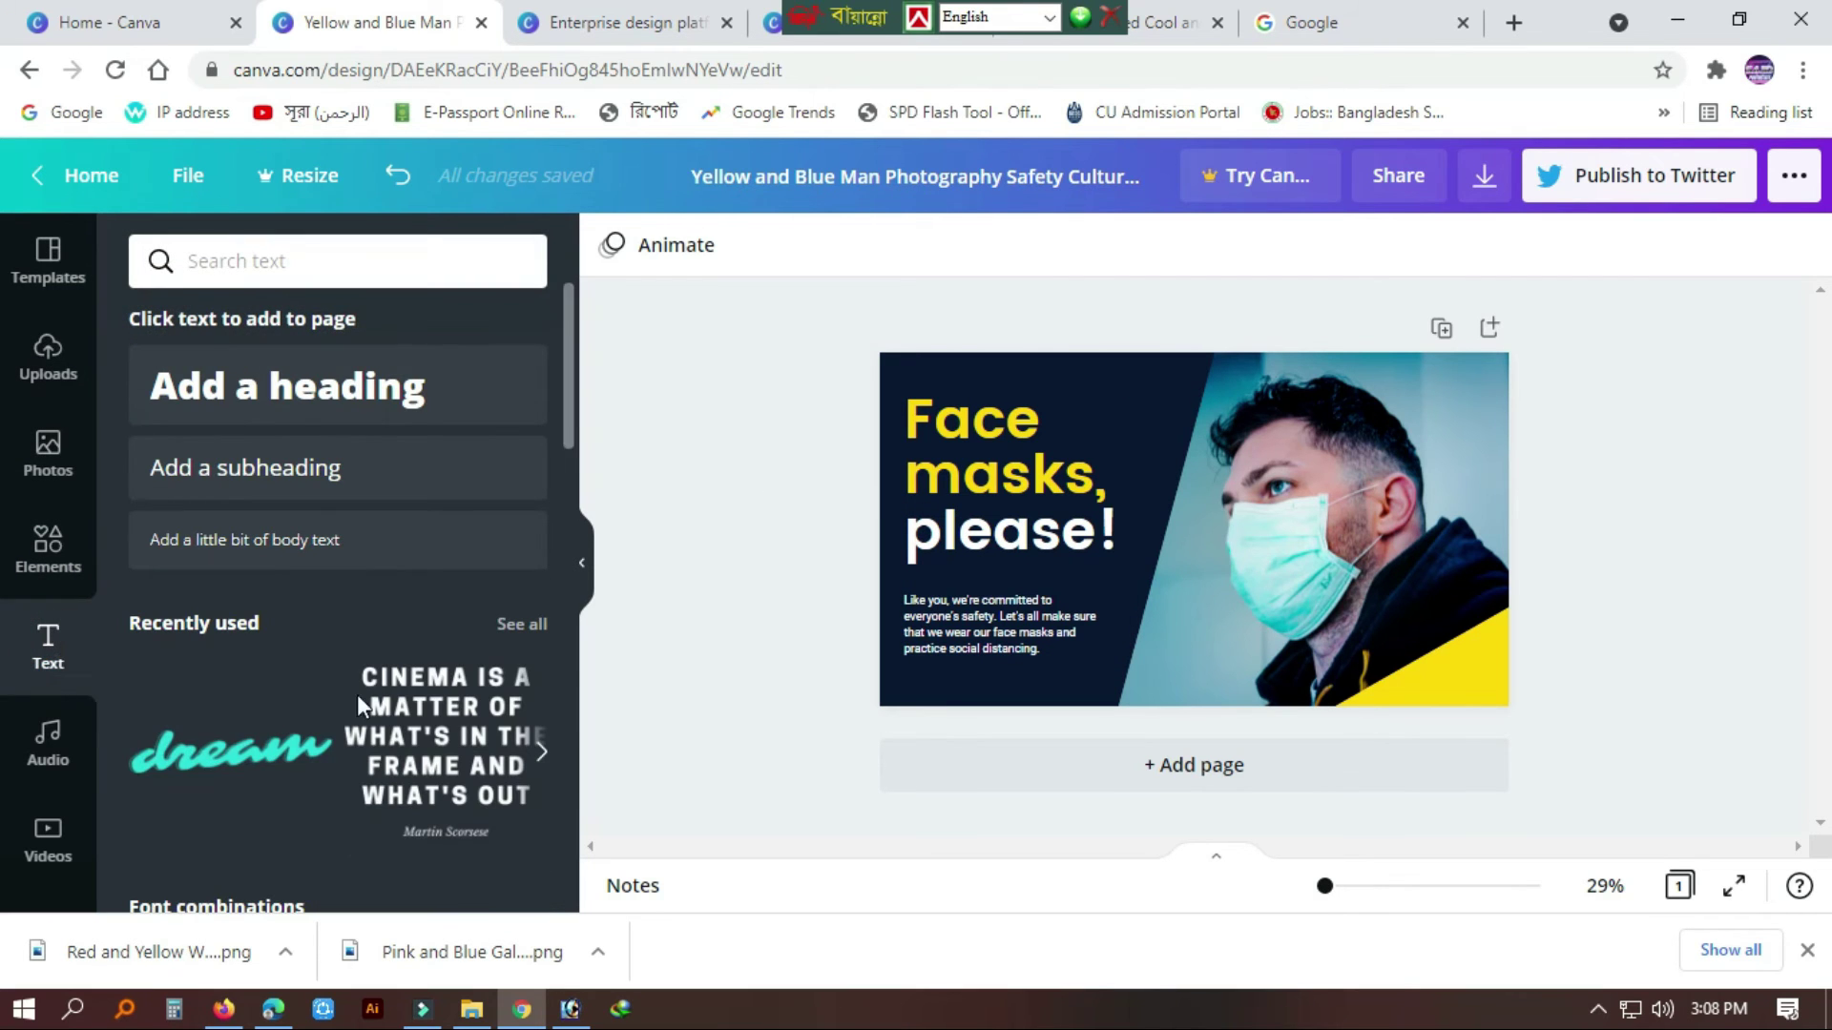
scroll(404, 728, "down", 4)
scroll(409, 731, "up", 2)
scroll(408, 730, "up", 2)
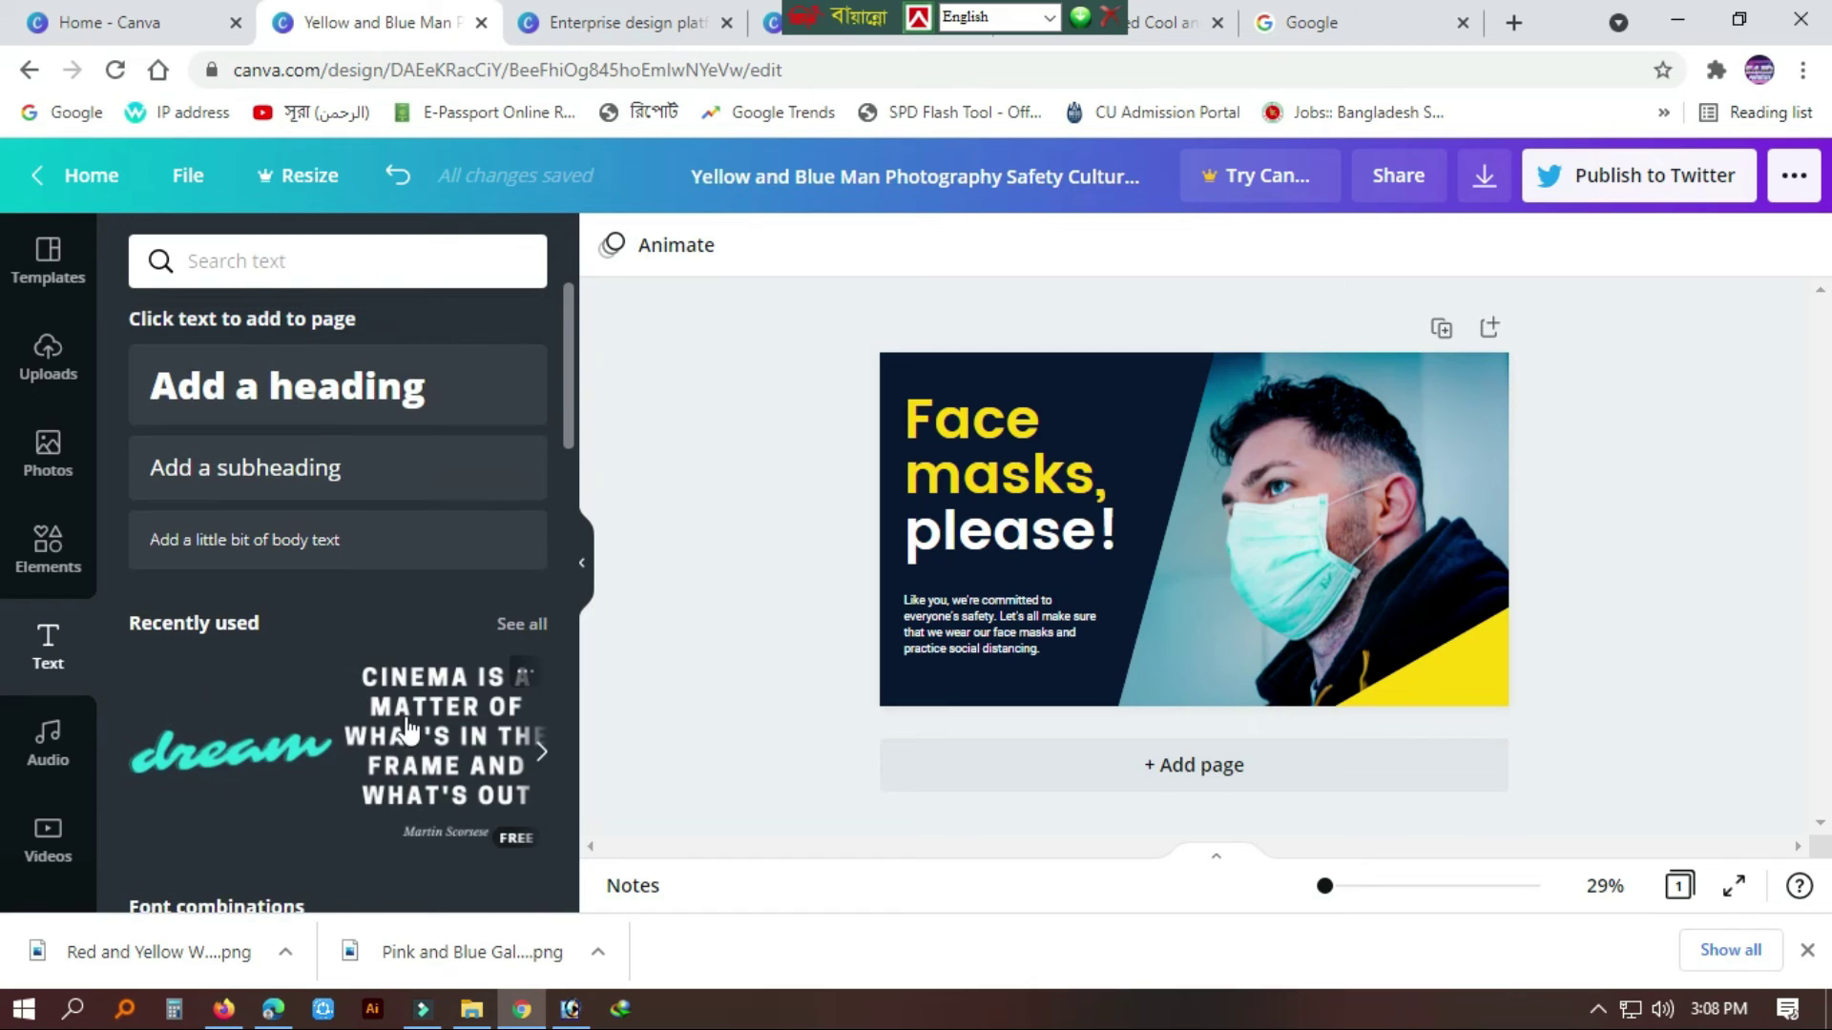
left_click(352, 409)
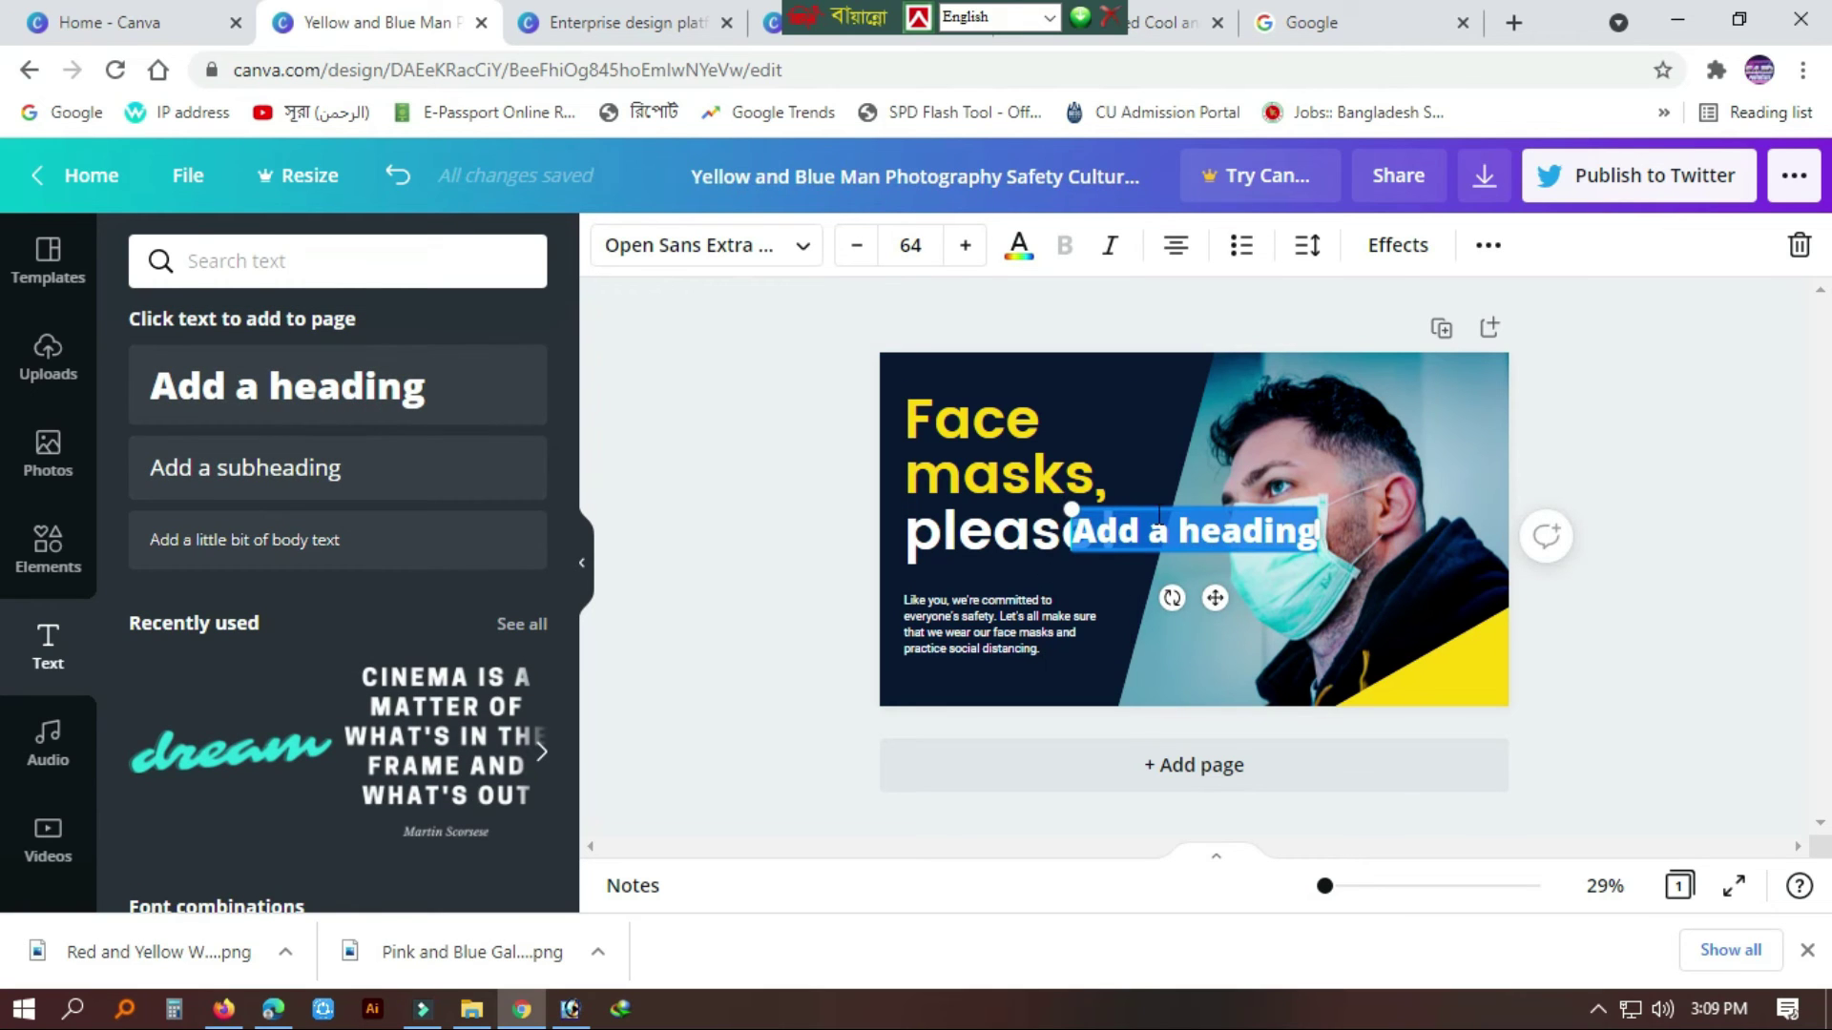
left_click_drag(1178, 506, 1004, 660)
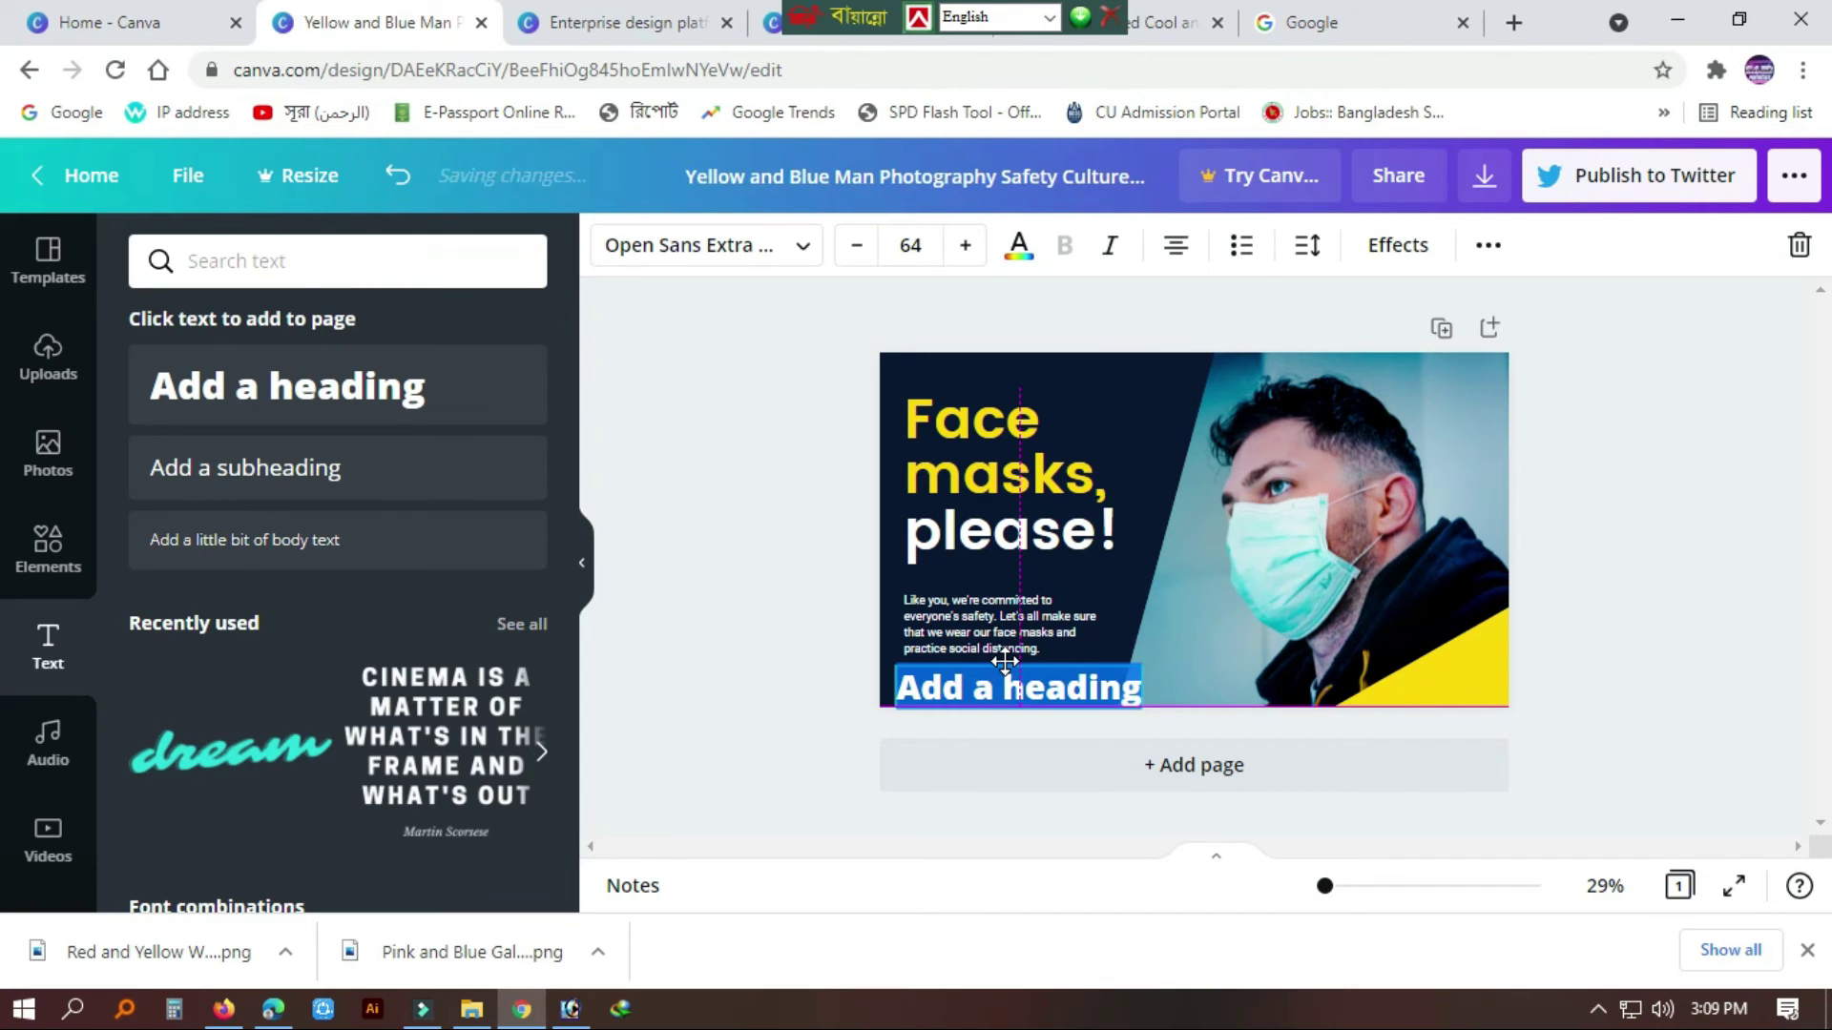
mouse_move(1005, 660)
left_mouse_down()
mouse_move(1258, 662)
mouse_move(1010, 658)
left_mouse_up()
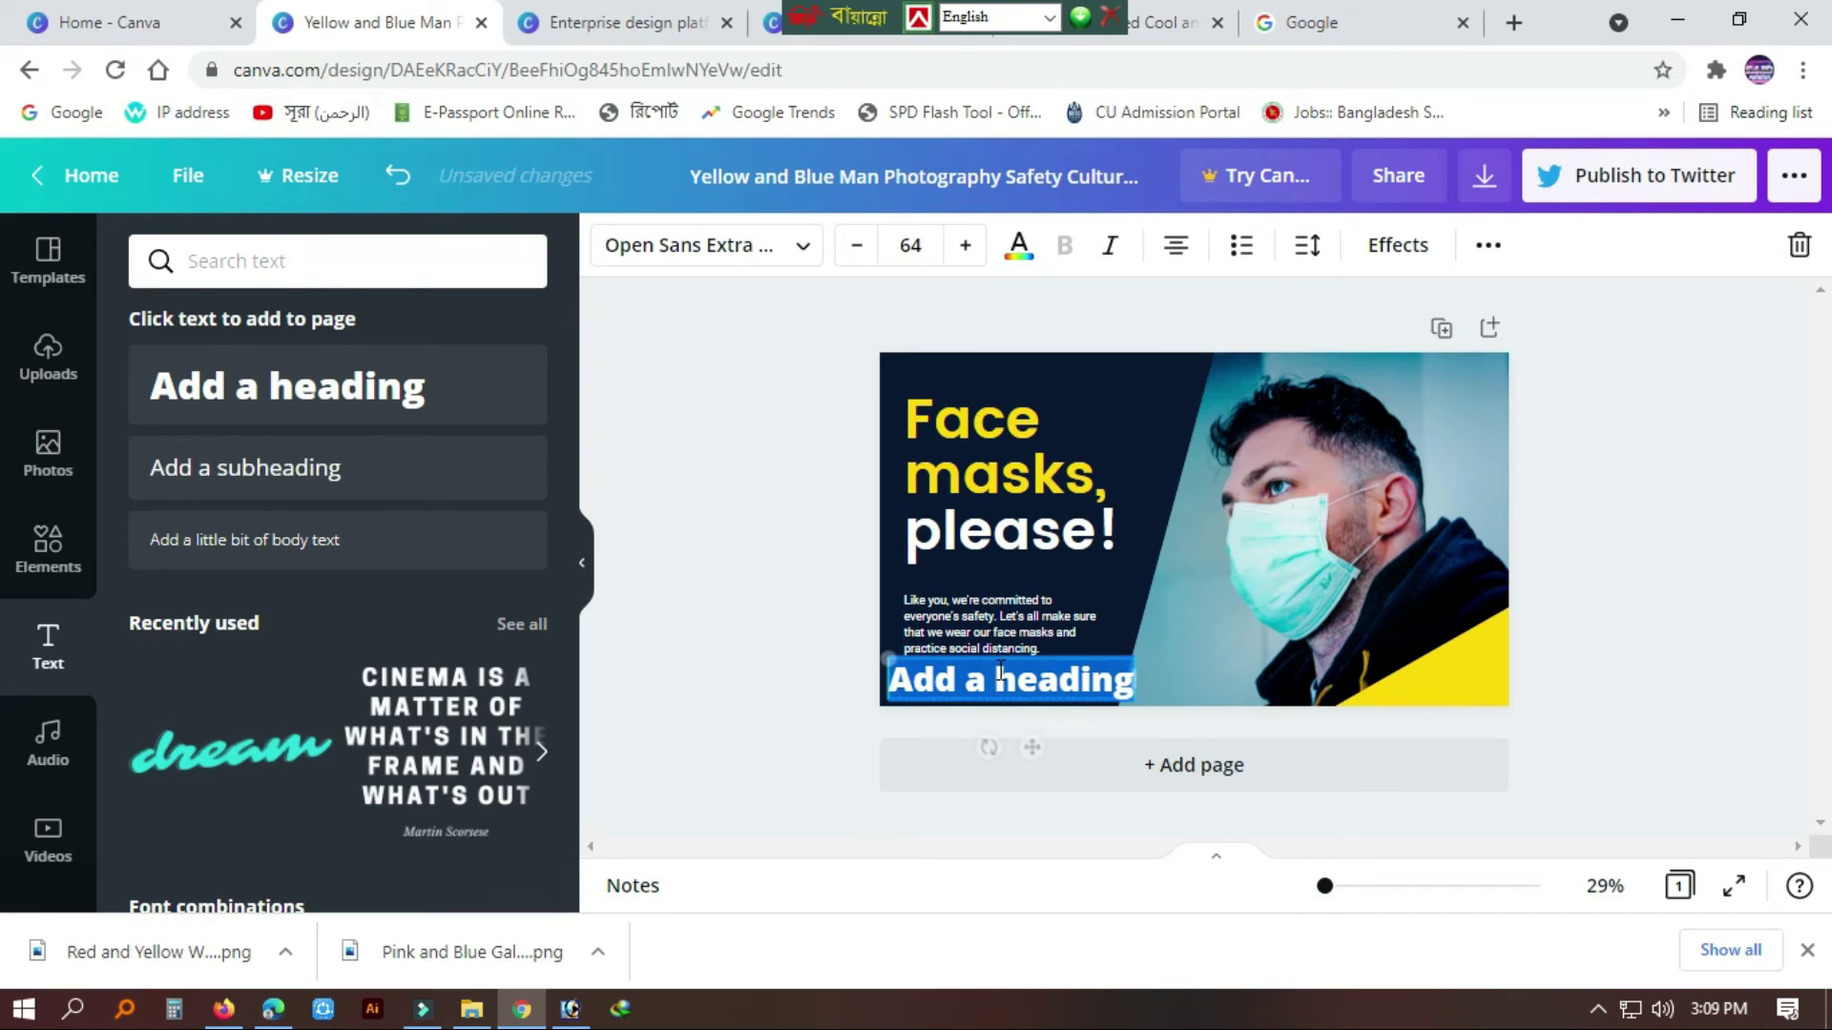
Replace the heading's text with 'THE SSY TECH' and select it.
double_click(998, 671)
triple_click(998, 670)
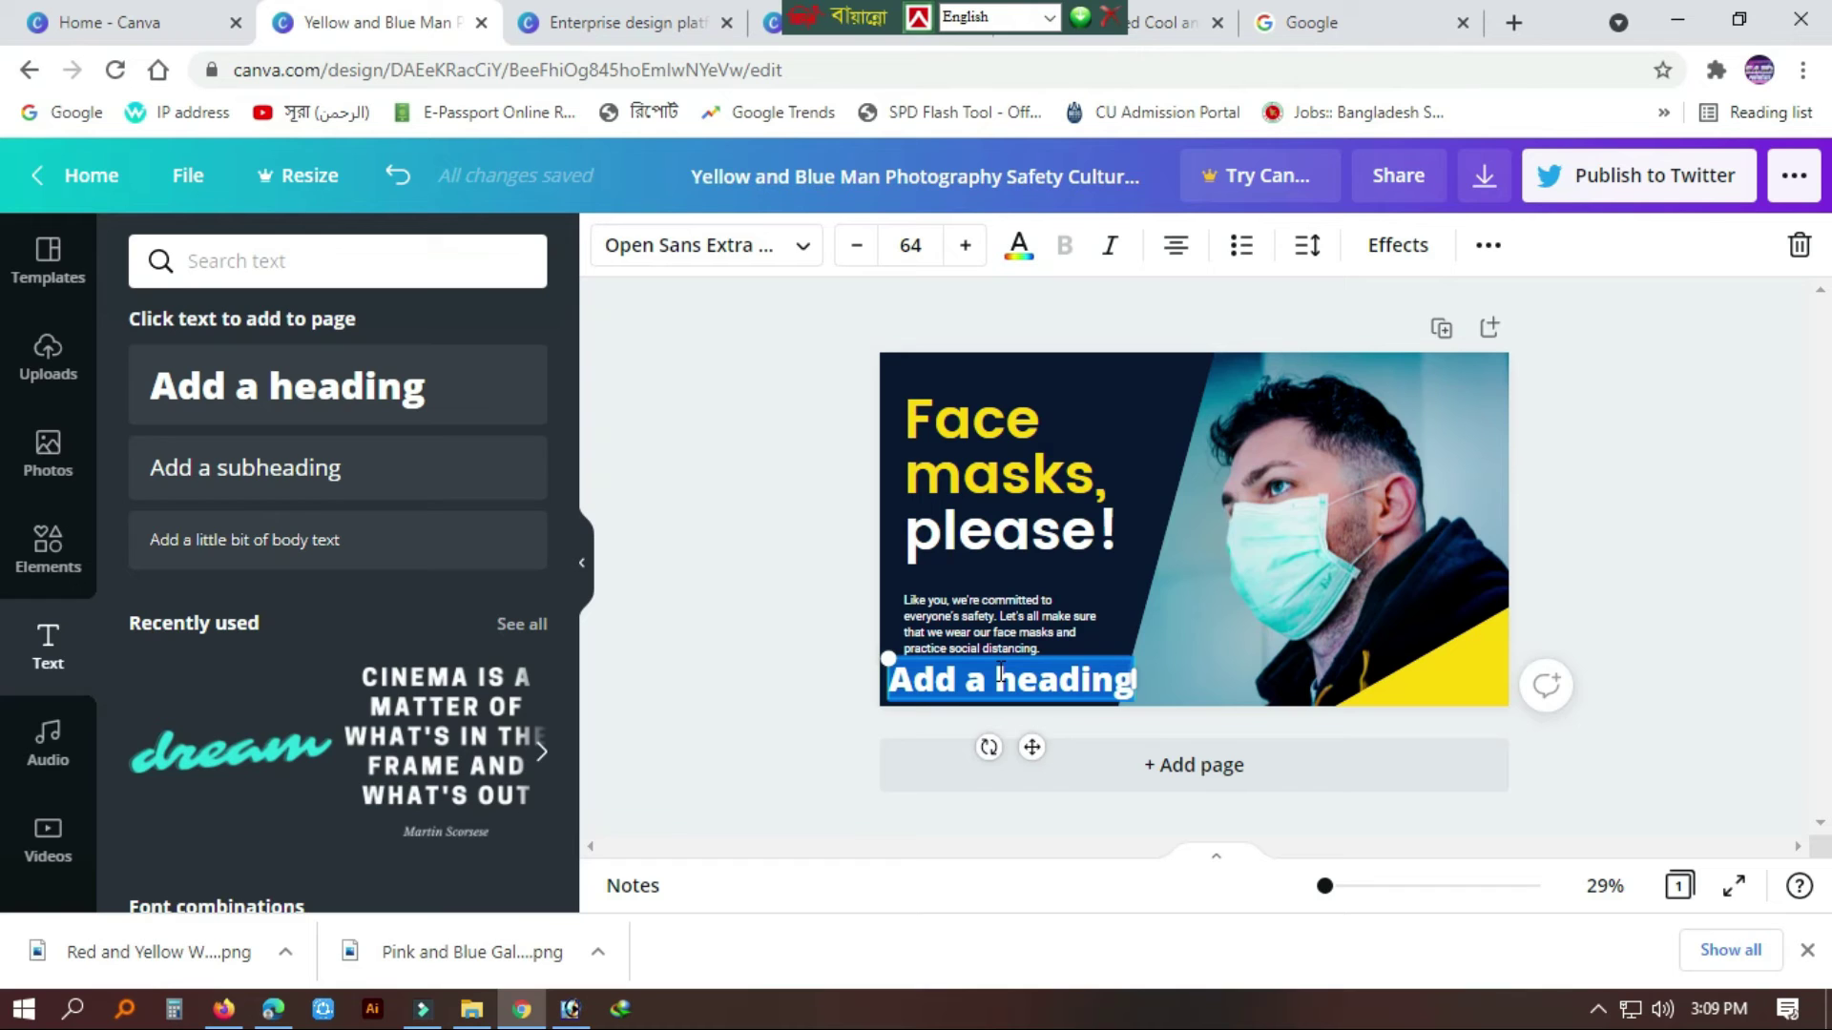
type("THE SSY T")
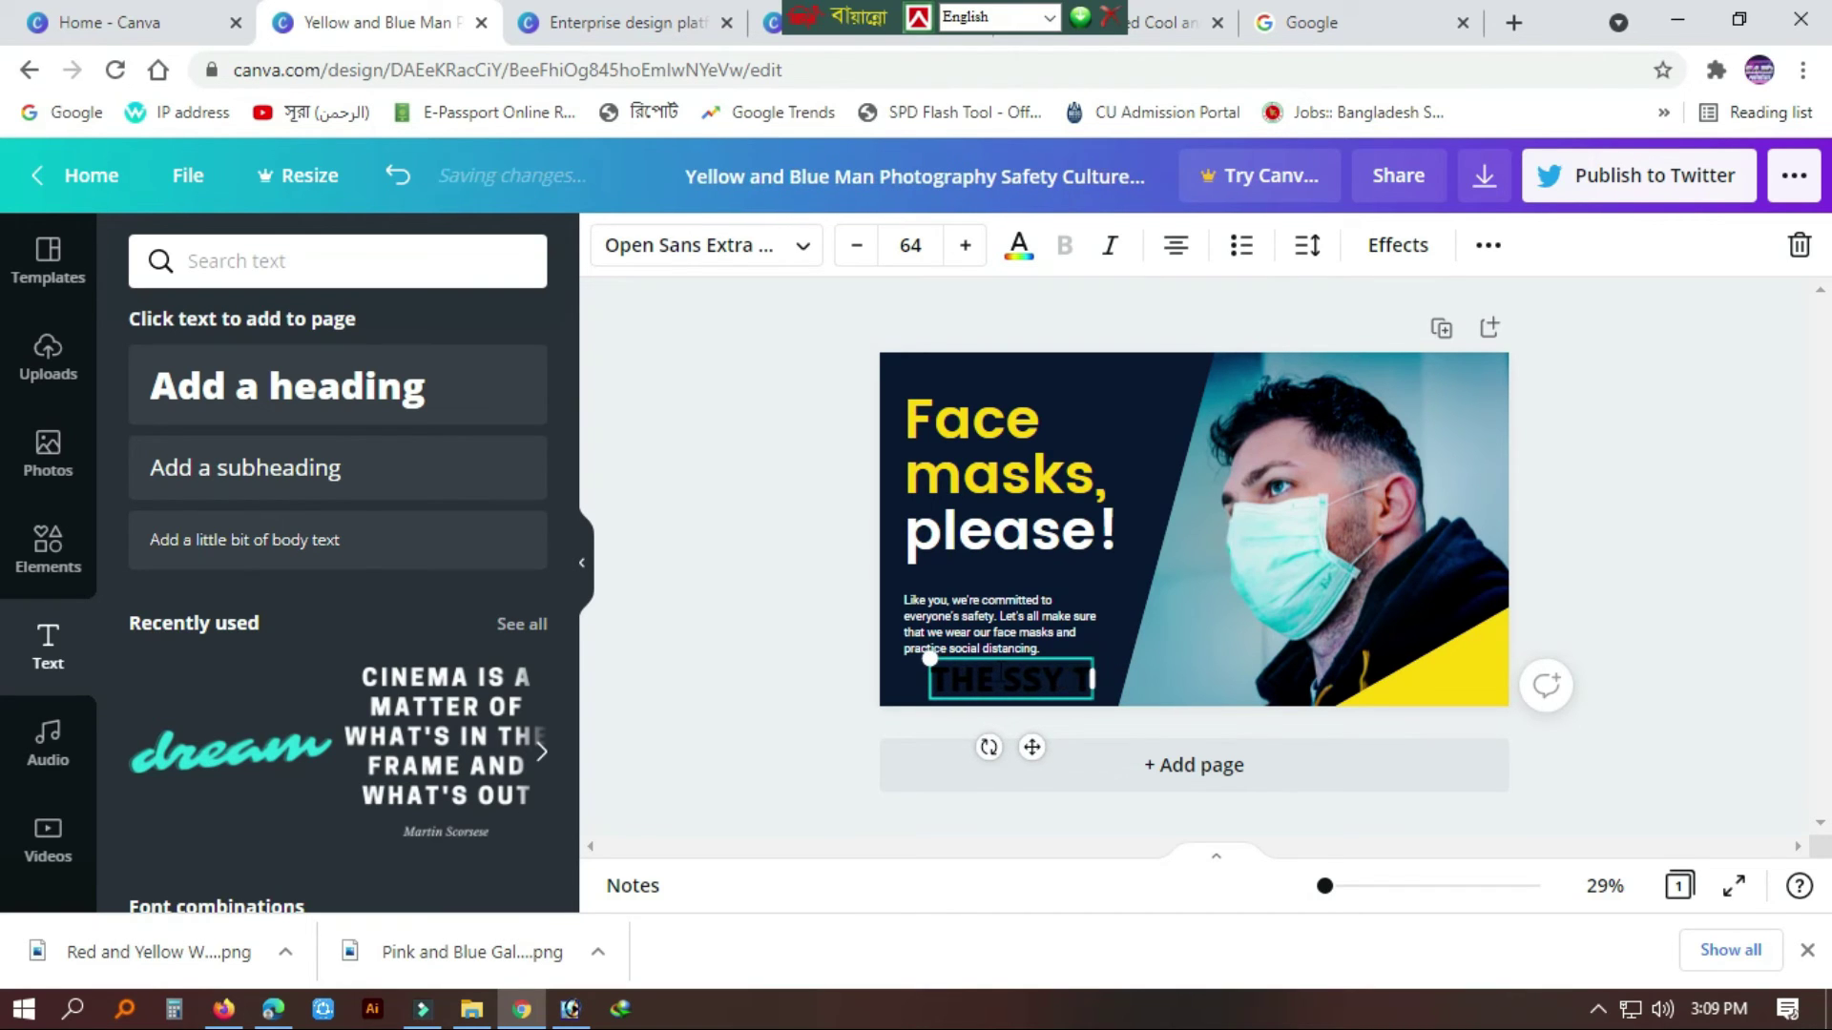
type("ECH")
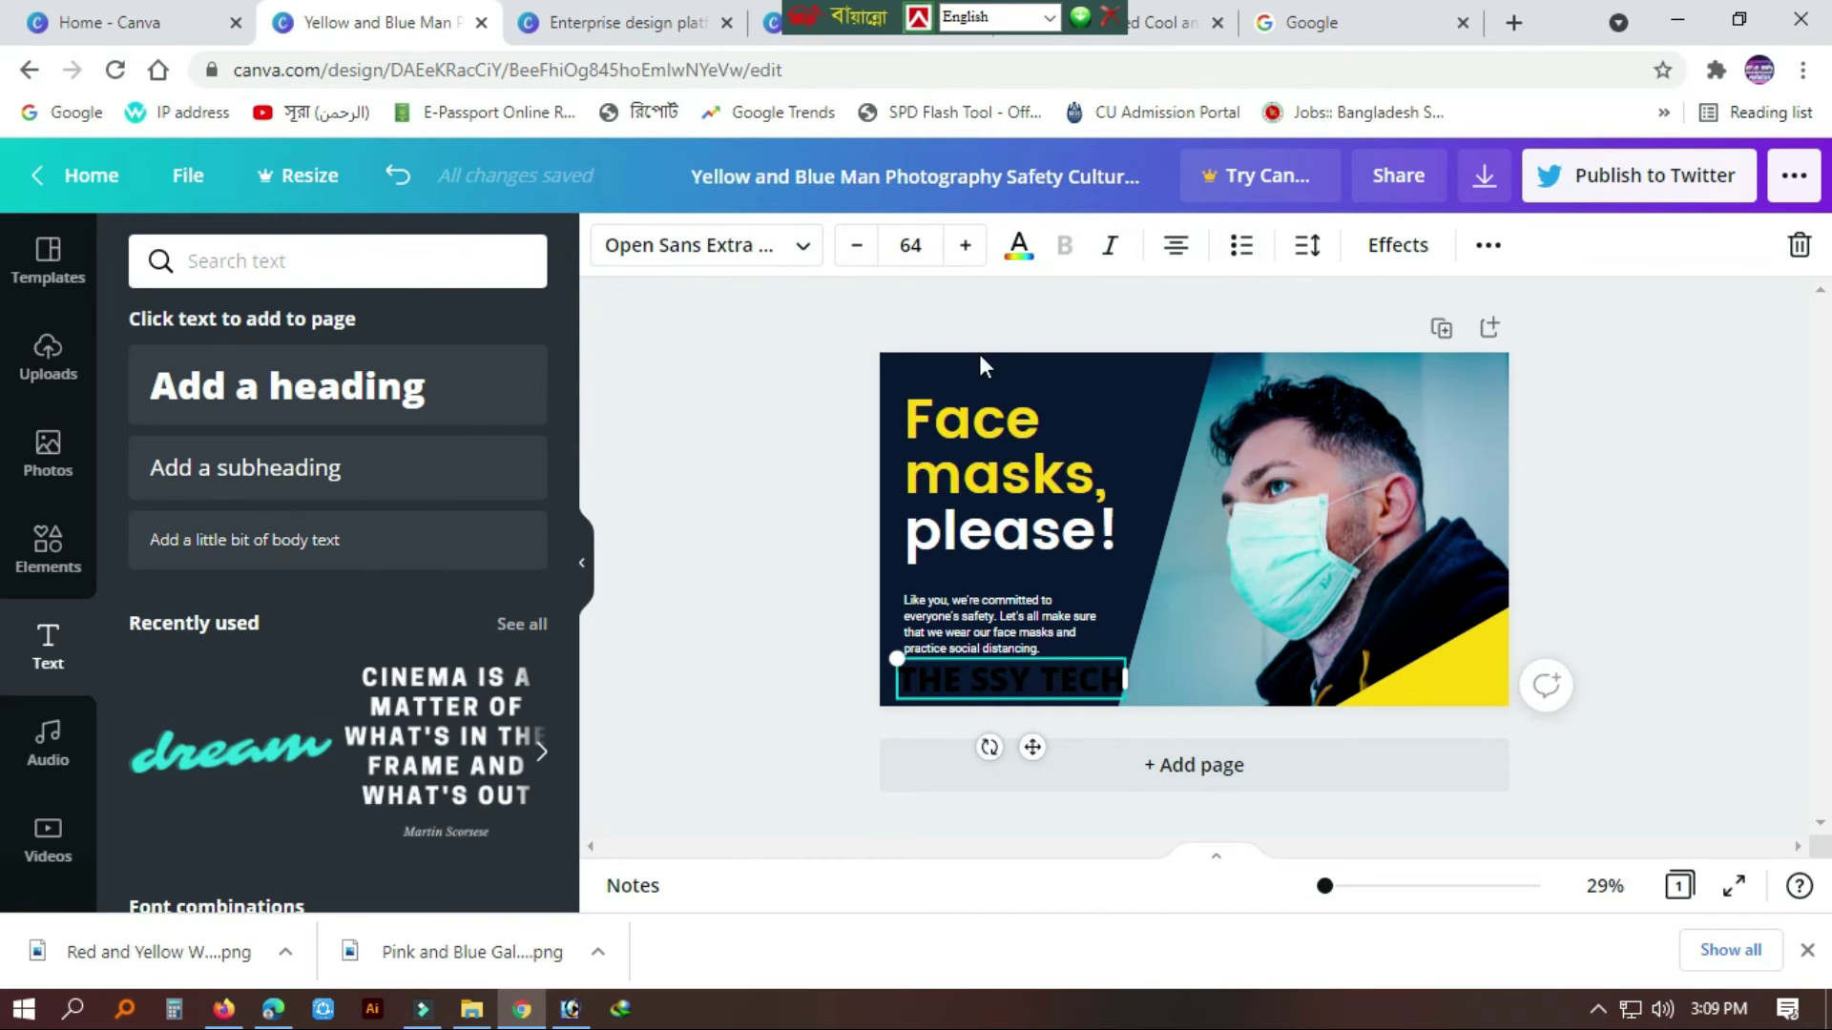
left_click(1229, 637)
left_click(1051, 673)
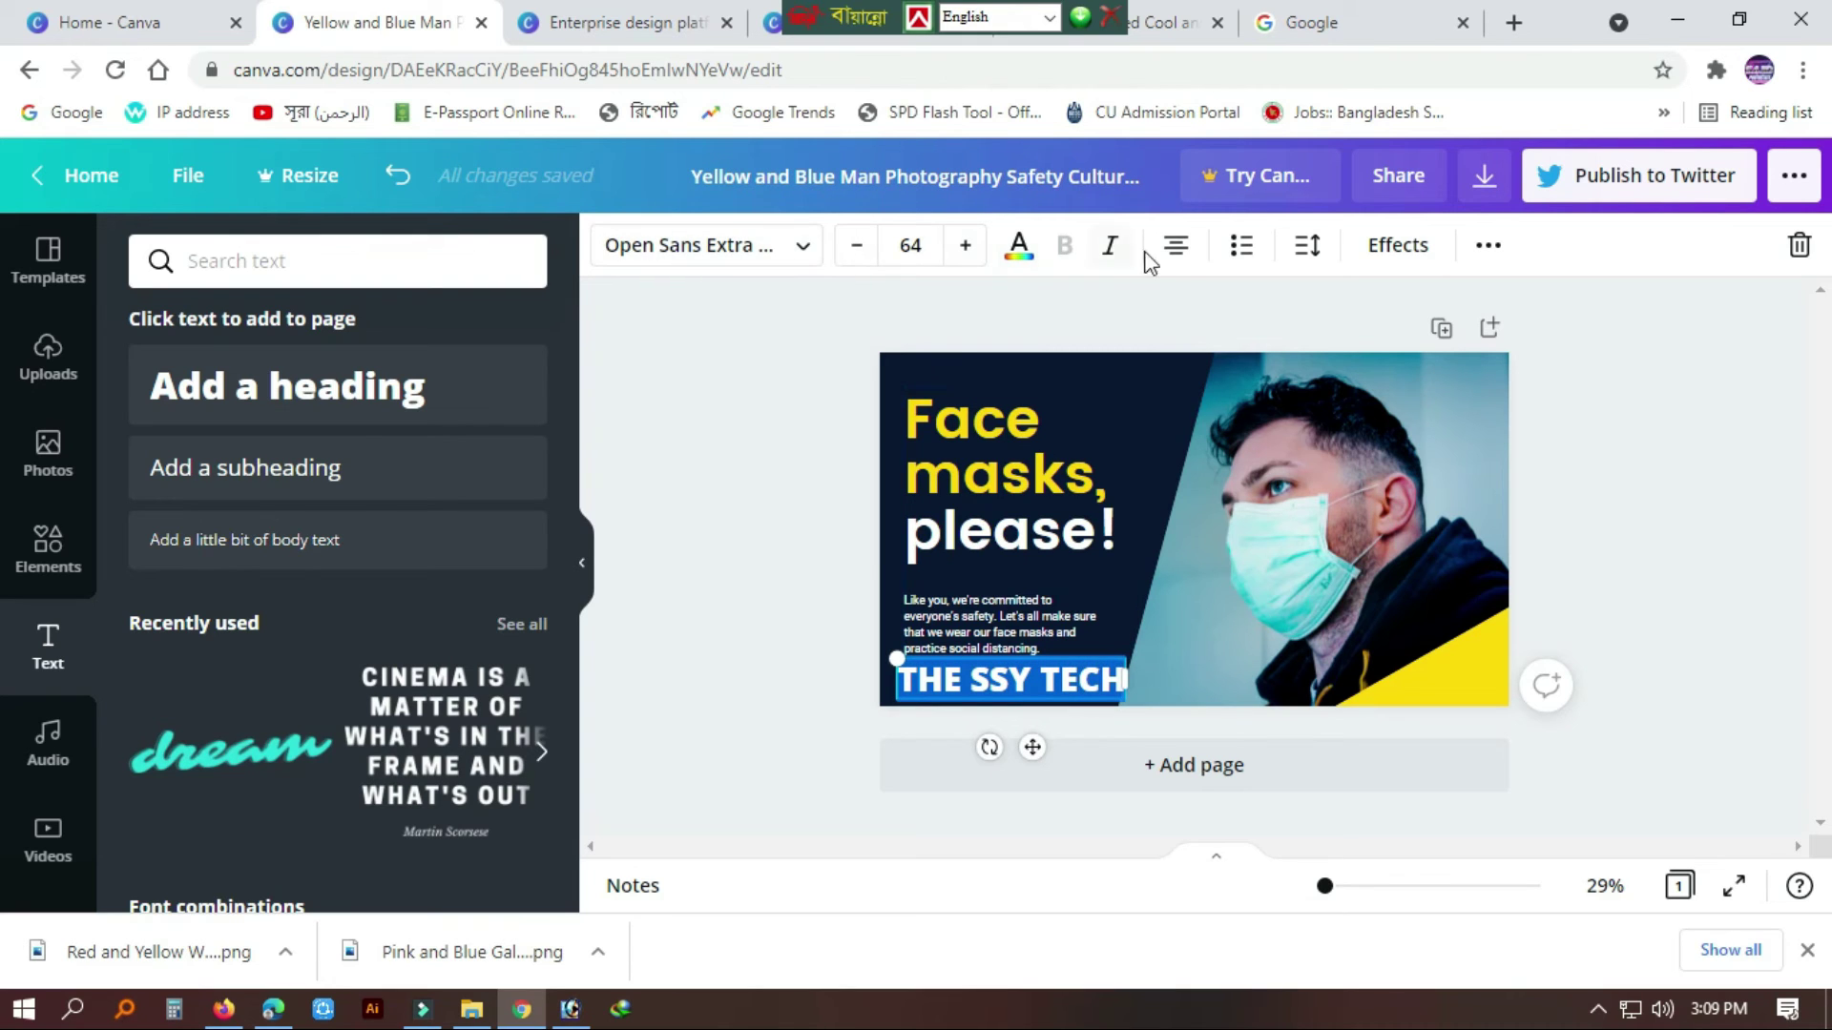
Shrink 'THE SSY TECH' to size 56 and nudge it into line.
left_click(1019, 245)
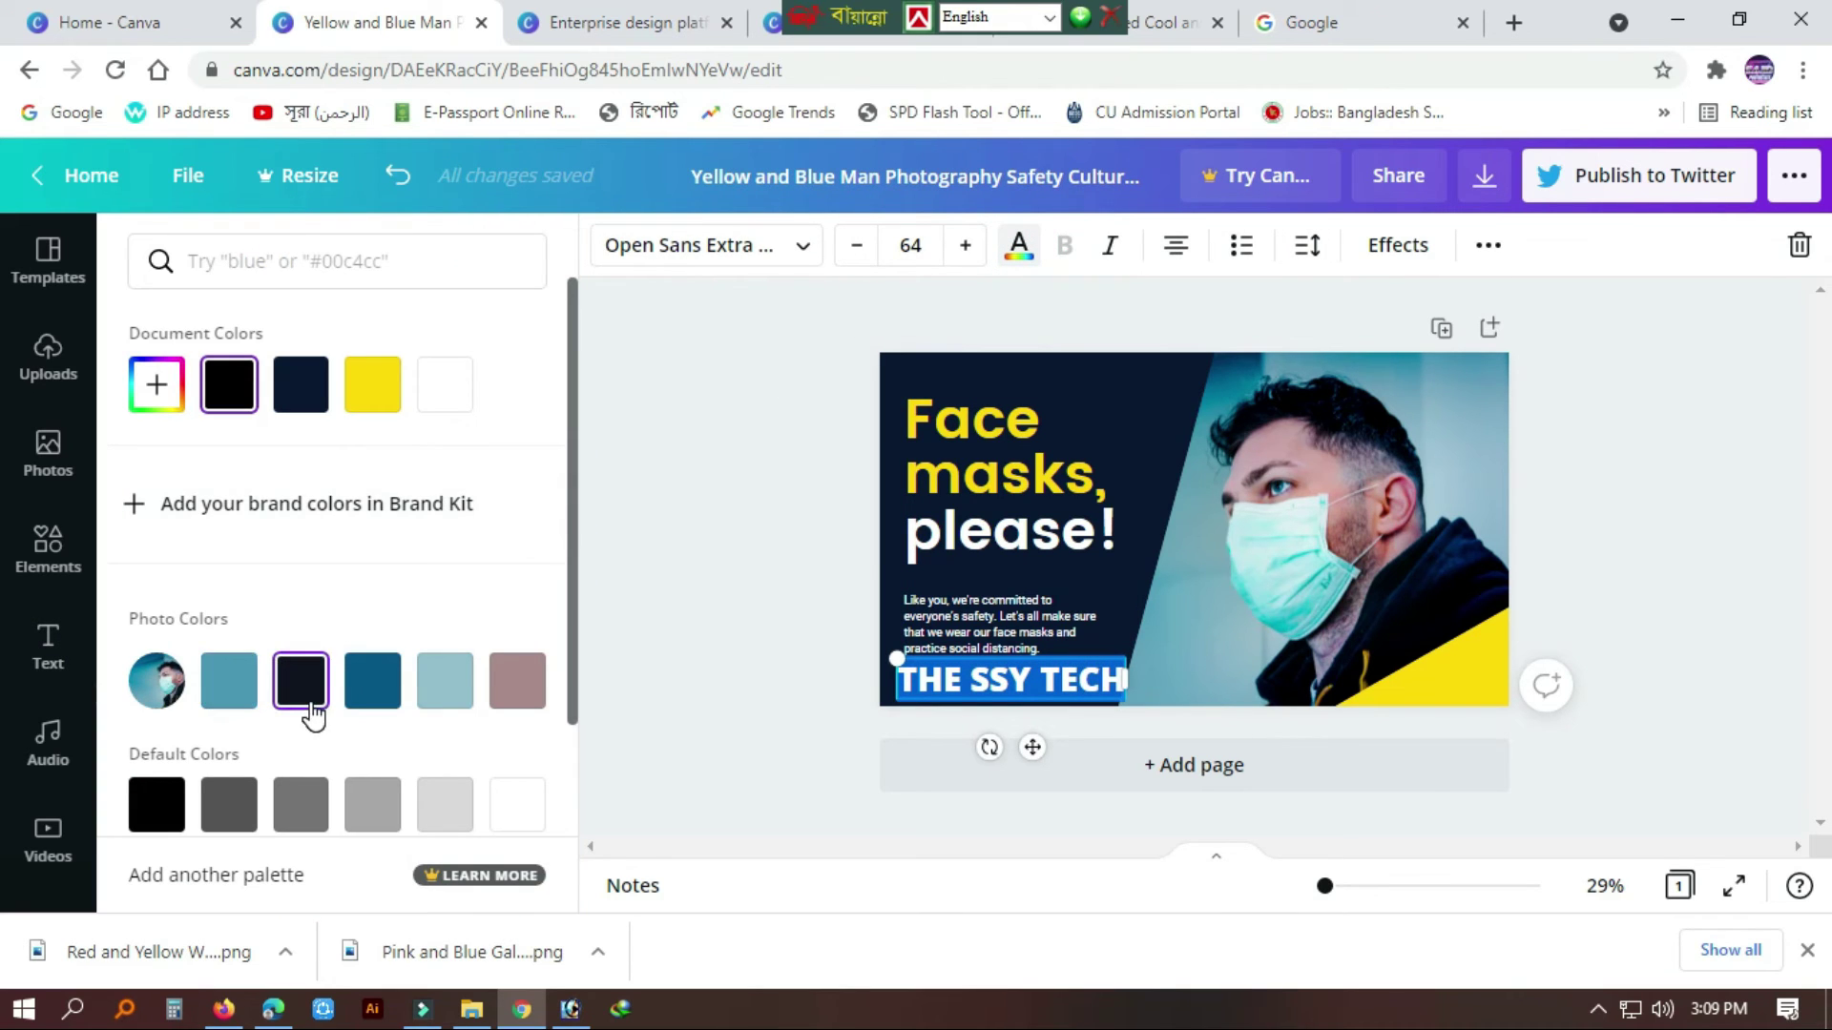
key("Escape")
left_click(1205, 659)
left_click(1082, 678)
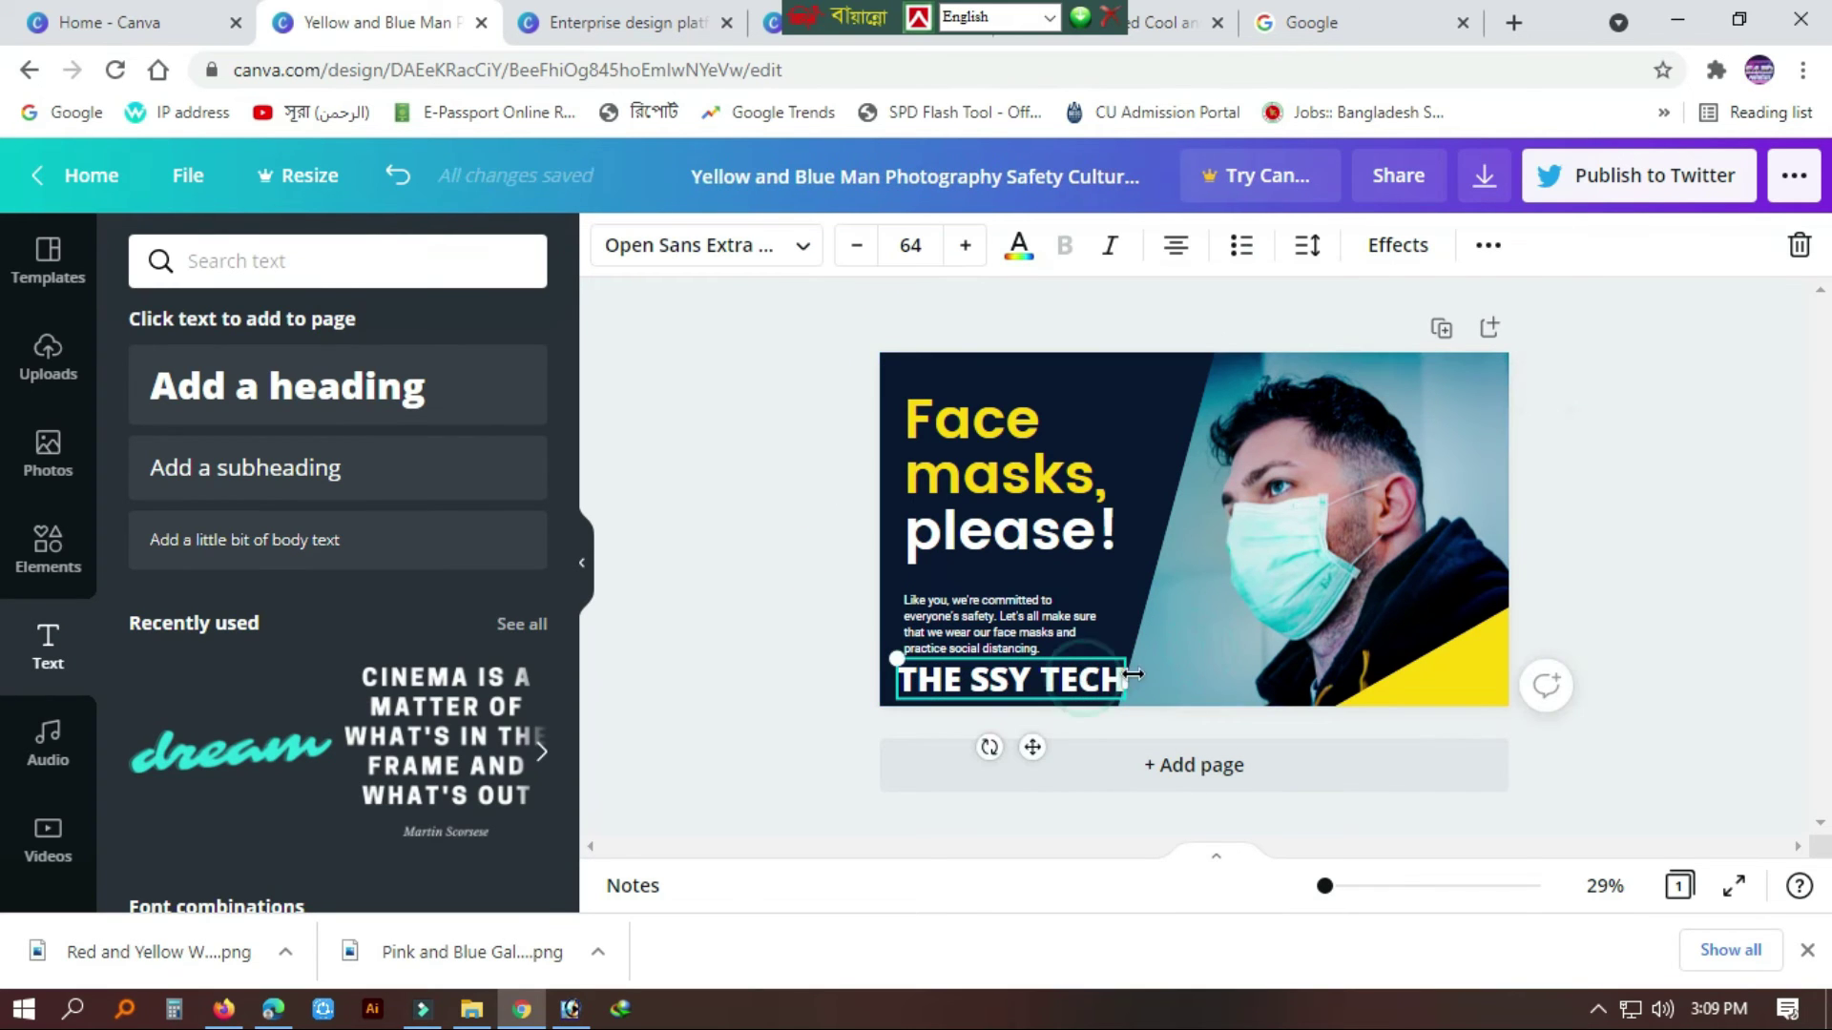
left_click_drag(1128, 660, 1099, 667)
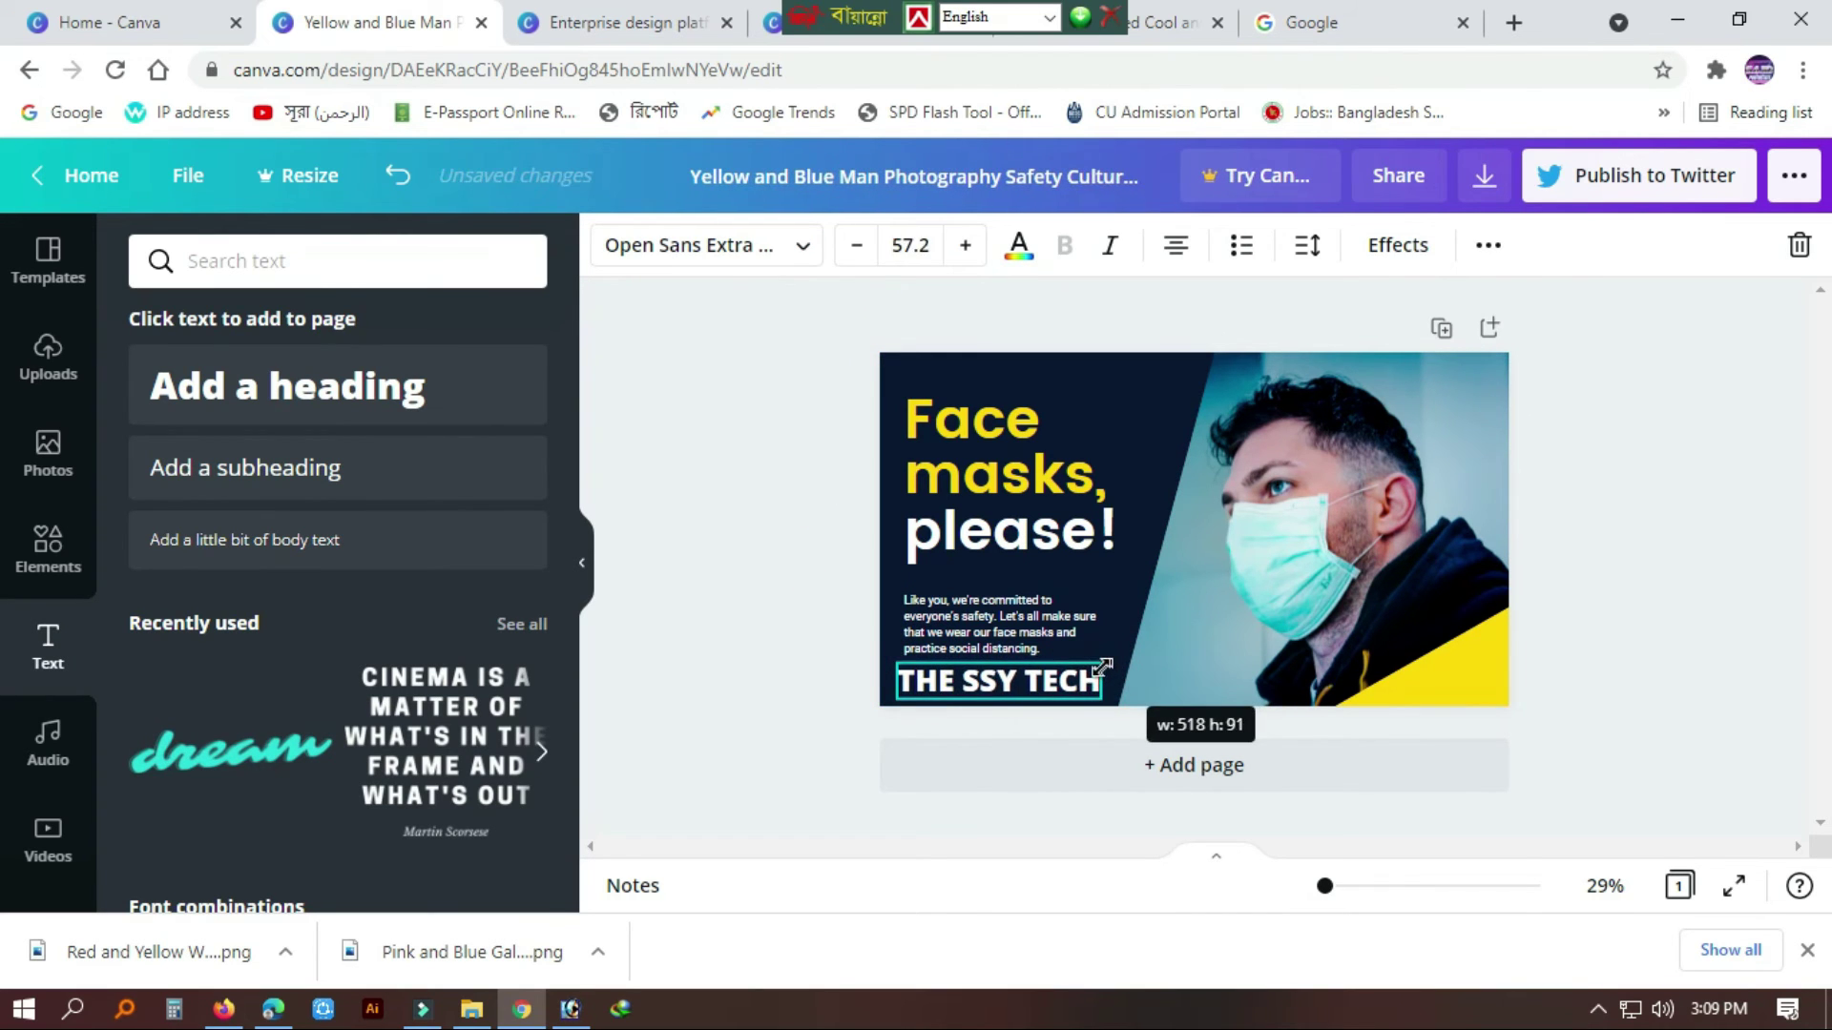
left_click(1027, 660)
left_click(1029, 681)
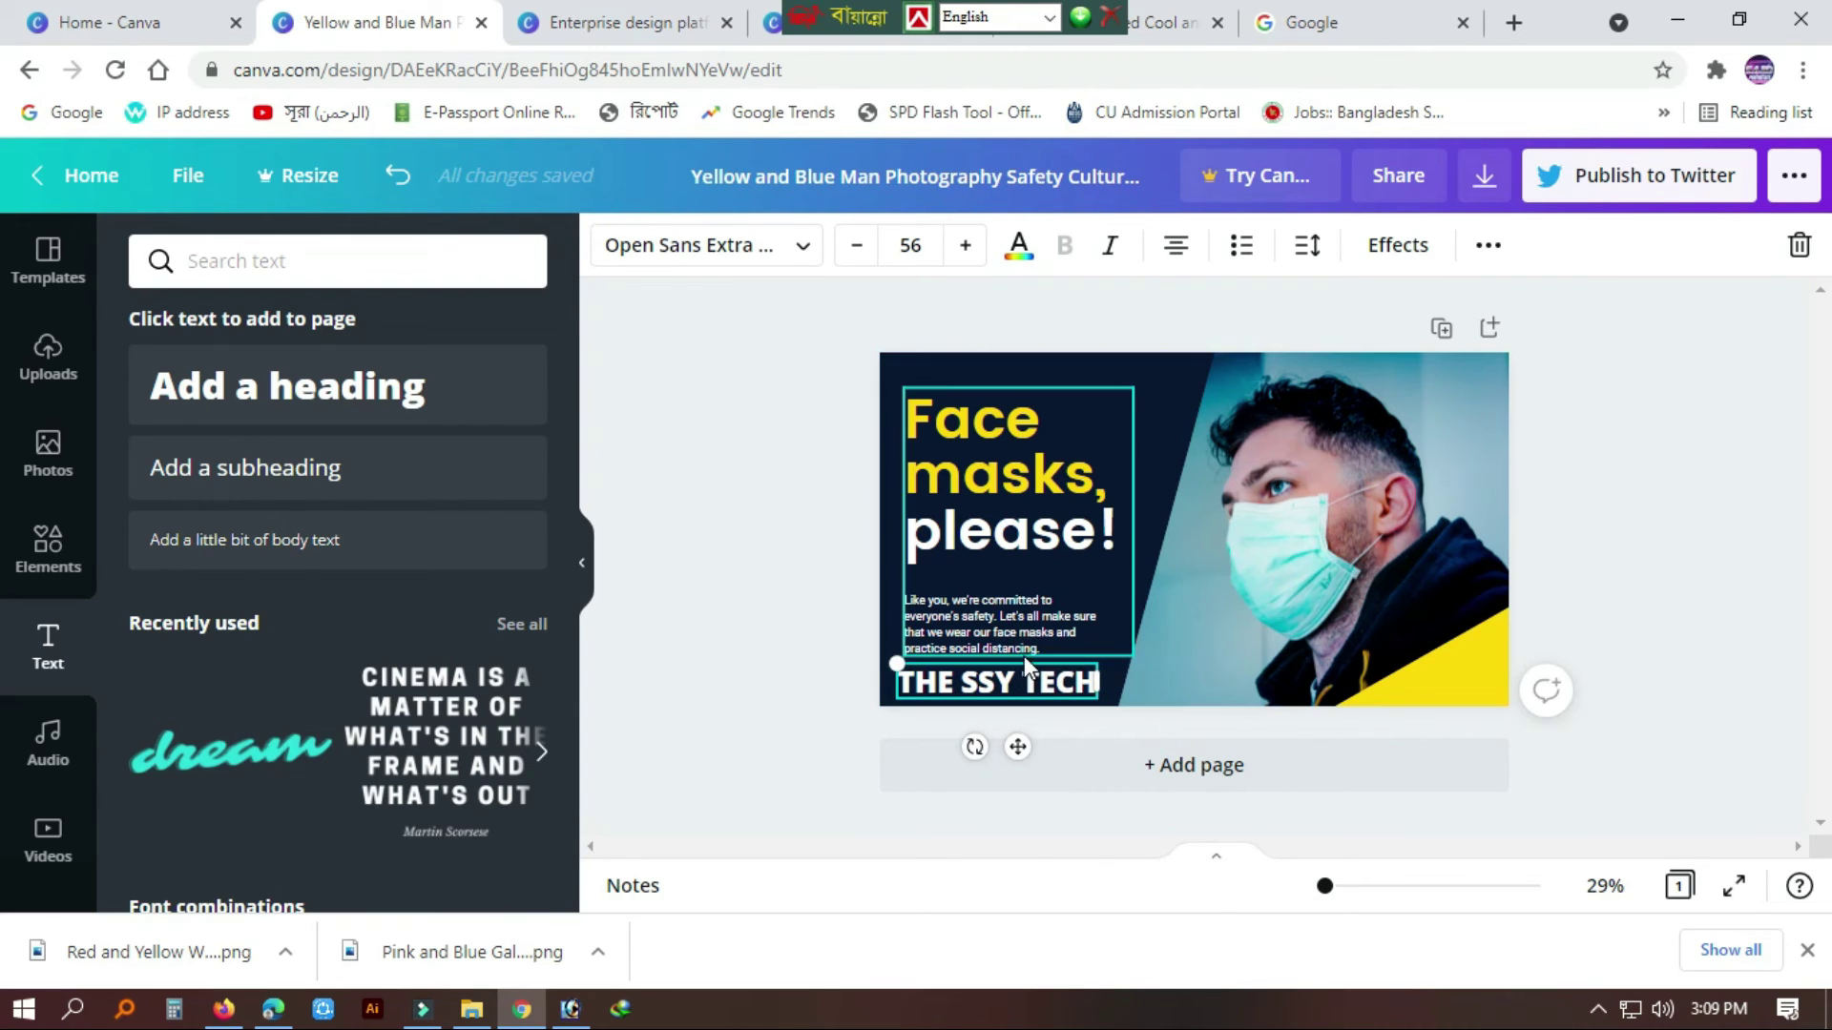
left_click_drag(1038, 681, 1053, 679)
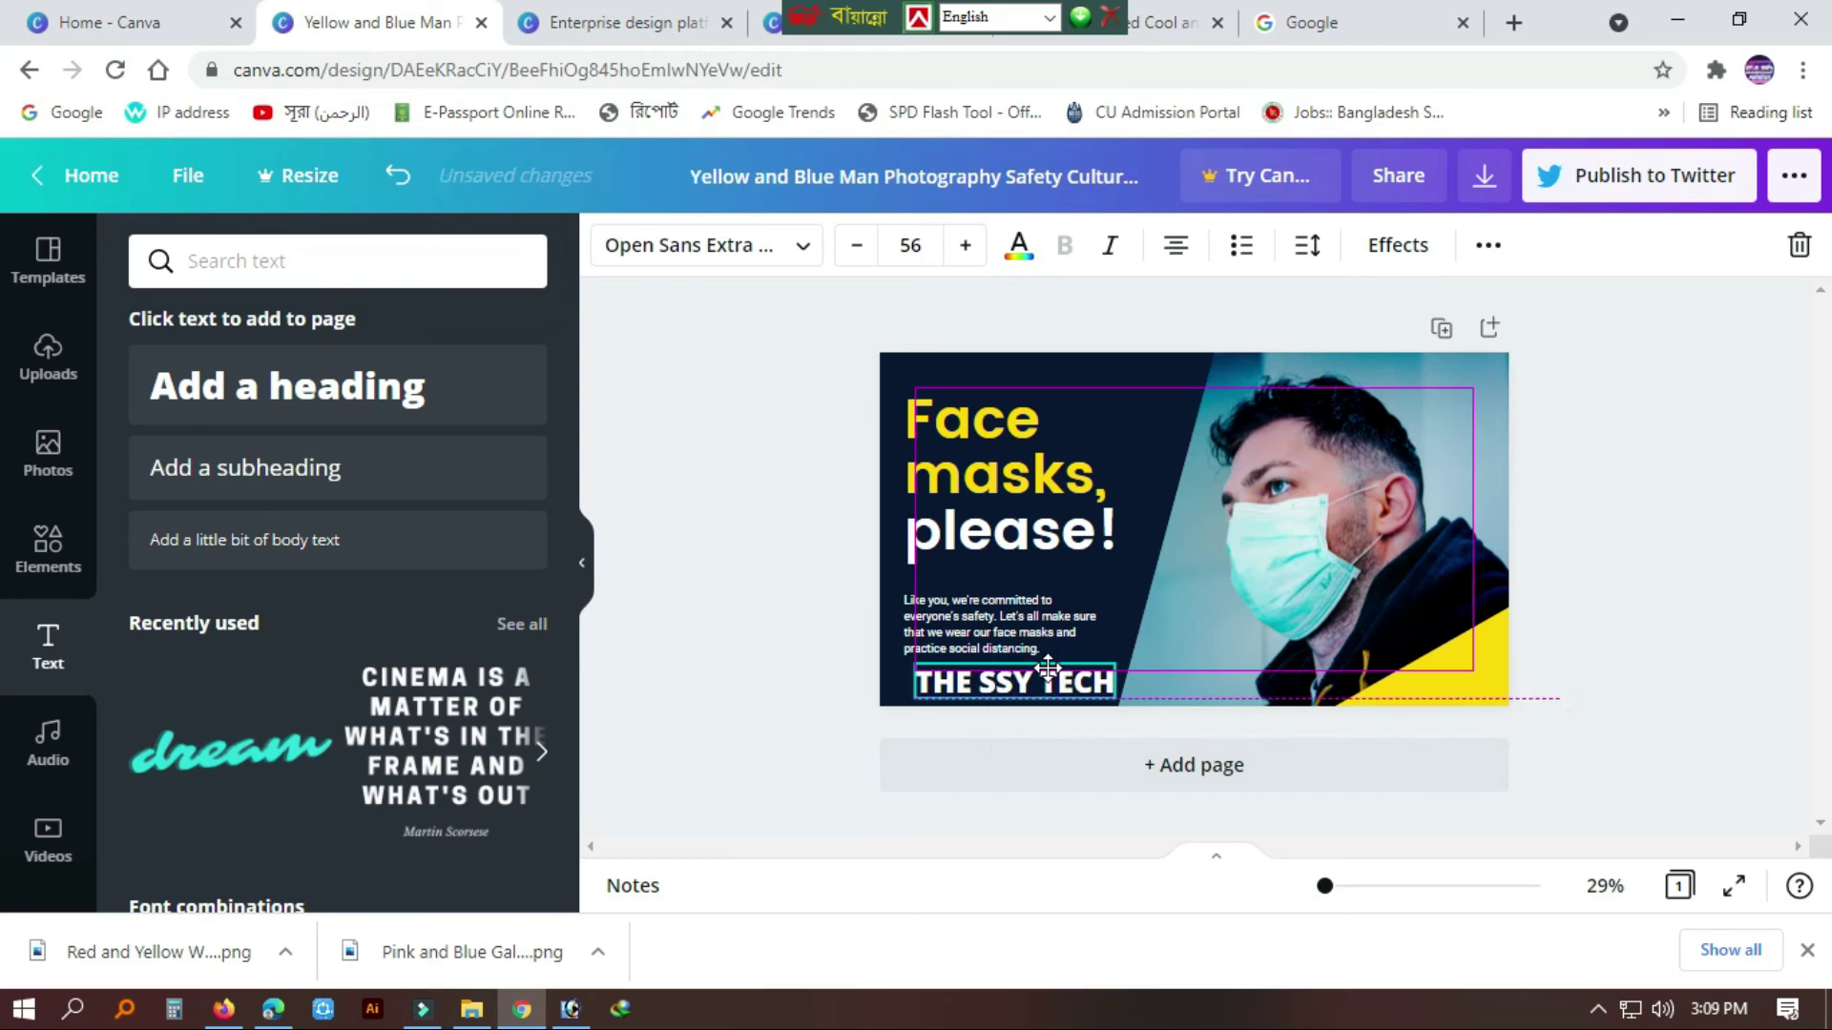
key("shift+Left")
key("shift+Left")
key("shift+Left")
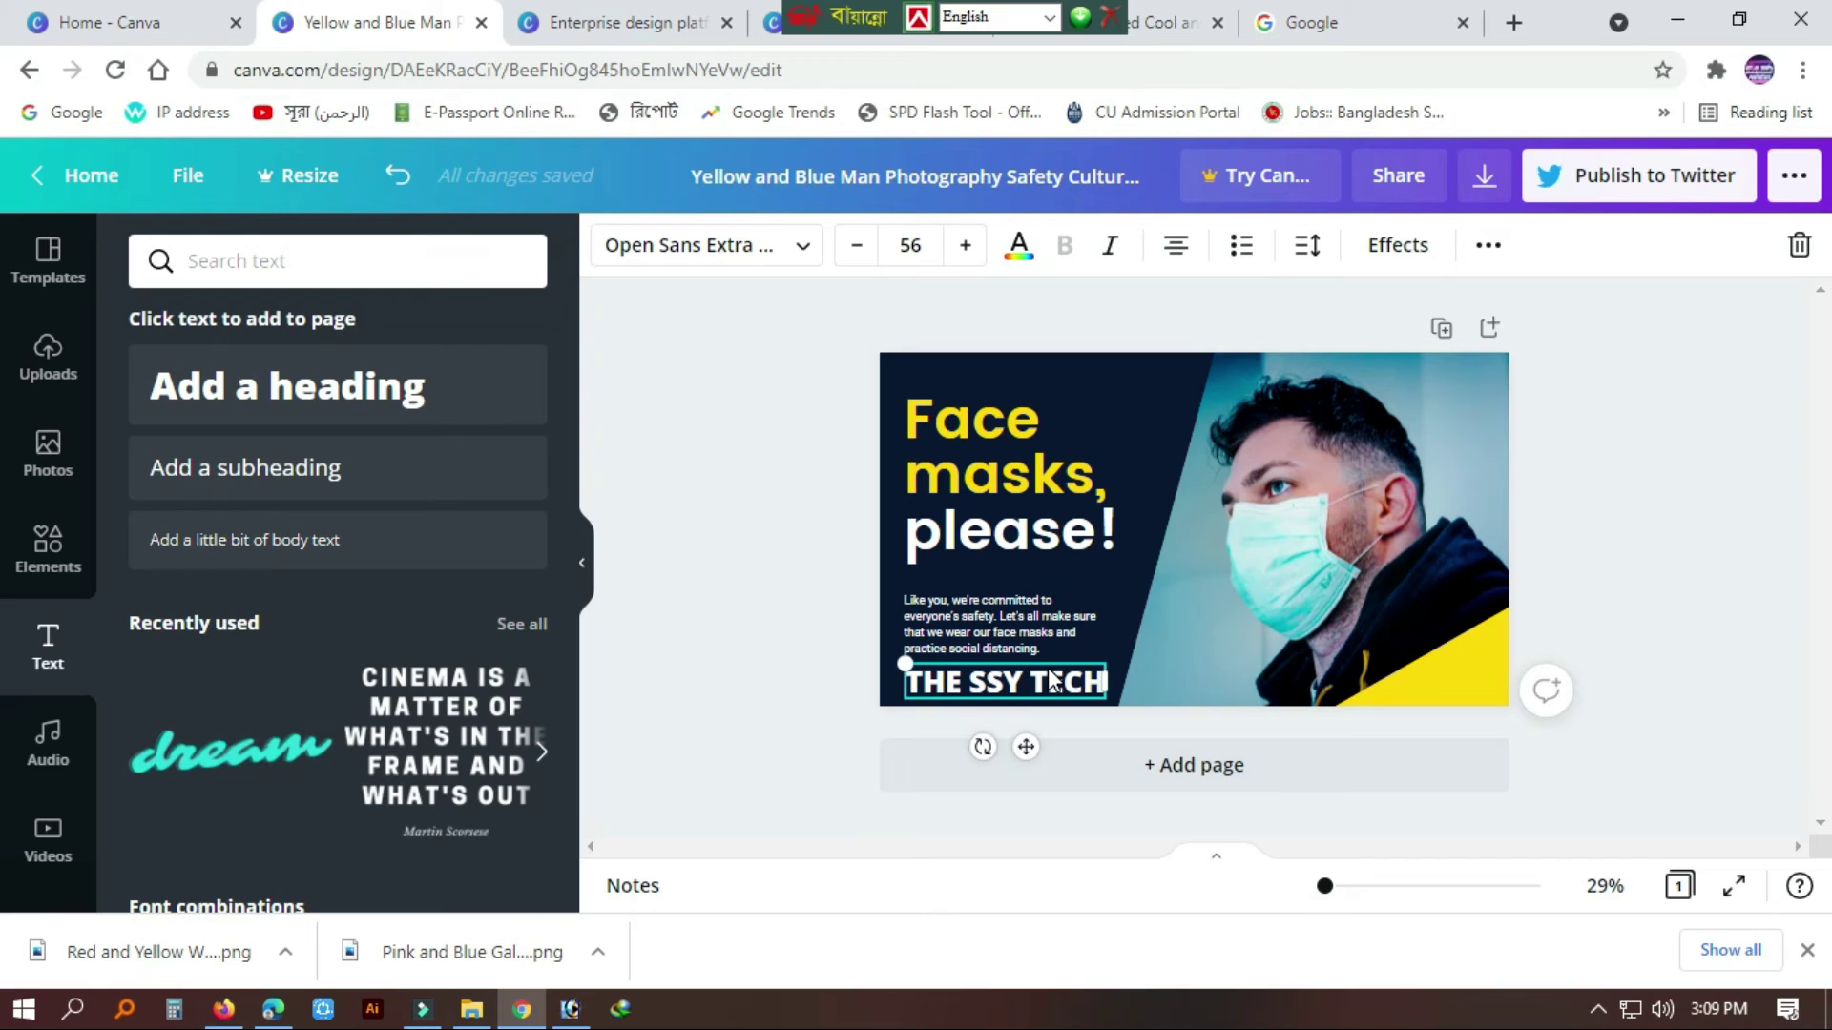
key("Left")
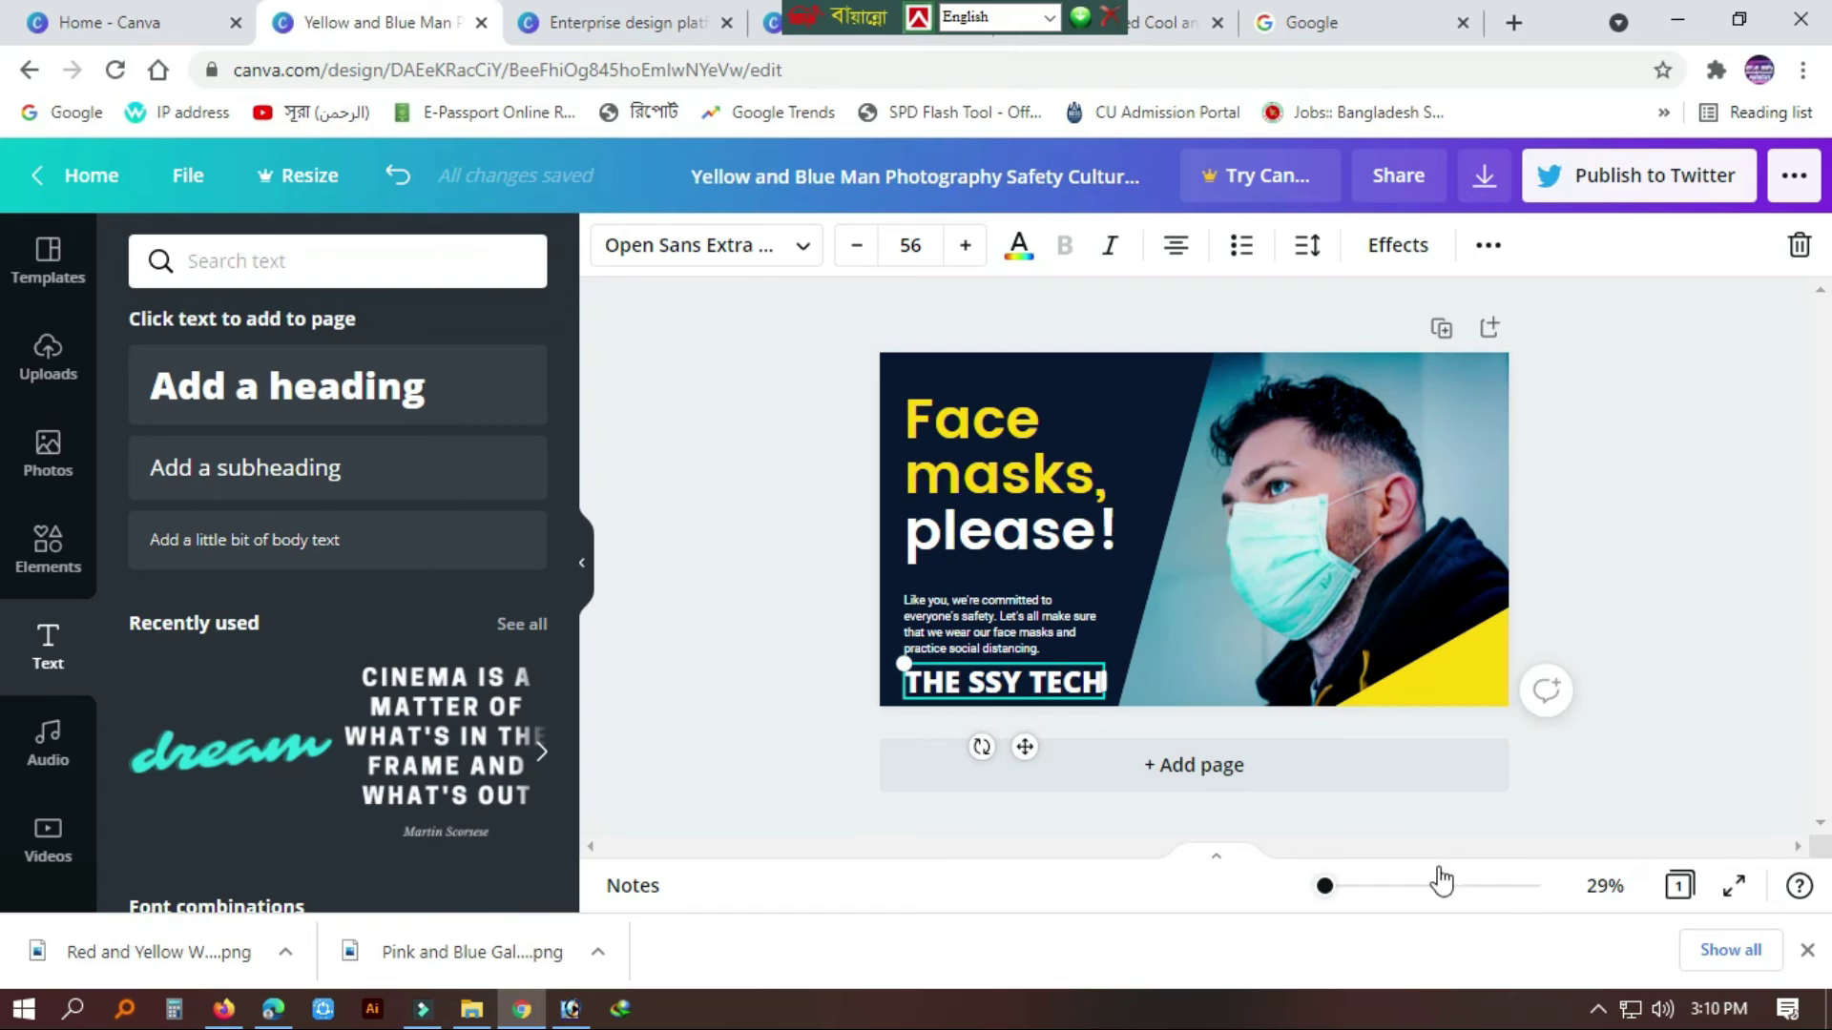
Highlight parts of the heading and body text, then bring up the download options.
double_click(1068, 498)
left_click_drag(1068, 498, 1109, 539)
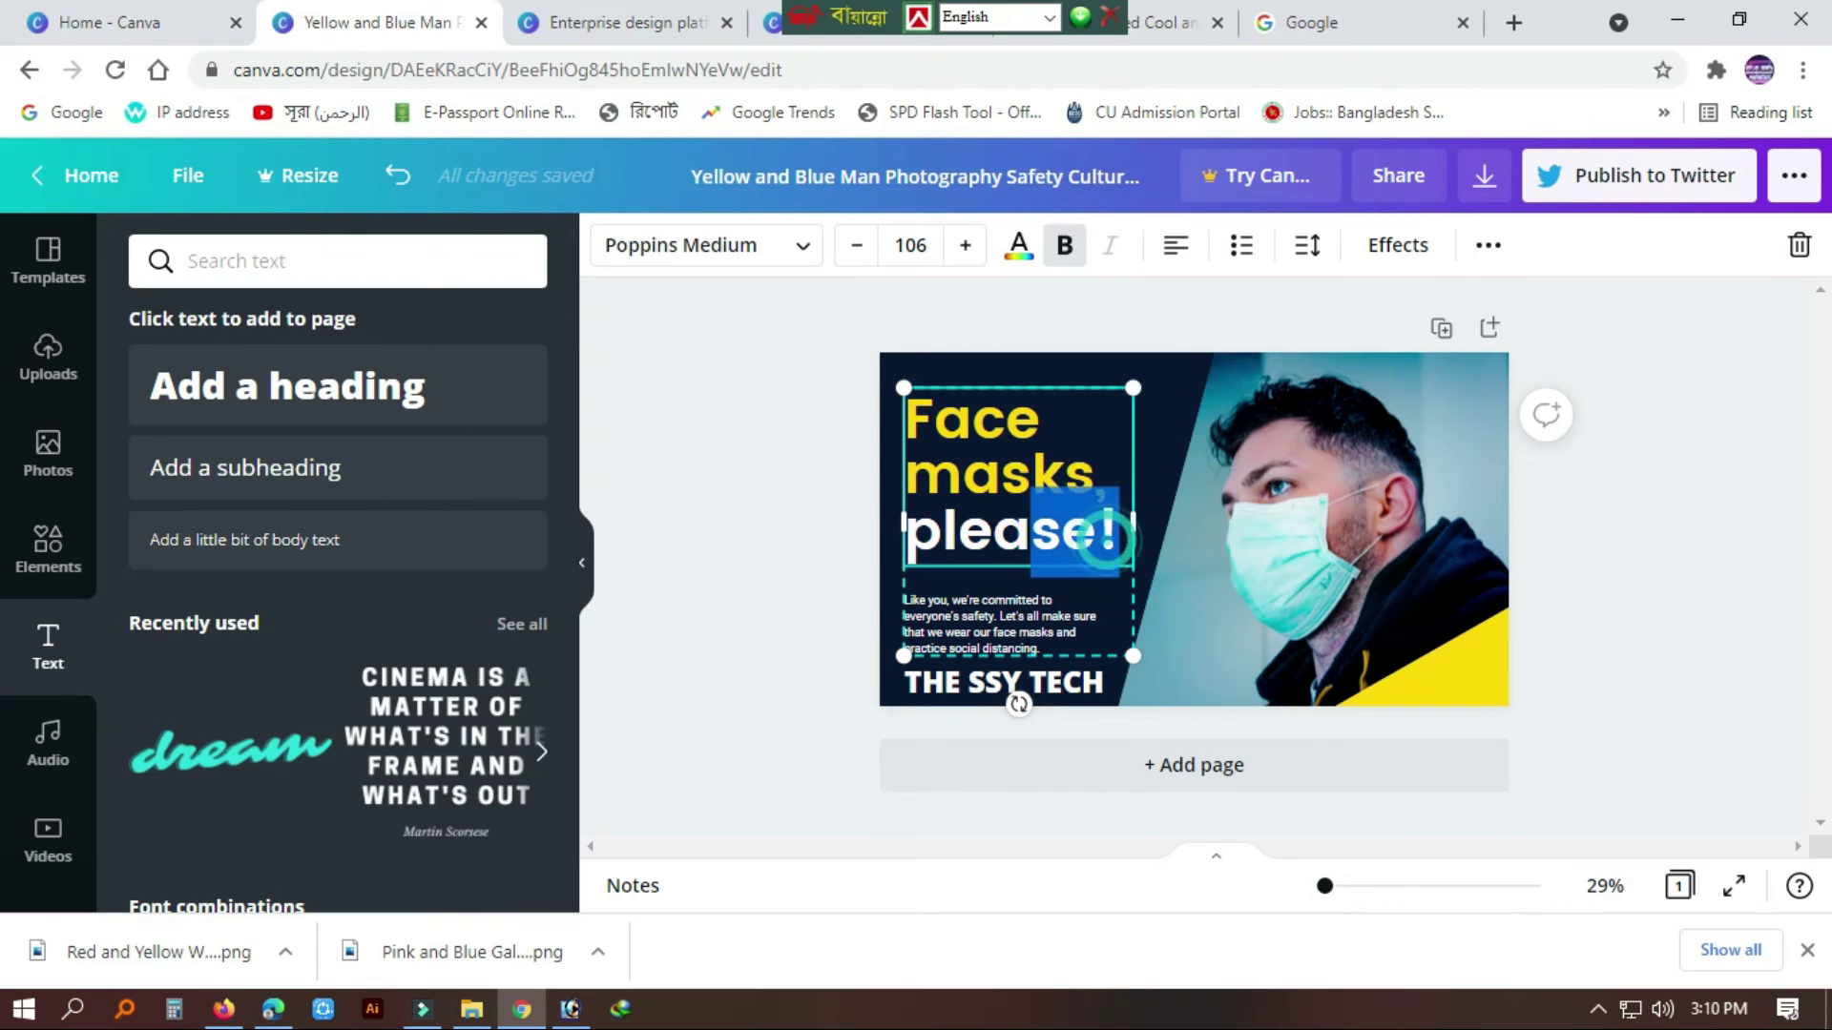
left_click_drag(1102, 477, 969, 482)
left_click(1032, 619)
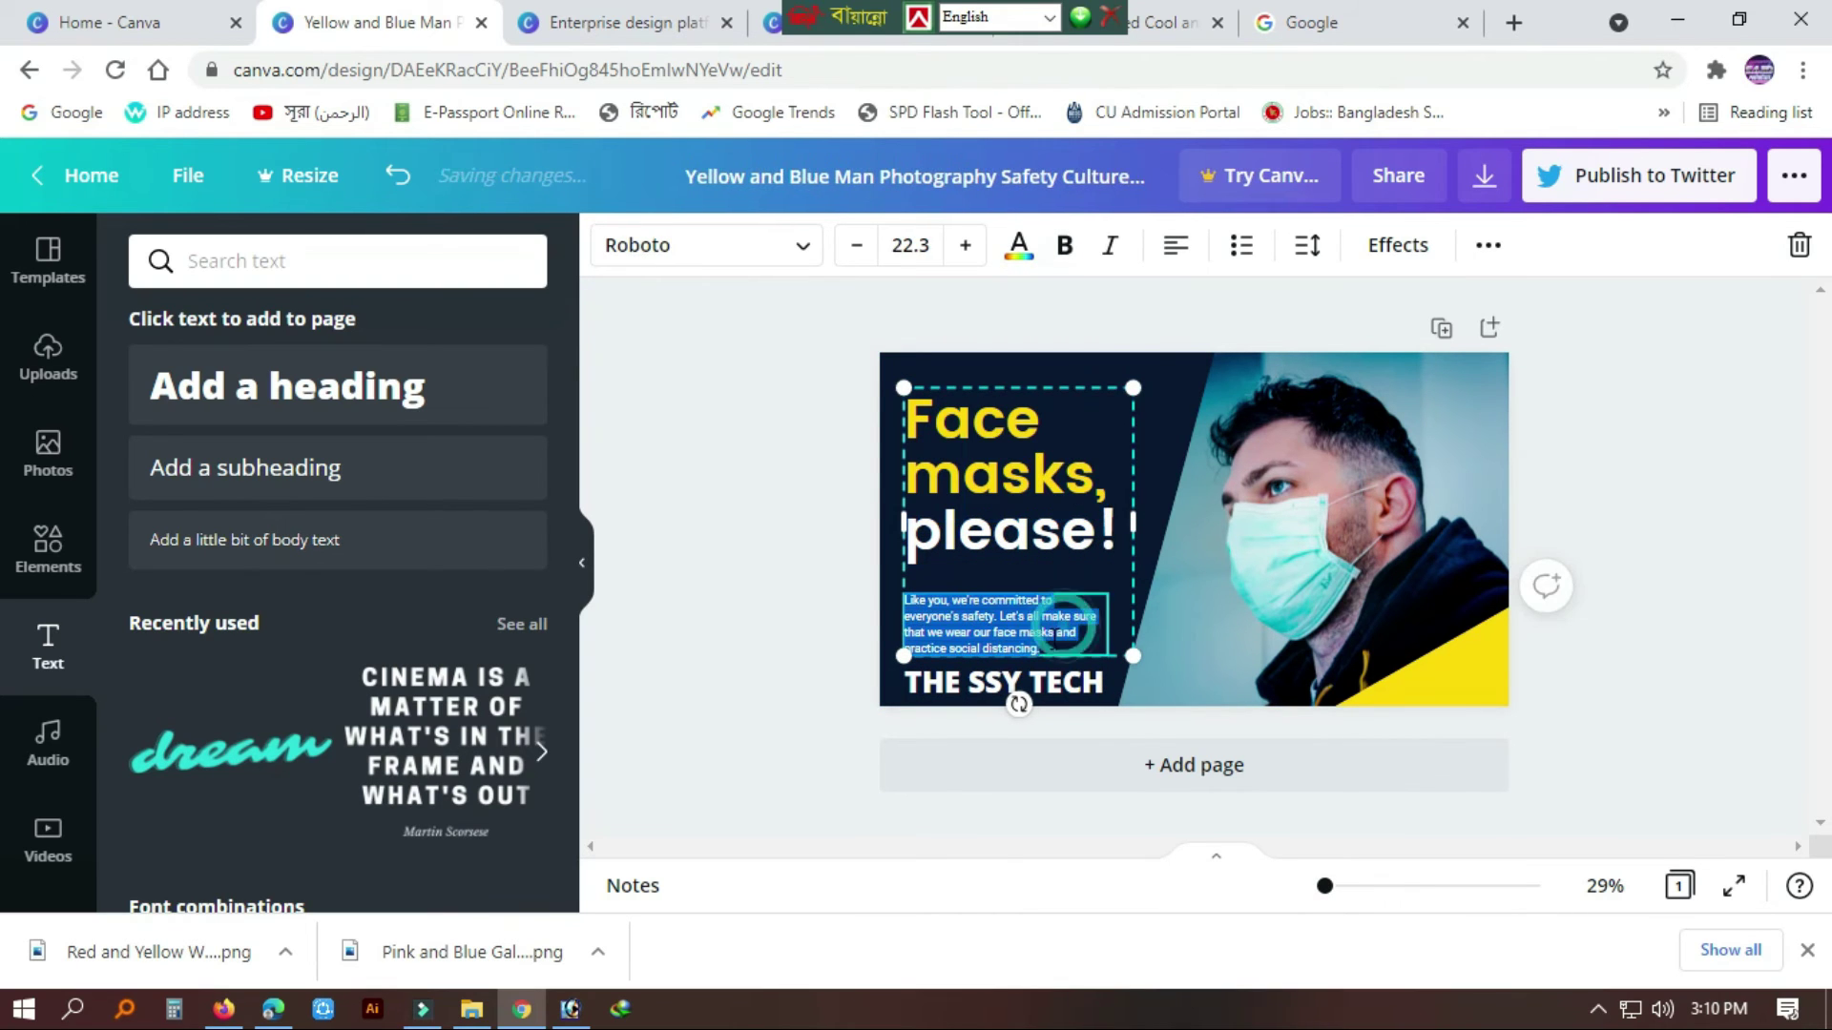
left_click_drag(1059, 639, 940, 602)
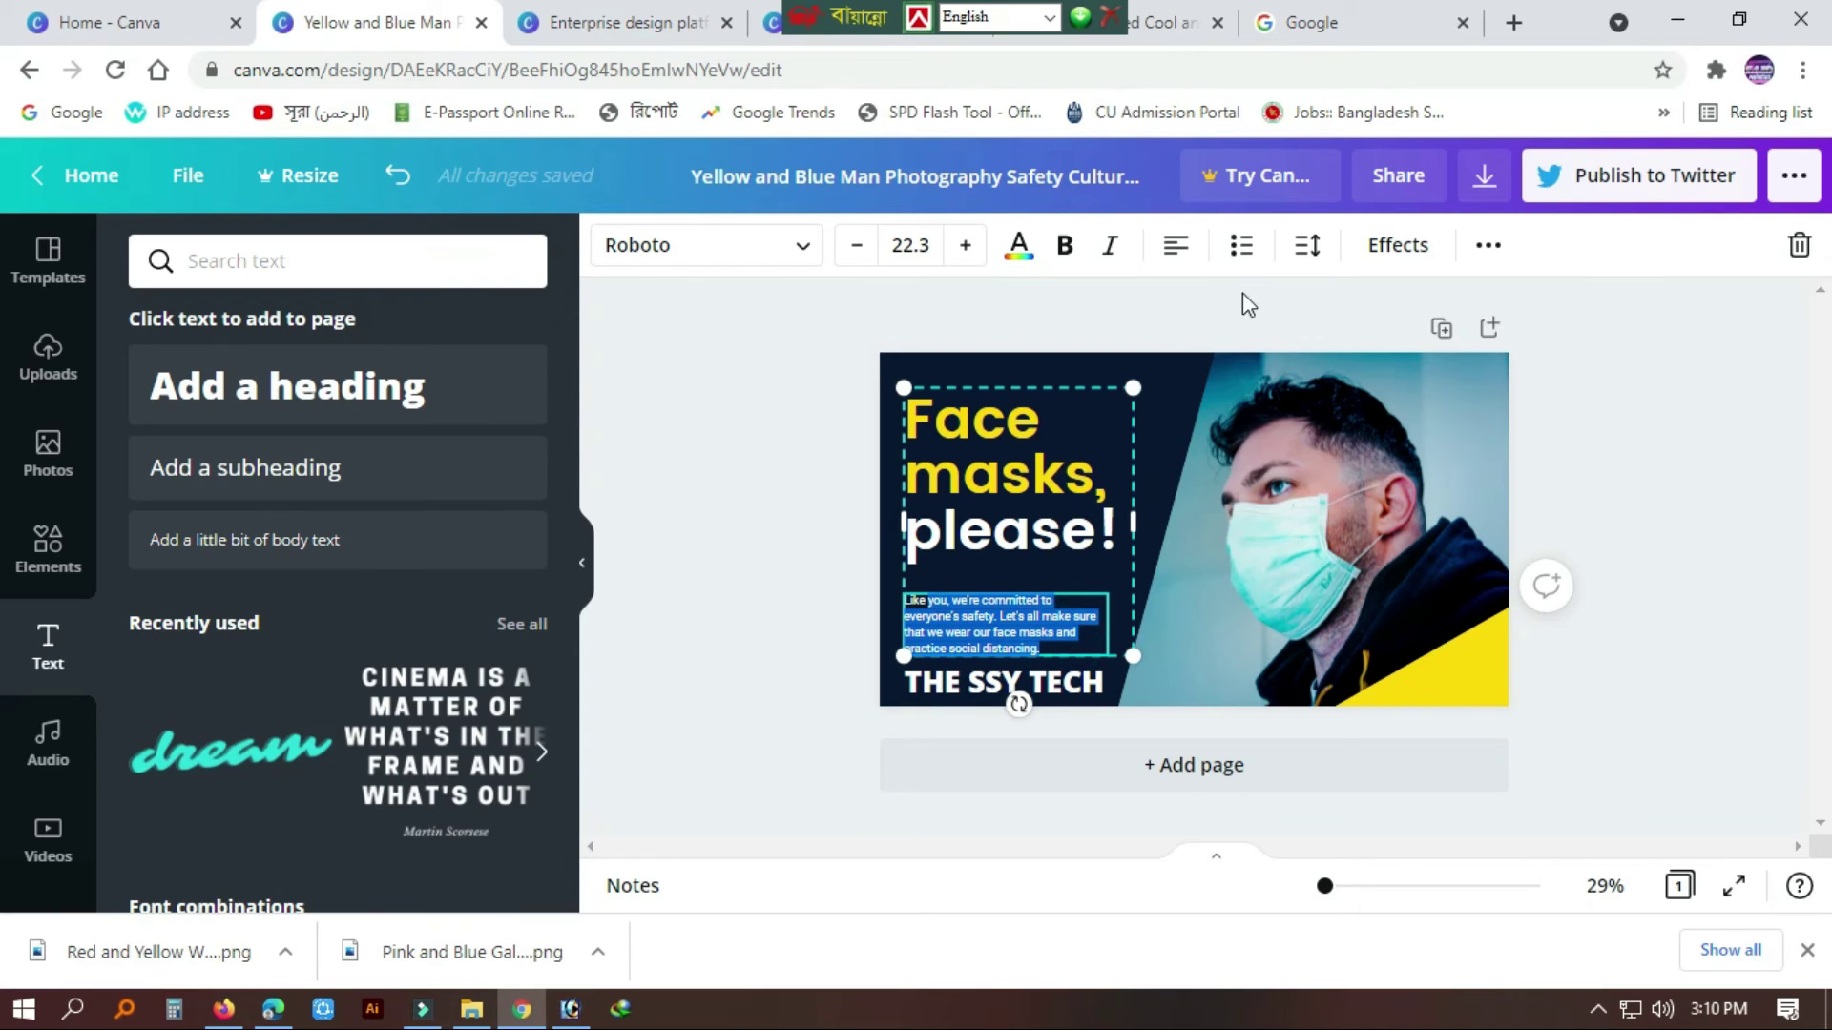
left_click(1679, 397)
left_click(1484, 177)
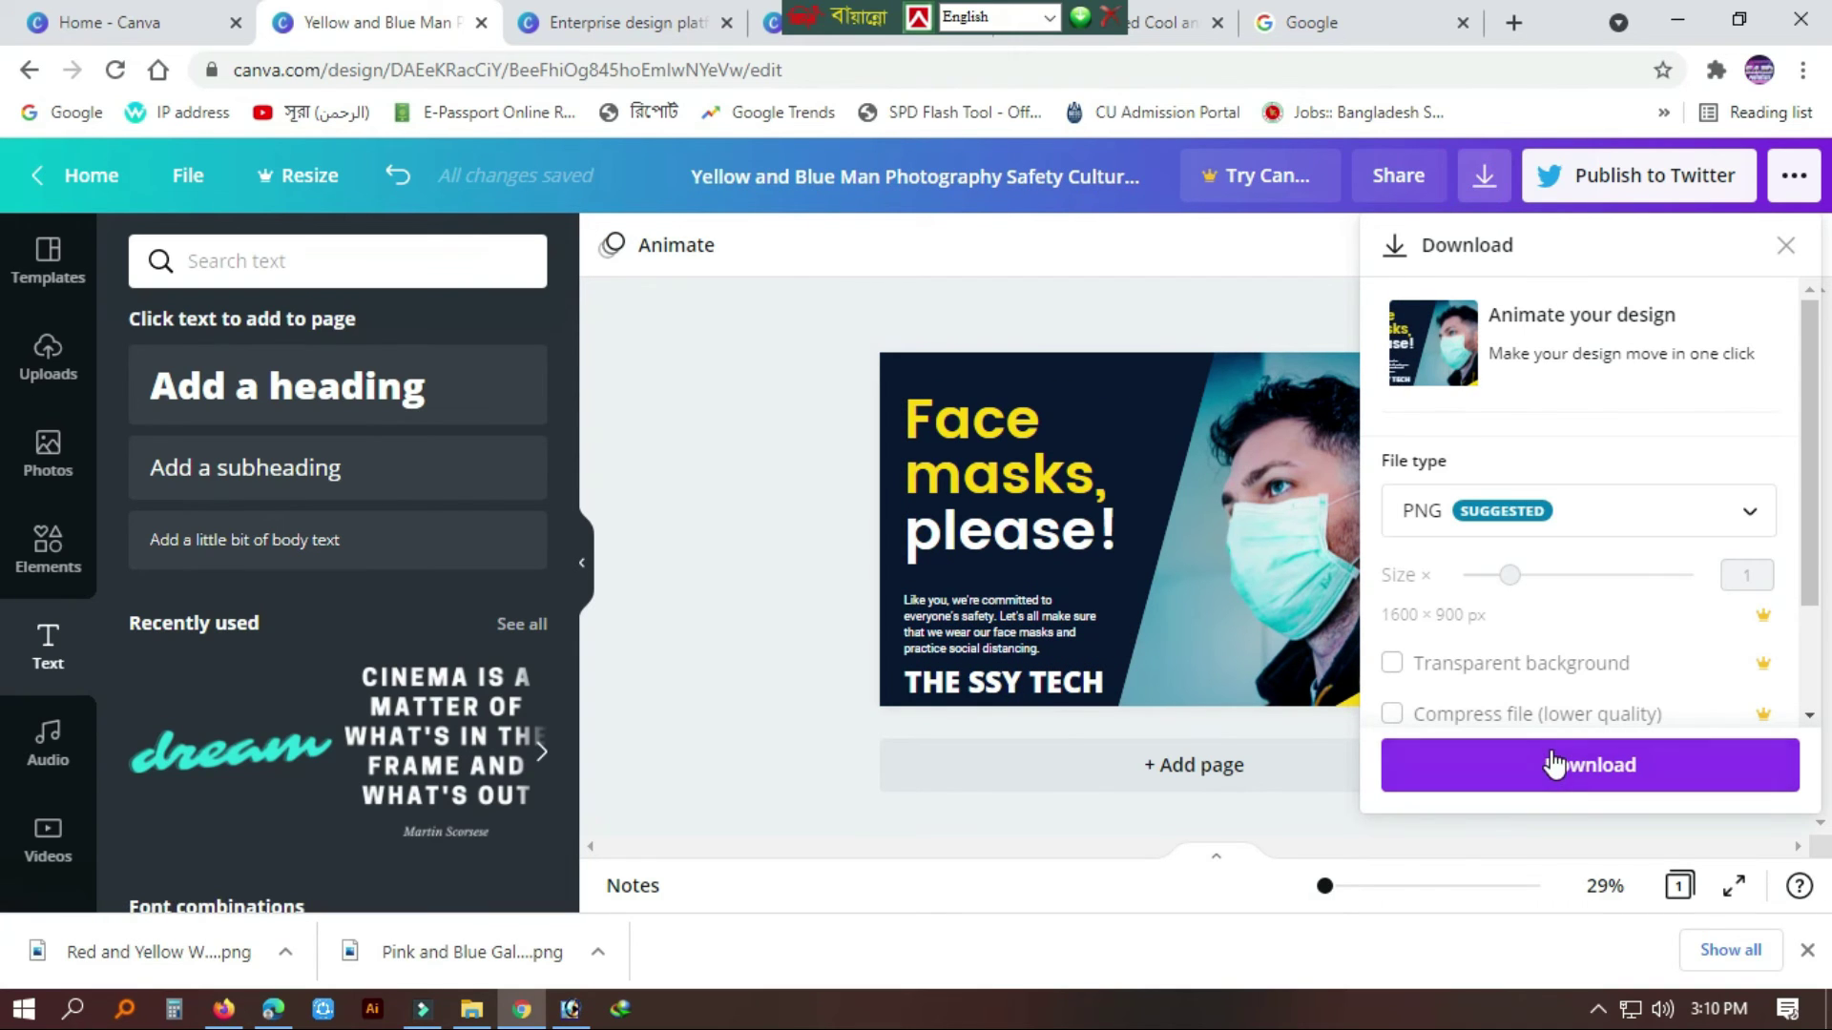
Download the 'Face masks, please!' post as PNG and reveal it via Show in folder.
left_click(1546, 746)
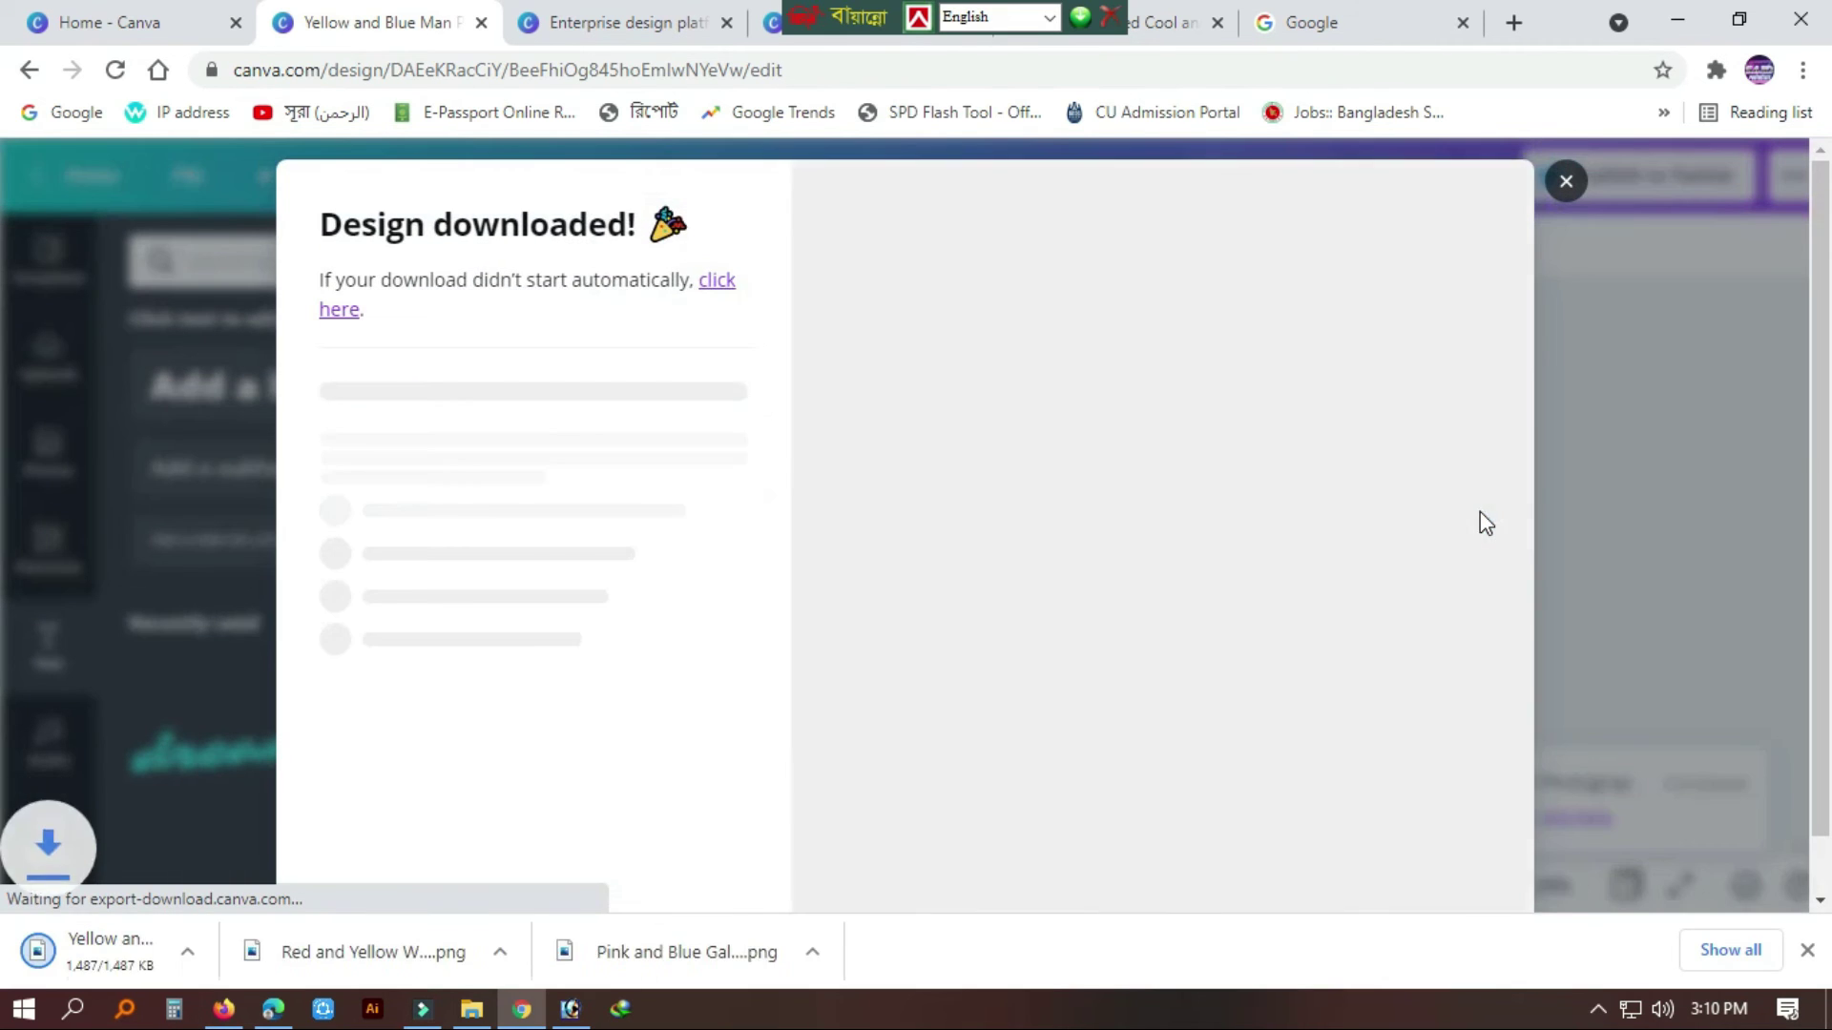
left_click(285, 952)
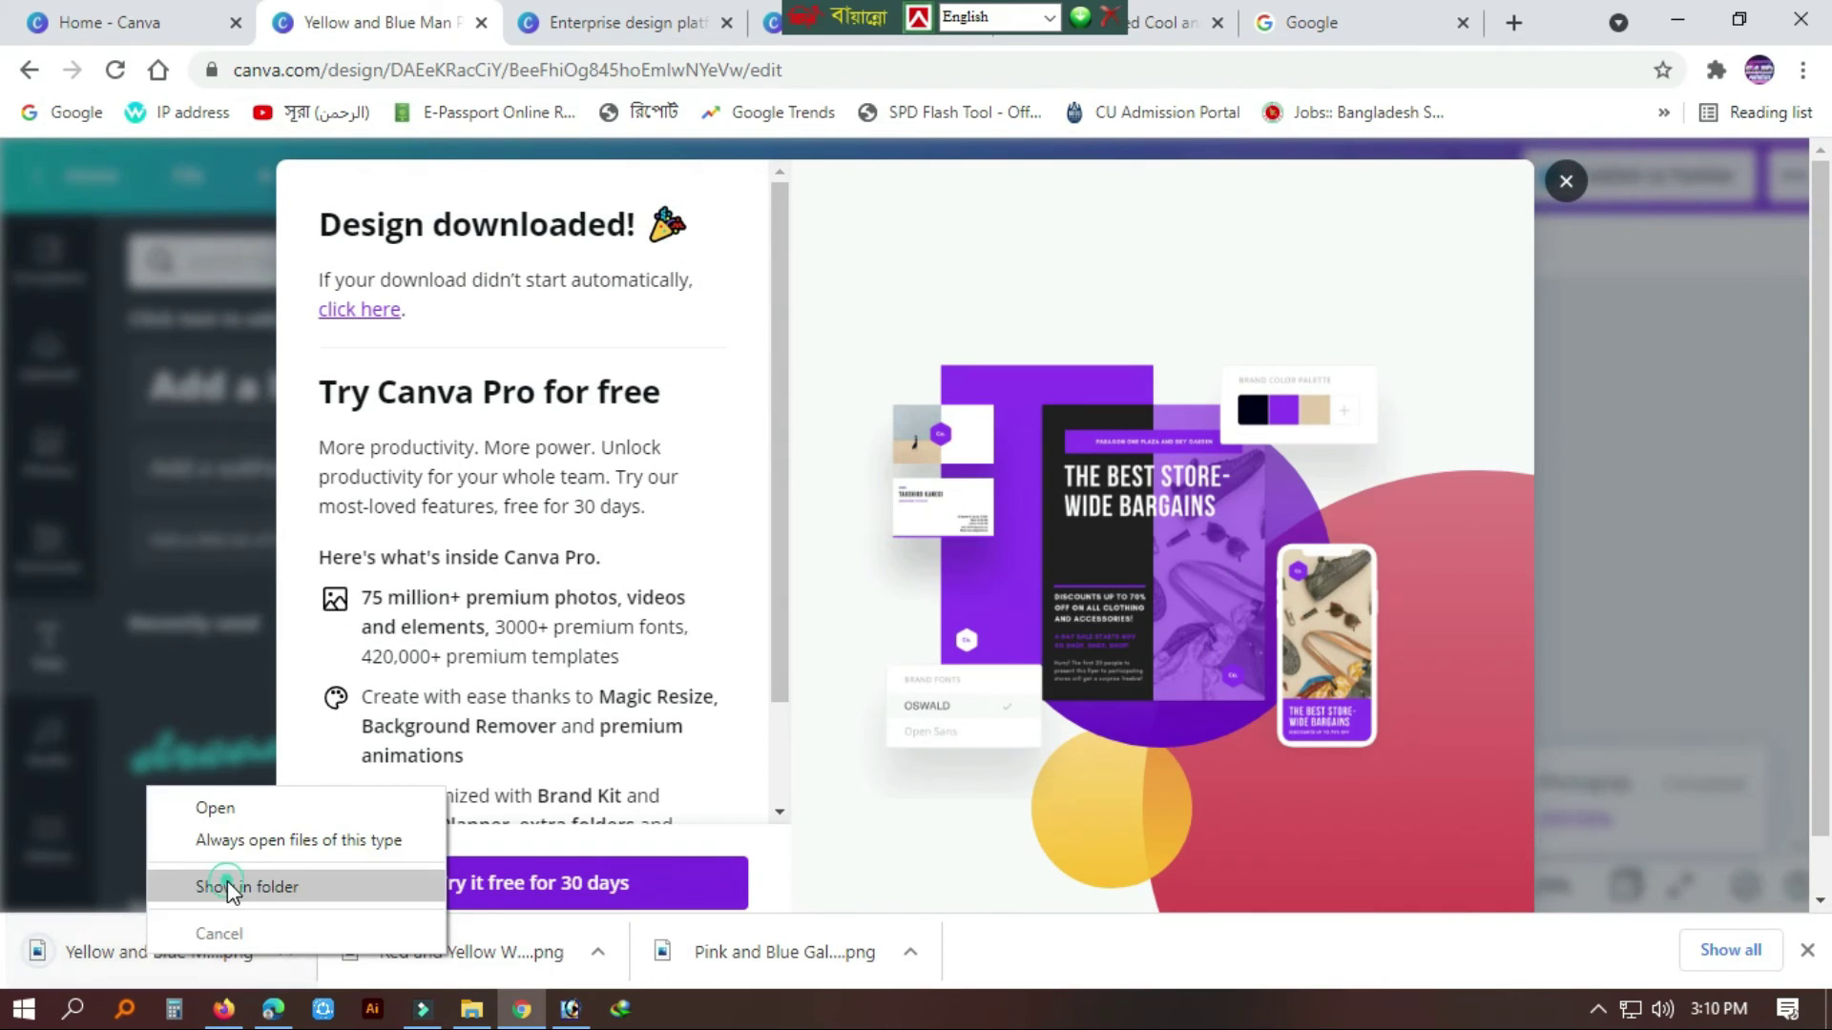
left_click(229, 880)
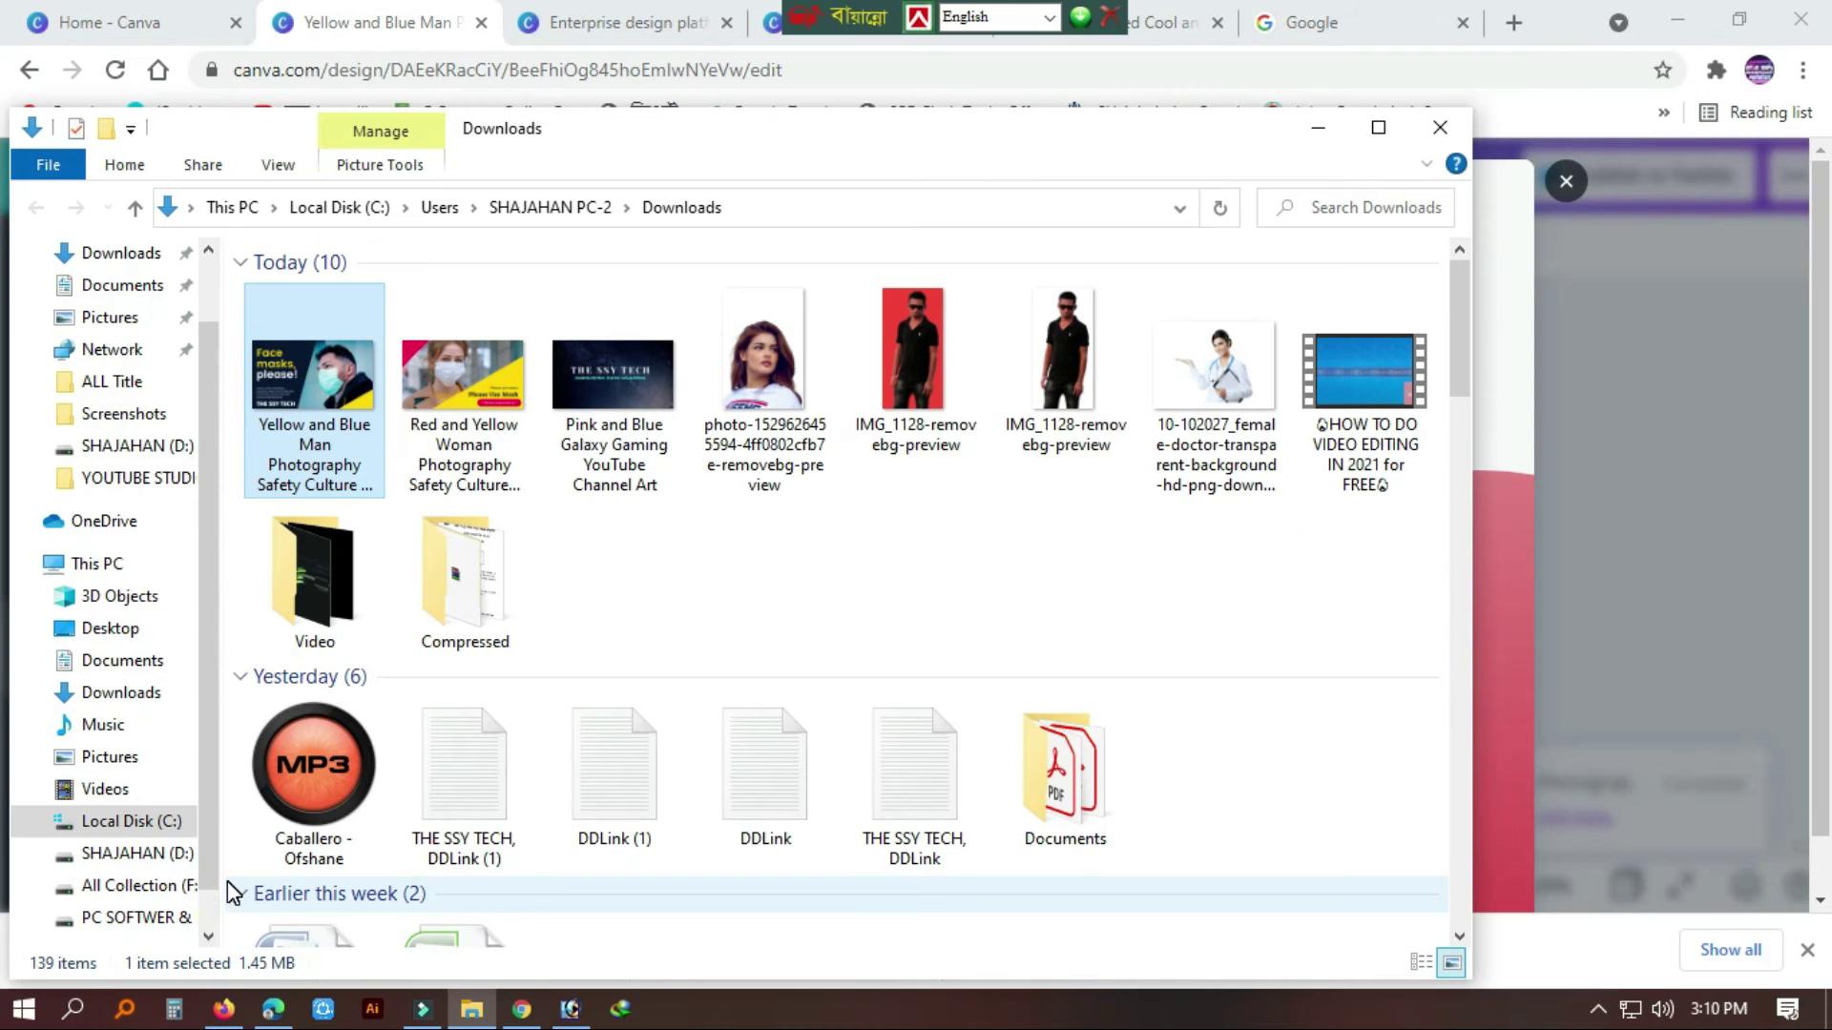
View the downloaded Face masks PNG in Photos, close it, and return to Chrome.
double_click(347, 391)
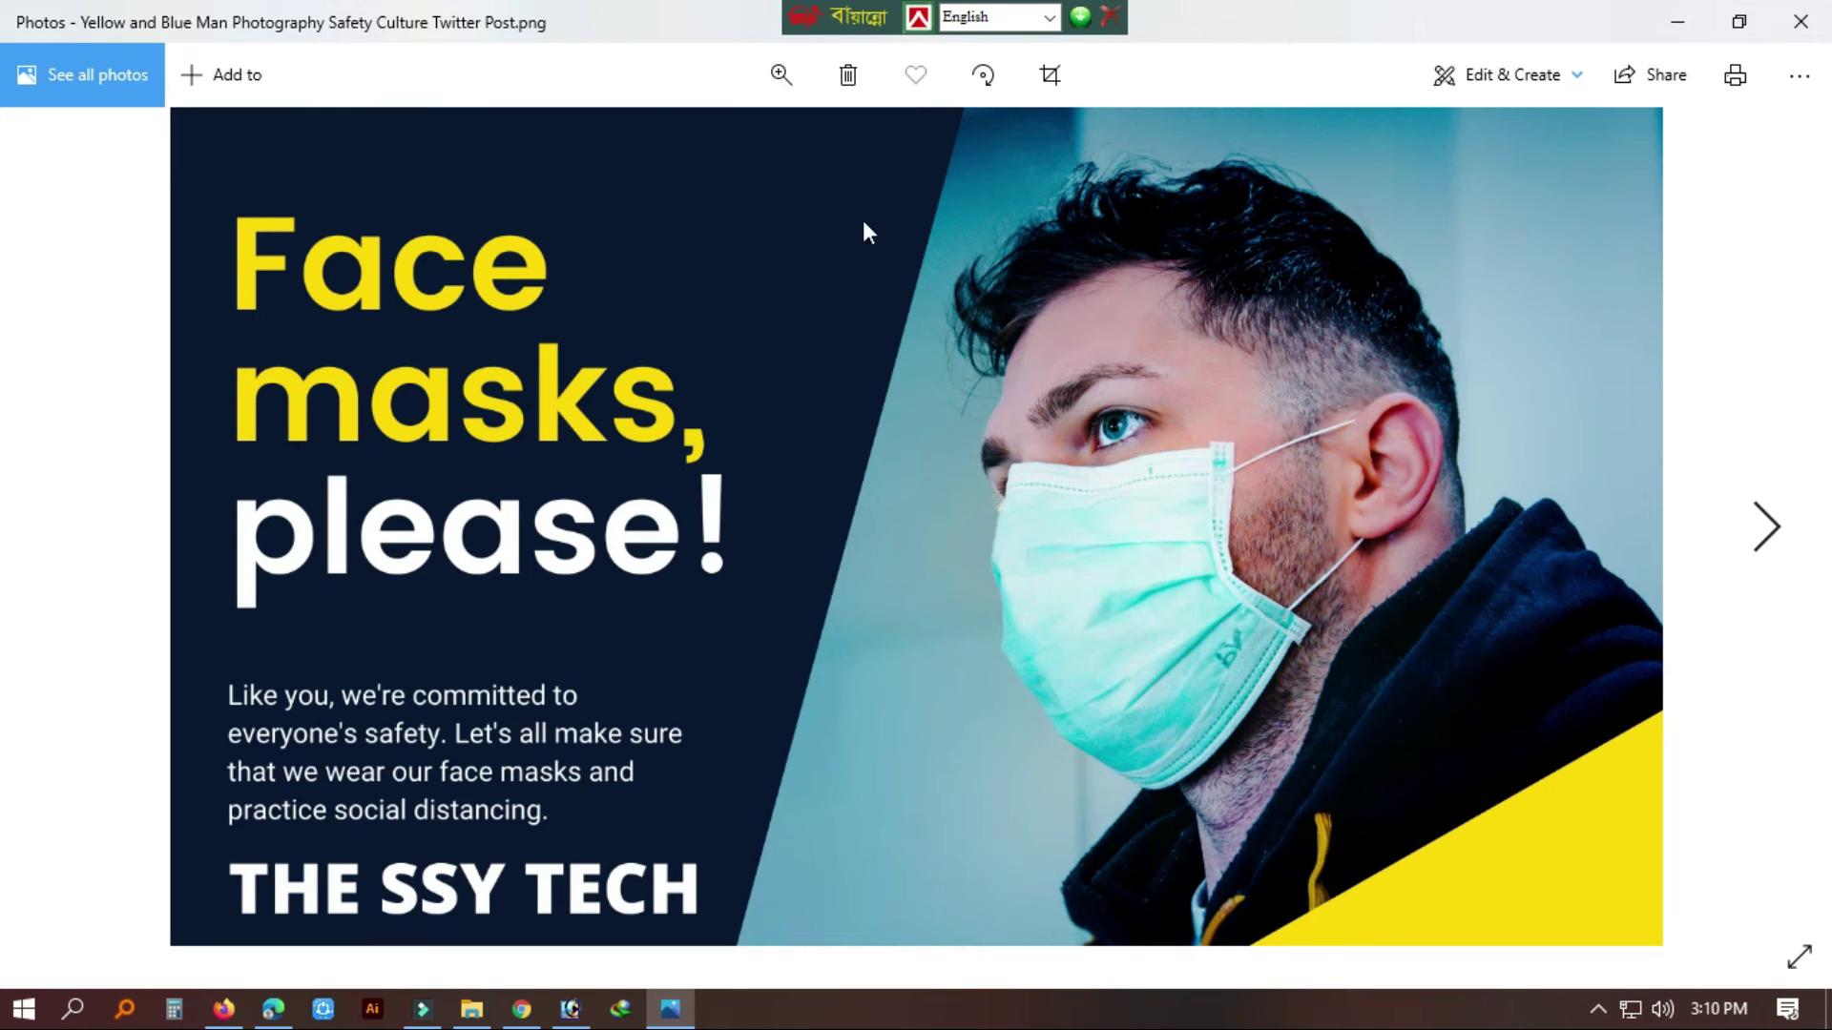
left_click(1813, 23)
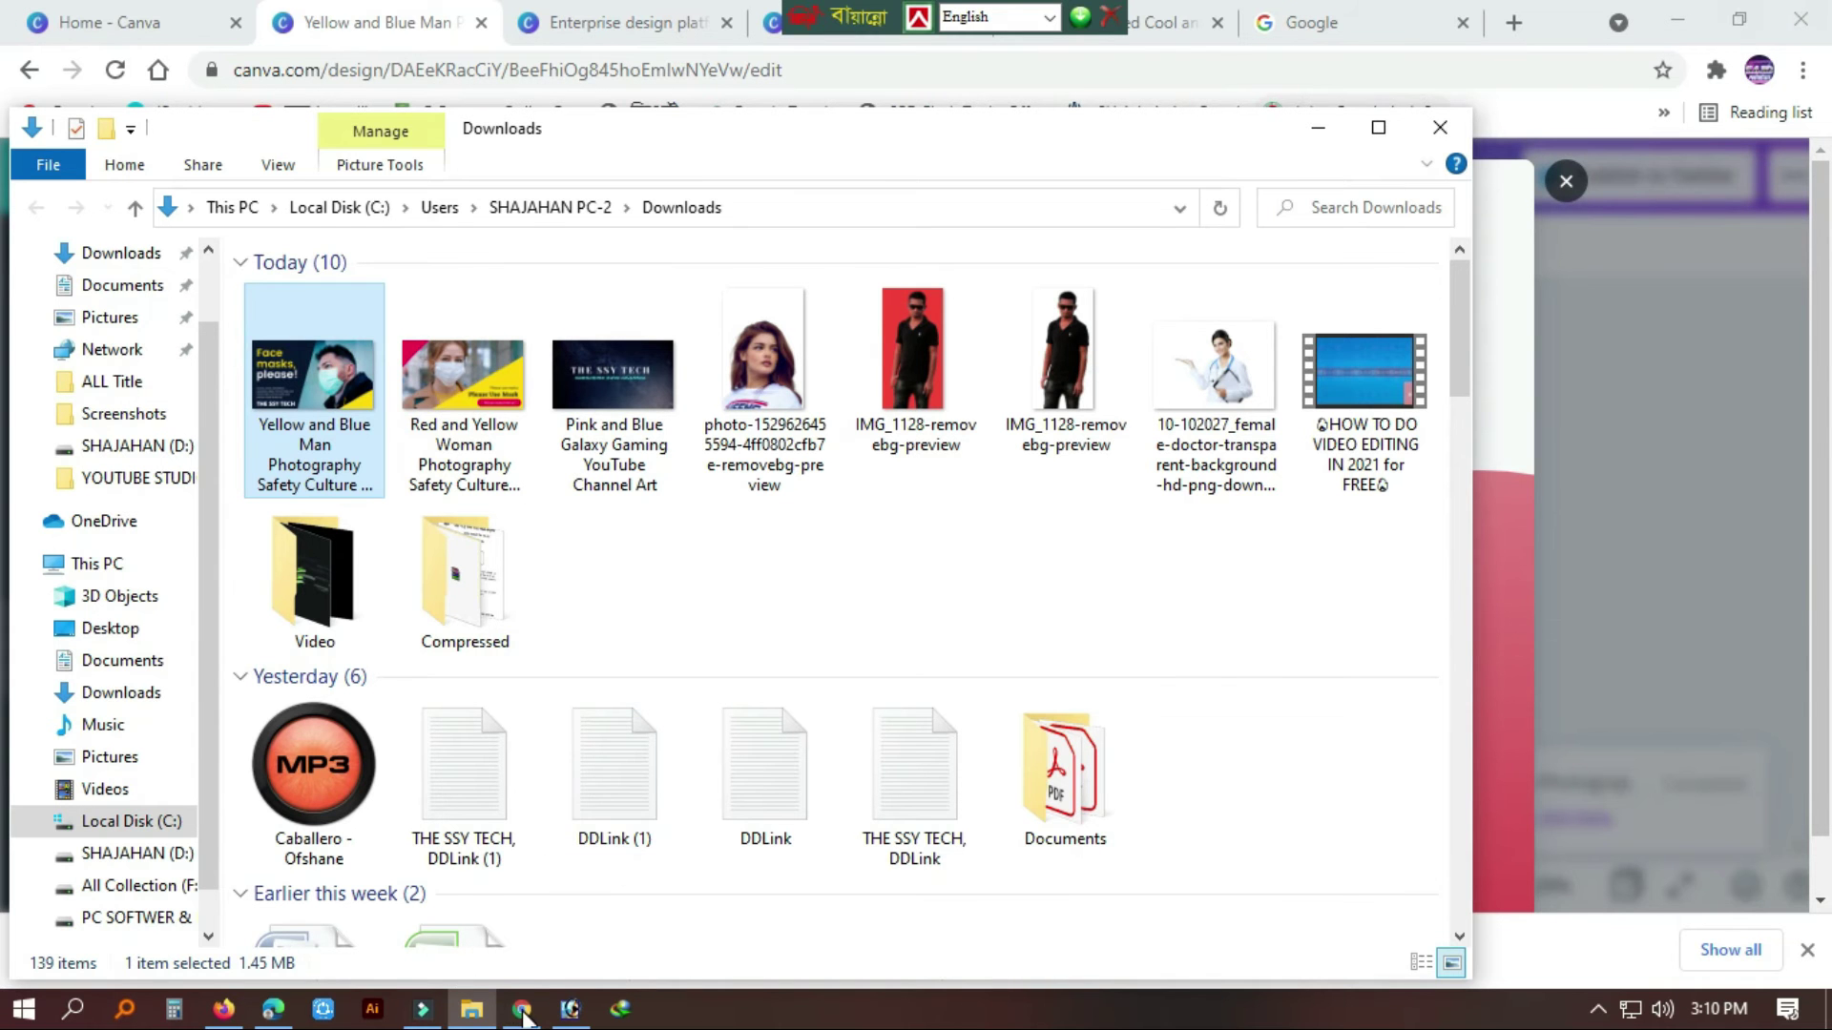
left_click(522, 1008)
Dismiss the download message and add a leopard sticker near the design's bottom edge.
left_click(1566, 181)
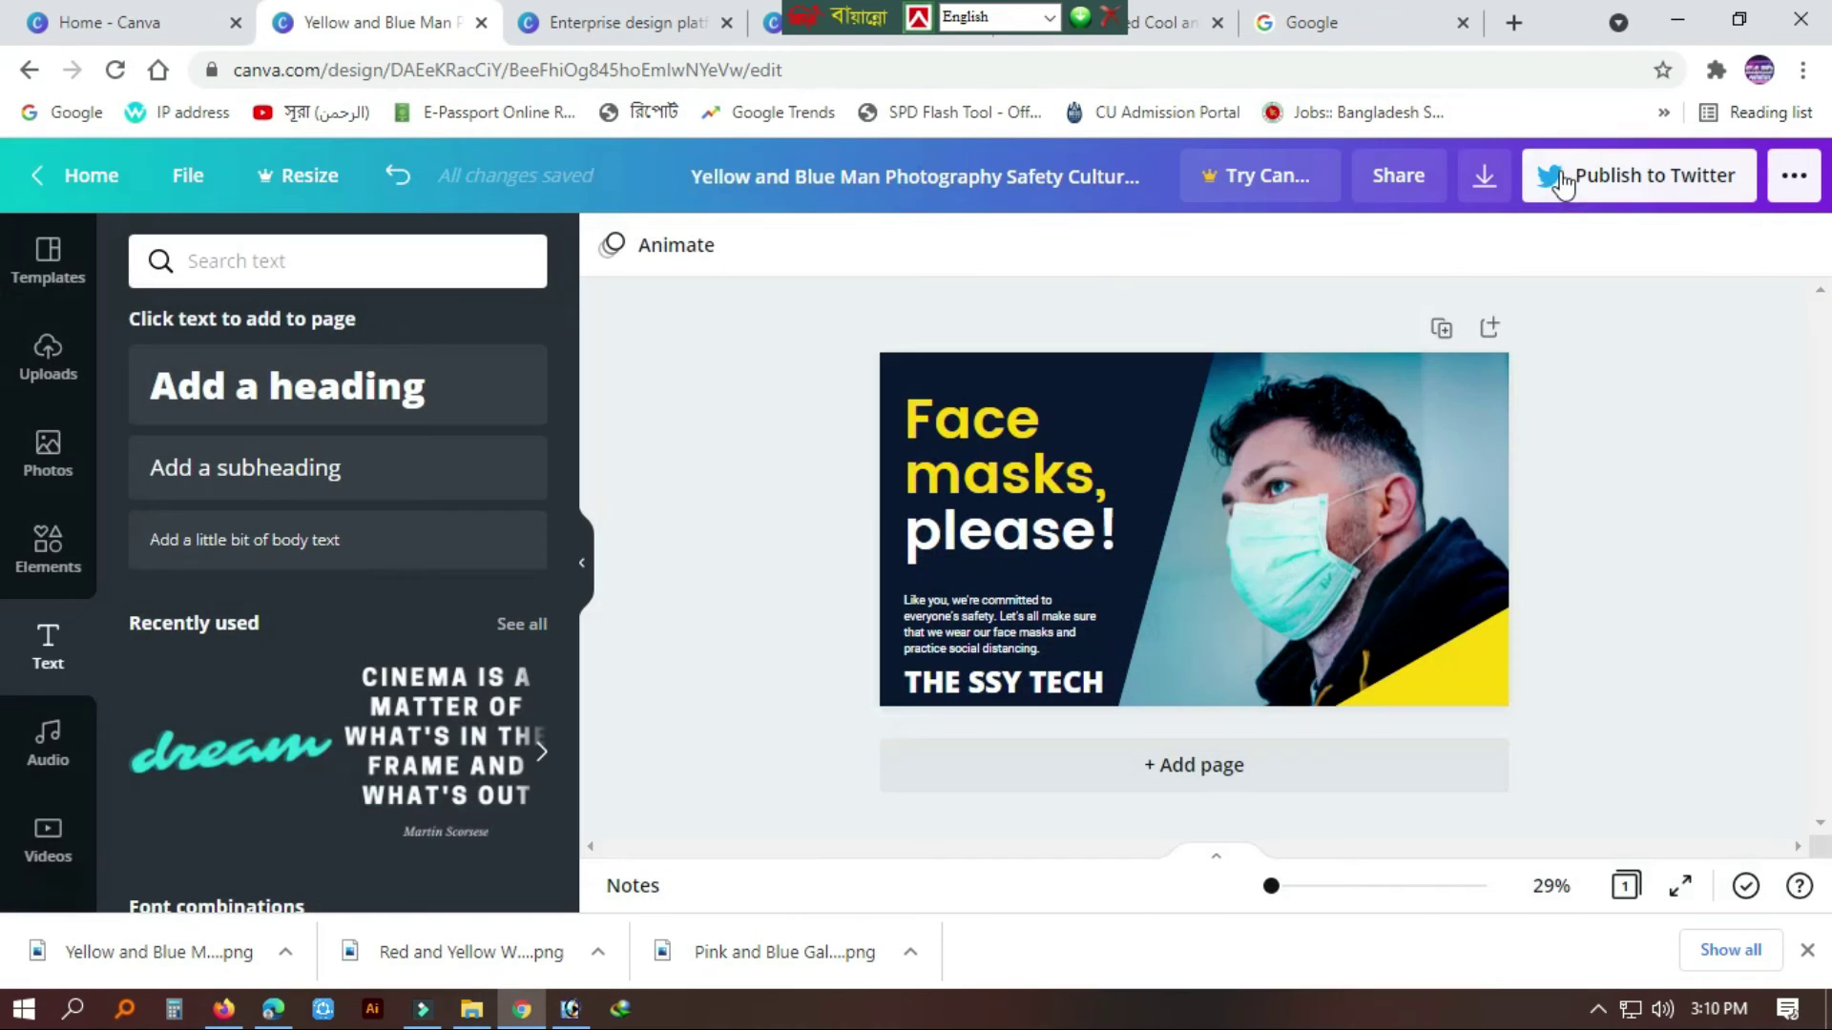
scroll(231, 712, "down", 5)
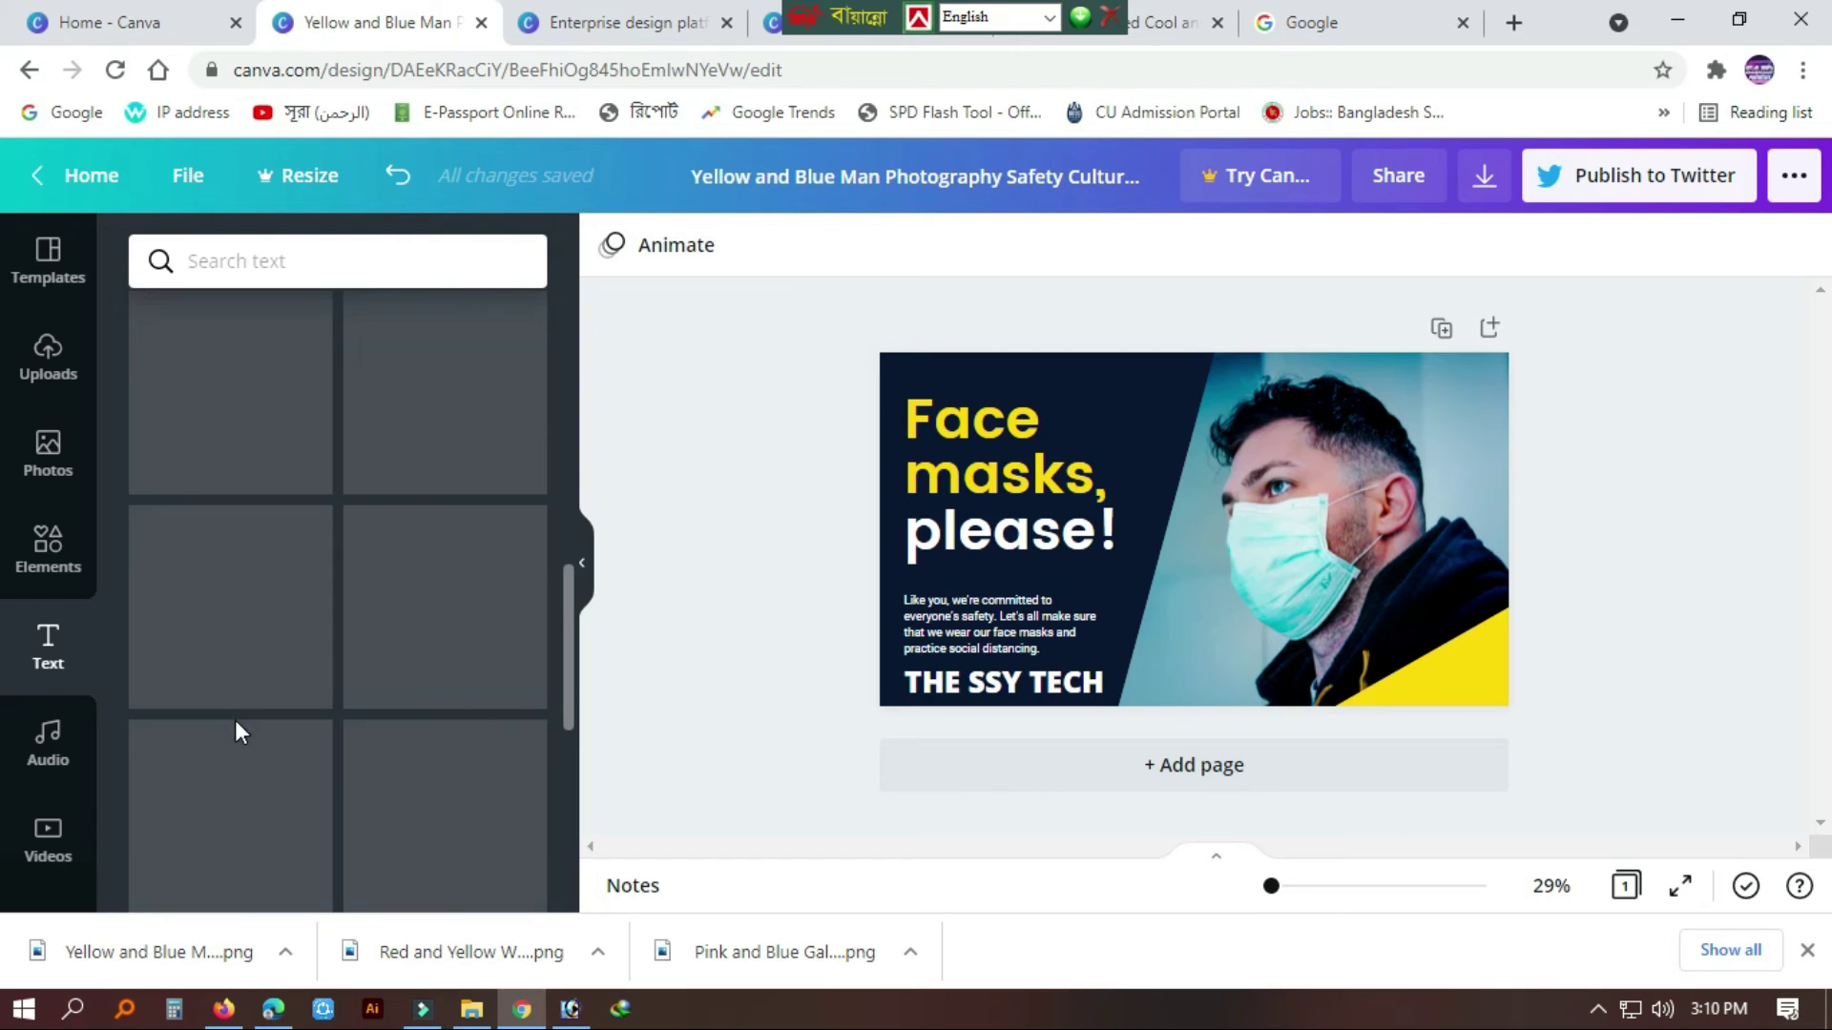
left_click(29, 561)
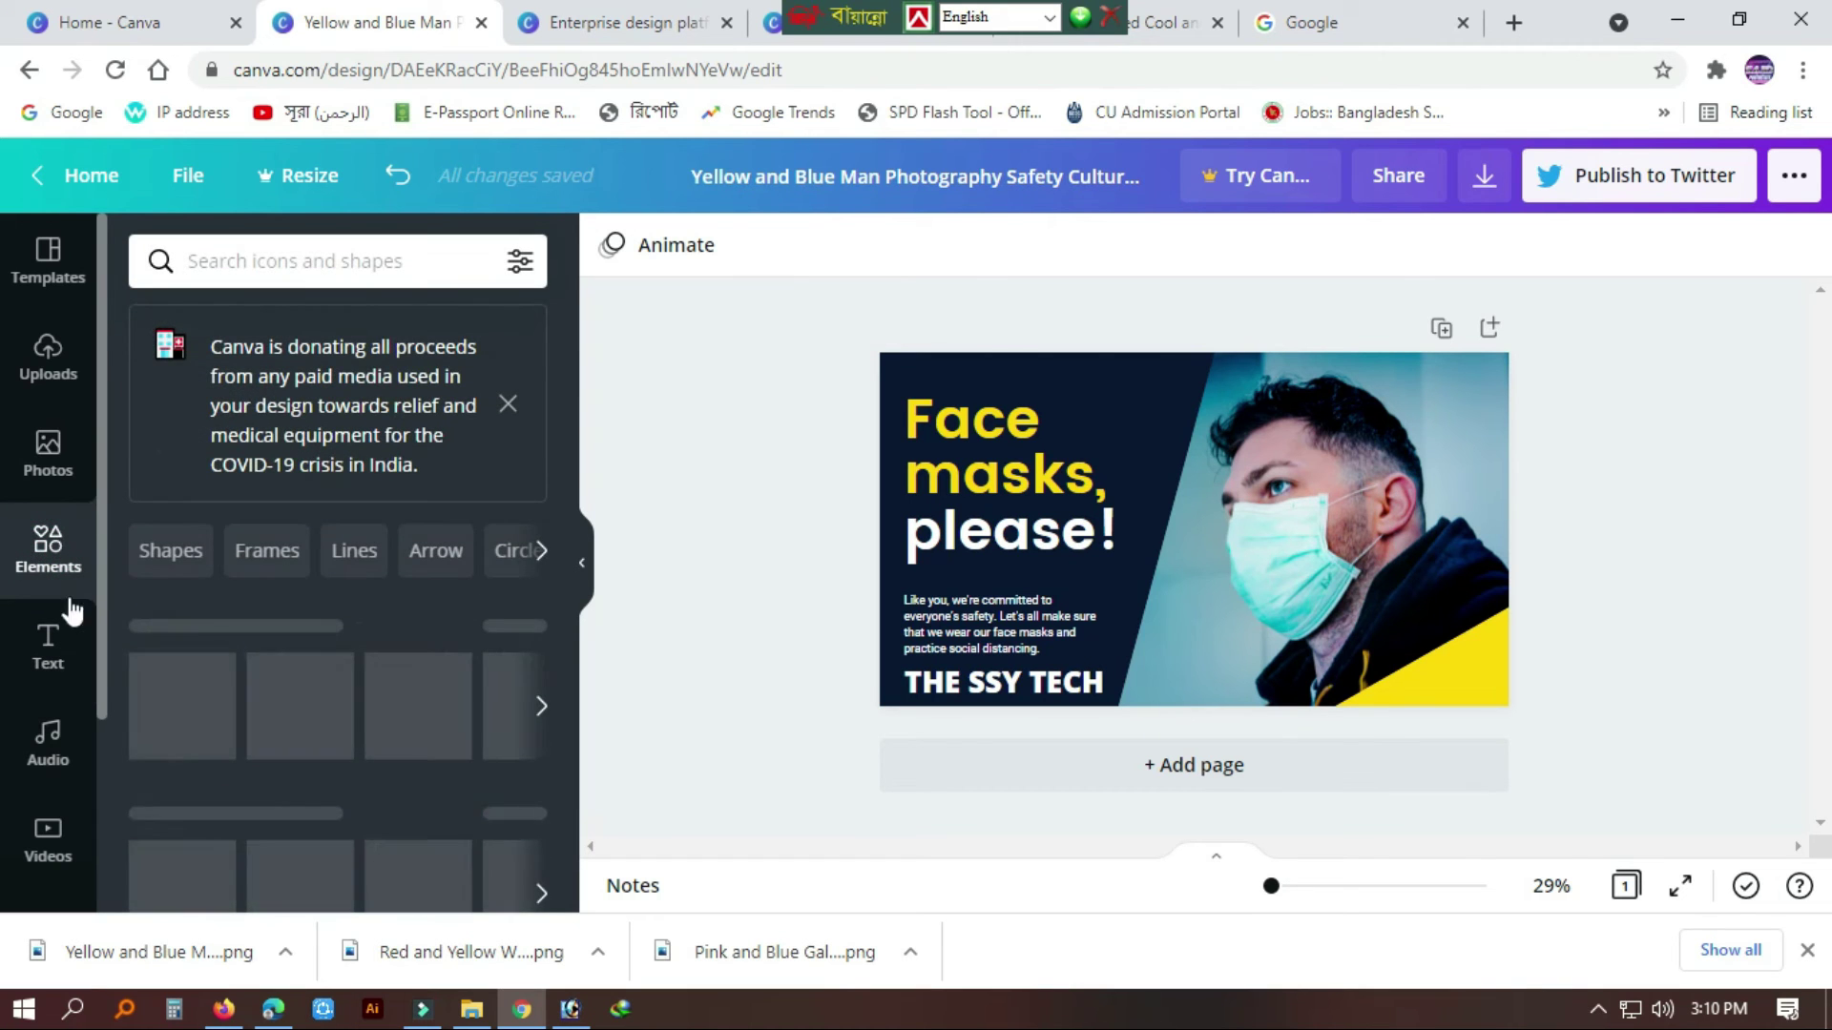
scroll(191, 759, "down", 5)
scroll(416, 746, "down", 1)
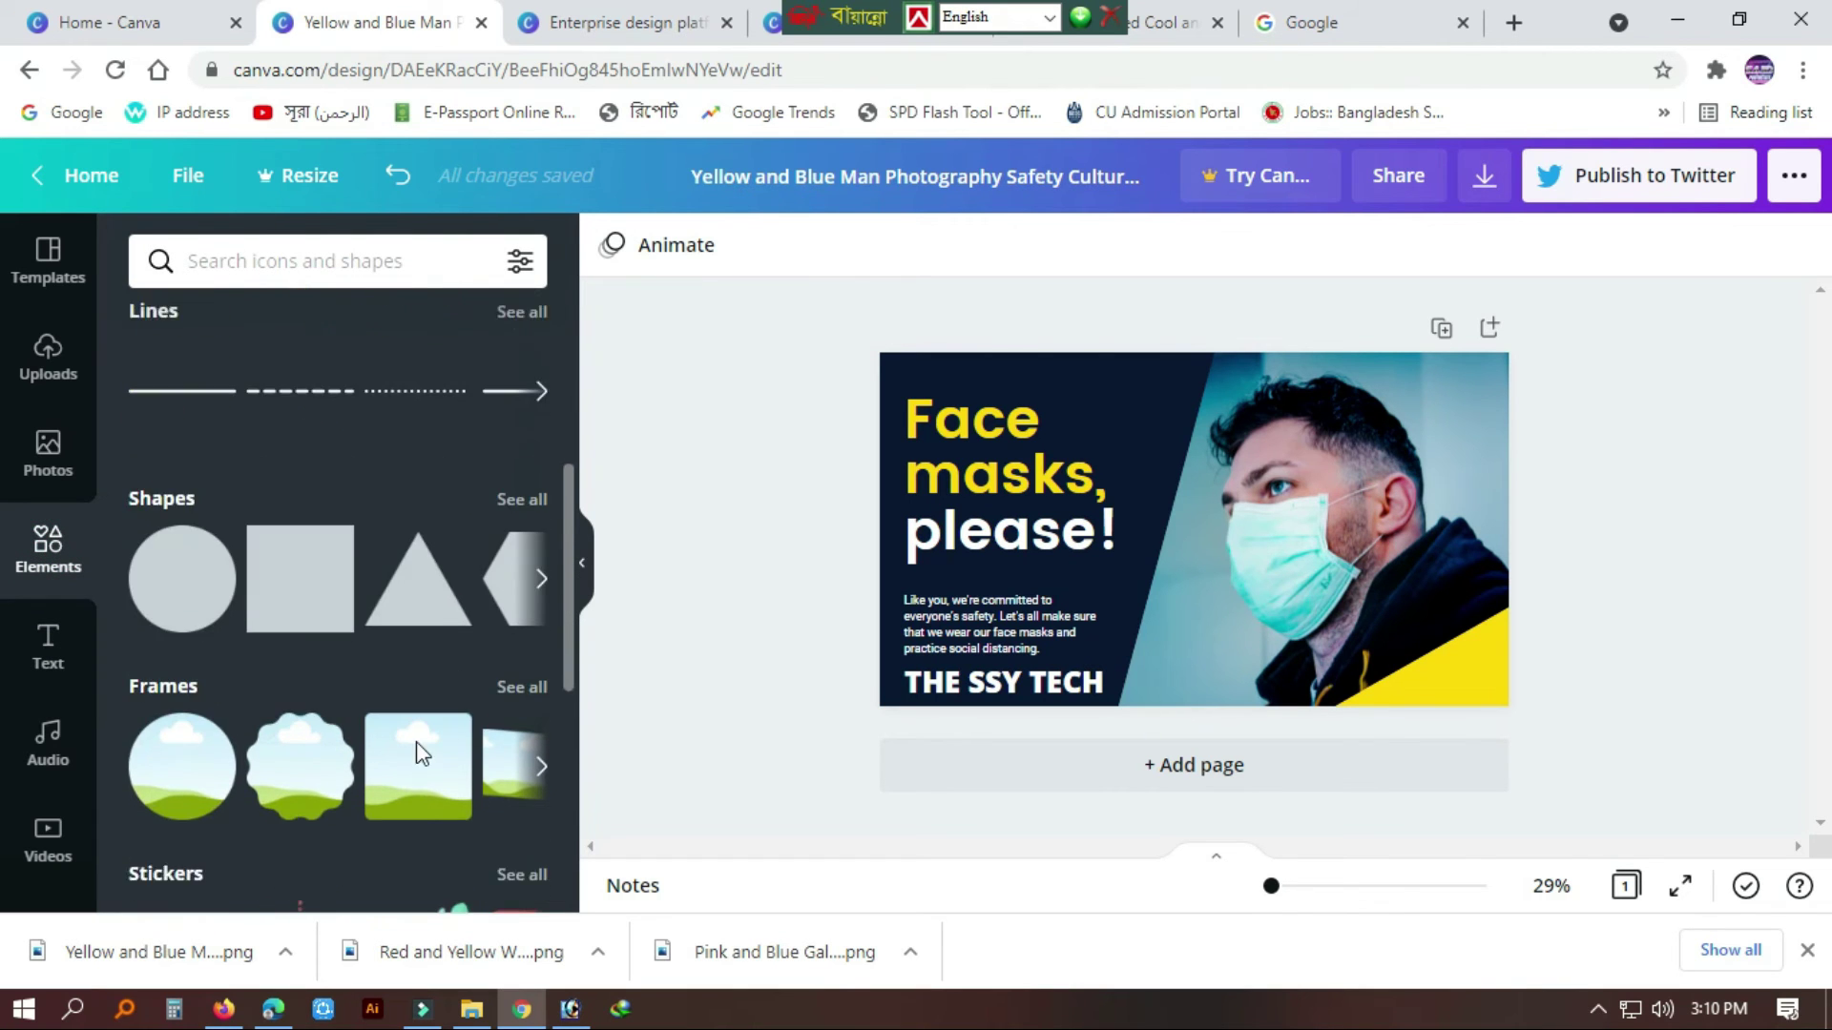
scroll(420, 746, "down", 5)
scroll(423, 744, "down", 5)
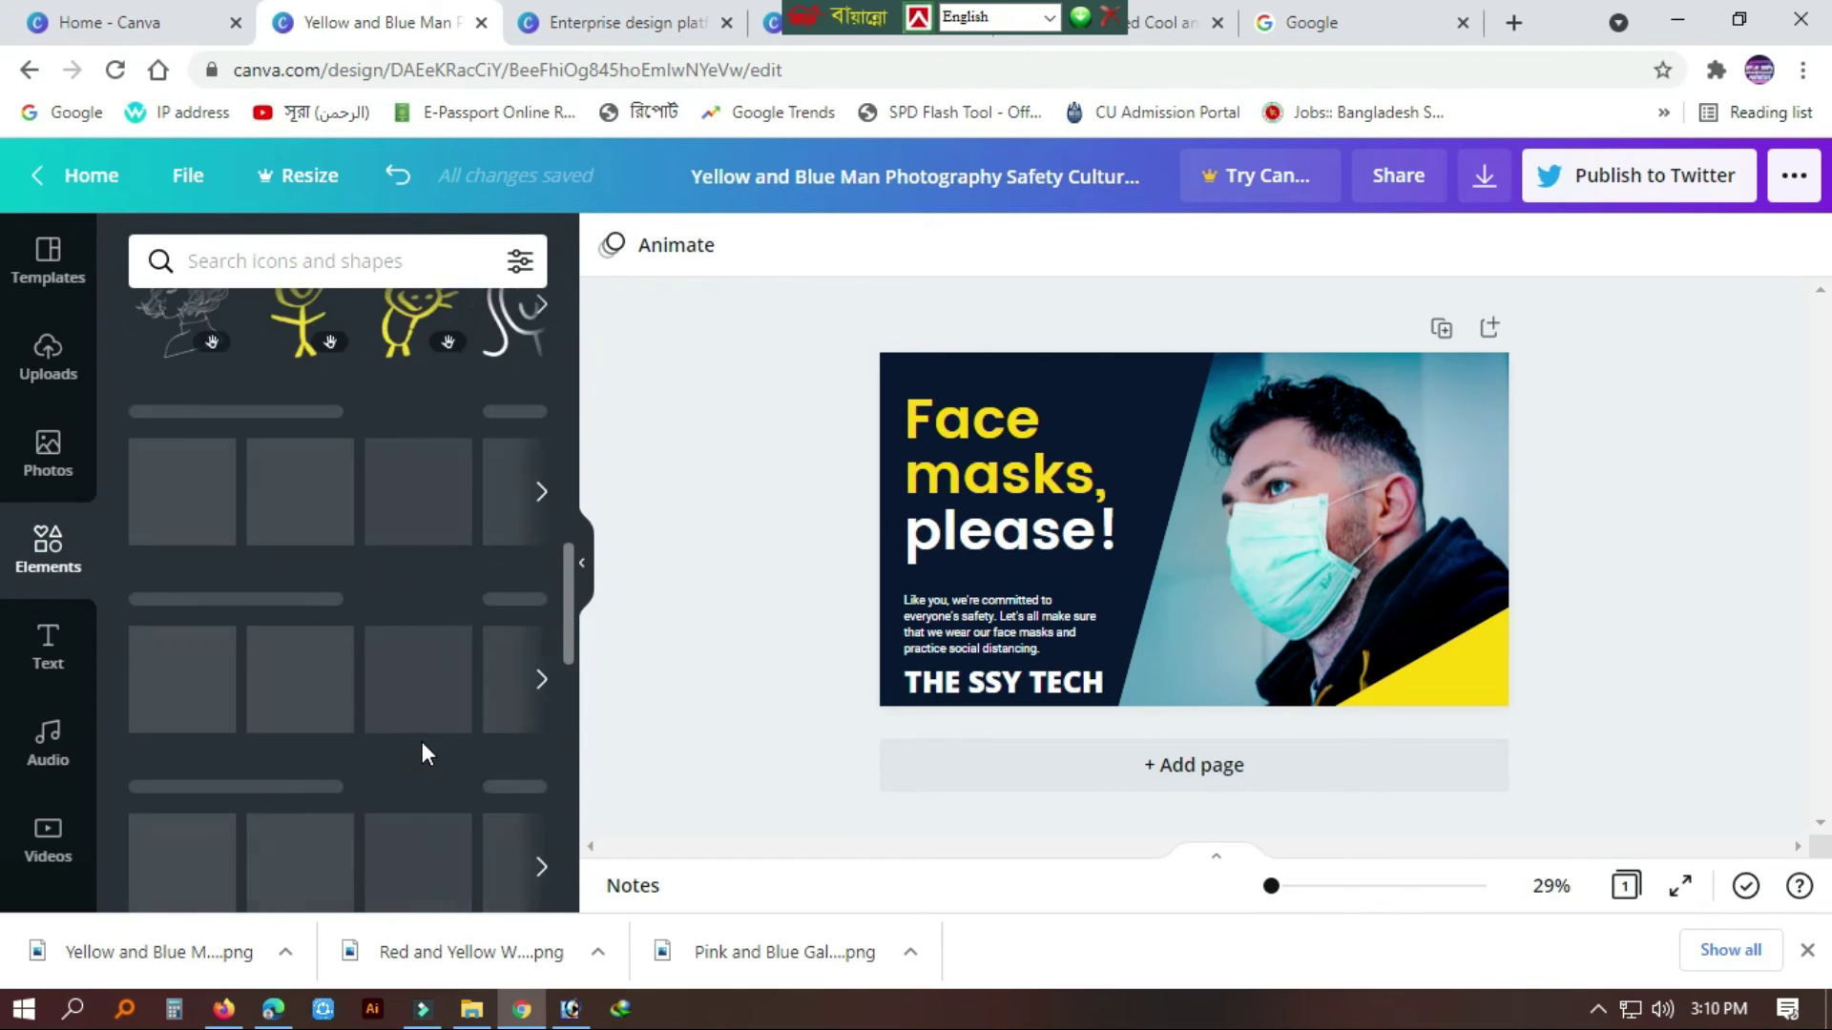
scroll(425, 744, "up", 1)
scroll(425, 754, "up", 3)
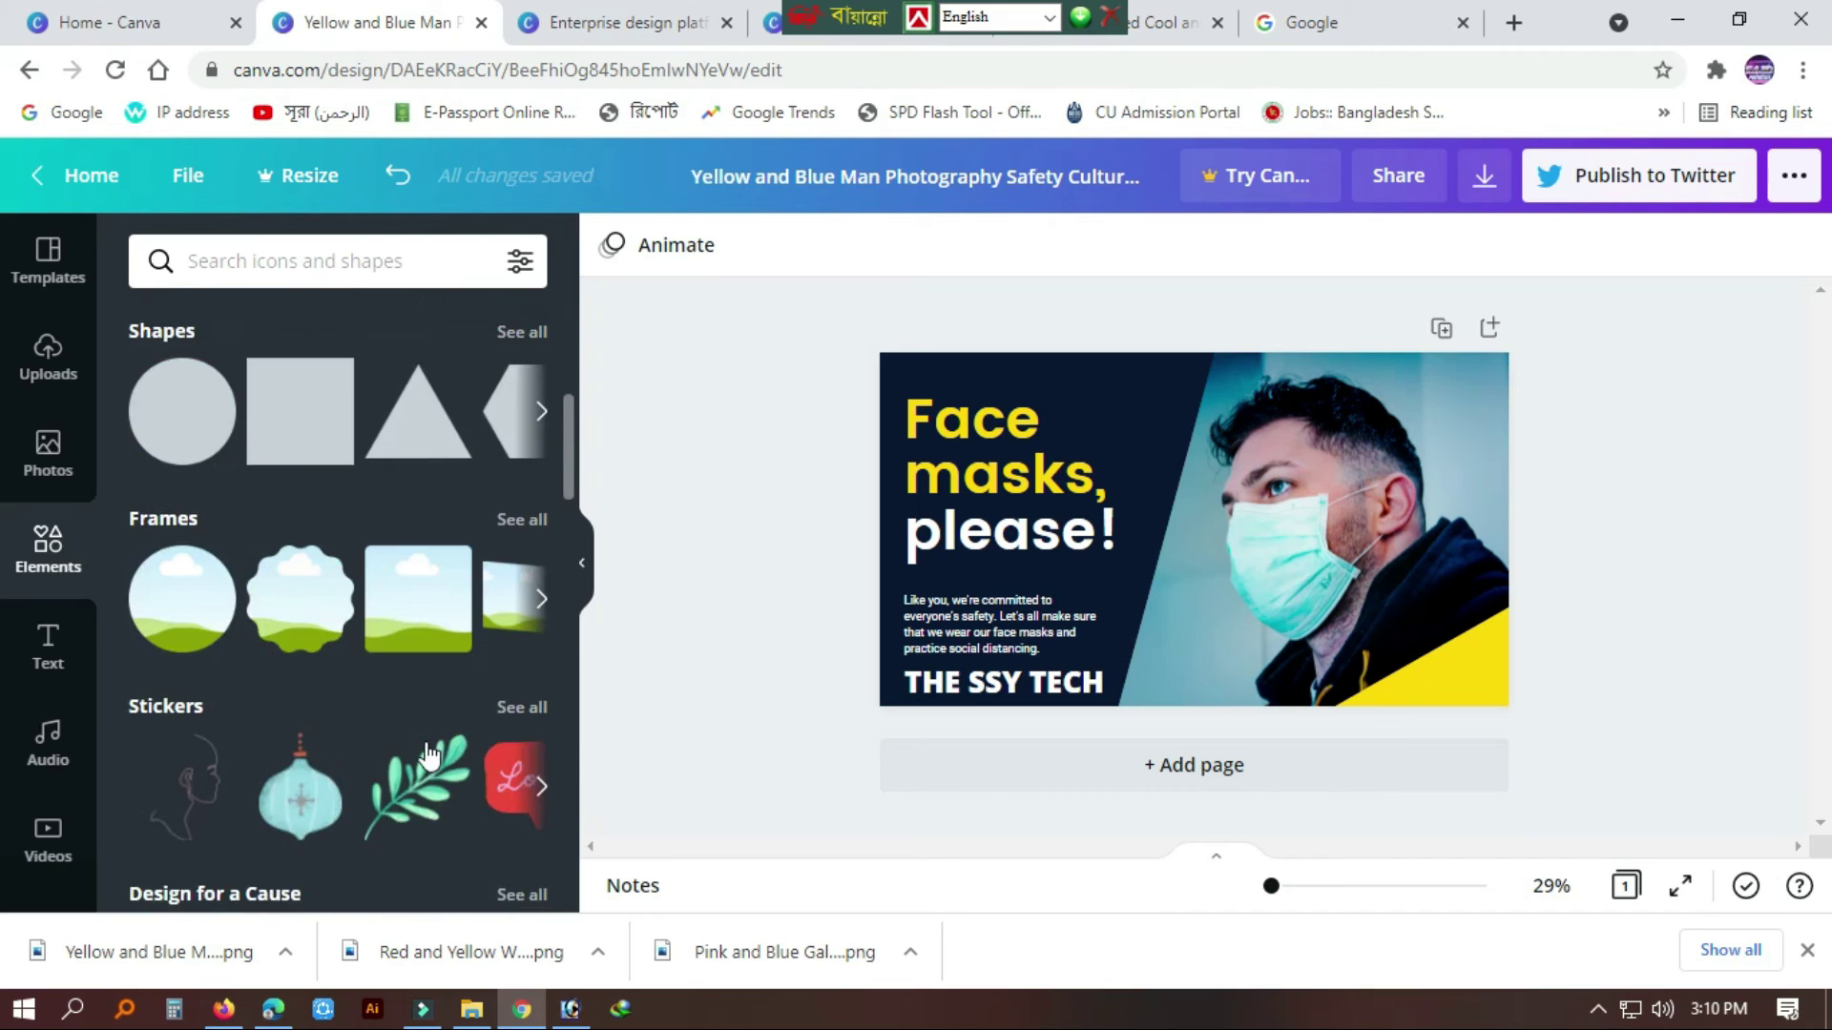
scroll(429, 753, "up", 2)
left_click(421, 444)
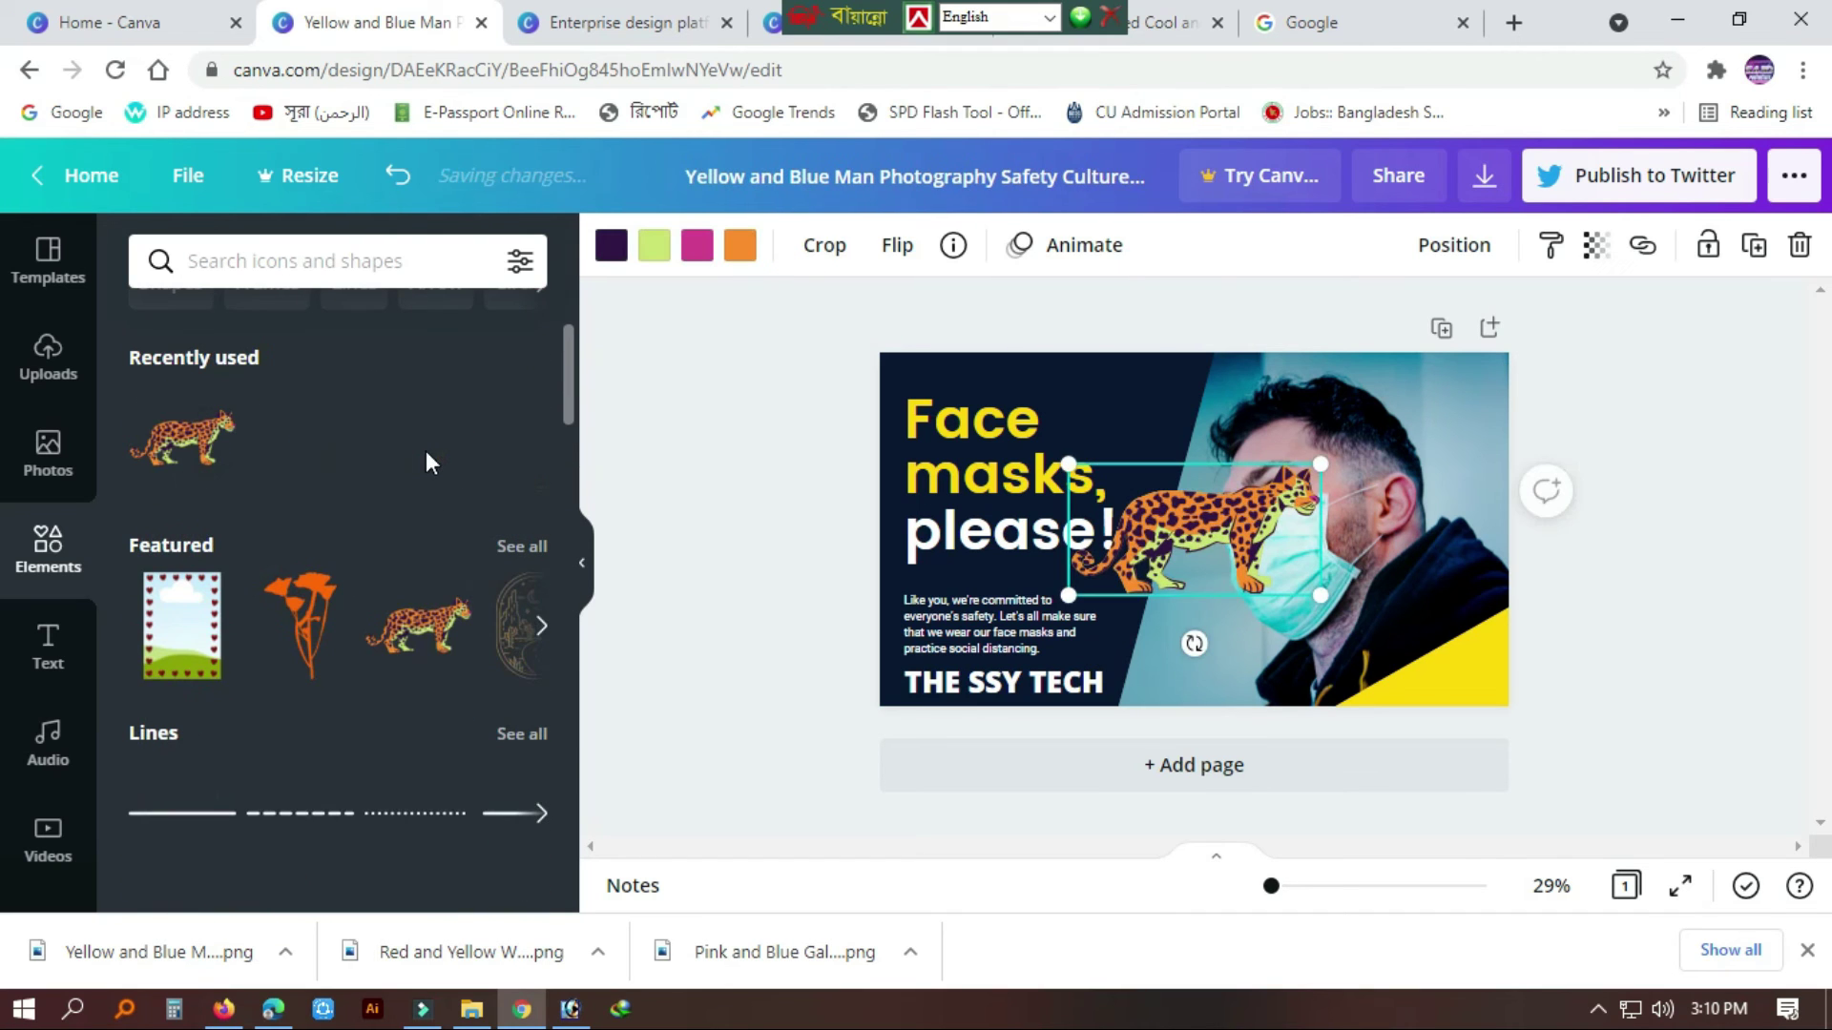
left_click_drag(1229, 522, 1270, 620)
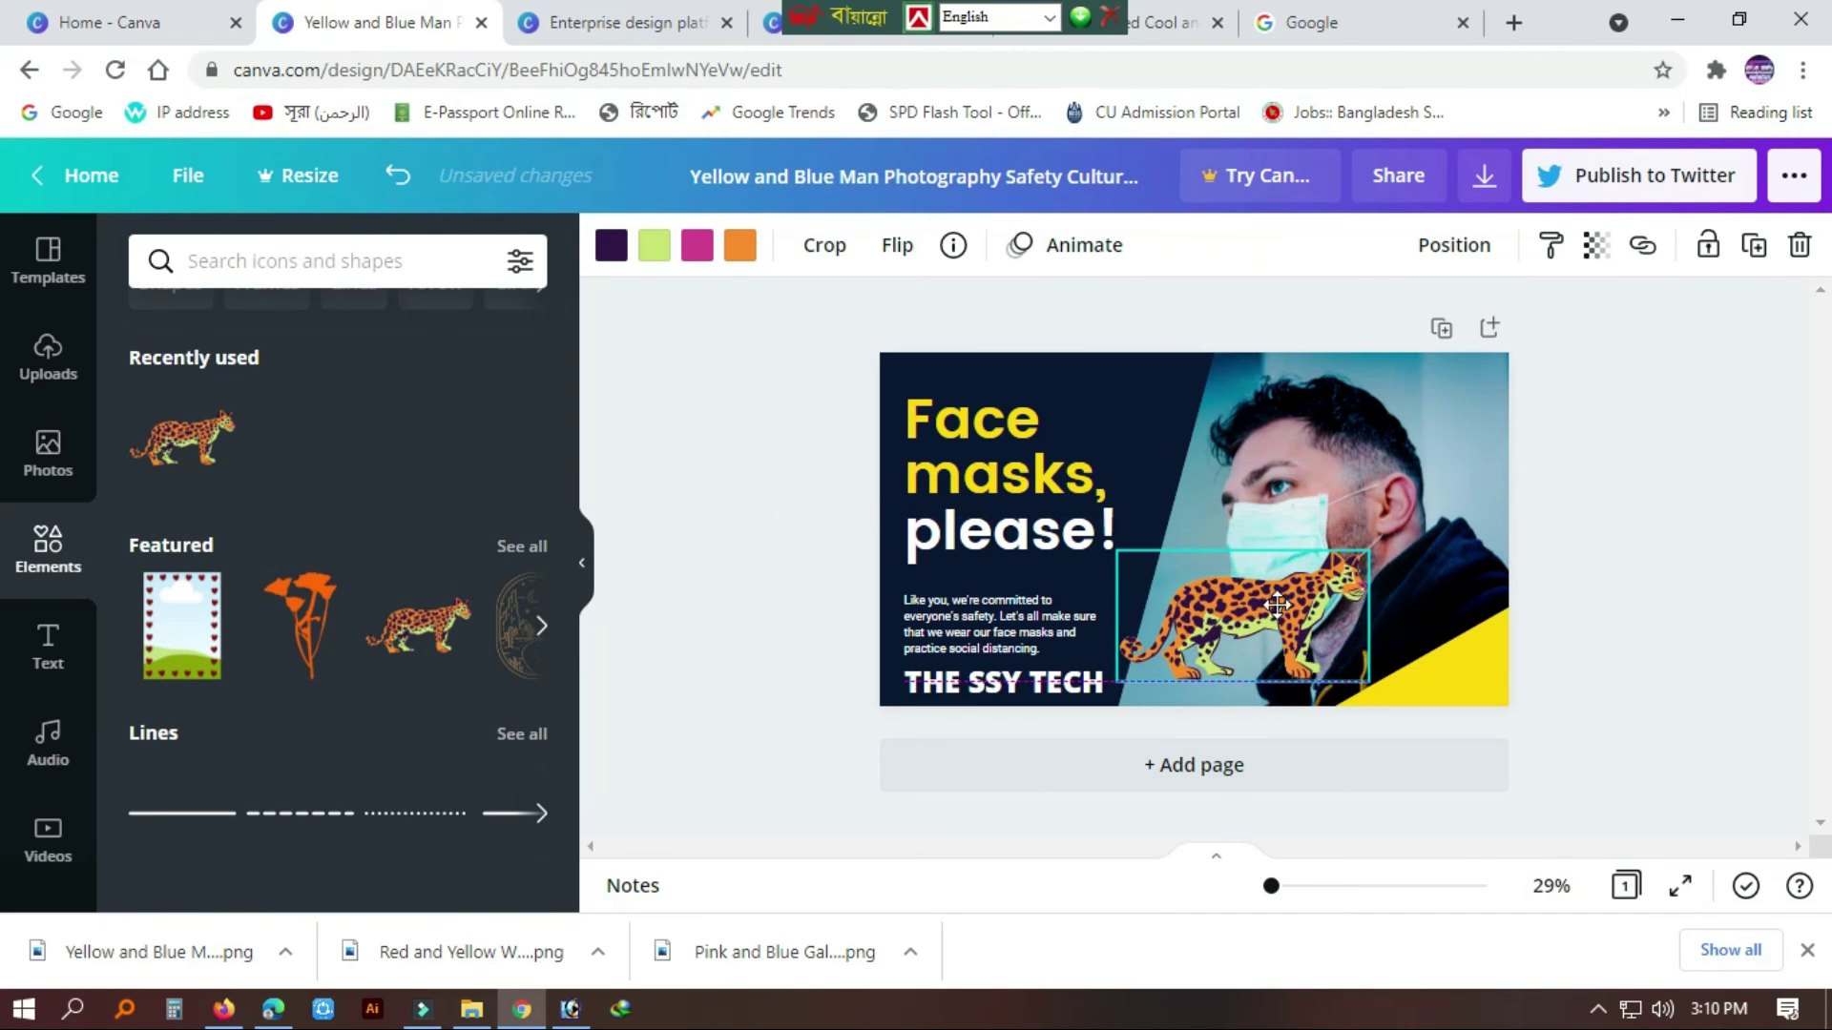
Delete 'THE SSY TECH' and the whole headline group, then move the leopard onto the dark left area.
left_click(1017, 675)
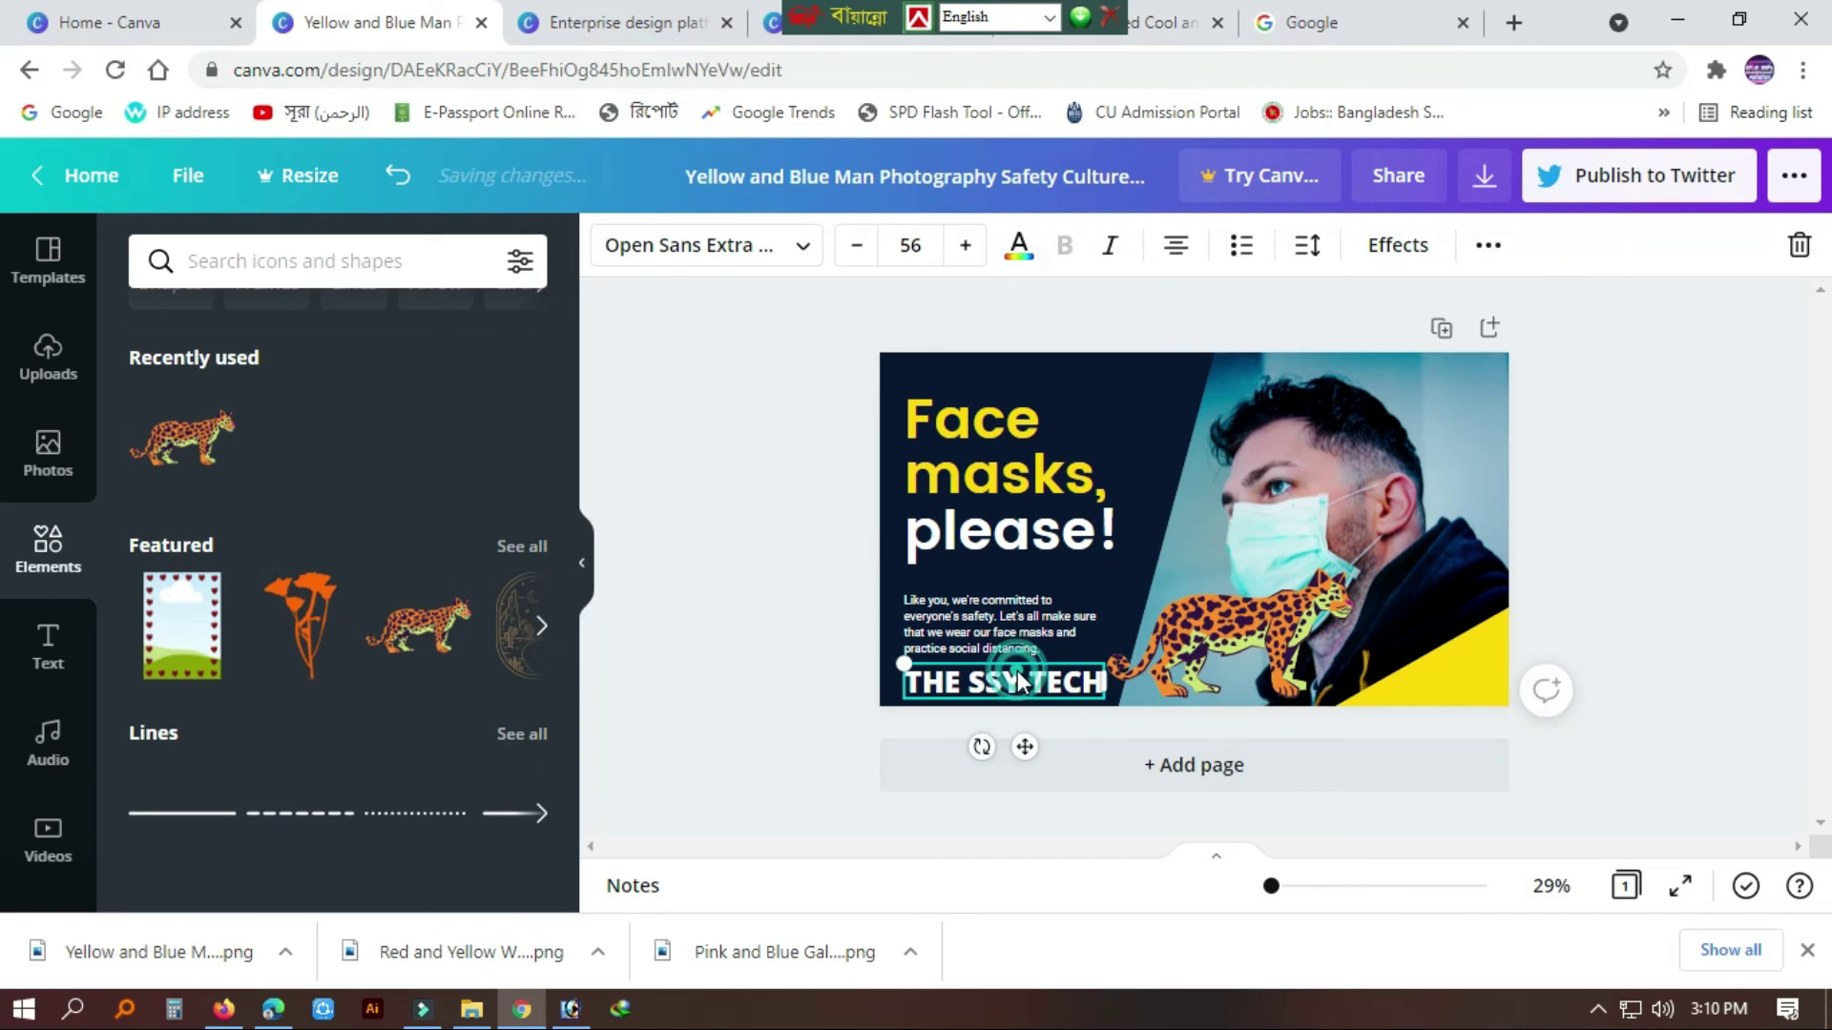
left_click(1798, 248)
left_click(1028, 619)
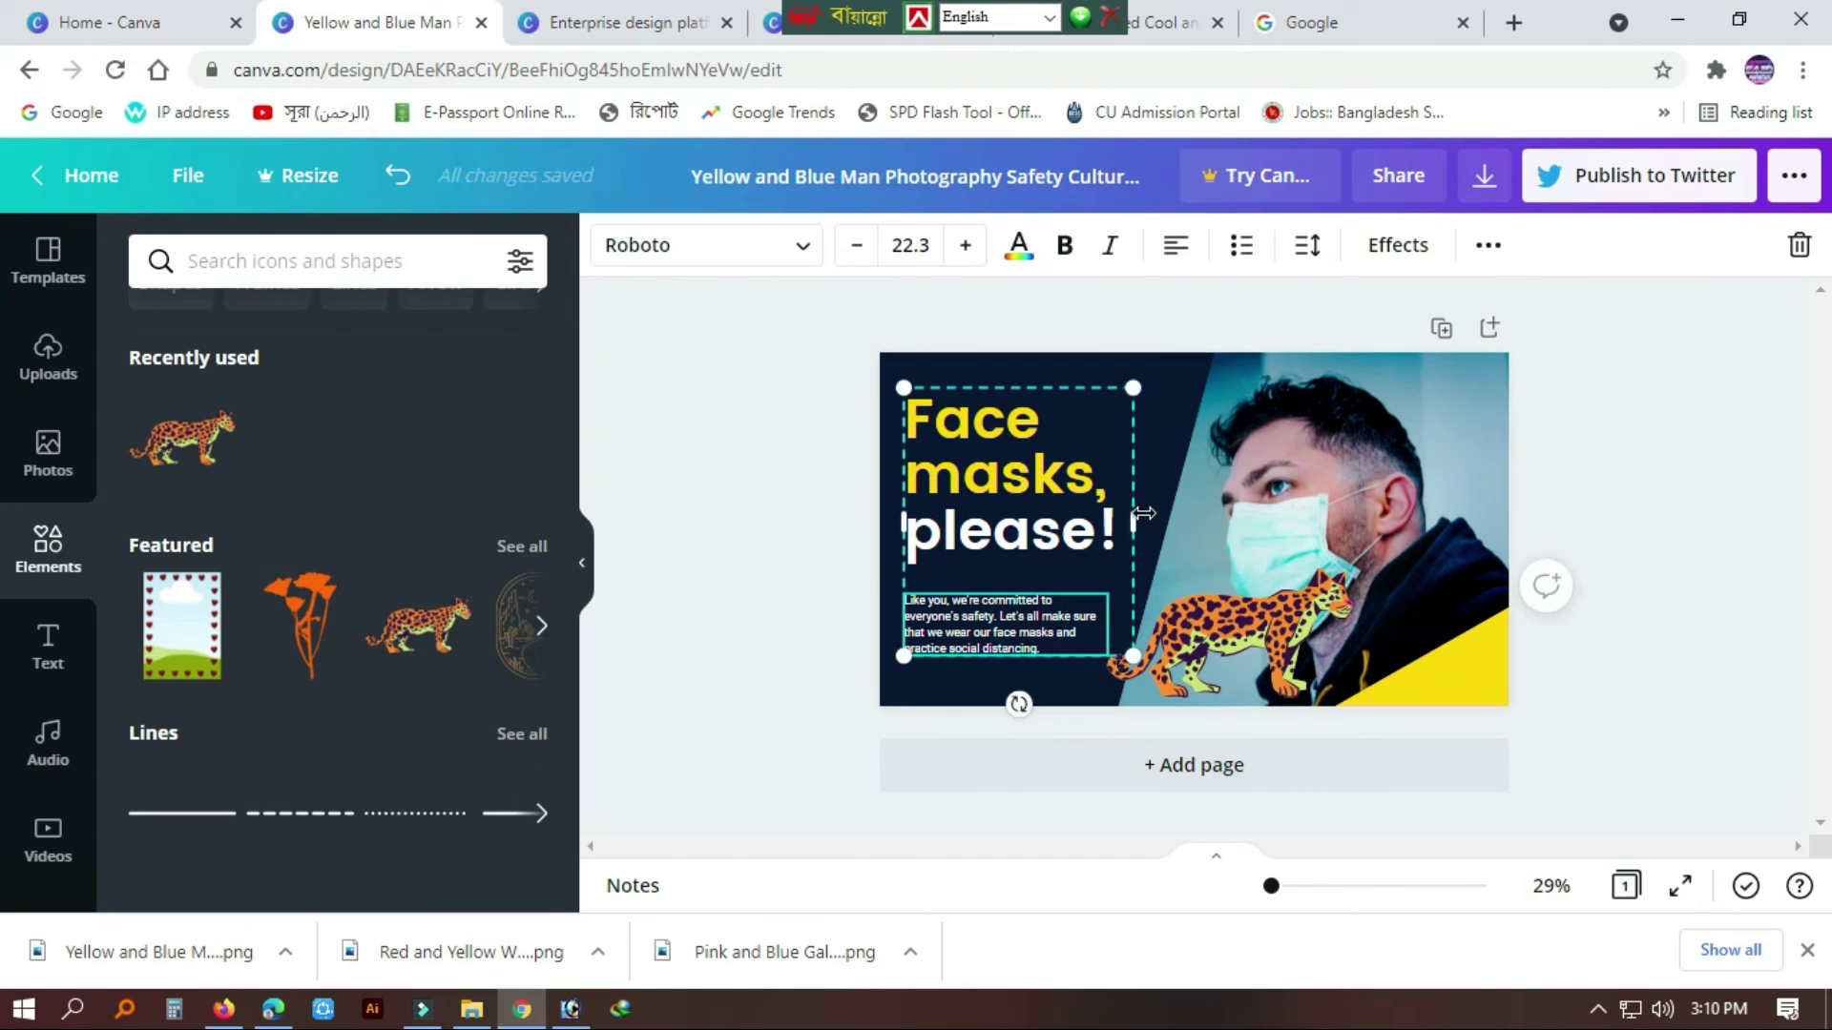
left_click(1798, 253)
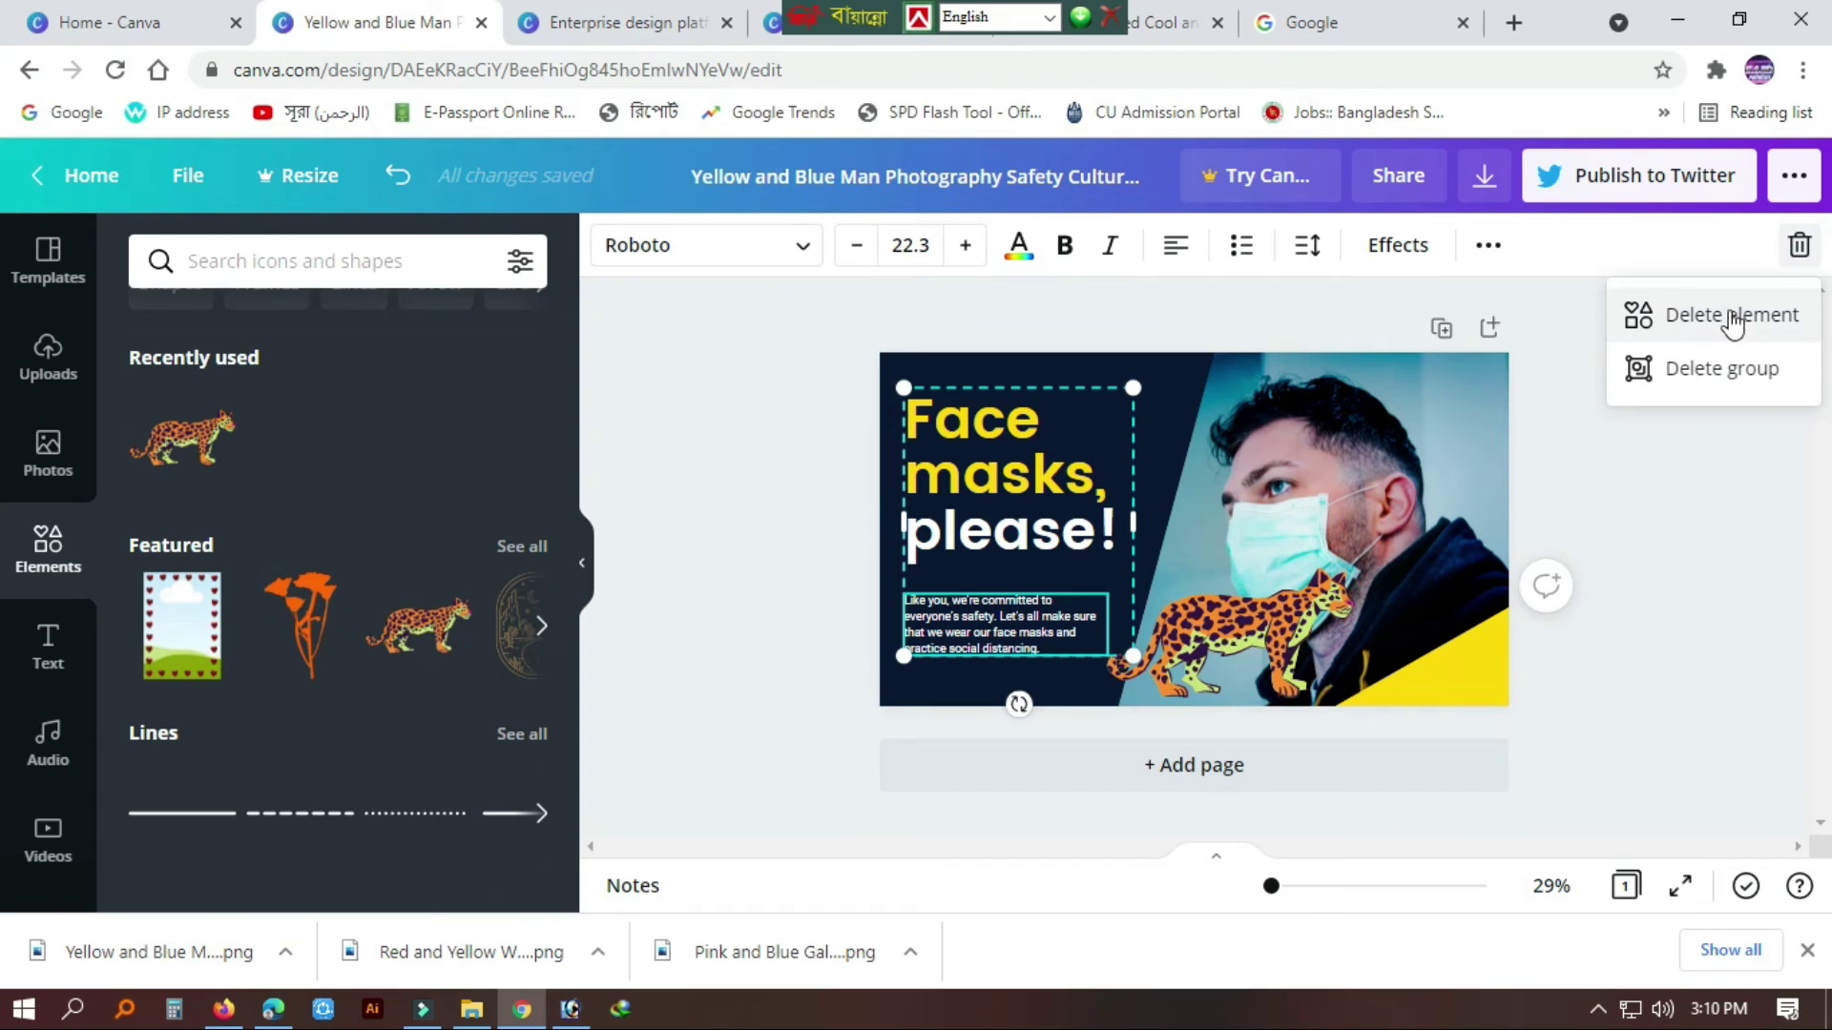
left_click(1716, 383)
mouse_move(1252, 608)
left_mouse_down()
mouse_move(1053, 541)
mouse_move(1056, 490)
mouse_move(1038, 614)
left_mouse_up()
left_click(1707, 651)
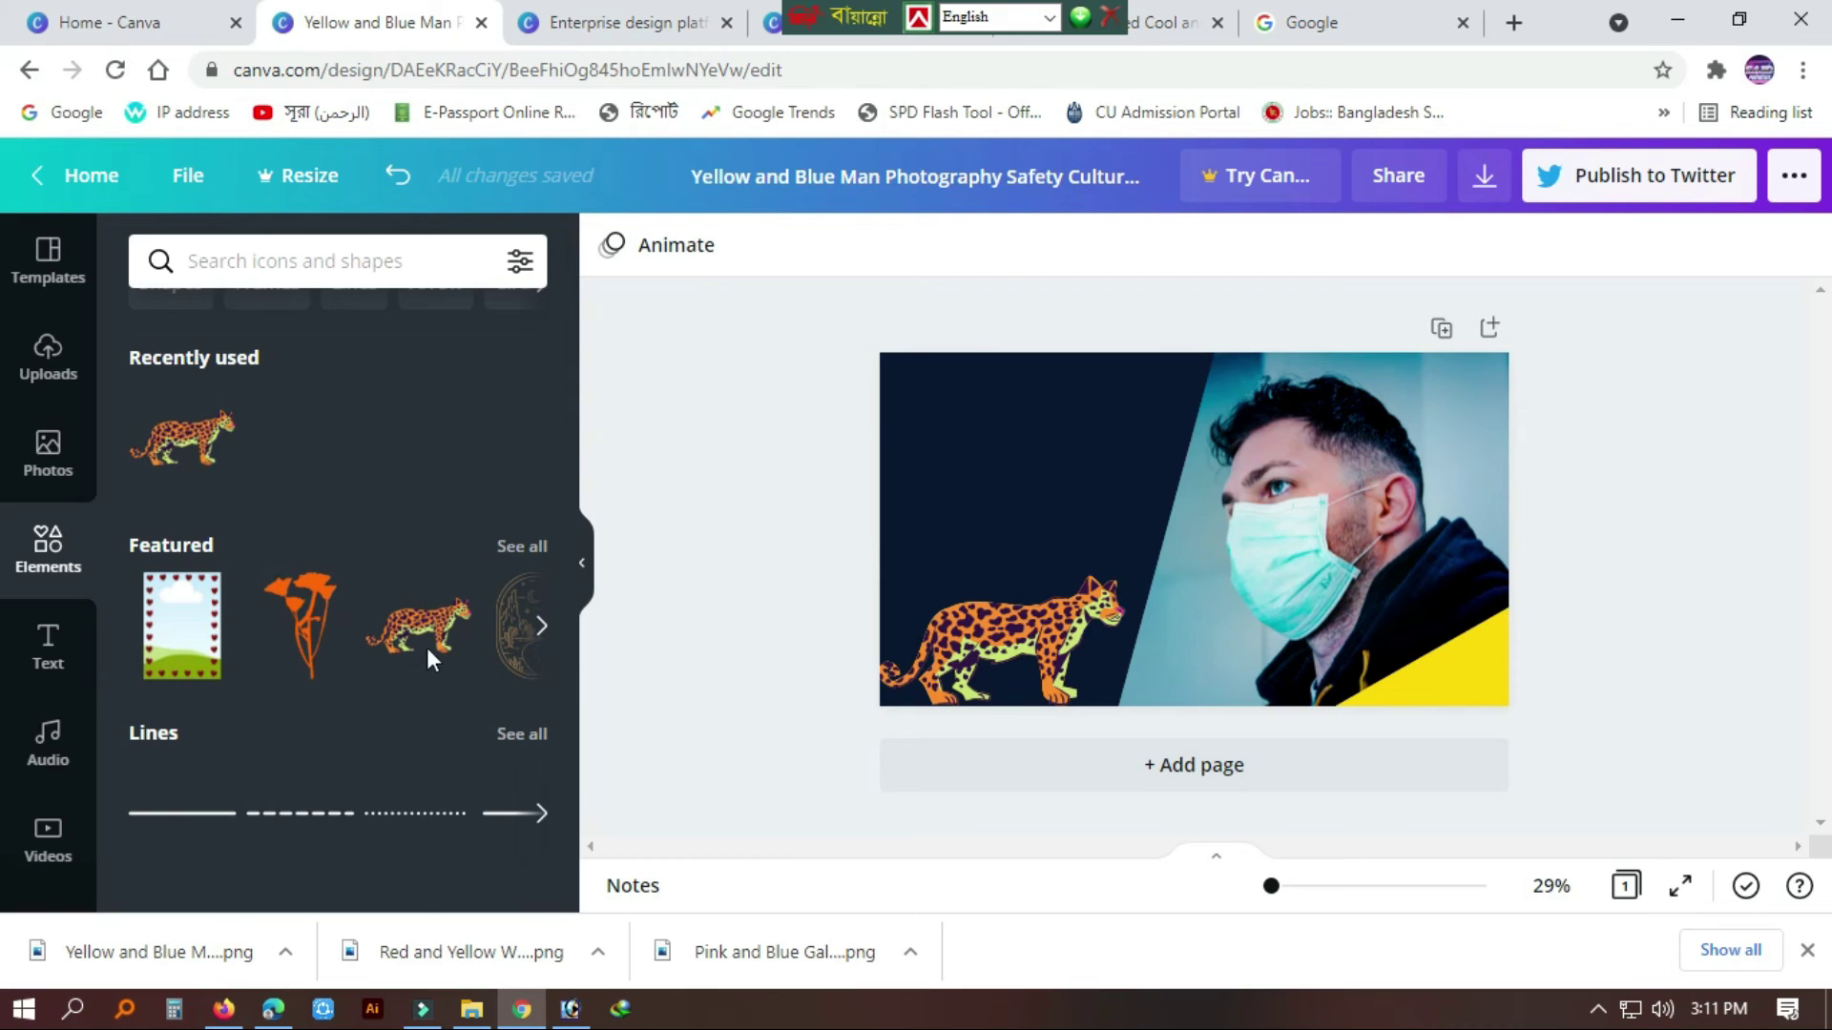
Insert the SPIRIT NIGHT text template and move it to the top left above the leopard.
left_click(41, 672)
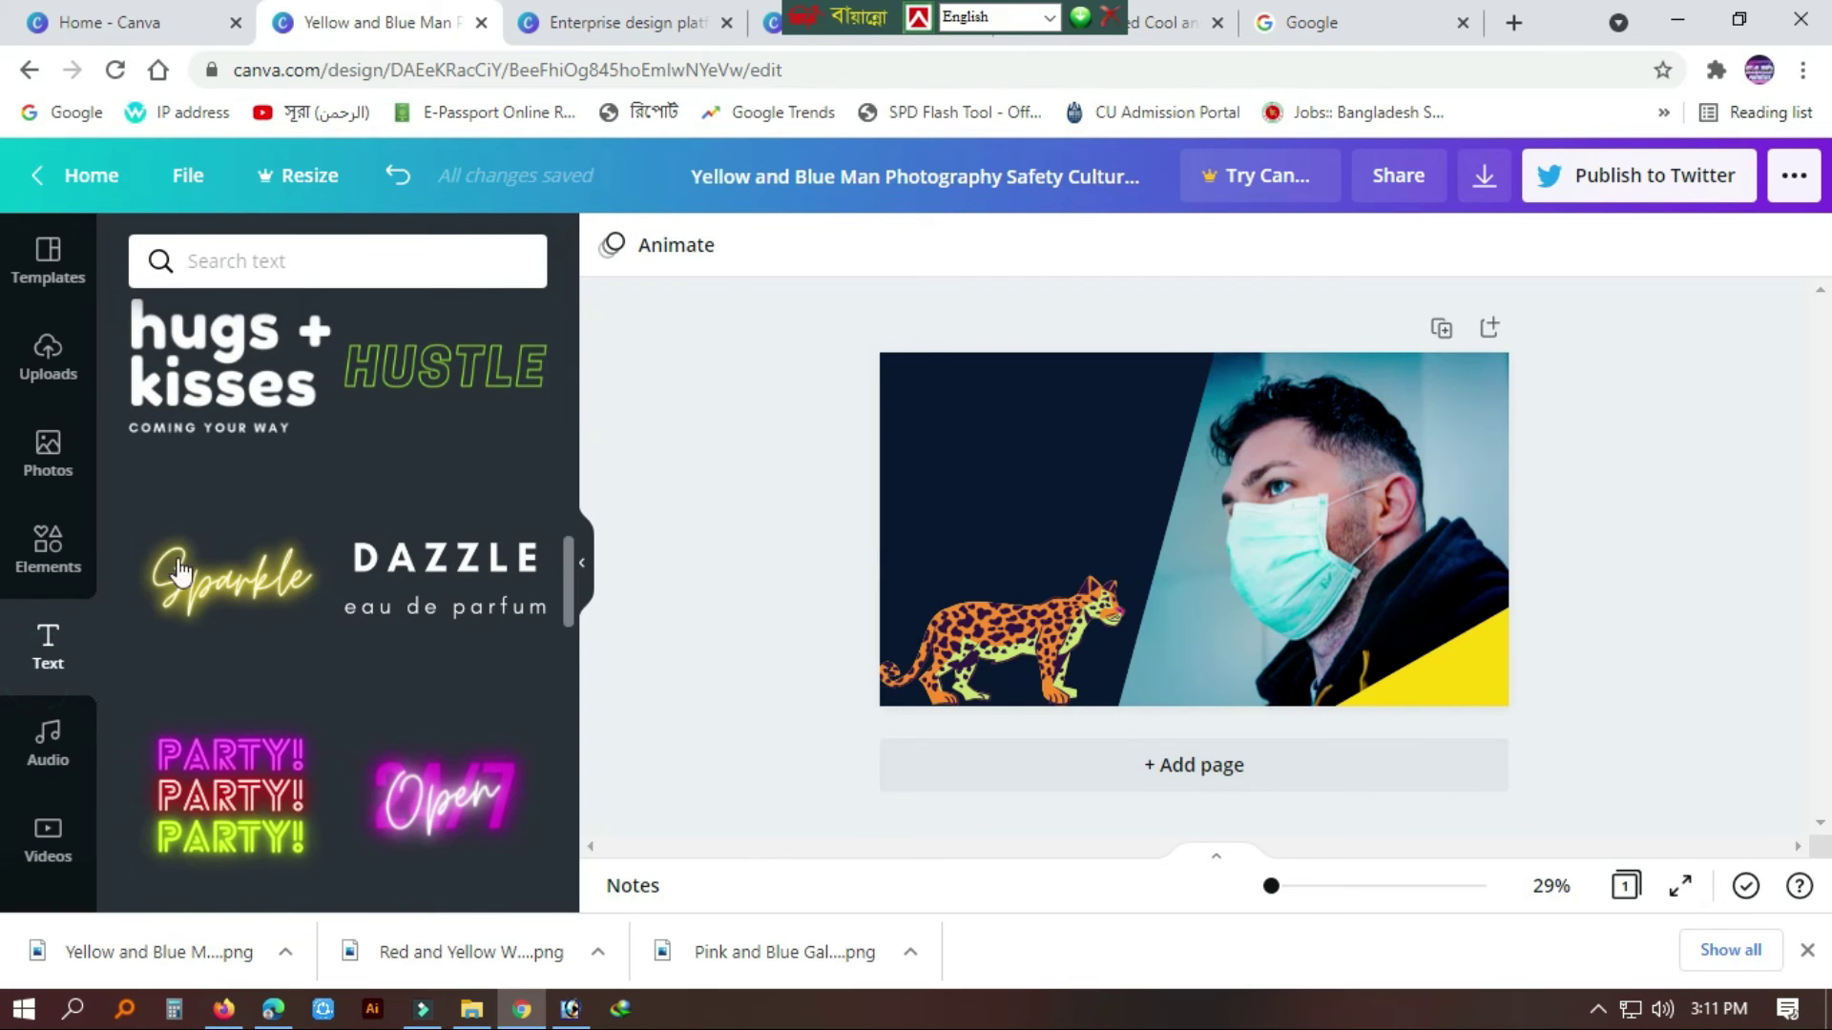
scroll(478, 644, "down", 5)
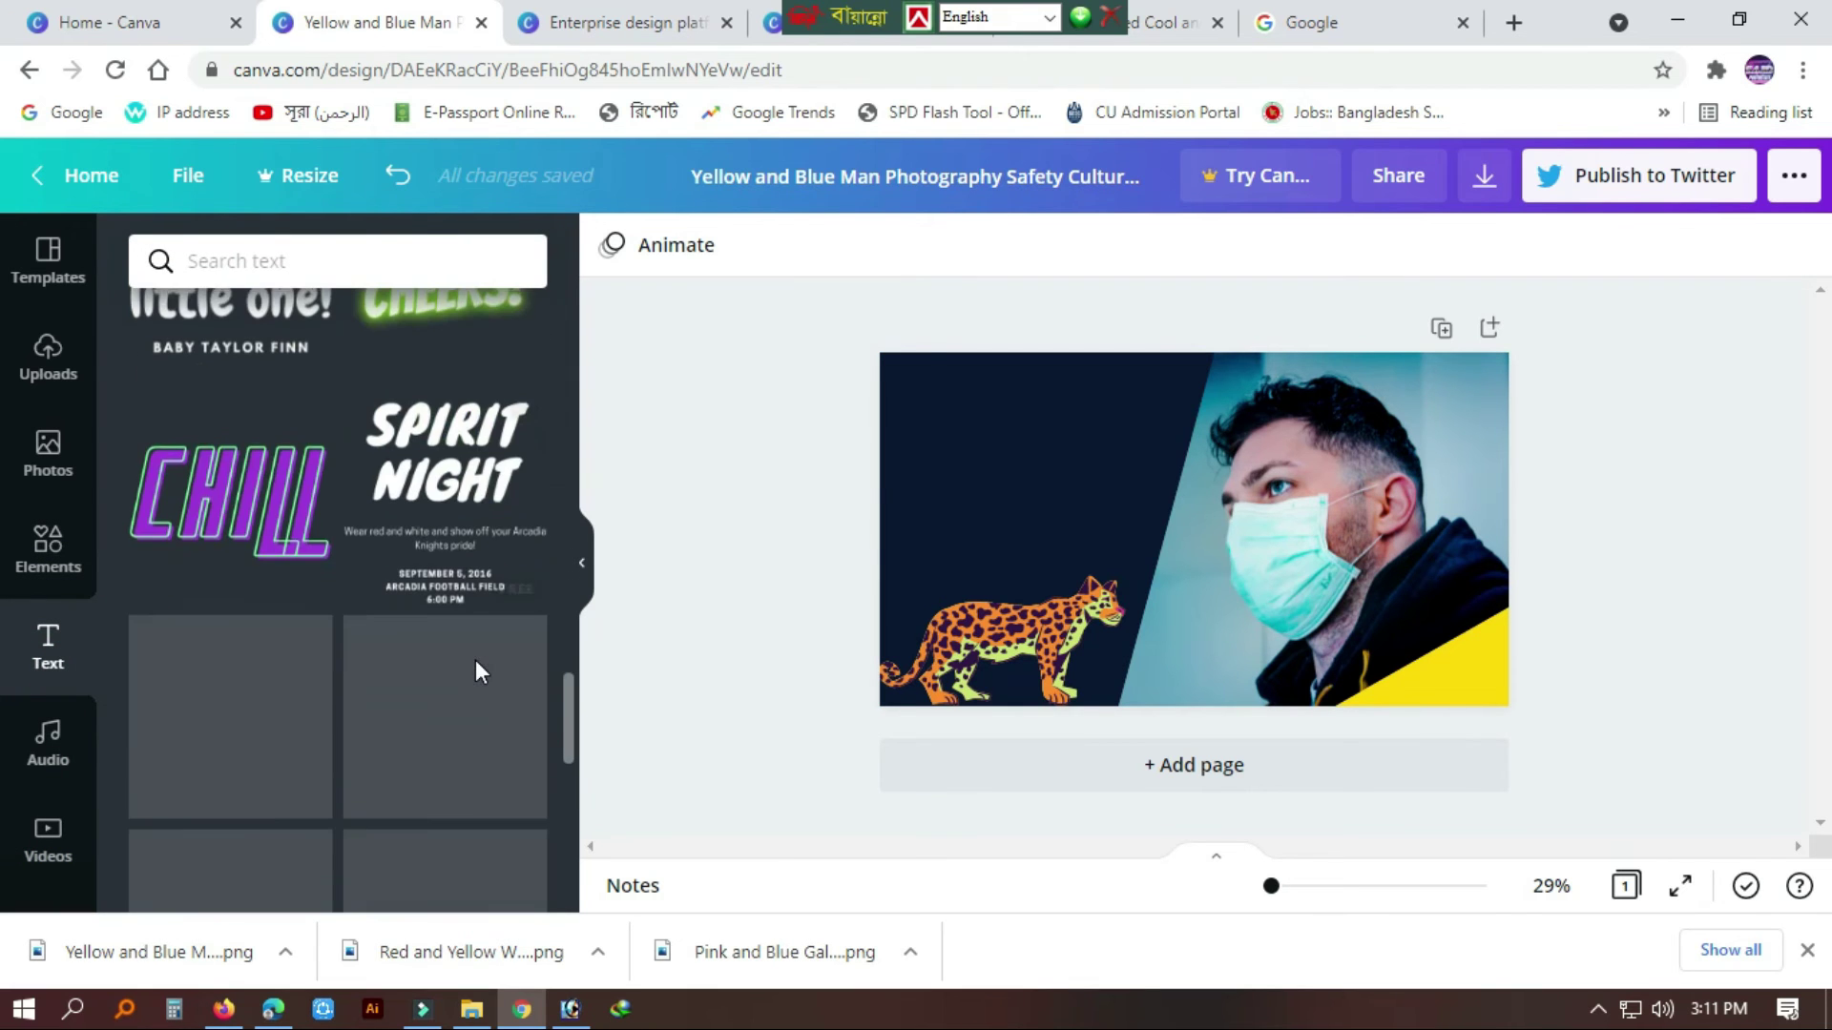
left_click(424, 446)
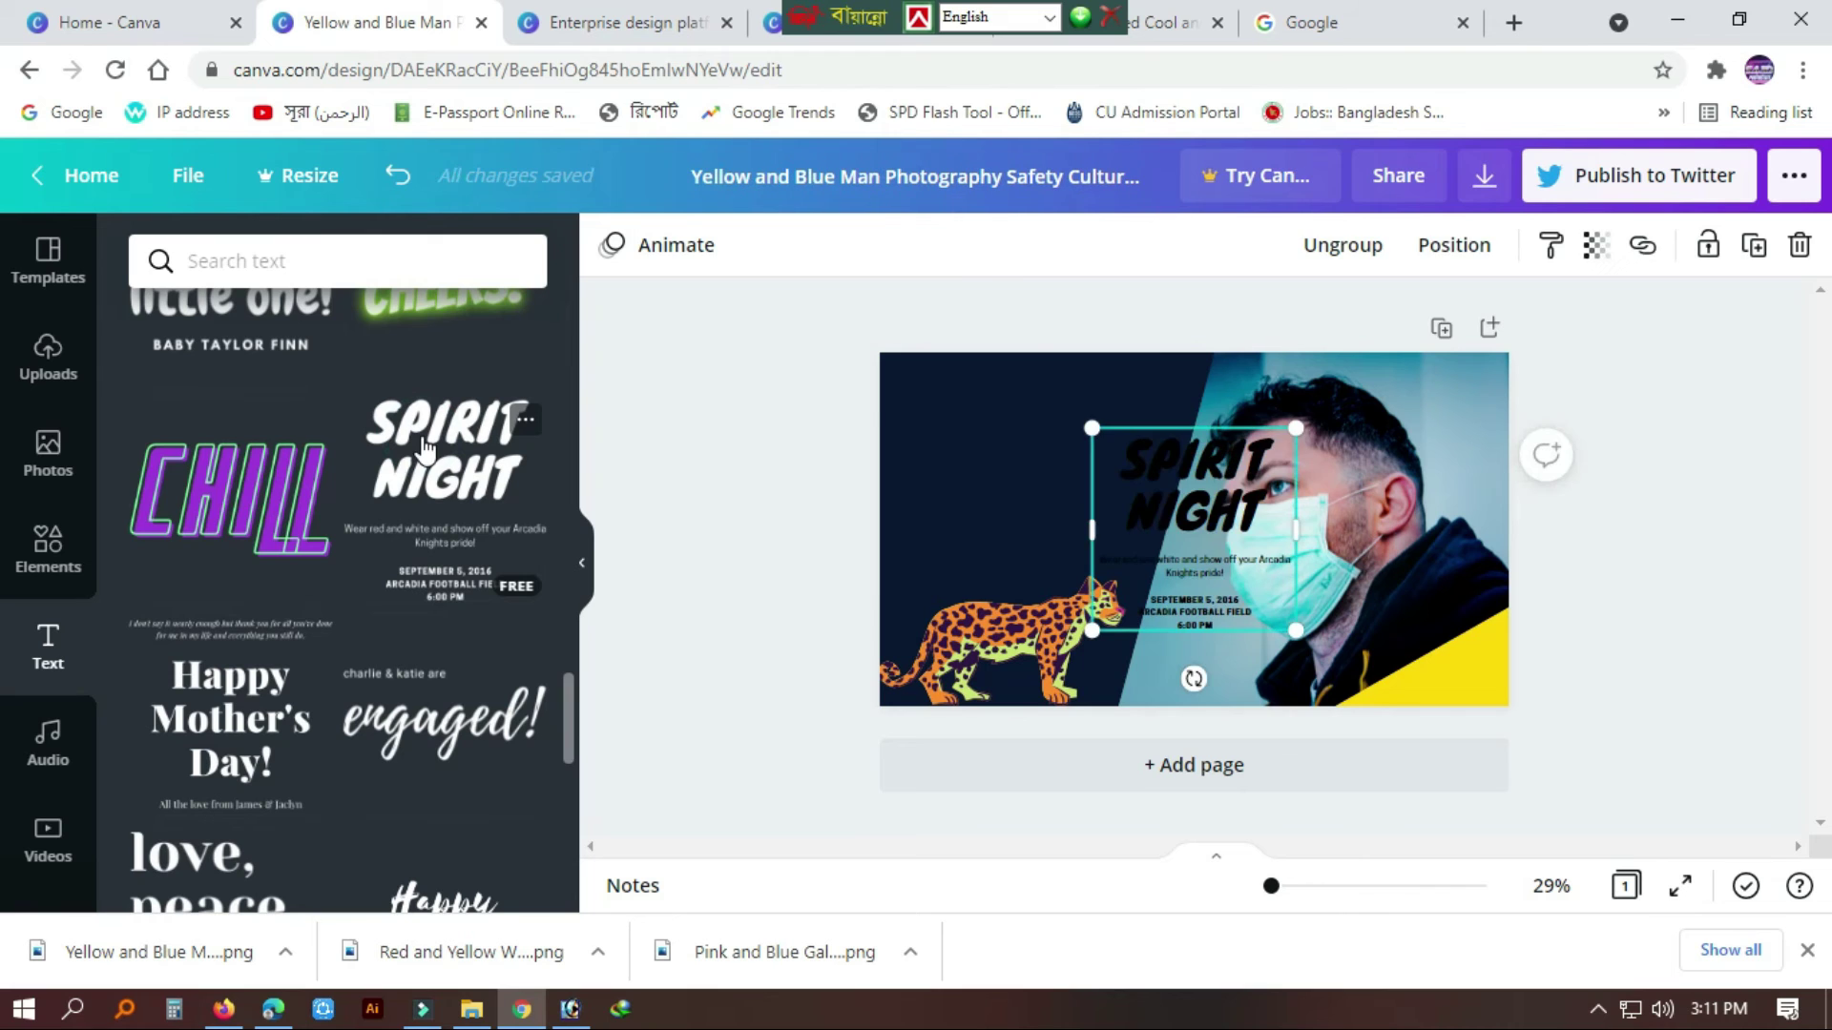
left_click(1194, 426)
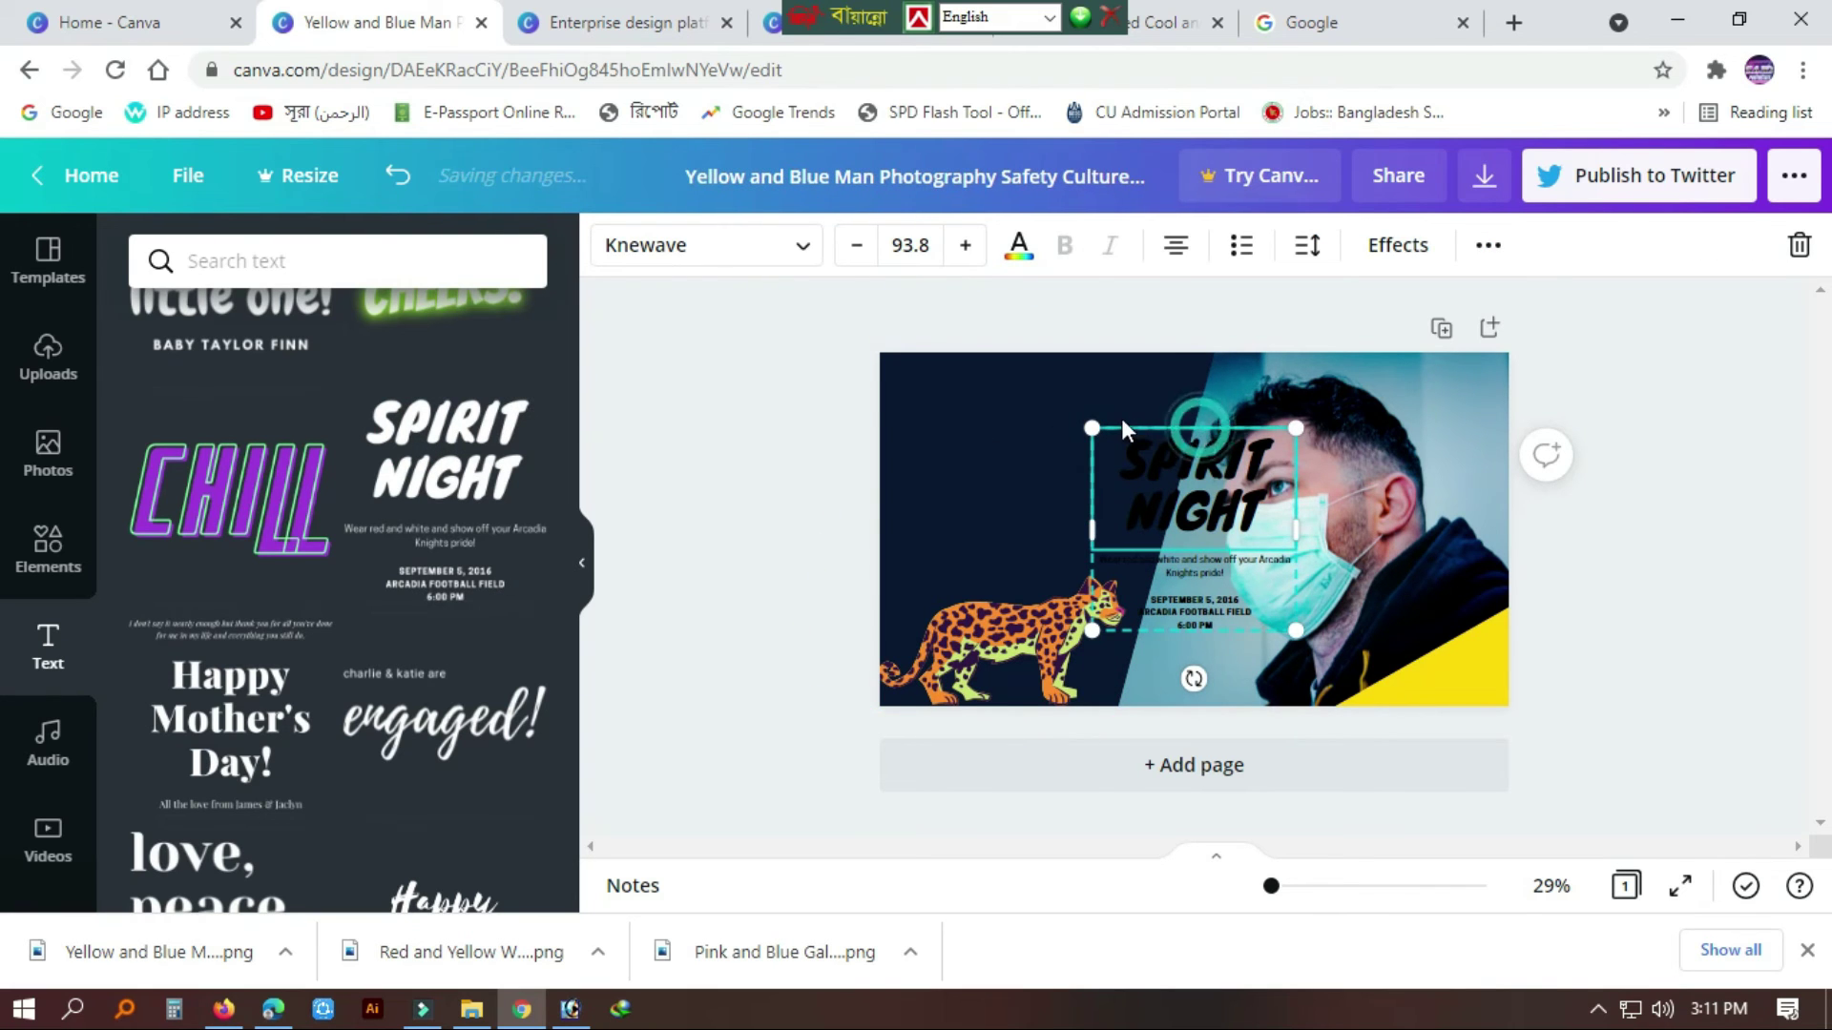
mouse_move(1147, 433)
left_mouse_down()
mouse_move(987, 392)
mouse_move(1011, 412)
left_mouse_up()
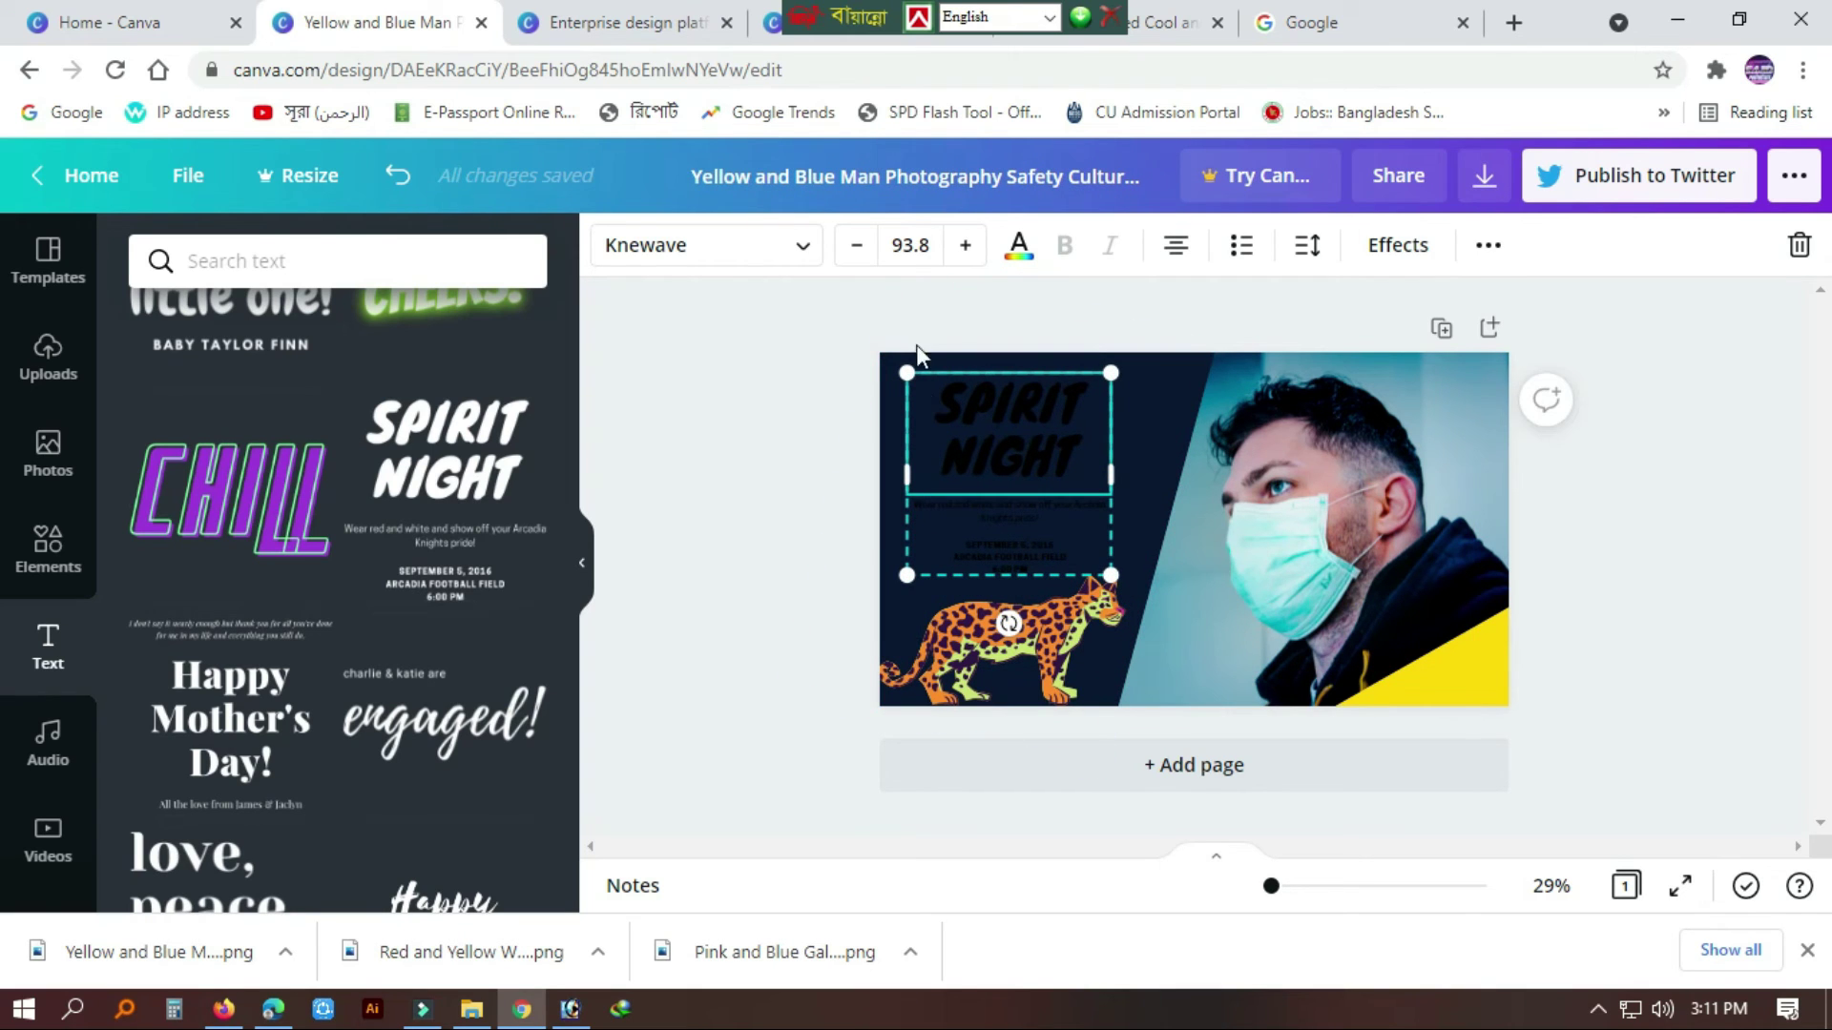
Make the SPIRIT NIGHT headline white and the small date lines light blue.
left_click(1019, 247)
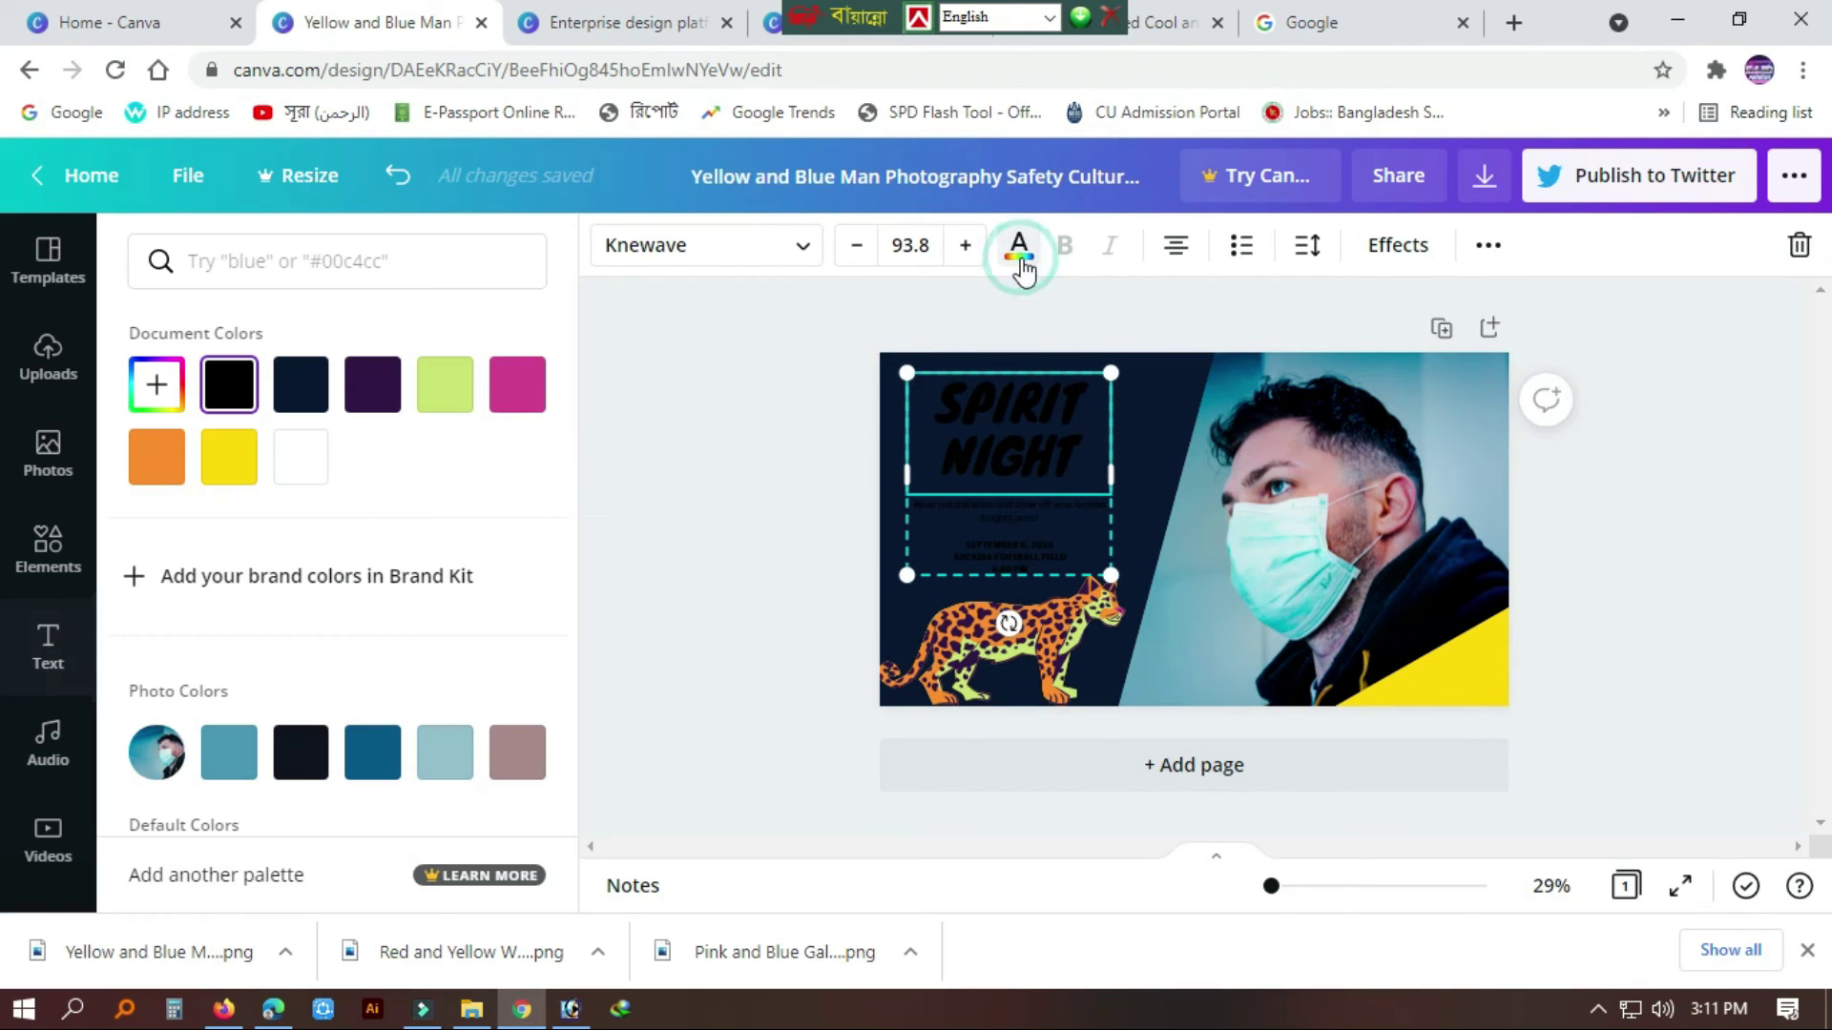
left_click(300, 458)
left_click(991, 540)
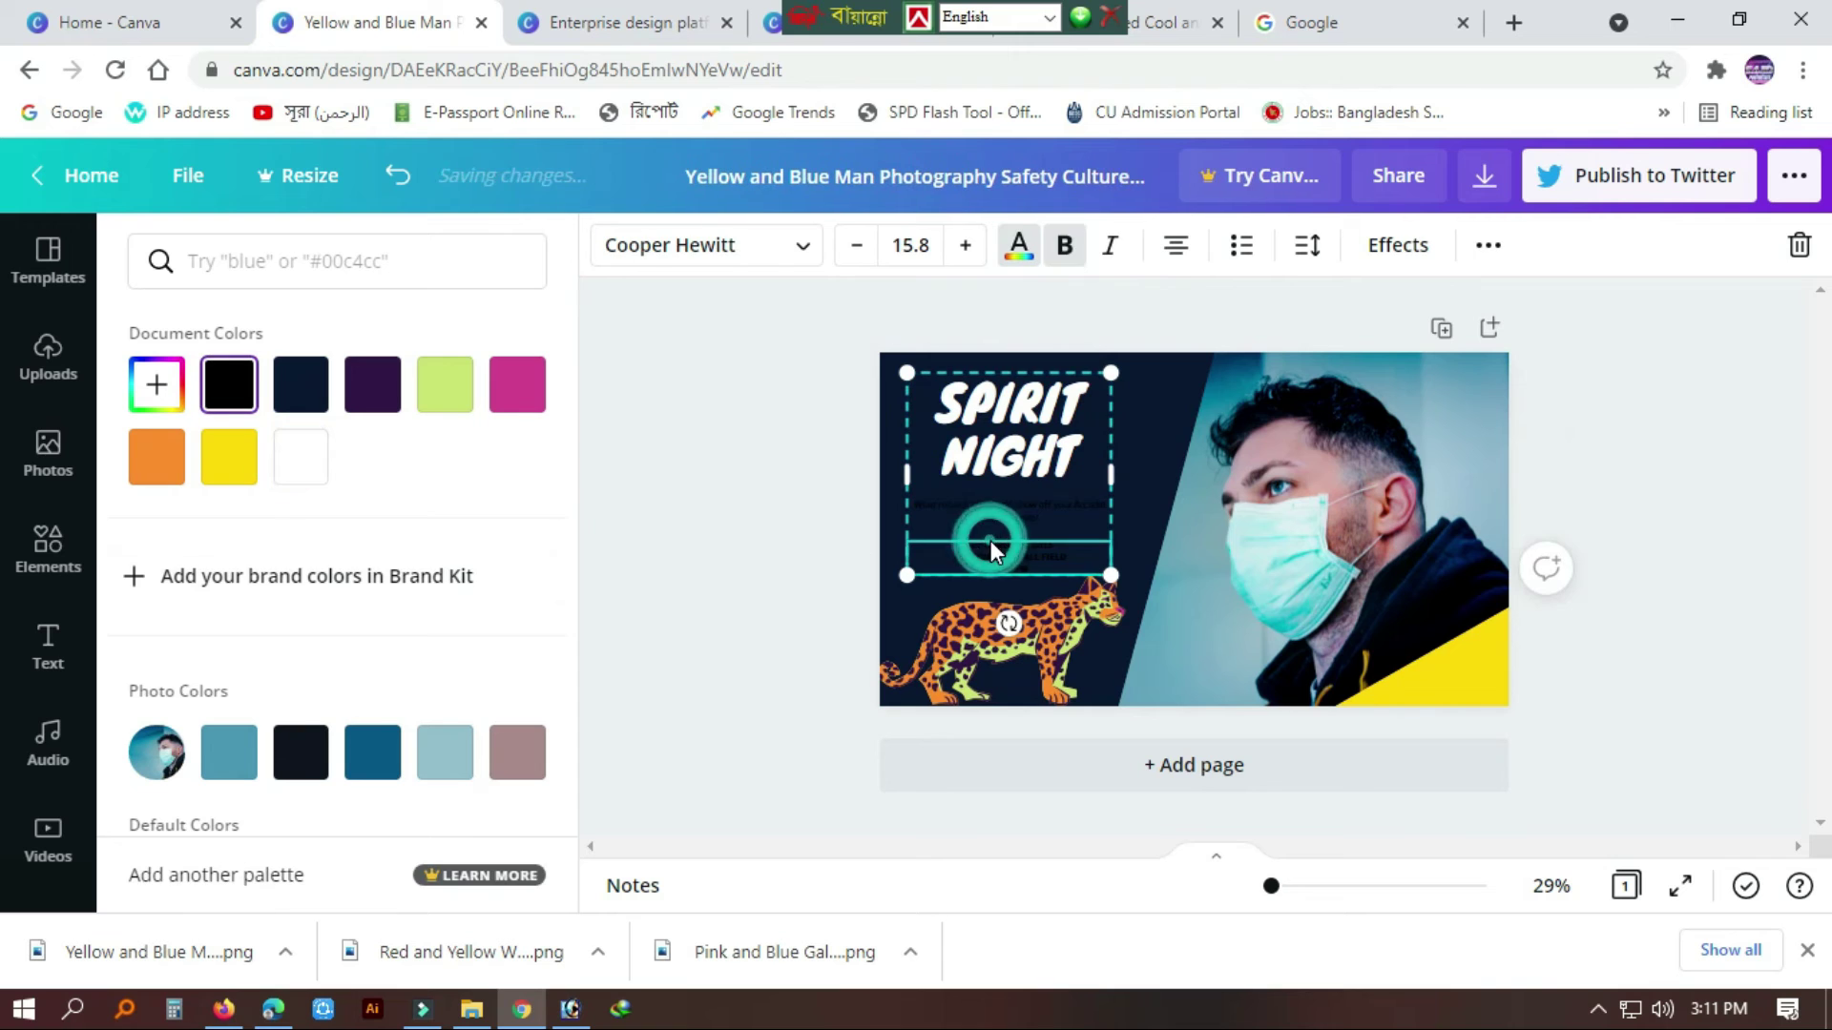
left_click(1019, 245)
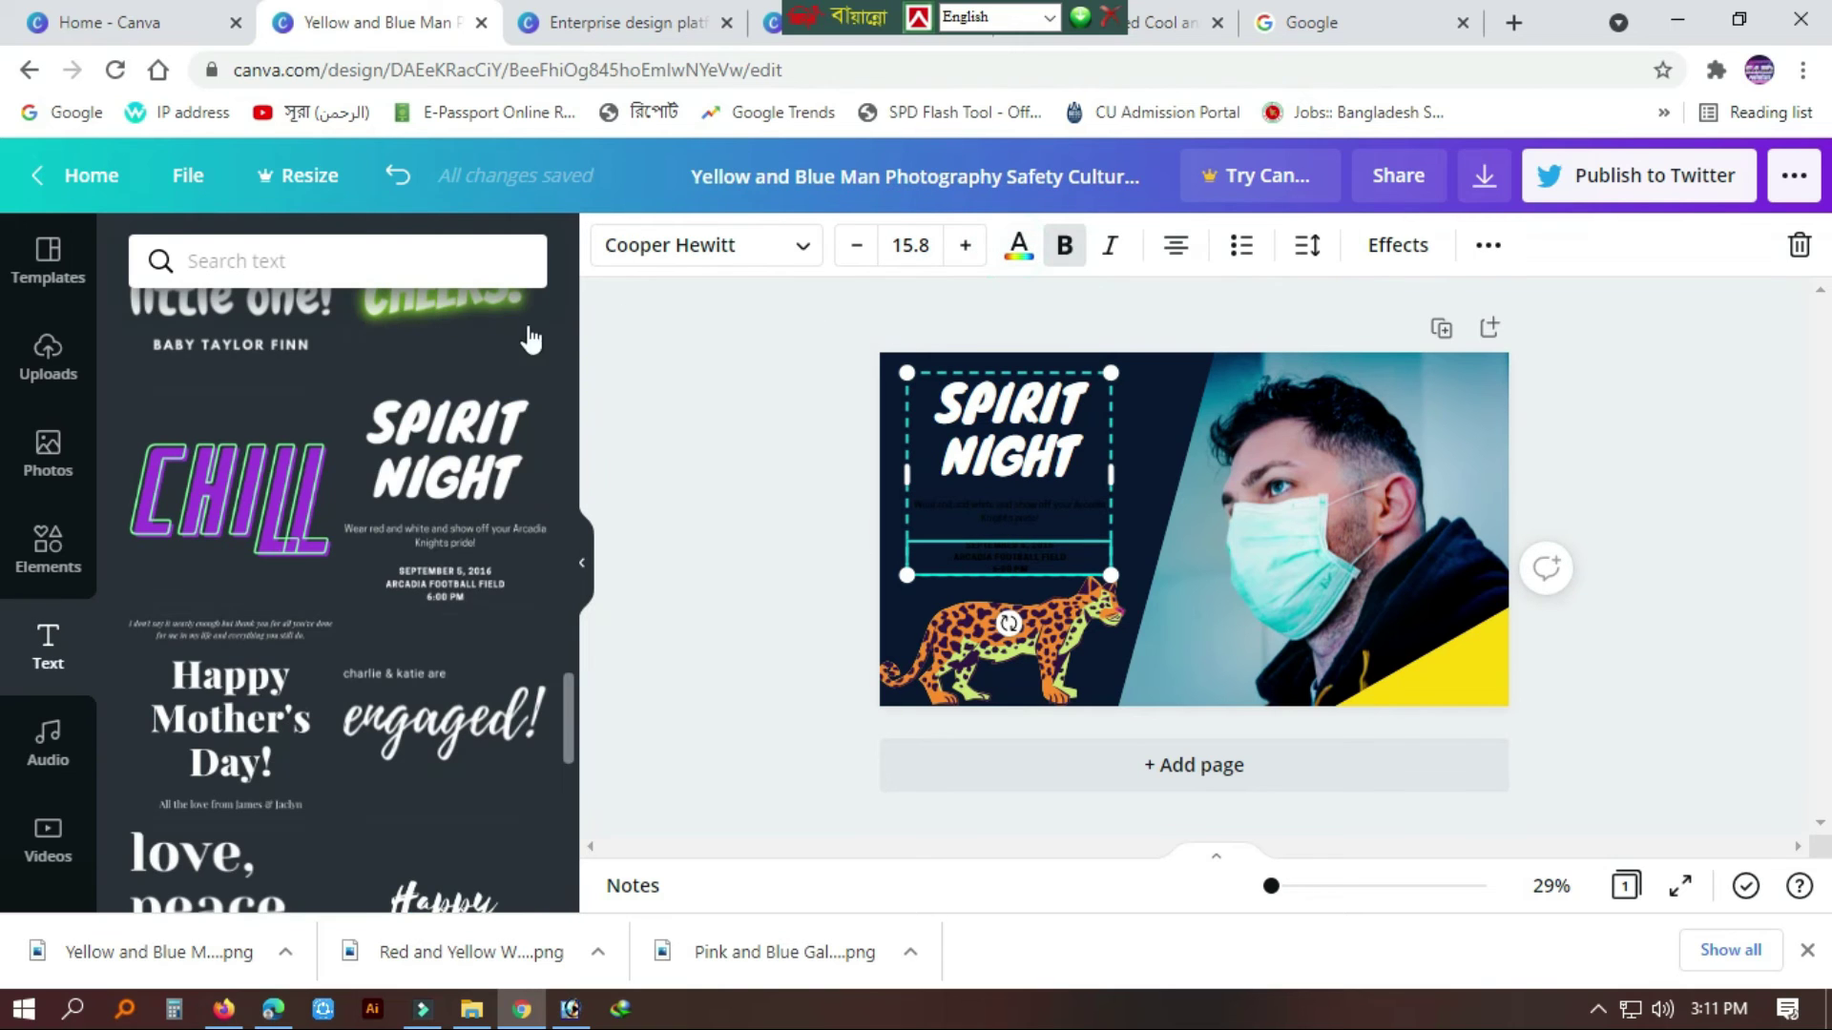
left_click(1019, 245)
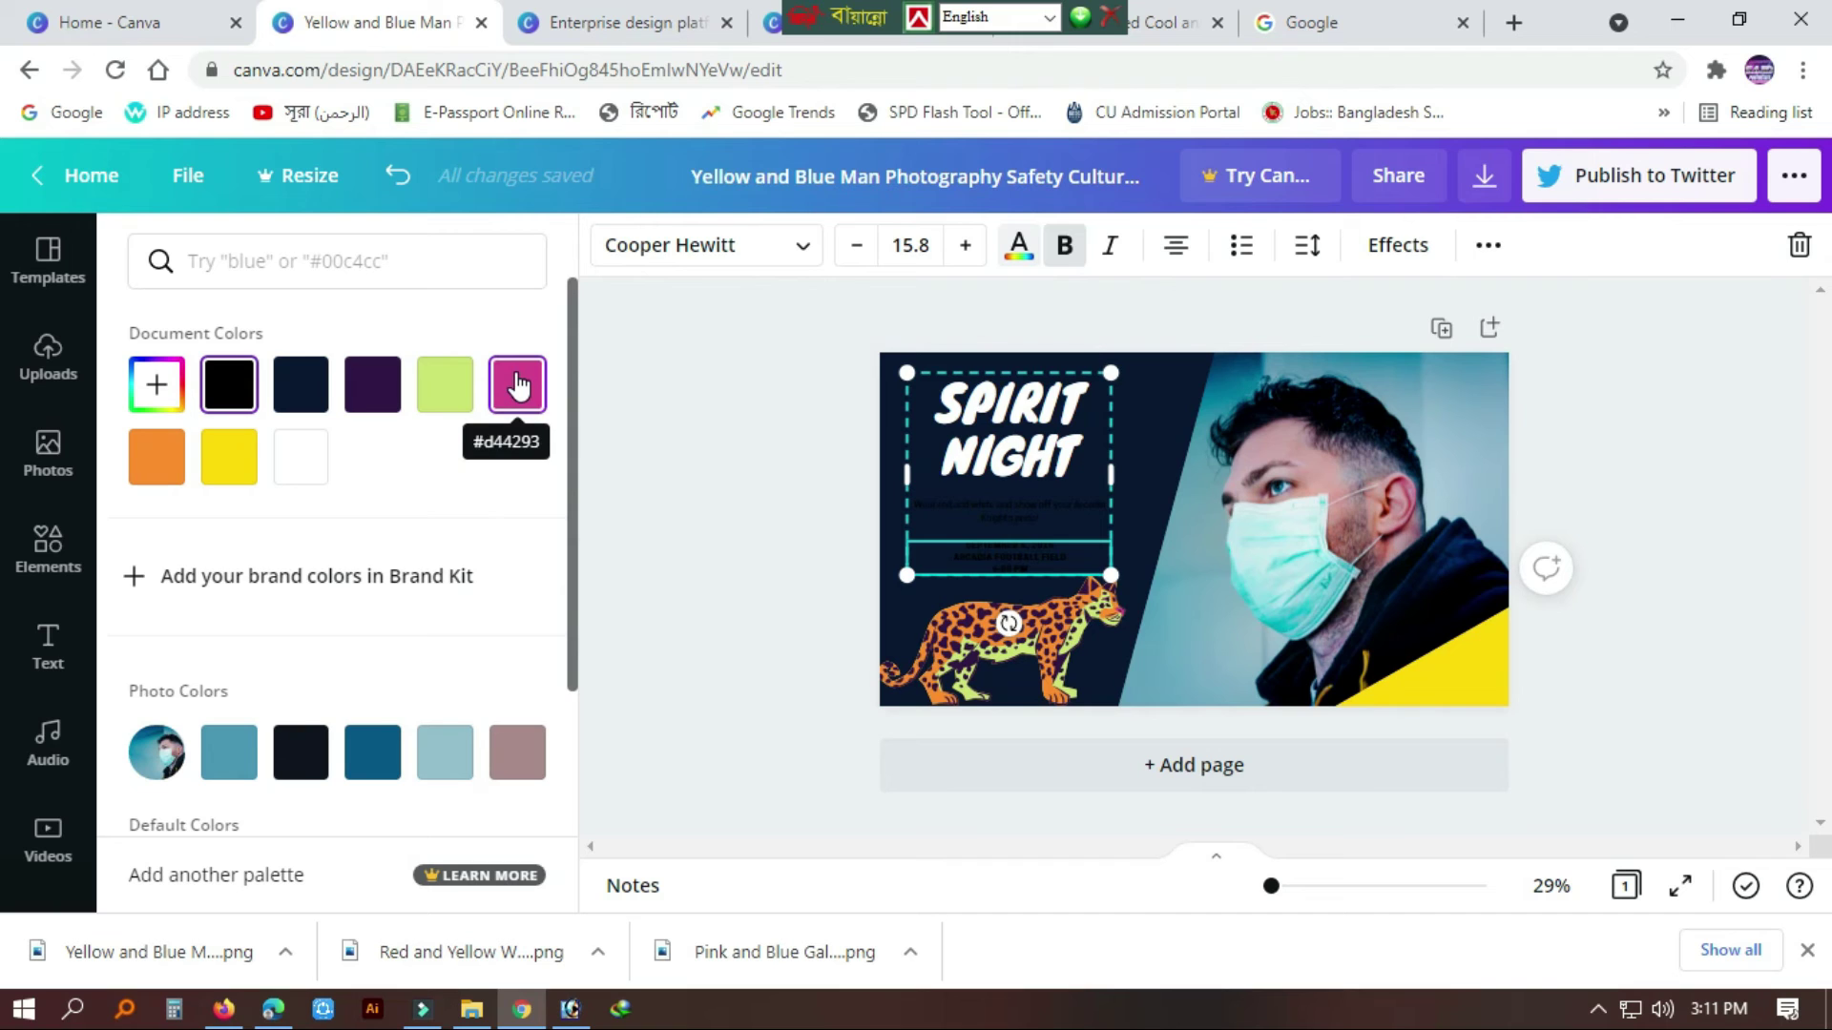
left_click(446, 759)
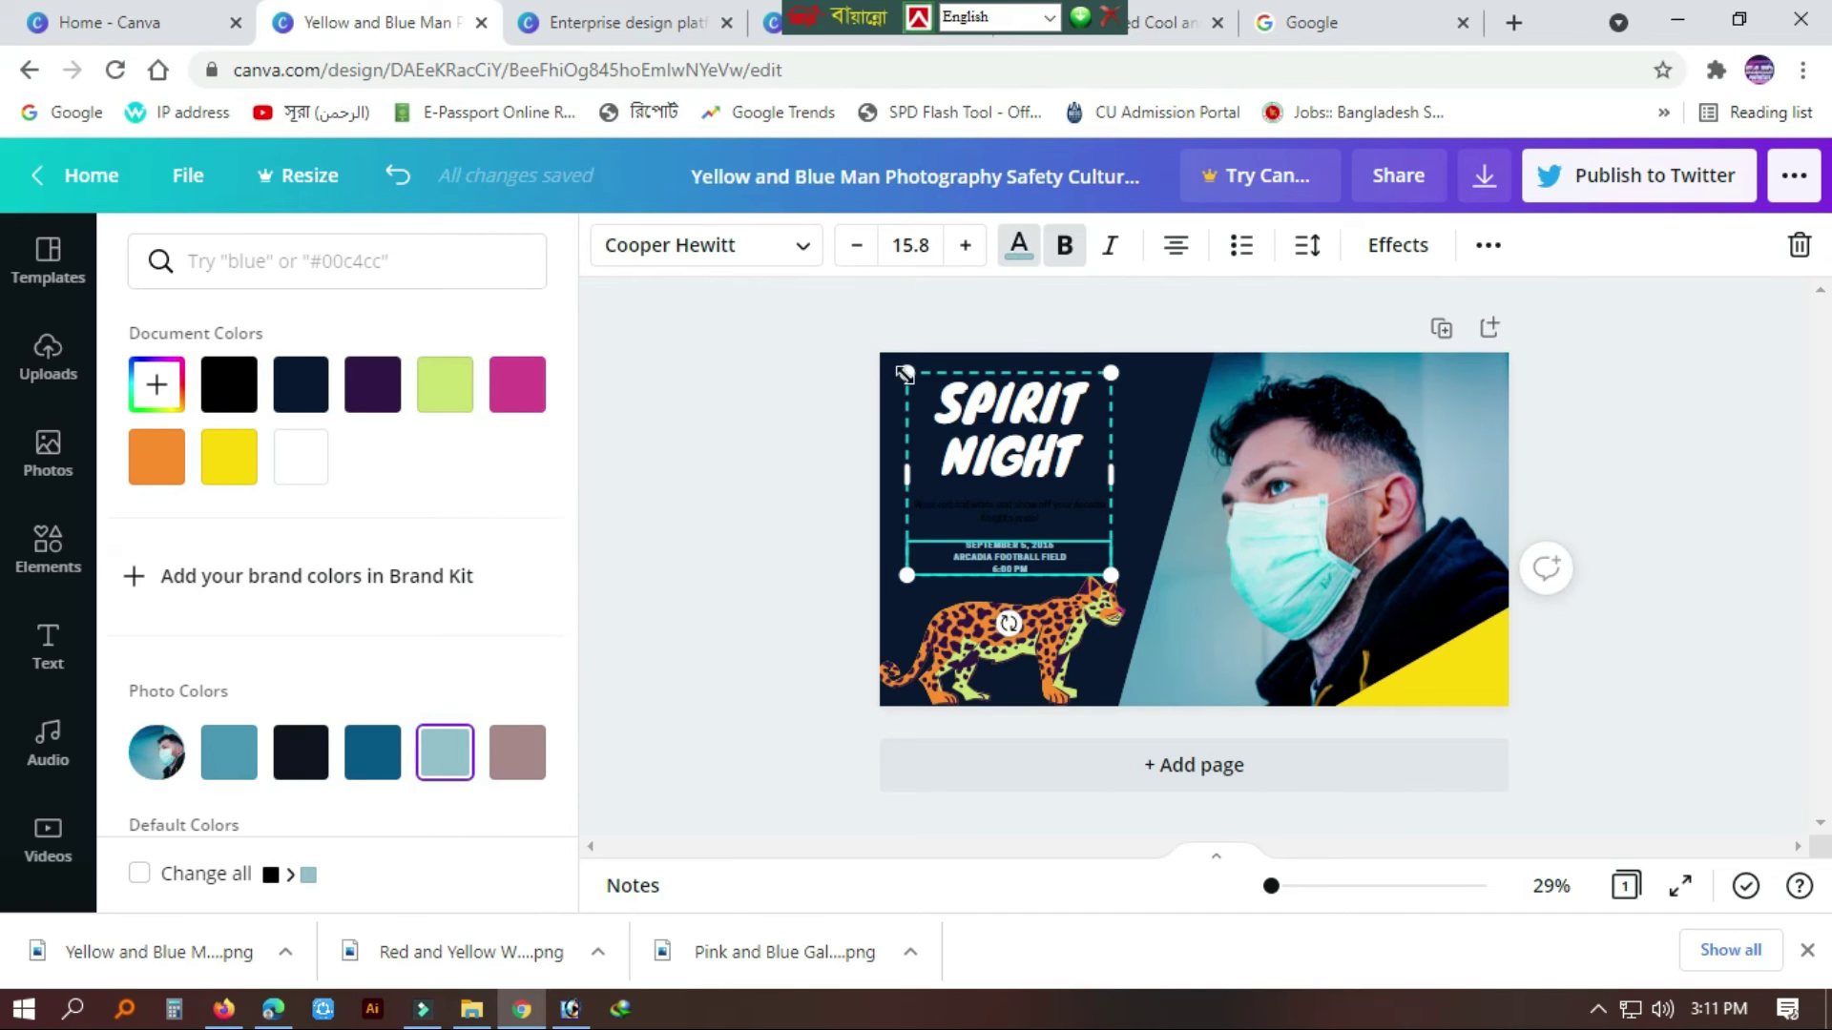
Recolour the paragraph under SPIRIT NIGHT lime green and deselect the text block.
left_click(951, 513)
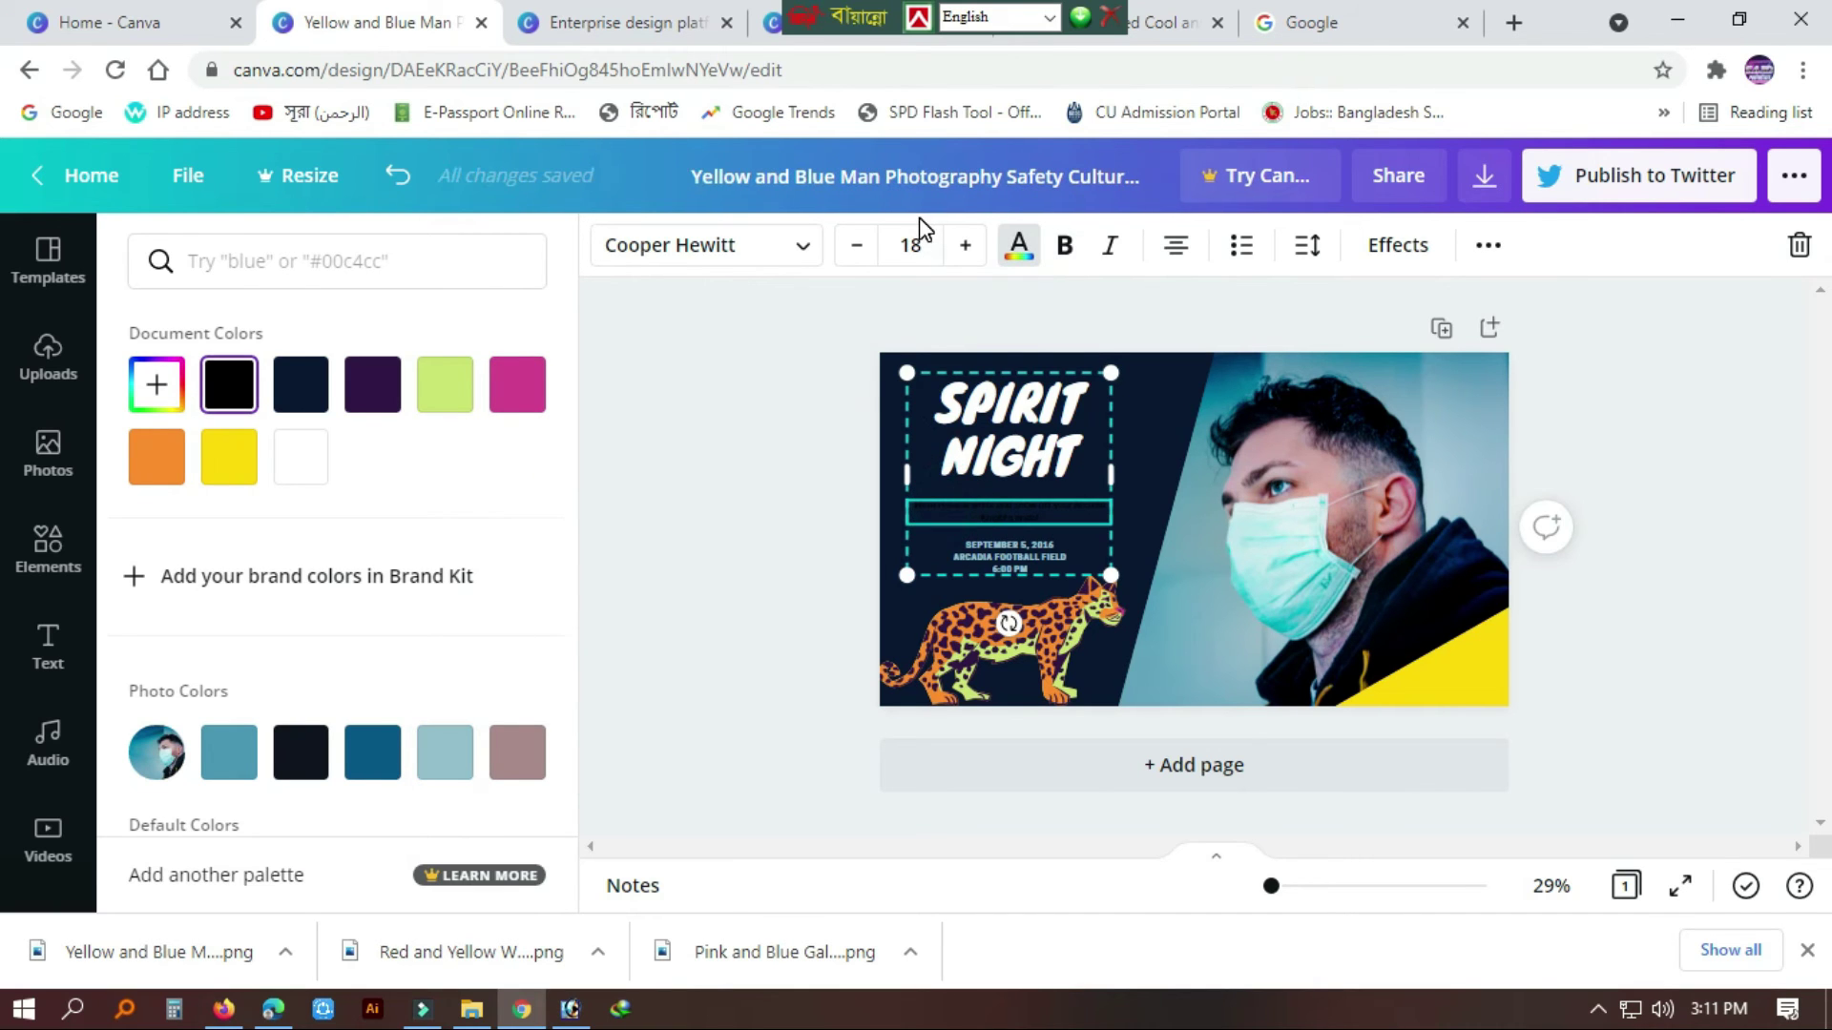
left_click(1017, 248)
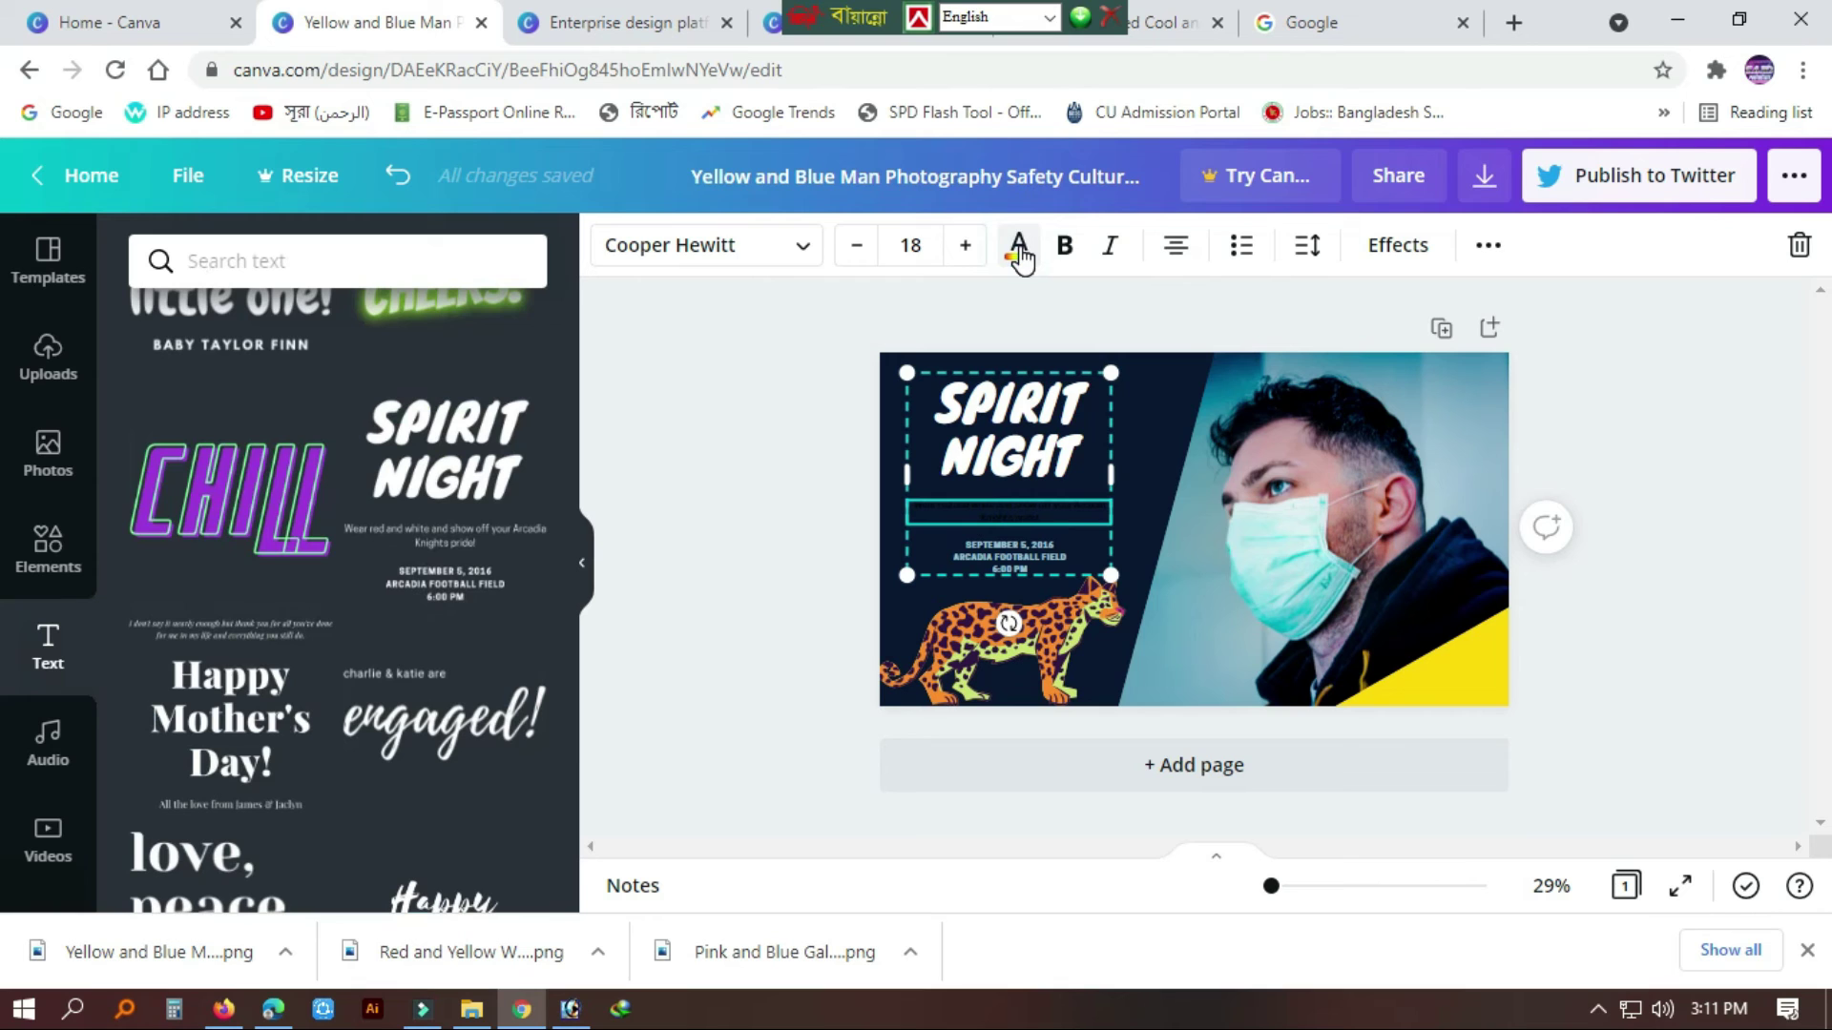
left_click(1017, 245)
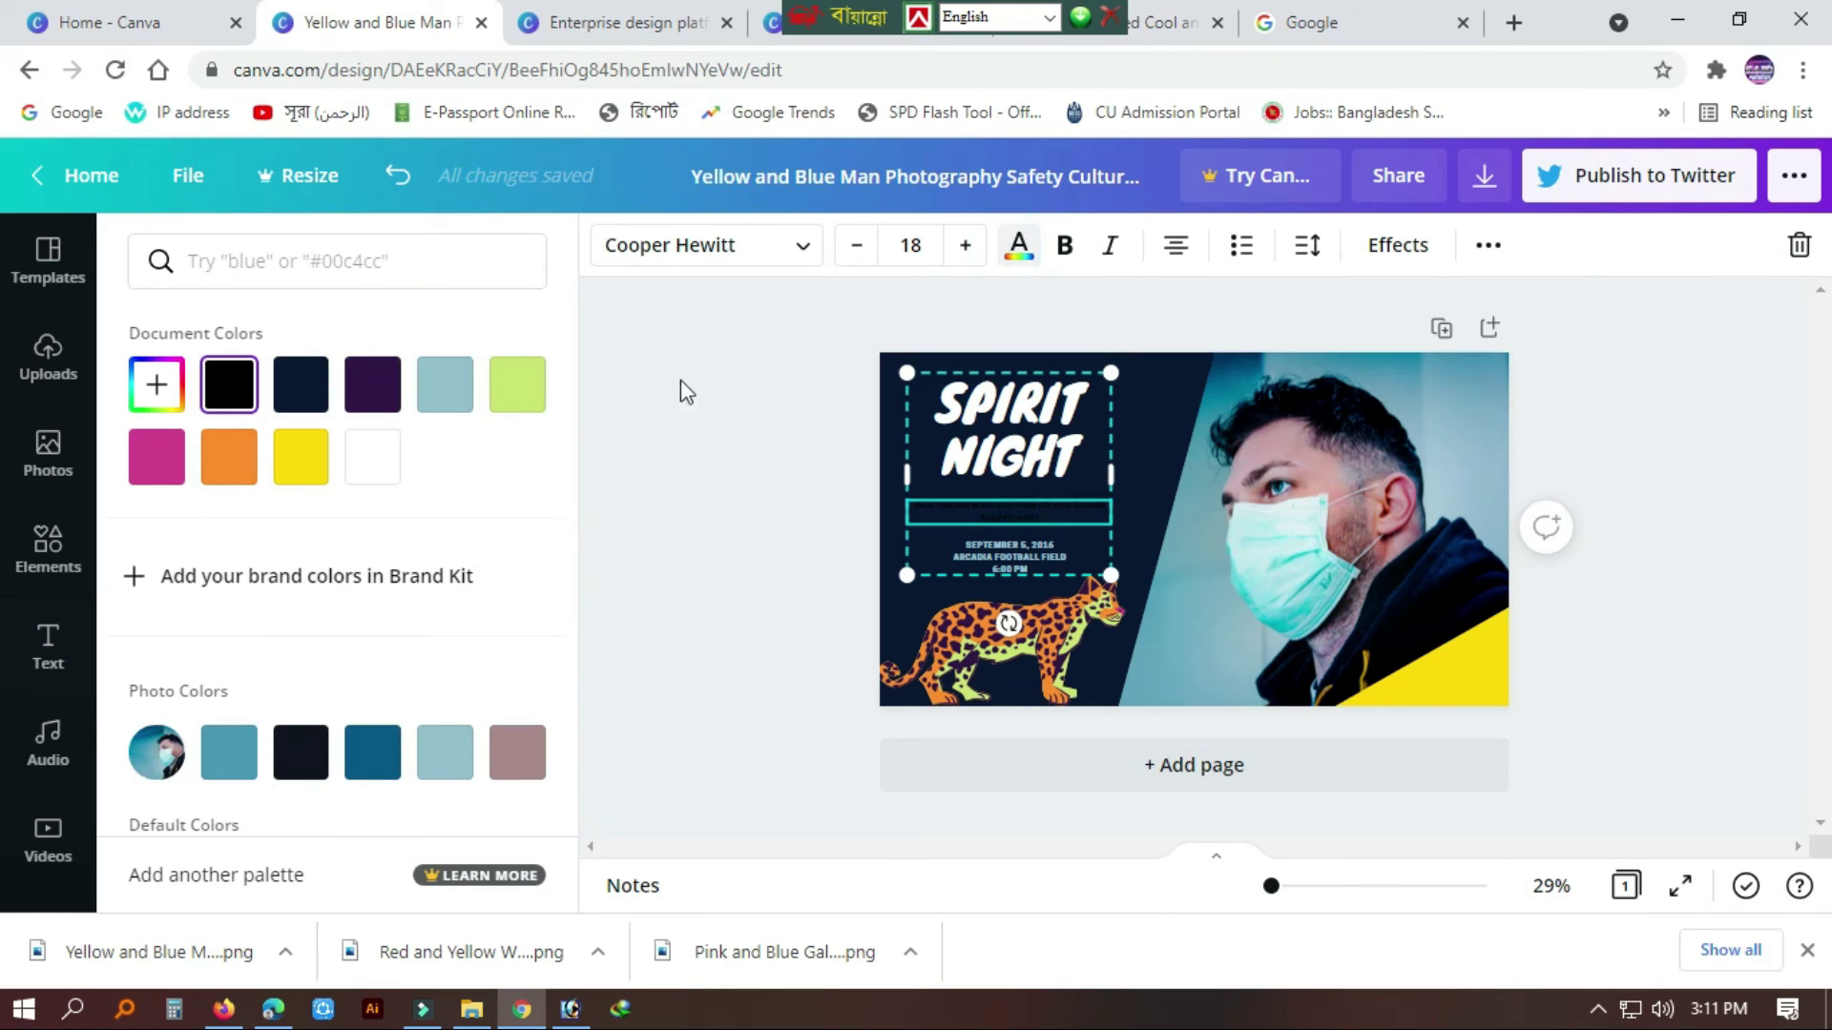
left_click(524, 386)
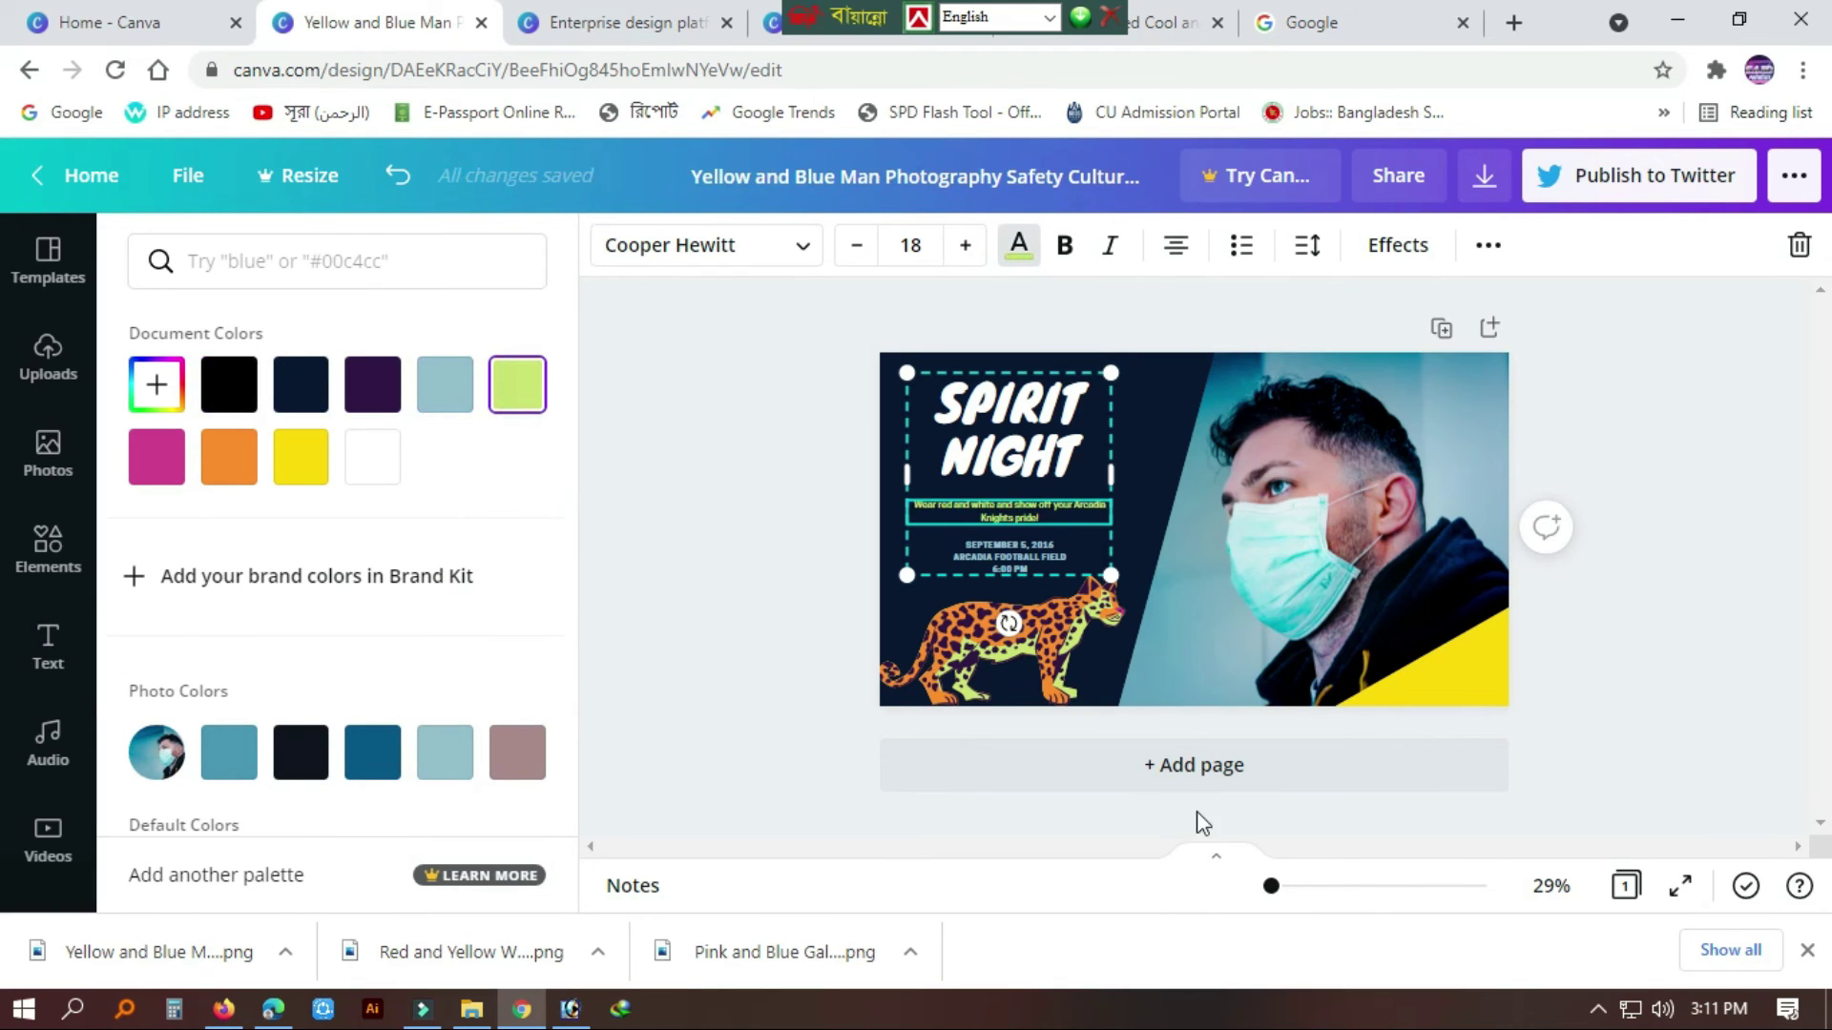
left_click(699, 627)
left_click(1443, 403)
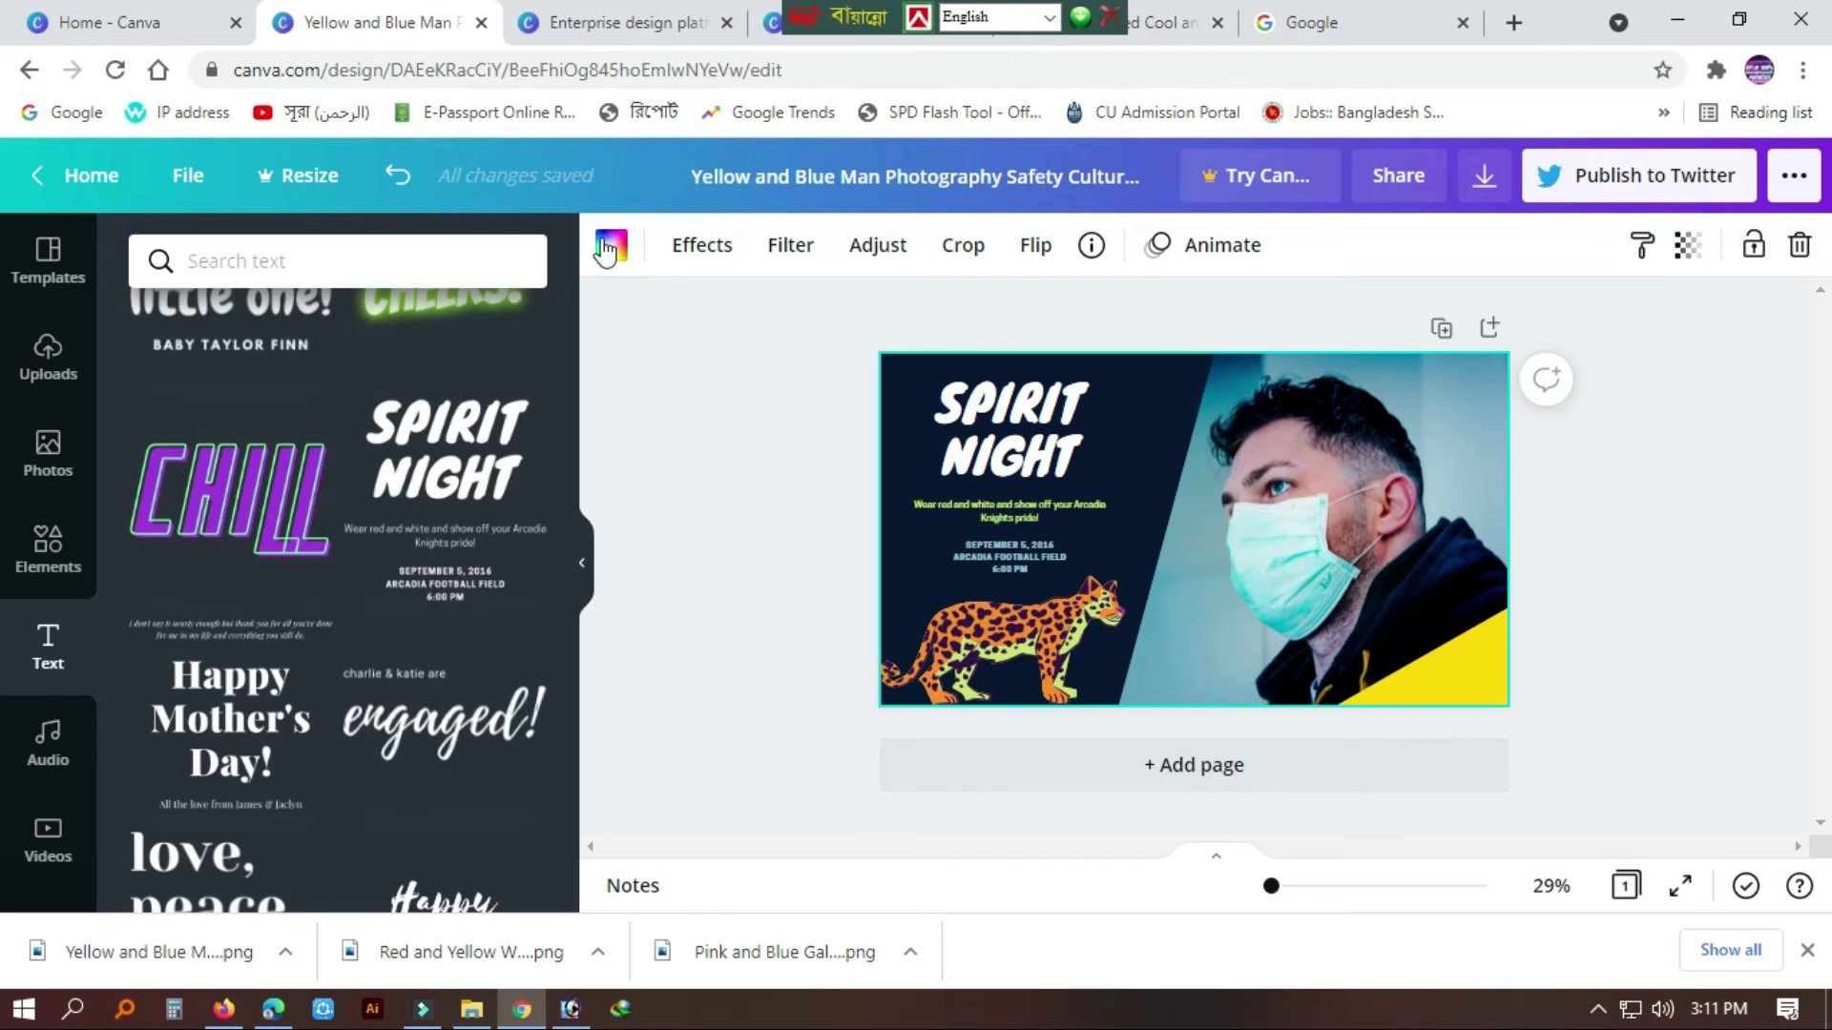
scroll(316, 667, "down", 5)
scroll(317, 667, "down", 3)
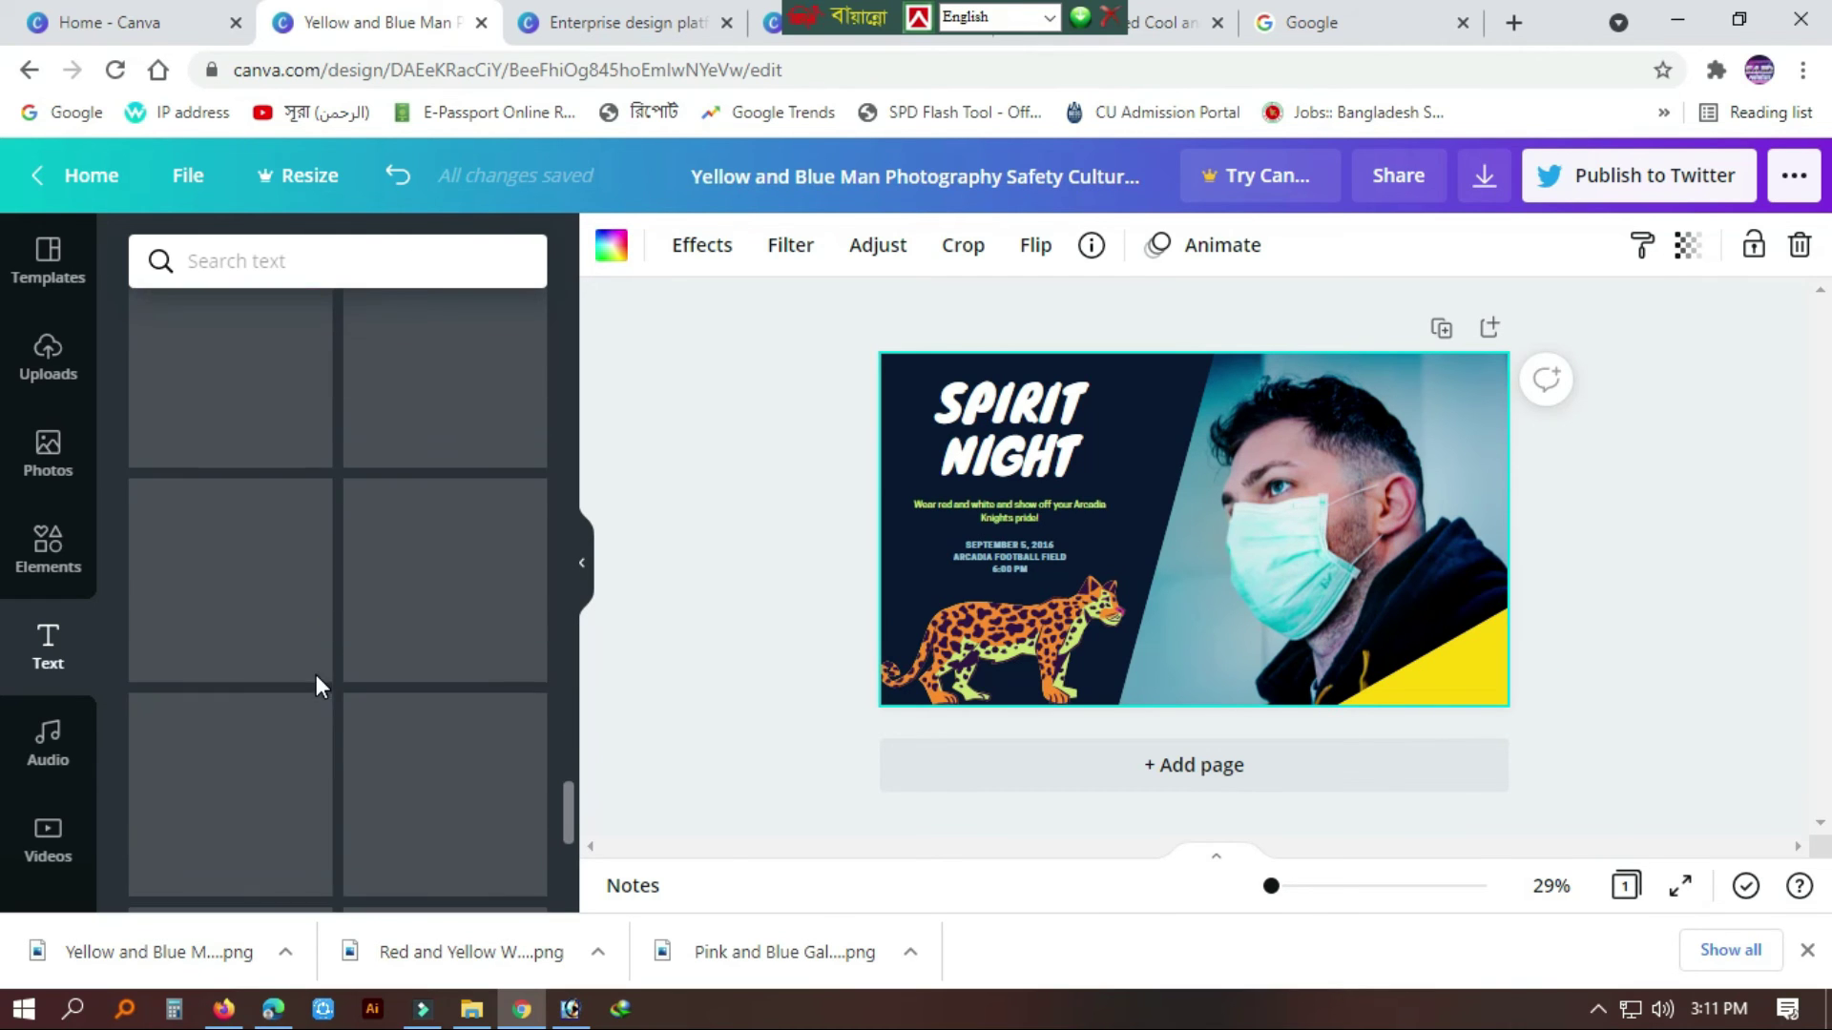
left_click(1597, 1009)
left_click(1594, 966)
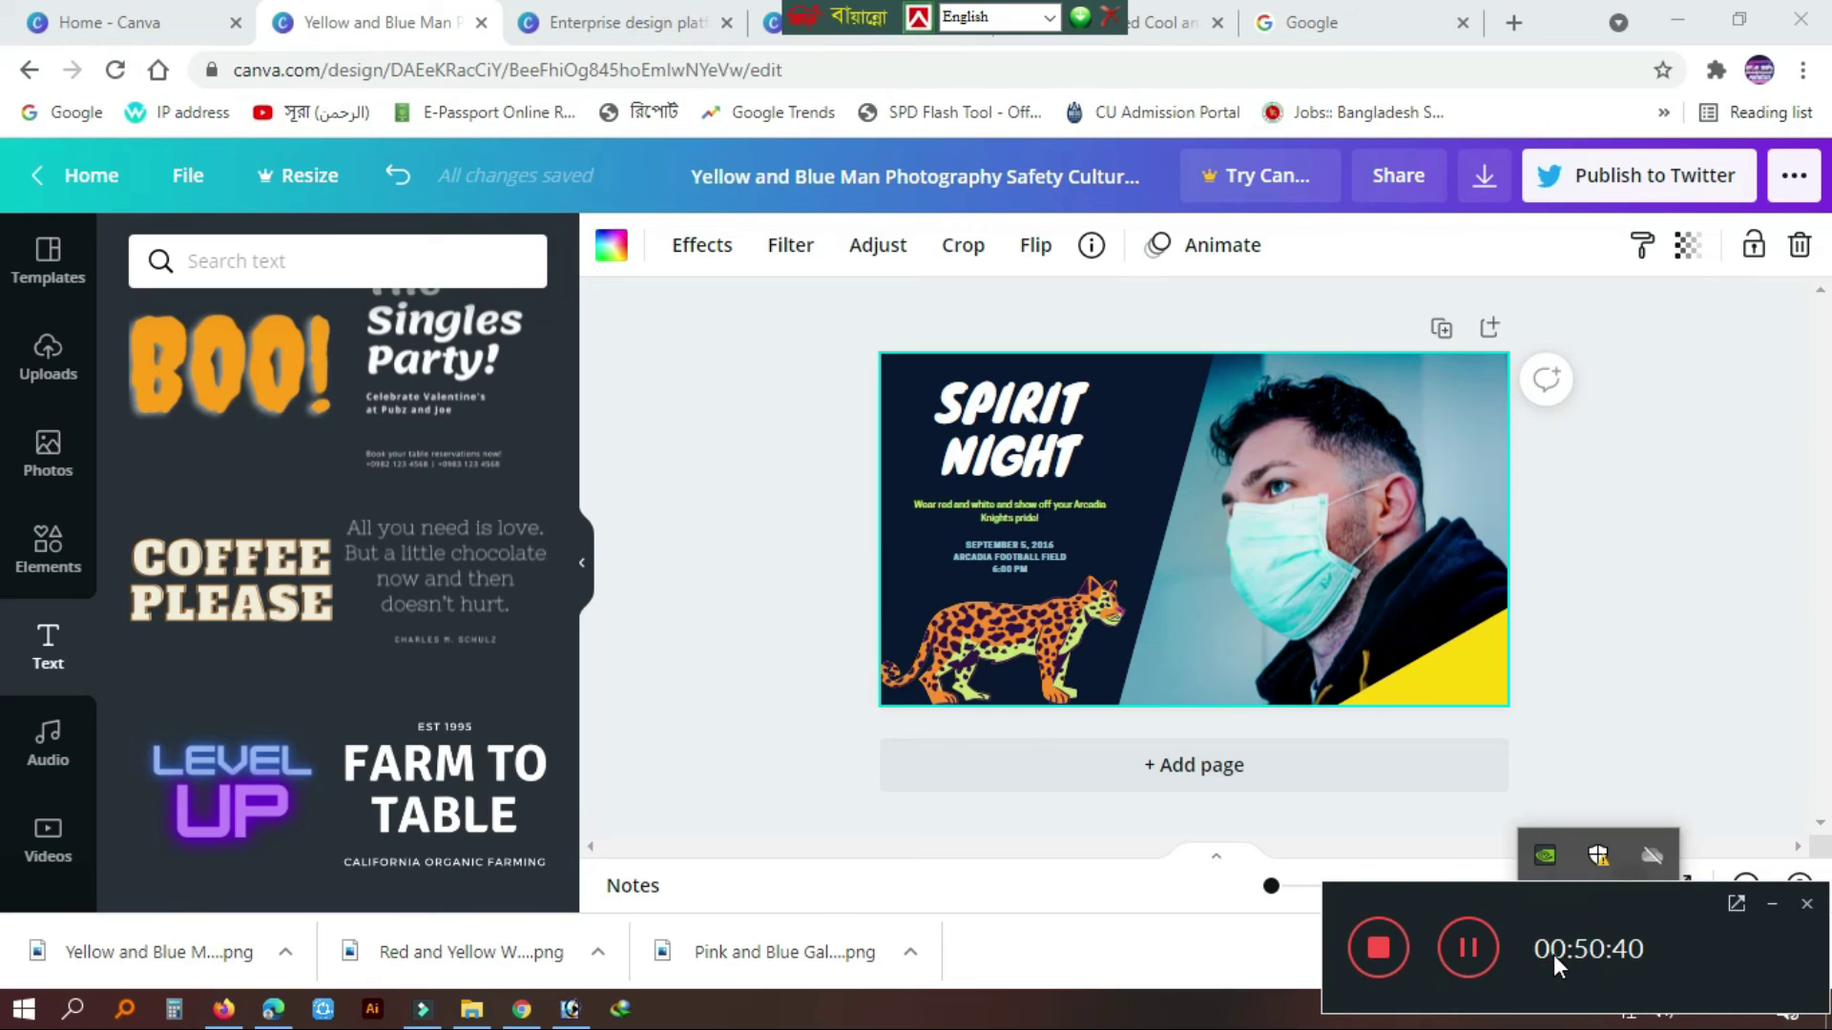
left_click(1771, 904)
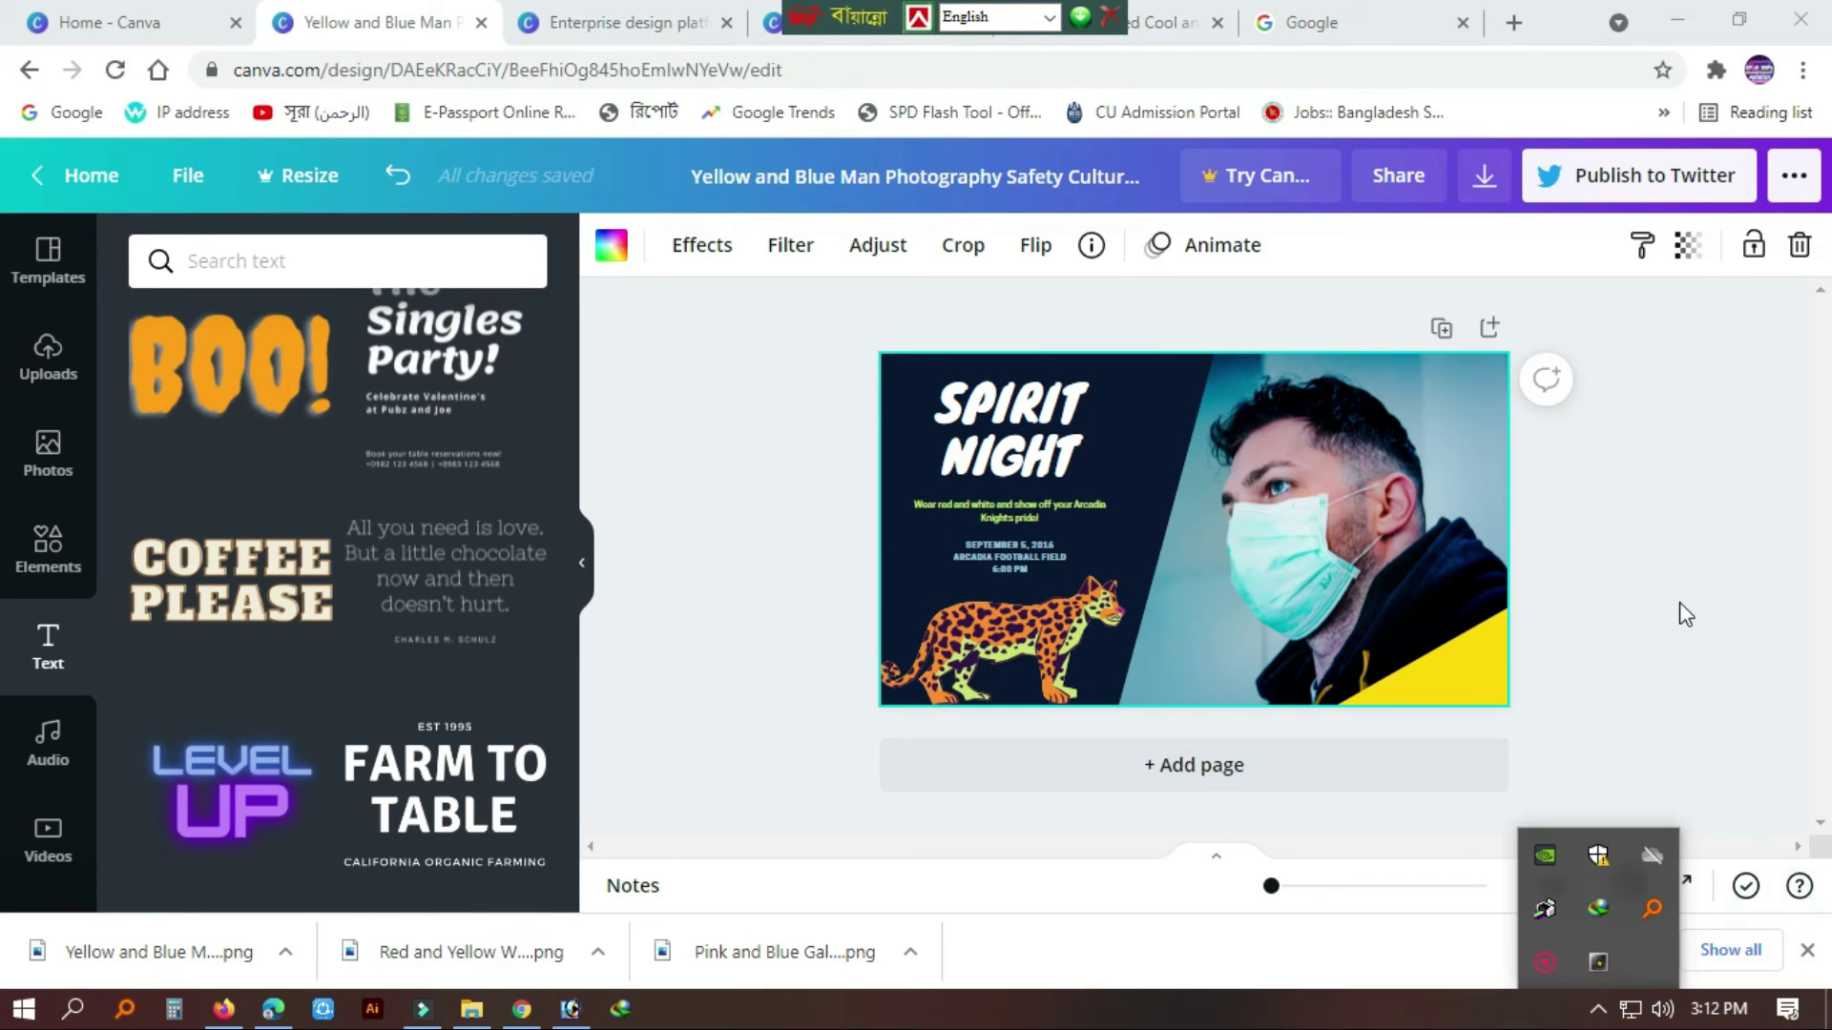
left_click_drag(839, 12, 1624, 12)
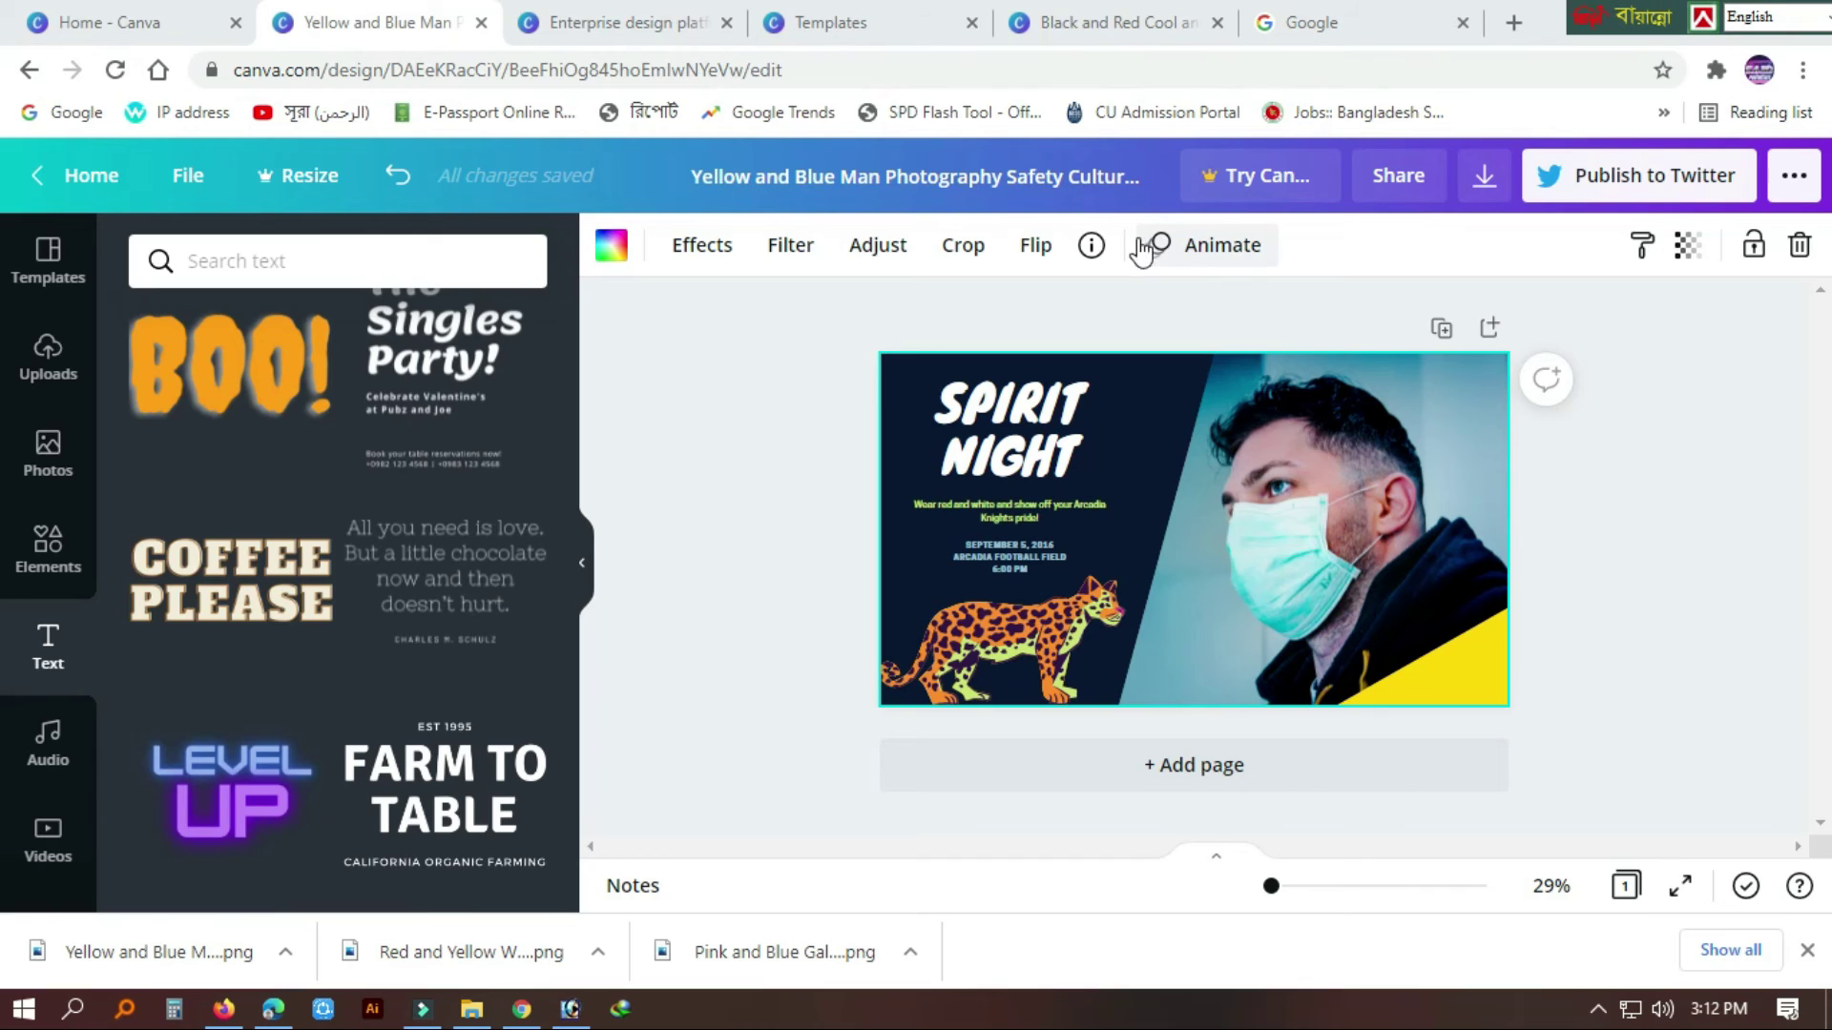
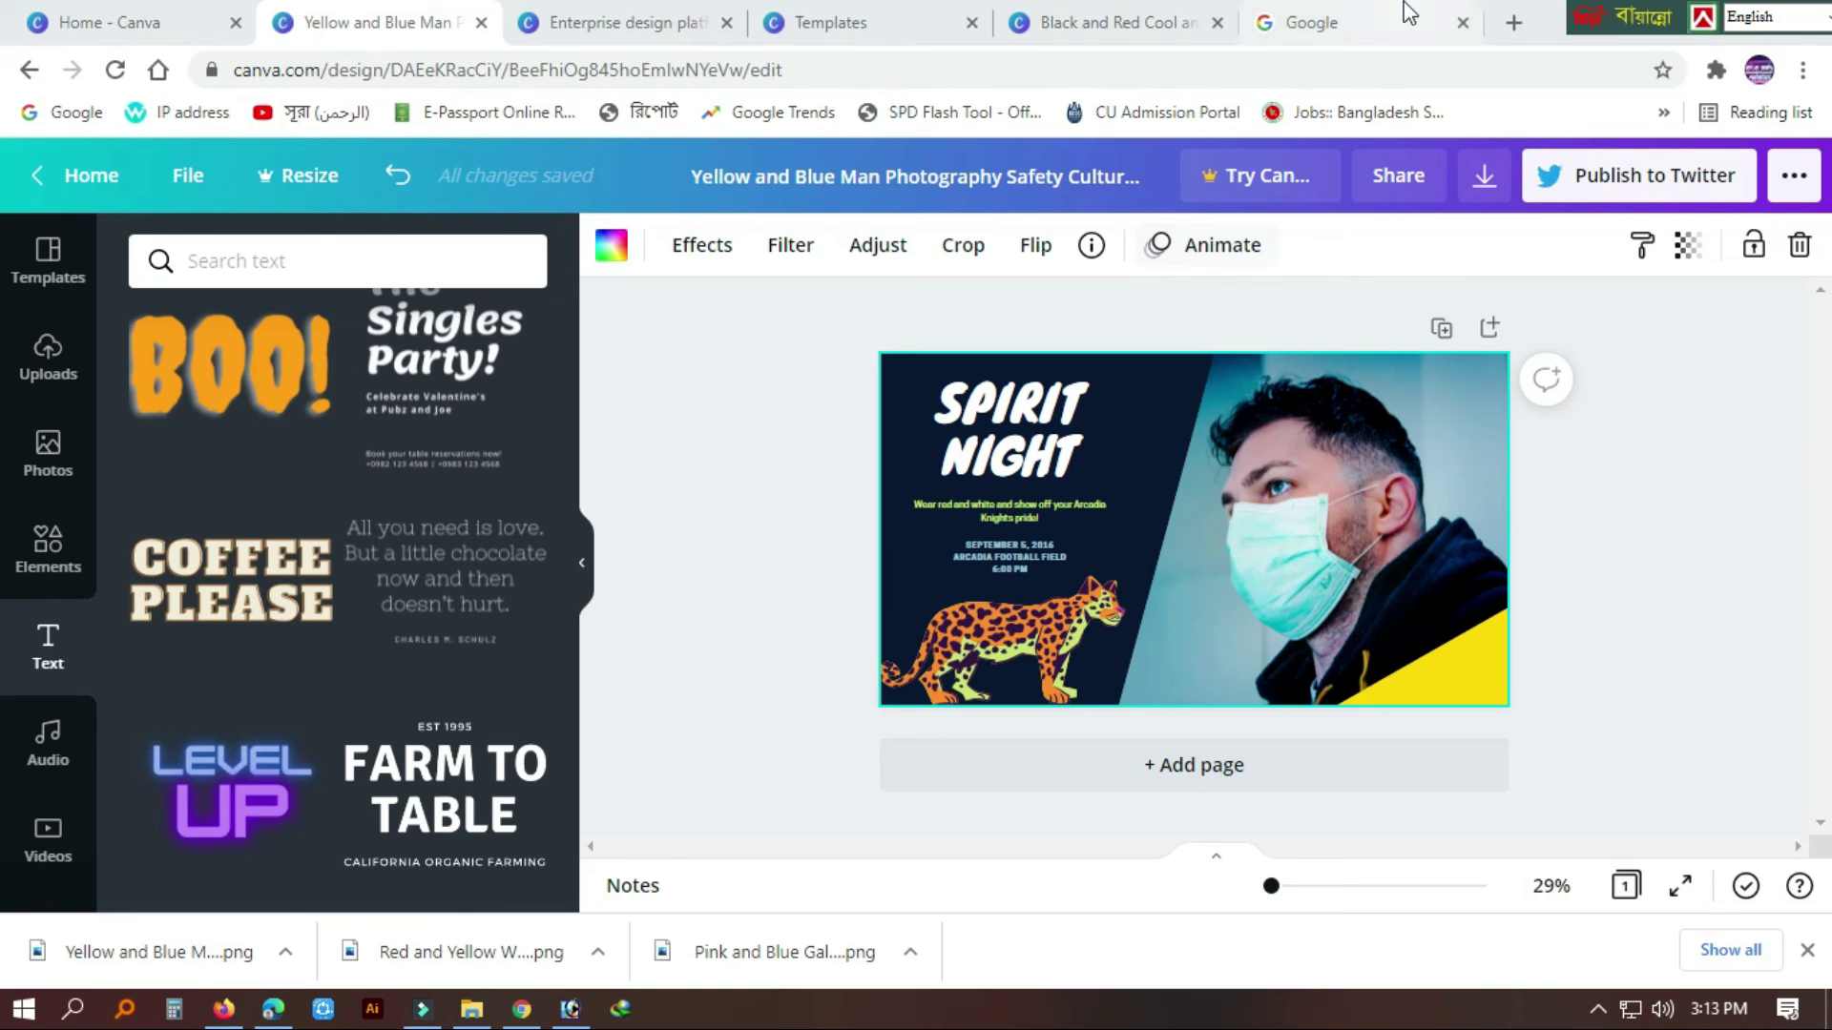
Close the gaming logo, Enterprise and Google tabs, keeping Canva home and the cover design.
left_click_drag(1621, 21, 1486, 21)
left_click(858, 21)
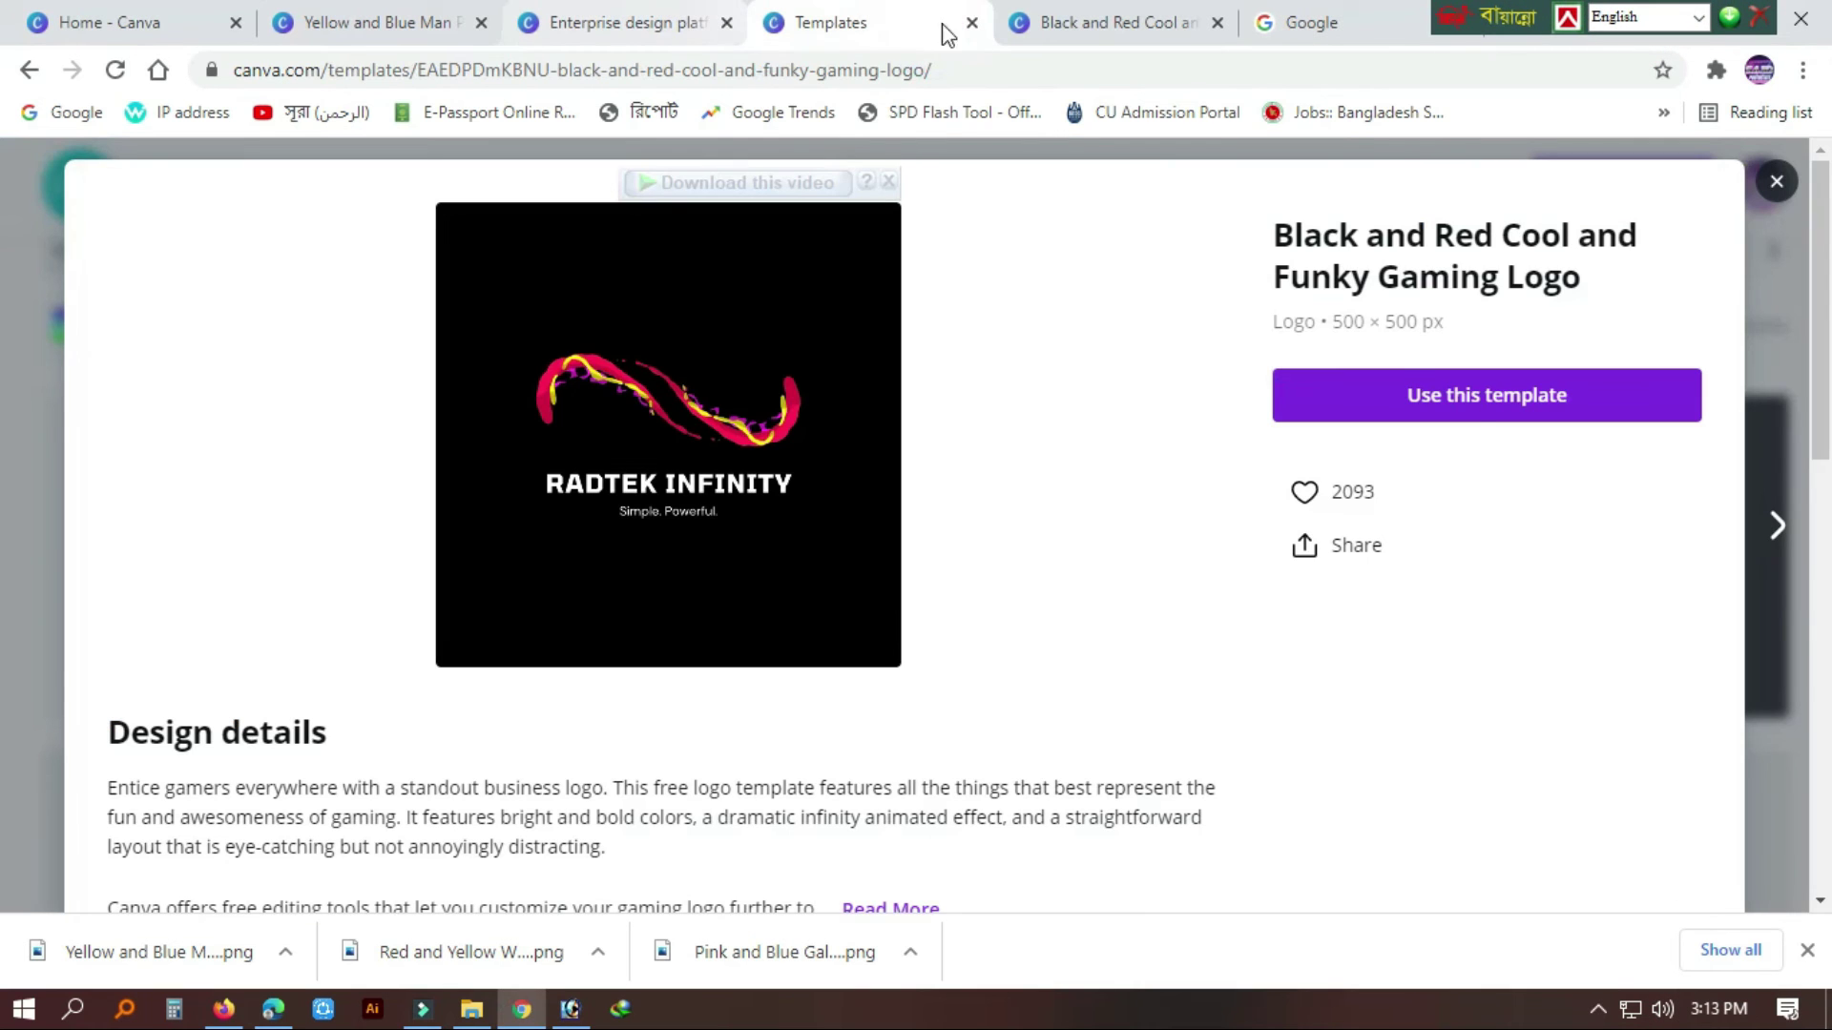
left_click(971, 22)
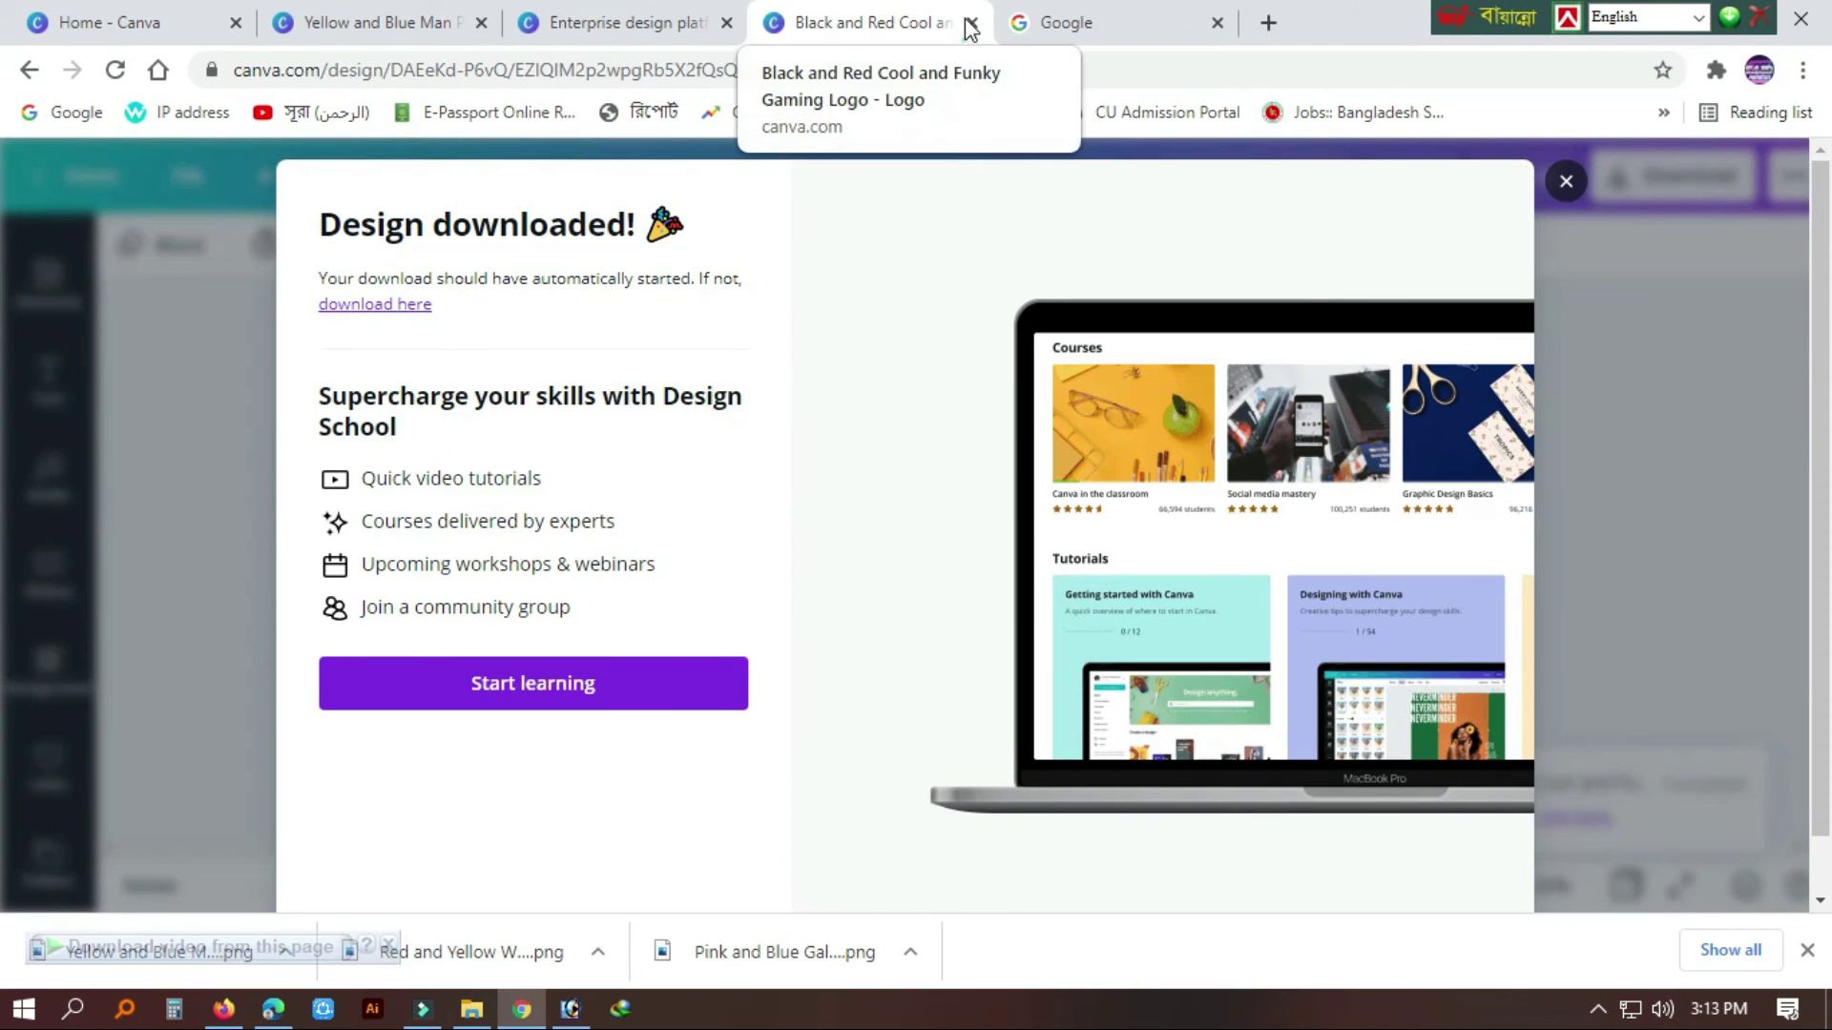
left_click(971, 21)
left_click(727, 25)
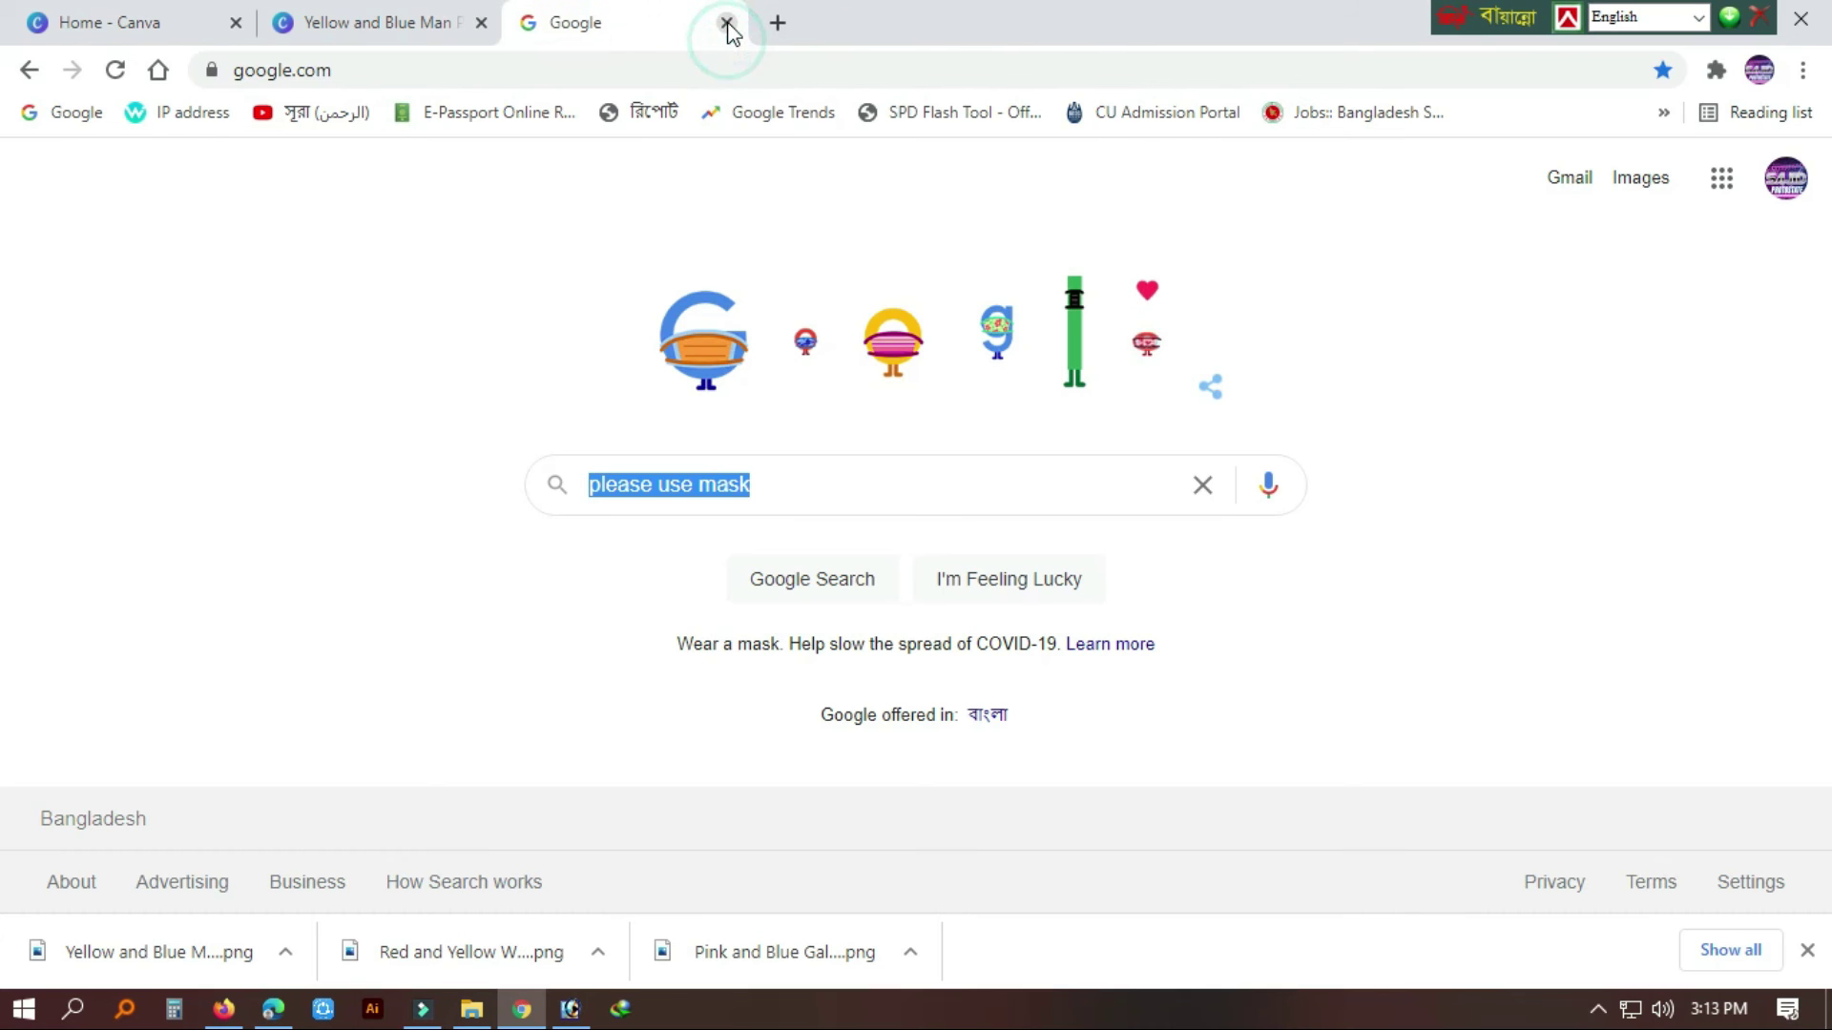
left_click(727, 24)
Add the neon LEVEL UP text style and delete the leopard image.
scroll(246, 788, "down", 4)
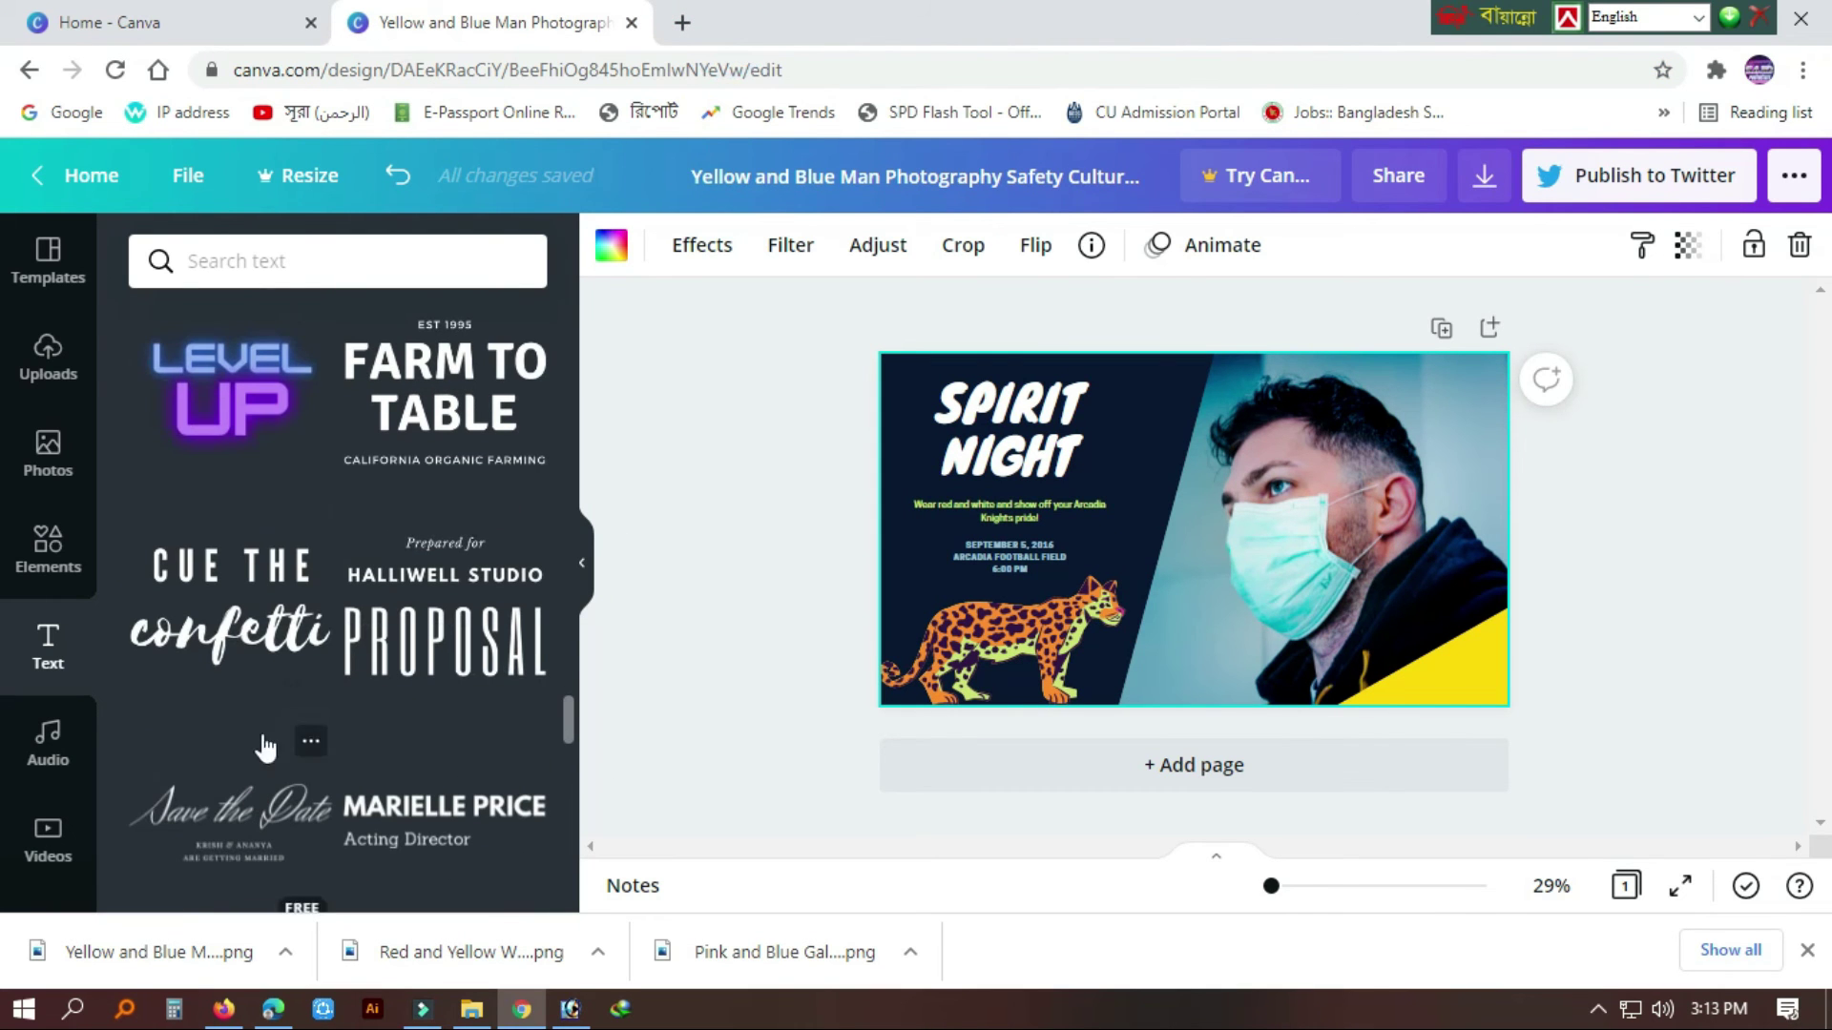
left_click(238, 382)
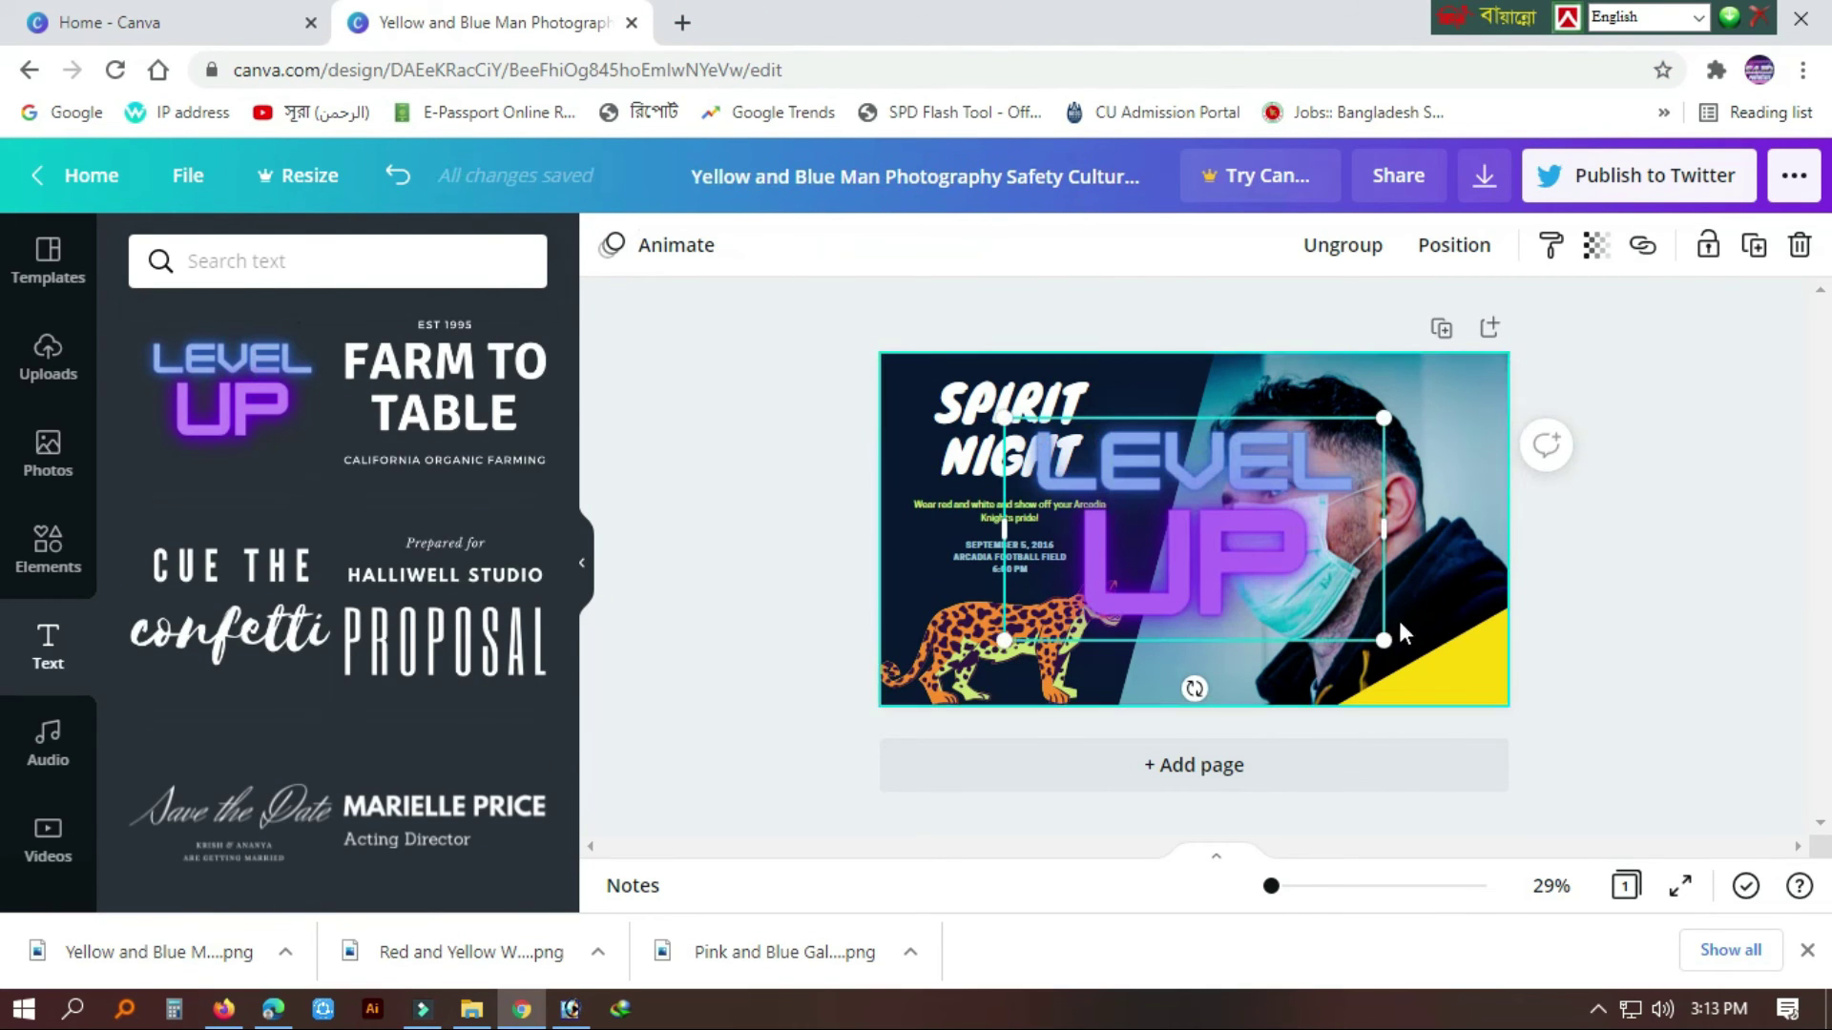
left_click_drag(1248, 517, 1369, 575)
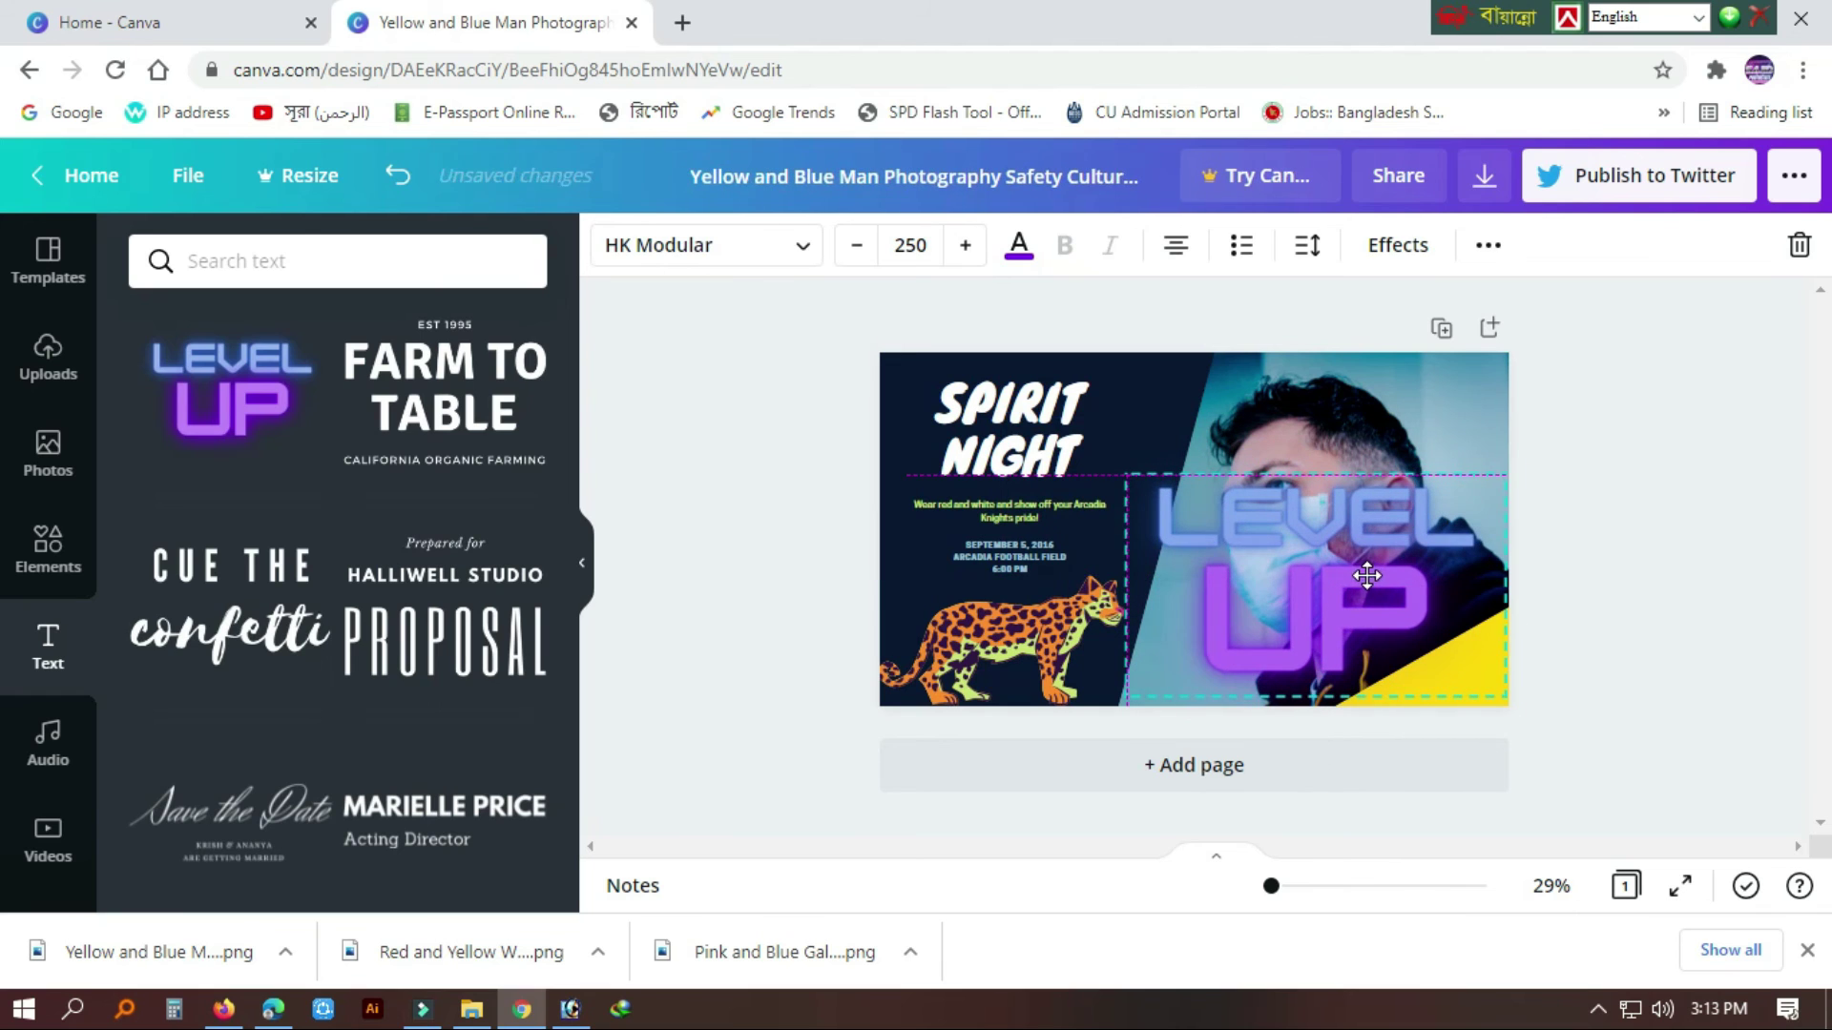
left_click(1003, 630)
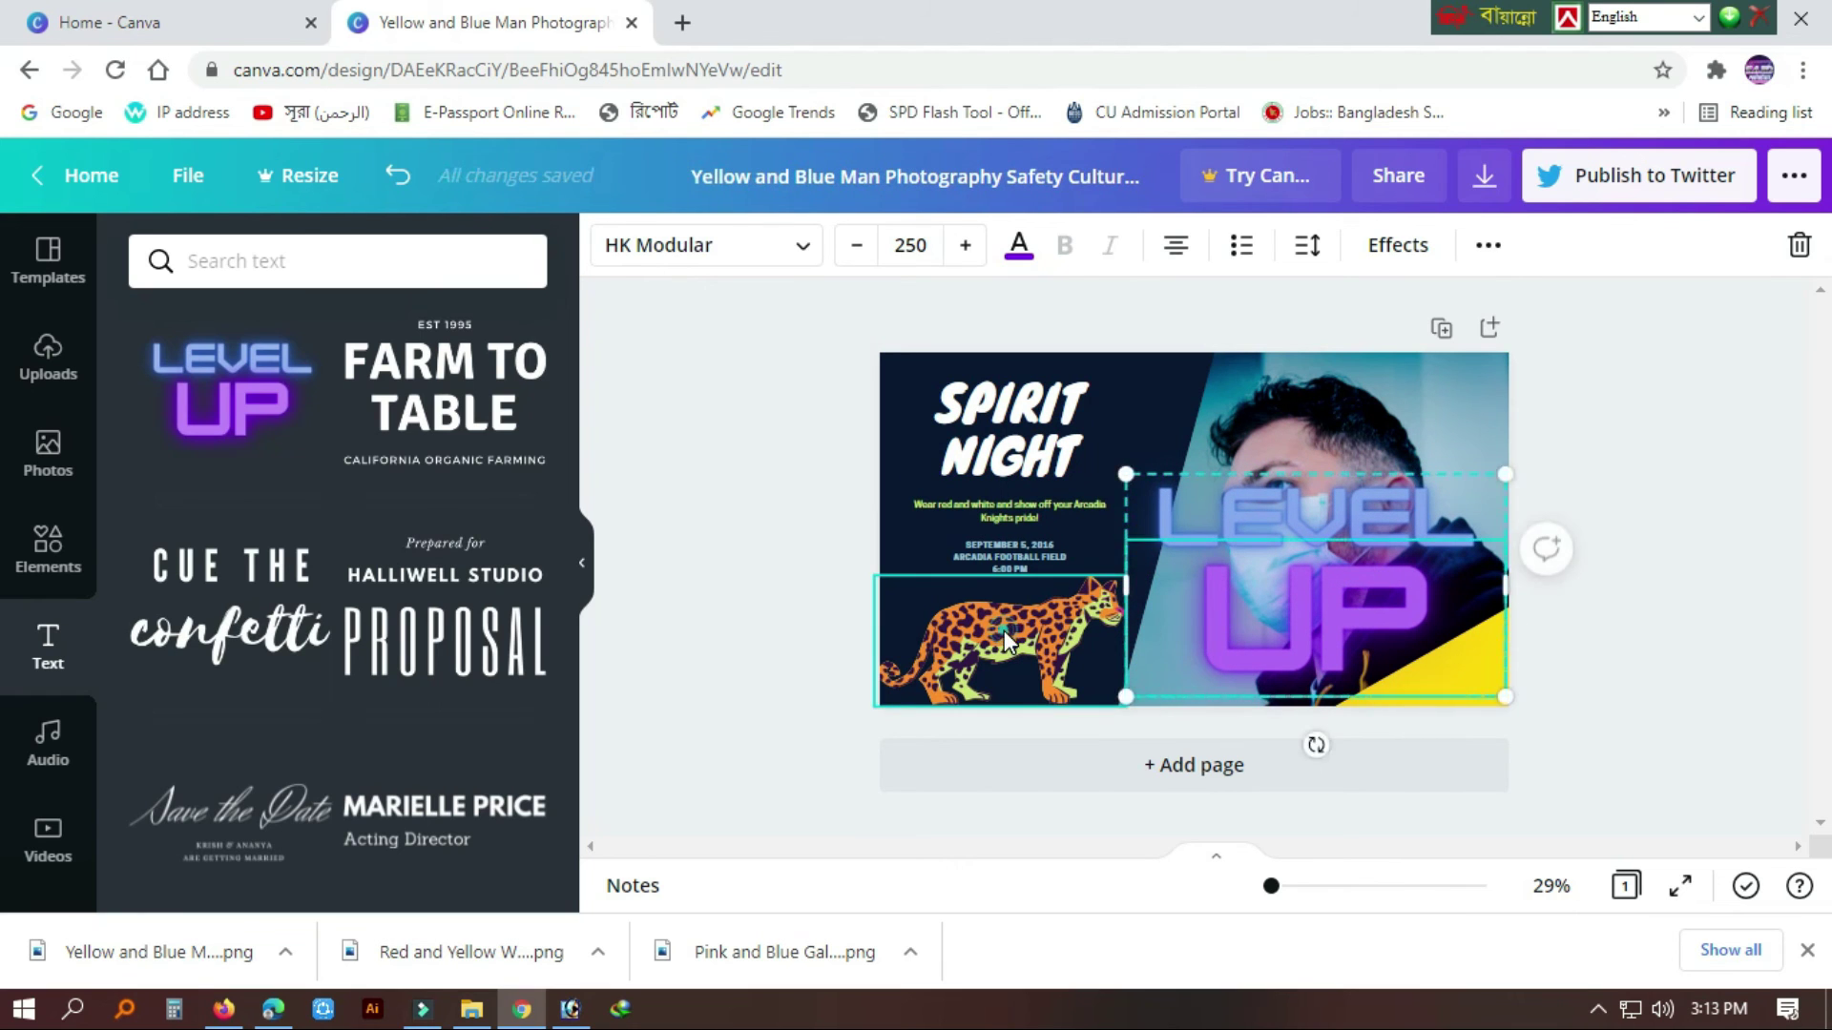
left_click(1800, 245)
Shrink the LEVEL UP heading and place it in the lower left of the dark half.
left_click_drag(1385, 599, 1125, 608)
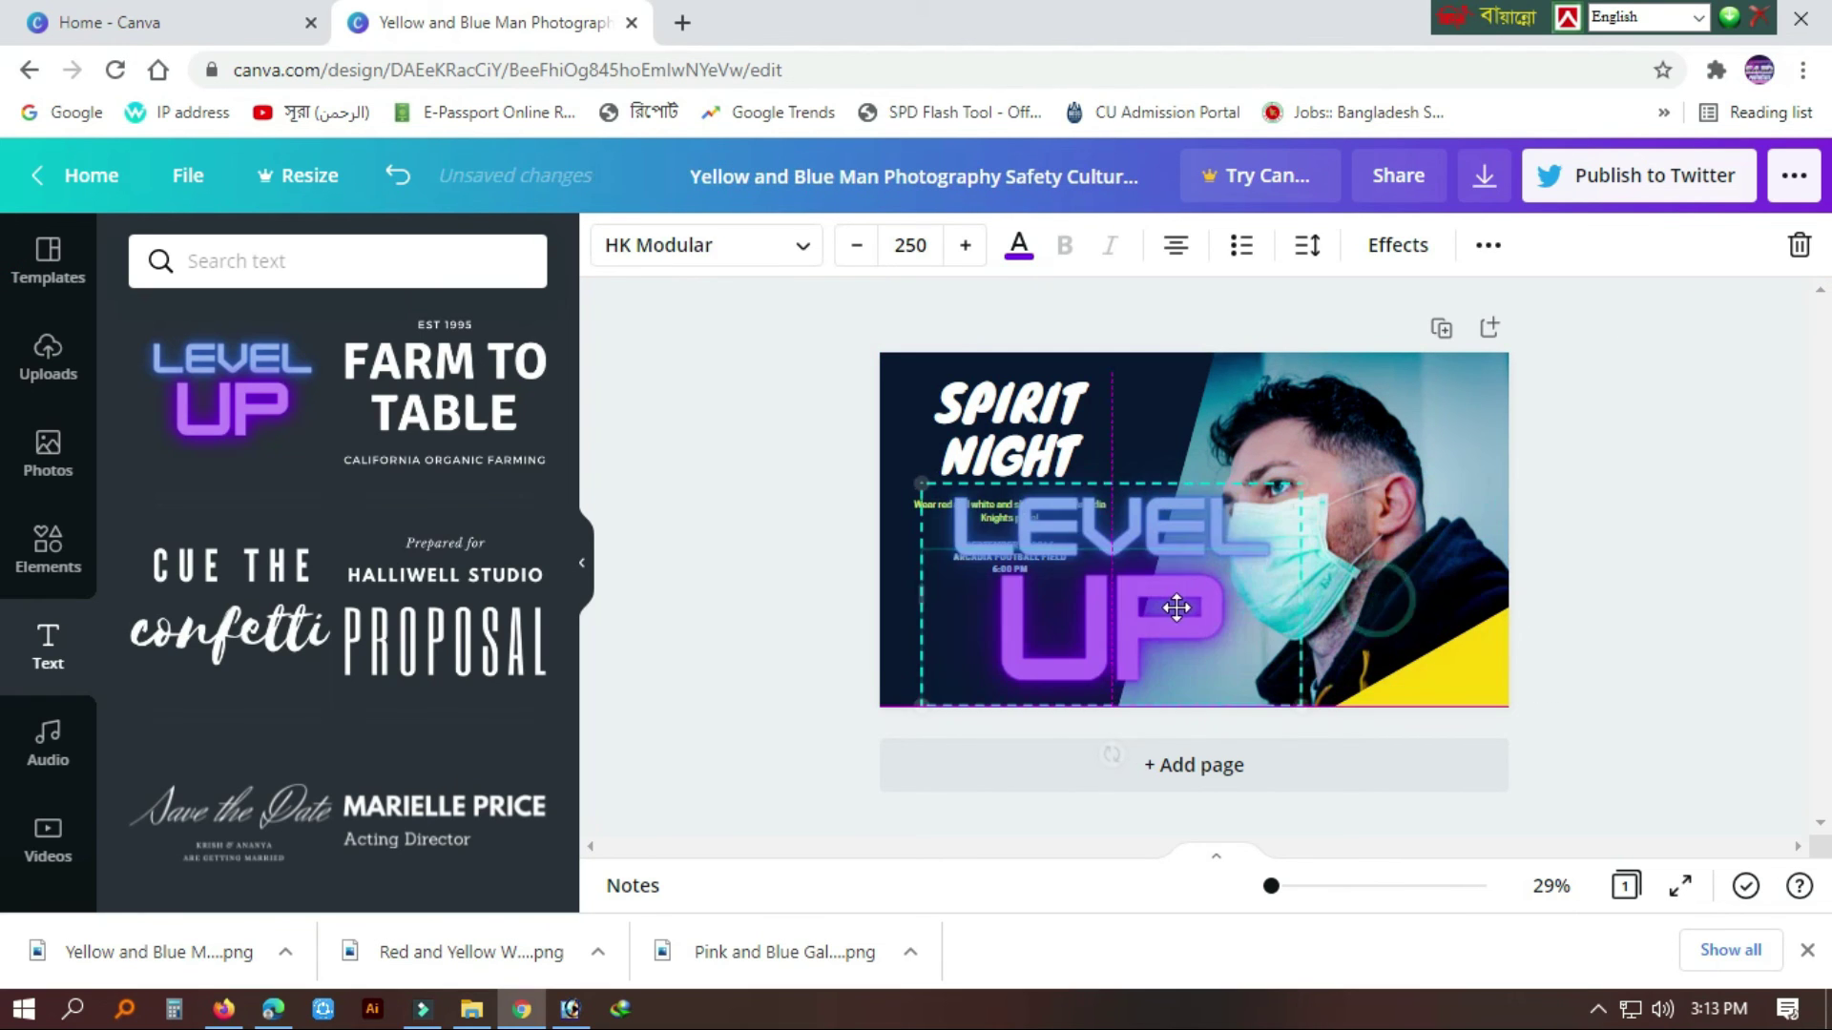
left_click_drag(1162, 550, 1047, 601)
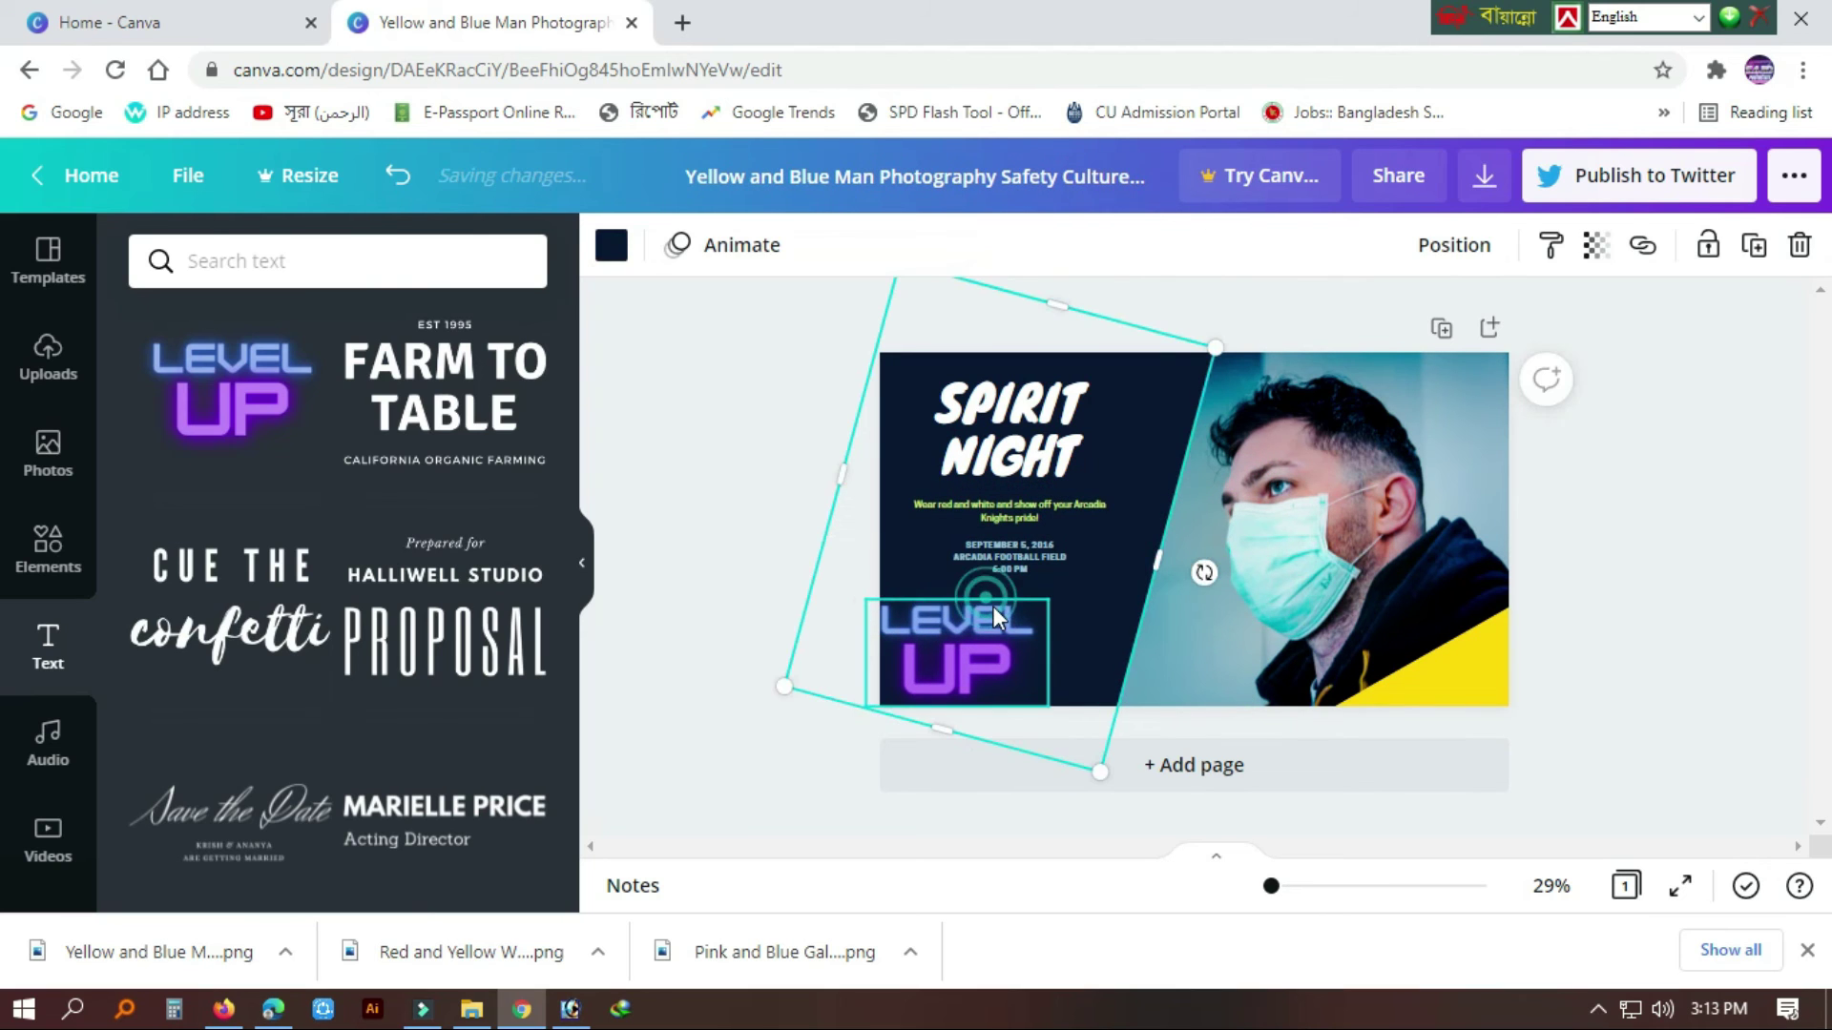
left_click_drag(987, 597, 1036, 589)
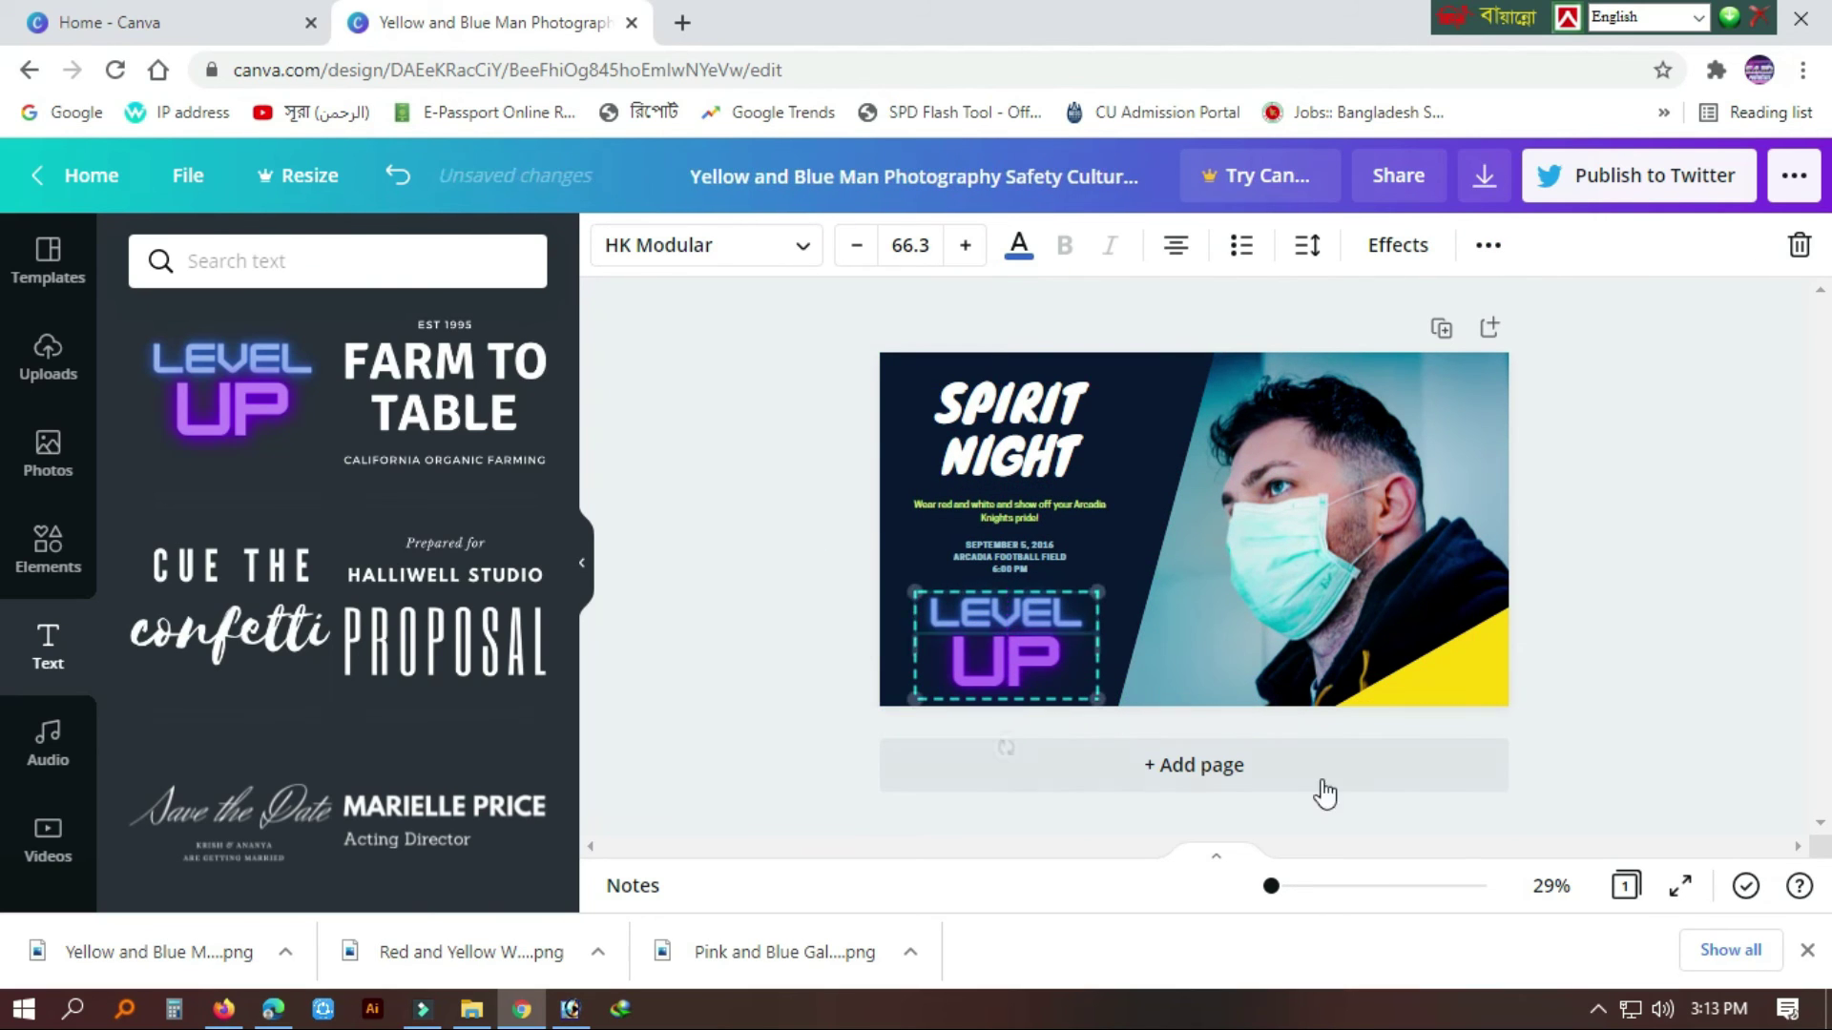
left_click(1660, 666)
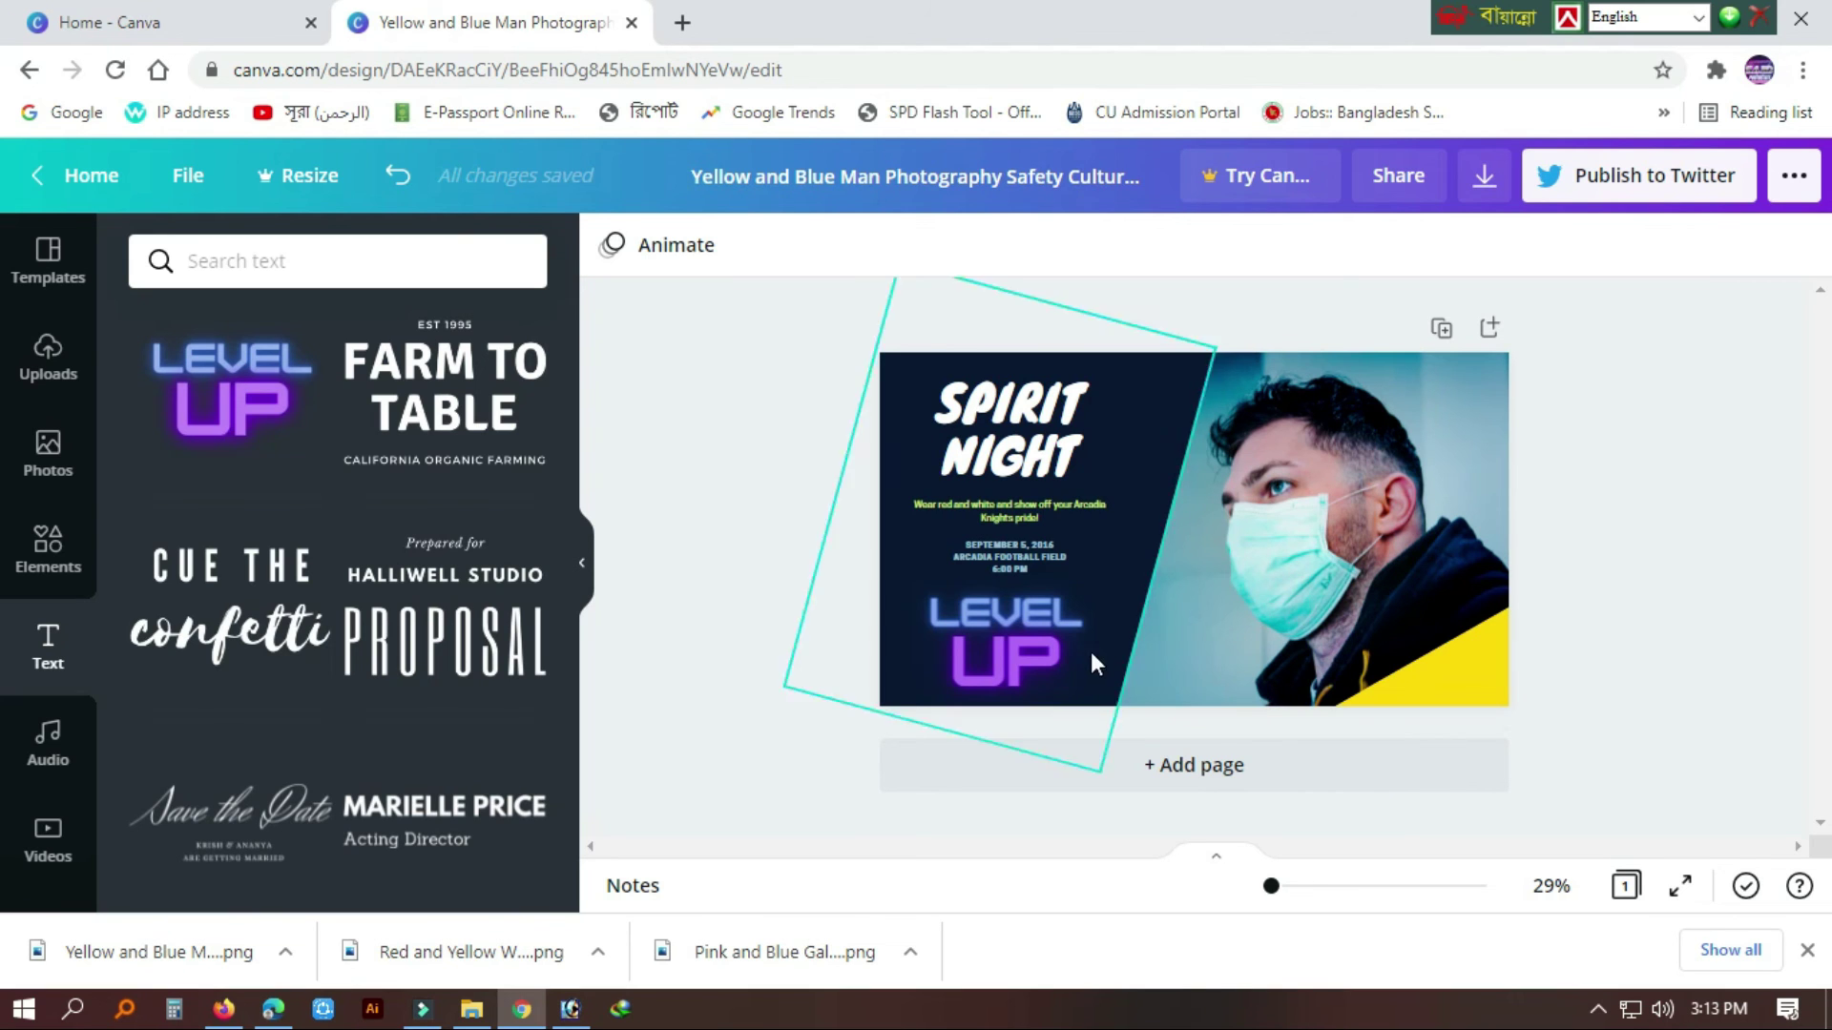
Change the heading's word LEVEL to OPEN so it reads OPEN UP, then return home.
left_click(1023, 638)
left_click_drag(1069, 658, 966, 658)
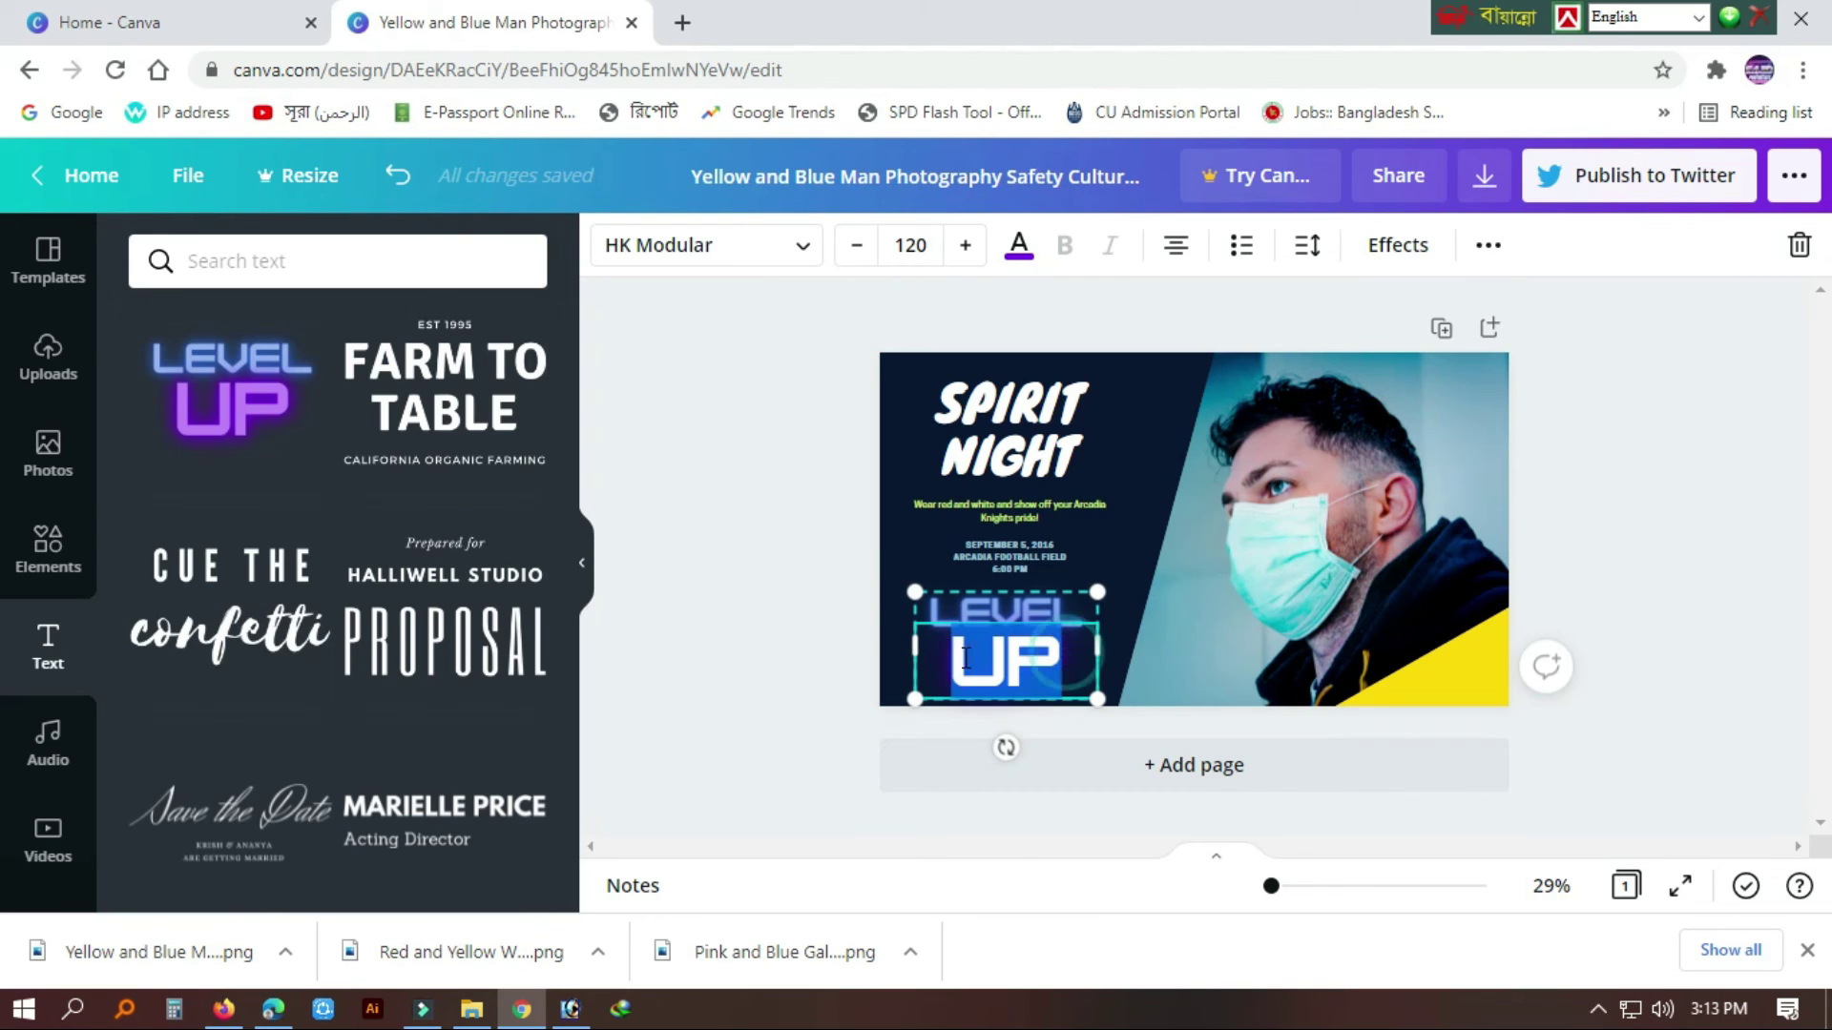
left_click(998, 615)
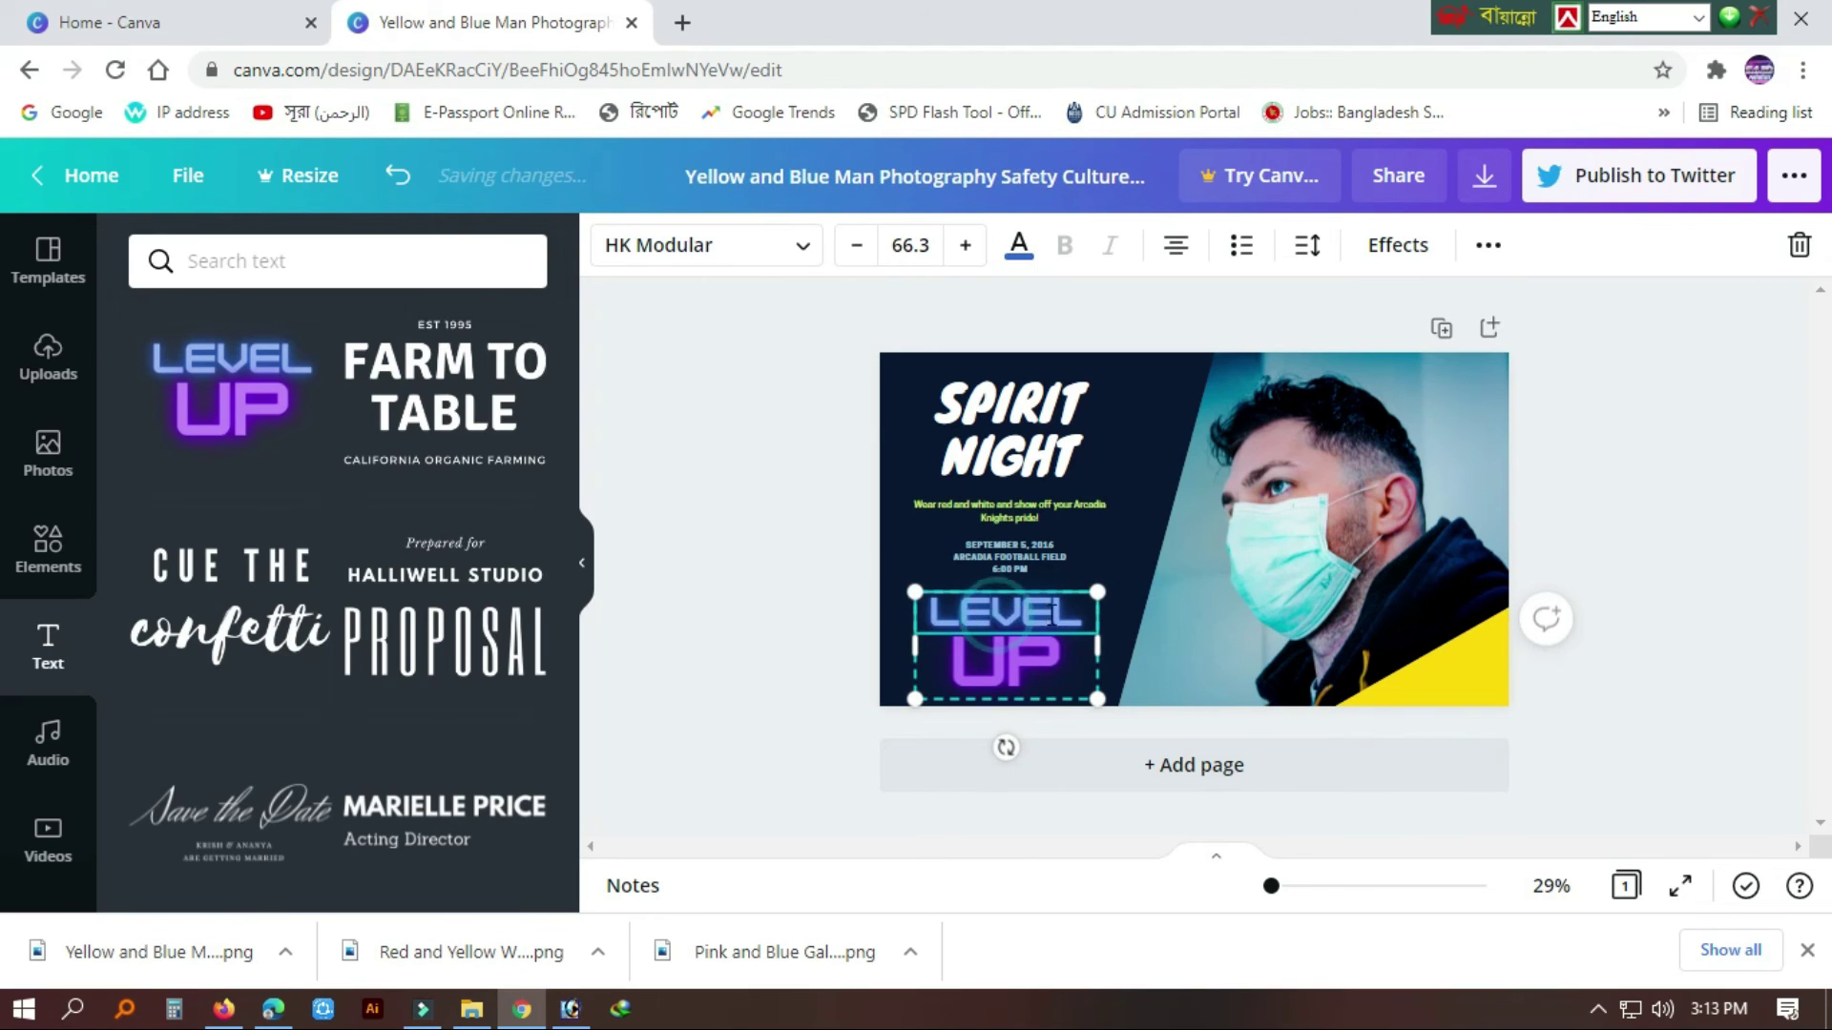
left_click_drag(1074, 618, 932, 613)
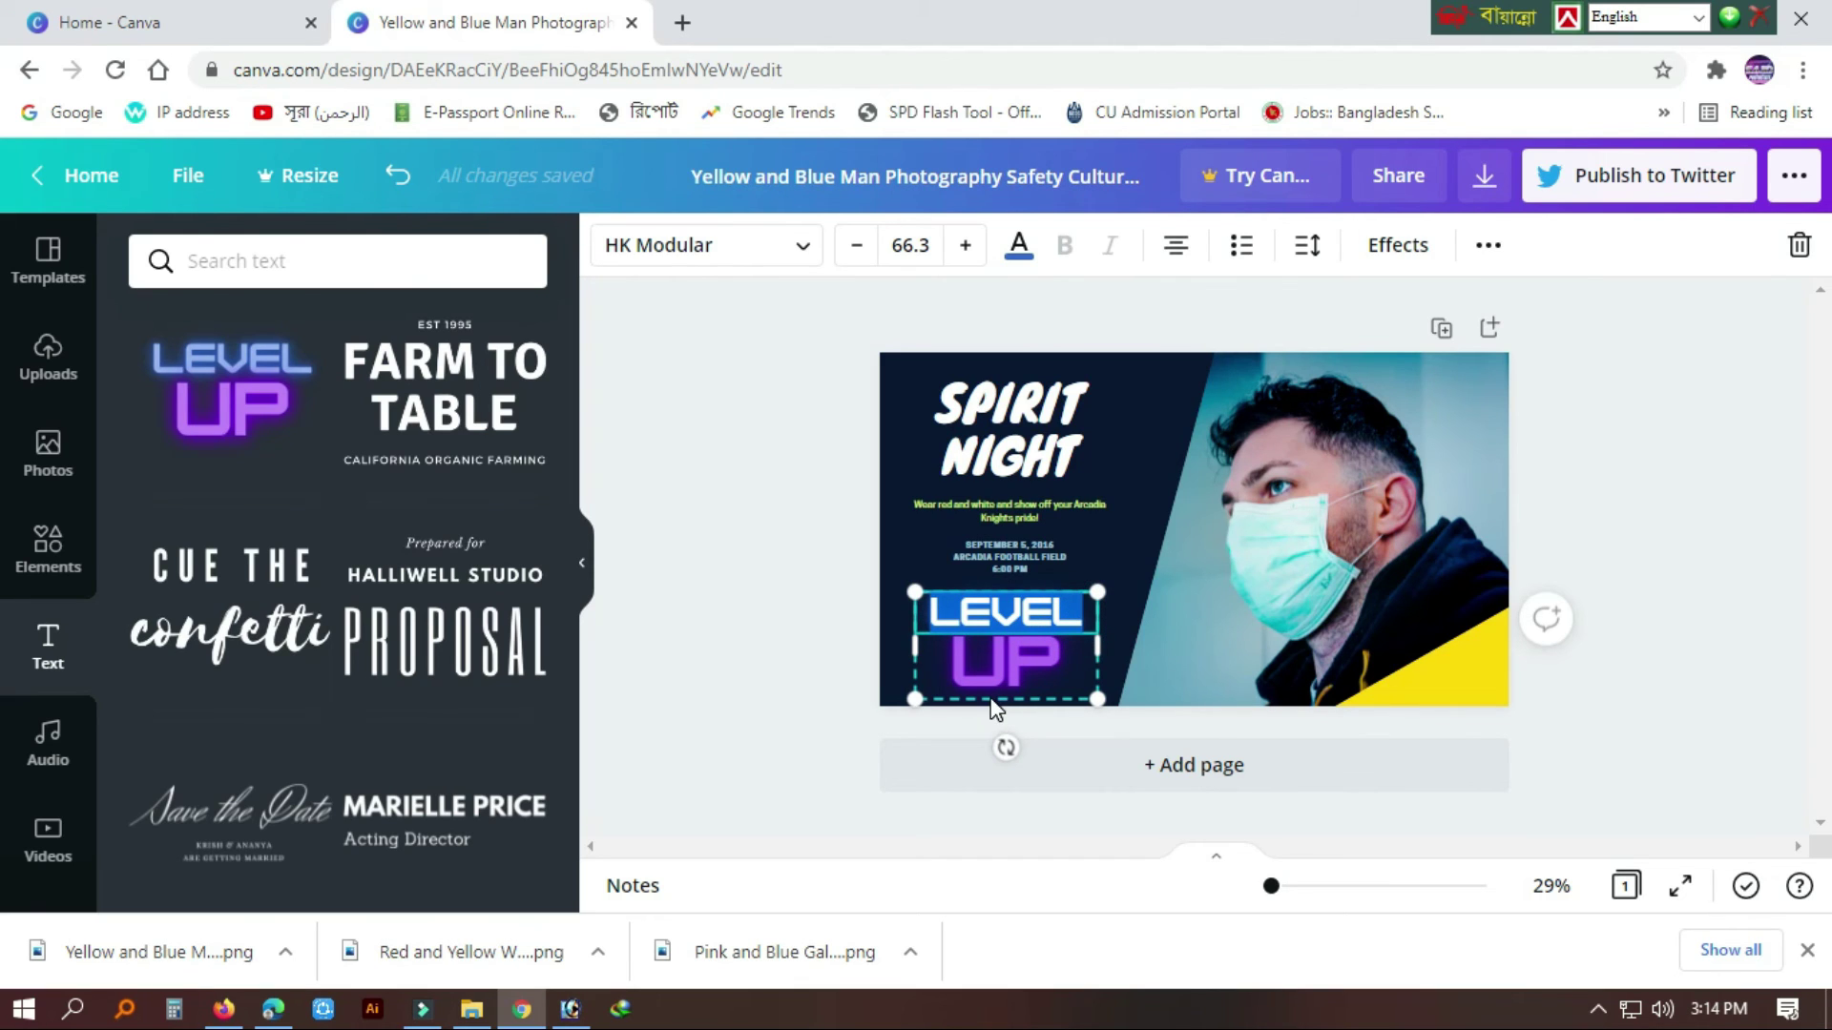
type("OPE")
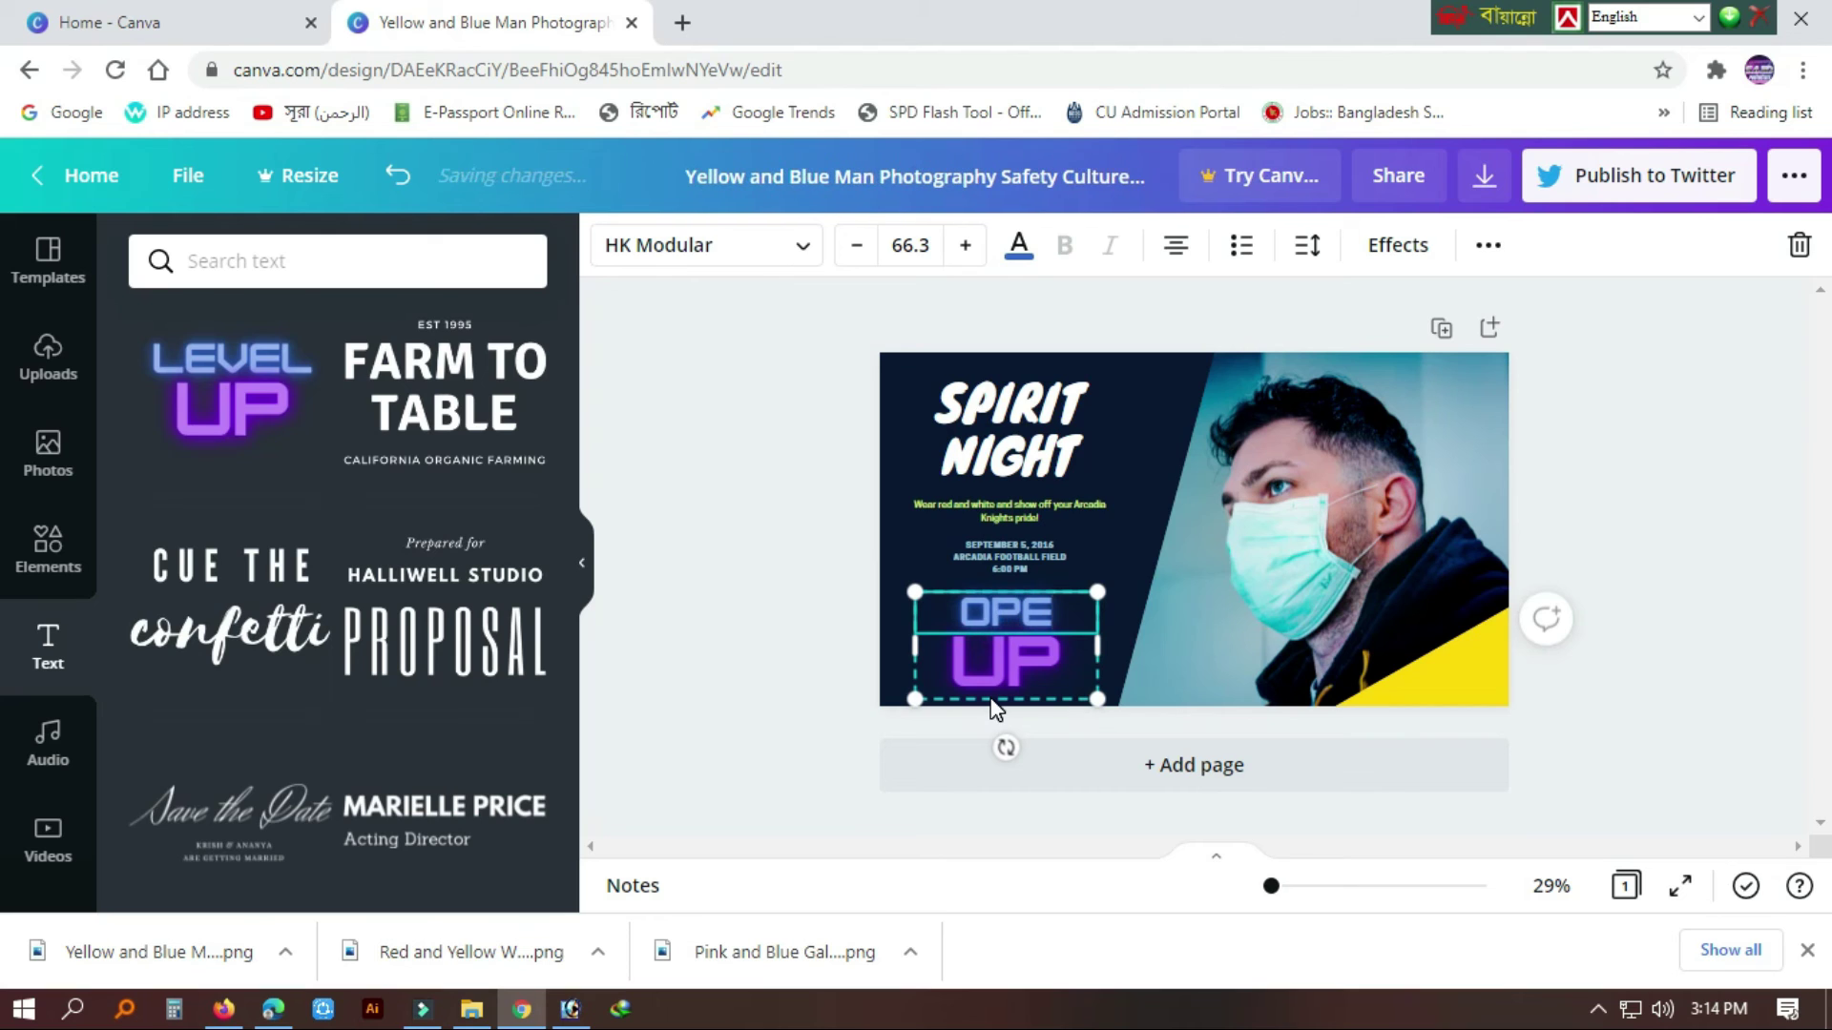
type("N")
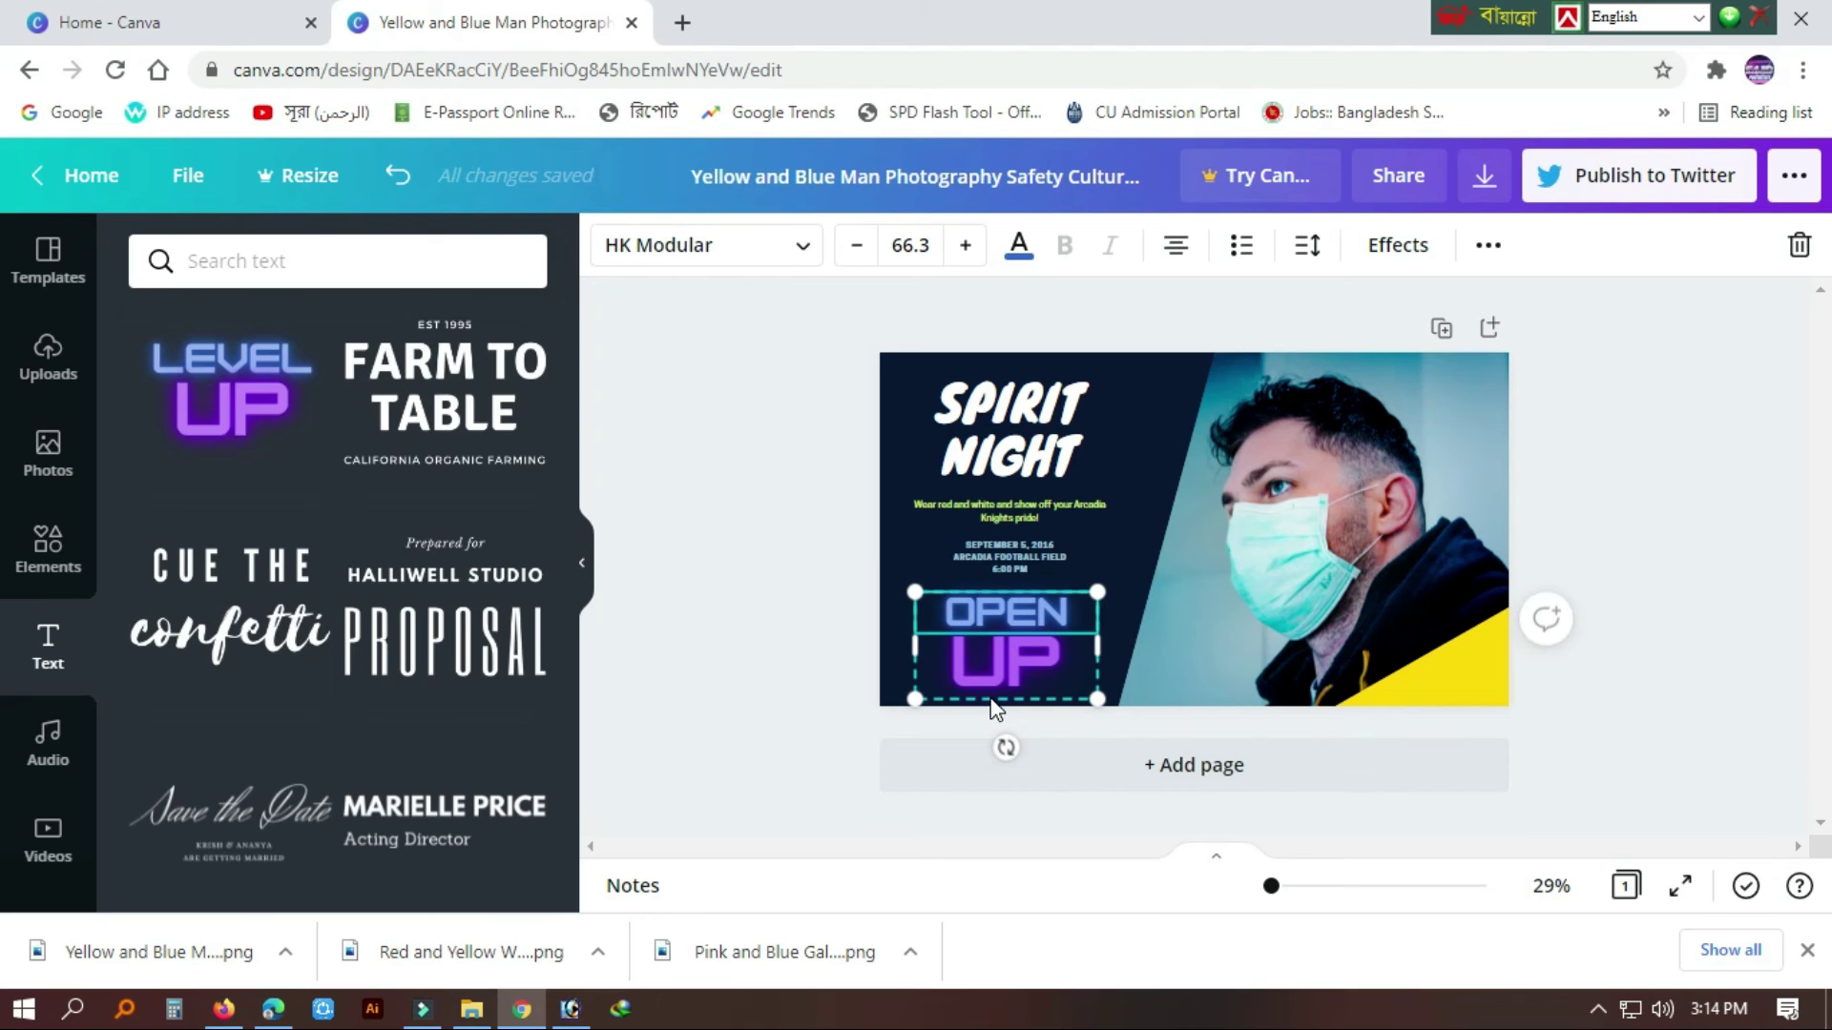
left_click(1582, 766)
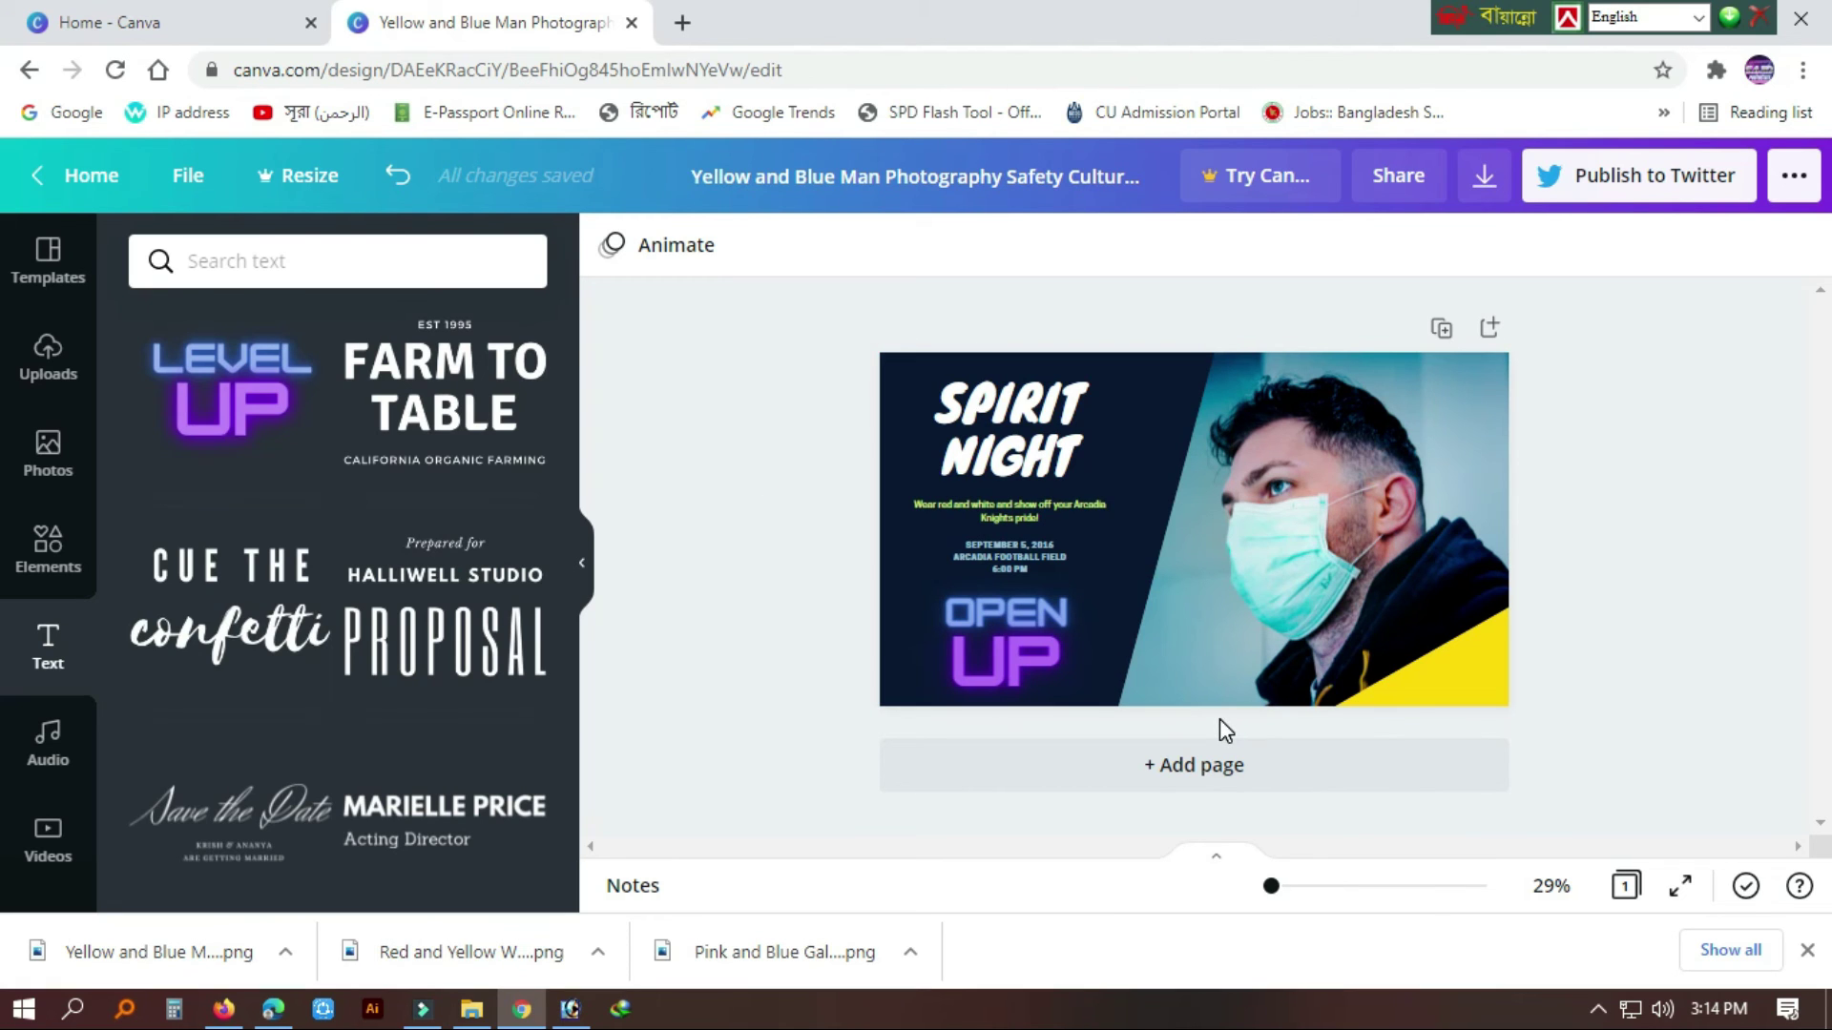
left_click(88, 178)
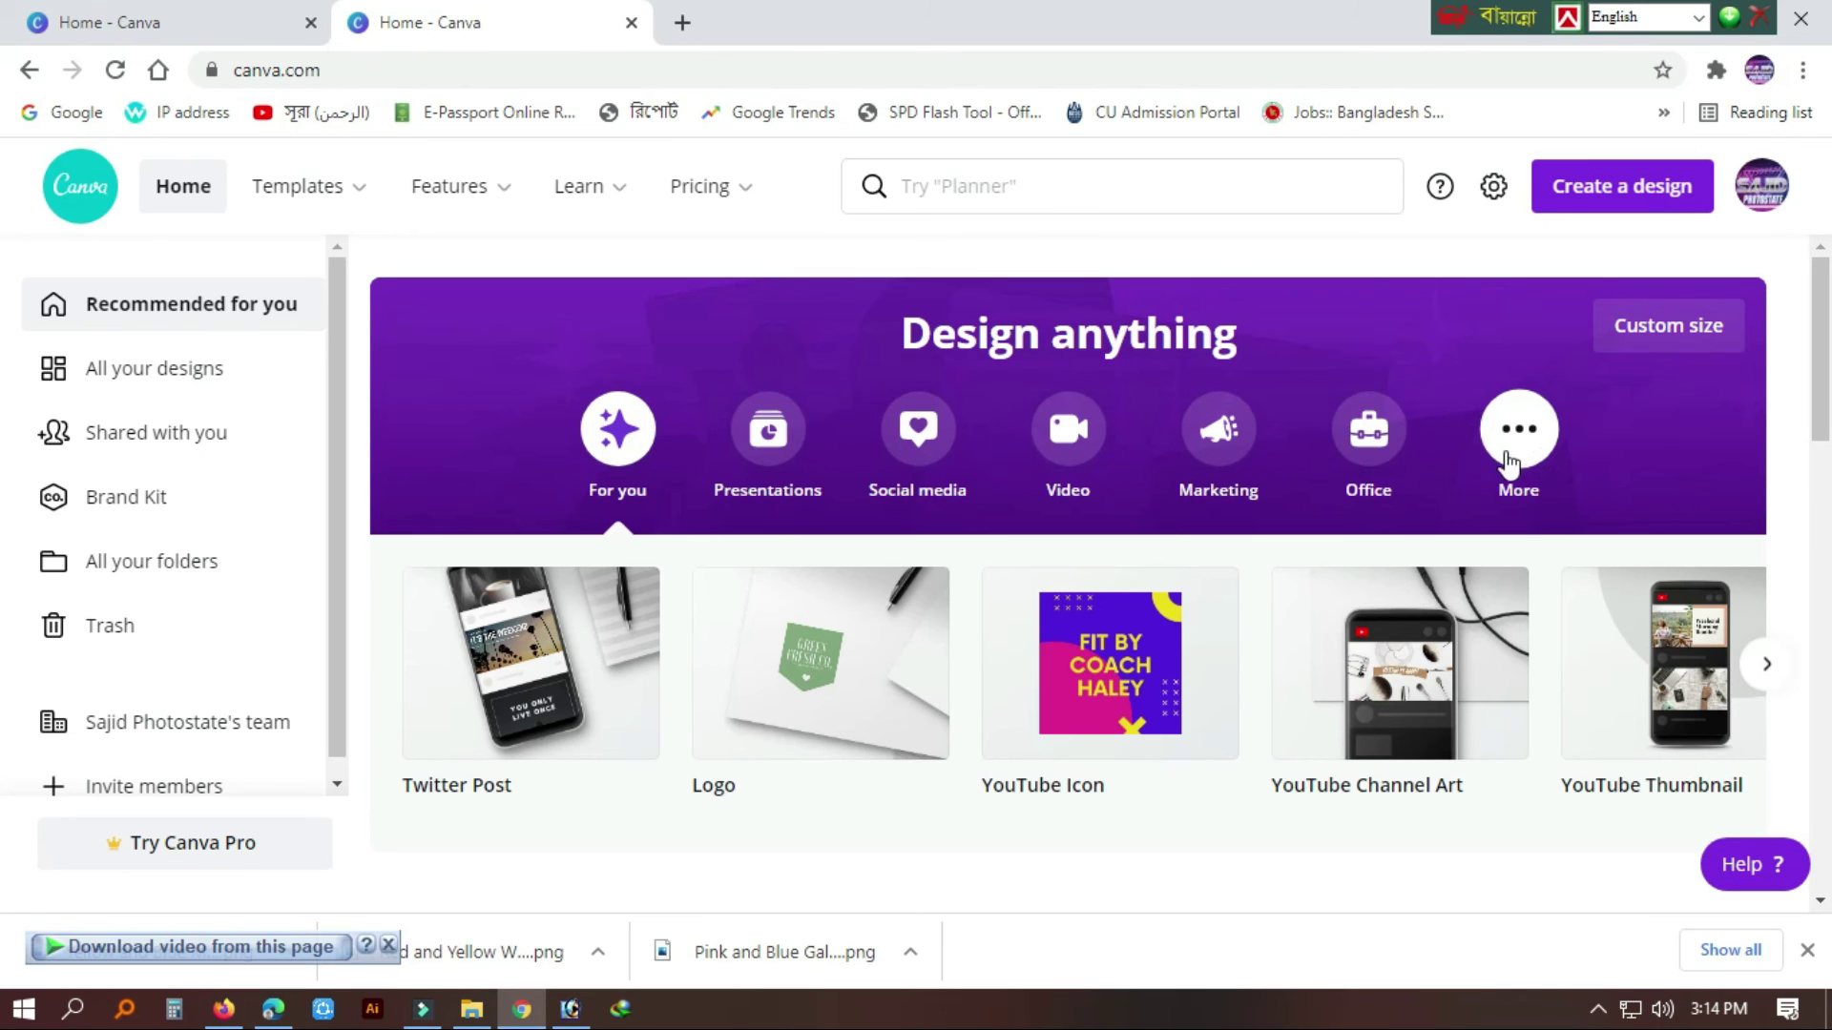
Scroll down the Canva home page and open the Facebook Covers template gallery.
scroll(1490, 459, "down", 2)
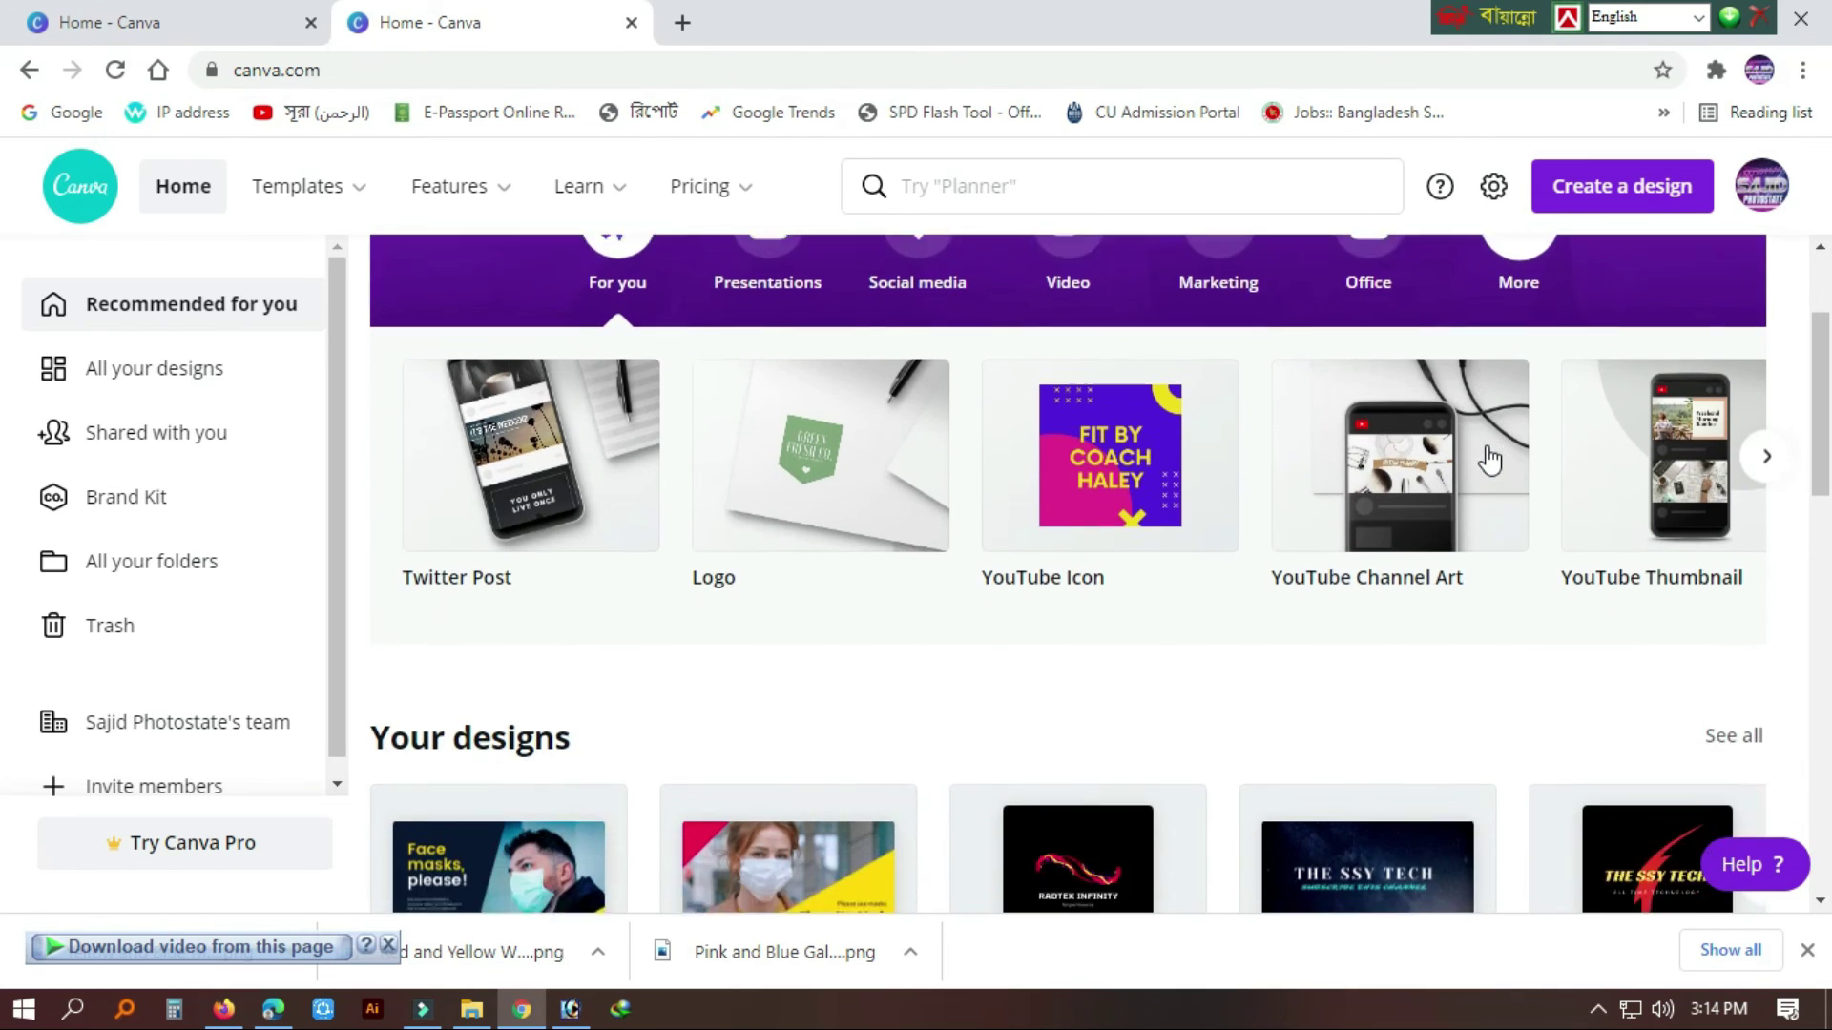
scroll(1493, 462, "down", 5)
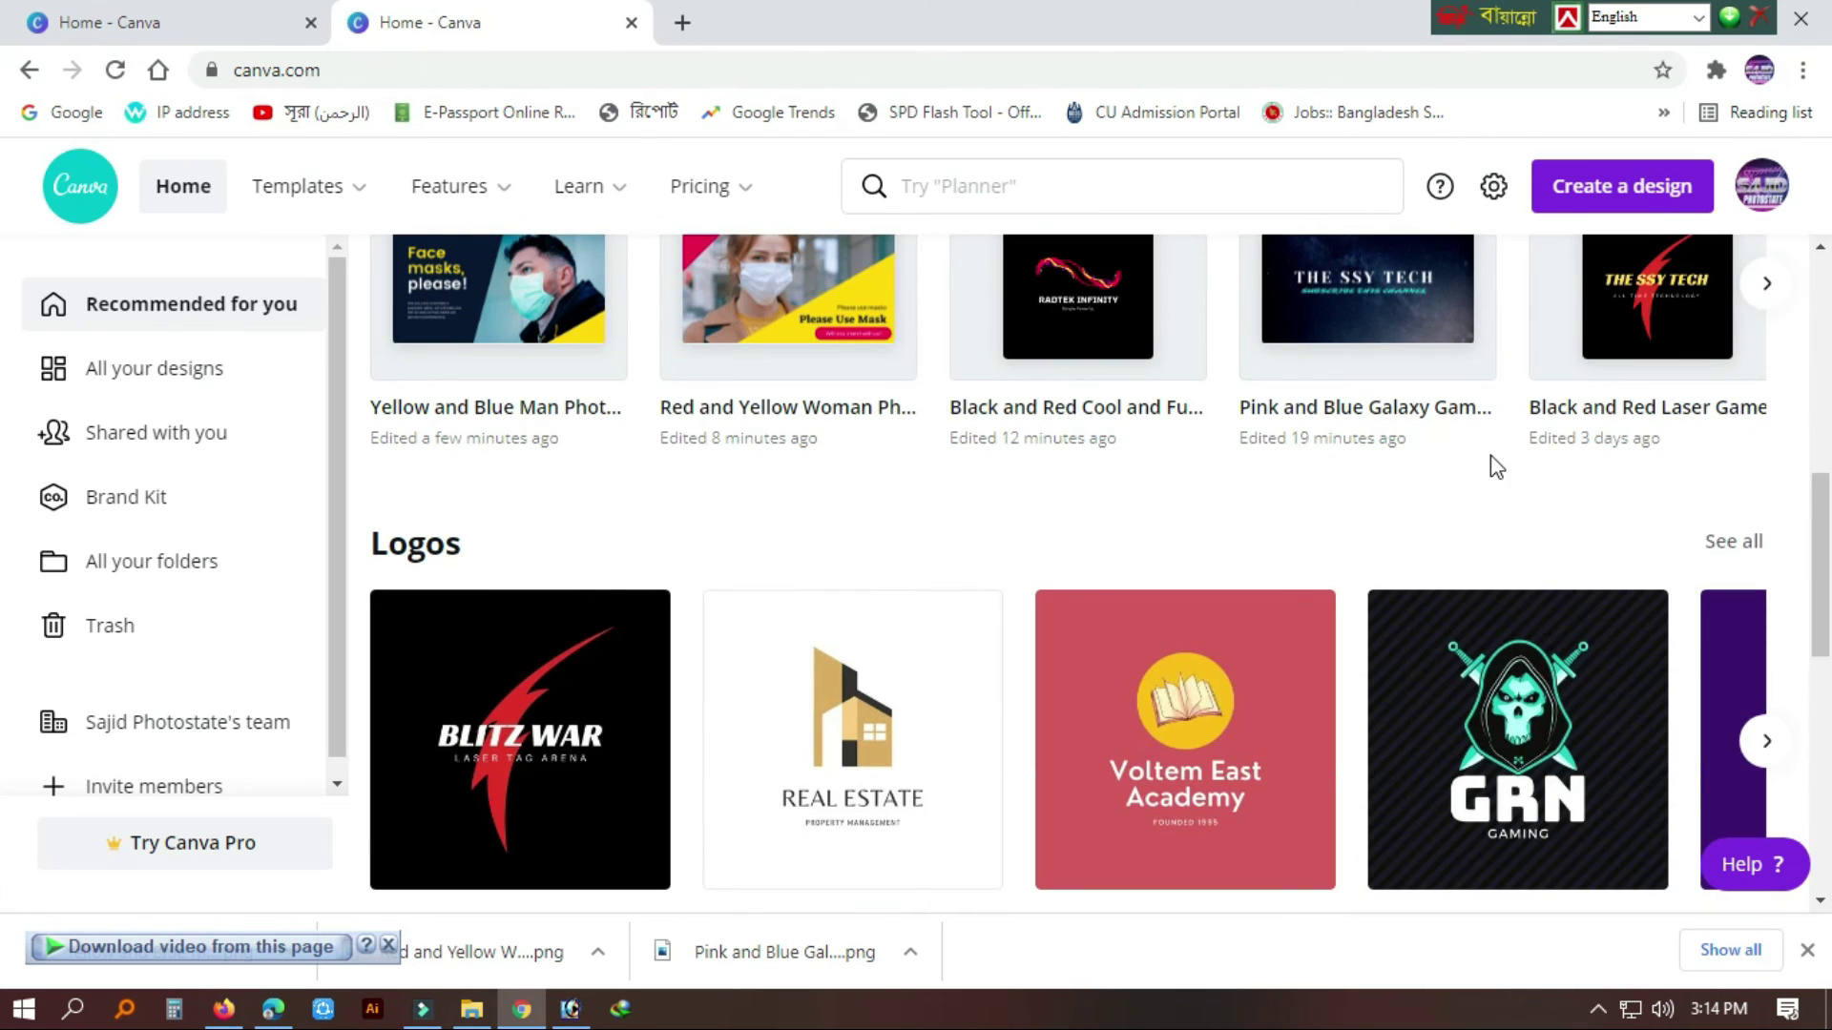
scroll(1493, 463, "down", 7)
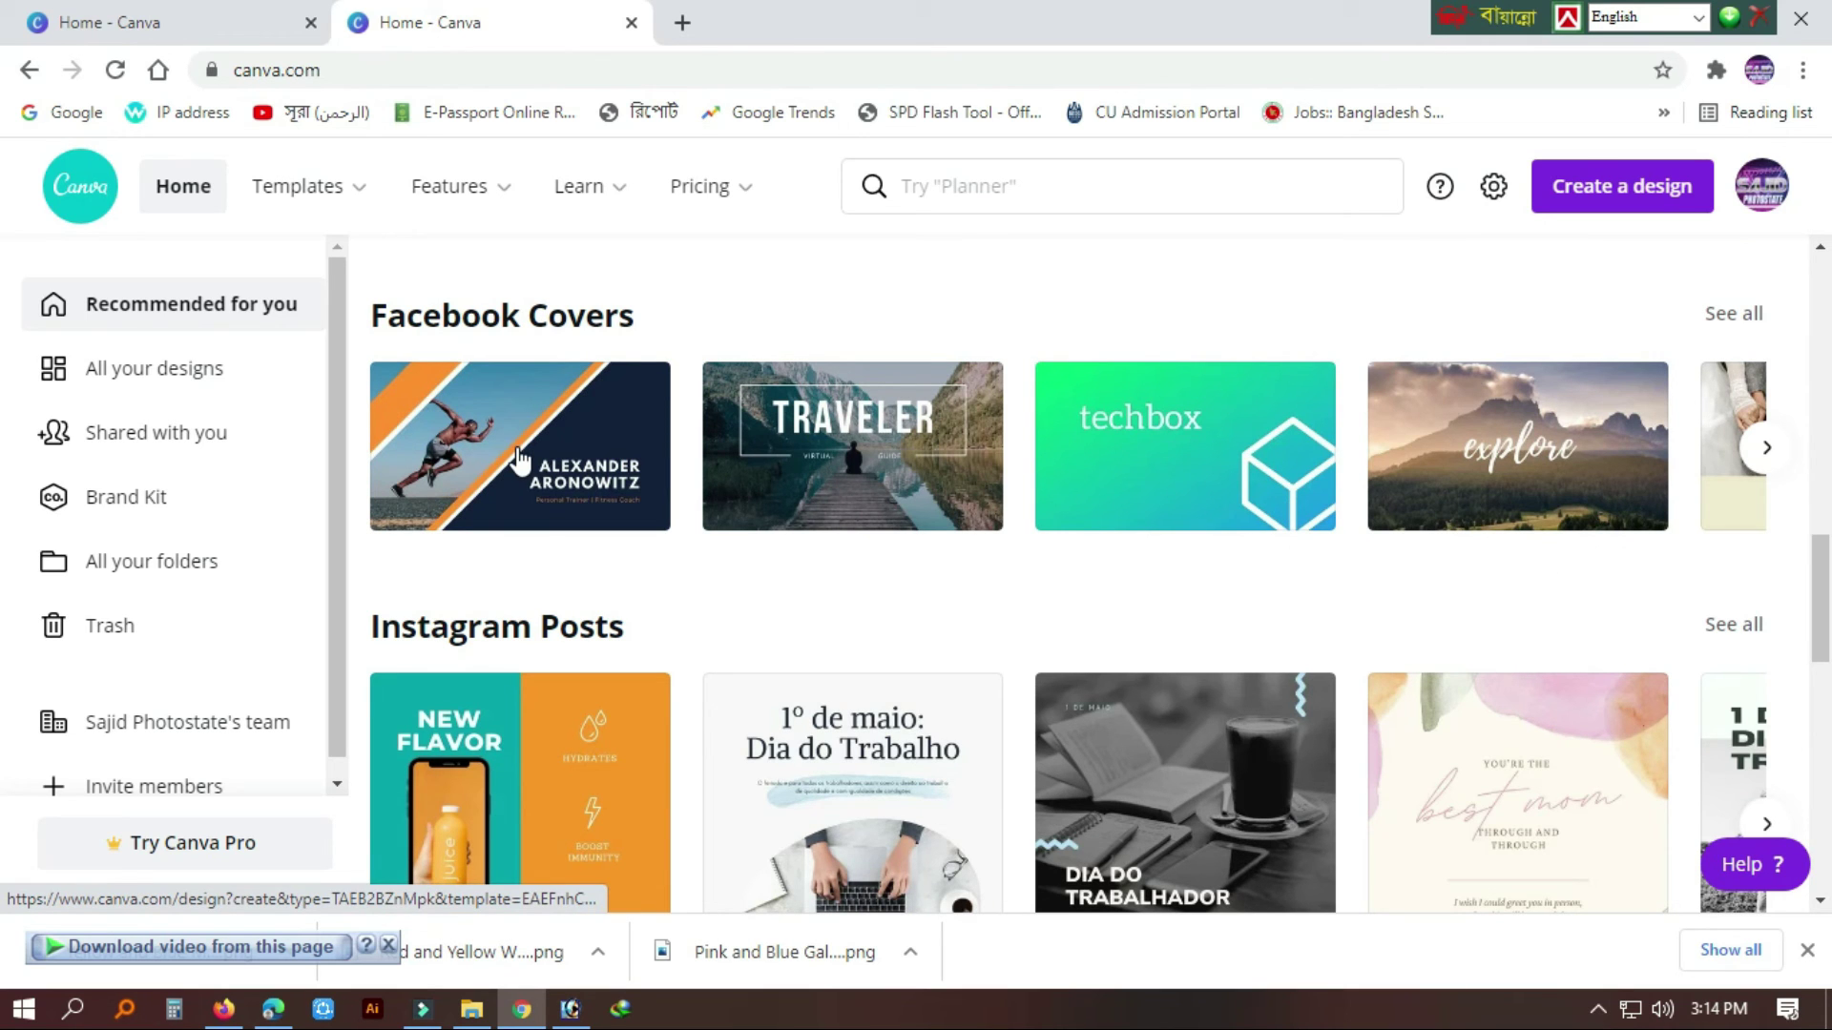
mouse_move(307, 186)
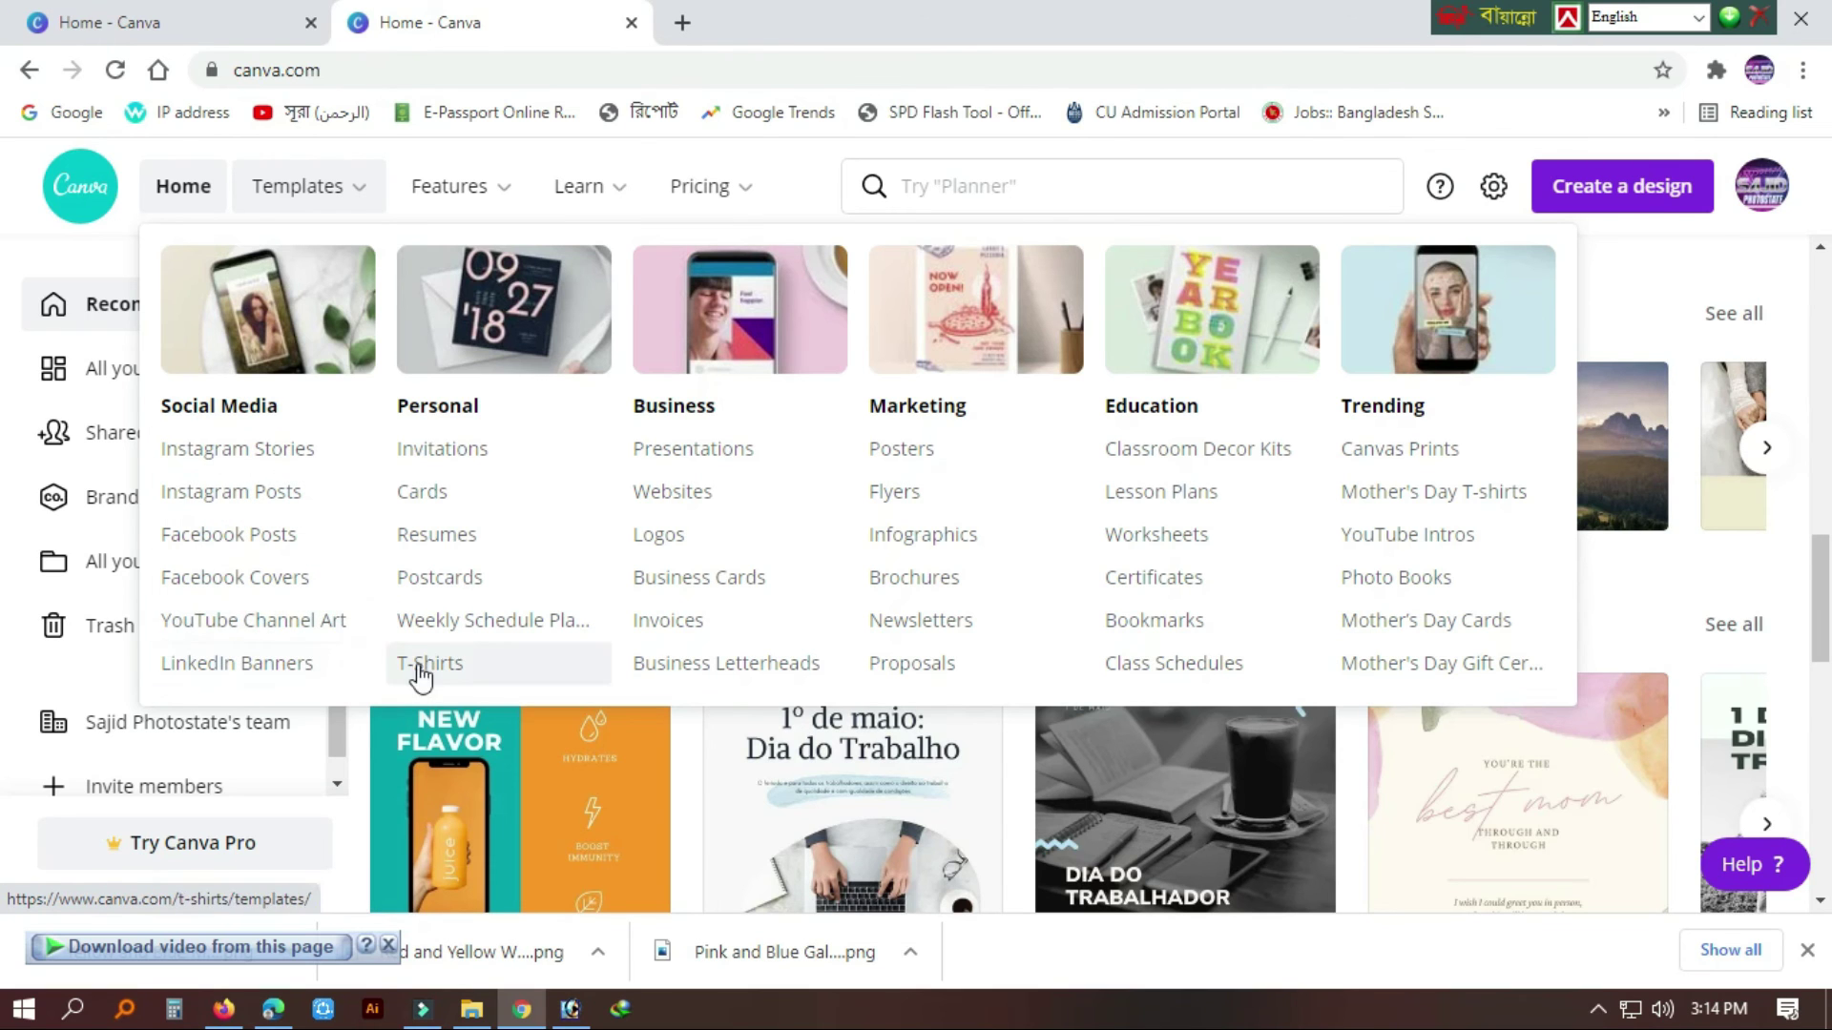
left_click(257, 598)
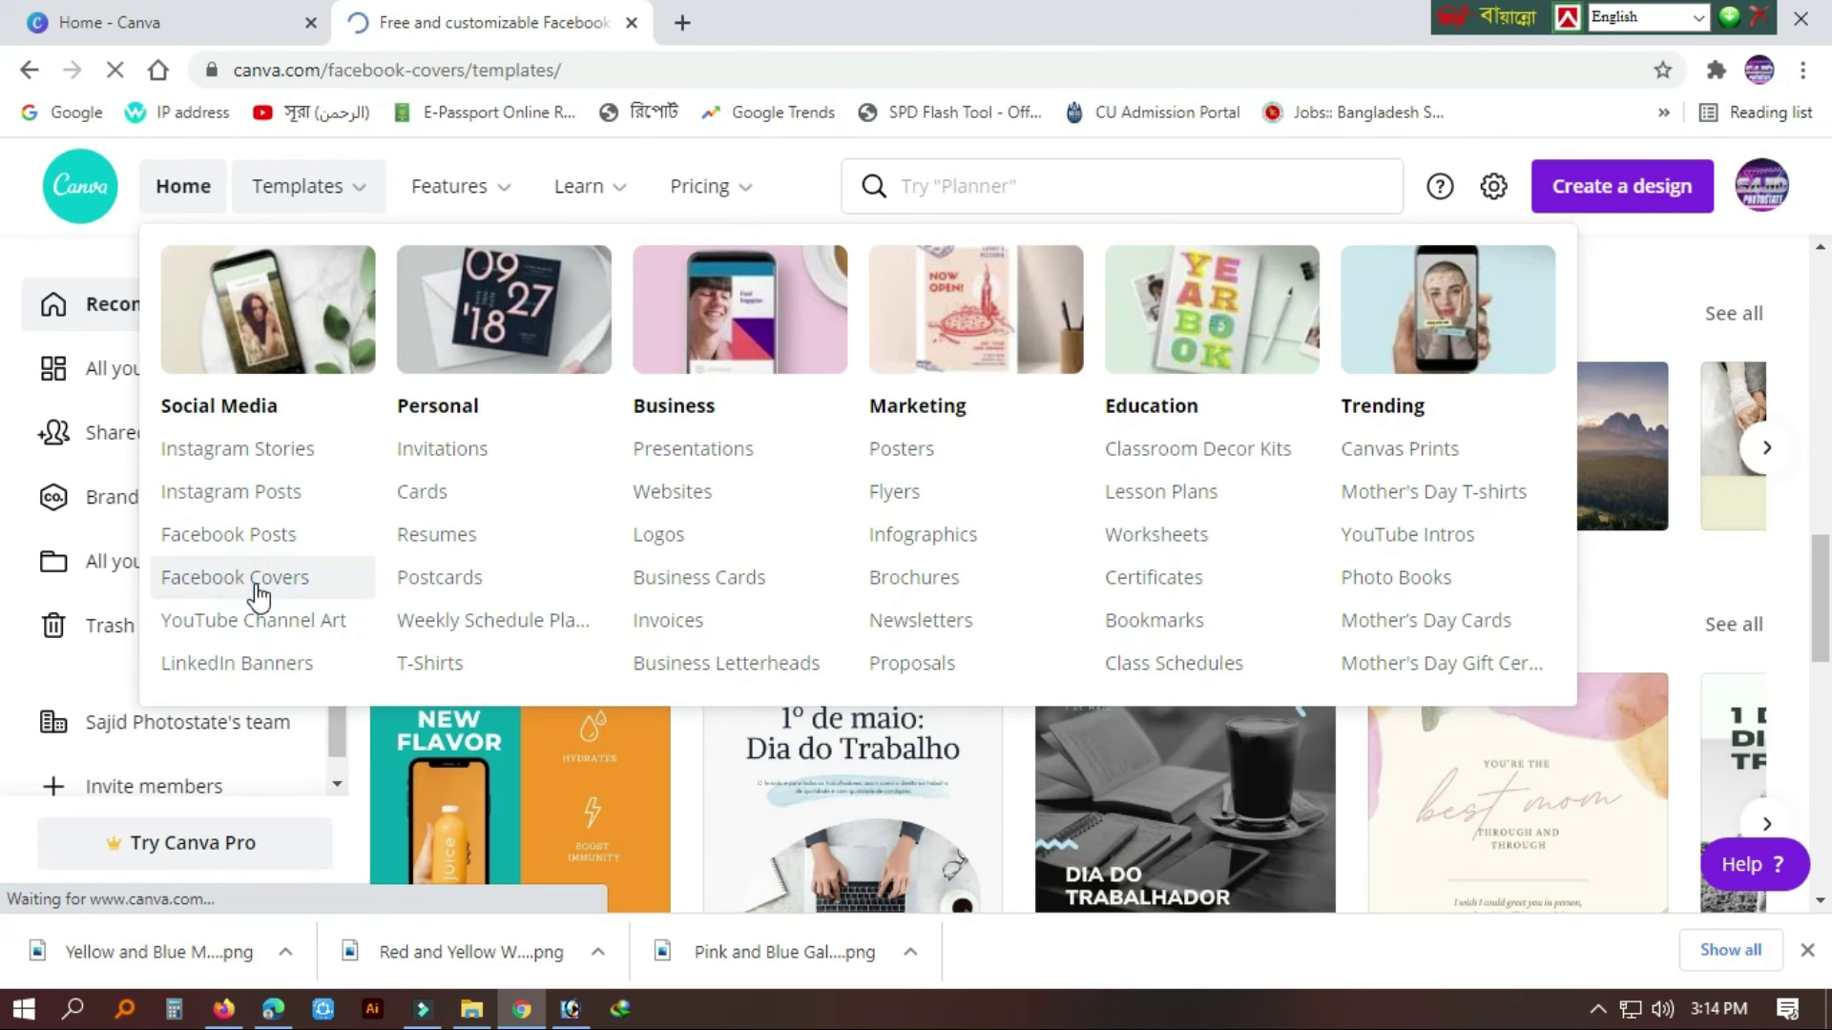
Browse the Facebook cover templates and start a design from the Spring Collection template.
scroll(822, 520, "down", 4)
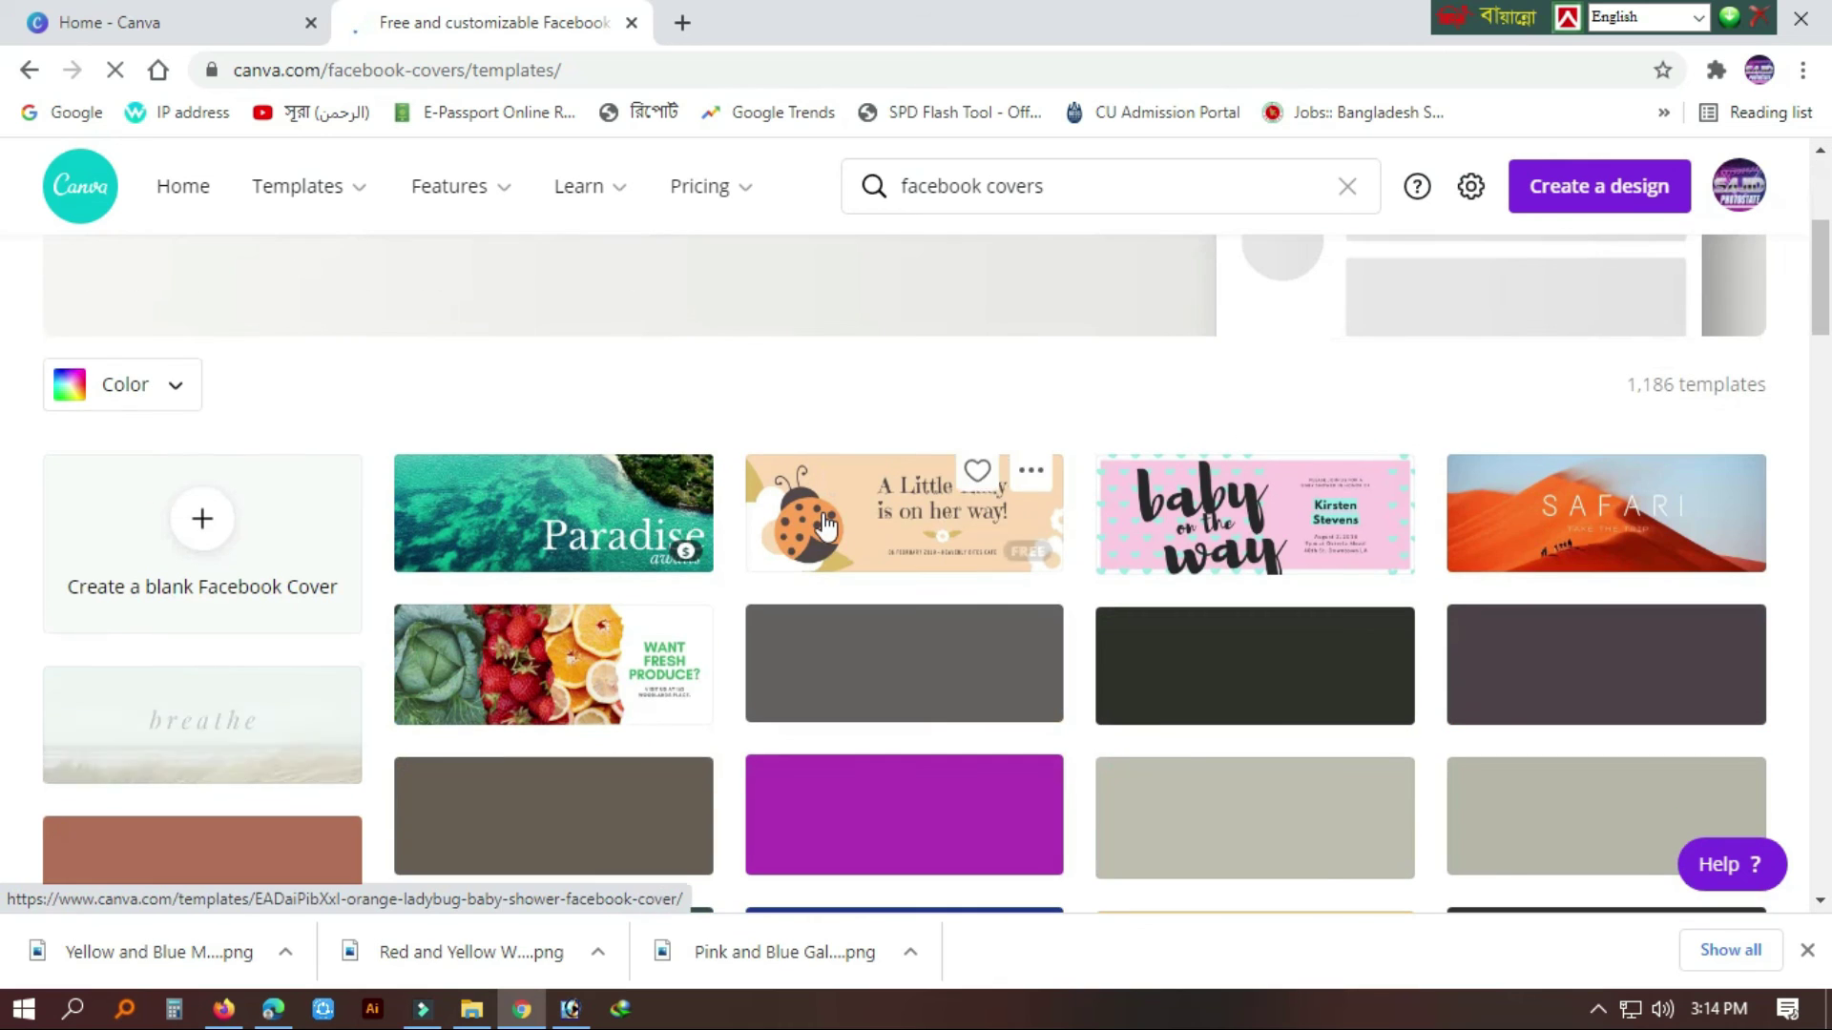
scroll(824, 522, "down", 3)
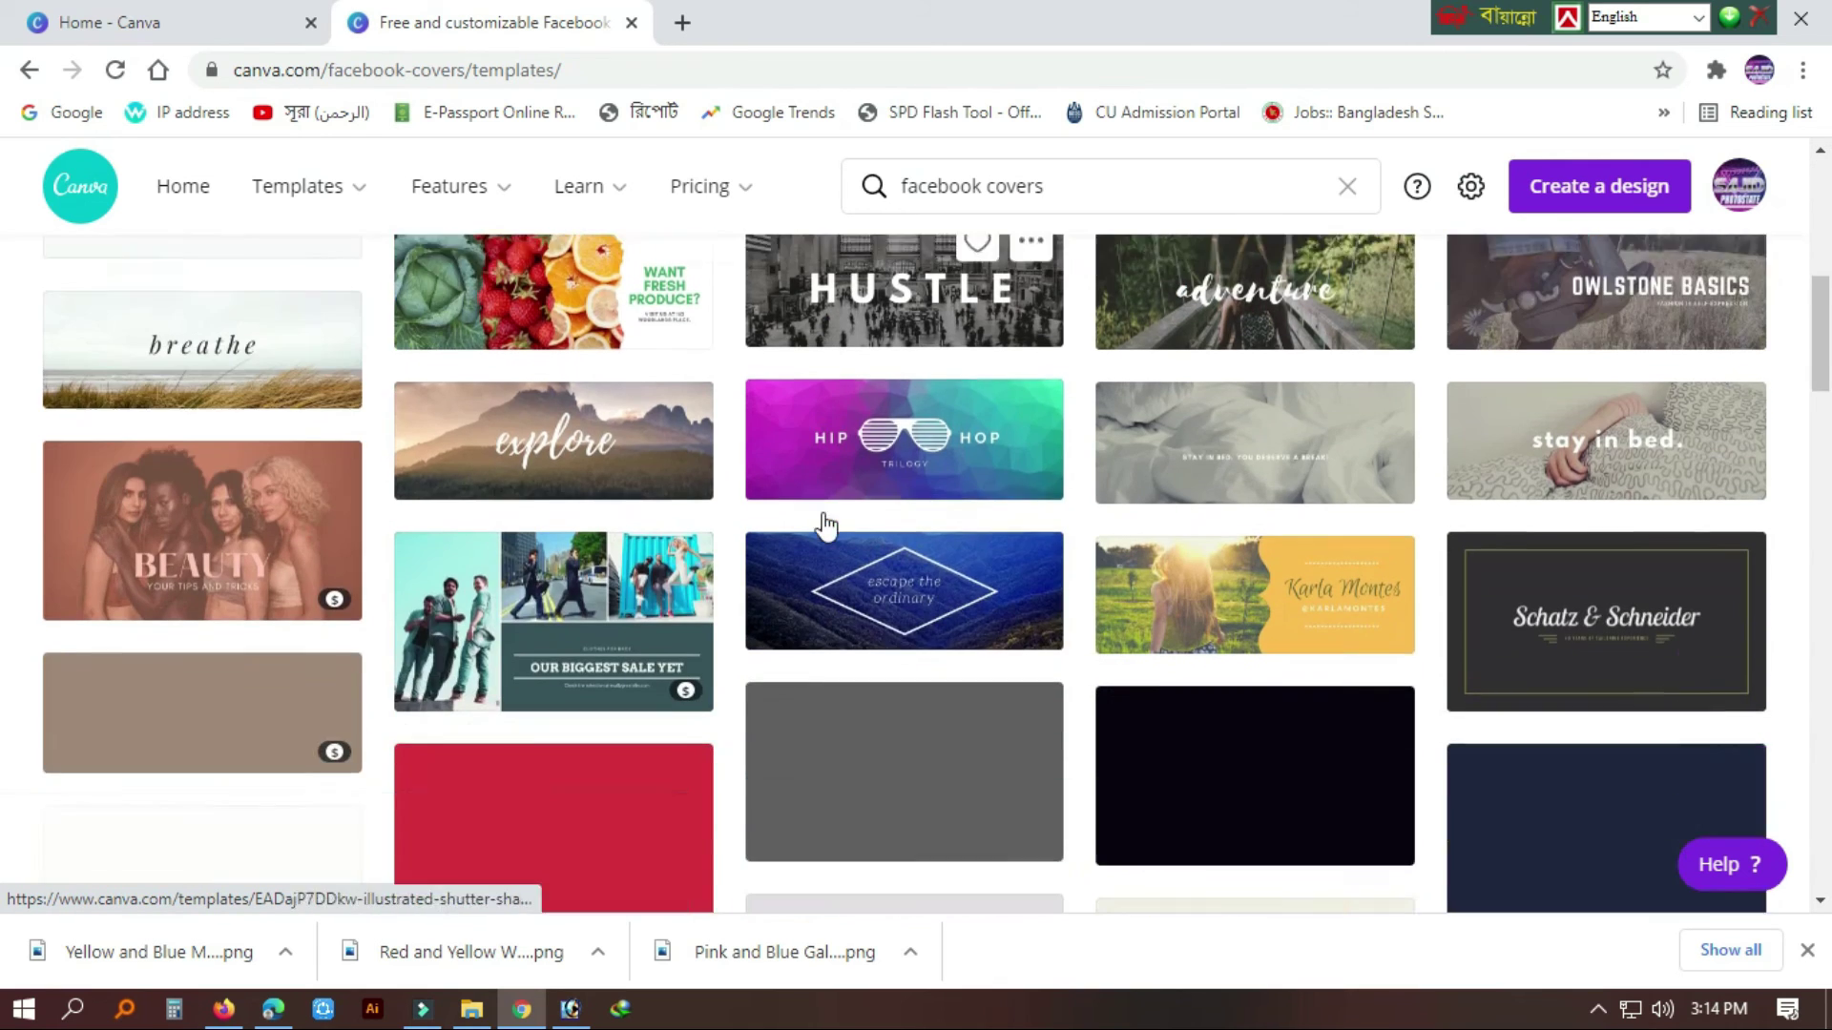
scroll(824, 523, "down", 1)
scroll(824, 523, "down", 3)
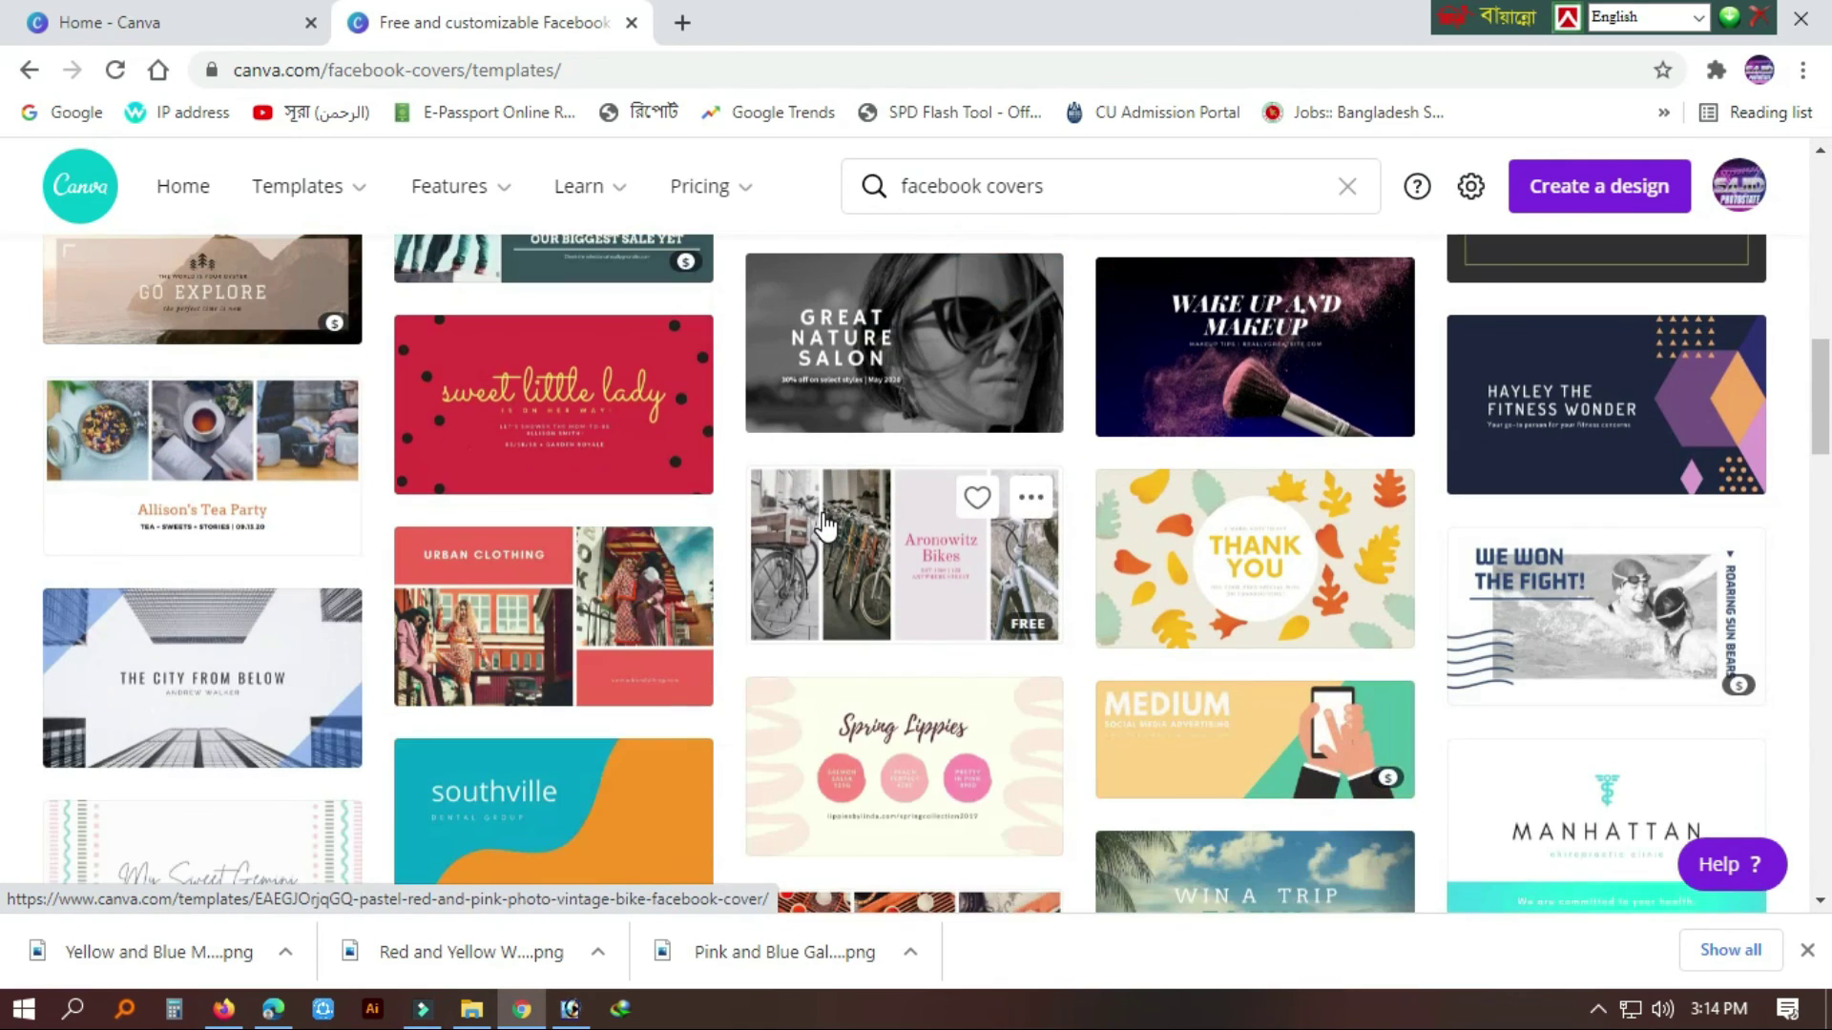
scroll(825, 523, "down", 4)
scroll(825, 525, "down", 2)
scroll(826, 527, "down", 1)
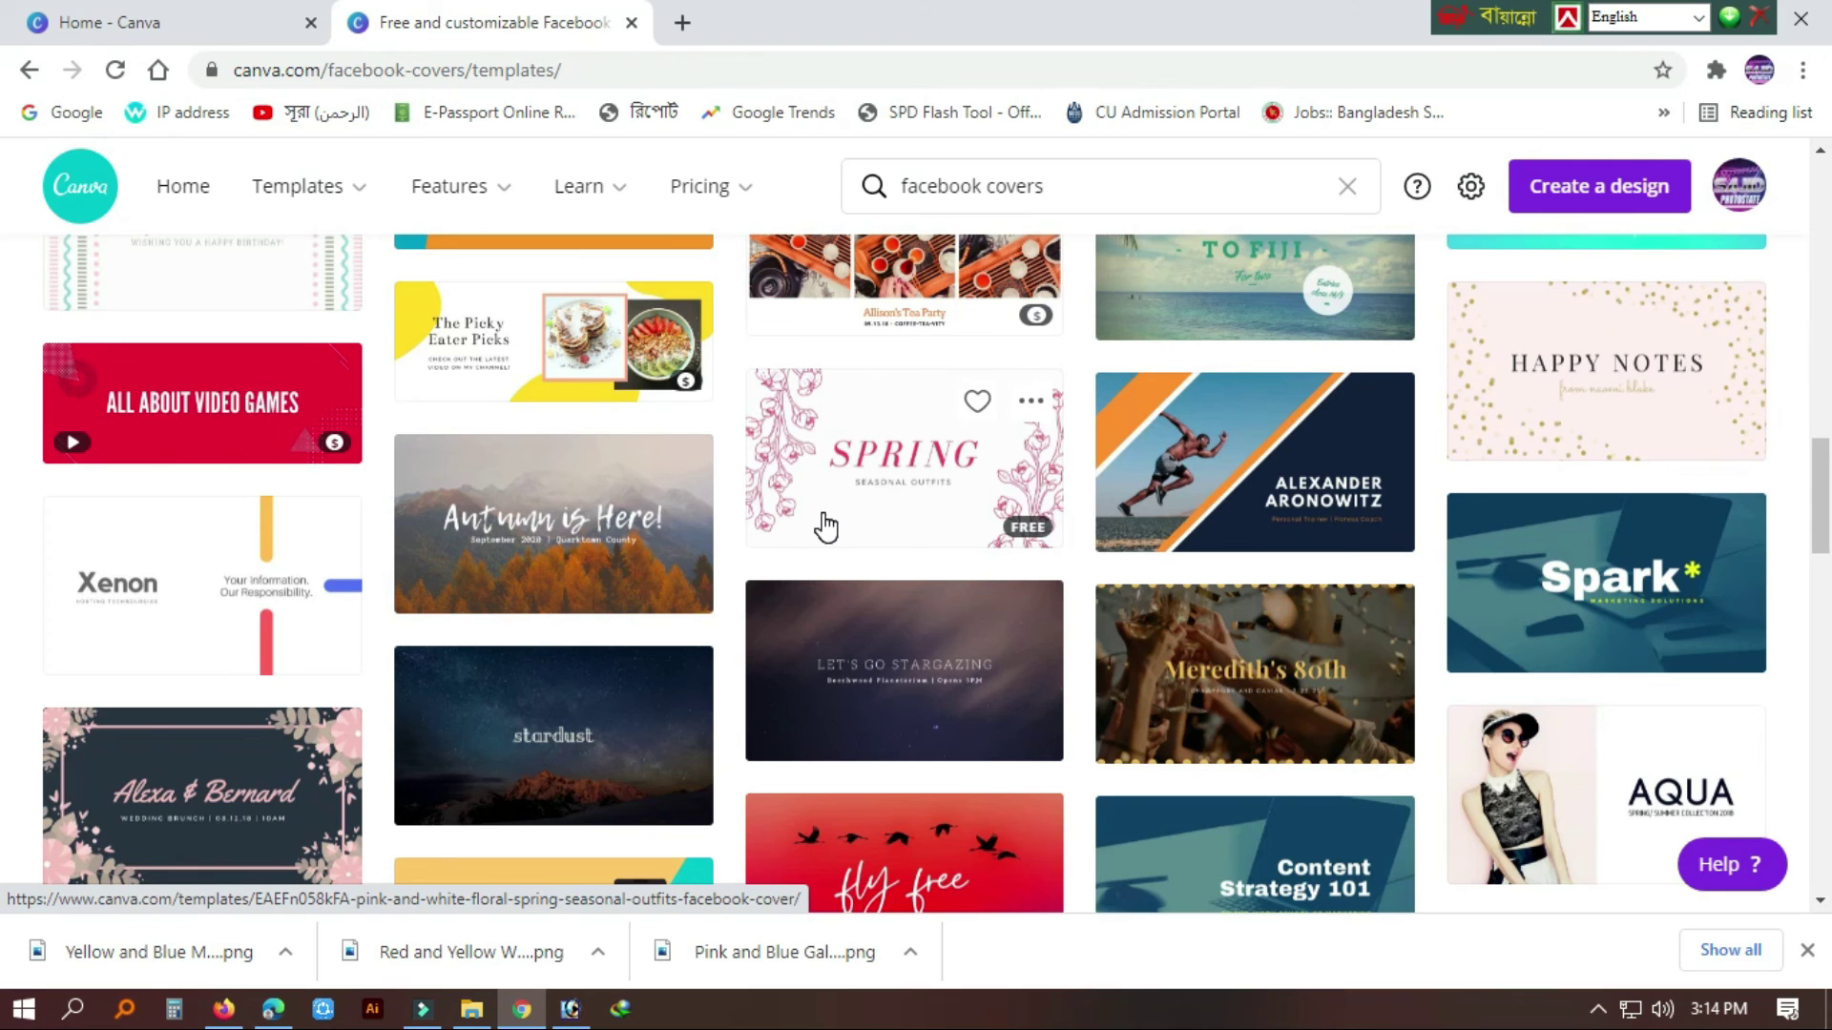
scroll(825, 526, "down", 4)
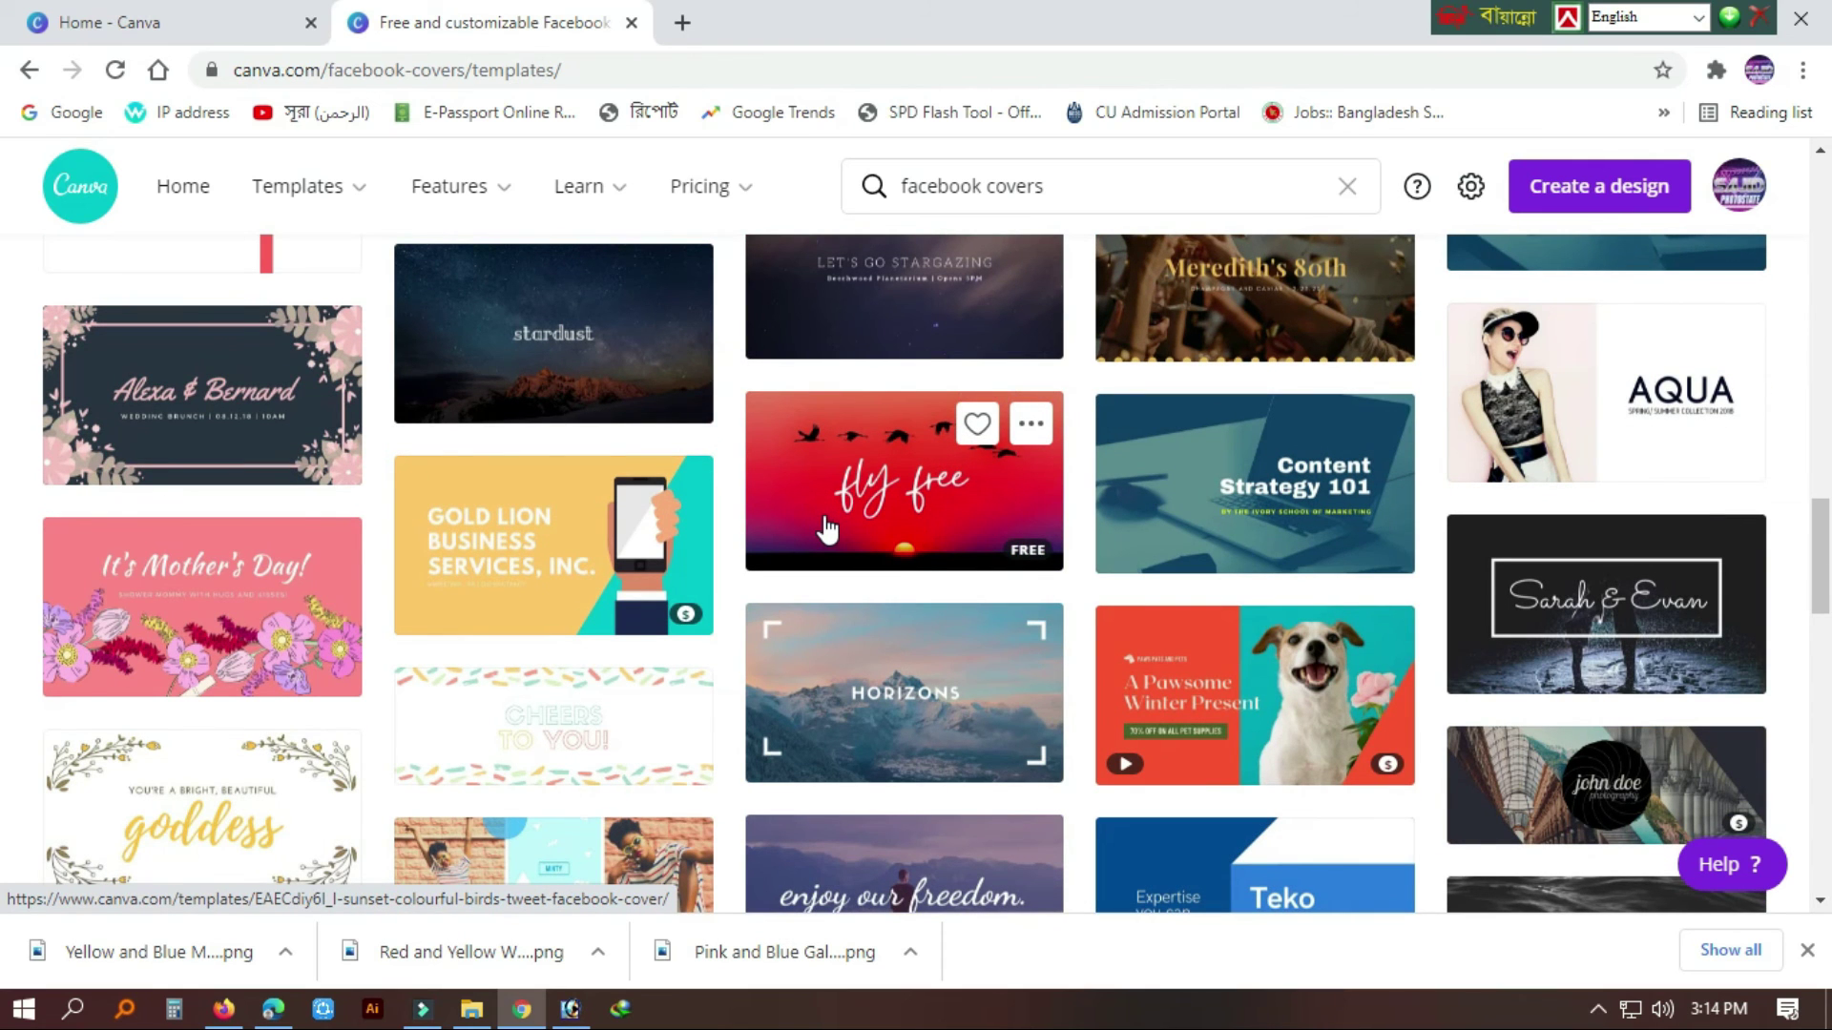
scroll(826, 528, "down", 3)
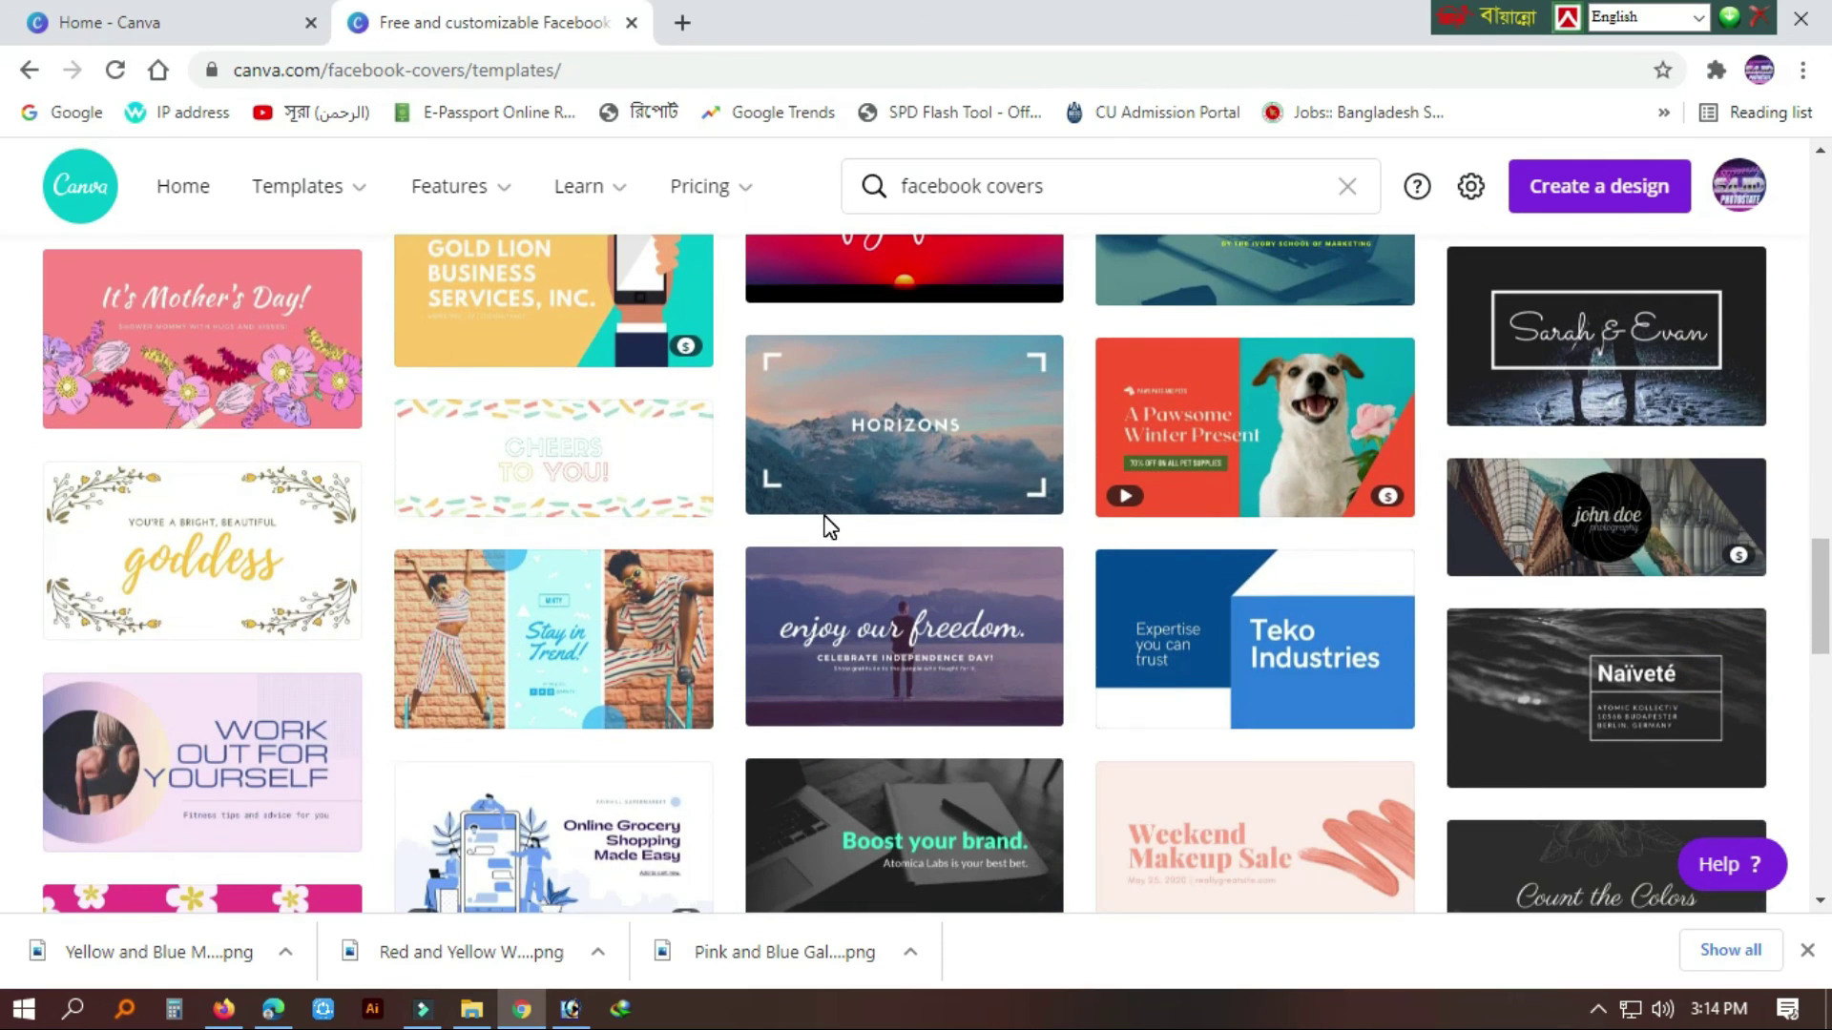
scroll(827, 524, "down", 2)
scroll(827, 526, "down", 2)
scroll(828, 529, "down", 2)
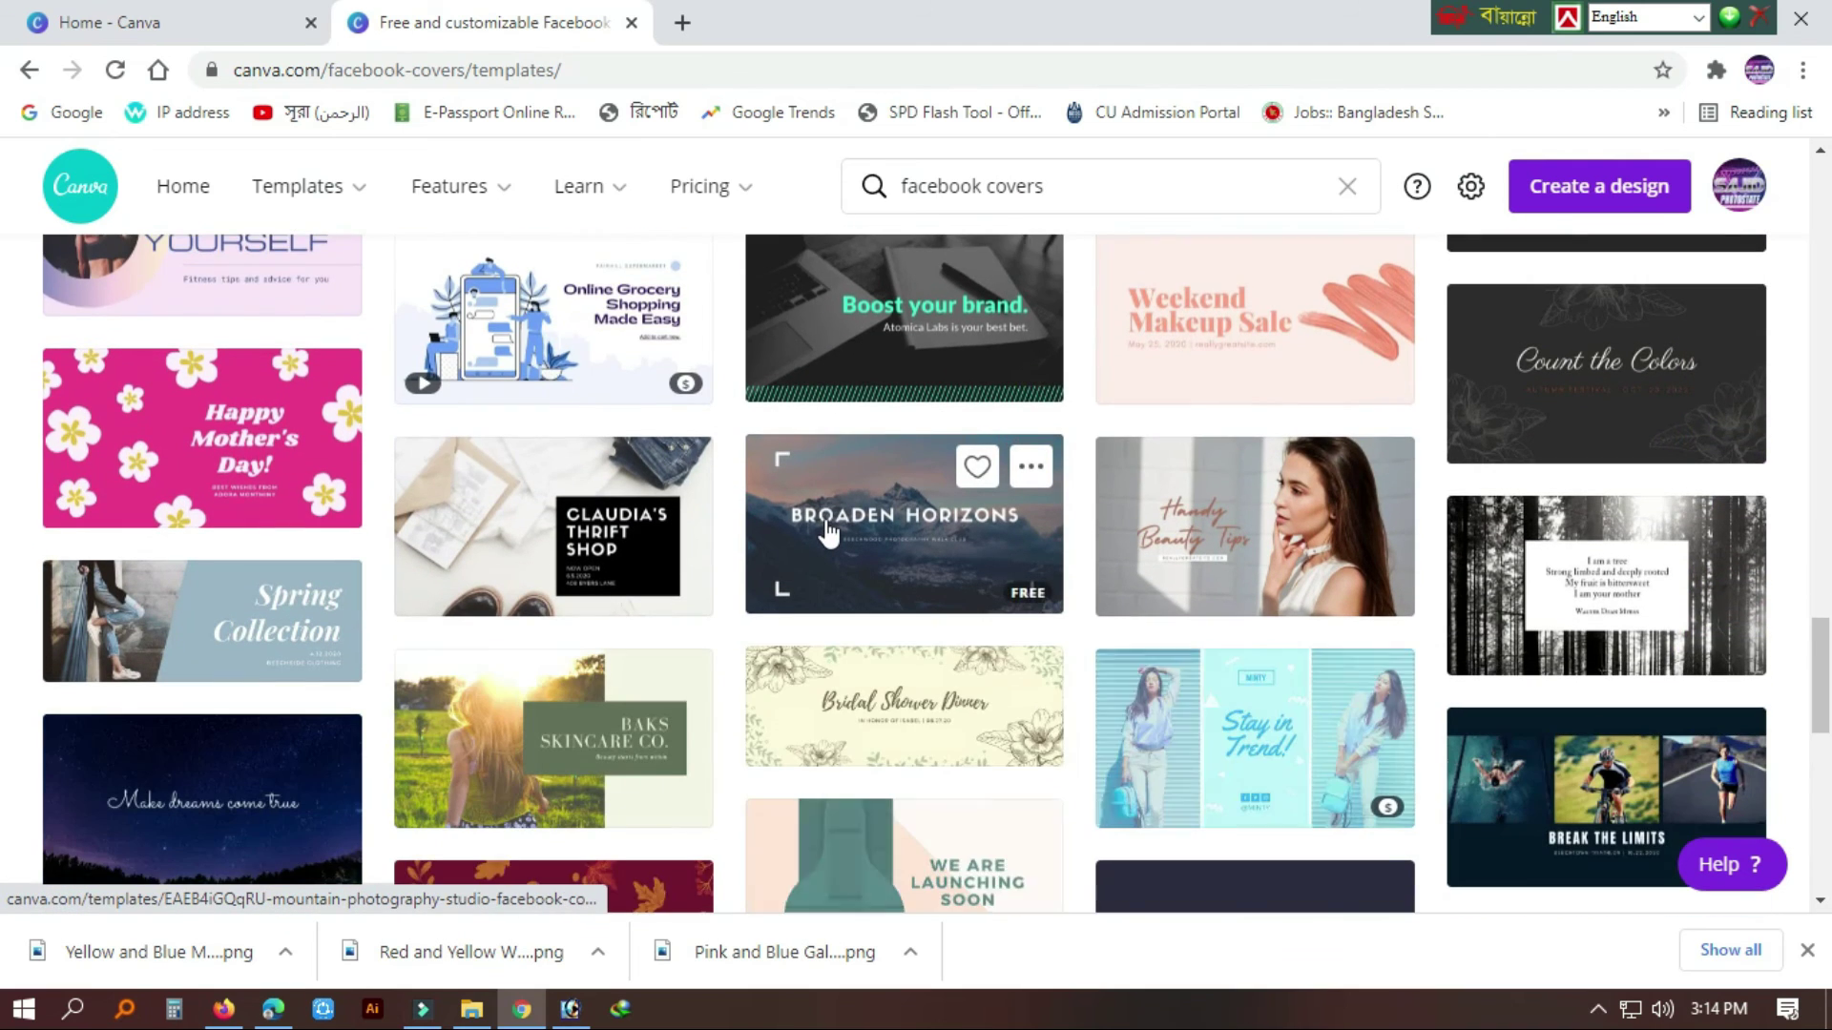
scroll(827, 530, "down", 2)
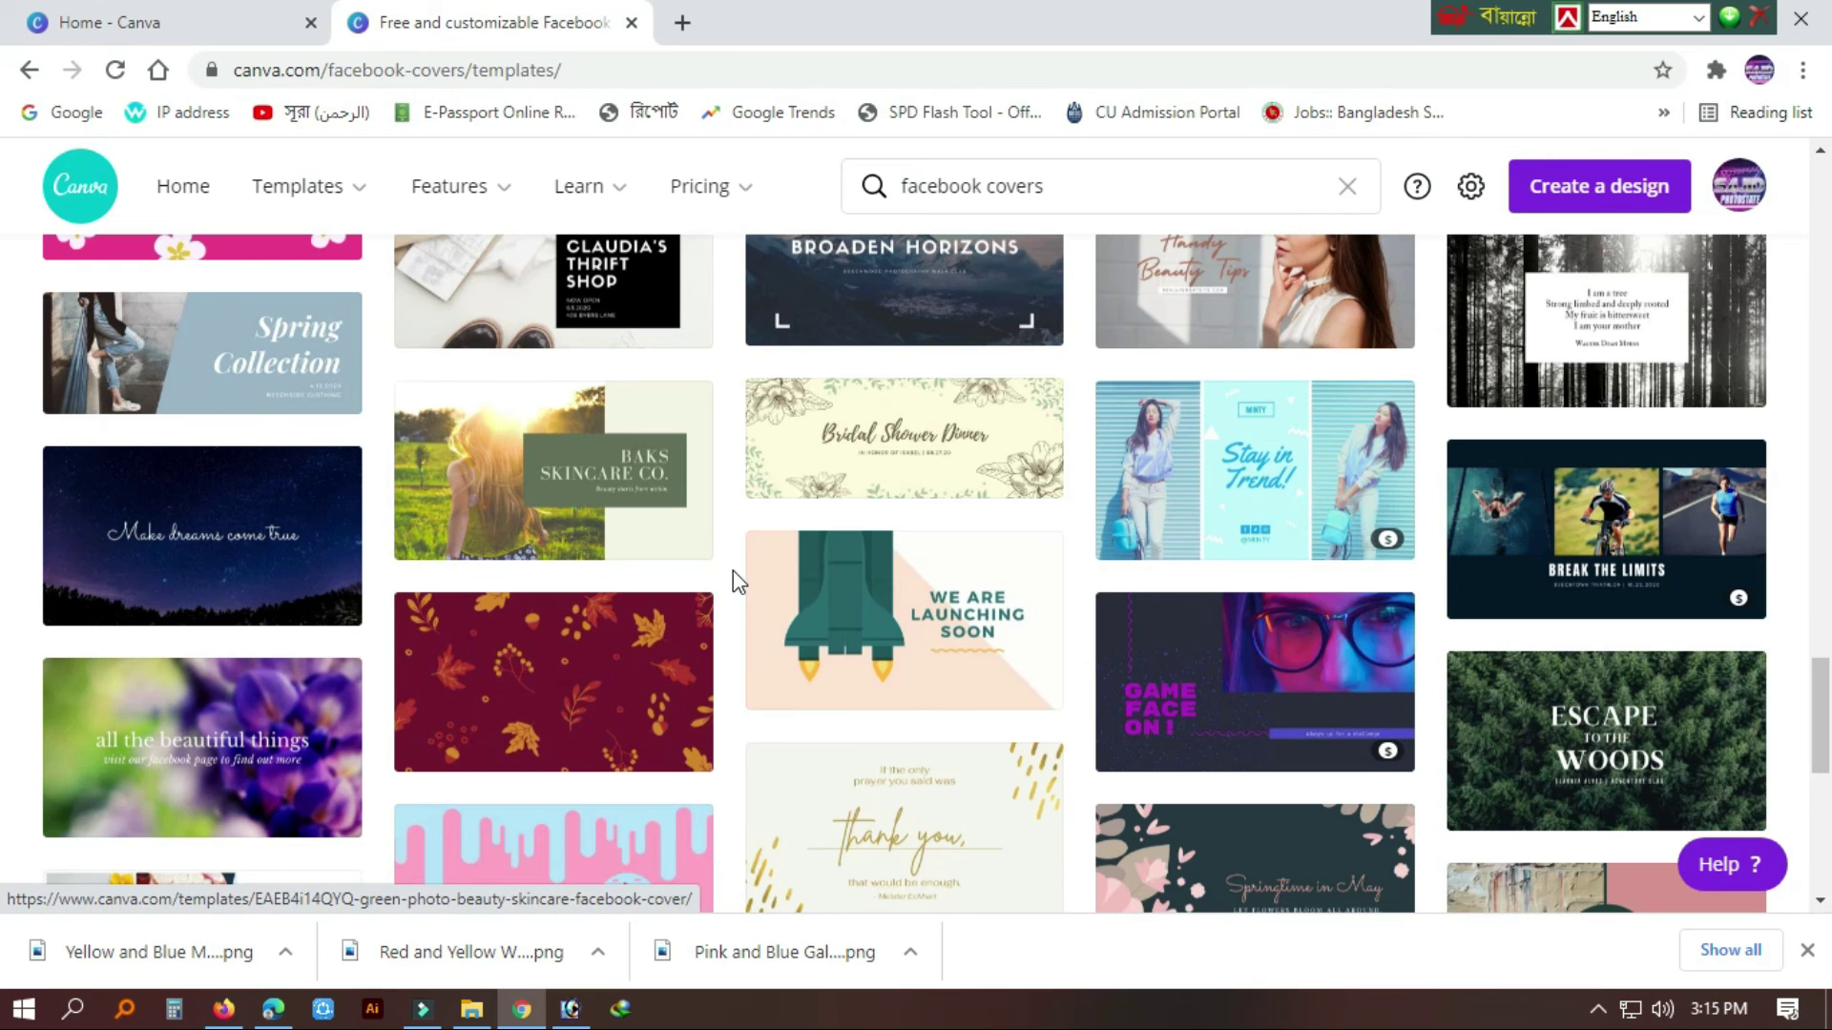
left_click(170, 355)
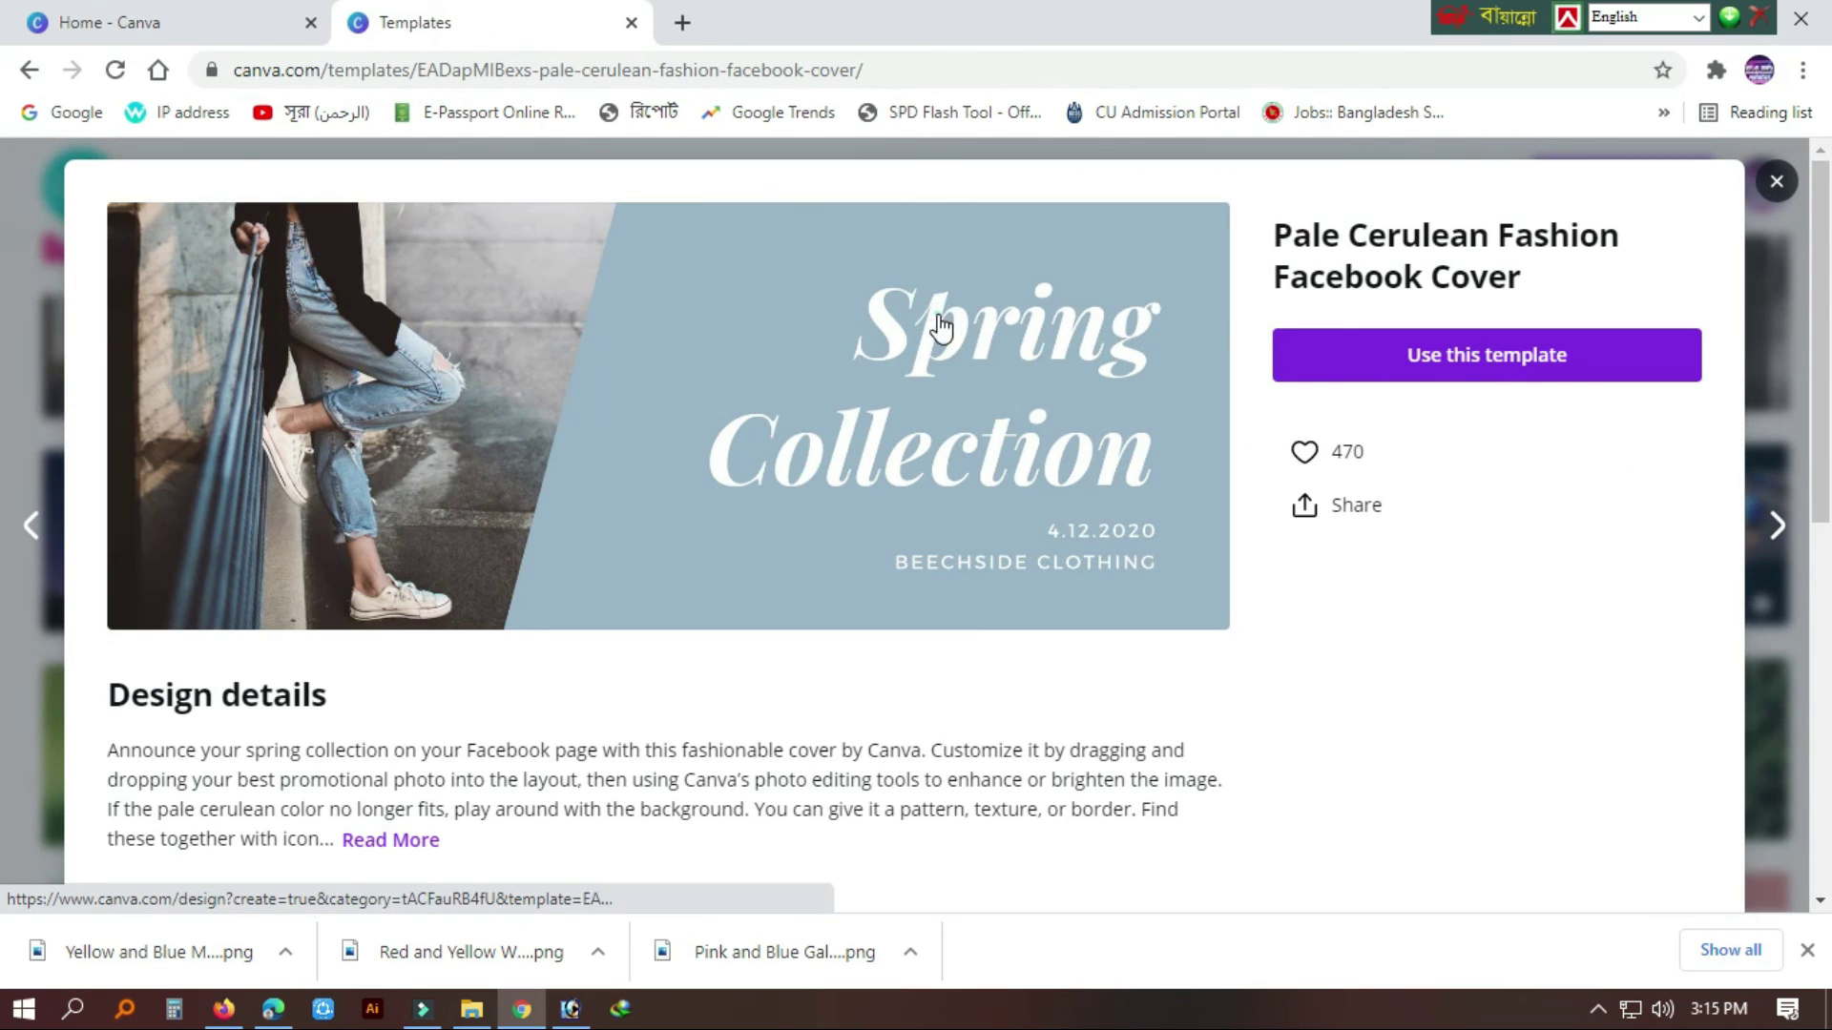
left_click(937, 322)
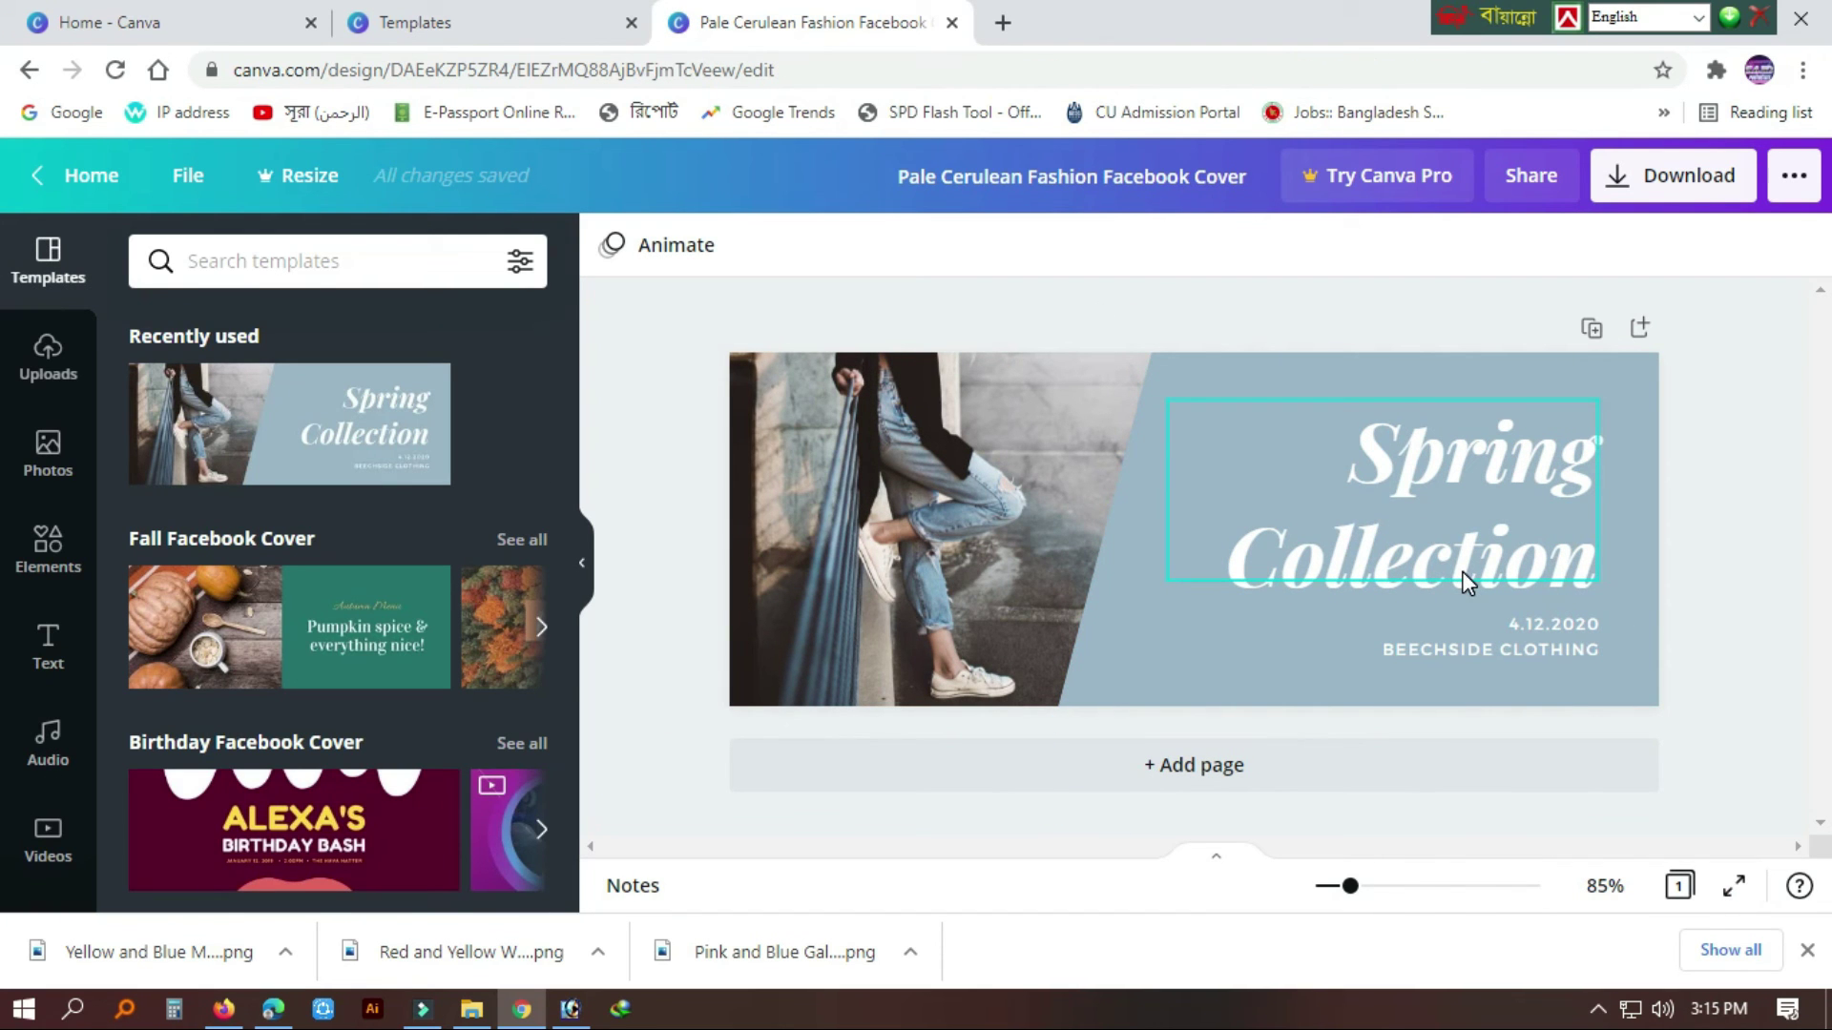
Replace the Spring Collection headline with 'Shajahan Is Here'.
left_click(1382, 548)
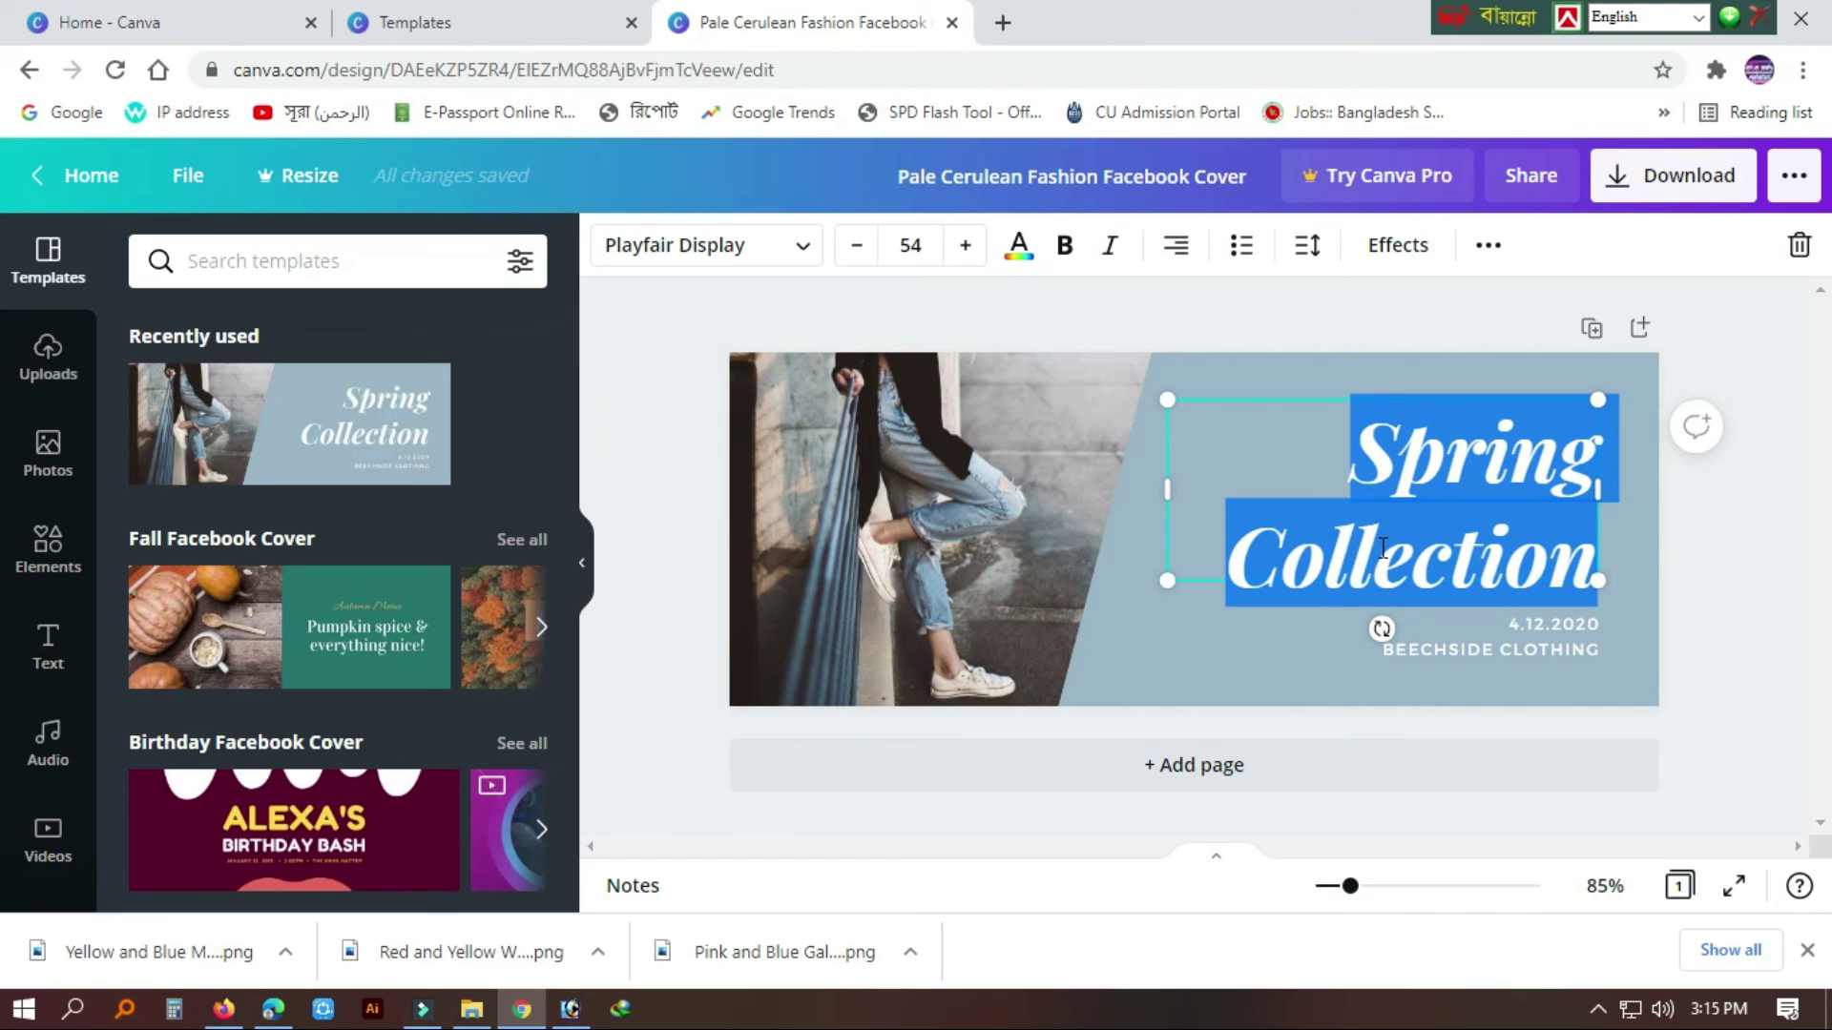
type("T")
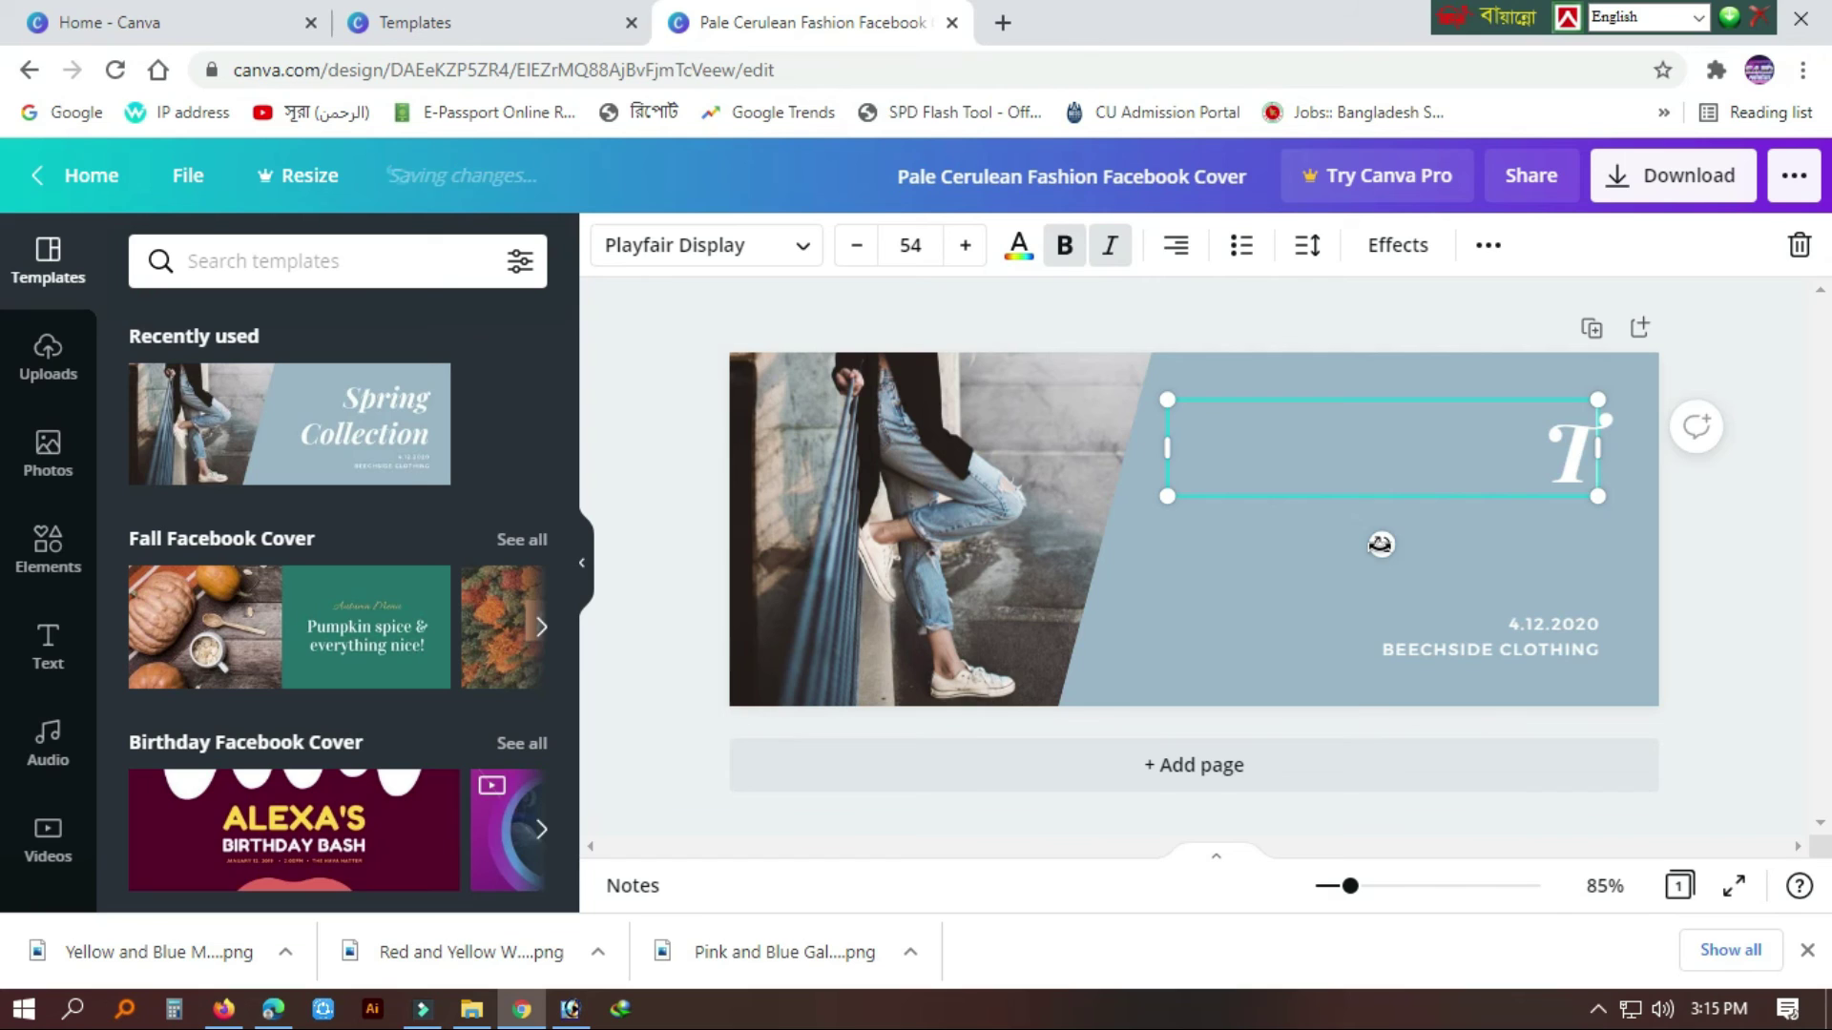
key("BackSpace")
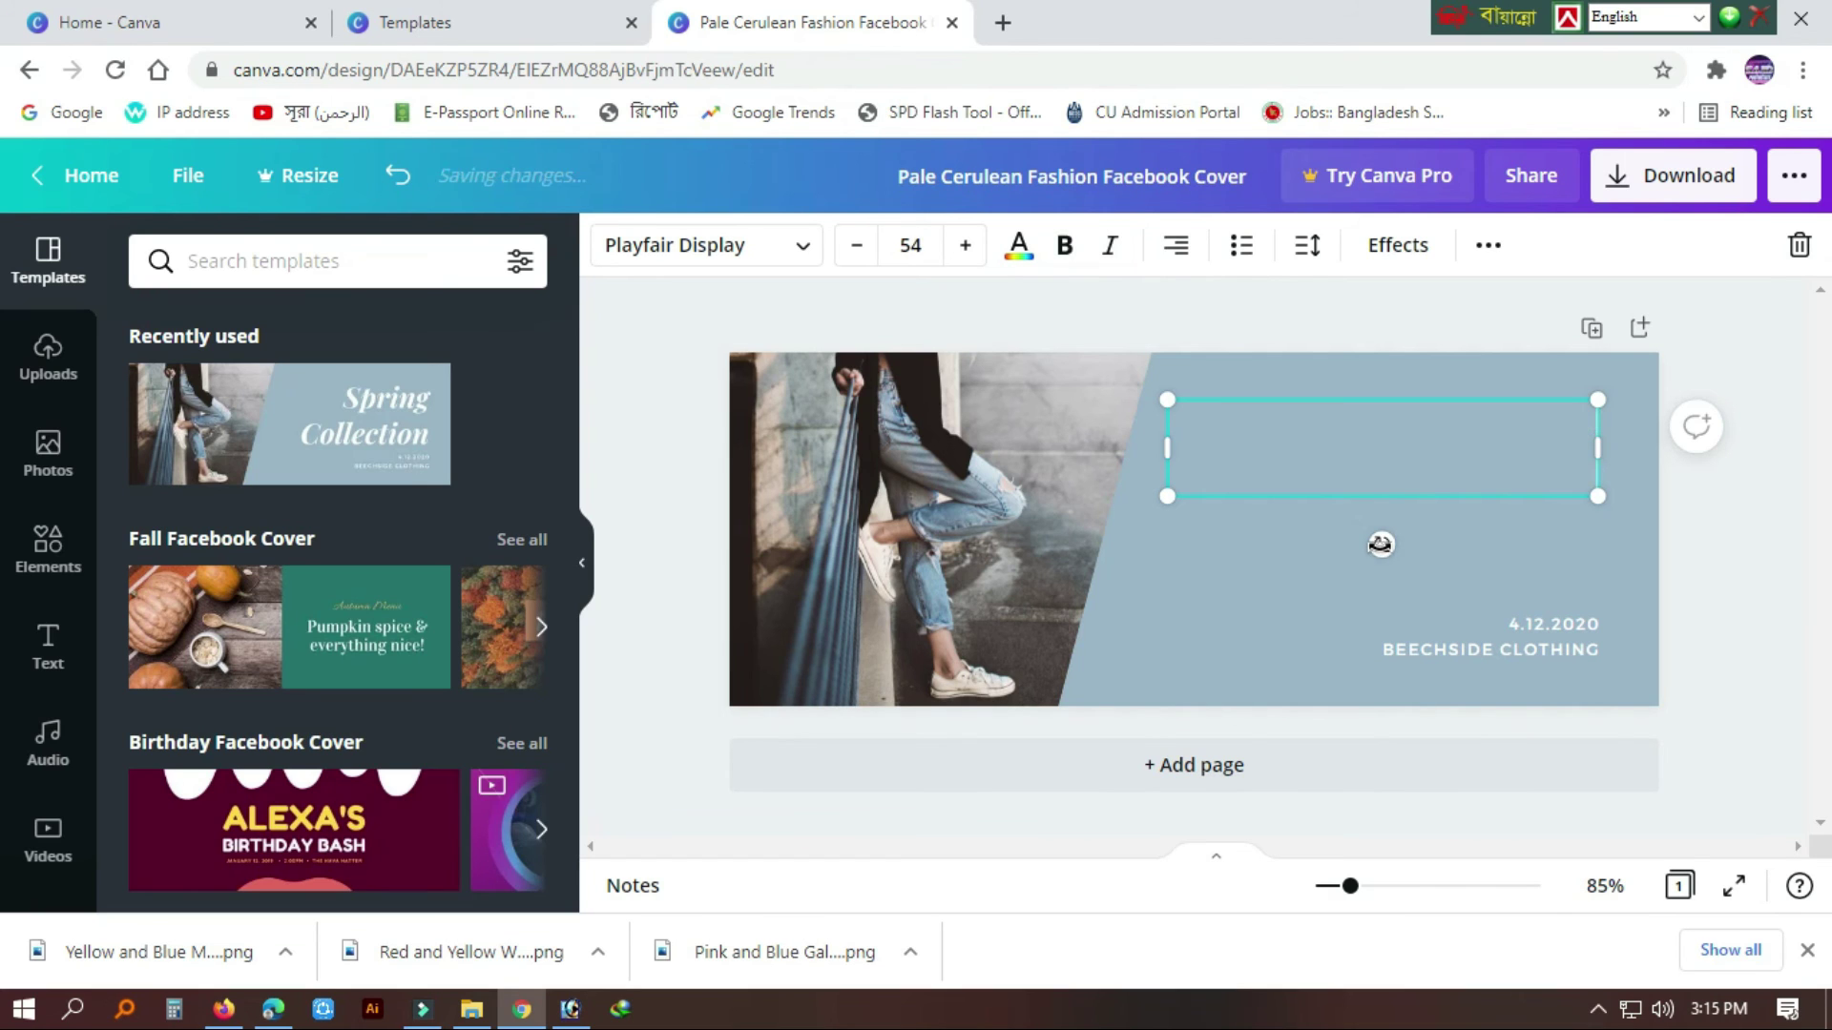
type("S")
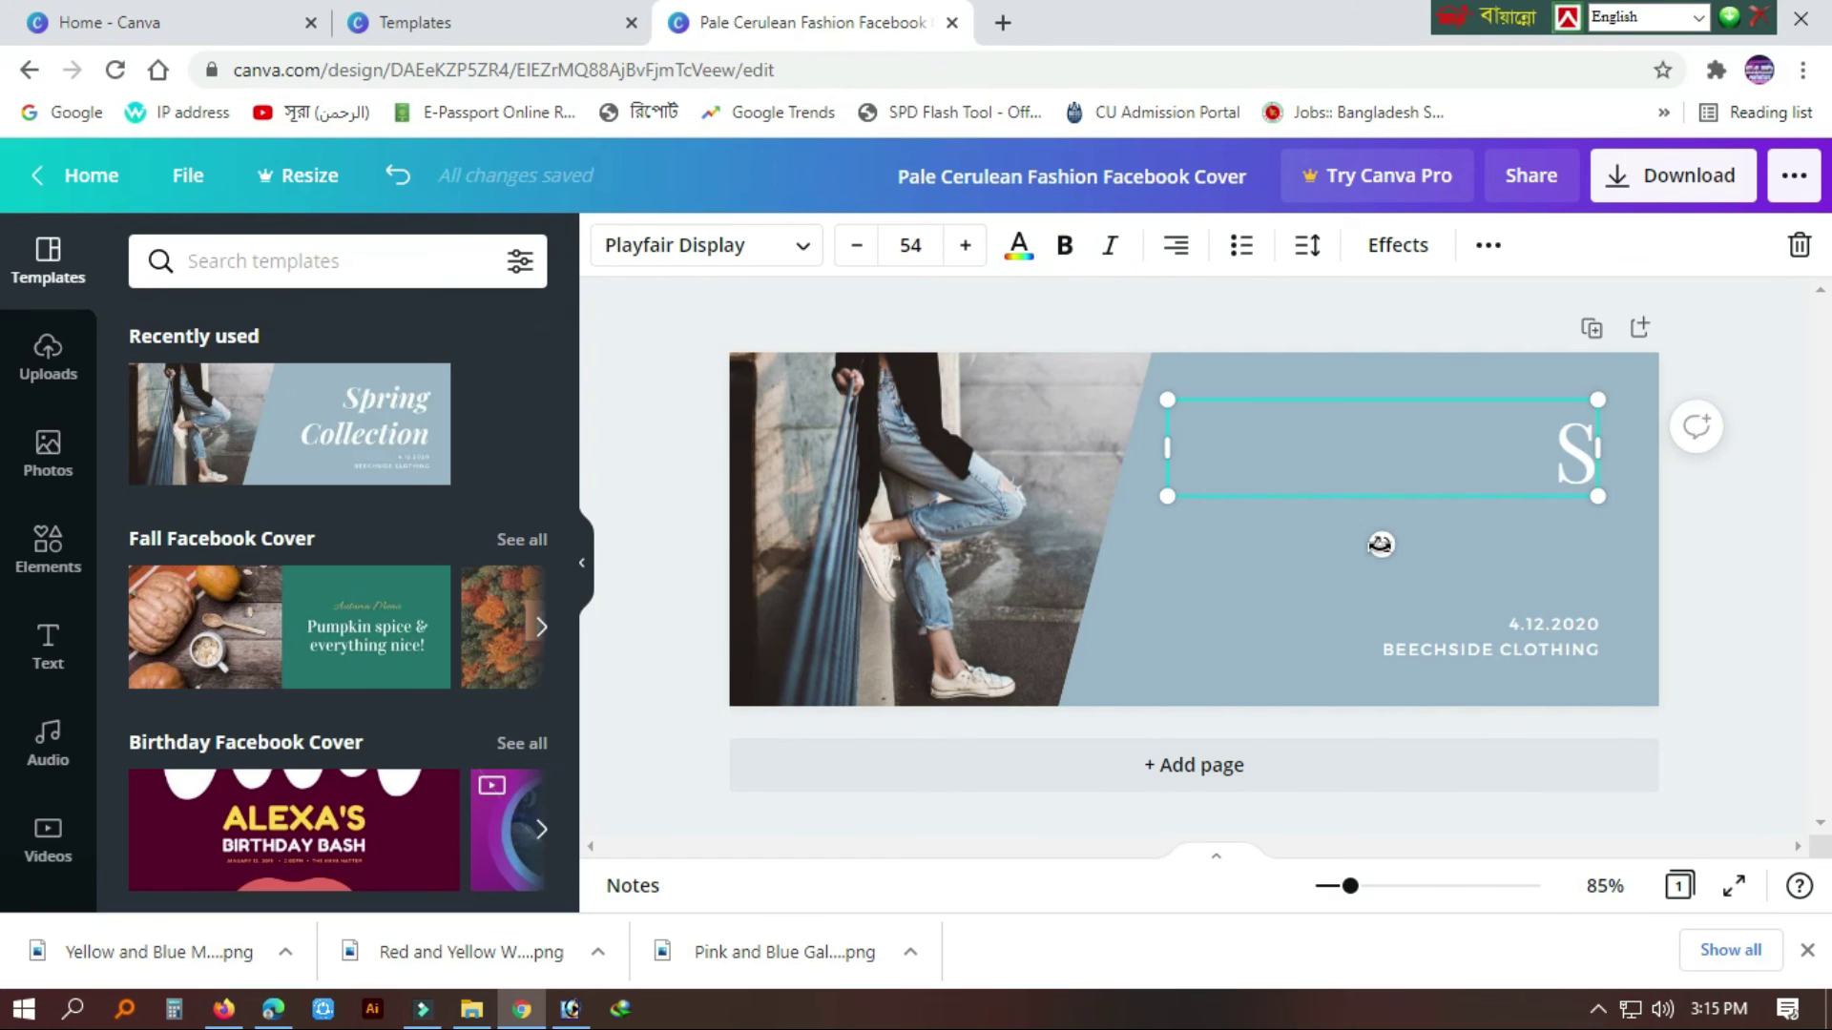
type("HAJA")
key("BackSpace")
key("BackSpace")
key("BackSpace")
key("BackSpace")
type("Shajaha")
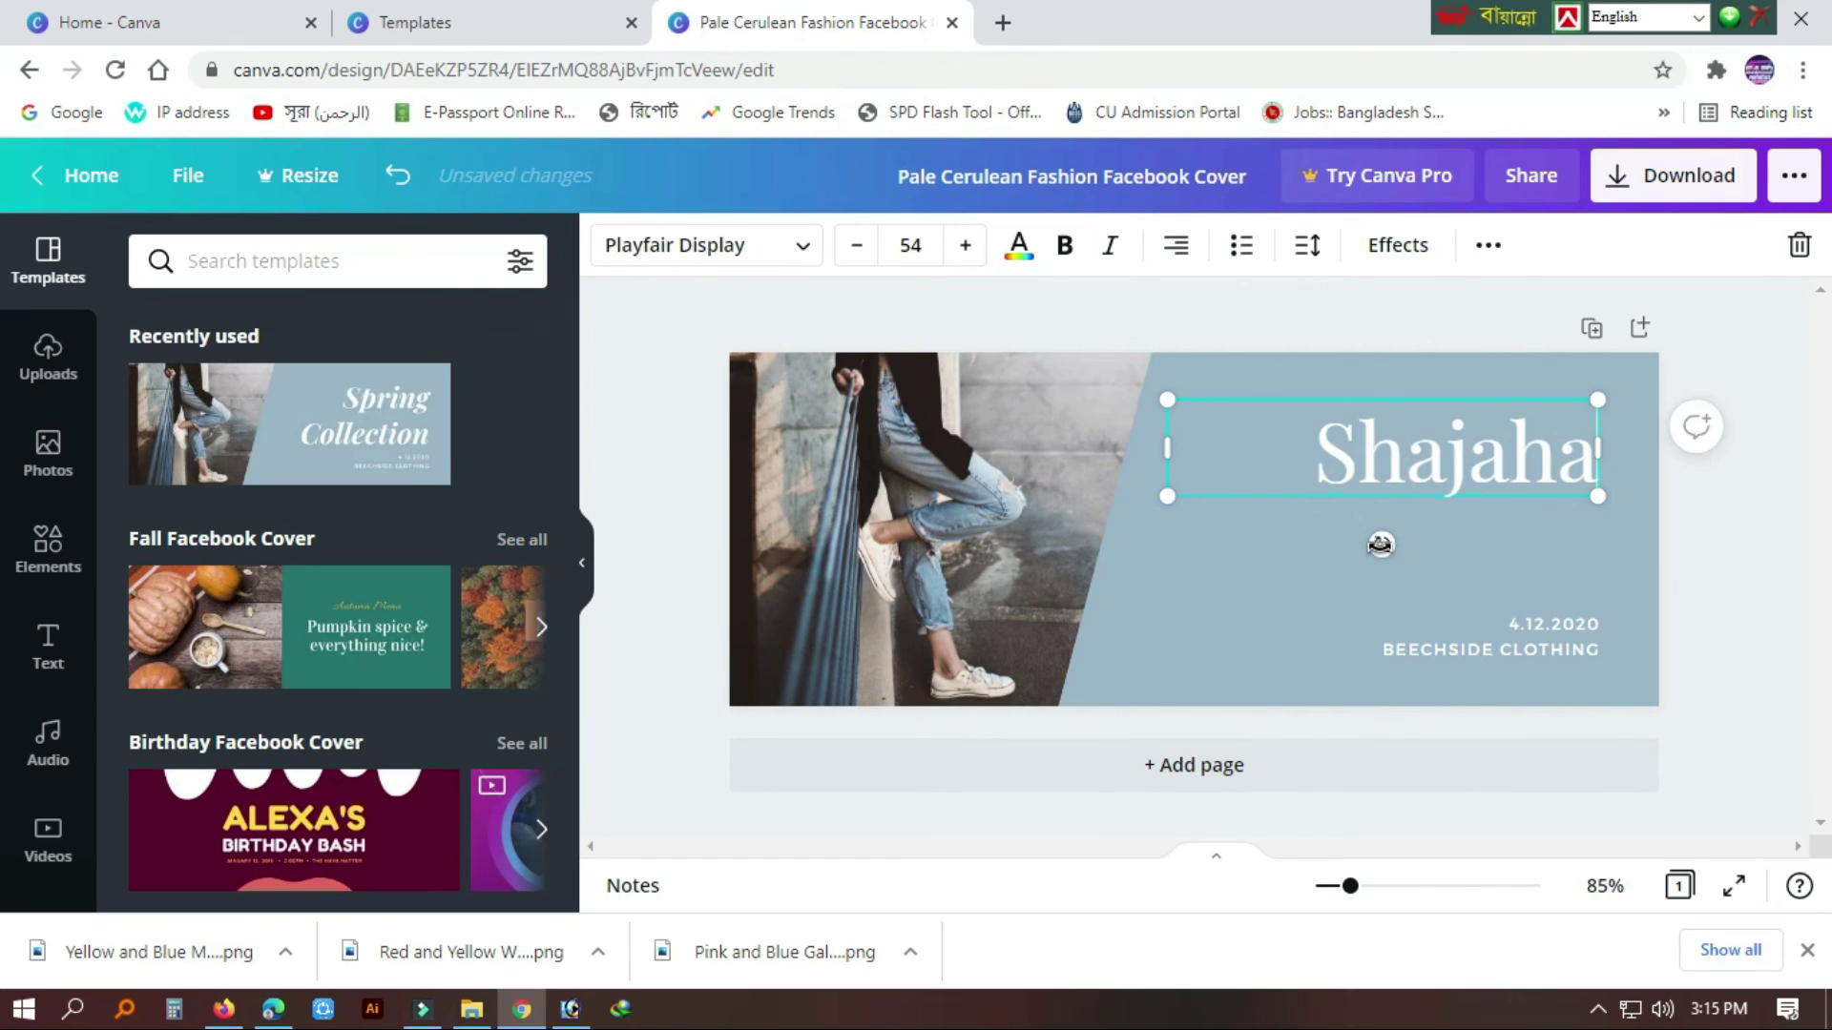
type("n Is")
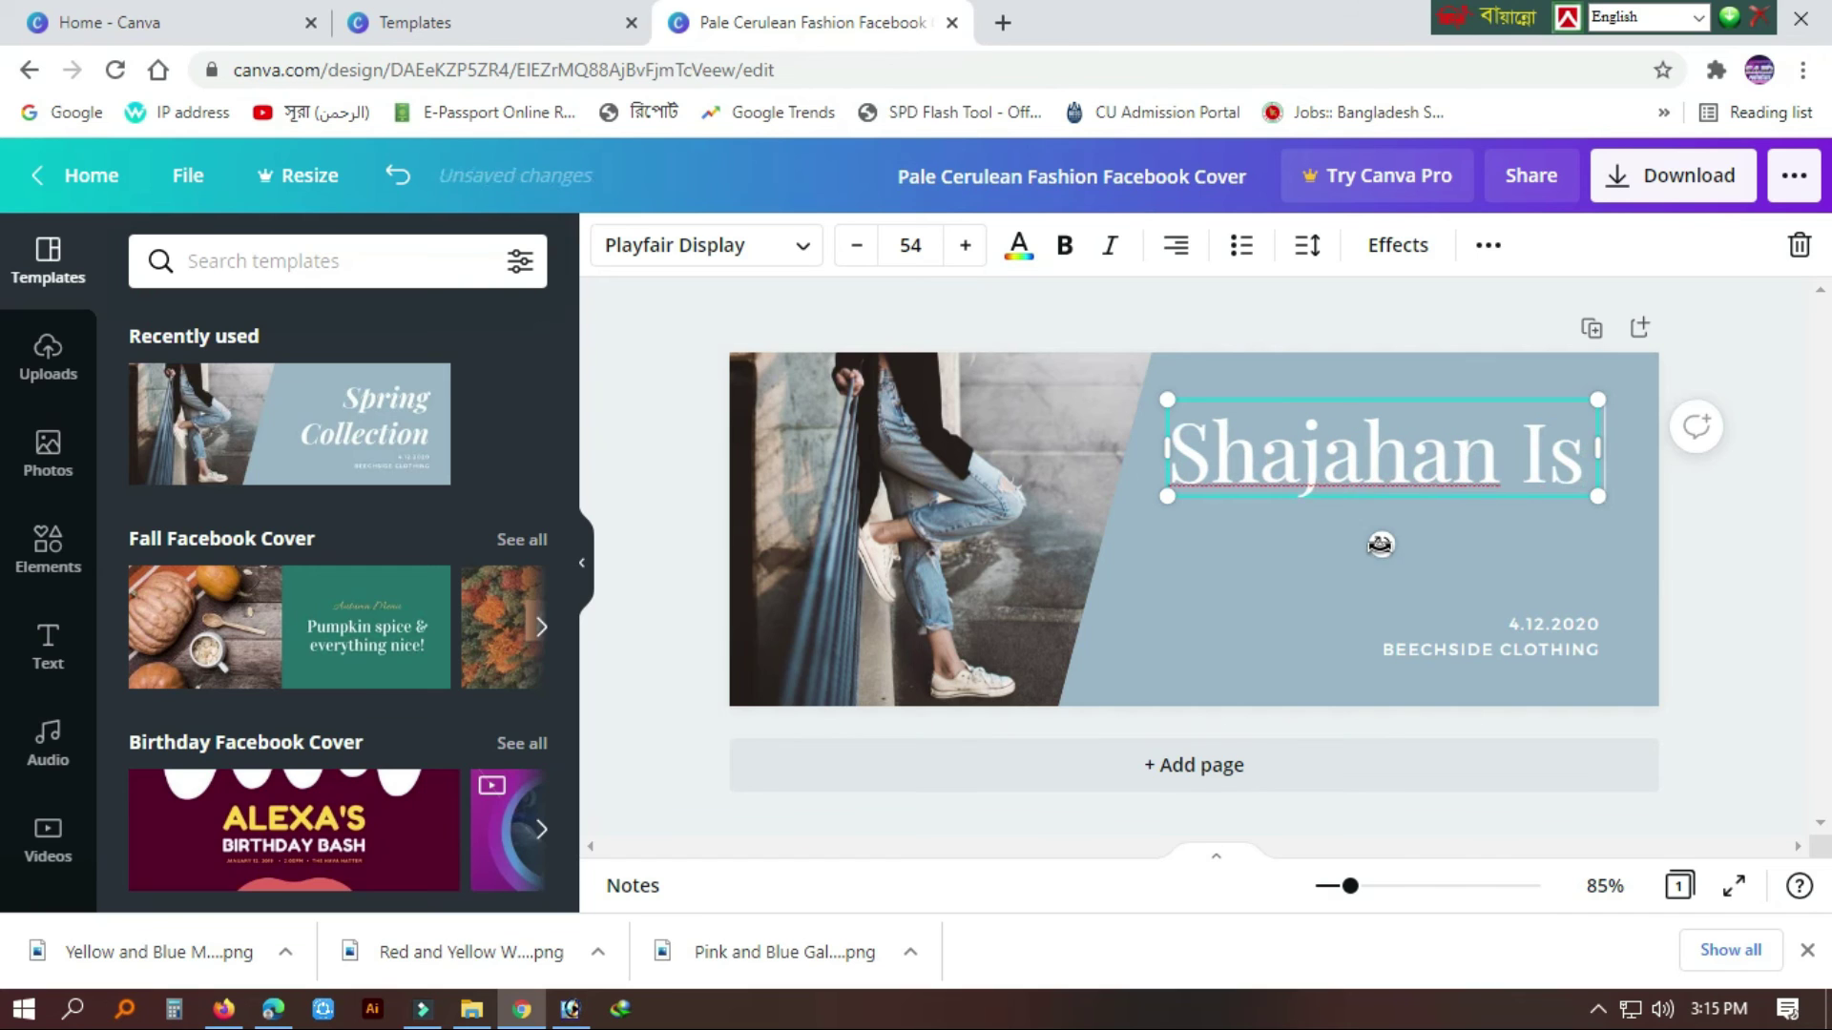
type(" Here")
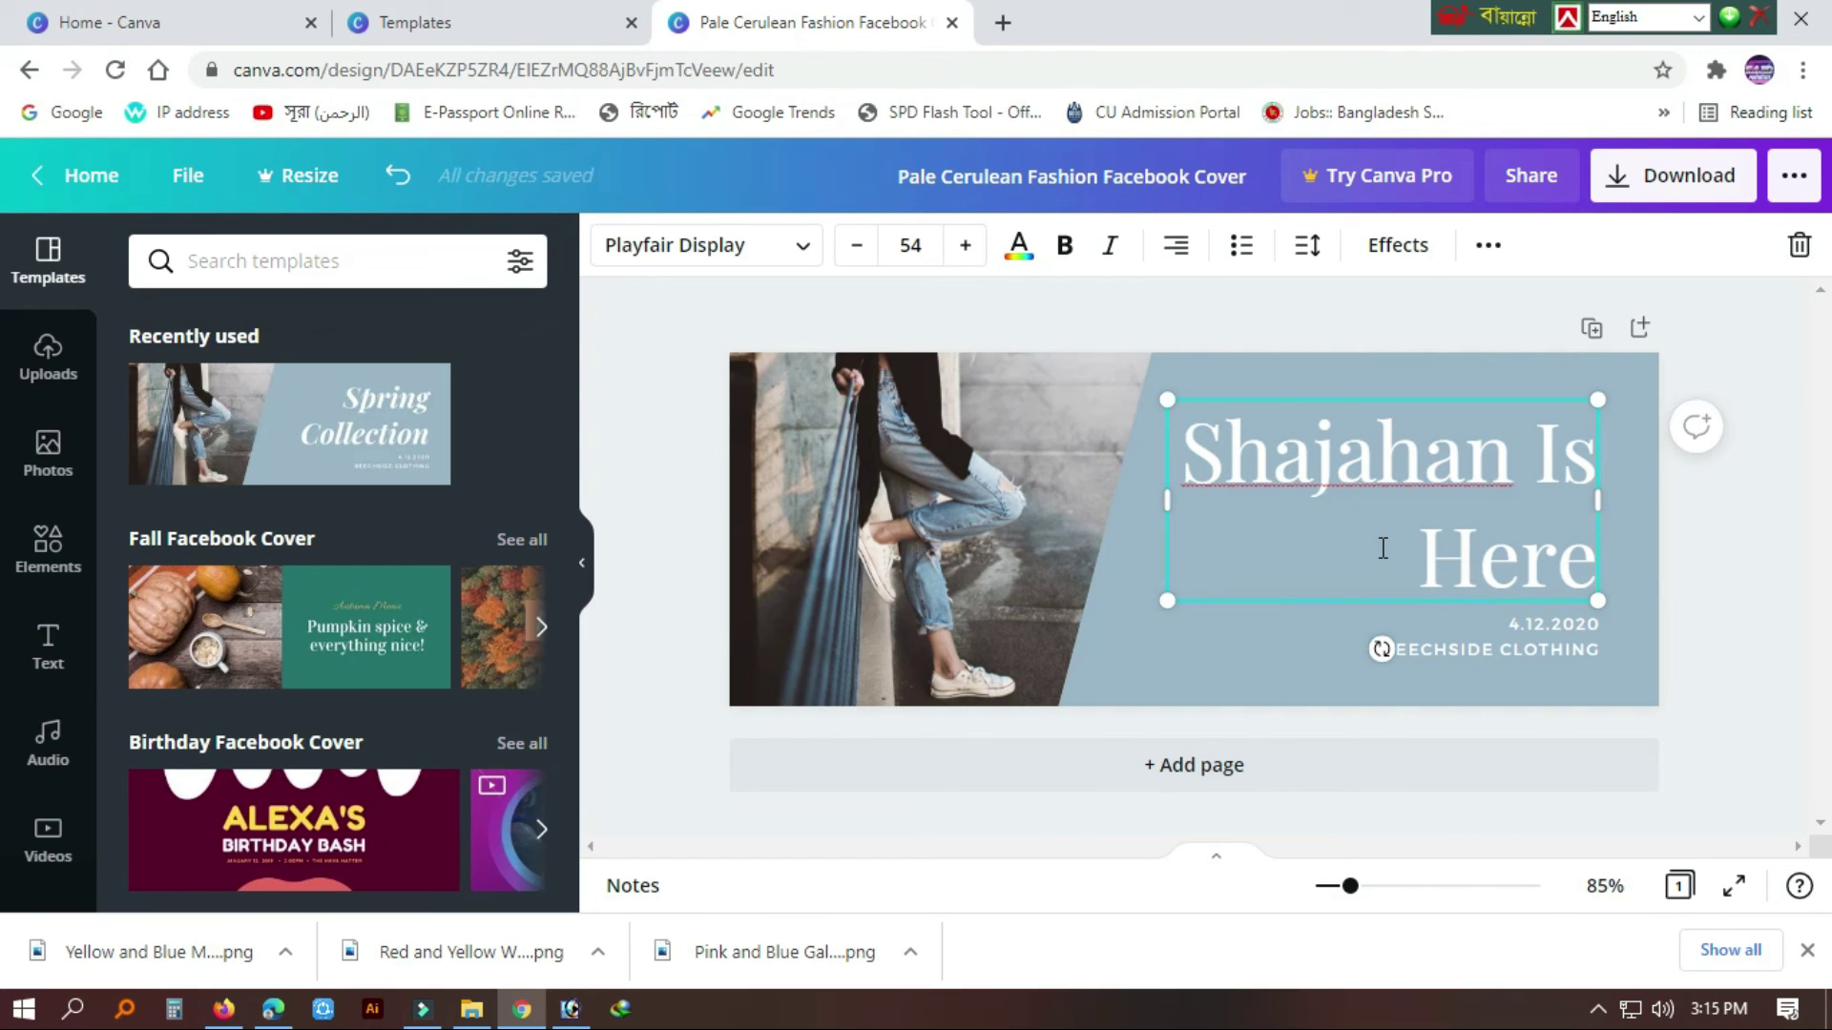
Resize the headline to fit one smaller line and place it near the cover's upper right.
left_click_drag(1607, 512, 1691, 512)
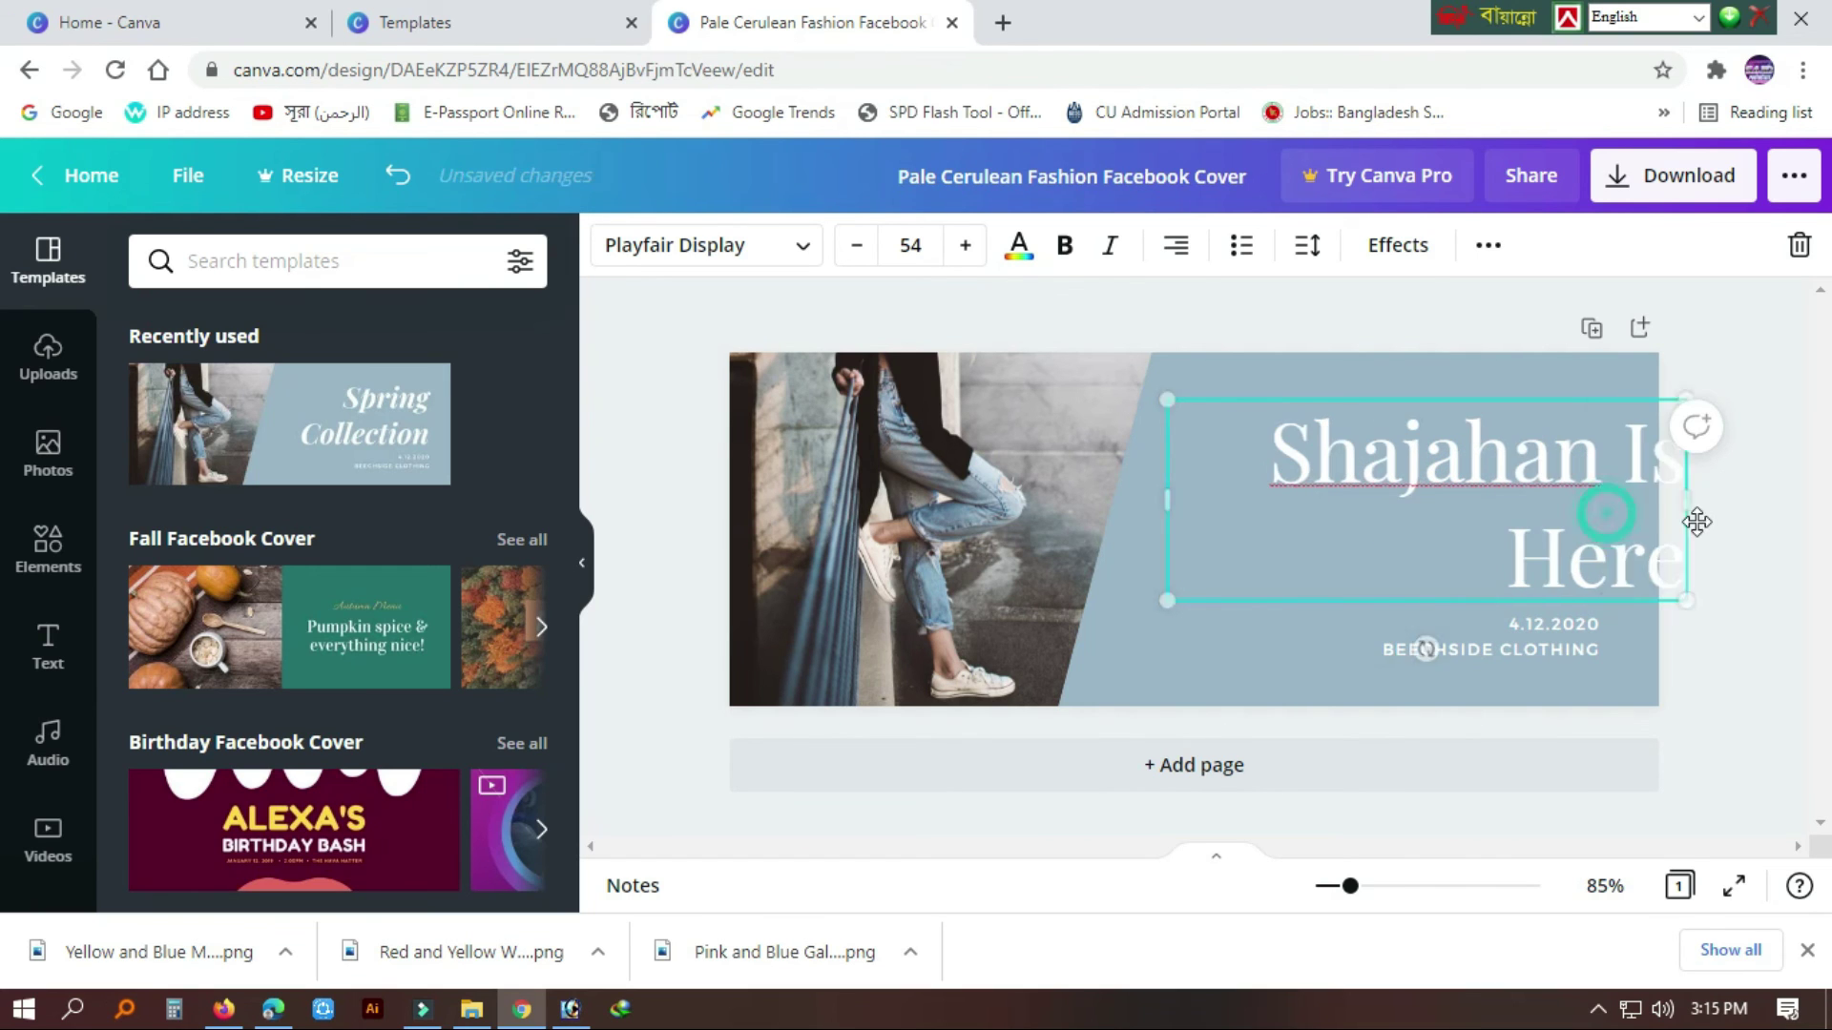
mouse_move(1068, 491)
left_mouse_down()
mouse_move(1001, 496)
mouse_move(1281, 459)
left_mouse_up()
left_click_drag(1518, 411, 1410, 410)
left_click(1615, 427)
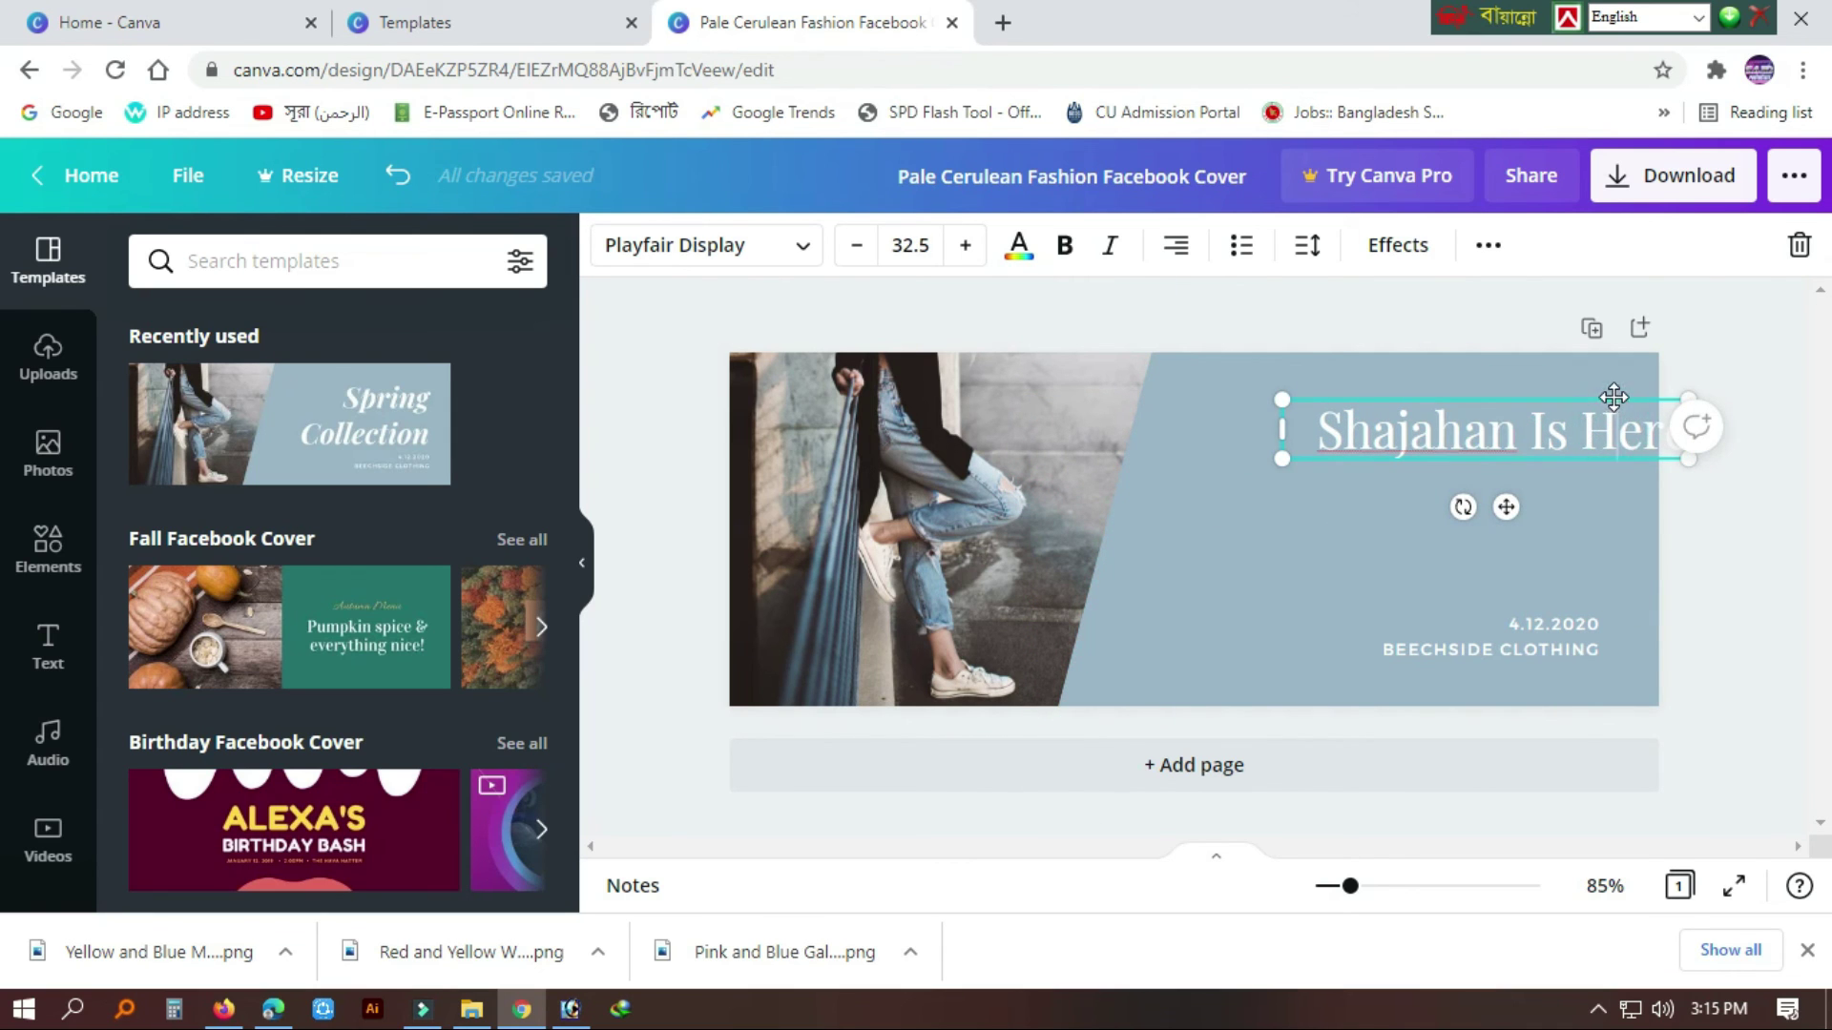
left_click_drag(1612, 400, 1510, 391)
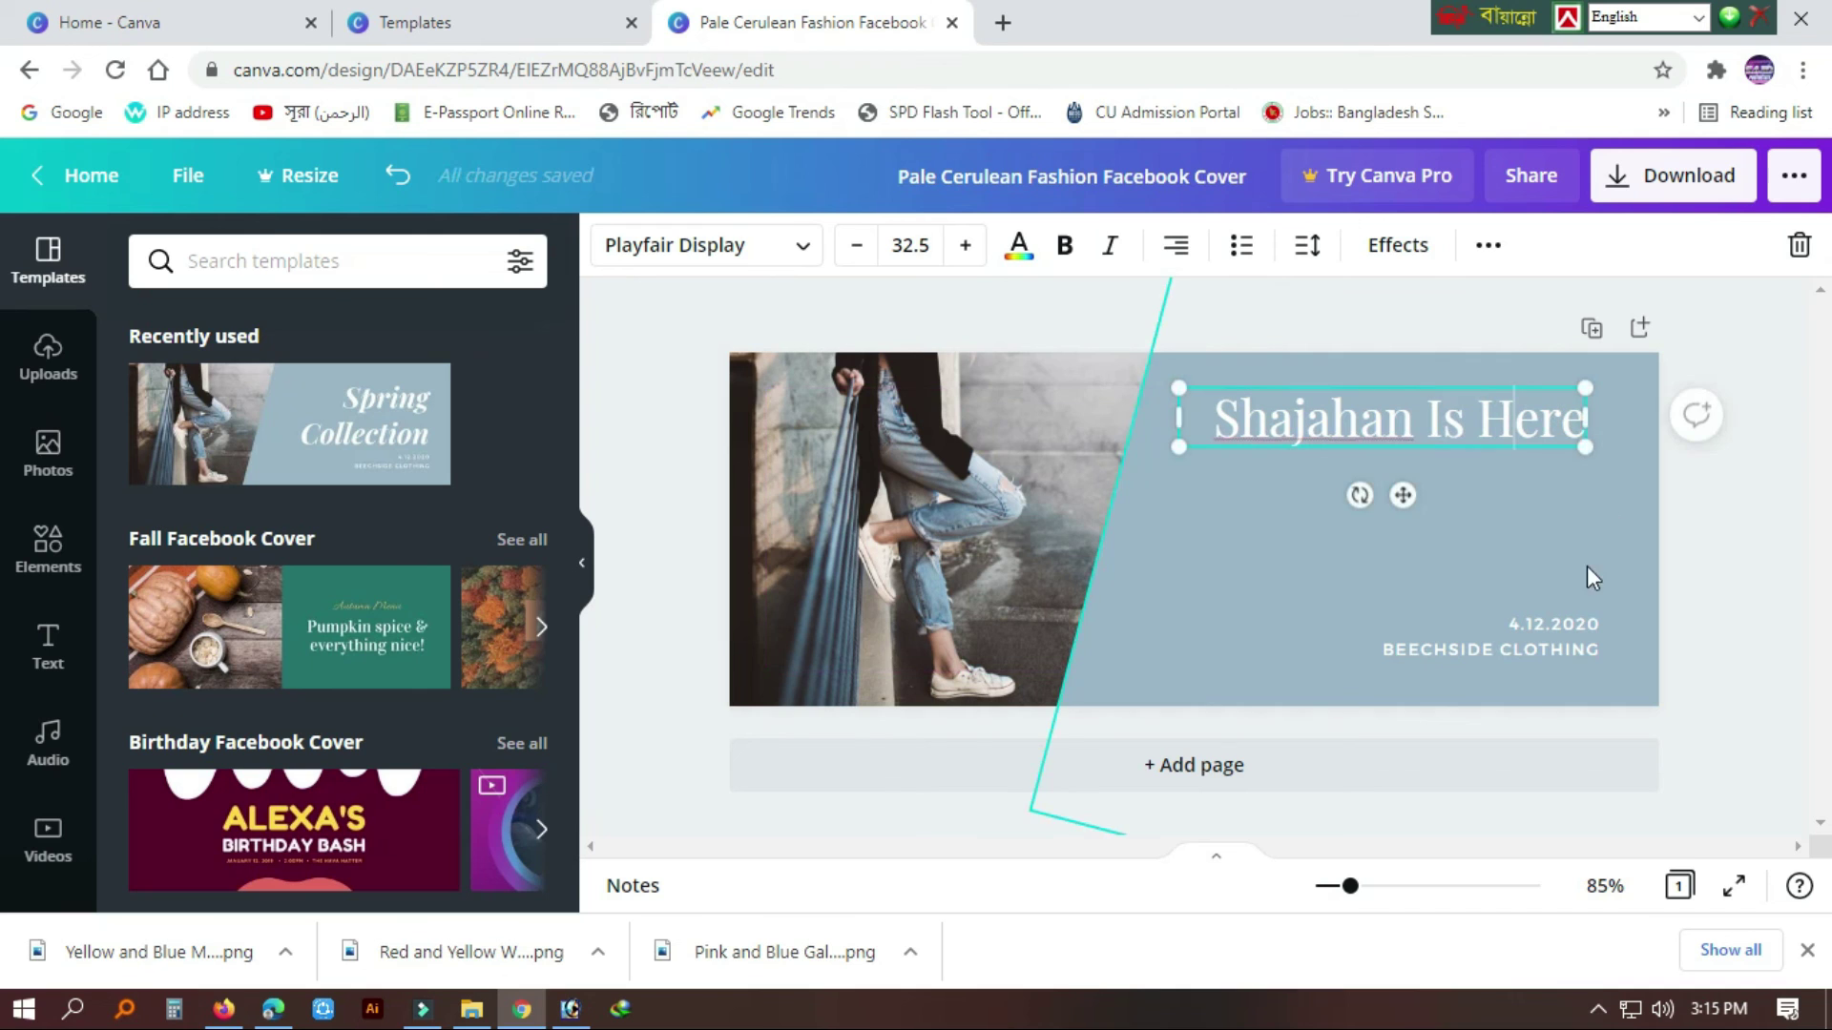
left_click_drag(1402, 494, 1416, 511)
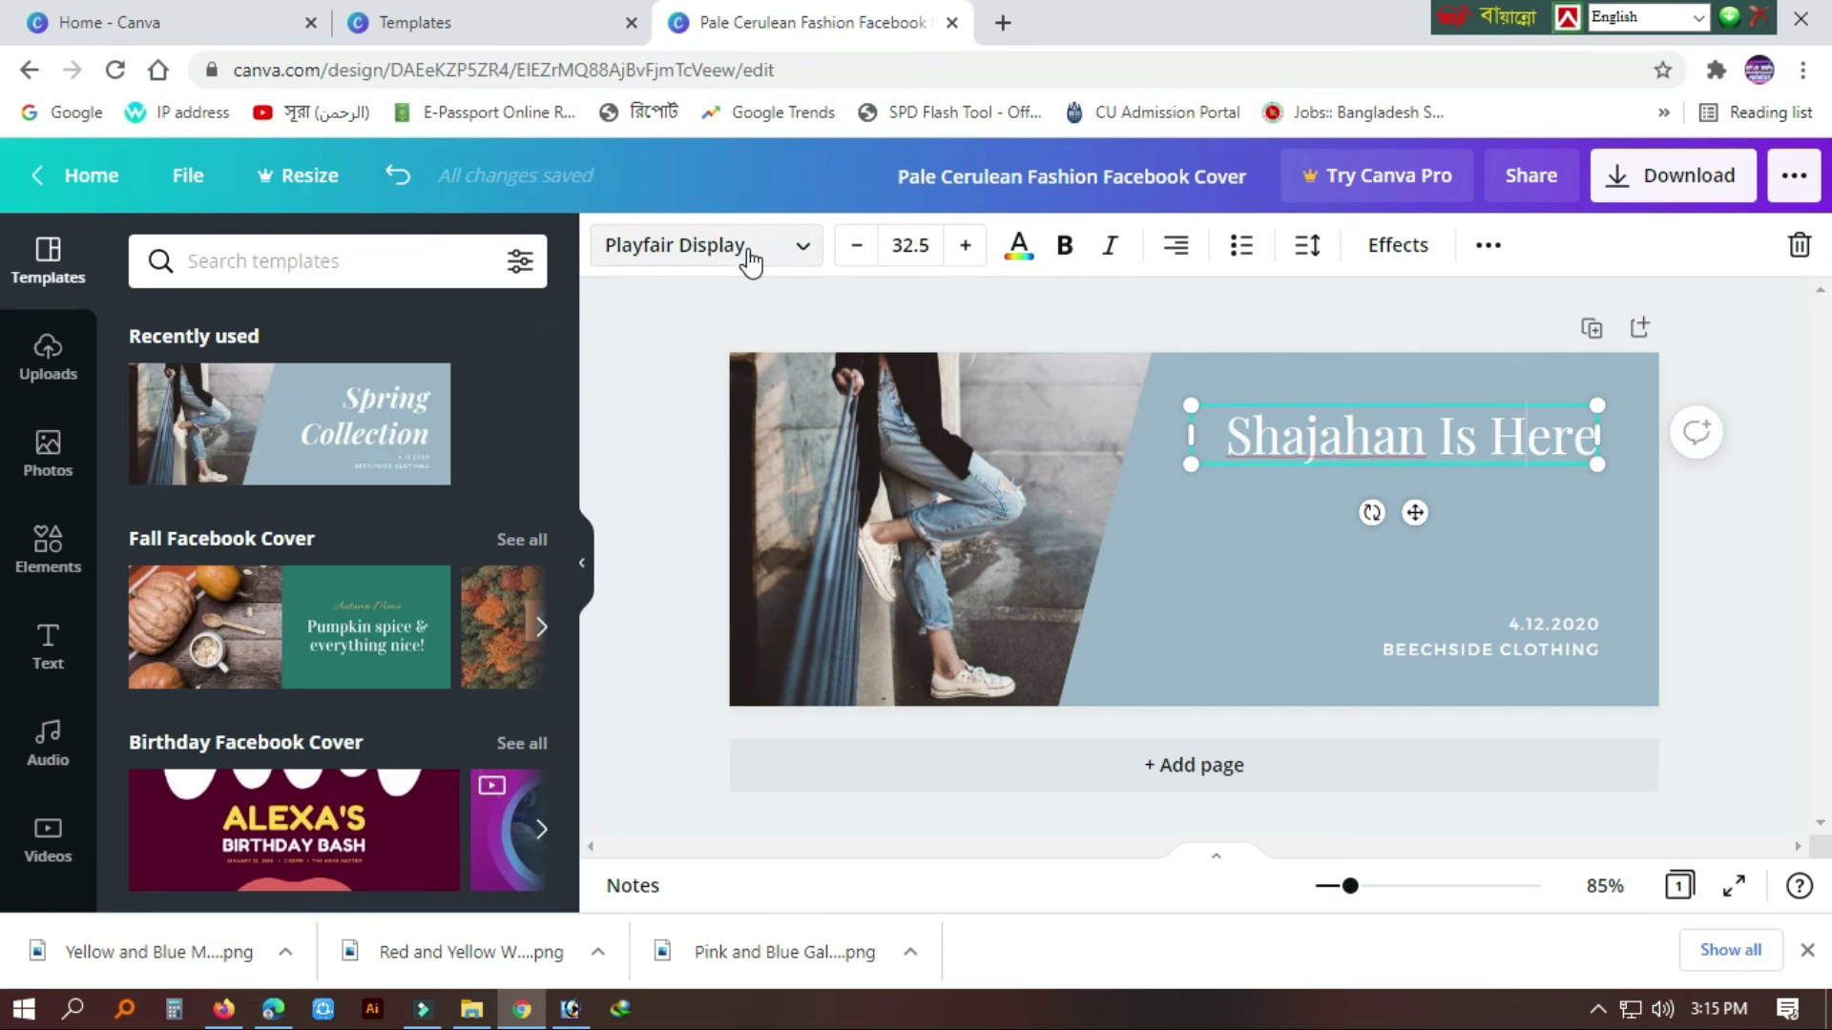
Try the Bukhari Script and Archivo Black fonts on the headline.
left_click(805, 250)
left_click(204, 537)
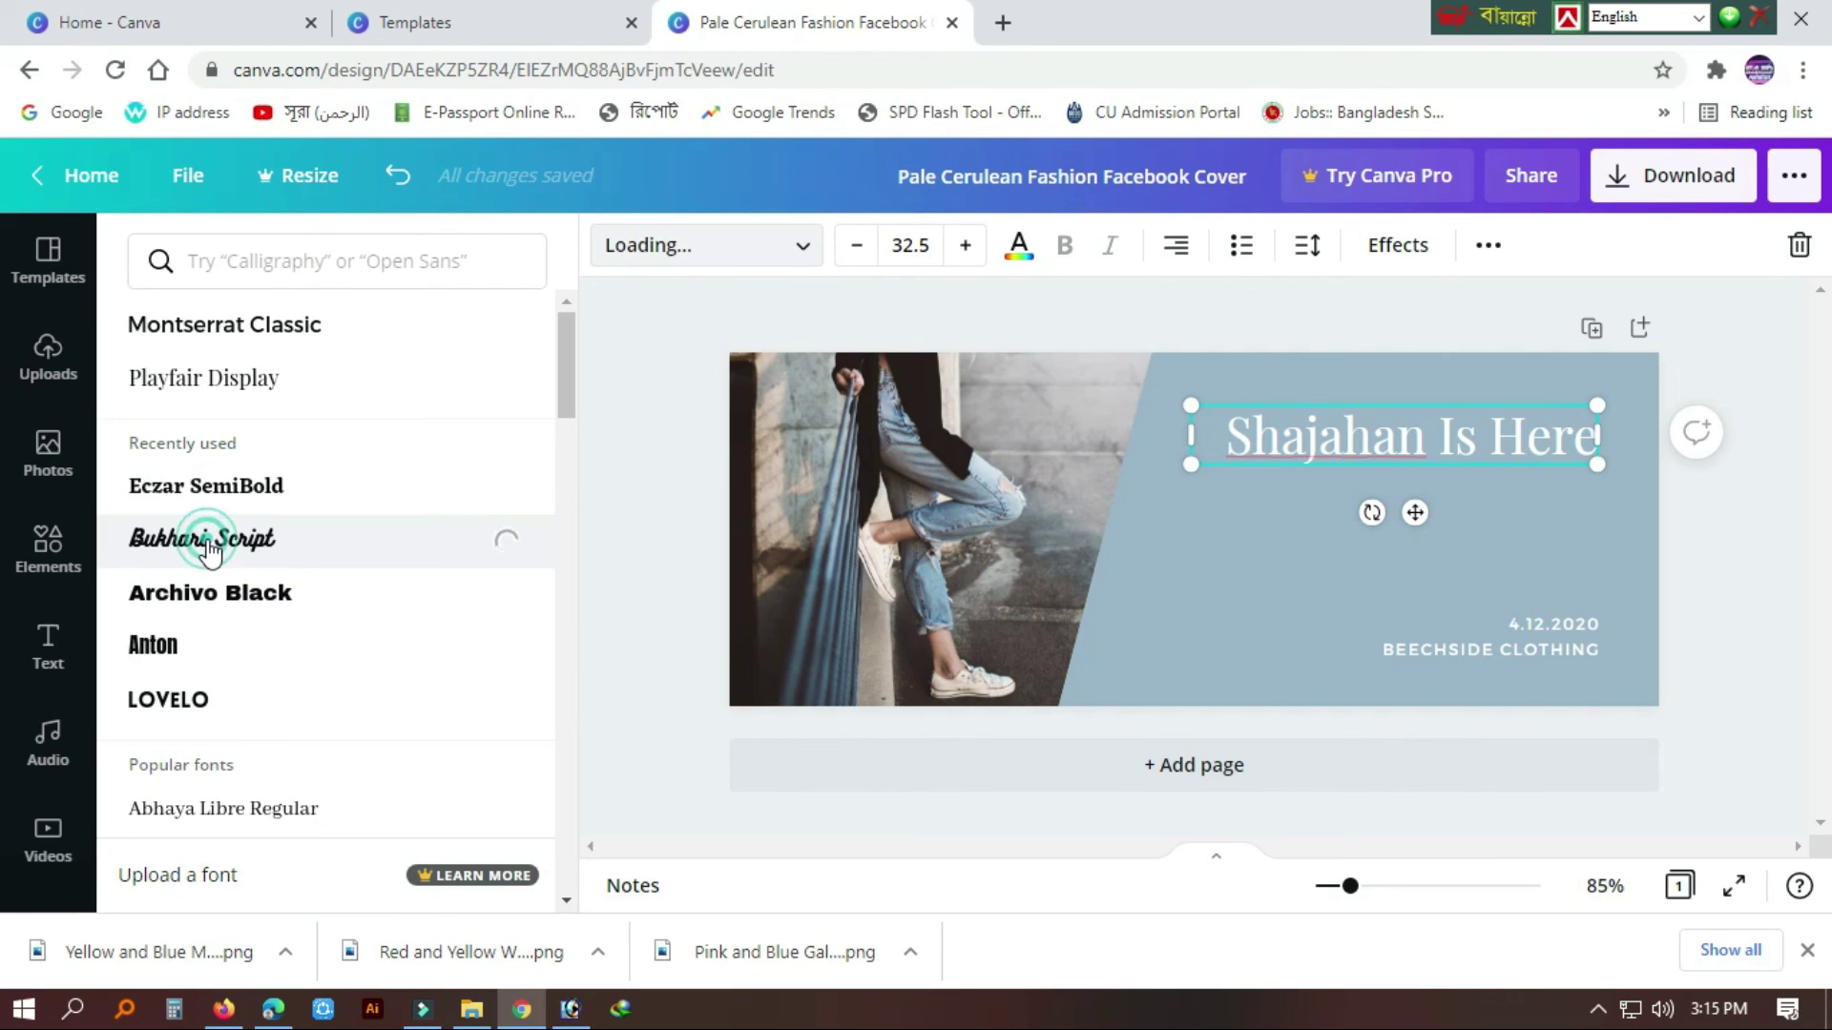
left_click(802, 250)
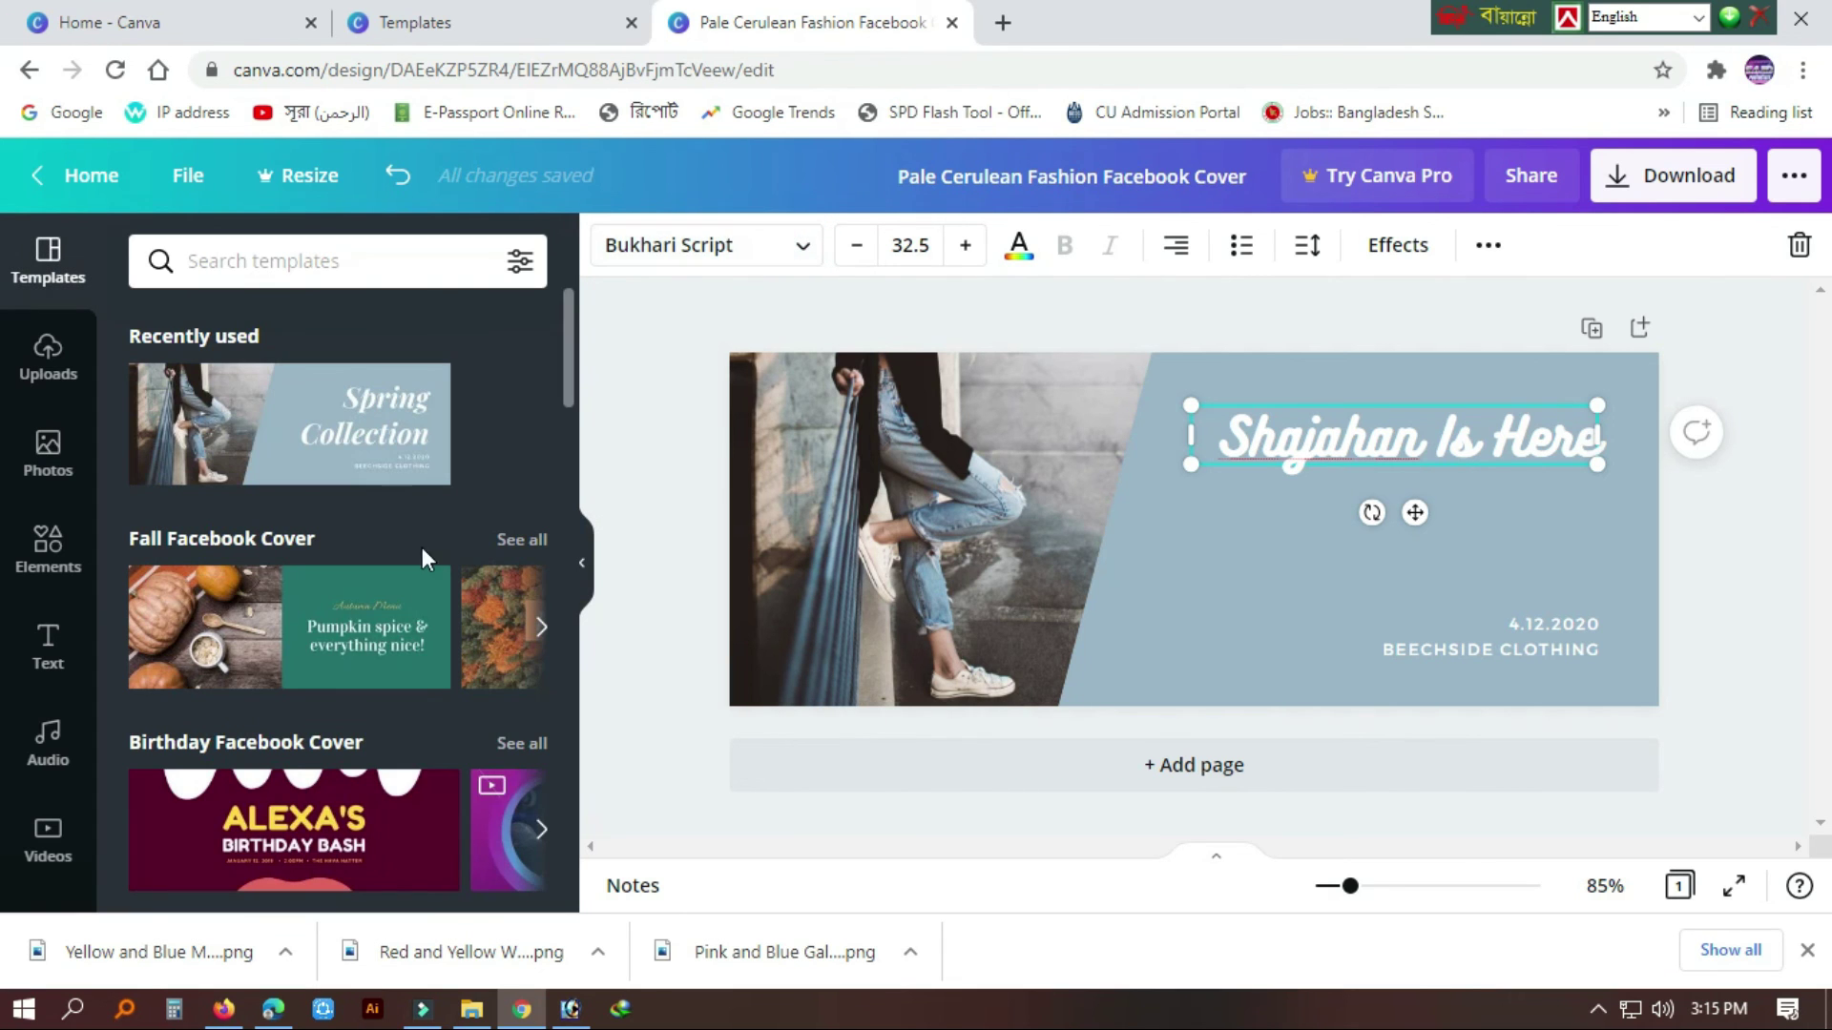
left_click(755, 245)
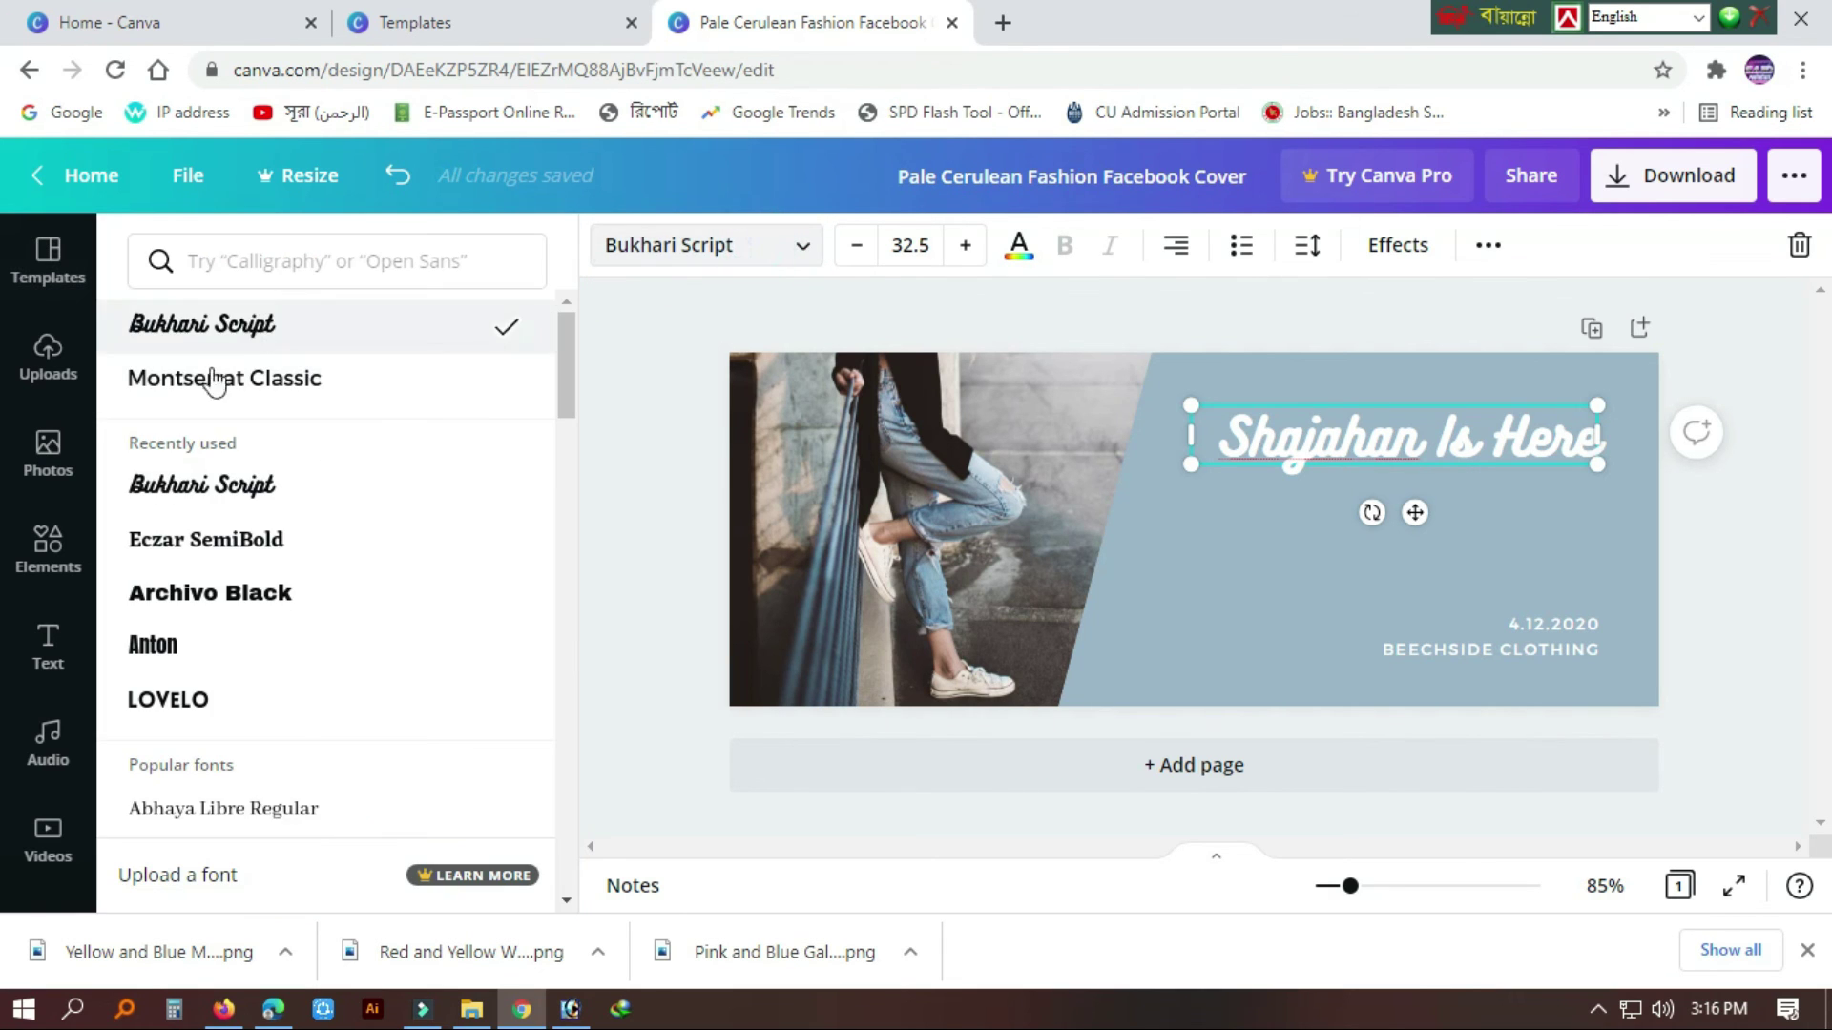
scroll(341, 671, "down", 5)
left_click(239, 606)
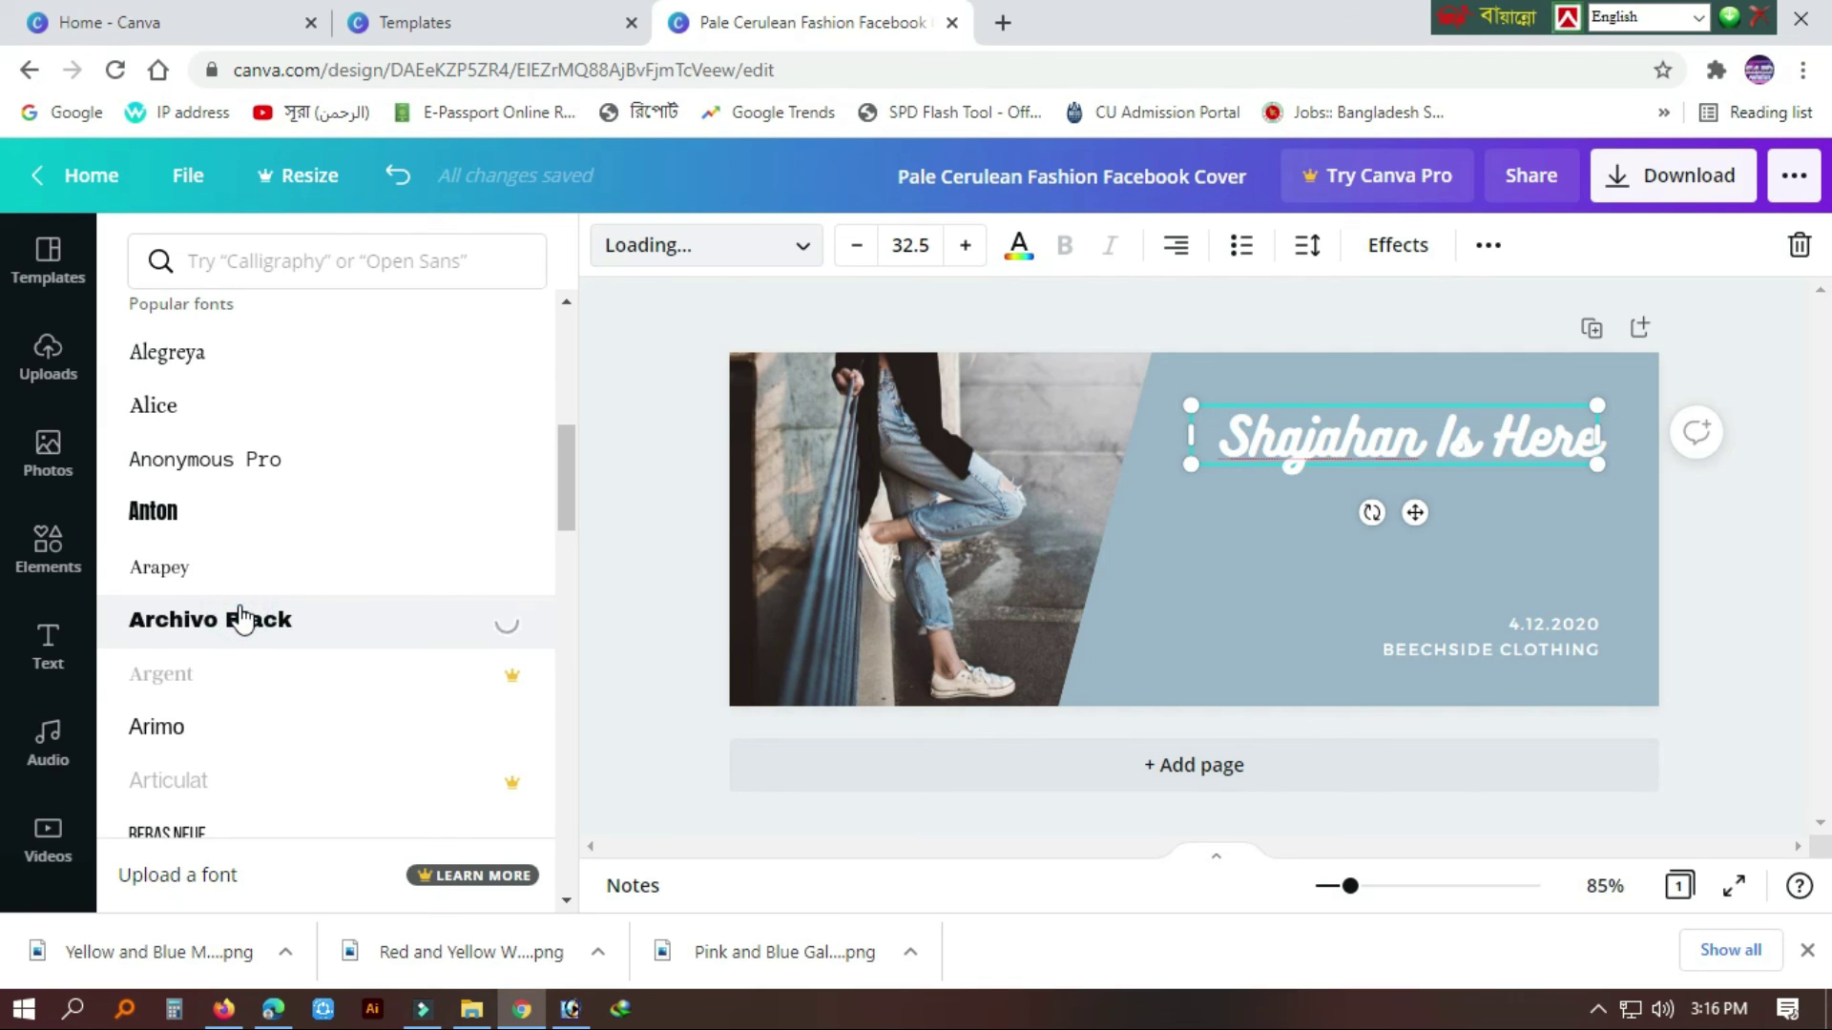
left_click(697, 265)
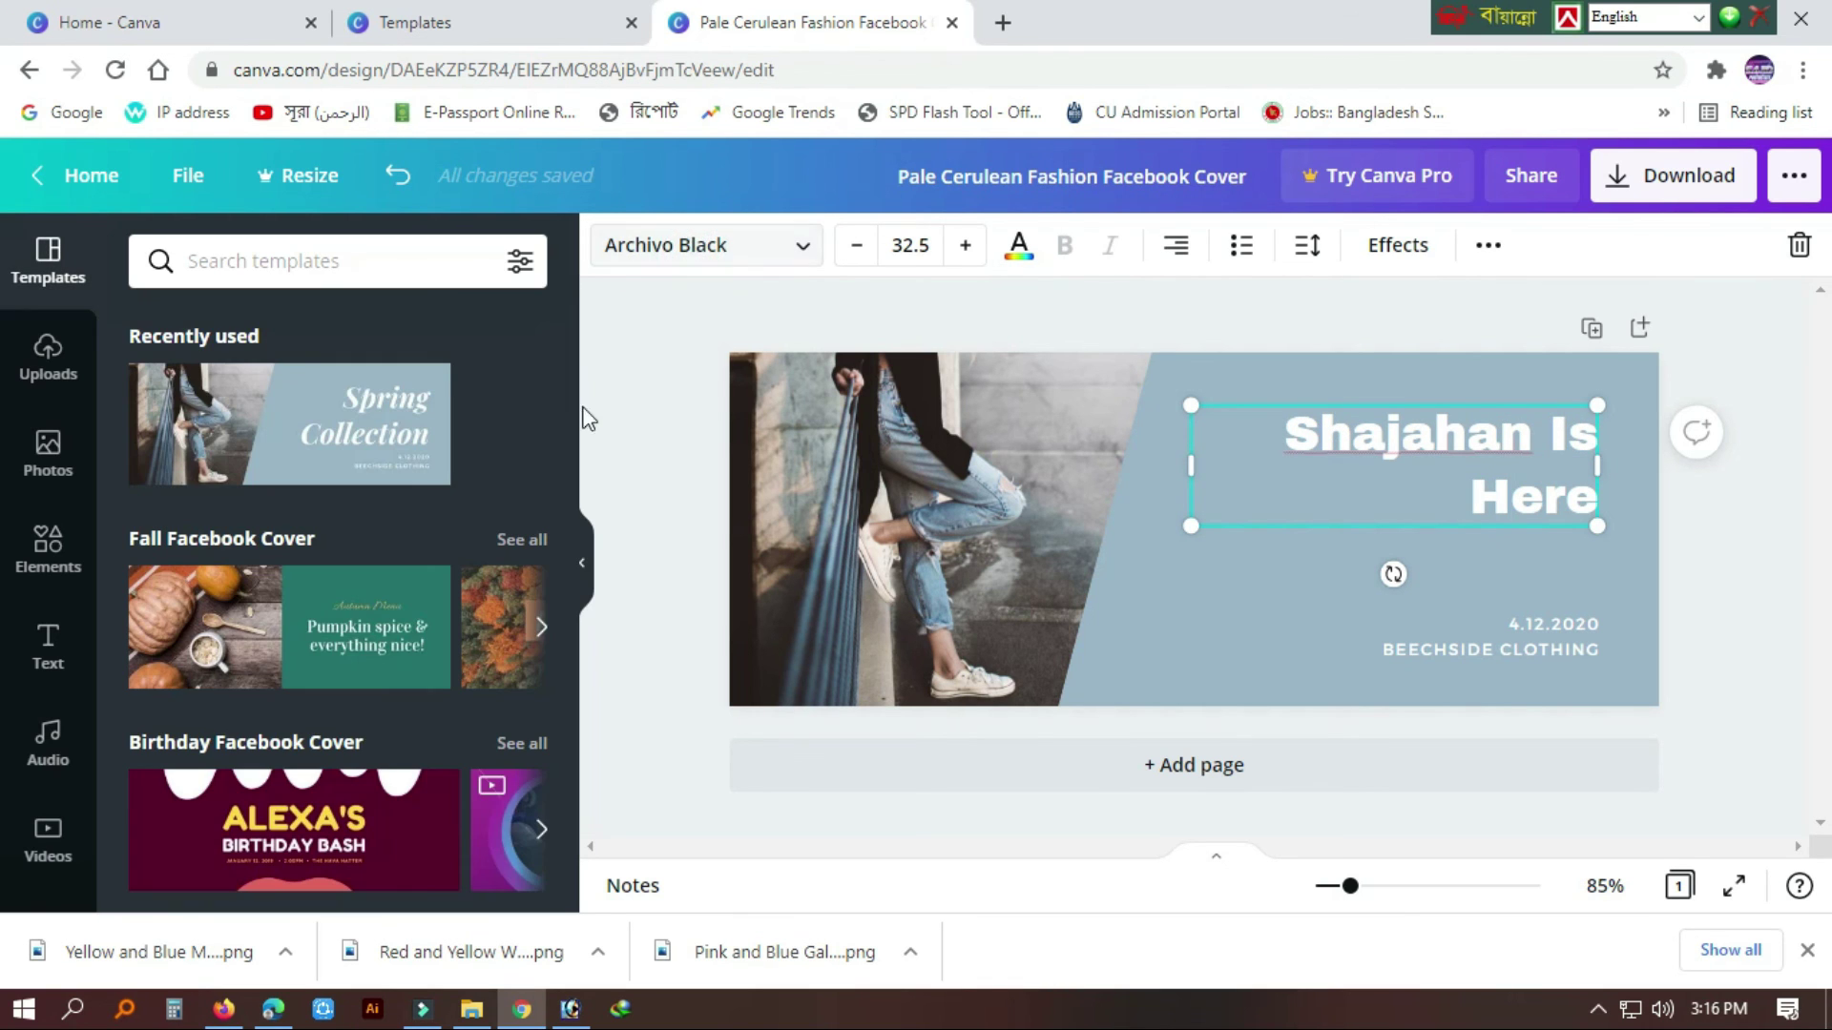
Try the LONDON and Lovelo fonts, then set the headline font to Shrikhand.
left_click(789, 245)
scroll(437, 620, "down", 5)
scroll(434, 639, "down", 5)
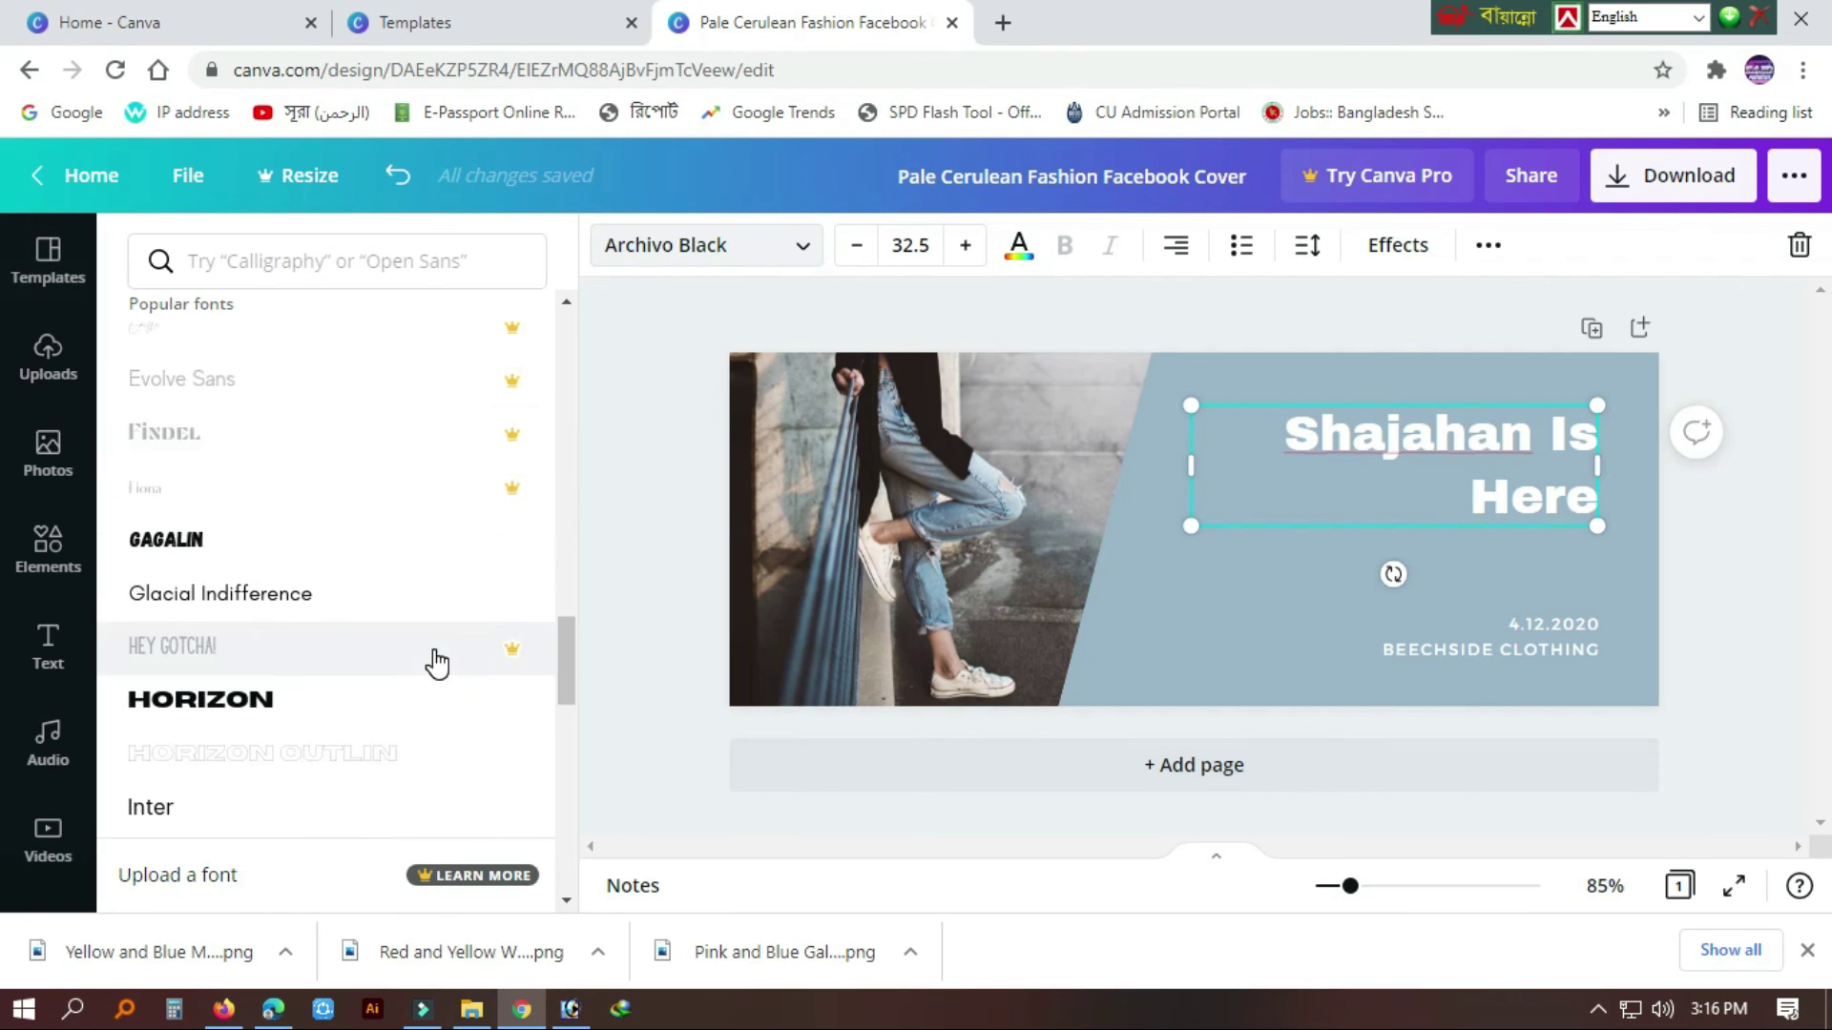
scroll(438, 663, "down", 5)
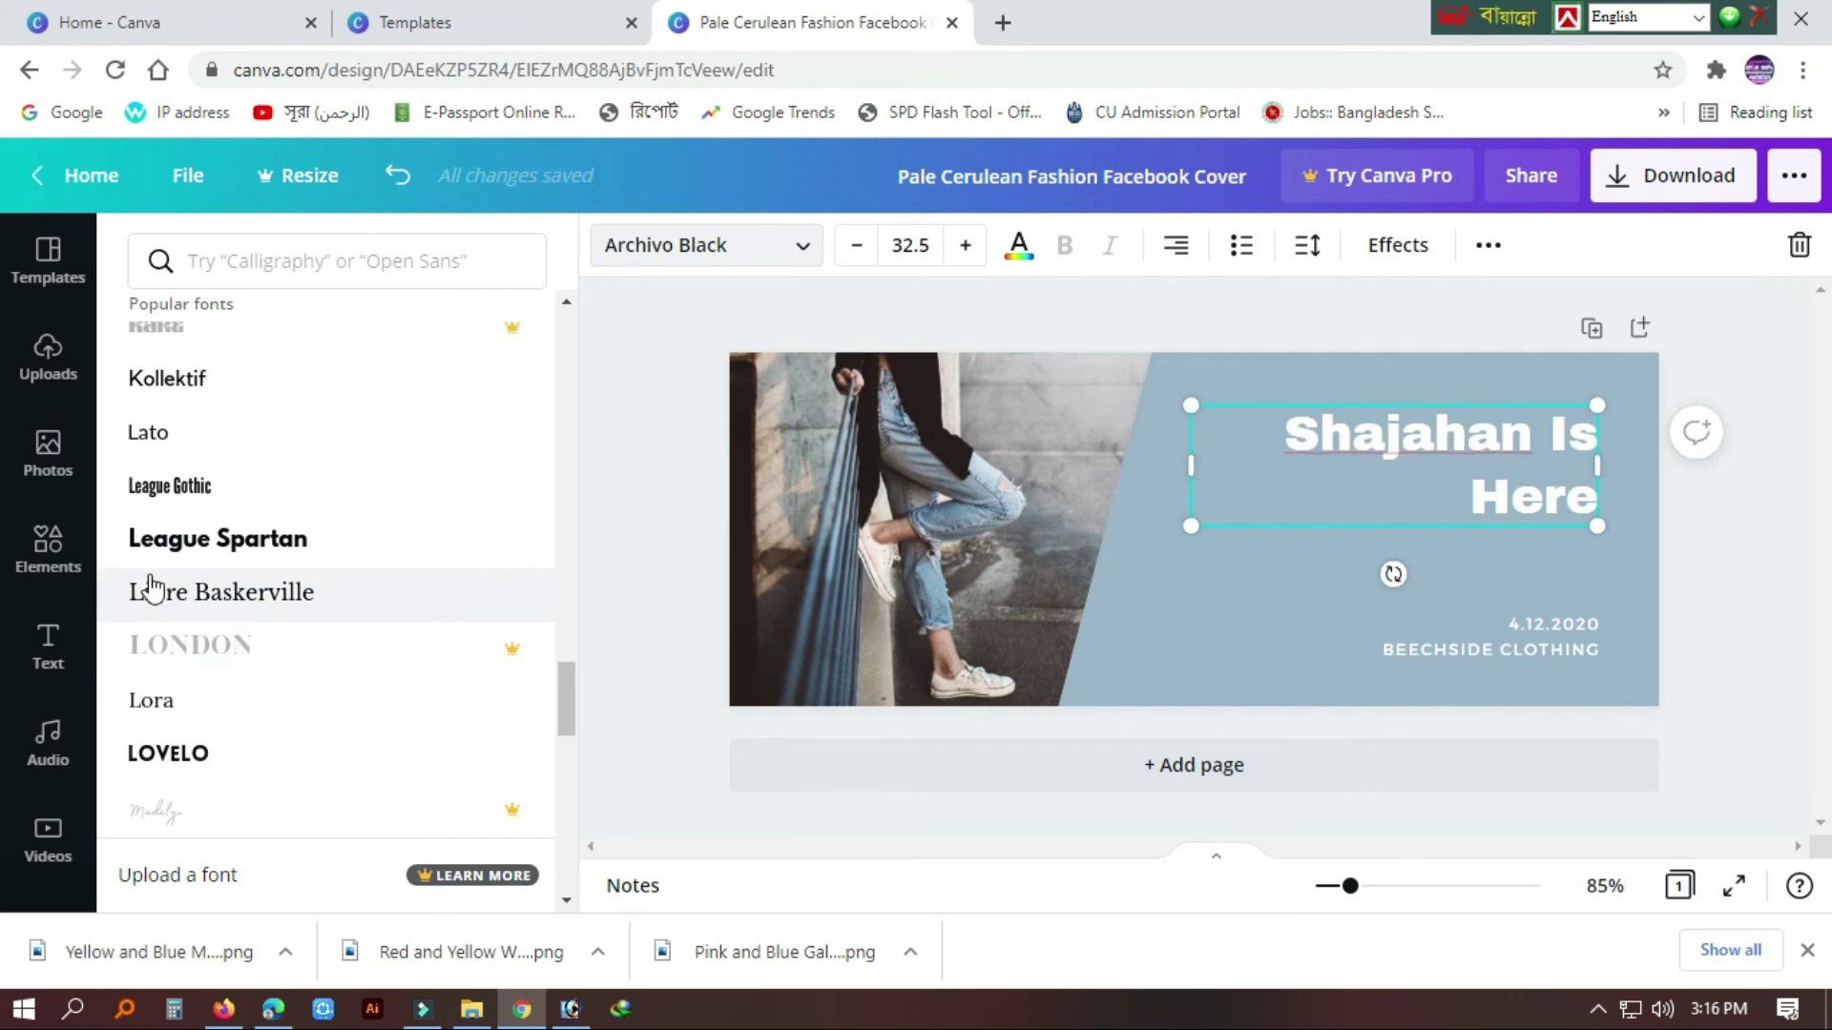
left_click(180, 647)
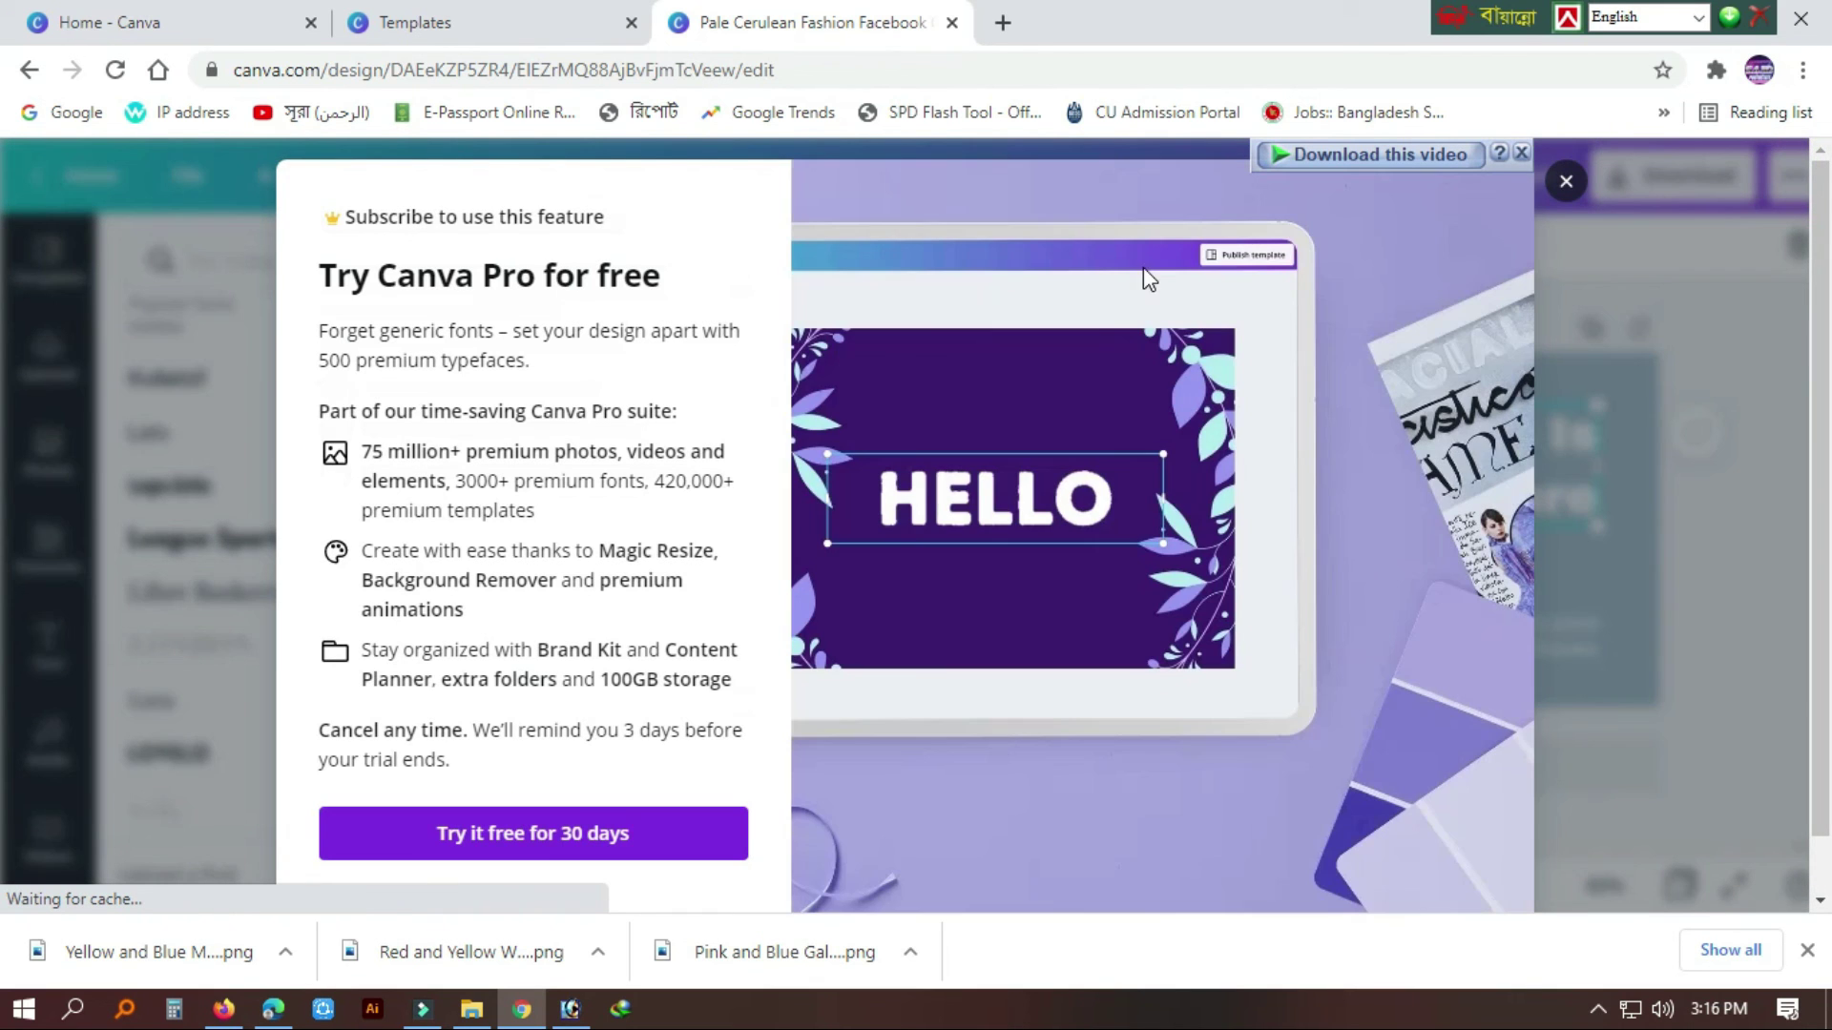
left_click(1566, 182)
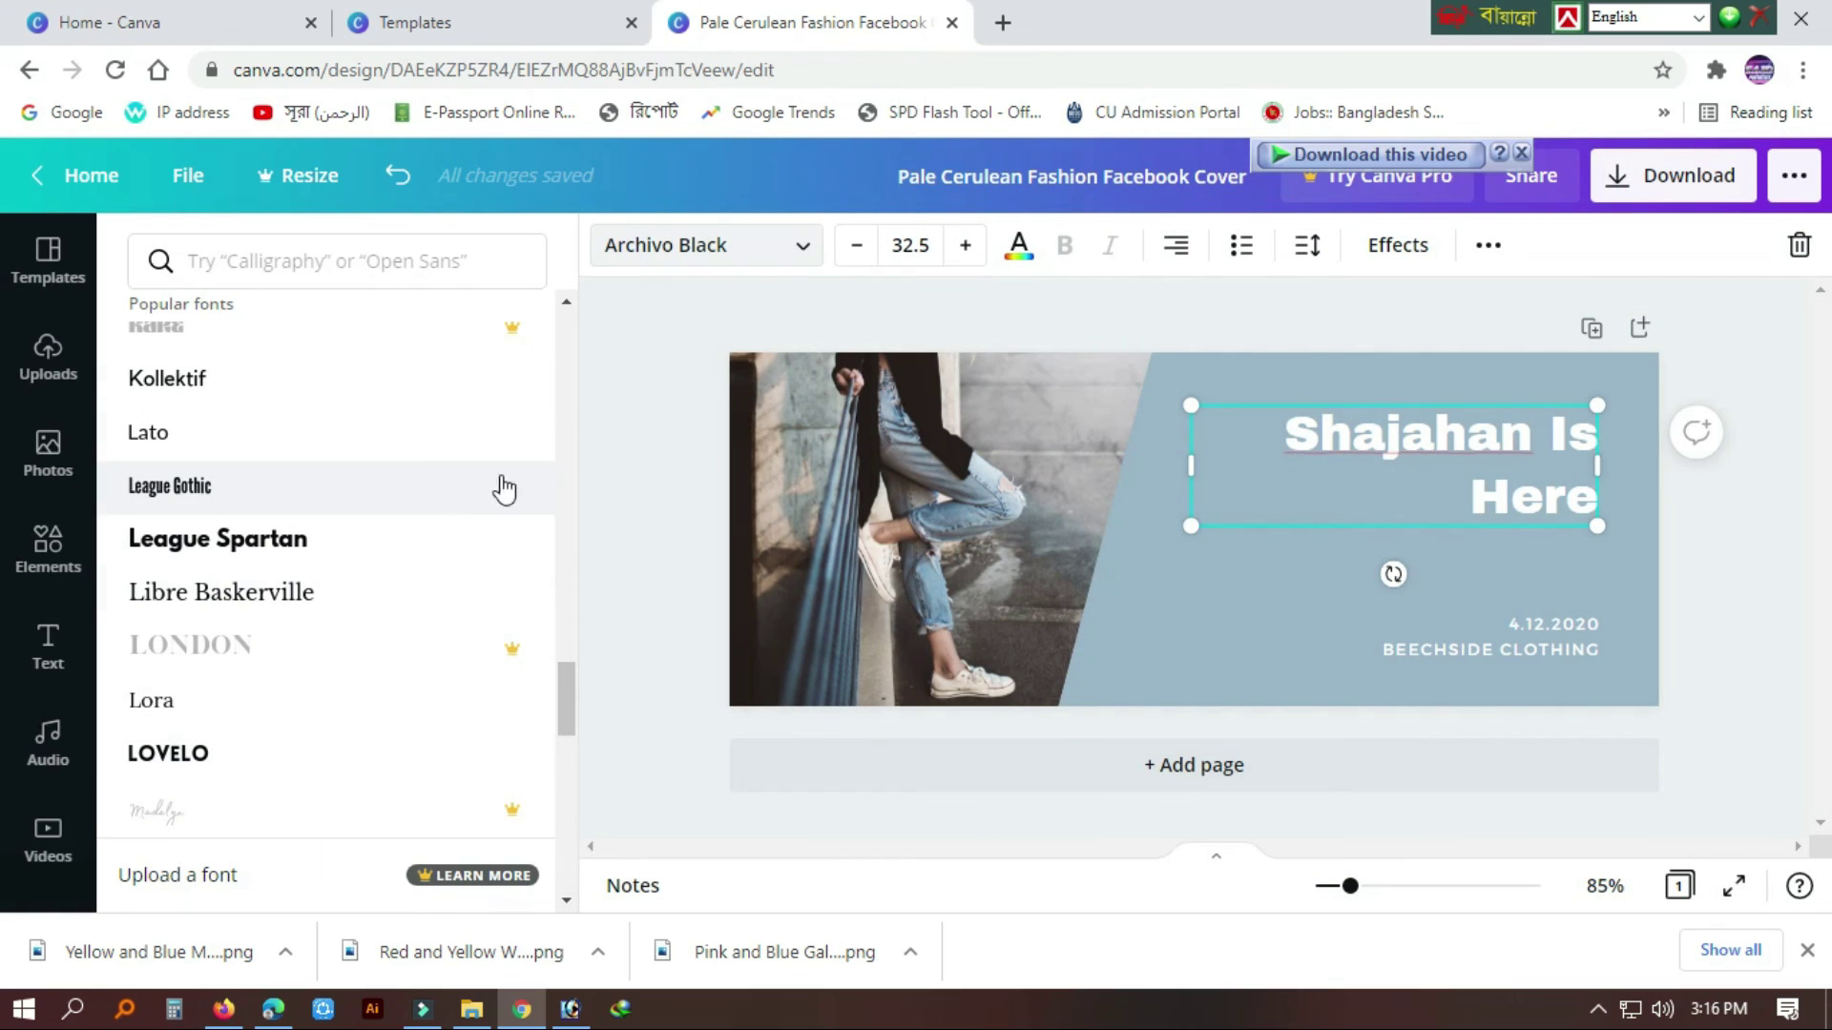
left_click(166, 756)
scroll(258, 696, "down", 5)
scroll(267, 699, "down", 5)
scroll(268, 699, "down", 3)
scroll(270, 696, "down", 4)
scroll(272, 693, "down", 2)
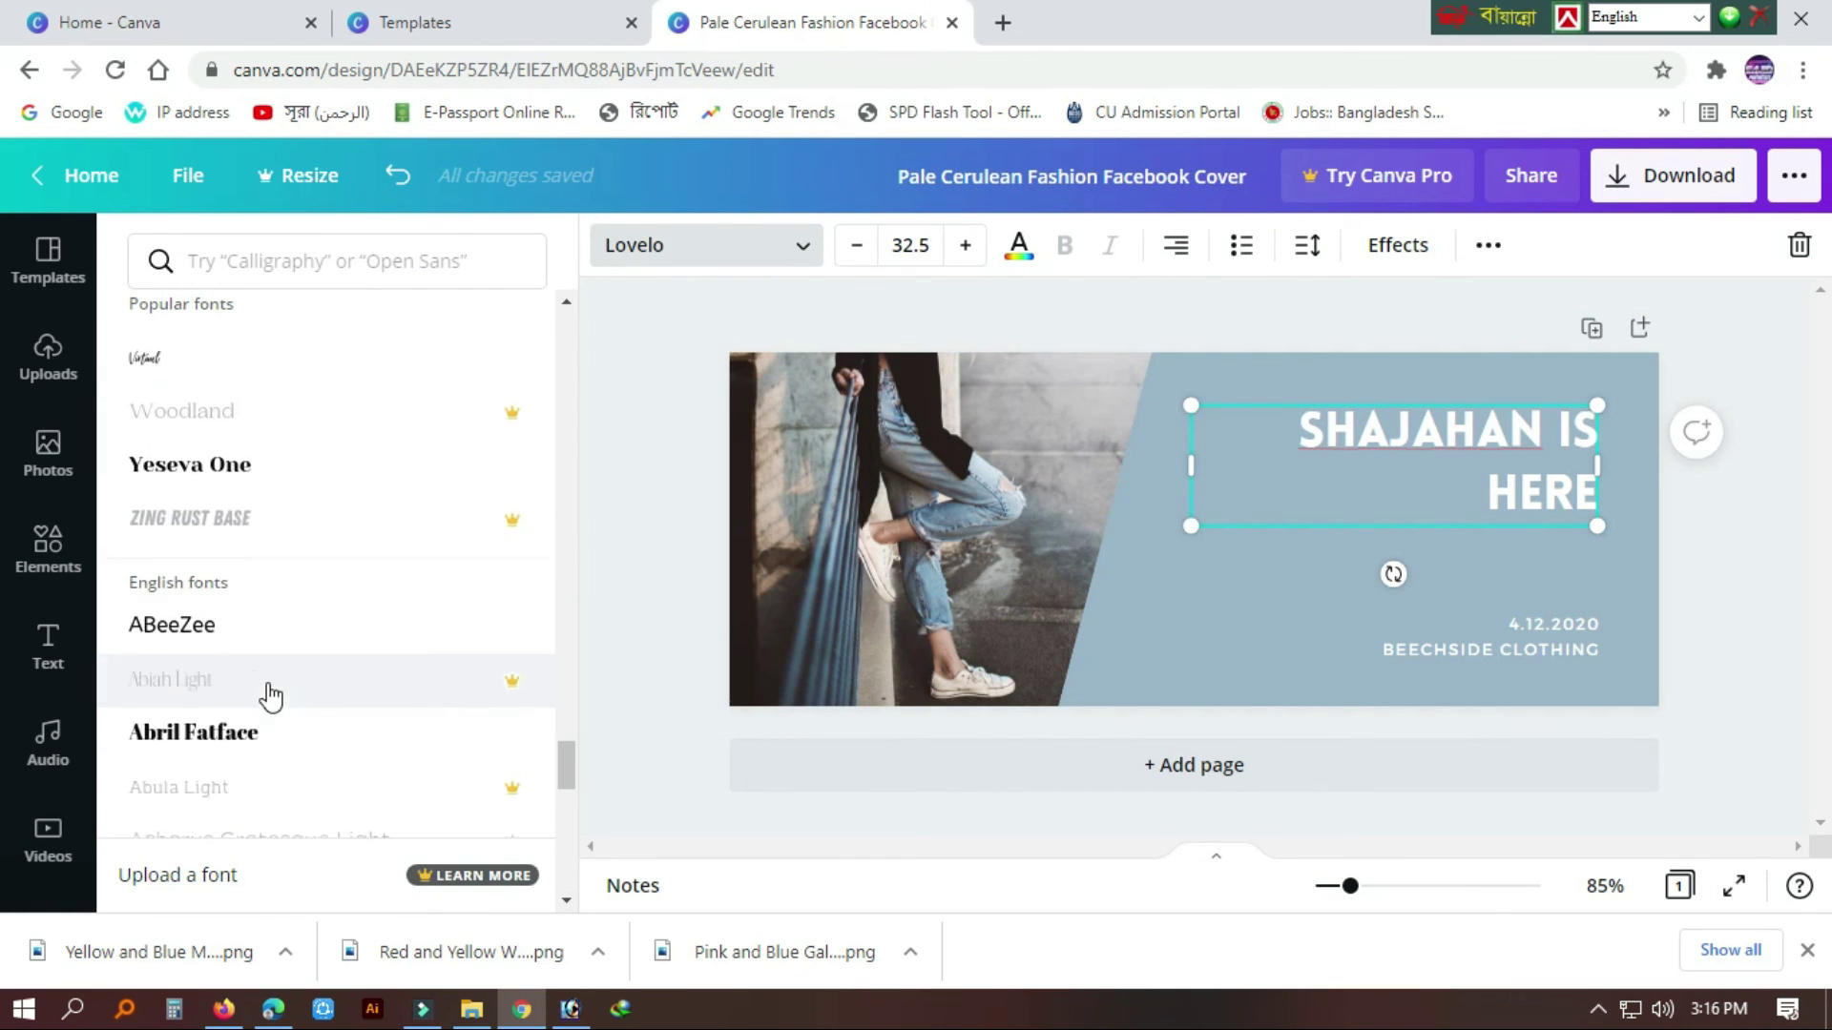
scroll(271, 668, "up", 1)
scroll(220, 534, "up", 2)
left_click(203, 472)
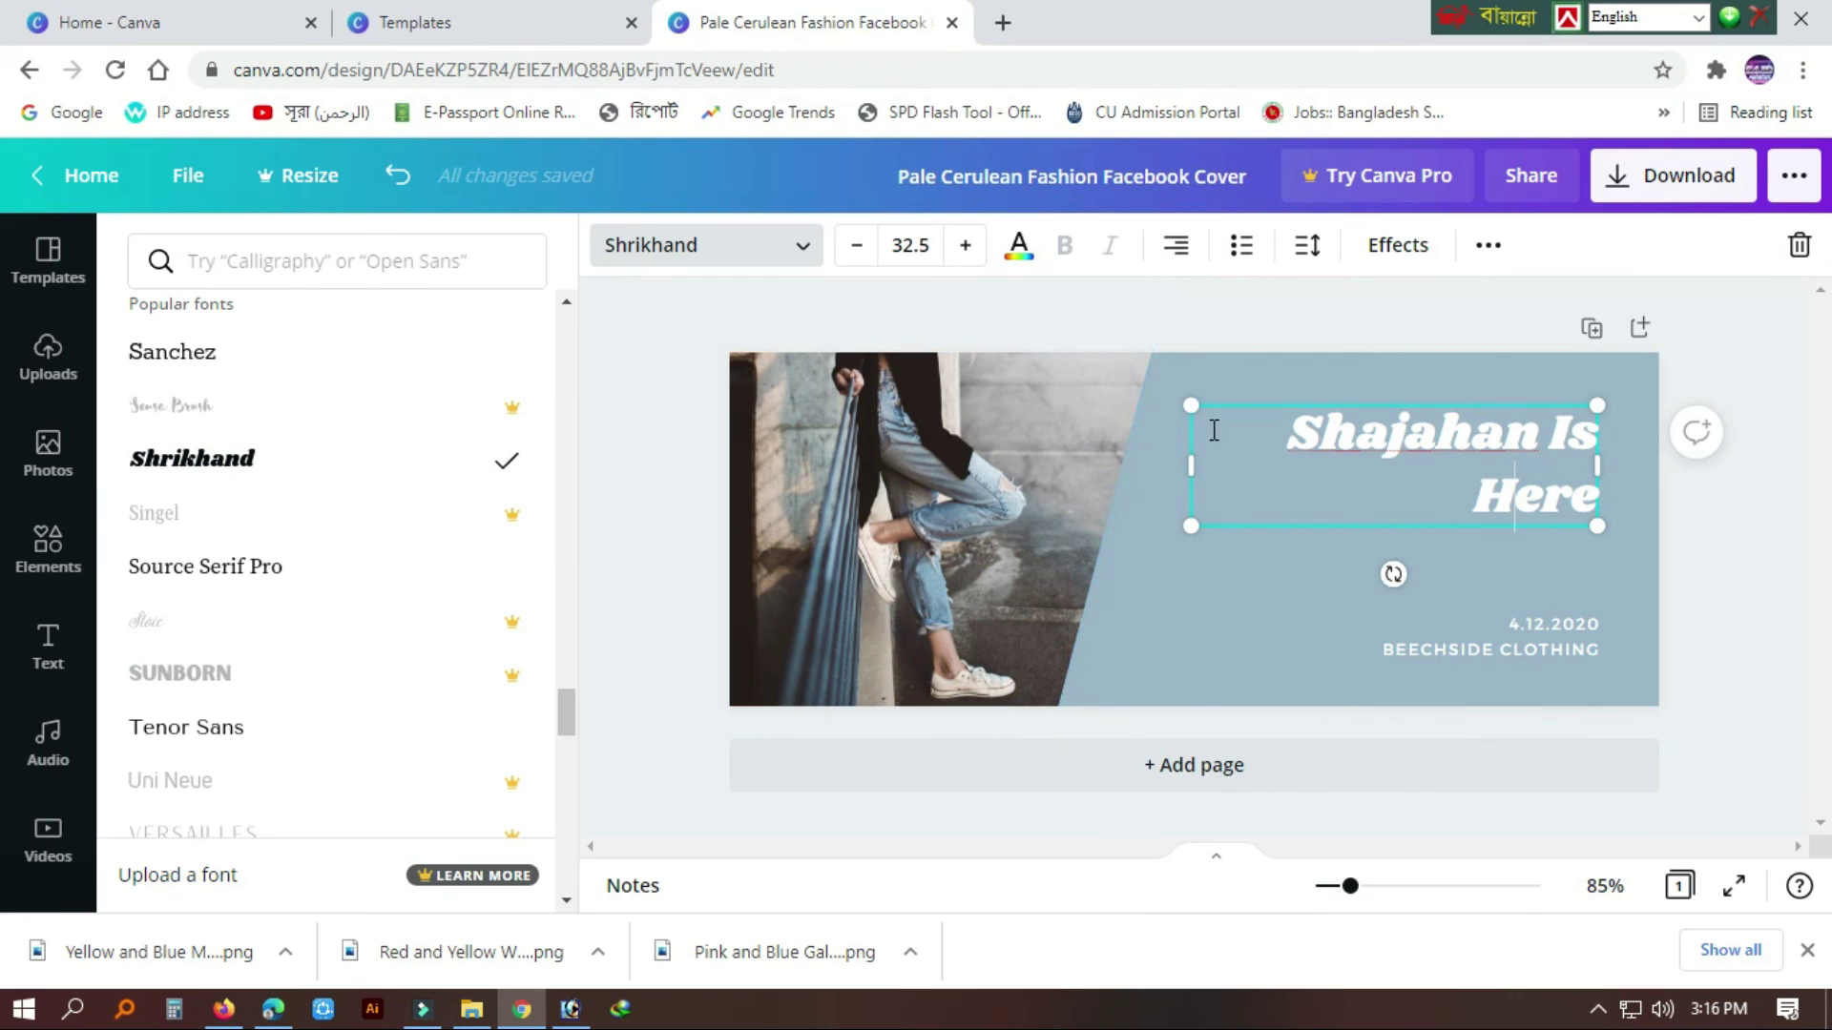
Reposition the headline lower and move the date and brand text block up under it.
left_click_drag(1118, 462, 1030, 464)
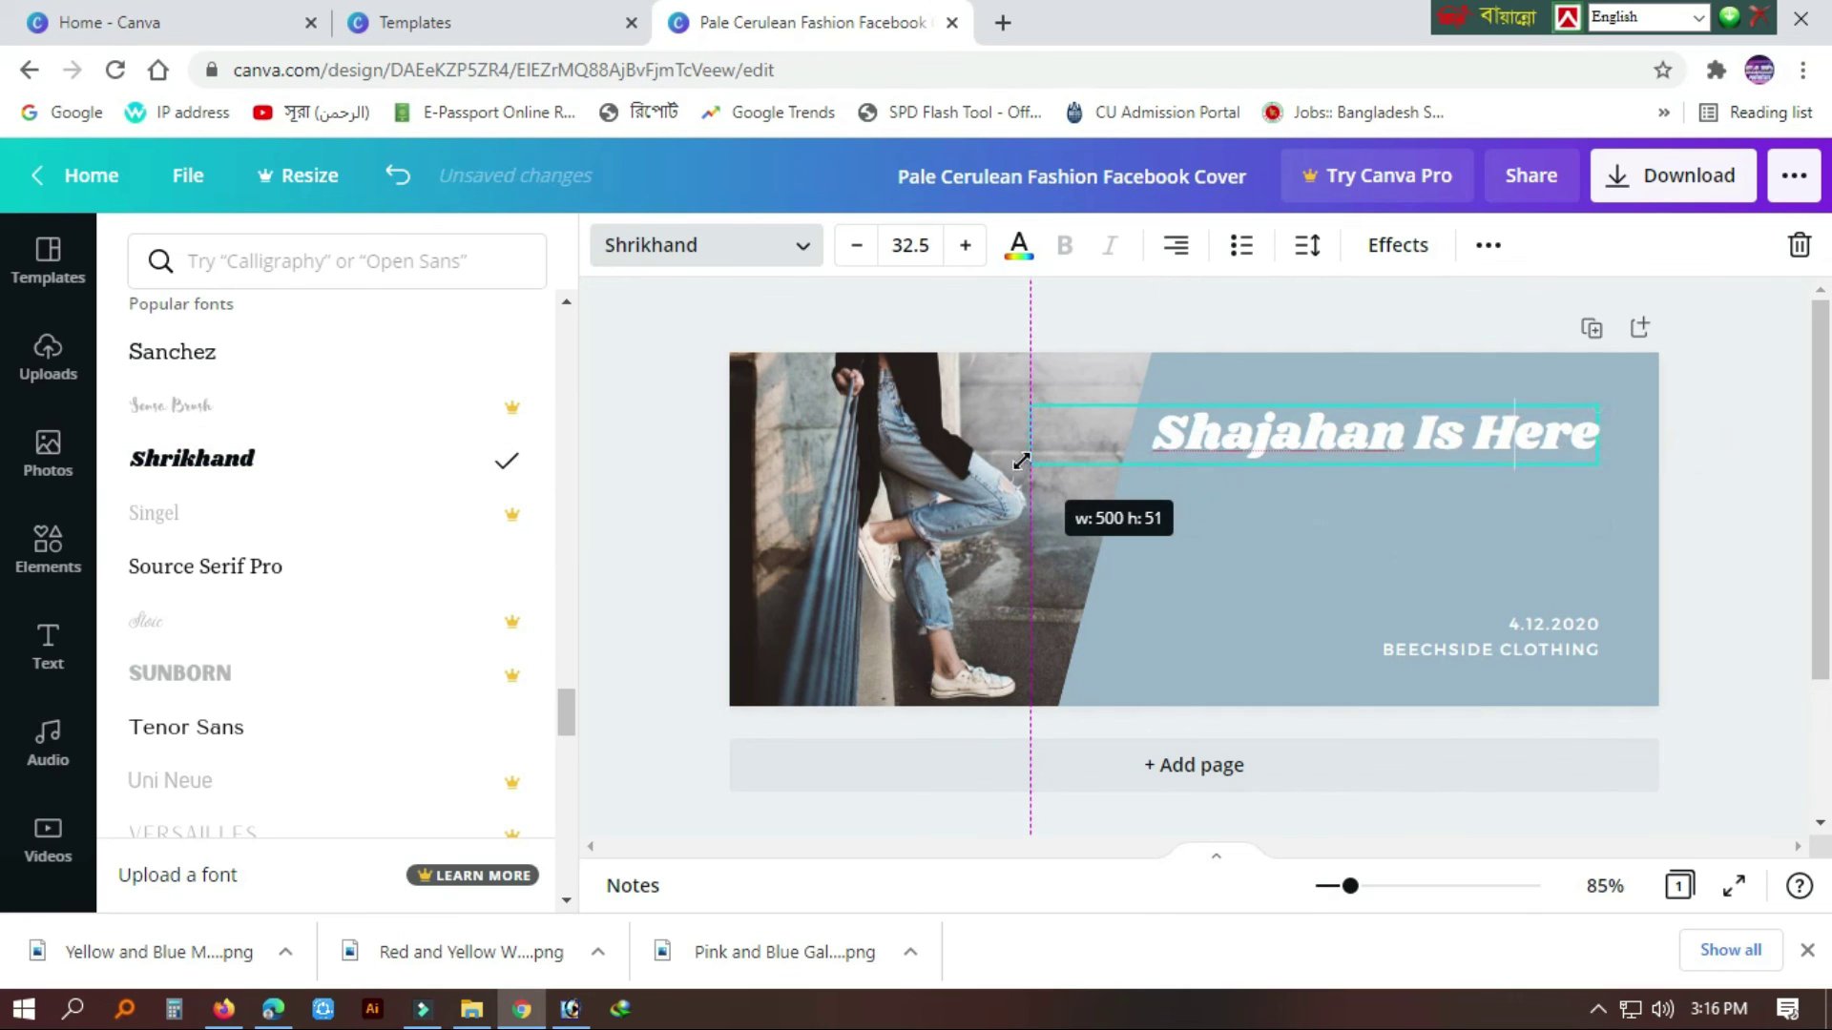
left_click_drag(1338, 508, 1369, 474)
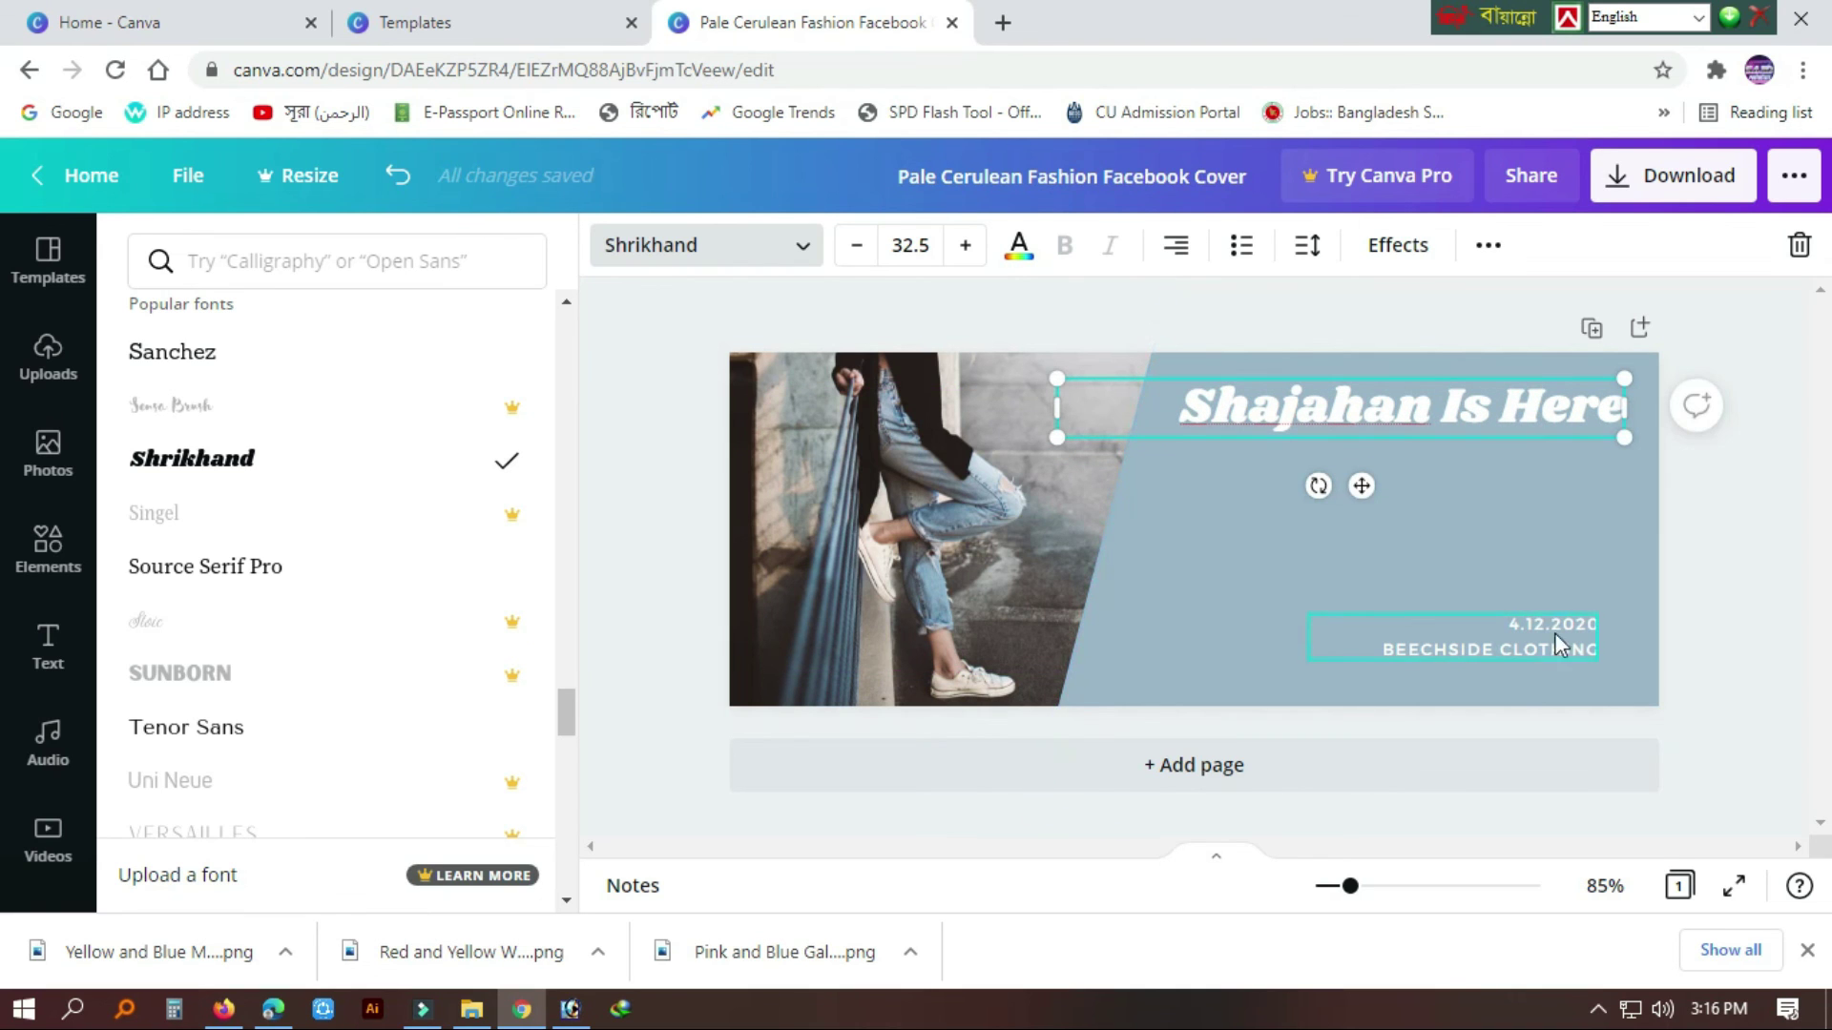
mouse_move(1361, 486)
left_mouse_down()
mouse_move(1386, 528)
mouse_move(1369, 531)
left_mouse_up()
left_click(1513, 644)
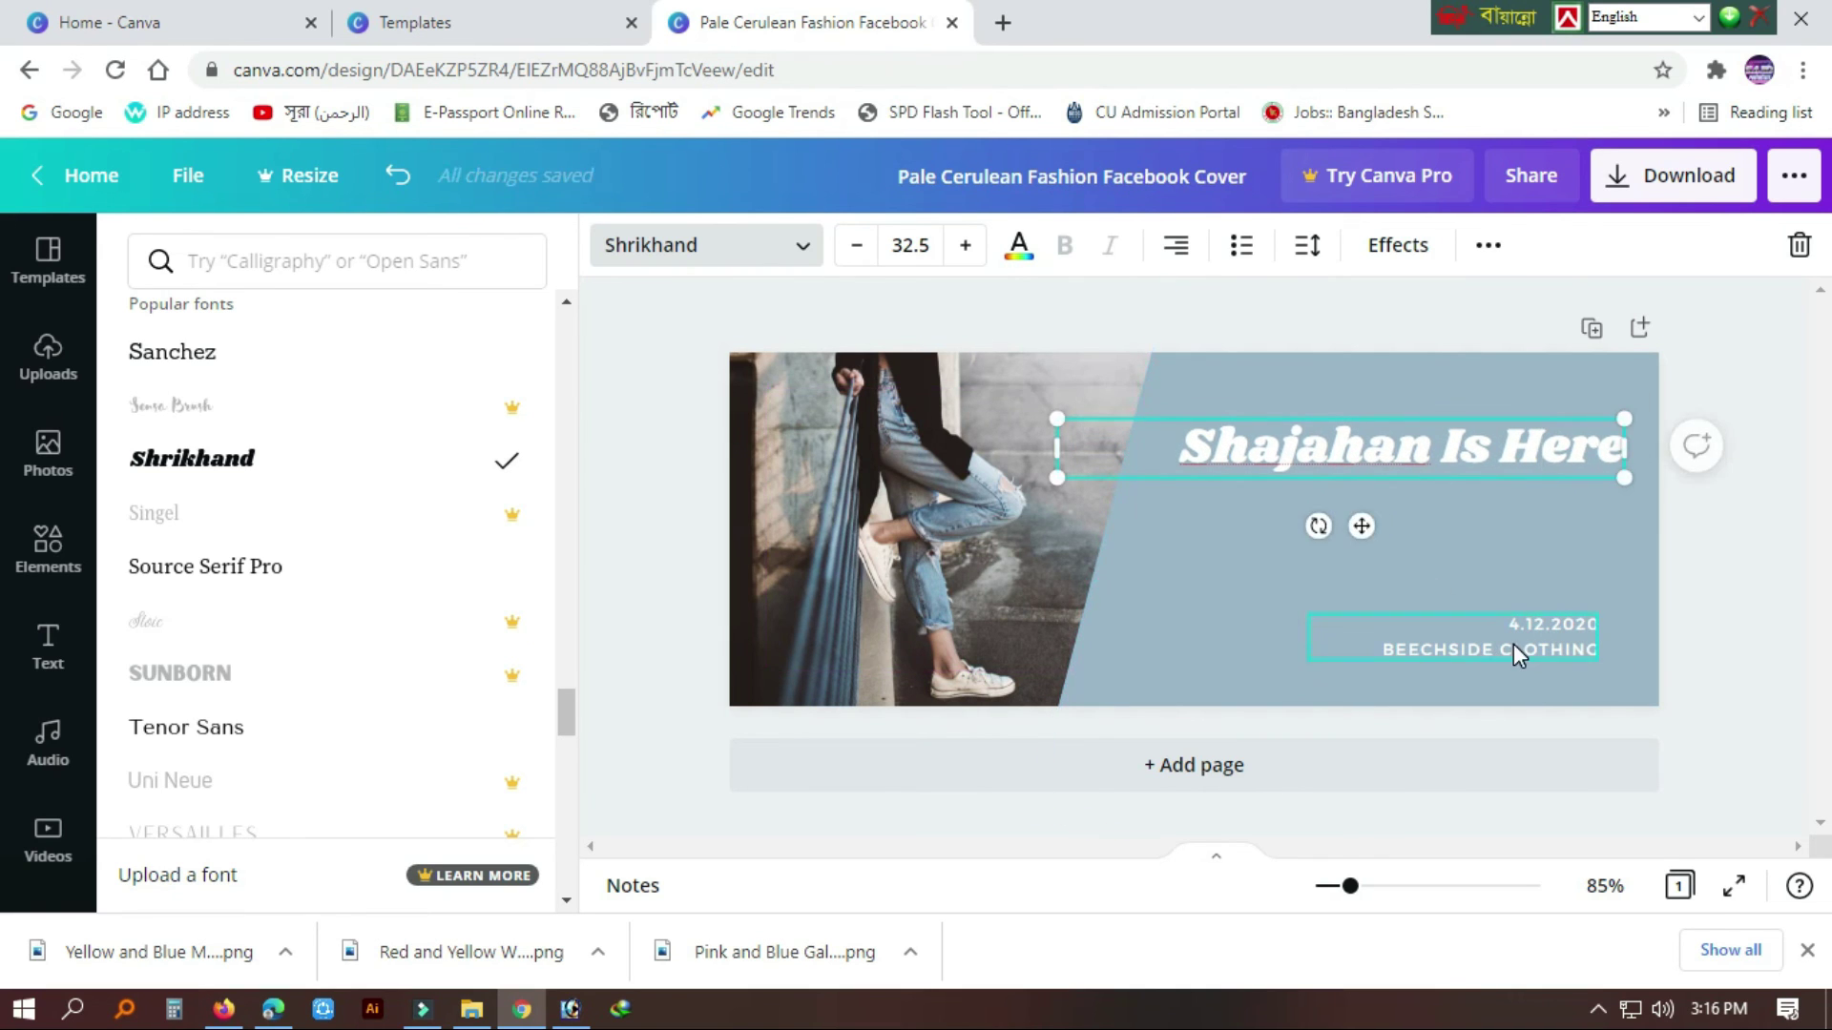
left_click_drag(1474, 699, 1390, 604)
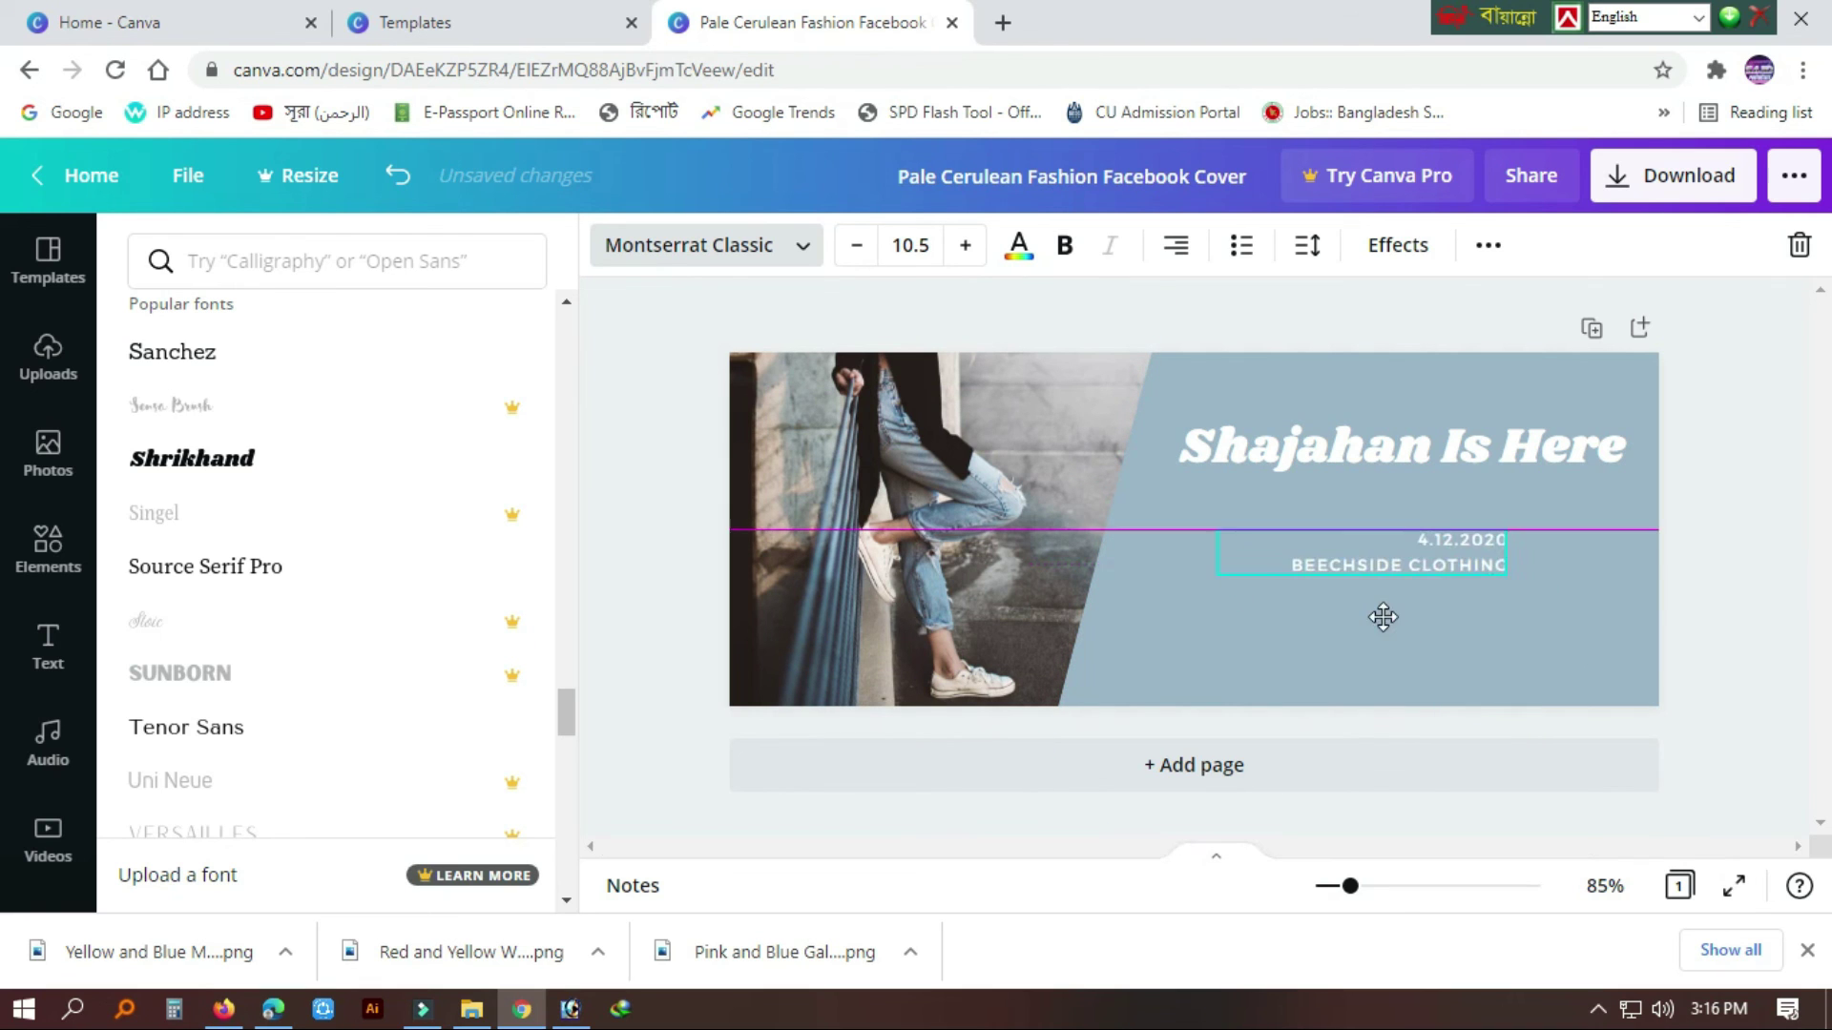
left_click_drag(1390, 605, 1380, 616)
left_click(1464, 454)
left_click_drag(1361, 526, 1367, 550)
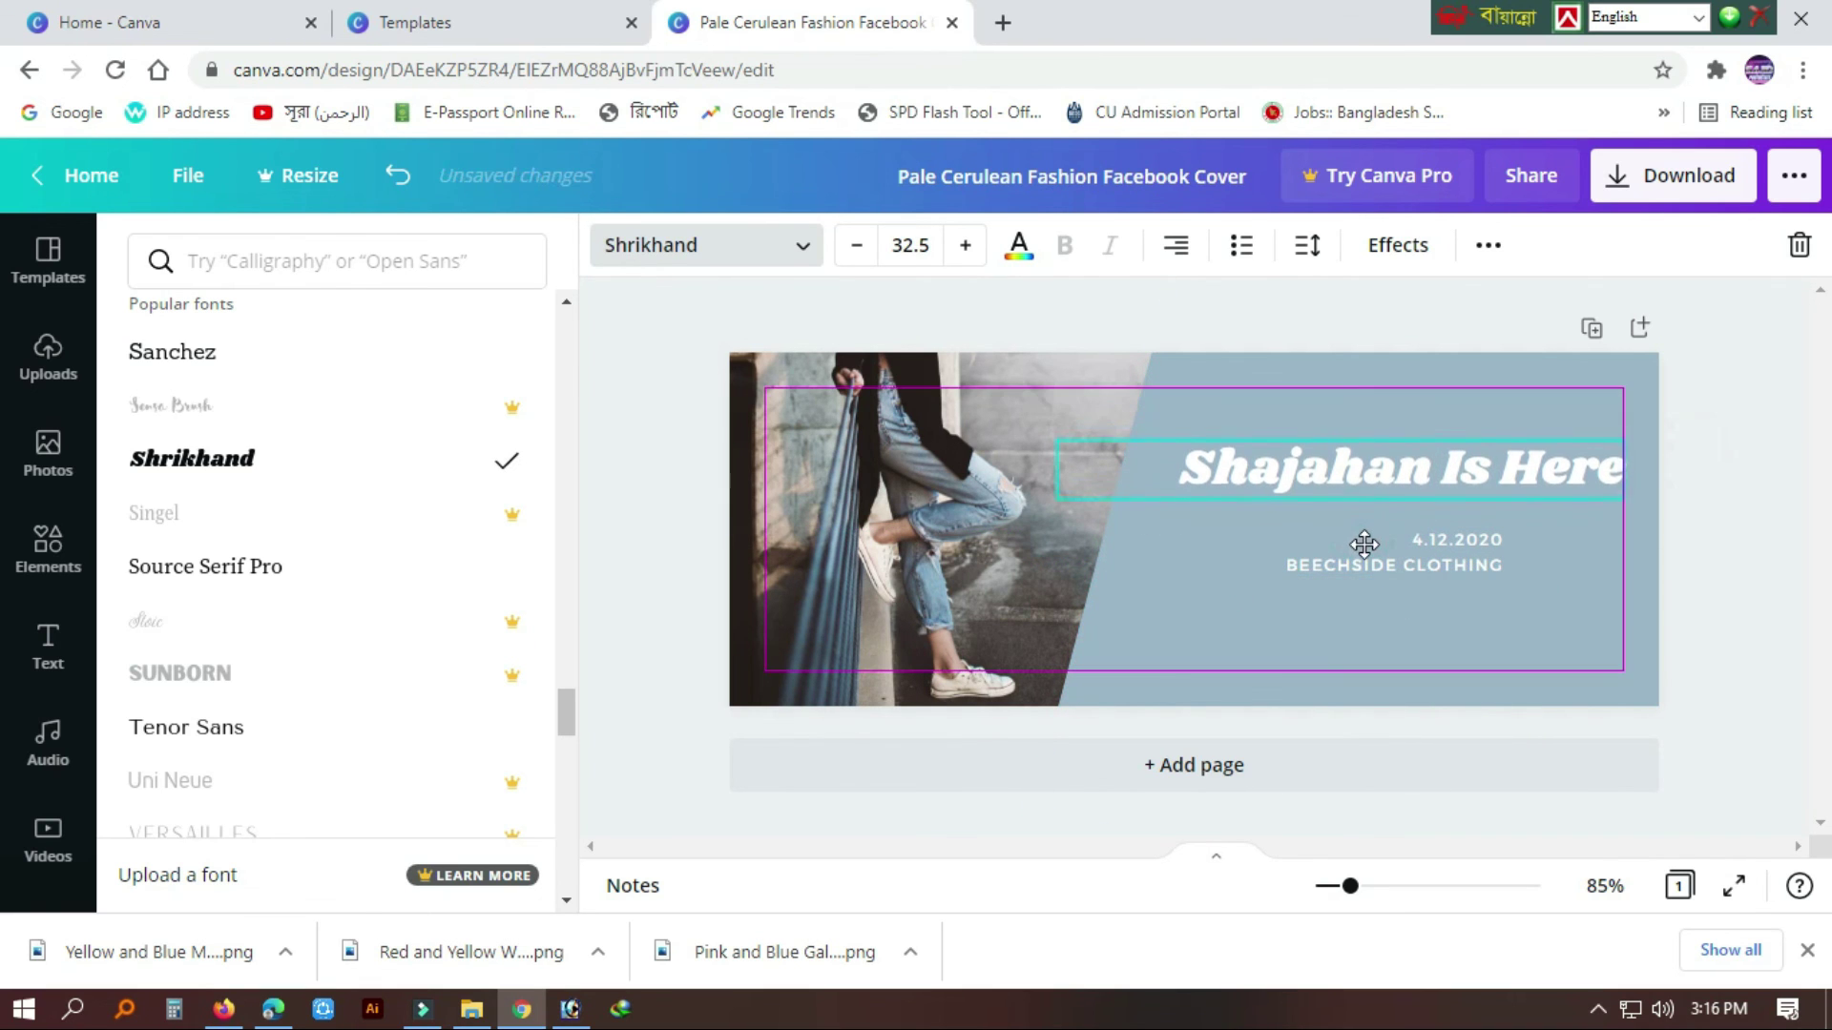
Replace the date and brand lines with 'PLEASE LIKE THIS PAGE', centred under the heading.
double_click(1440, 564)
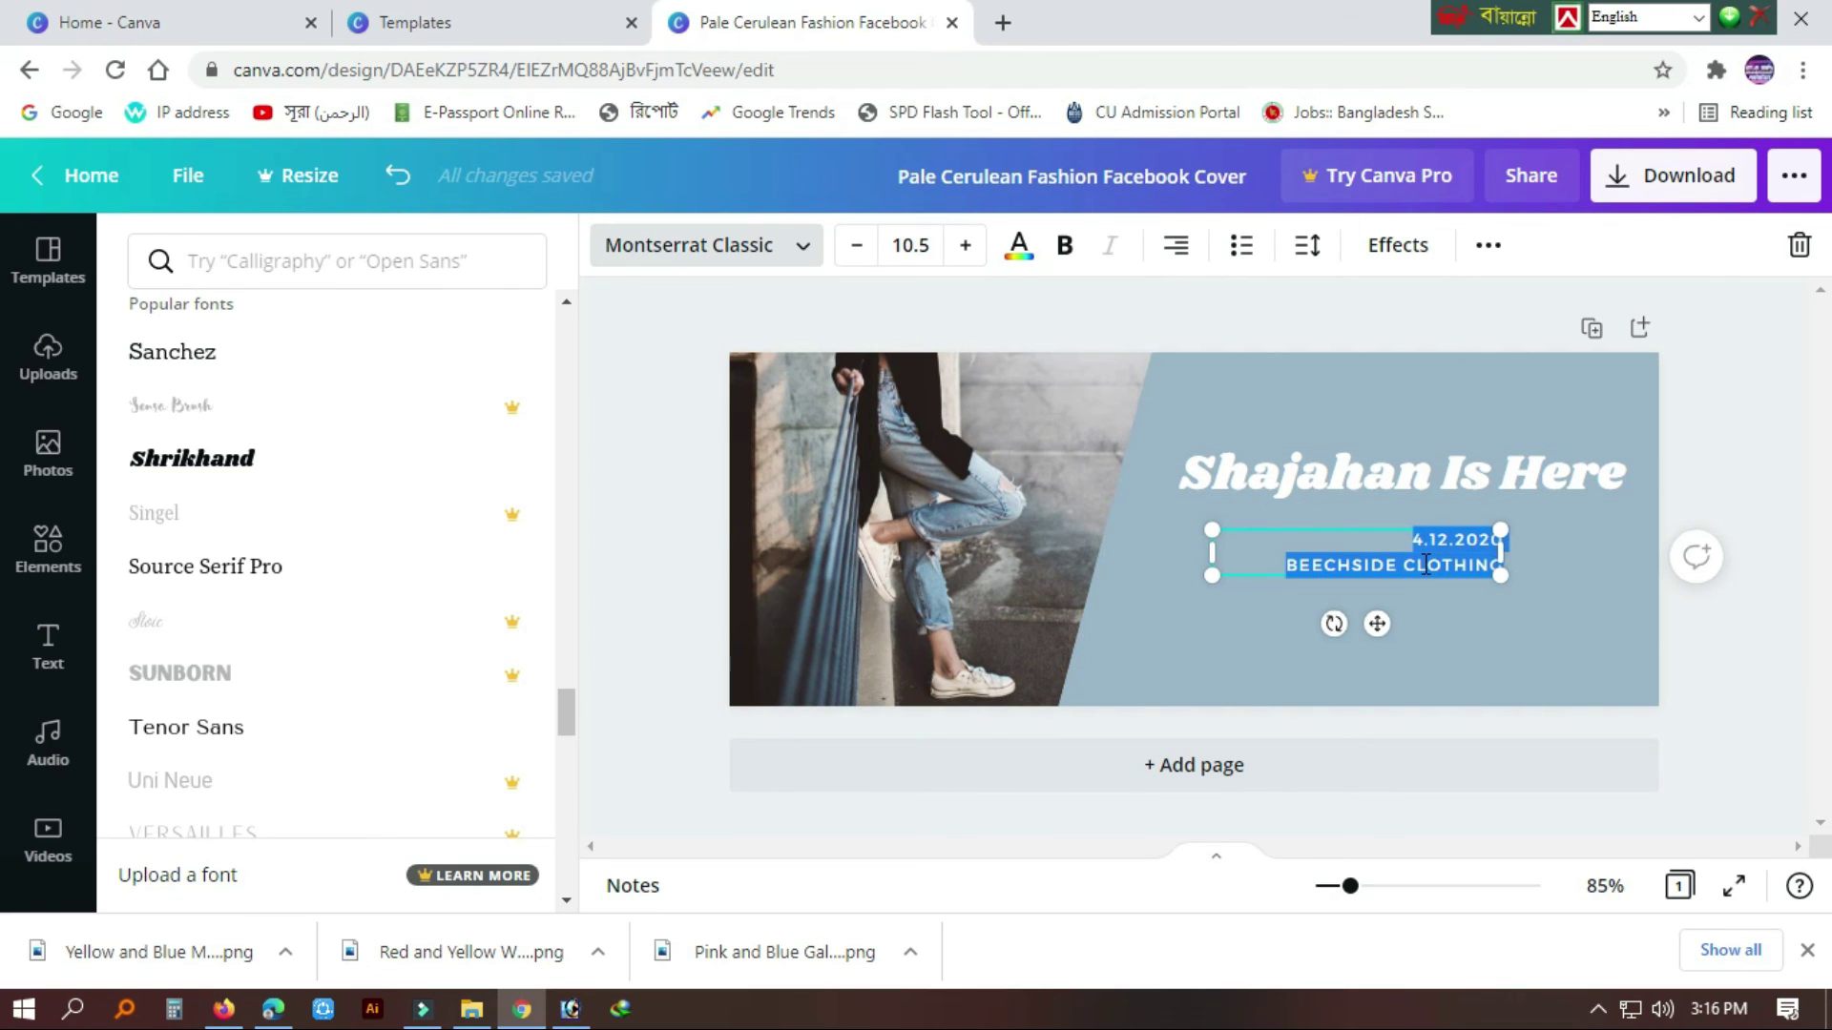
type("PL")
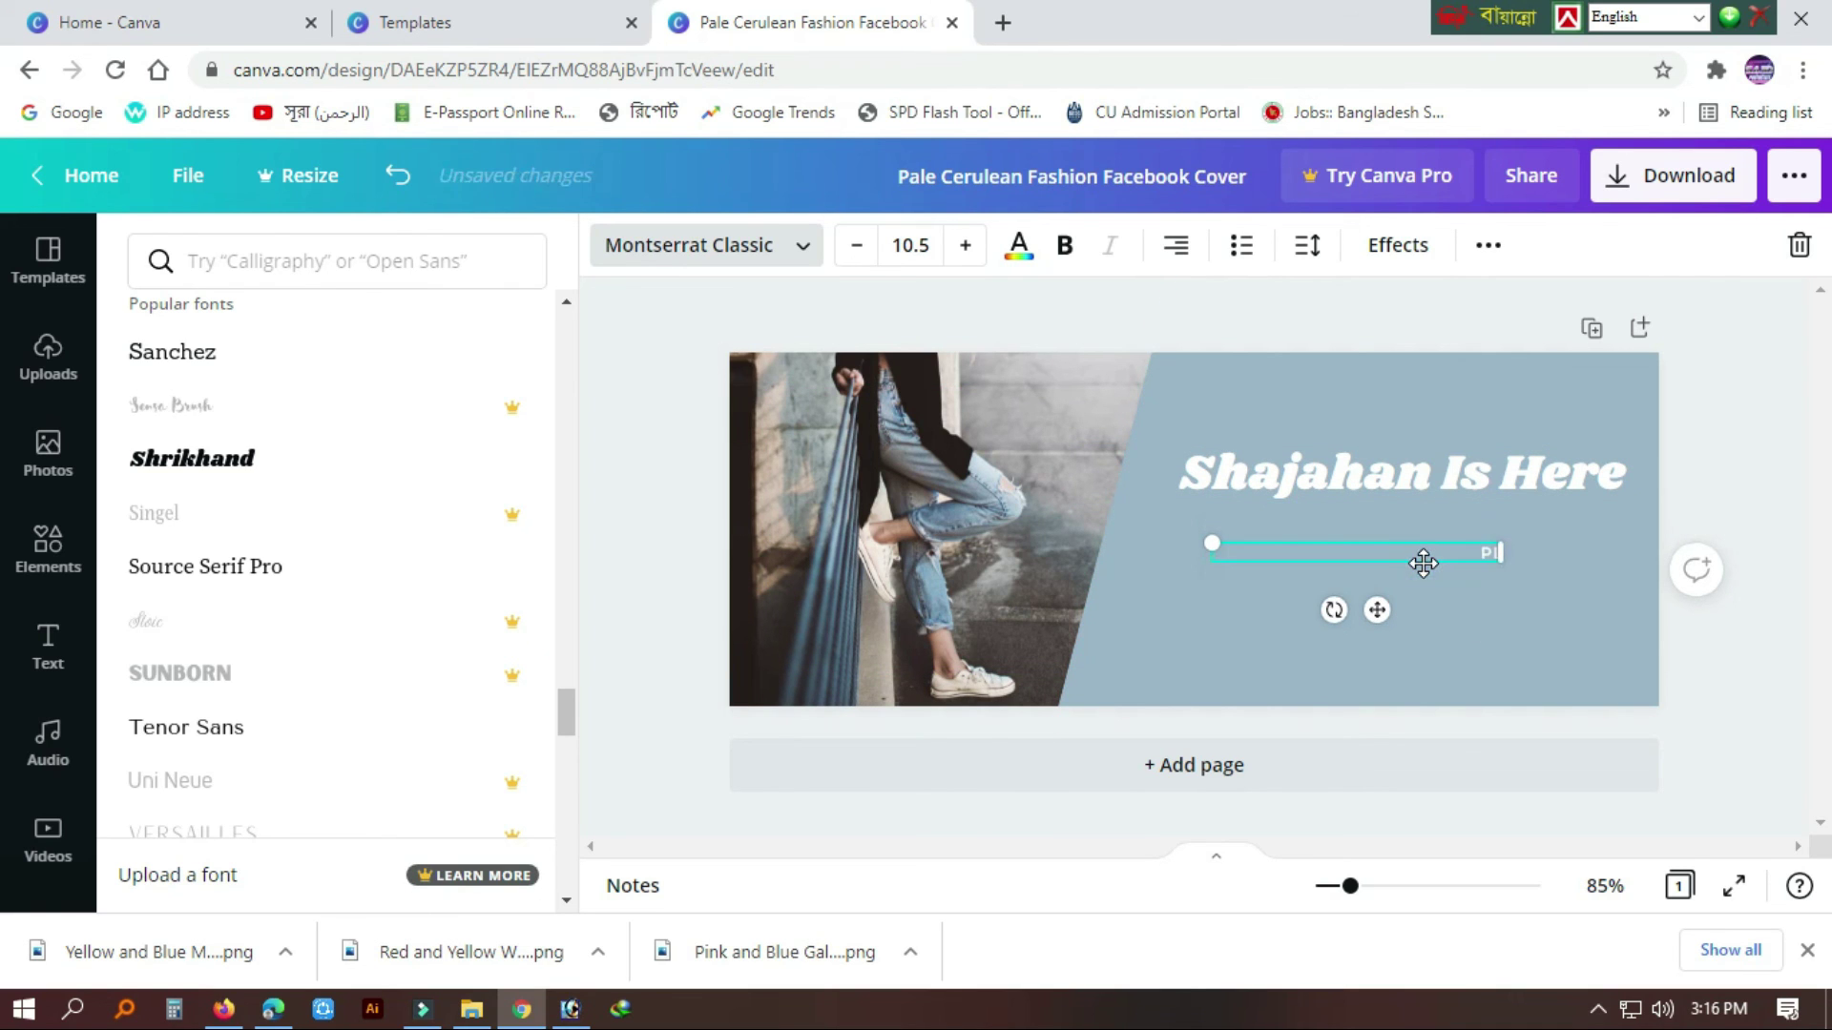
type("EASE LIKE THIS PAGE")
left_click_drag(1461, 539, 1473, 516)
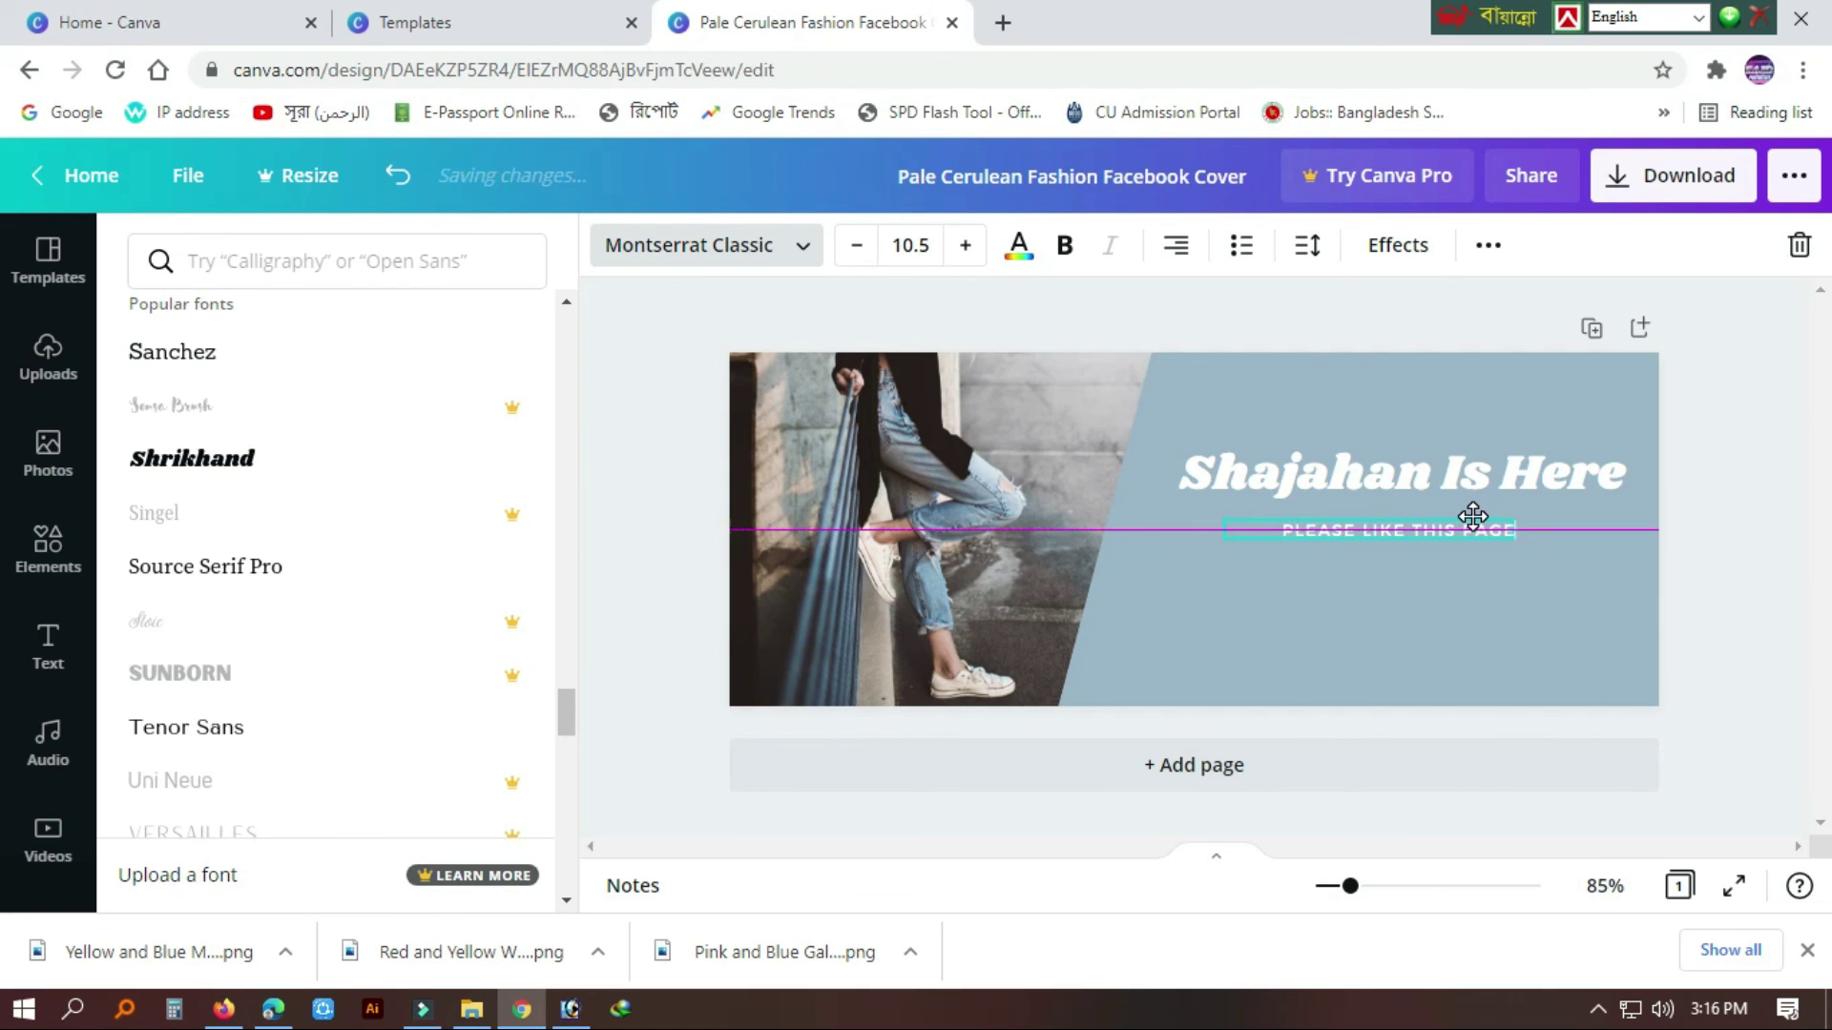
left_click(1014, 487)
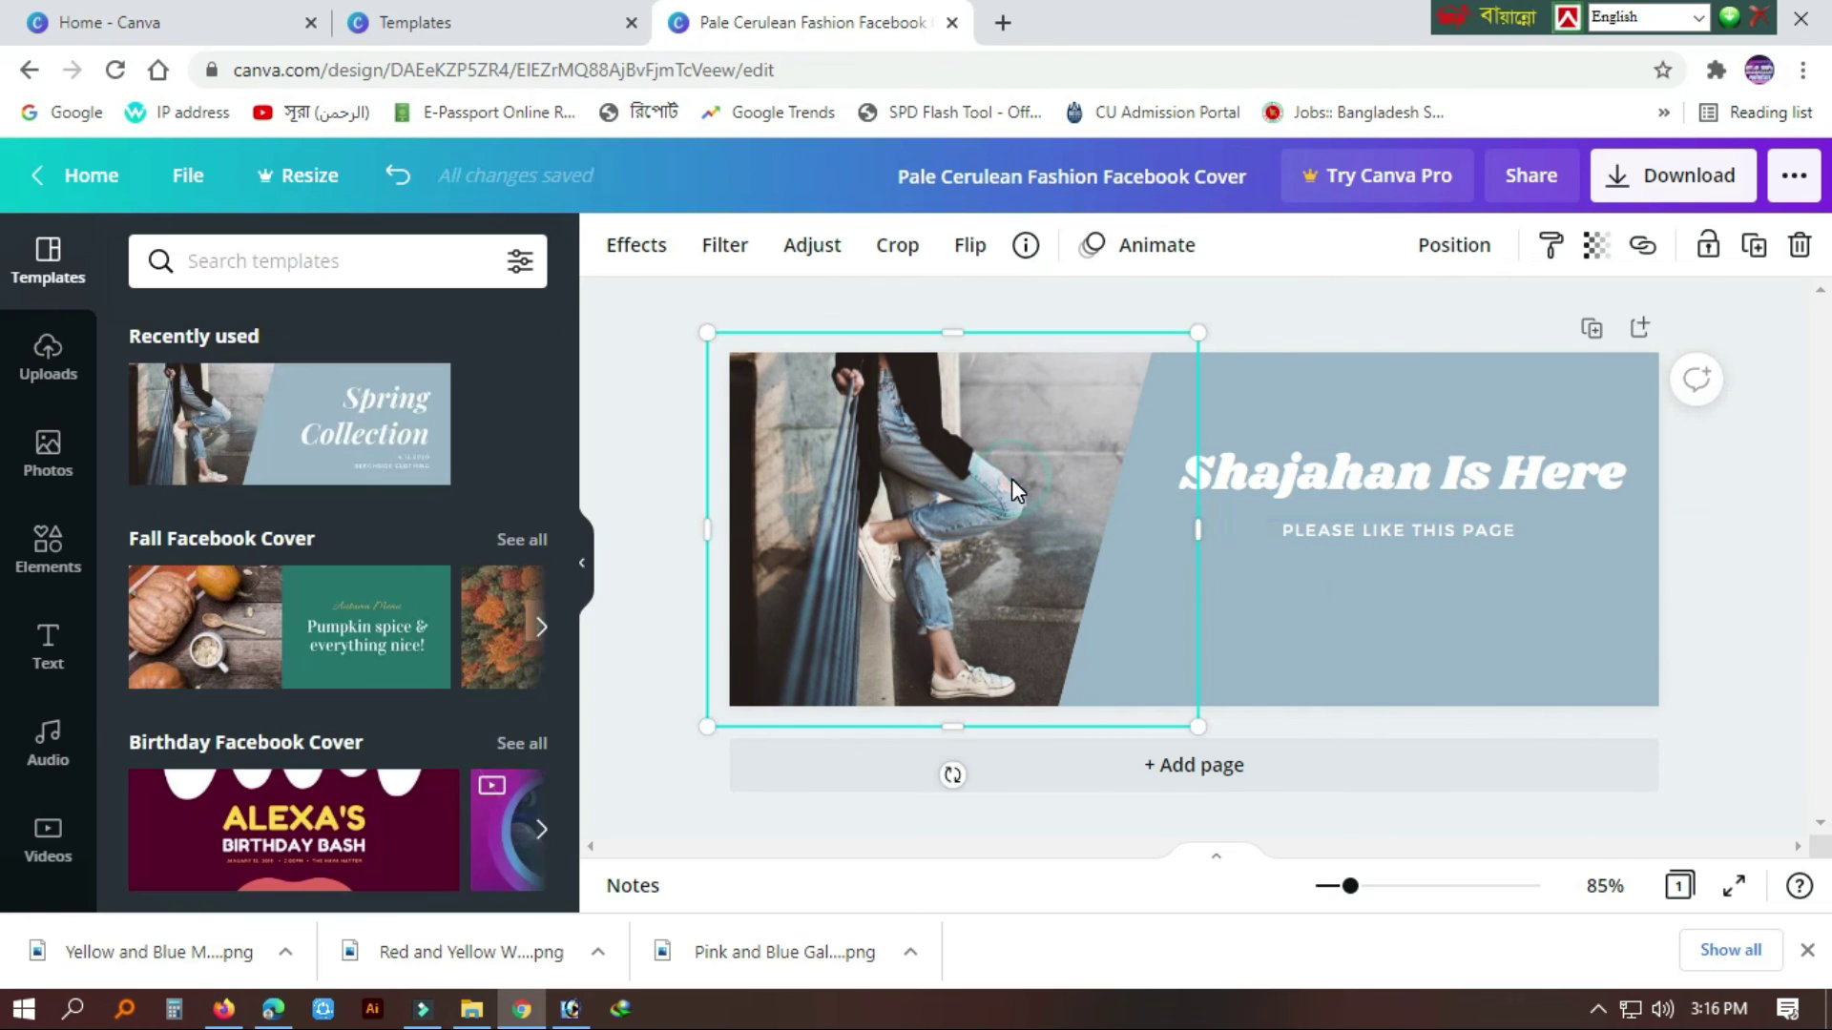
Show the Upload media sources: Device, Facebook, Google Drive, Instagram and Dropbox.
left_click(48, 355)
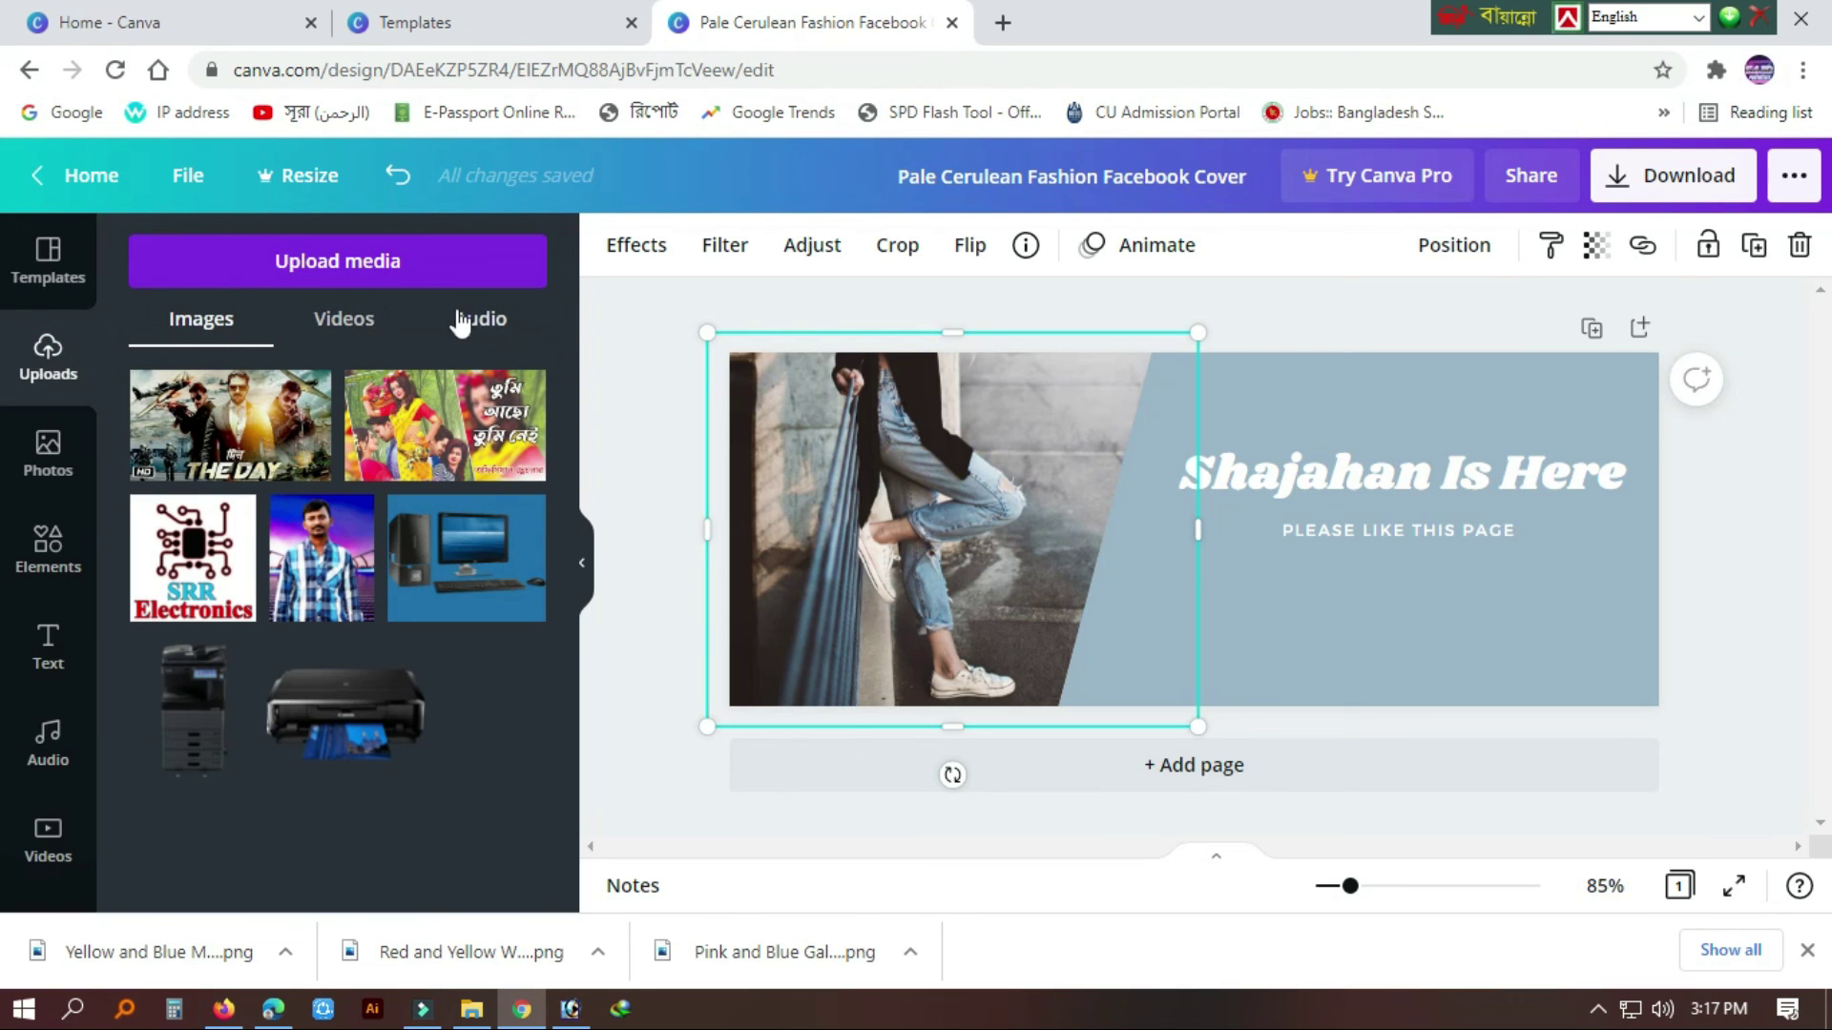
left_click(352, 278)
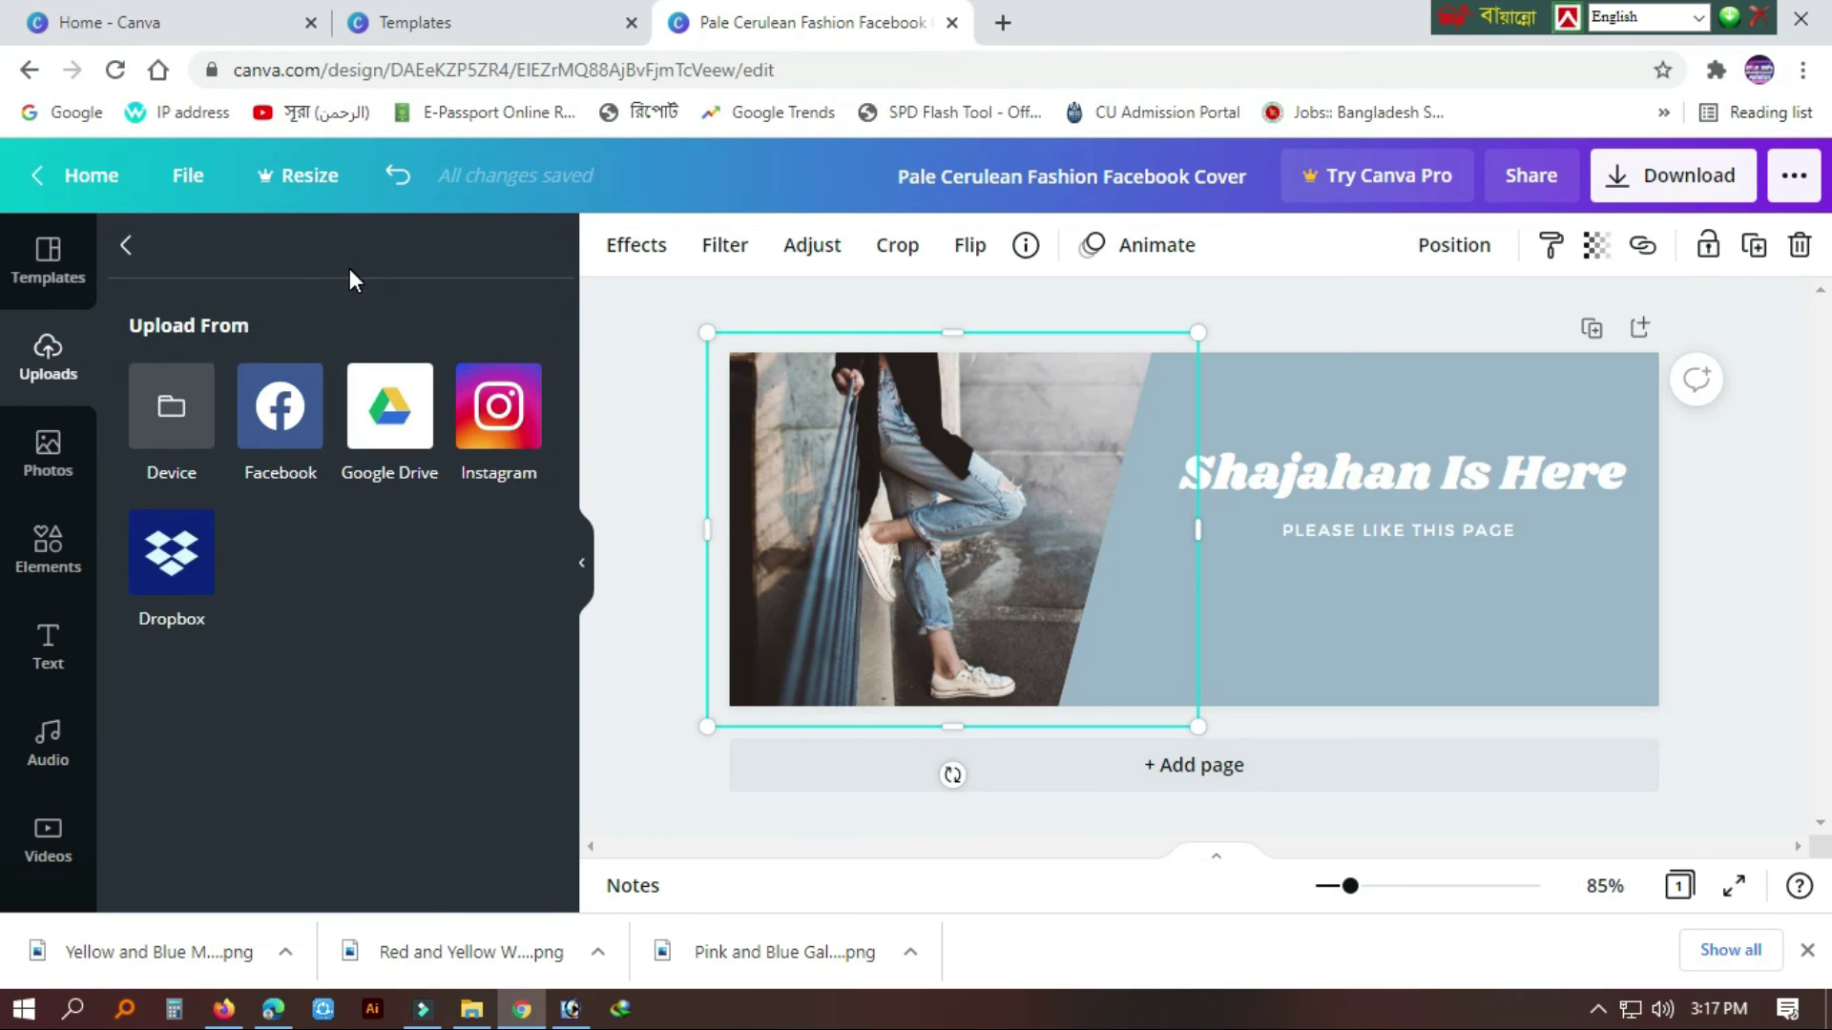
Browse the Desktop folders and upload the kisspng cutout image of the standing woman.
left_click(176, 410)
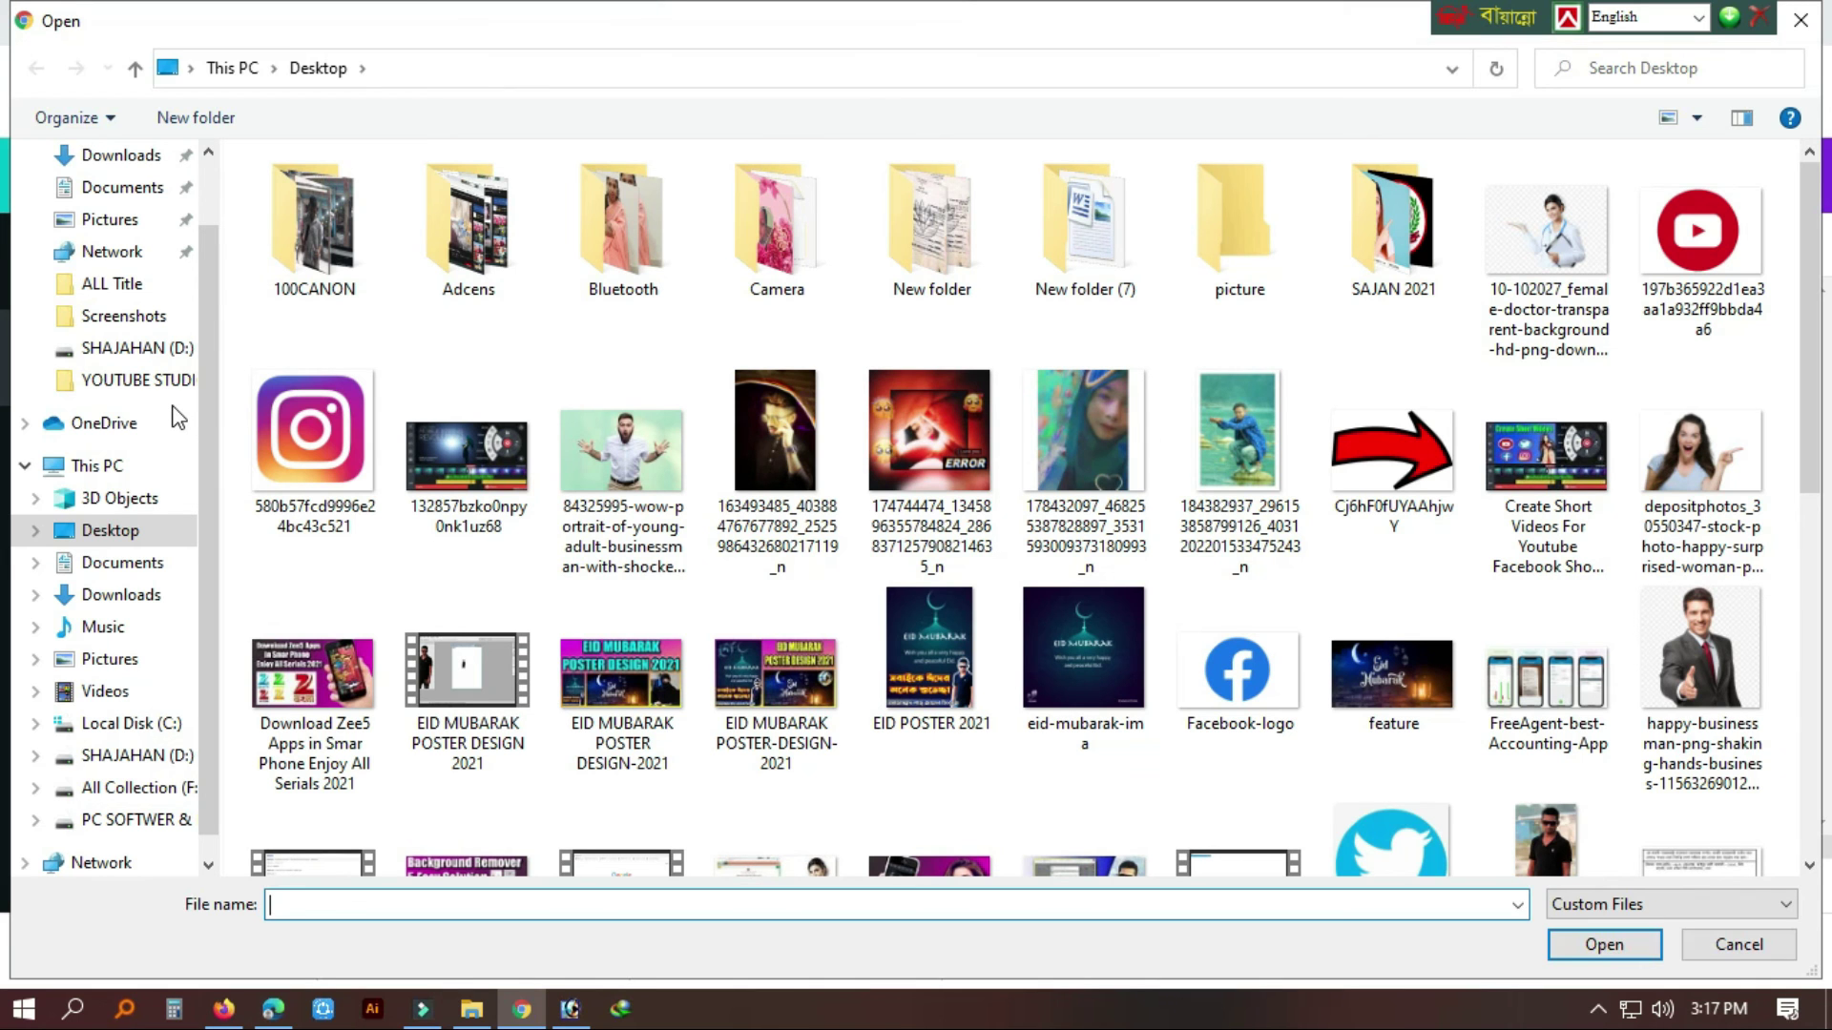
scroll(1174, 519, "down", 3)
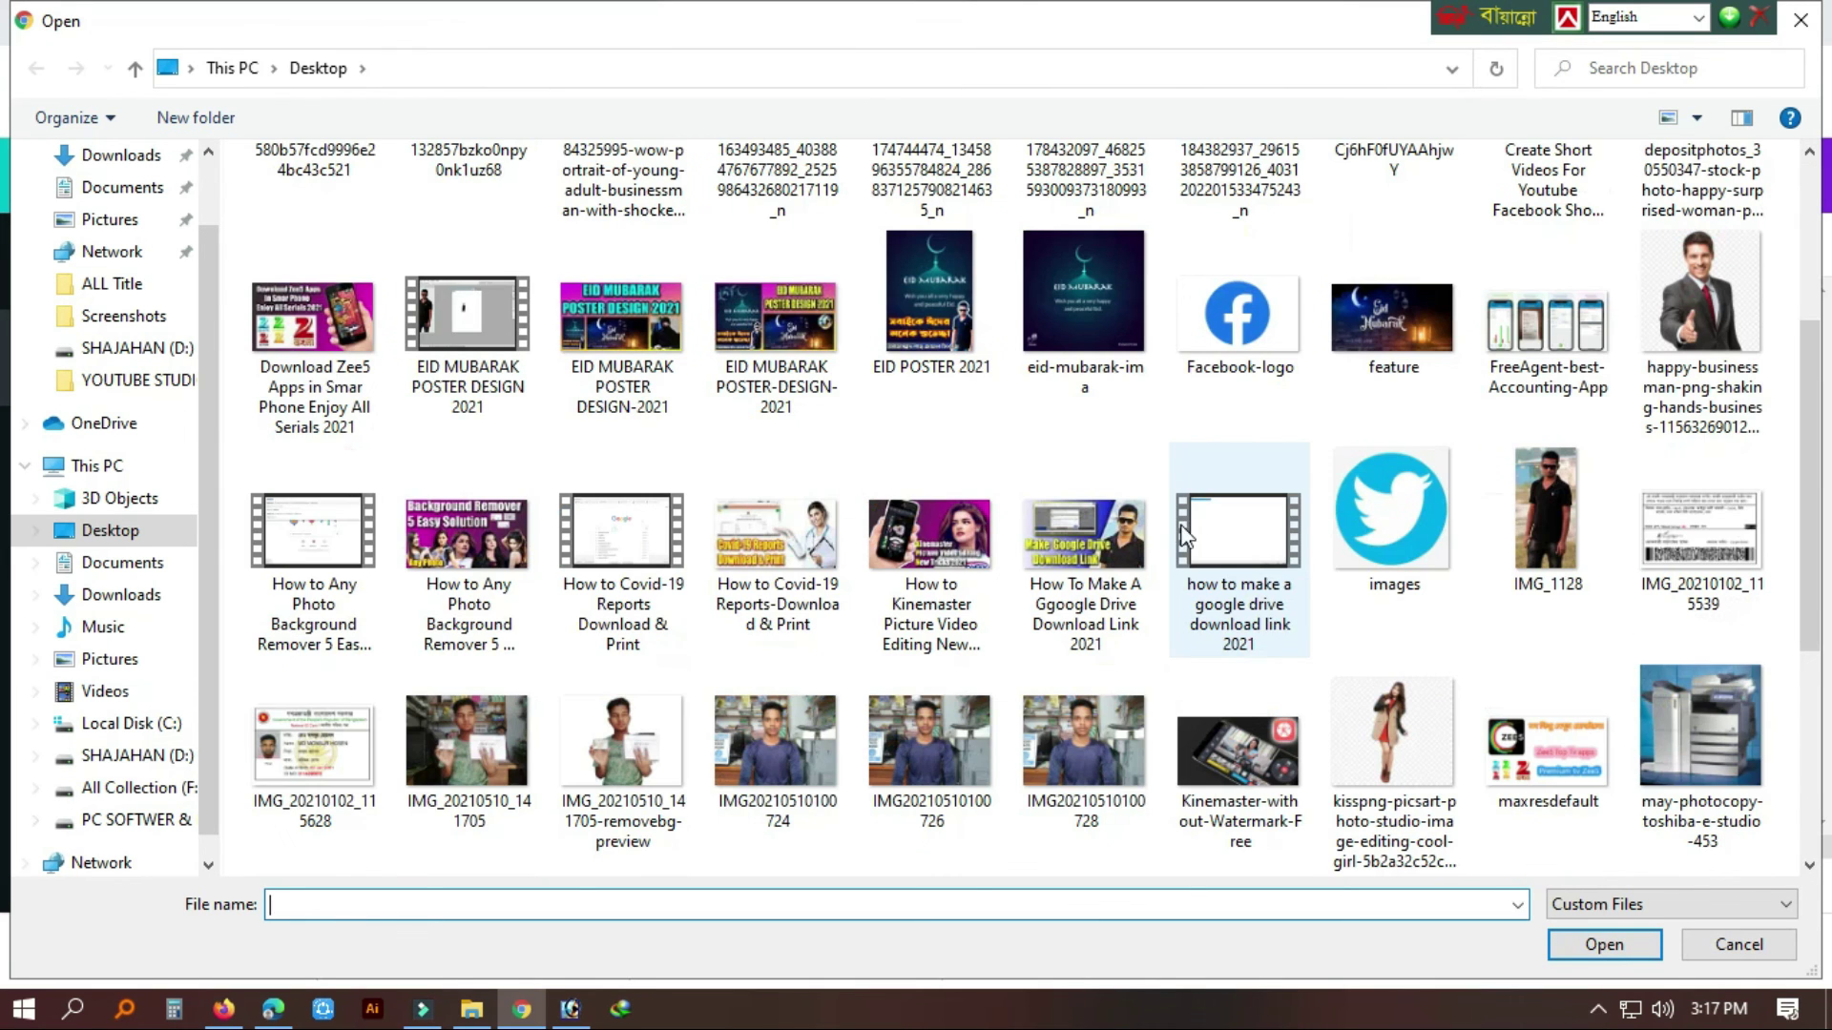
scroll(1292, 486, "down", 4)
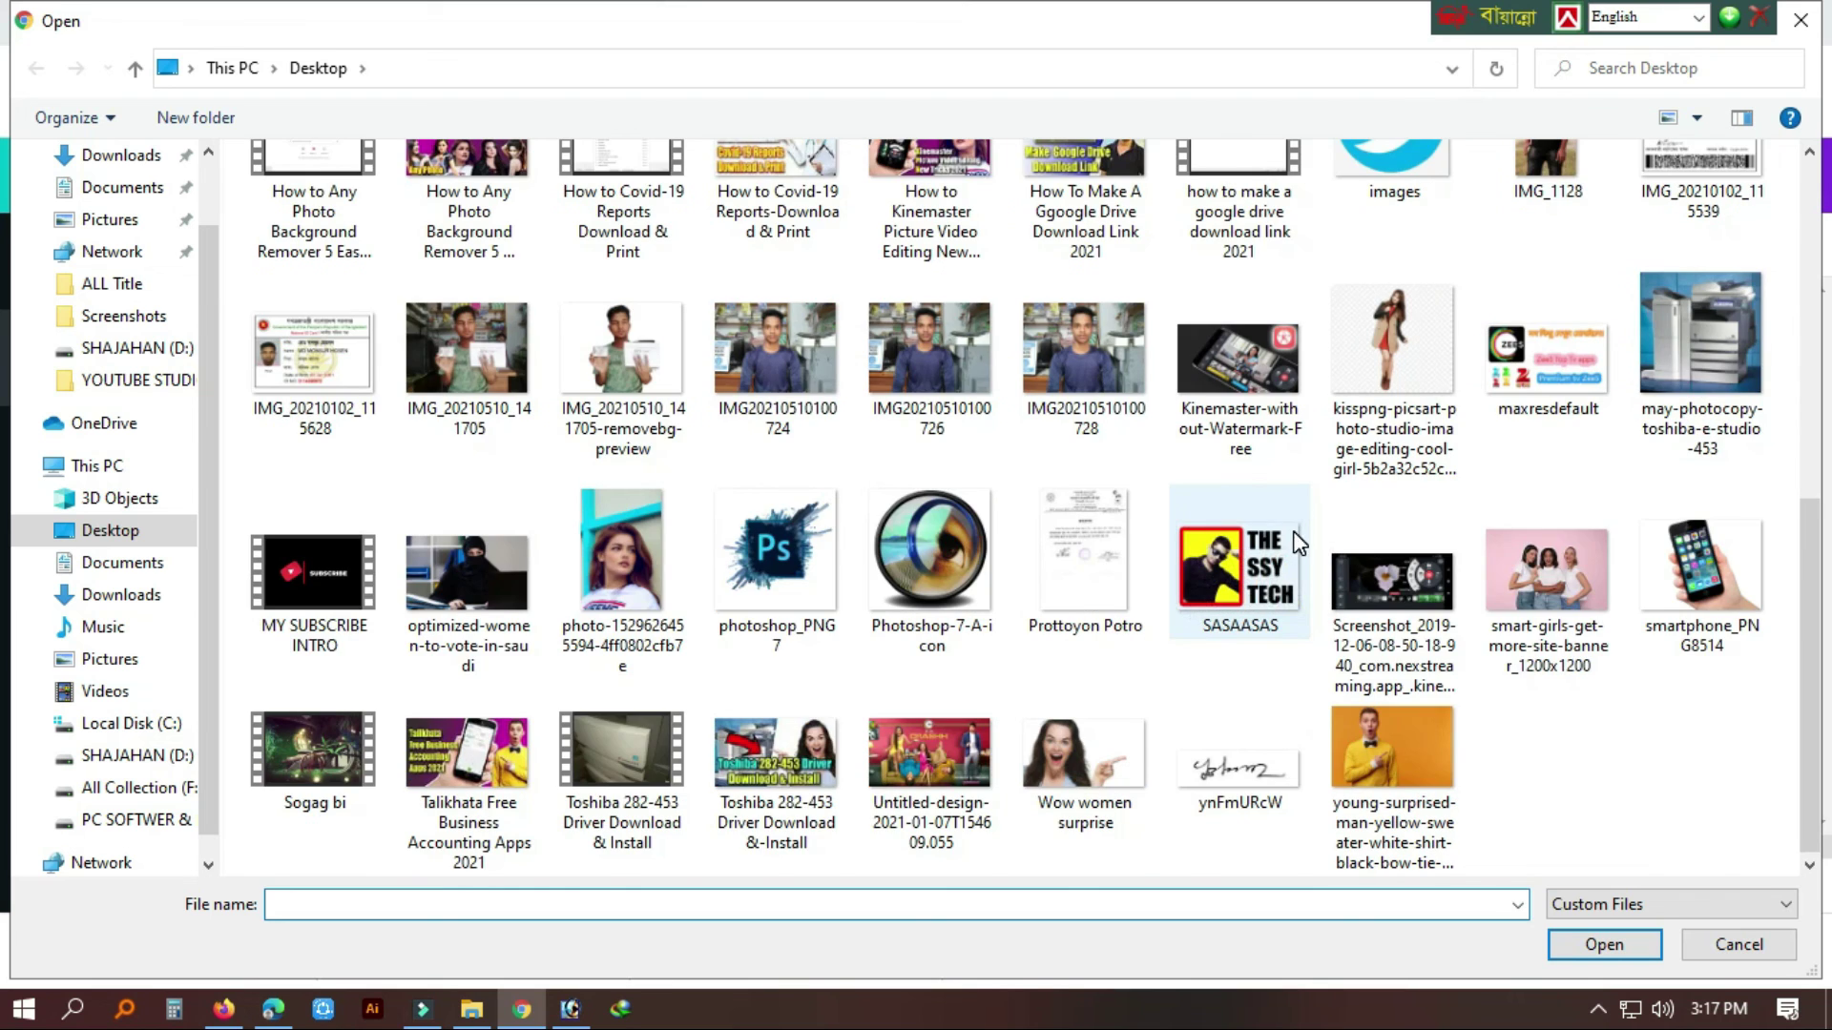
scroll(1294, 525, "up", 7)
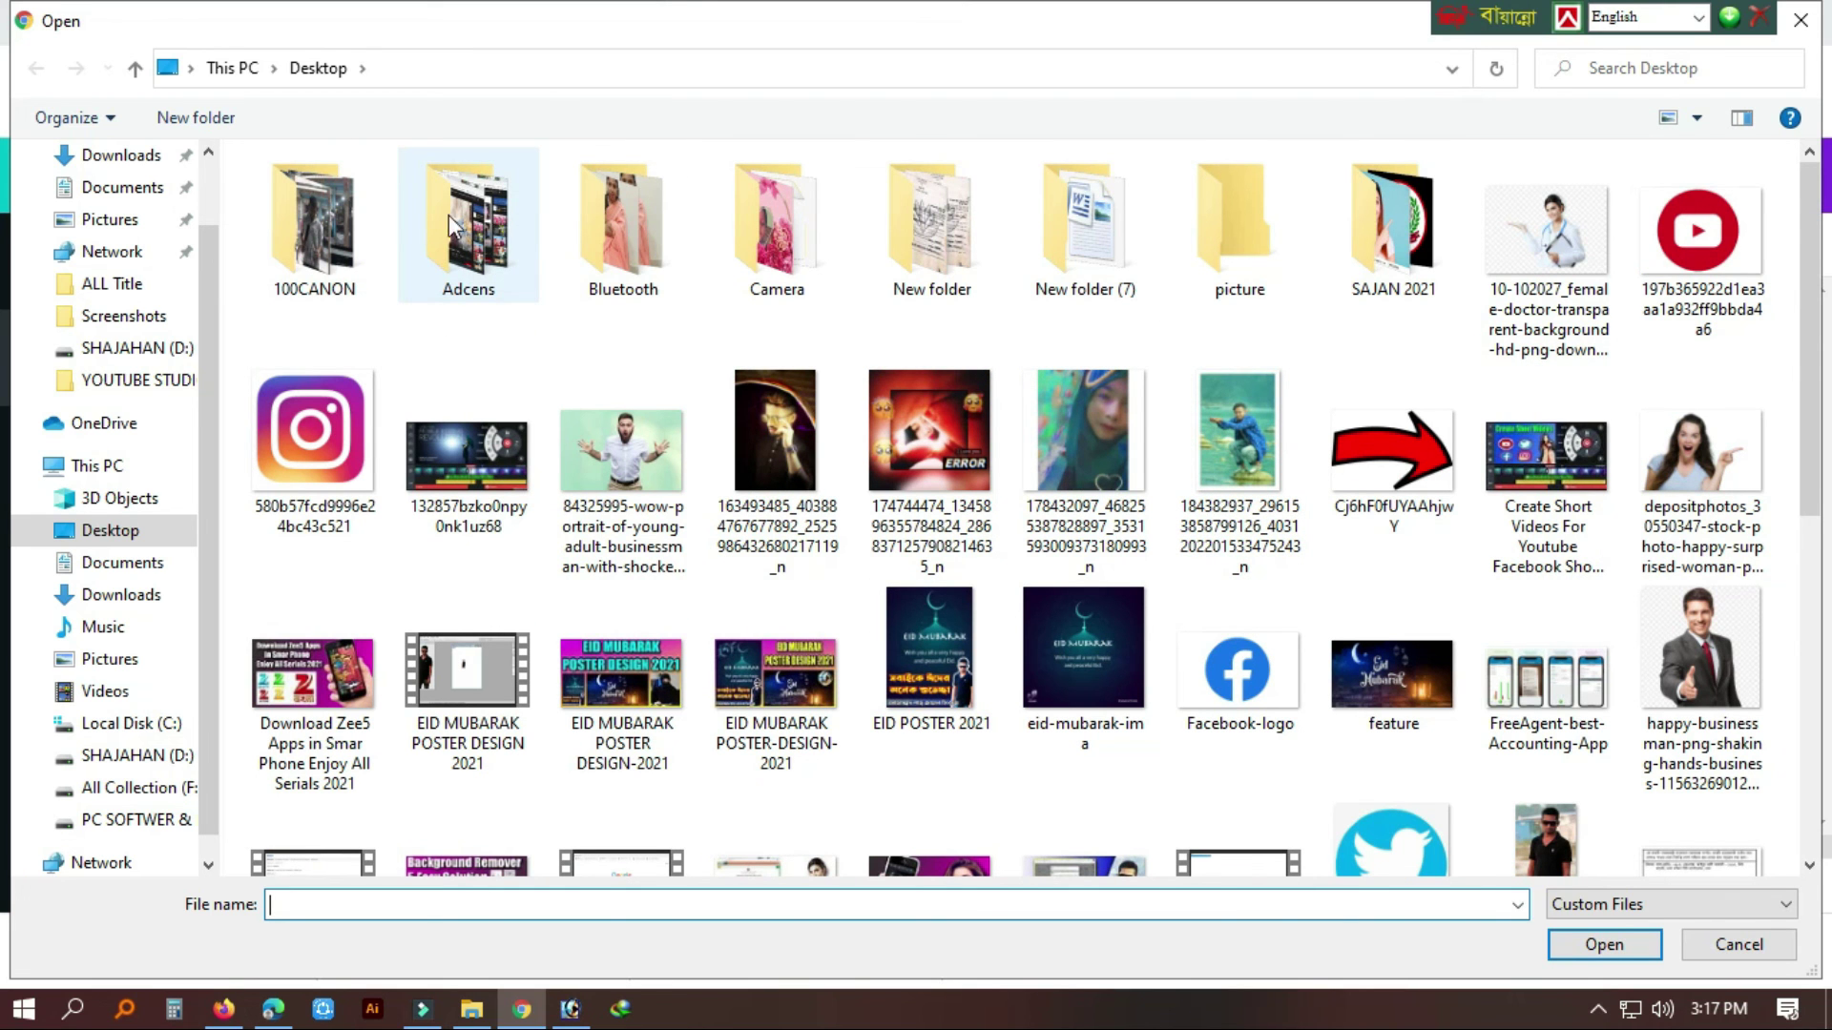
double_click(289, 226)
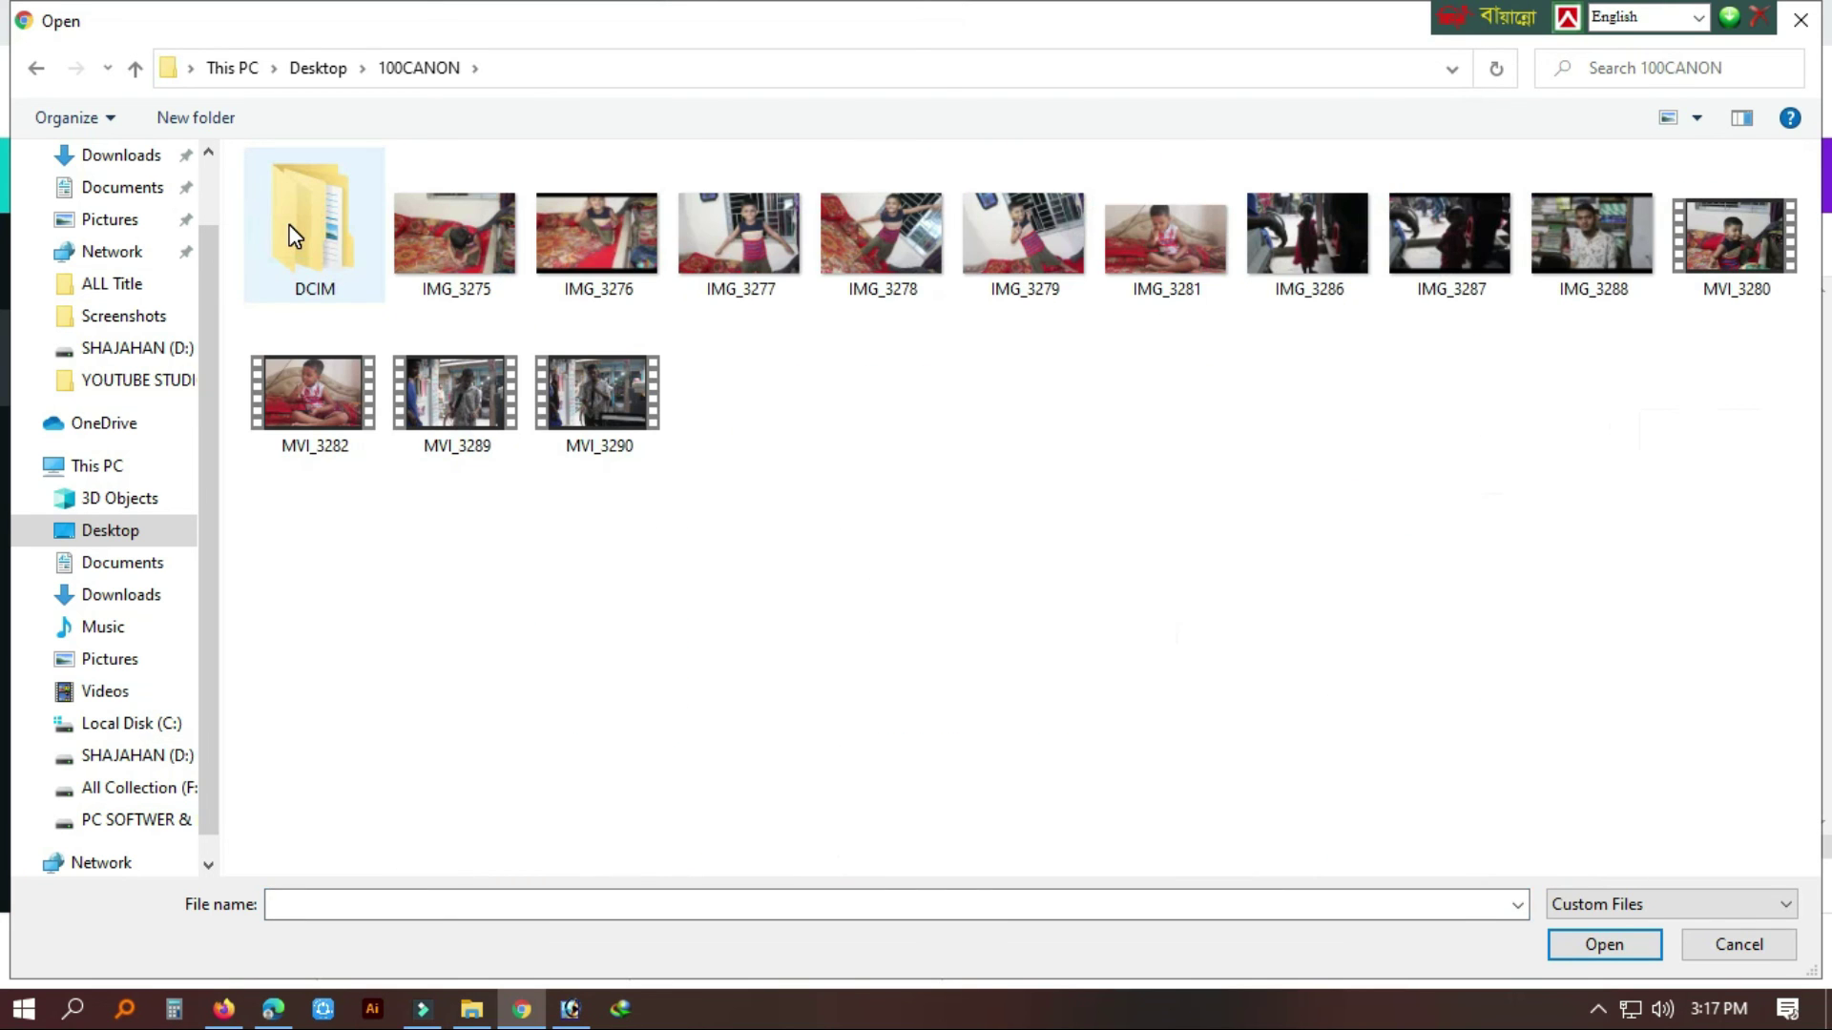
left_click(36, 68)
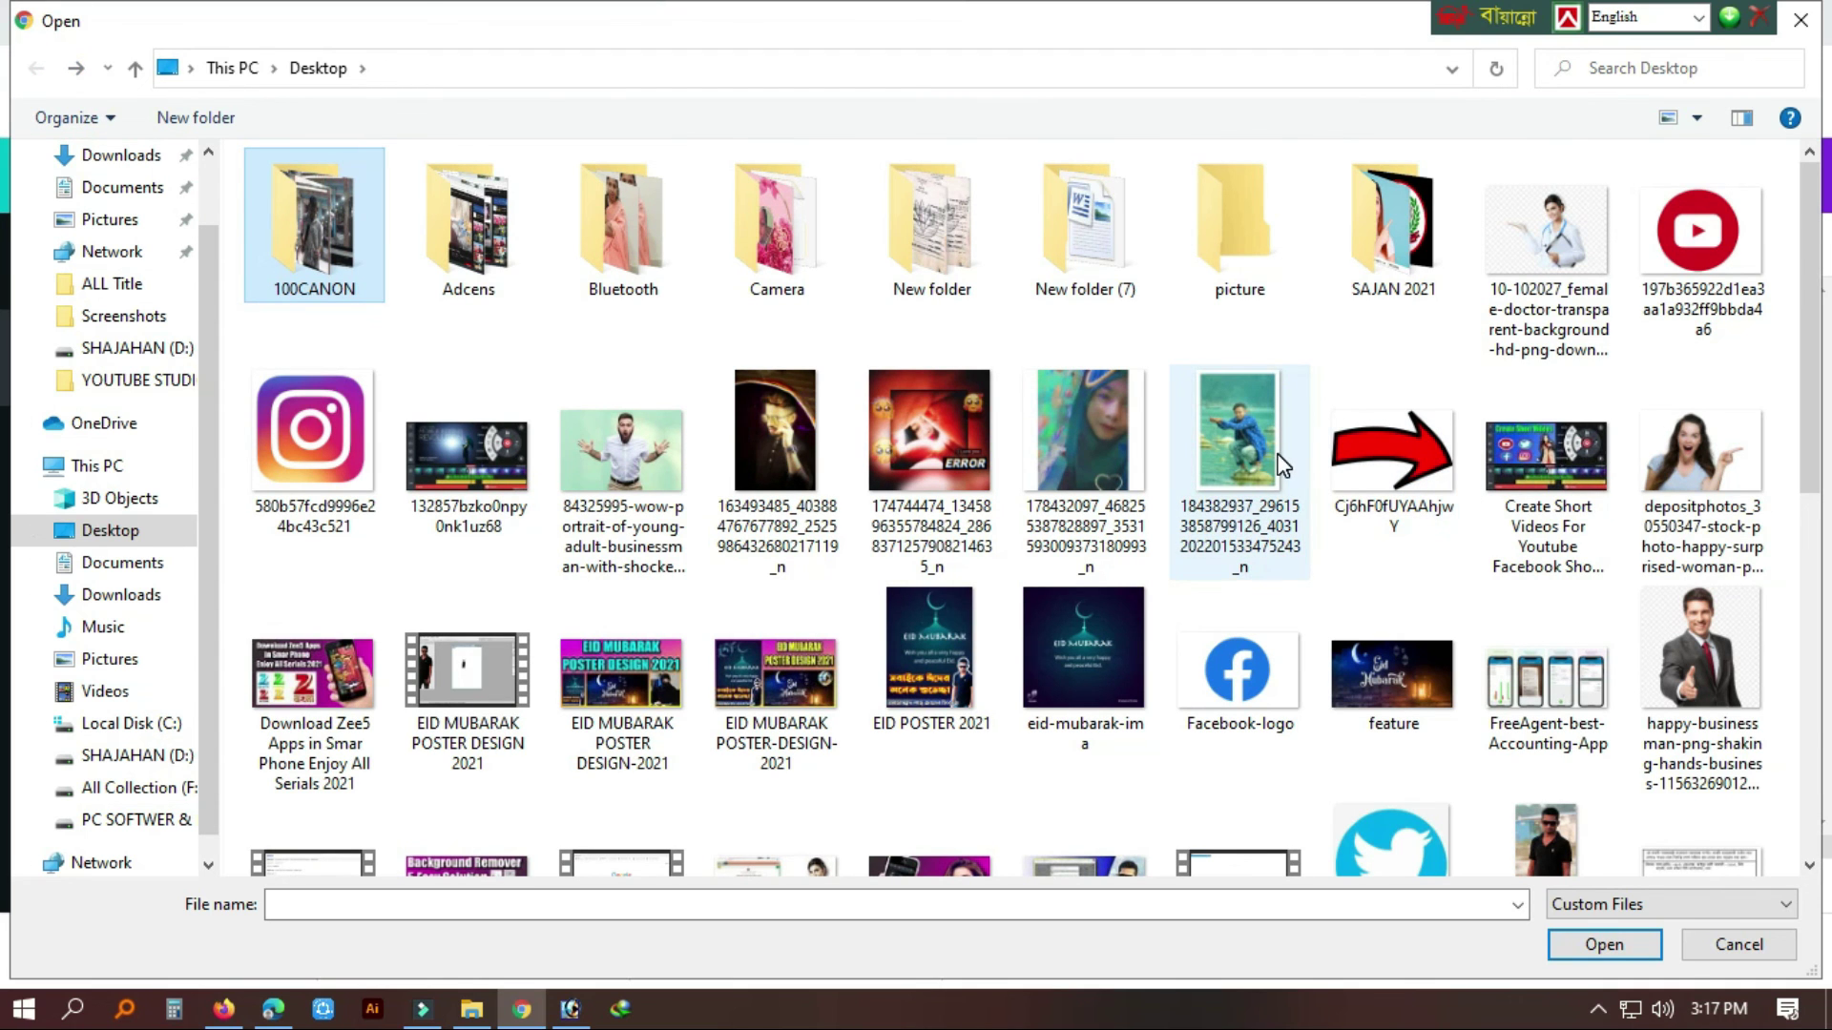
double_click(1237, 239)
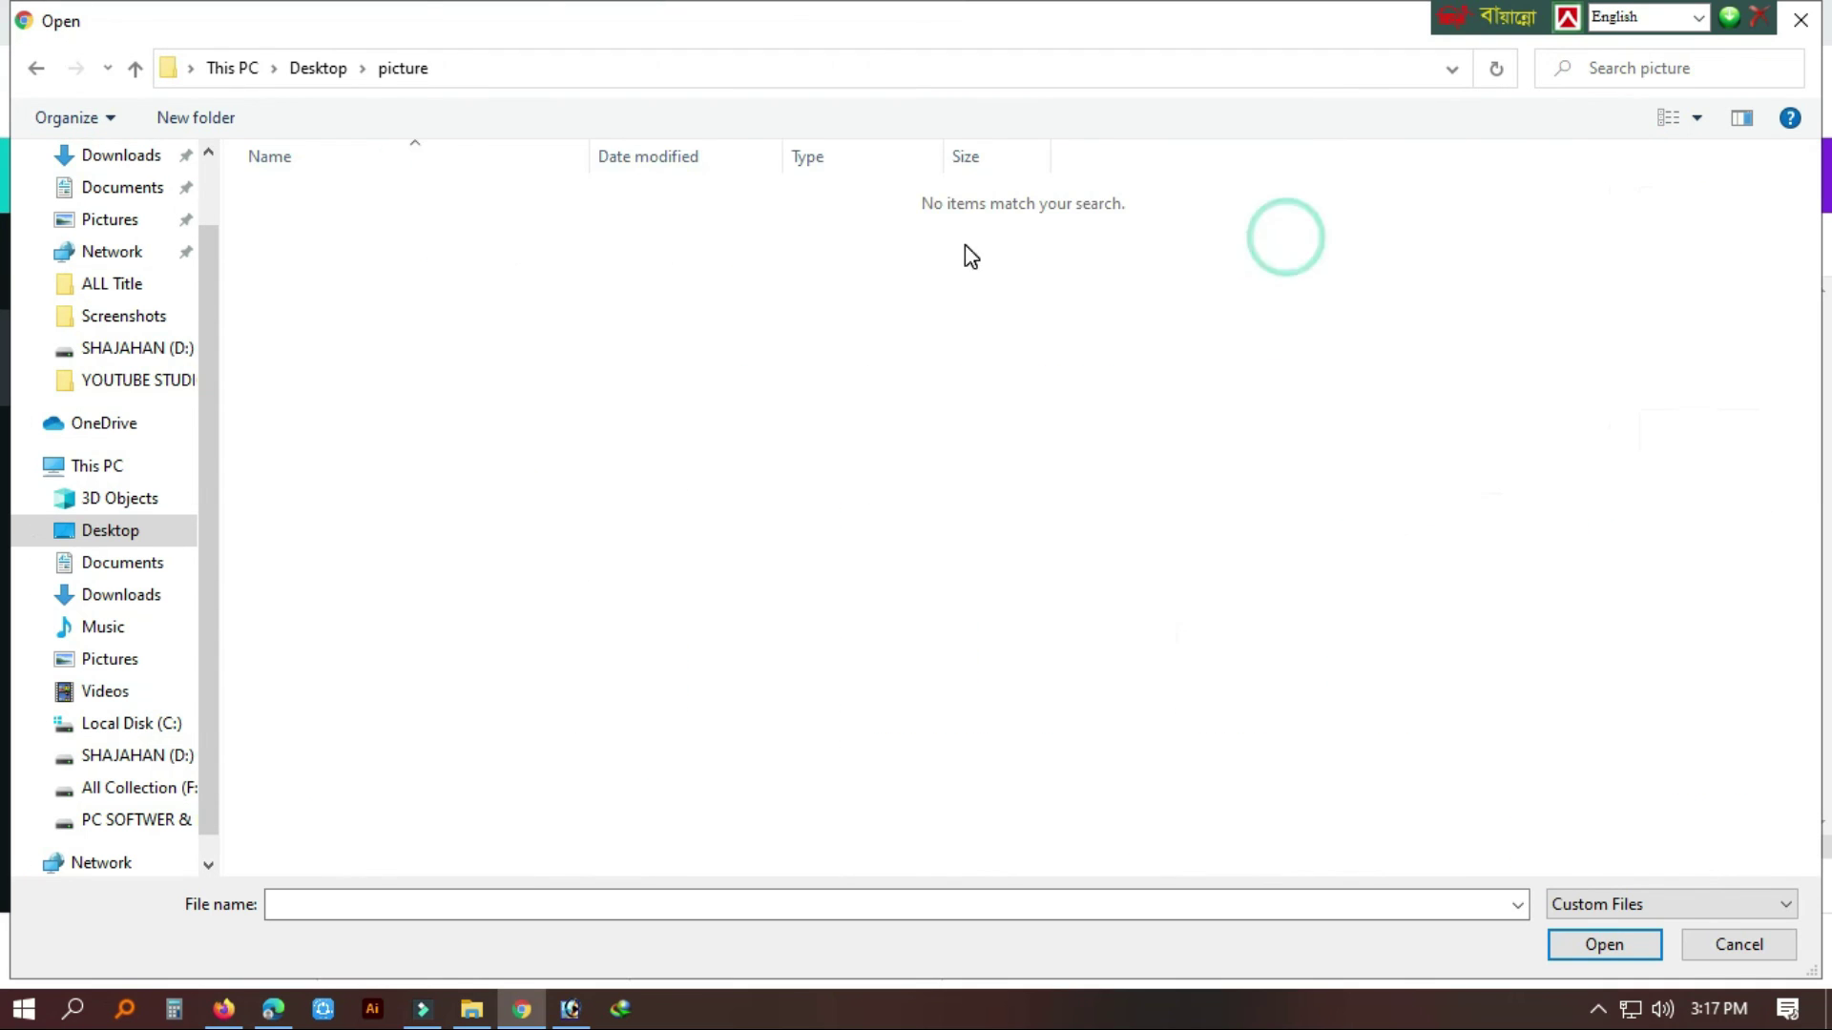
left_click(38, 71)
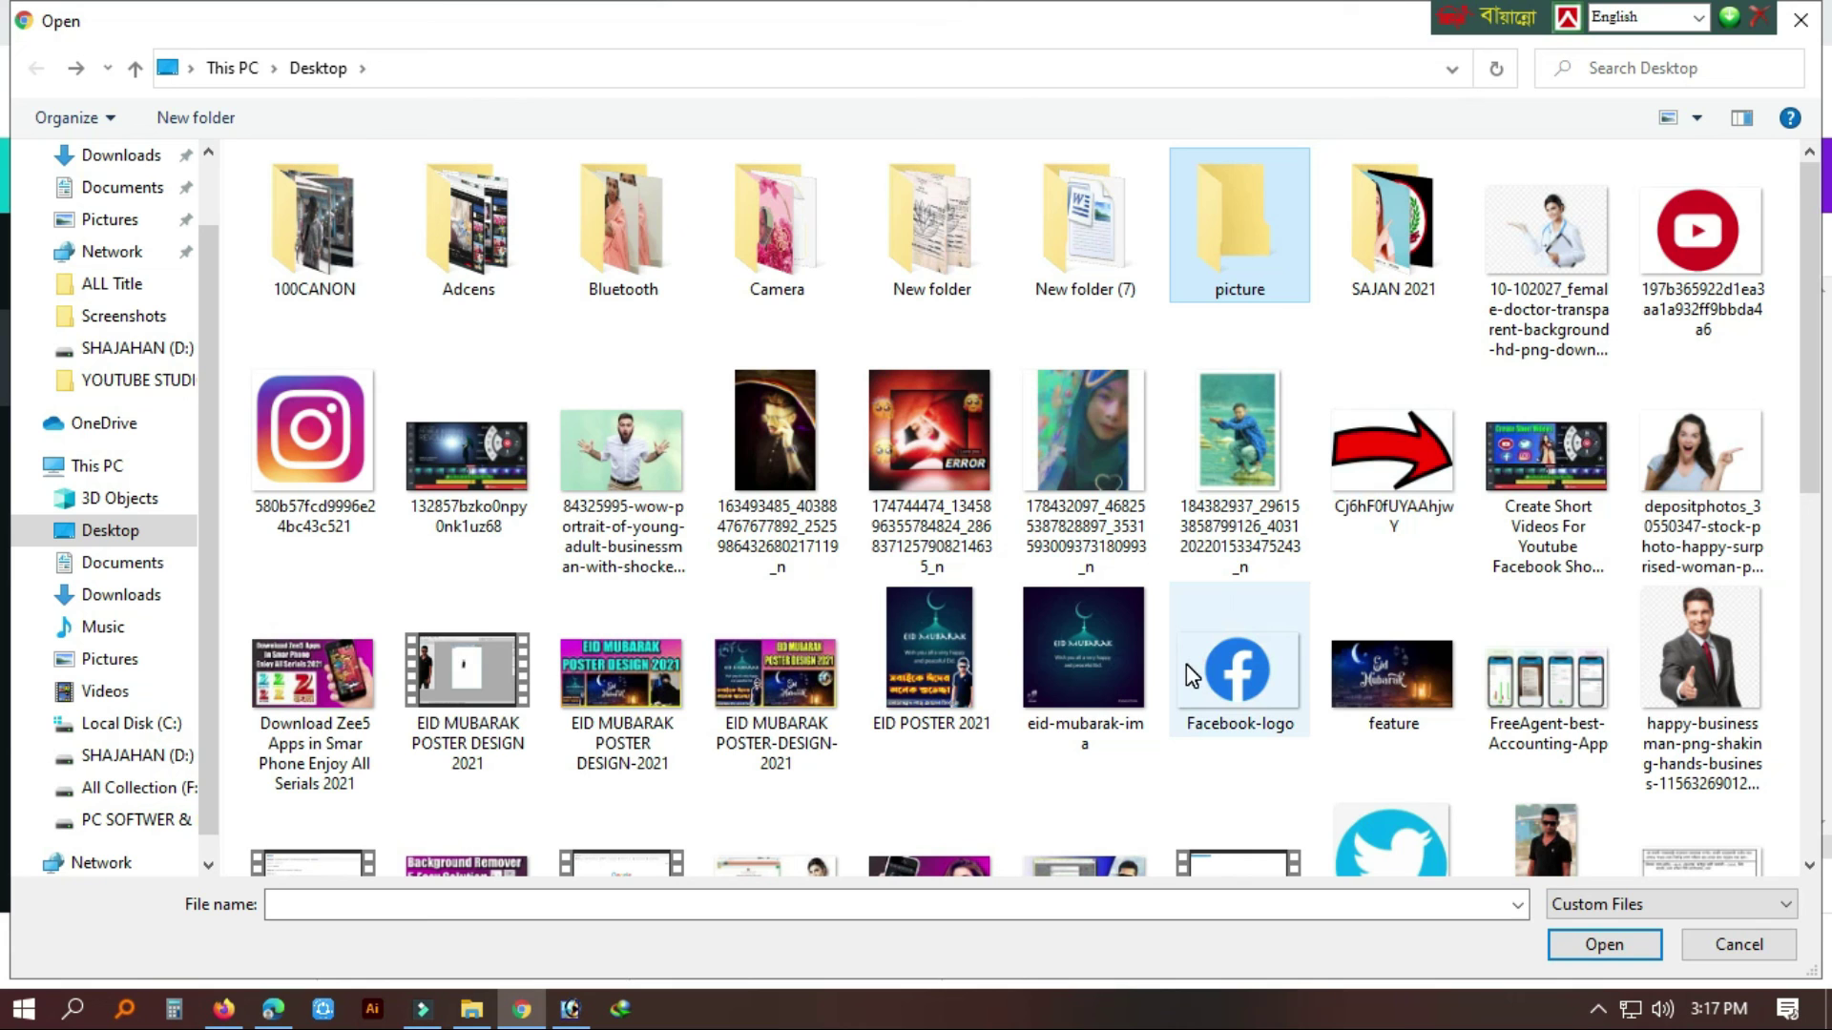
mouse_move(1236, 673)
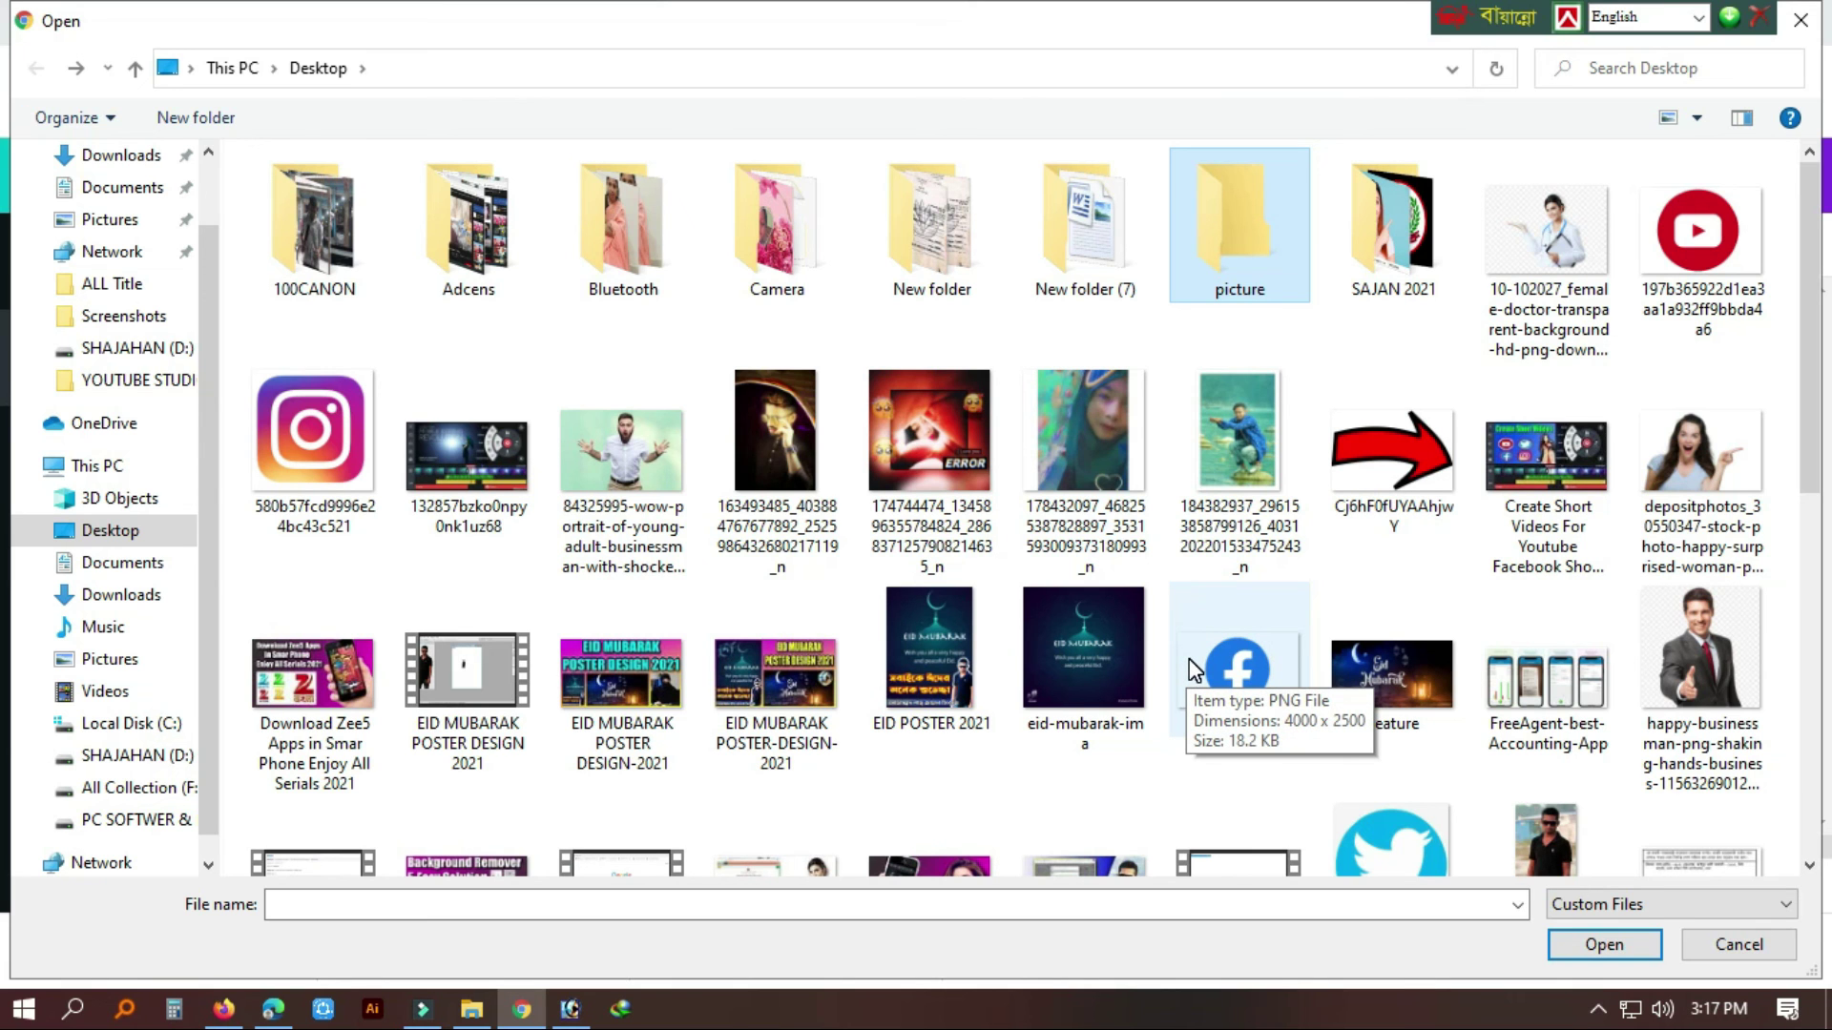
scroll(1188, 668, "down", 5)
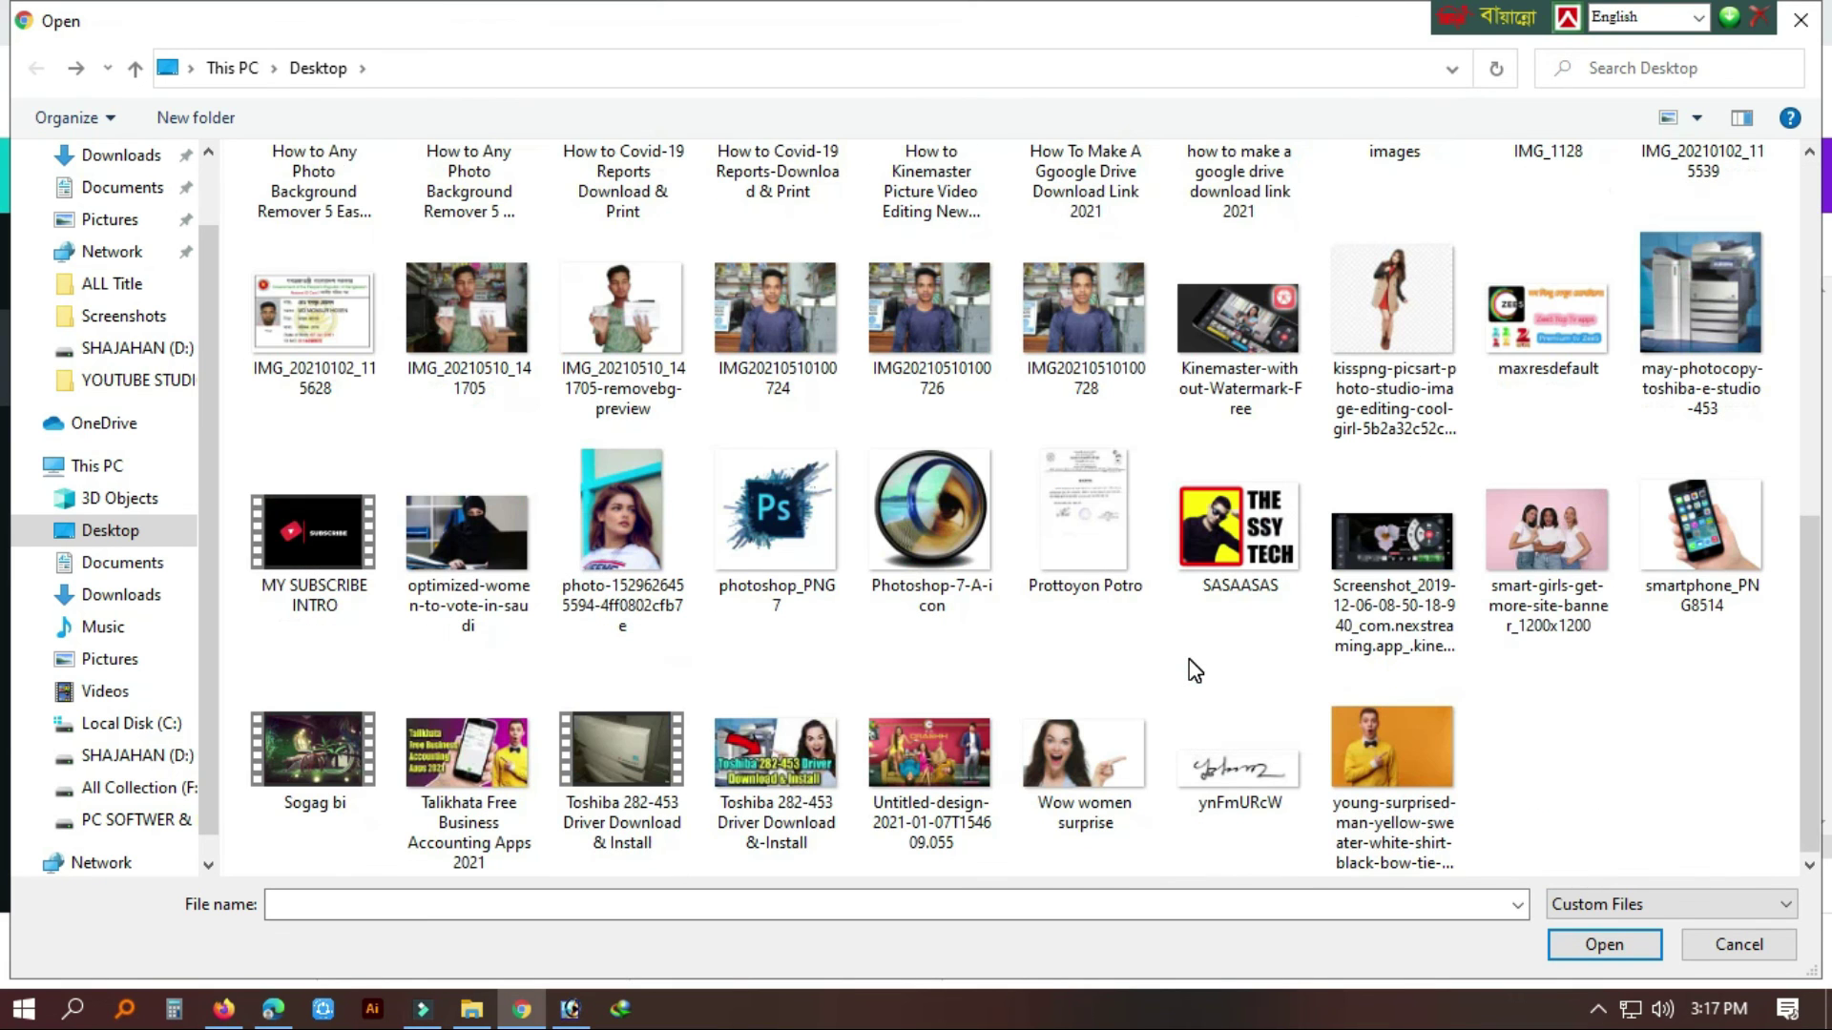
double_click(1395, 338)
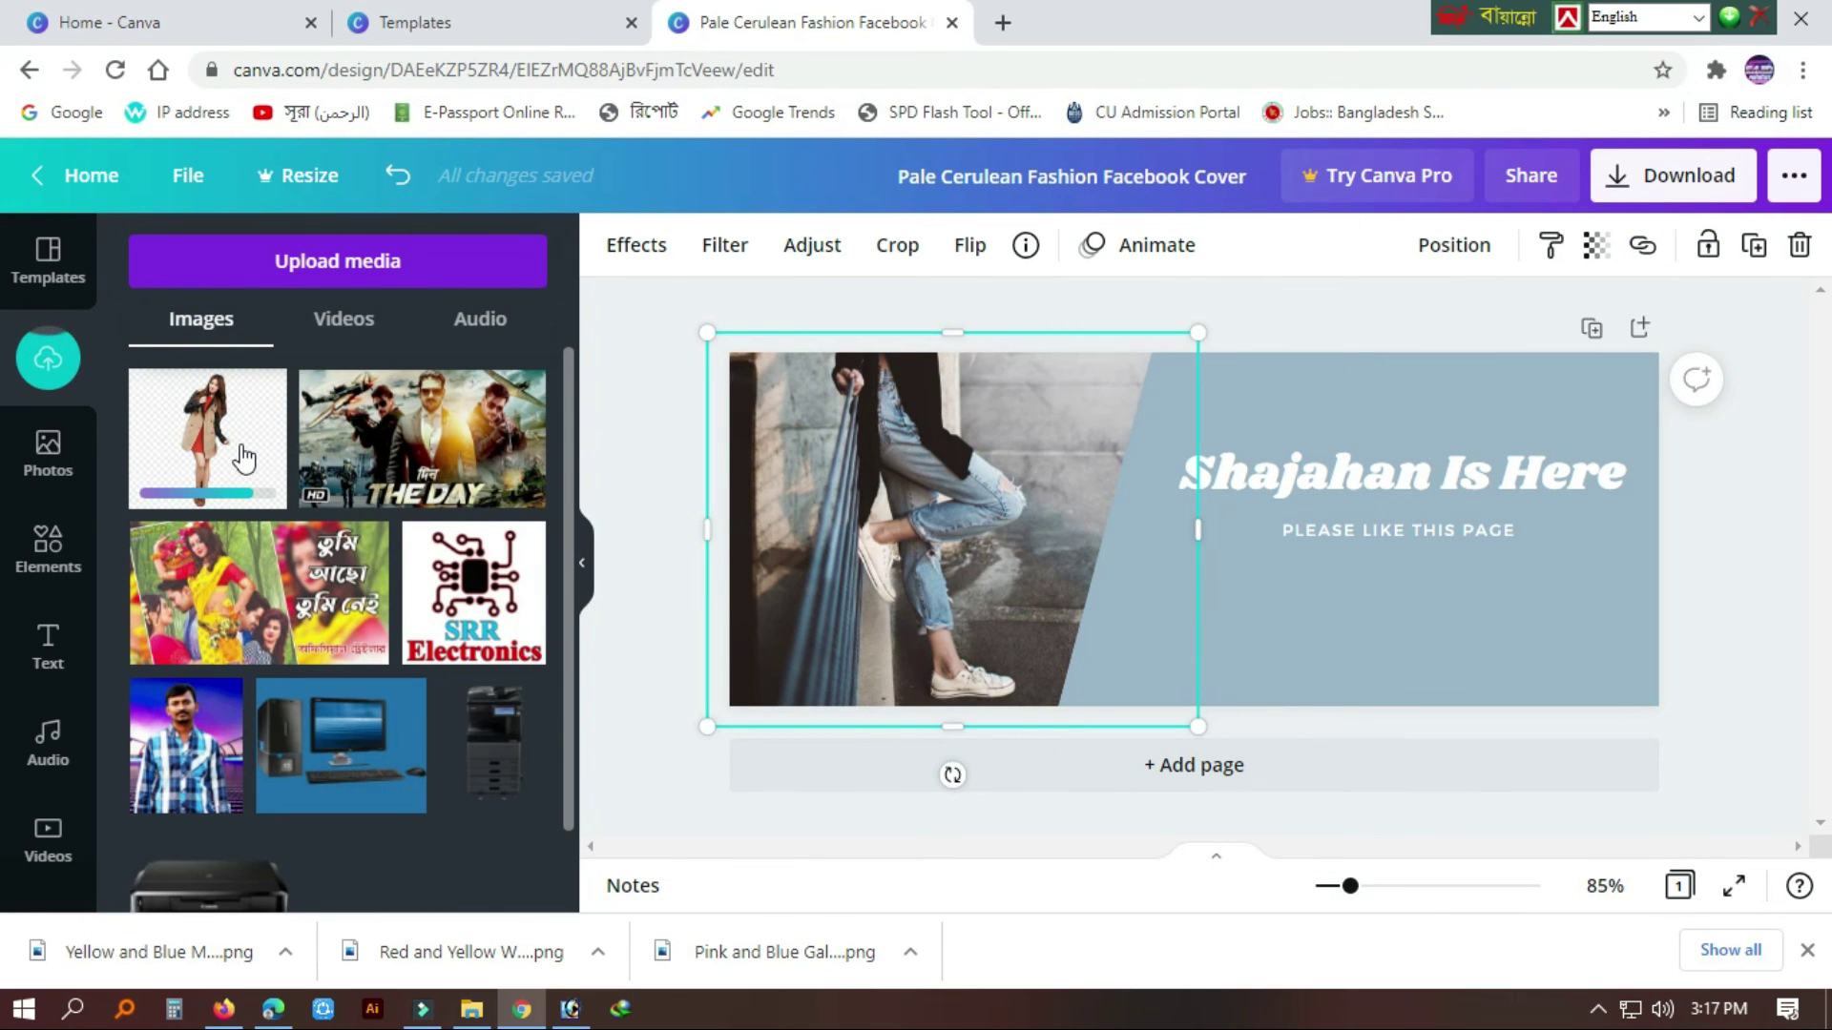
Add the woman cutout to the cover over the left photo, with the canvas zoomed to 80%.
left_click(240, 458)
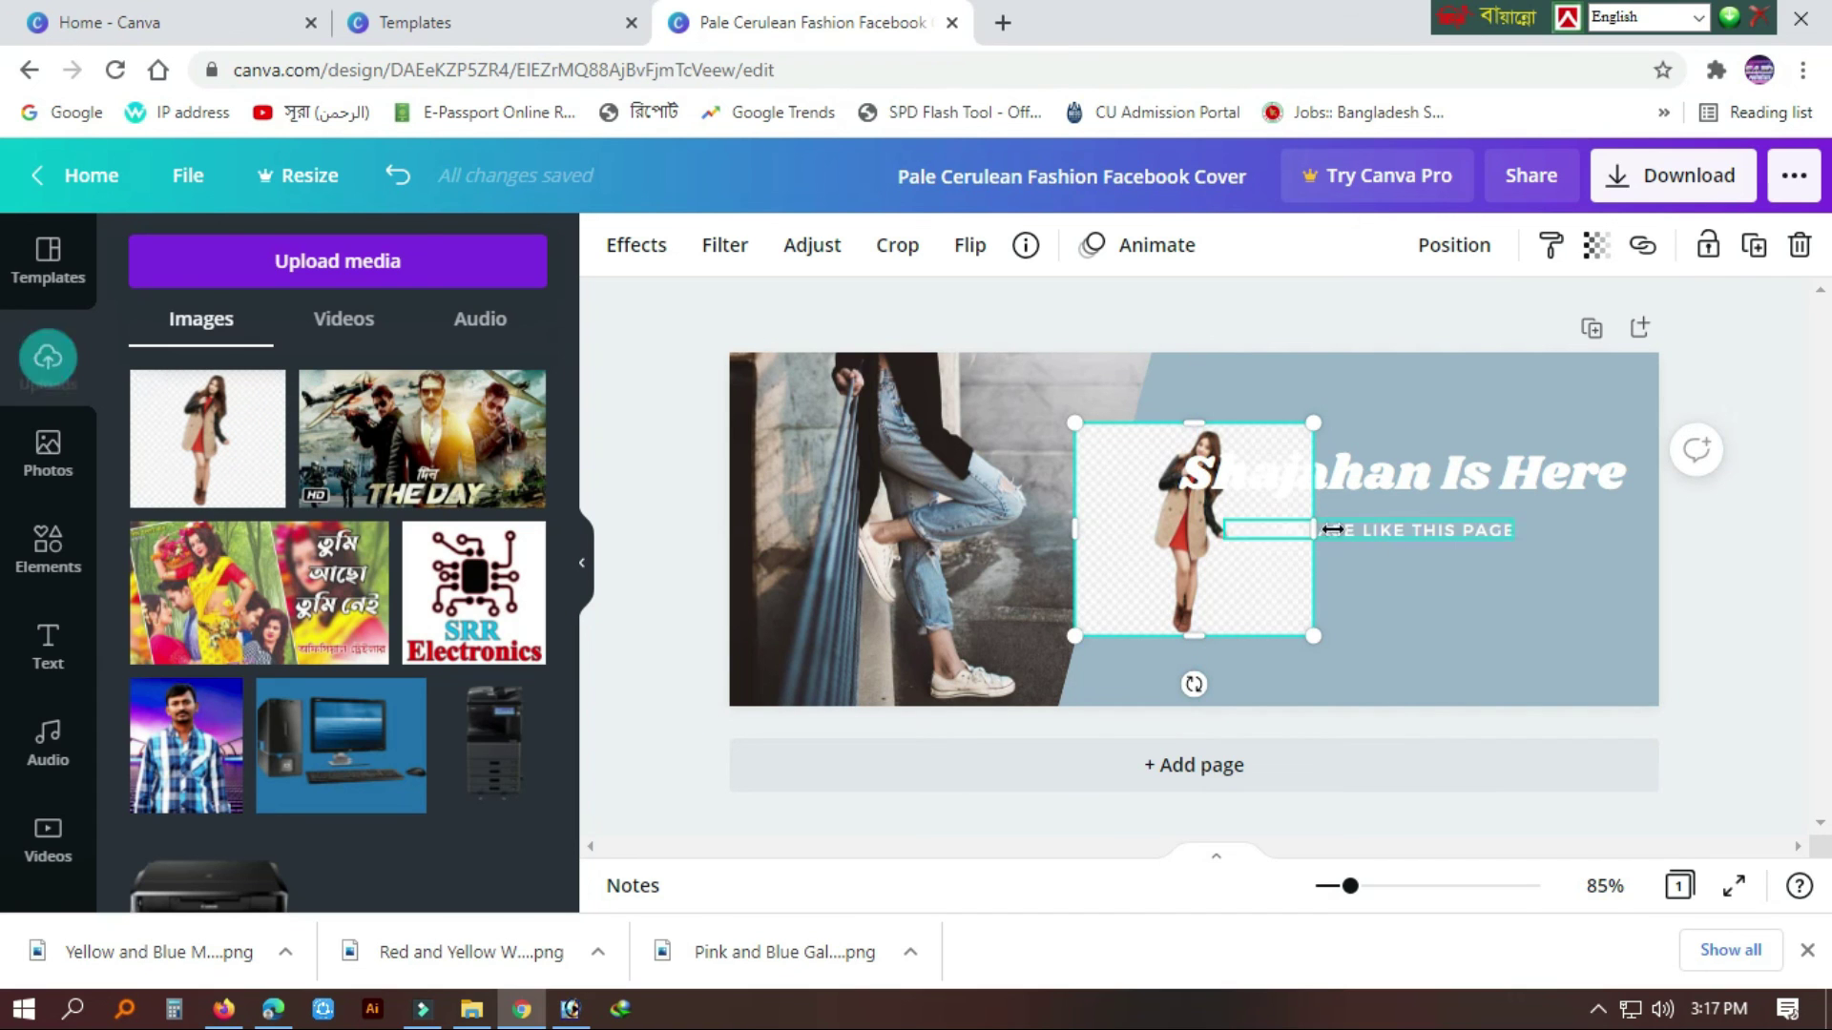
left_click_drag(1190, 516, 933, 553)
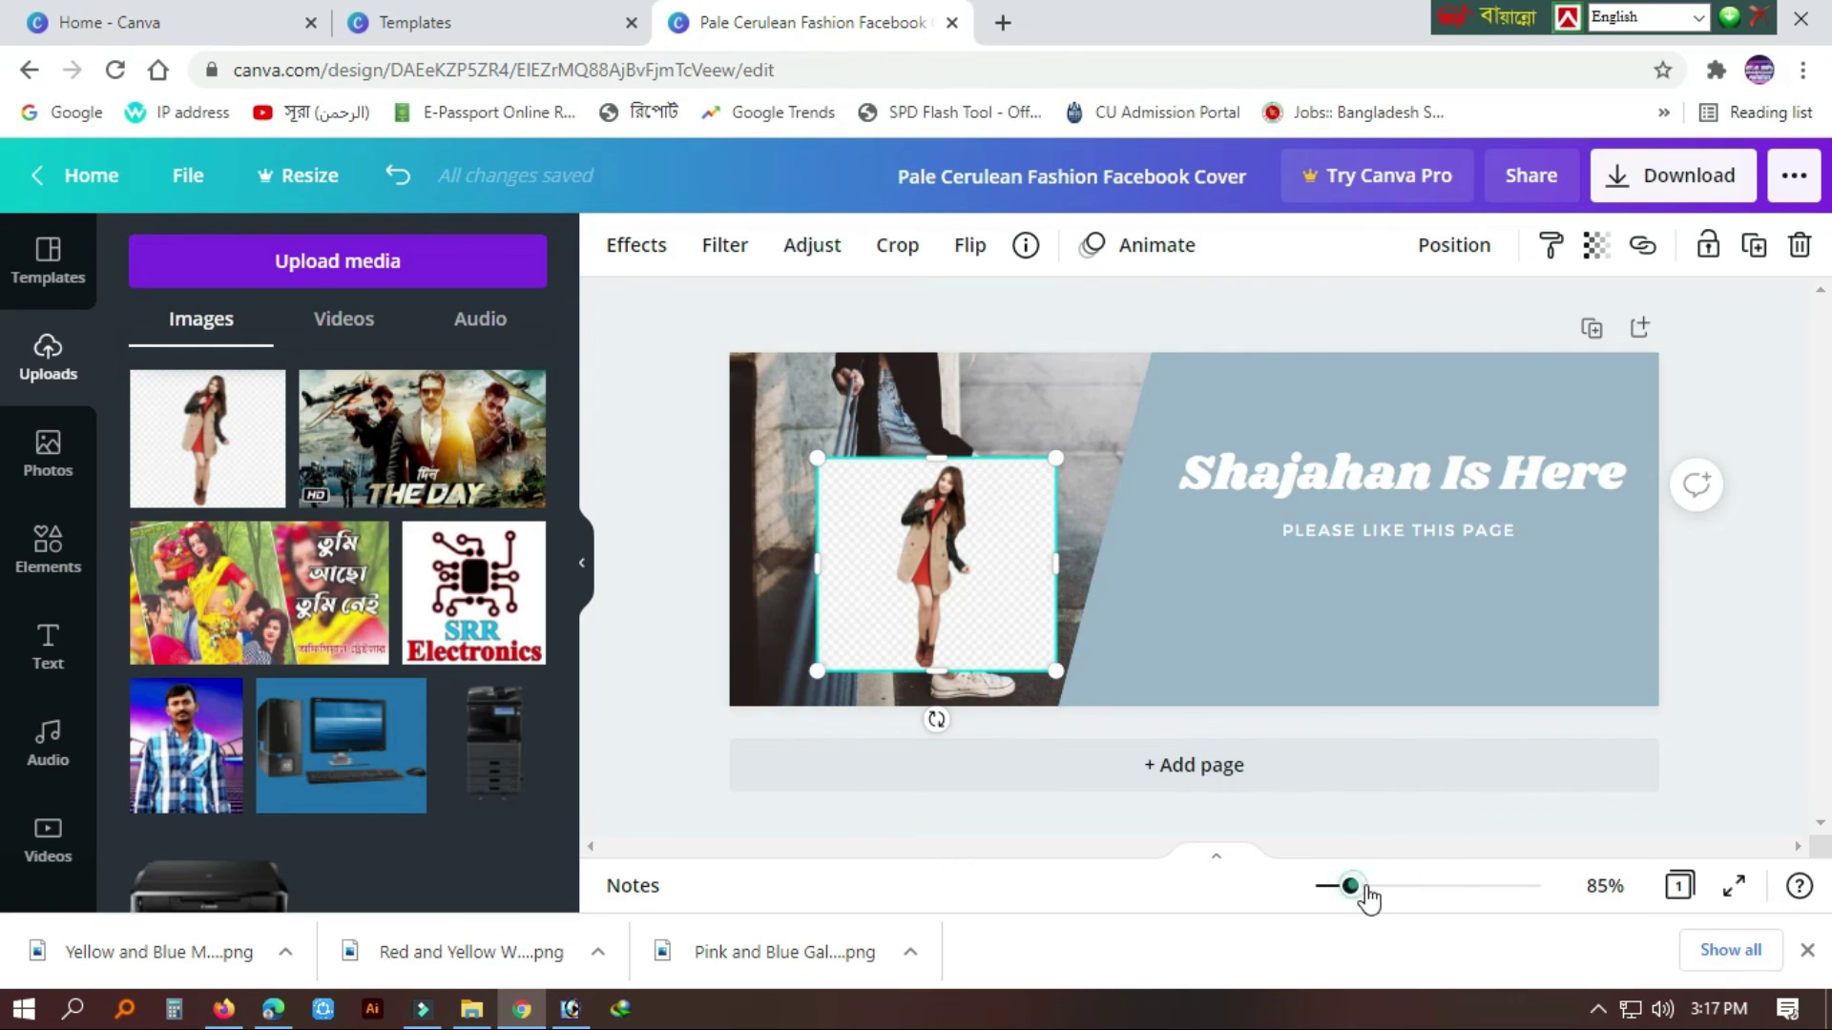
left_click_drag(1352, 886, 1347, 886)
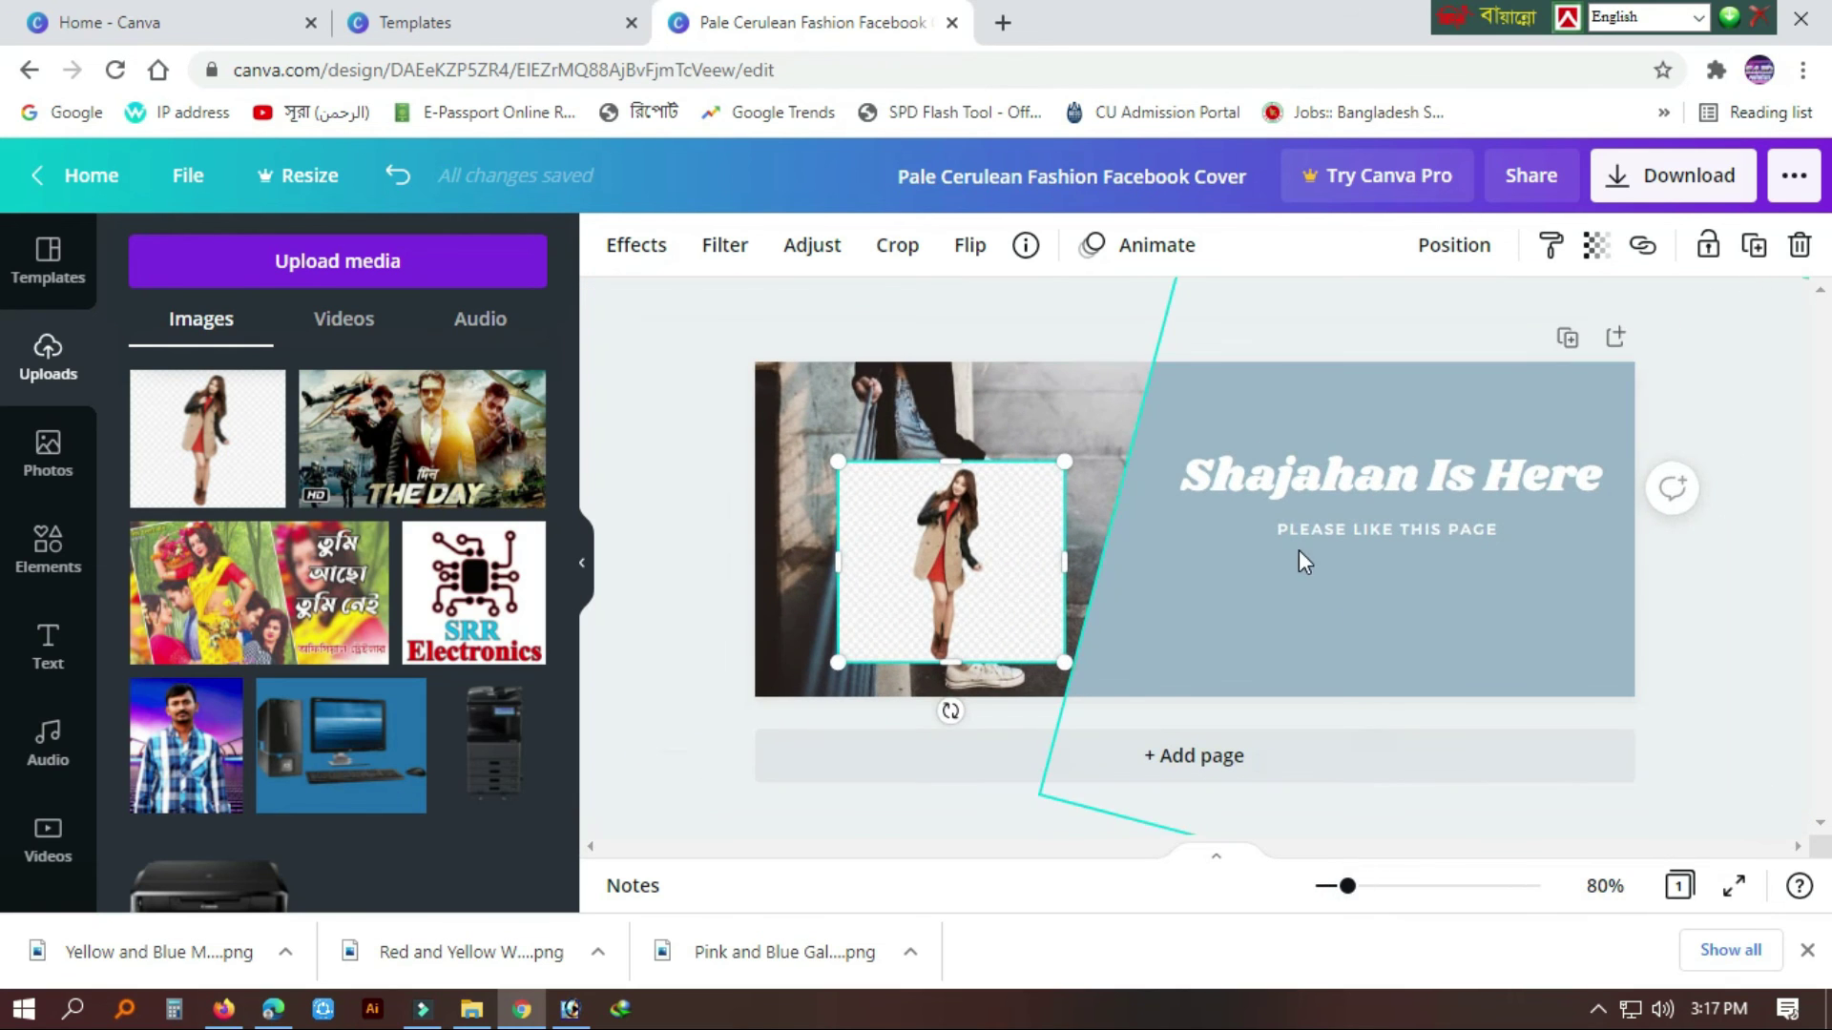
left_click(1299, 553)
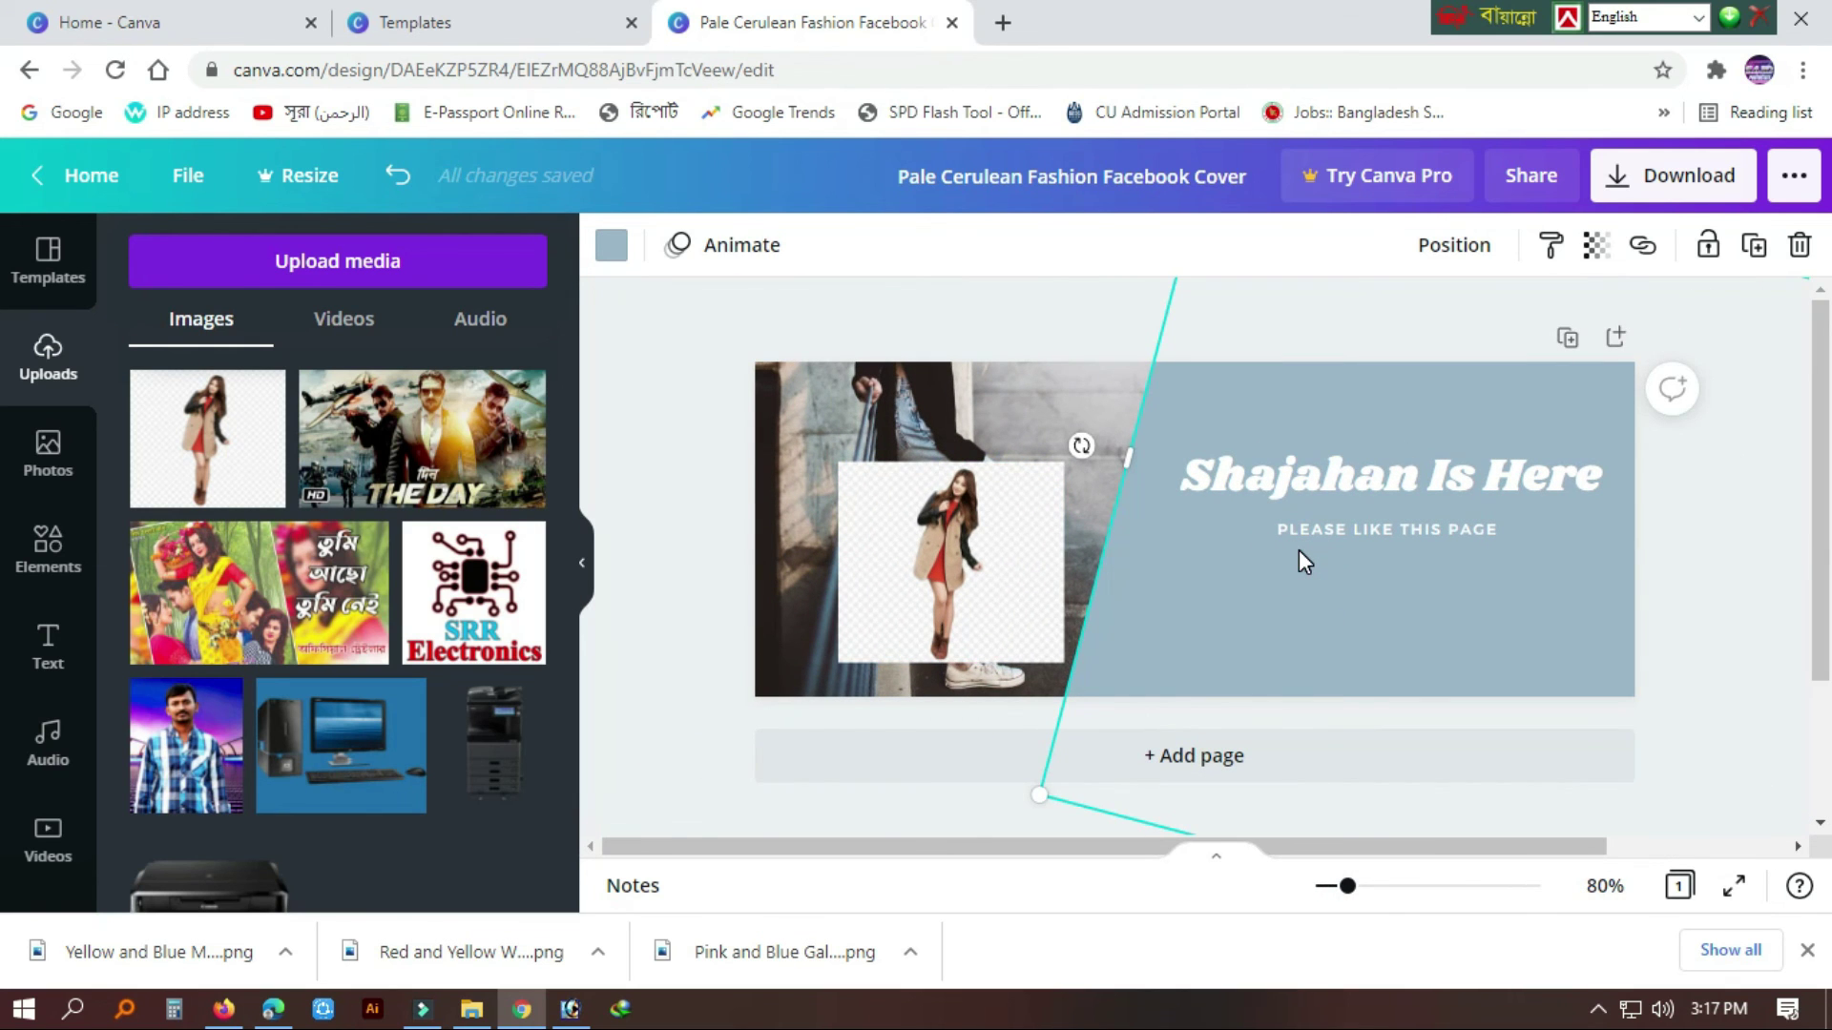
left_click_drag(997, 551, 1062, 553)
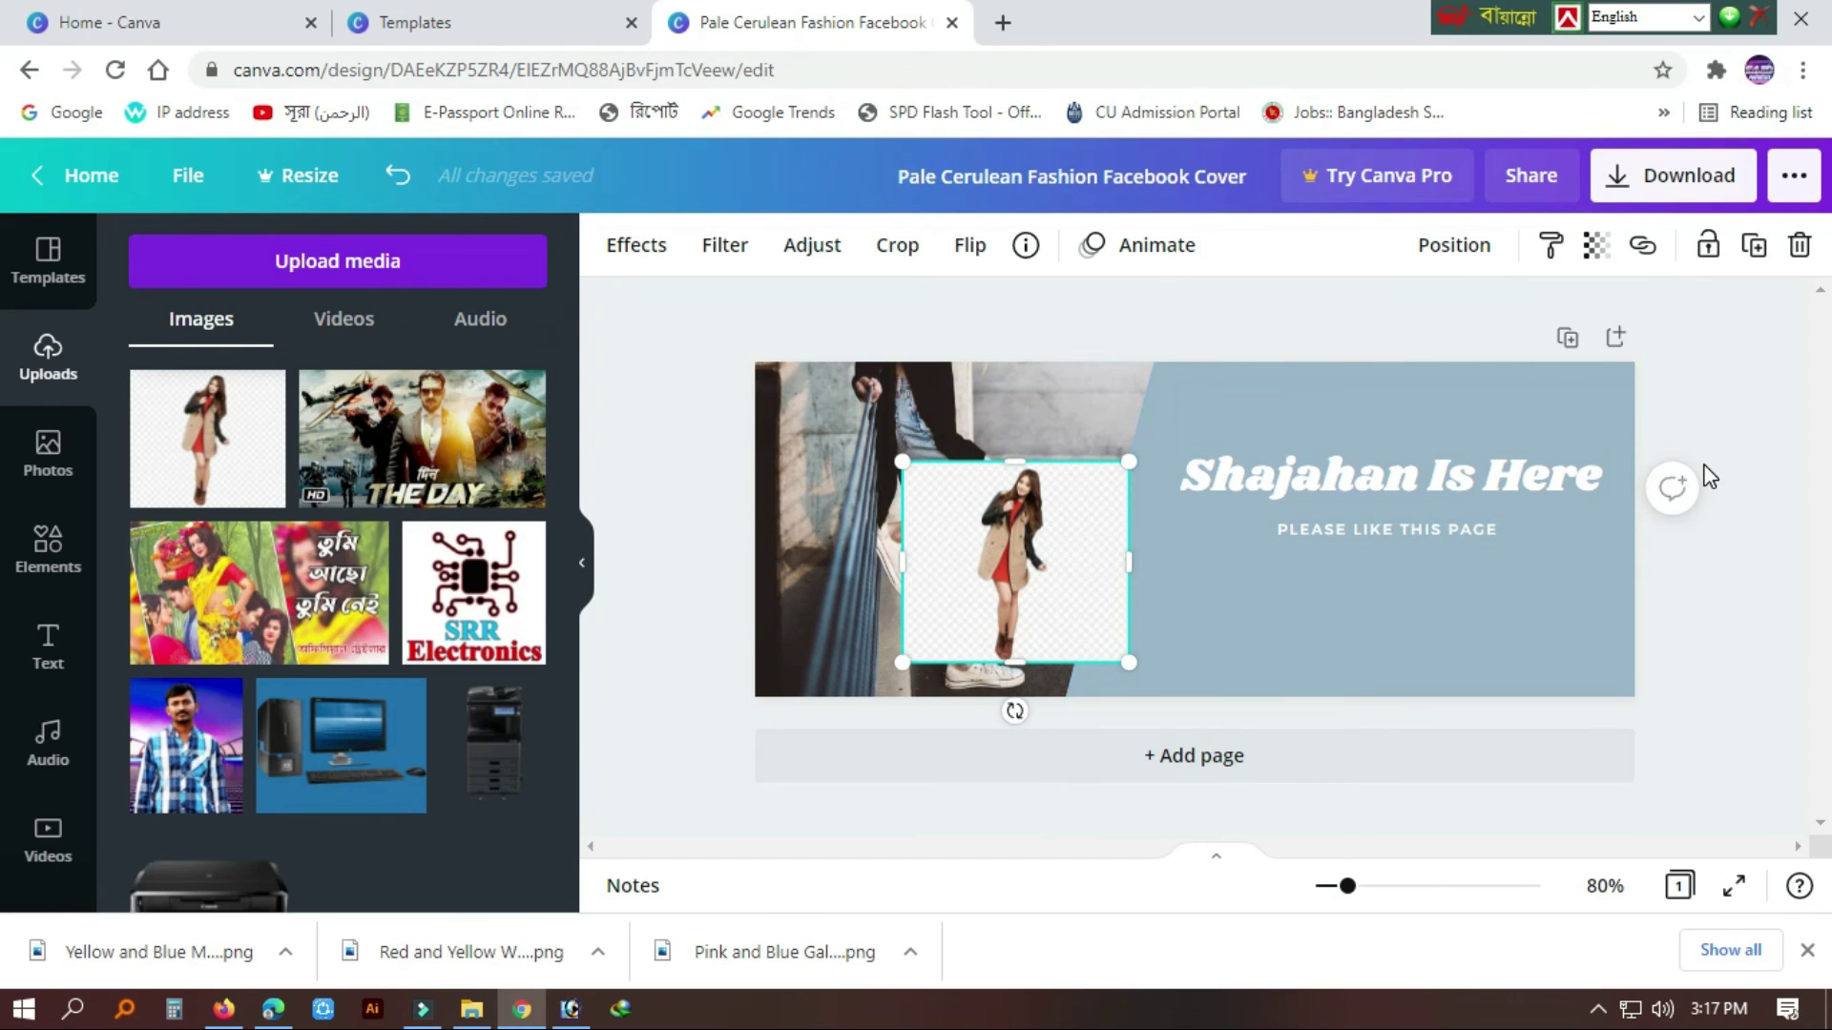
Dismiss the comment box, duplicate then delete the extra woman image, and select the blue panel.
left_click(1680, 510)
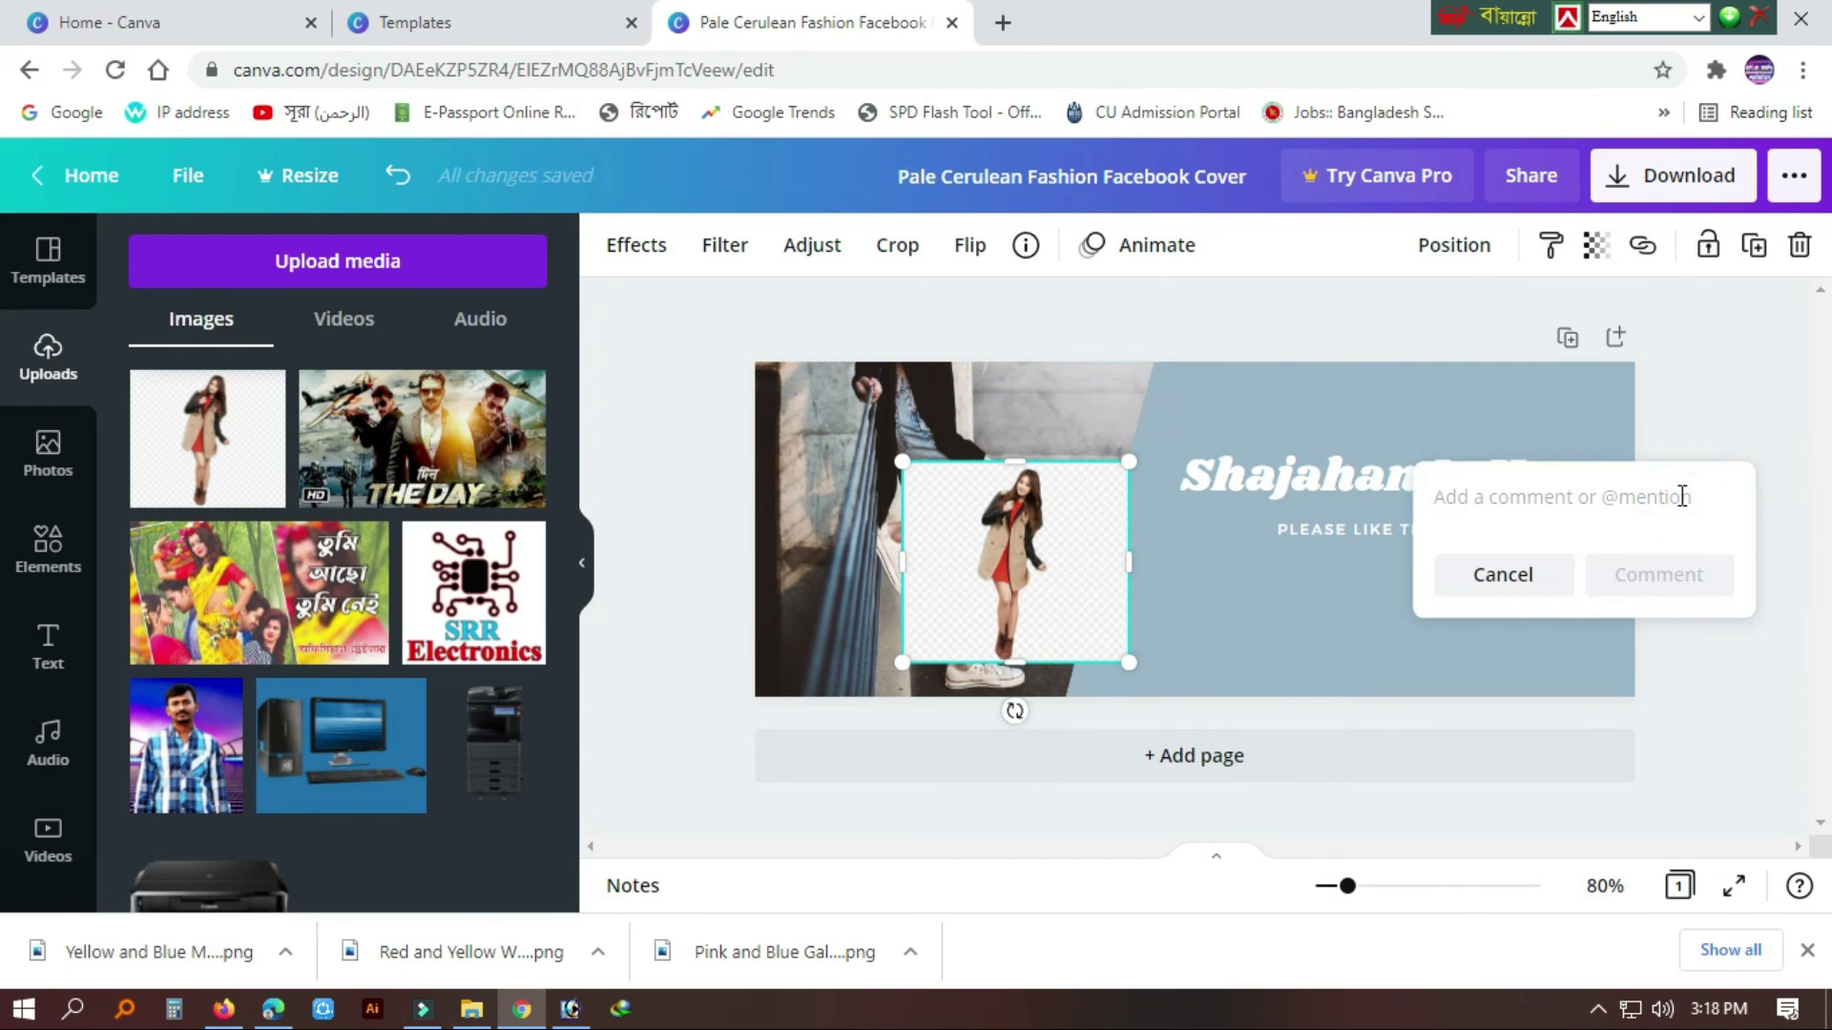
left_click(1495, 583)
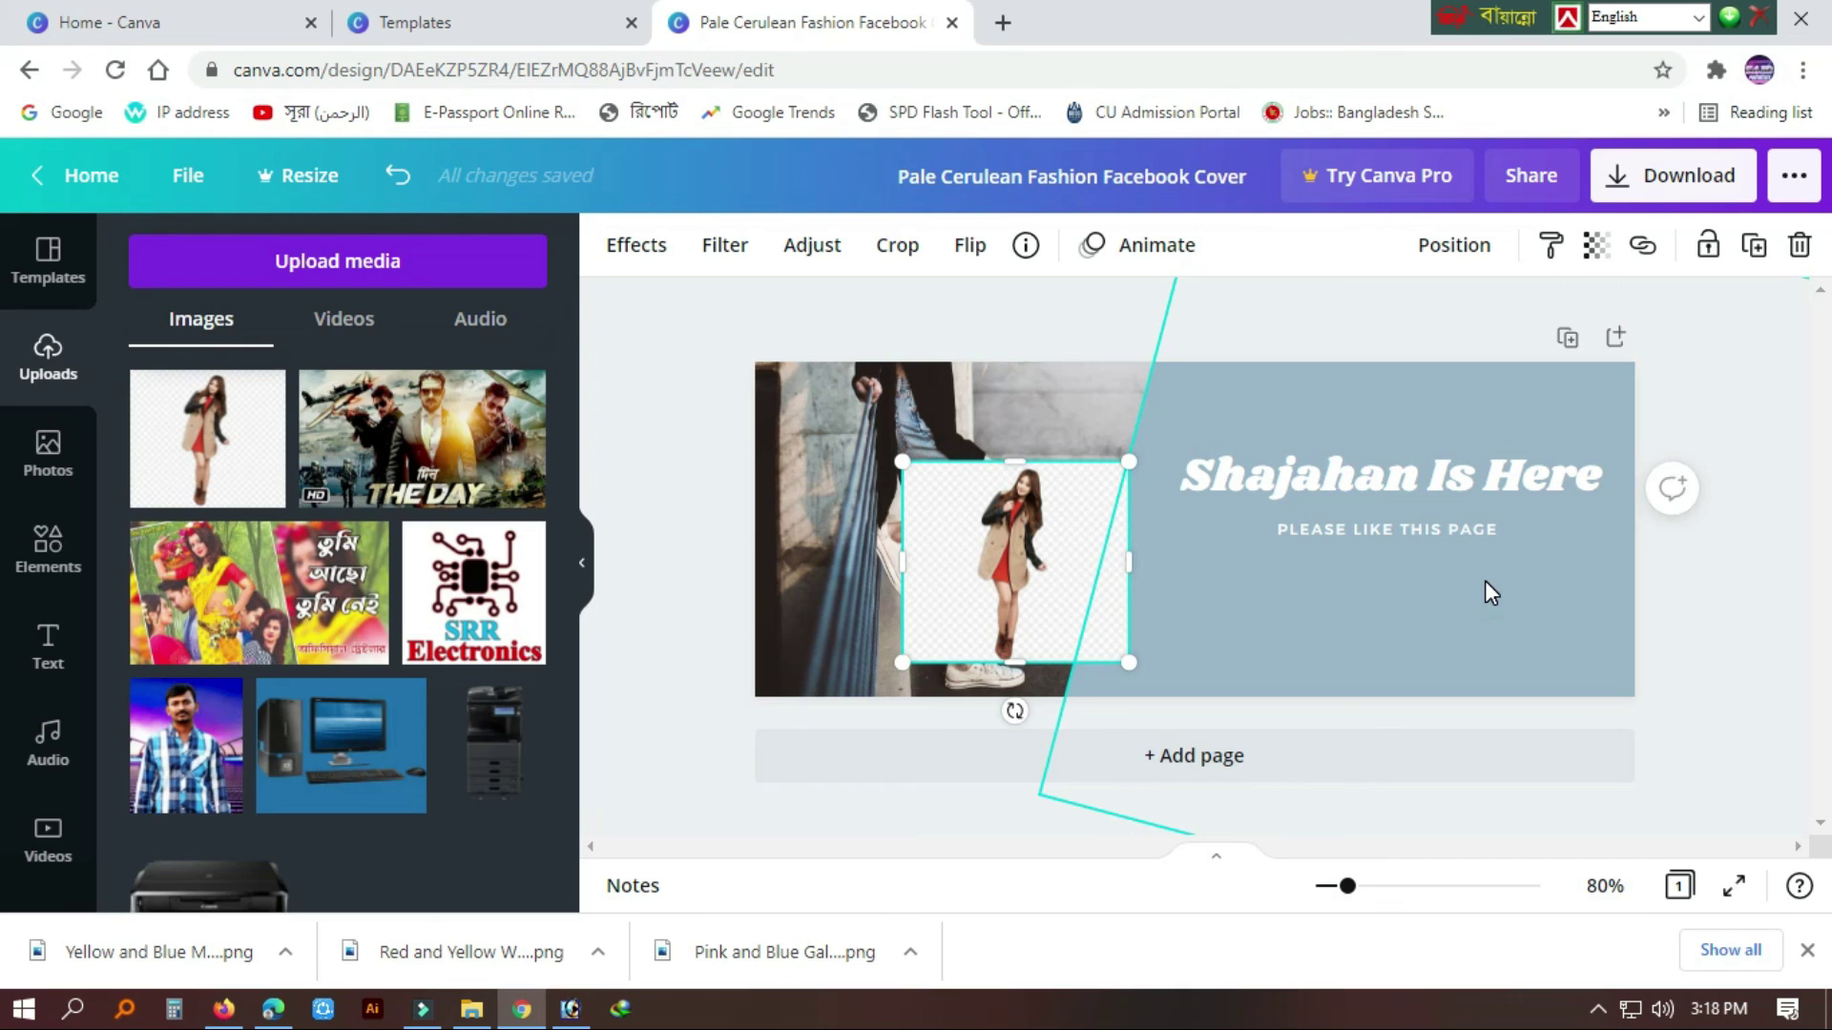
left_click(1754, 247)
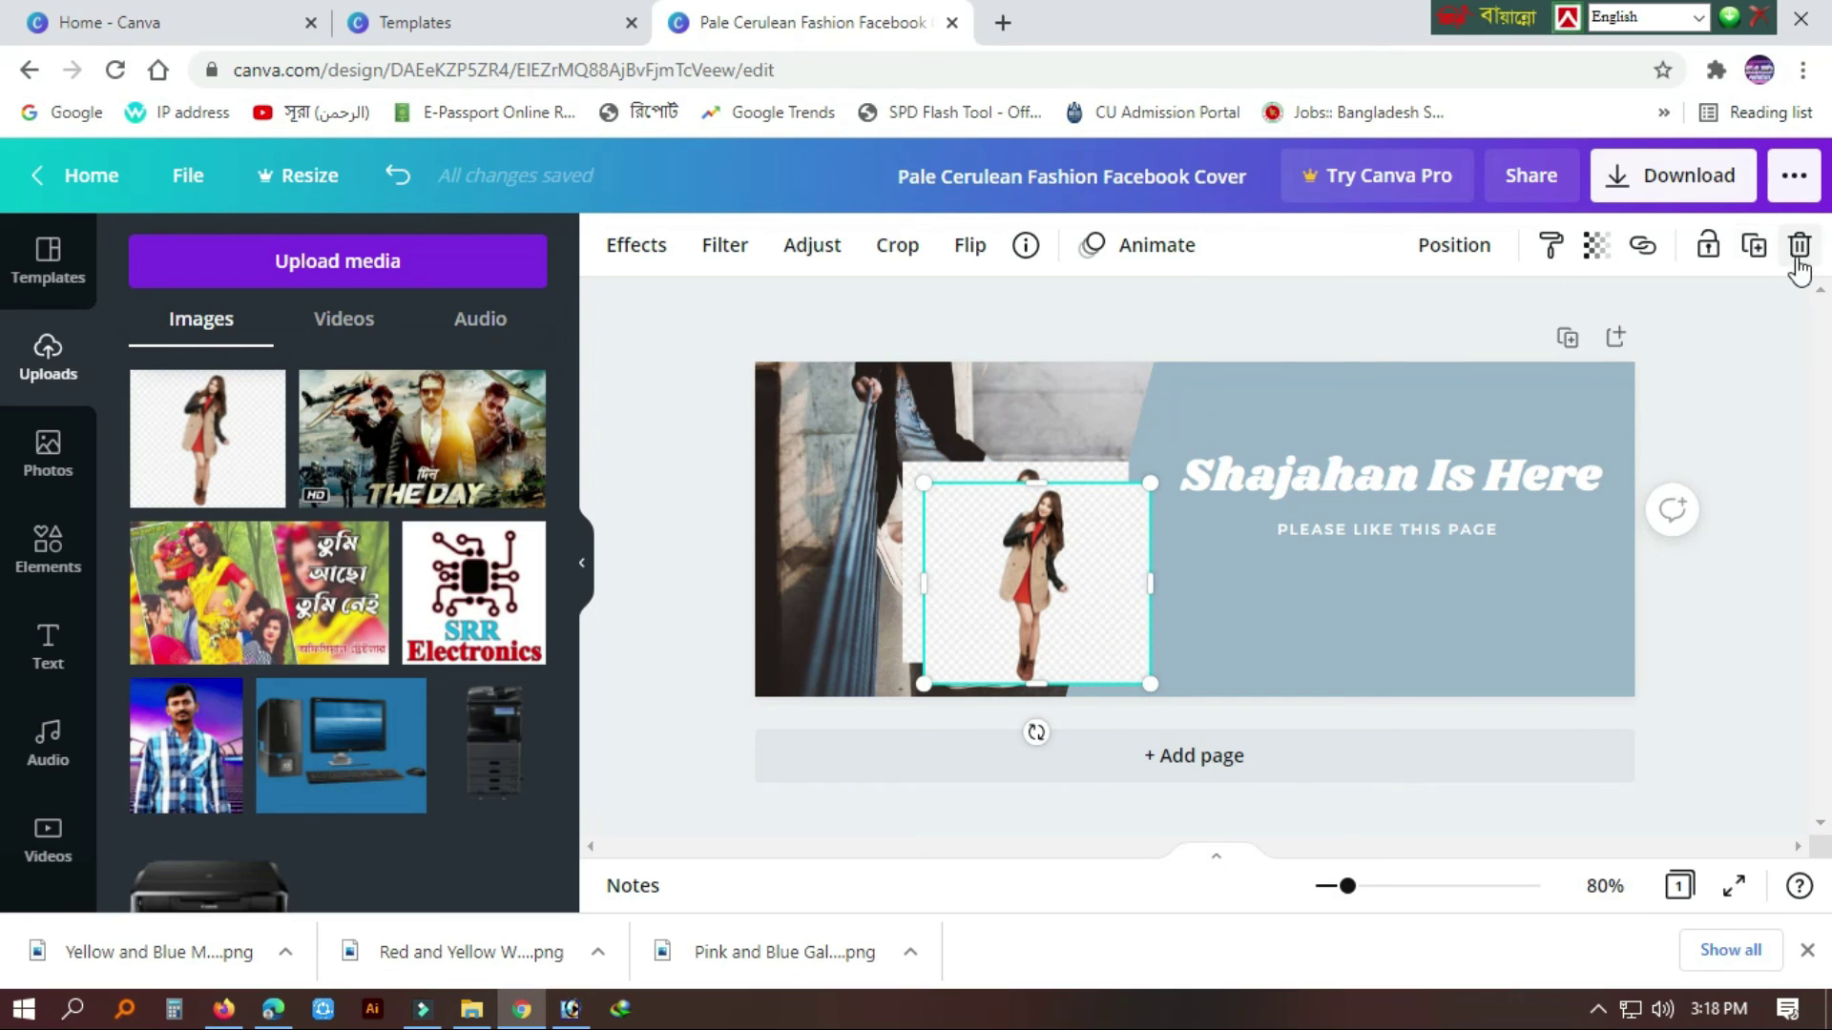
left_click(1799, 245)
left_click(1039, 565)
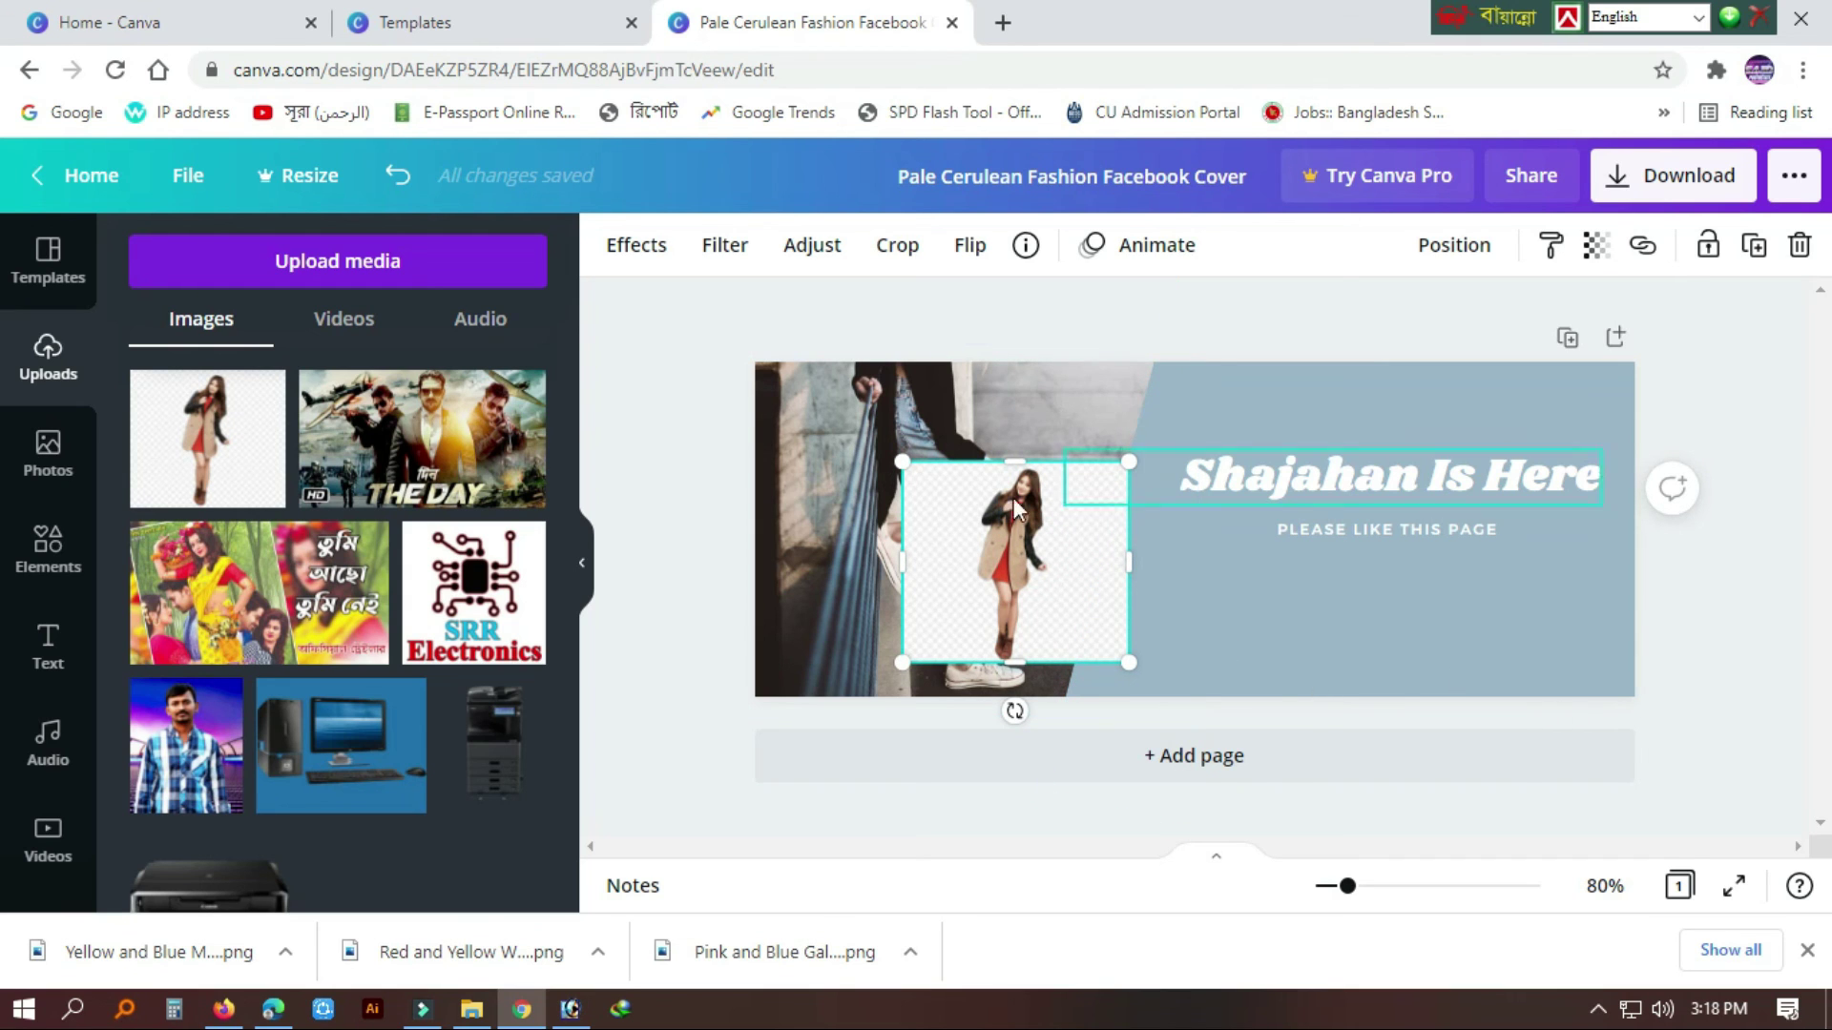
left_click(1431, 587)
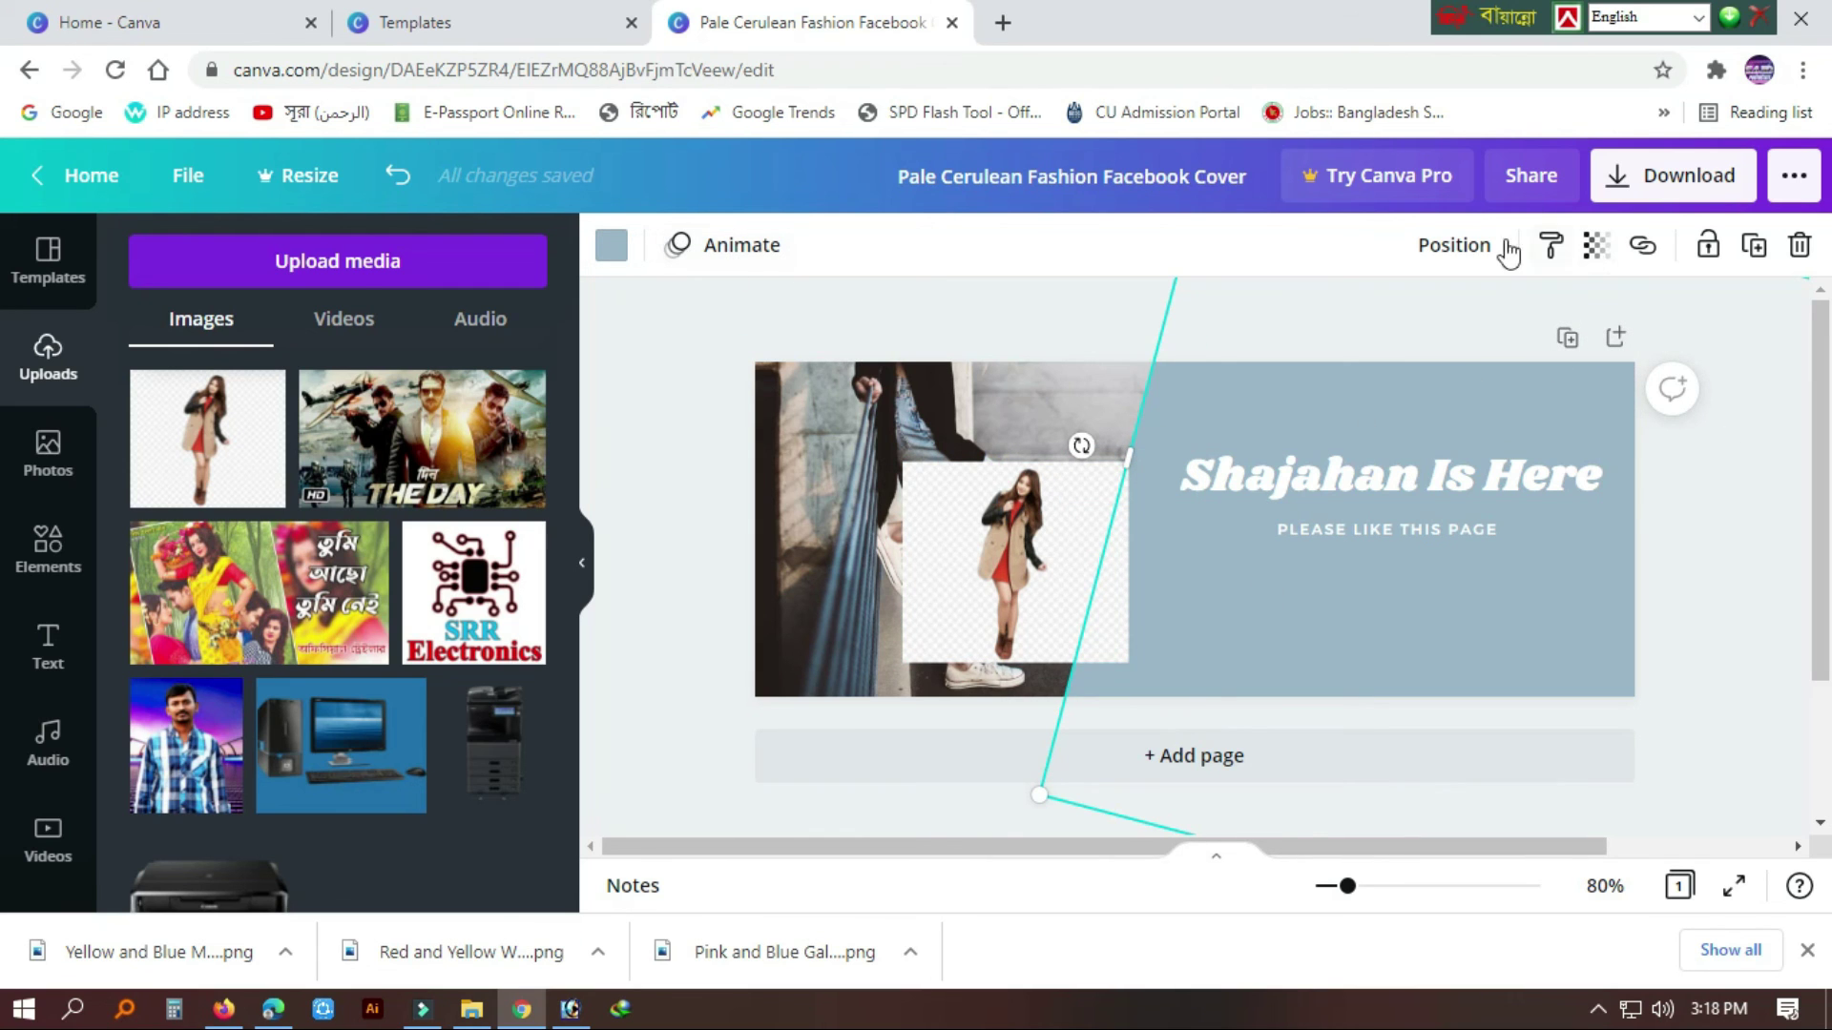
Send the blue panel to the back, then undo to restore the diagonal panel.
left_click(1551, 248)
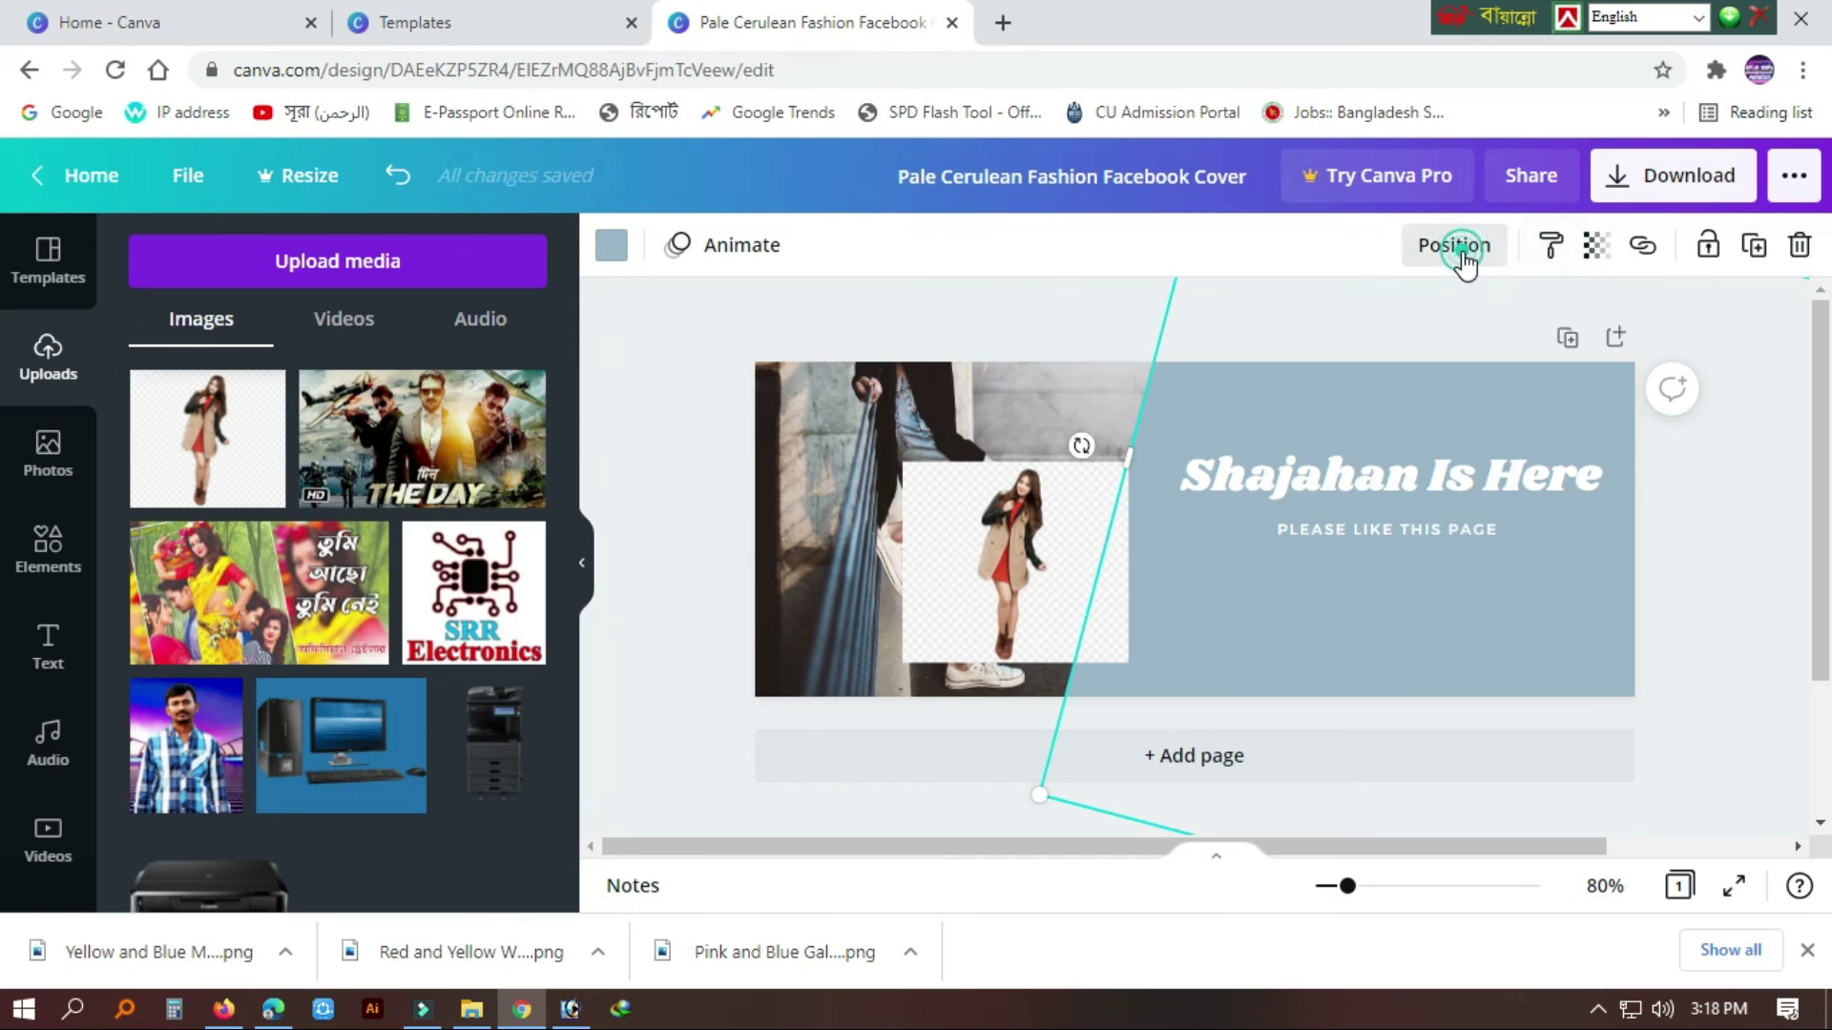
left_click(1463, 253)
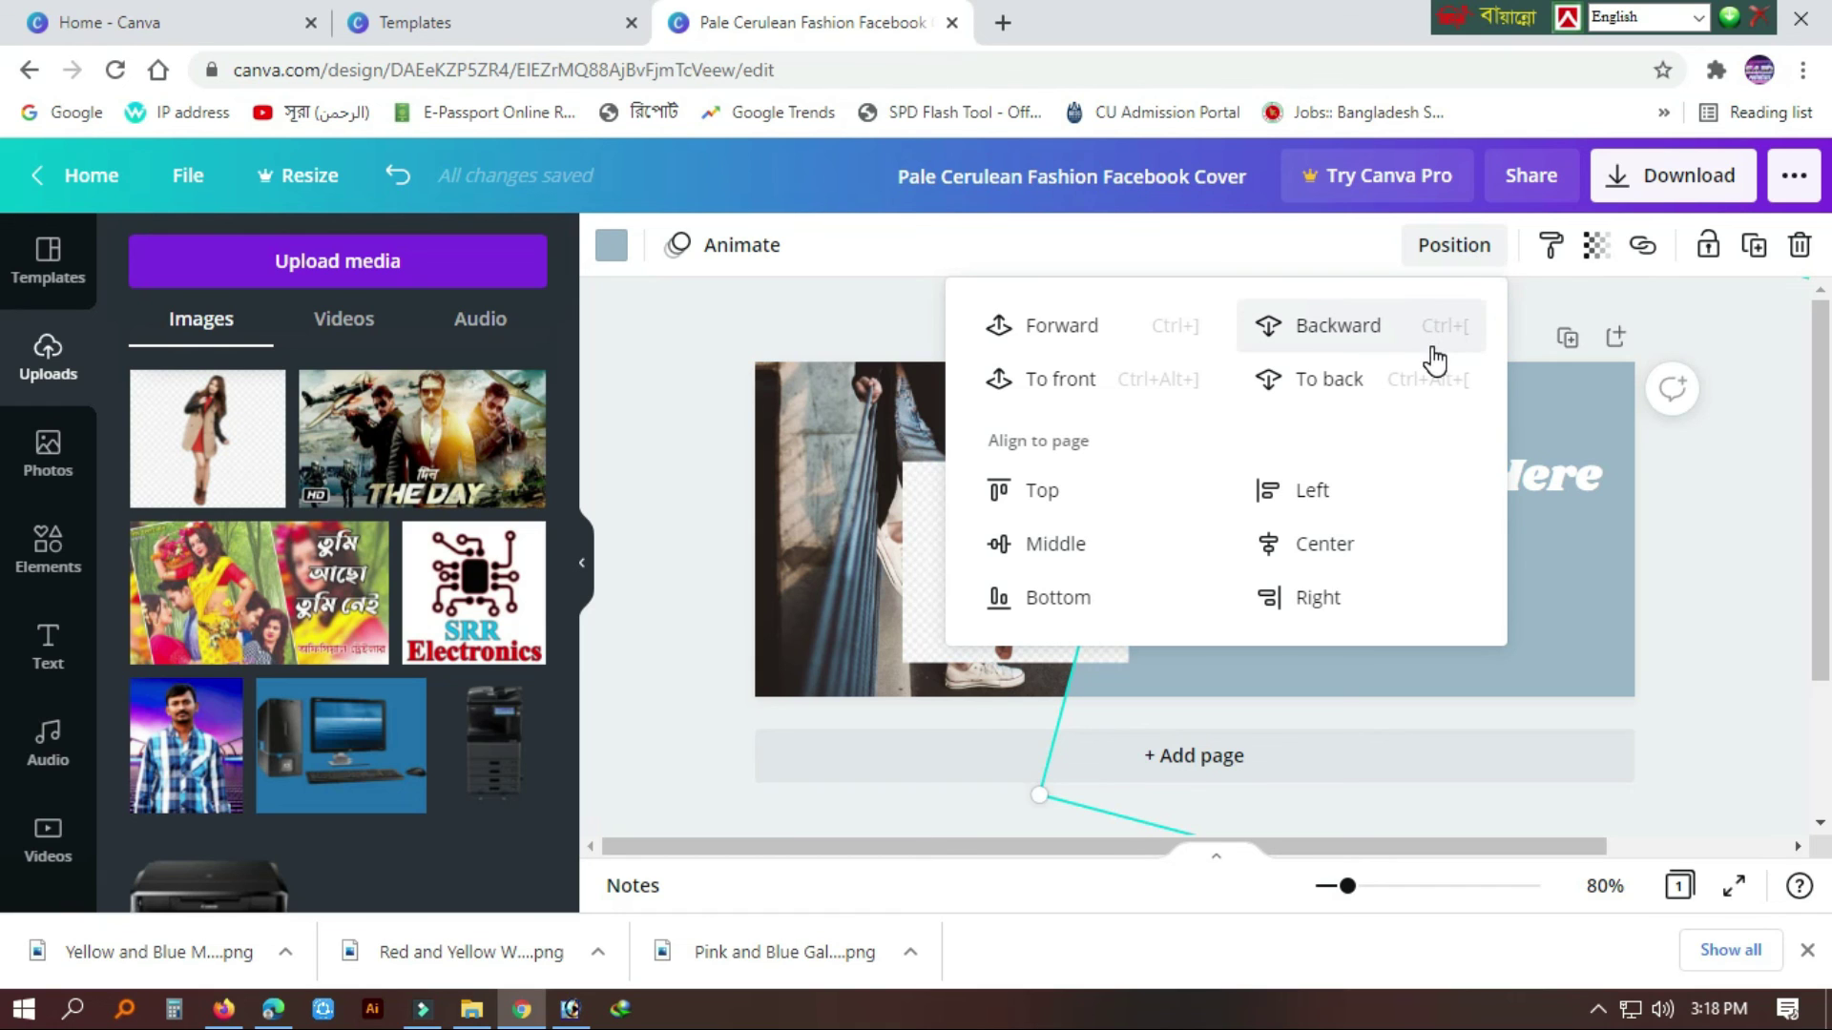
left_click(1325, 381)
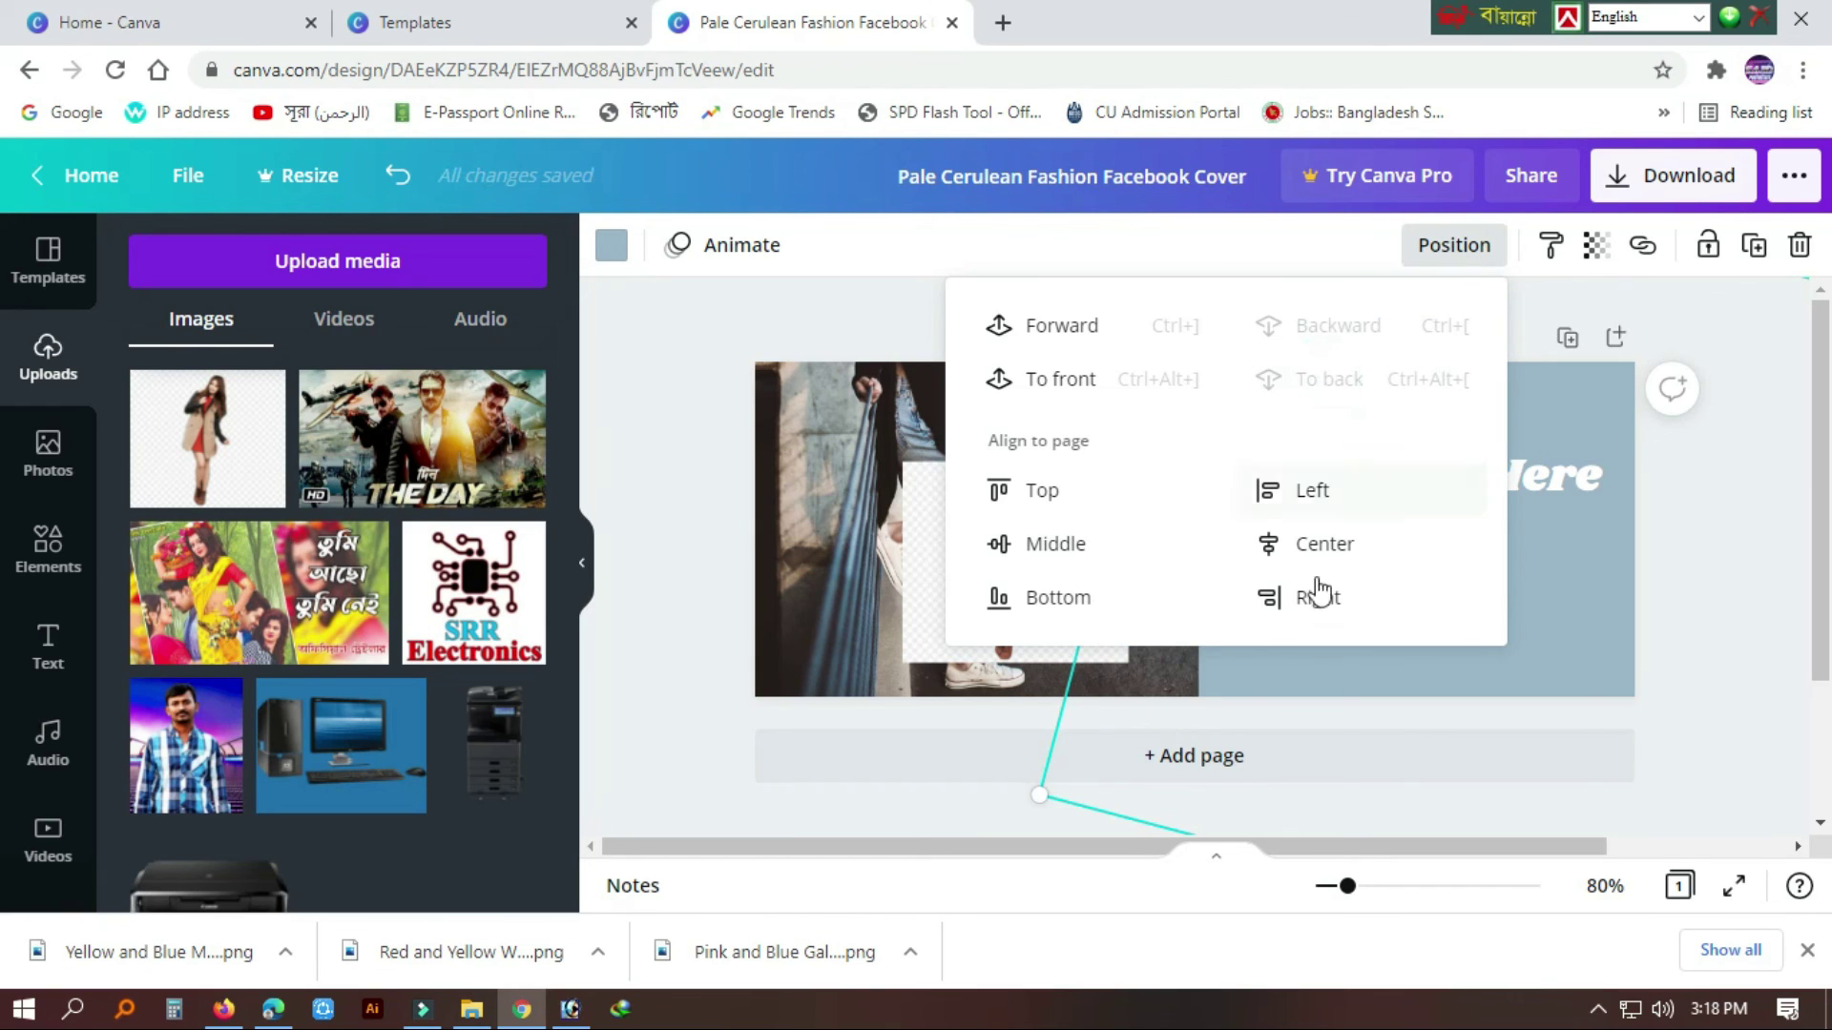
left_click(920, 619)
left_click_drag(921, 618, 957, 620)
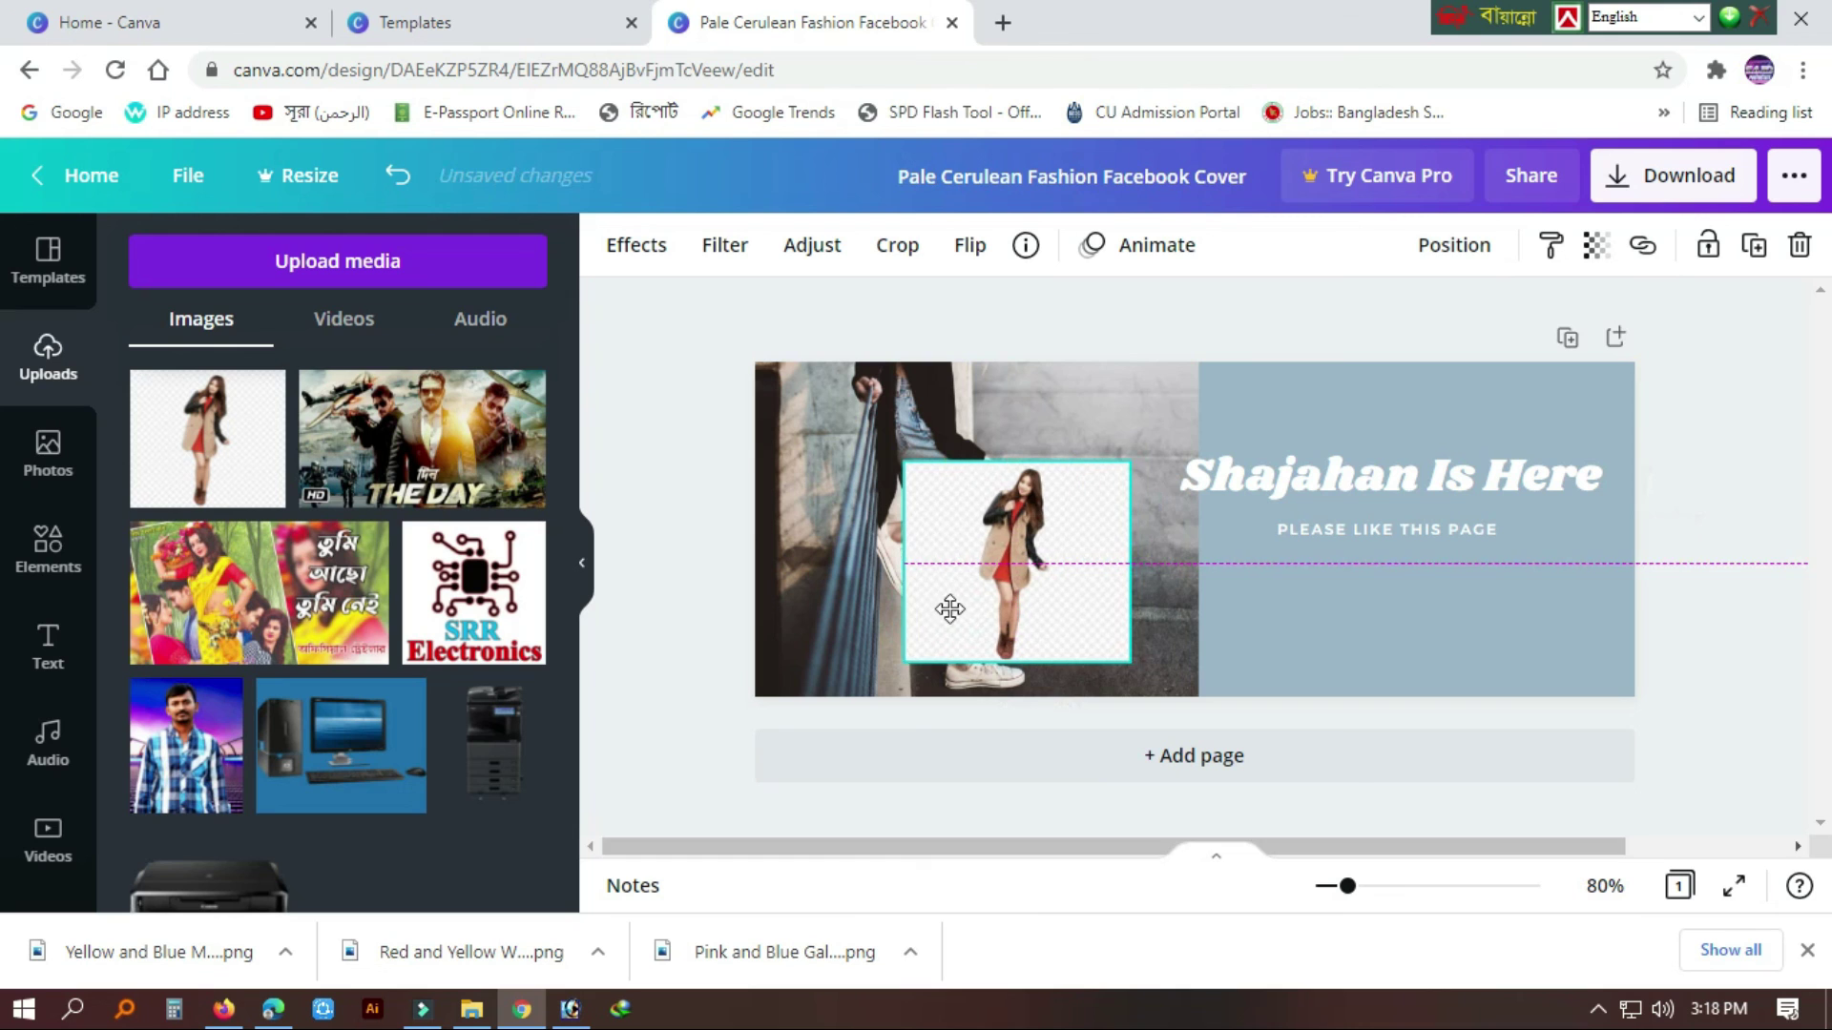
key("ctrl+z")
key("ctrl+z")
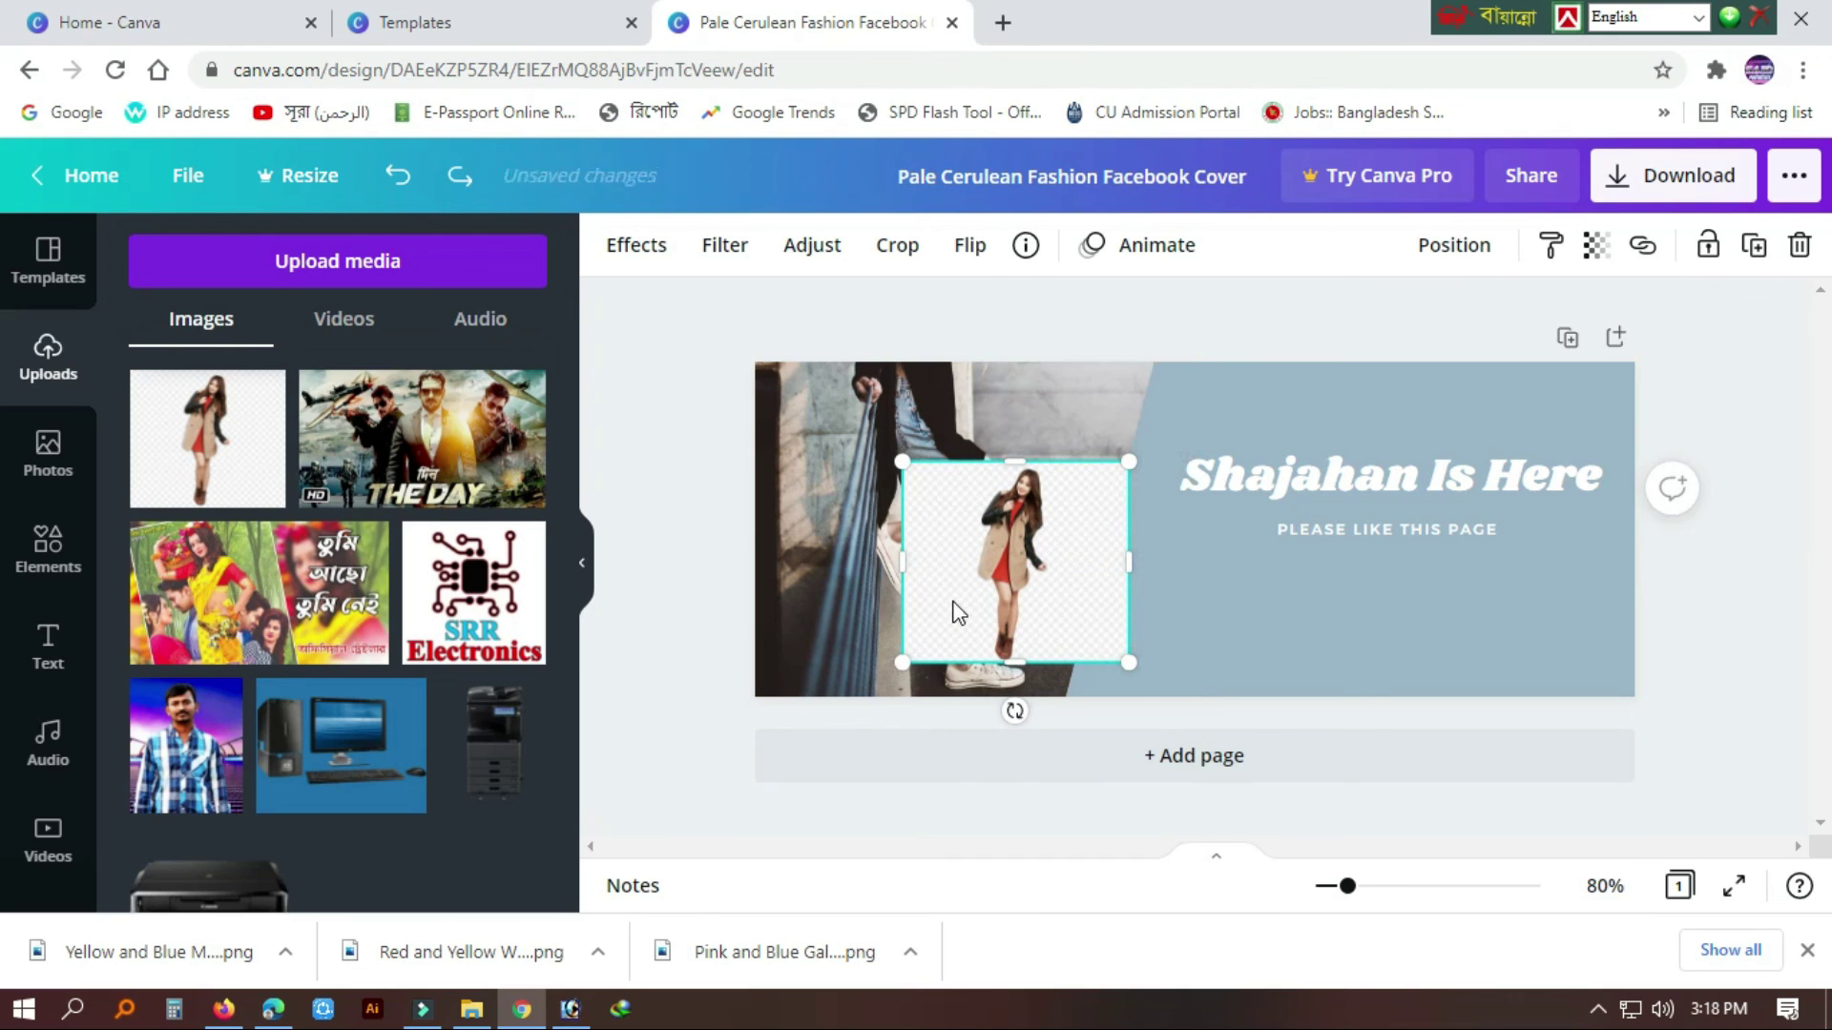
Delete the street photo behind the woman and reposition the cutout slightly.
left_click(962, 574)
left_click(916, 398)
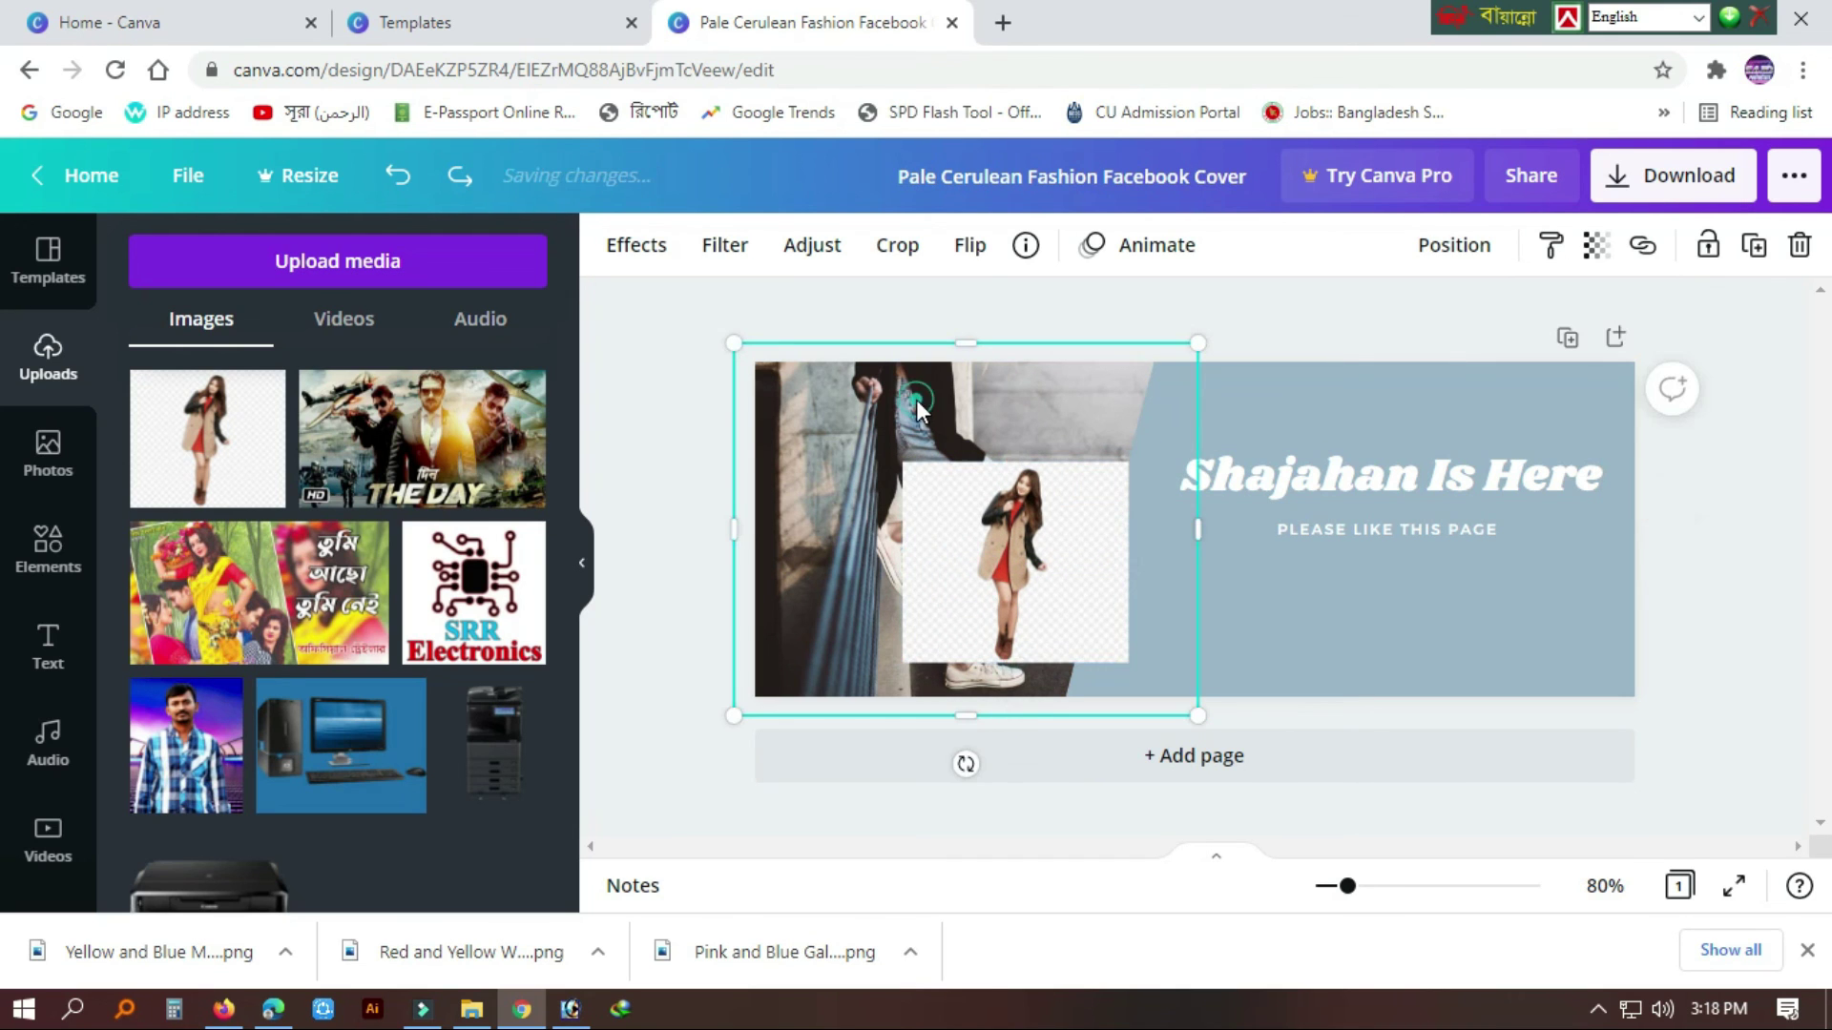
left_click(1806, 235)
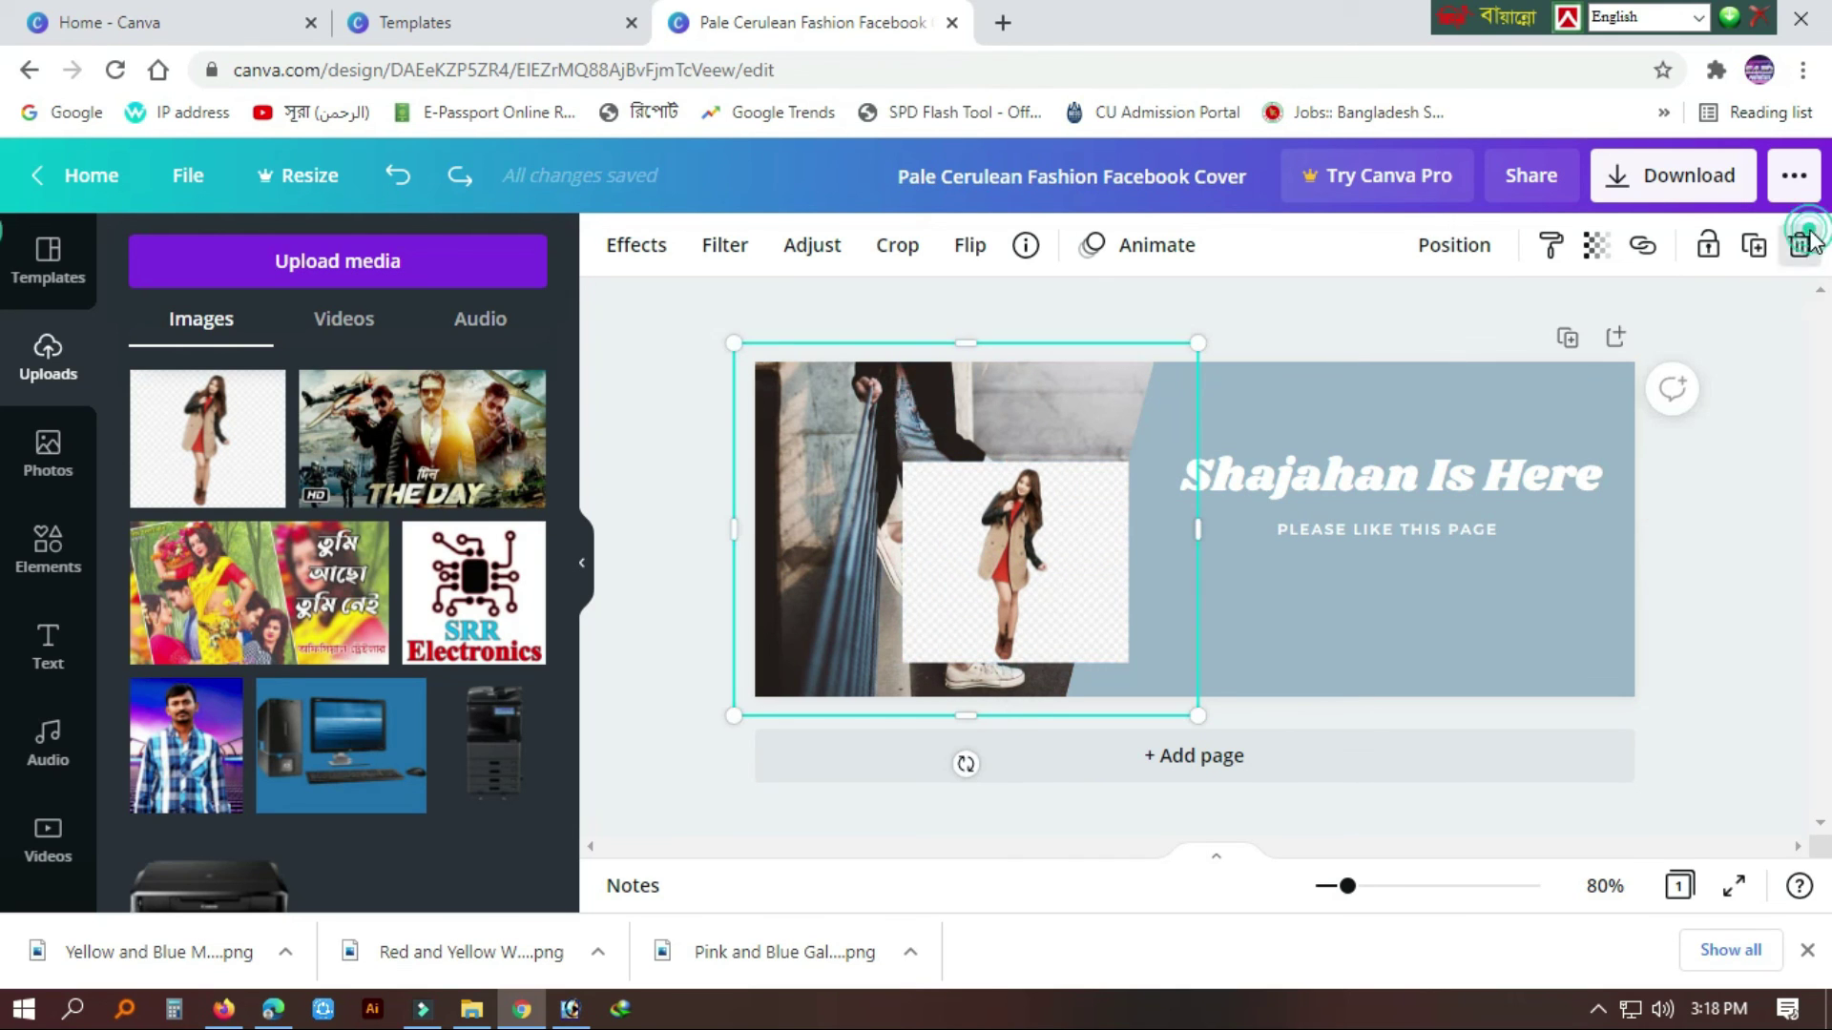
left_click(994, 554)
mouse_move(1023, 549)
left_mouse_down()
mouse_move(963, 537)
mouse_move(1030, 535)
left_mouse_up()
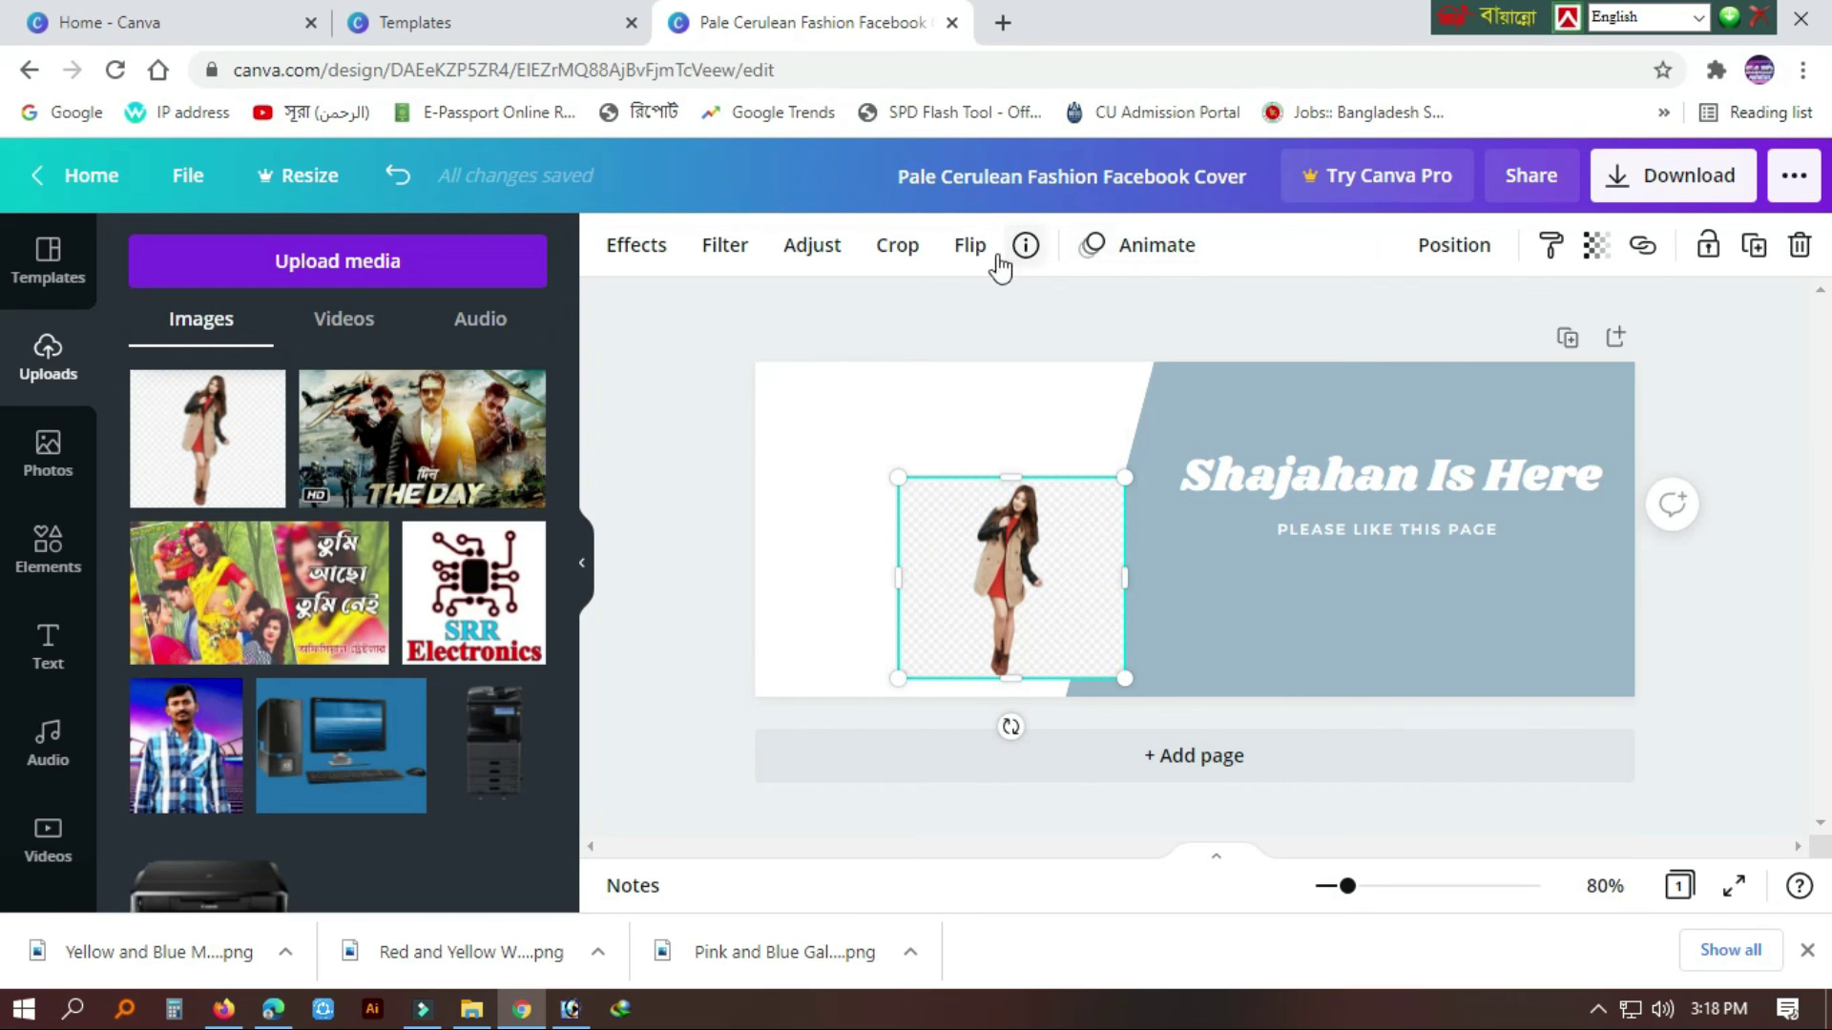
Check the cutout's Flip, Crop, Adjust, Filter and Effects options, then send it one layer backward.
left_click(967, 250)
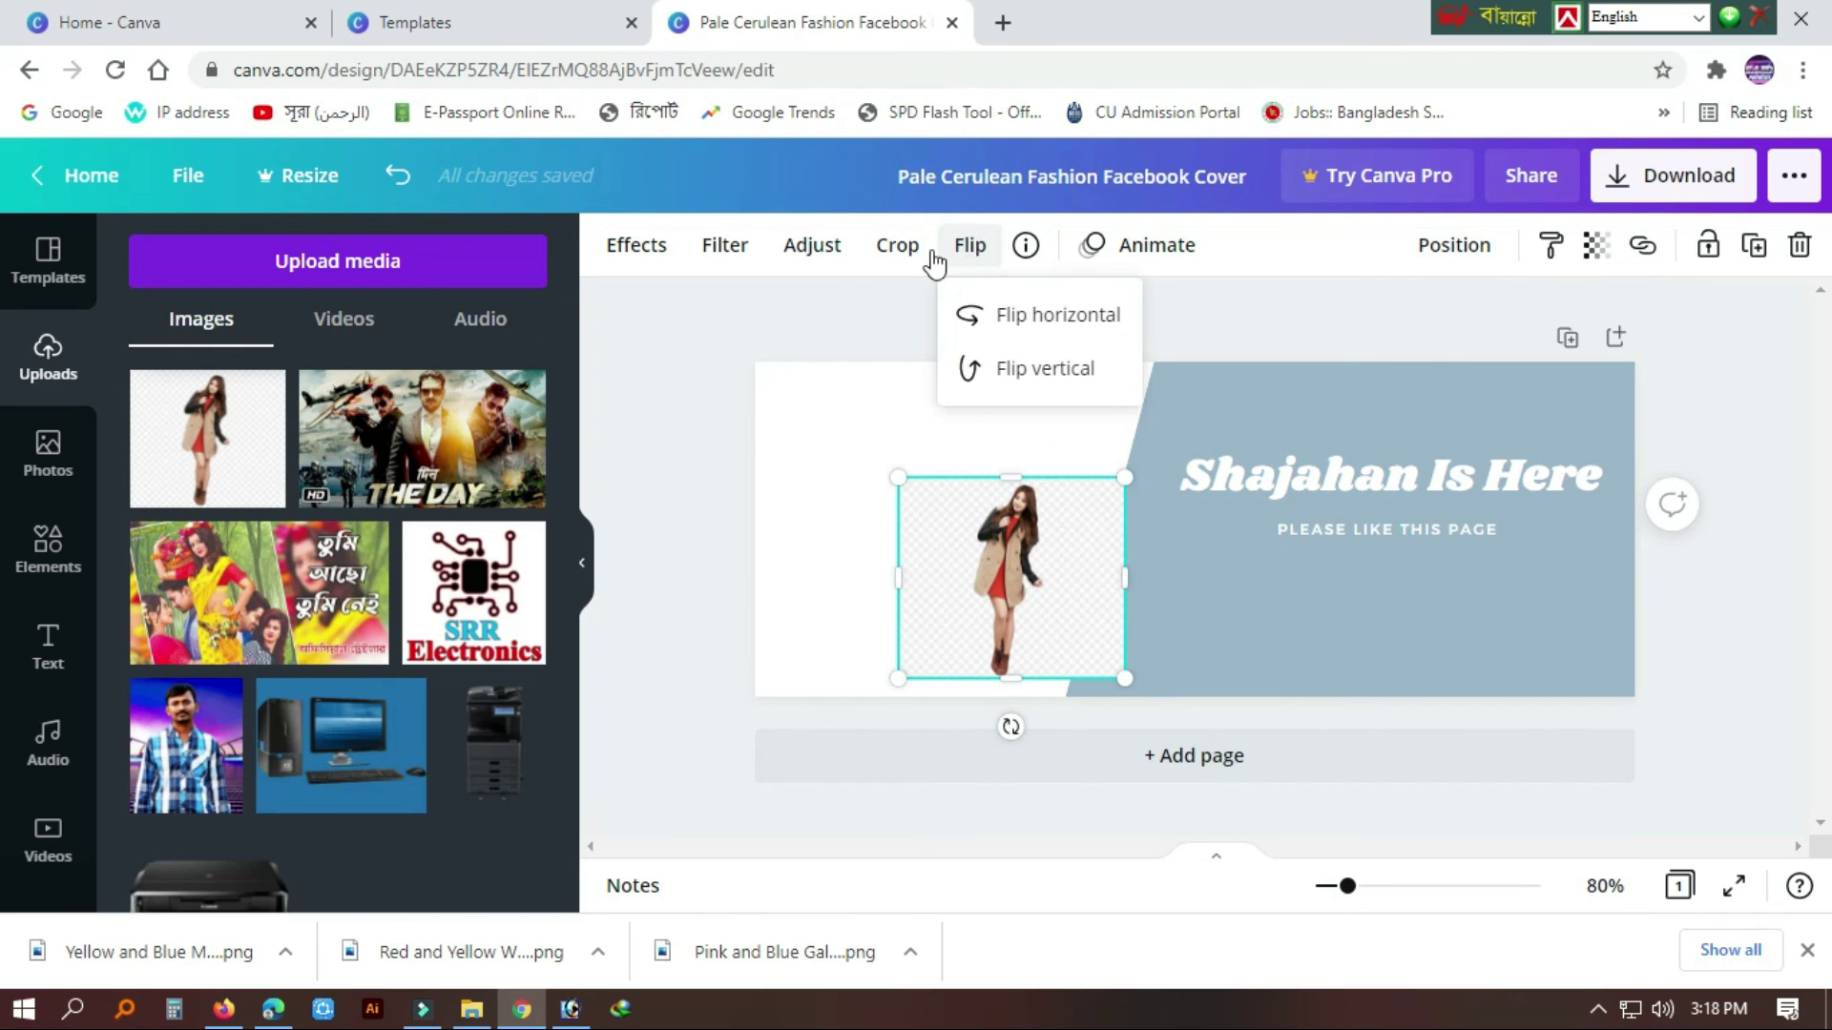
left_click(881, 250)
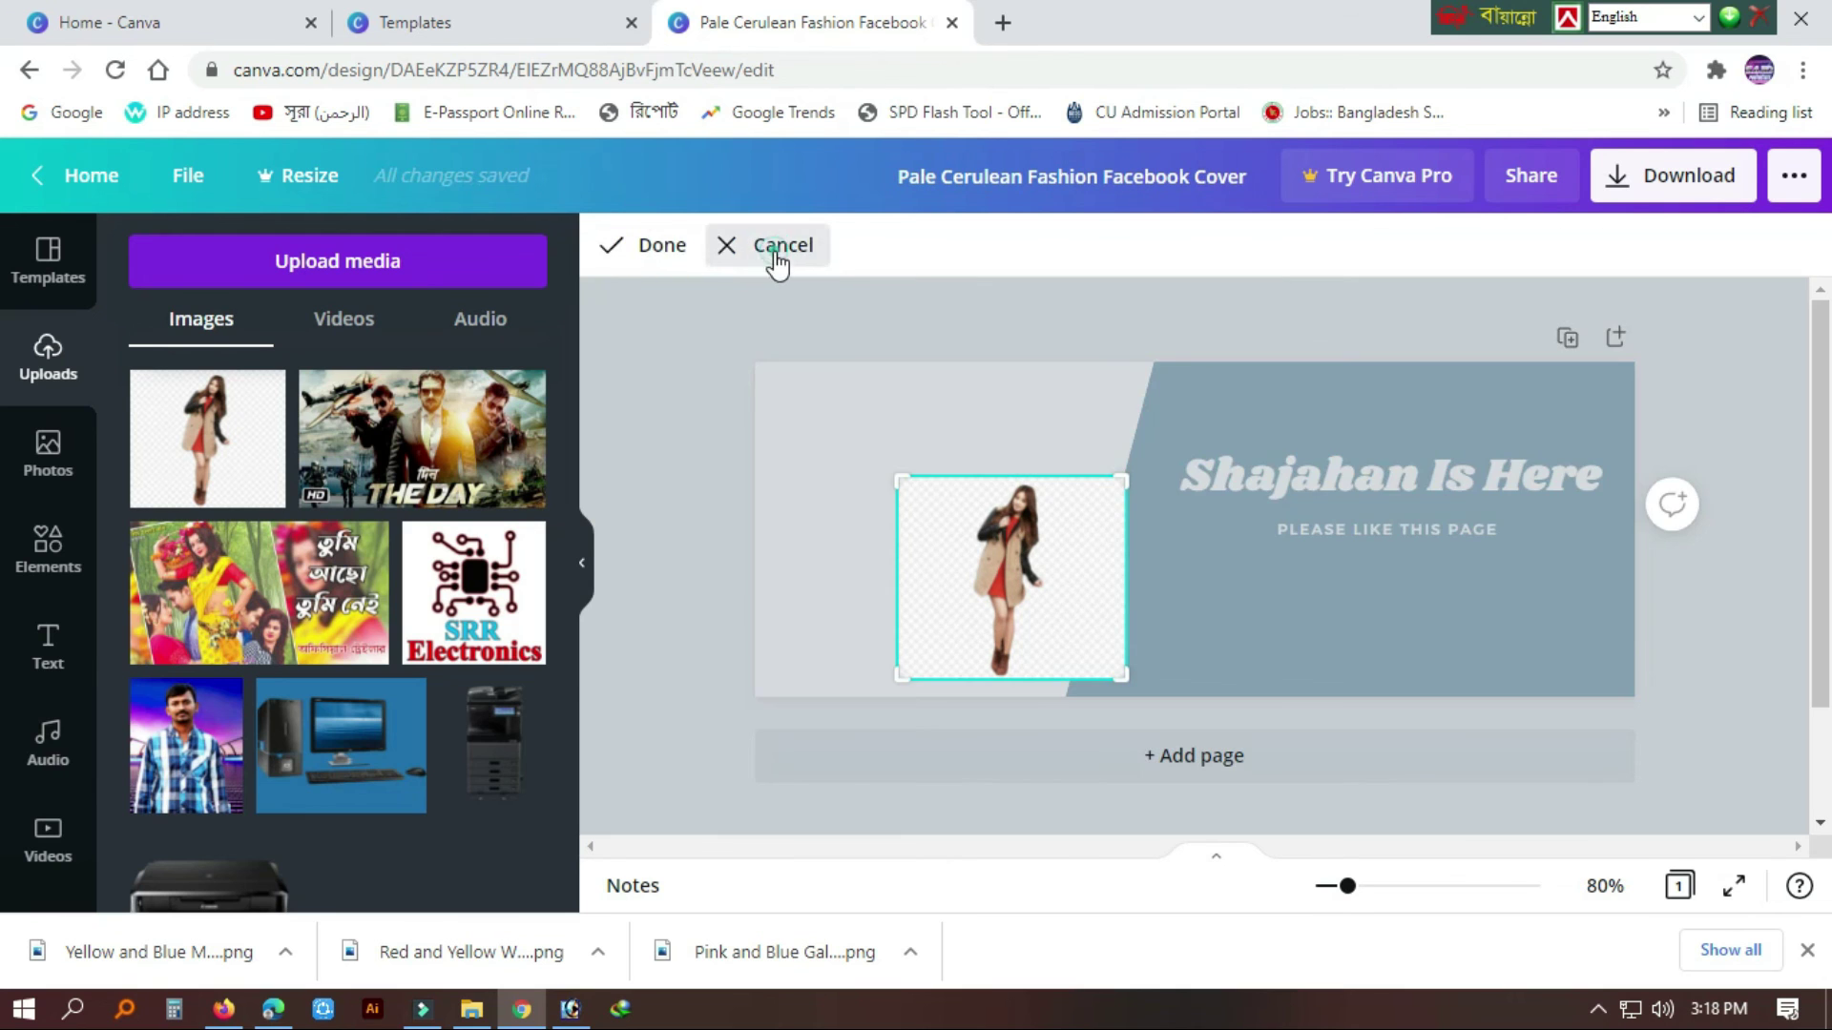
left_click(762, 250)
left_click(717, 257)
left_click(717, 258)
left_click(629, 258)
left_click(628, 256)
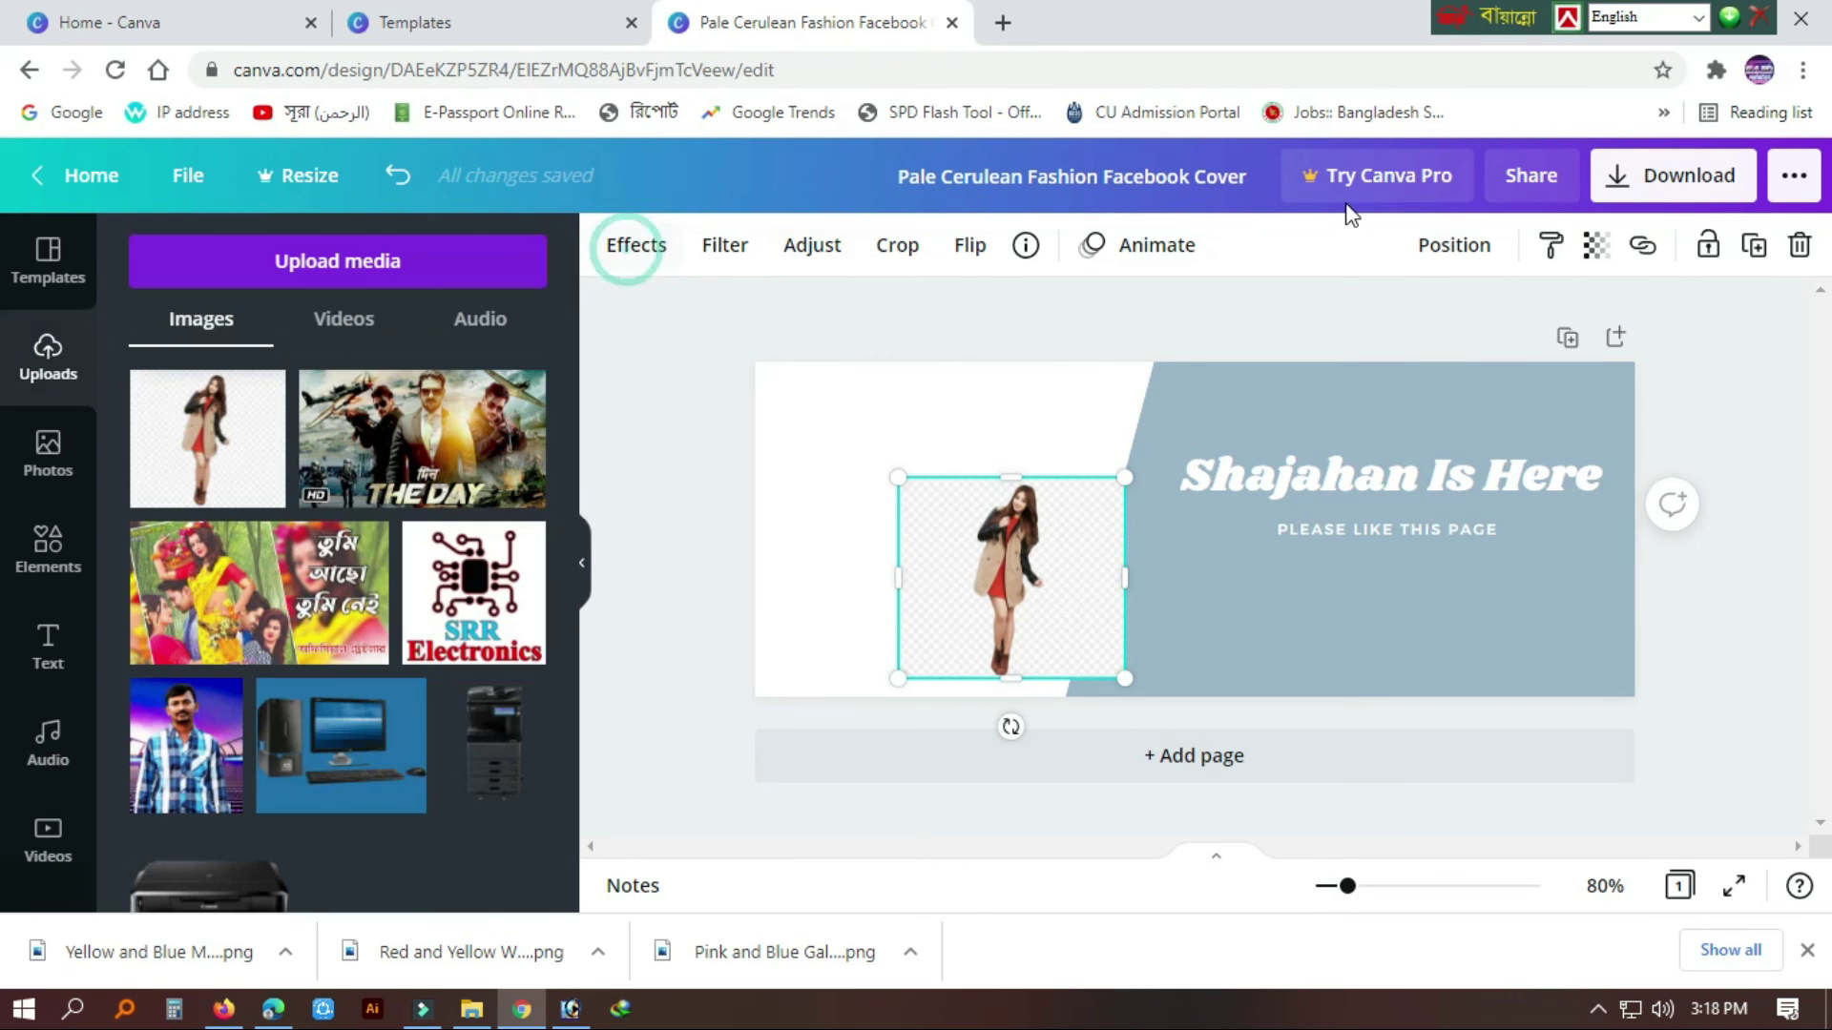
left_click(1486, 250)
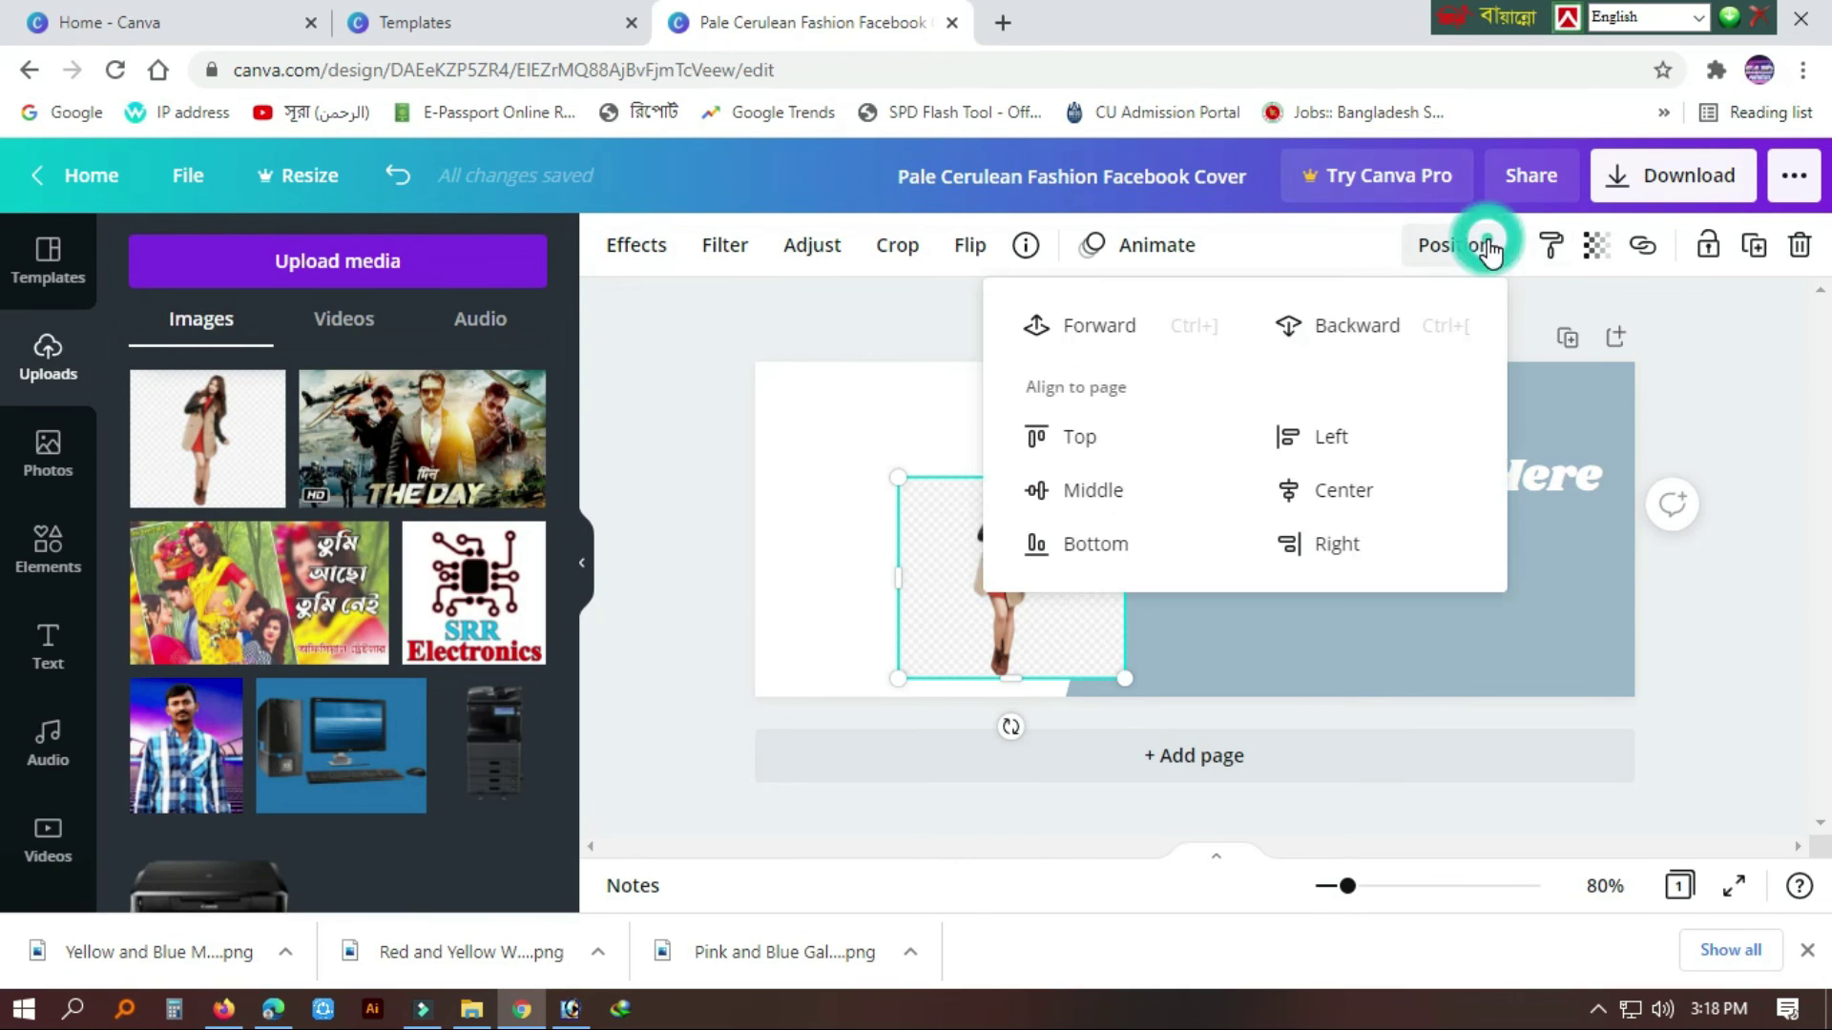
left_click(1348, 324)
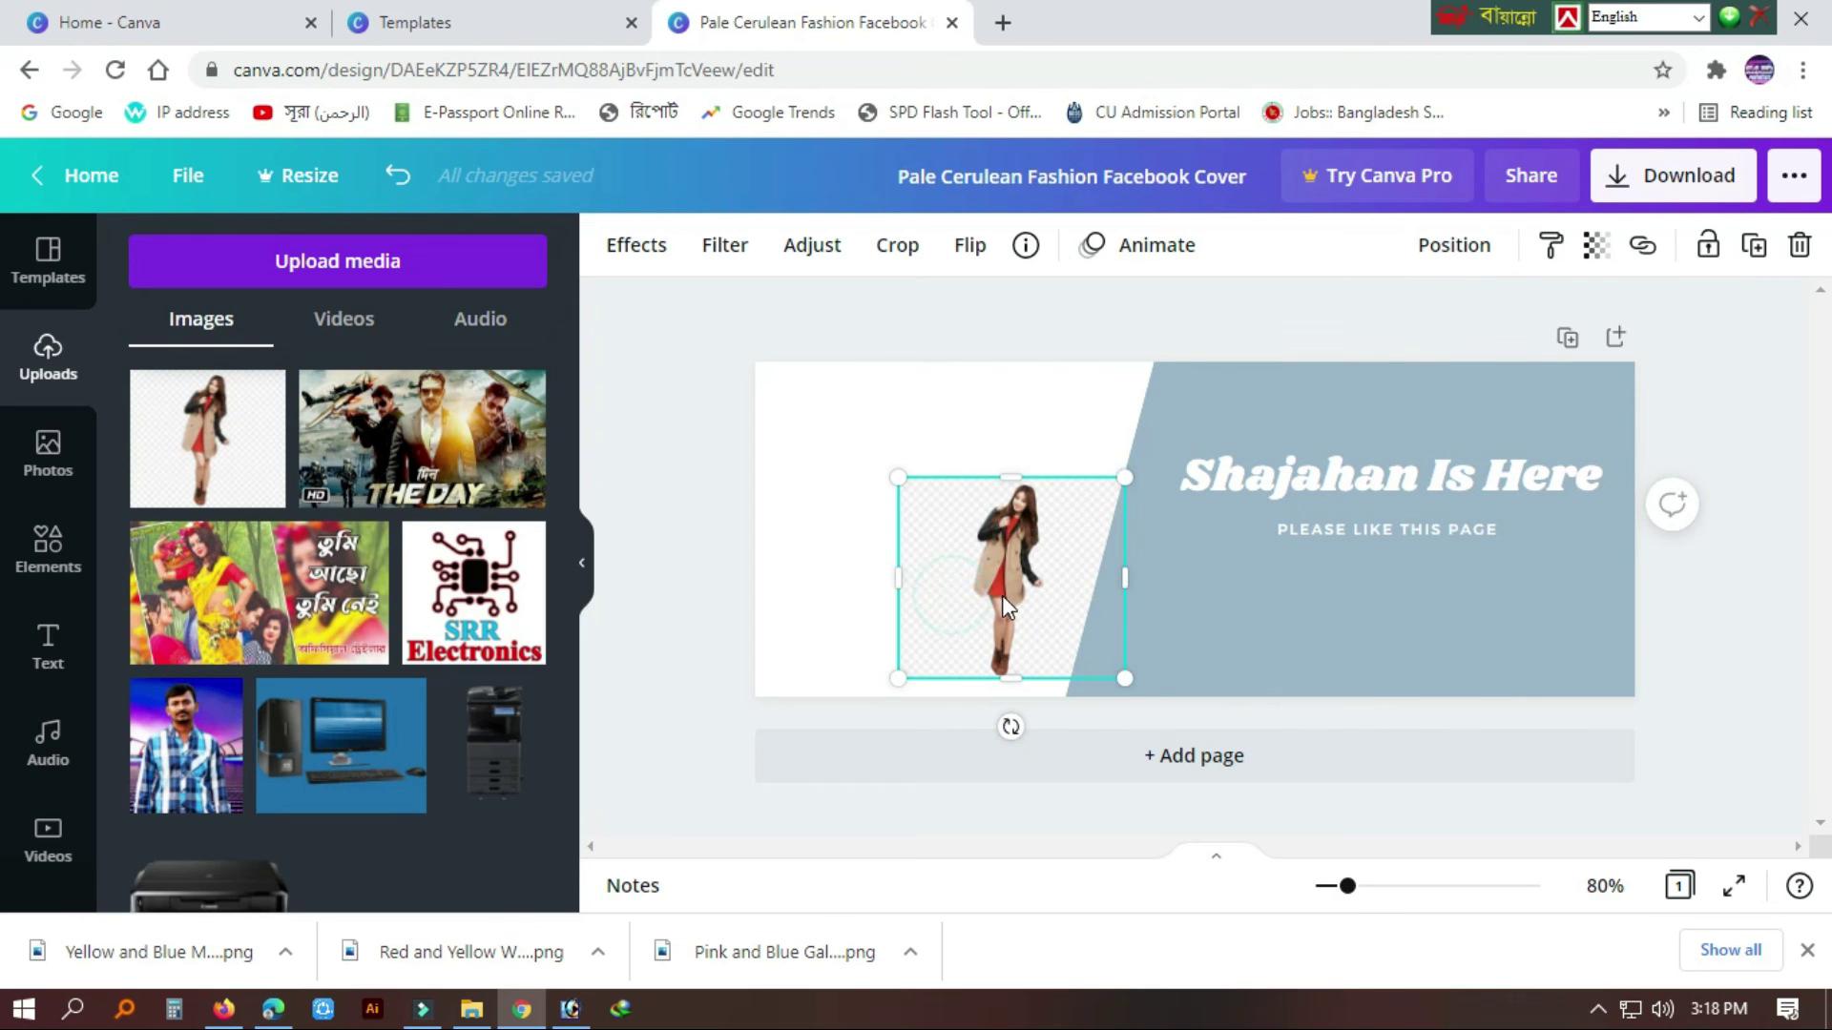
Move the woman cutout to the upper-left and enlarge it to fill the cover's left side.
left_click_drag(952, 603, 874, 491)
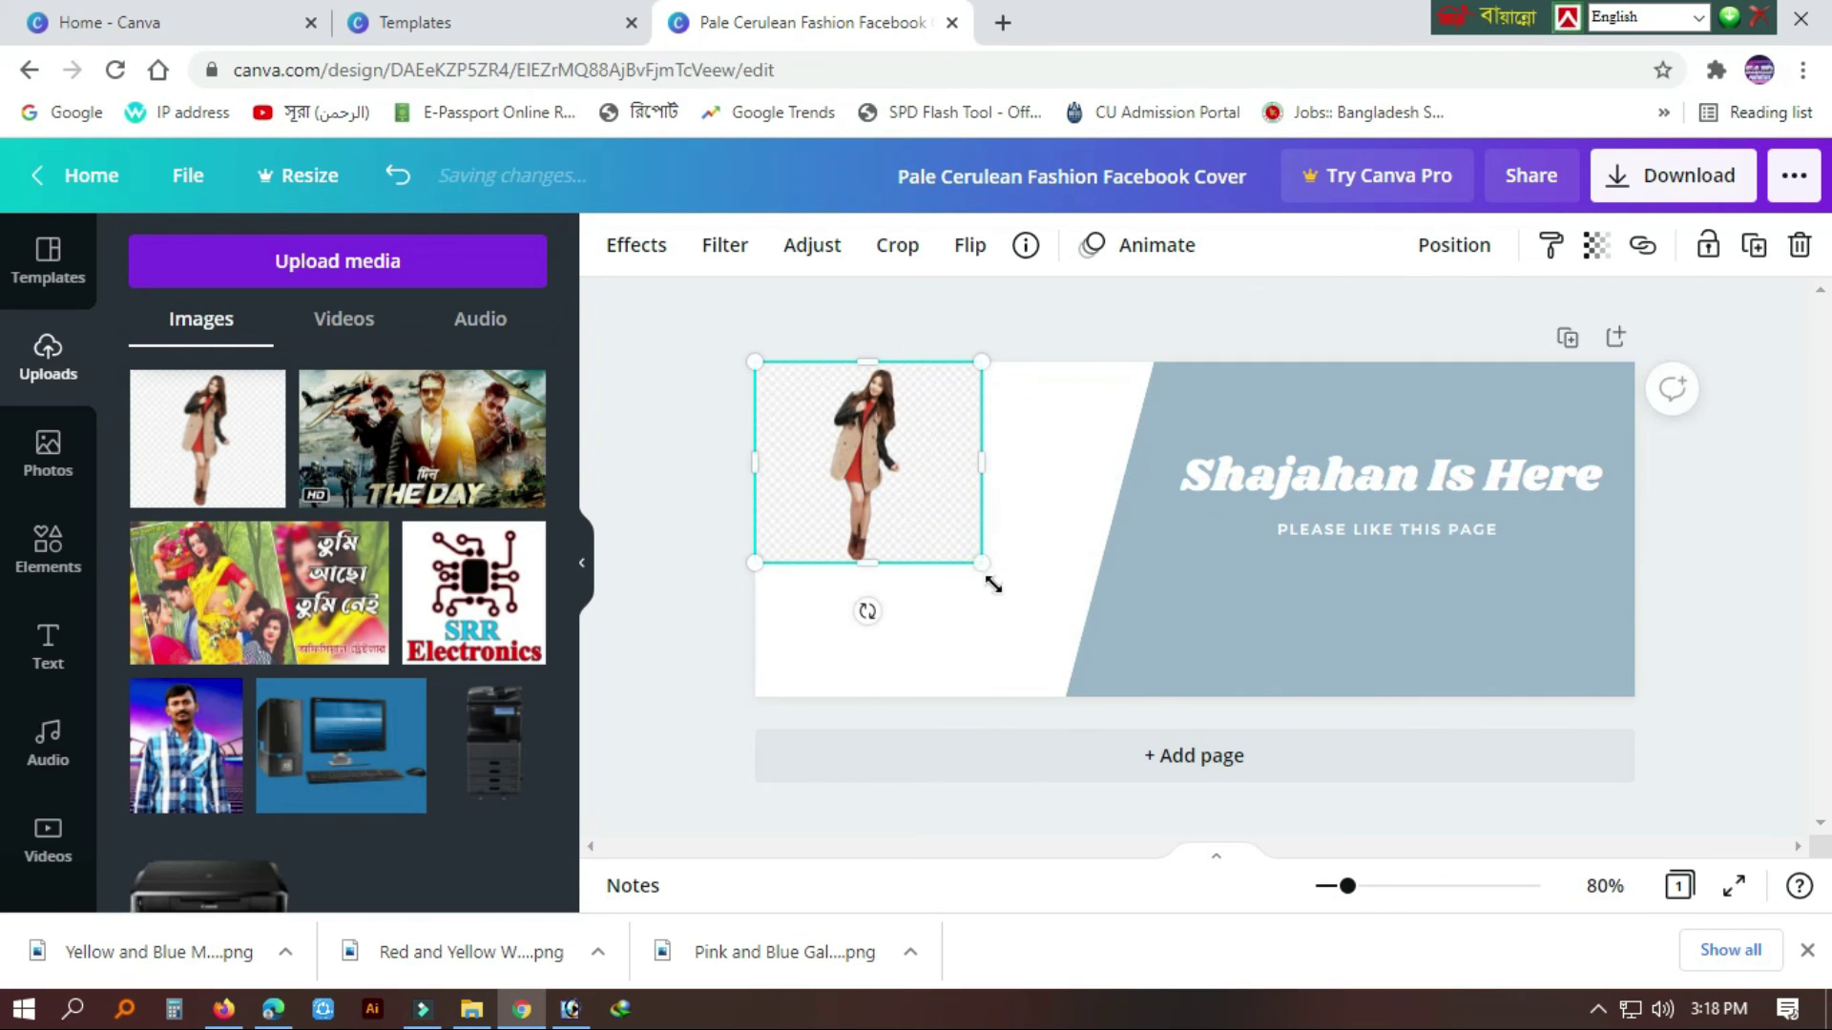
left_click_drag(998, 577, 1243, 790)
left_click_drag(750, 804, 614, 907)
left_click_drag(989, 541, 982, 558)
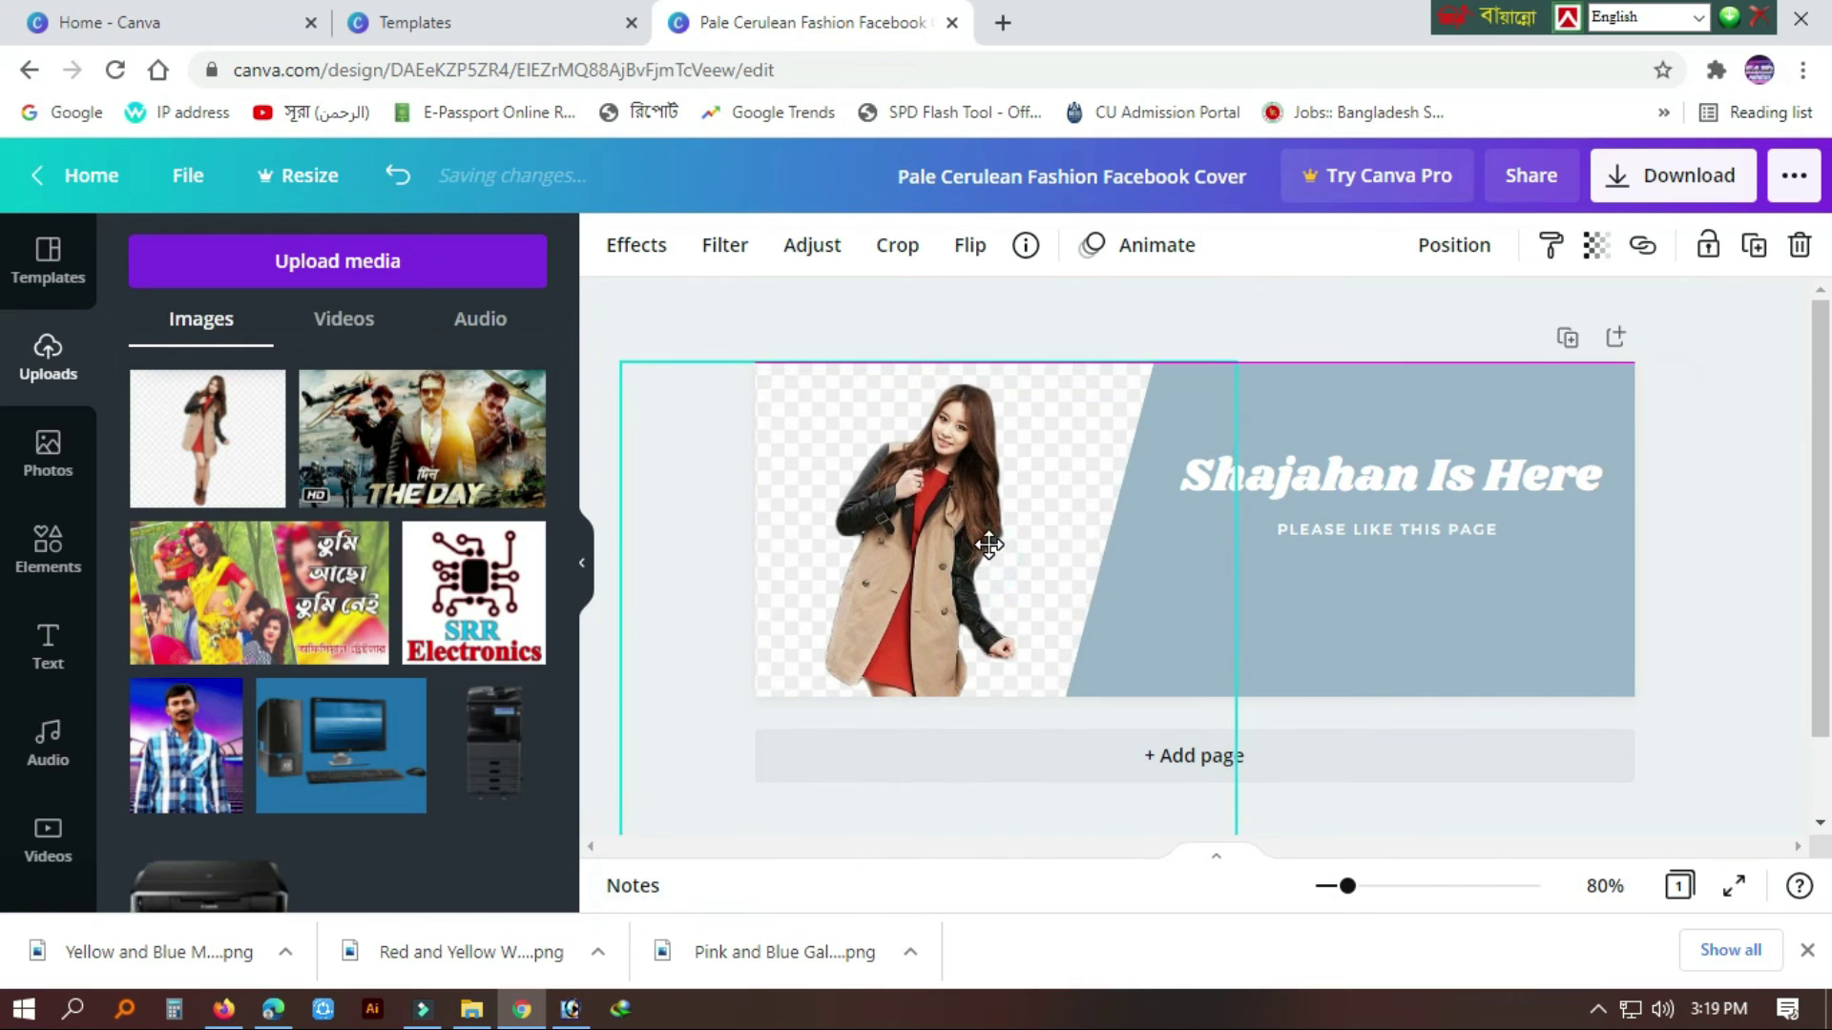
left_click(1736, 663)
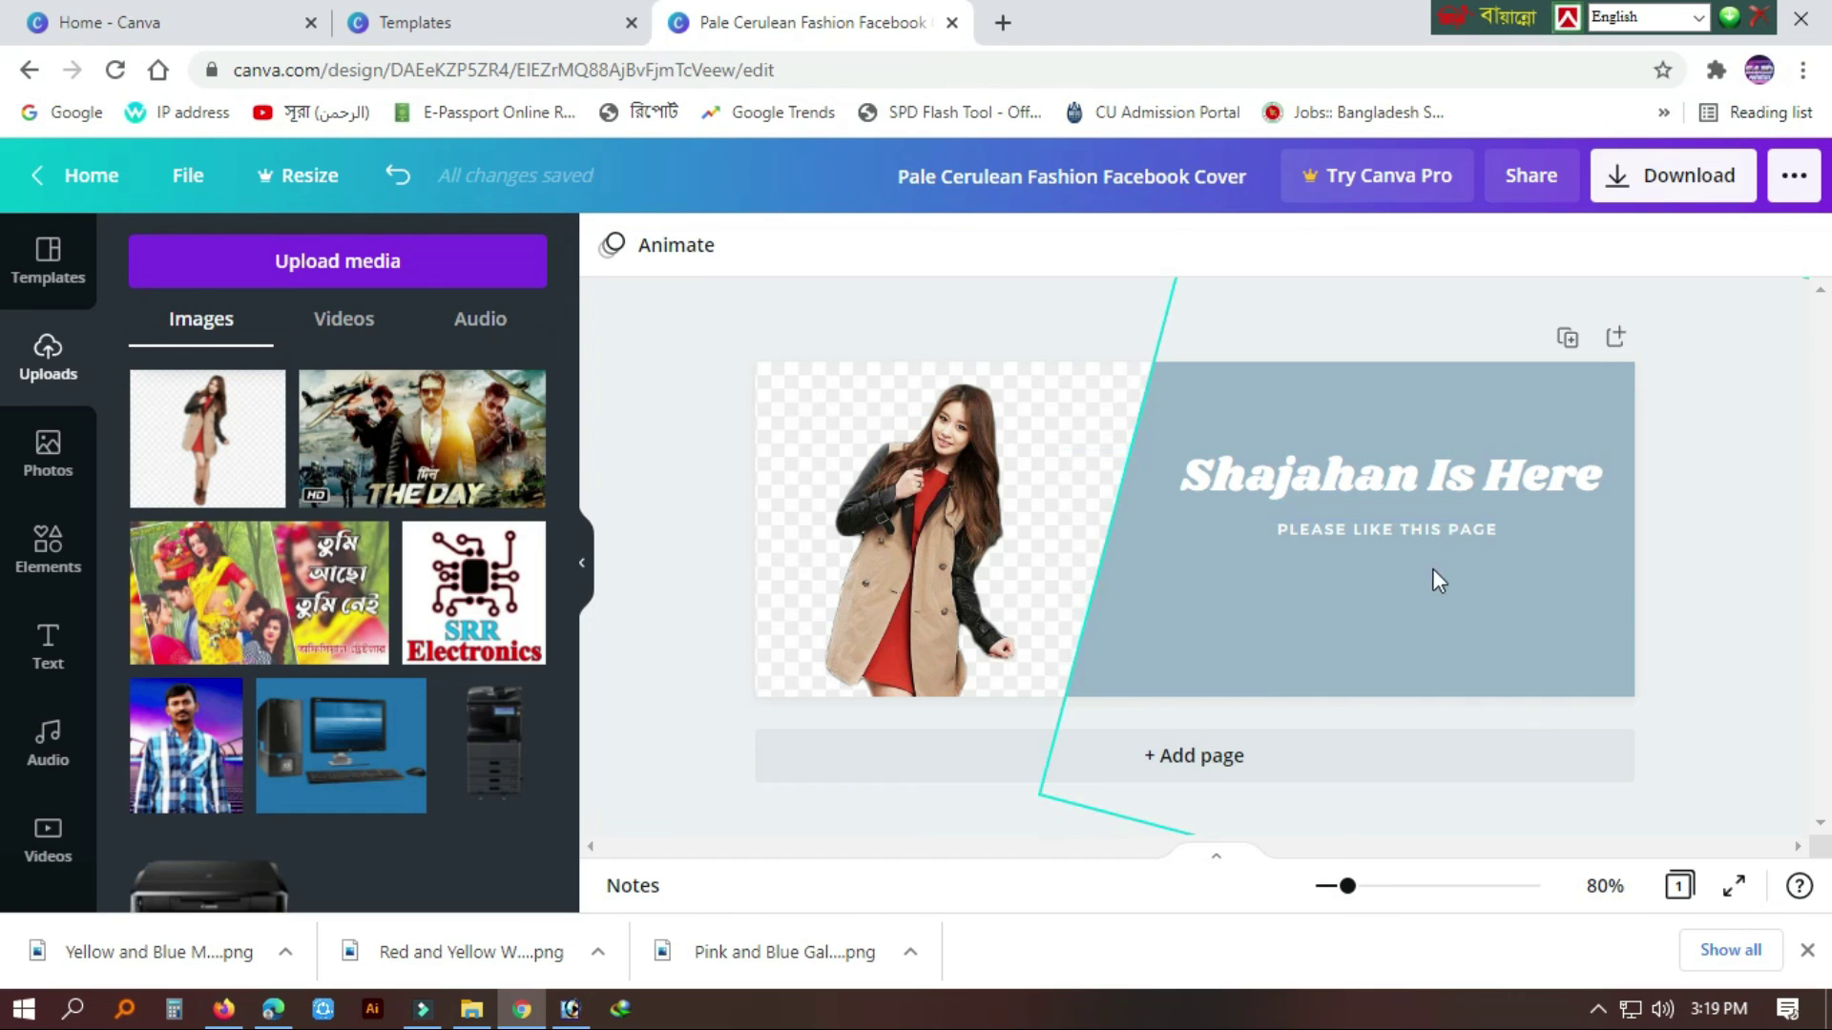
Shift the PLEASE LIKE THIS PAGE tagline and 'Shajahan Is Here' heading slightly lower.
left_click(1386, 530)
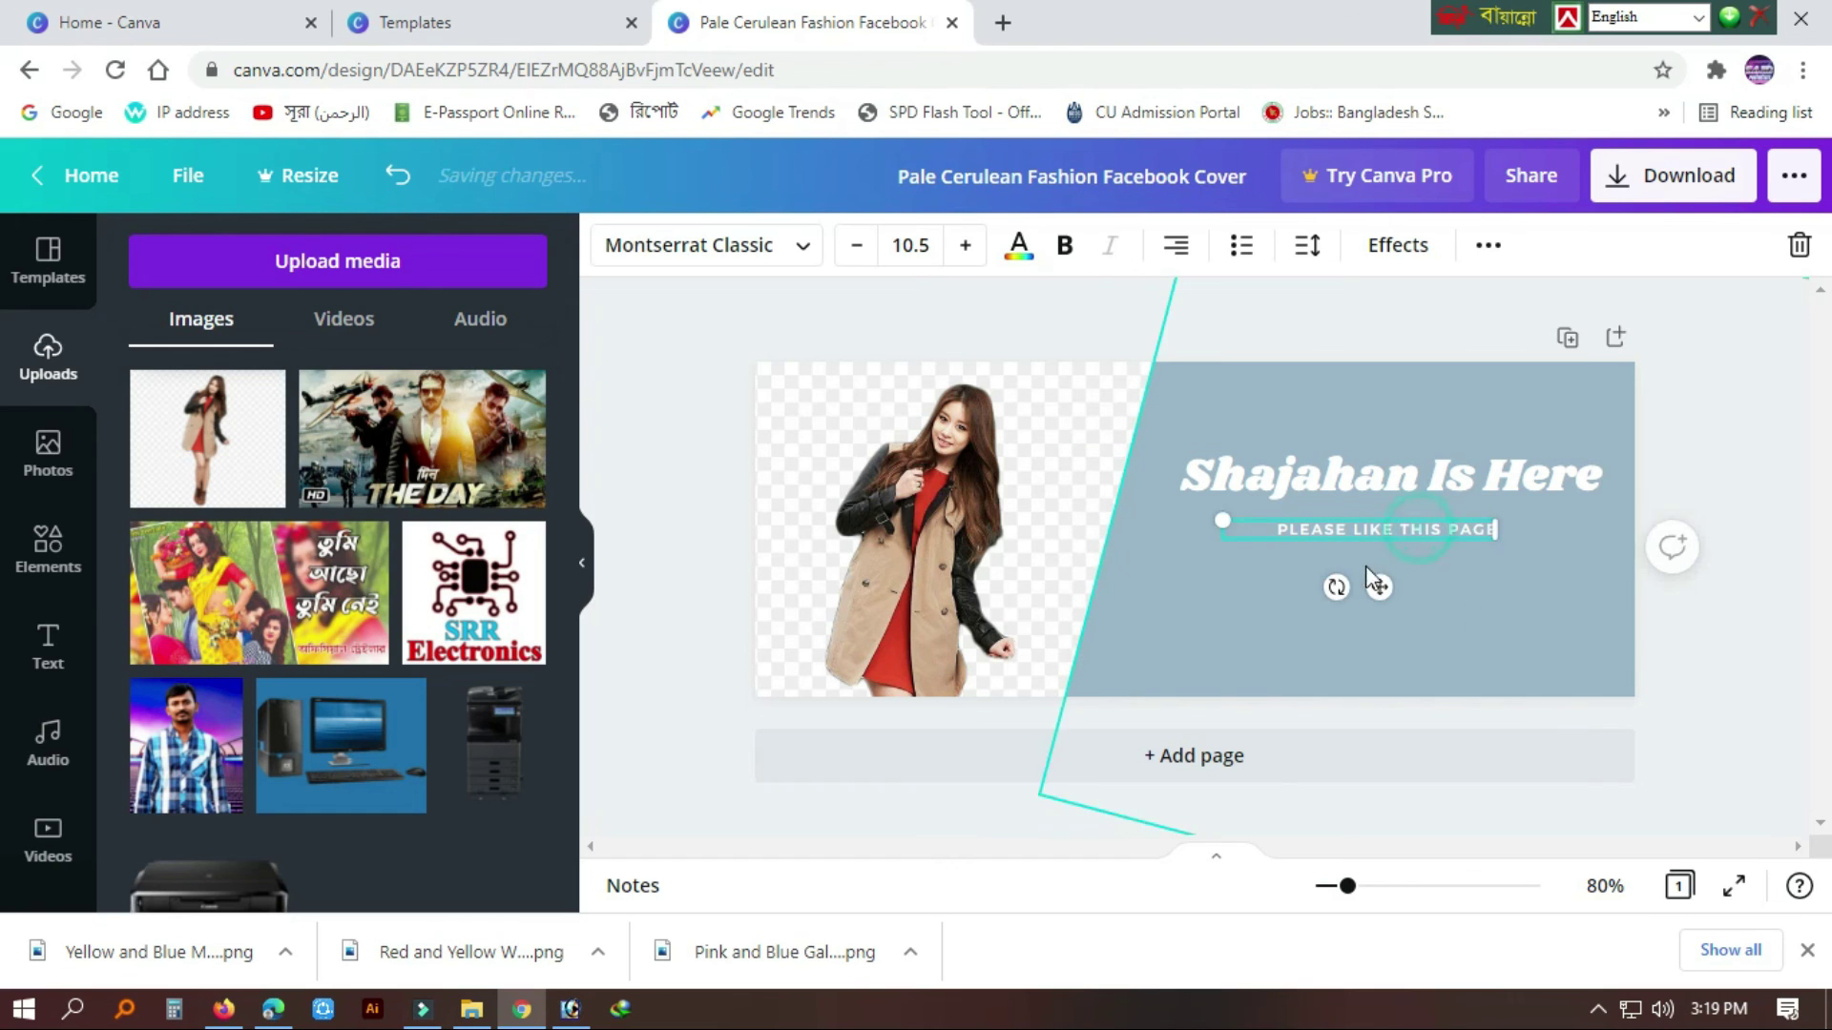
left_click_drag(1379, 585, 1369, 622)
left_click(1336, 481)
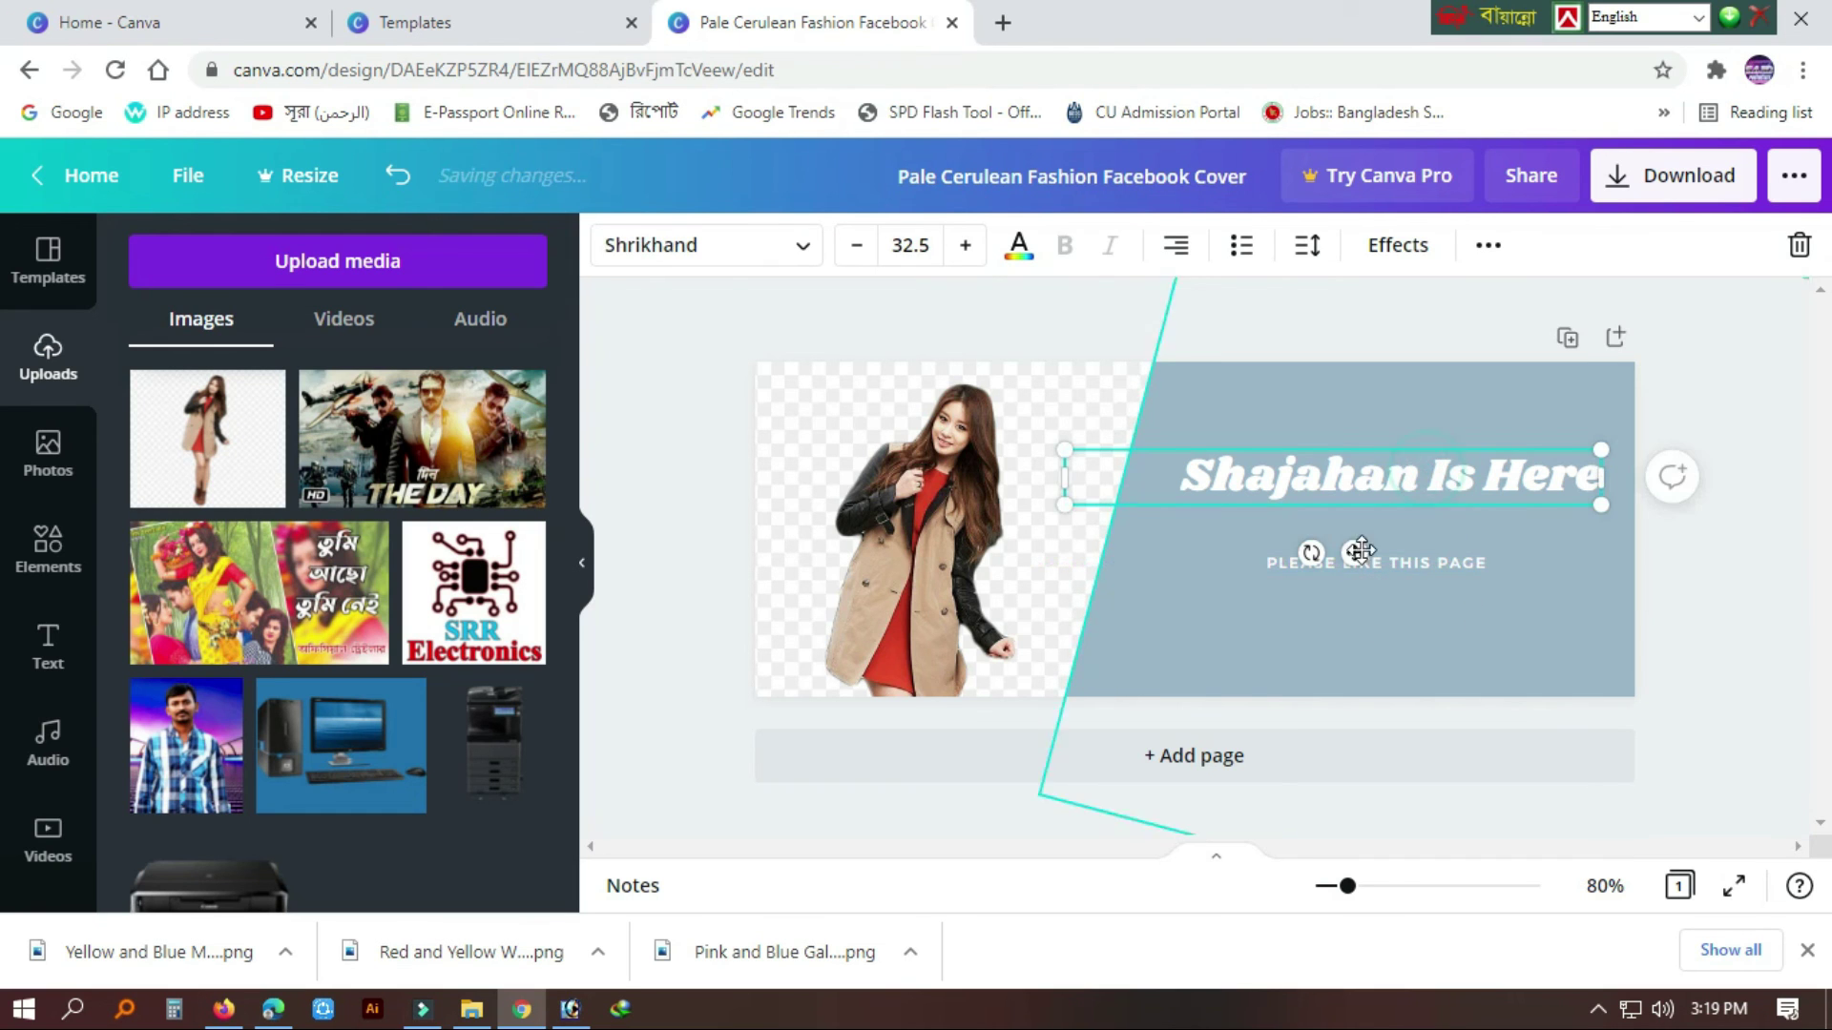
left_click_drag(1322, 551, 1344, 574)
left_click(1731, 594)
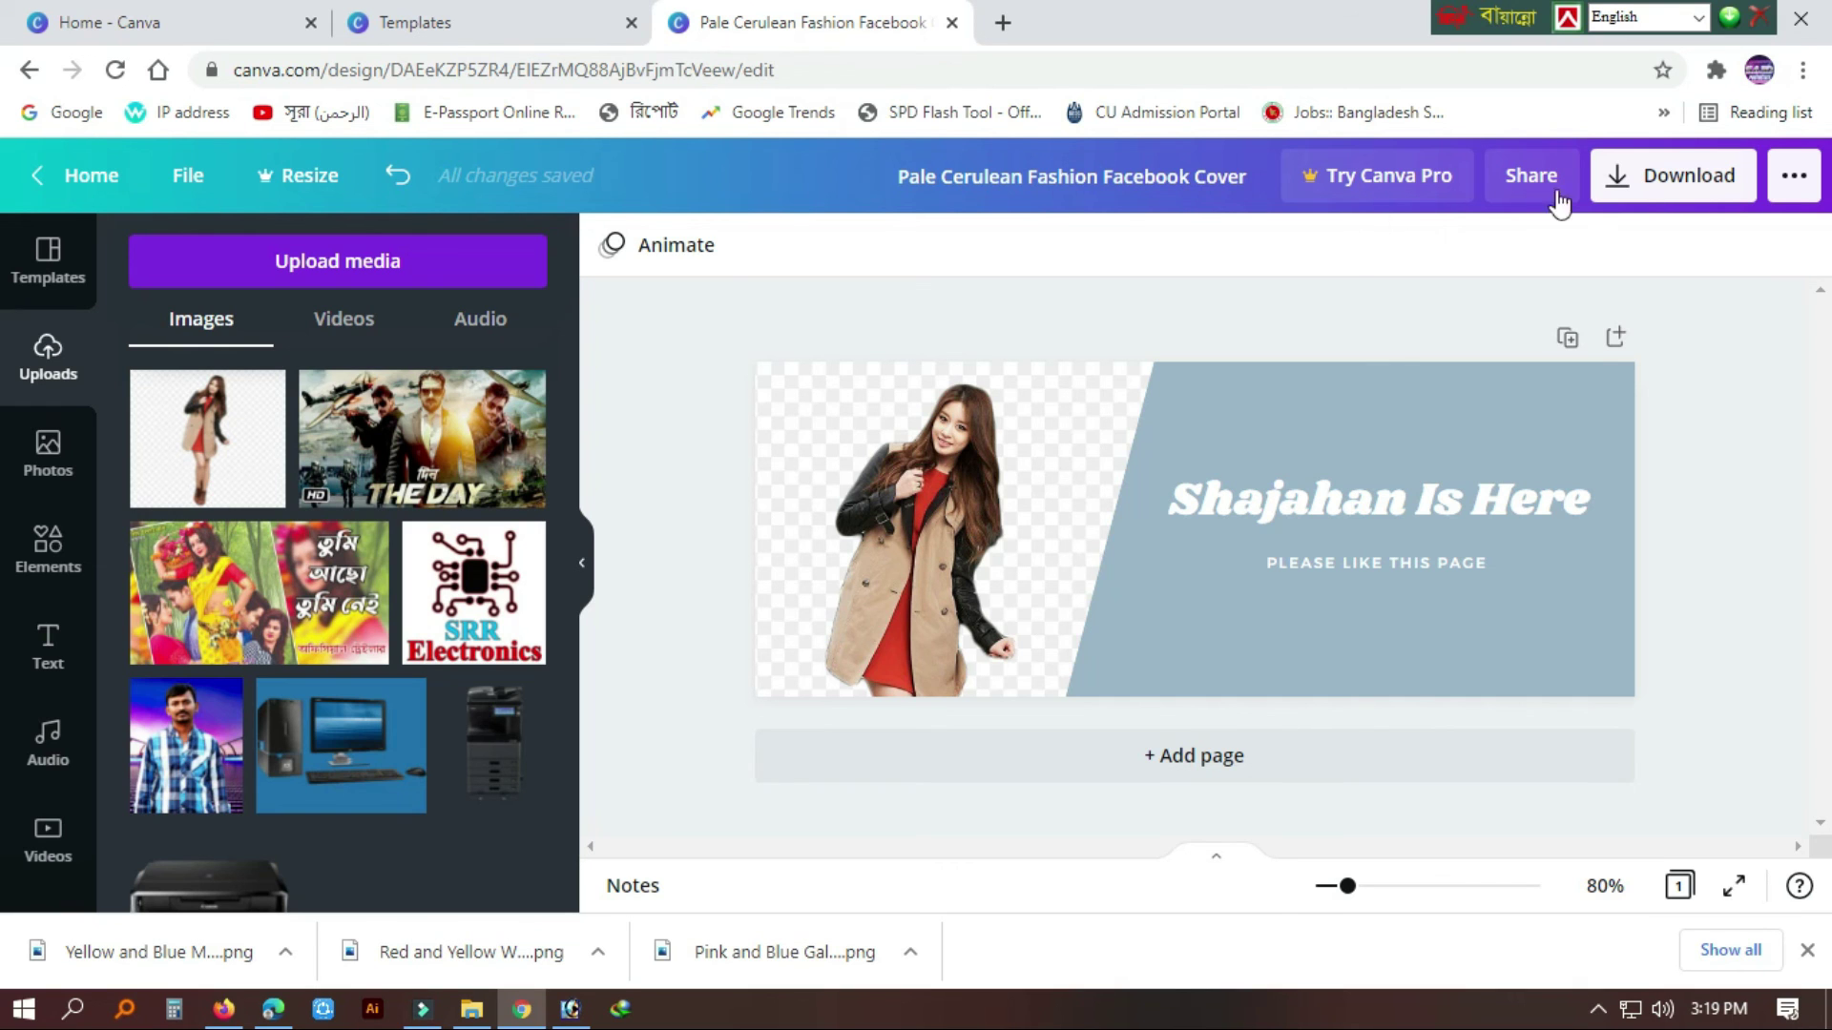
Download the Pale Cerulean Fashion Facebook Cover as a PNG and reveal it in Downloads.
left_click(1694, 182)
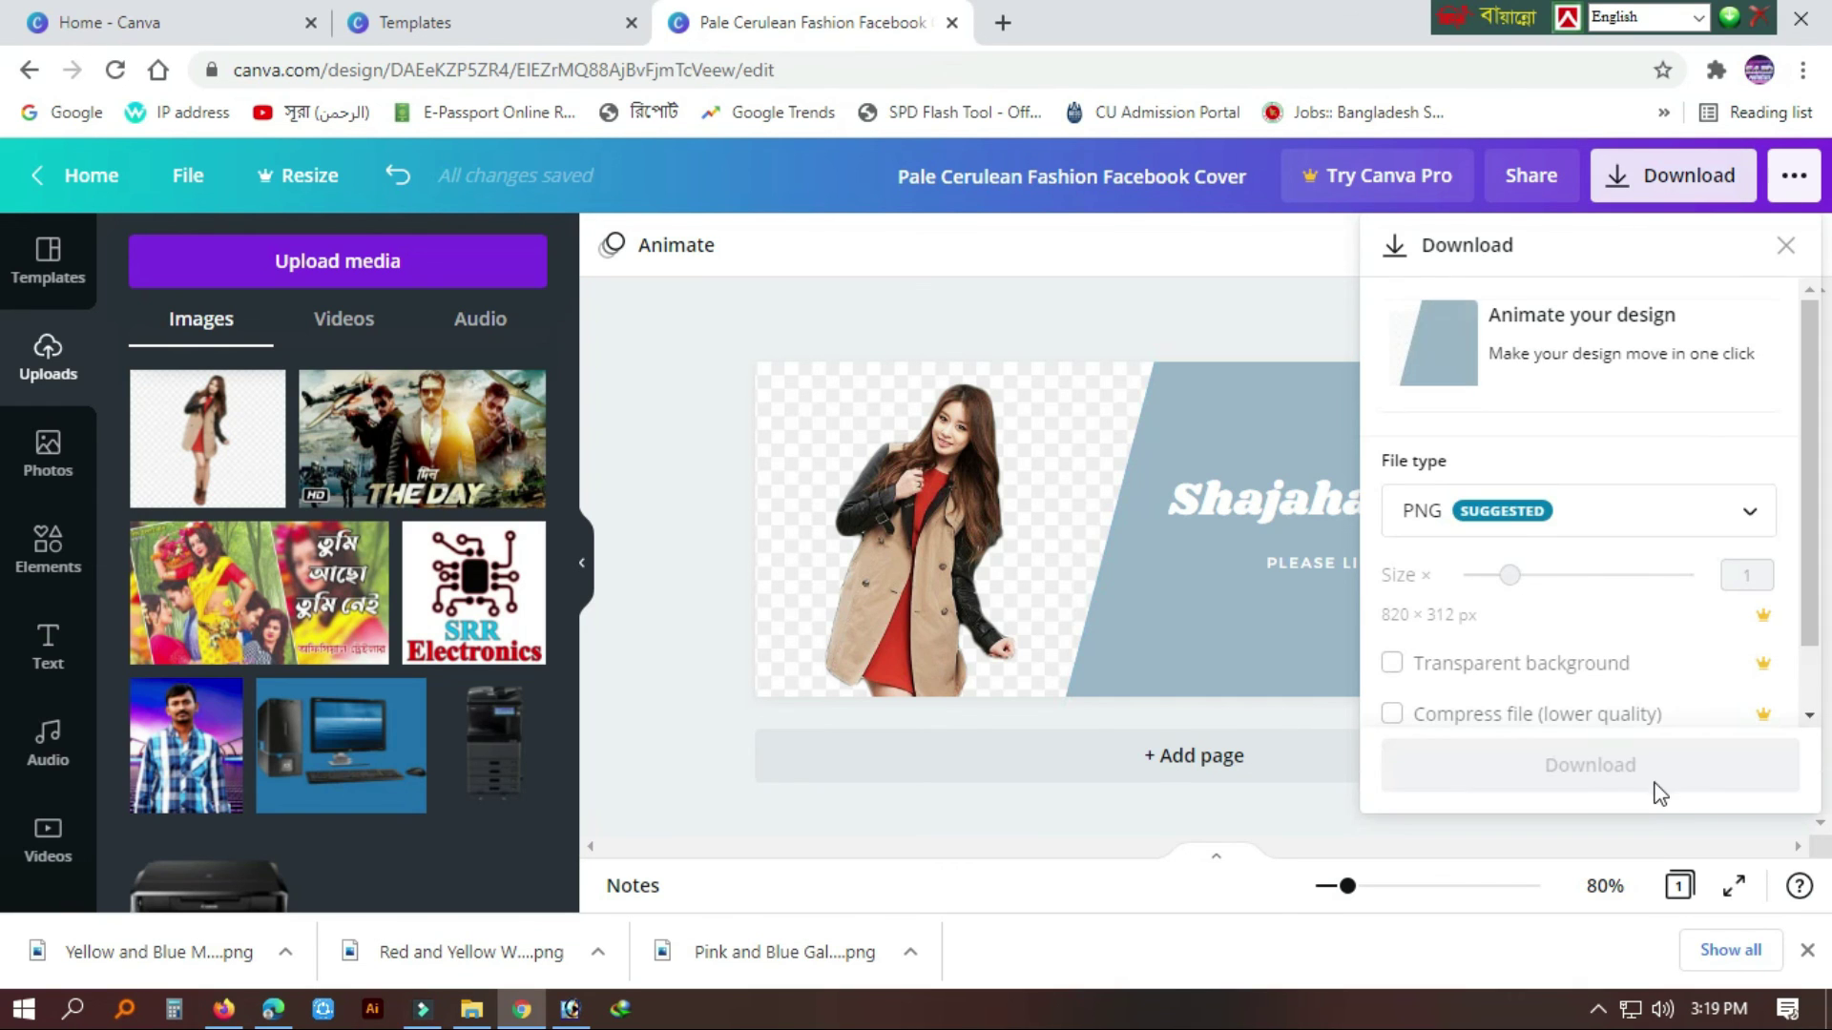
left_click(1661, 790)
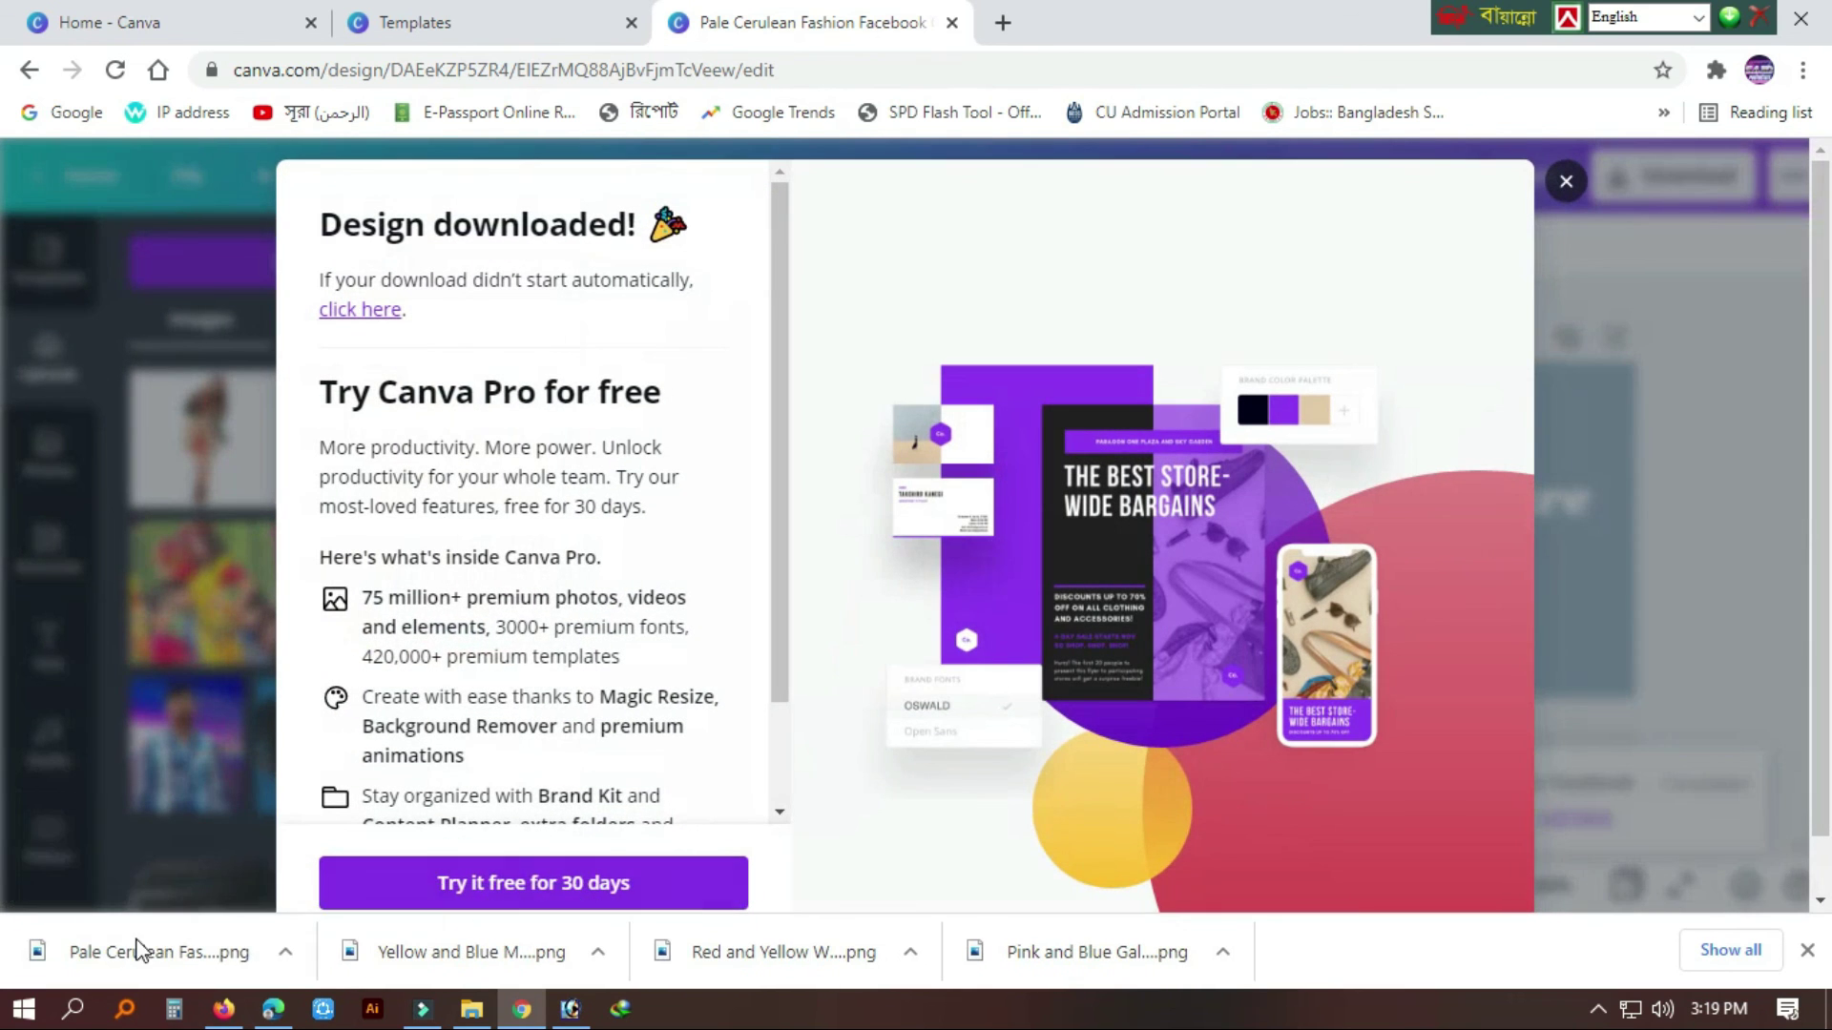
right_click(134, 948)
left_click(201, 870)
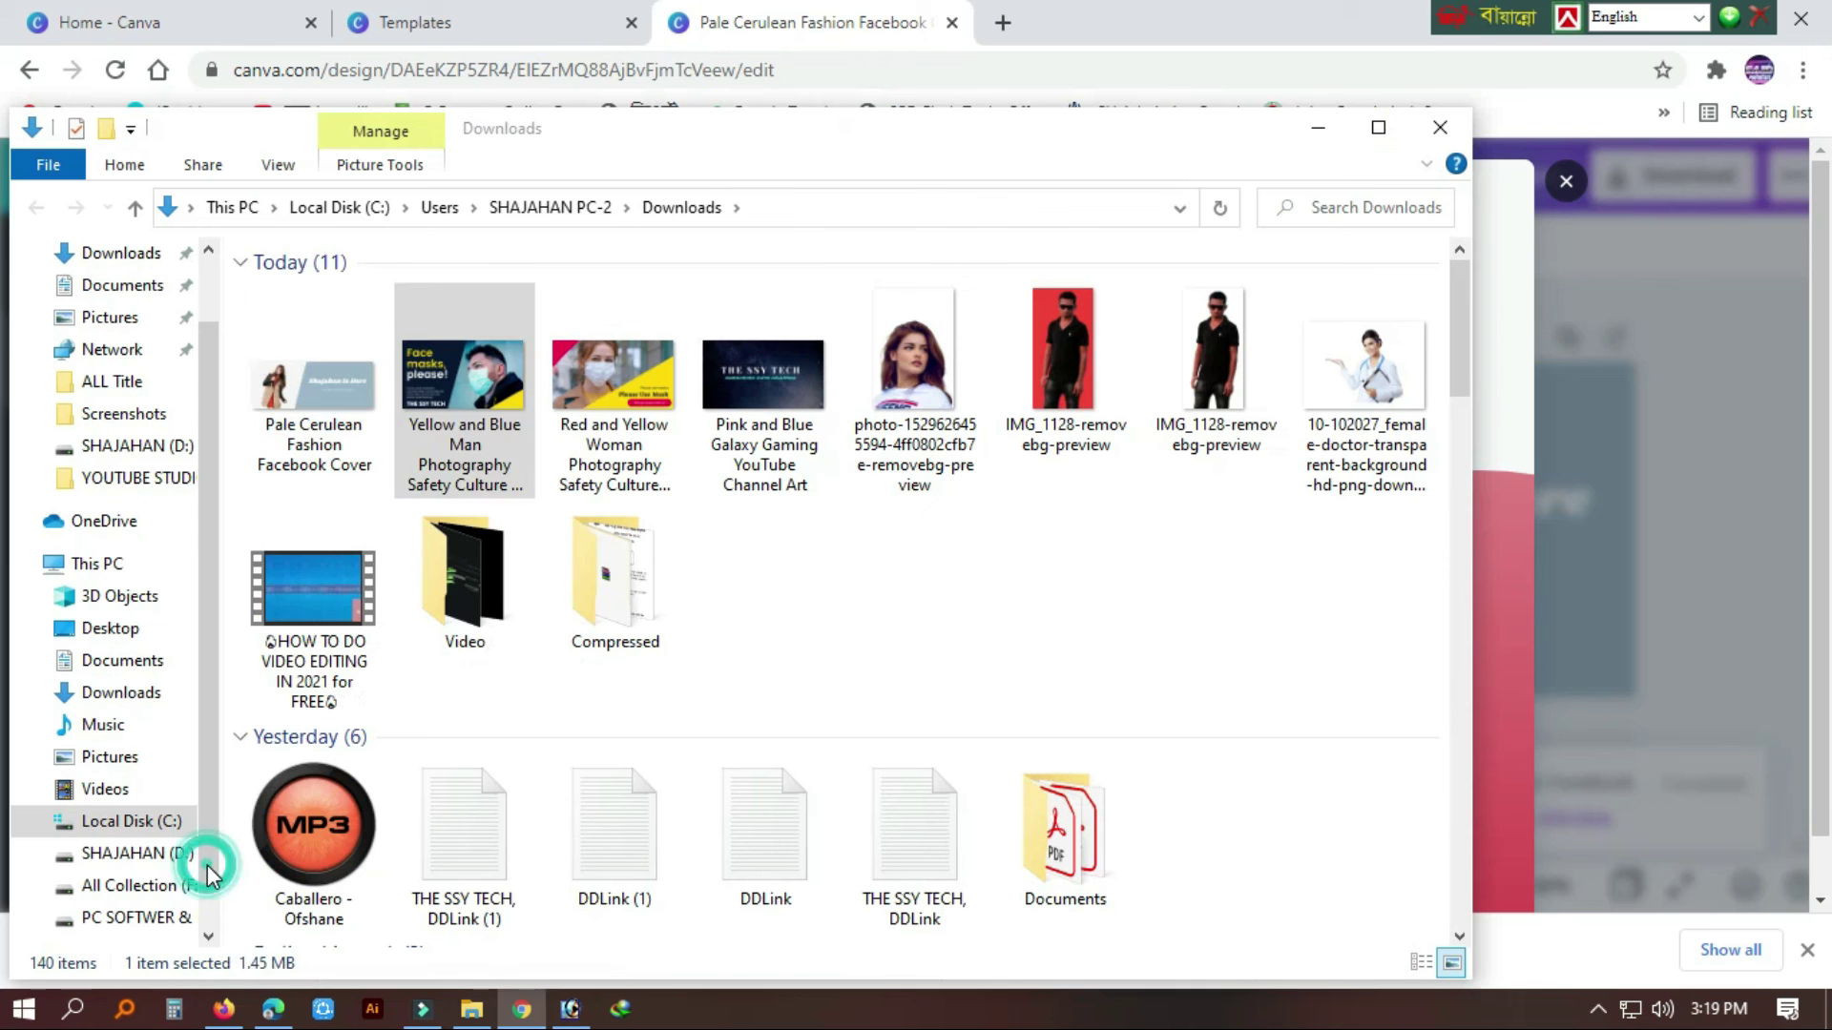
Preview the cover PNG in Windows Photos, then close Photos, the Downloads folder and Canva's download message.
double_click(316, 385)
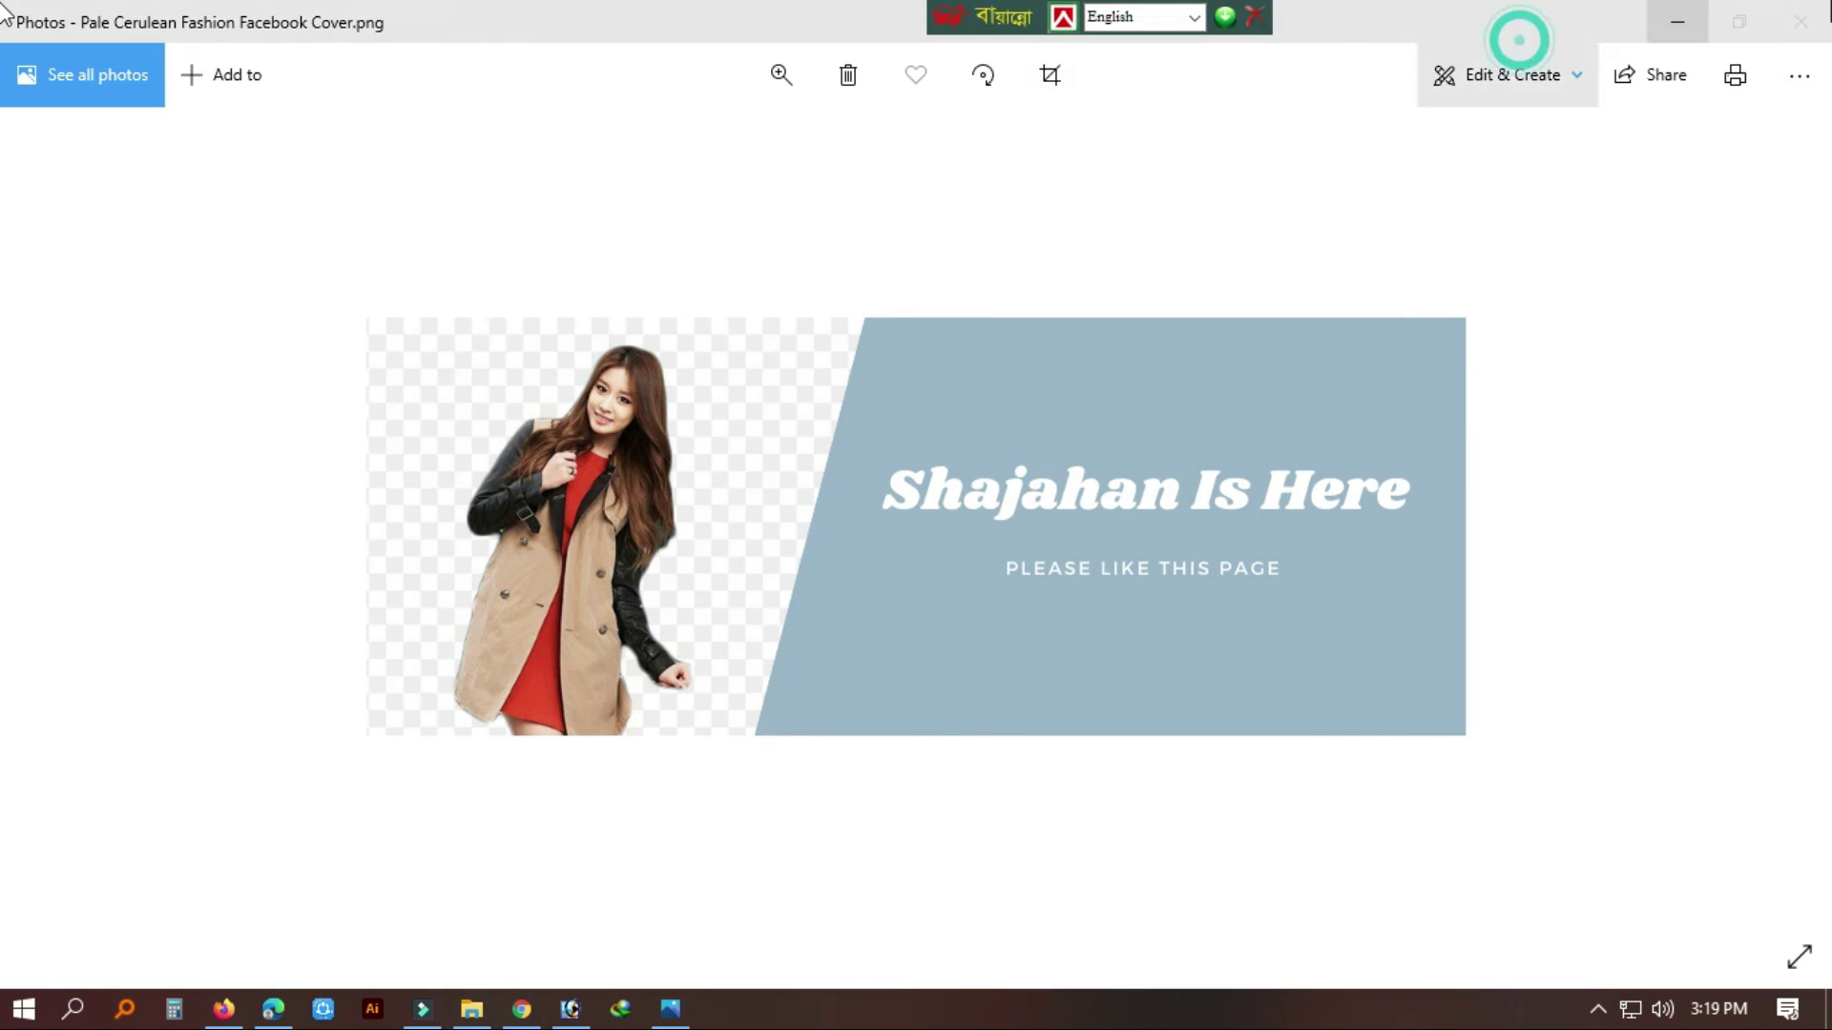
left_click(1800, 19)
left_click(1438, 128)
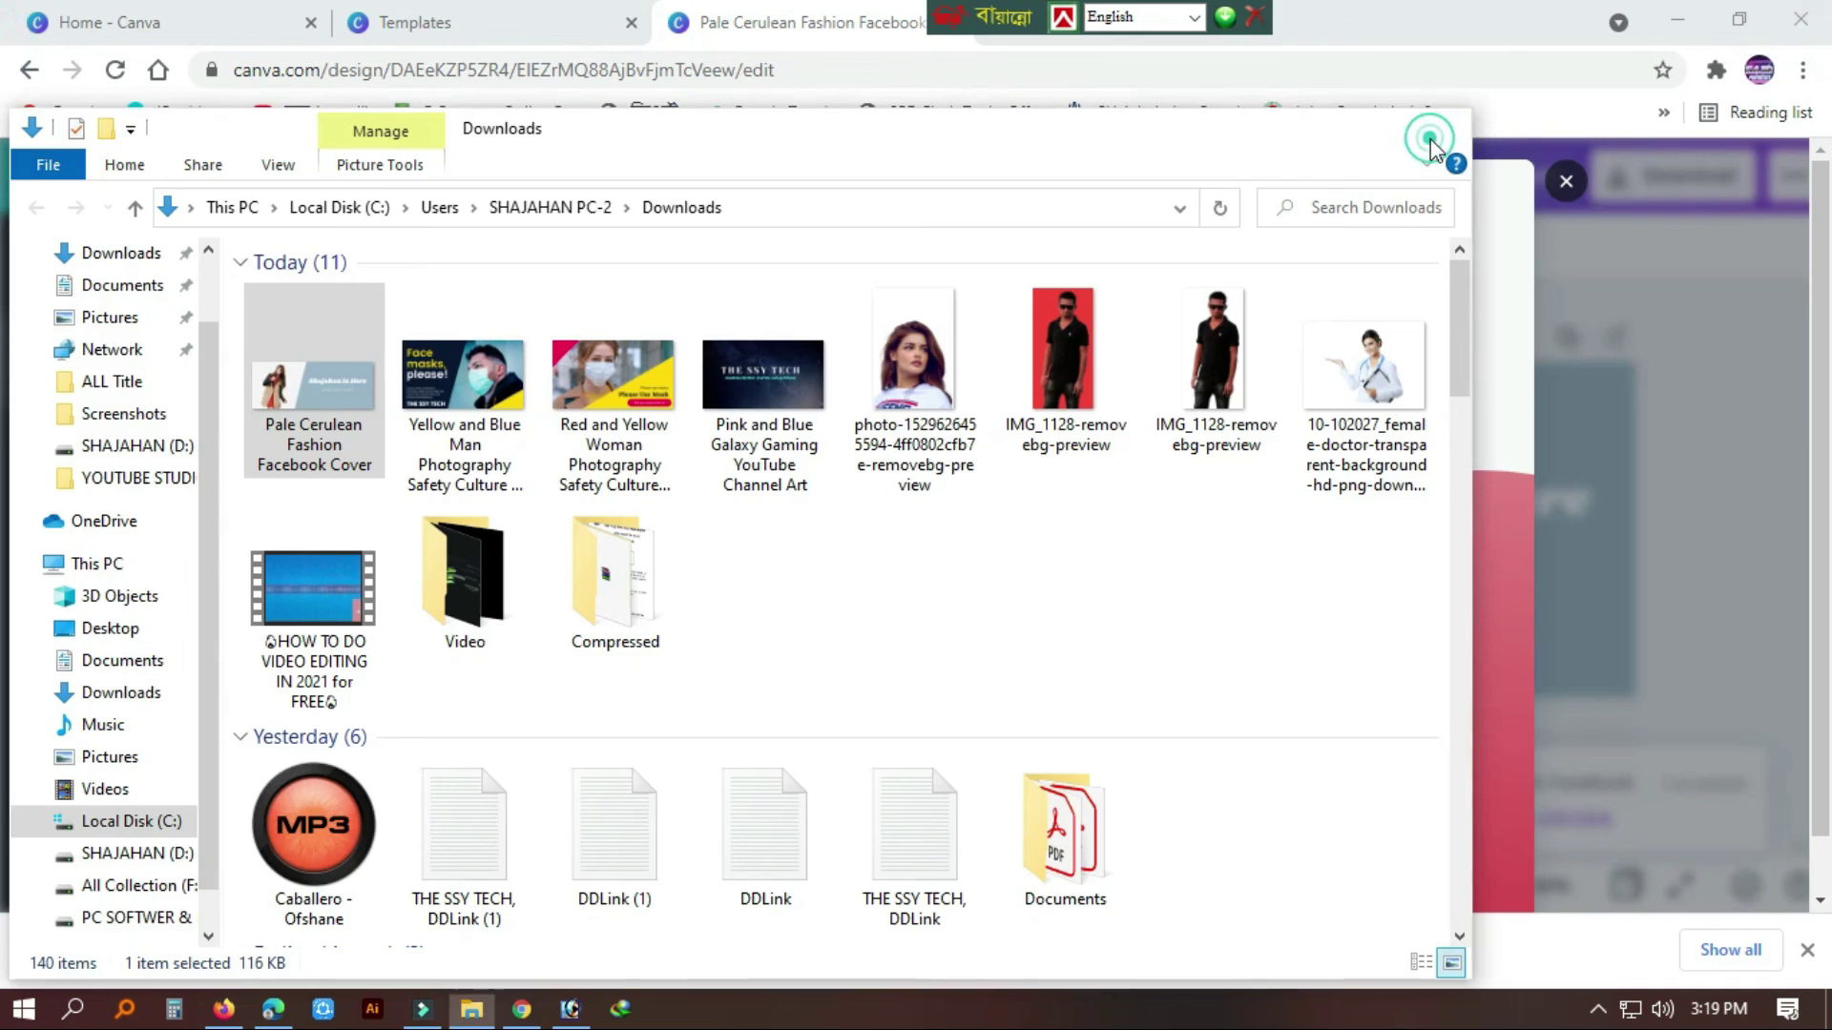
left_click(1565, 181)
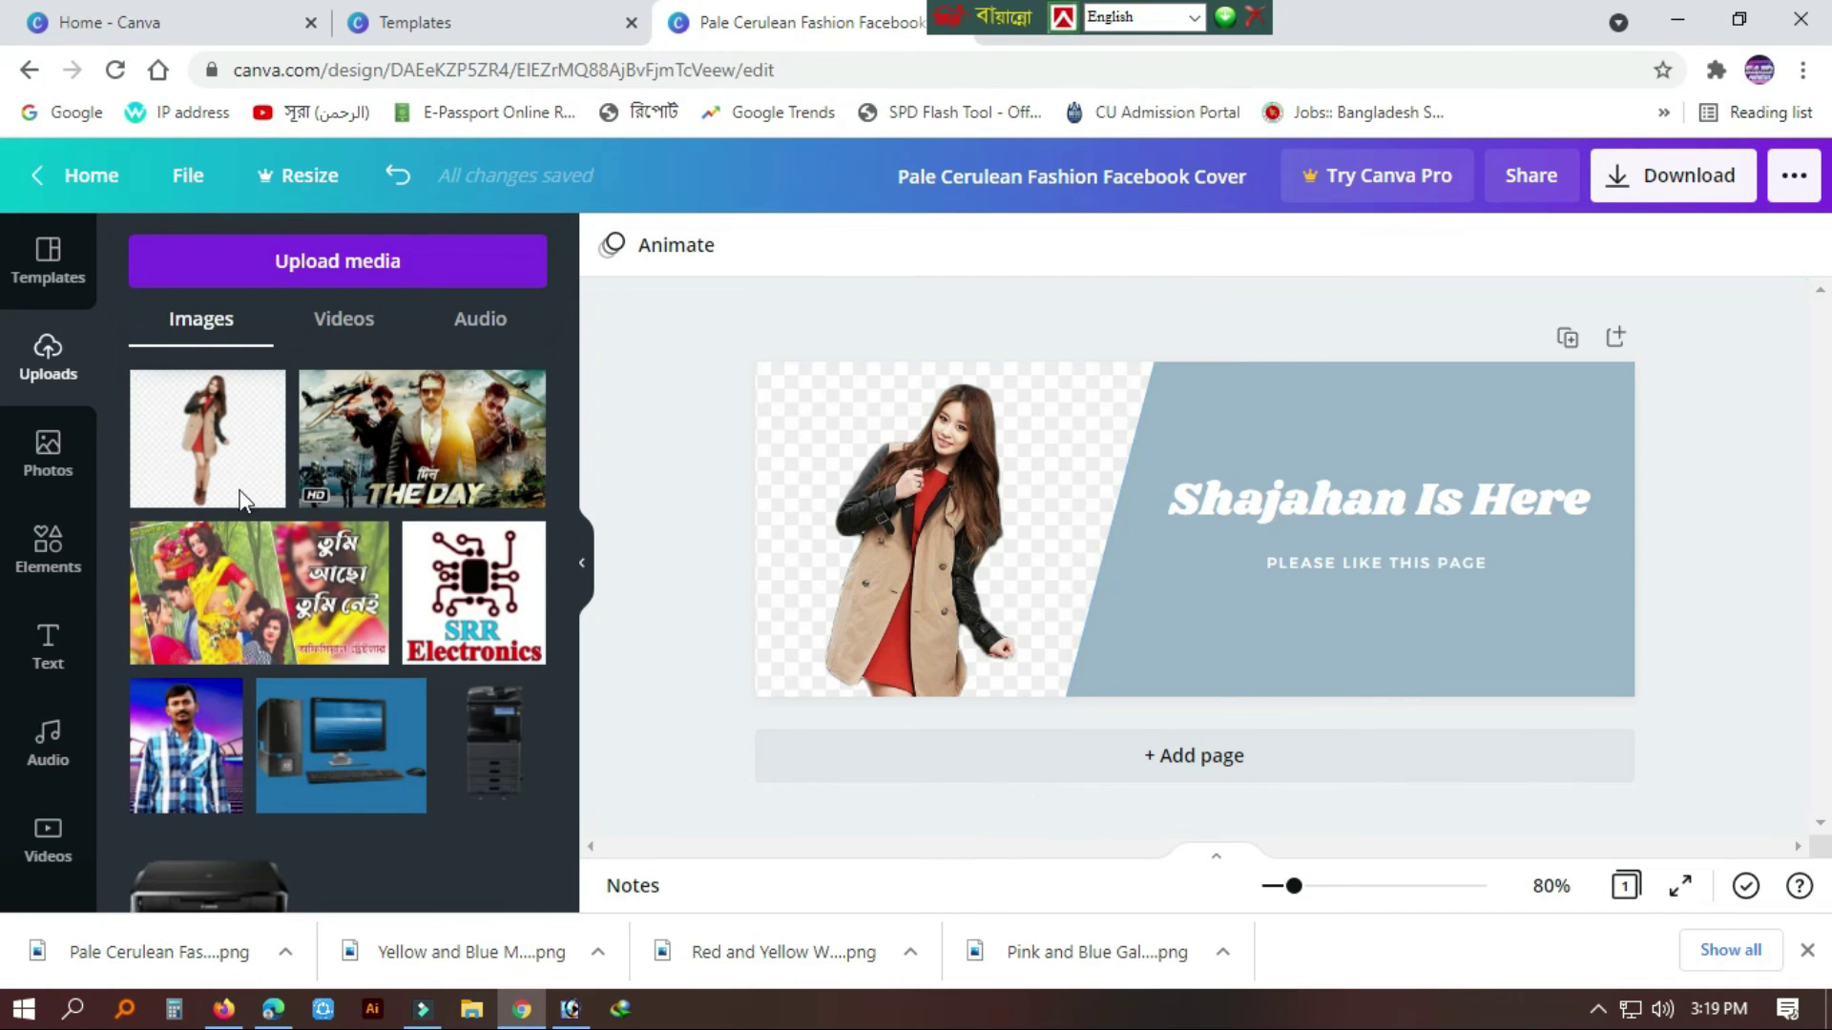
Bring up the screen recording controls from the system tray, then hide them.
scroll(524, 390, "down", 2)
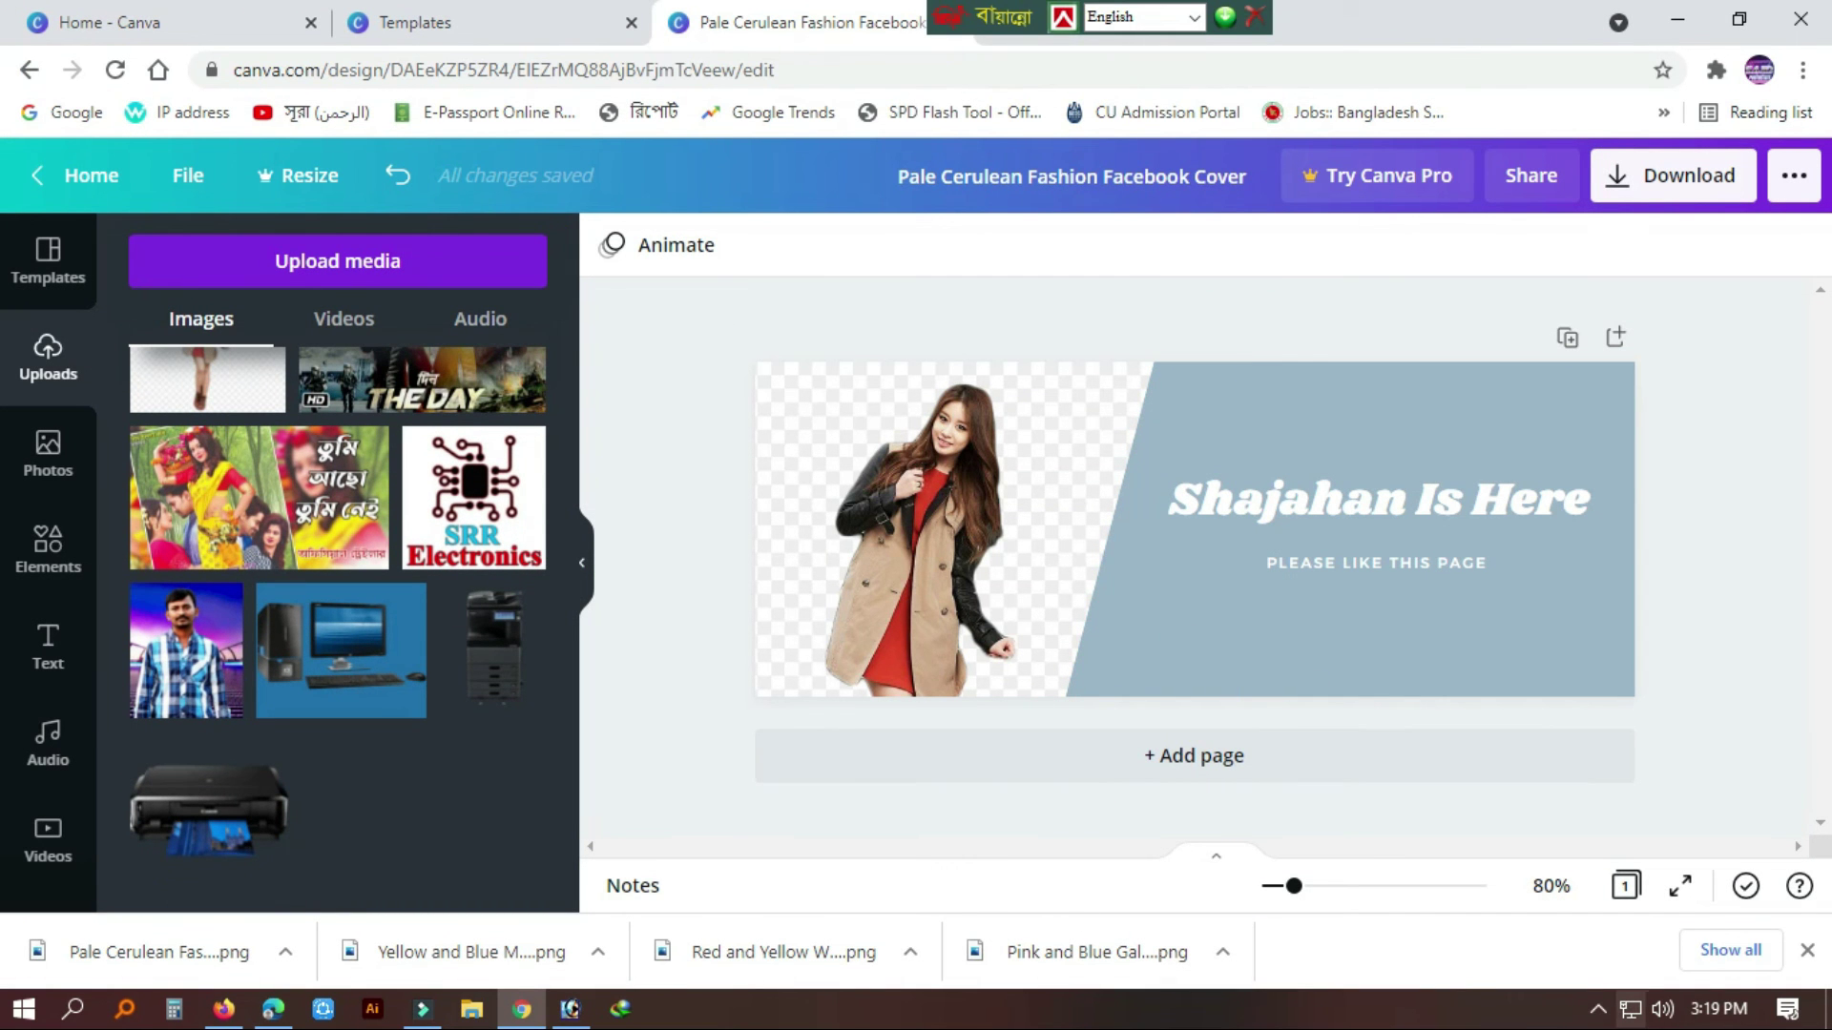
left_click(1599, 1006)
left_click(1545, 959)
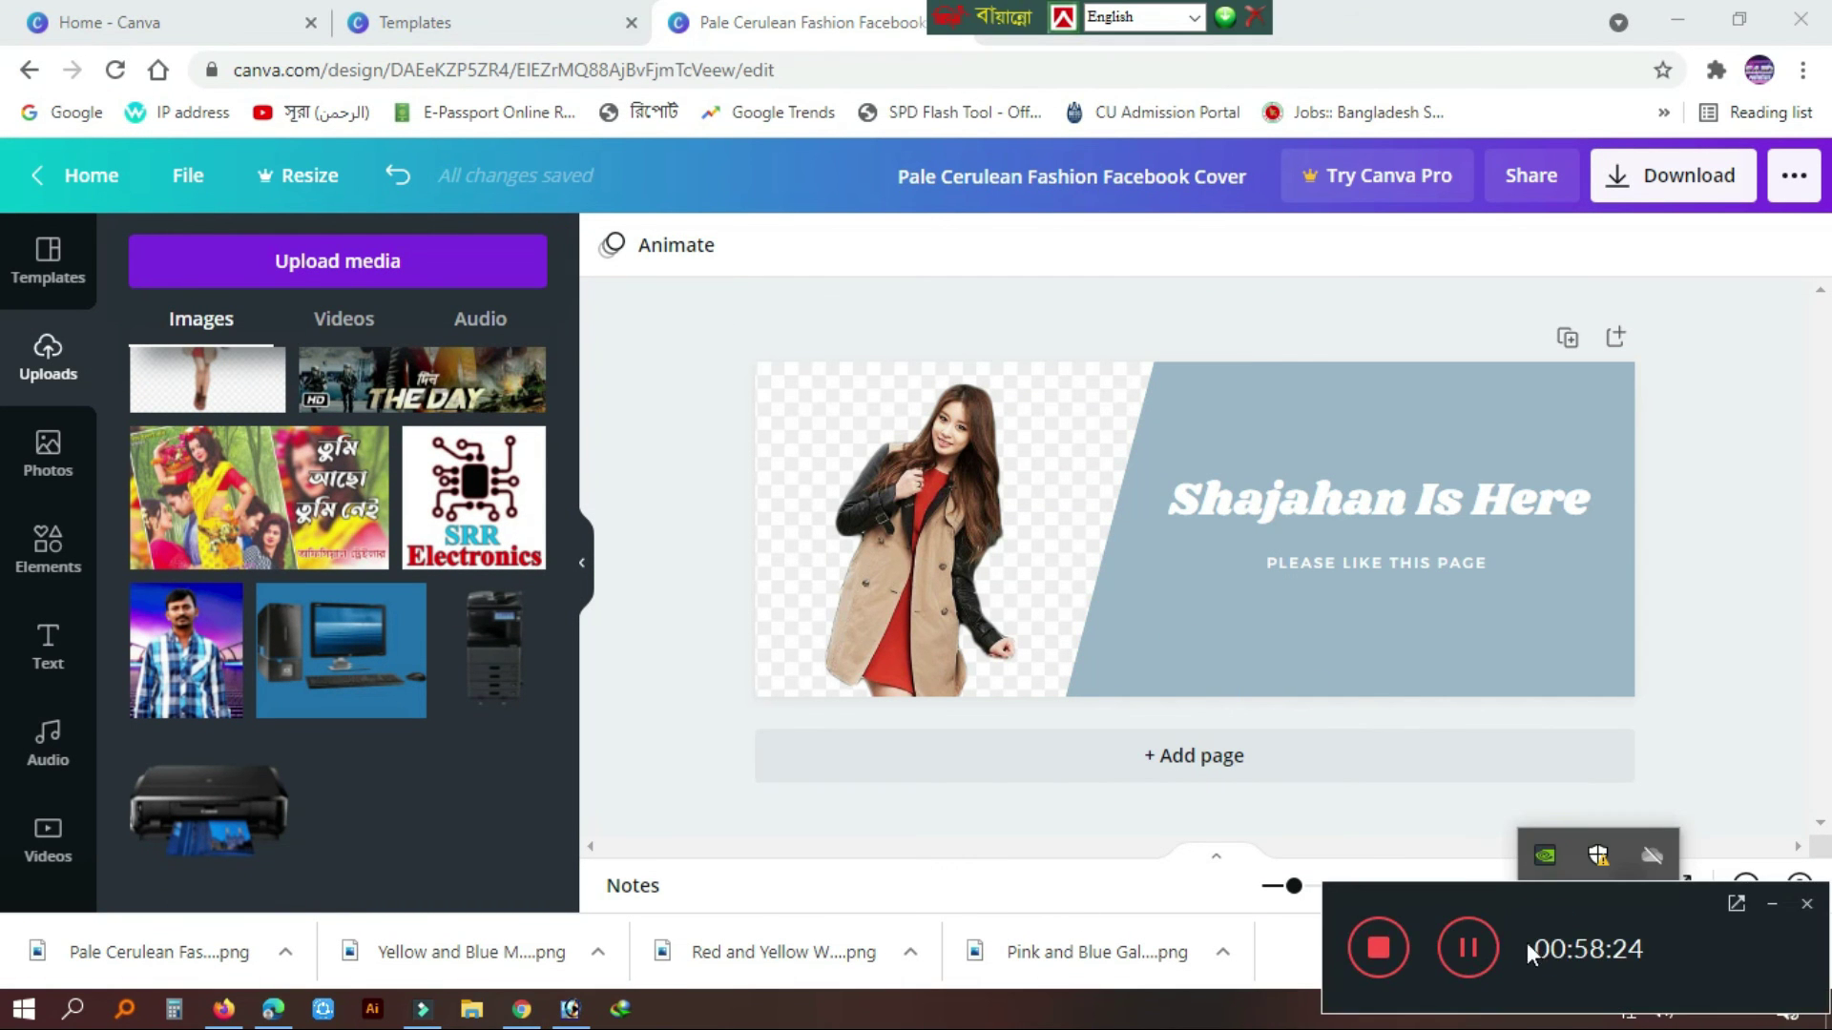
left_click(1771, 903)
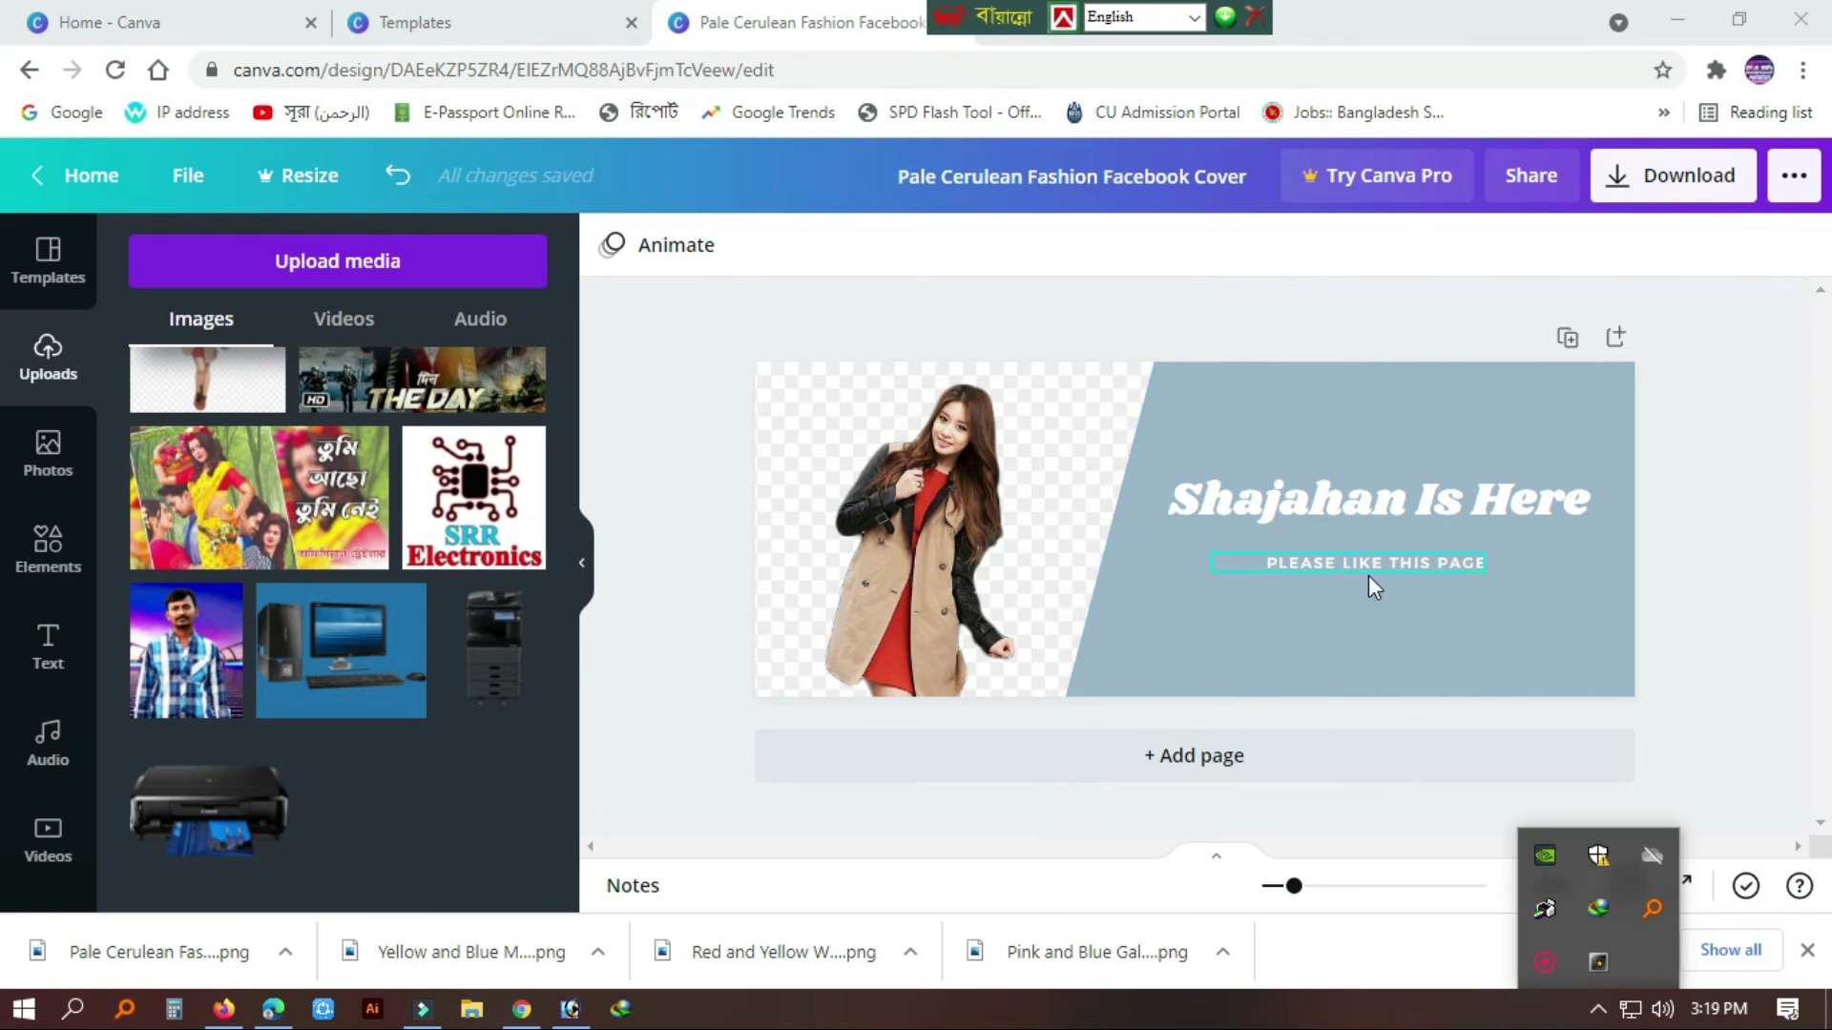
Preview tracks in Canva's Audio library and add Video Game Blockbuster to the cover.
left_click(48, 740)
scroll(331, 681, "down", 3)
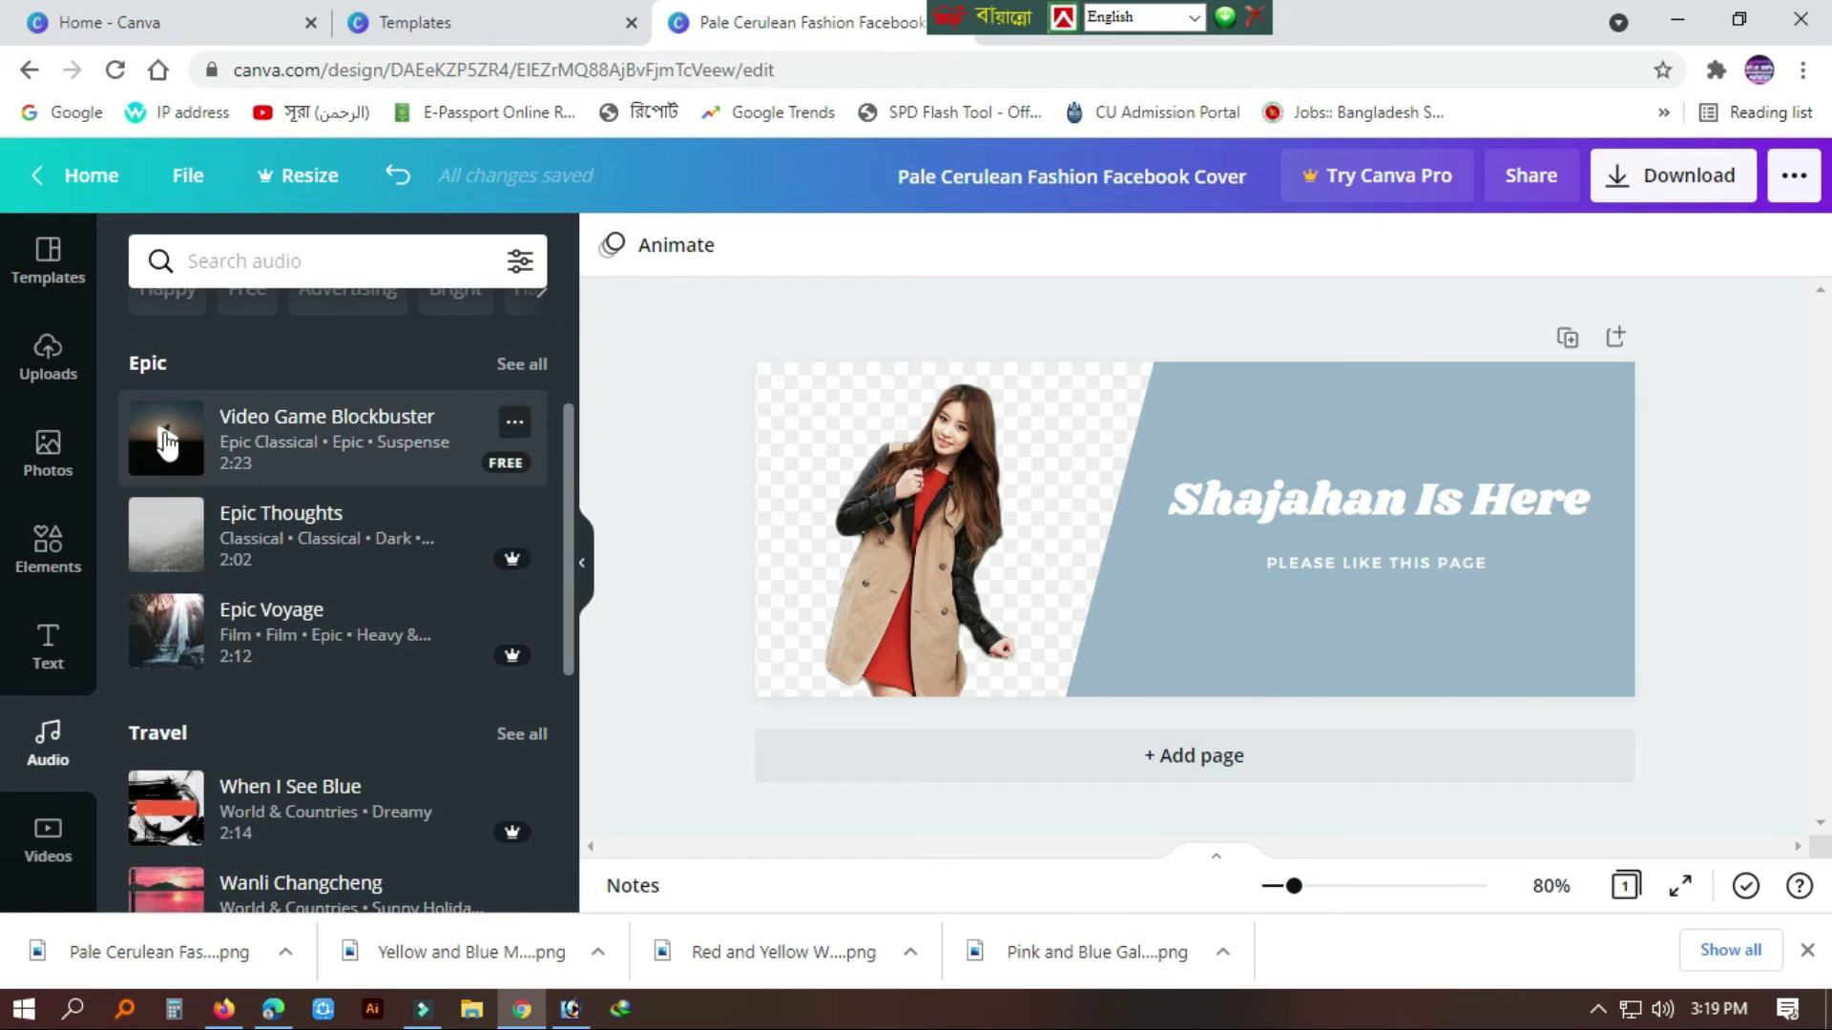
left_click(170, 444)
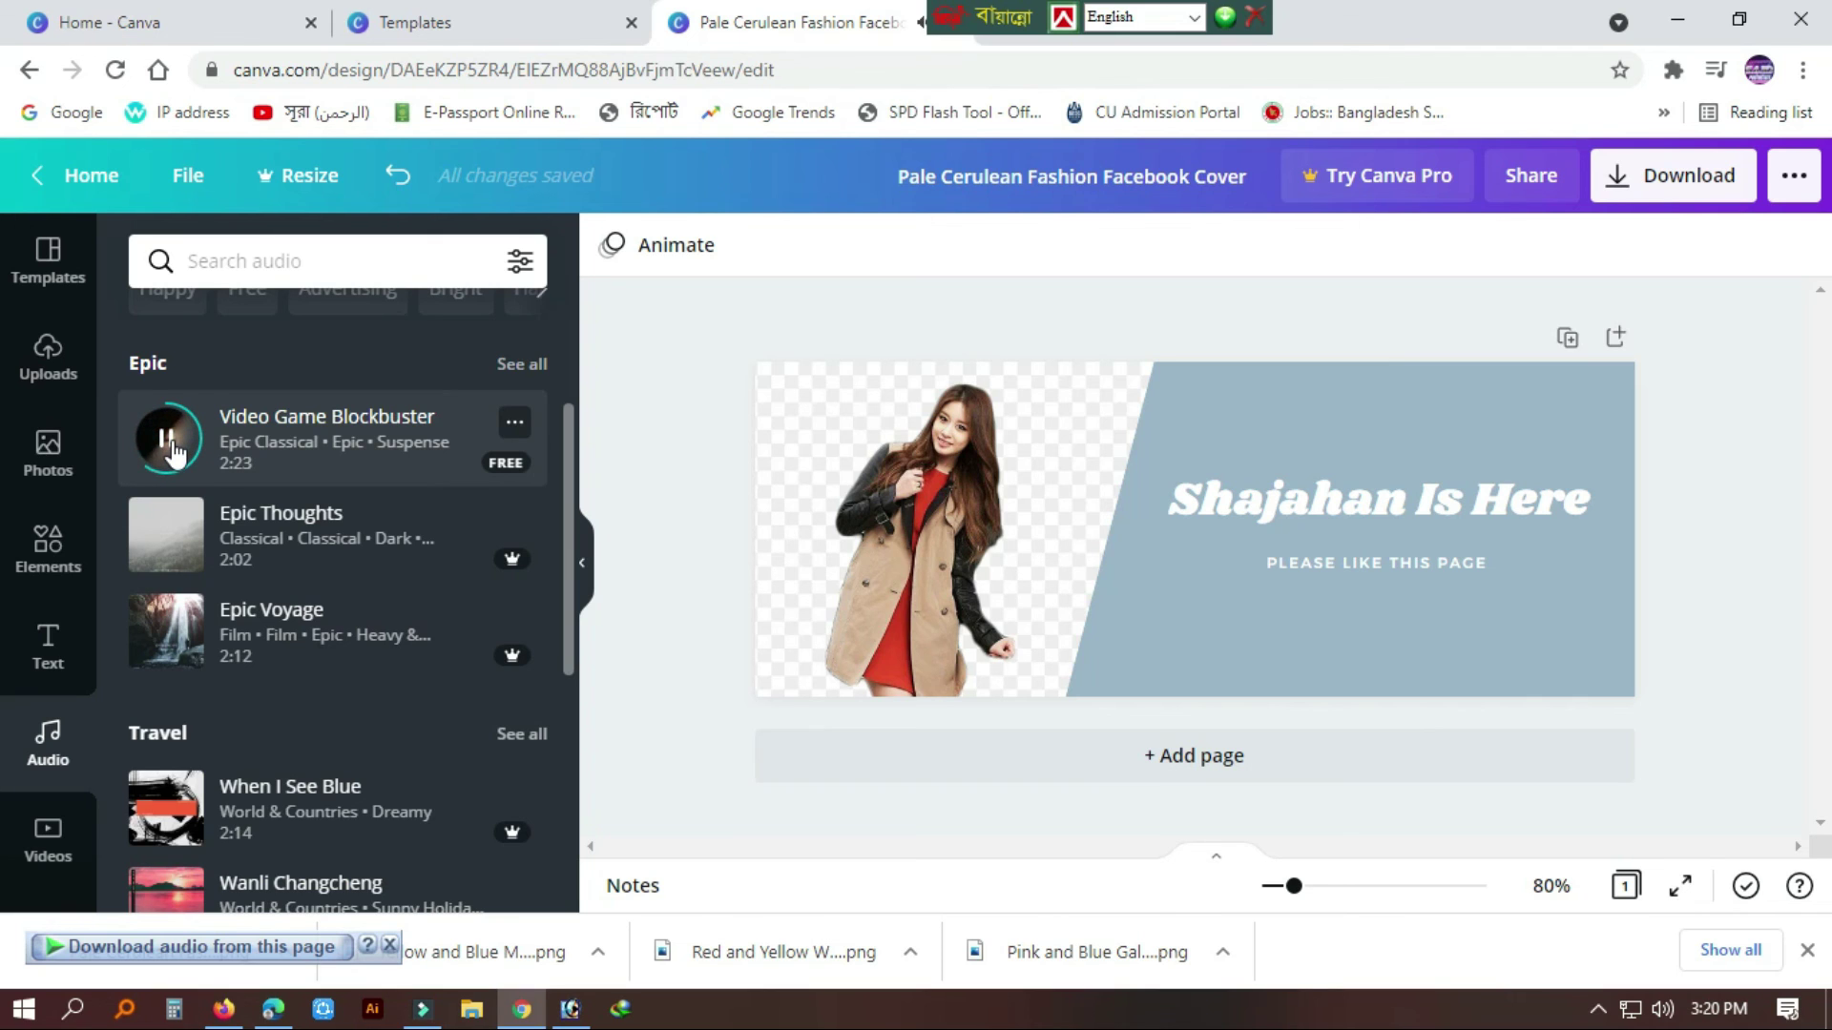
left_click(515, 421)
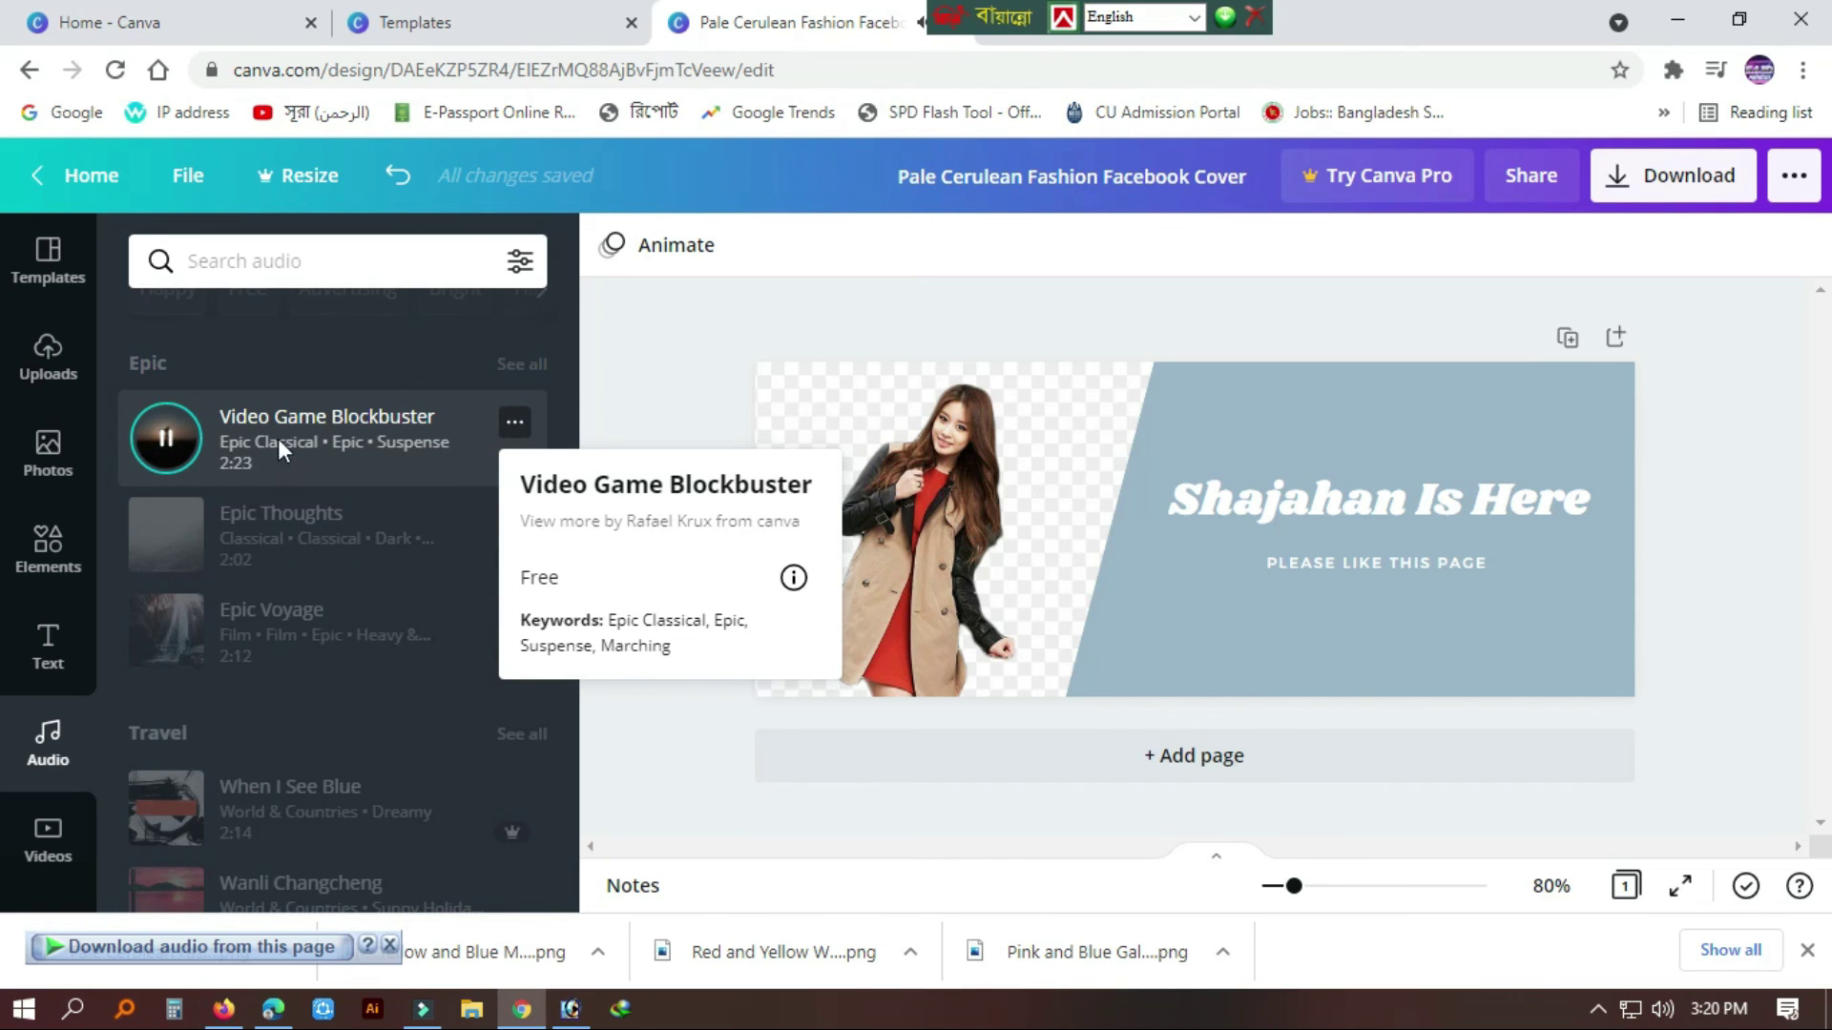
left_click(153, 538)
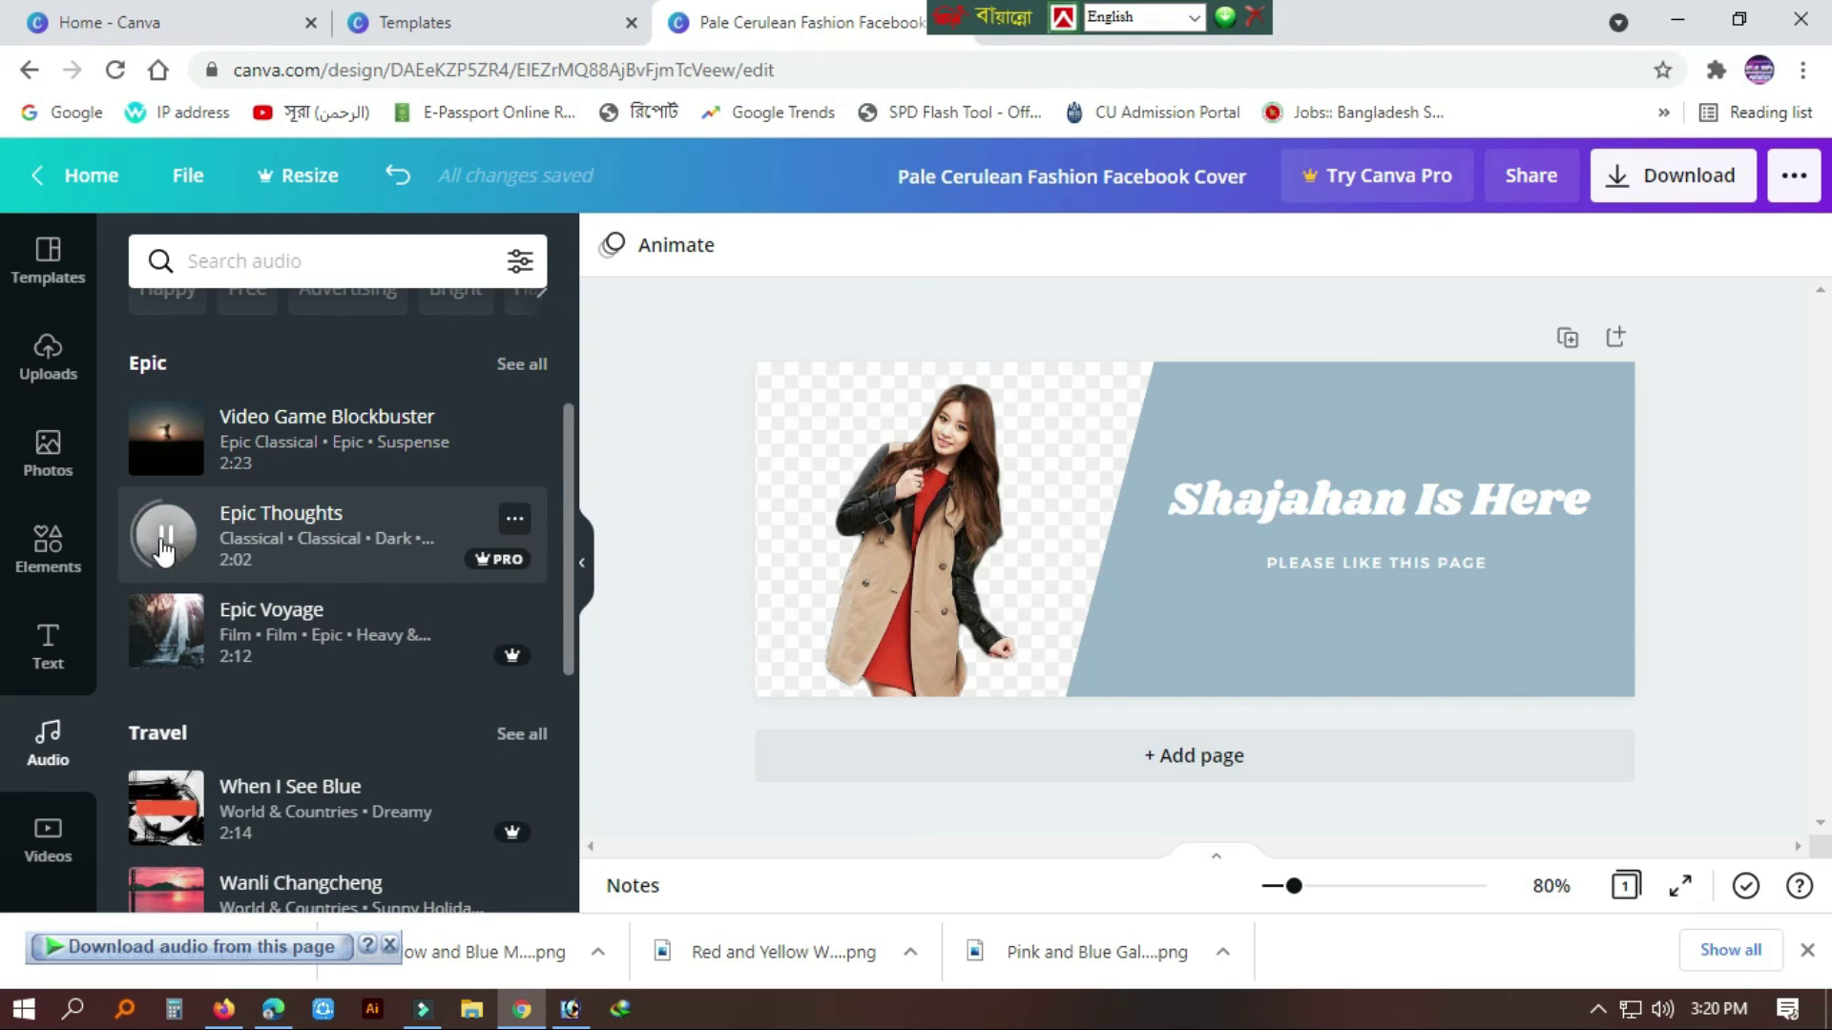
left_click(305, 429)
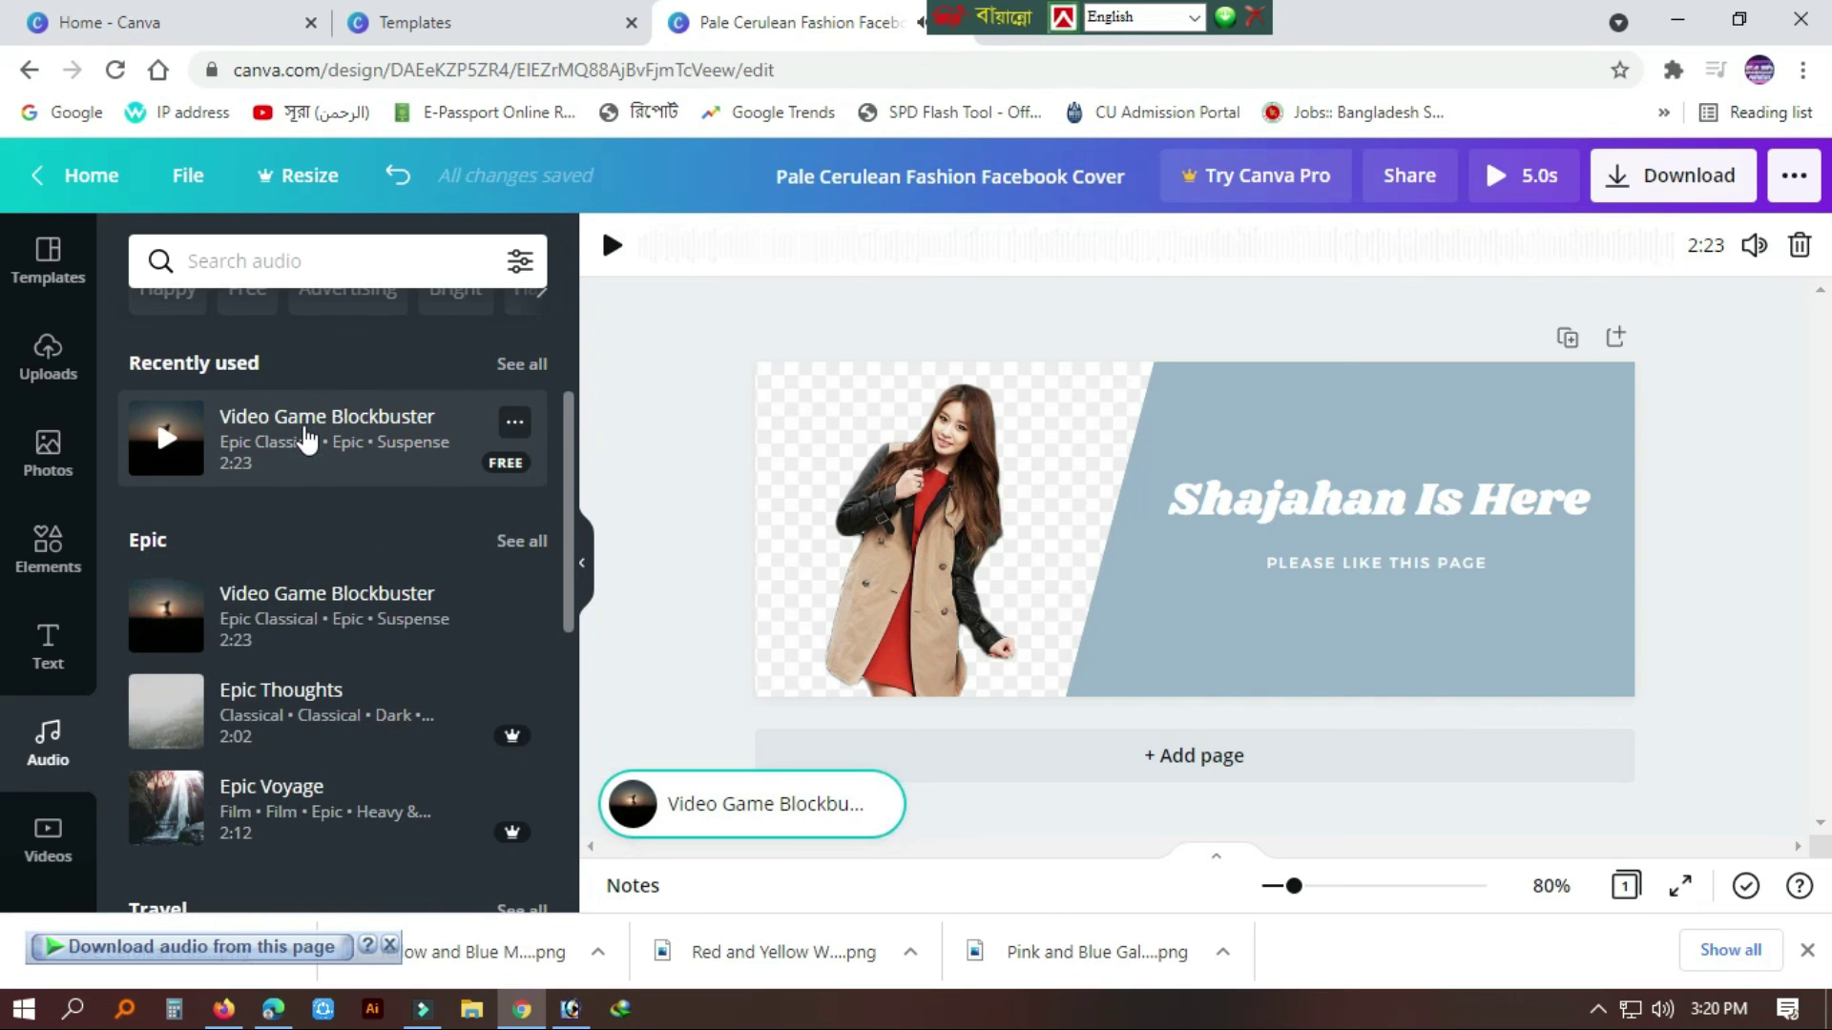
Play the added Video Game Blockbuster audio and list the page's MP3 files in IDM's Download all.
left_click(782, 806)
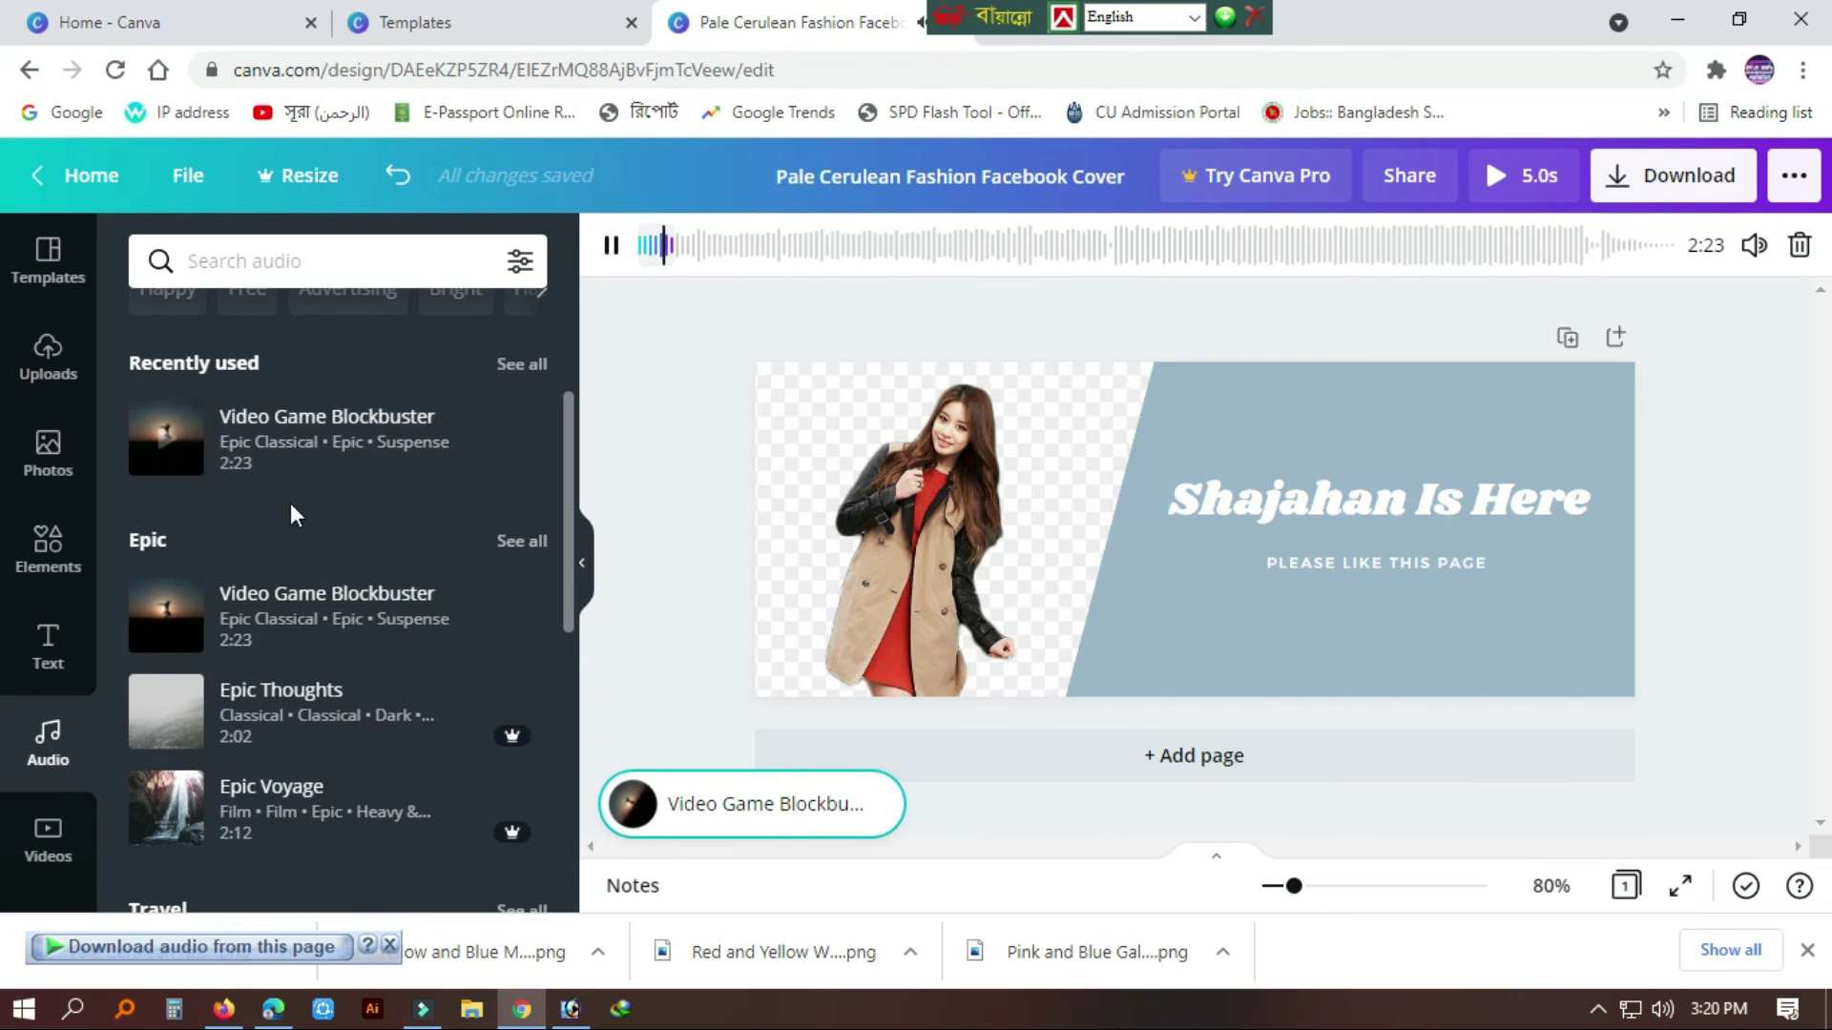
scroll(290, 502, "up", 3)
left_click(167, 711)
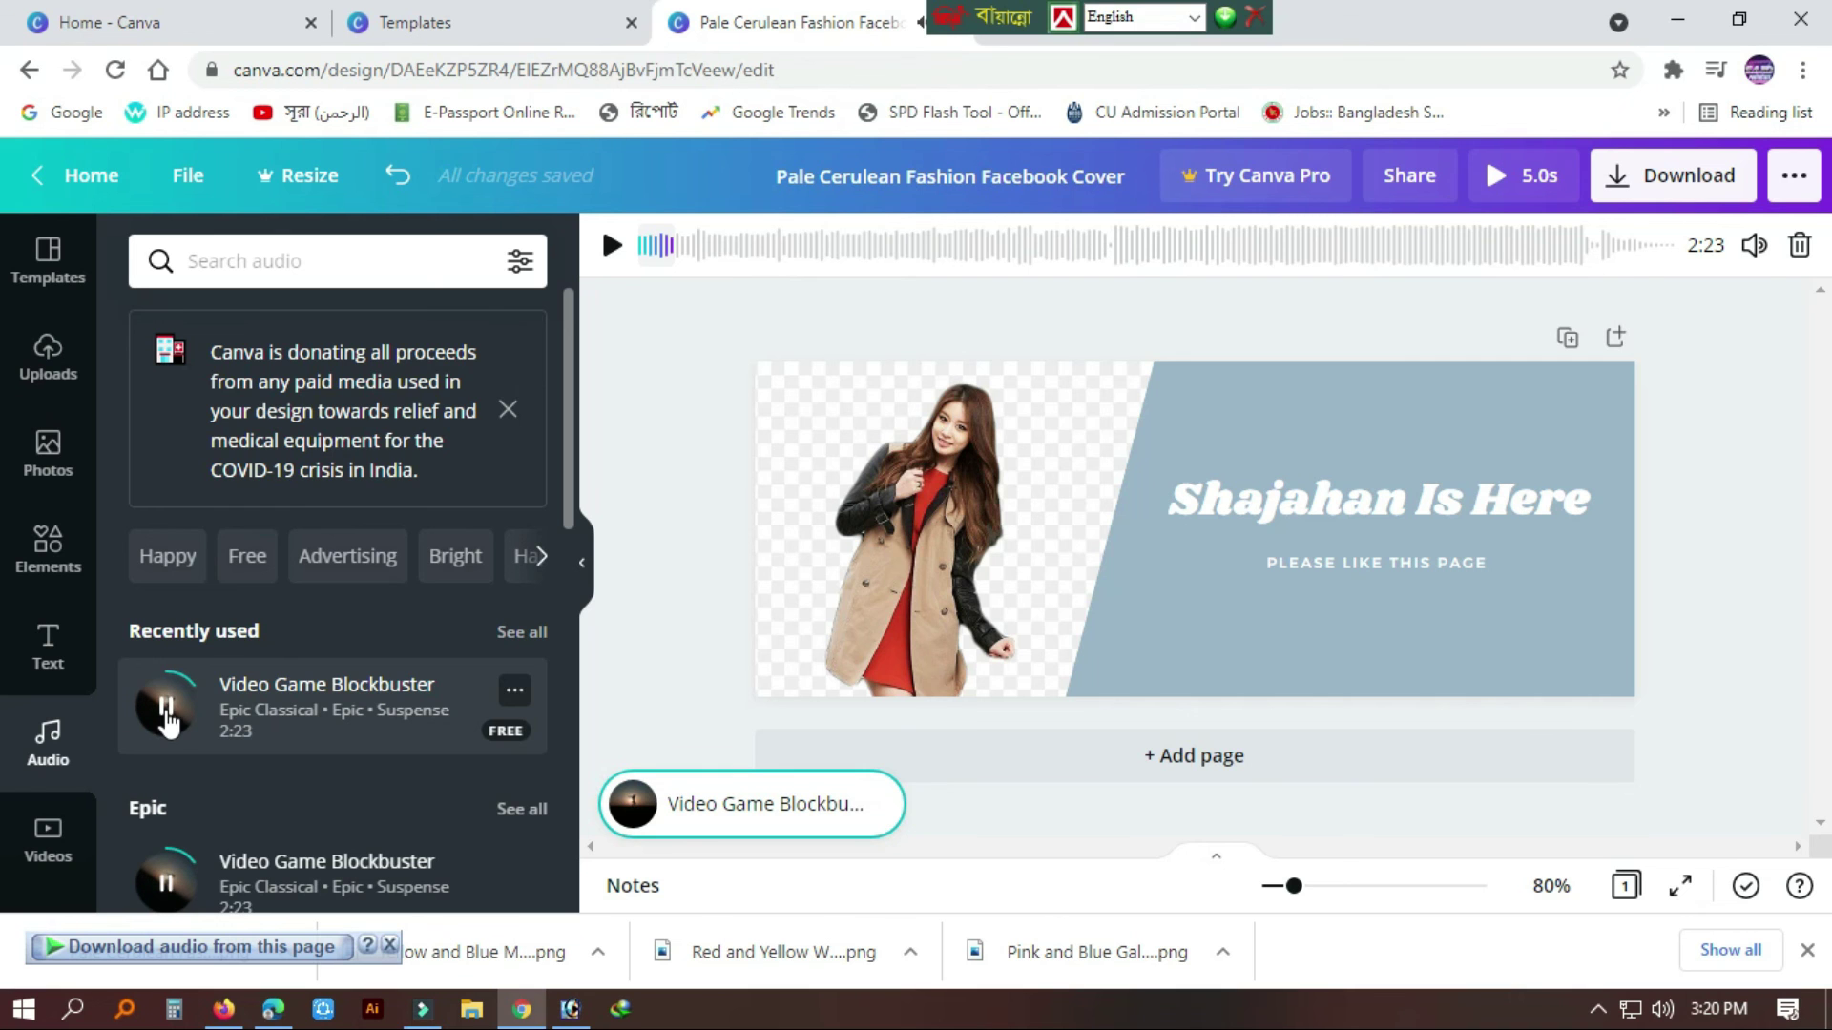
scroll(225, 811, "down", 2)
left_click(258, 948)
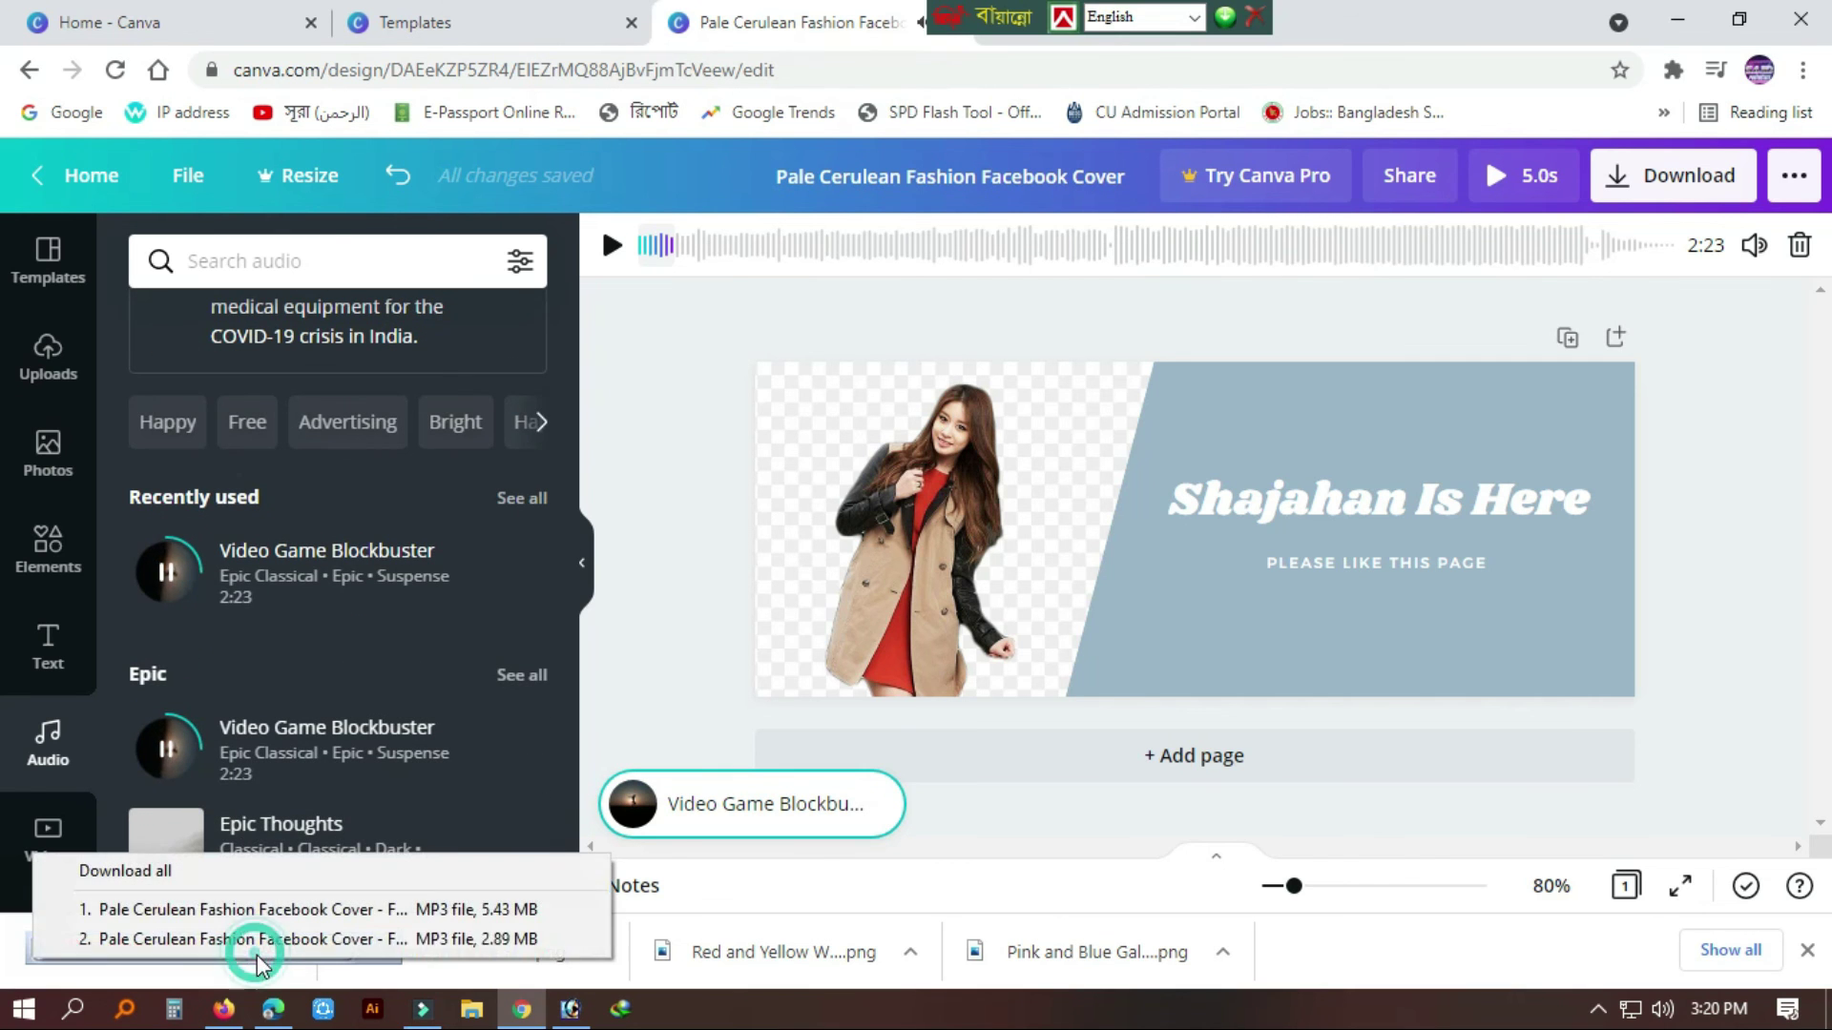
Download the 5.43 MB and 2.89 MB MP3s with IDM into Downloads Music, then open that folder.
left_click(399, 909)
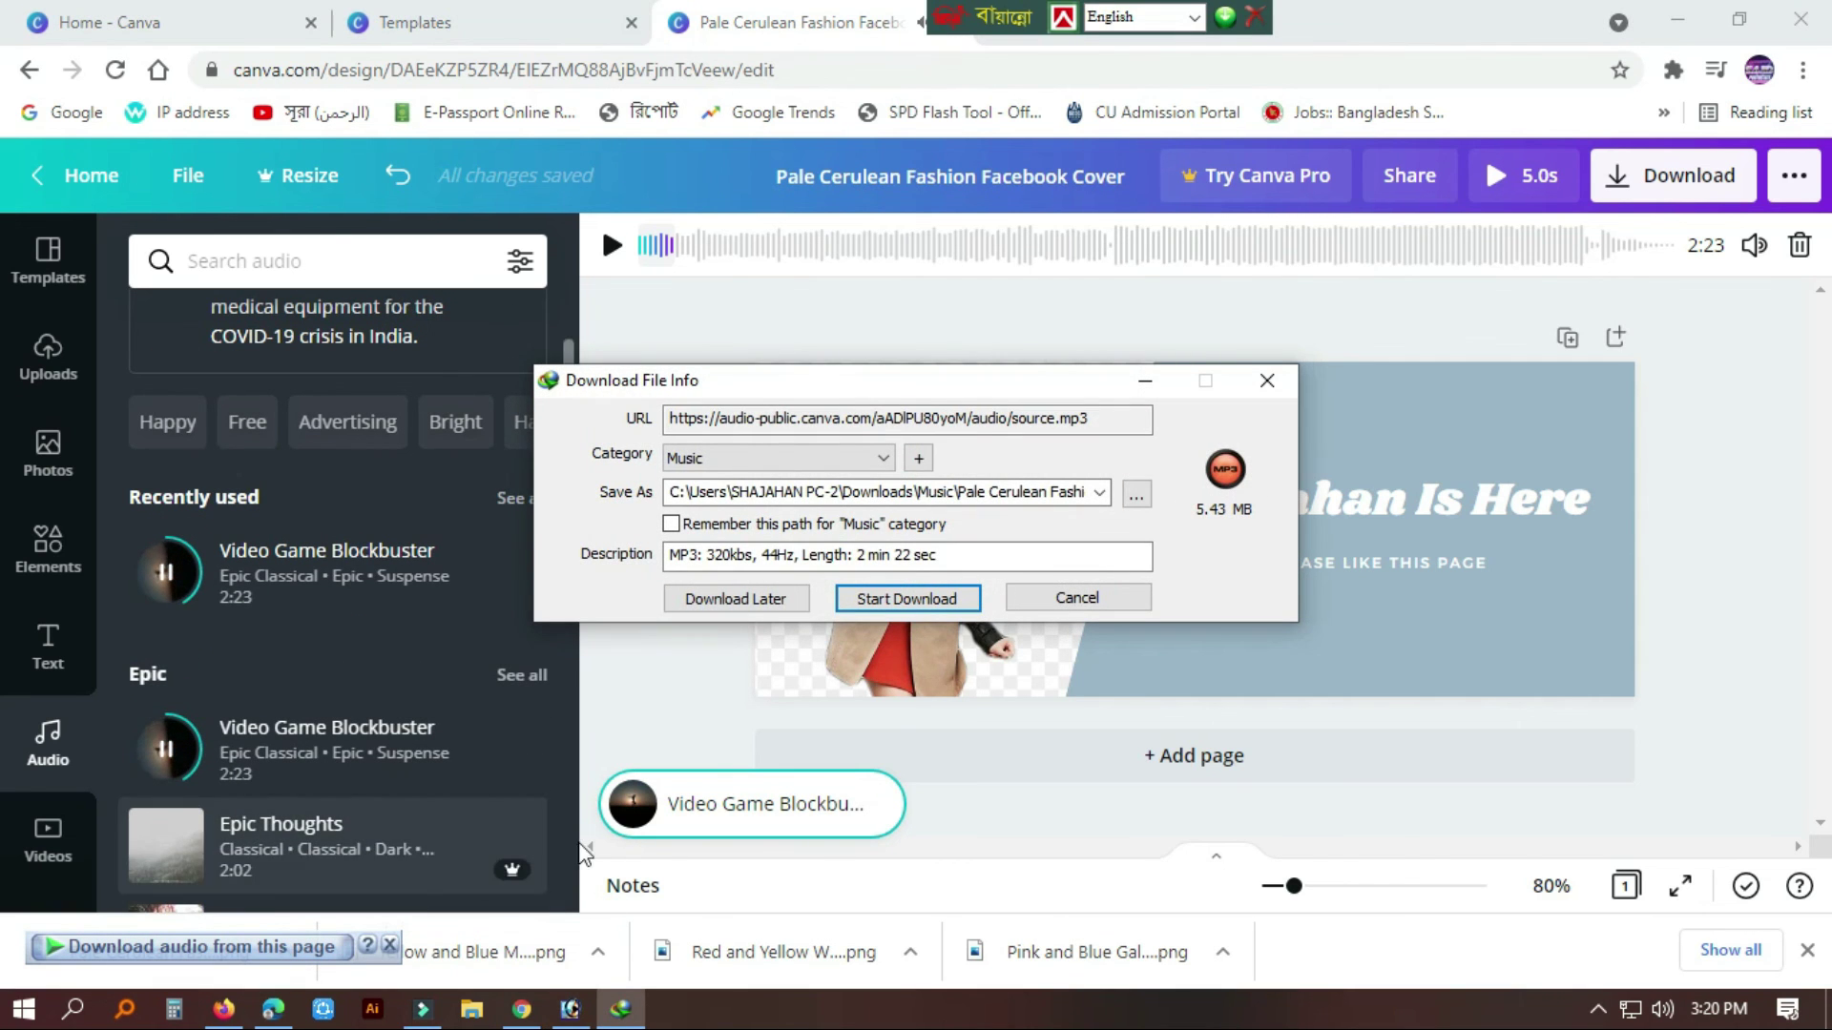
left_click(906, 598)
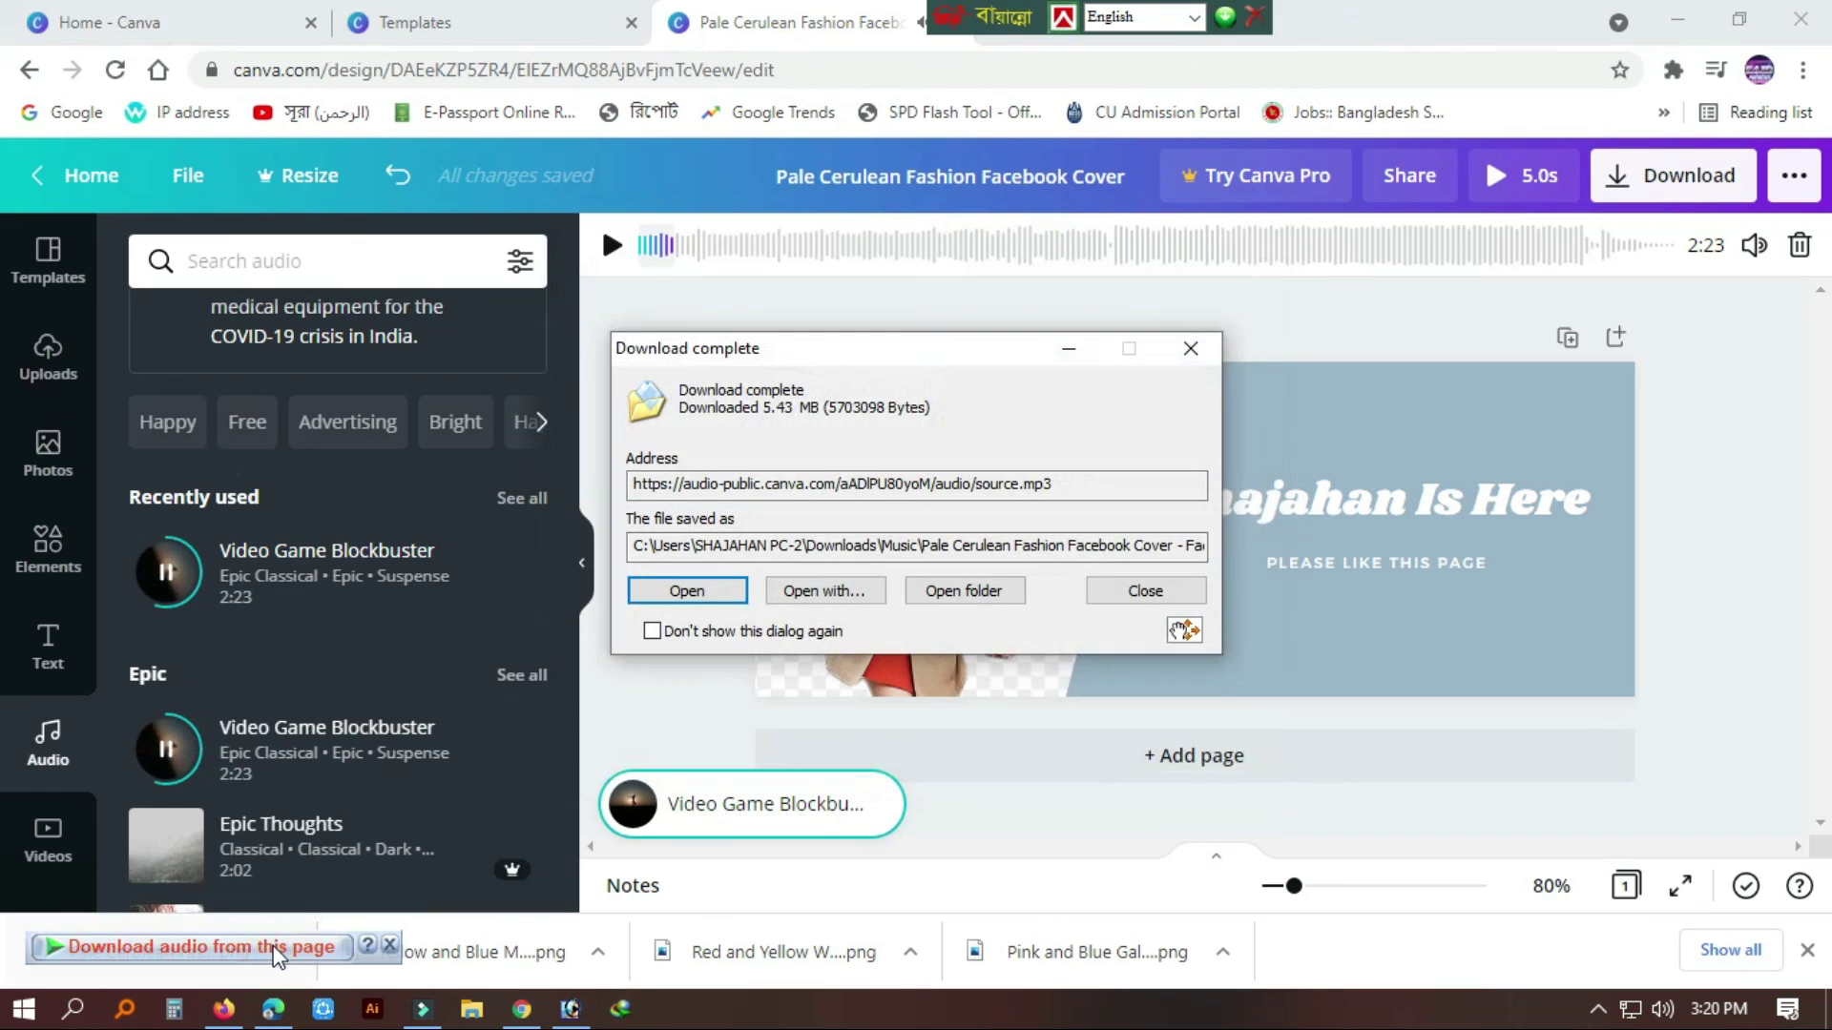
left_click(274, 947)
left_click(266, 941)
left_click(942, 601)
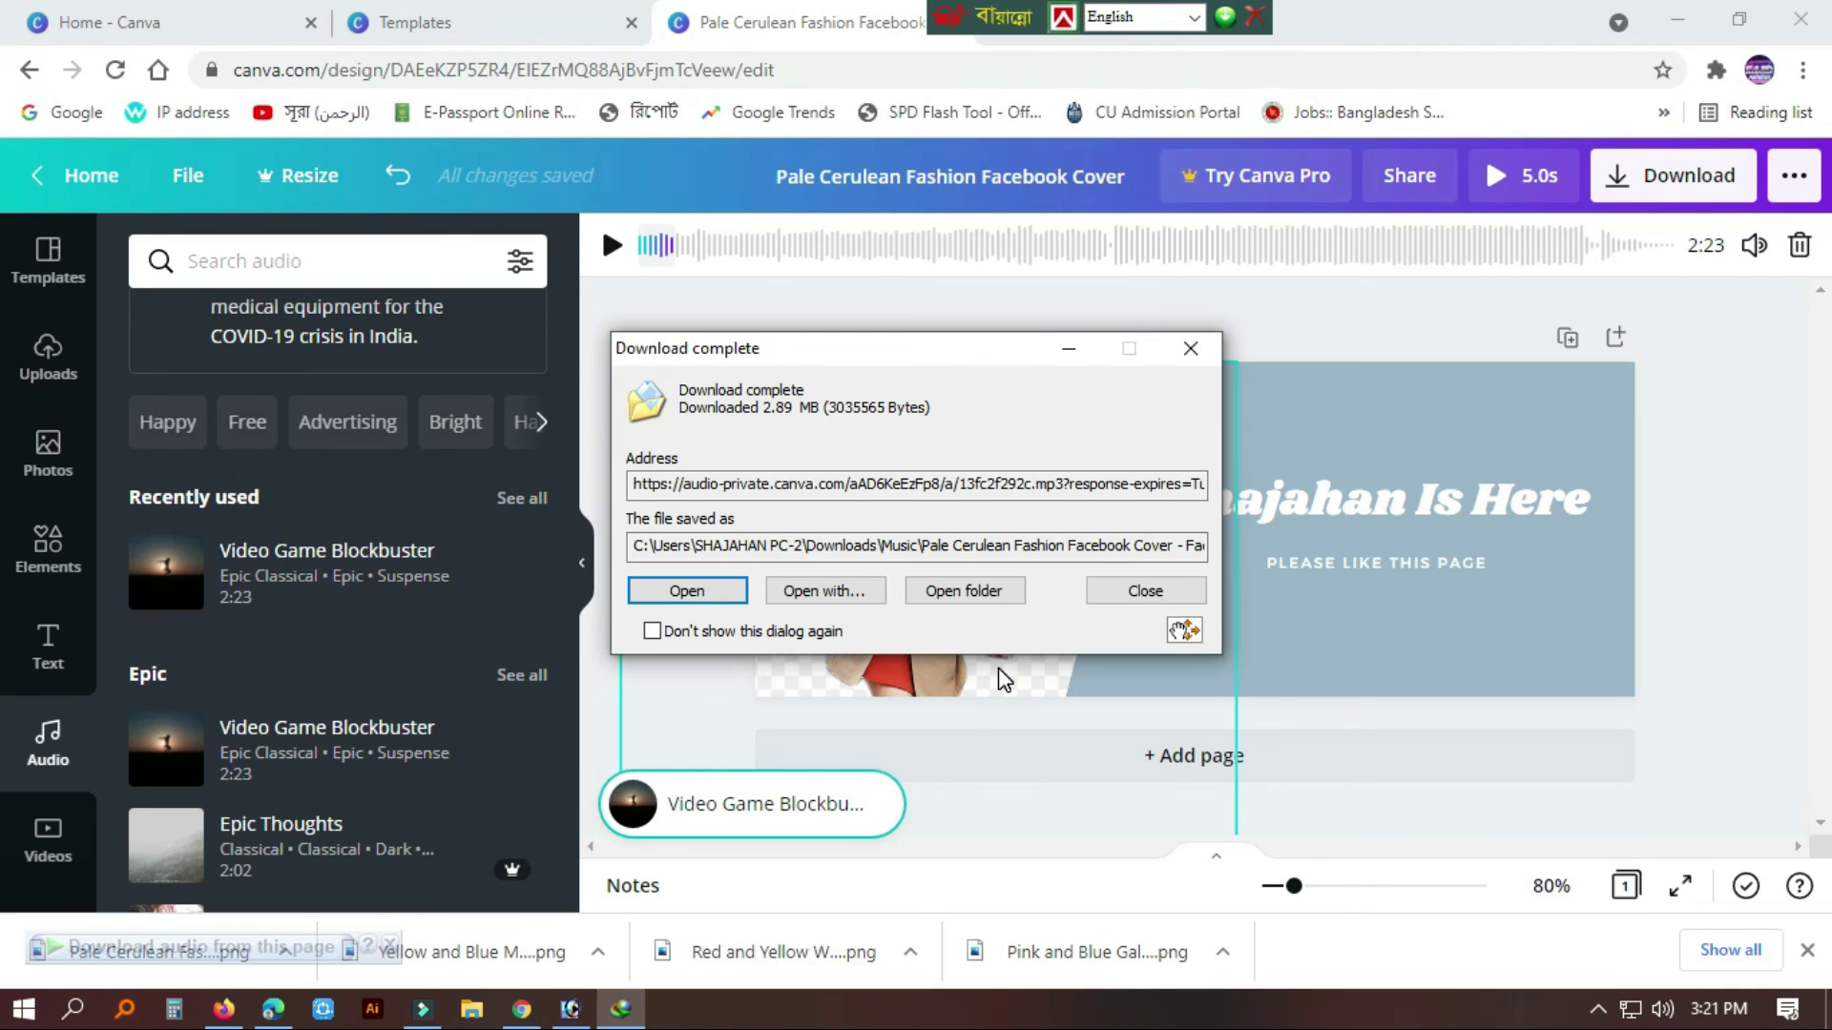
left_click(963, 591)
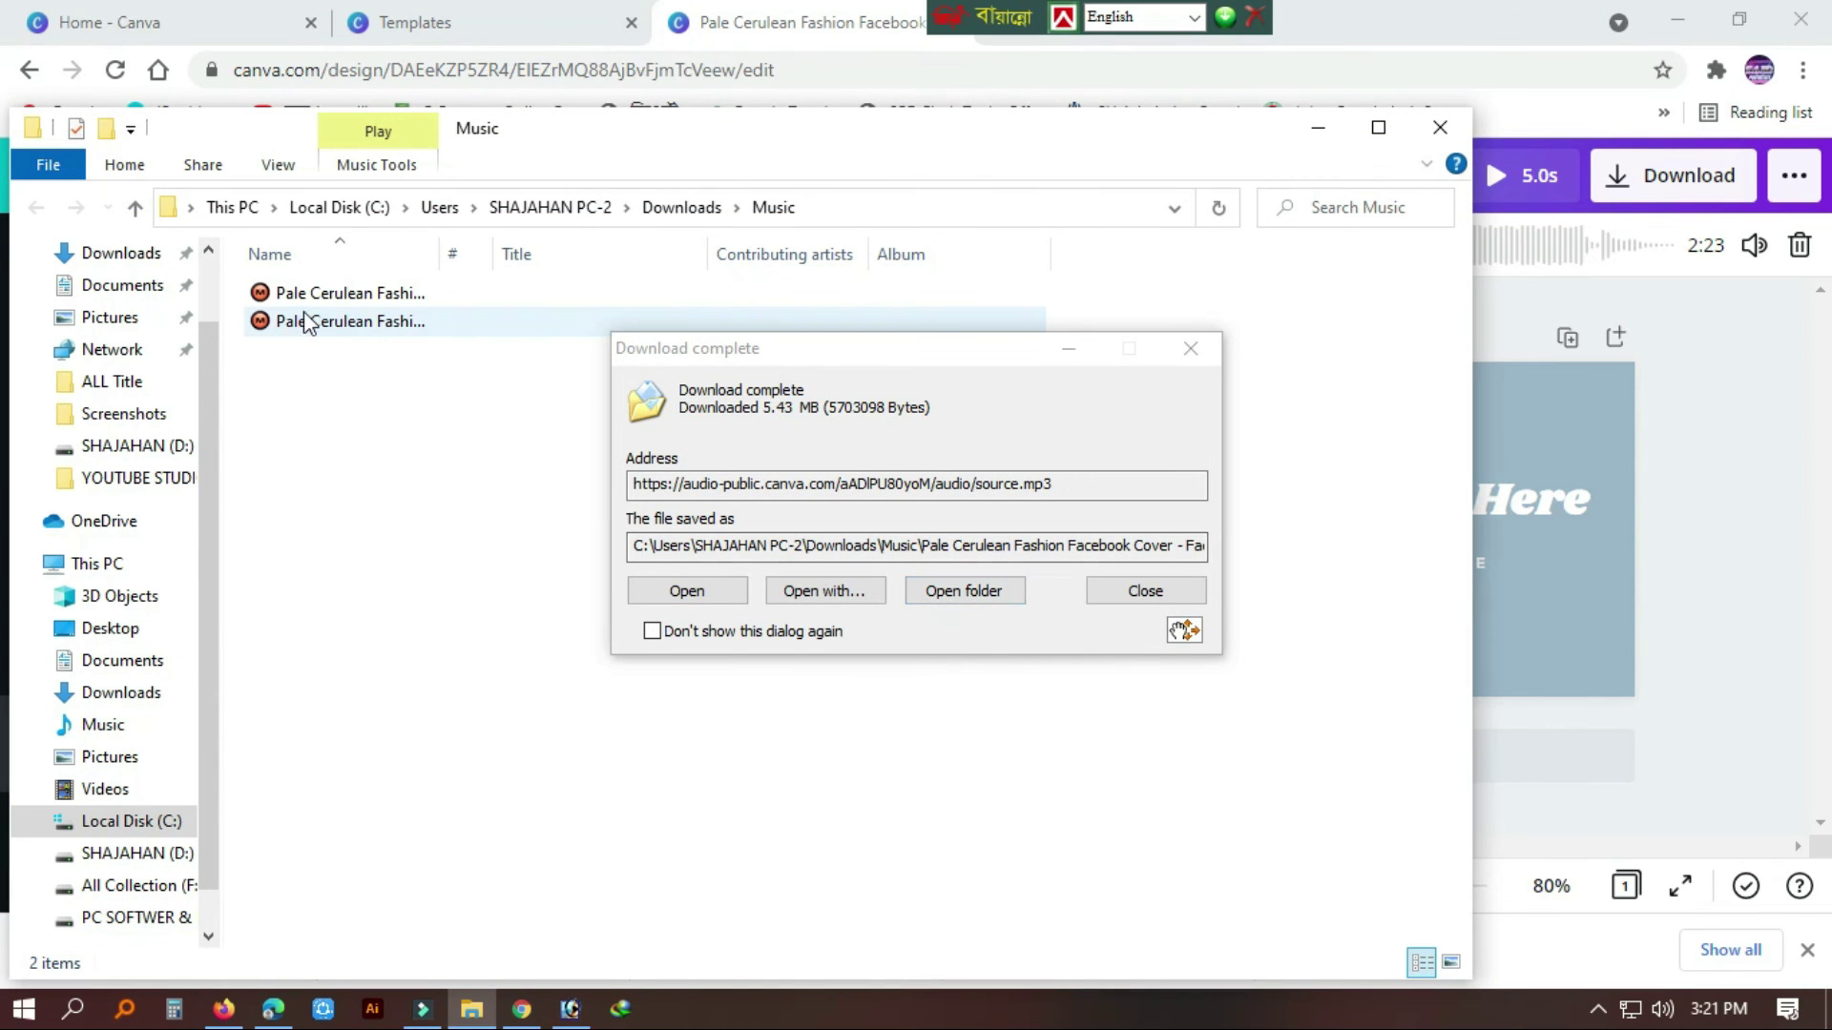
Play the downloaded MP3s in AIMP, skipping to about 1:40 and near the end, then close AIMP.
left_click(308, 322)
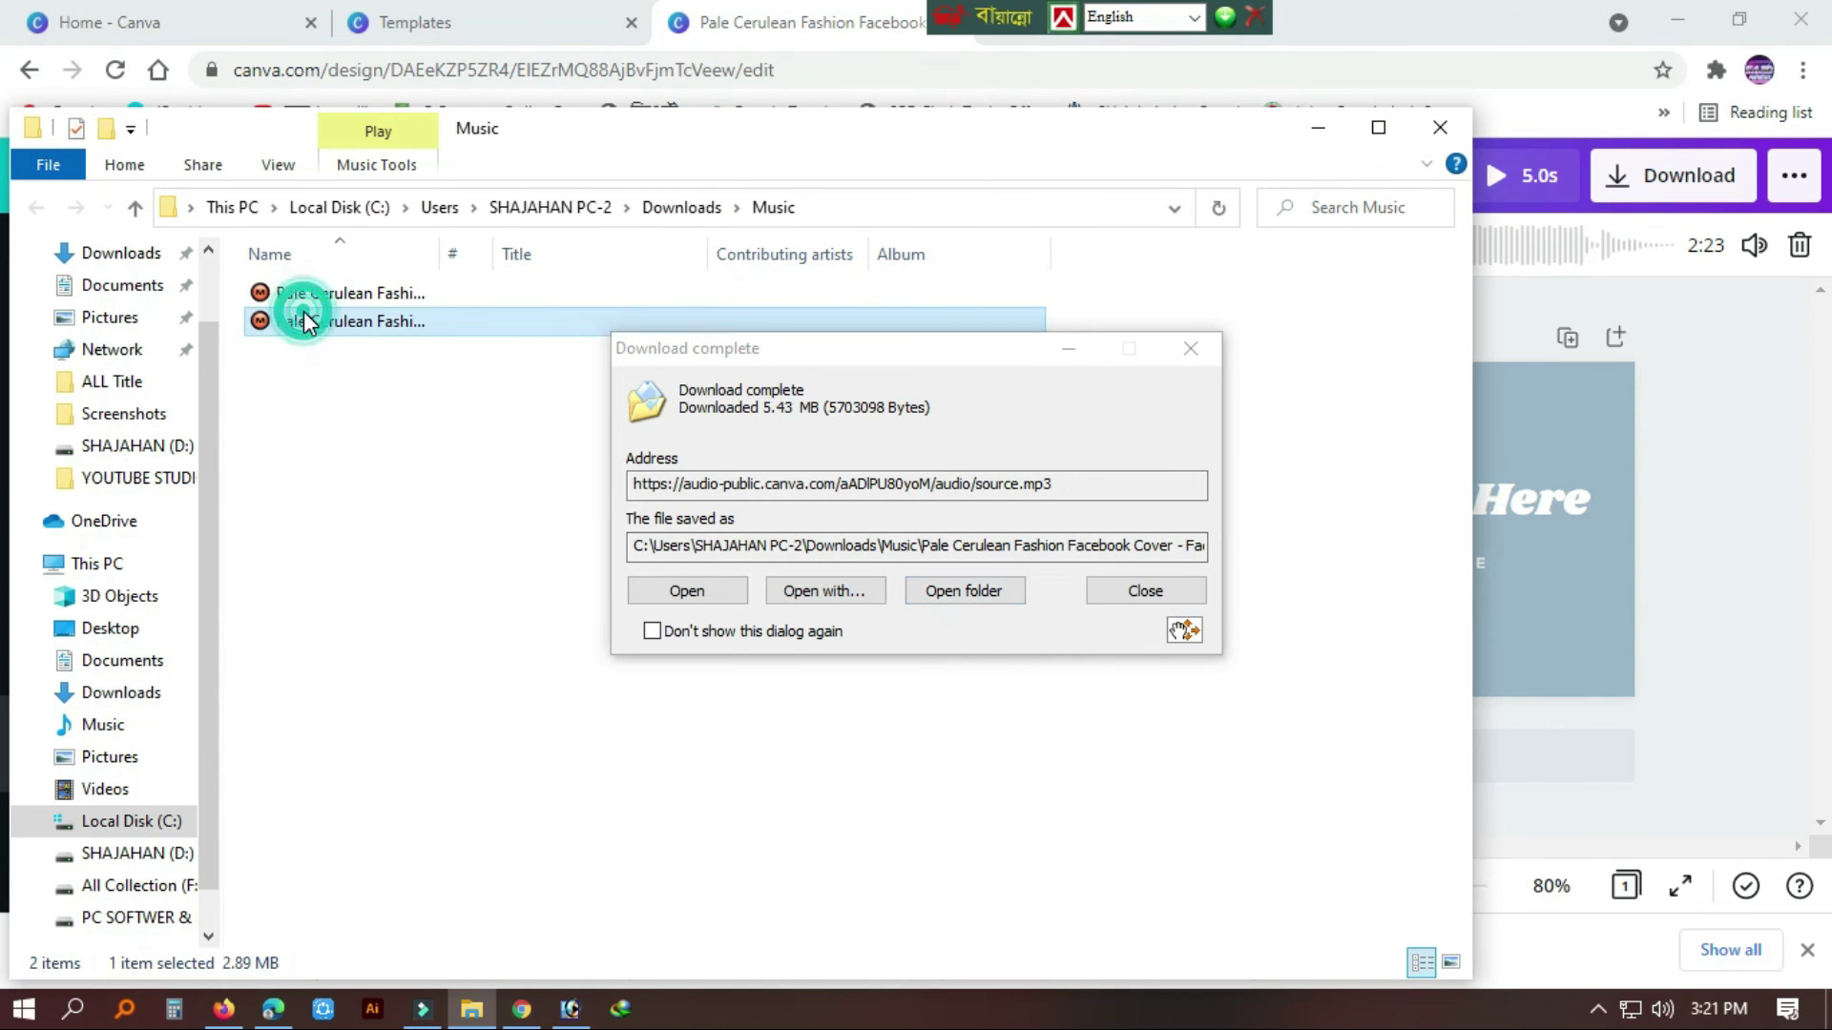
key("Return")
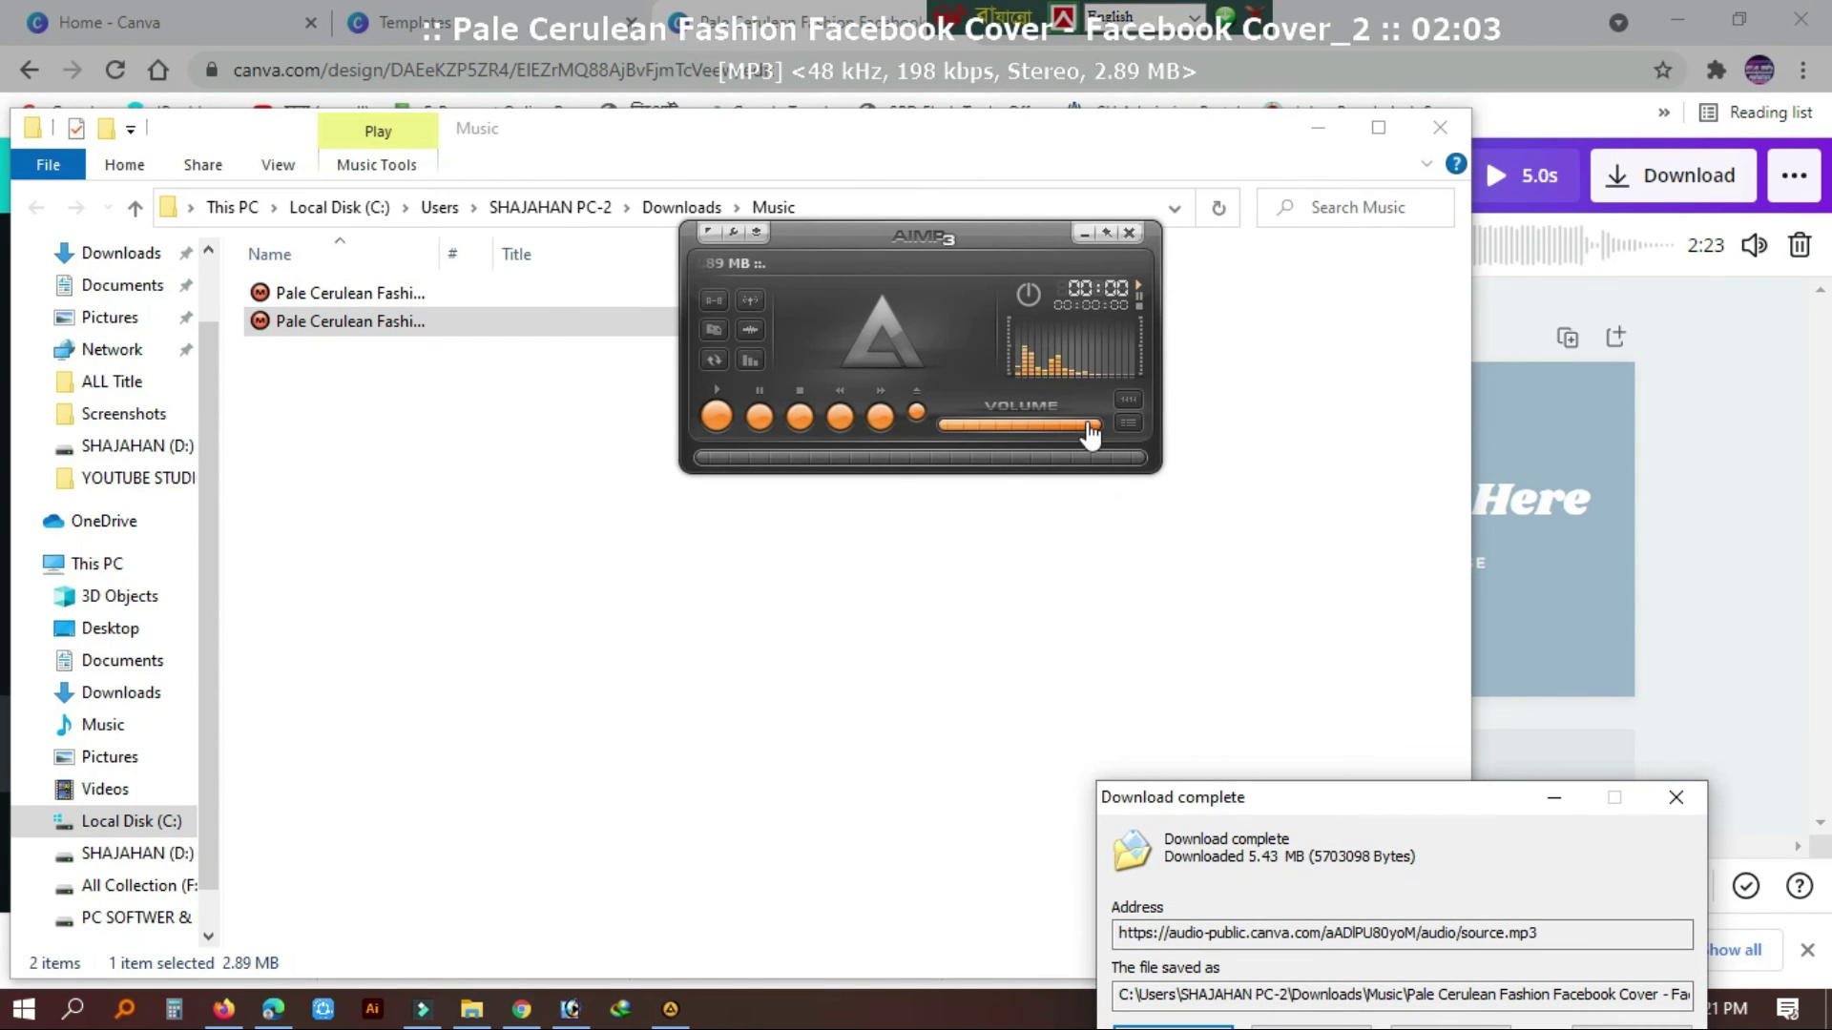
double_click(276, 294)
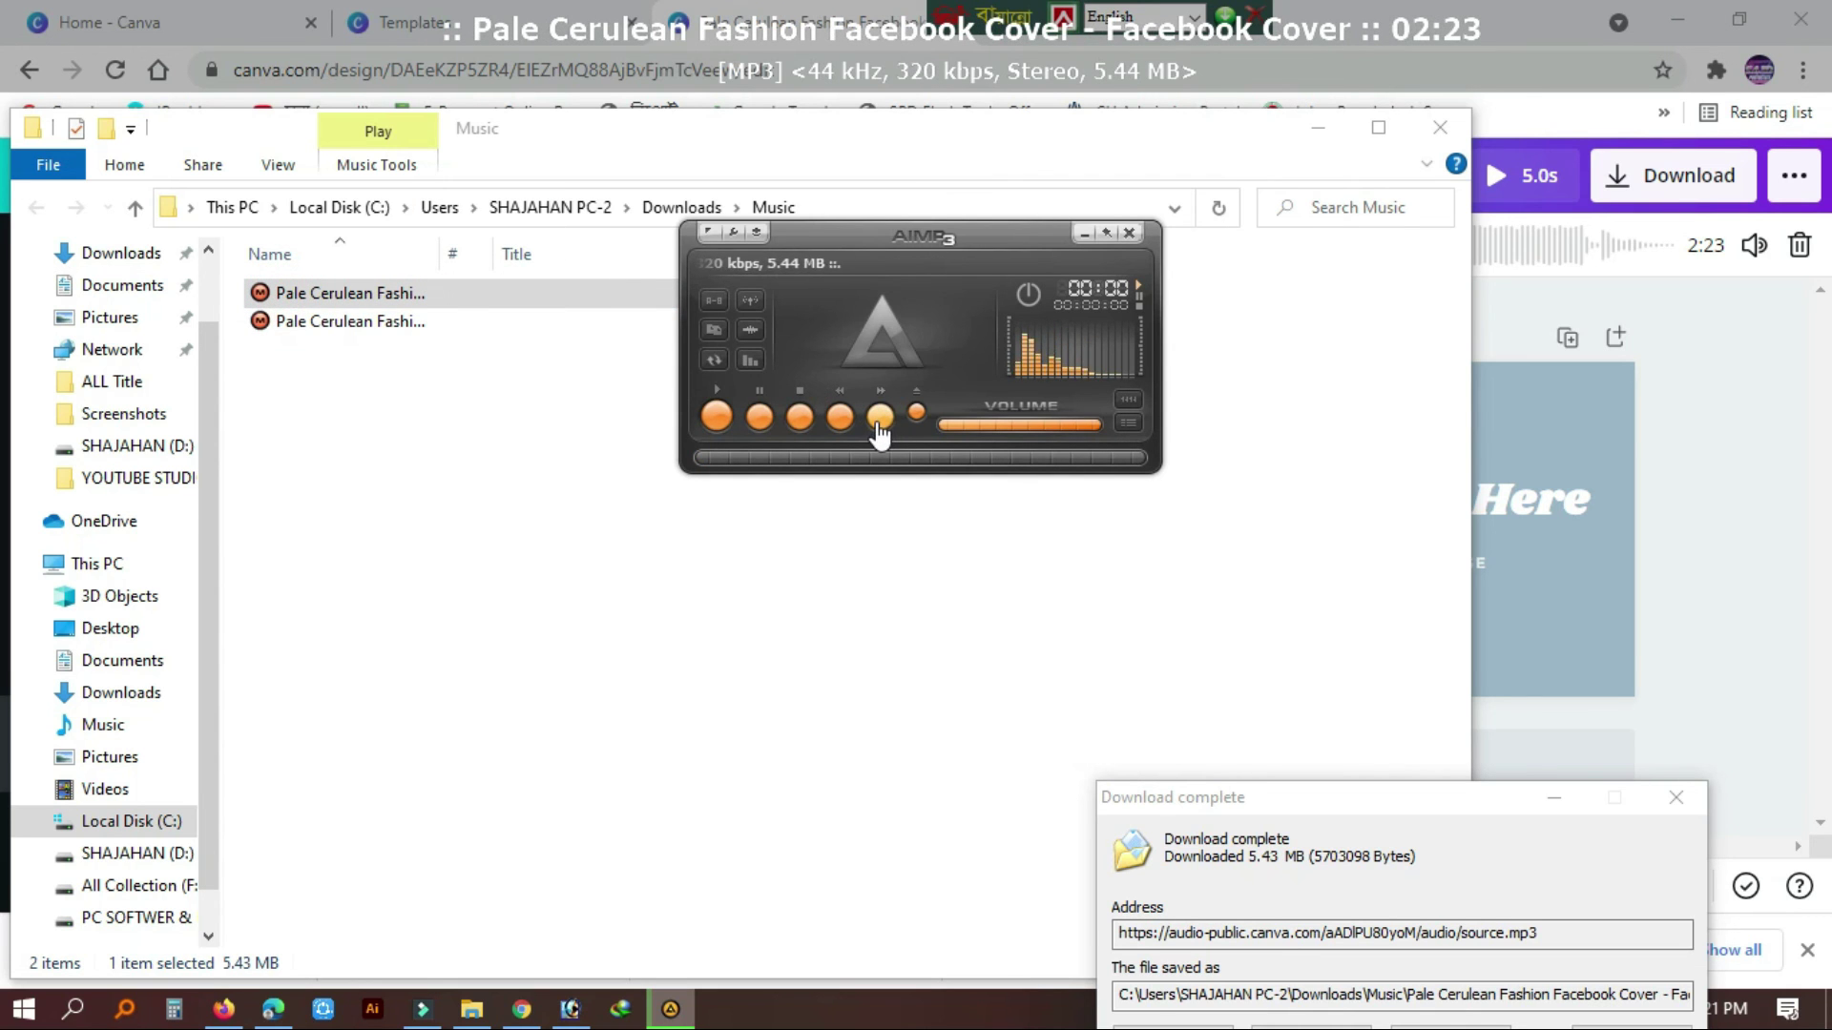
left_click(1675, 797)
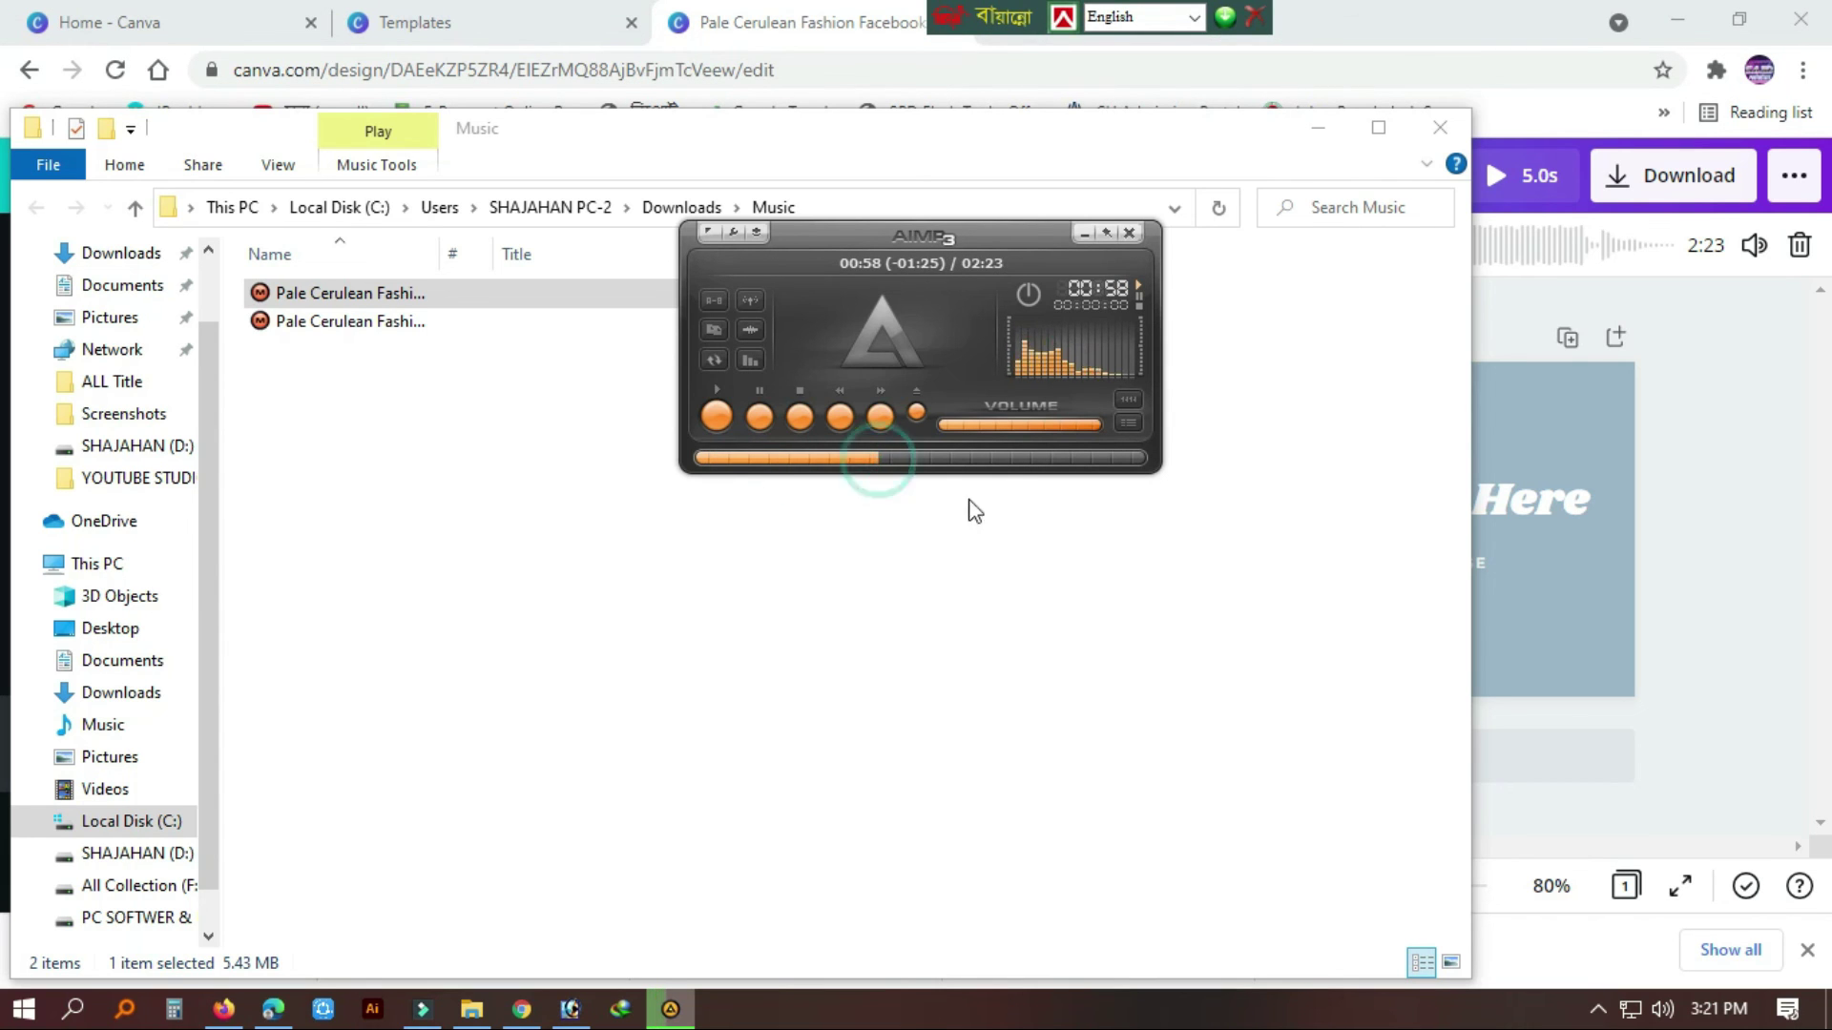
left_click(1013, 459)
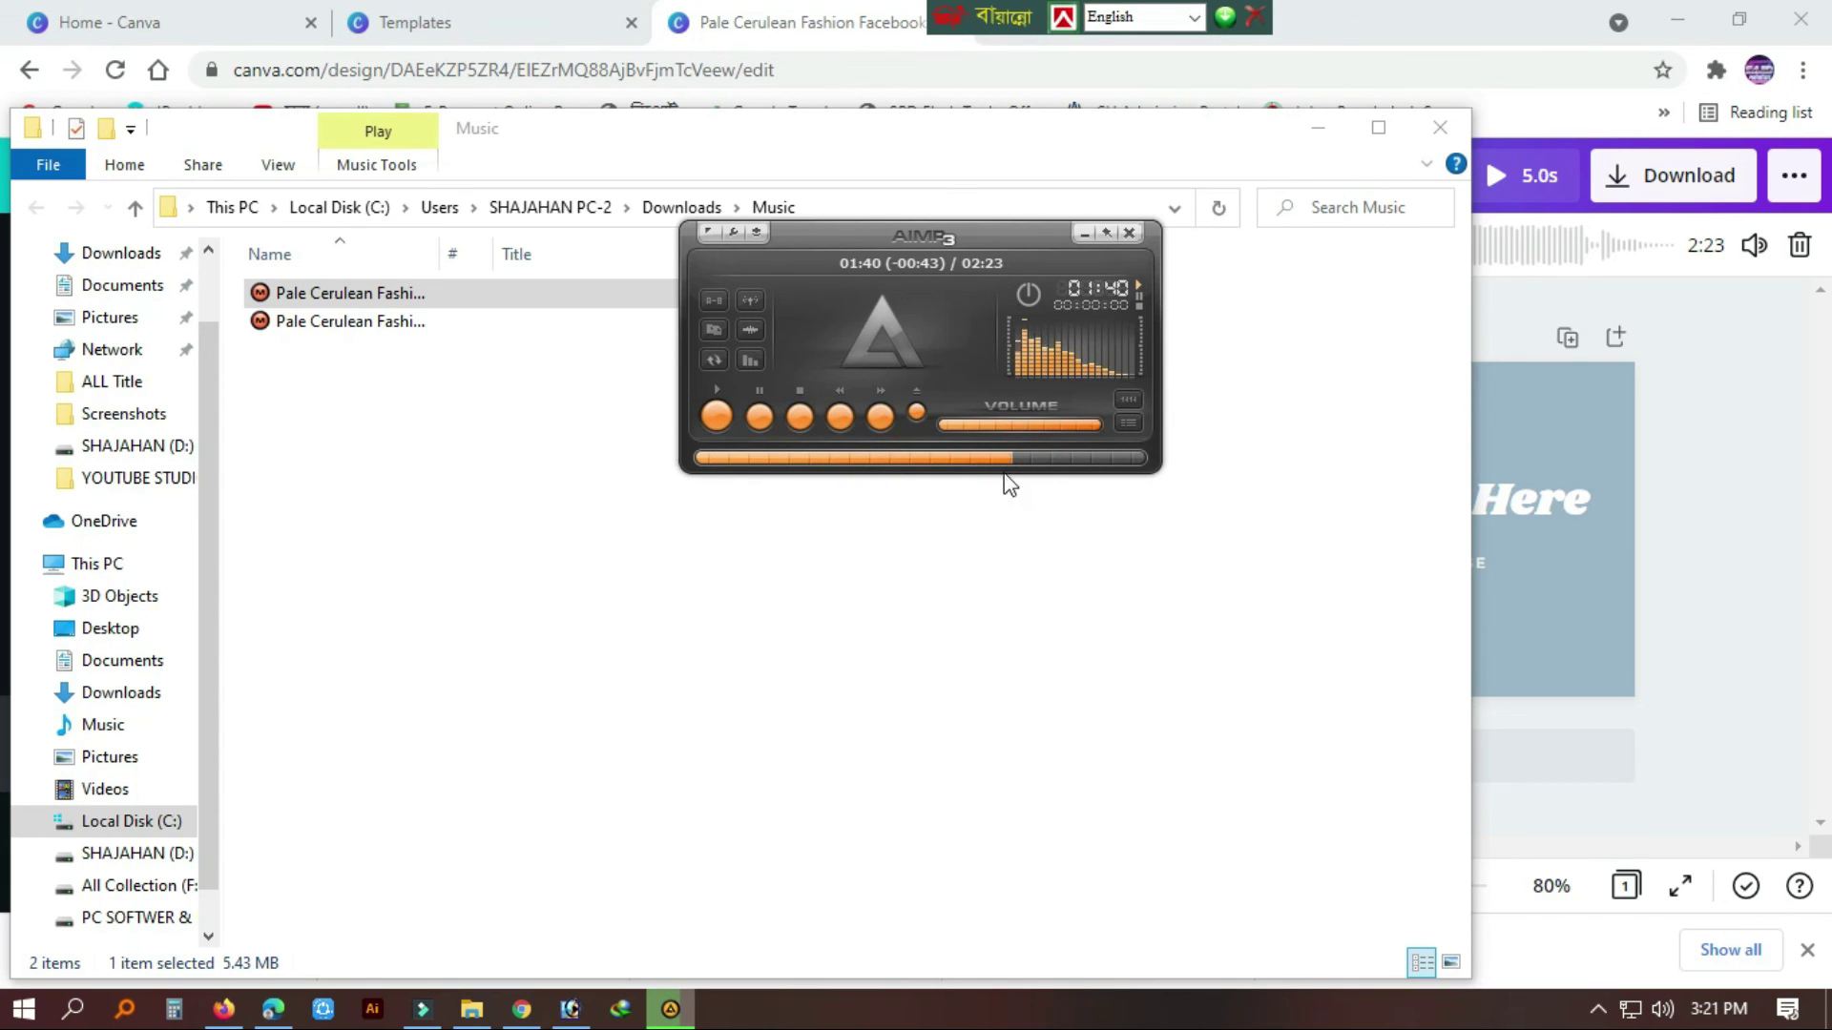
left_click(1085, 460)
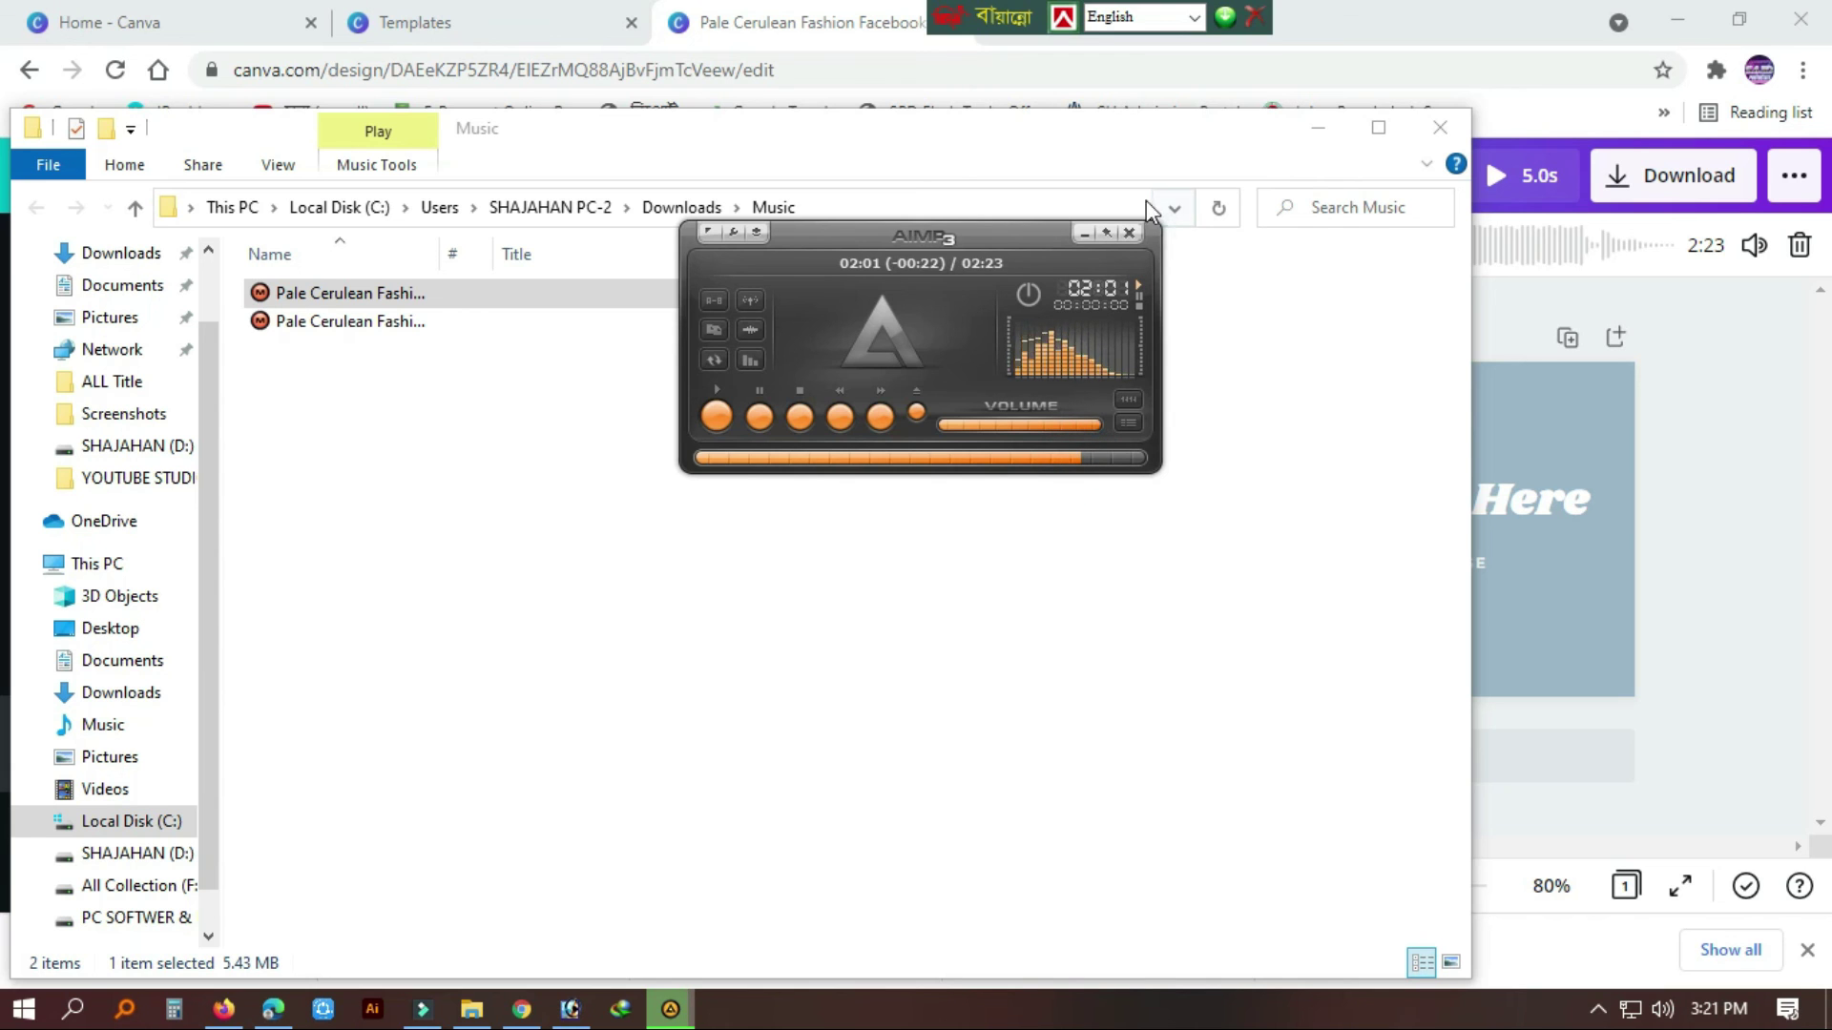
left_click(1127, 232)
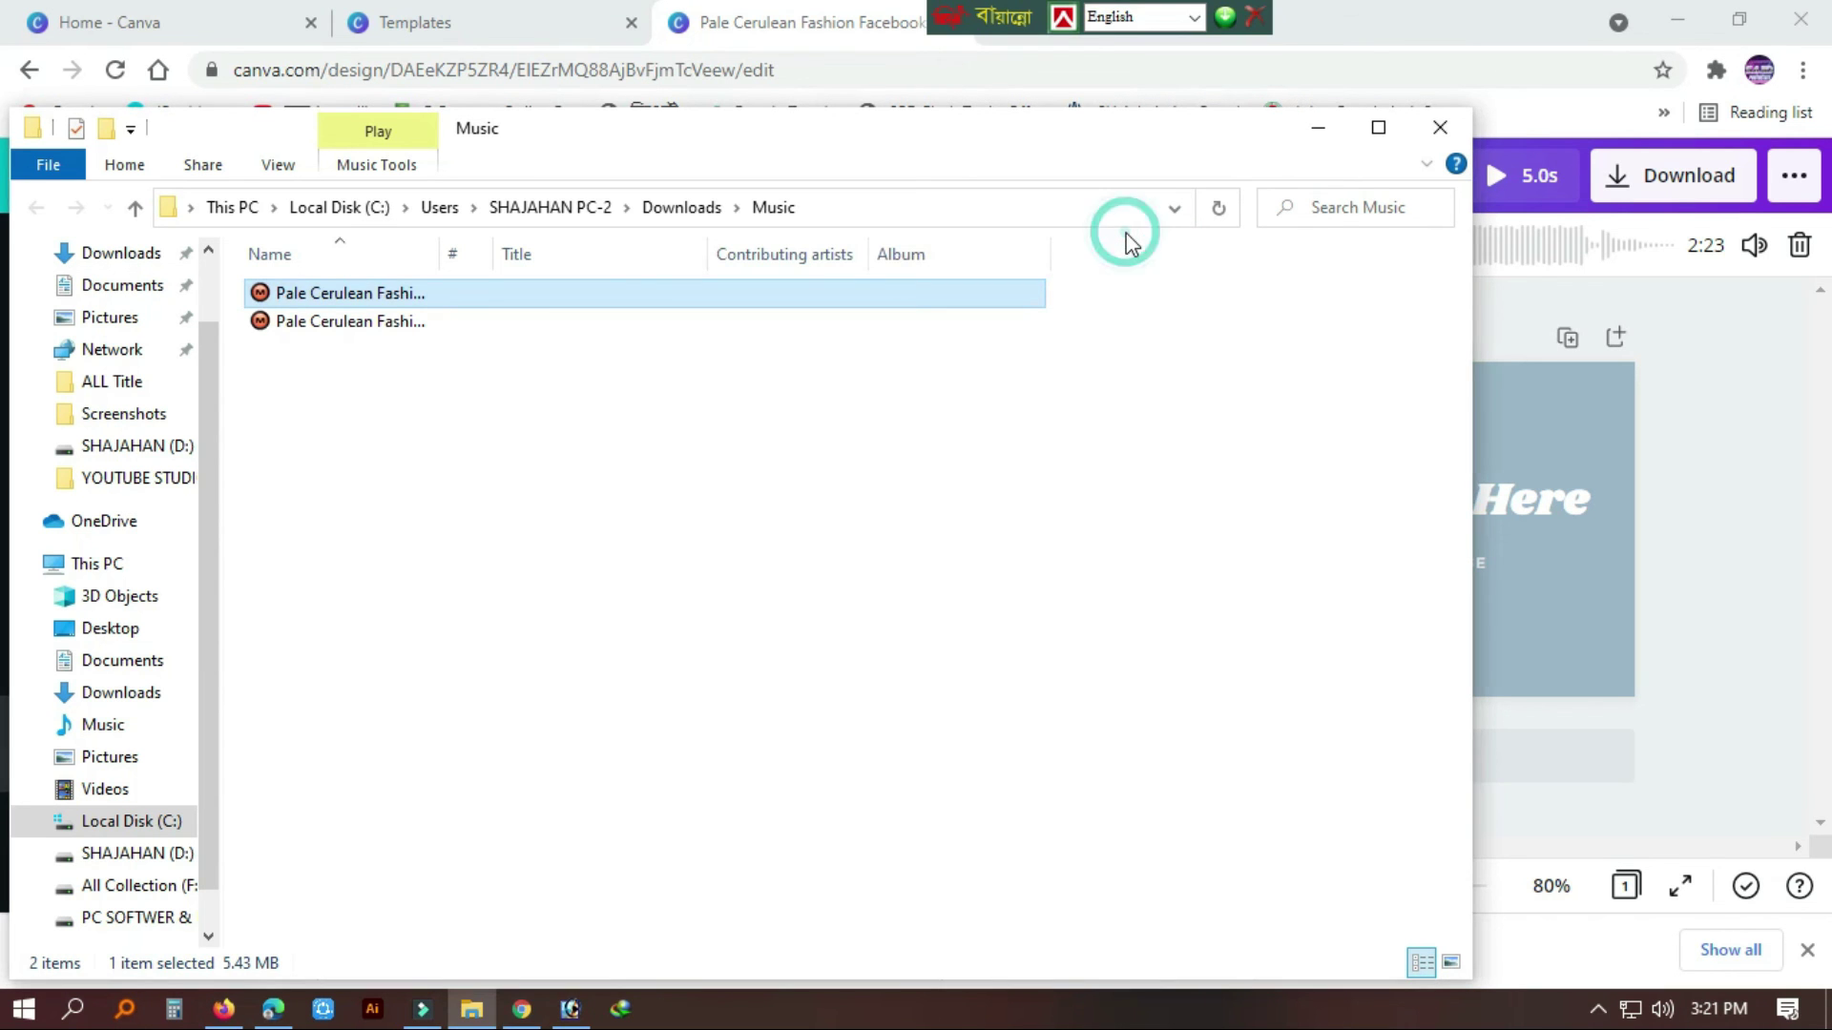
Close the Music folder, browse the Canva home page's templates, and bring up the recording controls.
left_click(1440, 124)
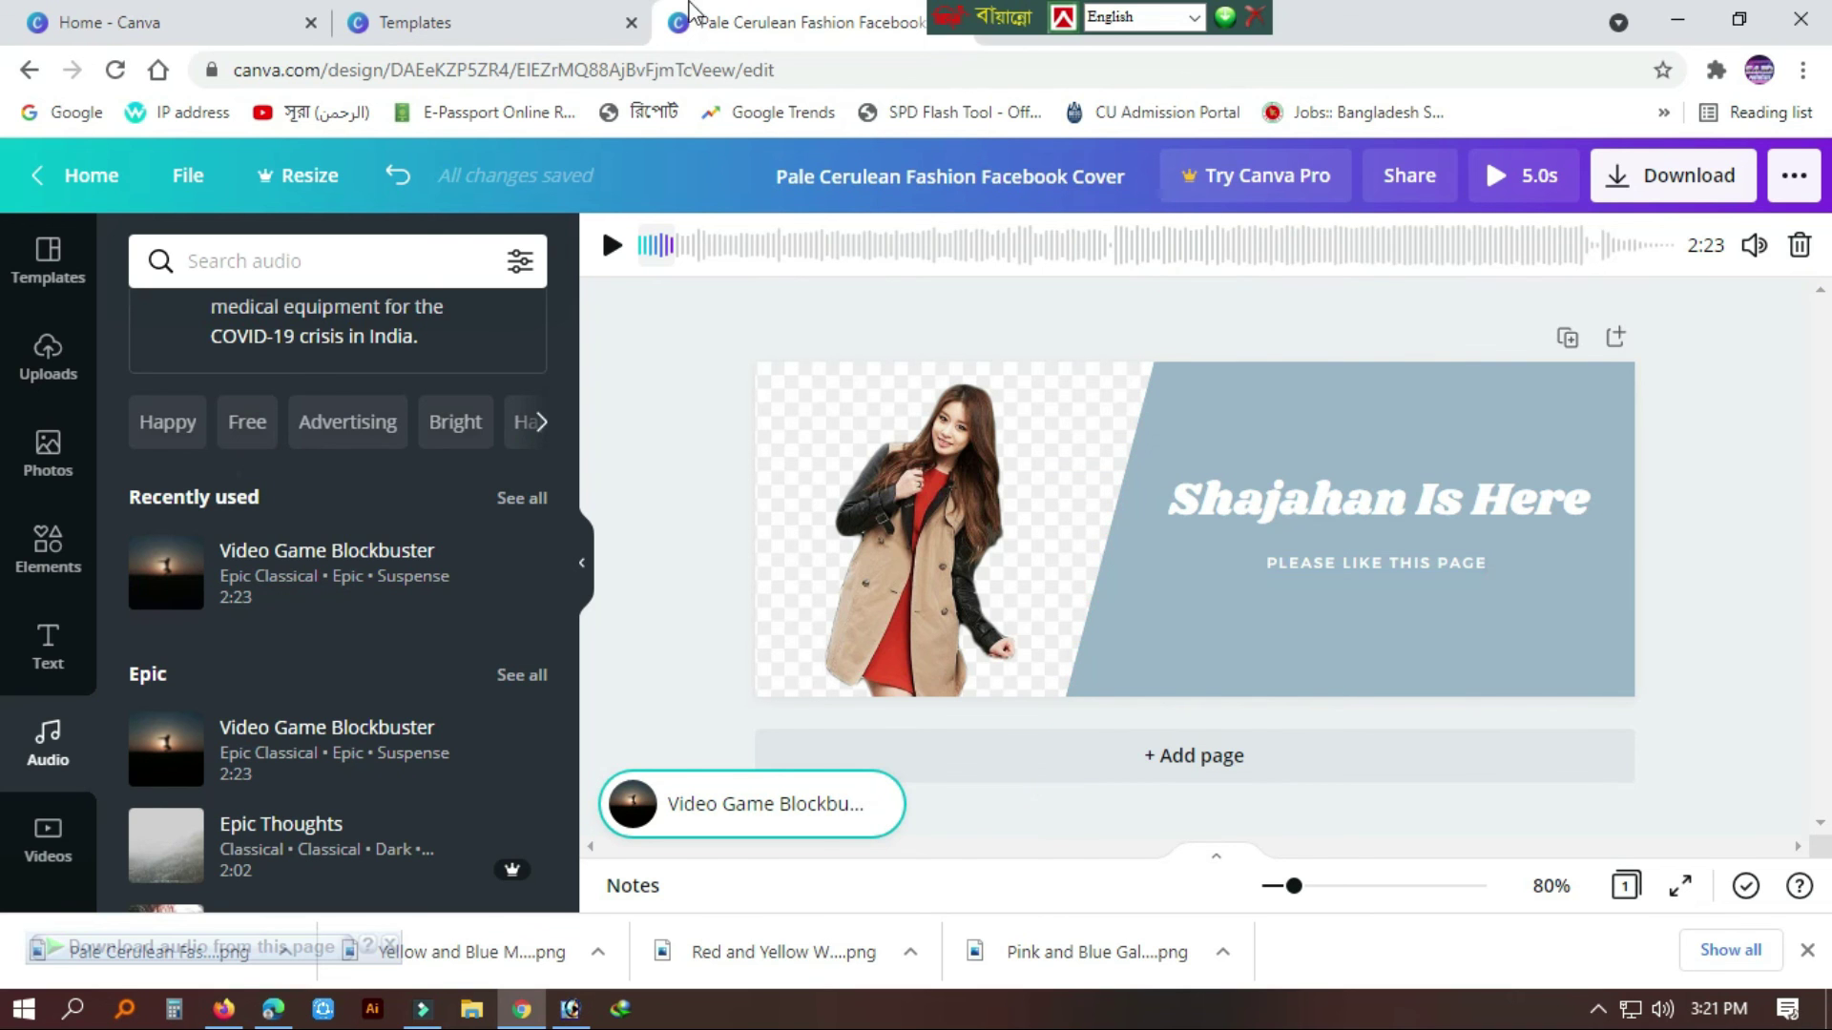
left_click(553, 21)
left_click(184, 21)
scroll(864, 728, "down", 5)
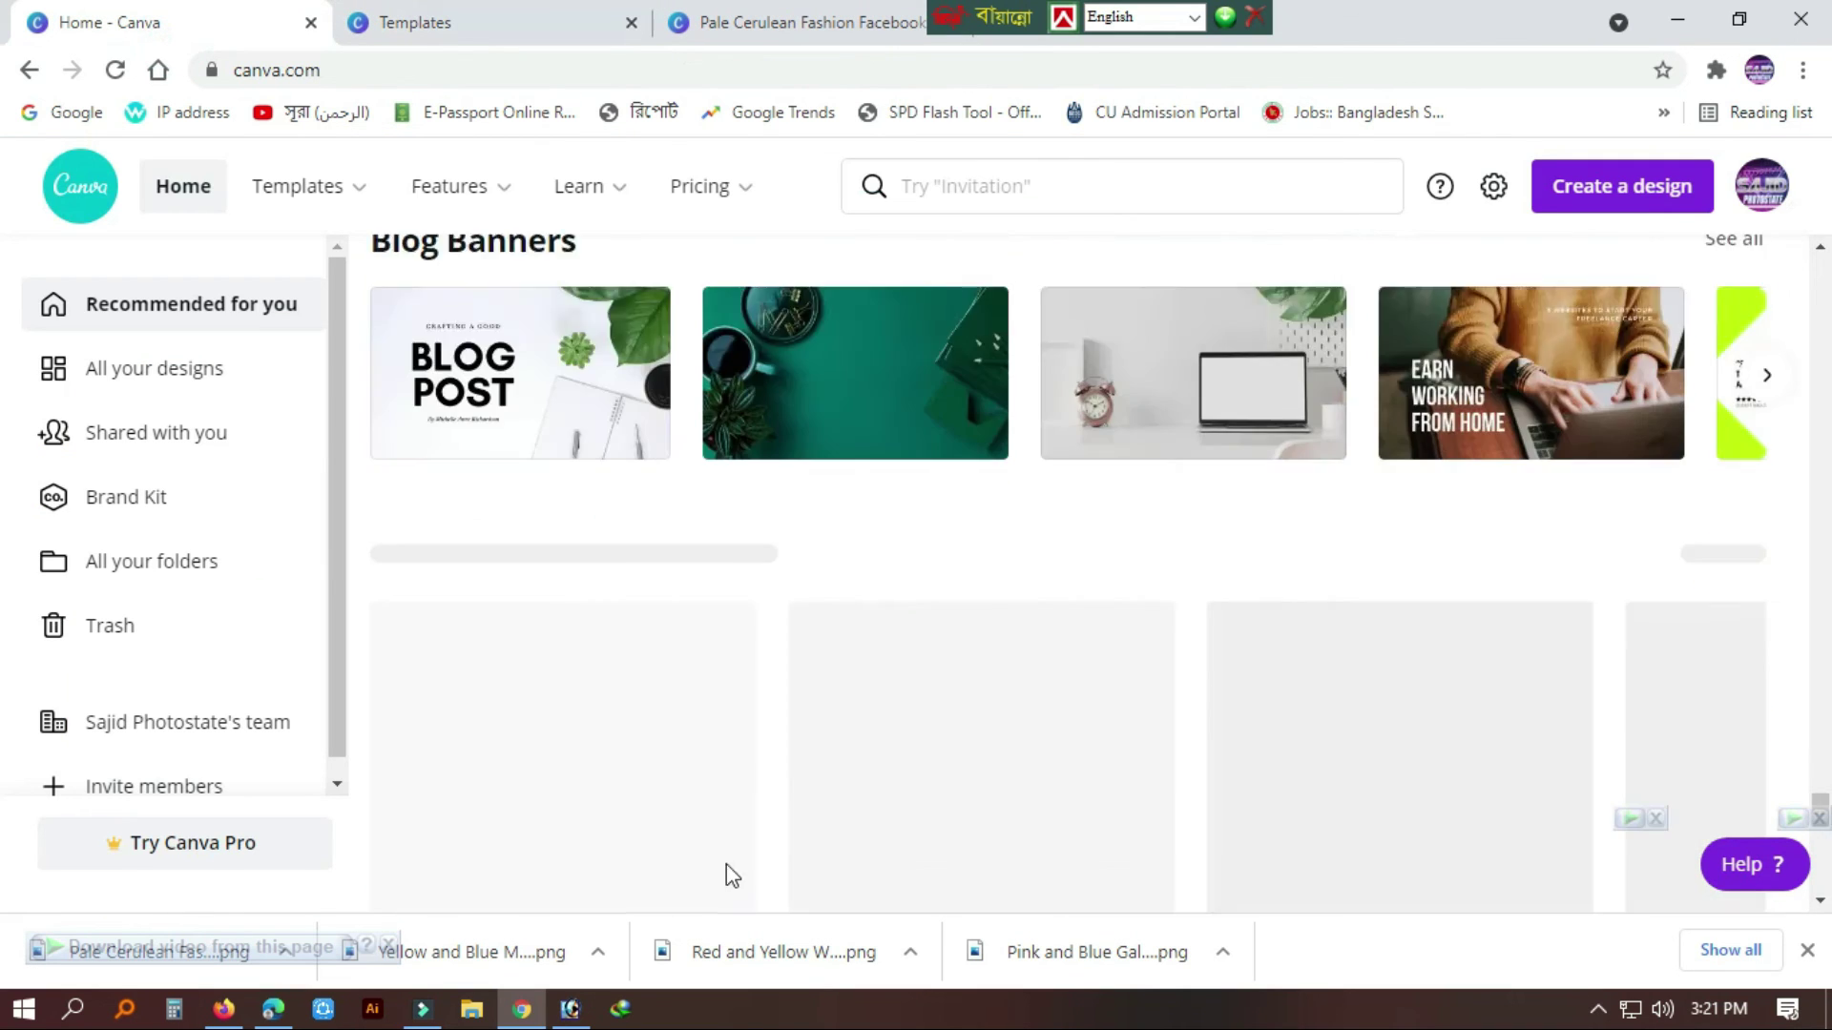
scroll(727, 871, "down", 2)
scroll(764, 859, "down", 1)
scroll(777, 826, "down", 1)
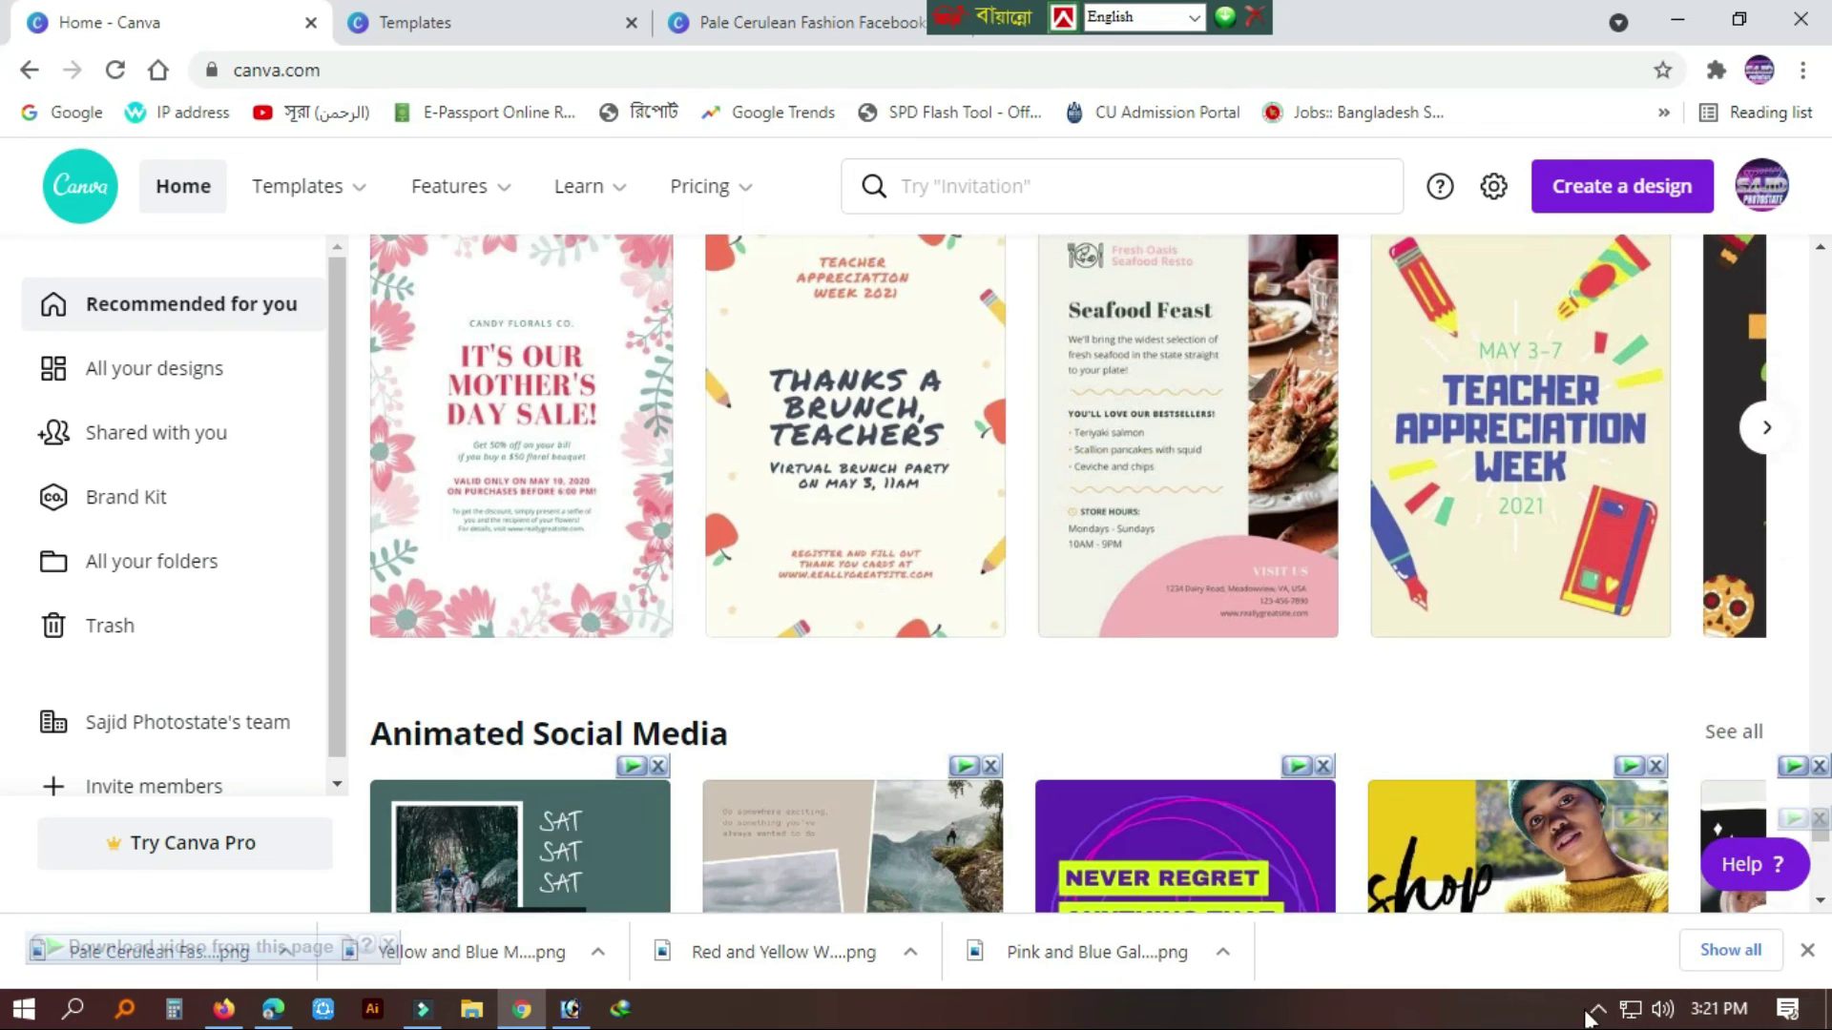
left_click(1596, 1009)
left_click(1561, 967)
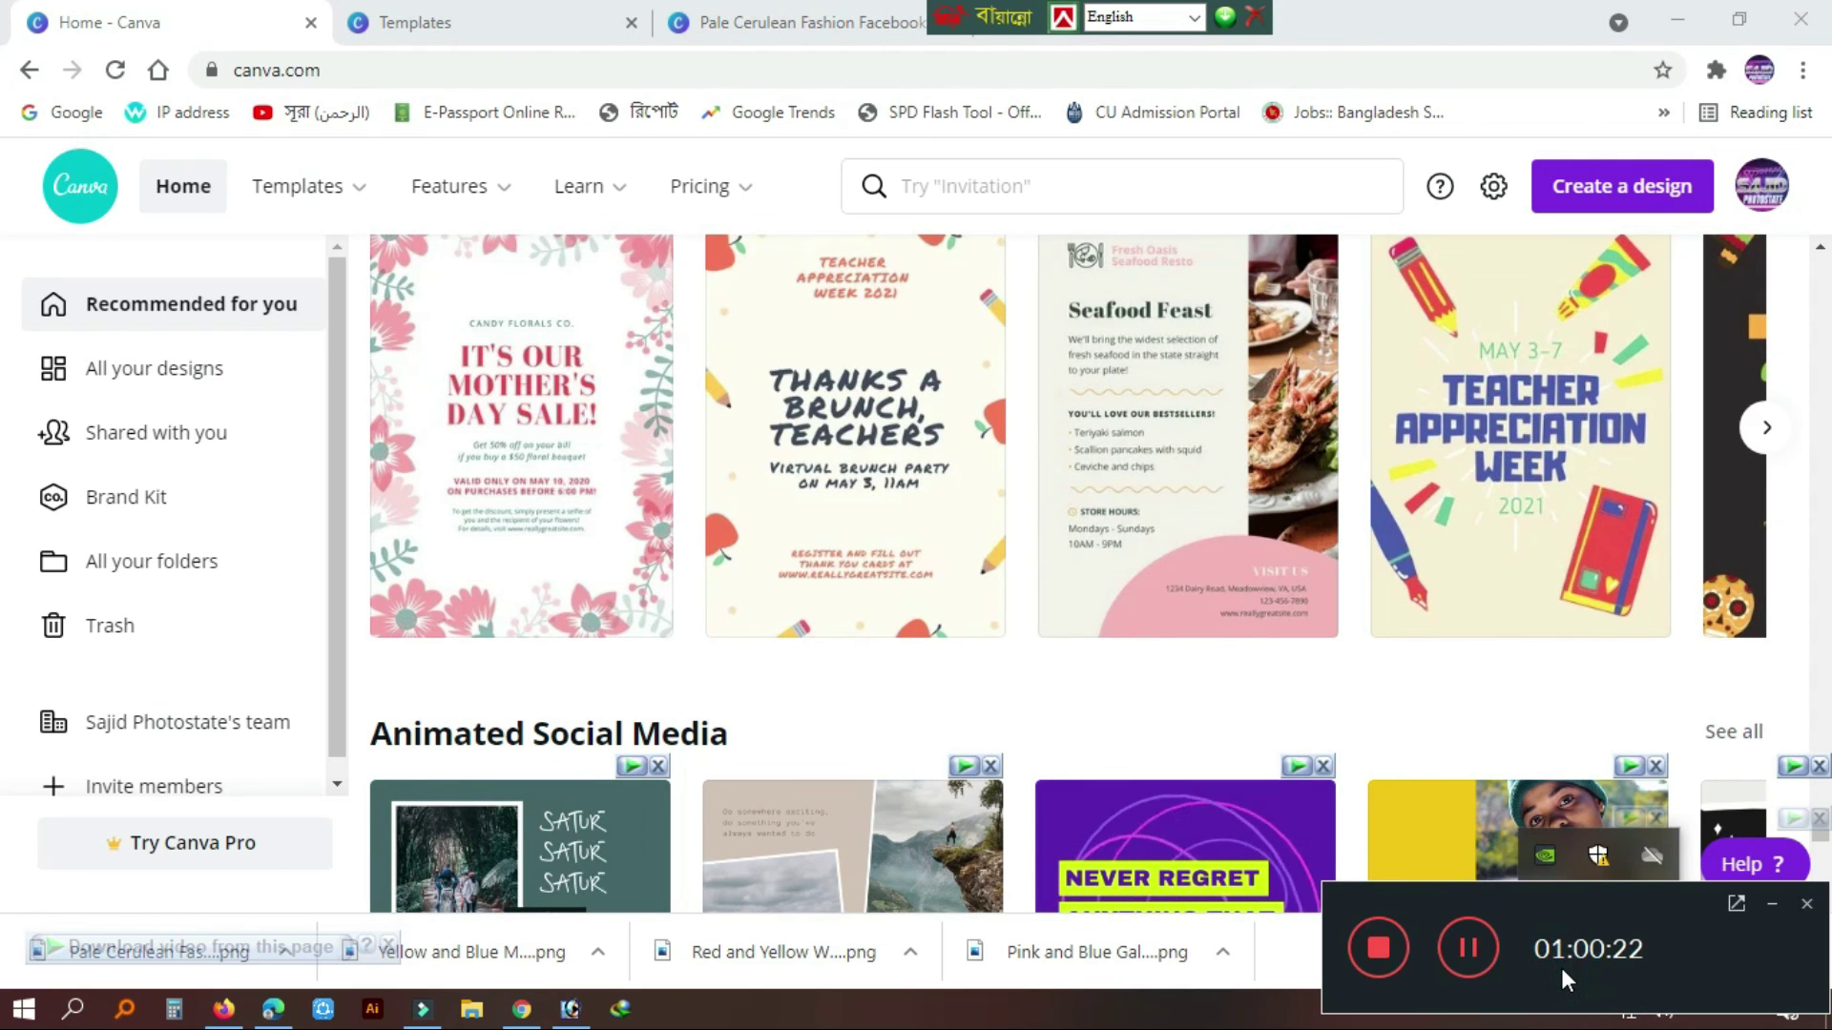